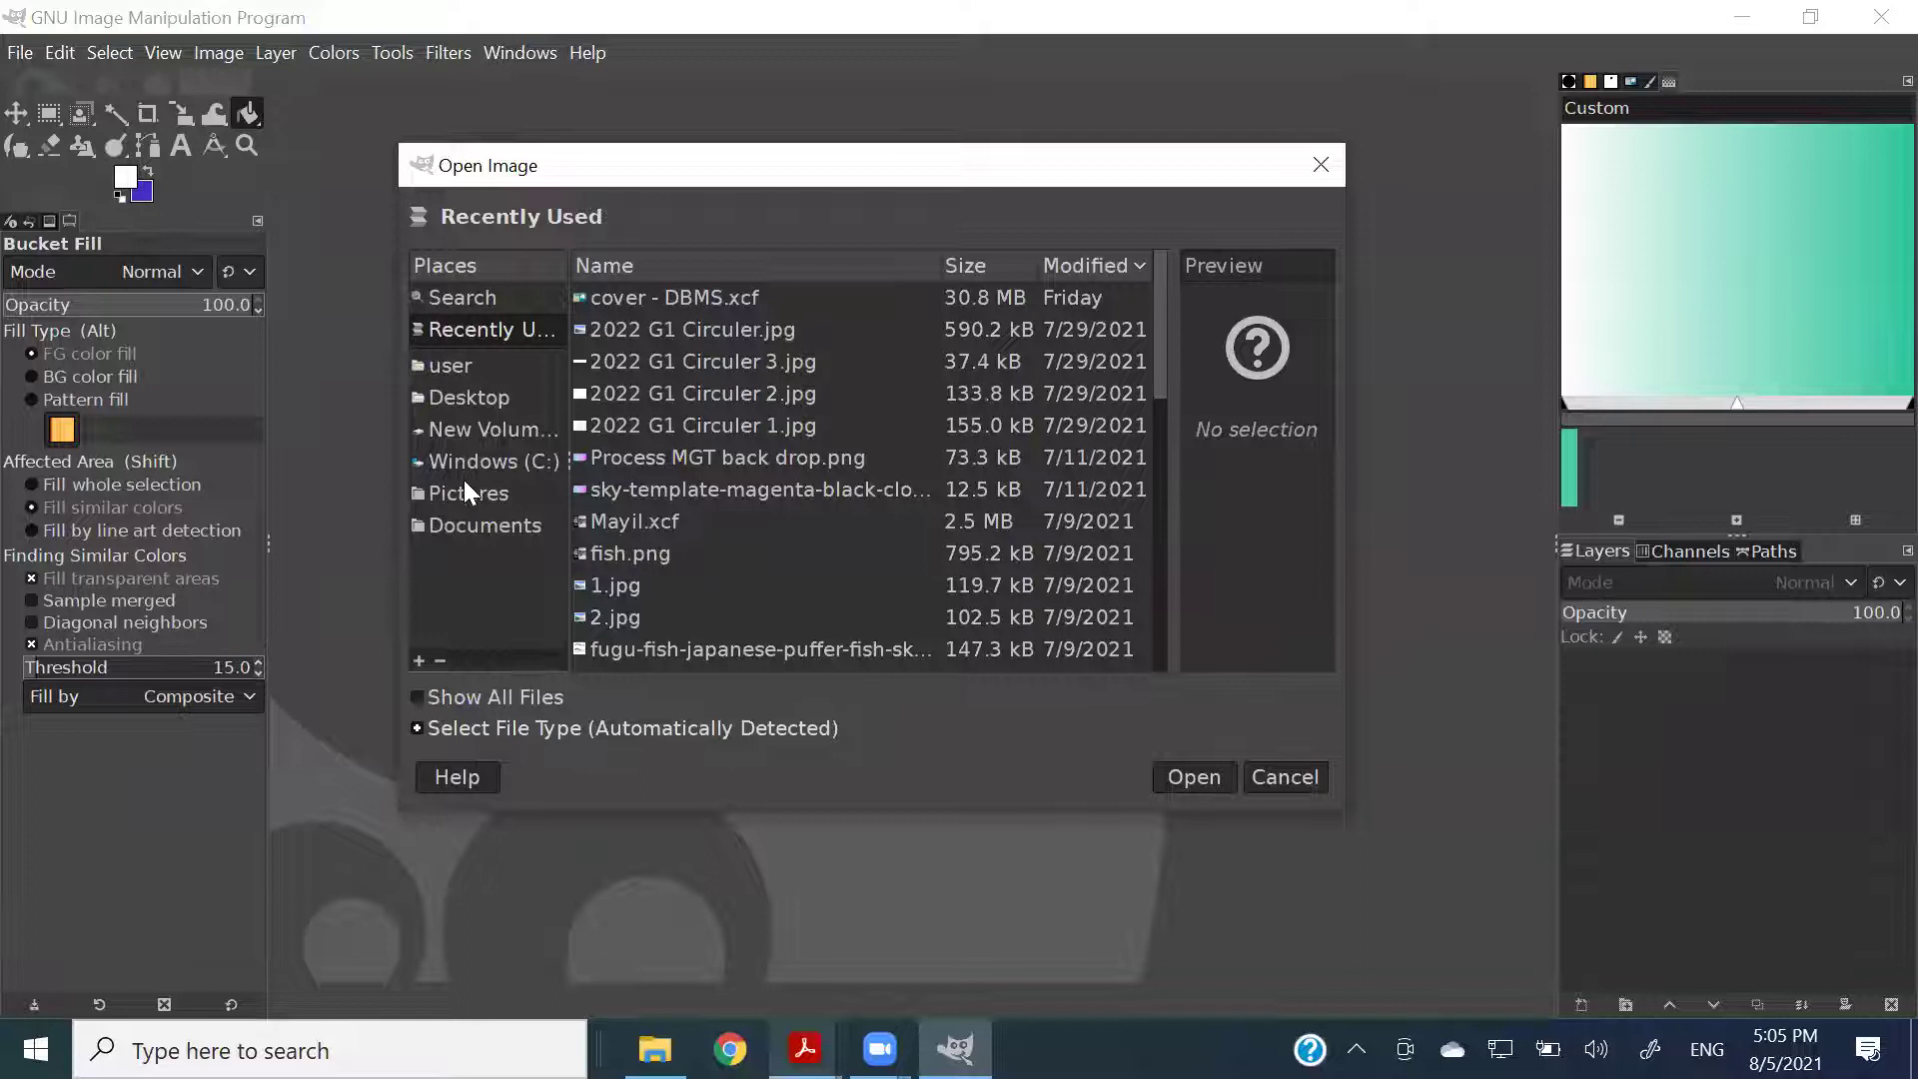
# Open elephant.jpg from the Pics folder on the New Volume drive.
pyautogui.click(480, 431)
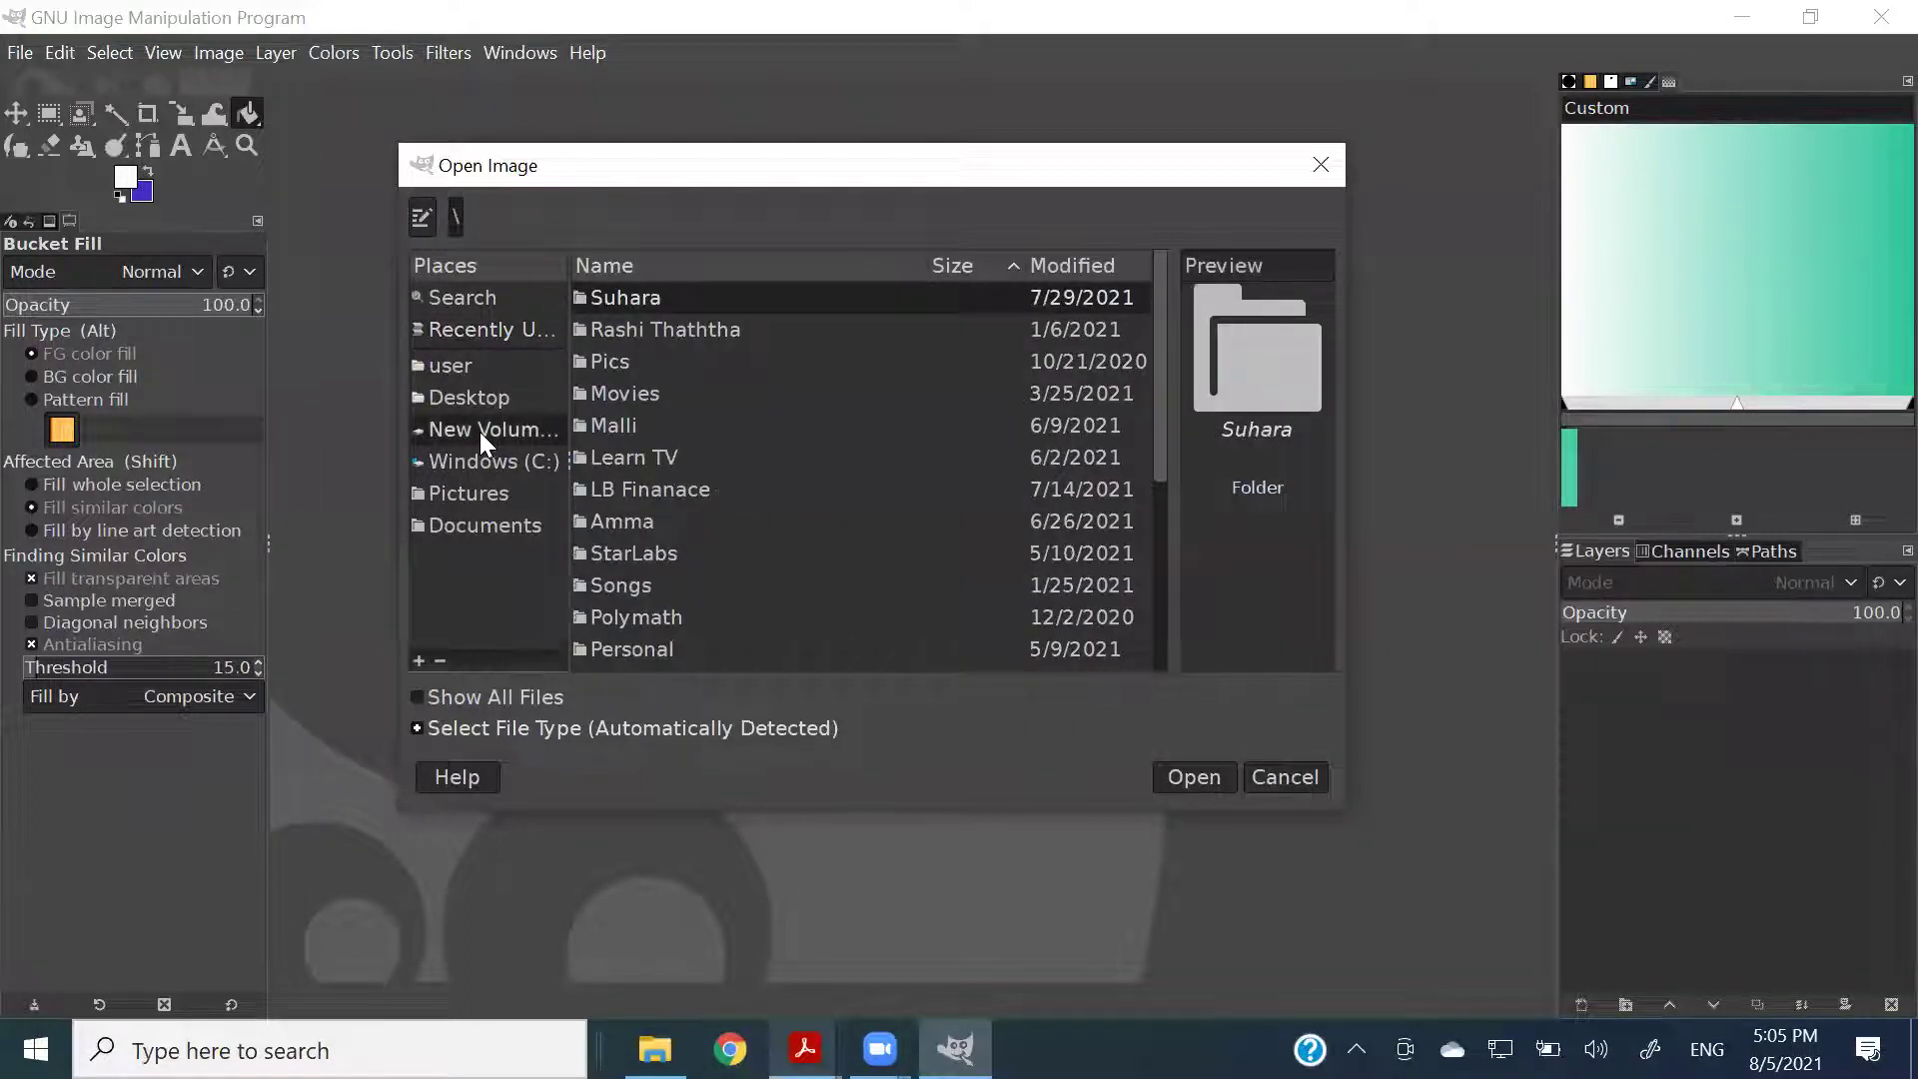
pyautogui.doubleClick(597, 360)
pyautogui.doubleClick(628, 330)
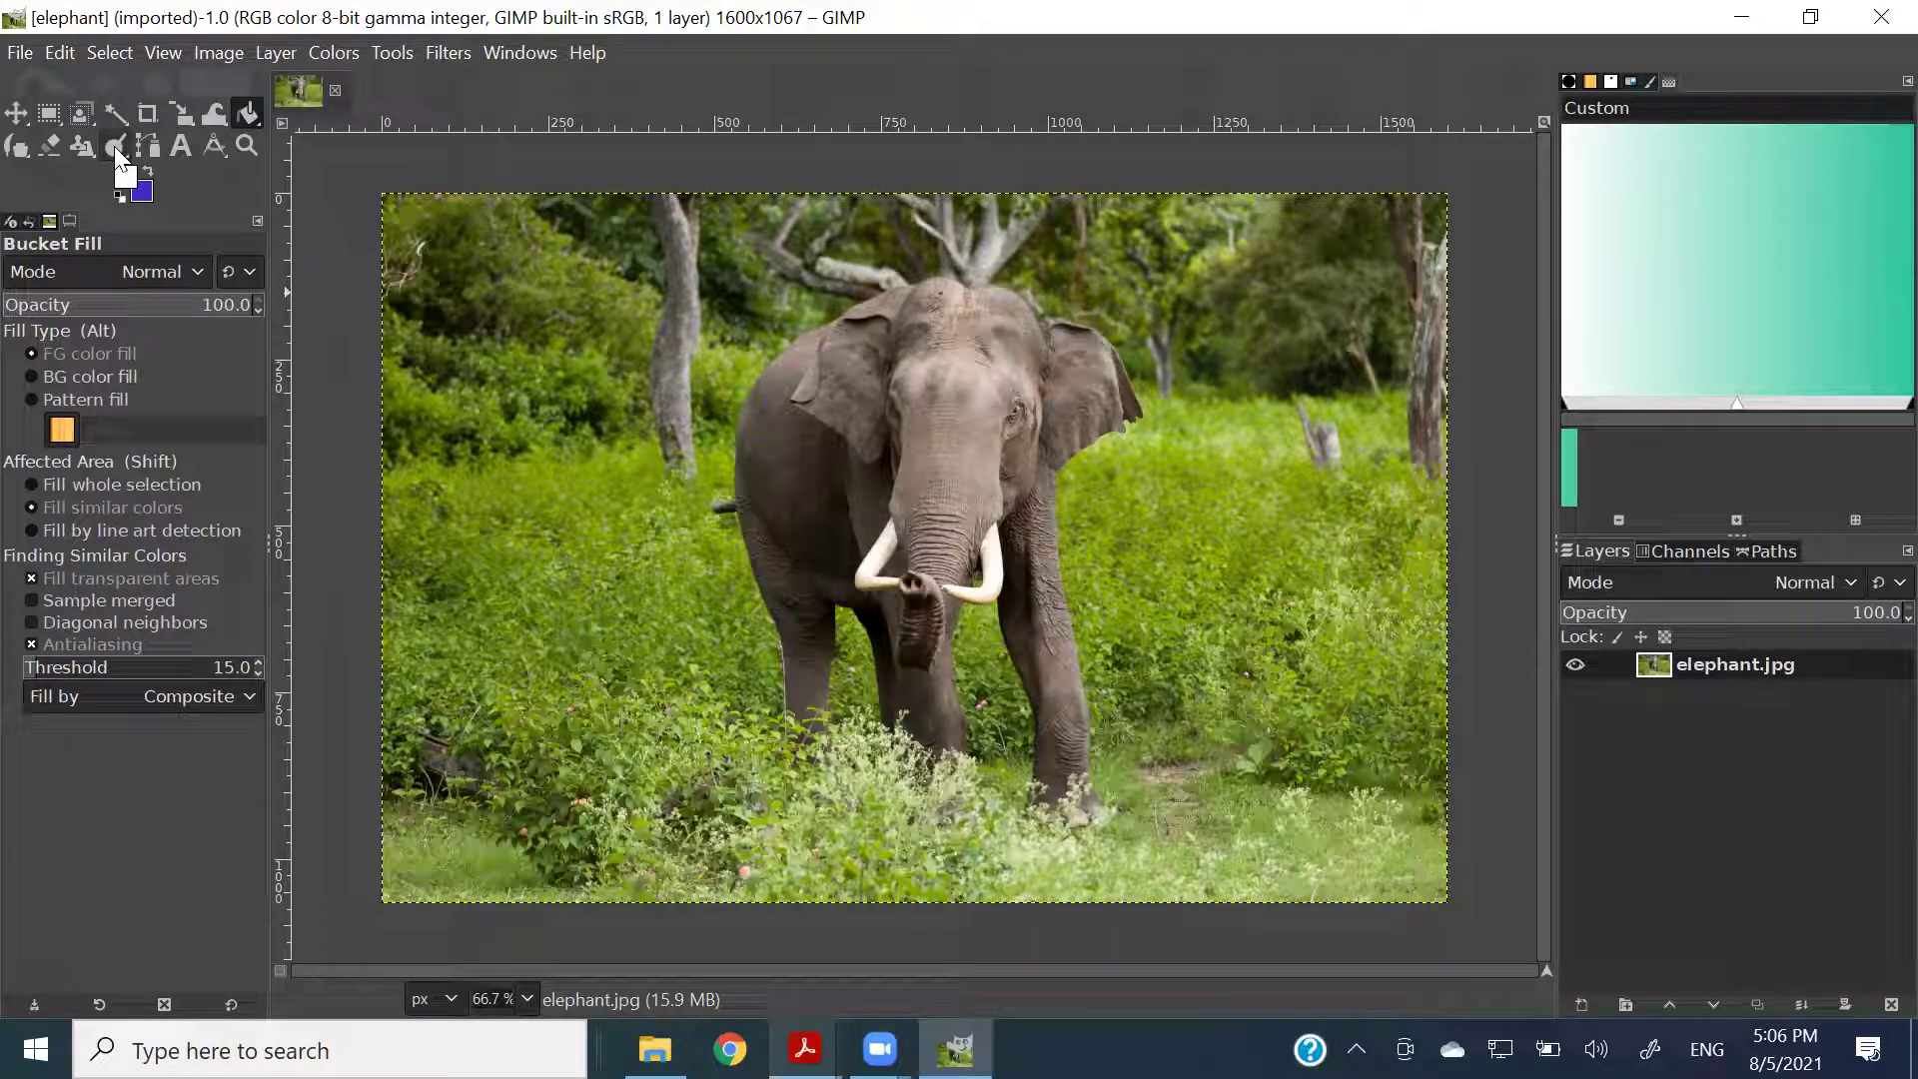
# Activate the Clone tool and set its brush size to 73.
pyautogui.moveTo(114, 146)
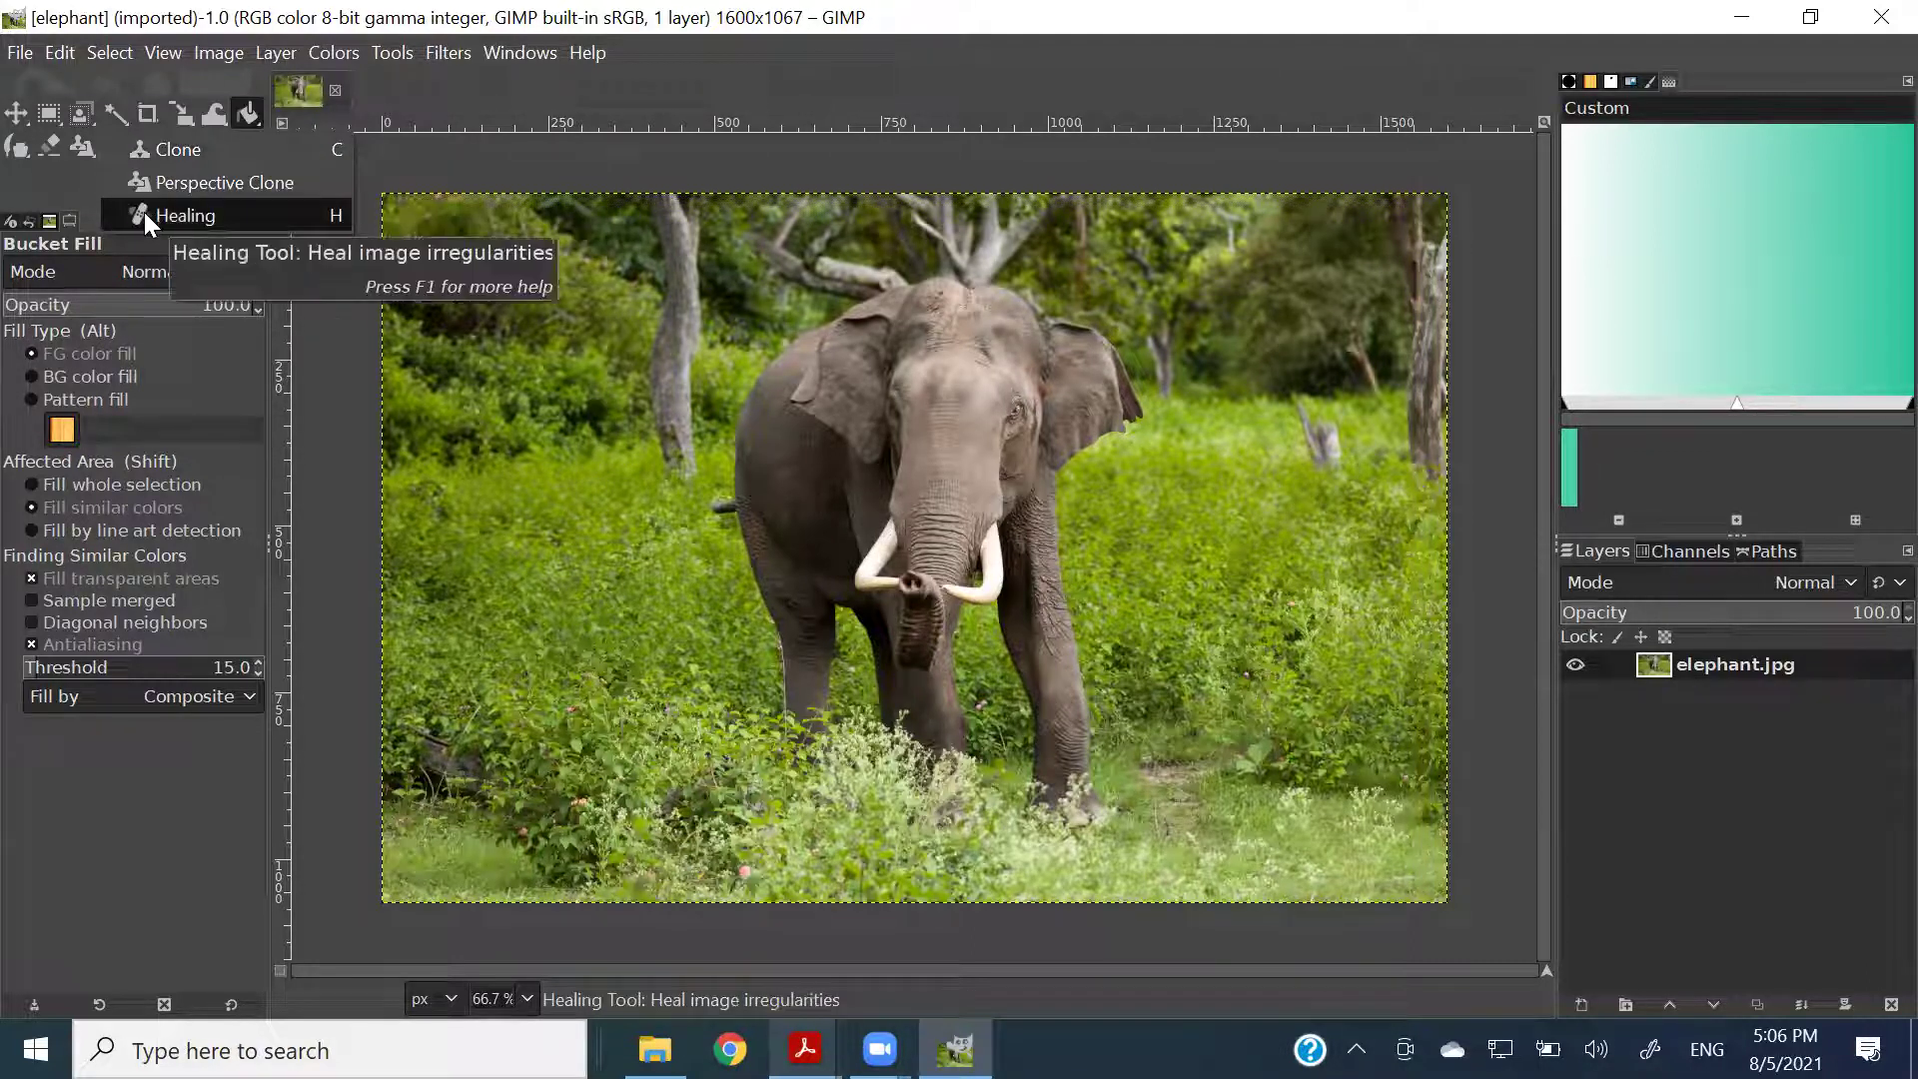
pyautogui.click(159, 158)
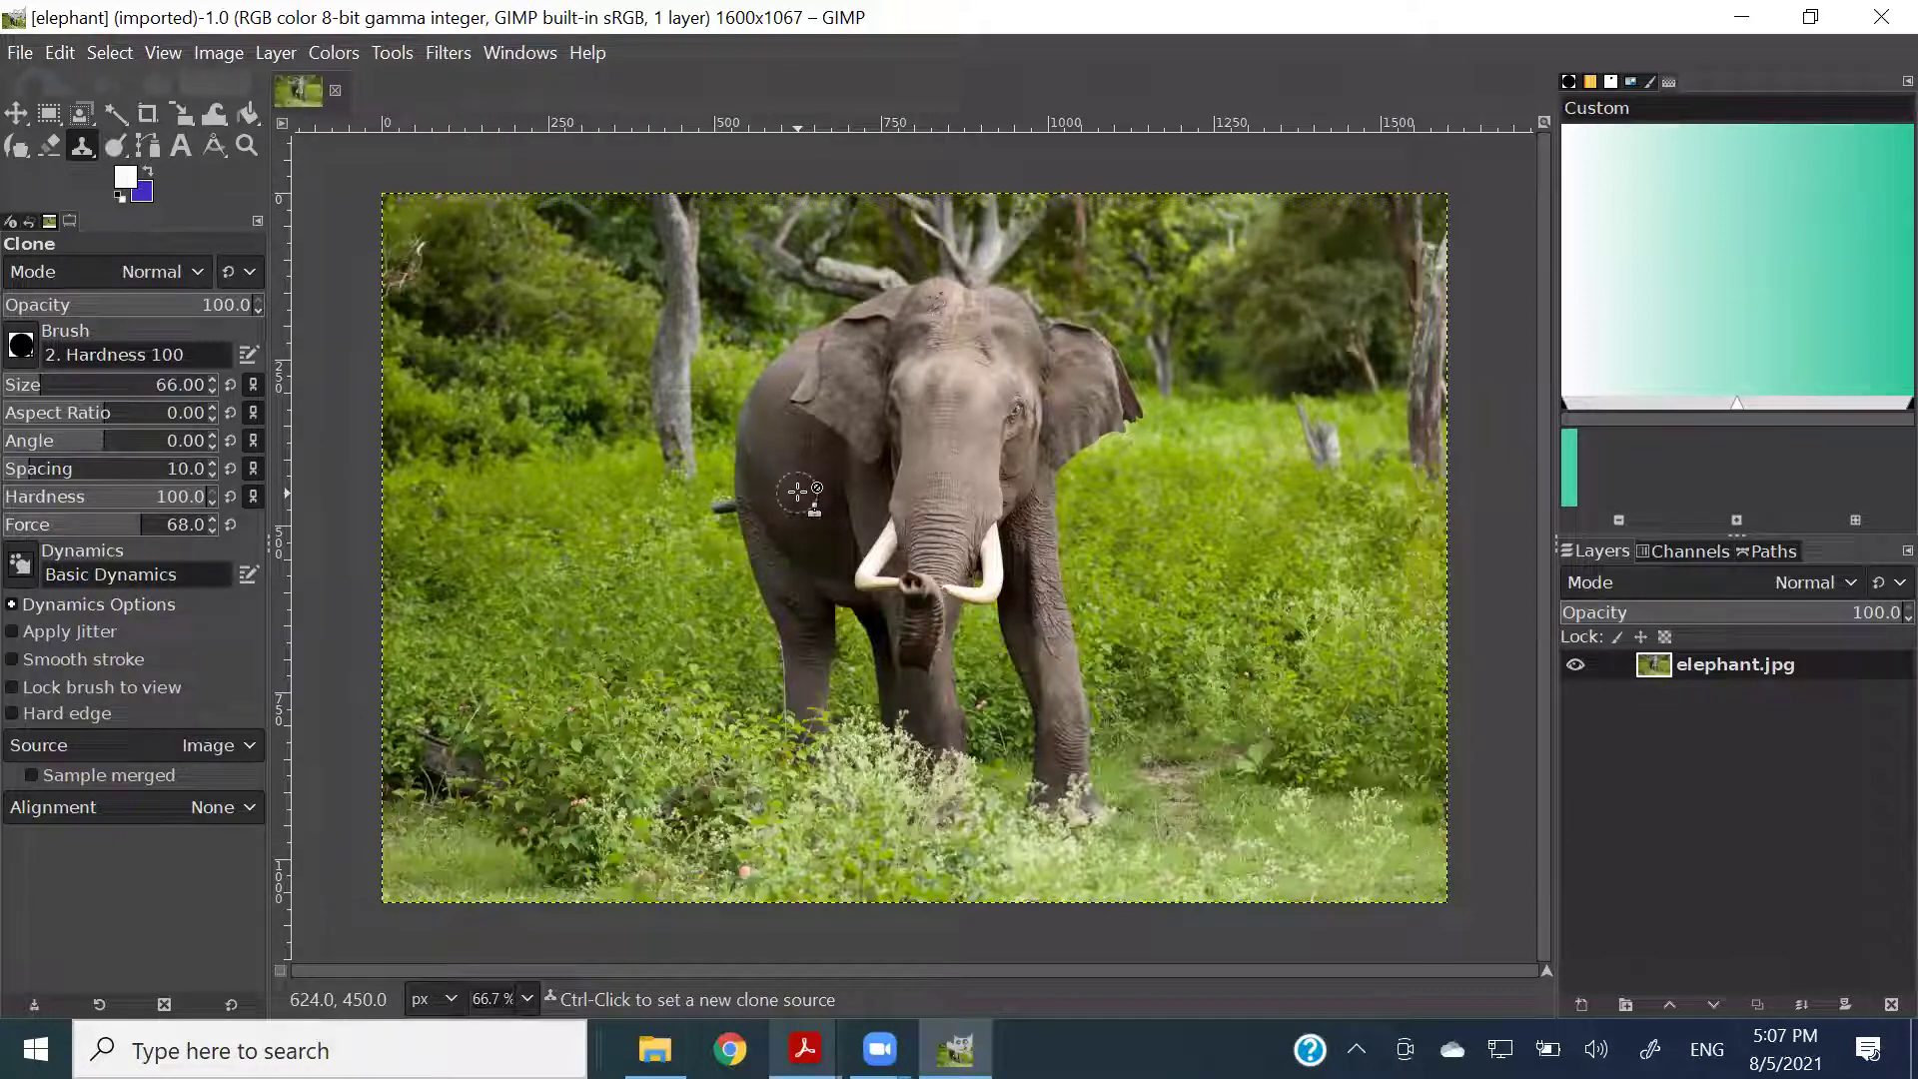
pyautogui.press('super+plus')
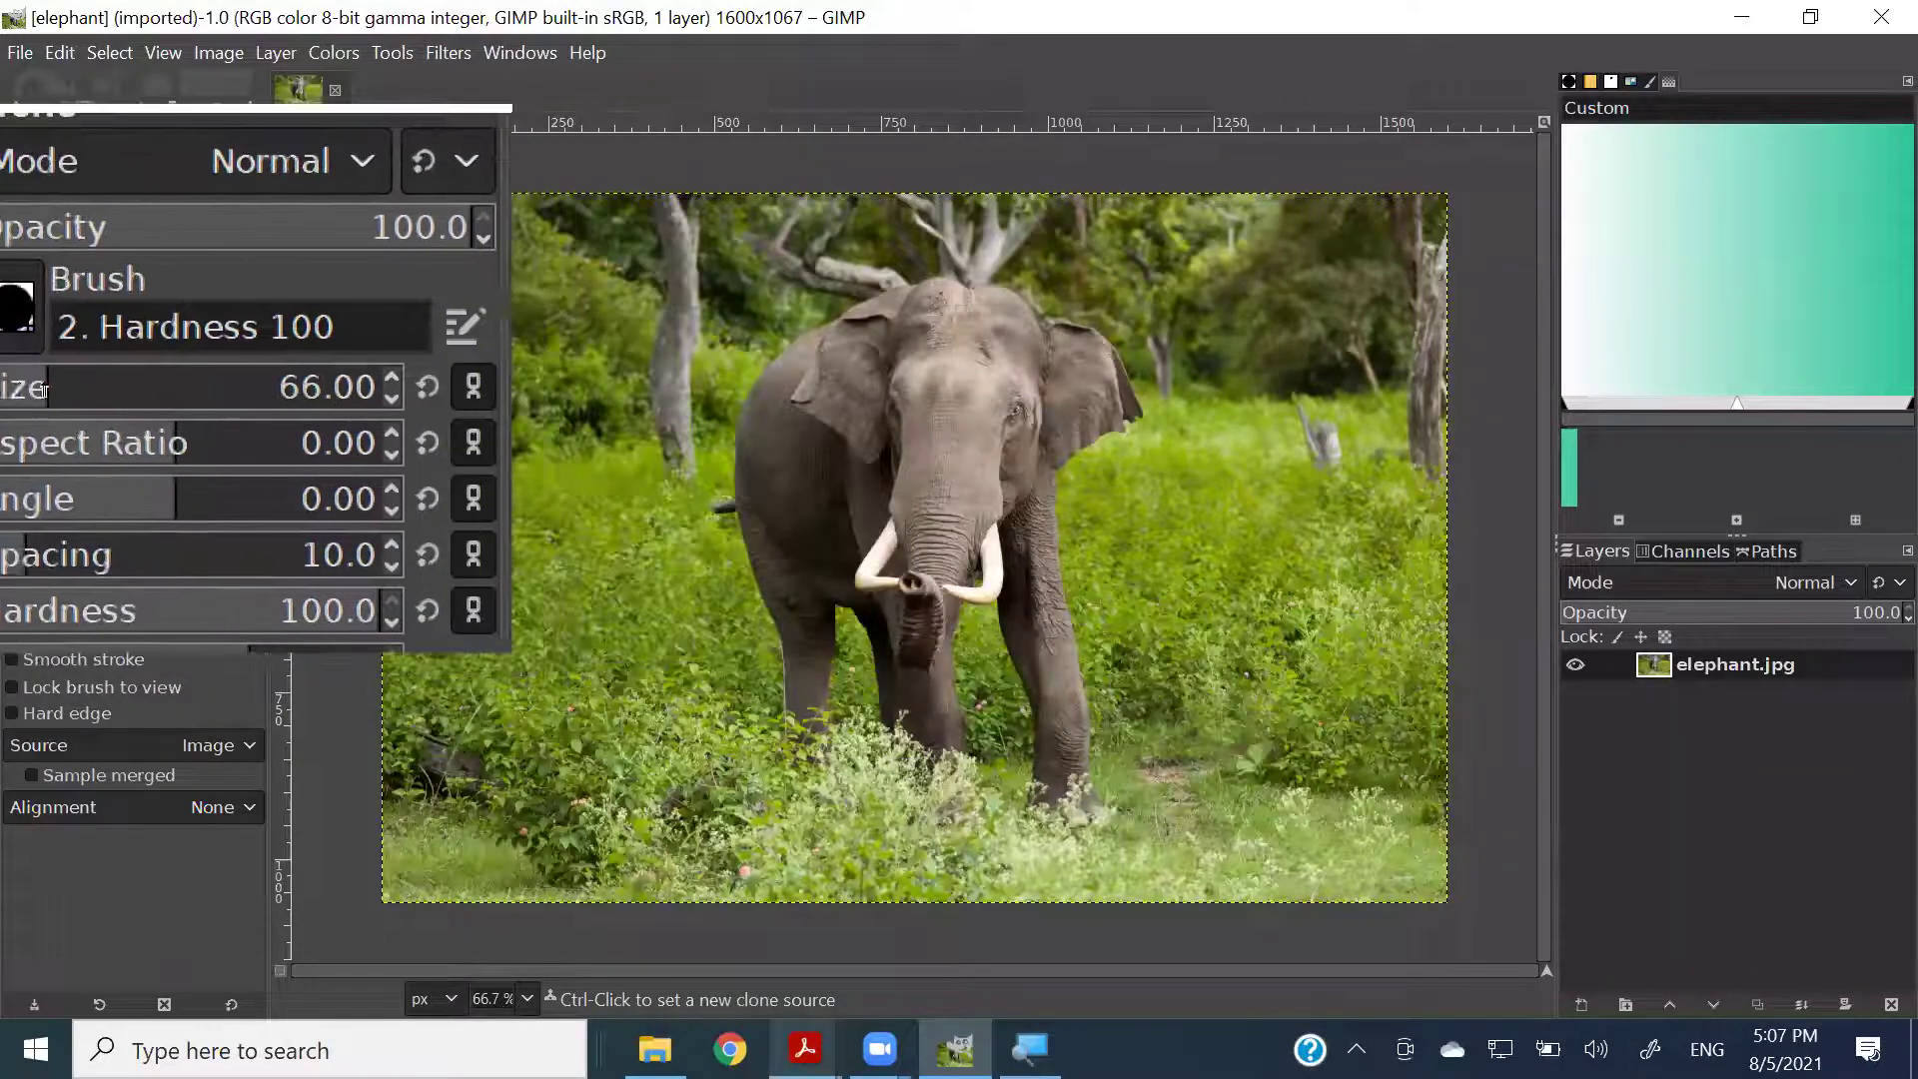
pyautogui.click(56, 400)
pyautogui.moveTo(56, 400); pyautogui.dragTo(90, 398)
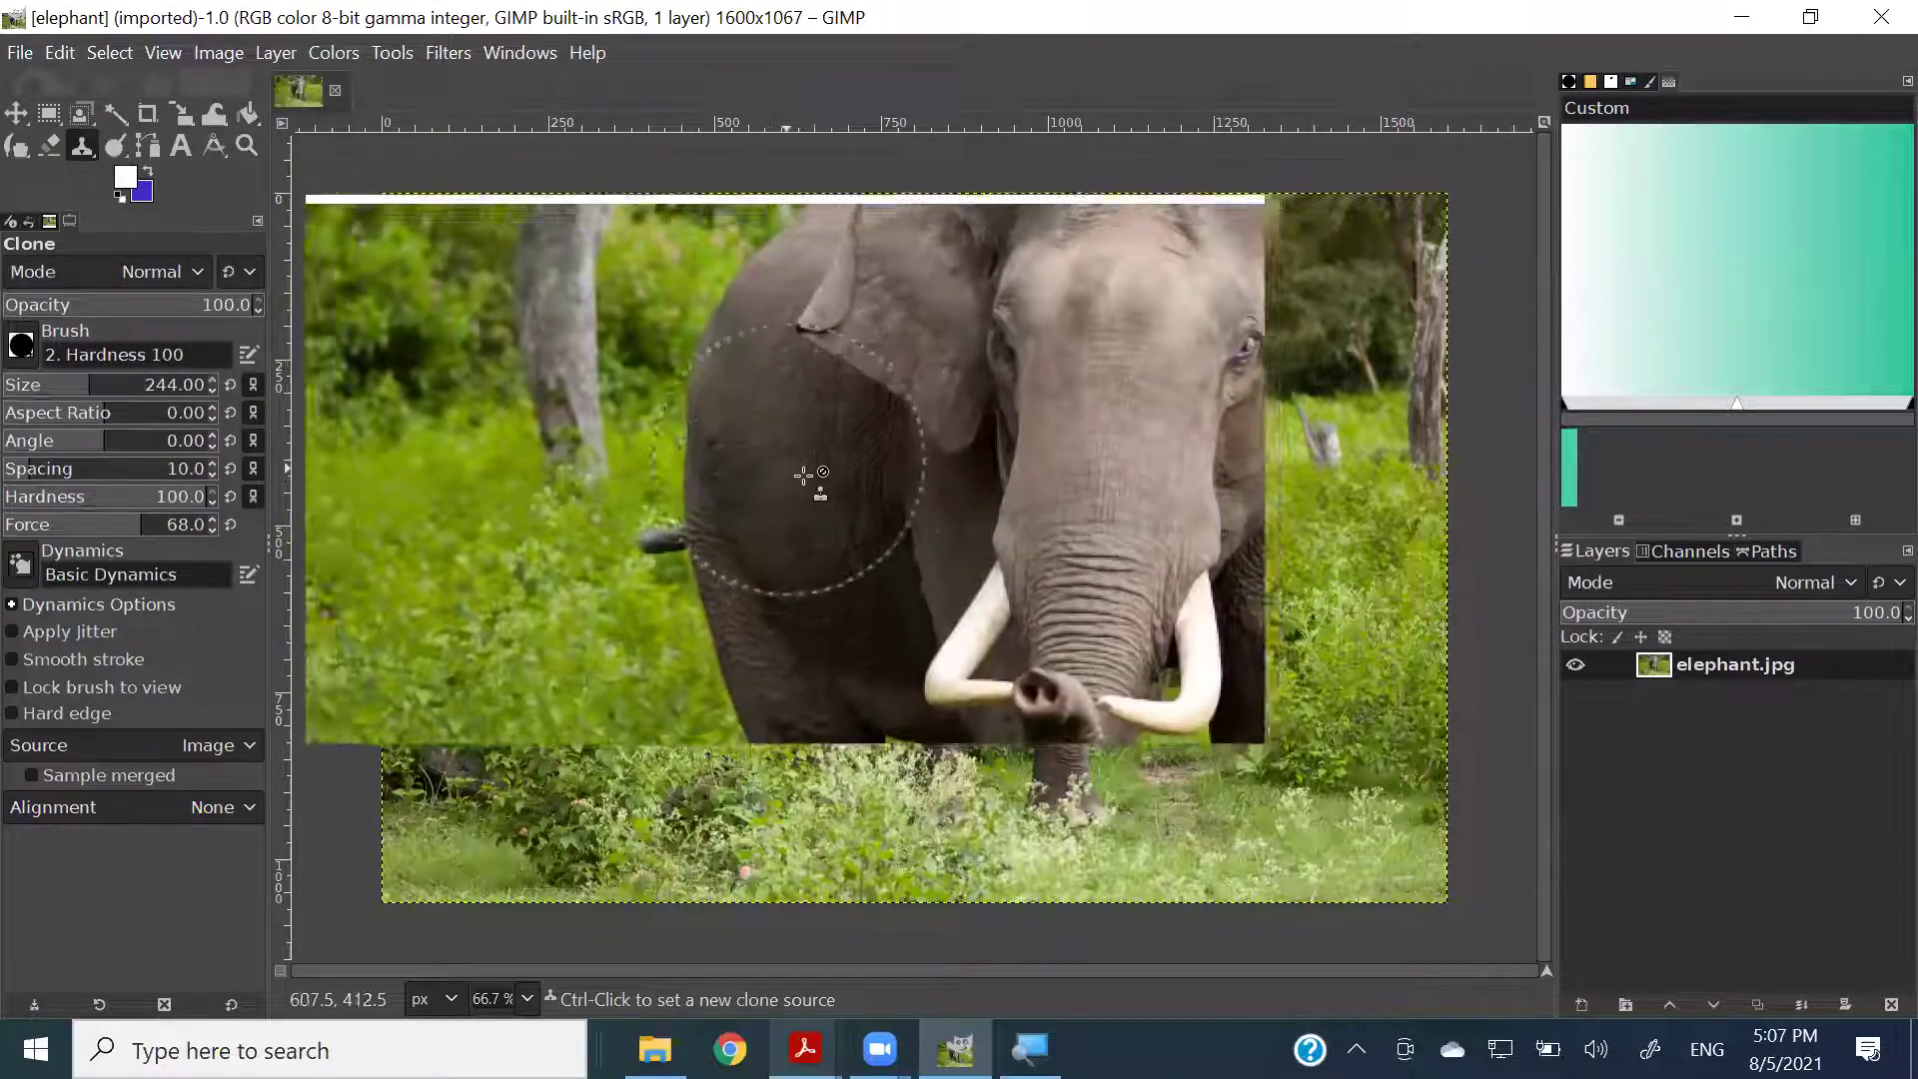
pyautogui.moveTo(94, 399); pyautogui.dragTo(52, 400)
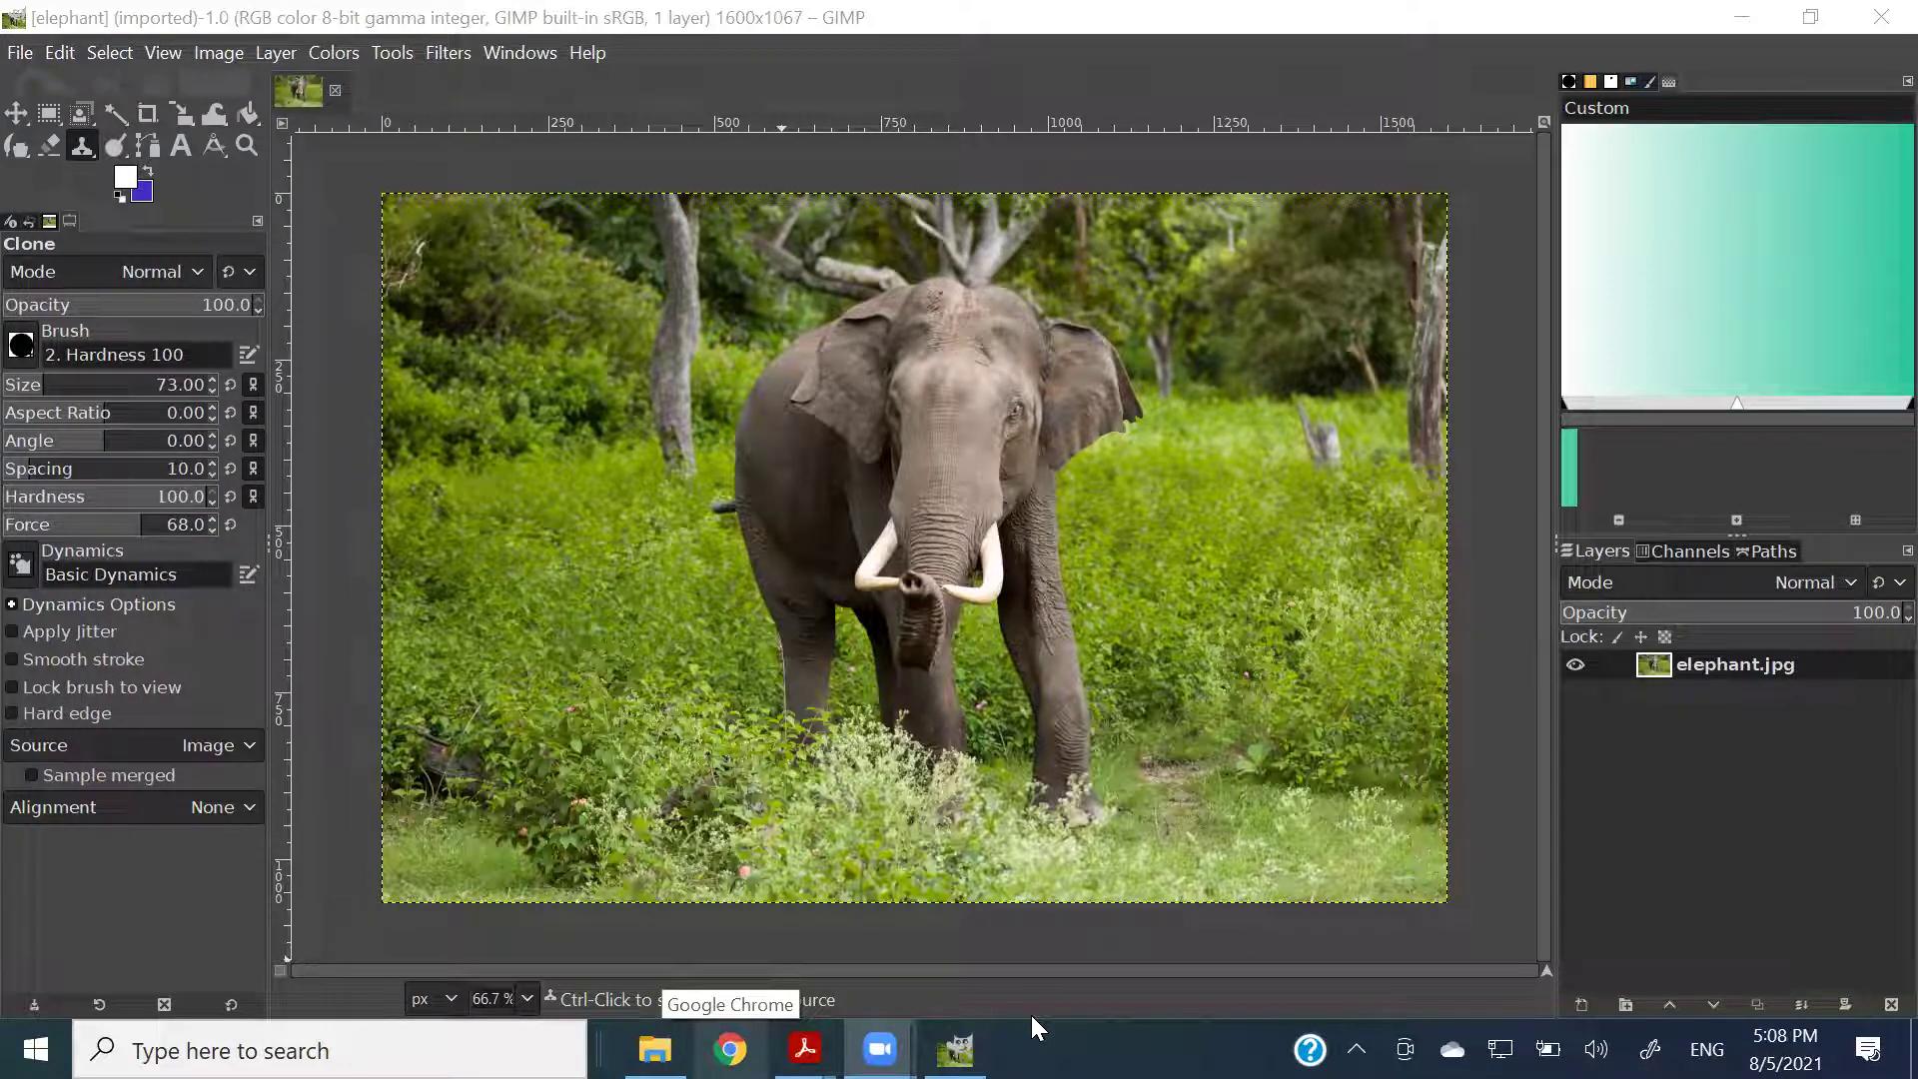
pyautogui.moveTo(804, 1049)
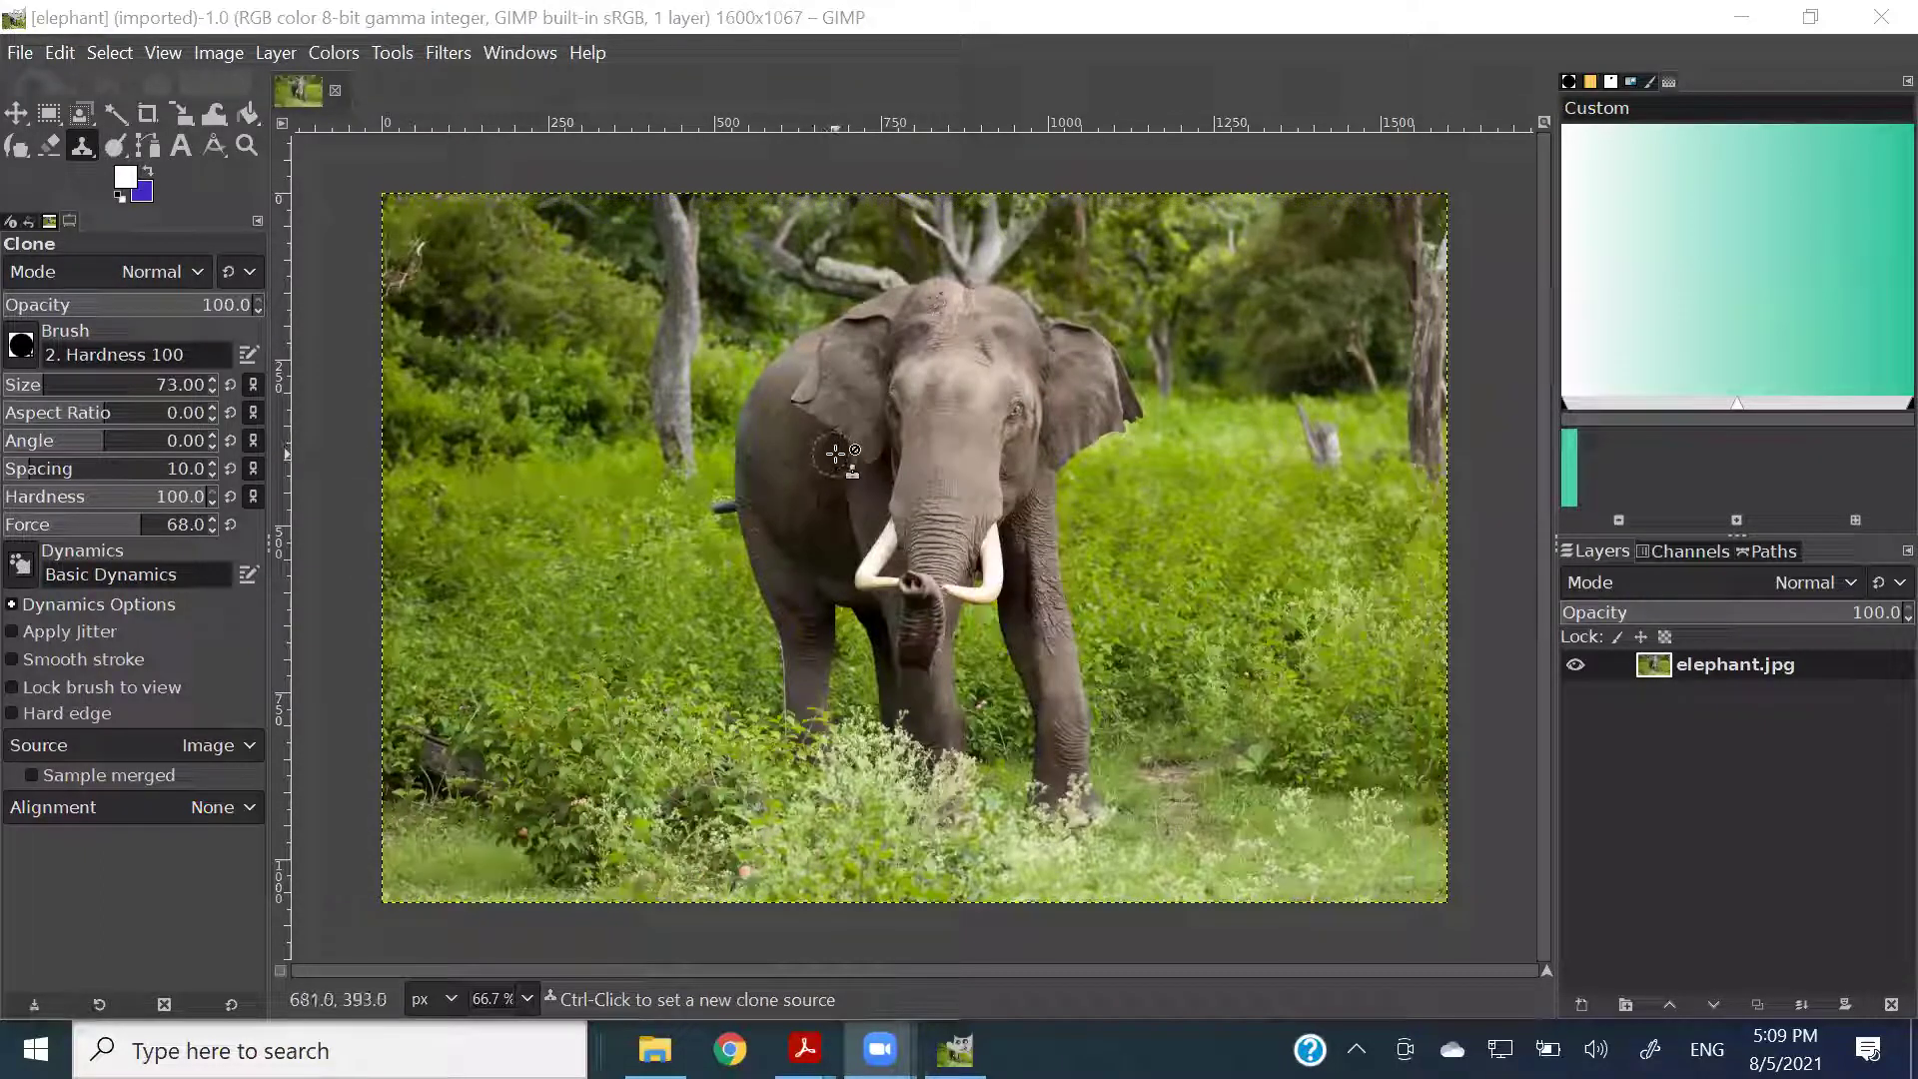
pyautogui.press('ctrl')
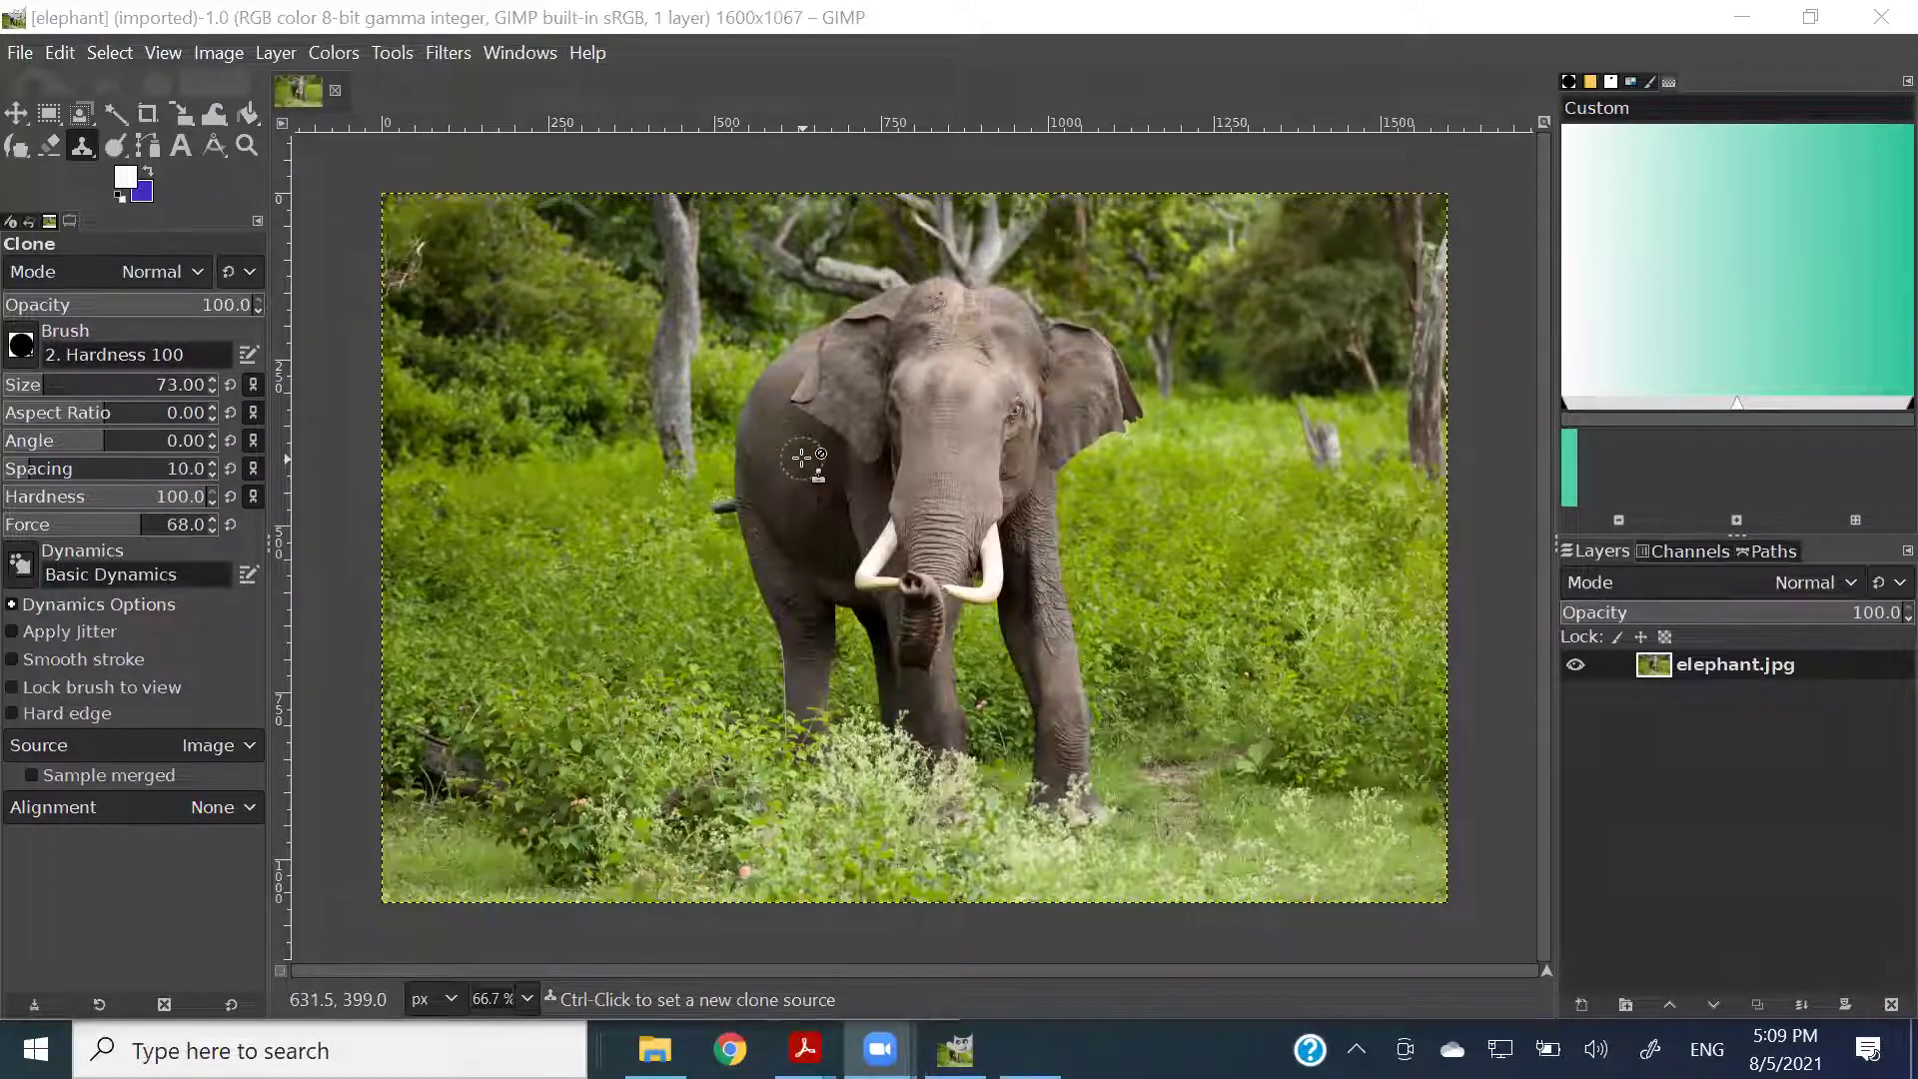
pyautogui.press('super+plus')
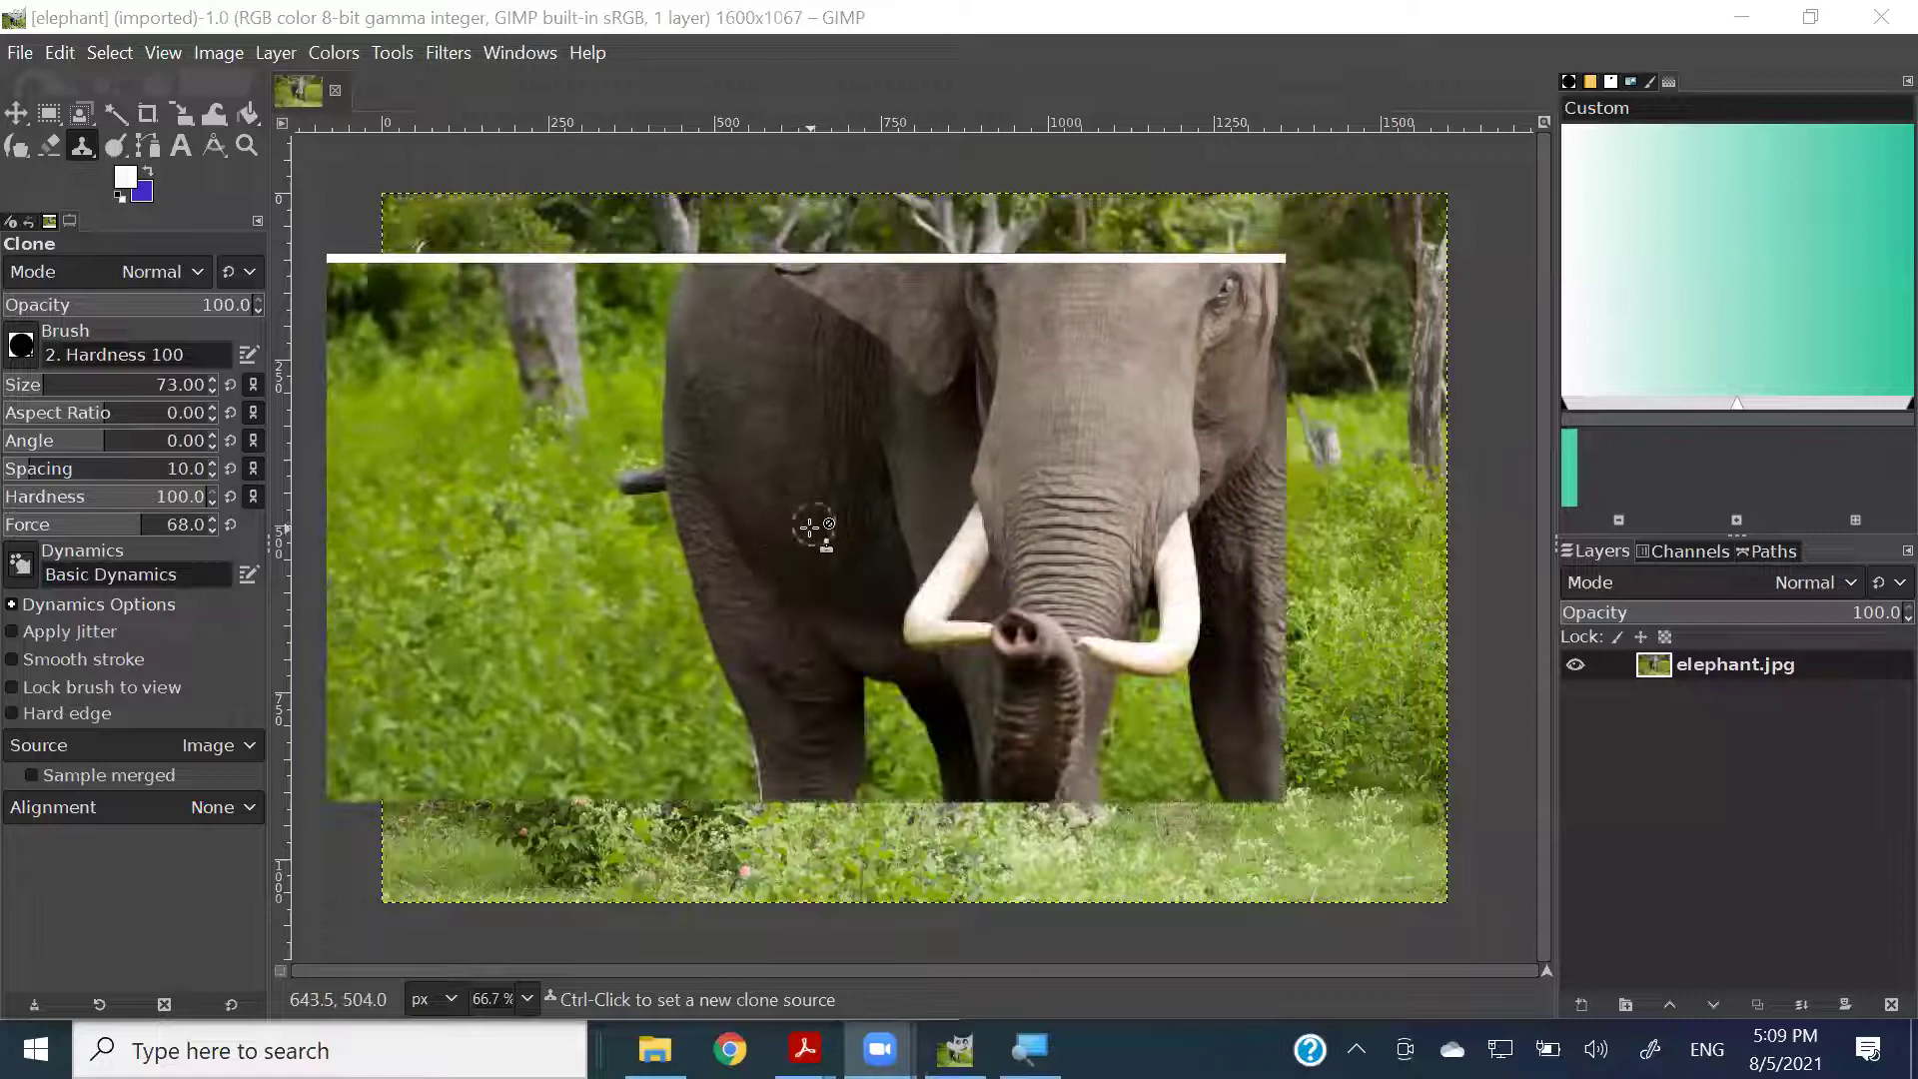
pyautogui.press('ctrl')
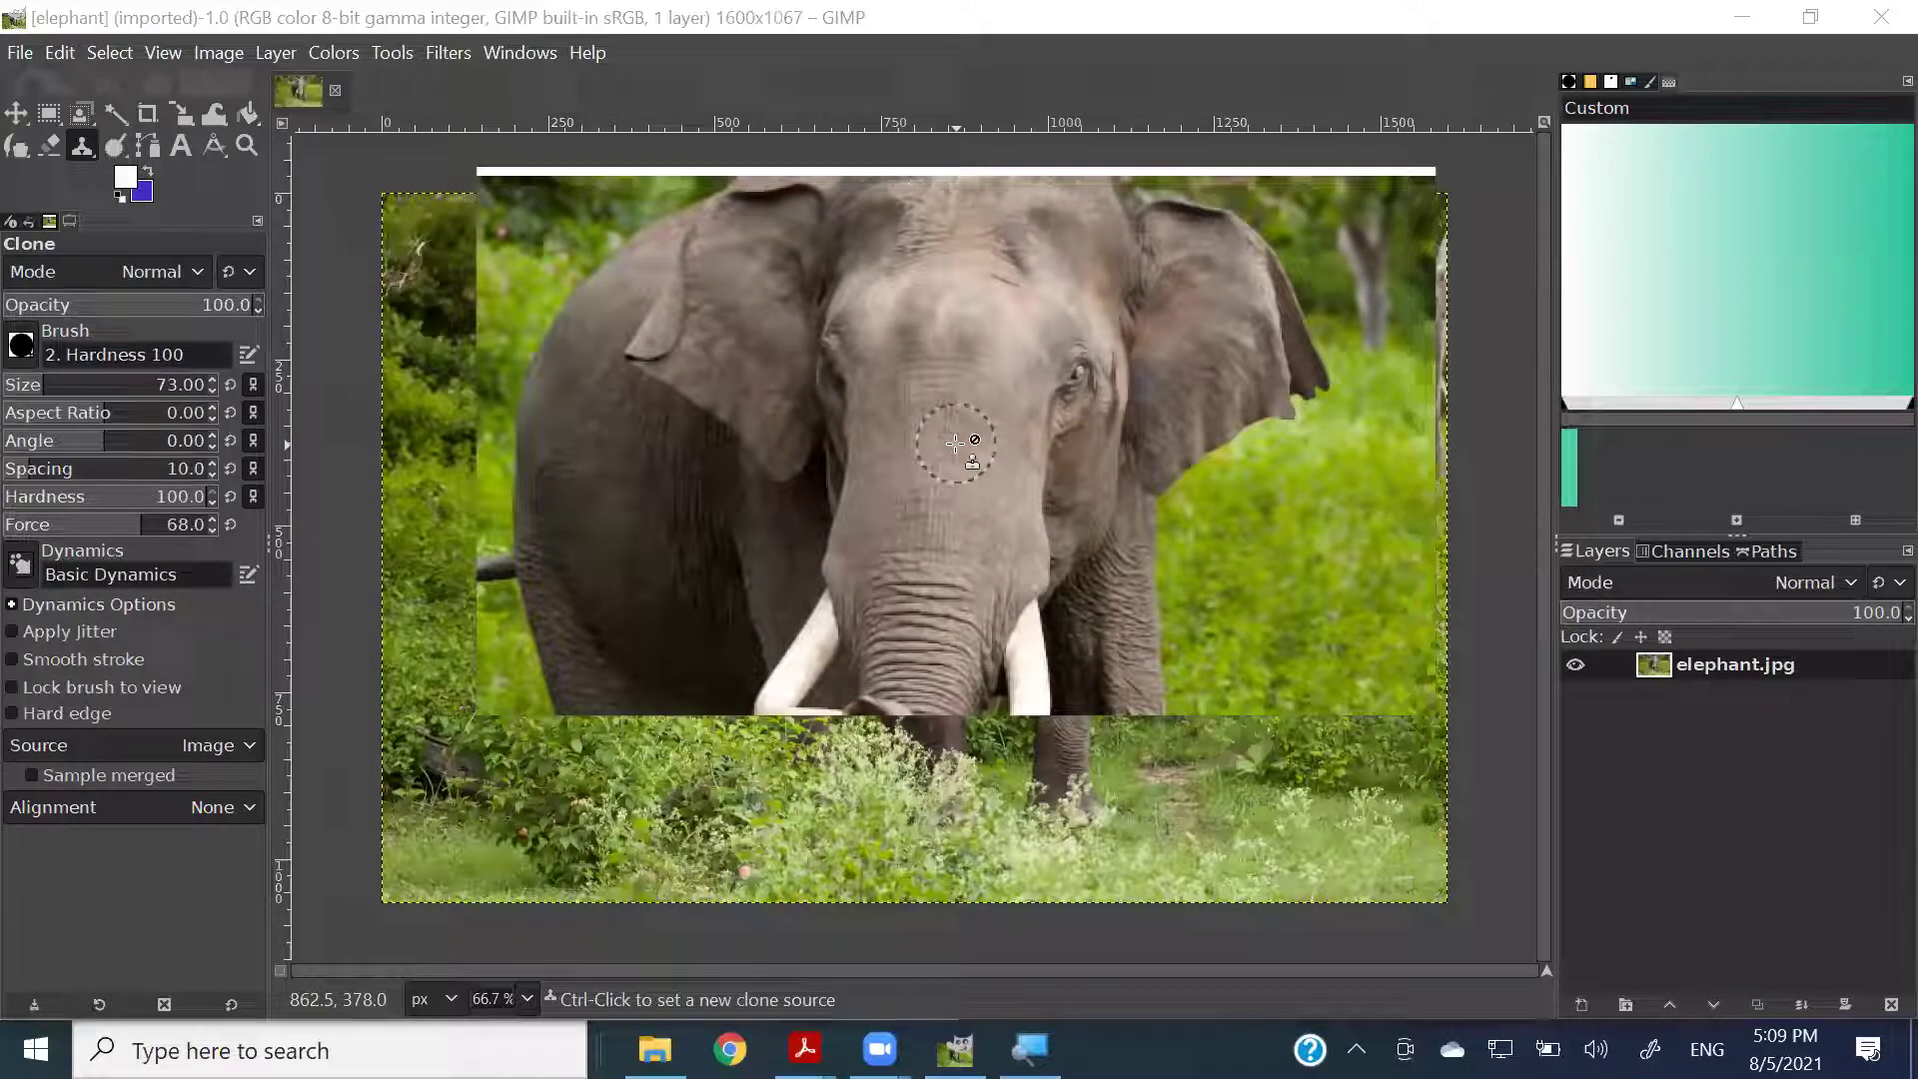
pyautogui.press('super+Escape')
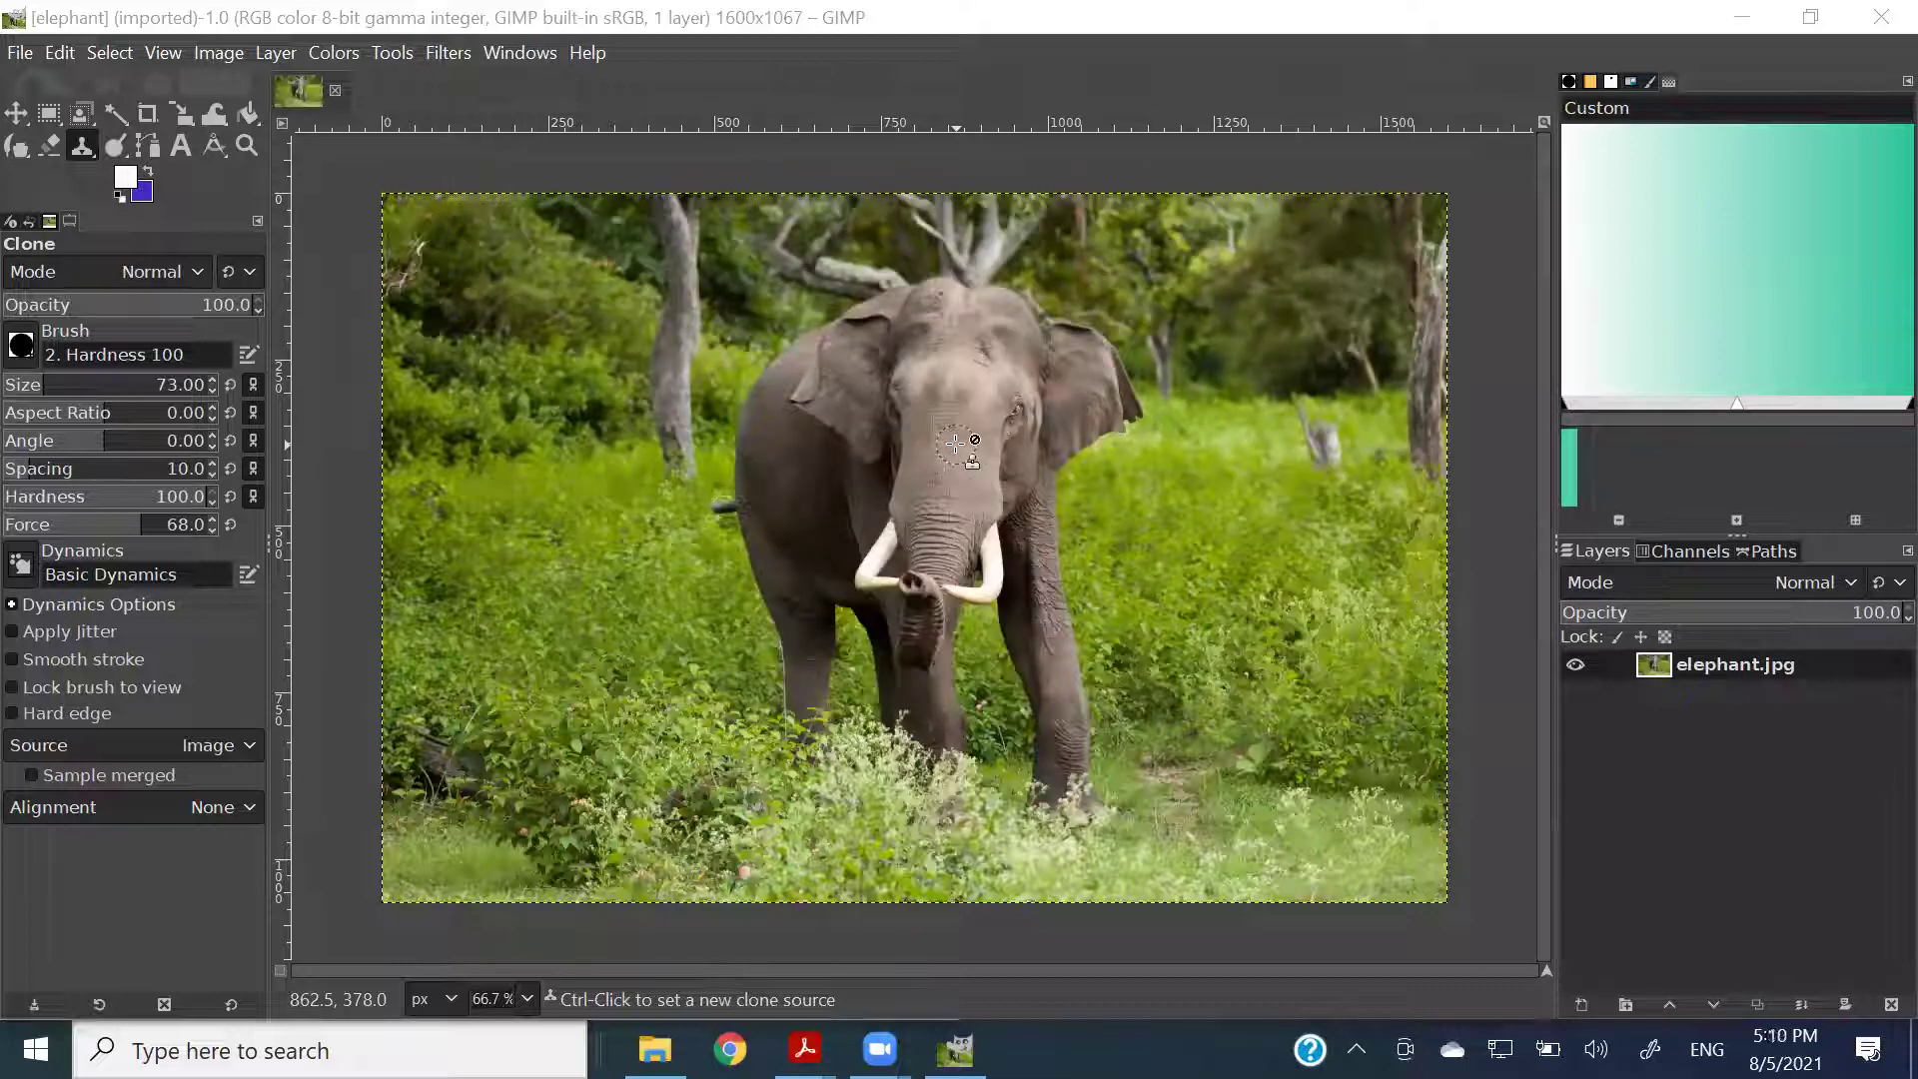
pyautogui.click(956, 443)
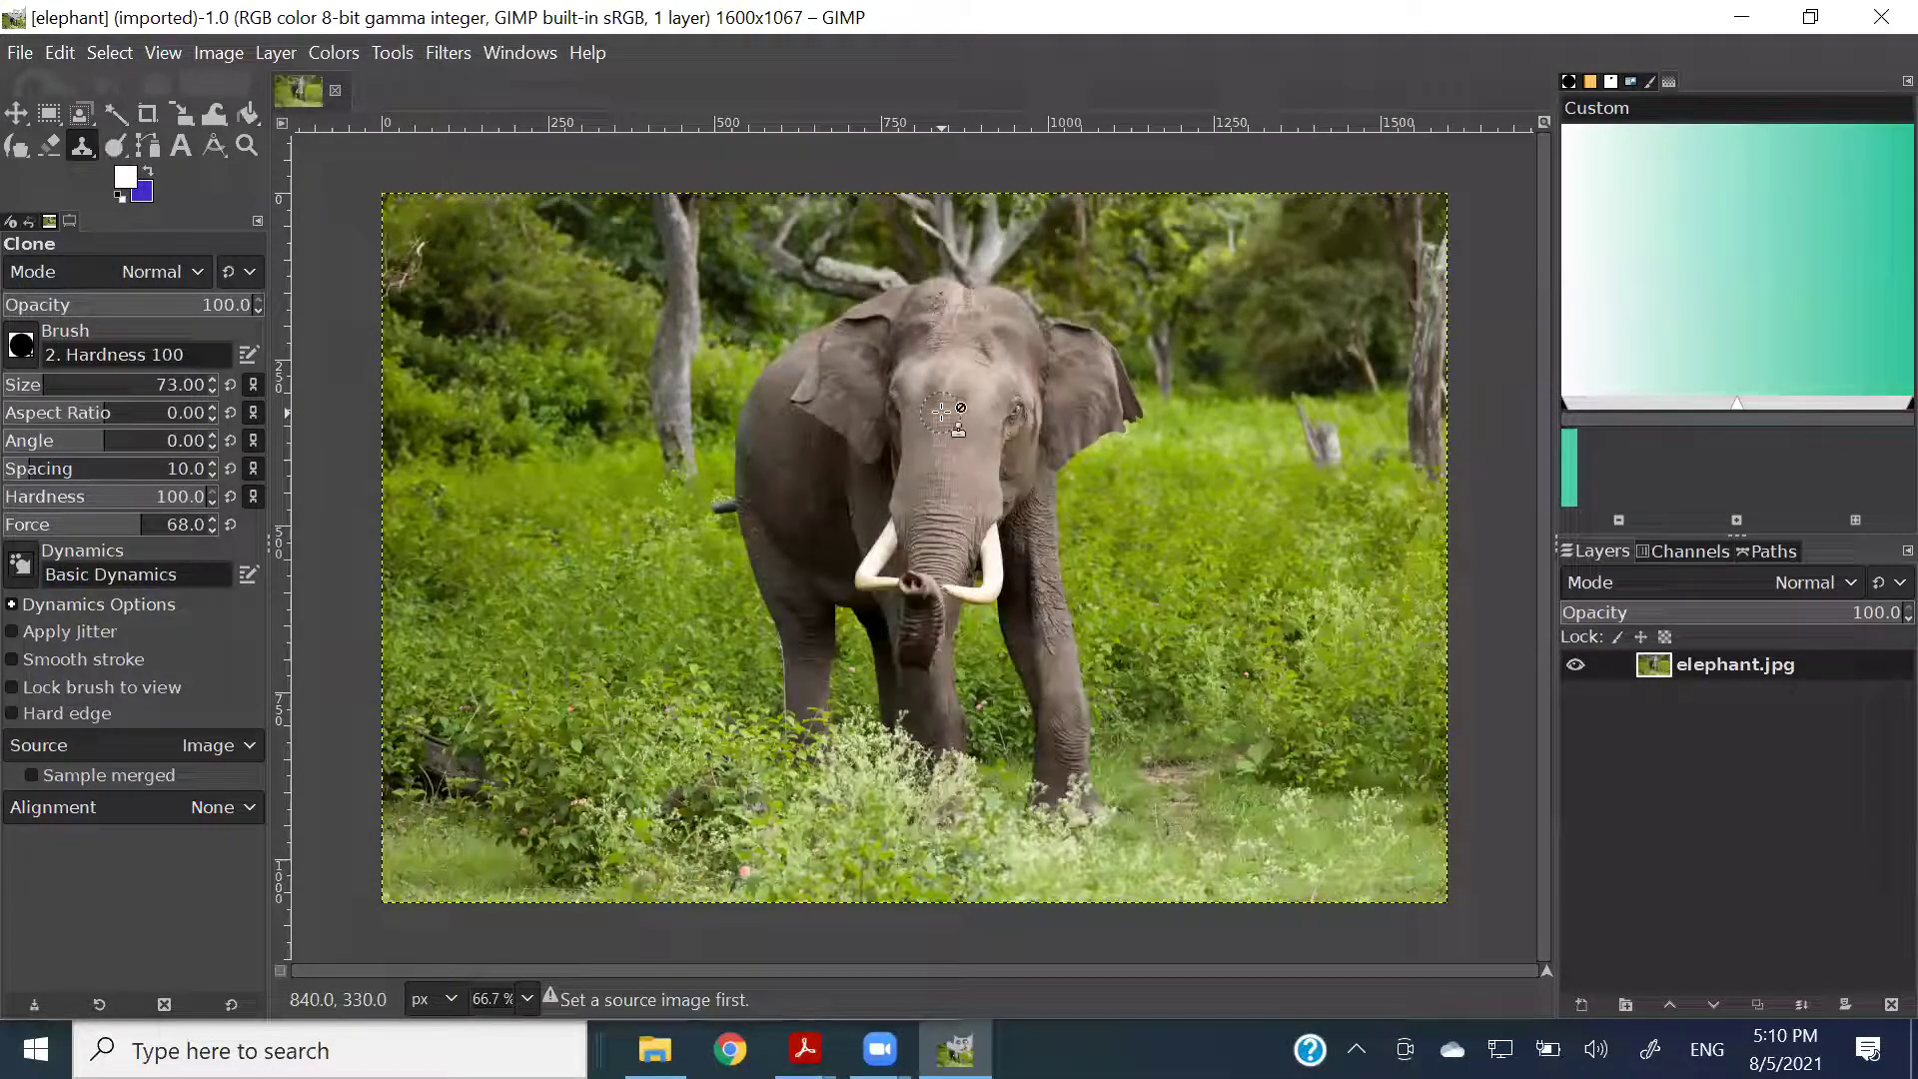
# Enlarge the Clone brush to size 219 and set the clone source on the elephant's ear at the right of its head.
pyautogui.press(']')
pyautogui.press(']')
pyautogui.press(']')
pyautogui.press(']')
pyautogui.press(']')
pyautogui.press(']')
pyautogui.press(']')
pyautogui.press(']')
pyautogui.press(']')
pyautogui.press(']')
pyautogui.press(']')
pyautogui.press(']')
pyautogui.press(']')
pyautogui.press(']')
pyautogui.press(']')
pyautogui.press(']')
pyautogui.press(']')
pyautogui.press(']')
pyautogui.press(']')
pyautogui.press(']')
pyautogui.press(']')
pyautogui.press(']')
pyautogui.press(']')
pyautogui.press(']')
pyautogui.press(']')
pyautogui.press(']')
pyautogui.press(']')
pyautogui.press(']')
pyautogui.press(']')
pyautogui.press(']')
pyautogui.press(']')
pyautogui.press(']')
pyautogui.press(']')
pyautogui.press(']')
pyautogui.press(']')
pyautogui.press(']')
pyautogui.press(']')
pyautogui.press(']')
pyautogui.press(']')
pyautogui.press(']')
pyautogui.press(']')
pyautogui.press(']')
pyautogui.press(']')
pyautogui.press(']')
pyautogui.press(']')
pyautogui.press(']')
pyautogui.press(']')
pyautogui.press(']')
pyautogui.press(']')
pyautogui.press(']')
pyautogui.press(']')
pyautogui.press(']')
pyautogui.press(']')
pyautogui.press(']')
pyautogui.press(']')
pyautogui.press(']')
pyautogui.press(']')
pyautogui.press(']')
pyautogui.press(']')
pyautogui.press(']')
pyautogui.keyDown('ctrl'); pyautogui.click(941, 412); pyautogui.keyUp('ctrl')
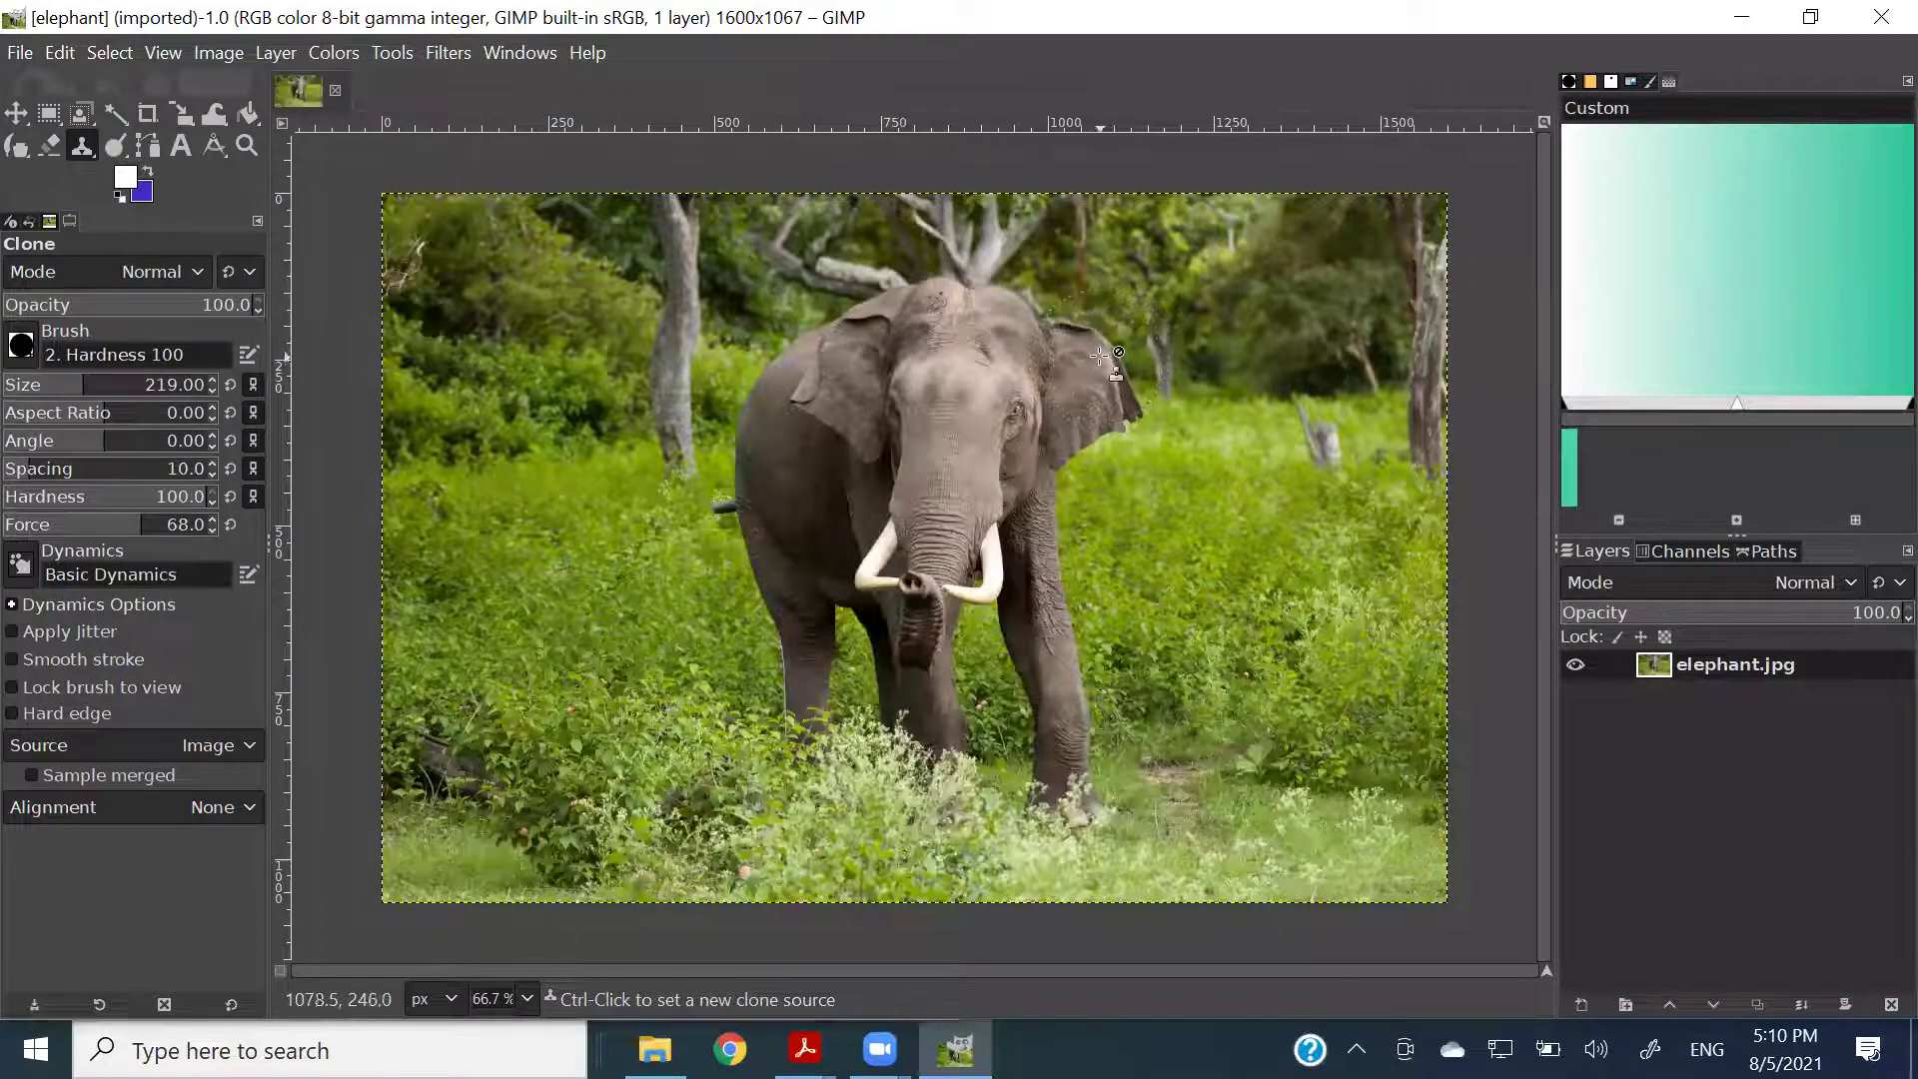
pyautogui.press('ctrl')
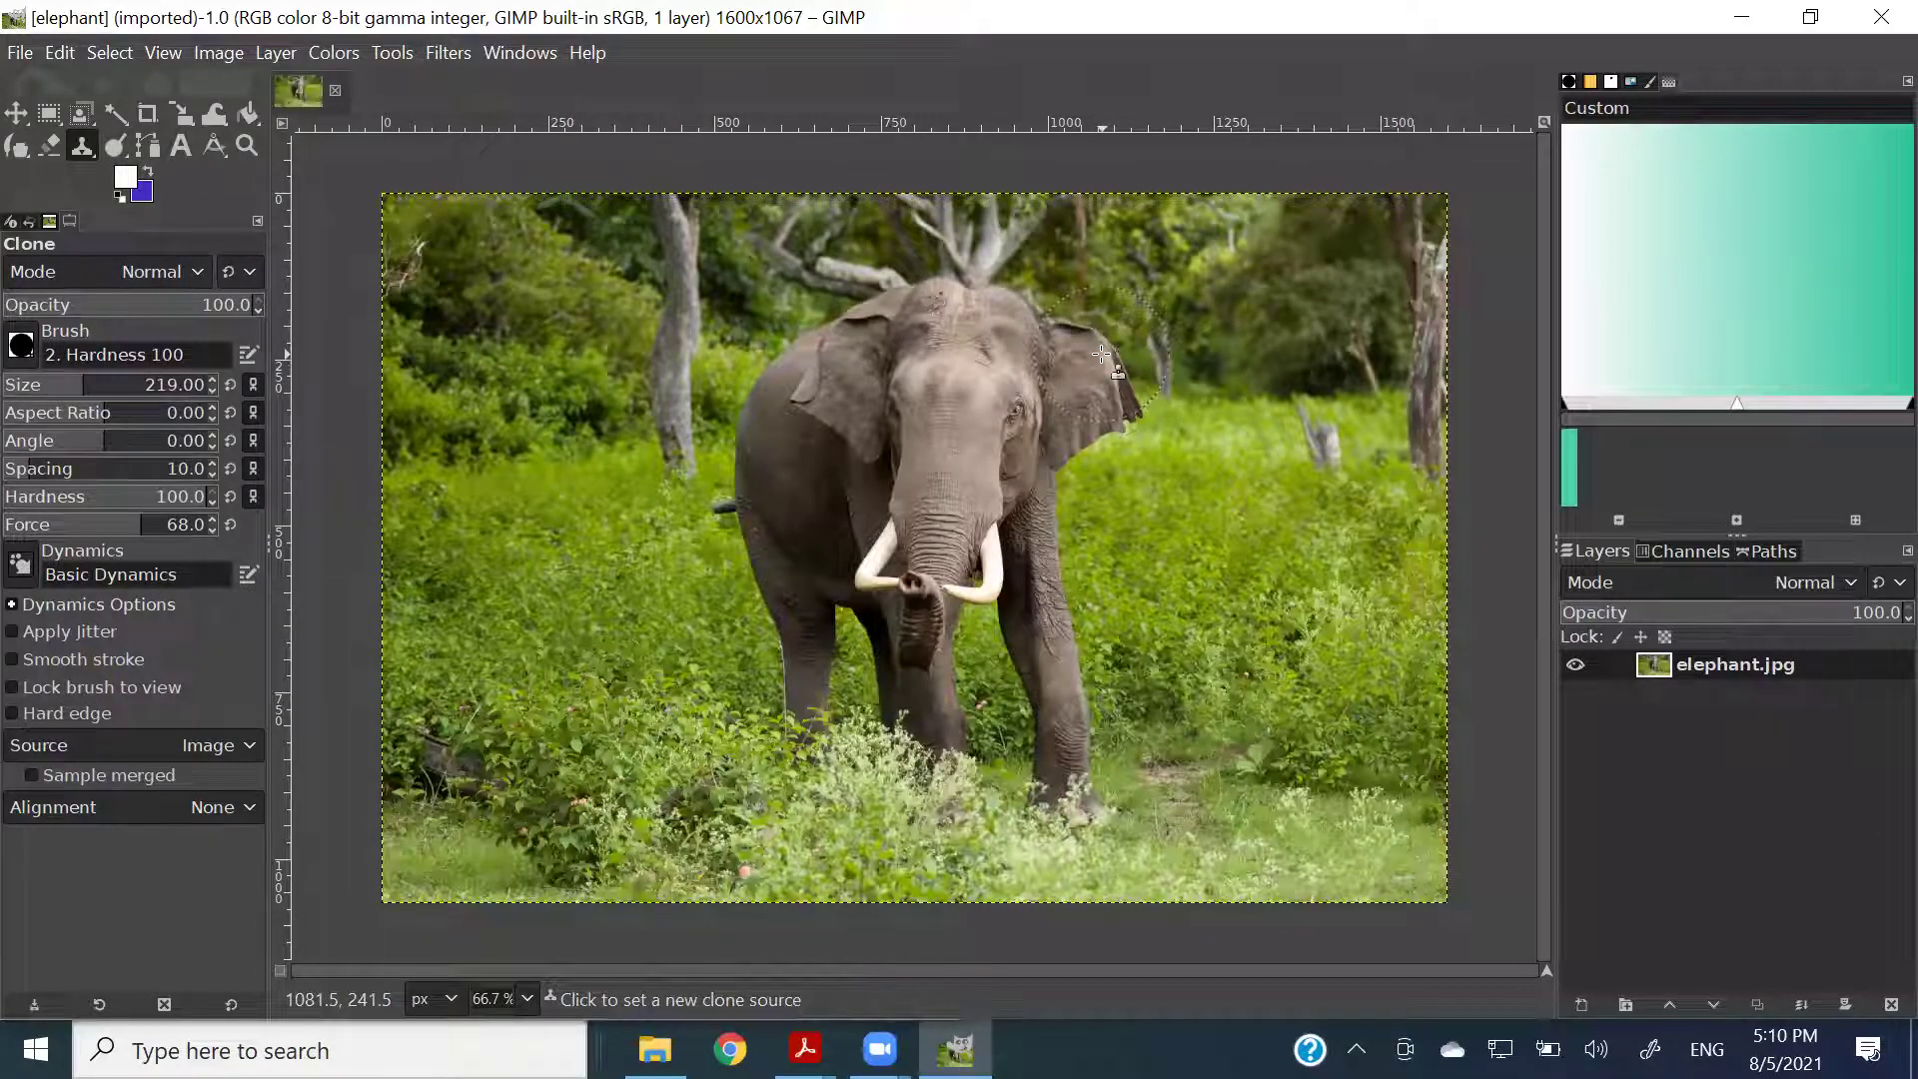
pyautogui.keyDown('ctrl'); pyautogui.click(1101, 354); pyautogui.keyUp('ctrl')
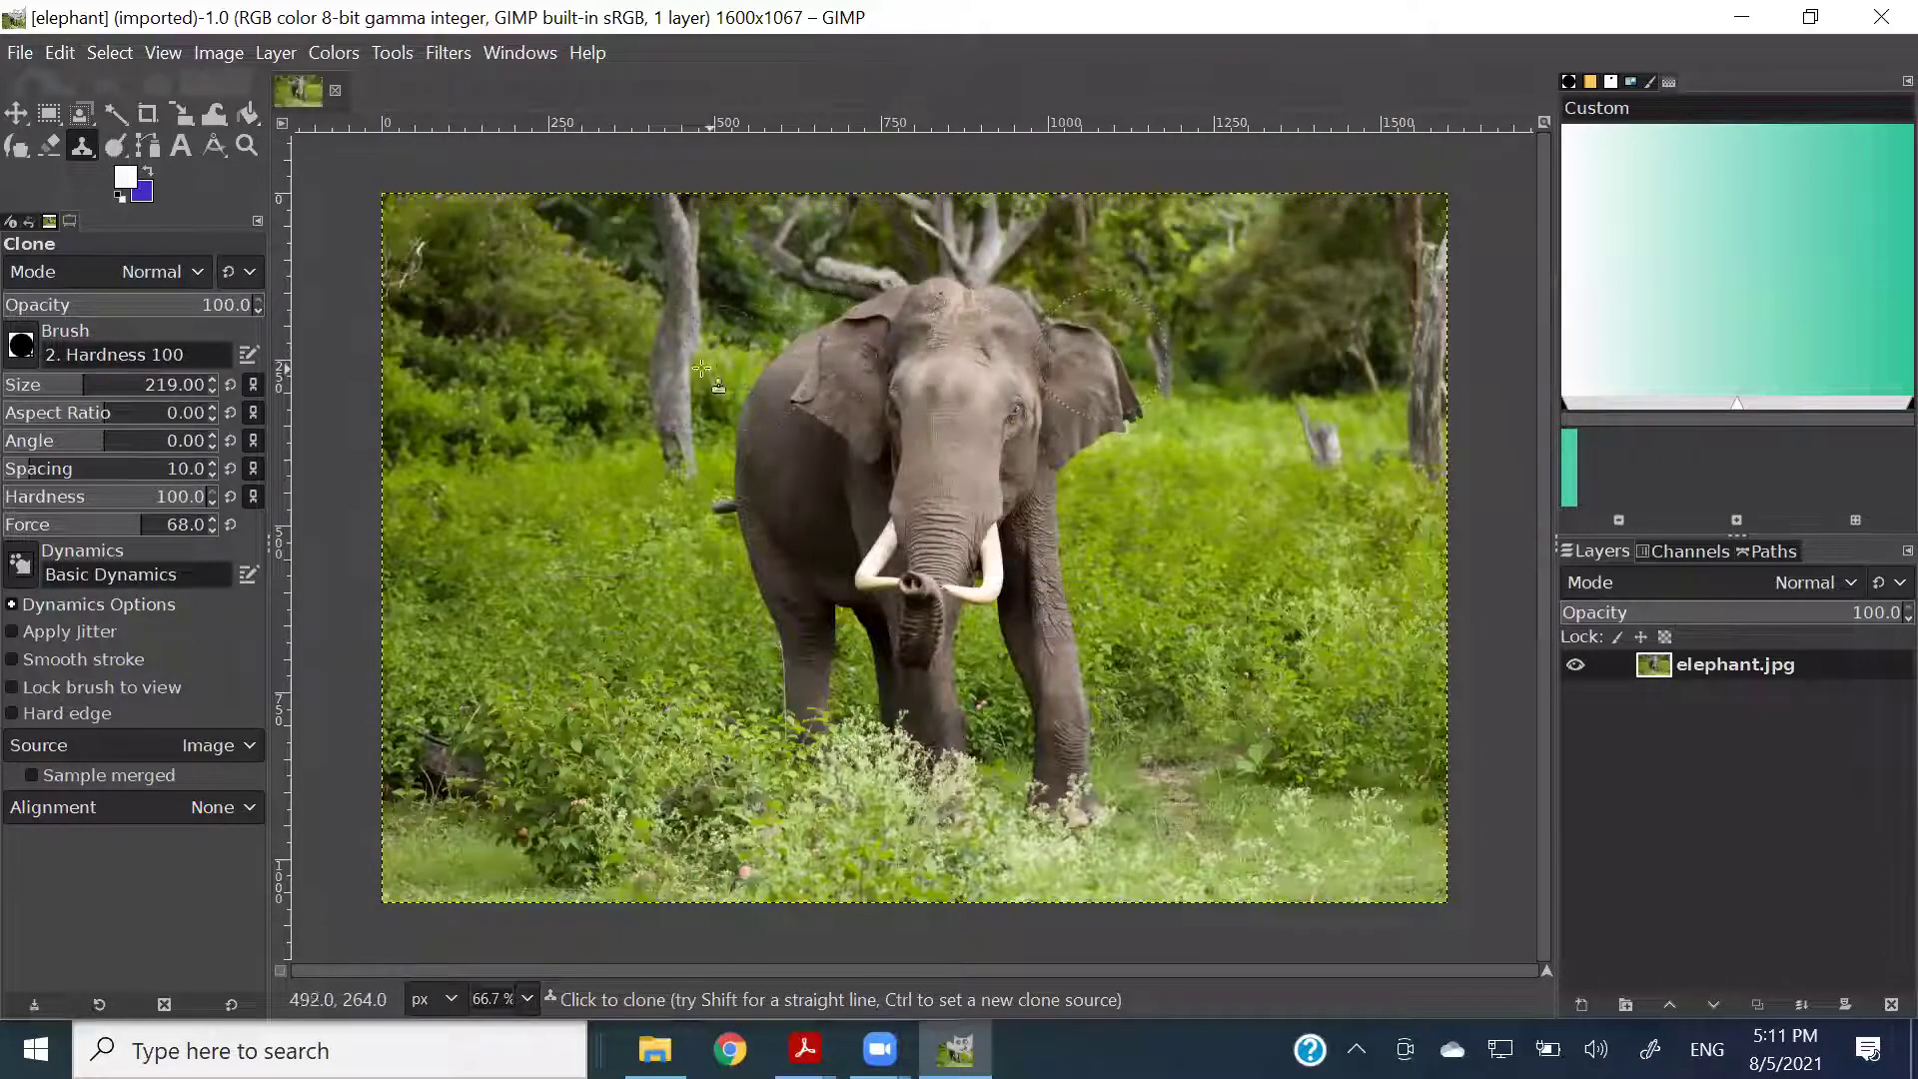
# Stamp nine separate copies of the elephant's ear onto the background, six left of the elephant and three right of it.
pyautogui.click(639, 376)
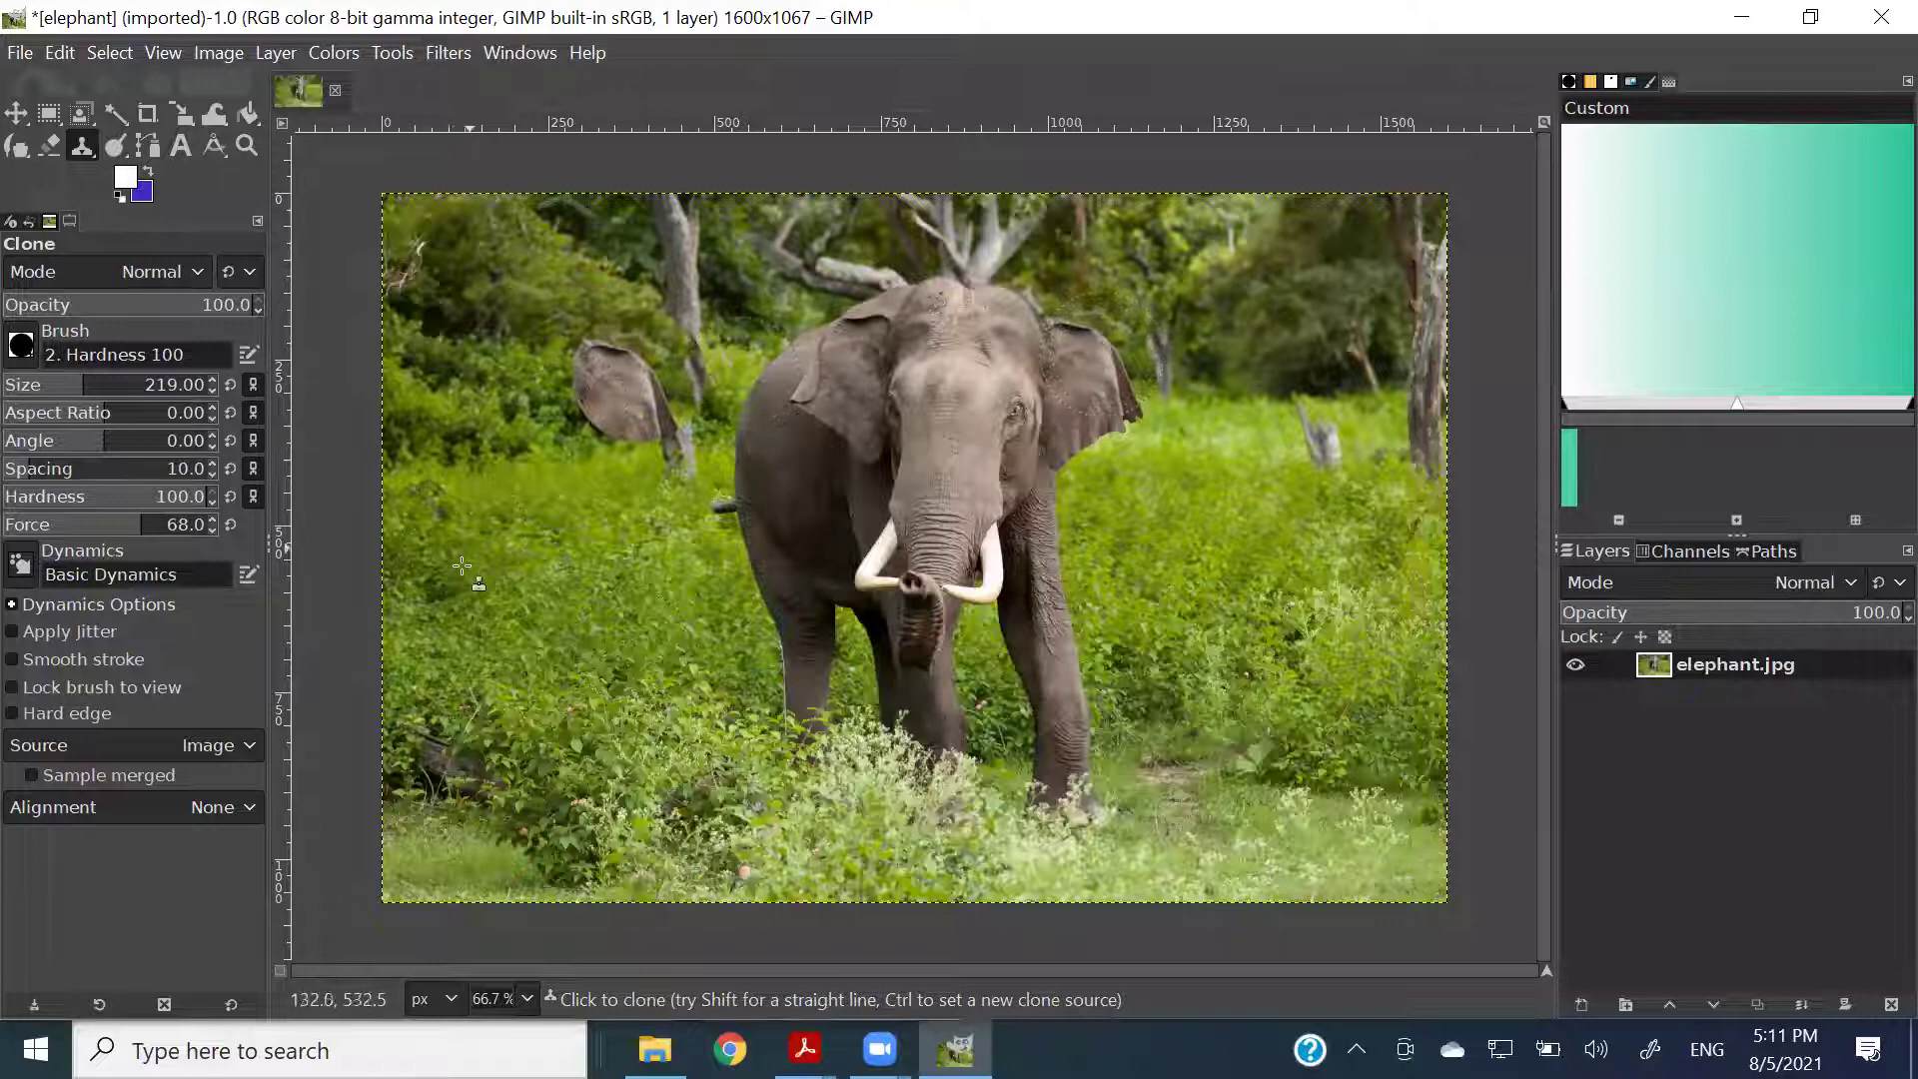
pyautogui.click(533, 582)
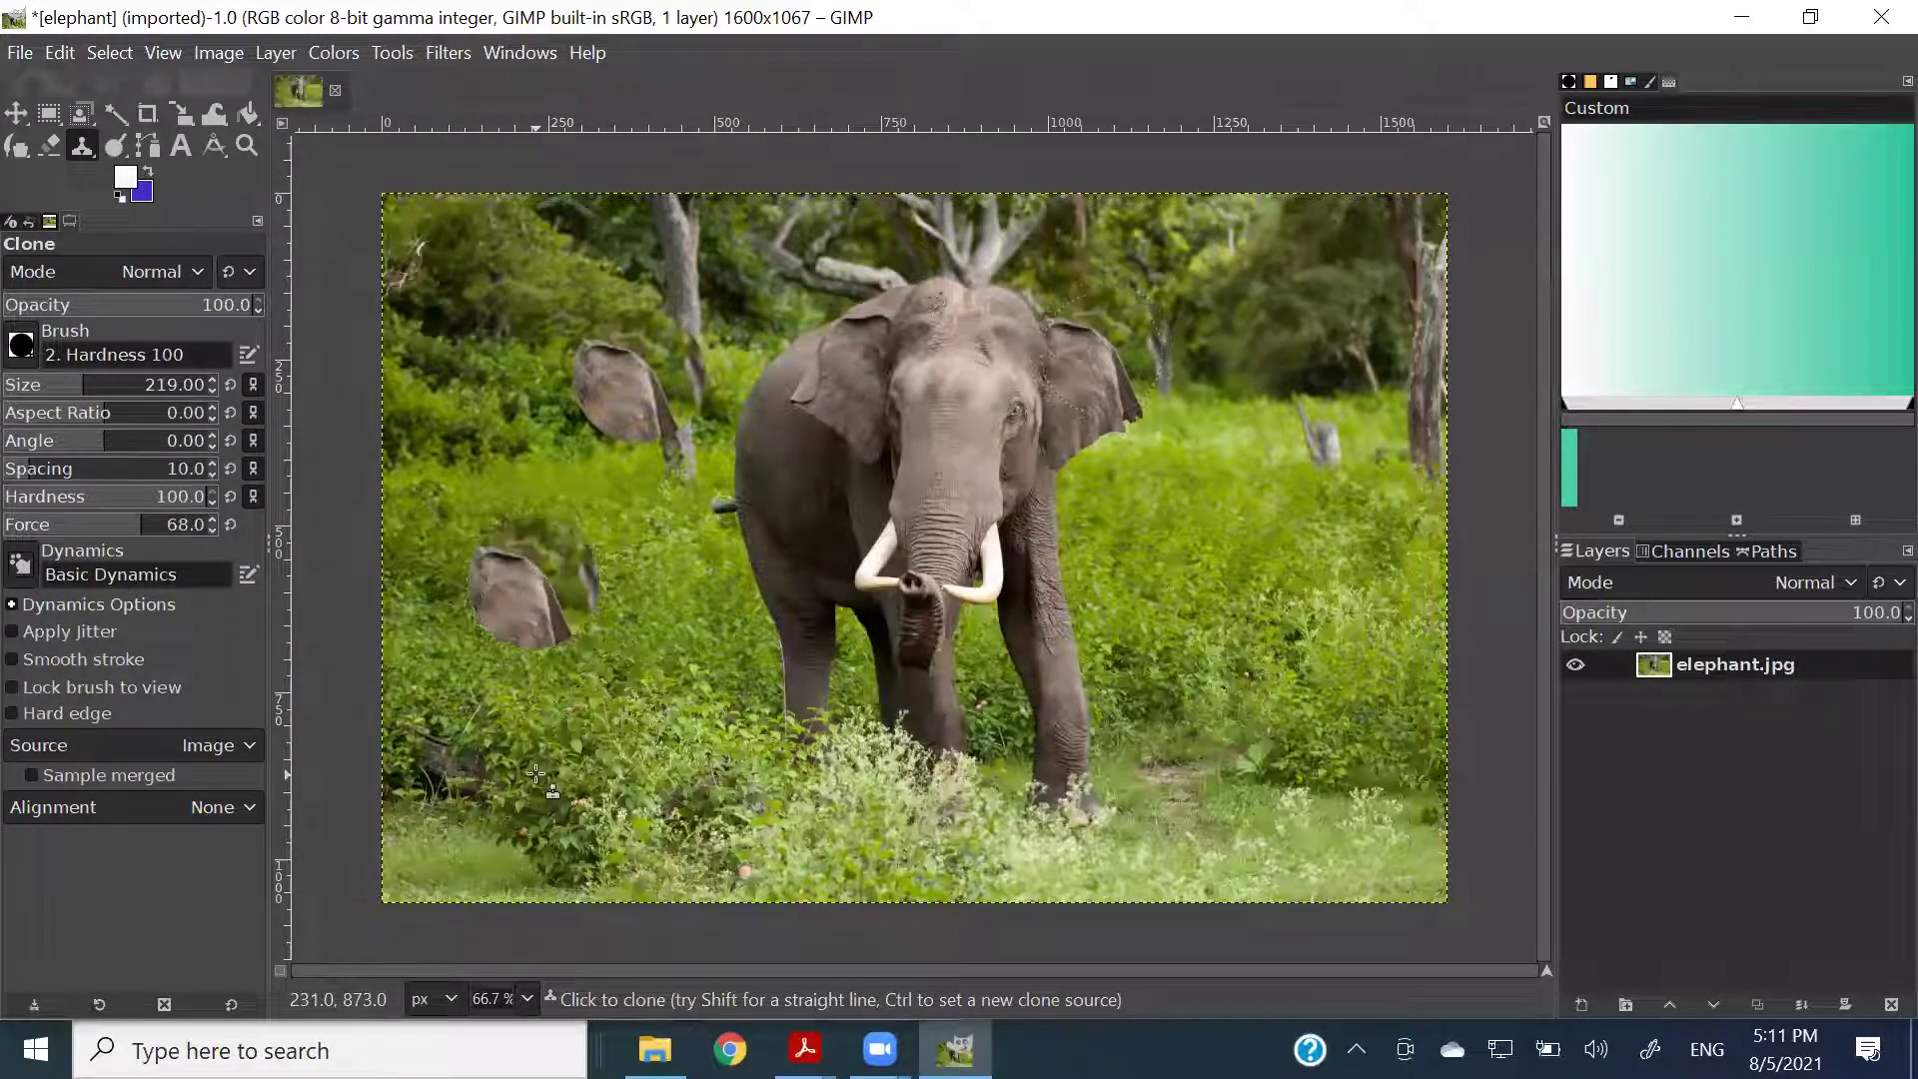
pyautogui.click(471, 294)
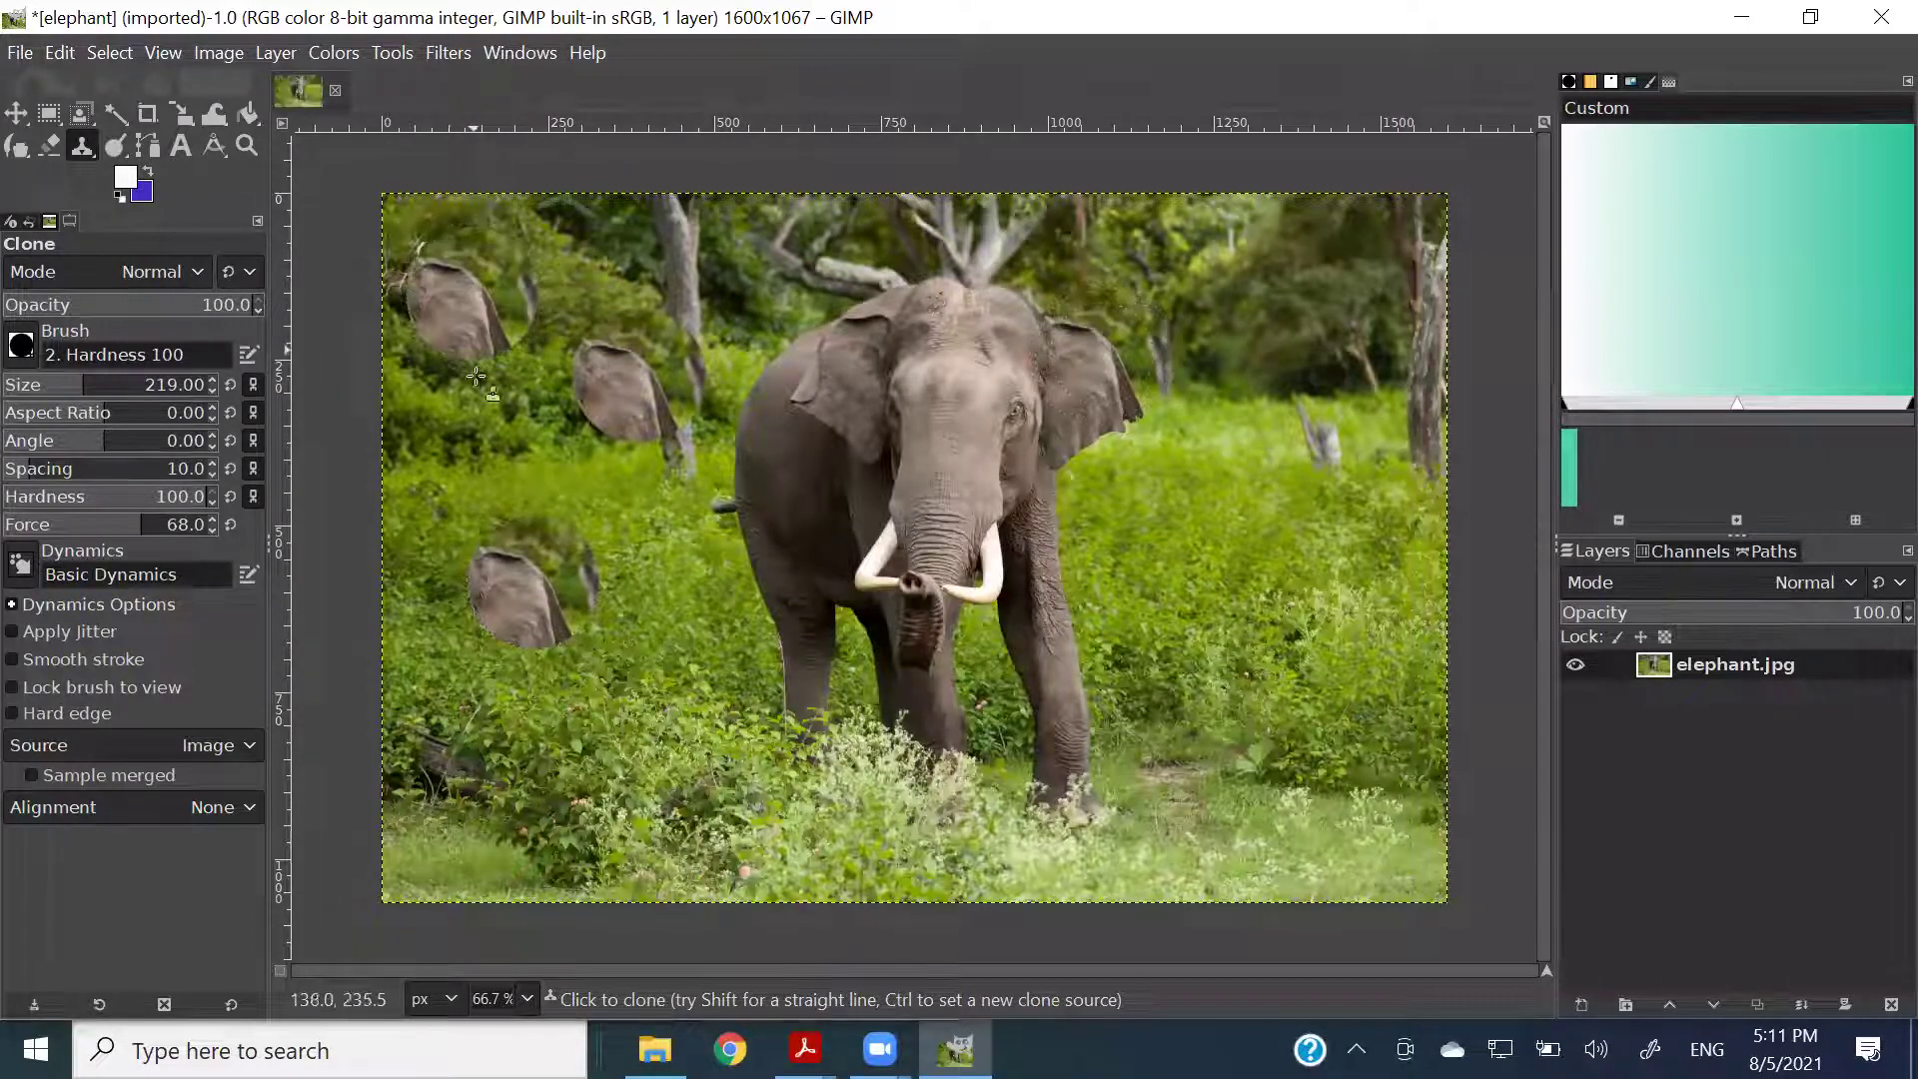
pyautogui.click(675, 729)
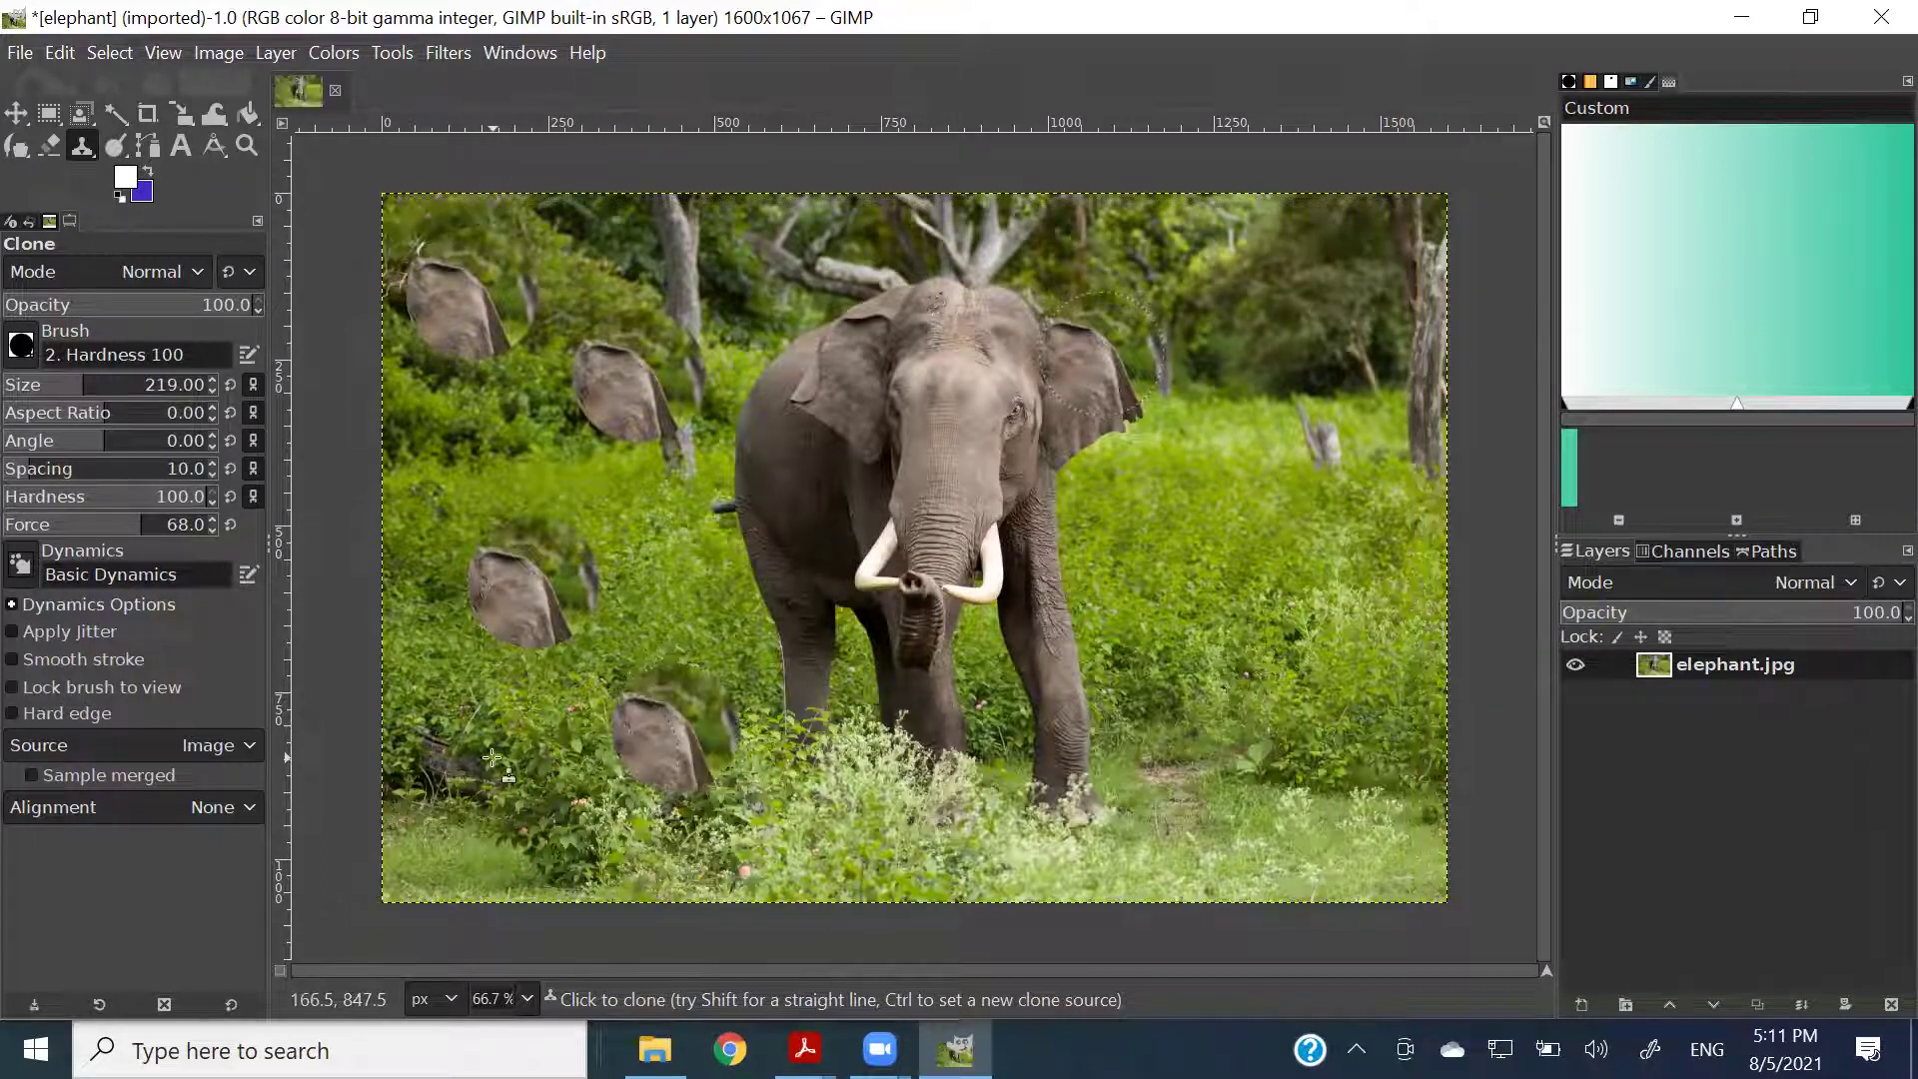
pyautogui.click(492, 760)
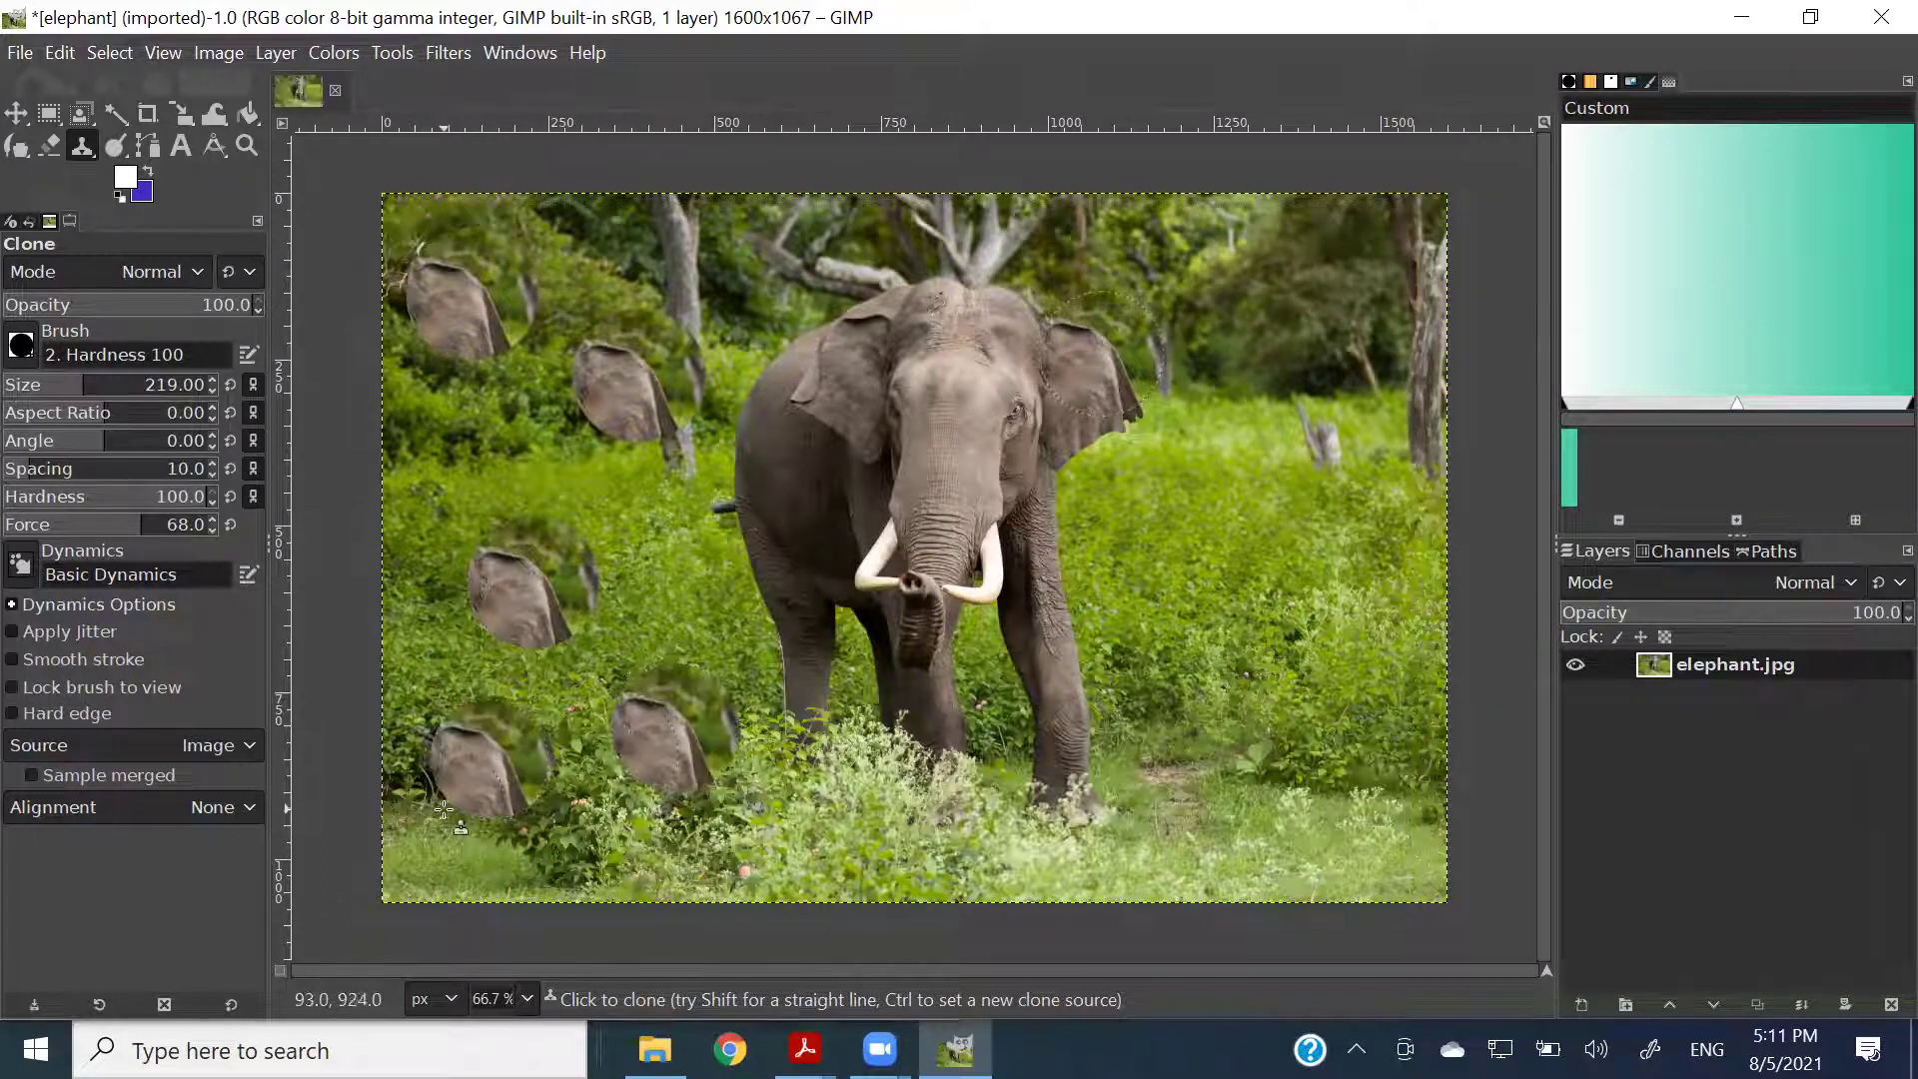
pyautogui.click(647, 277)
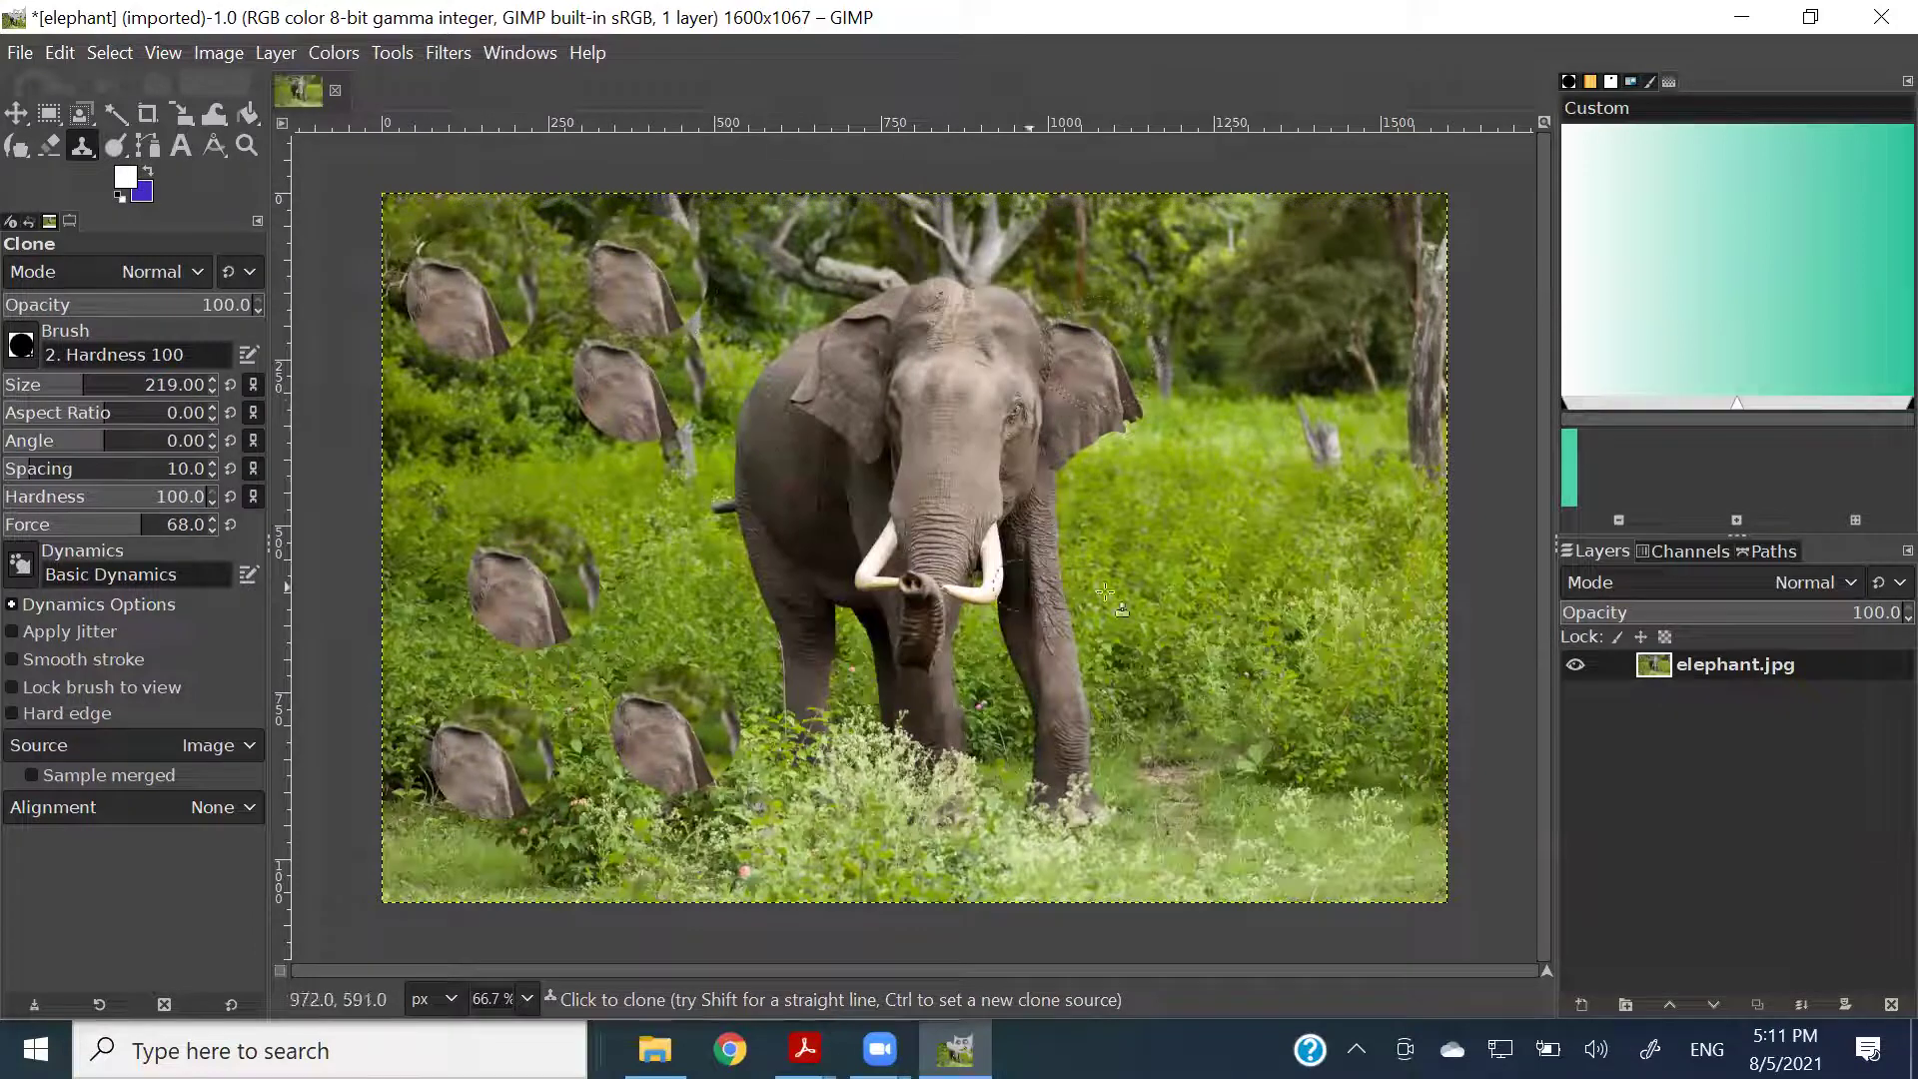
pyautogui.click(1261, 606)
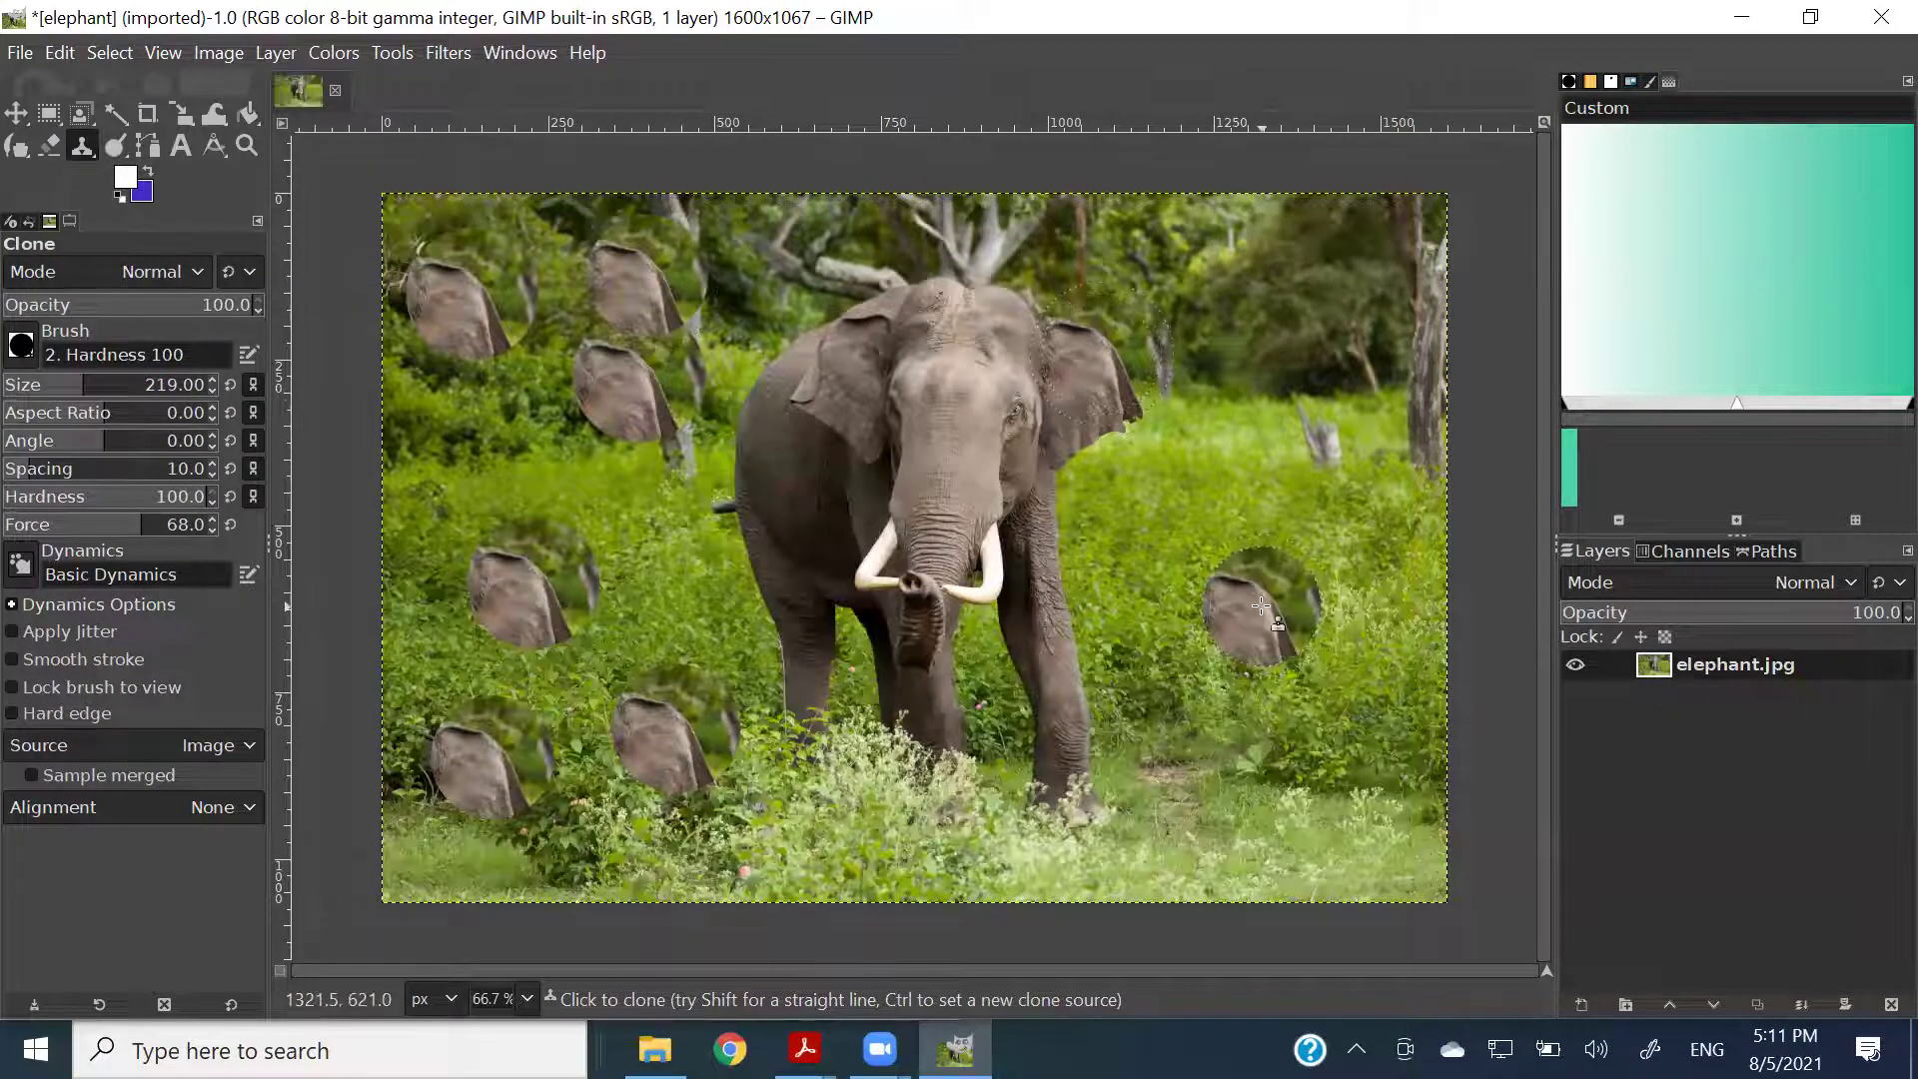
pyautogui.click(1340, 333)
pyautogui.click(1361, 759)
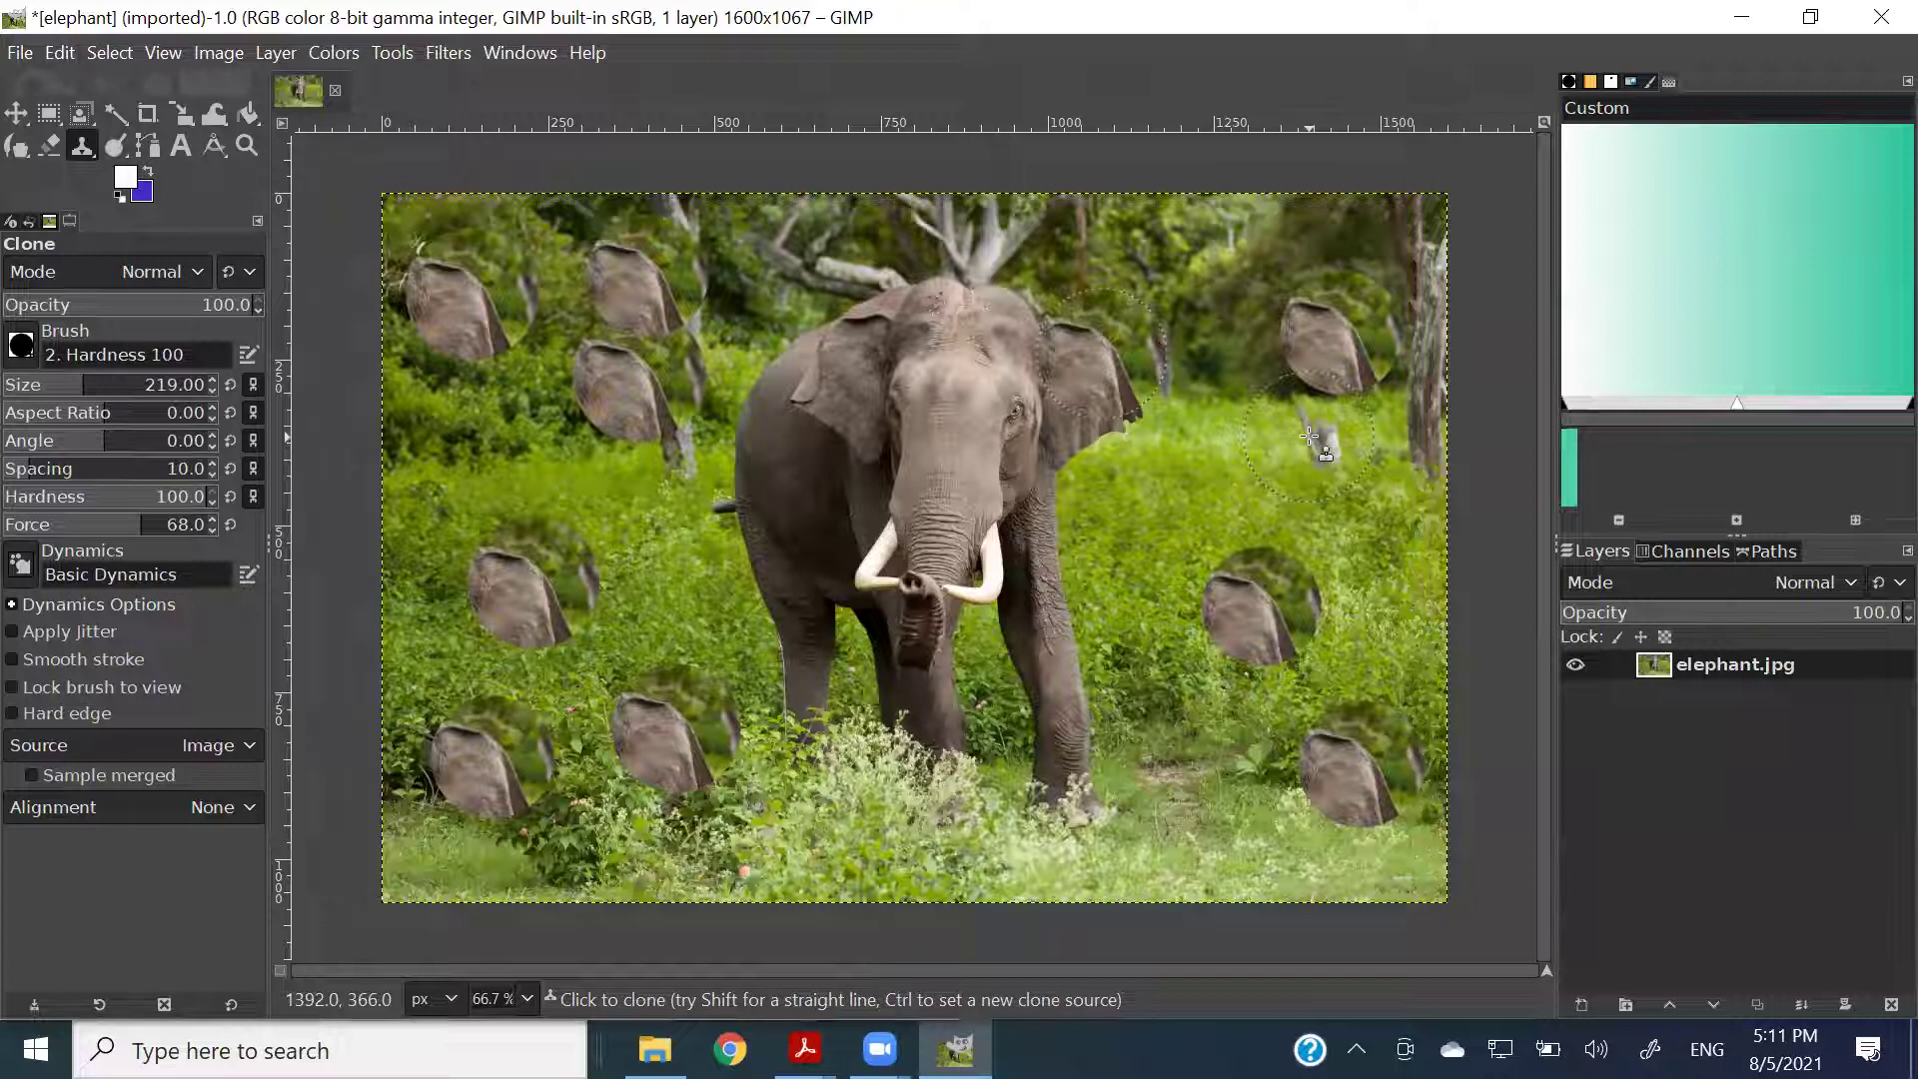
# Undo all nine ear stamps on the background.
pyautogui.hotkey('ctrl', 'z')
pyautogui.hotkey('ctrl', 'z')
pyautogui.hotkey('ctrl', 'z')
pyautogui.hotkey('ctrl', 'z')
pyautogui.hotkey('ctrl', 'z')
pyautogui.hotkey('ctrl', 'z')
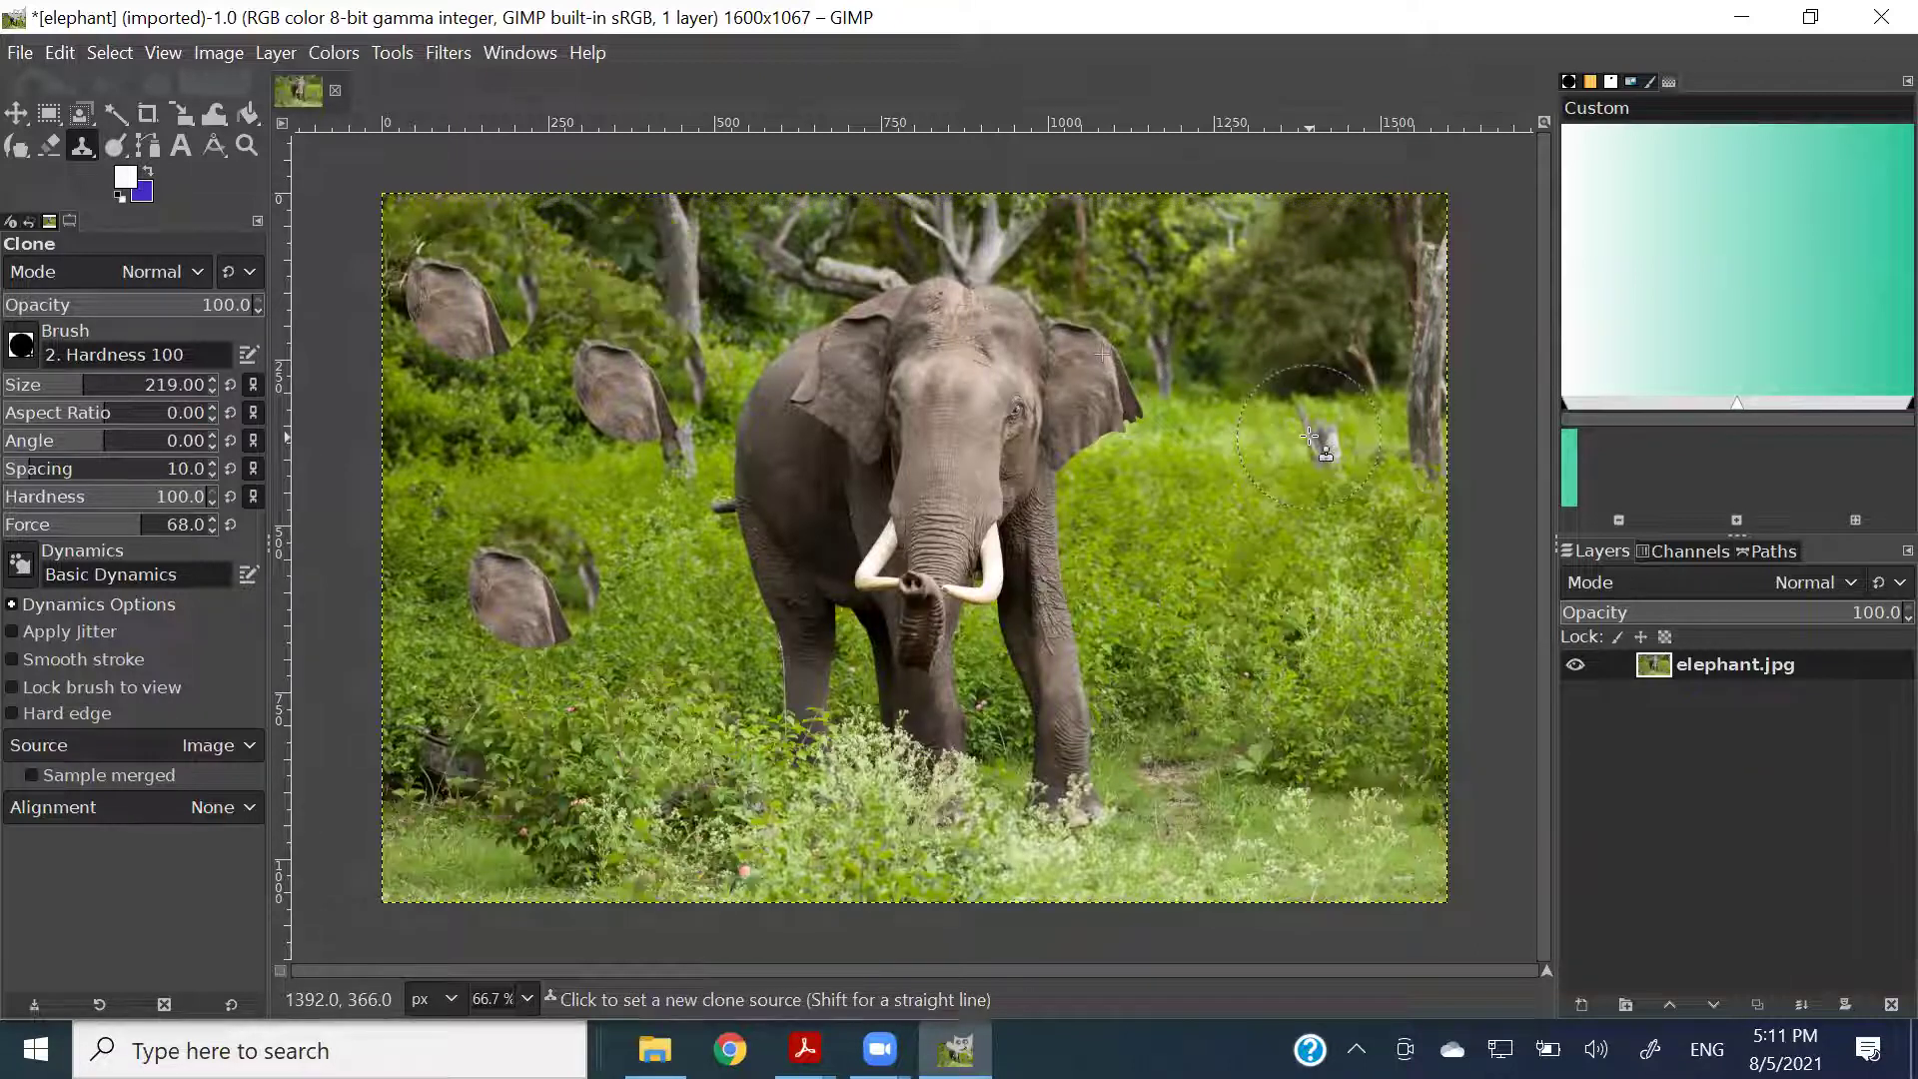
pyautogui.hotkey('ctrl', 'z')
pyautogui.hotkey('ctrl', 'z')
pyautogui.hotkey('ctrl', 'z')
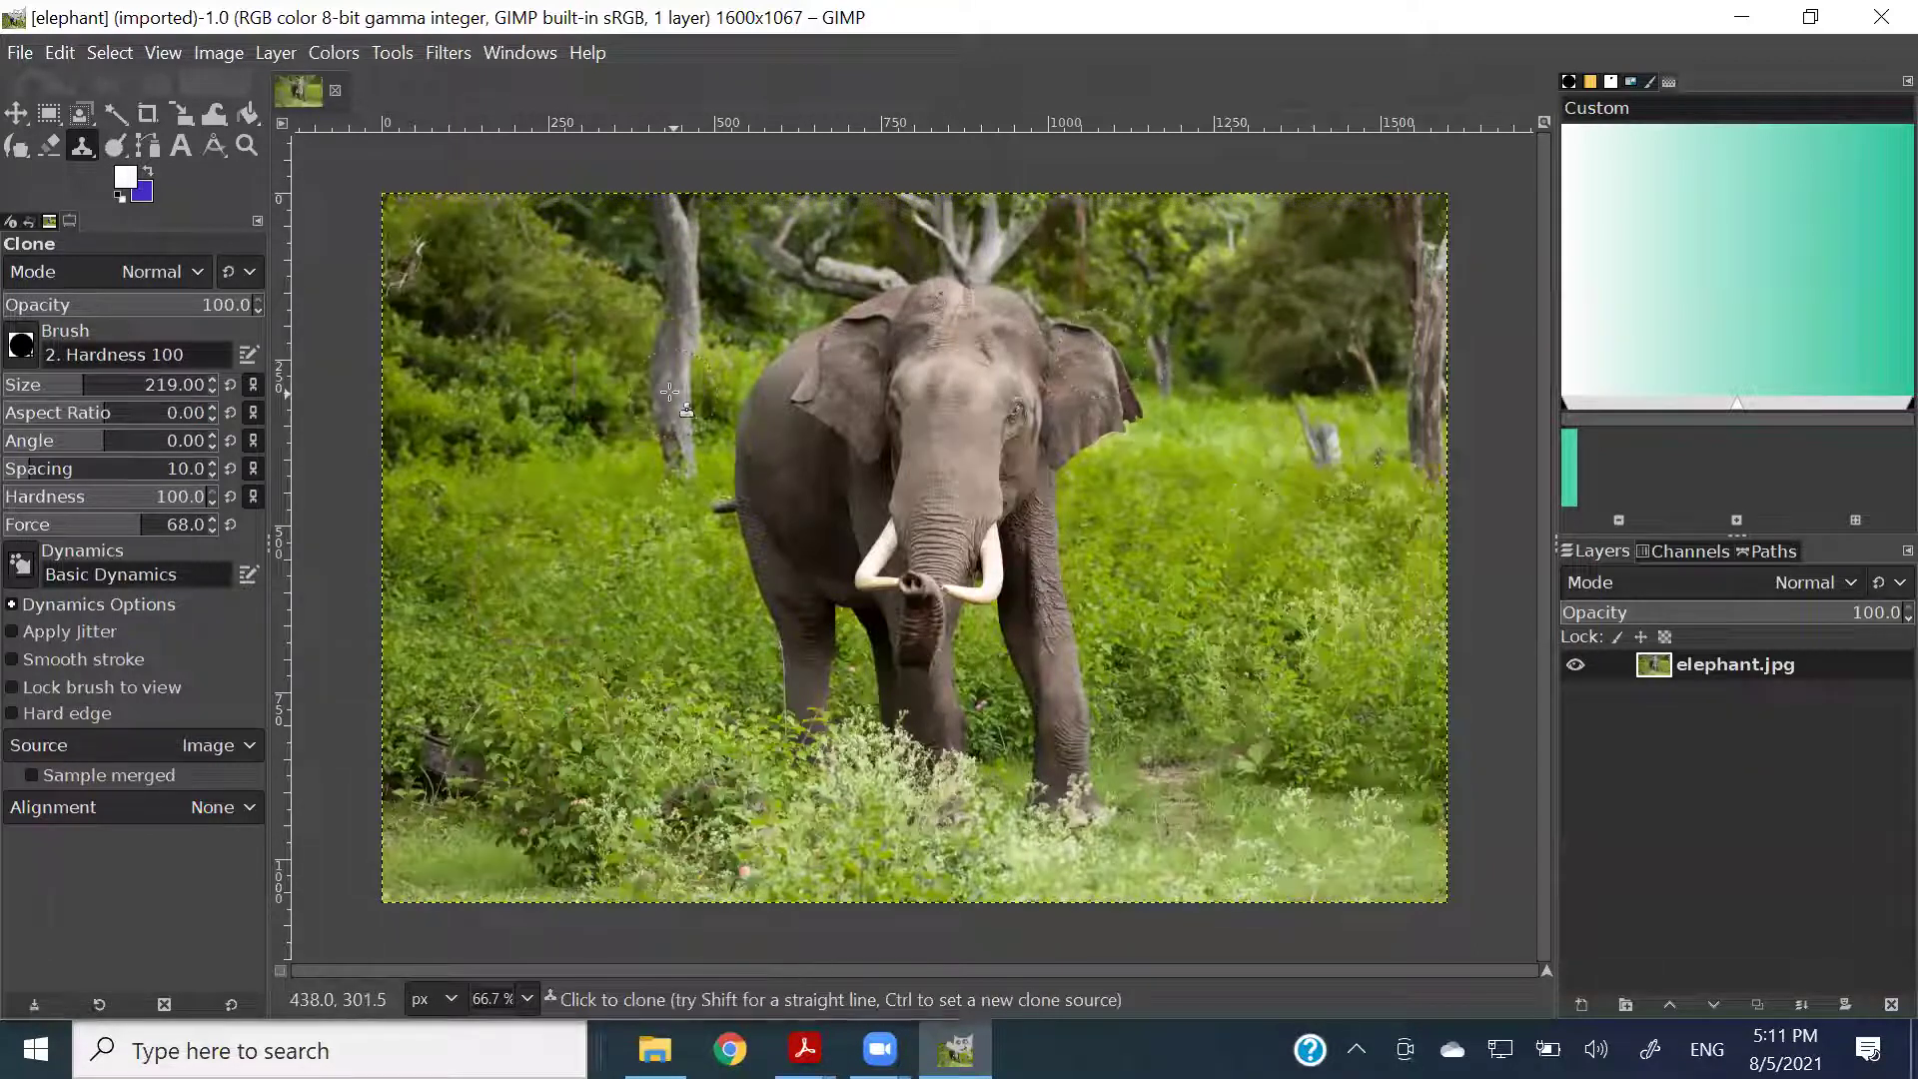
# Try painting a cloned second elephant over the left part of the photo, and undo both clone strokes.
pyautogui.moveTo(651, 379)
pyautogui.mouseDown()
pyautogui.moveTo(539, 346)
pyautogui.moveTo(600, 289)
pyautogui.moveTo(639, 285)
pyautogui.moveTo(529, 262)
pyautogui.moveTo(485, 284)
pyautogui.moveTo(589, 284)
pyautogui.moveTo(643, 253)
pyautogui.moveTo(524, 237)
pyautogui.moveTo(420, 258)
pyautogui.moveTo(439, 575)
pyautogui.moveTo(470, 619)
pyautogui.moveTo(520, 599)
pyautogui.moveTo(530, 491)
pyautogui.moveTo(598, 465)
pyautogui.moveTo(659, 475)
pyautogui.moveTo(624, 587)
pyautogui.moveTo(619, 859)
pyautogui.moveTo(432, 842)
pyautogui.moveTo(427, 664)
pyautogui.moveTo(470, 715)
pyautogui.moveTo(540, 735)
pyautogui.moveTo(549, 848)
pyautogui.moveTo(497, 815)
pyautogui.moveTo(455, 857)
pyautogui.mouseUp()
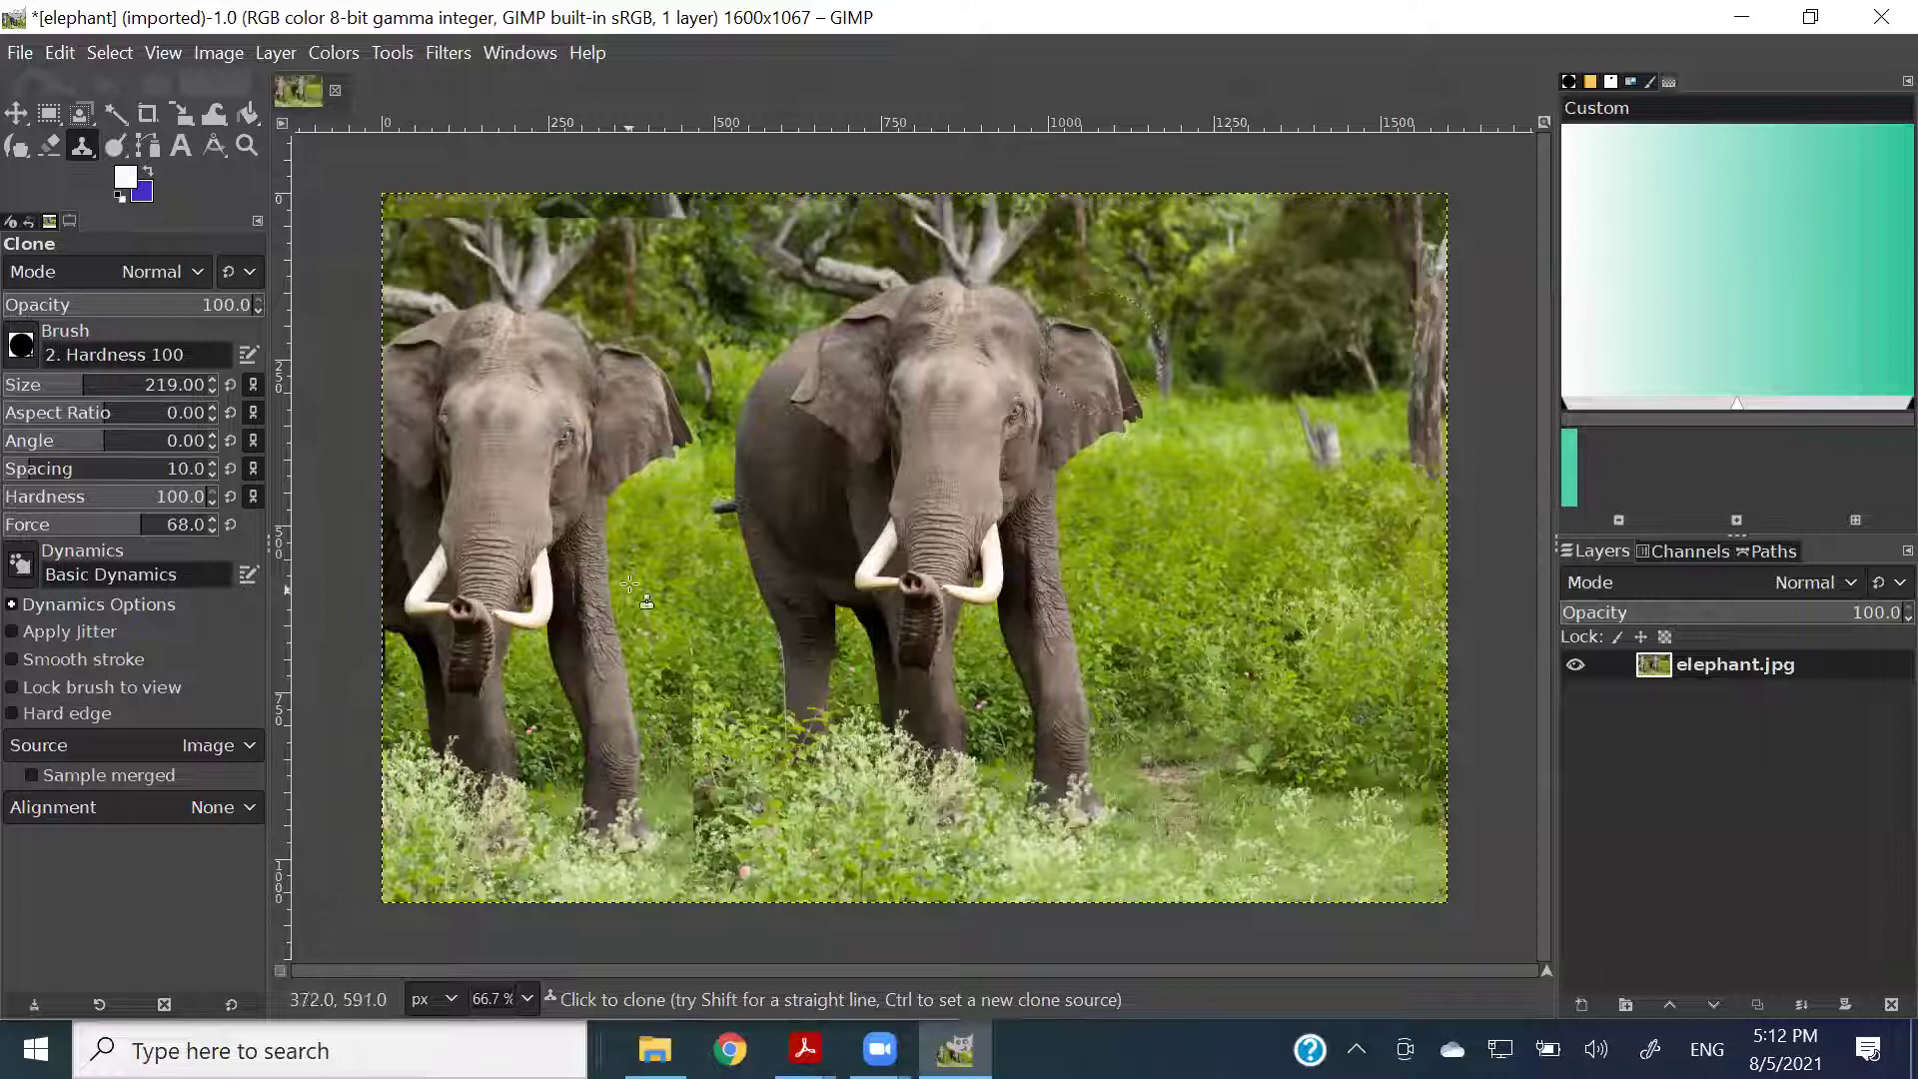
pyautogui.moveTo(648, 384)
pyautogui.mouseDown()
pyautogui.moveTo(636, 584)
pyautogui.moveTo(661, 844)
pyautogui.moveTo(664, 826)
pyautogui.mouseUp()
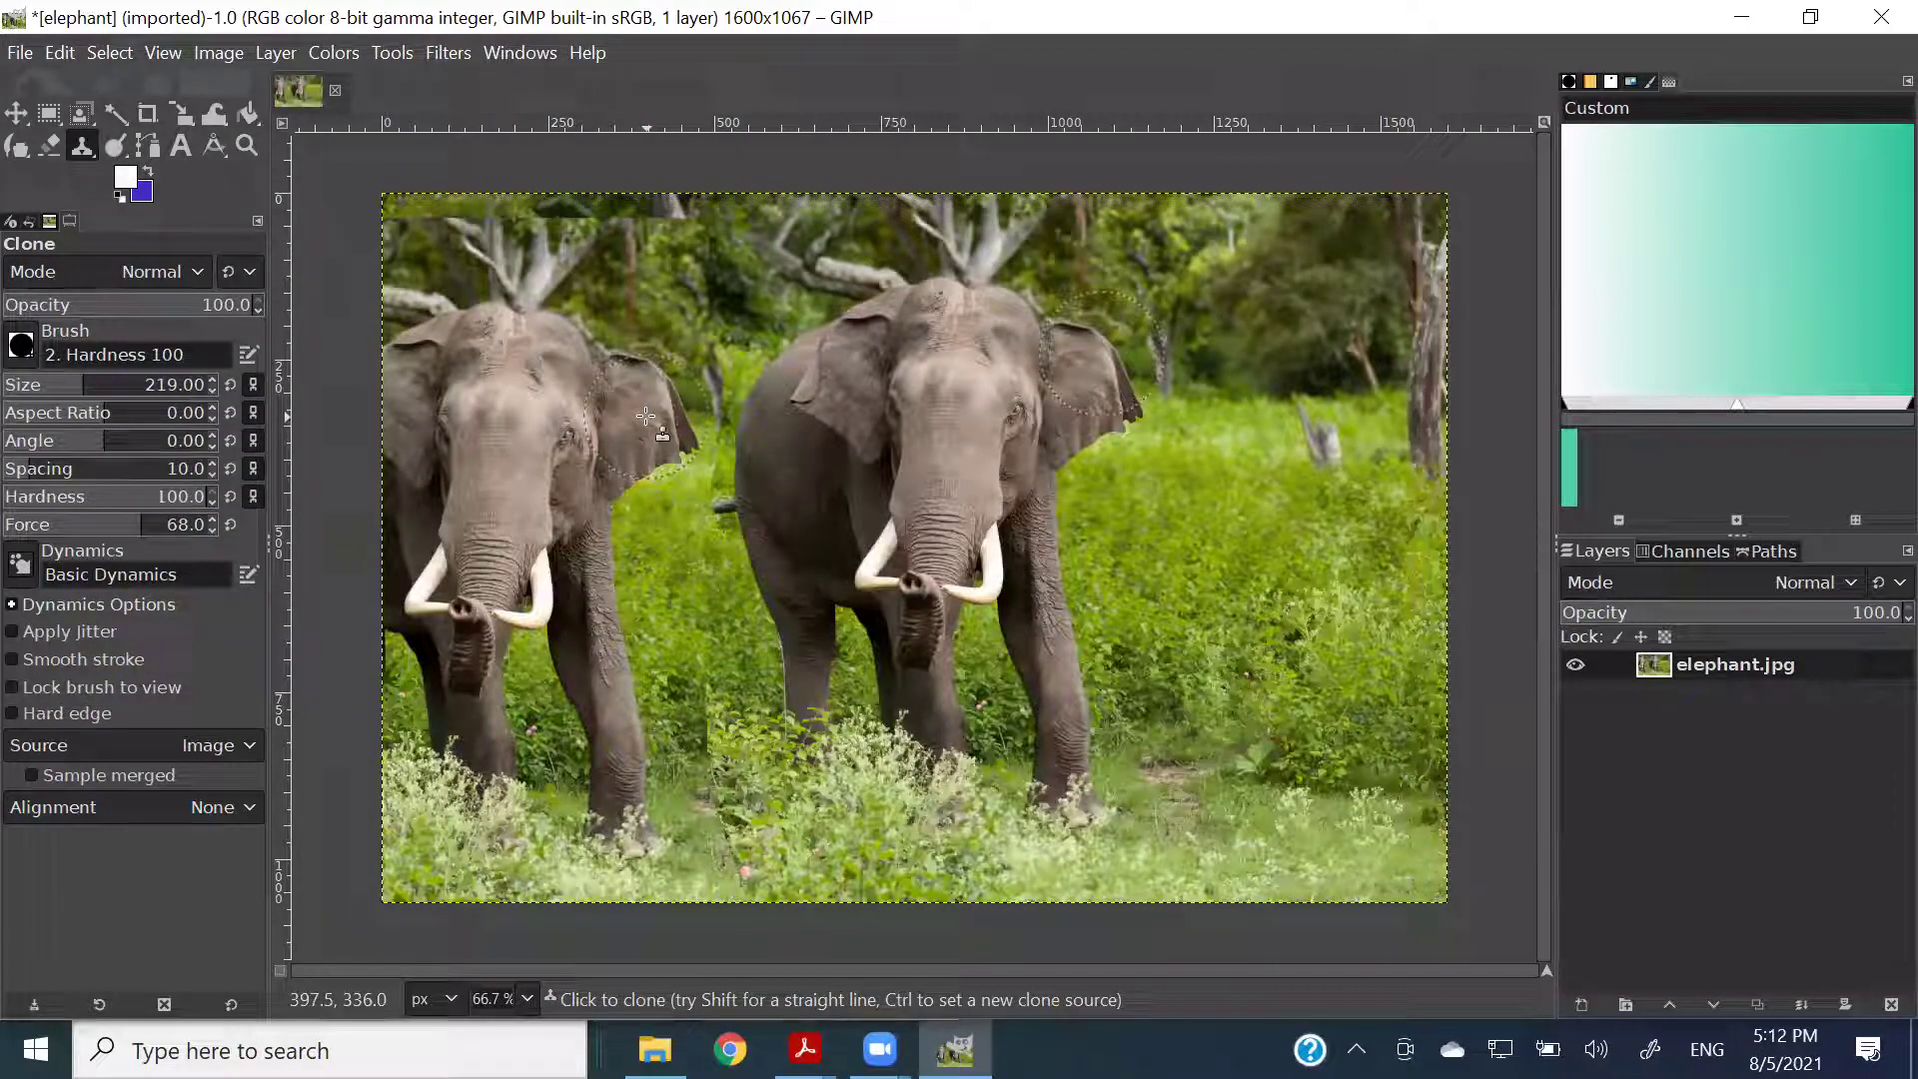
pyautogui.hotkey('ctrl', 'z')
pyautogui.hotkey('ctrl', 'z')
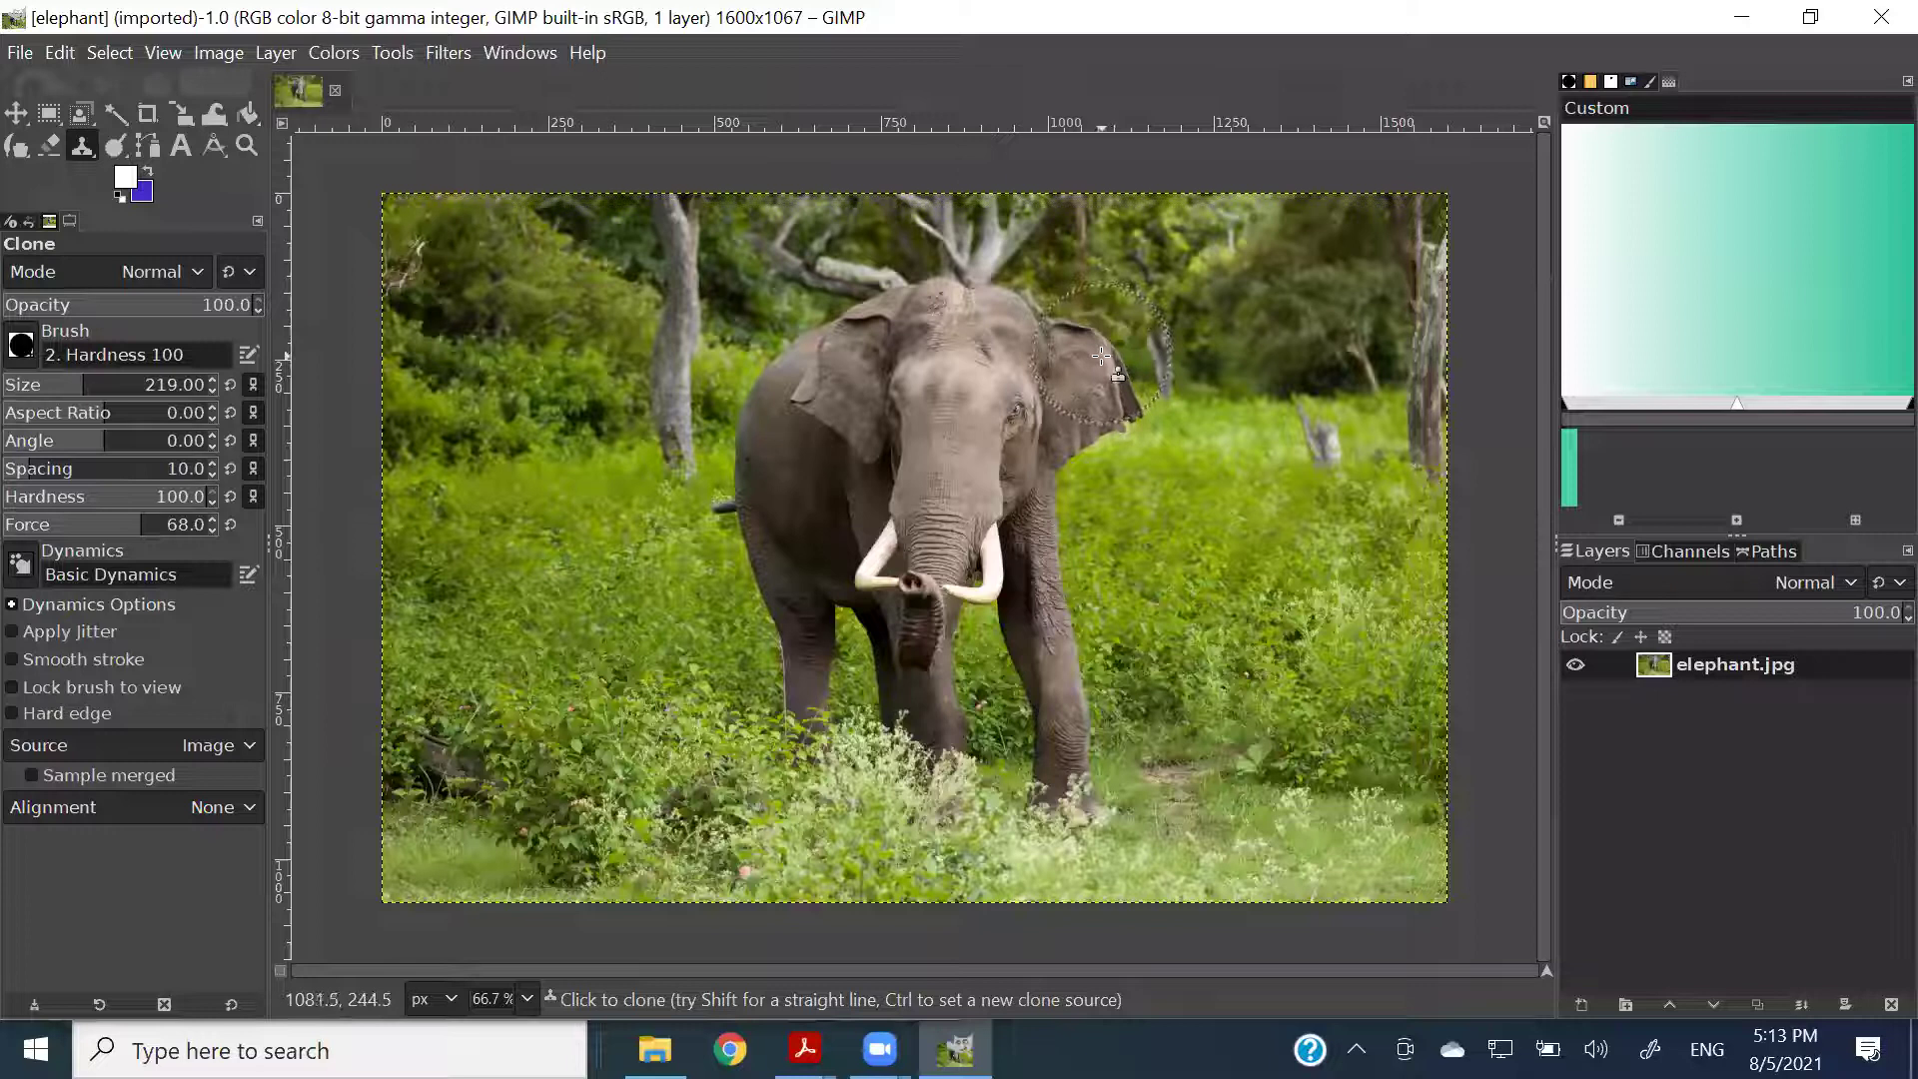
# Set the clone source on the elephant's right-hand ear again and paint a second elephant over the left part of the photo.
pyautogui.press('ctrl')
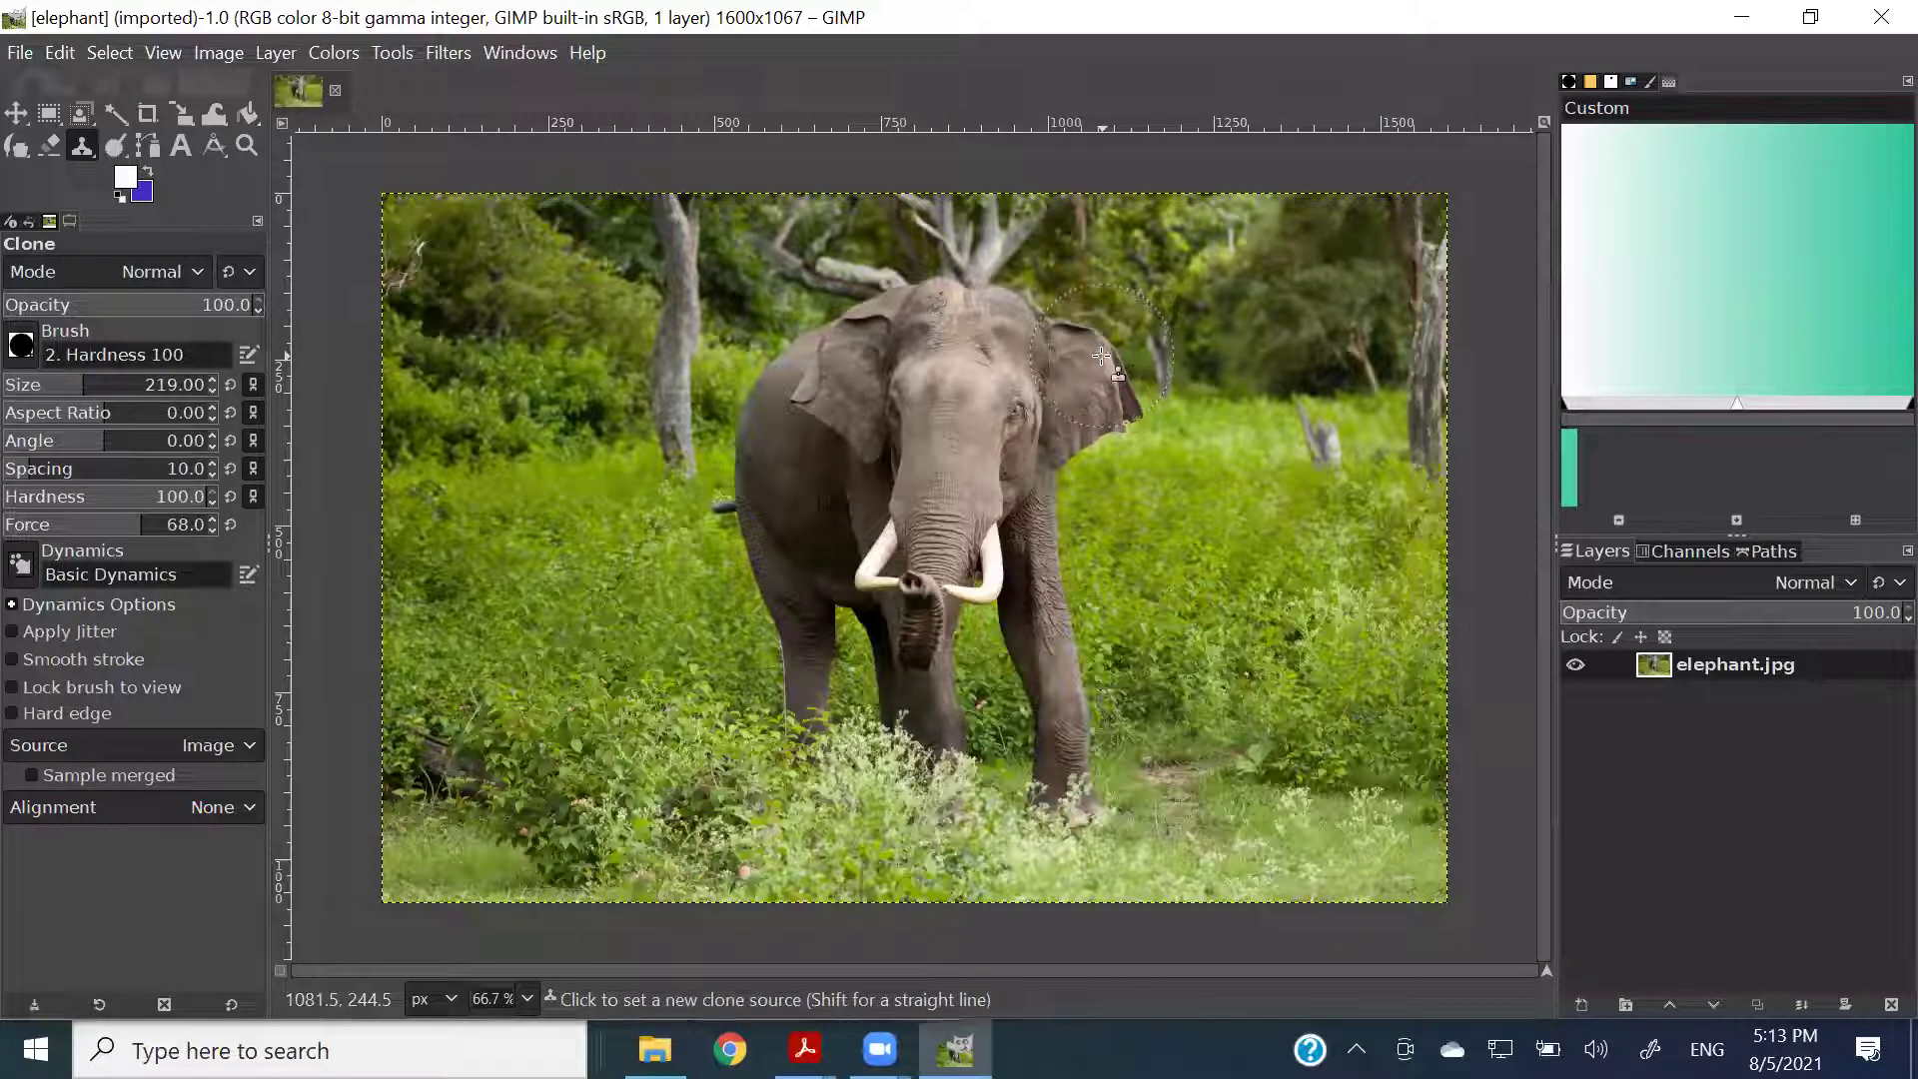
pyautogui.keyDown('ctrl'); pyautogui.click(1103, 356); pyautogui.keyUp('ctrl')
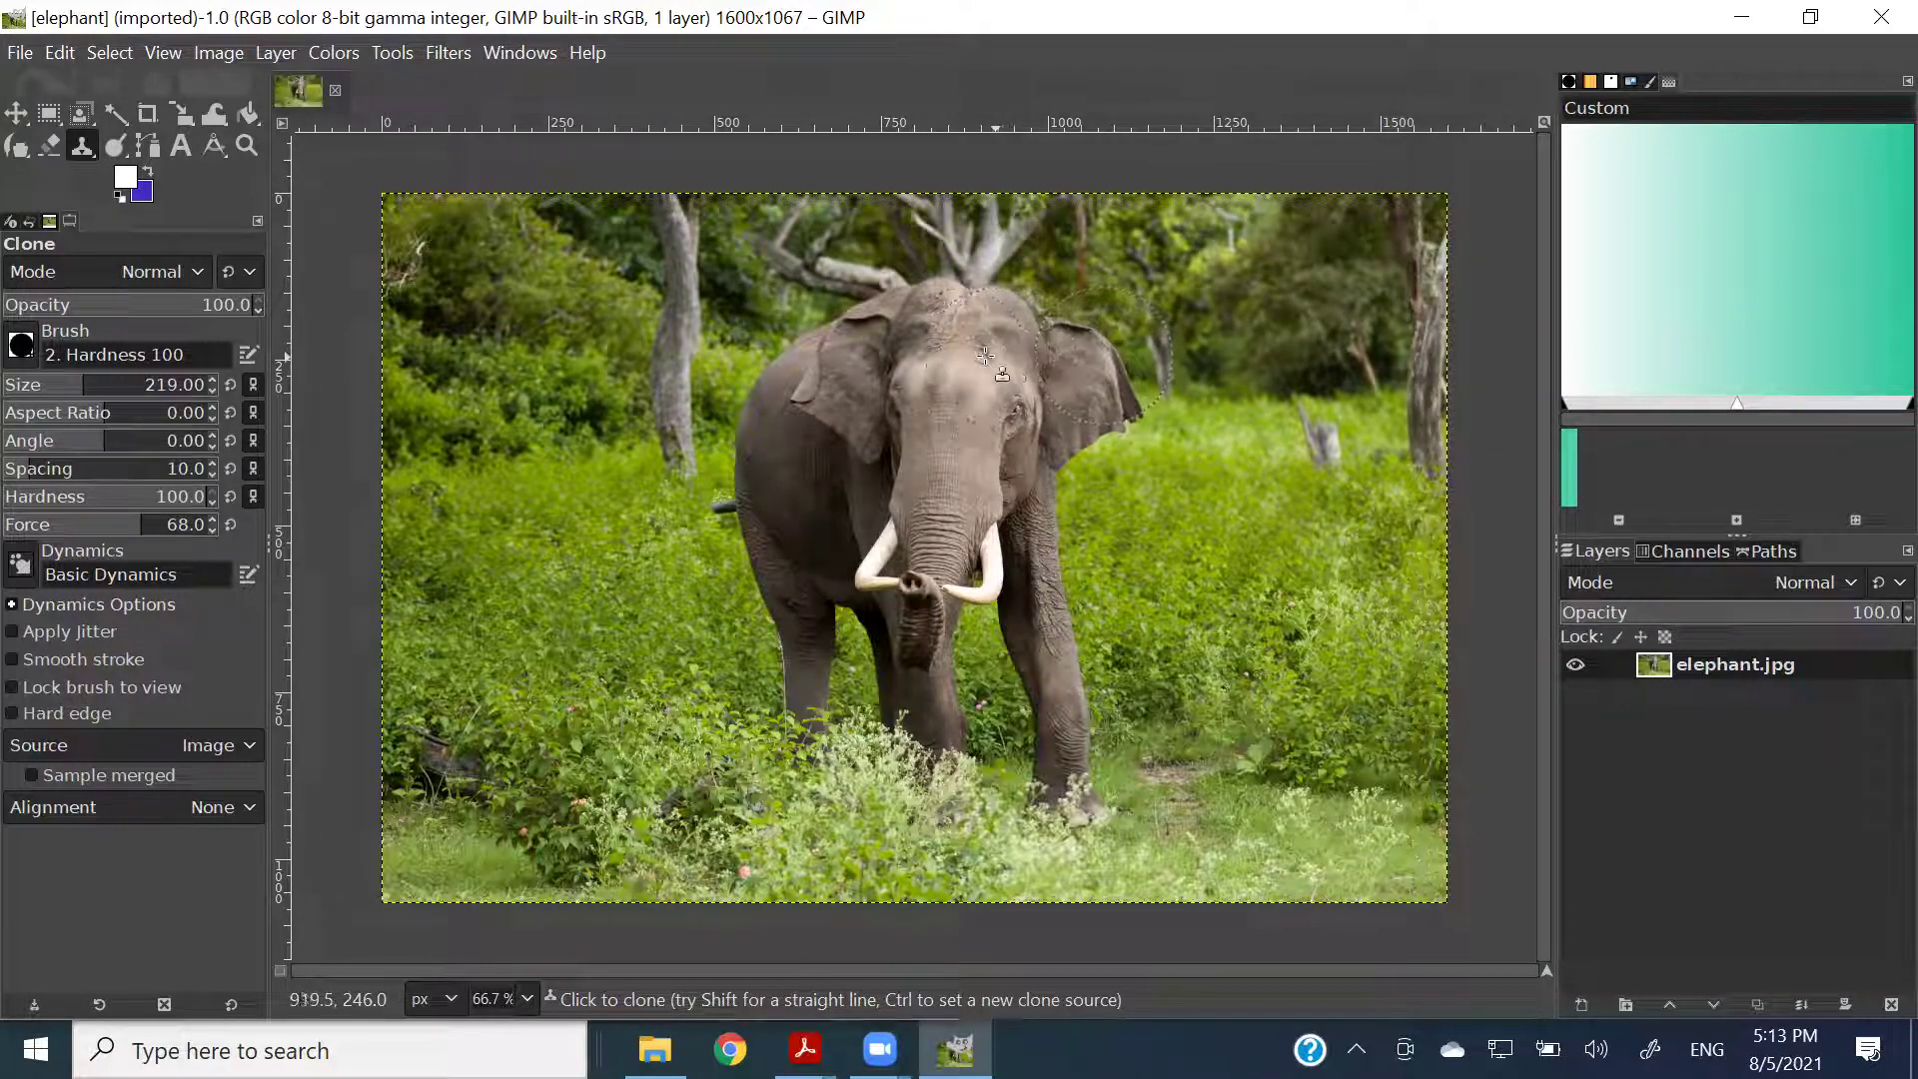
pyautogui.click(618, 367)
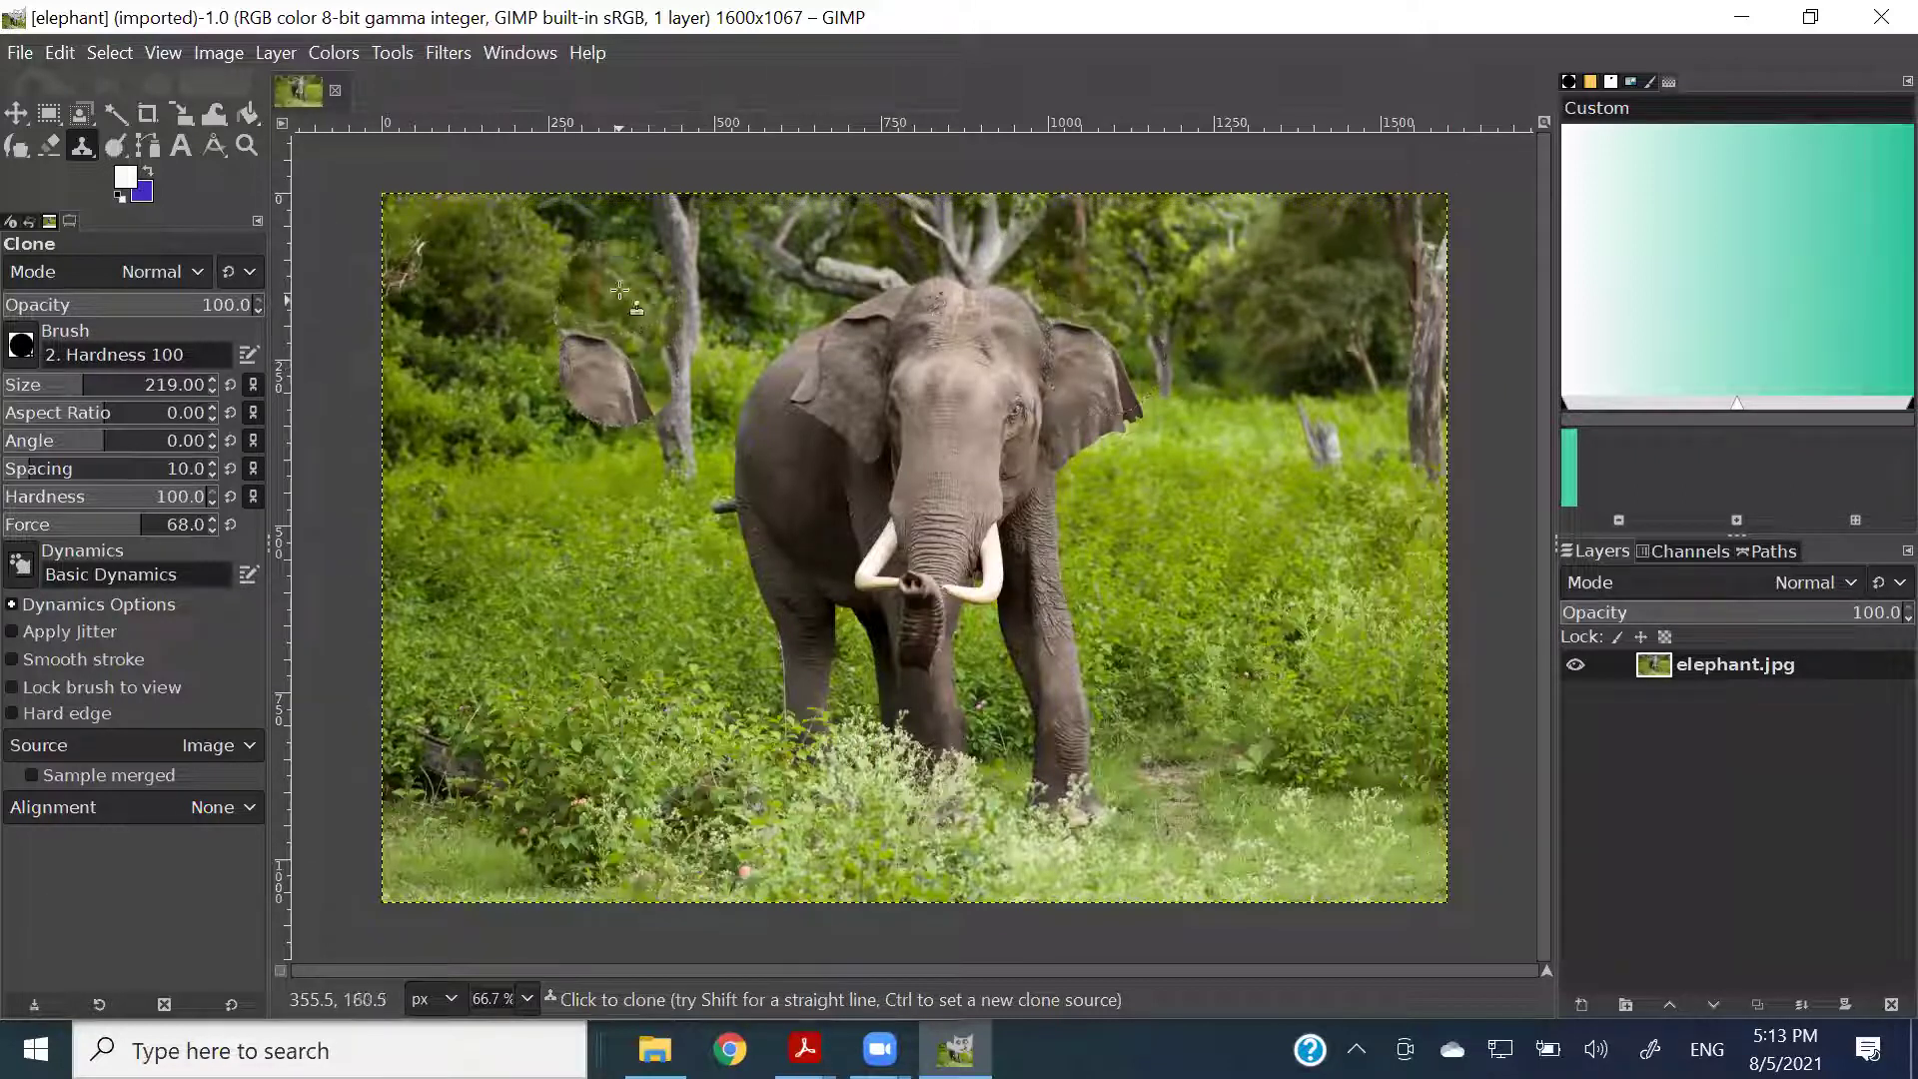
pyautogui.click(494, 245)
pyautogui.moveTo(493, 245)
pyautogui.mouseDown()
pyautogui.moveTo(426, 244)
pyautogui.moveTo(413, 306)
pyautogui.moveTo(407, 856)
pyautogui.moveTo(619, 871)
pyautogui.moveTo(630, 406)
pyautogui.moveTo(608, 368)
pyautogui.moveTo(495, 344)
pyautogui.moveTo(509, 417)
pyautogui.moveTo(556, 469)
pyautogui.moveTo(507, 523)
pyautogui.moveTo(551, 617)
pyautogui.moveTo(505, 672)
pyautogui.moveTo(538, 778)
pyautogui.moveTo(507, 835)
pyautogui.mouseUp()
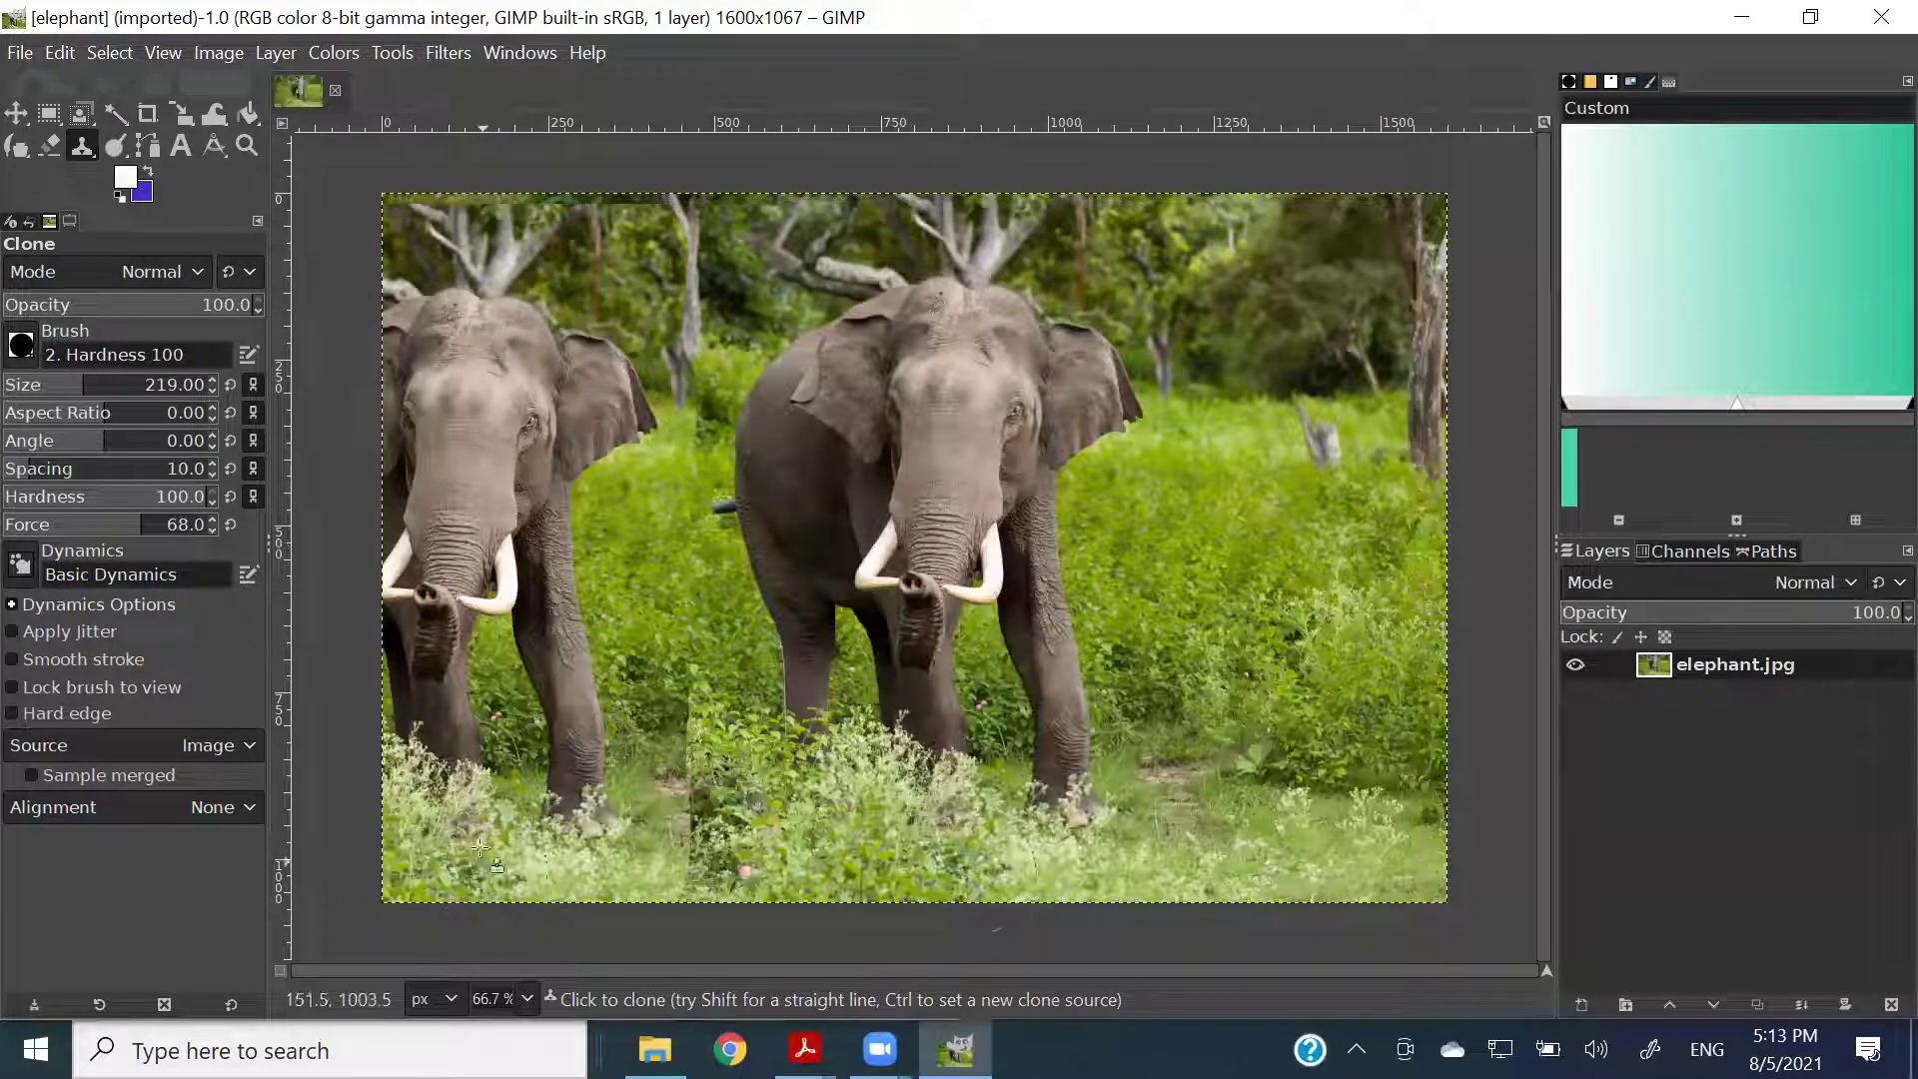
pyautogui.moveTo(574, 886)
pyautogui.mouseDown()
pyautogui.moveTo(640, 894)
pyautogui.moveTo(700, 850)
pyautogui.moveTo(711, 805)
pyautogui.moveTo(658, 785)
pyautogui.moveTo(689, 719)
pyautogui.moveTo(679, 664)
pyautogui.moveTo(650, 675)
pyautogui.mouseUp()
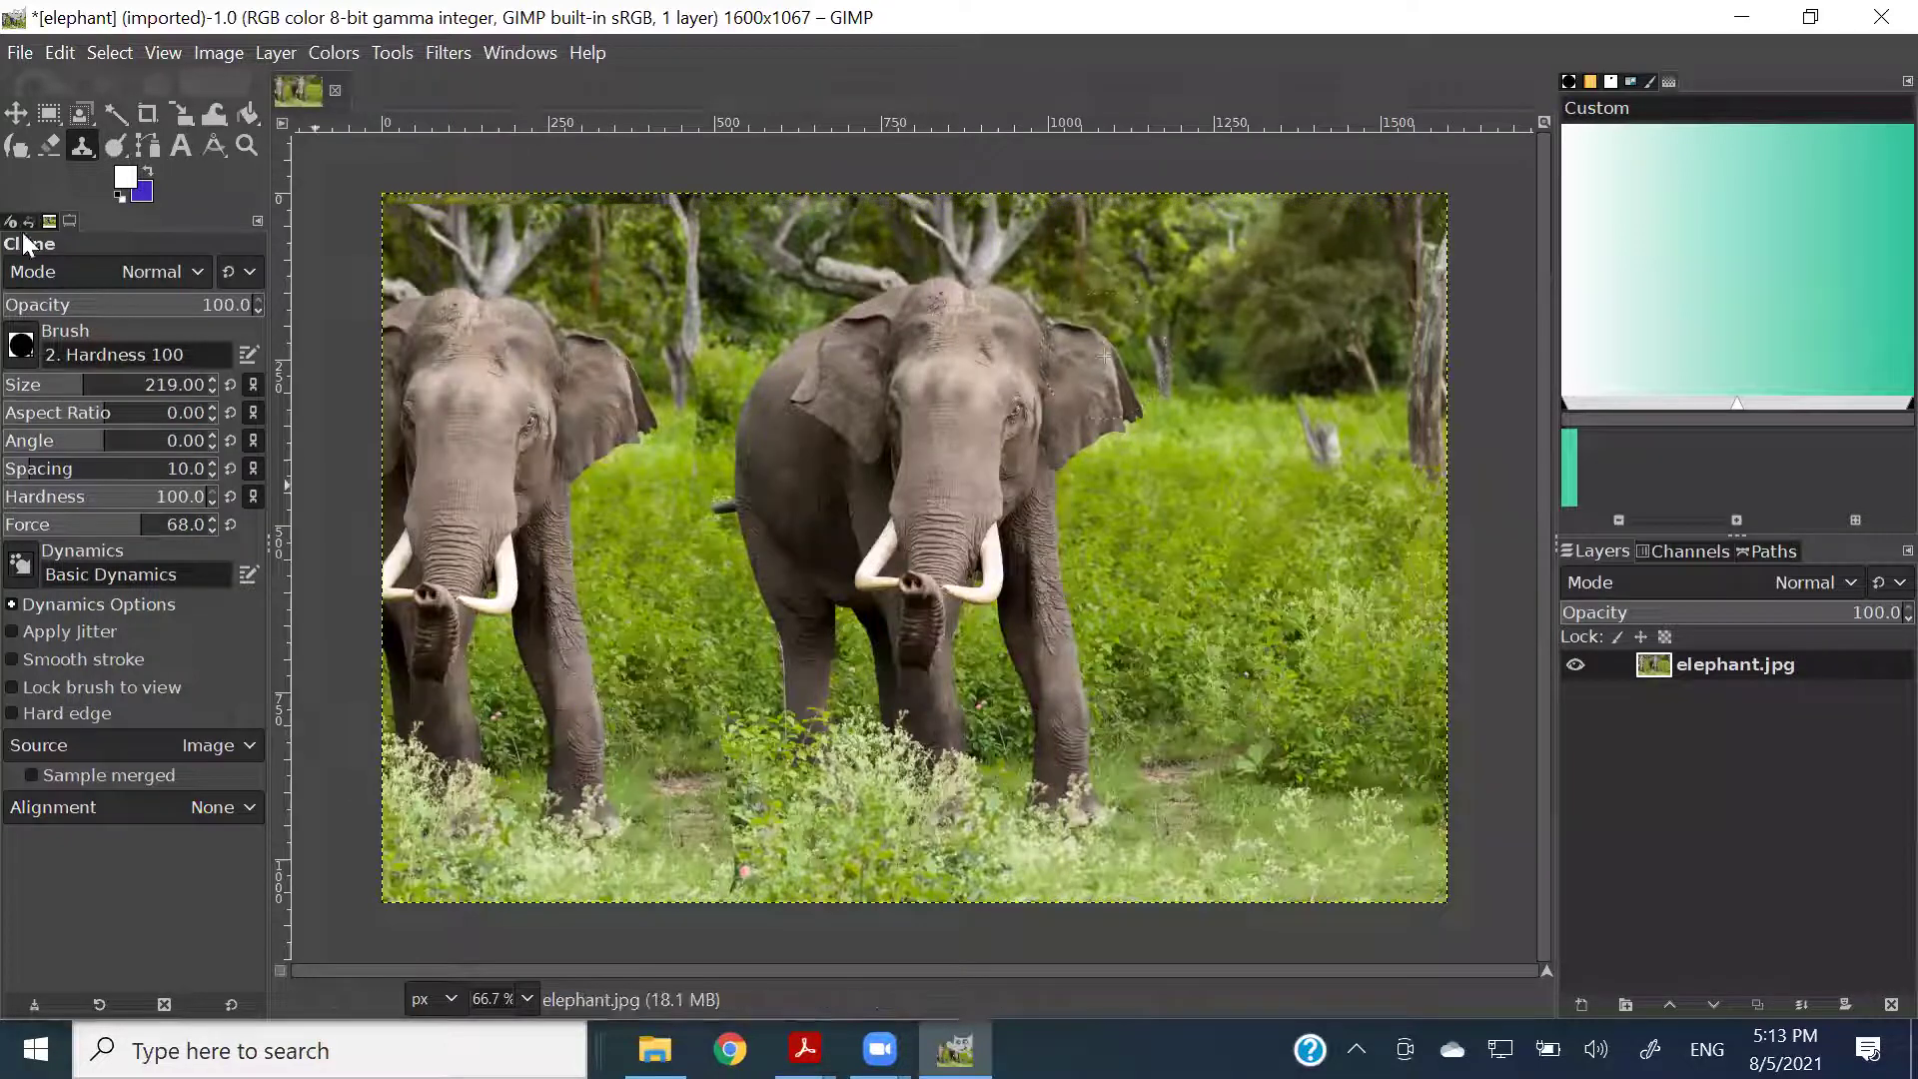
# Switch to the Healing tool and inspect the seam in the bushes between the two elephants.
pyautogui.rightClick(80, 152)
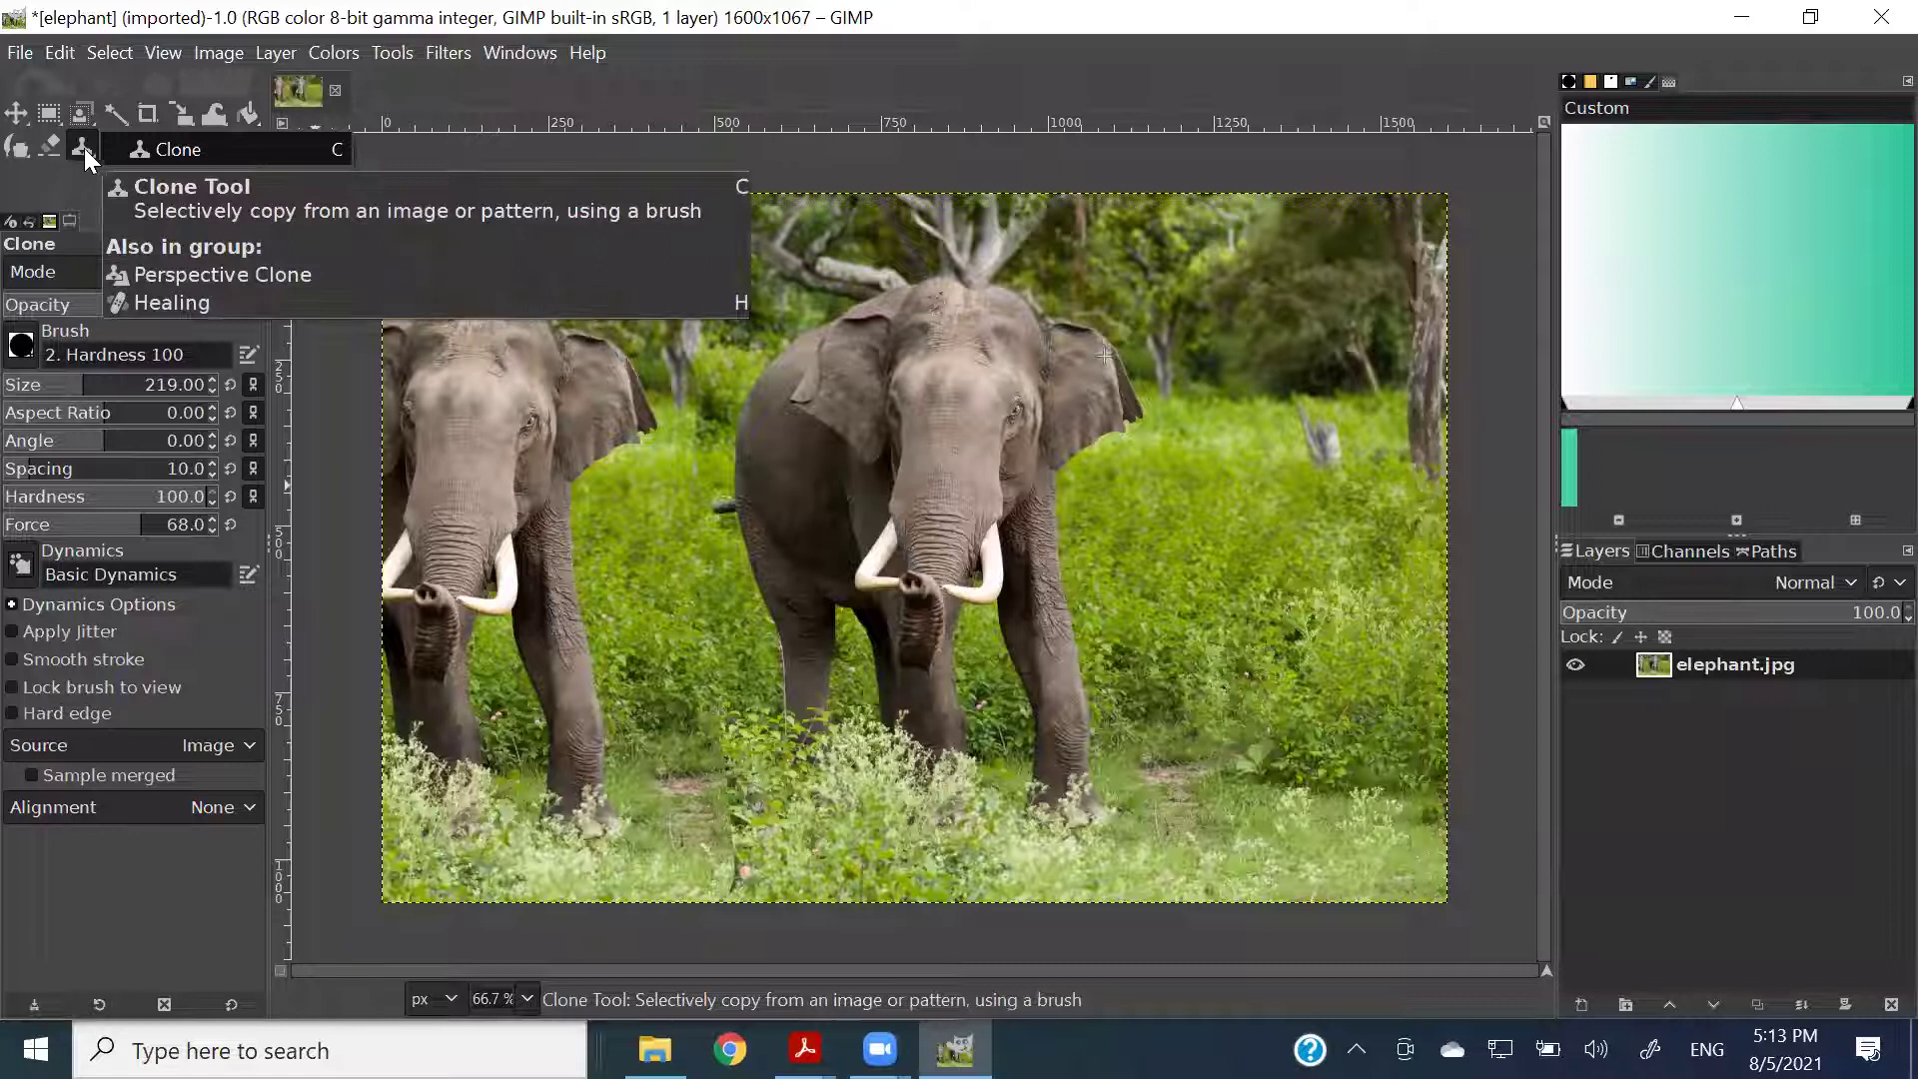
pyautogui.click(88, 148)
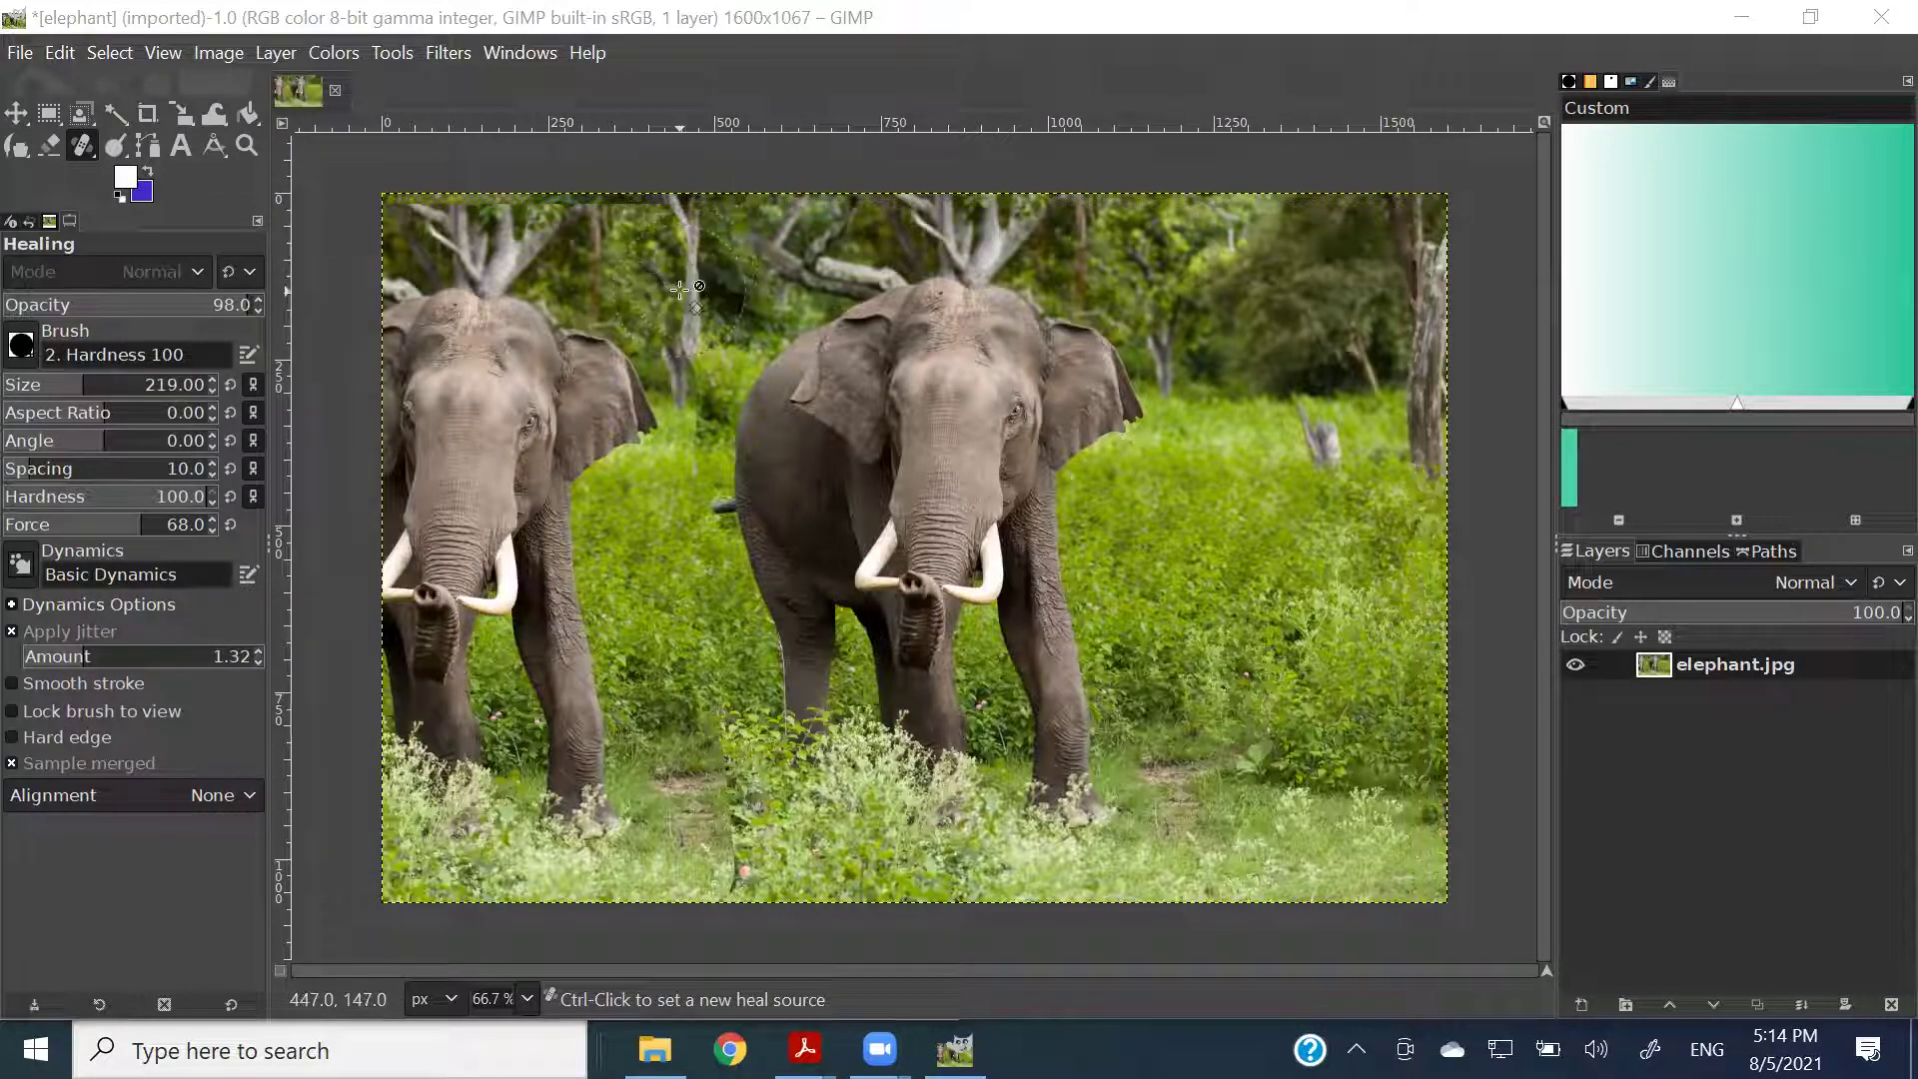
pyautogui.press('super+plus')
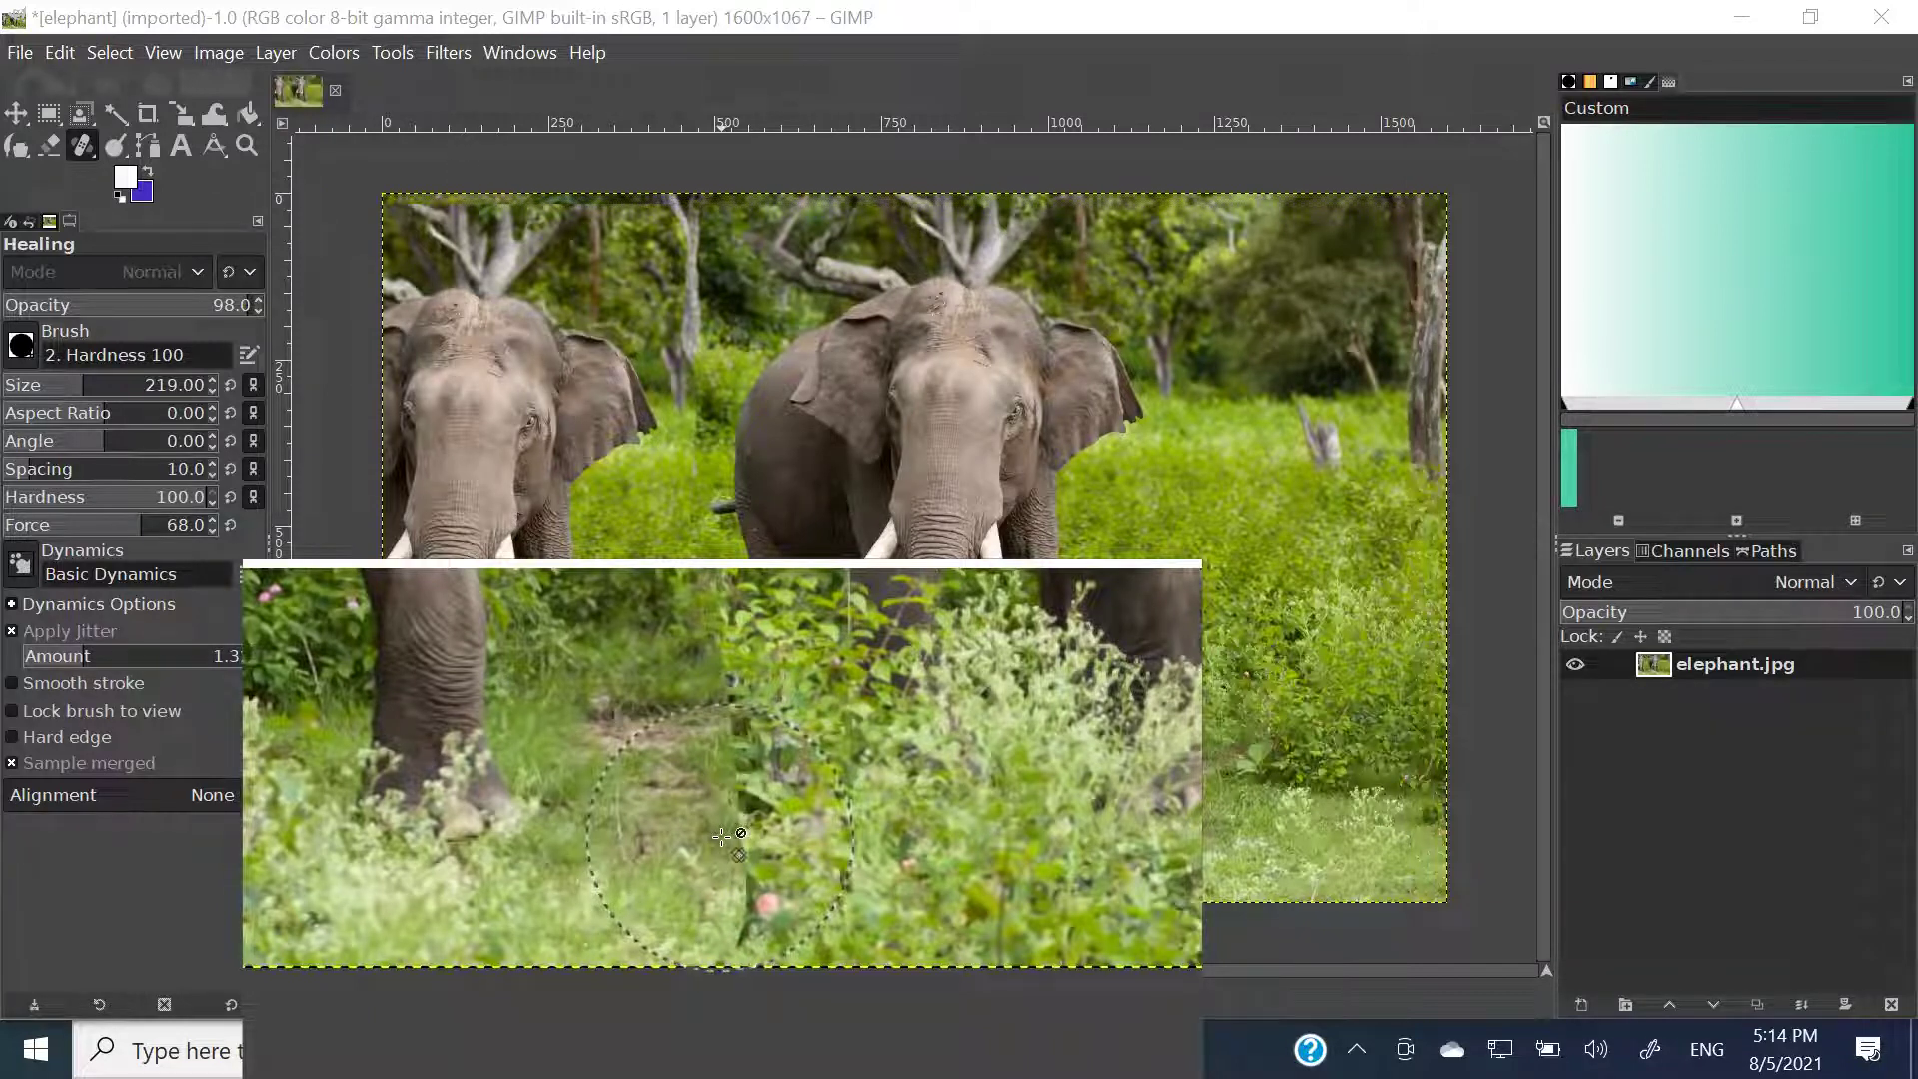
pyautogui.press('super+Escape')
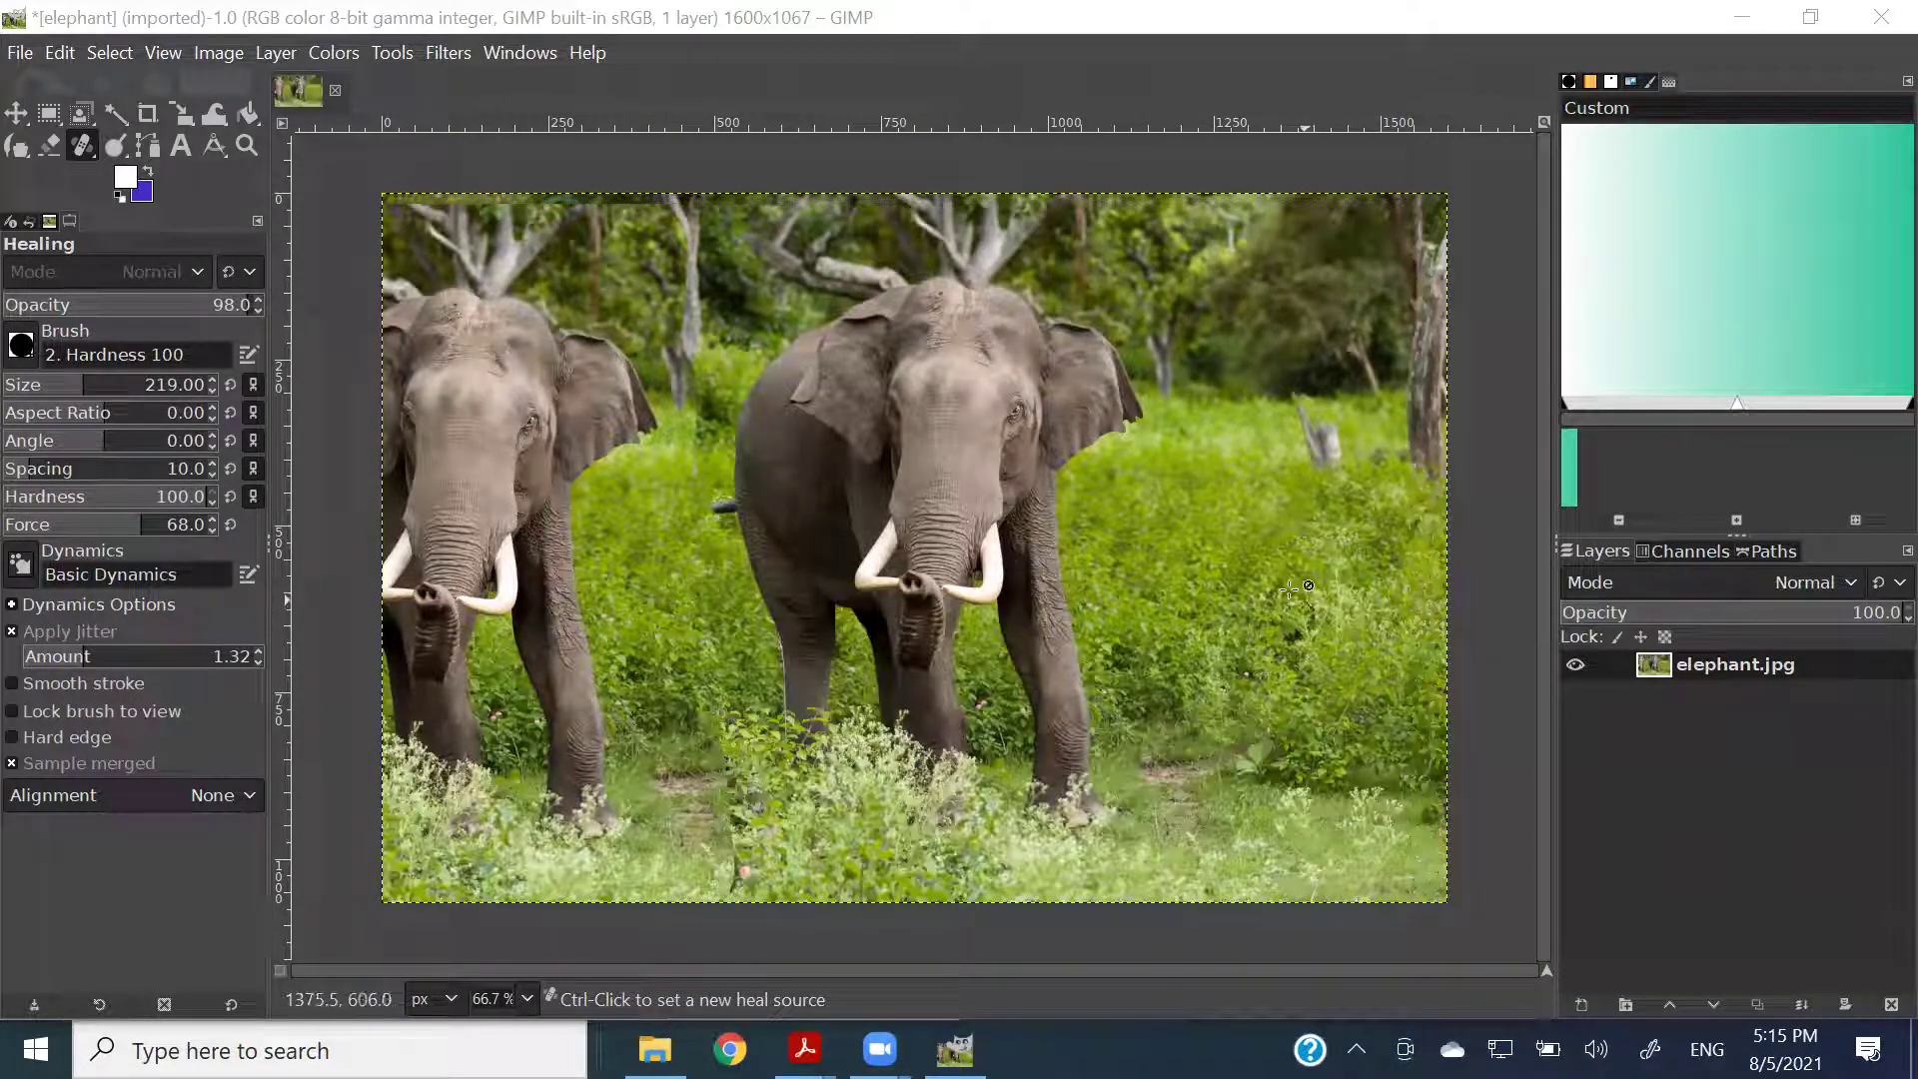
# Set the healing brush size to 120.
pyautogui.click(1217, 443)
pyautogui.press(']')
pyautogui.press(']')
pyautogui.press(']')
pyautogui.press(']')
pyautogui.press(']')
pyautogui.press(']')
pyautogui.press(']')
pyautogui.press(']')
pyautogui.press(']')
pyautogui.press(']')
pyautogui.press(']')
pyautogui.press(']')
pyautogui.press(']')
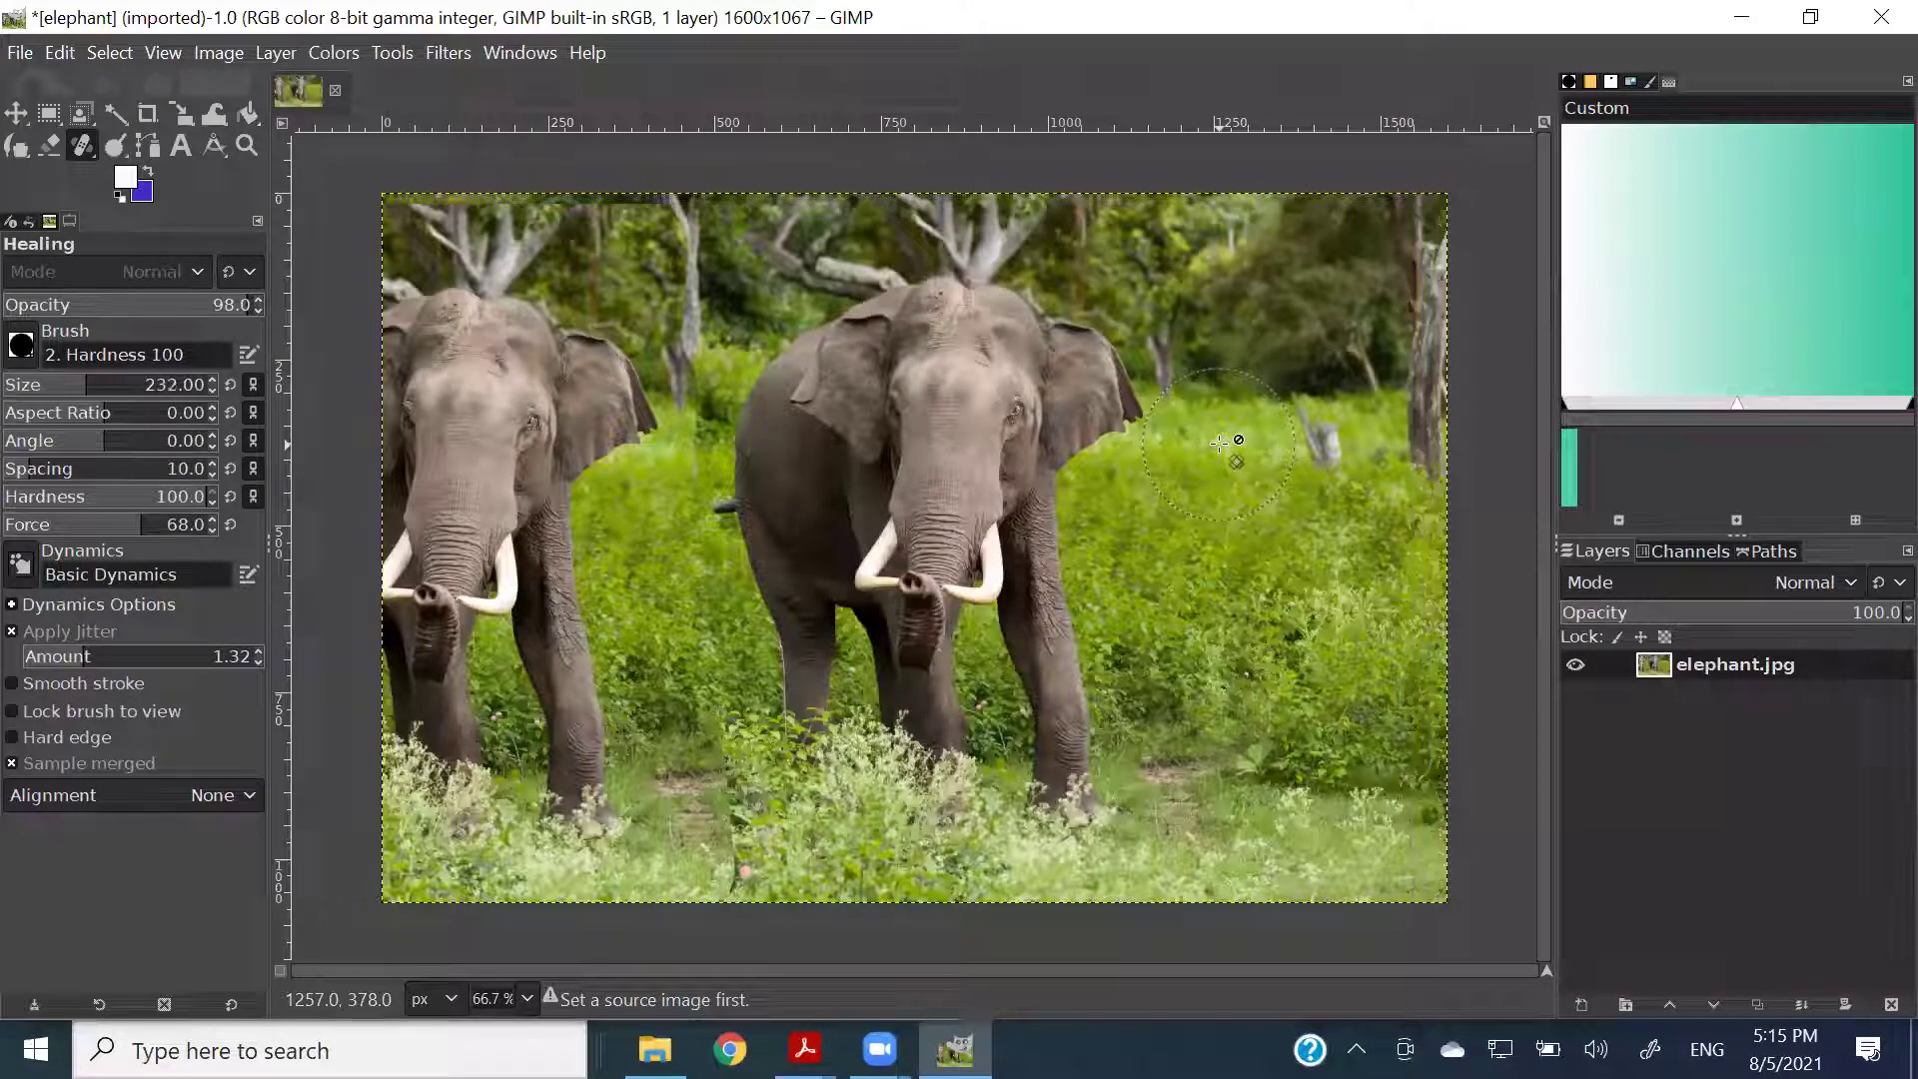
pyautogui.press('[')
pyautogui.press('[')
pyautogui.press('[')
pyautogui.press('[')
pyautogui.press('[')
pyautogui.press('[')
pyautogui.press('[')
pyautogui.press('[')
pyautogui.press('[')
pyautogui.press('[')
pyautogui.press('[')
pyautogui.press('[')
pyautogui.press('[')
pyautogui.press('[')
pyautogui.press('[')
pyautogui.press('[')
pyautogui.press('[')
pyautogui.press('[')
pyautogui.press('[')
pyautogui.press('[')
pyautogui.press('[')
pyautogui.press('[')
pyautogui.press('[')
pyautogui.press('[')
pyautogui.press('[')
pyautogui.press('[')
pyautogui.press('[')
pyautogui.press('[')
pyautogui.press('[')
pyautogui.press('[')
pyautogui.press('[')
pyautogui.press('[')
pyautogui.press('[')
pyautogui.press('[')
pyautogui.press('[')
pyautogui.press('[')
pyautogui.press('[')
pyautogui.press('[')
pyautogui.press('[')
pyautogui.press('[')
pyautogui.press('[')
pyautogui.press('[')
pyautogui.press('[')
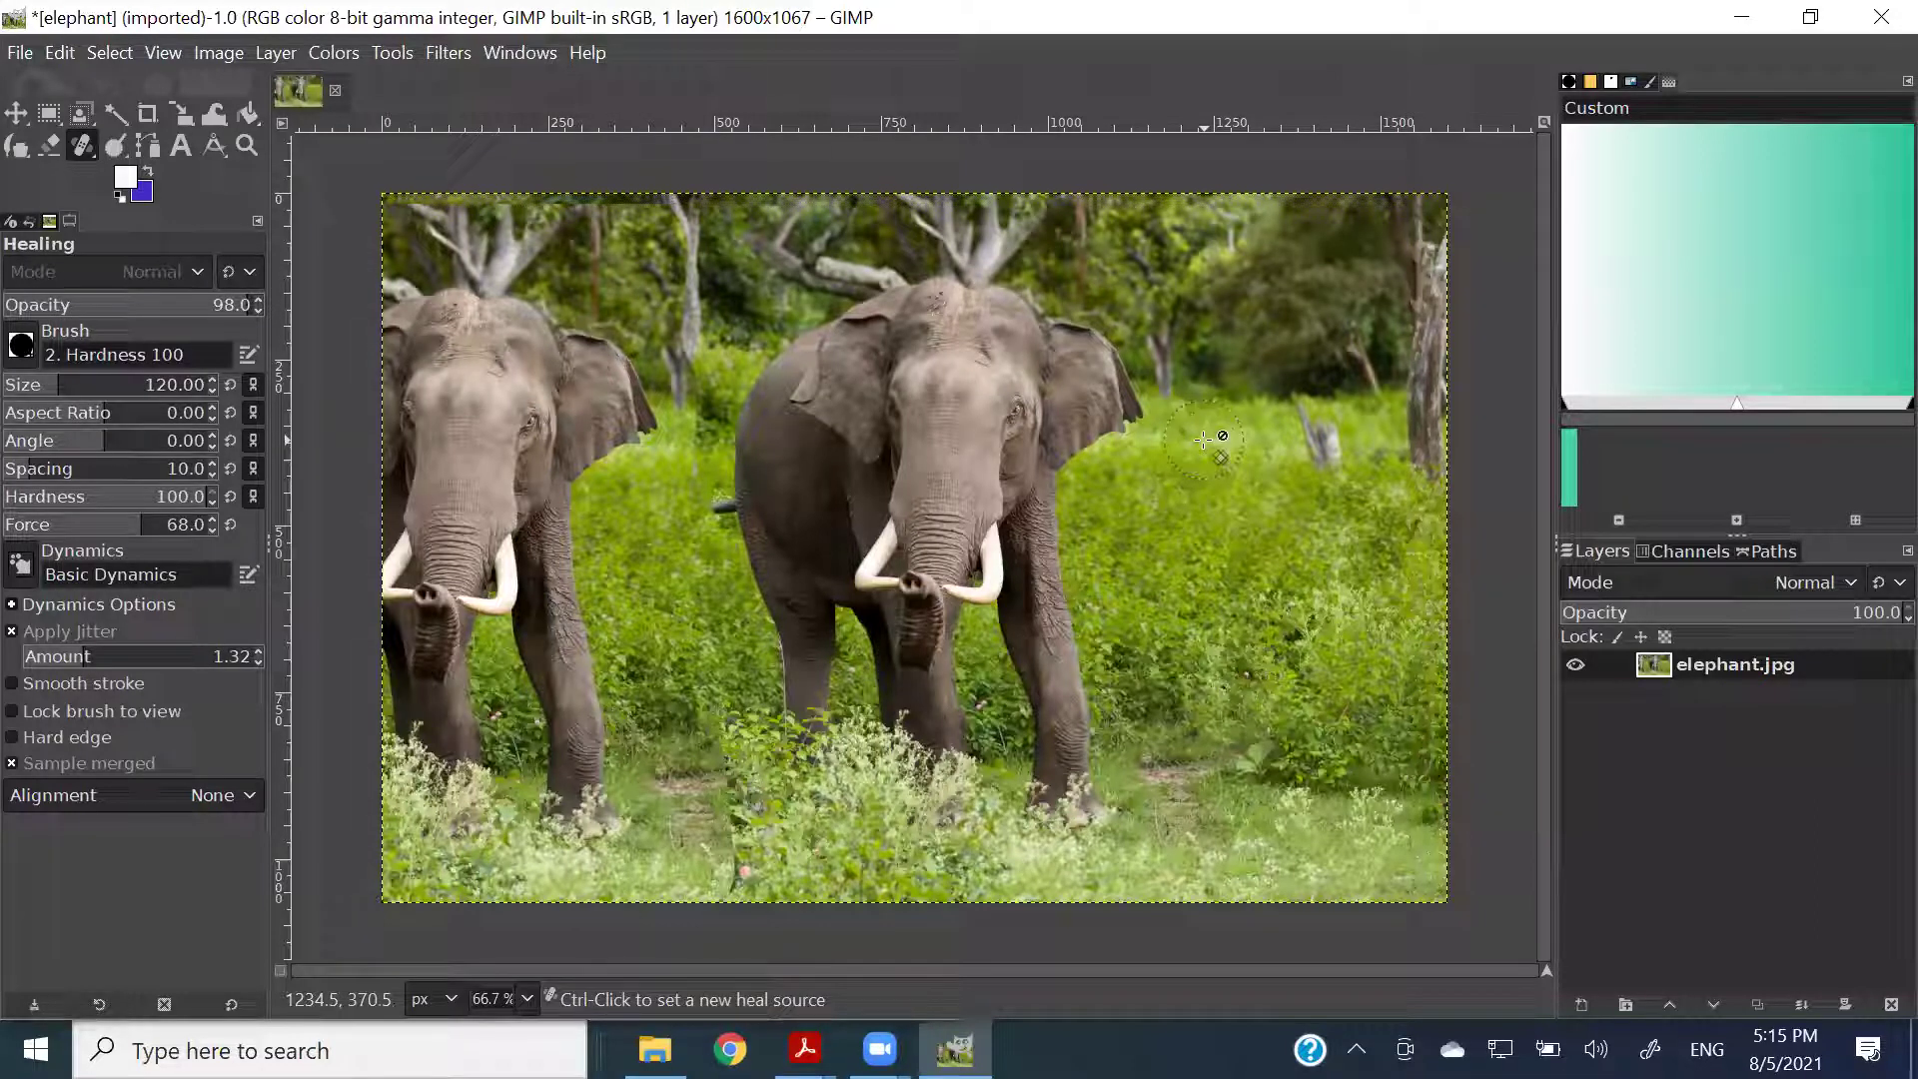
# Set the heal source on the grass beside the elephant's right-hand ear and heal away the tree stump further right.
pyautogui.press('ctrl')
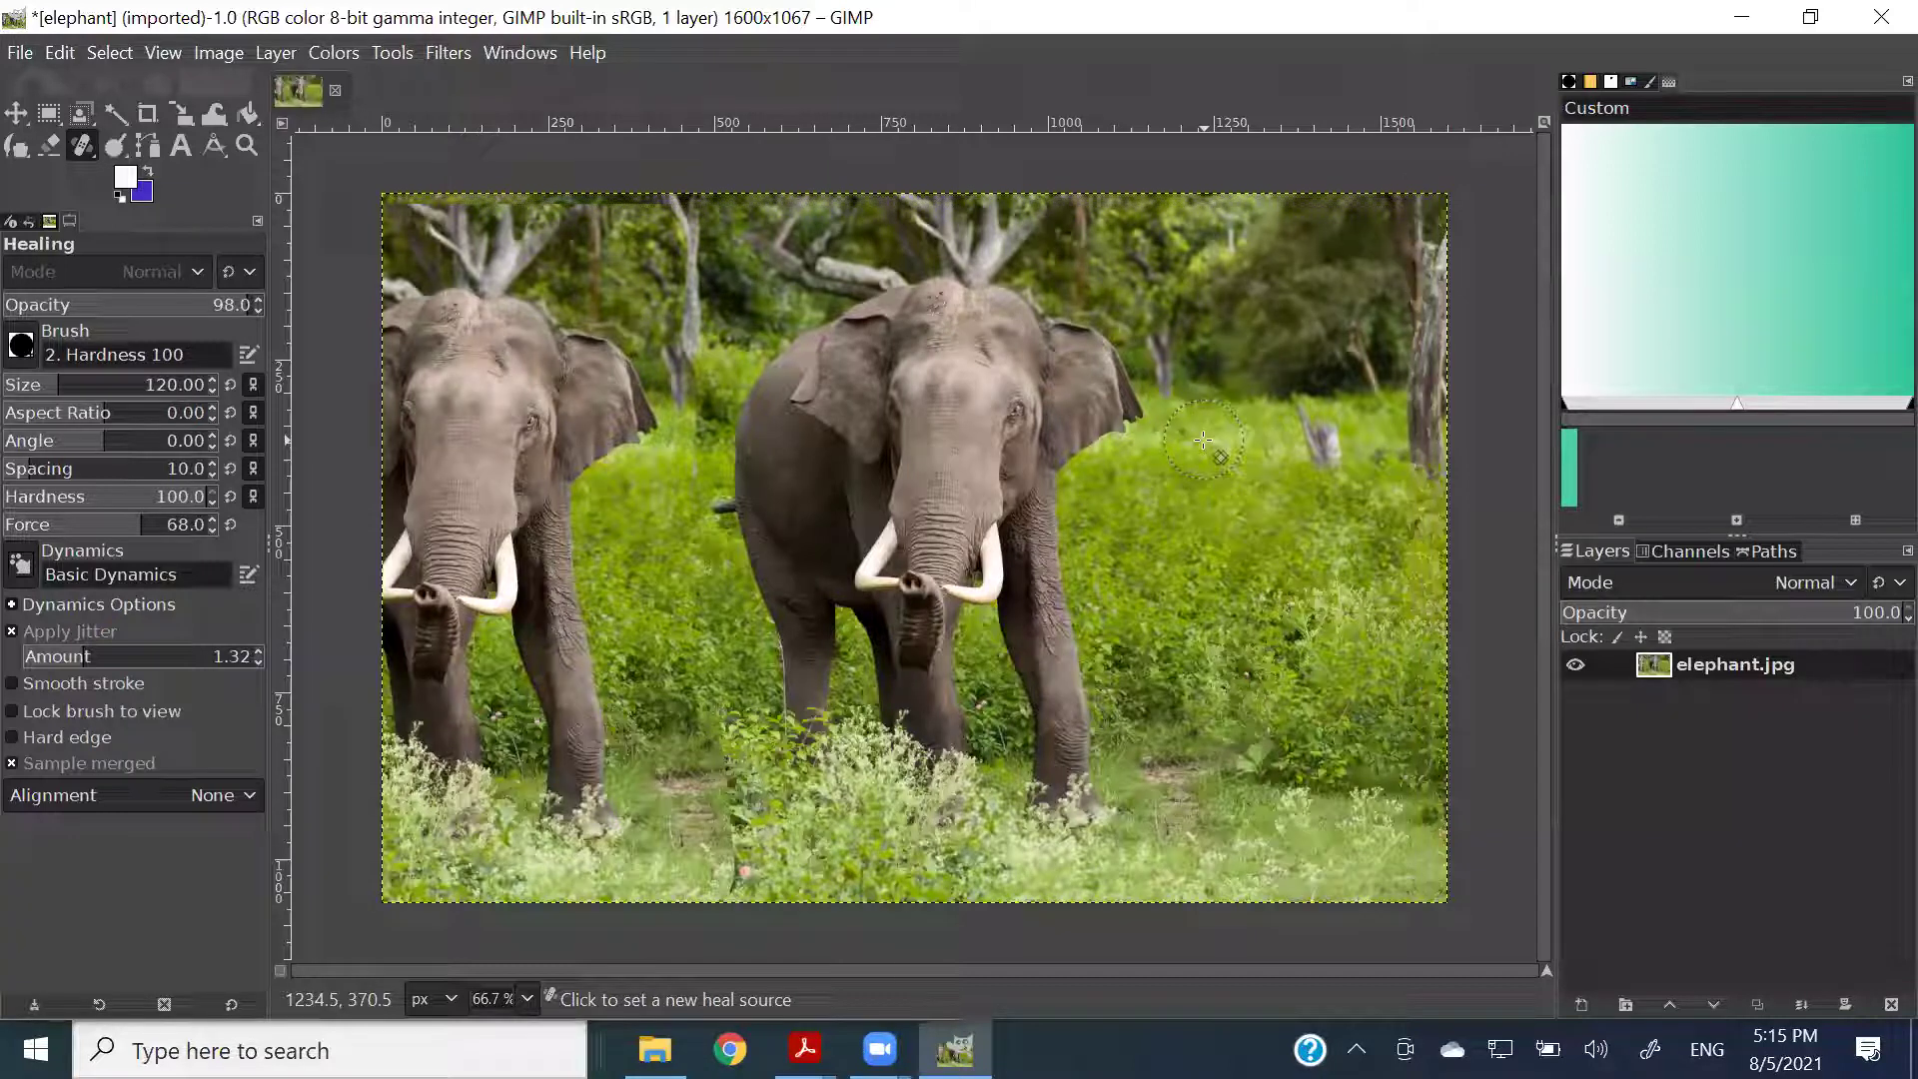
pyautogui.keyDown('ctrl'); pyautogui.click(1203, 440); pyautogui.keyUp('ctrl')
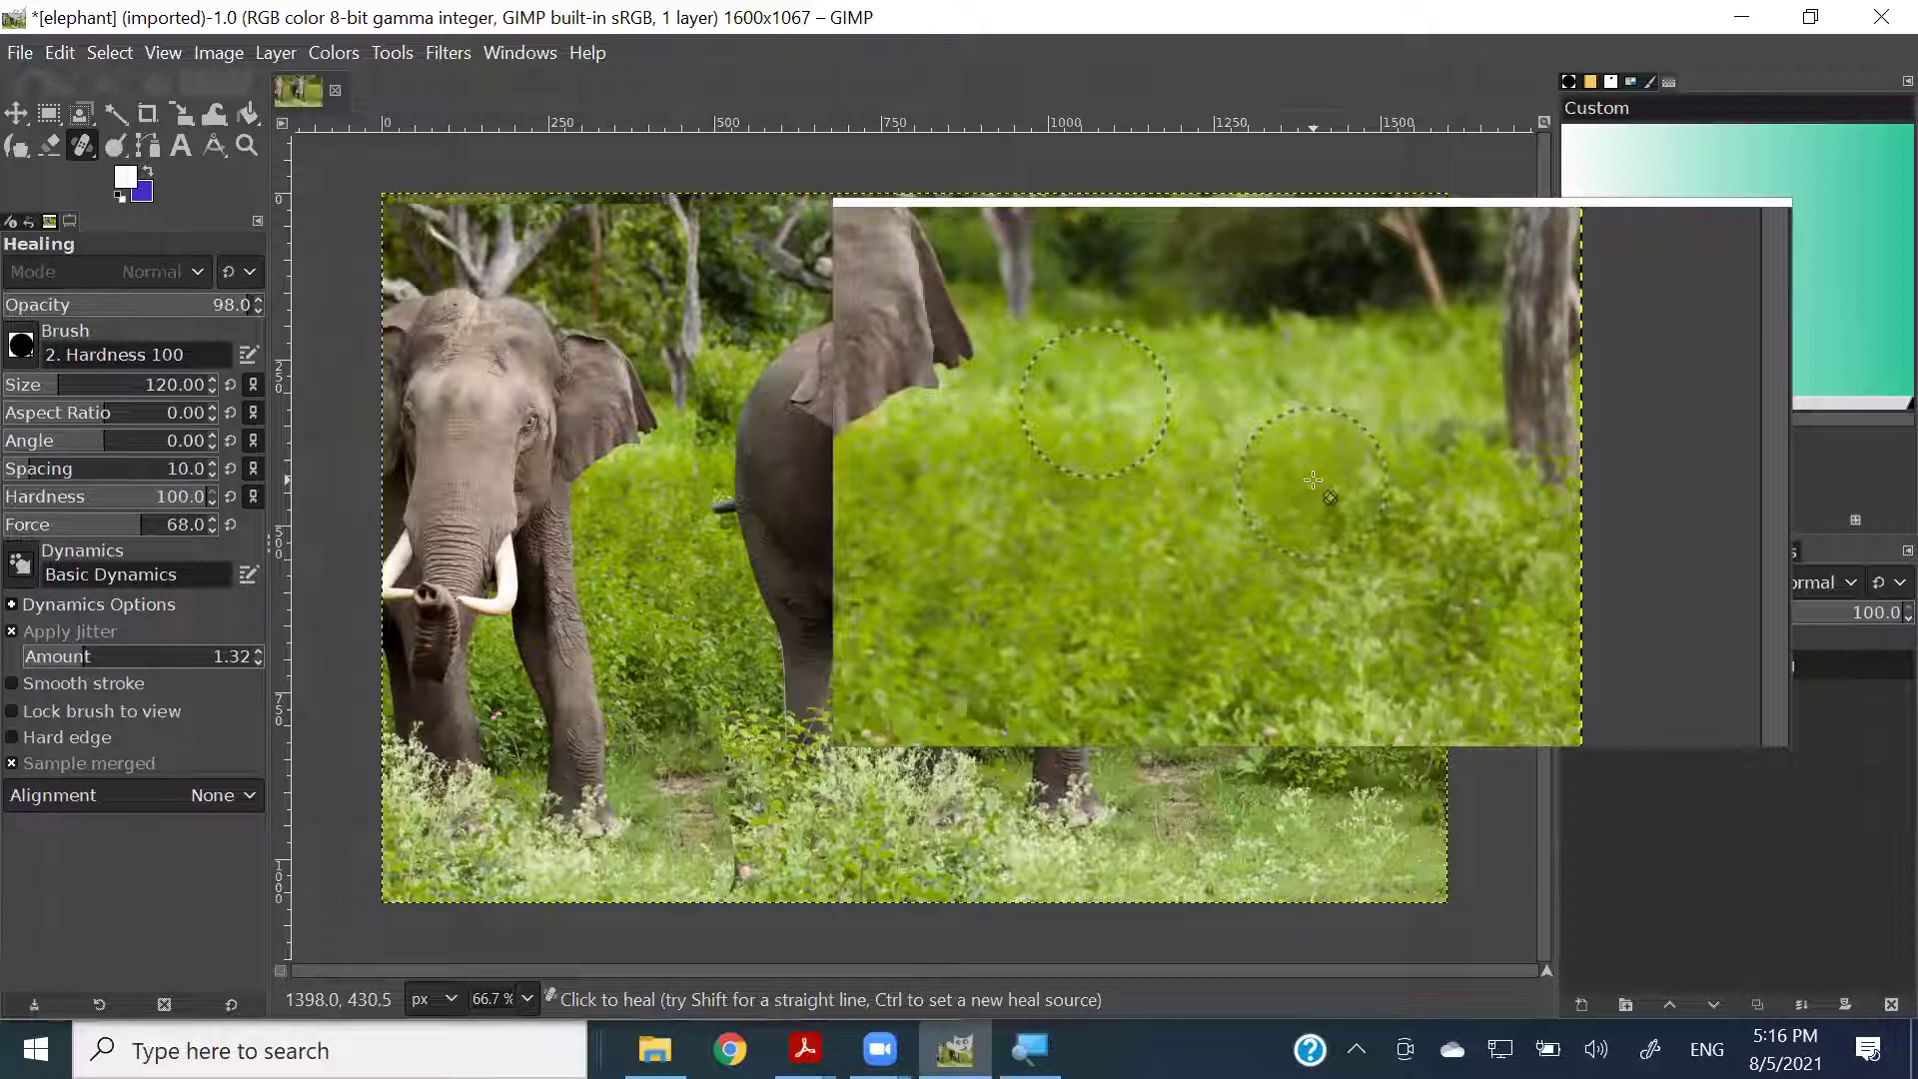
pyautogui.click(1317, 445)
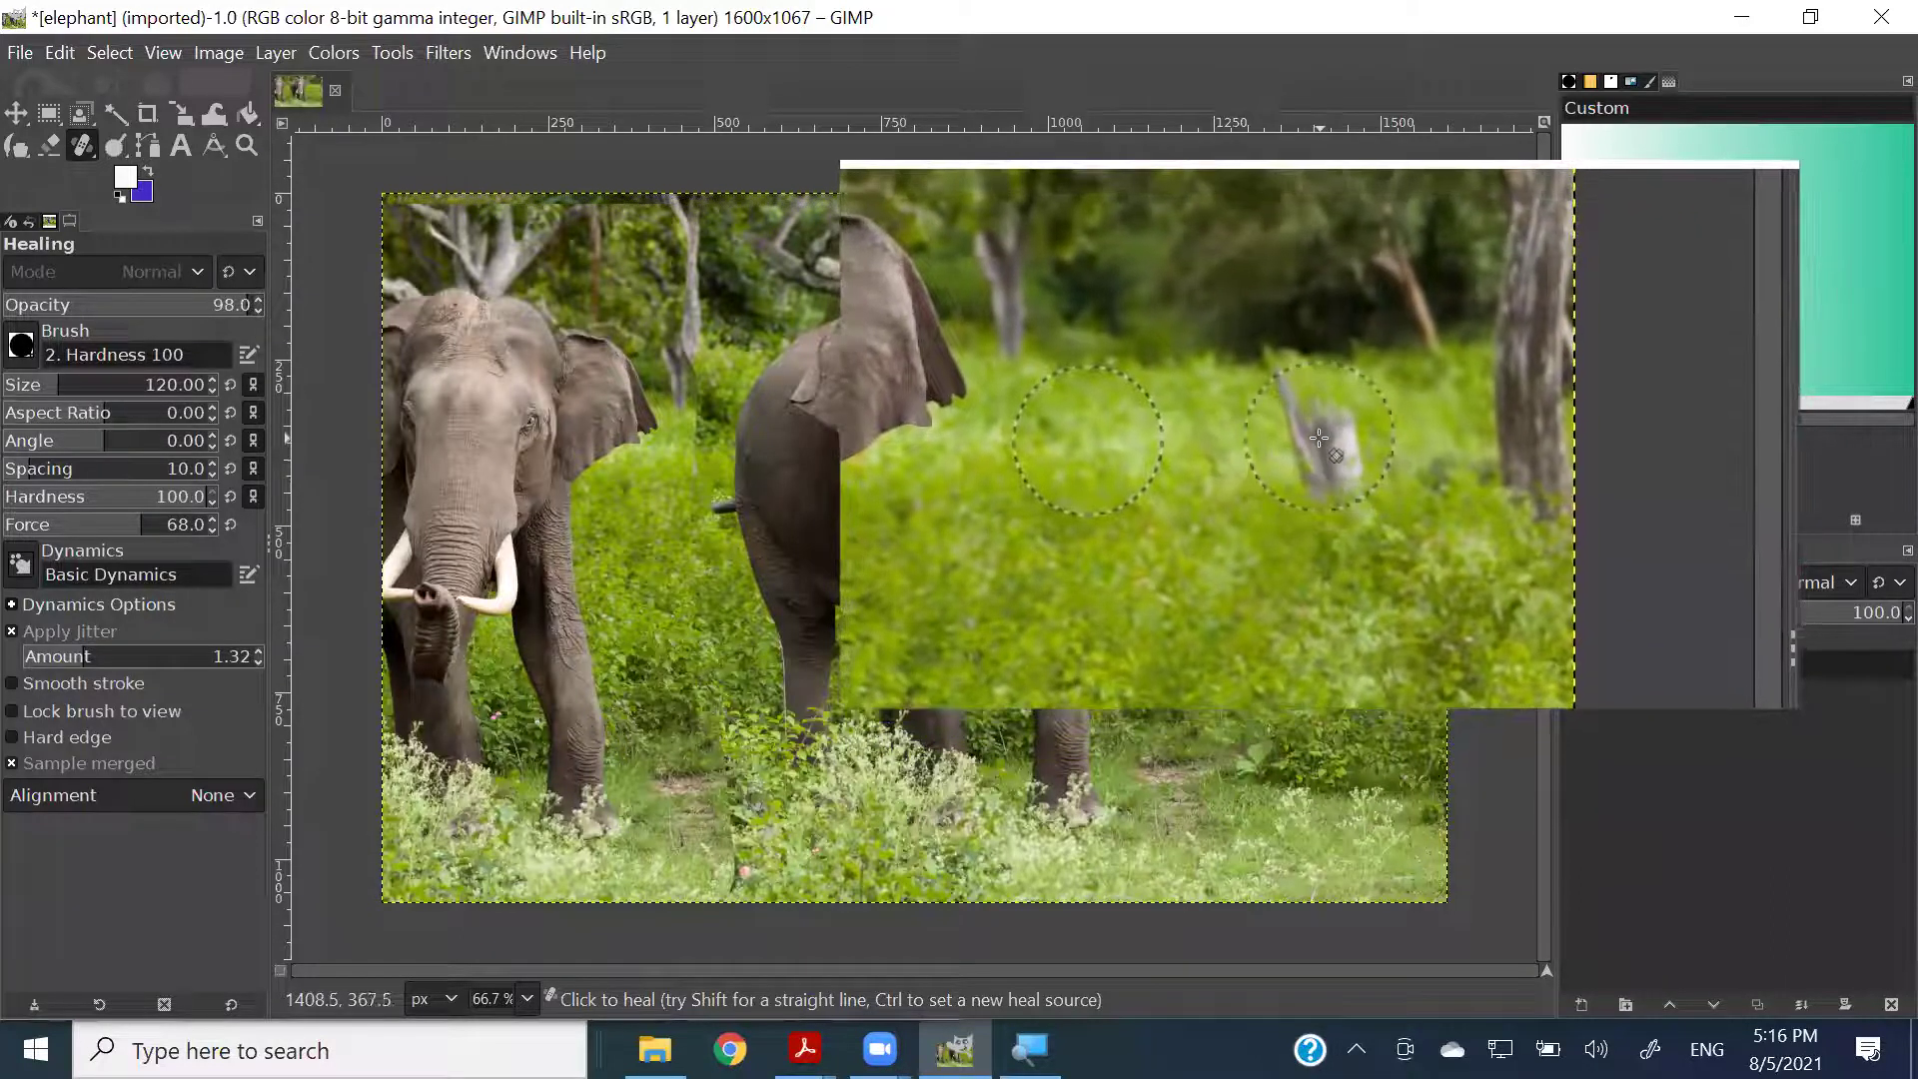
pyautogui.click(1316, 440)
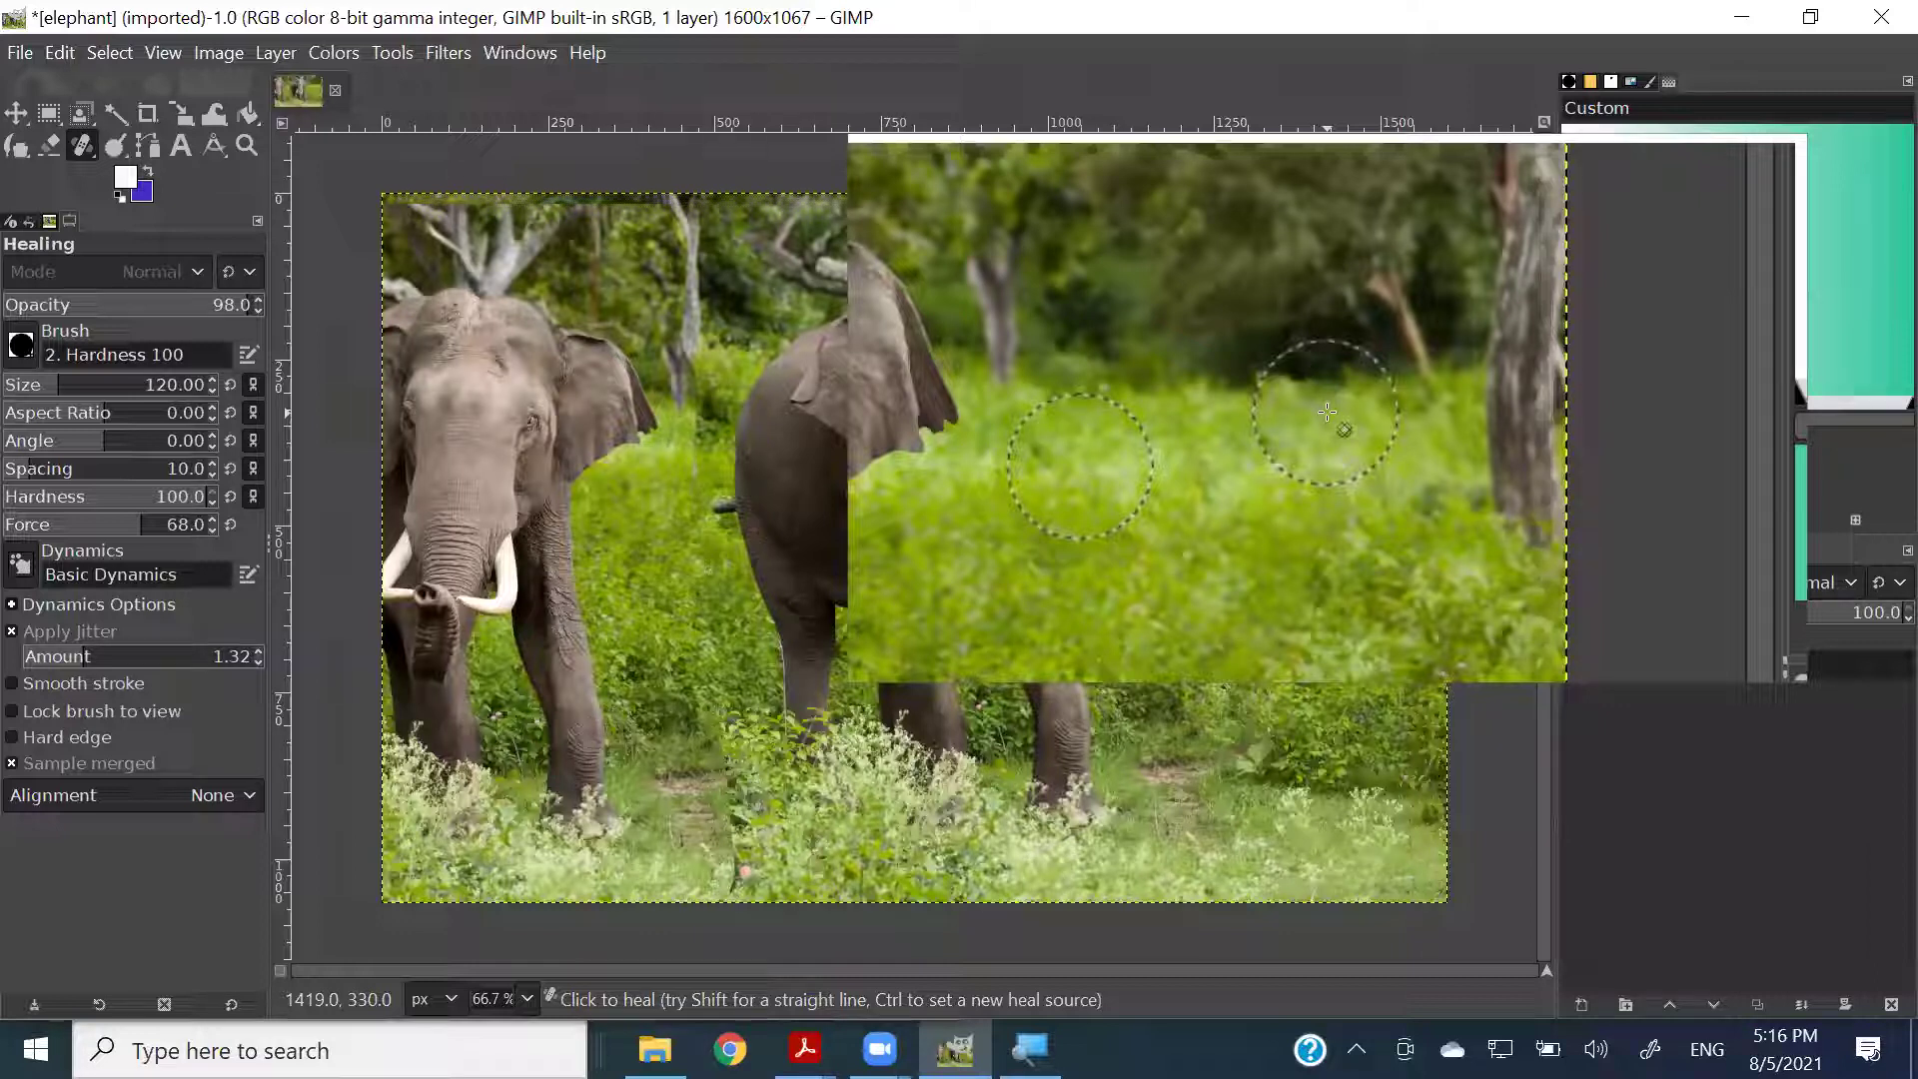
pyautogui.press('super+Escape')
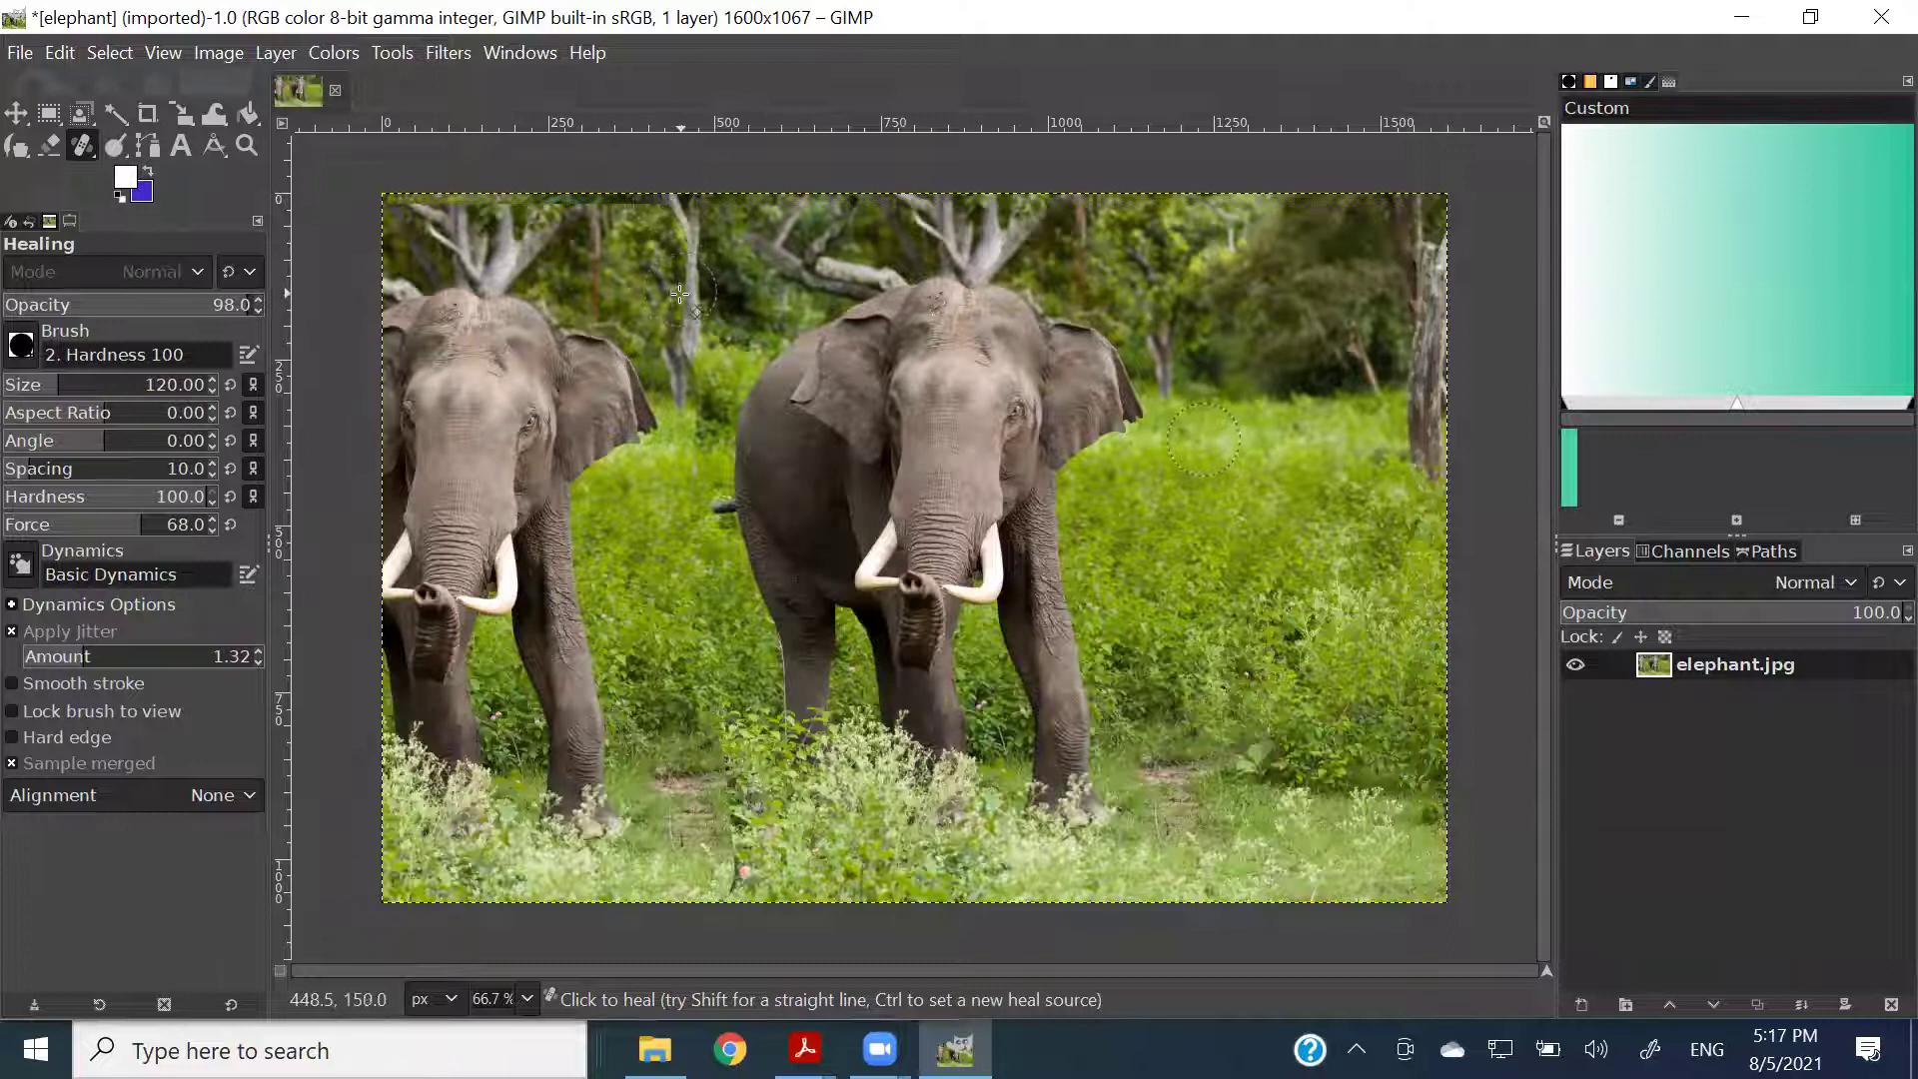
# Set the heal source on the foliage above the cloned elephant's ear and heal away the tree trunk between the two elephants.
pyautogui.press('ctrl')
pyautogui.keyDown('ctrl'); pyautogui.click(634, 252); pyautogui.keyUp('ctrl')
pyautogui.moveTo(707, 220)
pyautogui.mouseDown()
pyautogui.moveTo(663, 400)
pyautogui.moveTo(677, 341)
pyautogui.moveTo(690, 392)
pyautogui.mouseUp()
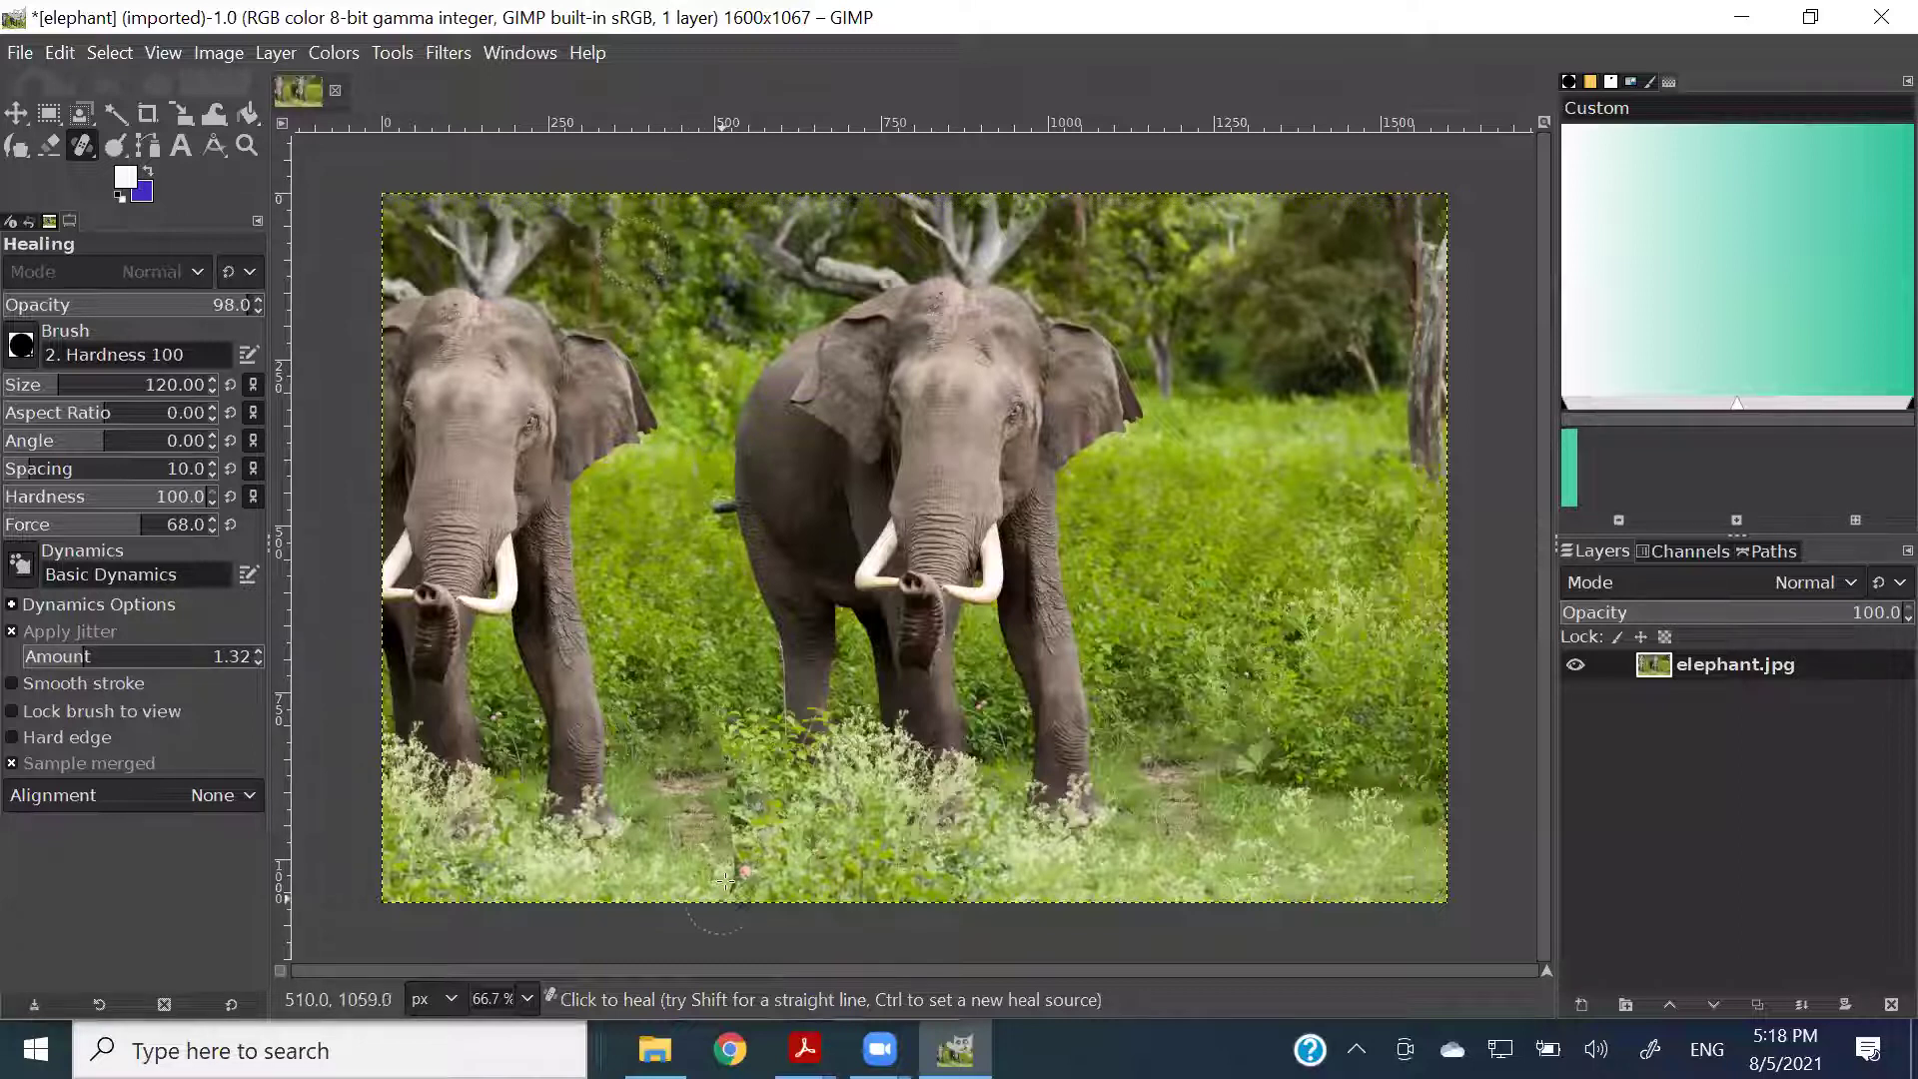
# Try healing the vertical seam in the lower bushes between the elephants with the foliage source, and undo these strokes.
pyautogui.click(735, 756)
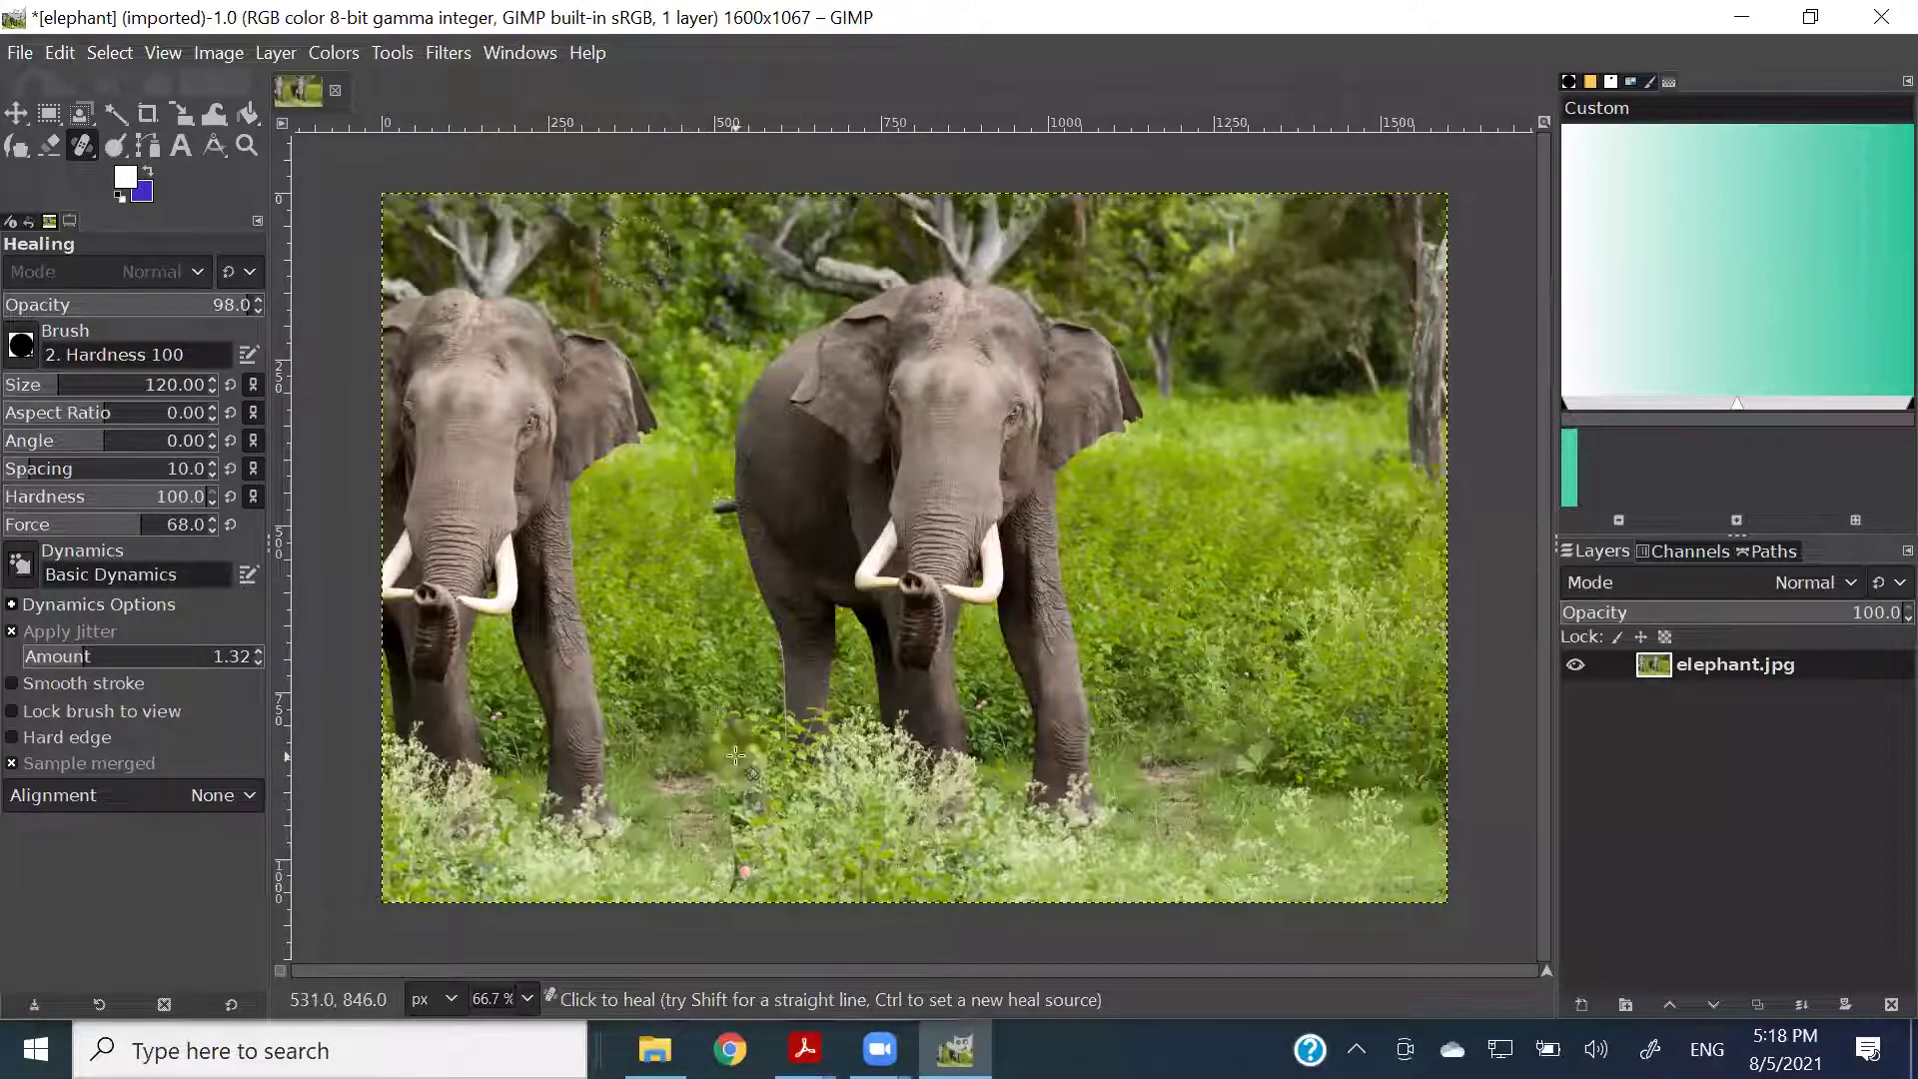
pyautogui.moveTo(740, 811); pyautogui.dragTo(736, 905)
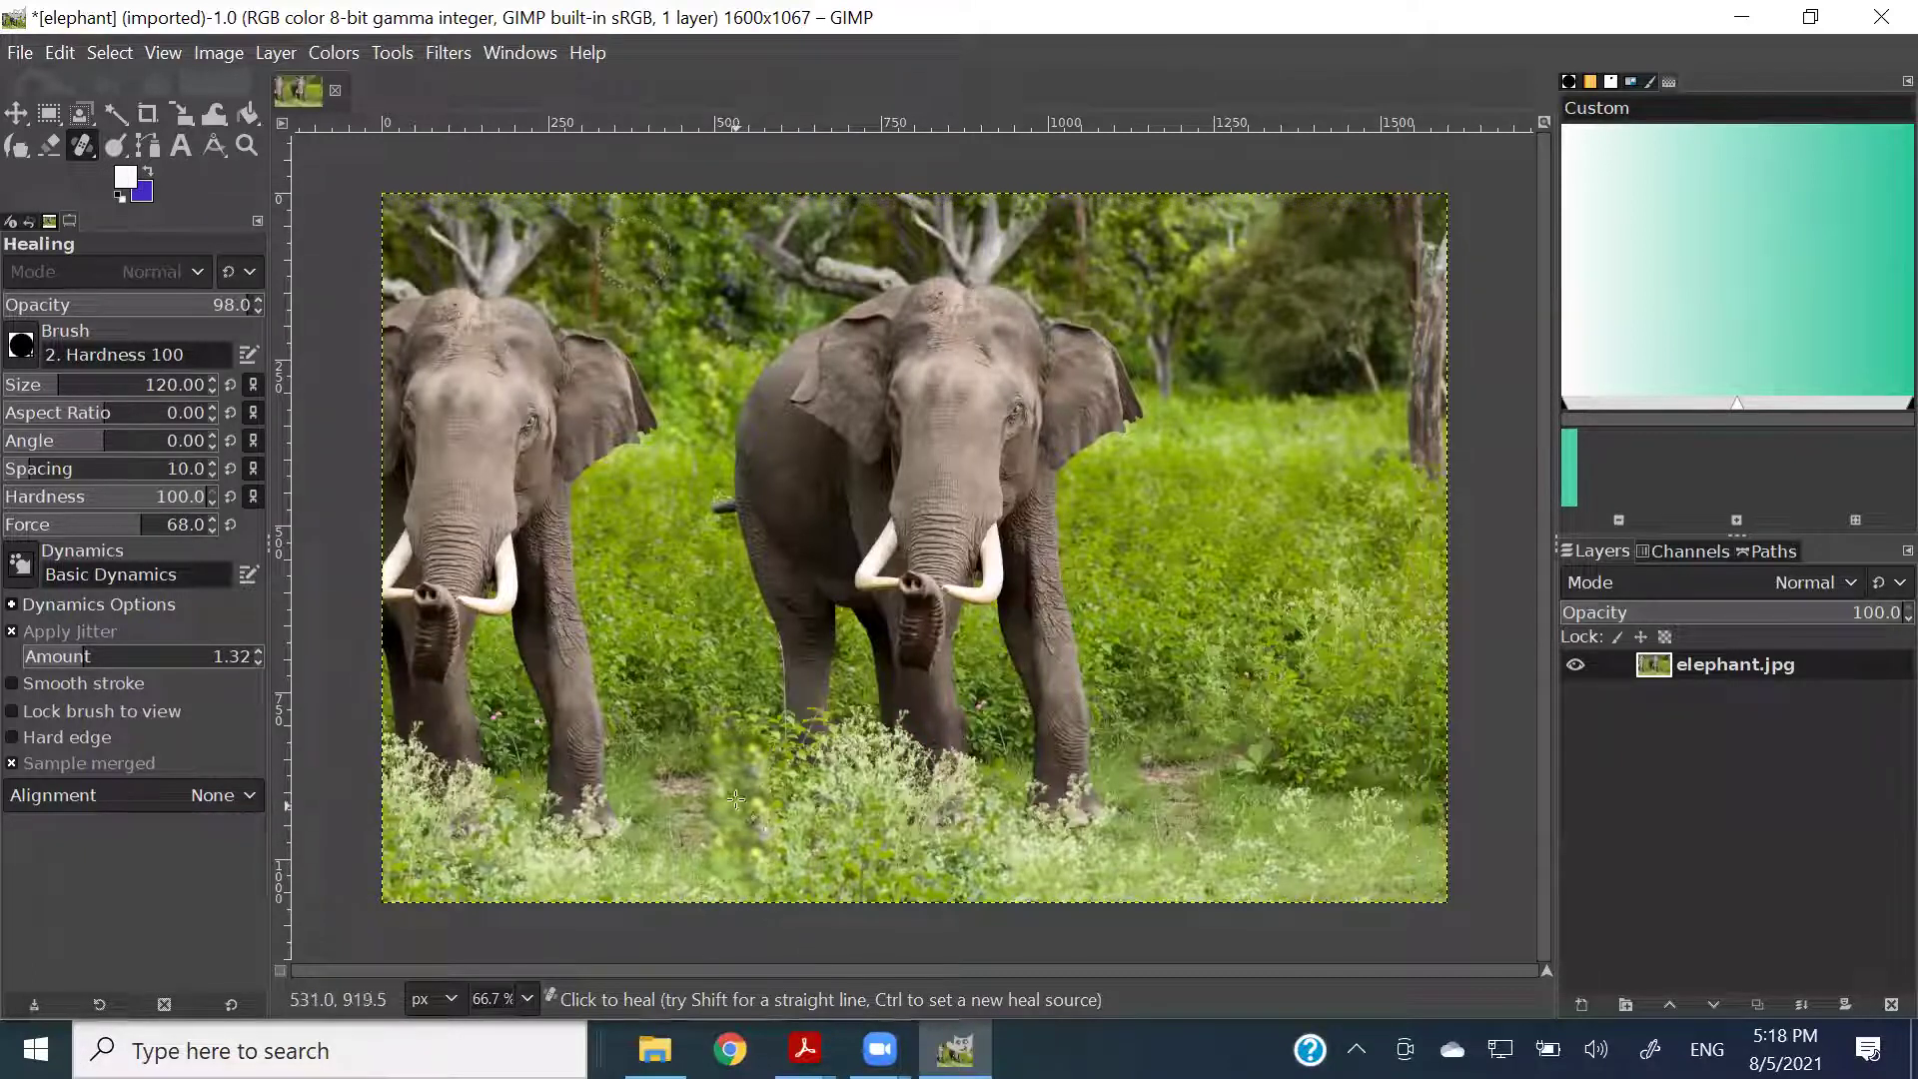
pyautogui.moveTo(723, 797); pyautogui.dragTo(719, 842)
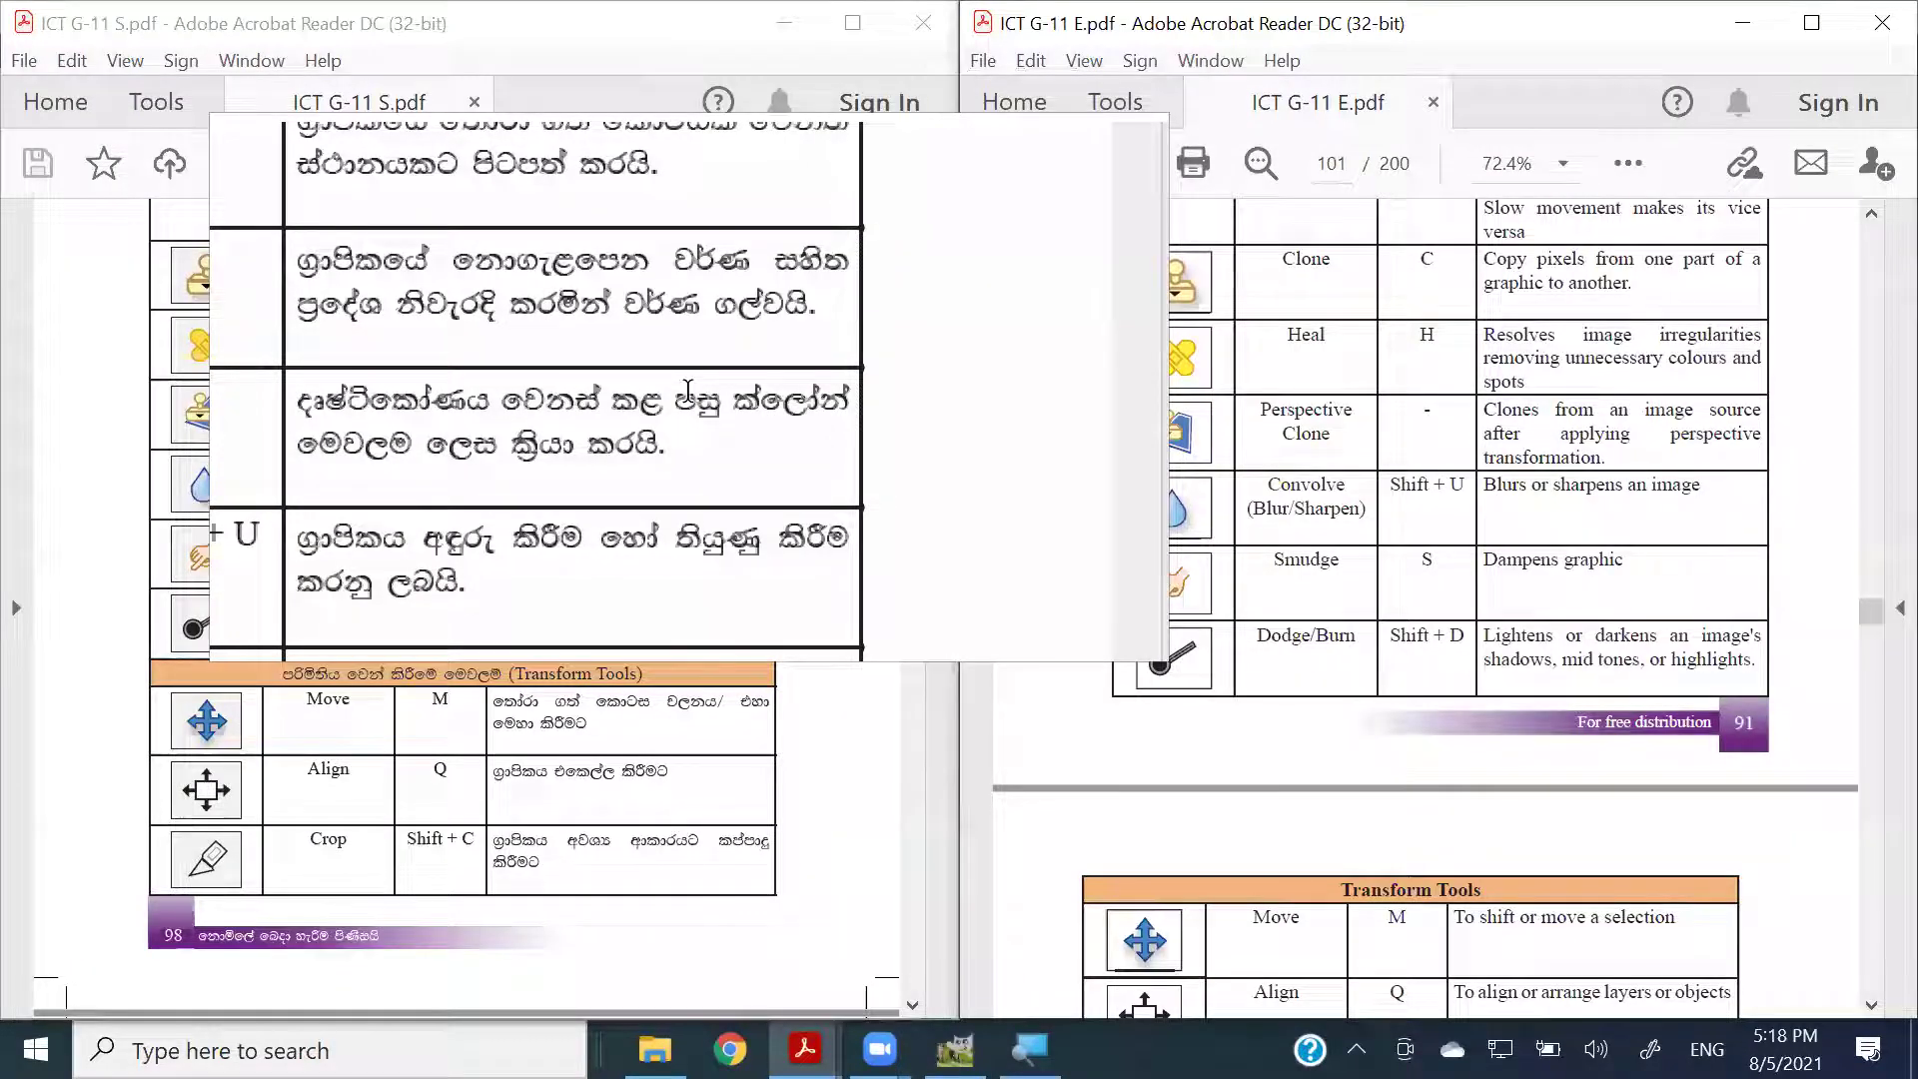
pyautogui.hotkey('alt', 'Tab')
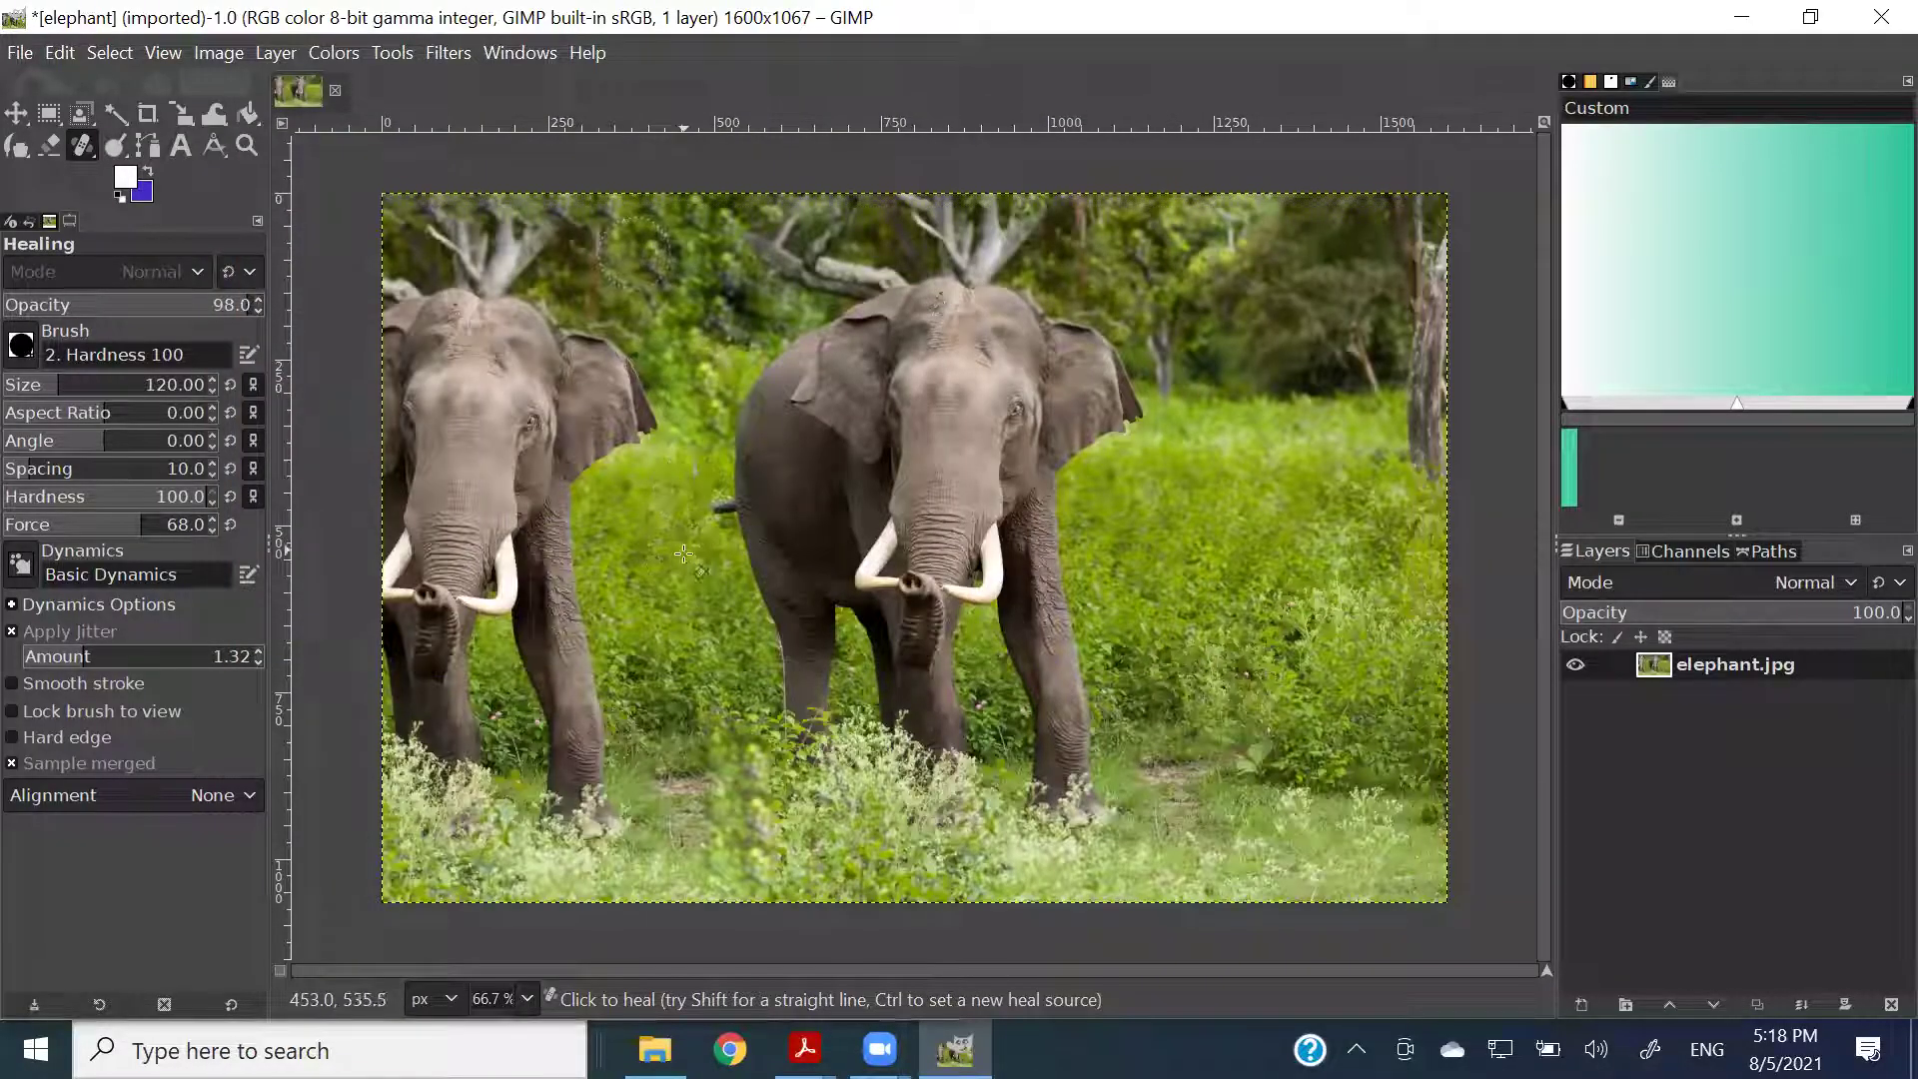
pyautogui.hotkey('ctrl', 'z')
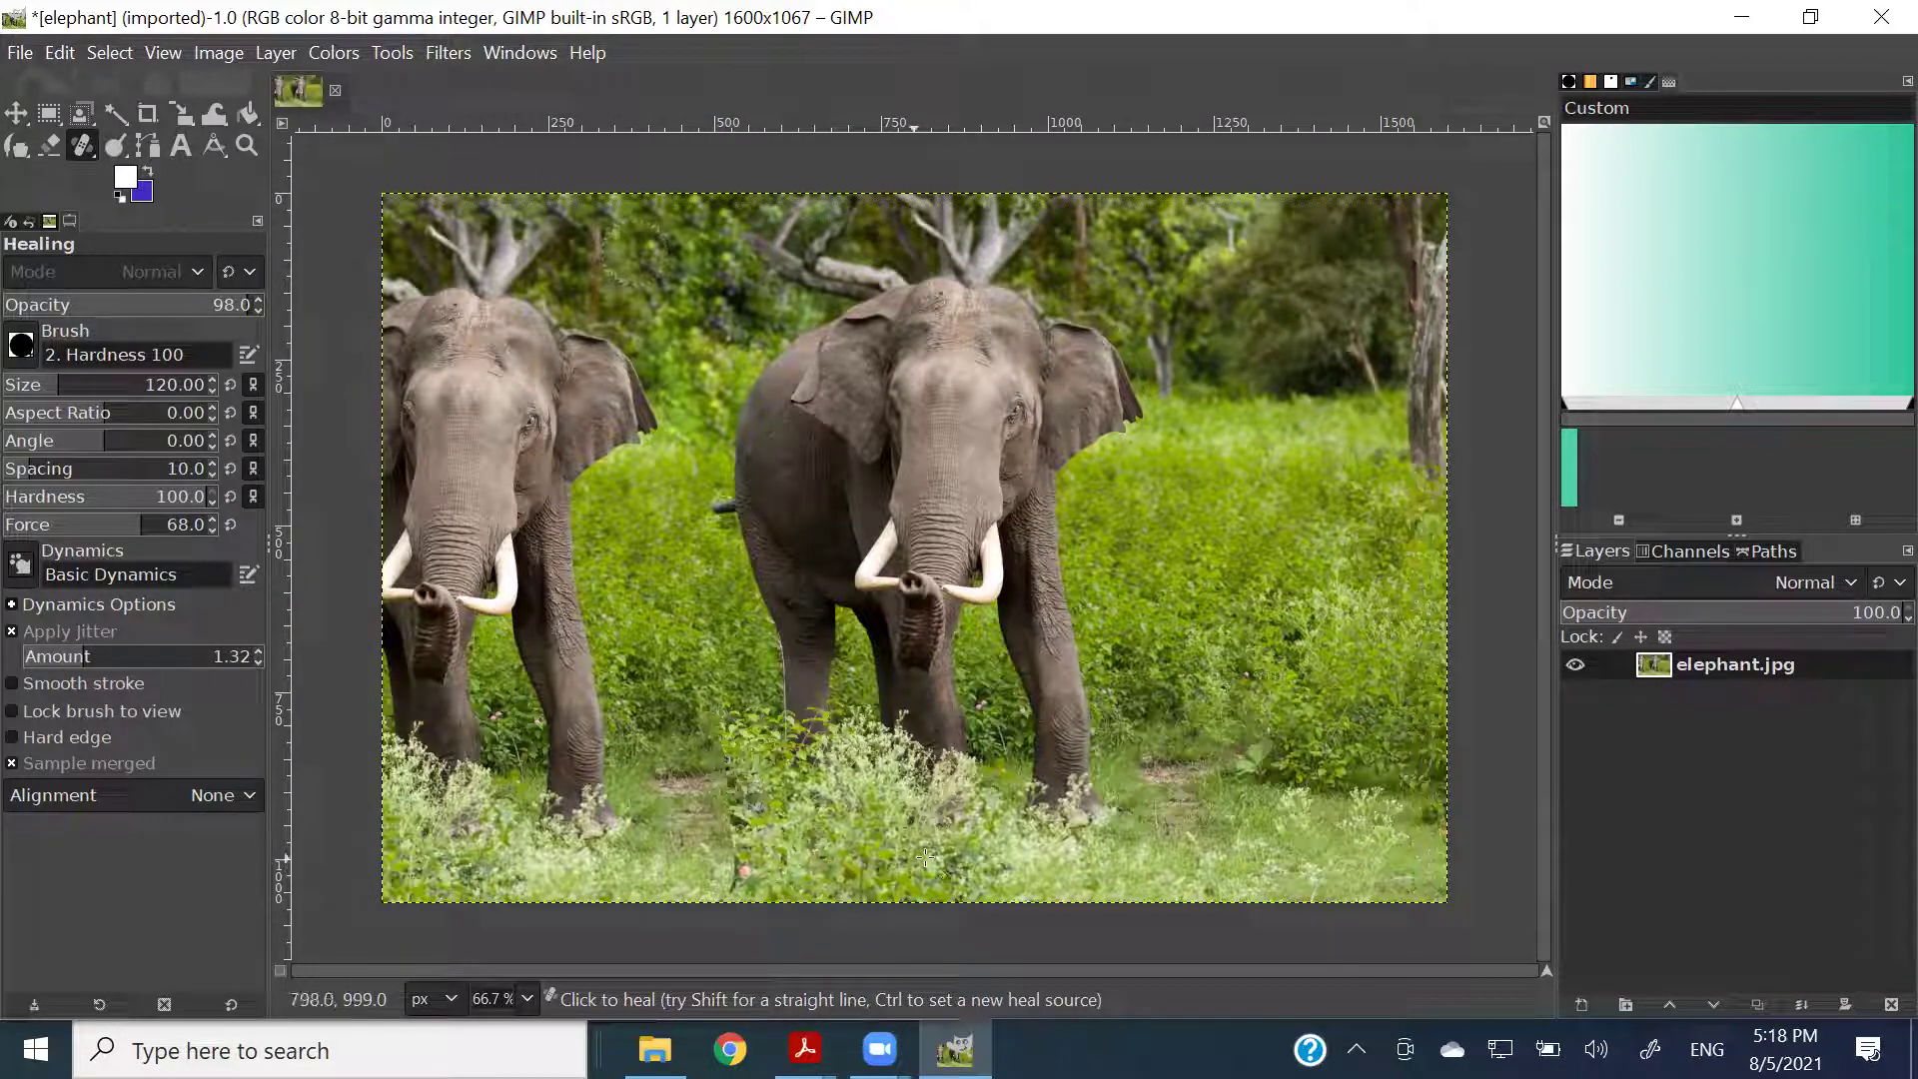
# Set the heal source on the flowering bushes below the original elephant and heal the seam between the two elephants.
pyautogui.press('ctrl')
pyautogui.keyDown('ctrl'); pyautogui.click(833, 856); pyautogui.keyUp('ctrl')
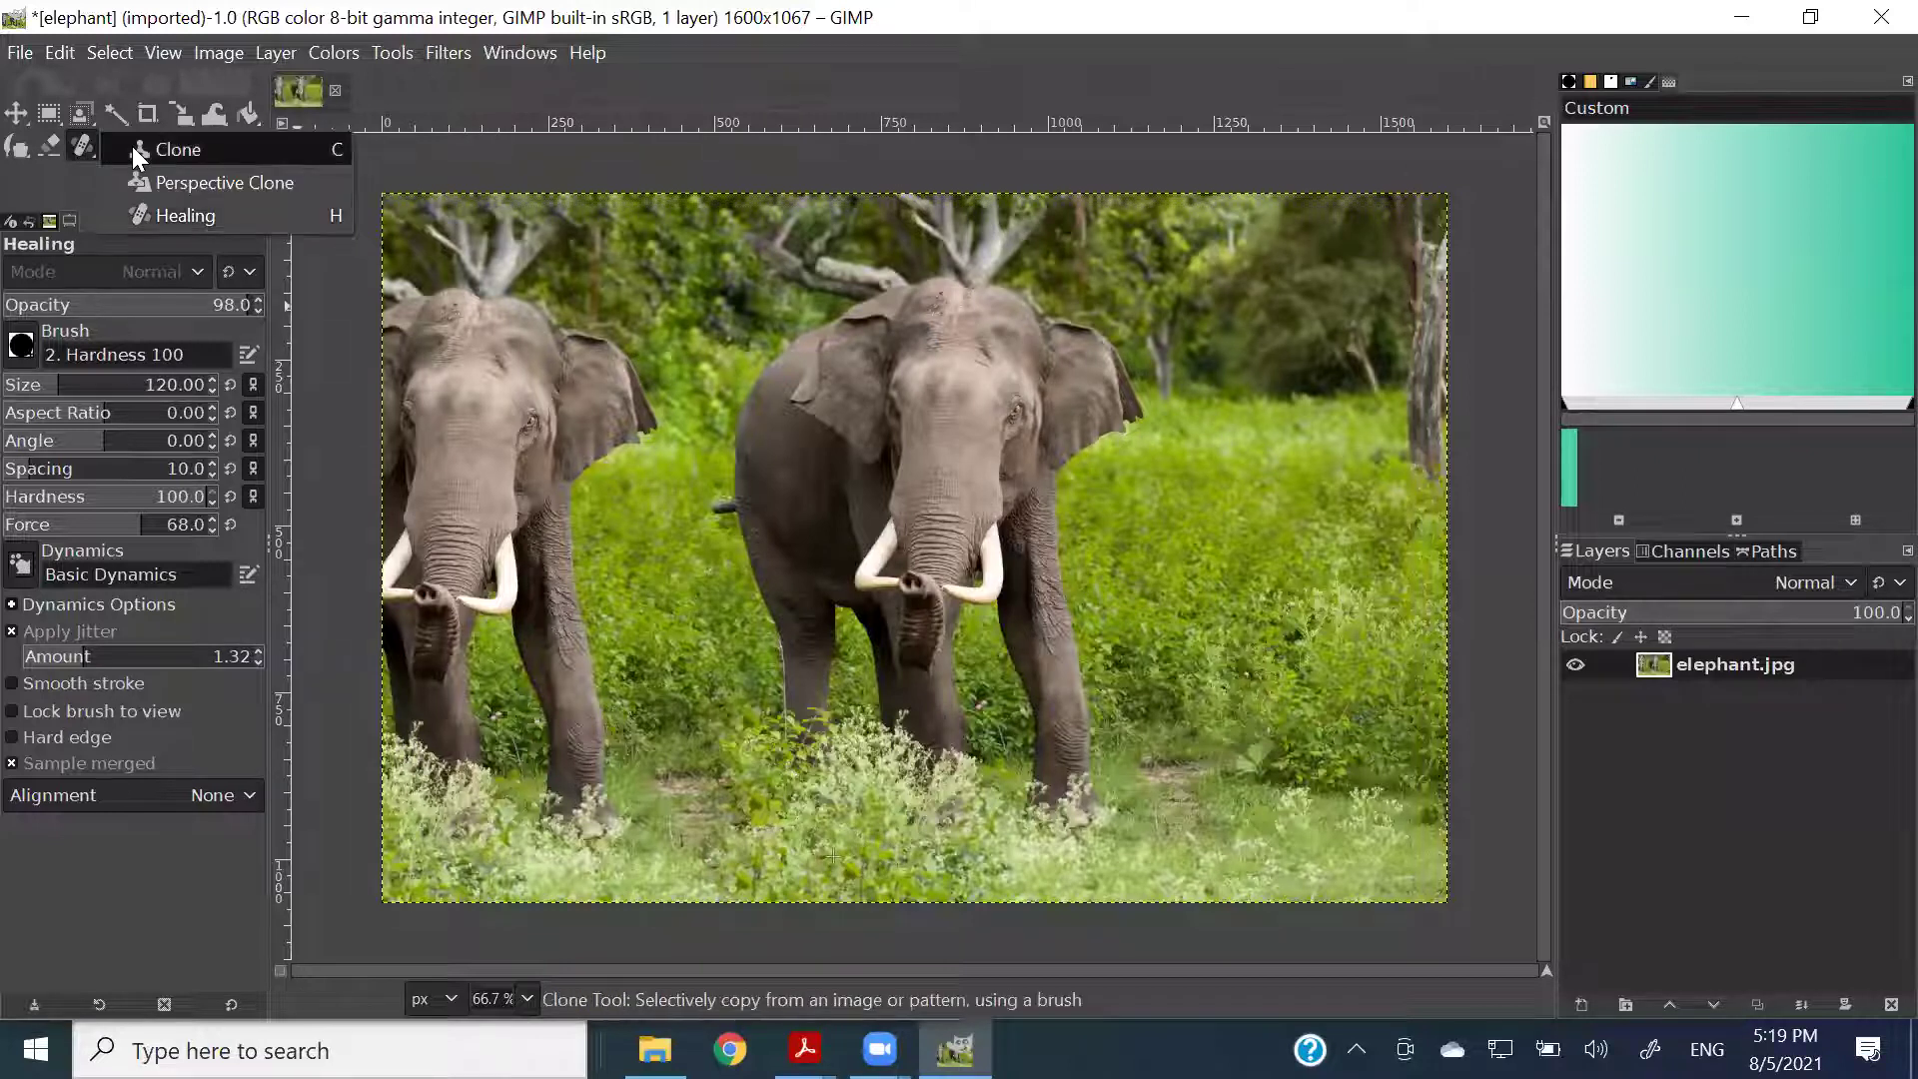
# Switch to the Clone tool, set the source on the original elephant's back, and paint a third elephant over the right part of the photo.
pyautogui.click(132, 146)
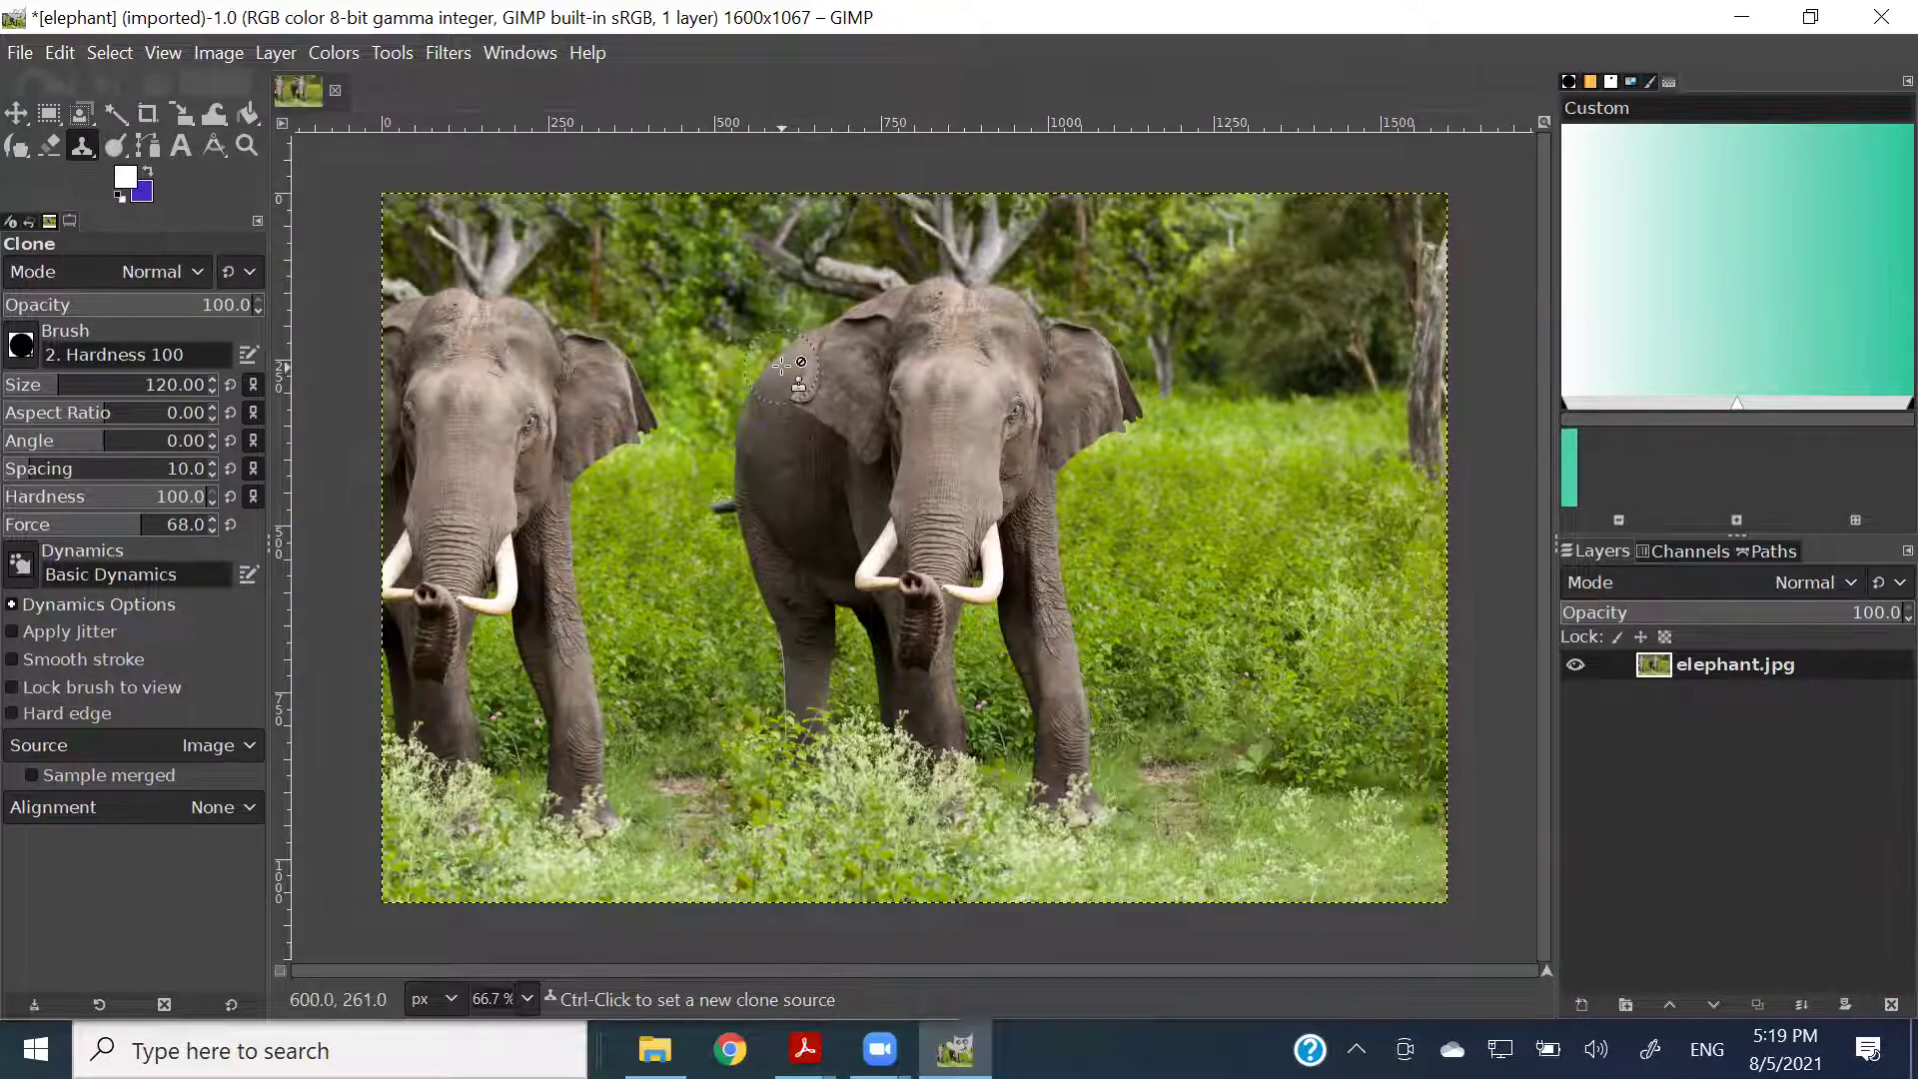
pyautogui.press('ctrl')
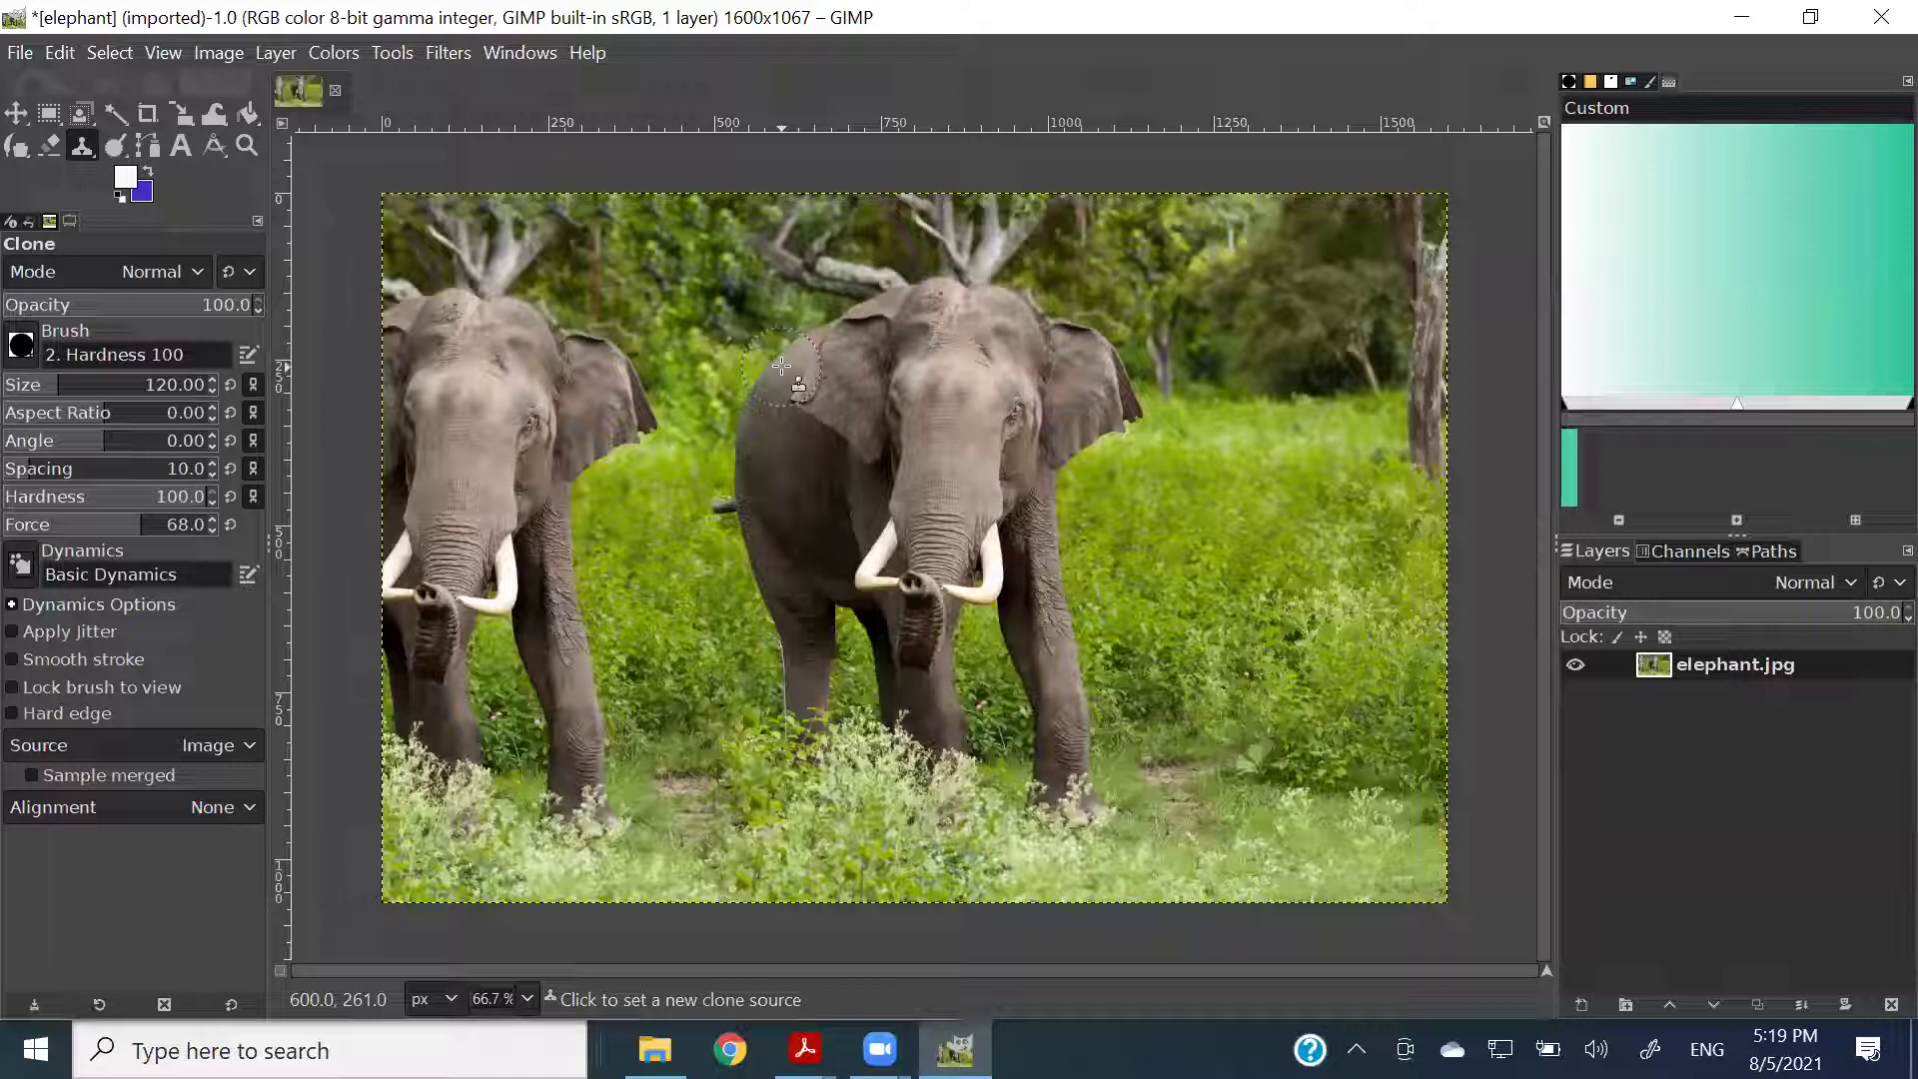
pyautogui.keyDown('ctrl'); pyautogui.click(777, 368); pyautogui.keyUp('ctrl')
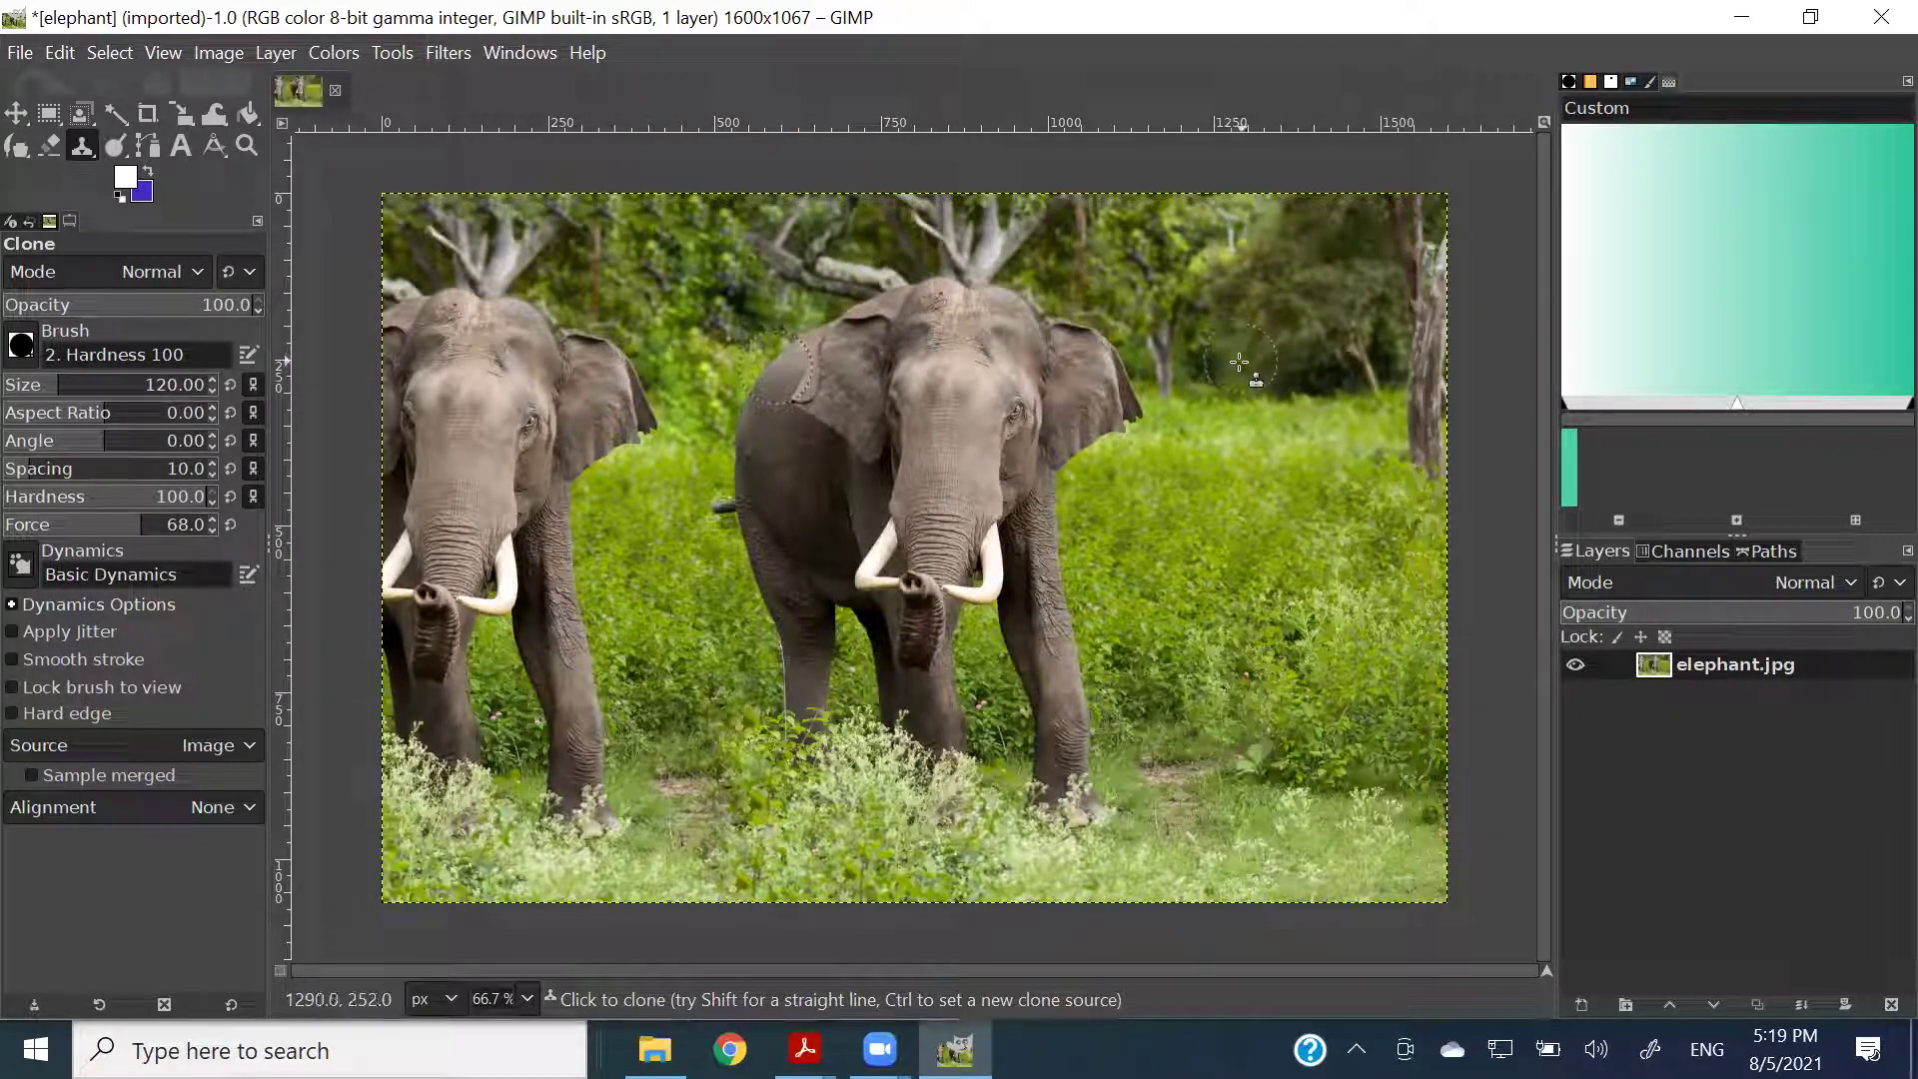
pyautogui.moveTo(1239, 367)
pyautogui.mouseDown()
pyautogui.moveTo(1409, 320)
pyautogui.moveTo(1289, 320)
pyautogui.moveTo(1274, 295)
pyautogui.moveTo(1424, 284)
pyautogui.moveTo(1399, 232)
pyautogui.moveTo(1319, 235)
pyautogui.moveTo(1449, 228)
pyautogui.mouseUp()
pyautogui.moveTo(1451, 303)
pyautogui.mouseDown()
pyautogui.moveTo(1405, 423)
pyautogui.moveTo(1237, 420)
pyautogui.moveTo(1217, 443)
pyautogui.moveTo(1277, 476)
pyautogui.moveTo(1461, 488)
pyautogui.moveTo(1251, 494)
pyautogui.moveTo(1181, 522)
pyautogui.moveTo(1451, 555)
pyautogui.moveTo(1242, 579)
pyautogui.moveTo(1201, 610)
pyautogui.moveTo(1418, 616)
pyautogui.moveTo(1439, 645)
pyautogui.moveTo(1242, 663)
pyautogui.moveTo(1253, 686)
pyautogui.moveTo(1439, 691)
pyautogui.moveTo(1434, 712)
pyautogui.moveTo(1290, 726)
pyautogui.moveTo(1251, 756)
pyautogui.moveTo(1437, 773)
pyautogui.moveTo(1283, 838)
pyautogui.moveTo(1465, 867)
pyautogui.moveTo(1461, 894)
pyautogui.moveTo(1275, 889)
pyautogui.moveTo(1277, 865)
pyautogui.moveTo(1357, 817)
pyautogui.mouseUp()
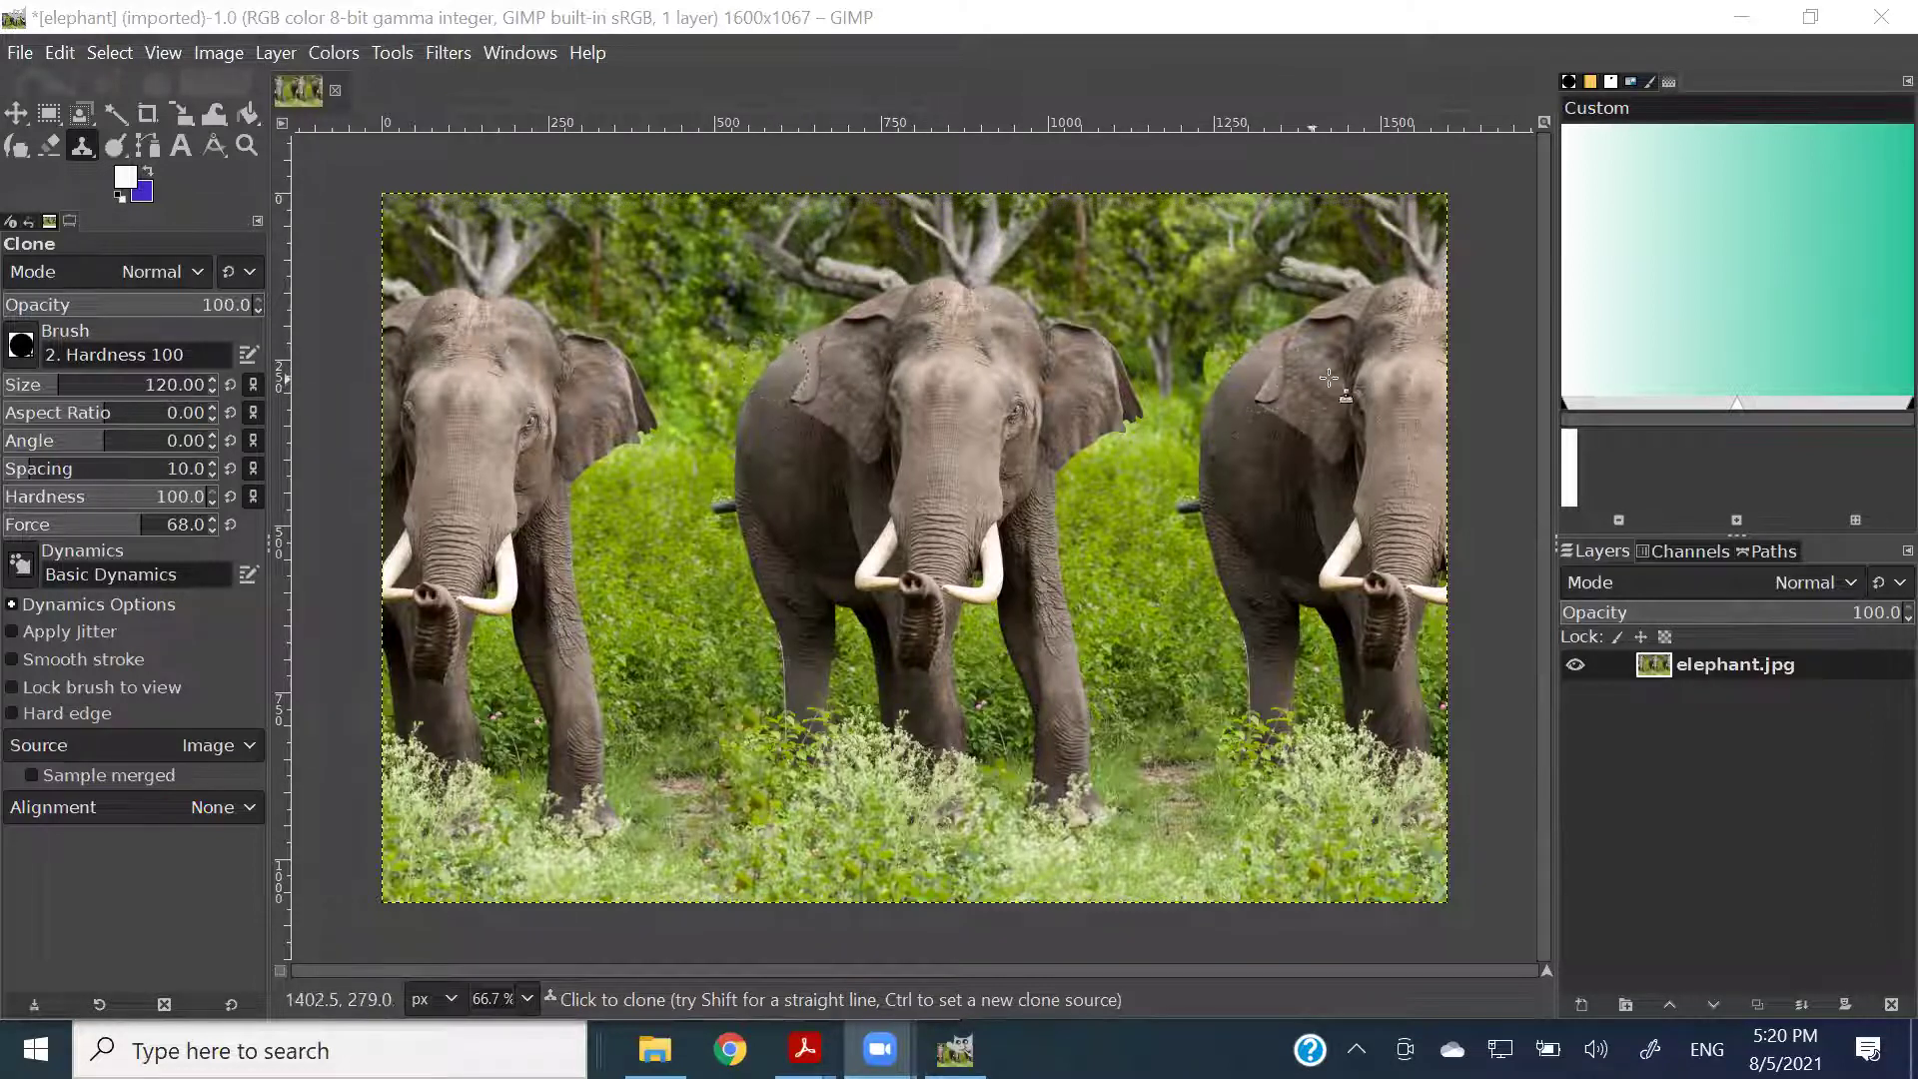
# Try cloning another elephant from the original's back, placed higher and overlapping the third elephant at the right edge of the photo.
pyautogui.keyDown('ctrl'); pyautogui.click(776, 368); pyautogui.keyUp('ctrl')
pyautogui.moveTo(1183, 253)
pyautogui.mouseDown()
pyautogui.moveTo(1347, 253)
pyautogui.moveTo(1137, 252)
pyautogui.moveTo(1385, 258)
pyautogui.moveTo(1259, 257)
pyautogui.mouseUp()
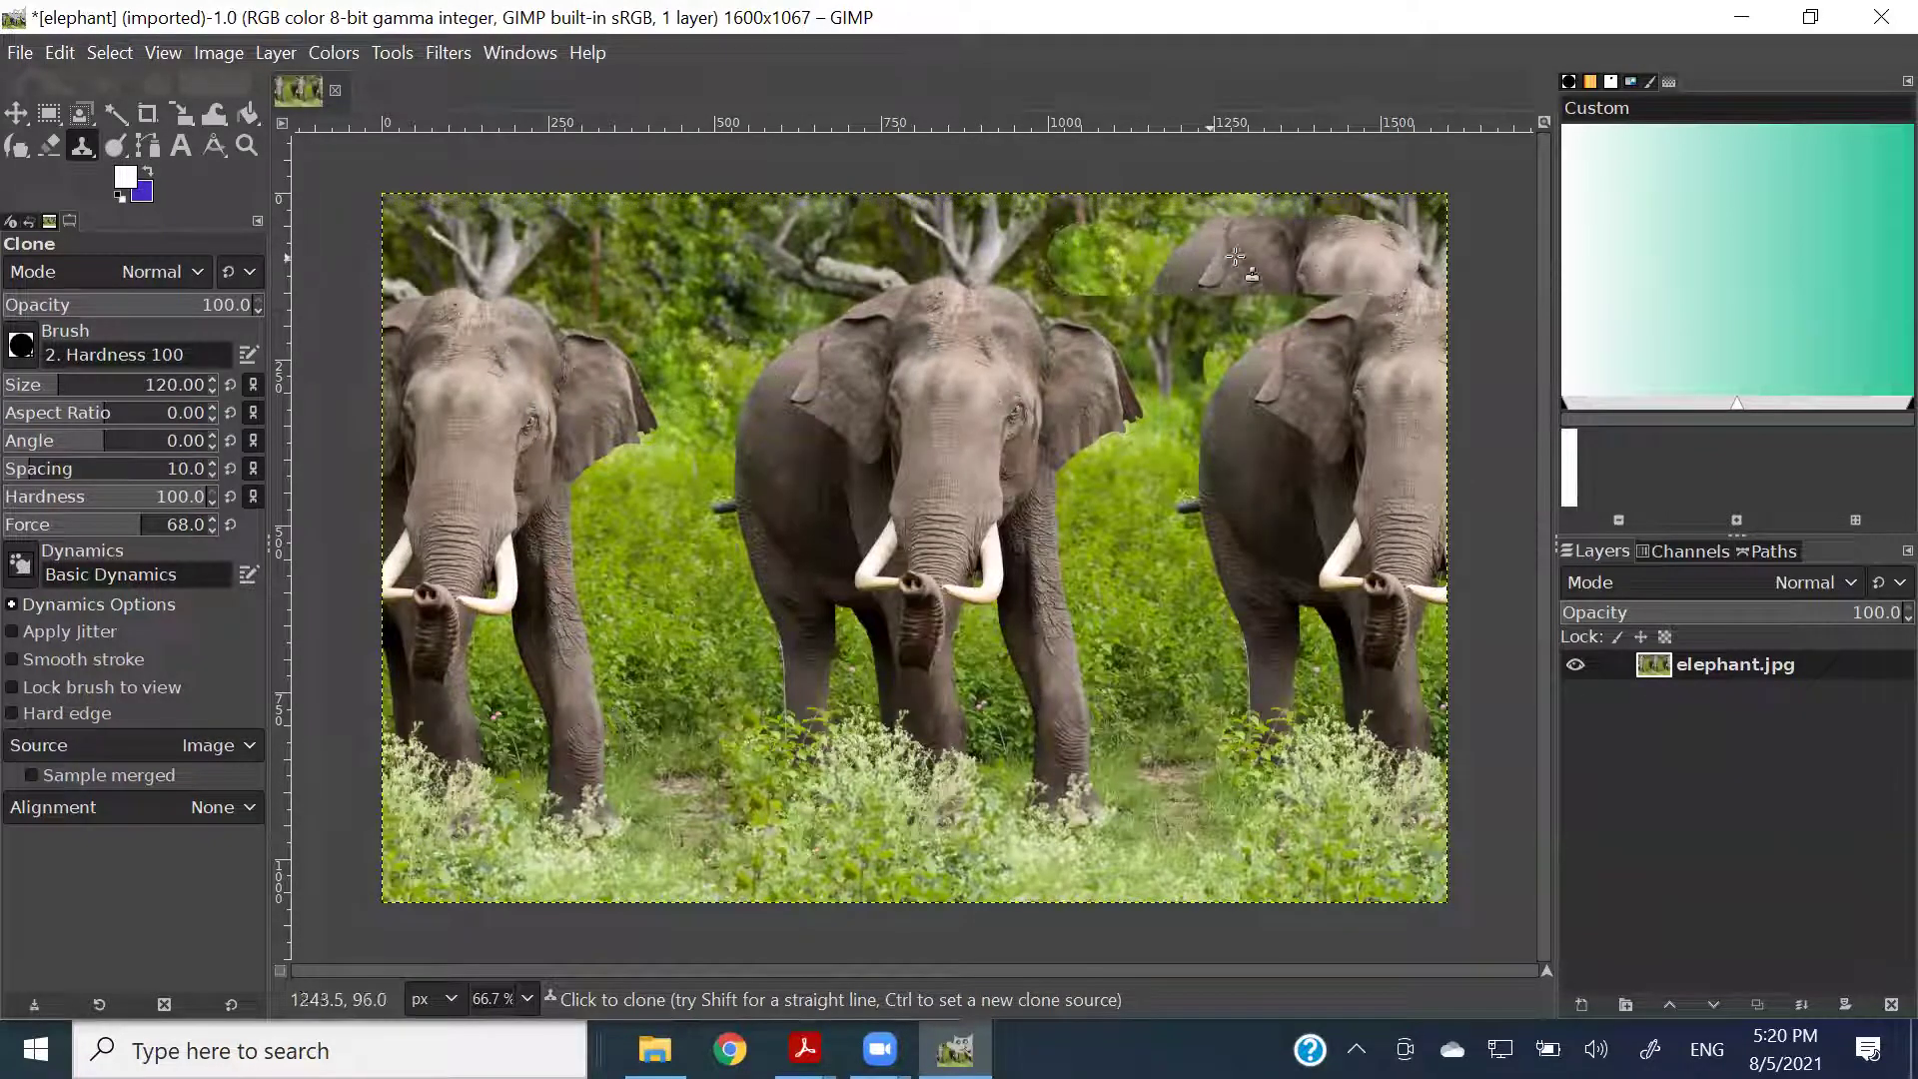
pyautogui.moveTo(1397, 252)
pyautogui.mouseDown()
pyautogui.moveTo(1171, 240)
pyautogui.moveTo(1280, 250)
pyautogui.moveTo(1235, 250)
pyautogui.moveTo(1185, 316)
pyautogui.moveTo(1232, 631)
pyautogui.moveTo(1451, 700)
pyautogui.mouseUp()
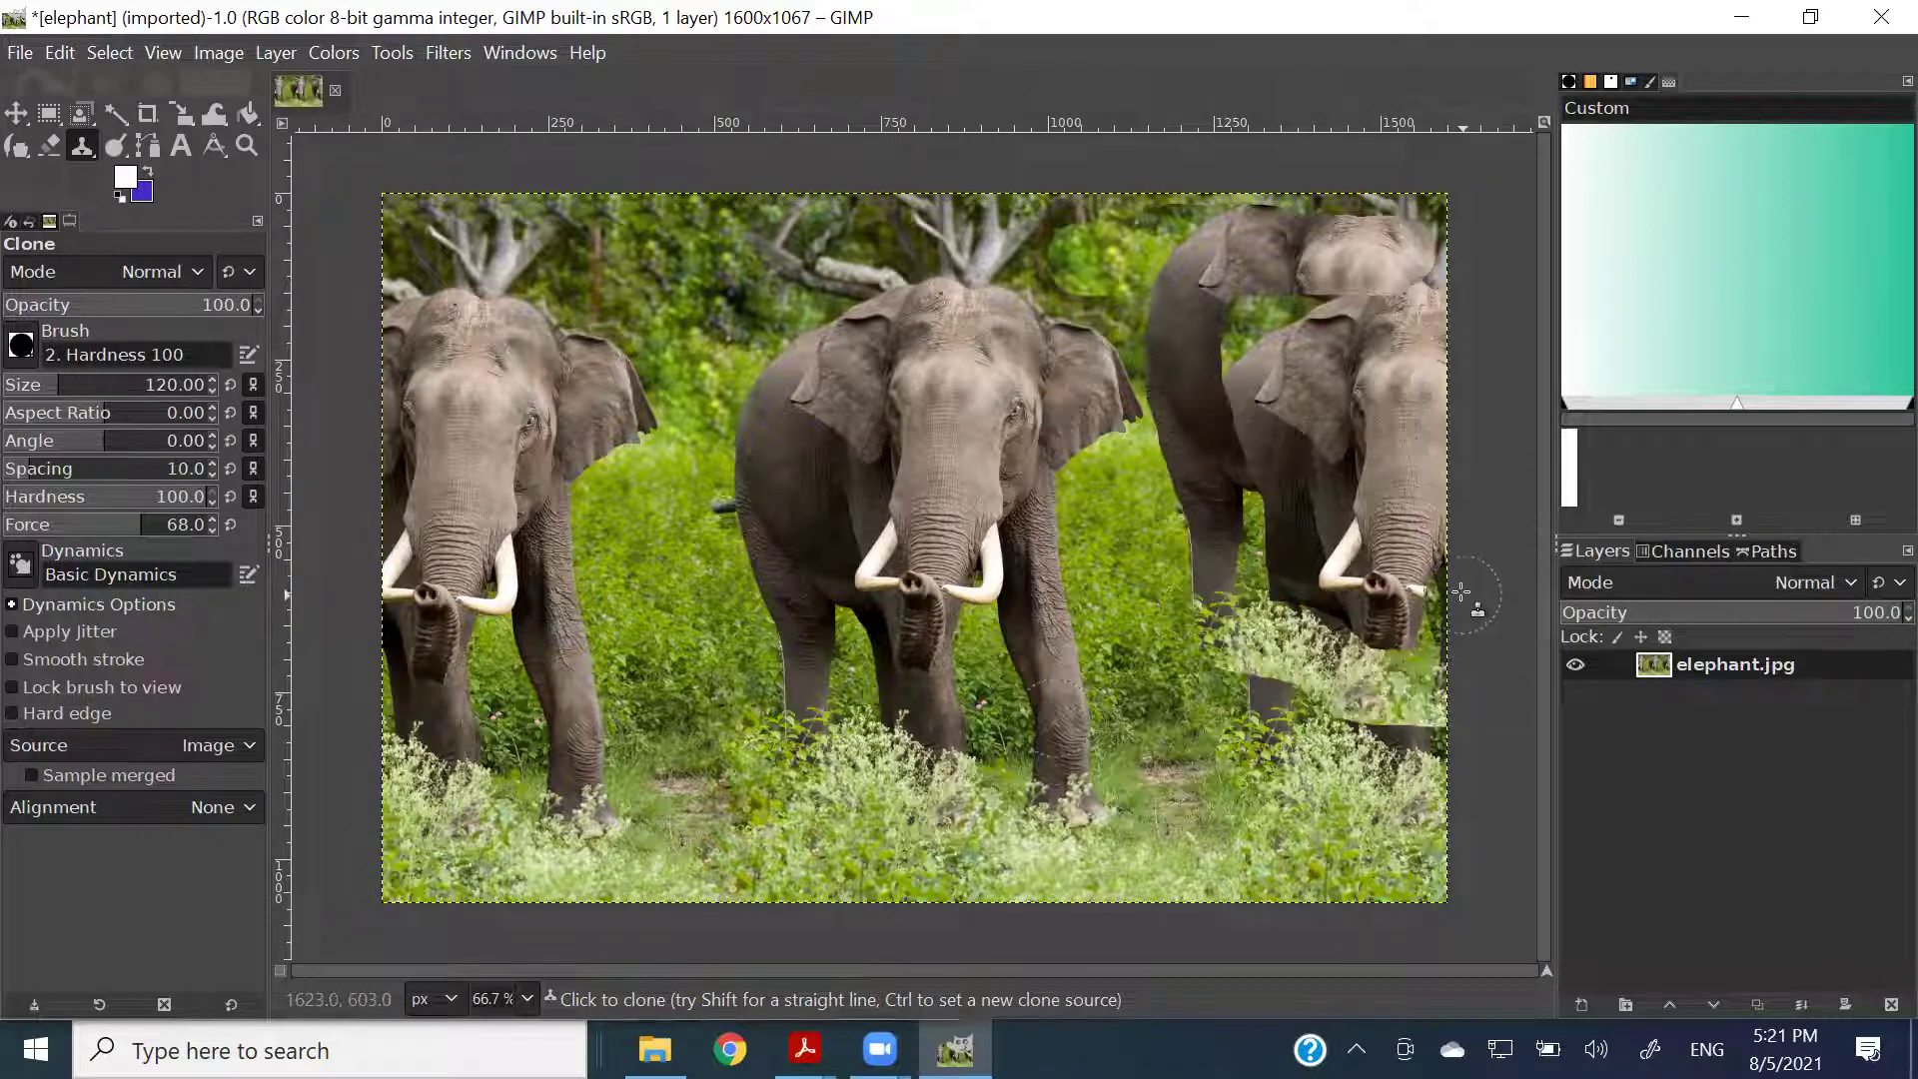
pyautogui.moveTo(1457, 520)
pyautogui.mouseDown()
pyautogui.moveTo(1425, 376)
pyautogui.moveTo(1471, 297)
pyautogui.mouseUp()
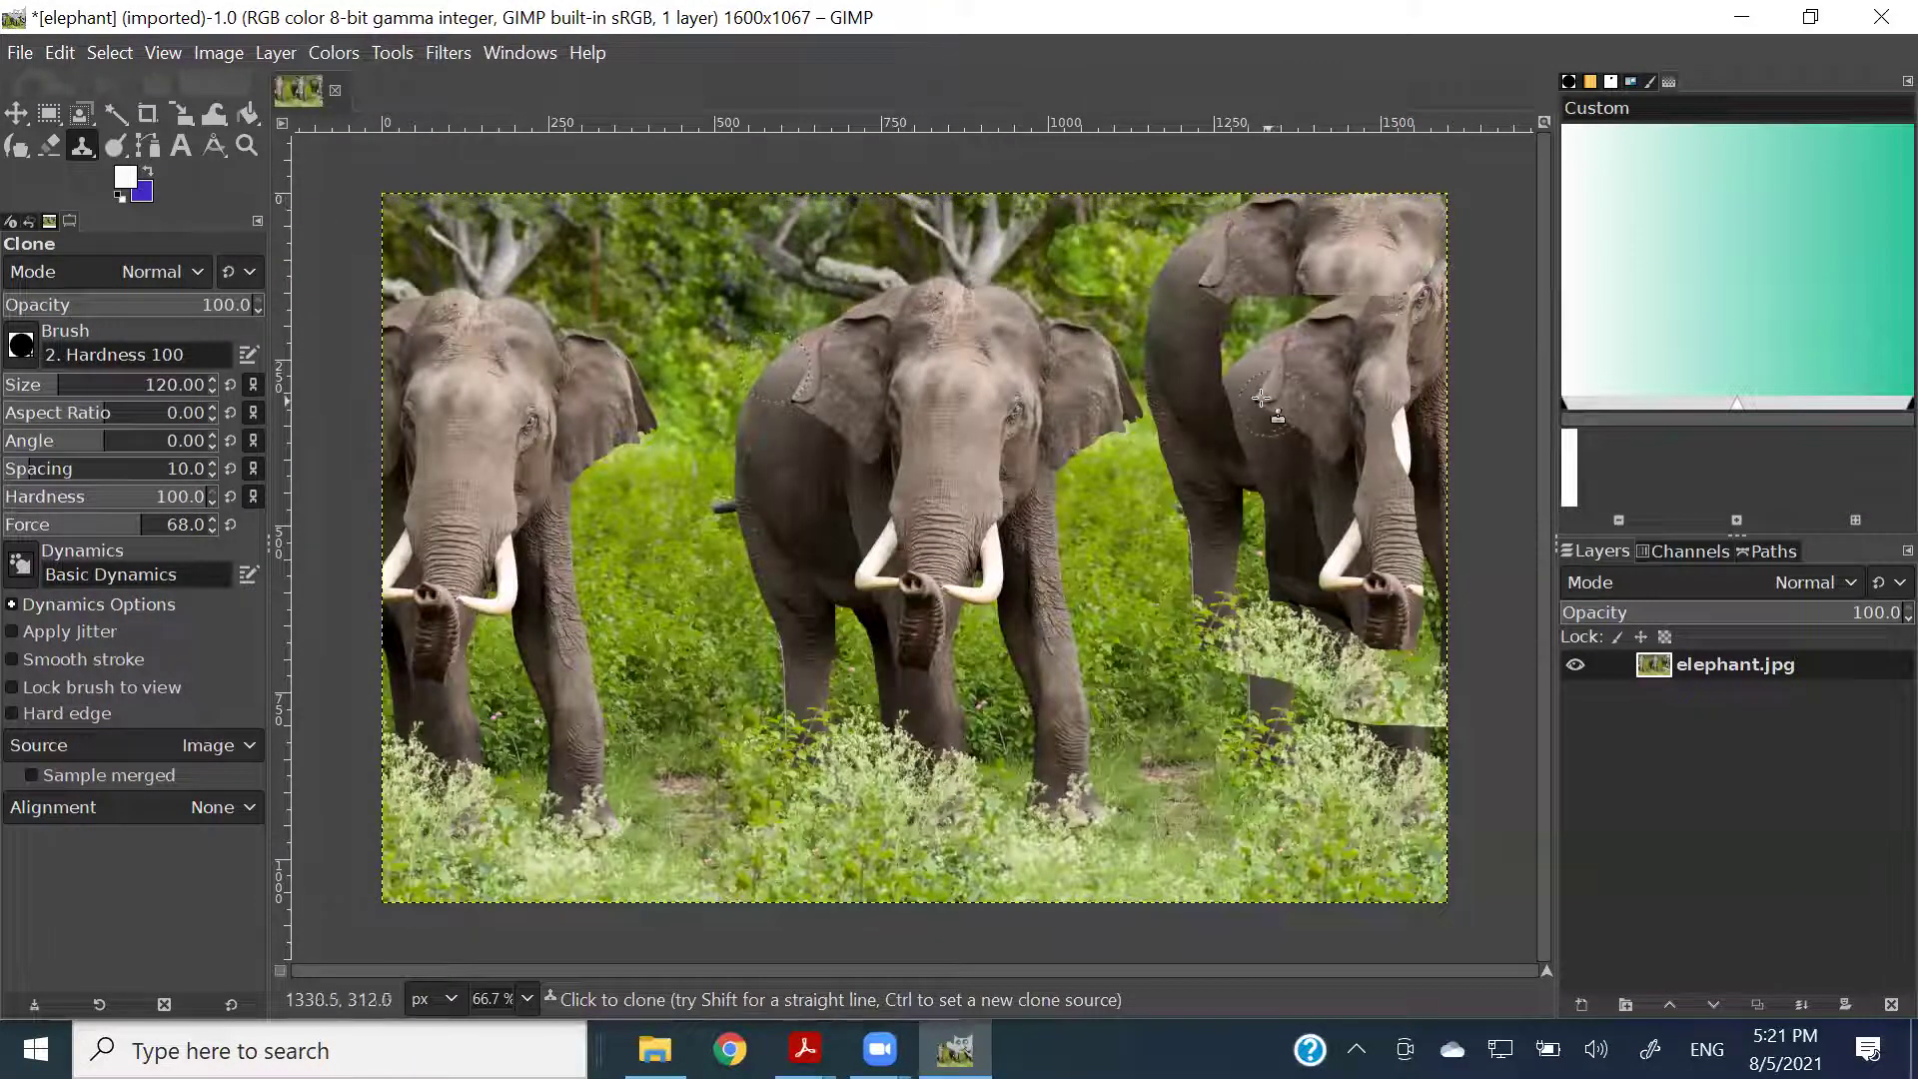
pyautogui.moveTo(1239, 337)
pyautogui.mouseDown()
pyautogui.moveTo(1285, 300)
pyautogui.moveTo(1341, 302)
pyautogui.mouseUp()
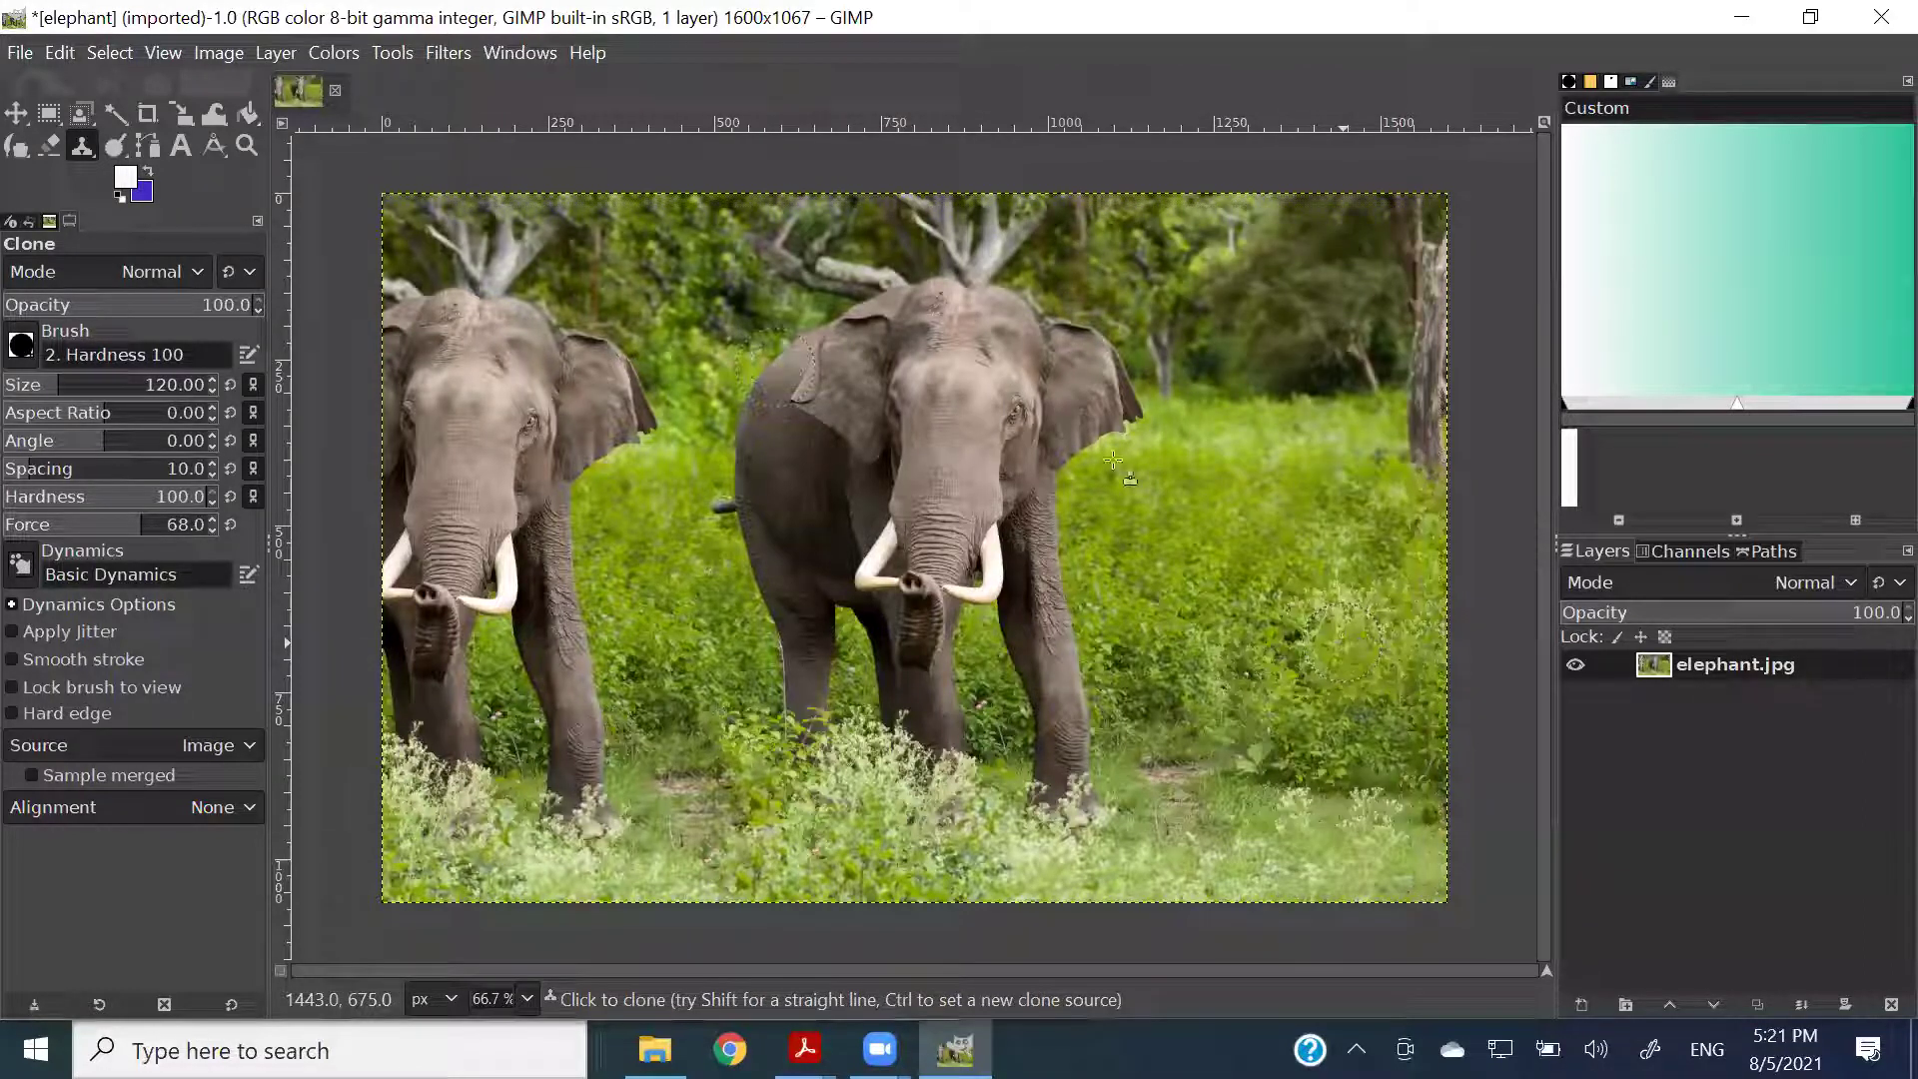
# Open cat.jpg from the Pics folder as a second image.
pyautogui.click(81, 150)
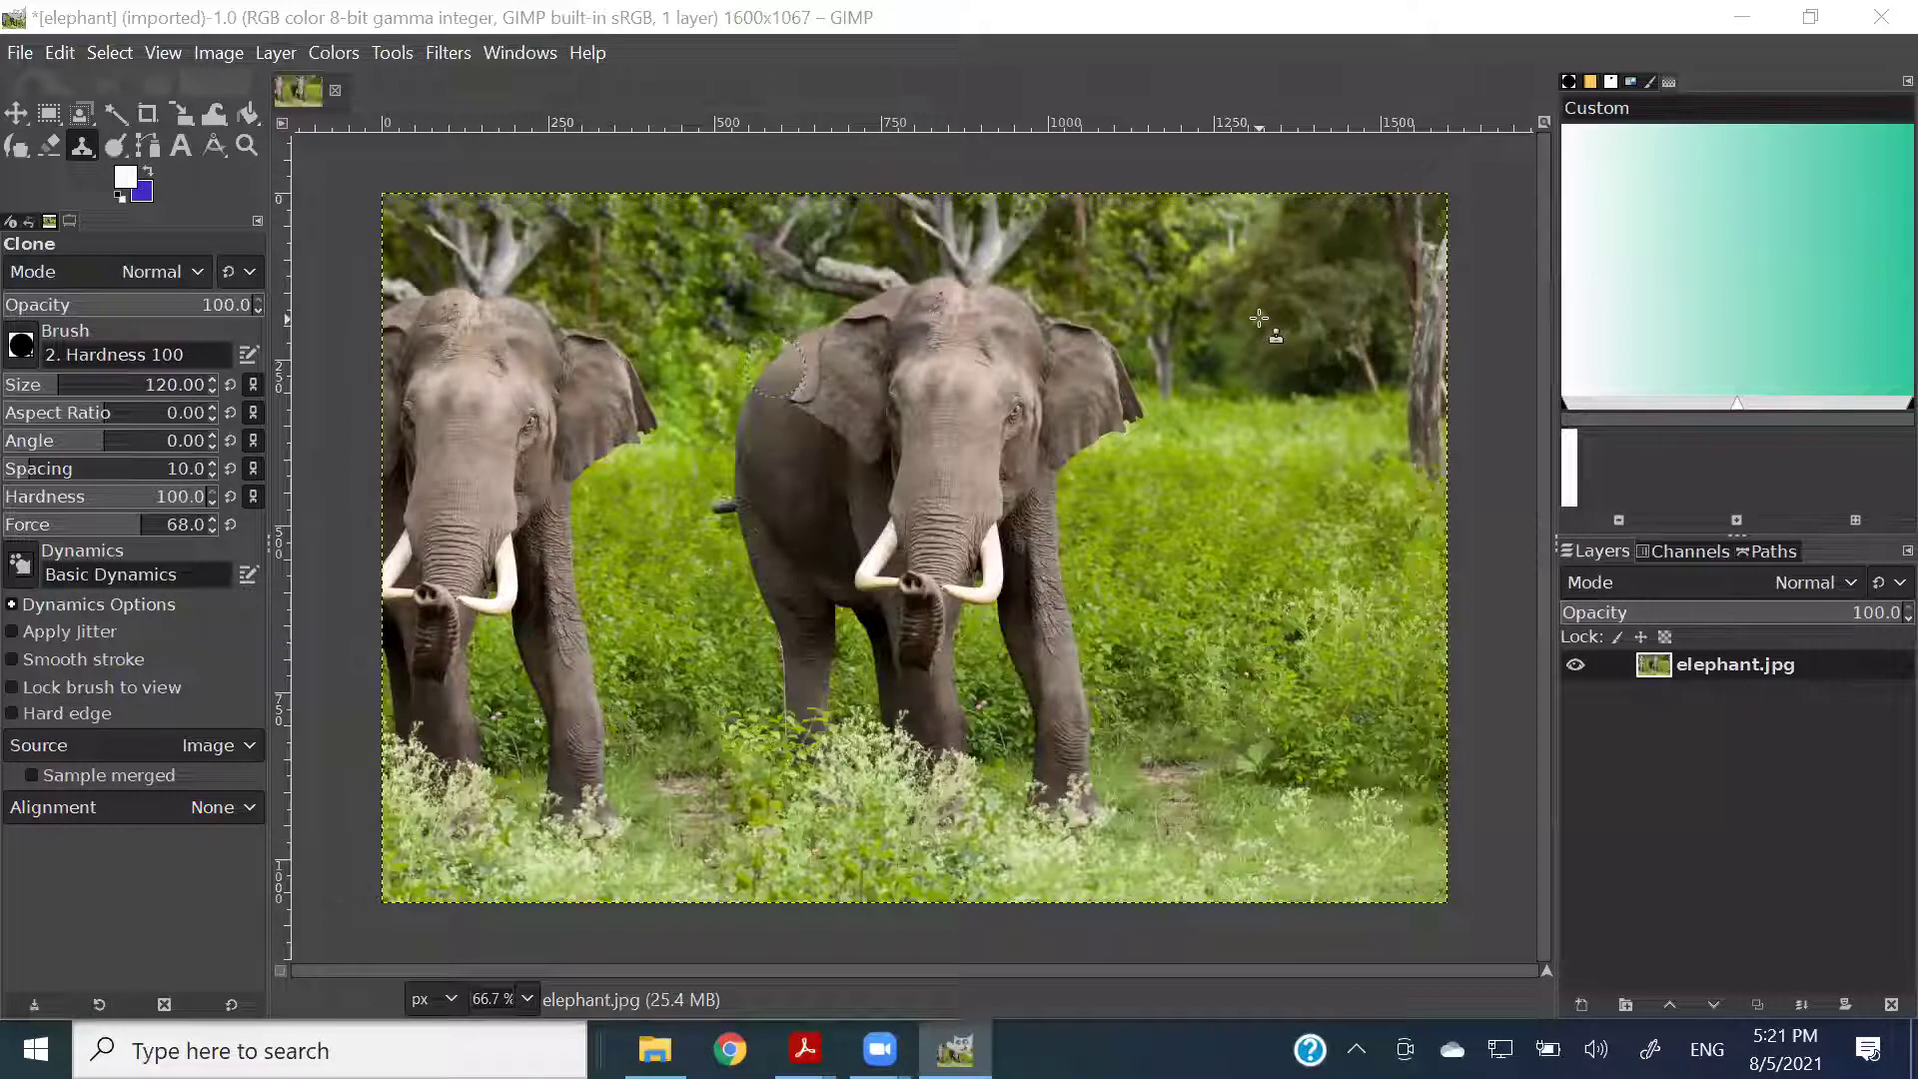
pyautogui.click(22, 60)
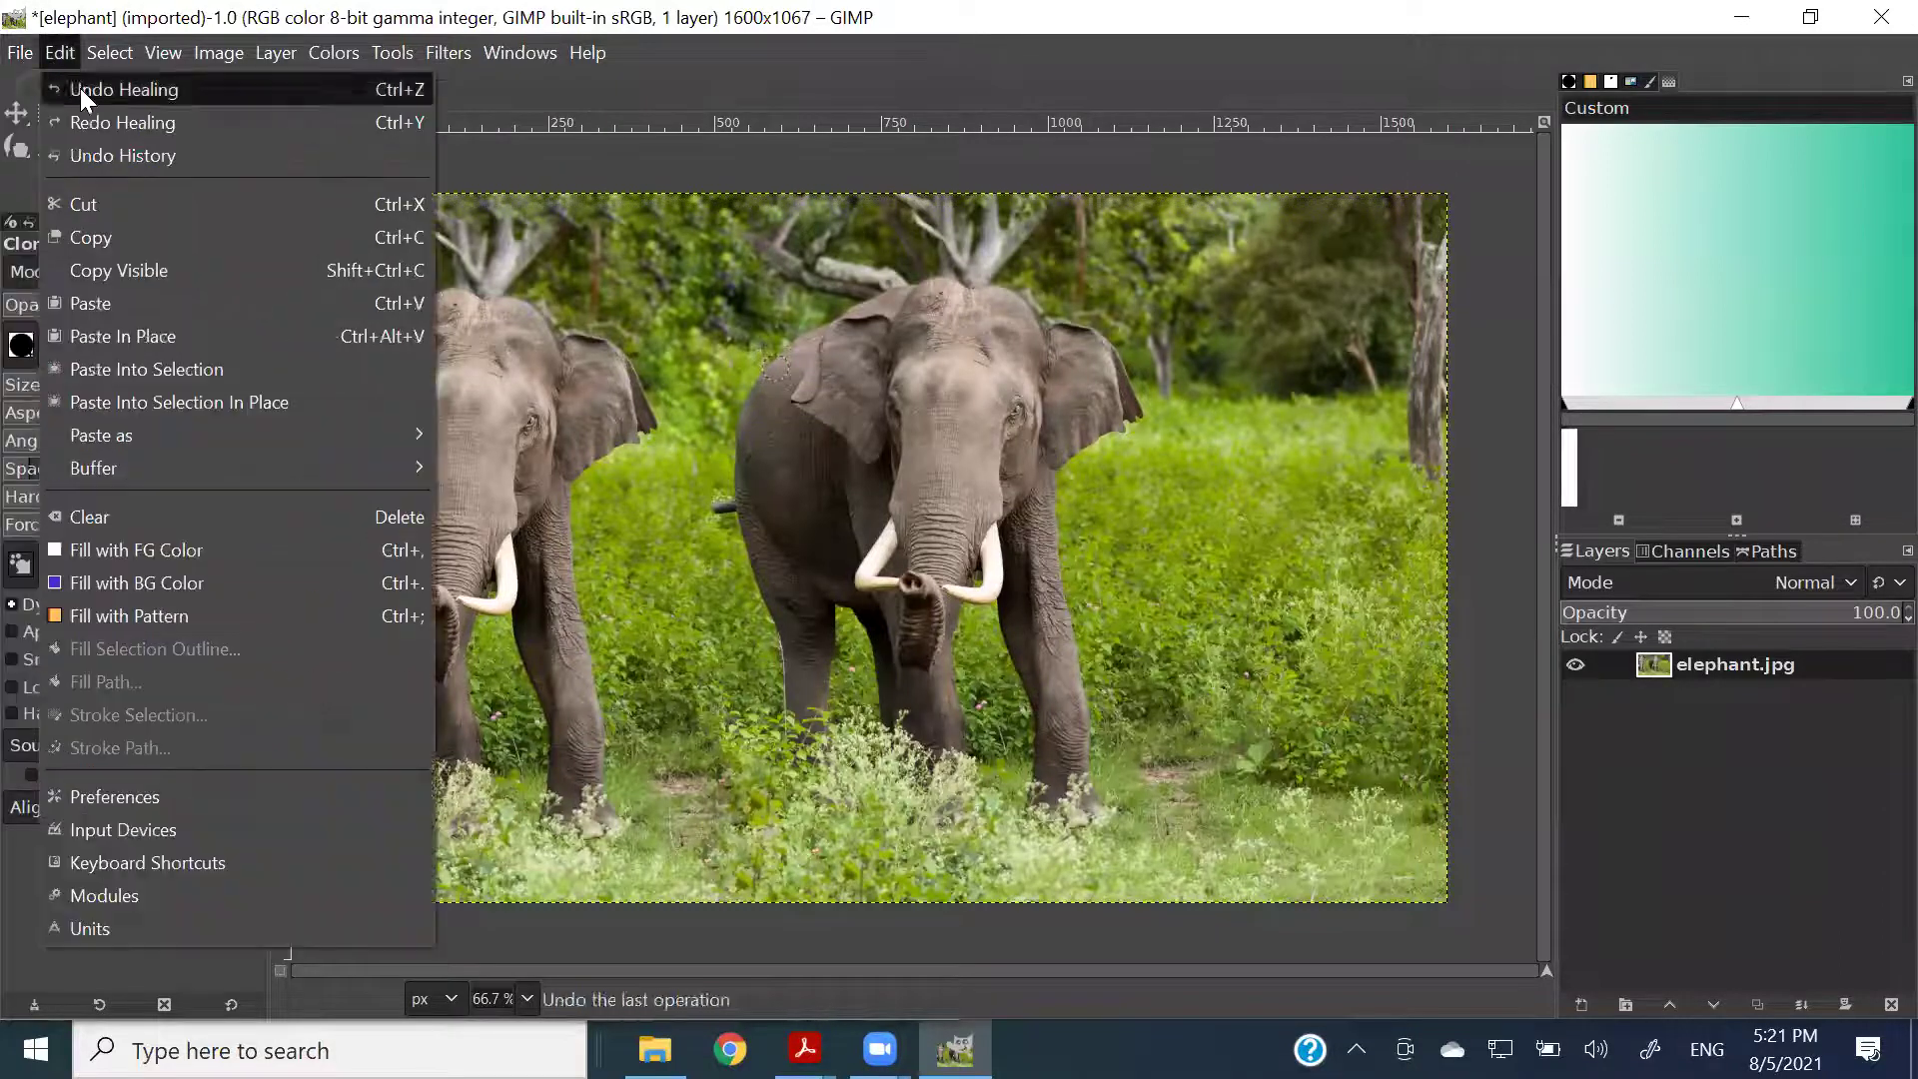
pyautogui.moveTo(60, 52)
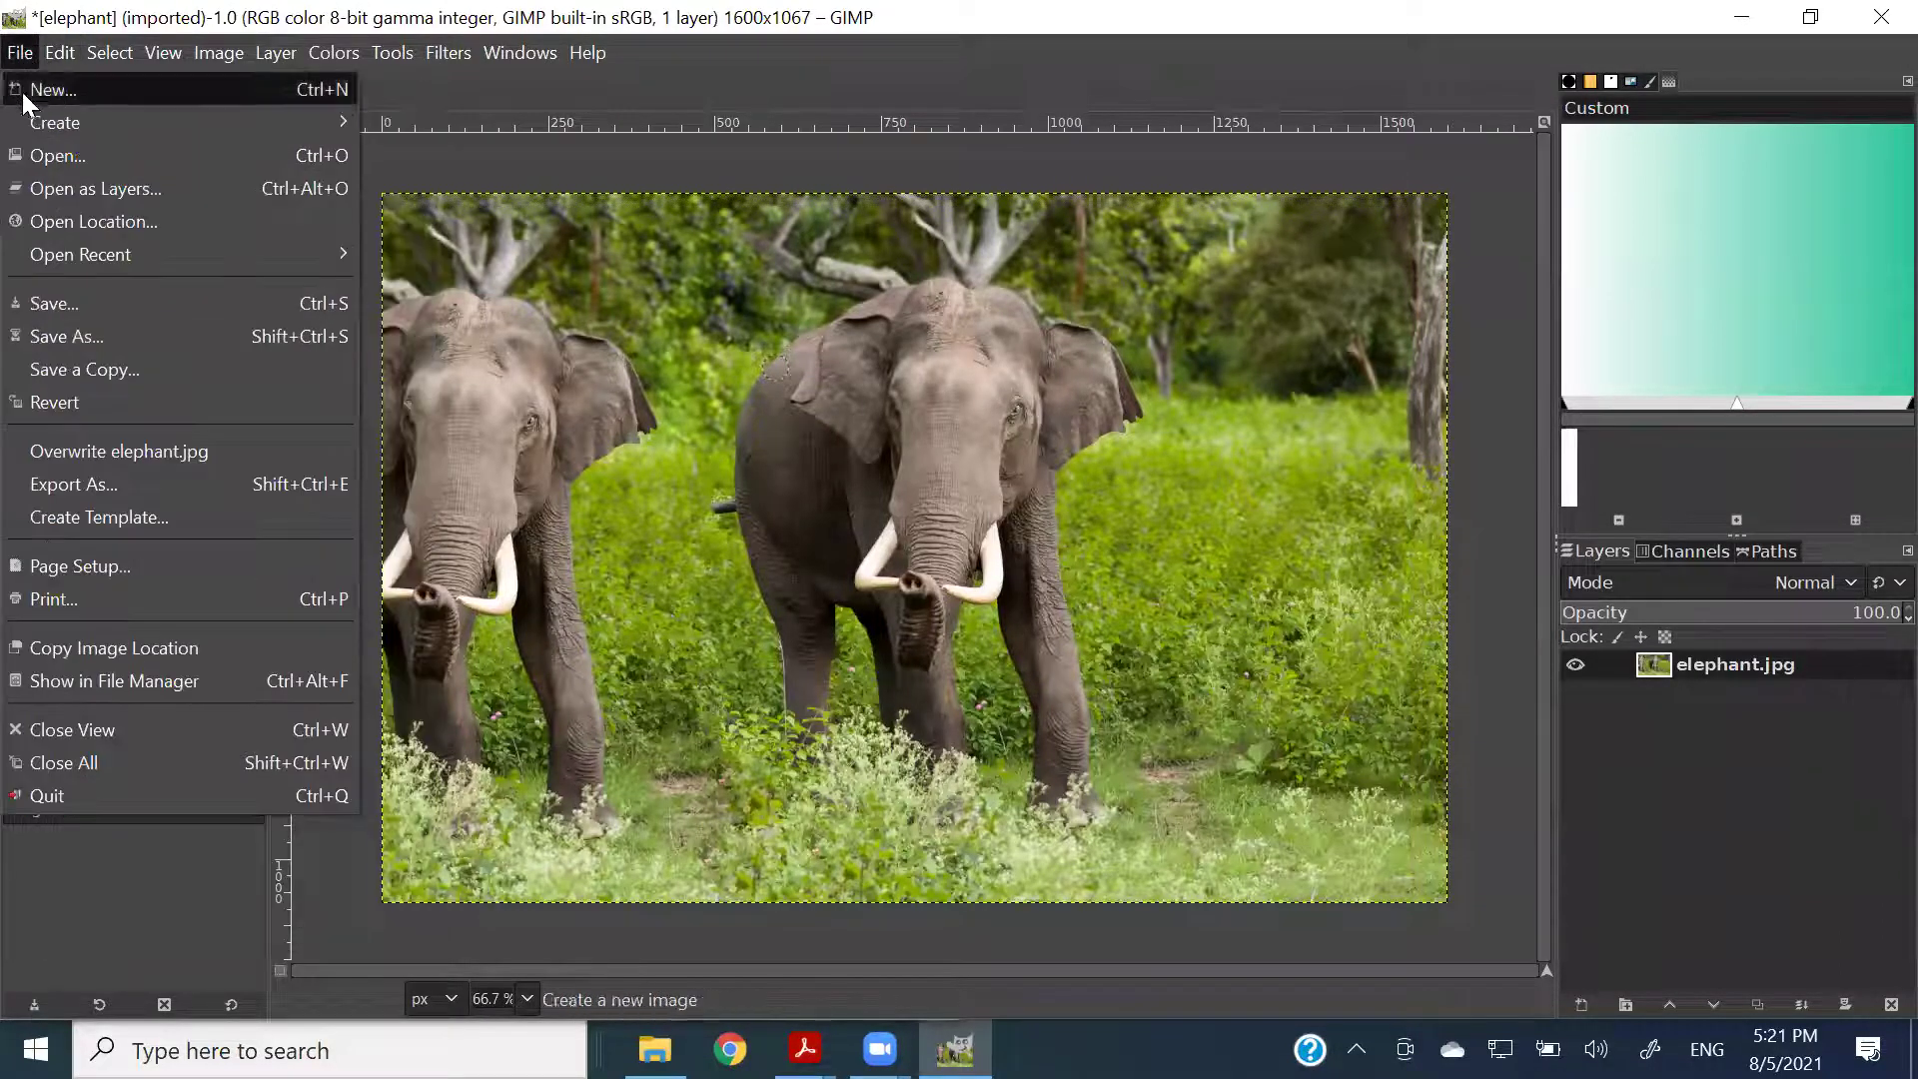
pyautogui.click(34, 160)
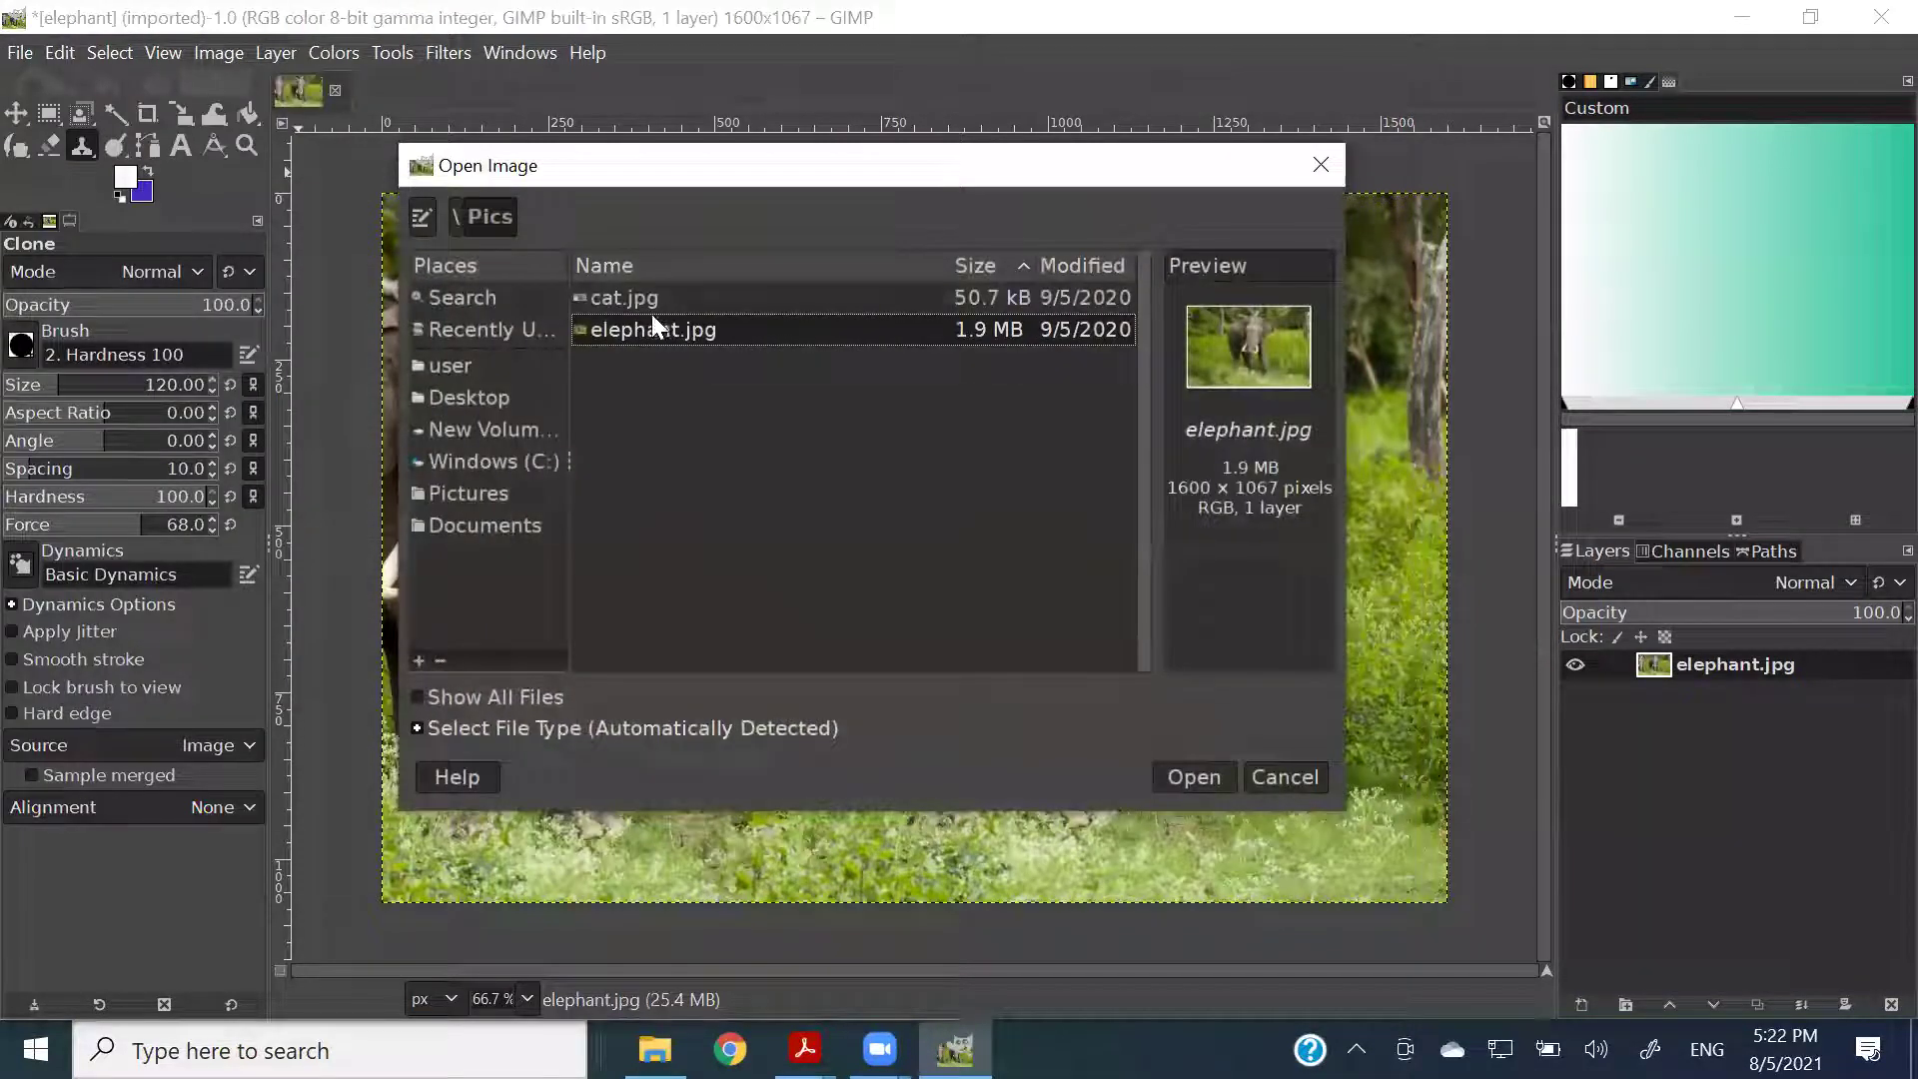
pyautogui.doubleClick(646, 306)
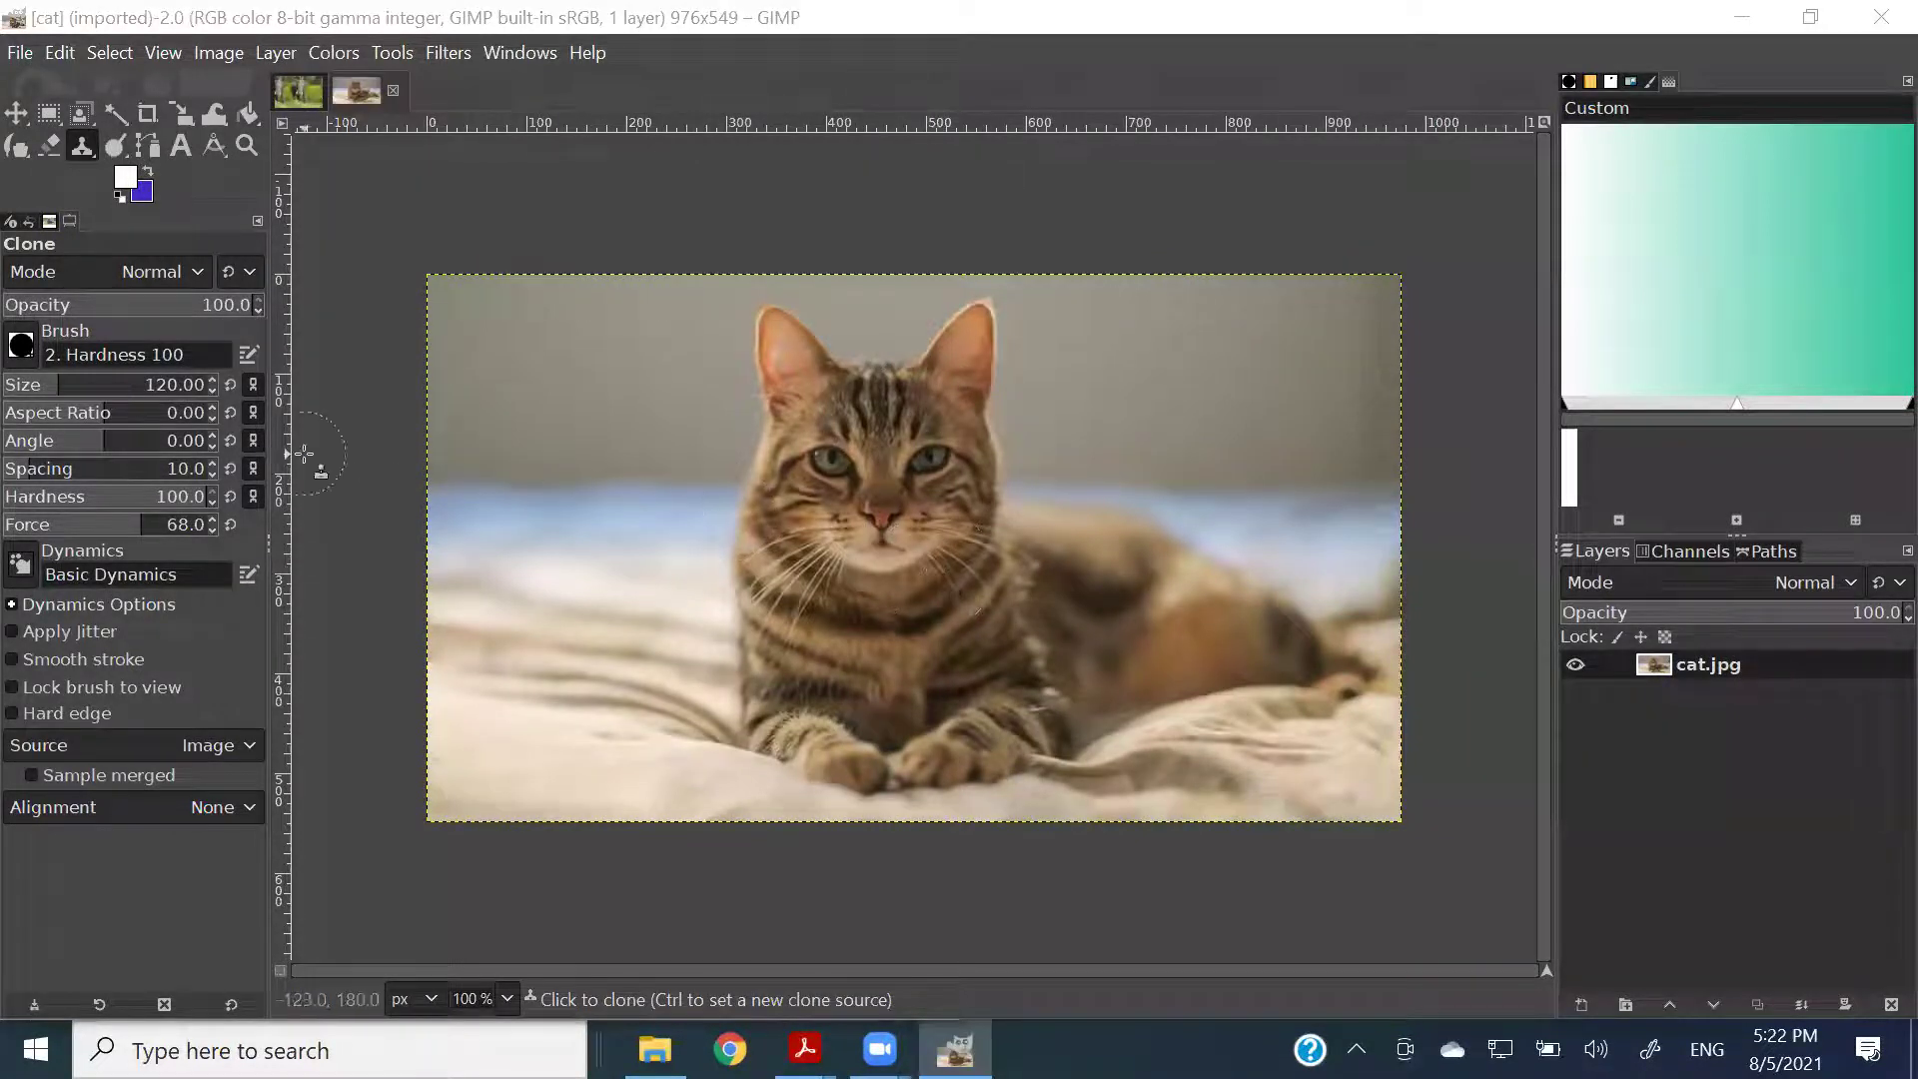
# Start the Perspective transform on cat.jpg and pull the photo's upper-left and lower-right corners inward to skew it.
pyautogui.click(182, 120)
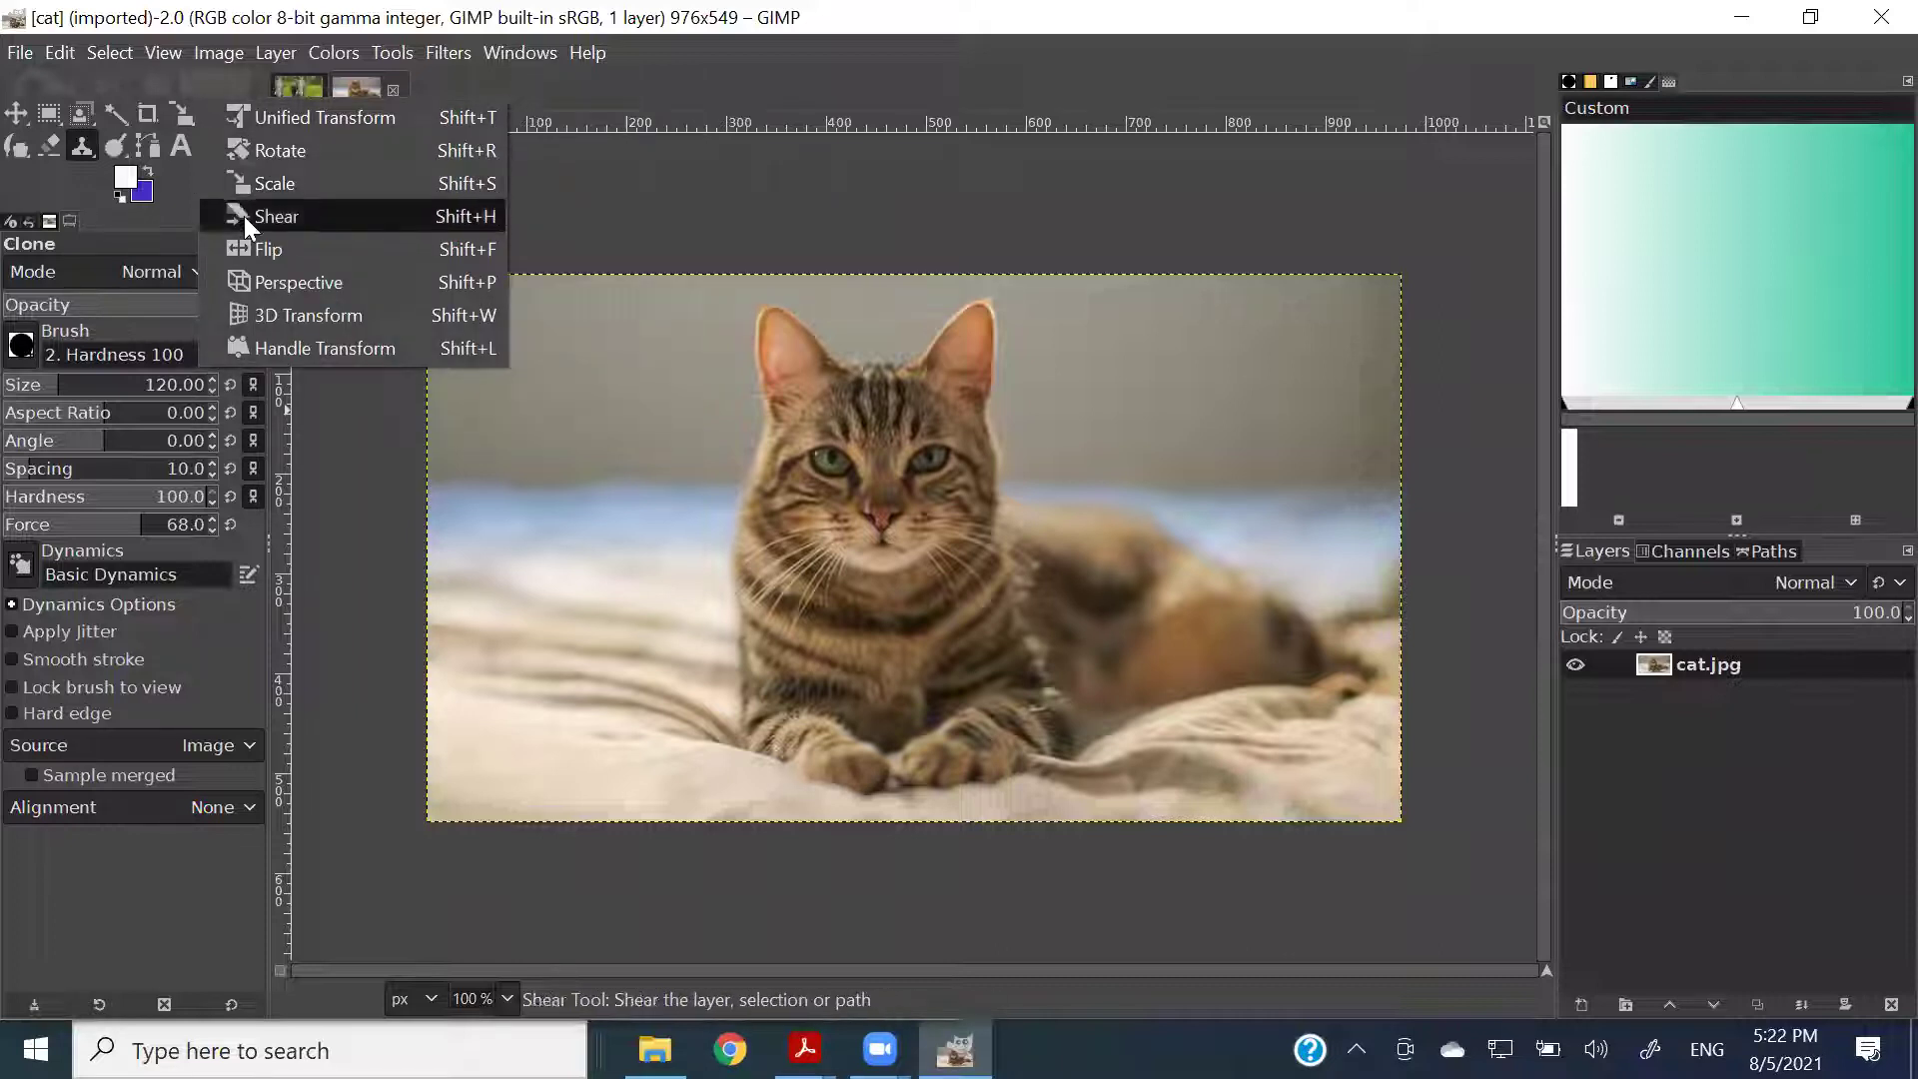
pyautogui.click(310, 292)
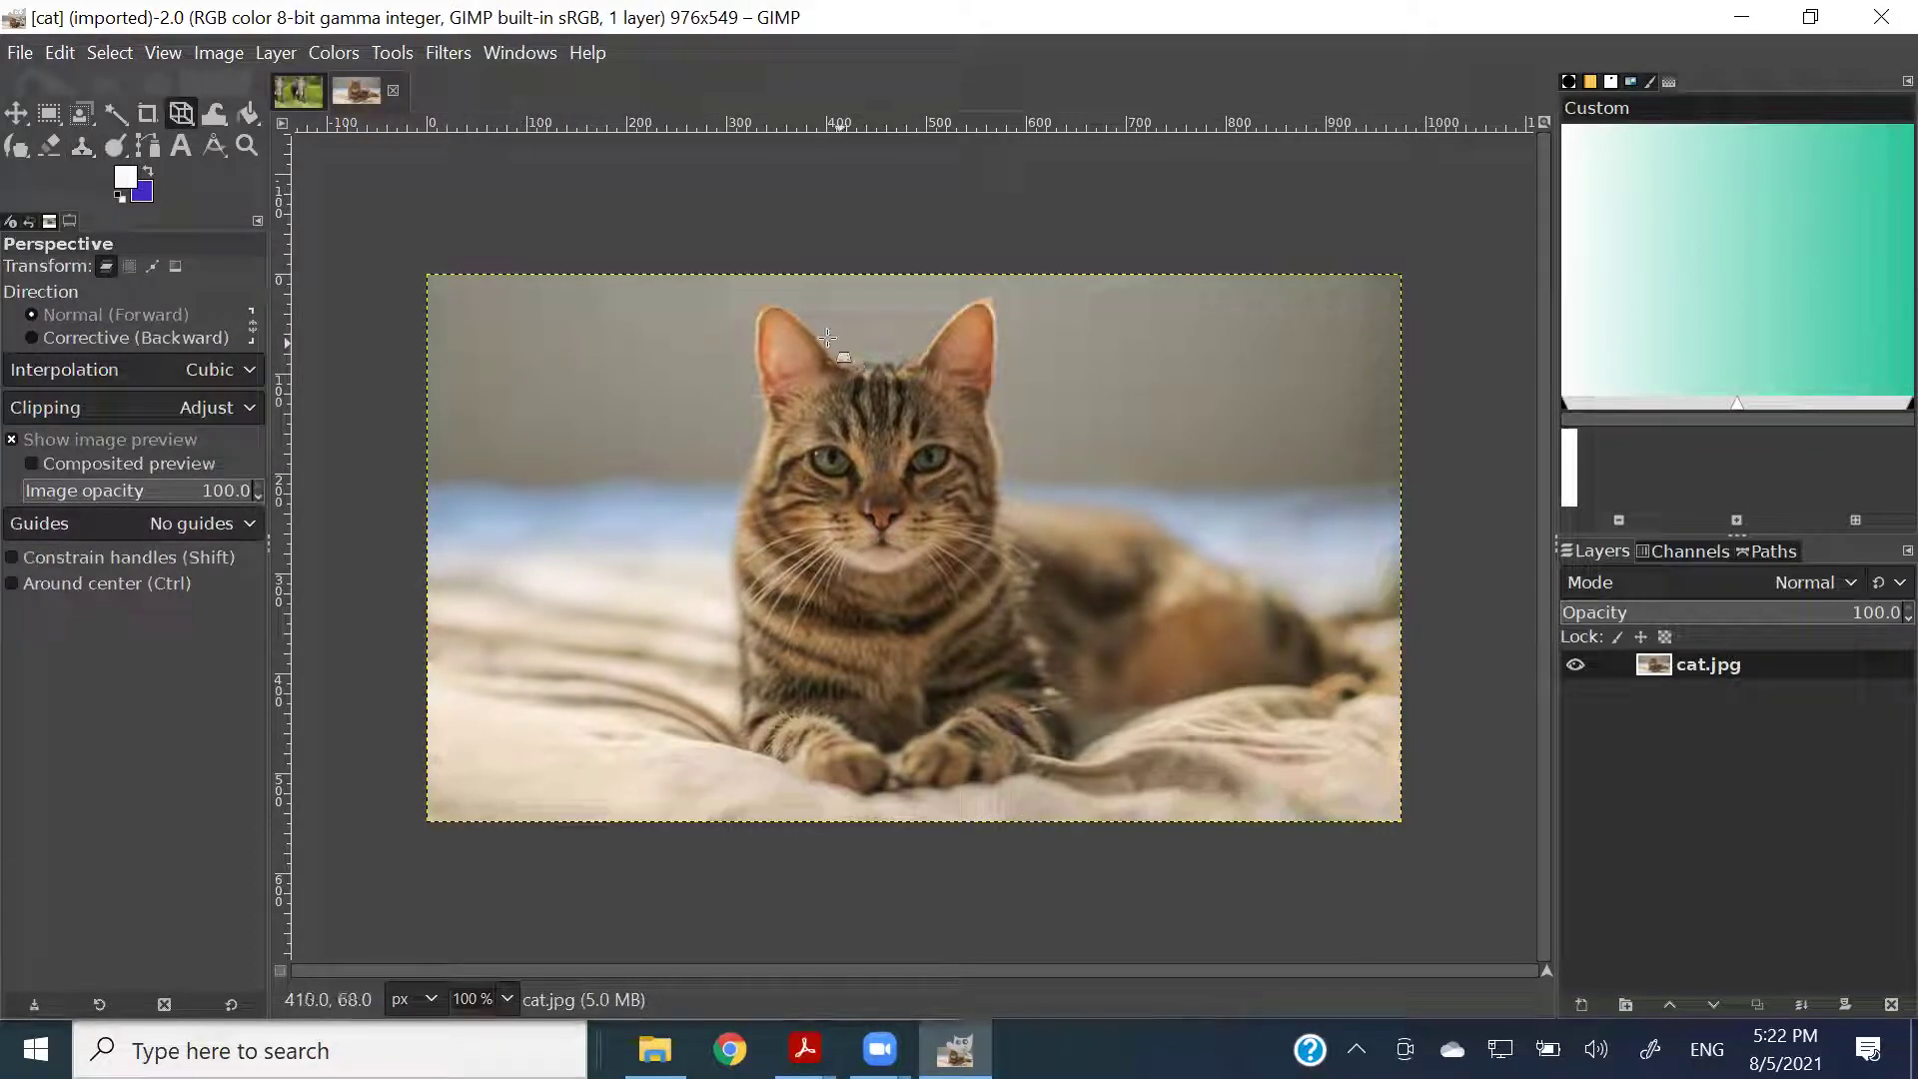
pyautogui.click(657, 362)
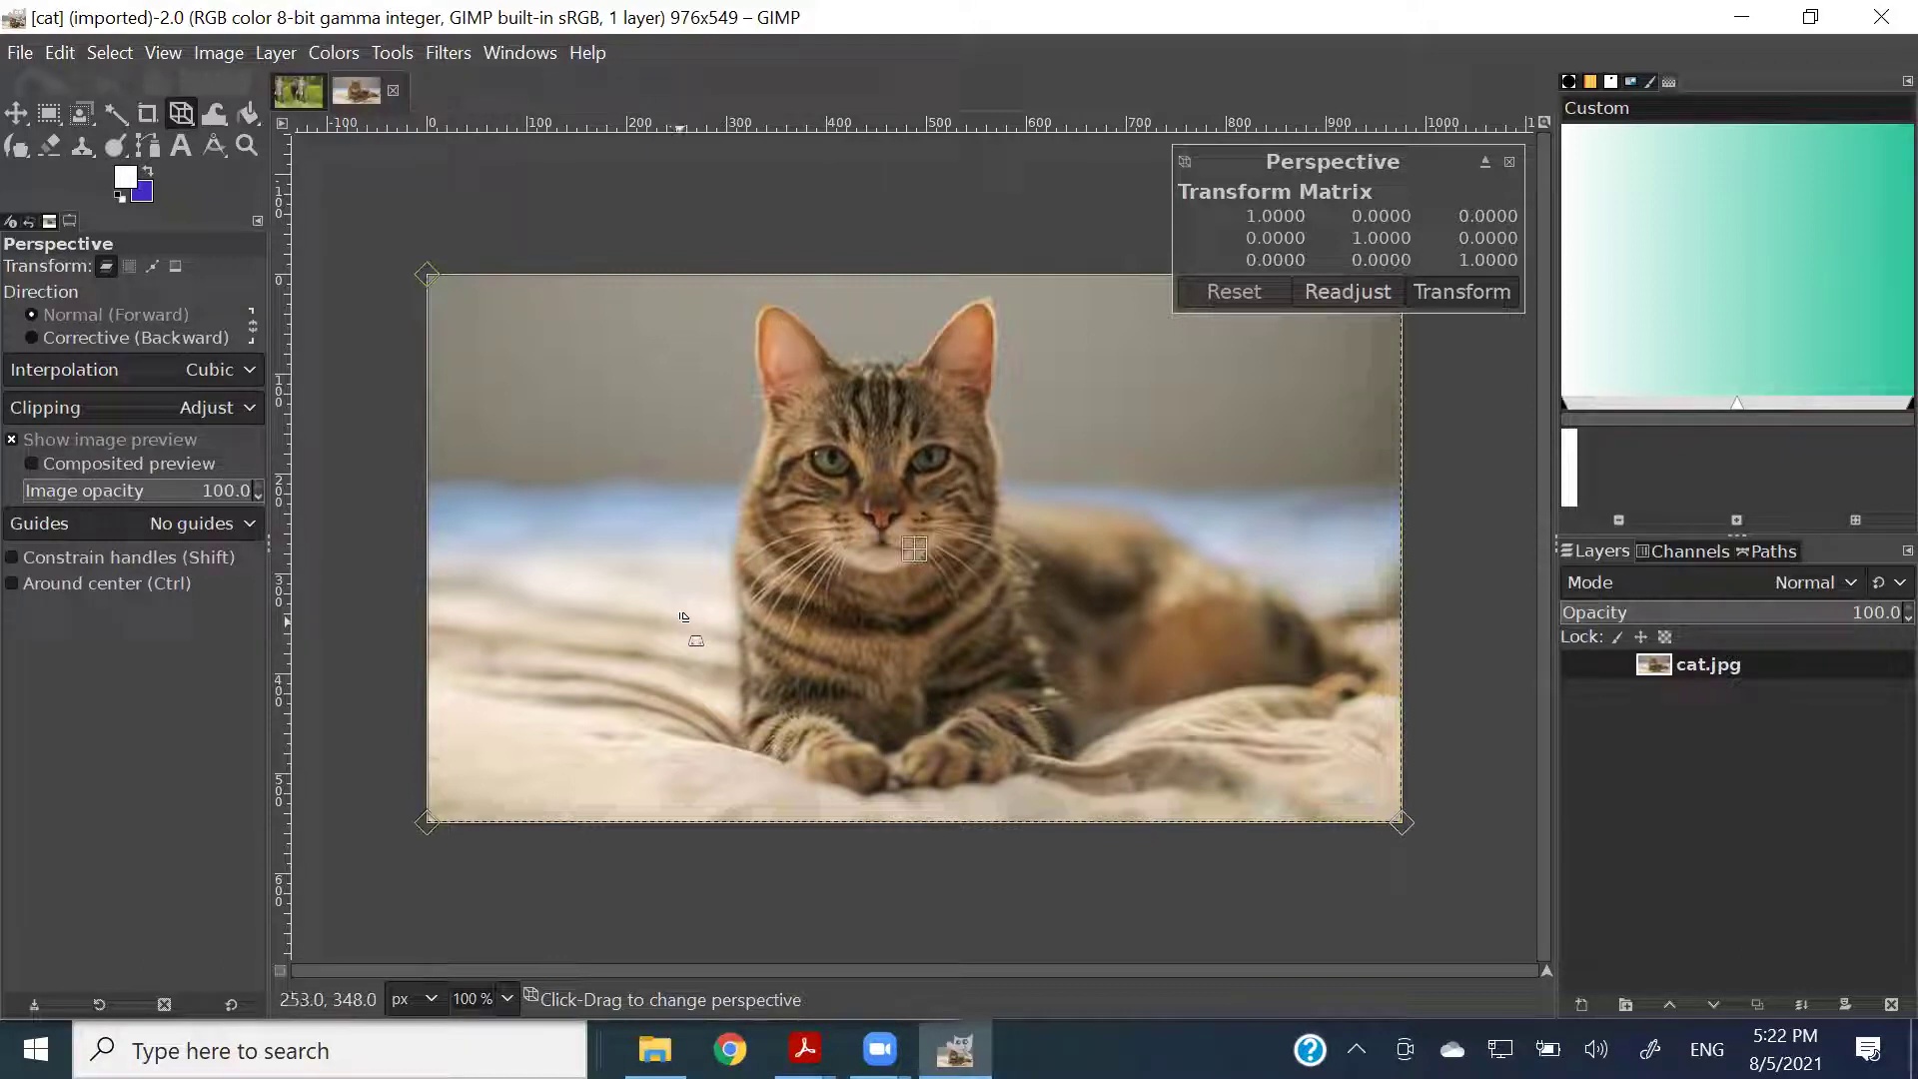
pyautogui.press('super+plus')
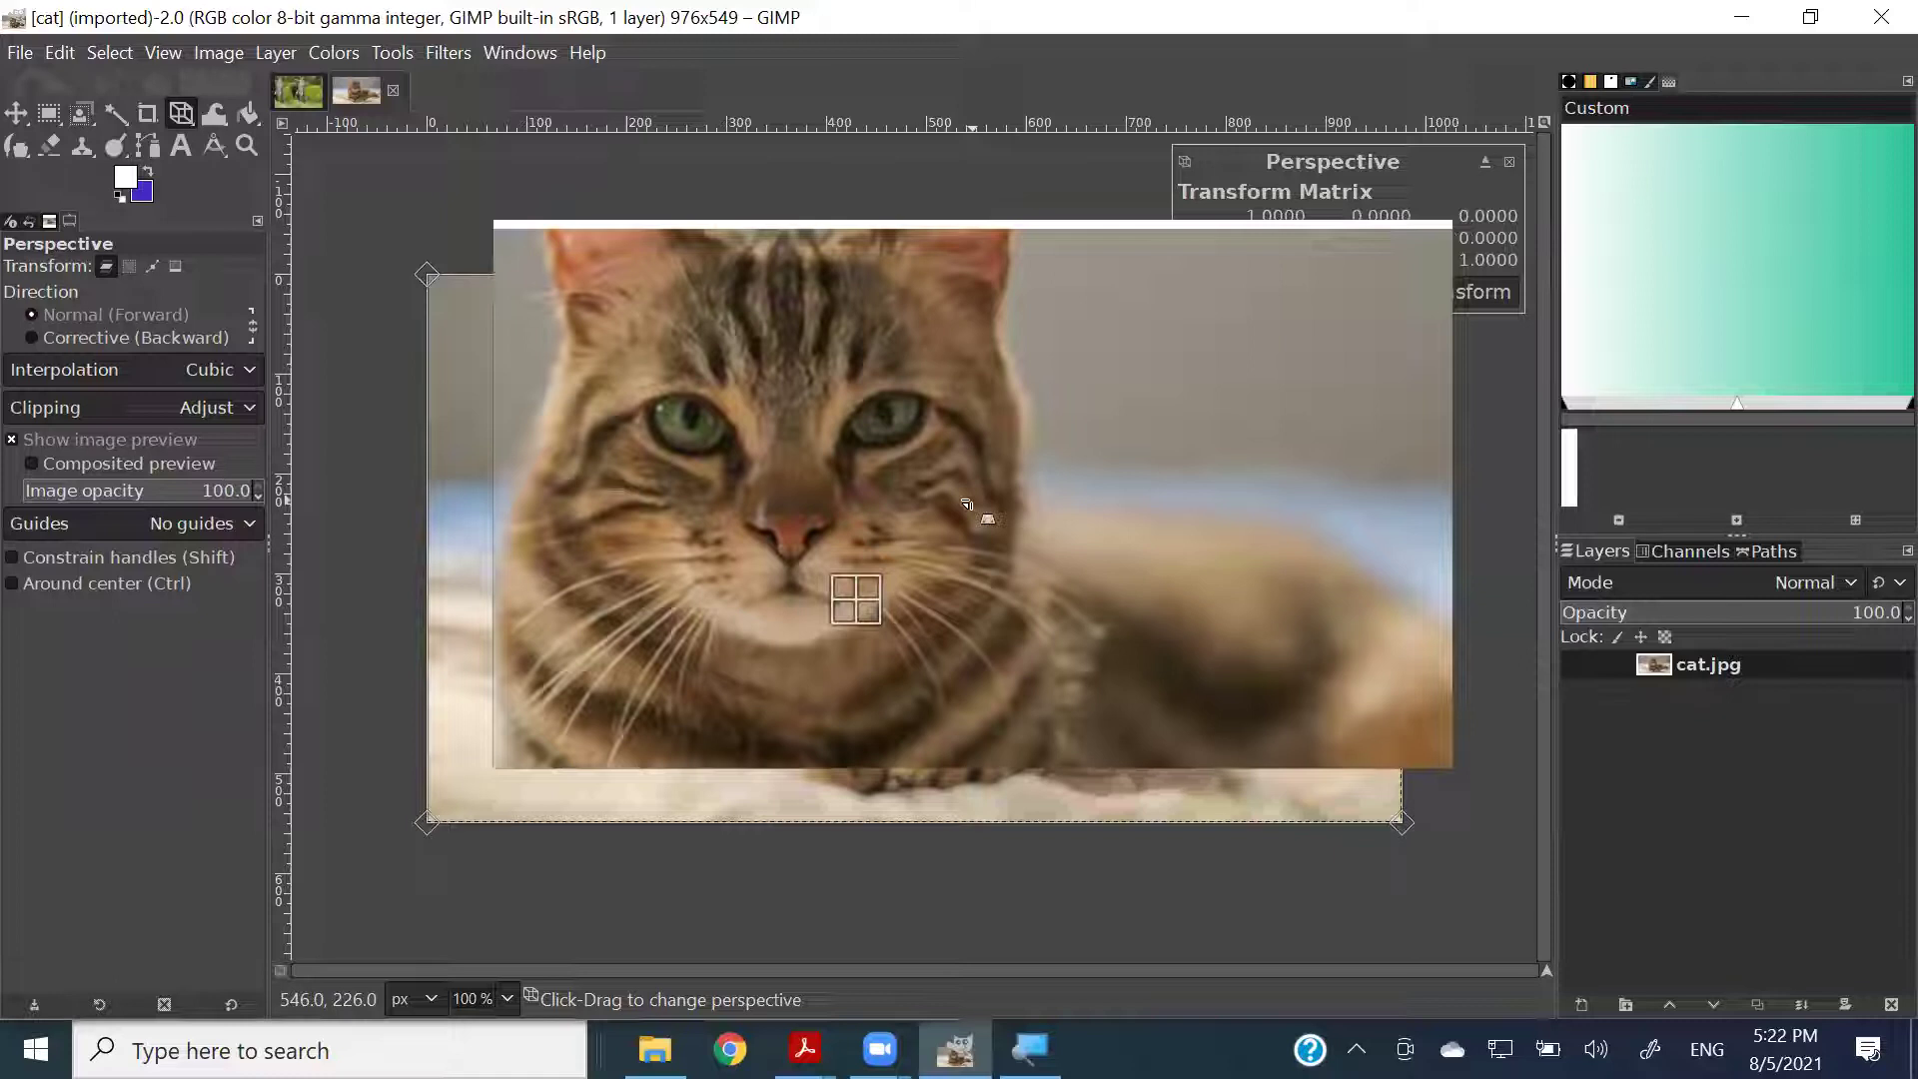
pyautogui.press('super+Escape')
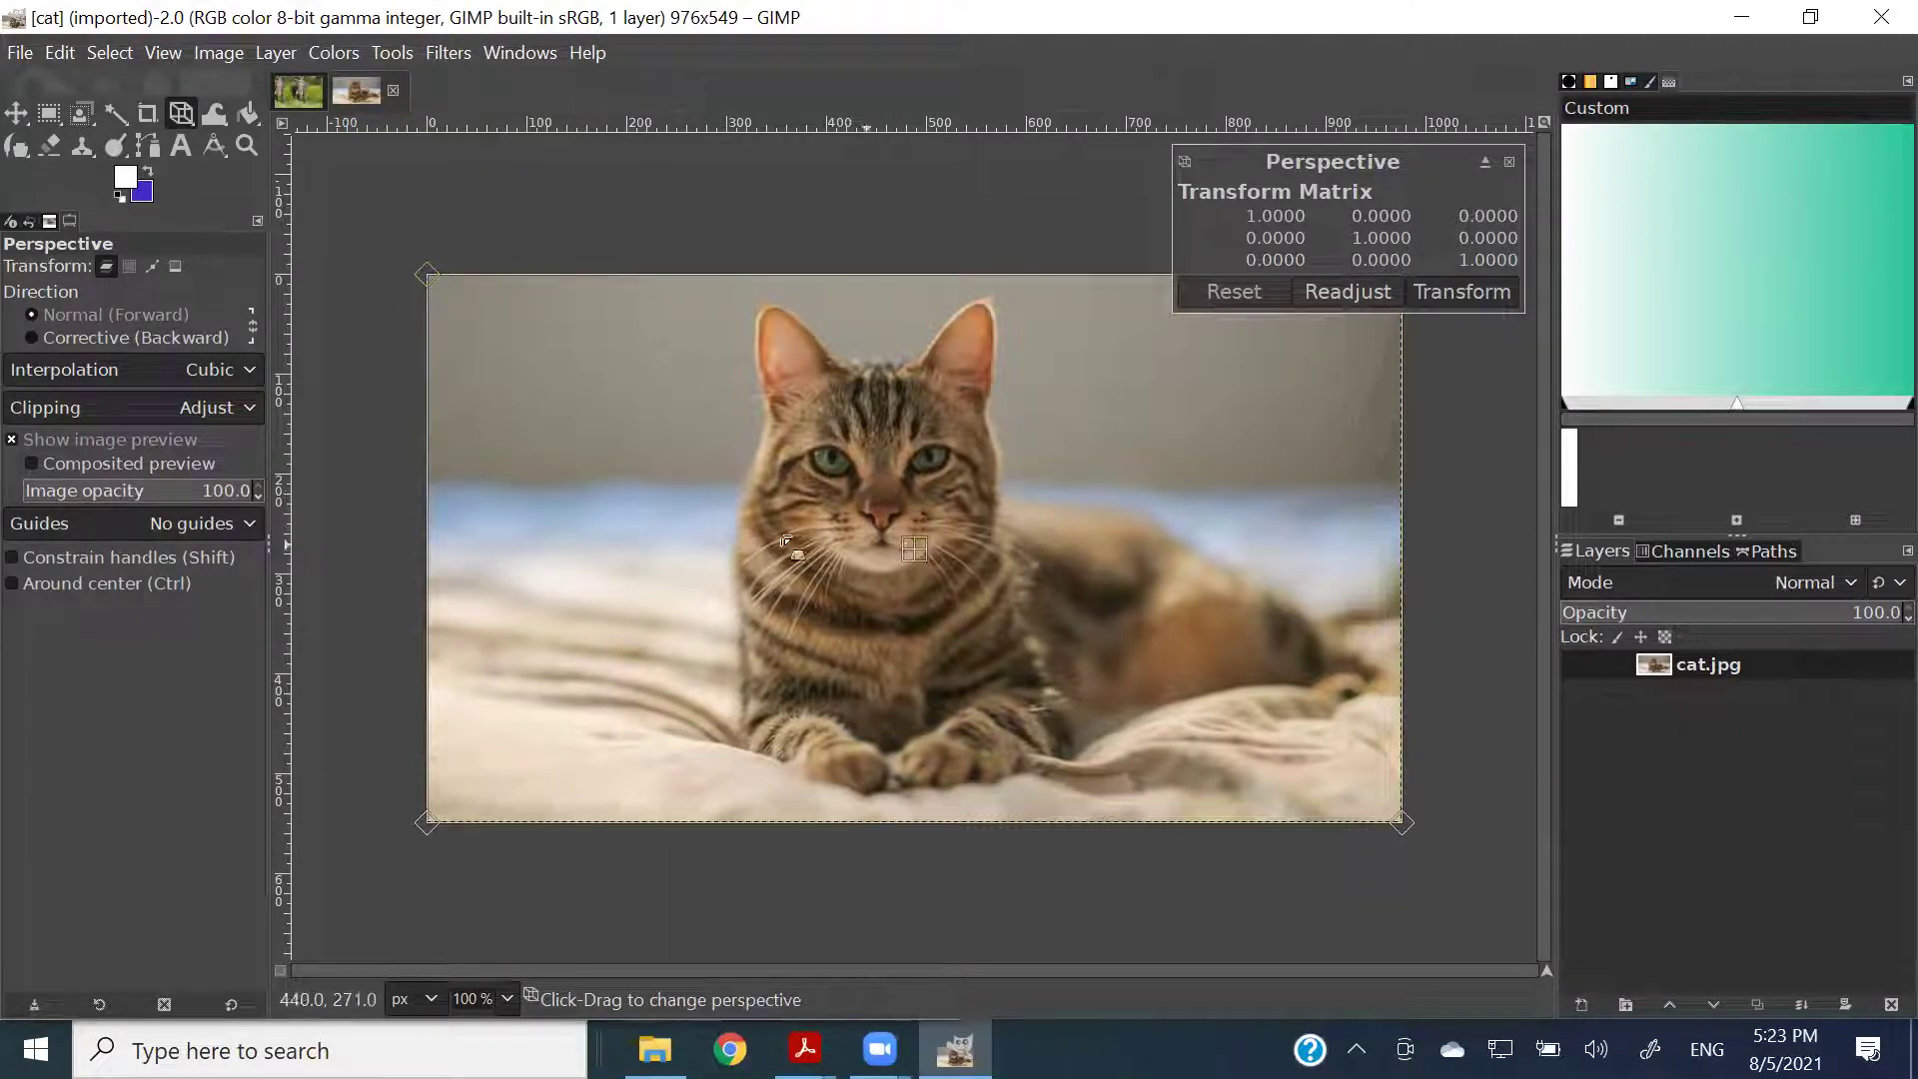
pyautogui.moveTo(628, 426); pyautogui.dragTo(761, 516)
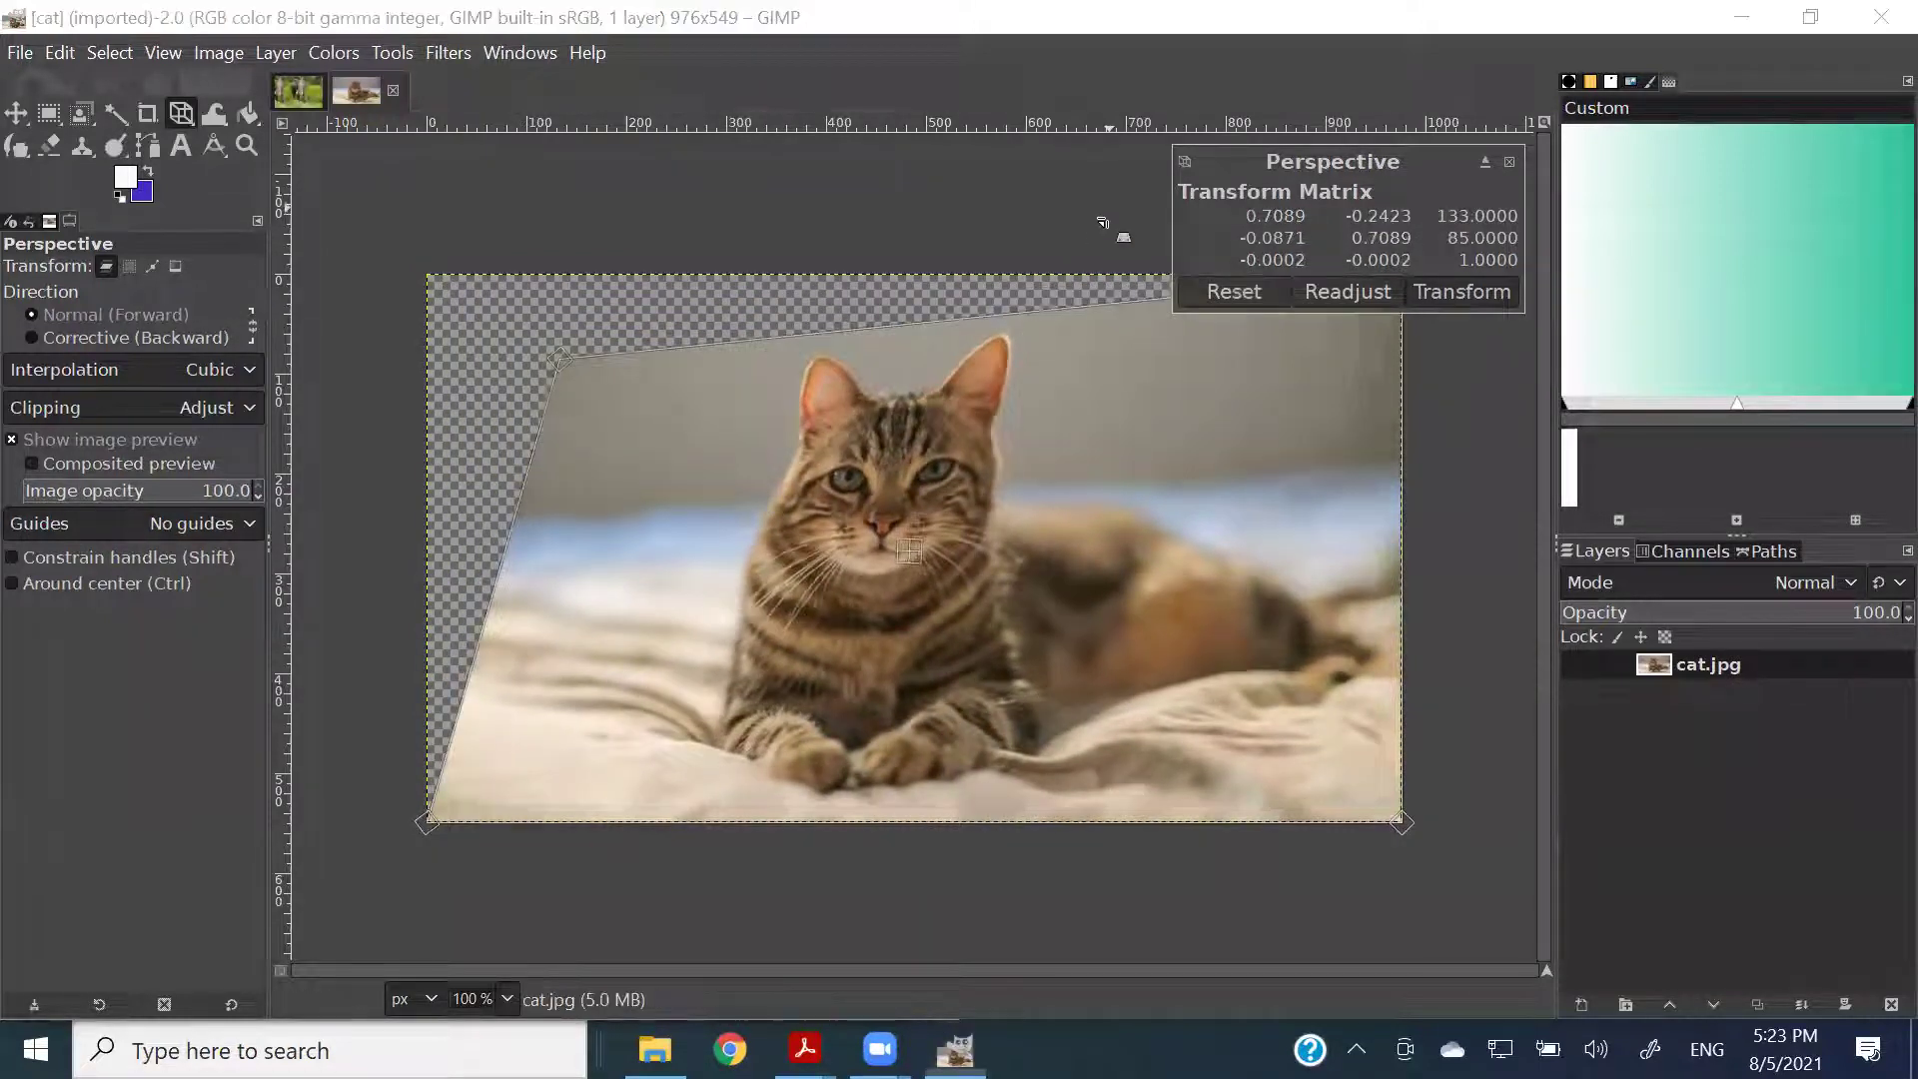
pyautogui.moveTo(1173, 565); pyautogui.dragTo(1172, 623)
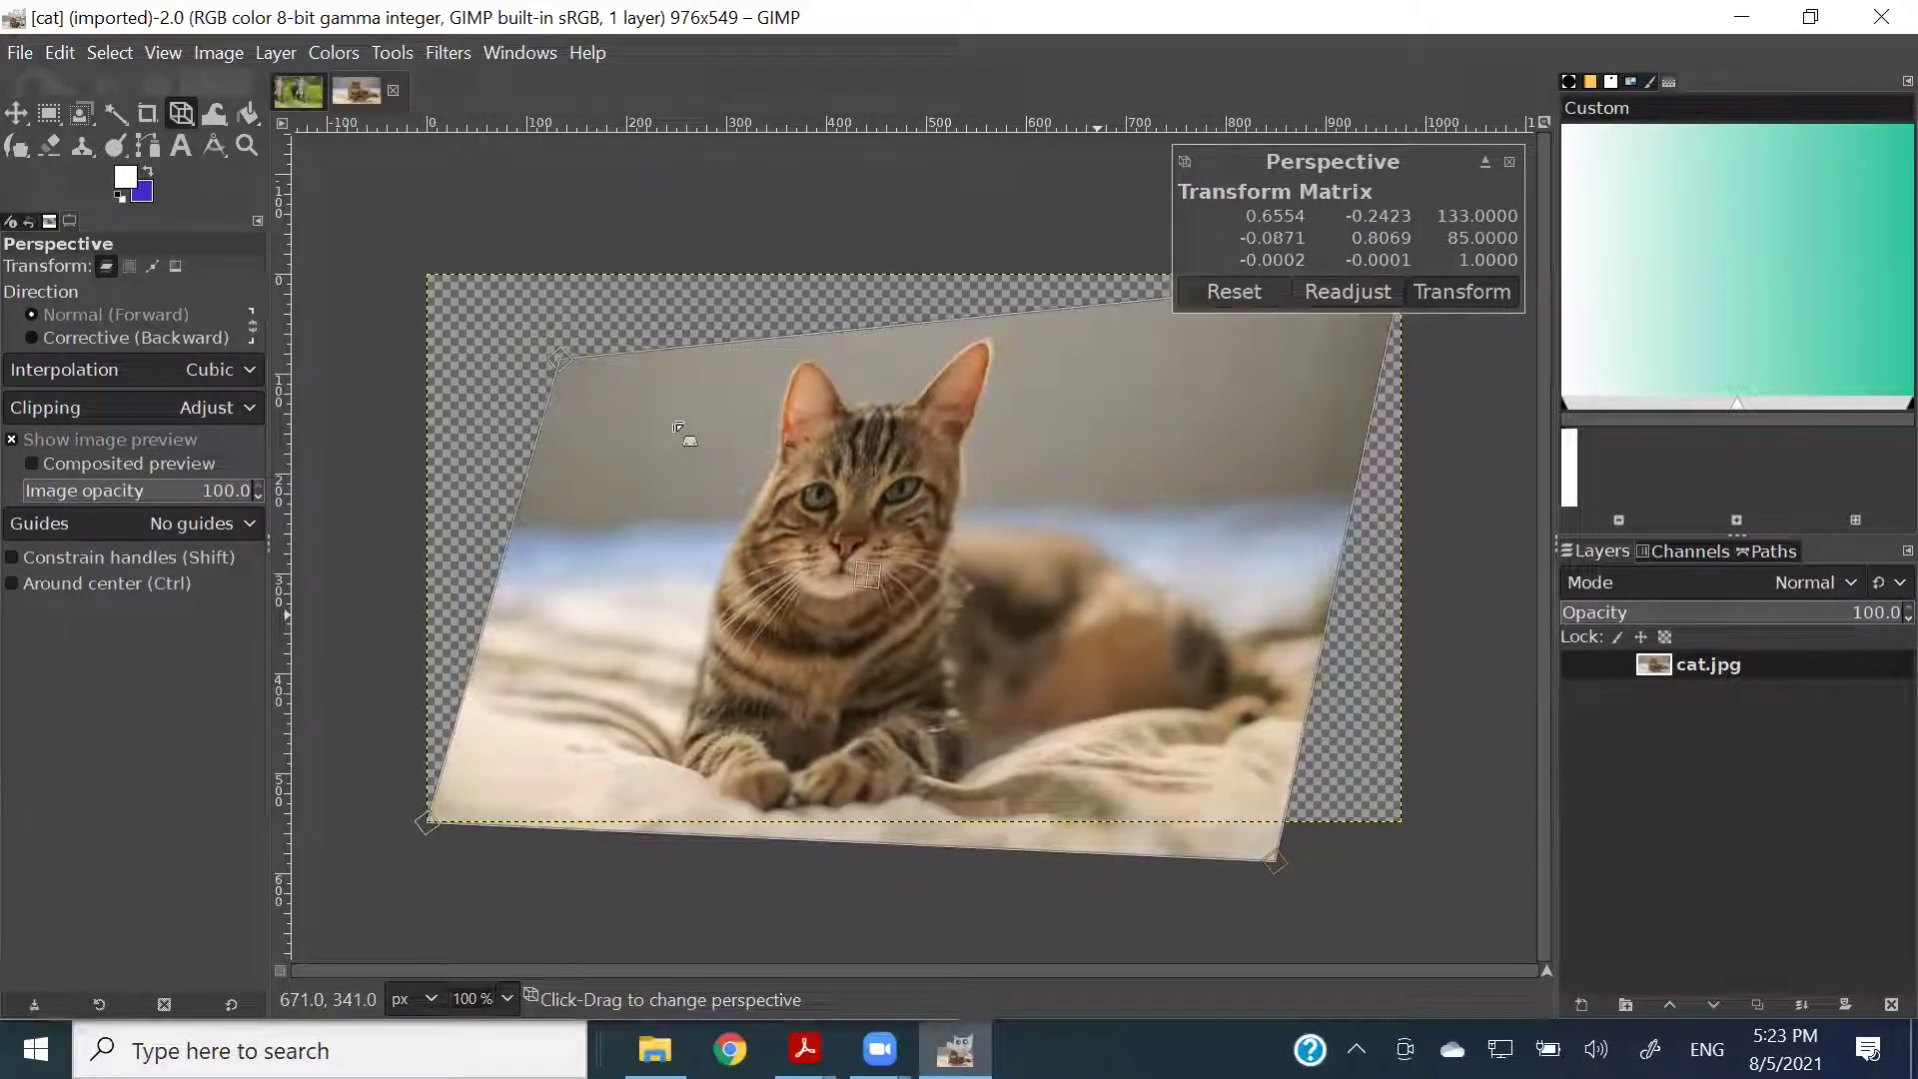
pyautogui.moveTo(686, 433); pyautogui.dragTo(746, 438)
pyautogui.moveTo(1206, 836); pyautogui.dragTo(1145, 751)
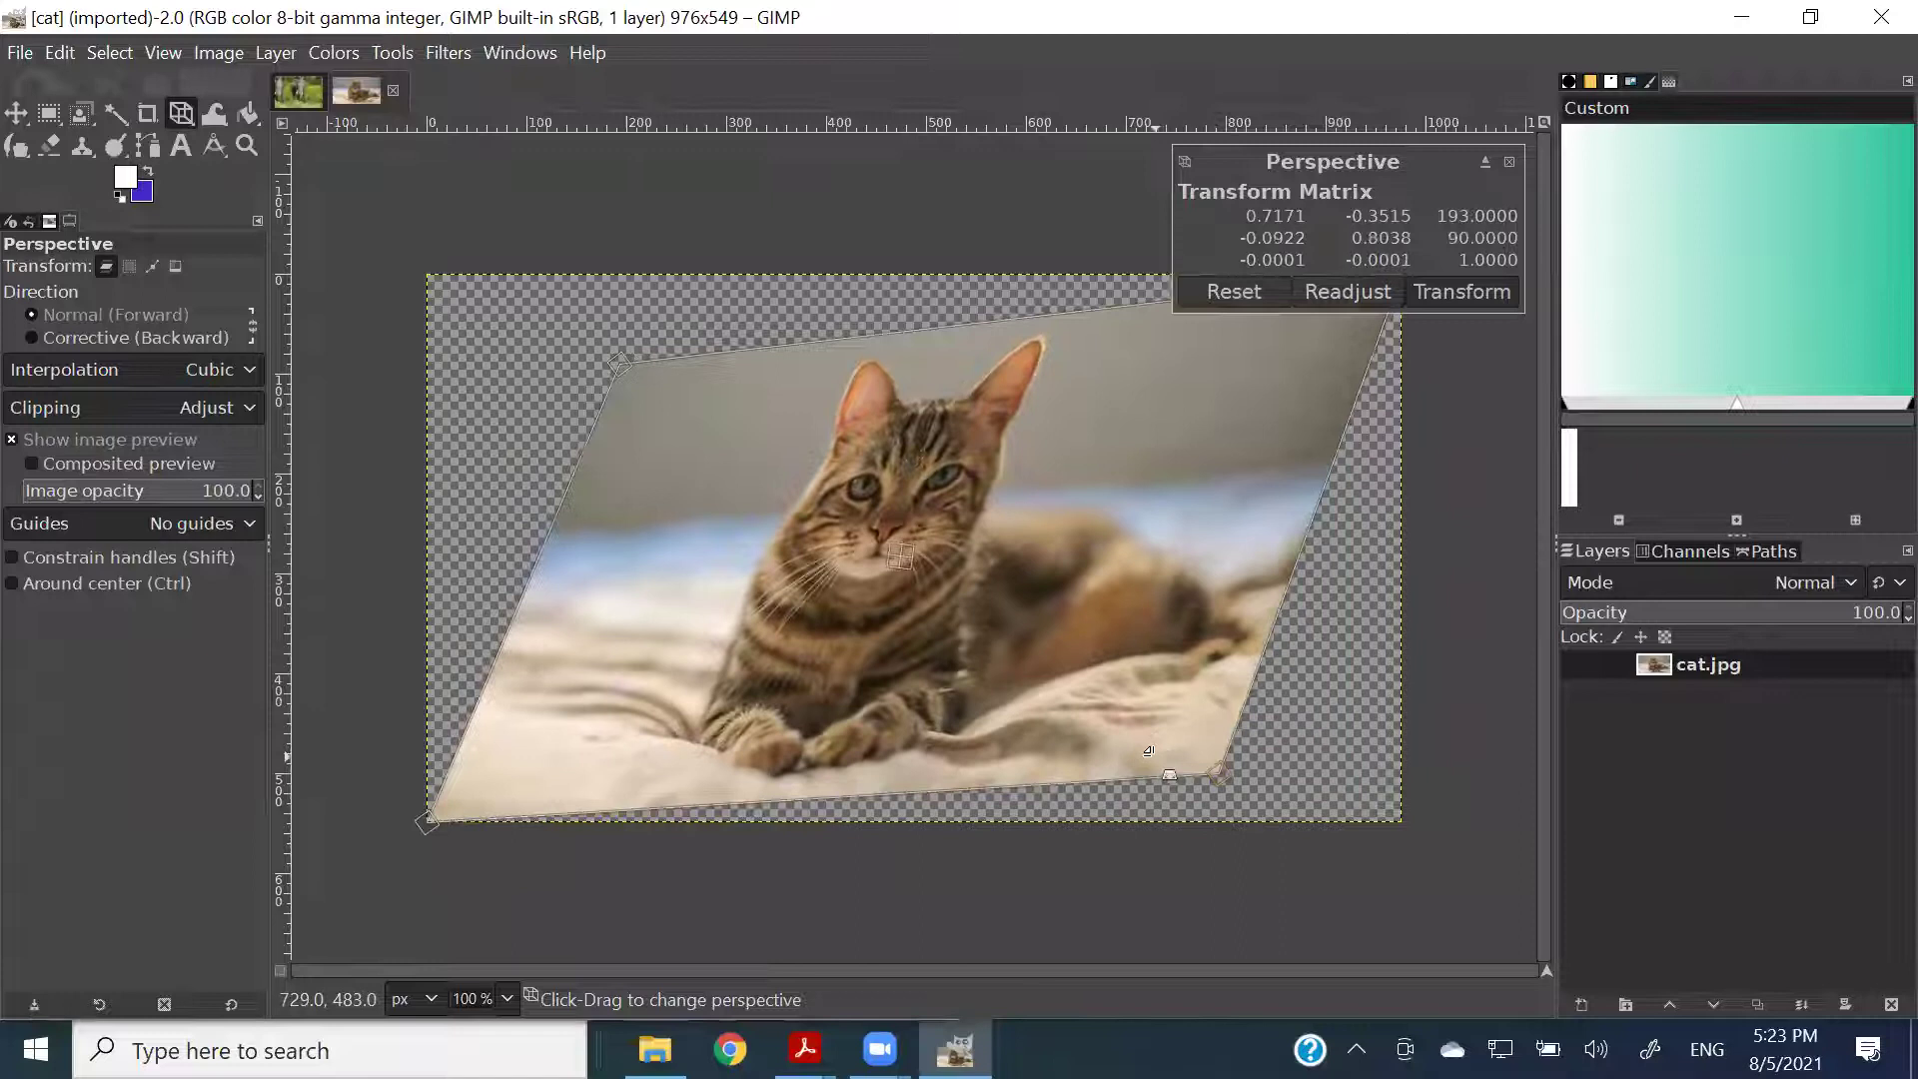
# Pull the cat photo's perspective corners further inward, shrinking it to a slanted four-sided shape near the middle of the canvas.
pyautogui.moveTo(522, 794); pyautogui.dragTo(604, 690)
pyautogui.moveTo(630, 558); pyautogui.dragTo(701, 527)
pyautogui.moveTo(1179, 614); pyautogui.dragTo(1099, 640)
pyautogui.moveTo(1336, 364); pyautogui.dragTo(1165, 411)
pyautogui.moveTo(602, 695); pyautogui.dragTo(704, 584)
pyautogui.moveTo(755, 399); pyautogui.dragTo(762, 422)
pyautogui.moveTo(1187, 375); pyautogui.dragTo(1191, 358)
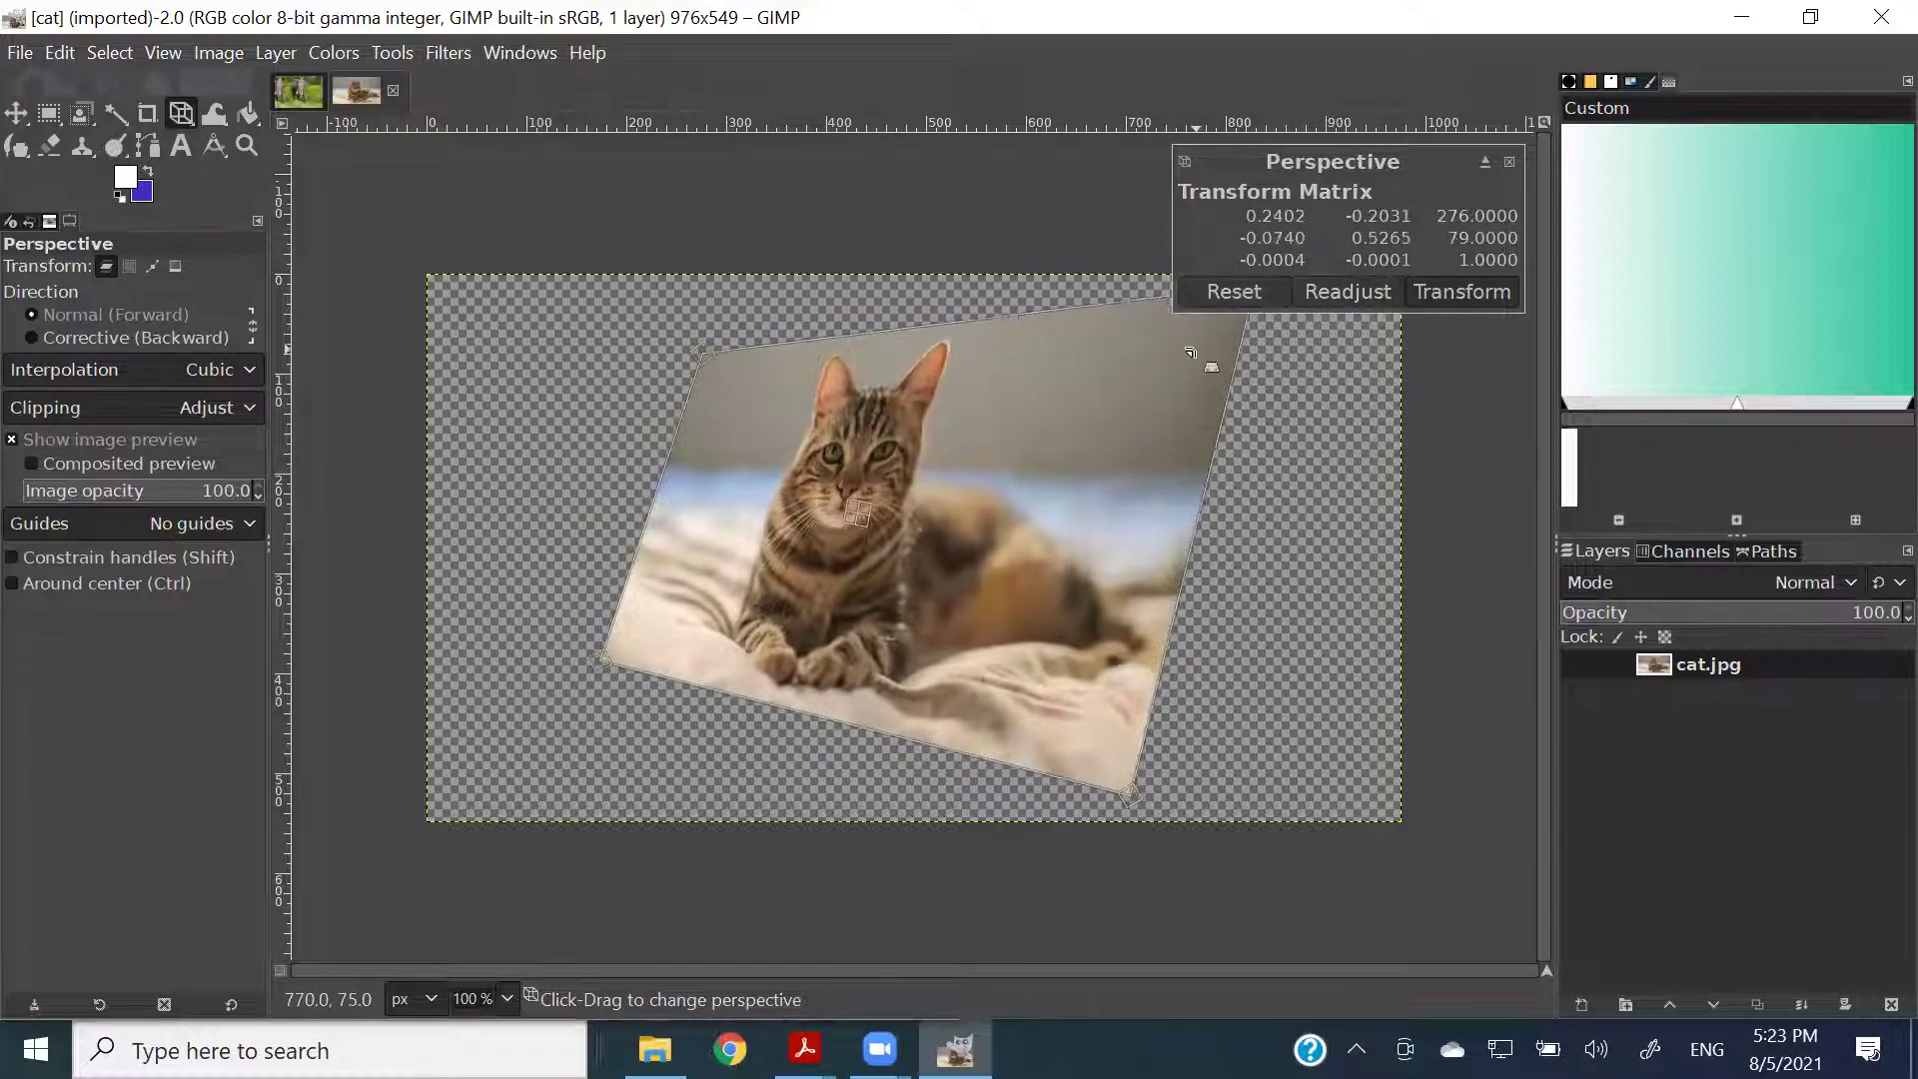
# Narrow the cat's perspective shape by moving its two right corners inward and readjusting the upper-left corner.
pyautogui.moveTo(1098, 712); pyautogui.dragTo(1096, 730)
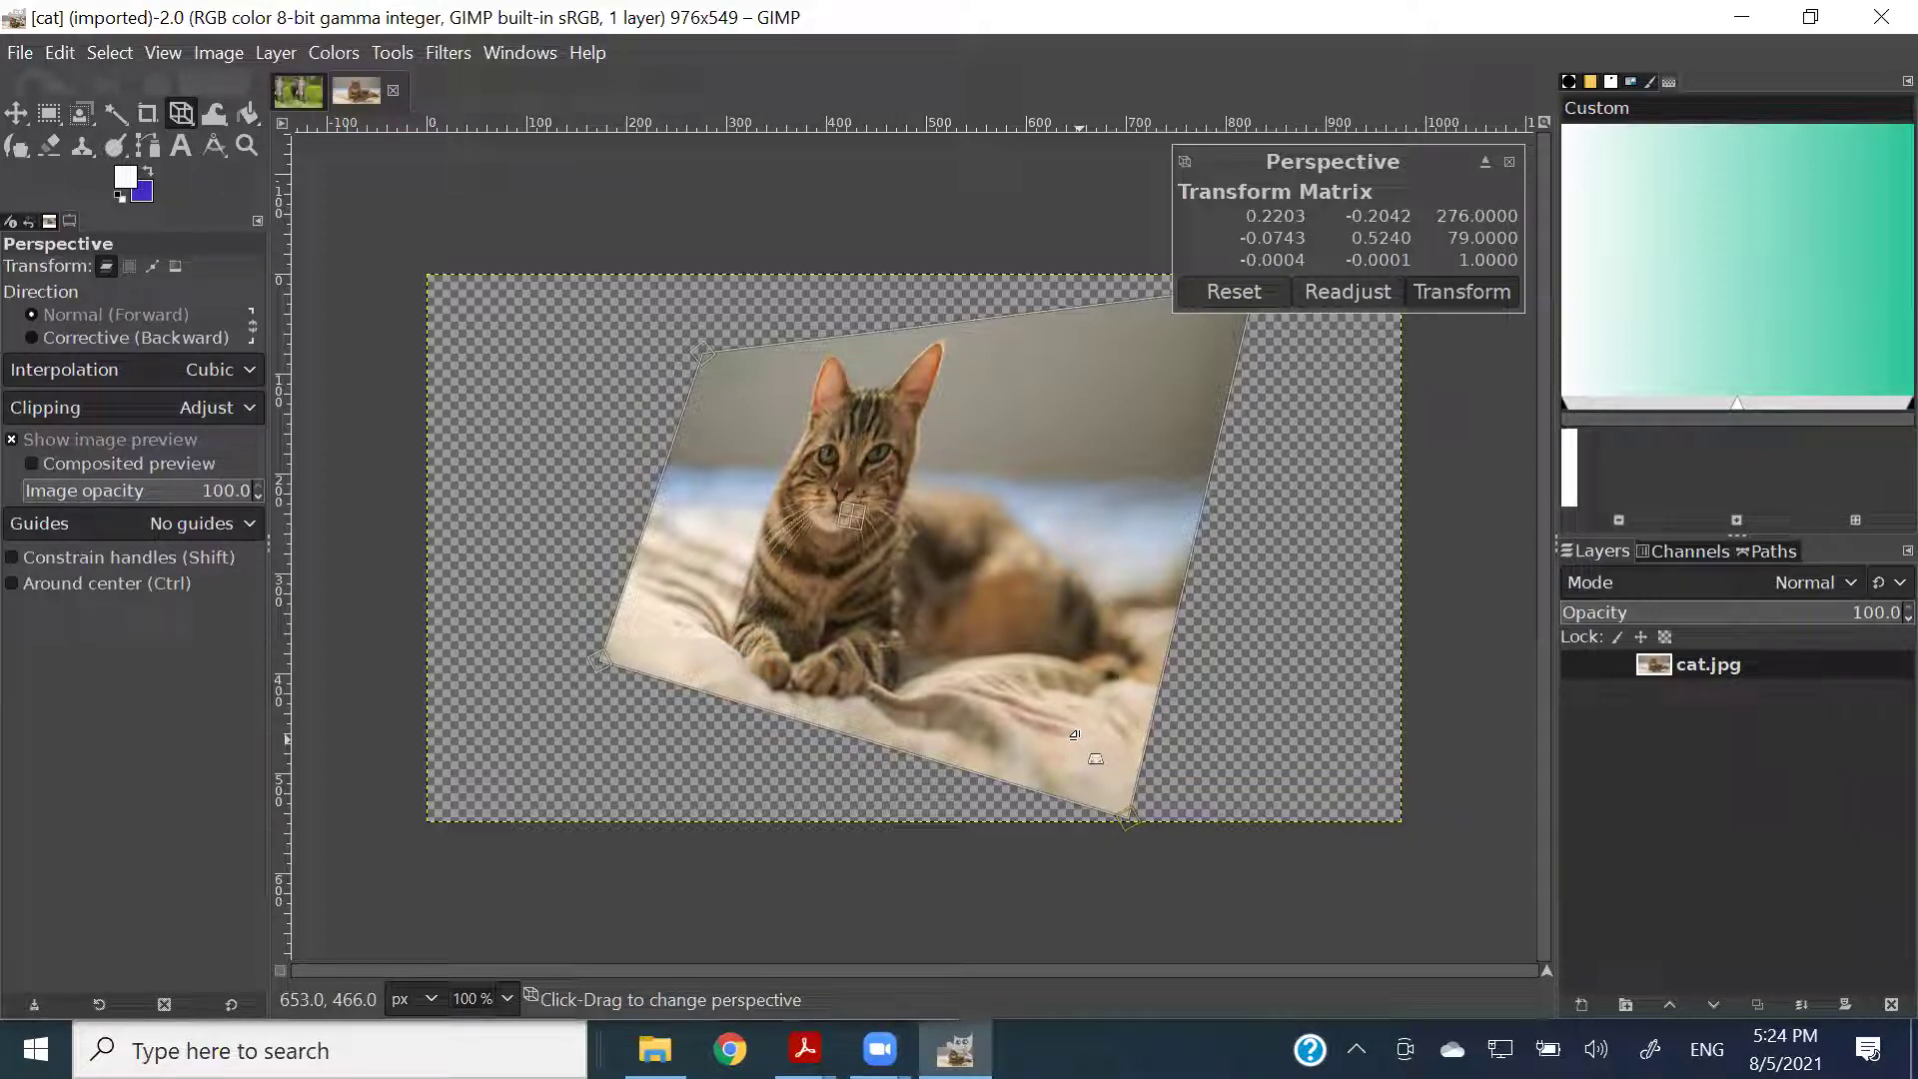
pyautogui.moveTo(1074, 734); pyautogui.dragTo(1030, 560)
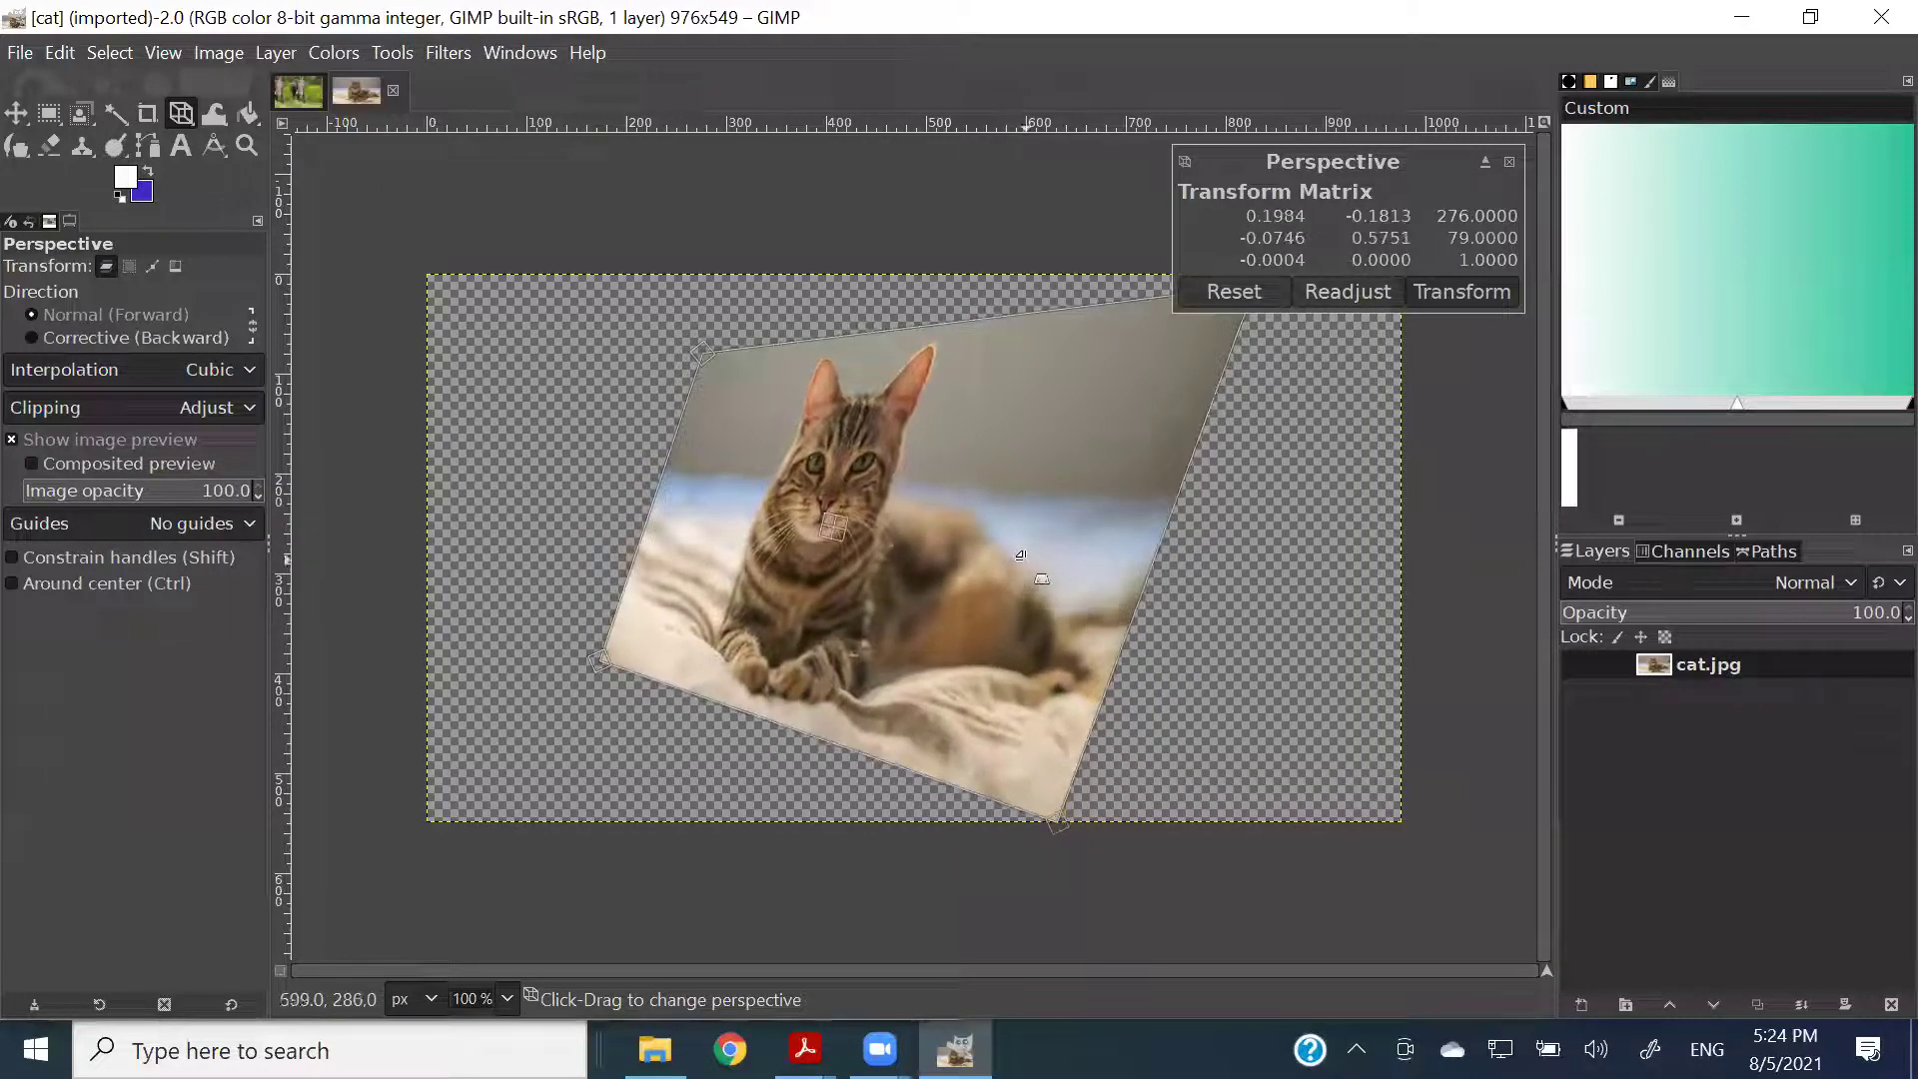
pyautogui.moveTo(1100, 416); pyautogui.dragTo(883, 421)
pyautogui.moveTo(764, 445); pyautogui.dragTo(777, 552)
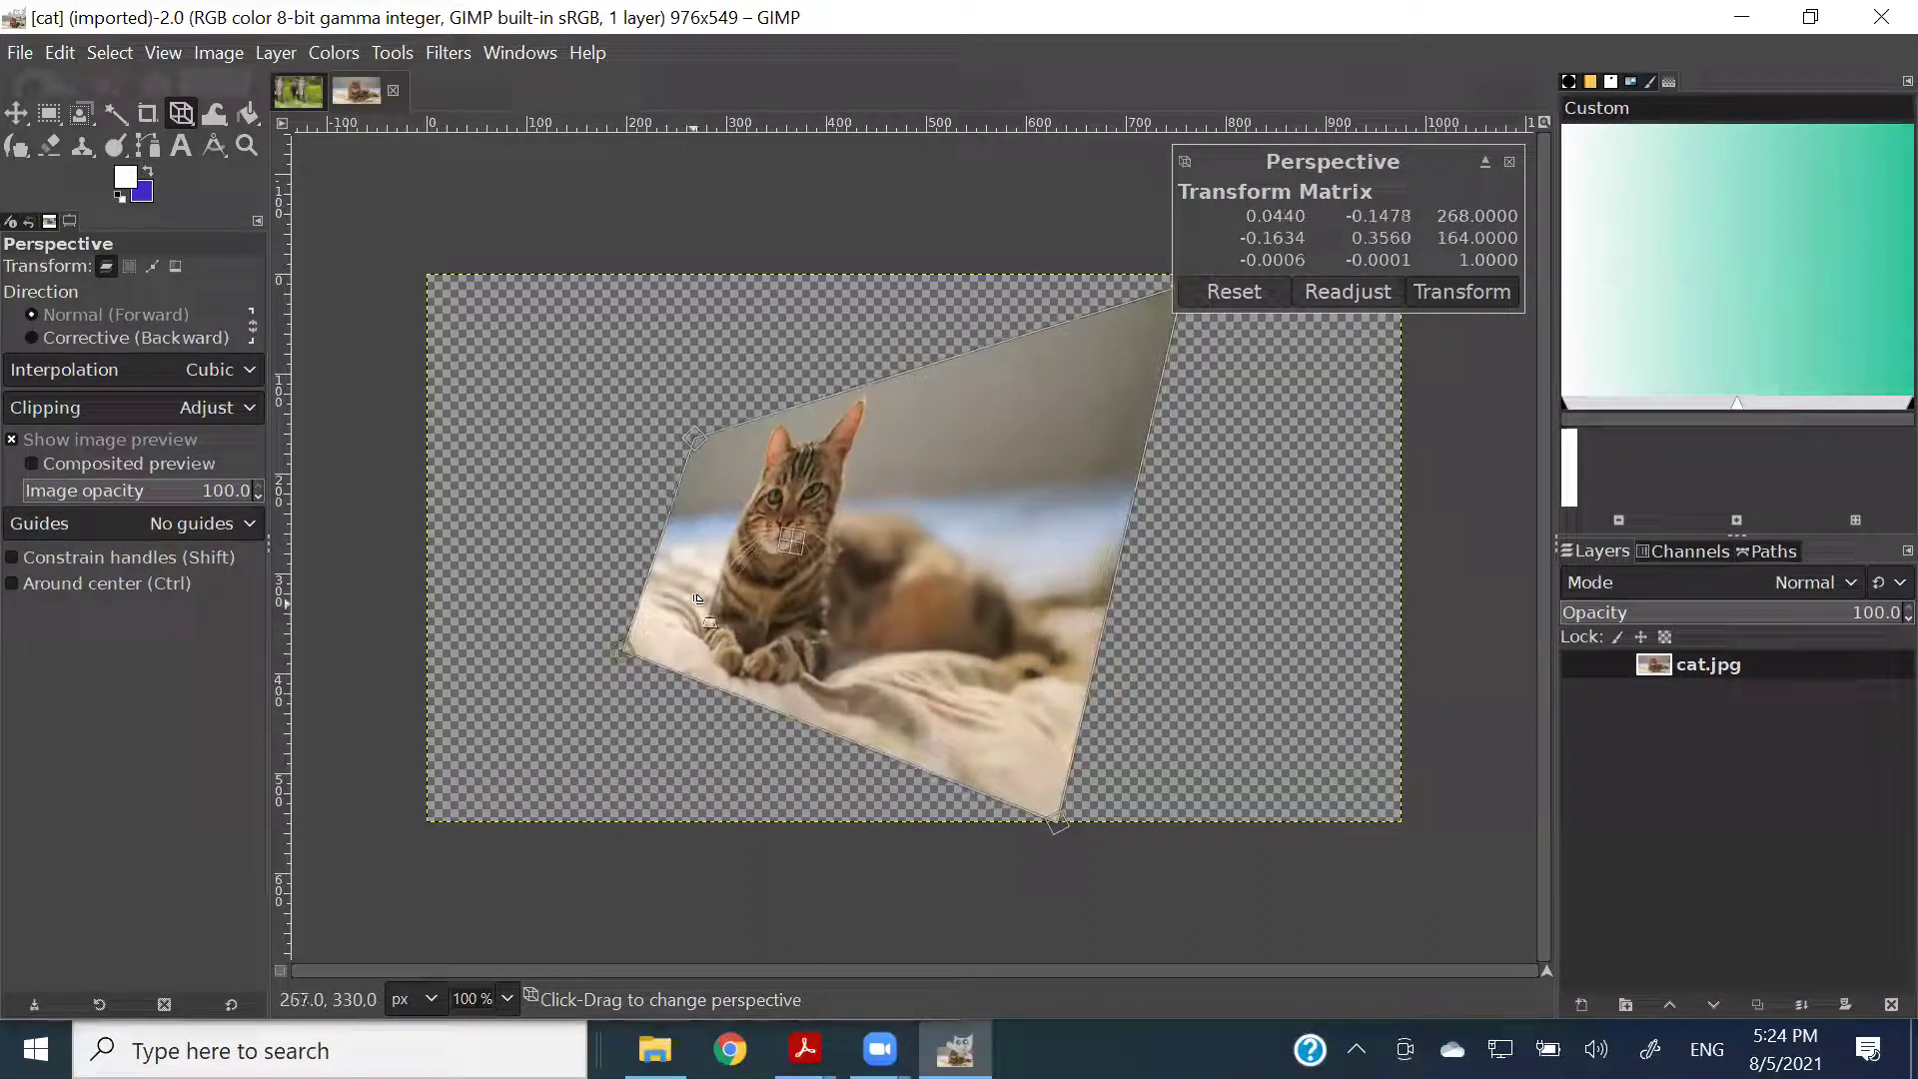
pyautogui.moveTo(989, 772); pyautogui.dragTo(985, 750)
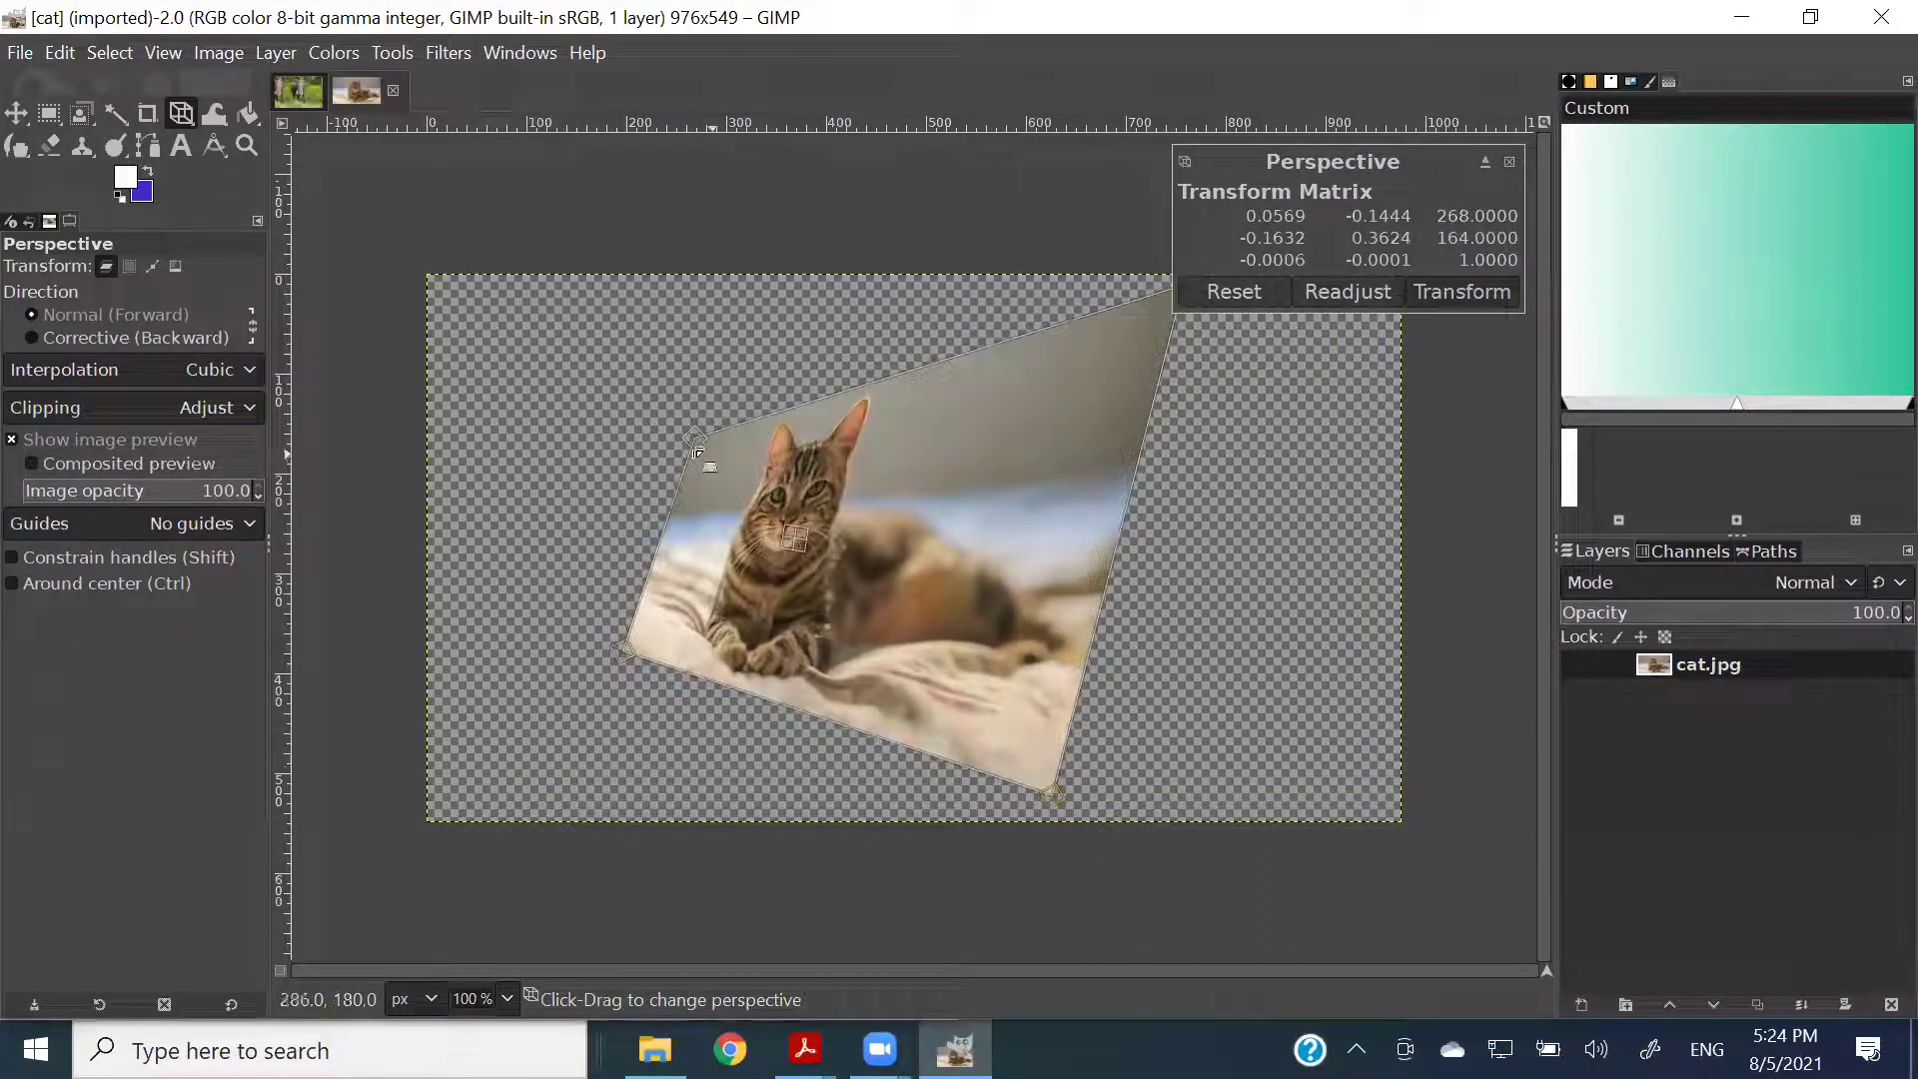
pyautogui.moveTo(720, 462); pyautogui.dragTo(700, 429)
pyautogui.moveTo(700, 430)
pyautogui.mouseDown()
pyautogui.moveTo(687, 389)
pyautogui.moveTo(725, 401)
pyautogui.mouseUp()
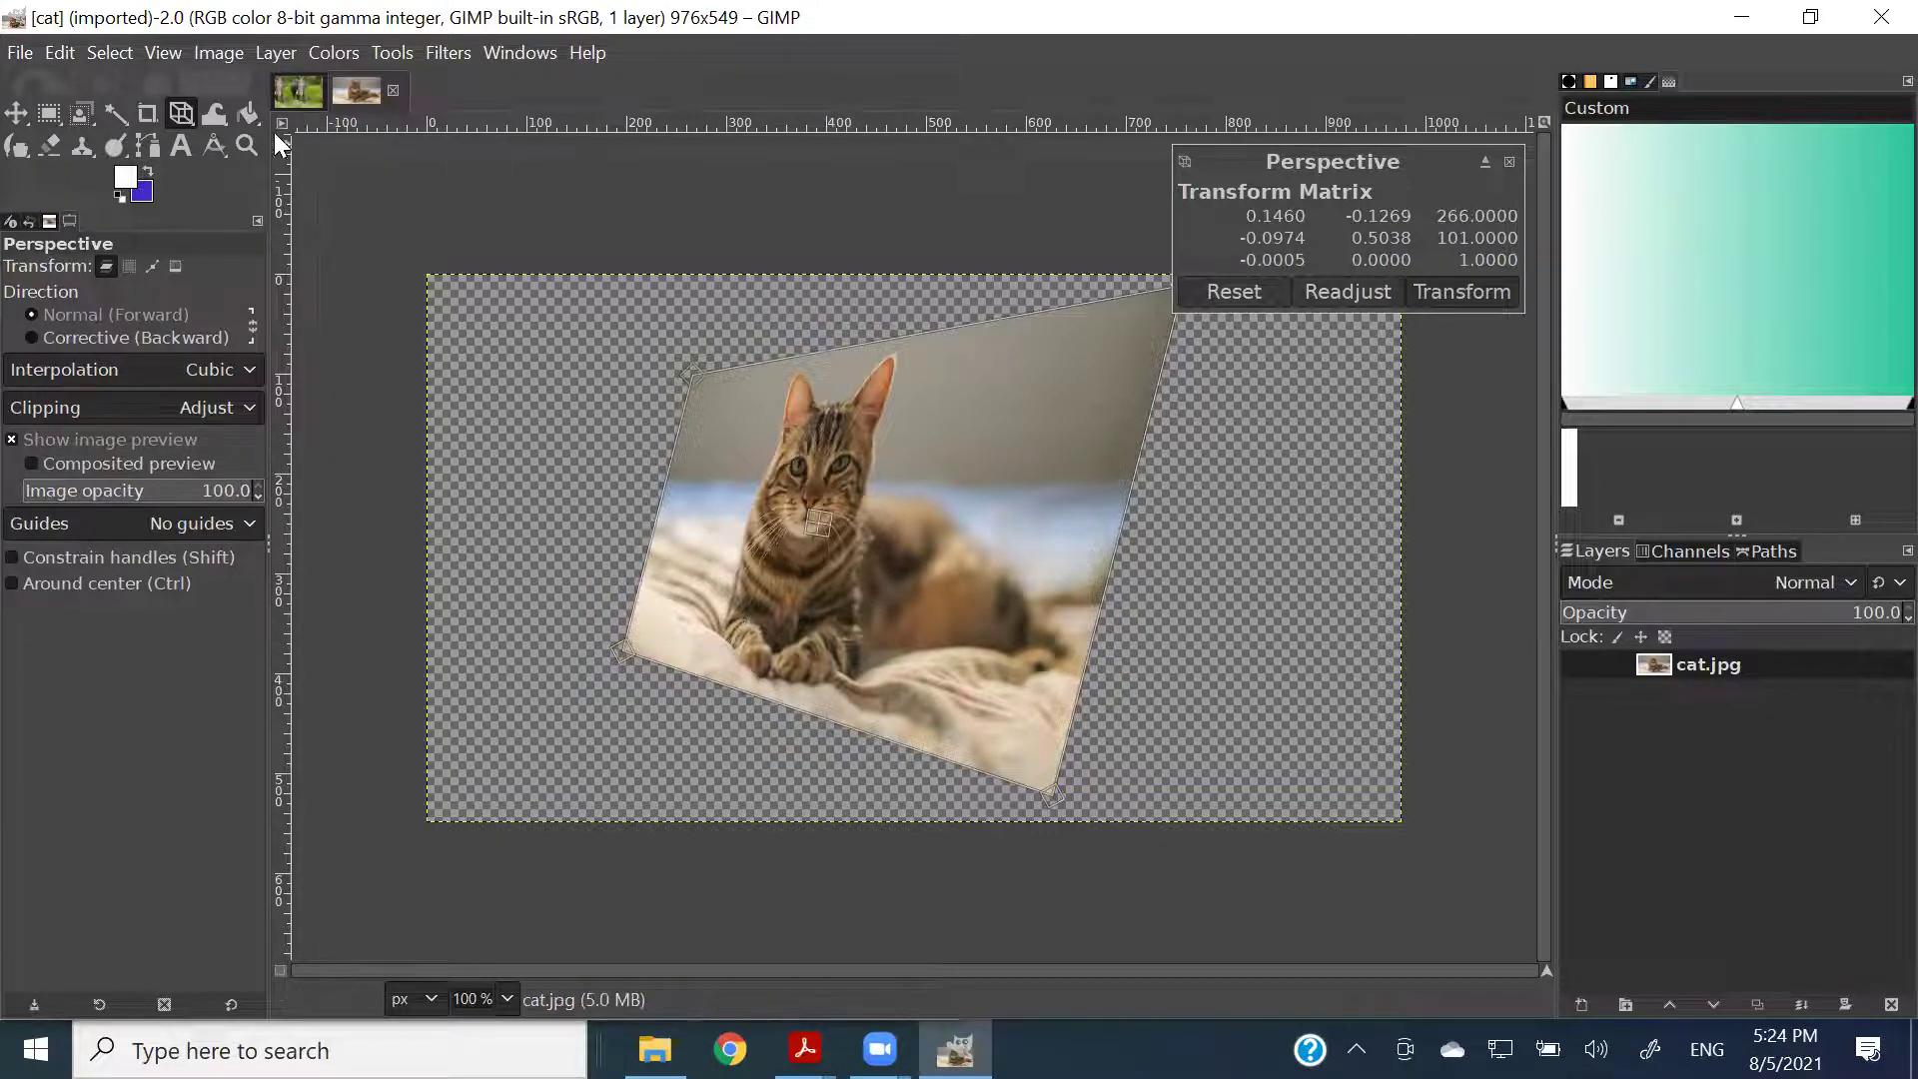
# Switch to the elephant.jpg image, choose the Perspective Clone tool, and set the clone source on the original elephant's ear beside its face.
pyautogui.click(298, 98)
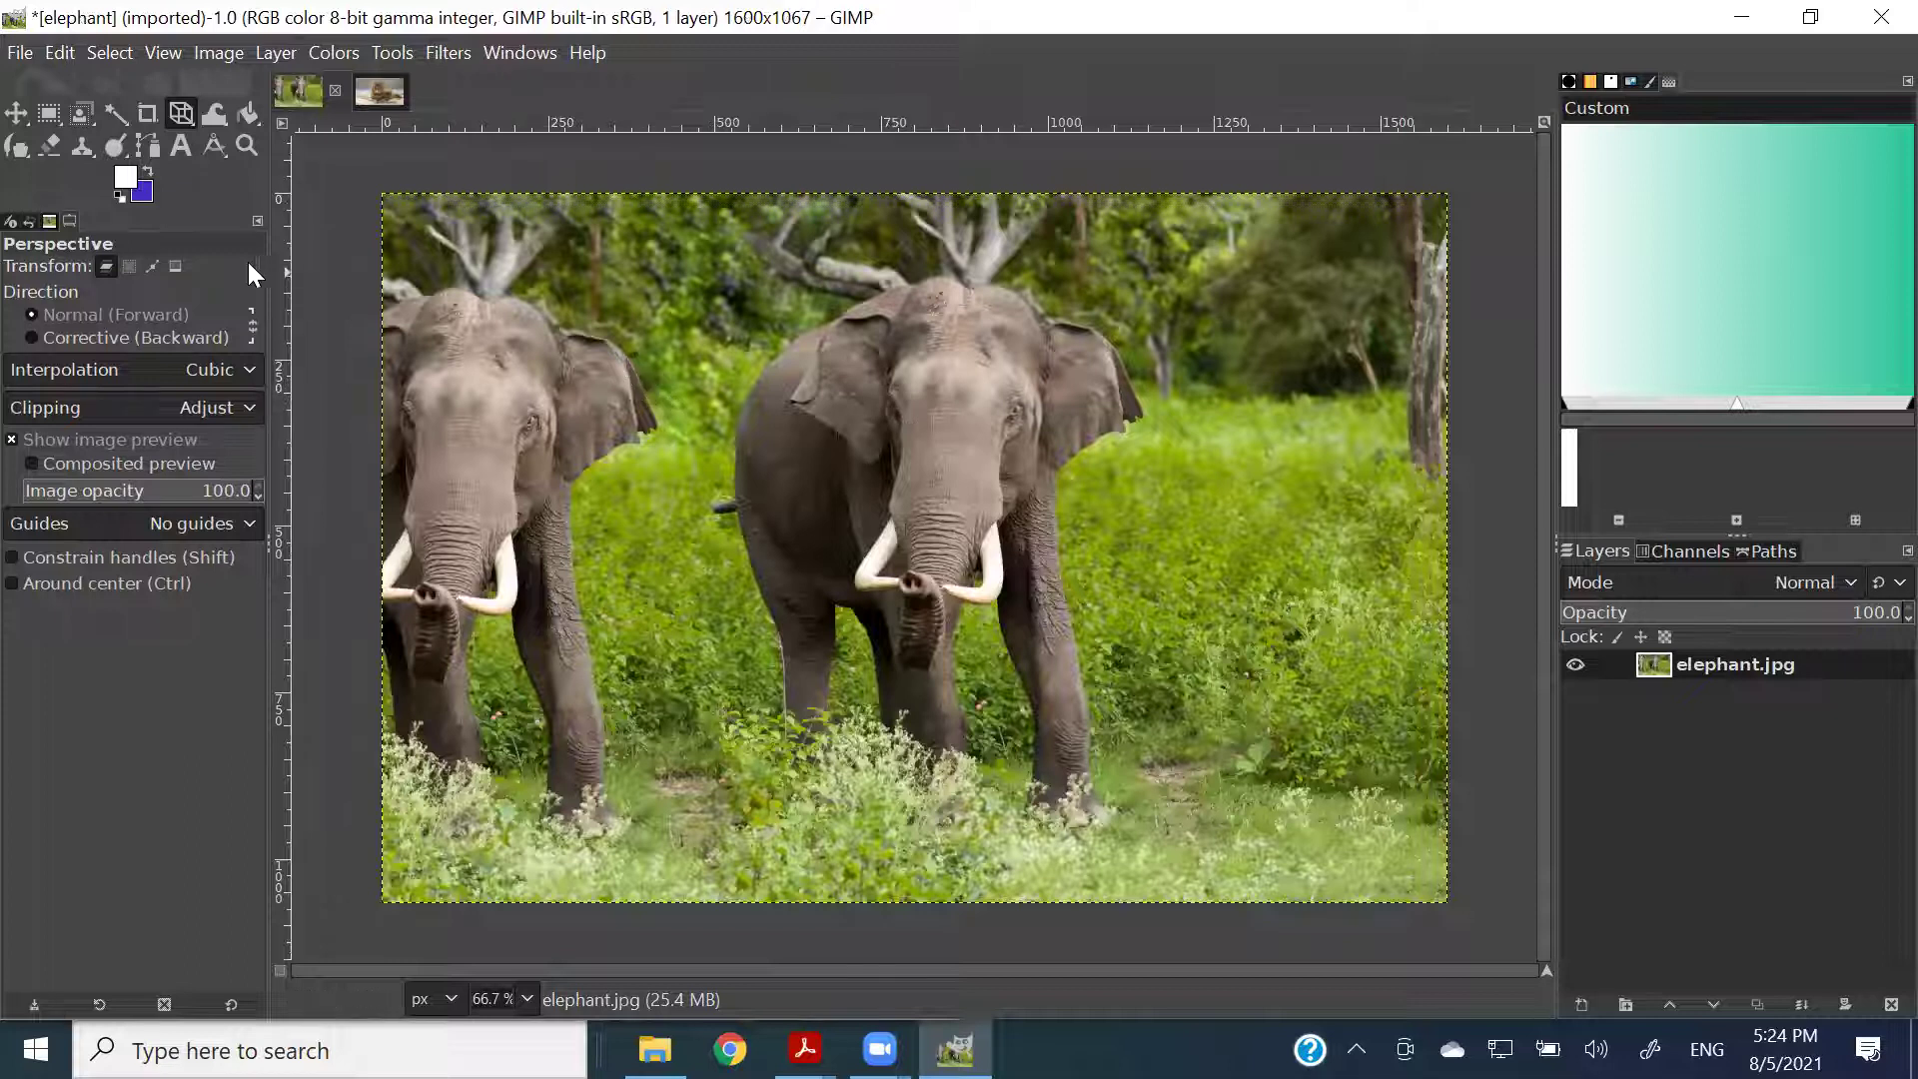
pyautogui.click(78, 150)
pyautogui.click(154, 182)
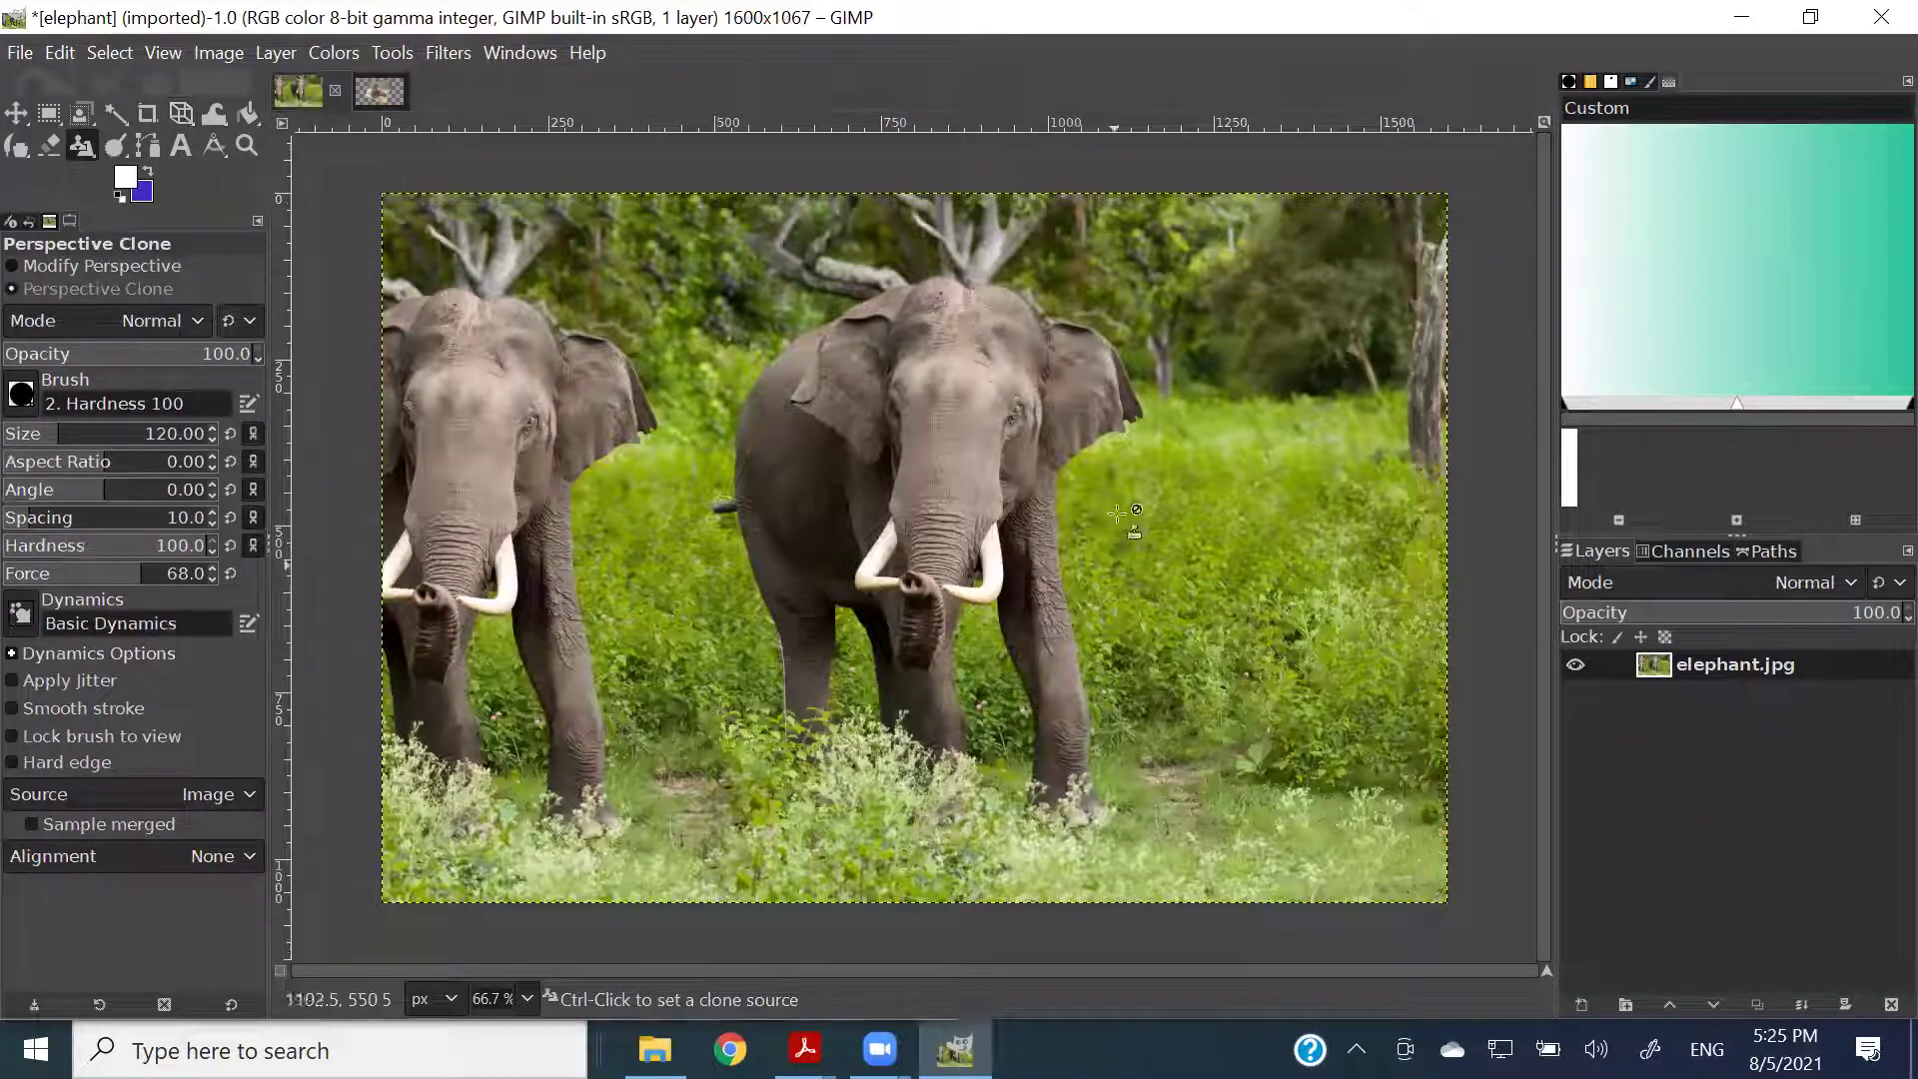
pyautogui.click(904, 420)
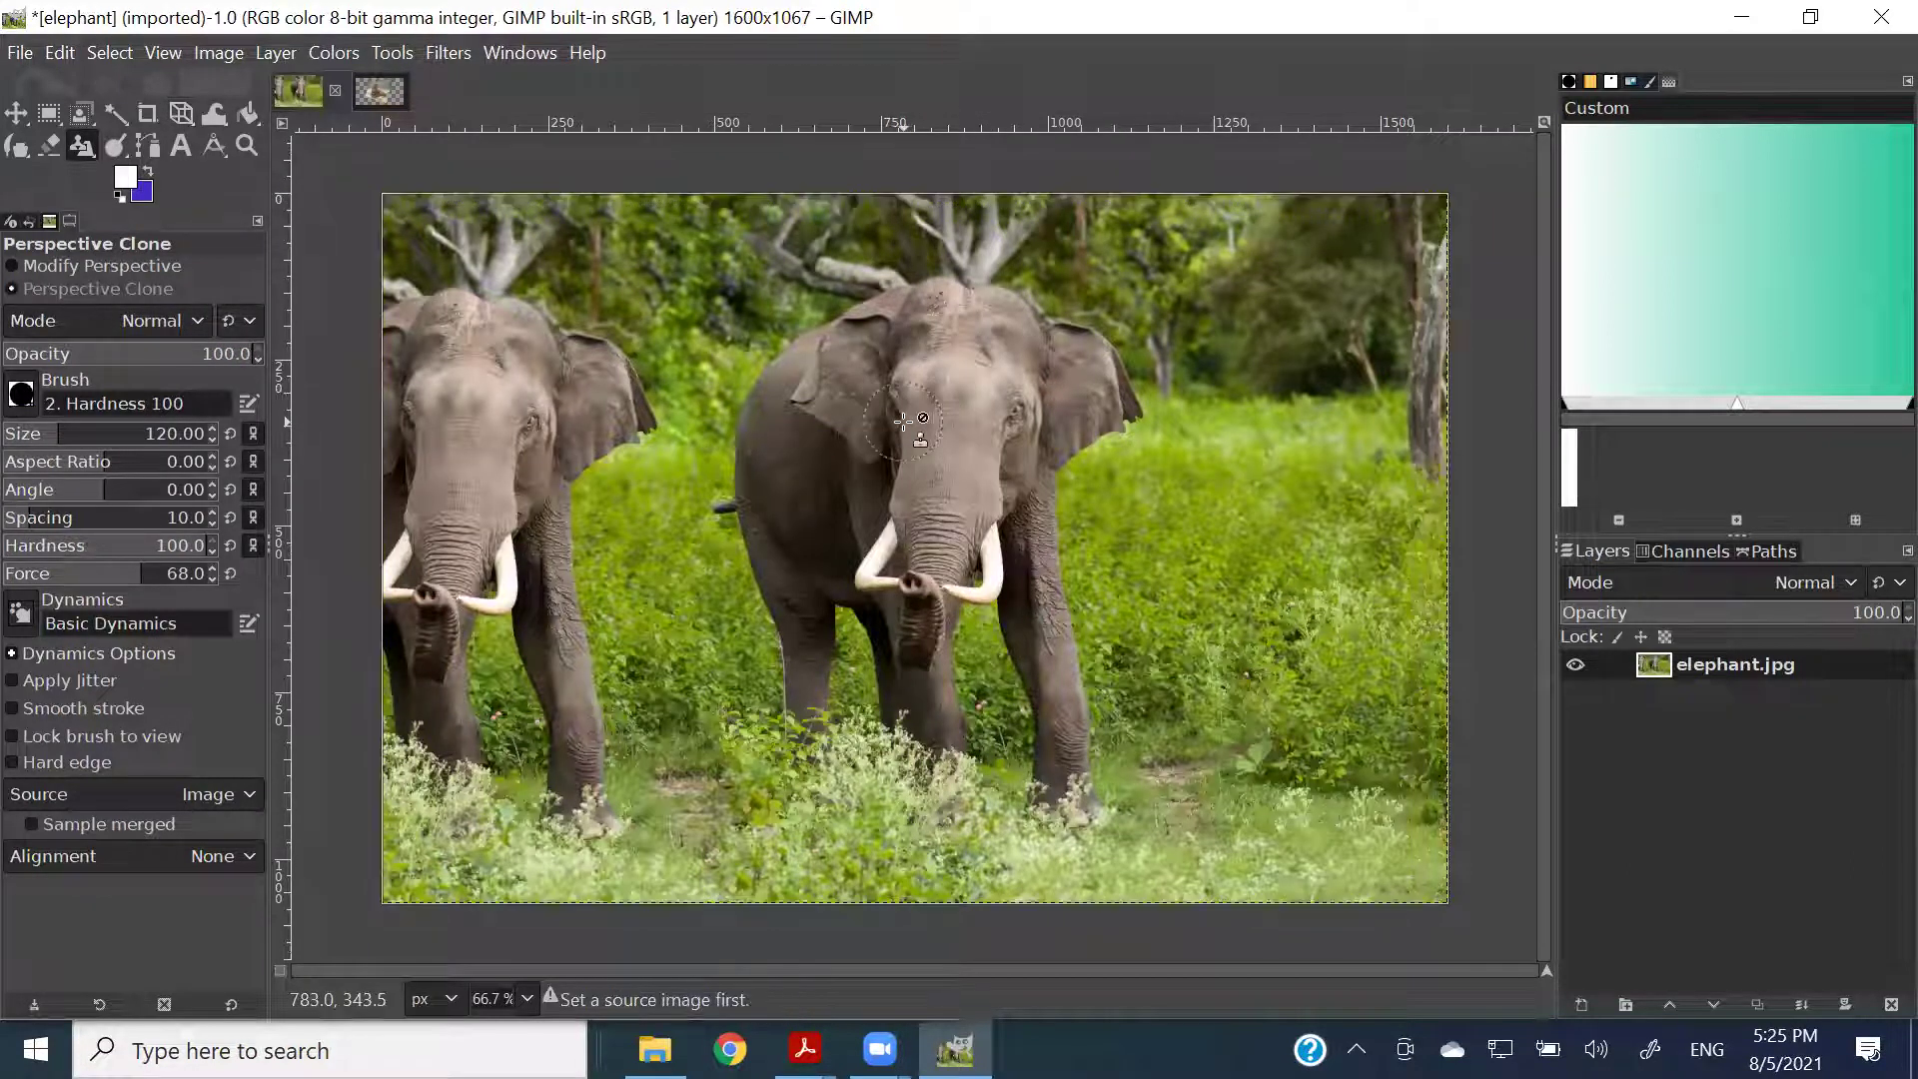
pyautogui.click(1763, 667)
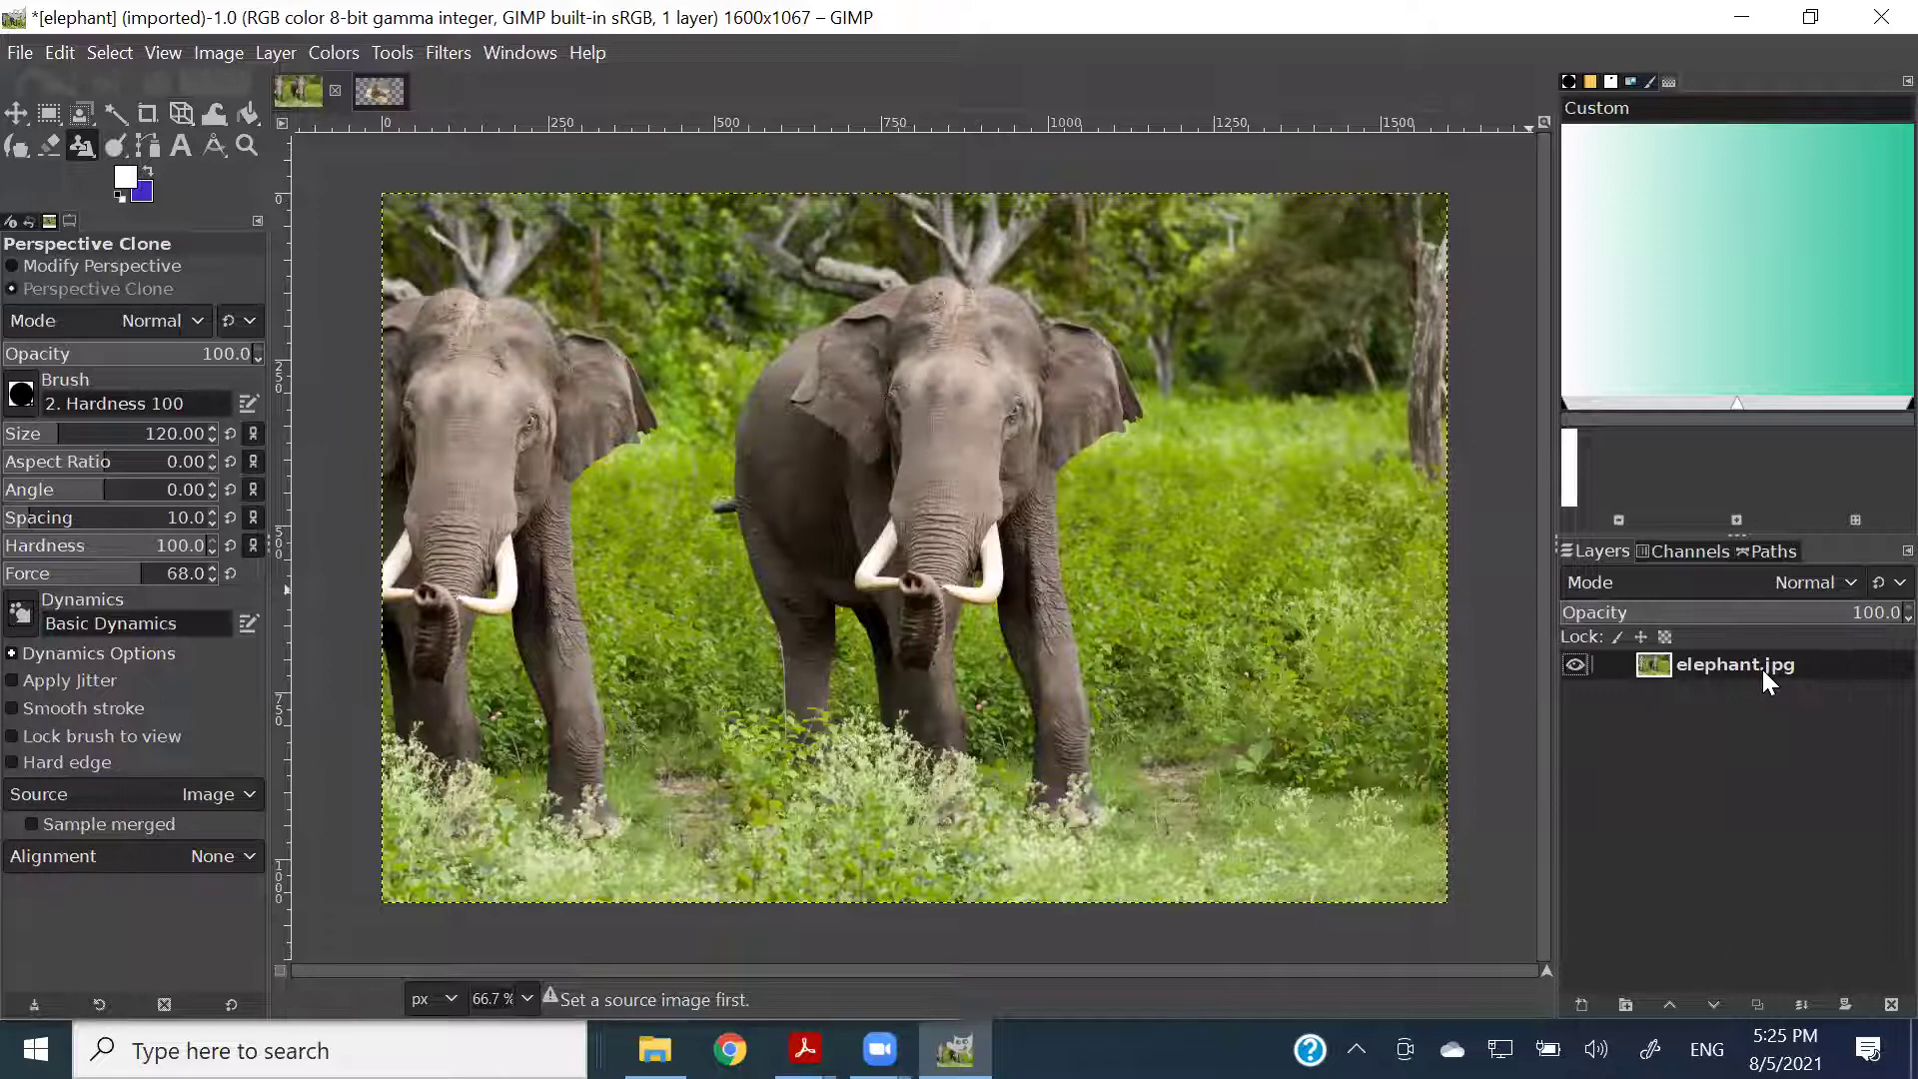
pyautogui.keyDown('ctrl'); pyautogui.click(888, 420); pyautogui.keyUp('ctrl')
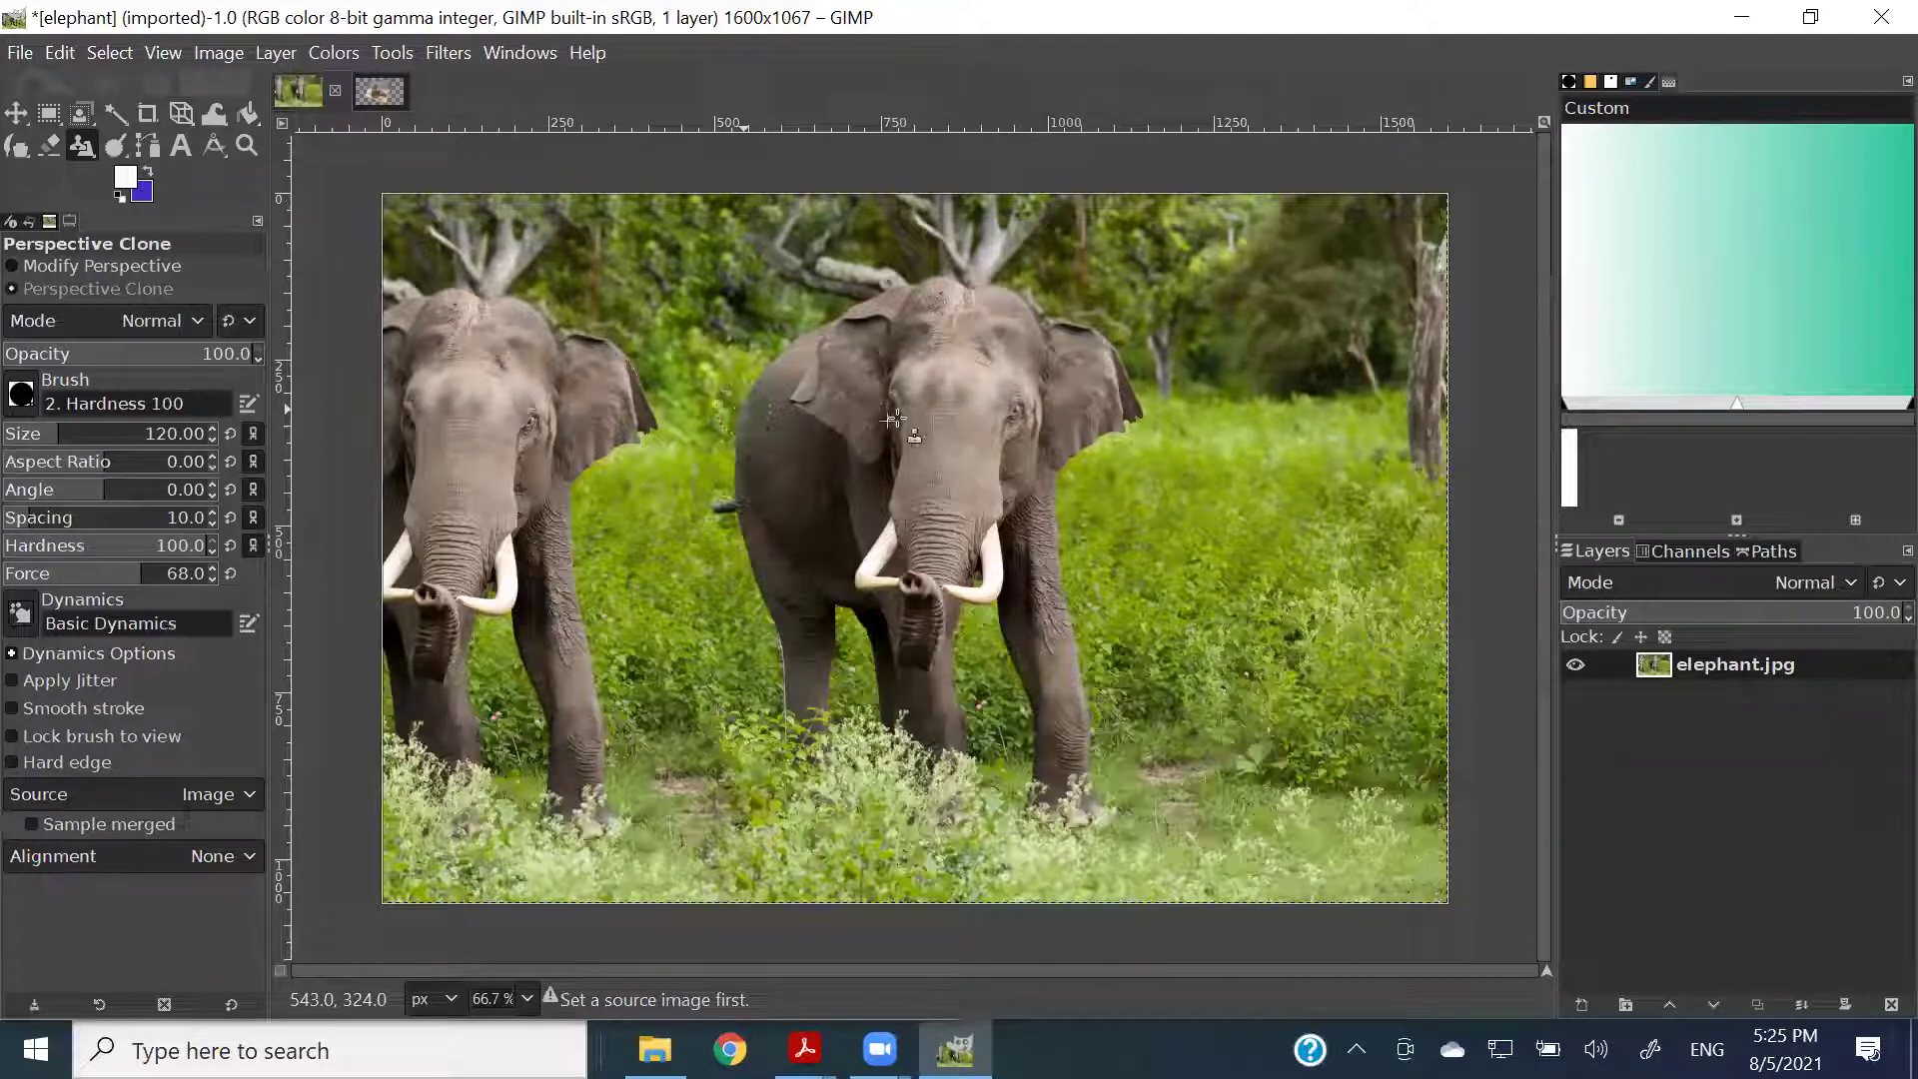
# Try painting perspective clones of the original elephant's ear and head over its back and above its head.
pyautogui.moveTo(807, 354)
pyautogui.mouseDown()
pyautogui.moveTo(795, 320)
pyautogui.moveTo(829, 365)
pyautogui.mouseUp()
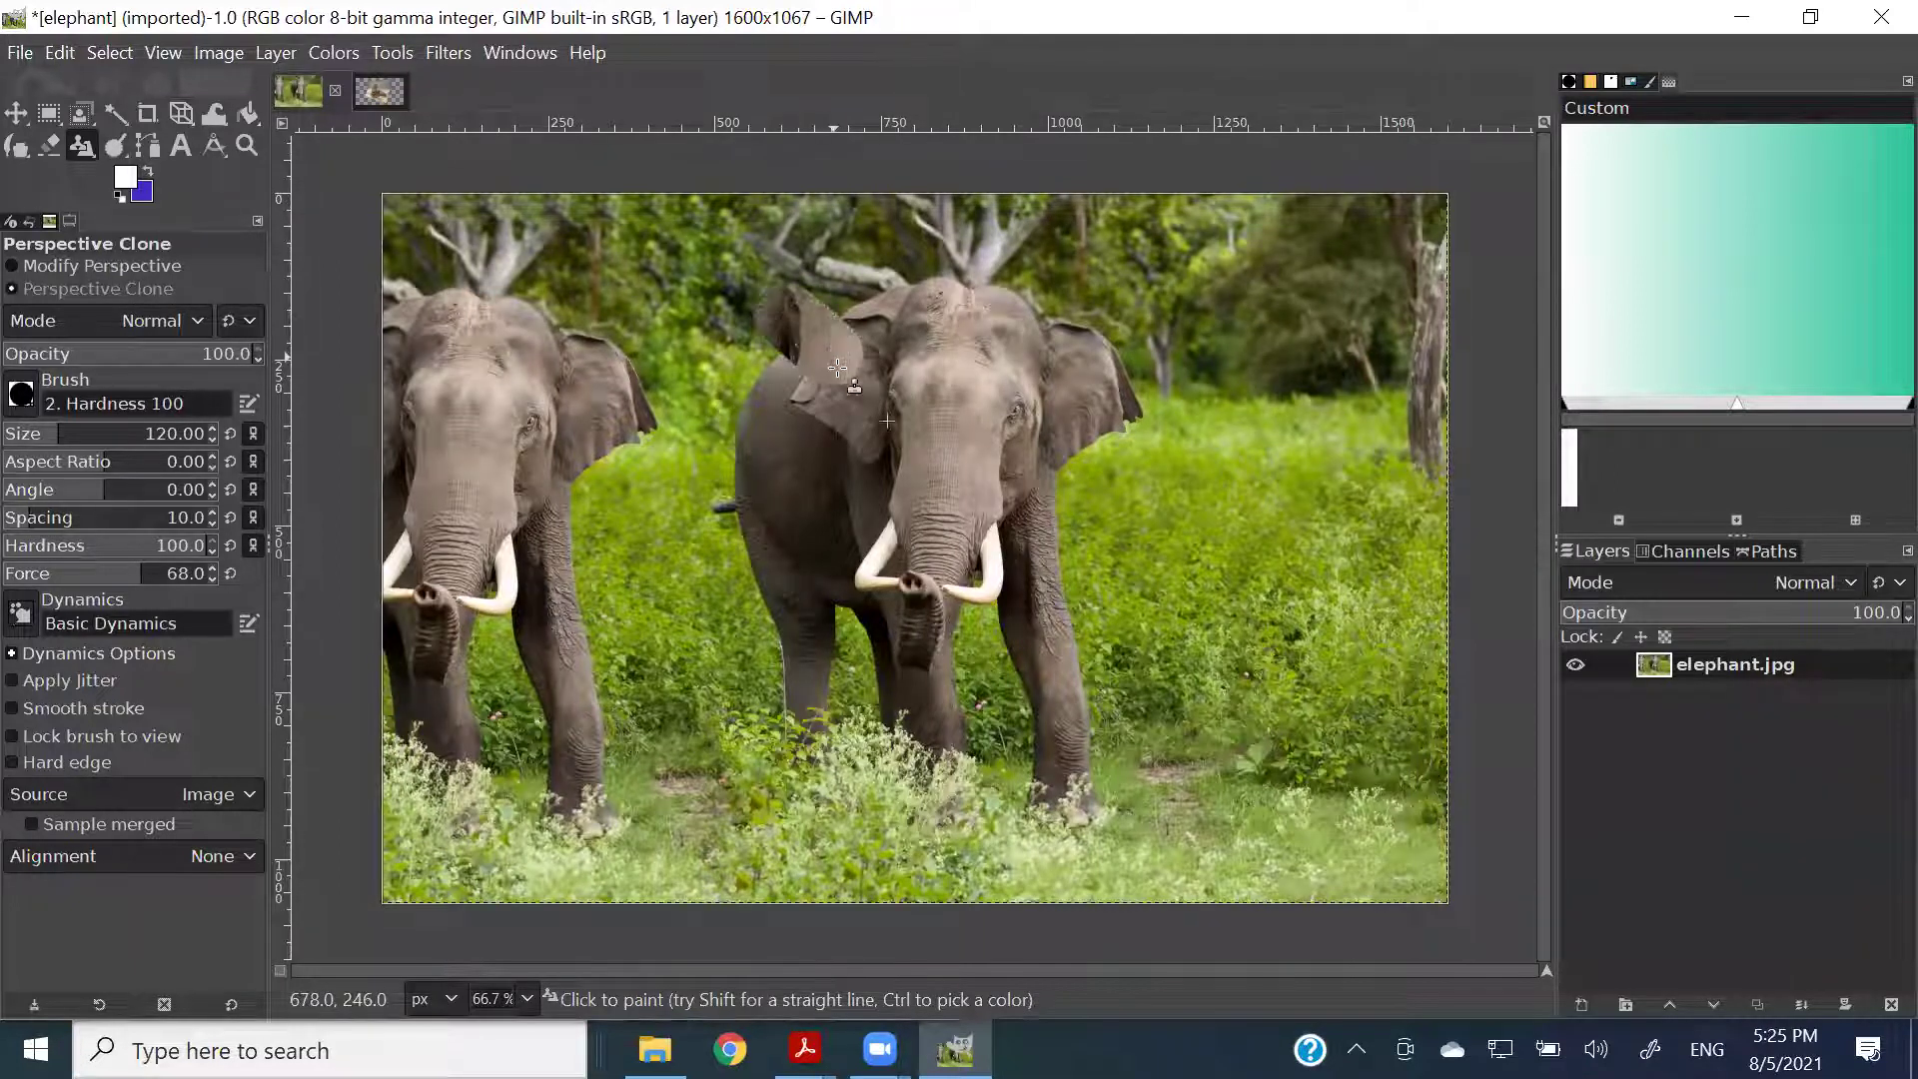
pyautogui.moveTo(958, 314)
pyautogui.mouseDown()
pyautogui.moveTo(894, 270)
pyautogui.moveTo(924, 306)
pyautogui.moveTo(1036, 275)
pyautogui.moveTo(1231, 288)
pyautogui.moveTo(902, 225)
pyautogui.mouseUp()
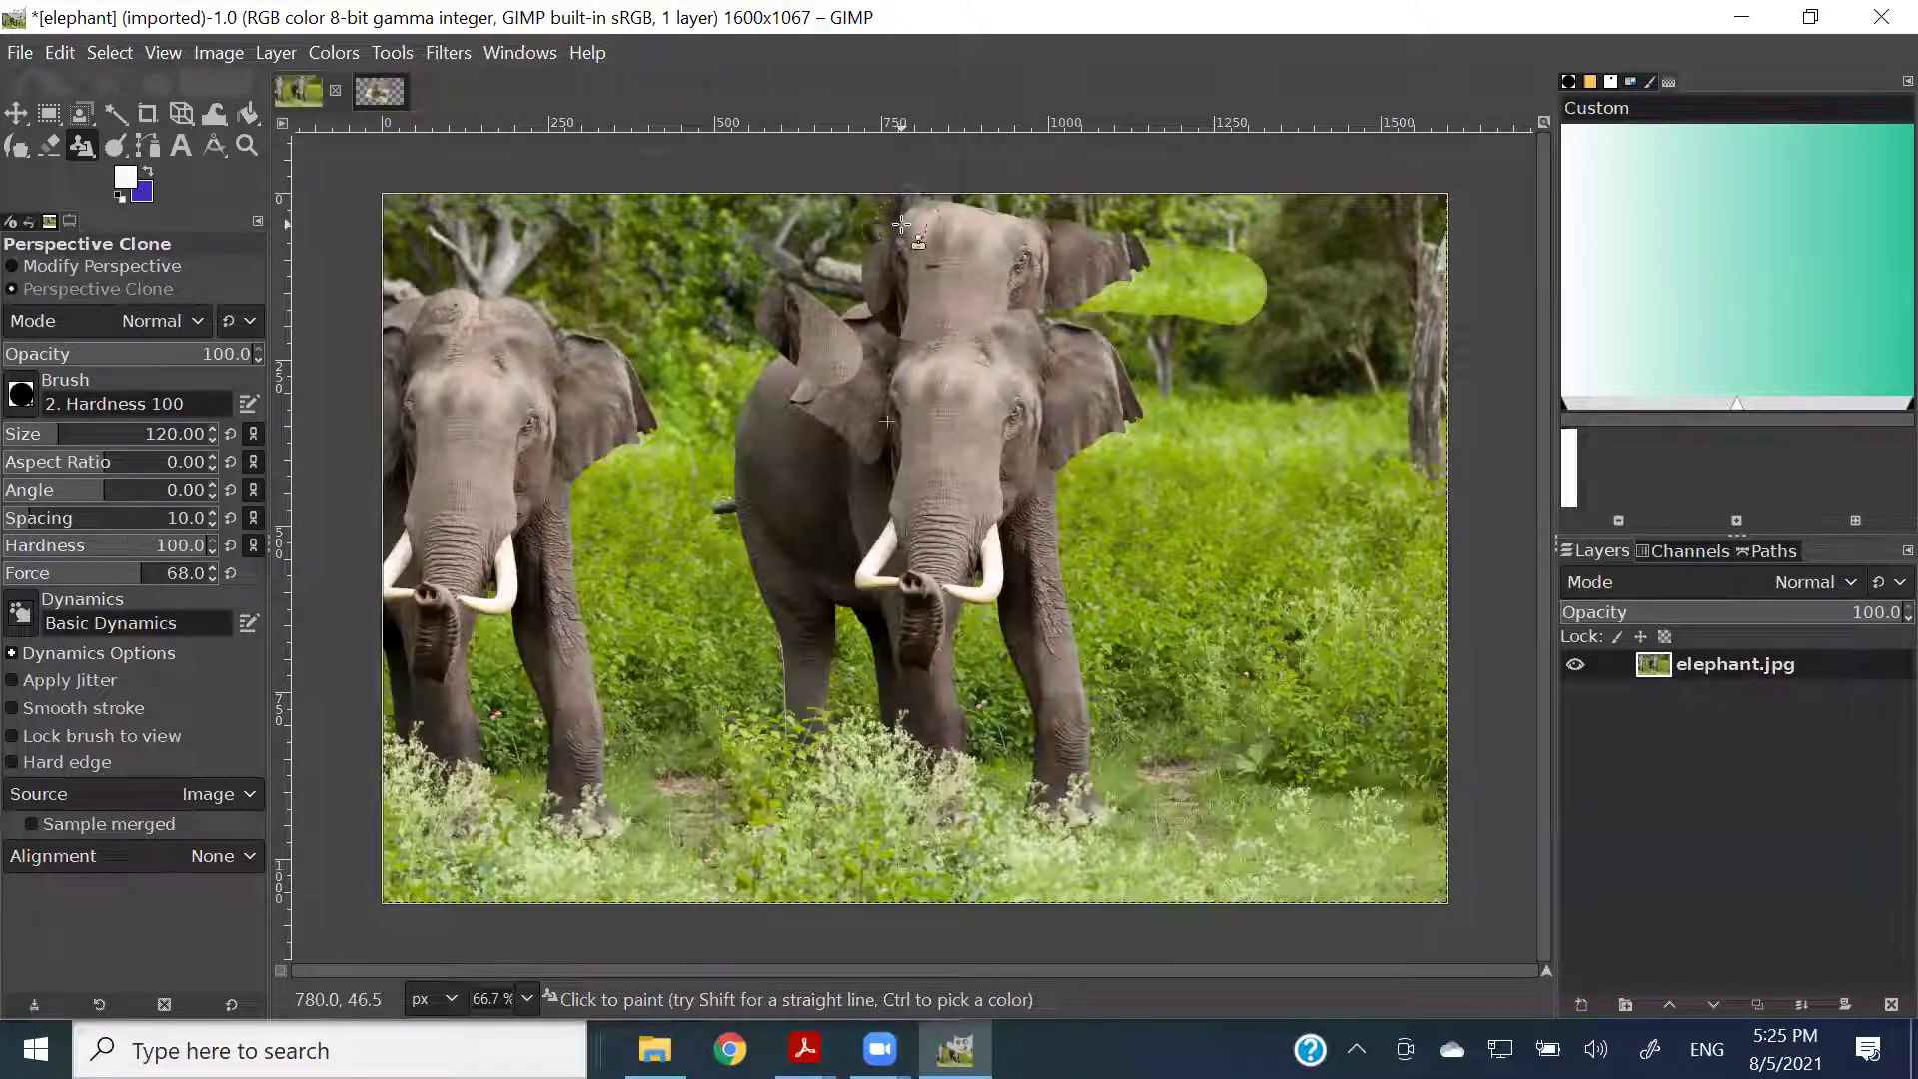
# Undo the perspective-clone strokes and the most recent healing strokes on the seam between the two elephants.
pyautogui.hotkey('ctrl', 'z')
pyautogui.hotkey('ctrl', 'z')
pyautogui.hotkey('ctrl', 'z')
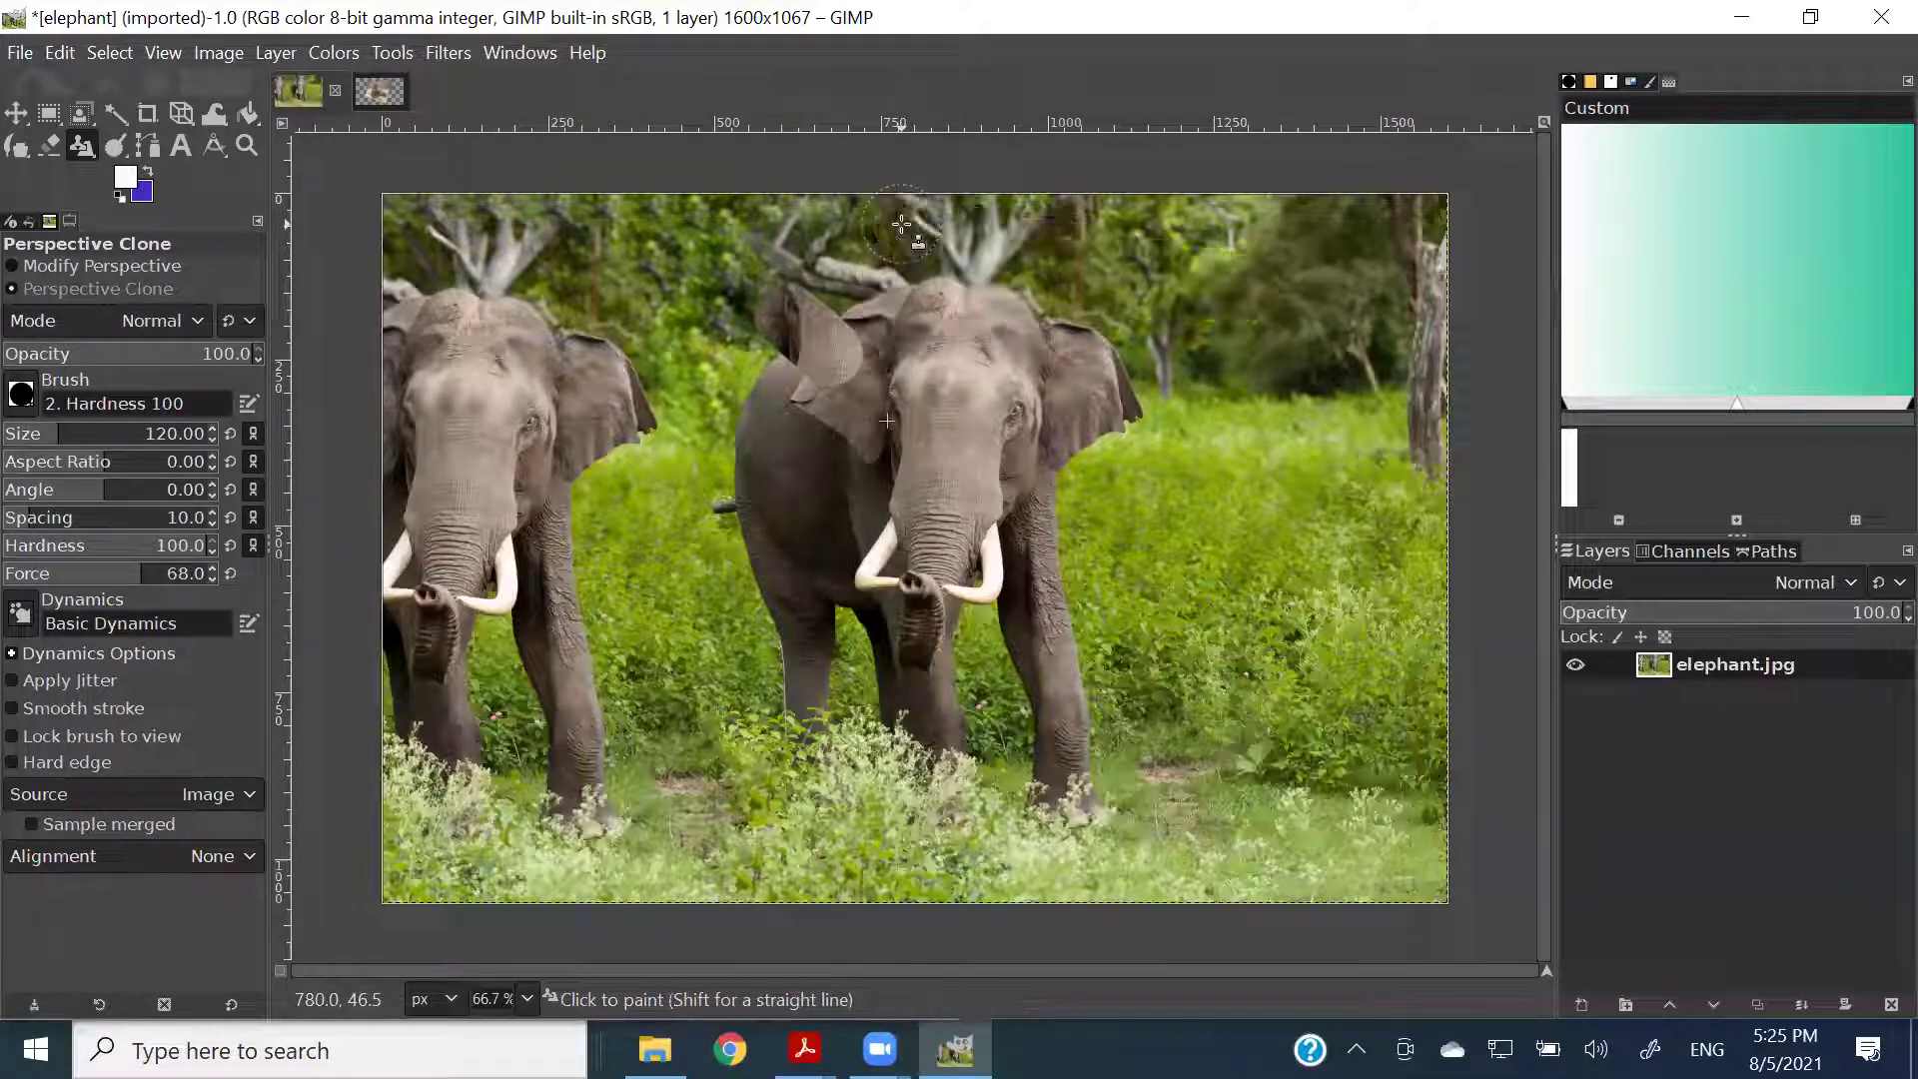
pyautogui.hotkey('ctrl', 'z')
pyautogui.hotkey('ctrl', 'z')
pyautogui.hotkey('ctrl', 'z')
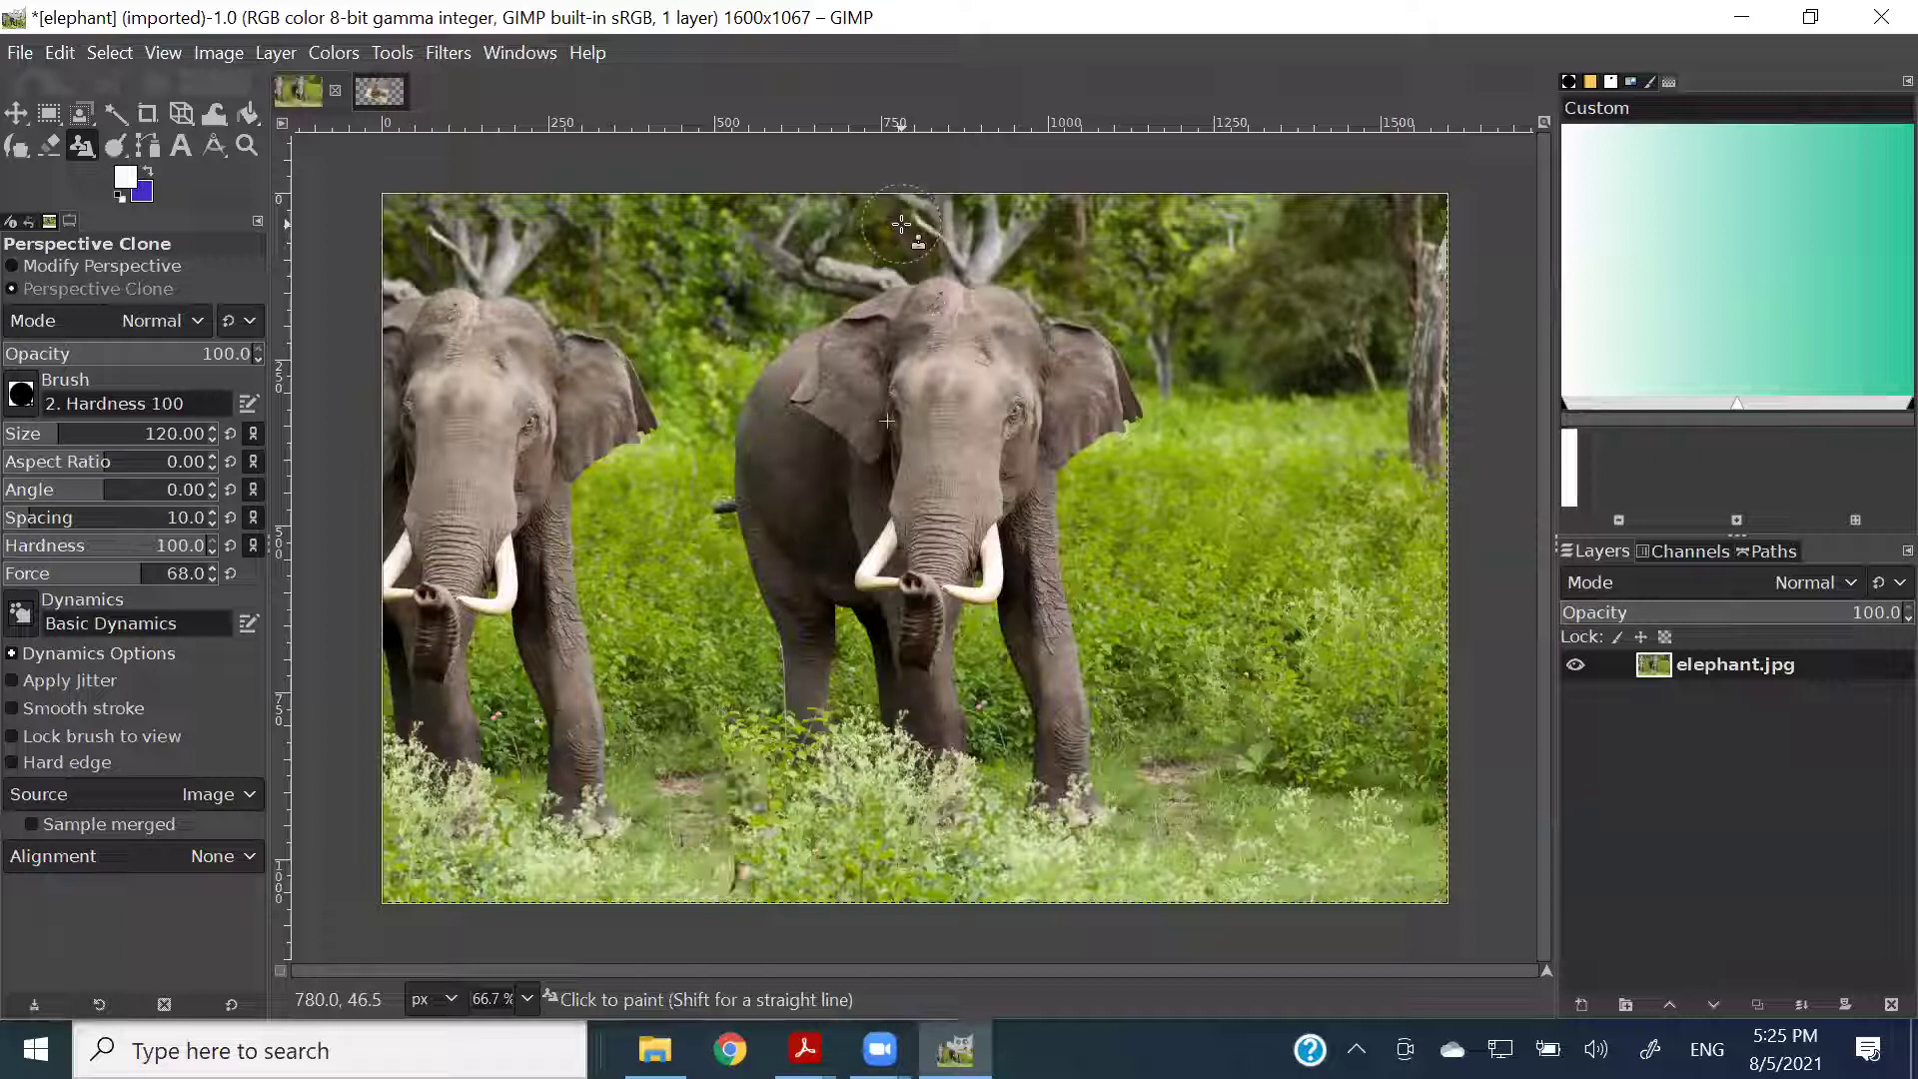
pyautogui.hotkey('ctrl', 'z')
pyautogui.hotkey('ctrl', 'z')
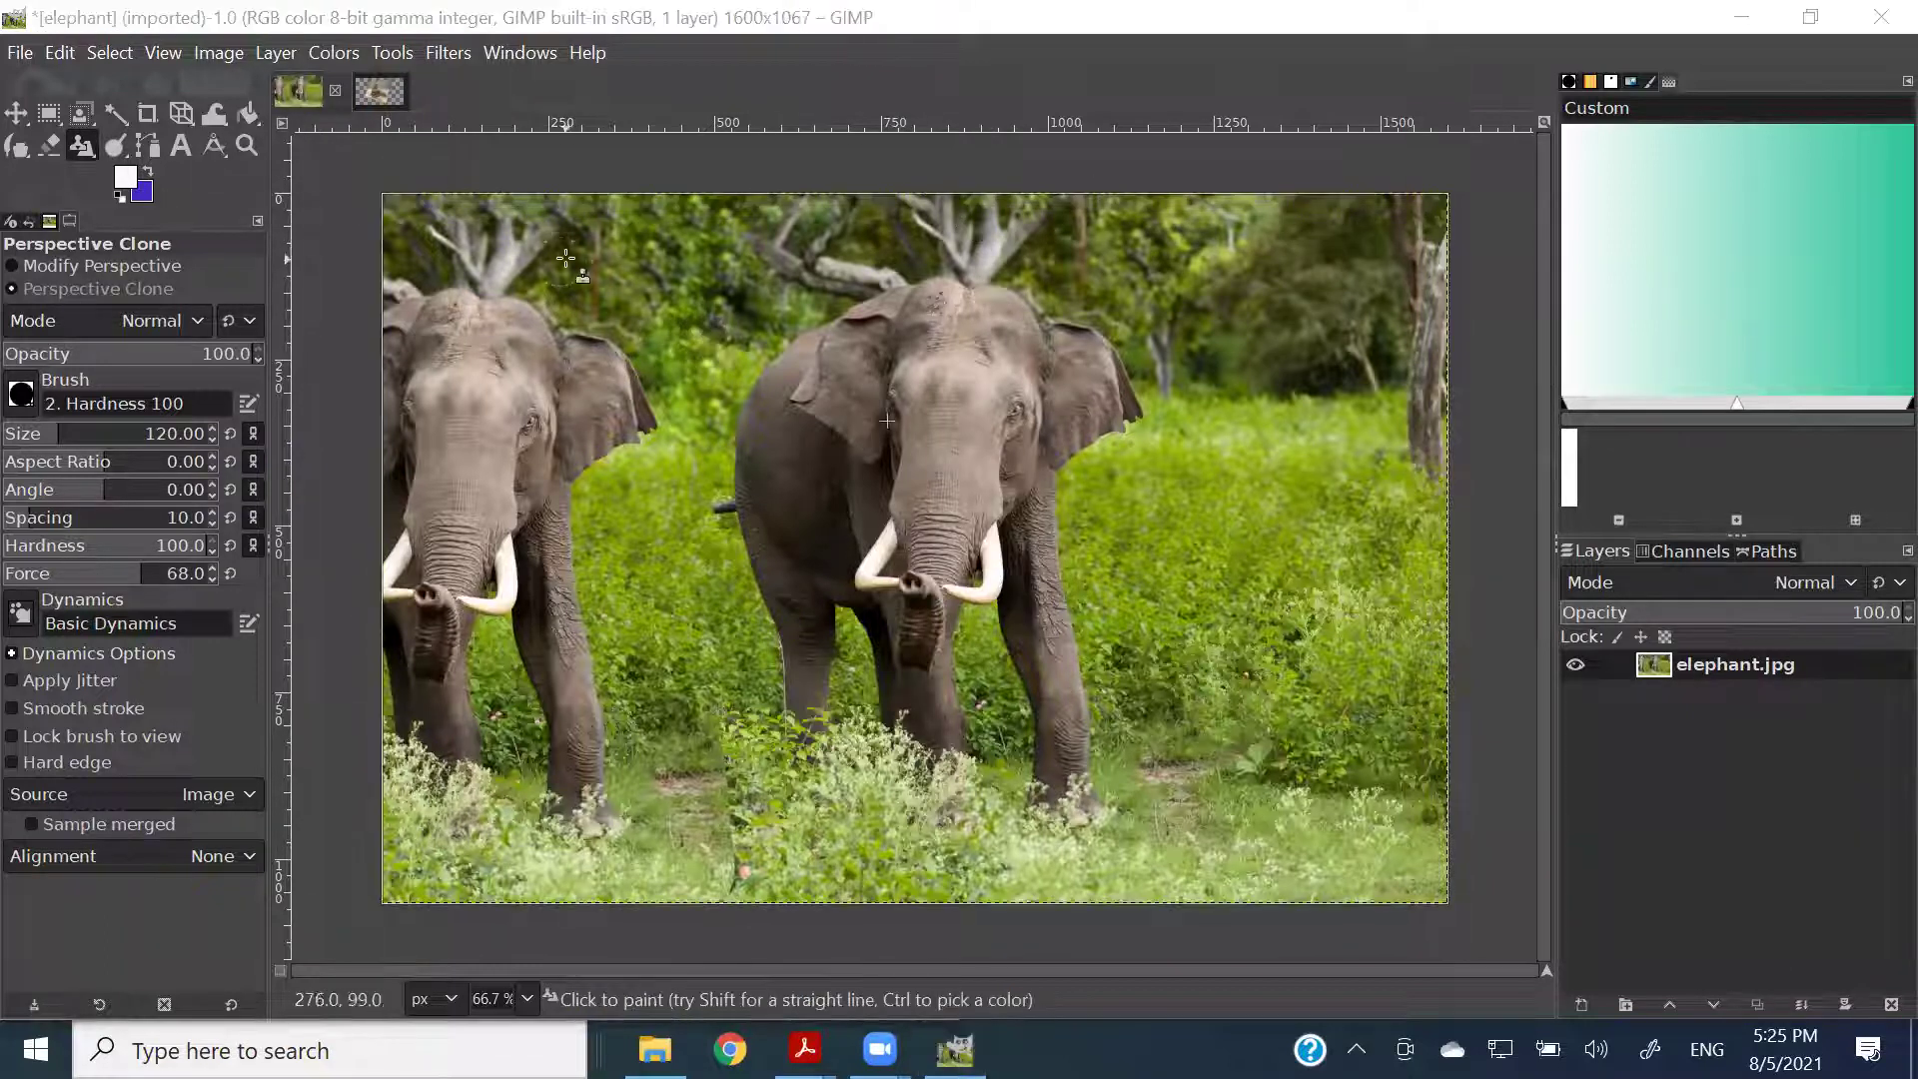
# Set Perspective Clone to Modify Perspective and pull the four corner handles inward into a slanted frame around the original elephant.
pyautogui.click(82, 146)
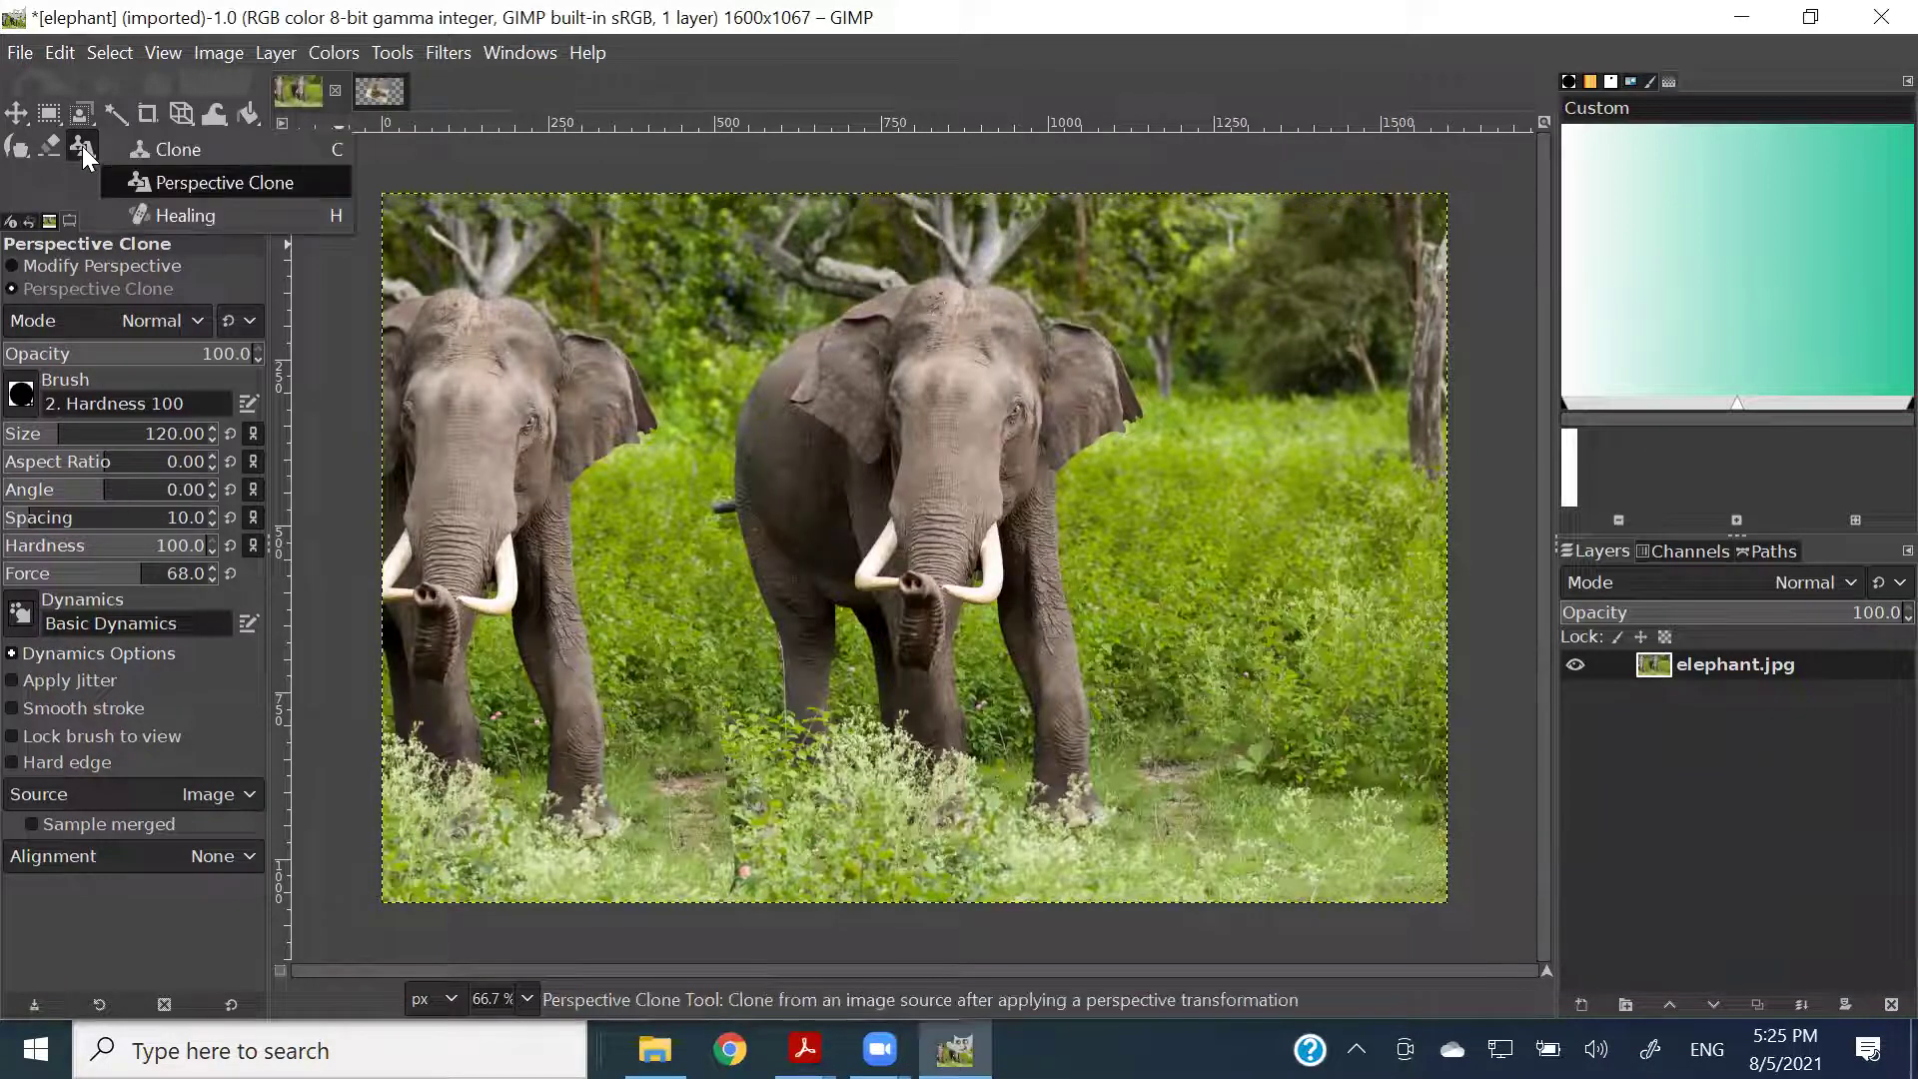
pyautogui.click(187, 180)
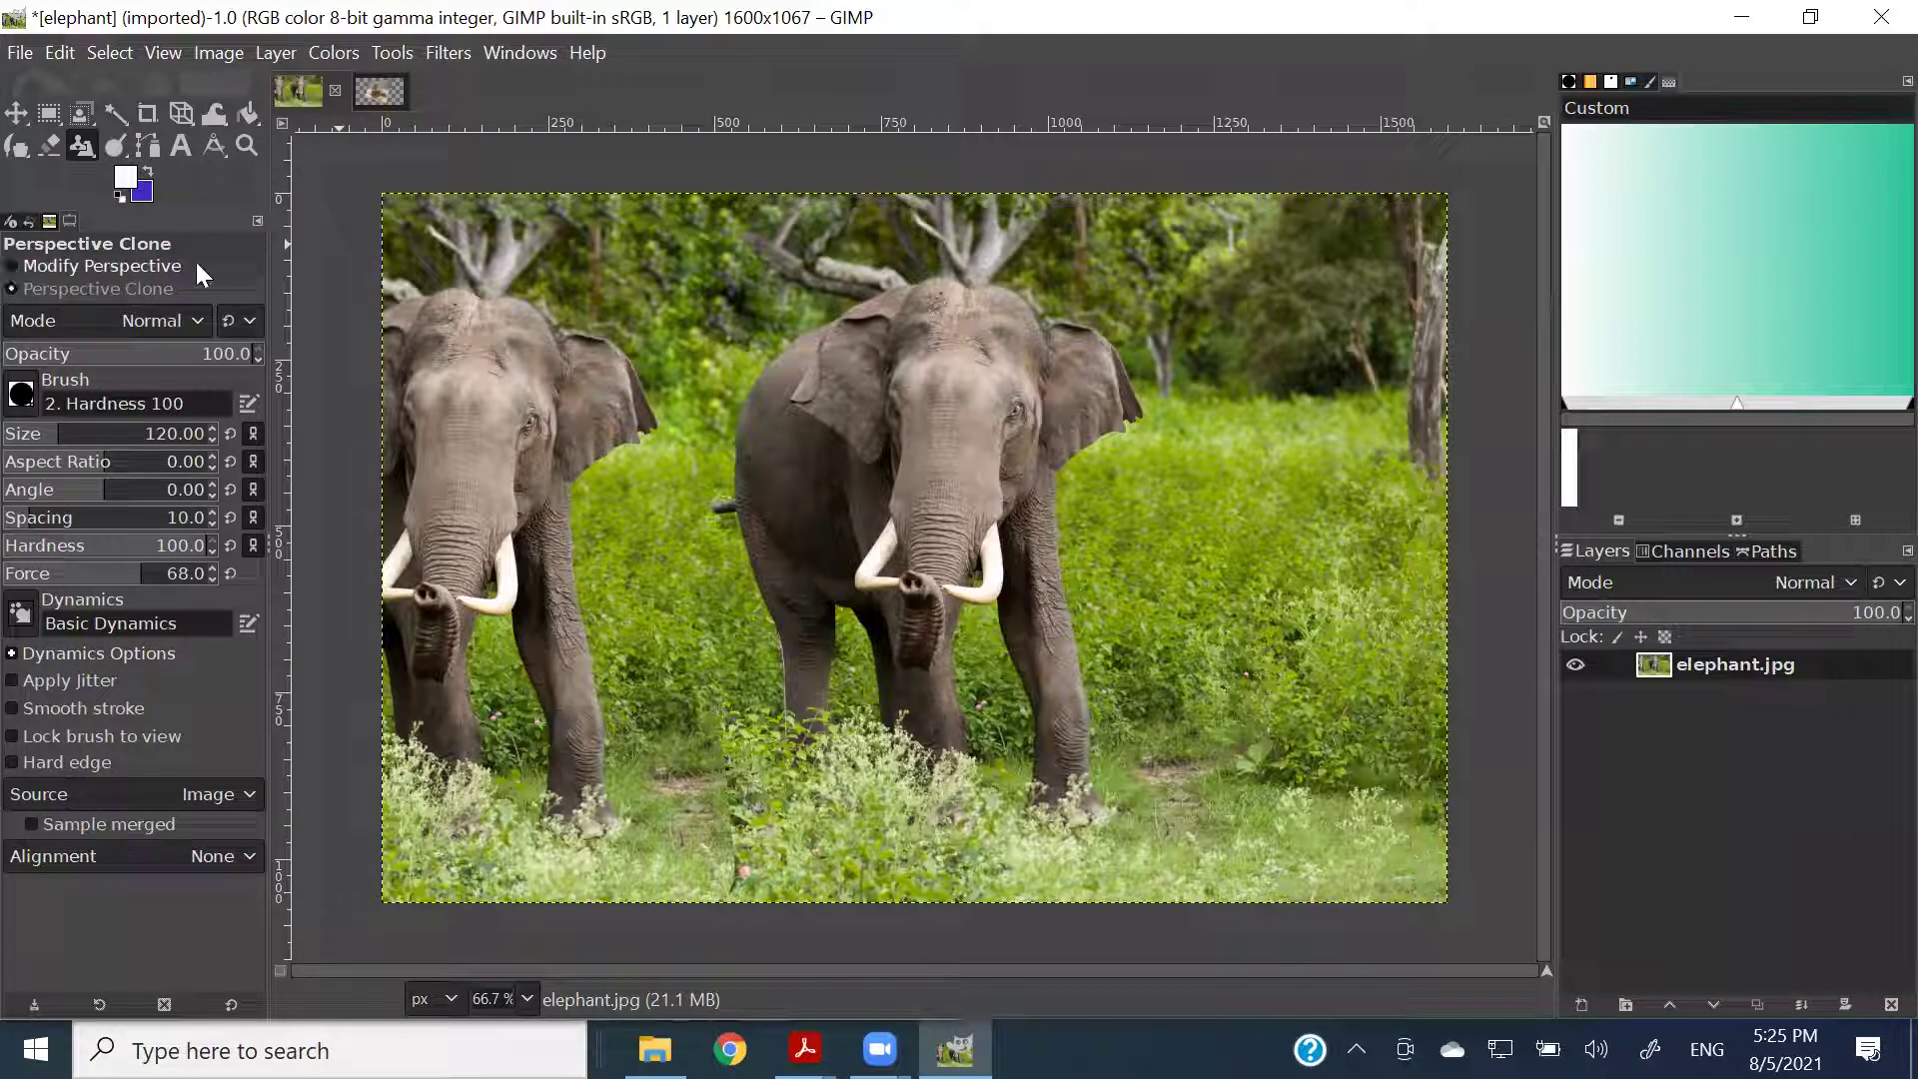
pyautogui.click(19, 267)
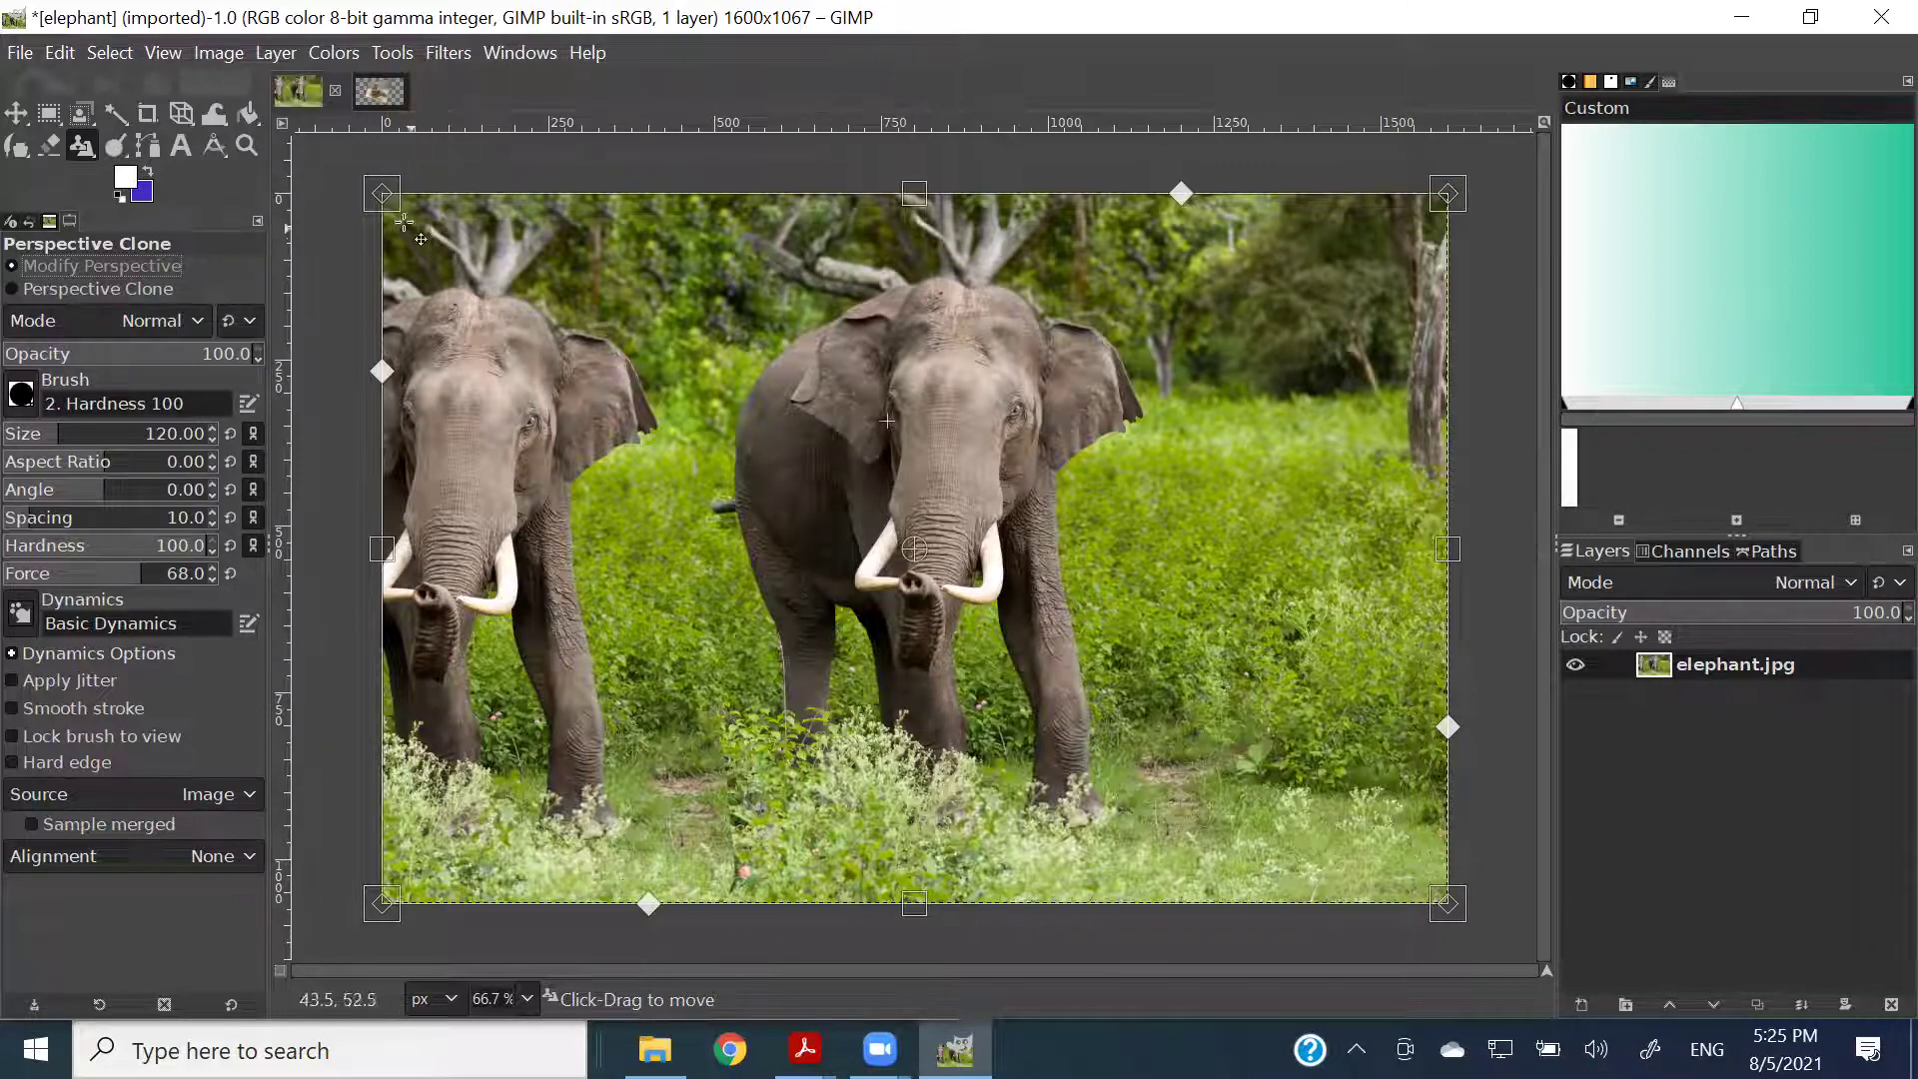
pyautogui.moveTo(404, 222); pyautogui.dragTo(760, 267)
pyautogui.moveTo(390, 898); pyautogui.dragTo(734, 734)
pyautogui.moveTo(762, 270); pyautogui.dragTo(711, 305)
pyautogui.moveTo(738, 751); pyautogui.dragTo(727, 742)
pyautogui.moveTo(1439, 208); pyautogui.dragTo(1241, 201)
pyautogui.moveTo(1469, 954)
pyautogui.mouseDown()
pyautogui.moveTo(1184, 899)
pyautogui.moveTo(1169, 874)
pyautogui.mouseUp()
pyautogui.moveTo(965, 258); pyautogui.dragTo(1155, 211)
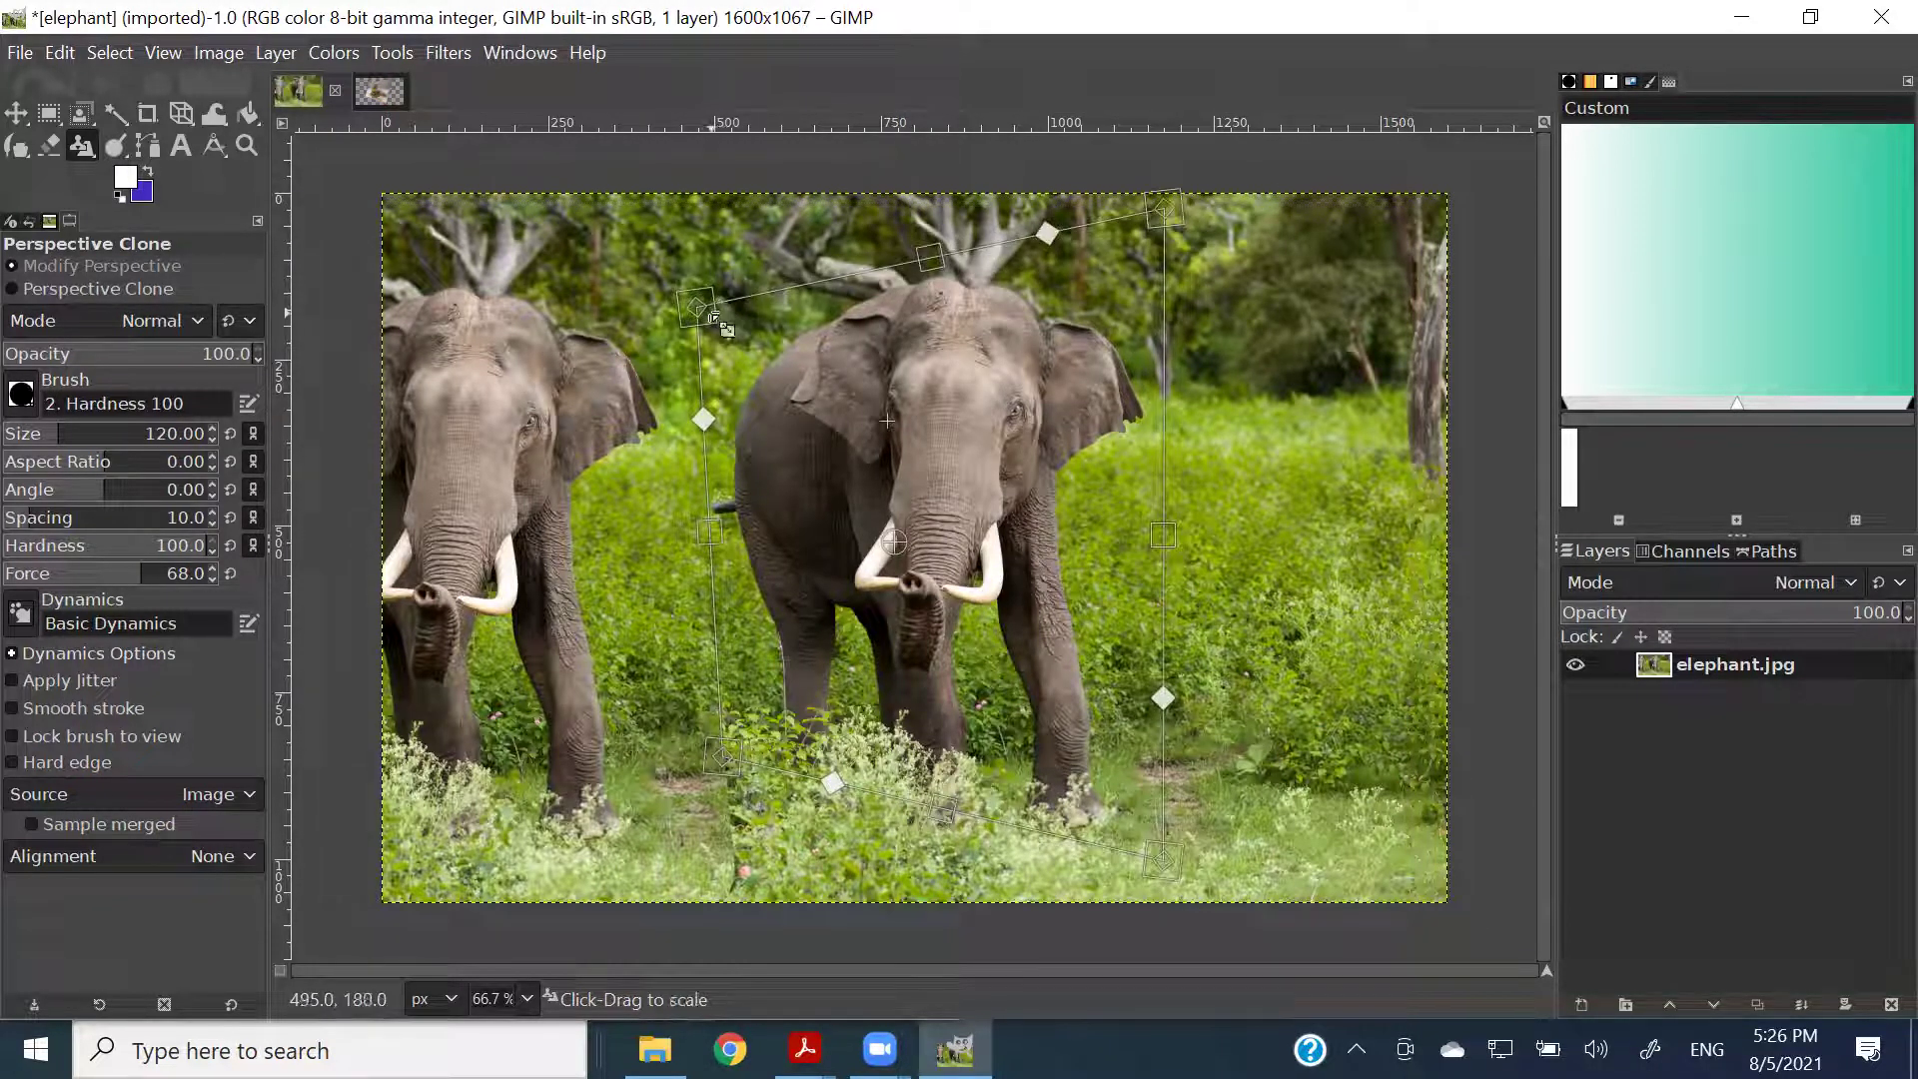
# Fine-tune the perspective frame around the original elephant, straightening its left edge and lengthening its right edge.
pyautogui.moveTo(727, 760); pyautogui.dragTo(730, 748)
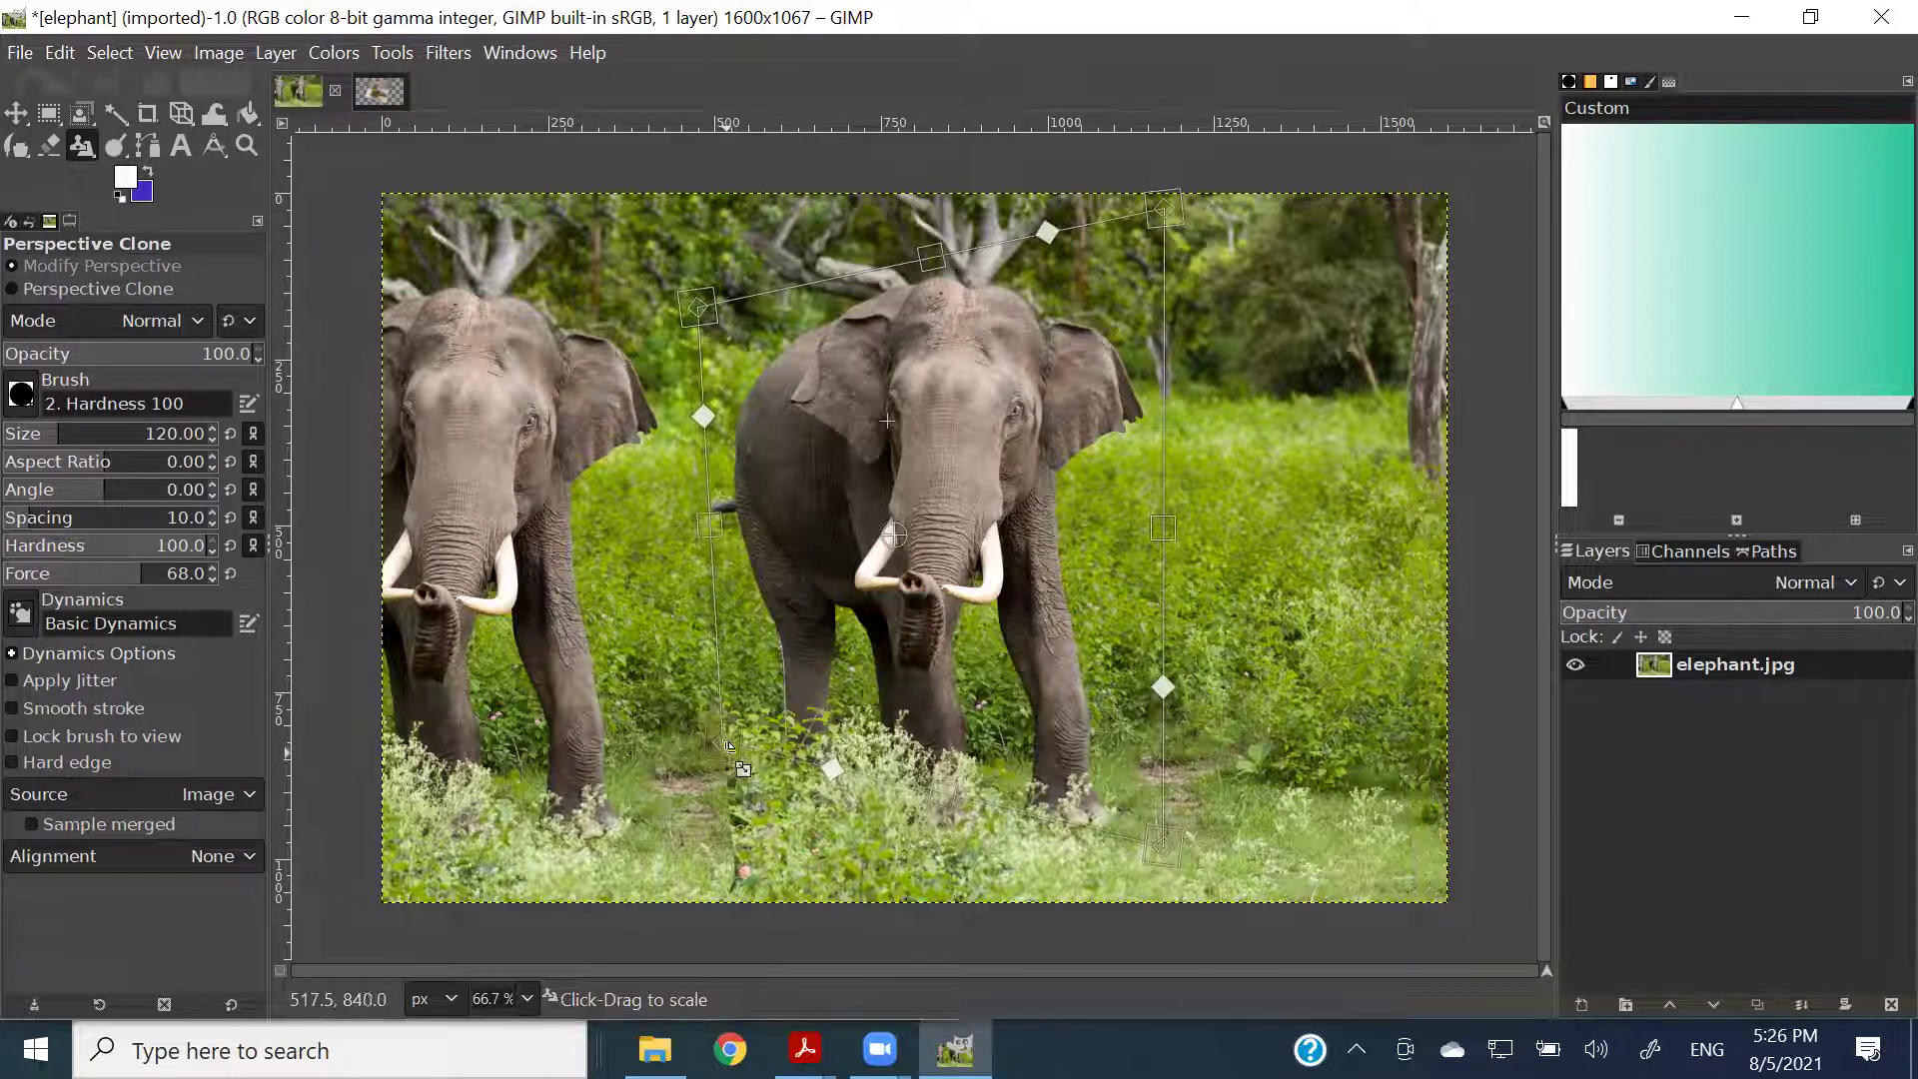
pyautogui.moveTo(700, 306); pyautogui.dragTo(732, 311)
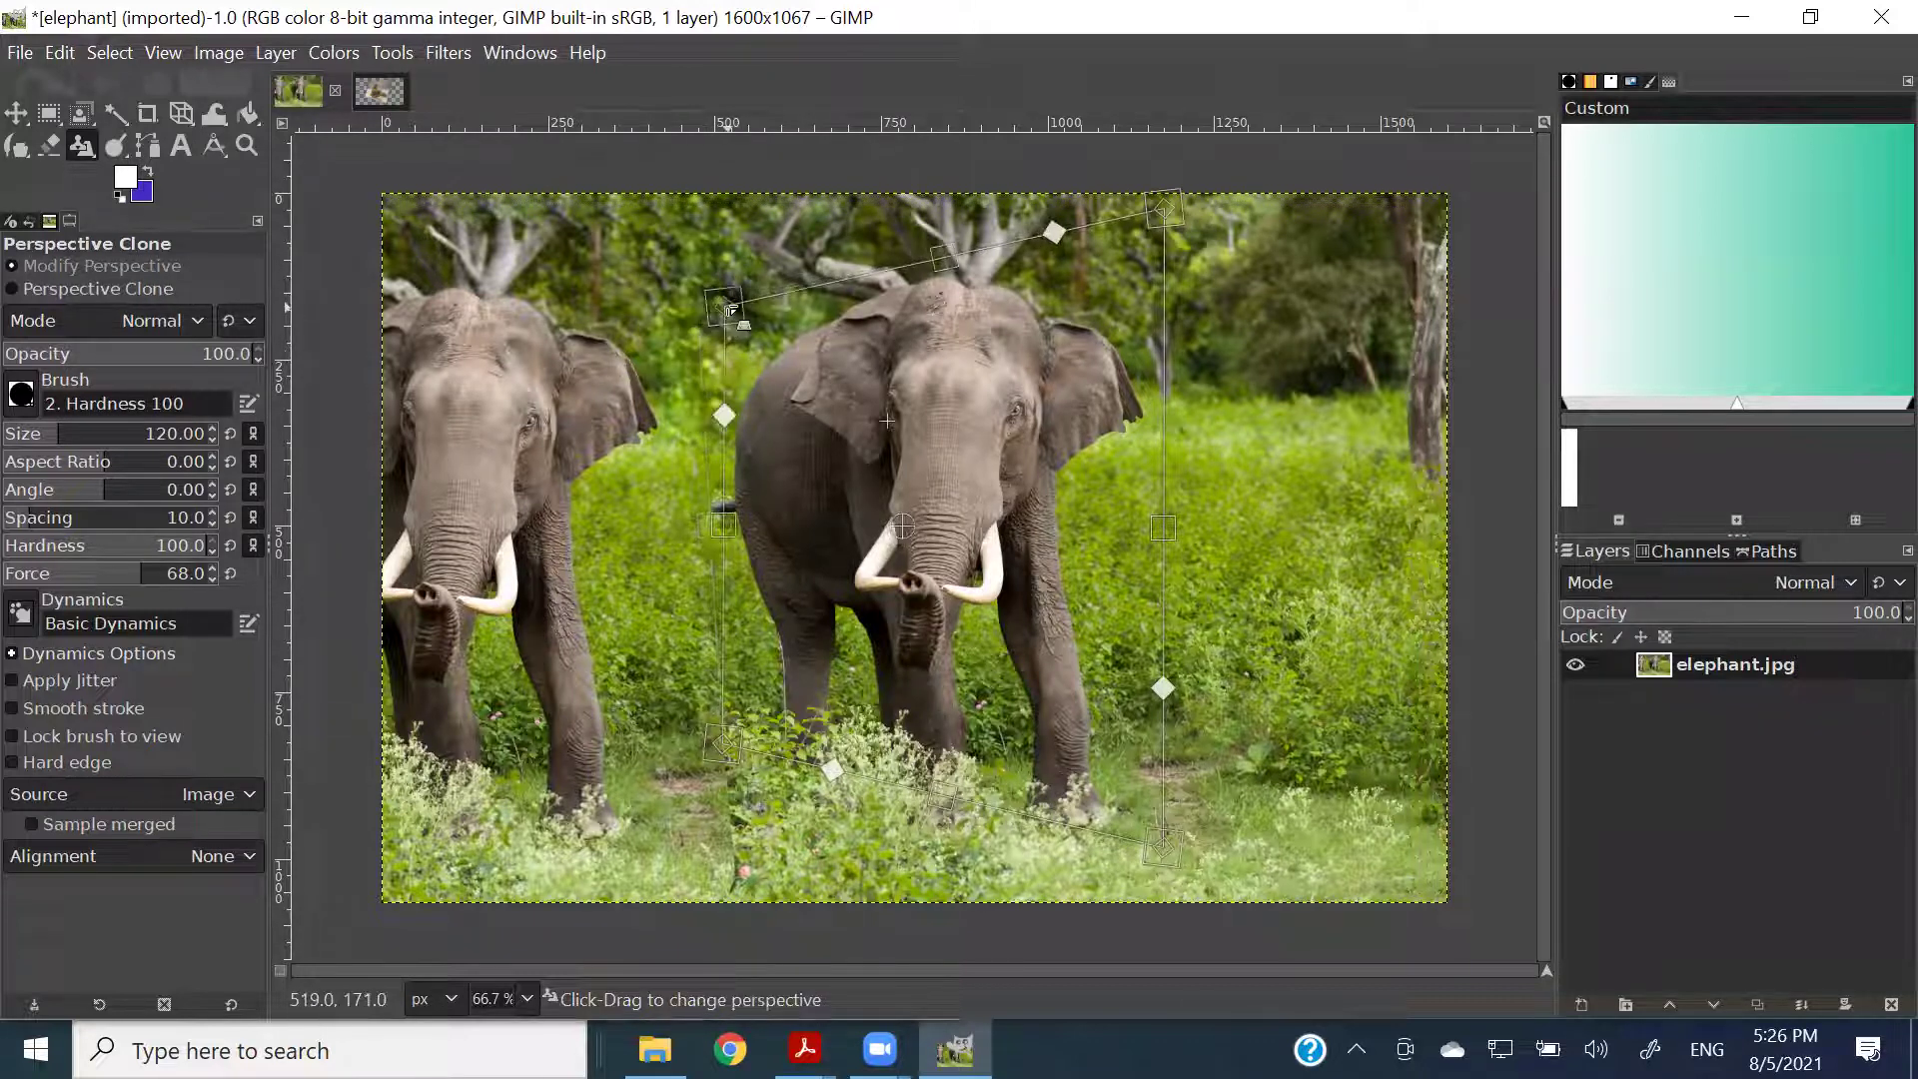
pyautogui.moveTo(1162, 847); pyautogui.dragTo(1157, 877)
pyautogui.moveTo(1166, 208); pyautogui.dragTo(1163, 198)
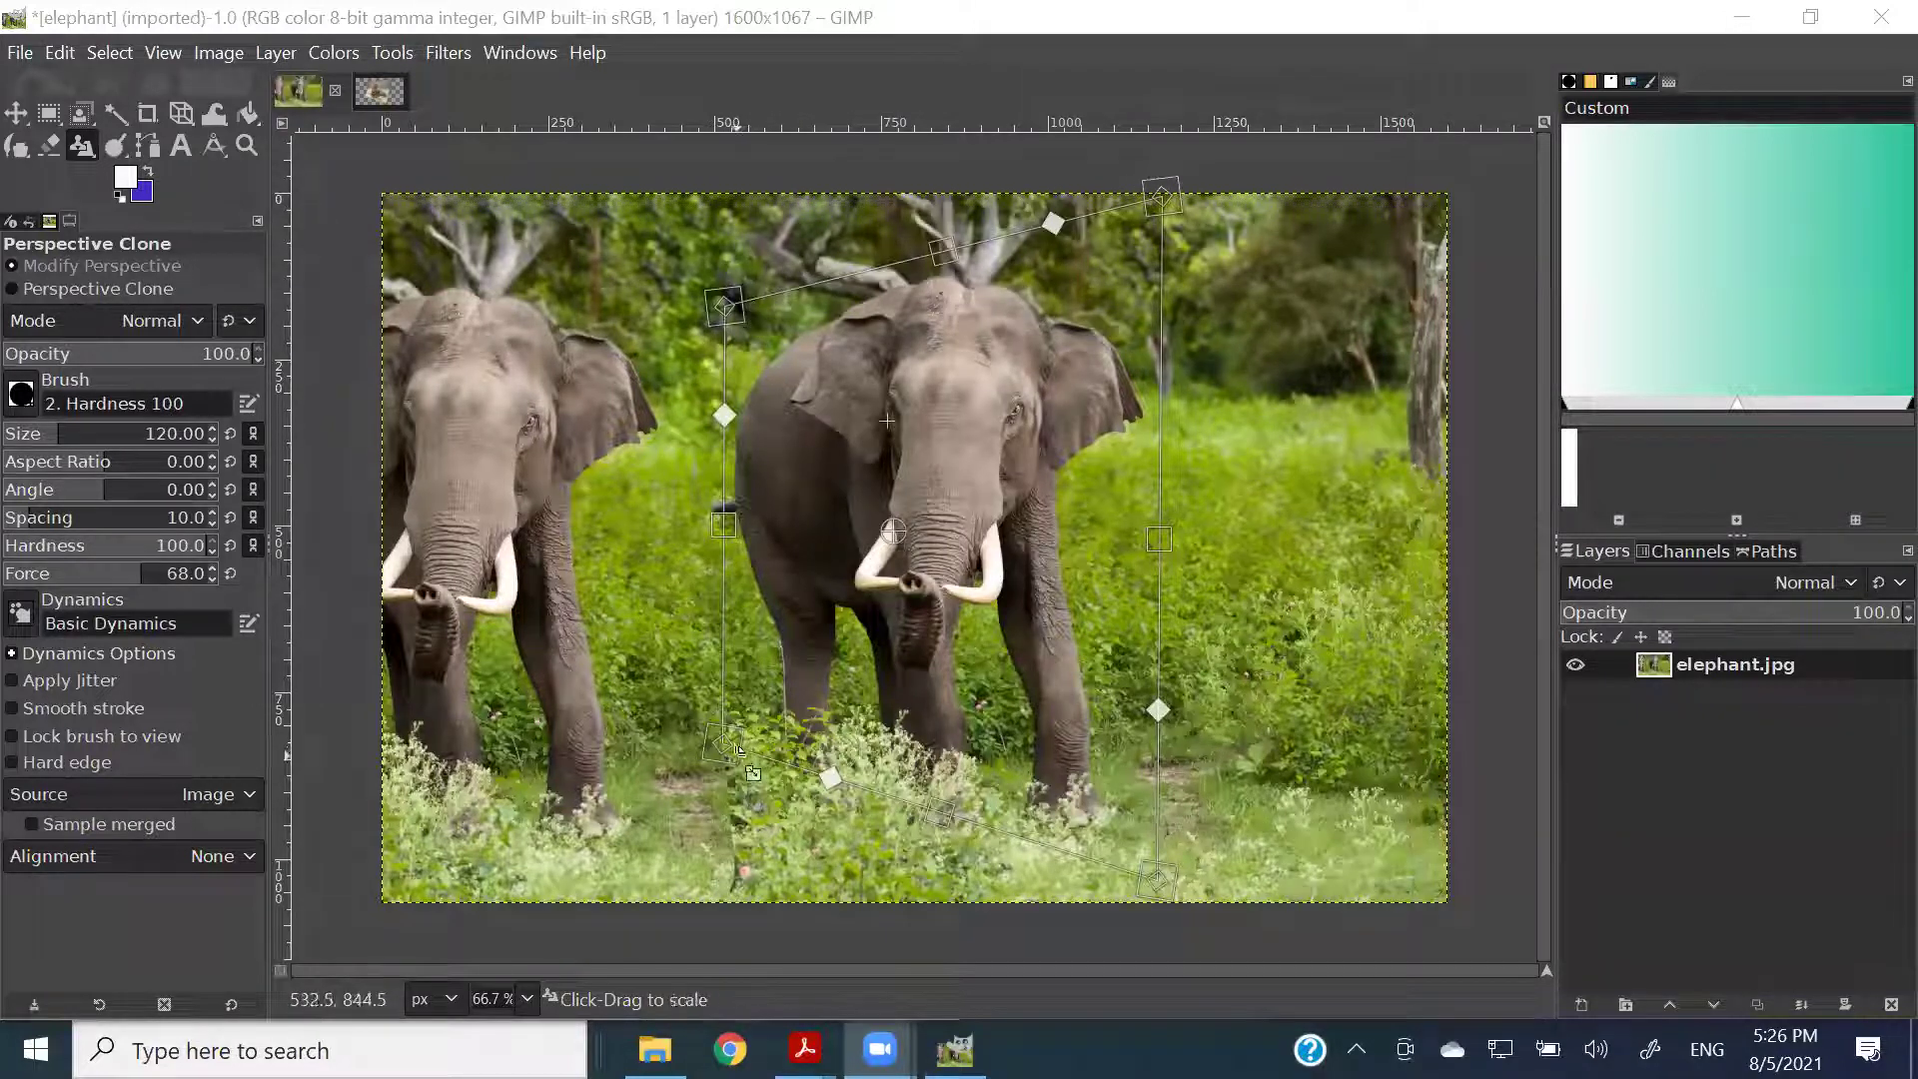
pyautogui.moveTo(738, 749); pyautogui.dragTo(737, 743)
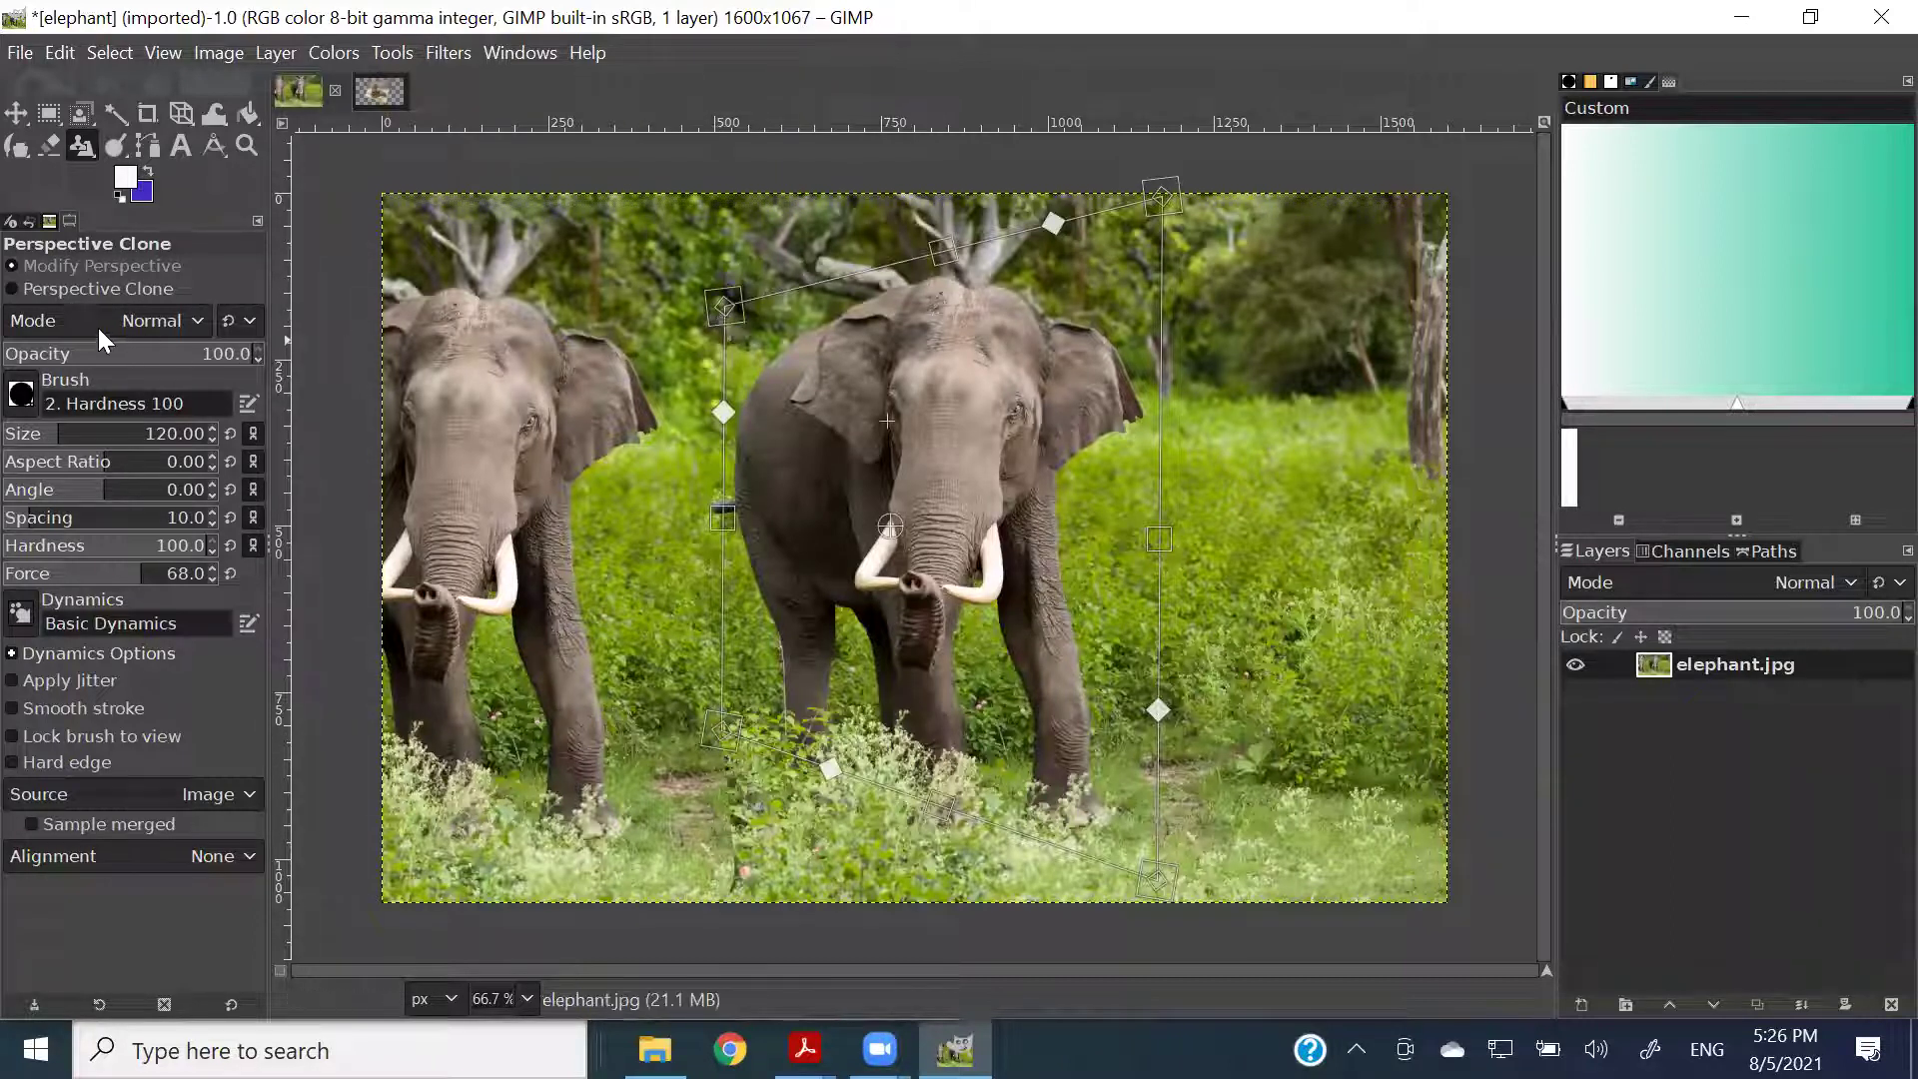
# Return the tool to Perspective Clone mode and paint an enlarged elephant in perspective over the right part of the photo.
pyautogui.click(16, 290)
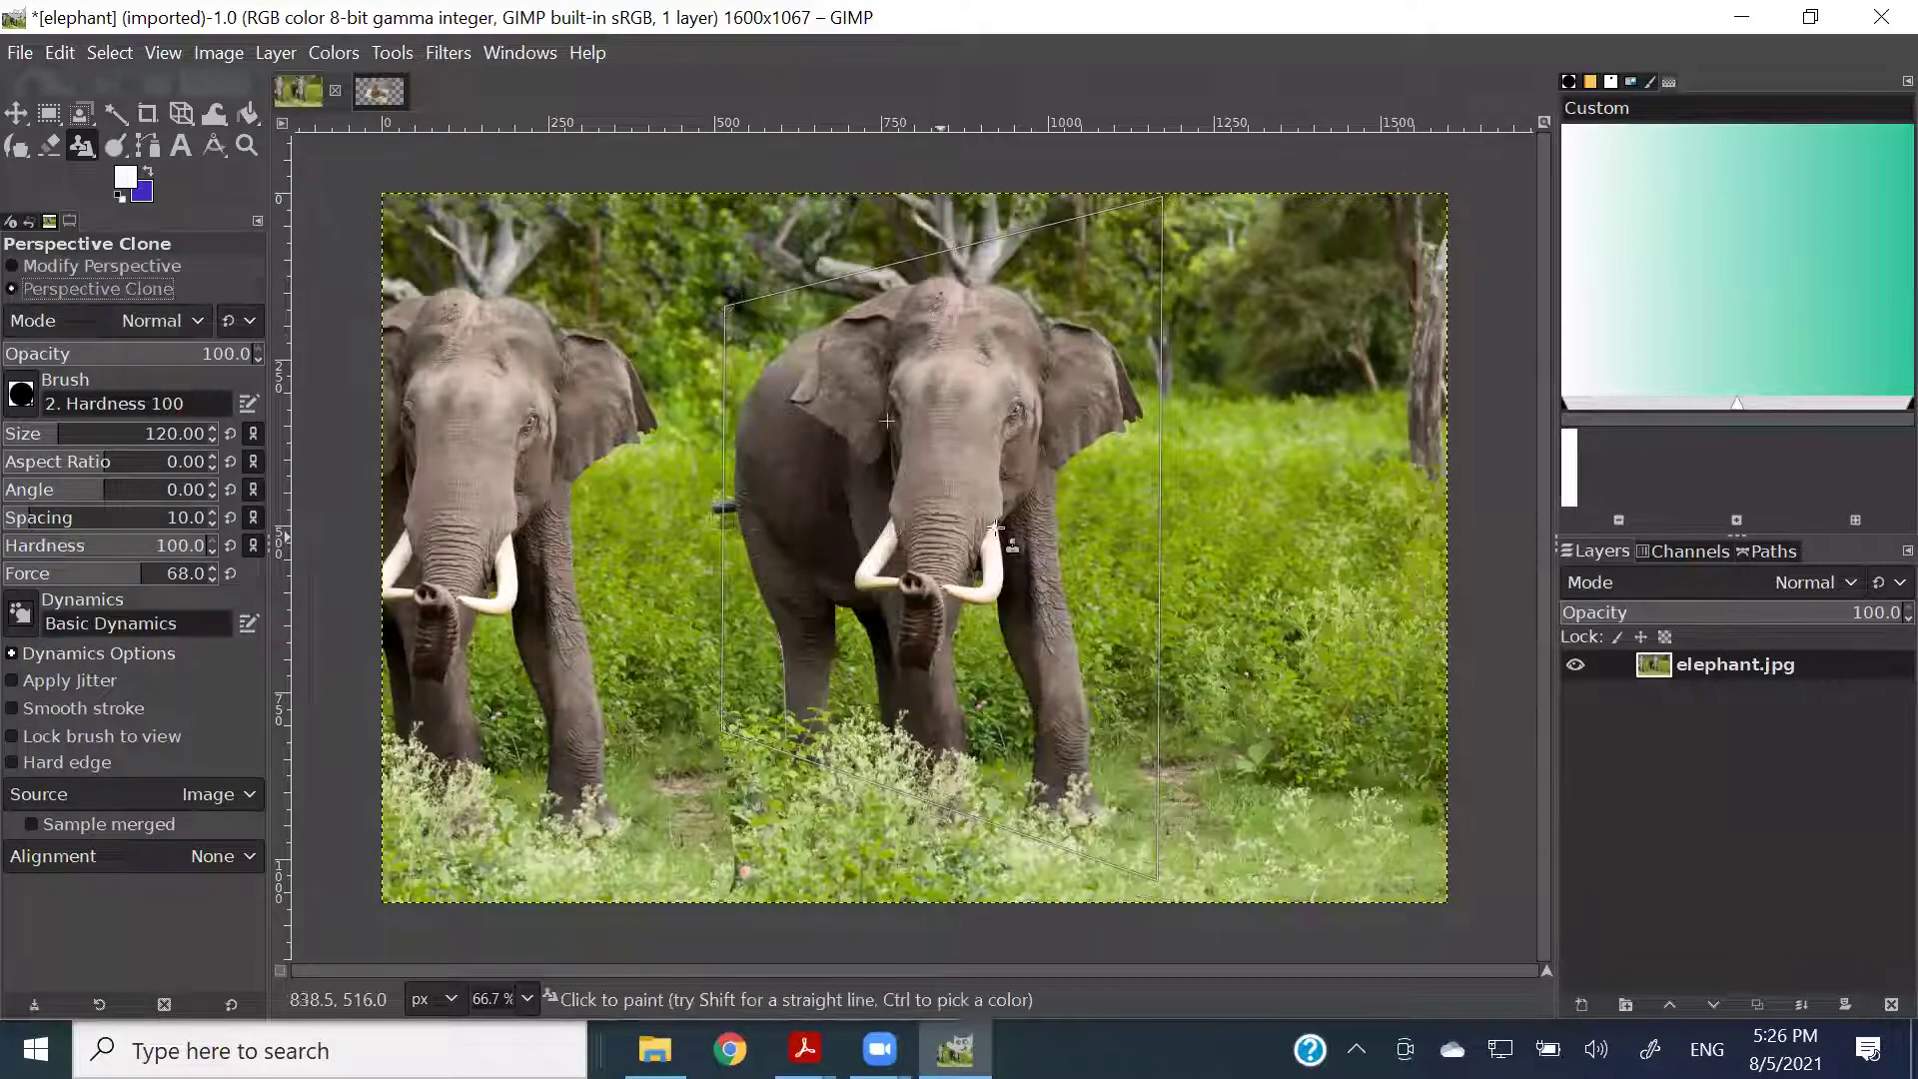
pyautogui.moveTo(1389, 253)
pyautogui.mouseDown()
pyautogui.moveTo(1415, 225)
pyautogui.moveTo(1372, 278)
pyautogui.moveTo(1428, 283)
pyautogui.moveTo(1409, 231)
pyautogui.moveTo(1305, 231)
pyautogui.moveTo(1305, 257)
pyautogui.moveTo(1411, 314)
pyautogui.moveTo(1416, 342)
pyautogui.moveTo(1289, 335)
pyautogui.moveTo(1335, 375)
pyautogui.moveTo(1431, 362)
pyautogui.moveTo(1443, 404)
pyautogui.moveTo(1307, 424)
pyautogui.moveTo(1407, 400)
pyautogui.moveTo(1424, 420)
pyautogui.moveTo(1407, 470)
pyautogui.moveTo(1313, 497)
pyautogui.moveTo(1263, 348)
pyautogui.moveTo(1265, 227)
pyautogui.moveTo(1255, 534)
pyautogui.moveTo(1433, 524)
pyautogui.moveTo(1352, 573)
pyautogui.moveTo(1263, 581)
pyautogui.moveTo(1444, 580)
pyautogui.moveTo(1423, 610)
pyautogui.moveTo(1273, 628)
pyautogui.moveTo(1237, 577)
pyautogui.moveTo(1227, 202)
pyautogui.moveTo(1193, 653)
pyautogui.moveTo(1202, 861)
pyautogui.moveTo(1209, 887)
pyautogui.moveTo(1251, 700)
pyautogui.moveTo(1430, 658)
pyautogui.moveTo(1259, 667)
pyautogui.moveTo(1308, 734)
pyautogui.moveTo(1424, 722)
pyautogui.moveTo(1249, 794)
pyautogui.moveTo(1338, 807)
pyautogui.moveTo(1419, 784)
pyautogui.moveTo(1239, 874)
pyautogui.moveTo(1449, 899)
pyautogui.moveTo(1443, 821)
pyautogui.mouseUp()
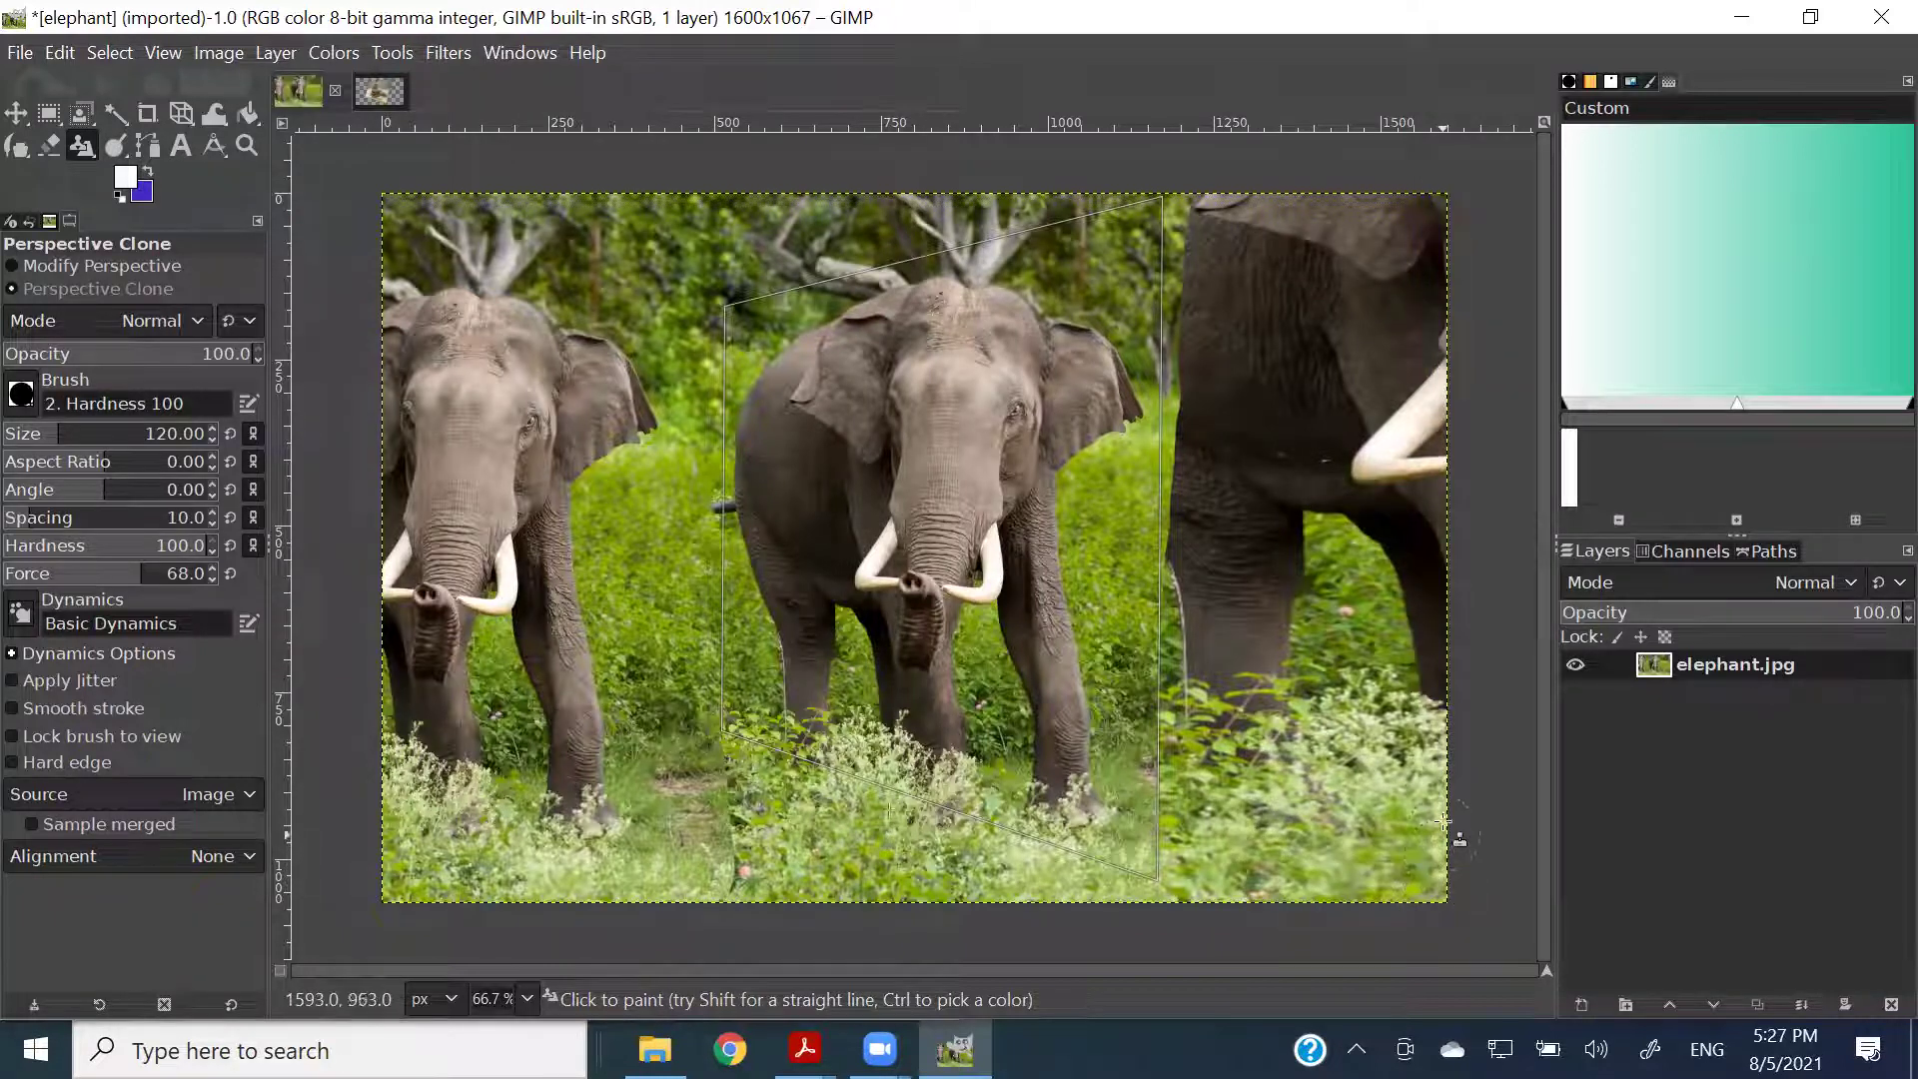
pyautogui.moveTo(1443, 723); pyautogui.dragTo(1443, 547)
pyautogui.moveTo(1443, 395)
pyautogui.mouseDown()
pyautogui.moveTo(1435, 212)
pyautogui.moveTo(1382, 192)
pyautogui.moveTo(1220, 198)
pyautogui.moveTo(1159, 224)
pyautogui.moveTo(1197, 736)
pyautogui.mouseUp()
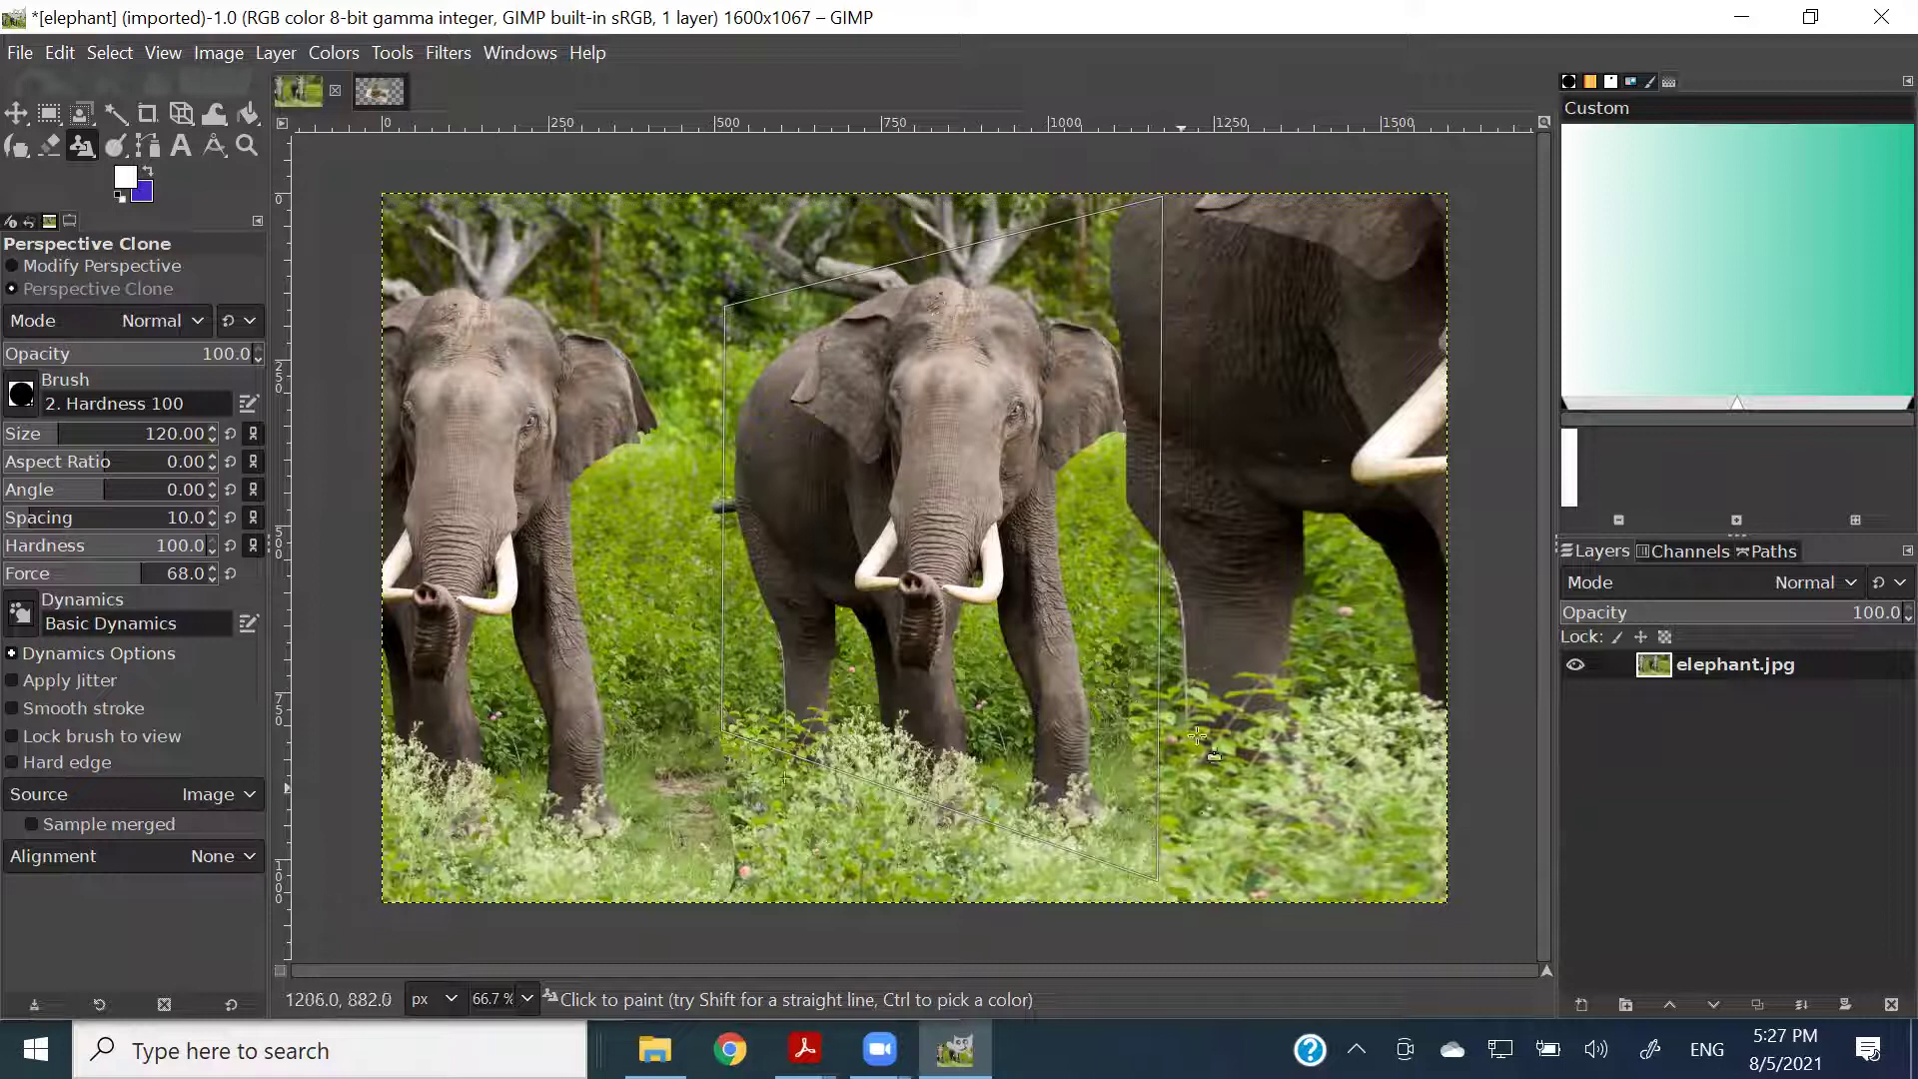
# Paint further perspective-cloned copies of the enlarged elephant over the right side of the photo, down to its lower edge.
pyautogui.moveTo(1164, 494)
pyautogui.mouseDown()
pyautogui.moveTo(1129, 330)
pyautogui.moveTo(1139, 225)
pyautogui.moveTo(1109, 214)
pyautogui.moveTo(1095, 382)
pyautogui.moveTo(1148, 521)
pyautogui.mouseUp()
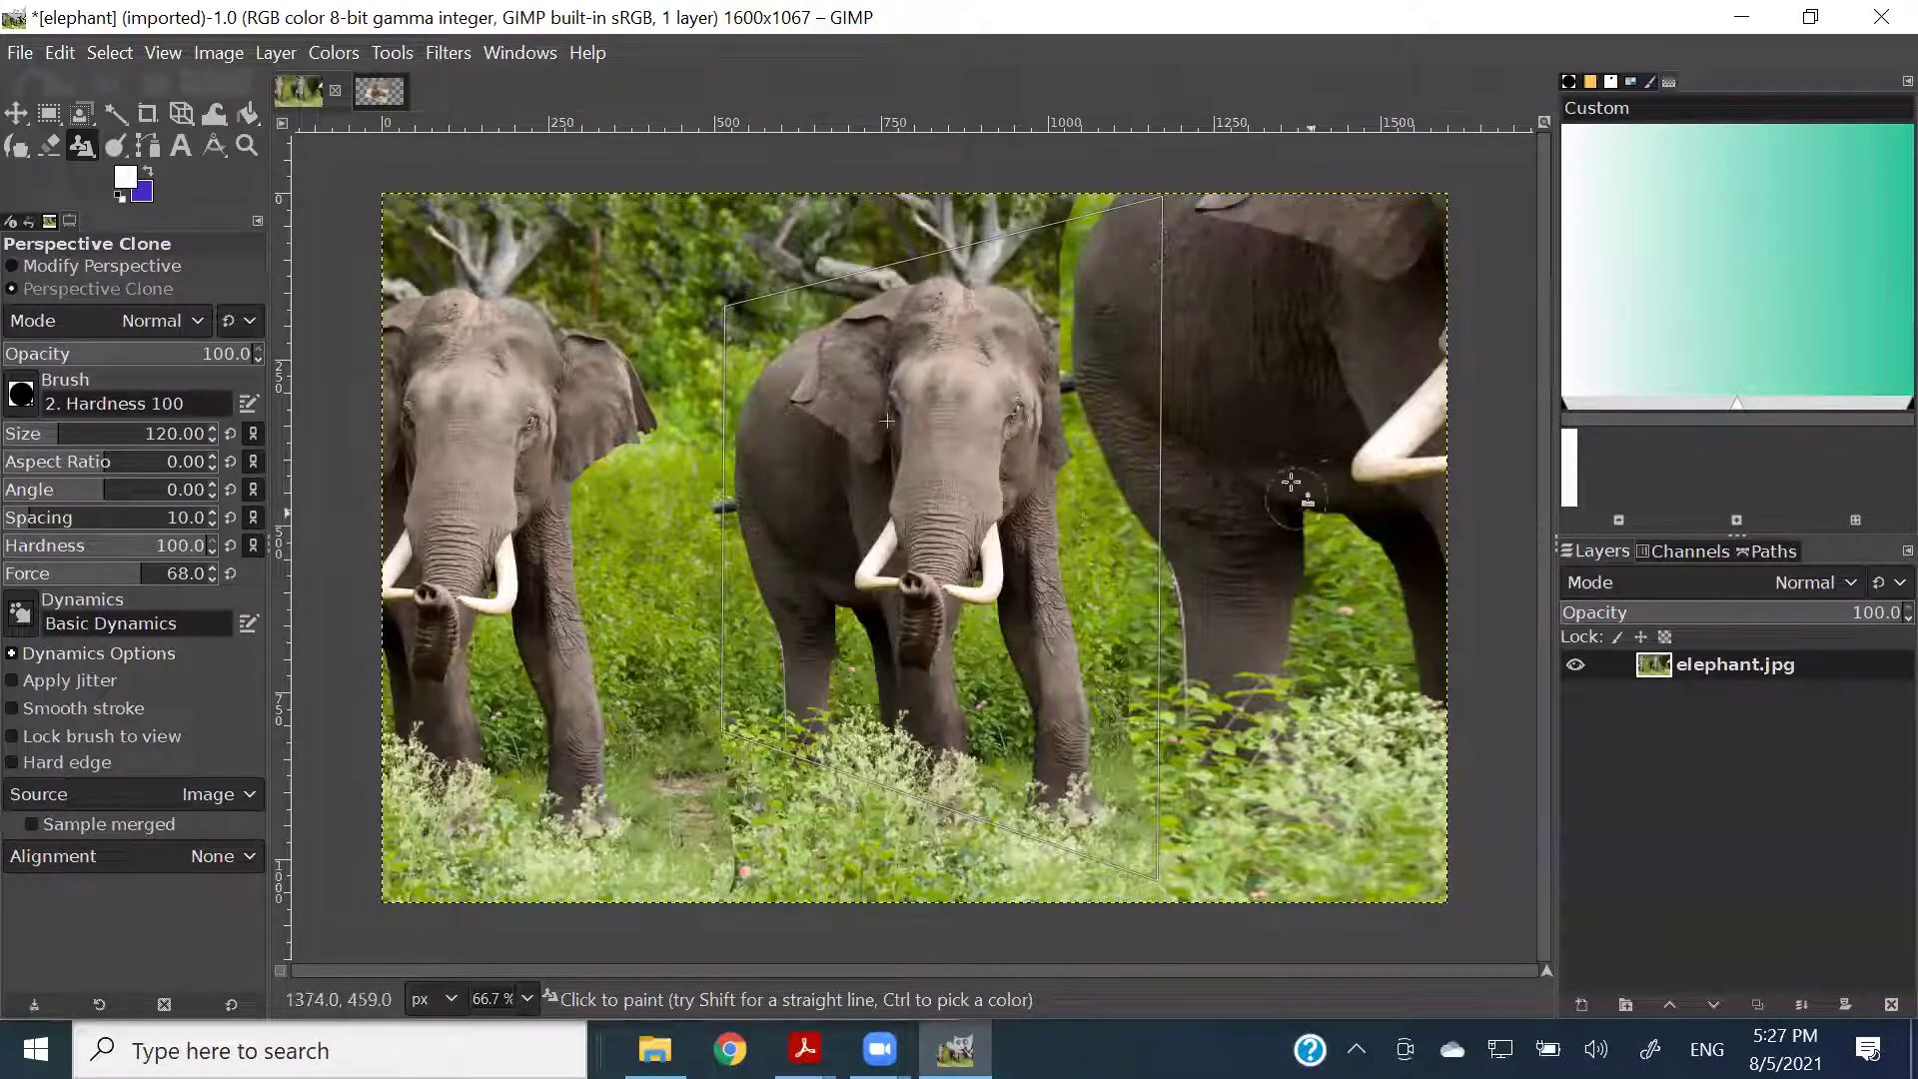
pyautogui.moveTo(1433, 665)
pyautogui.mouseDown()
pyautogui.moveTo(1429, 859)
pyautogui.moveTo(1411, 586)
pyautogui.moveTo(1391, 889)
pyautogui.moveTo(1379, 604)
pyautogui.mouseUp()
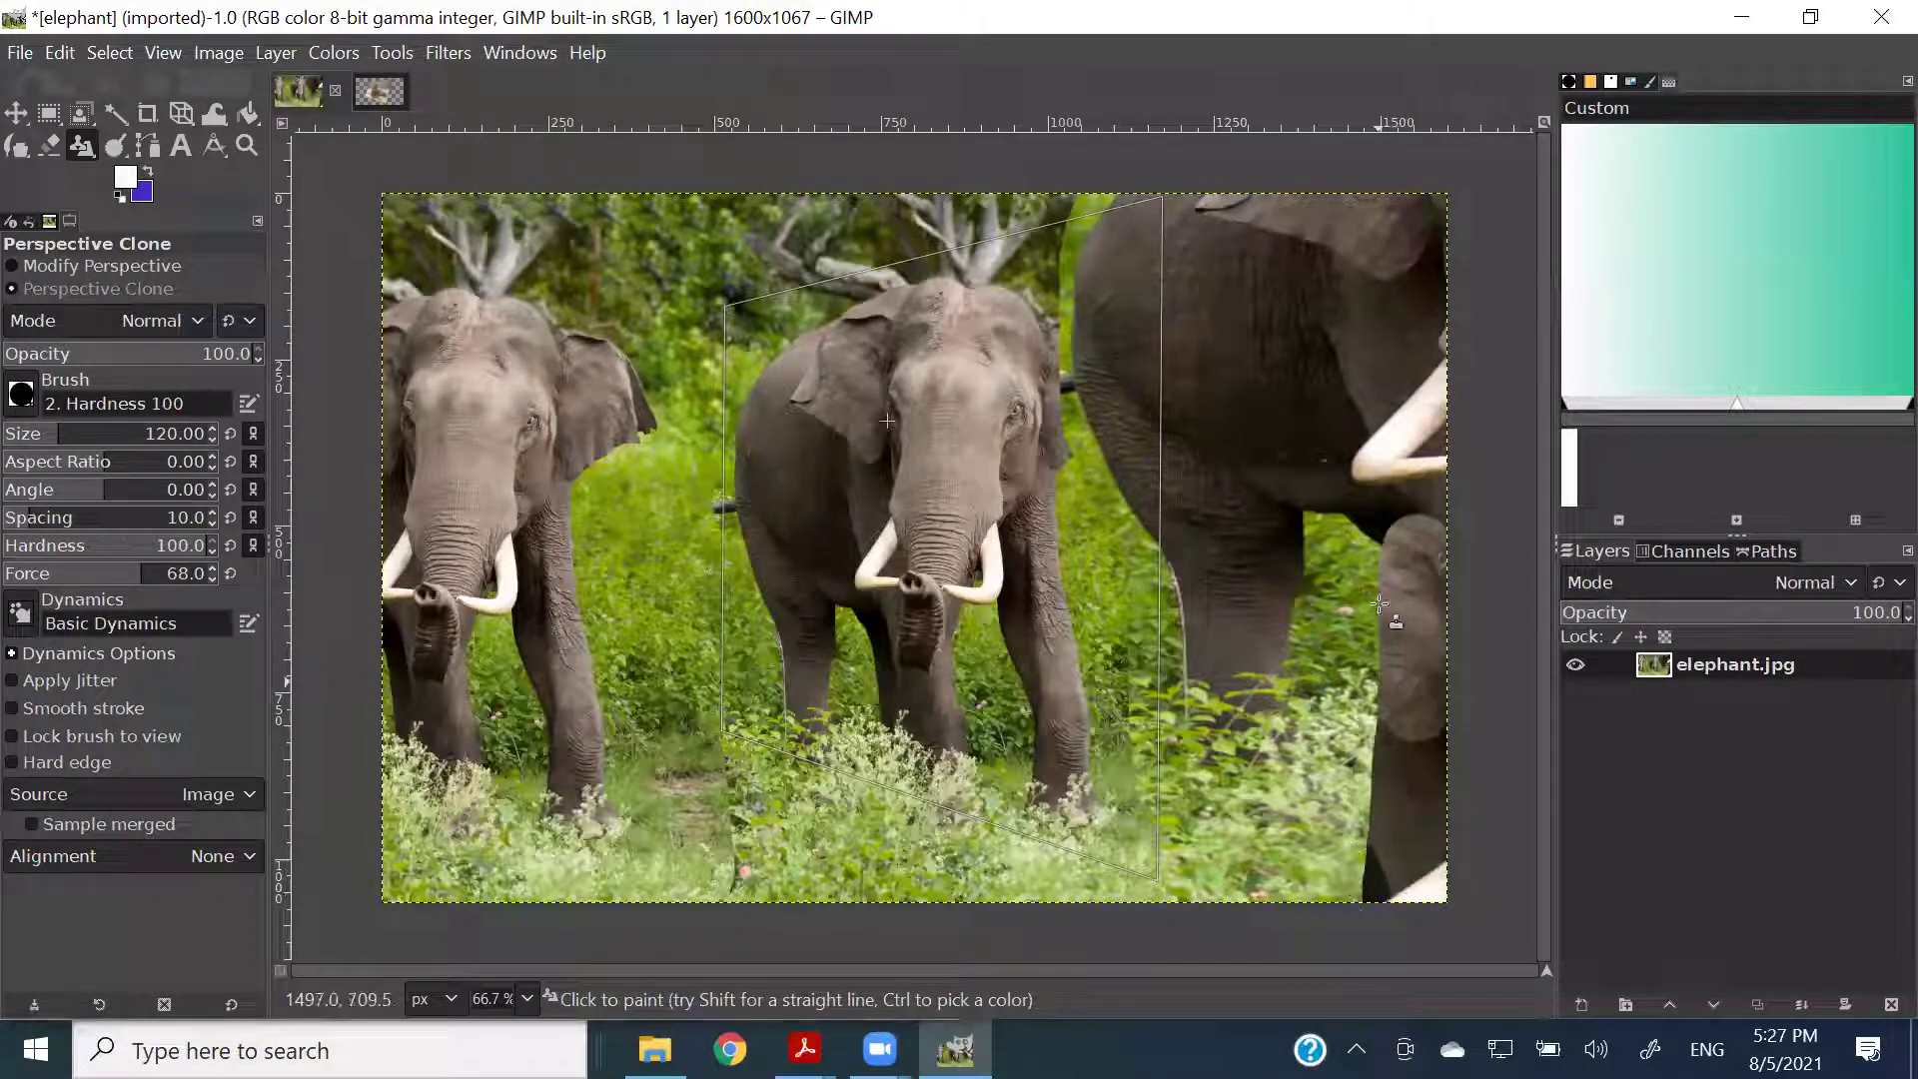
pyautogui.moveTo(1377, 536)
pyautogui.mouseDown()
pyautogui.moveTo(1361, 837)
pyautogui.moveTo(1333, 536)
pyautogui.moveTo(1301, 571)
pyautogui.moveTo(1278, 850)
pyautogui.moveTo(1275, 575)
pyautogui.moveTo(1257, 598)
pyautogui.moveTo(1239, 854)
pyautogui.moveTo(1267, 861)
pyautogui.moveTo(1377, 787)
pyautogui.moveTo(1411, 516)
pyautogui.moveTo(1435, 569)
pyautogui.moveTo(1437, 865)
pyautogui.moveTo(1372, 892)
pyautogui.moveTo(1245, 886)
pyautogui.moveTo(1218, 562)
pyautogui.moveTo(1194, 562)
pyautogui.moveTo(1192, 899)
pyautogui.moveTo(1157, 537)
pyautogui.moveTo(1137, 866)
pyautogui.mouseUp()
pyautogui.moveTo(1129, 597)
pyautogui.mouseDown()
pyautogui.moveTo(1128, 519)
pyautogui.moveTo(1088, 624)
pyautogui.moveTo(1083, 834)
pyautogui.moveTo(1070, 523)
pyautogui.moveTo(1110, 530)
pyautogui.moveTo(1069, 392)
pyautogui.moveTo(1095, 333)
pyautogui.moveTo(1173, 303)
pyautogui.moveTo(1431, 287)
pyautogui.moveTo(1067, 264)
pyautogui.moveTo(1113, 214)
pyautogui.moveTo(1426, 226)
pyautogui.moveTo(1429, 452)
pyautogui.moveTo(1402, 432)
pyautogui.moveTo(1374, 340)
pyautogui.moveTo(1244, 334)
pyautogui.moveTo(1164, 351)
pyautogui.moveTo(1123, 418)
pyautogui.moveTo(1306, 410)
pyautogui.moveTo(1339, 461)
pyautogui.moveTo(1161, 460)
pyautogui.moveTo(1125, 472)
pyautogui.moveTo(1137, 488)
pyautogui.moveTo(1344, 508)
pyautogui.moveTo(1373, 482)
pyautogui.moveTo(1379, 394)
pyautogui.mouseUp()
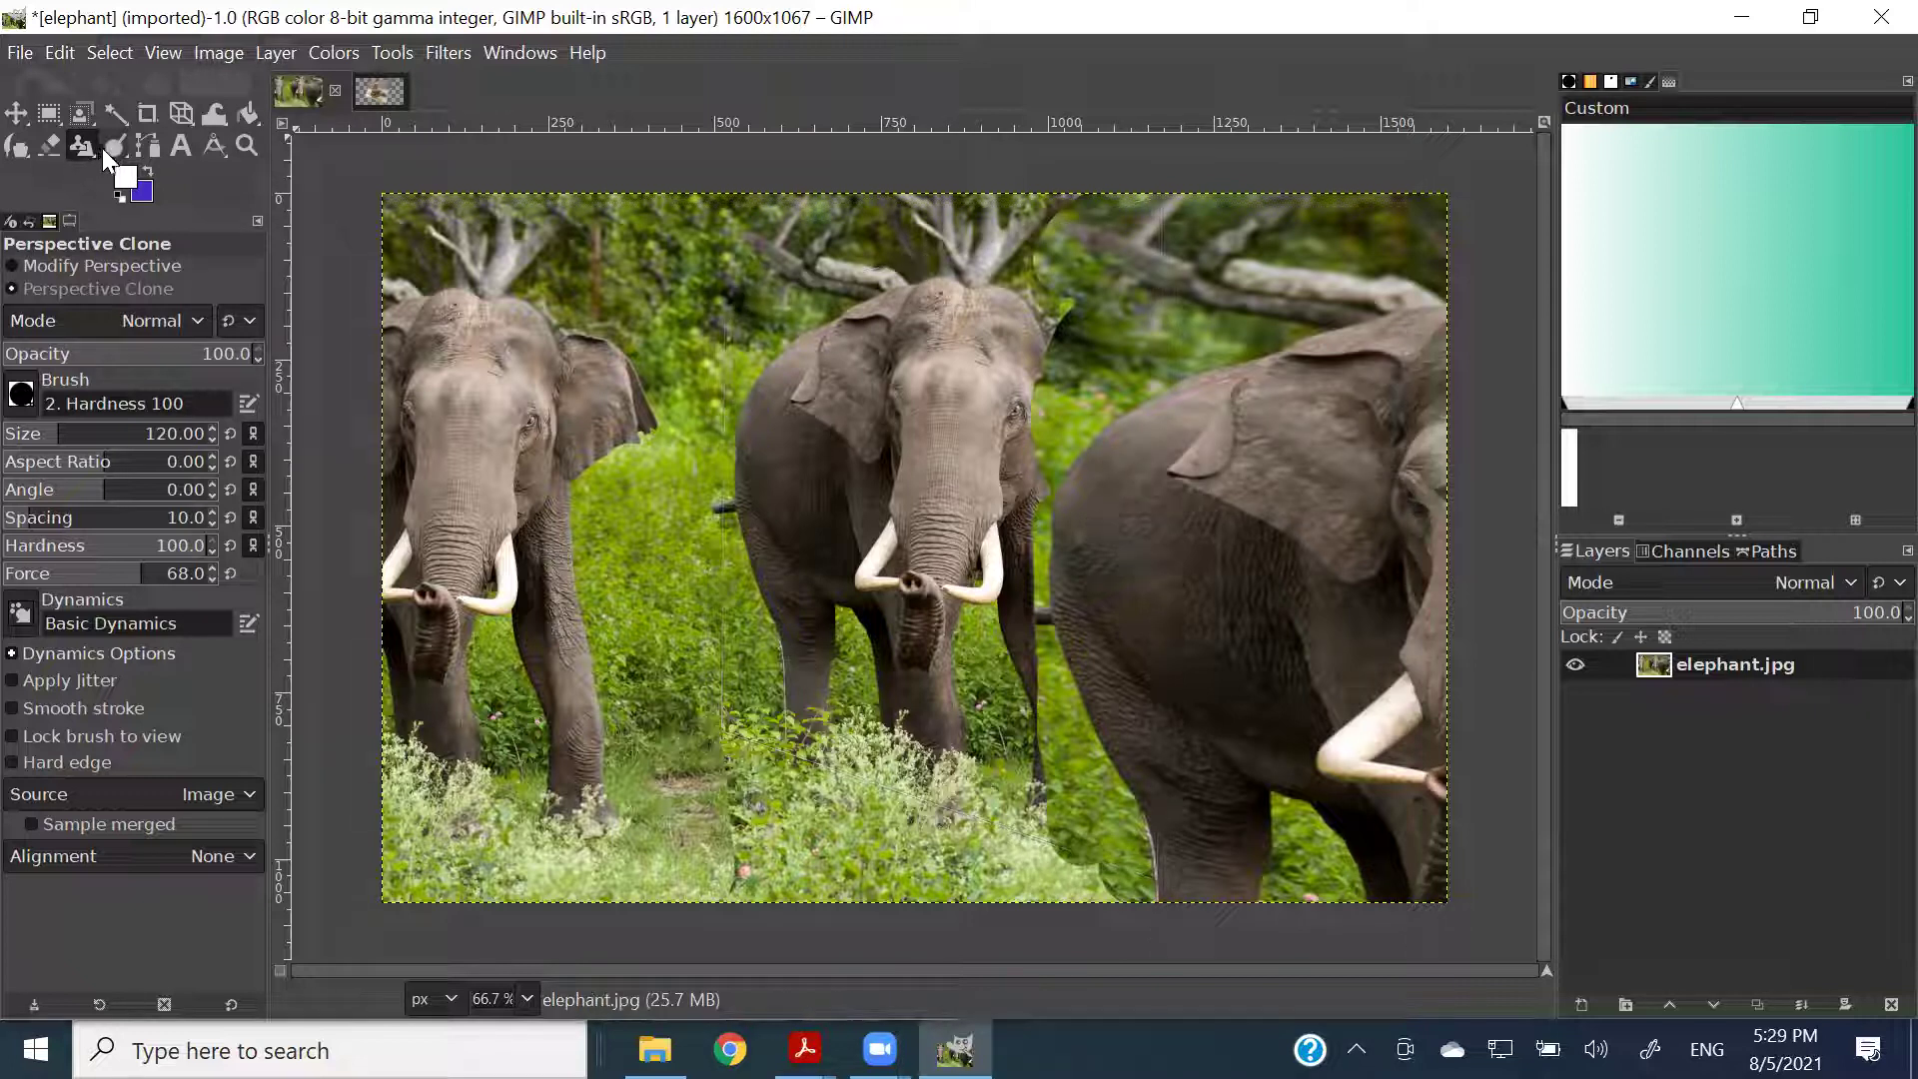
# Close the edited elephant image, discarding its changes, and reopen the original elephant.jpg from the Pics folder.
pyautogui.moveTo(108, 146)
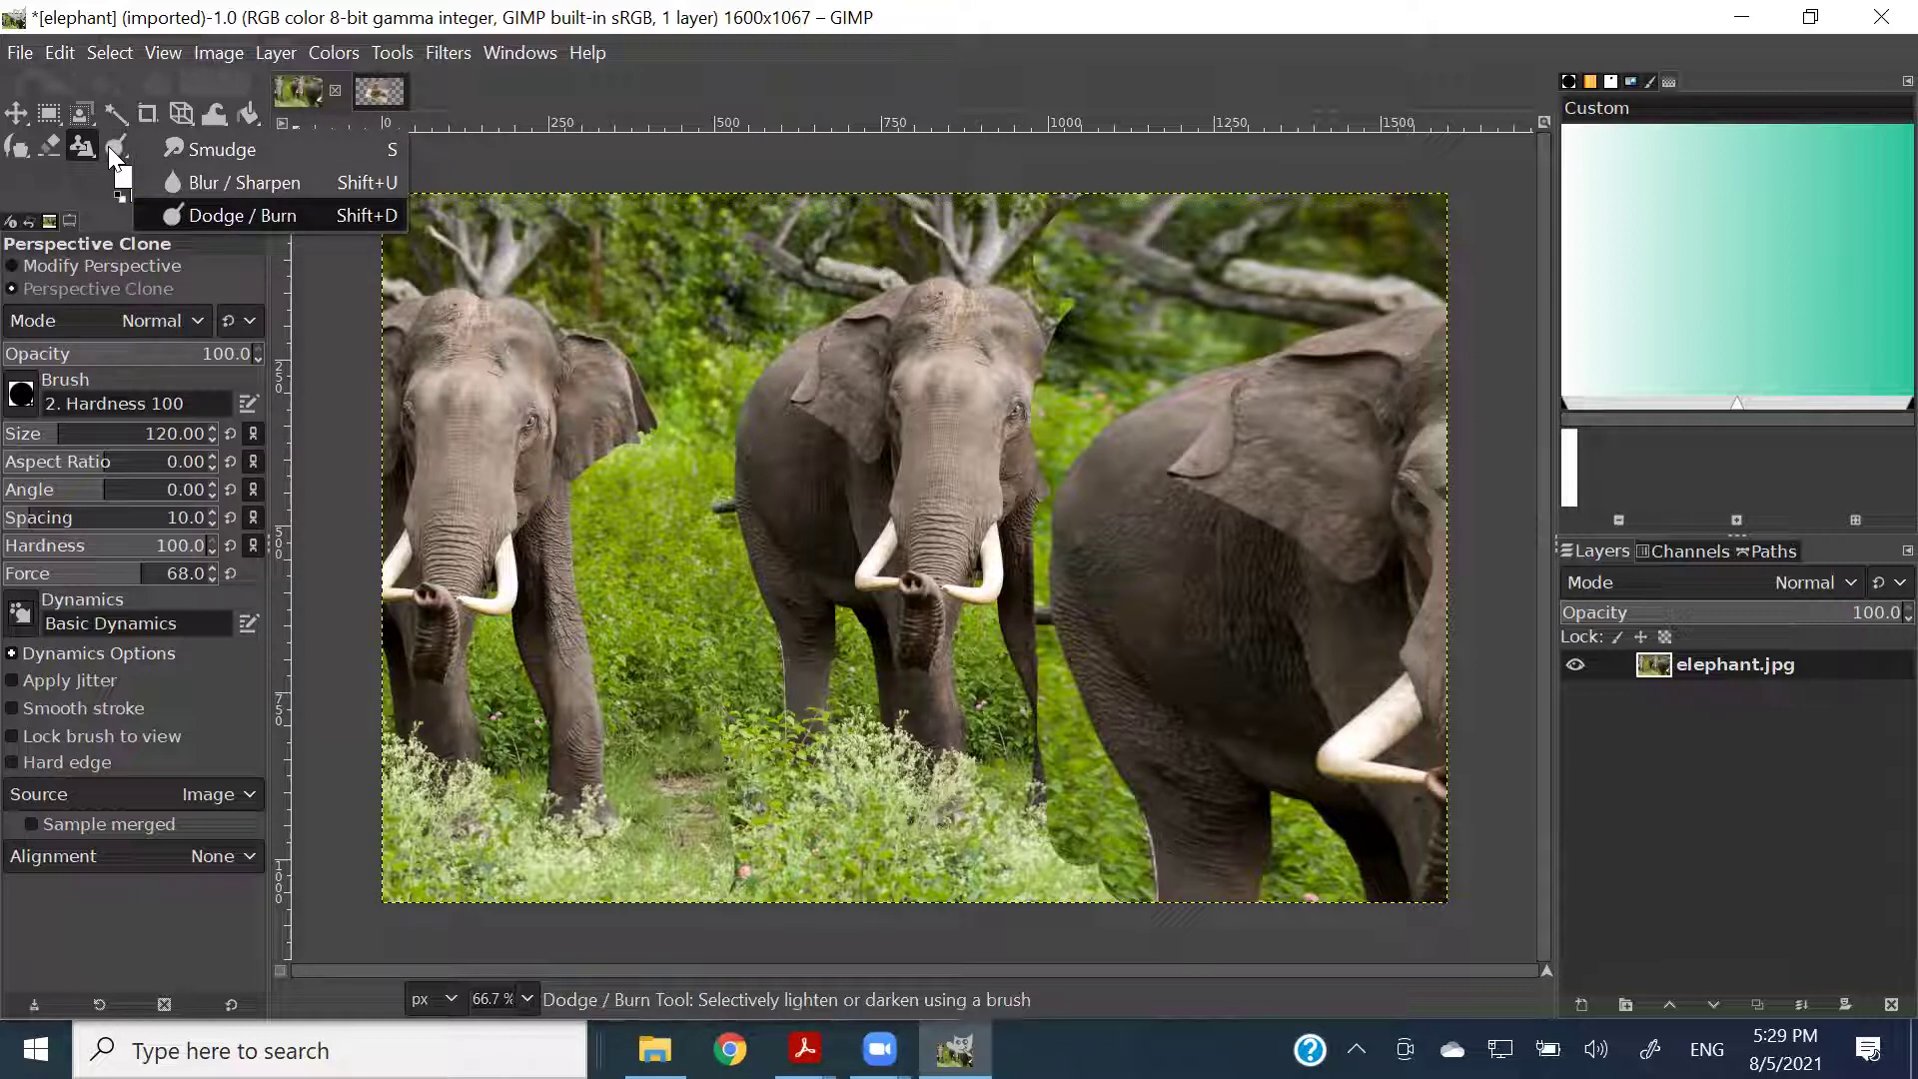
pyautogui.press('Escape')
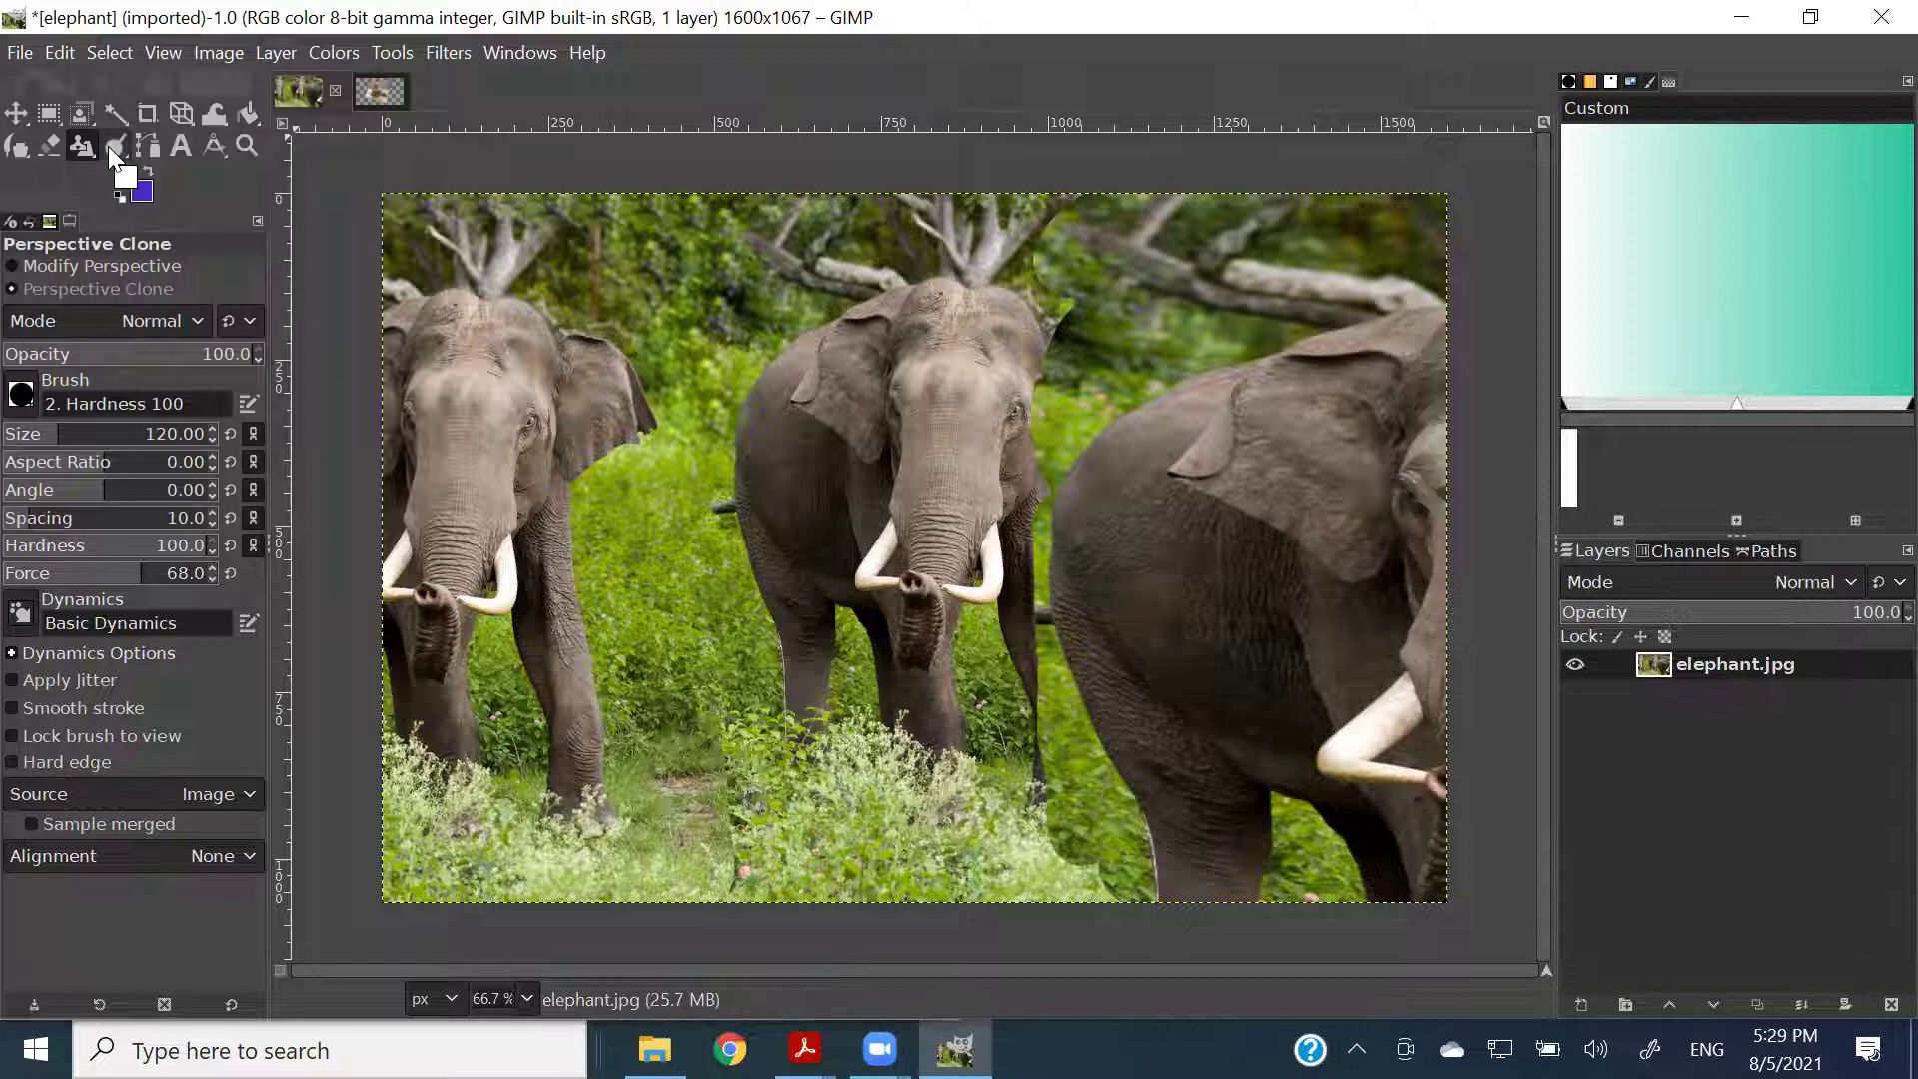
pyautogui.click(336, 90)
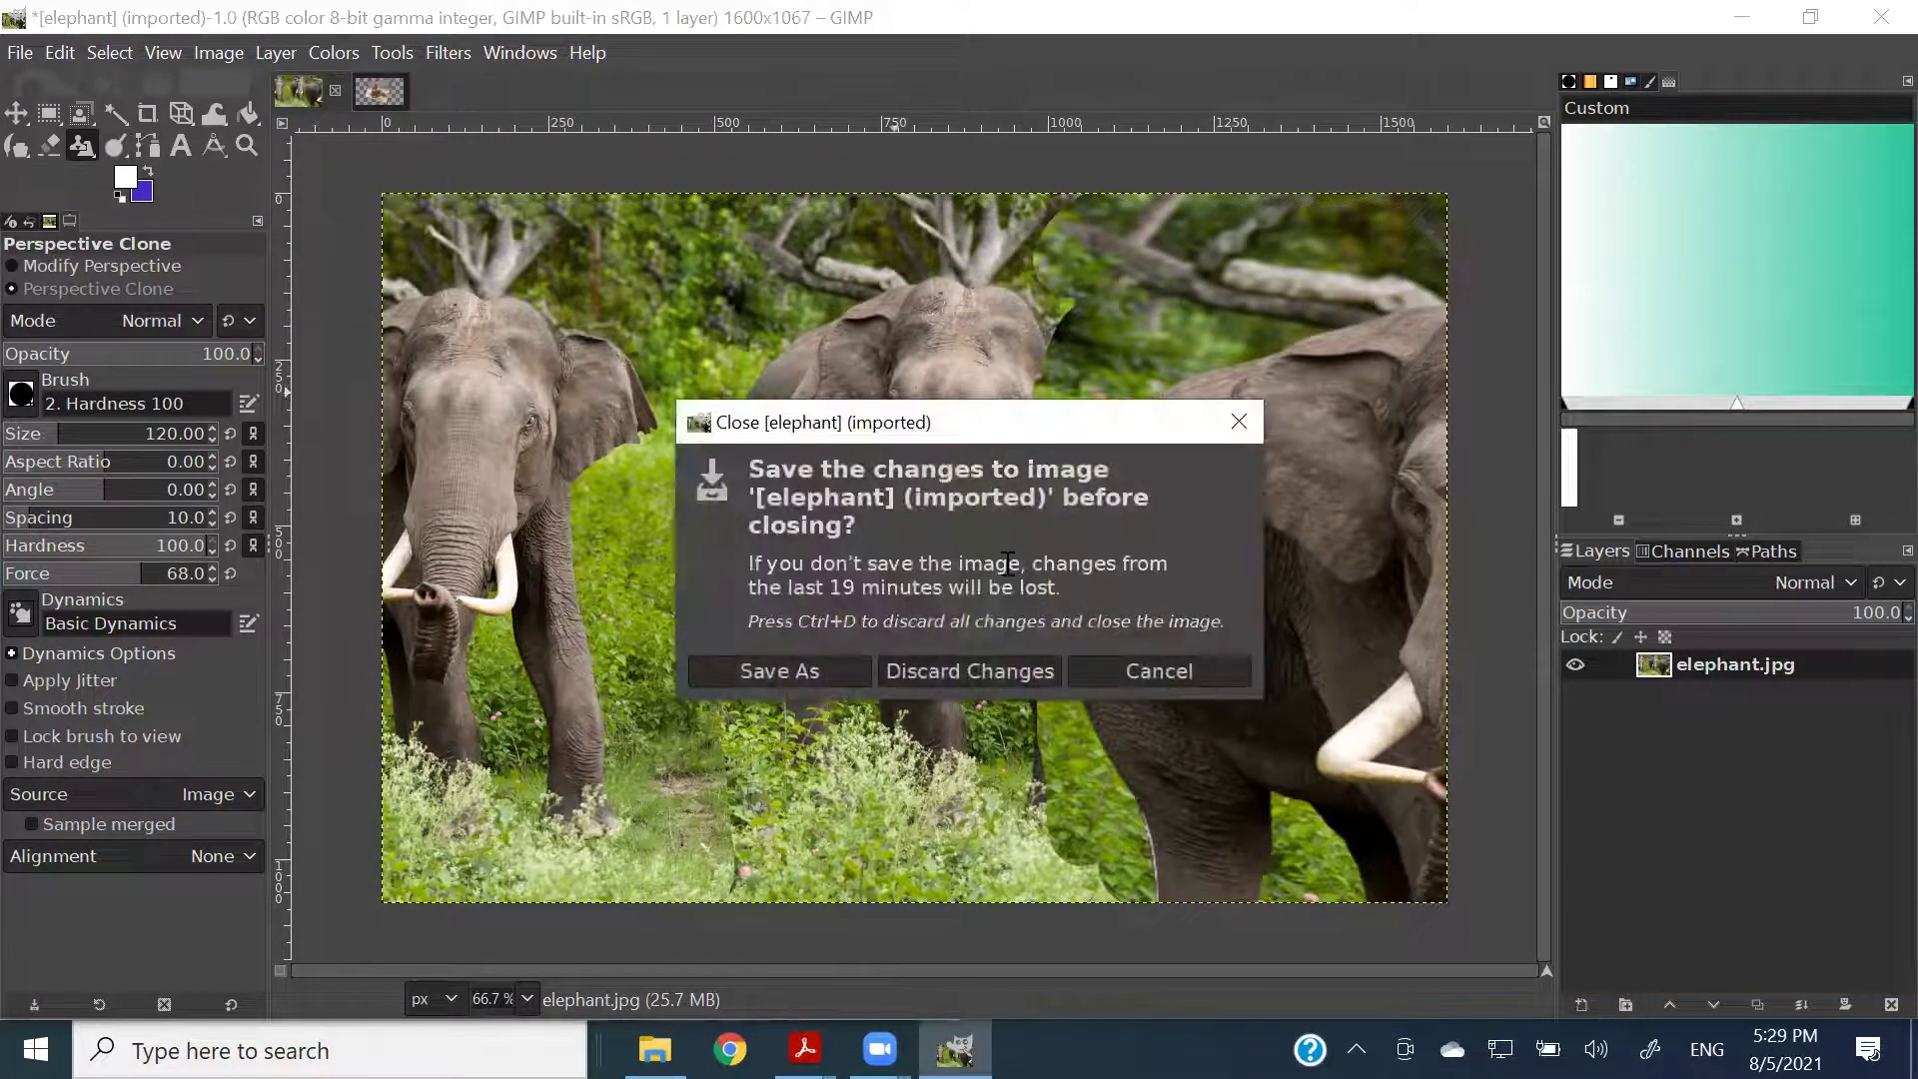
pyautogui.click(1011, 669)
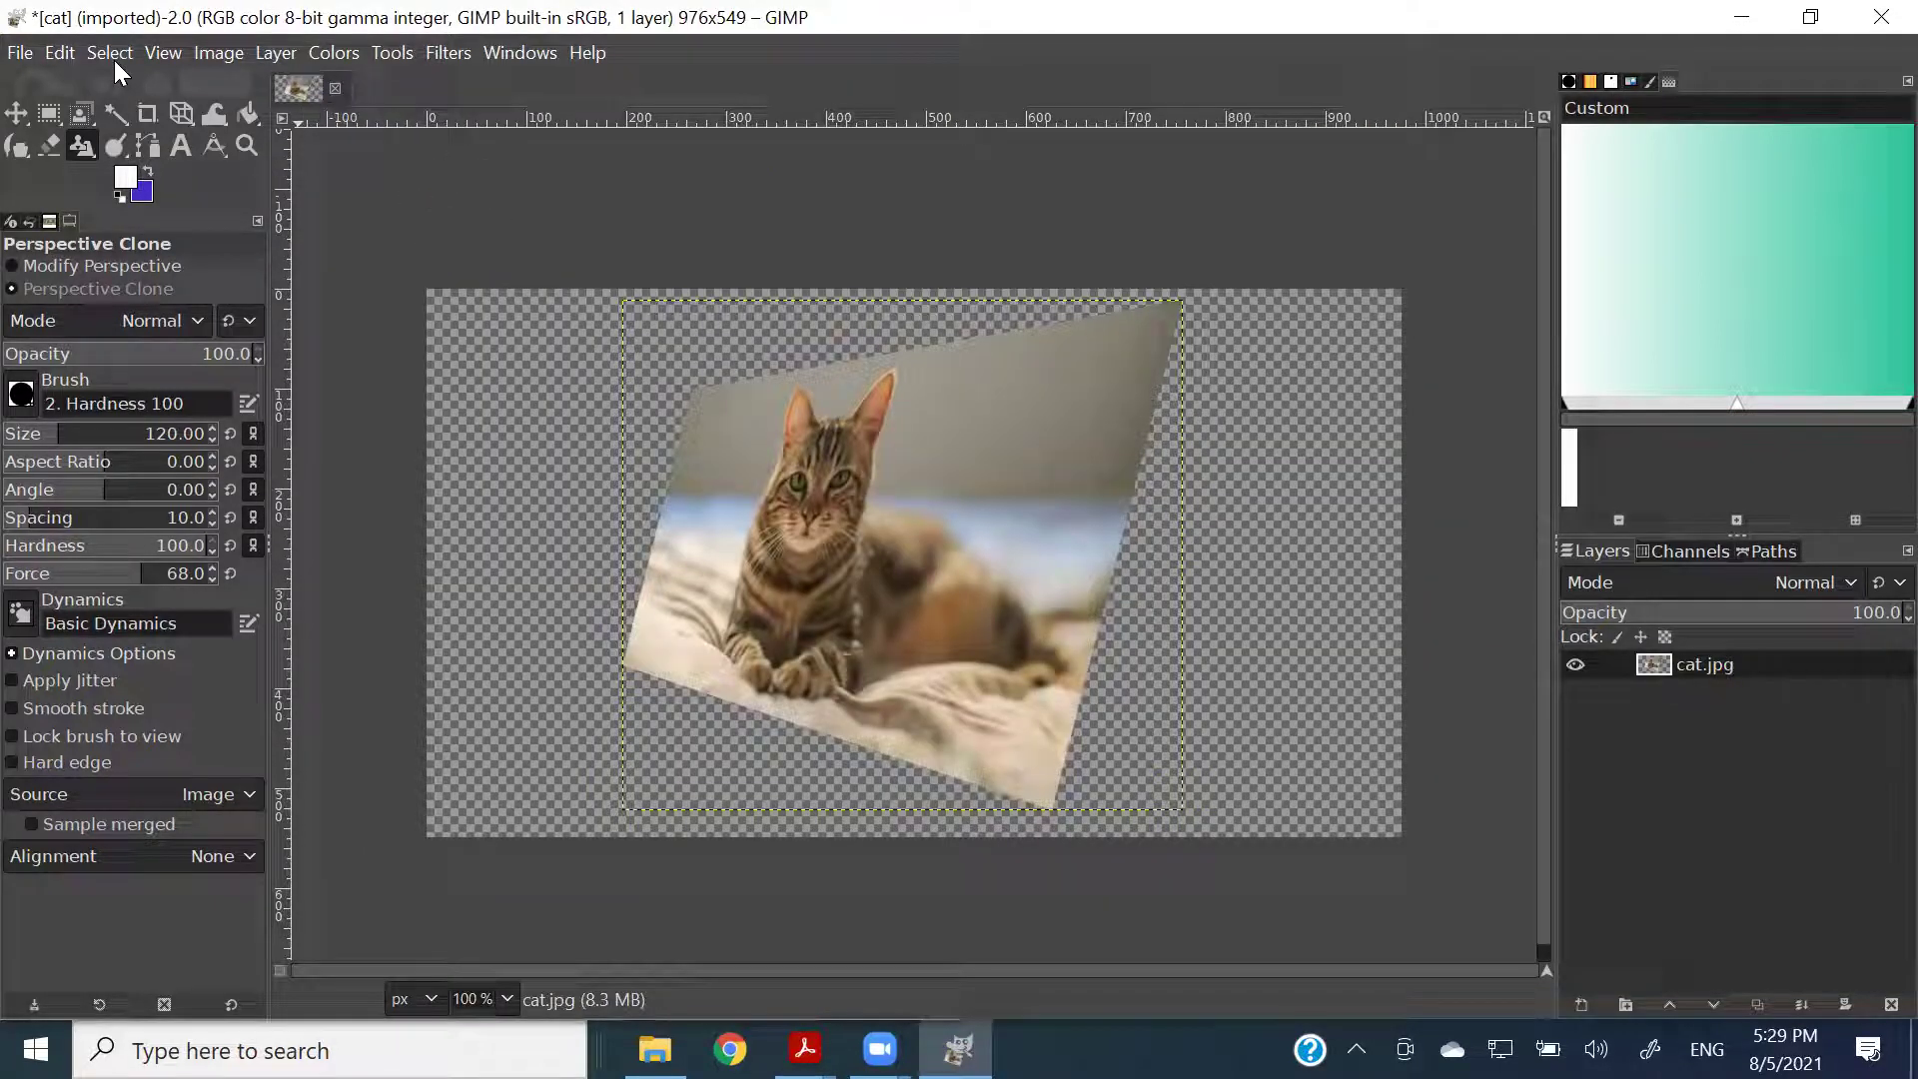
pyautogui.click(20, 52)
pyautogui.click(60, 146)
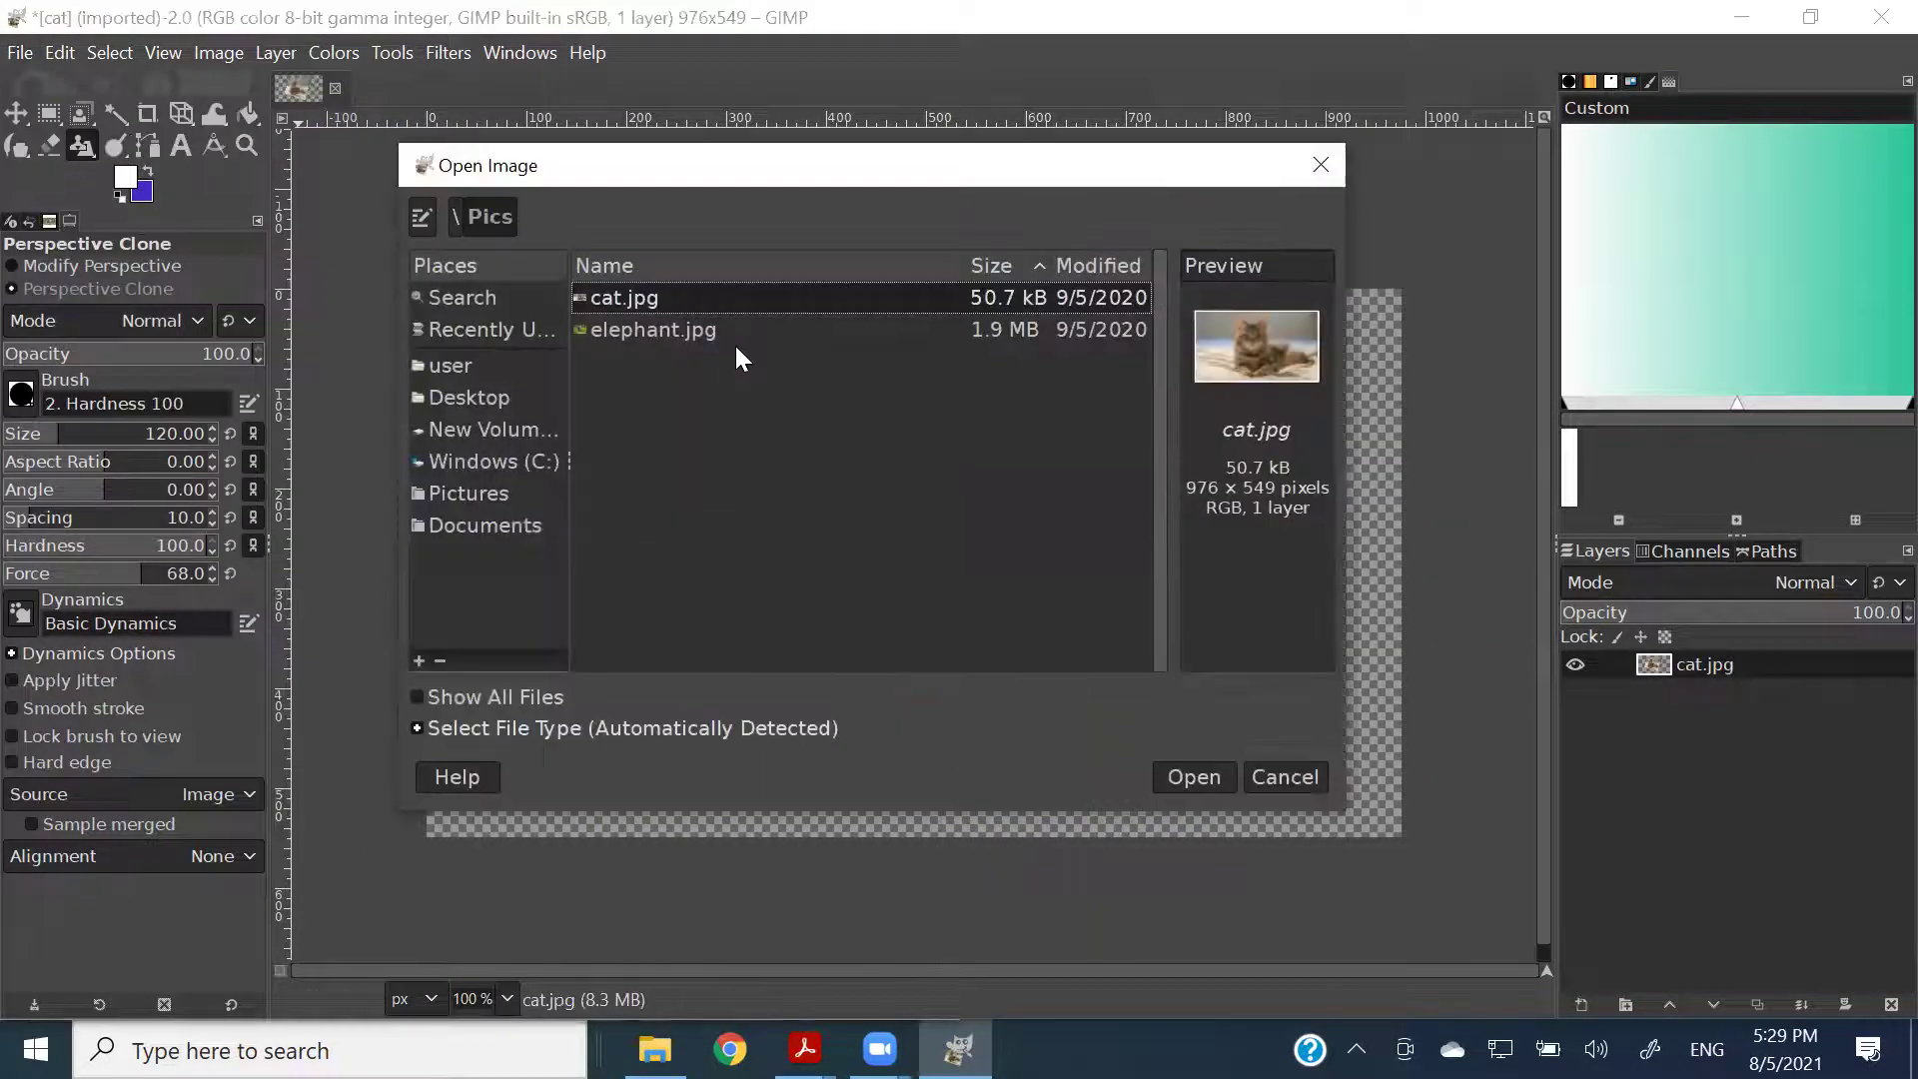
pyautogui.doubleClick(645, 332)
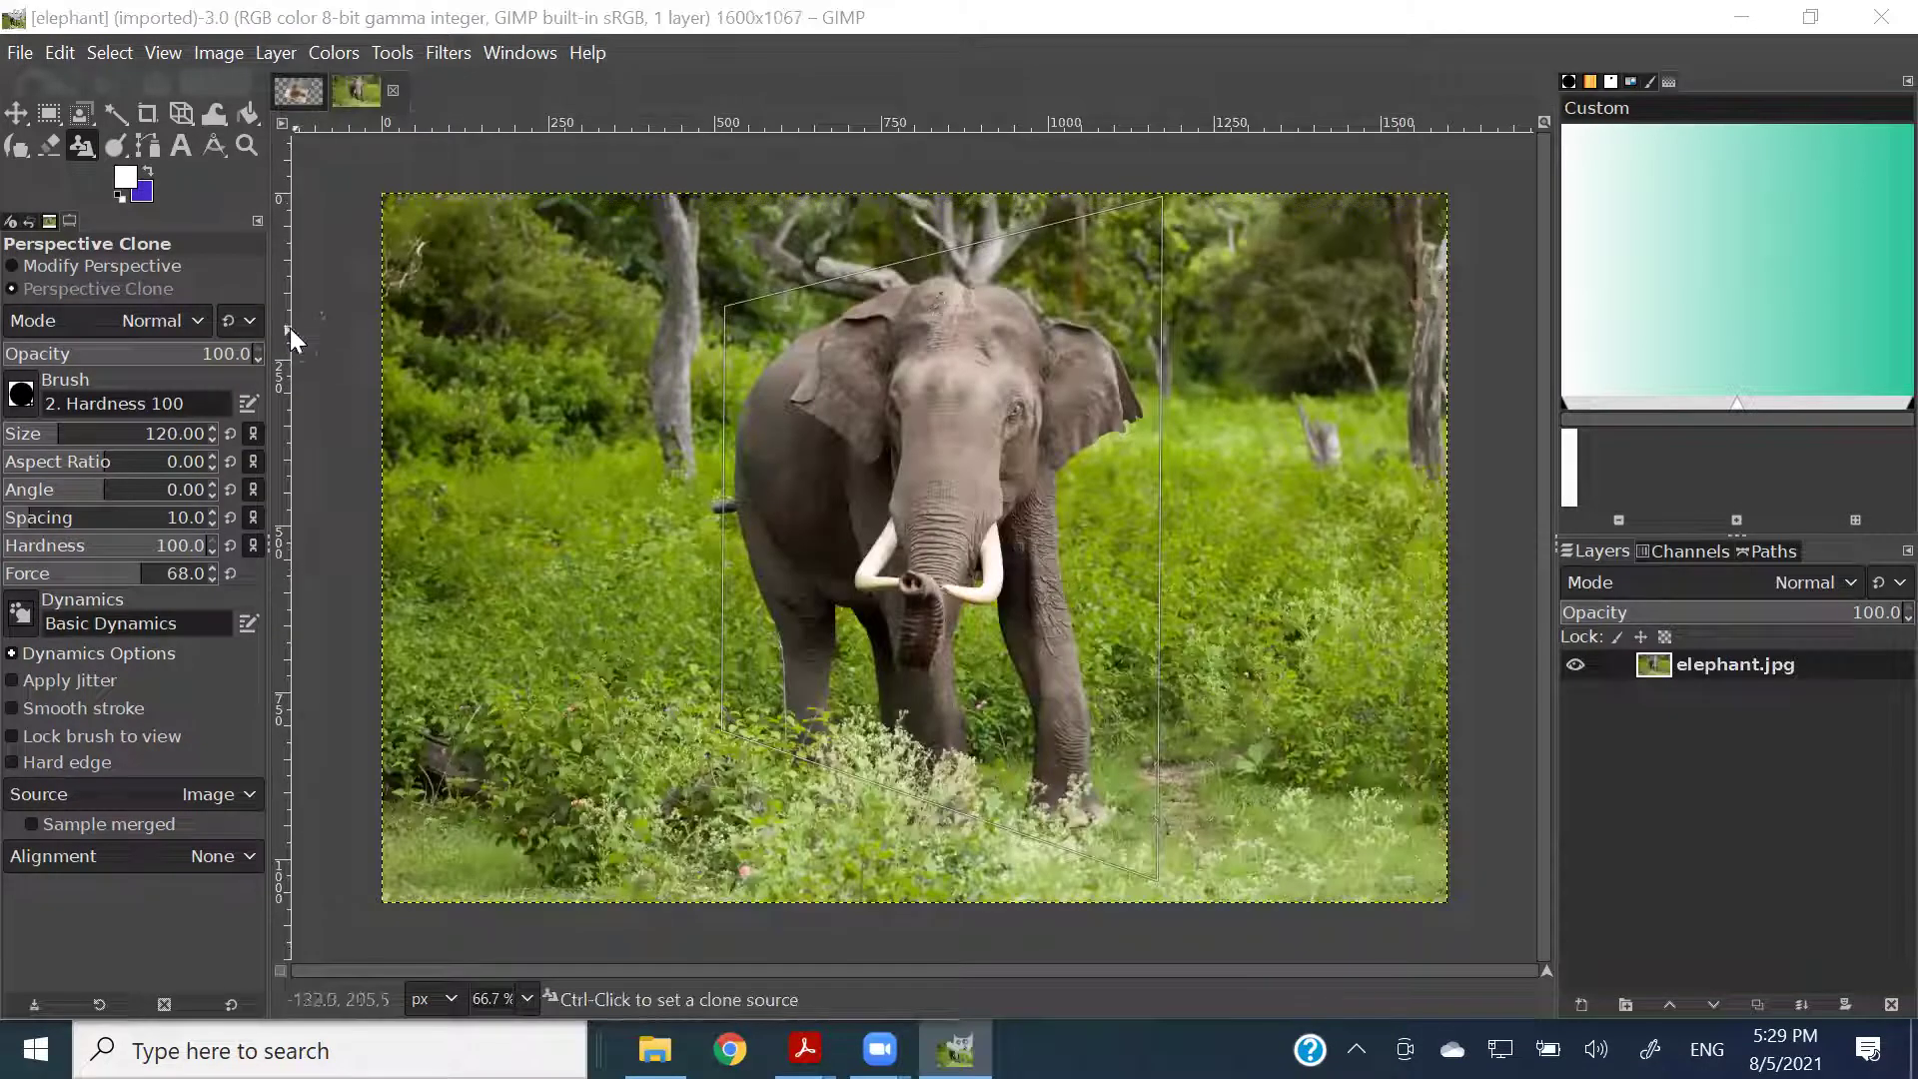
# Smudge the elephant's outline outward with the Smudge tool, covering its back, head, ears, right tusk and legs.
pyautogui.moveTo(114, 144); pyautogui.dragTo(183, 143)
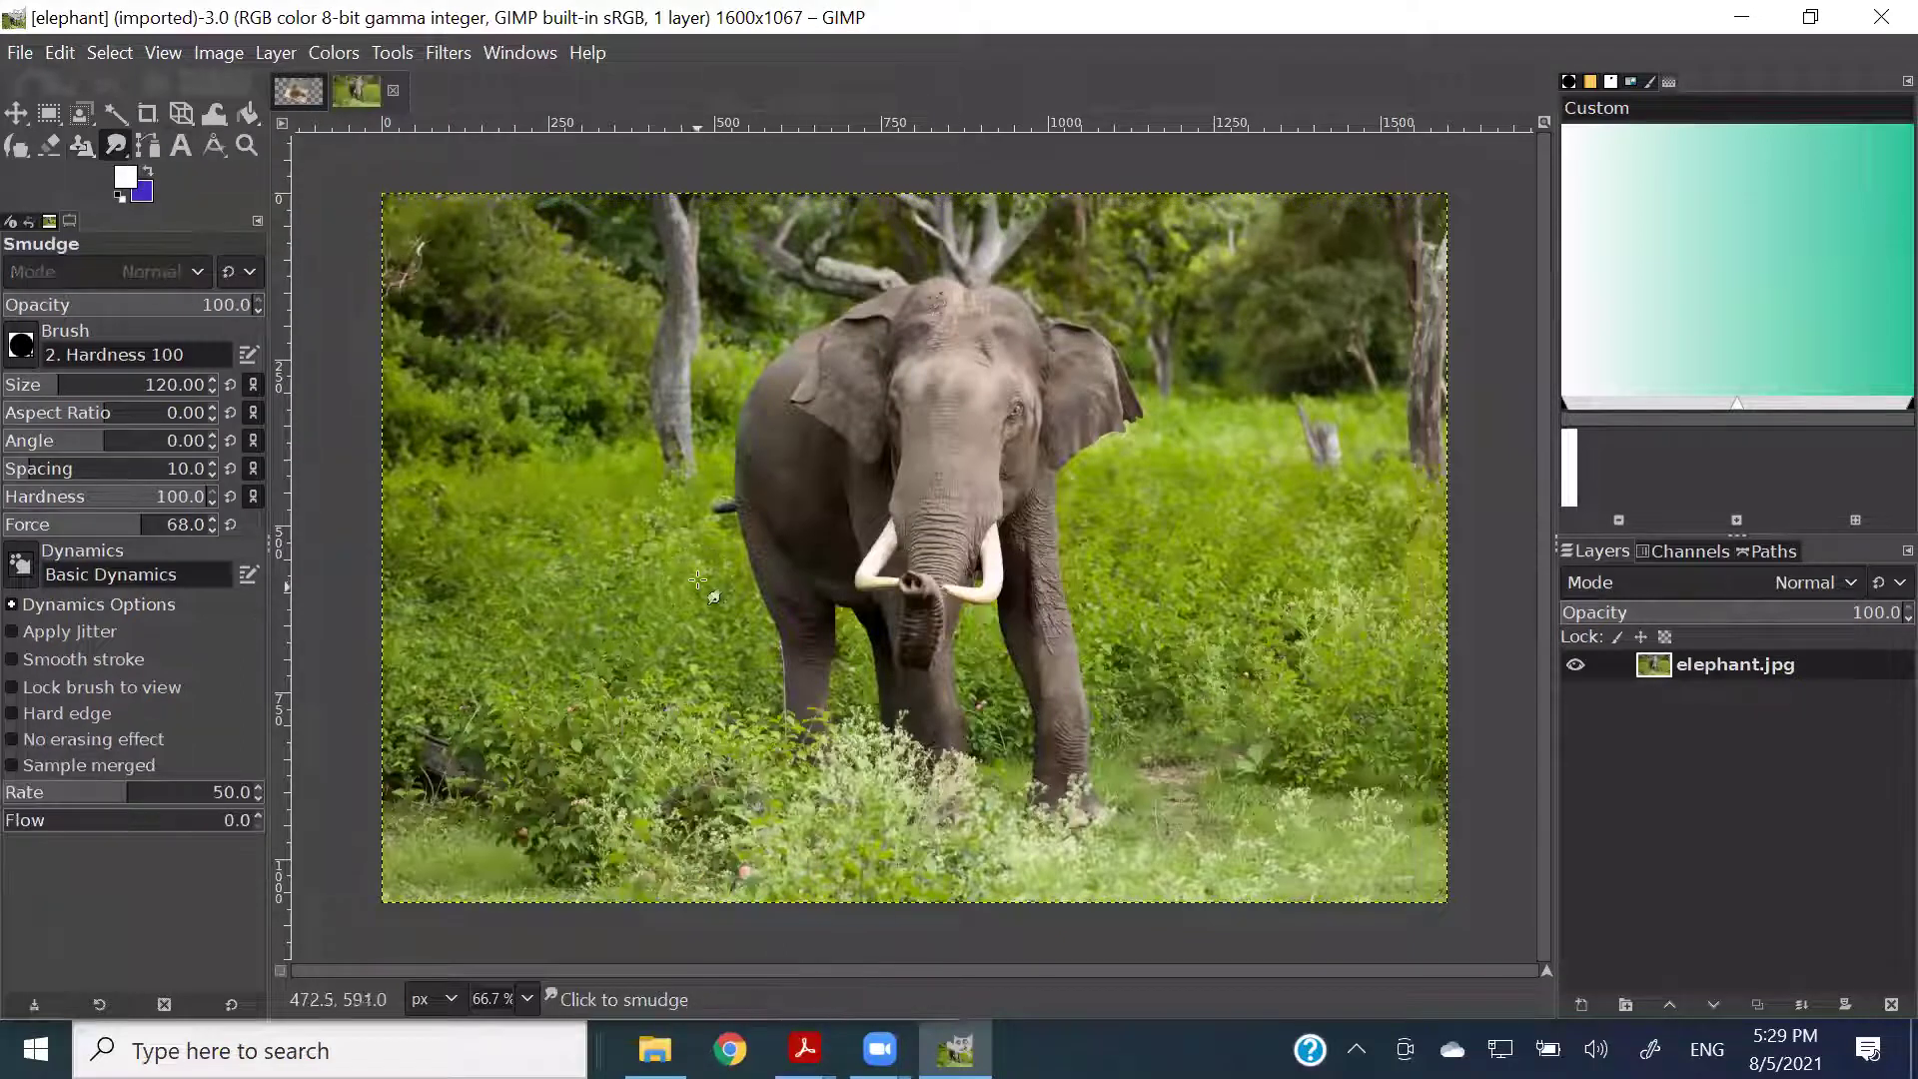
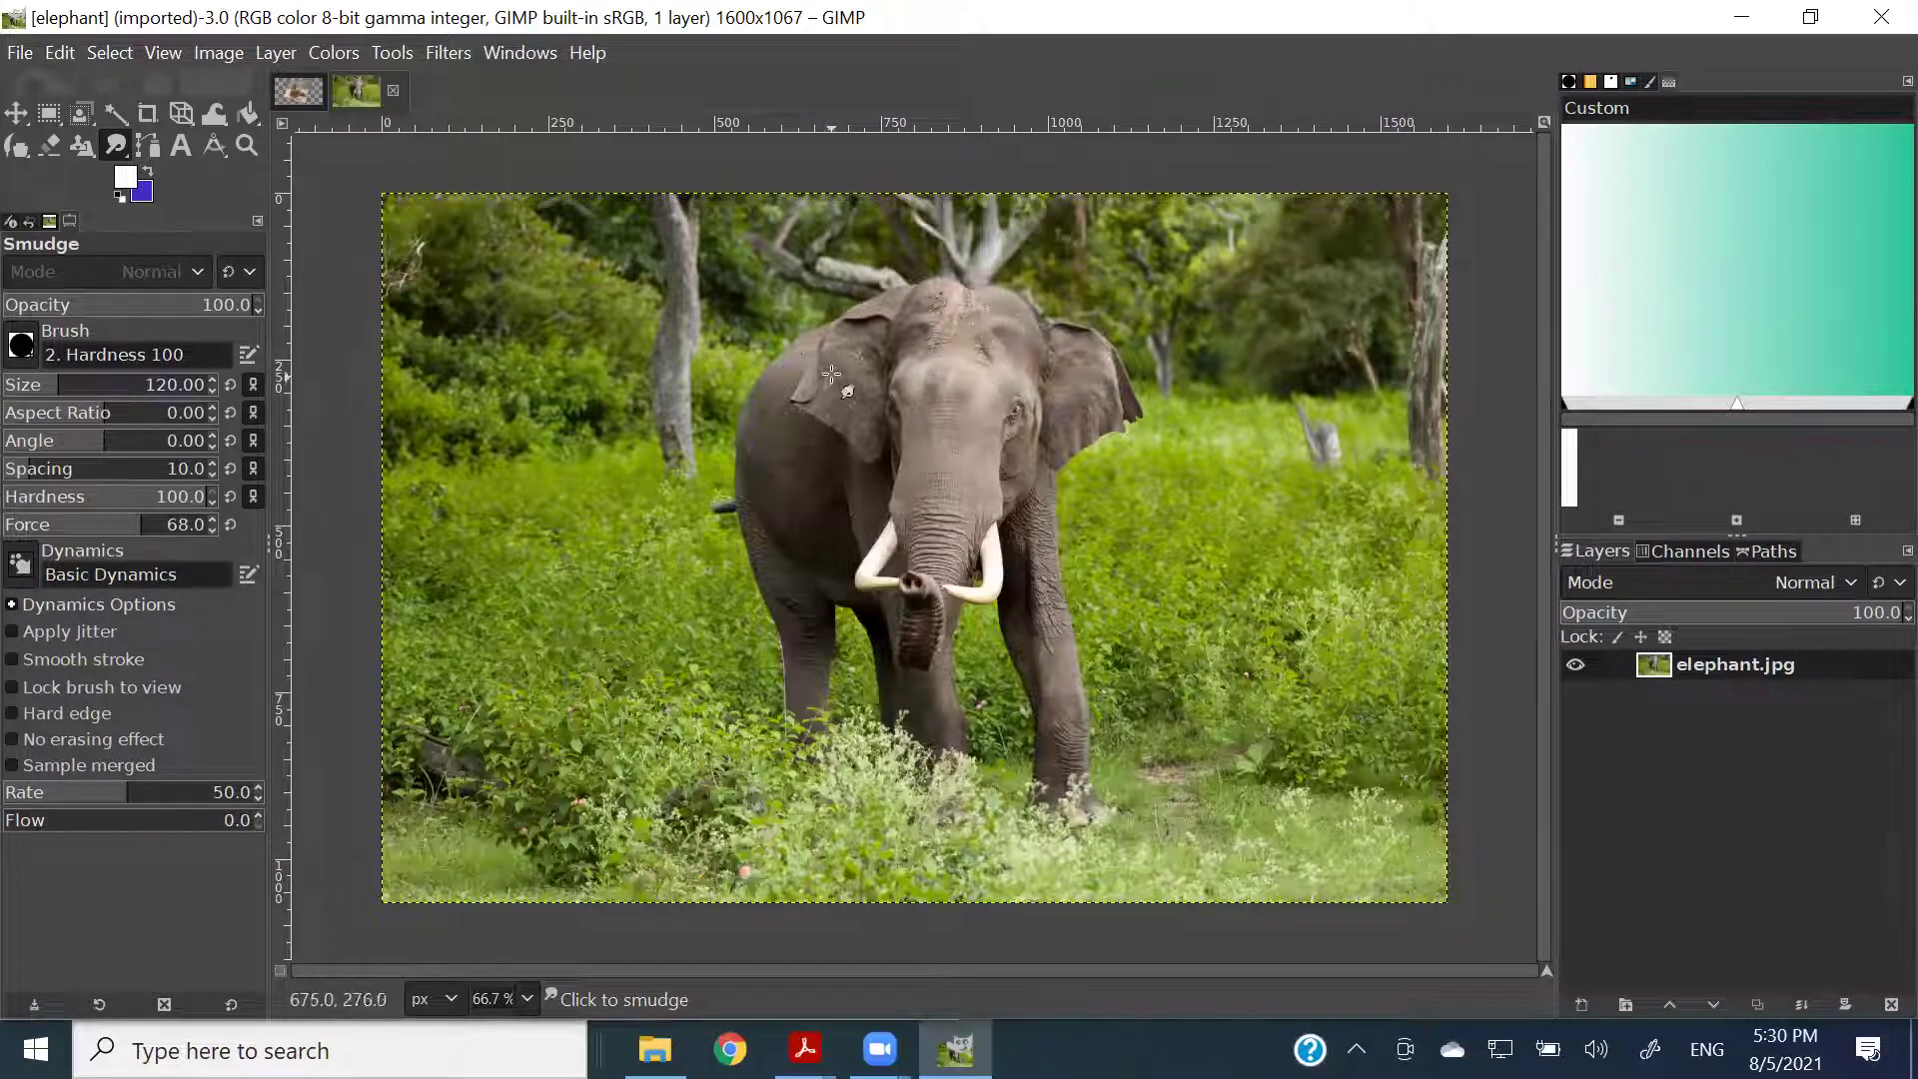
pyautogui.moveTo(833, 410)
pyautogui.mouseDown()
pyautogui.moveTo(825, 408)
pyautogui.moveTo(810, 457)
pyautogui.moveTo(837, 424)
pyautogui.moveTo(841, 453)
pyautogui.moveTo(839, 360)
pyautogui.moveTo(800, 323)
pyautogui.moveTo(819, 368)
pyautogui.moveTo(740, 367)
pyautogui.moveTo(803, 406)
pyautogui.moveTo(719, 428)
pyautogui.moveTo(788, 433)
pyautogui.moveTo(700, 491)
pyautogui.moveTo(804, 462)
pyautogui.moveTo(702, 554)
pyautogui.moveTo(799, 504)
pyautogui.moveTo(719, 602)
pyautogui.moveTo(800, 535)
pyautogui.moveTo(746, 631)
pyautogui.moveTo(790, 599)
pyautogui.moveTo(743, 682)
pyautogui.moveTo(815, 617)
pyautogui.moveTo(757, 732)
pyautogui.moveTo(813, 684)
pyautogui.moveTo(784, 794)
pyautogui.mouseUp()
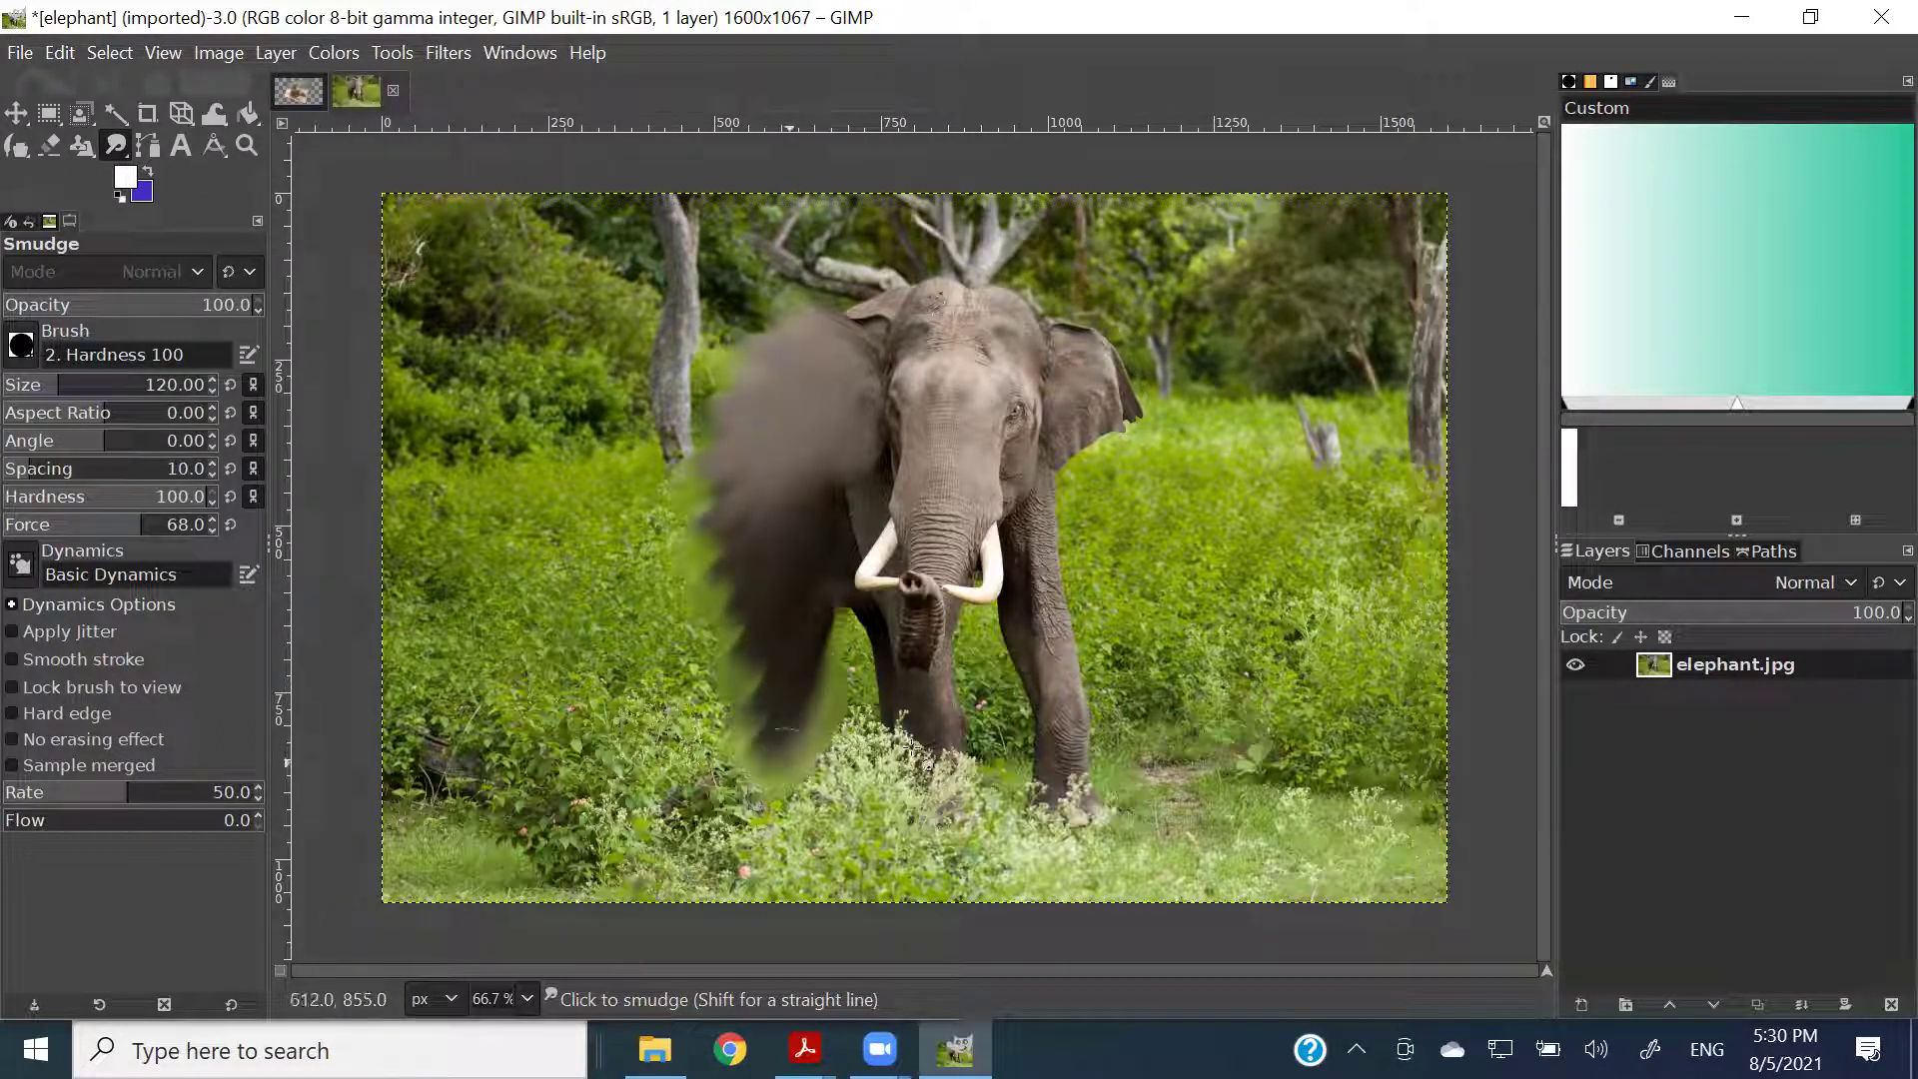
pyautogui.moveTo(885, 325)
pyautogui.mouseDown()
pyautogui.moveTo(779, 264)
pyautogui.moveTo(866, 316)
pyautogui.moveTo(843, 230)
pyautogui.moveTo(897, 264)
pyautogui.moveTo(923, 161)
pyautogui.moveTo(928, 259)
pyautogui.moveTo(983, 214)
pyautogui.moveTo(981, 286)
pyautogui.moveTo(1113, 202)
pyautogui.moveTo(1026, 316)
pyautogui.moveTo(1155, 305)
pyautogui.moveTo(1066, 366)
pyautogui.moveTo(1173, 394)
pyautogui.moveTo(1083, 410)
pyautogui.moveTo(1152, 461)
pyautogui.moveTo(1070, 438)
pyautogui.moveTo(1148, 535)
pyautogui.moveTo(1070, 485)
pyautogui.moveTo(1177, 578)
pyautogui.moveTo(1052, 520)
pyautogui.moveTo(1133, 599)
pyautogui.moveTo(1054, 575)
pyautogui.moveTo(1138, 646)
pyautogui.moveTo(1074, 629)
pyautogui.moveTo(1140, 700)
pyautogui.moveTo(1091, 691)
pyautogui.moveTo(1135, 733)
pyautogui.moveTo(1099, 721)
pyautogui.moveTo(1125, 778)
pyautogui.moveTo(1085, 760)
pyautogui.moveTo(1114, 828)
pyautogui.moveTo(1072, 798)
pyautogui.moveTo(1059, 855)
pyautogui.moveTo(967, 946)
pyautogui.mouseUp()
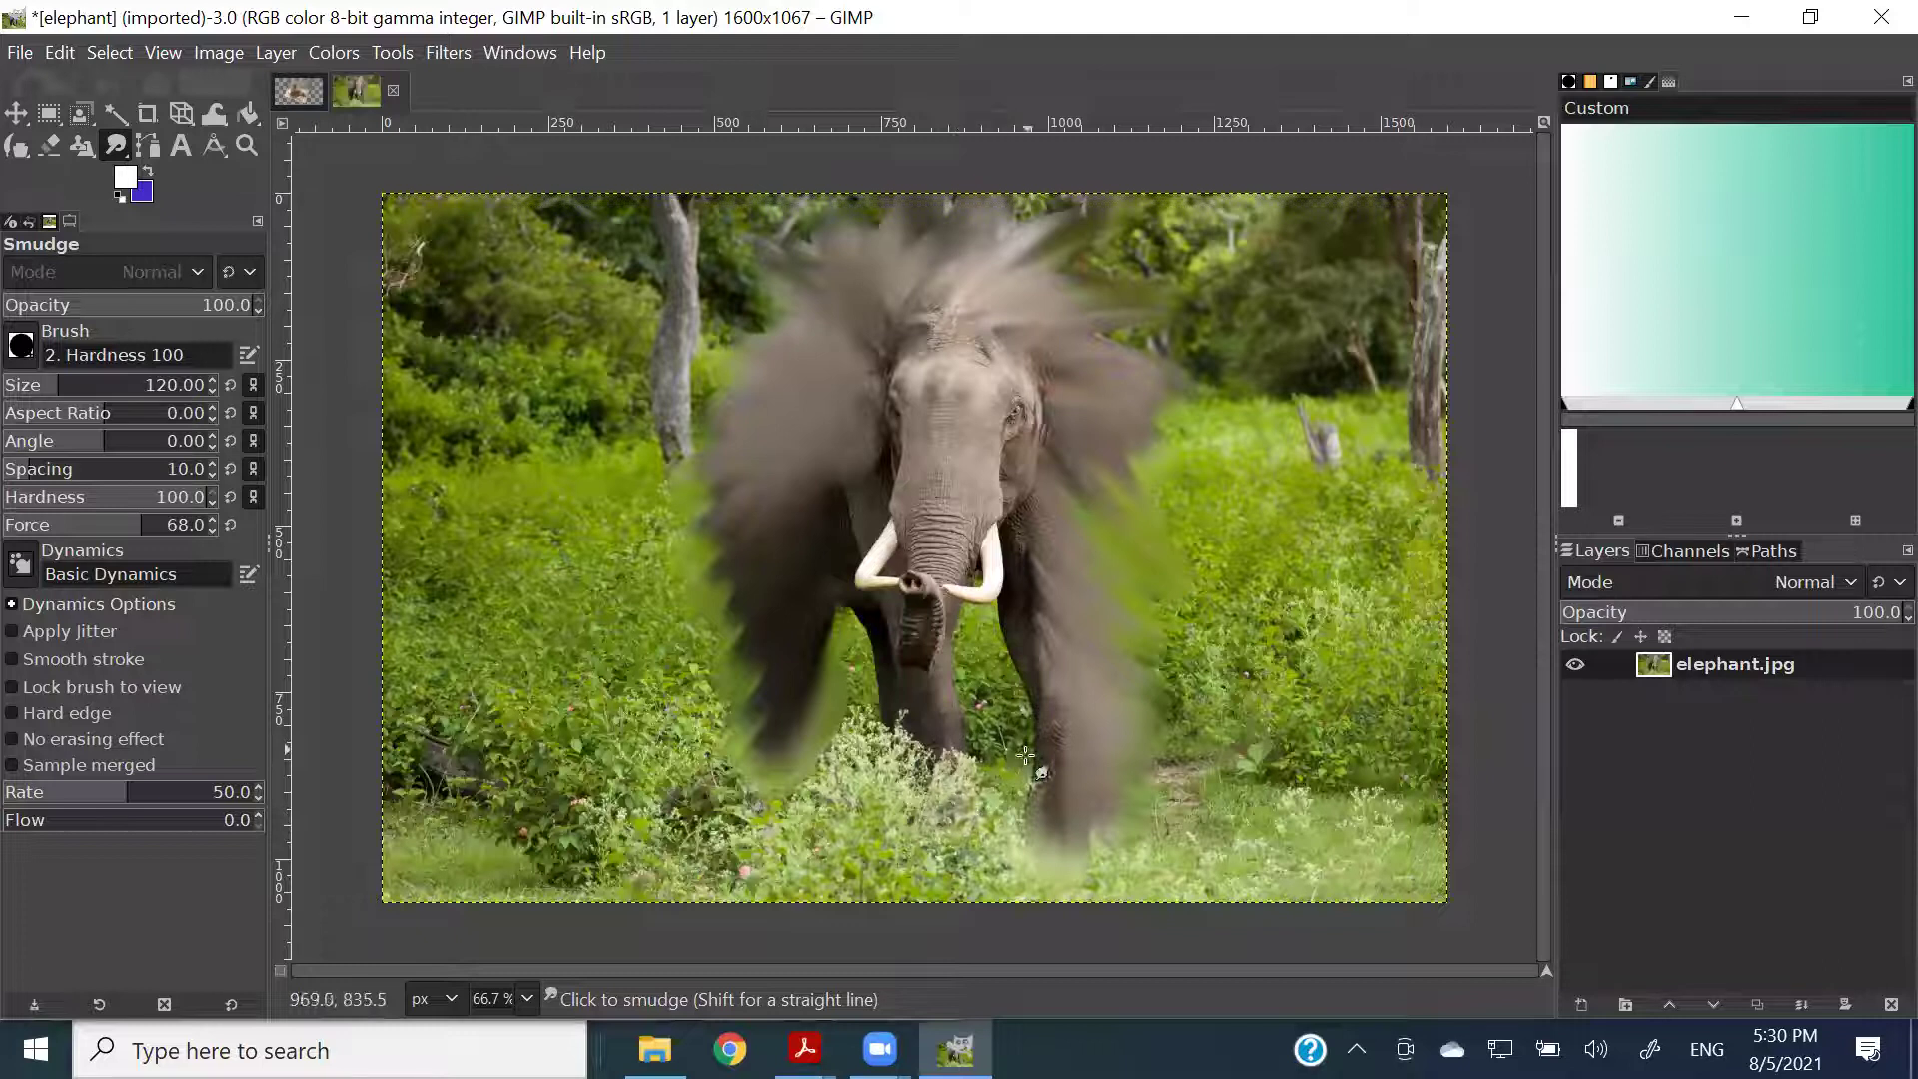
pyautogui.moveTo(1026, 757); pyautogui.dragTo(954, 889)
pyautogui.moveTo(979, 735)
pyautogui.mouseDown()
pyautogui.moveTo(882, 847)
pyautogui.moveTo(921, 729)
pyautogui.moveTo(835, 815)
pyautogui.mouseUp()
pyautogui.moveTo(885, 680); pyautogui.dragTo(815, 754)
pyautogui.moveTo(815, 600)
pyautogui.mouseDown()
pyautogui.moveTo(859, 620)
pyautogui.moveTo(790, 719)
pyautogui.mouseUp()
pyautogui.moveTo(1061, 741)
pyautogui.mouseDown()
pyautogui.moveTo(989, 620)
pyautogui.moveTo(1029, 669)
pyautogui.moveTo(1001, 590)
pyautogui.moveTo(1049, 626)
pyautogui.moveTo(1027, 558)
pyautogui.moveTo(1085, 579)
pyautogui.moveTo(1041, 531)
pyautogui.moveTo(1065, 536)
pyautogui.moveTo(1056, 450)
pyautogui.moveTo(1115, 442)
pyautogui.moveTo(1029, 366)
pyautogui.moveTo(1105, 348)
pyautogui.moveTo(1039, 390)
pyautogui.moveTo(1100, 400)
pyautogui.moveTo(1071, 423)
pyautogui.moveTo(1111, 474)
pyautogui.moveTo(1105, 499)
pyautogui.moveTo(1057, 484)
pyautogui.moveTo(1123, 560)
pyautogui.moveTo(1080, 568)
pyautogui.moveTo(1043, 529)
pyautogui.moveTo(1133, 610)
pyautogui.moveTo(1048, 576)
pyautogui.moveTo(1137, 706)
pyautogui.moveTo(1041, 655)
pyautogui.moveTo(1034, 626)
pyautogui.moveTo(1132, 788)
pyautogui.moveTo(1036, 719)
pyautogui.moveTo(1083, 818)
pyautogui.moveTo(985, 719)
pyautogui.moveTo(1061, 864)
pyautogui.moveTo(981, 775)
pyautogui.moveTo(973, 849)
pyautogui.moveTo(943, 770)
pyautogui.moveTo(944, 838)
pyautogui.moveTo(937, 785)
pyautogui.moveTo(923, 821)
pyautogui.mouseUp()
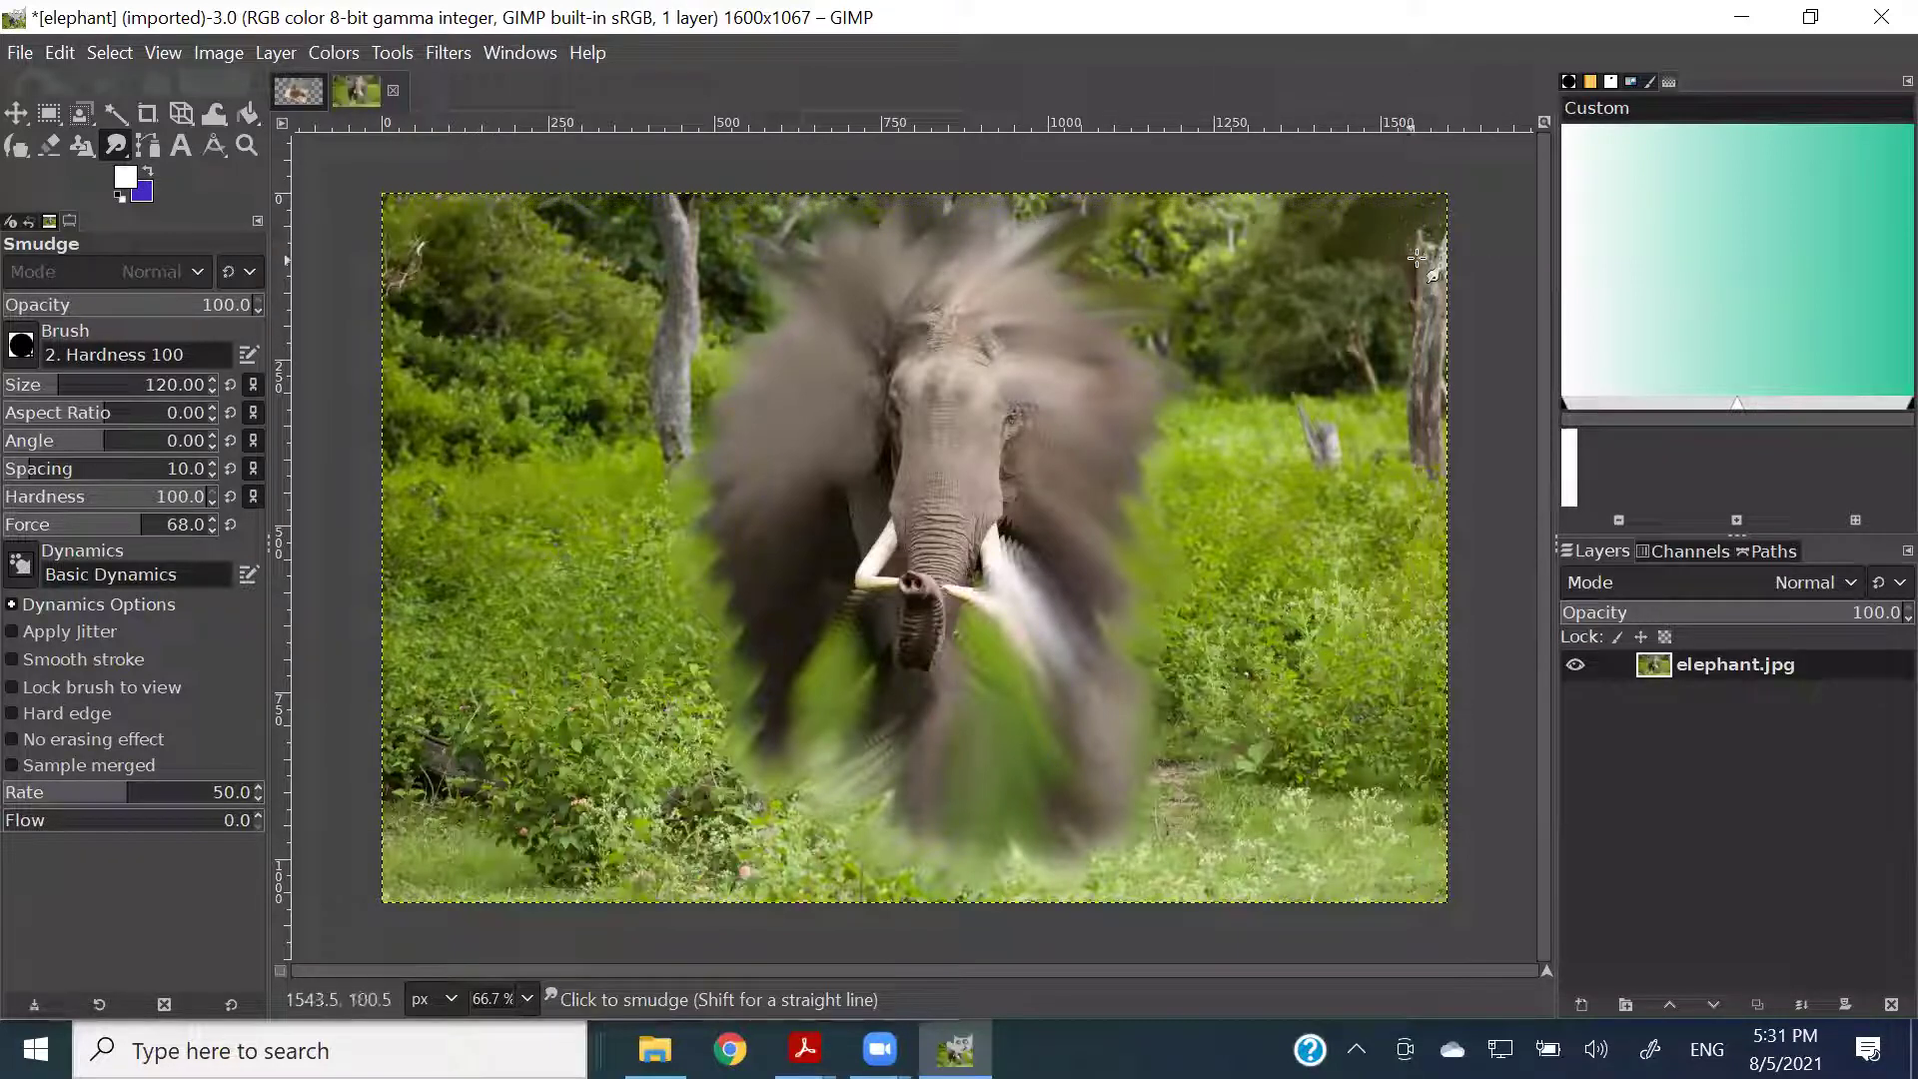
# Smudge the background around the elephant along the right edge, the lower grass and the left-hand bushes.
pyautogui.moveTo(1404, 289)
pyautogui.mouseDown()
pyautogui.moveTo(1473, 290)
pyautogui.moveTo(1349, 345)
pyautogui.moveTo(1513, 378)
pyautogui.moveTo(1367, 341)
pyautogui.moveTo(1498, 328)
pyautogui.moveTo(1357, 380)
pyautogui.moveTo(1455, 439)
pyautogui.moveTo(1415, 432)
pyautogui.moveTo(1431, 407)
pyautogui.moveTo(1475, 430)
pyautogui.moveTo(1393, 446)
pyautogui.moveTo(1432, 481)
pyautogui.moveTo(1391, 495)
pyautogui.moveTo(1463, 558)
pyautogui.moveTo(1419, 551)
pyautogui.moveTo(1481, 626)
pyautogui.moveTo(1415, 592)
pyautogui.moveTo(1492, 668)
pyautogui.moveTo(1363, 590)
pyautogui.moveTo(1460, 675)
pyautogui.moveTo(1401, 559)
pyautogui.moveTo(1466, 629)
pyautogui.moveTo(1408, 636)
pyautogui.moveTo(1483, 735)
pyautogui.mouseUp()
pyautogui.moveTo(1460, 802)
pyautogui.mouseDown()
pyautogui.moveTo(1421, 790)
pyautogui.moveTo(1393, 741)
pyautogui.moveTo(1469, 778)
pyautogui.moveTo(1384, 801)
pyautogui.moveTo(1457, 850)
pyautogui.moveTo(1398, 826)
pyautogui.moveTo(1467, 889)
pyautogui.moveTo(1372, 842)
pyautogui.moveTo(1381, 927)
pyautogui.moveTo(1344, 865)
pyautogui.moveTo(1311, 927)
pyautogui.moveTo(1296, 858)
pyautogui.moveTo(1280, 919)
pyautogui.moveTo(1243, 858)
pyautogui.moveTo(1192, 918)
pyautogui.moveTo(1180, 853)
pyautogui.moveTo(1106, 911)
pyautogui.moveTo(1091, 865)
pyautogui.moveTo(972, 905)
pyautogui.moveTo(876, 860)
pyautogui.moveTo(751, 870)
pyautogui.moveTo(911, 809)
pyautogui.moveTo(814, 895)
pyautogui.moveTo(810, 825)
pyautogui.moveTo(699, 879)
pyautogui.moveTo(687, 824)
pyautogui.moveTo(568, 905)
pyautogui.moveTo(676, 850)
pyautogui.moveTo(626, 854)
pyautogui.moveTo(592, 641)
pyautogui.mouseUp()
pyautogui.moveTo(632, 835)
pyautogui.mouseDown()
pyautogui.moveTo(546, 546)
pyautogui.moveTo(508, 200)
pyautogui.moveTo(446, 198)
pyautogui.moveTo(439, 242)
pyautogui.moveTo(375, 284)
pyautogui.moveTo(450, 252)
pyautogui.moveTo(396, 333)
pyautogui.moveTo(437, 372)
pyautogui.moveTo(409, 478)
pyautogui.moveTo(497, 329)
pyautogui.moveTo(456, 550)
pyautogui.moveTo(384, 621)
pyautogui.moveTo(558, 683)
pyautogui.moveTo(557, 785)
pyautogui.moveTo(444, 829)
pyautogui.moveTo(442, 893)
pyautogui.moveTo(556, 829)
pyautogui.moveTo(601, 518)
pyautogui.moveTo(595, 396)
pyautogui.moveTo(553, 288)
pyautogui.moveTo(585, 236)
pyautogui.mouseUp()
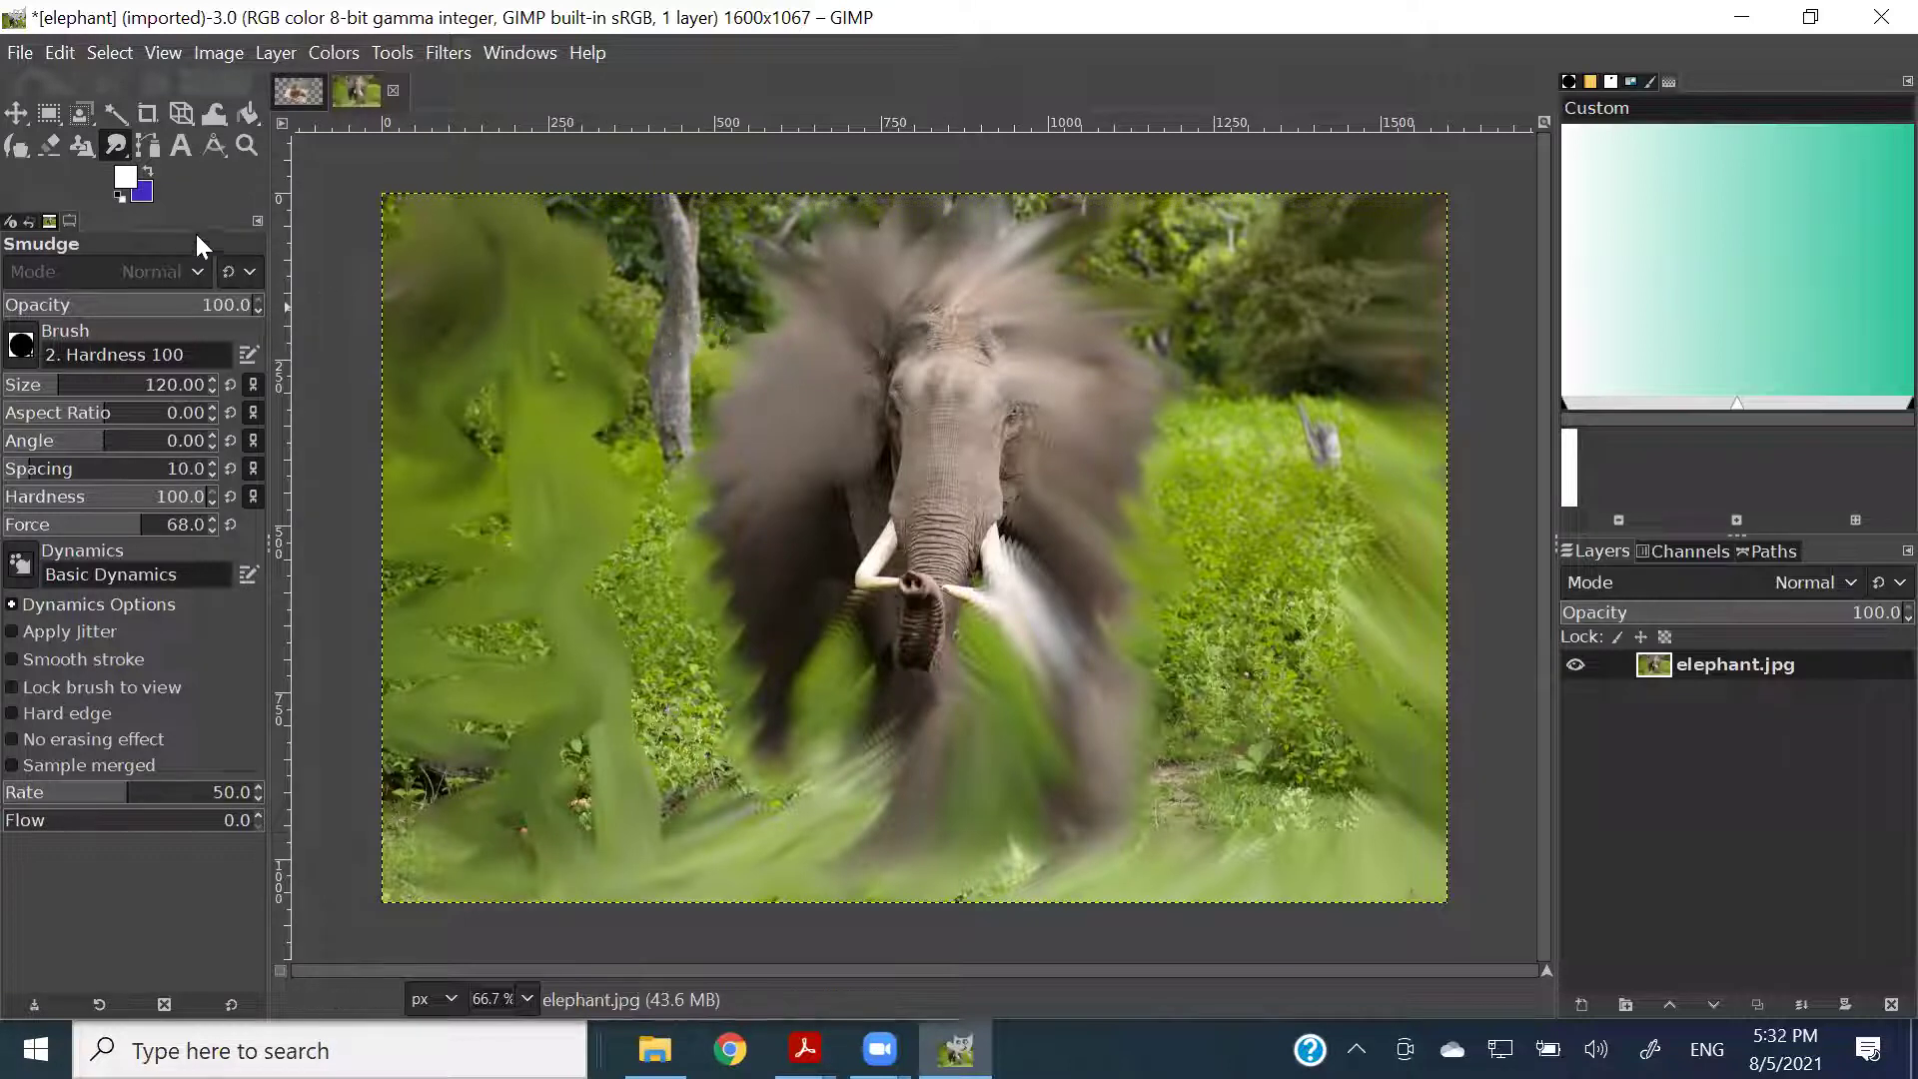
# Undo all the smudge strokes on the elephant and the surrounding background.
pyautogui.hotkey('ctrl', 'z')
pyautogui.hotkey('ctrl', 'z')
pyautogui.hotkey('ctrl', 'z')
pyautogui.hotkey('ctrl', 'z')
pyautogui.hotkey('ctrl', 'z')
pyautogui.hotkey('ctrl', 'z')
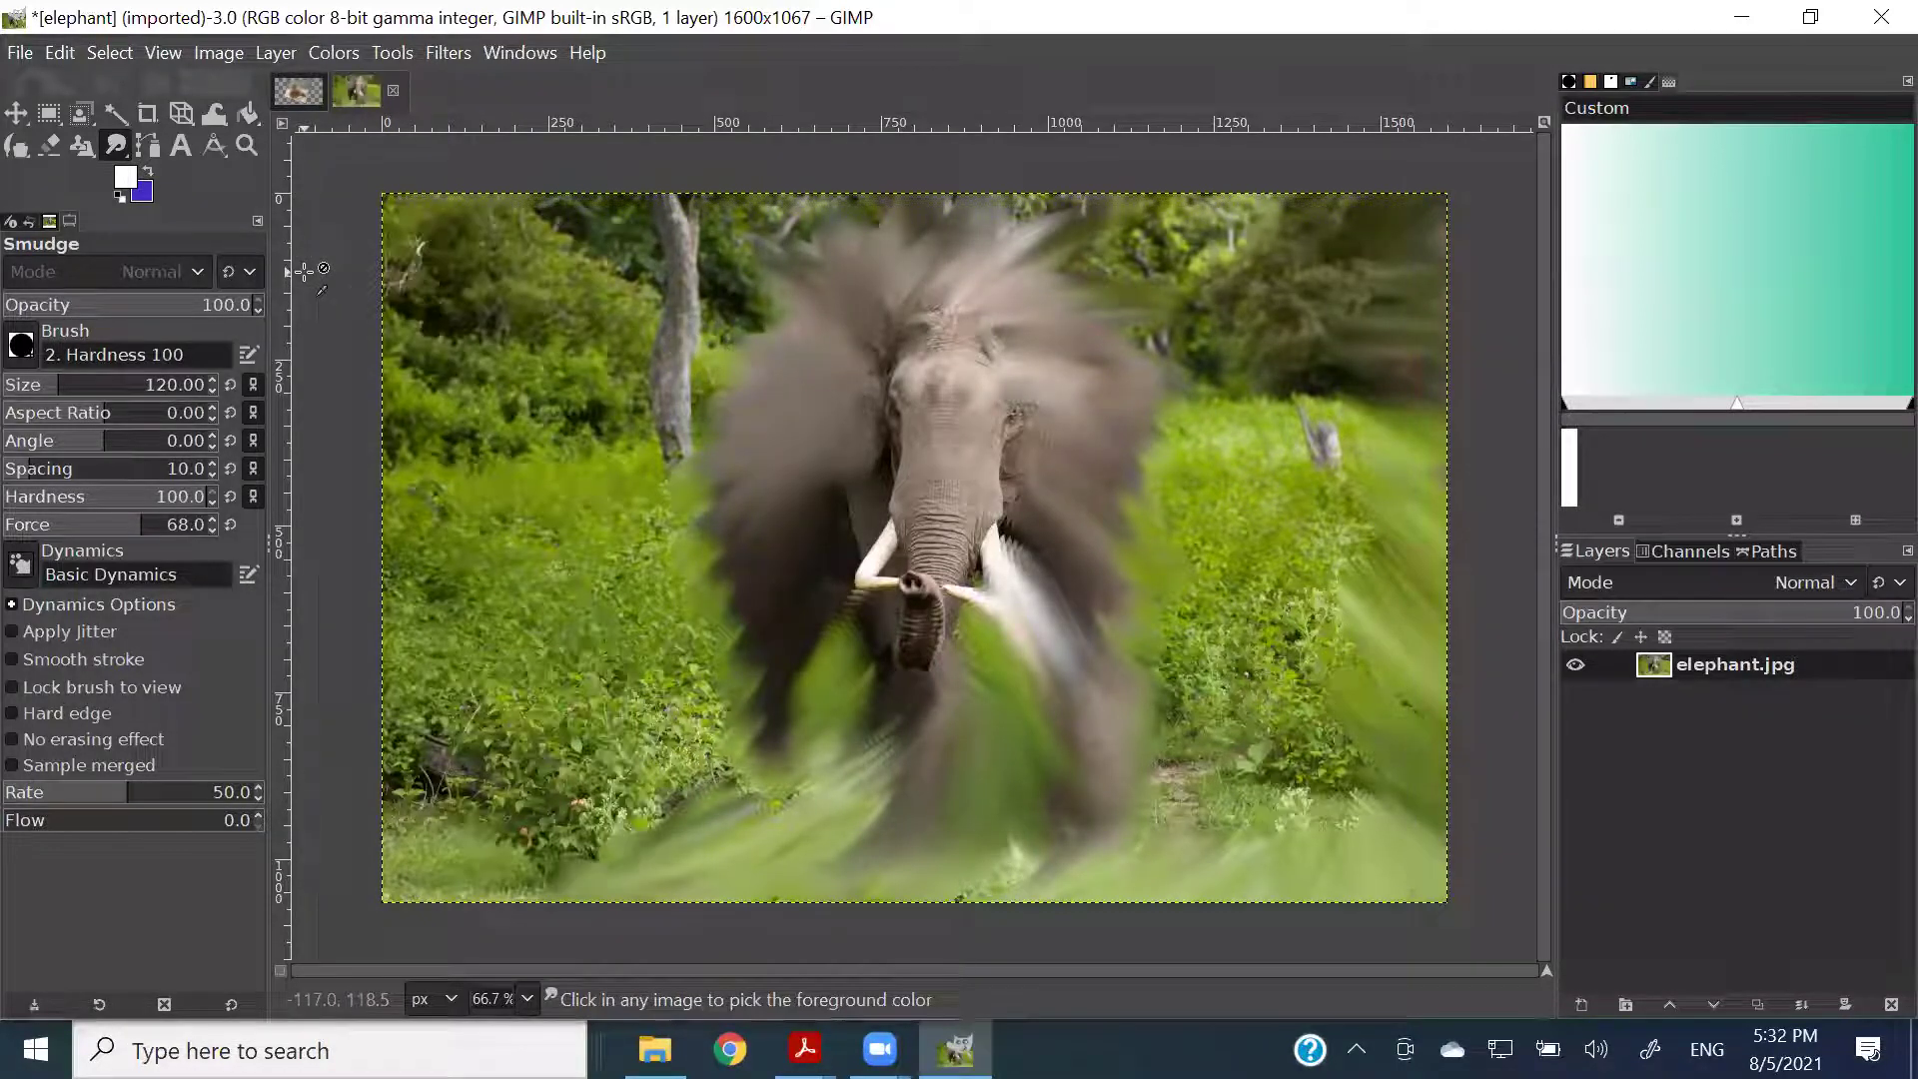
pyautogui.hotkey('ctrl', 'z')
pyautogui.hotkey('ctrl', 'z')
pyautogui.hotkey('ctrl', 'z')
pyautogui.hotkey('ctrl', 'z')
pyautogui.hotkey('ctrl', 'z')
pyautogui.hotkey('ctrl', 'z')
pyautogui.hotkey('ctrl', 'z')
pyautogui.hotkey('ctrl', 'z')
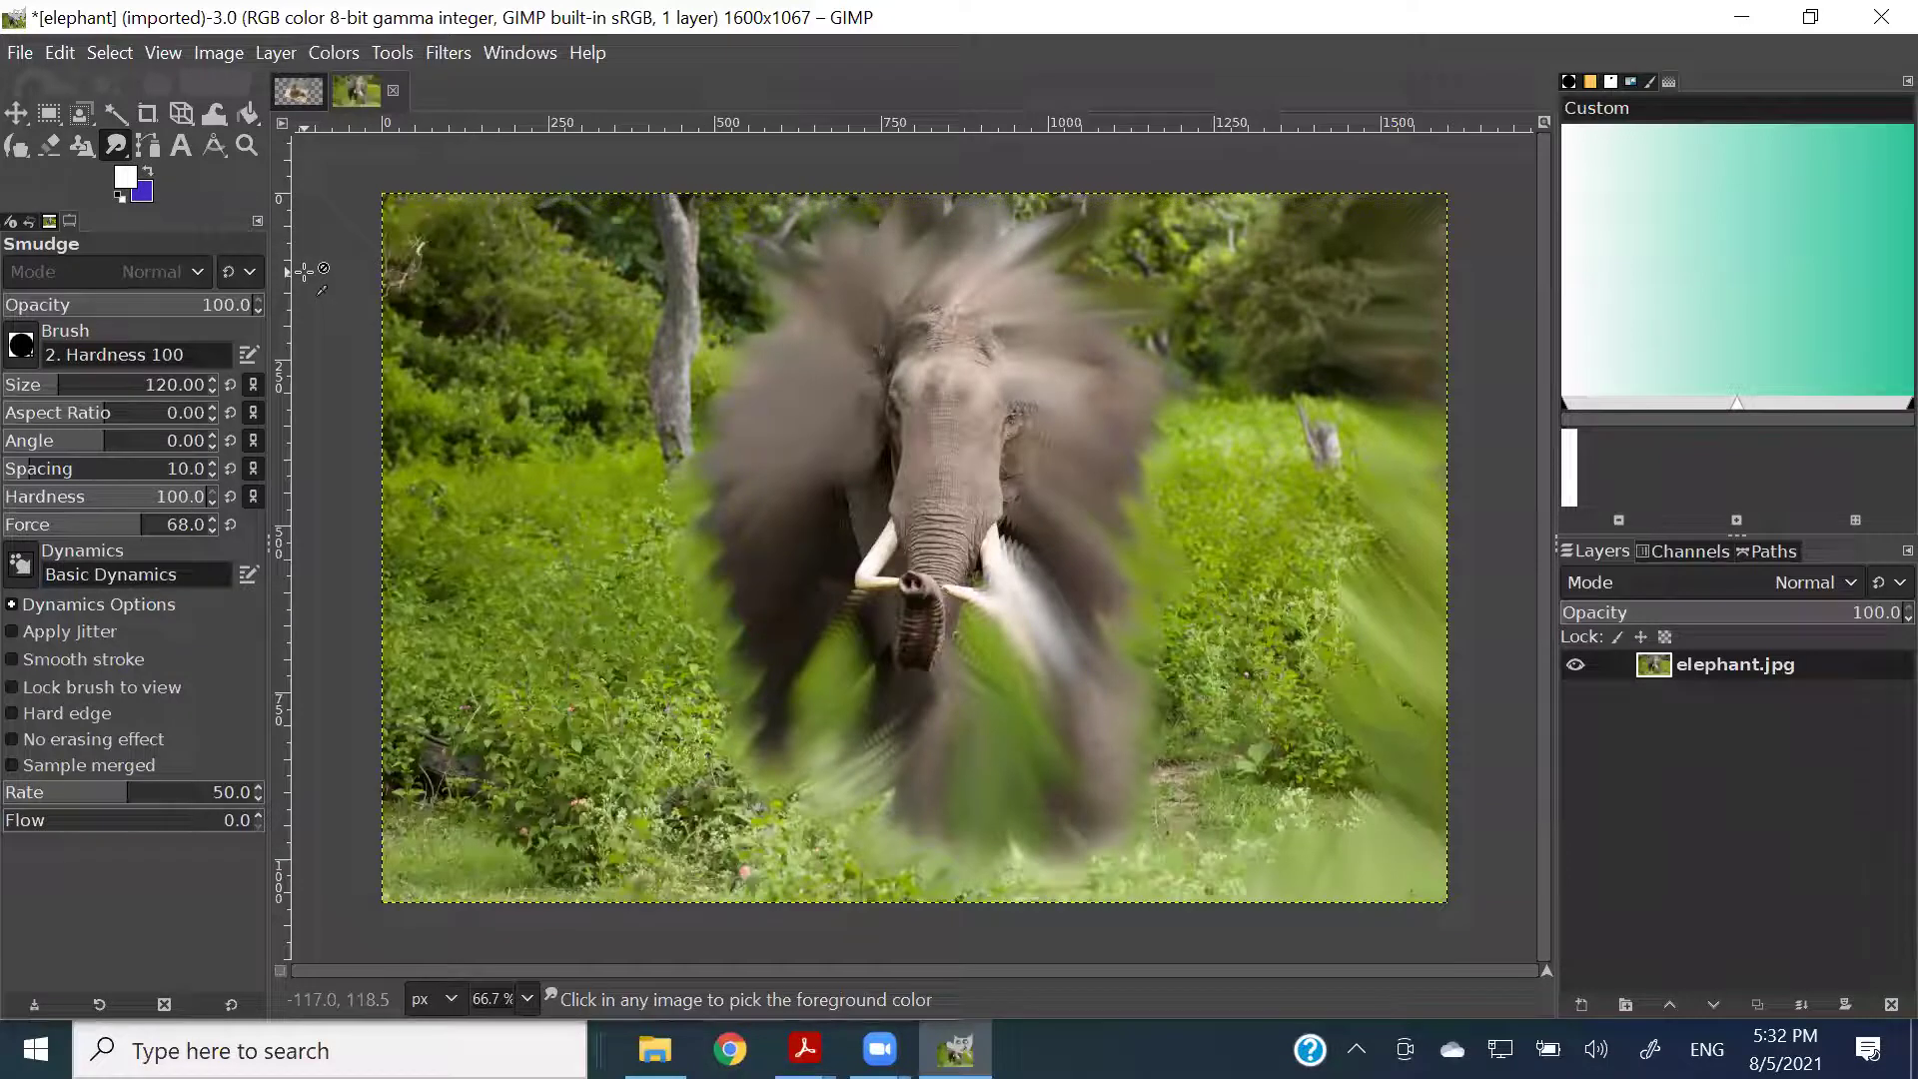
pyautogui.hotkey('ctrl', 'z')
pyautogui.hotkey('ctrl', 'z')
pyautogui.hotkey('ctrl', 'z')
pyautogui.hotkey('ctrl', 'z')
pyautogui.hotkey('ctrl', 'z')
pyautogui.hotkey('ctrl', 'z')
pyautogui.hotkey('ctrl', 'z')
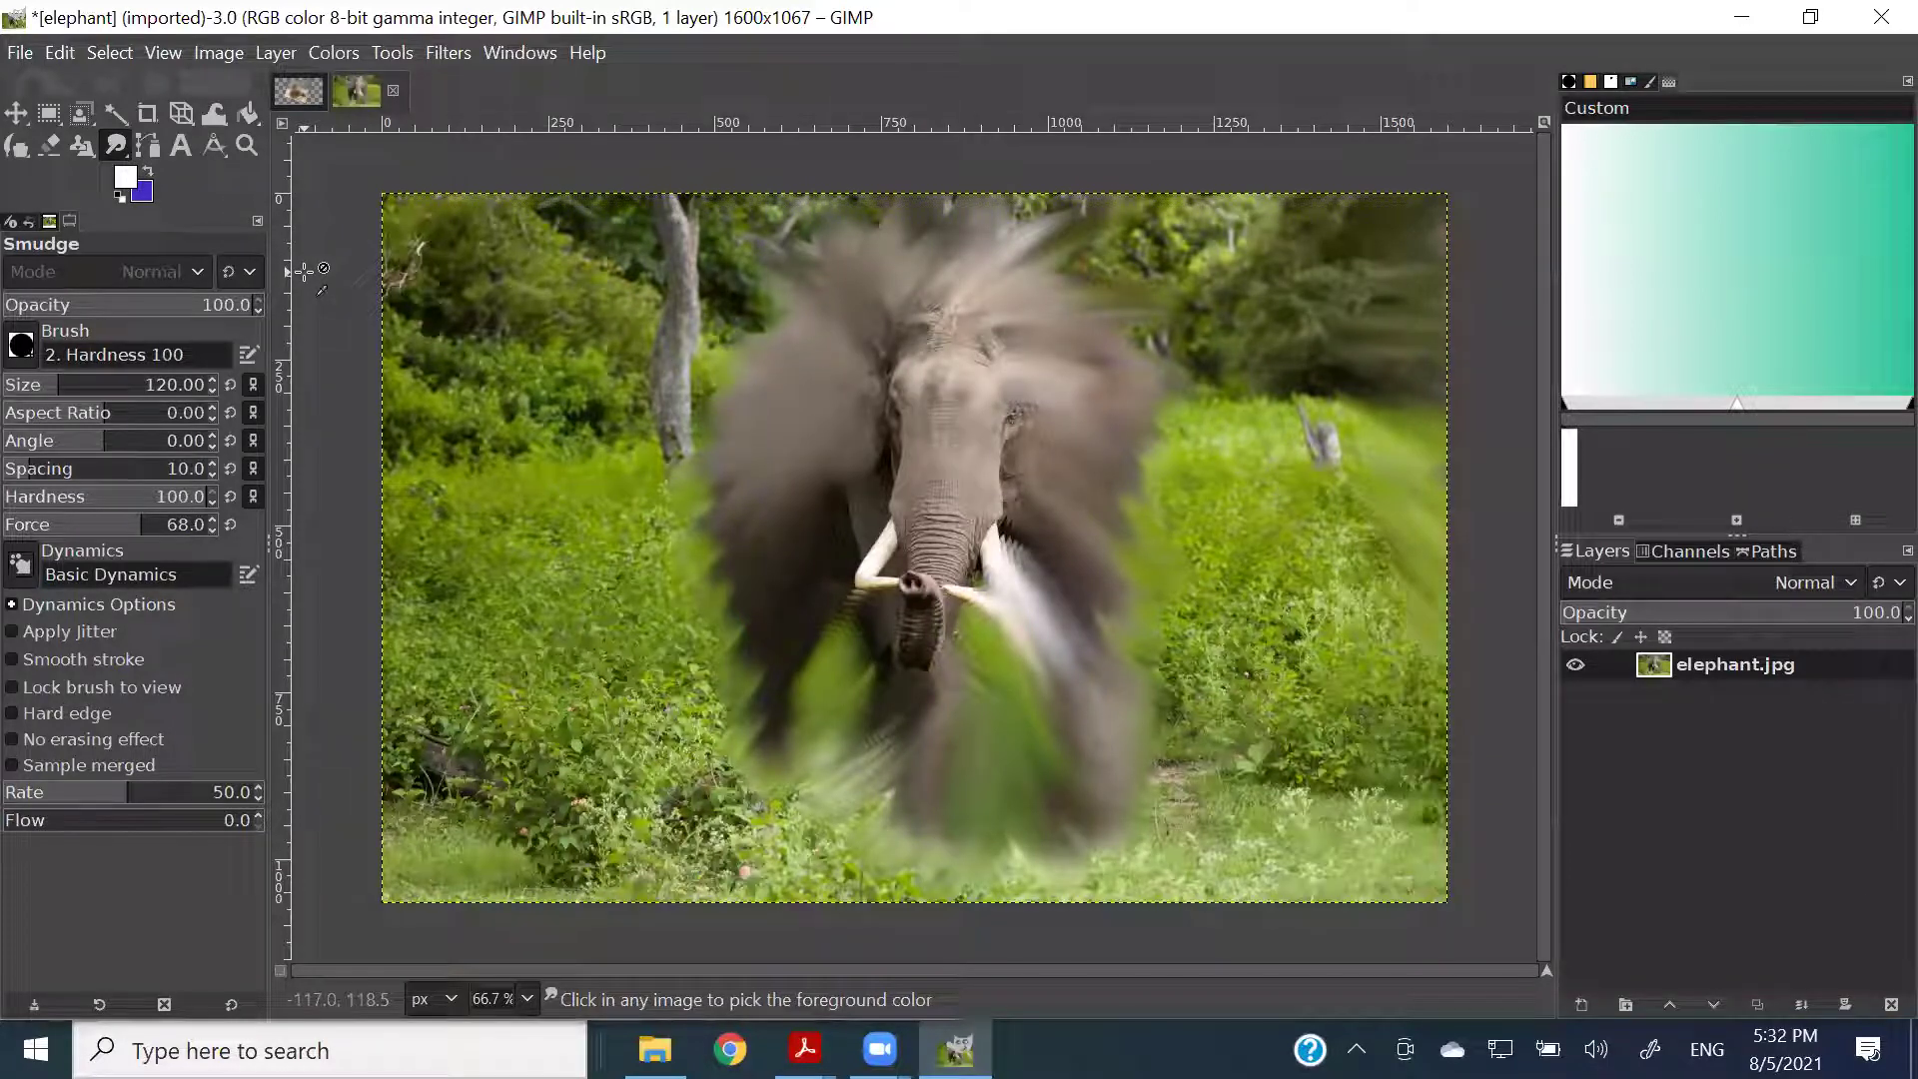
pyautogui.hotkey('ctrl', 'z')
pyautogui.hotkey('ctrl', 'z')
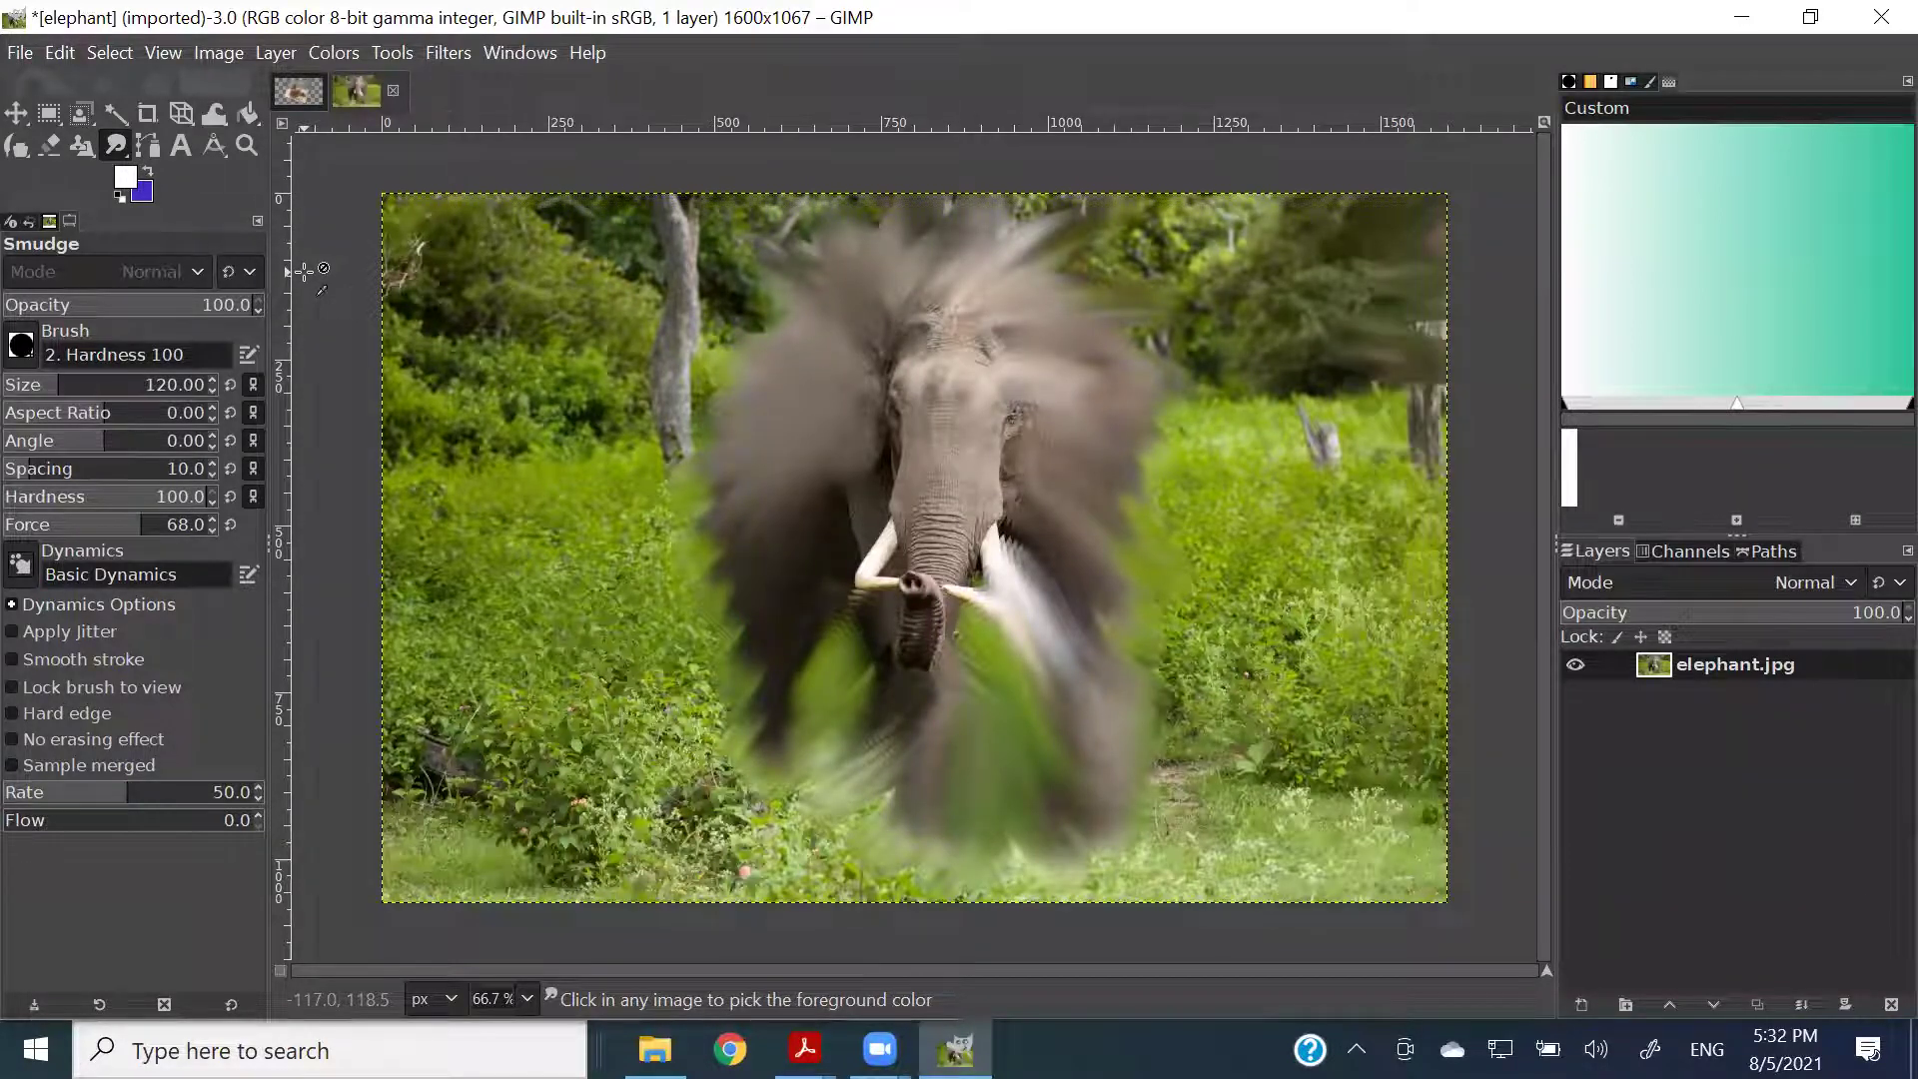
pyautogui.hotkey('ctrl', 'z')
pyautogui.hotkey('ctrl', 'z')
pyautogui.hotkey('ctrl', 'z')
pyautogui.hotkey('ctrl', 'z')
pyautogui.hotkey('ctrl', 'z')
pyautogui.hotkey('ctrl', 'z')
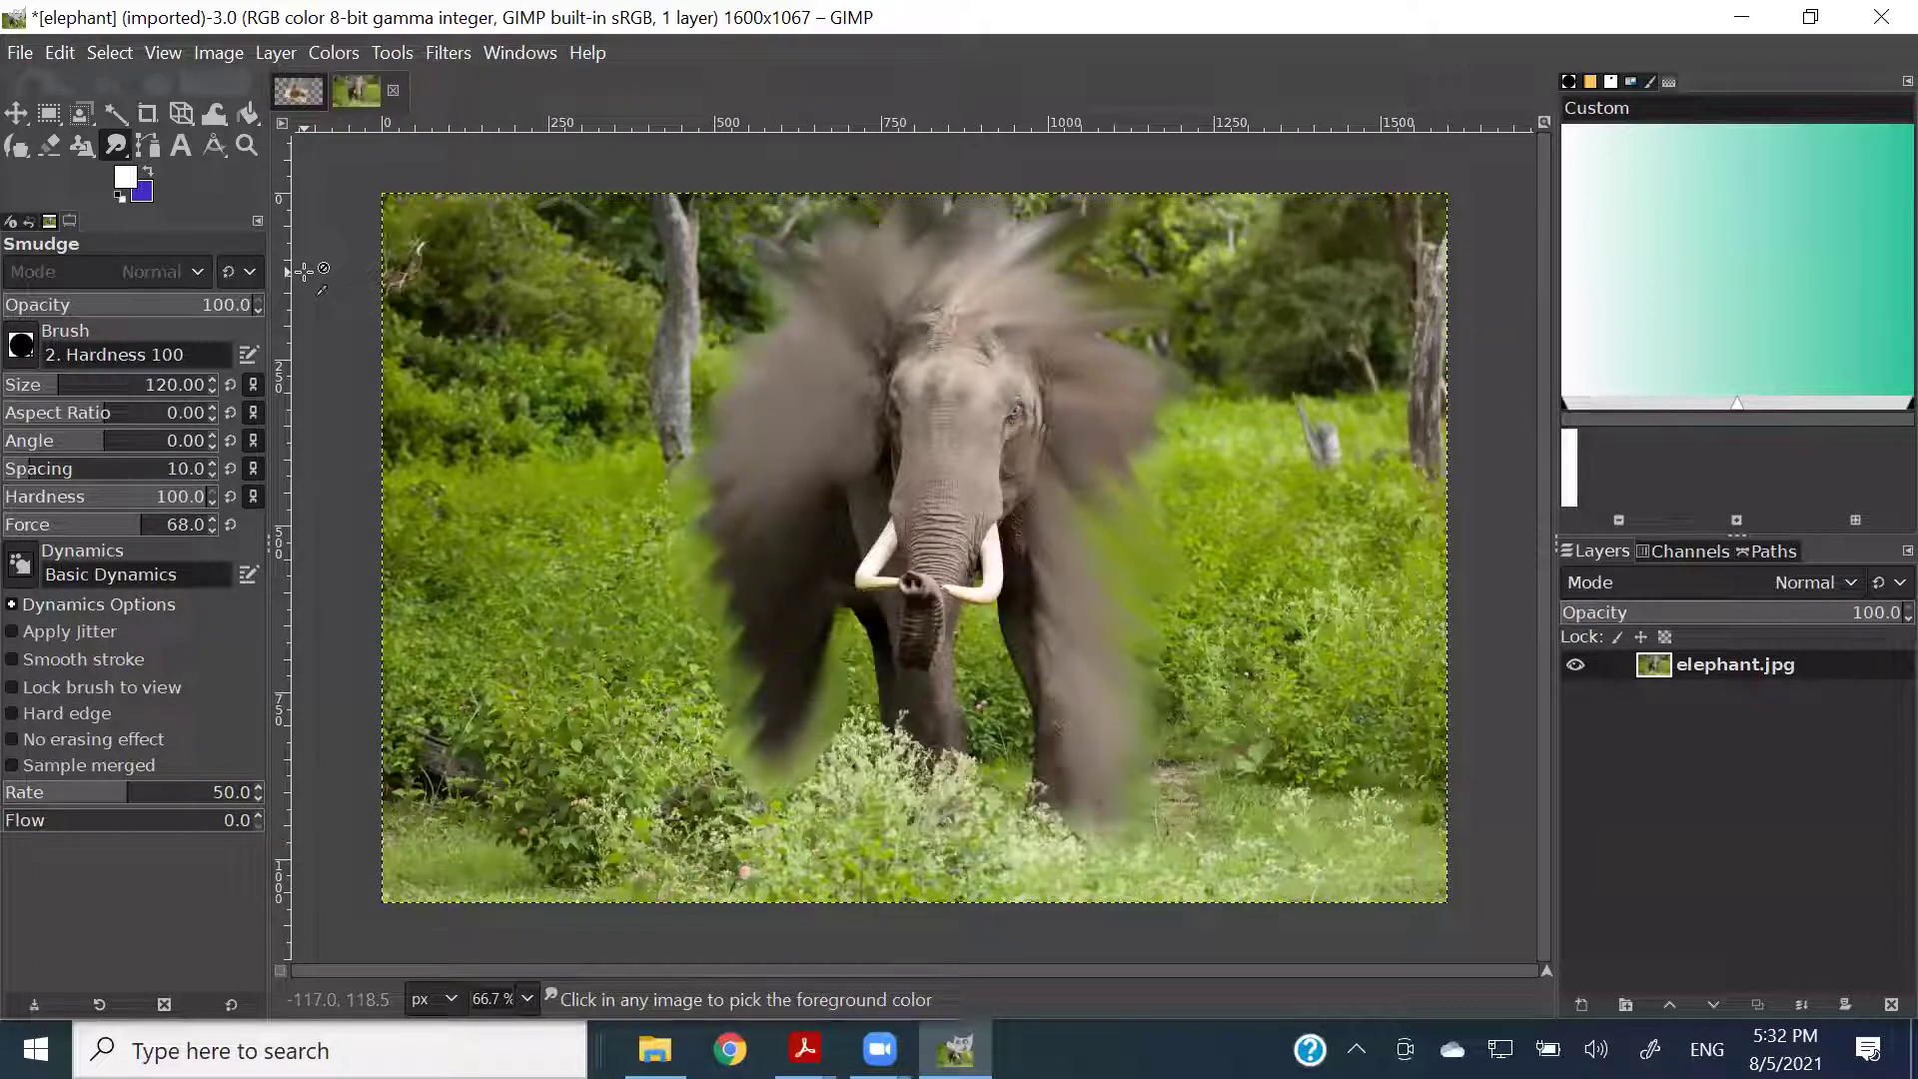
pyautogui.hotkey('ctrl', 'z')
pyautogui.hotkey('ctrl', 'z')
pyautogui.hotkey('ctrl', 'z')
pyautogui.hotkey('ctrl', 'z')
pyautogui.hotkey('ctrl', 'z')
pyautogui.hotkey('ctrl', 'z')
pyautogui.hotkey('ctrl', 'z')
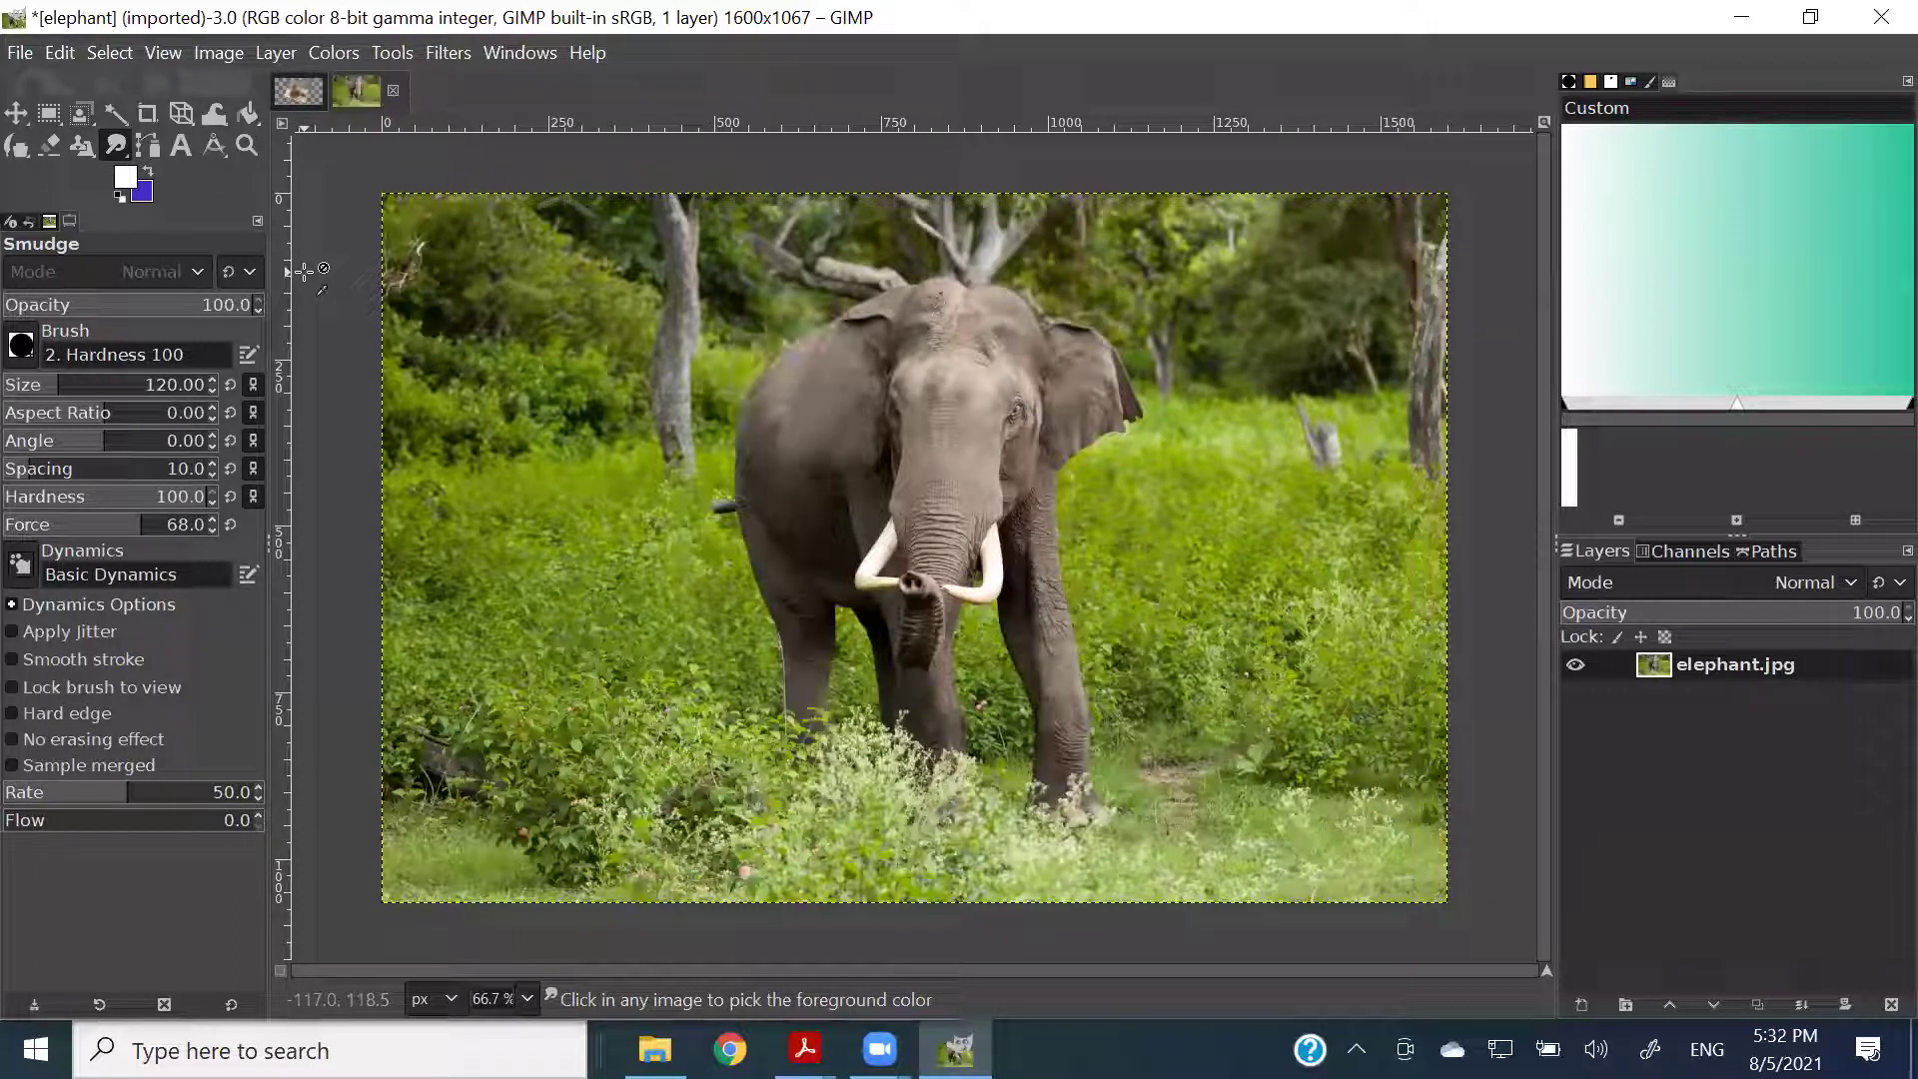
pyautogui.hotkey('ctrl', 'z')
pyautogui.hotkey('ctrl', 'z')
pyautogui.hotkey('ctrl', 'z')
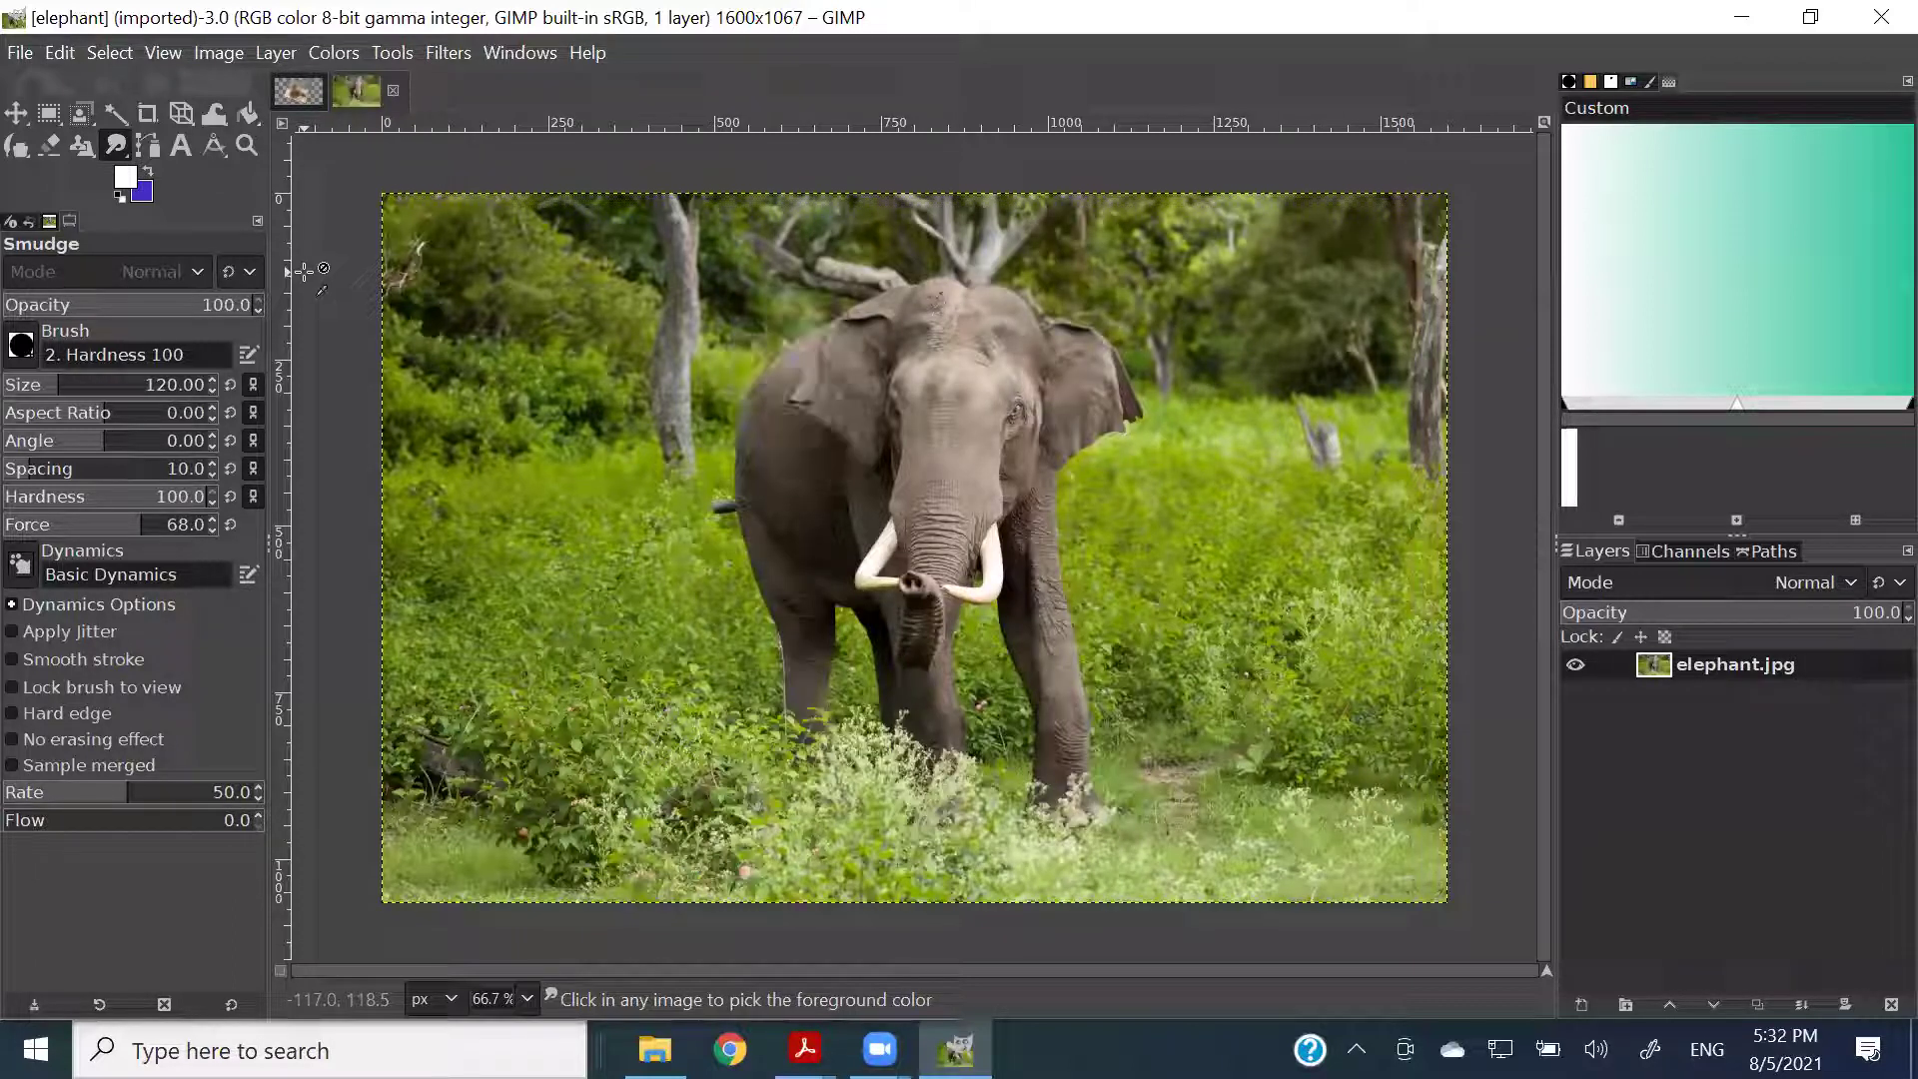
# Lighten the elephant's head, ear, body and legs with the Dodge / Burn tool in Dodge mode on midtones.
pyautogui.rightClick(110, 138)
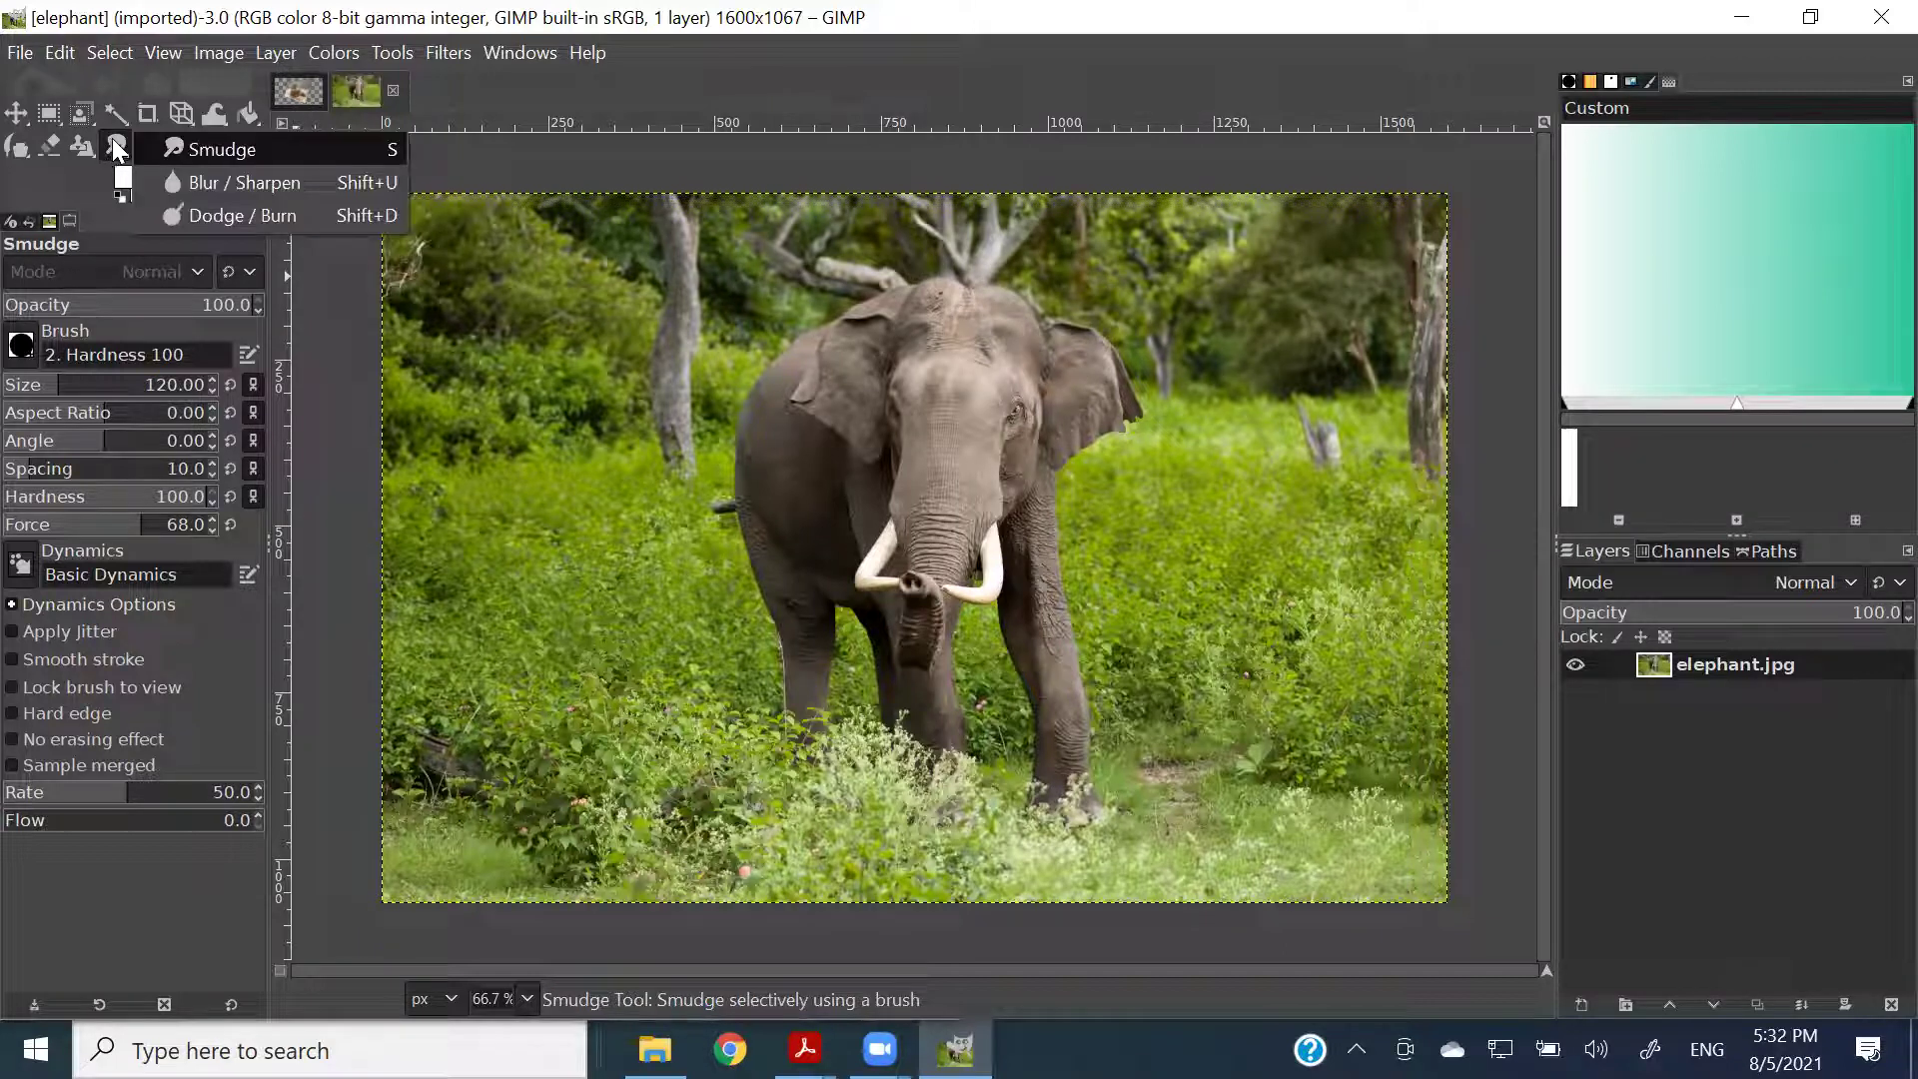
pyautogui.click(194, 212)
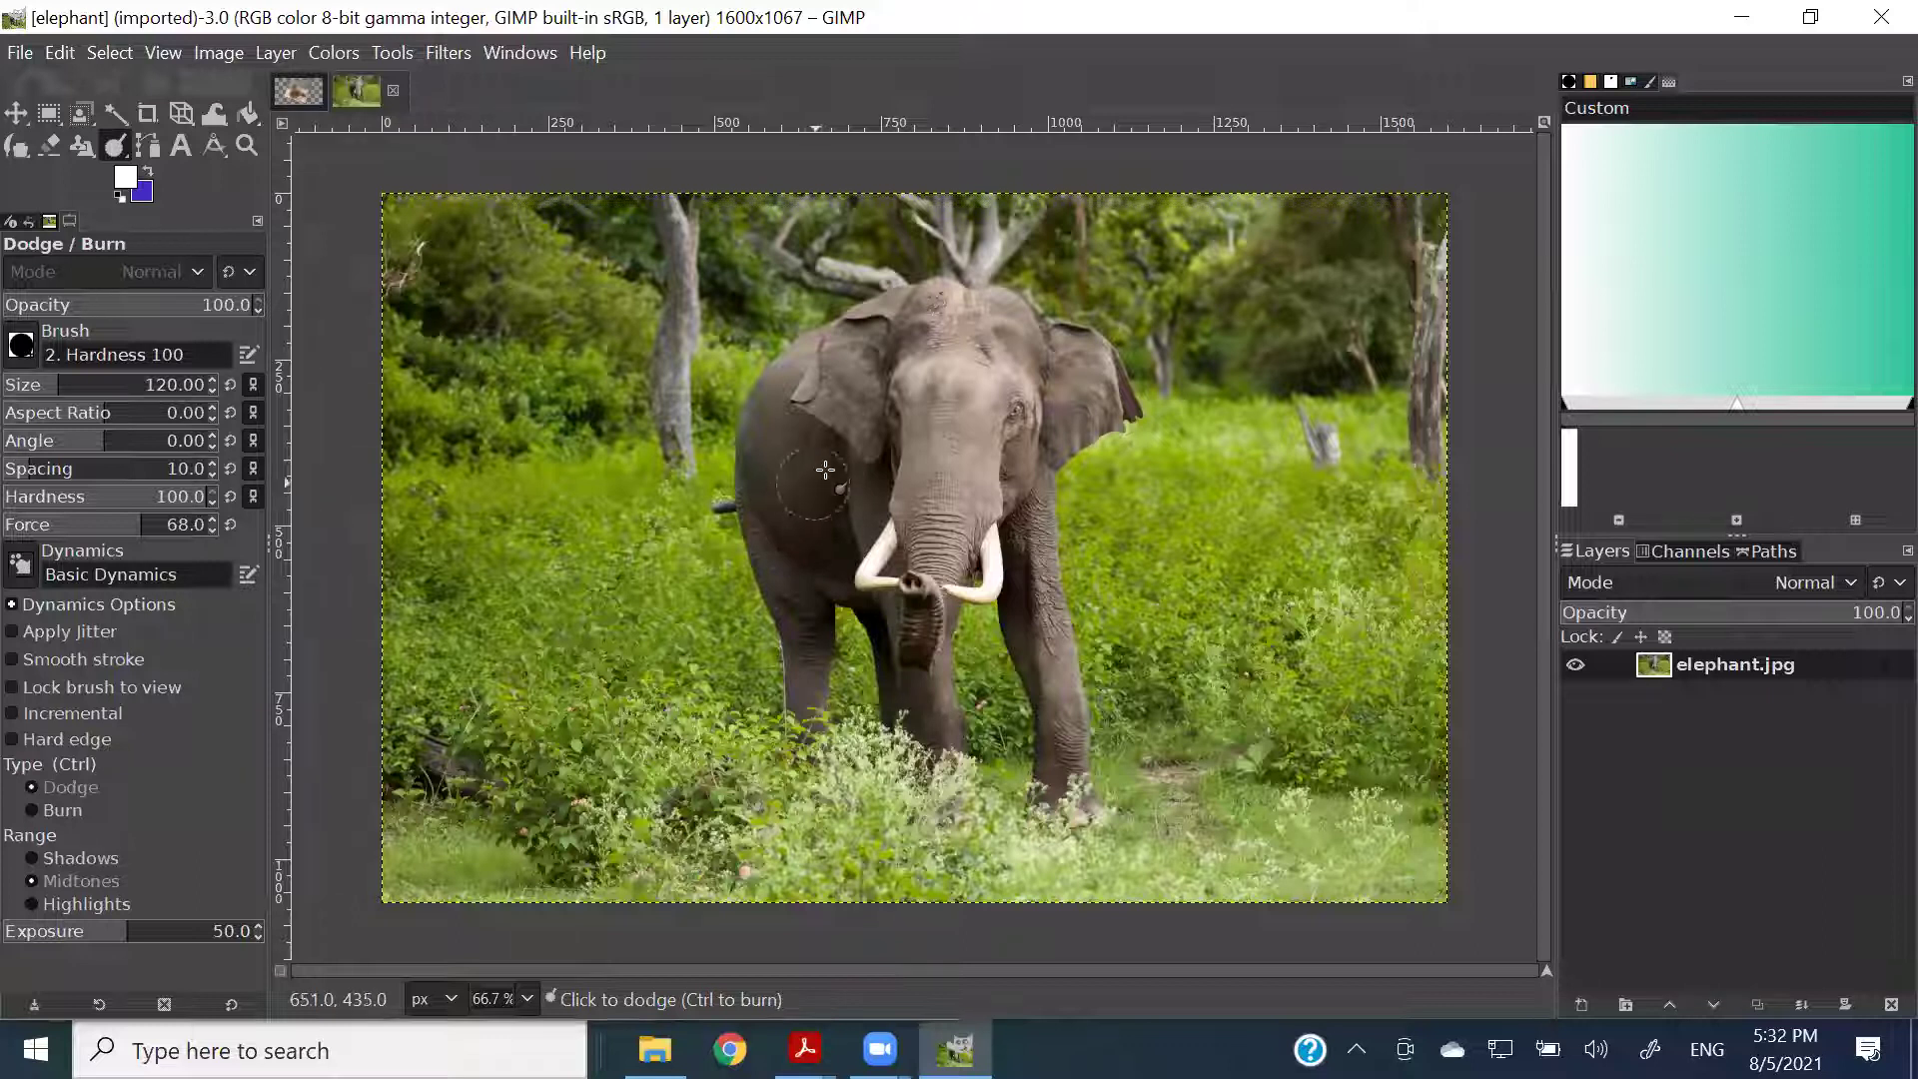
pyautogui.moveTo(961, 330); pyautogui.dragTo(954, 438)
pyautogui.moveTo(948, 312); pyautogui.dragTo(929, 510)
pyautogui.moveTo(962, 328)
pyautogui.mouseDown()
pyautogui.moveTo(933, 381)
pyautogui.moveTo(995, 385)
pyautogui.moveTo(1001, 399)
pyautogui.moveTo(931, 422)
pyautogui.moveTo(1001, 452)
pyautogui.moveTo(931, 467)
pyautogui.moveTo(957, 491)
pyautogui.moveTo(926, 584)
pyautogui.moveTo(917, 406)
pyautogui.moveTo(937, 297)
pyautogui.moveTo(865, 390)
pyautogui.moveTo(883, 324)
pyautogui.moveTo(829, 346)
pyautogui.moveTo(765, 417)
pyautogui.moveTo(757, 545)
pyautogui.moveTo(825, 395)
pyautogui.moveTo(823, 513)
pyautogui.moveTo(884, 393)
pyautogui.moveTo(842, 537)
pyautogui.moveTo(1067, 335)
pyautogui.moveTo(1019, 434)
pyautogui.moveTo(1097, 387)
pyautogui.moveTo(1035, 452)
pyautogui.moveTo(1017, 576)
pyautogui.moveTo(1071, 772)
pyautogui.moveTo(1023, 480)
pyautogui.moveTo(1019, 631)
pyautogui.moveTo(1077, 754)
pyautogui.moveTo(1035, 432)
pyautogui.mouseUp()
pyautogui.moveTo(1025, 584)
pyautogui.mouseDown()
pyautogui.moveTo(1062, 750)
pyautogui.moveTo(1051, 566)
pyautogui.moveTo(1006, 440)
pyautogui.moveTo(932, 586)
pyautogui.moveTo(923, 722)
pyautogui.moveTo(919, 633)
pyautogui.moveTo(873, 546)
pyautogui.moveTo(873, 572)
pyautogui.moveTo(780, 564)
pyautogui.moveTo(795, 544)
pyautogui.moveTo(818, 539)
pyautogui.moveTo(791, 592)
pyautogui.moveTo(788, 726)
pyautogui.moveTo(832, 584)
pyautogui.moveTo(869, 627)
pyautogui.moveTo(879, 749)
pyautogui.mouseUp()
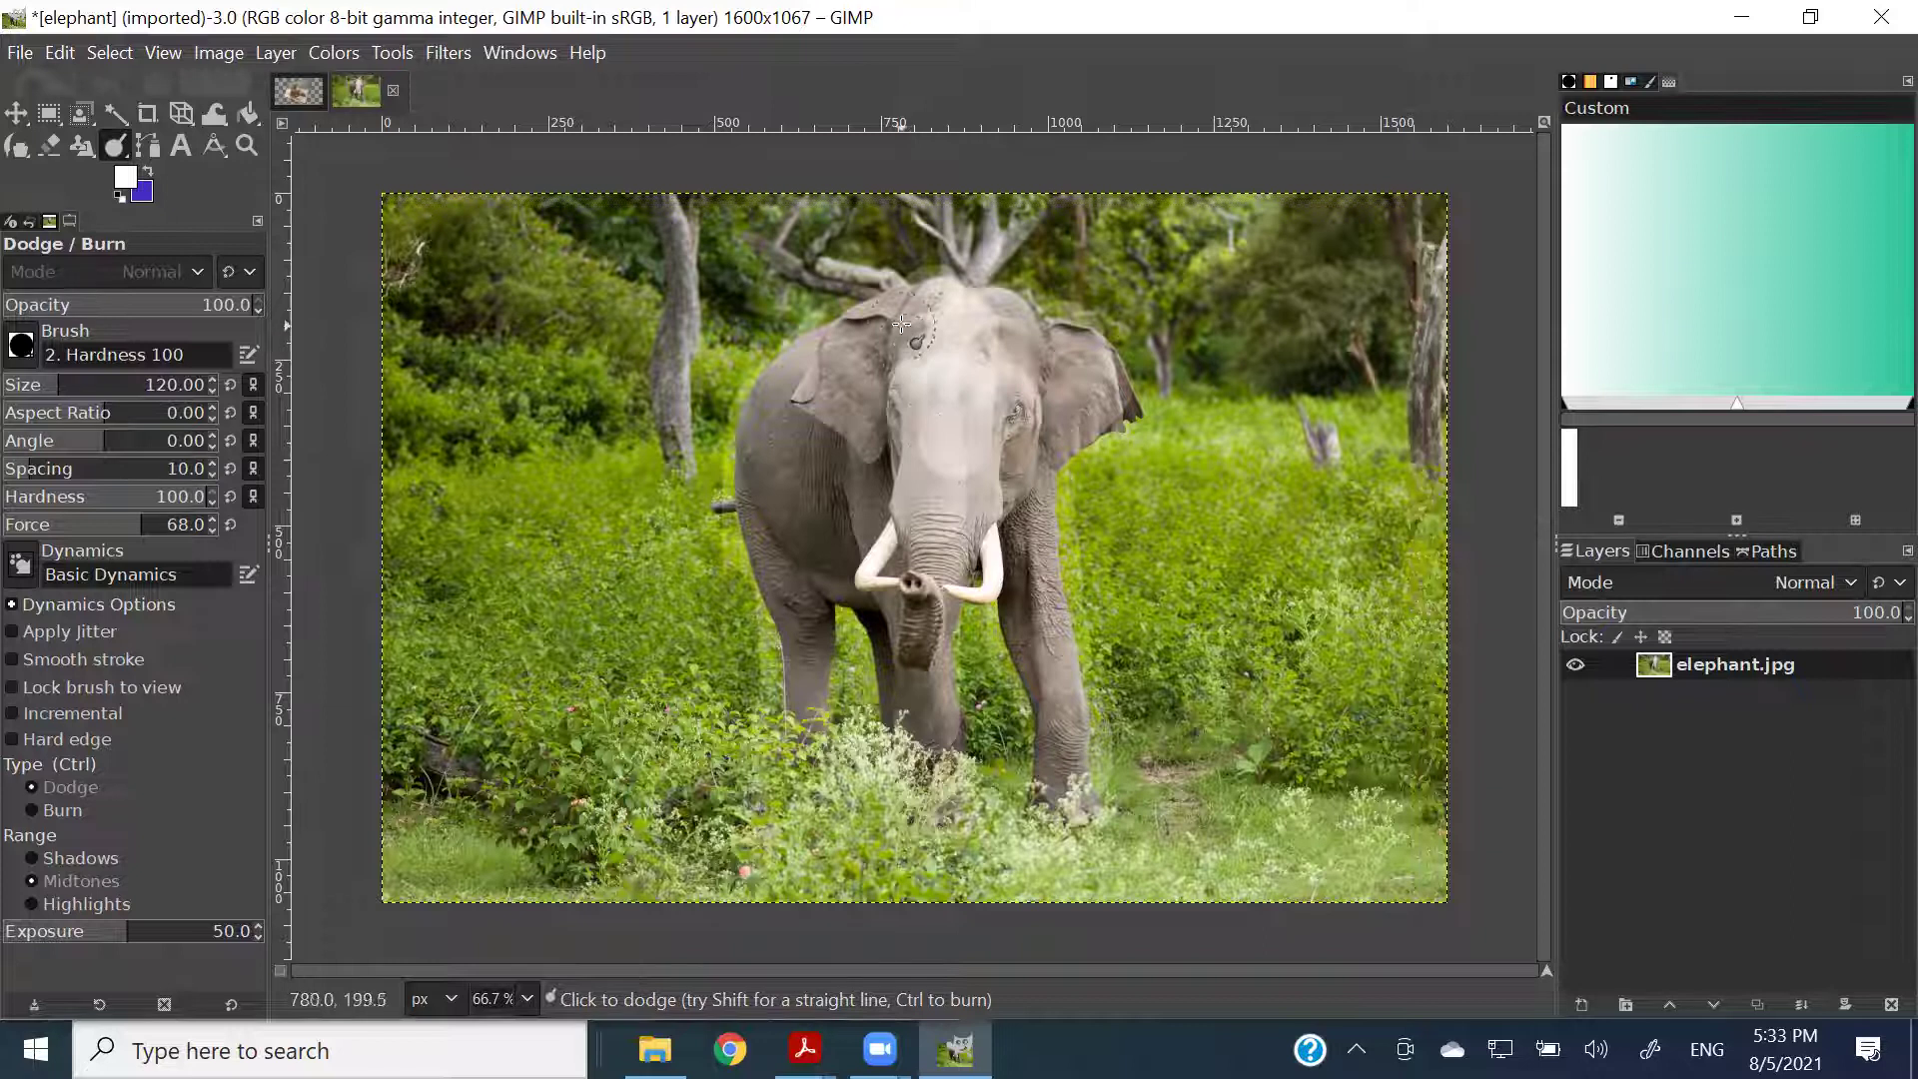
pyautogui.moveTo(904, 319)
pyautogui.mouseDown()
pyautogui.moveTo(887, 421)
pyautogui.moveTo(854, 335)
pyautogui.moveTo(887, 350)
pyautogui.moveTo(799, 360)
pyautogui.moveTo(759, 450)
pyautogui.moveTo(818, 387)
pyautogui.moveTo(769, 519)
pyautogui.moveTo(804, 450)
pyautogui.moveTo(819, 540)
pyautogui.moveTo(879, 574)
pyautogui.moveTo(734, 509)
pyautogui.moveTo(828, 681)
pyautogui.moveTo(764, 560)
pyautogui.moveTo(835, 575)
pyautogui.moveTo(914, 749)
pyautogui.moveTo(879, 609)
pyautogui.mouseUp()
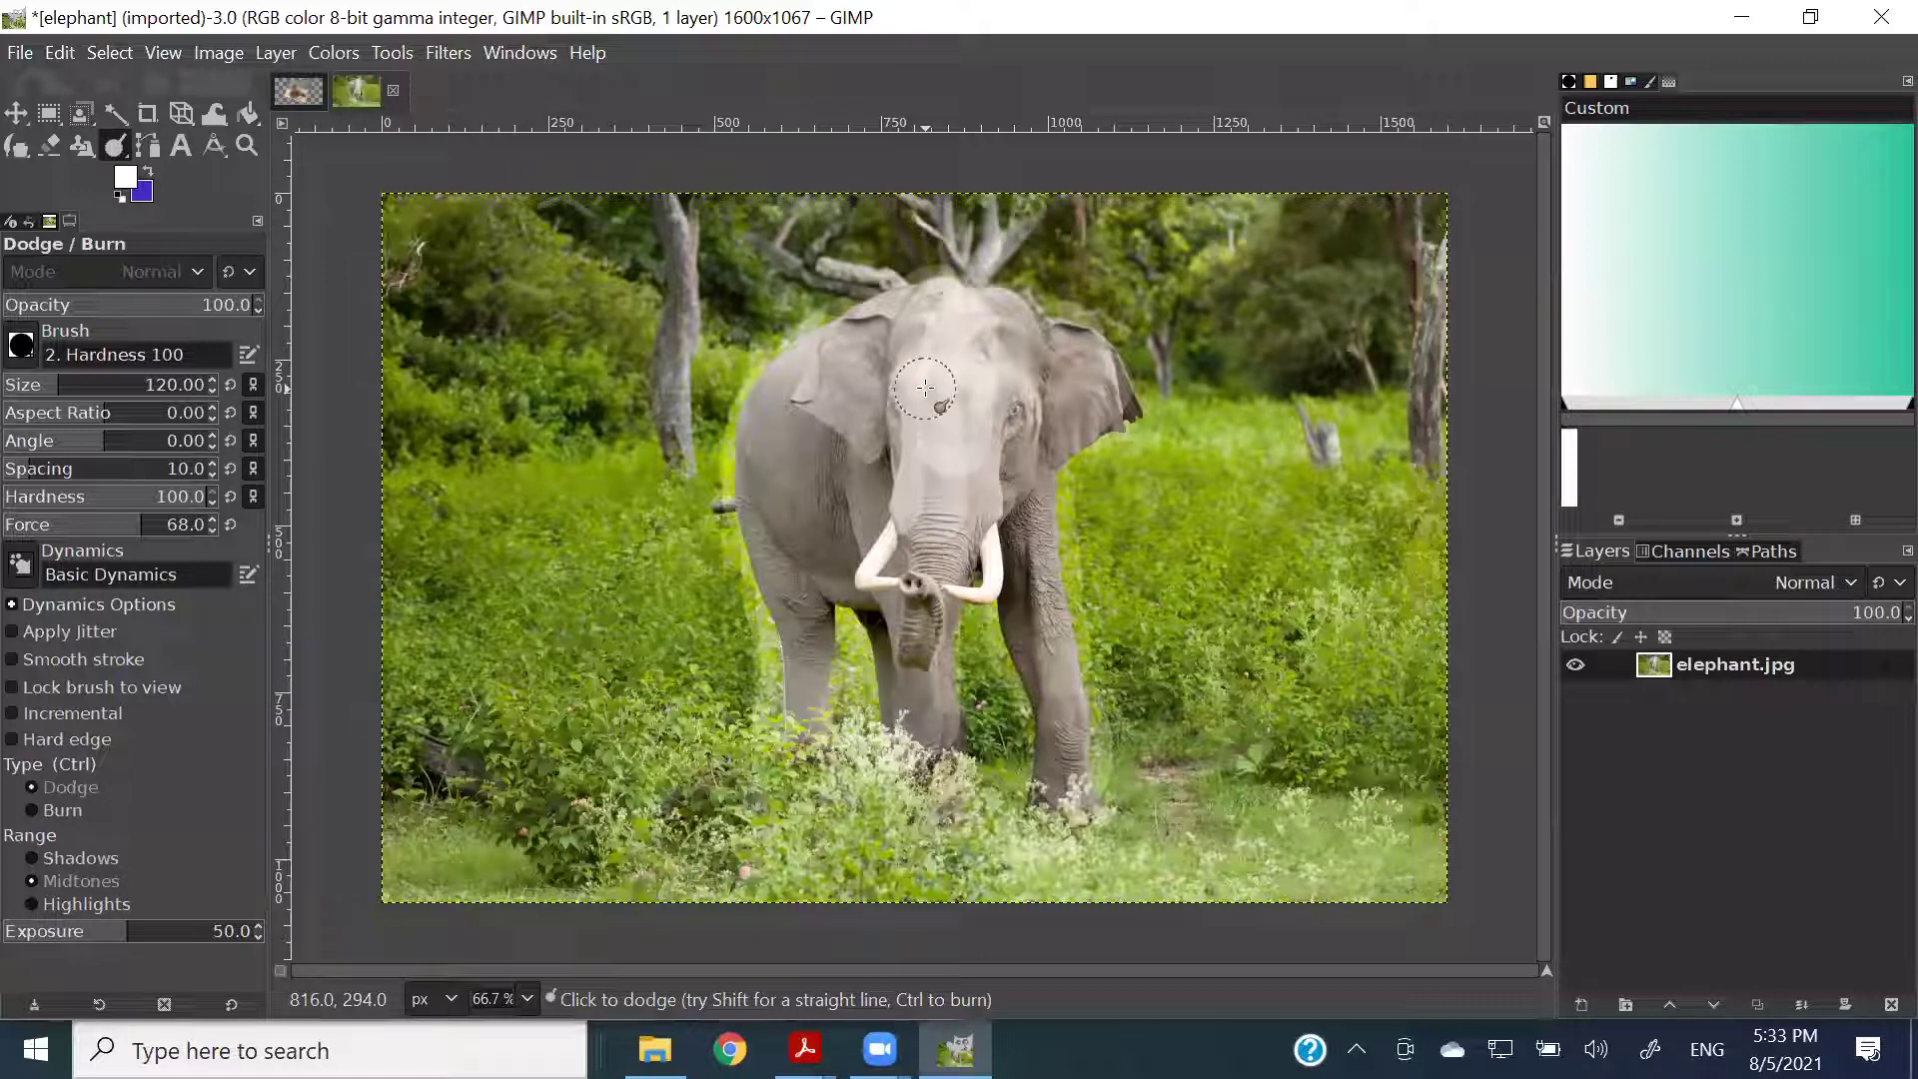
pyautogui.moveTo(925, 388)
pyautogui.mouseDown()
pyautogui.moveTo(1006, 377)
pyautogui.moveTo(1007, 482)
pyautogui.moveTo(985, 365)
pyautogui.moveTo(951, 488)
pyautogui.moveTo(953, 351)
pyautogui.moveTo(917, 425)
pyautogui.moveTo(917, 337)
pyautogui.moveTo(837, 396)
pyautogui.moveTo(852, 372)
pyautogui.moveTo(832, 365)
pyautogui.moveTo(893, 325)
pyautogui.moveTo(740, 461)
pyautogui.moveTo(847, 379)
pyautogui.moveTo(801, 500)
pyautogui.moveTo(845, 432)
pyautogui.moveTo(844, 490)
pyautogui.mouseUp()
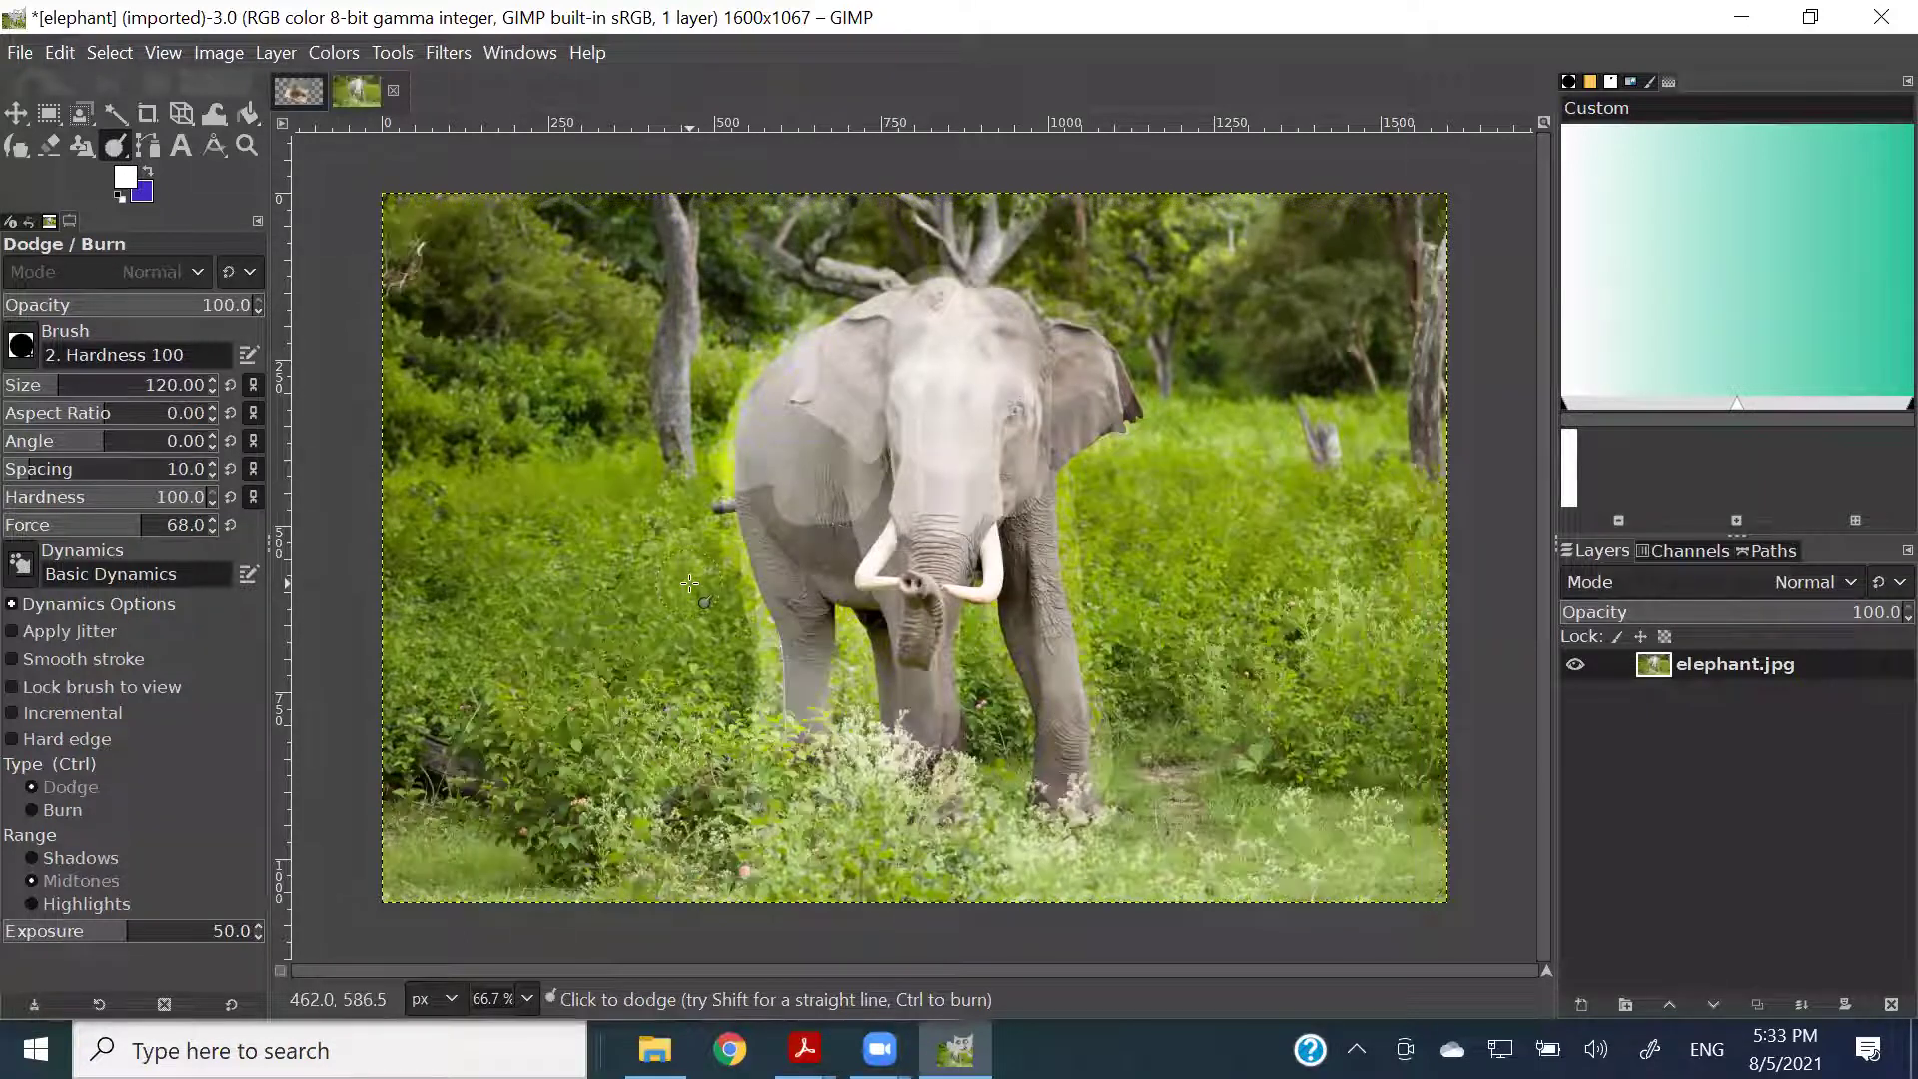
pyautogui.moveTo(899, 424)
pyautogui.mouseDown()
pyautogui.moveTo(880, 500)
pyautogui.moveTo(851, 532)
pyautogui.moveTo(837, 510)
pyautogui.moveTo(798, 525)
pyautogui.moveTo(787, 507)
pyautogui.moveTo(778, 574)
pyautogui.moveTo(764, 476)
pyautogui.moveTo(832, 551)
pyautogui.moveTo(806, 747)
pyautogui.moveTo(827, 551)
pyautogui.moveTo(876, 588)
pyautogui.moveTo(906, 769)
pyautogui.mouseUp()
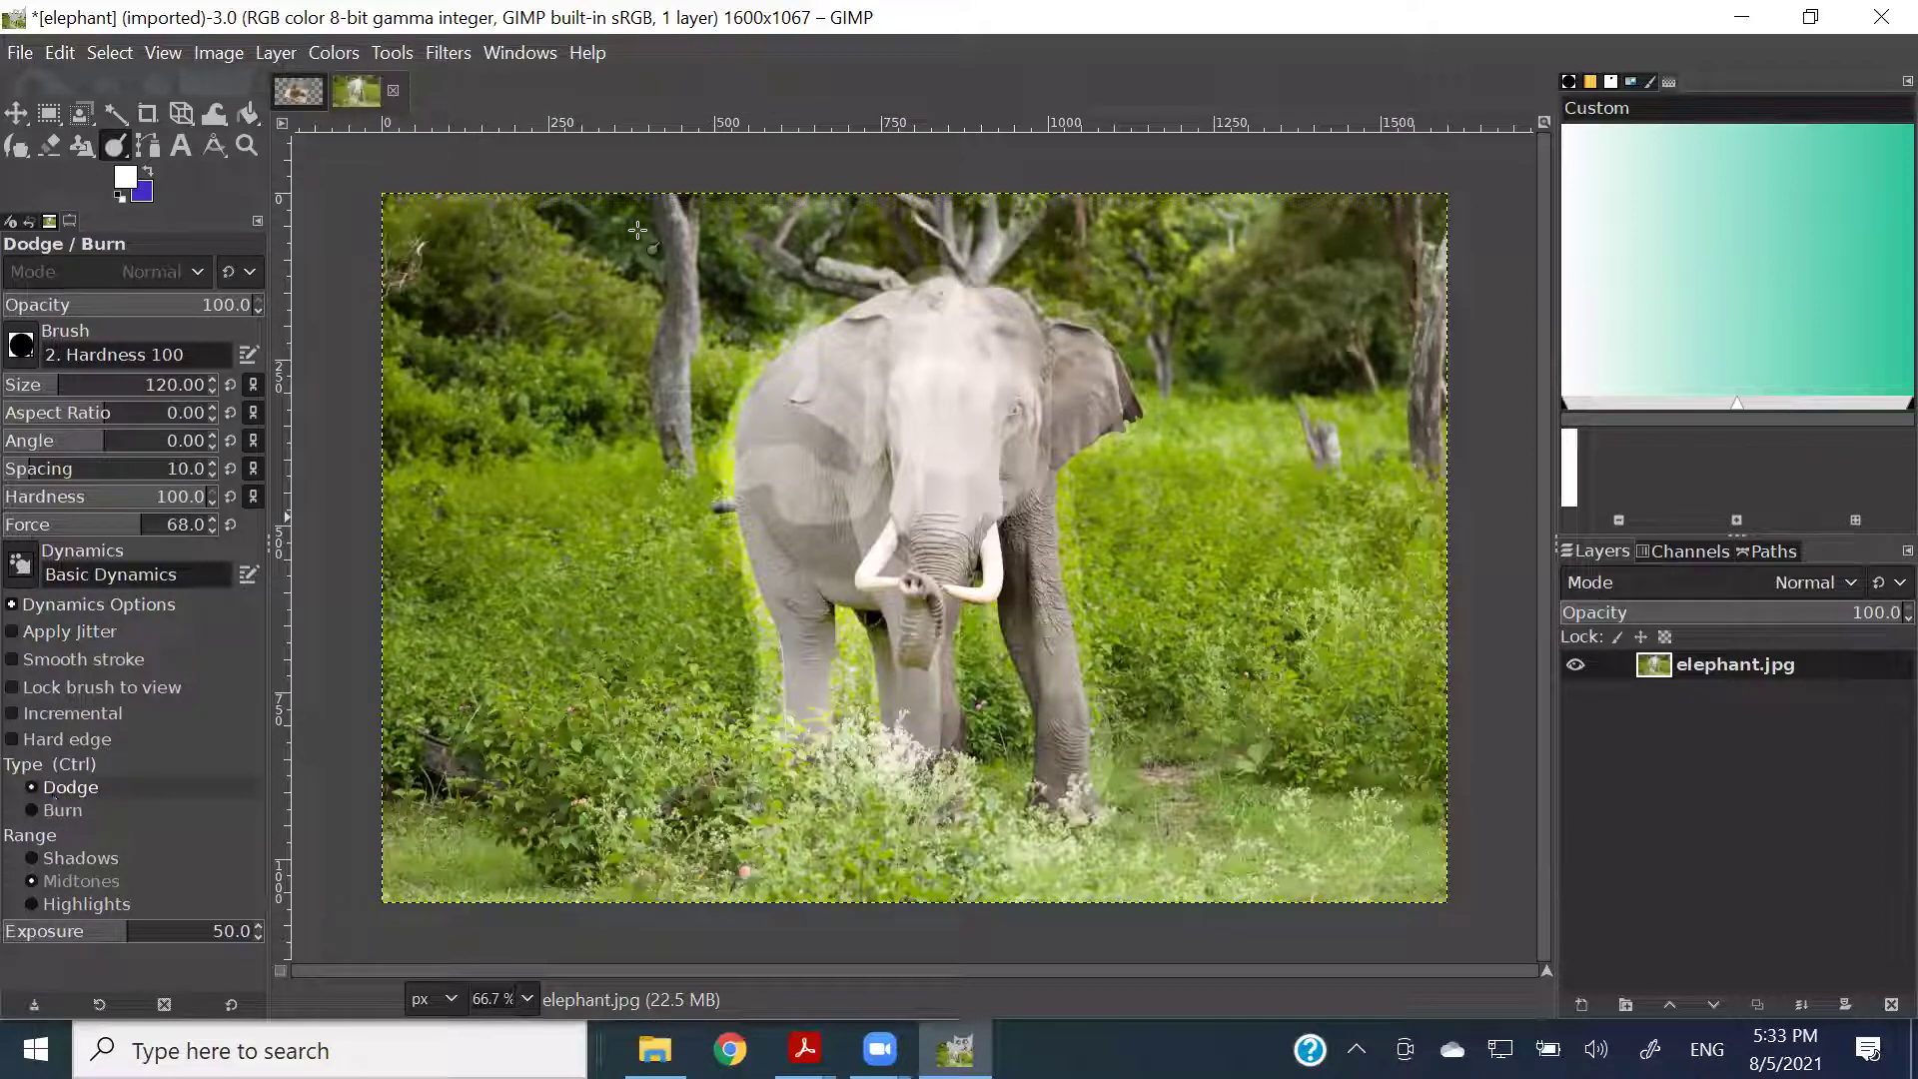
# Set the tool type to Burn and darken the tree trunk behind the elephant and parts of the elephant's face and body.
pyautogui.click(36, 811)
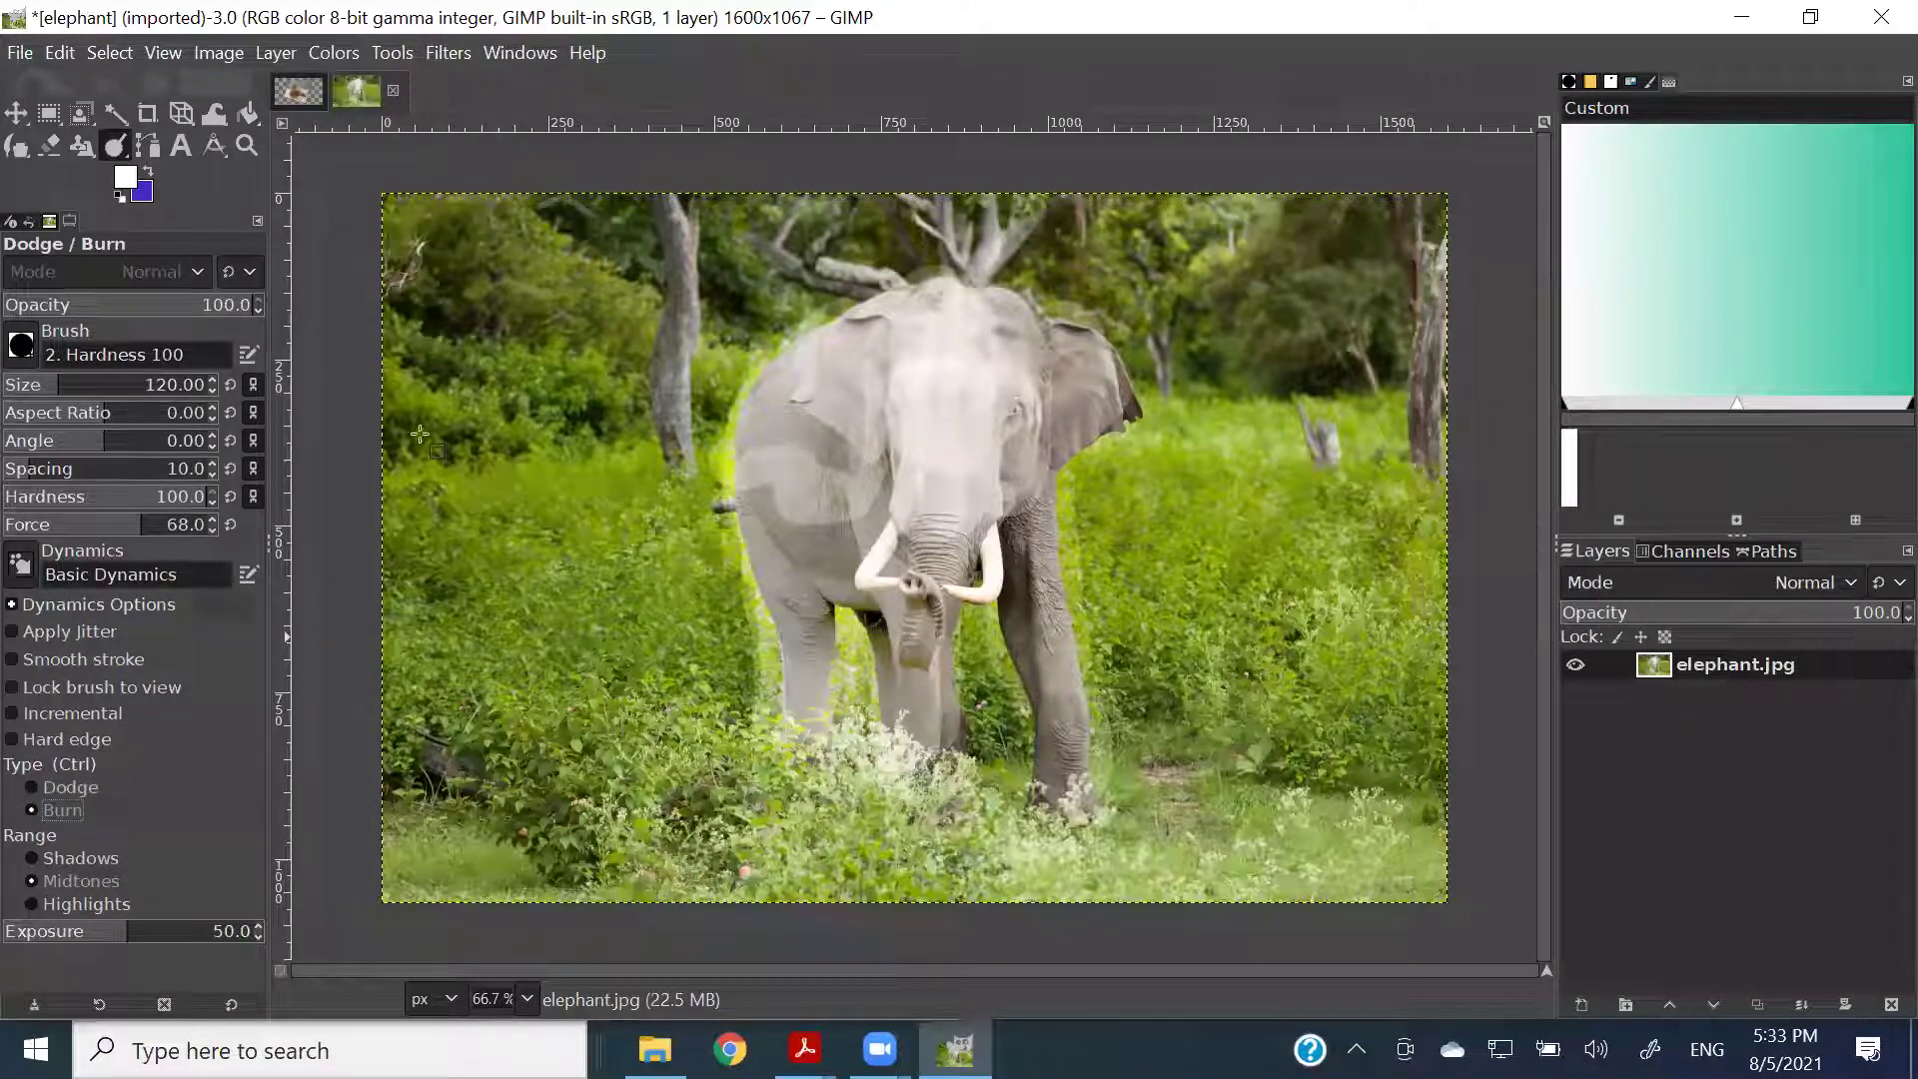
pyautogui.moveTo(667, 253)
pyautogui.mouseDown()
pyautogui.moveTo(680, 434)
pyautogui.moveTo(673, 222)
pyautogui.moveTo(689, 313)
pyautogui.moveTo(667, 434)
pyautogui.moveTo(668, 233)
pyautogui.moveTo(671, 454)
pyautogui.moveTo(678, 221)
pyautogui.moveTo(680, 457)
pyautogui.moveTo(685, 260)
pyautogui.moveTo(663, 194)
pyautogui.moveTo(682, 458)
pyautogui.mouseUp()
pyautogui.moveTo(1045, 564)
pyautogui.mouseDown()
pyautogui.moveTo(1060, 781)
pyautogui.moveTo(1049, 474)
pyautogui.moveTo(1085, 370)
pyautogui.moveTo(1039, 477)
pyautogui.moveTo(1034, 331)
pyautogui.moveTo(1040, 768)
pyautogui.moveTo(1059, 425)
pyautogui.moveTo(1015, 322)
pyautogui.moveTo(1011, 485)
pyautogui.moveTo(996, 298)
pyautogui.moveTo(991, 482)
pyautogui.moveTo(967, 328)
pyautogui.moveTo(967, 506)
pyautogui.moveTo(968, 339)
pyautogui.moveTo(930, 431)
pyautogui.moveTo(885, 394)
pyautogui.moveTo(783, 414)
pyautogui.moveTo(776, 365)
pyautogui.moveTo(742, 418)
pyautogui.moveTo(730, 501)
pyautogui.moveTo(777, 710)
pyautogui.moveTo(781, 589)
pyautogui.mouseUp()
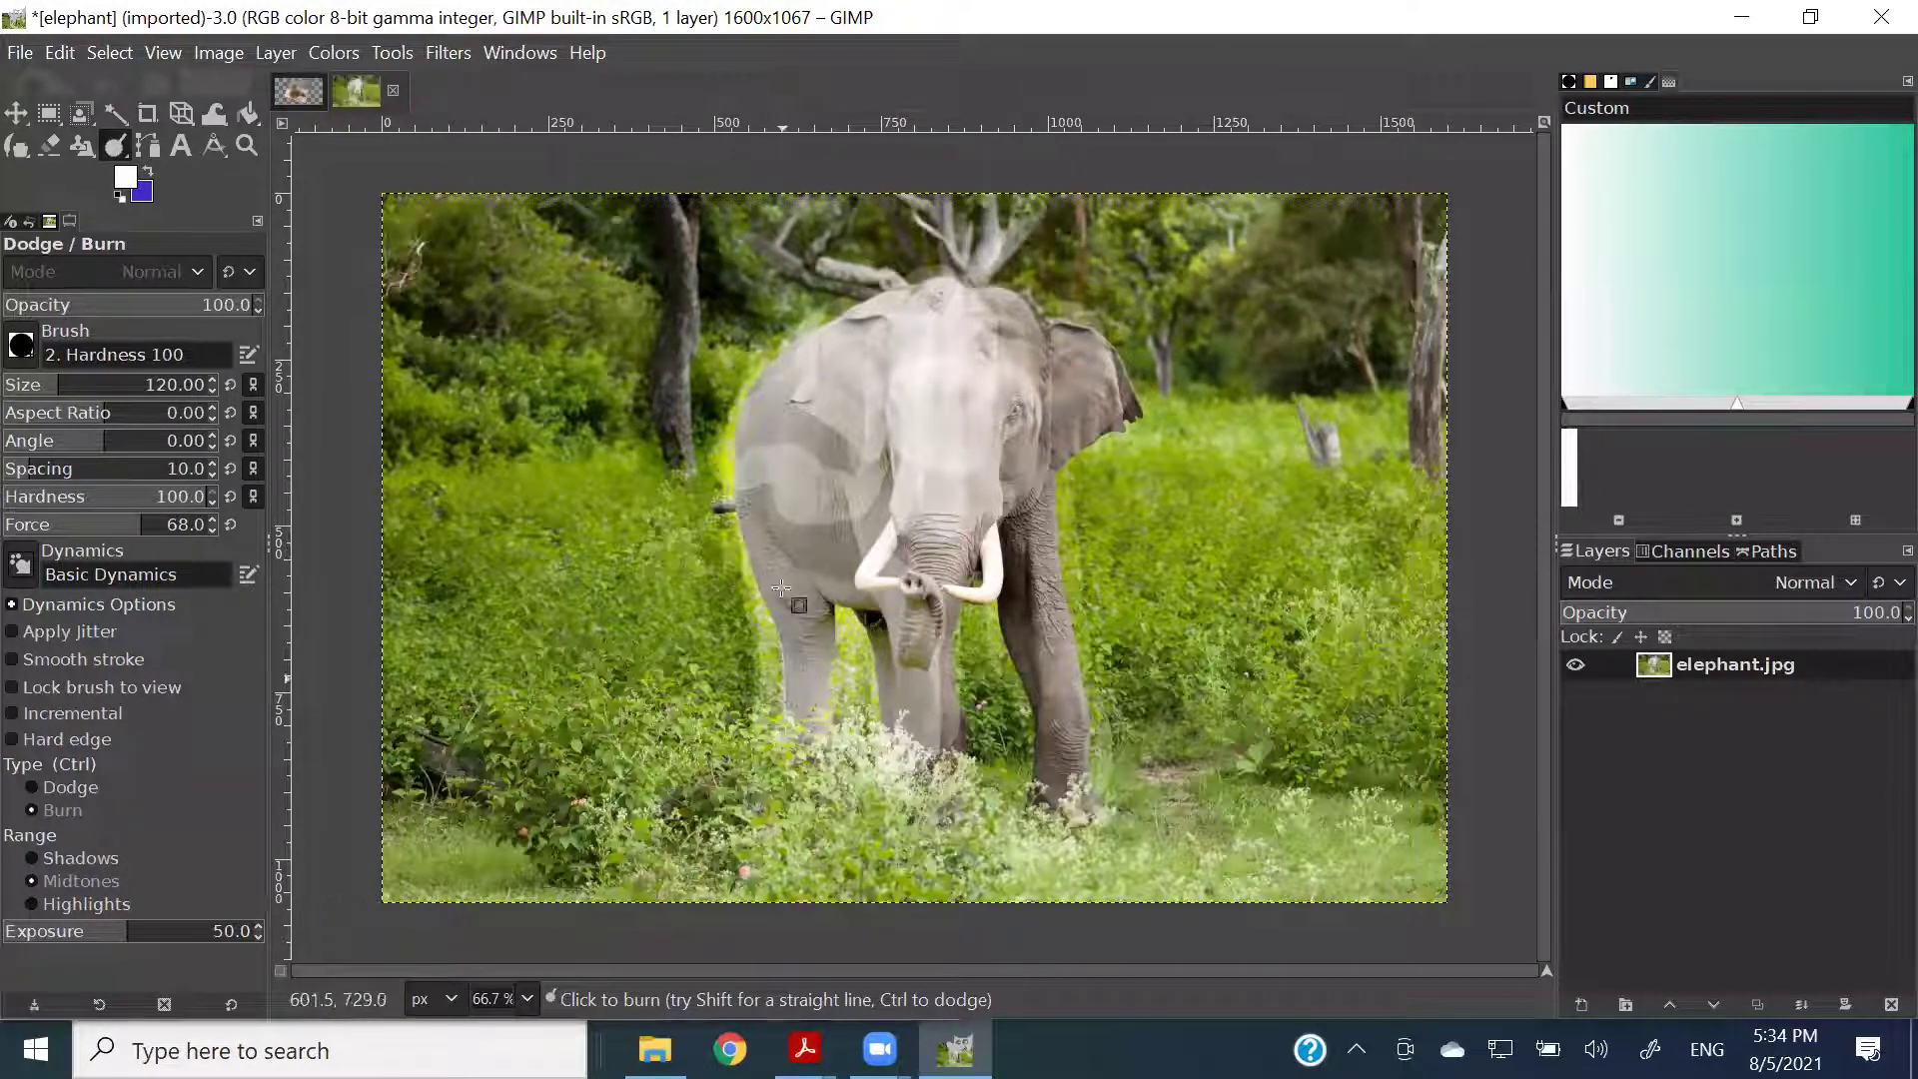
pyautogui.moveTo(827, 384)
pyautogui.mouseDown()
pyautogui.moveTo(780, 374)
pyautogui.moveTo(735, 425)
pyautogui.moveTo(734, 536)
pyautogui.mouseUp()
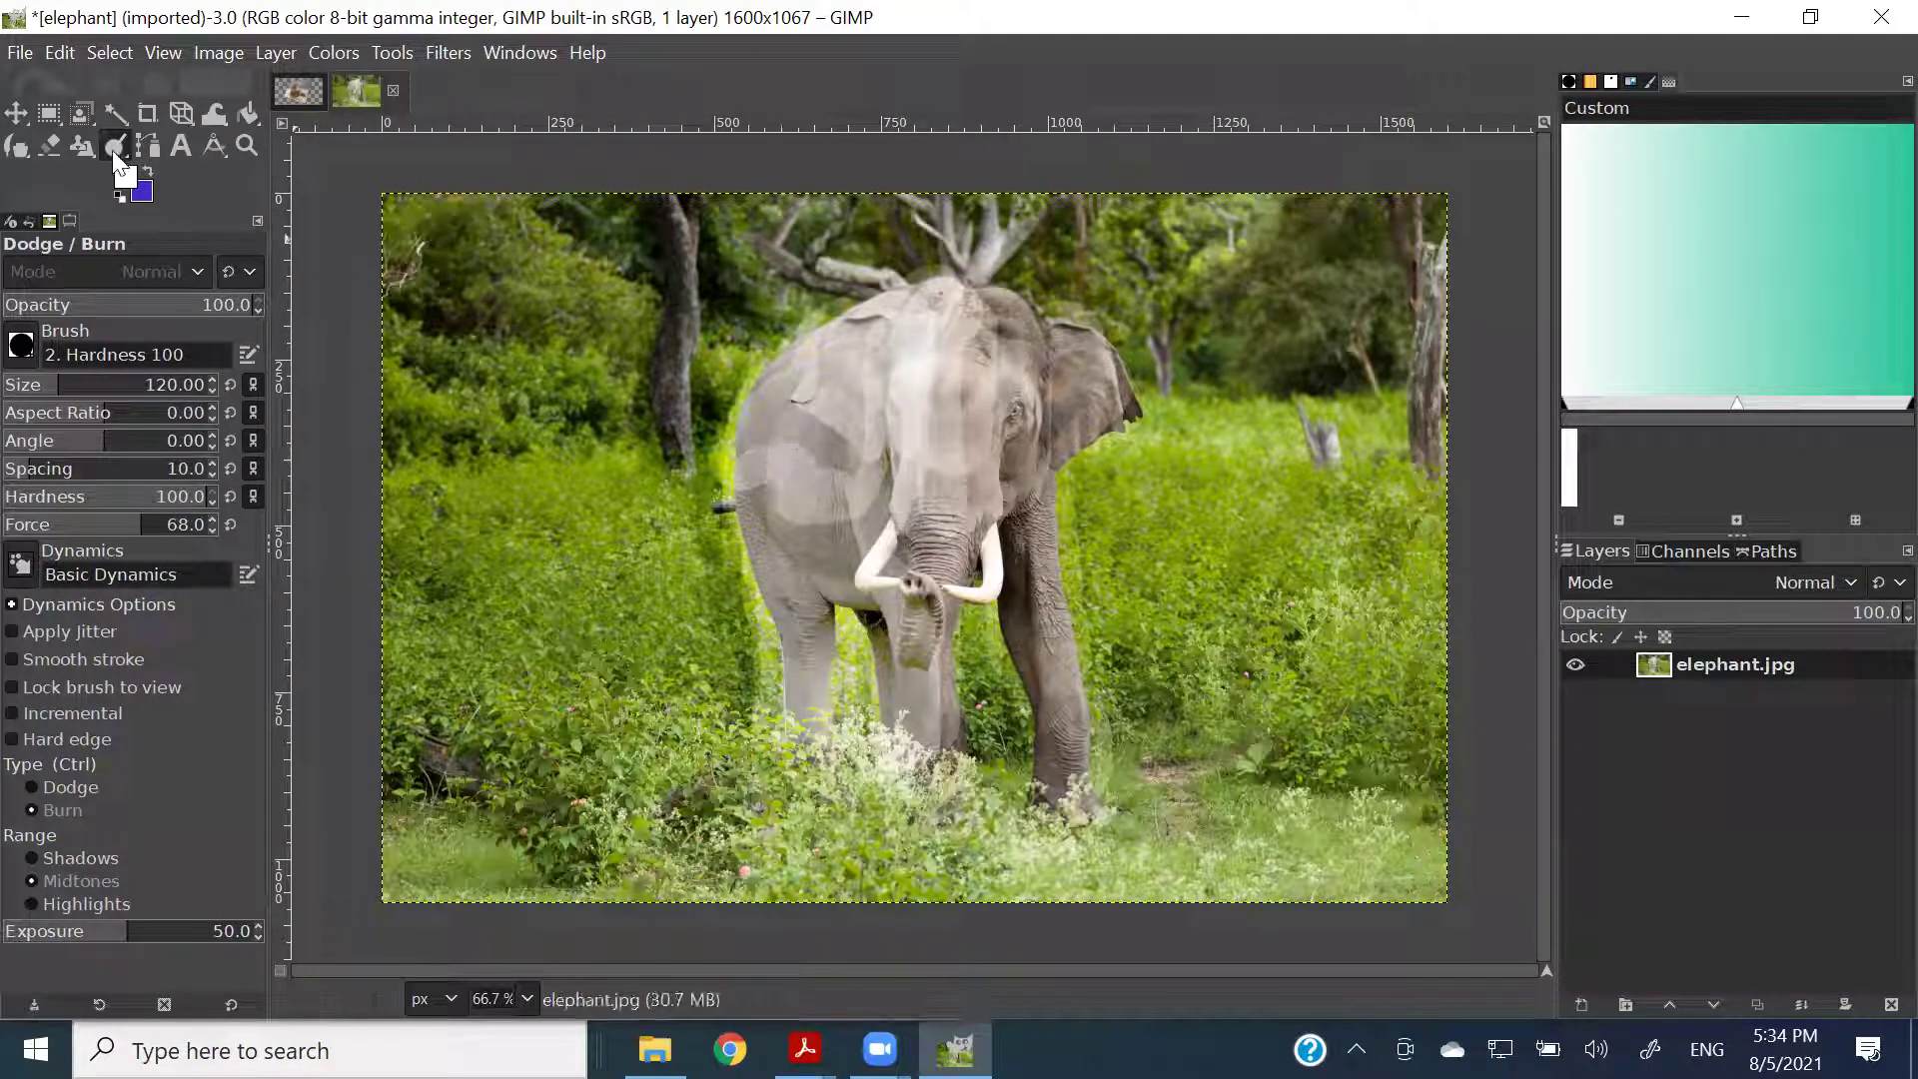
# Undo all the dodge and burn strokes on the elephant and the tree trunk.
pyautogui.hotkey('ctrl', 'z')
pyautogui.hotkey('ctrl', 'z')
pyautogui.hotkey('ctrl', 'z')
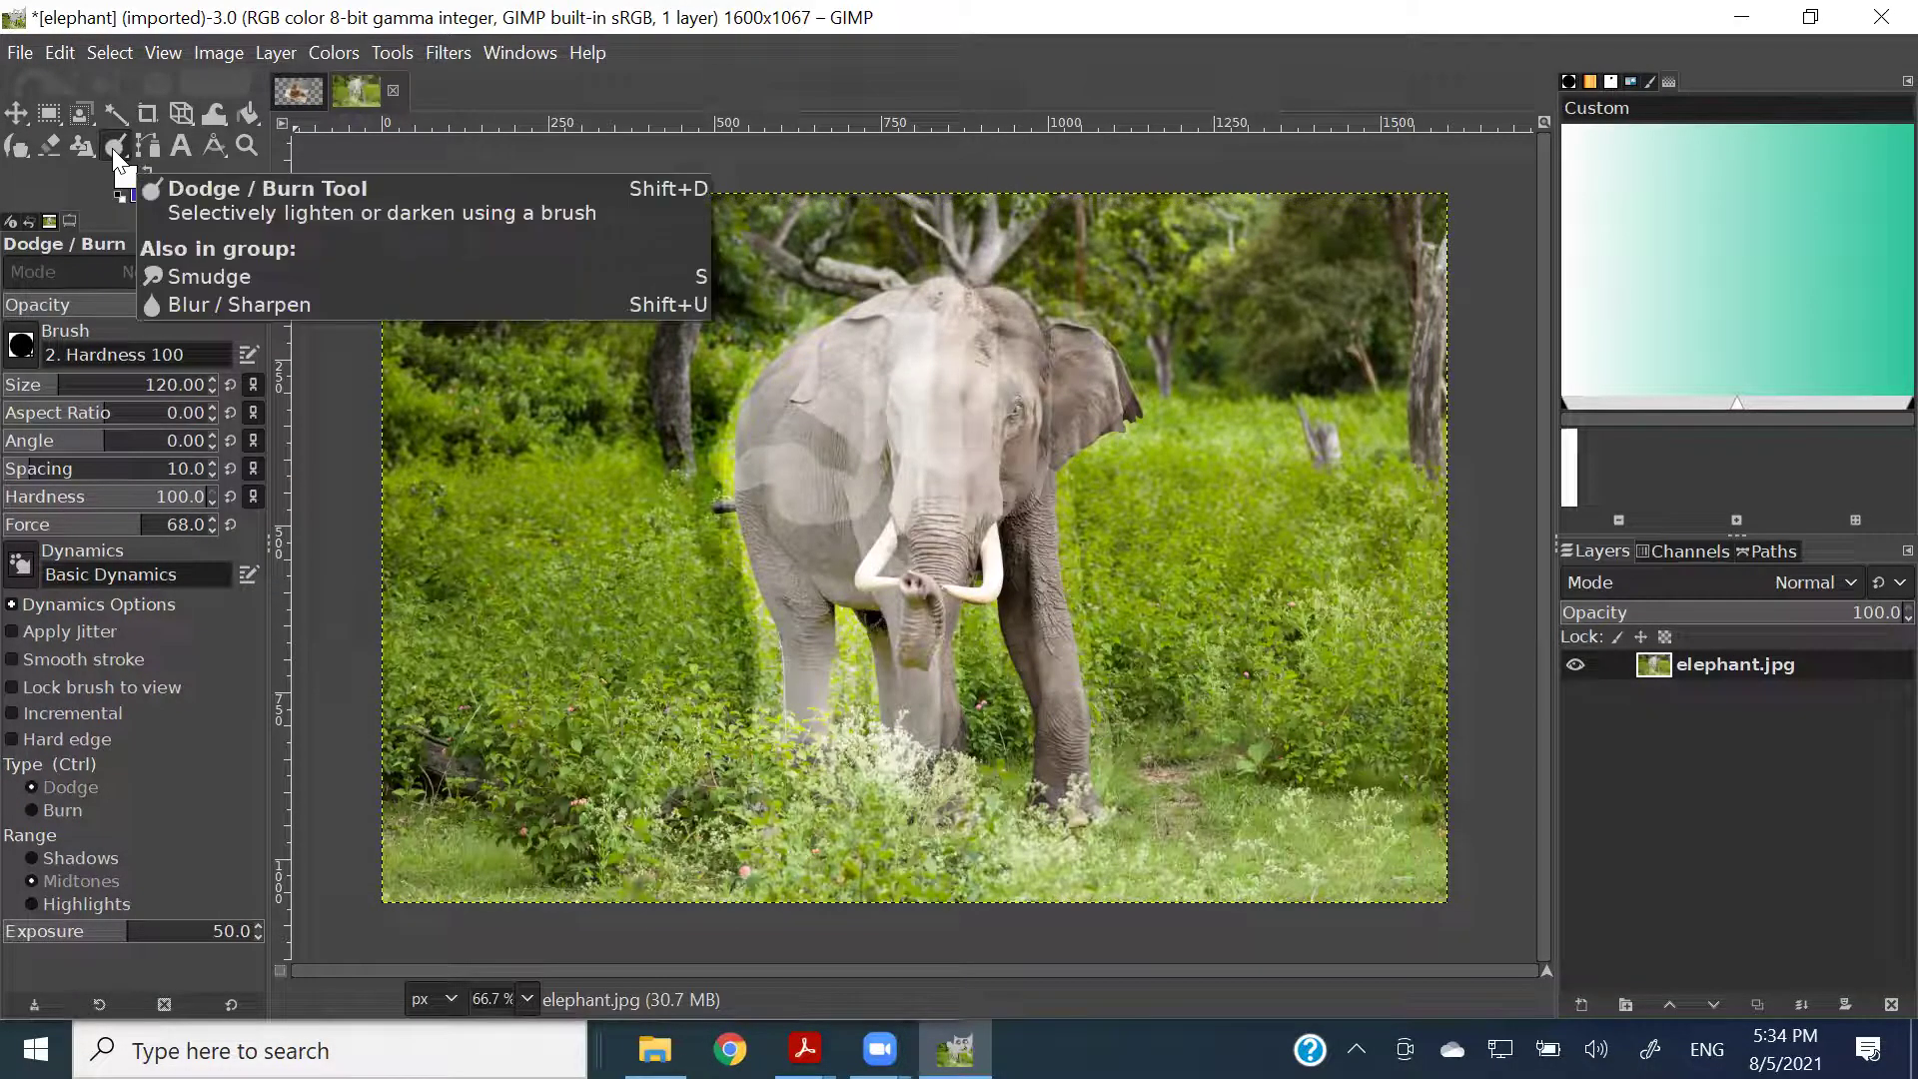
pyautogui.hotkey('ctrl', 'z')
pyautogui.hotkey('ctrl', 'z')
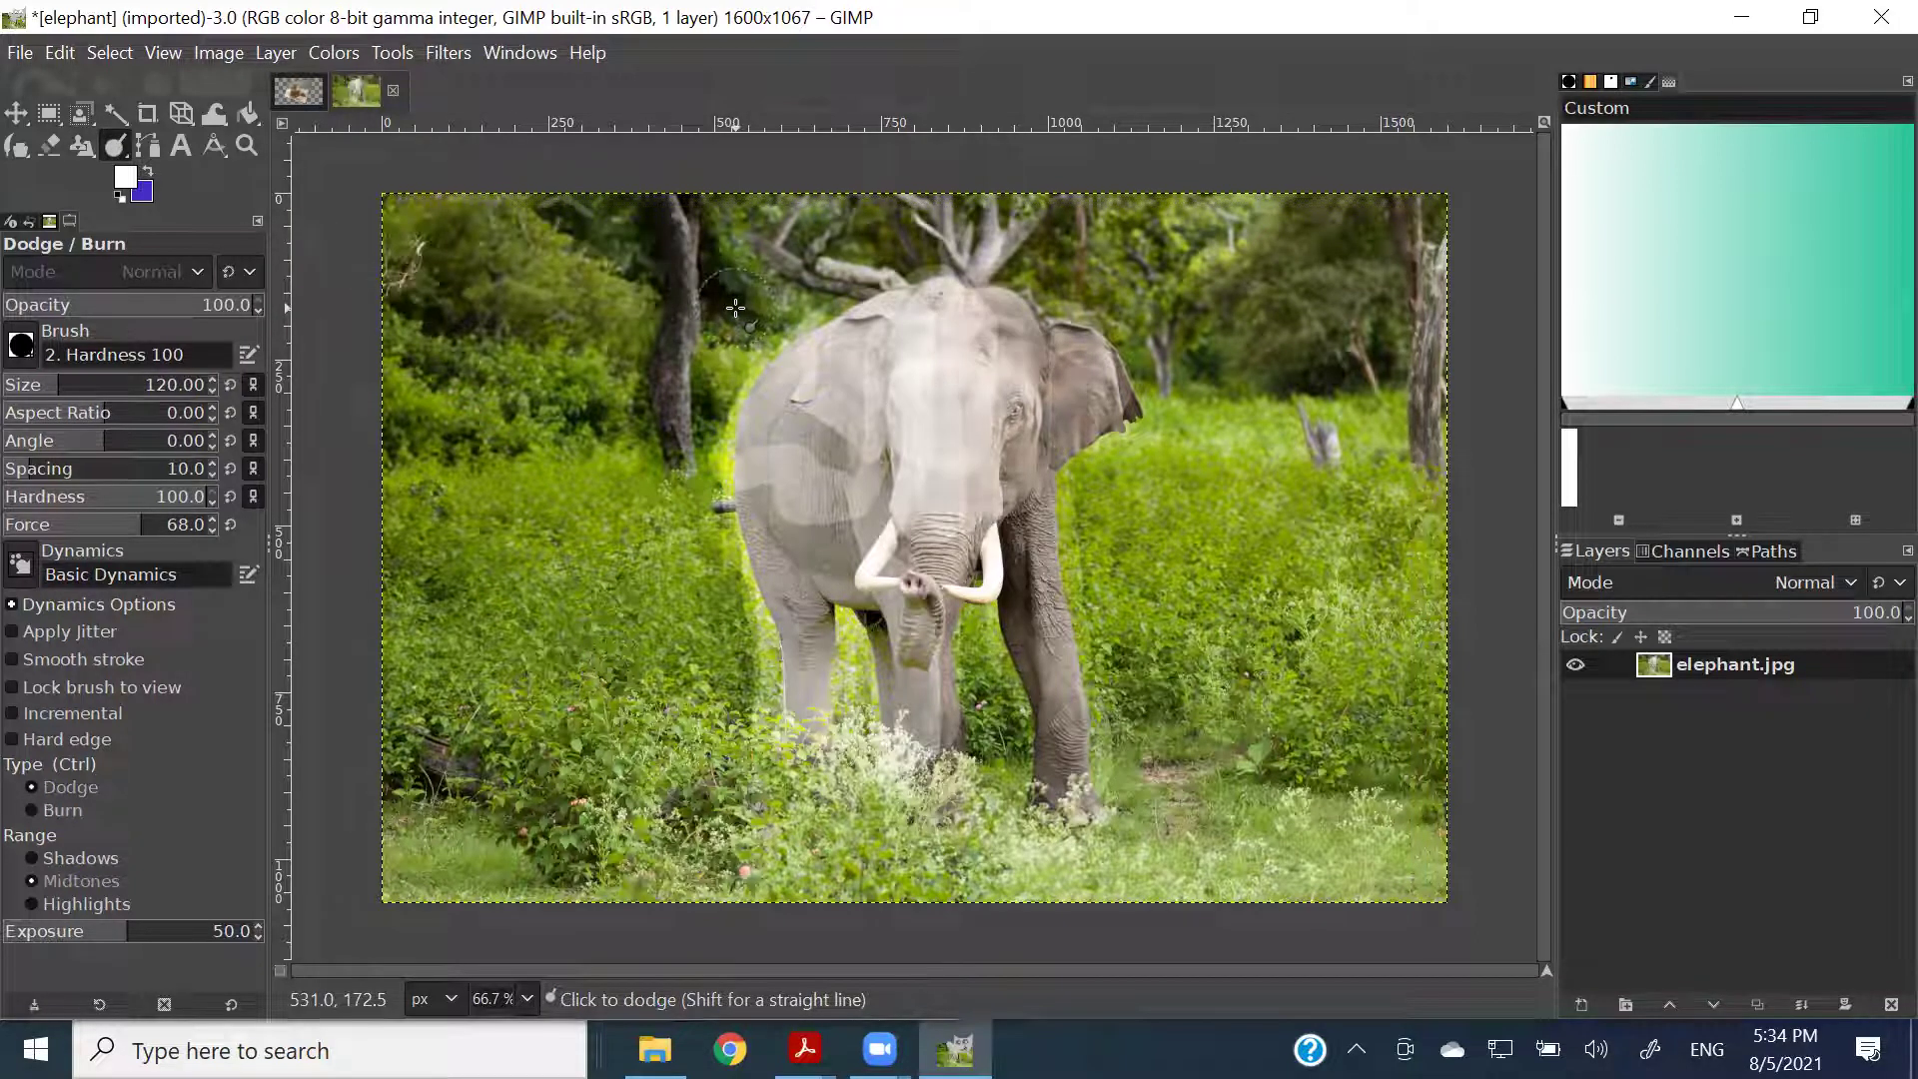
pyautogui.hotkey('ctrl', 'z')
pyautogui.hotkey('ctrl', 'z')
# Switch to the Blur / Sharpen tool and enlarge the brush to size 289.
pyautogui.click(122, 150)
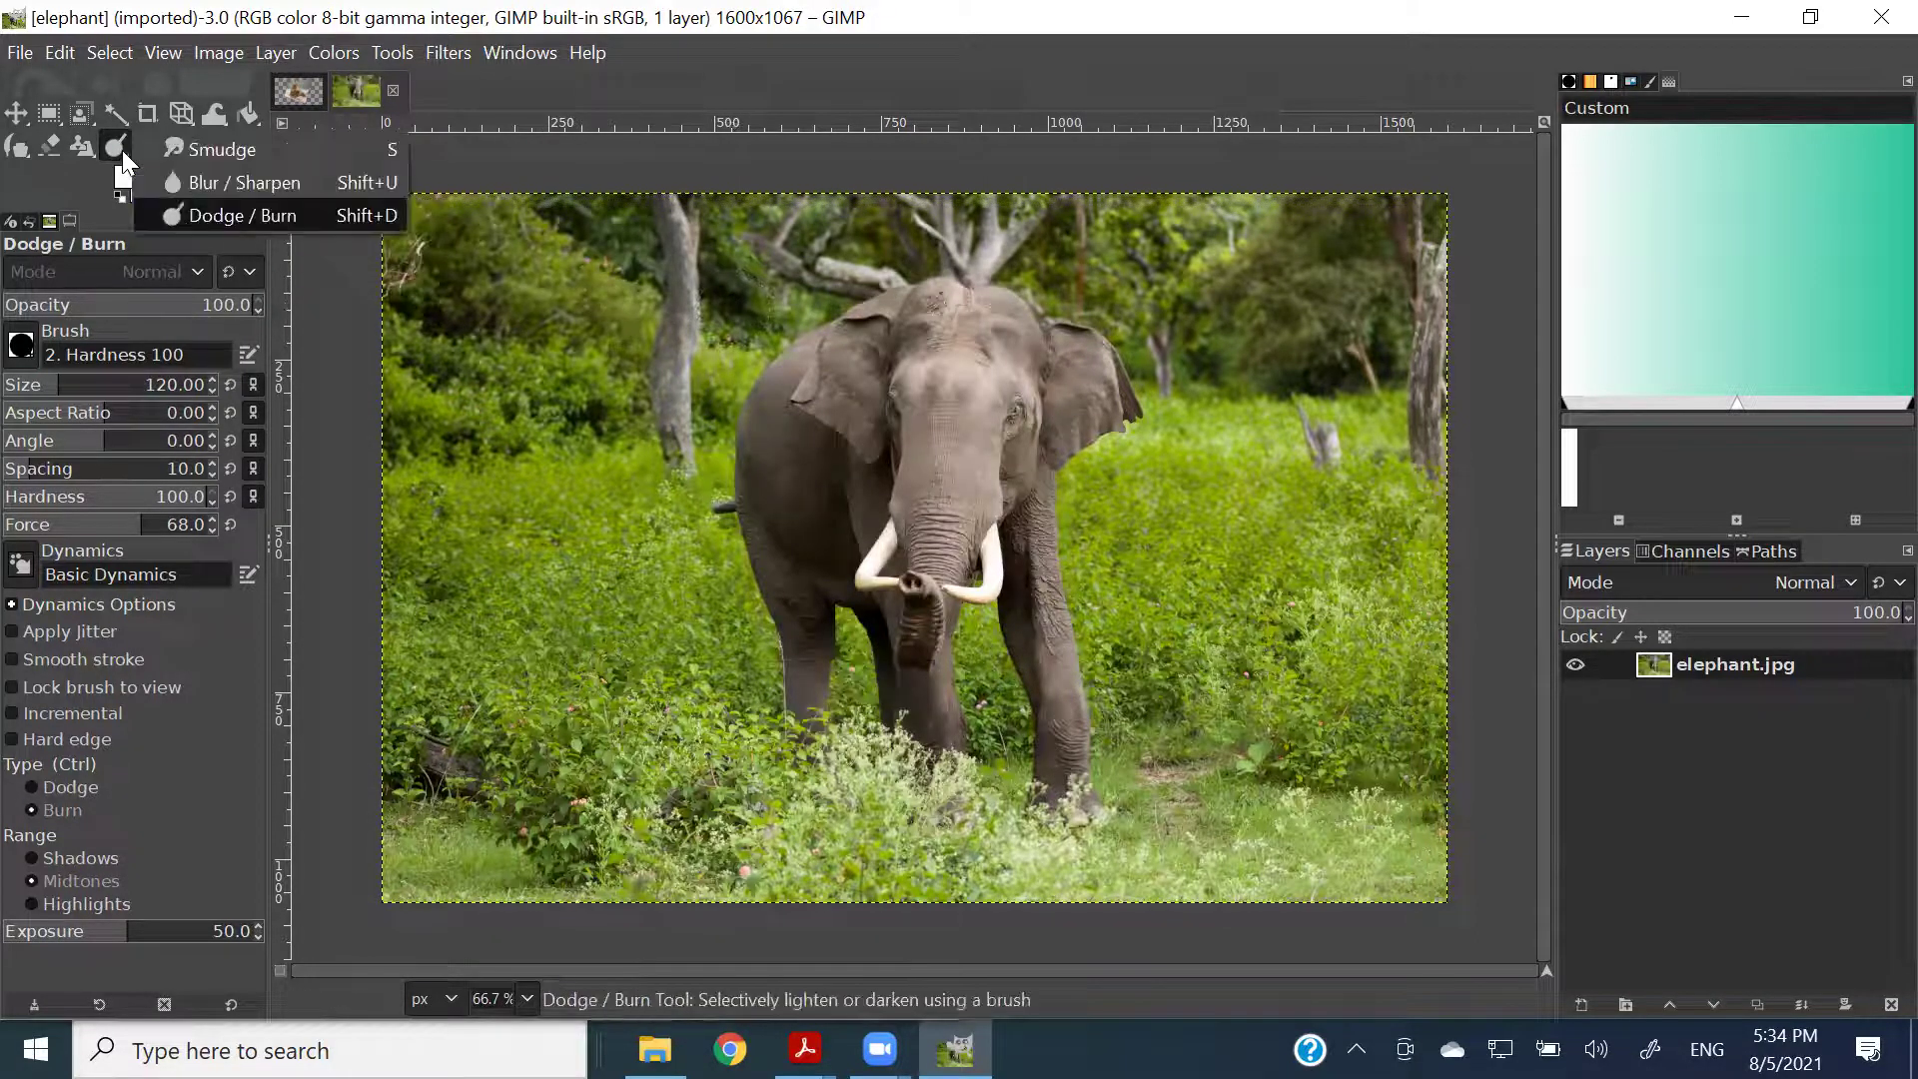
pyautogui.click(170, 184)
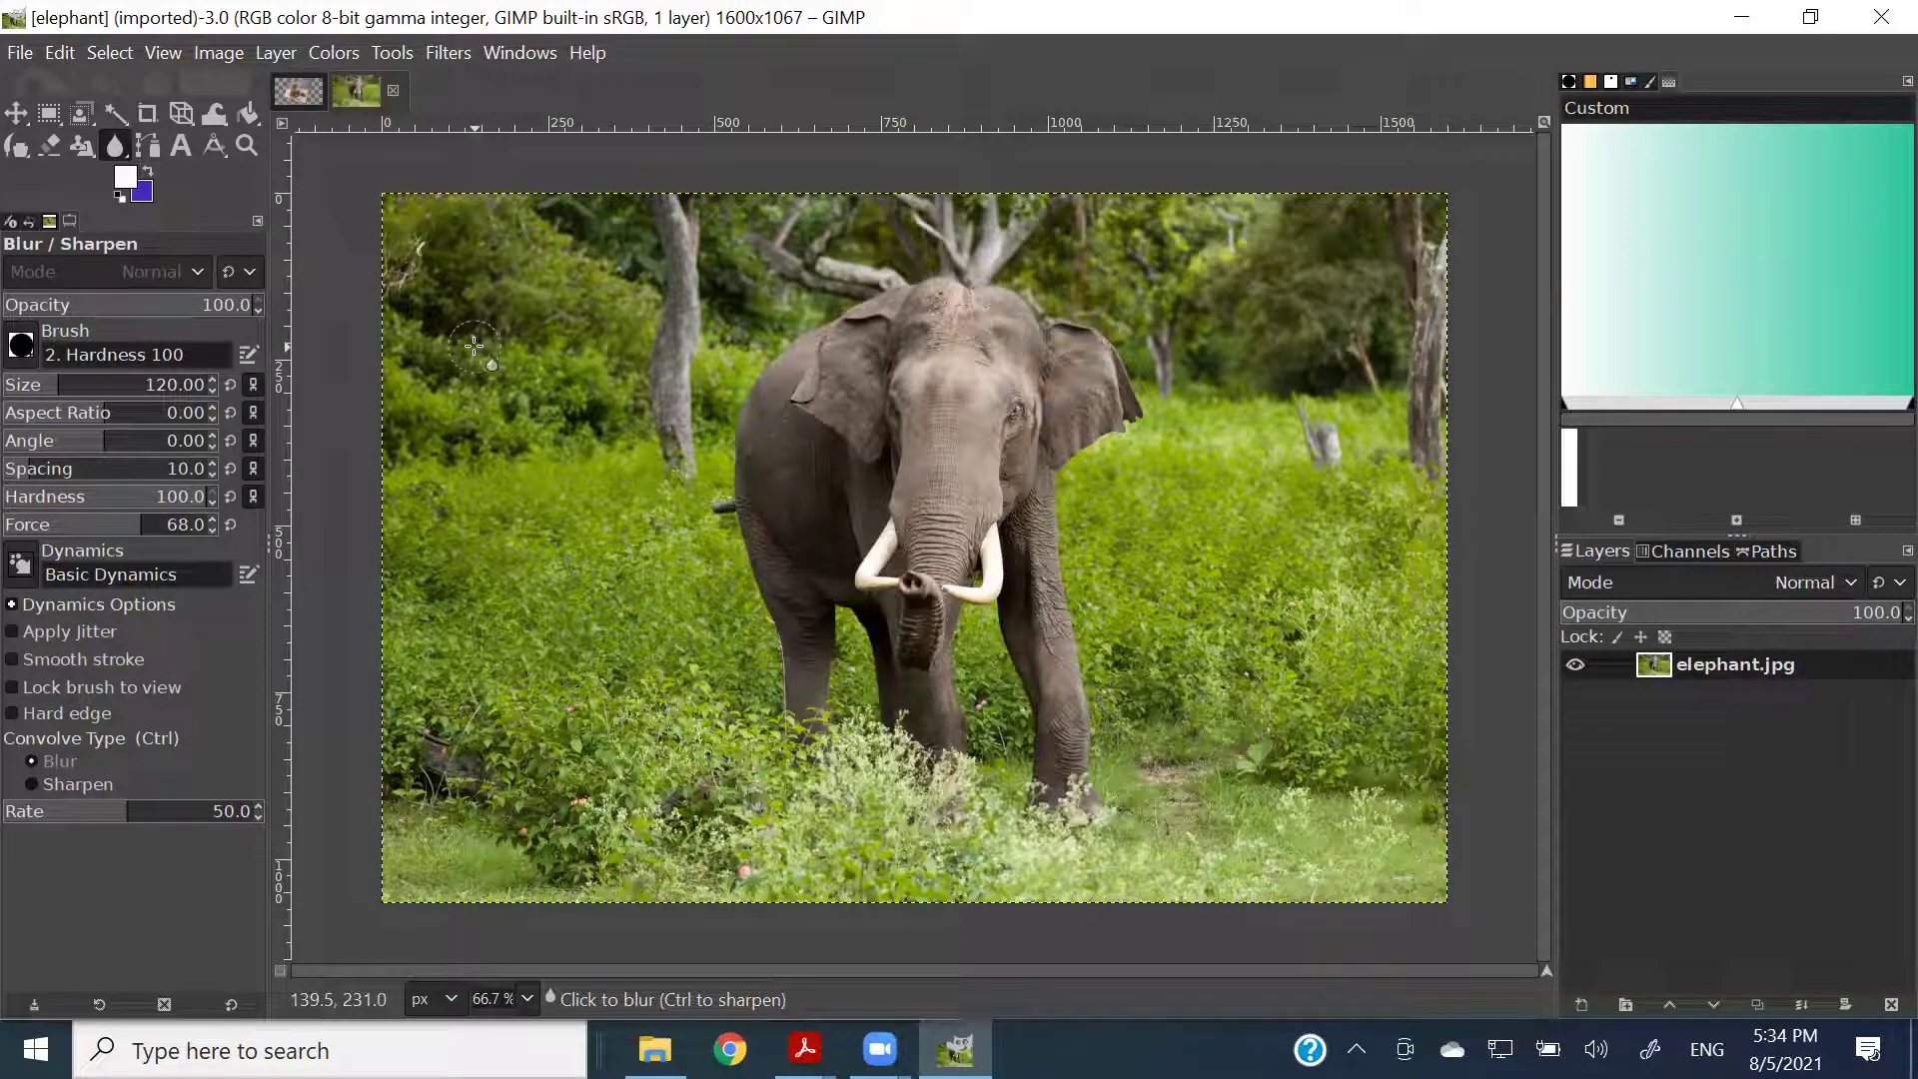
pyautogui.press(']')
pyautogui.press(']')
pyautogui.press(']')
pyautogui.press(']')
pyautogui.press(']')
pyautogui.press(']')
pyautogui.press(']')
pyautogui.press(']')
pyautogui.press(']')
pyautogui.press(']')
pyautogui.press(']')
pyautogui.press(']')
pyautogui.press(']')
pyautogui.press(']')
pyautogui.press(']')
pyautogui.press(']')
pyautogui.press(']')
pyautogui.press(']')
pyautogui.press(']')
pyautogui.press(']')
pyautogui.press(']')
pyautogui.press(']')
pyautogui.press(']')
pyautogui.press(']')
pyautogui.press(']')
pyautogui.press(']')
pyautogui.press(']')
pyautogui.press(']')
pyautogui.press(']')
pyautogui.press(']')
pyautogui.press(']')
pyautogui.press(']')
pyautogui.press(']')
pyautogui.press(']')
pyautogui.press(']')
pyautogui.press(']')
pyautogui.press(']')
pyautogui.press(']')
pyautogui.press(']')
pyautogui.press(']')
pyautogui.press(']')
pyautogui.press(']')
pyautogui.press(']')
pyautogui.press(']')
pyautogui.press(']')
pyautogui.press(']')
pyautogui.press(']')
pyautogui.press(']')
pyautogui.press(']')
pyautogui.press(']')
pyautogui.press(']')
pyautogui.press(']')
pyautogui.press(']')
pyautogui.press(']')
pyautogui.press(']')
pyautogui.press(']')
pyautogui.press(']')
pyautogui.press(']')
pyautogui.press(']')
pyautogui.press(']')
pyautogui.press(']')
pyautogui.press(']')
pyautogui.press(']')
pyautogui.press(']')
pyautogui.press(']')
pyautogui.press(']')
pyautogui.press(']')
pyautogui.press(']')
pyautogui.press(']')
pyautogui.press(']')
pyautogui.press(']')
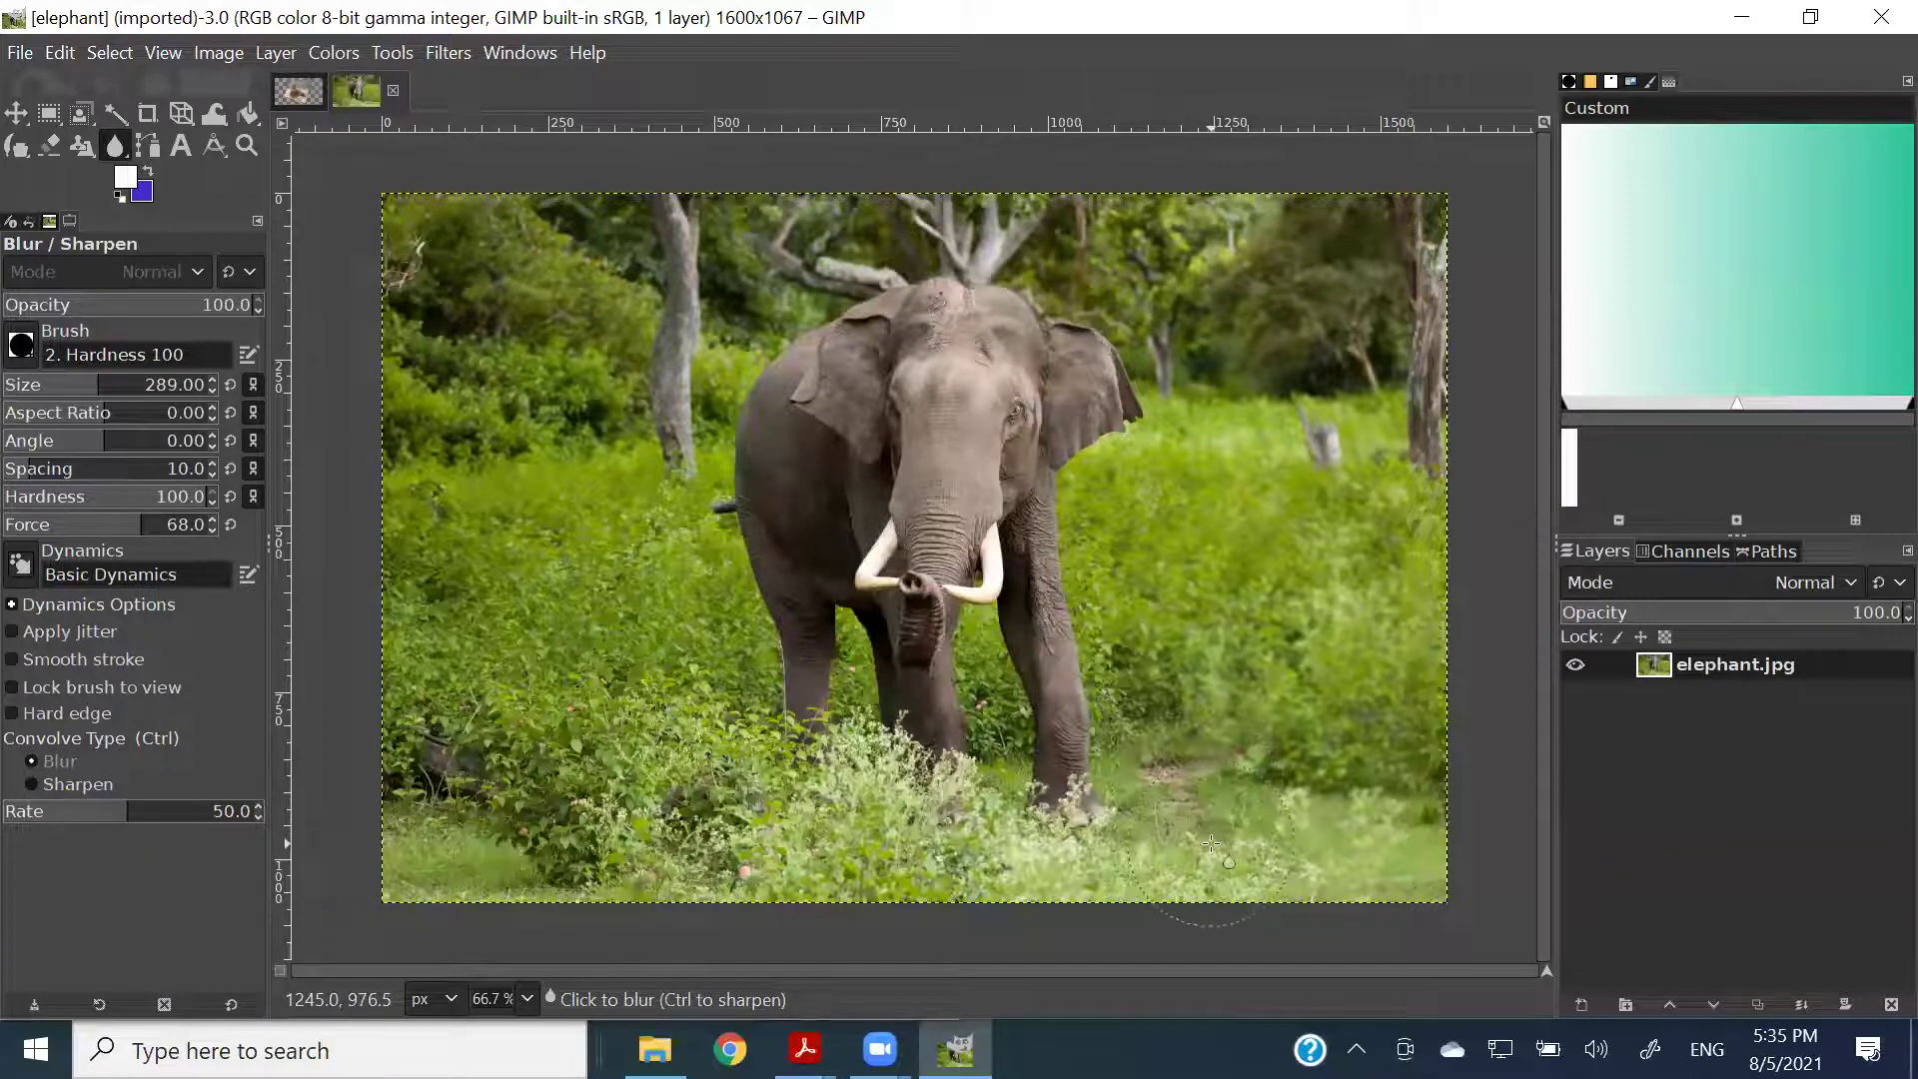
# Blur the grass and bushes around the elephant's feet and beside it, and set the brush force to 76.
pyautogui.moveTo(1211, 845); pyautogui.dragTo(907, 915)
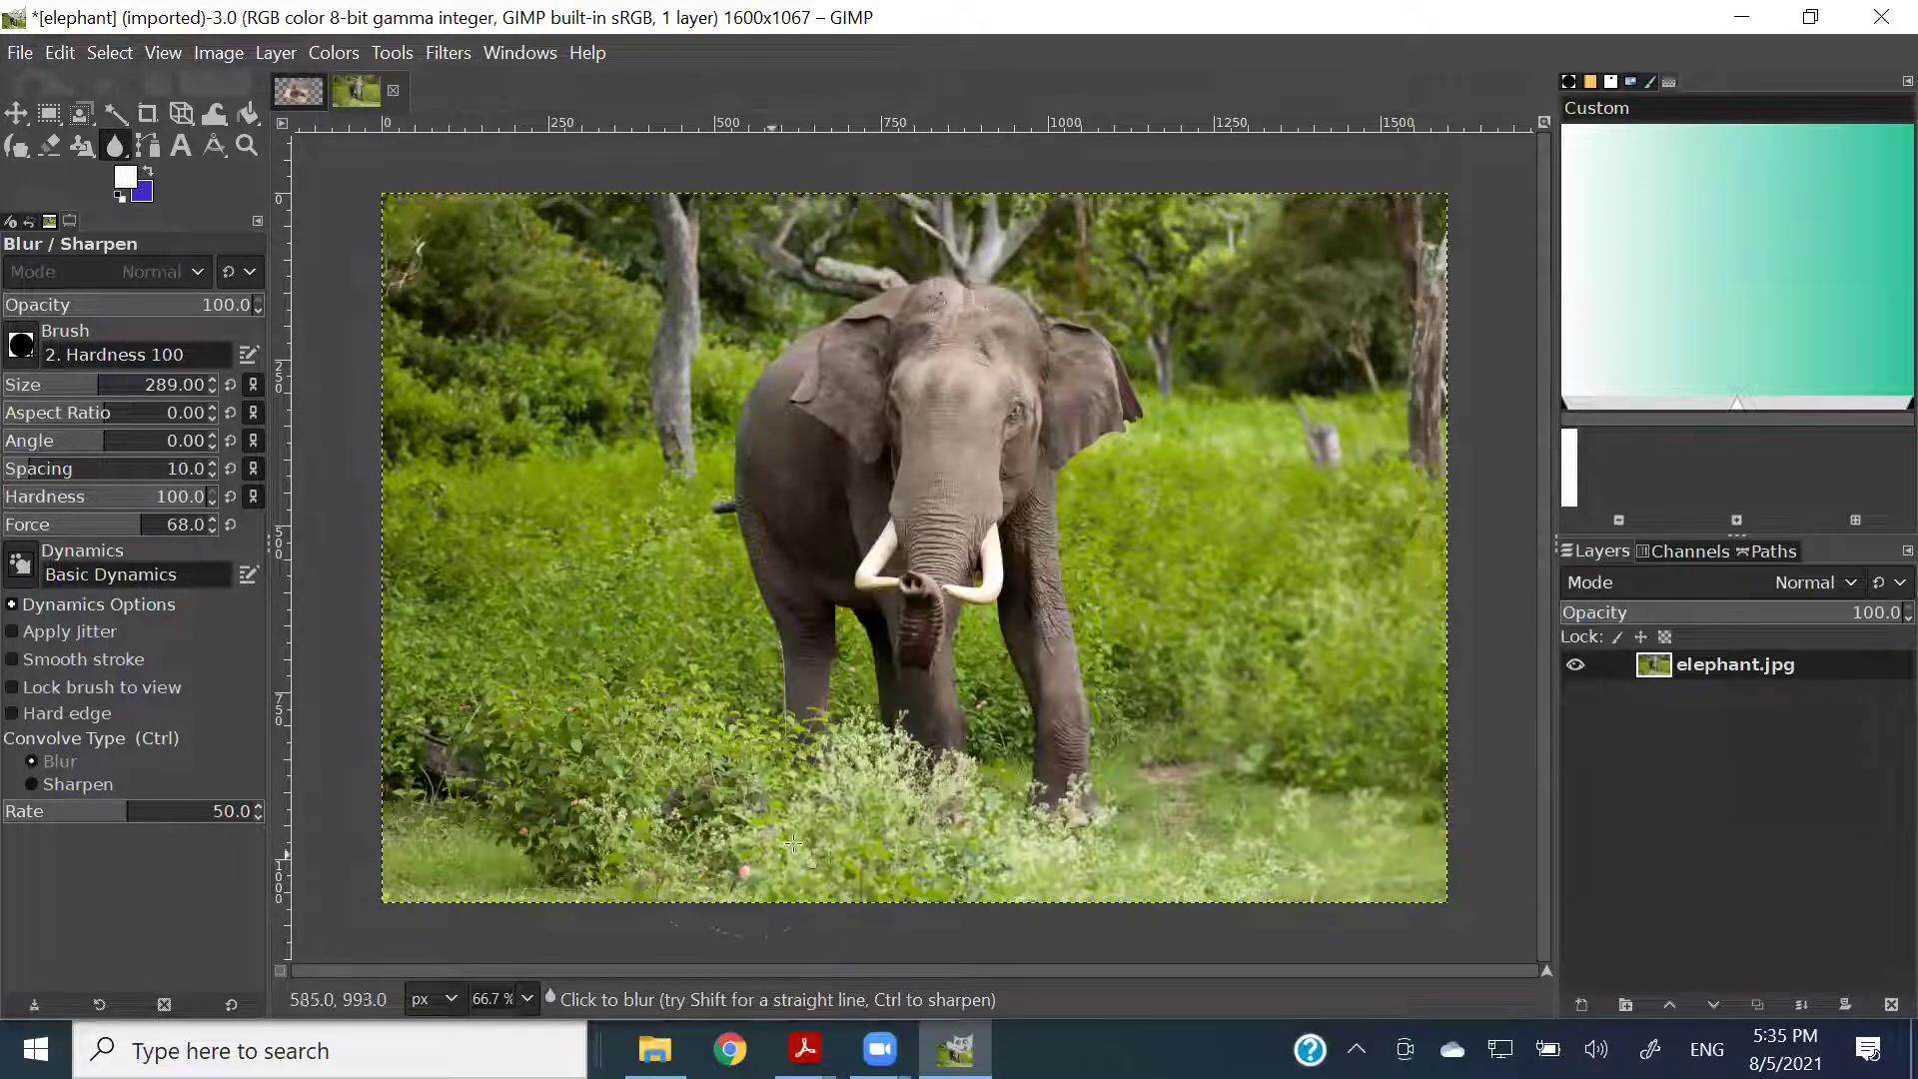
pyautogui.moveTo(824, 831)
pyautogui.mouseDown()
pyautogui.moveTo(616, 812)
pyautogui.moveTo(691, 801)
pyautogui.moveTo(636, 822)
pyautogui.moveTo(584, 782)
pyautogui.moveTo(587, 818)
pyautogui.moveTo(653, 653)
pyautogui.moveTo(613, 822)
pyautogui.moveTo(600, 648)
pyautogui.moveTo(562, 876)
pyautogui.moveTo(560, 701)
pyautogui.moveTo(533, 831)
pyautogui.mouseUp()
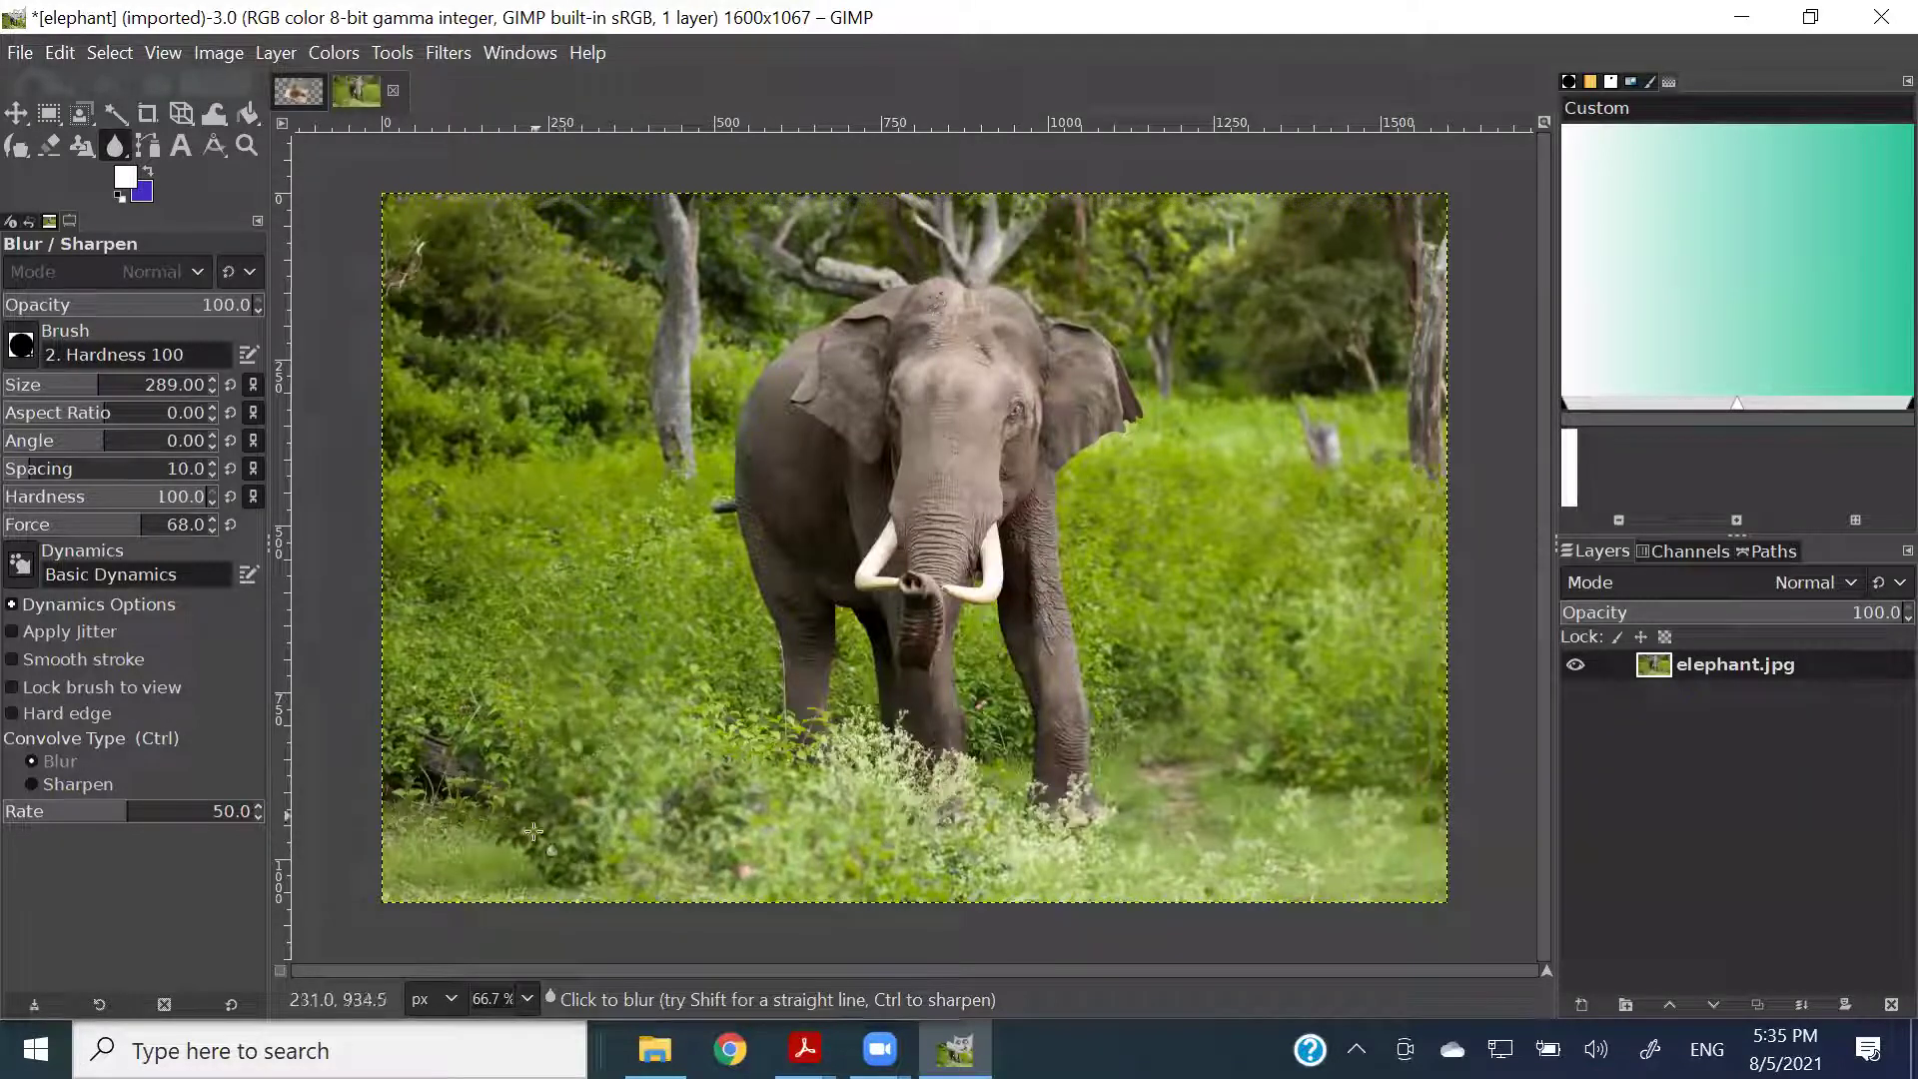
pyautogui.moveTo(439, 872); pyautogui.dragTo(446, 581)
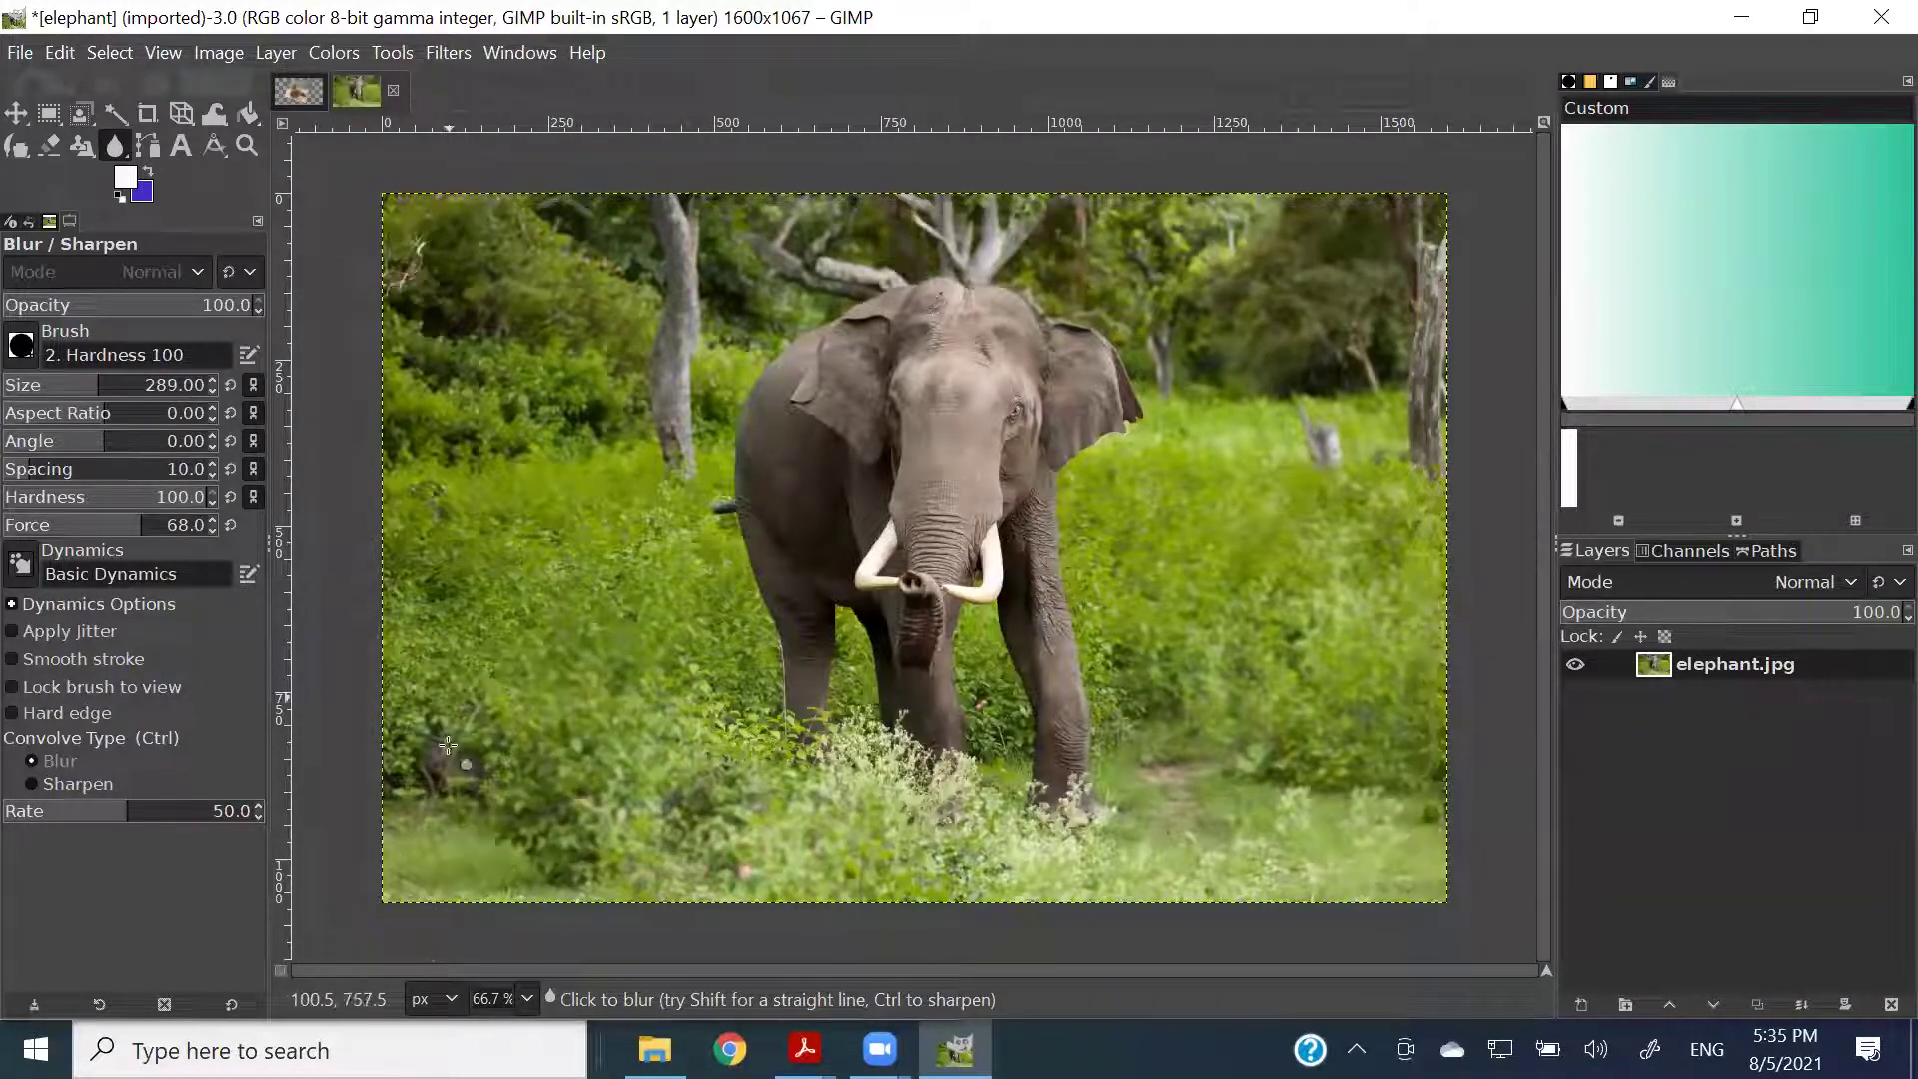
pyautogui.moveTo(471, 806); pyautogui.dragTo(586, 853)
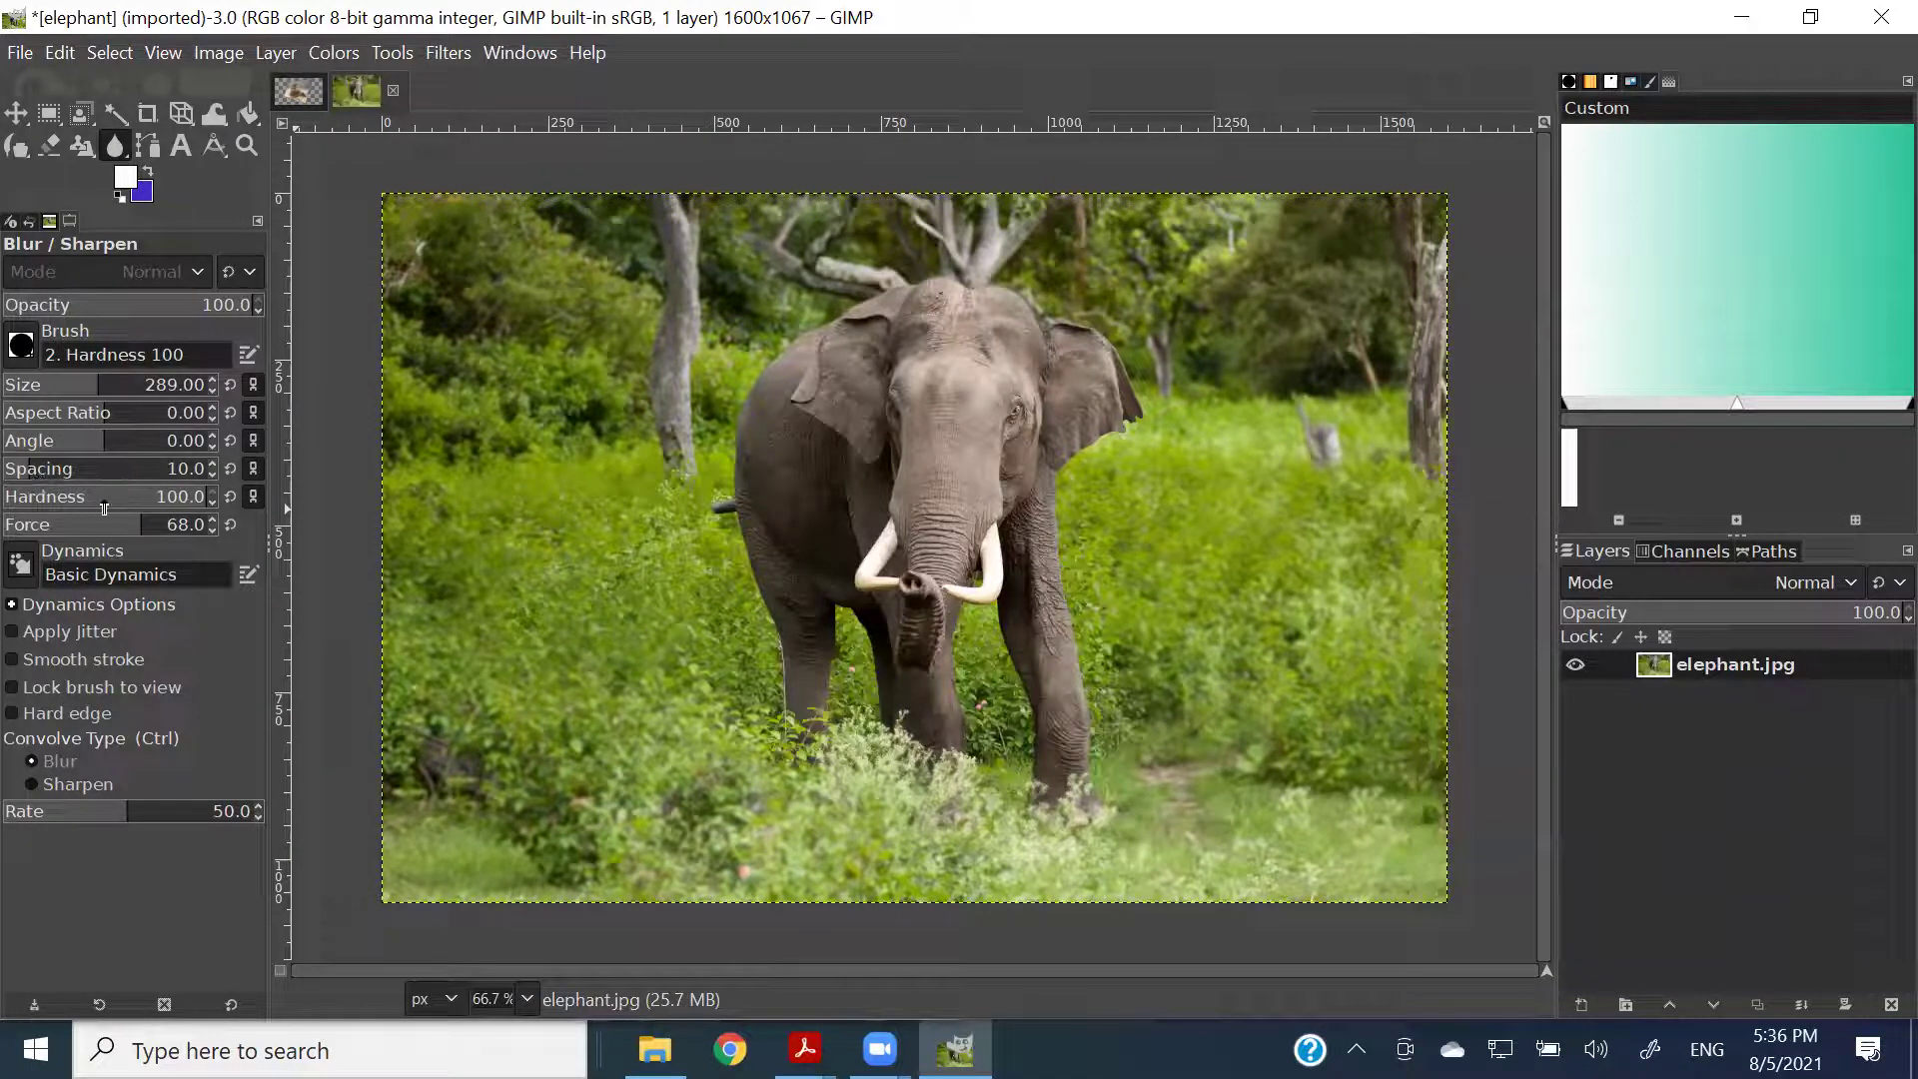
pyautogui.moveTo(141, 541); pyautogui.dragTo(153, 543)
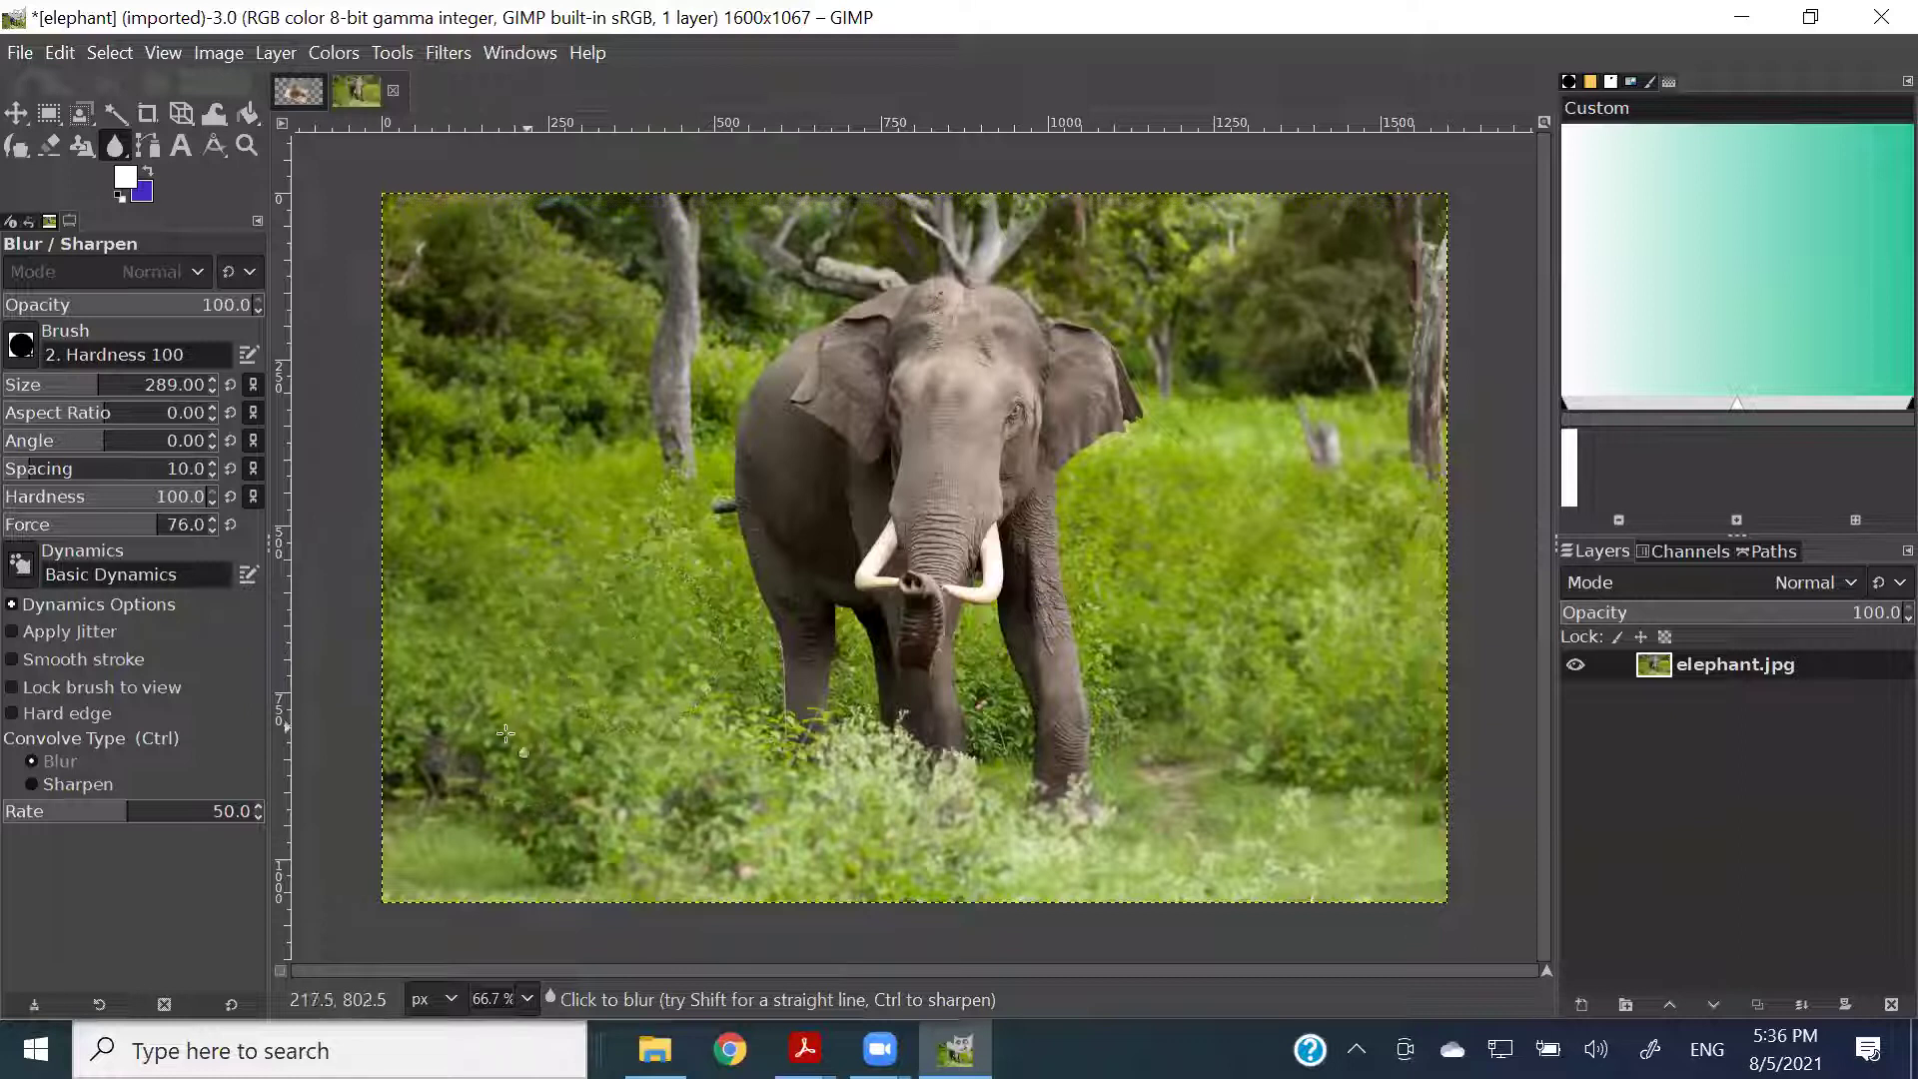
# Try the Sharpen convolve type, return to Blur, and blur the elephant's head, trunk, tusks and legs.
pyautogui.click(36, 789)
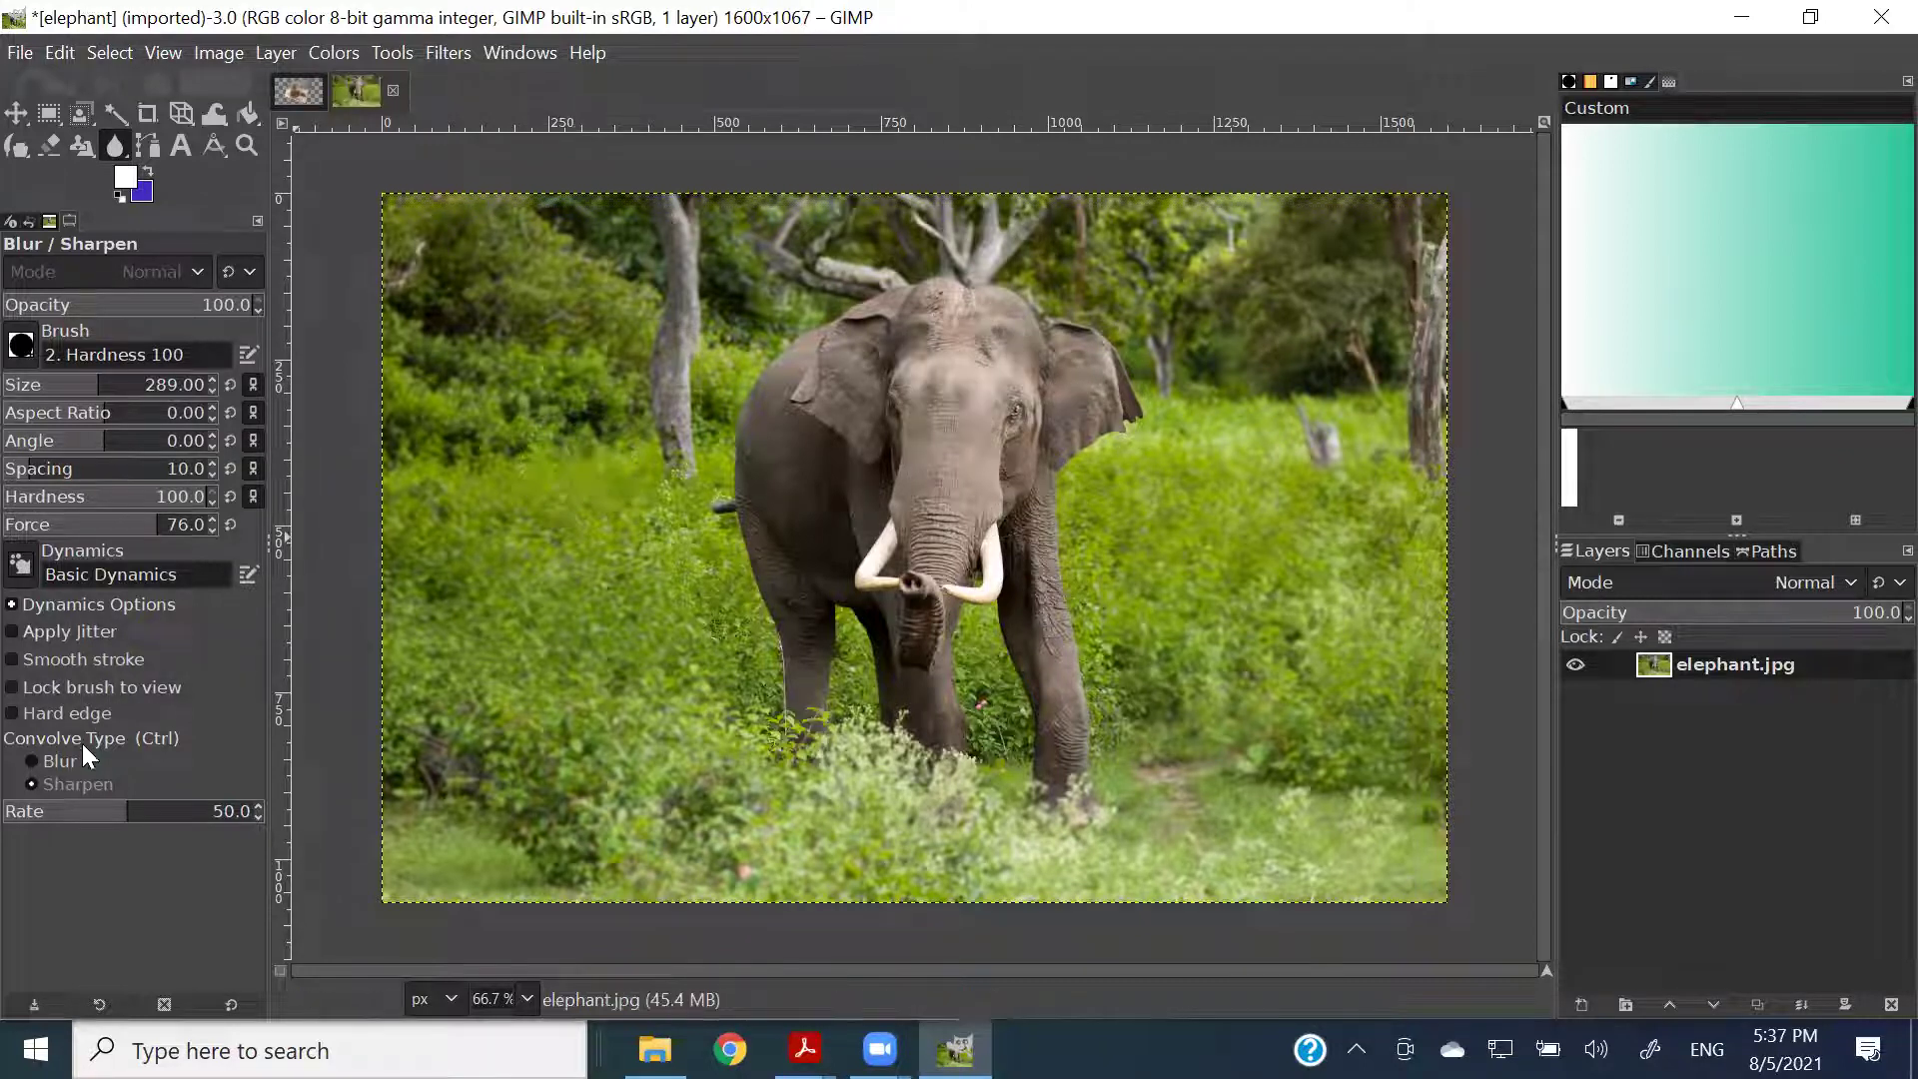
pyautogui.click(60, 761)
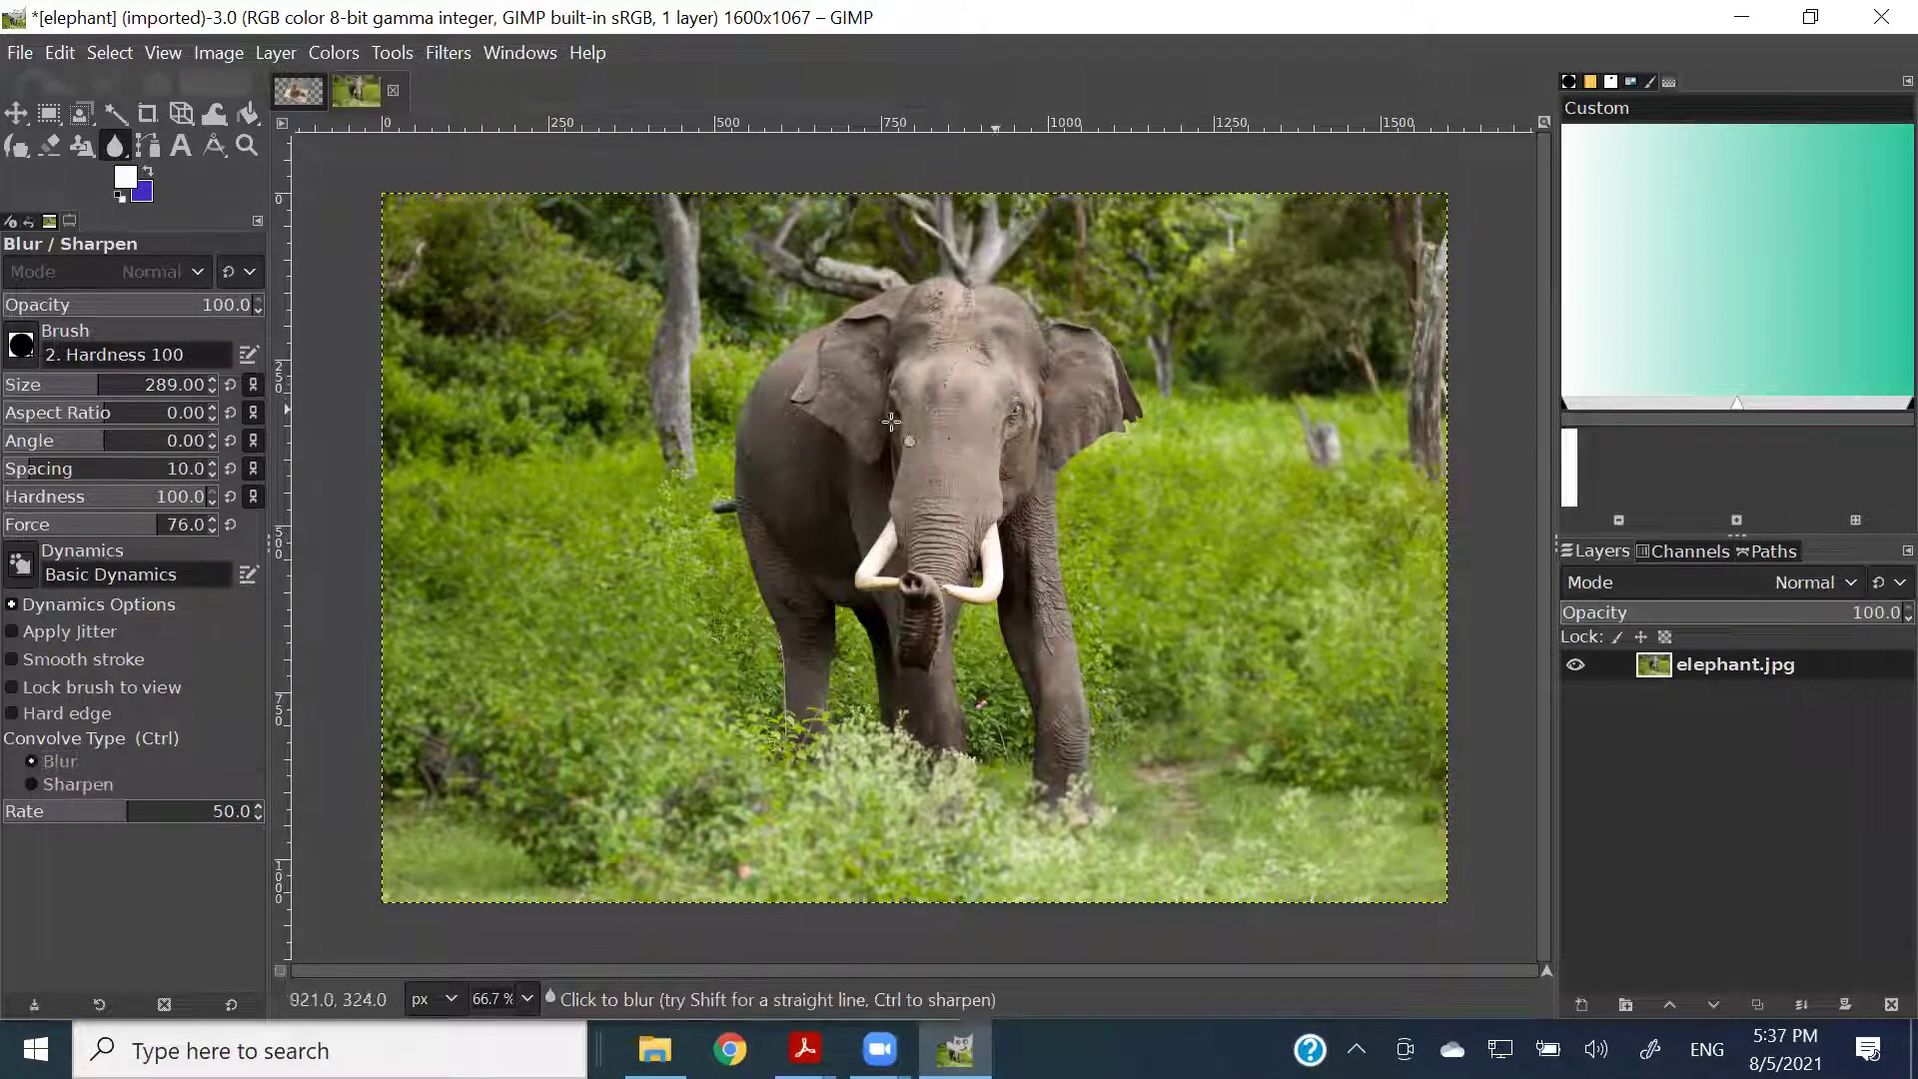
pyautogui.moveTo(1072, 391)
pyautogui.mouseDown()
pyautogui.moveTo(954, 315)
pyautogui.moveTo(1027, 332)
pyautogui.mouseUp()
pyautogui.moveTo(991, 484)
pyautogui.mouseDown()
pyautogui.moveTo(943, 586)
pyautogui.moveTo(943, 652)
pyautogui.moveTo(938, 531)
pyautogui.moveTo(921, 542)
pyautogui.moveTo(982, 593)
pyautogui.moveTo(1000, 644)
pyautogui.moveTo(899, 673)
pyautogui.moveTo(880, 627)
pyautogui.moveTo(903, 358)
pyautogui.moveTo(811, 592)
pyautogui.moveTo(834, 465)
pyautogui.moveTo(789, 464)
pyautogui.moveTo(985, 334)
pyautogui.moveTo(1023, 386)
pyautogui.moveTo(919, 521)
pyautogui.mouseUp()
pyautogui.moveTo(1035, 326)
pyautogui.mouseDown()
pyautogui.moveTo(871, 369)
pyautogui.moveTo(1029, 371)
pyautogui.moveTo(871, 493)
pyautogui.moveTo(946, 631)
pyautogui.moveTo(999, 432)
pyautogui.moveTo(1041, 723)
pyautogui.moveTo(1081, 800)
pyautogui.moveTo(1049, 586)
pyautogui.moveTo(981, 524)
pyautogui.moveTo(959, 722)
pyautogui.moveTo(751, 841)
pyautogui.mouseUp()
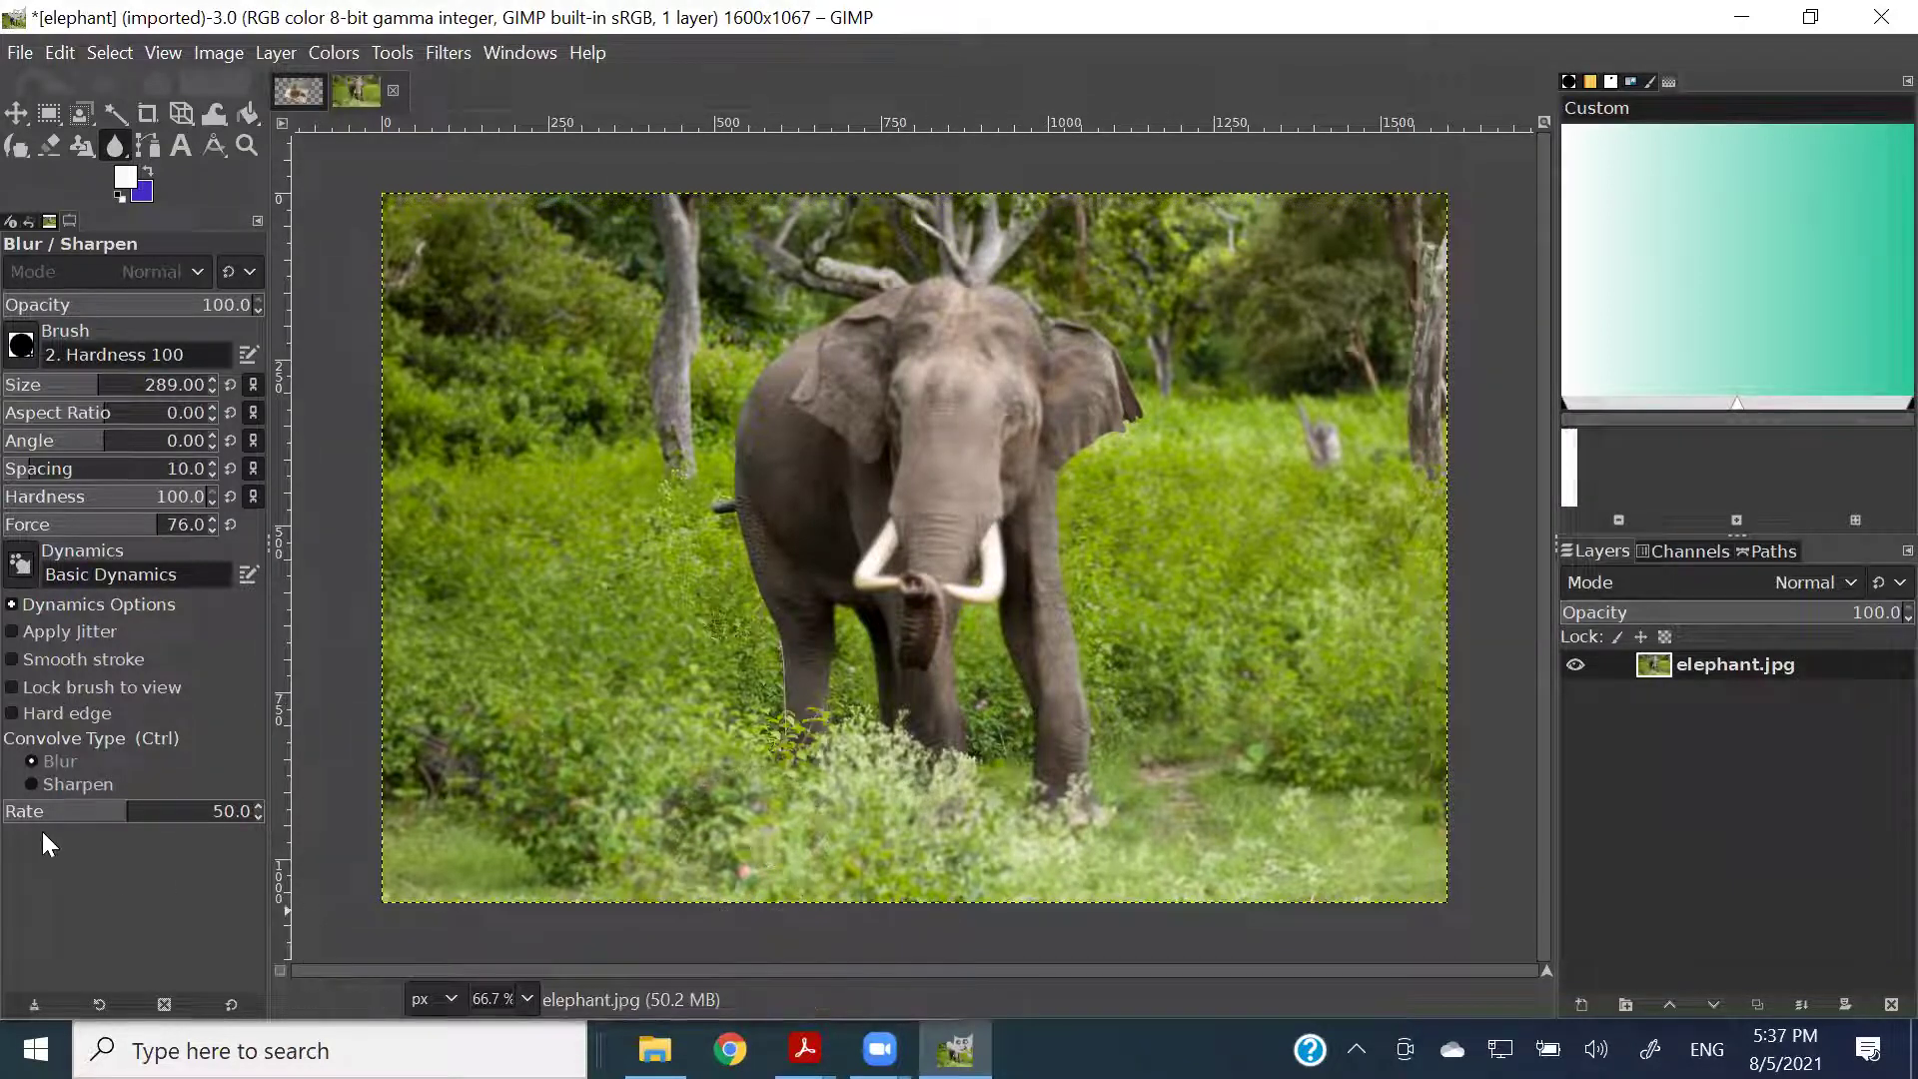
# Set the convolve type to Sharpen and sharpen the elephant's face and trunk, keeping the Blur / Sharpen tool selected.
pyautogui.click(32, 784)
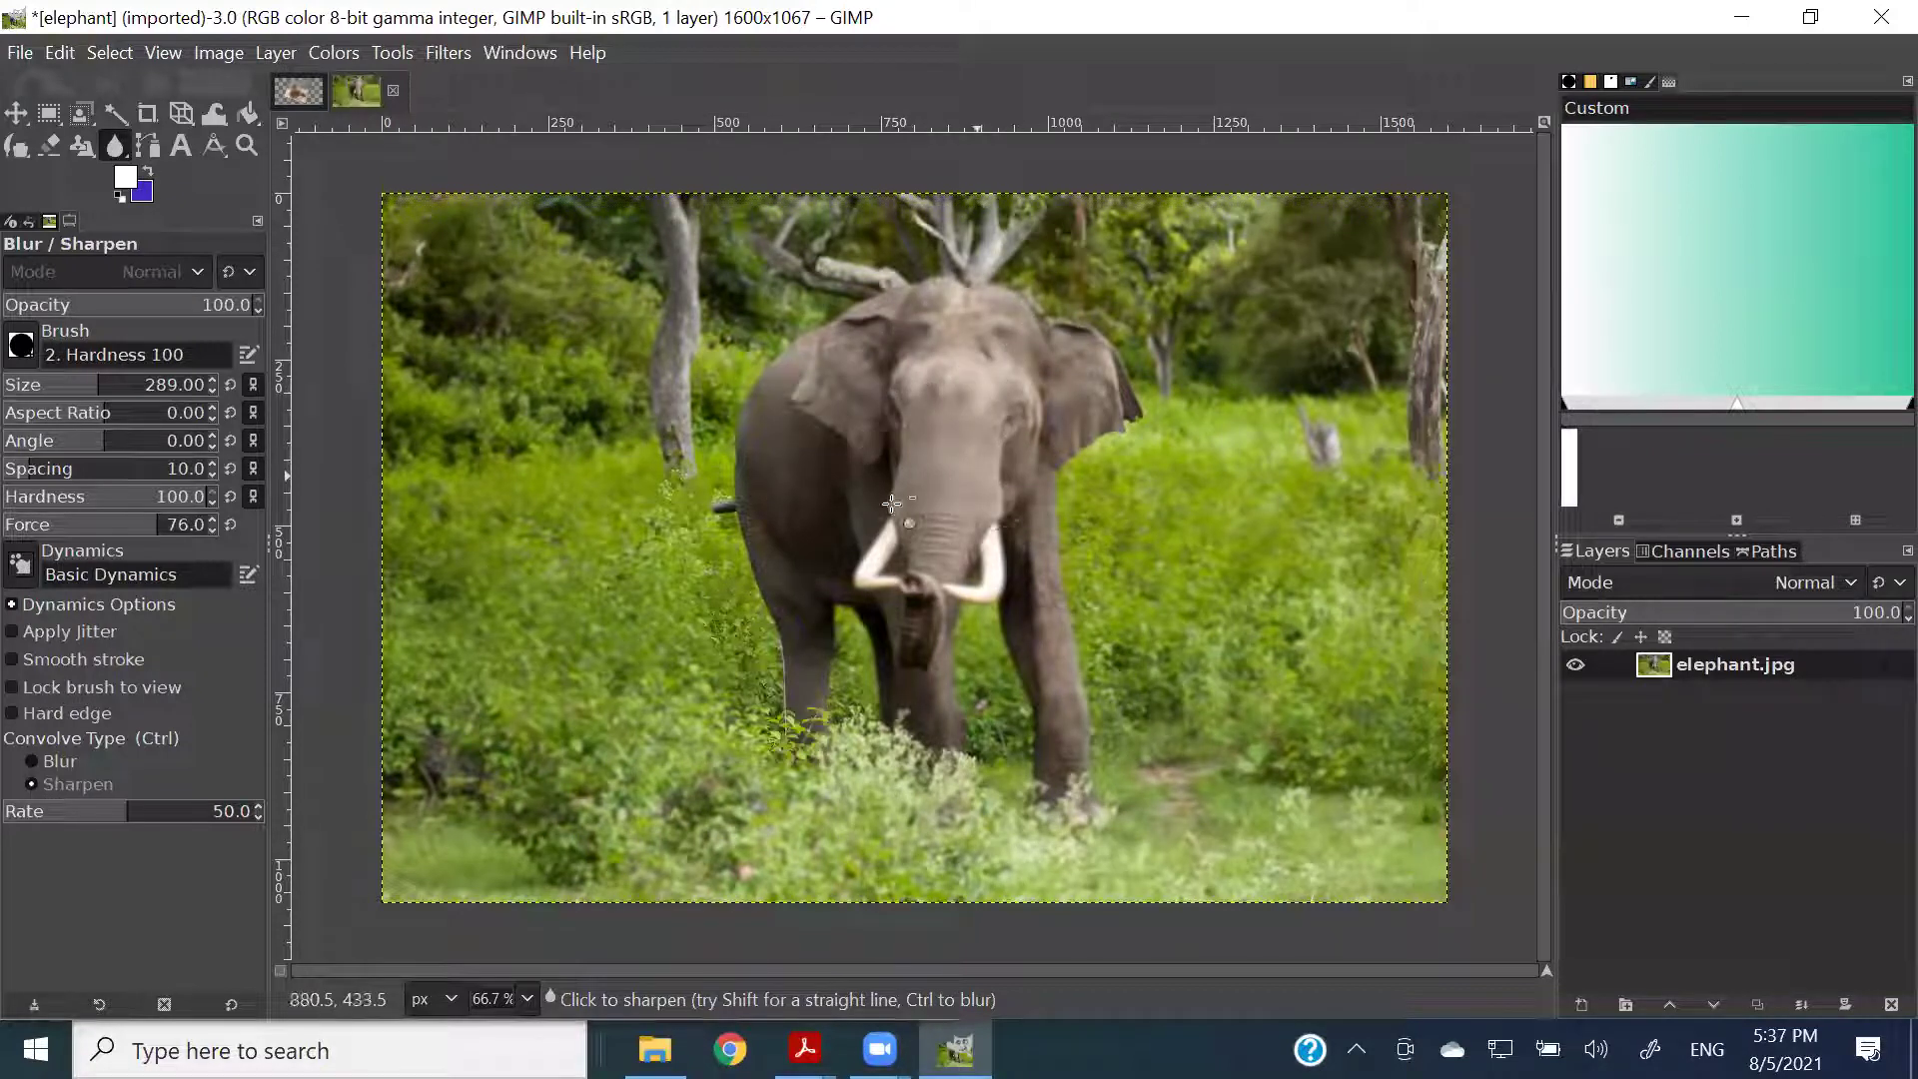
pyautogui.moveTo(887, 348)
pyautogui.mouseDown()
pyautogui.moveTo(1048, 342)
pyautogui.moveTo(850, 485)
pyautogui.moveTo(851, 564)
pyautogui.moveTo(902, 657)
pyautogui.mouseUp()
pyautogui.click(110, 143)
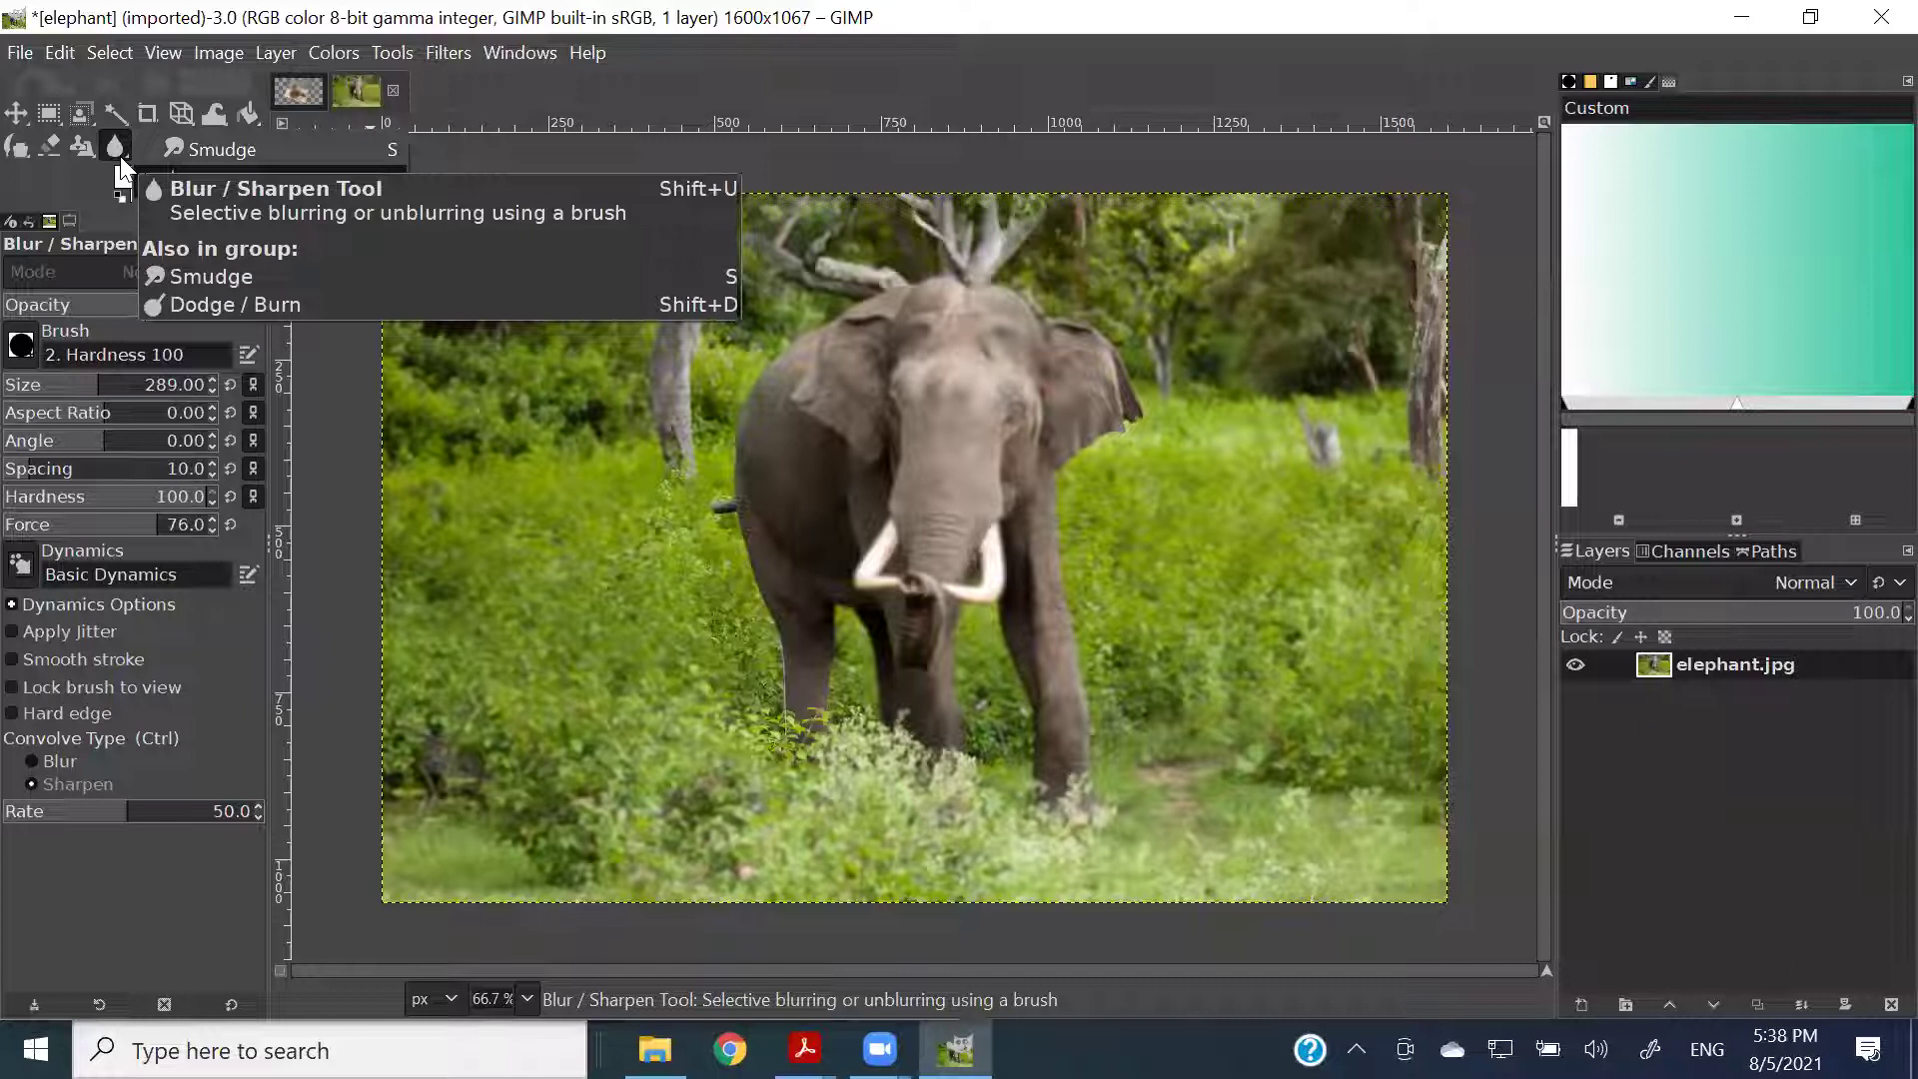
pyautogui.click(114, 145)
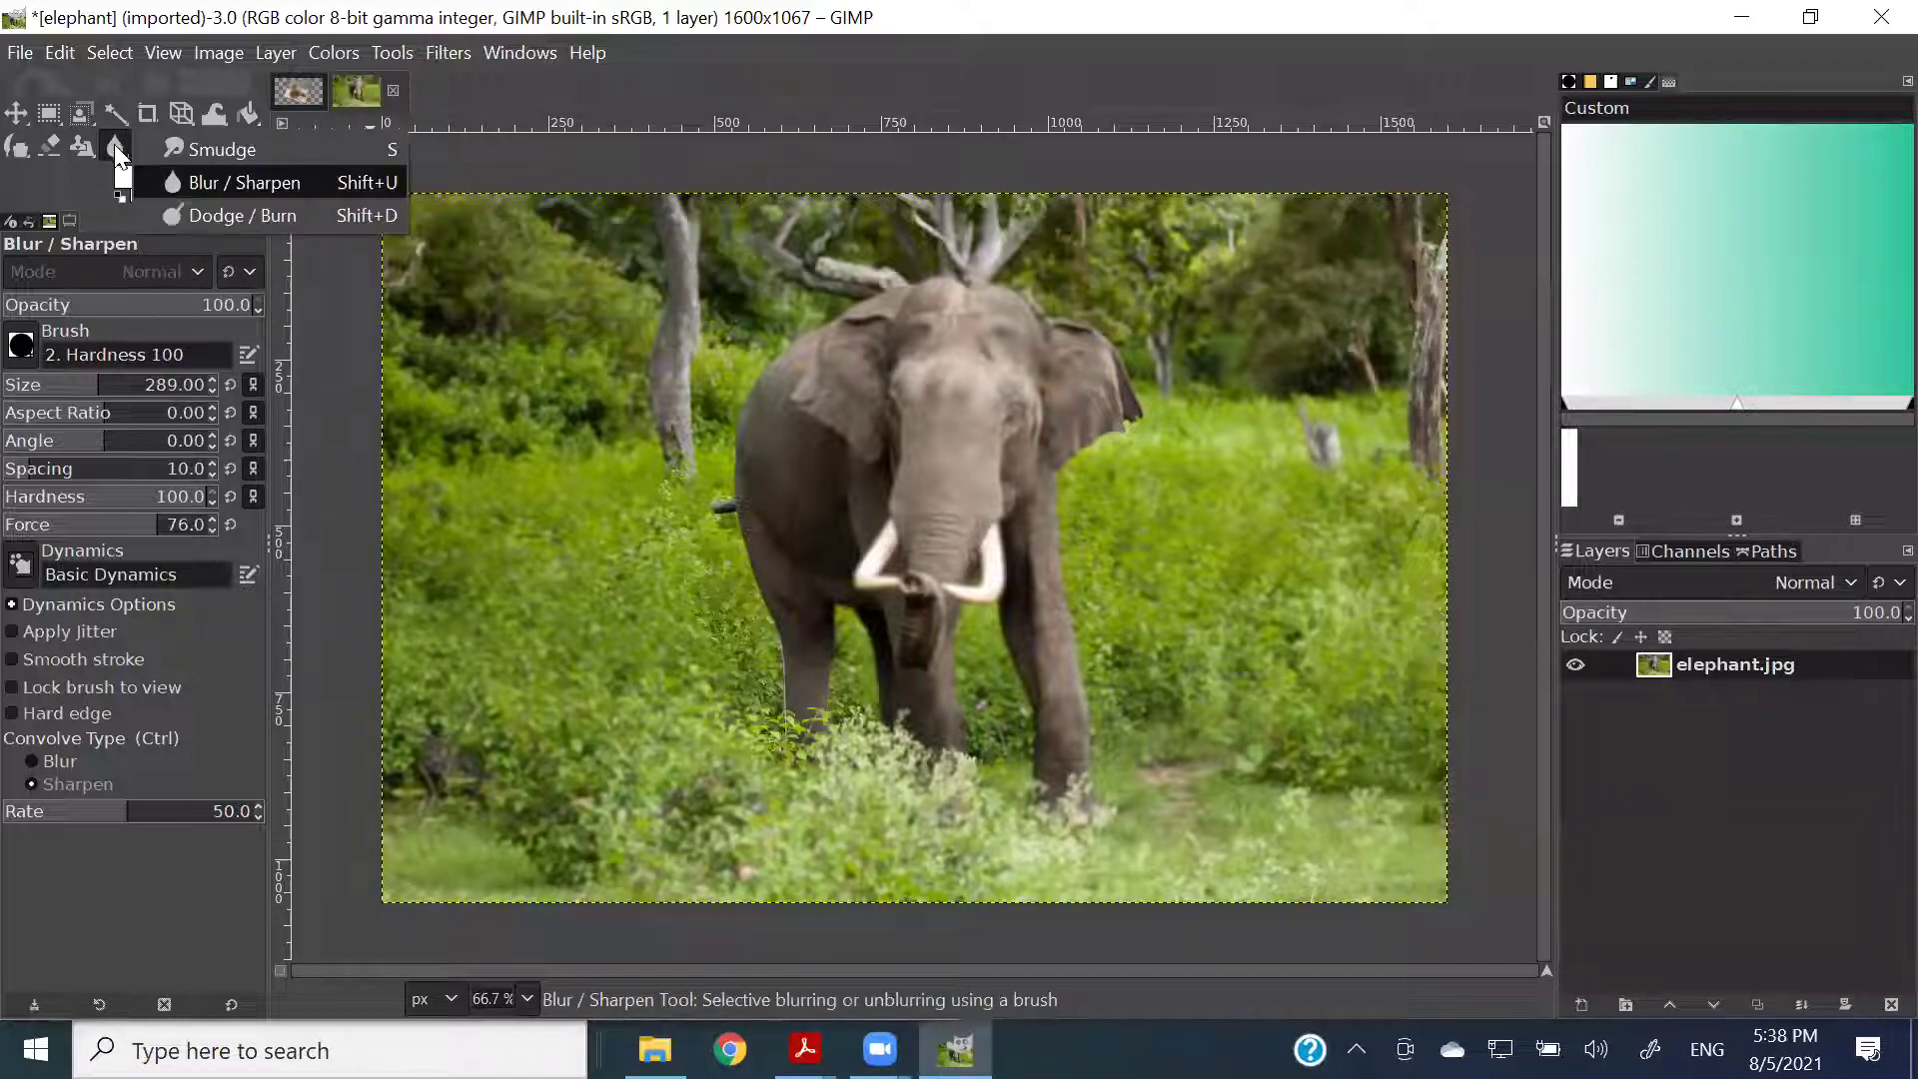
pyautogui.click(240, 182)
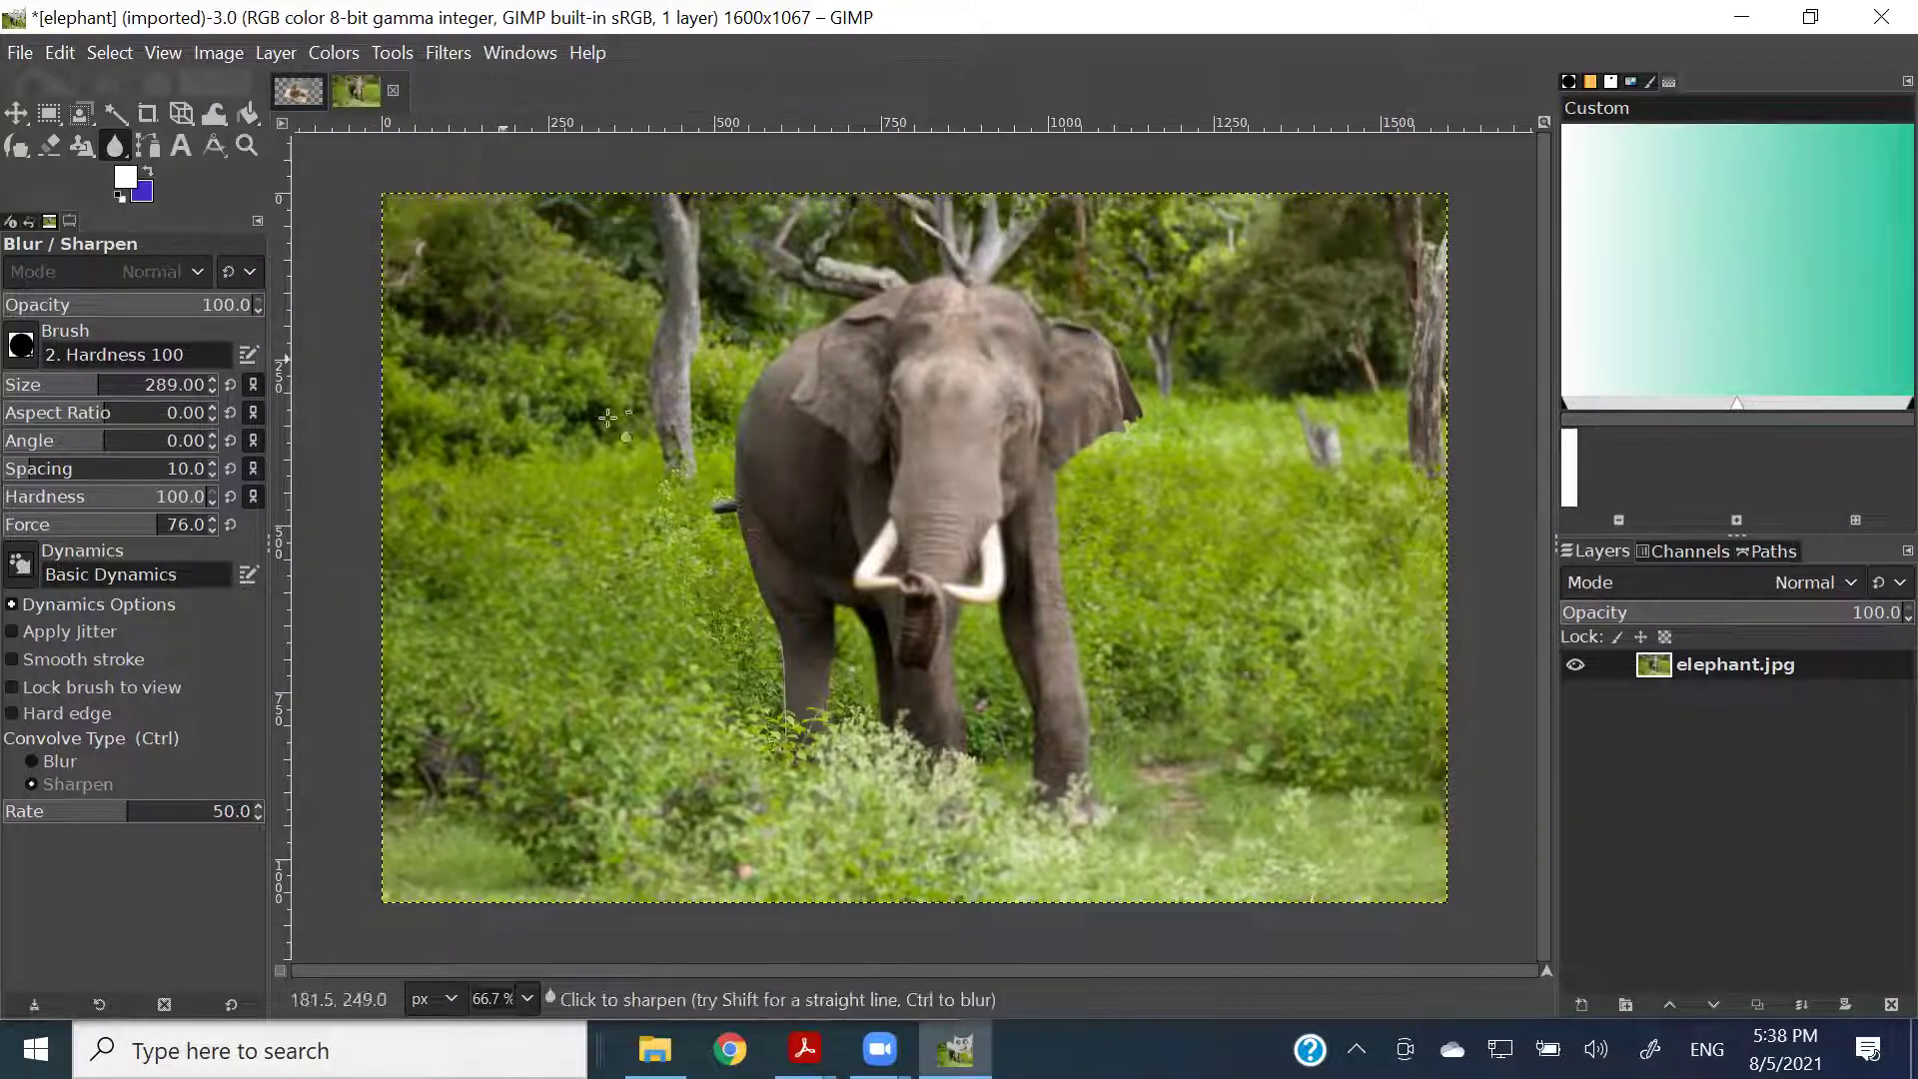
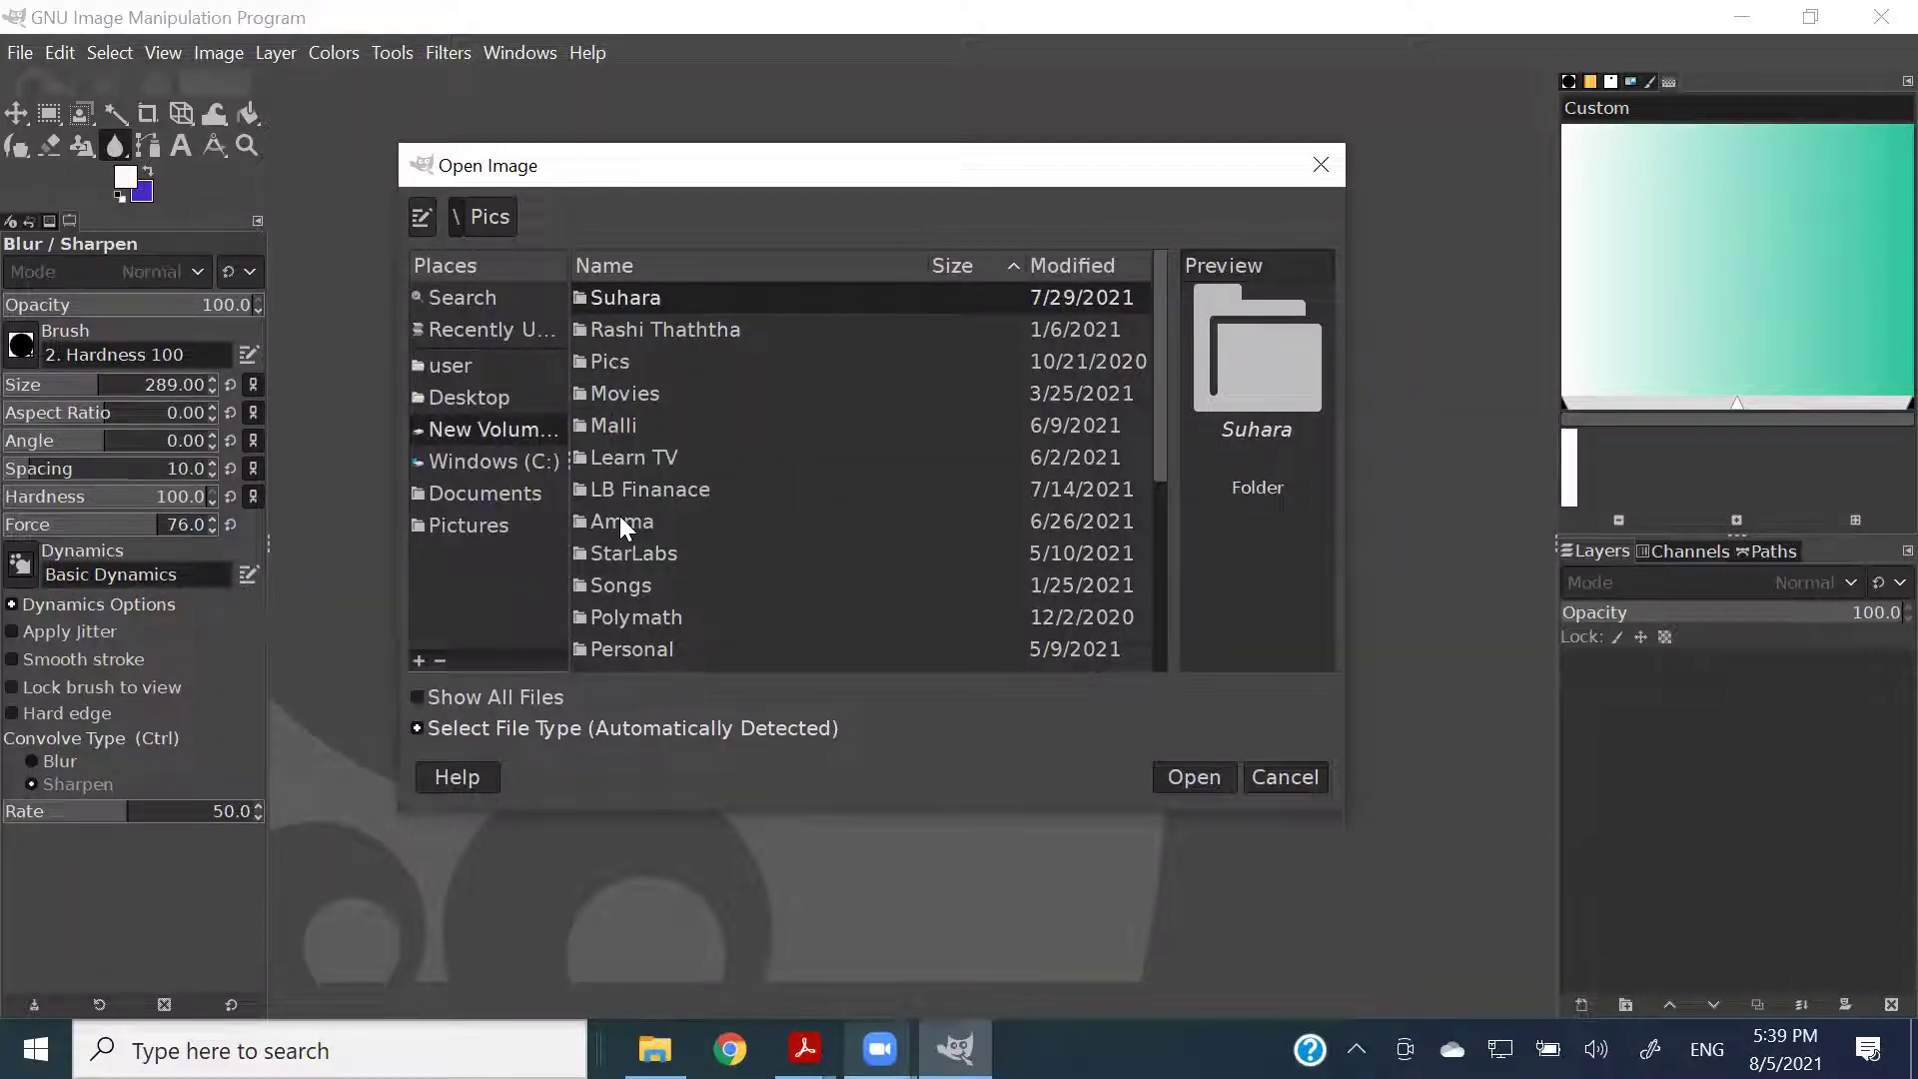
# In the Open Image dialog, browse to the Pics folder inside ICT, Grade 9, 6.Society.
pyautogui.scroll(-3, 620, 530)
pyautogui.scroll(-1, 620, 542)
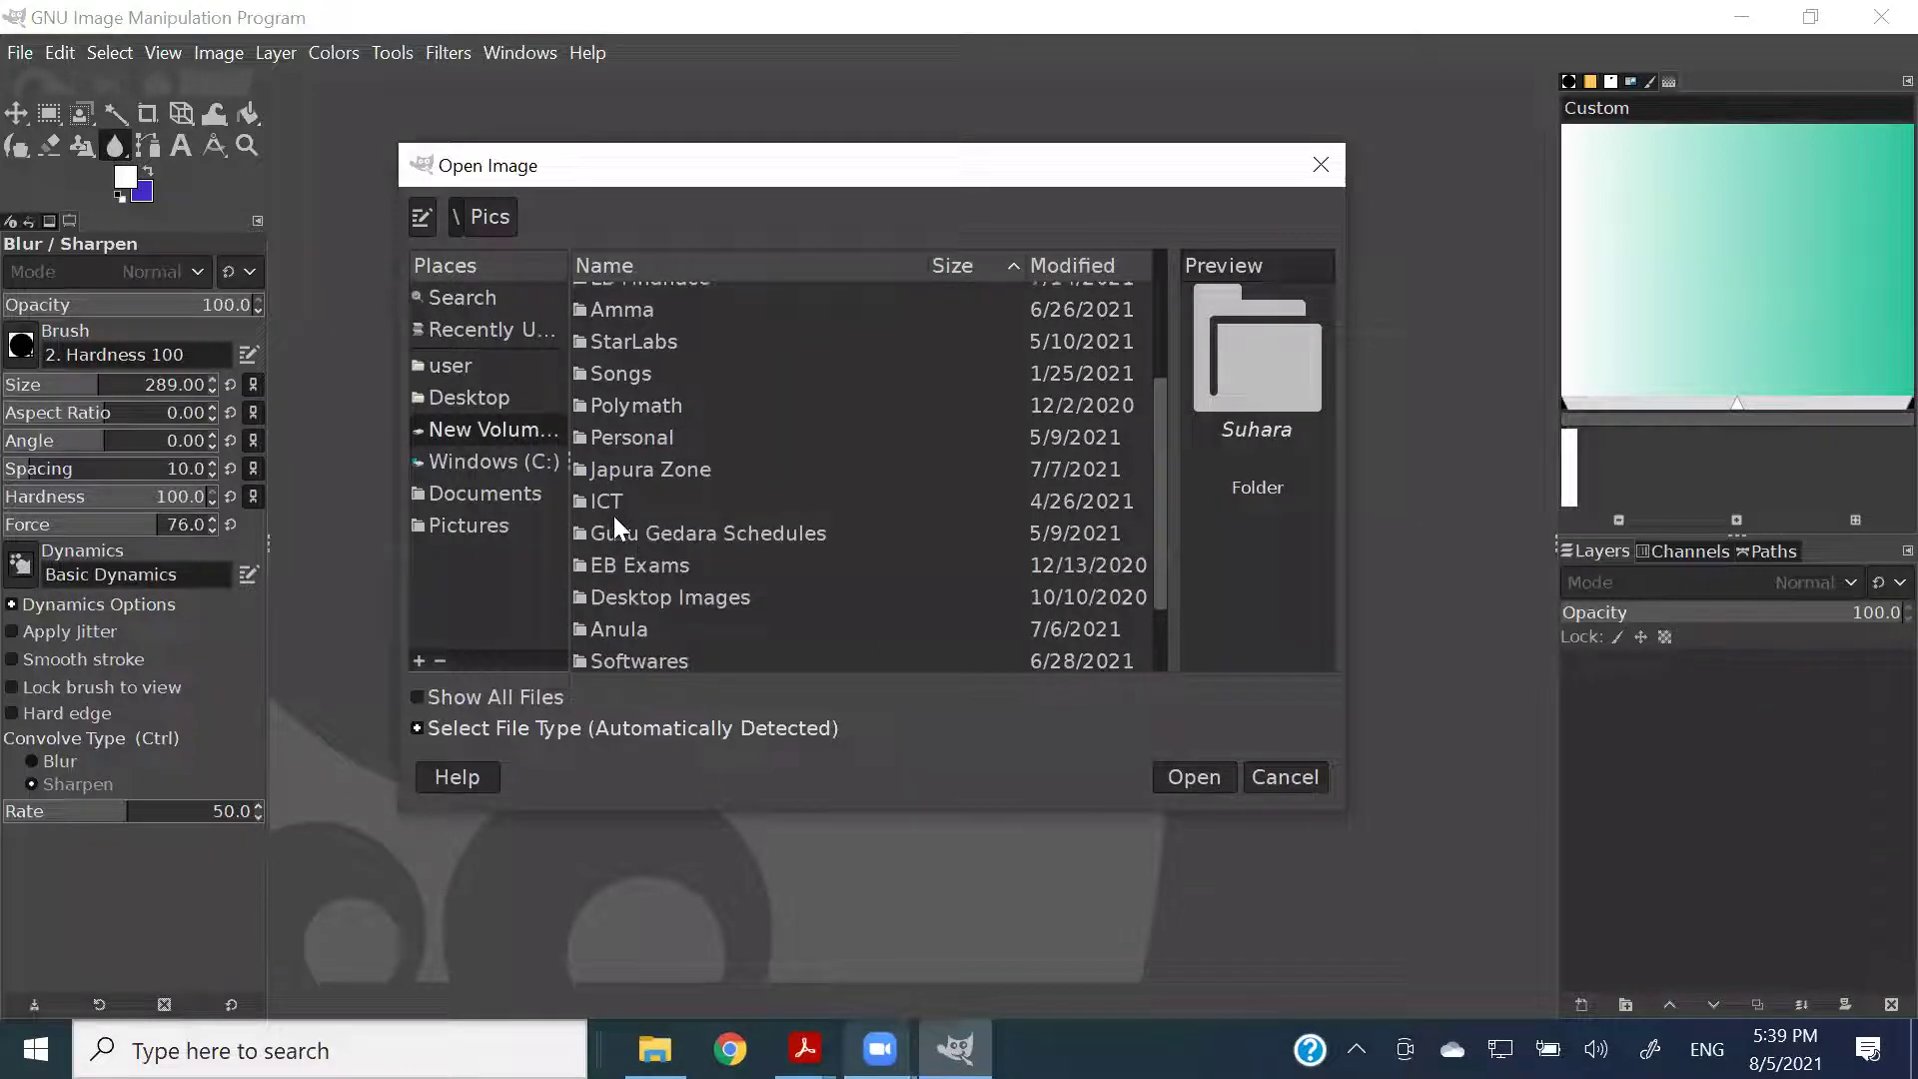
pyautogui.doubleClick(613, 502)
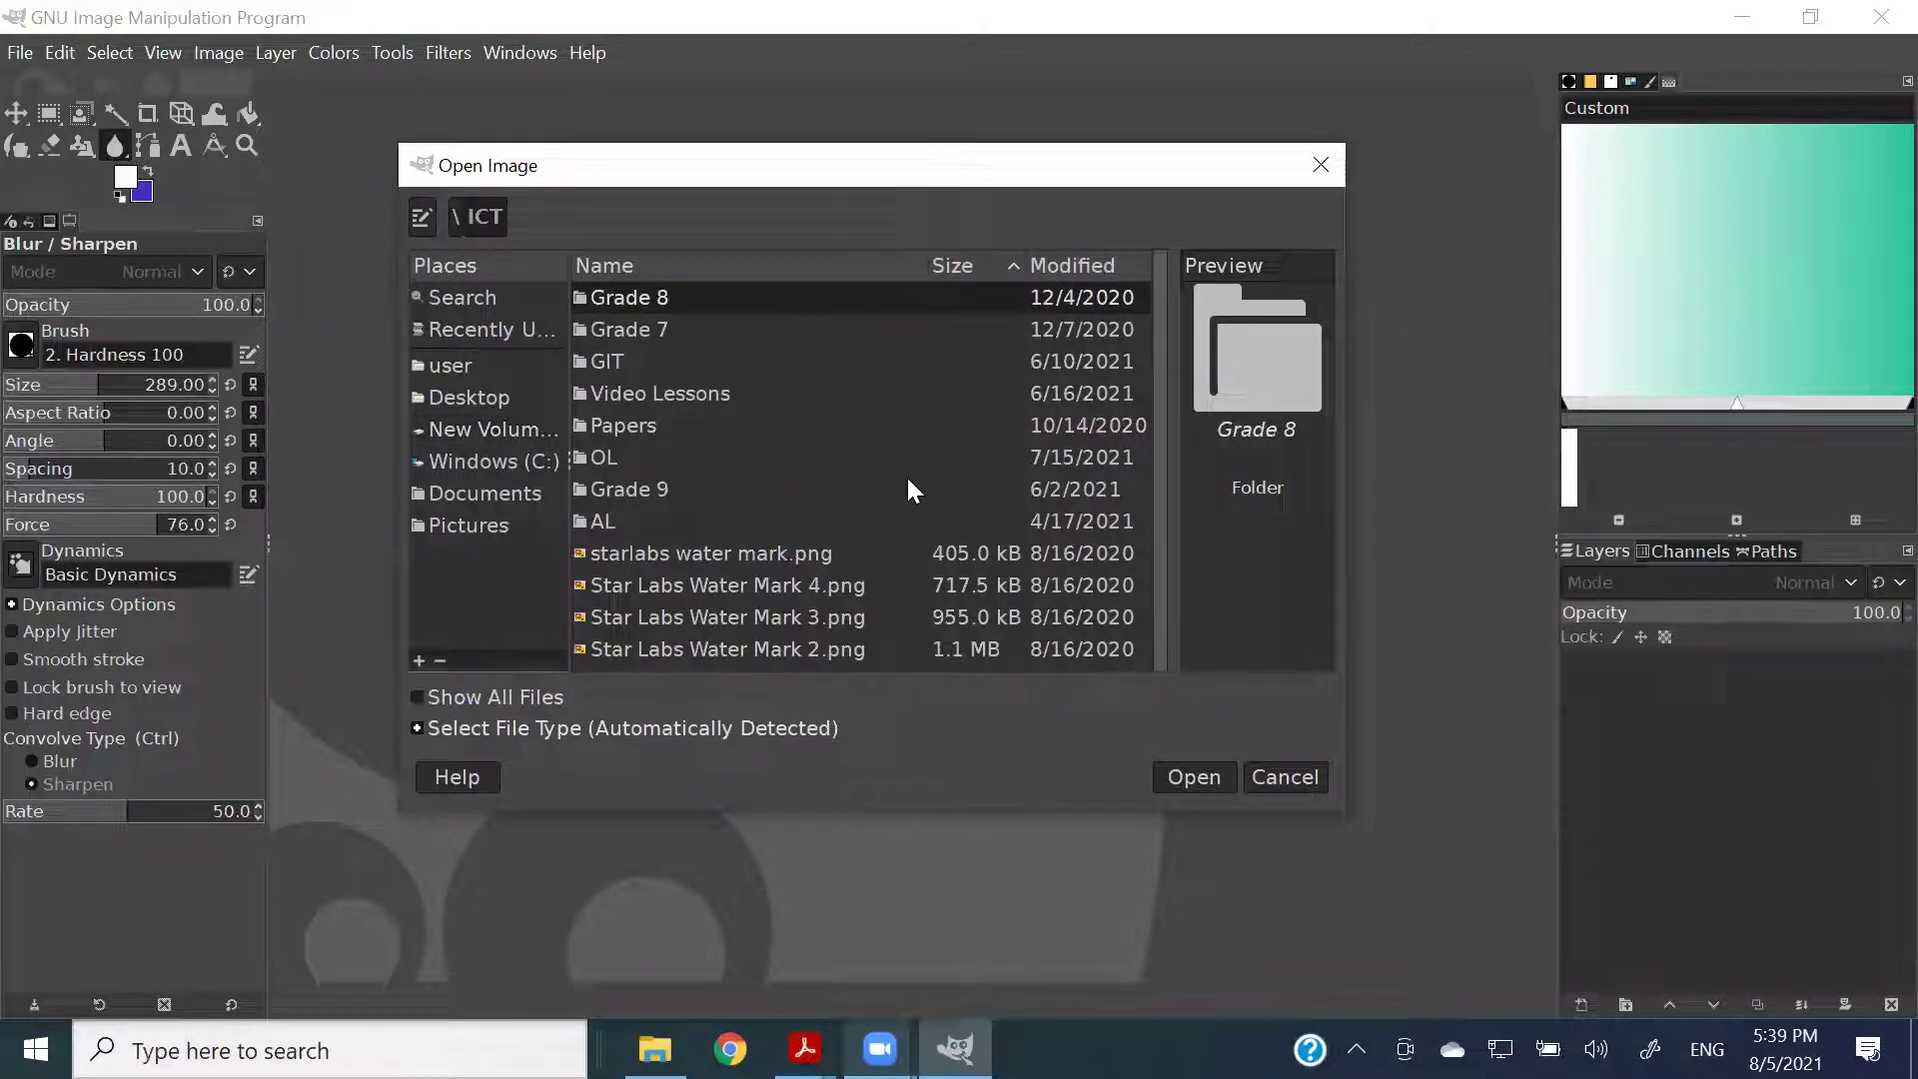
pyautogui.doubleClick(630, 490)
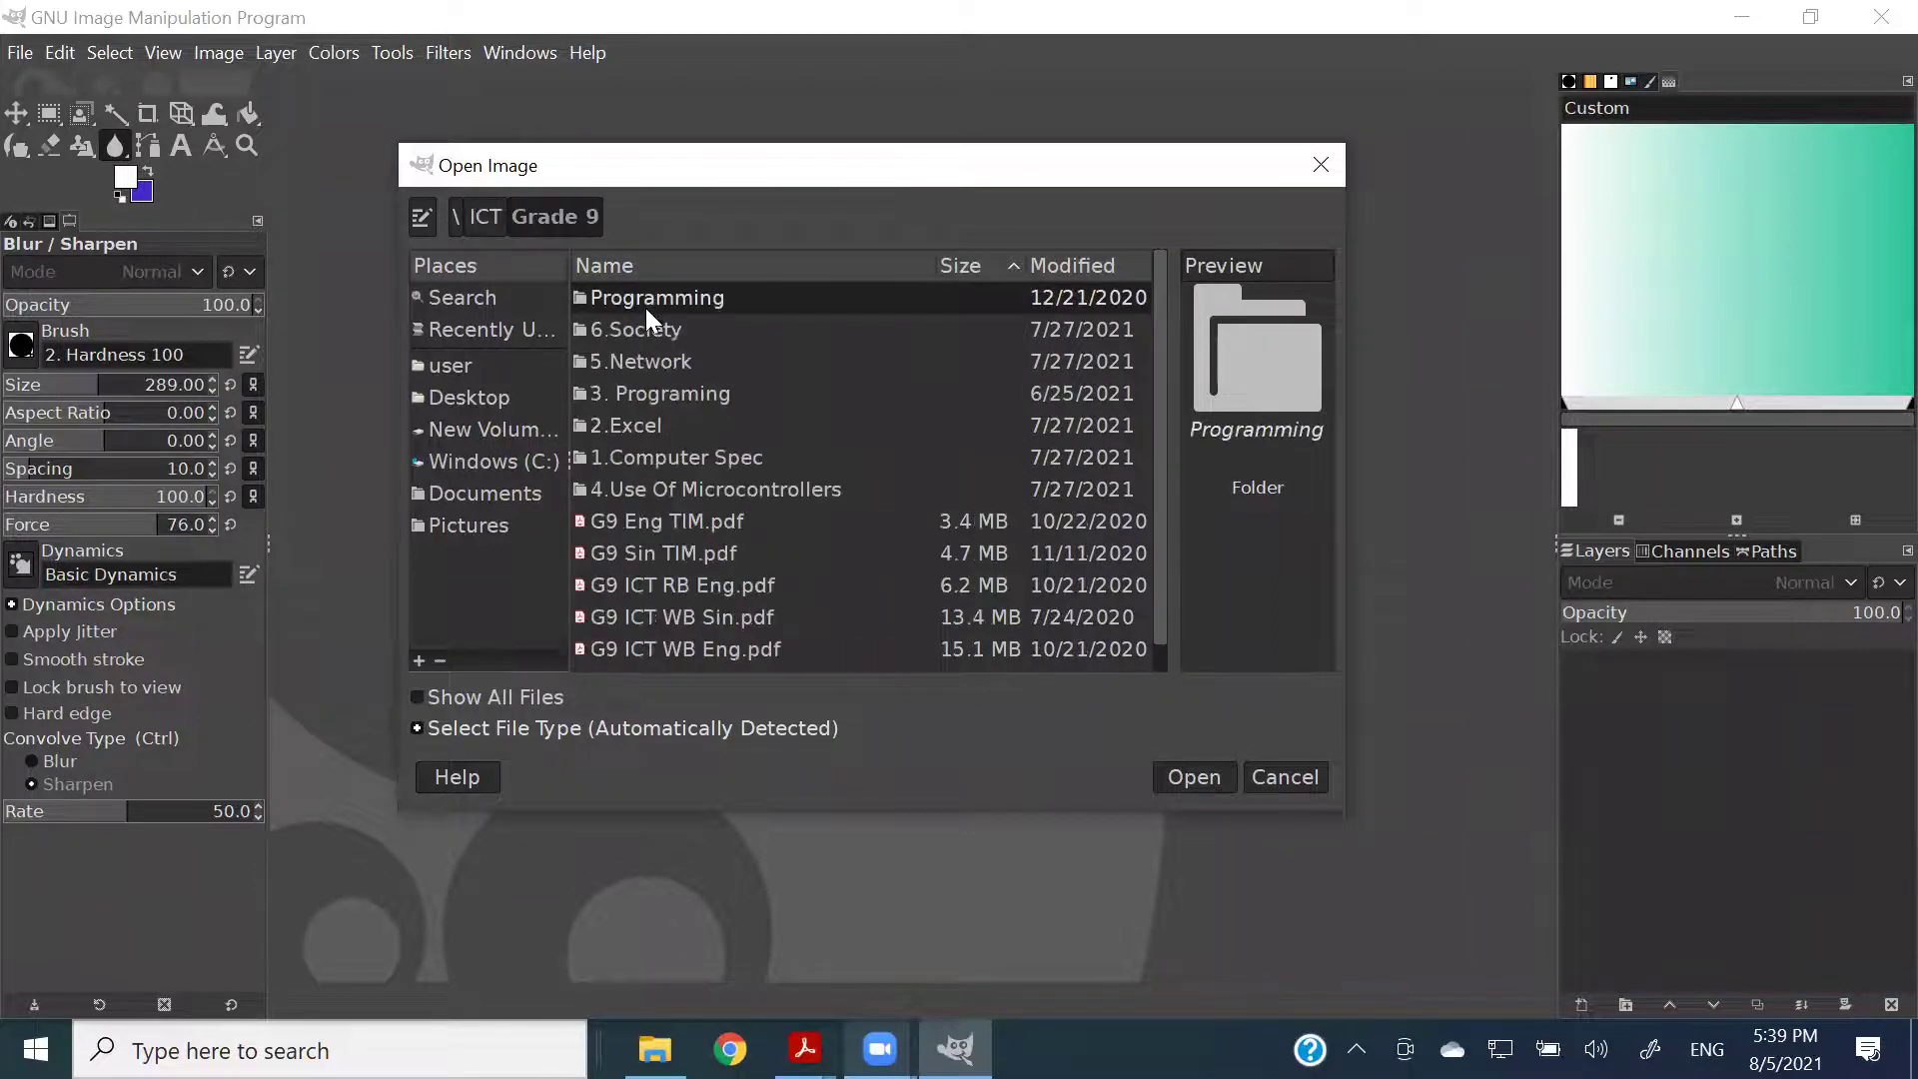
pyautogui.doubleClick(652, 329)
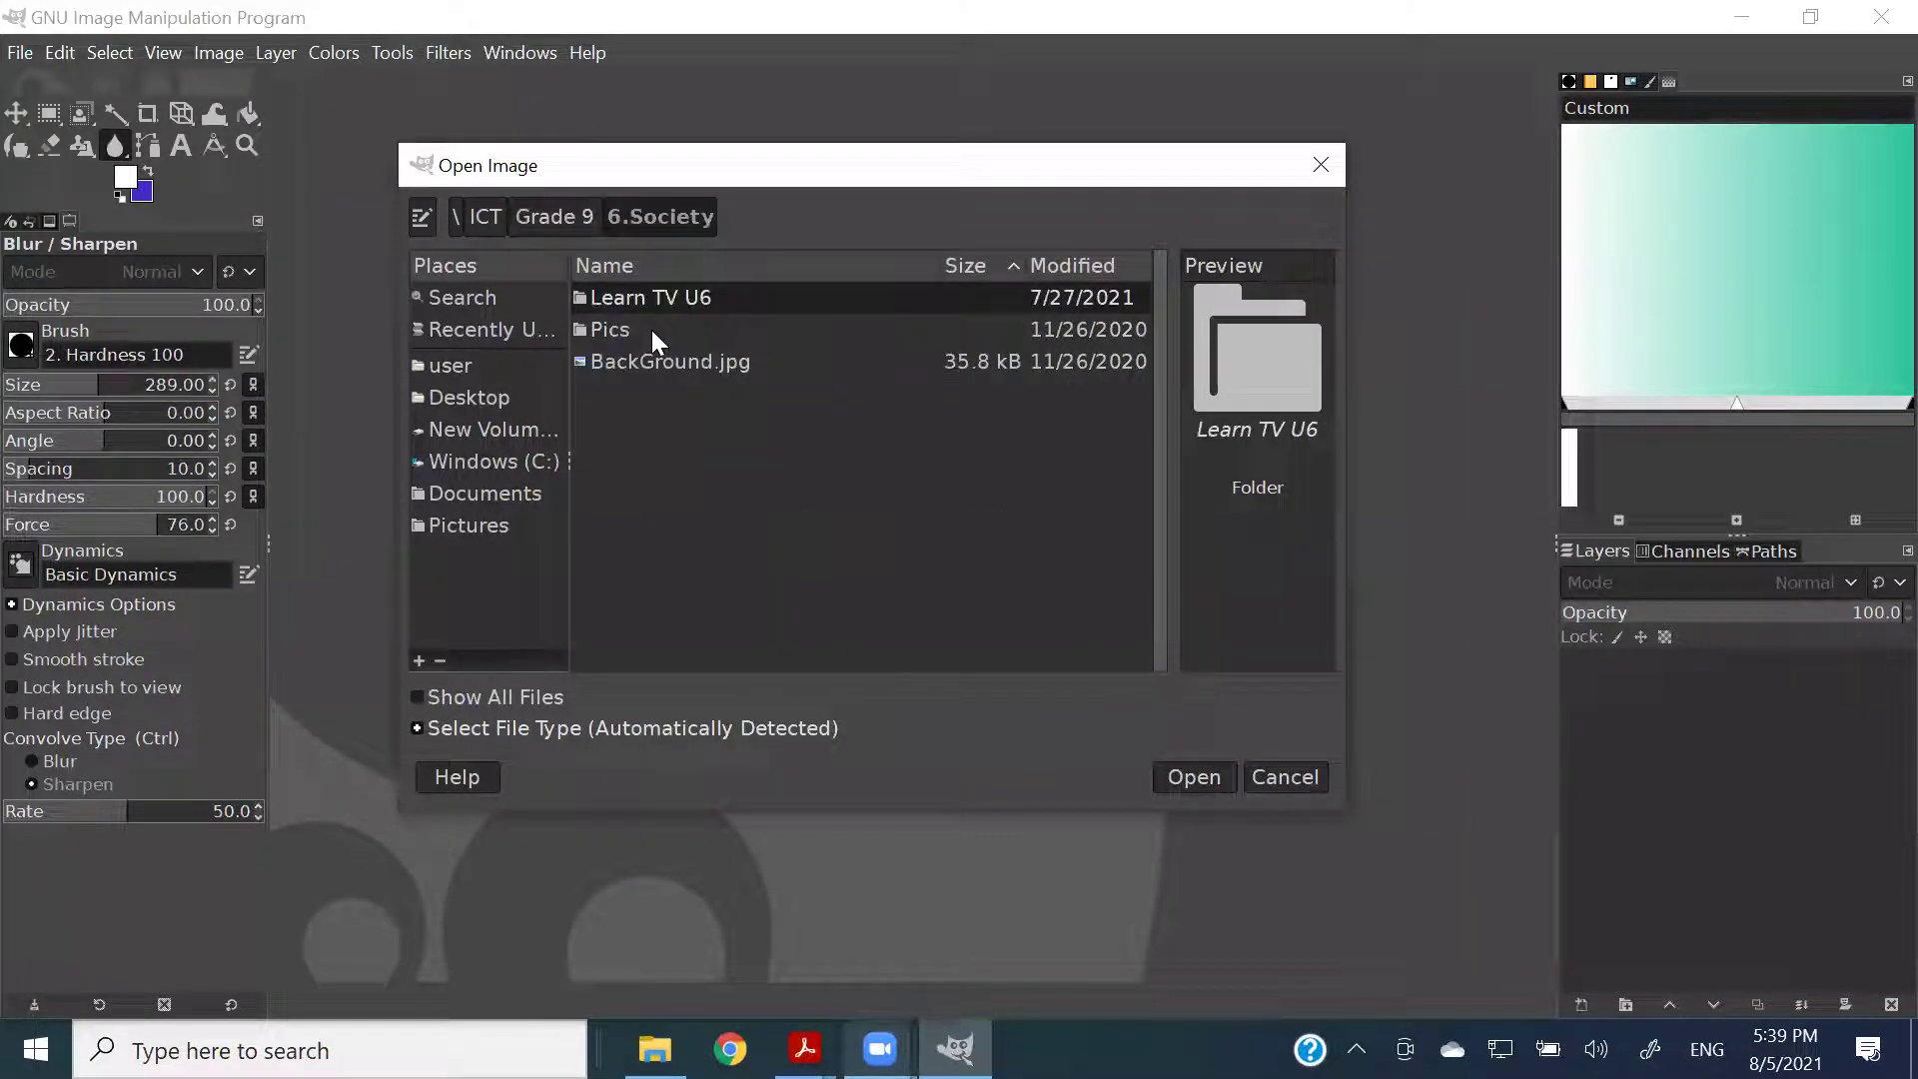
pyautogui.click(638, 364)
pyautogui.click(604, 334)
pyautogui.doubleClick(602, 338)
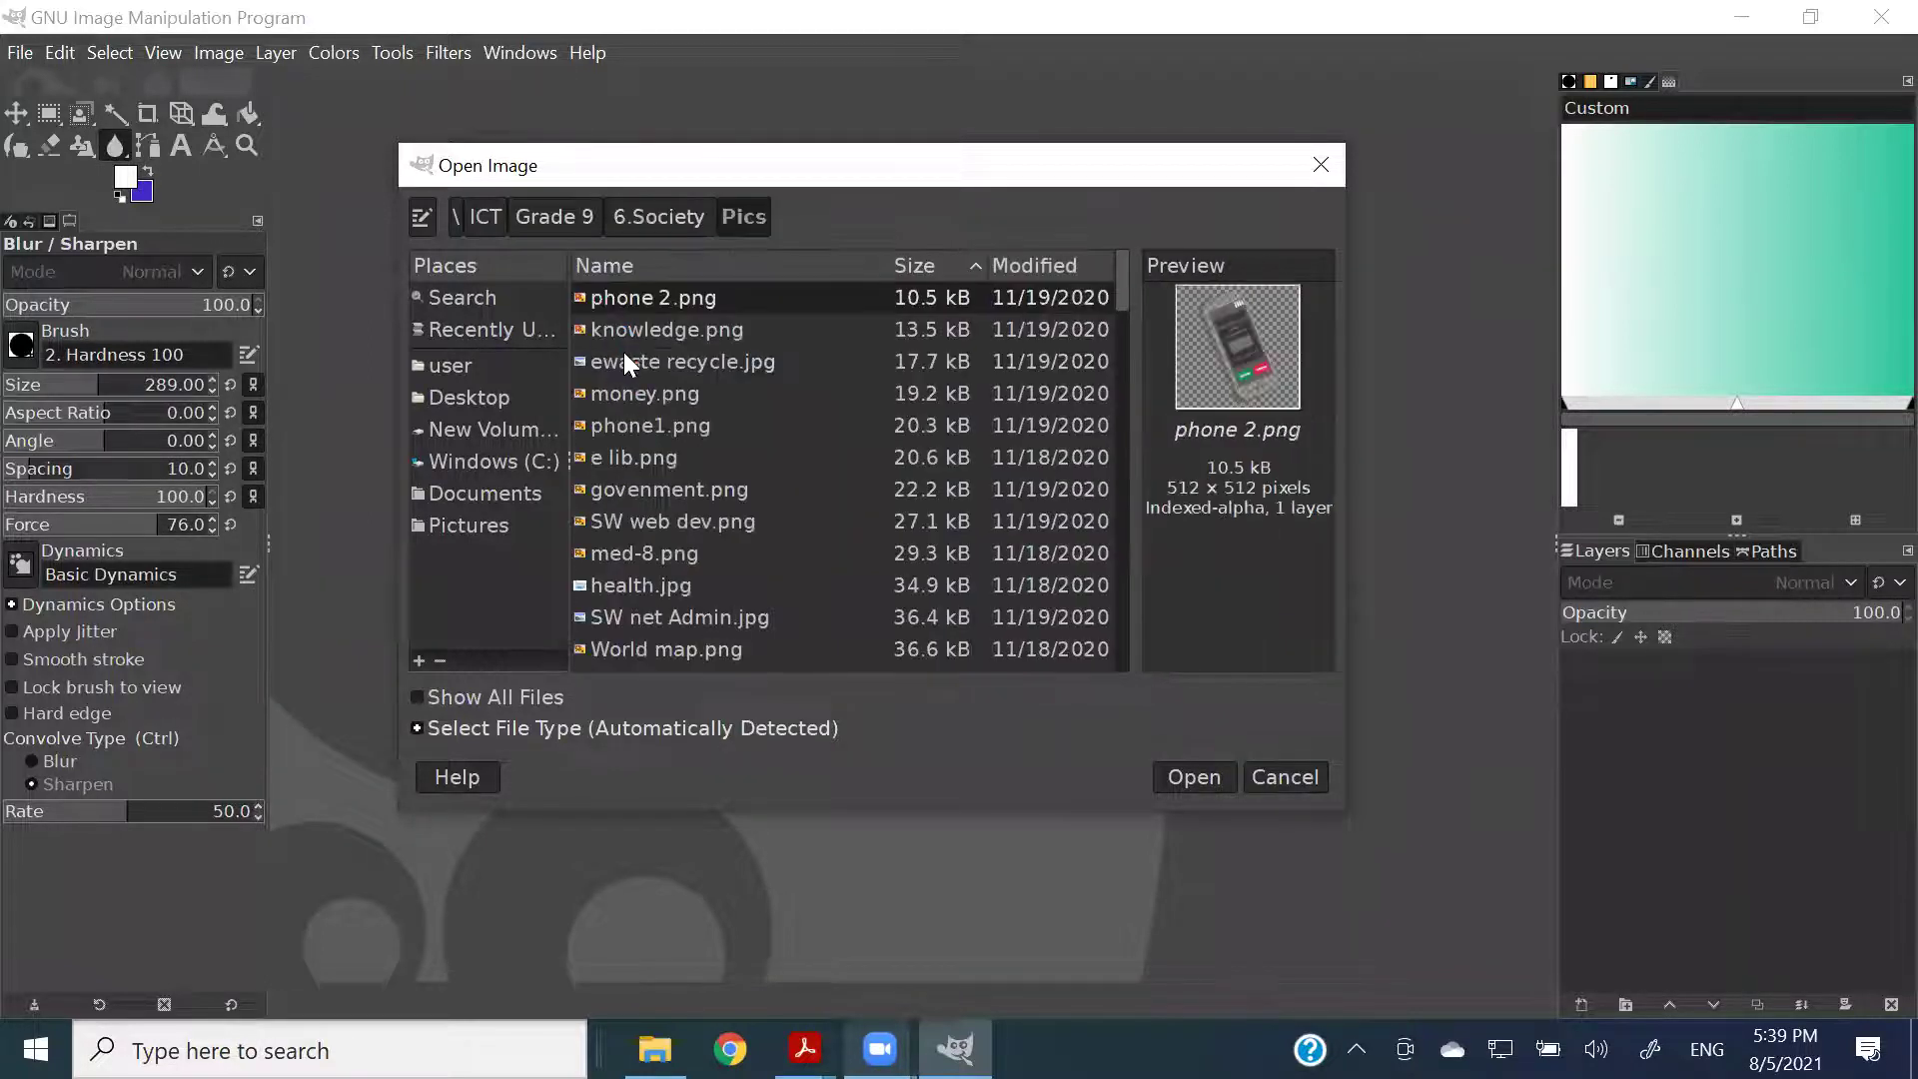
# Preview several pictures in the Pics folder and open health.jpg.
pyautogui.click(640, 332)
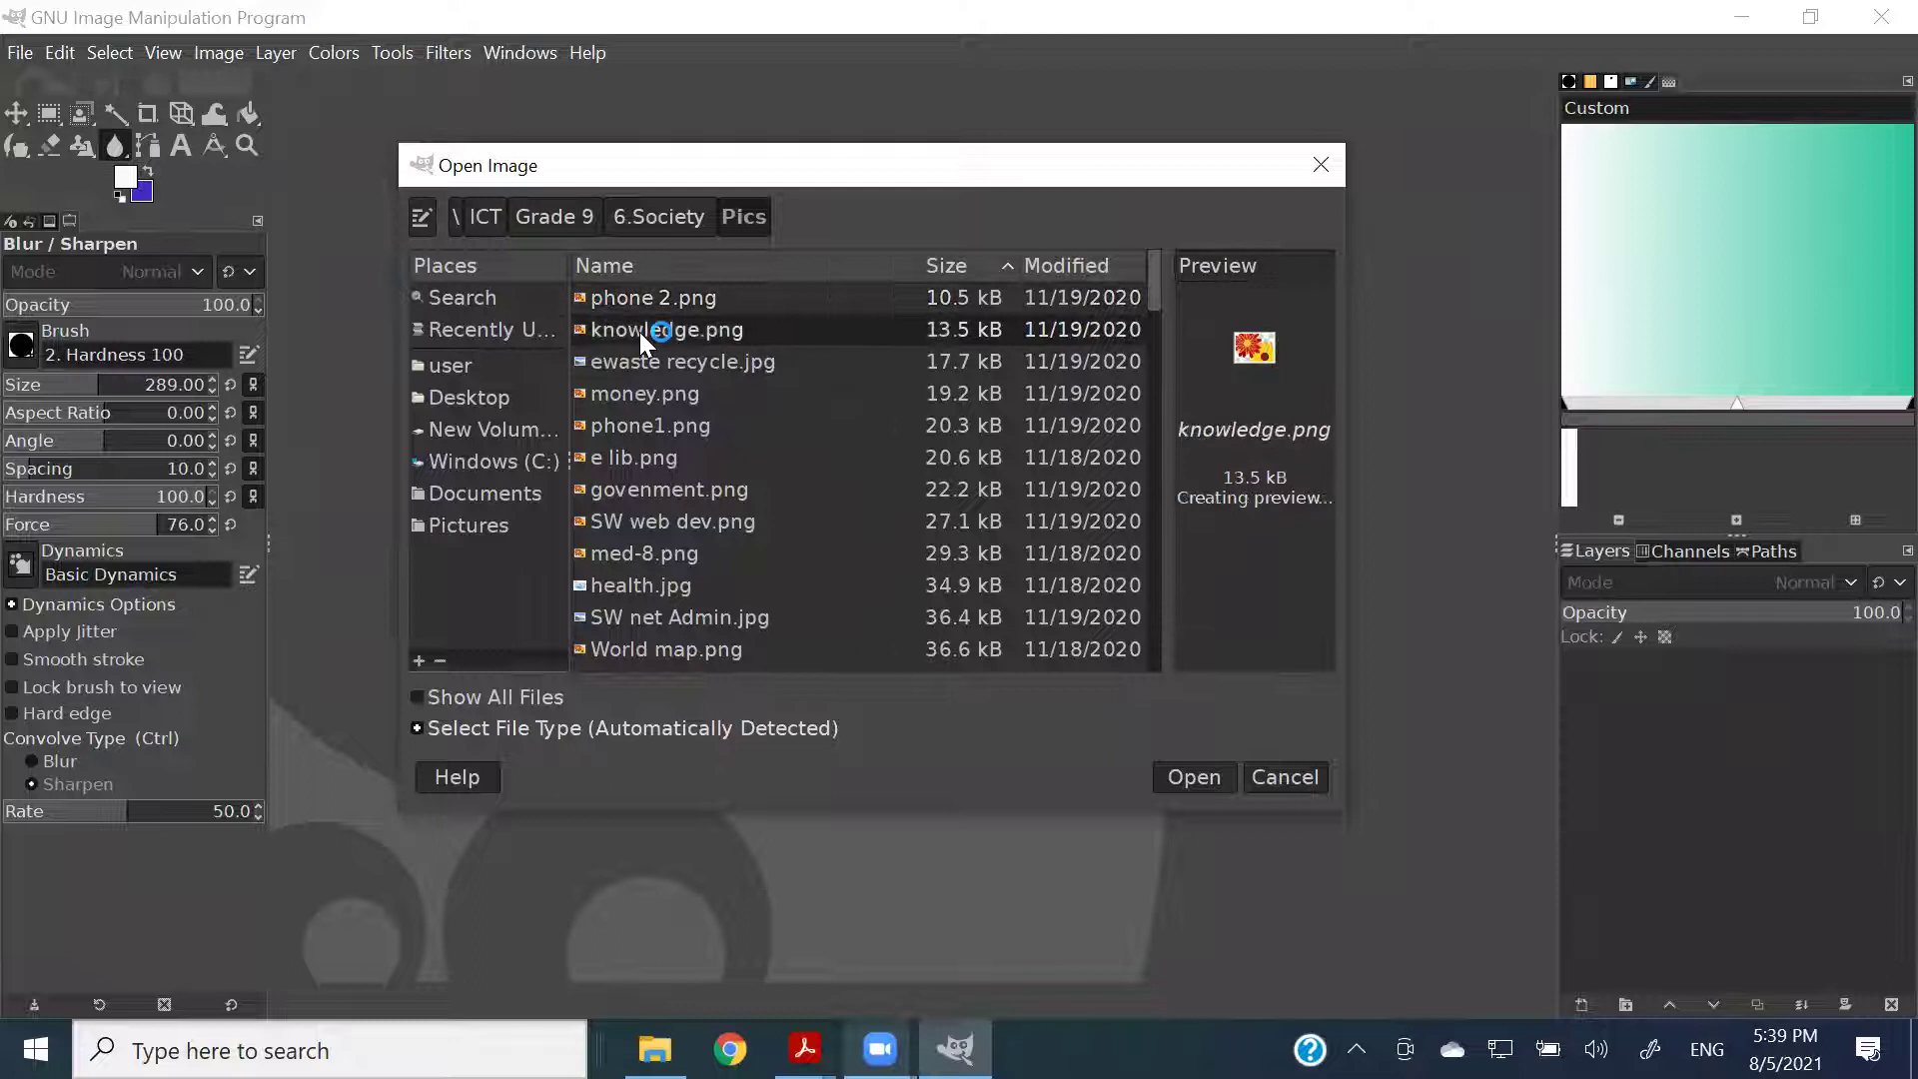
pyautogui.click(640, 368)
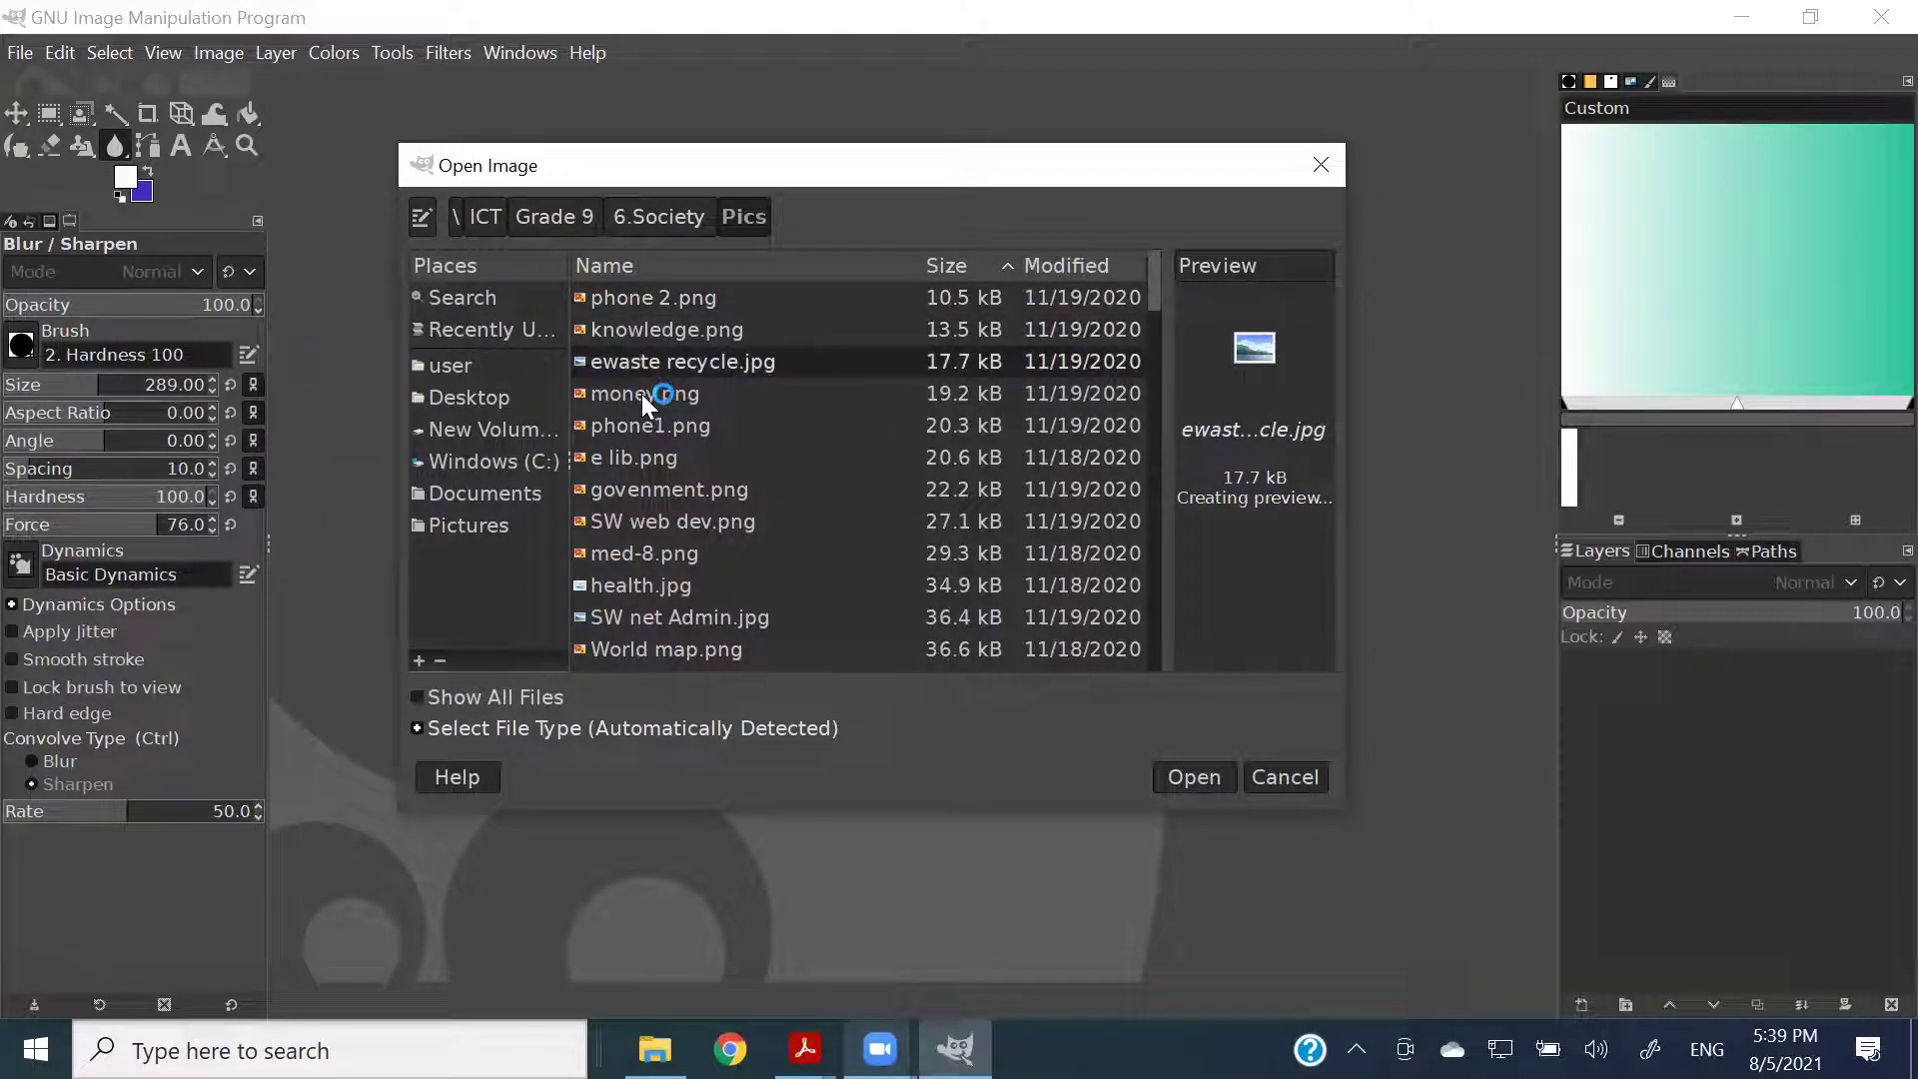
pyautogui.click(669, 396)
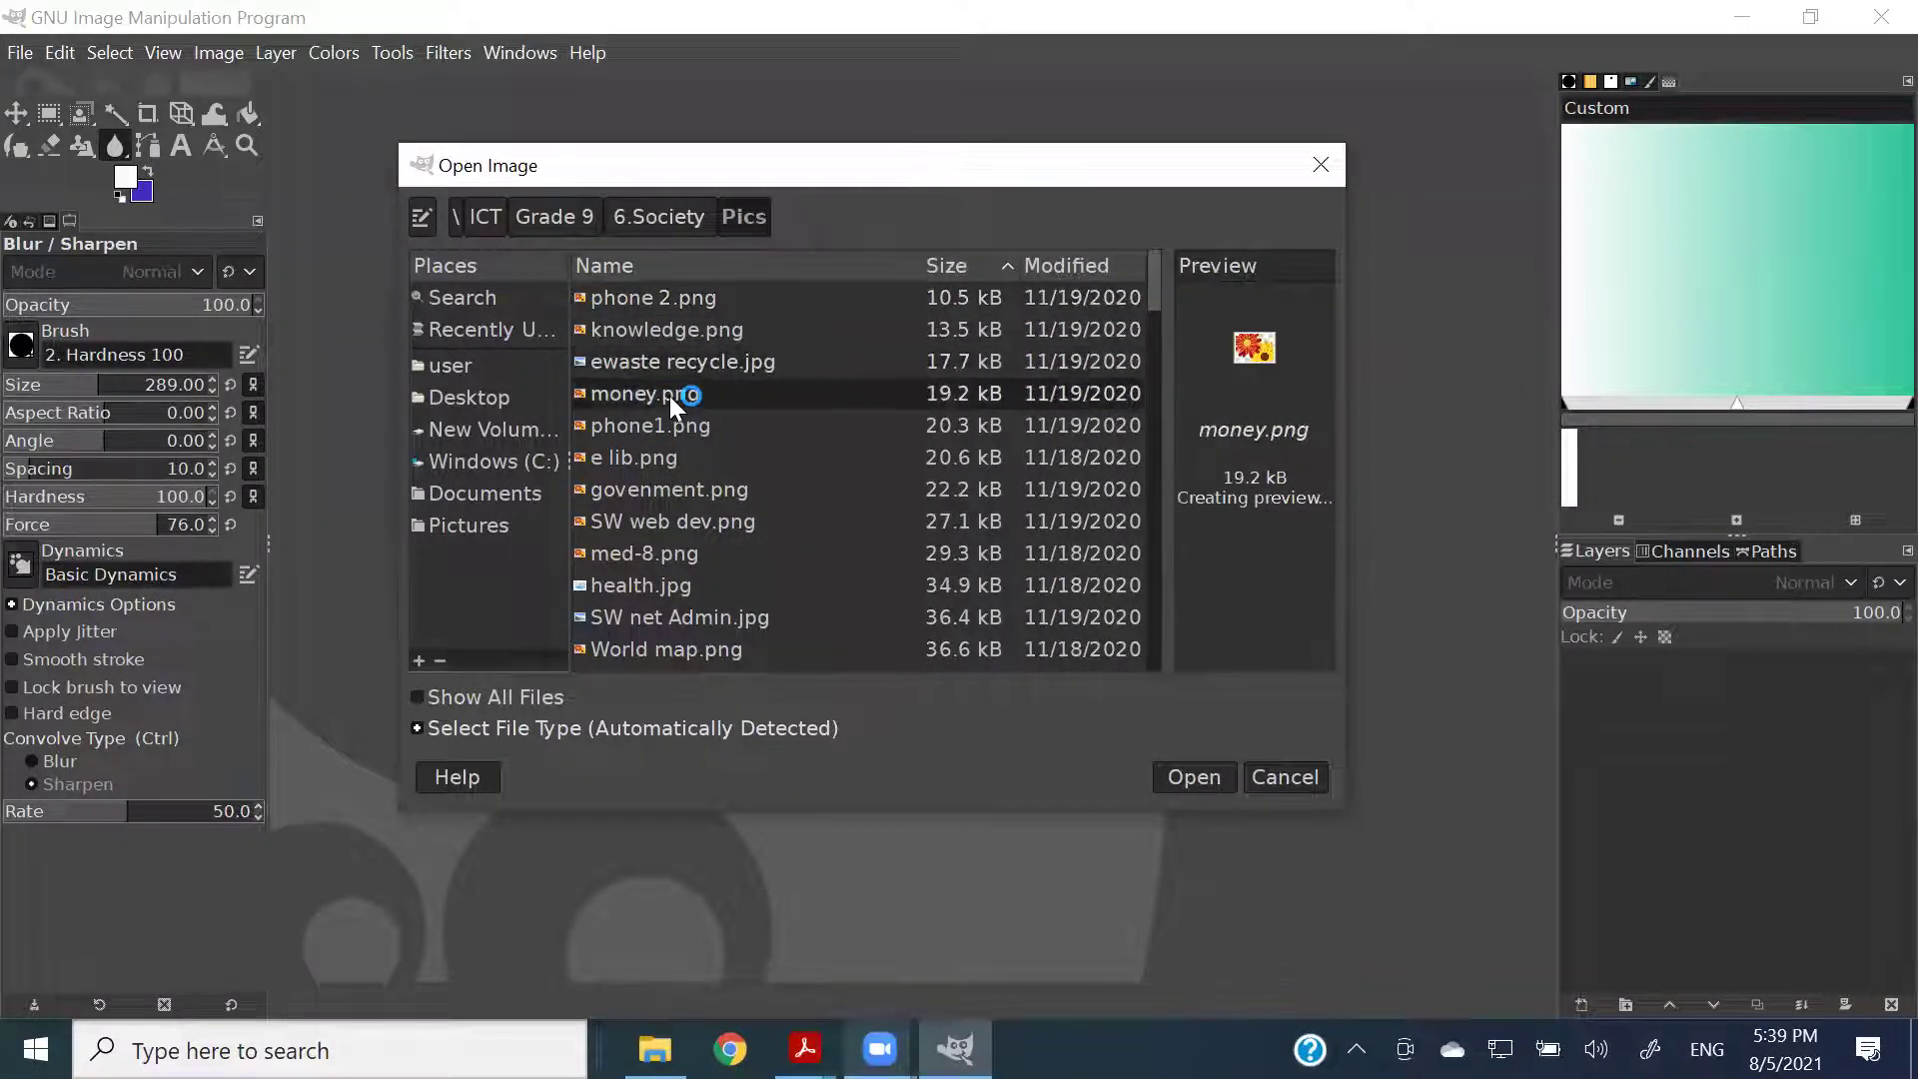
pyautogui.click(643, 429)
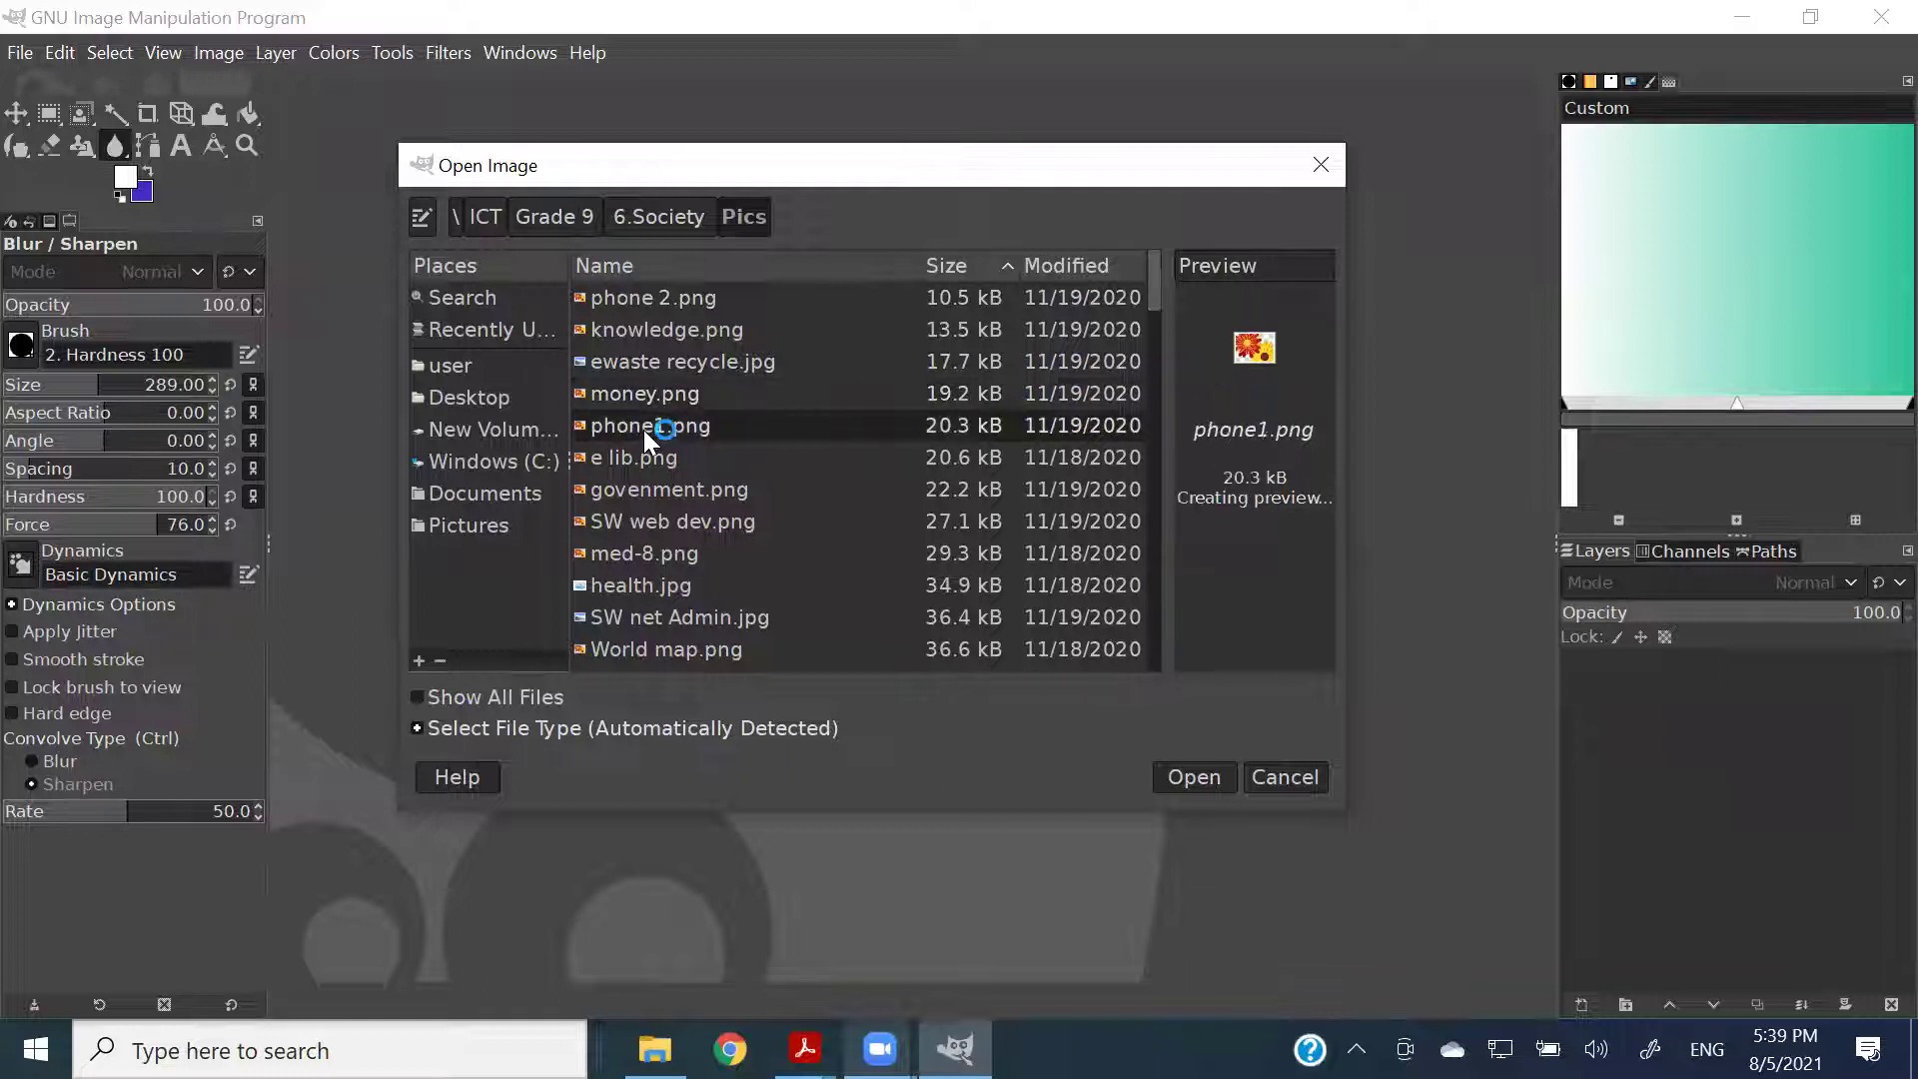
pyautogui.click(649, 461)
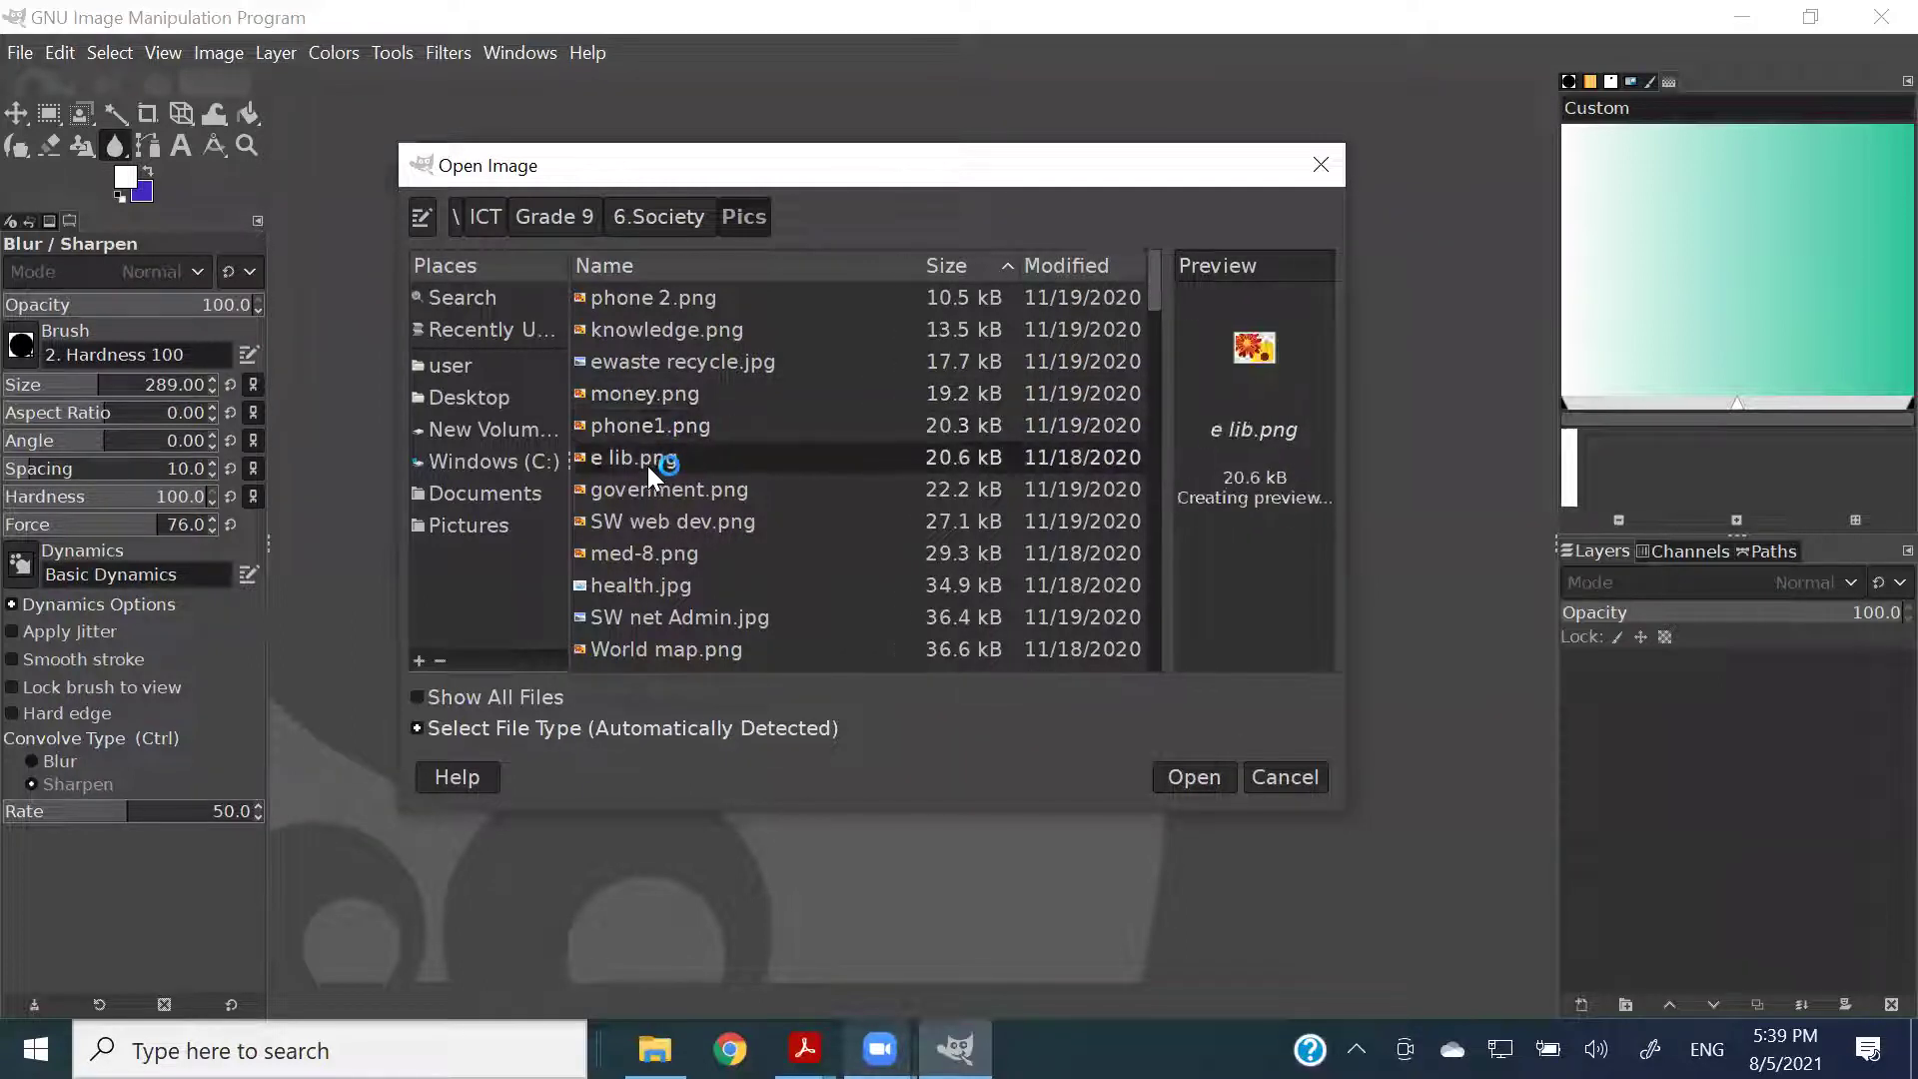
pyautogui.click(647, 490)
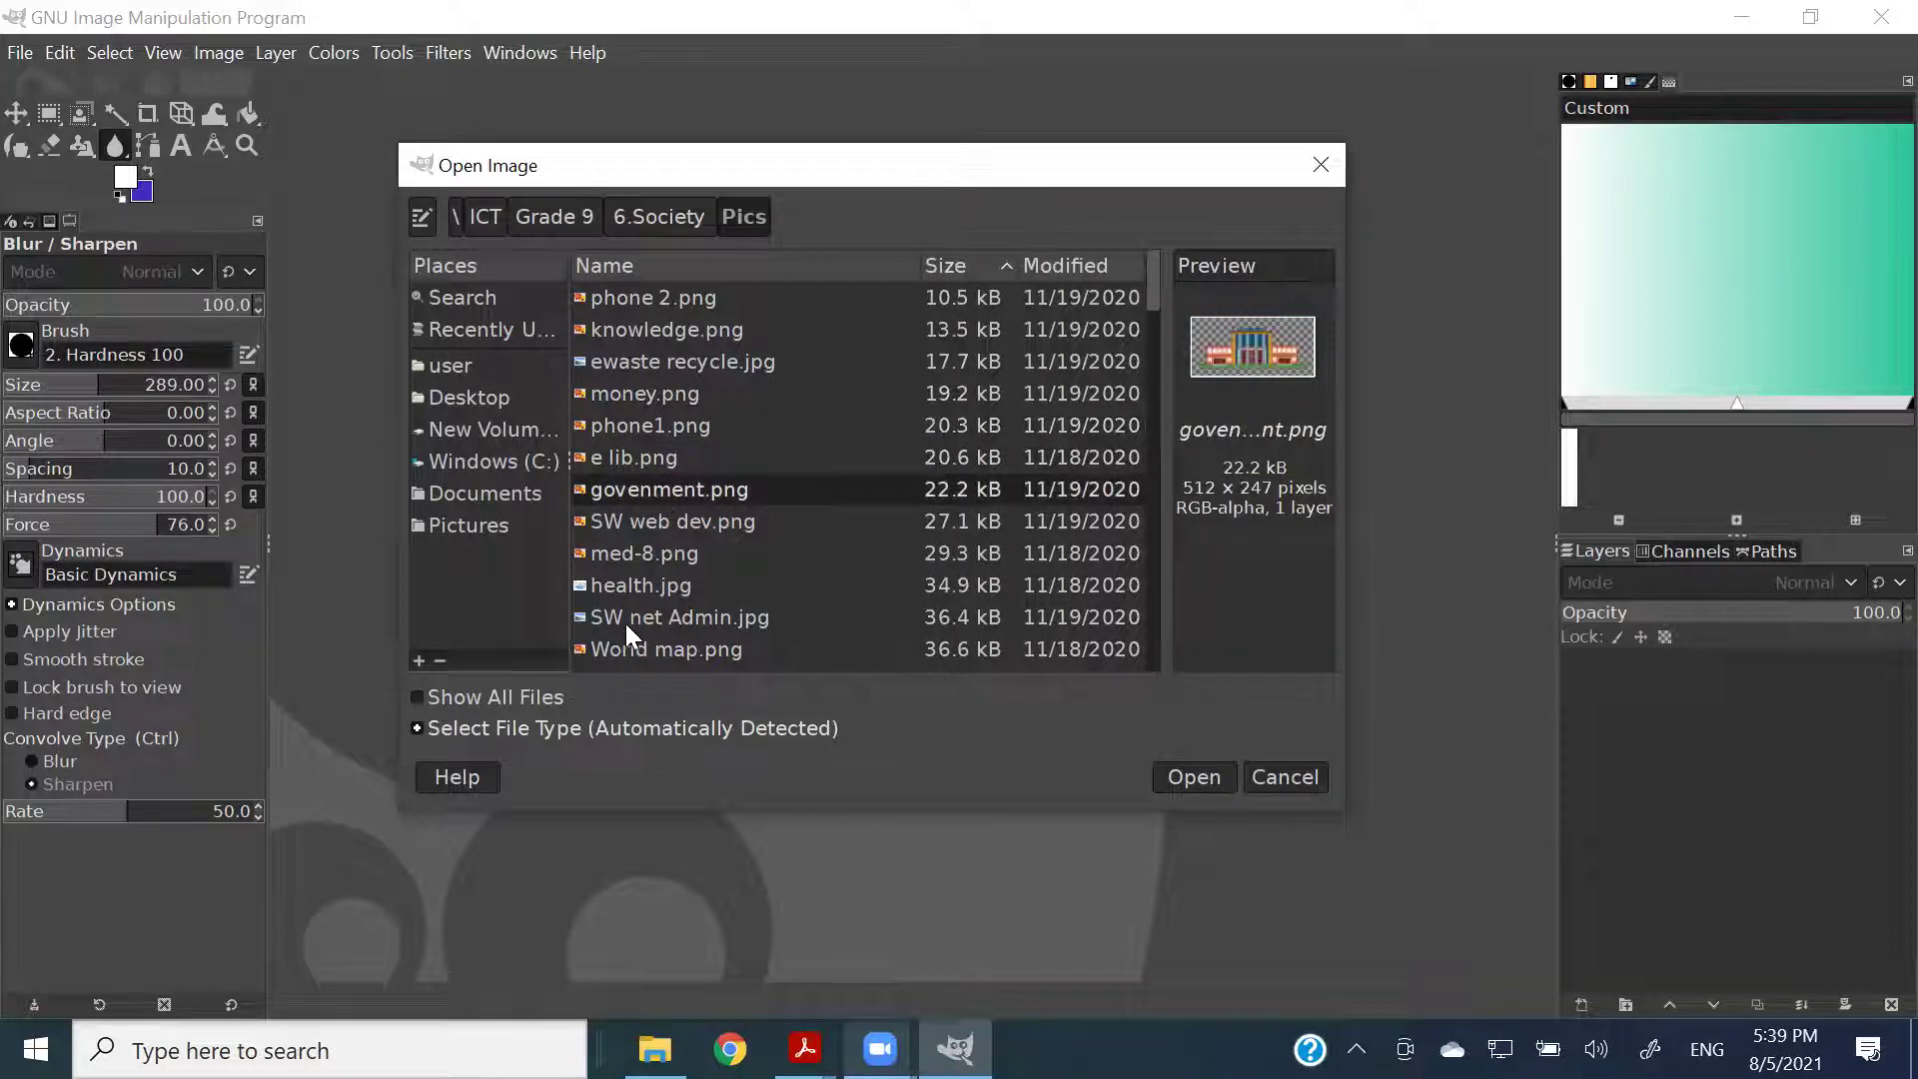
pyautogui.click(625, 588)
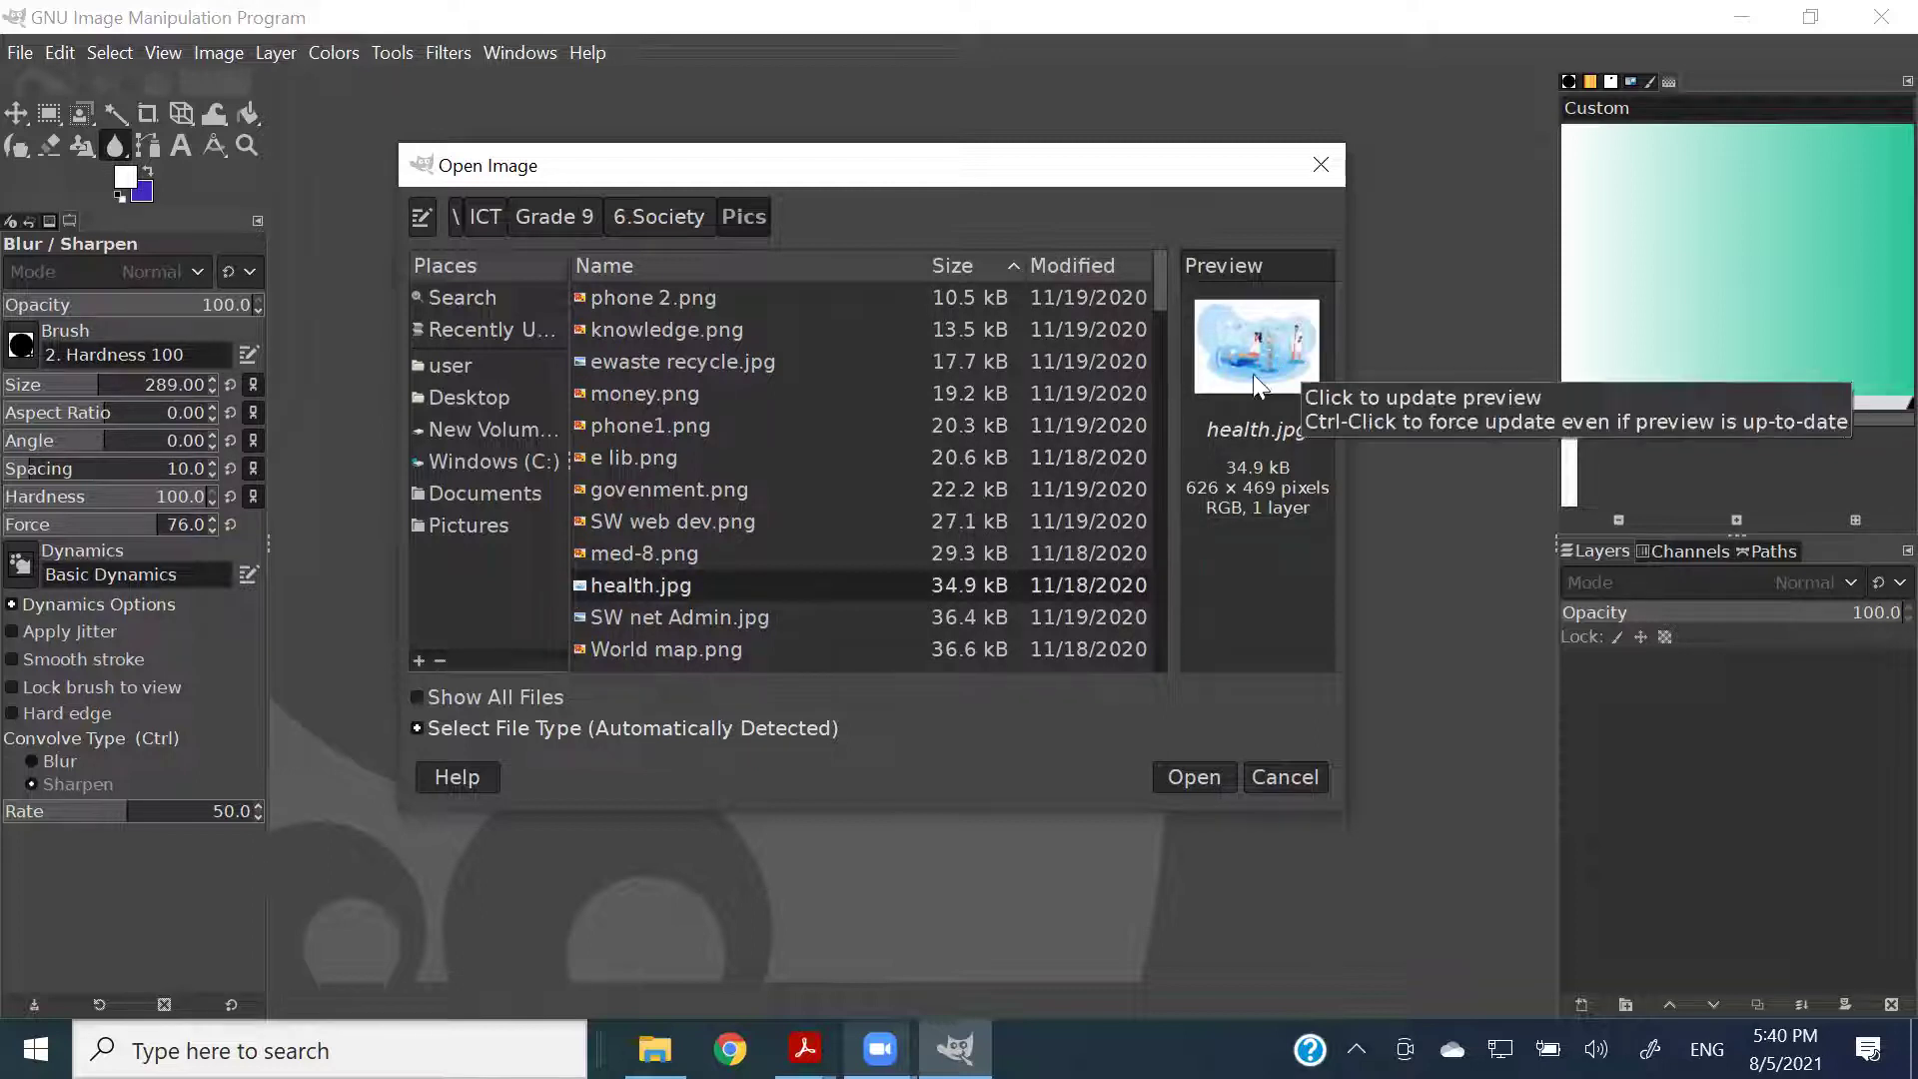
pyautogui.doubleClick(599, 585)
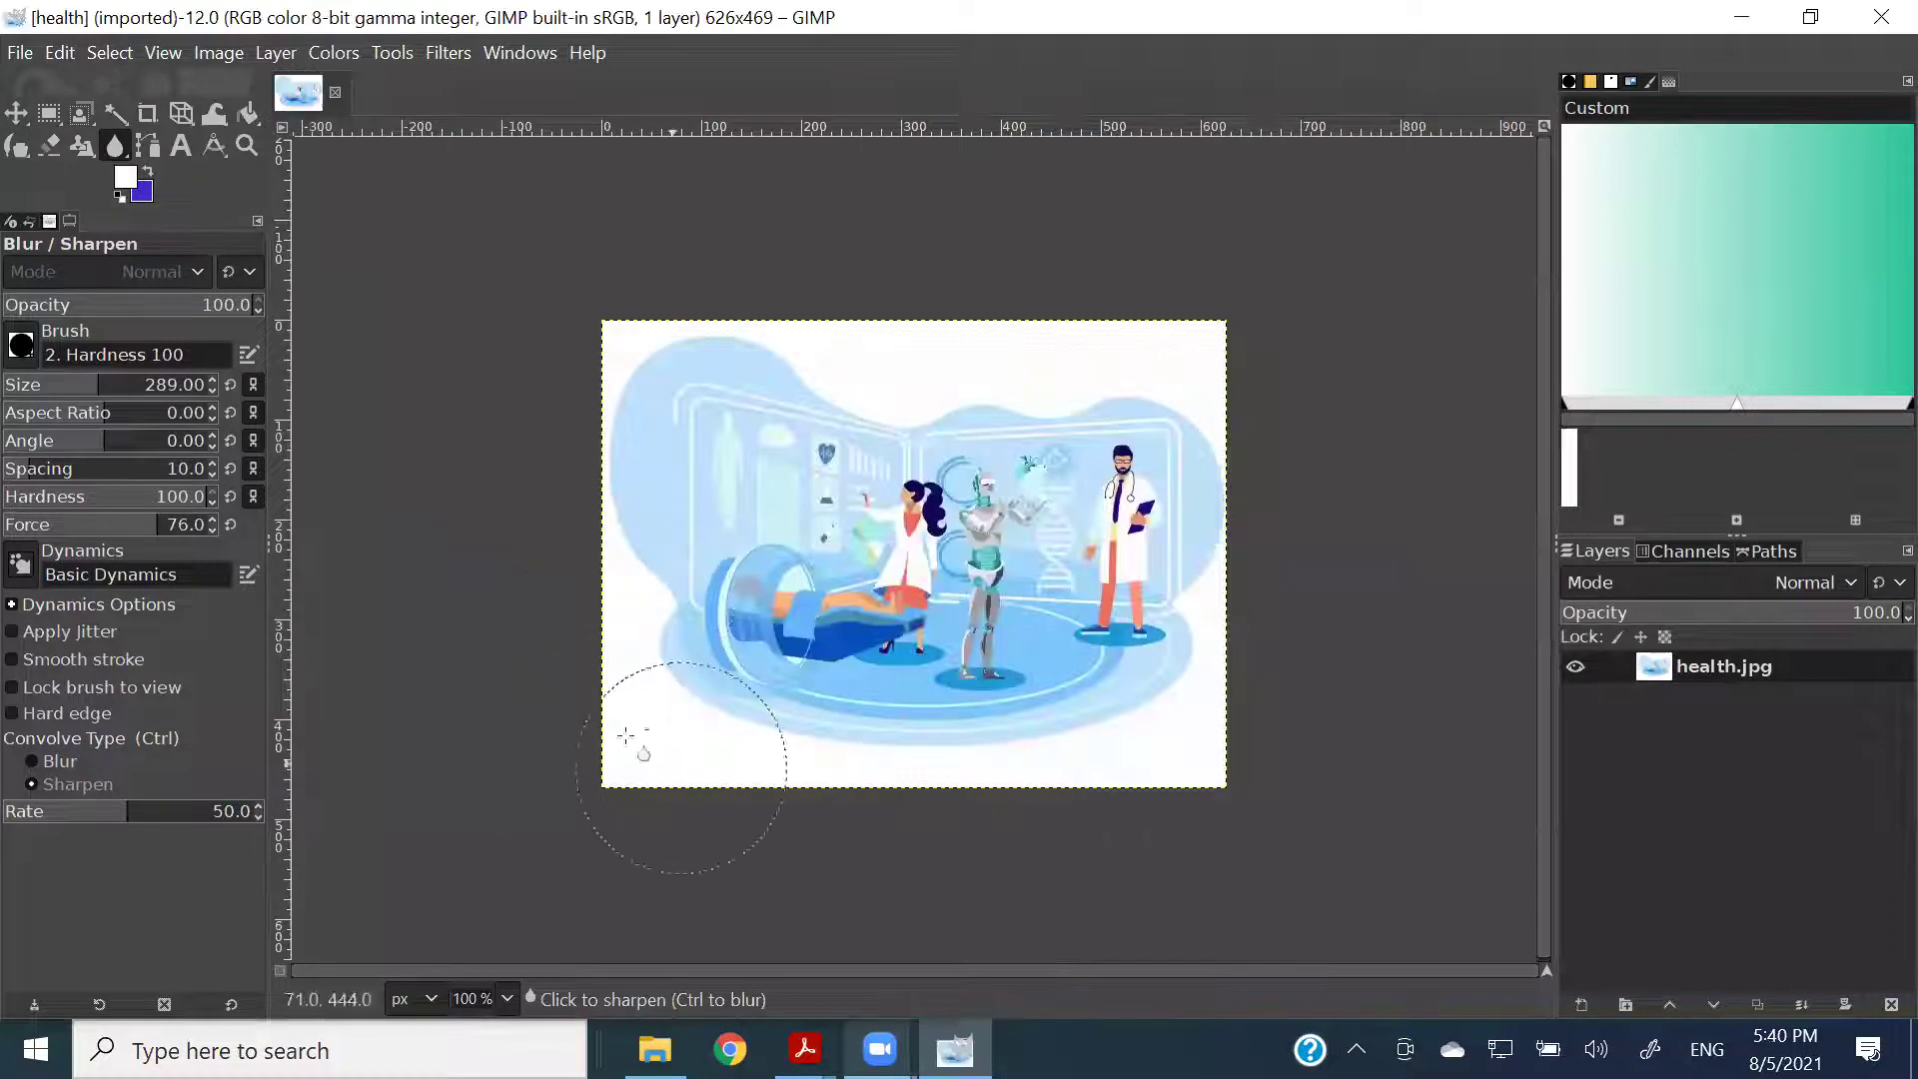
# Move the health.jpg layer on the canvas using the Move tool with the option to pick a layer or guide.
pyautogui.keyDown('ctrl'); pyautogui.scroll(1, 1045, 540); pyautogui.keyUp('ctrl')
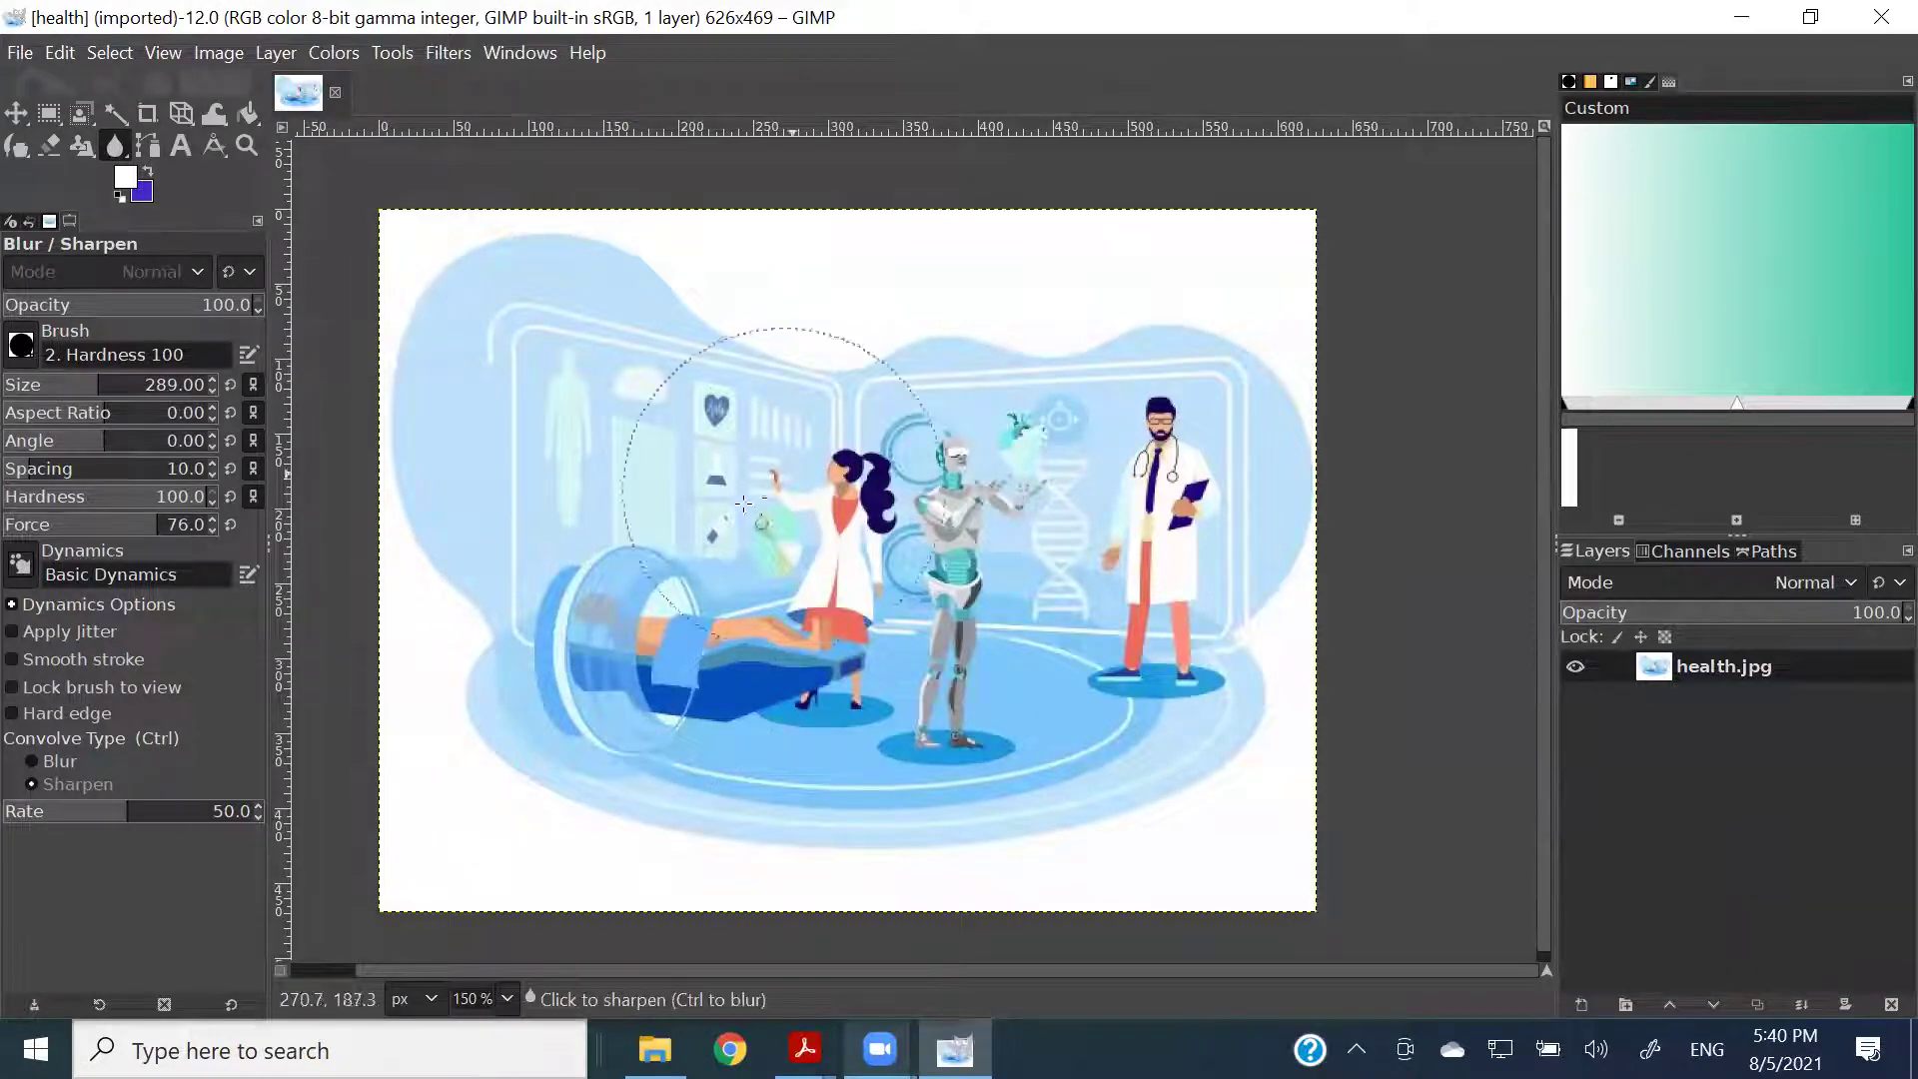
pyautogui.press('ctrl')
pyautogui.keyDown('ctrl'); pyautogui.scroll(-1, 626, 445); pyautogui.keyUp('ctrl')
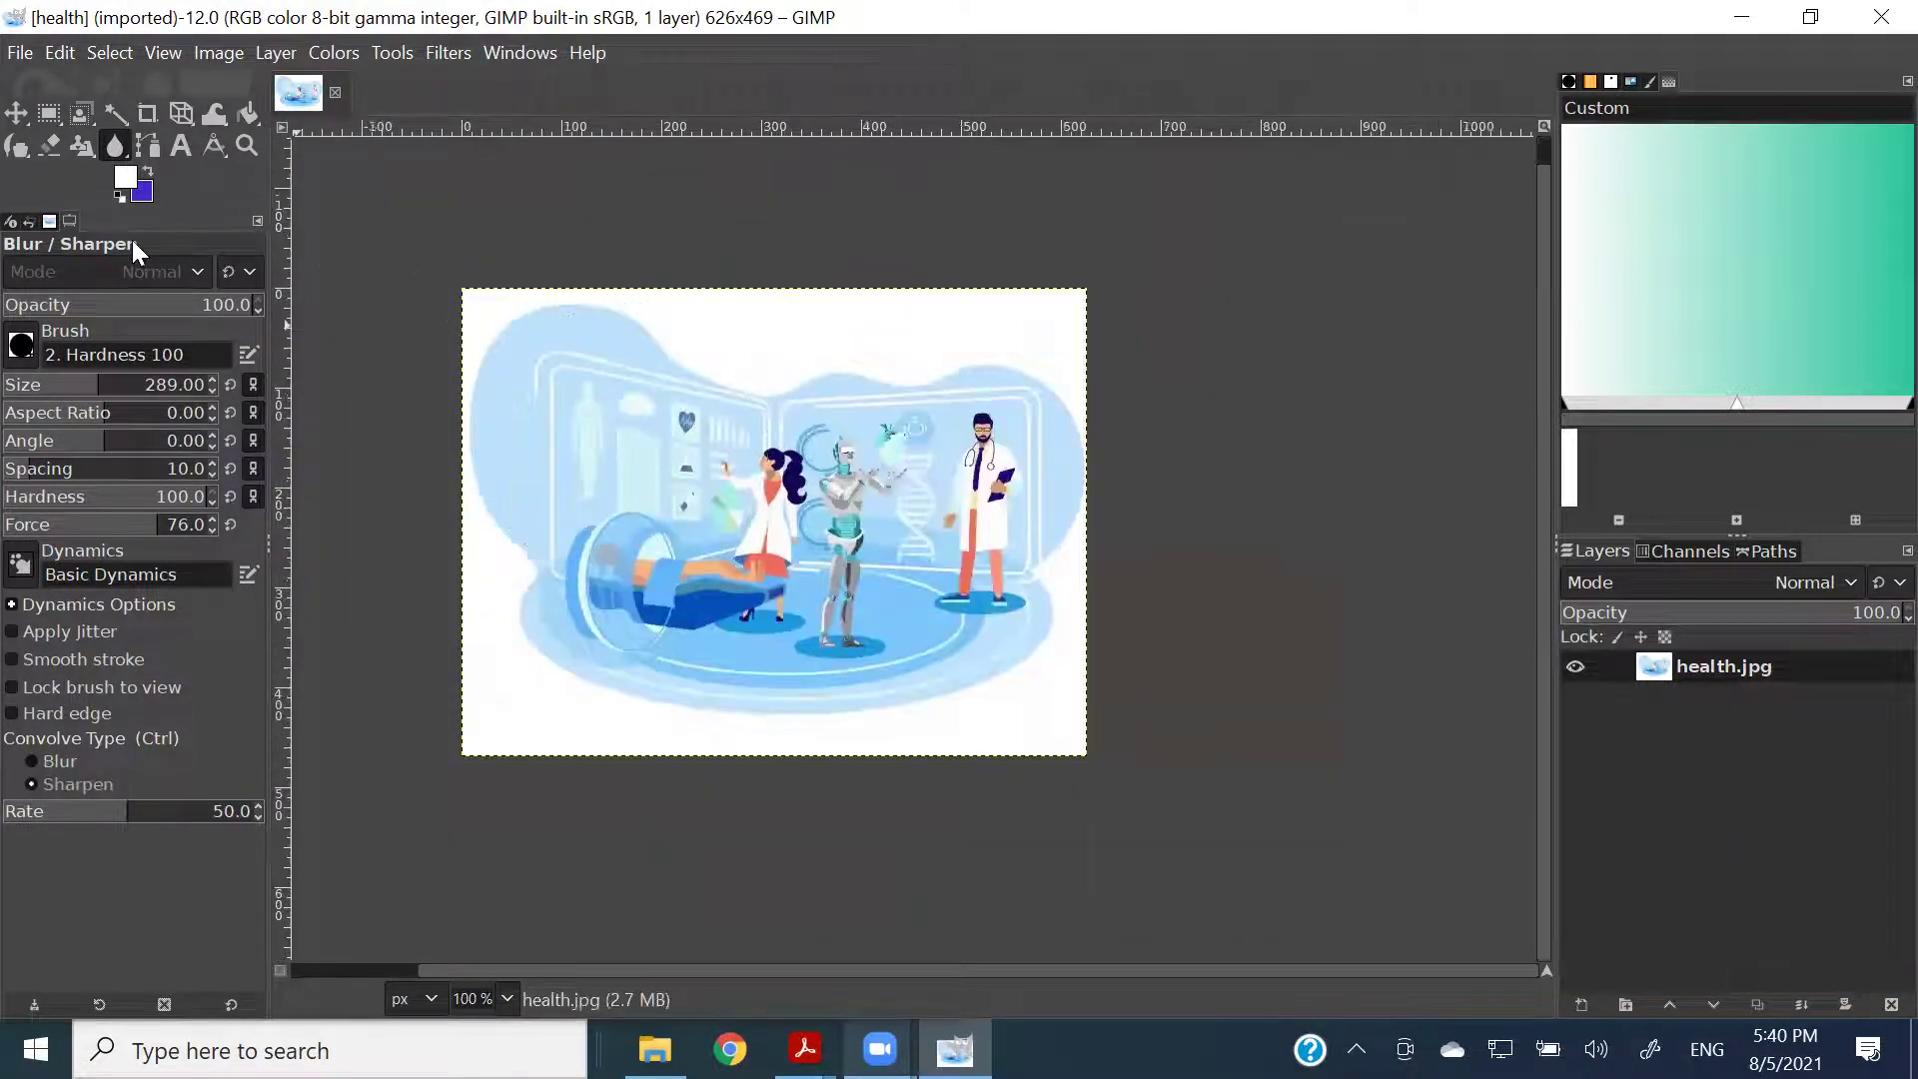
pyautogui.click(18, 115)
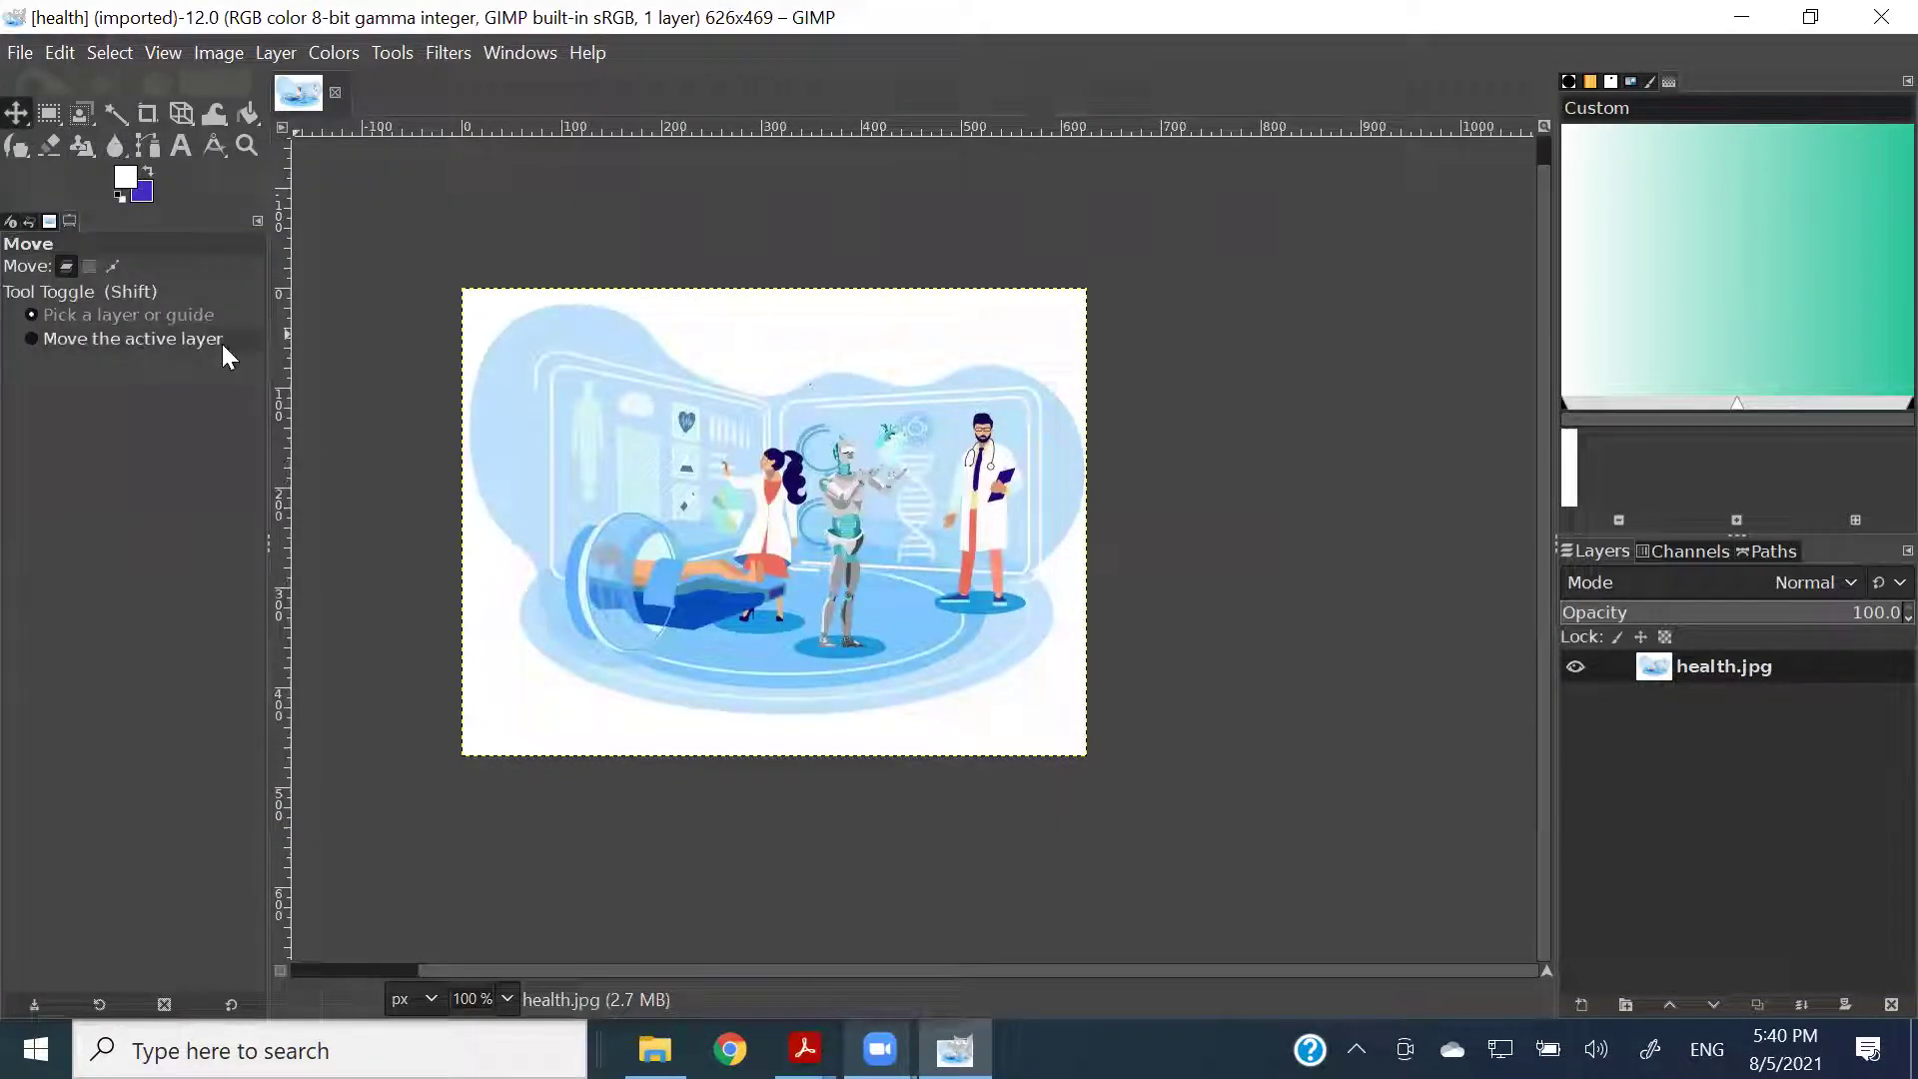
pyautogui.click(531, 416)
pyautogui.moveTo(531, 415)
pyautogui.mouseDown()
pyautogui.moveTo(711, 406)
pyautogui.moveTo(539, 505)
pyautogui.moveTo(505, 281)
pyautogui.moveTo(680, 419)
pyautogui.moveTo(774, 596)
pyautogui.moveTo(776, 496)
pyautogui.moveTo(846, 631)
pyautogui.moveTo(635, 450)
pyautogui.moveTo(620, 467)
pyautogui.moveTo(746, 442)
pyautogui.moveTo(736, 566)
pyautogui.moveTo(687, 457)
pyautogui.moveTo(781, 476)
pyautogui.moveTo(699, 530)
pyautogui.moveTo(709, 469)
pyautogui.moveTo(852, 421)
pyautogui.moveTo(815, 470)
pyautogui.moveTo(767, 469)
pyautogui.mouseUp()
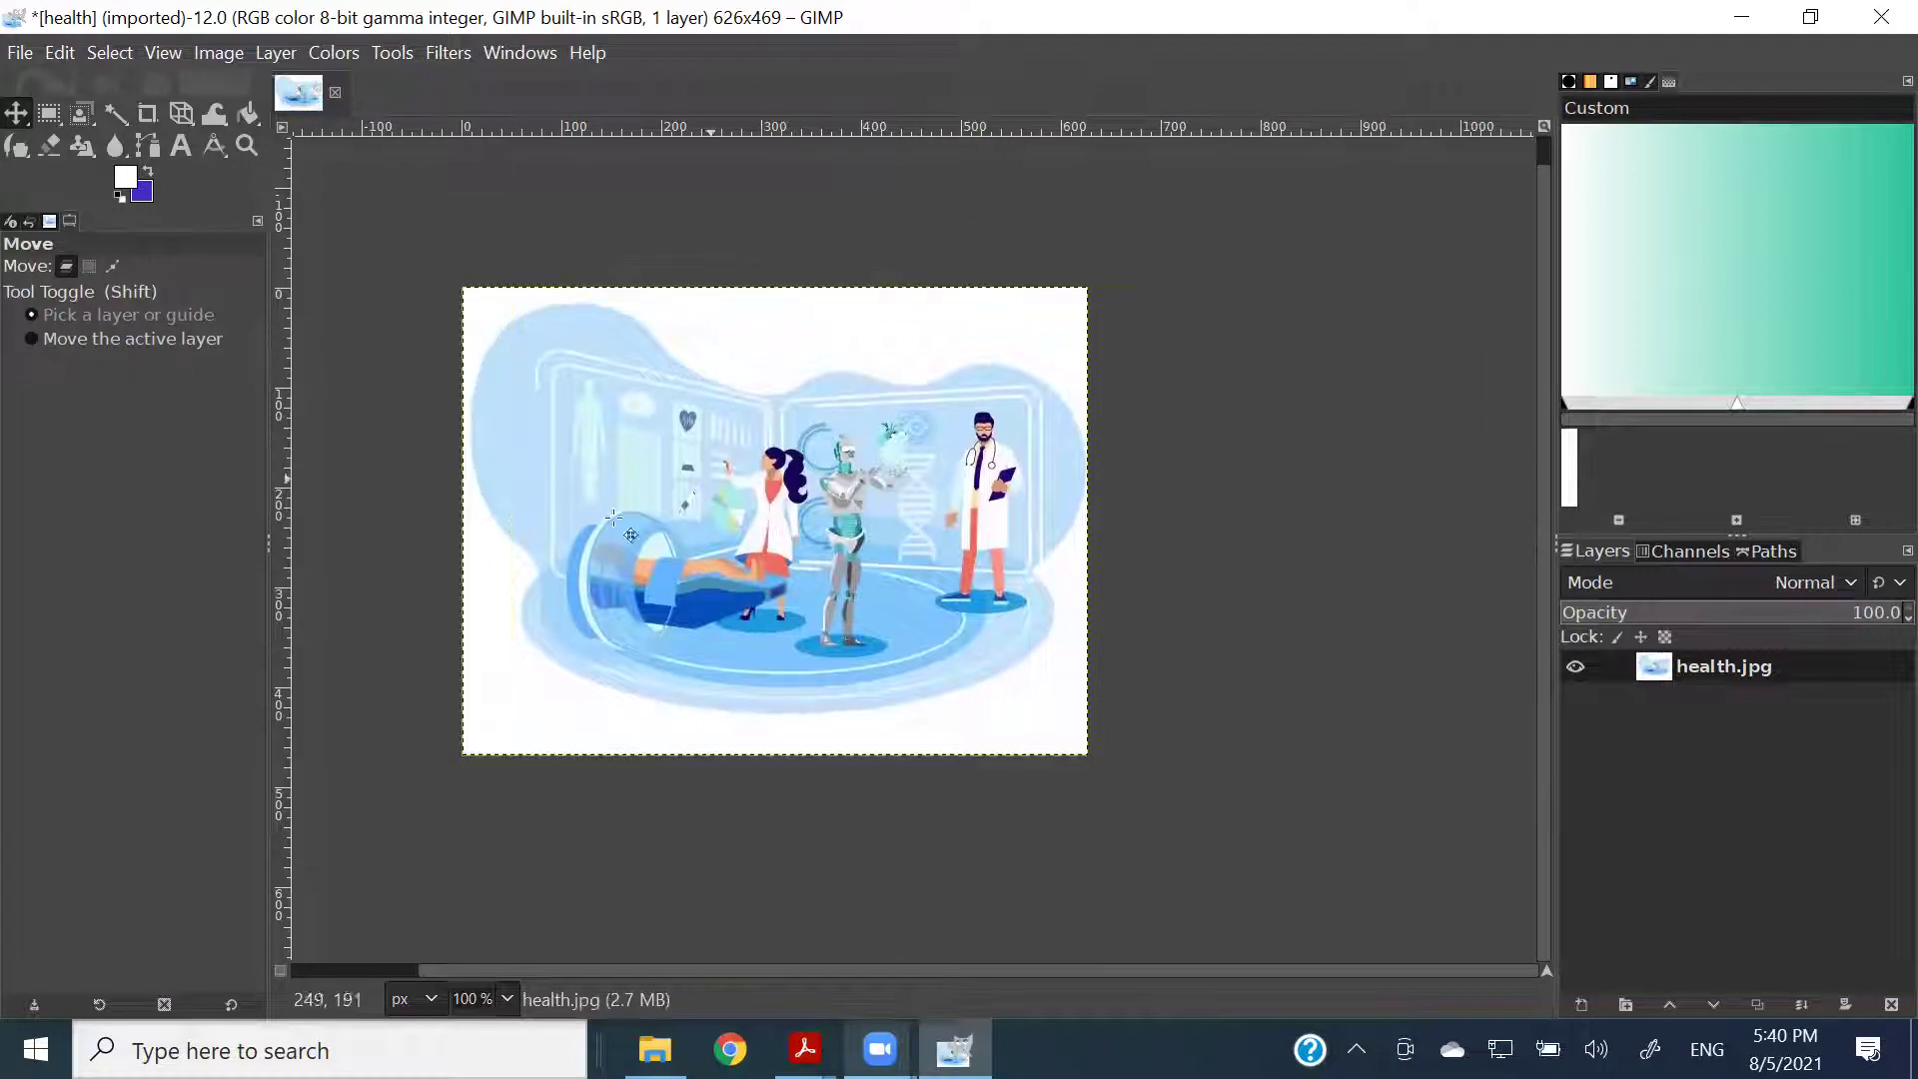
# Open med-8.png from the Pics folder as a new layer above health.jpg.
pyautogui.click(20, 55)
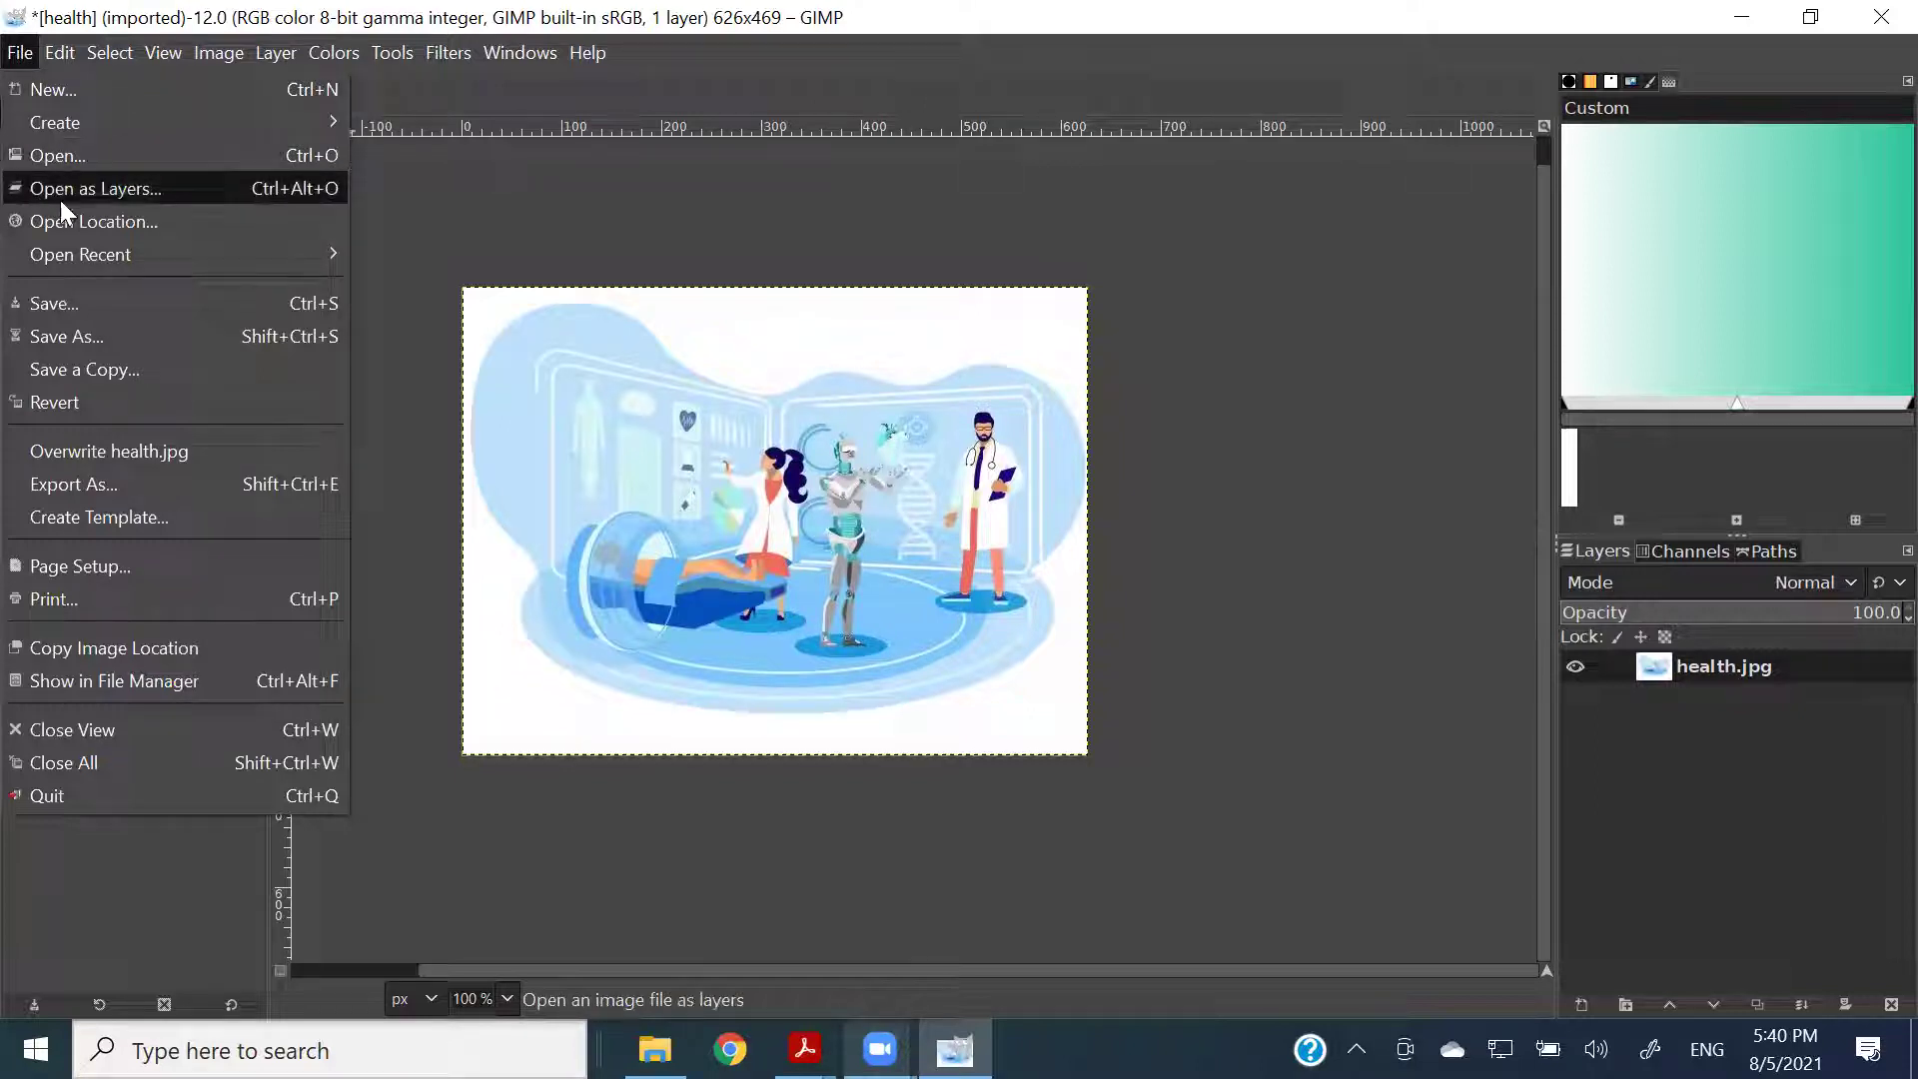
pyautogui.click(126, 192)
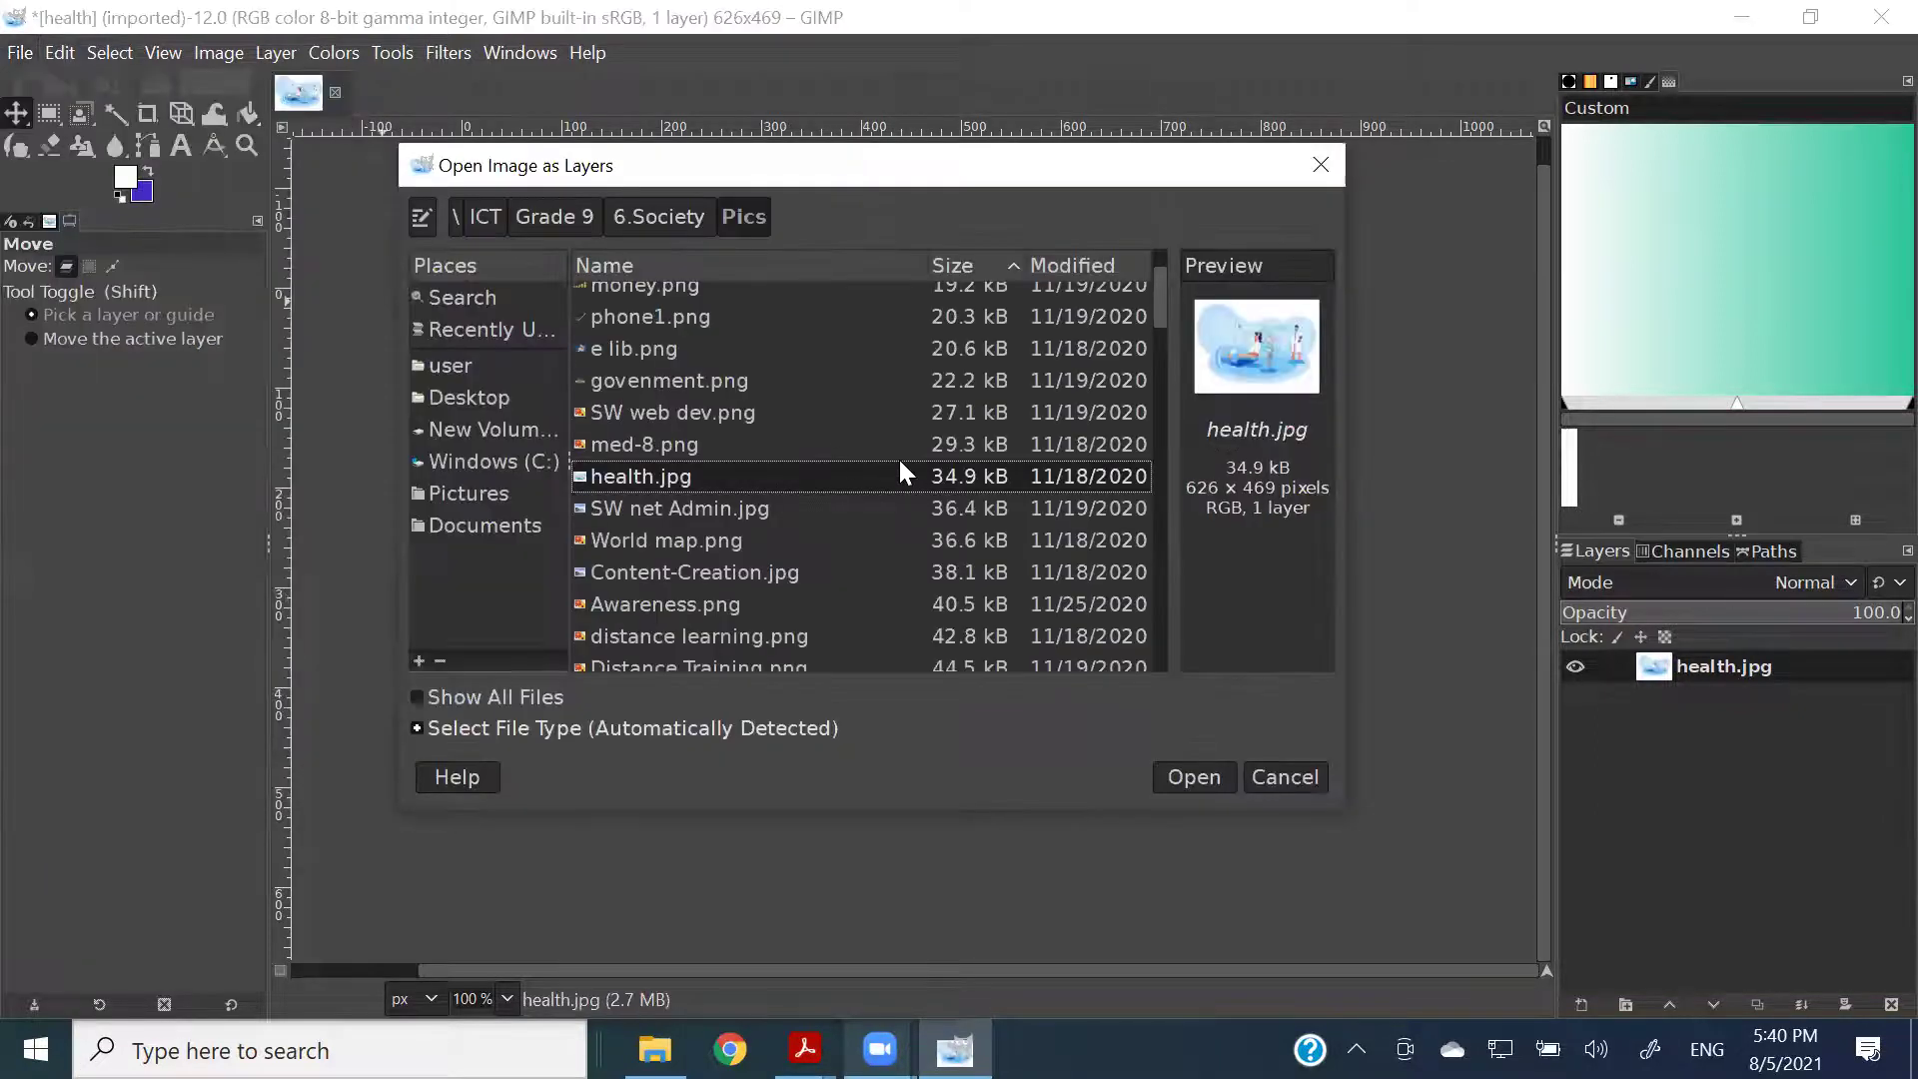
pyautogui.click(676, 455)
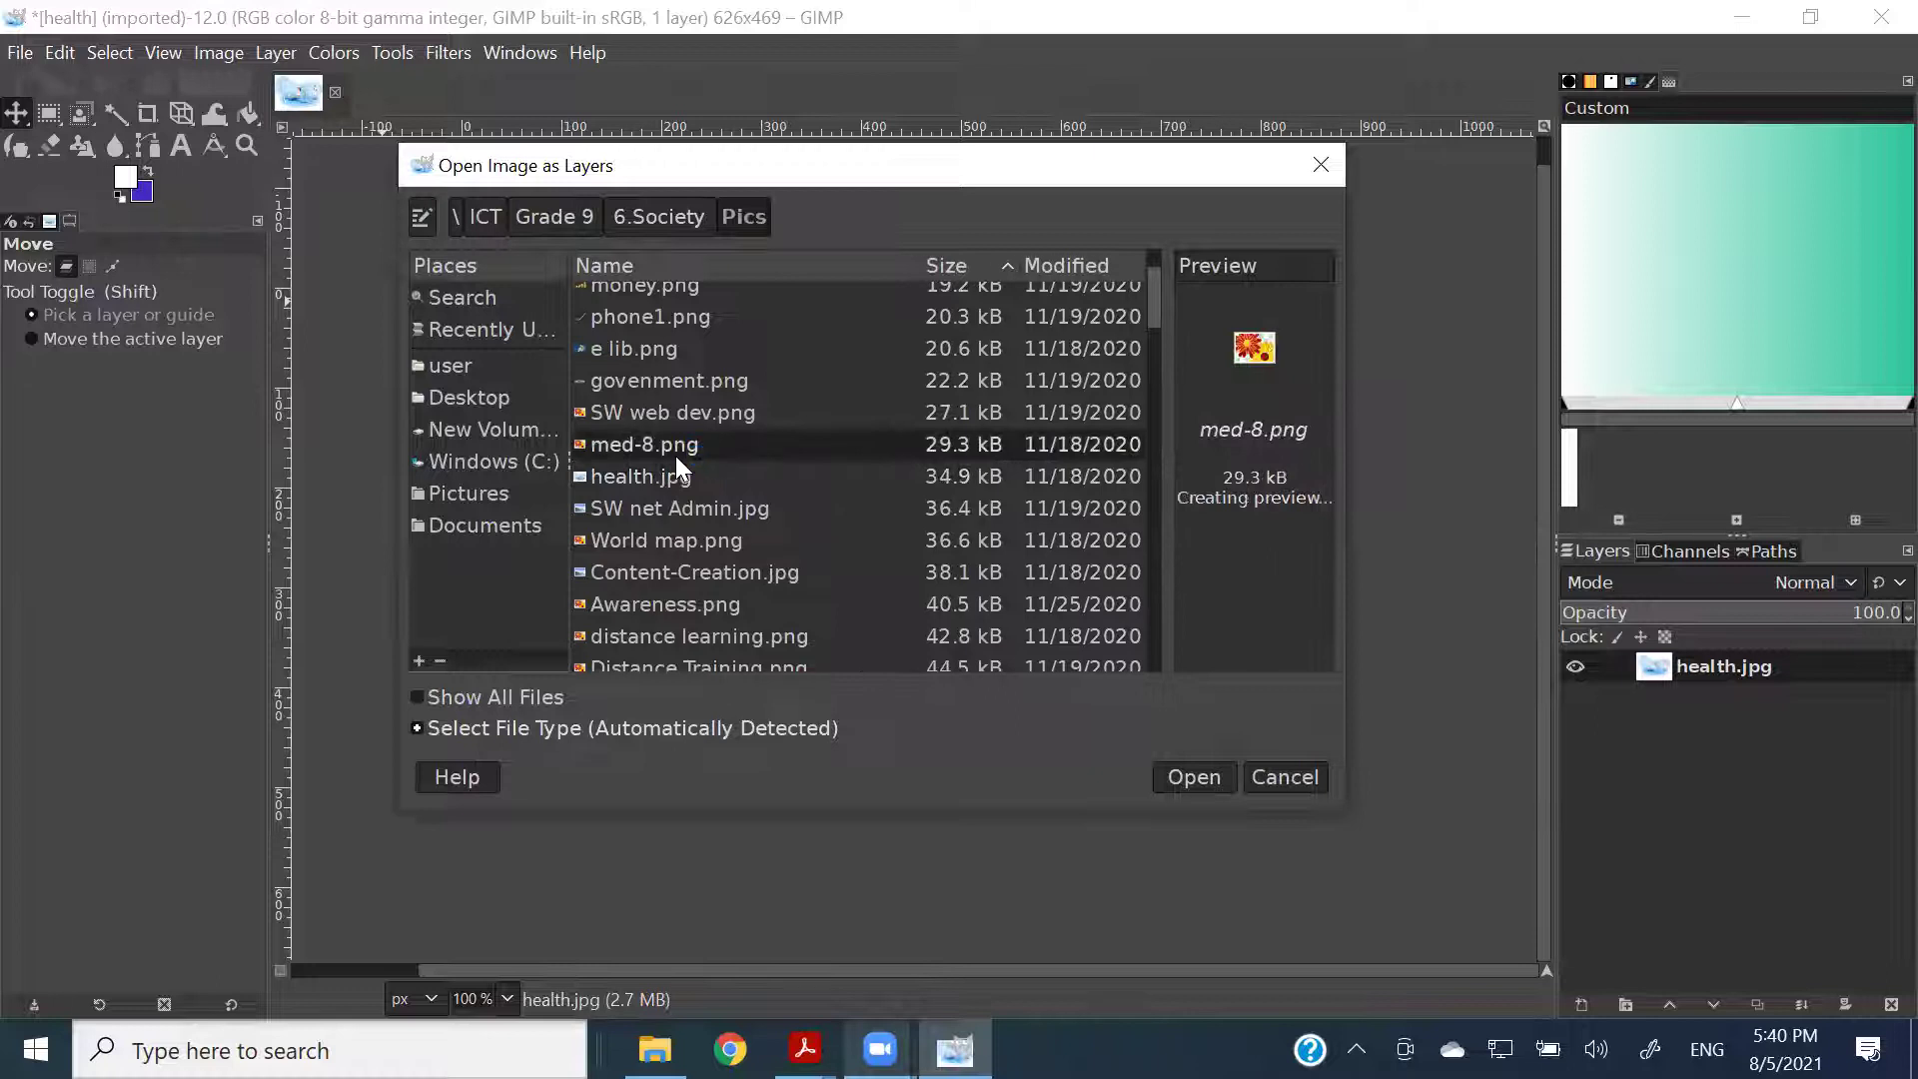
pyautogui.press('Return')
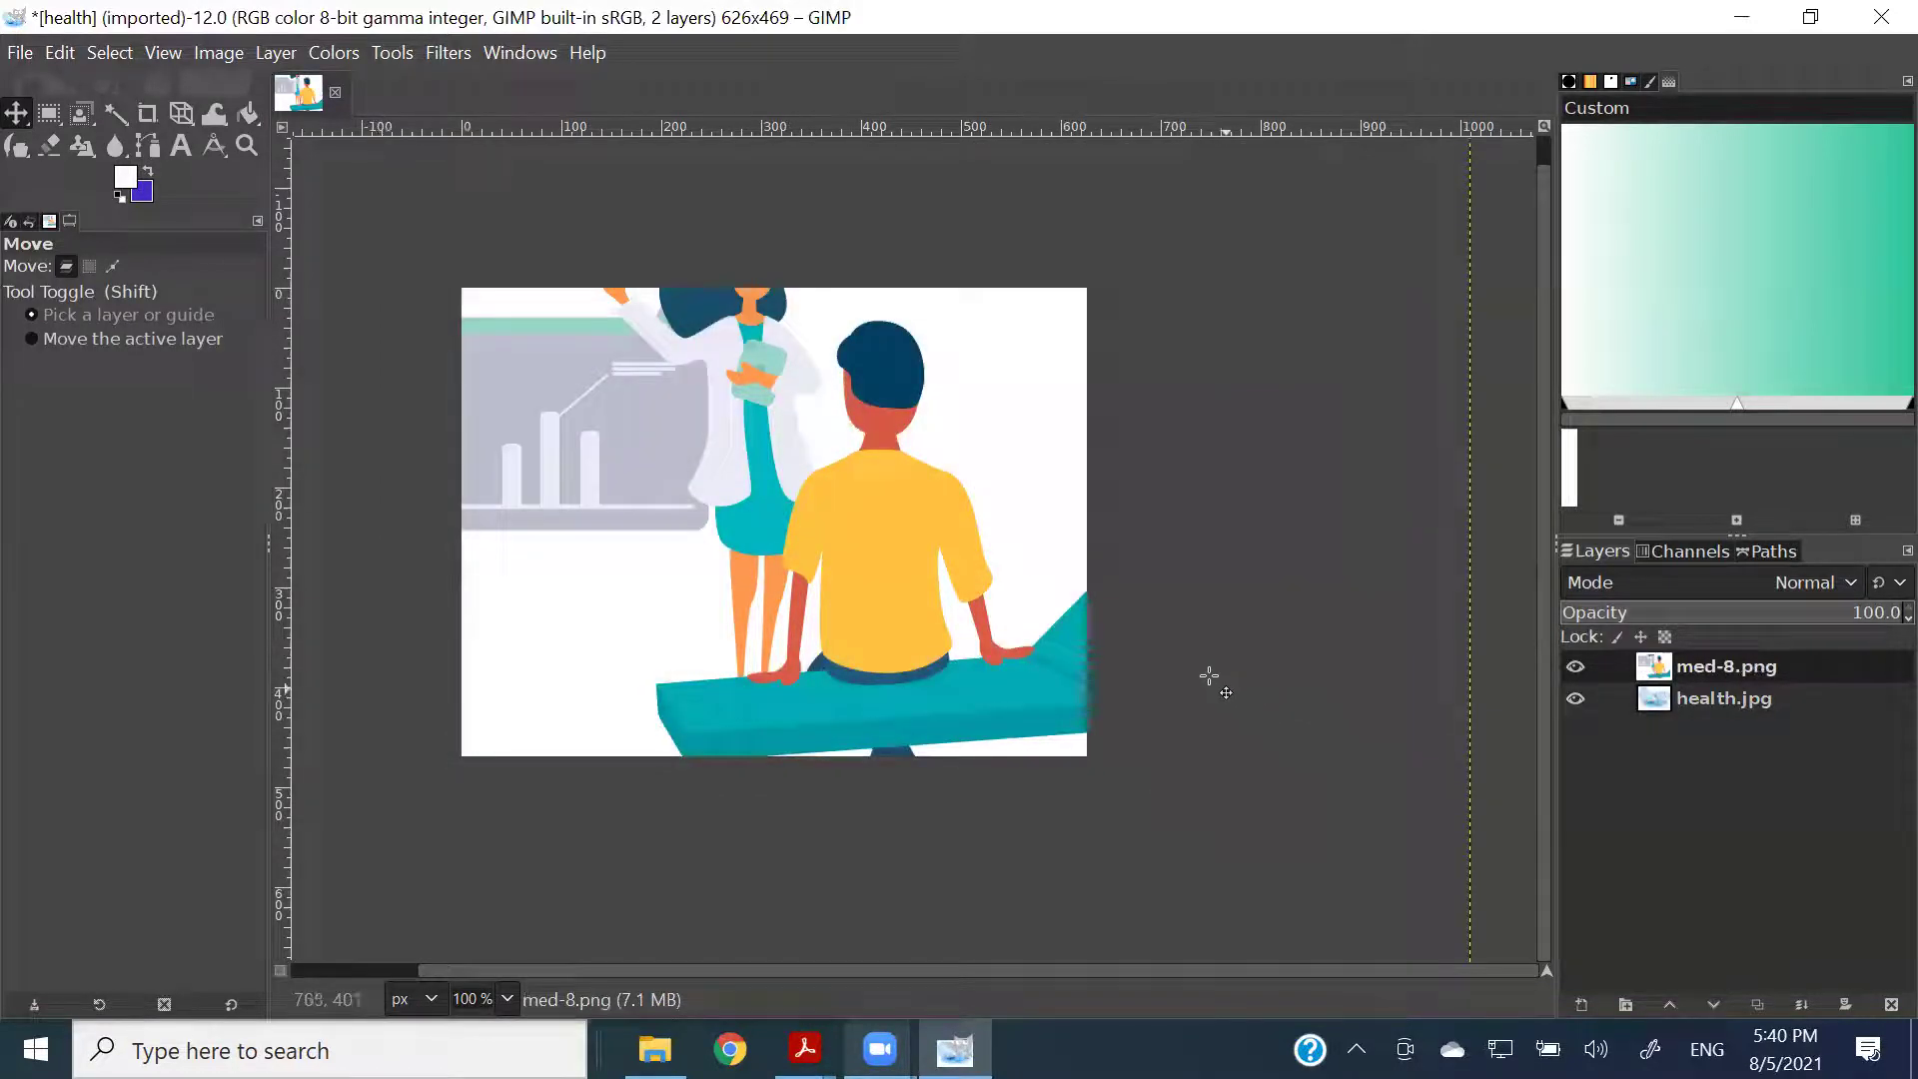
# Select the health.jpg and med-8.png layers in turn, and undo adding the med-8.png layer.
pyautogui.click(1742, 697)
pyautogui.click(1741, 667)
pyautogui.click(1742, 694)
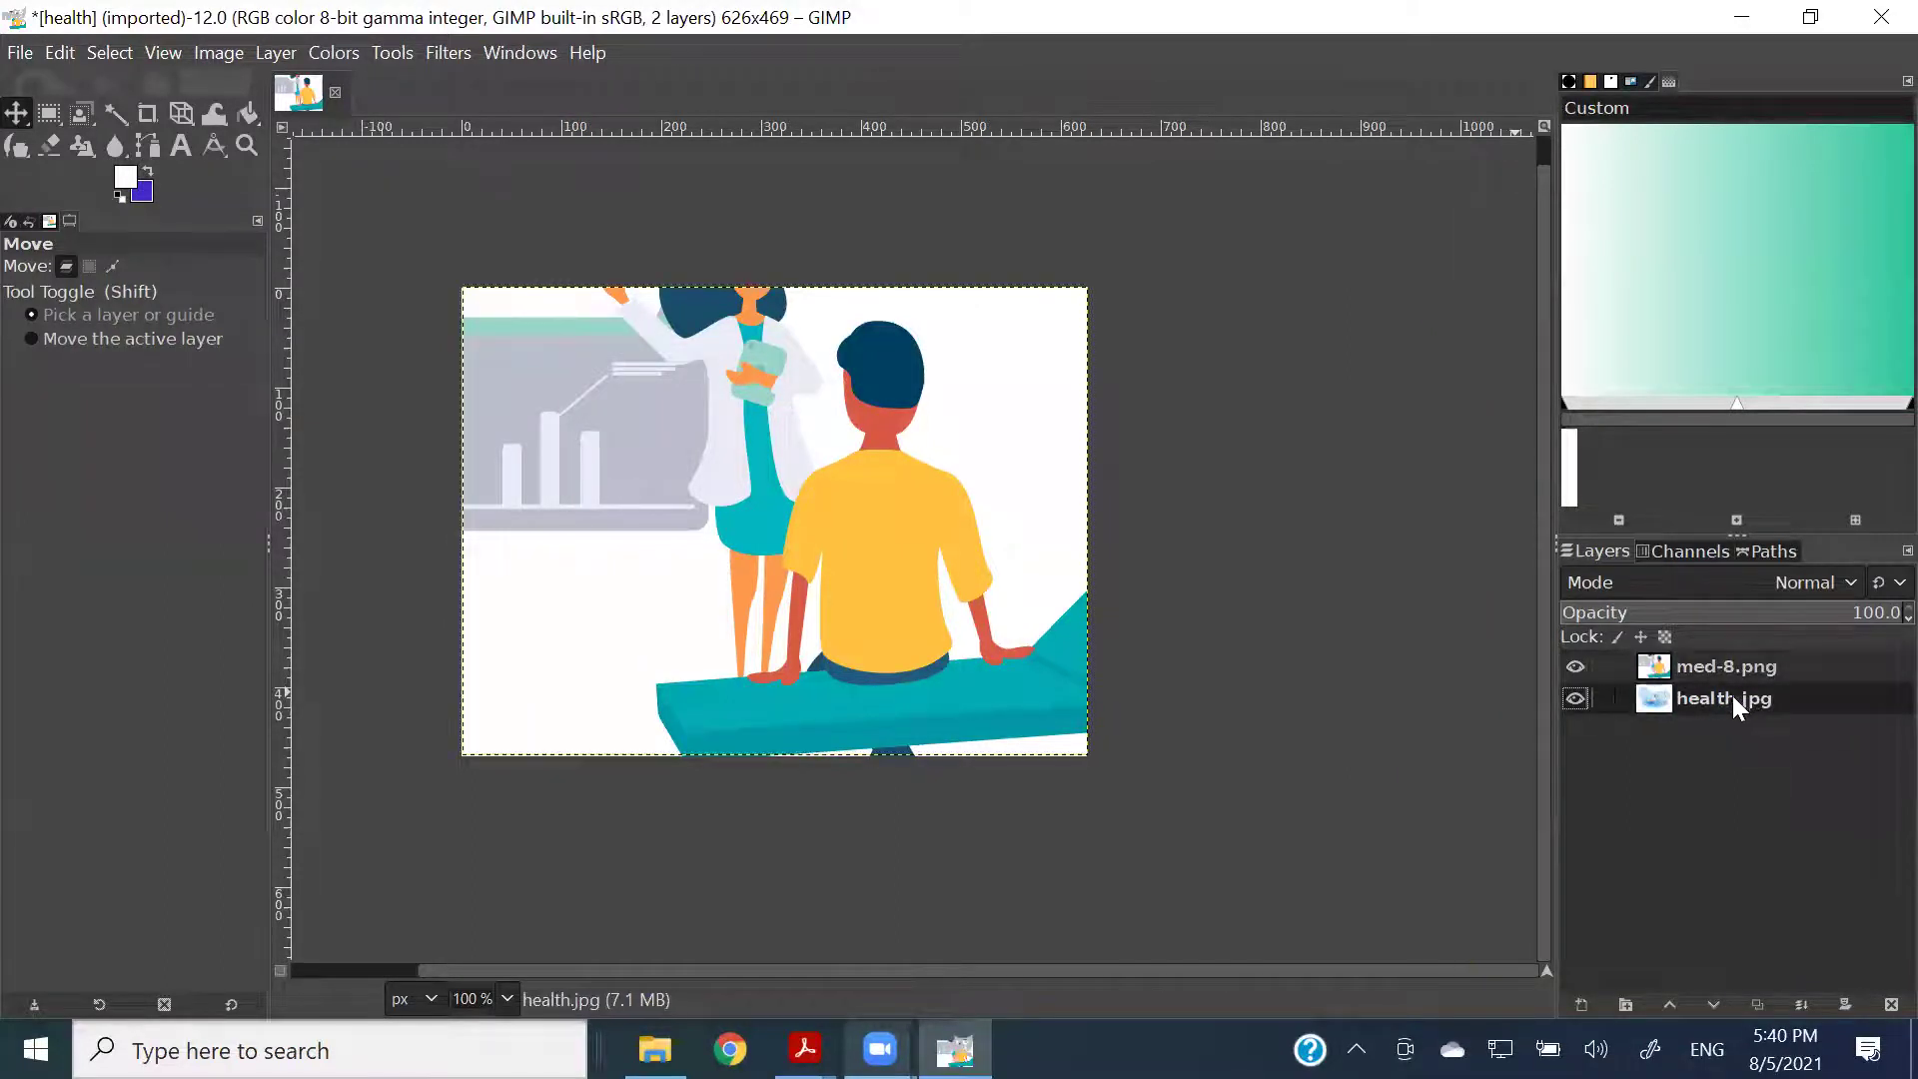
pyautogui.hotkey('ctrl', 'z')
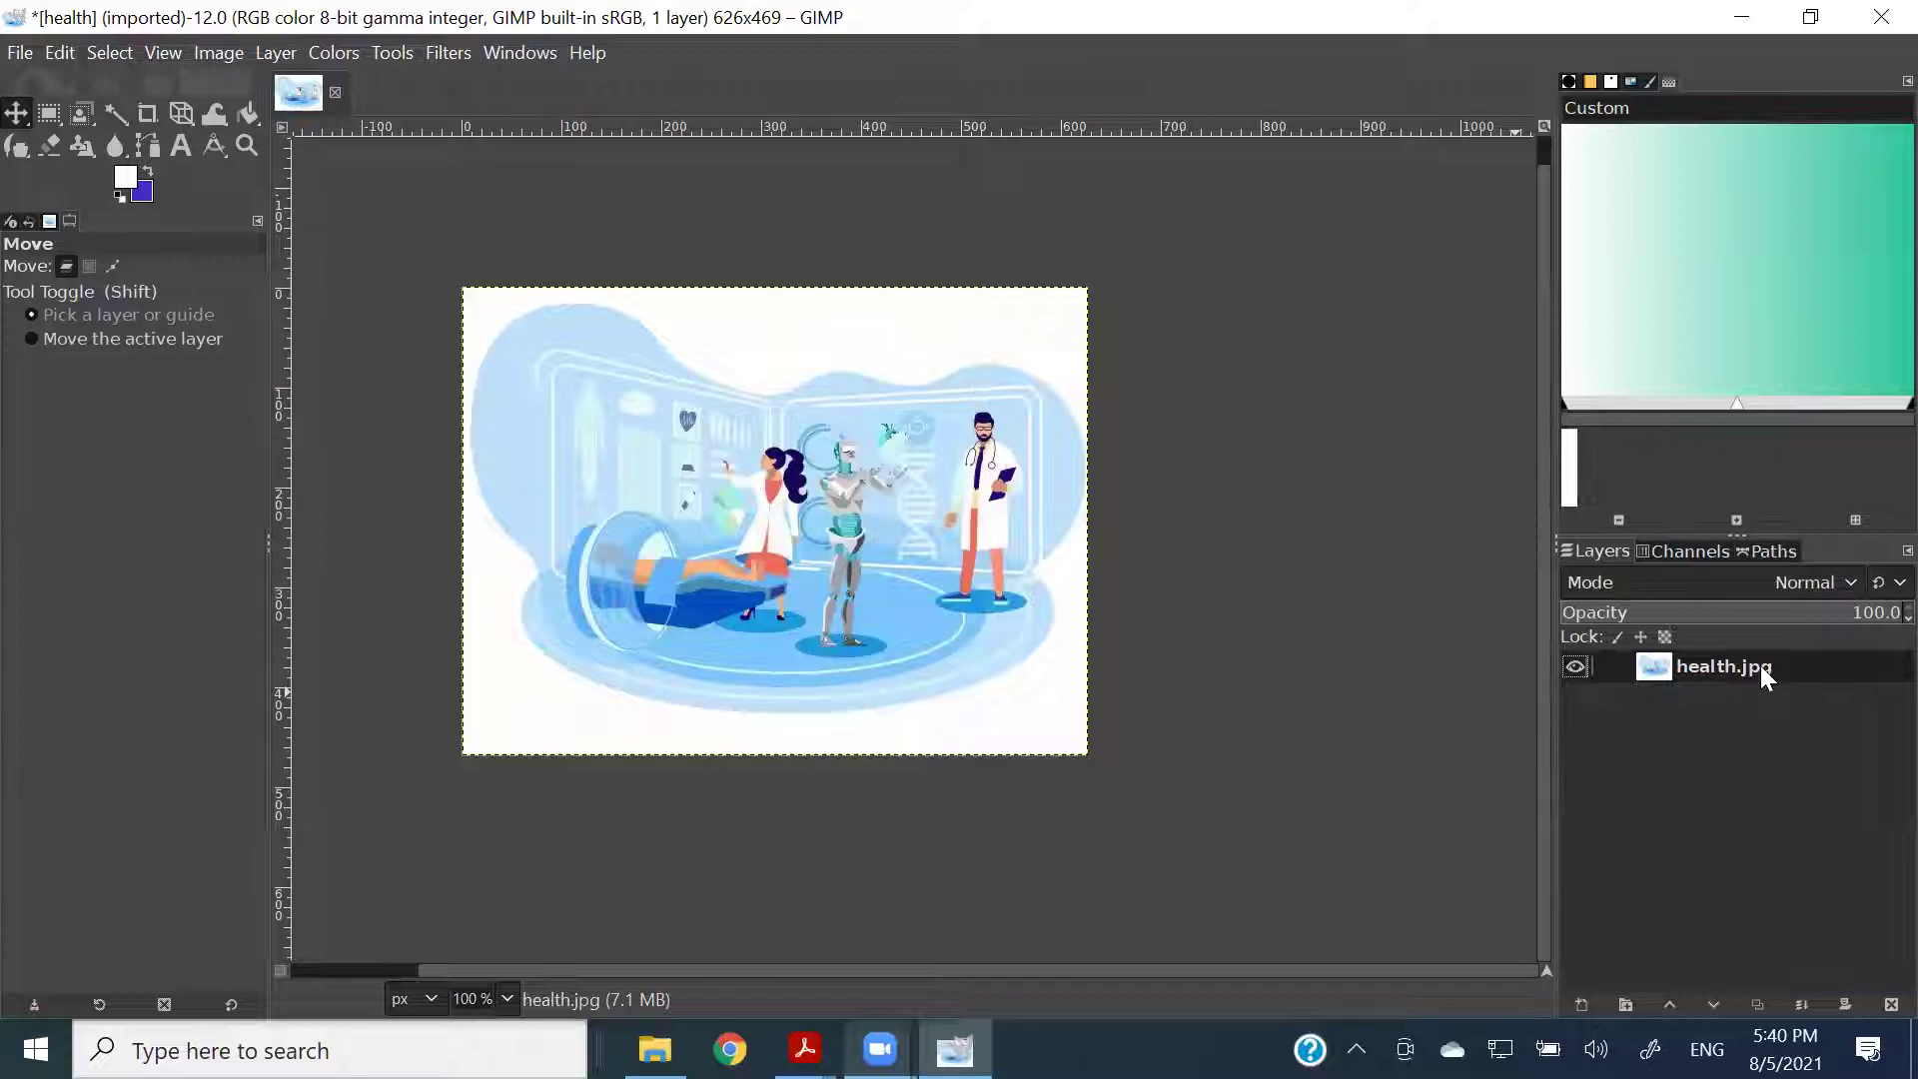
# Preview pictures in the Pics folder and add phone1.png as a layer above health.jpg.
pyautogui.click(24, 52)
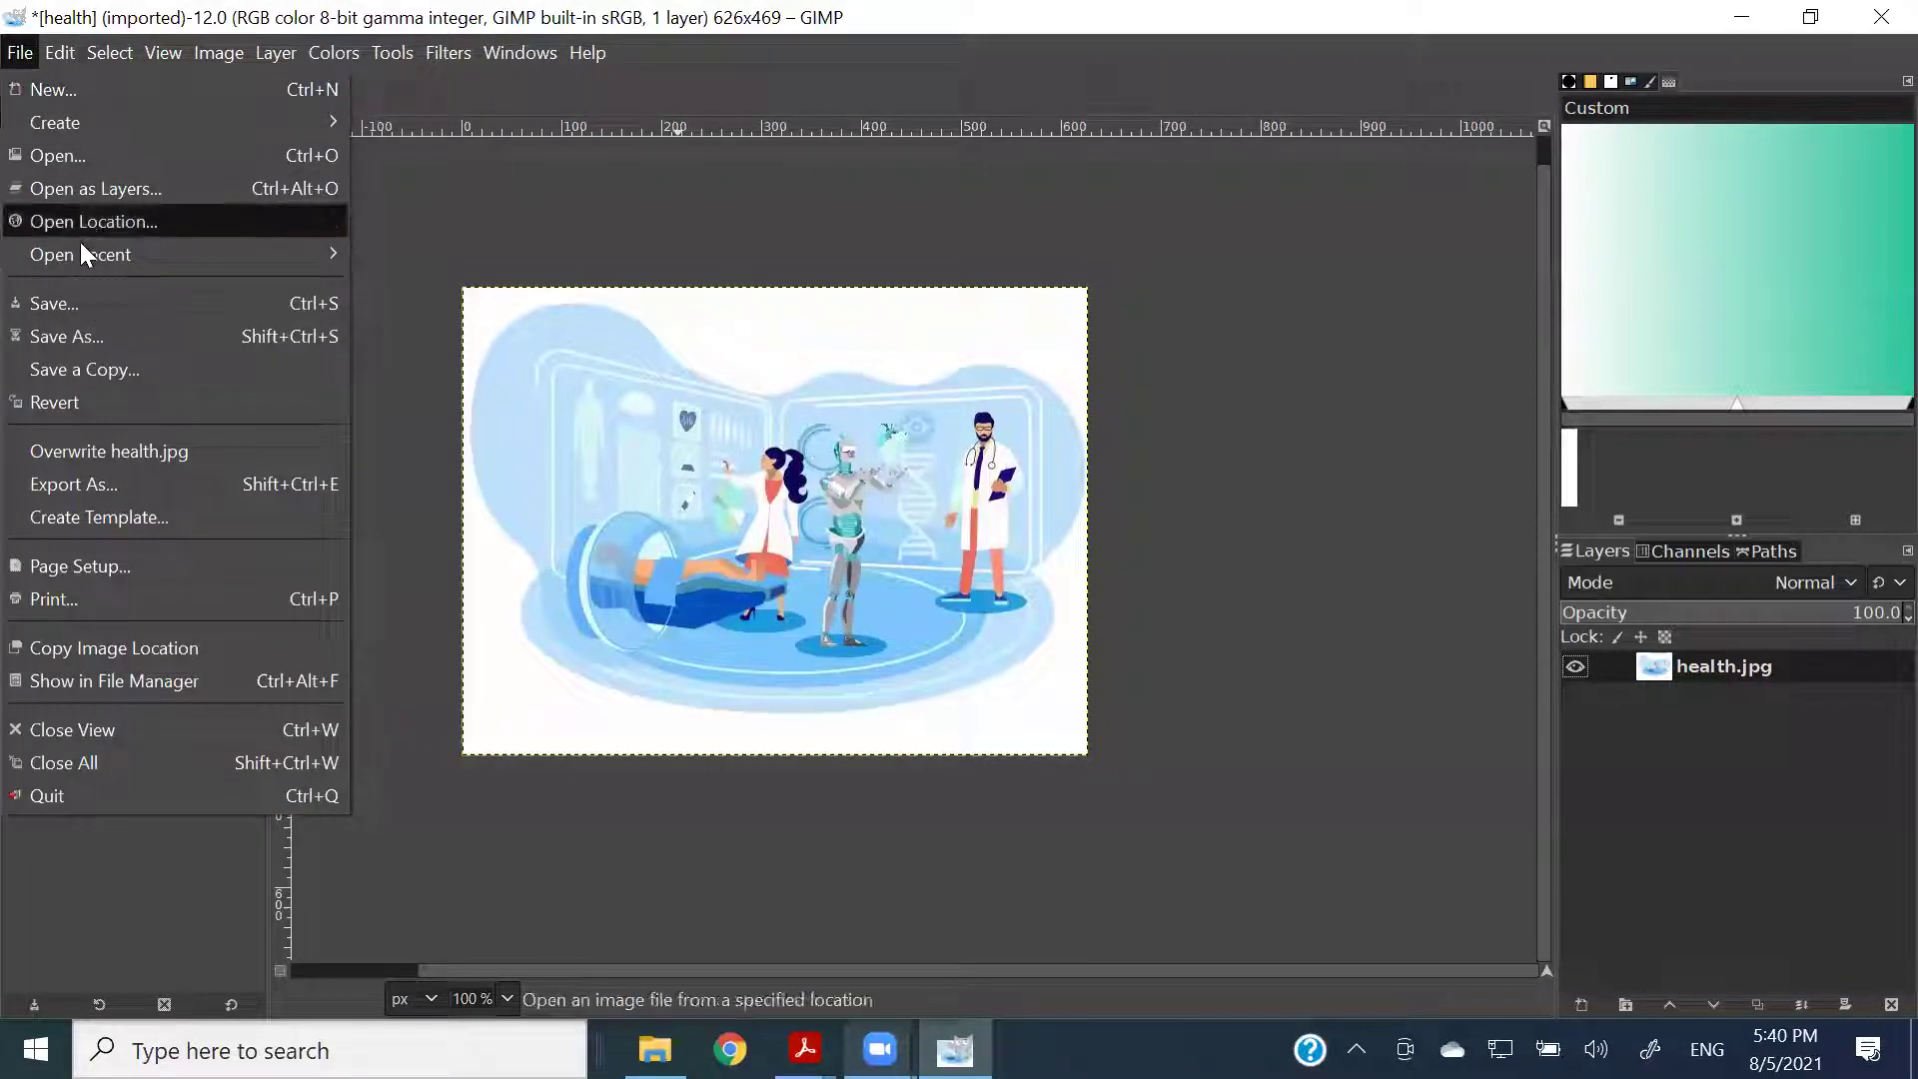
pyautogui.click(82, 188)
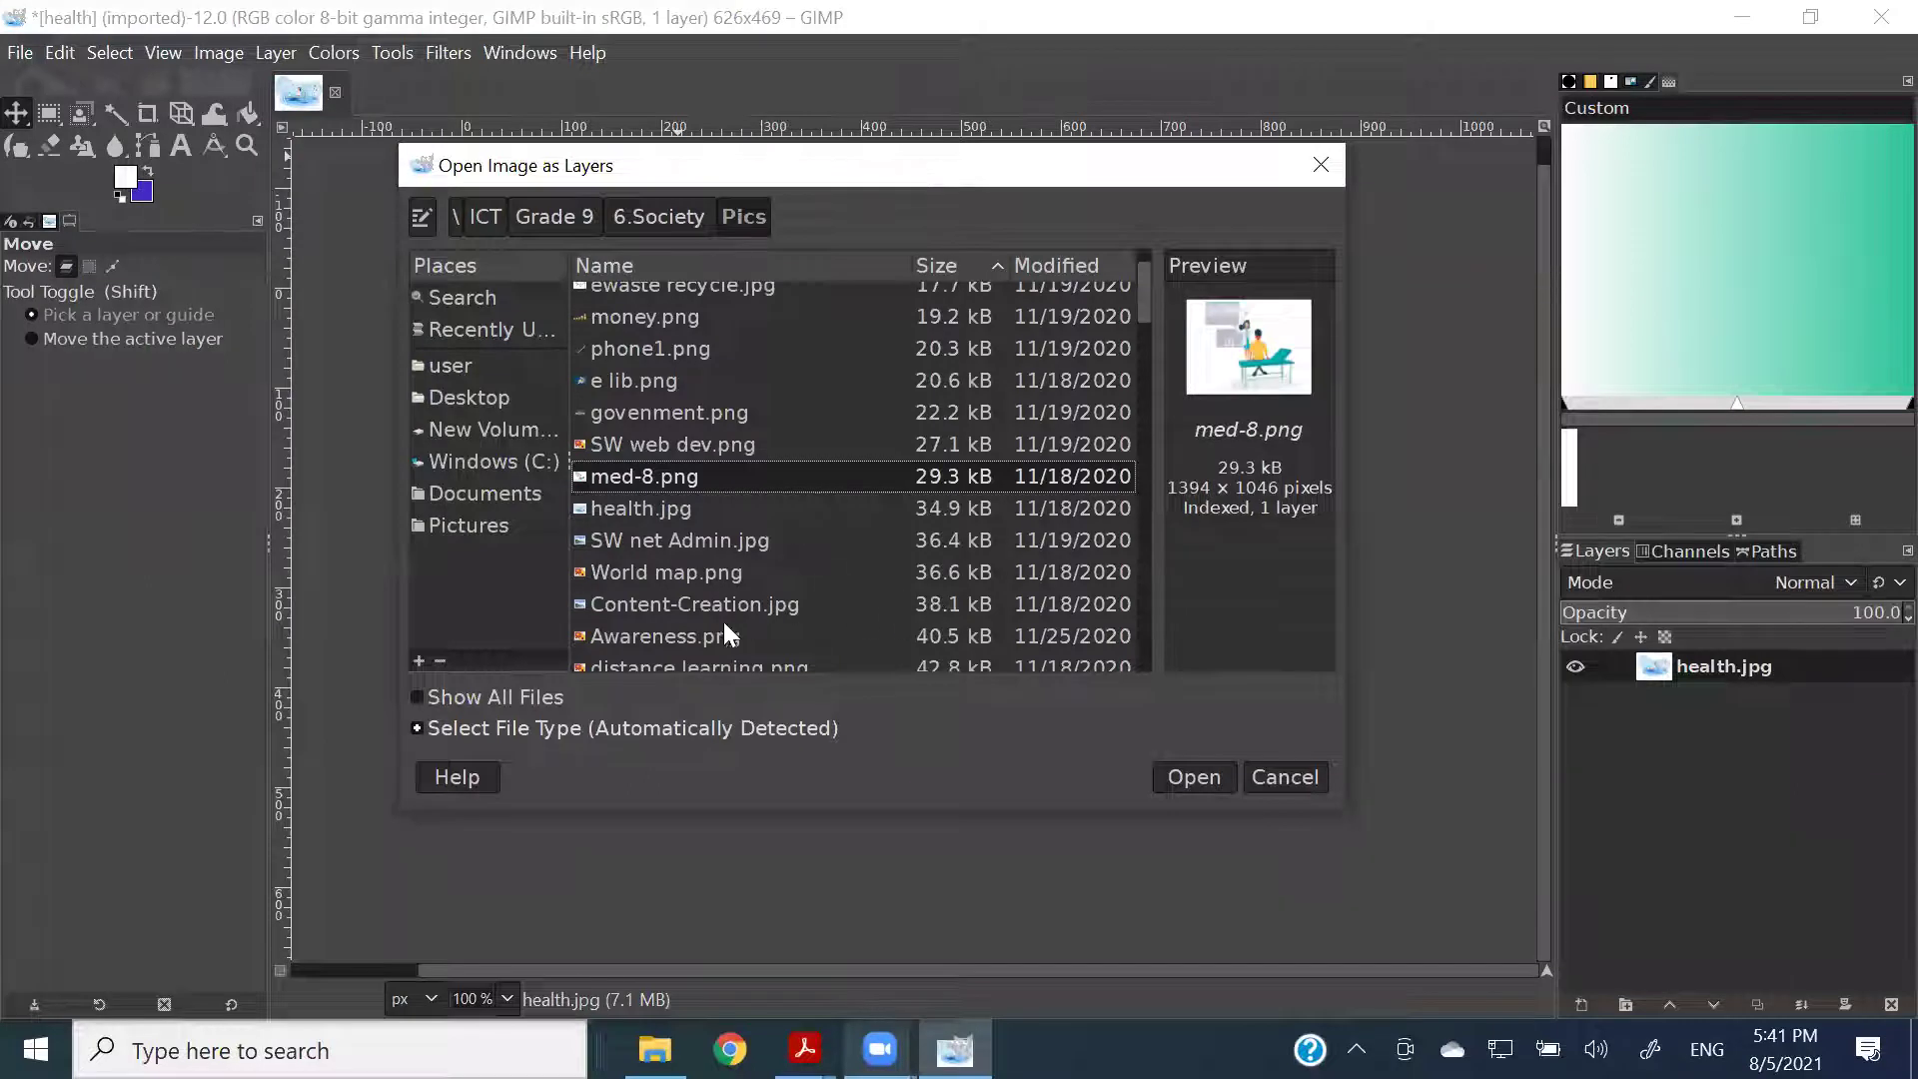
pyautogui.click(628, 383)
pyautogui.click(630, 351)
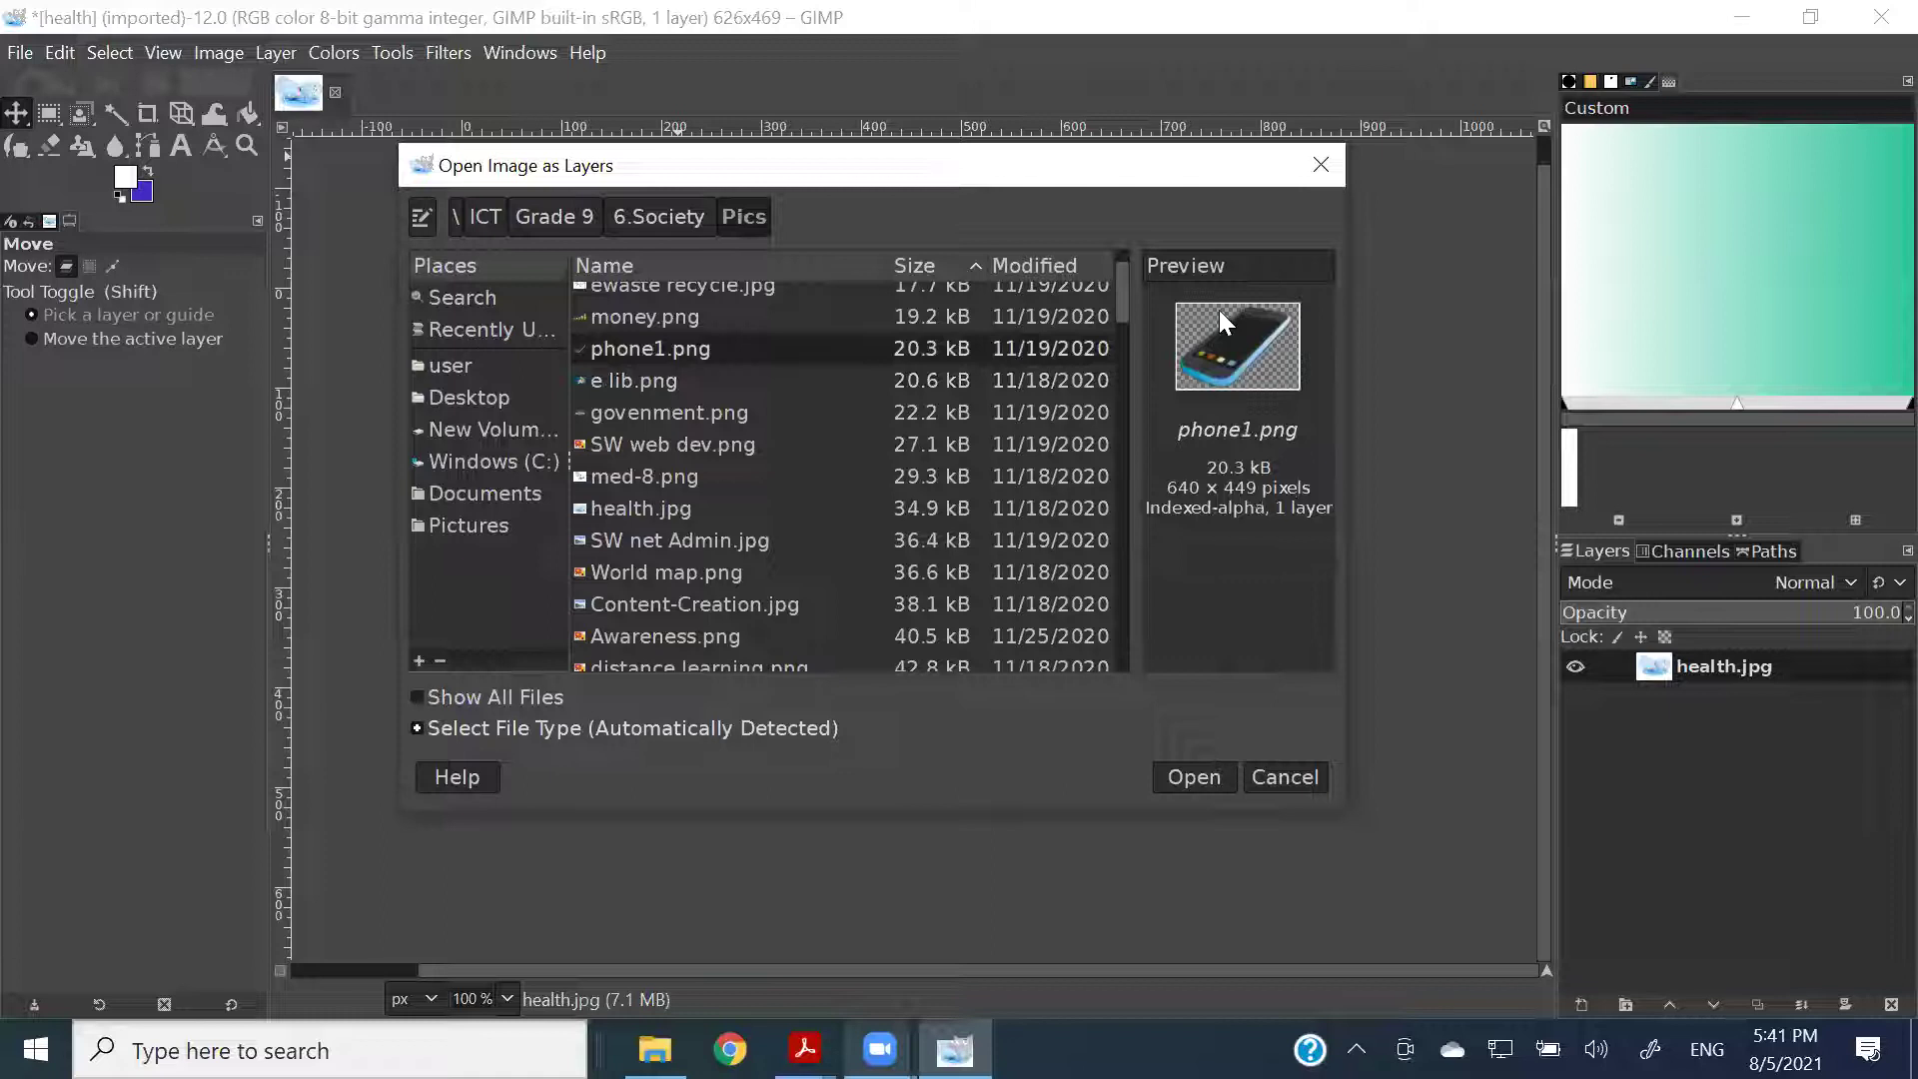
pyautogui.click(1205, 775)
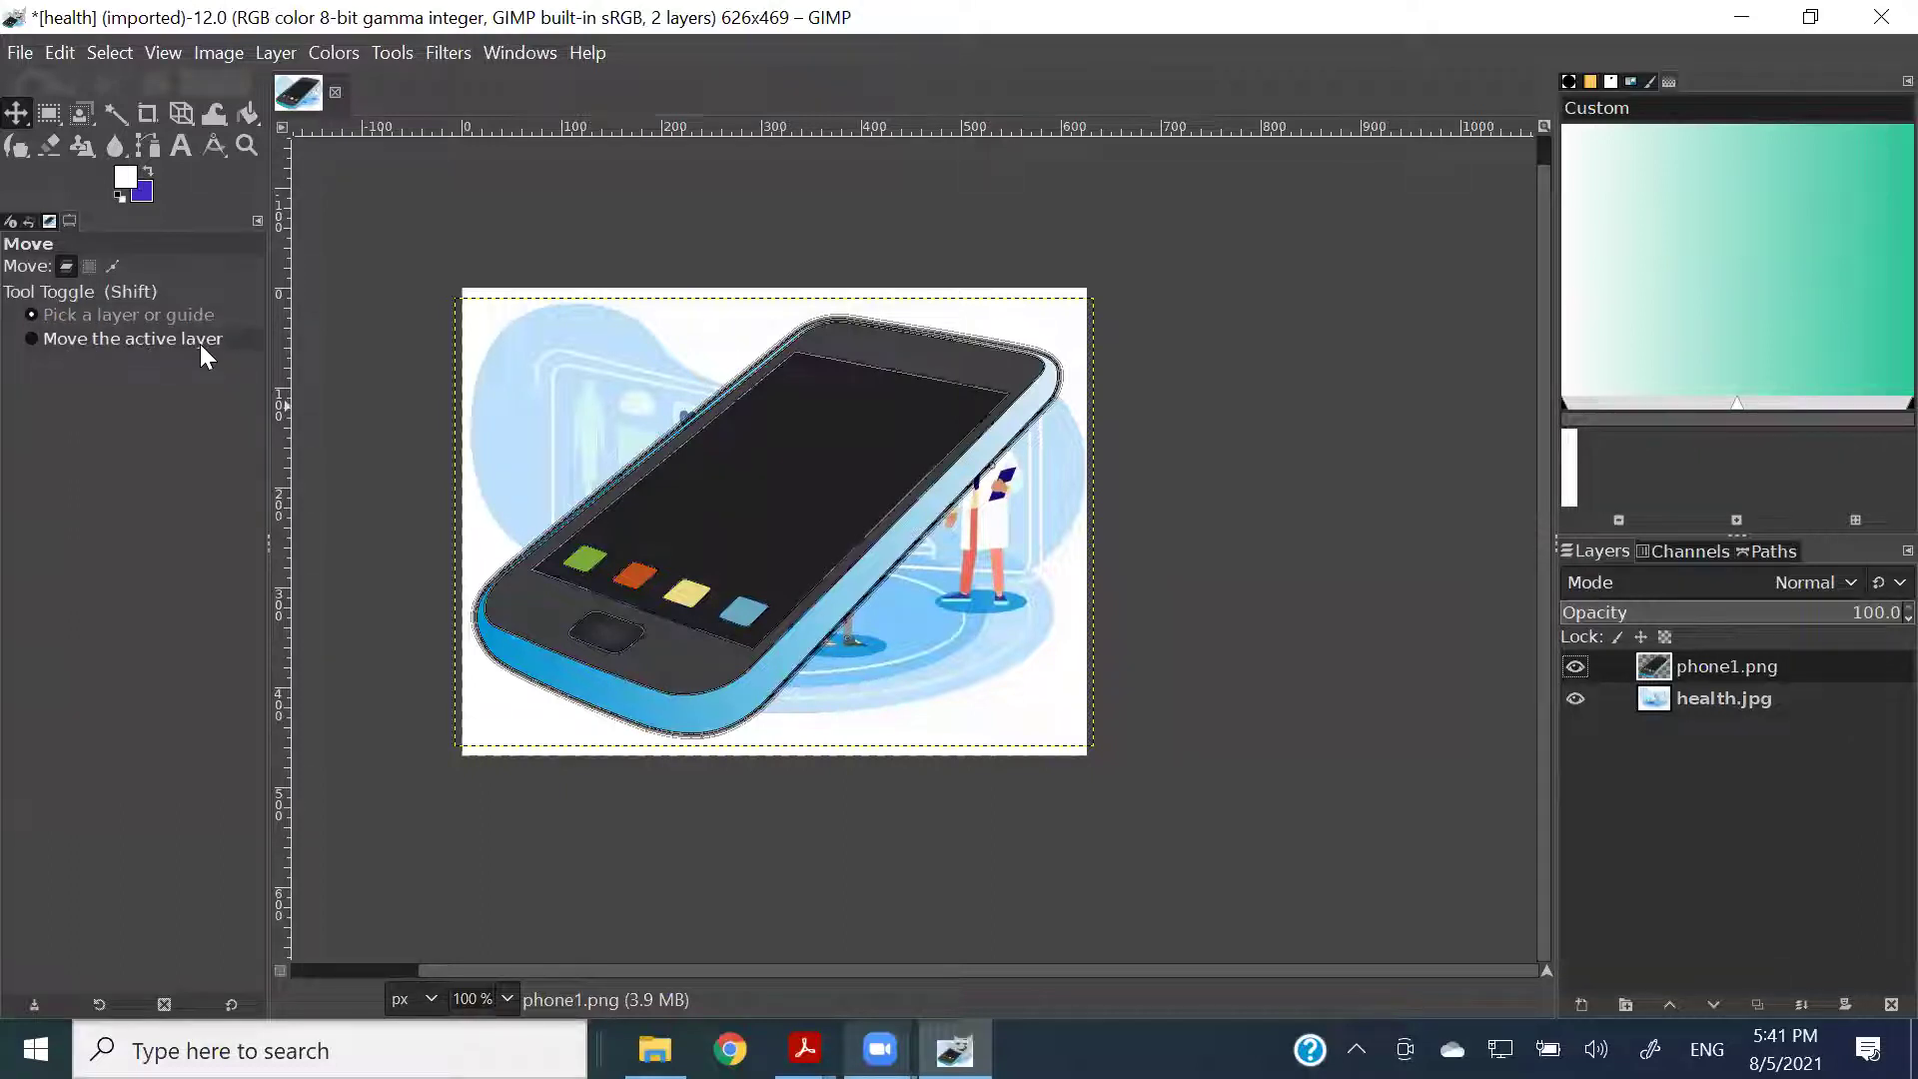
# Set the Move tool to move the active layer, select the health.jpg layer and reposition it beneath the phone.
pyautogui.click(31, 339)
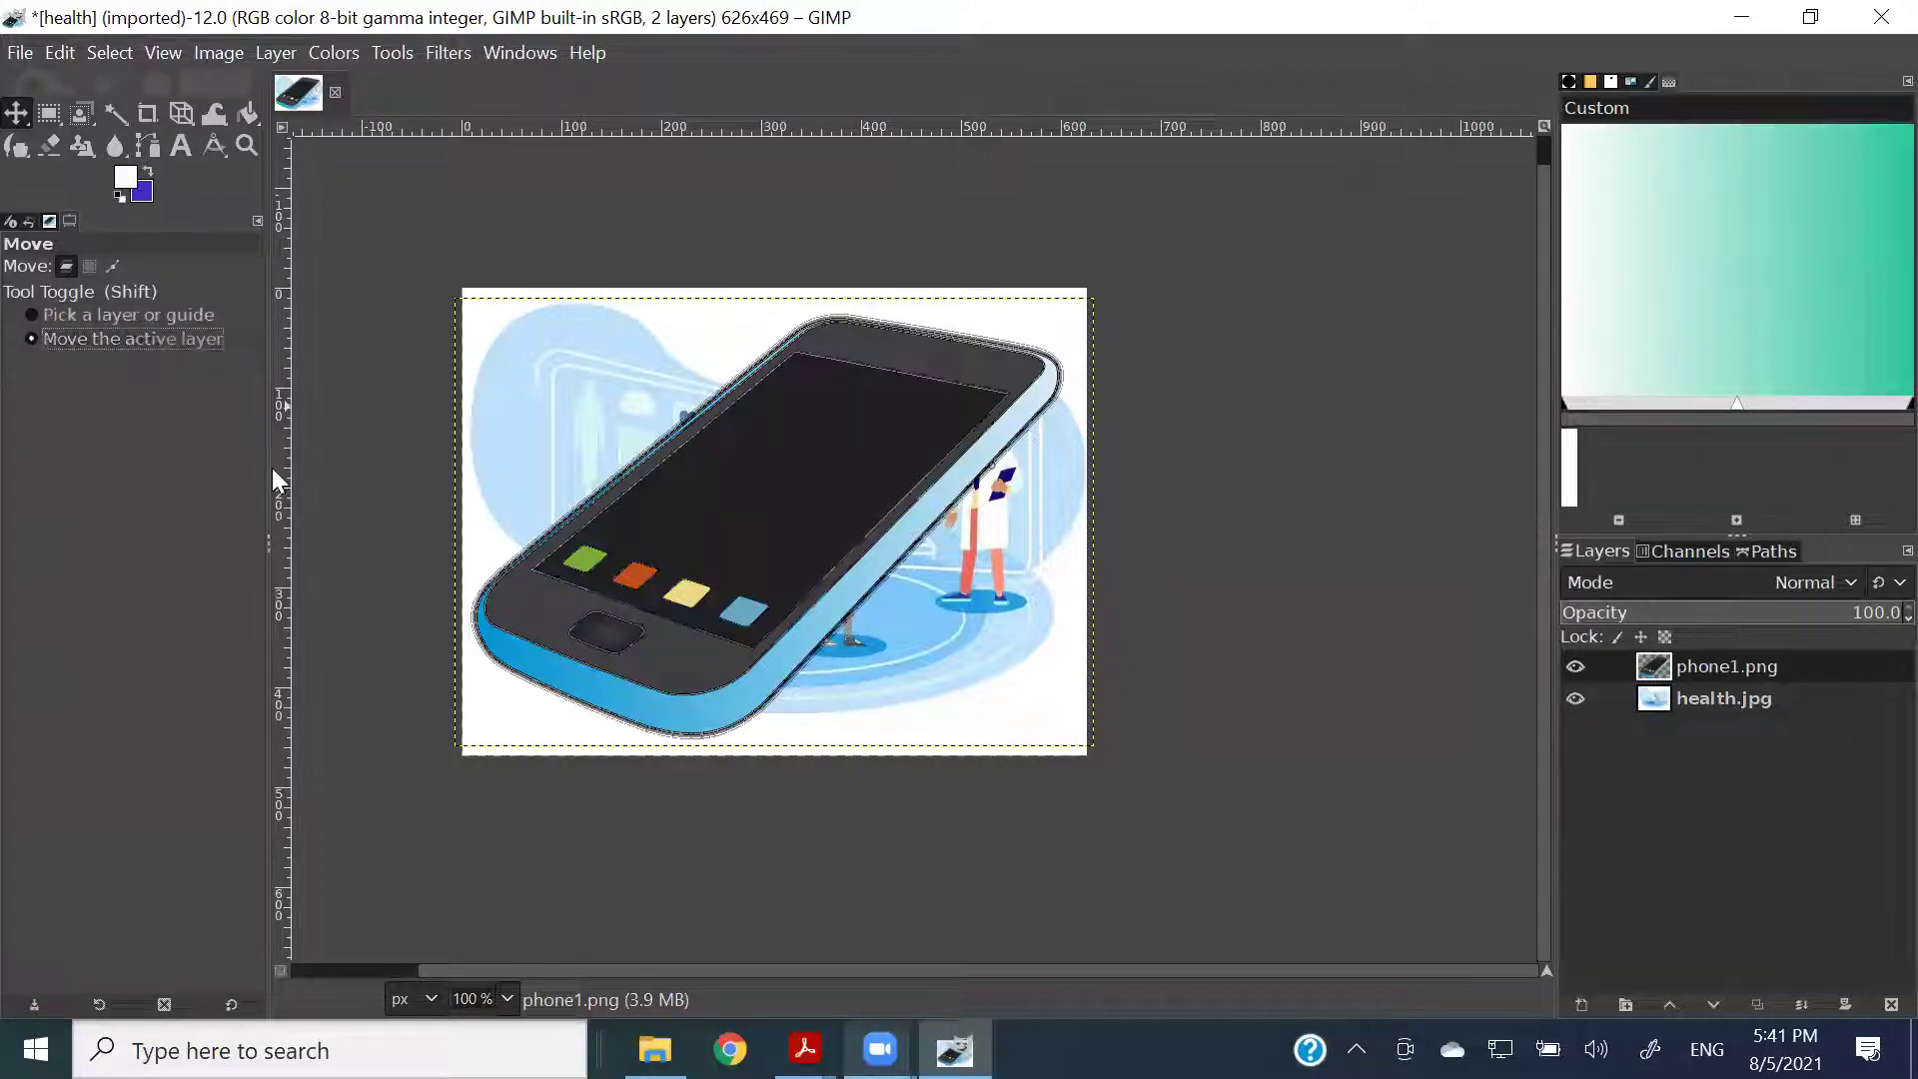
pyautogui.click(1755, 696)
pyautogui.click(1755, 669)
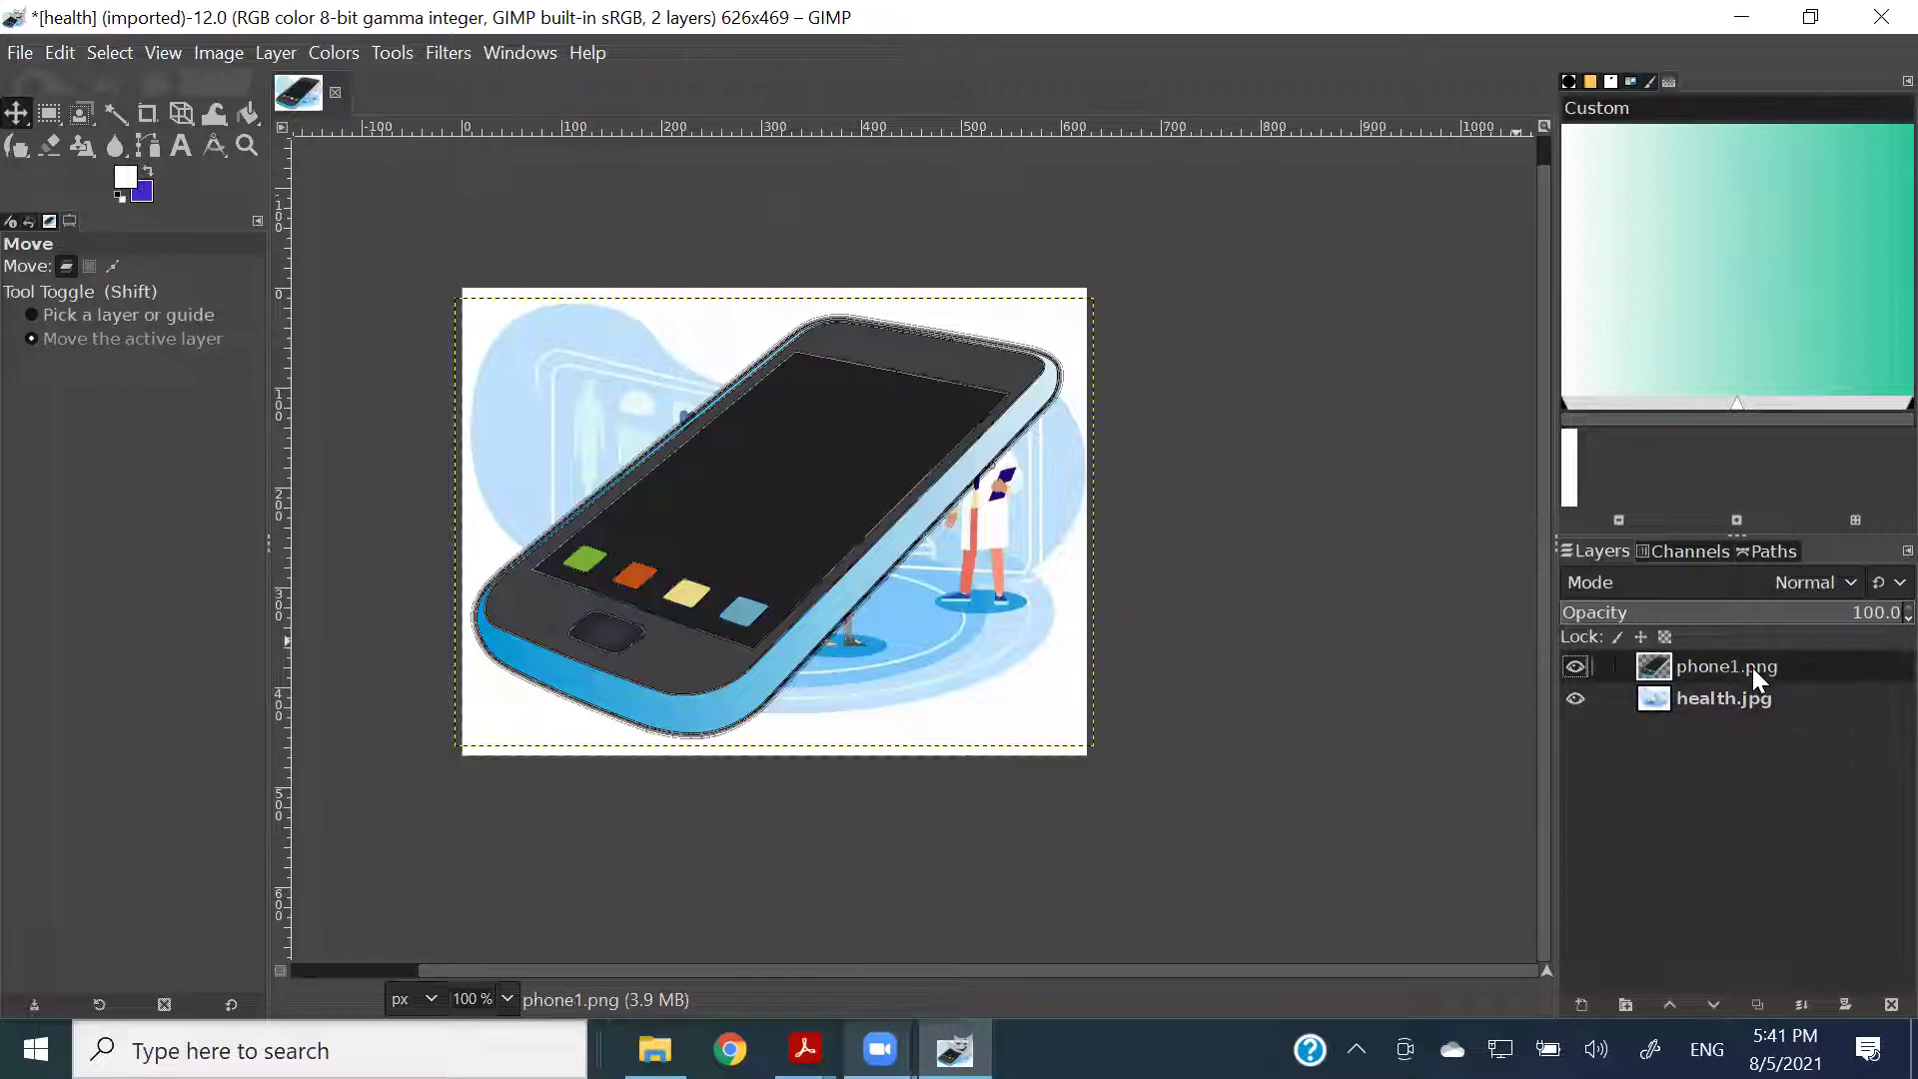
pyautogui.click(1709, 698)
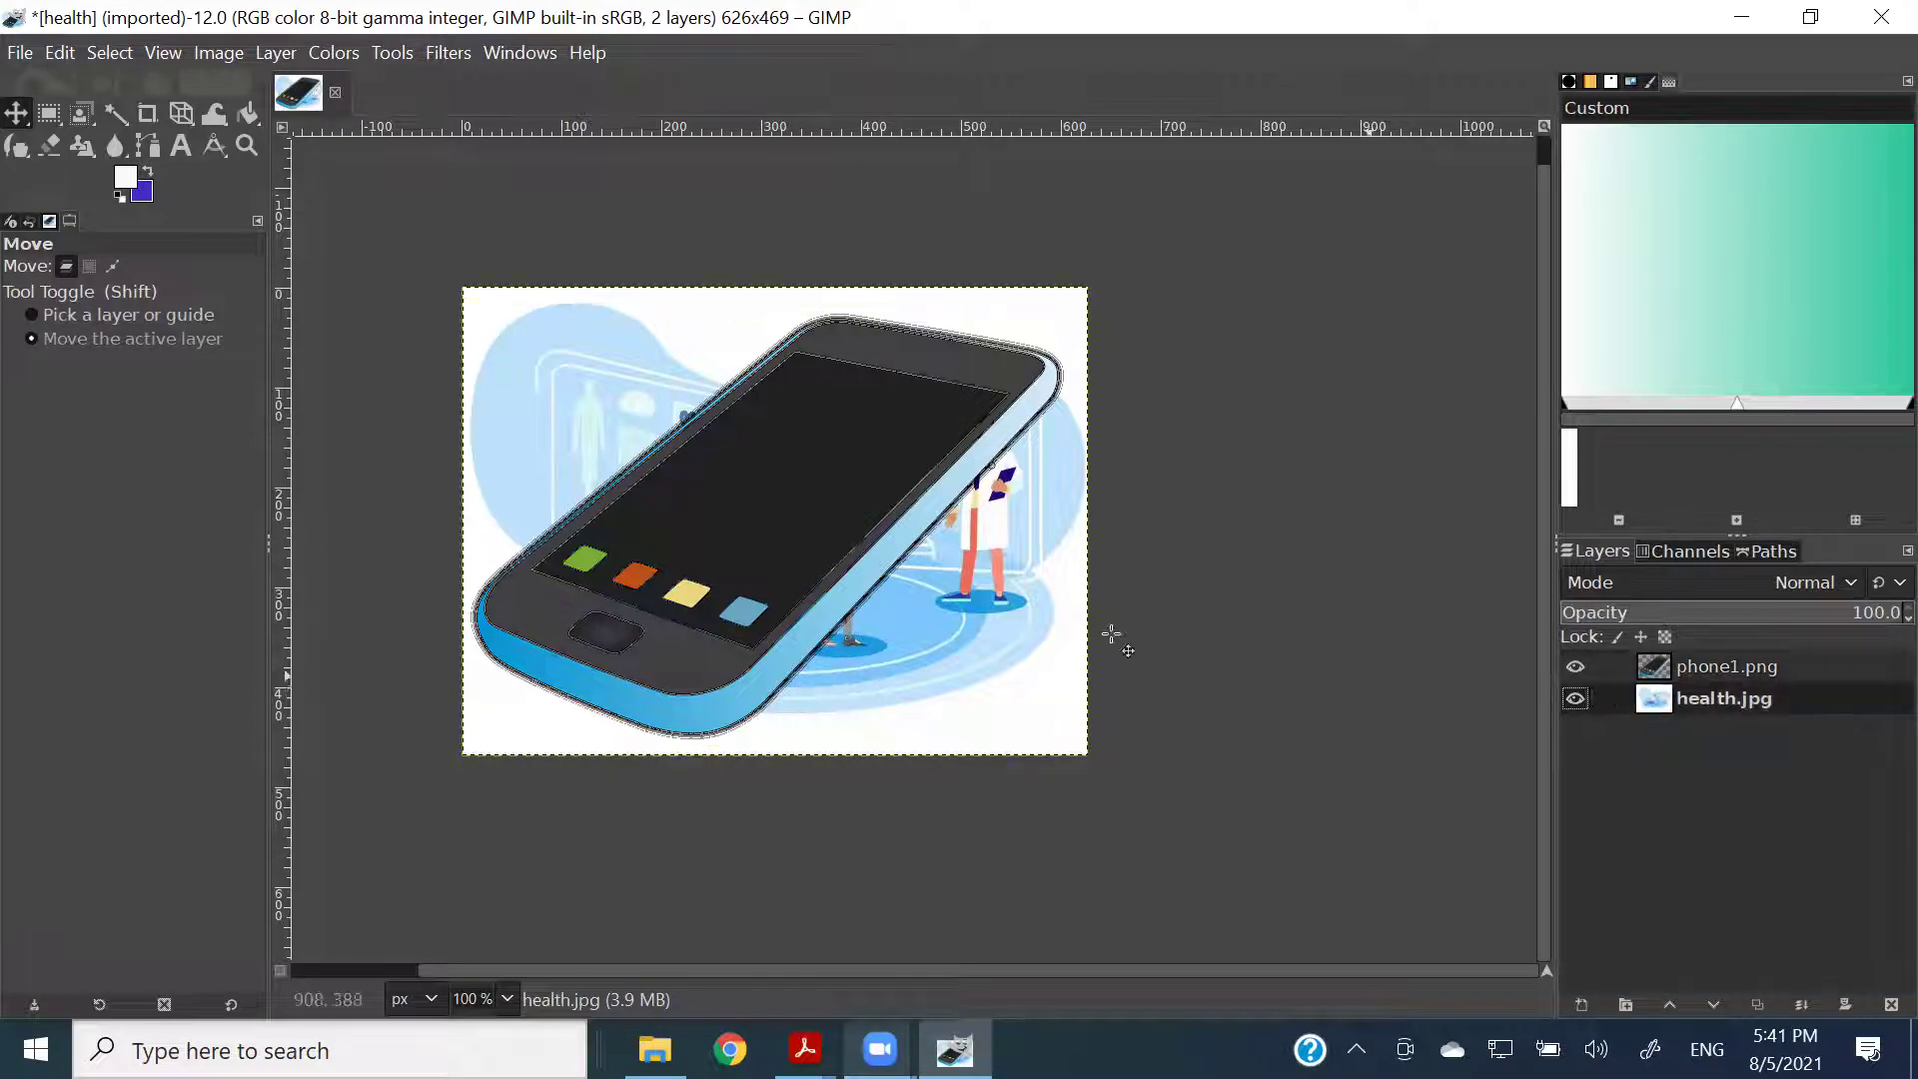
pyautogui.moveTo(840, 602)
pyautogui.mouseDown()
pyautogui.moveTo(656, 529)
pyautogui.moveTo(977, 624)
pyautogui.mouseUp()
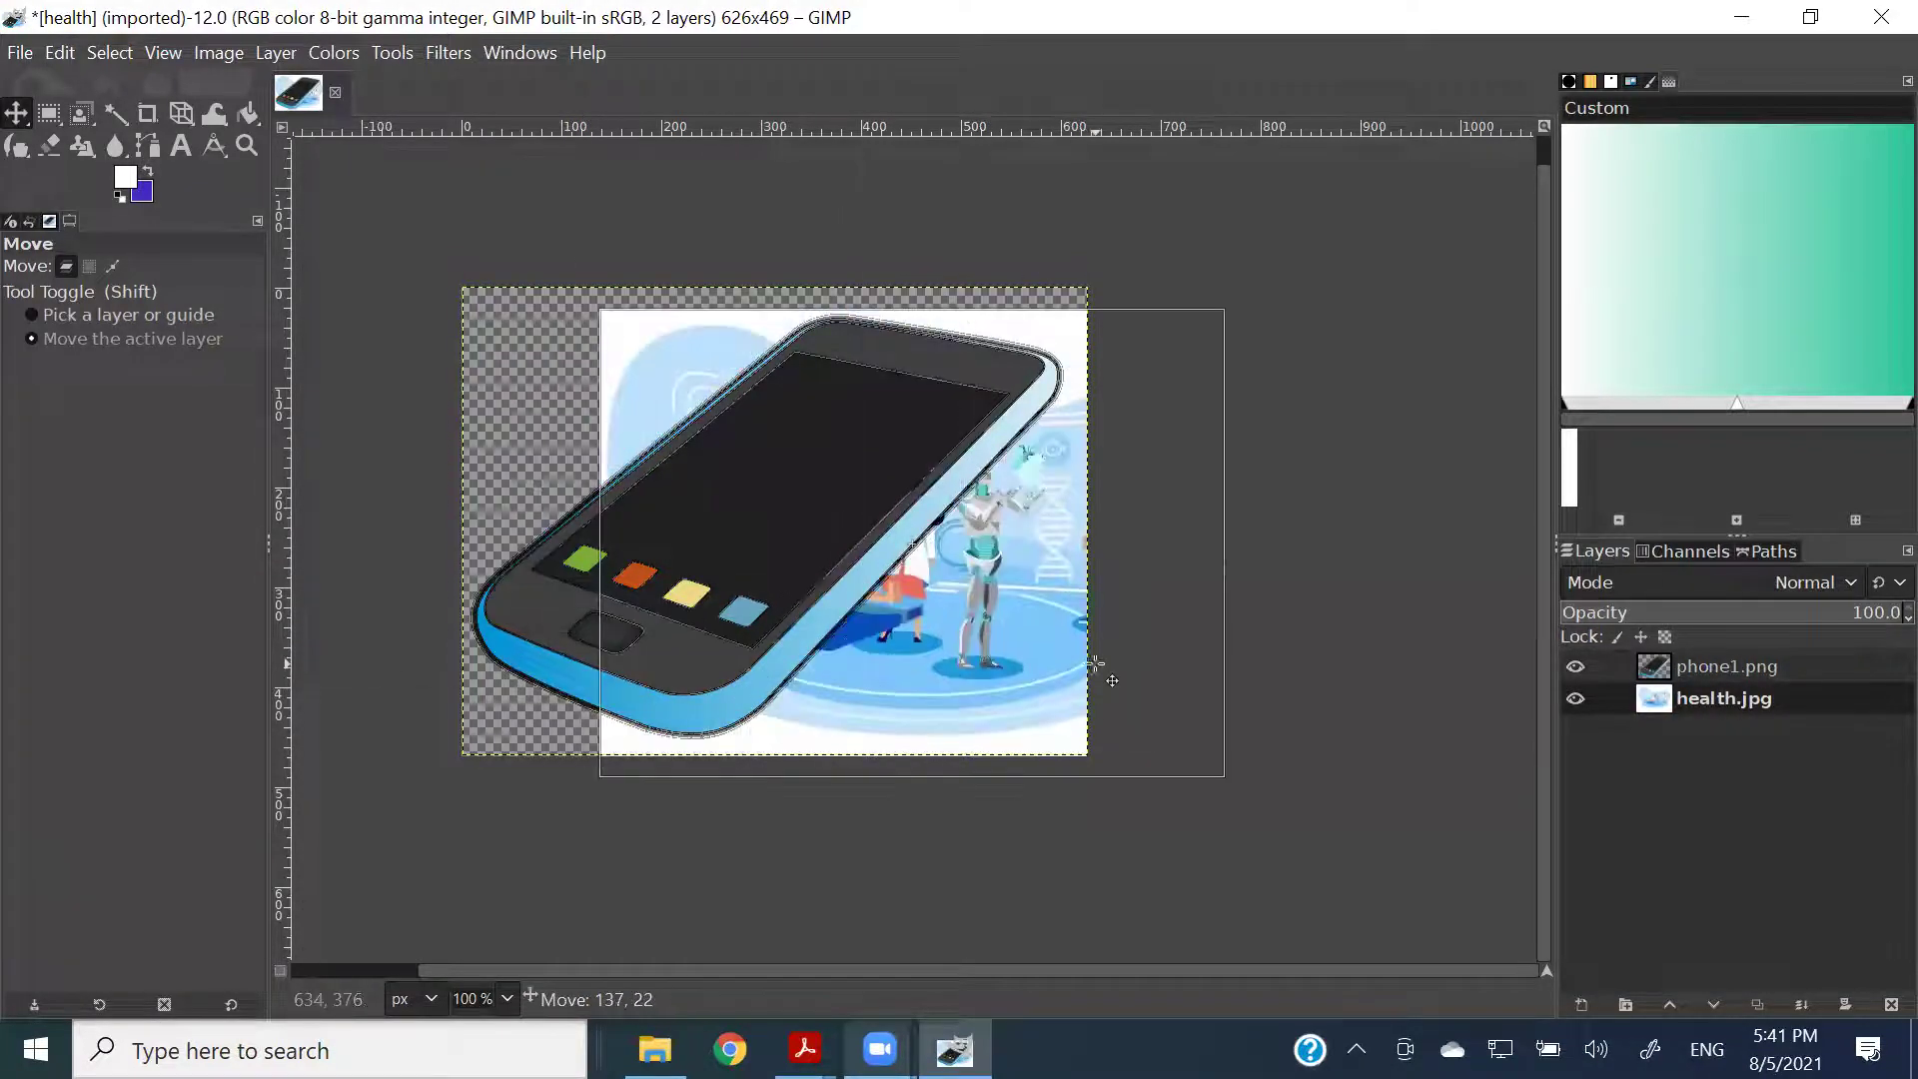
pyautogui.moveTo(734, 562)
pyautogui.mouseDown()
pyautogui.moveTo(728, 378)
pyautogui.moveTo(741, 506)
pyautogui.moveTo(799, 497)
pyautogui.moveTo(717, 547)
pyautogui.moveTo(811, 627)
pyautogui.moveTo(812, 574)
pyautogui.moveTo(730, 740)
pyautogui.moveTo(900, 882)
pyautogui.moveTo(883, 690)
pyautogui.moveTo(640, 461)
pyautogui.moveTo(660, 540)
pyautogui.moveTo(727, 489)
pyautogui.mouseUp()
# Set the Move tool to pick a layer or guide, and reposition the phone and the health picture independently.
pyautogui.click(35, 312)
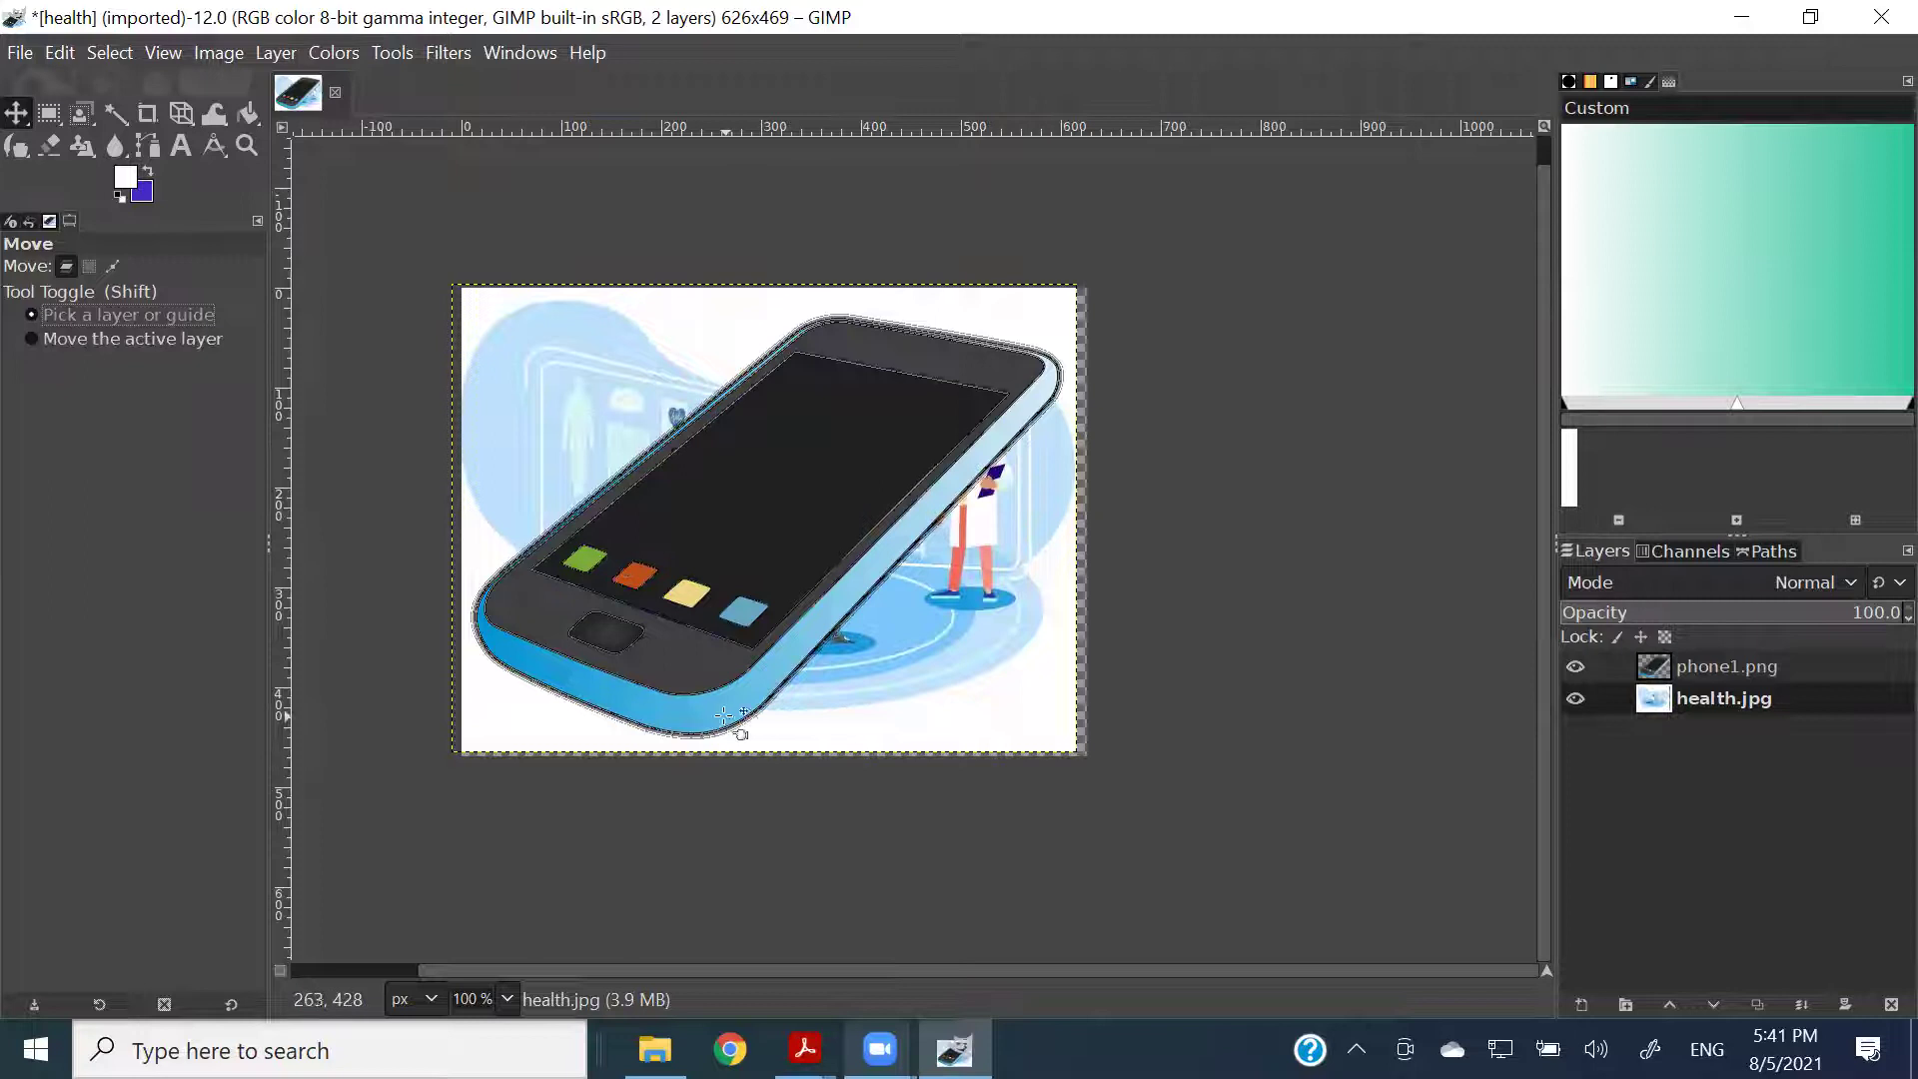
pyautogui.moveTo(759, 545)
pyautogui.mouseDown()
pyautogui.moveTo(800, 440)
pyautogui.moveTo(762, 580)
pyautogui.mouseUp()
pyautogui.moveTo(571, 410); pyautogui.dragTo(572, 339)
pyautogui.moveTo(789, 545); pyautogui.dragTo(951, 428)
pyautogui.moveTo(1023, 675)
pyautogui.mouseDown()
pyautogui.moveTo(856, 736)
pyautogui.moveTo(1041, 675)
pyautogui.moveTo(1005, 686)
pyautogui.mouseUp()
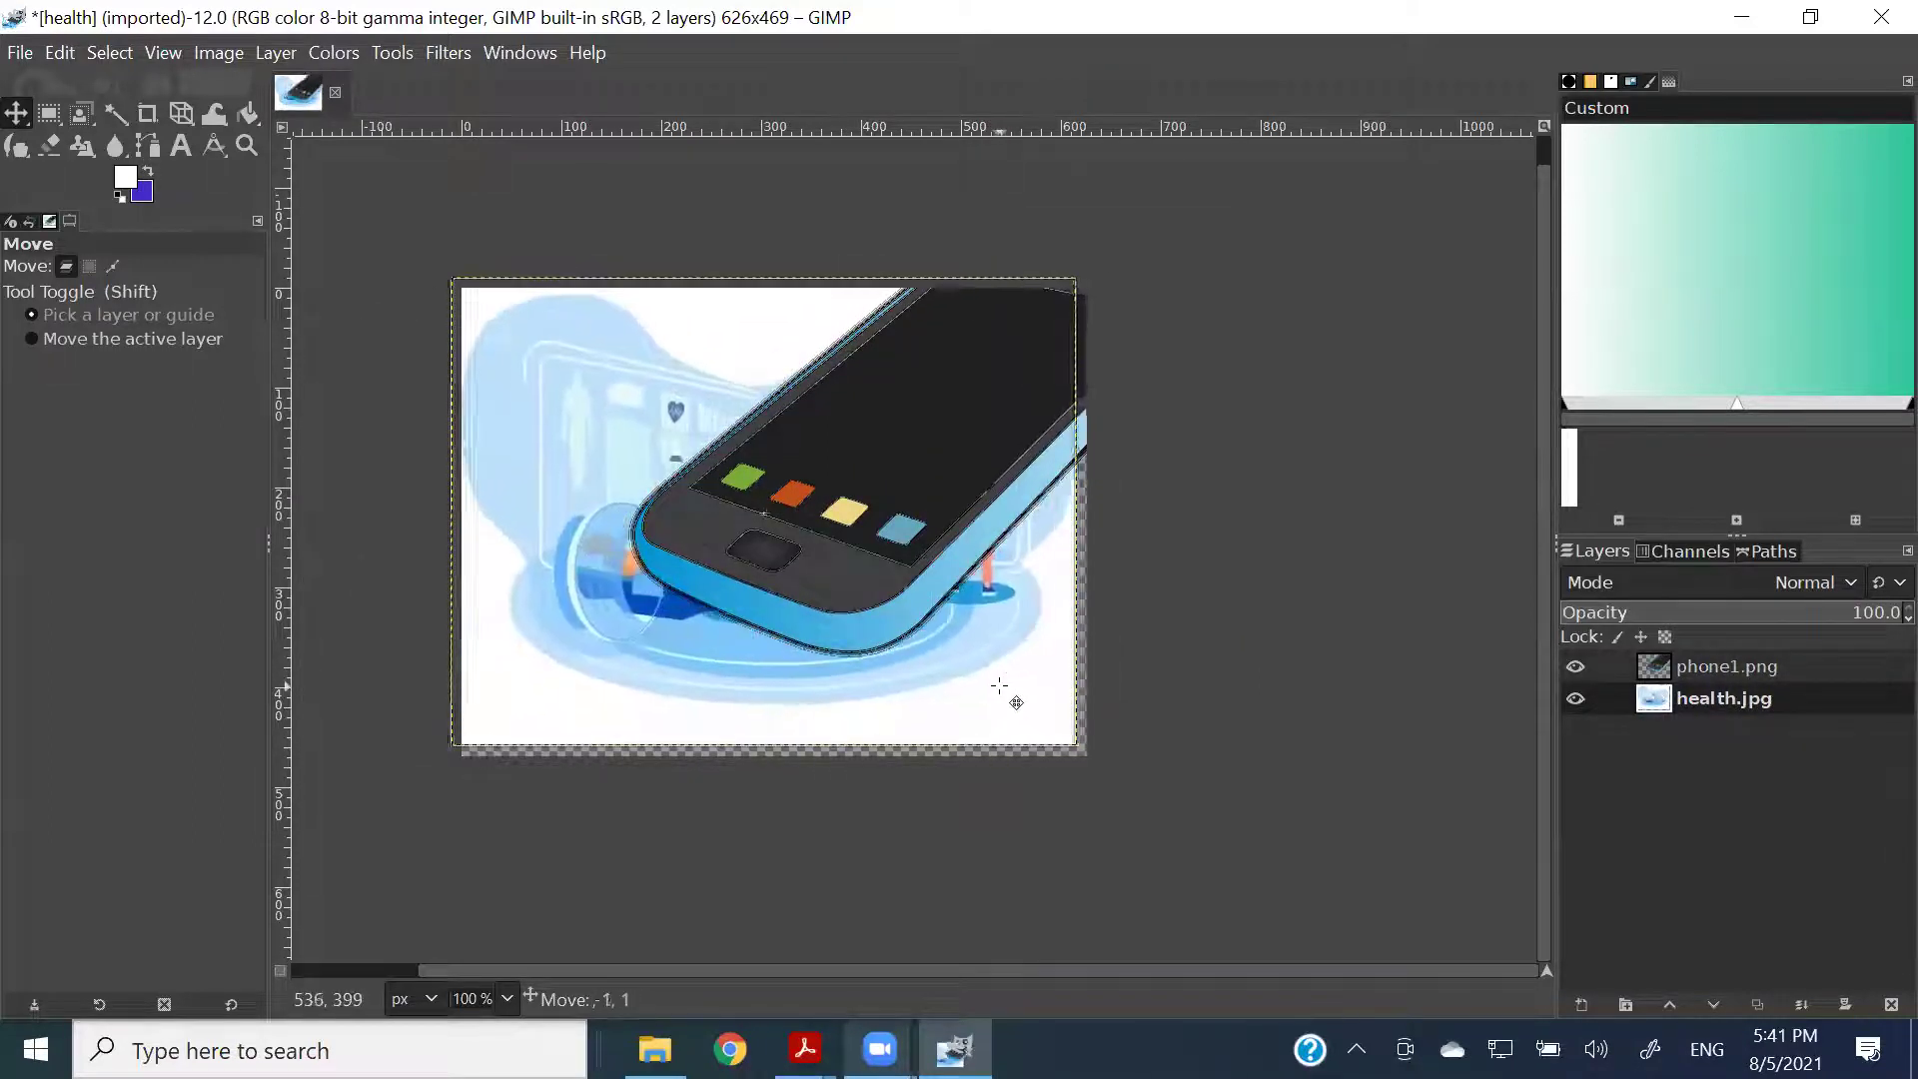
pyautogui.moveTo(917, 470); pyautogui.dragTo(754, 531)
pyautogui.moveTo(969, 655)
pyautogui.mouseDown()
pyautogui.moveTo(997, 664)
pyautogui.moveTo(968, 633)
pyautogui.moveTo(978, 648)
pyautogui.mouseUp()
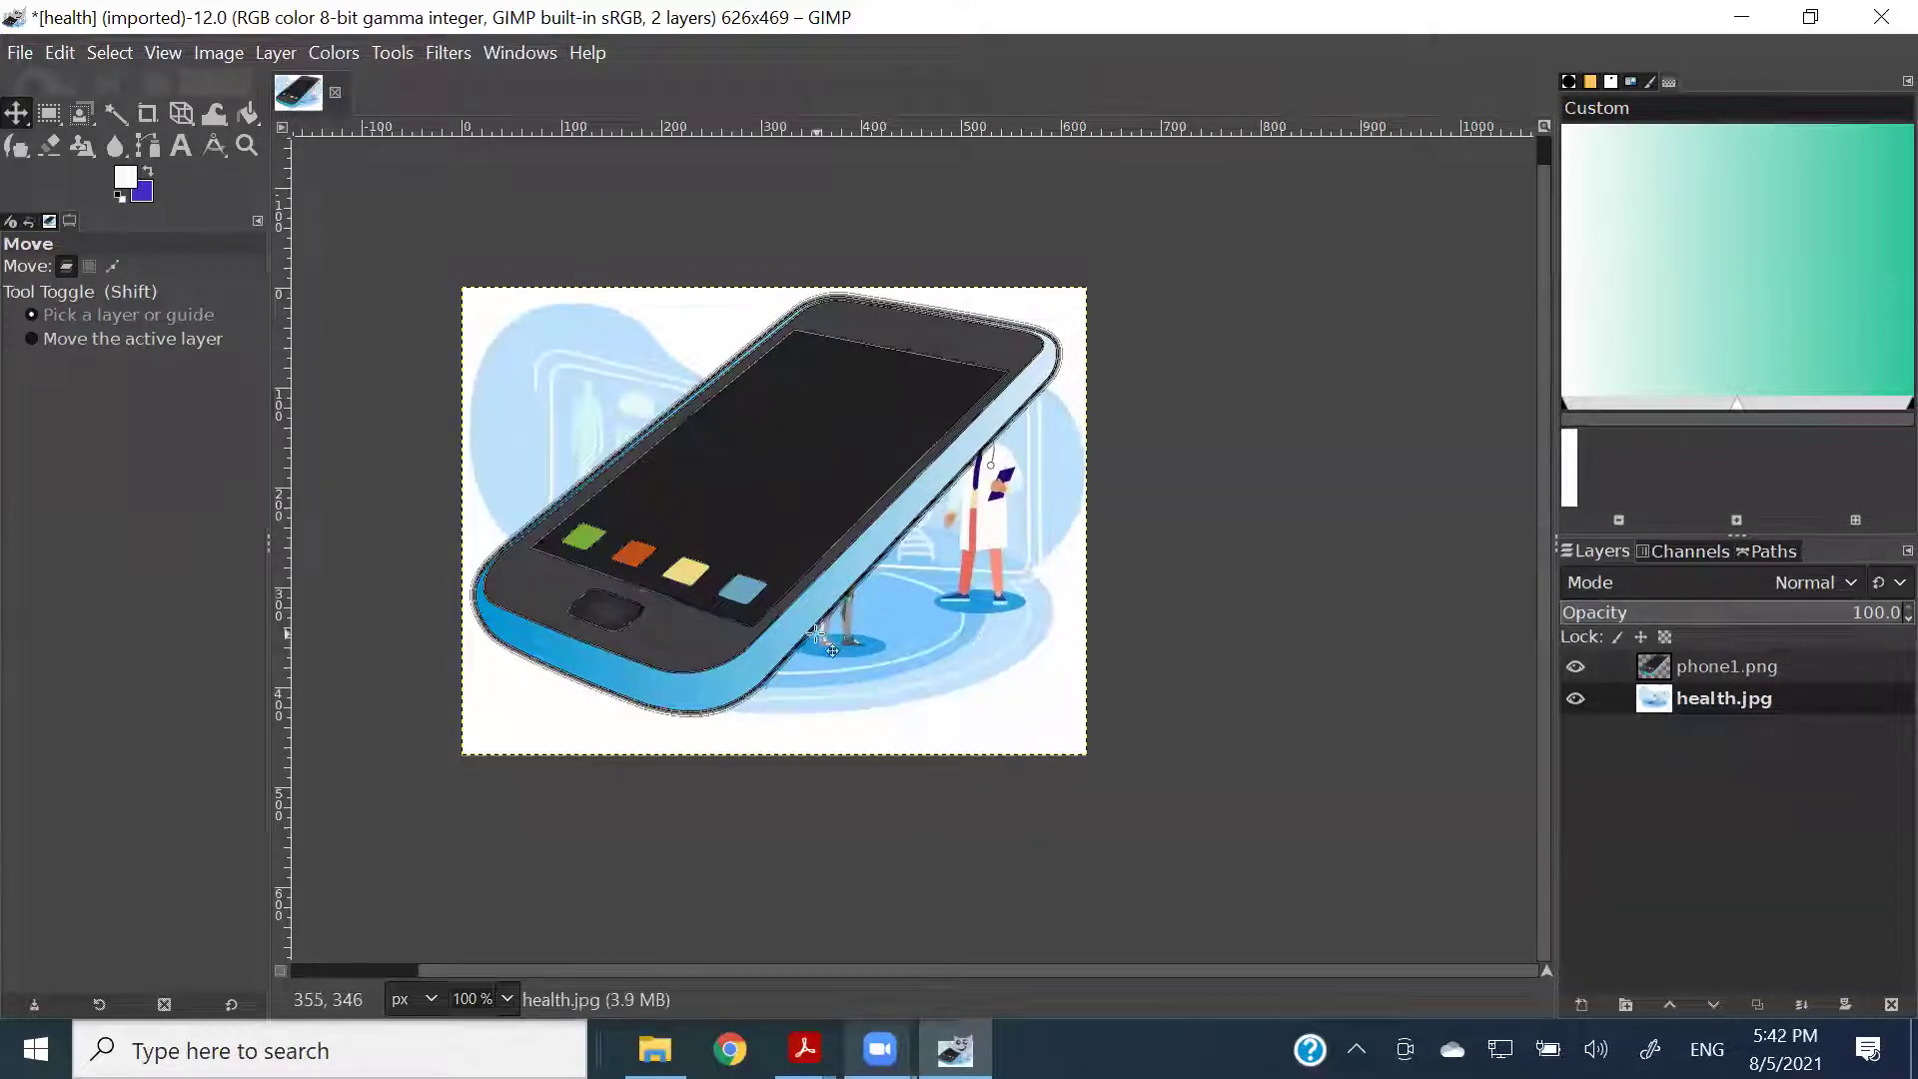
# Move the phone and background layers around again, temporarily toggling the Move tool to shift the active layer.
pyautogui.moveTo(821, 633); pyautogui.dragTo(737, 548)
pyautogui.moveTo(985, 500)
pyautogui.mouseDown()
pyautogui.moveTo(749, 665)
pyautogui.moveTo(848, 659)
pyautogui.mouseUp()
pyautogui.press('Escape')
pyautogui.moveTo(679, 576); pyautogui.dragTo(797, 525)
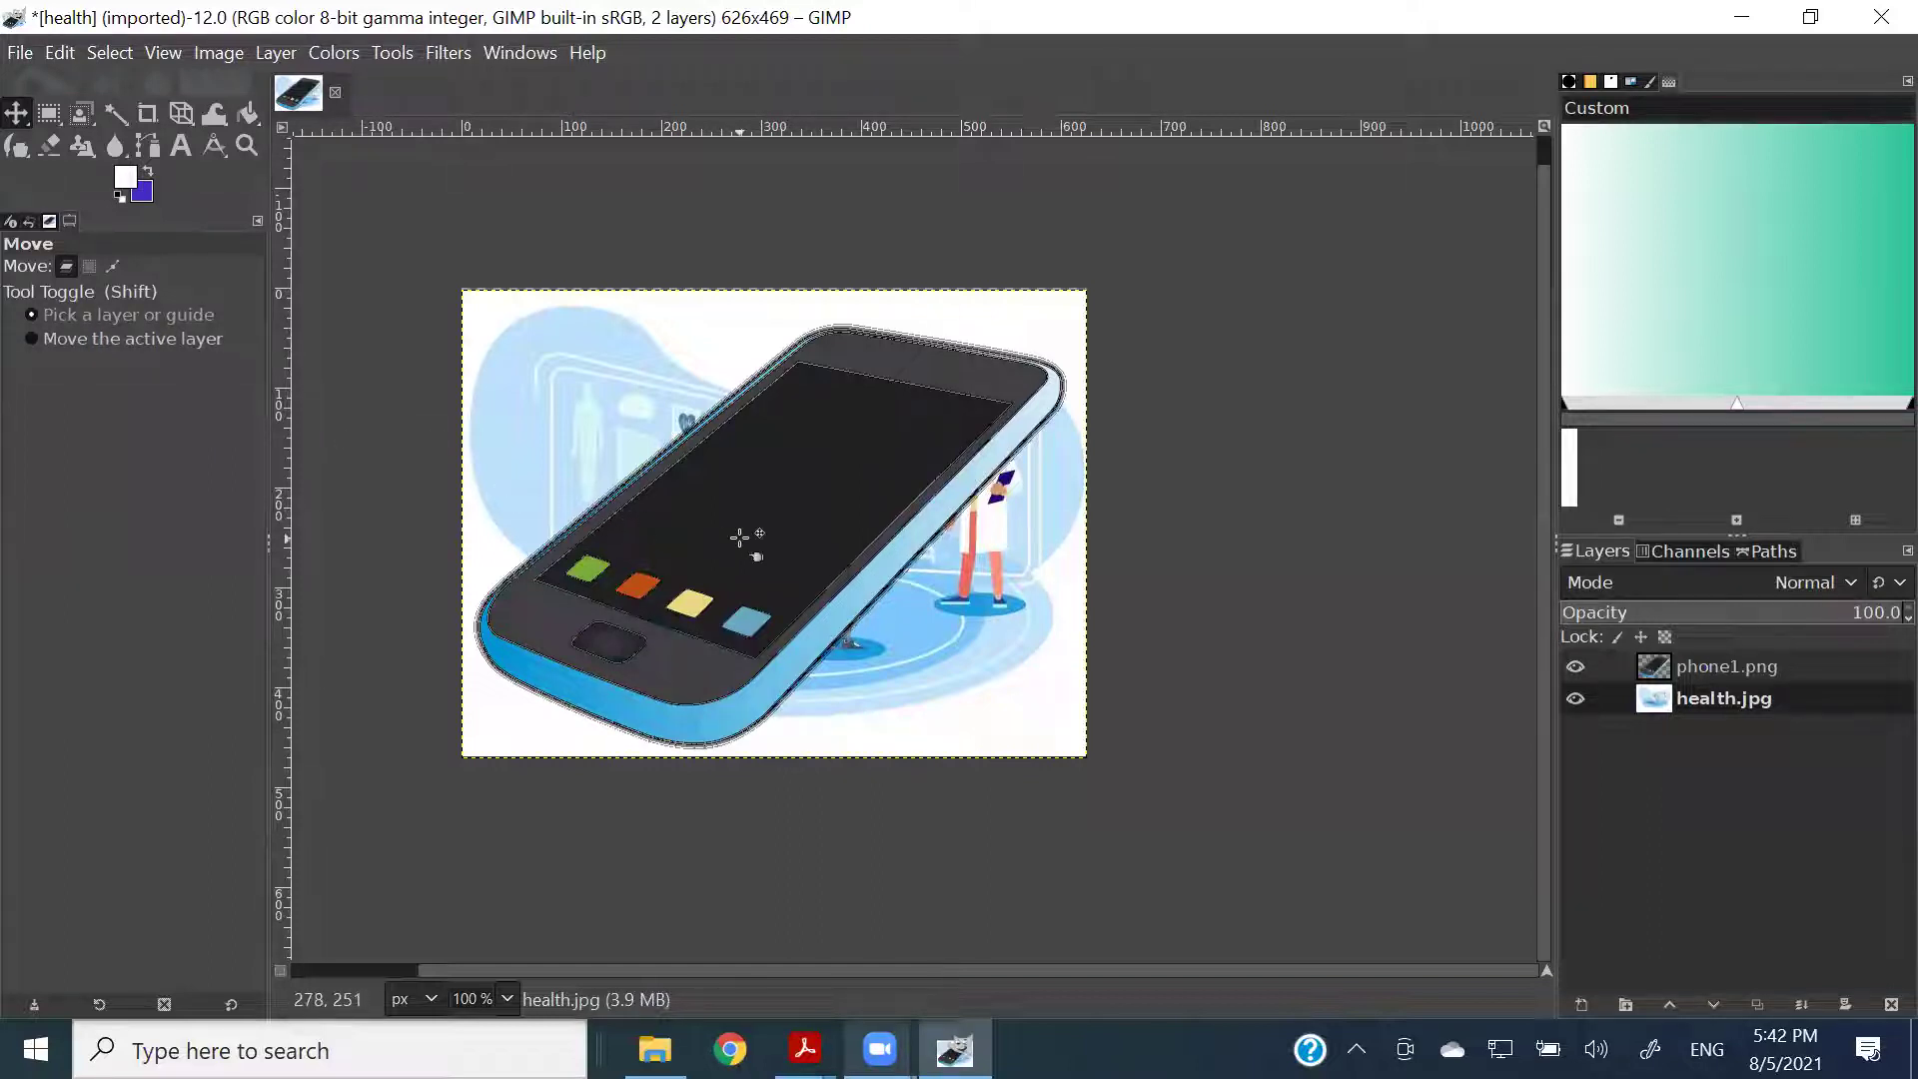
pyautogui.press('shift')
pyautogui.moveTo(740, 539)
pyautogui.mouseDown()
pyautogui.moveTo(694, 433)
pyautogui.moveTo(838, 669)
pyautogui.moveTo(749, 410)
pyautogui.moveTo(762, 543)
pyautogui.moveTo(800, 529)
pyautogui.moveTo(841, 414)
pyautogui.moveTo(857, 446)
pyautogui.moveTo(784, 600)
pyautogui.moveTo(779, 463)
pyautogui.moveTo(1010, 650)
pyautogui.moveTo(1034, 694)
pyautogui.moveTo(1006, 675)
pyautogui.mouseUp()
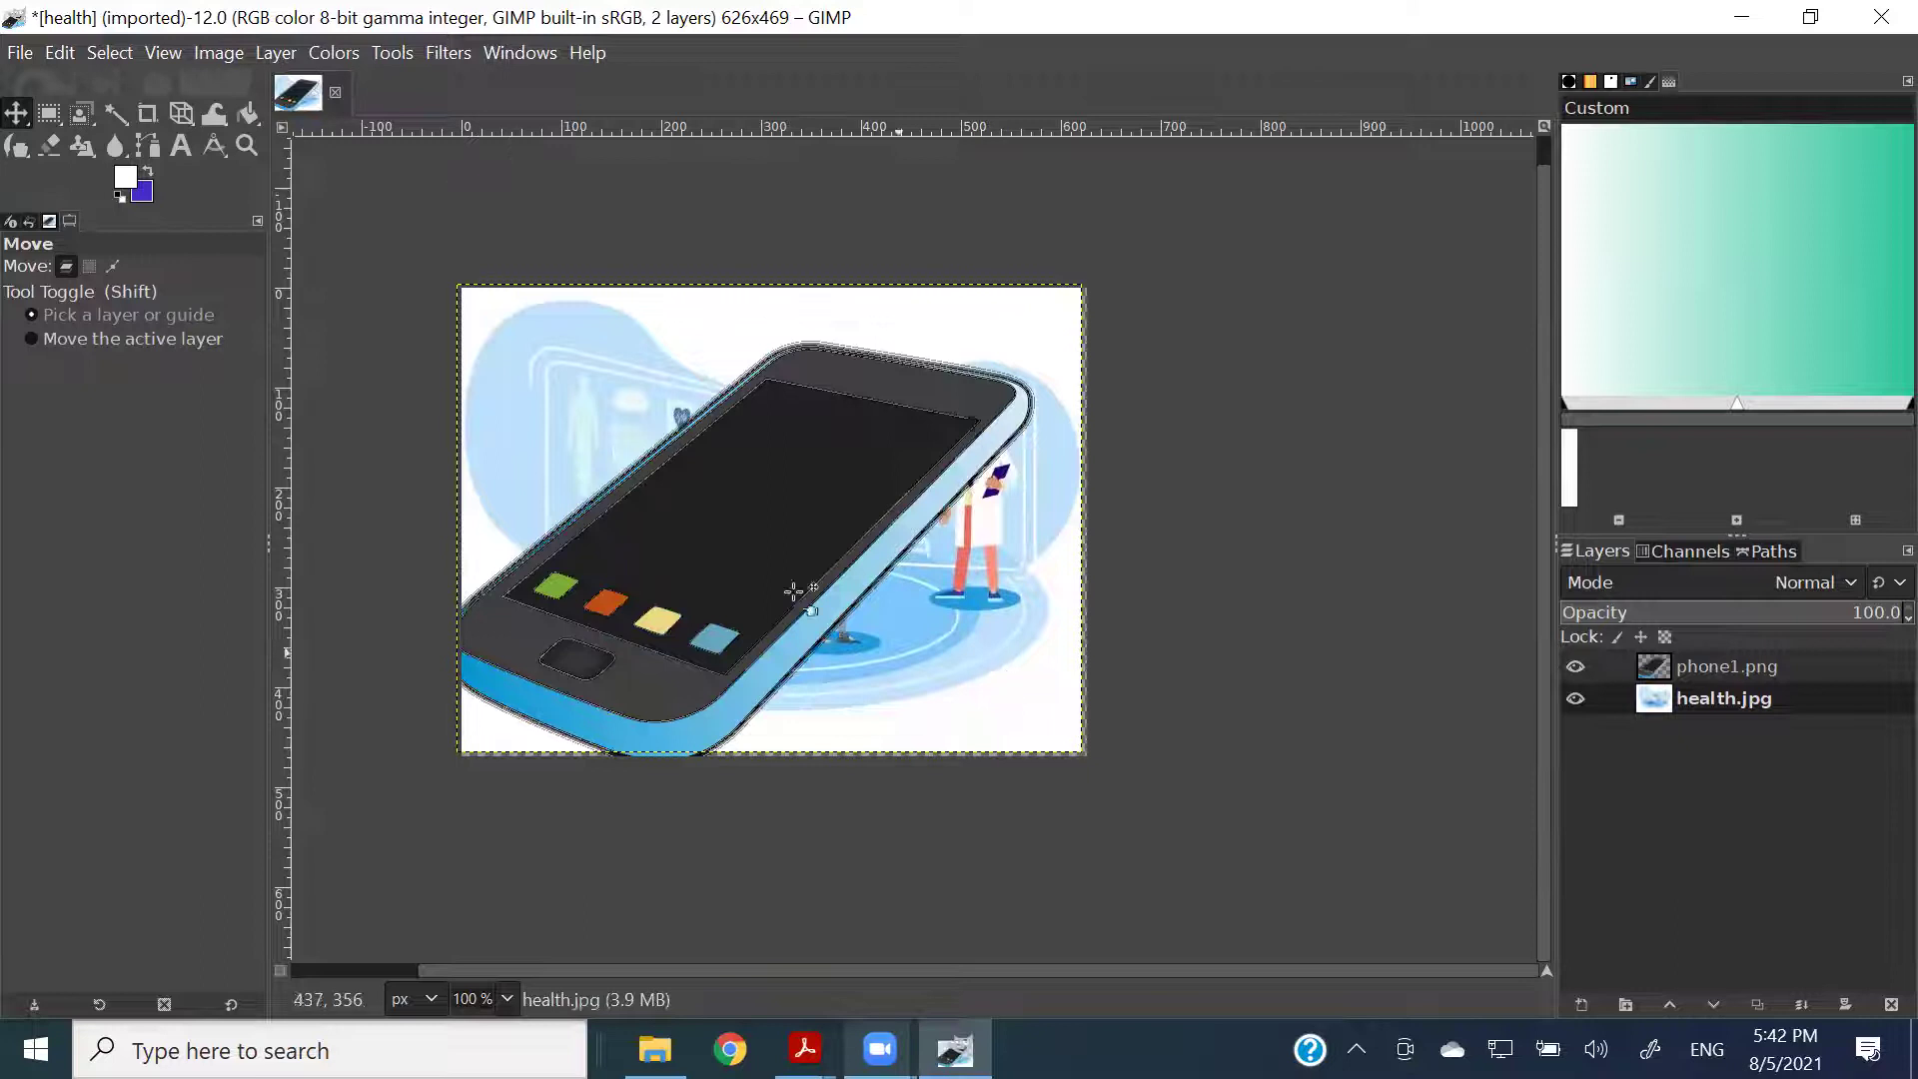
# Switch from the Move tool to the Scale tool and start scaling the health.jpg layer.
pyautogui.click(18, 116)
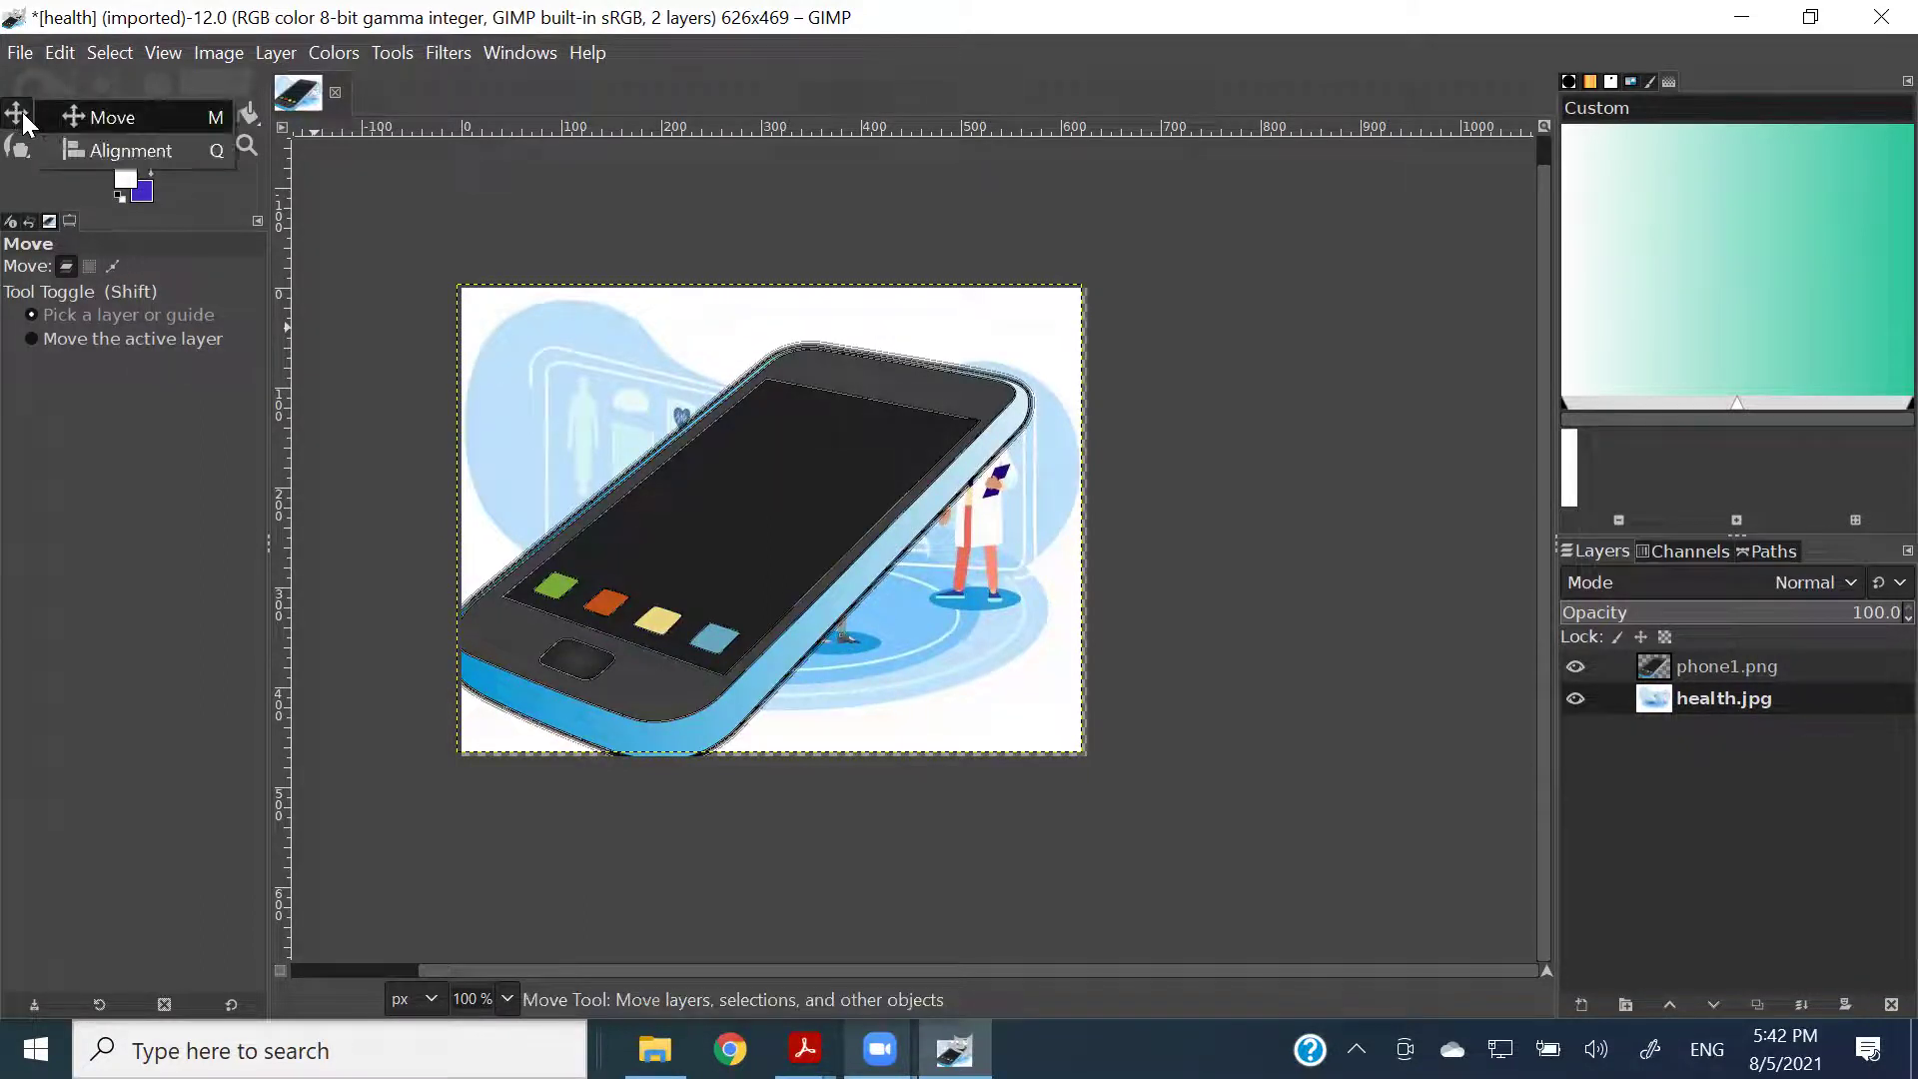
pyautogui.click(17, 118)
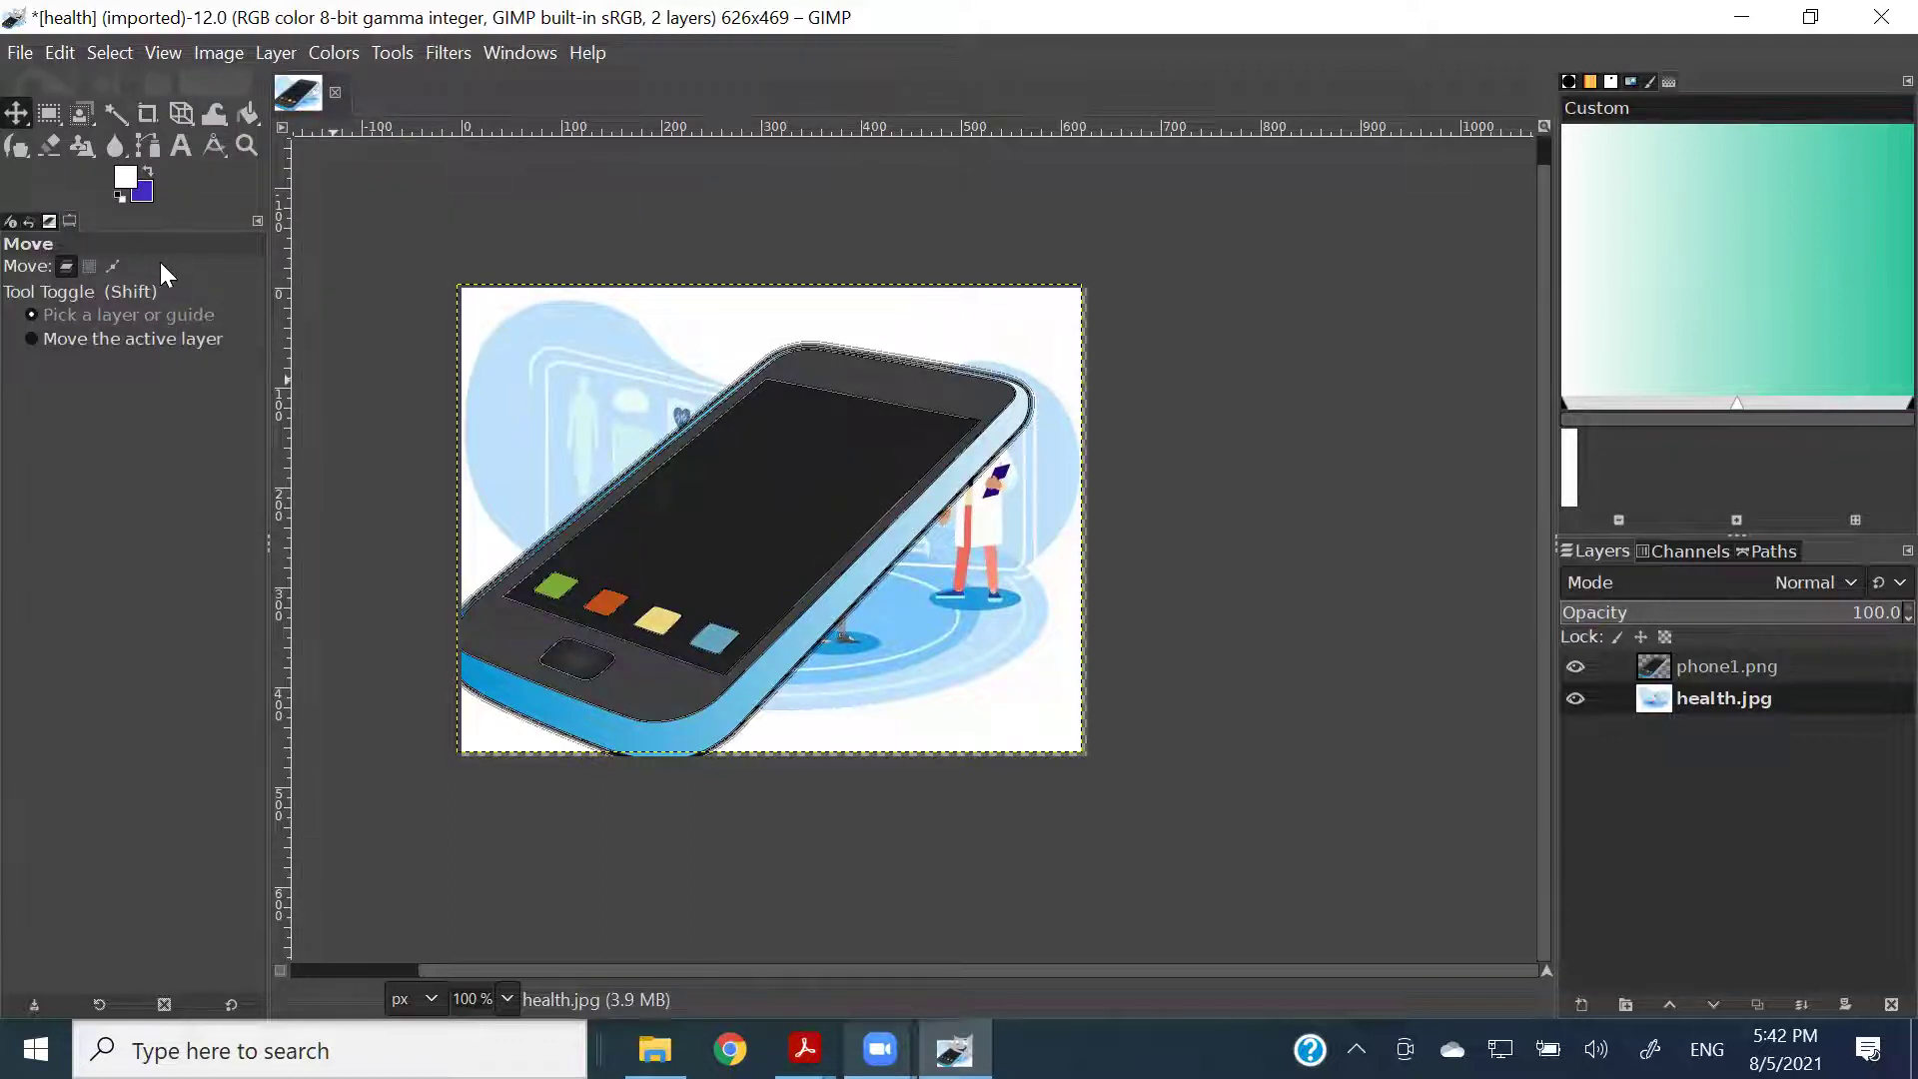
pyautogui.click(215, 118)
pyautogui.click(181, 117)
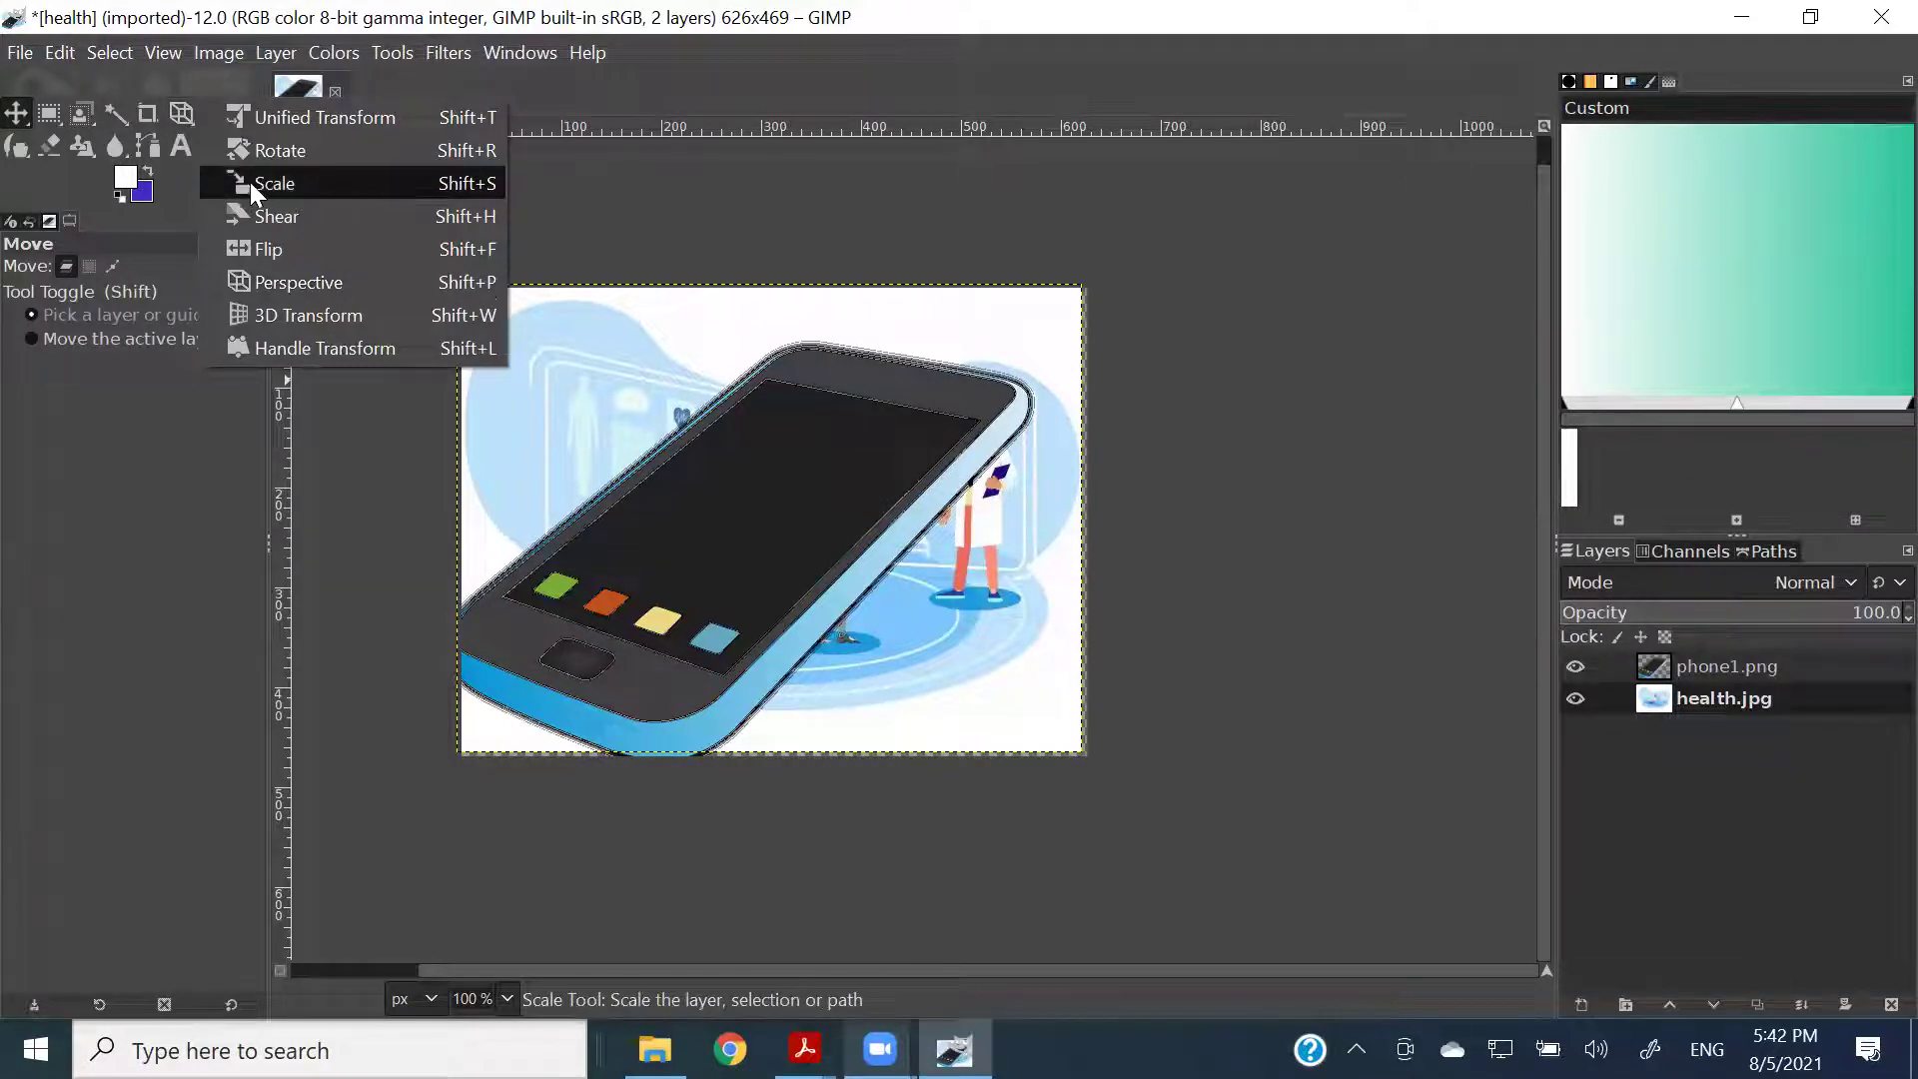
pyautogui.click(272, 183)
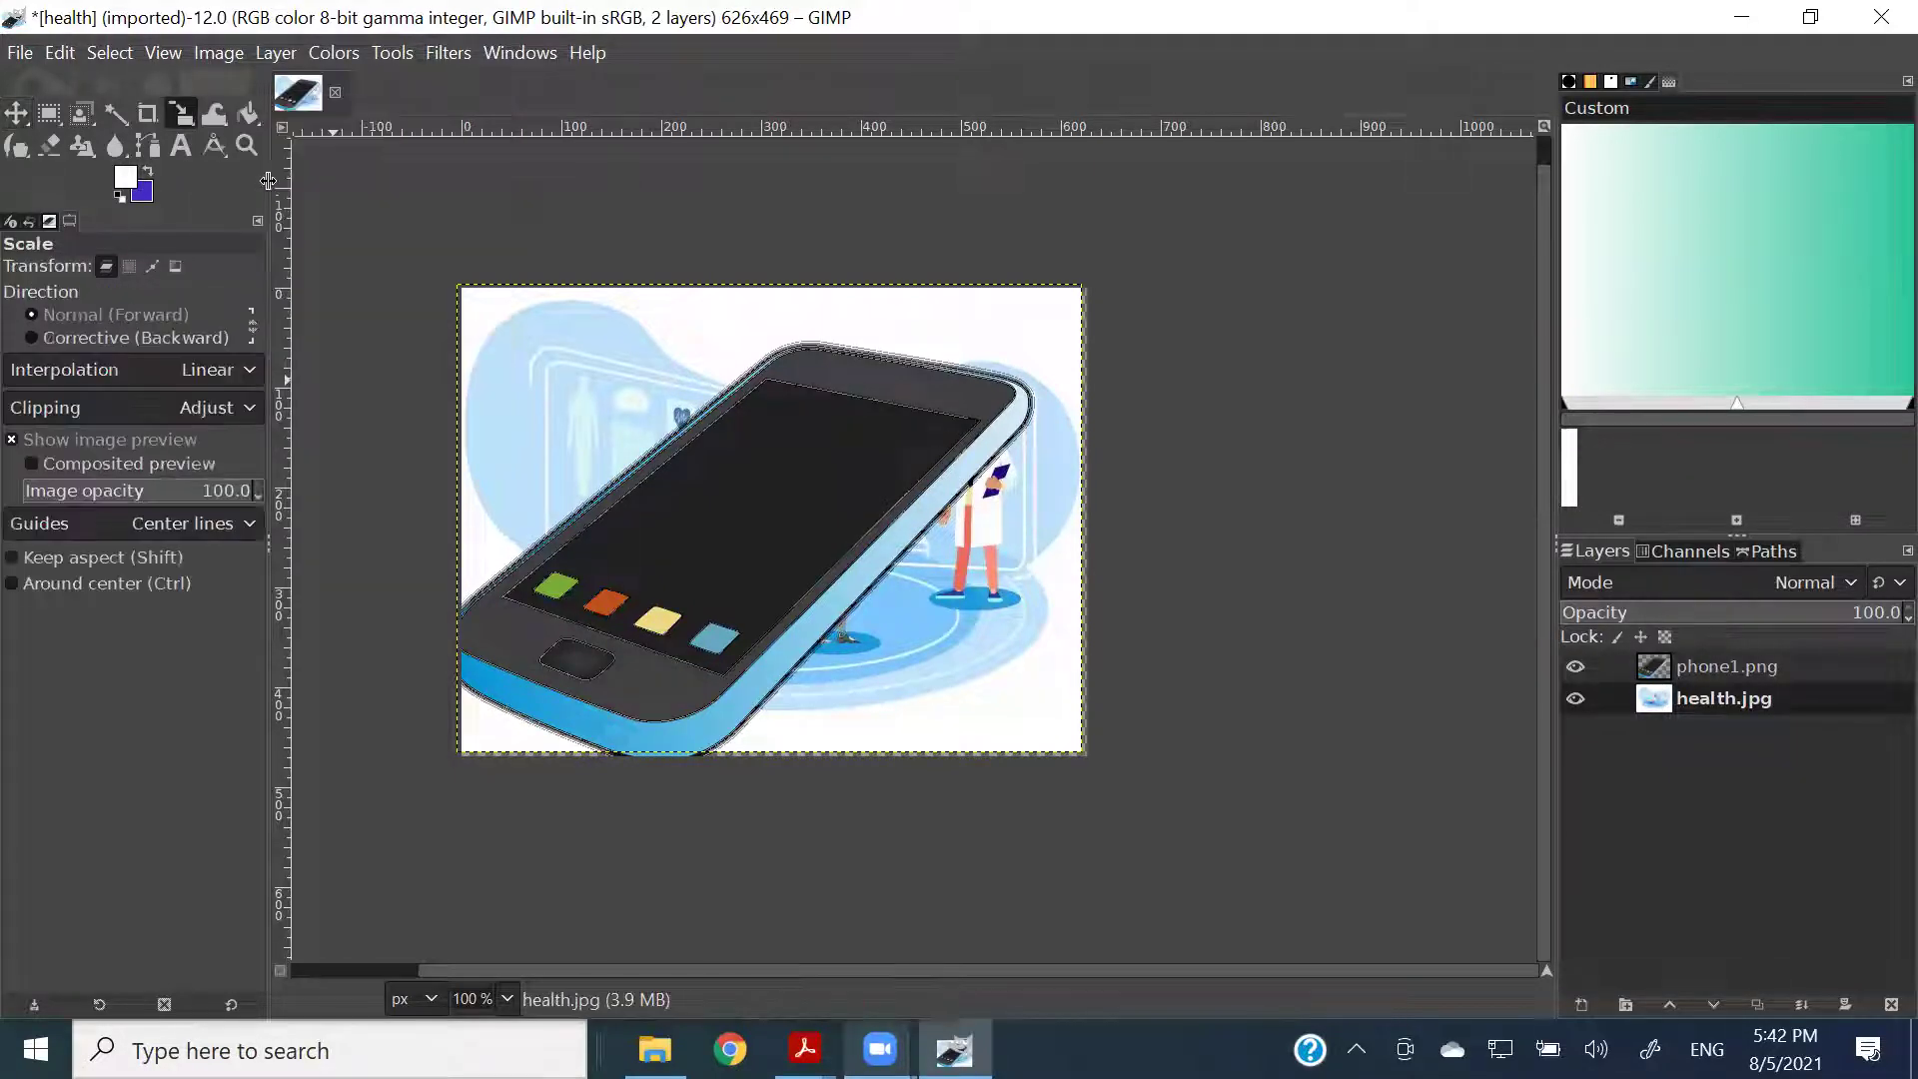
pyautogui.click(805, 517)
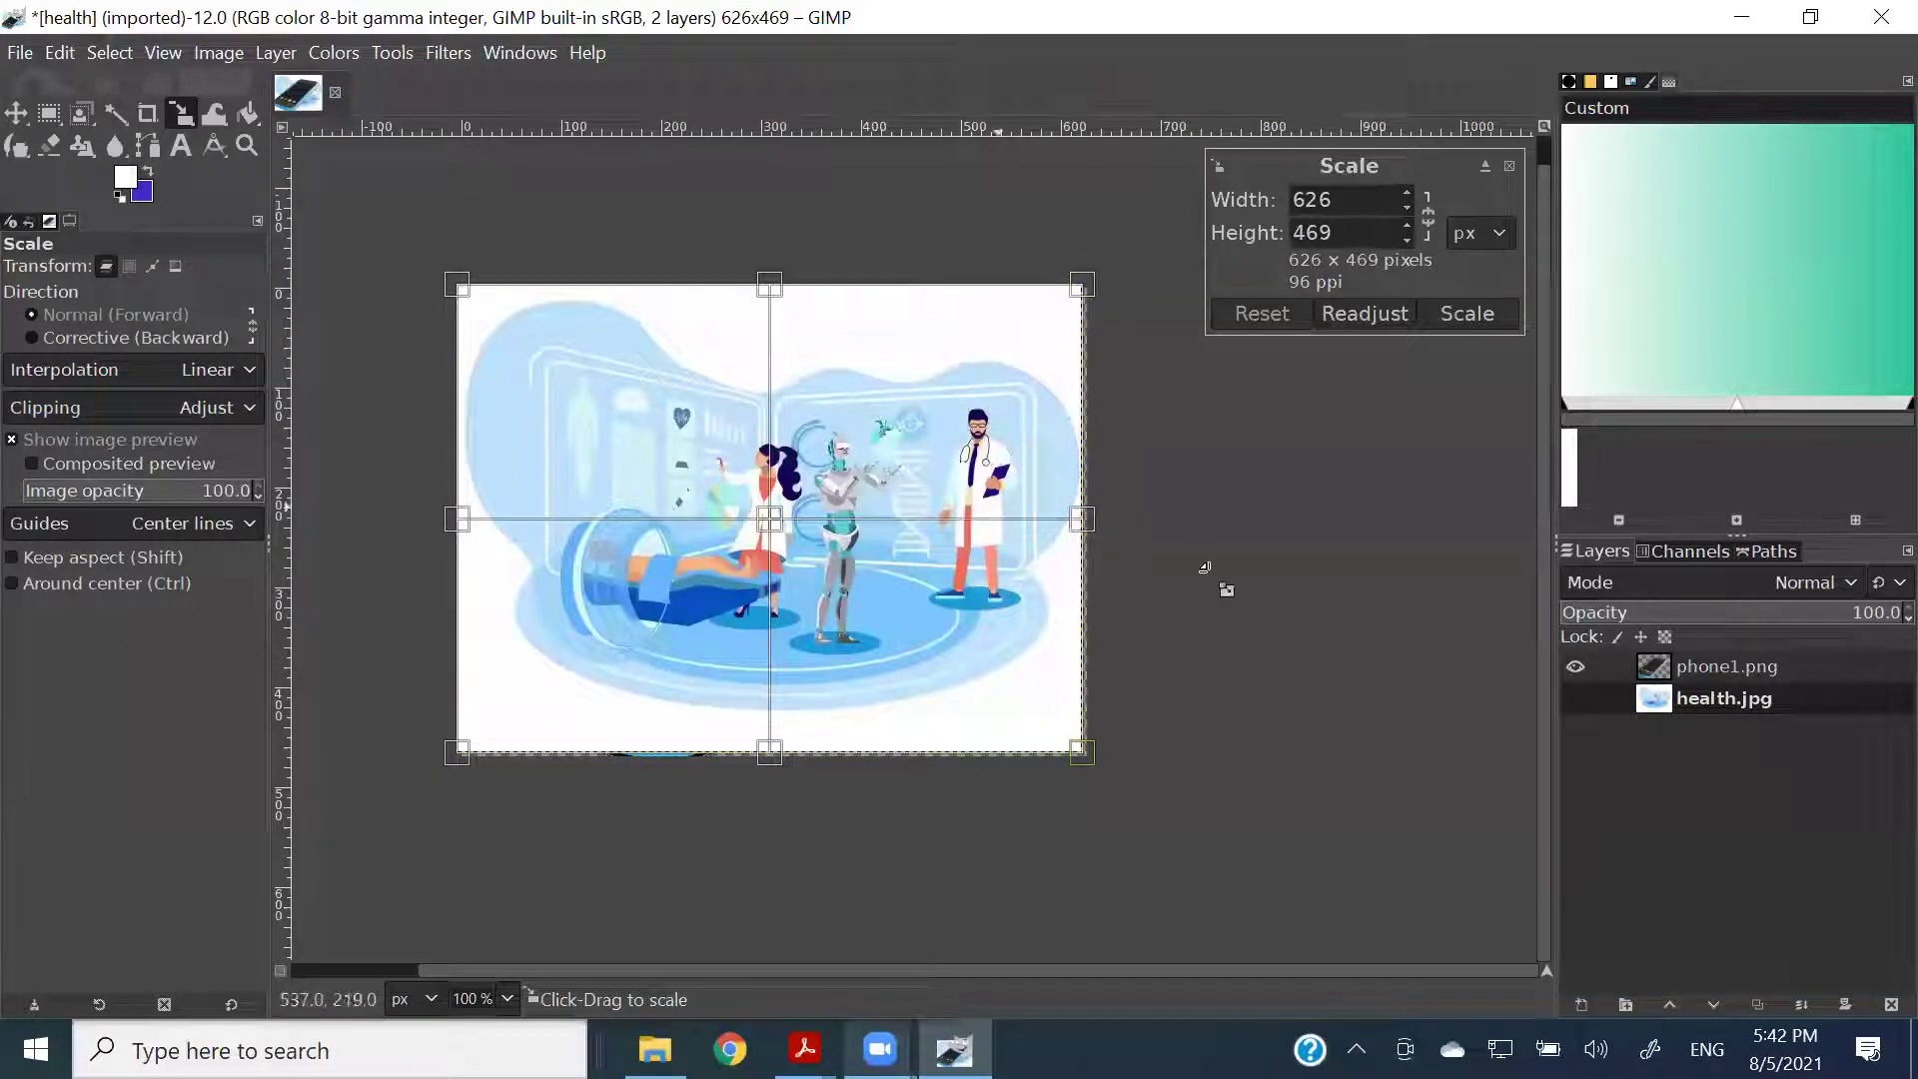
# Start scaling the phone1.png layer instead, and return the Scale tool to the health.jpg layer.
pyautogui.click(1699, 666)
pyautogui.click(974, 566)
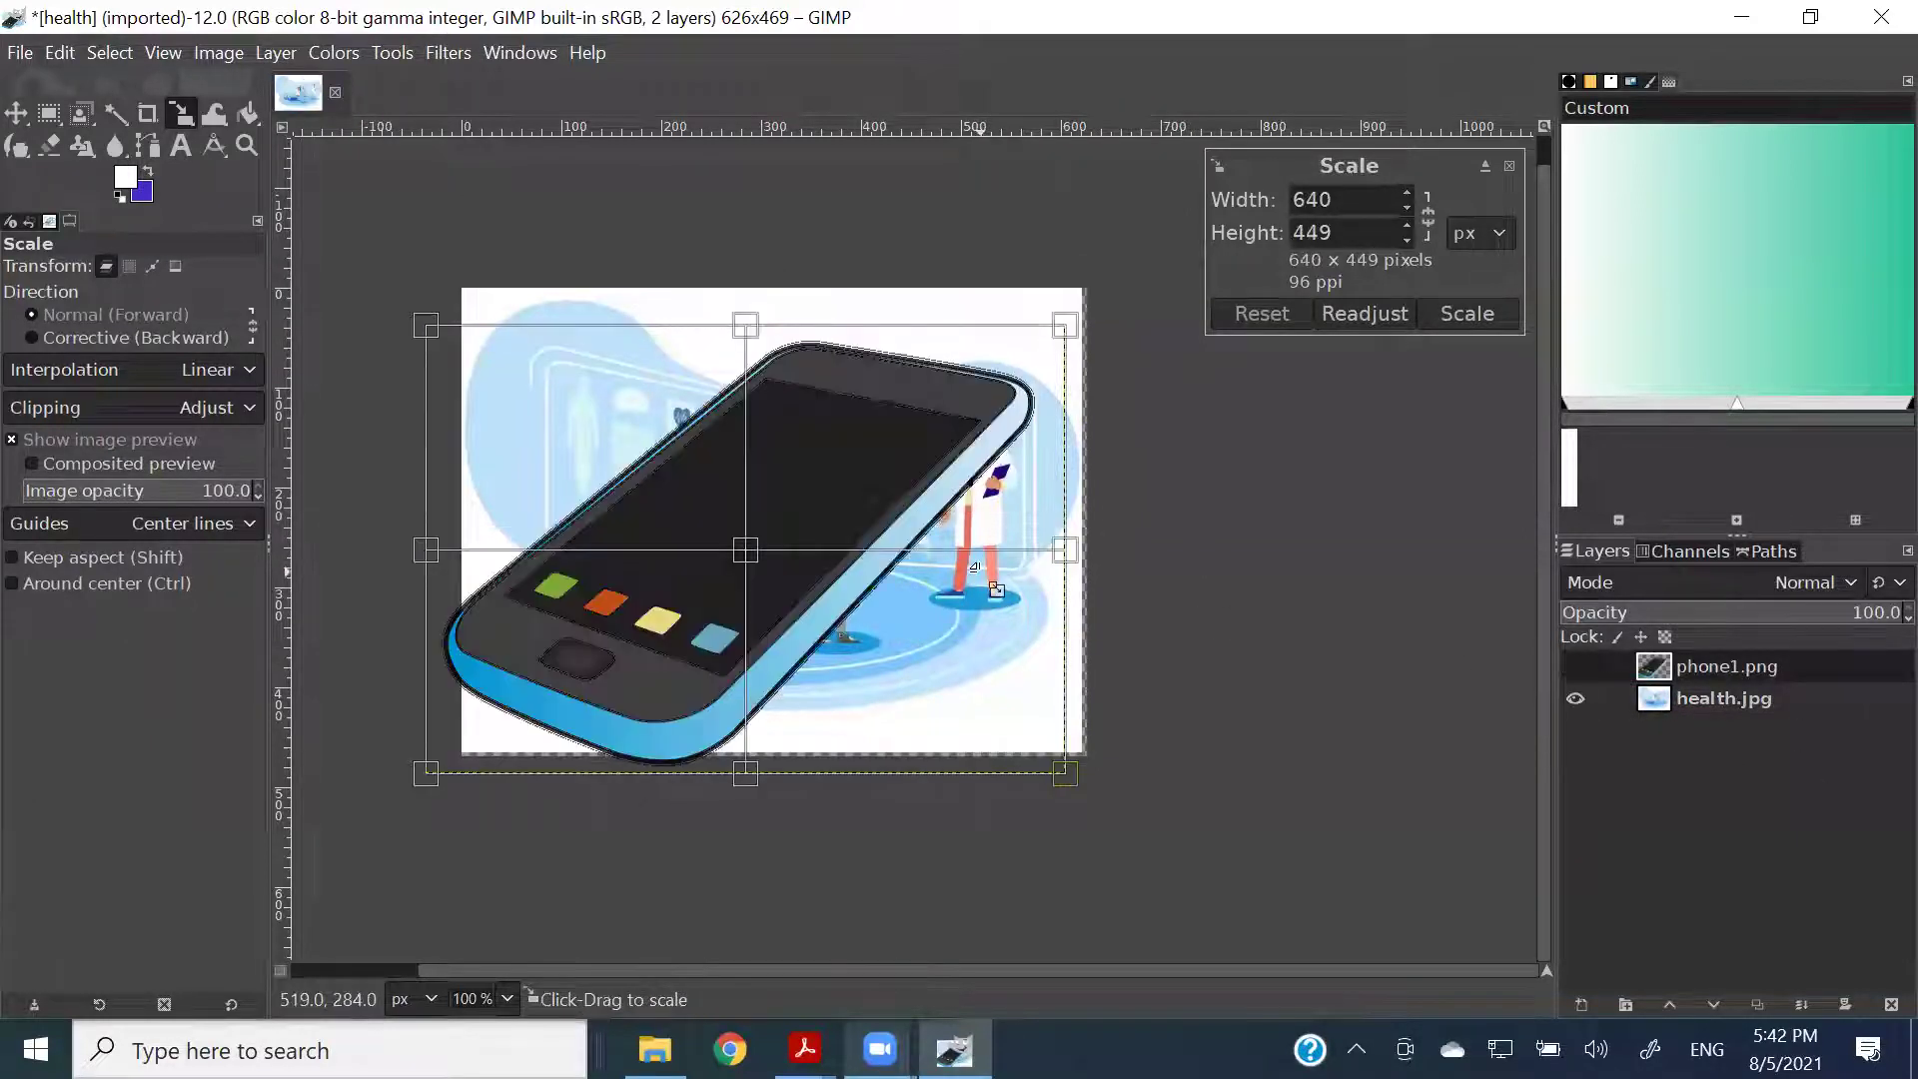
pyautogui.click(1698, 702)
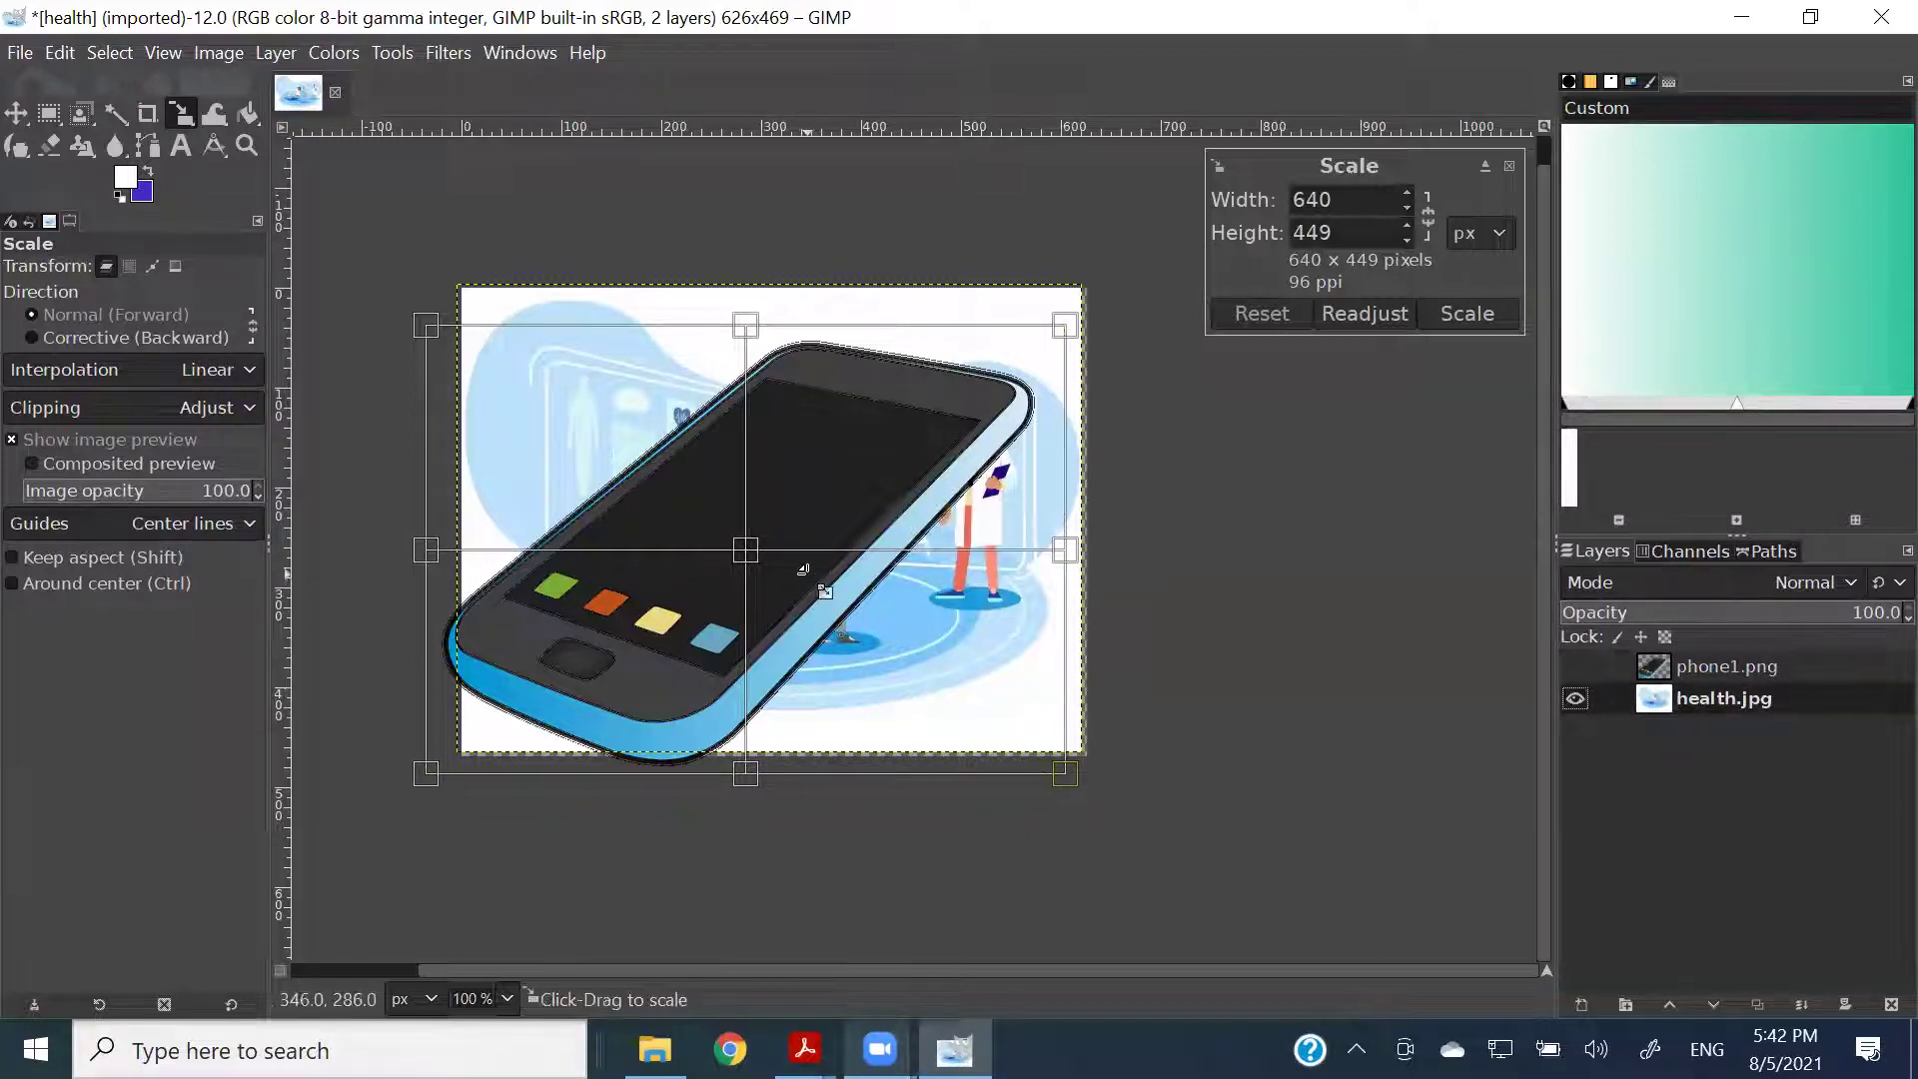
pyautogui.click(782, 491)
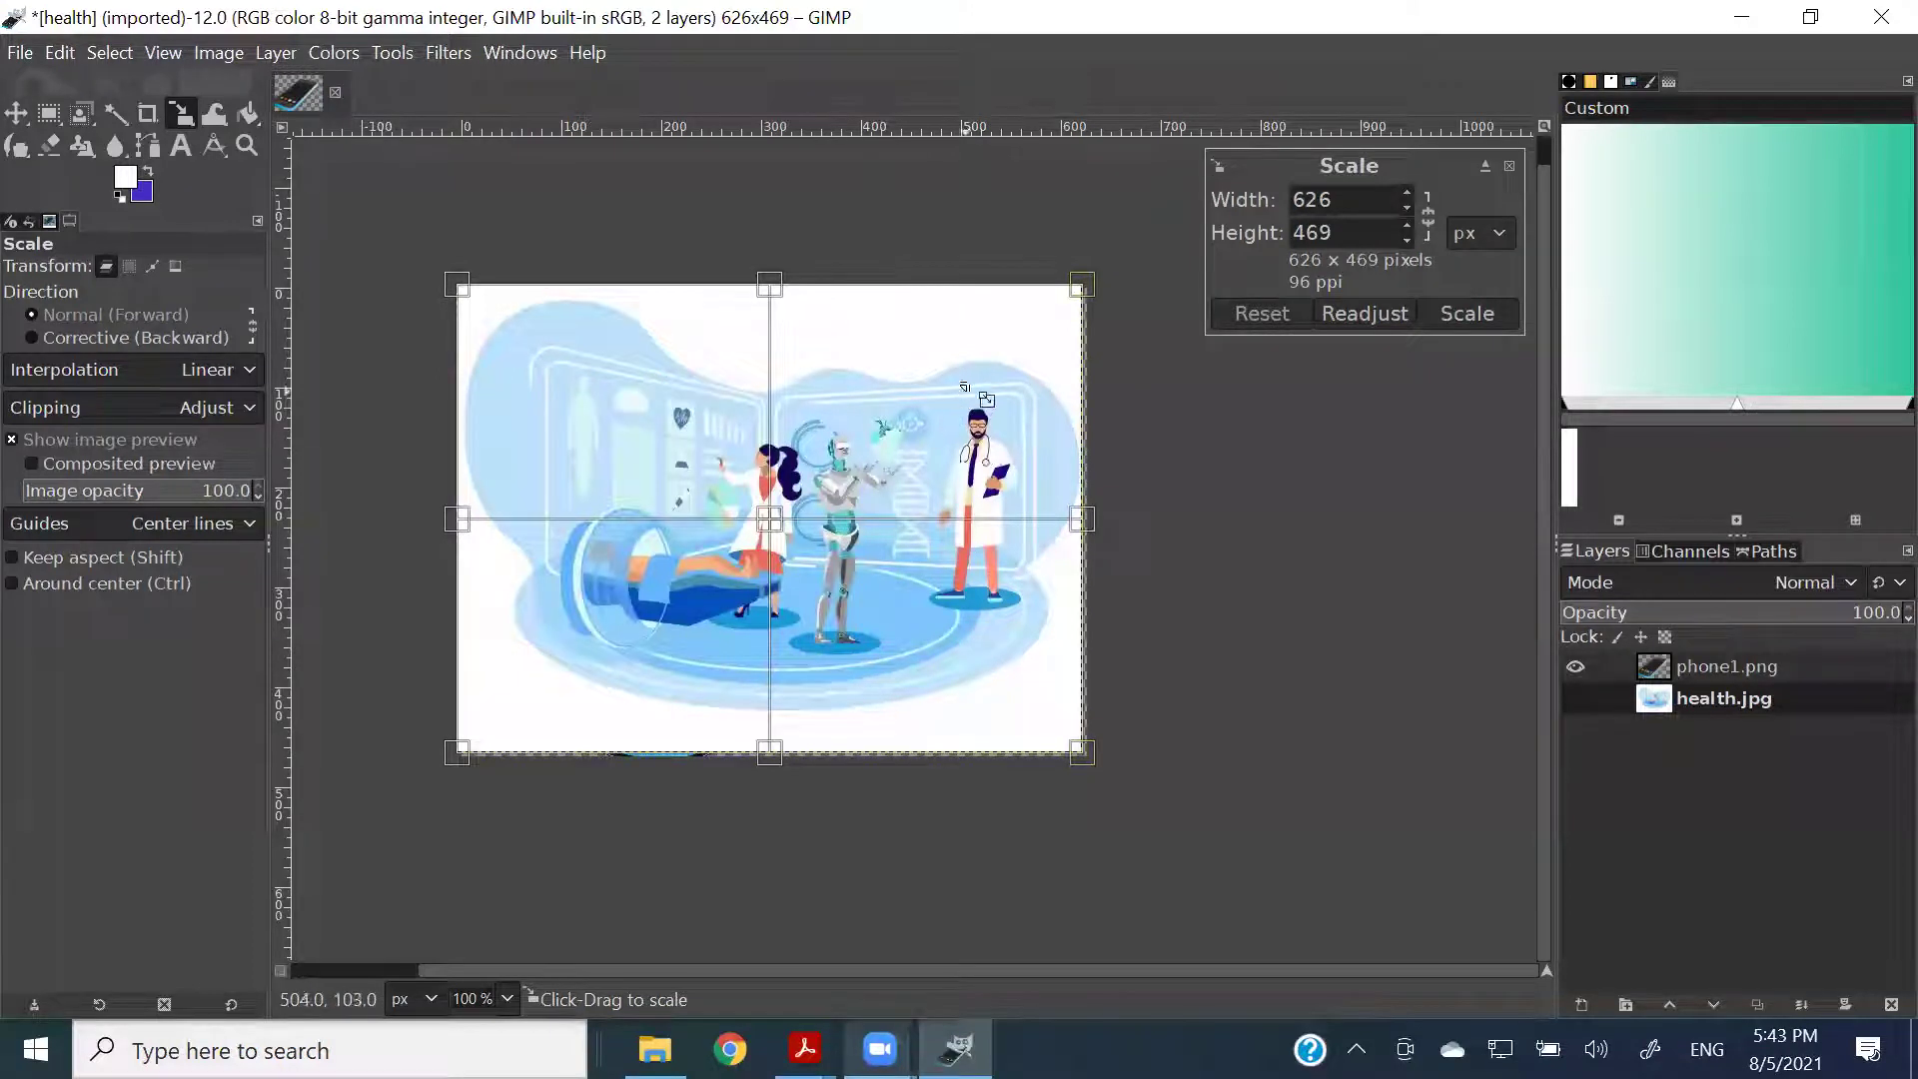
# Try resizing the health.jpg layer, undo it, and rescale it with Keep aspect enabled to about 303 × 227 px.
pyautogui.moveTo(980, 356)
pyautogui.mouseDown()
pyautogui.moveTo(826, 508)
pyautogui.moveTo(724, 449)
pyautogui.moveTo(909, 433)
pyautogui.moveTo(766, 540)
pyautogui.moveTo(620, 412)
pyautogui.moveTo(805, 417)
pyautogui.moveTo(804, 445)
pyautogui.moveTo(672, 350)
pyautogui.moveTo(967, 378)
pyautogui.moveTo(965, 428)
pyautogui.moveTo(945, 402)
pyautogui.moveTo(814, 432)
pyautogui.moveTo(720, 375)
pyautogui.moveTo(668, 443)
pyautogui.moveTo(833, 430)
pyautogui.moveTo(919, 459)
pyautogui.moveTo(837, 508)
pyautogui.moveTo(900, 410)
pyautogui.moveTo(840, 400)
pyautogui.moveTo(707, 428)
pyautogui.moveTo(950, 433)
pyautogui.mouseUp()
pyautogui.hotkey('ctrl', 'z')
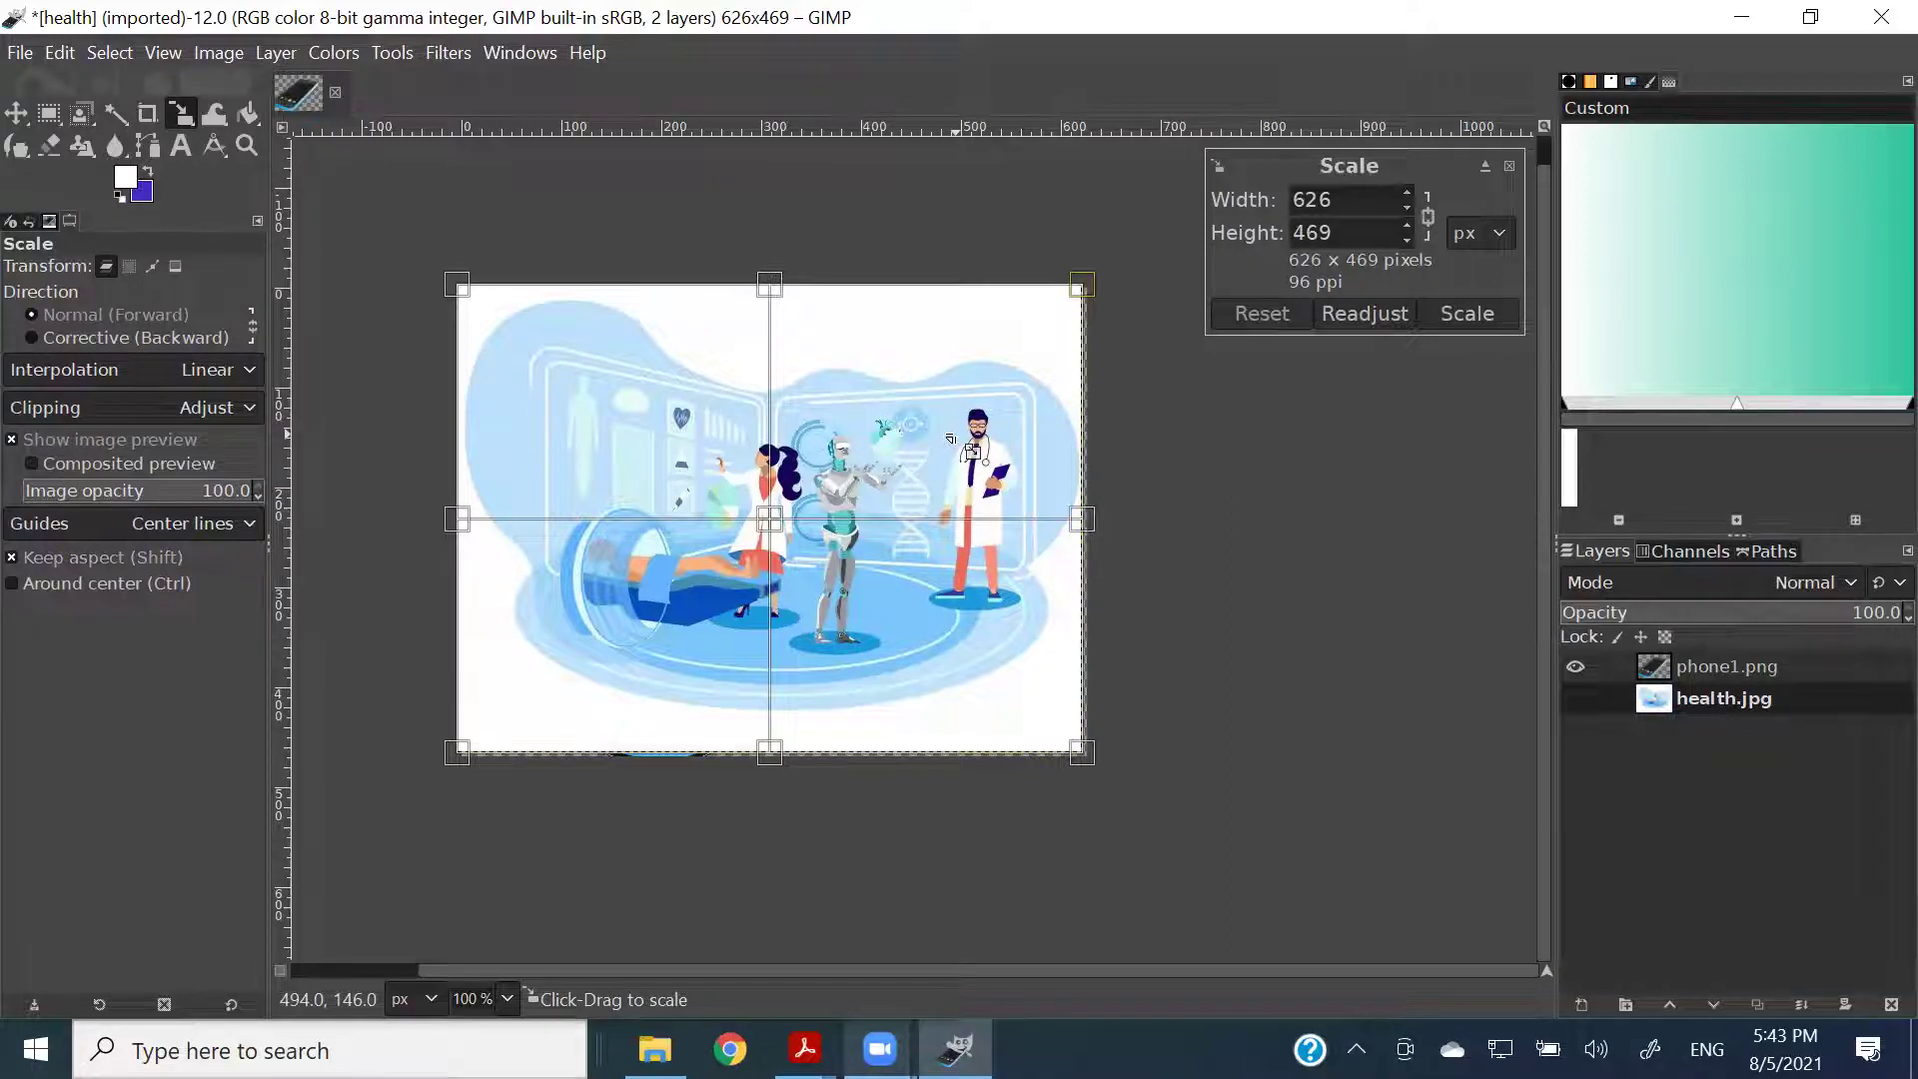
pyautogui.moveTo(951, 437); pyautogui.dragTo(666, 514)
pyautogui.moveTo(540, 509); pyautogui.dragTo(600, 542)
pyautogui.moveTo(826, 558); pyautogui.dragTo(563, 657)
pyautogui.moveTo(813, 544); pyautogui.dragTo(747, 552)
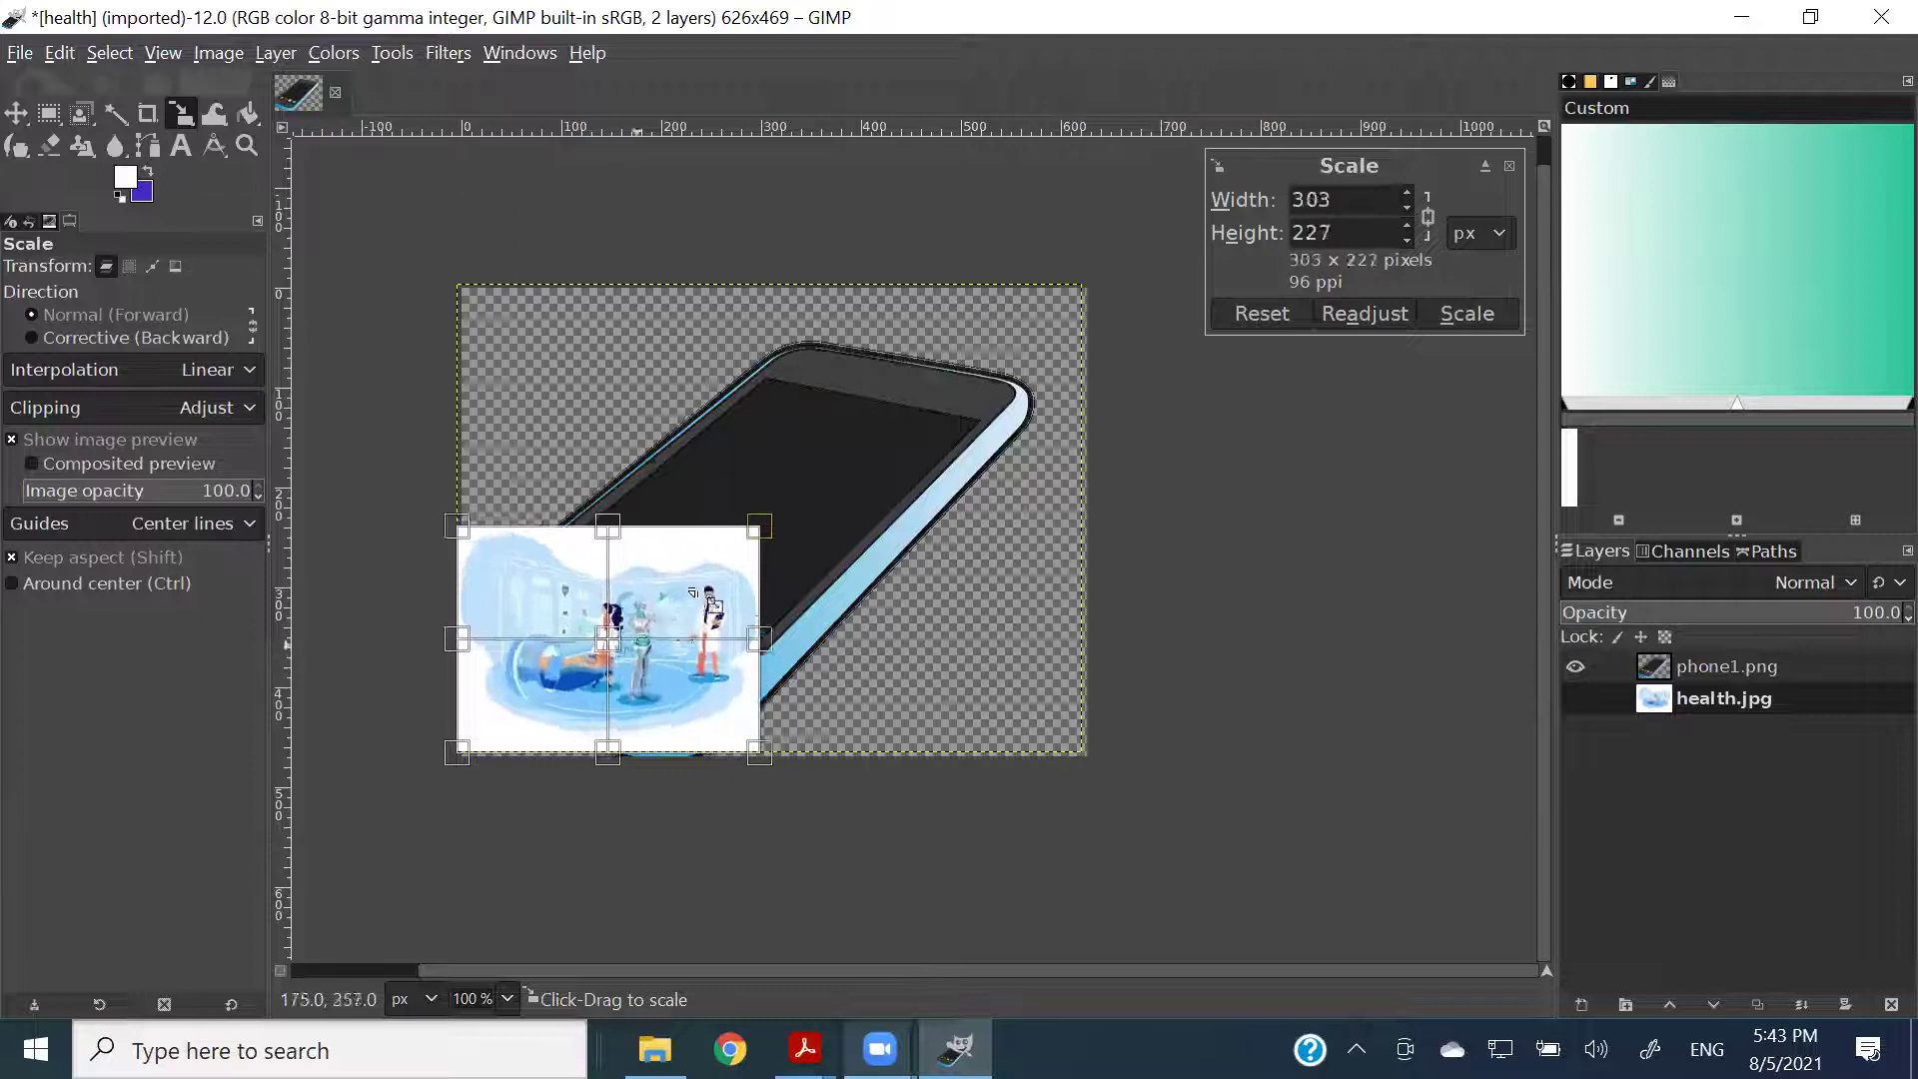
# Resize the health.jpg layer with Keep aspect off to about 407 × 357 px, and undo the scaling.
pyautogui.moveTo(853, 532); pyautogui.dragTo(883, 520)
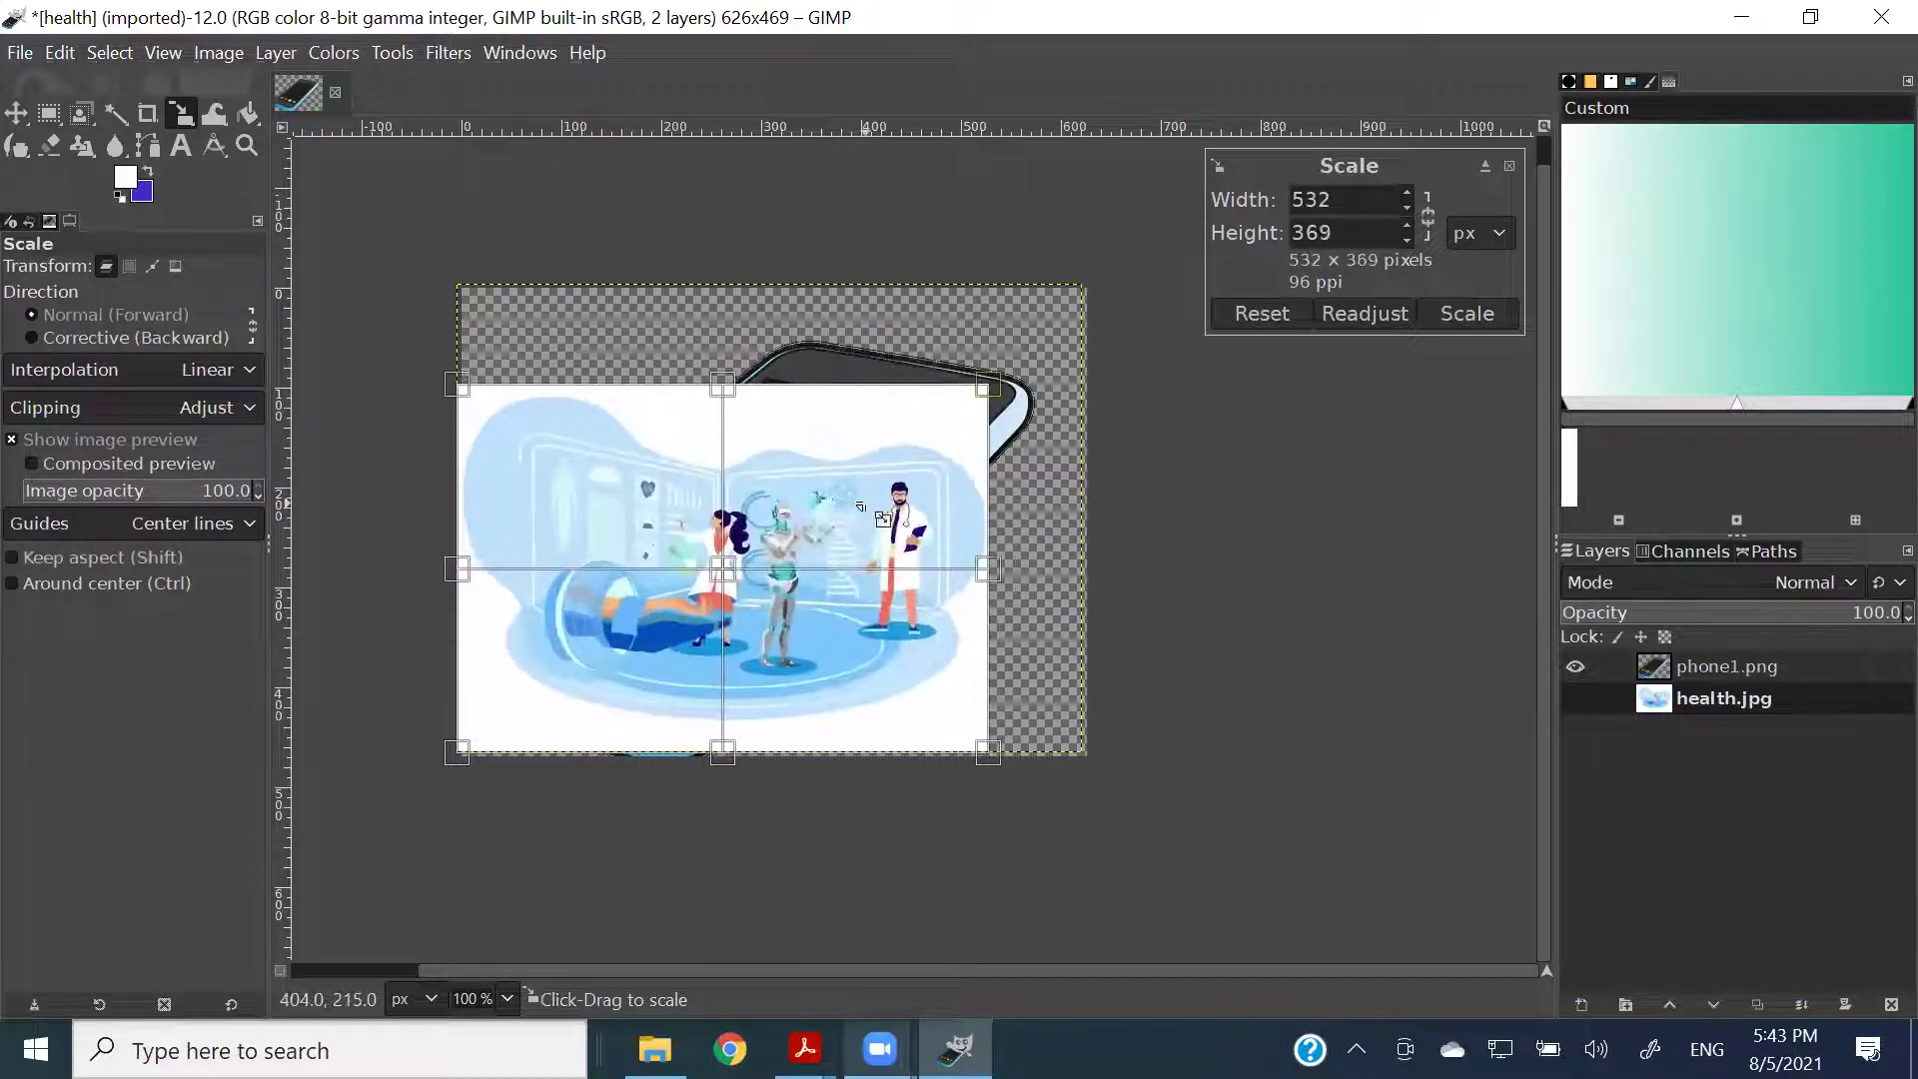
pyautogui.moveTo(679, 435); pyautogui.dragTo(483, 512)
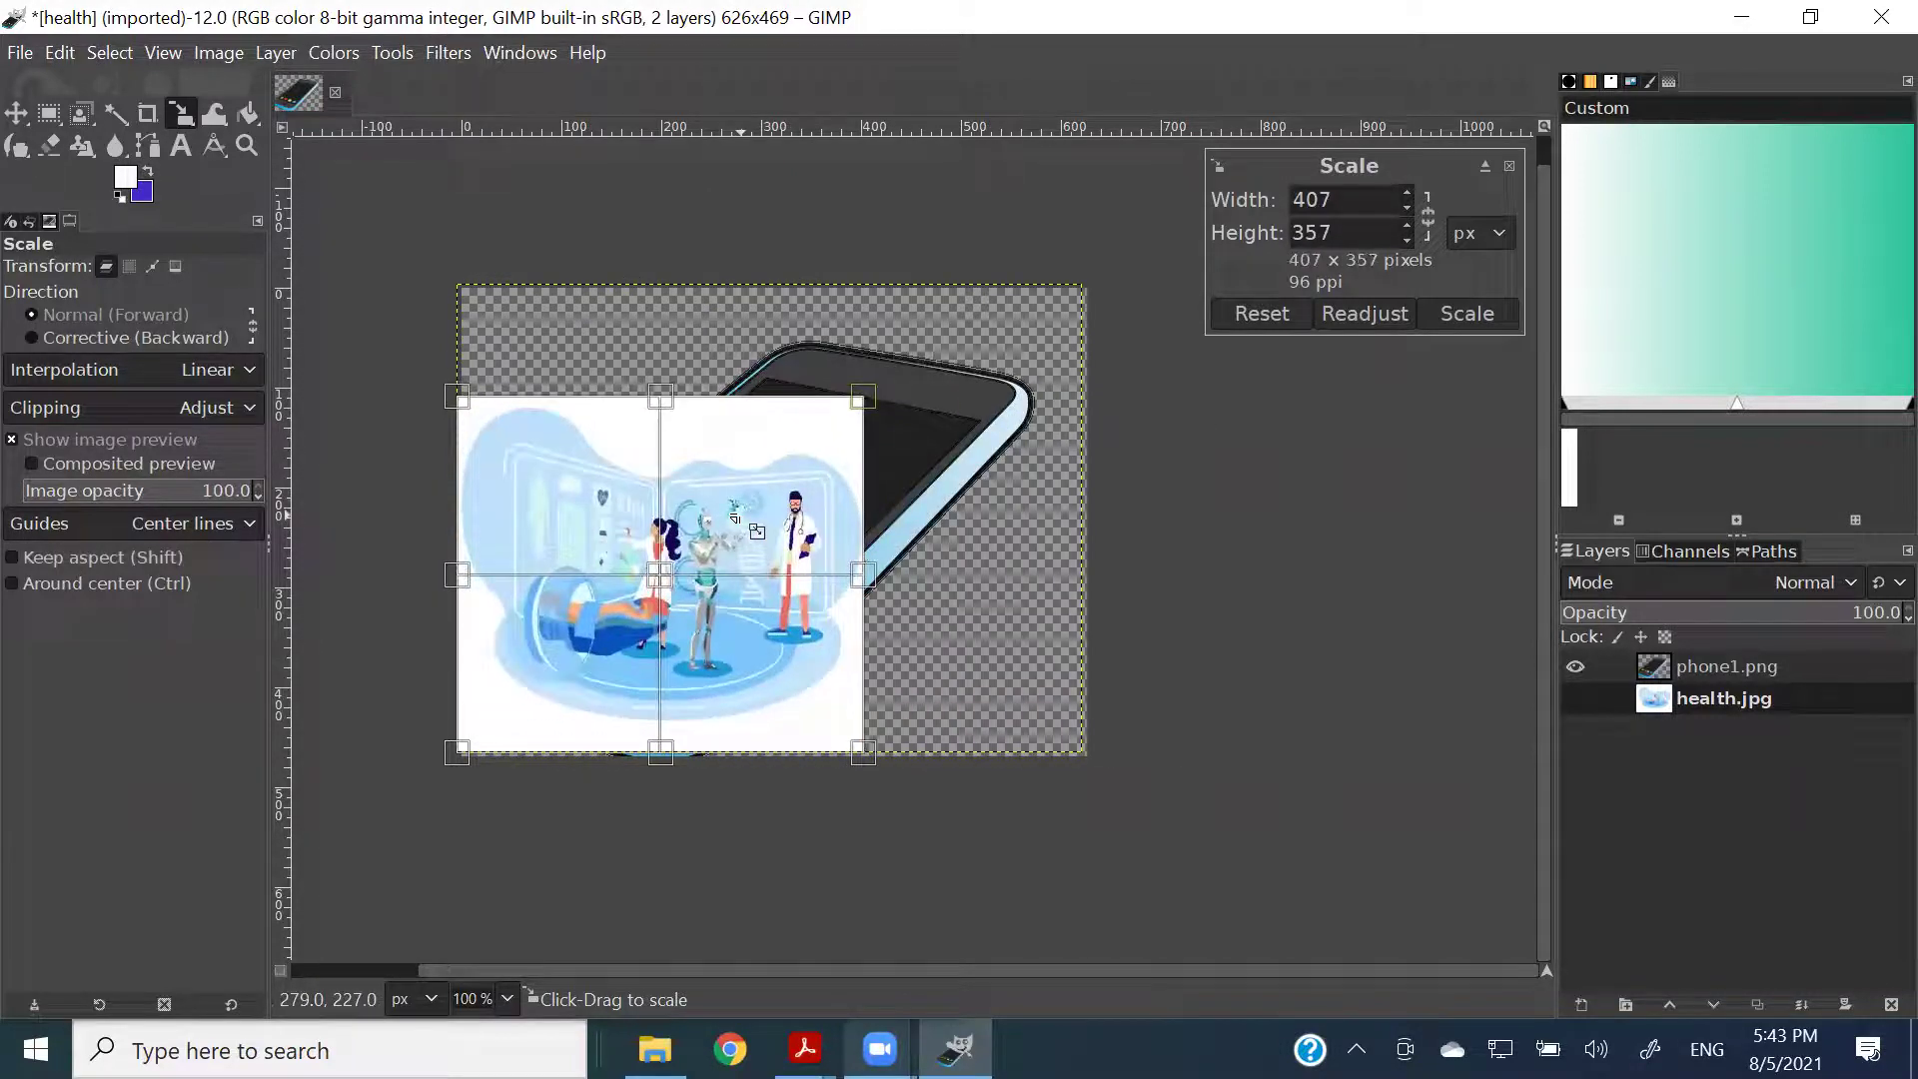
pyautogui.hotkey('ctrl', 'z')
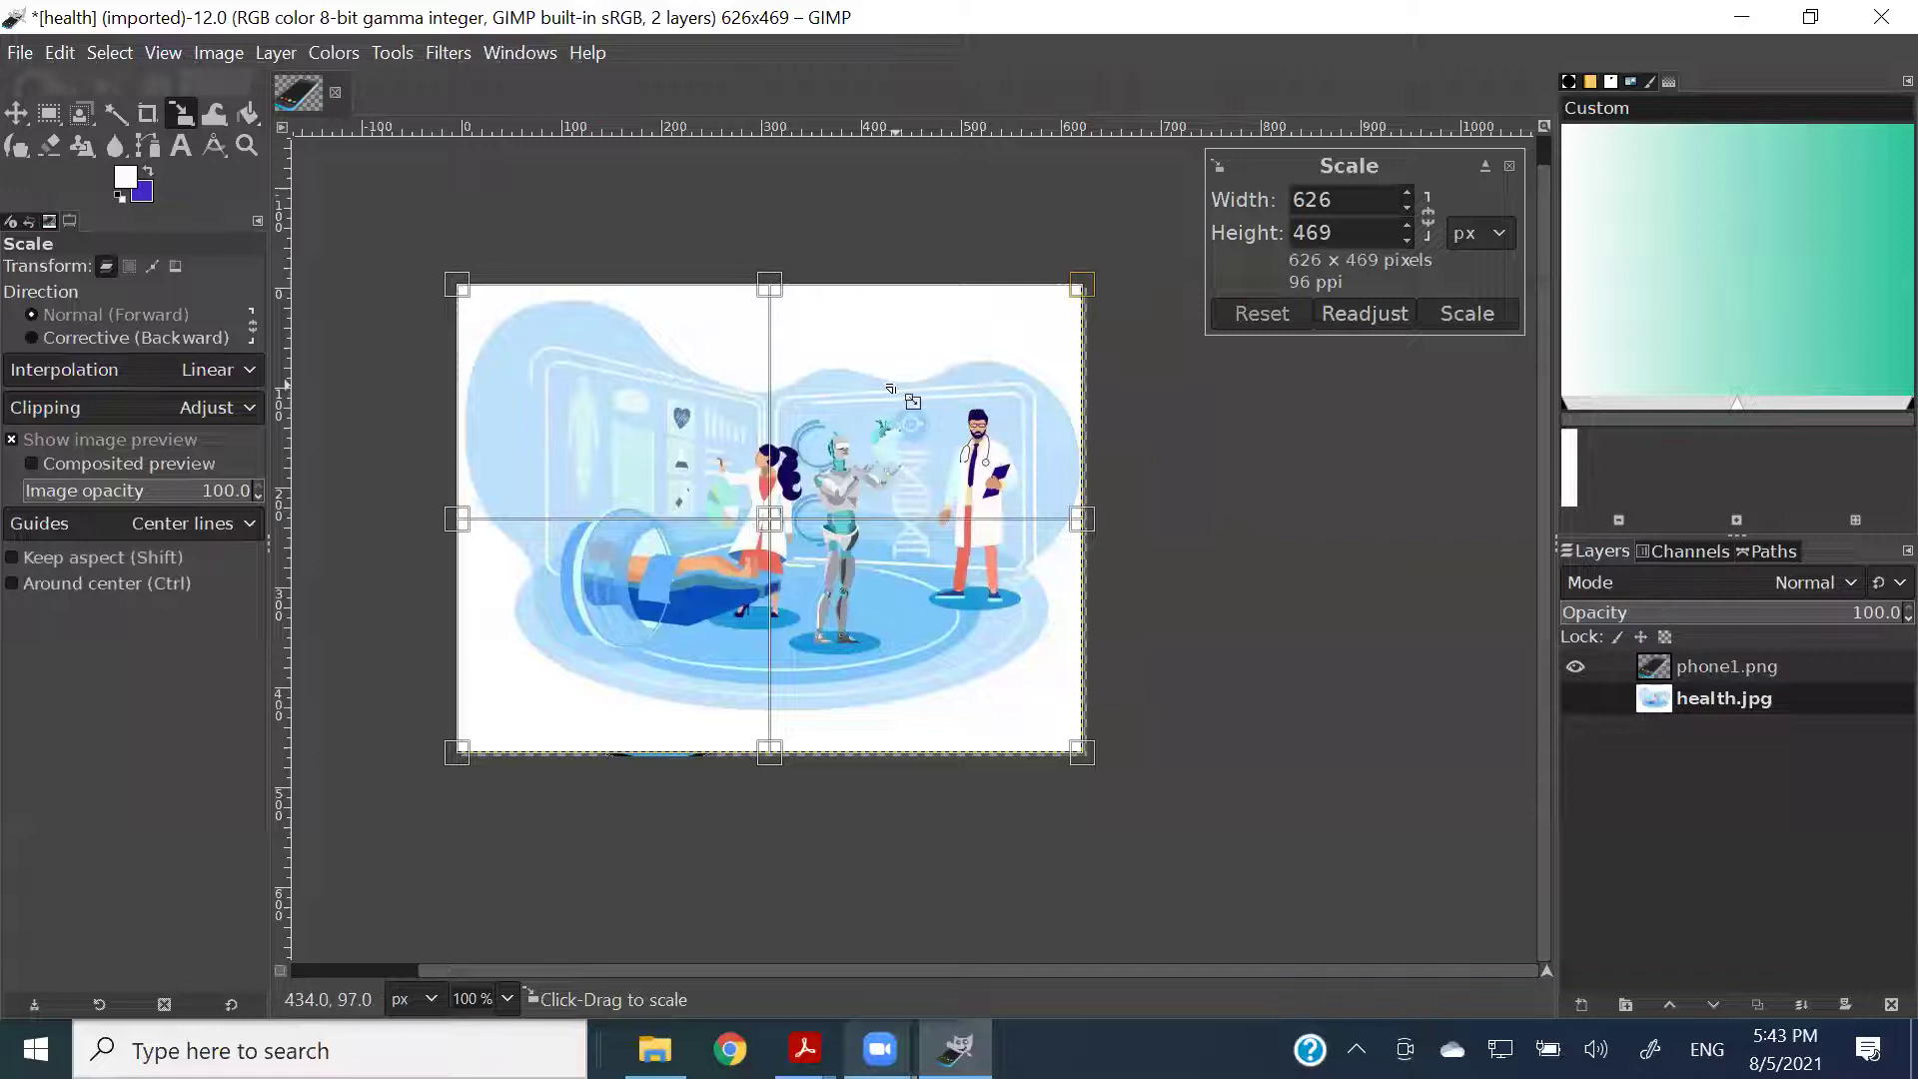
# Scale the health.jpg layer with Keep aspect to about 388 × 290 px, and move it to the canvas's upper-left corner.
pyautogui.moveTo(890, 389); pyautogui.dragTo(604, 670)
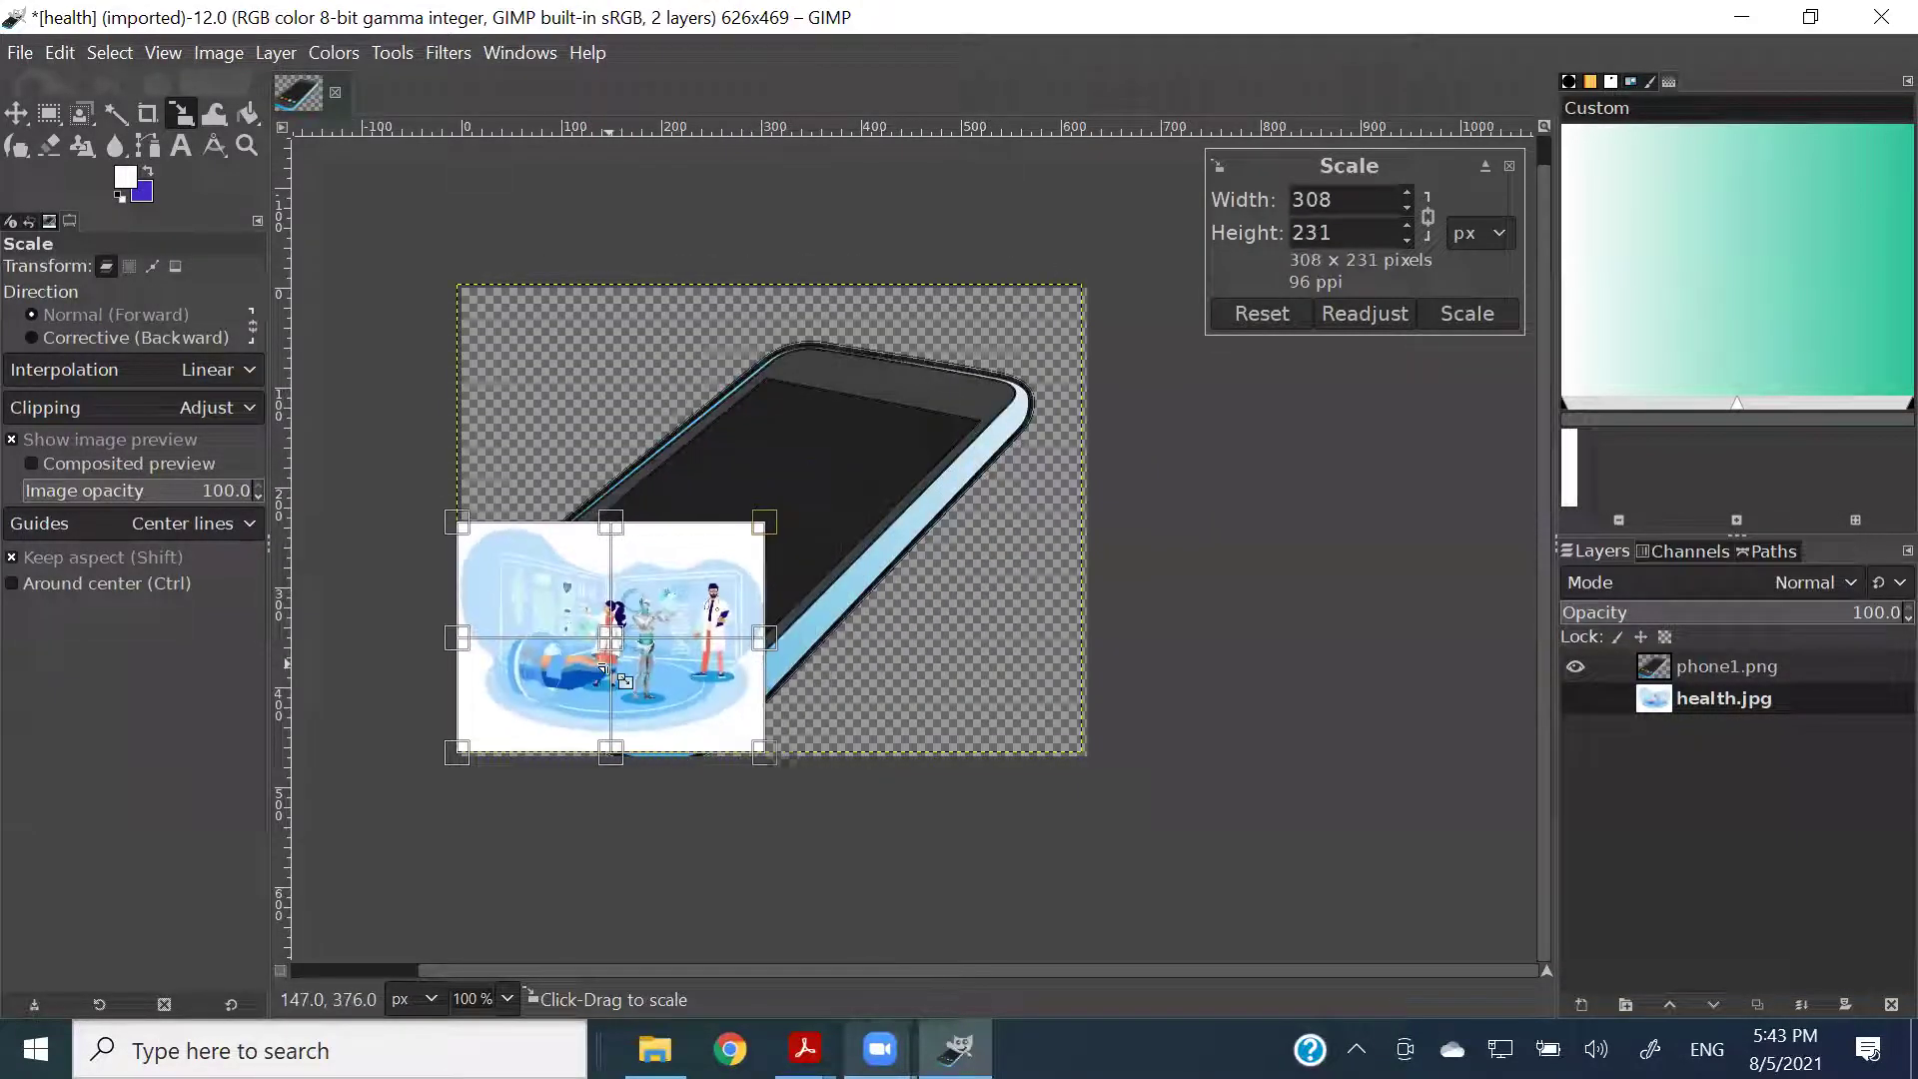
pyautogui.moveTo(812, 530); pyautogui.dragTo(664, 662)
pyautogui.moveTo(650, 514); pyautogui.dragTo(721, 697)
pyautogui.moveTo(729, 605)
pyautogui.mouseDown()
pyautogui.moveTo(879, 450)
pyautogui.moveTo(725, 599)
pyautogui.mouseUp()
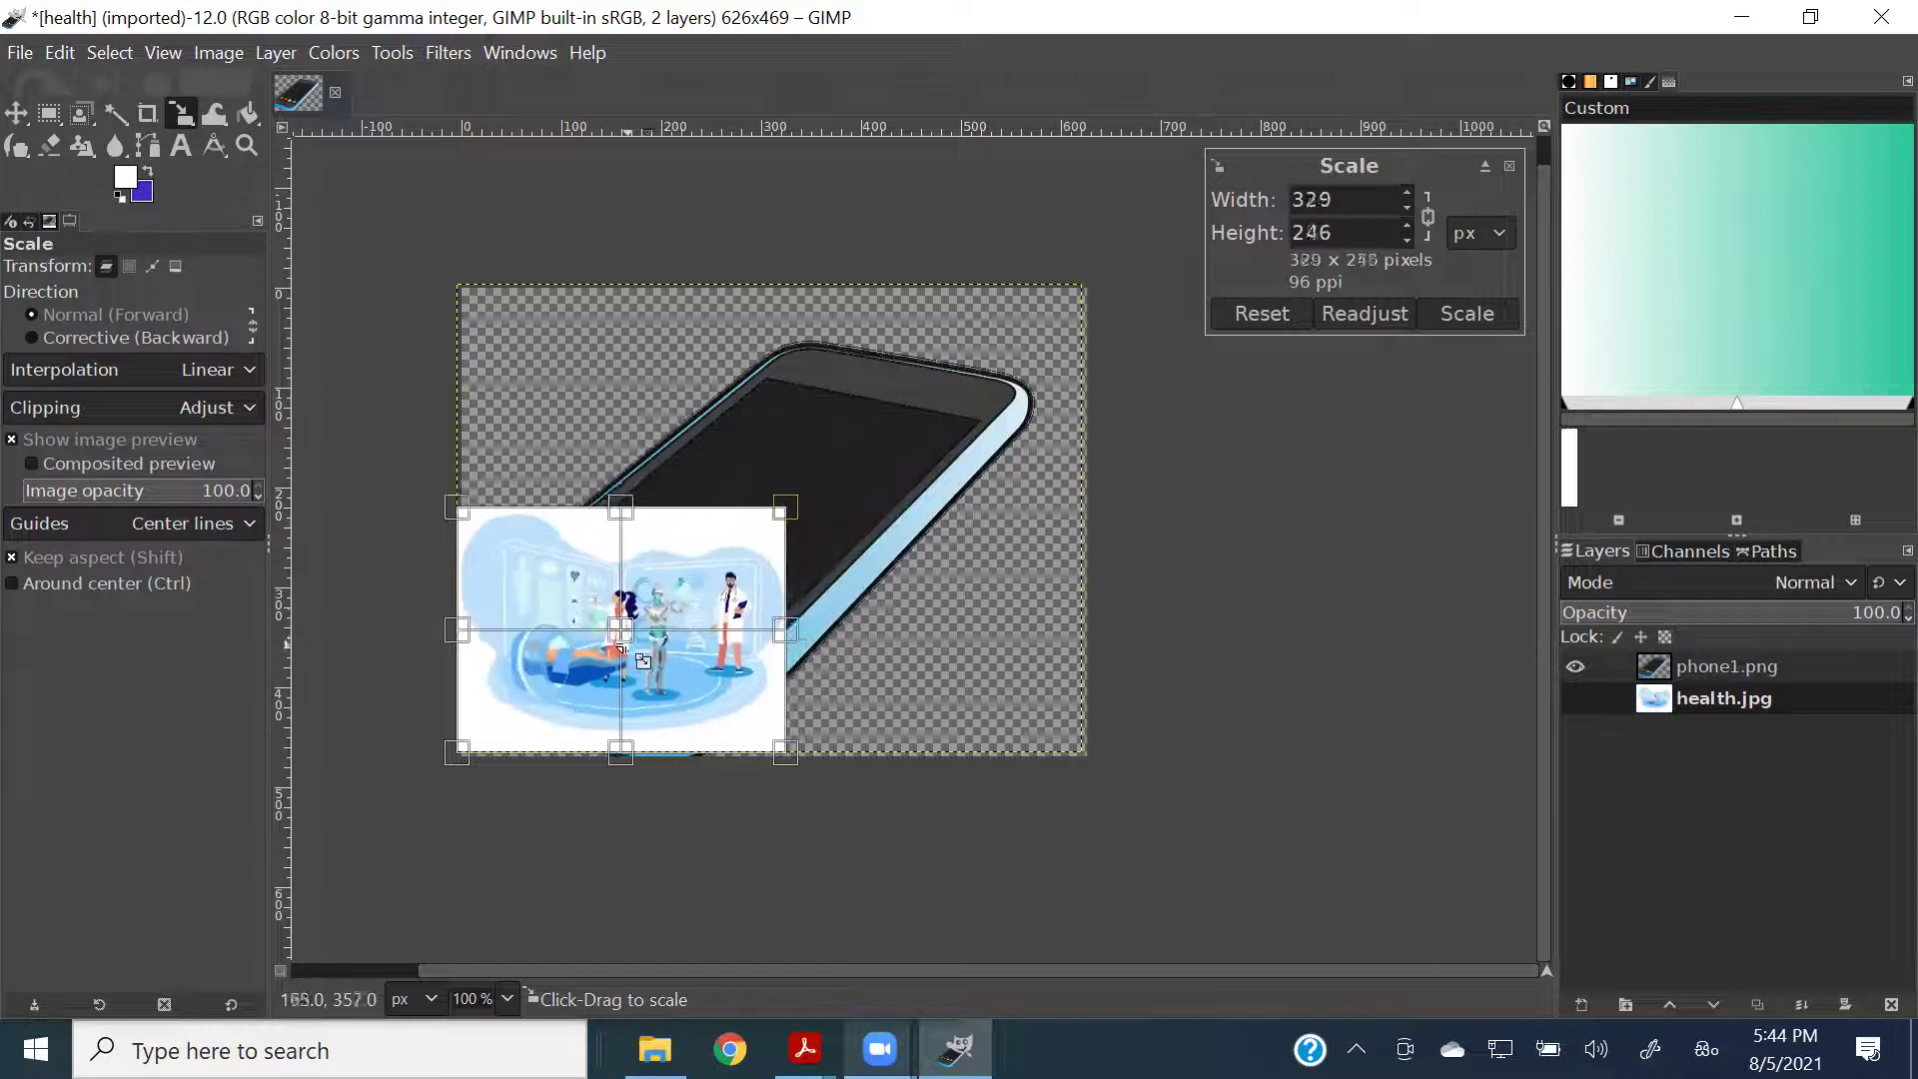
pyautogui.press('shift')
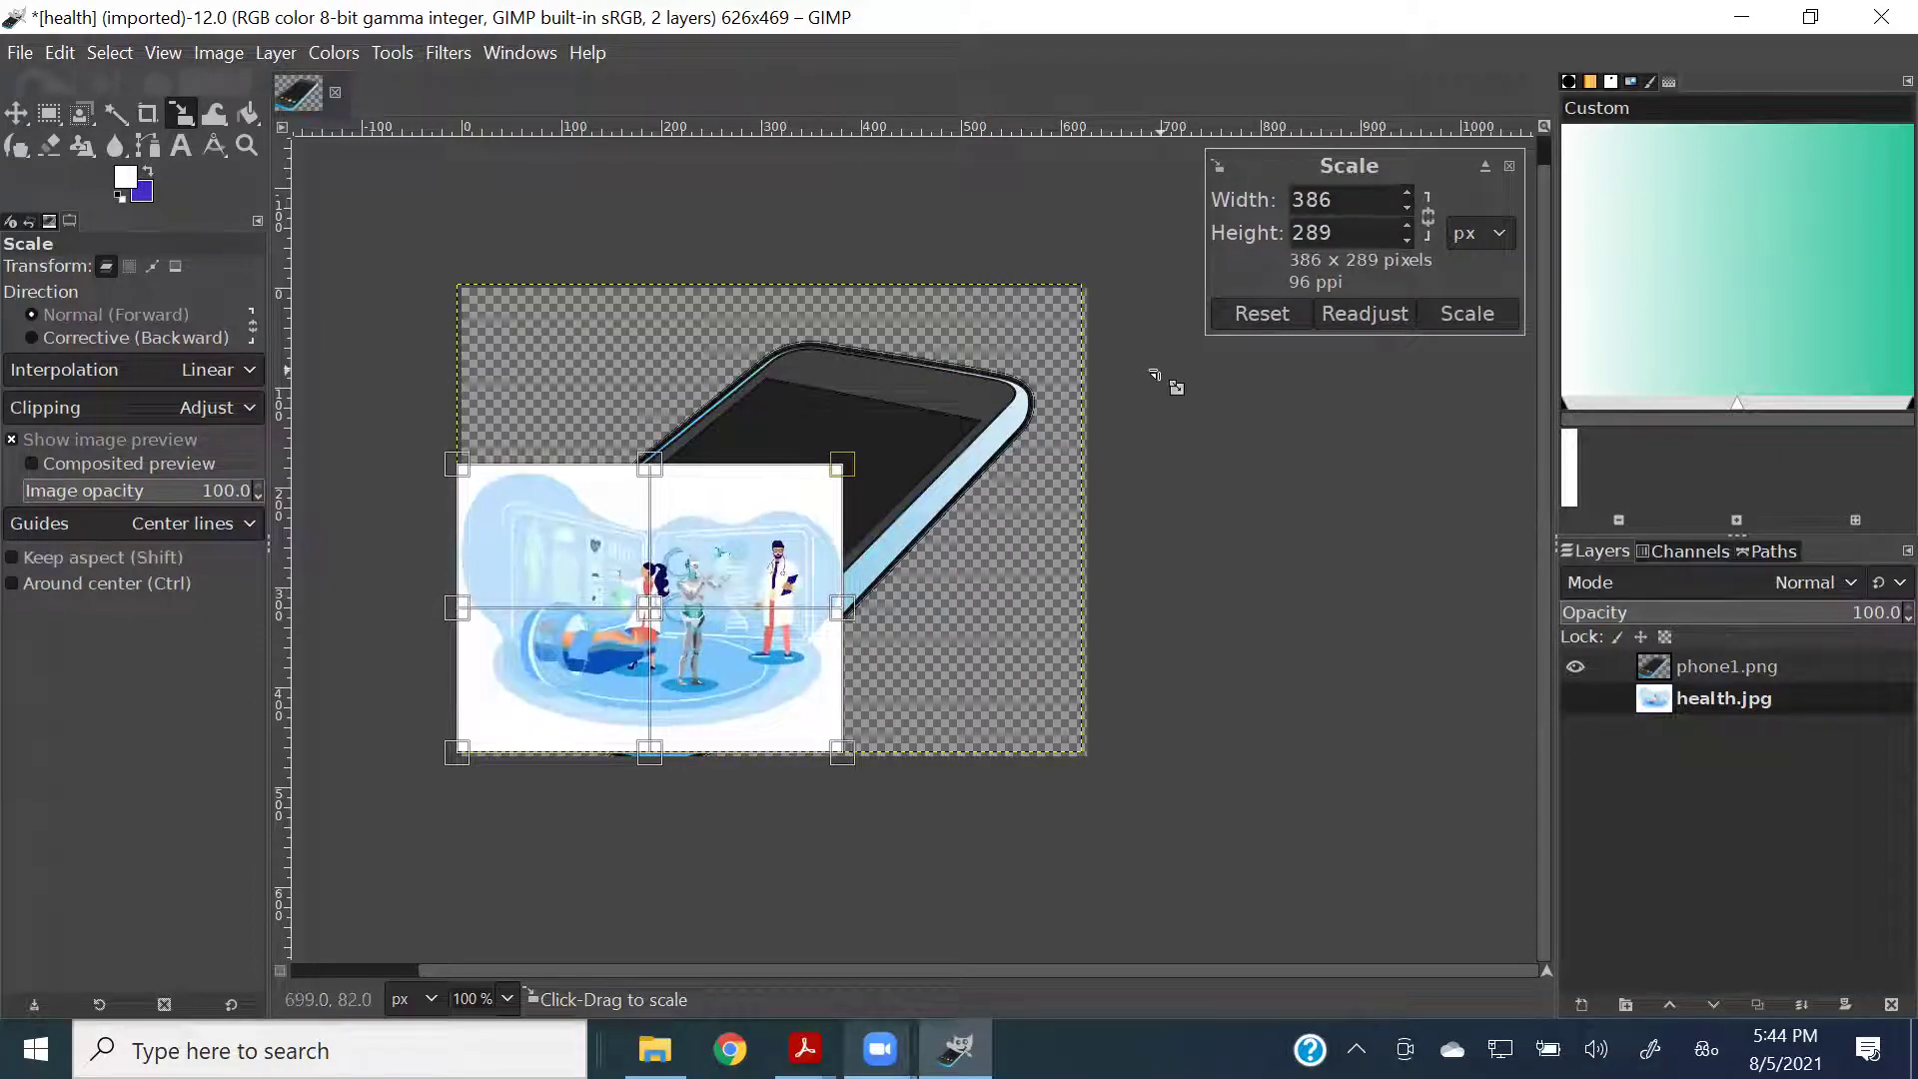
pyautogui.click(16, 113)
pyautogui.moveTo(515, 496); pyautogui.dragTo(533, 333)
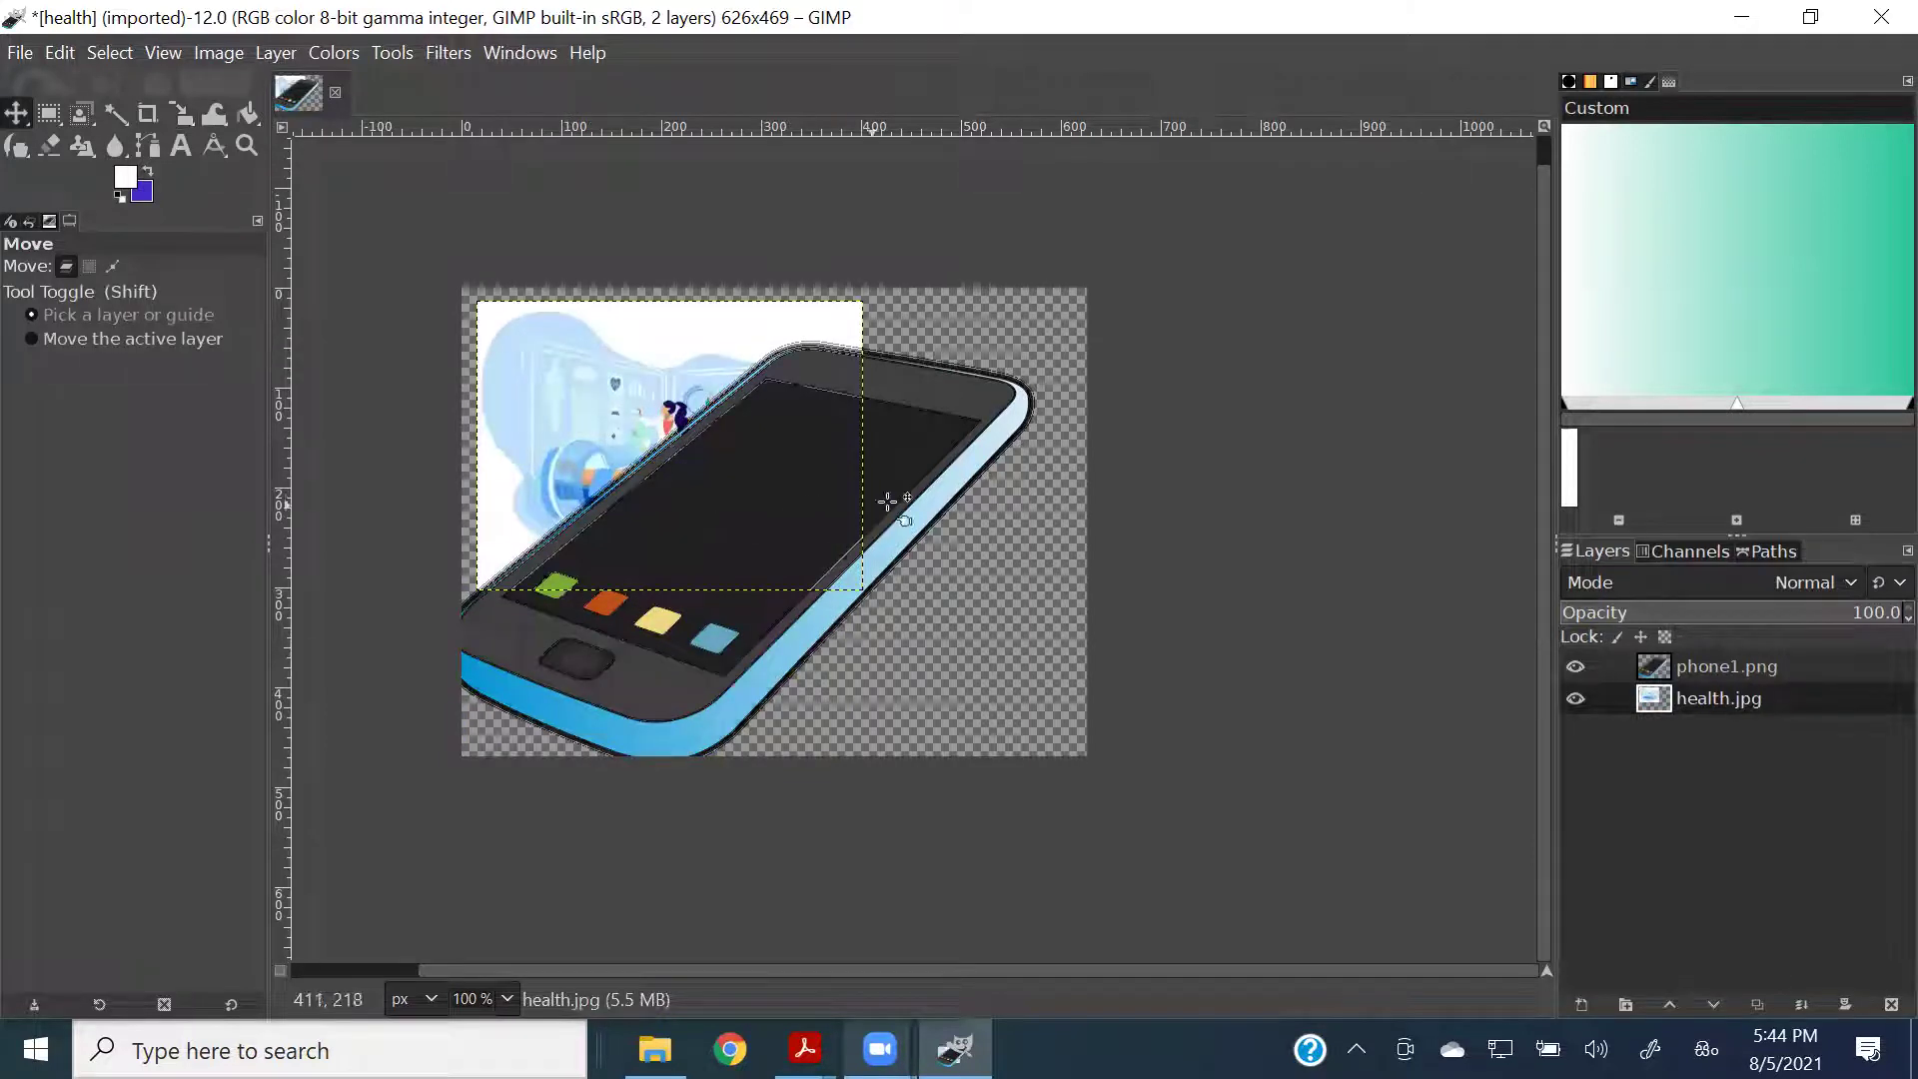
# Scale the phone1.png layer down to about 231 × 162 px and move it to the canvas's lower-right corner.
pyautogui.click(188, 110)
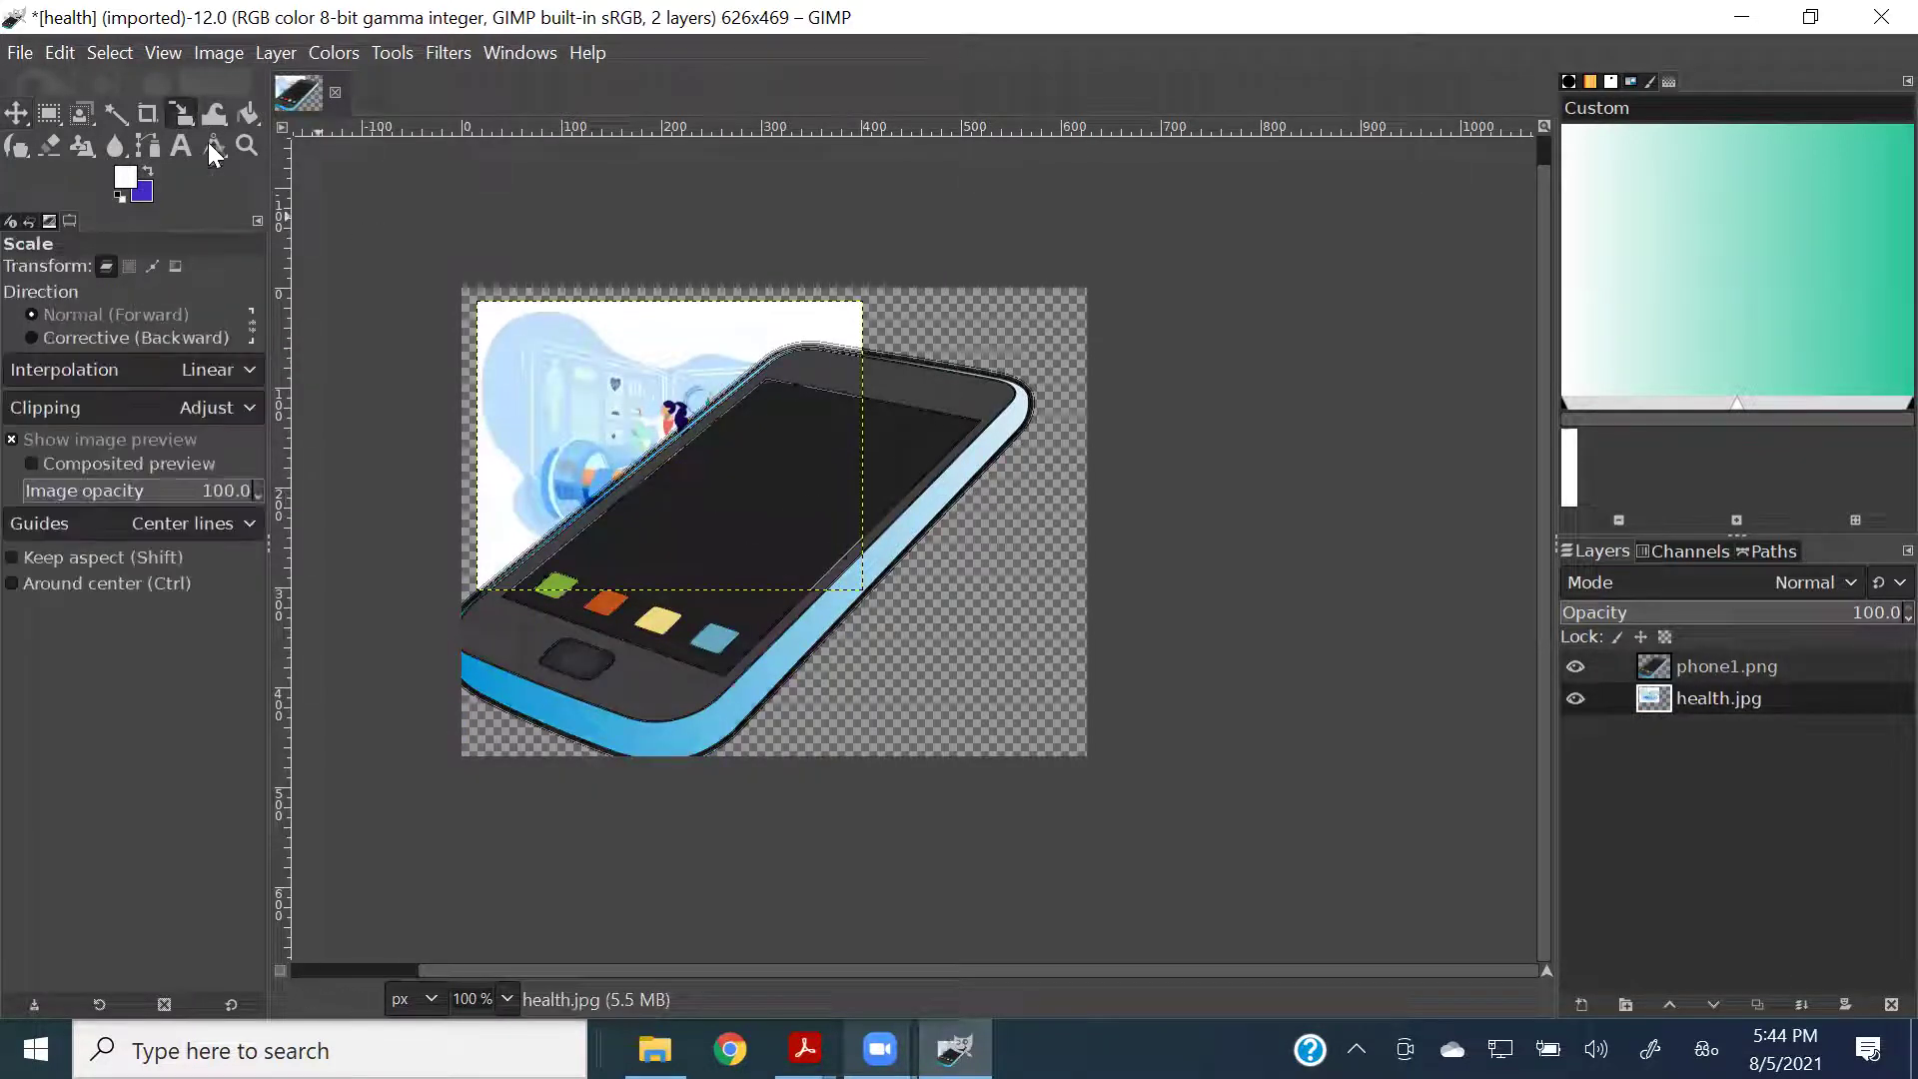
pyautogui.click(925, 402)
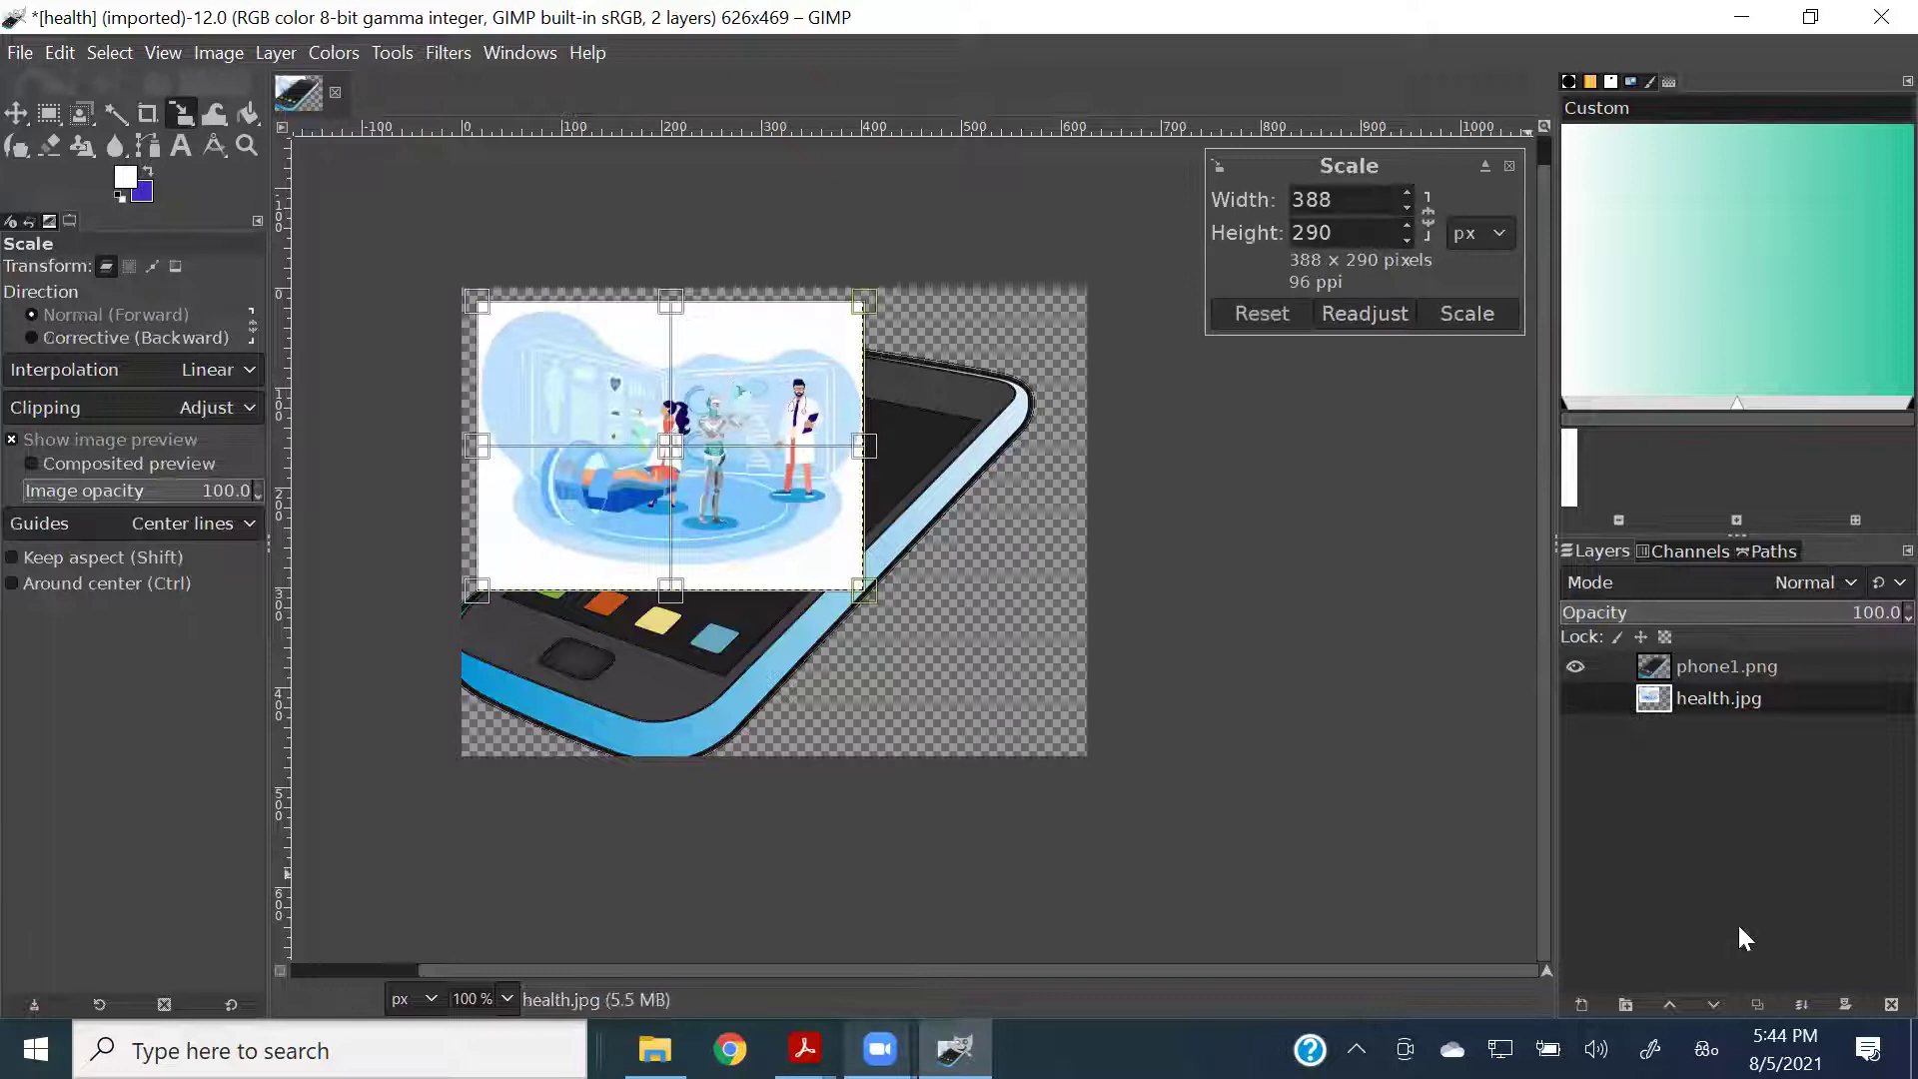
pyautogui.click(1700, 667)
pyautogui.click(954, 431)
pyautogui.moveTo(954, 432)
pyautogui.mouseDown()
pyautogui.moveTo(591, 667)
pyautogui.moveTo(616, 704)
pyautogui.moveTo(646, 674)
pyautogui.moveTo(699, 691)
pyautogui.moveTo(998, 675)
pyautogui.moveTo(997, 656)
pyautogui.mouseUp()
pyautogui.press('m')
pyautogui.click(662, 376)
pyautogui.press('pageup')
# Scale the health.jpg layer proportionally to about 264 × 198 px, and return to the Move tool.
pyautogui.click(186, 114)
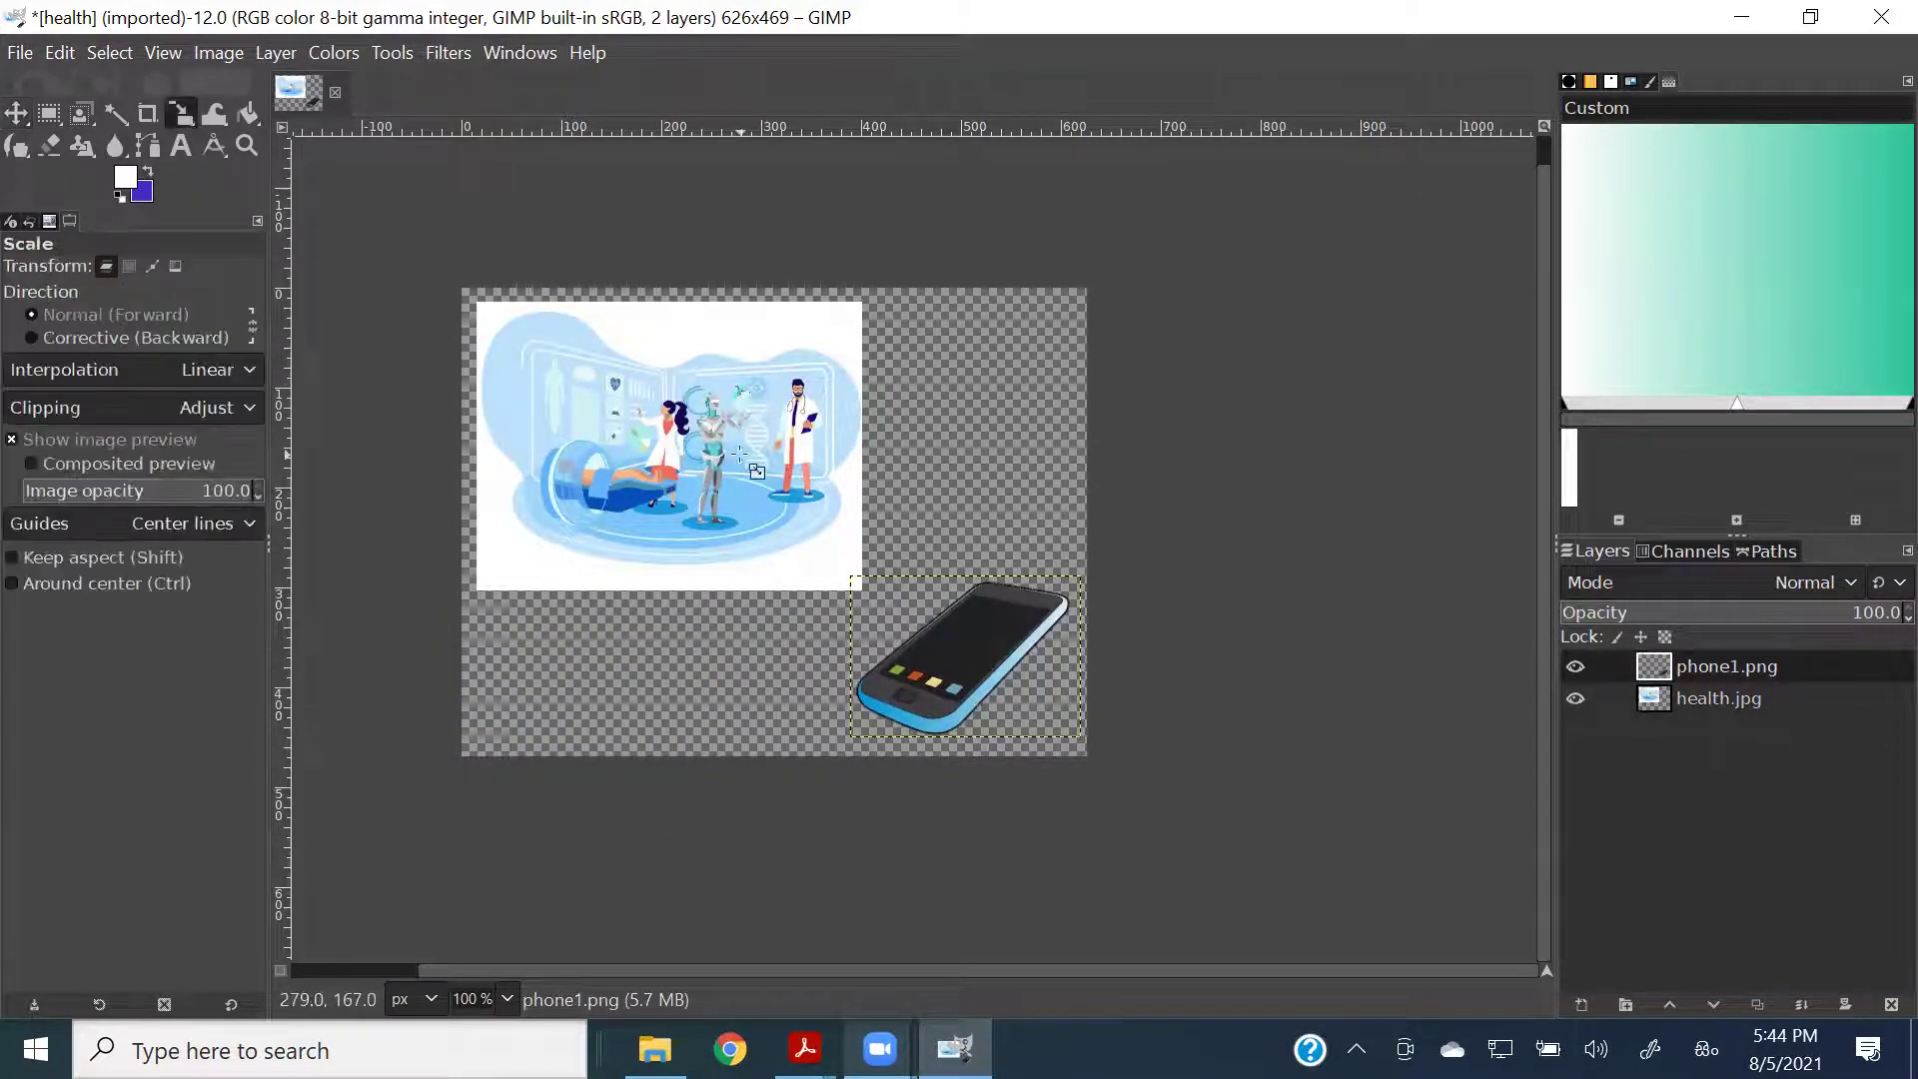
pyautogui.click(750, 469)
pyautogui.click(1754, 697)
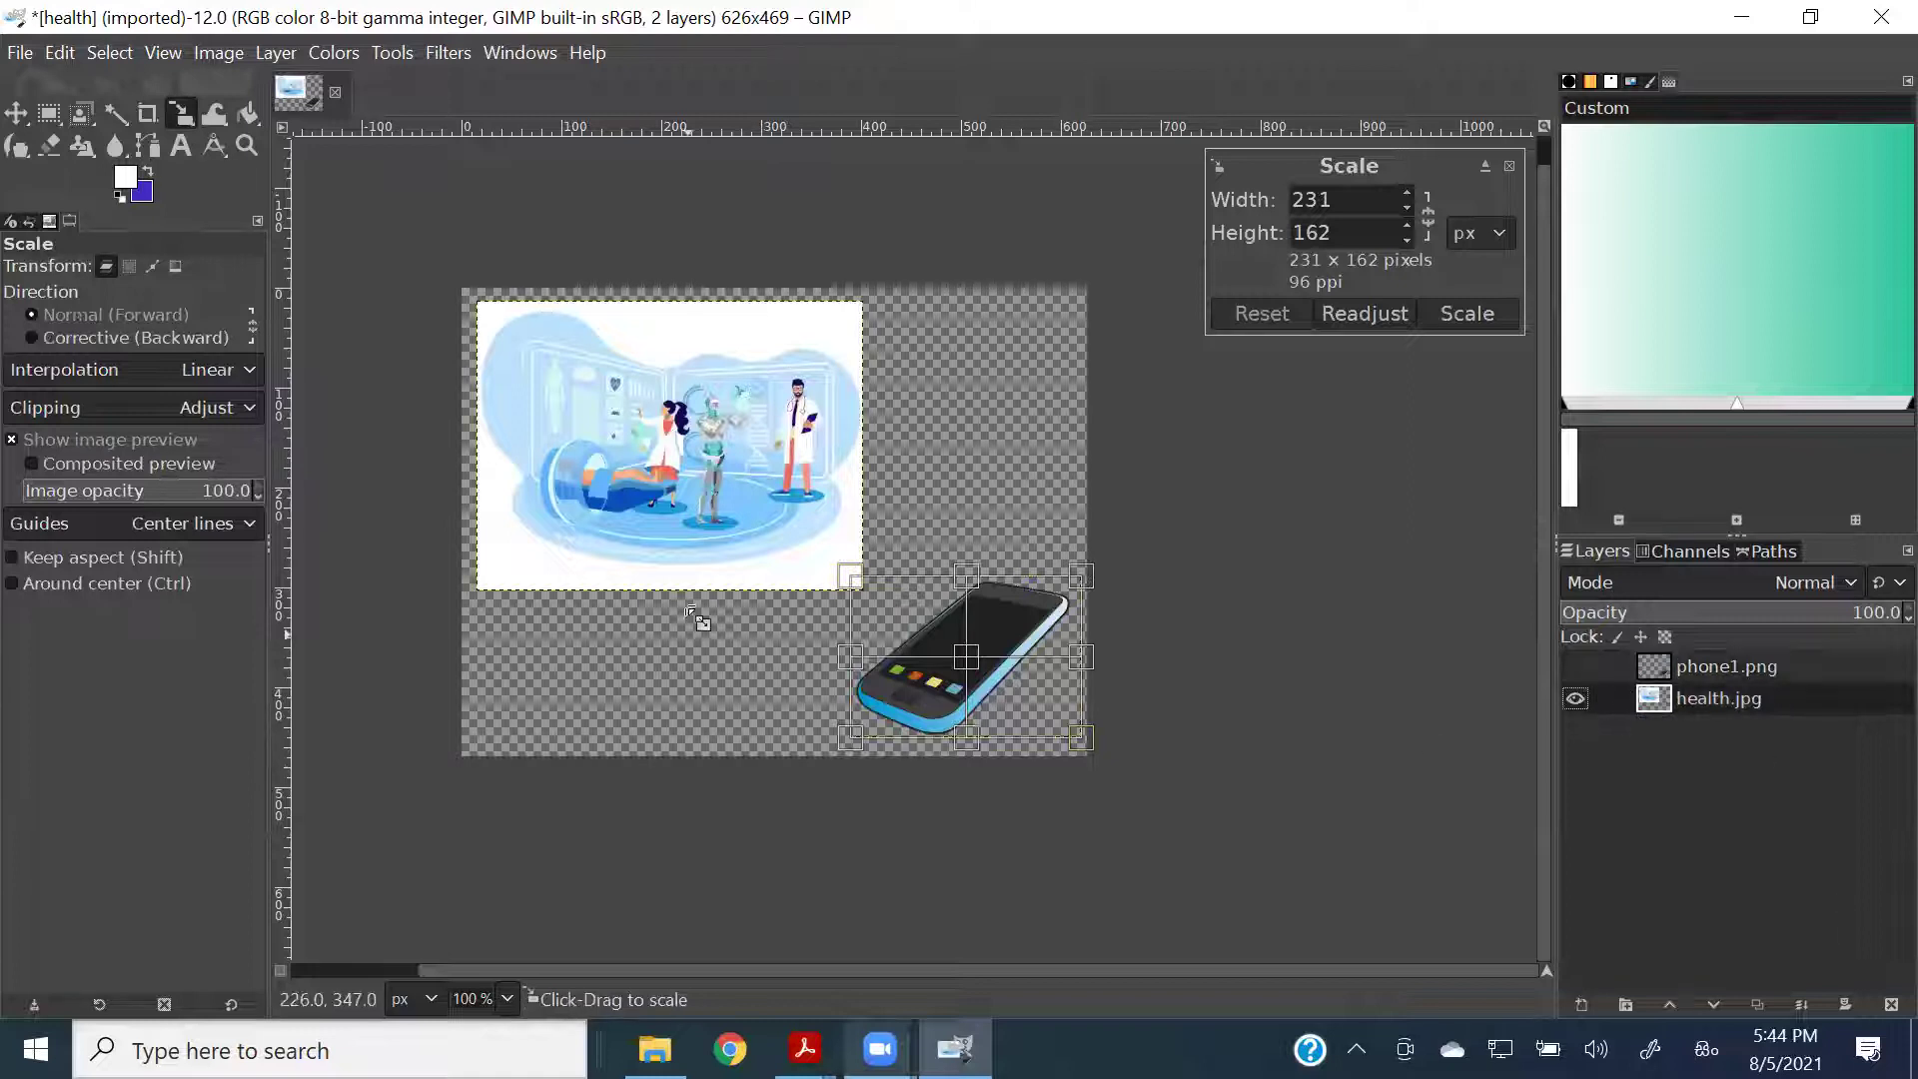
pyautogui.click(725, 564)
pyautogui.moveTo(816, 572); pyautogui.dragTo(692, 482)
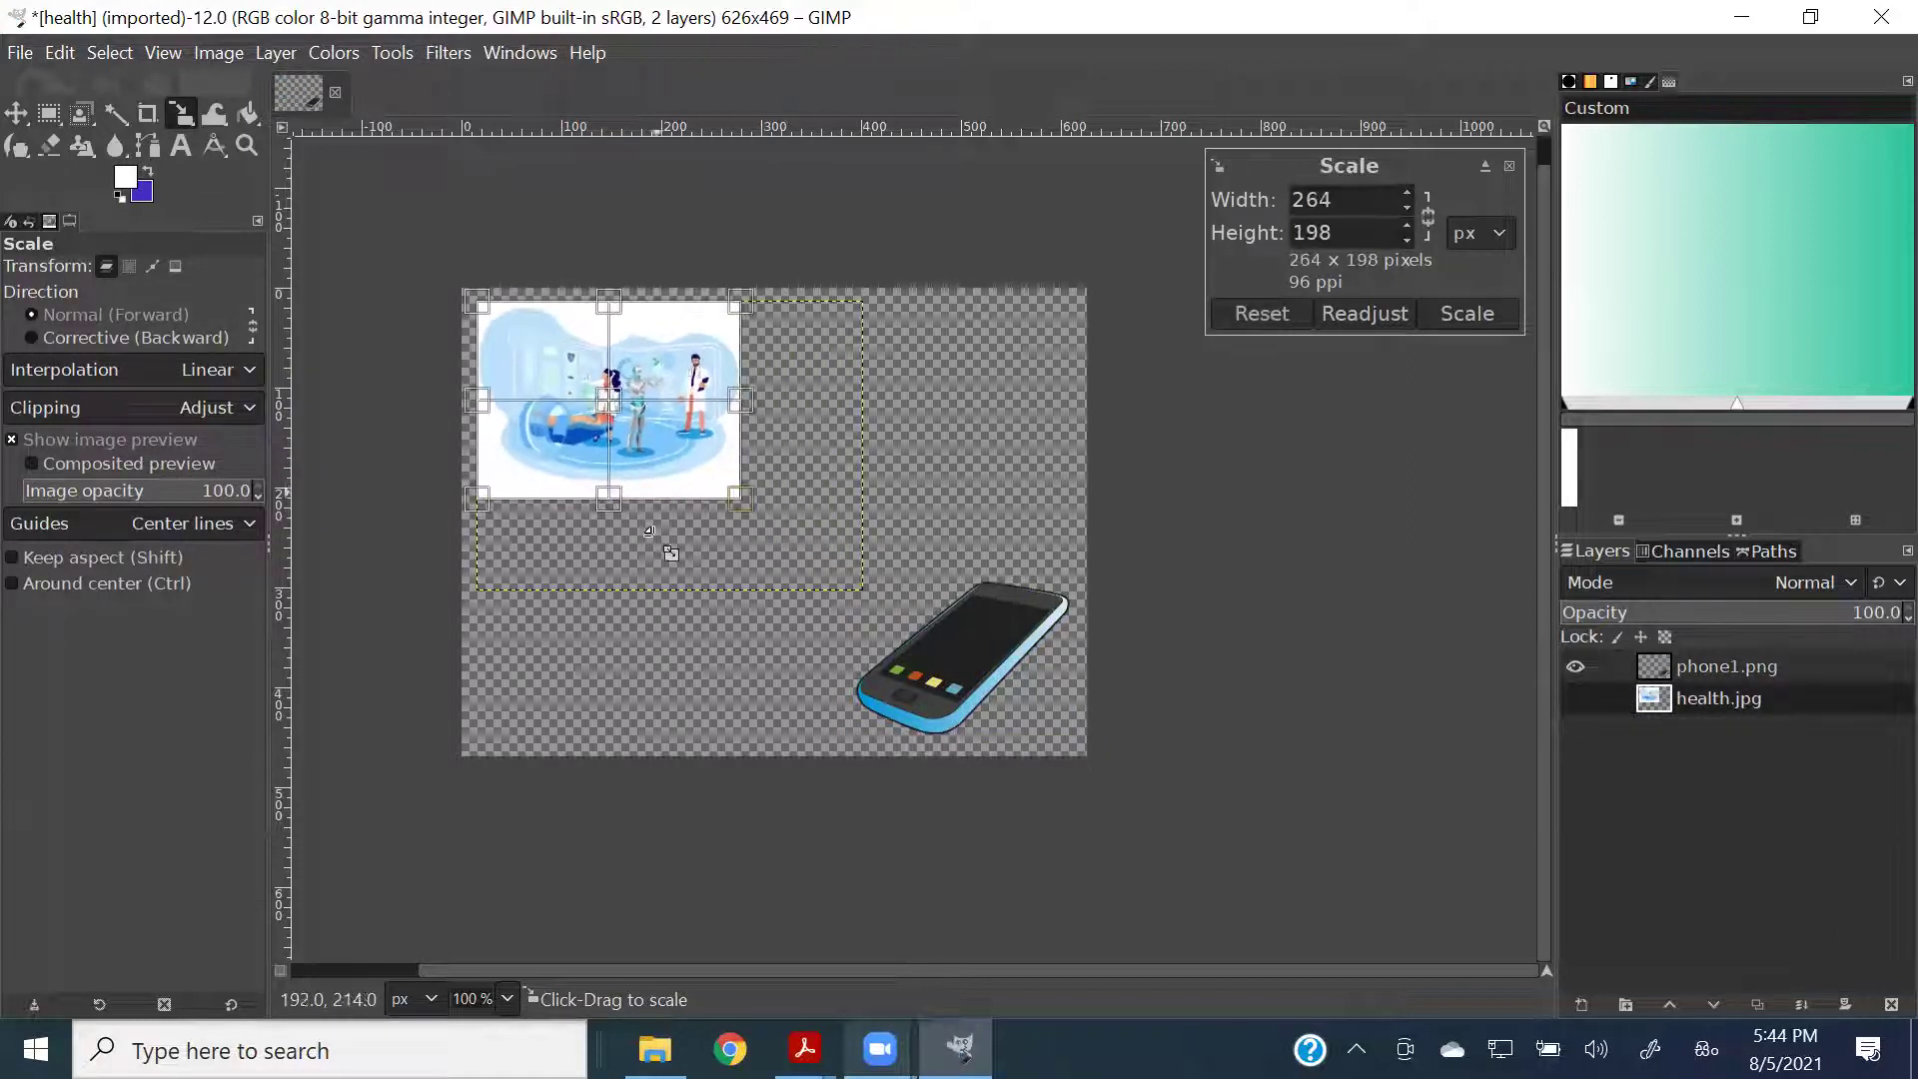
pyautogui.click(16, 113)
pyautogui.moveTo(661, 408)
pyautogui.mouseDown()
pyautogui.moveTo(648, 458)
pyautogui.moveTo(661, 408)
pyautogui.mouseUp()
pyautogui.click(989, 647)
pyautogui.press('pagedown')
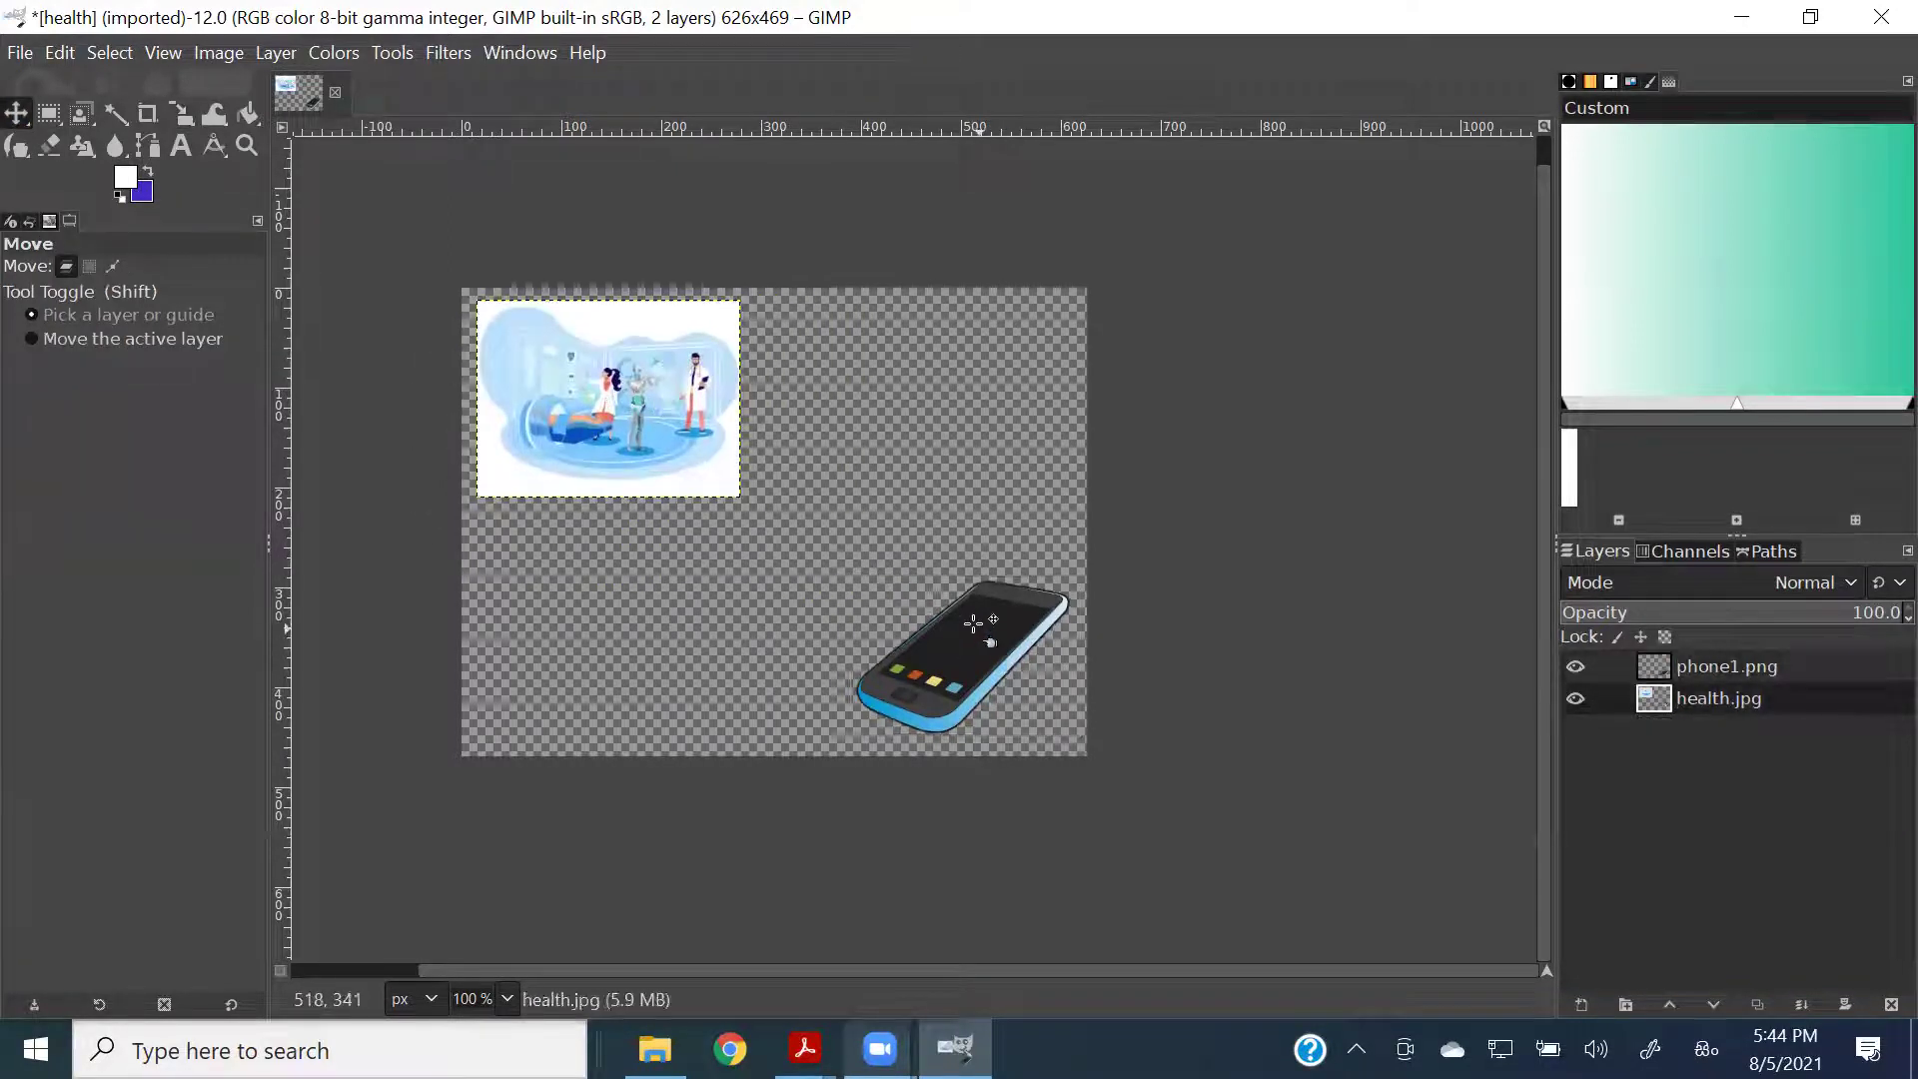
# Zoom the canvas to 150%, switch to the Alignment tool, and review its Relative to options.
pyautogui.scroll(1, 945, 612)
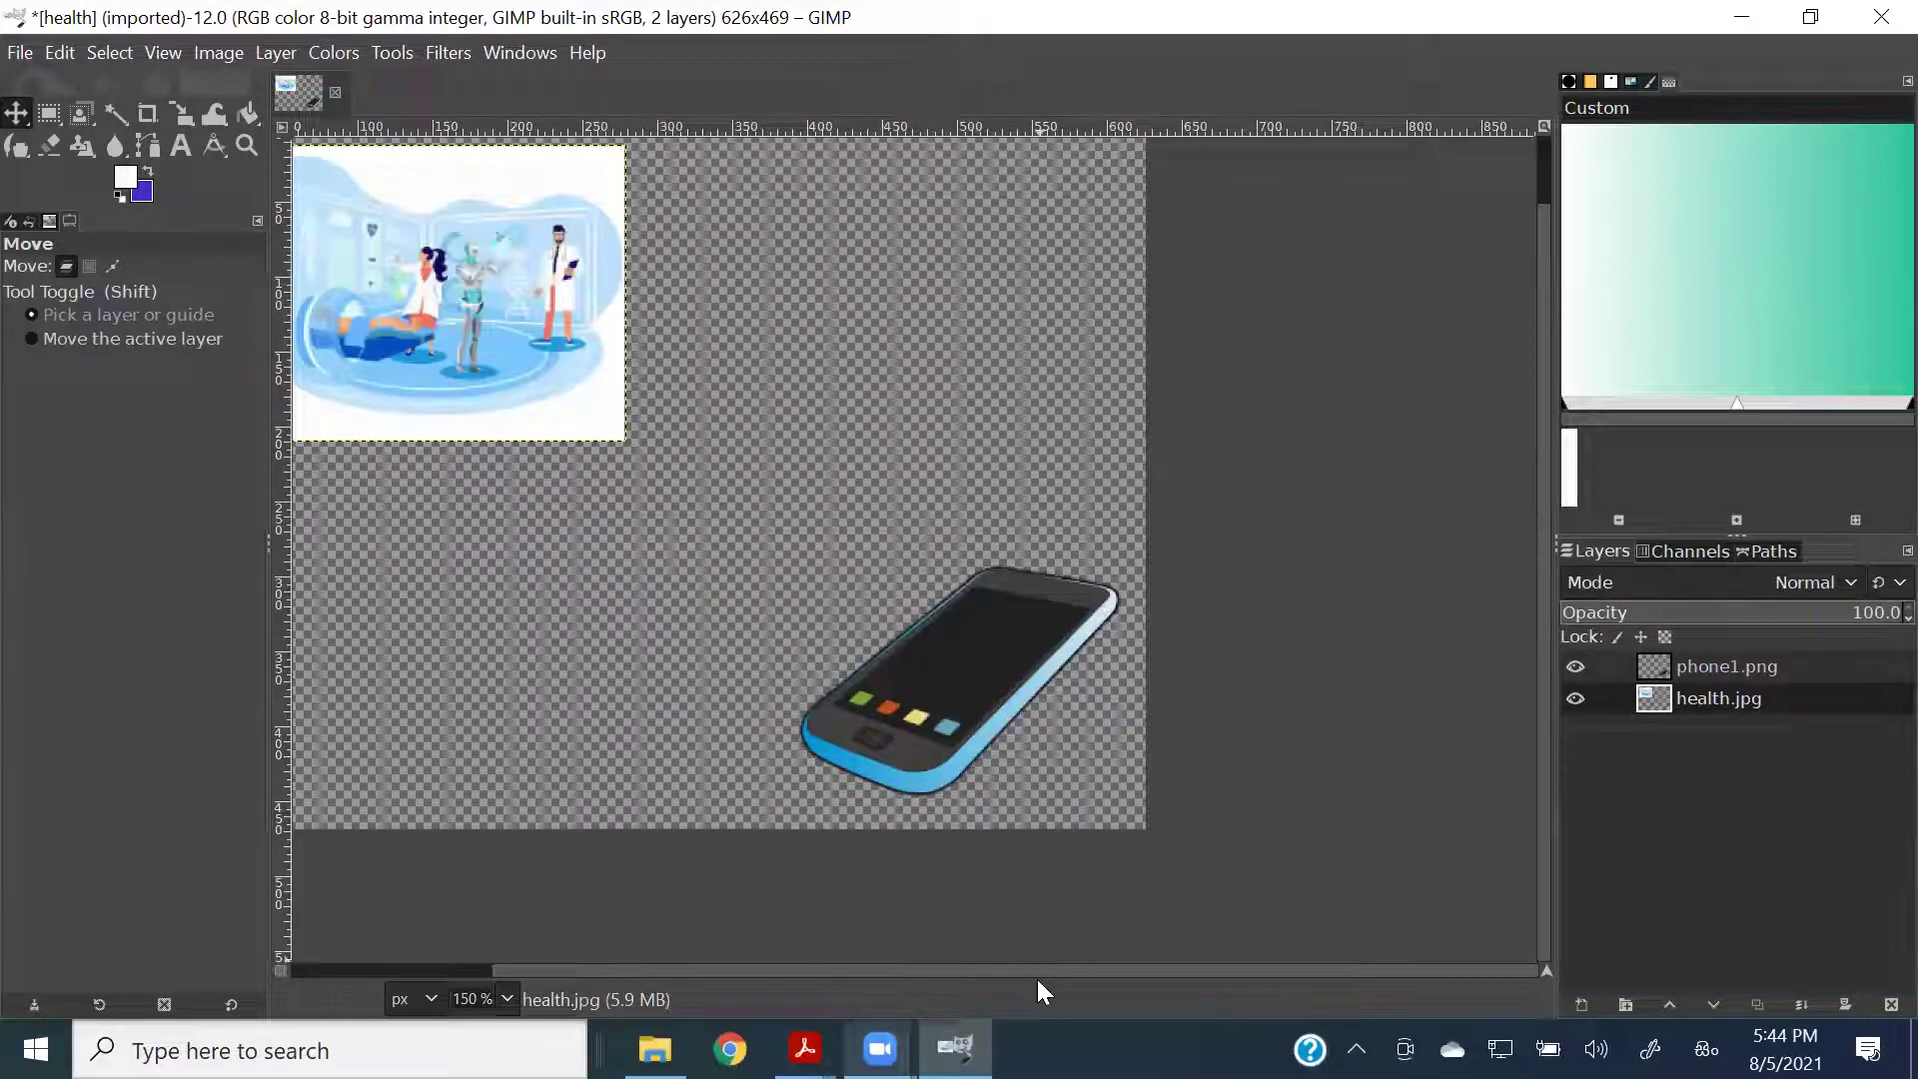
pyautogui.hscroll(-3, 975, 979)
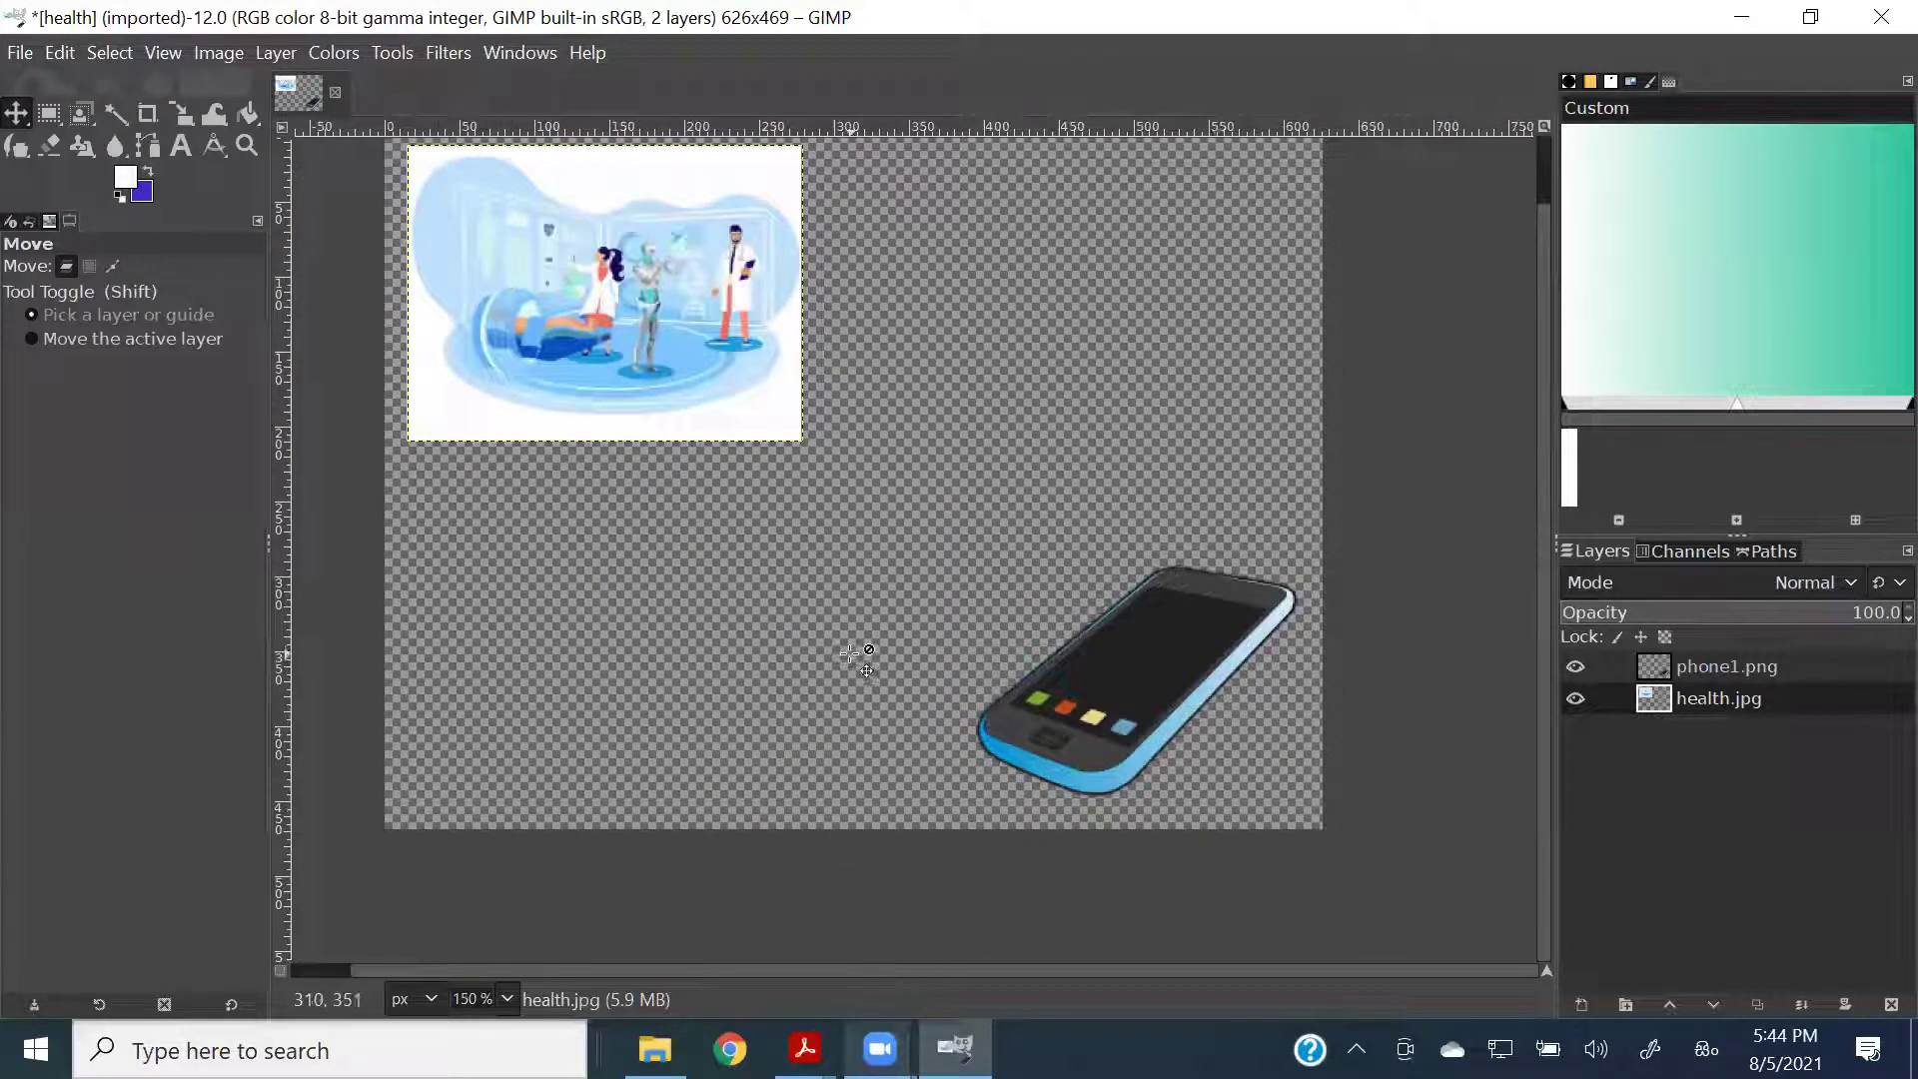
pyautogui.moveTo(835, 650); pyautogui.dragTo(917, 709)
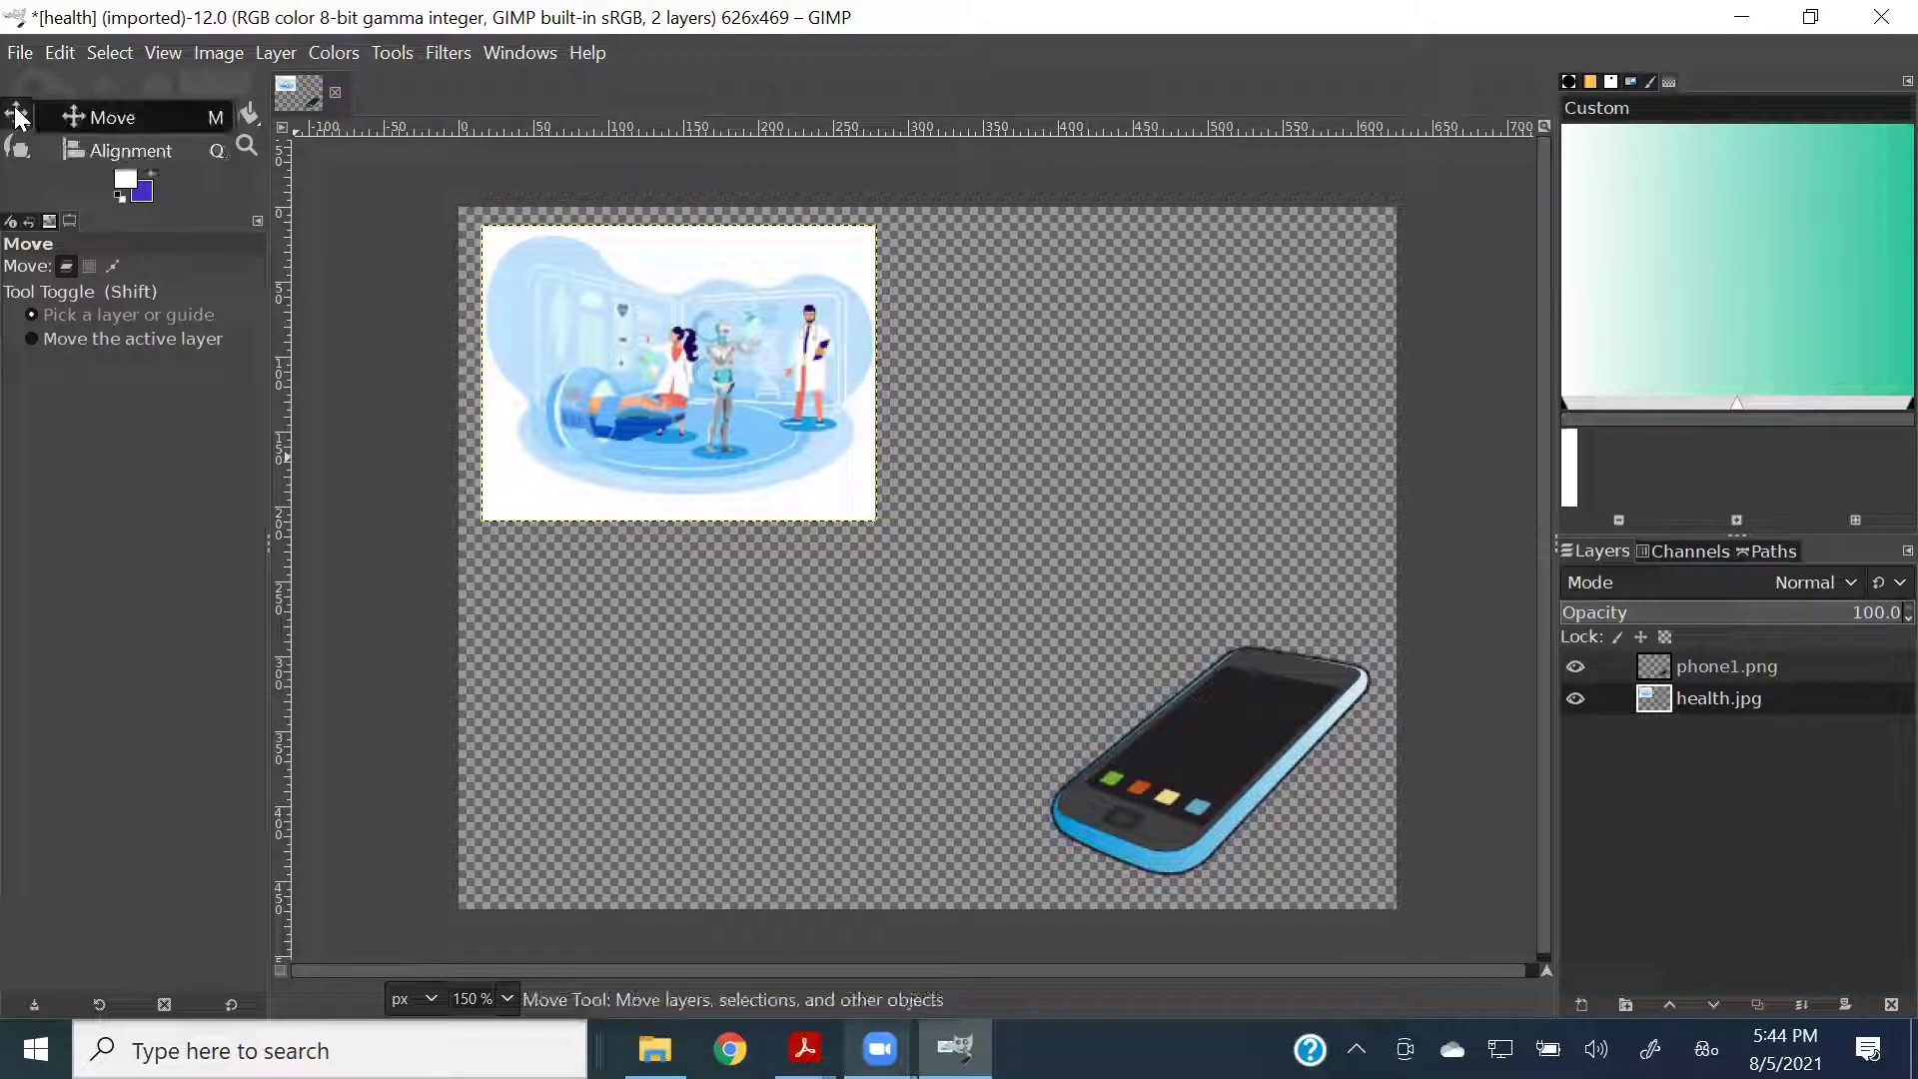
pyautogui.press('q')
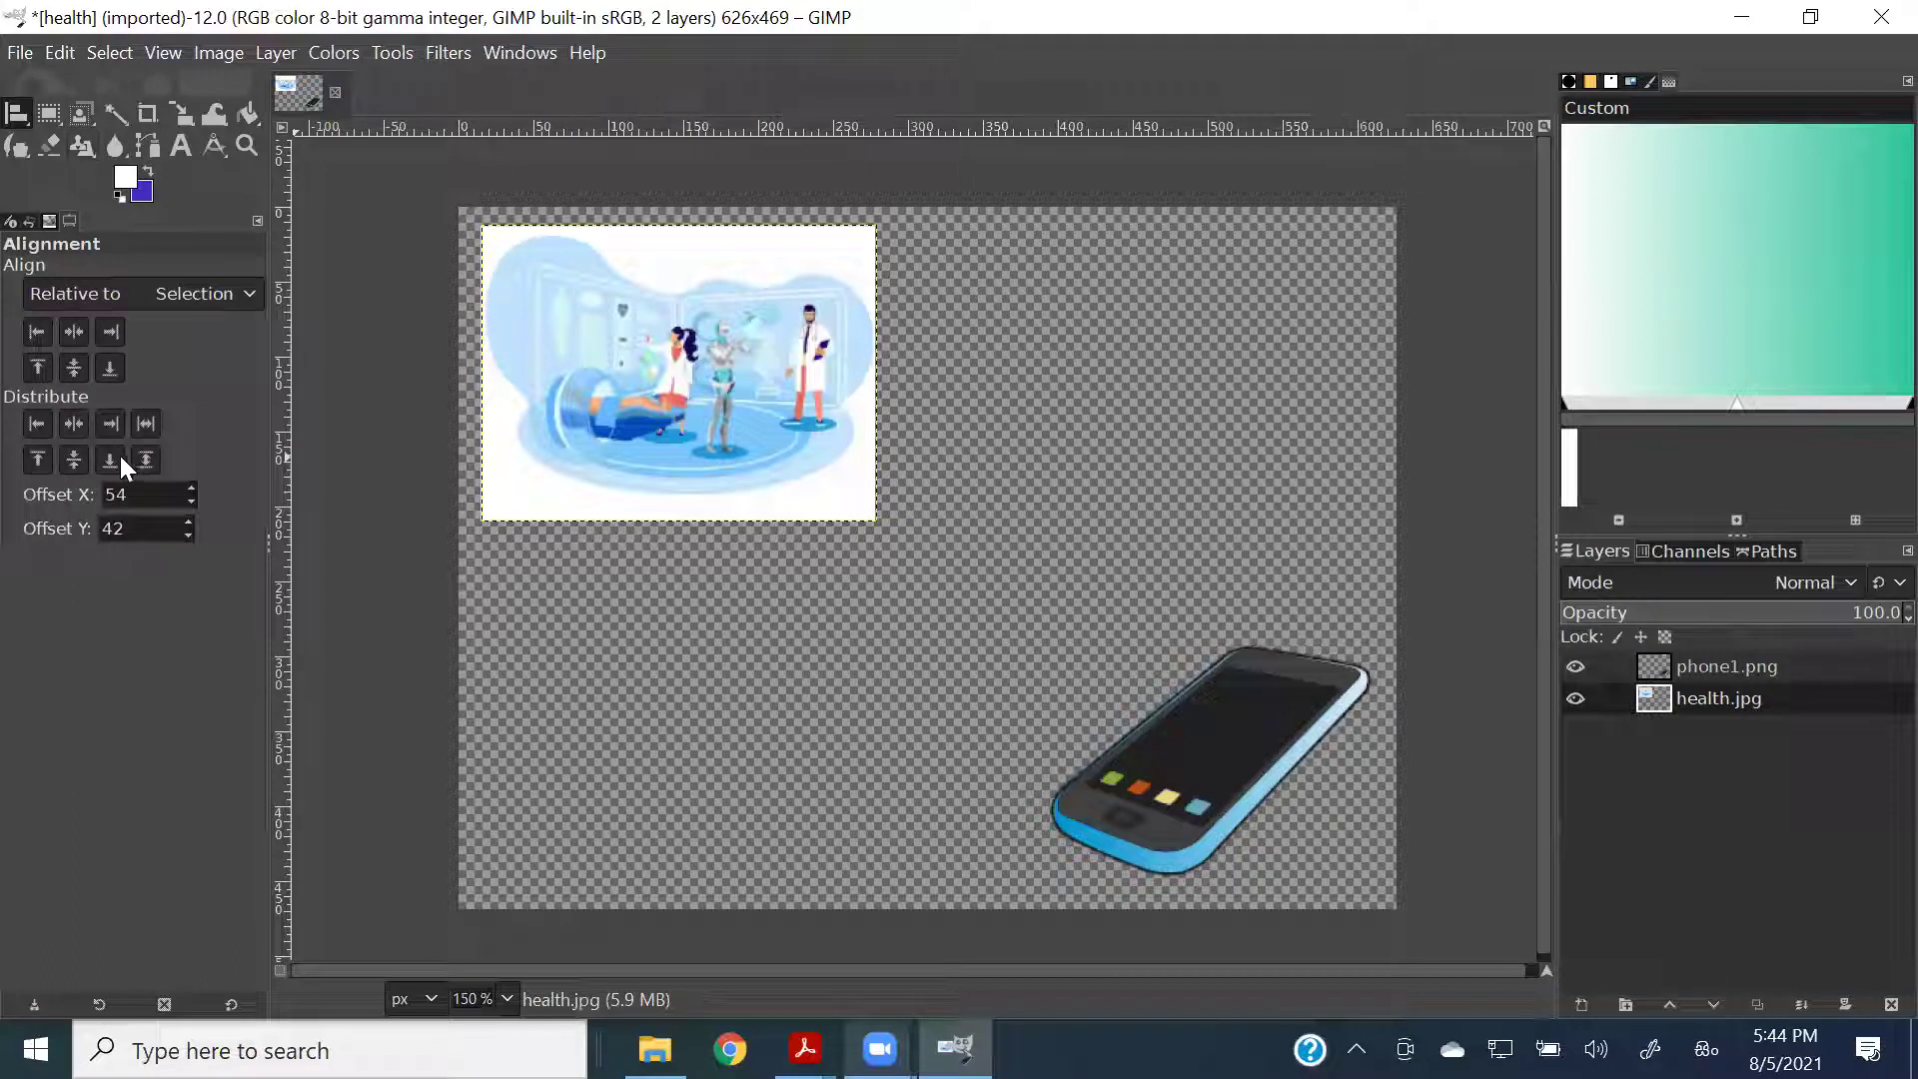
pyautogui.click(249, 296)
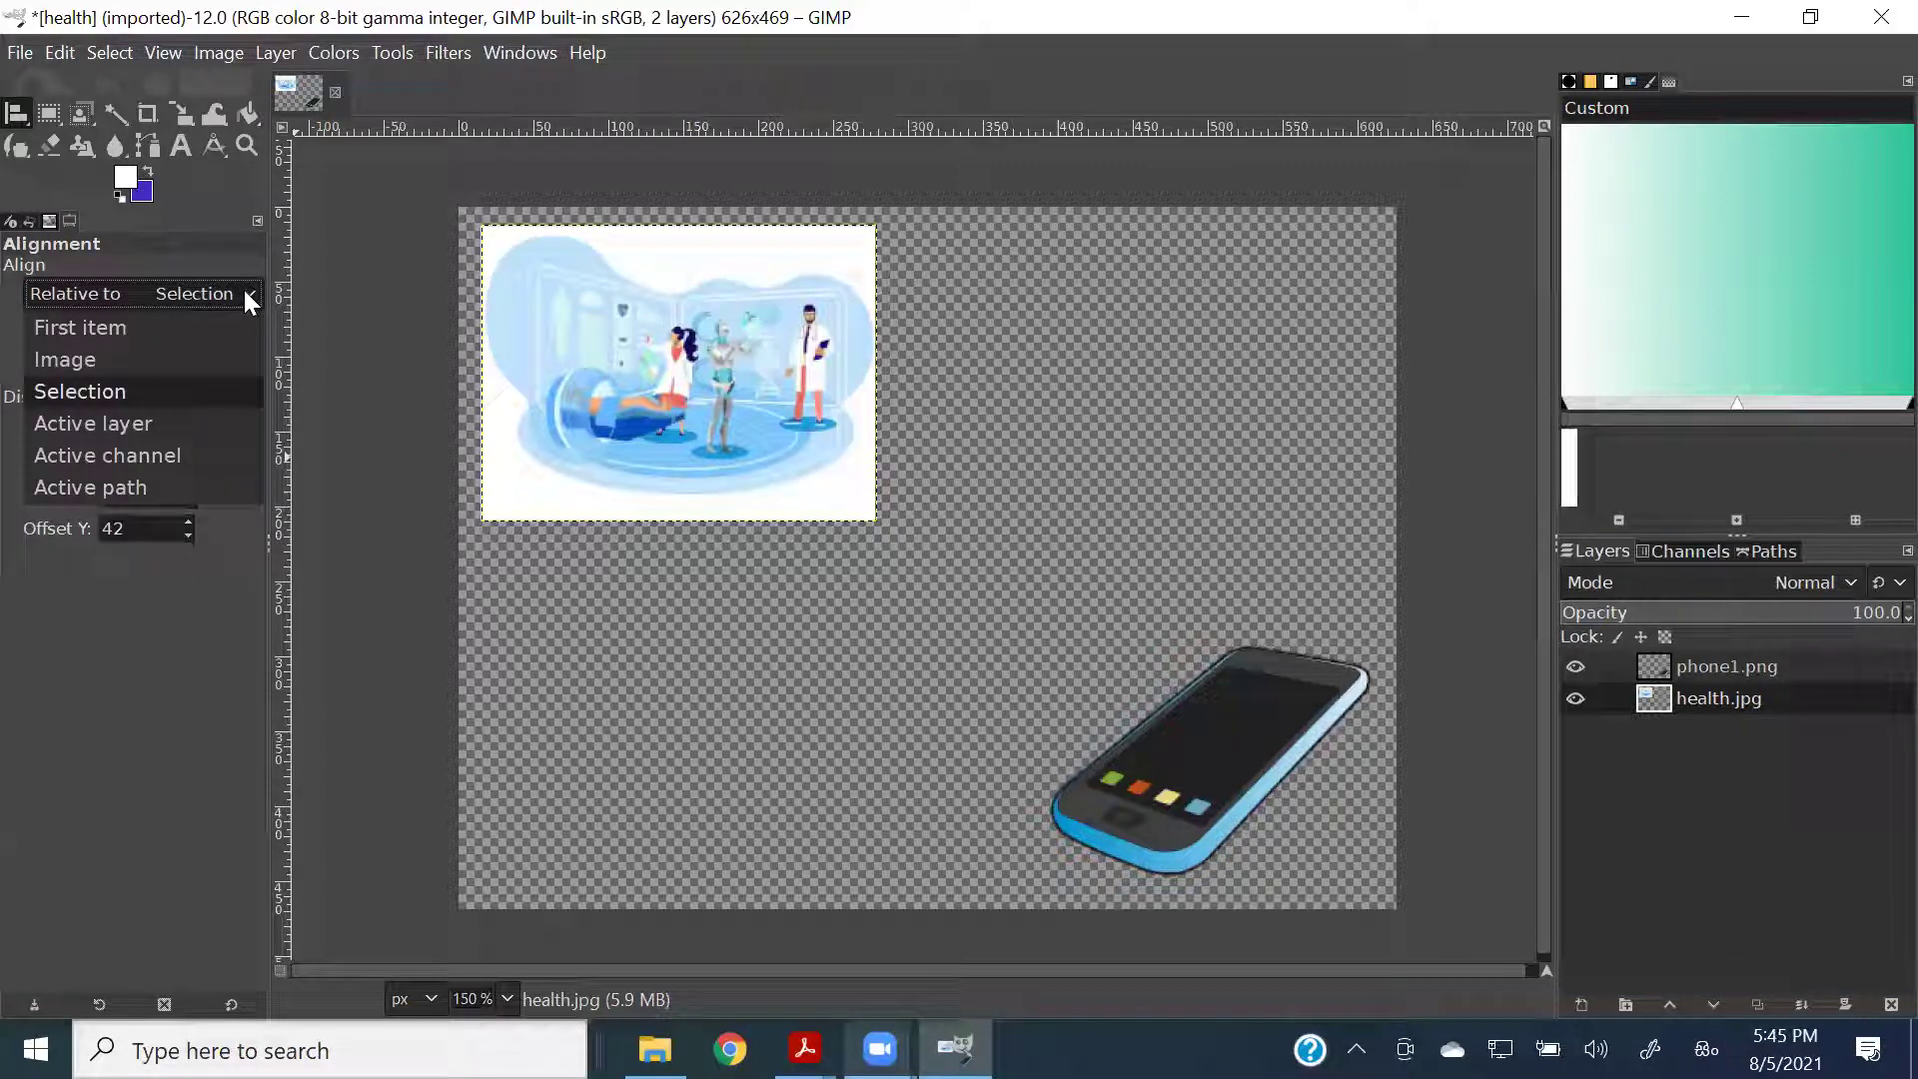
pyautogui.click(310, 250)
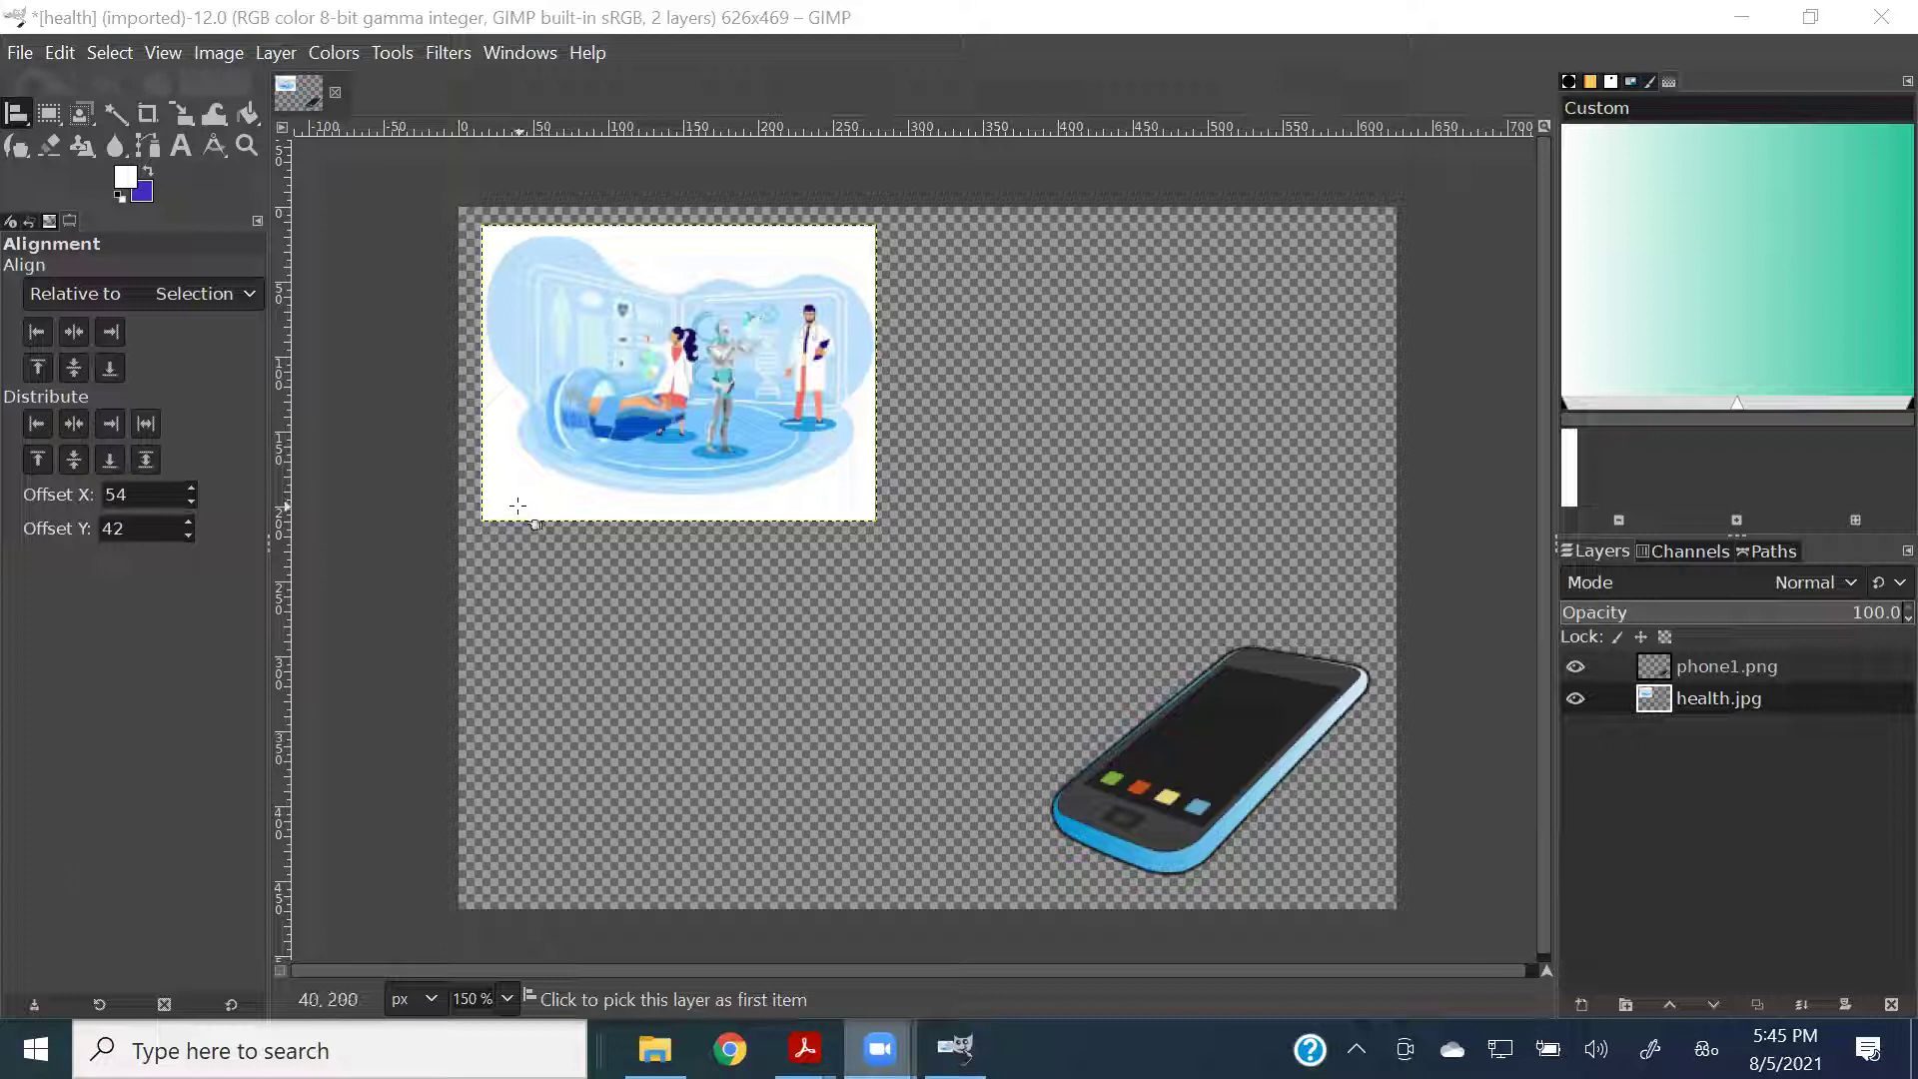
# Try First item, Image and Active layer as the alignment reference, and set Relative to back to Selection.
pyautogui.click(240, 294)
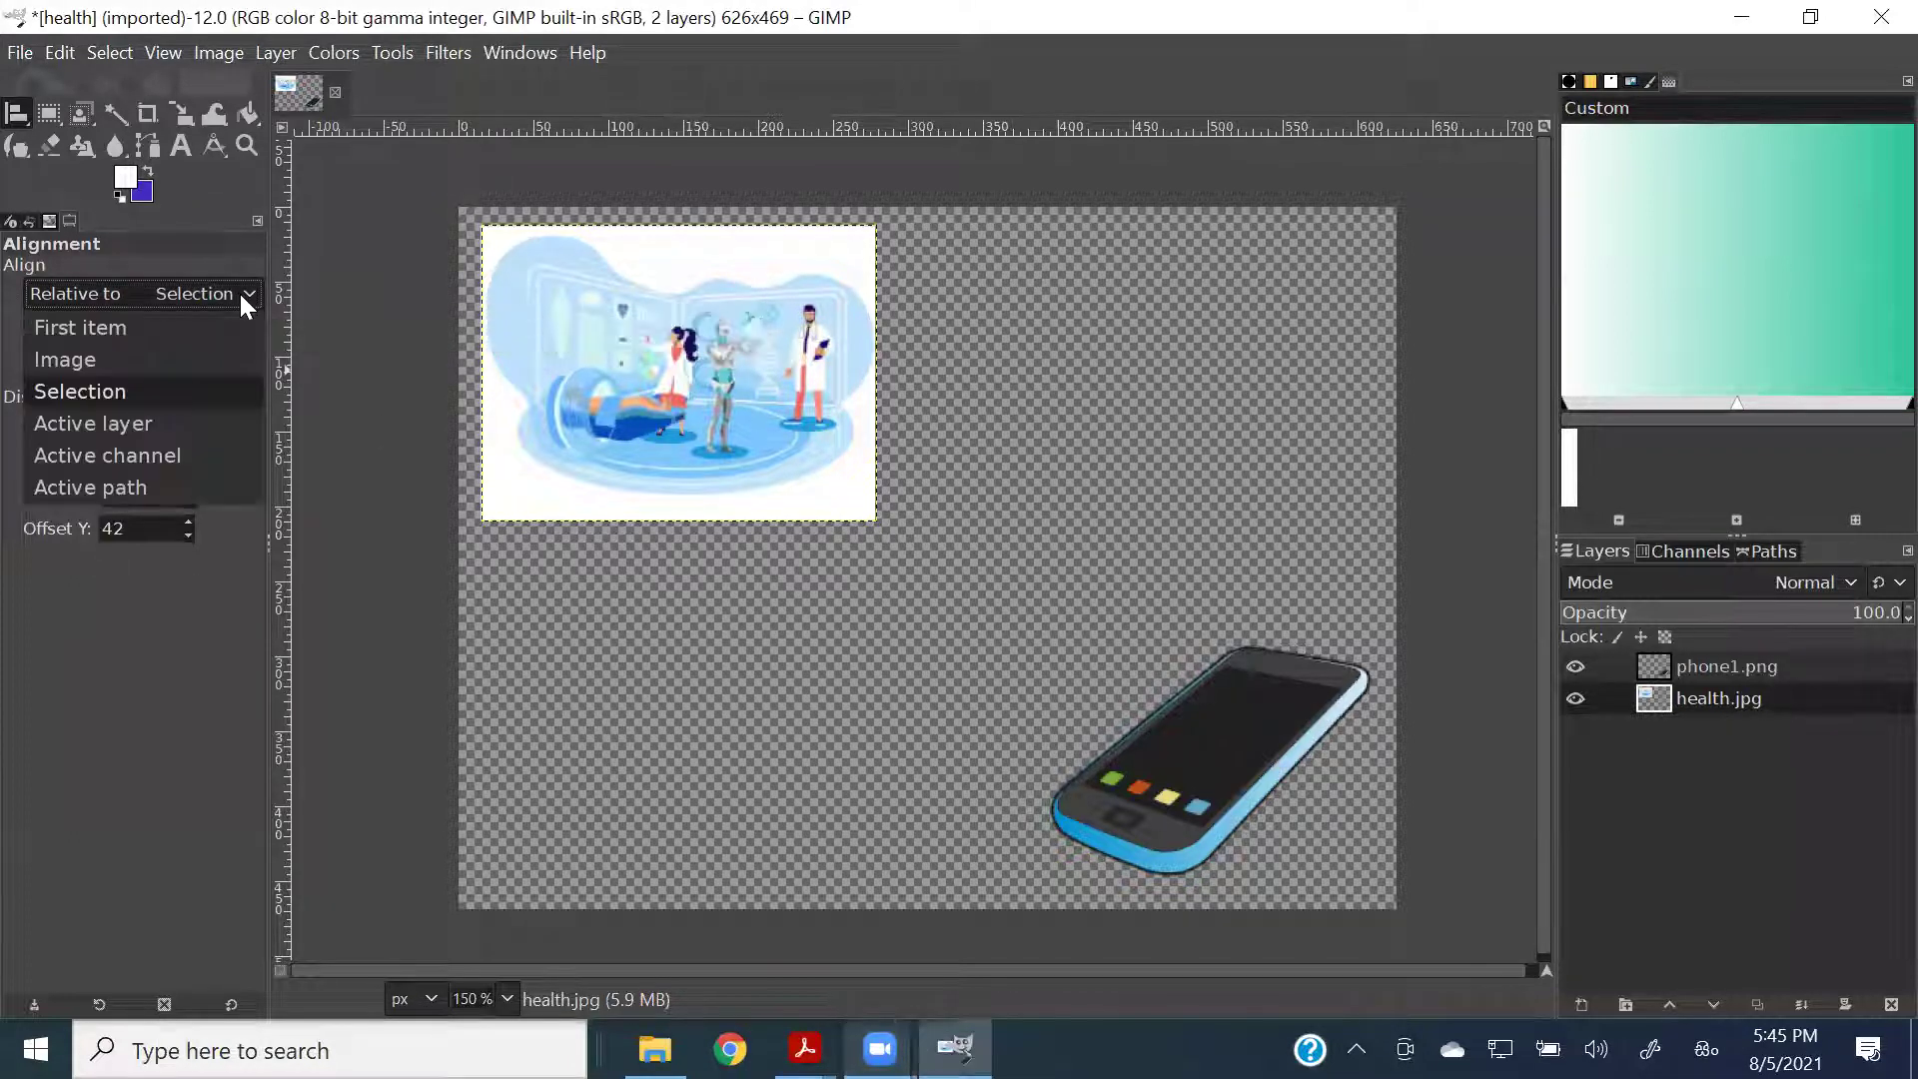
pyautogui.click(120, 326)
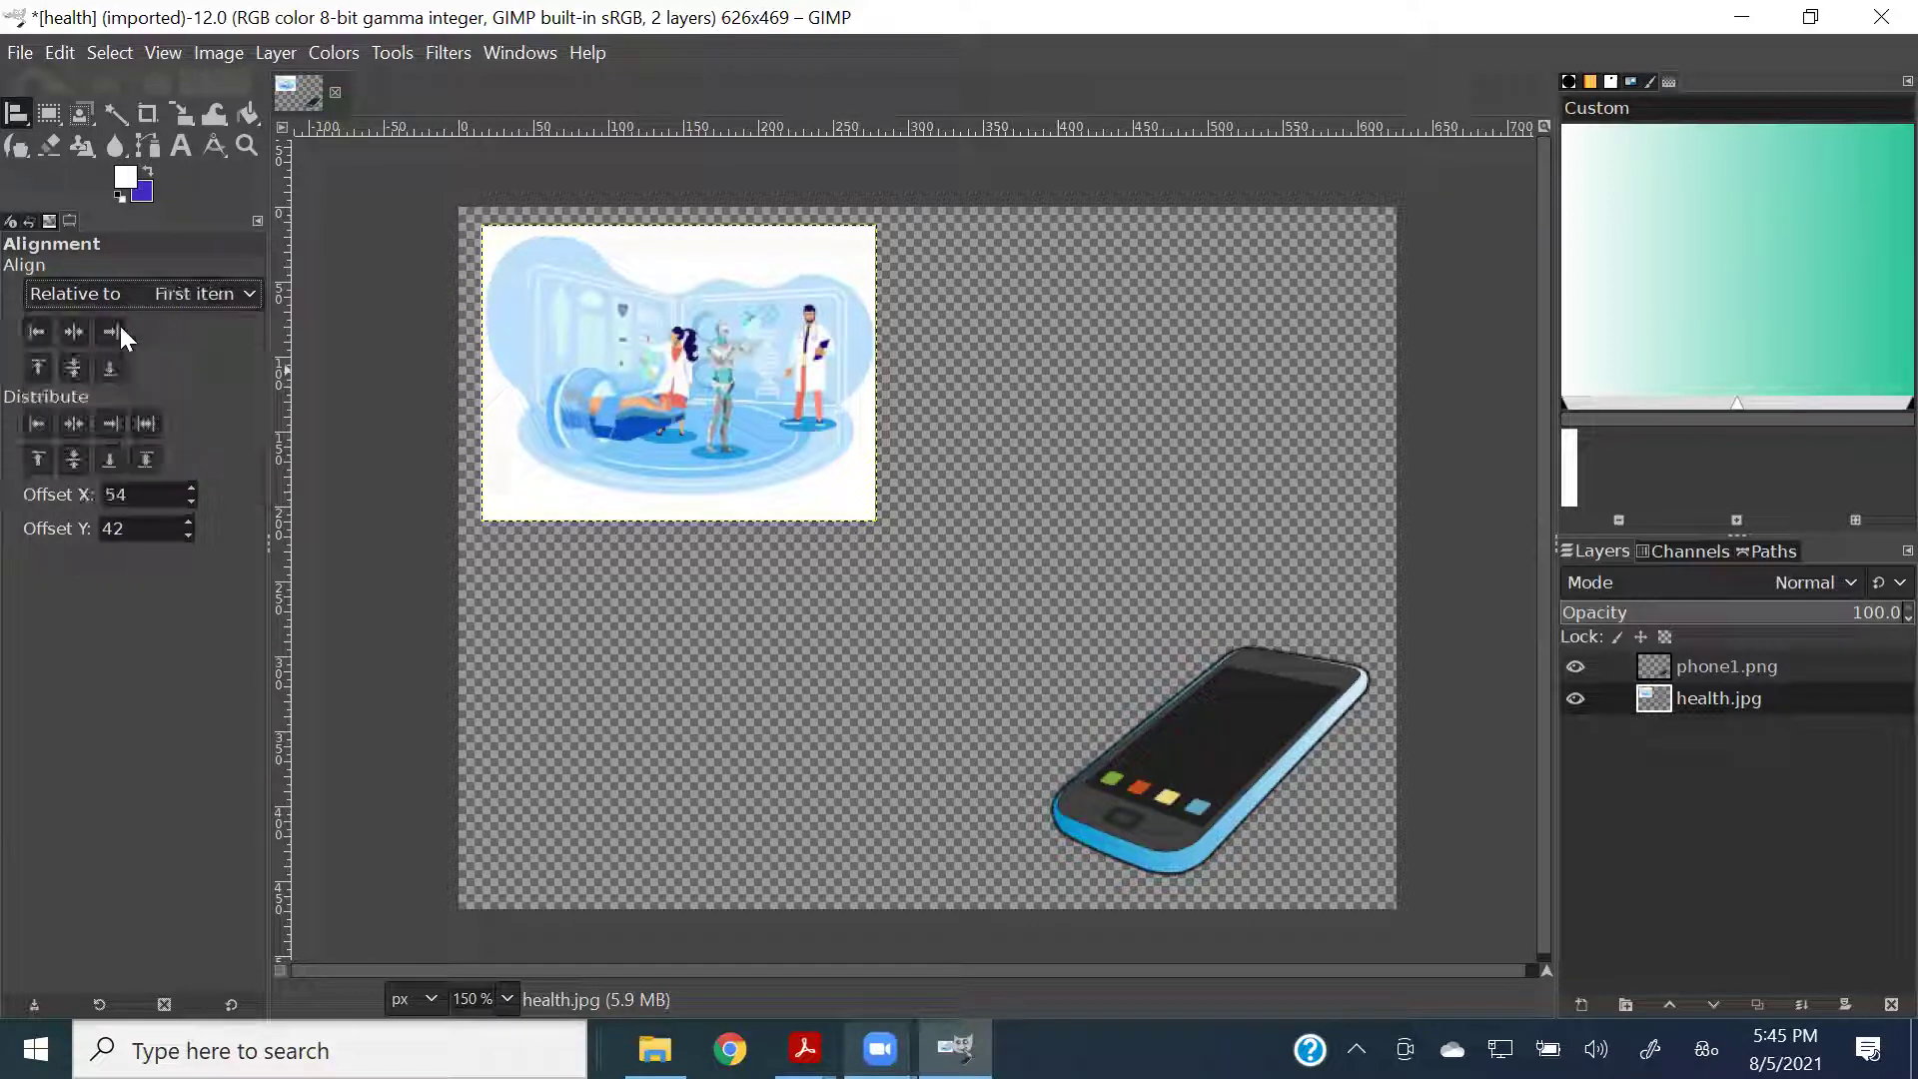
pyautogui.click(1798, 675)
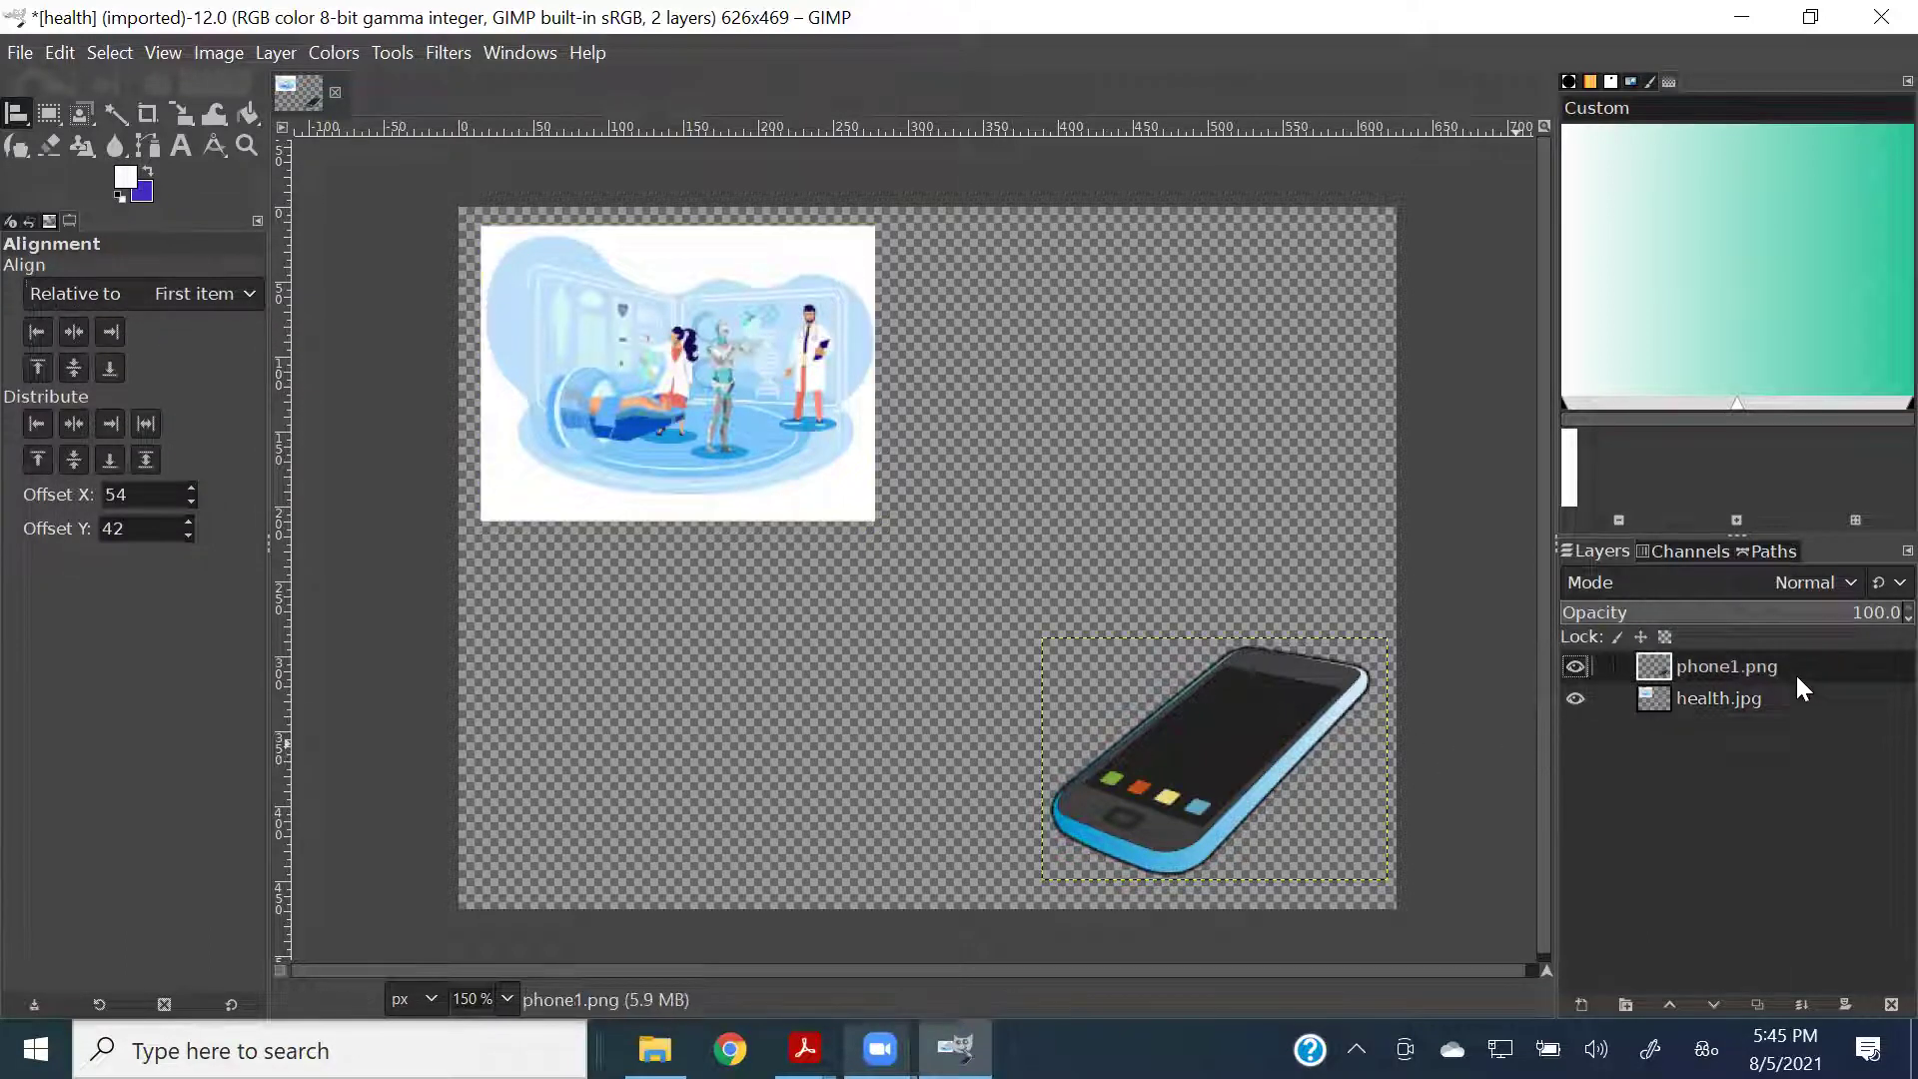
pyautogui.click(229, 299)
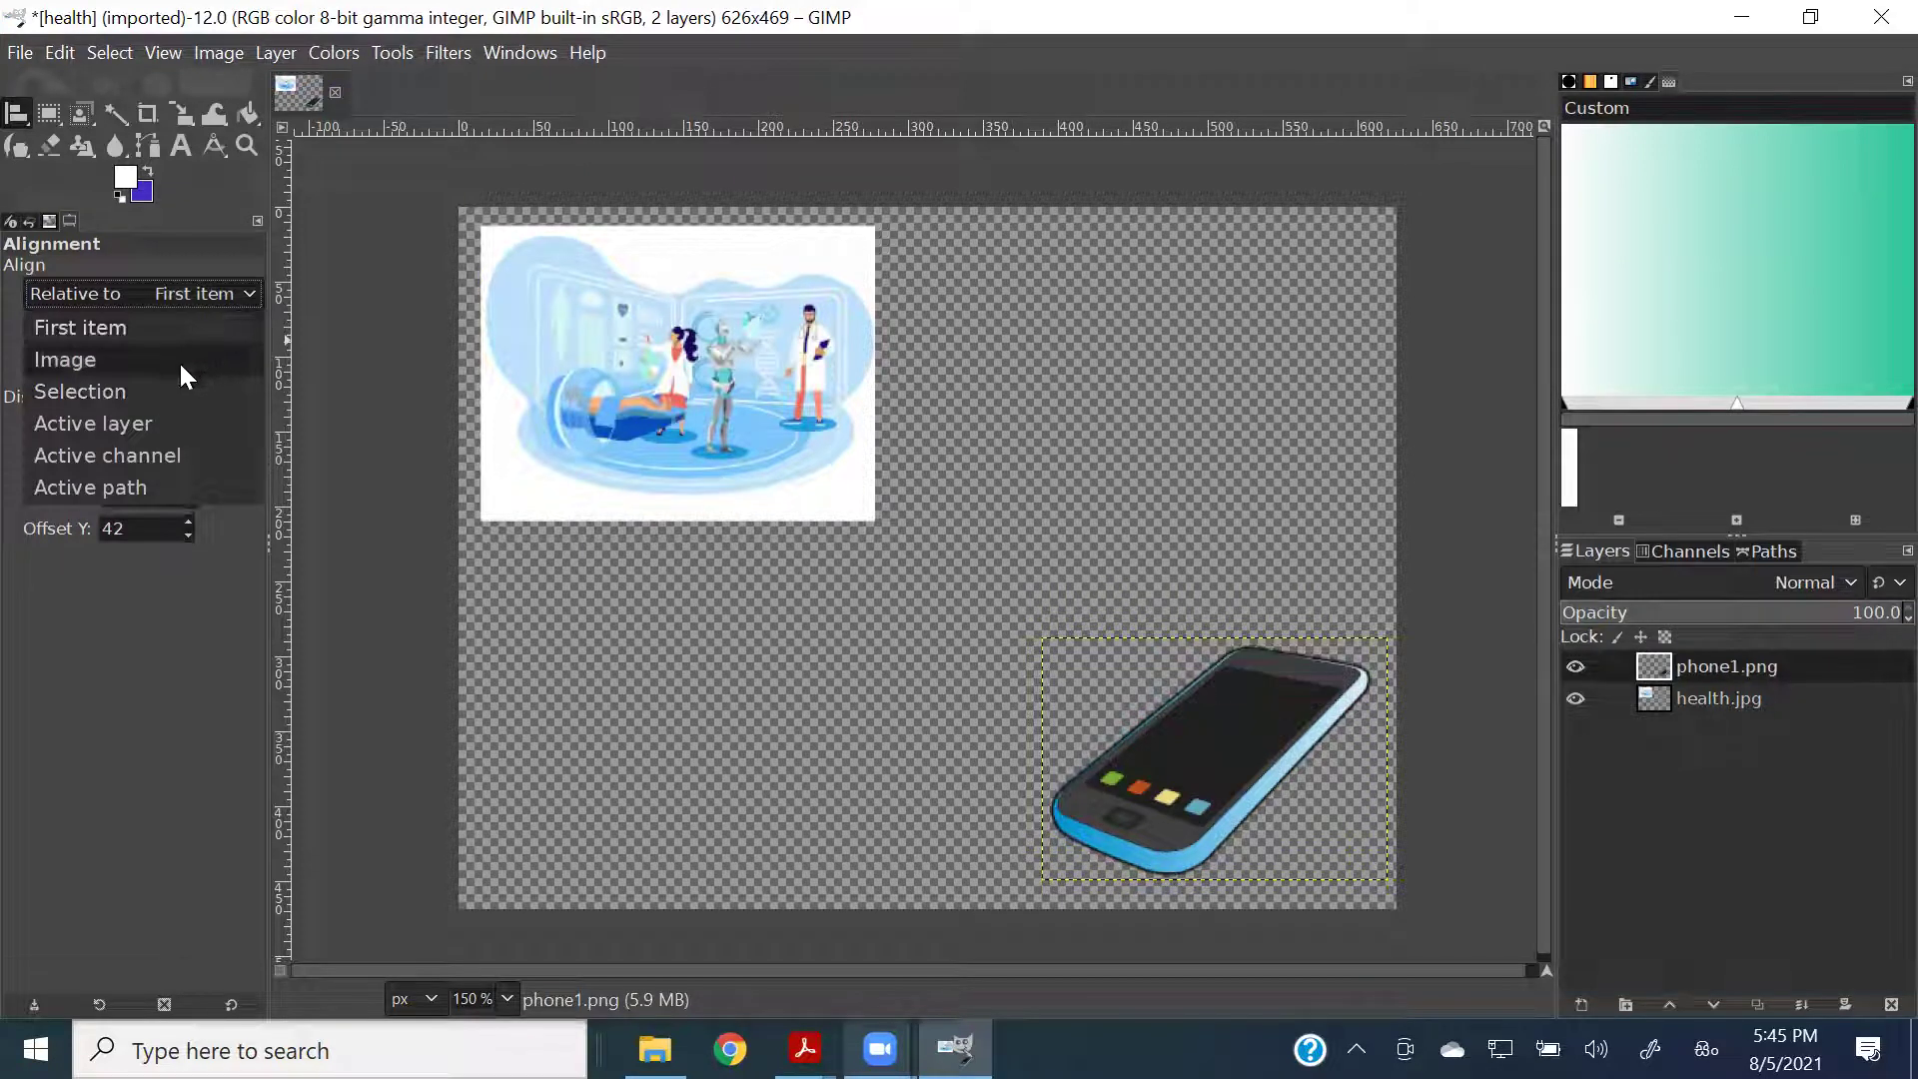
pyautogui.click(177, 361)
pyautogui.click(199, 290)
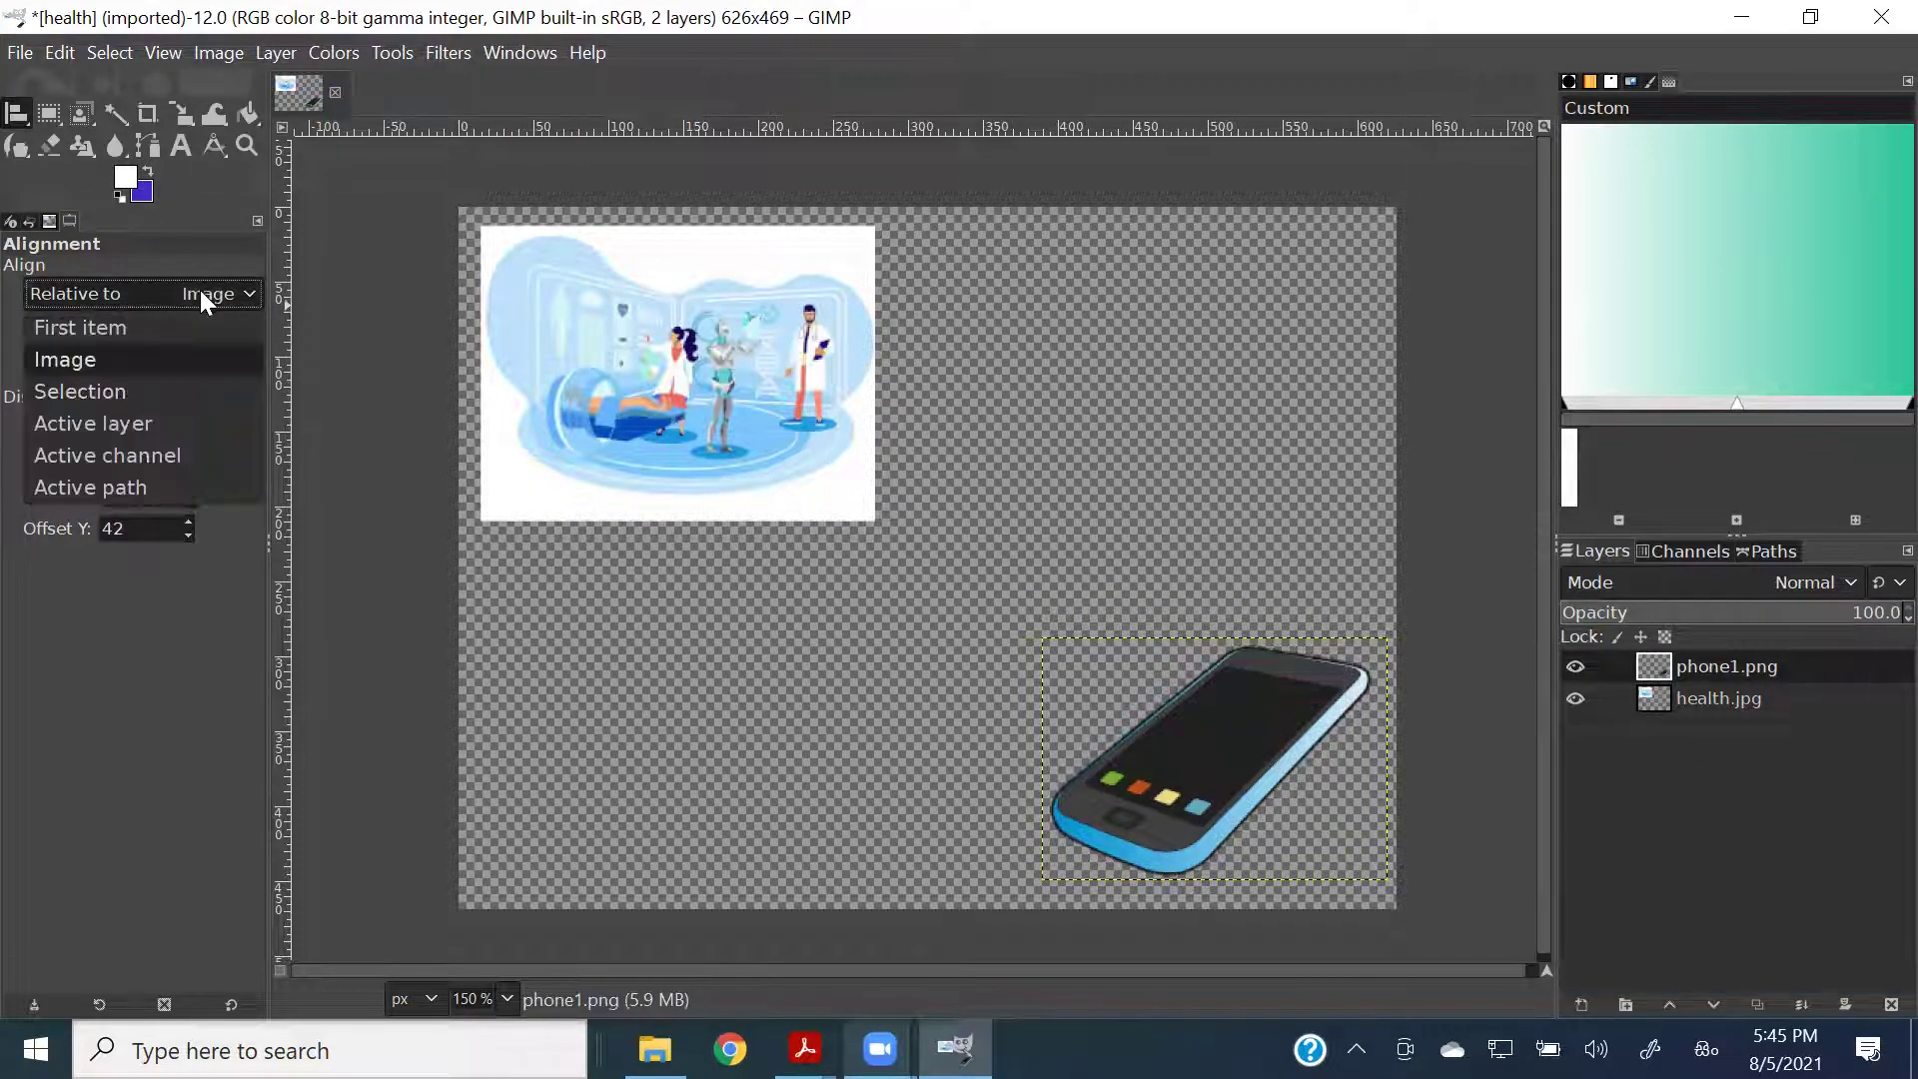
pyautogui.click(143, 387)
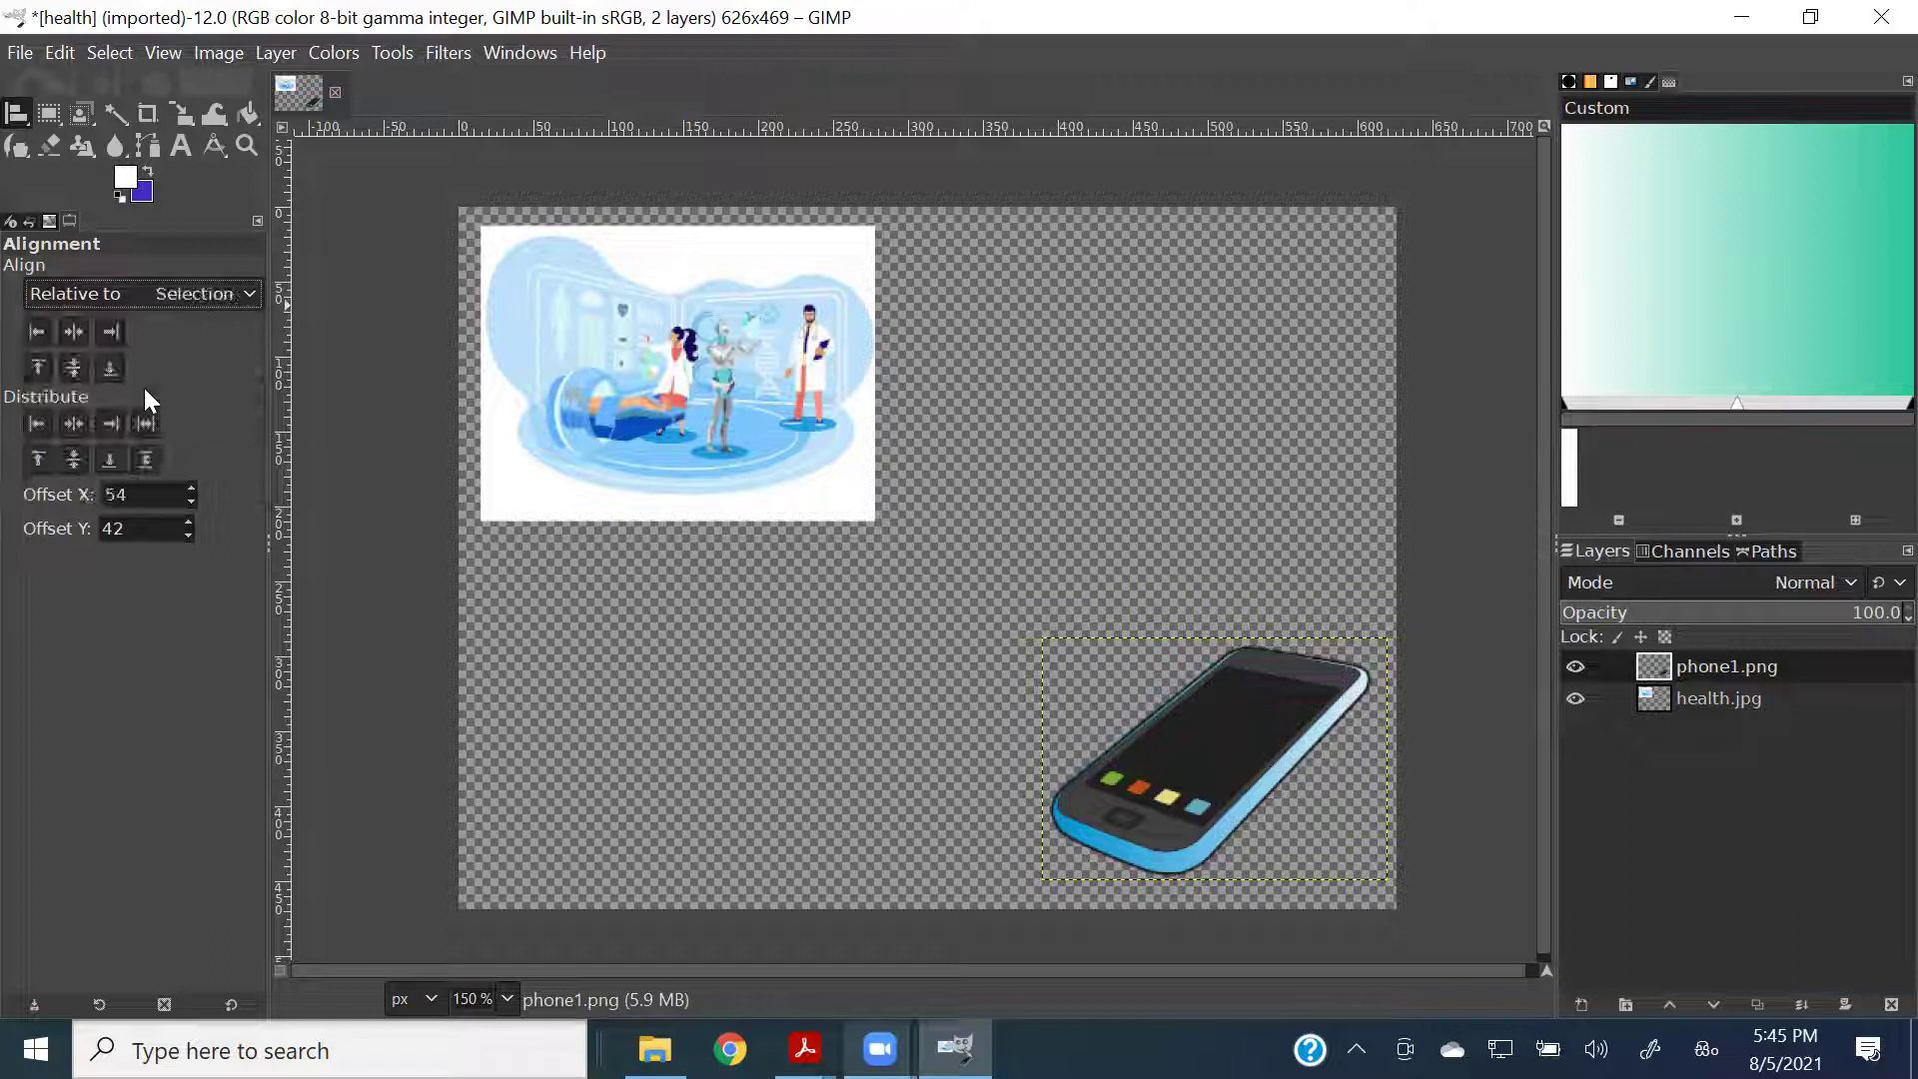
pyautogui.click(214, 294)
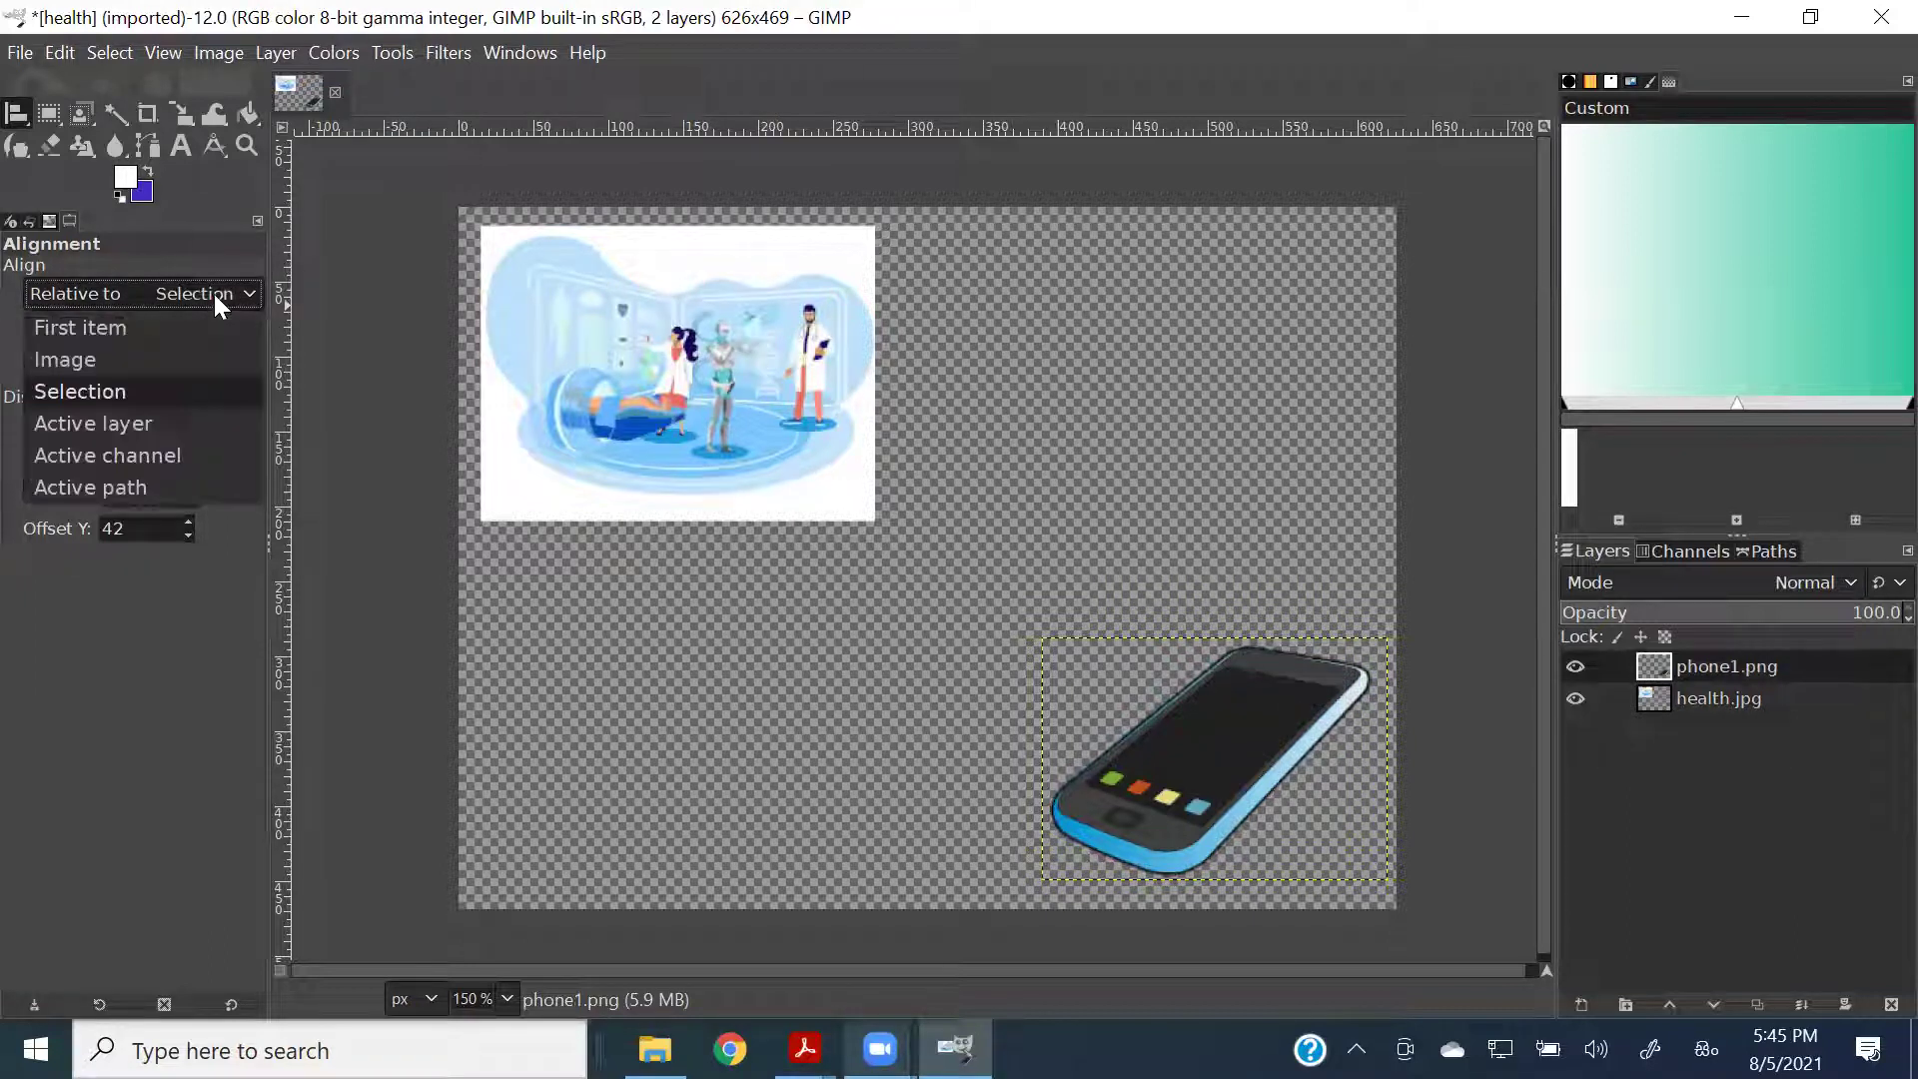
pyautogui.click(140, 424)
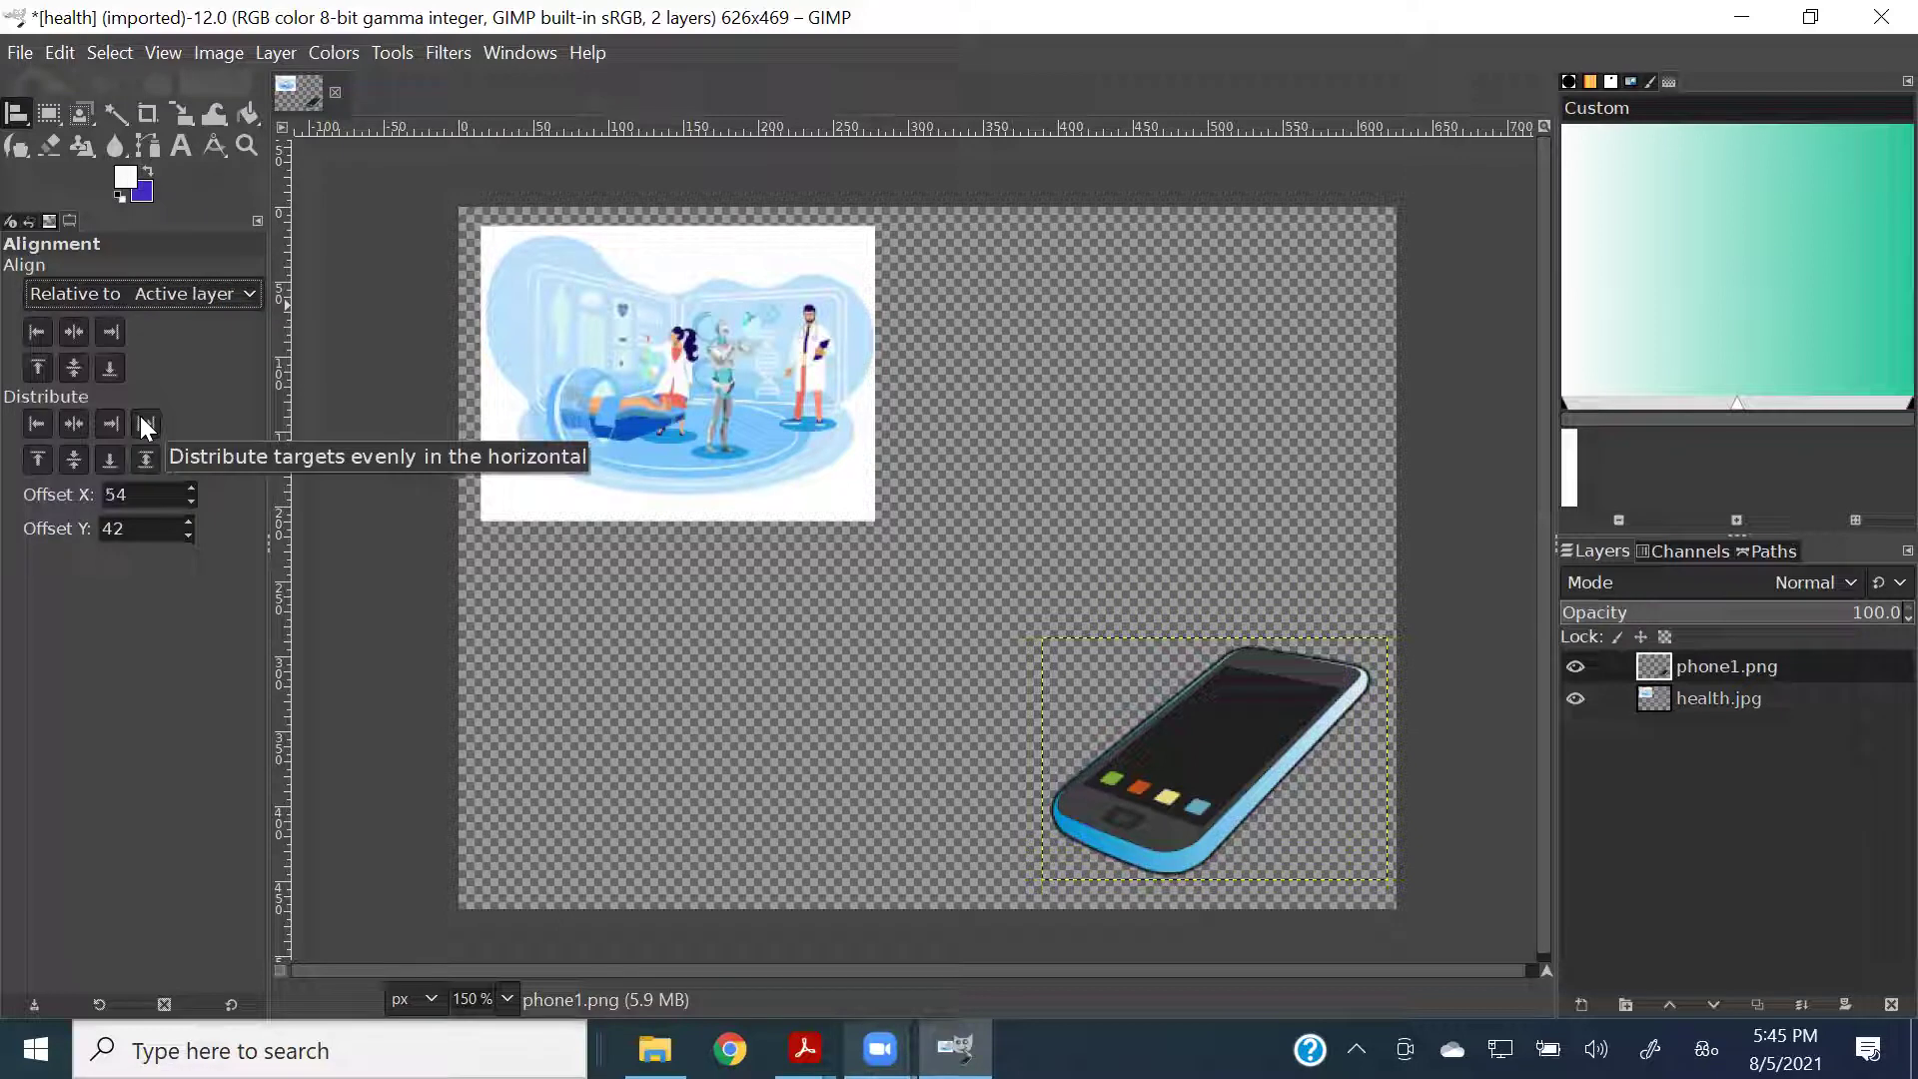
pyautogui.click(136, 296)
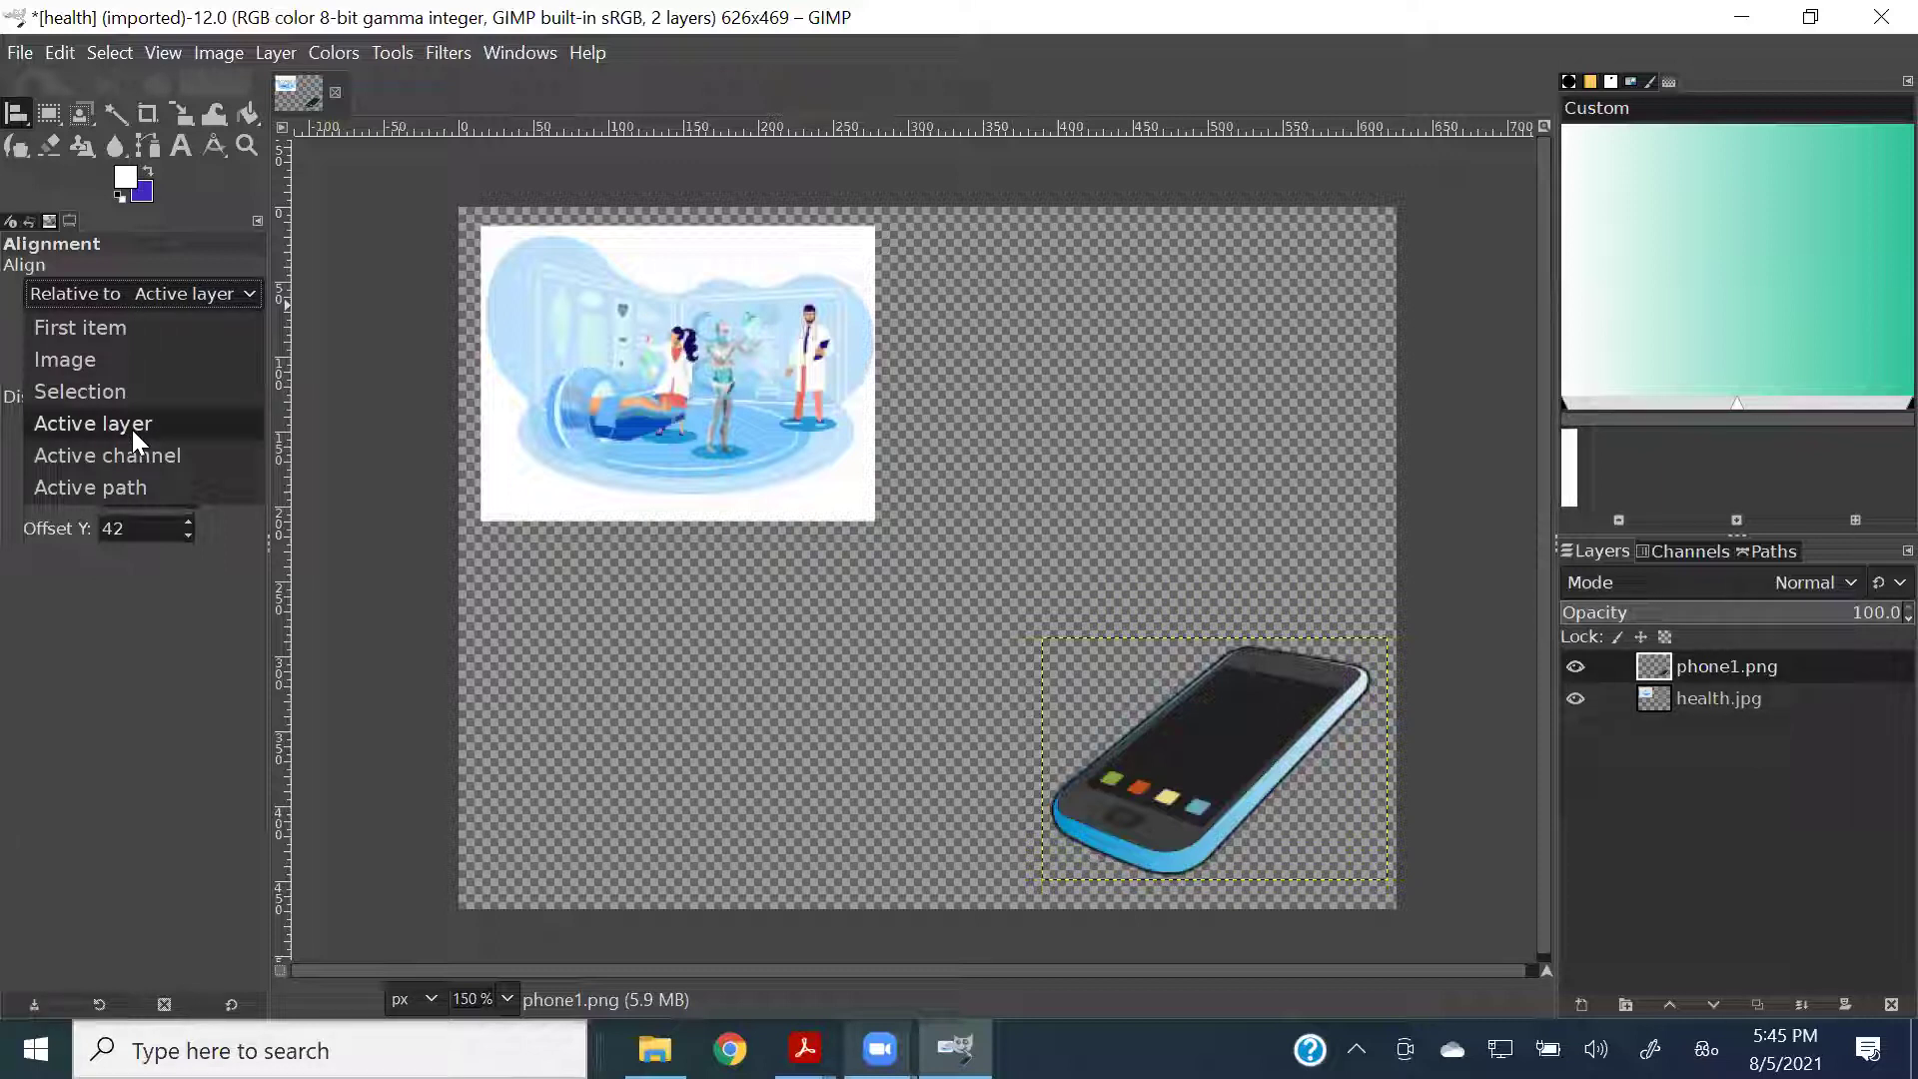
pyautogui.click(132, 395)
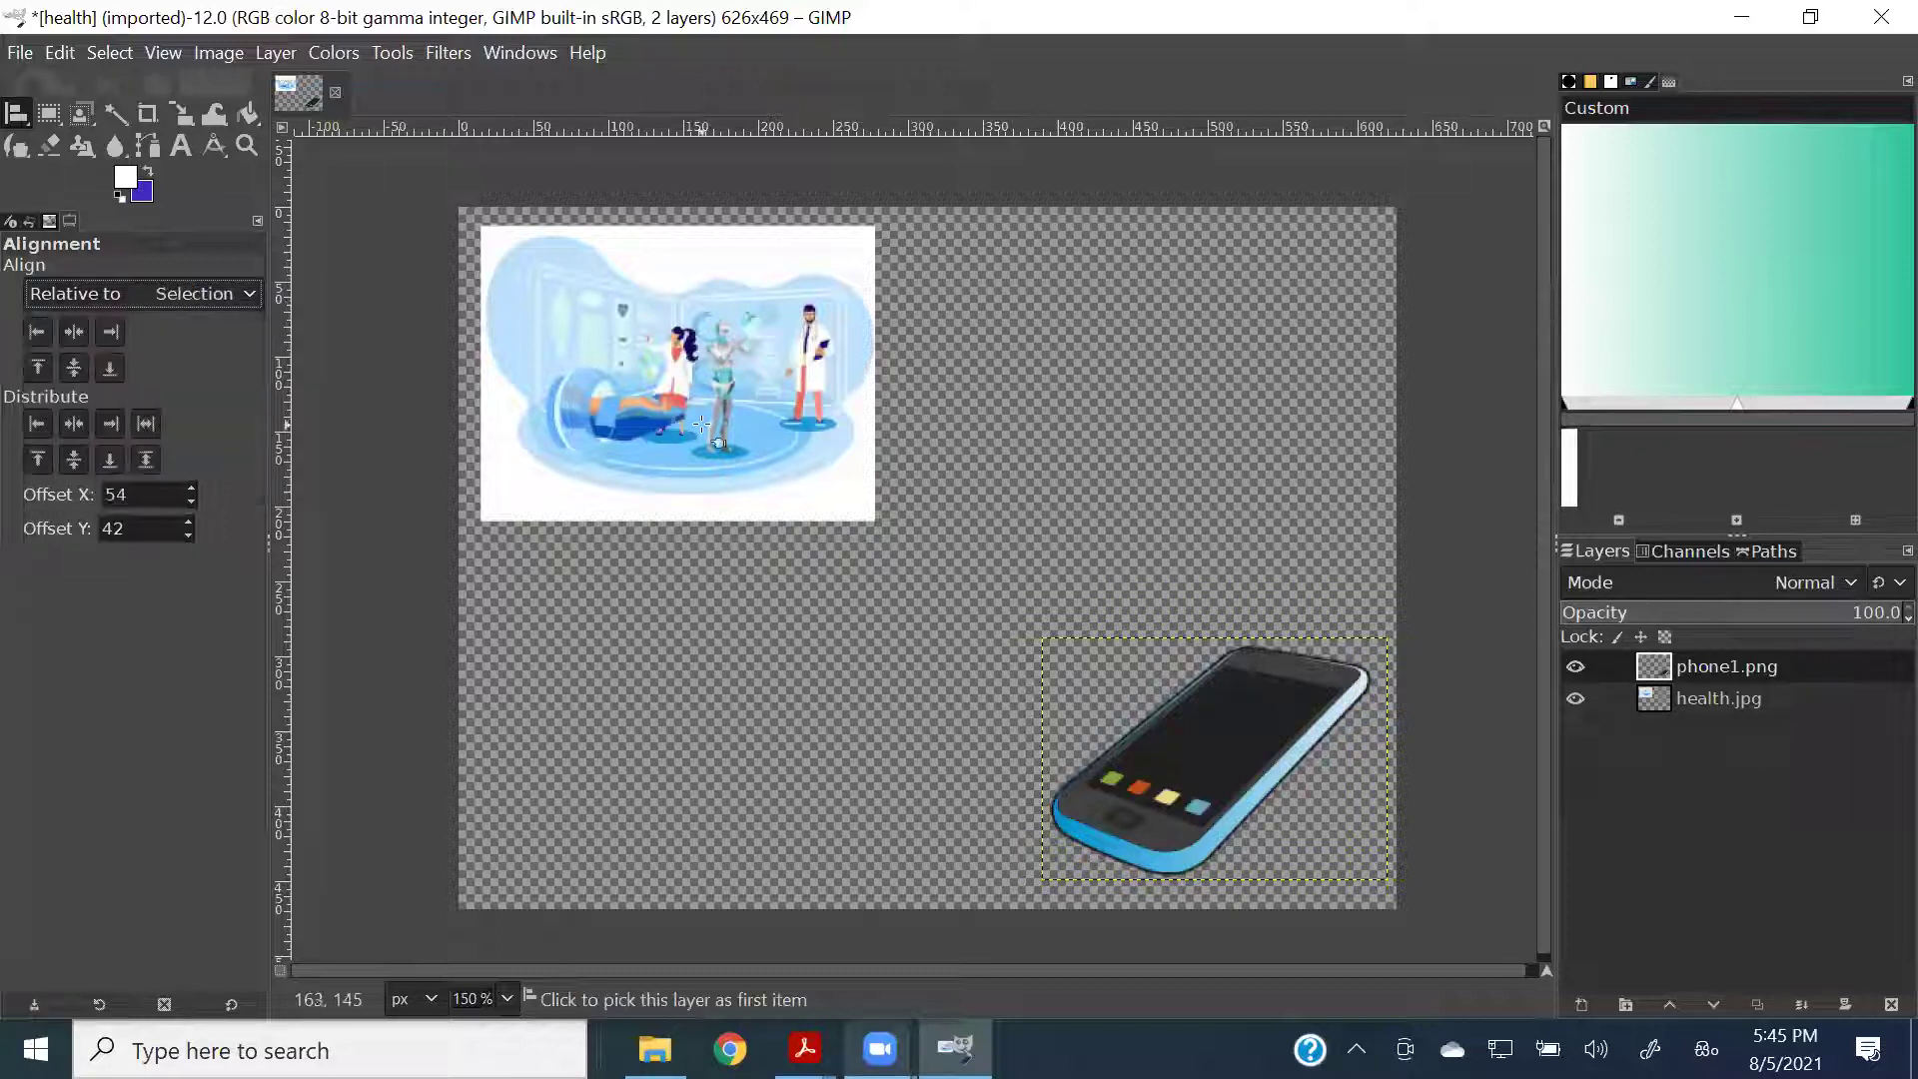
# Pick the phone1.png layer as the alignment target and align it to the canvas's left edge, right edge, and horizontal center.
pyautogui.click(1737, 667)
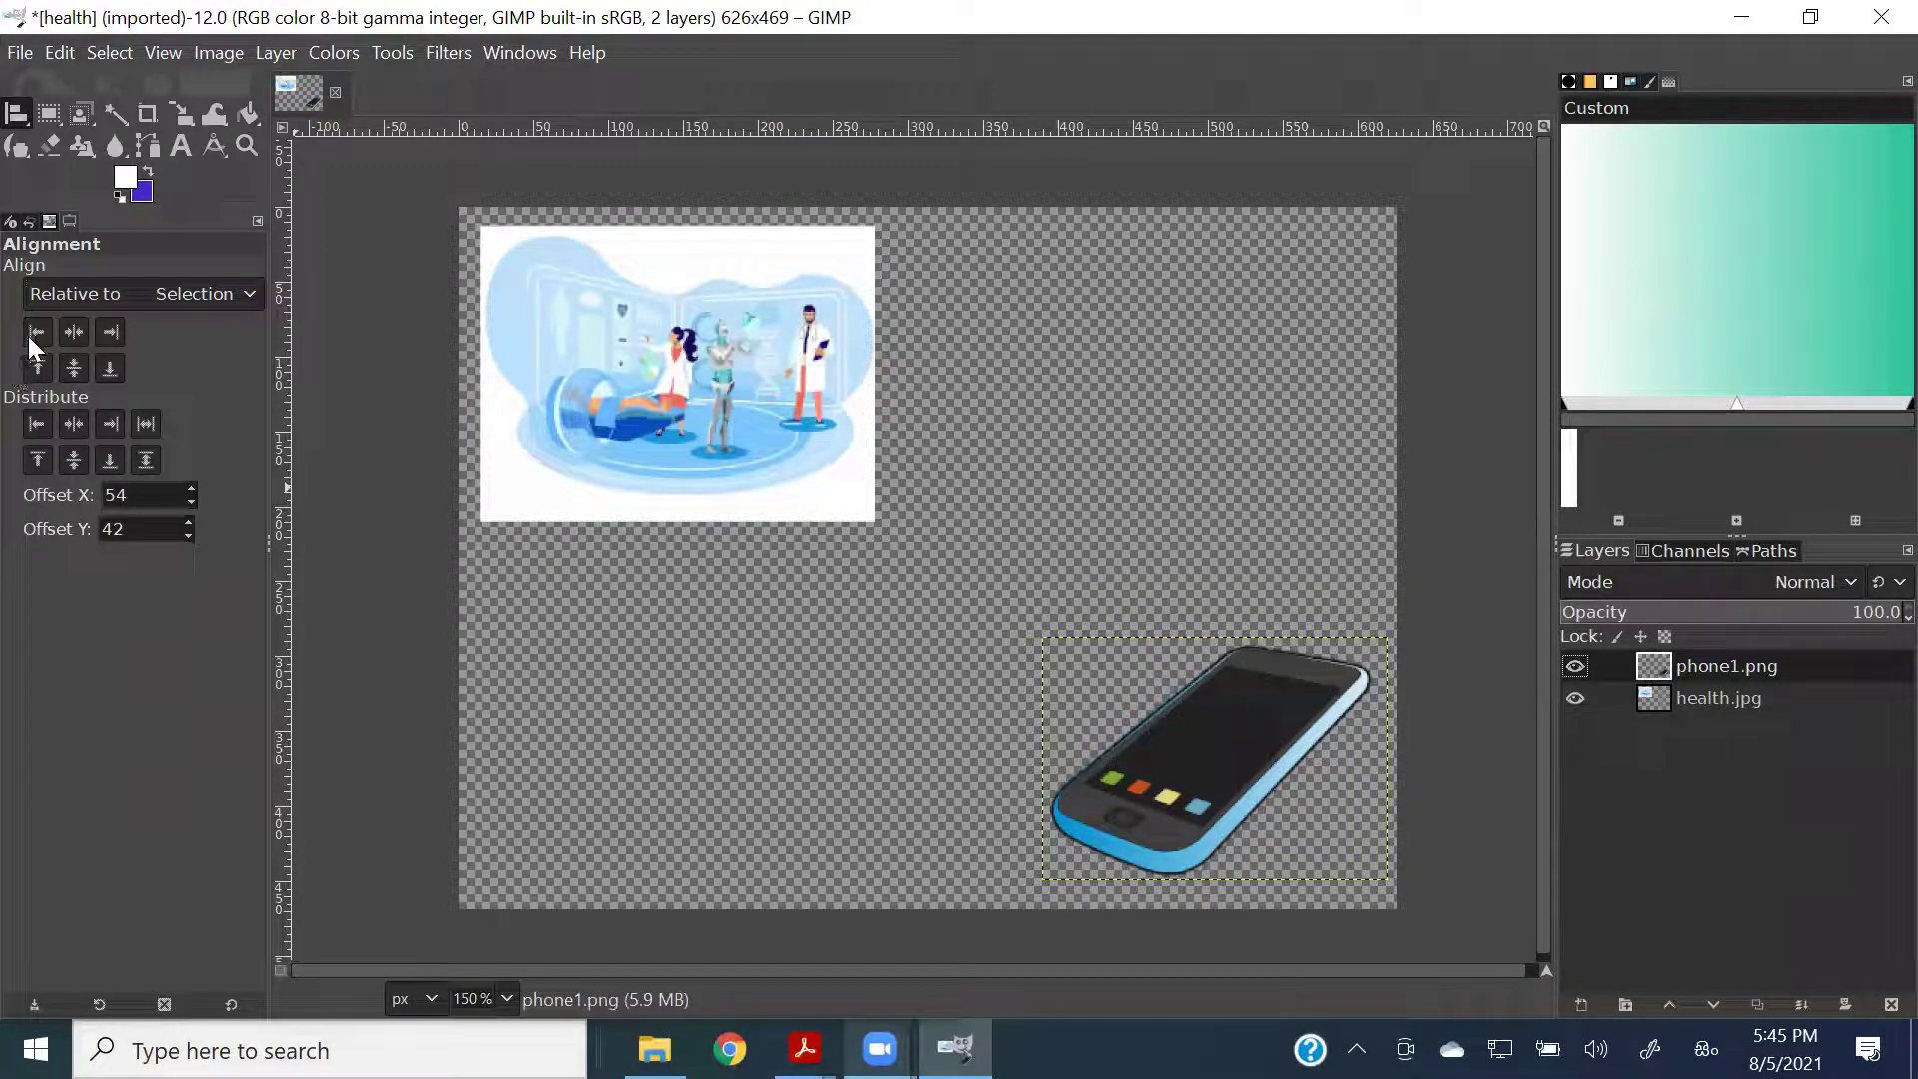
pyautogui.click(1207, 770)
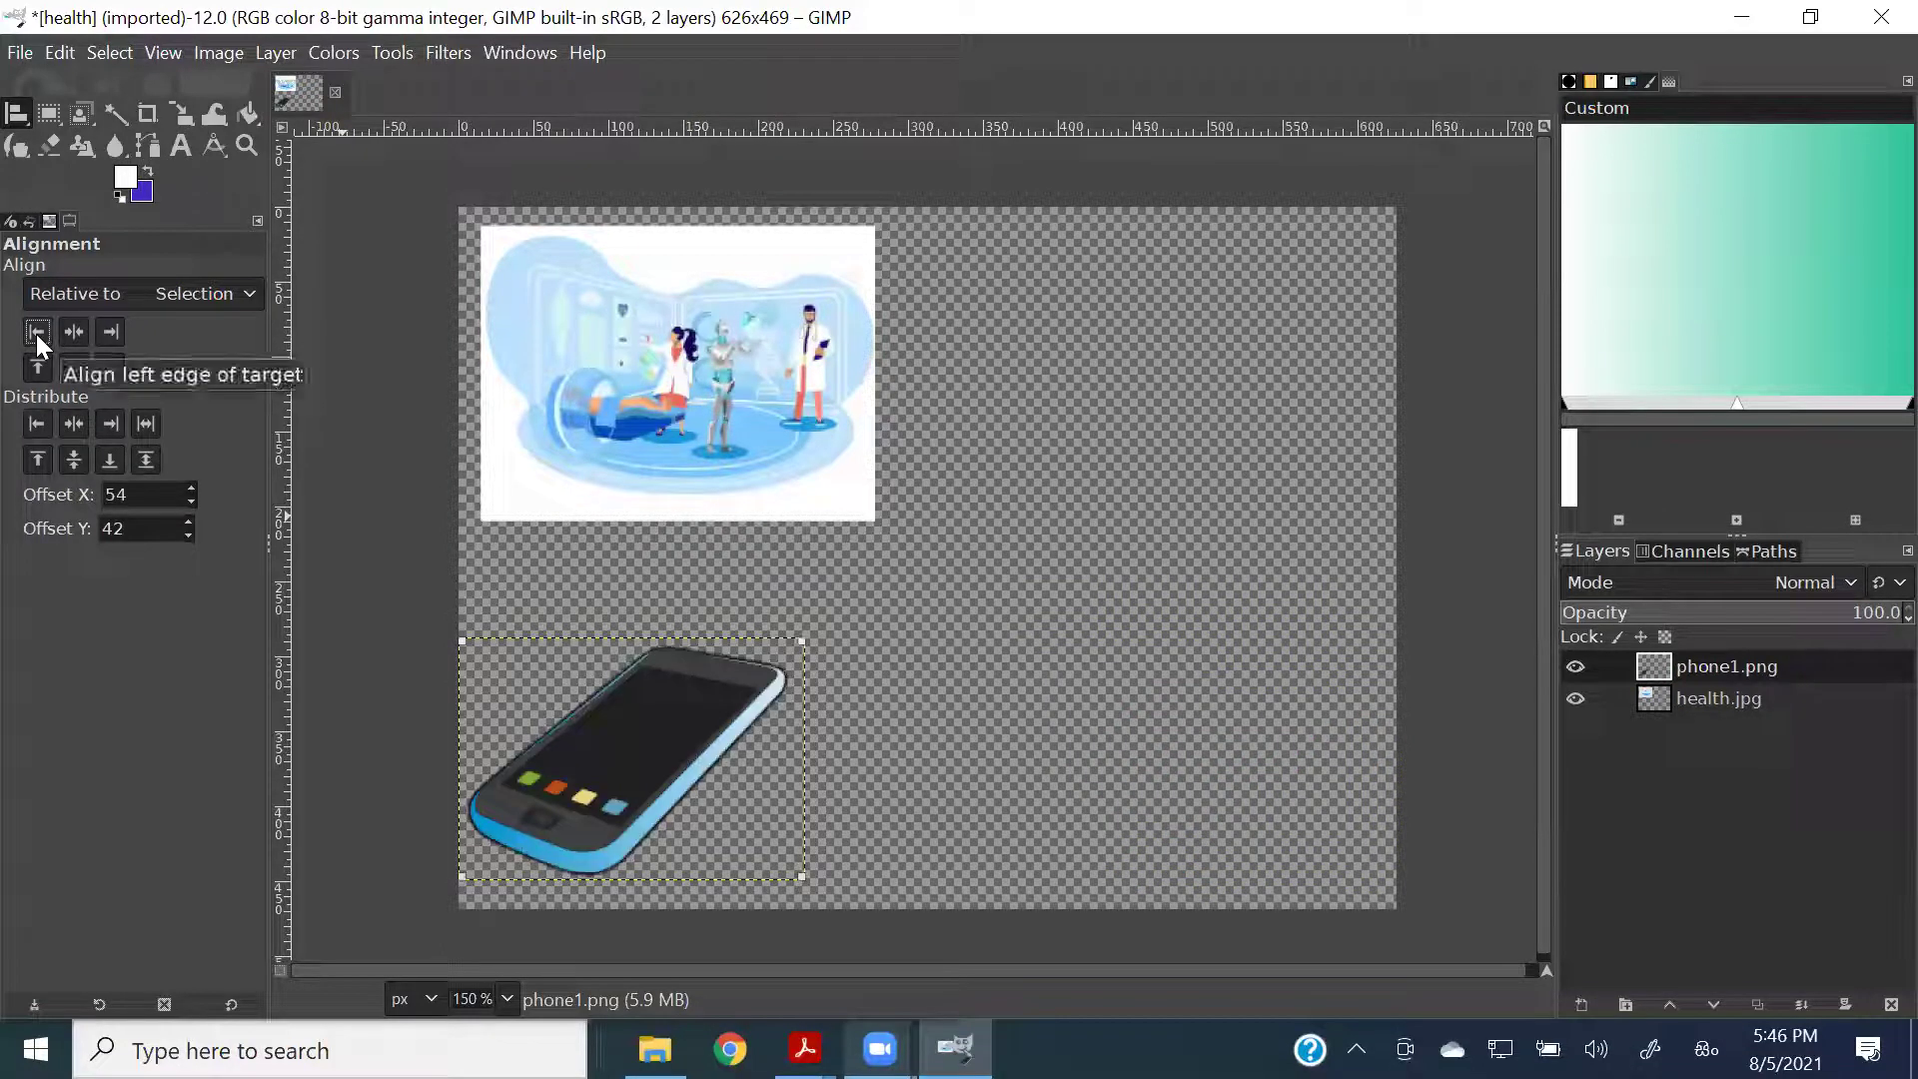
pyautogui.click(109, 334)
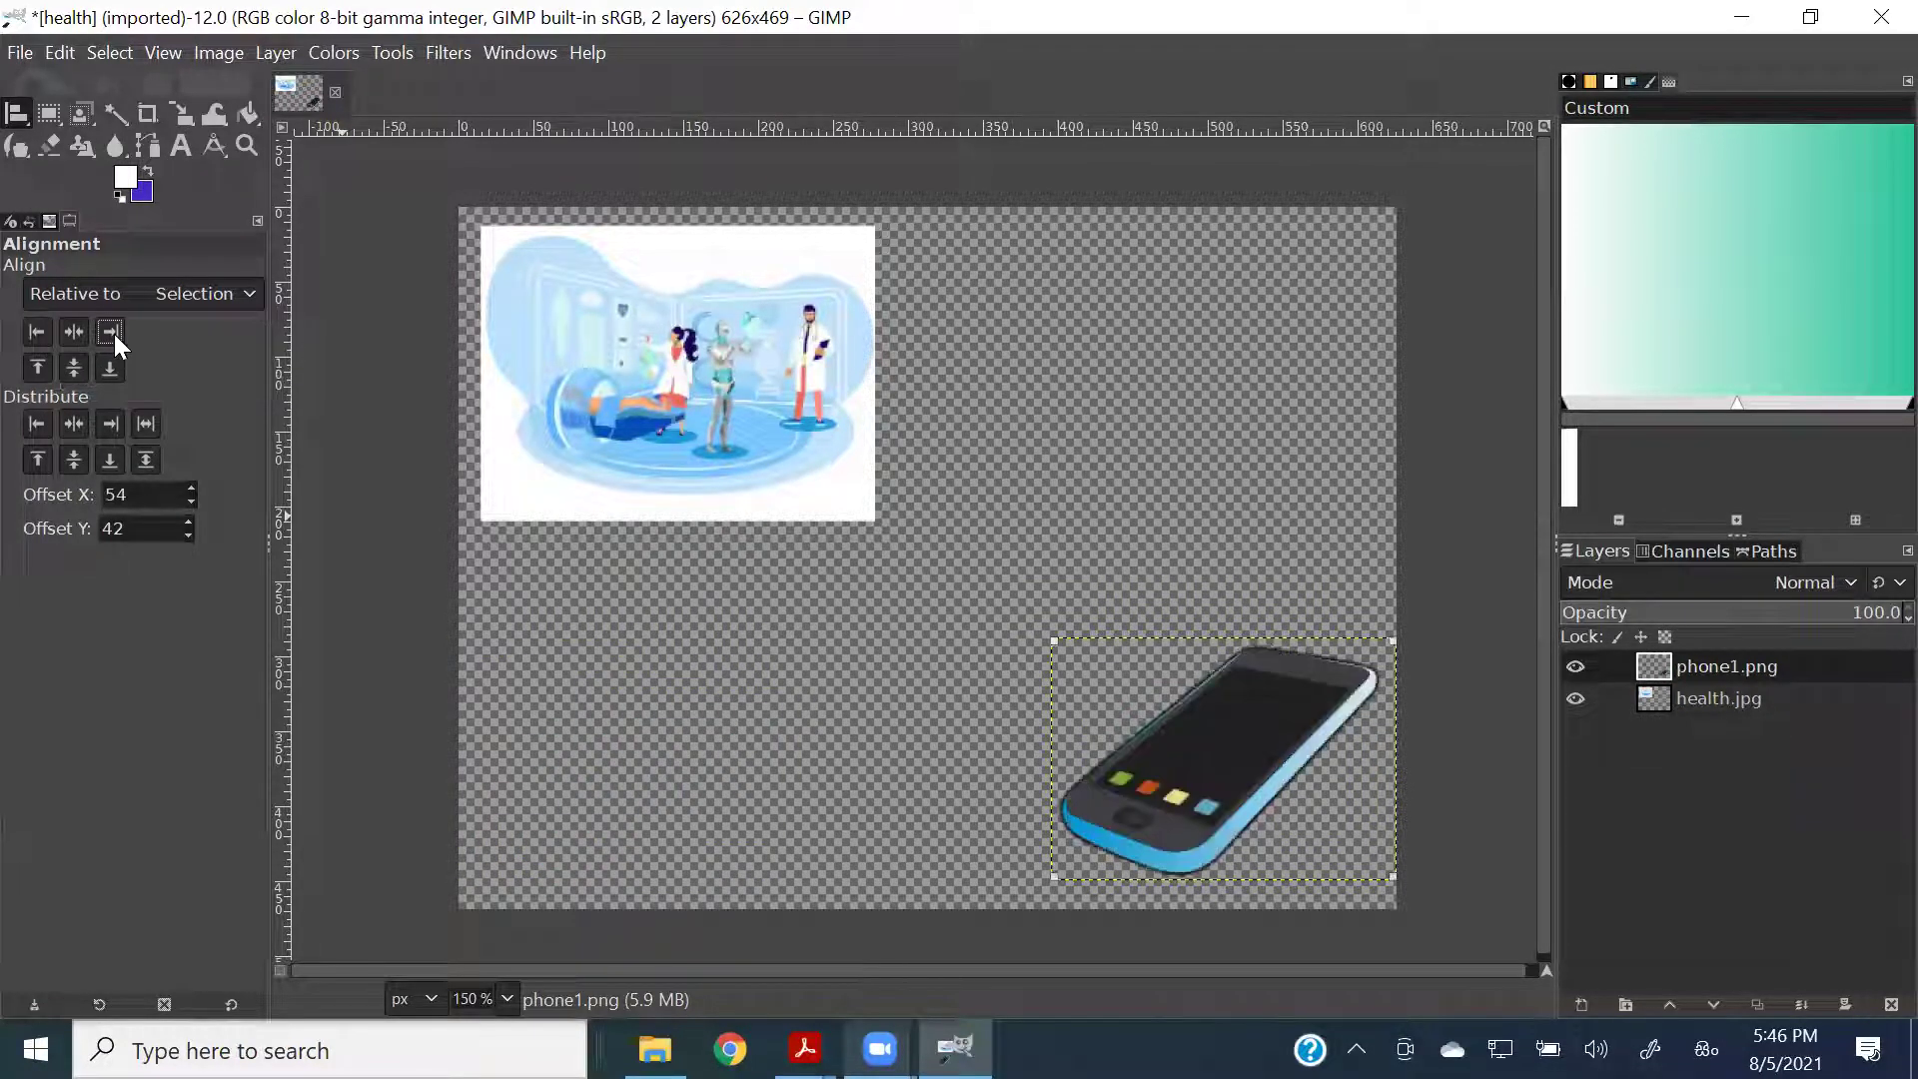
pyautogui.click(74, 334)
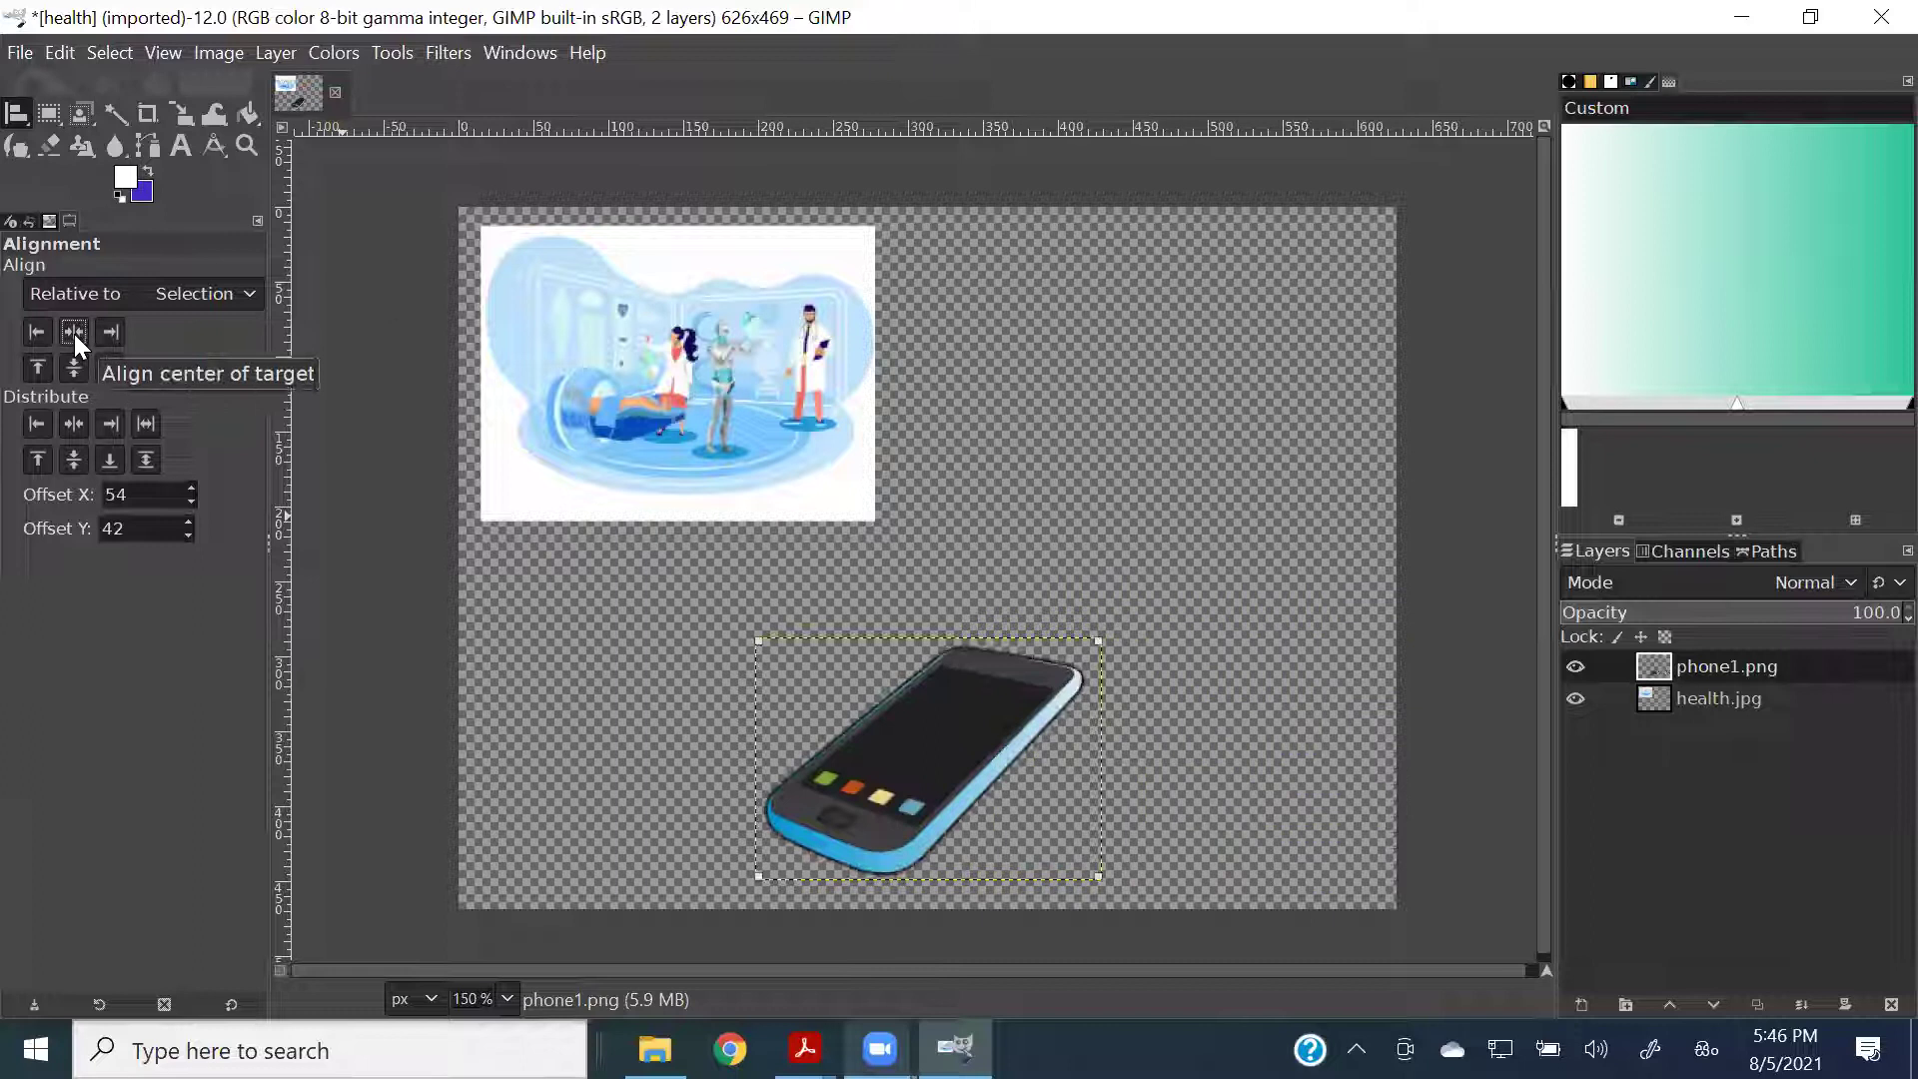
# Try aligning the phone1.png layer to the canvas's top, bottom, and vertical middle.
pyautogui.click(38, 367)
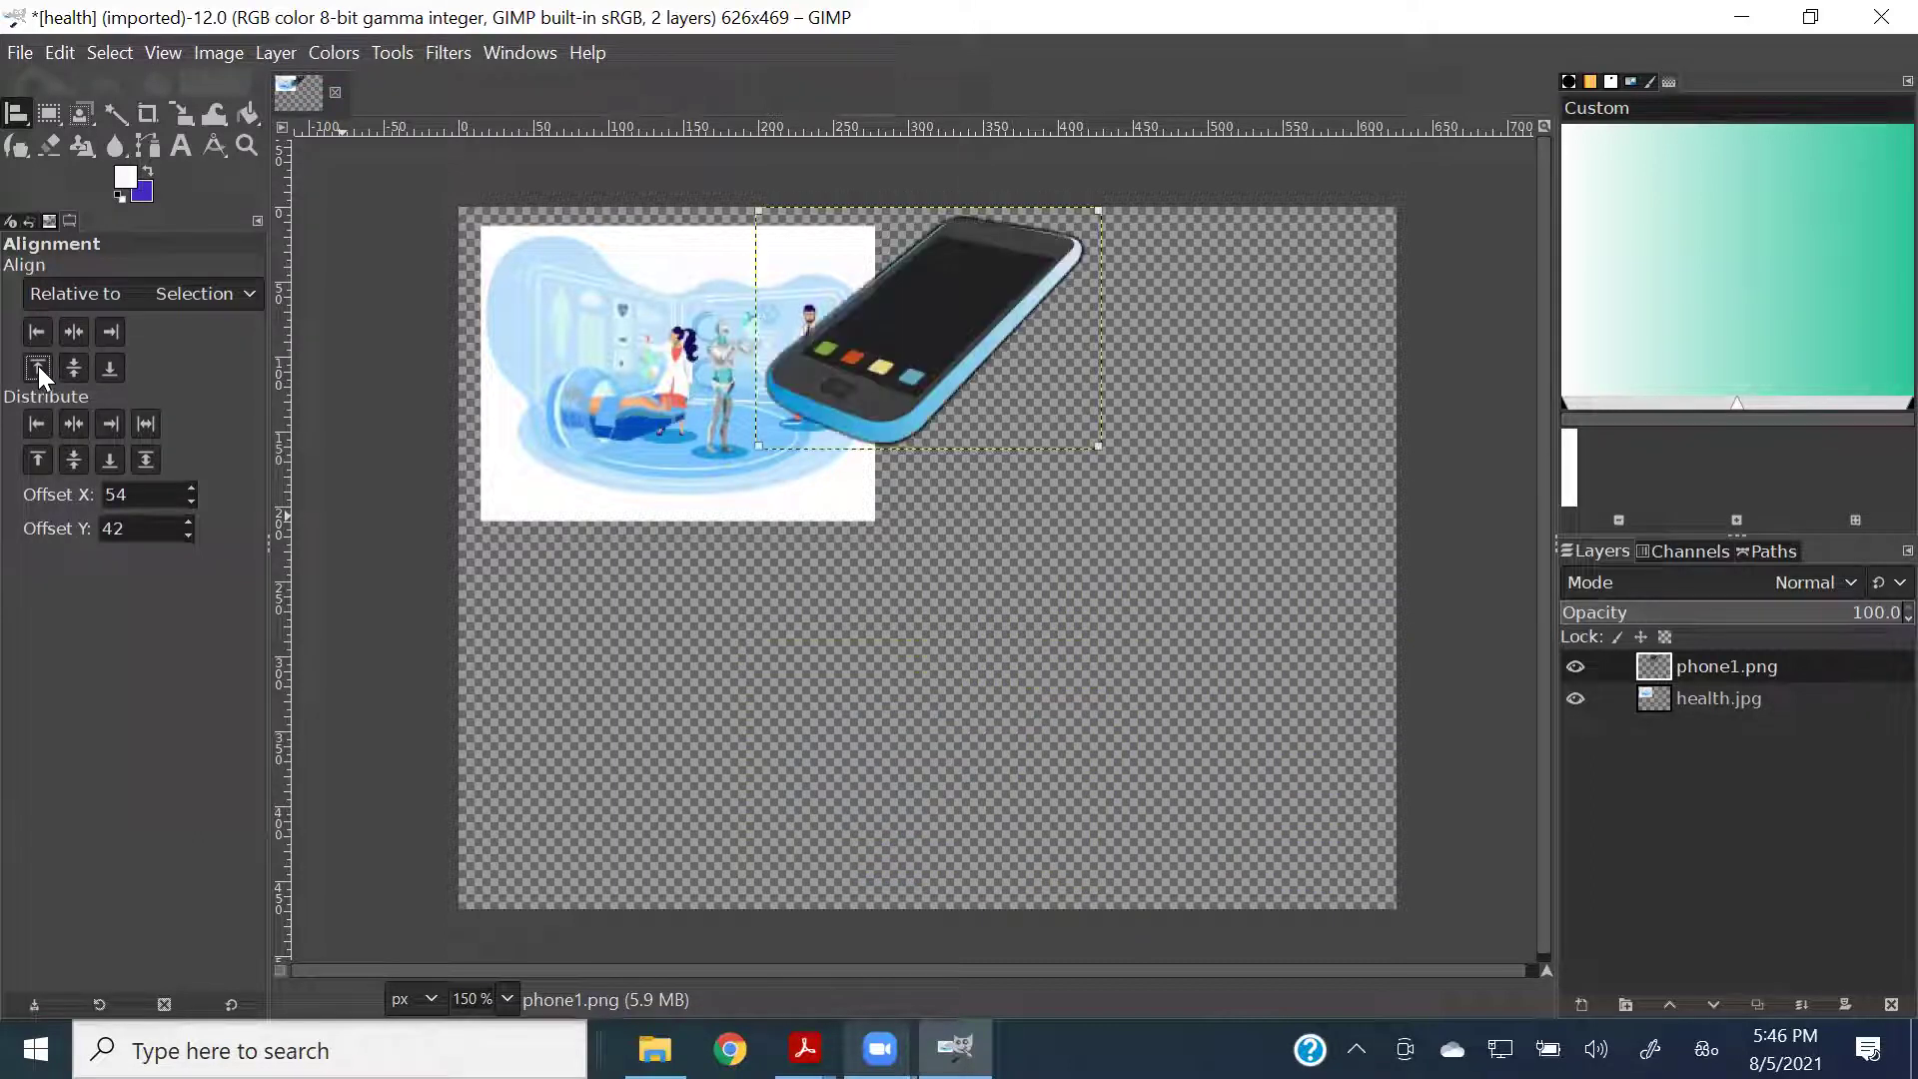
pyautogui.click(108, 369)
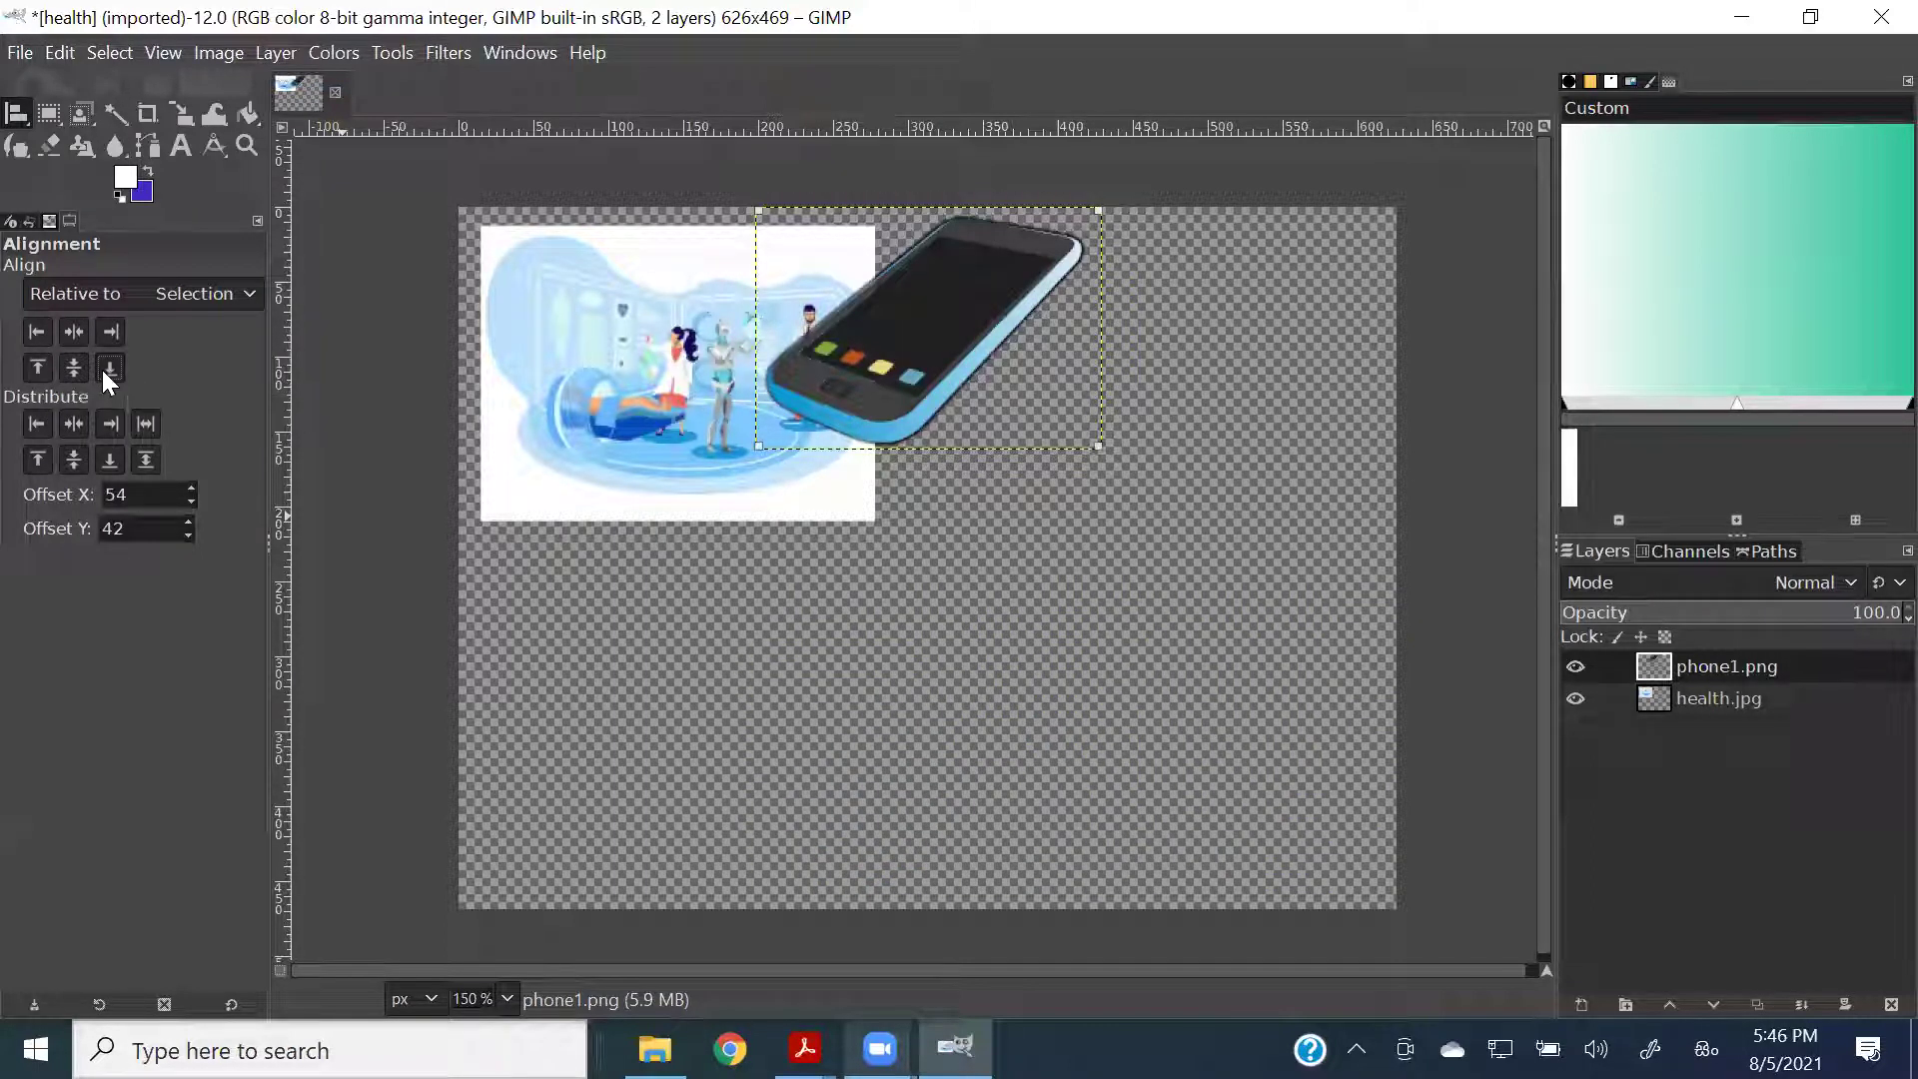
pyautogui.click(76, 370)
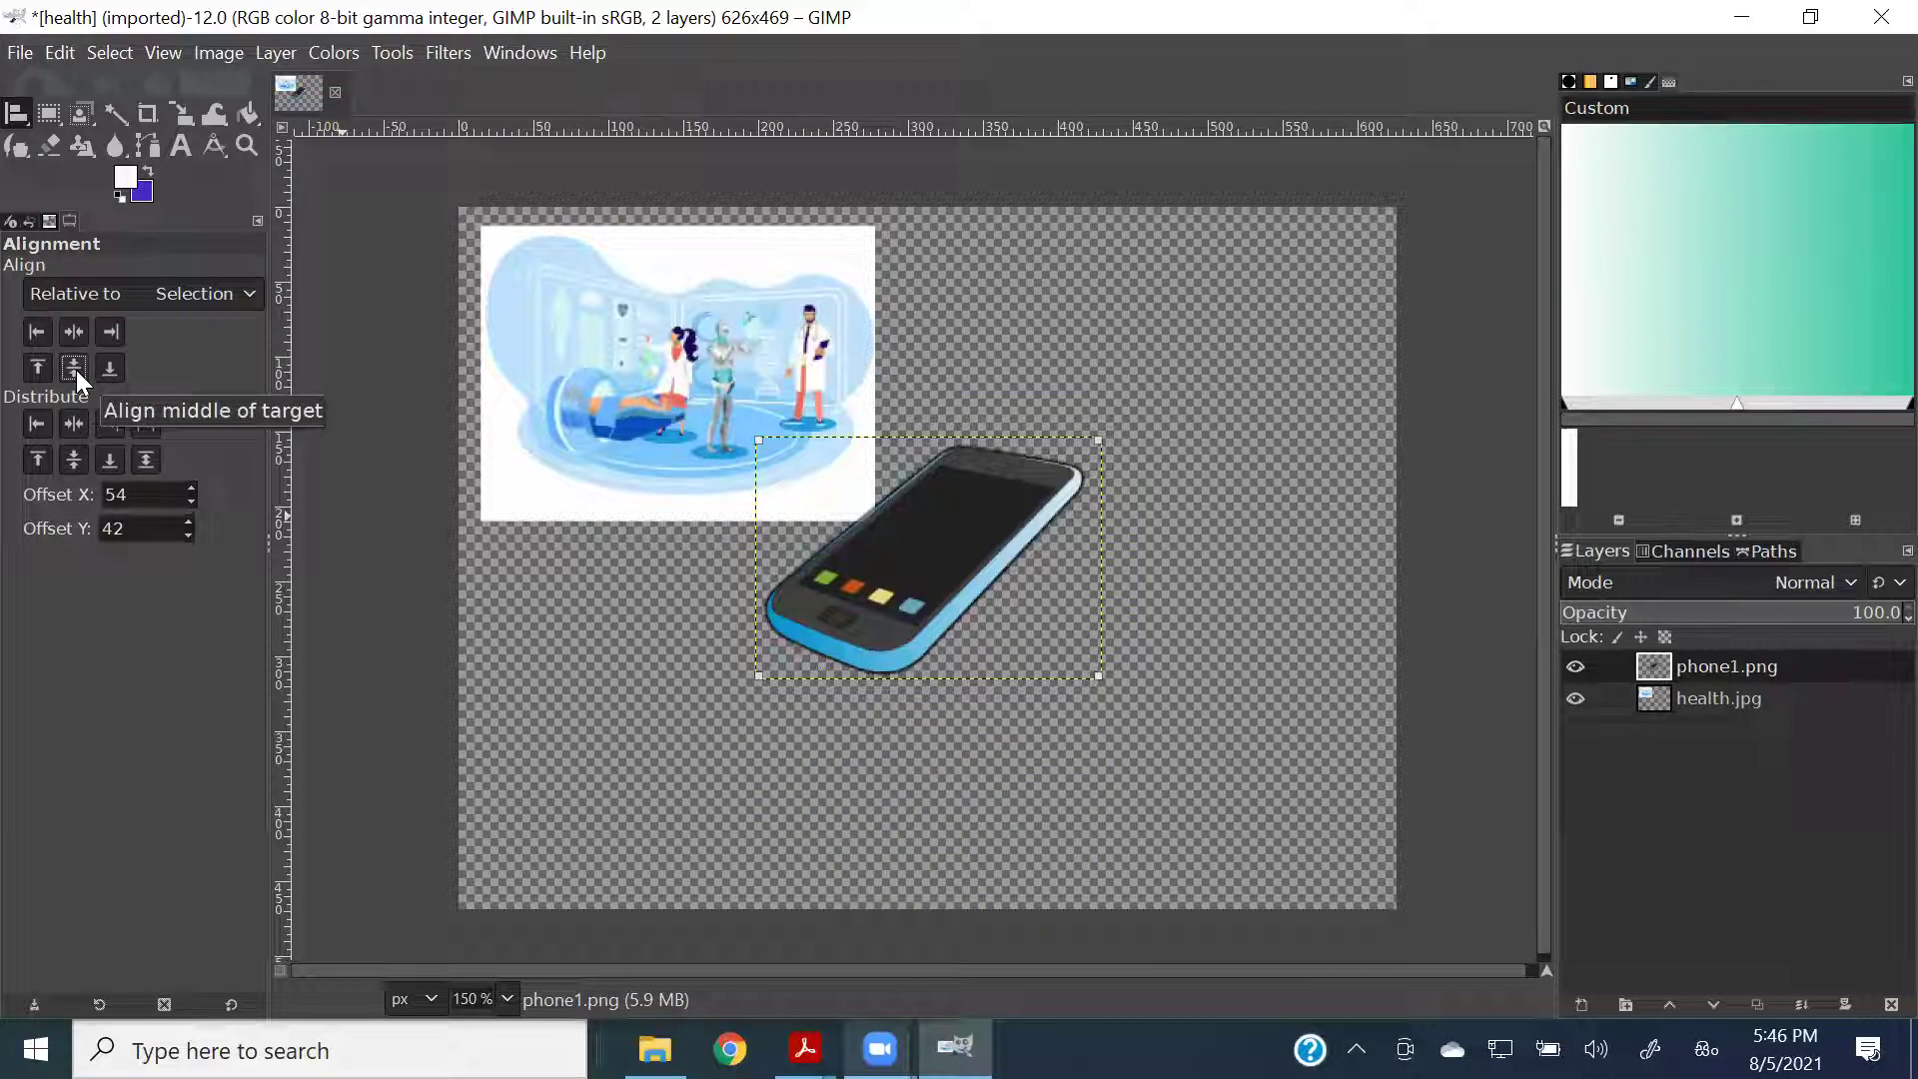
# Align the phone1.png layer to the left edge, and then place it against the canvas's right and bottom edges.
pyautogui.click(38, 329)
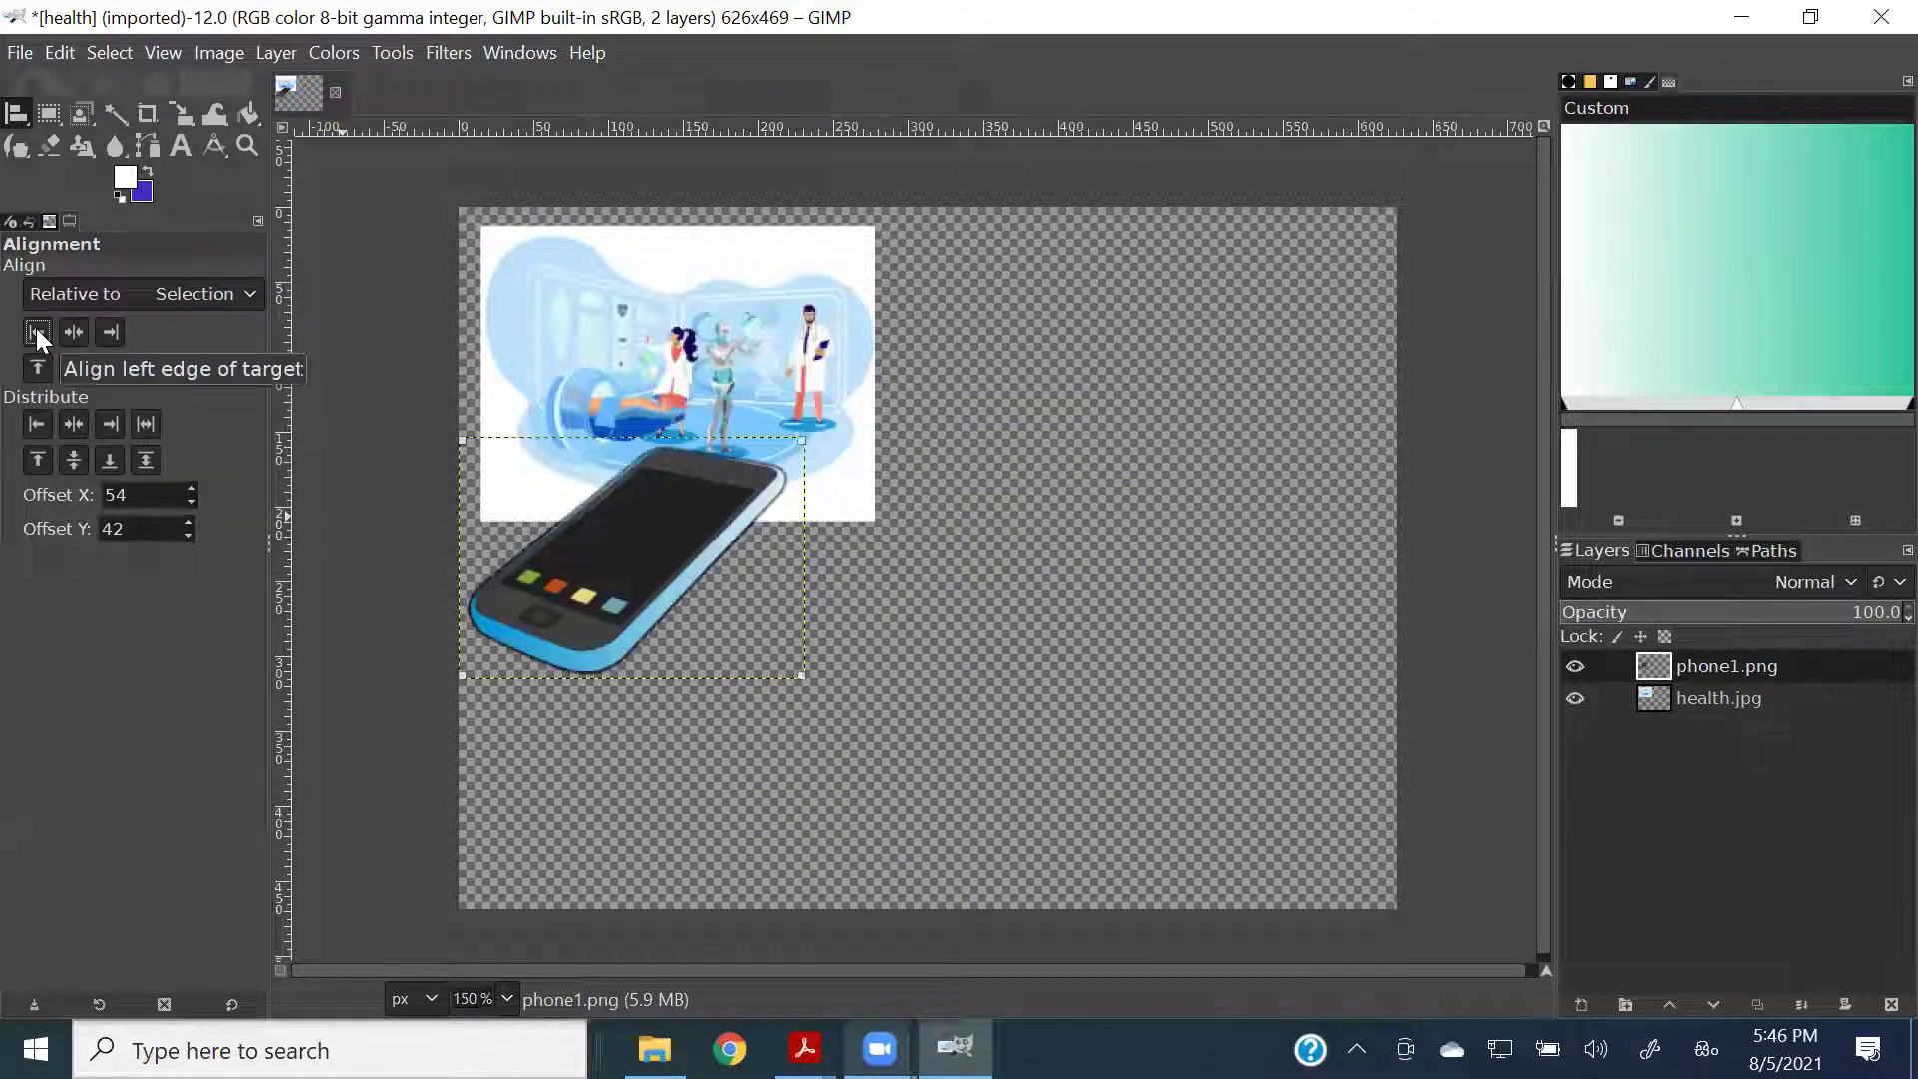
pyautogui.click(108, 330)
pyautogui.click(102, 371)
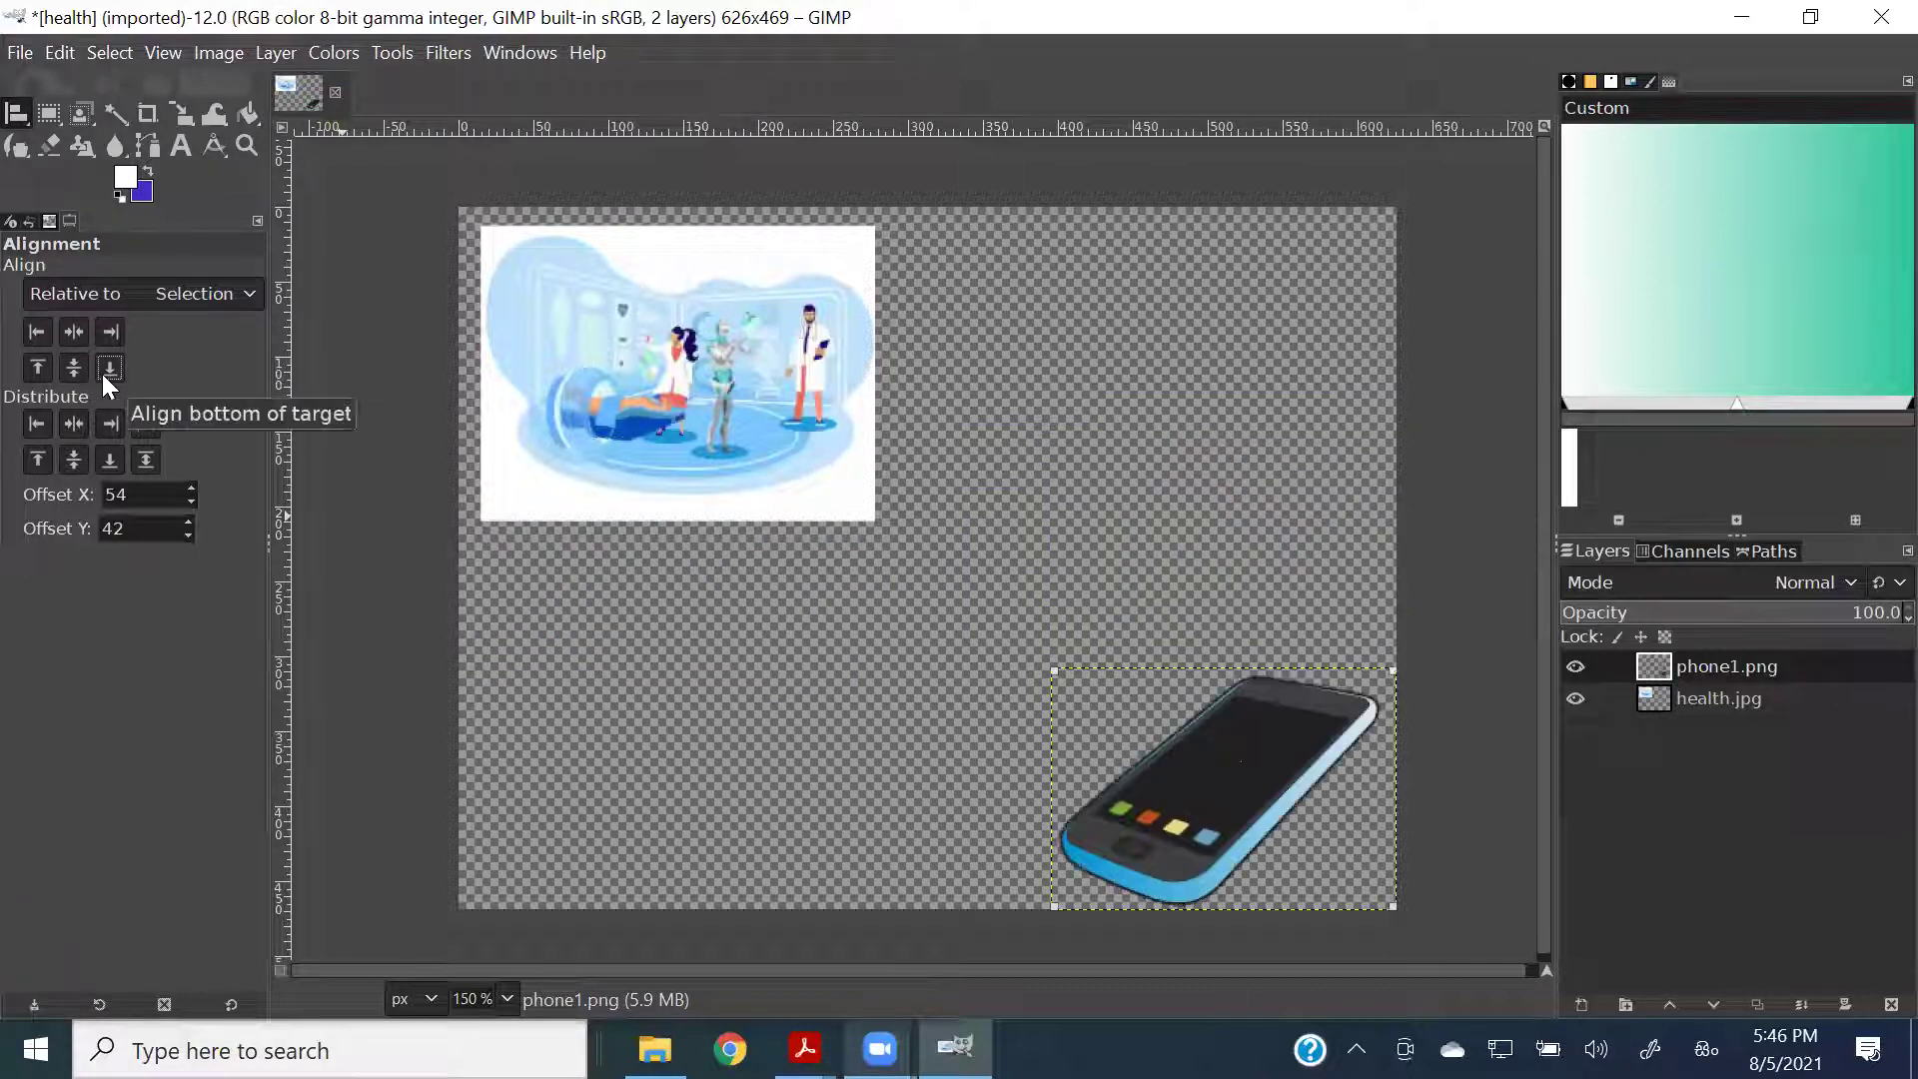
# Align the phone1.png layer to the canvas's top edge, and then center it horizontally and vertically on the canvas.
pyautogui.click(42, 370)
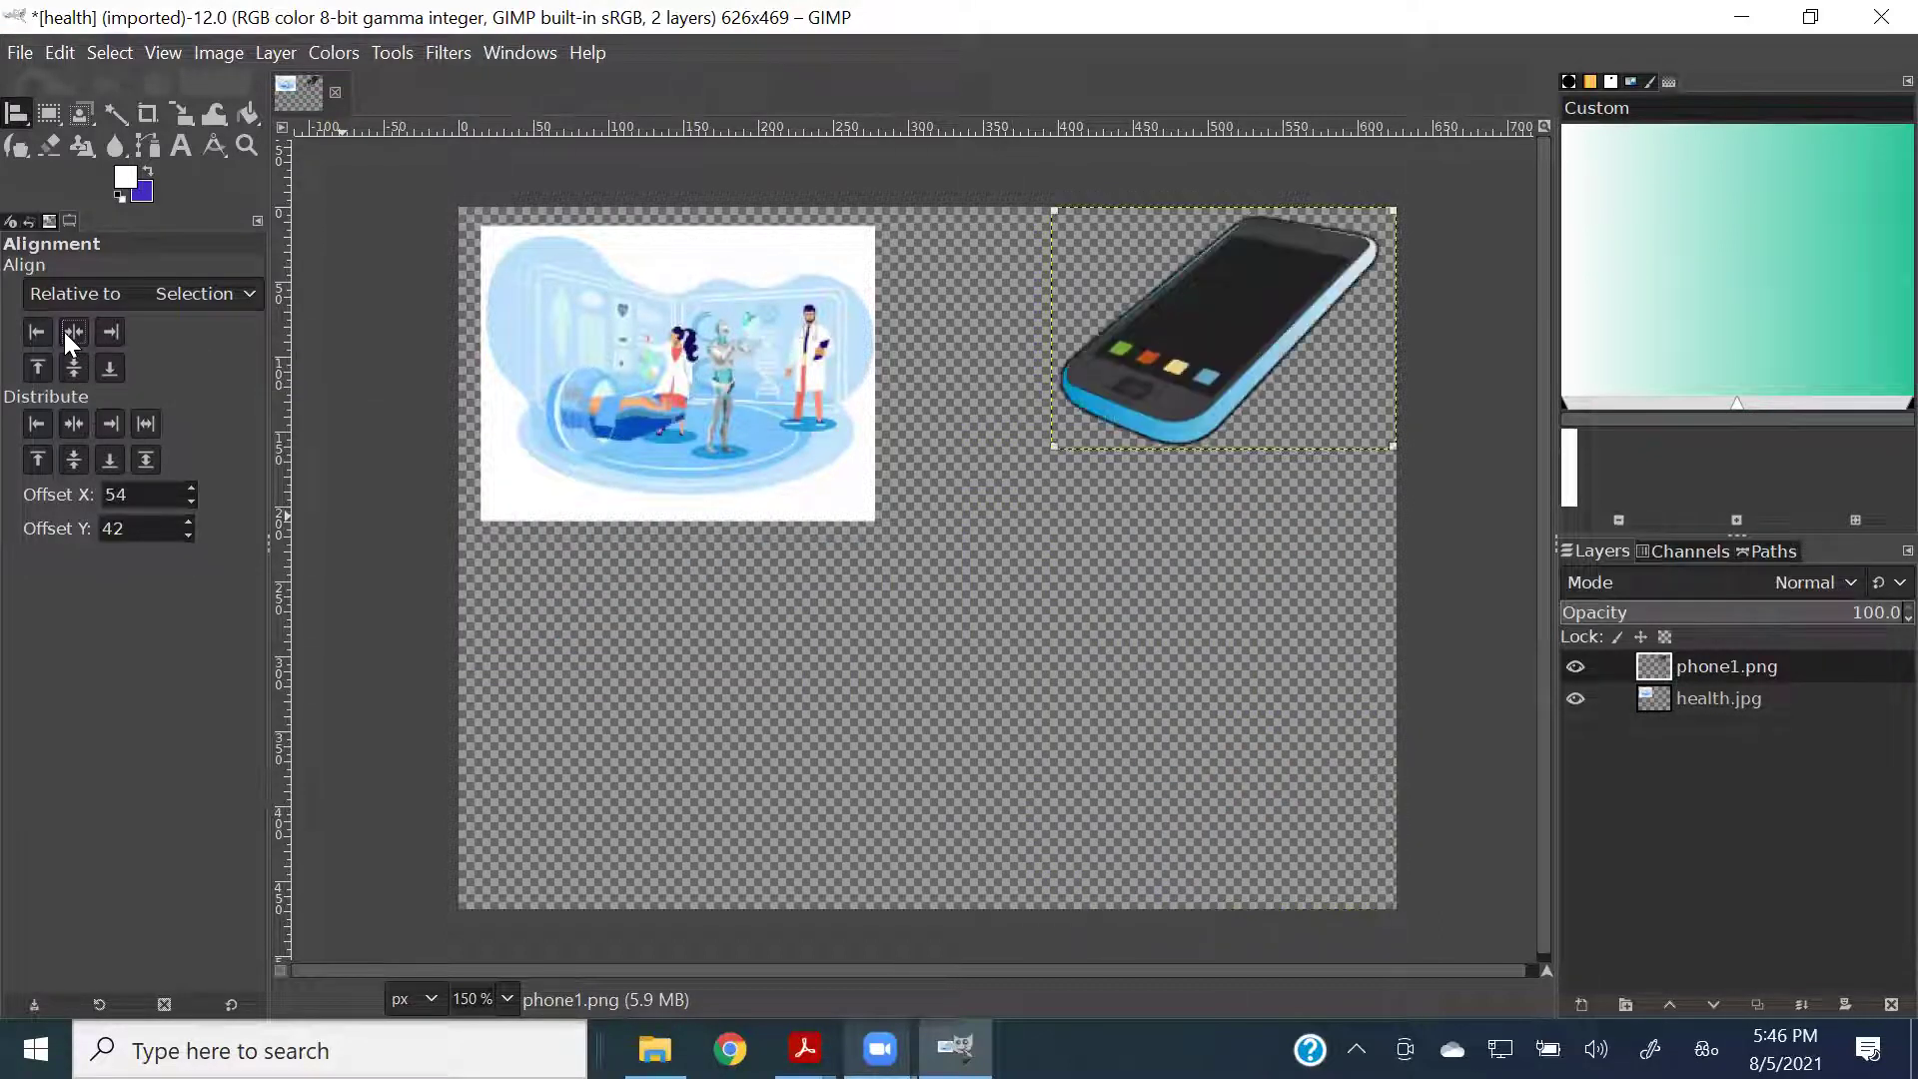
pyautogui.click(68, 332)
pyautogui.click(72, 368)
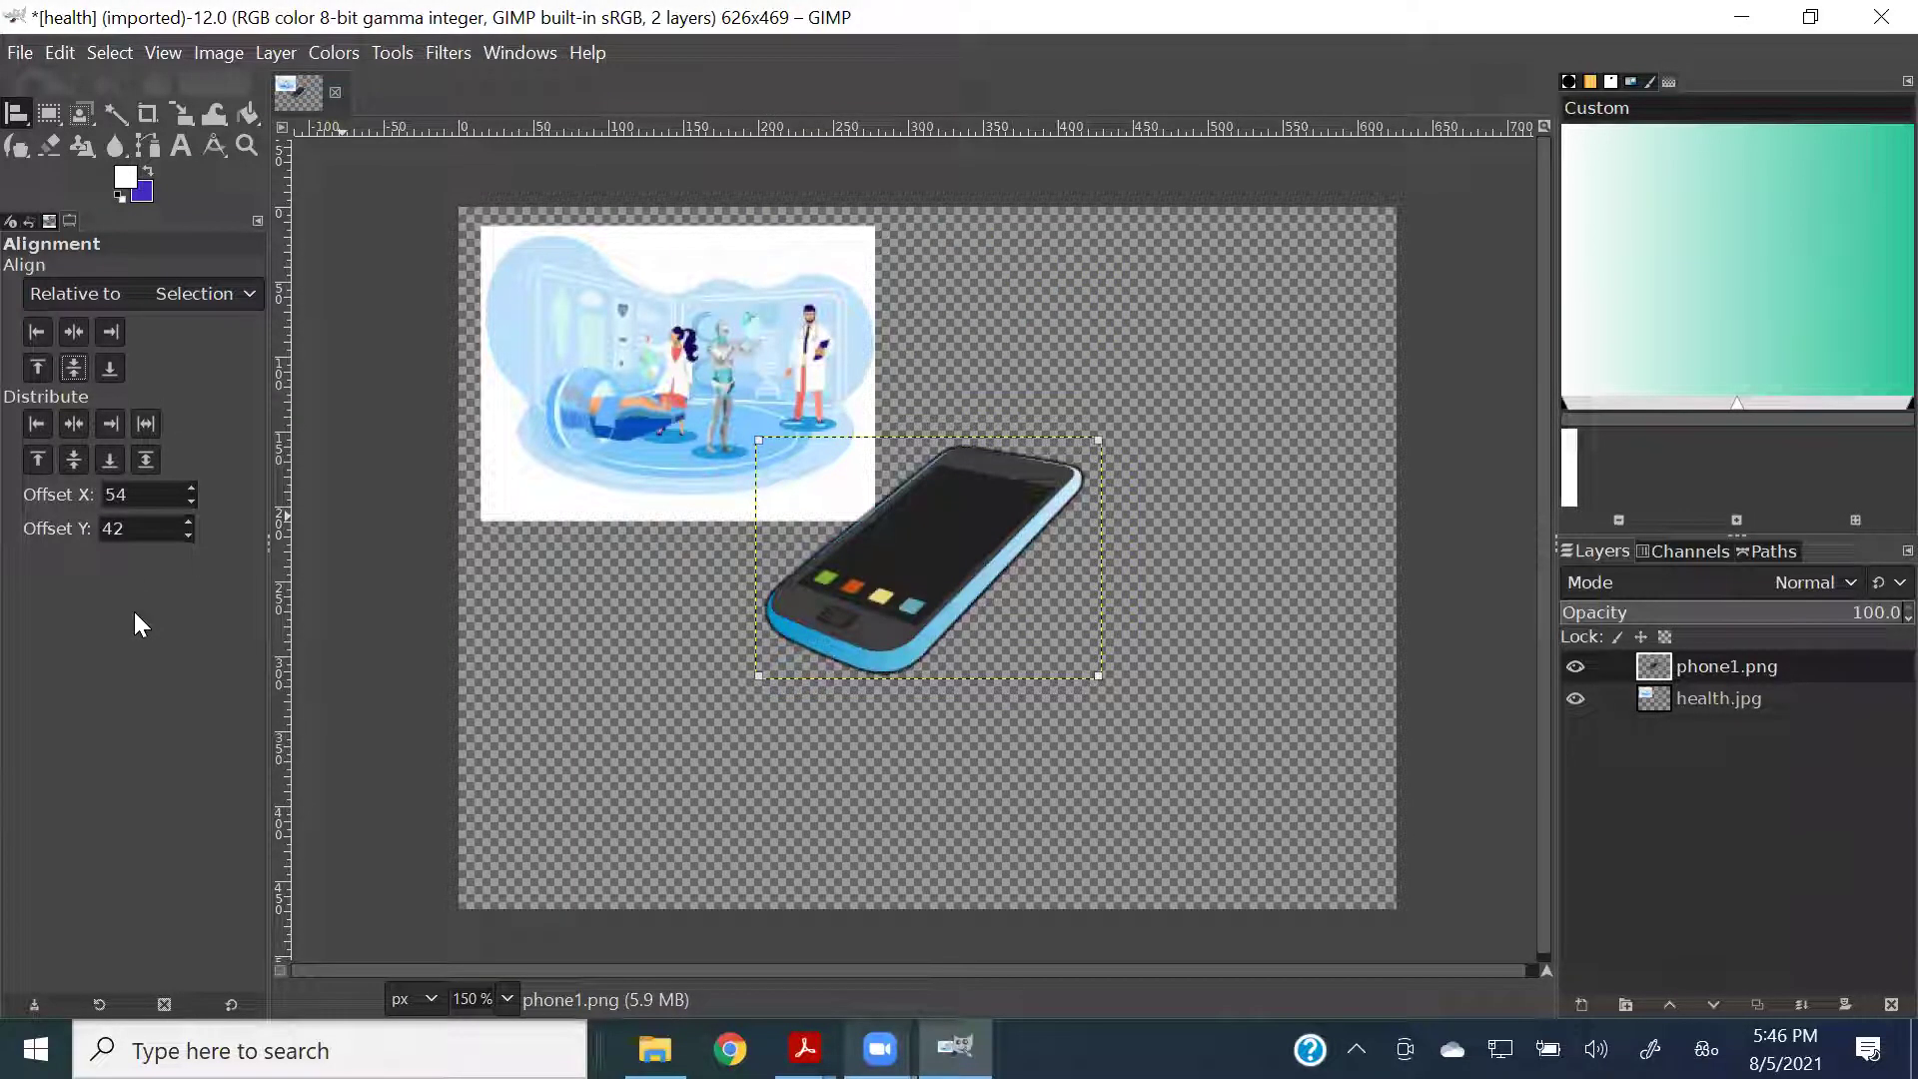
# Set the alignment reference to First item and align the health.jpg layer to the canvas's right and bottom edges.
pyautogui.click(248, 292)
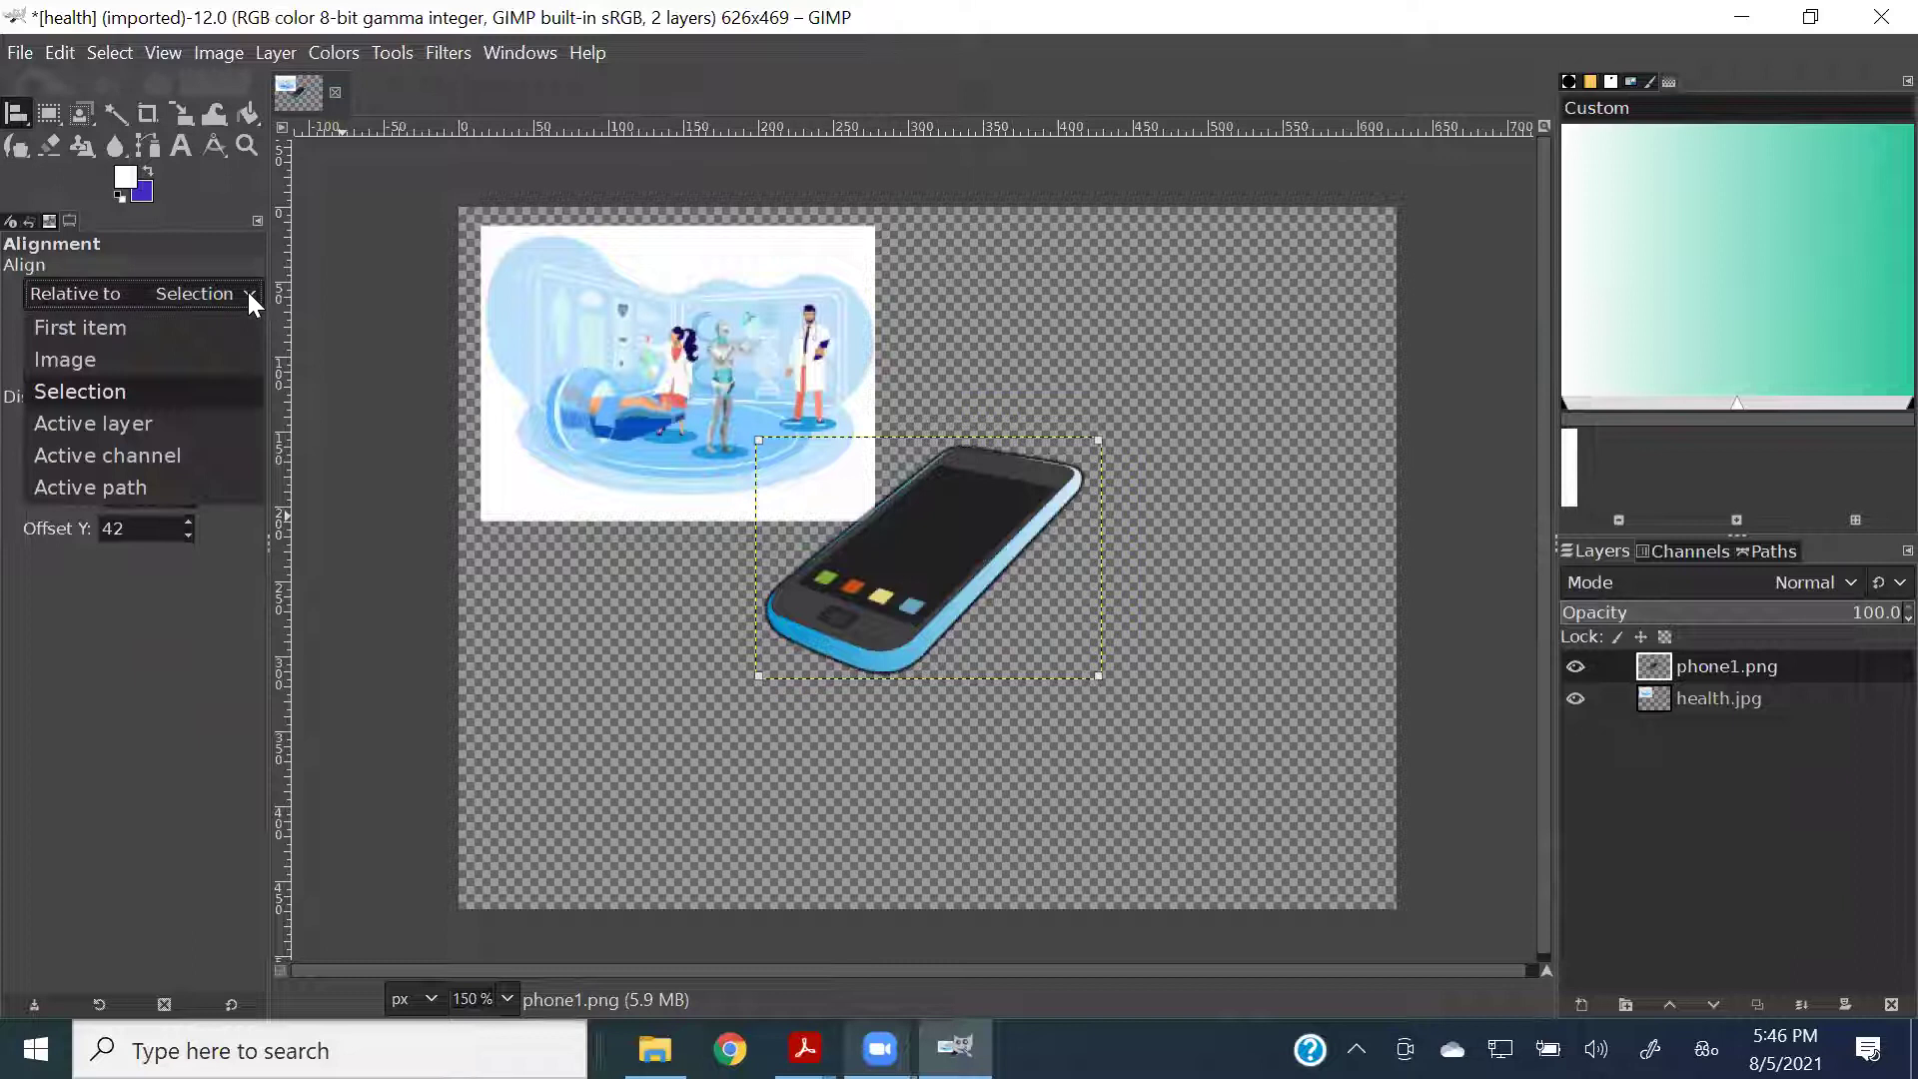
pyautogui.click(108, 328)
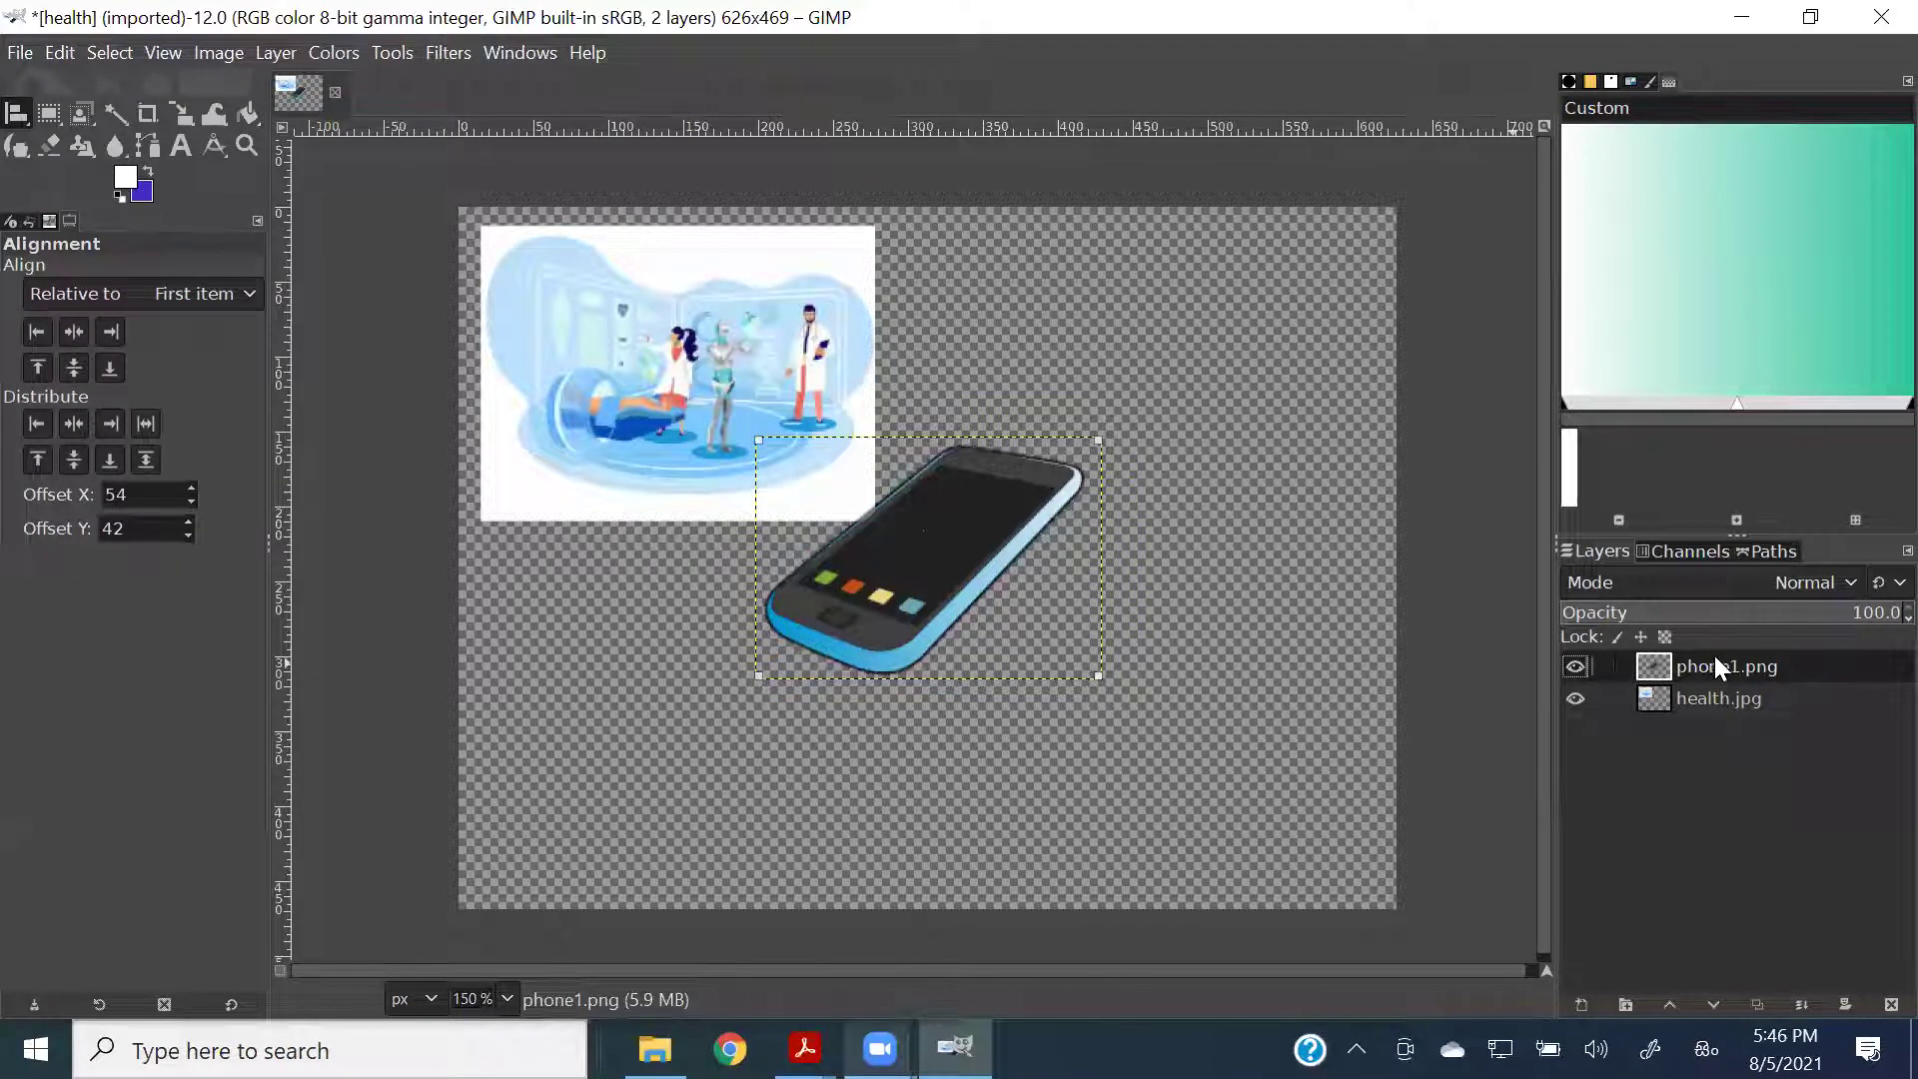
pyautogui.click(1703, 701)
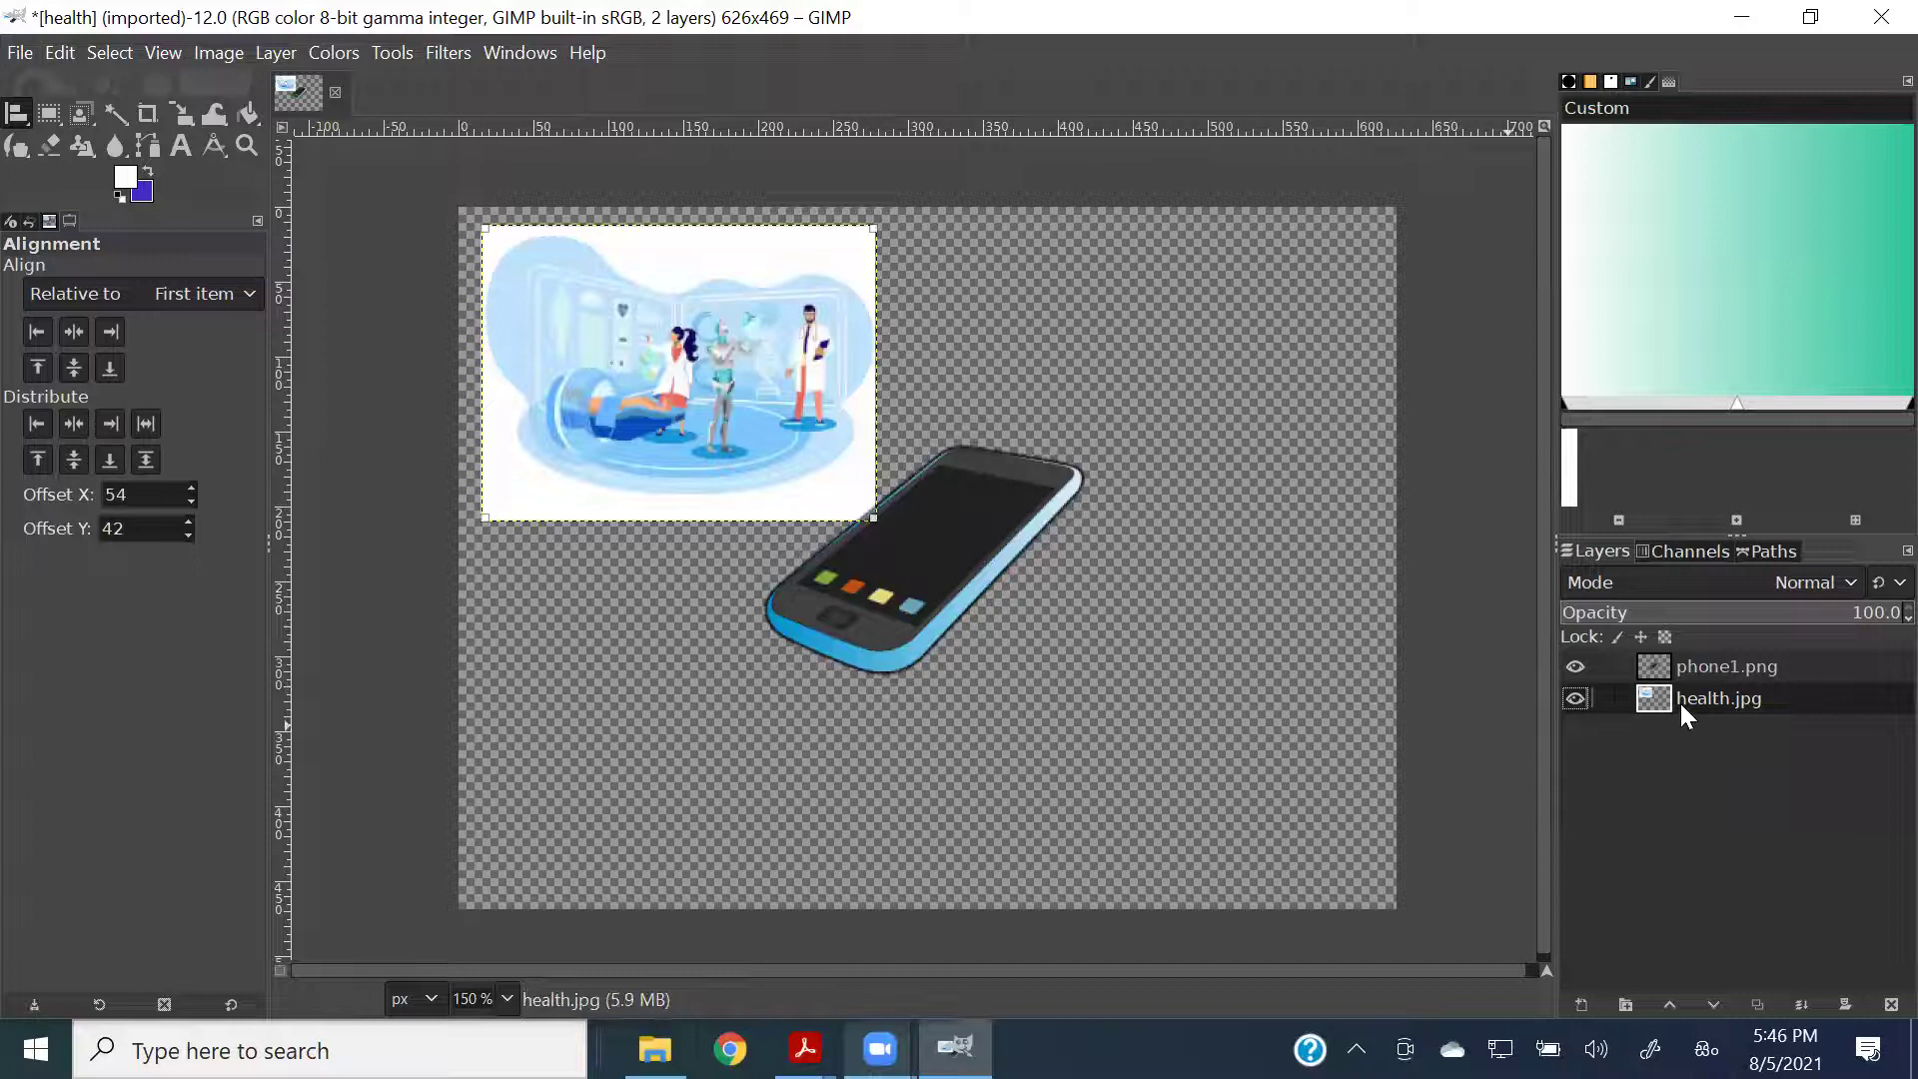
pyautogui.click(112, 332)
pyautogui.click(107, 376)
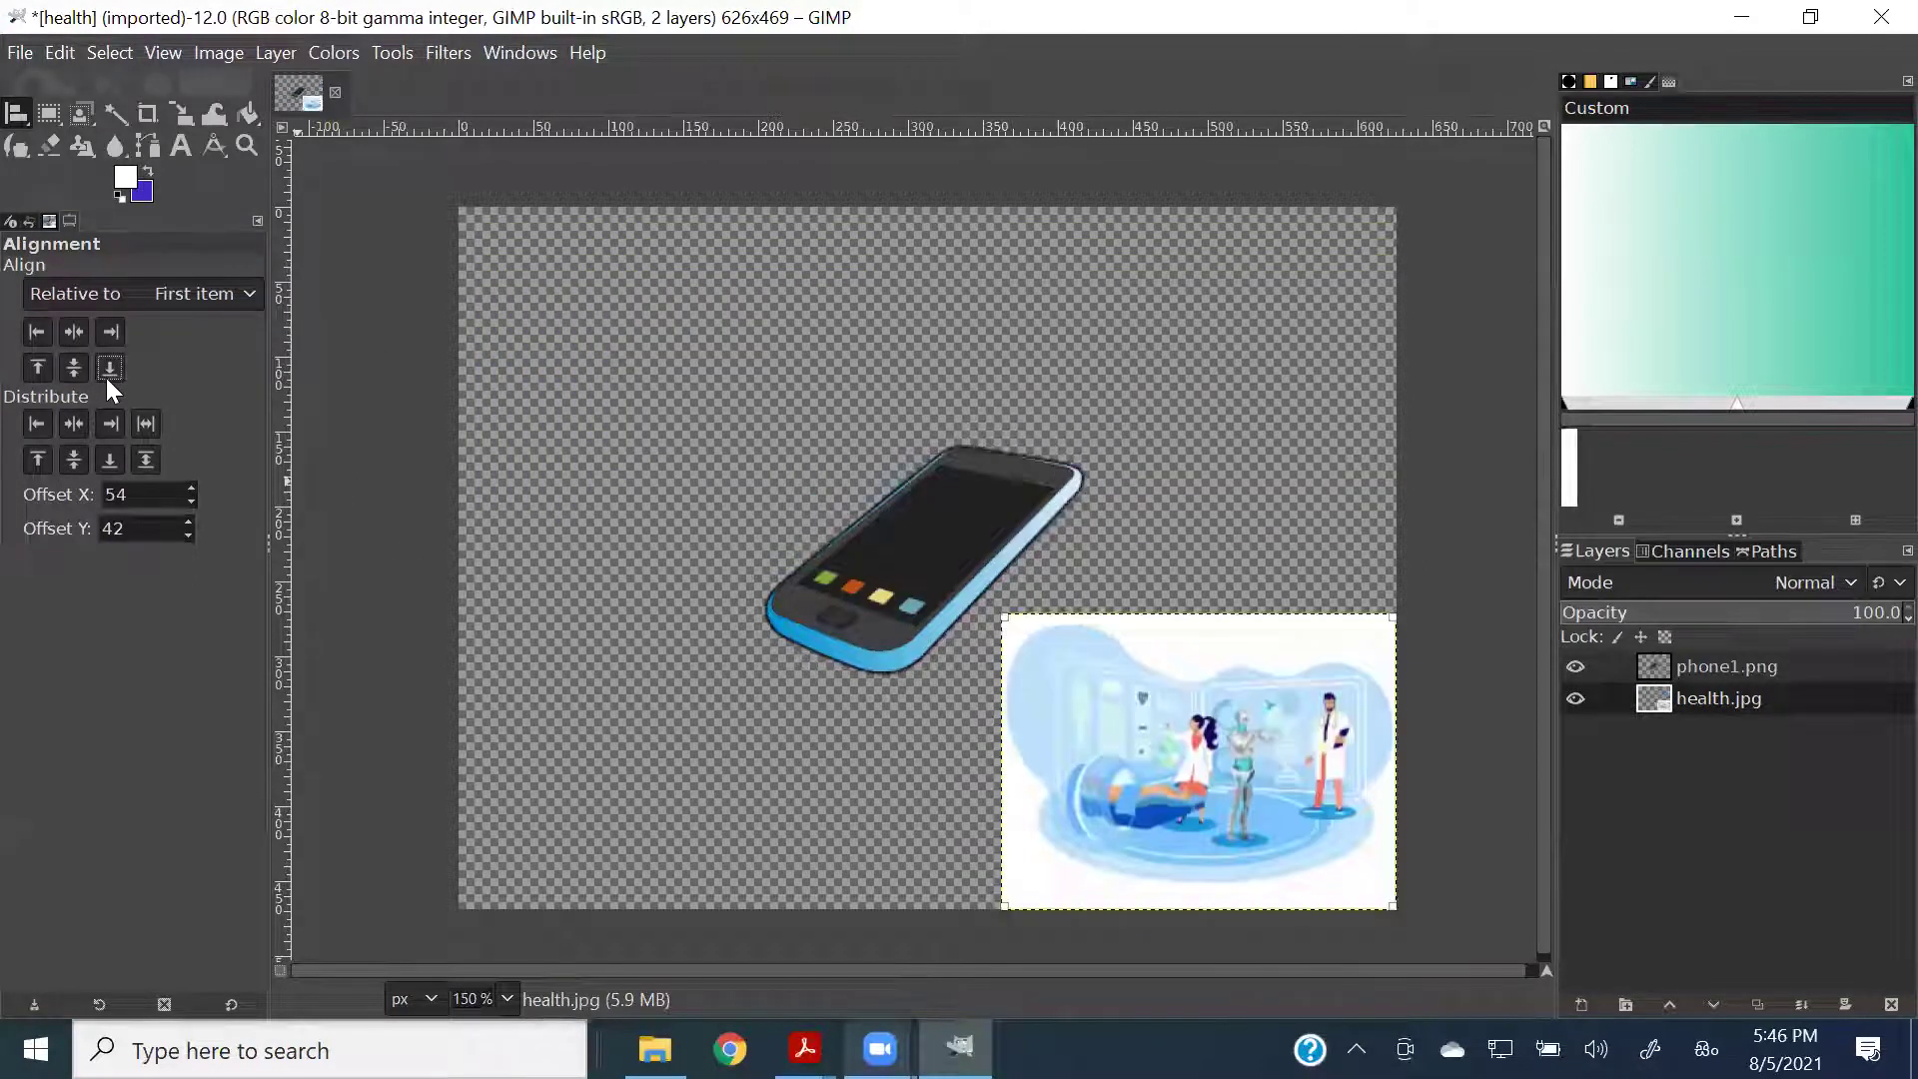
# Try aligning the health.jpg layer to the canvas's vertical middle, top-left corner and bottom edge.
pyautogui.click(74, 367)
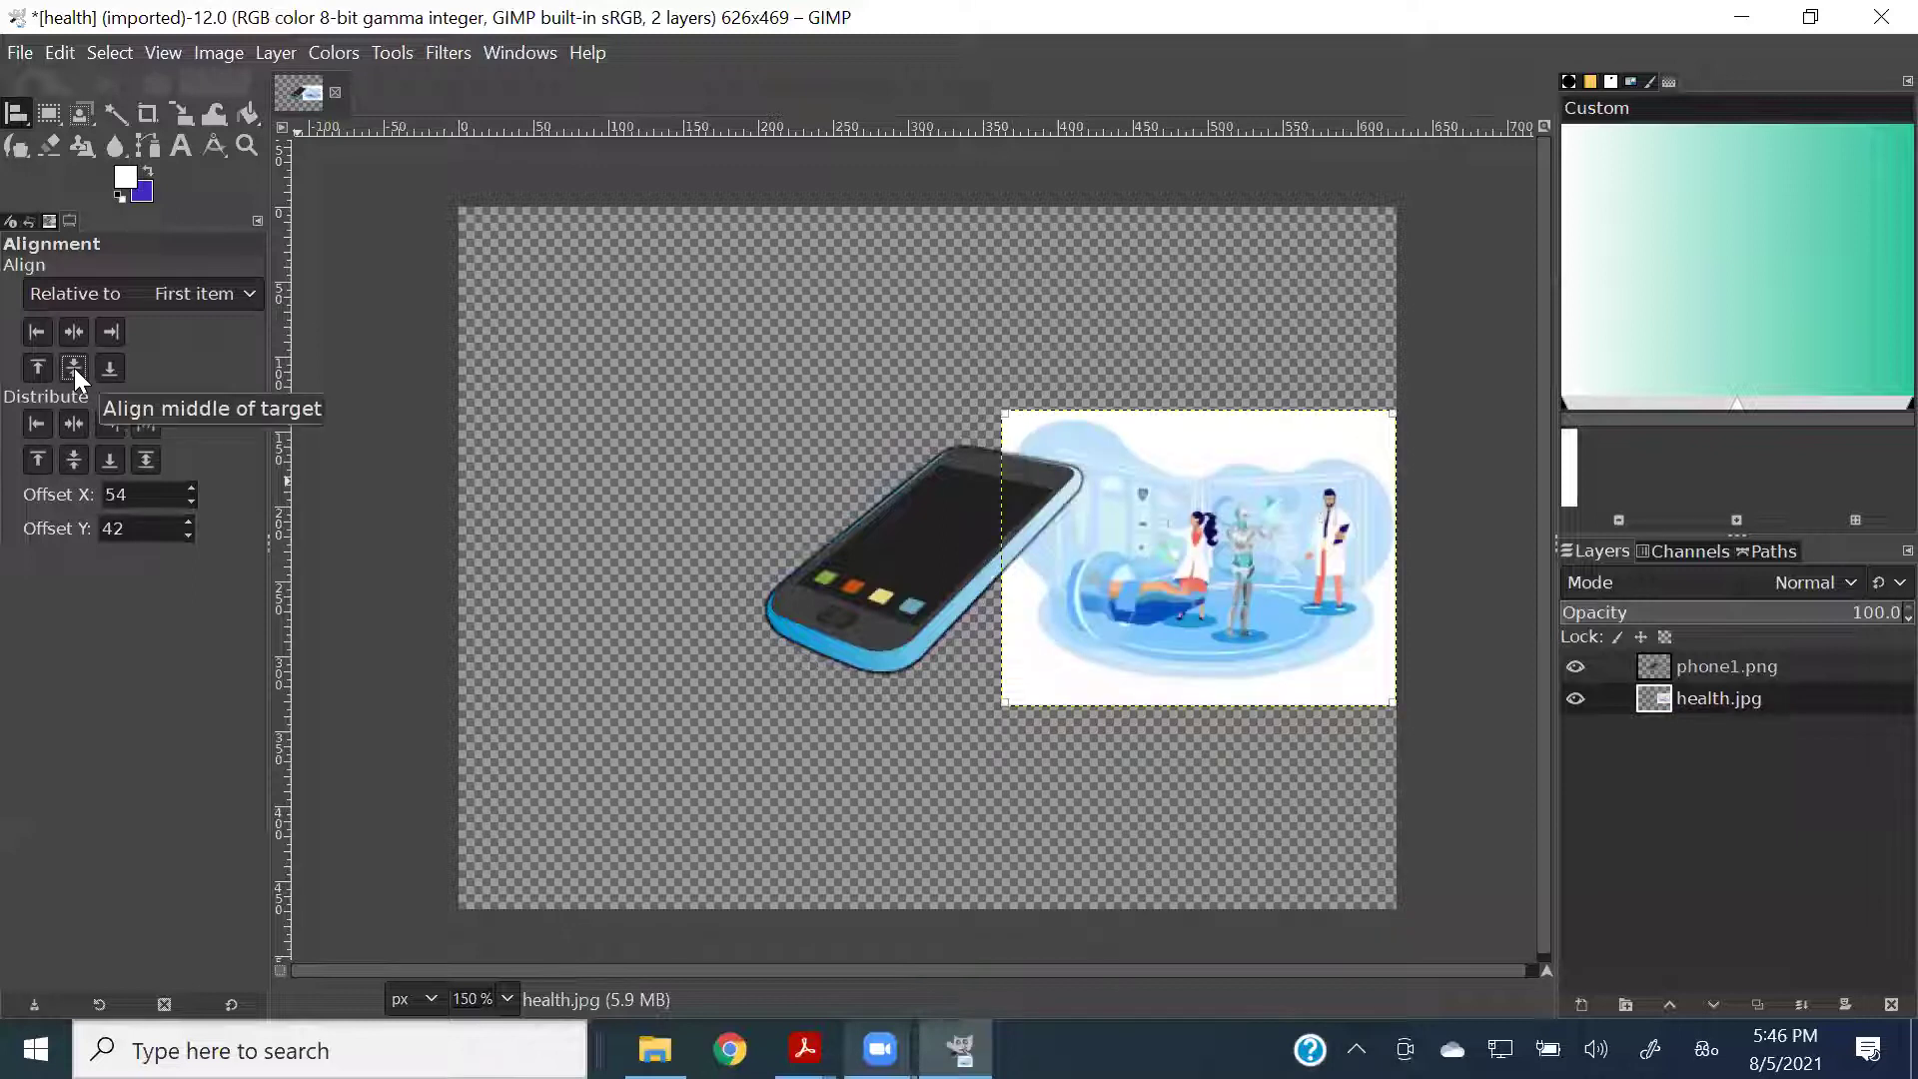
pyautogui.click(37, 368)
pyautogui.click(37, 334)
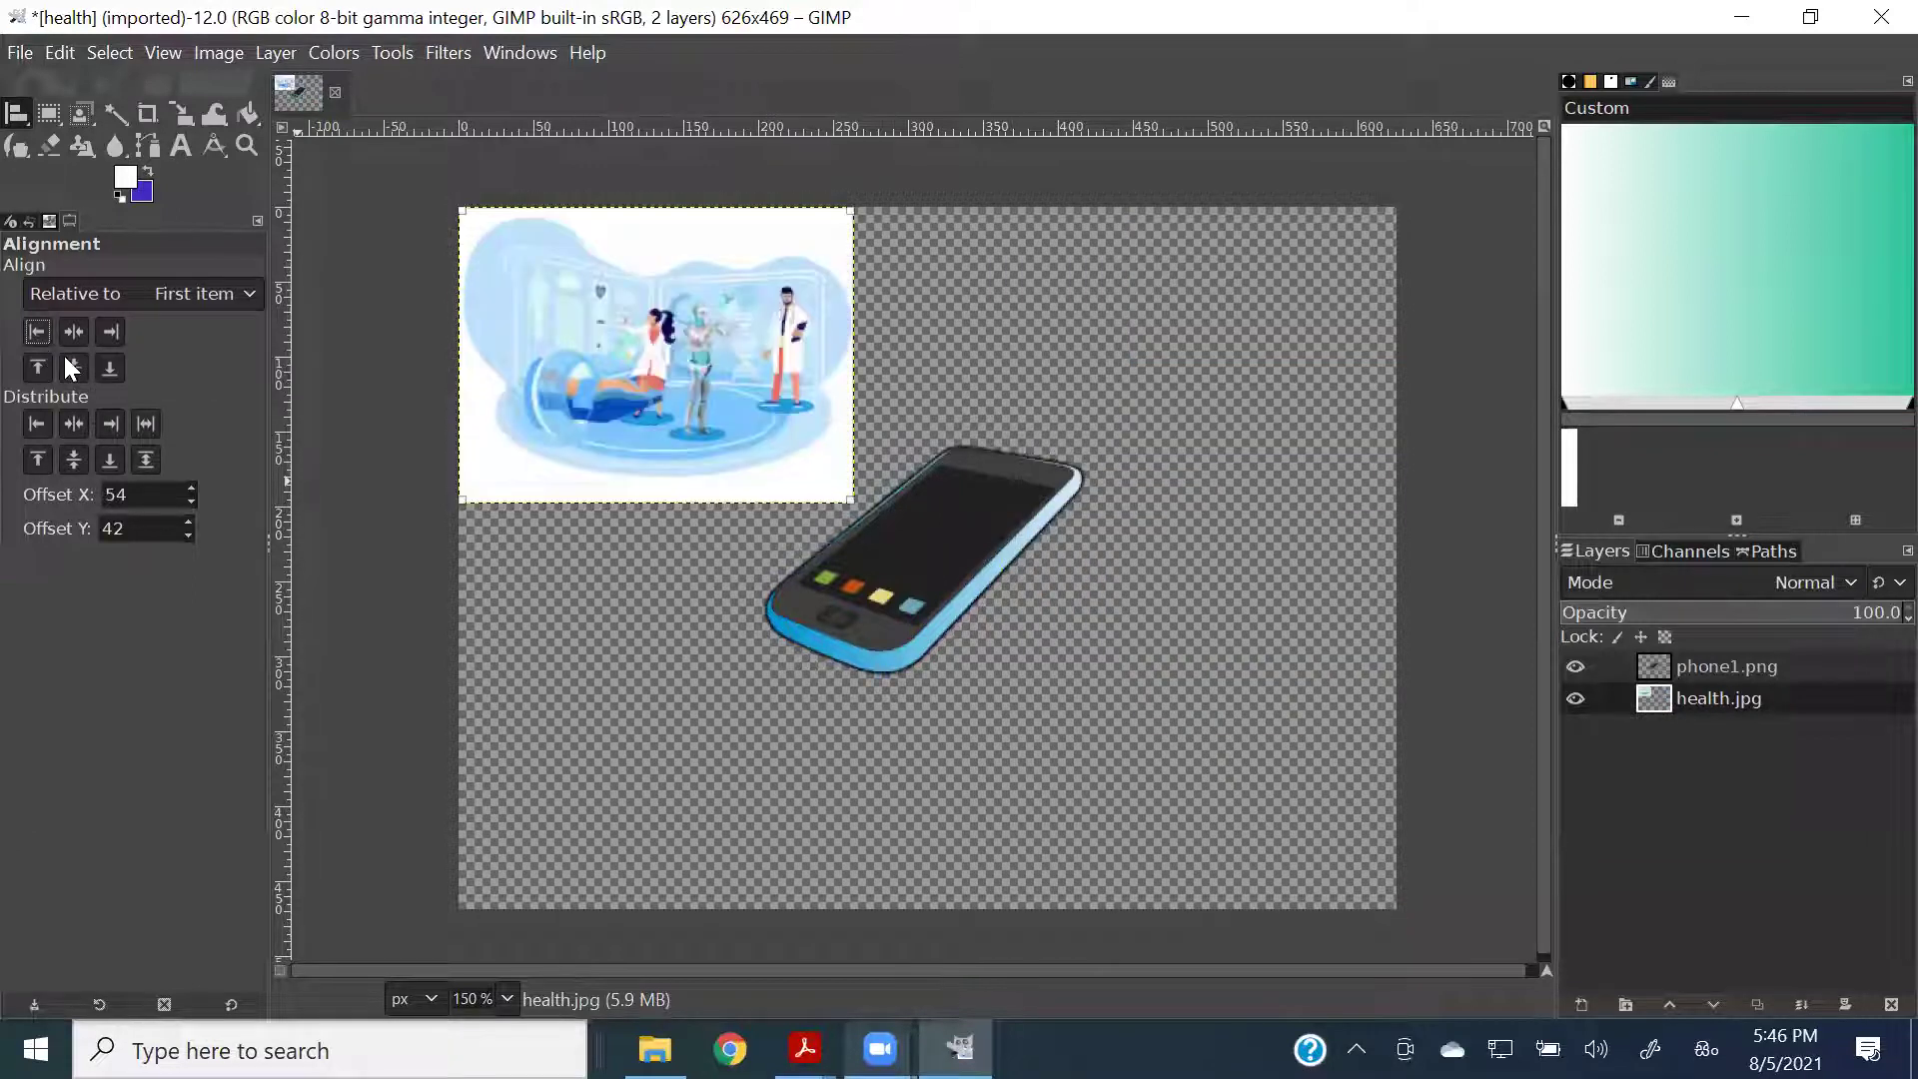
pyautogui.click(72, 368)
pyautogui.click(107, 369)
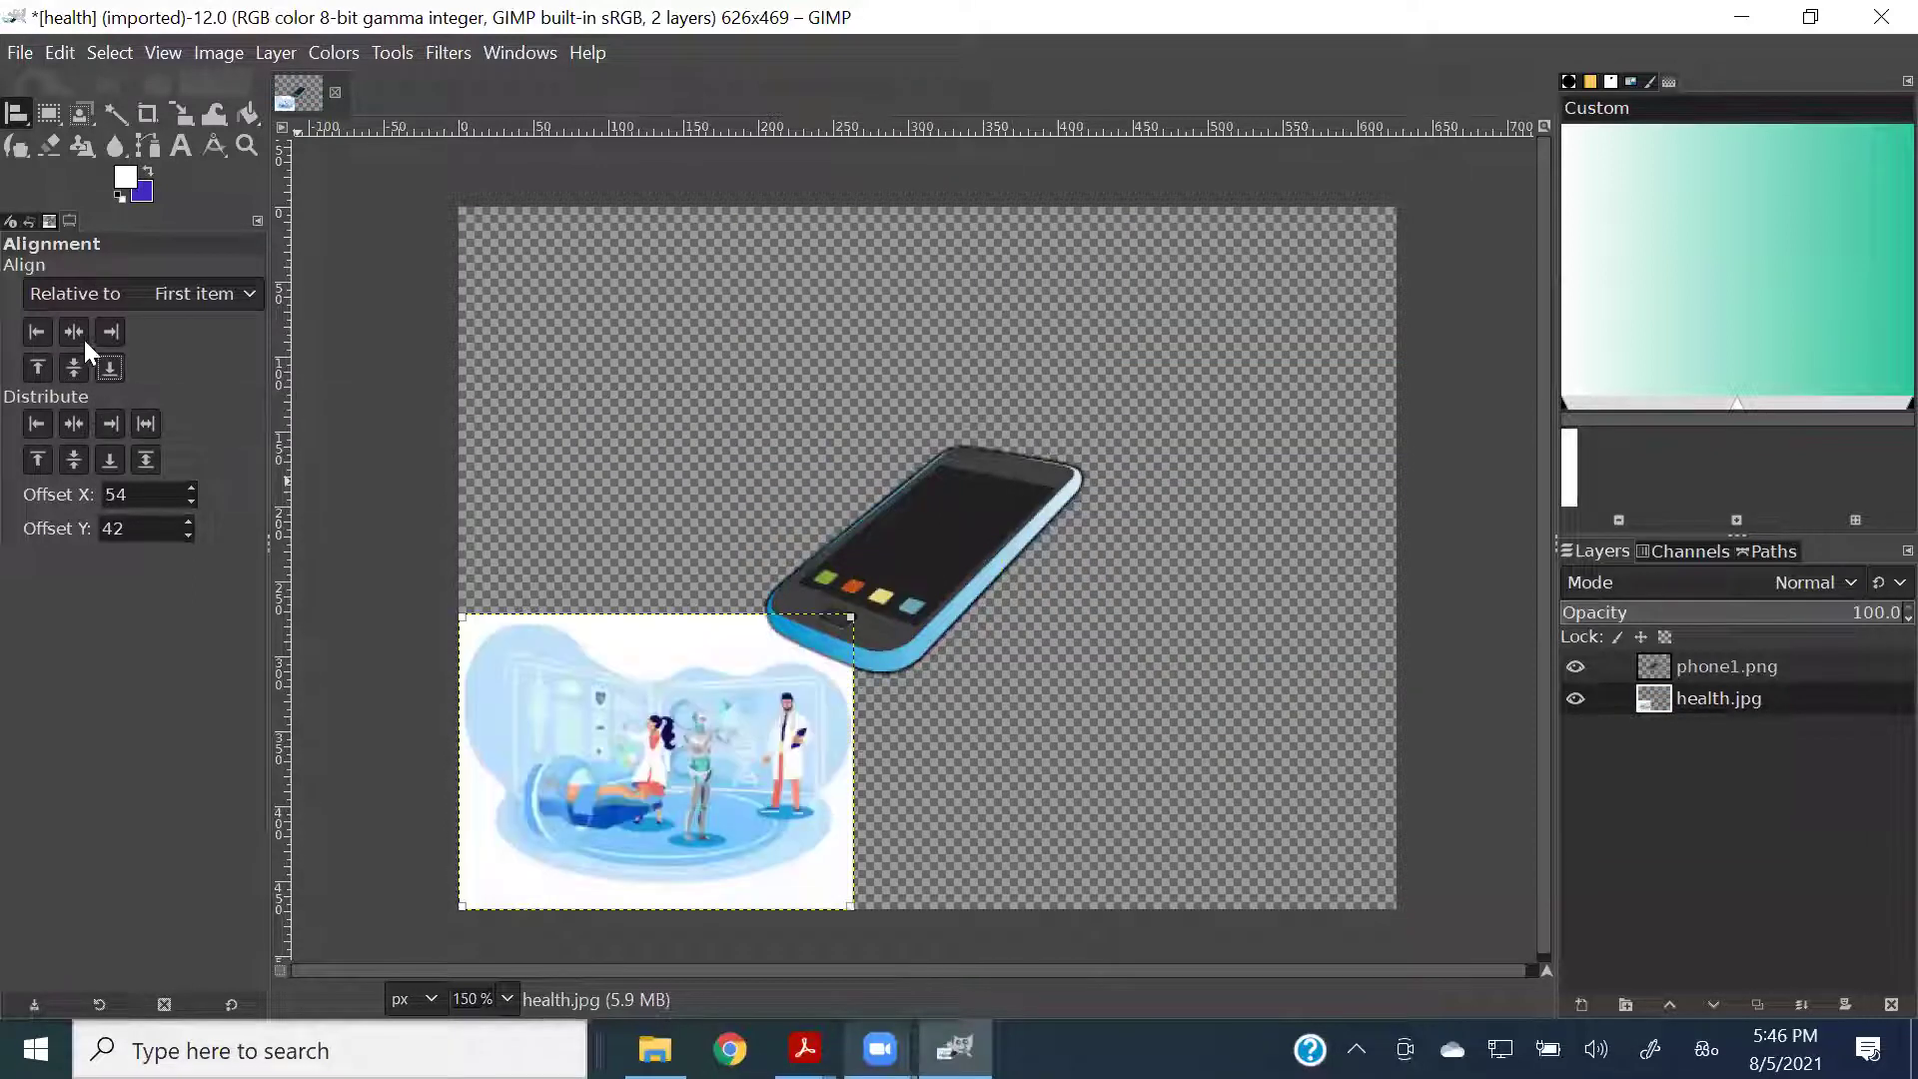
# Center the health.jpg layer horizontally and vertically on the canvas, and make phone1.png the active layer.
pyautogui.click(75, 333)
pyautogui.click(72, 367)
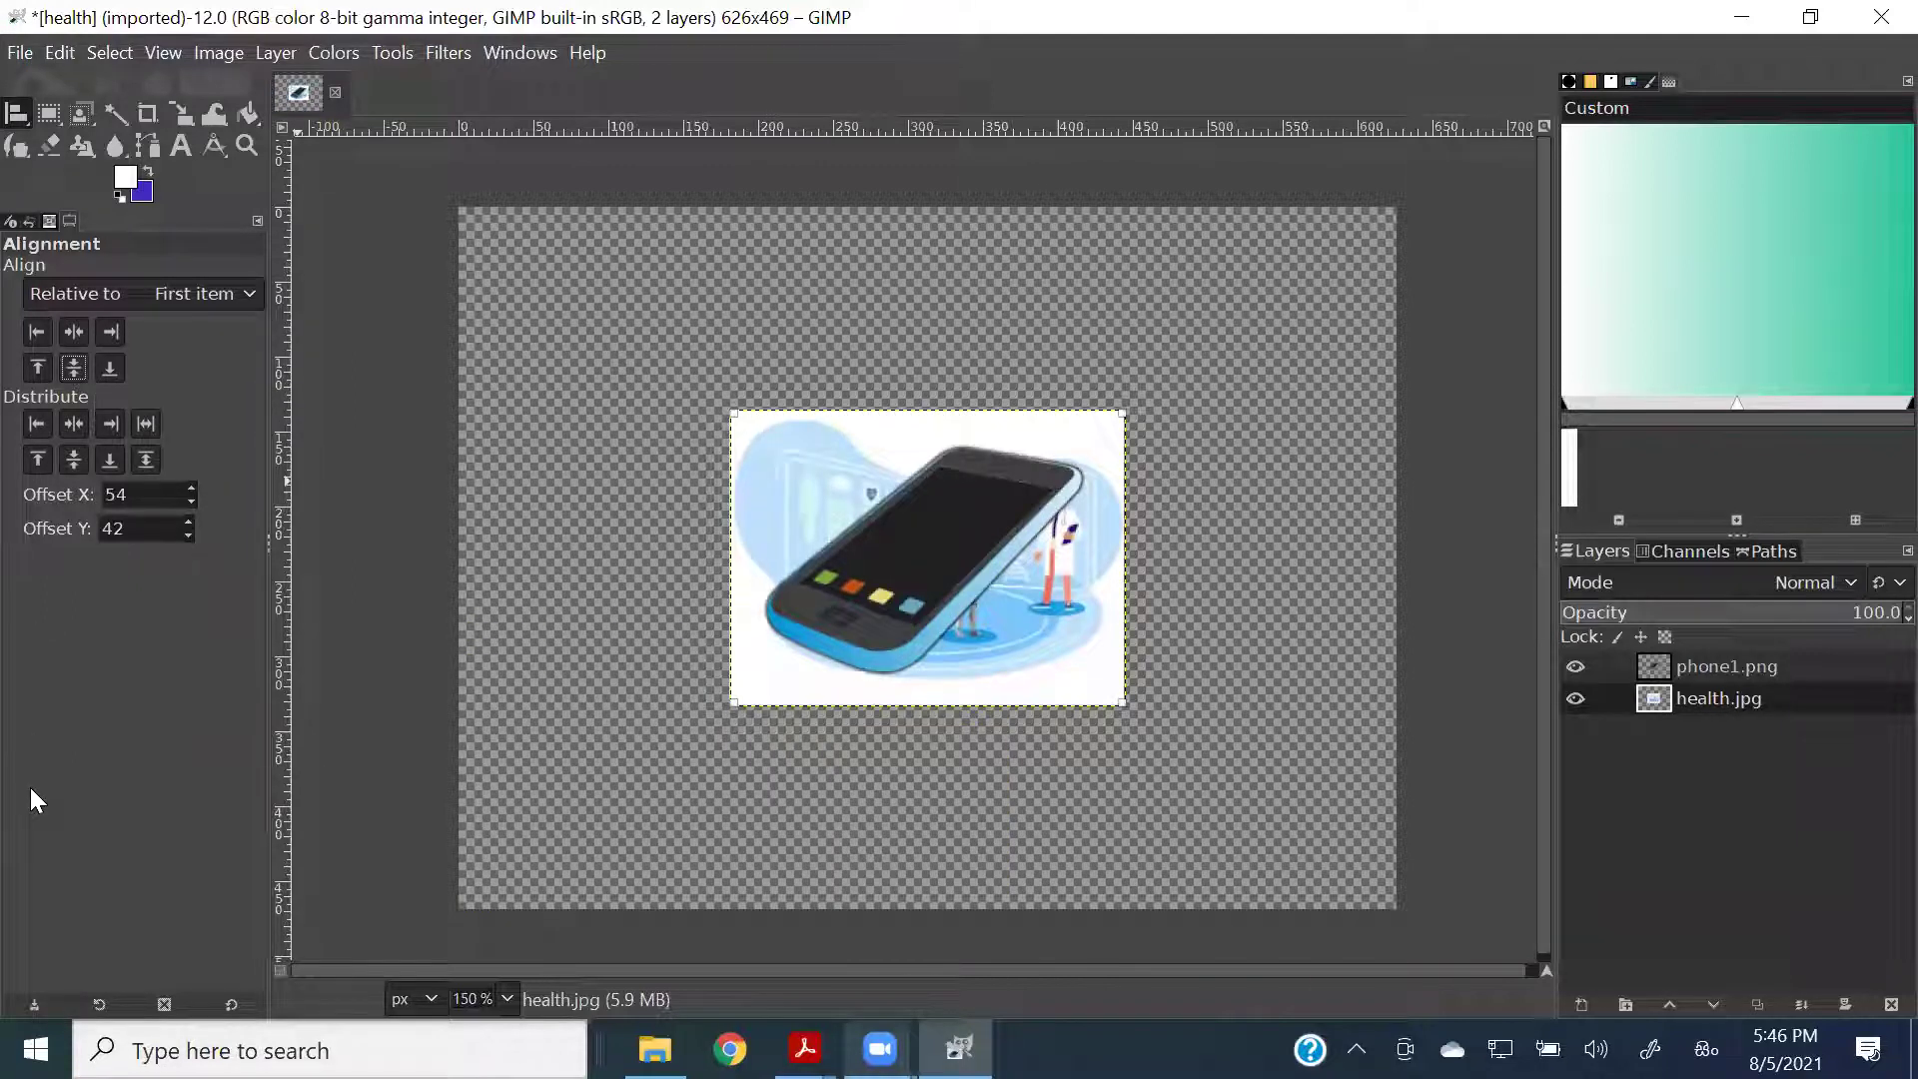
pyautogui.click(1701, 667)
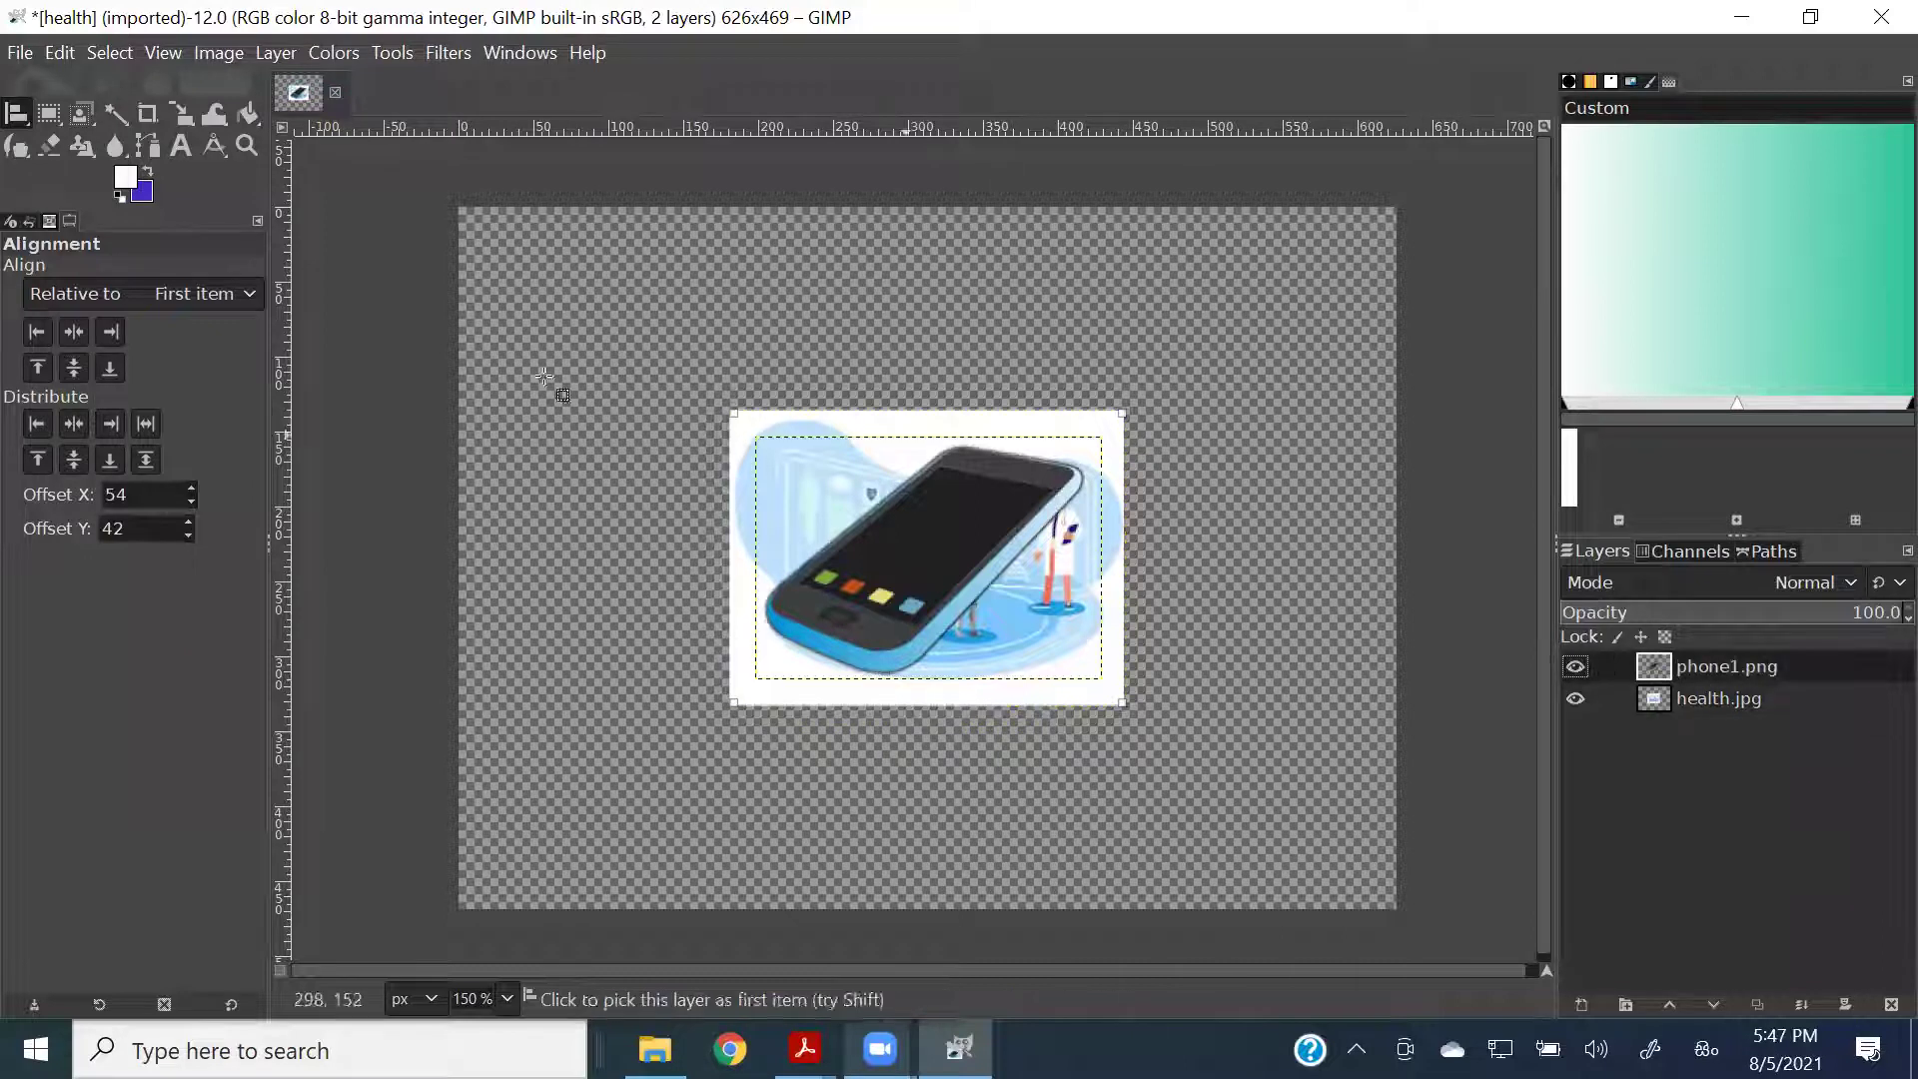
# Look over the alignment reference options, check the Transform Tools table in ICT G-11 E.pdf in Adobe Acrobat Reader, and return to GIMP.
pyautogui.click(248, 298)
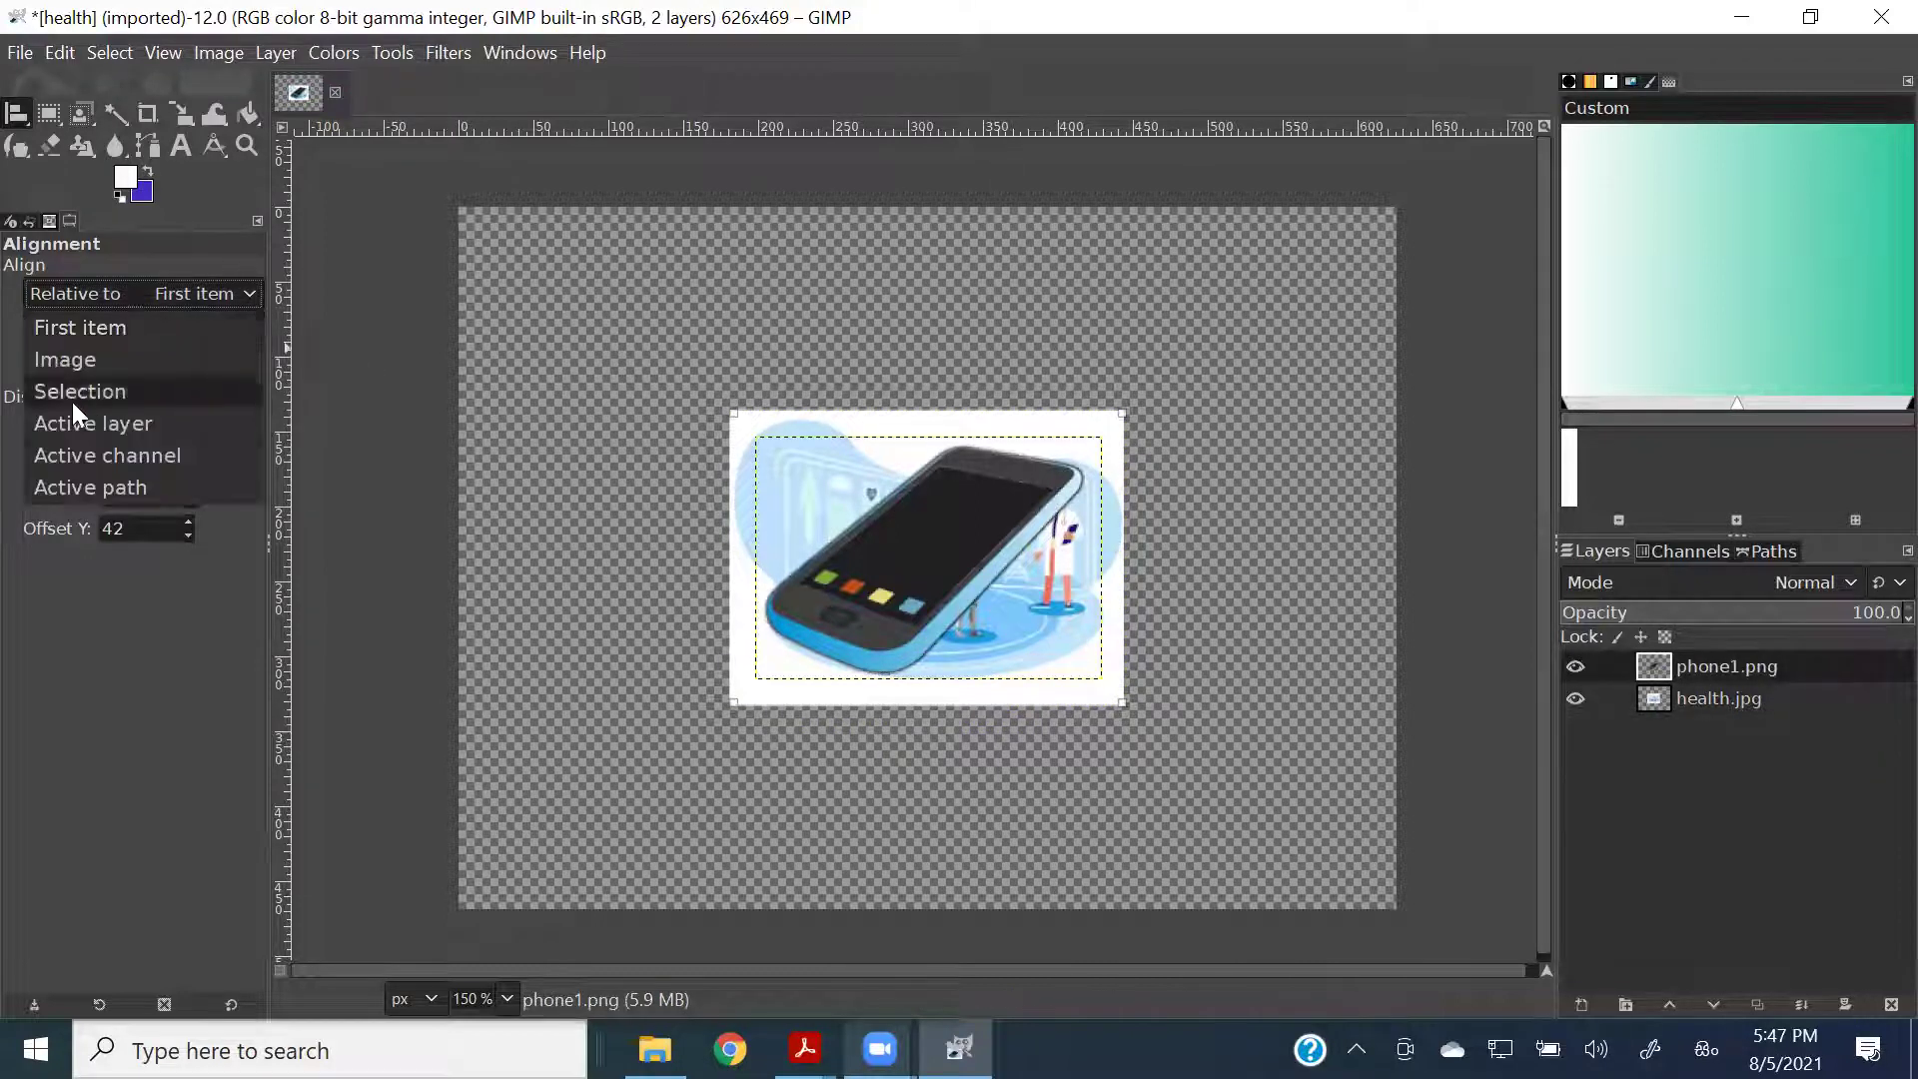
pyautogui.click(92, 297)
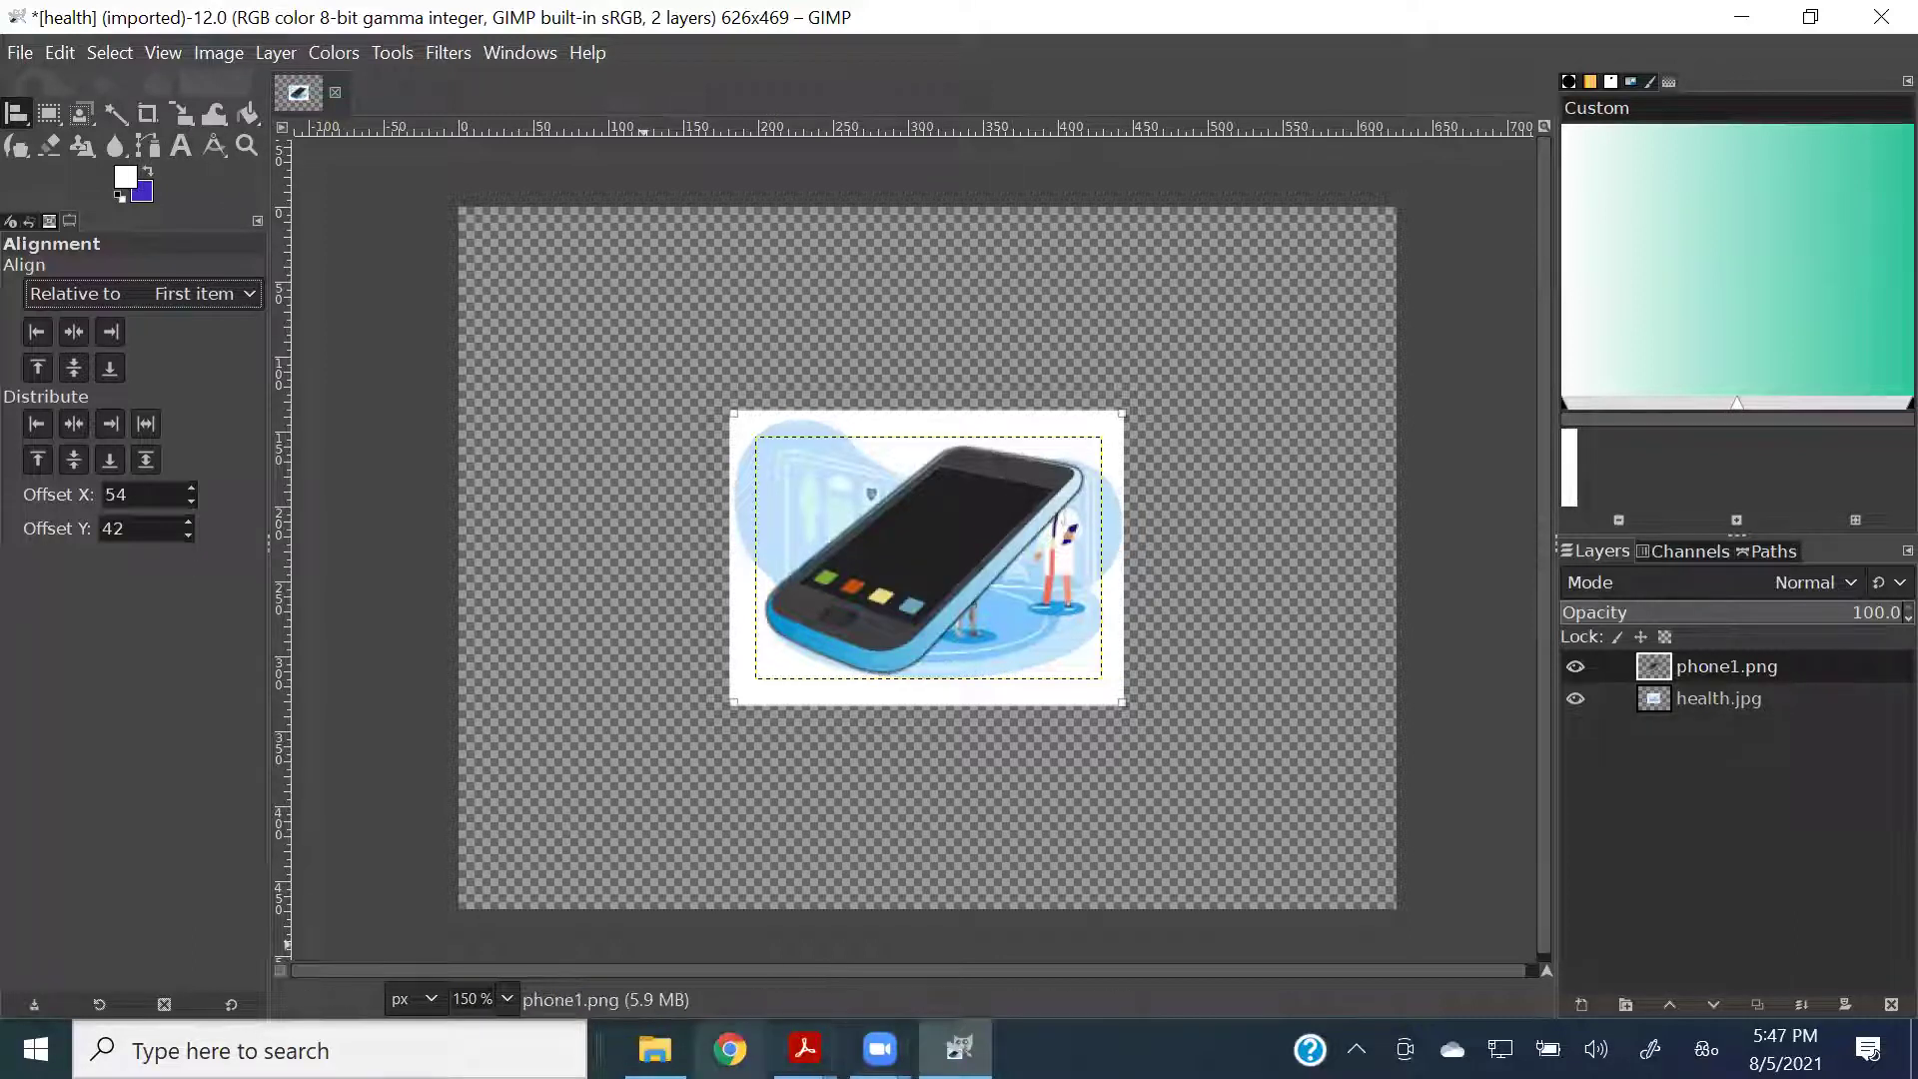
pyautogui.moveTo(805, 1049)
pyautogui.click(663, 967)
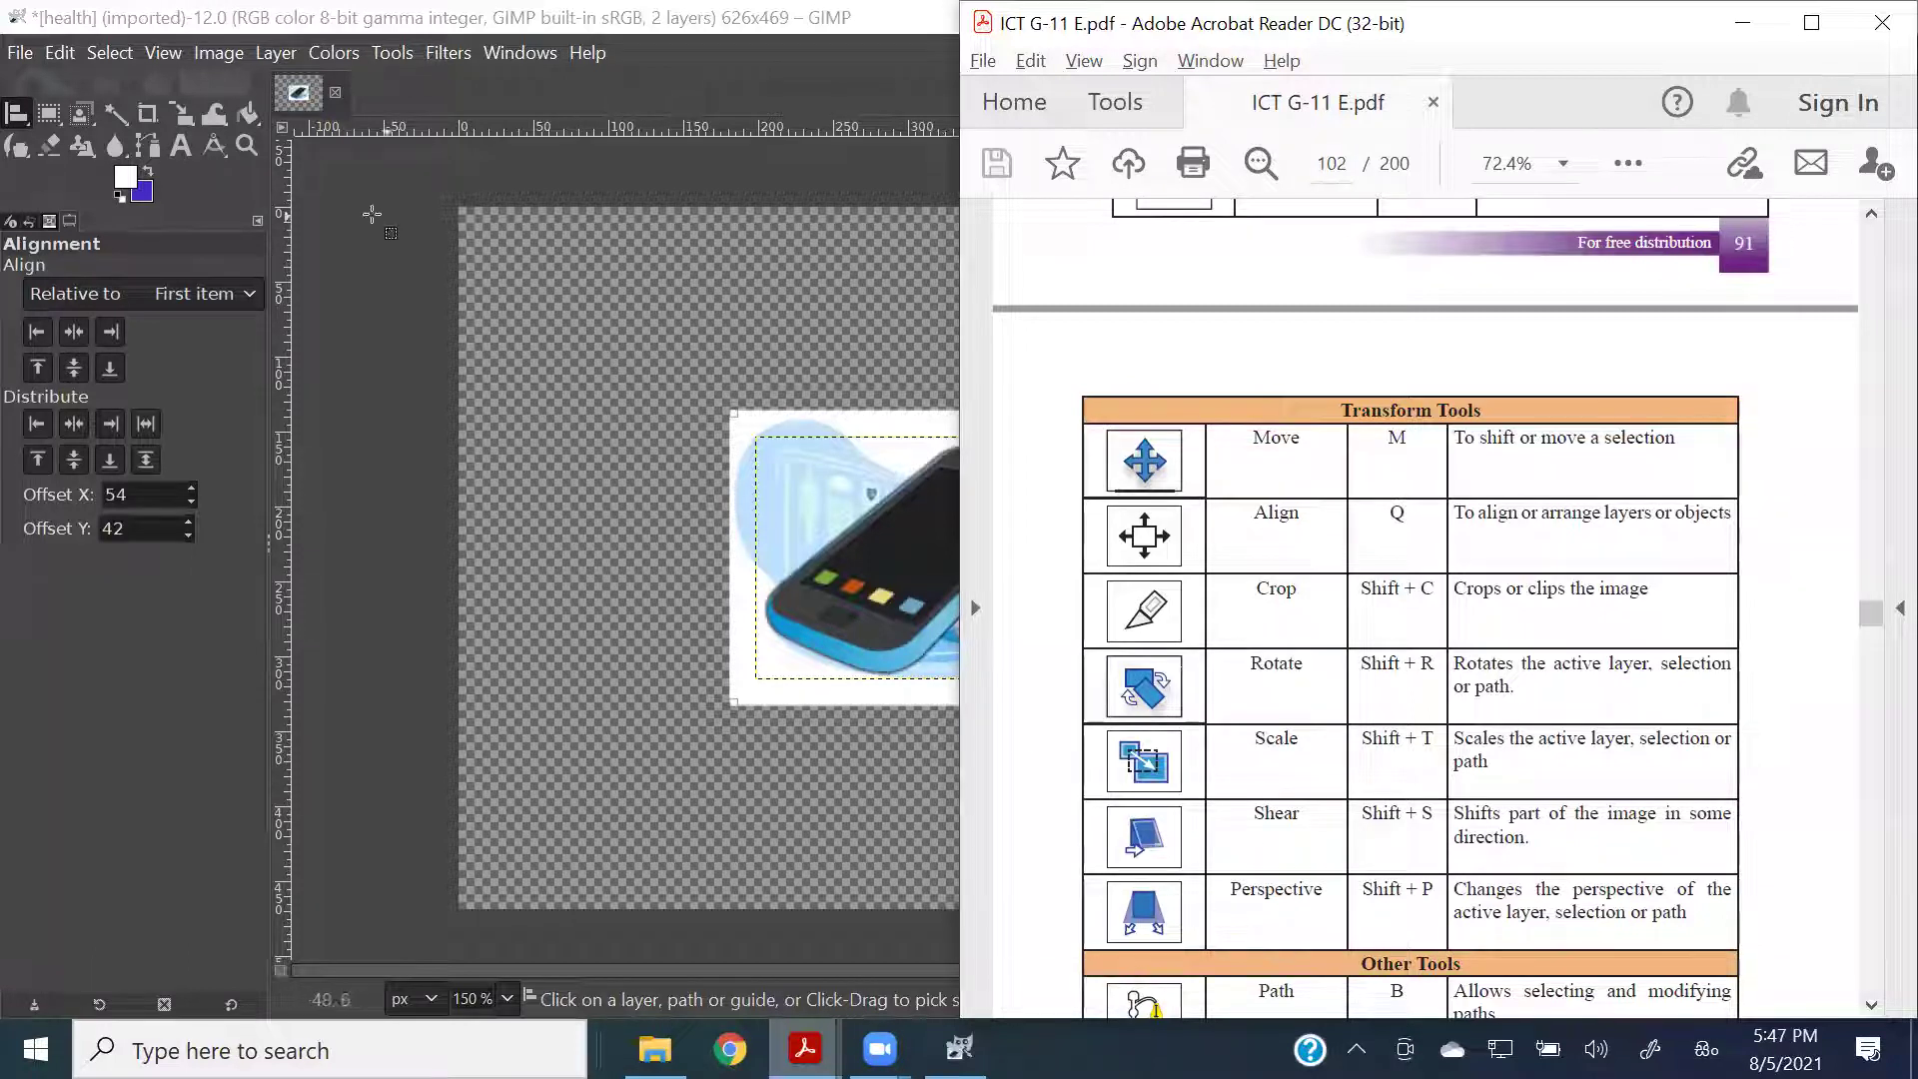
pyautogui.click(178, 116)
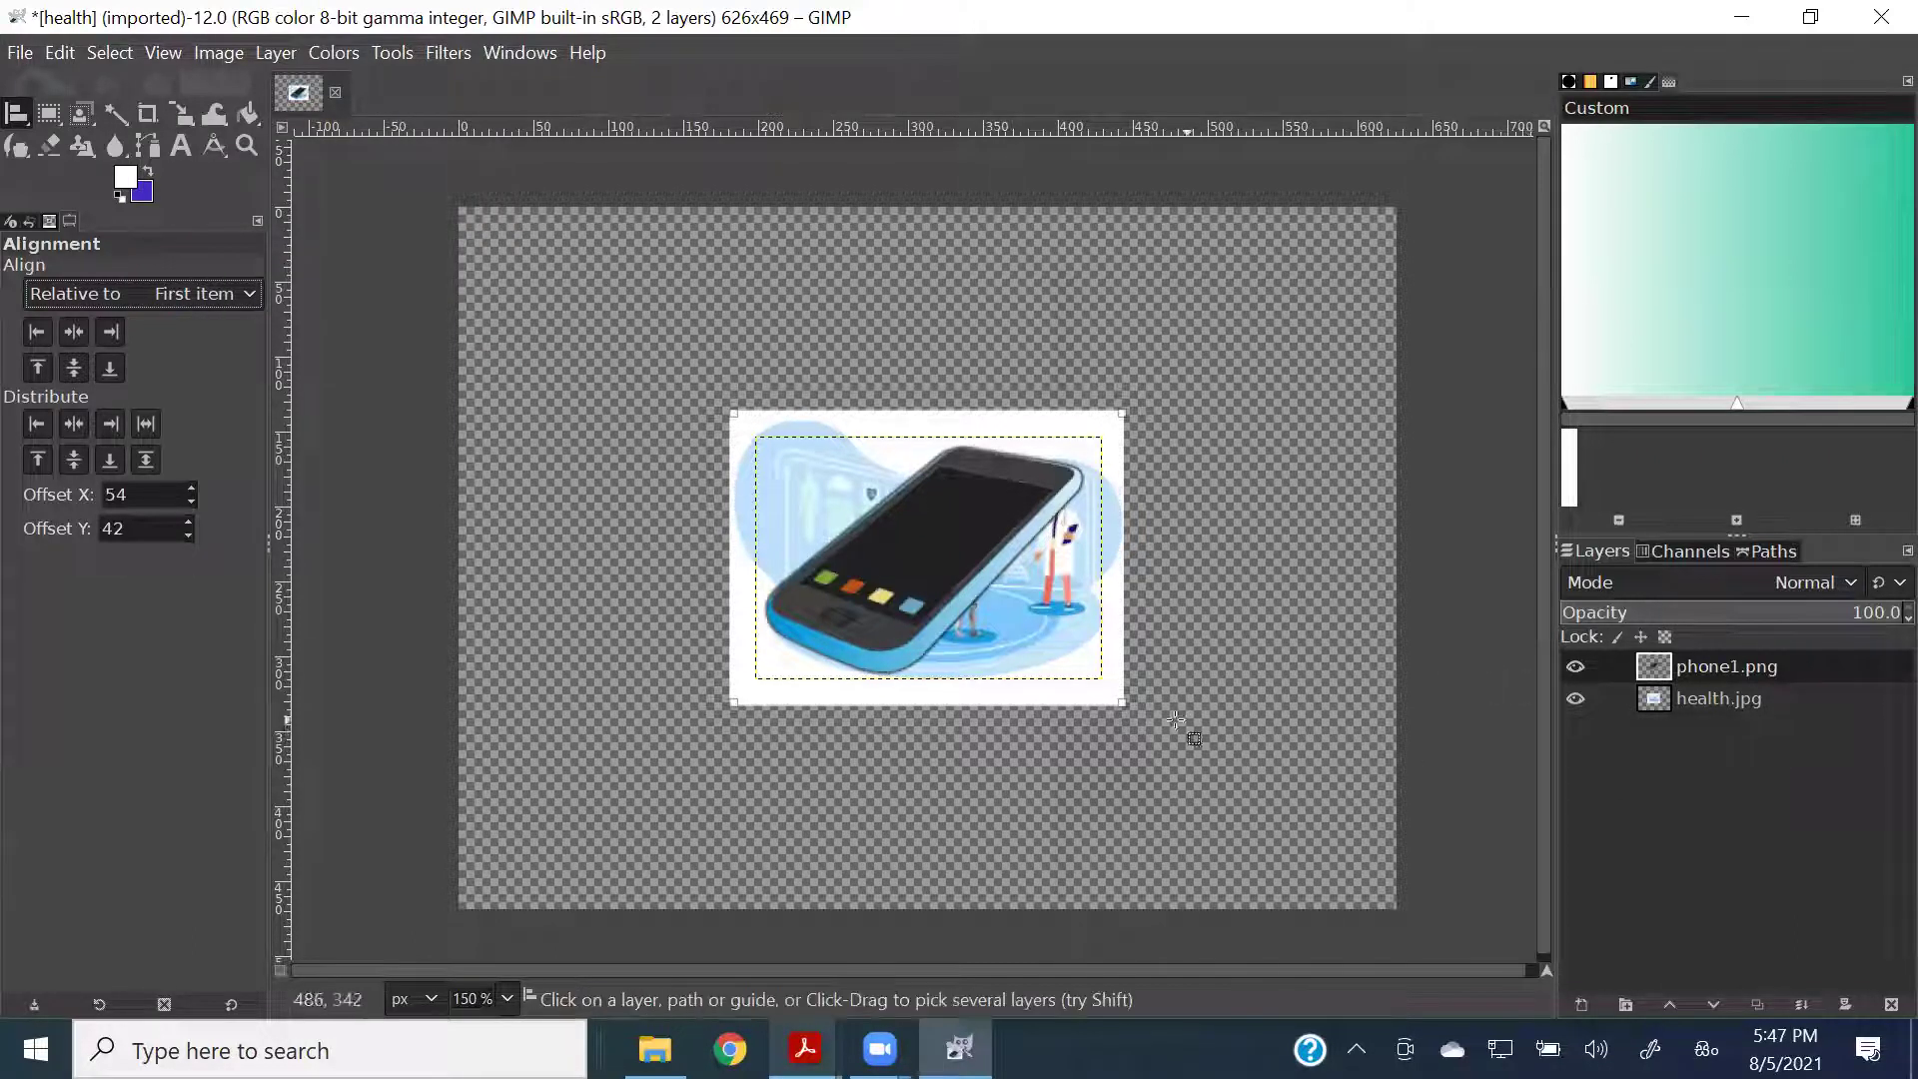
# Hide the health.jpg layer and enlarge the phone1.png layer to about 328 × 260 px with the Scale tool.
pyautogui.click(1576, 699)
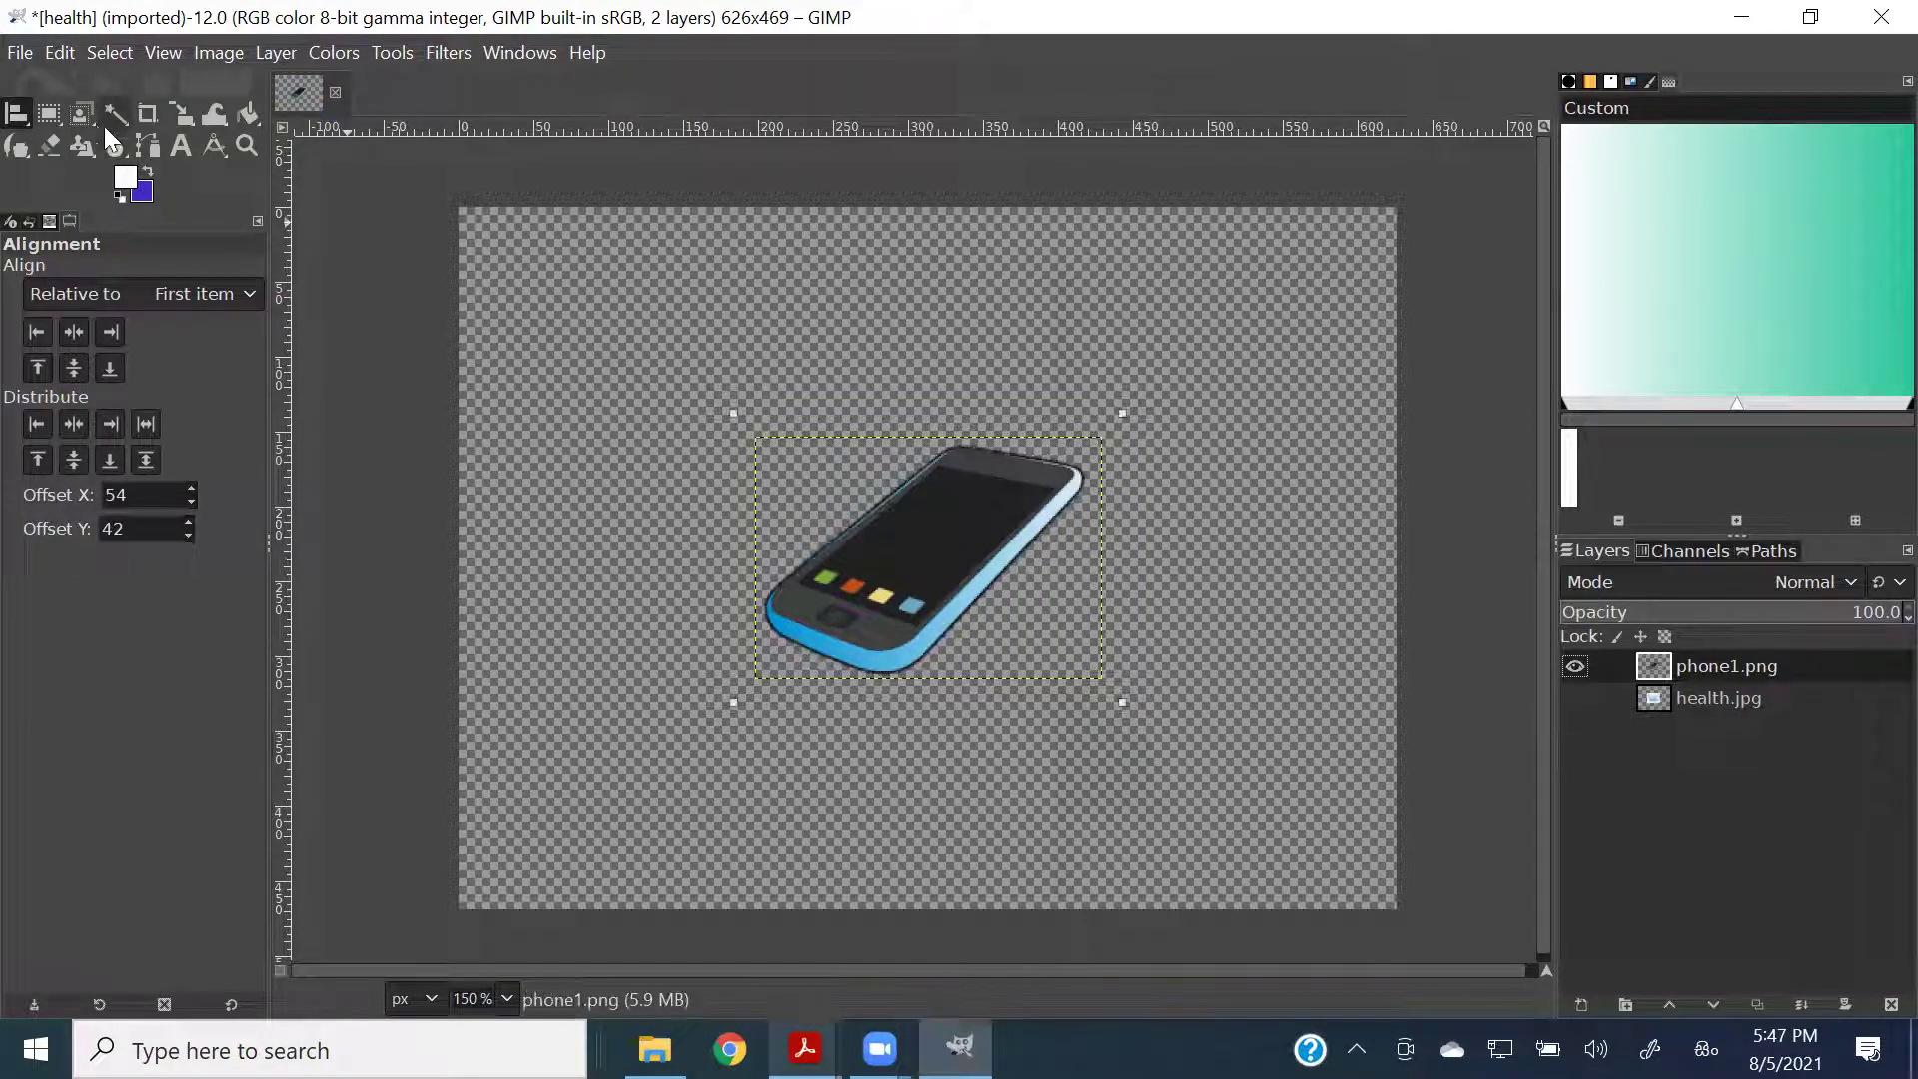
pyautogui.click(180, 114)
pyautogui.click(978, 545)
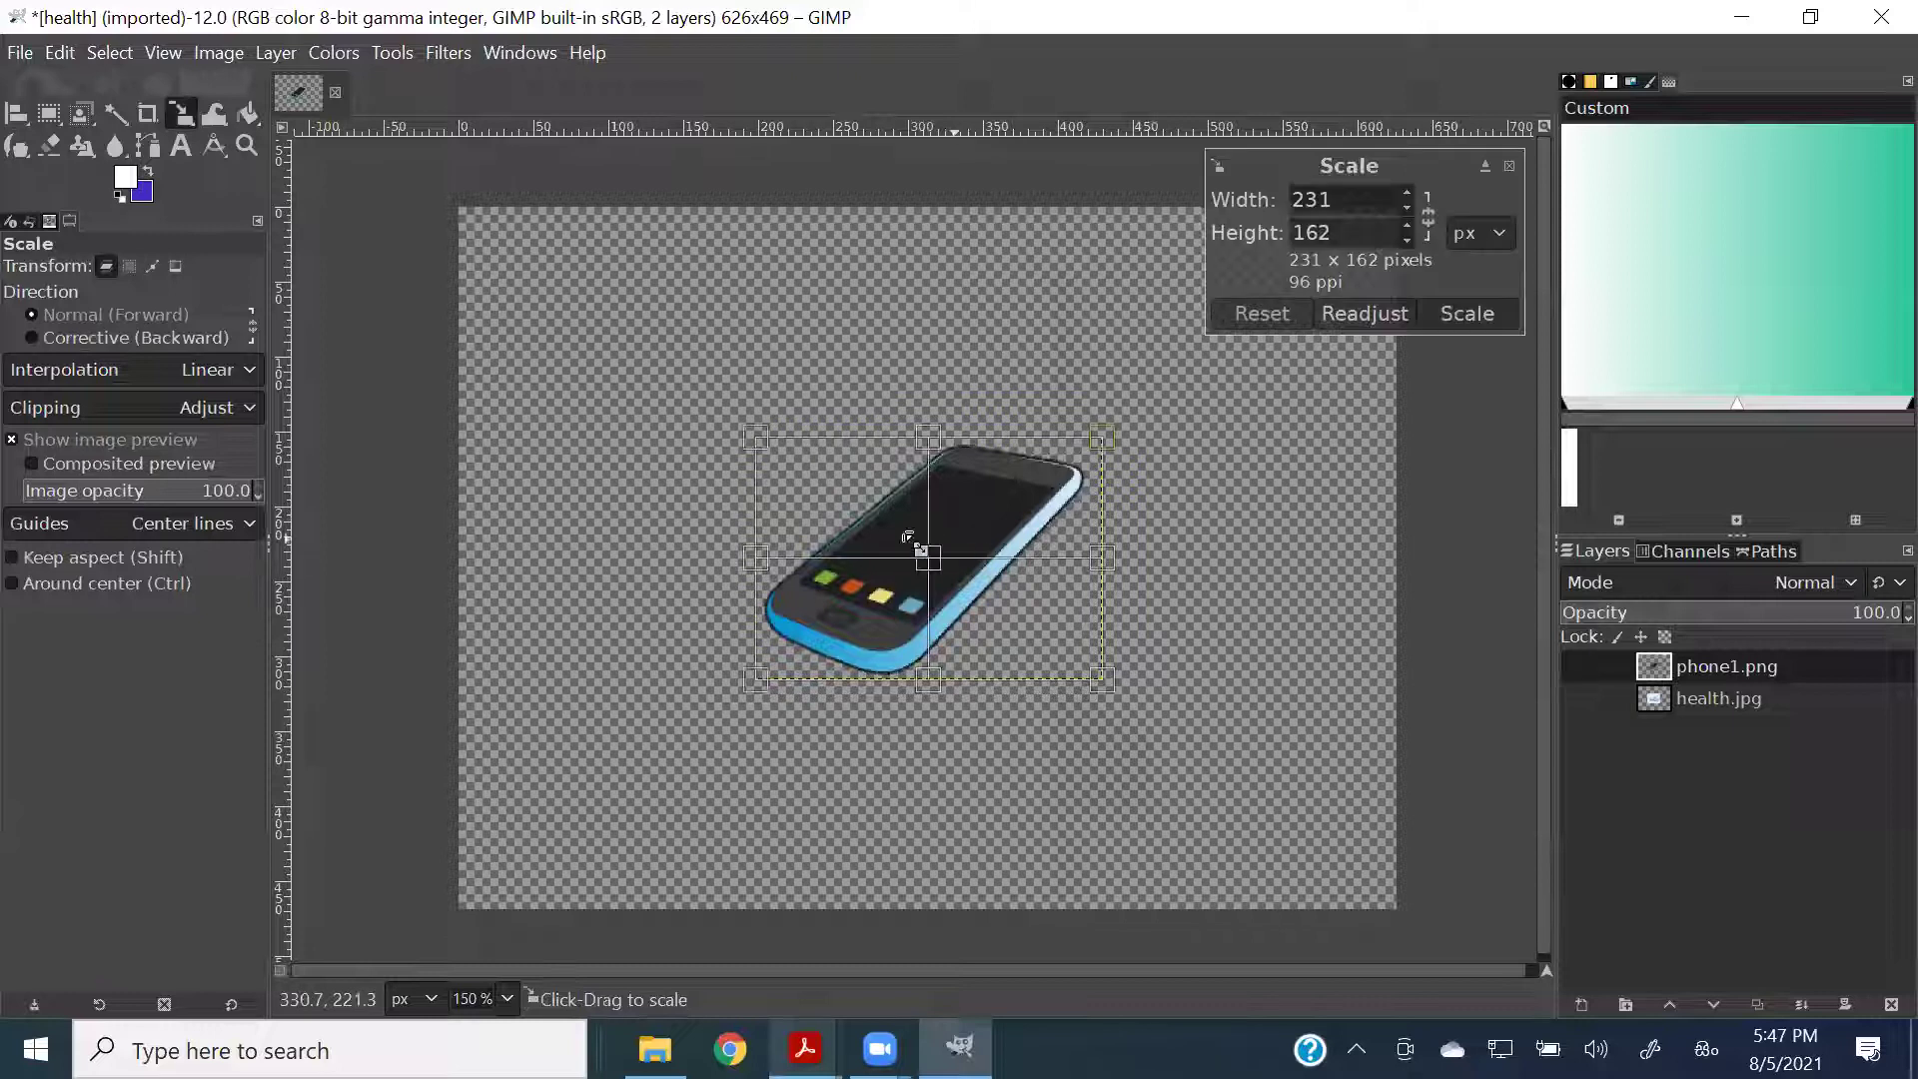
pyautogui.moveTo(862, 521); pyautogui.dragTo(702, 386)
pyautogui.moveTo(955, 417)
pyautogui.mouseDown()
pyautogui.moveTo(955, 435)
pyautogui.moveTo(901, 448)
pyautogui.moveTo(931, 388)
pyautogui.mouseUp()
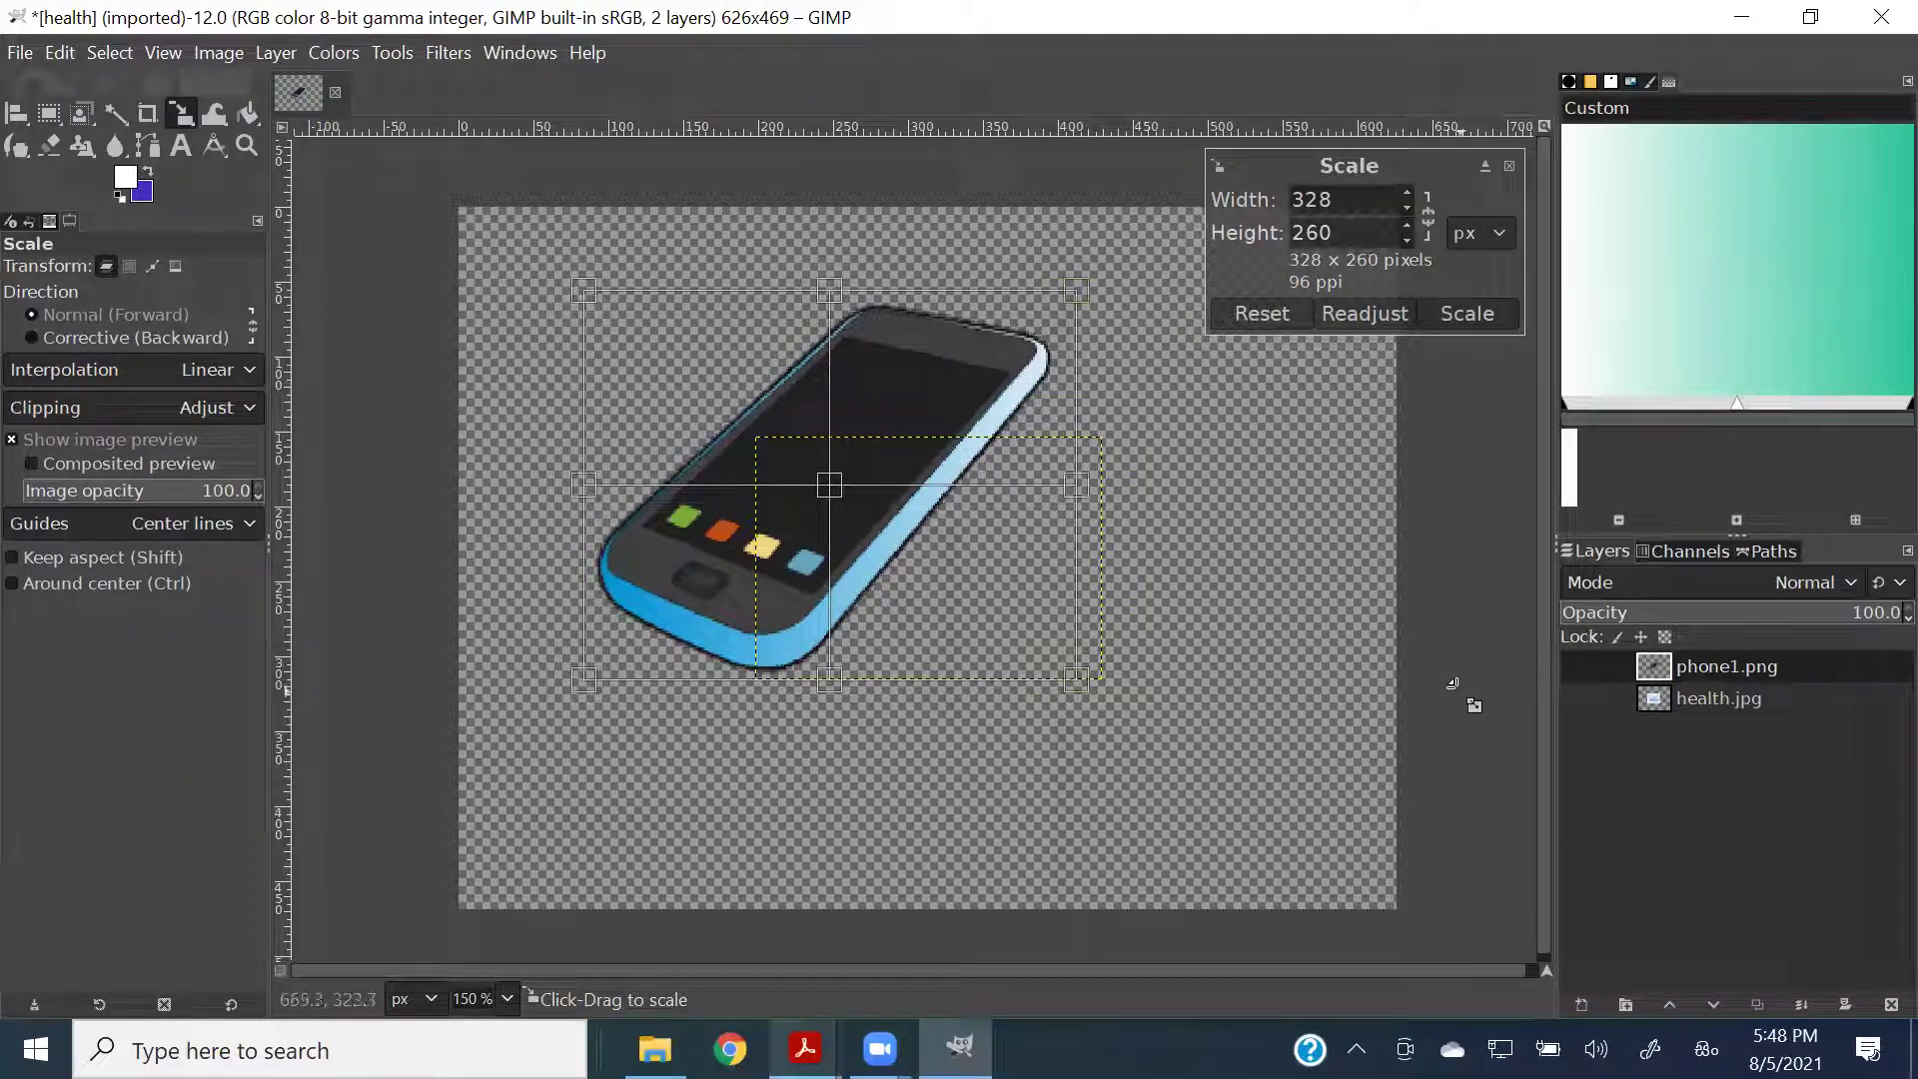
# Toggle the phone1.png layer's visibility, and undo that change together with the layer's scaling.
pyautogui.click(1576, 666)
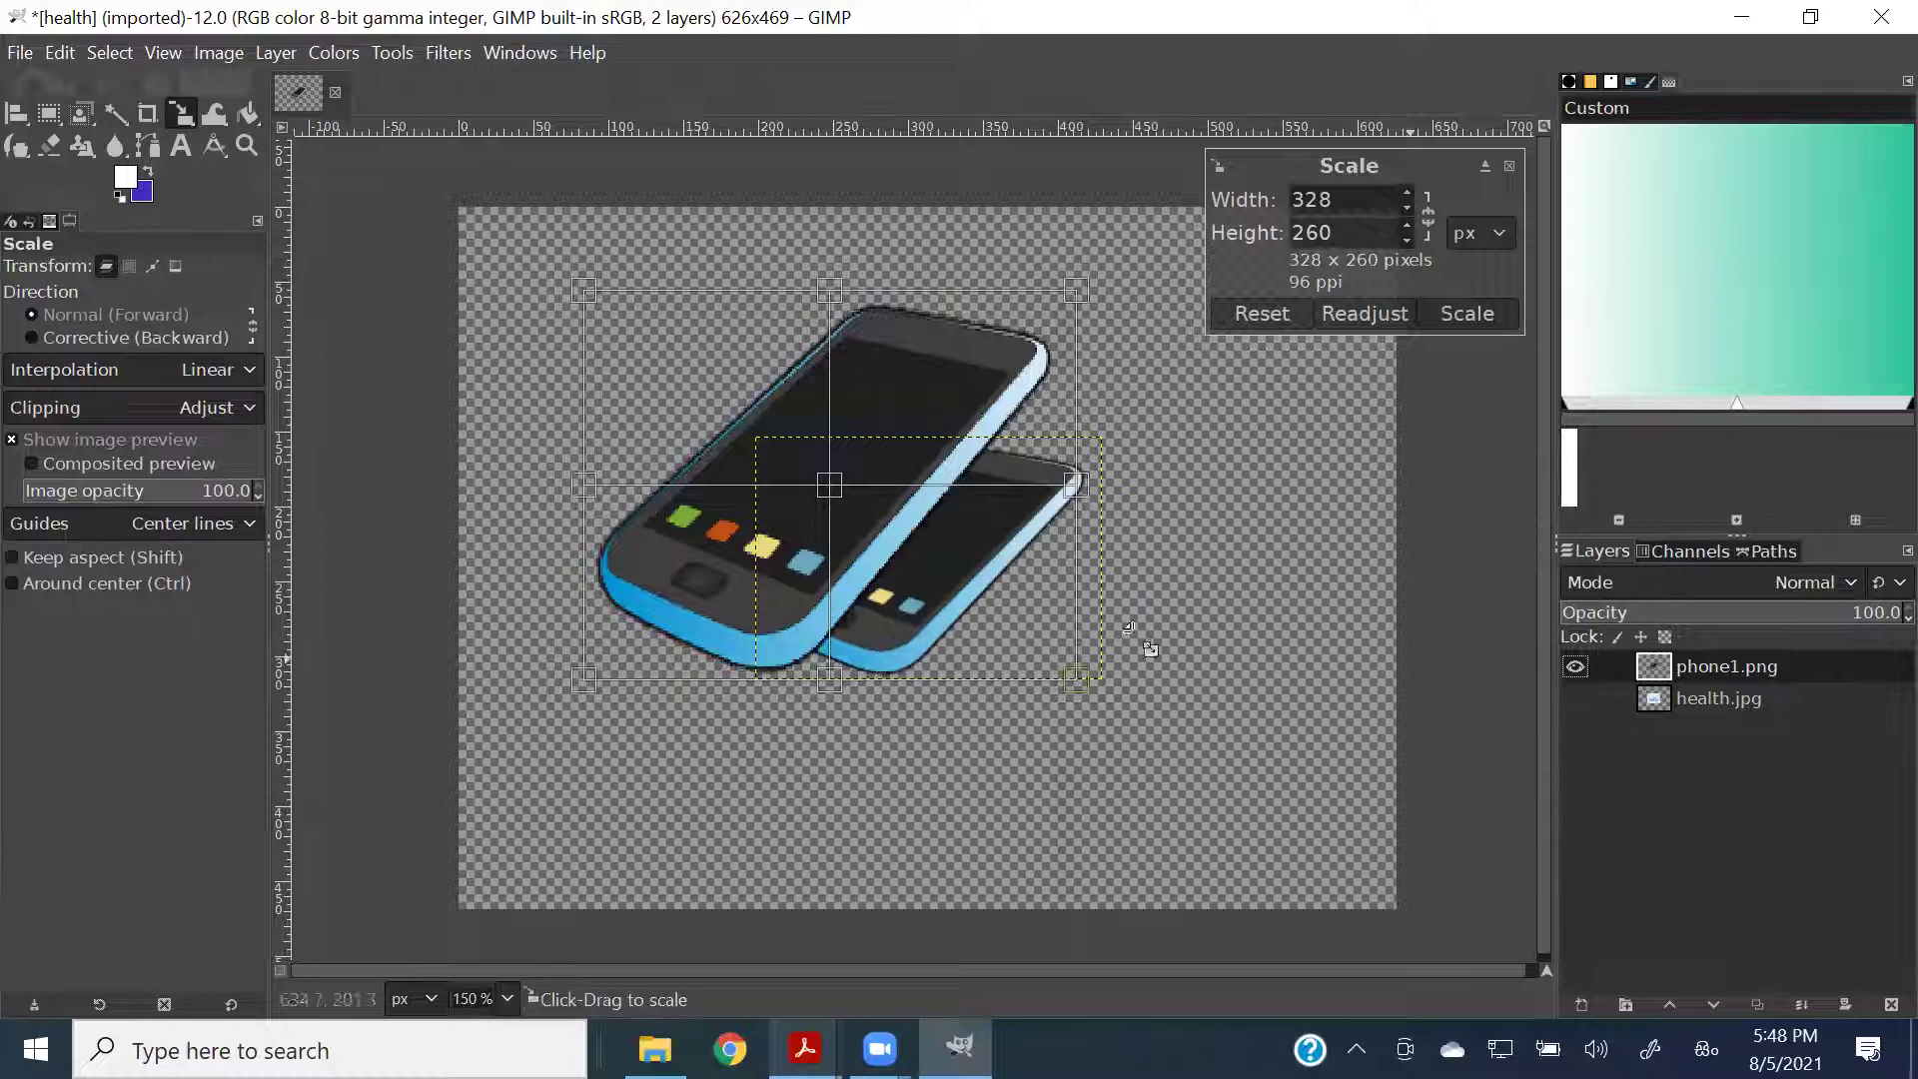
pyautogui.hotkey('ctrl', 'z')
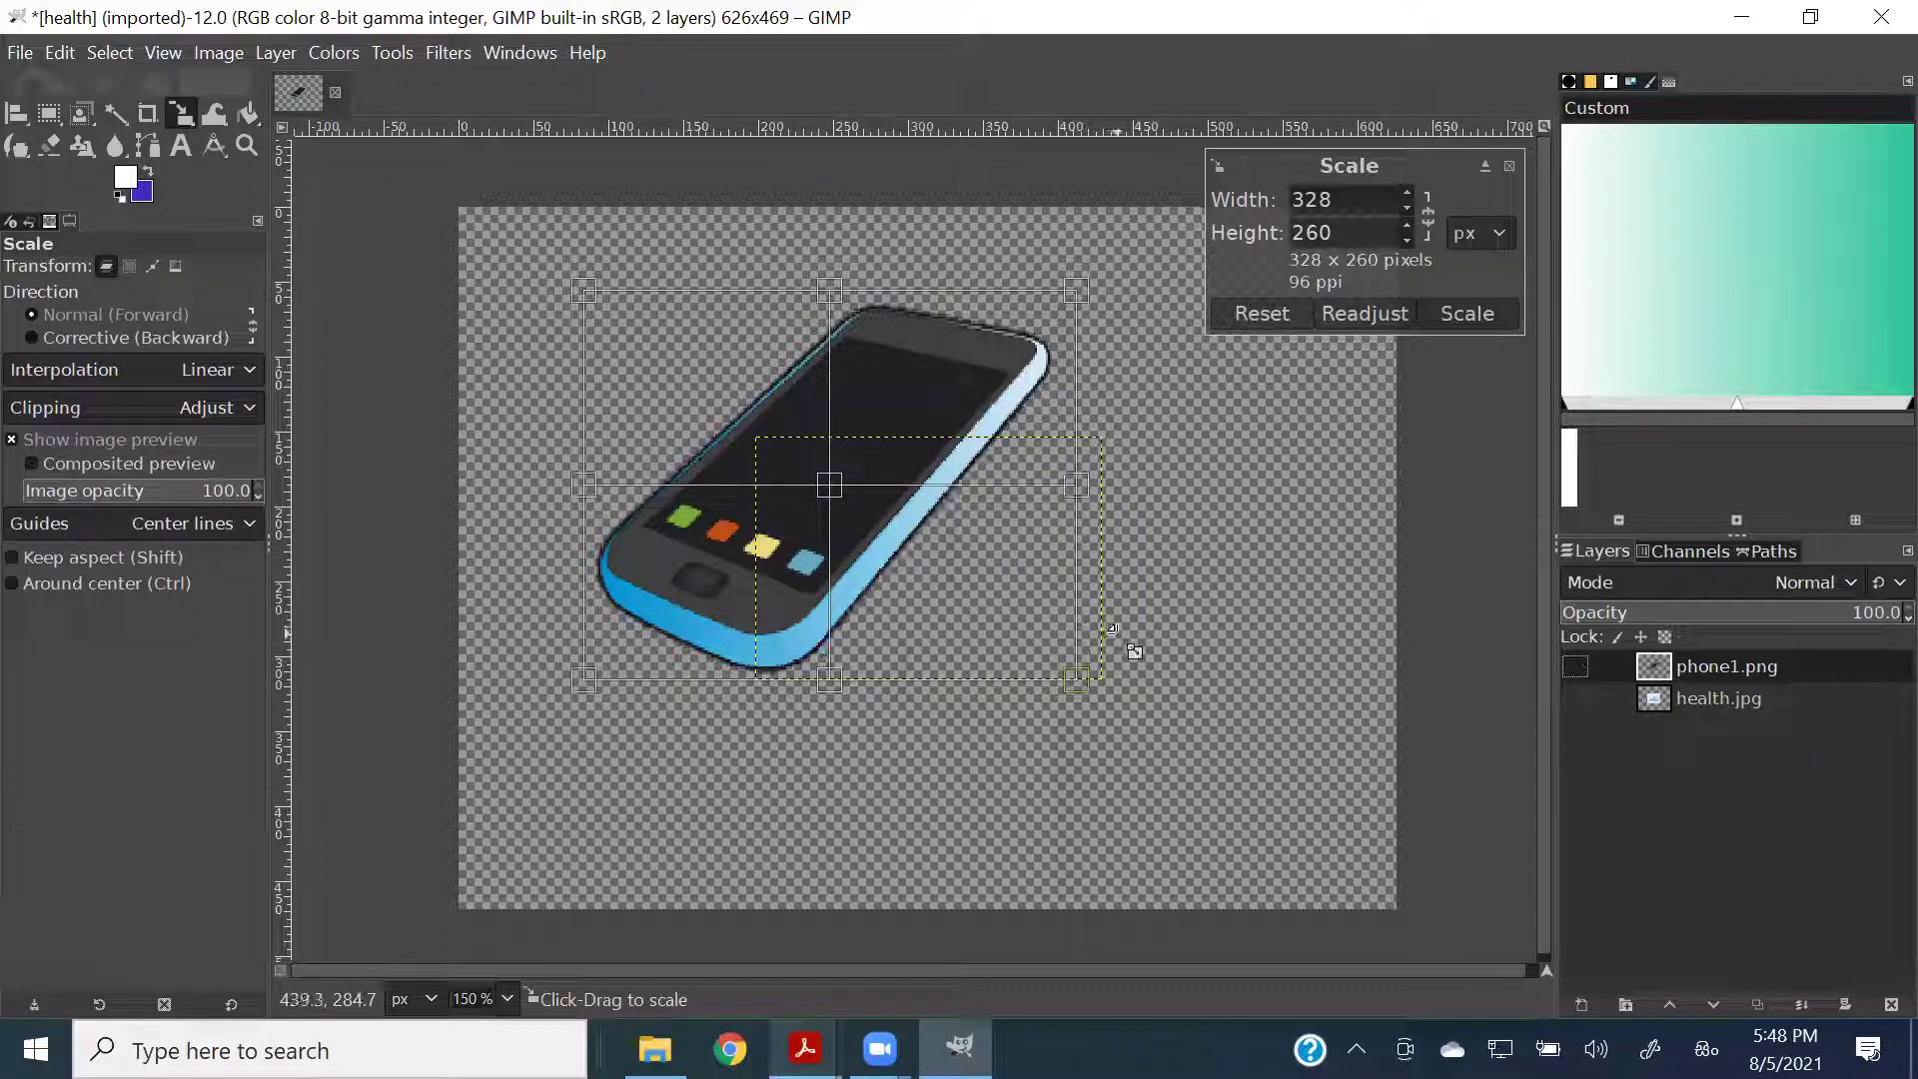
pyautogui.hotkey('ctrl', 'z')
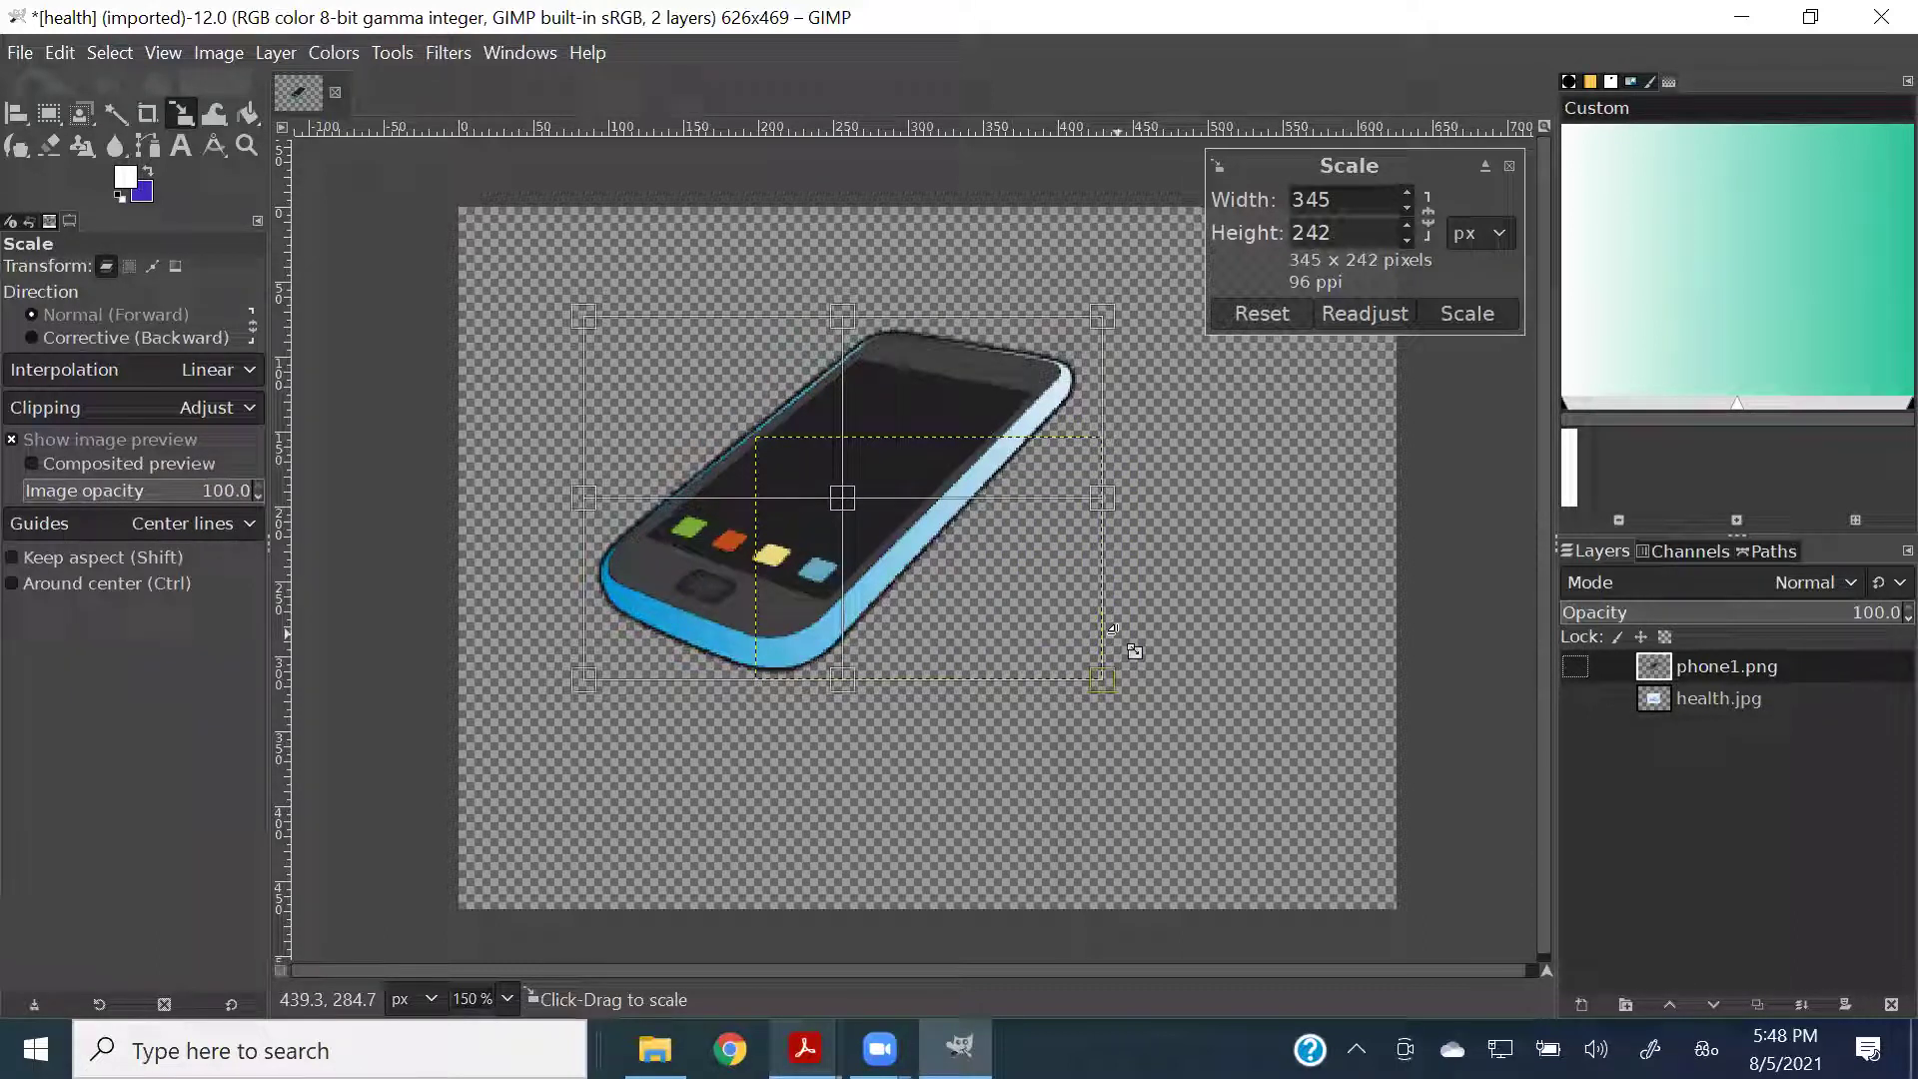
pyautogui.hotkey('ctrl', 'z')
# Scale the health.jpg layer to about 361 × 270 px and leave it as the only visible layer.
pyautogui.click(1576, 700)
pyautogui.click(1575, 664)
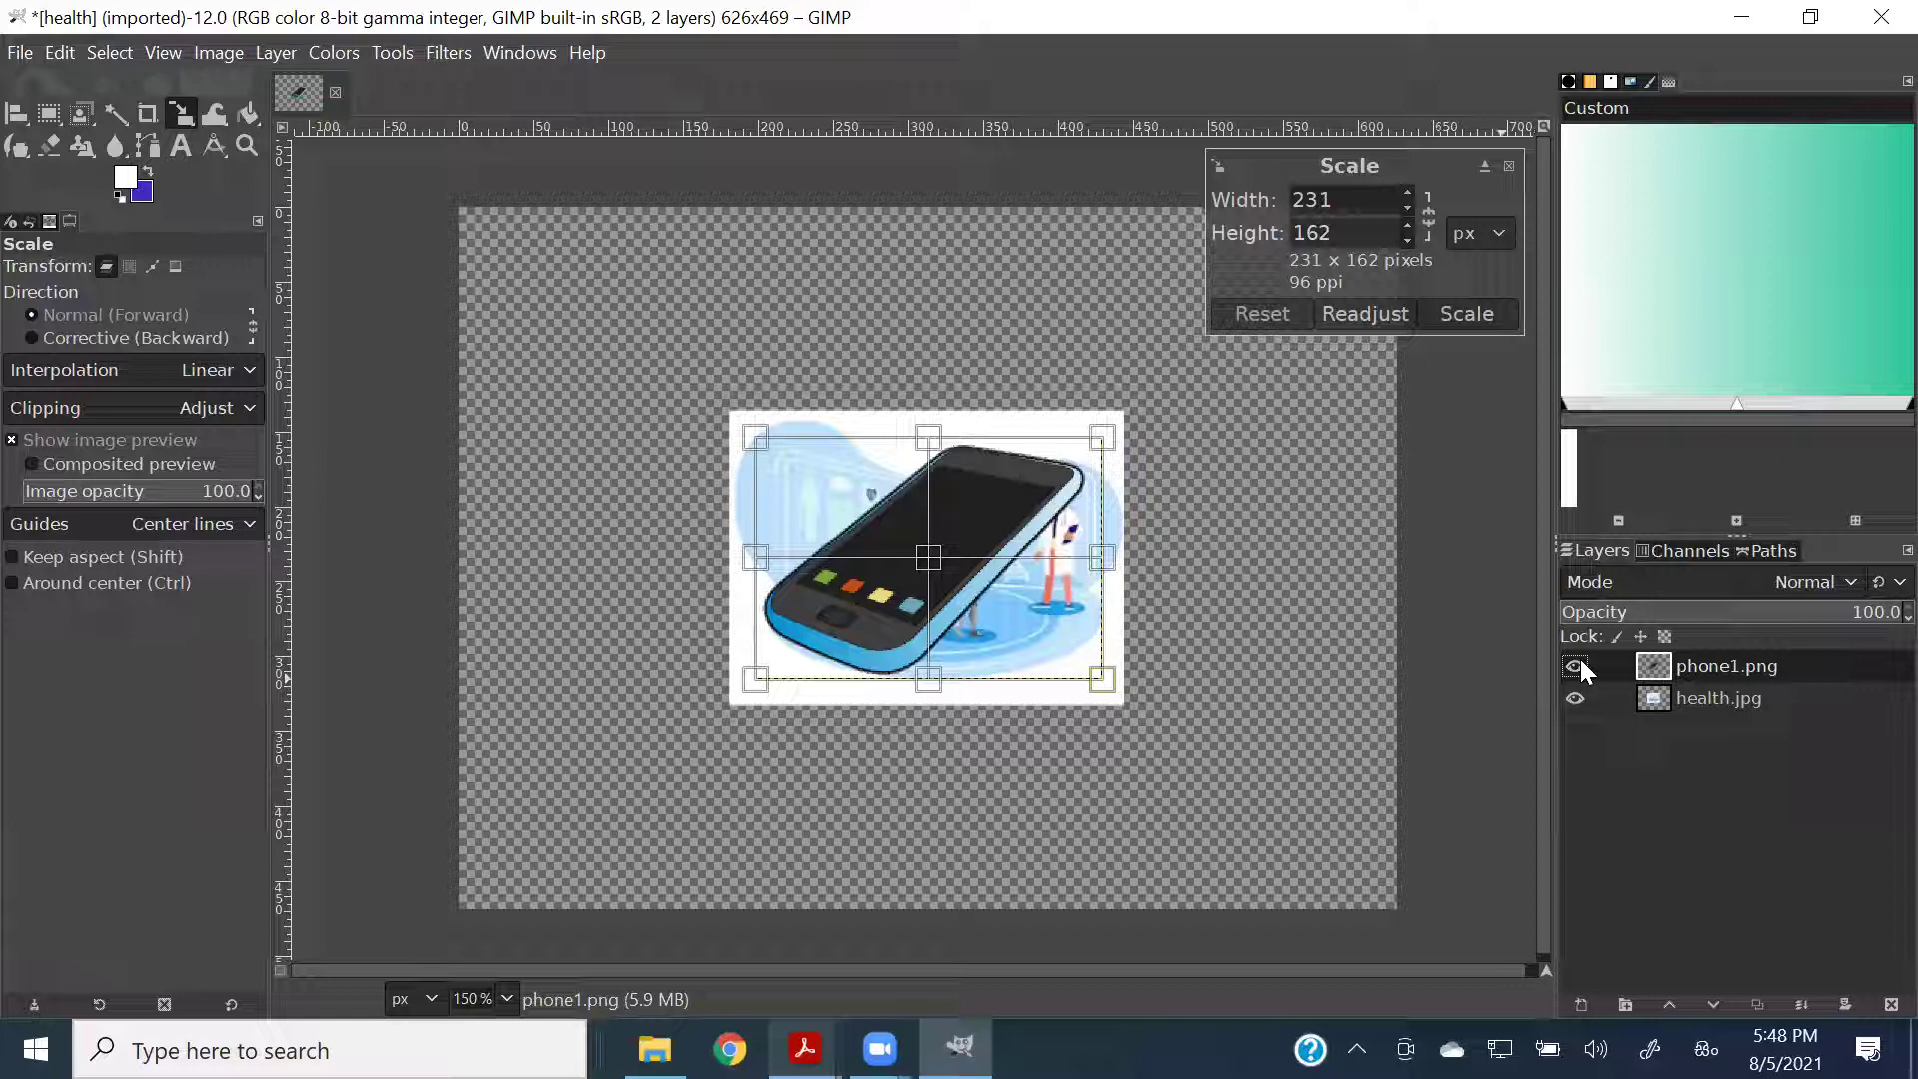
pyautogui.click(1577, 665)
pyautogui.click(1717, 701)
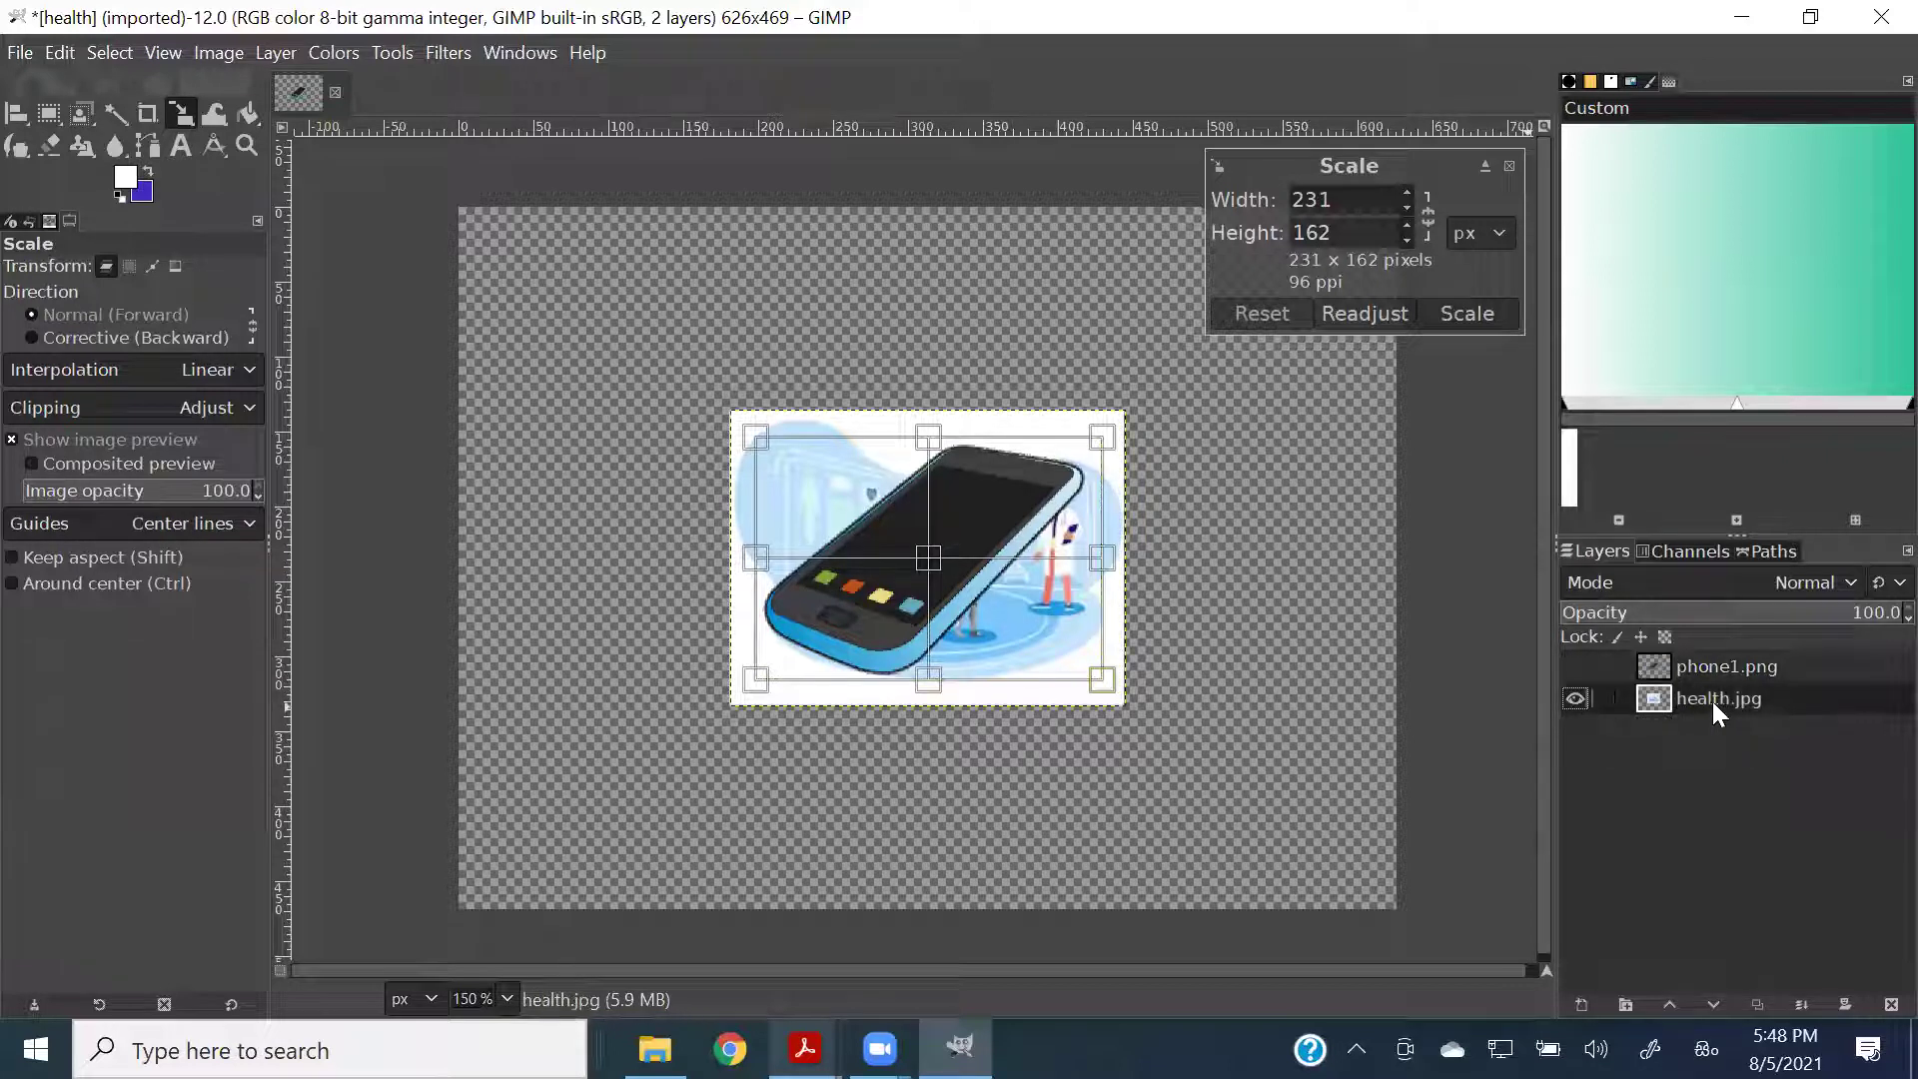
pyautogui.moveTo(744, 424); pyautogui.dragTo(633, 337)
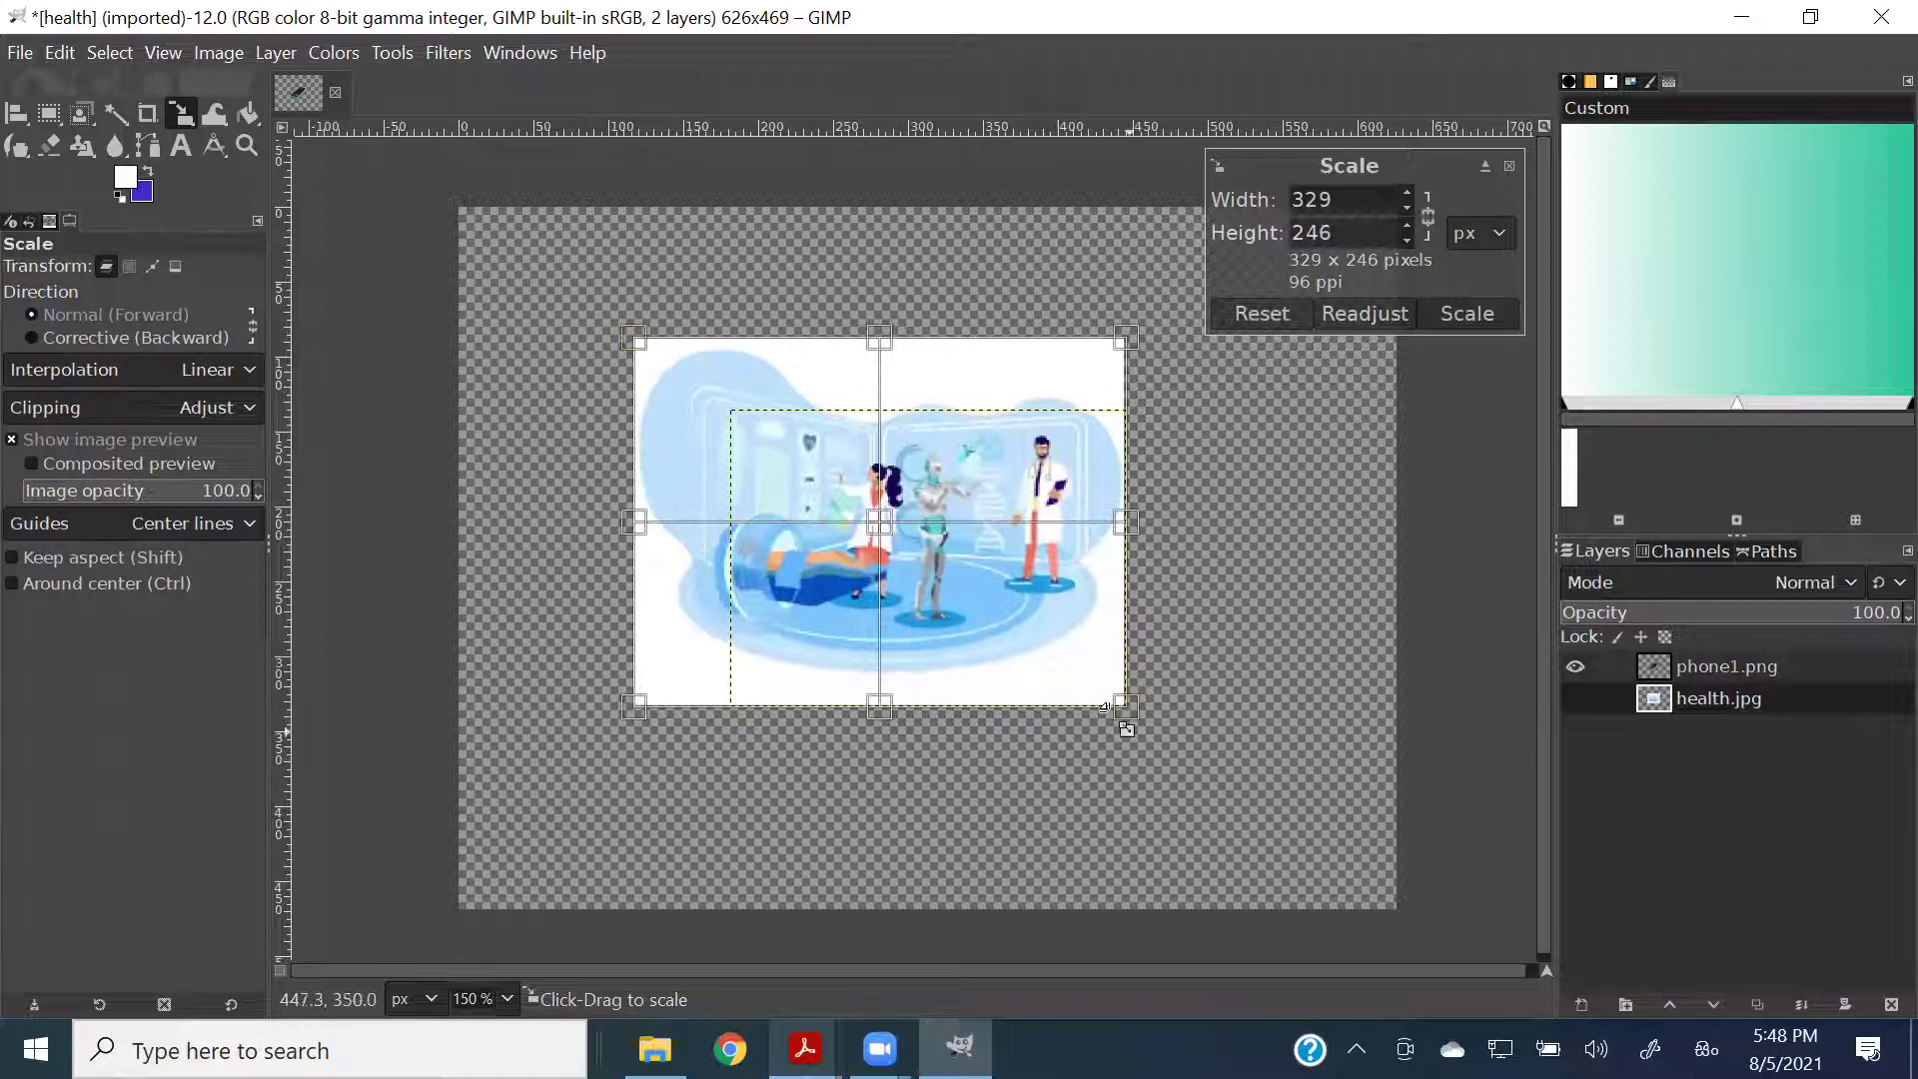
pyautogui.moveTo(1114, 707); pyautogui.dragTo(1165, 740)
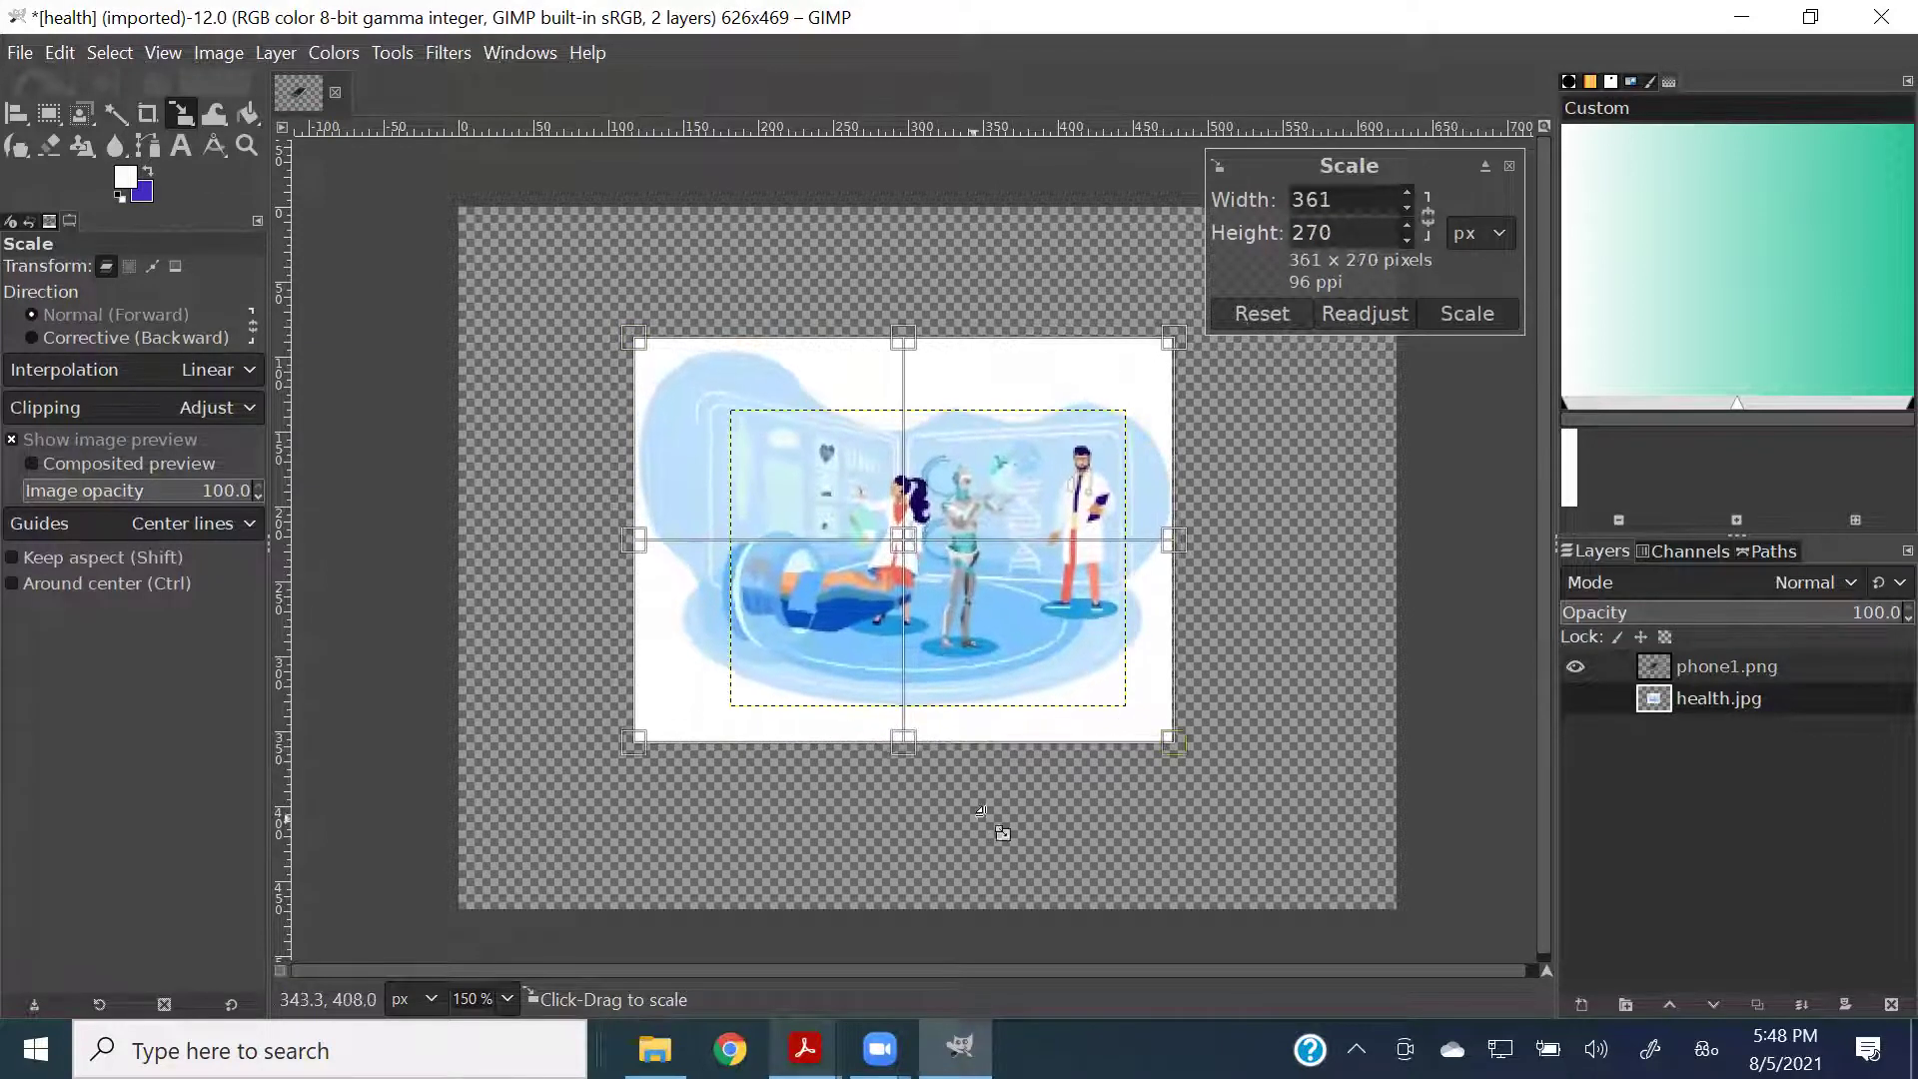
pyautogui.keyDown('shift'); pyautogui.click(1577, 700); pyautogui.keyUp('shift')
# Rotate the health.jpg layer about its center, trying about 37.8° before turning it to about -27.4°.
pyautogui.click(166, 114)
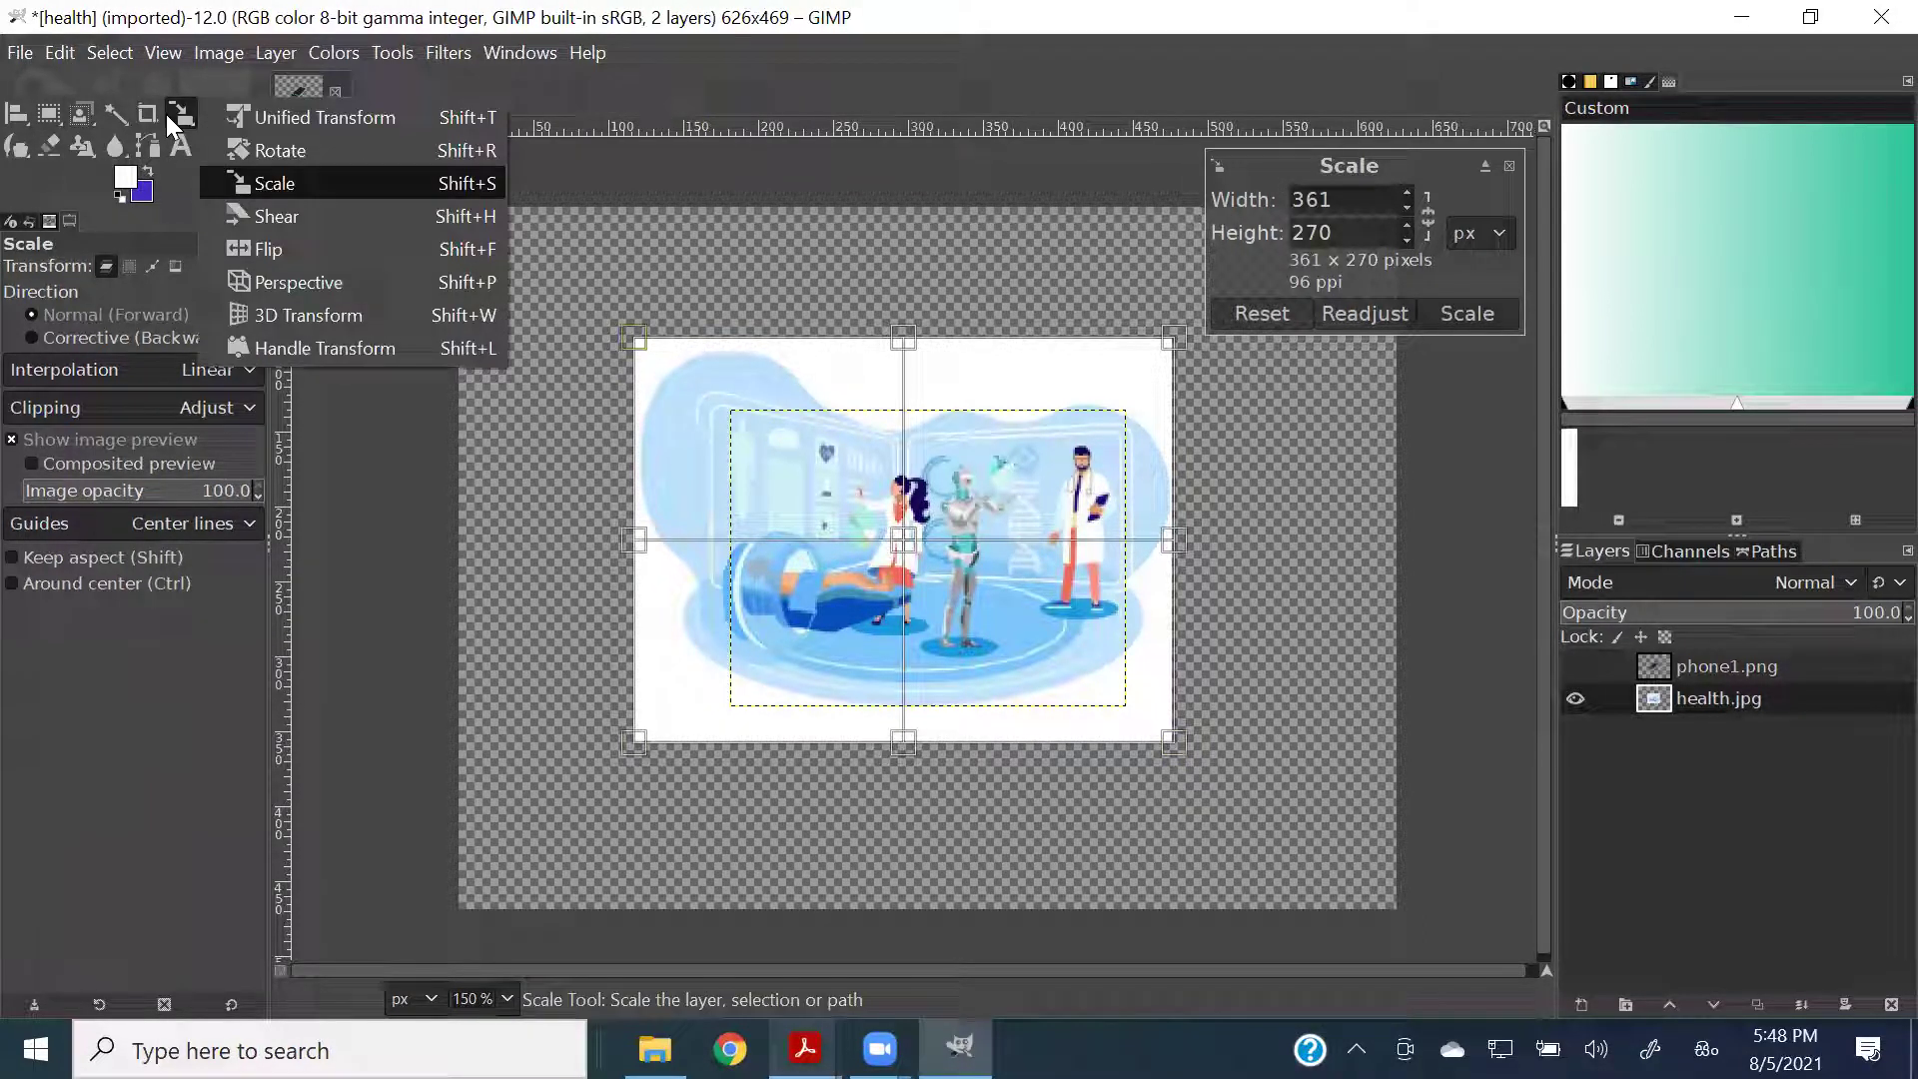
pyautogui.click(268, 156)
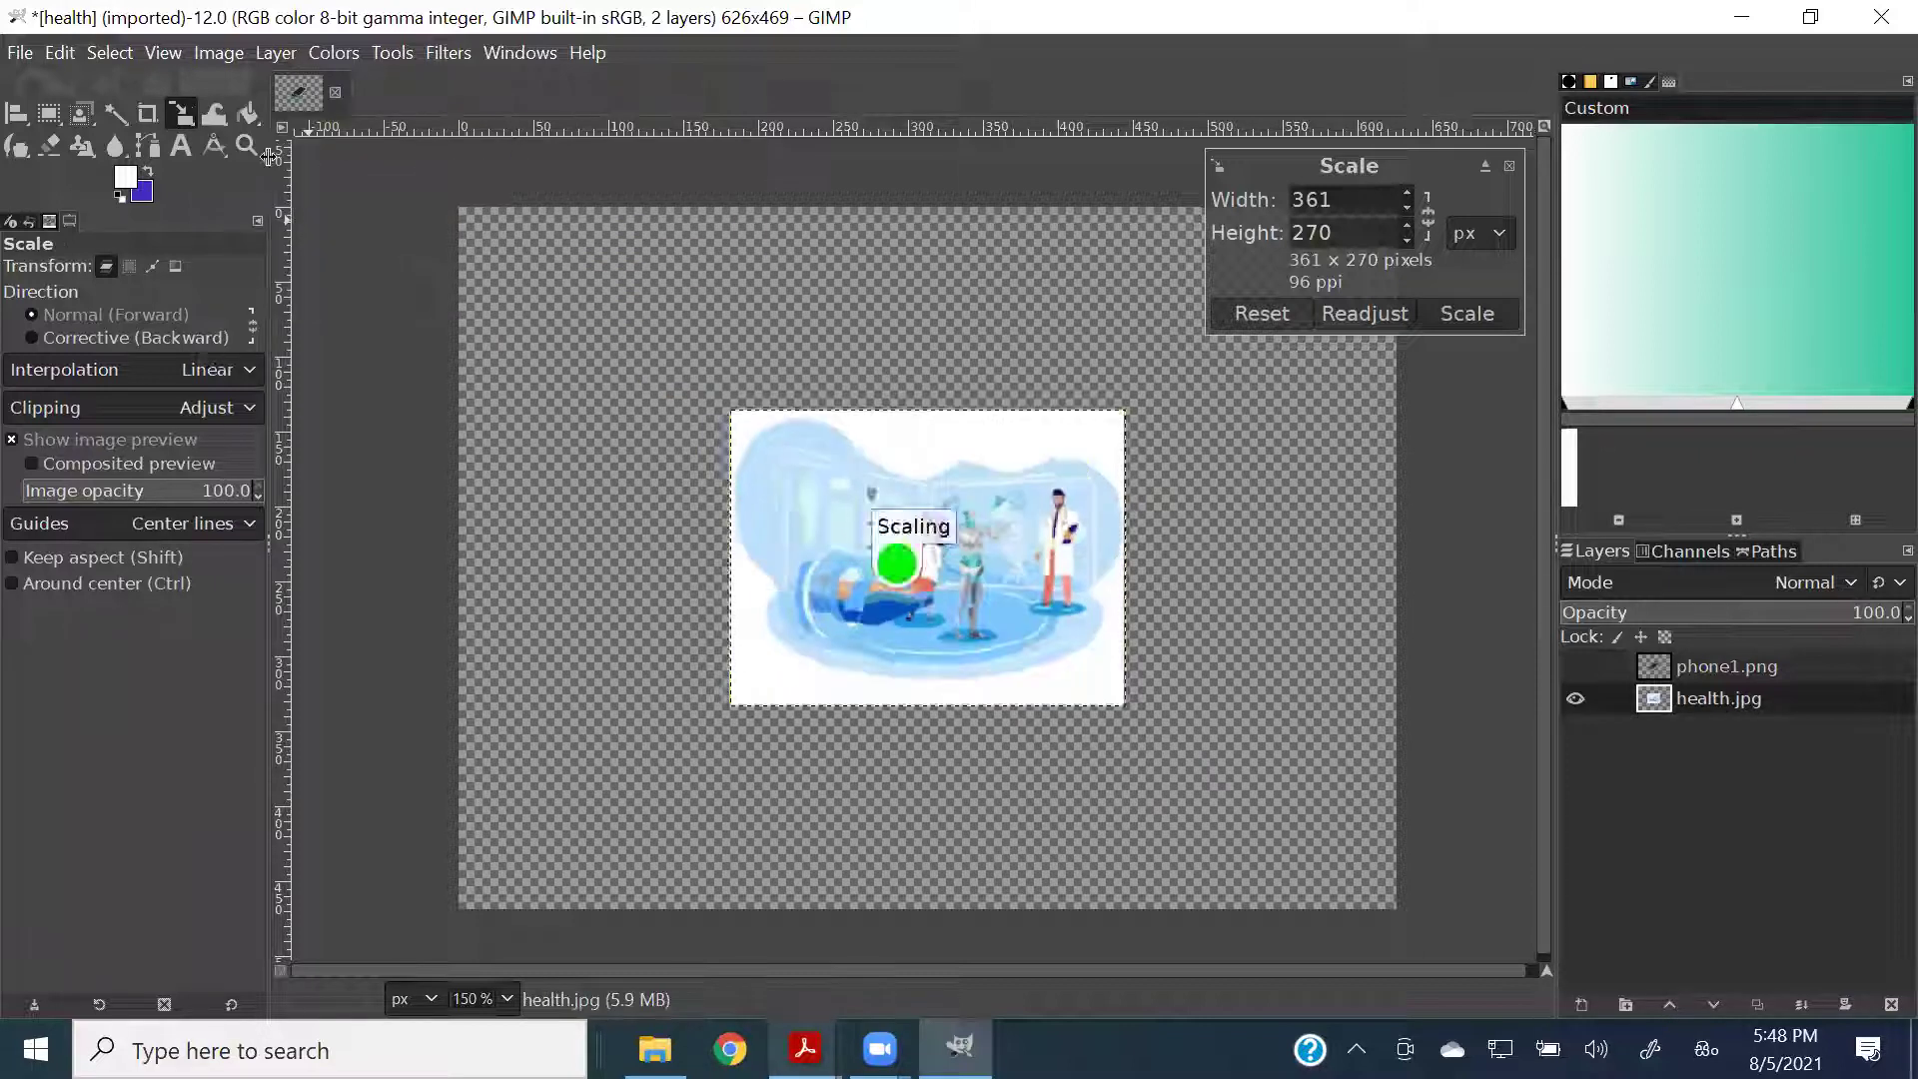
pyautogui.moveTo(683, 384)
pyautogui.mouseDown()
pyautogui.moveTo(652, 551)
pyautogui.moveTo(700, 380)
pyautogui.moveTo(873, 381)
pyautogui.mouseUp()
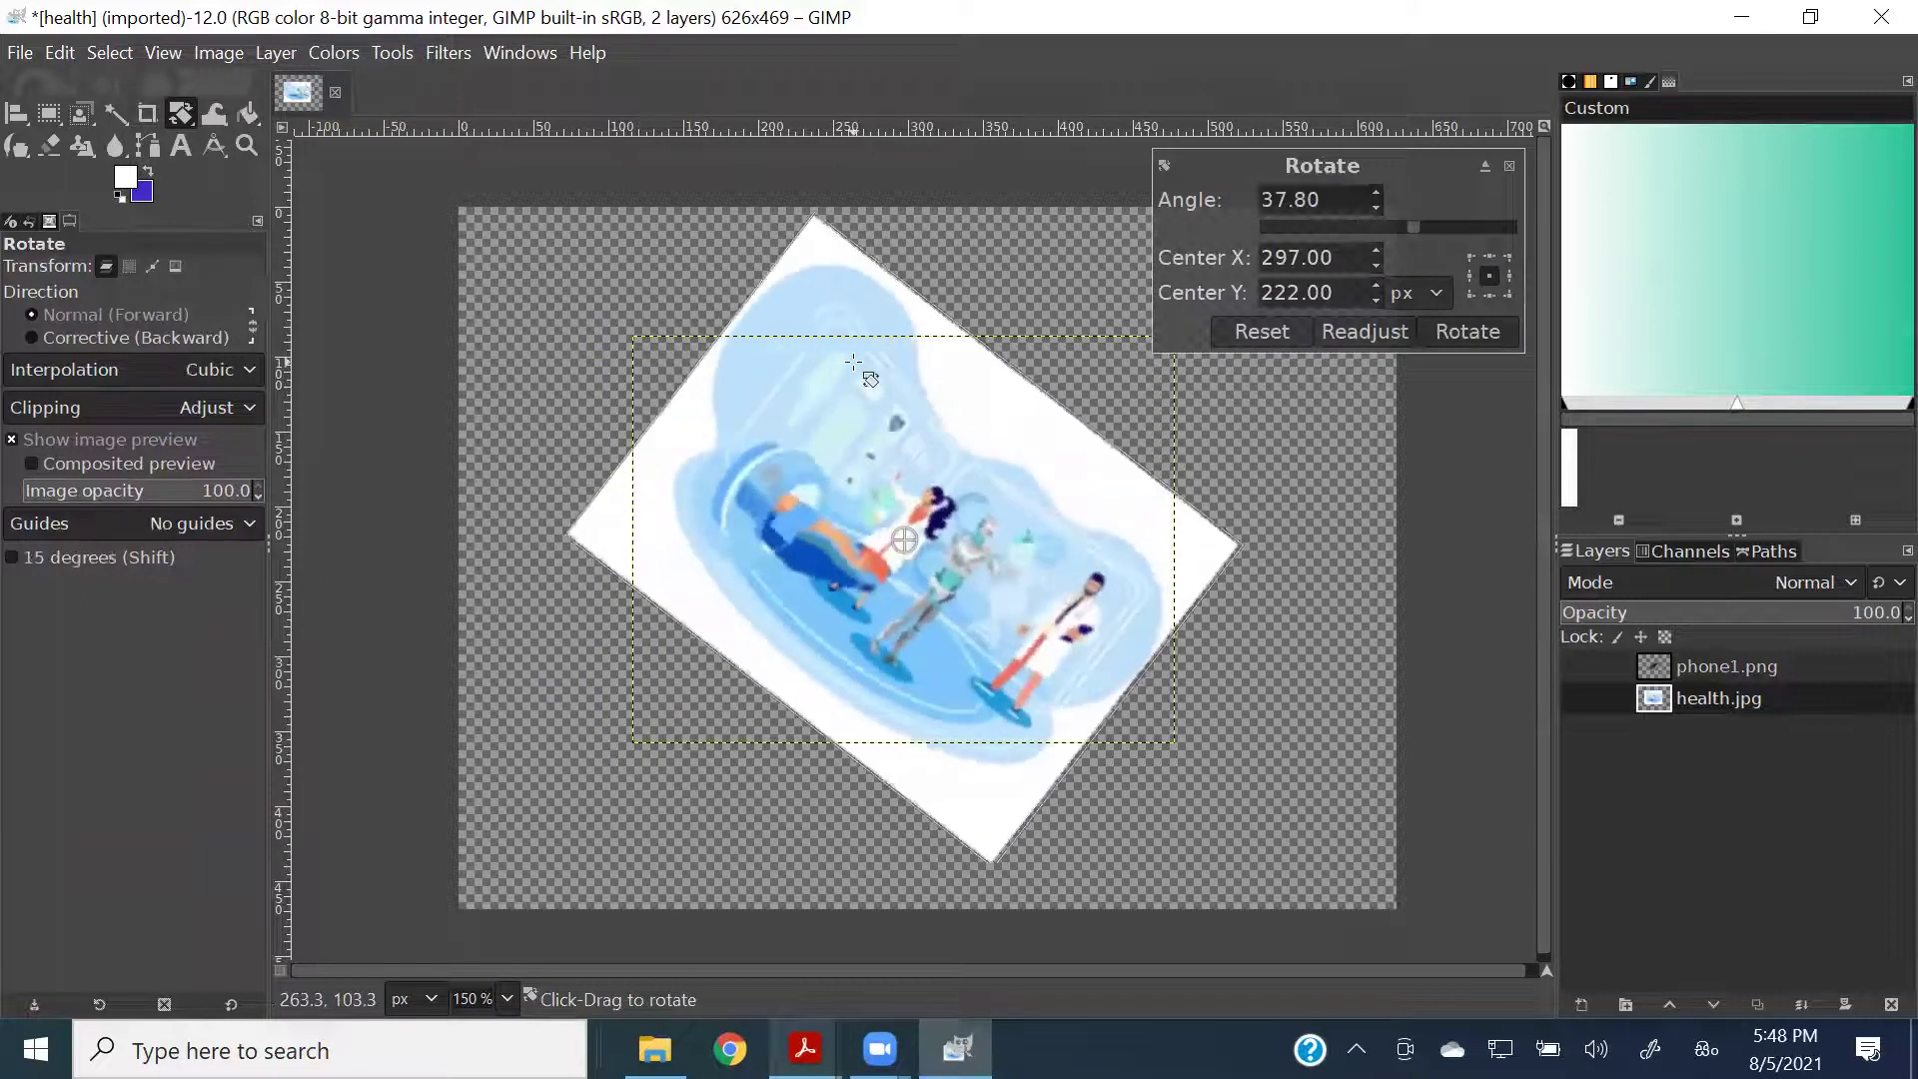
pyautogui.moveTo(1127, 505); pyautogui.dragTo(1065, 387)
pyautogui.moveTo(790, 407)
pyautogui.mouseDown()
pyautogui.moveTo(686, 601)
pyautogui.moveTo(780, 334)
pyautogui.moveTo(721, 369)
pyautogui.moveTo(724, 353)
pyautogui.mouseUp()
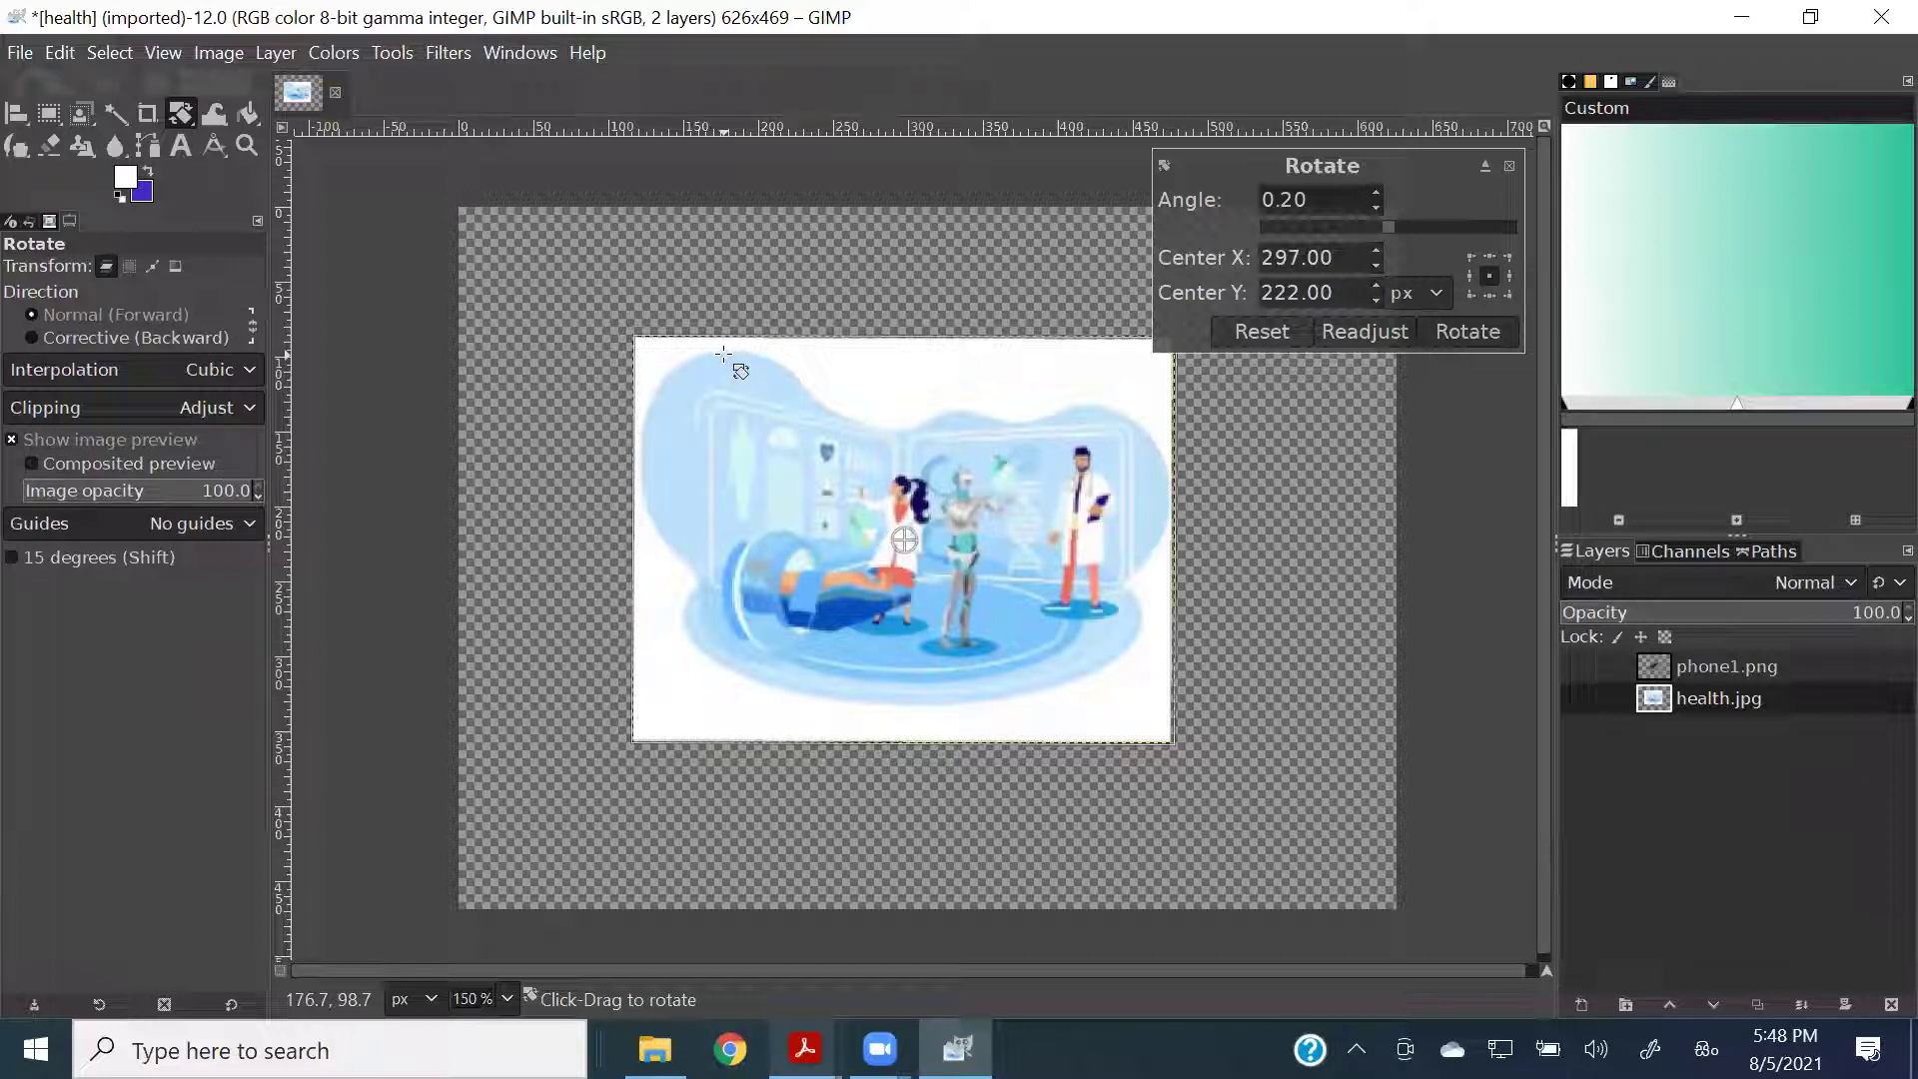
pyautogui.moveTo(673, 616); pyautogui.dragTo(734, 711)
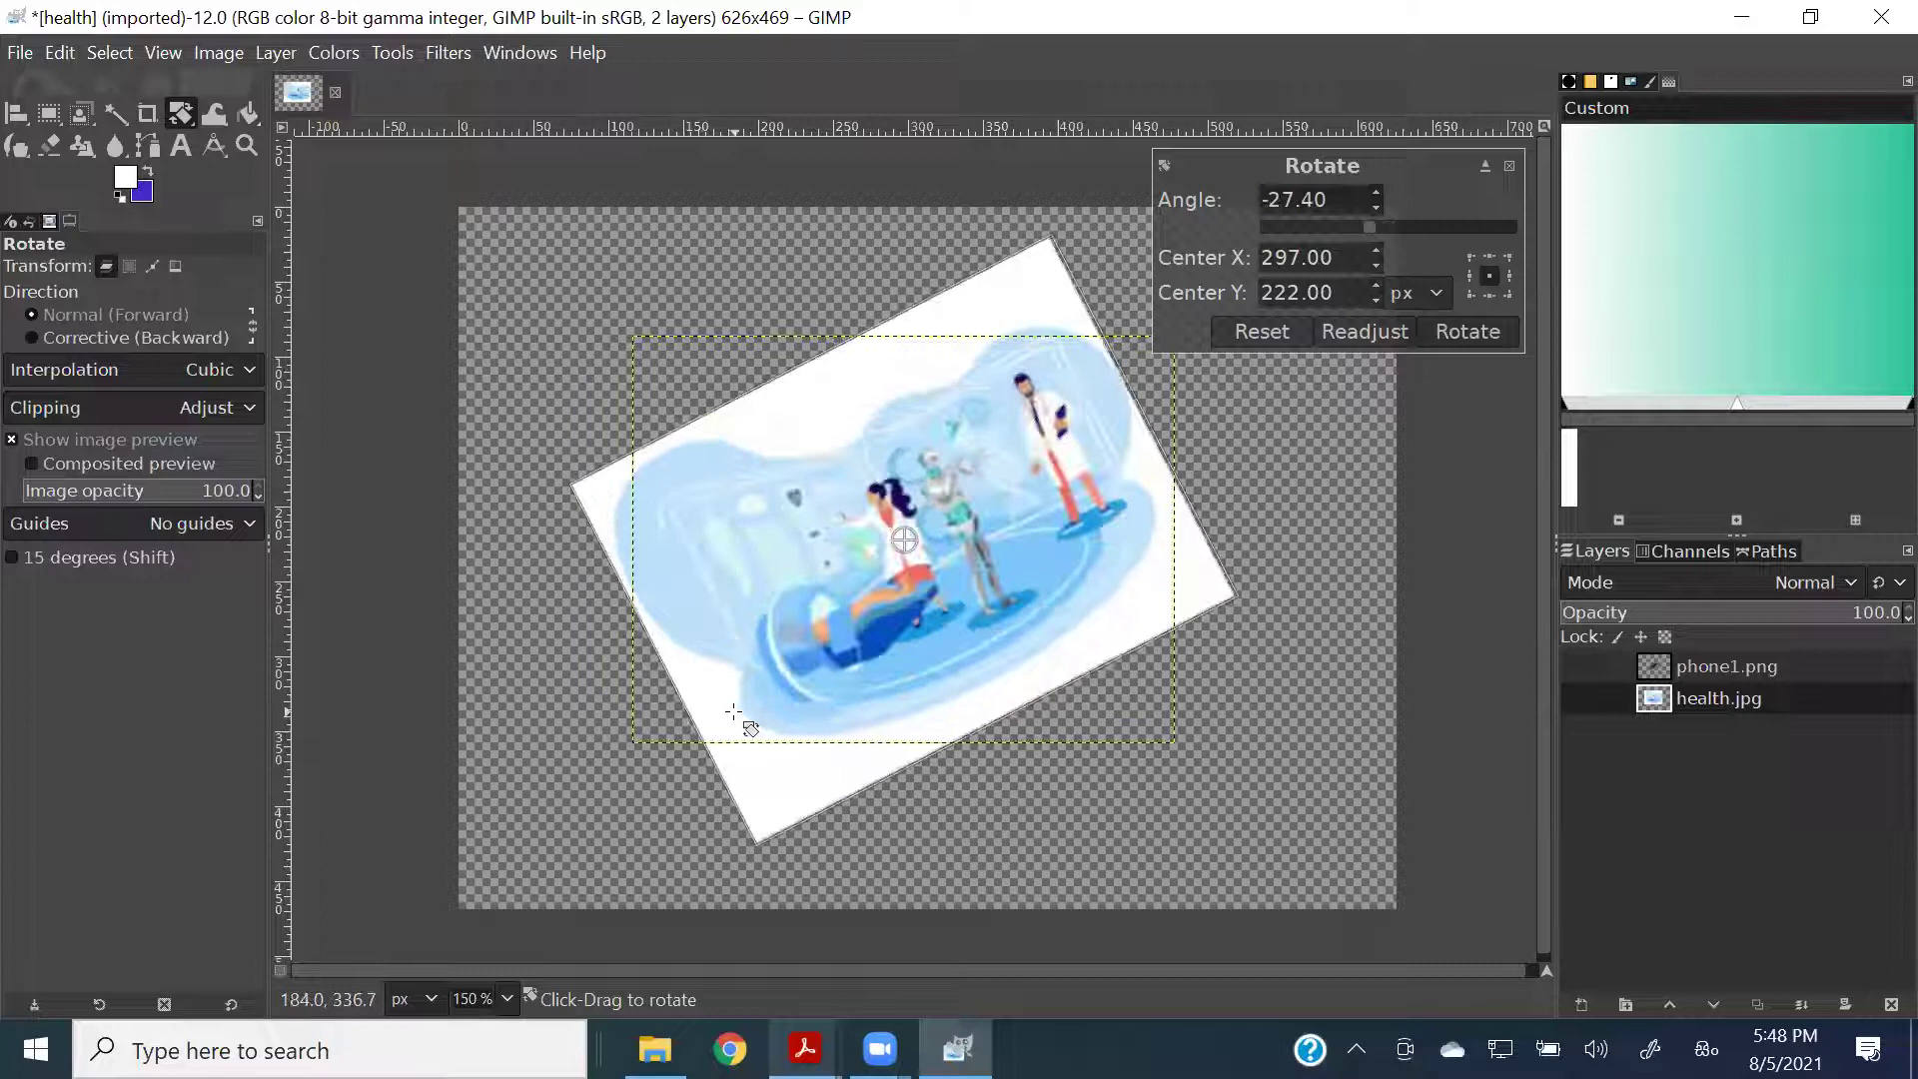
# Turn the health.jpg layer to a rotation angle of about -30.9° and apply the rotation.
pyautogui.click(187, 116)
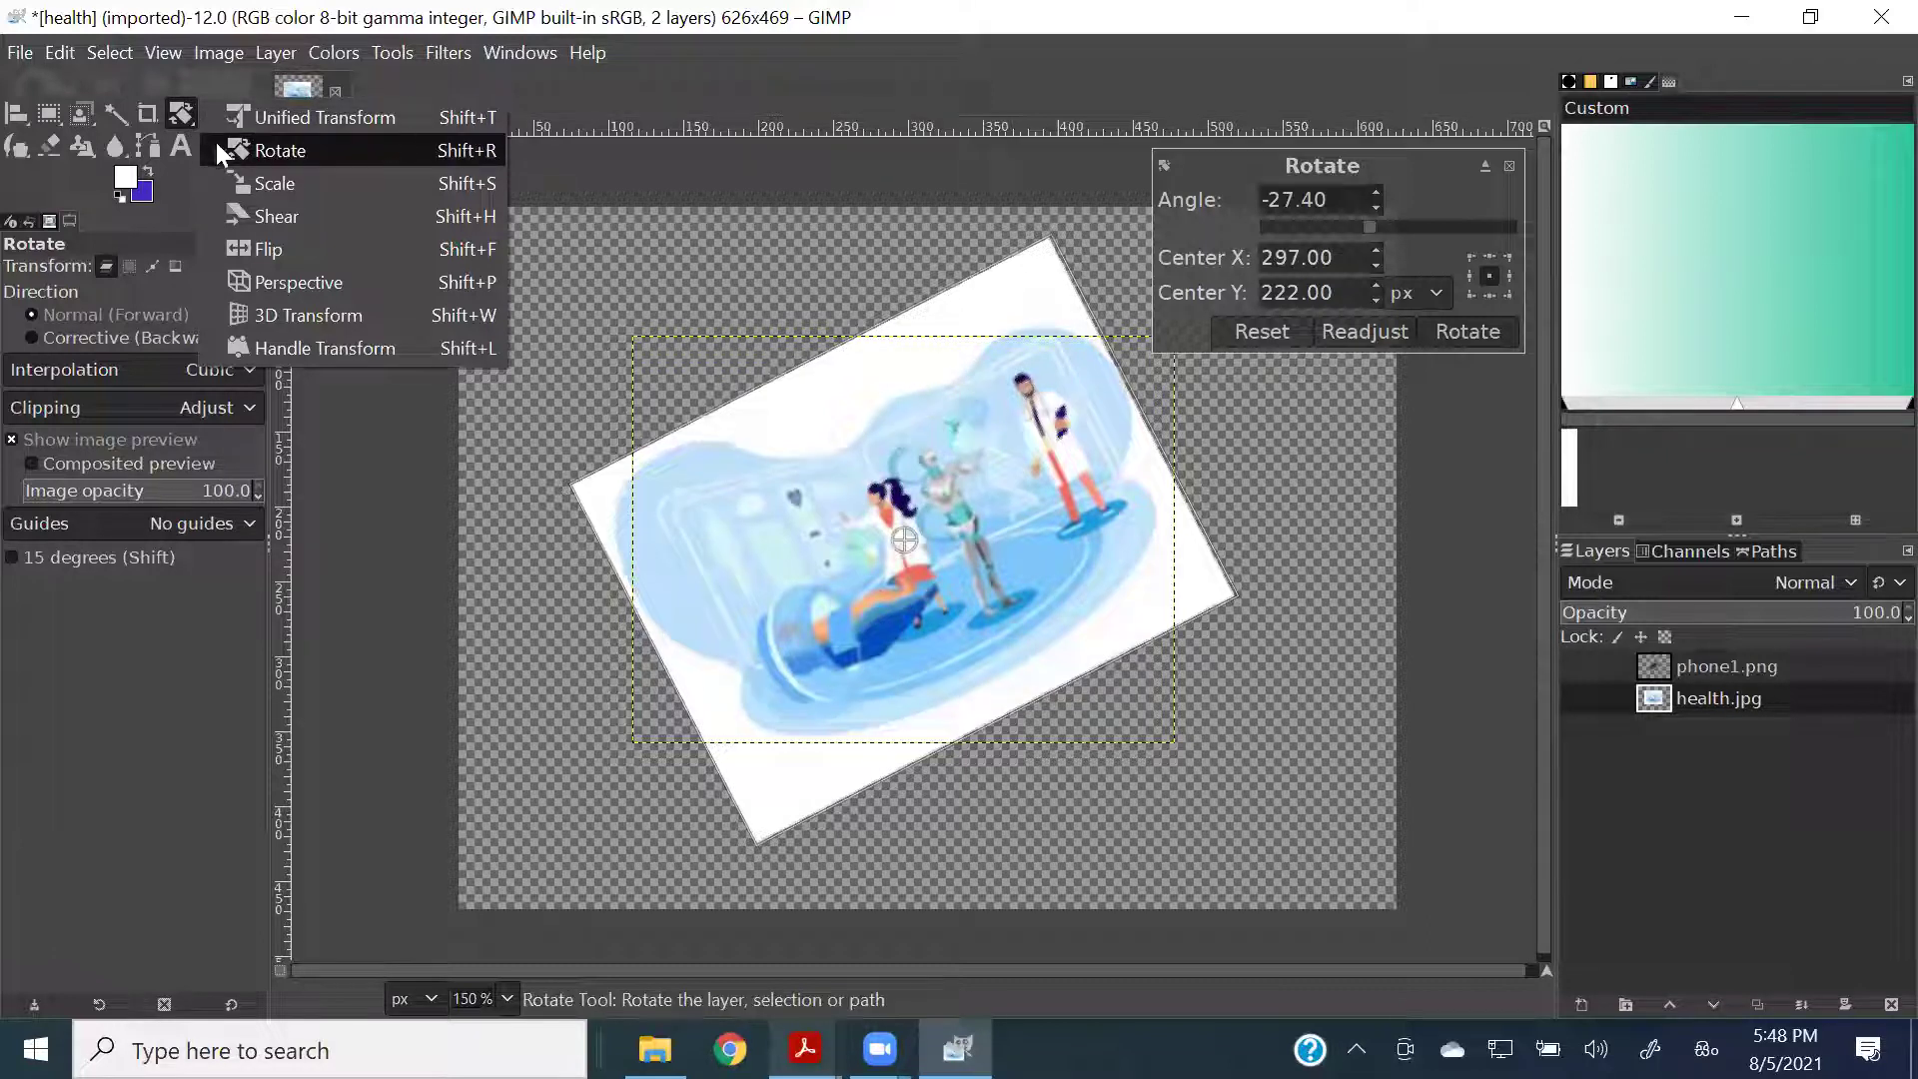
pyautogui.click(268, 157)
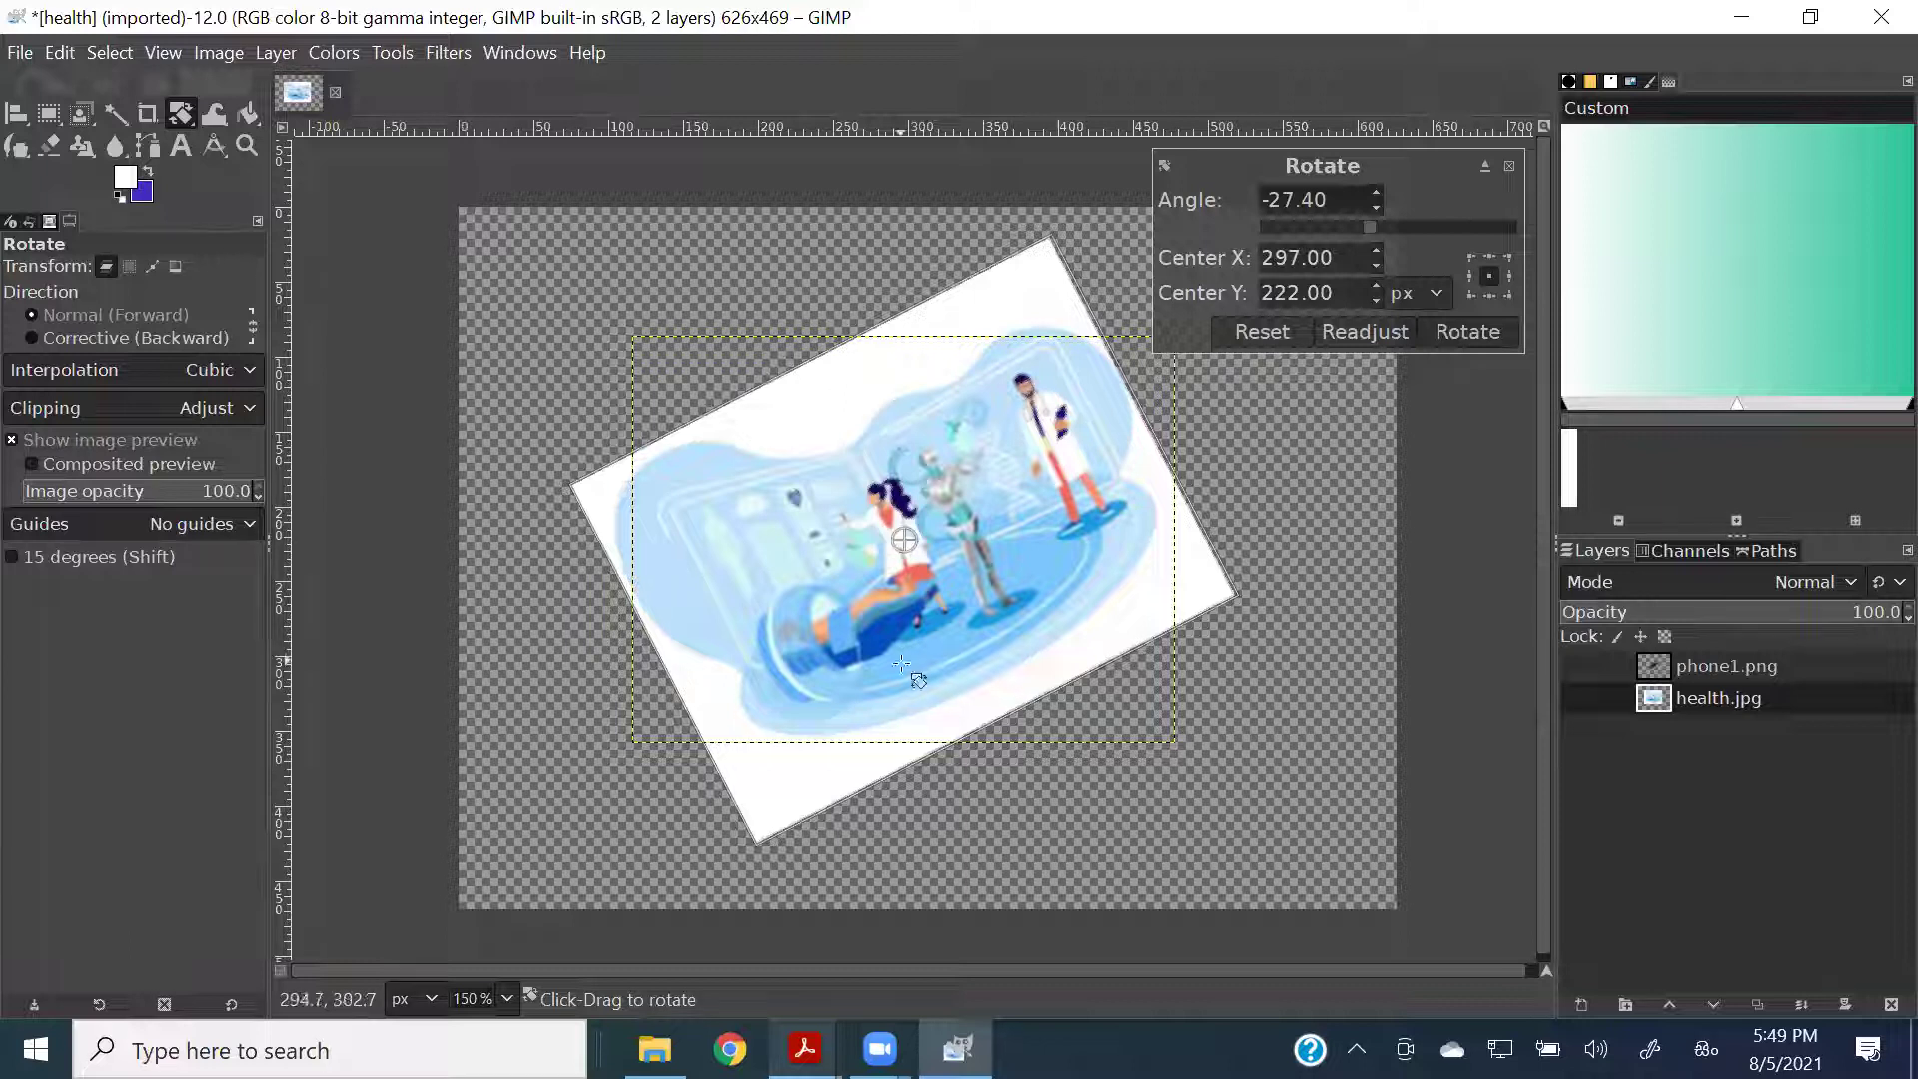
pyautogui.moveTo(629, 514); pyautogui.dragTo(635, 535)
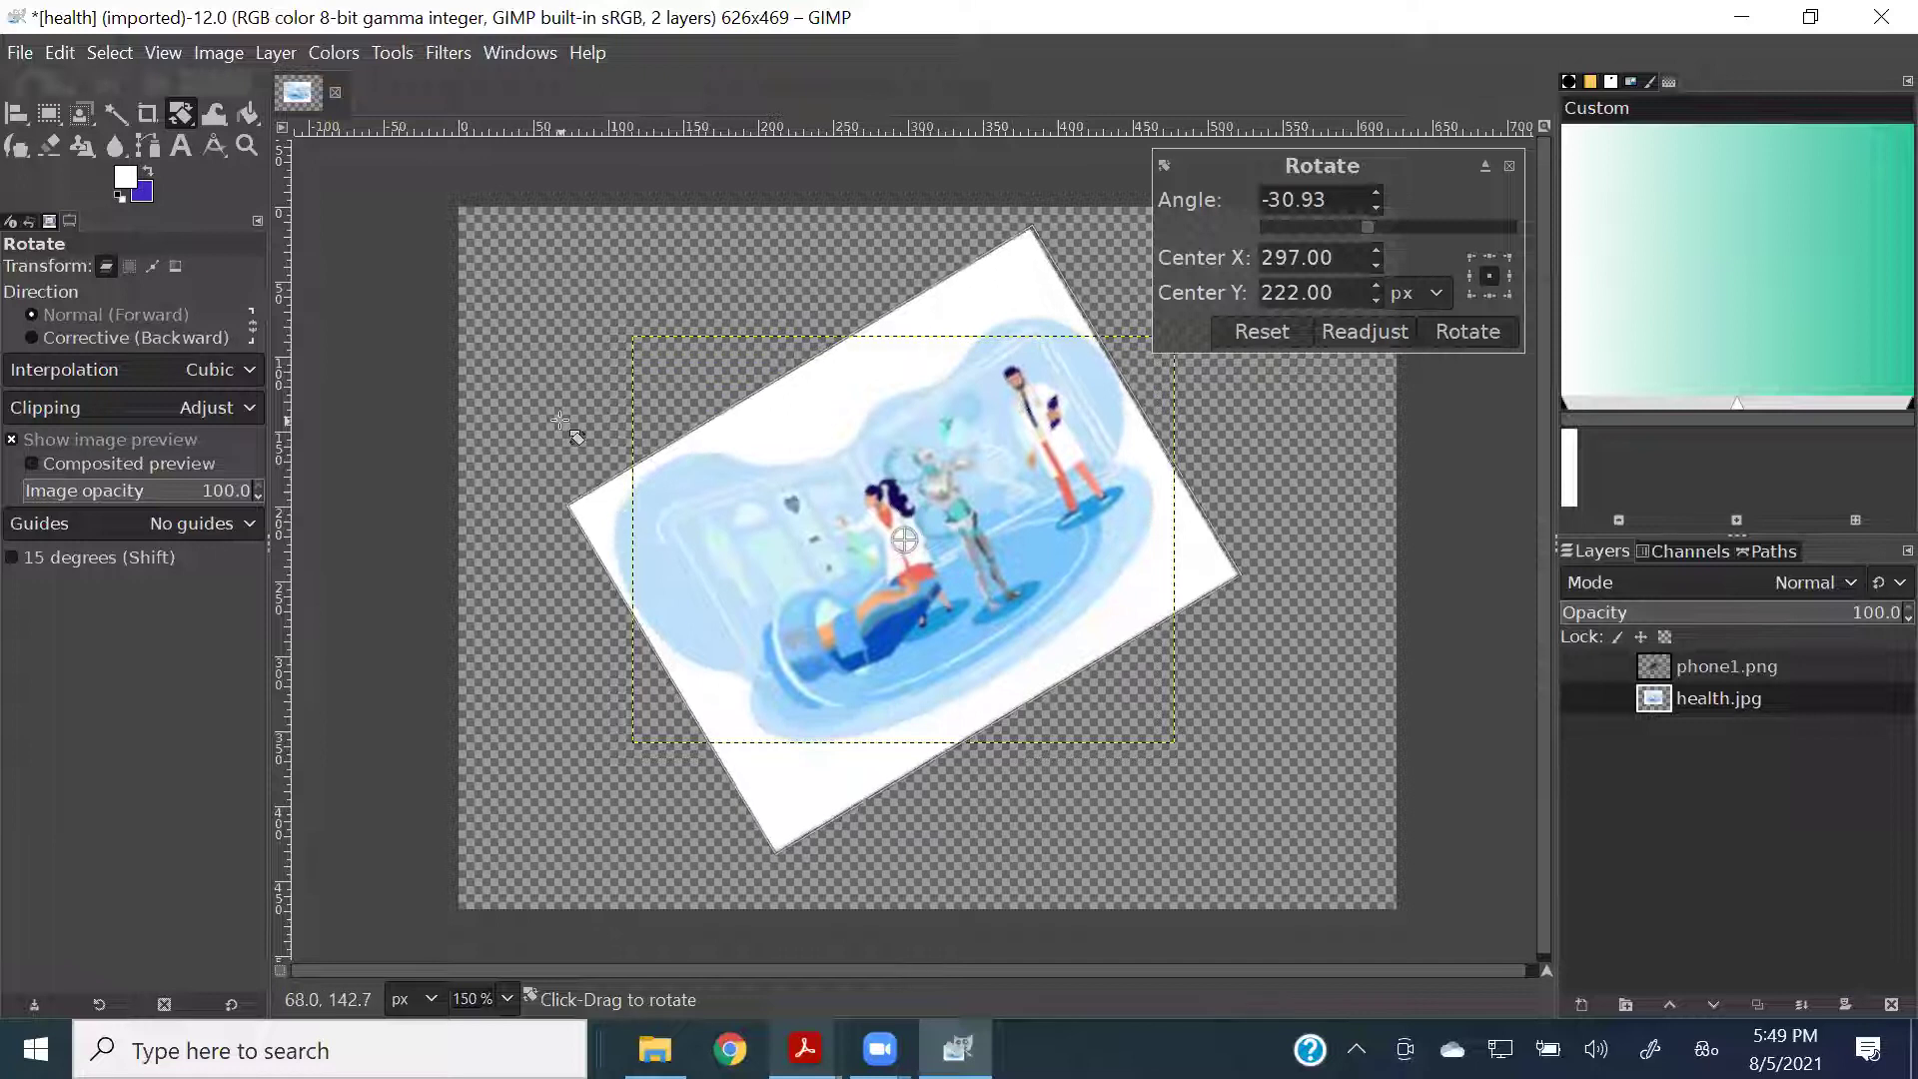
pyautogui.press('Return')
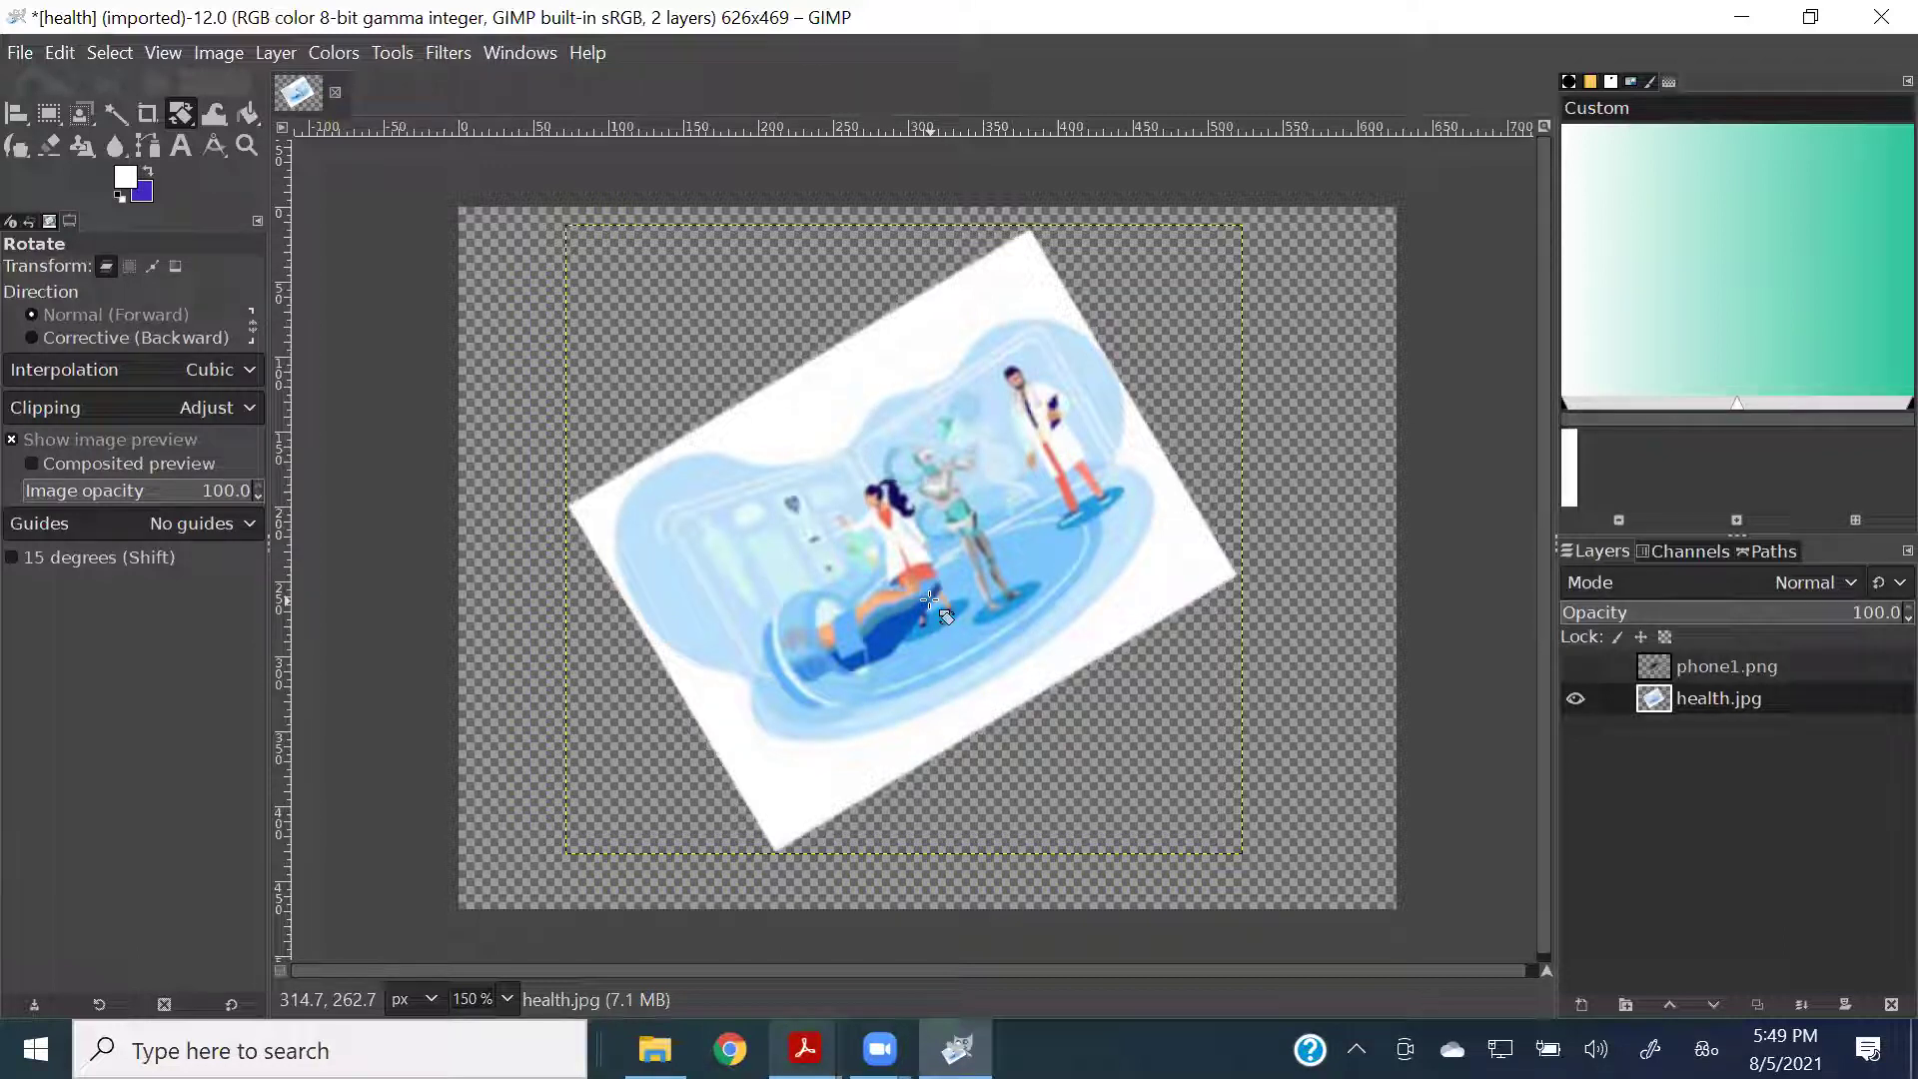
# Reposition the health.jpg layer with Unified Transform and shear it along its upper and right edges.
pyautogui.click(184, 110)
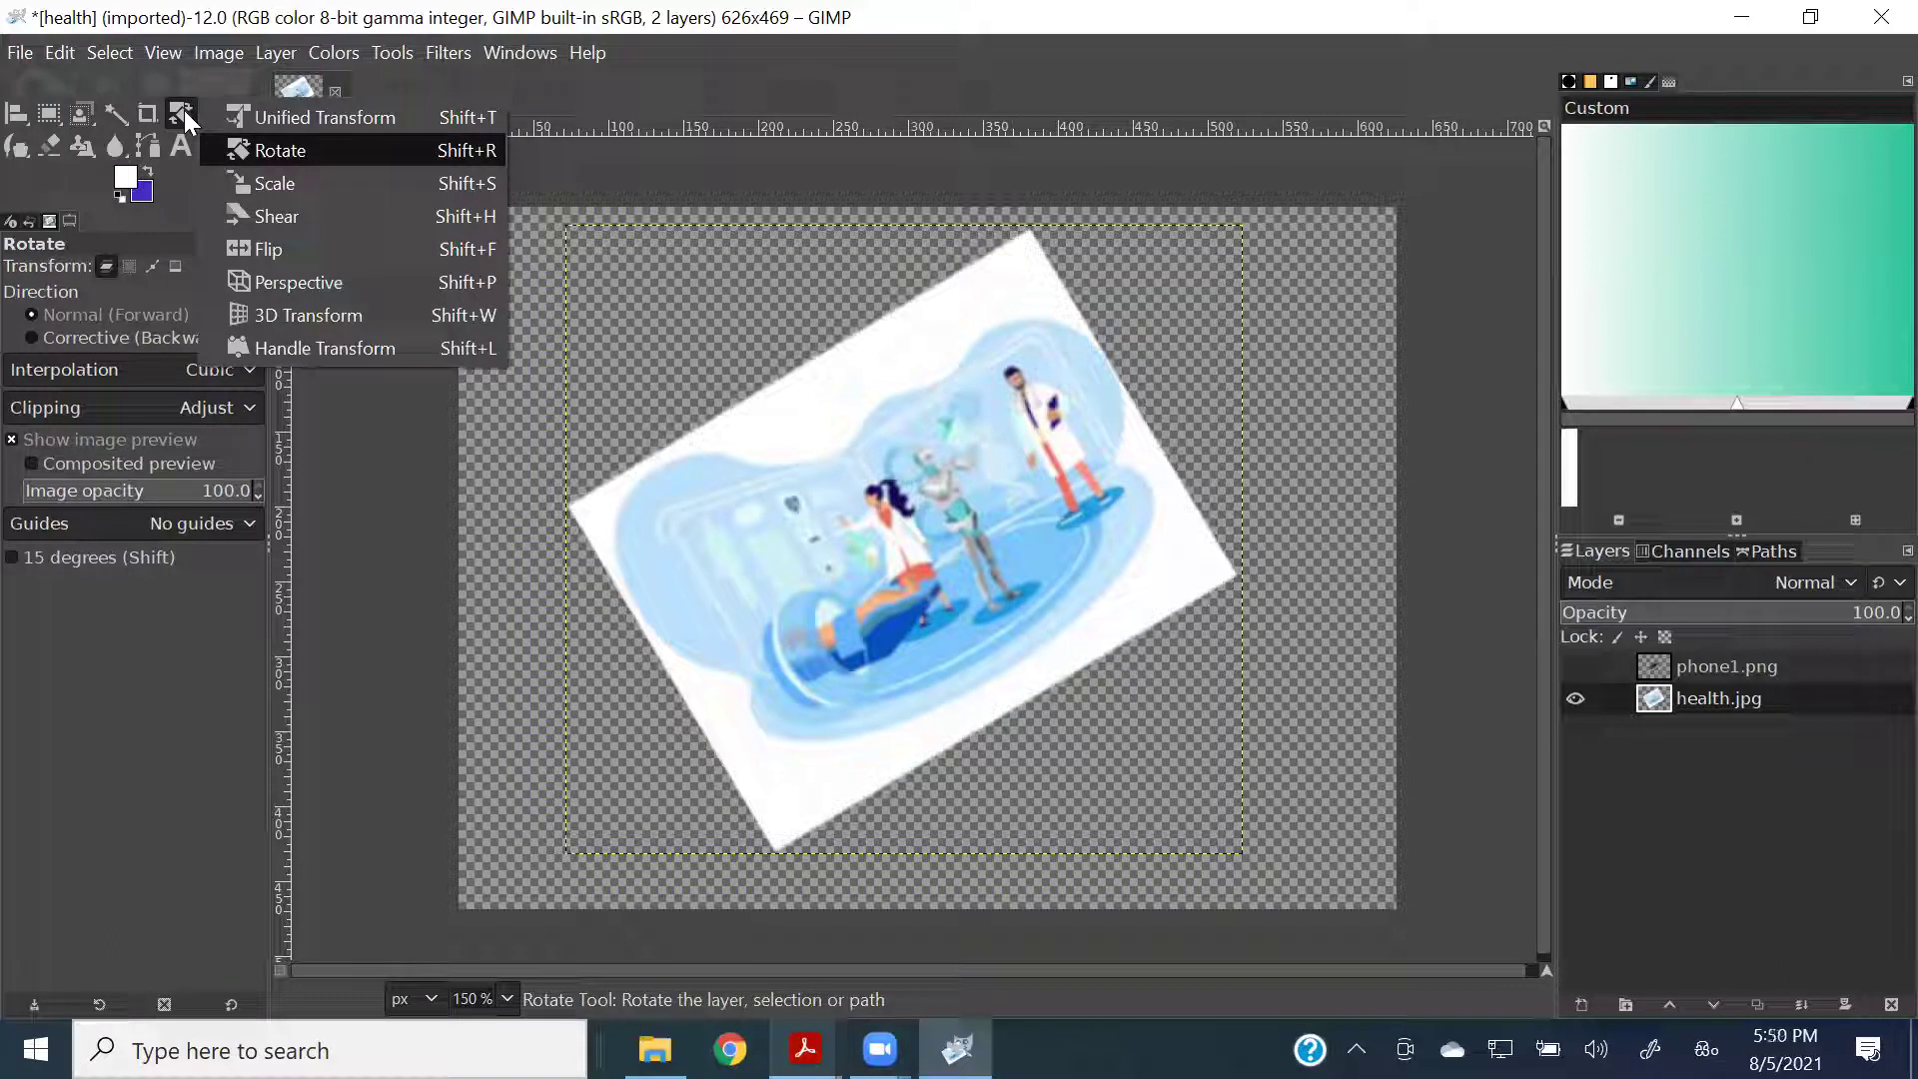
pyautogui.click(301, 114)
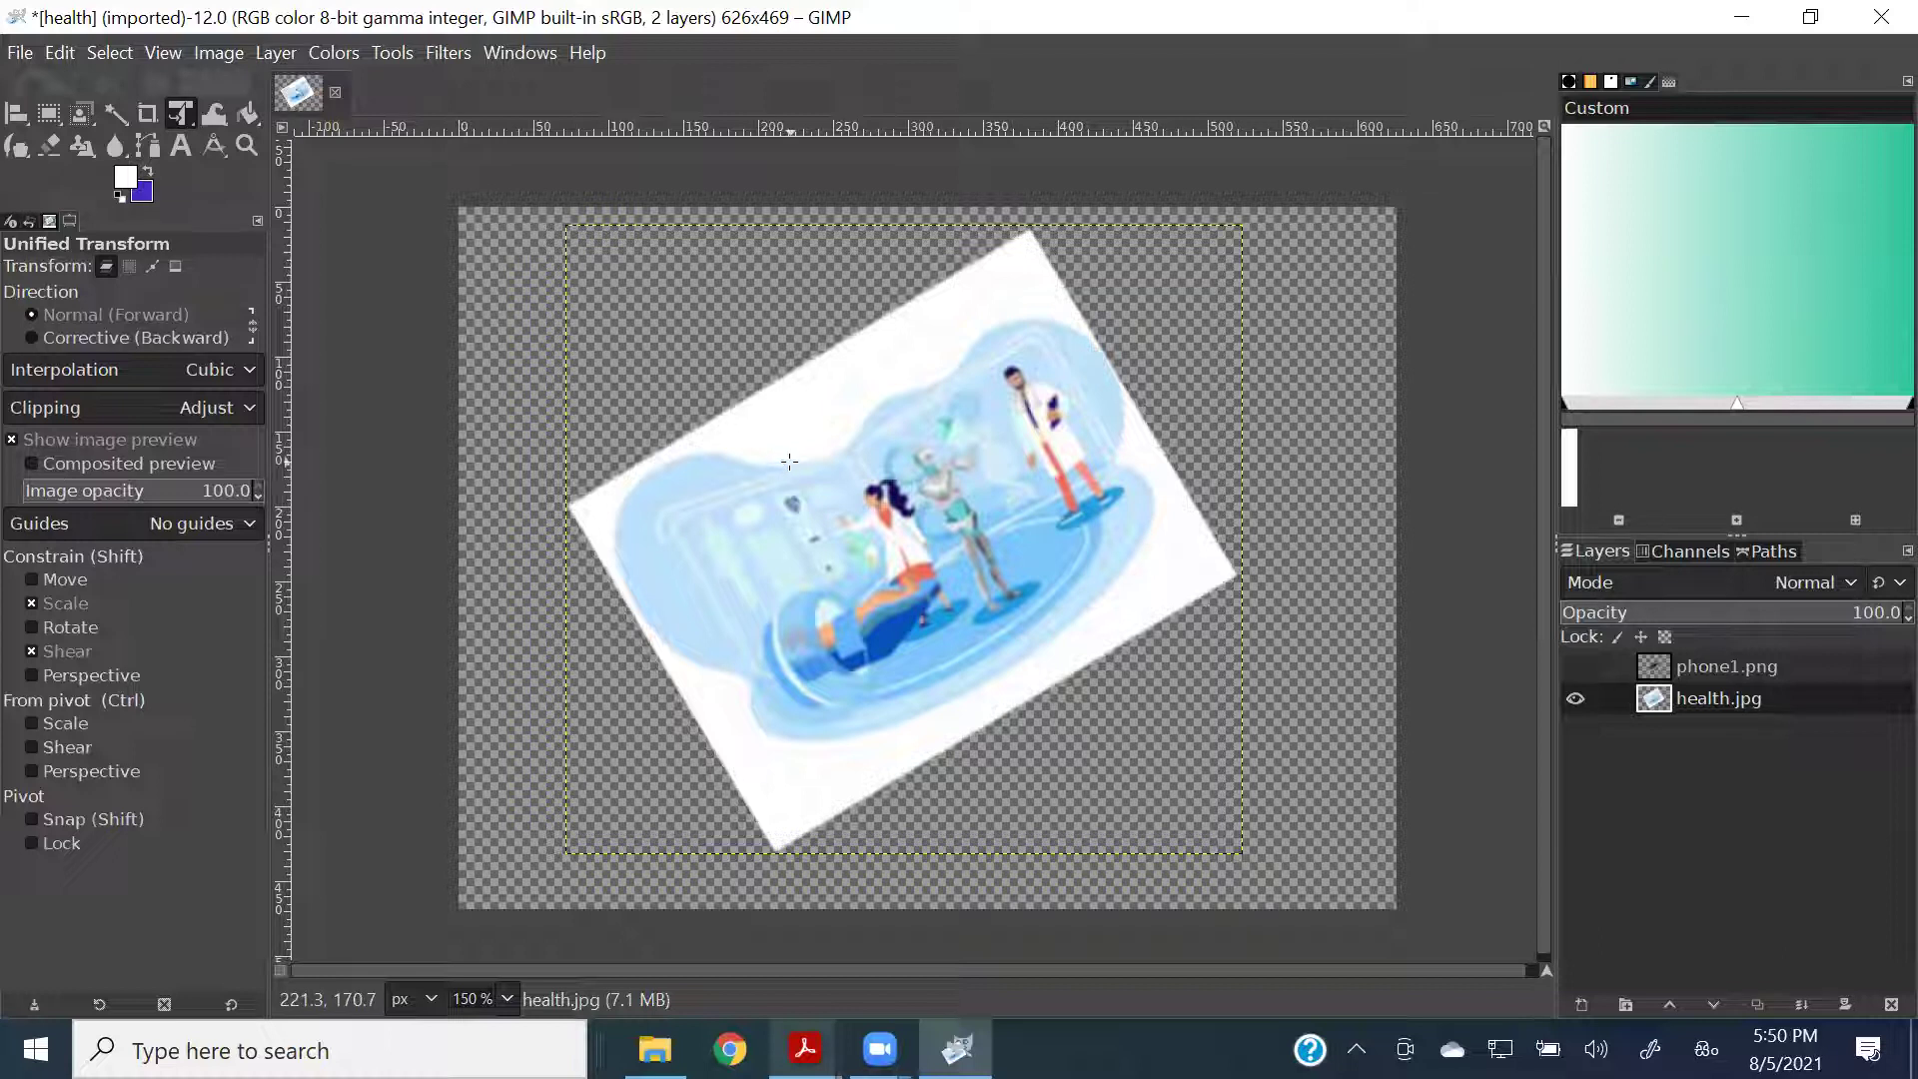
pyautogui.moveTo(786, 513); pyautogui.dragTo(783, 499)
pyautogui.moveTo(563, 371); pyautogui.dragTo(860, 500)
pyautogui.moveTo(1067, 258); pyautogui.dragTo(904, 295)
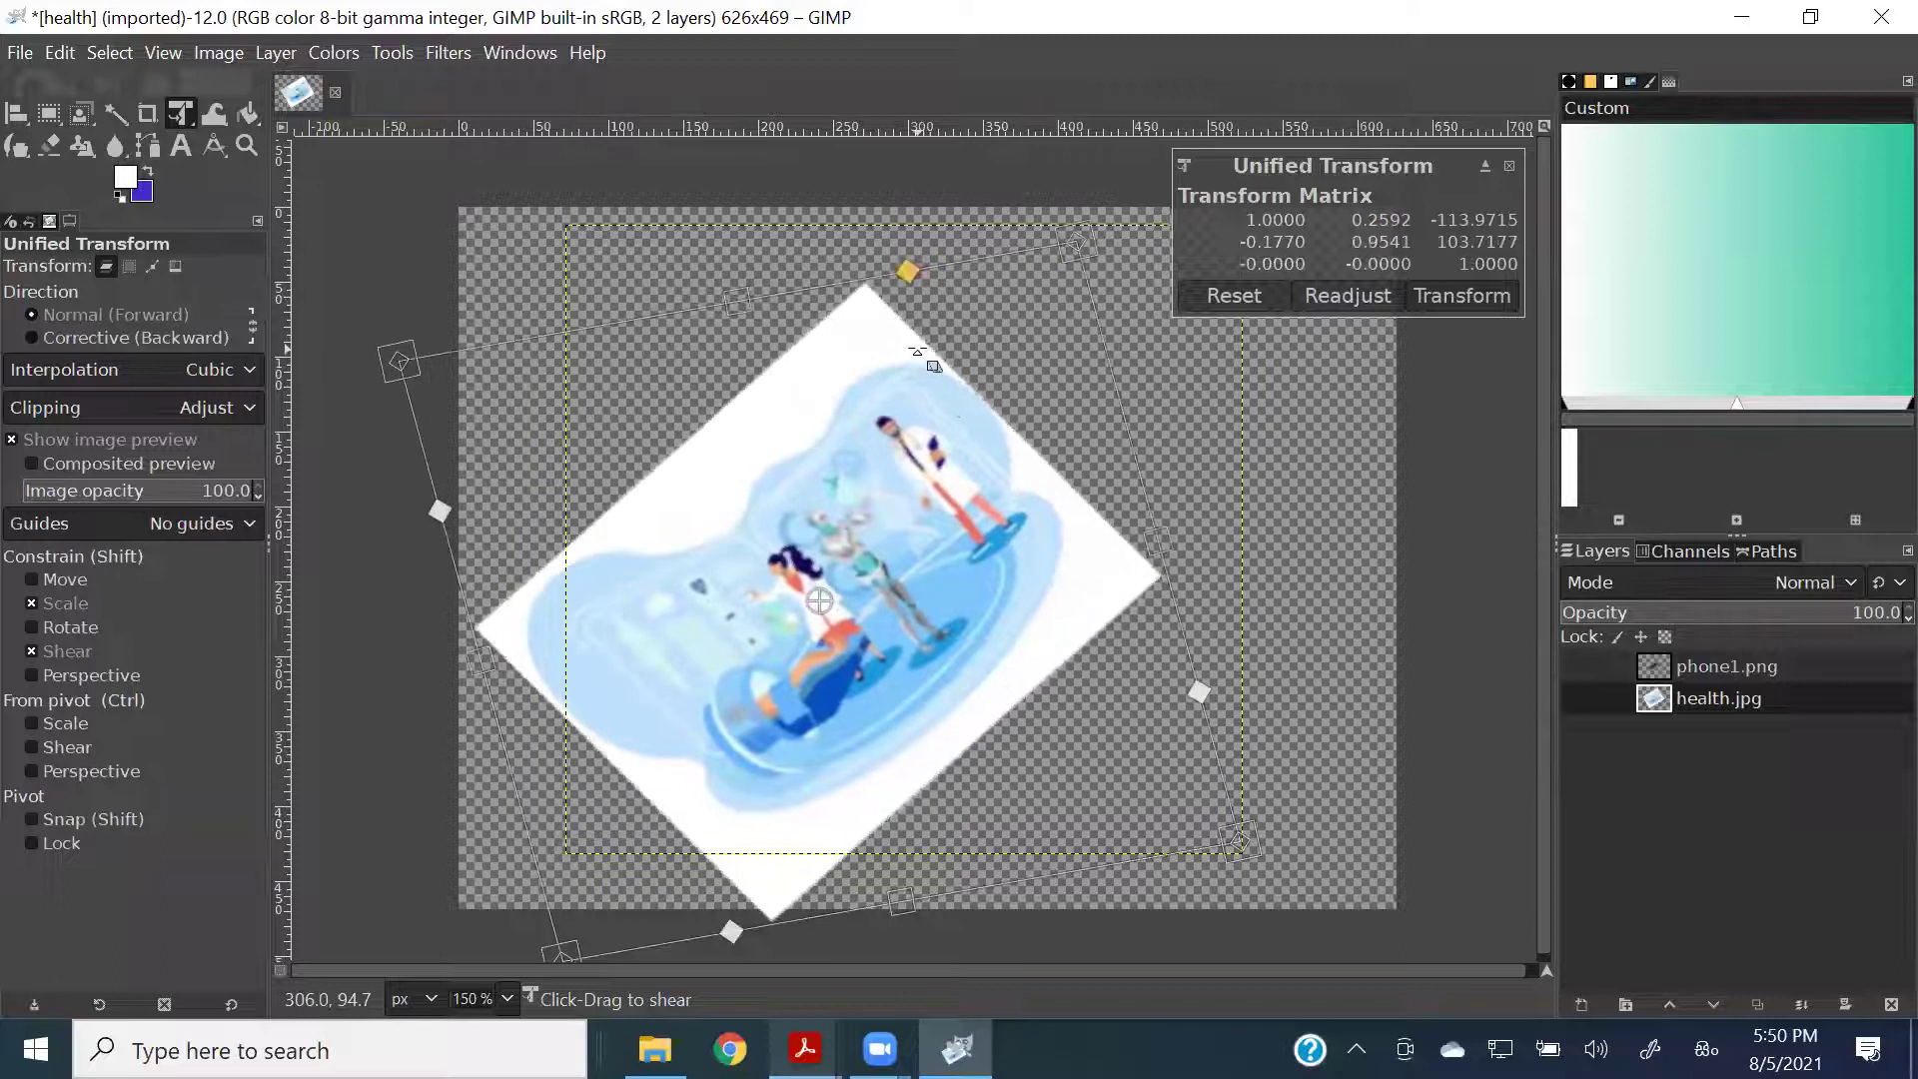
pyautogui.moveTo(1199, 689); pyautogui.dragTo(1071, 612)
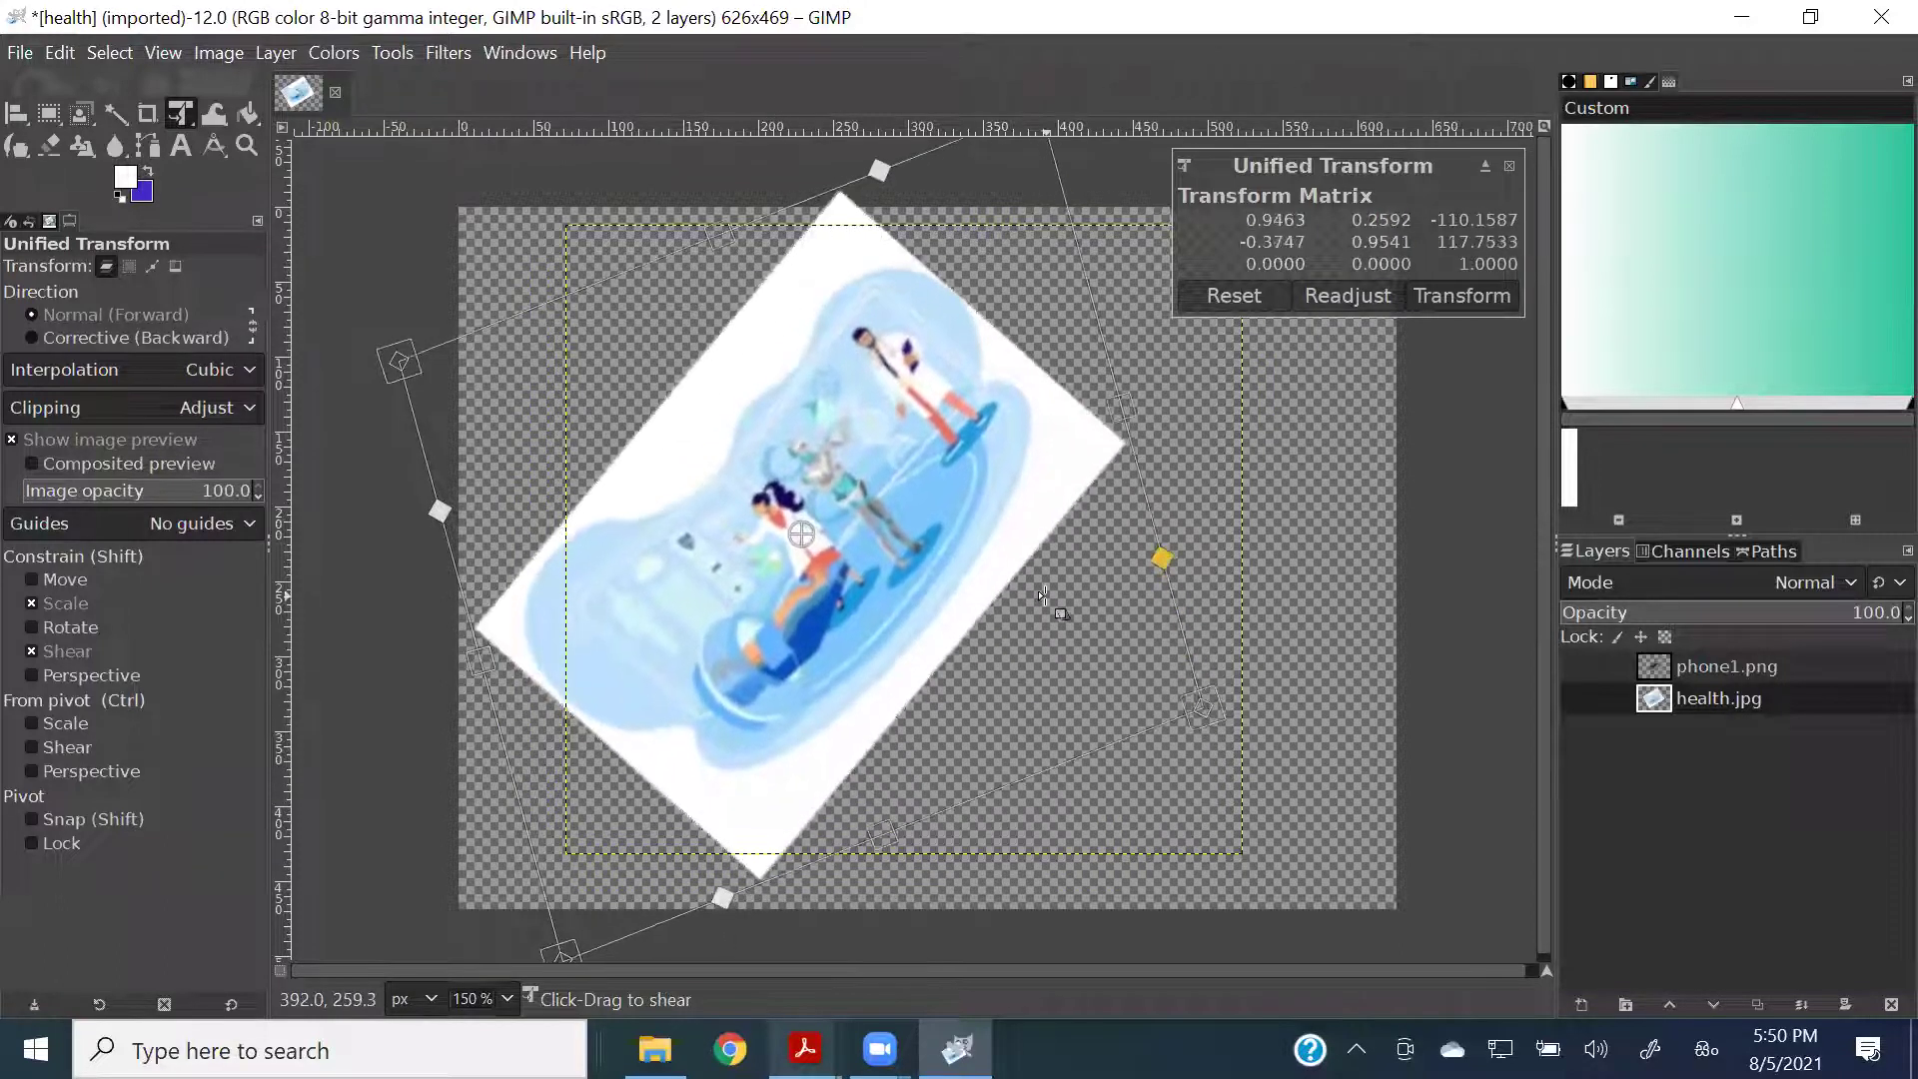
# Slant and squash the health.jpg layer further by adjusting its lower, left and upper transform handles.
pyautogui.moveTo(728, 901); pyautogui.dragTo(1019, 861)
pyautogui.moveTo(500, 493); pyautogui.dragTo(617, 607)
pyautogui.moveTo(908, 218); pyautogui.dragTo(821, 265)
pyautogui.moveTo(956, 175); pyautogui.dragTo(955, 288)
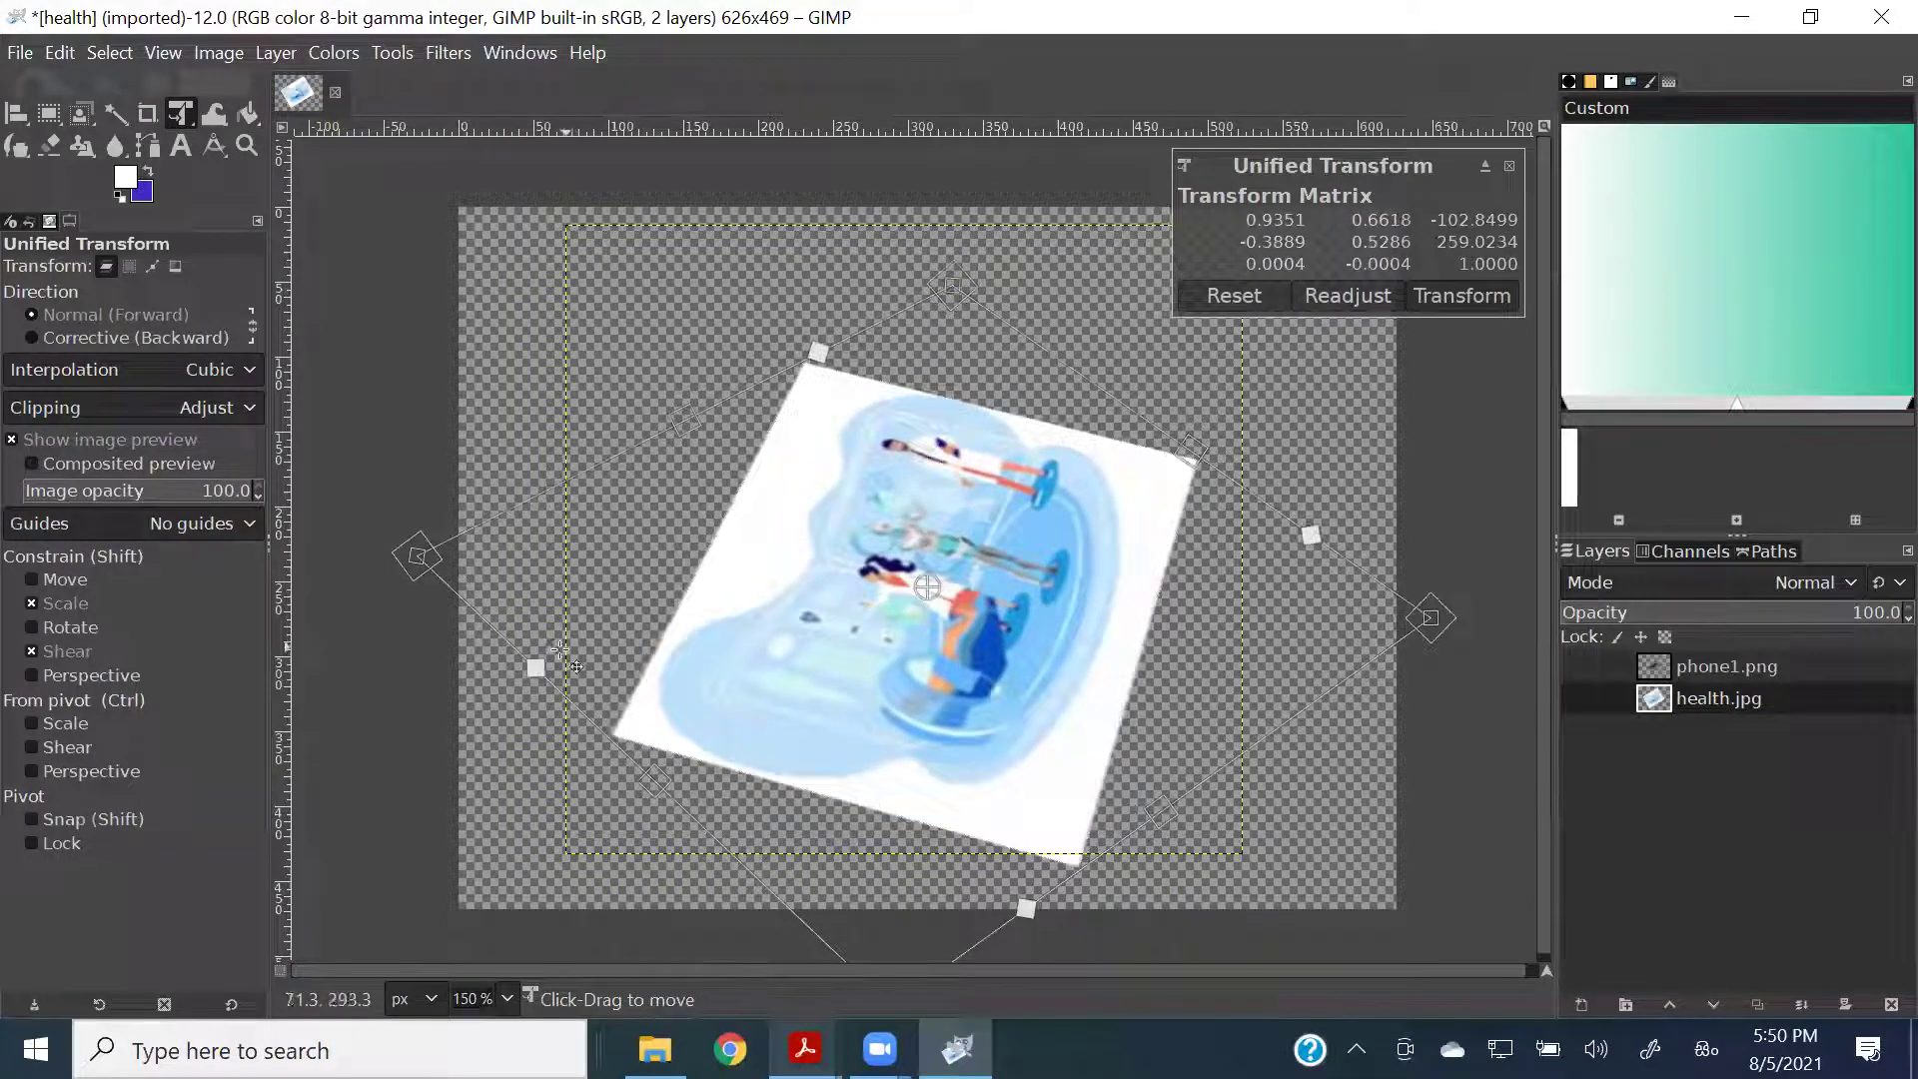
# Distort the health.jpg layer in perspective by pulling its corners into an irregular four-sided shape.
pyautogui.moveTo(429, 560); pyautogui.dragTo(604, 517)
pyautogui.moveTo(1429, 620); pyautogui.dragTo(1269, 541)
pyautogui.moveTo(1190, 479); pyautogui.dragTo(1279, 671)
pyautogui.moveTo(590, 534); pyautogui.dragTo(614, 425)
pyautogui.moveTo(961, 396); pyautogui.dragTo(899, 372)
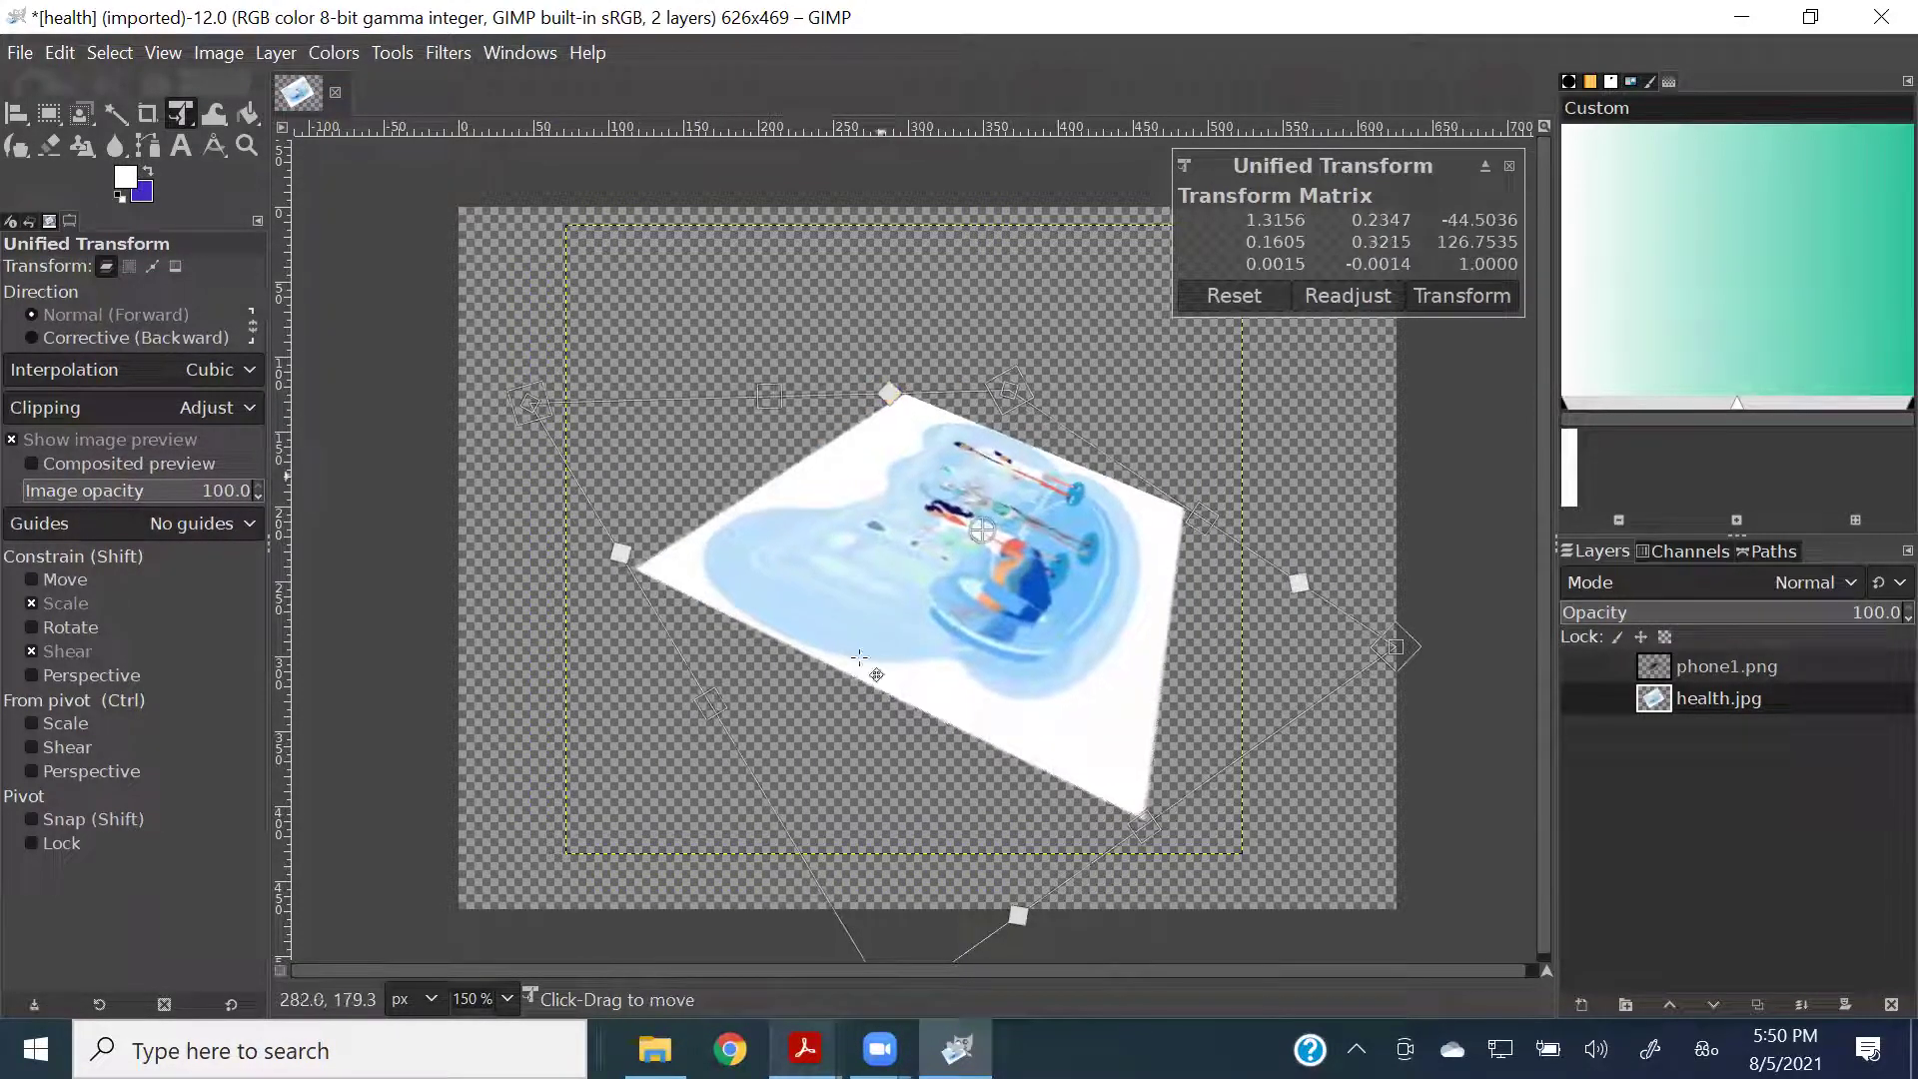
# Apply the unified transform and shear the health.jpg layer vertically with a Y magnitude of about 111.
pyautogui.click(182, 116)
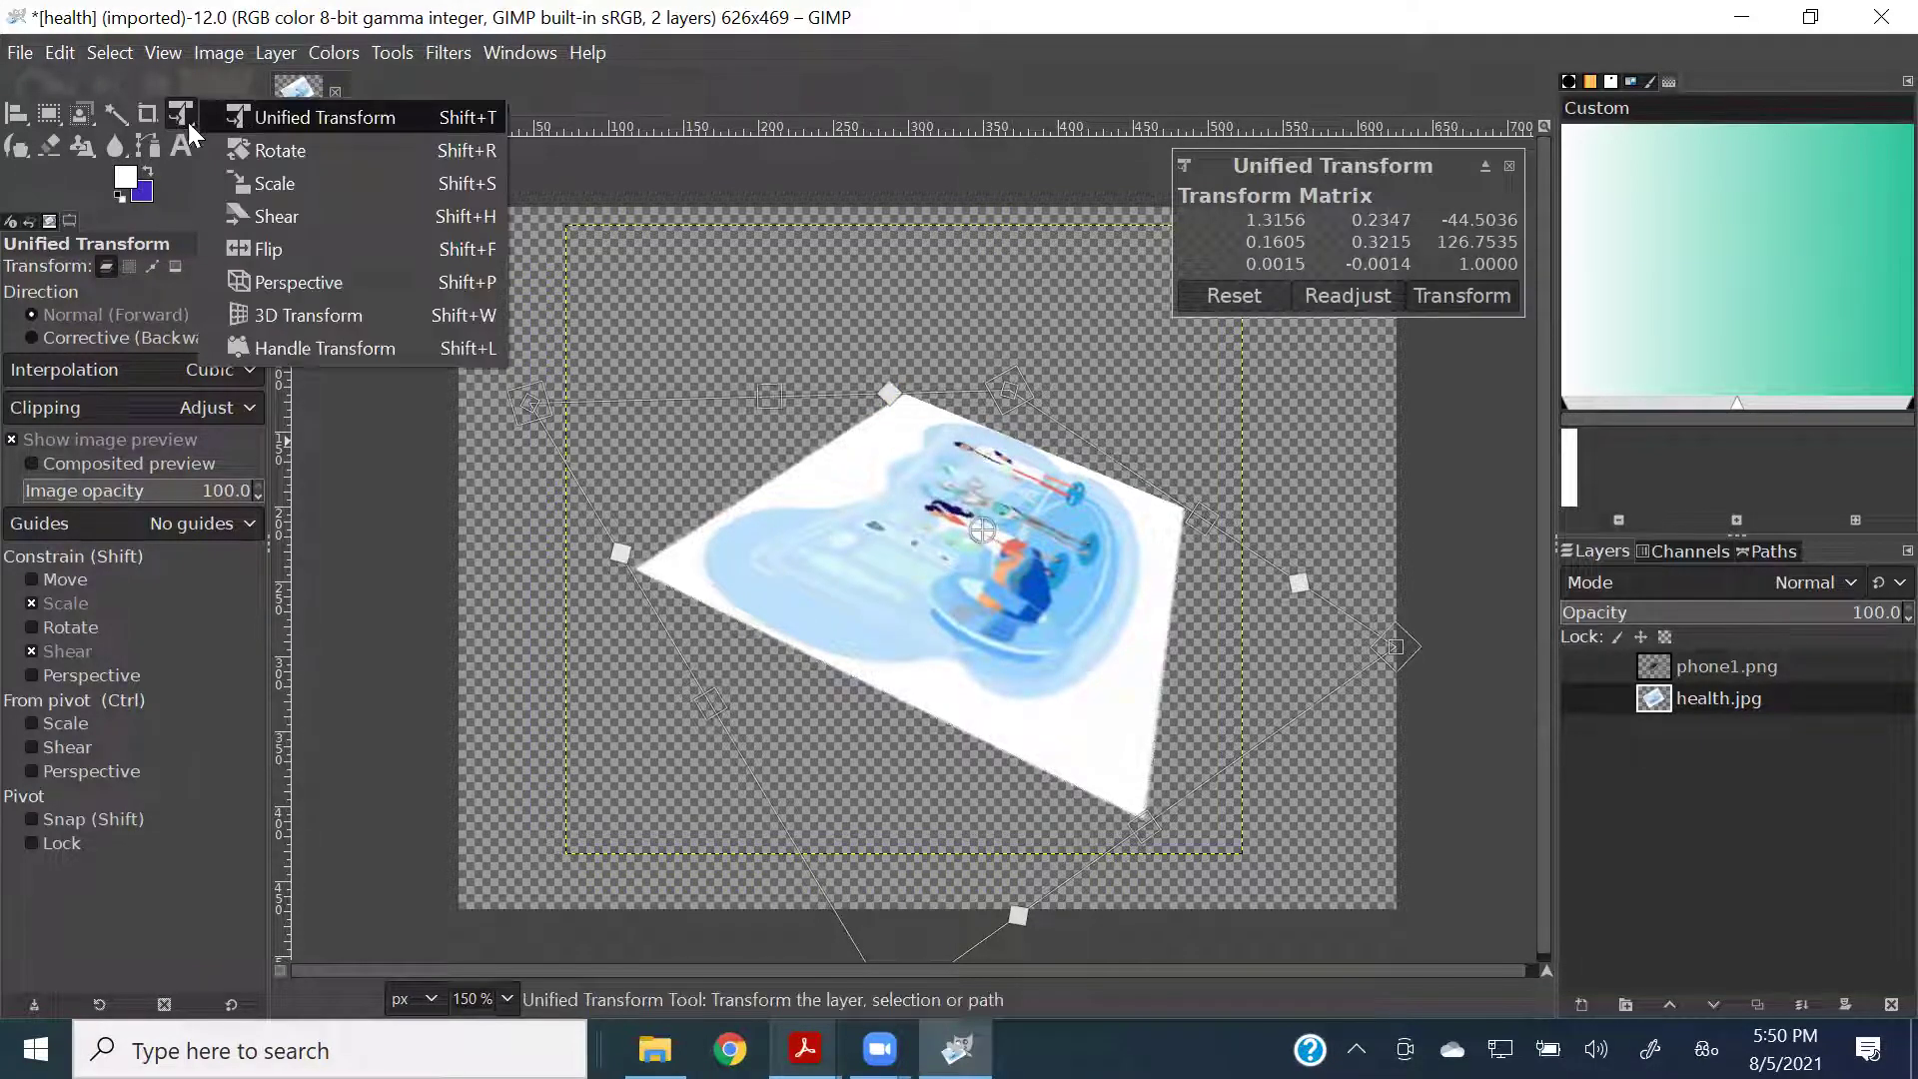
pyautogui.click(262, 216)
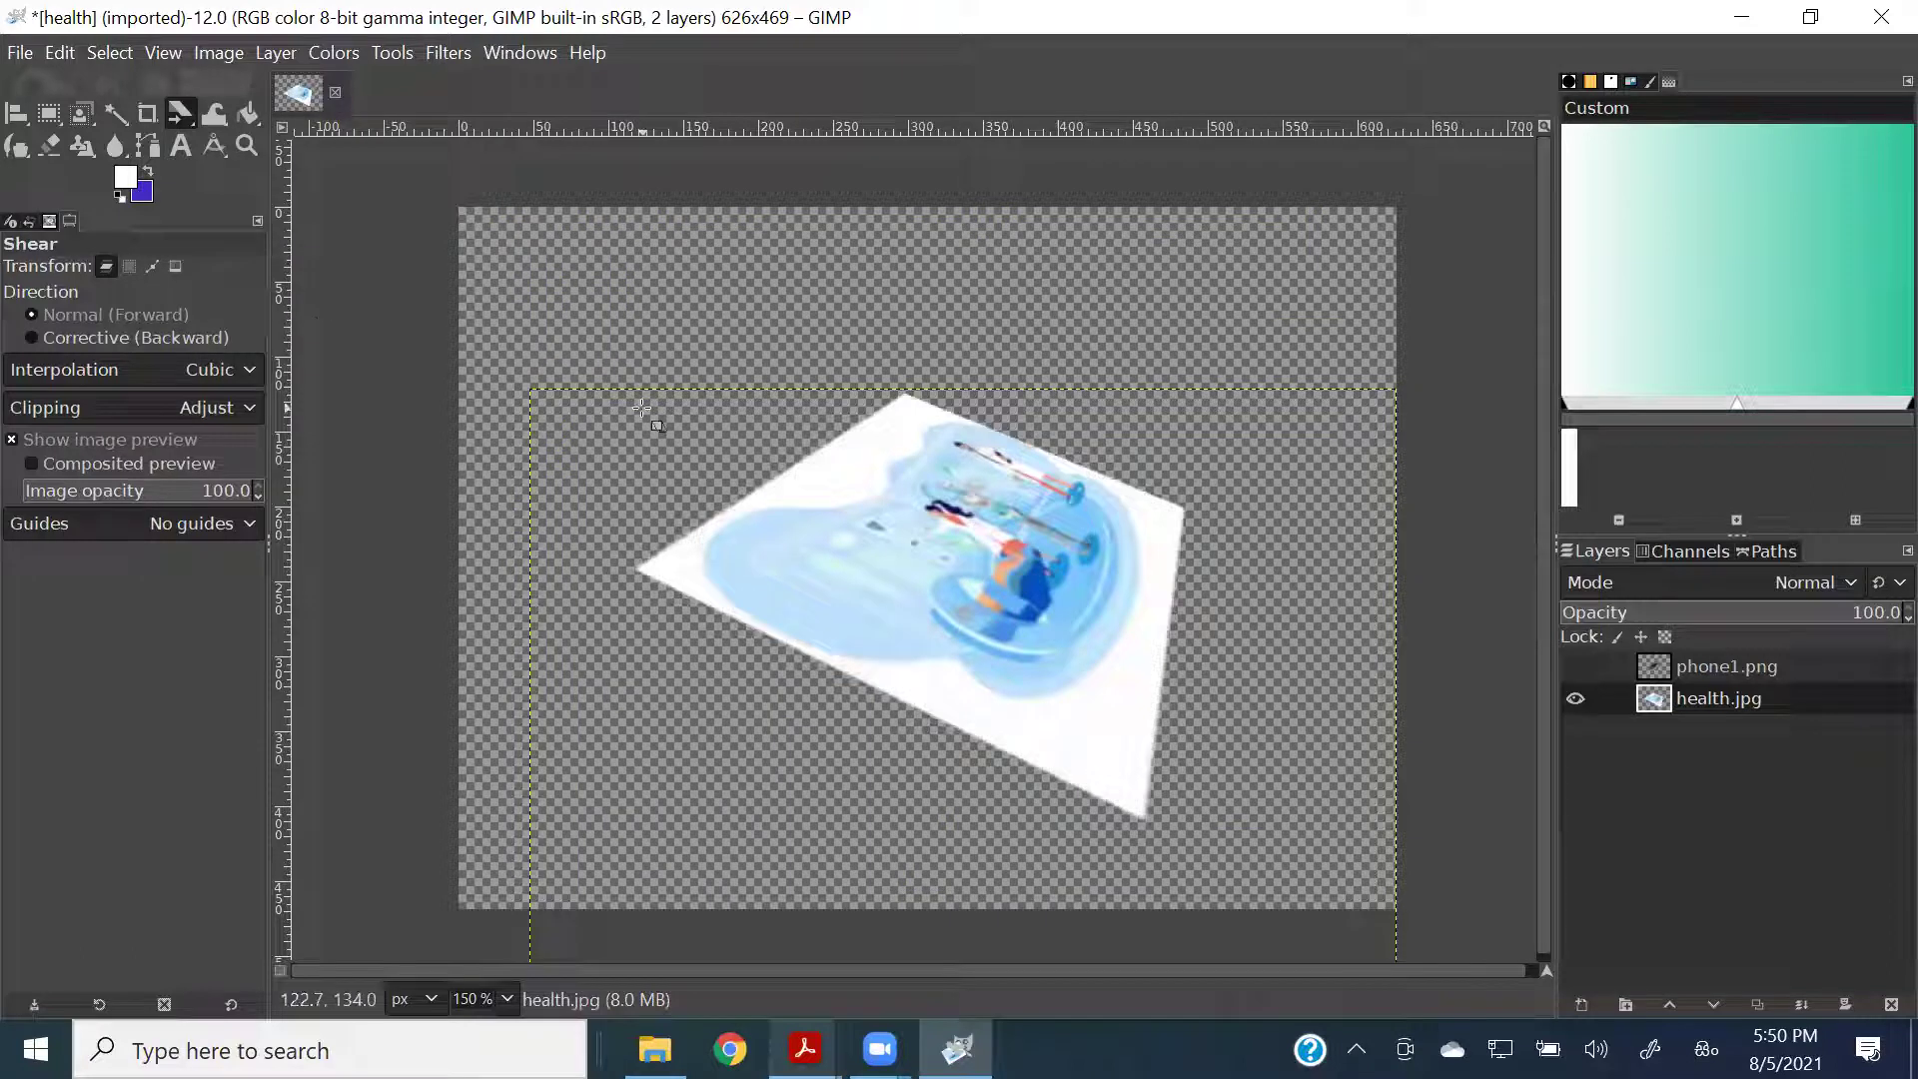
pyautogui.moveTo(1045, 735); pyautogui.dragTo(1065, 689)
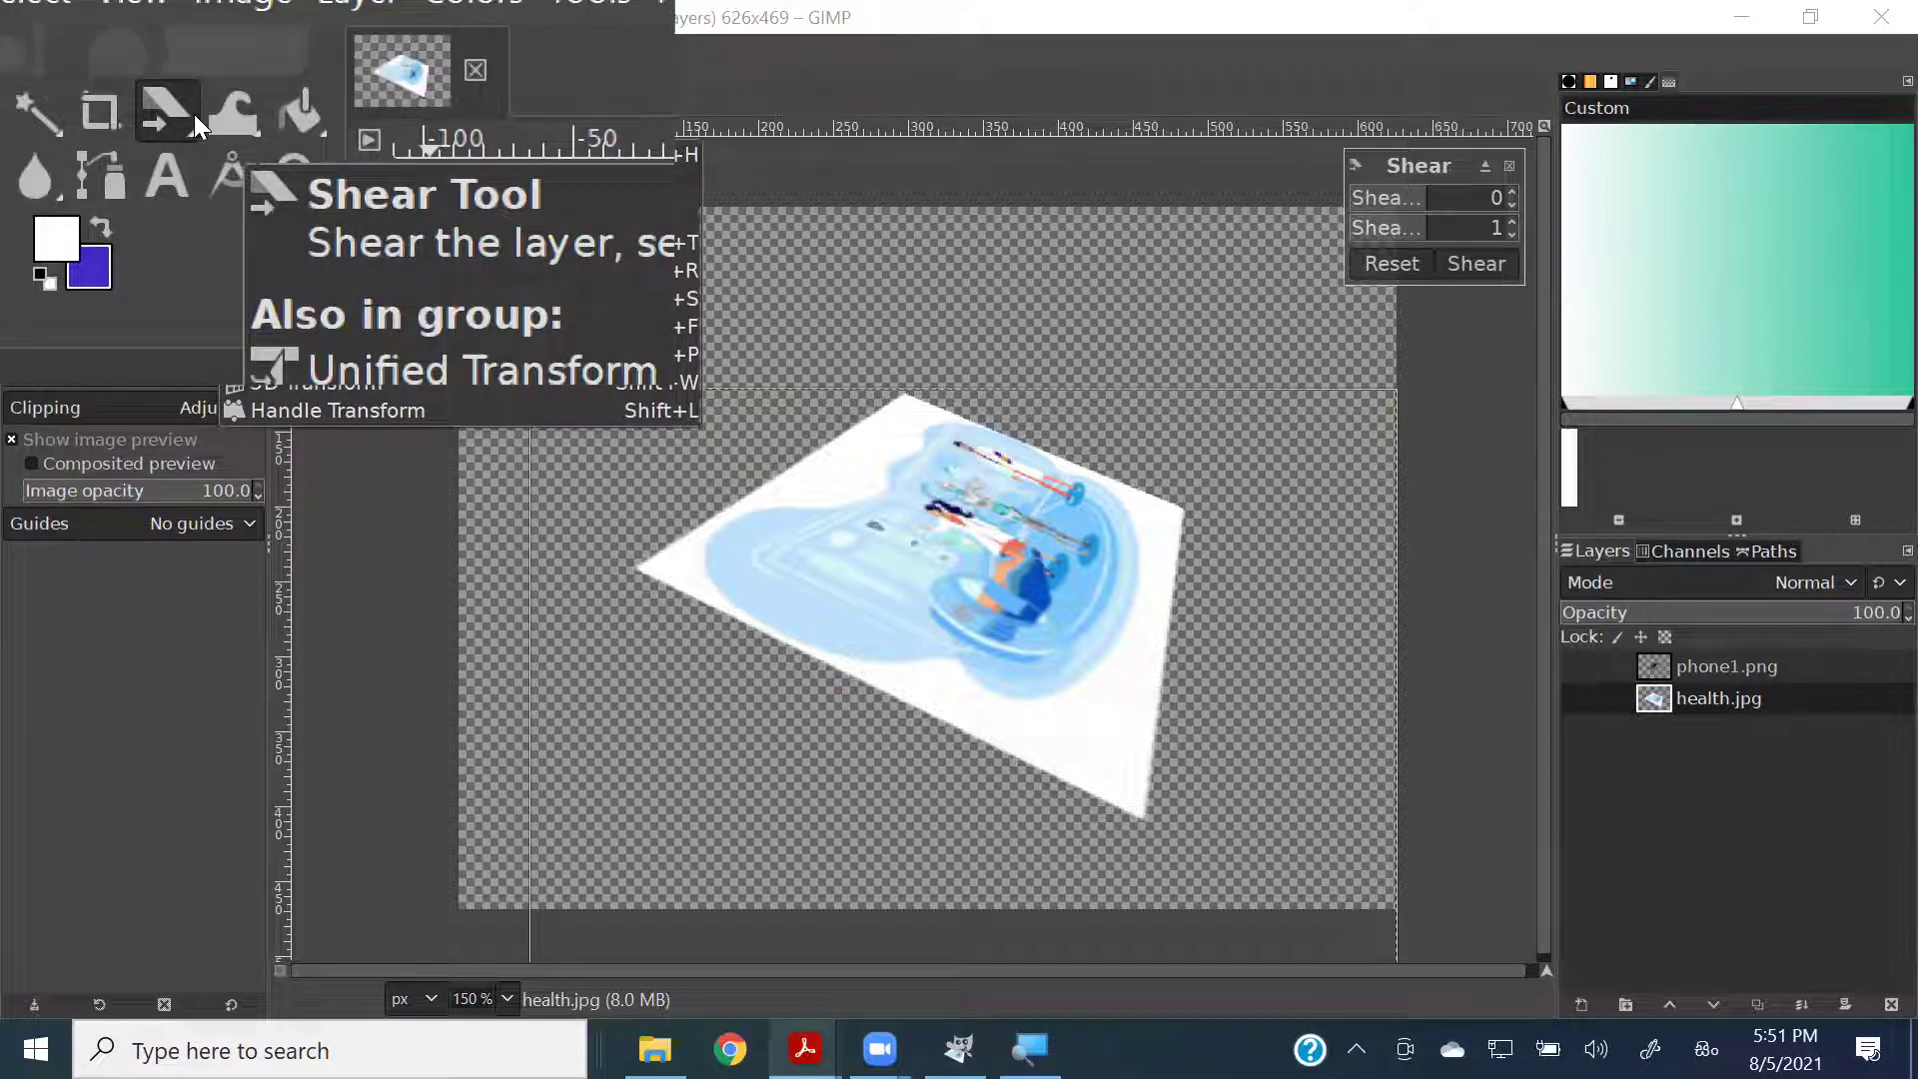
pyautogui.moveTo(860, 559)
pyautogui.mouseDown()
pyautogui.moveTo(800, 554)
pyautogui.moveTo(772, 519)
pyautogui.moveTo(847, 544)
pyautogui.moveTo(877, 617)
pyautogui.moveTo(514, 556)
pyautogui.moveTo(612, 543)
pyautogui.mouseUp()
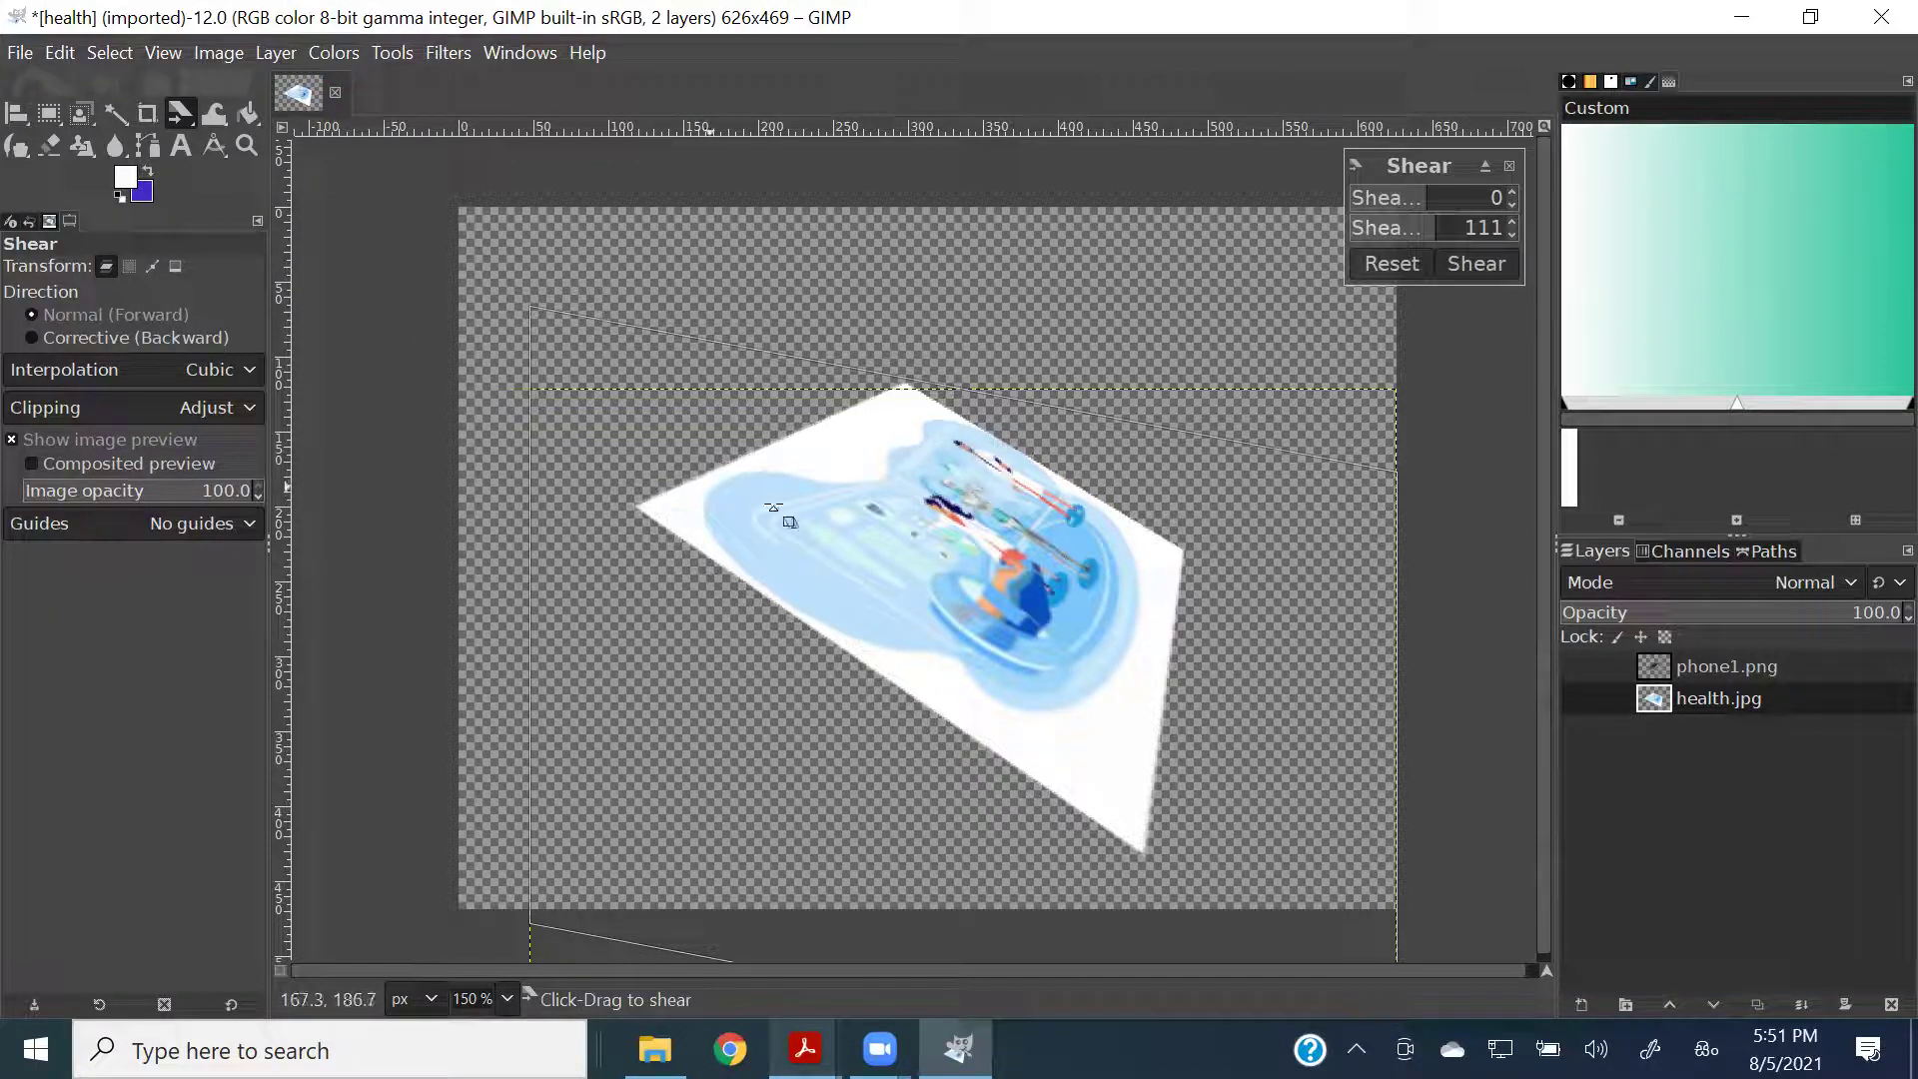
# Delete the health.jpg layer and make the phone1.png layer visible.
pyautogui.click(1878, 1007)
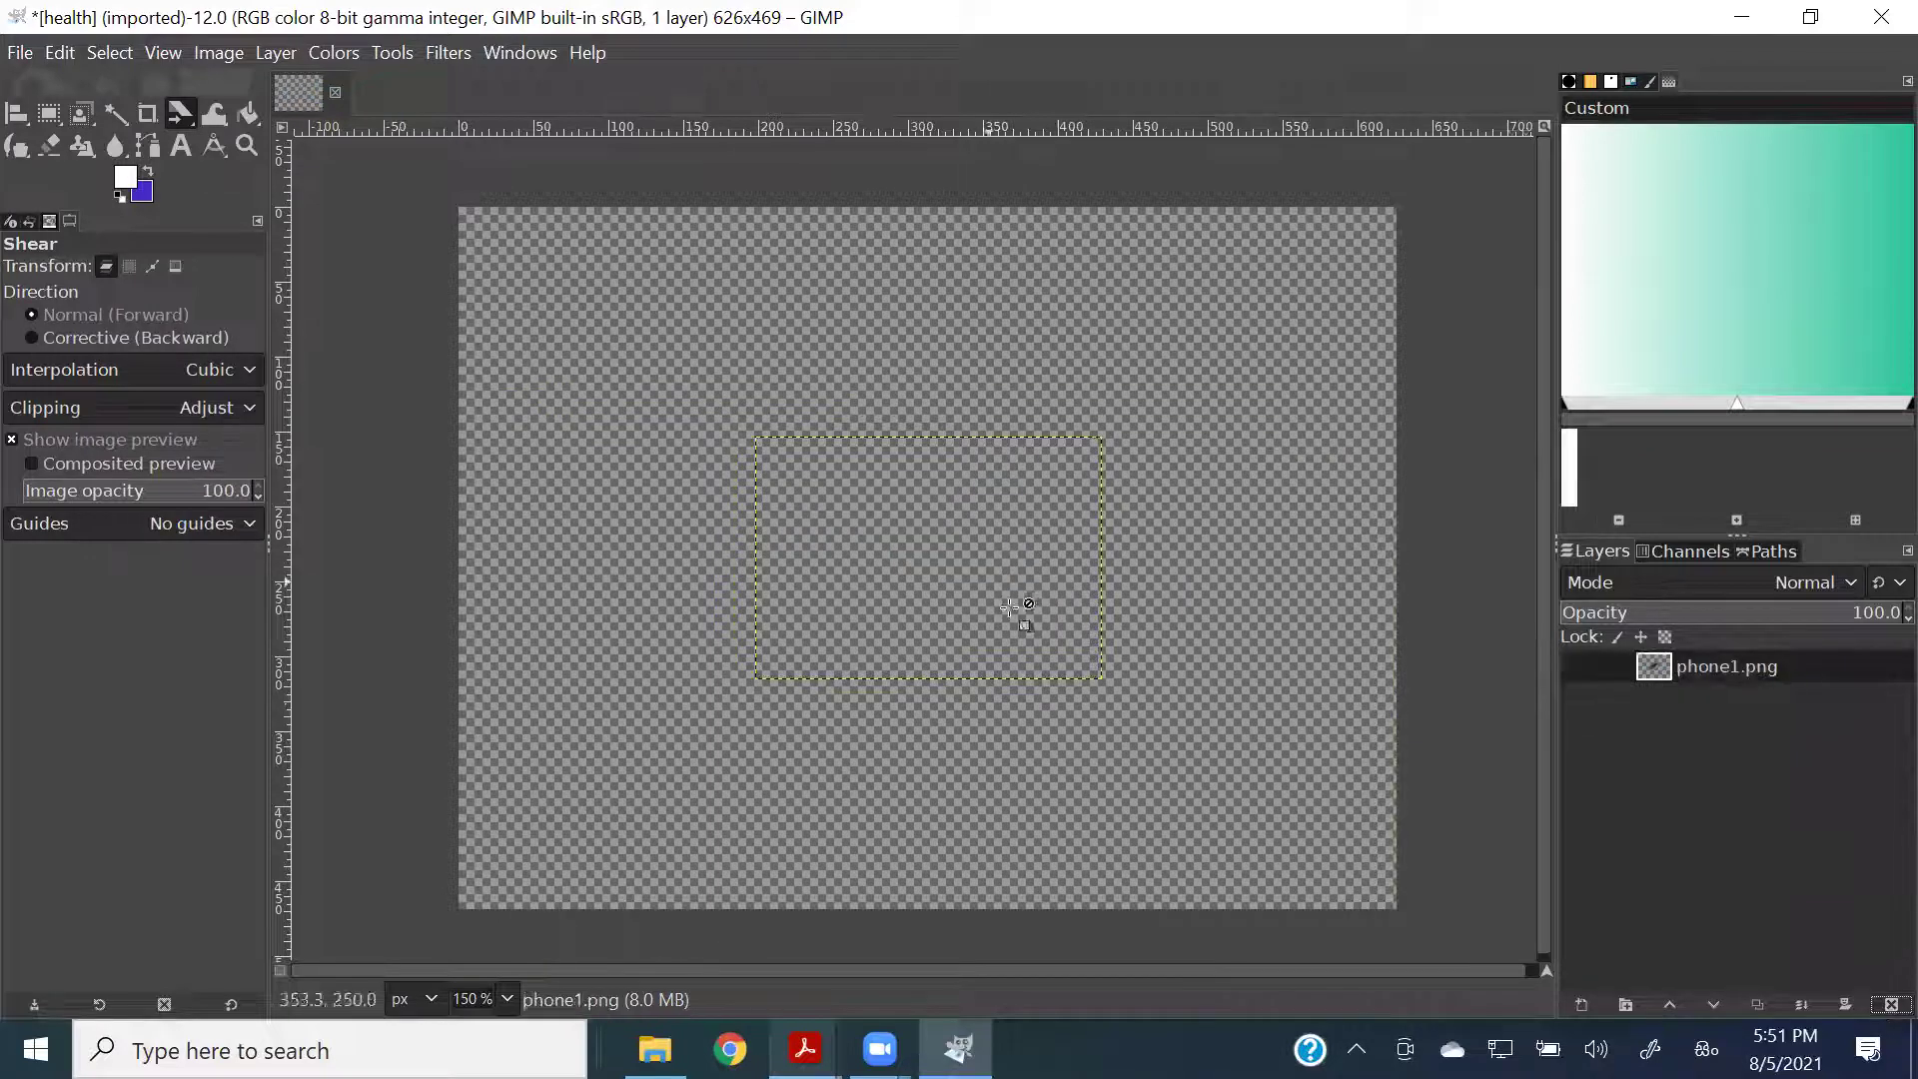
pyautogui.click(1576, 667)
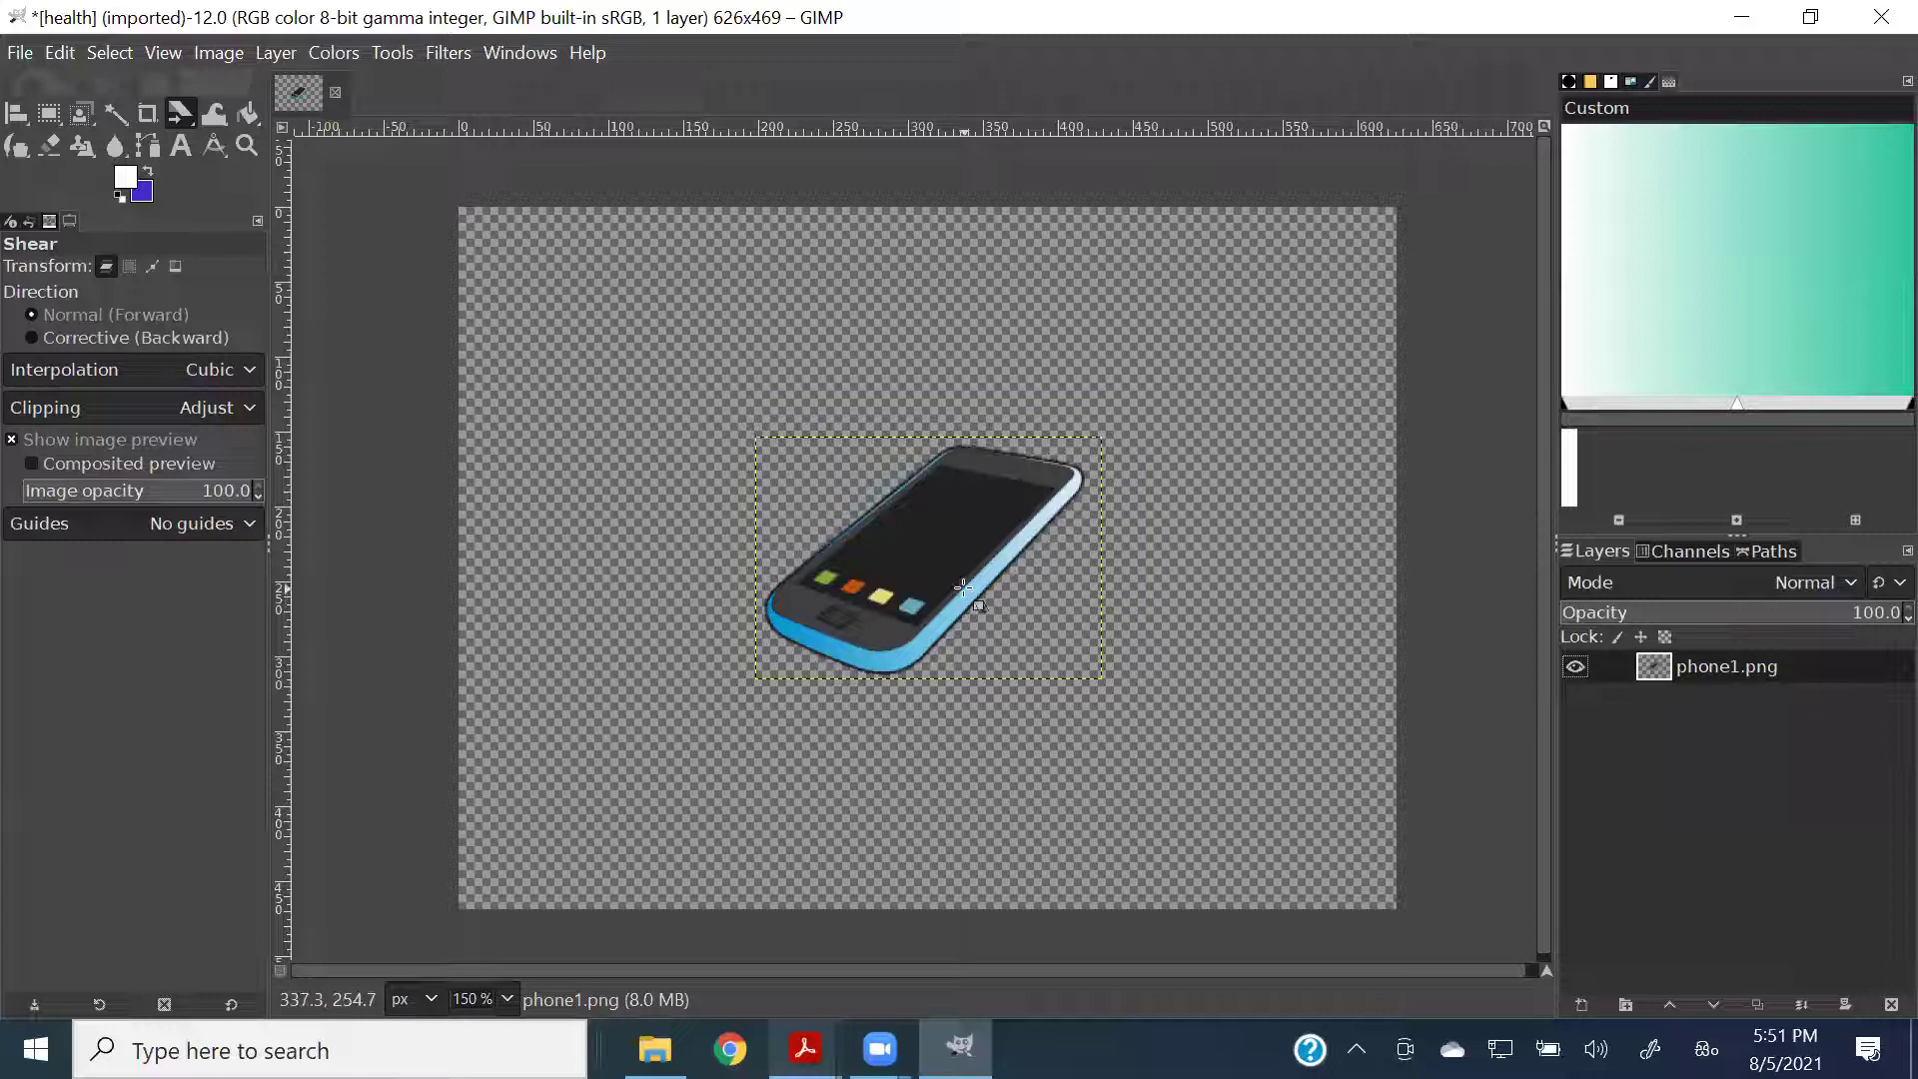
# Shear the phone1.png layer horizontally with an X magnitude of about 130, and apply it by switching to the Flip tool.
pyautogui.moveTo(919, 549); pyautogui.dragTo(1115, 607)
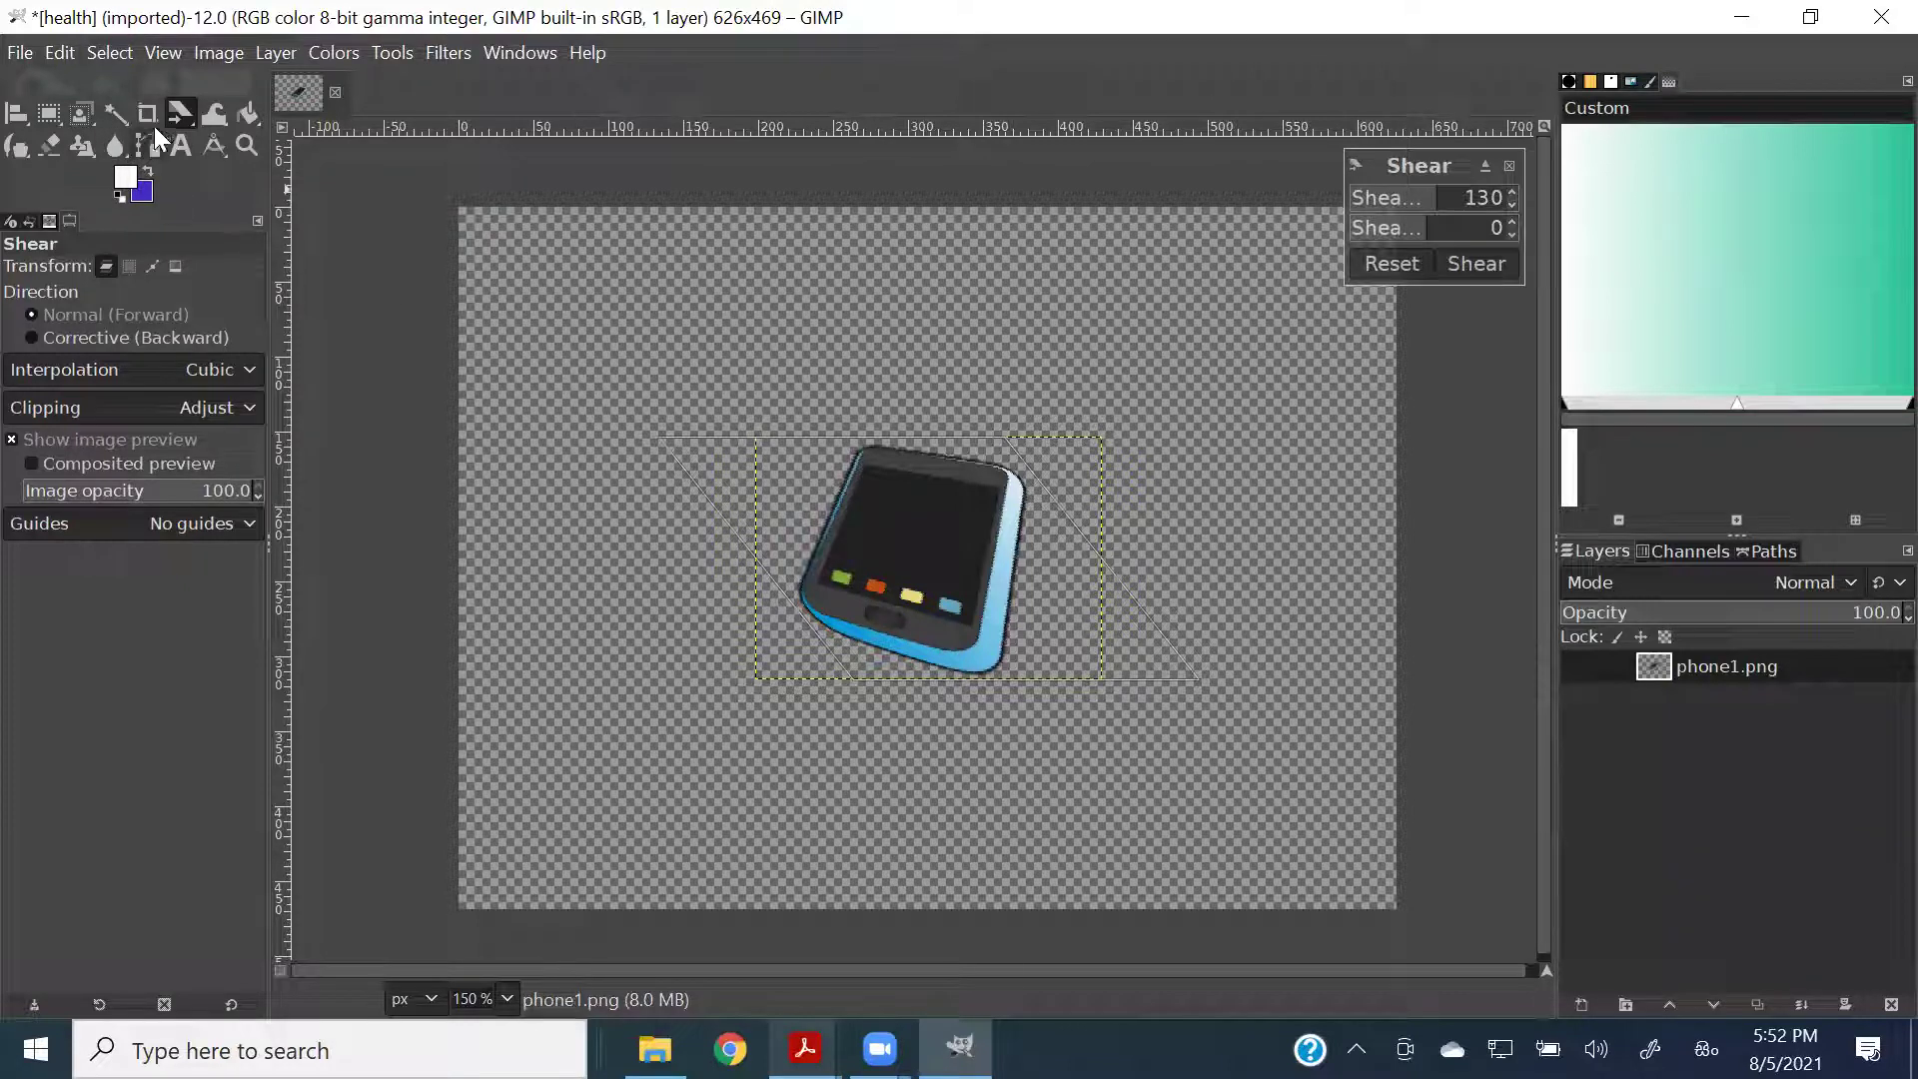
pyautogui.click(181, 112)
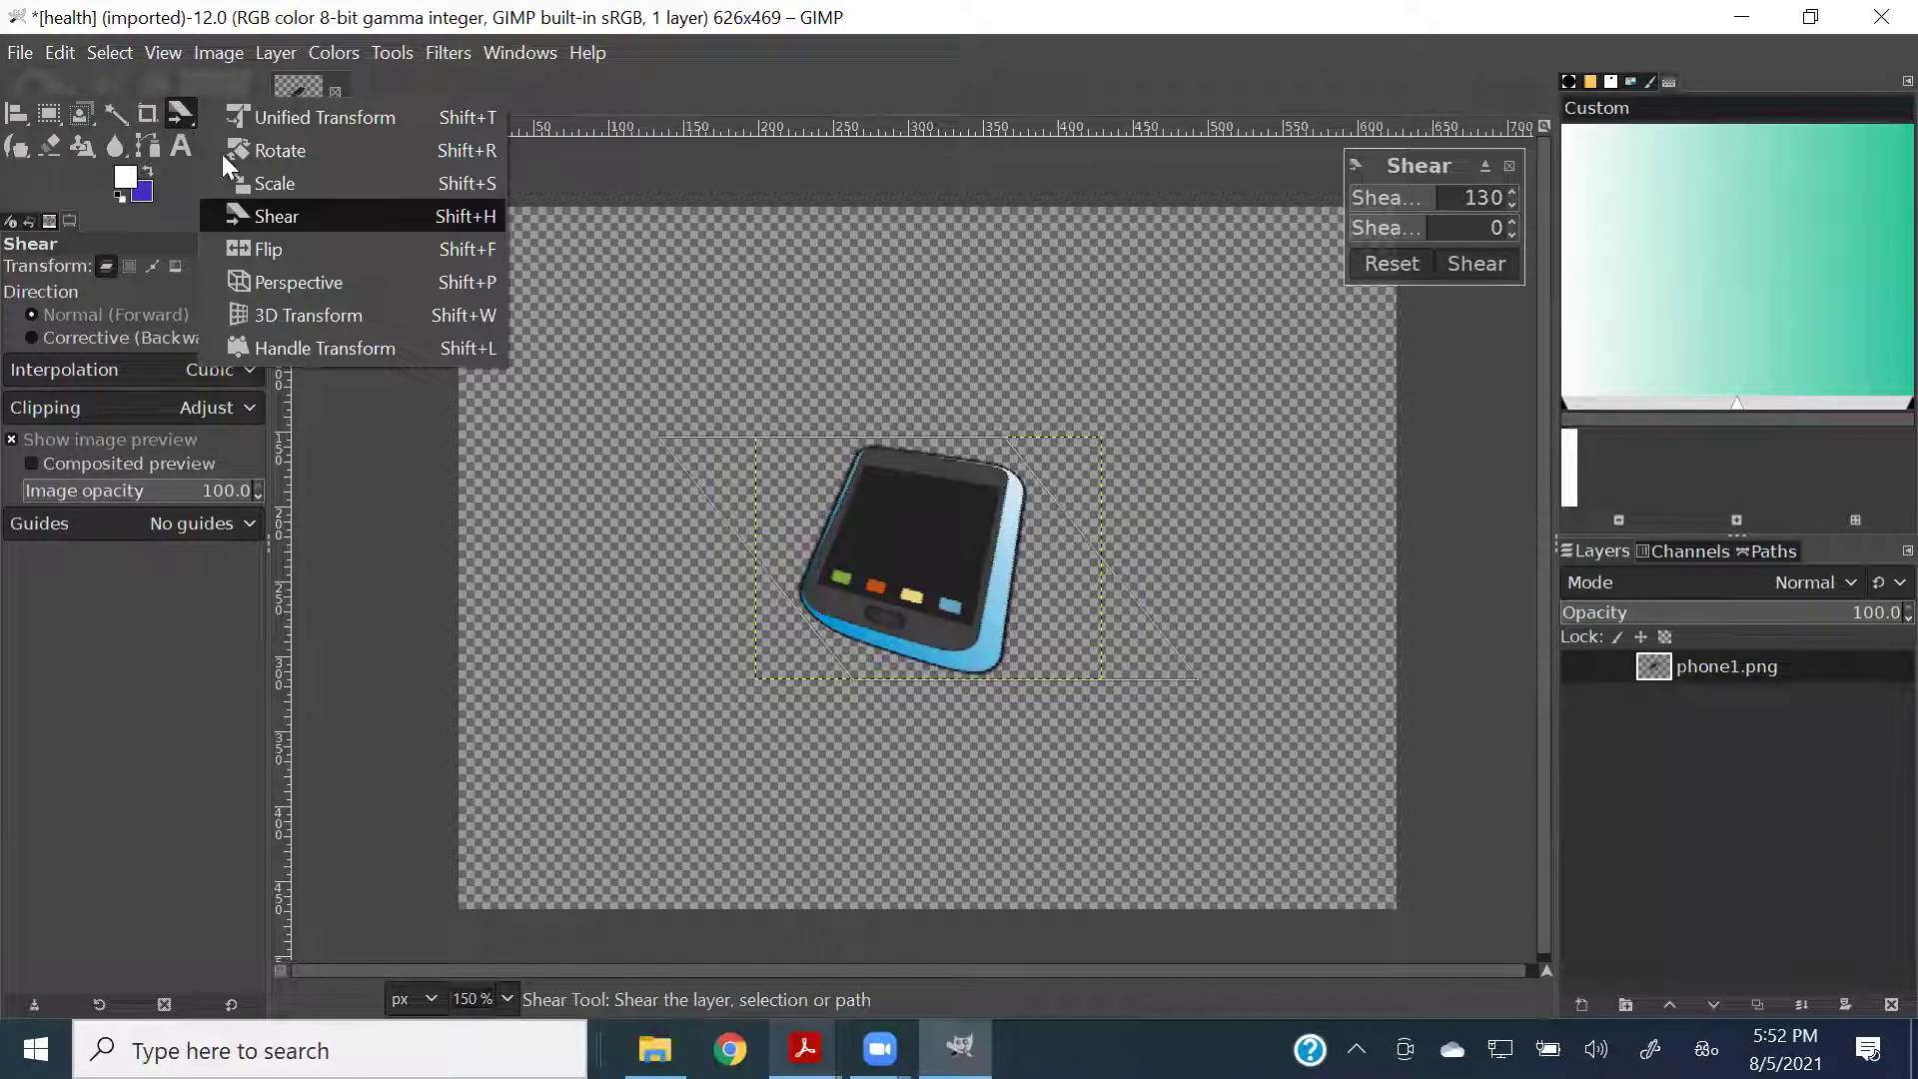
pyautogui.click(274, 249)
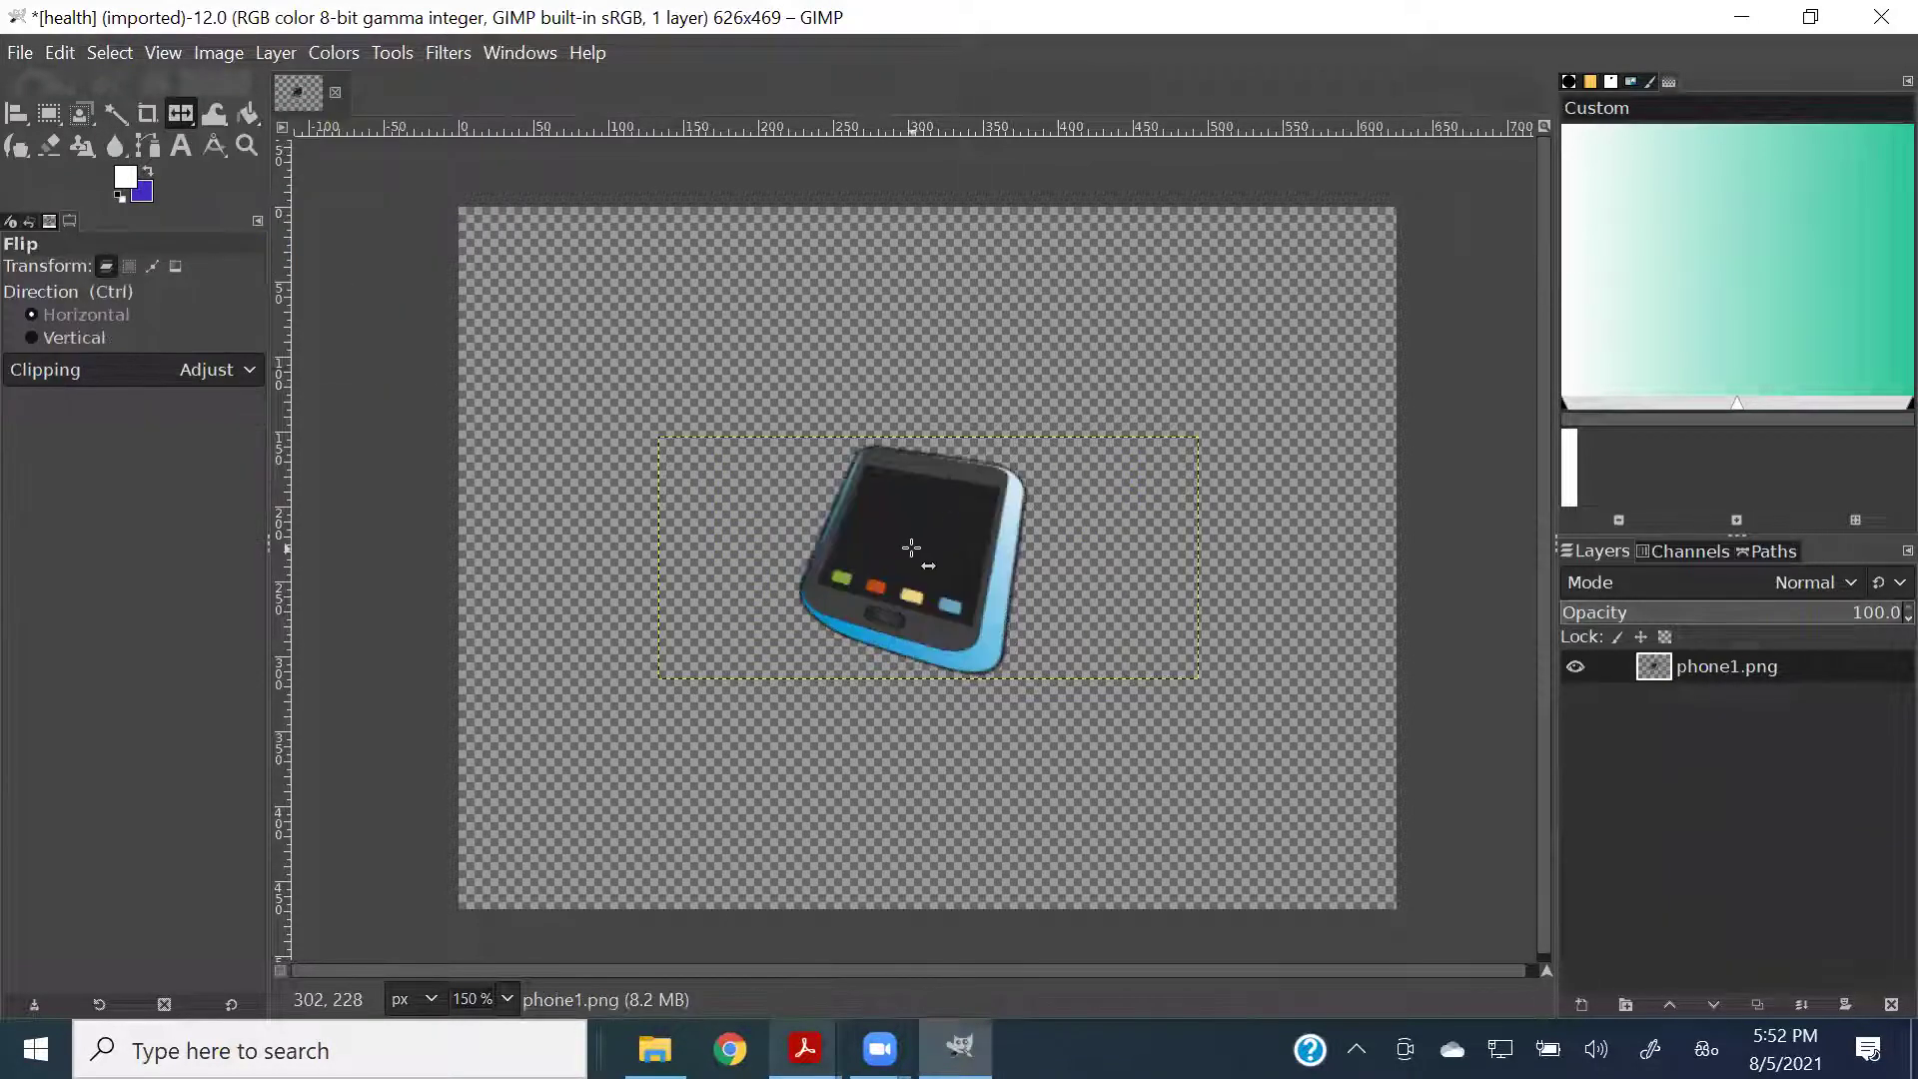
# Flip the phone layer horizontally several times, ending with the phone mirrored from its starting orientation.
pyautogui.click(911, 547)
pyautogui.click(981, 548)
pyautogui.click(951, 546)
pyautogui.click(952, 546)
pyautogui.click(951, 545)
pyautogui.click(952, 546)
pyautogui.click(951, 545)
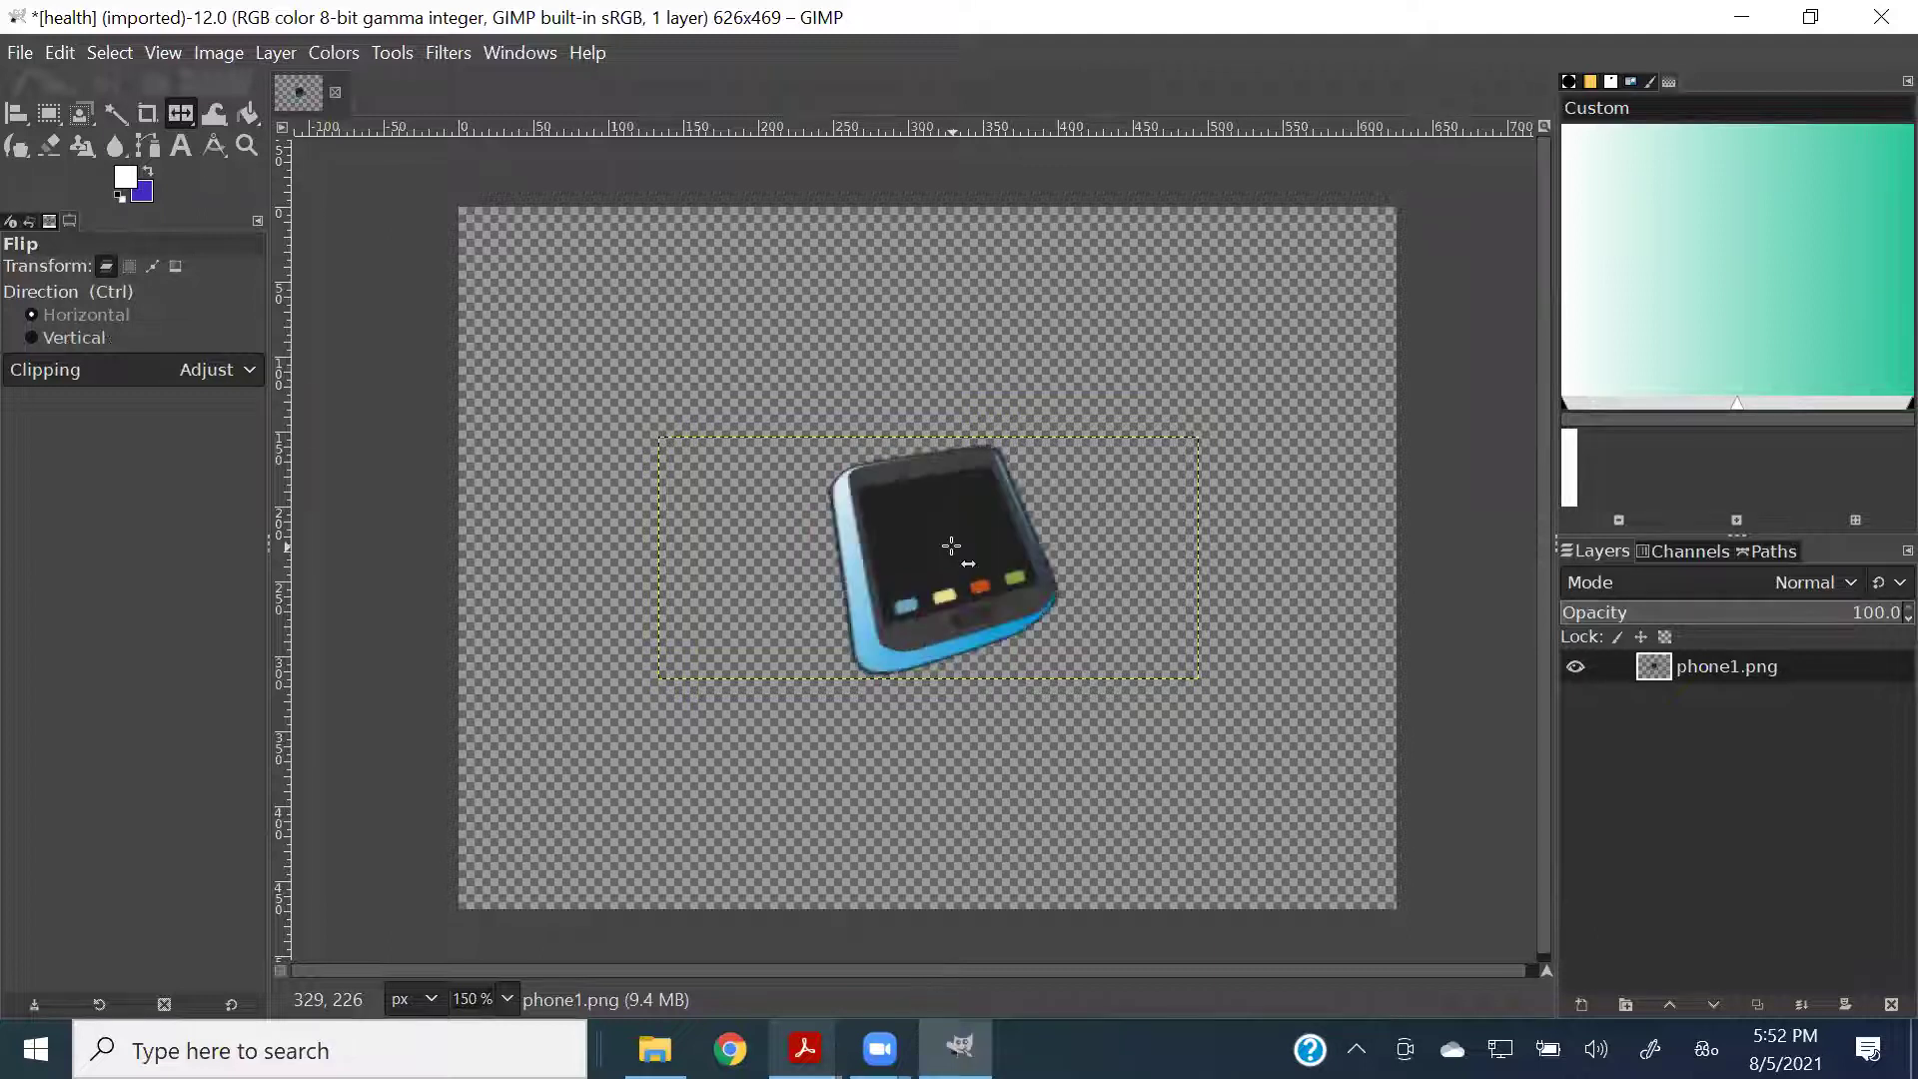
pyautogui.click(951, 546)
pyautogui.click(952, 545)
pyautogui.click(968, 611)
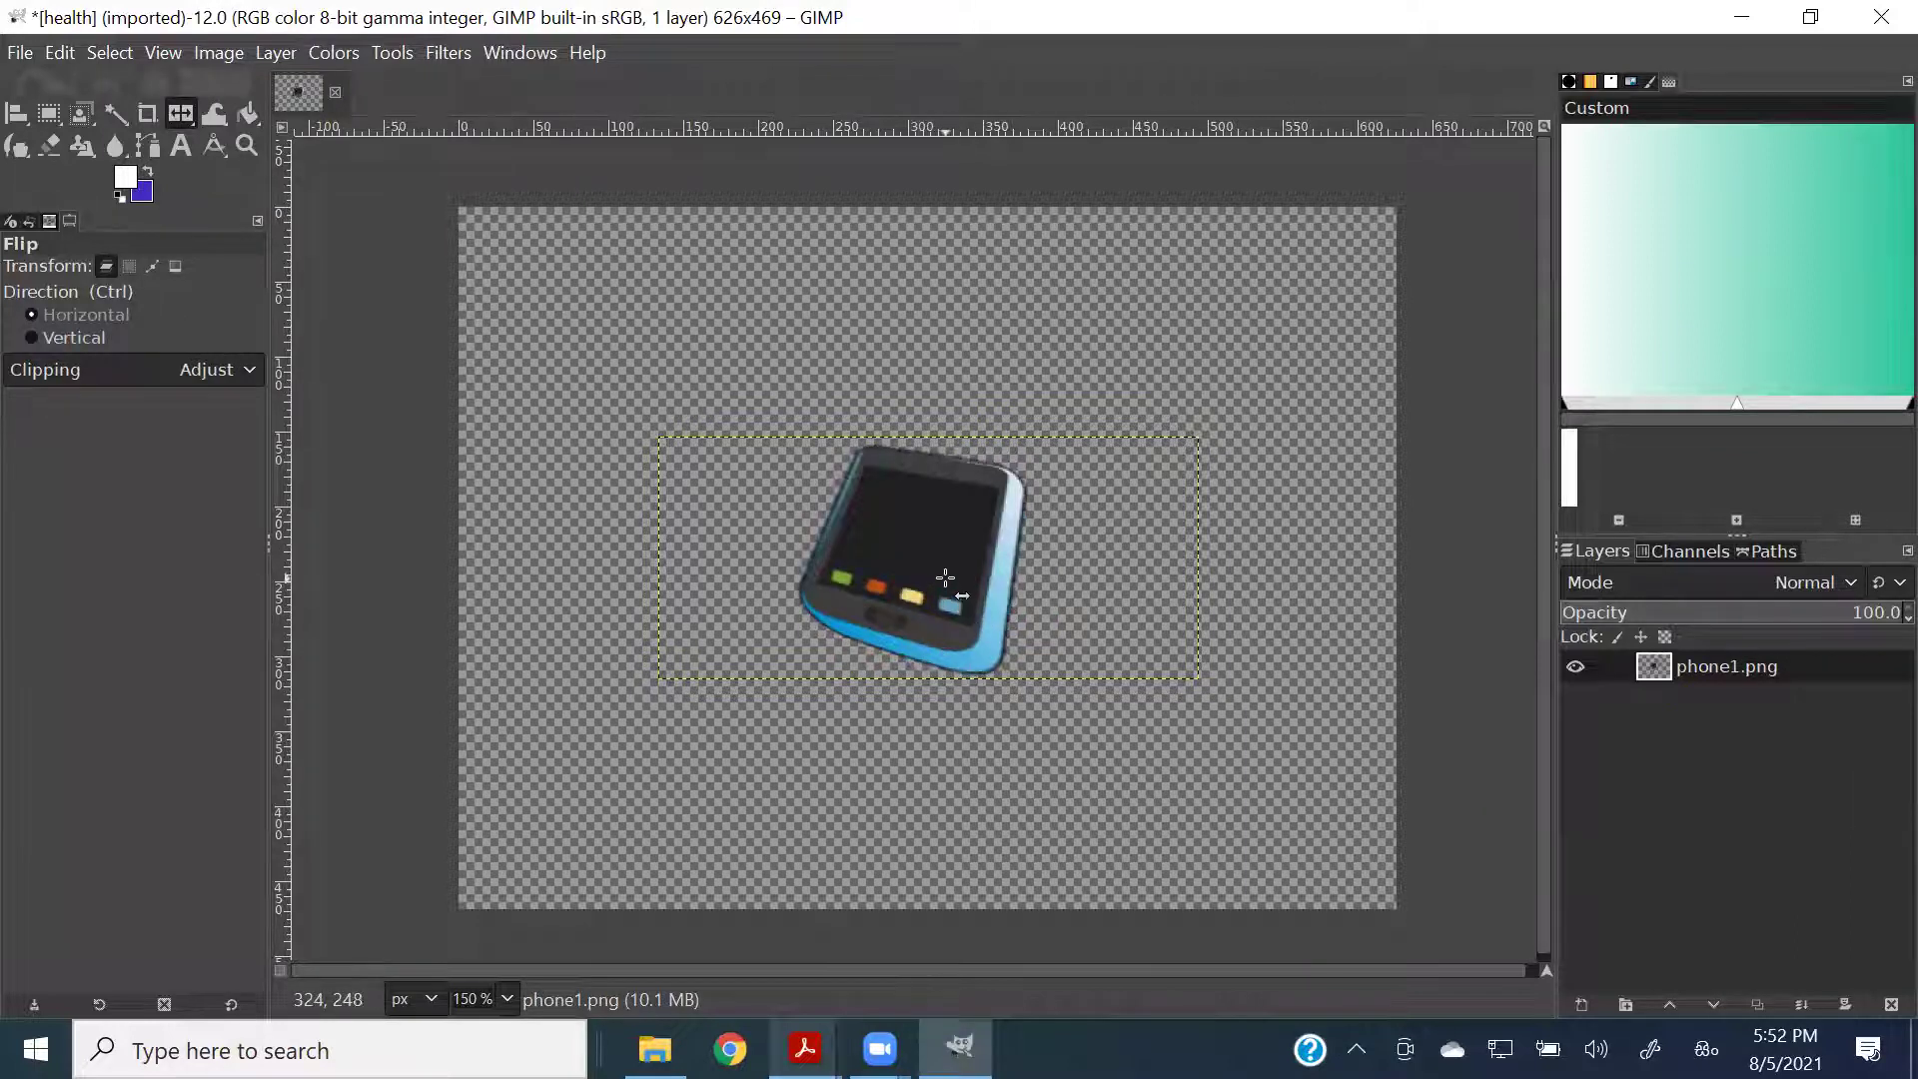
pyautogui.click(943, 573)
pyautogui.click(943, 574)
pyautogui.click(943, 574)
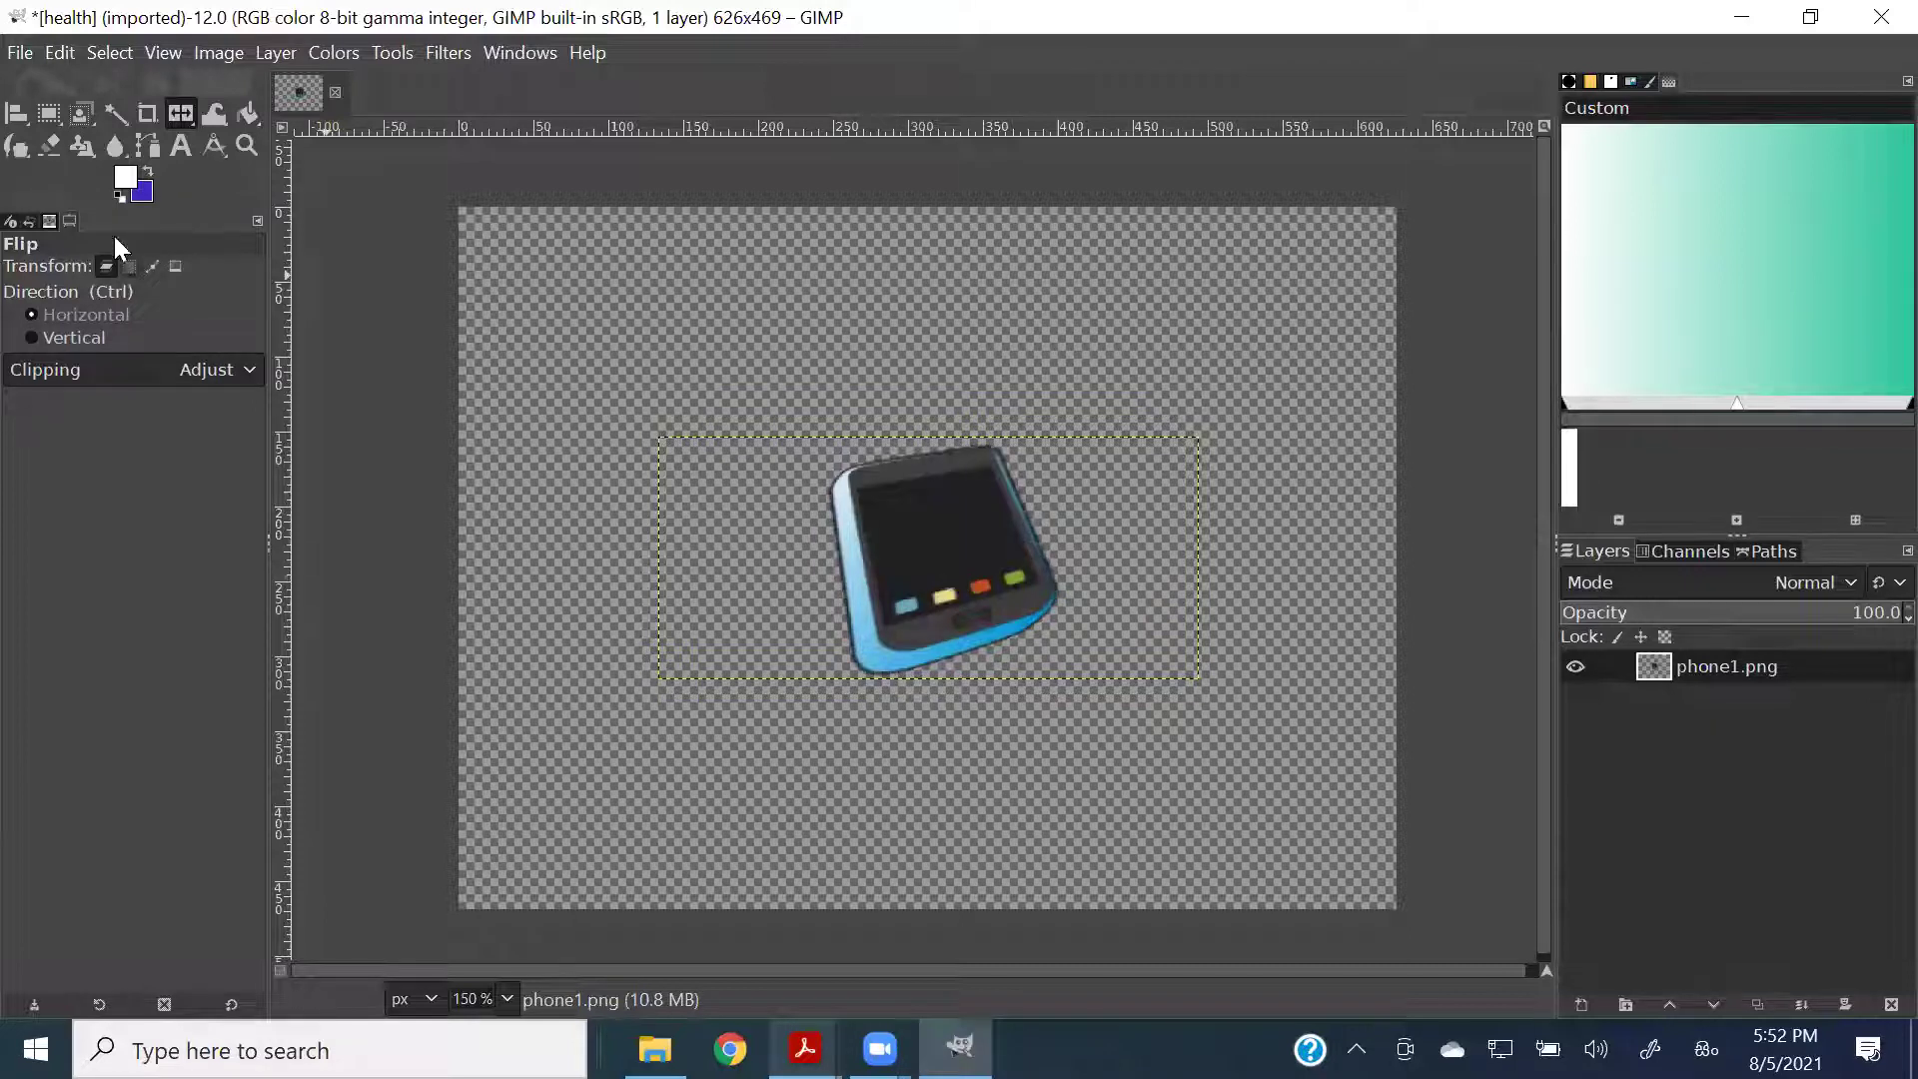
# Rotate the phone layer freely around its X, Y and Z axes with 3D Transform and apply the result.
pyautogui.click(177, 114)
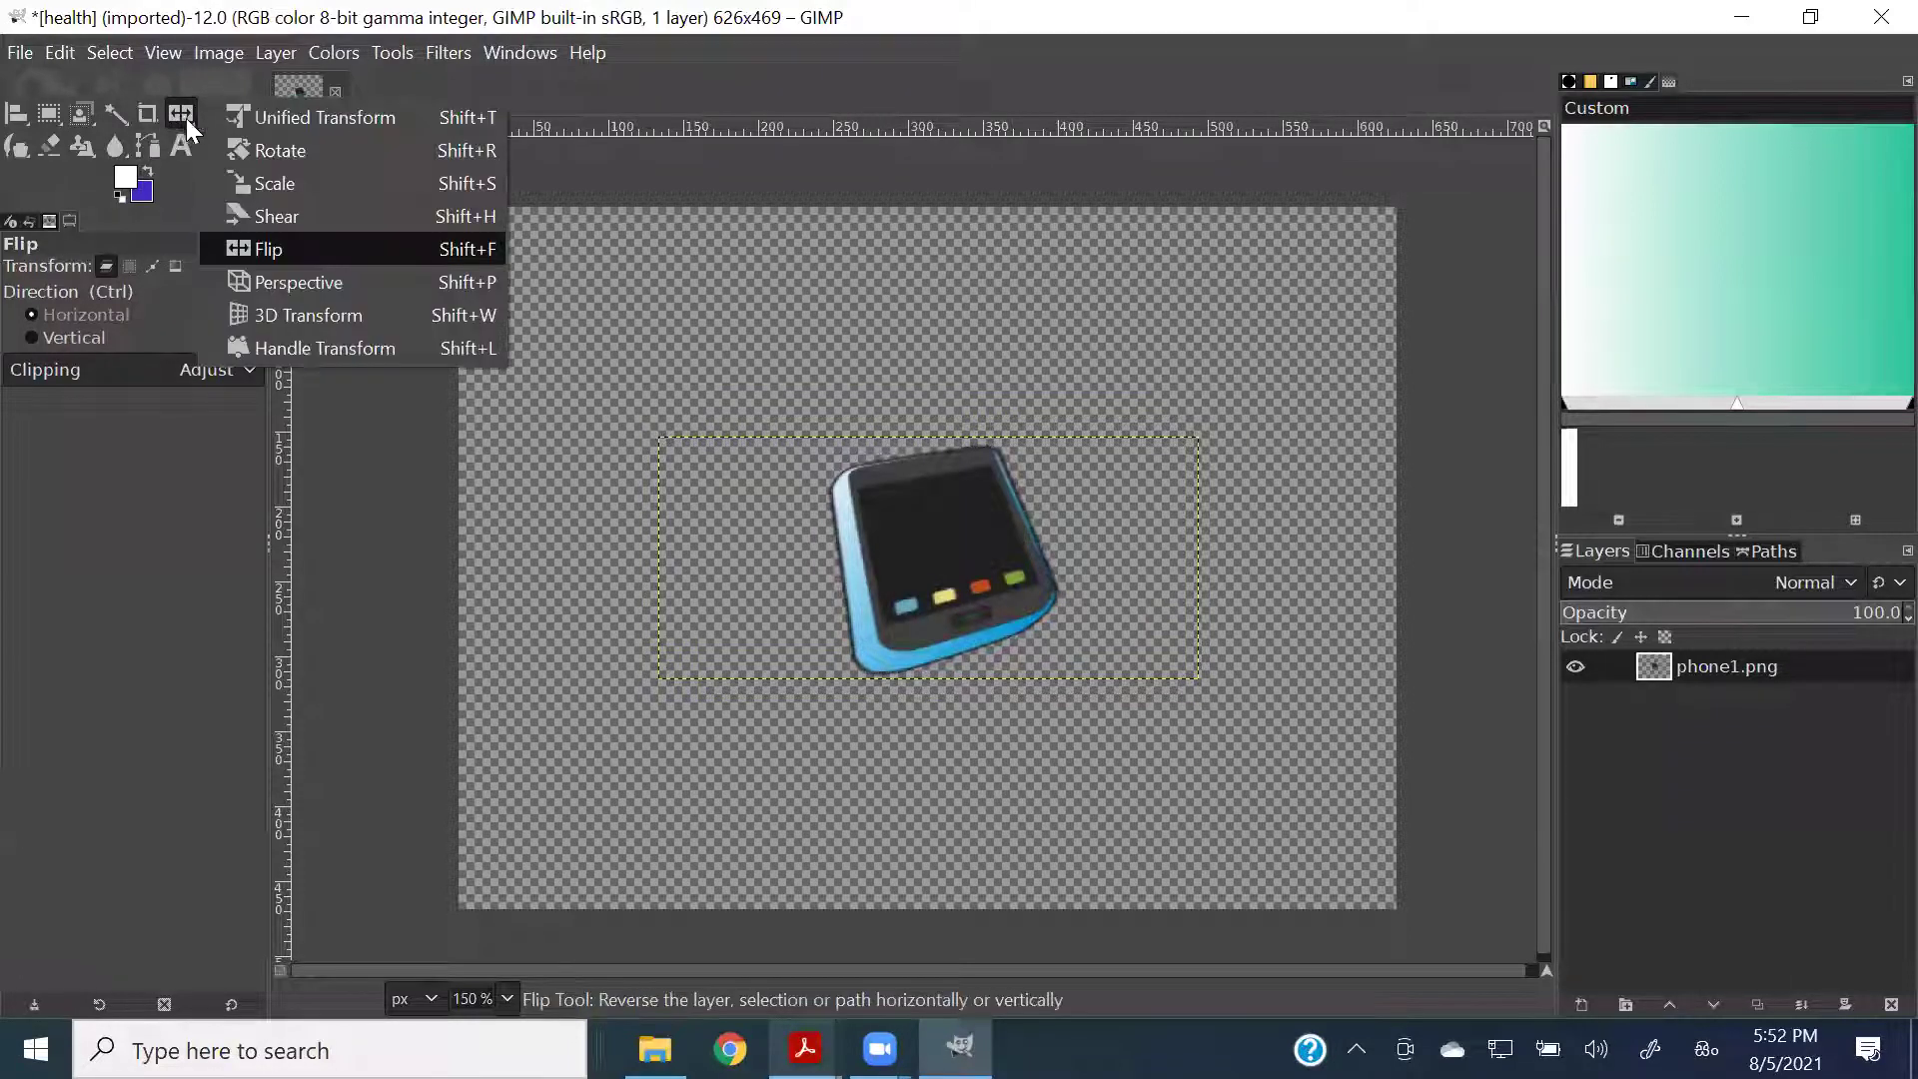
pyautogui.click(288, 315)
pyautogui.moveTo(899, 610); pyautogui.dragTo(1109, 485)
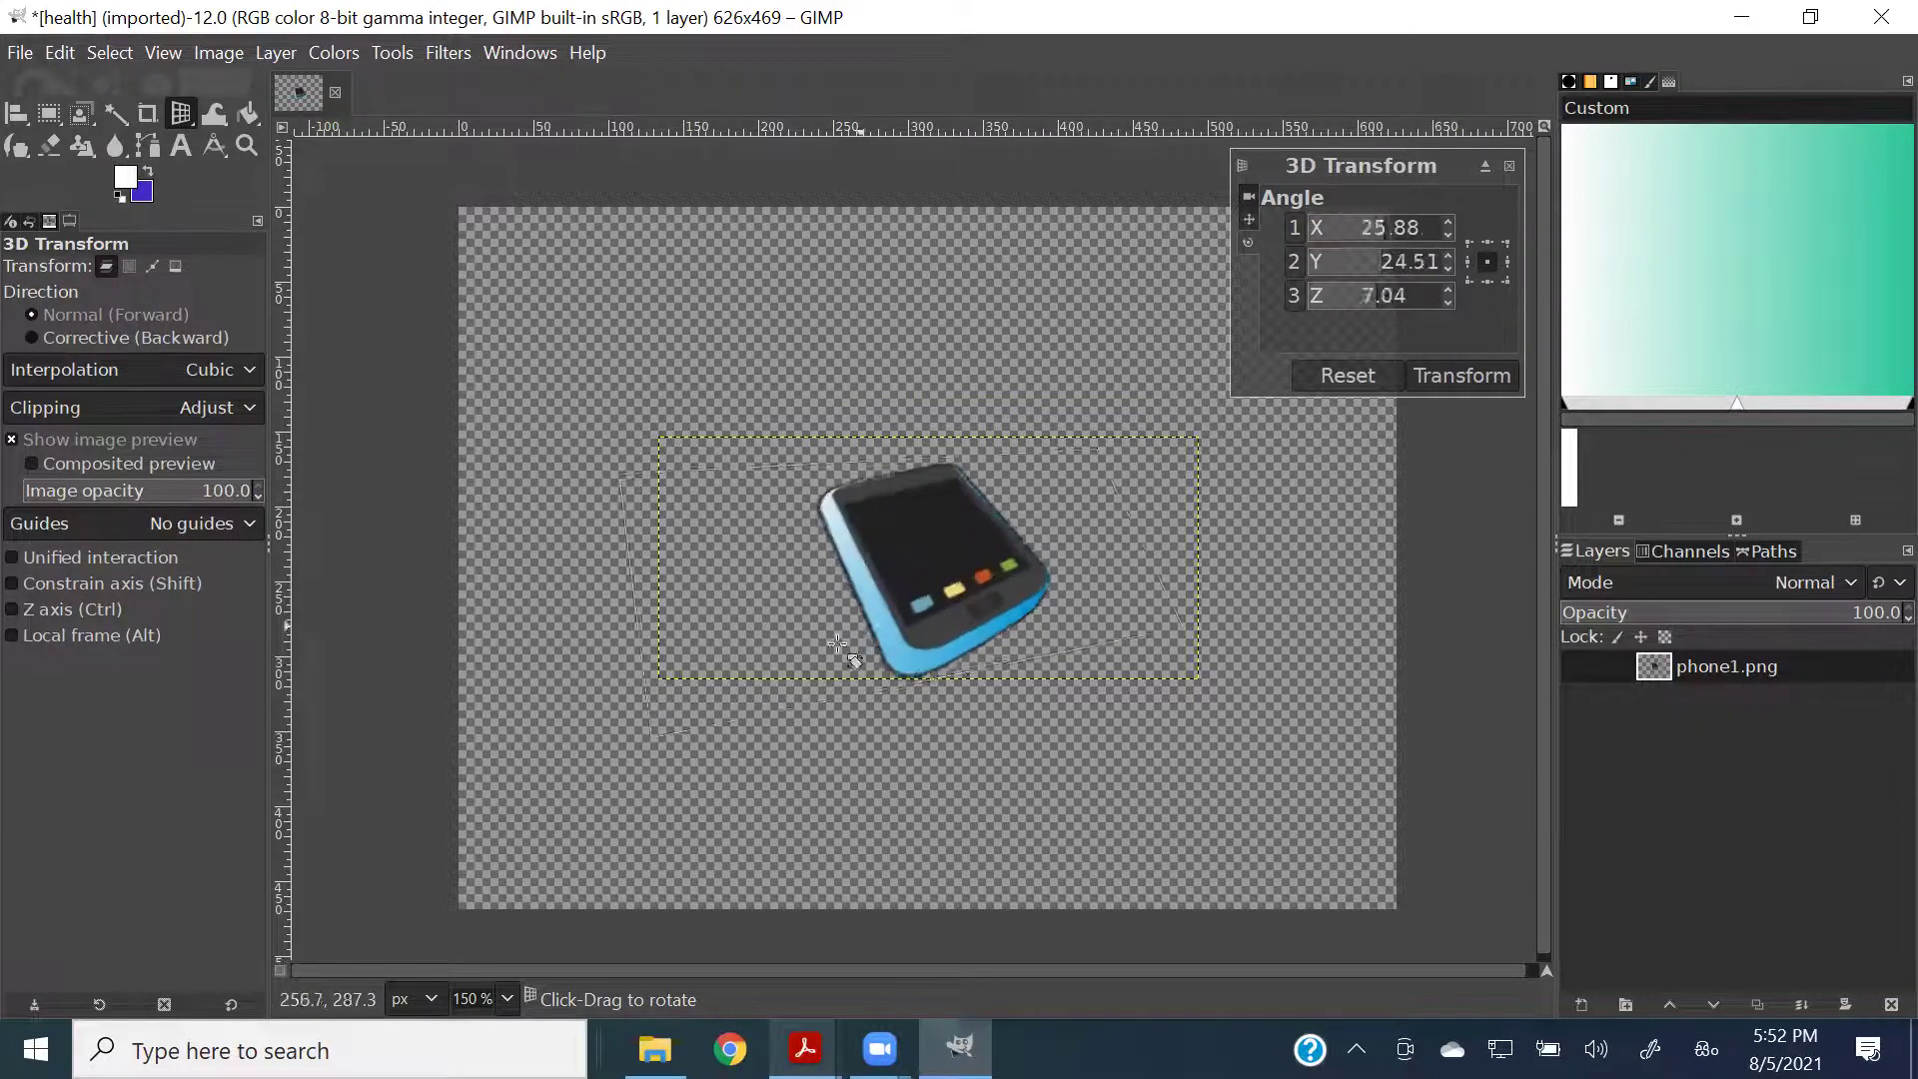
pyautogui.moveTo(909, 690); pyautogui.dragTo(983, 700)
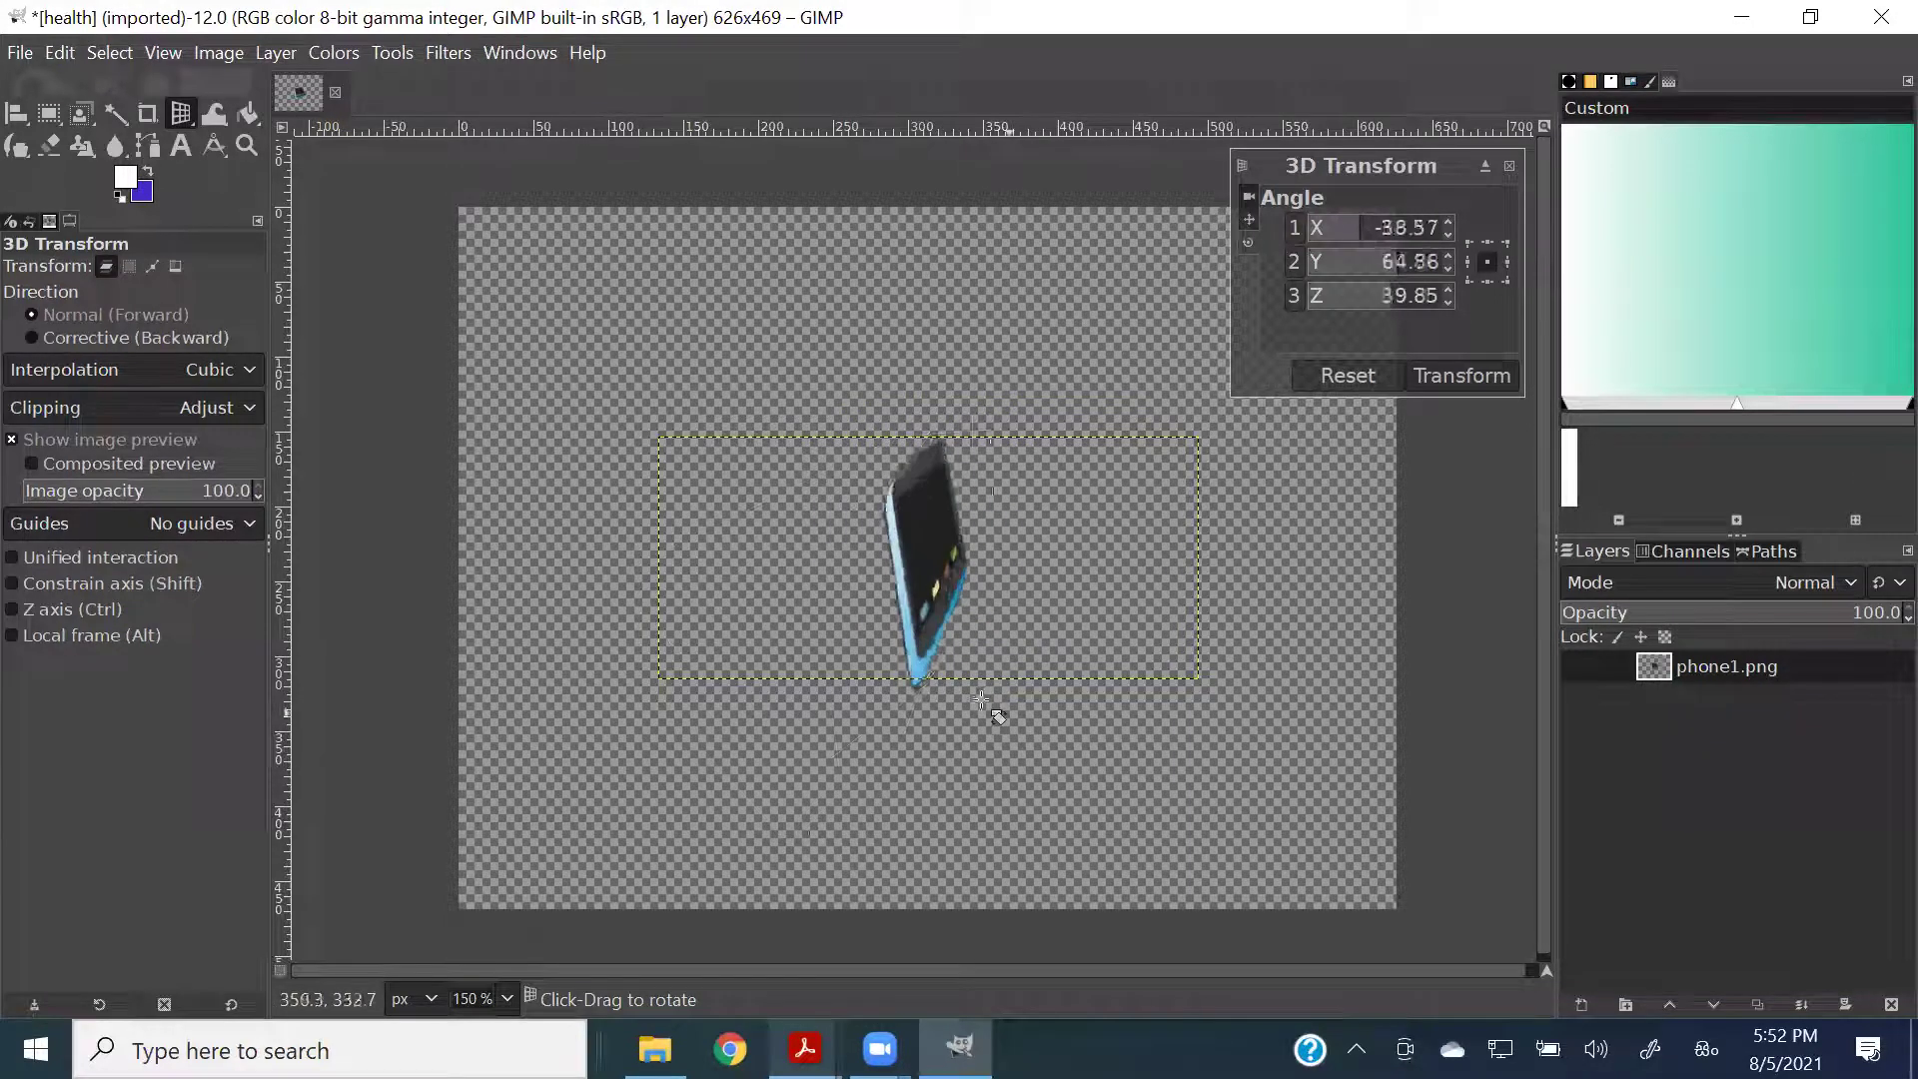
pyautogui.moveTo(936, 513); pyautogui.dragTo(932, 627)
pyautogui.moveTo(939, 451); pyautogui.dragTo(935, 494)
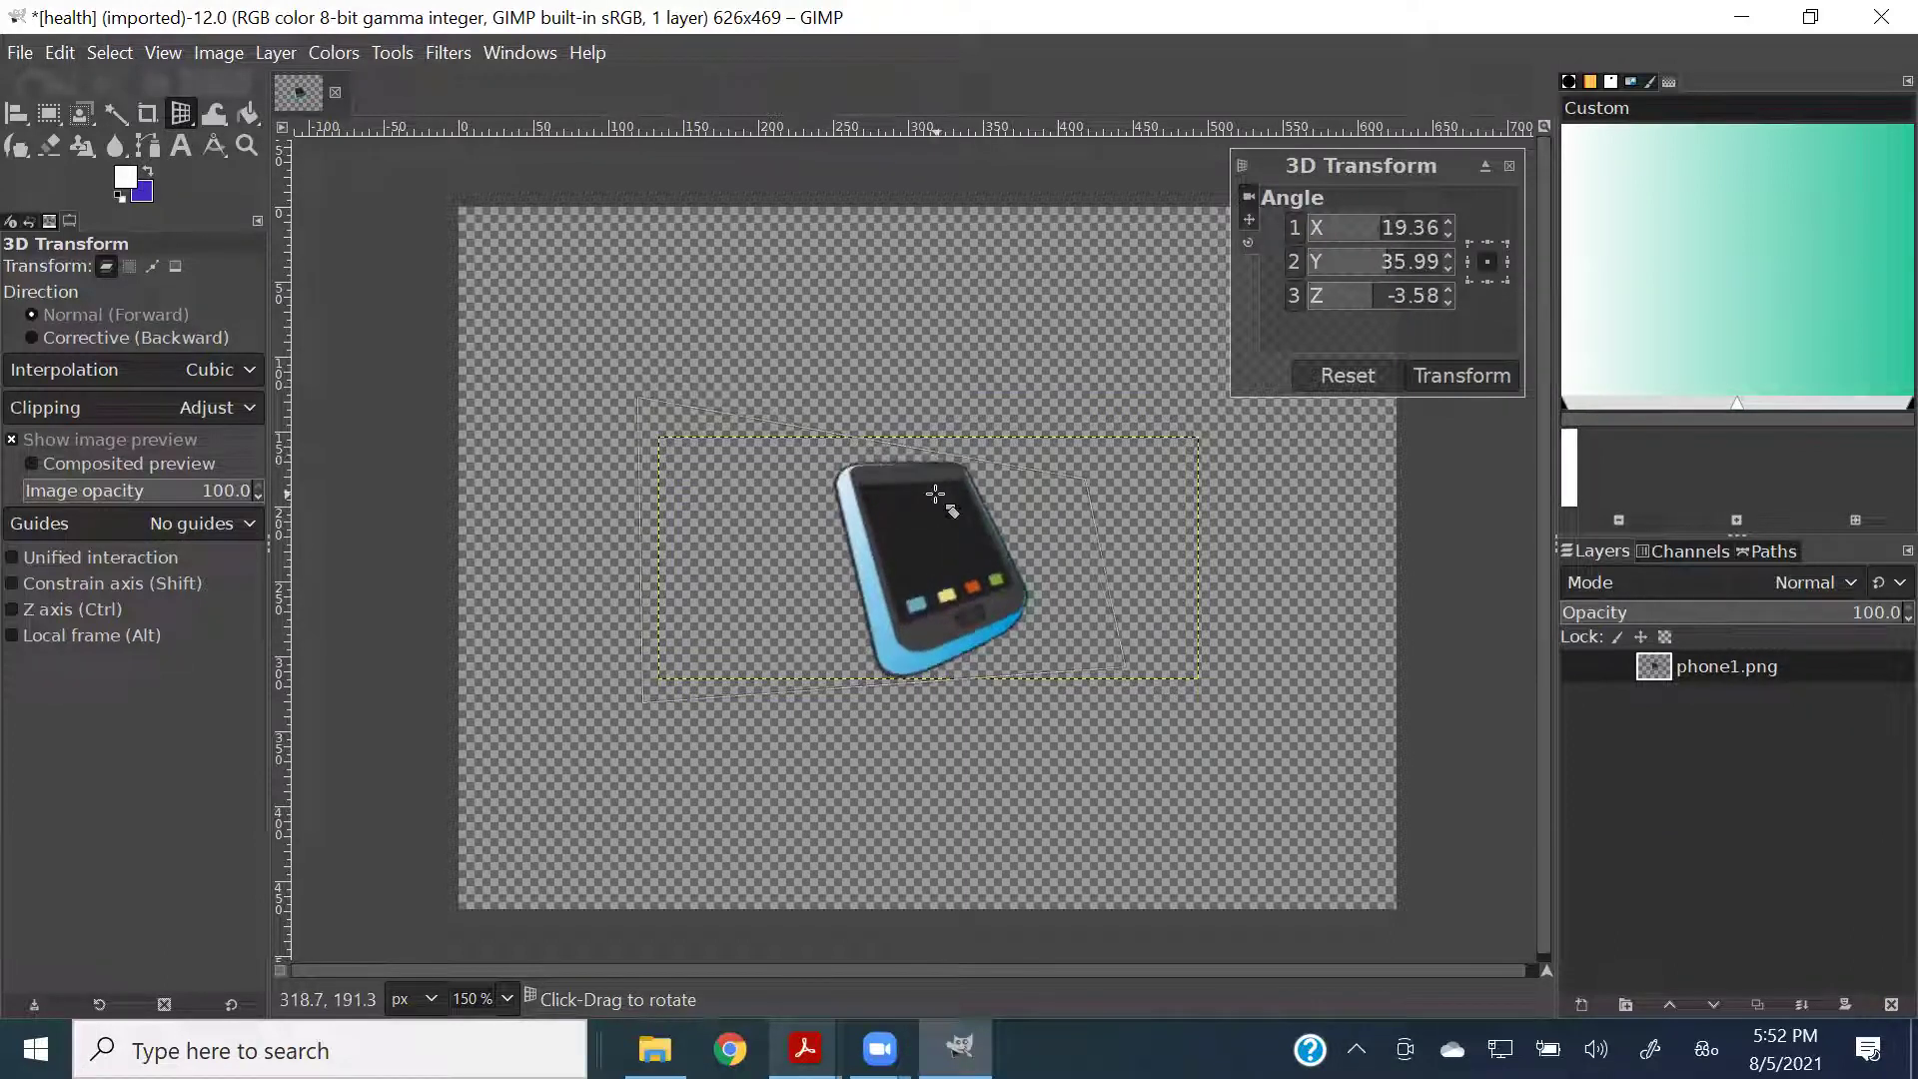
pyautogui.moveTo(952, 641); pyautogui.dragTo(940, 585)
pyautogui.moveTo(954, 666); pyautogui.dragTo(945, 645)
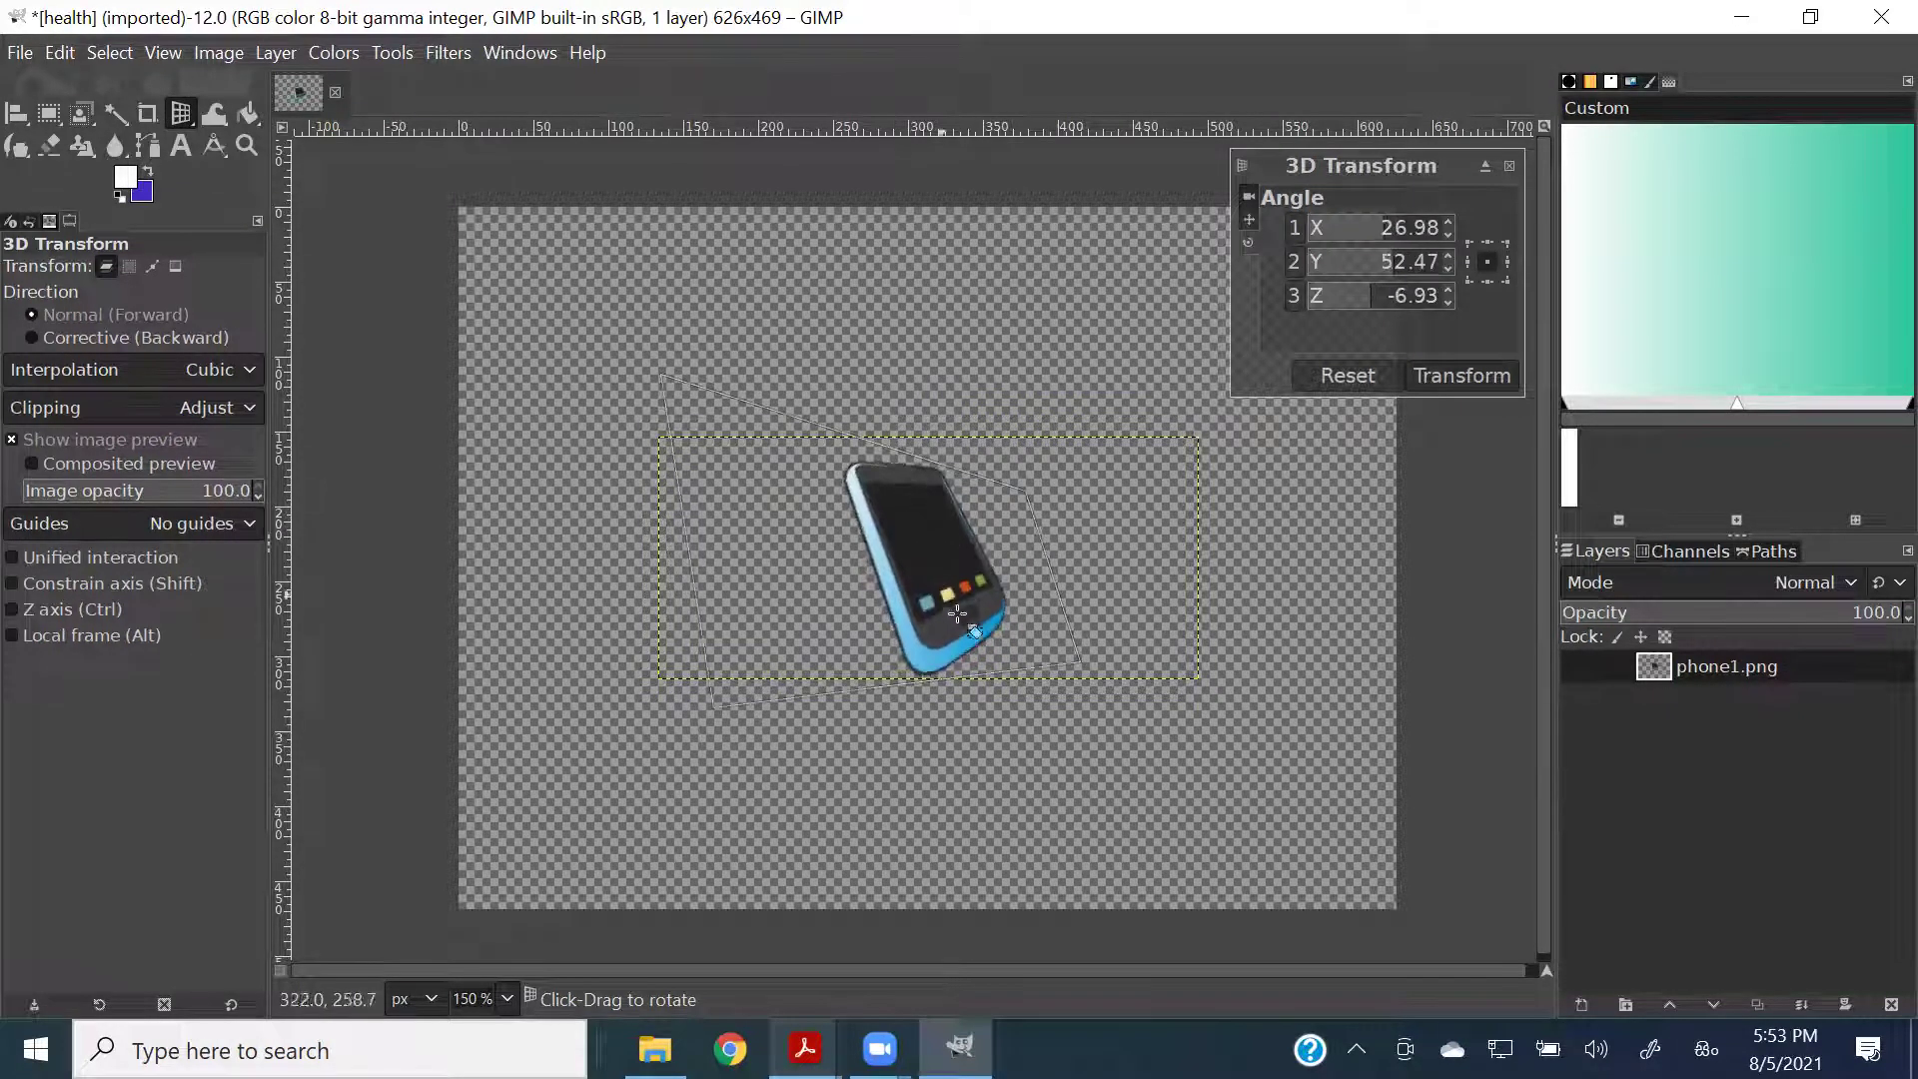
pyautogui.moveTo(904, 626); pyautogui.dragTo(788, 563)
pyautogui.moveTo(975, 590); pyautogui.dragTo(1042, 542)
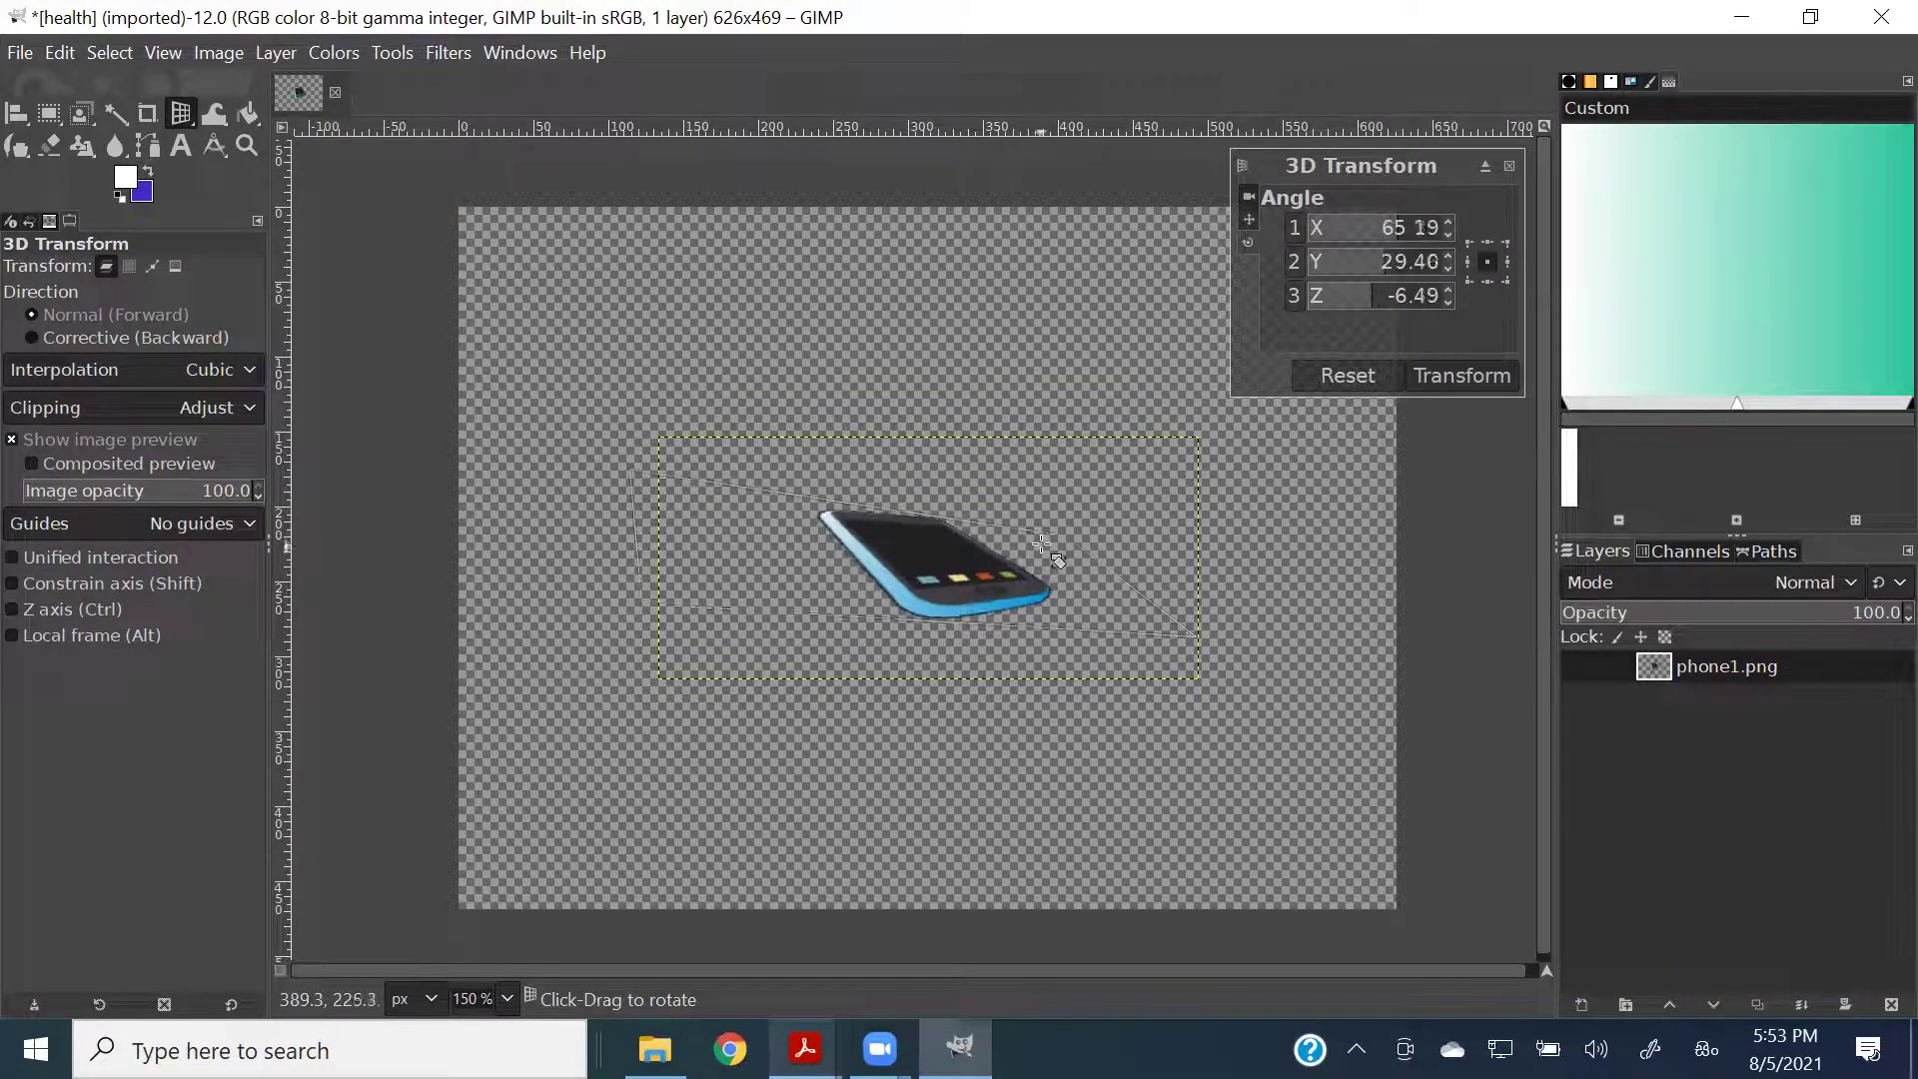
pyautogui.moveTo(1076, 633); pyautogui.dragTo(921, 633)
pyautogui.moveTo(961, 705); pyautogui.dragTo(959, 621)
pyautogui.press('Return')
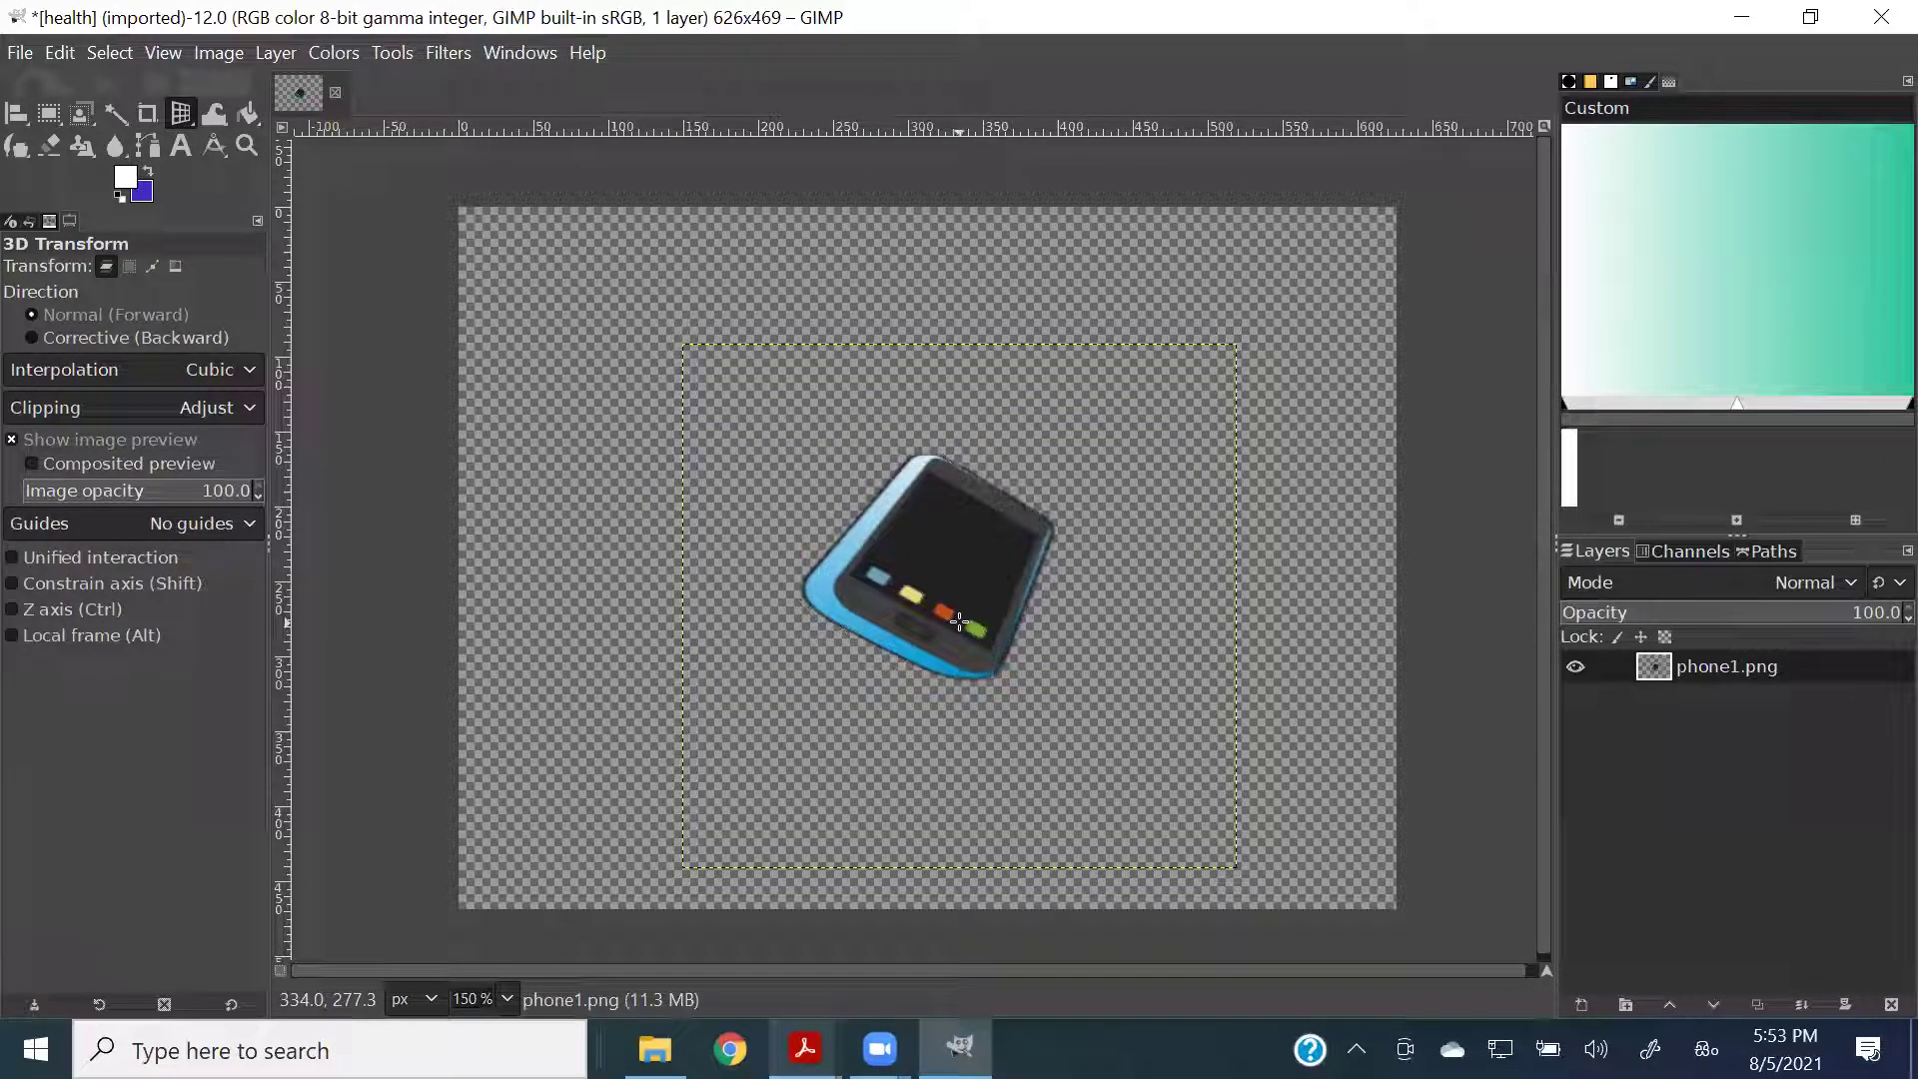
# Switch to Acrobat Reader and review the Transform Tools and Other Tools tables in ICT G-11 E.pdf, then return to GIMP.
pyautogui.click(186, 114)
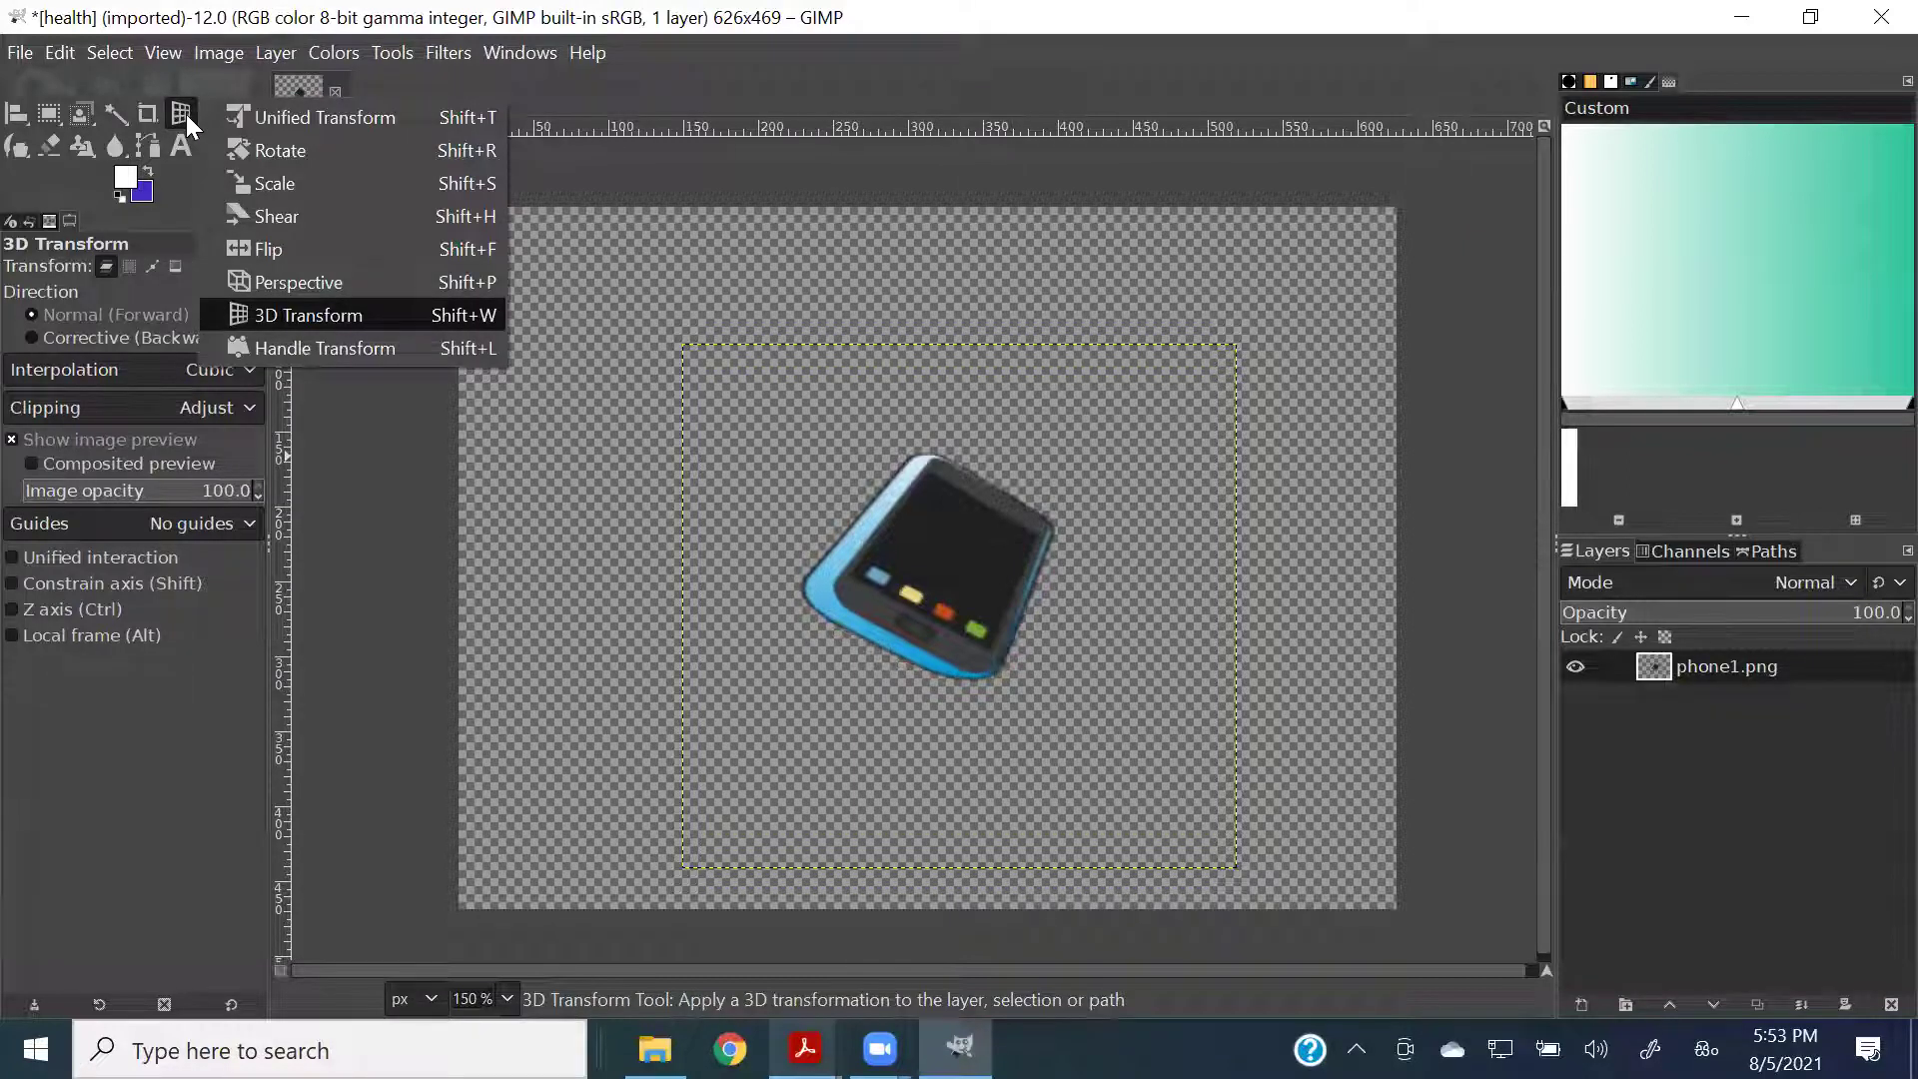
pyautogui.moveTo(957, 1047)
pyautogui.moveTo(805, 1047)
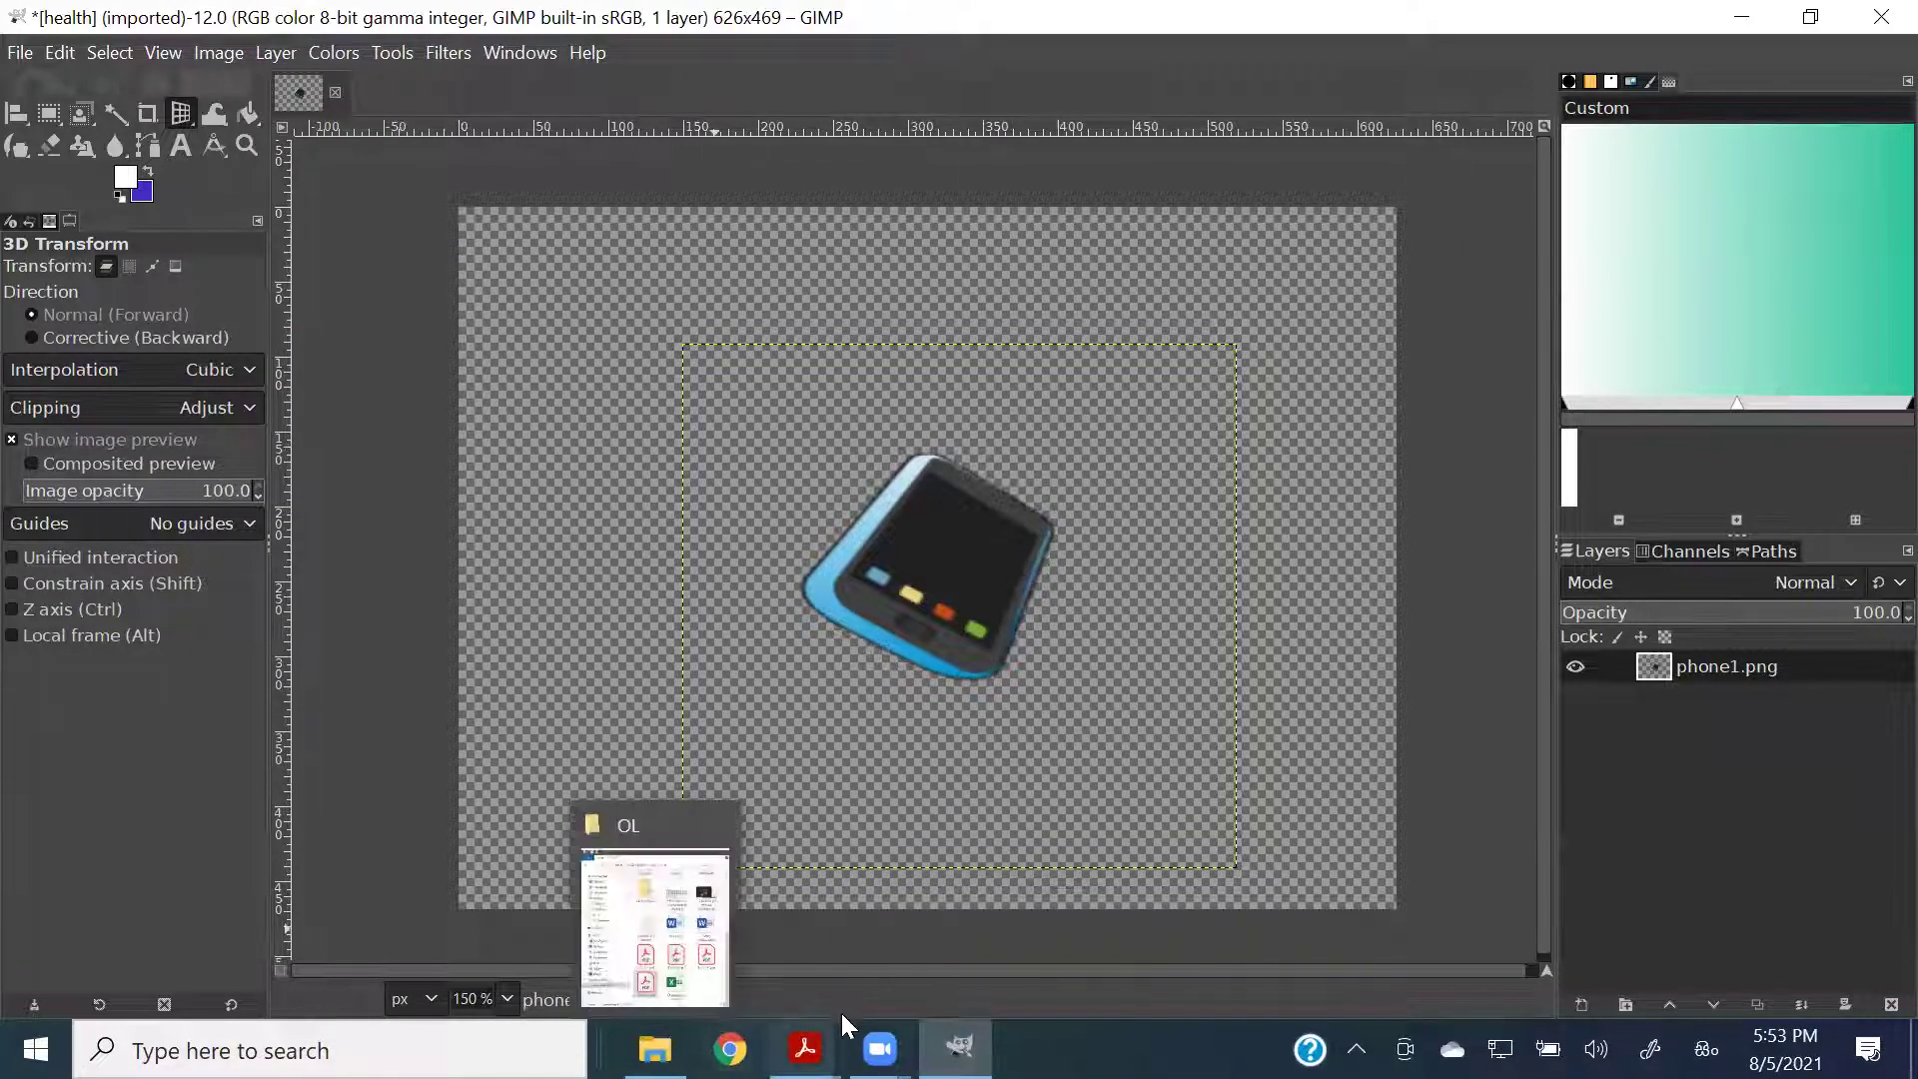
pyautogui.click(597, 929)
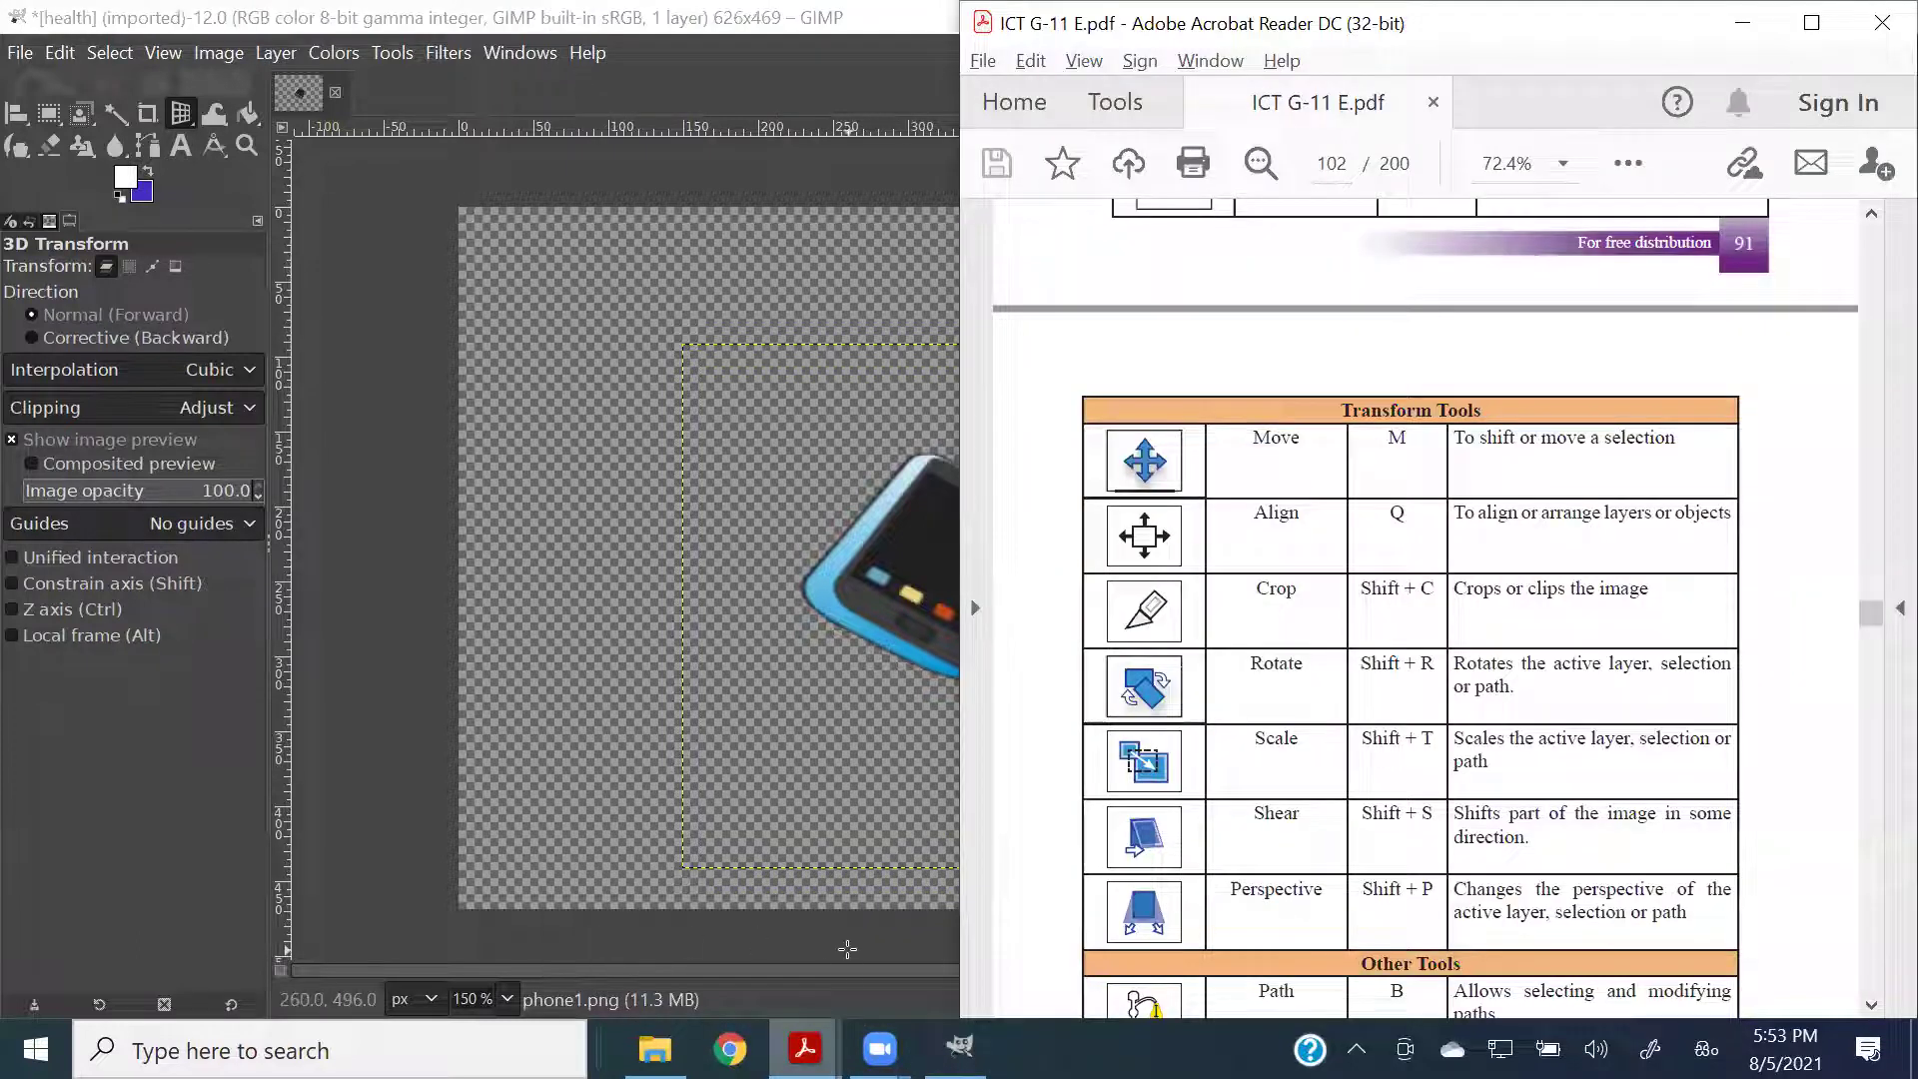
pyautogui.scroll(-3, 1159, 780)
pyautogui.scroll(-7, 1177, 746)
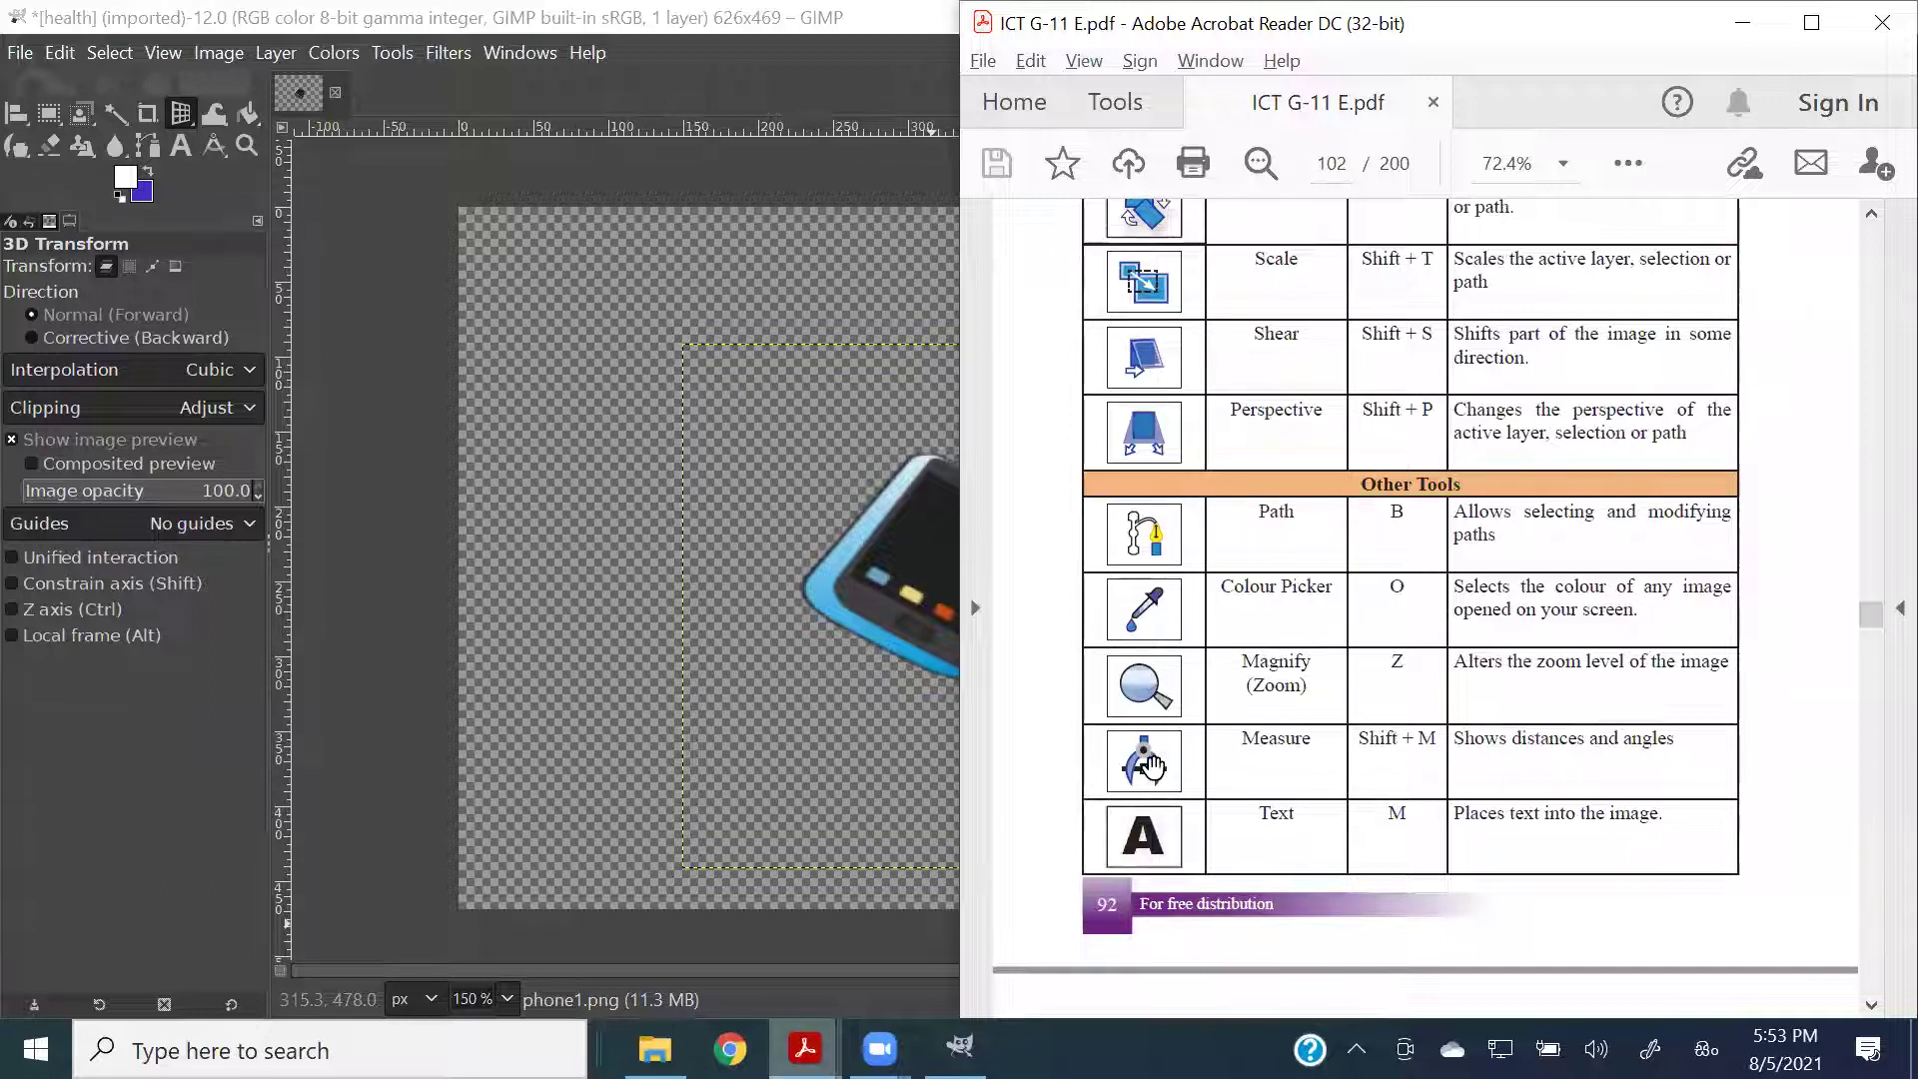
pyautogui.scroll(-4, 1130, 791)
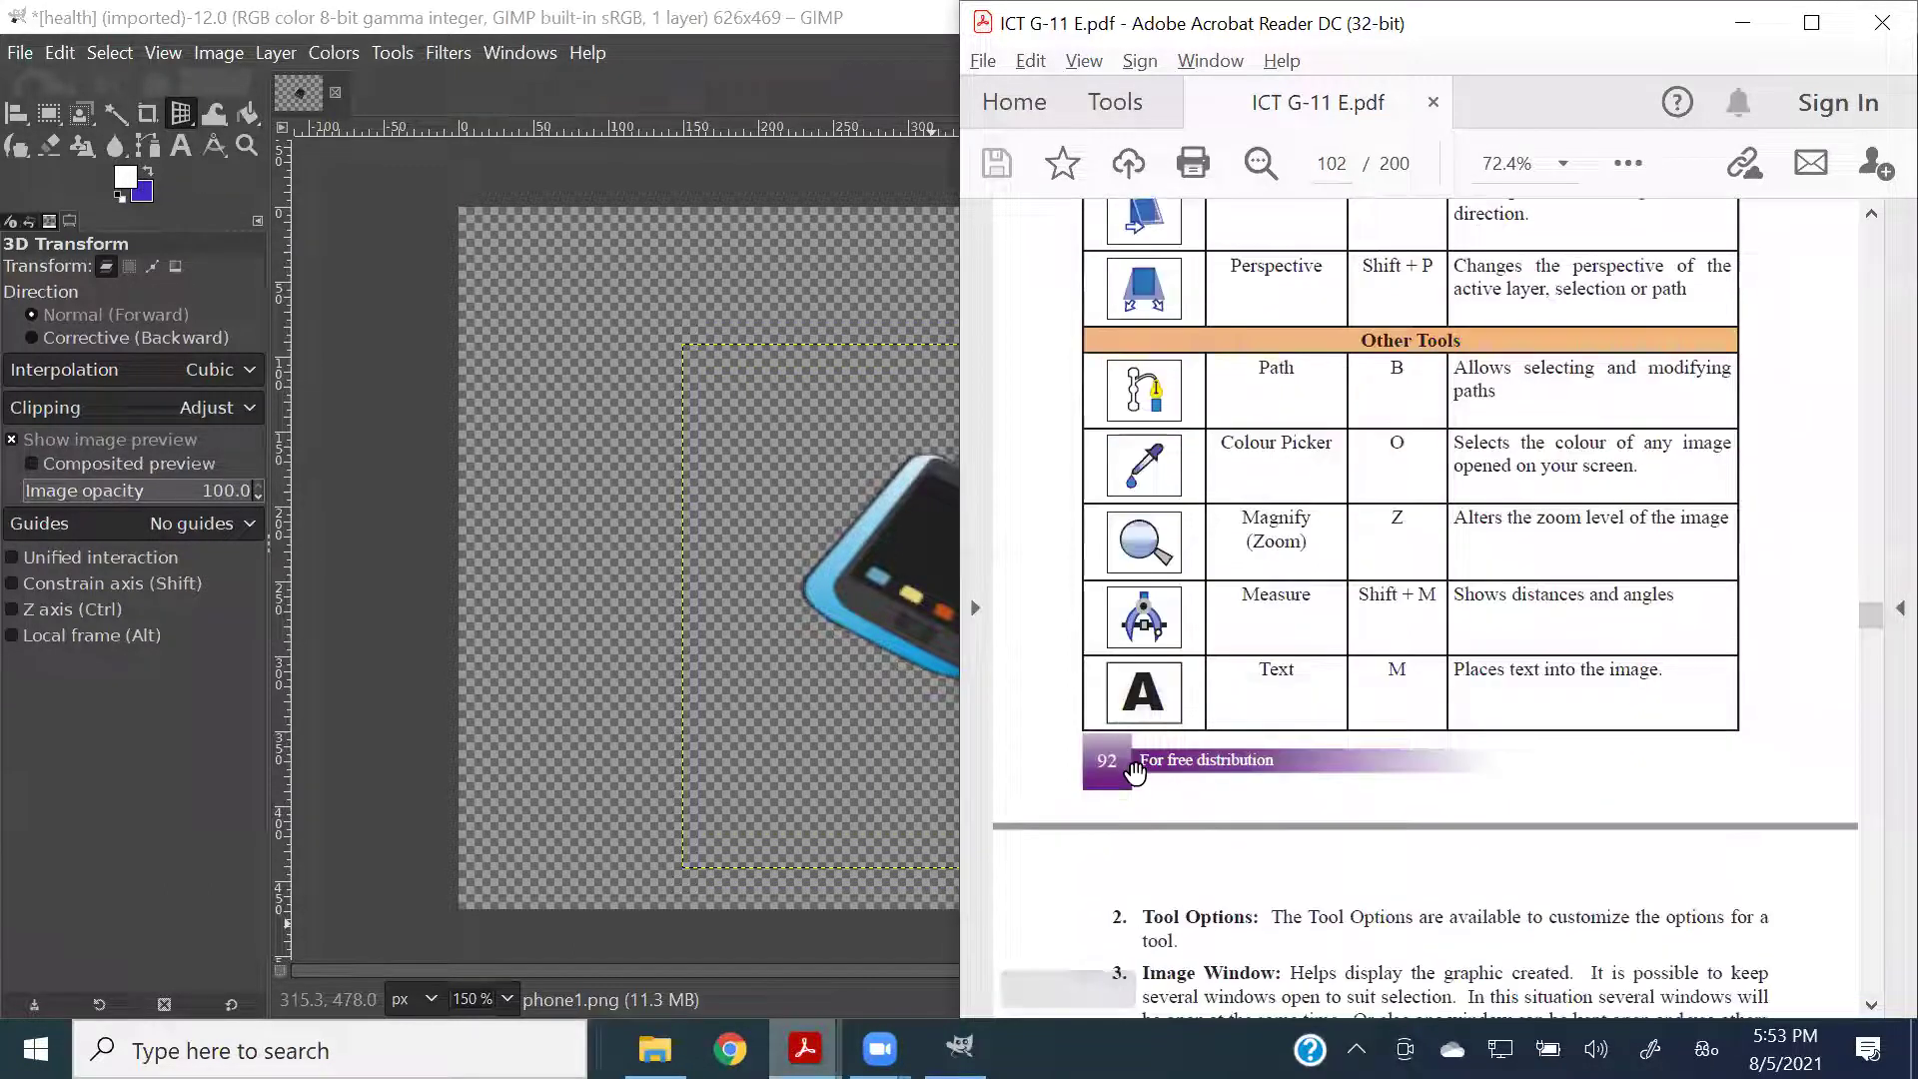
pyautogui.scroll(3, 1136, 771)
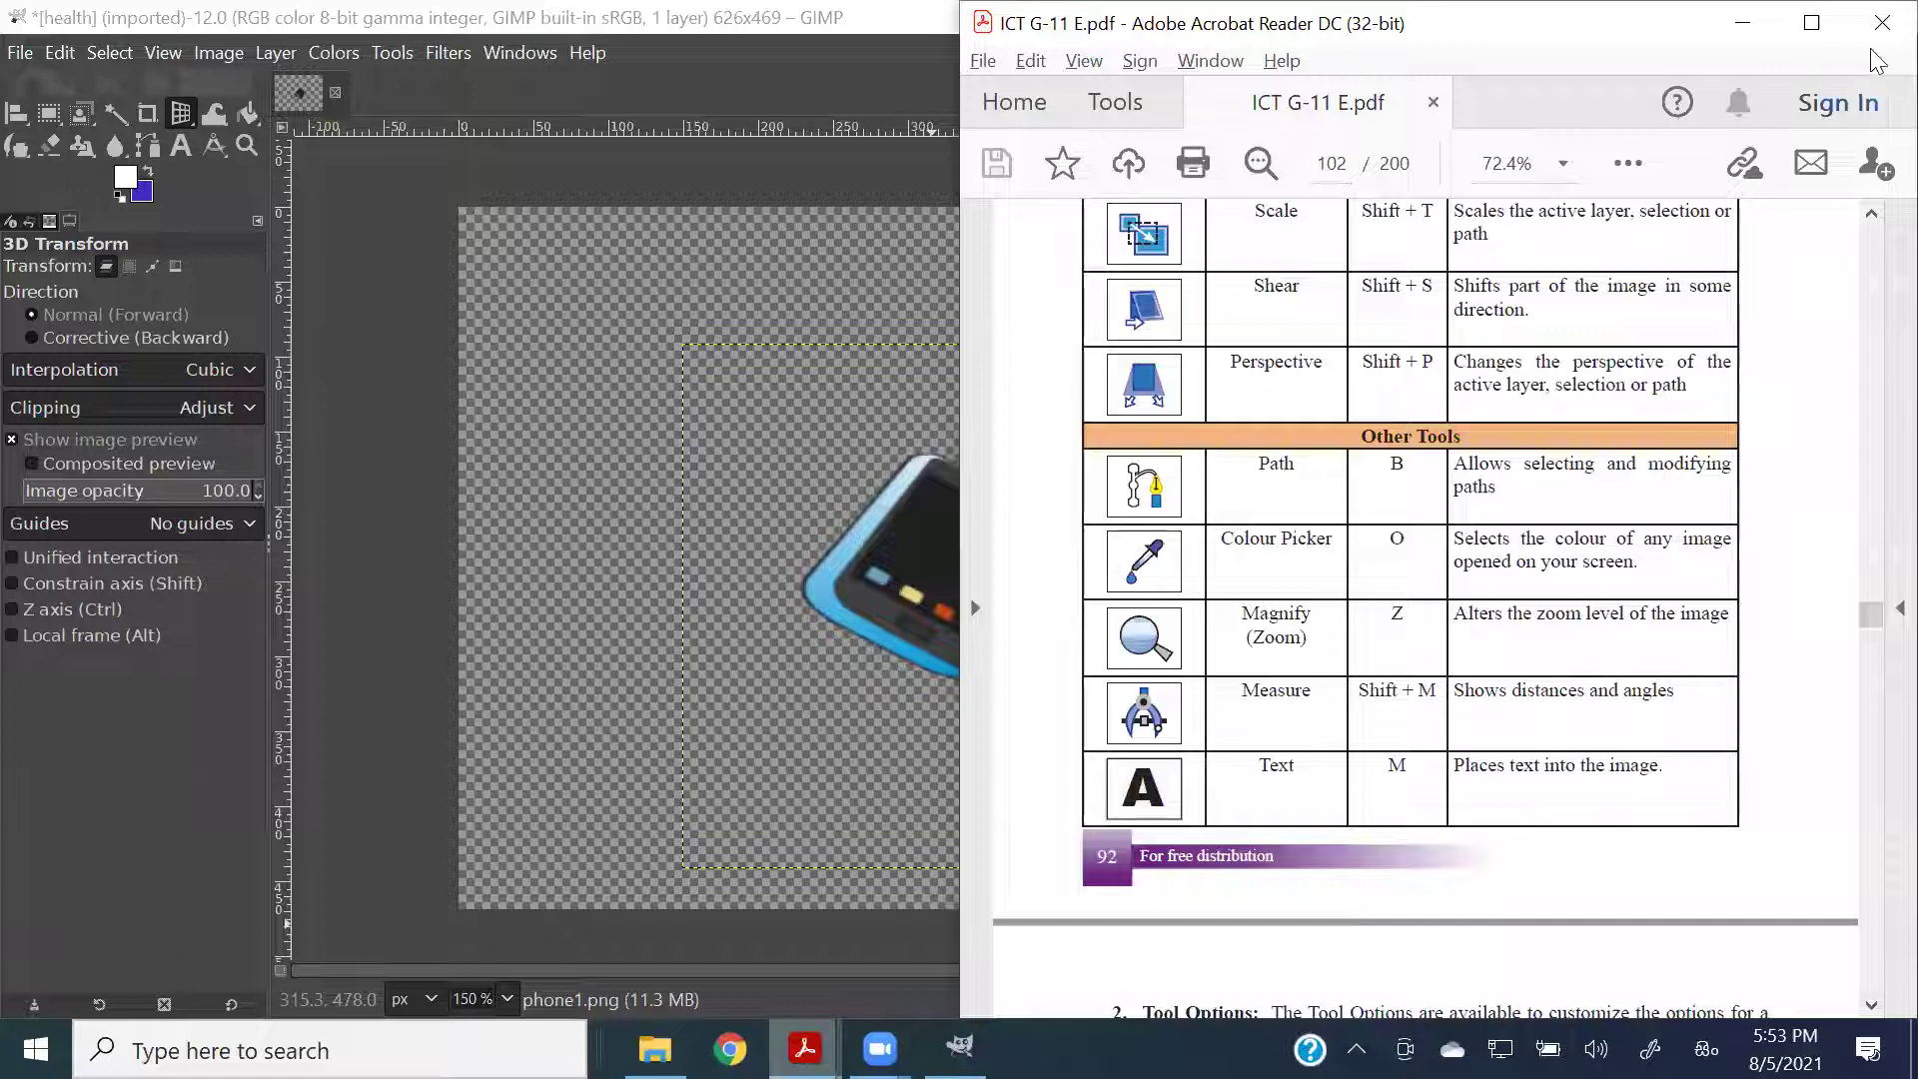
pyautogui.scroll(-2, 1391, 518)
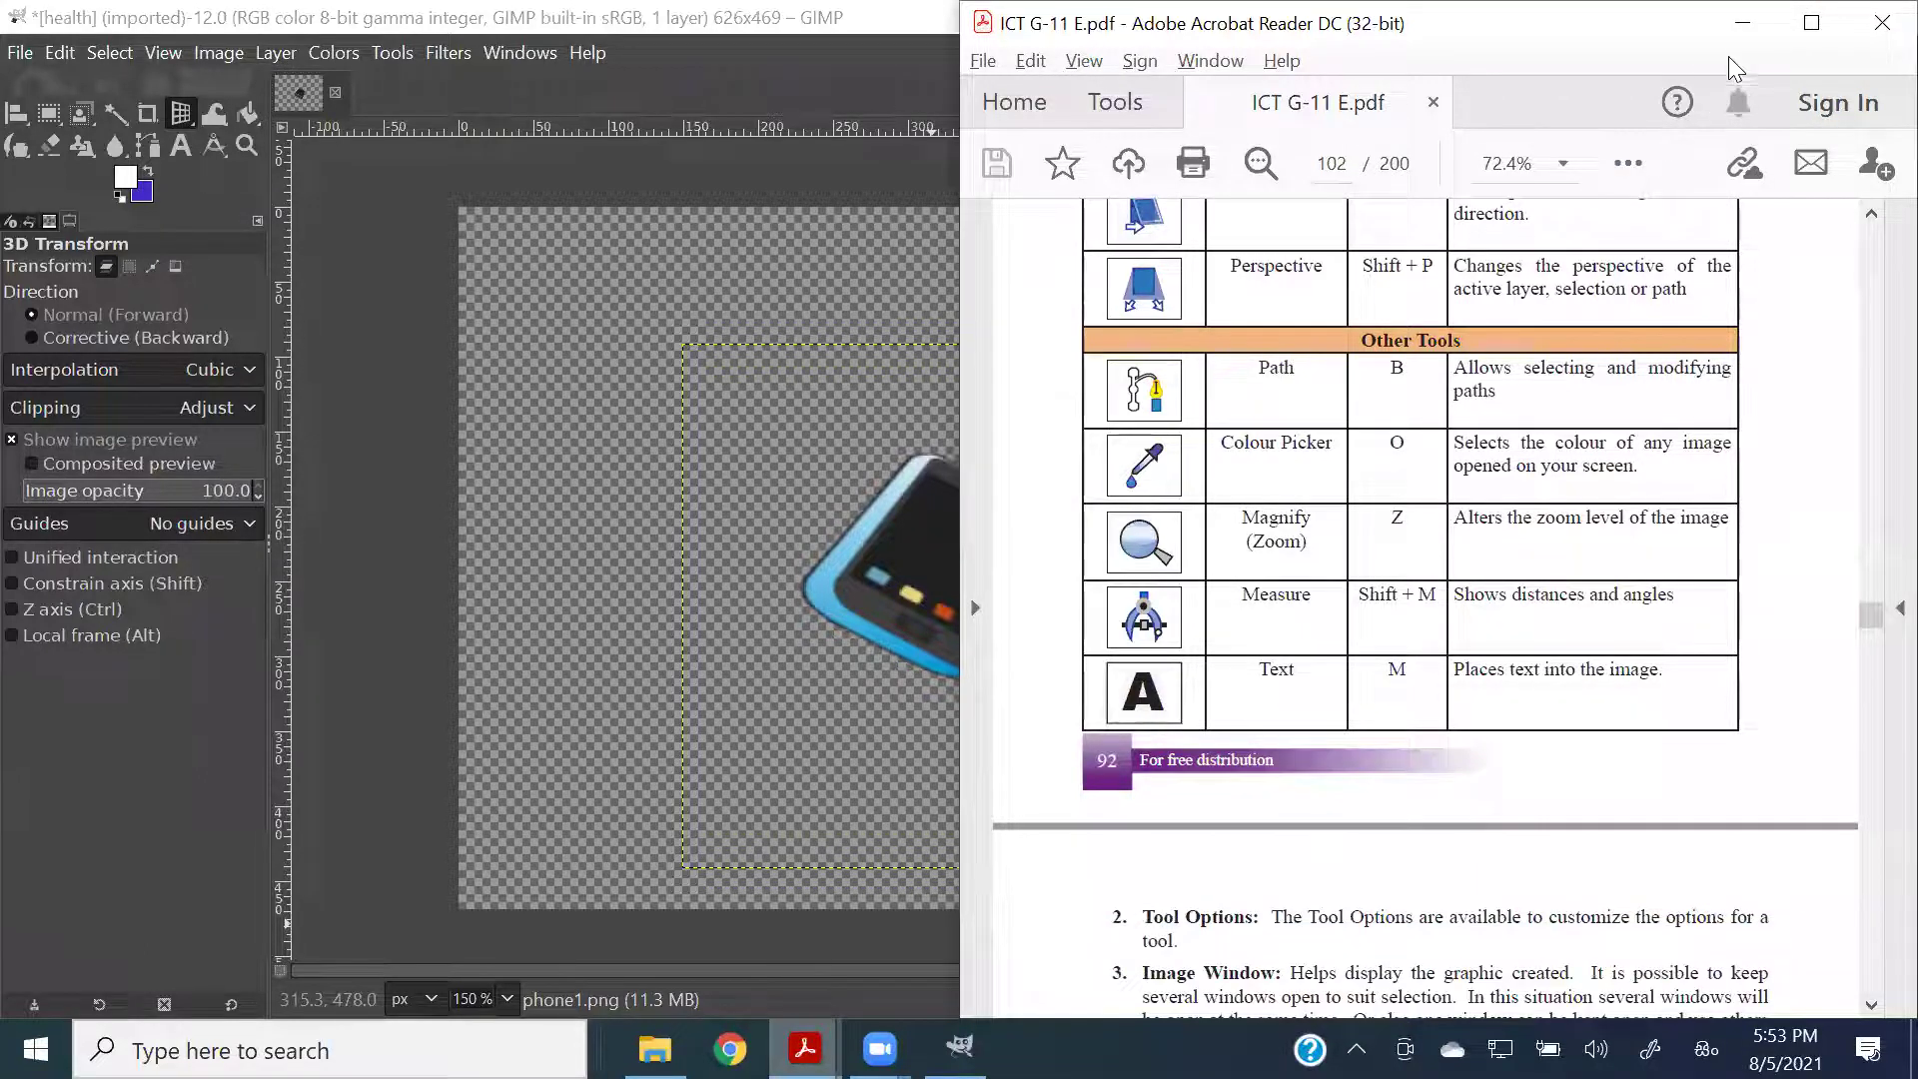
pyautogui.click(1743, 23)
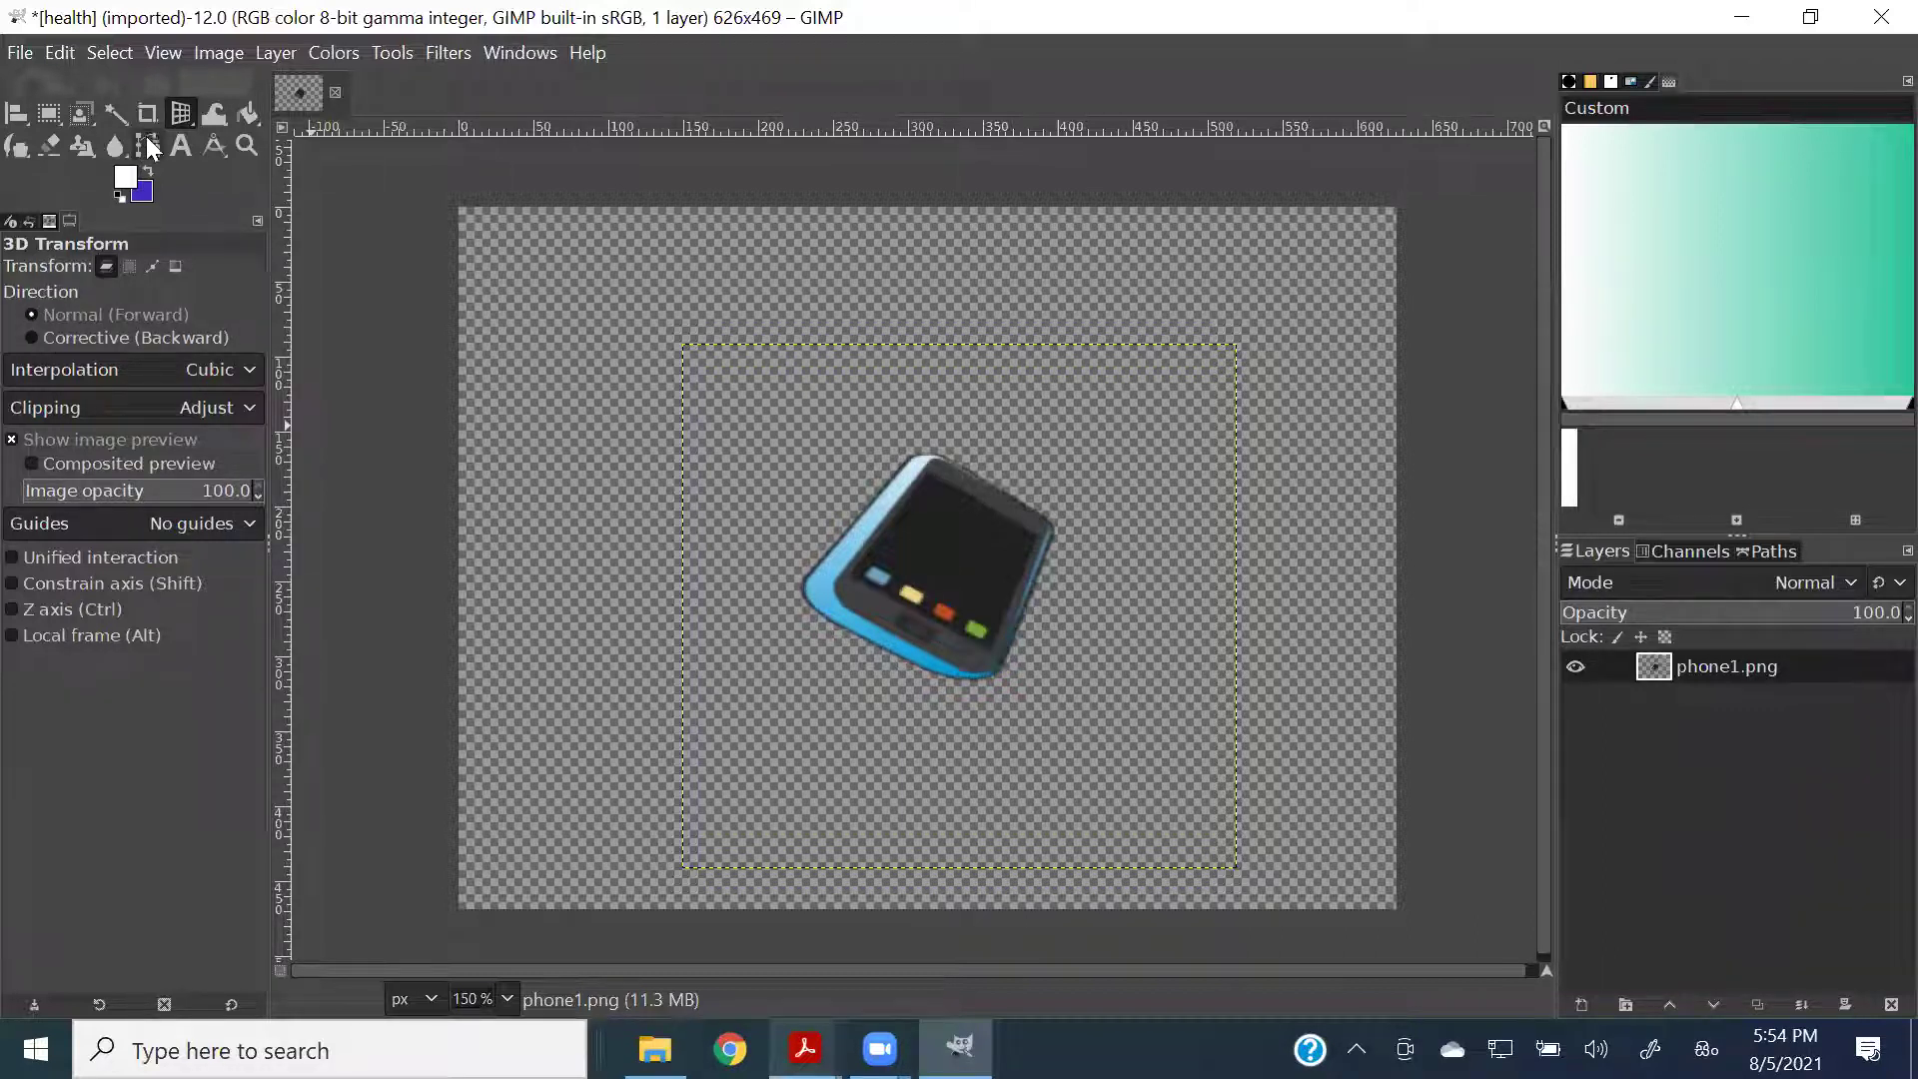
# Delete the phone1.png layer and open the image e lib.png from the Pics folder.
pyautogui.click(1889, 1004)
pyautogui.click(16, 55)
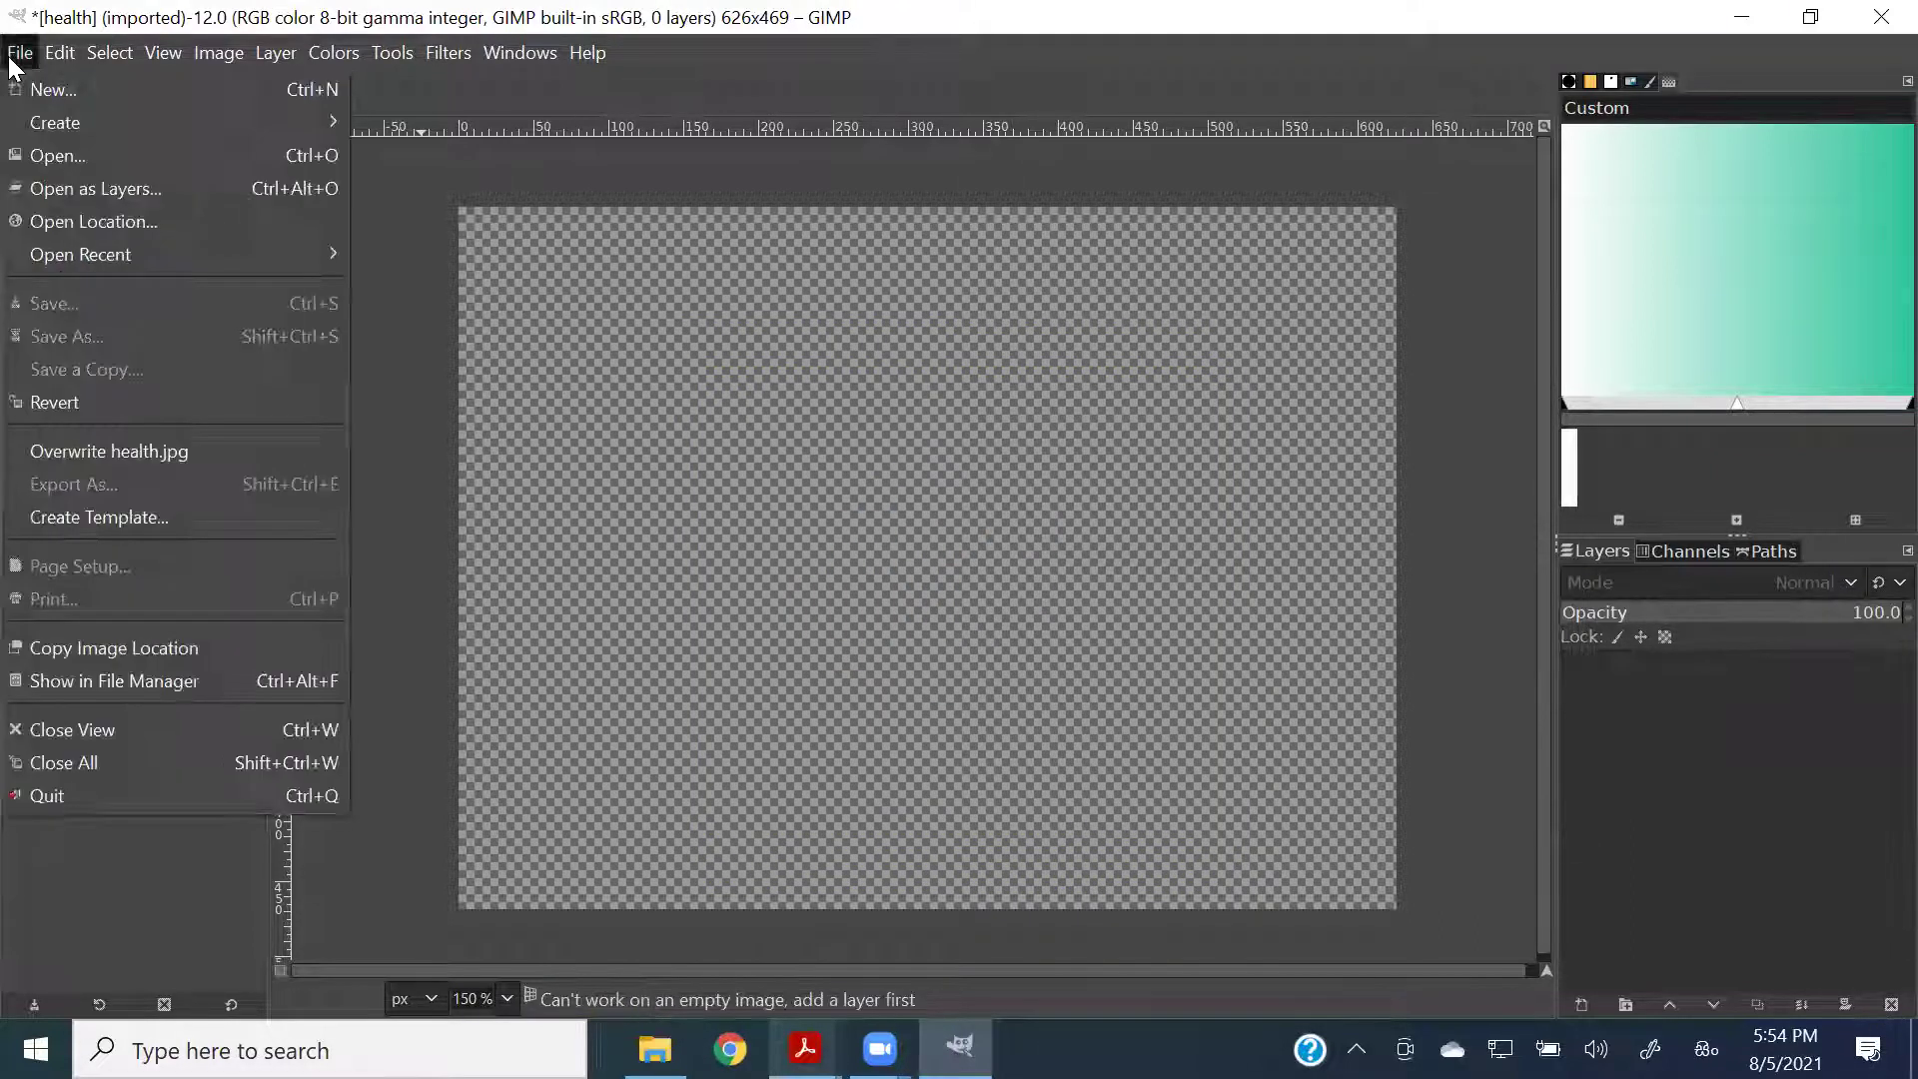
pyautogui.click(44, 158)
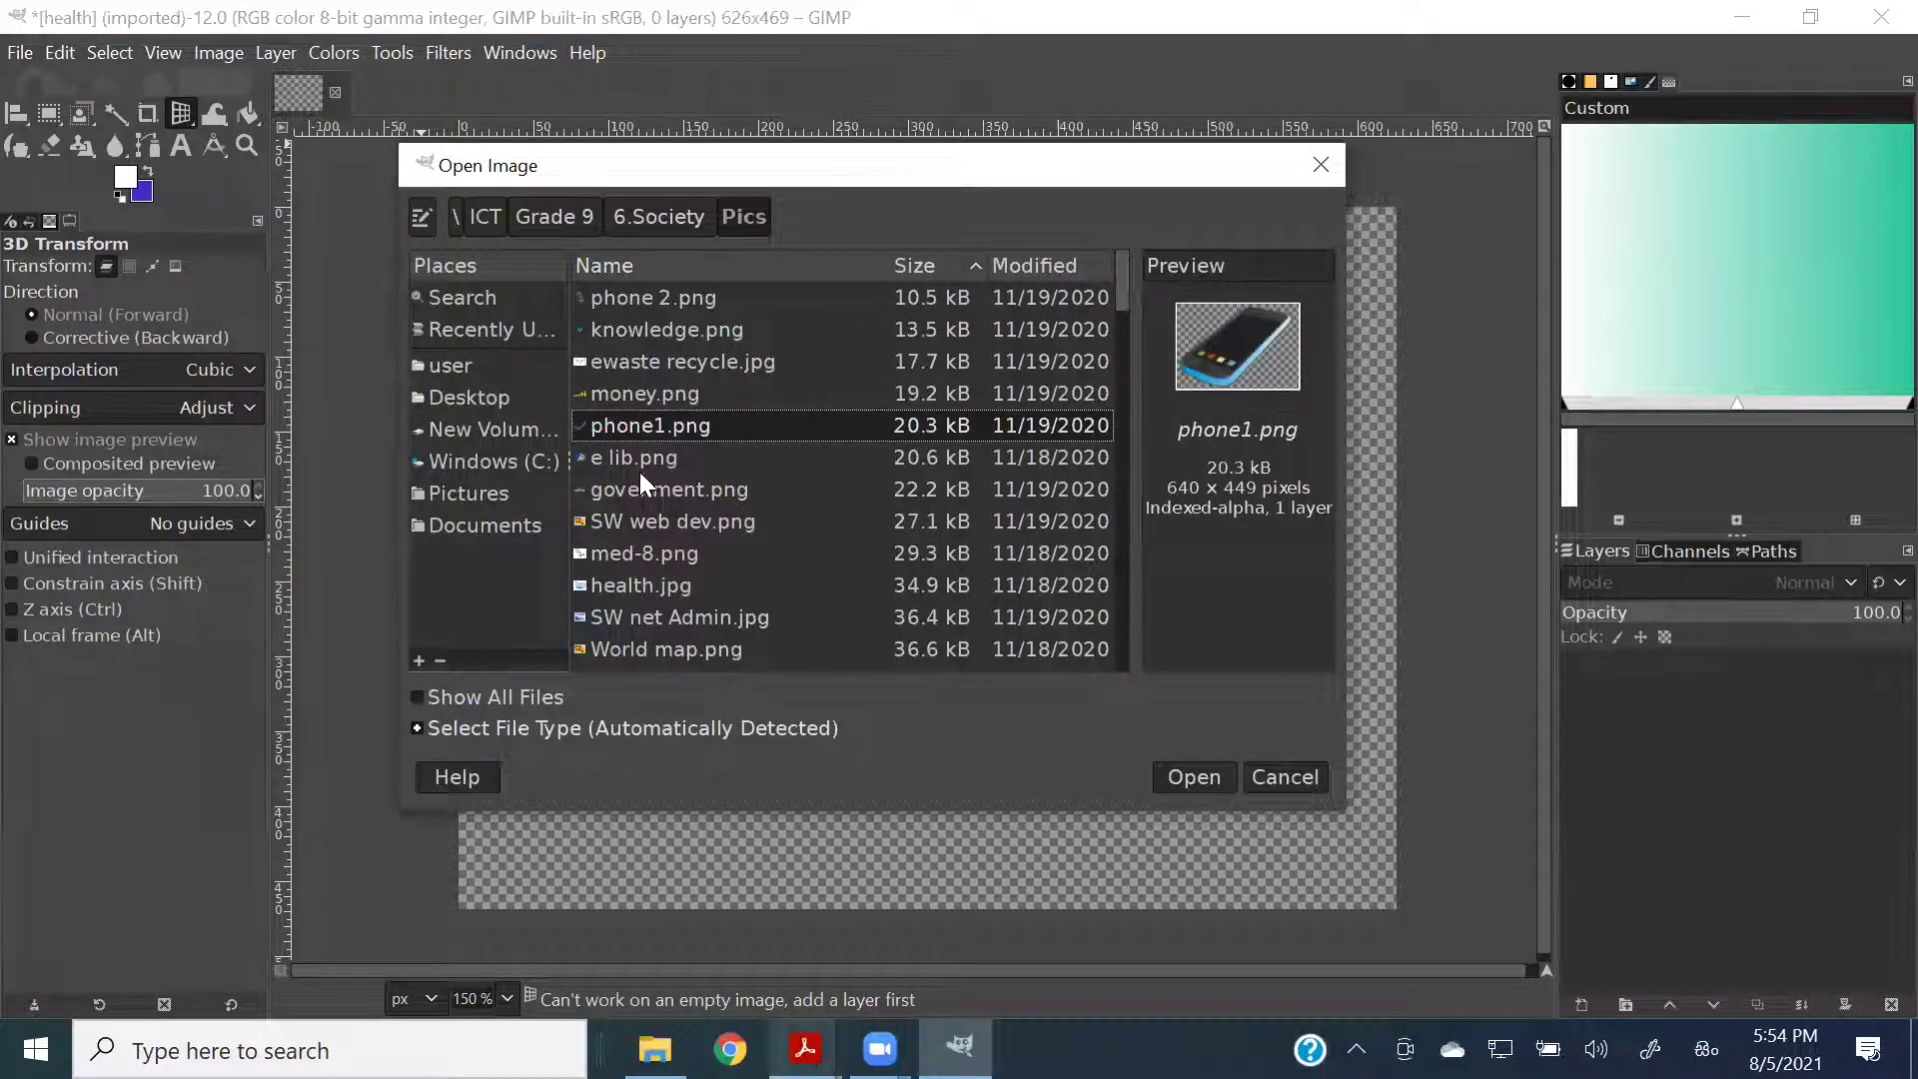
pyautogui.click(641, 464)
pyautogui.doubleClick(647, 458)
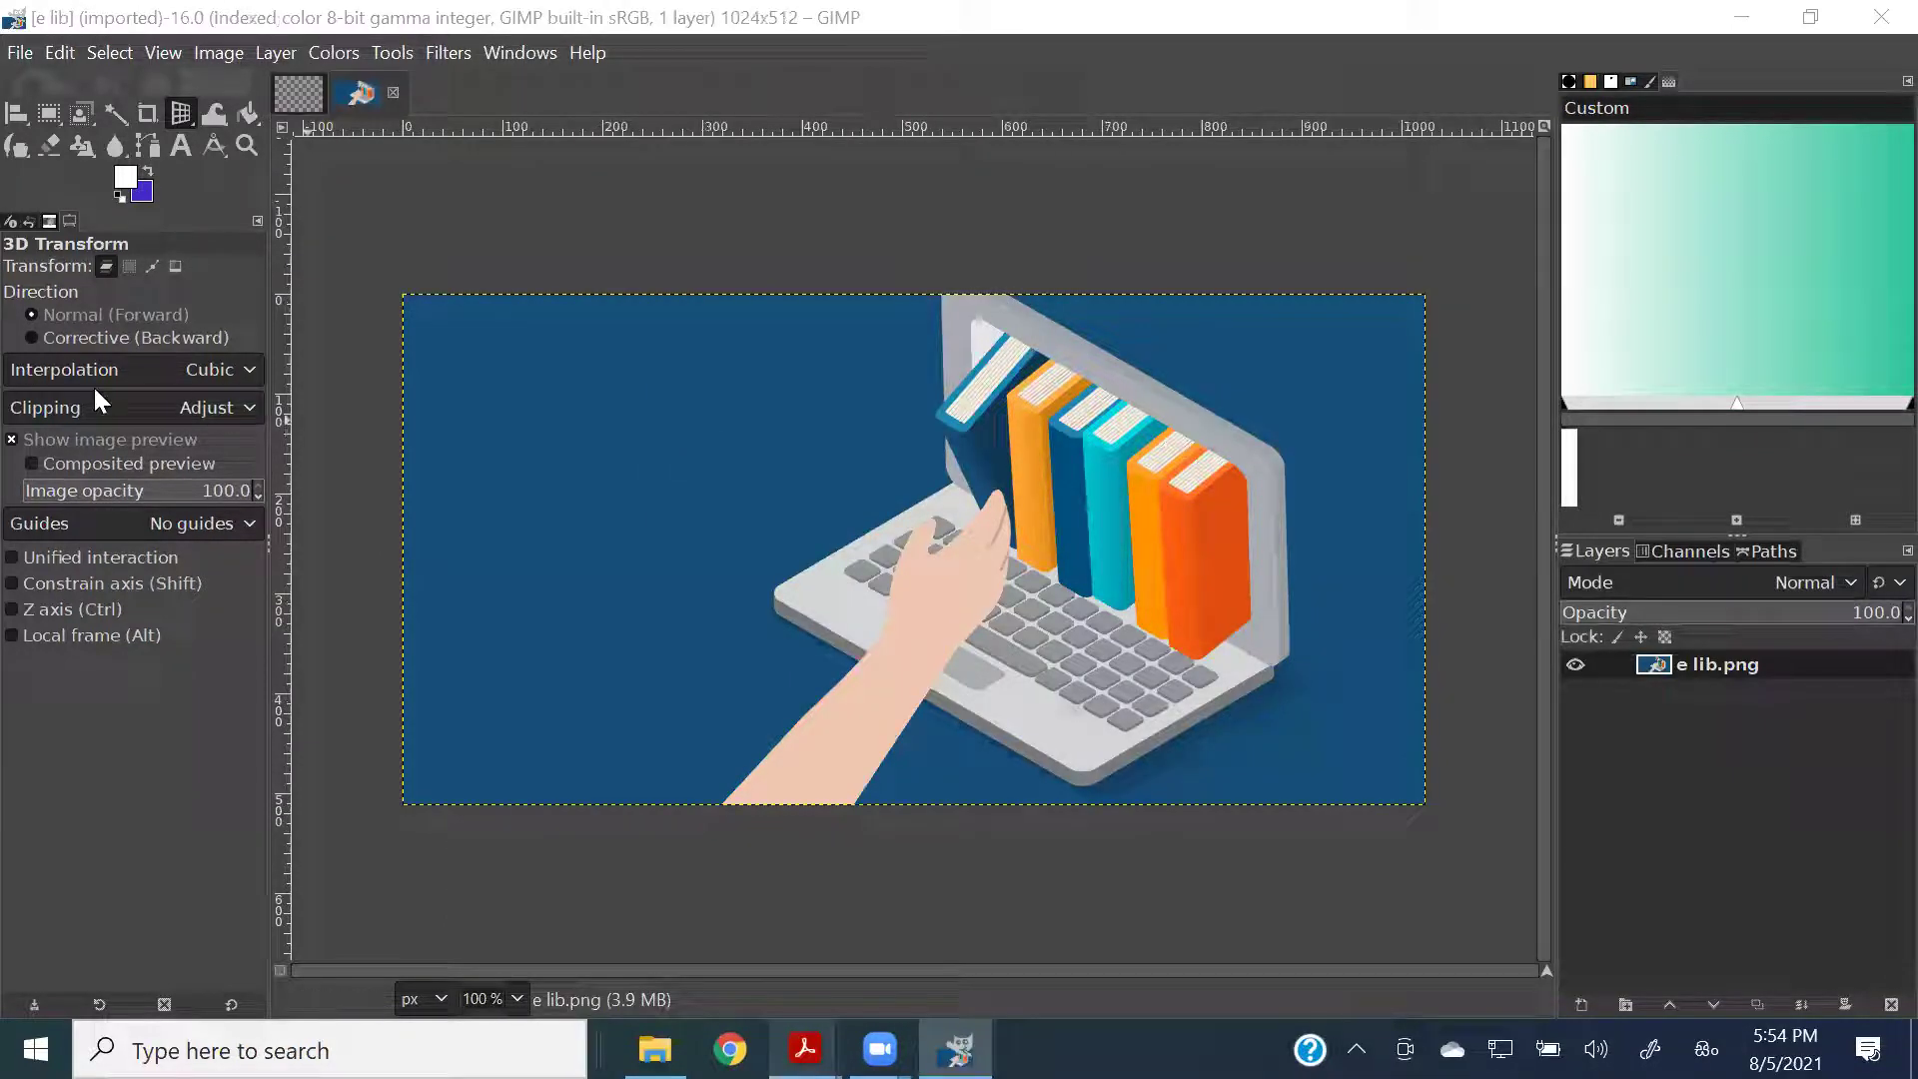
# Trace a path of straight segments from the top of the leaning blue book down its edge to the hand.
pyautogui.click(149, 146)
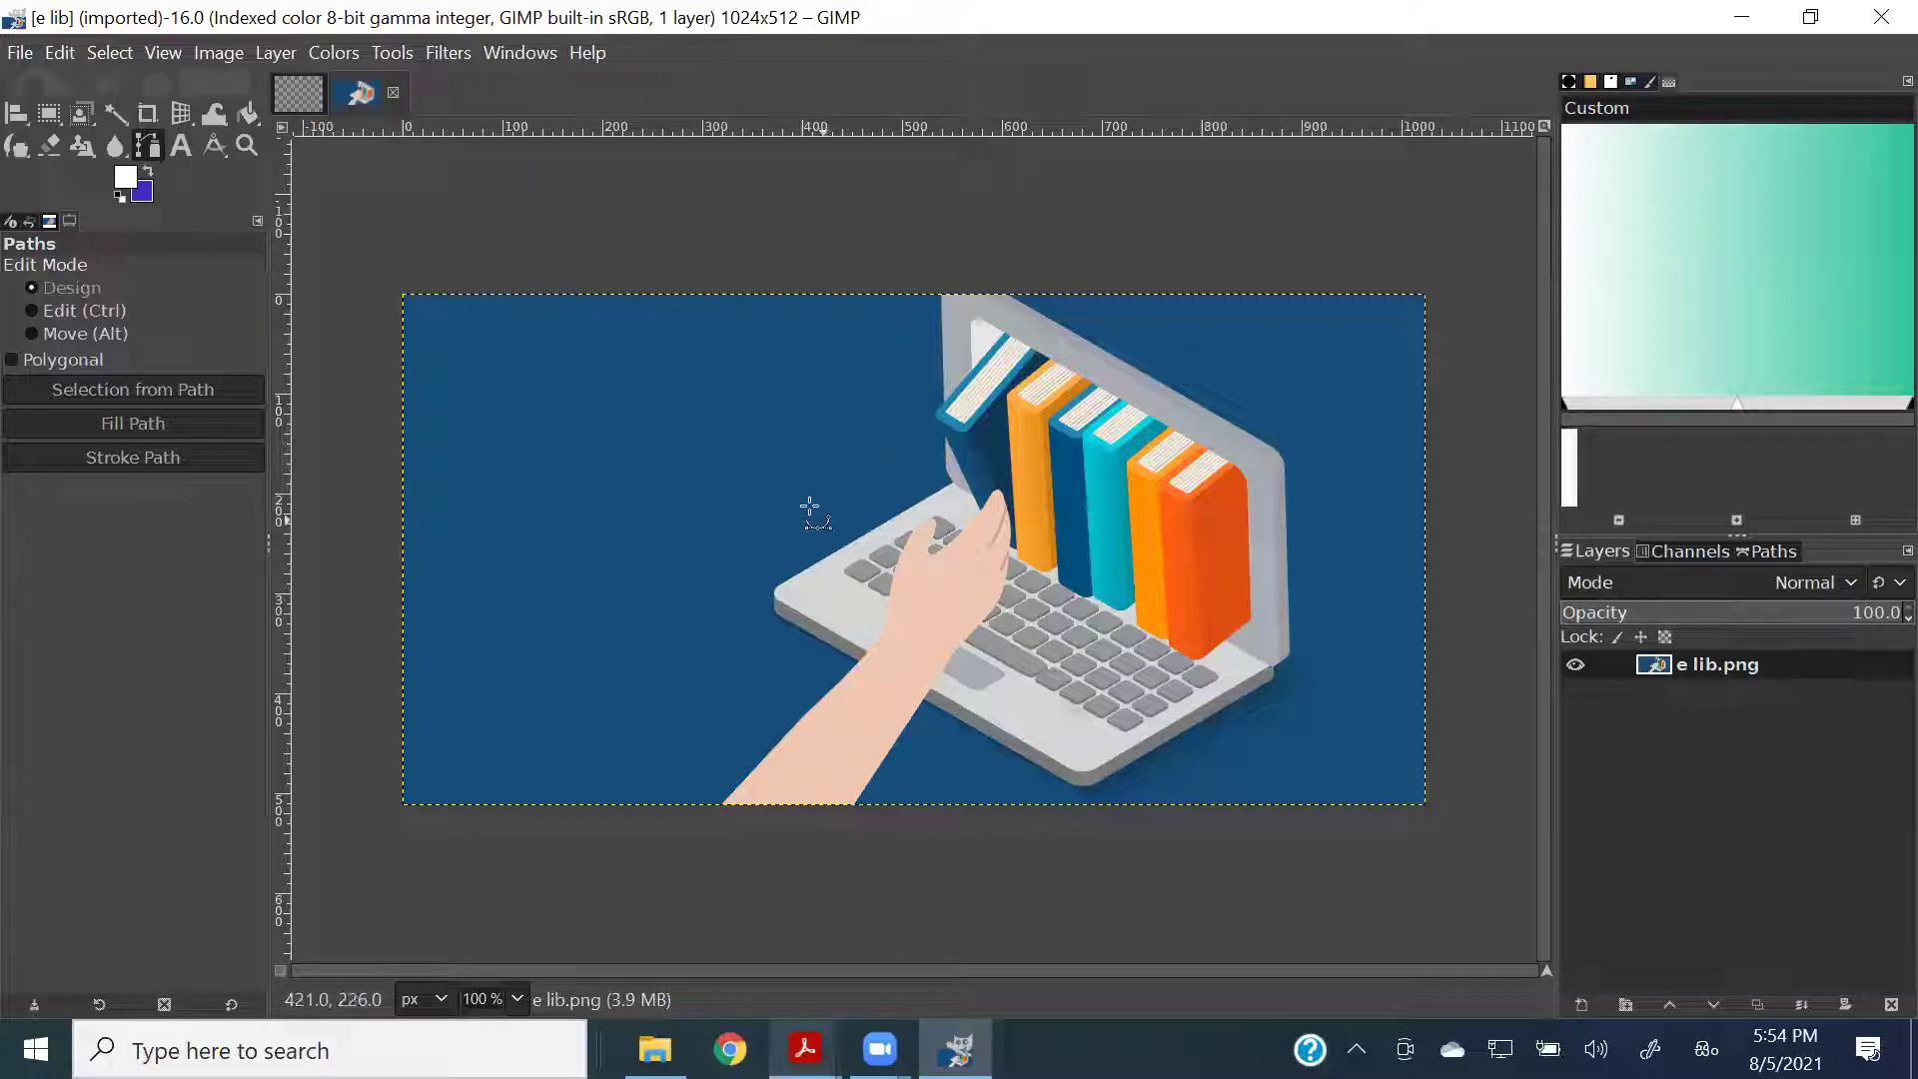
pyautogui.click(1004, 325)
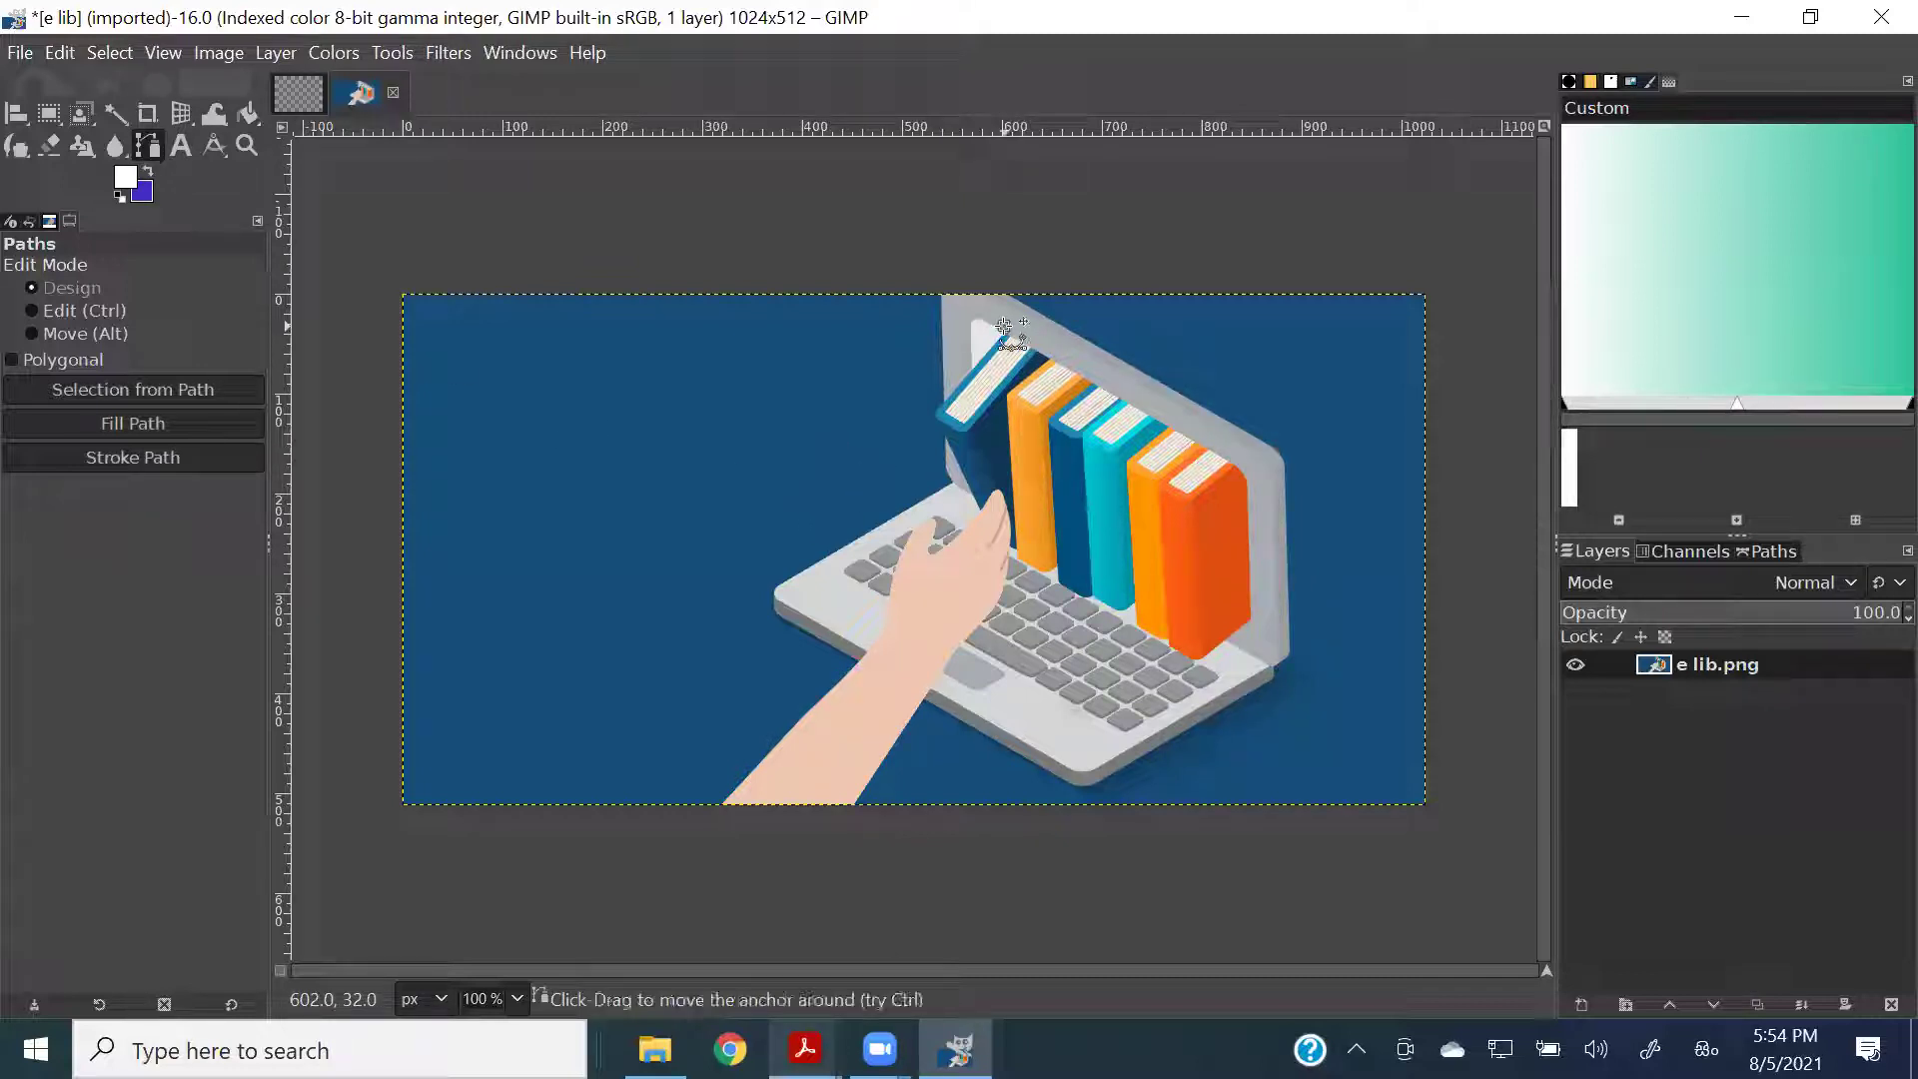
pyautogui.click(935, 412)
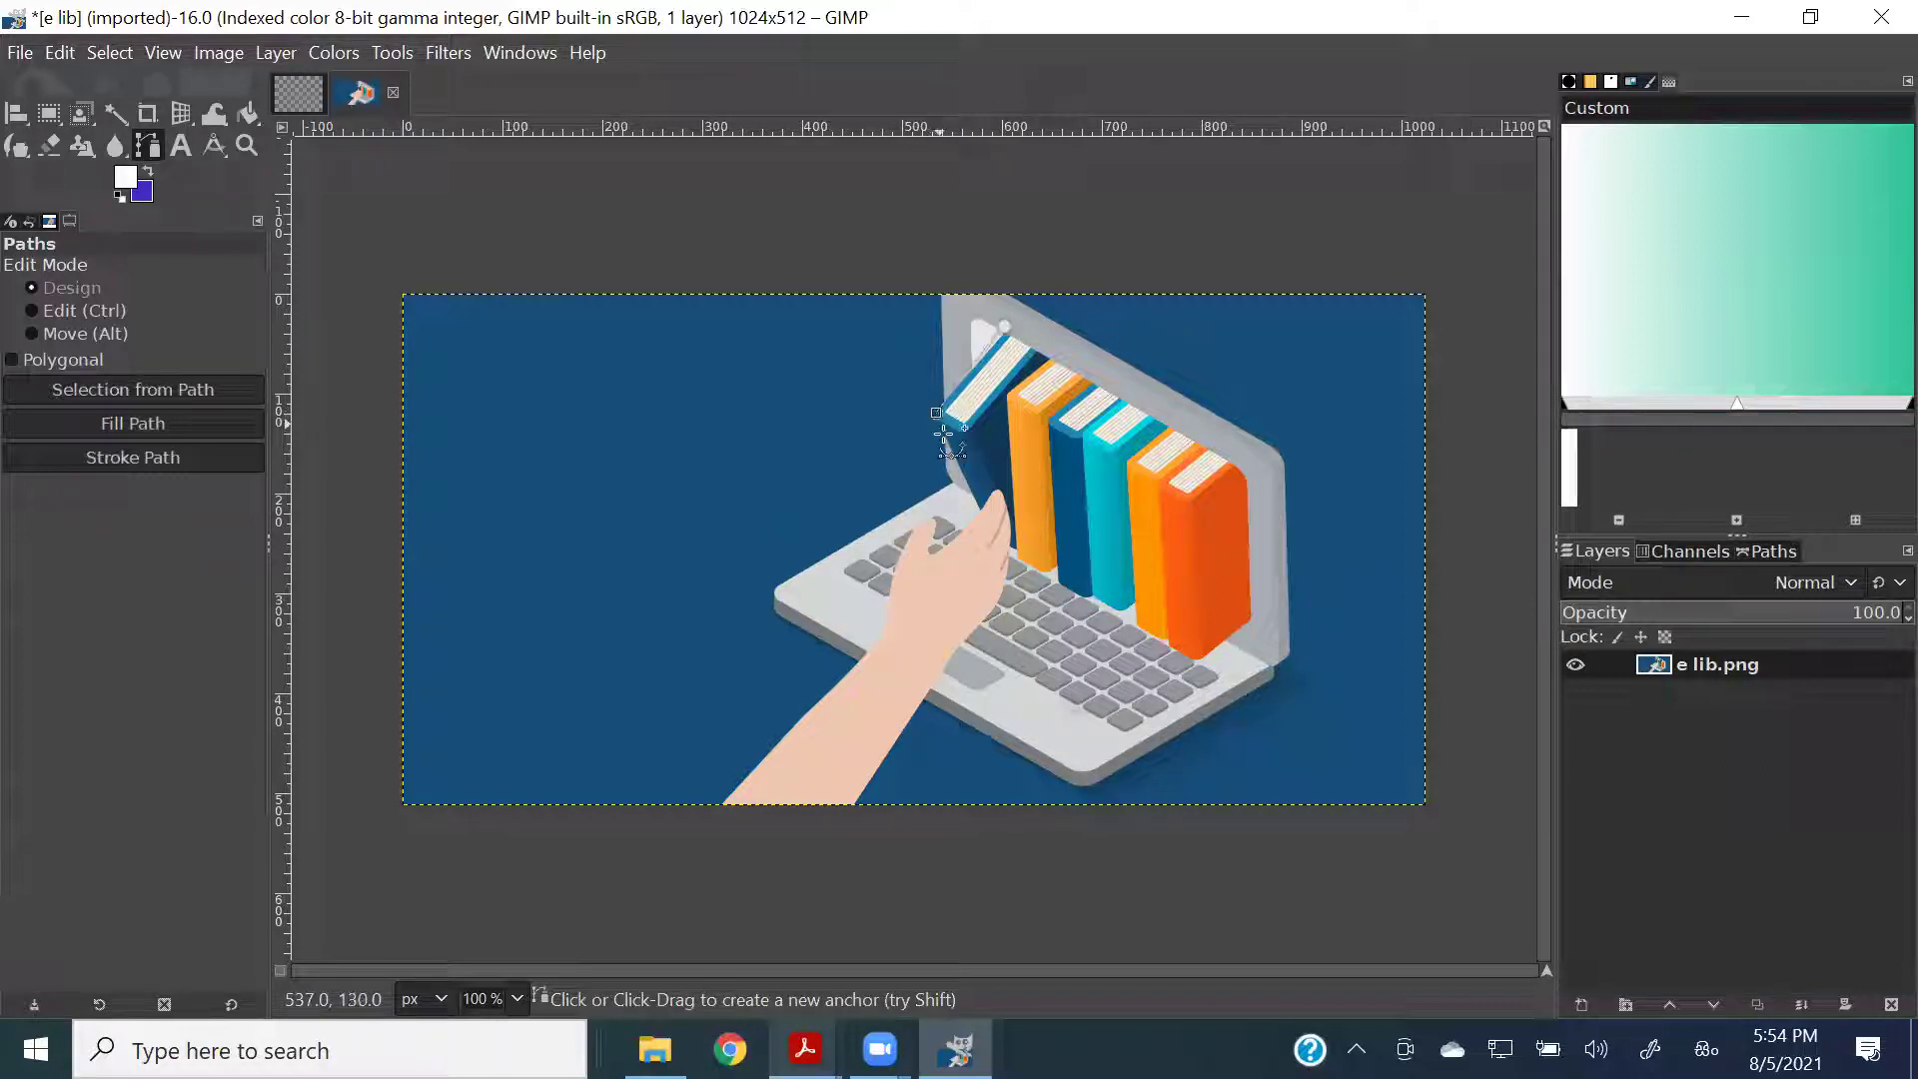
pyautogui.click(976, 507)
pyautogui.click(936, 550)
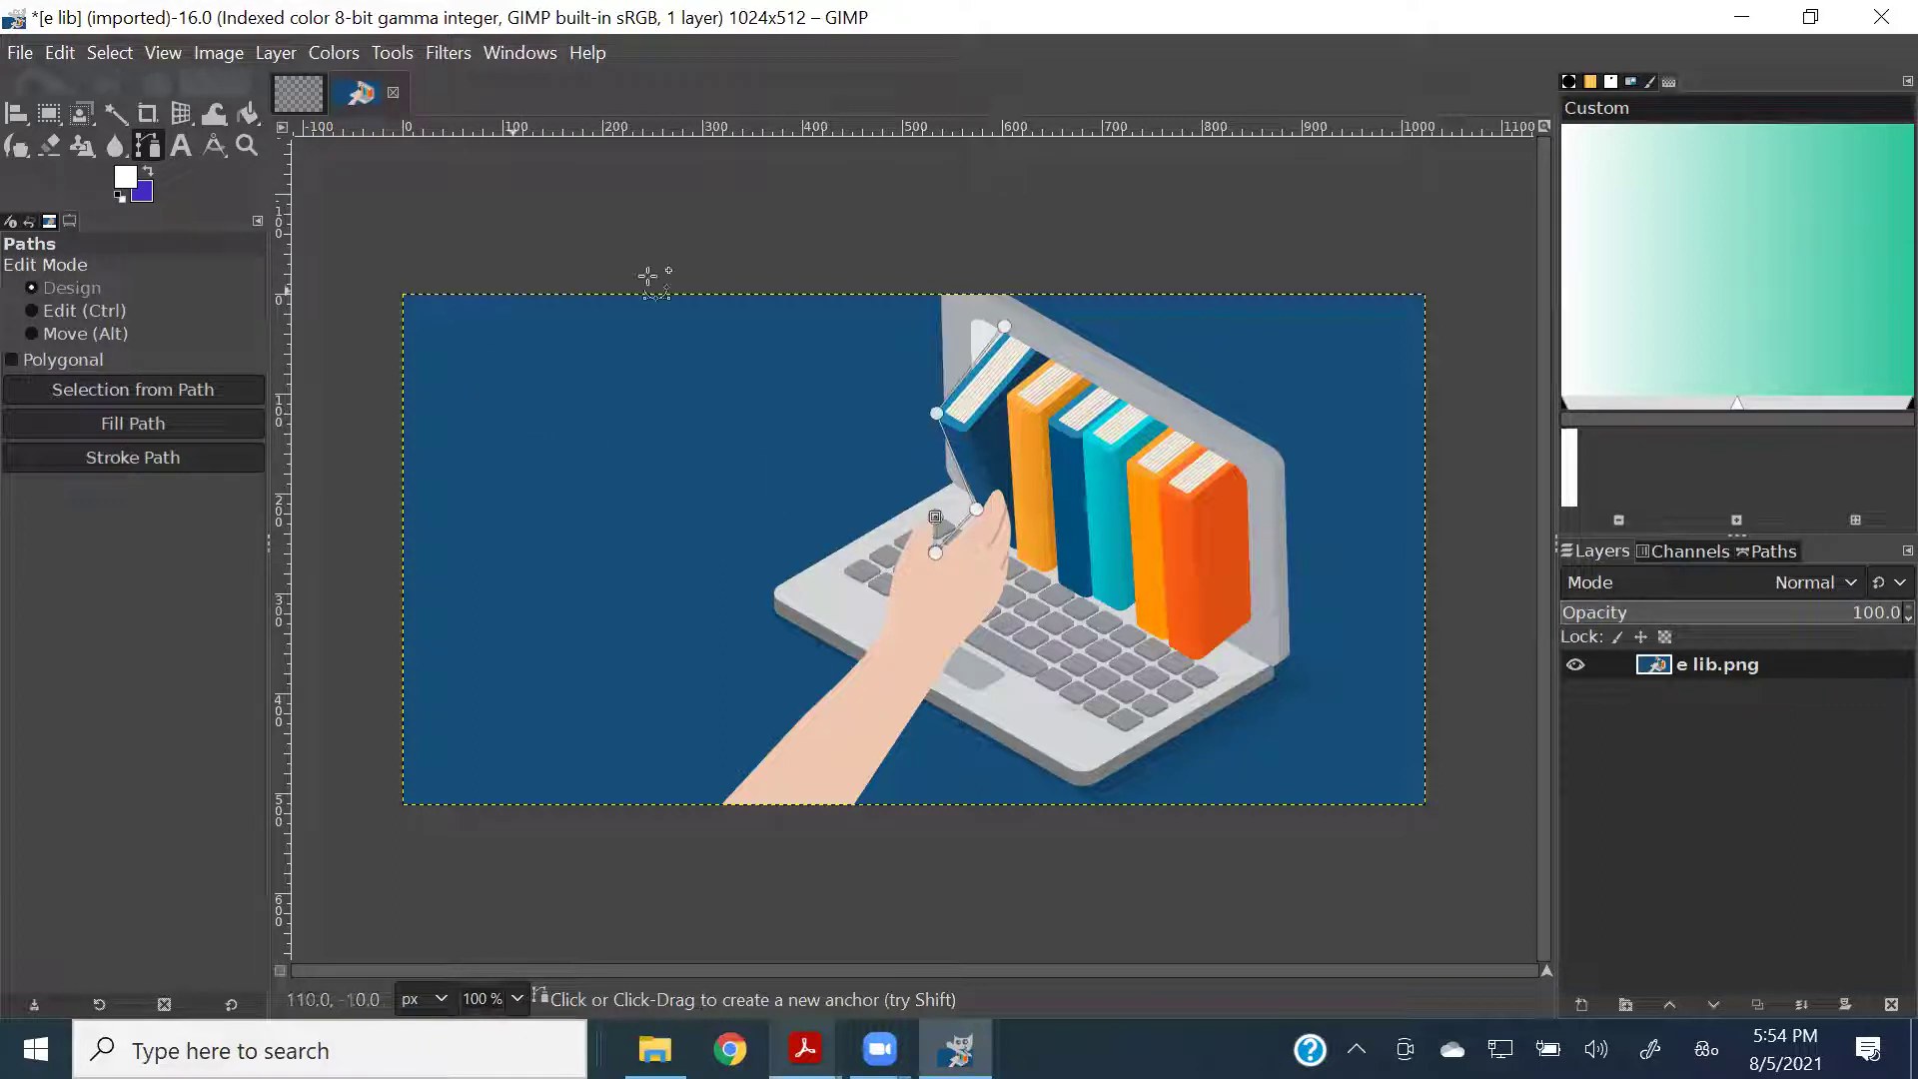
pyautogui.click(724, 437)
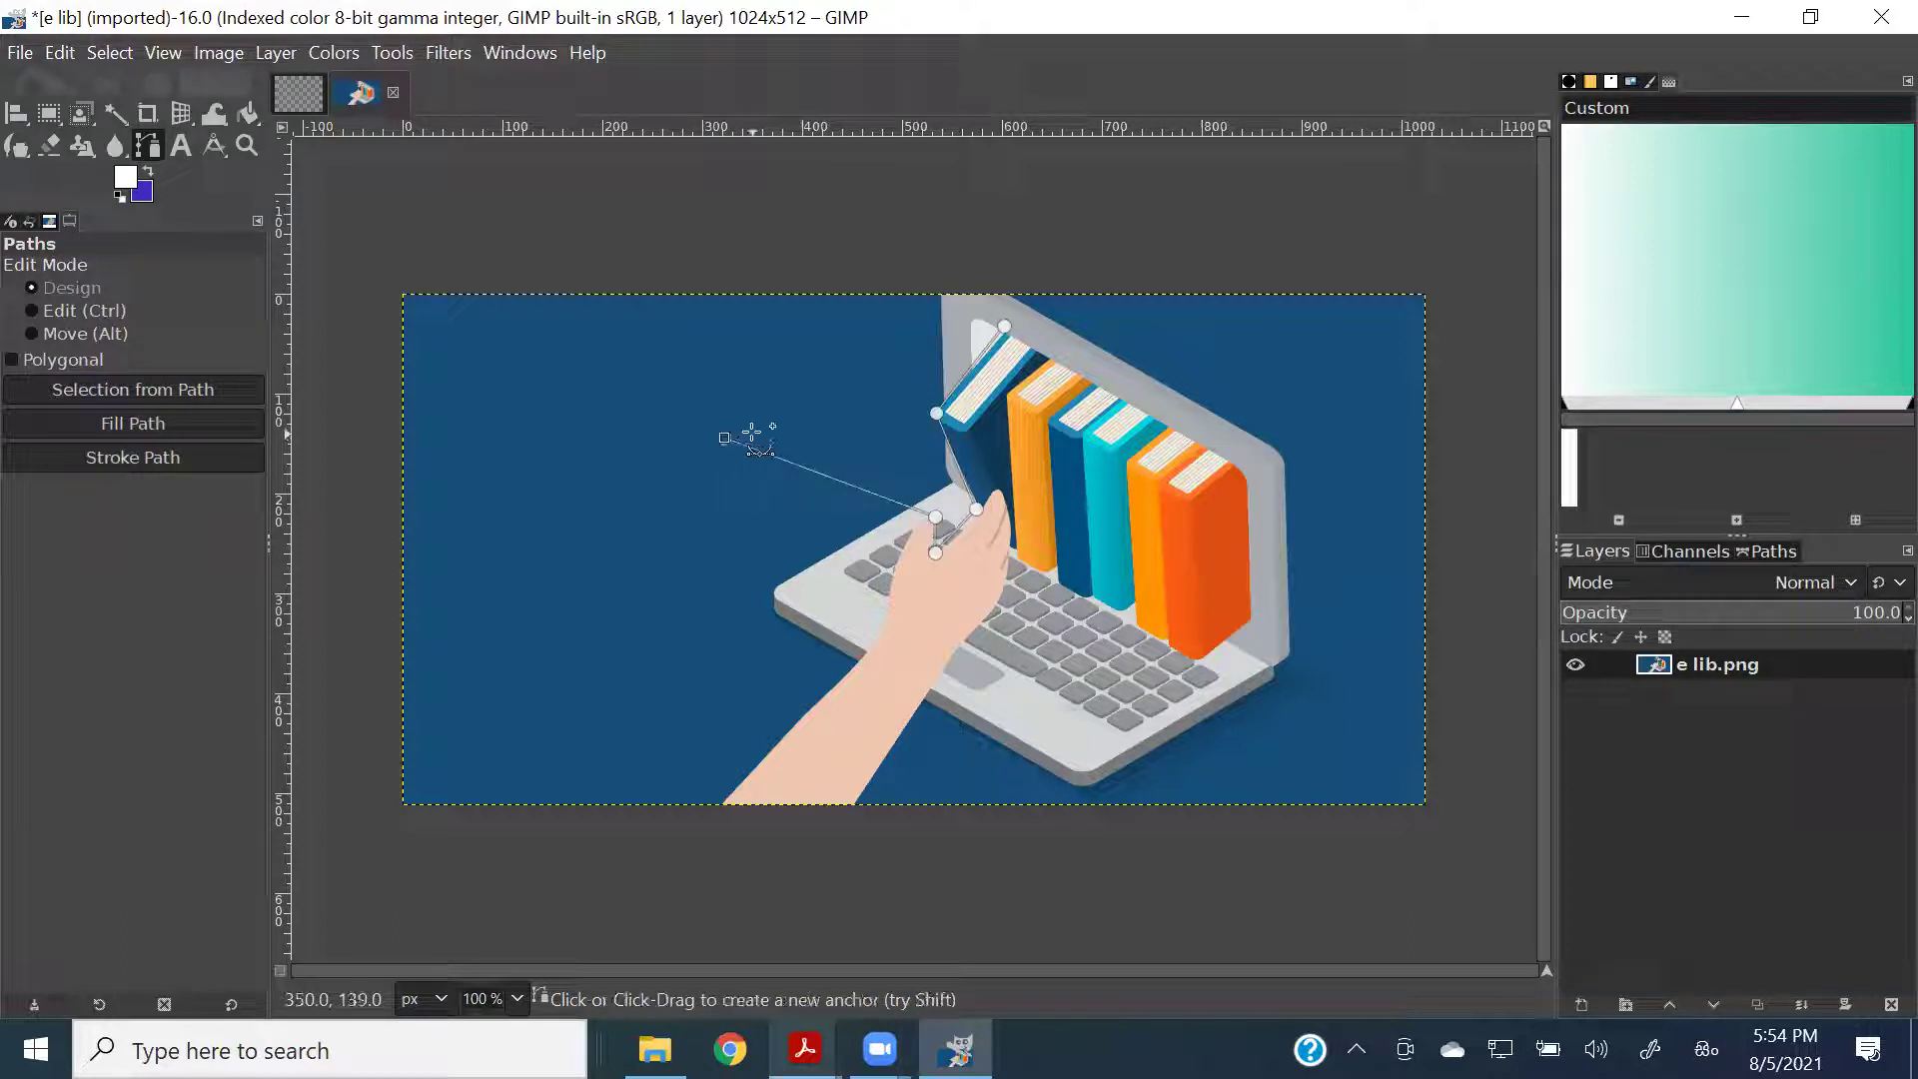
pyautogui.hotkey('ctrl', 'z')
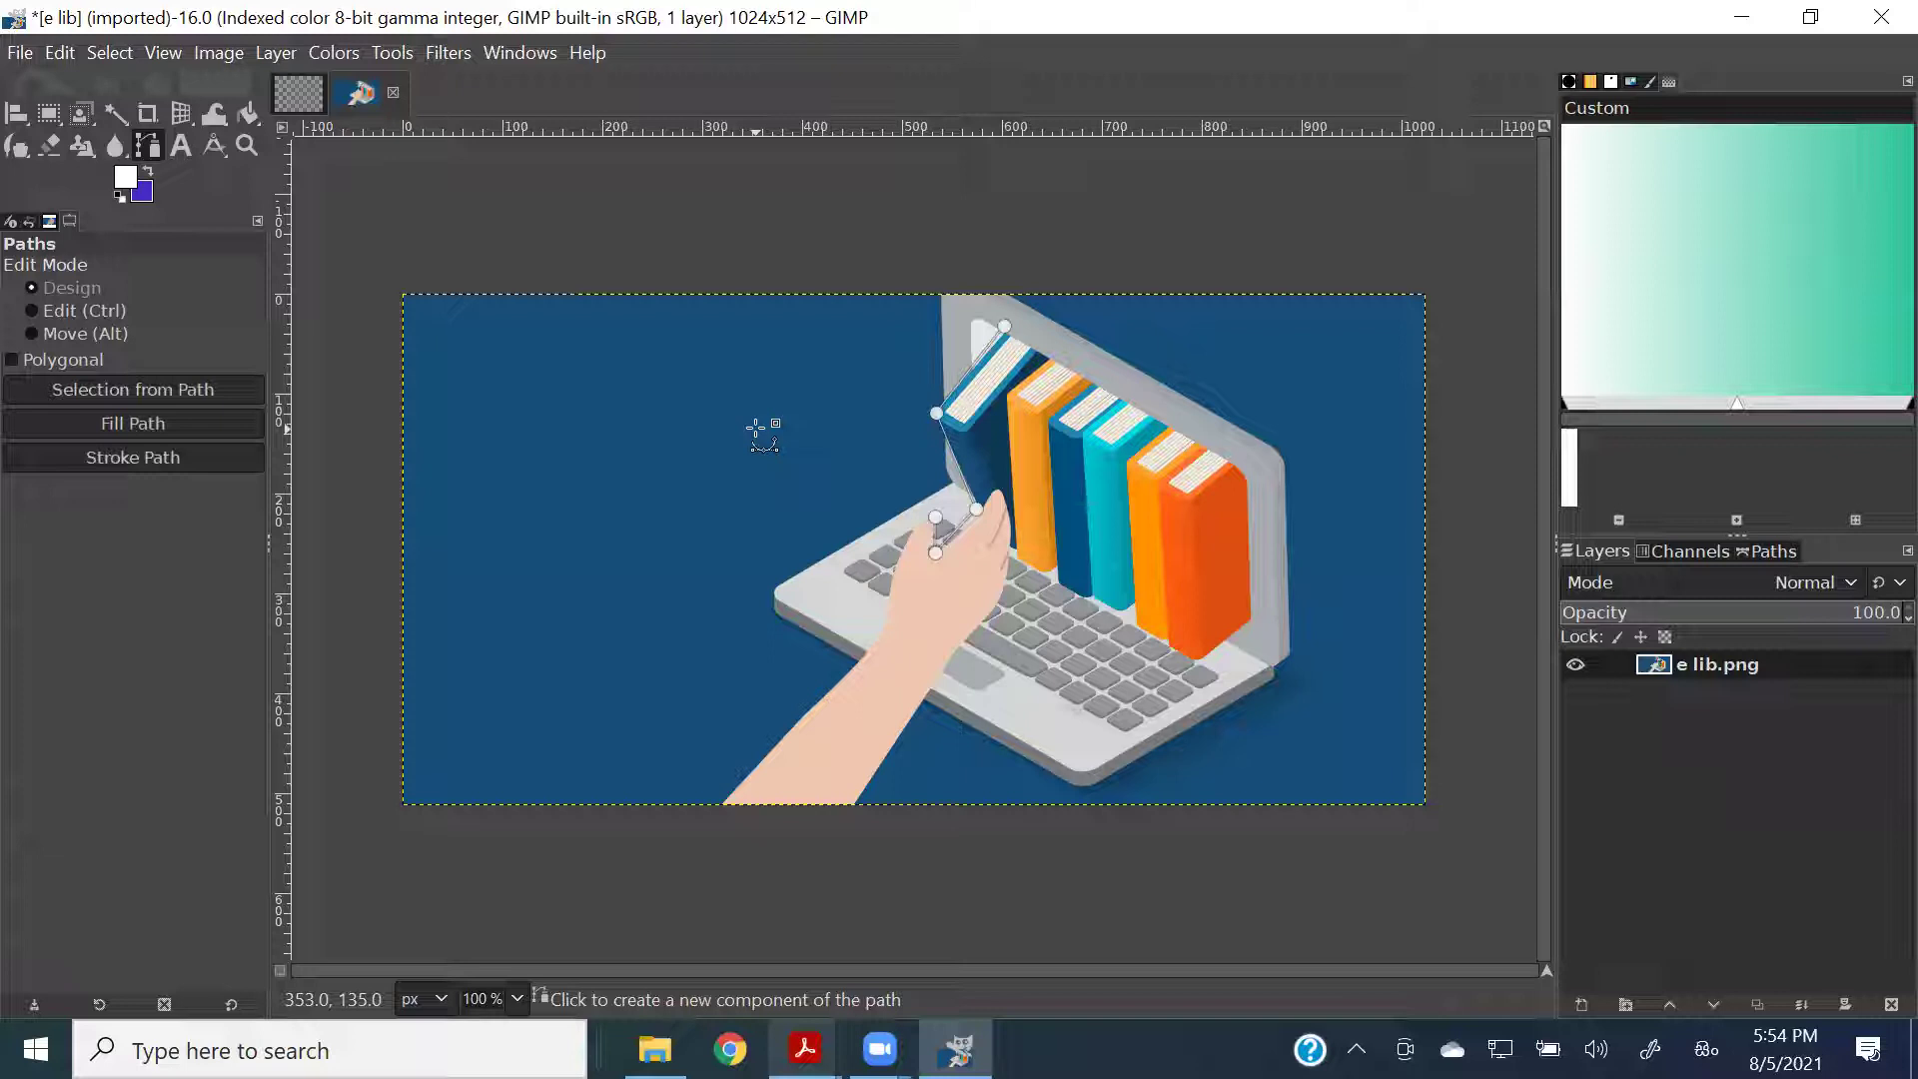
pyautogui.rightClick(757, 427)
pyautogui.press('Escape')
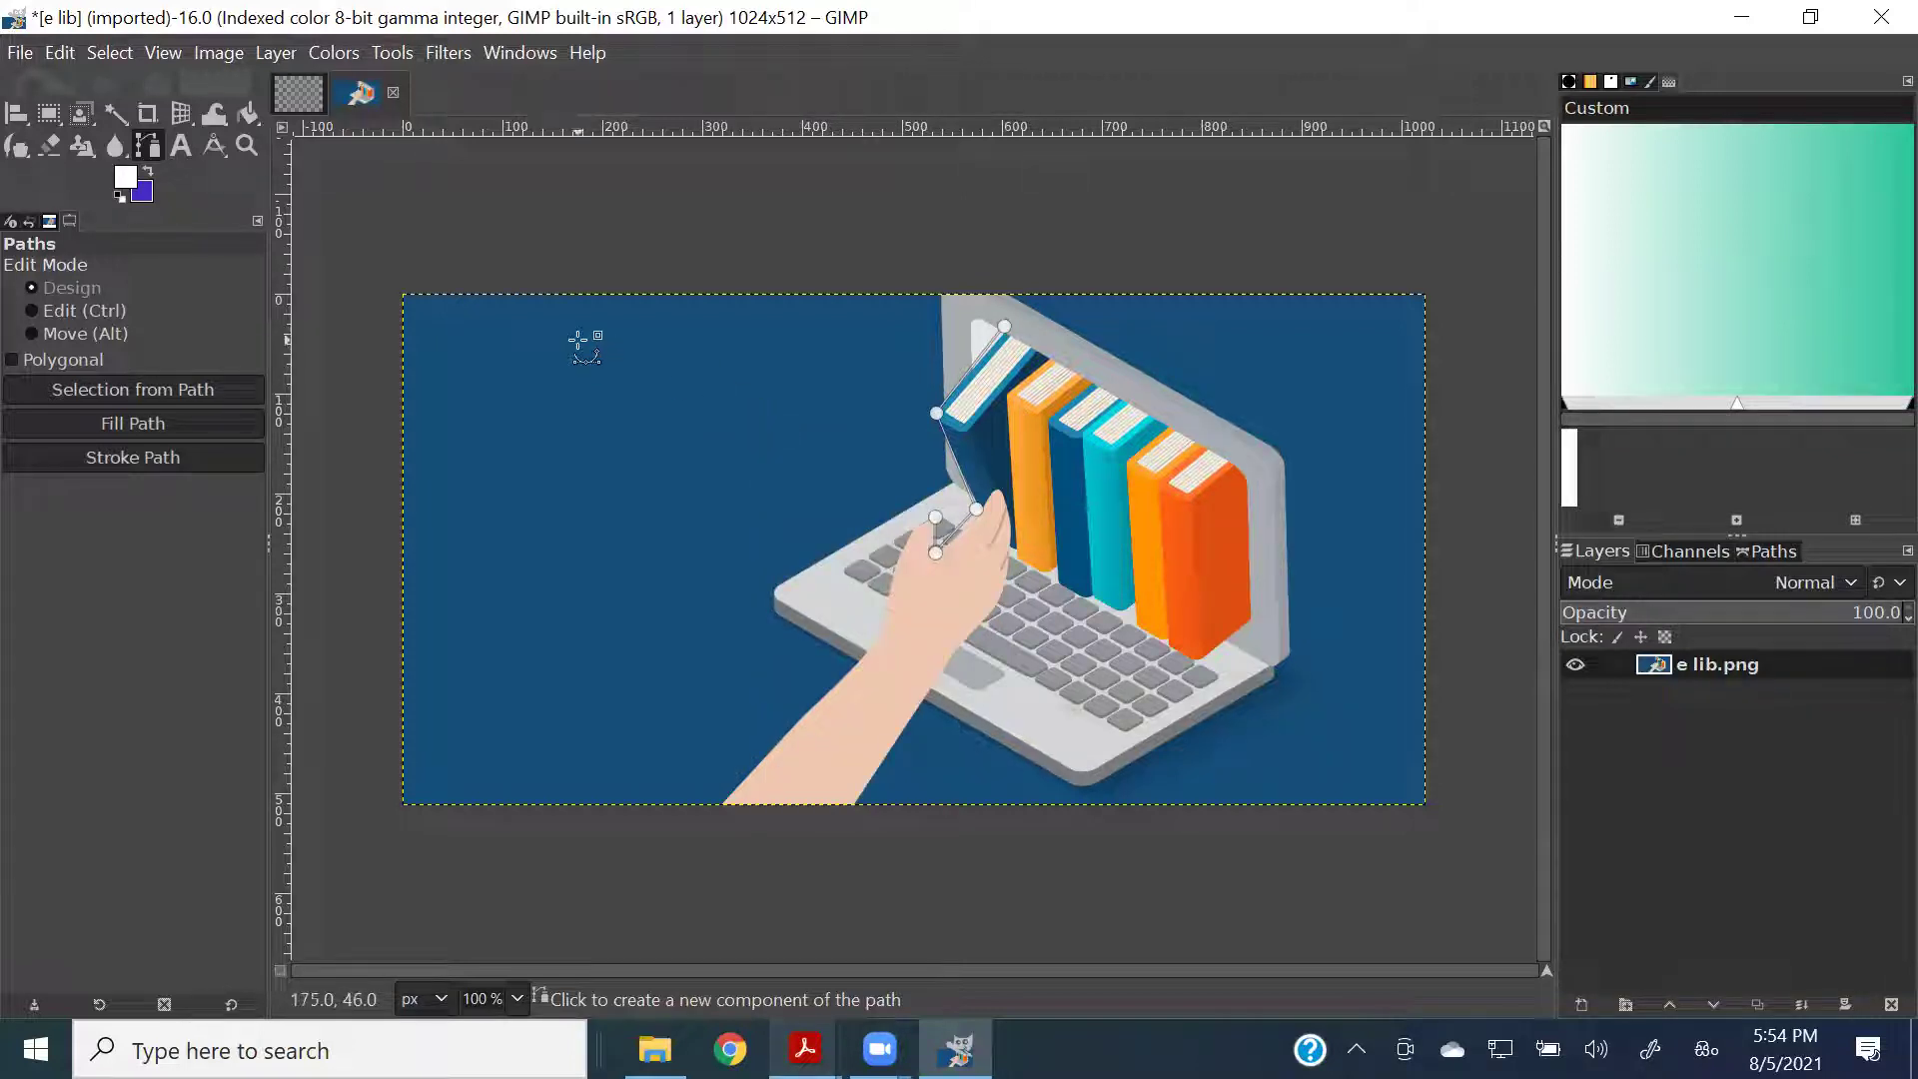
# Start a separate path component on the empty blue area beside the laptop, with three anchors joined by curved segments.
pyautogui.click(475, 352)
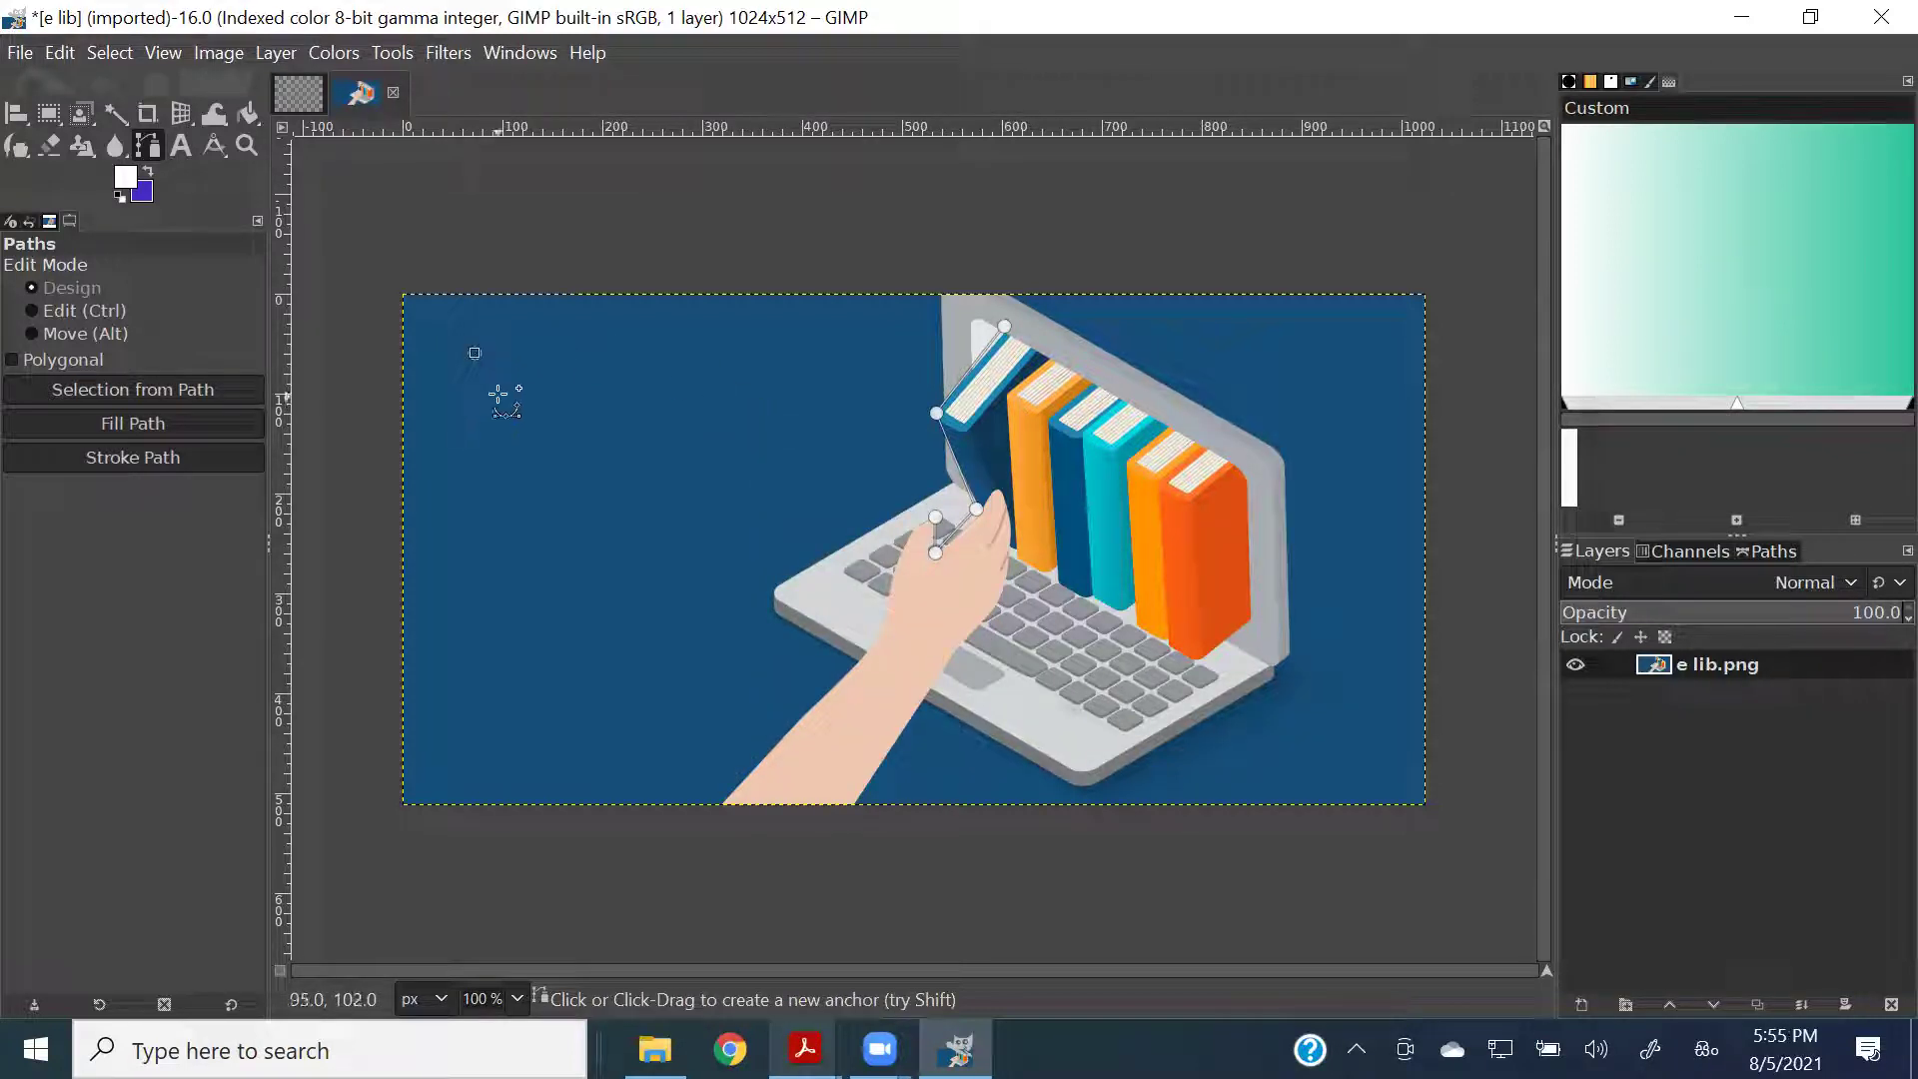
pyautogui.click(712, 476)
pyautogui.moveTo(712, 476); pyautogui.dragTo(744, 737)
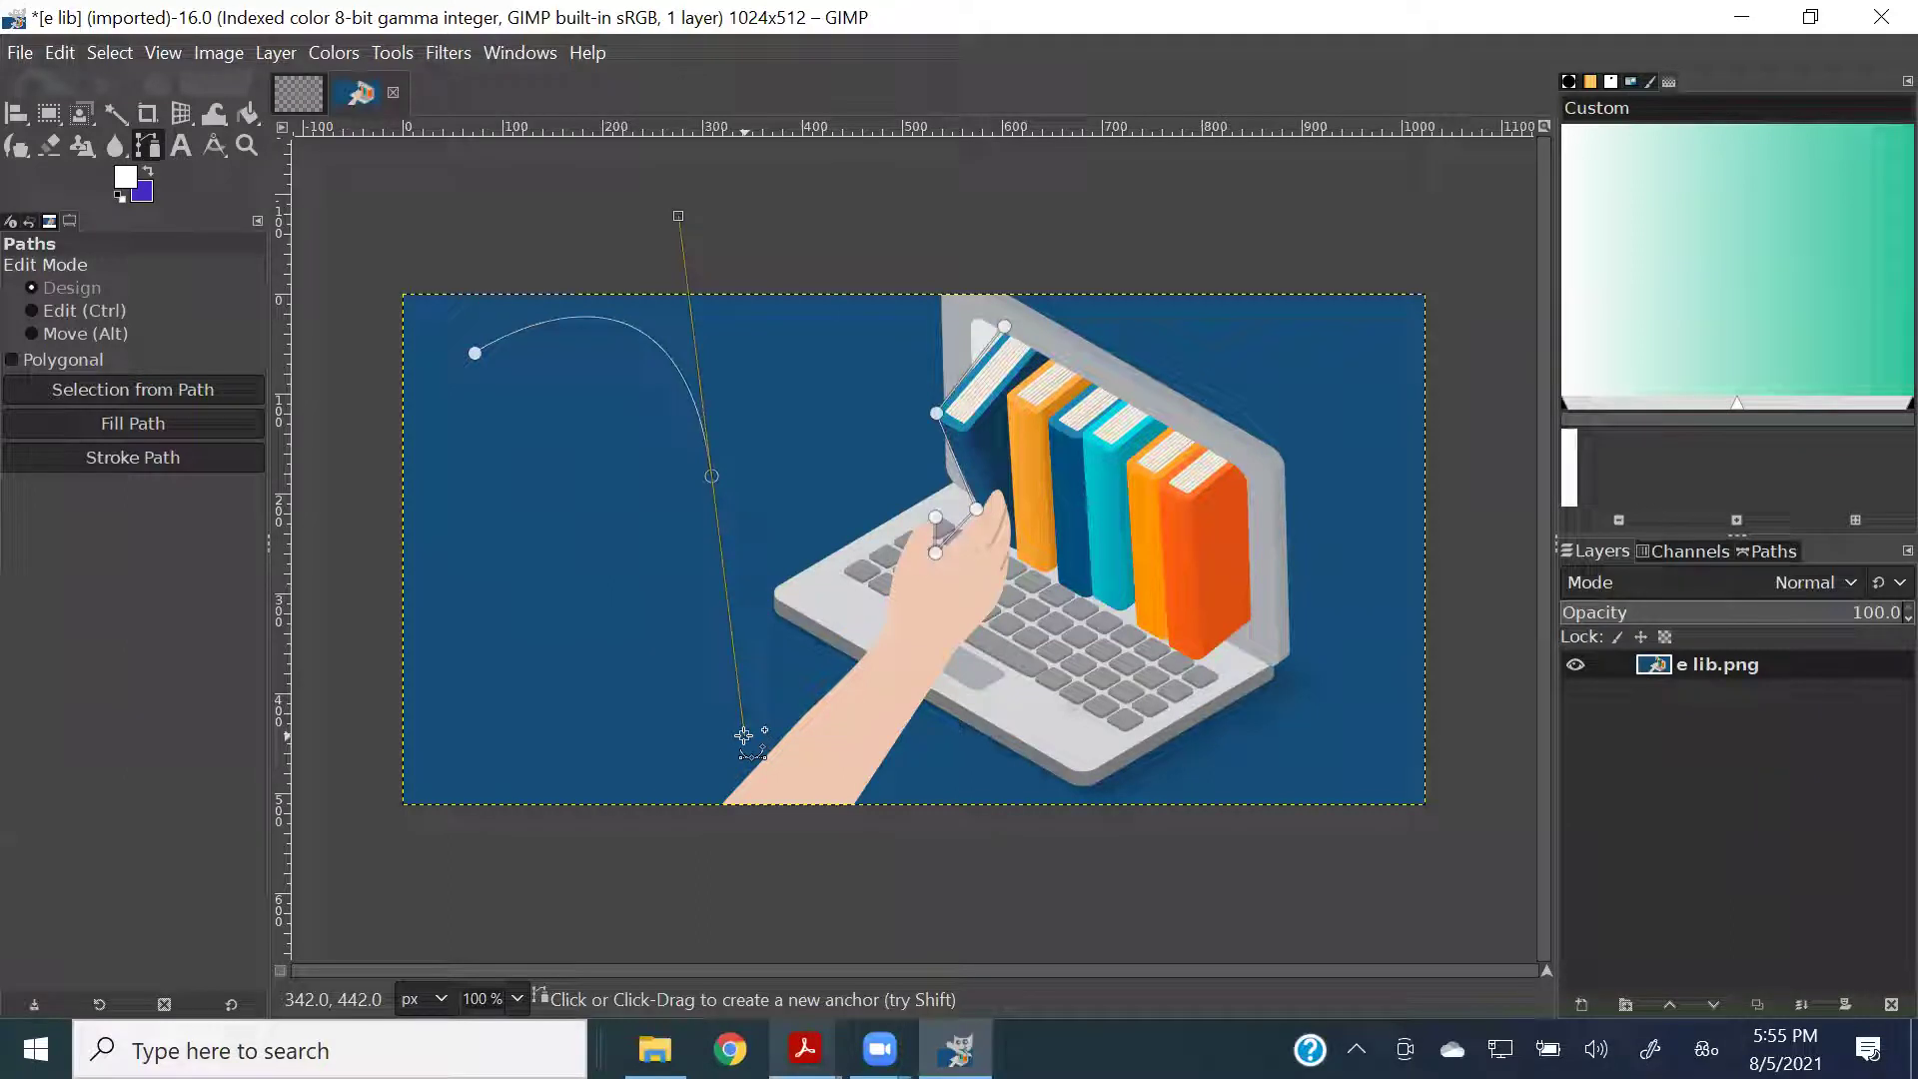
pyautogui.moveTo(744, 737); pyautogui.dragTo(726, 661)
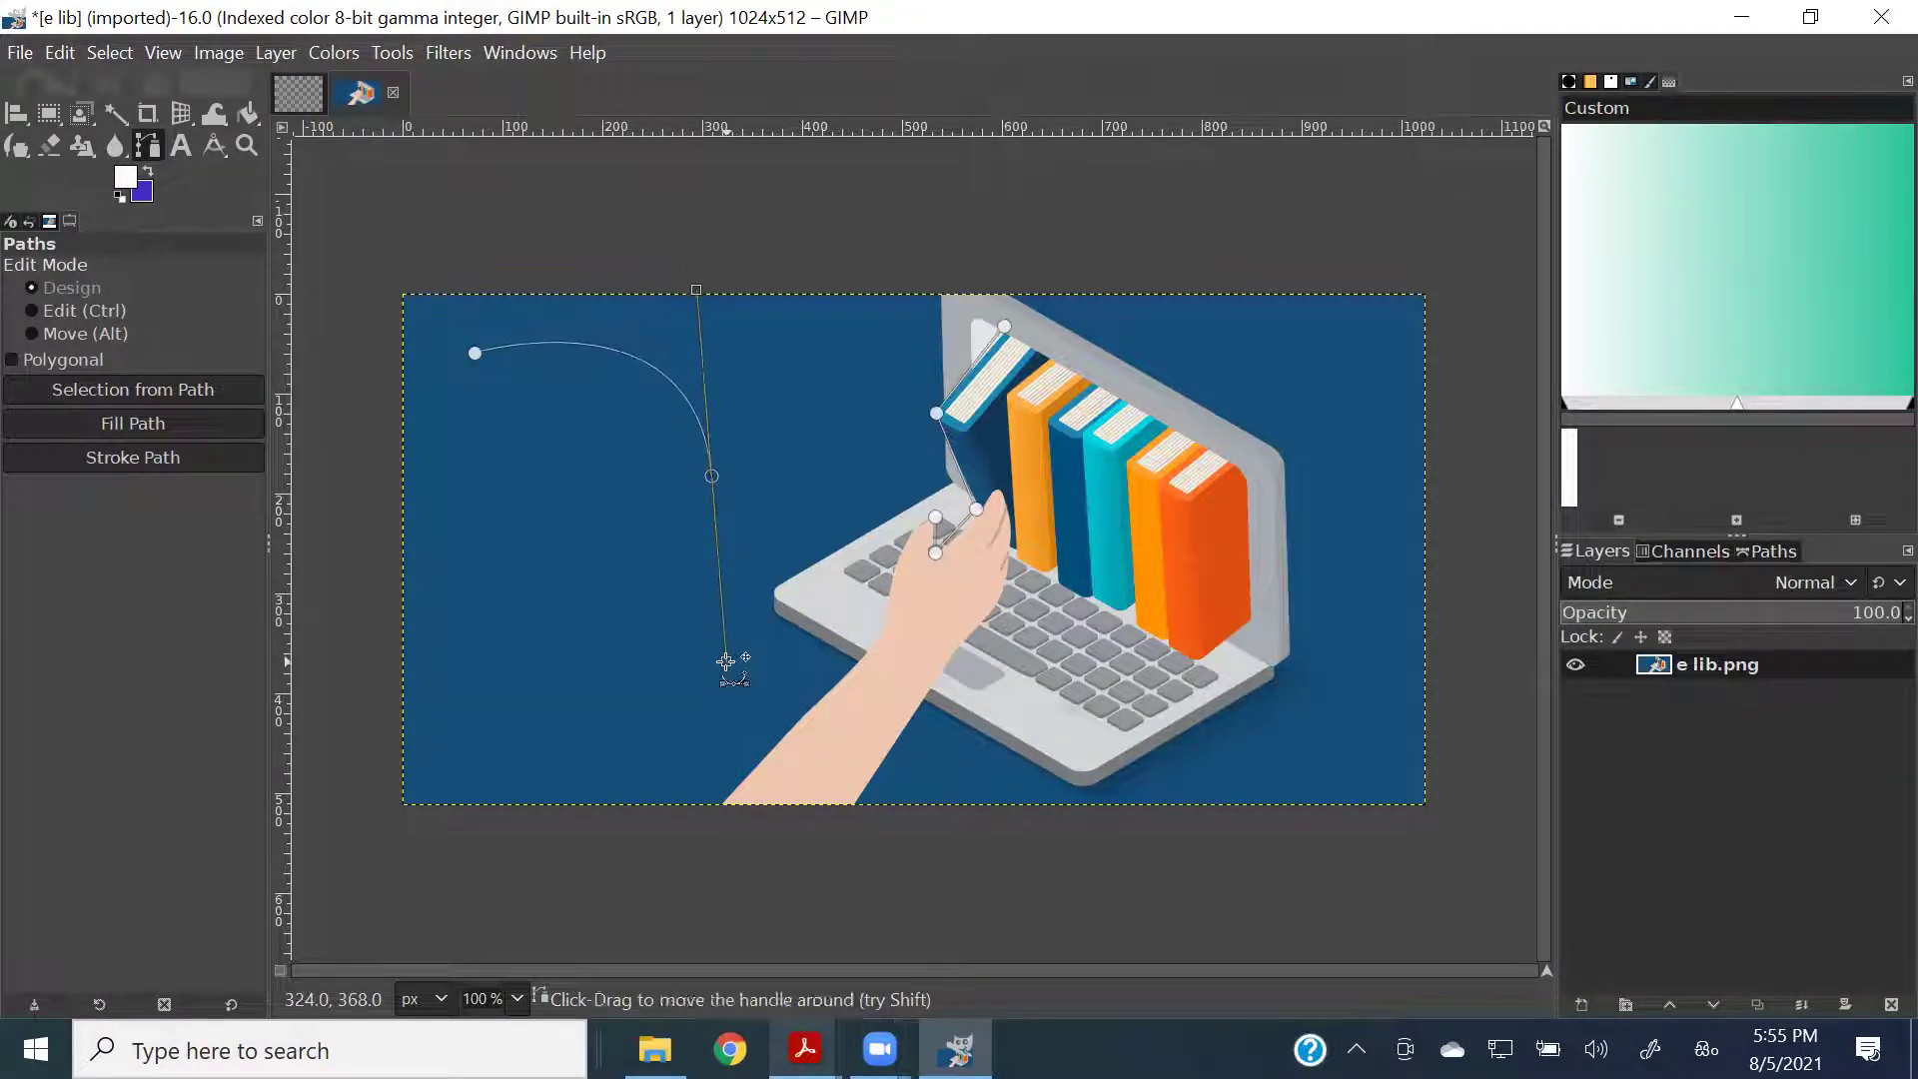
pyautogui.moveTo(649, 576); pyautogui.dragTo(729, 358)
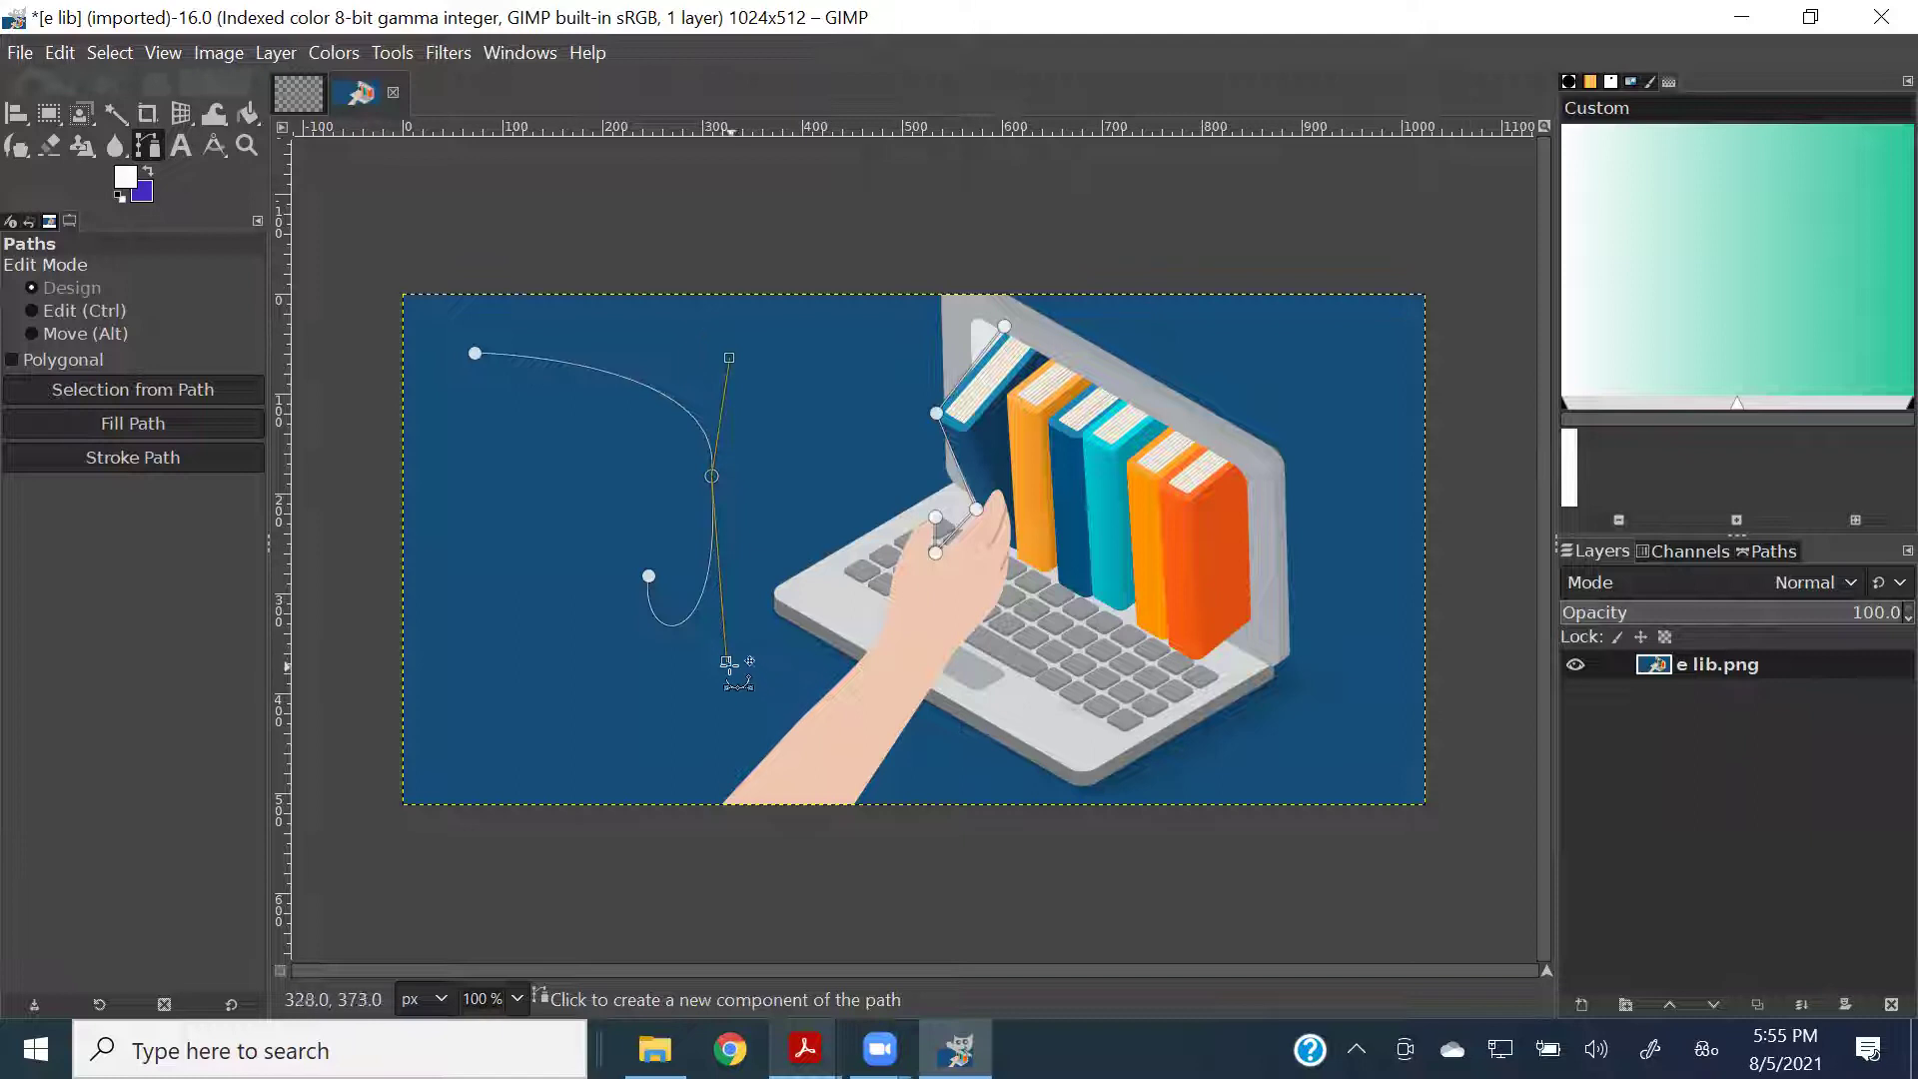
# Adjust the handles of the second and third anchors so the lower segment bulges toward the laptop.
pyautogui.moveTo(724, 662); pyautogui.dragTo(835, 586)
pyautogui.click(649, 576)
pyautogui.moveTo(644, 651); pyautogui.dragTo(671, 596)
pyautogui.moveTo(657, 503)
pyautogui.mouseDown()
pyautogui.moveTo(655, 560)
pyautogui.moveTo(573, 577)
pyautogui.moveTo(564, 602)
pyautogui.moveTo(599, 527)
pyautogui.moveTo(632, 516)
pyautogui.moveTo(561, 556)
pyautogui.moveTo(582, 522)
pyautogui.moveTo(612, 557)
pyautogui.moveTo(629, 510)
pyautogui.moveTo(556, 539)
pyautogui.moveTo(567, 584)
pyautogui.moveTo(557, 547)
pyautogui.moveTo(629, 511)
pyautogui.mouseUp()
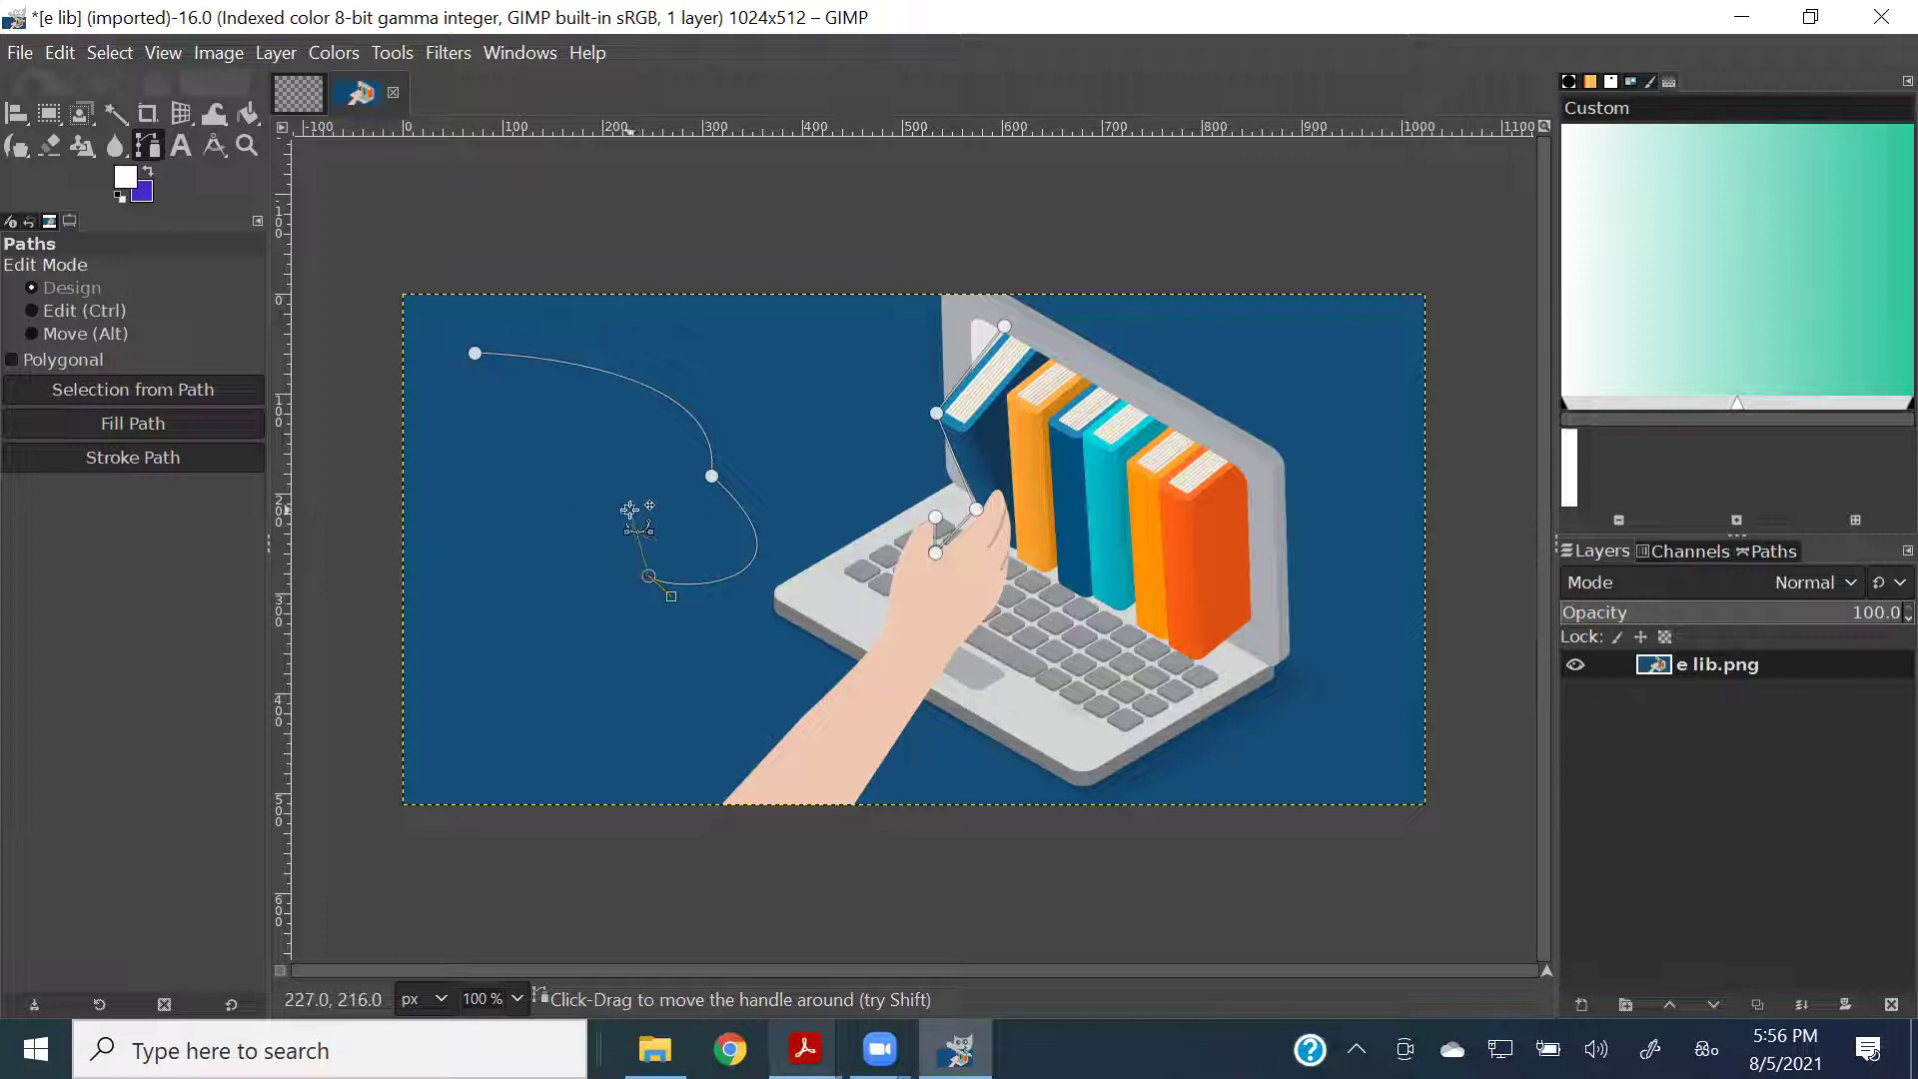
# Bend the curve beyond the third anchor downward, add a fourth anchor near the image's left edge, and reselect the third anchor.
pyautogui.moveTo(569, 558); pyautogui.dragTo(583, 636)
pyautogui.click(448, 543)
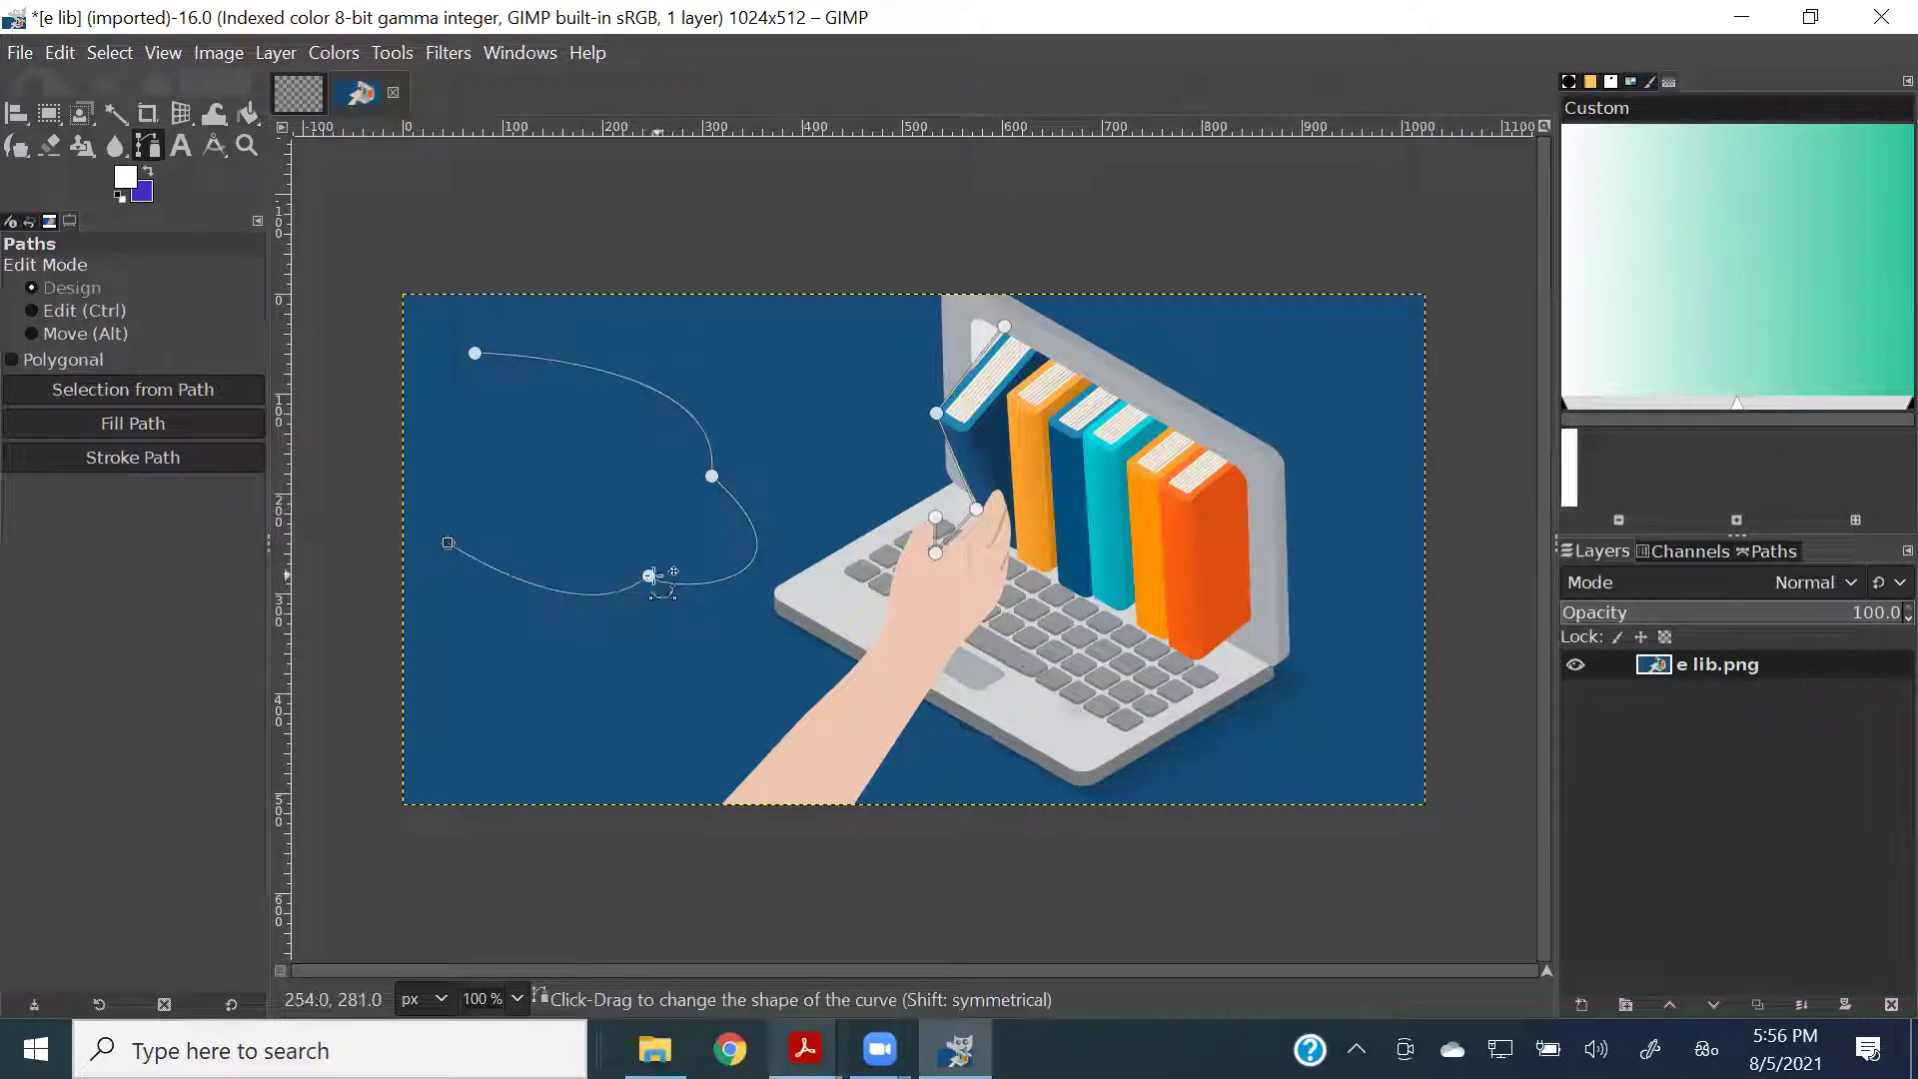
pyautogui.click(650, 577)
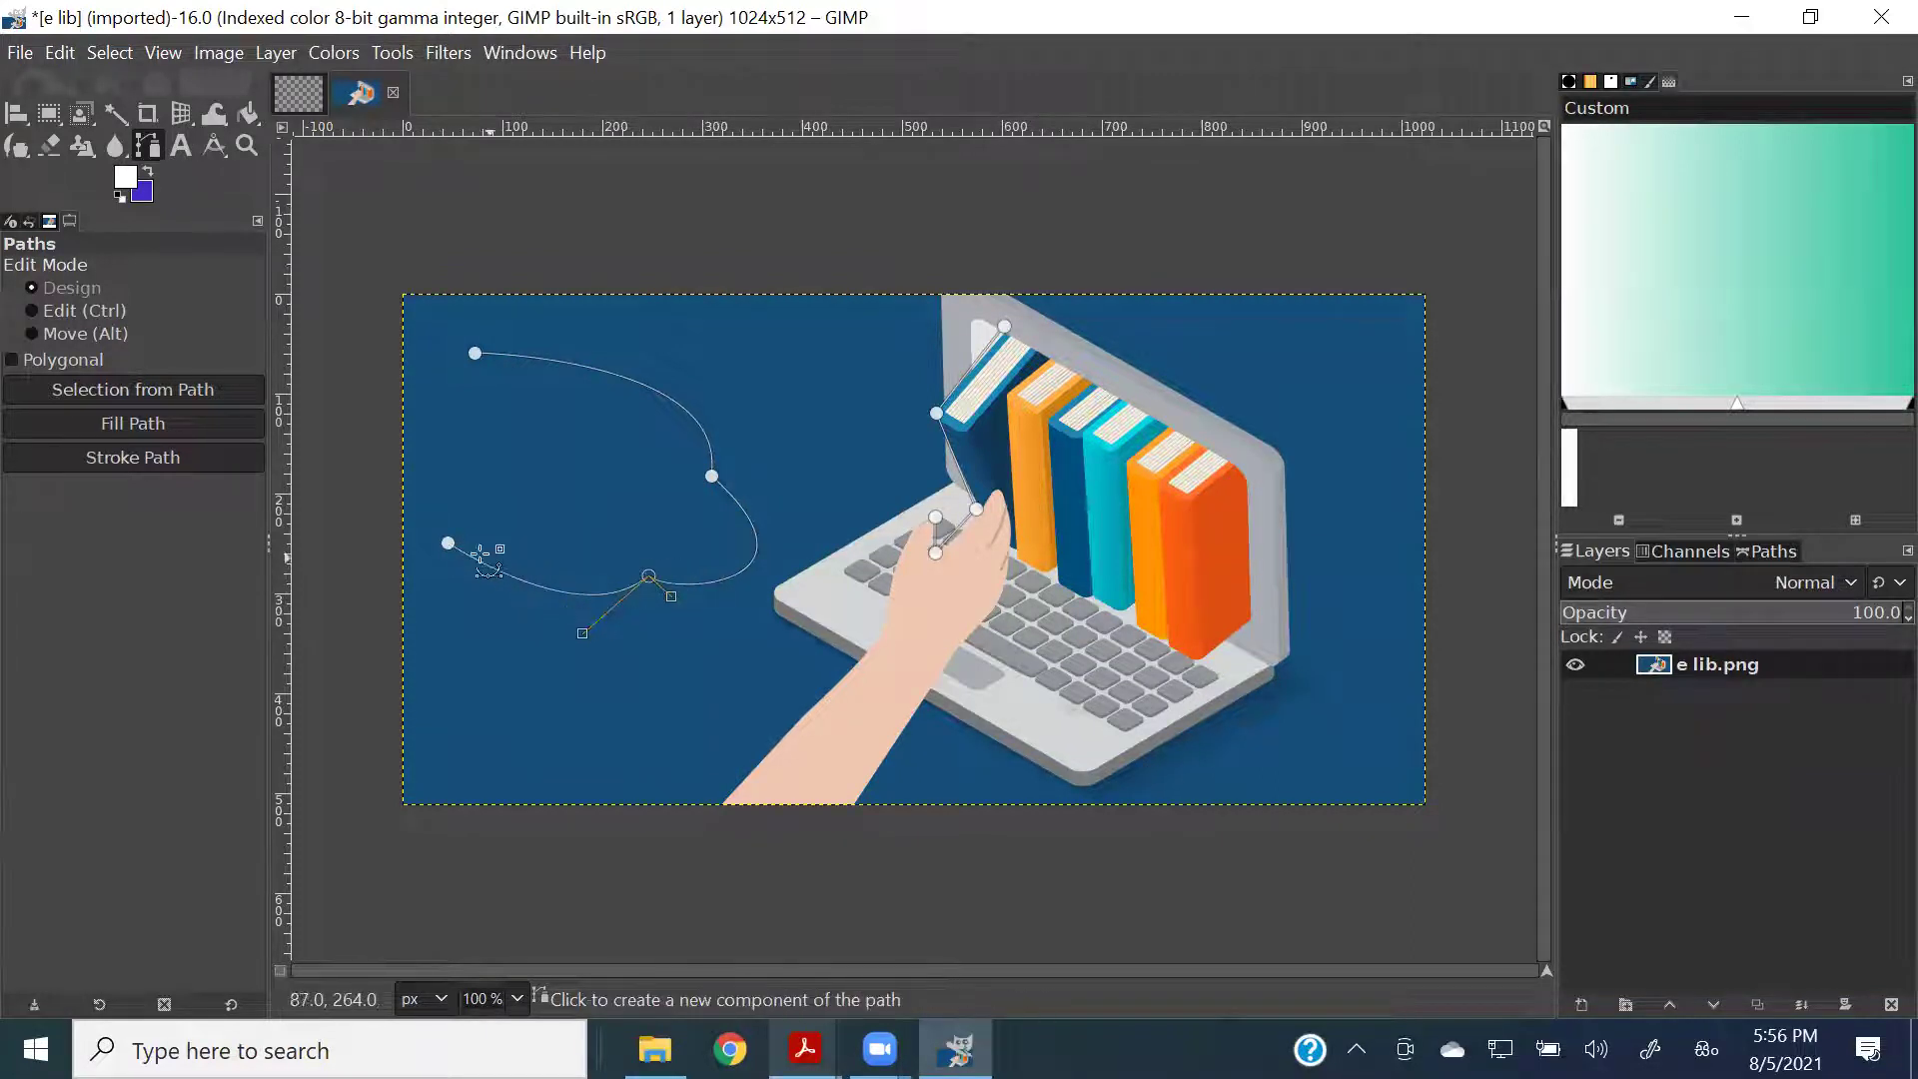
# Deepen the curve between the third and fourth anchors, and extend the path with straight segments up to the laptop's top edge.
pyautogui.moveTo(581, 634); pyautogui.dragTo(525, 707)
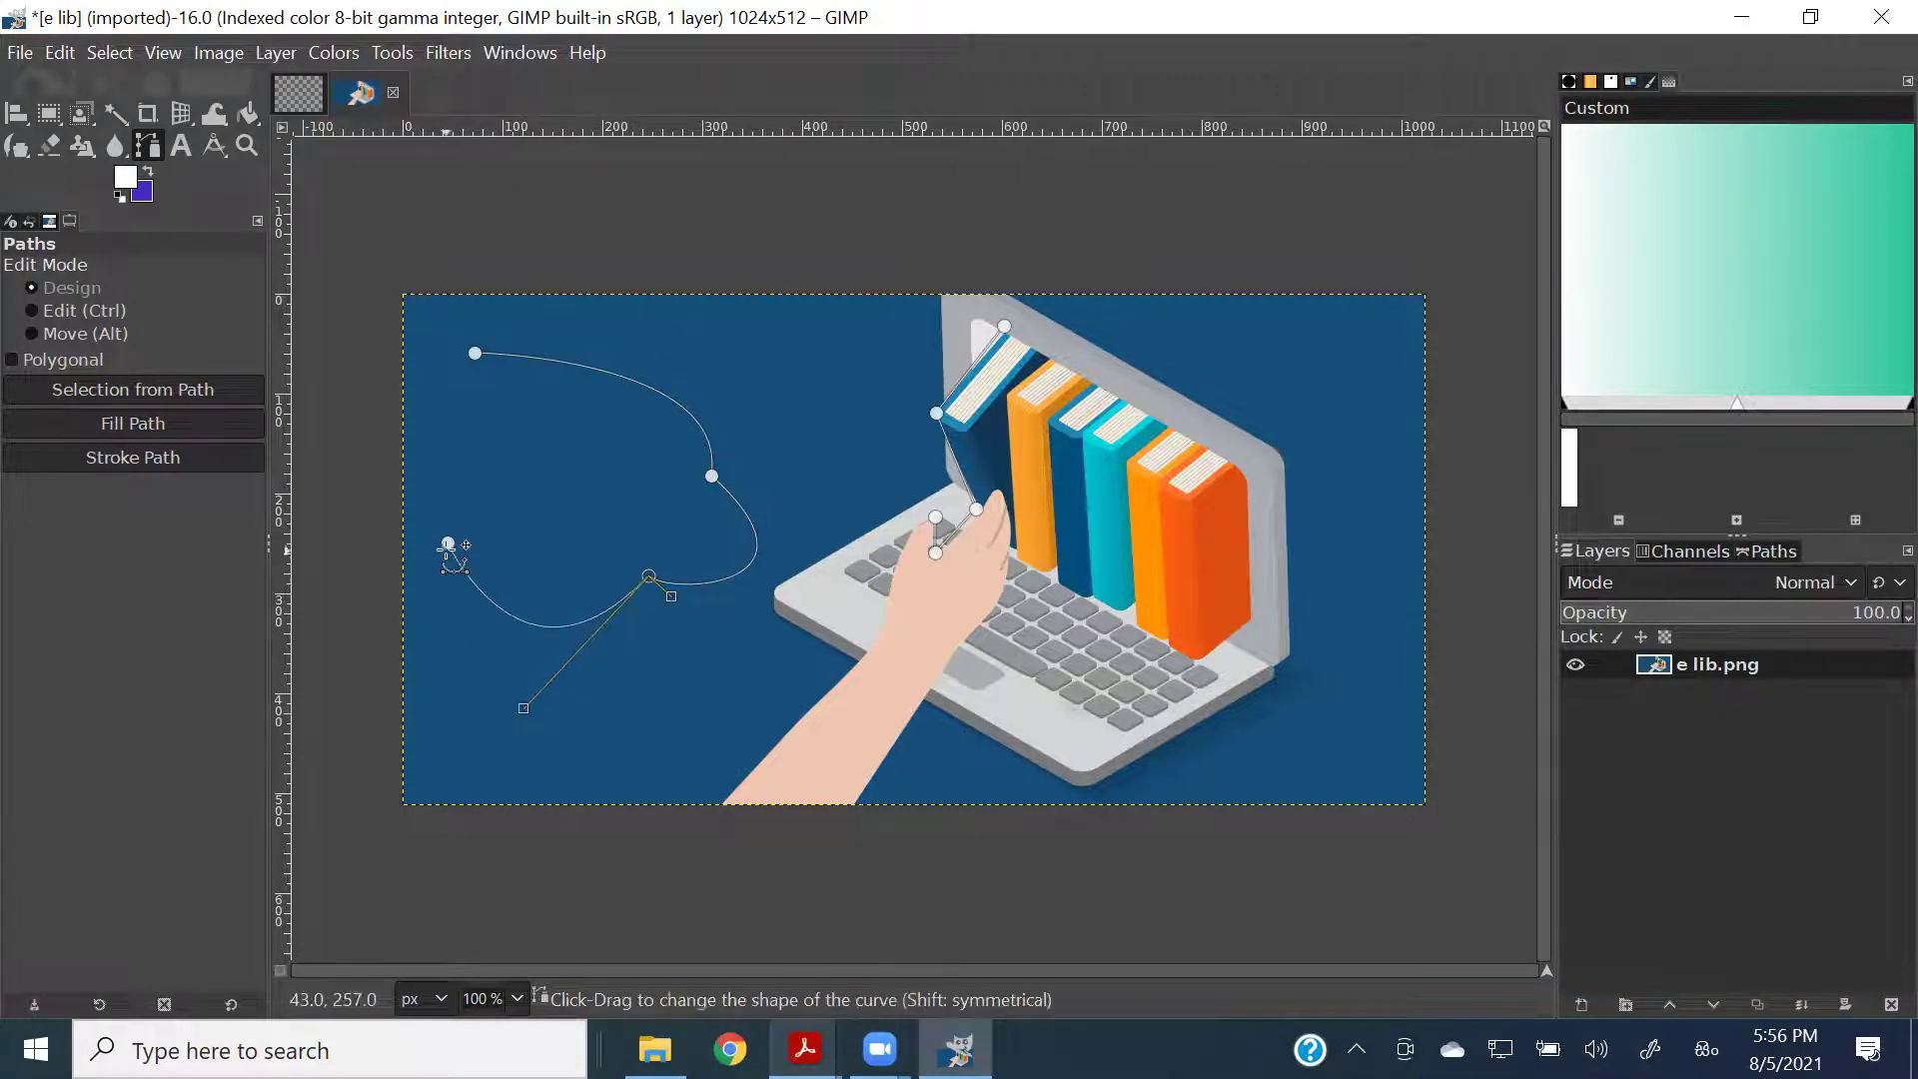
pyautogui.click(449, 542)
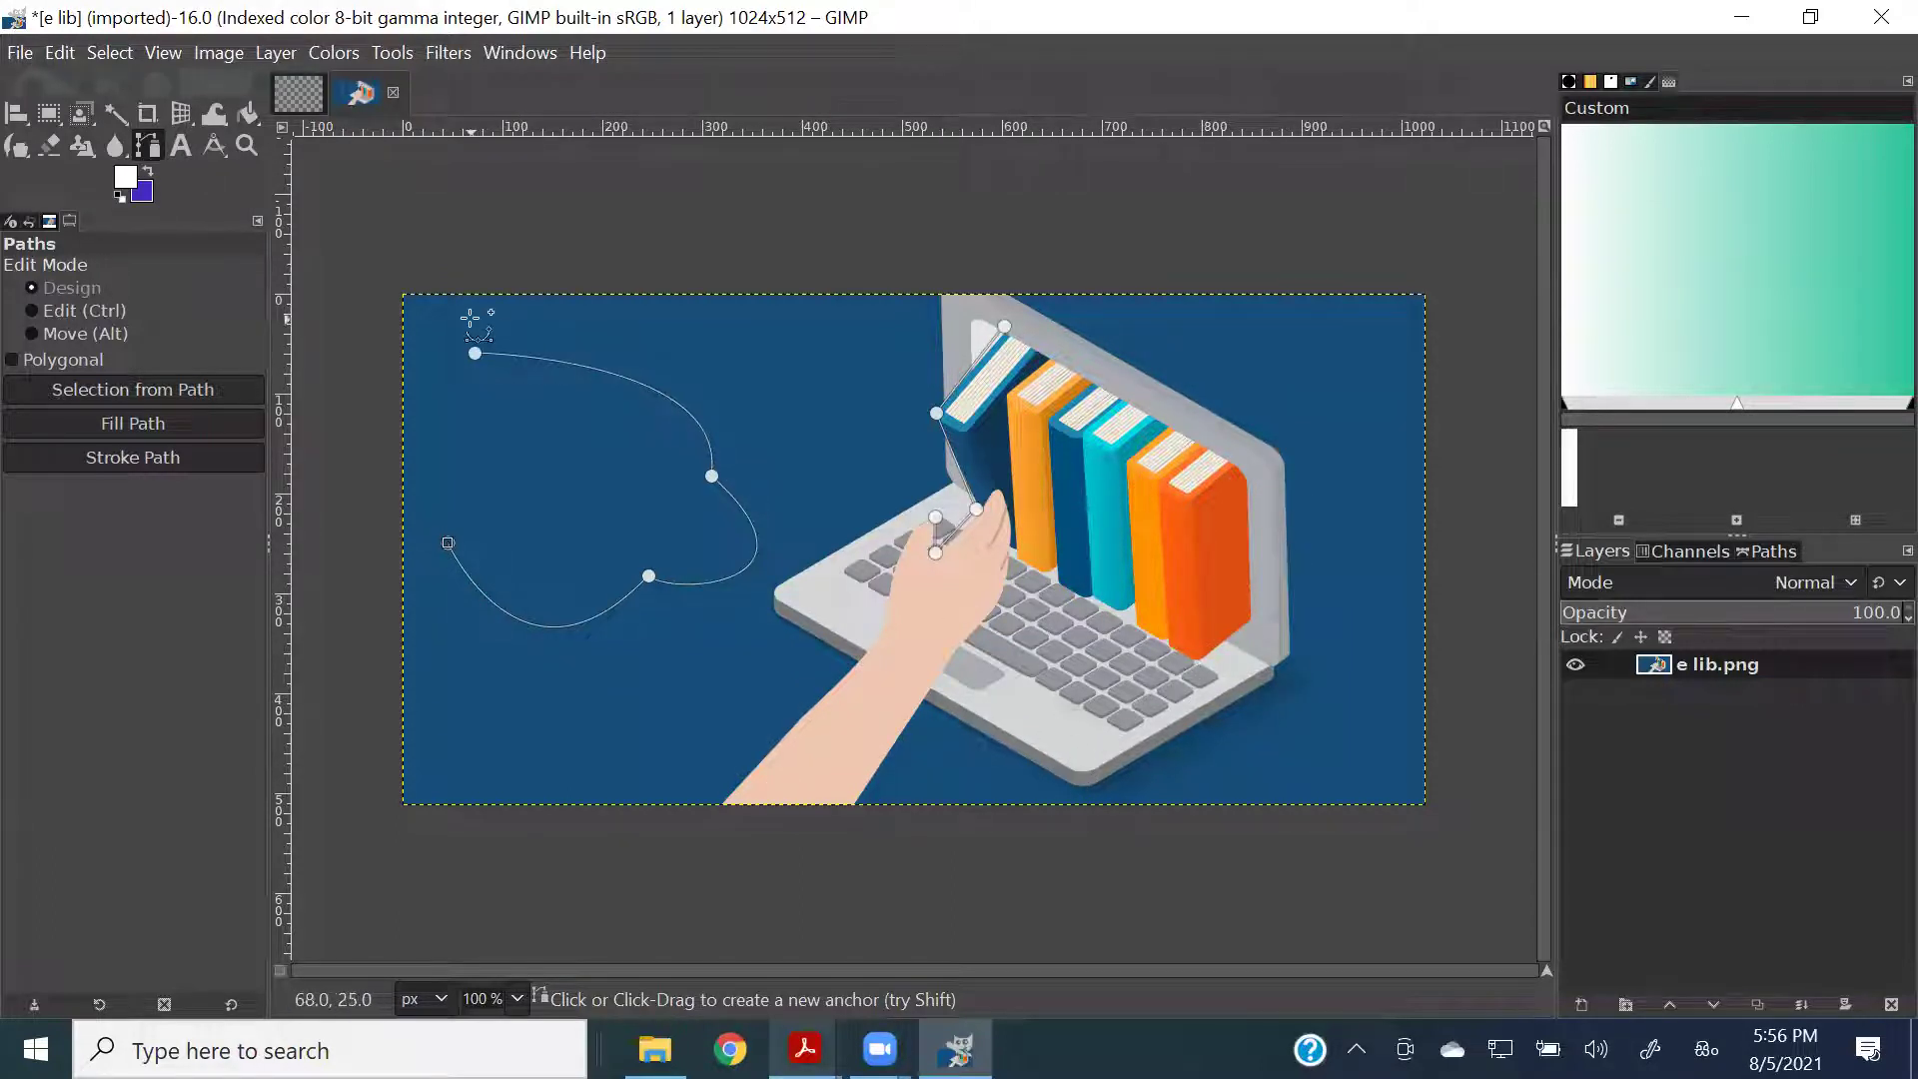
pyautogui.moveTo(792, 390); pyautogui.dragTo(749, 462)
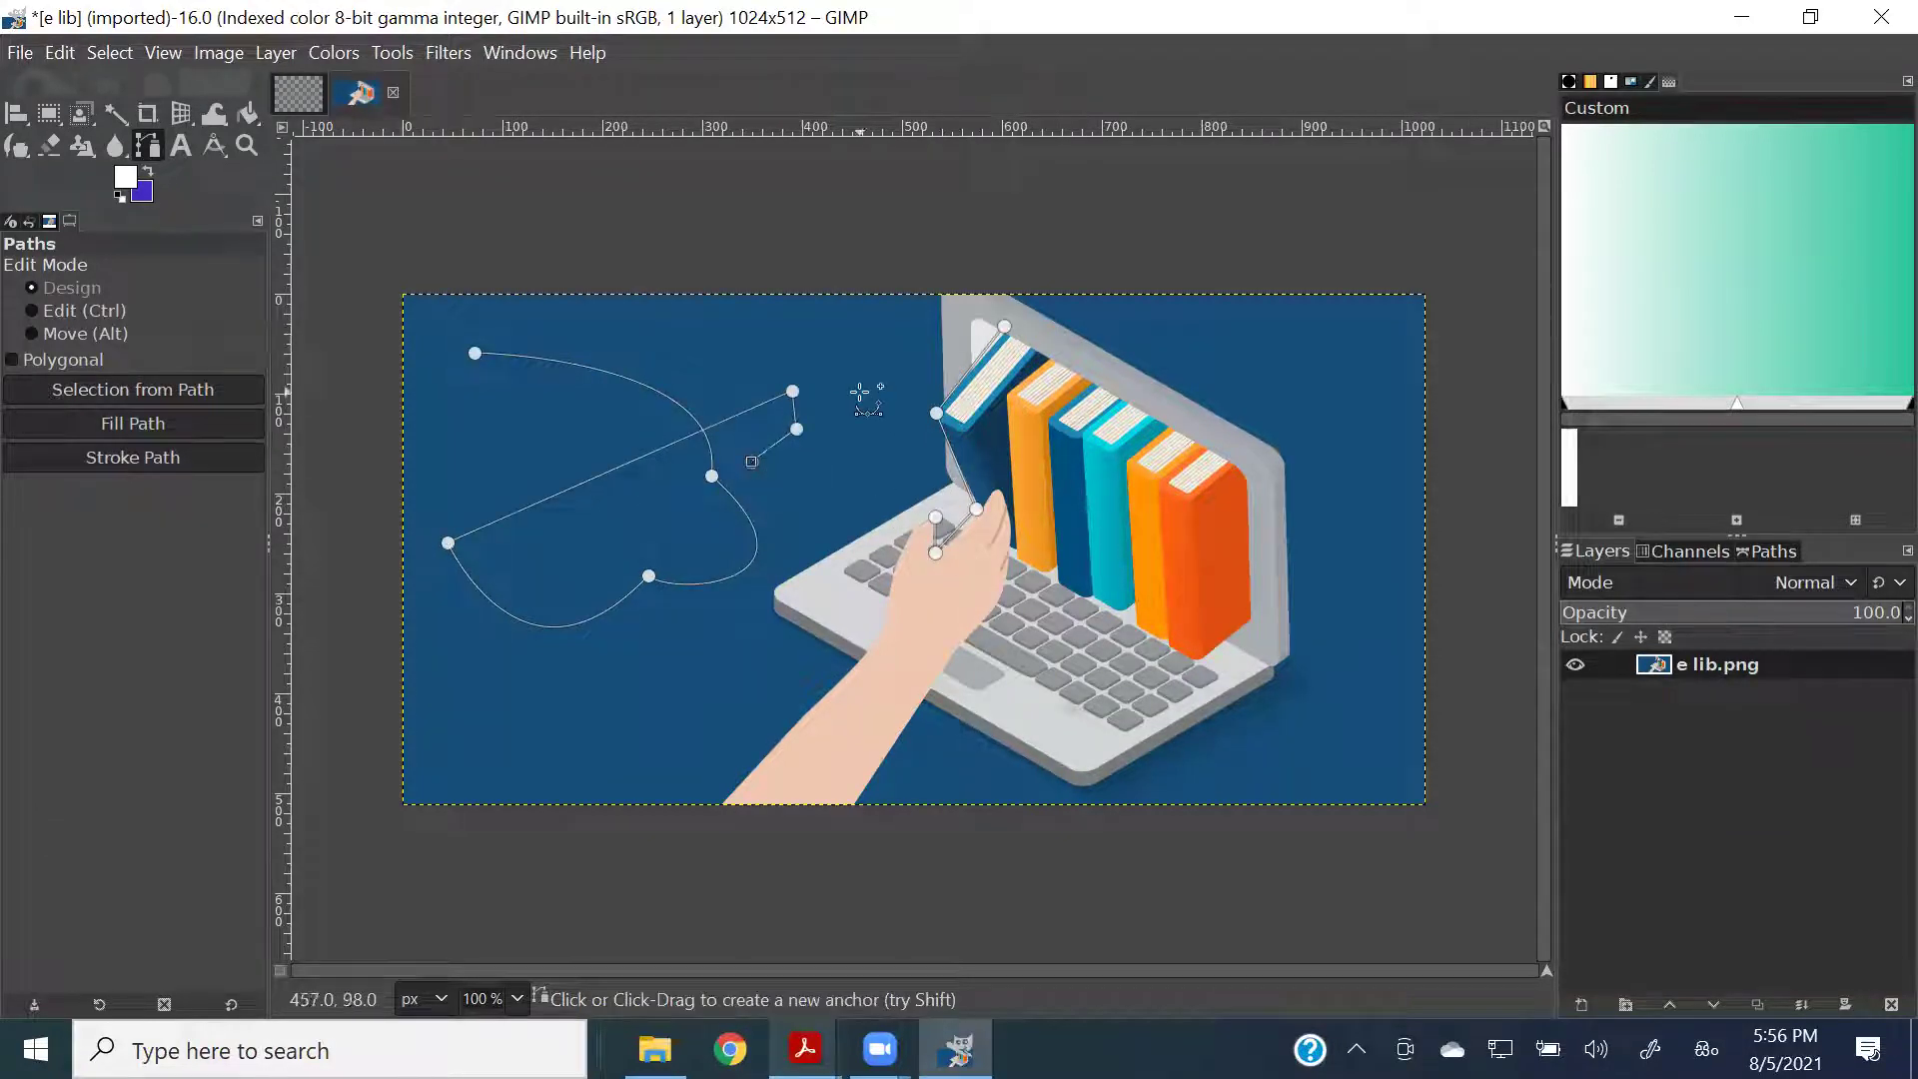
pyautogui.moveTo(1014, 297); pyautogui.dragTo(940, 319)
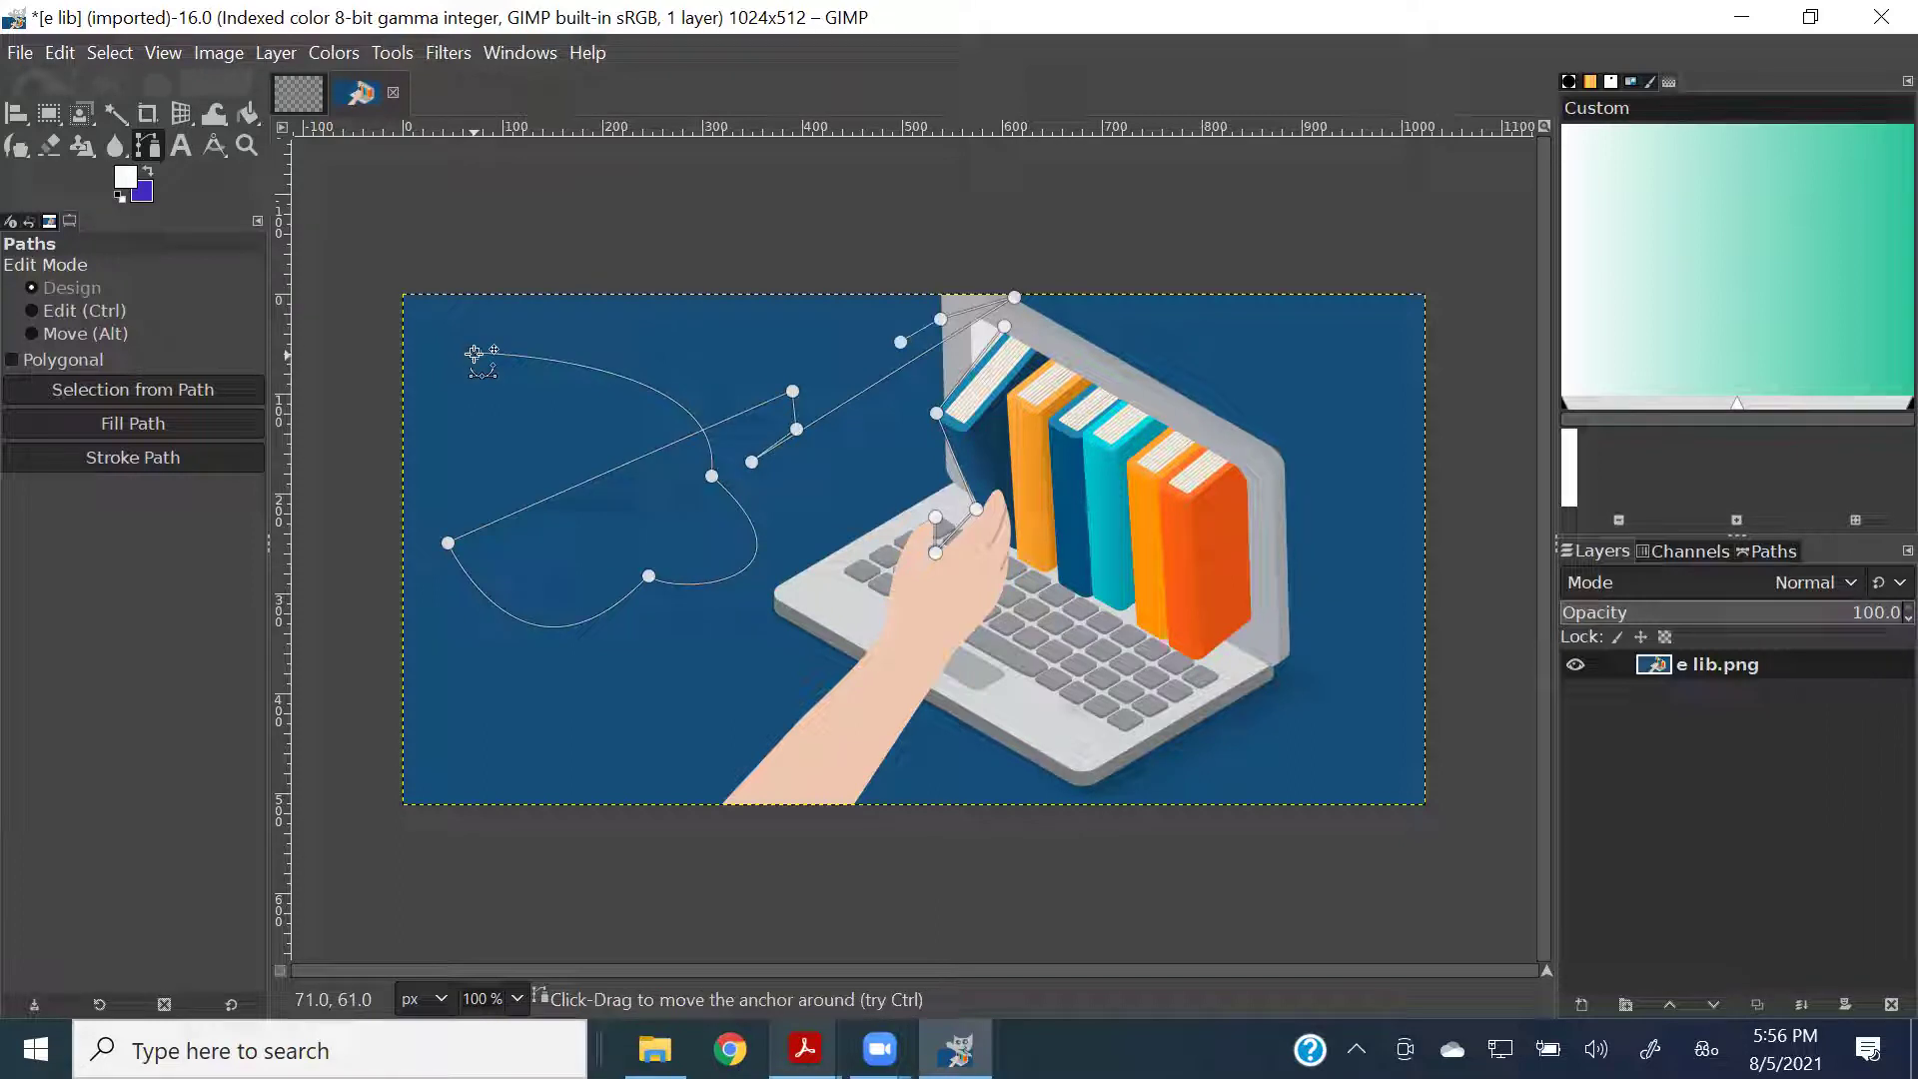
pyautogui.press('ctrl')
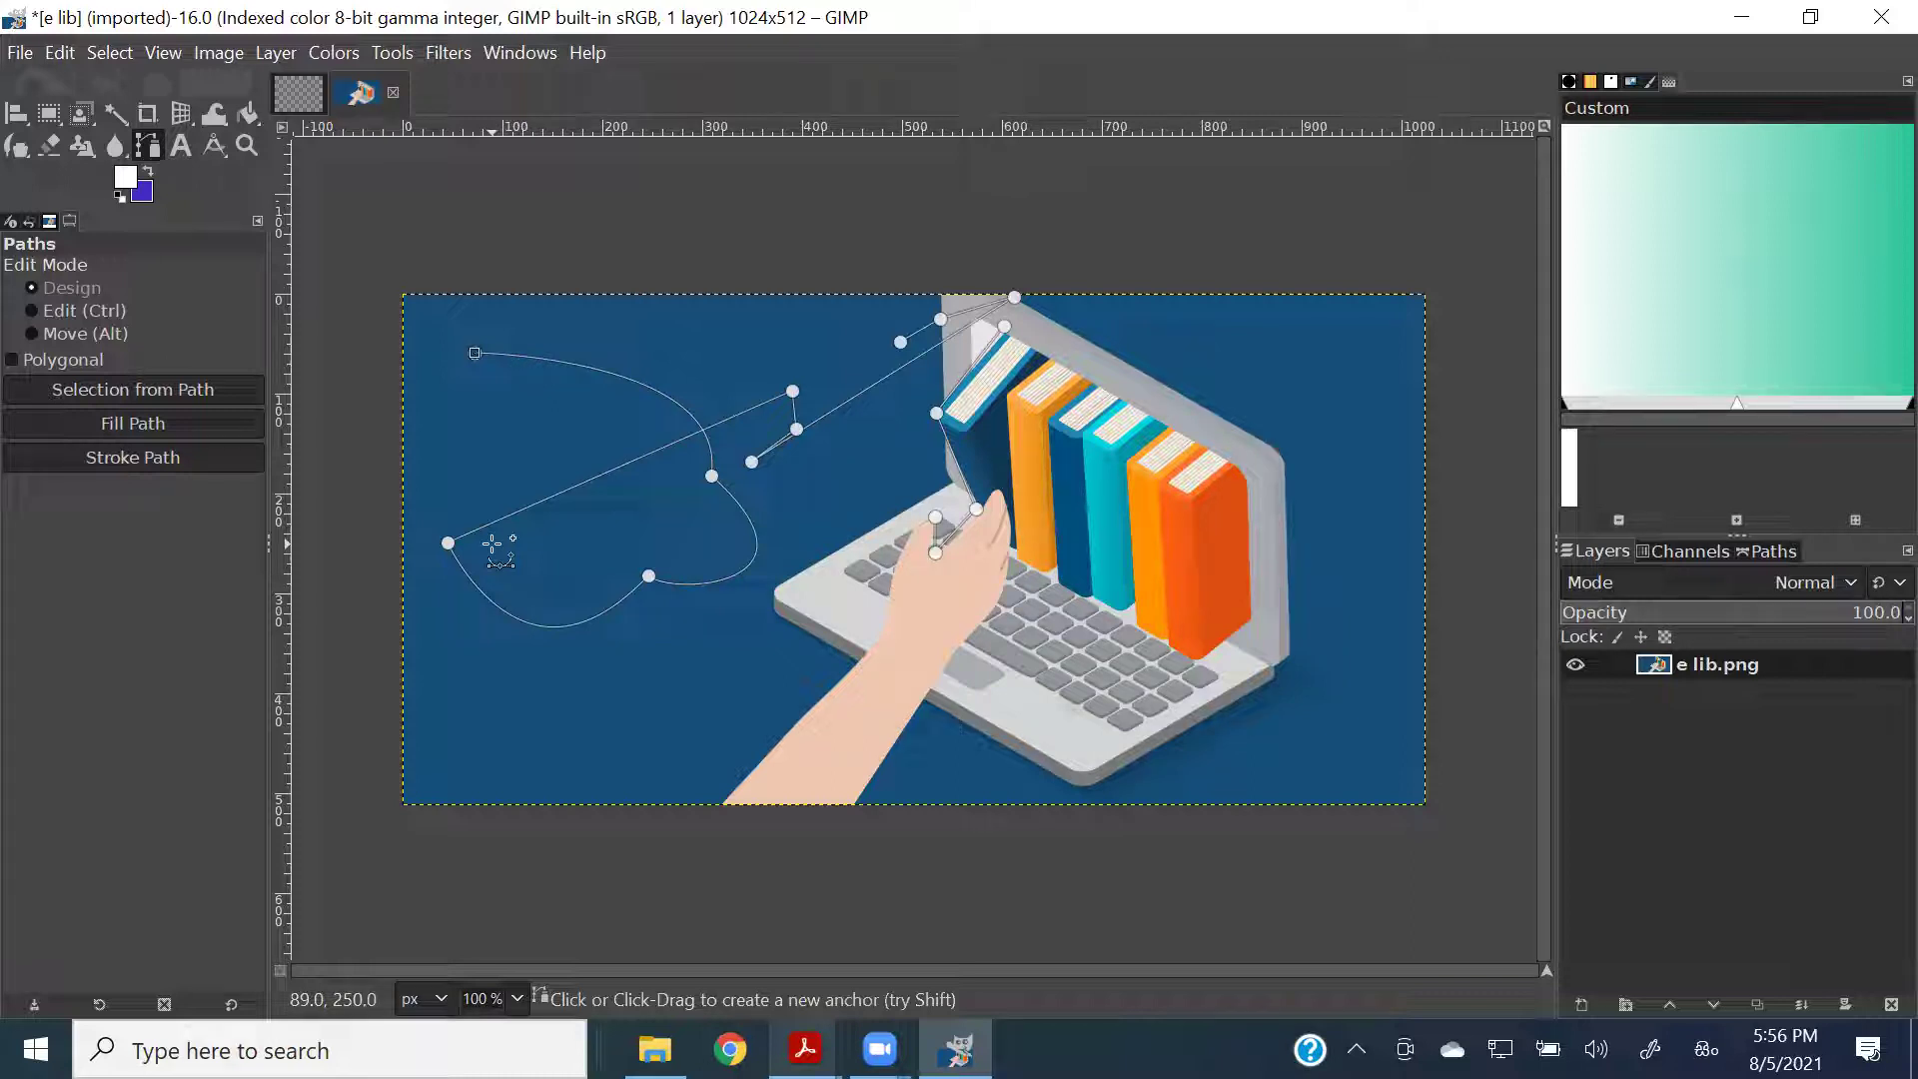
pyautogui.press('alt')
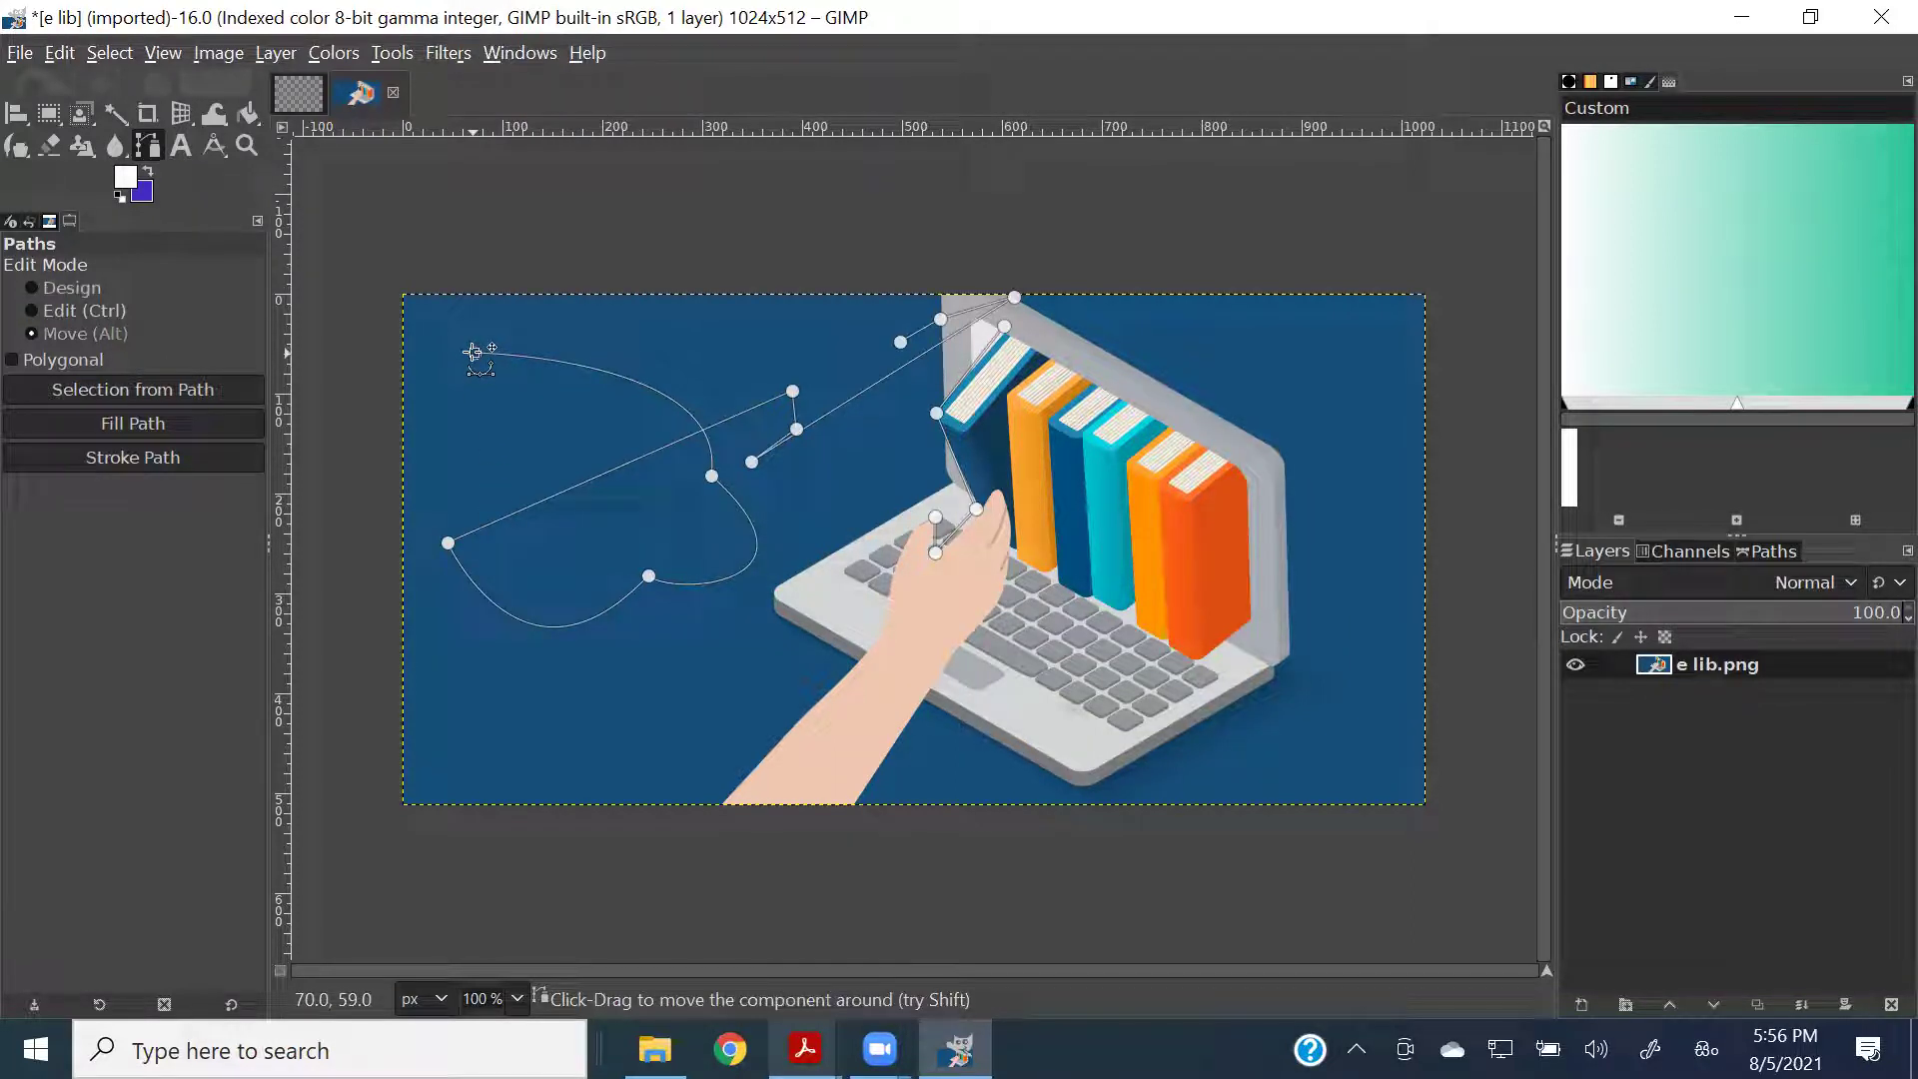
pyautogui.rightClick(473, 352)
pyautogui.press('Escape')
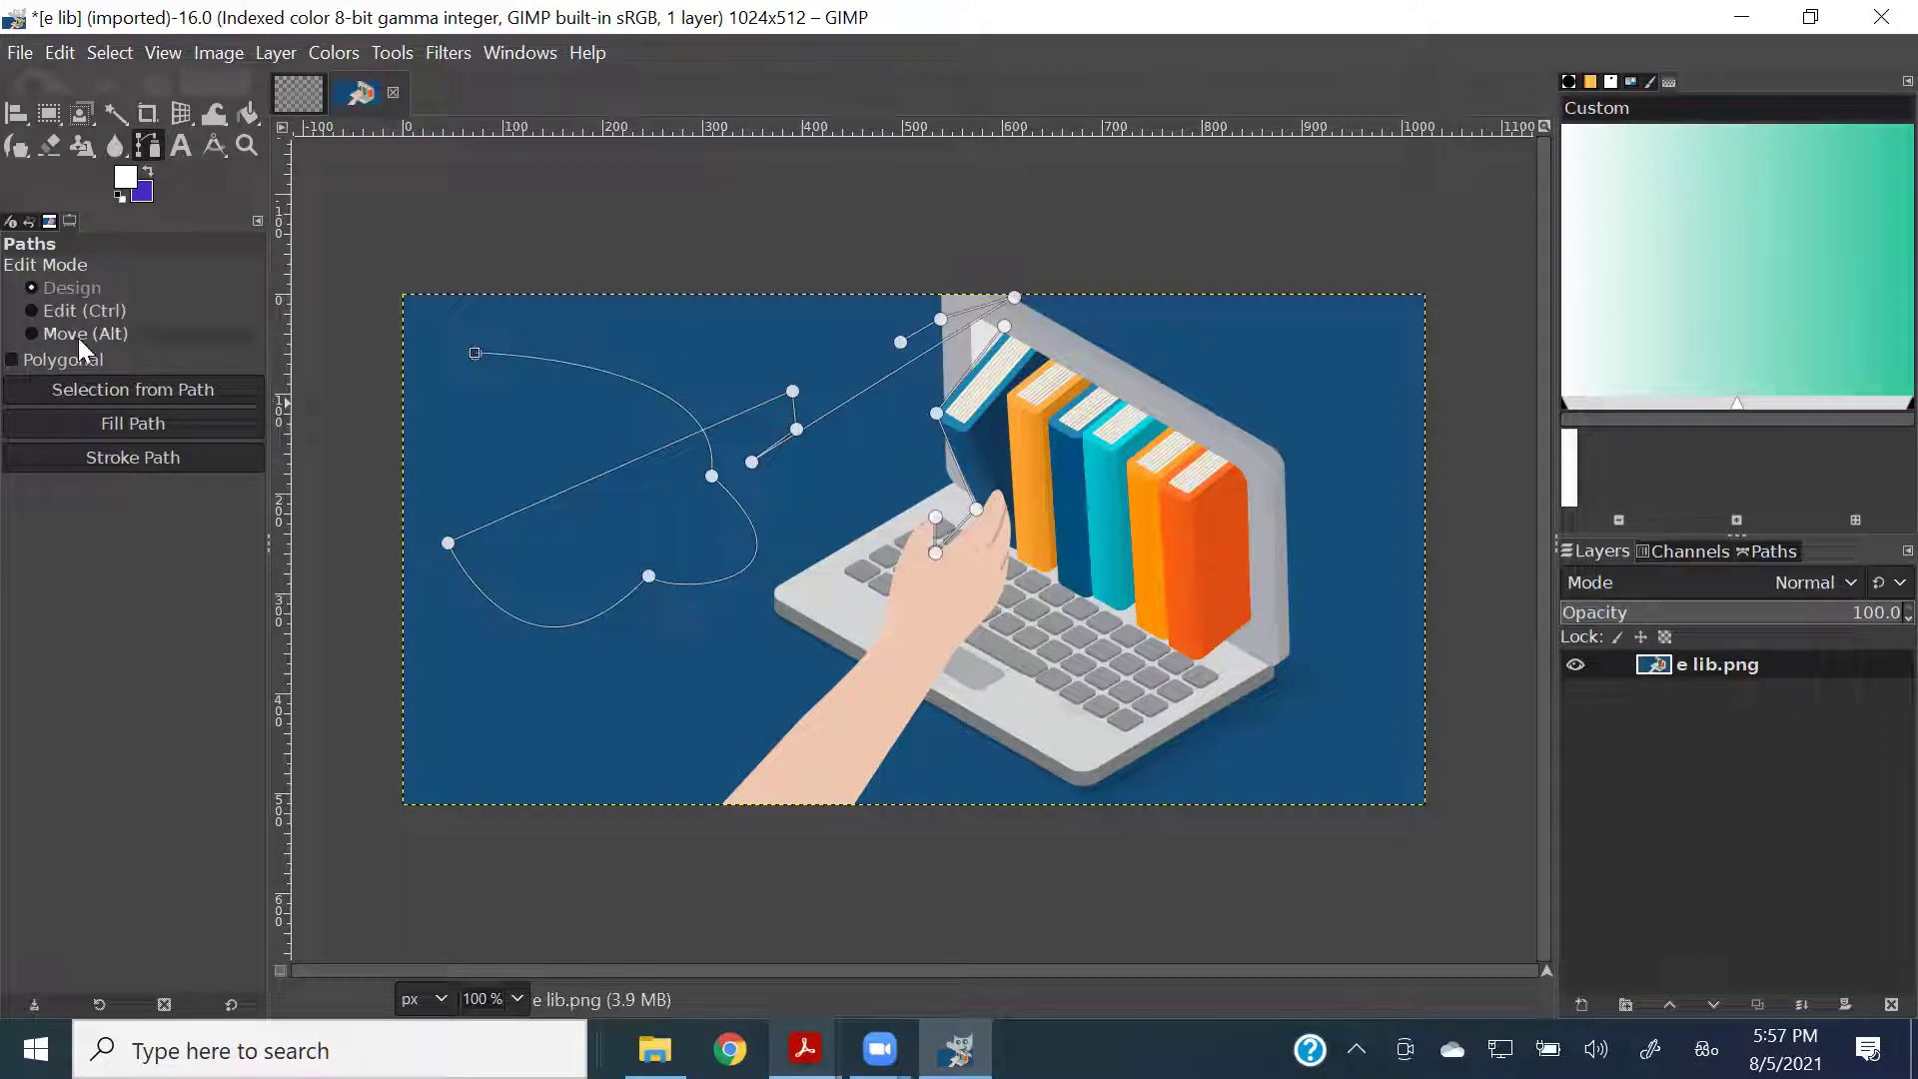
pyautogui.click(34, 332)
pyautogui.click(36, 287)
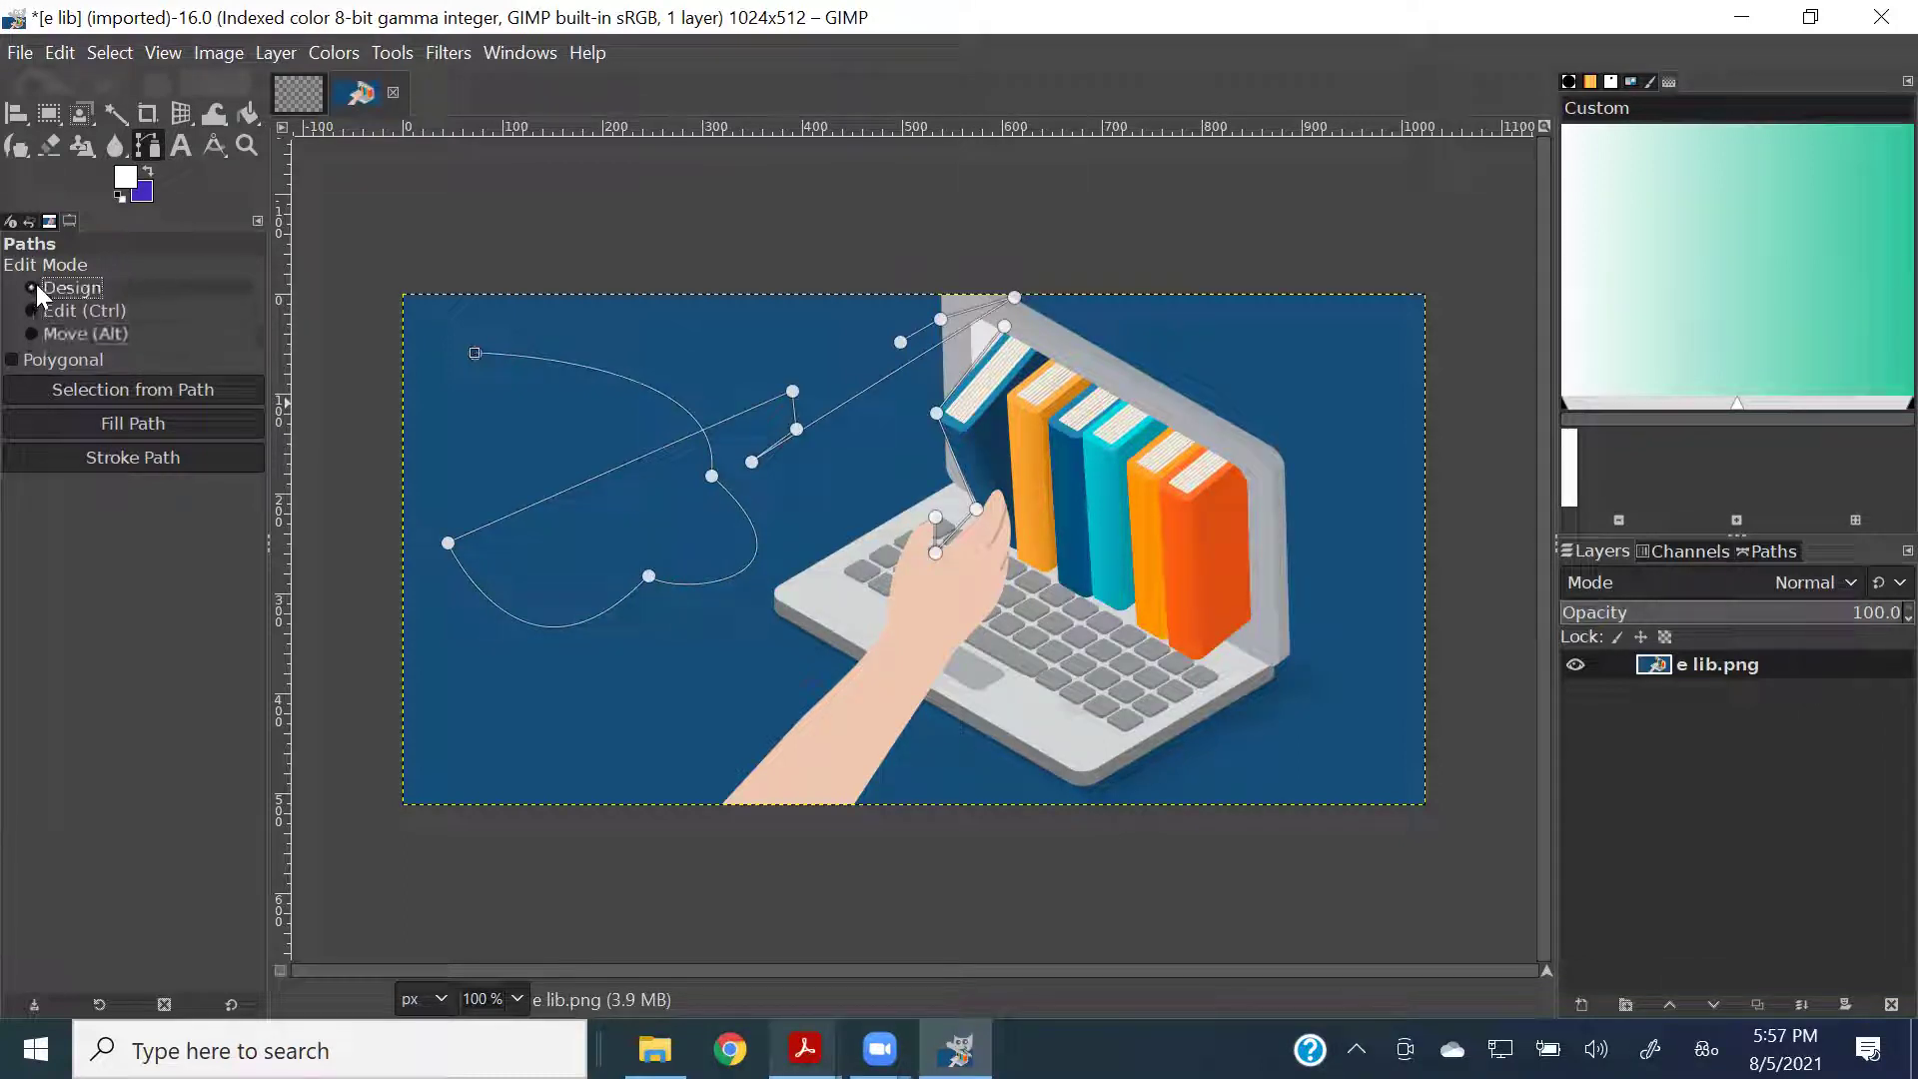
# Extend the path from the curve's first anchor with a cluster of short straight segments inside the curve.
pyautogui.click(472, 401)
pyautogui.click(460, 482)
pyautogui.click(532, 433)
pyautogui.click(531, 394)
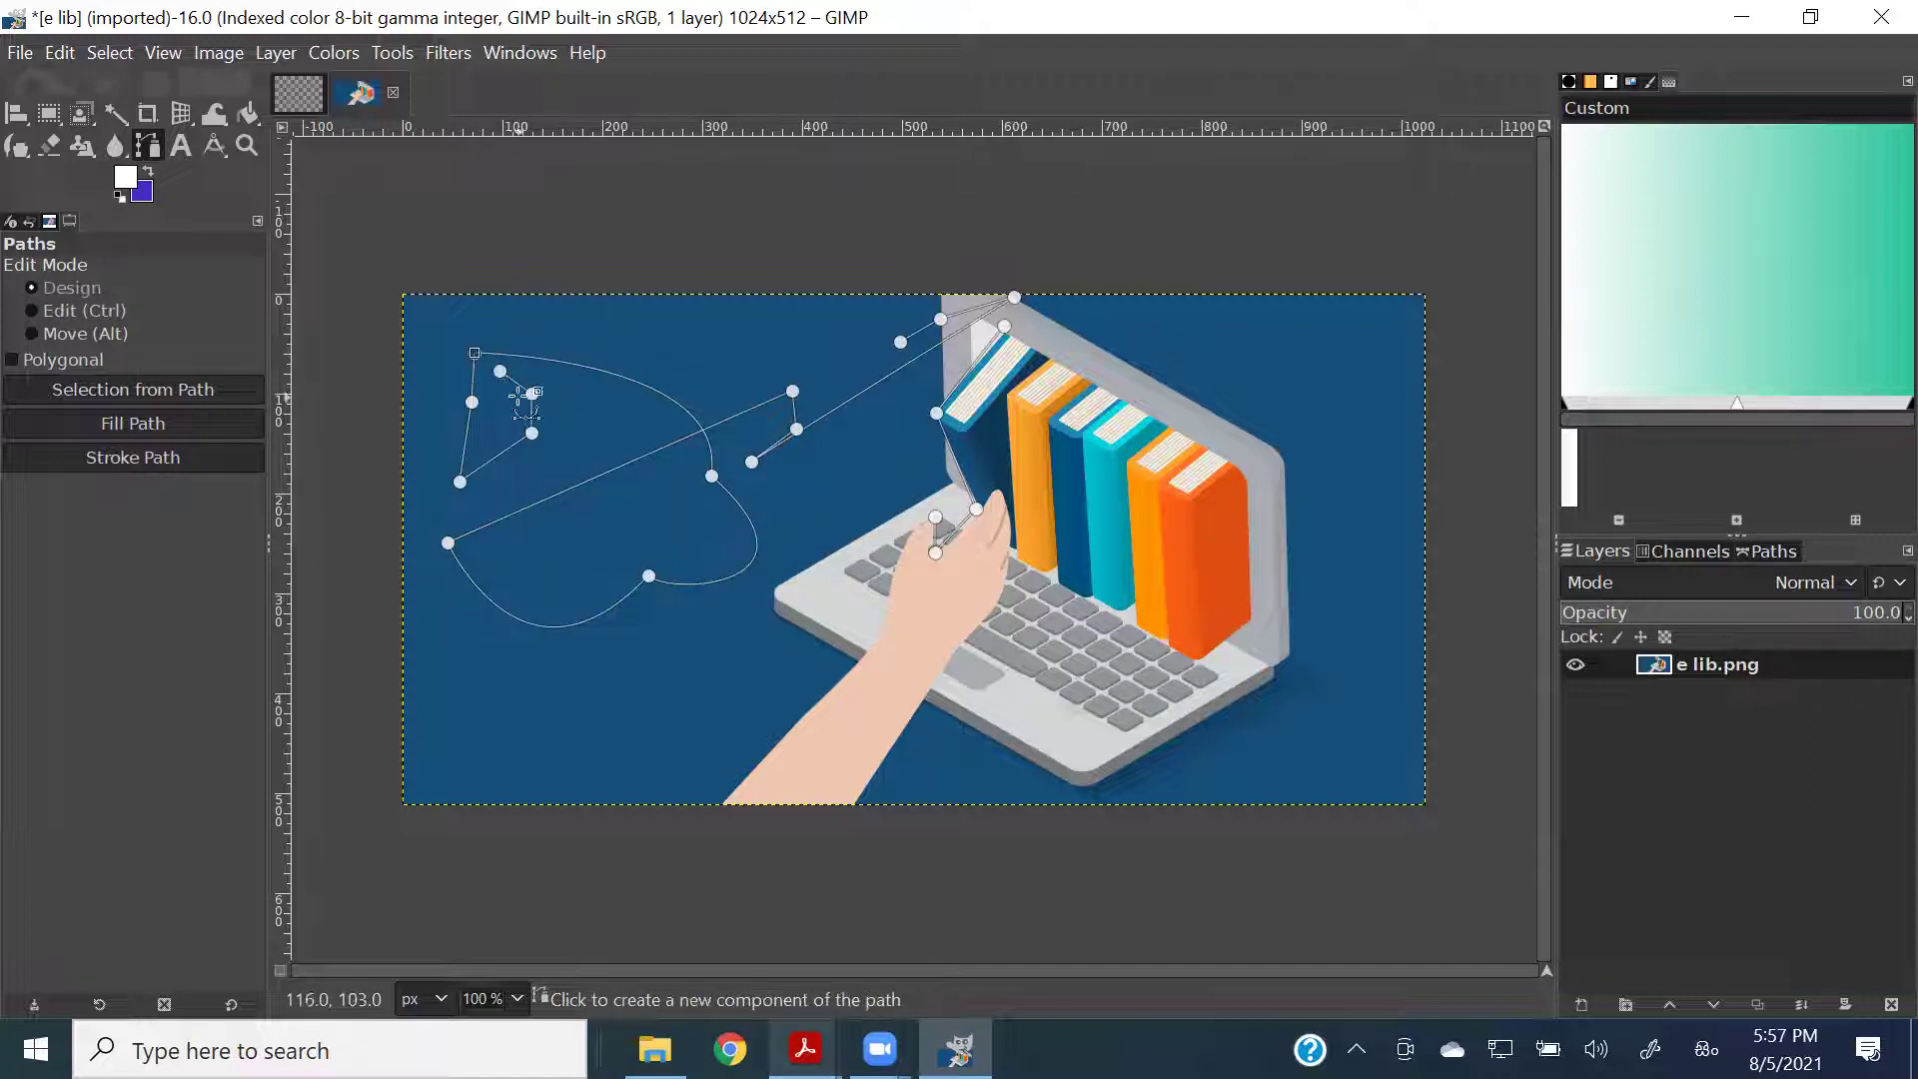
pyautogui.press('alt')
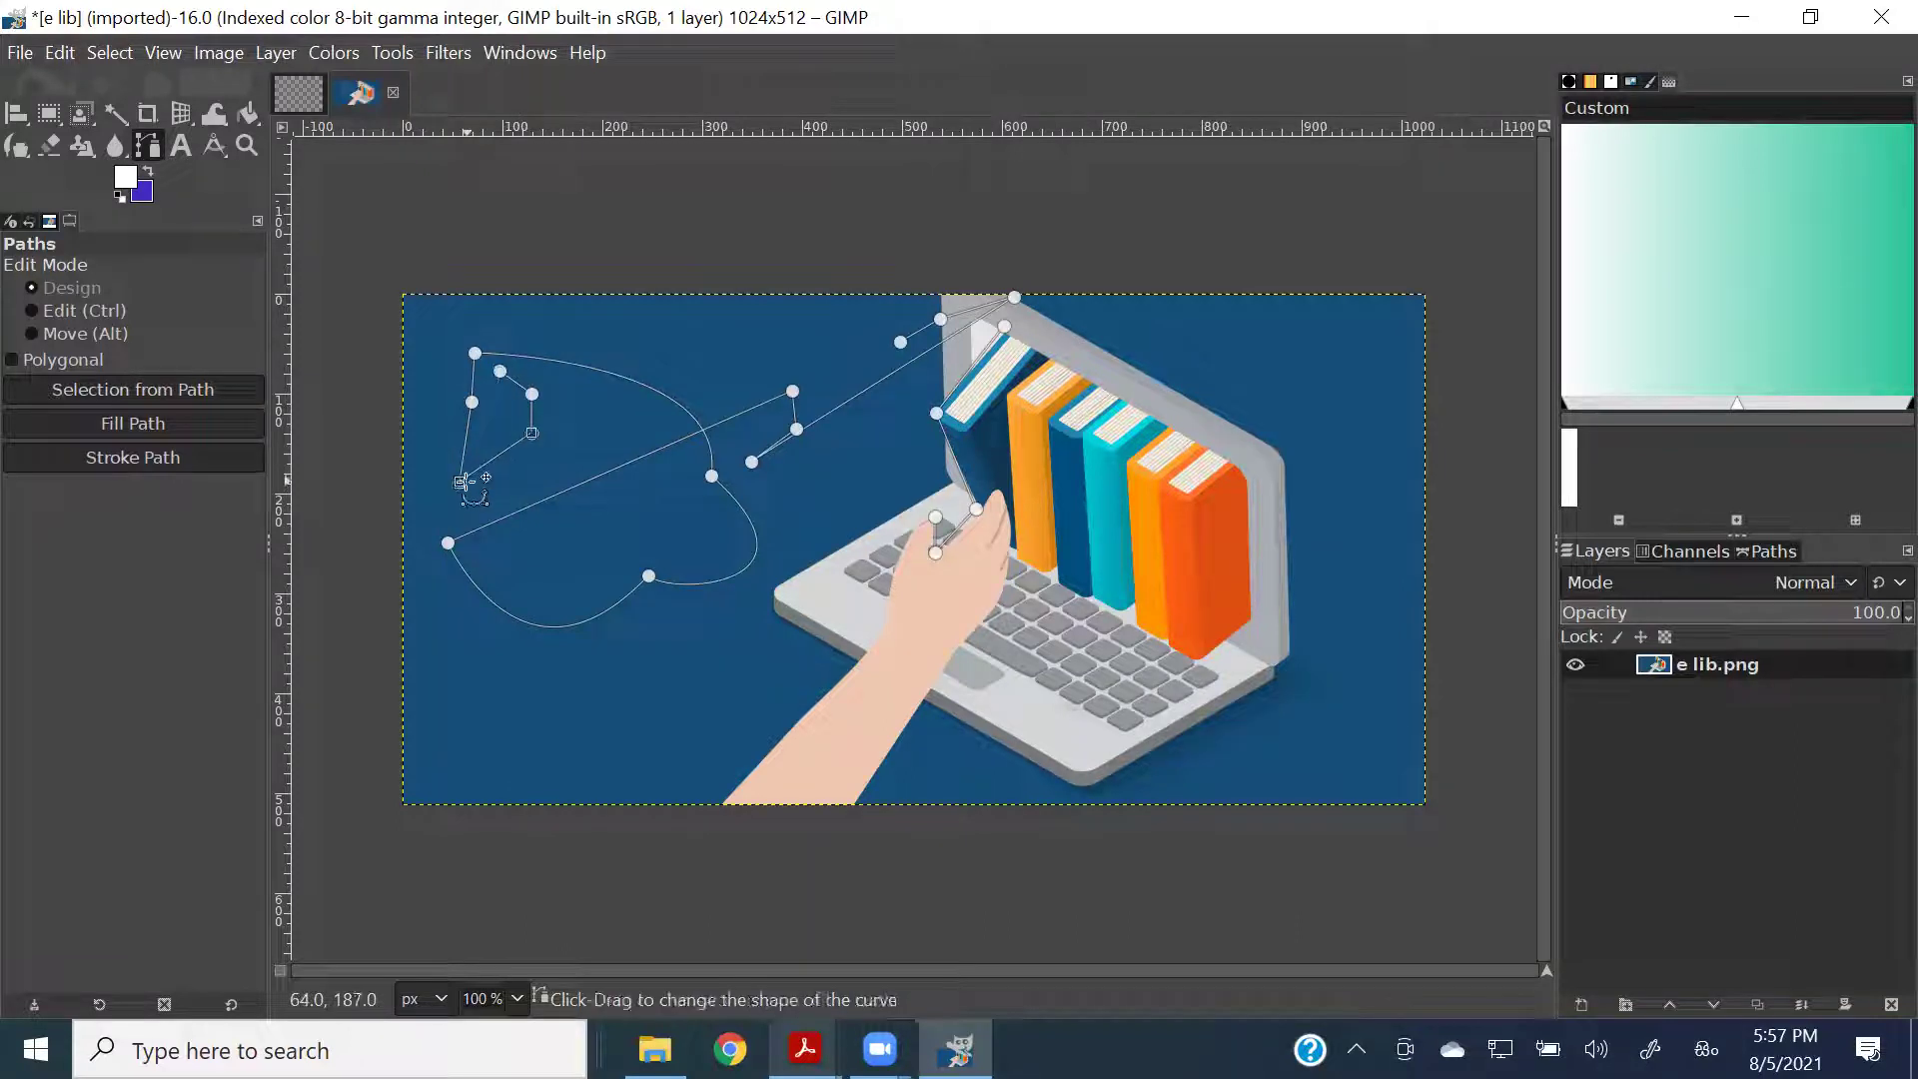
pyautogui.moveTo(567, 401); pyautogui.dragTo(576, 428)
pyautogui.click(531, 433)
pyautogui.click(485, 359)
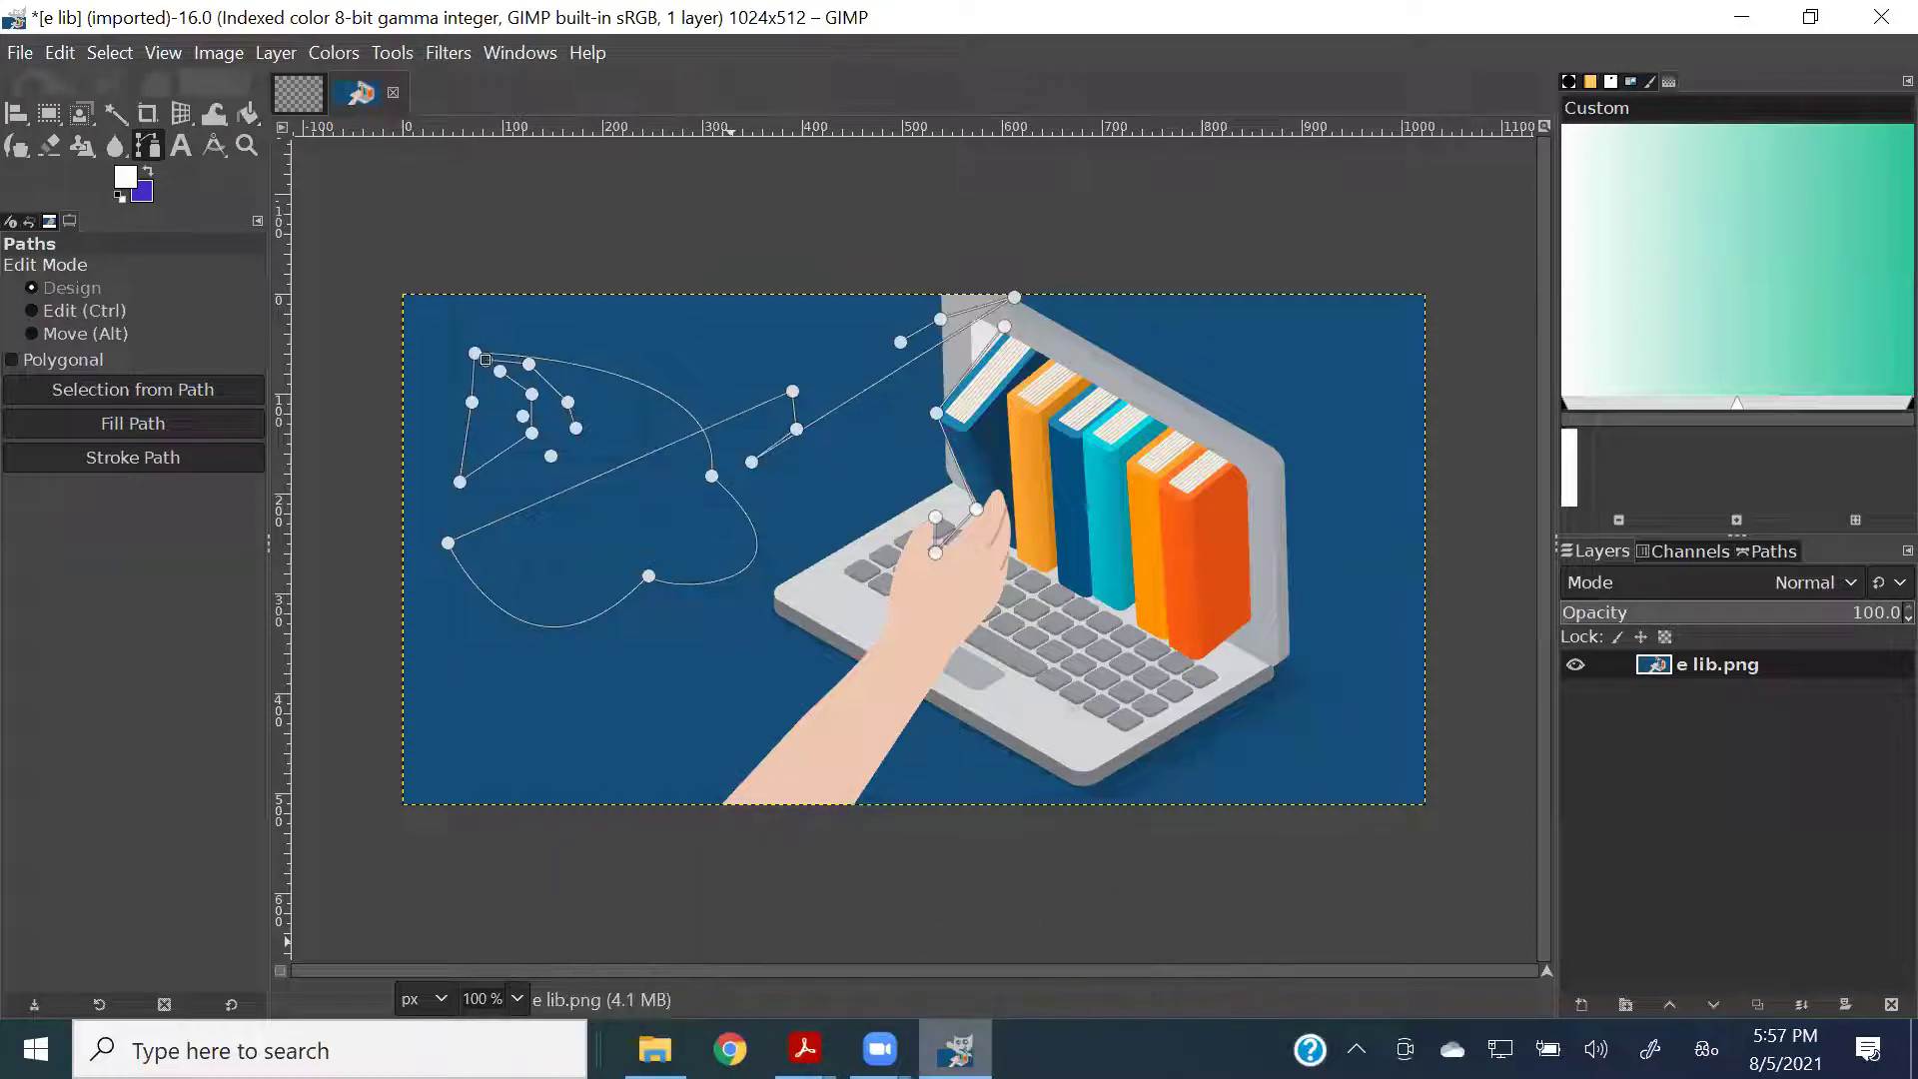
# Switch to ICT G-11 E.pdf in Adobe Acrobat Reader to view the Path tool's entry under Other Tools.
pyautogui.click(958, 1049)
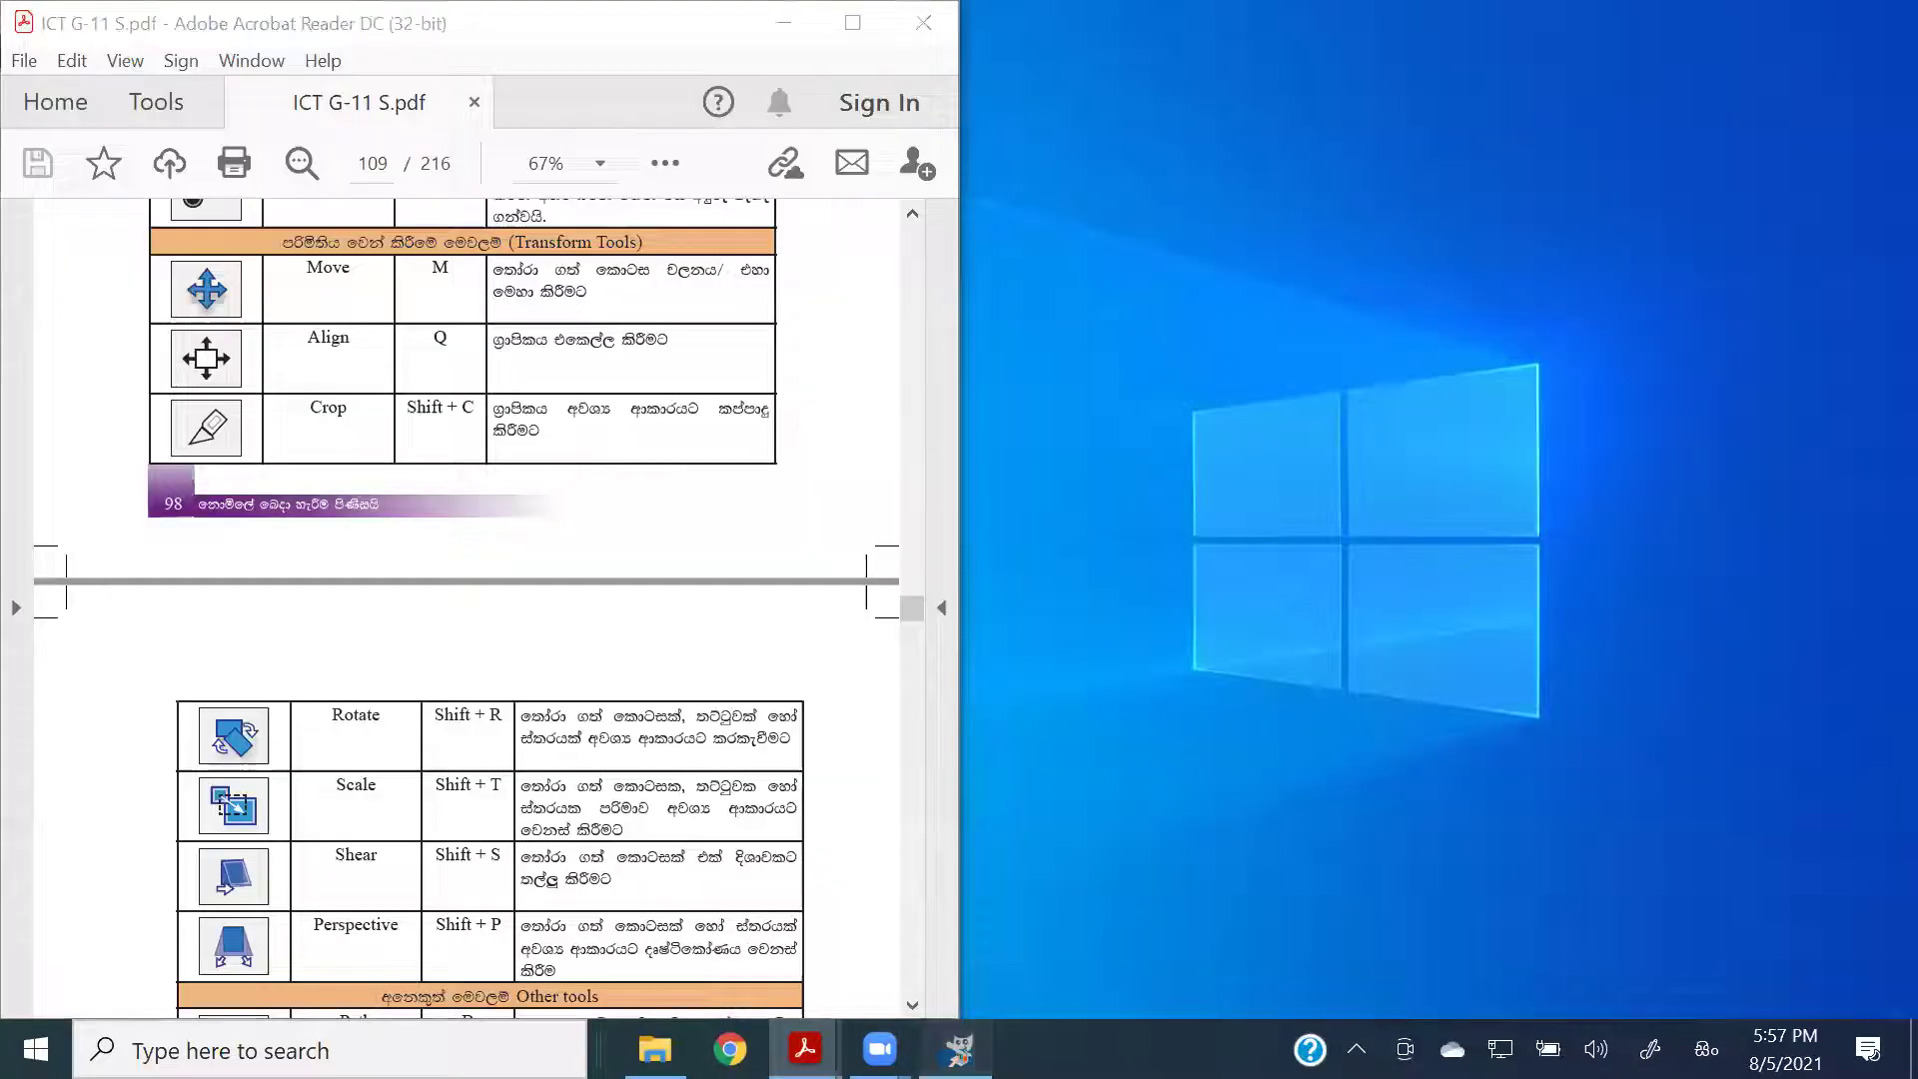
pyautogui.click(957, 1049)
pyautogui.moveTo(804, 1049)
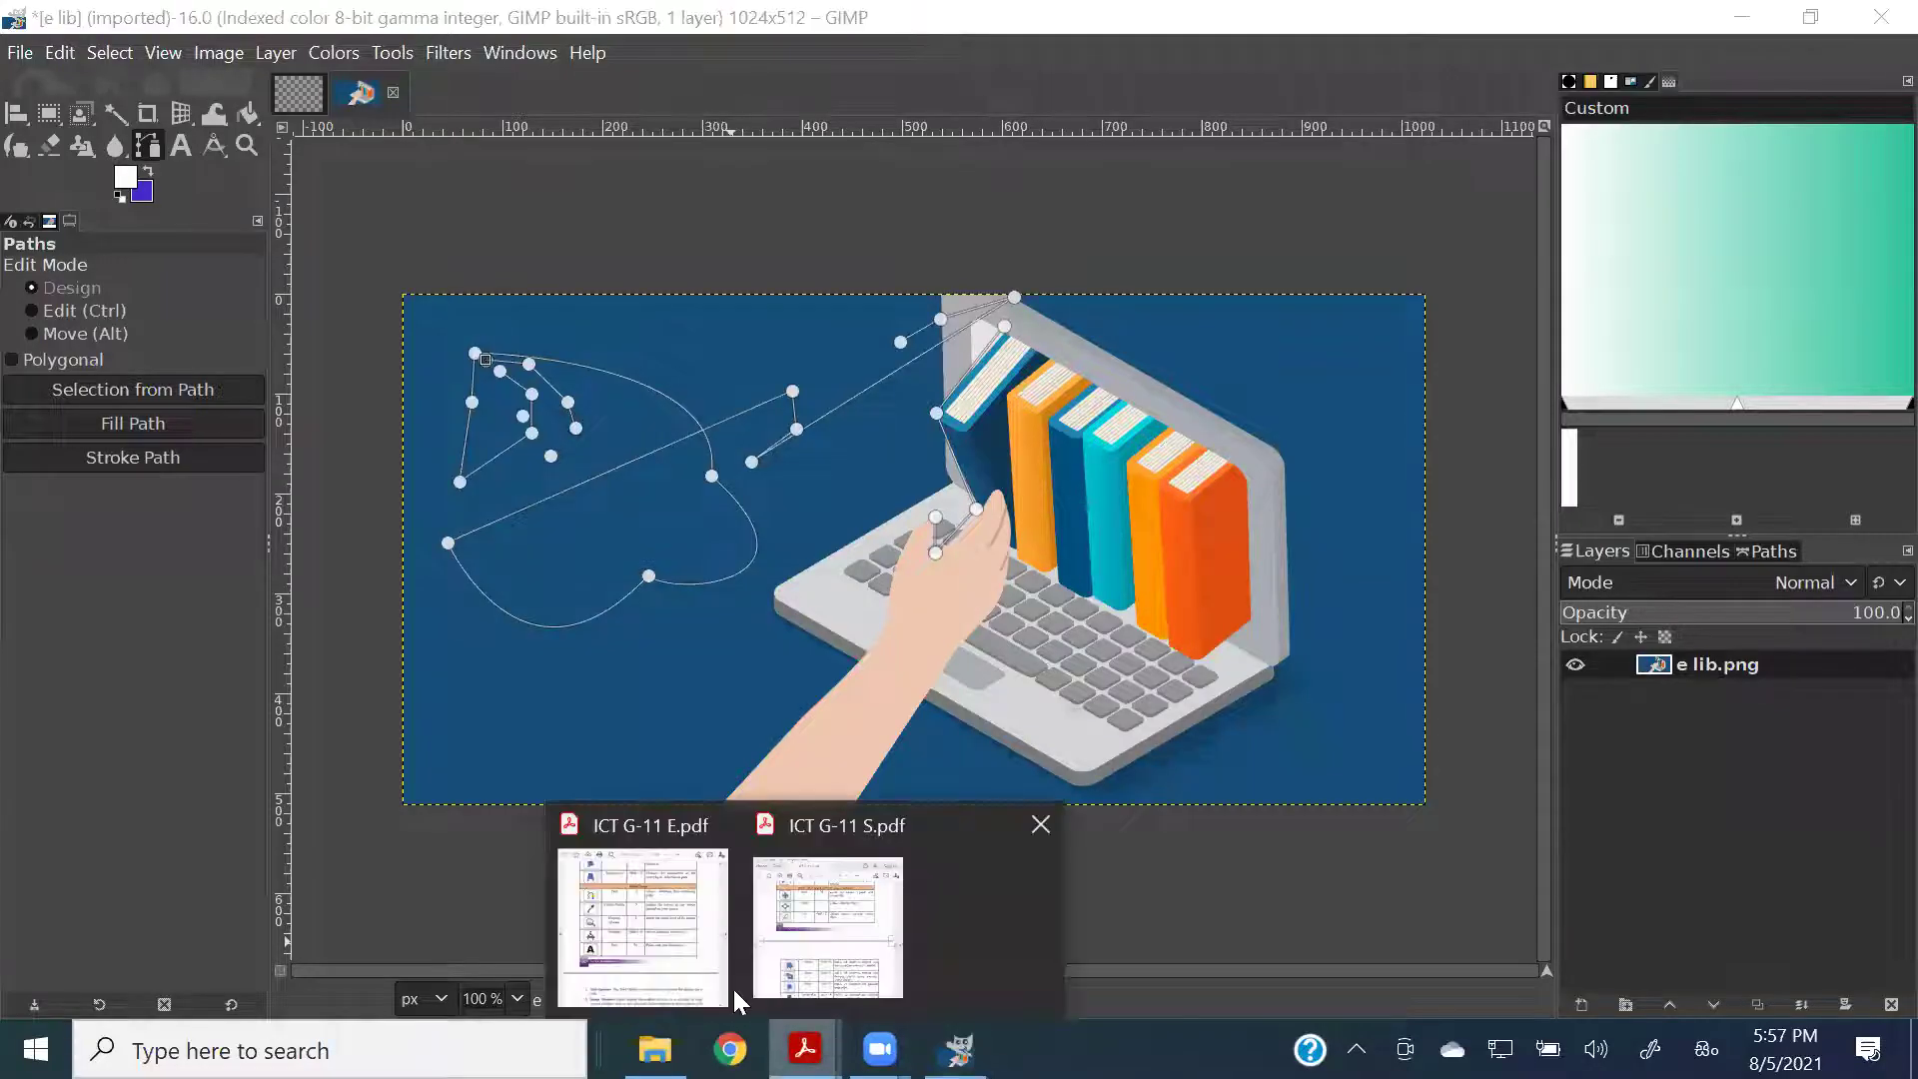
pyautogui.click(700, 960)
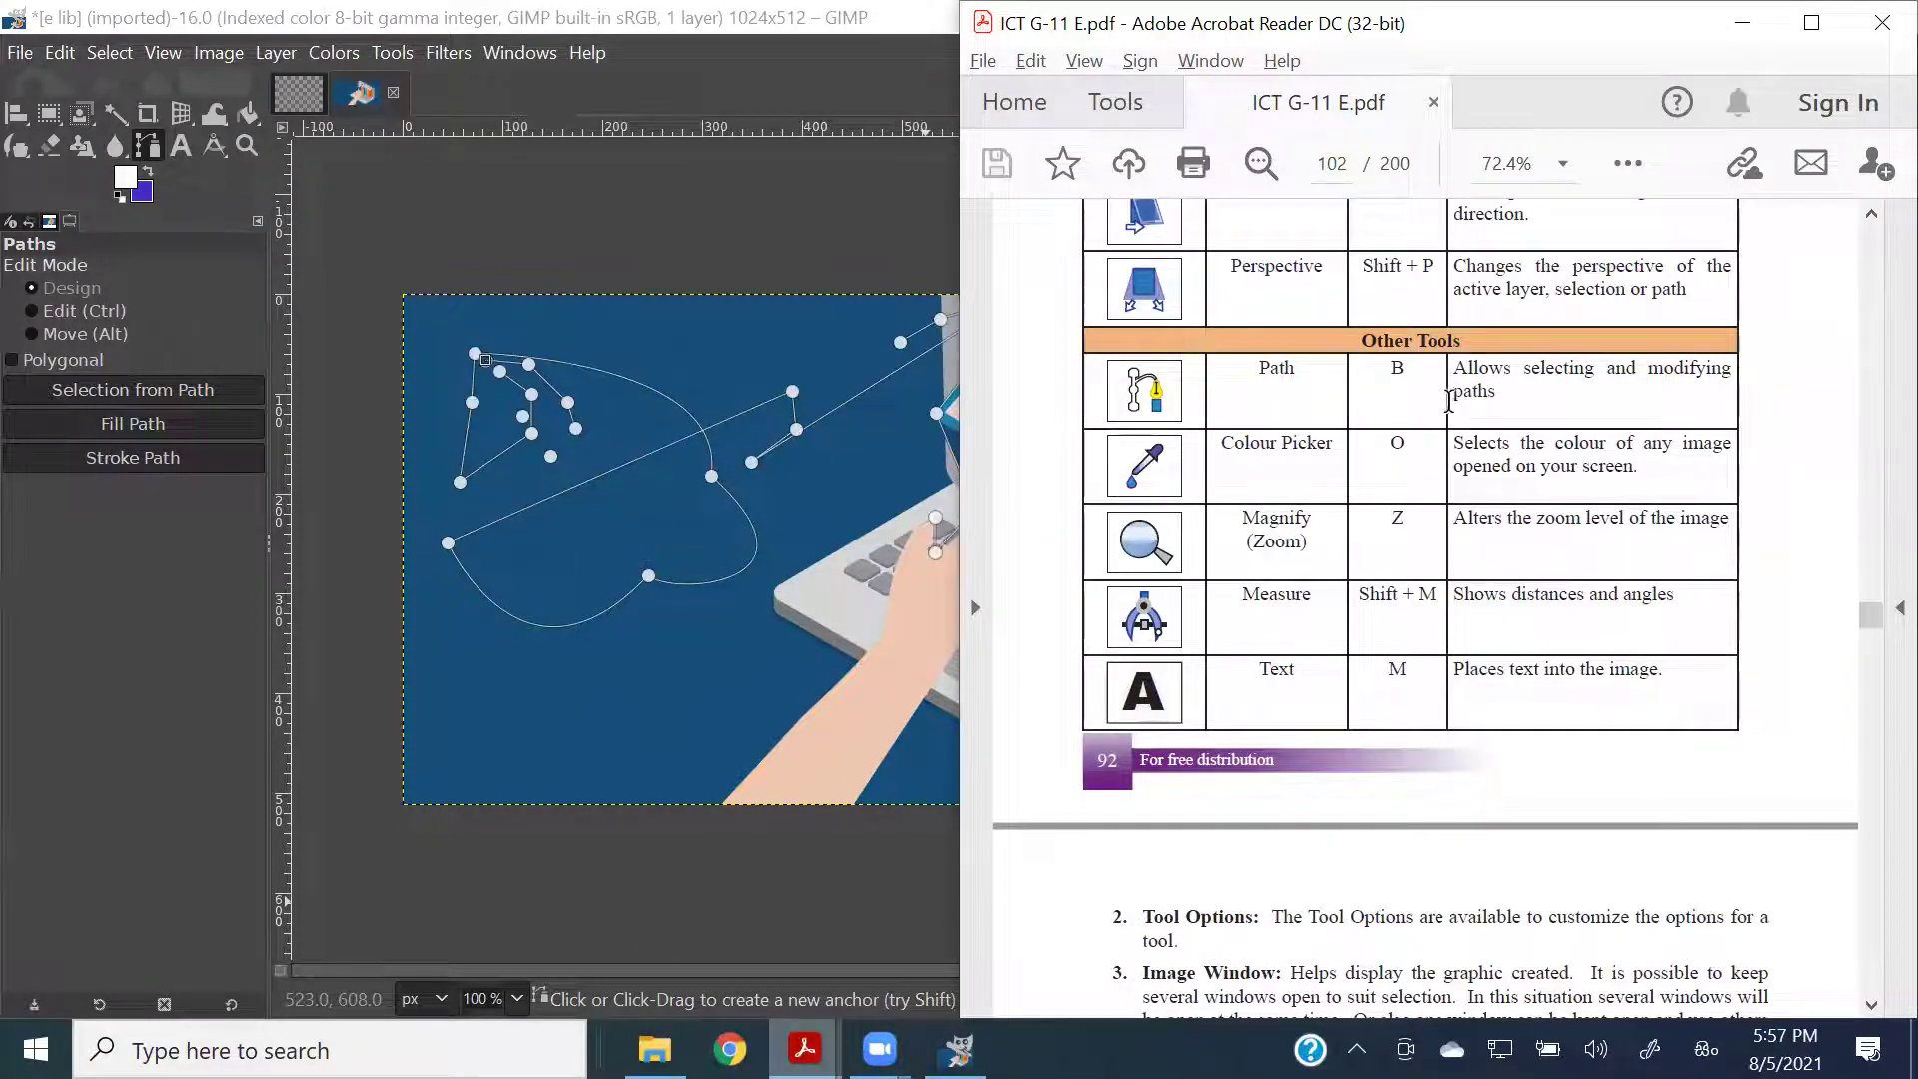
# Switch to Chrome and get a new tab ready for a web search.
pyautogui.click(731, 1049)
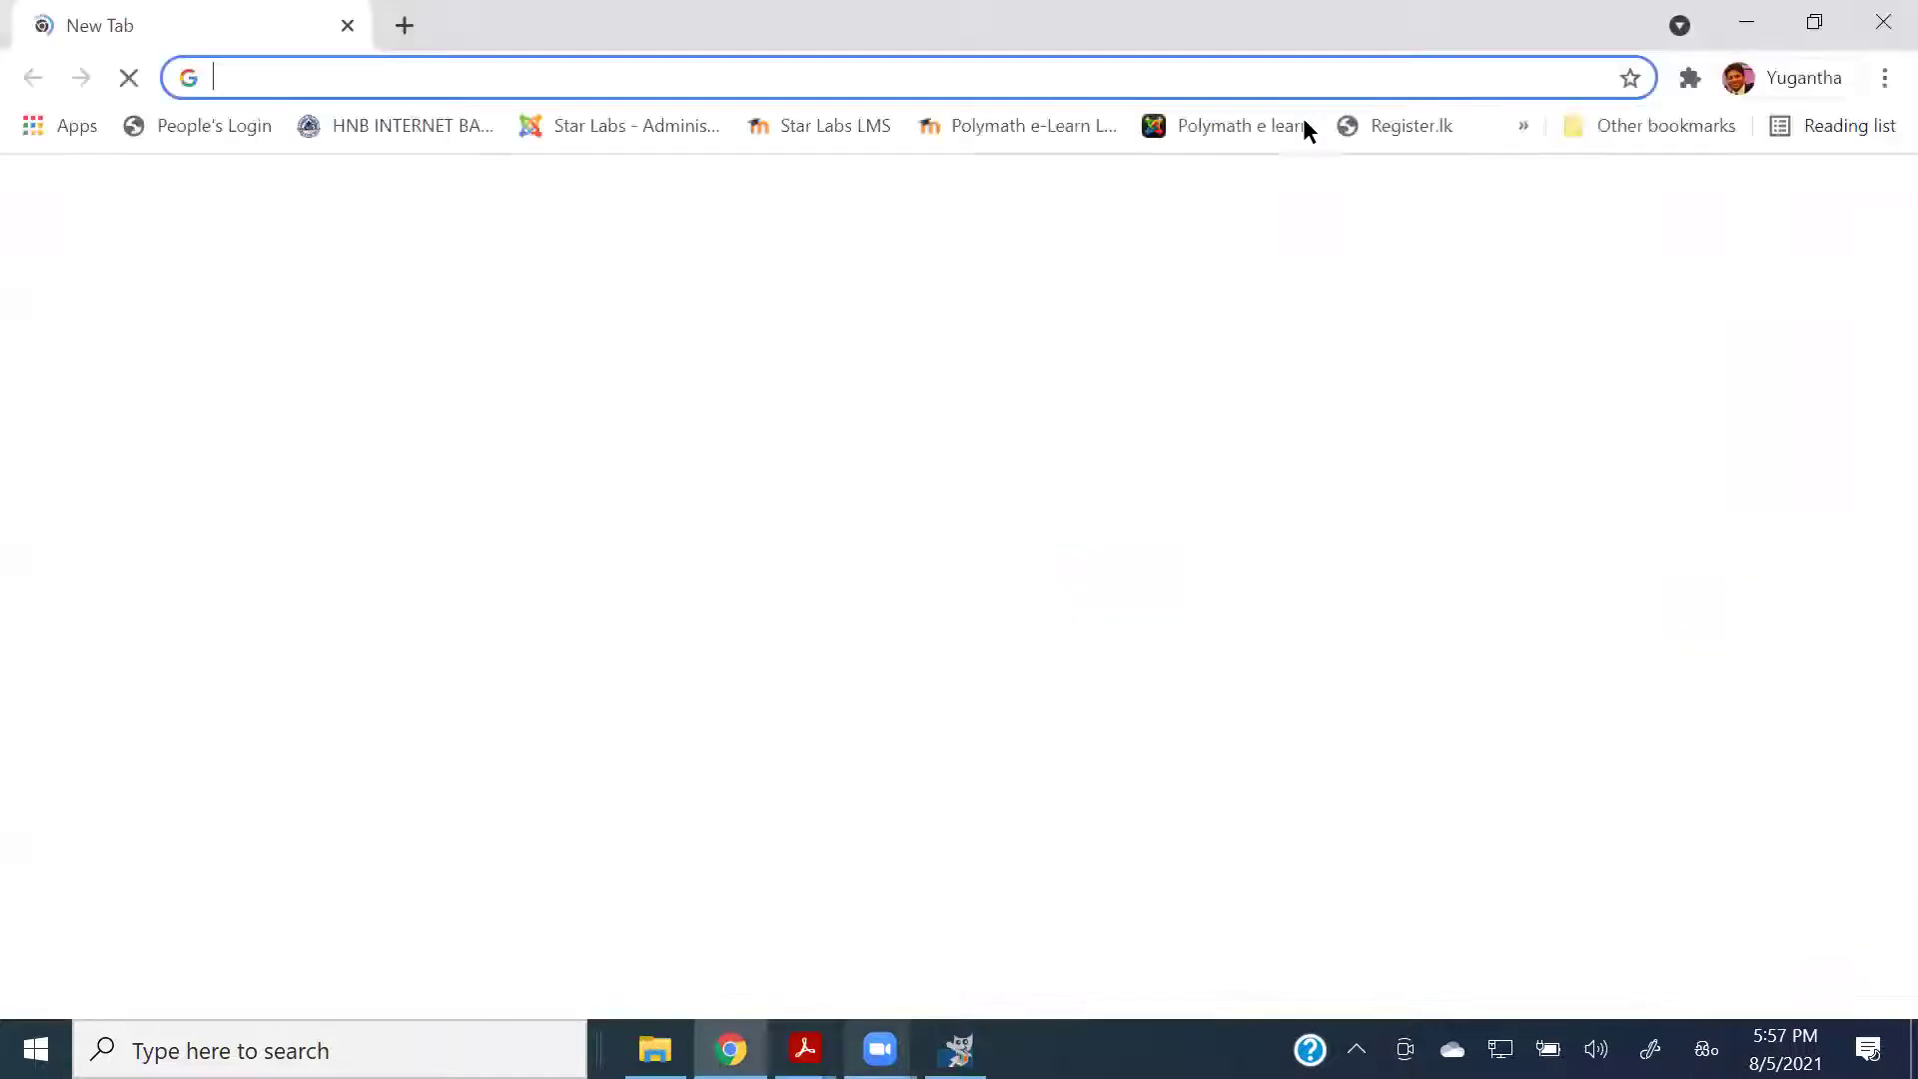
pyautogui.click(1154, 73)
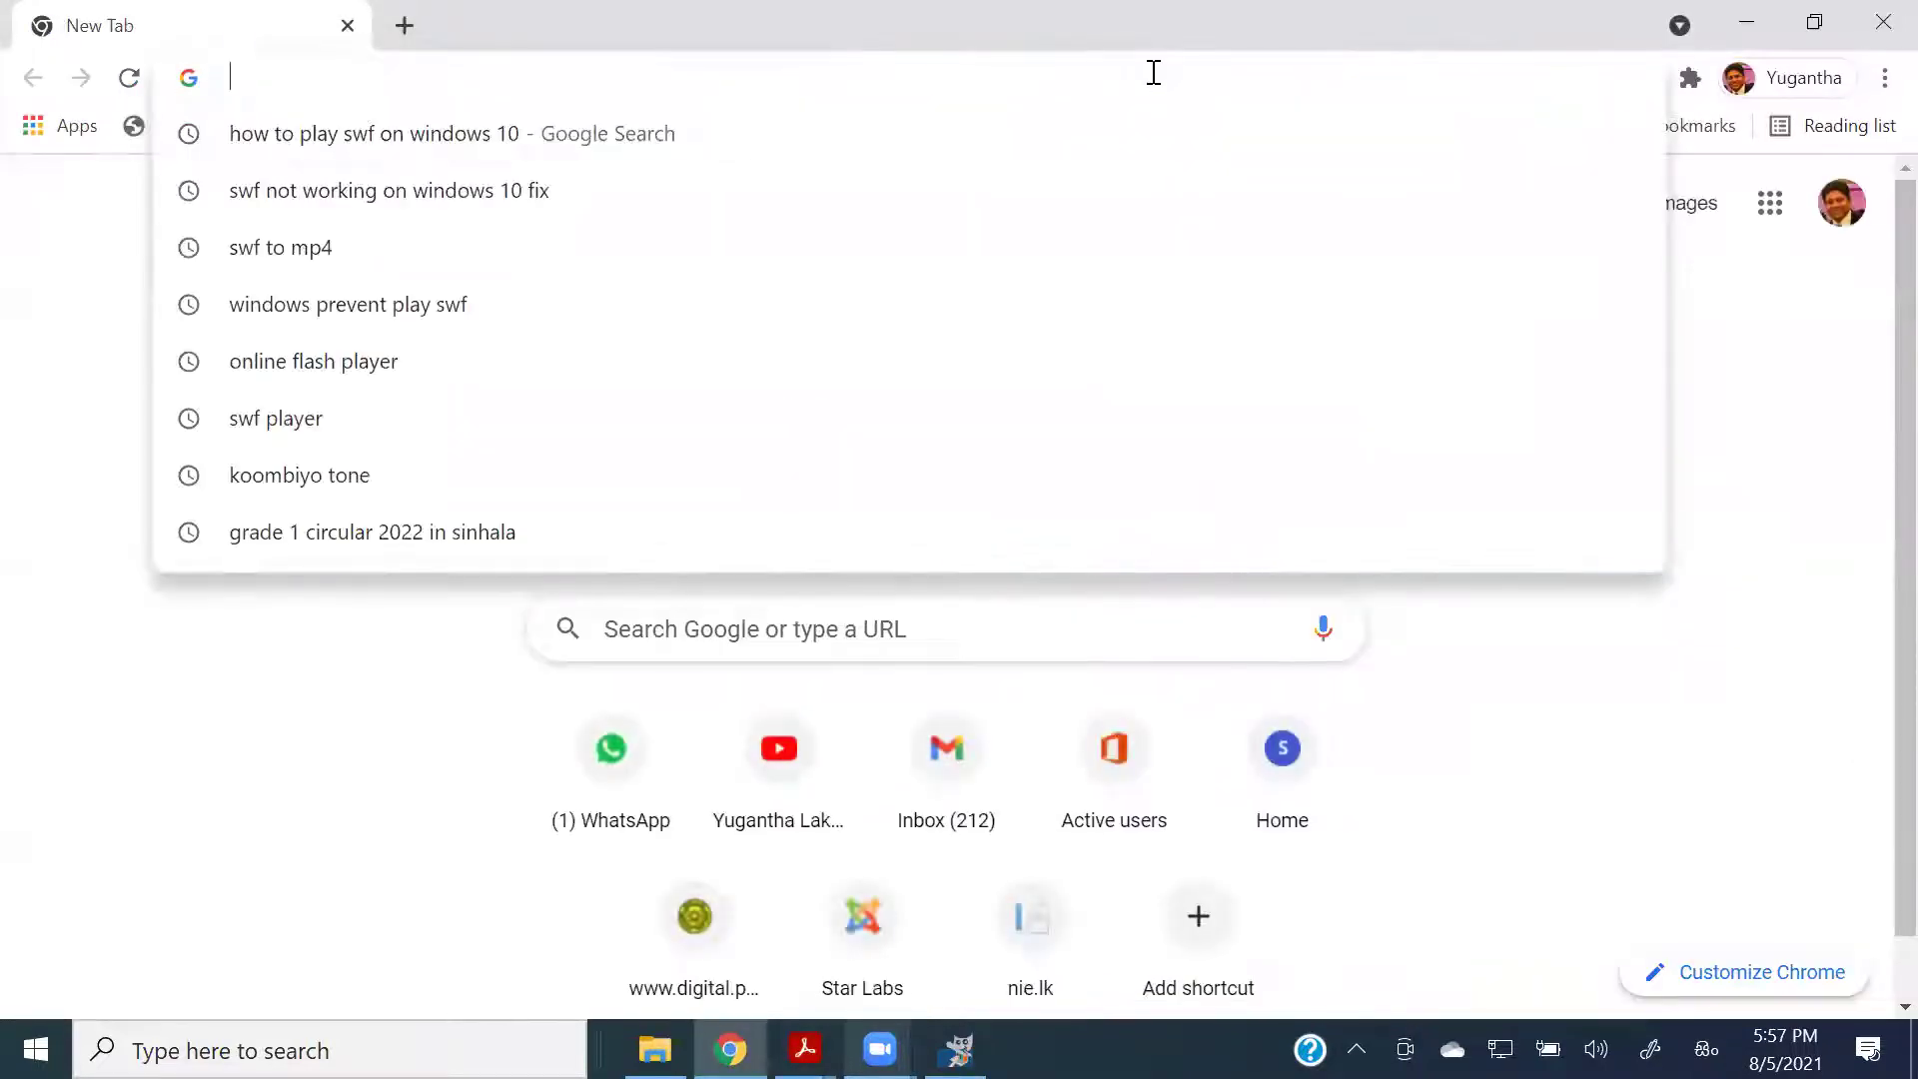
pyautogui.write('විජය ඒදදක දෙ වසප')
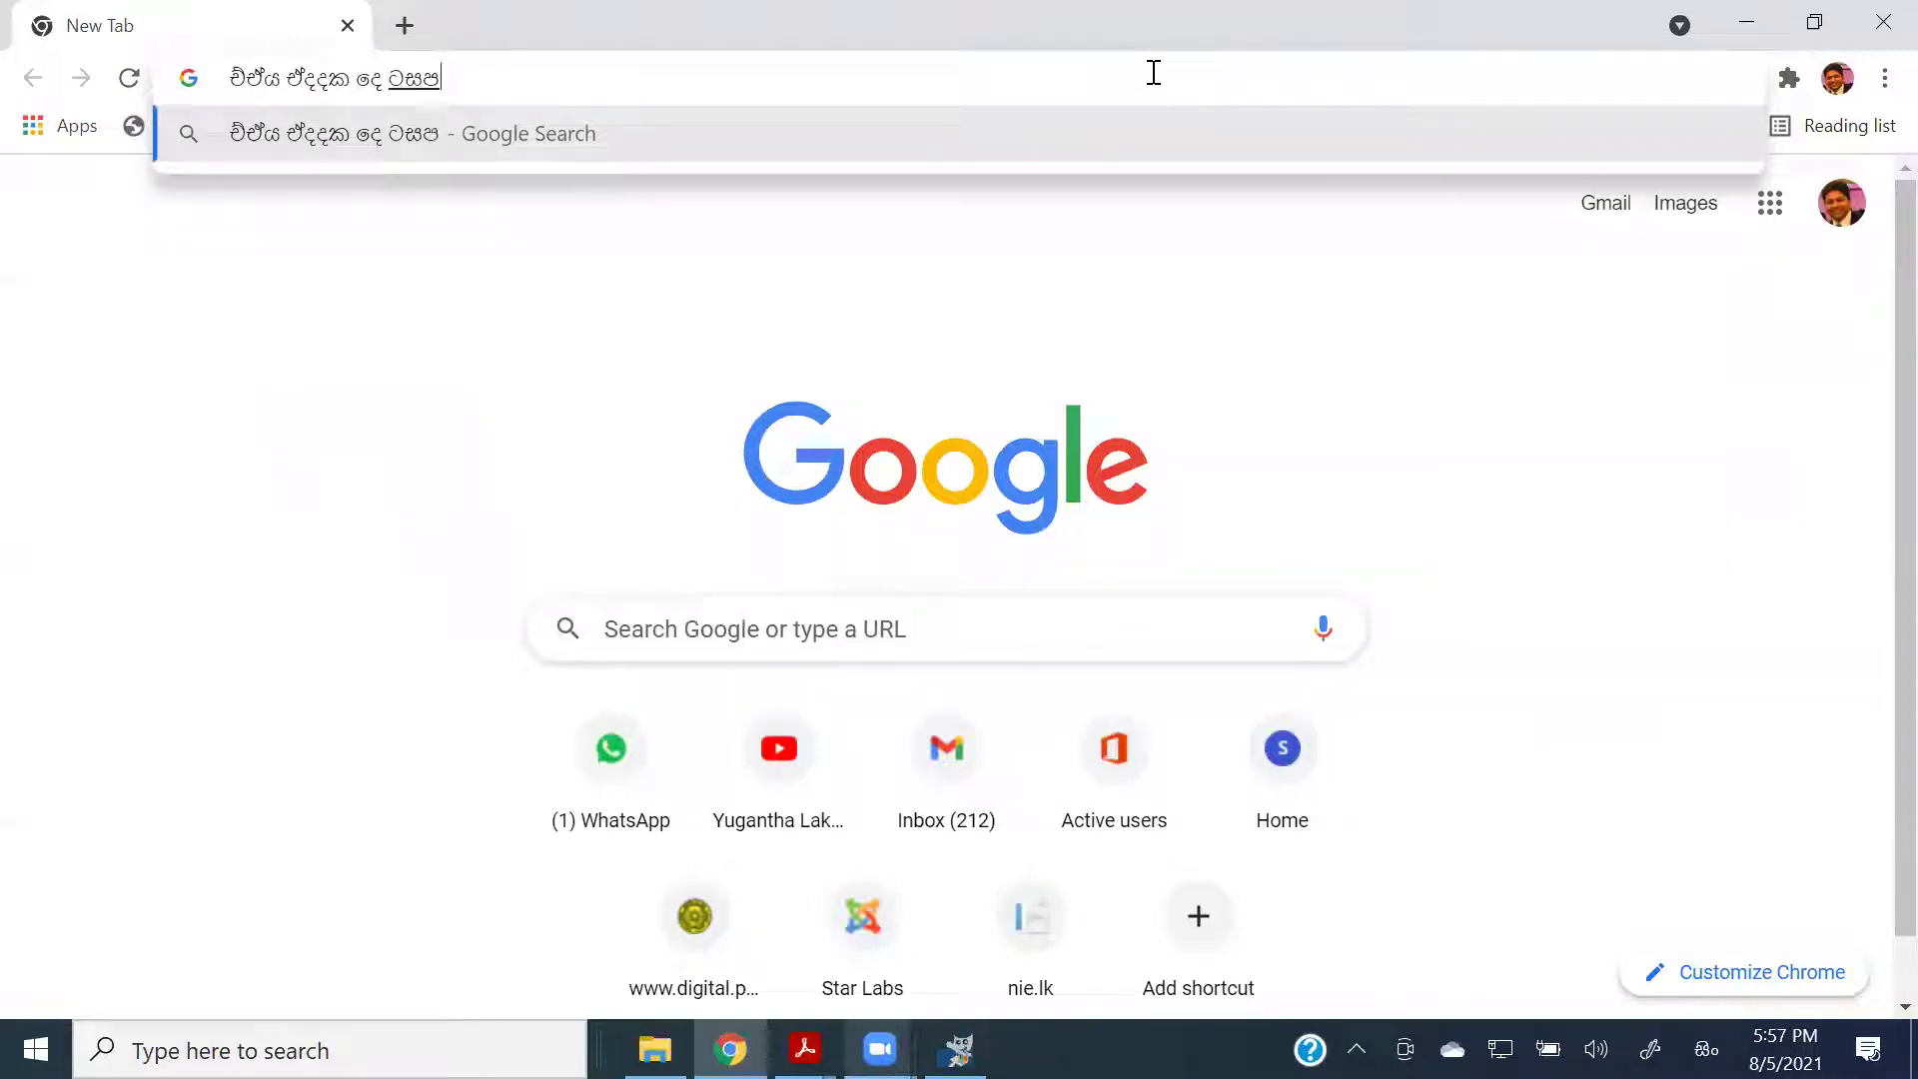
pyautogui.press('BackSpace')
pyautogui.press('BackSpace')
pyautogui.press('BackSpace')
pyautogui.press('BackSpace')
pyautogui.press('BackSpace')
pyautogui.press('BackSpace')
pyautogui.press('BackSpace')
pyautogui.press('BackSpace')
pyautogui.press('BackSpace')
pyautogui.press('BackSpace')
pyautogui.press('BackSpace')
pyautogui.press('BackSpace')
pyautogui.press('BackSpace')
pyautogui.press('BackSpace')
pyautogui.press('BackSpace')
pyautogui.press('BackSpace')
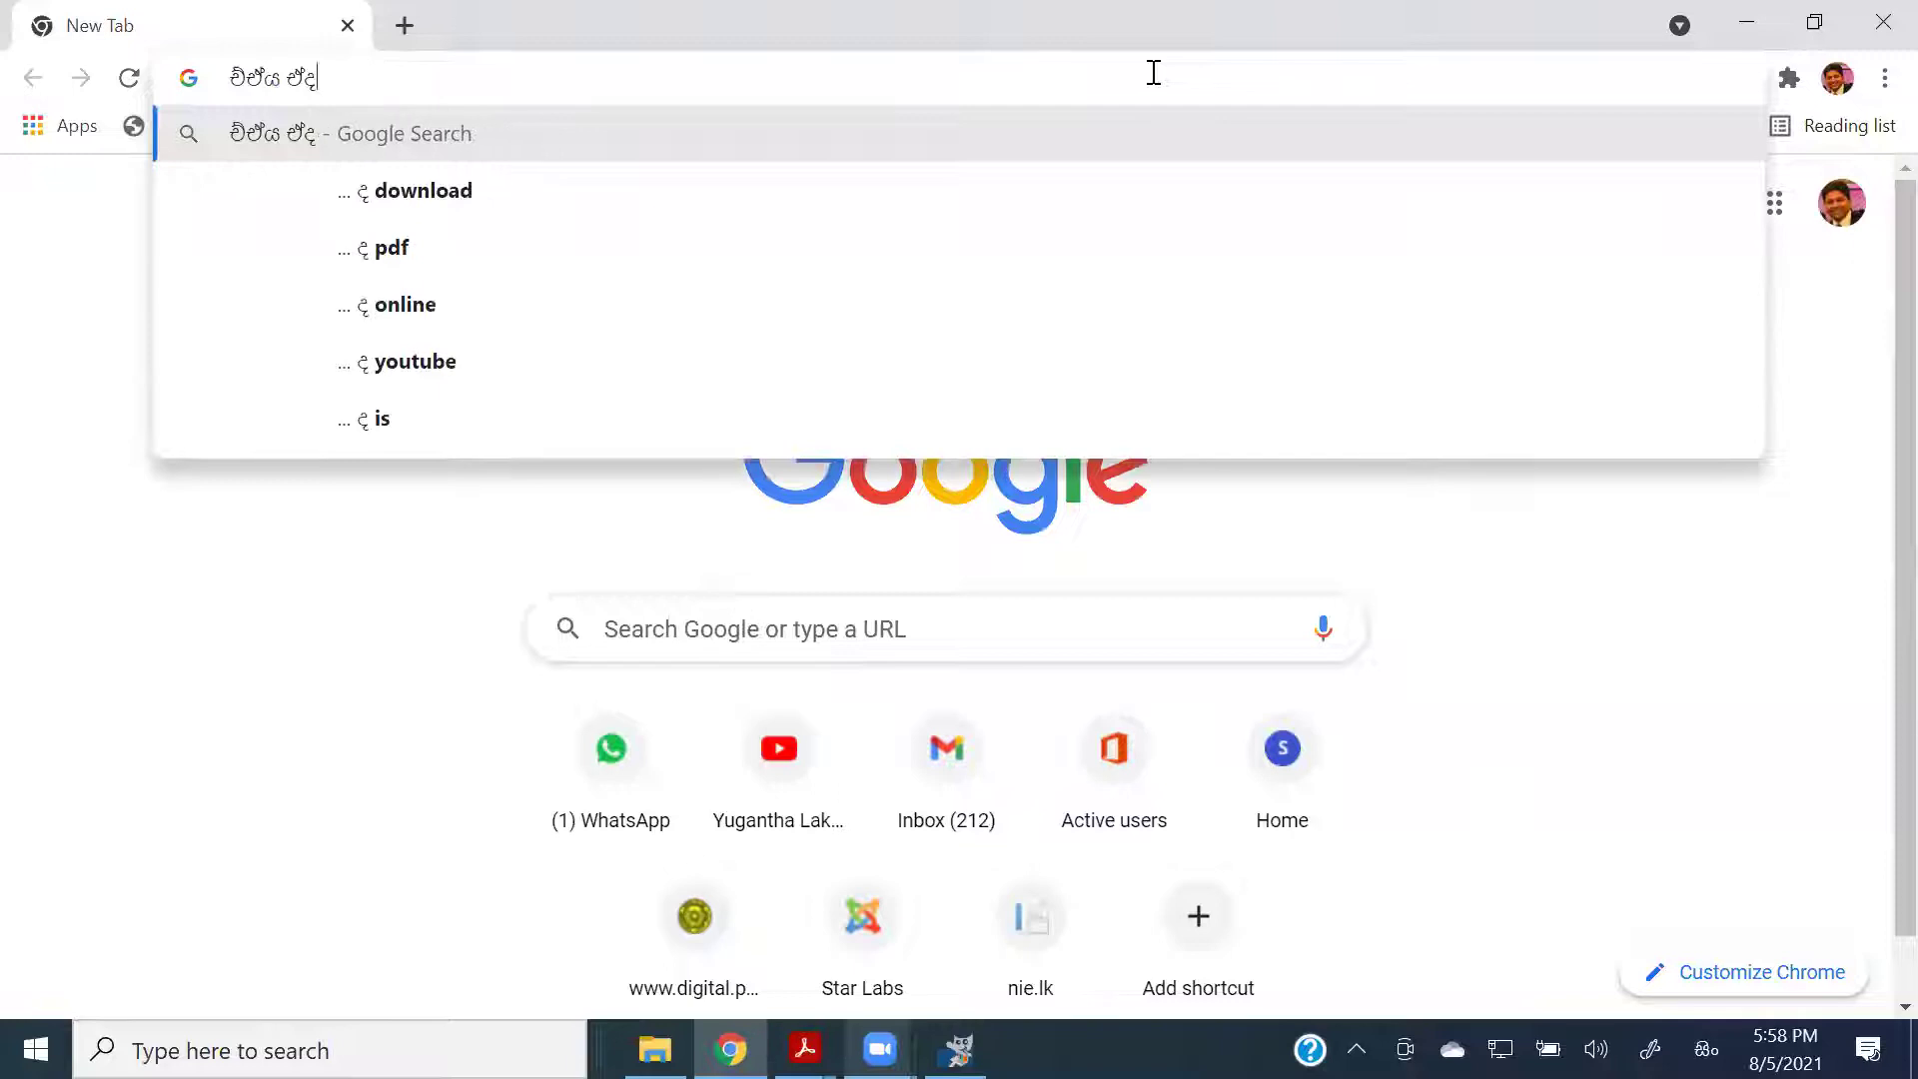
pyautogui.write('විජය ඒ')
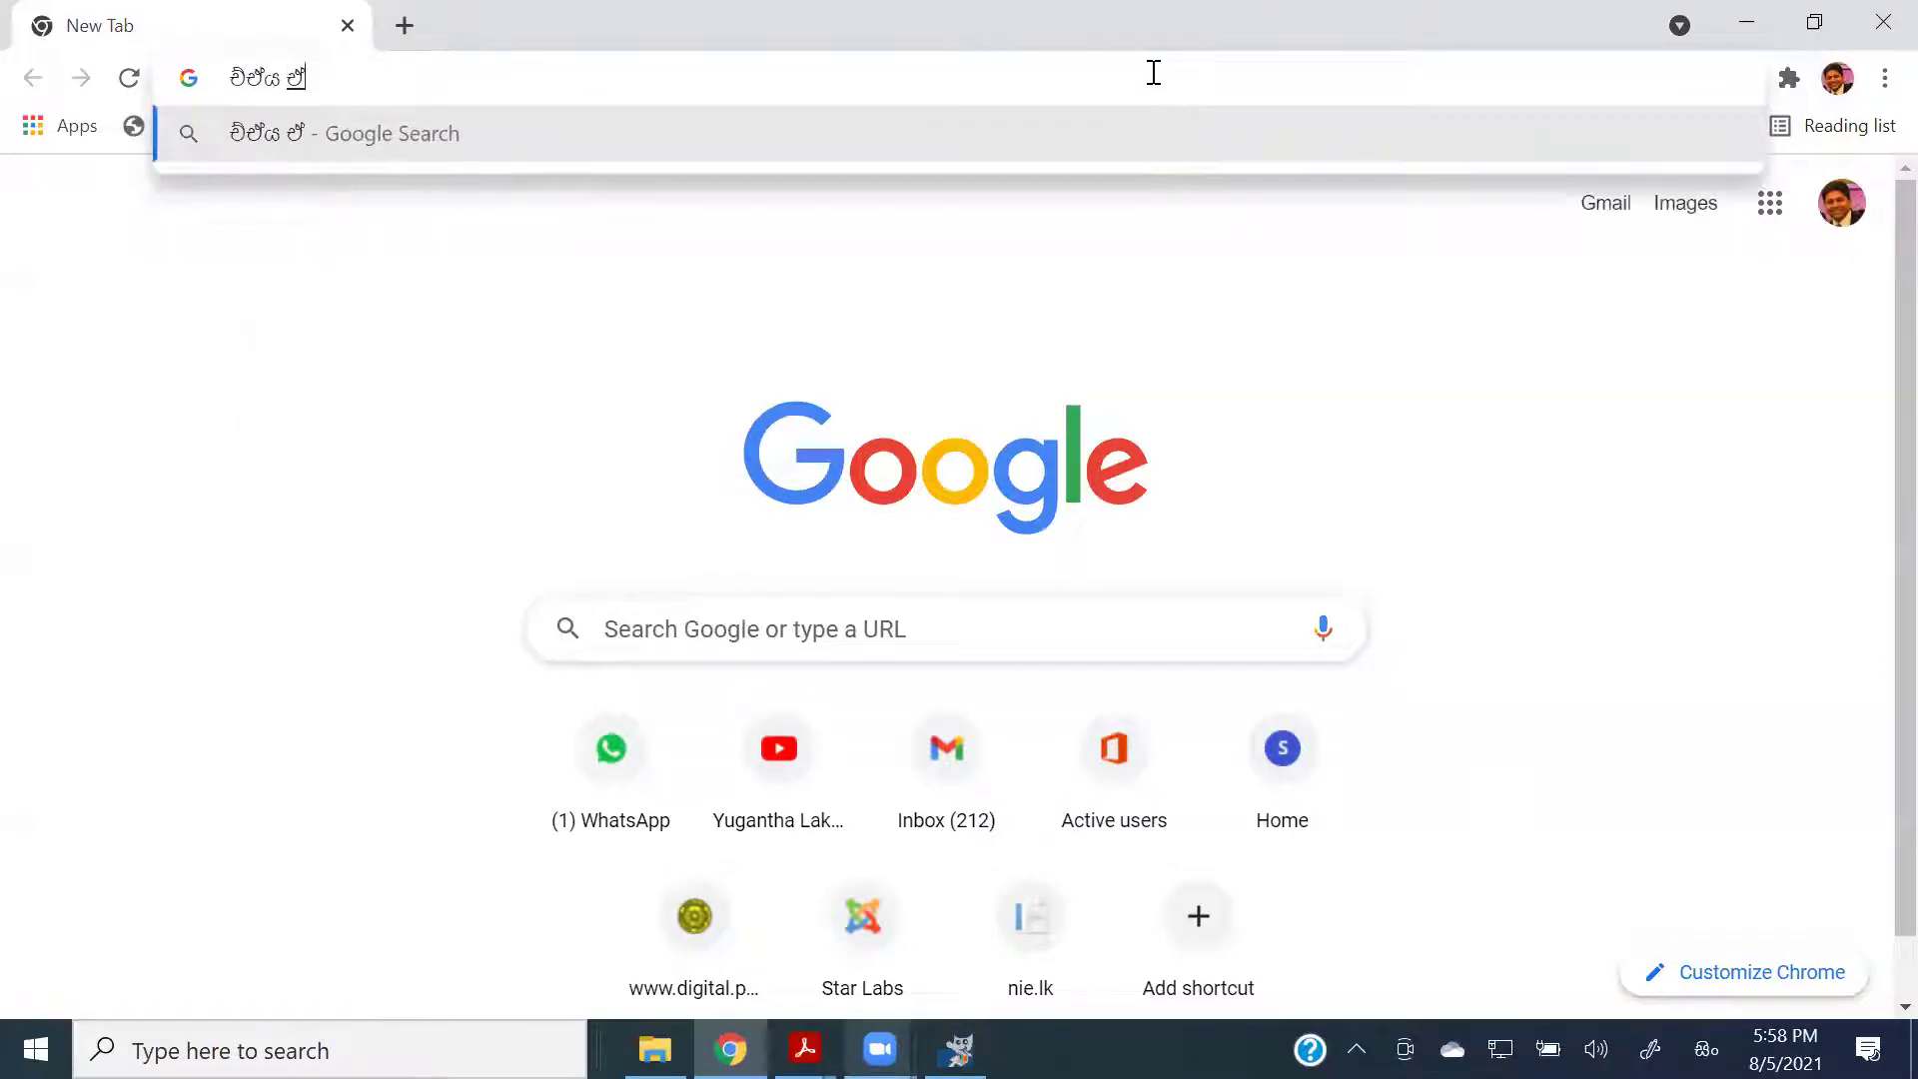
pyautogui.press('BackSpace')
pyautogui.press('BackSpace')
pyautogui.press('BackSpace')
pyautogui.press('BackSpace')
pyautogui.press('BackSpace')
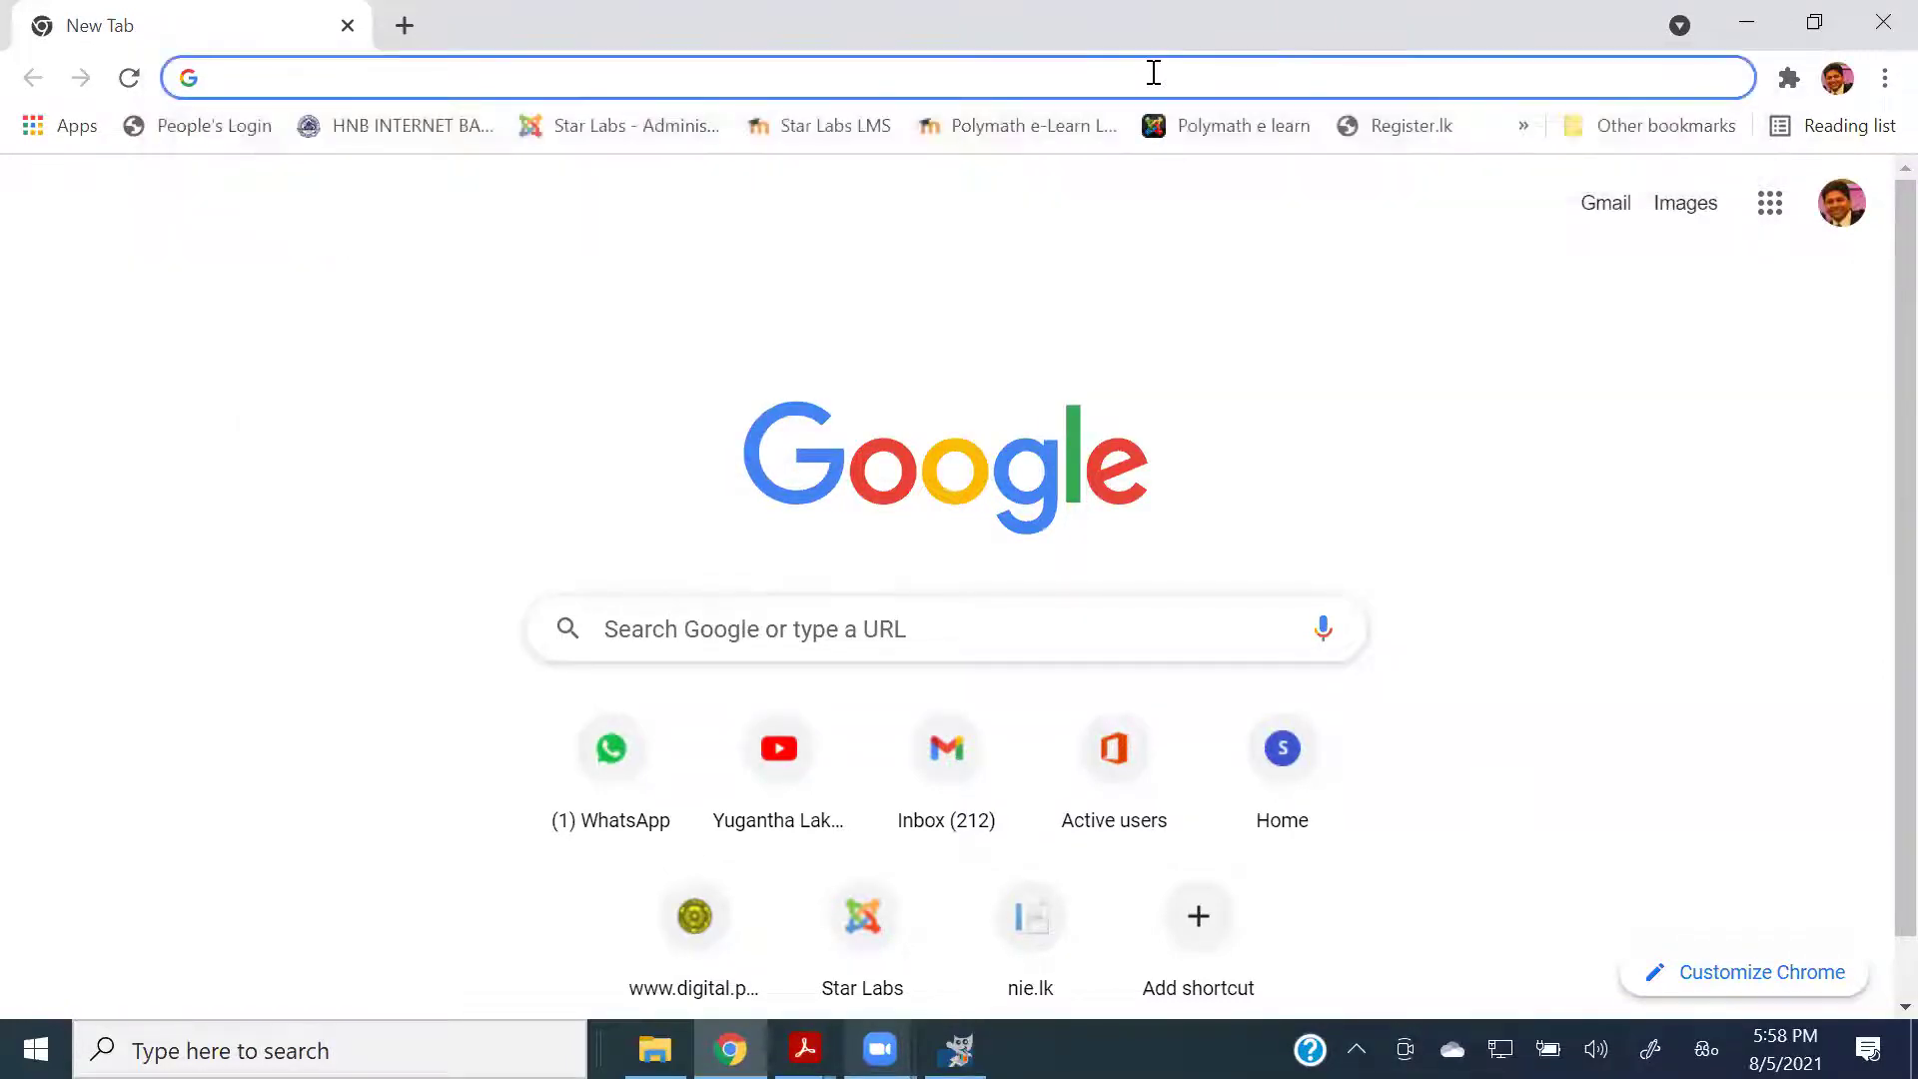
# Search Google for "path tool in gimp" and open the docs.gimp.org page "5. Paths" in a separate tab.
pyautogui.write('path tool')
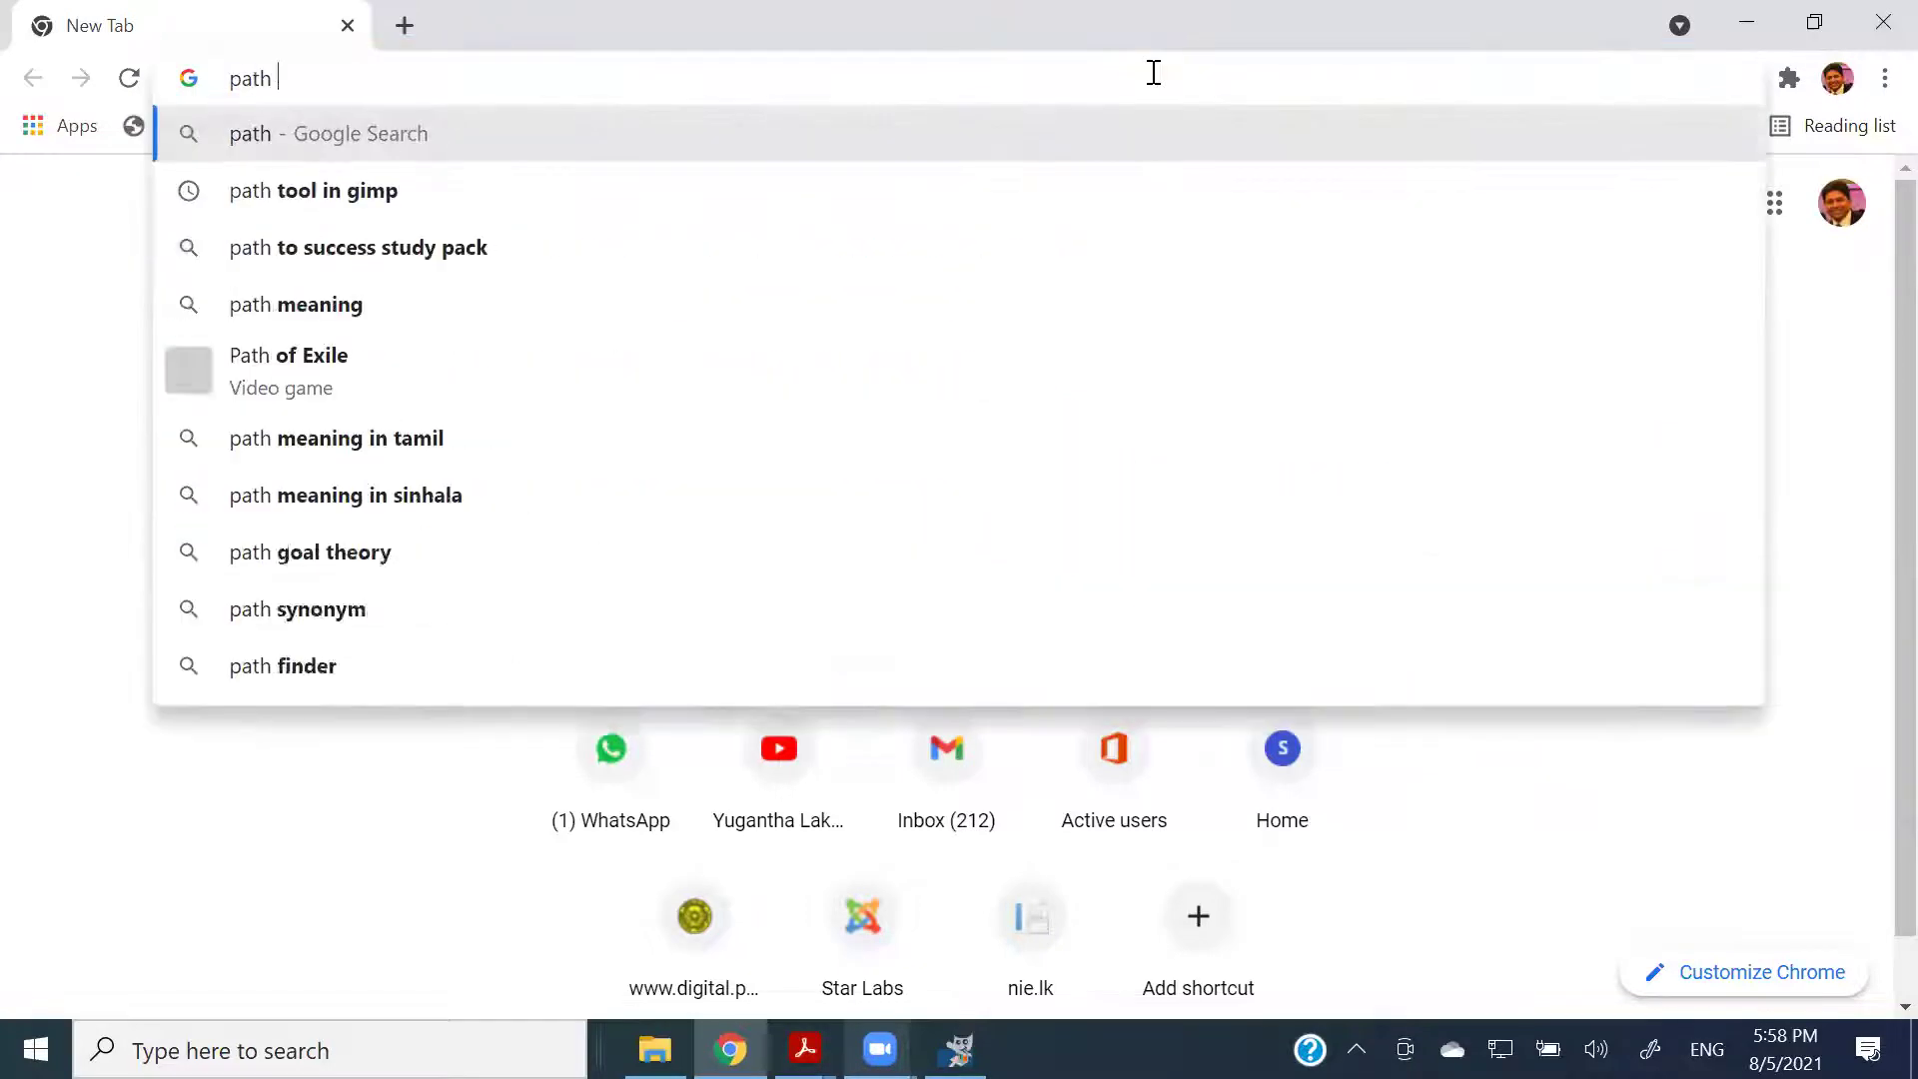
pyautogui.press('Down')
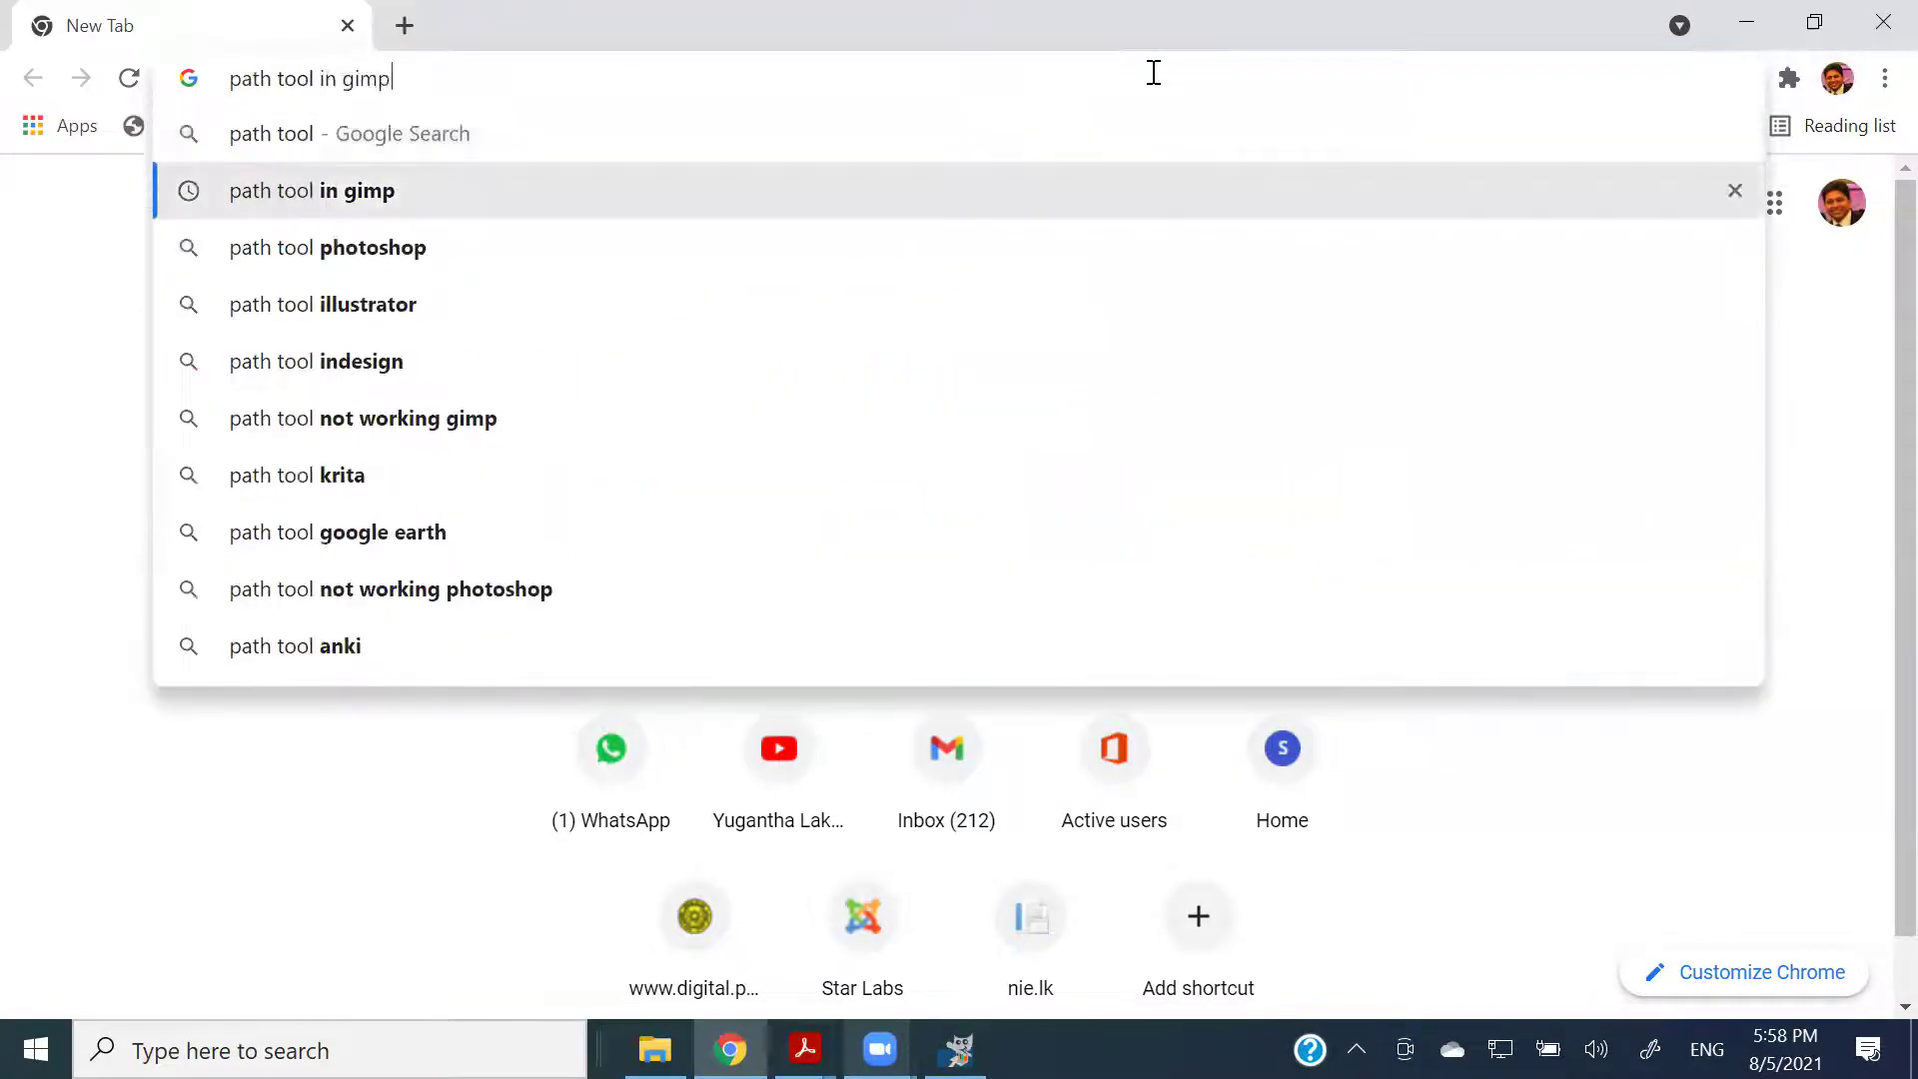
pyautogui.press('Return')
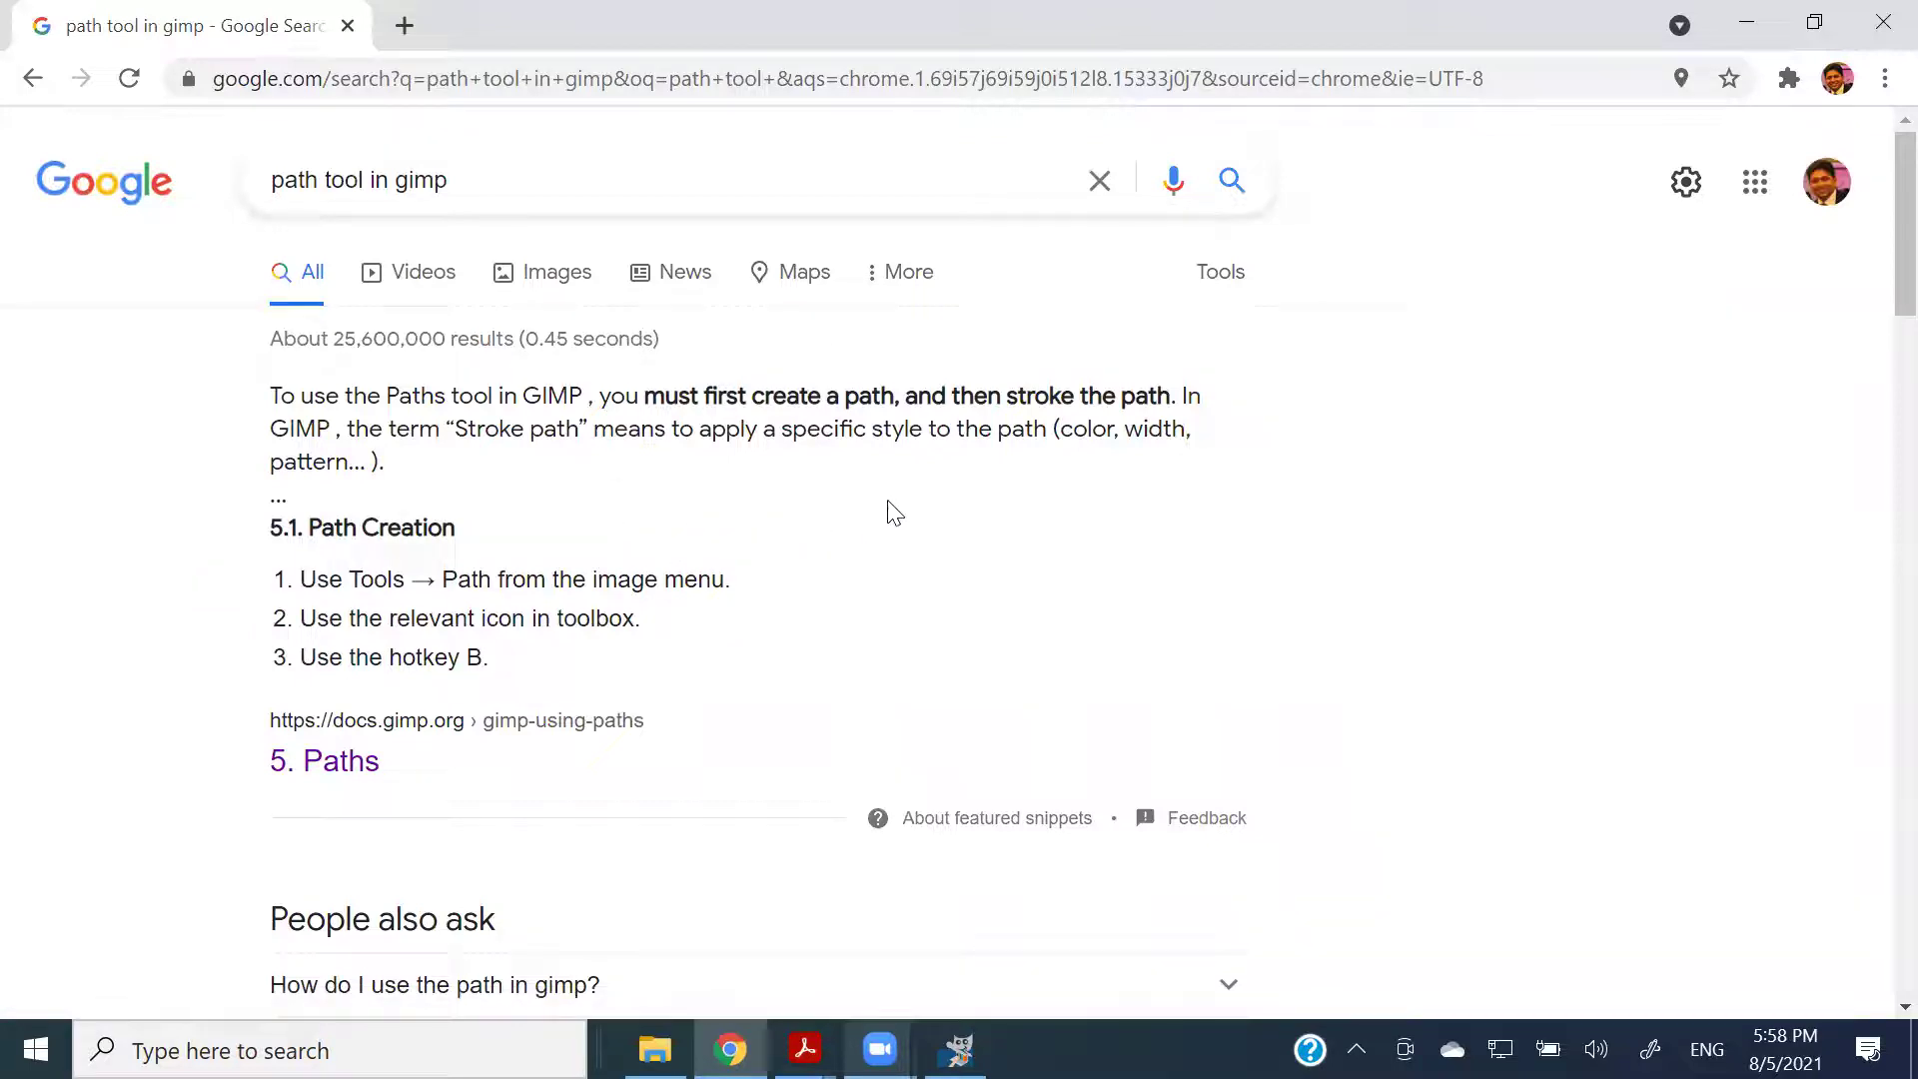
pyautogui.middleClick(369, 761)
pyautogui.click(470, 26)
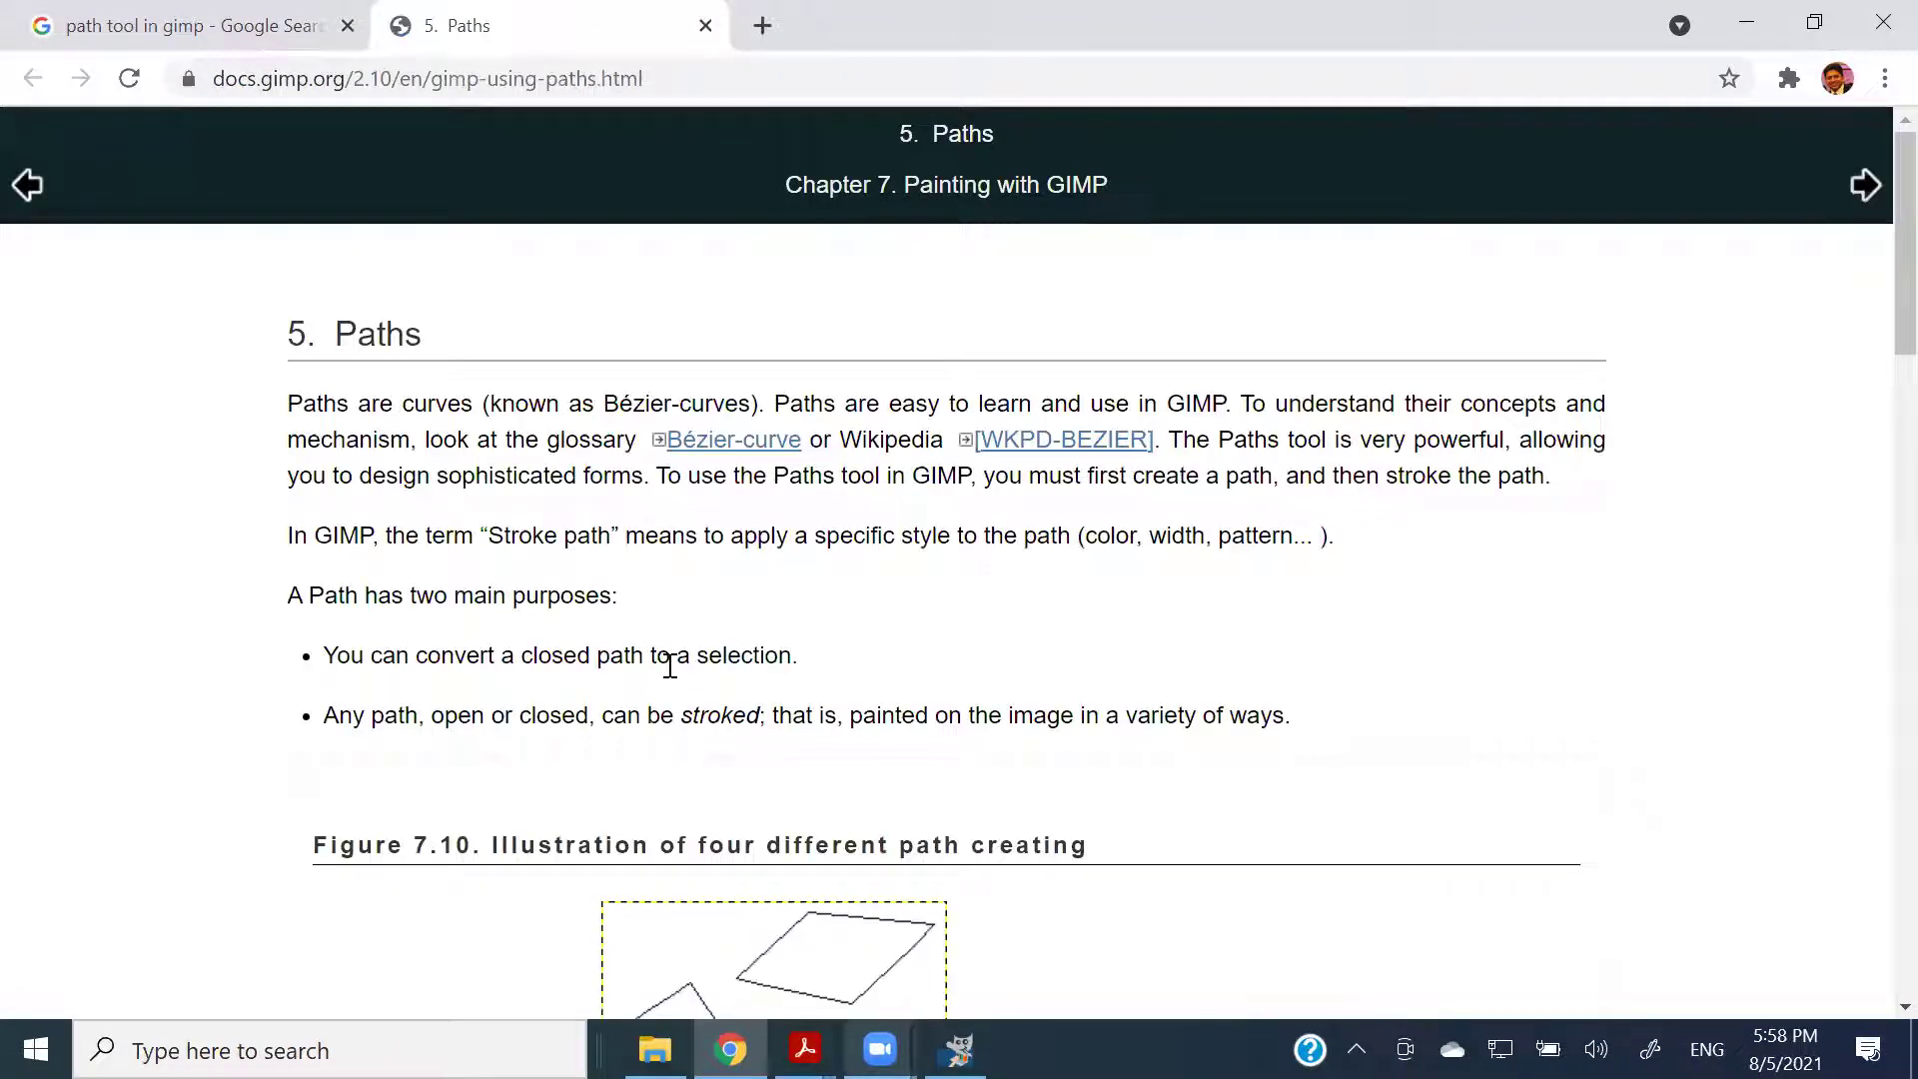
# Read through the Paths documentation, covering the purposes of paths, section 5.1 Path Creation and the figure of a manipulated path.
pyautogui.scroll(-2, 670, 665)
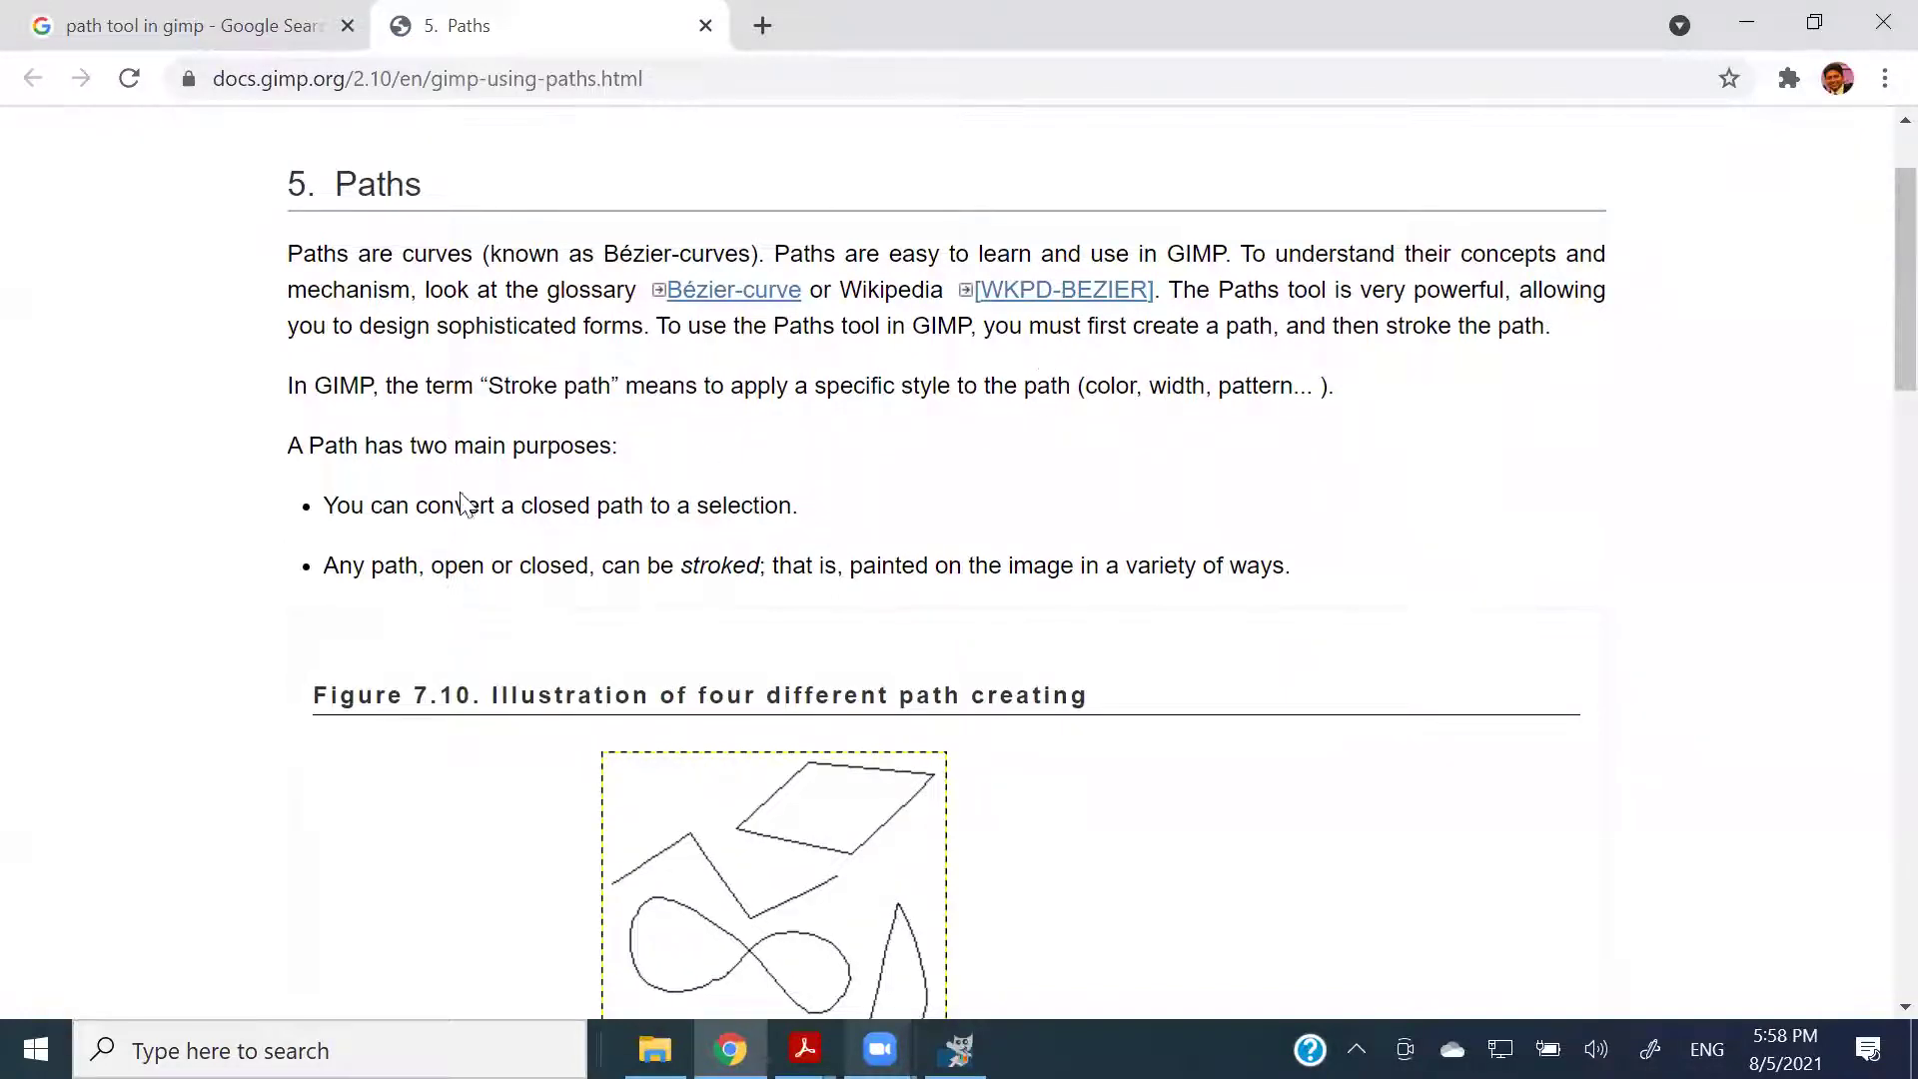
pyautogui.scroll(-7, 470, 509)
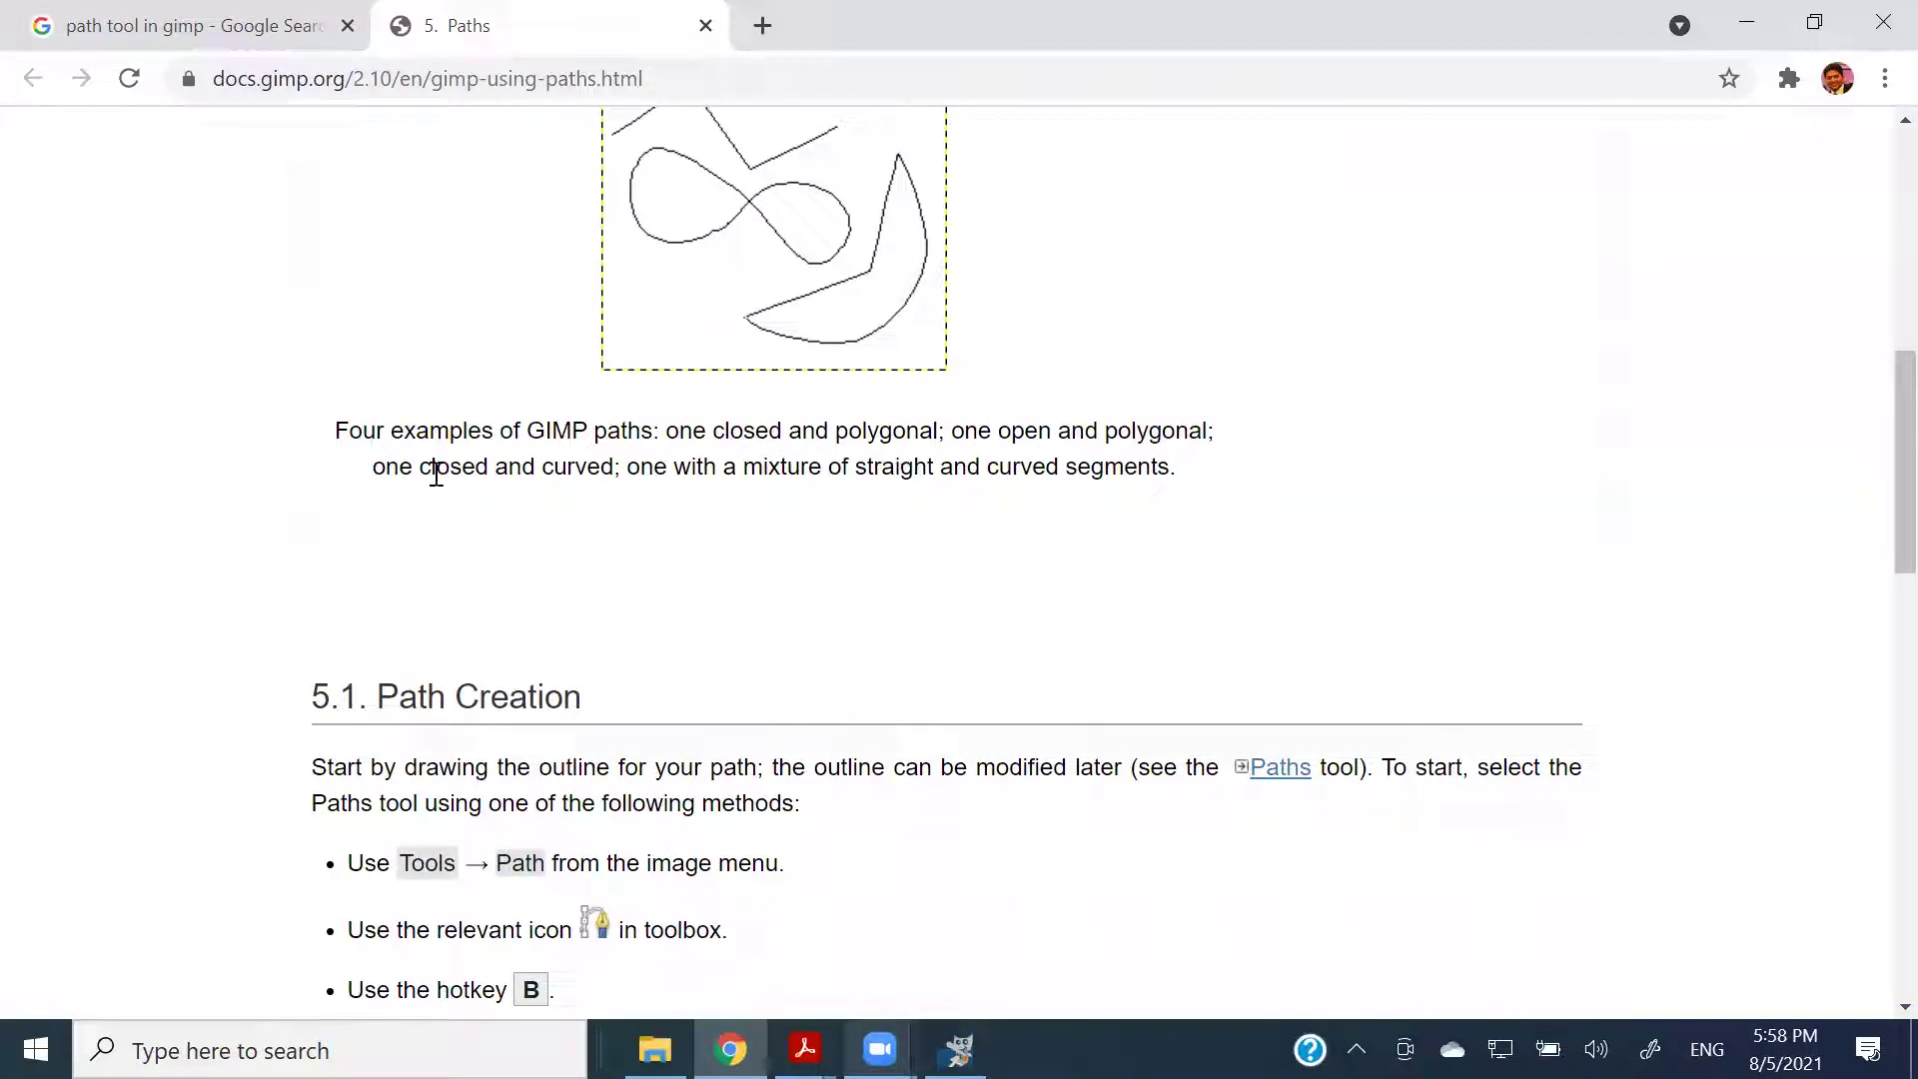
pyautogui.scroll(-4, 737, 477)
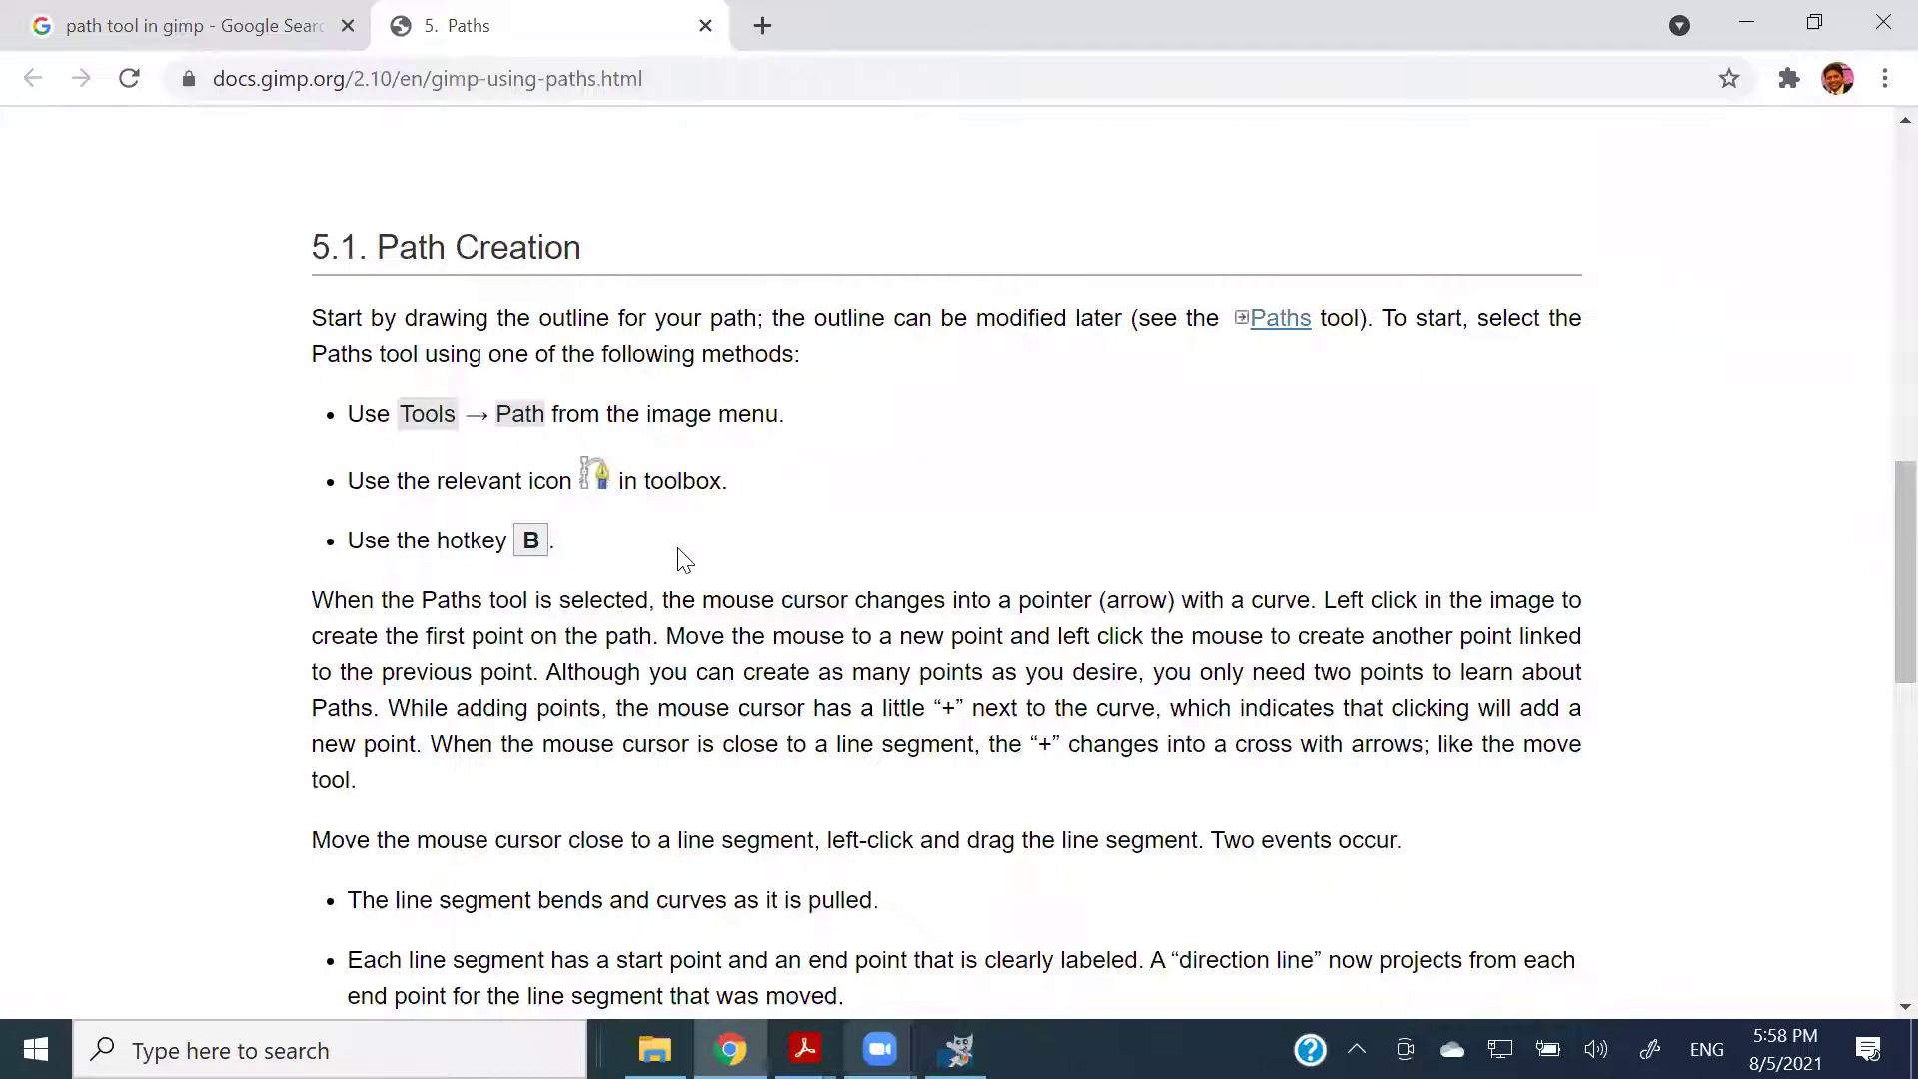
pyautogui.scroll(-4, 683, 560)
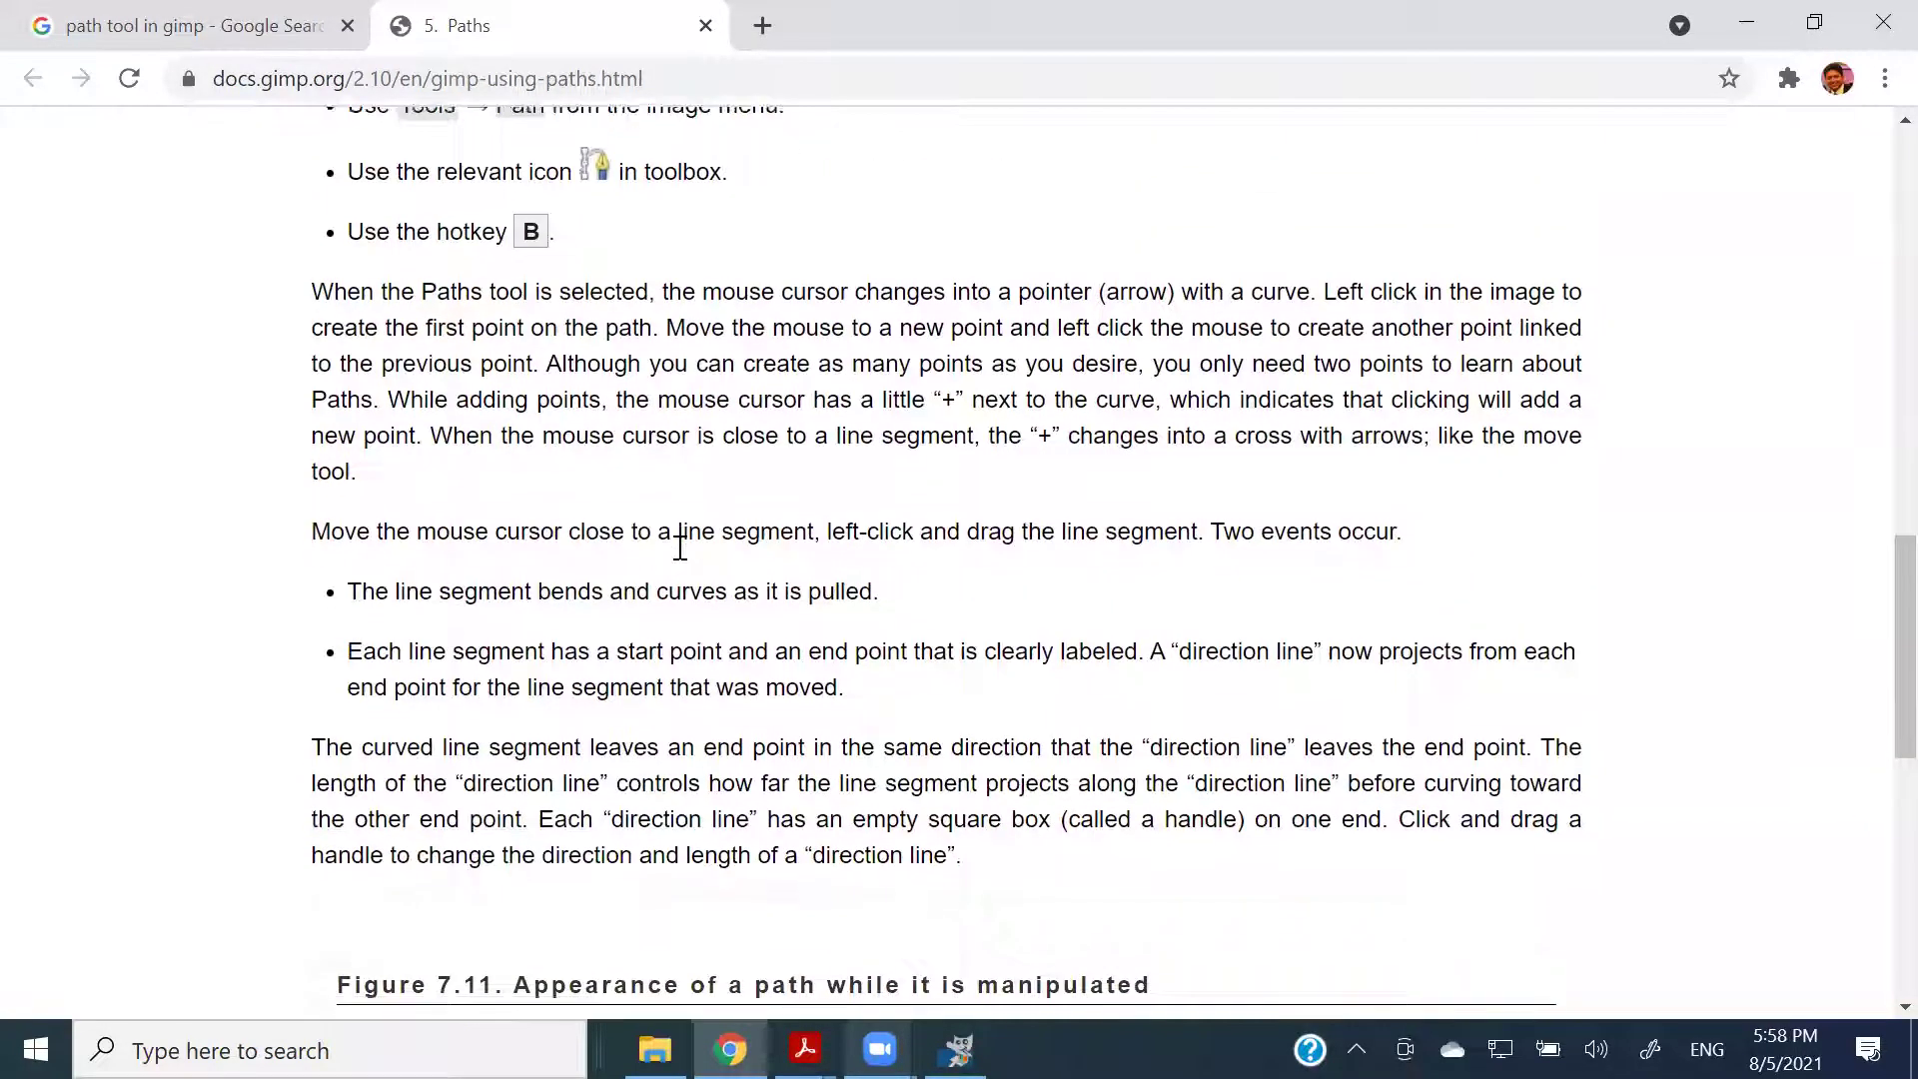
pyautogui.scroll(-7, 680, 548)
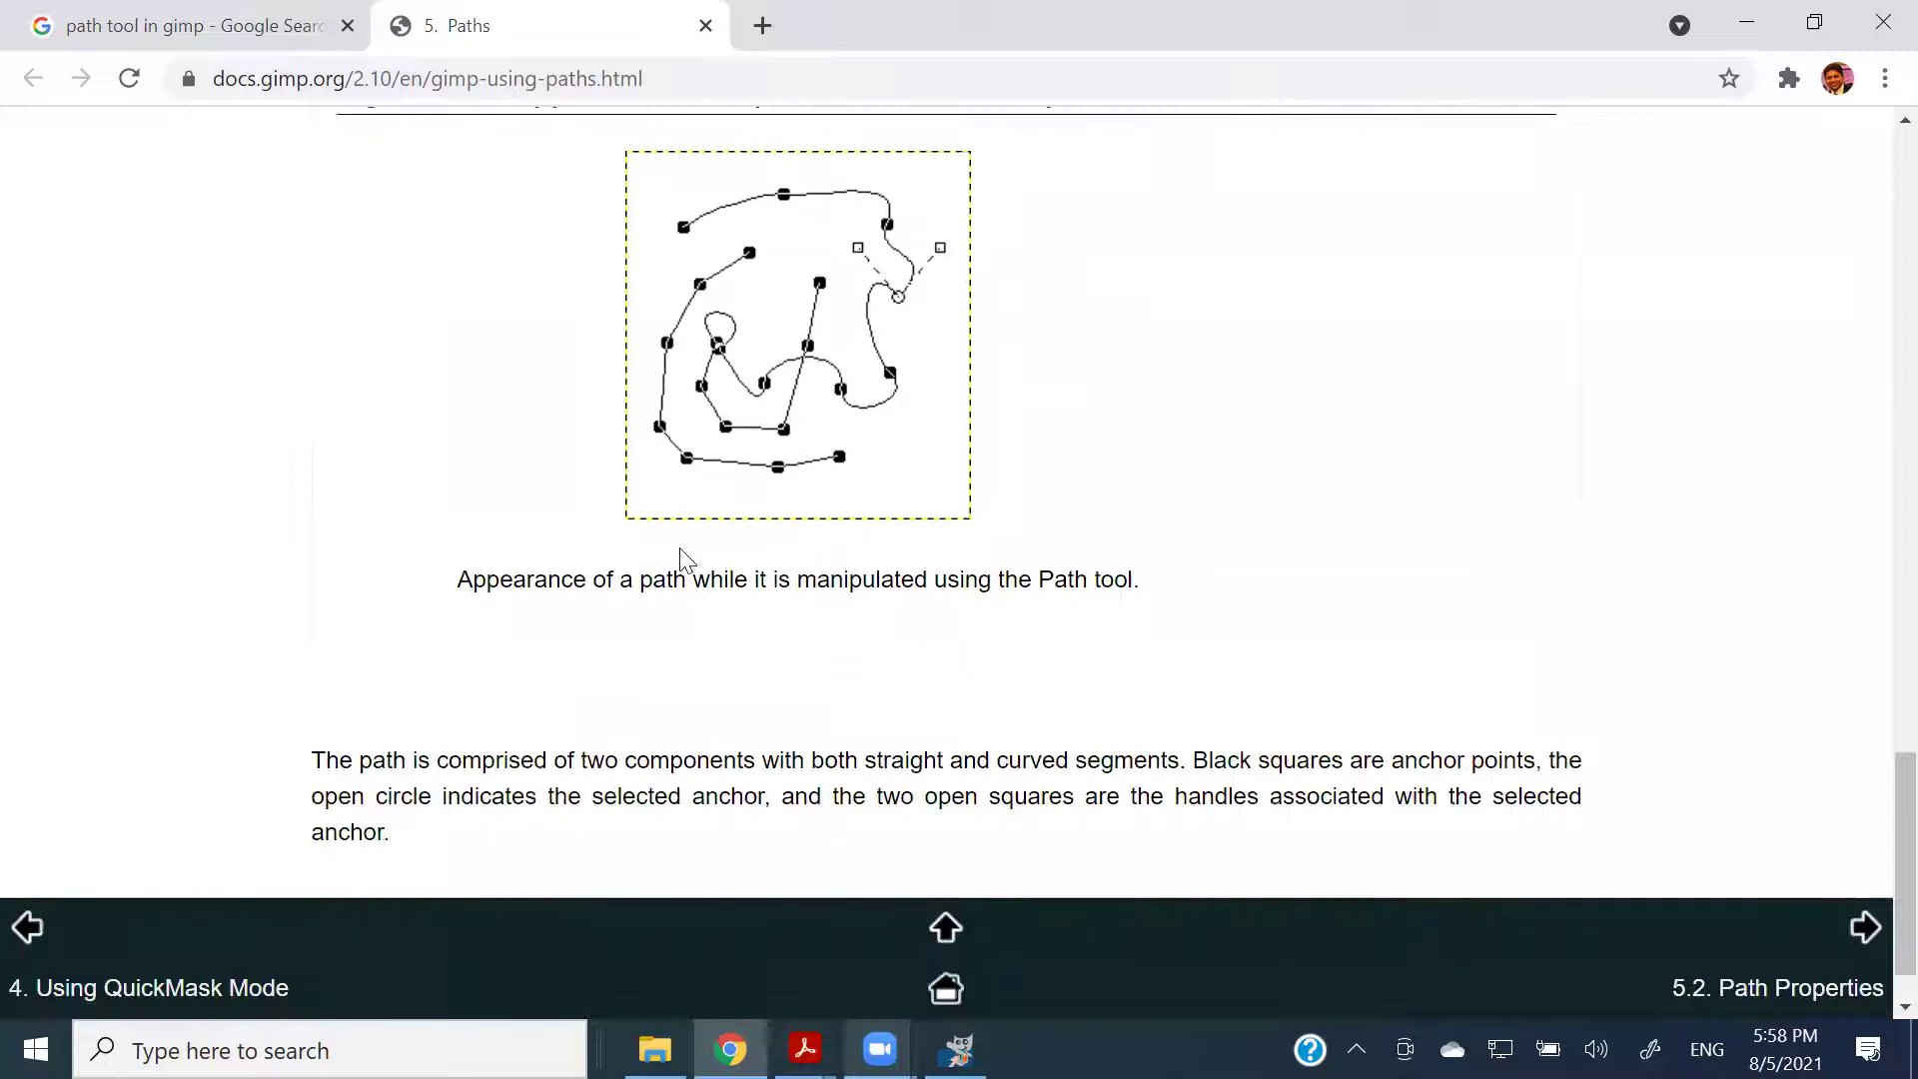
pyautogui.scroll(-1, 686, 561)
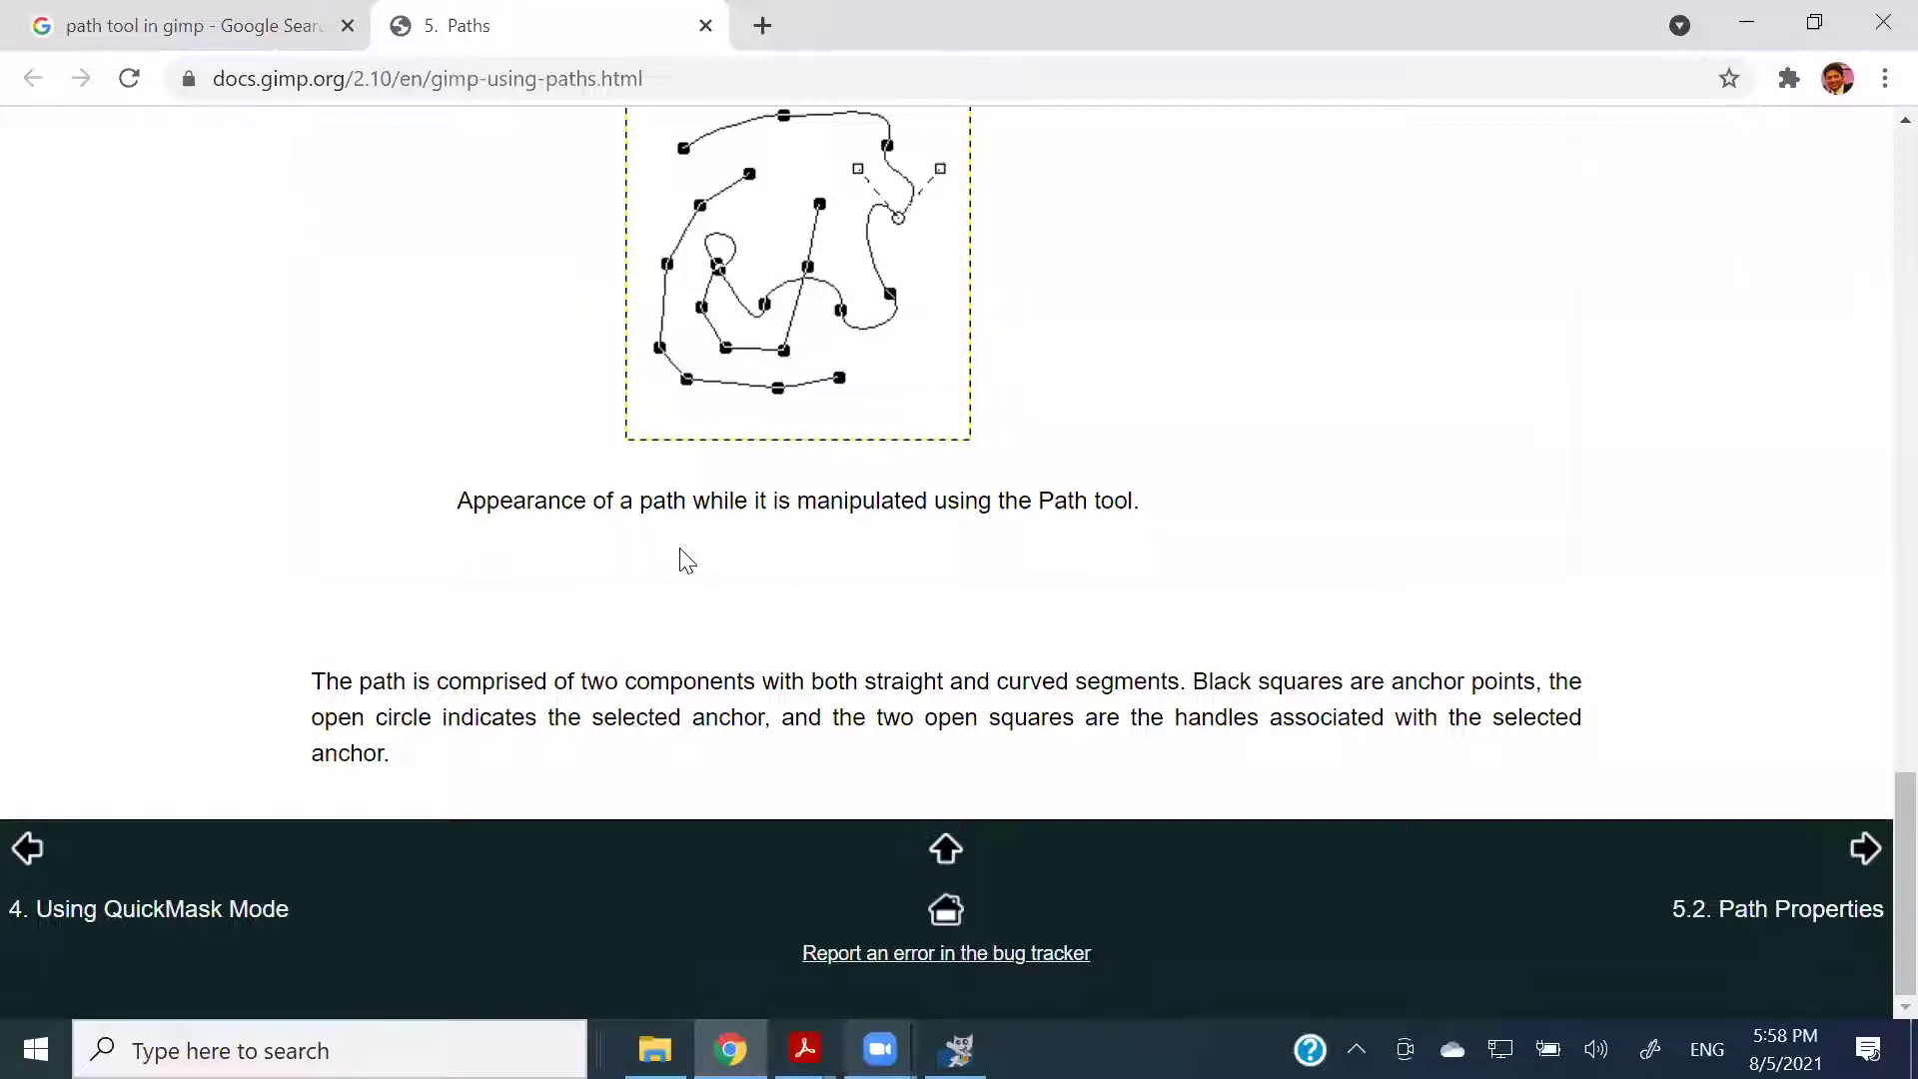
pyautogui.scroll(6, 686, 561)
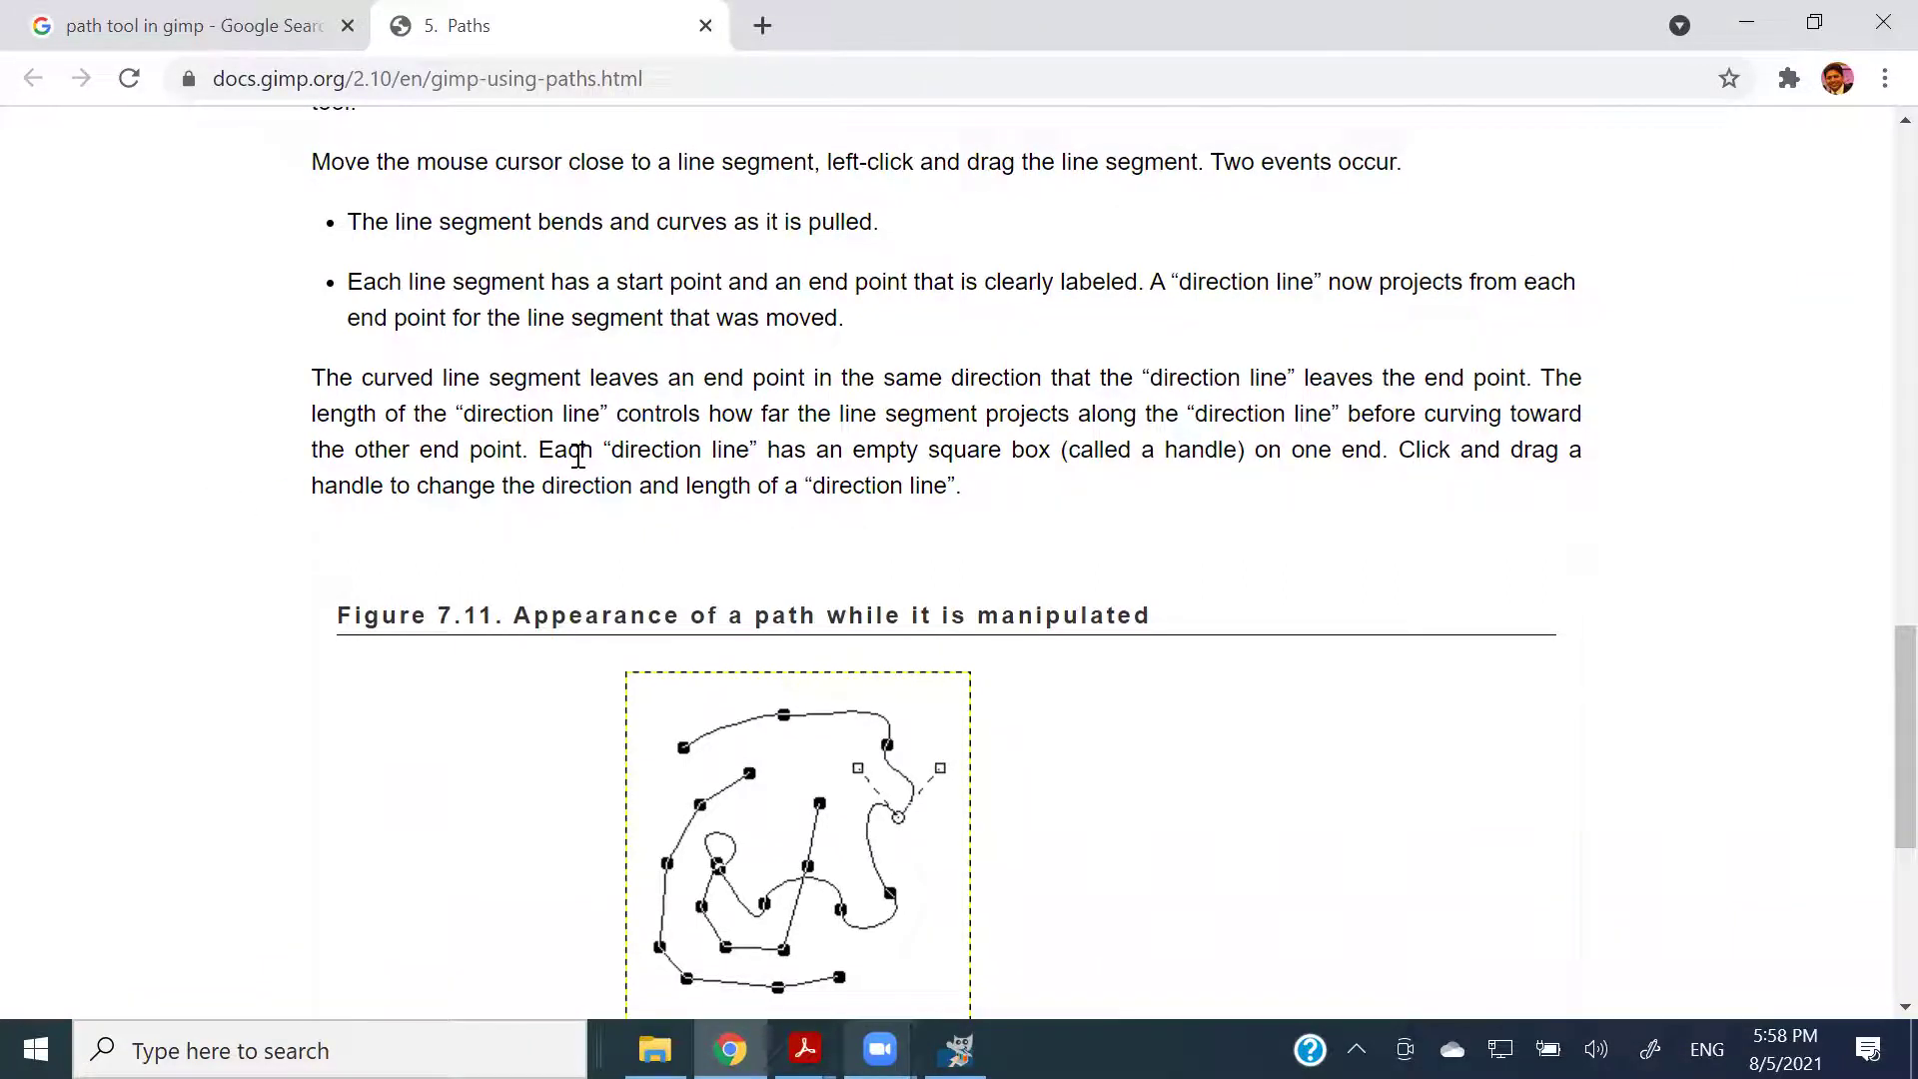
pyautogui.scroll(2, 577, 455)
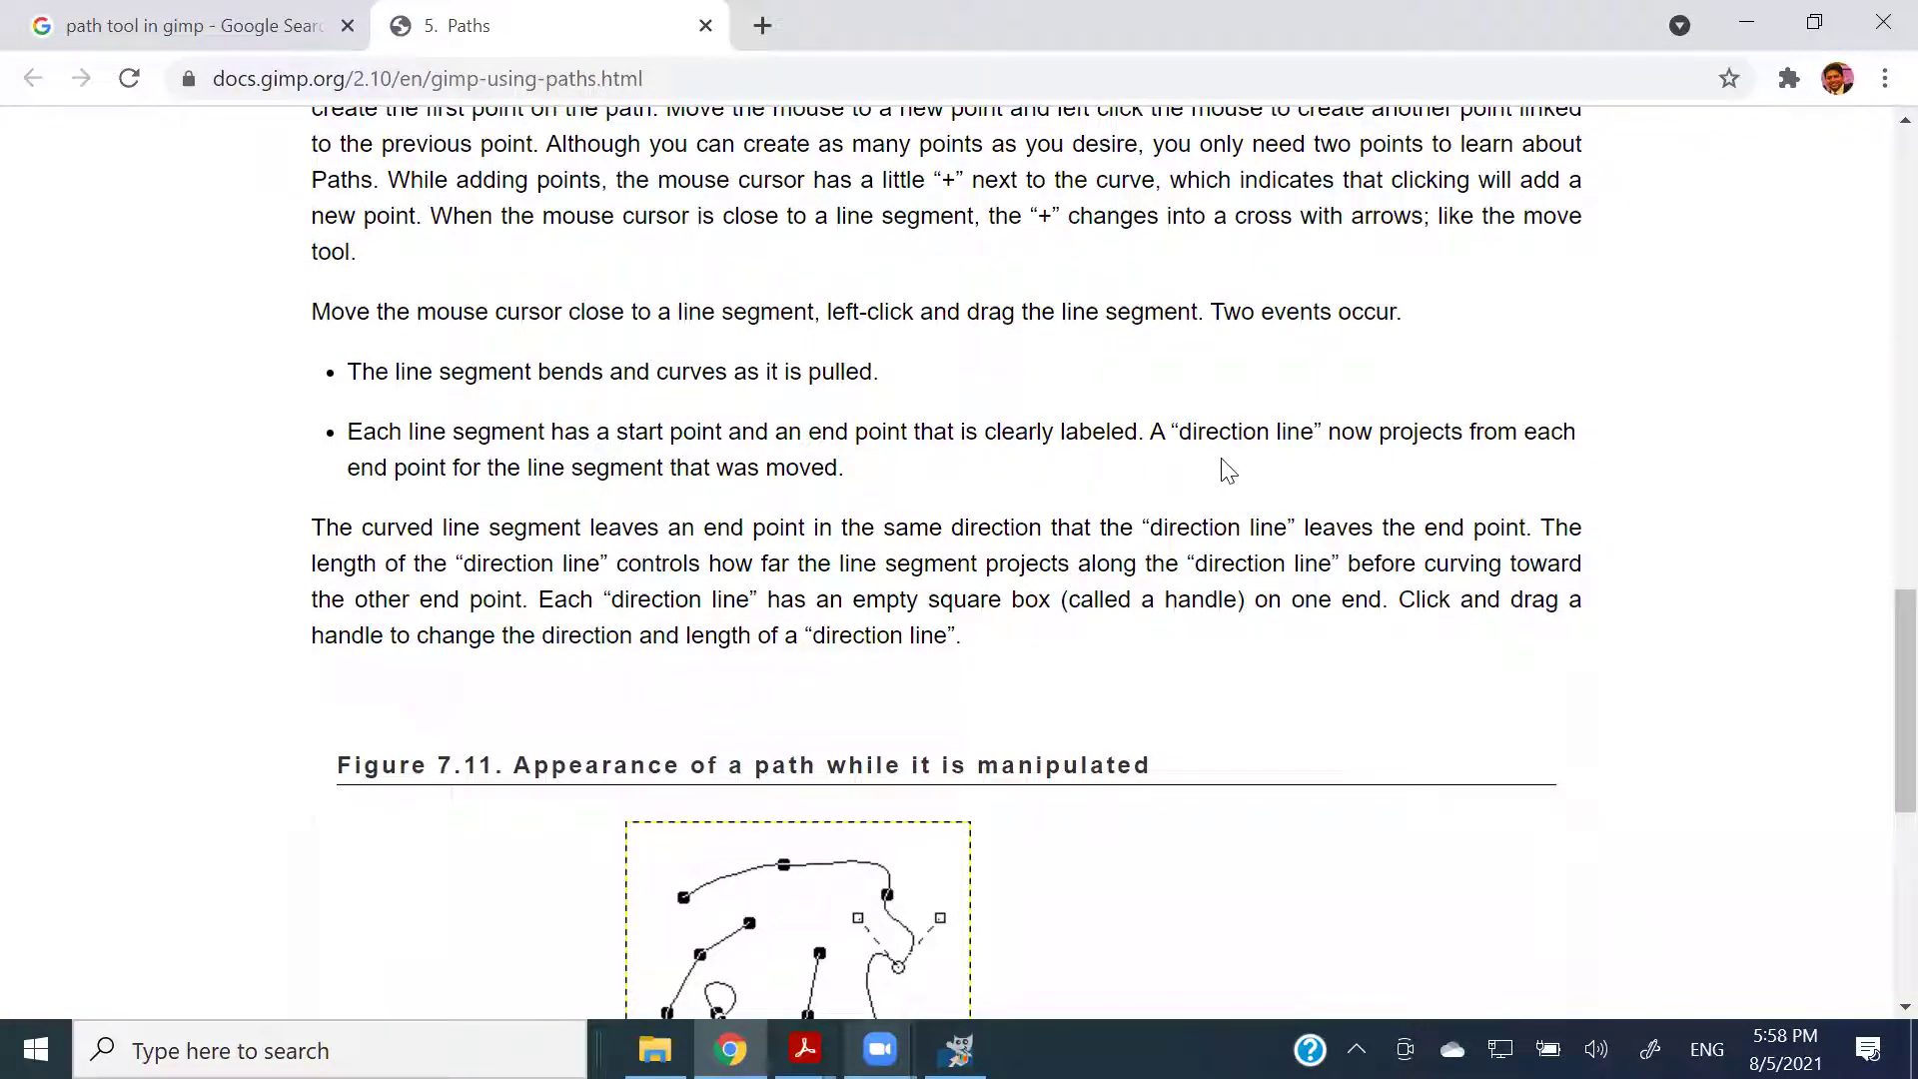
pyautogui.scroll(2, 419, 457)
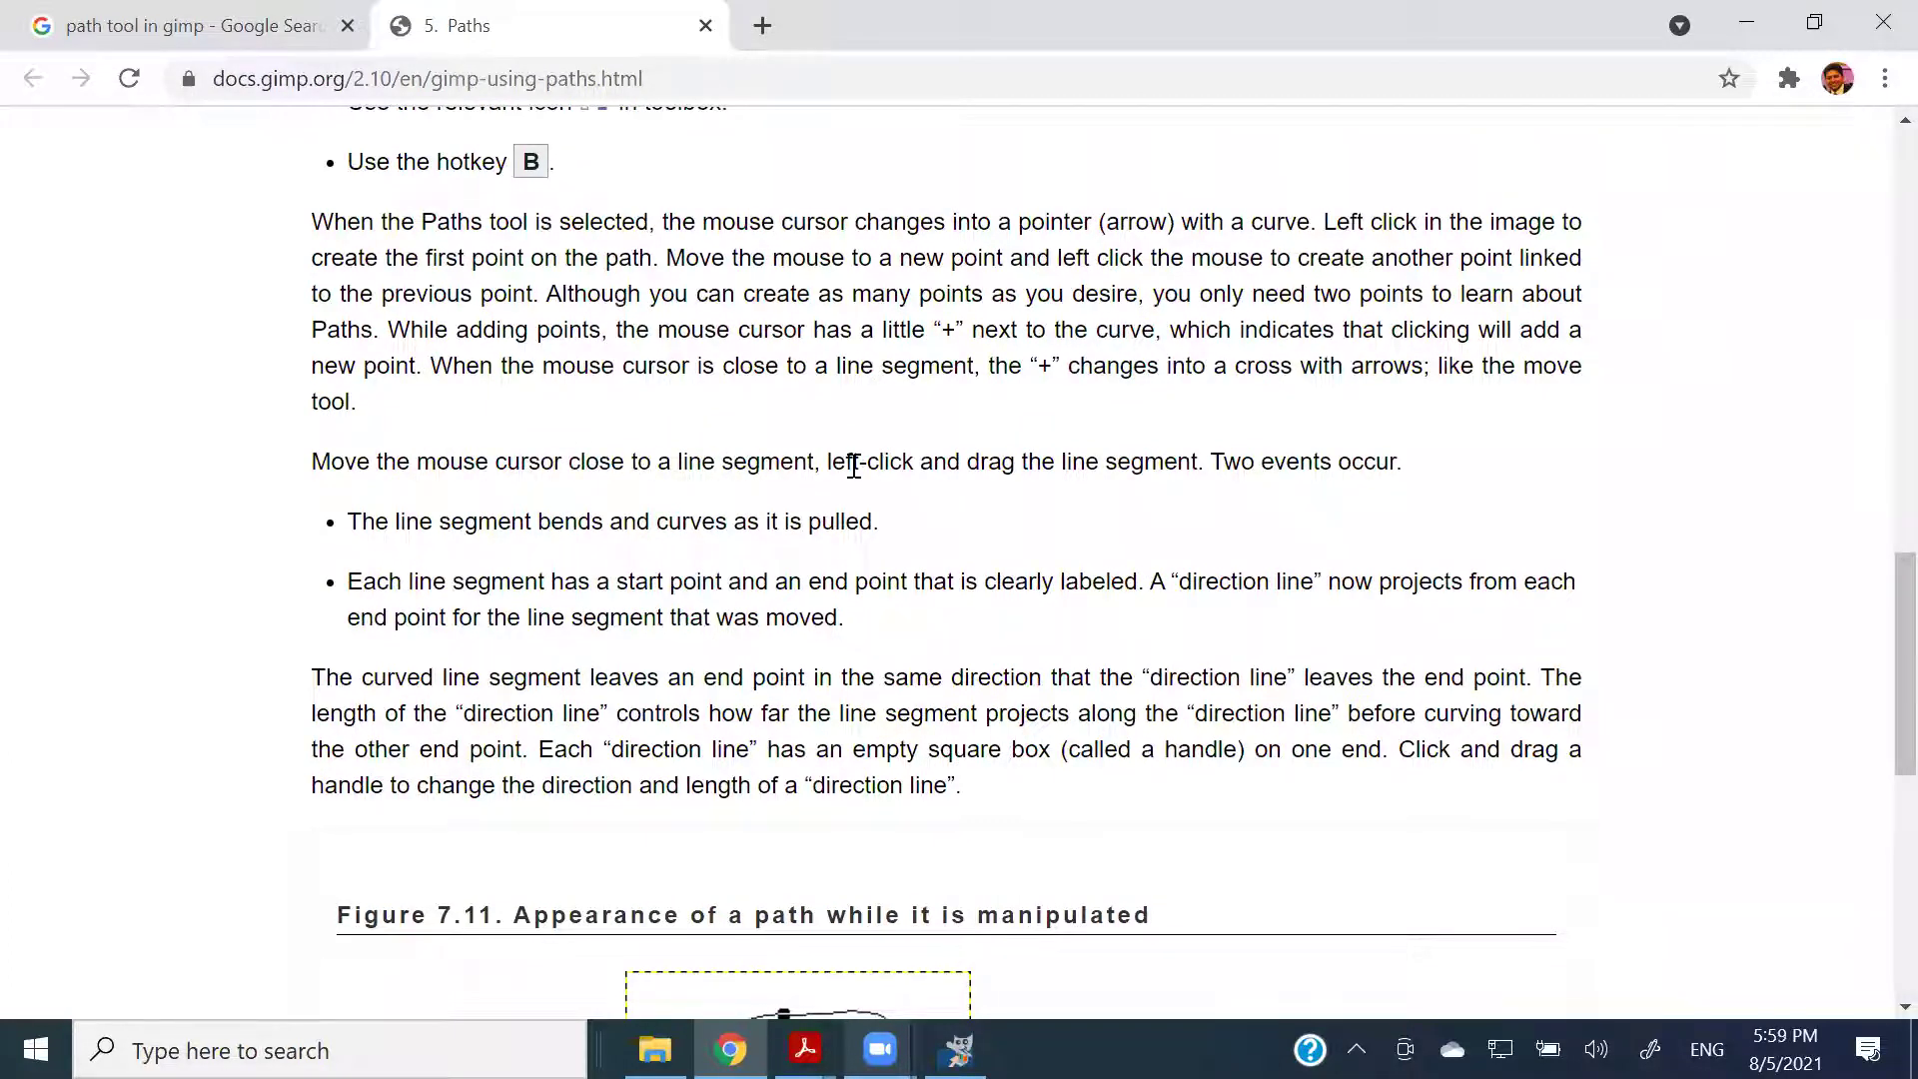
pyautogui.scroll(2, 719, 459)
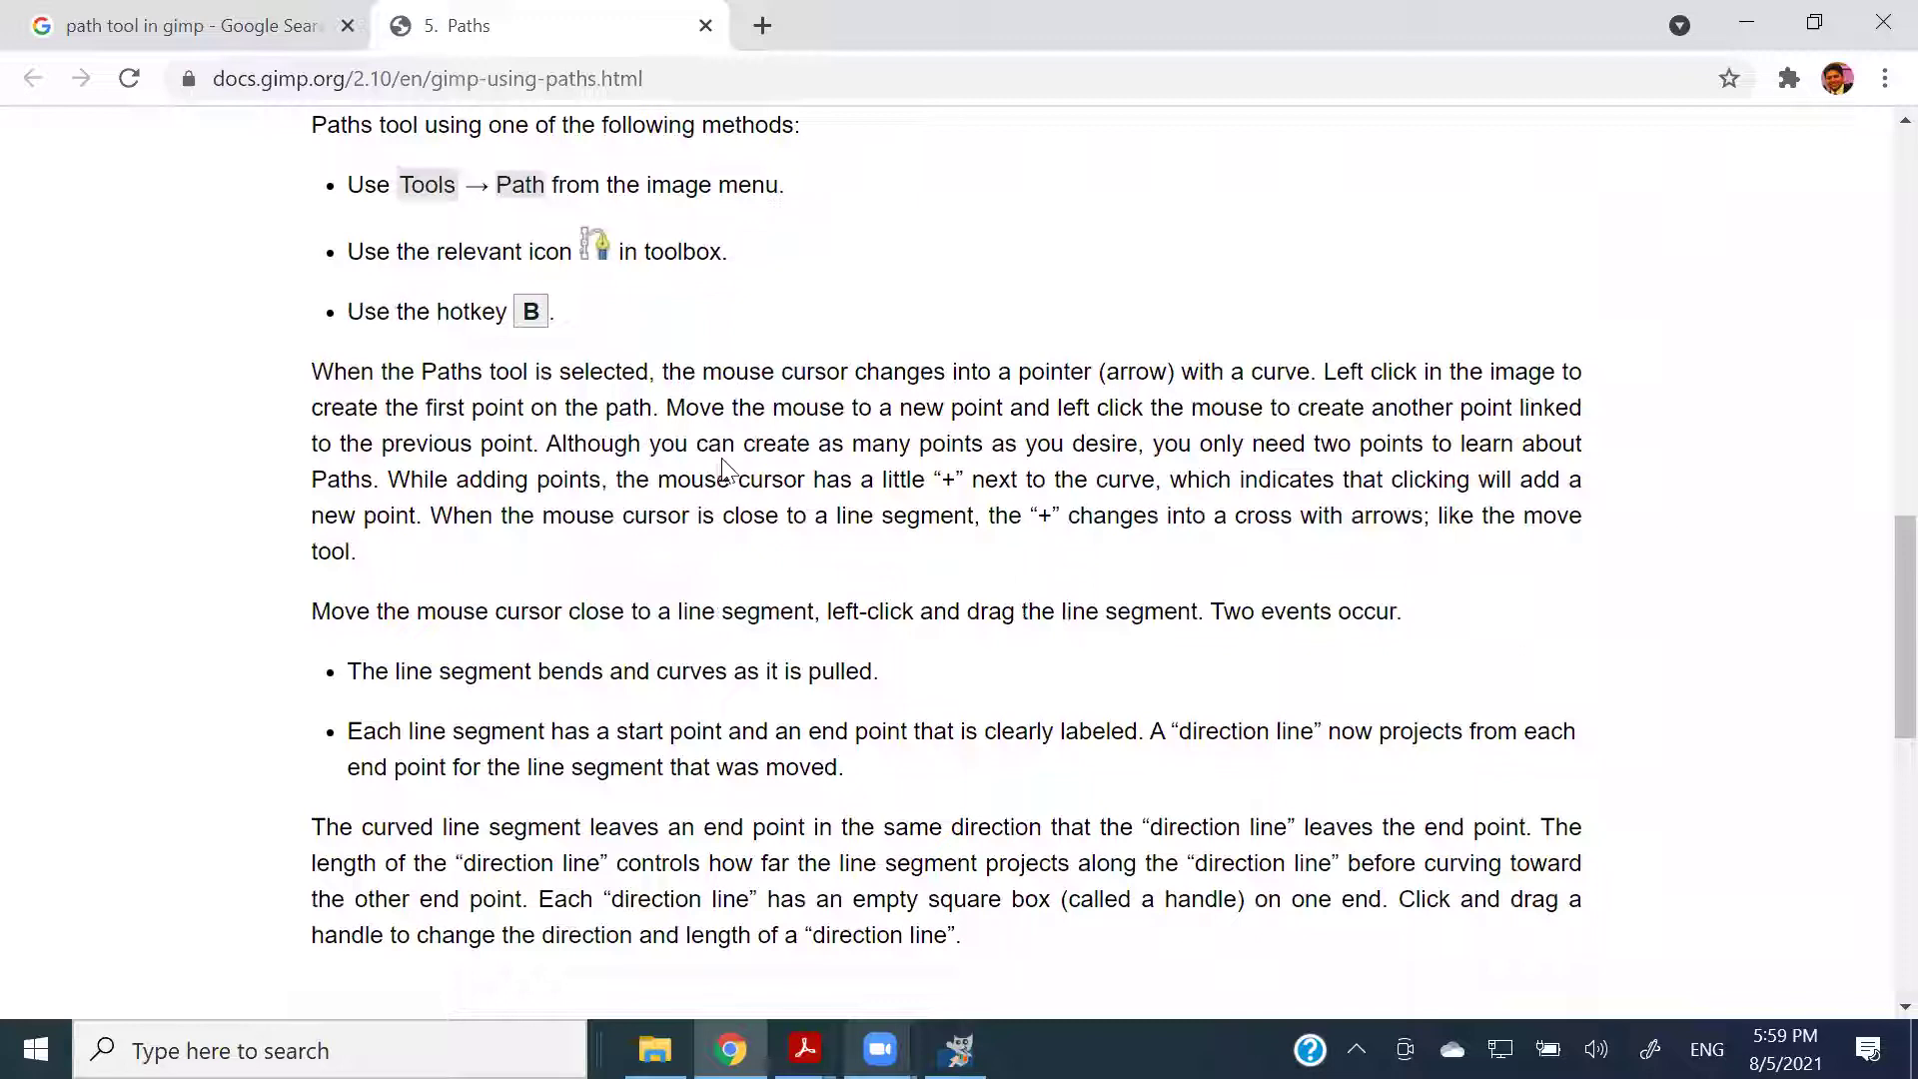
pyautogui.scroll(4, 724, 468)
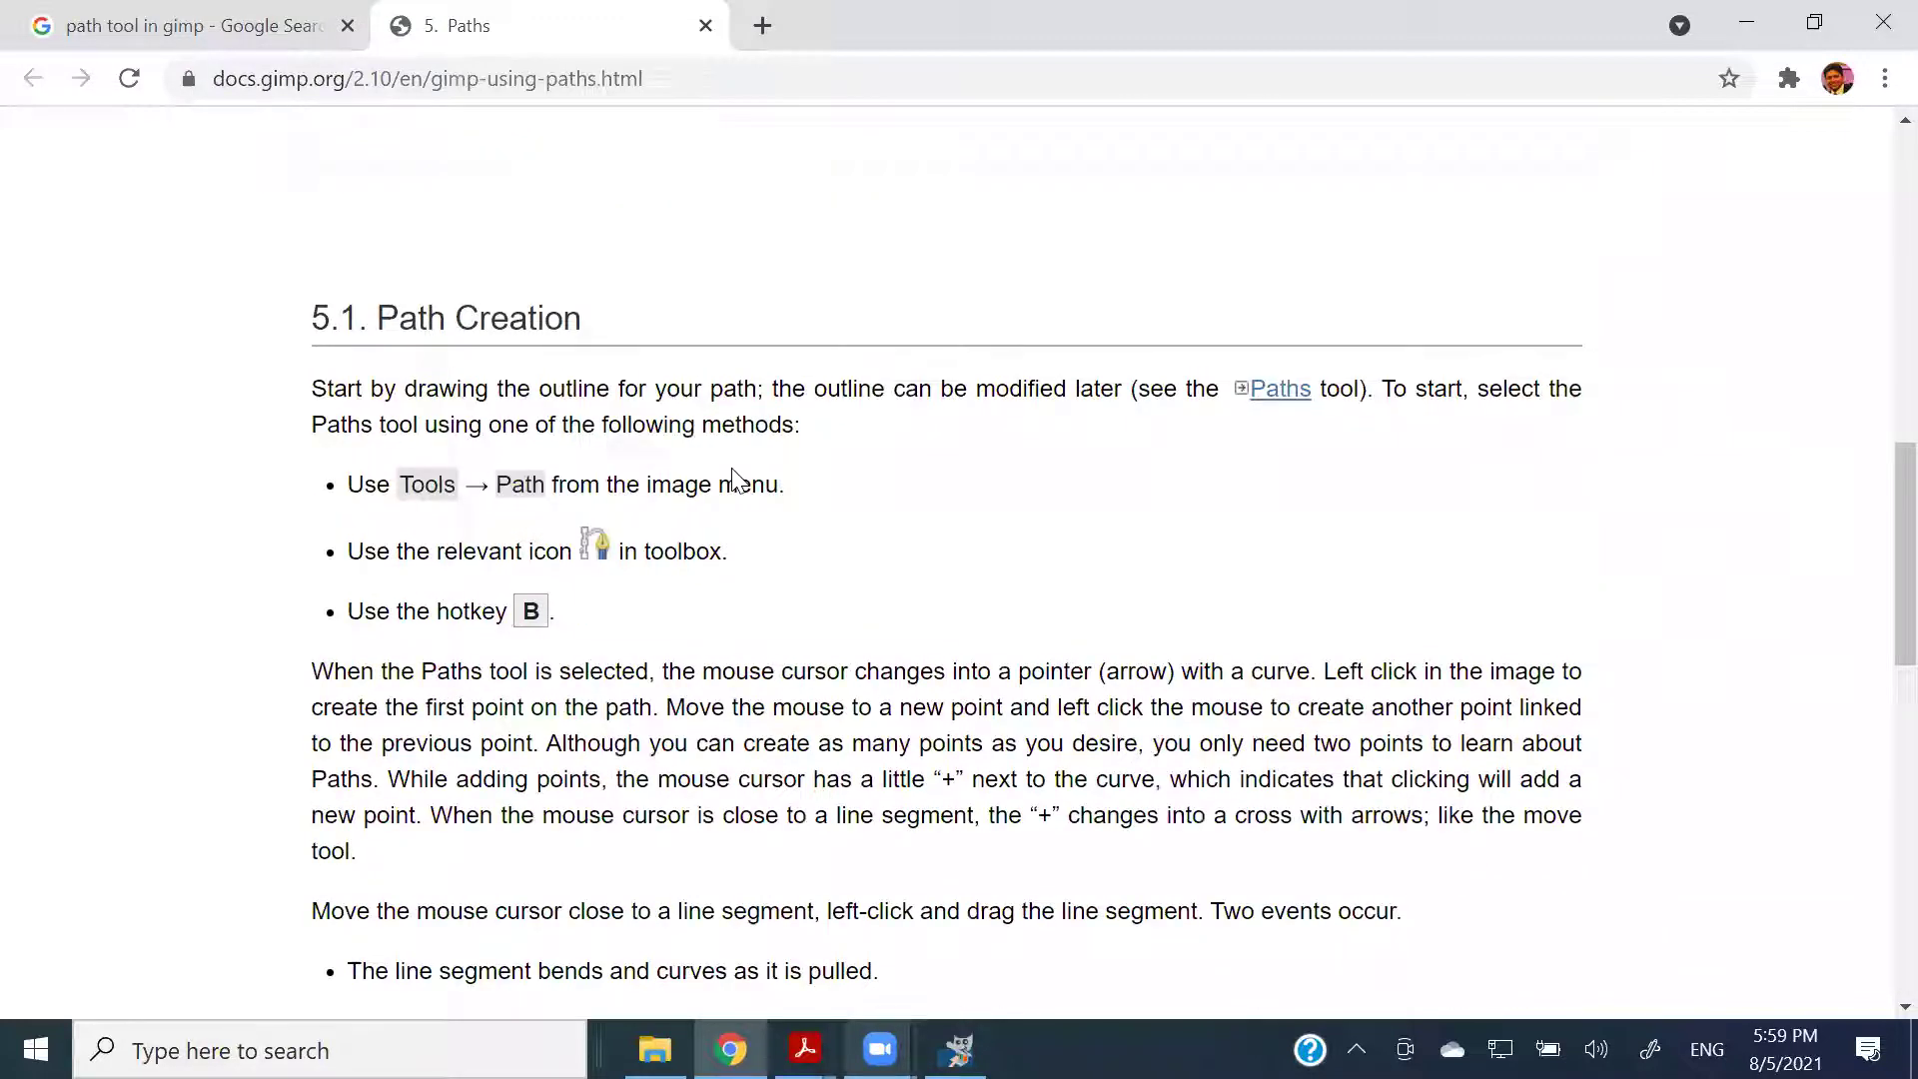
# Open the linked 5.2 Paths tool page in a separate tab and read its activation, key modifiers, Options and Design Mode sections.
pyautogui.middleClick(1277, 400)
pyautogui.click(1032, 52)
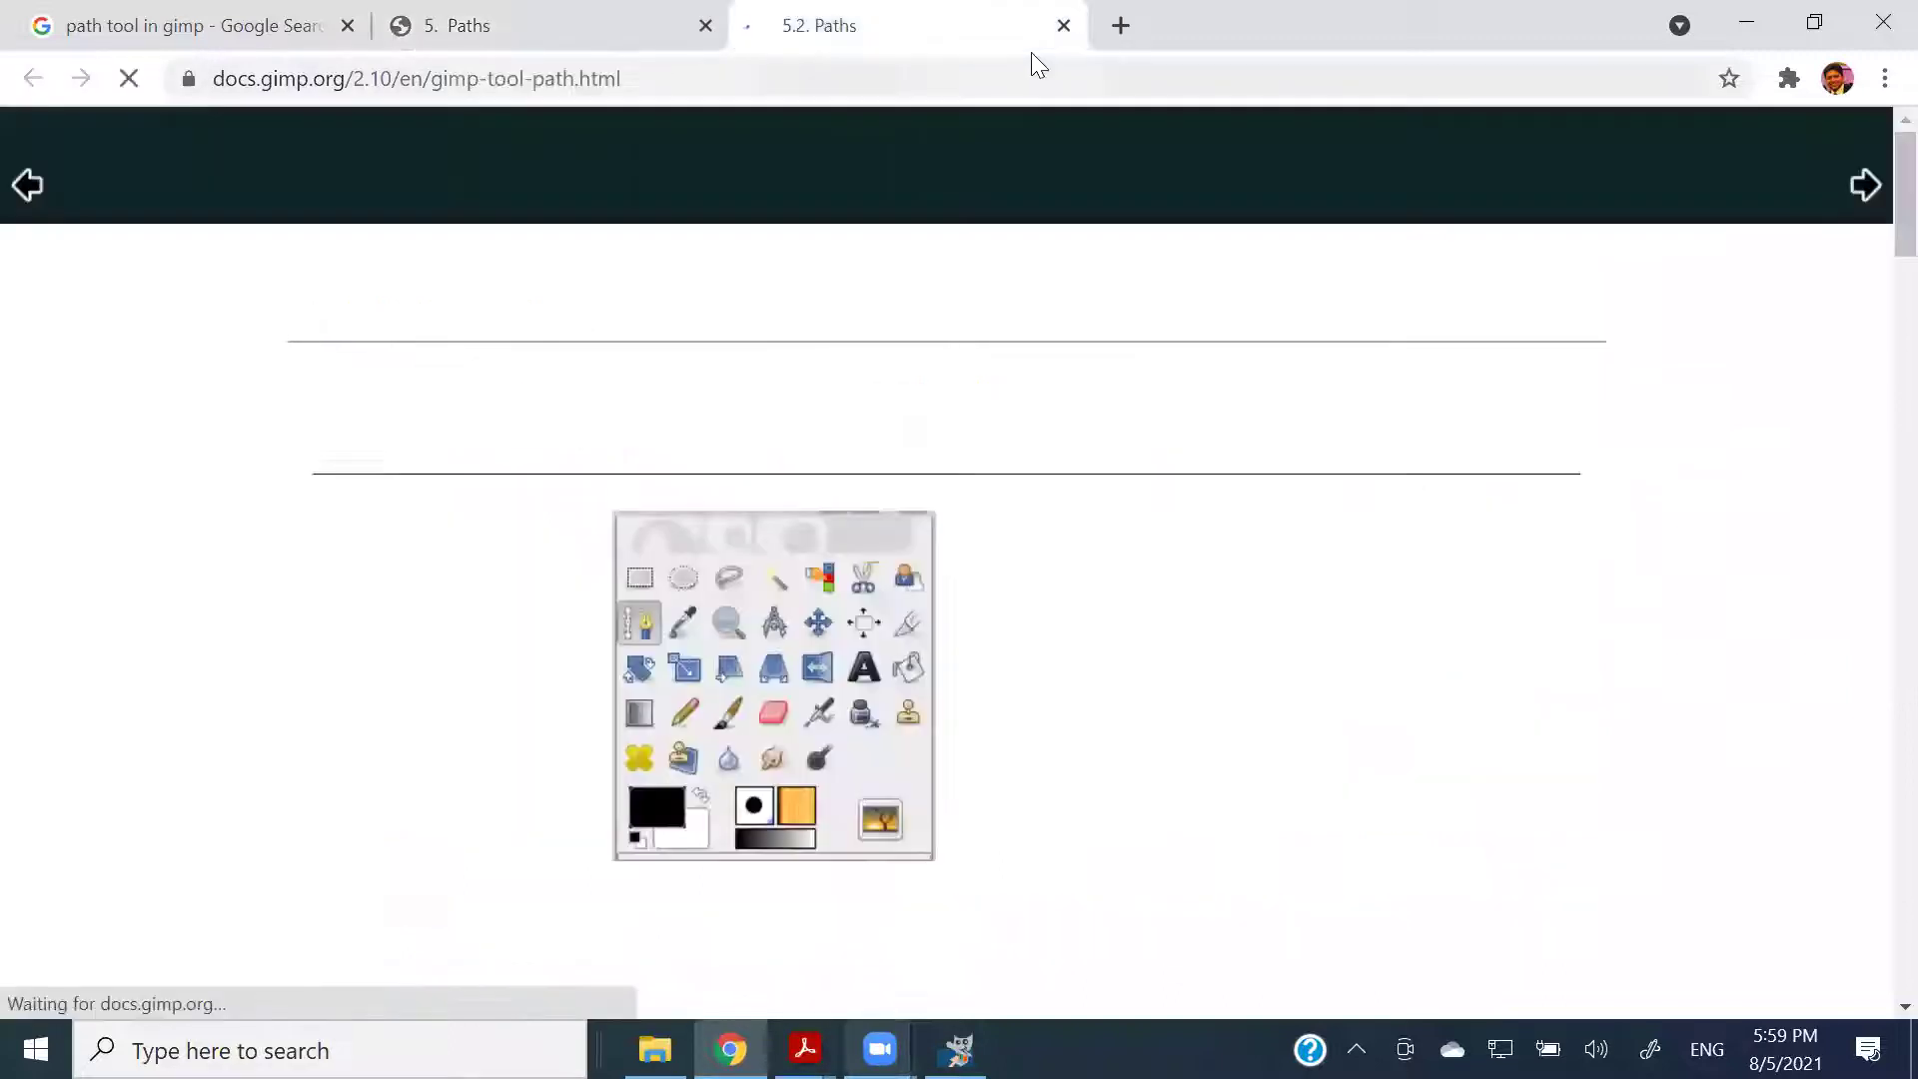
pyautogui.scroll(-4, 1127, 446)
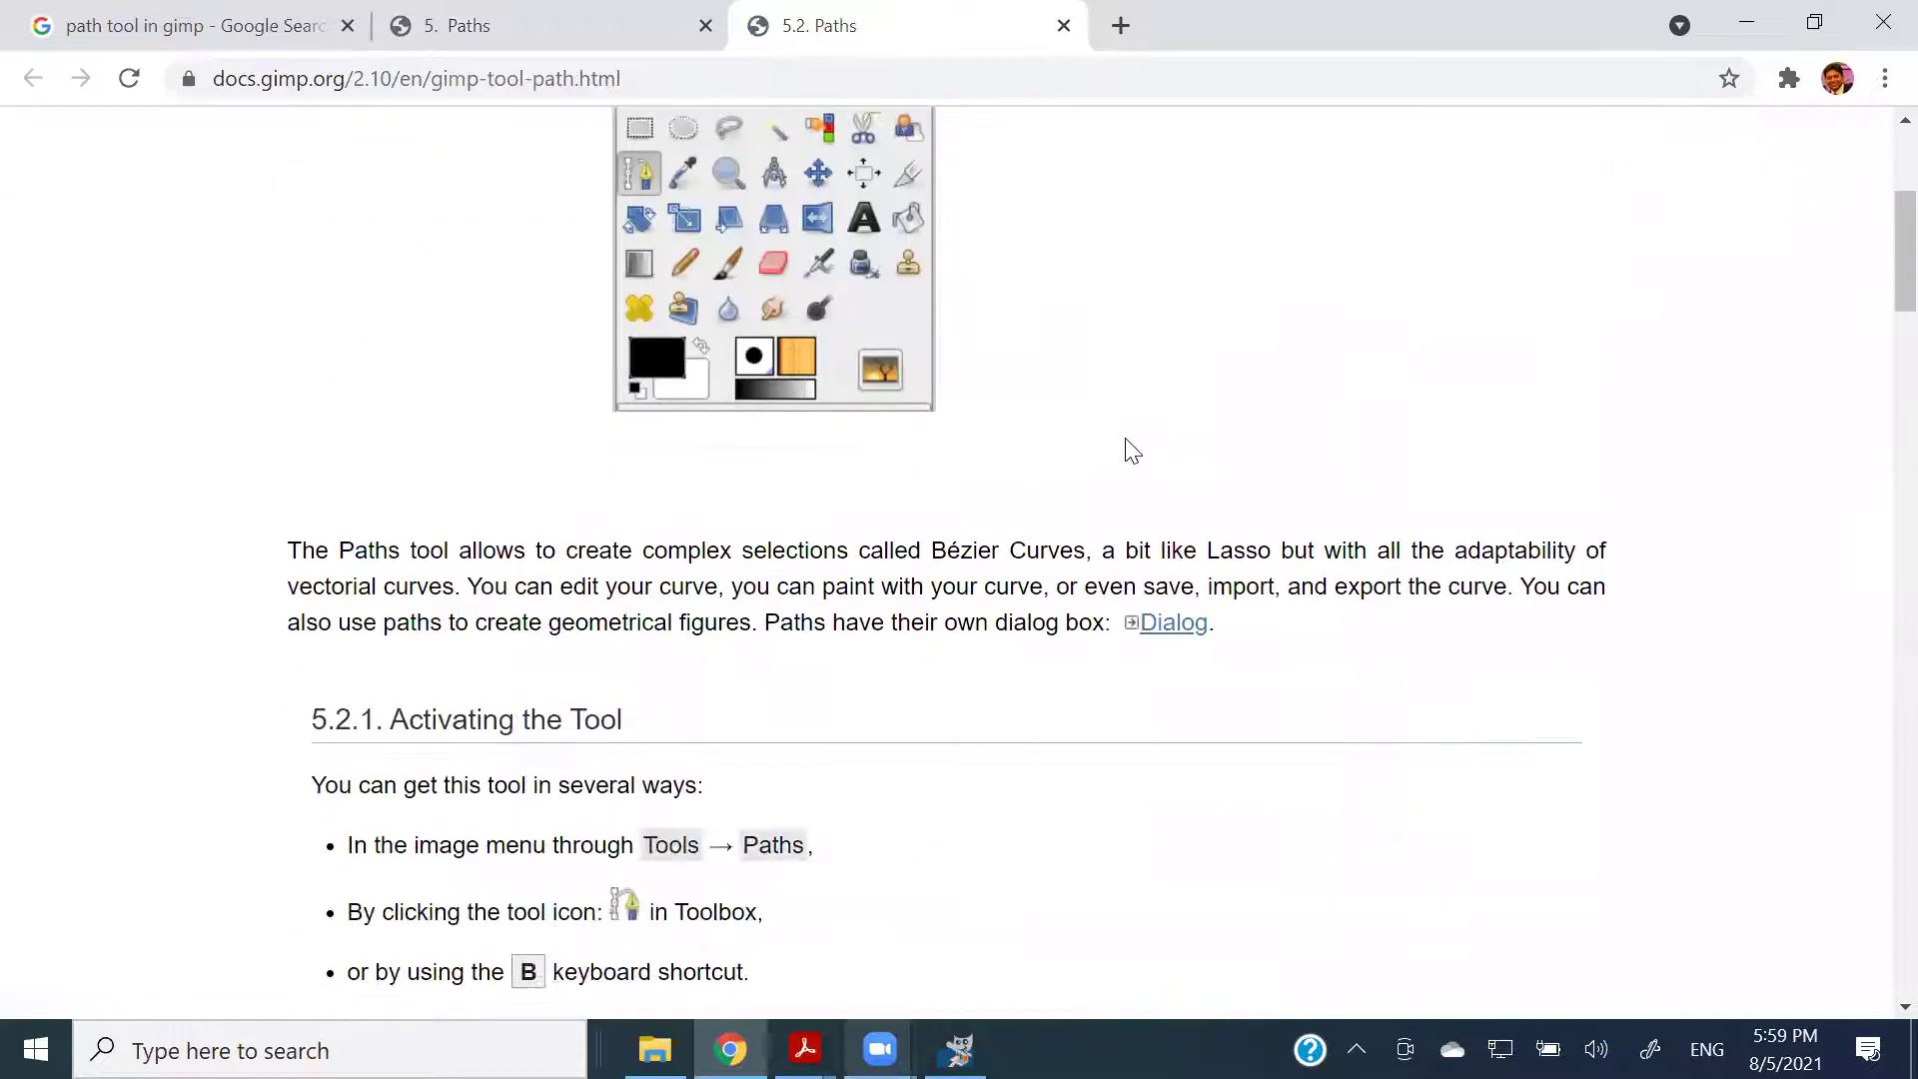
pyautogui.scroll(-3, 1132, 451)
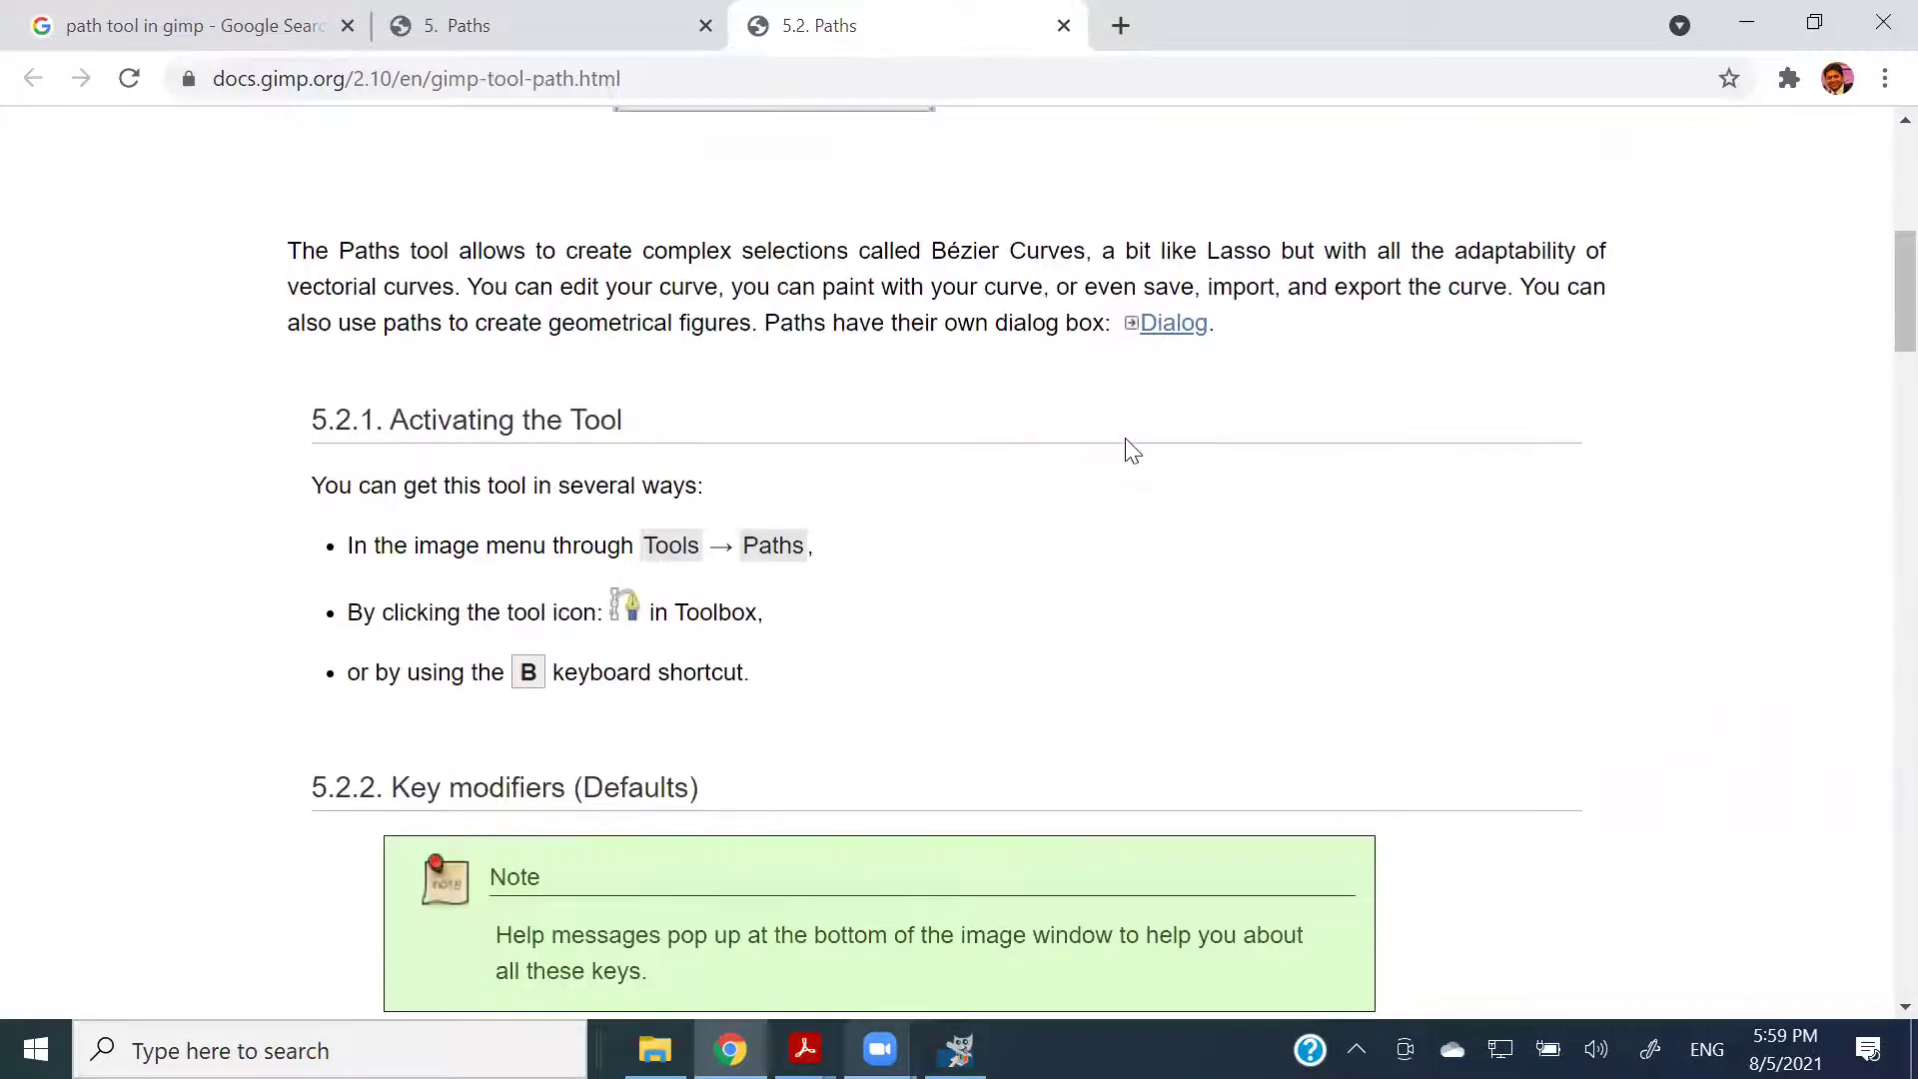
pyautogui.scroll(-3, 1132, 451)
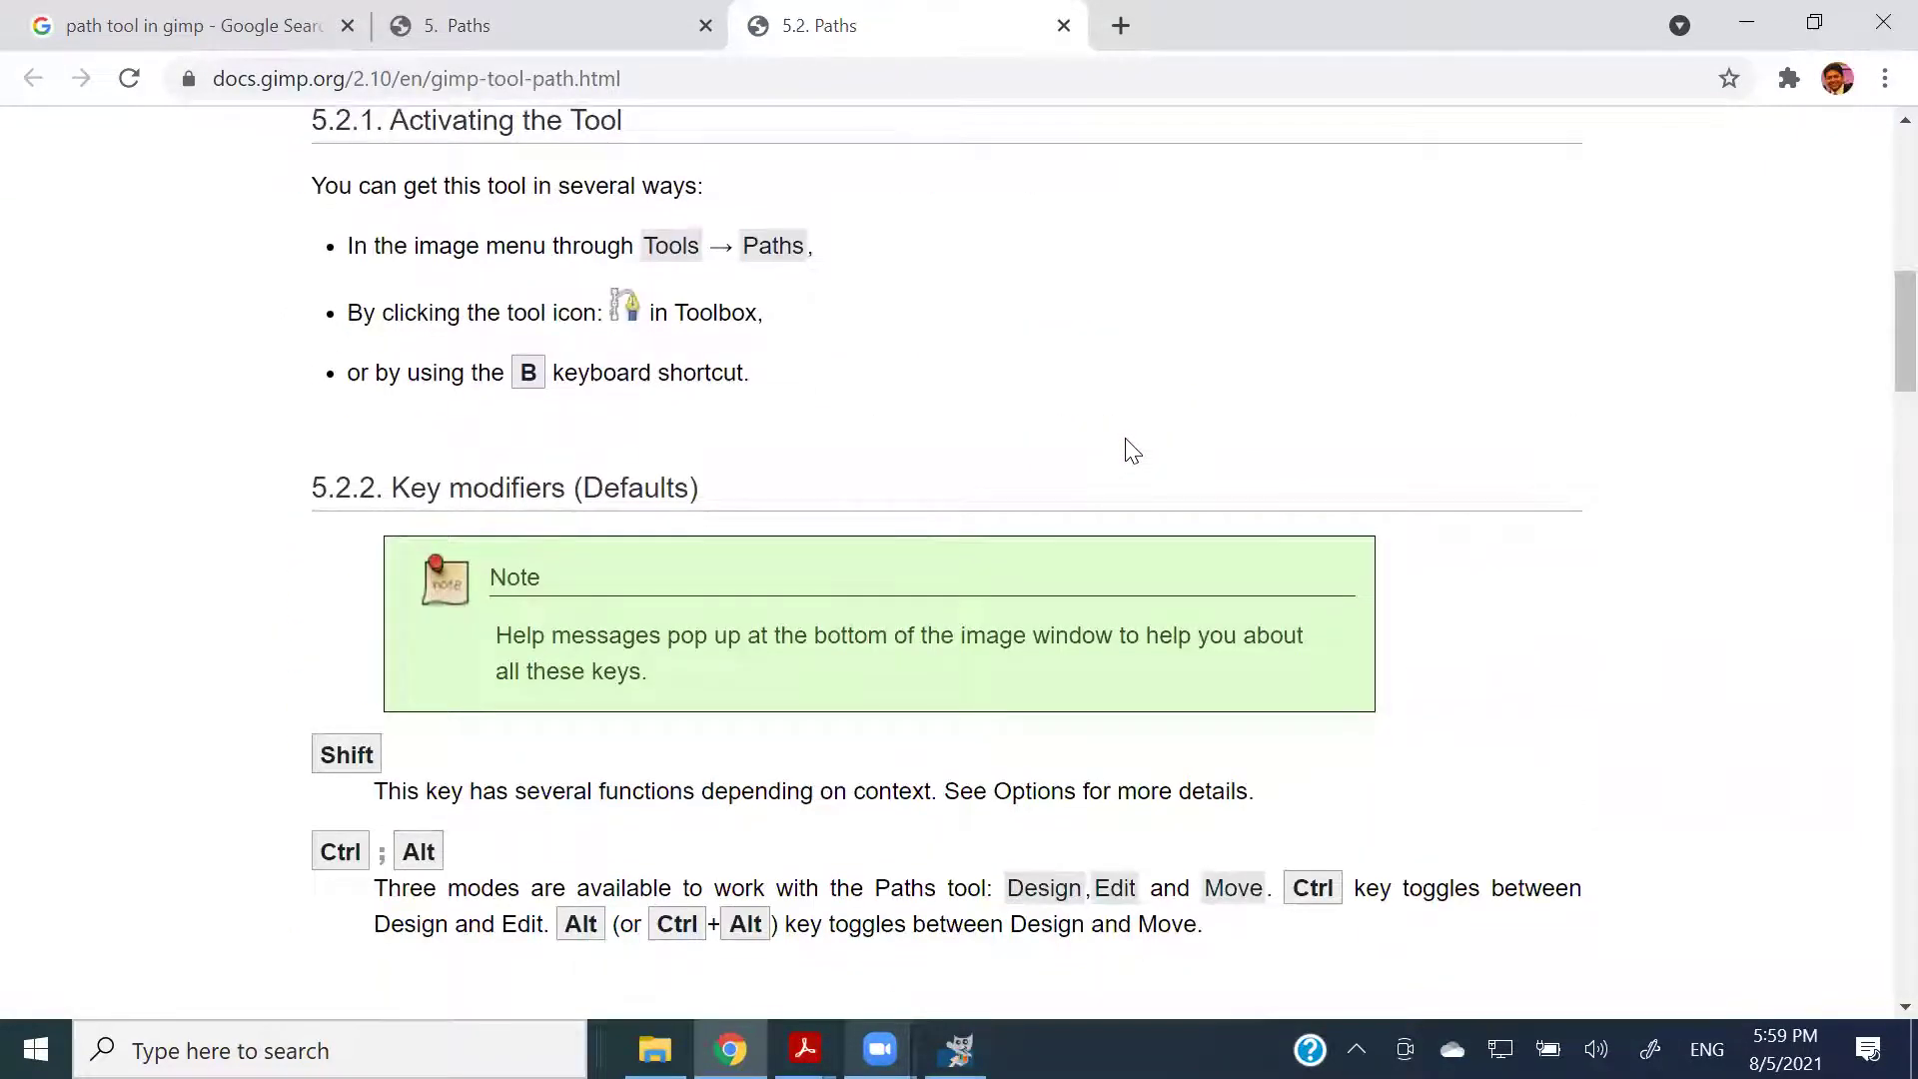
pyautogui.scroll(-2, 1132, 451)
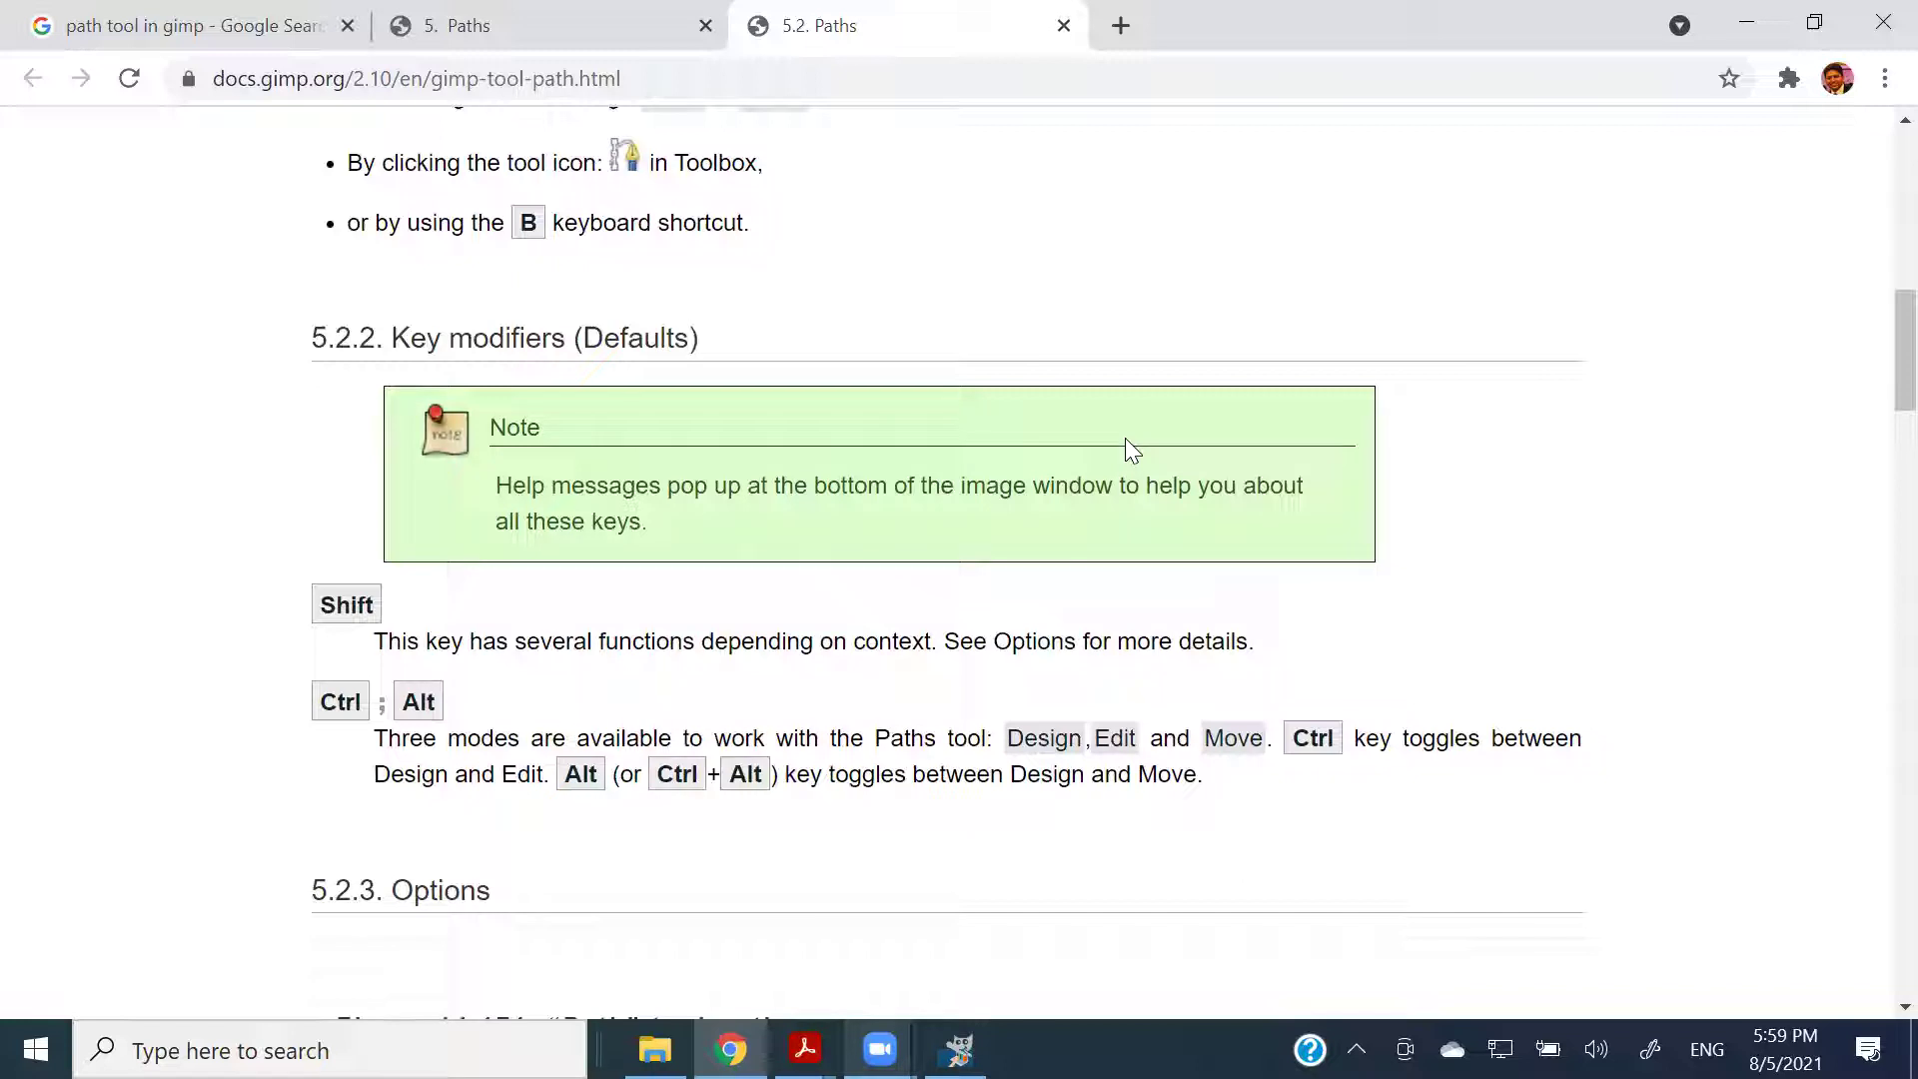
pyautogui.scroll(-5, 1129, 447)
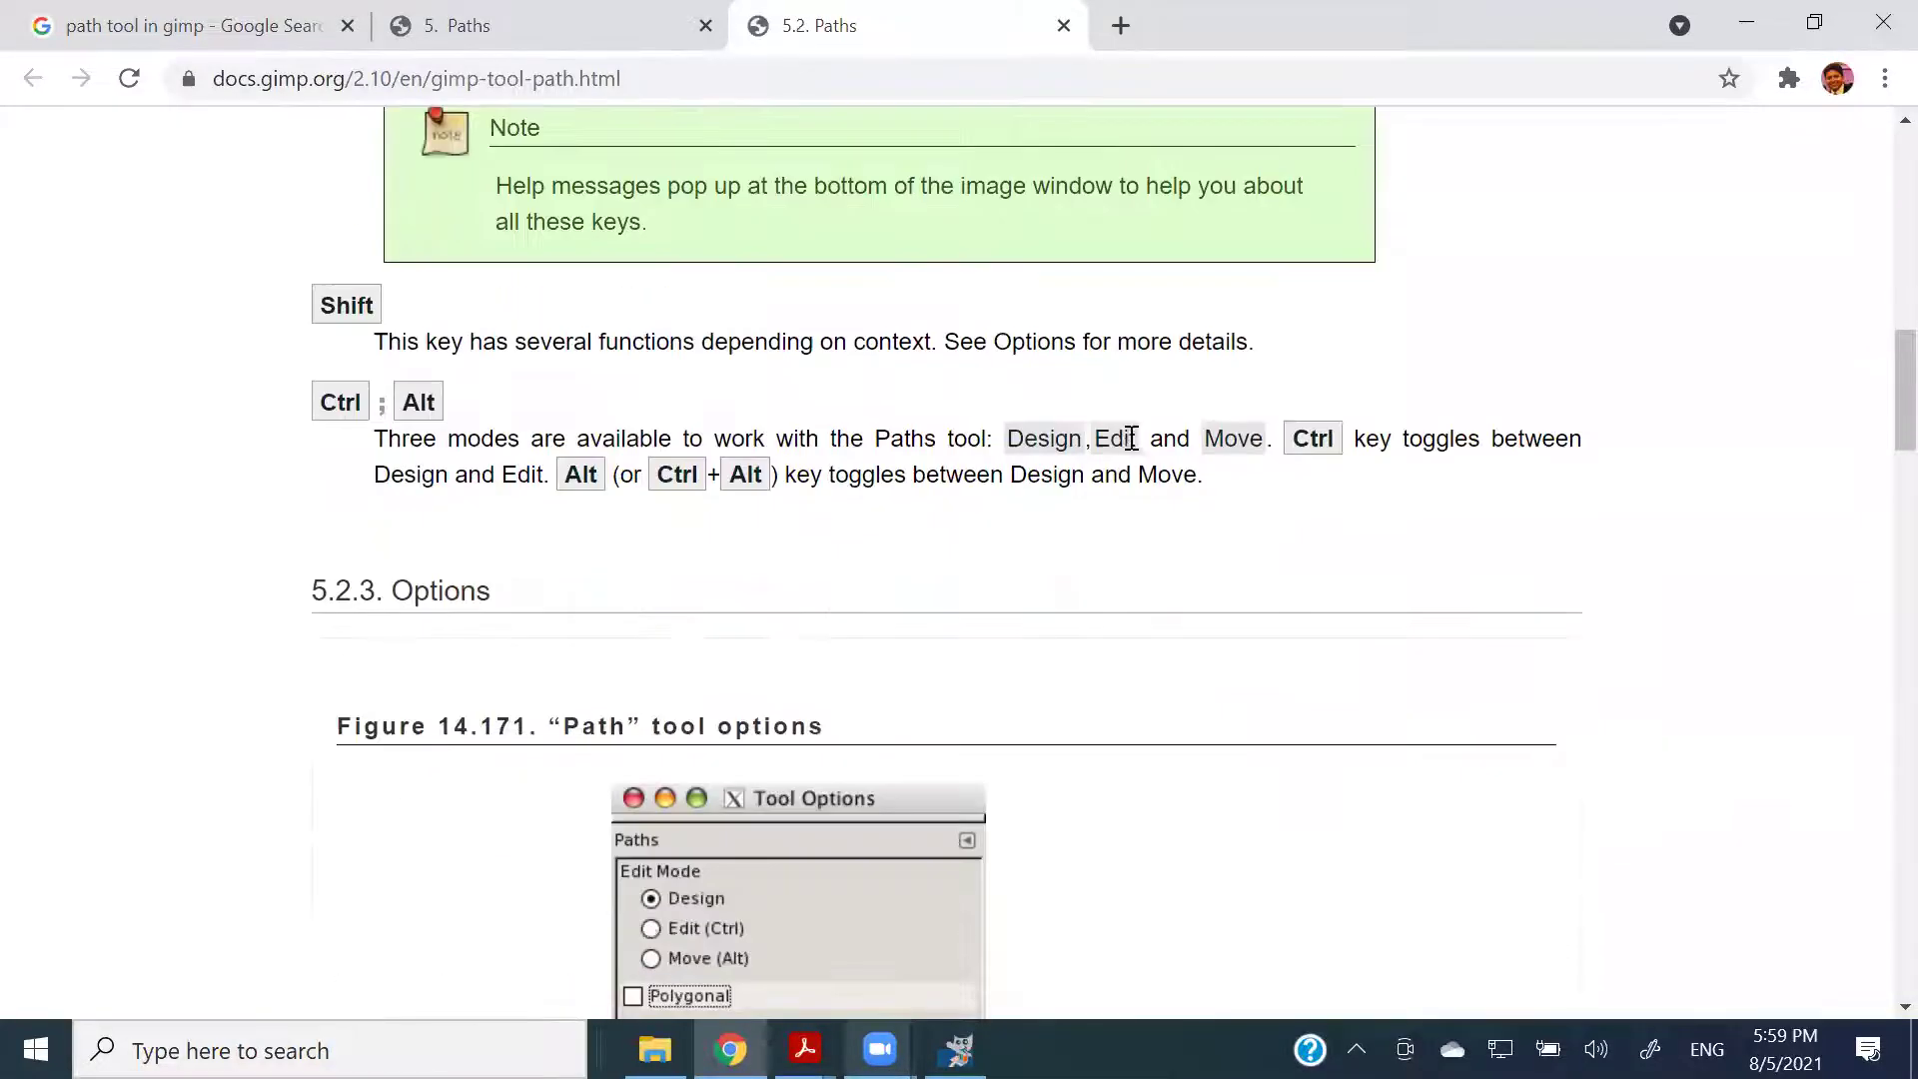
pyautogui.scroll(-3, 1136, 447)
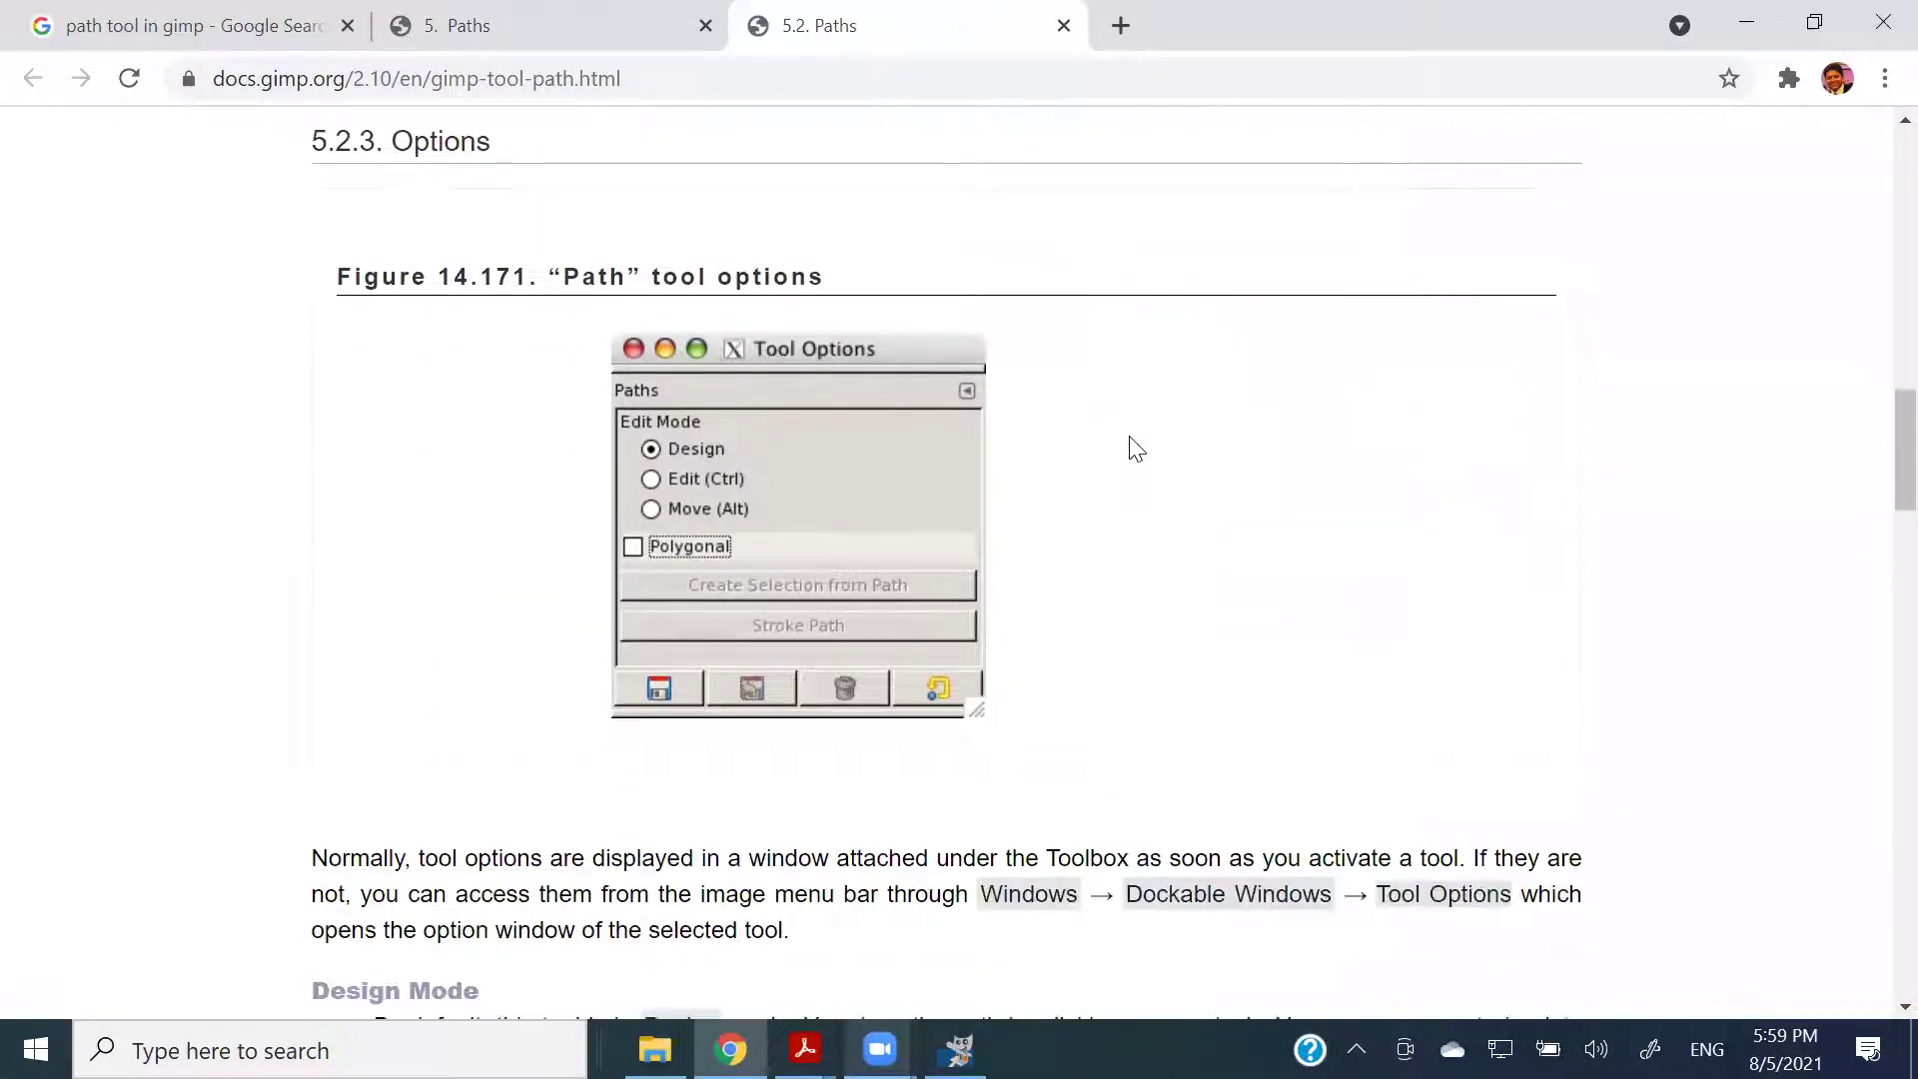
pyautogui.scroll(-3, 1136, 448)
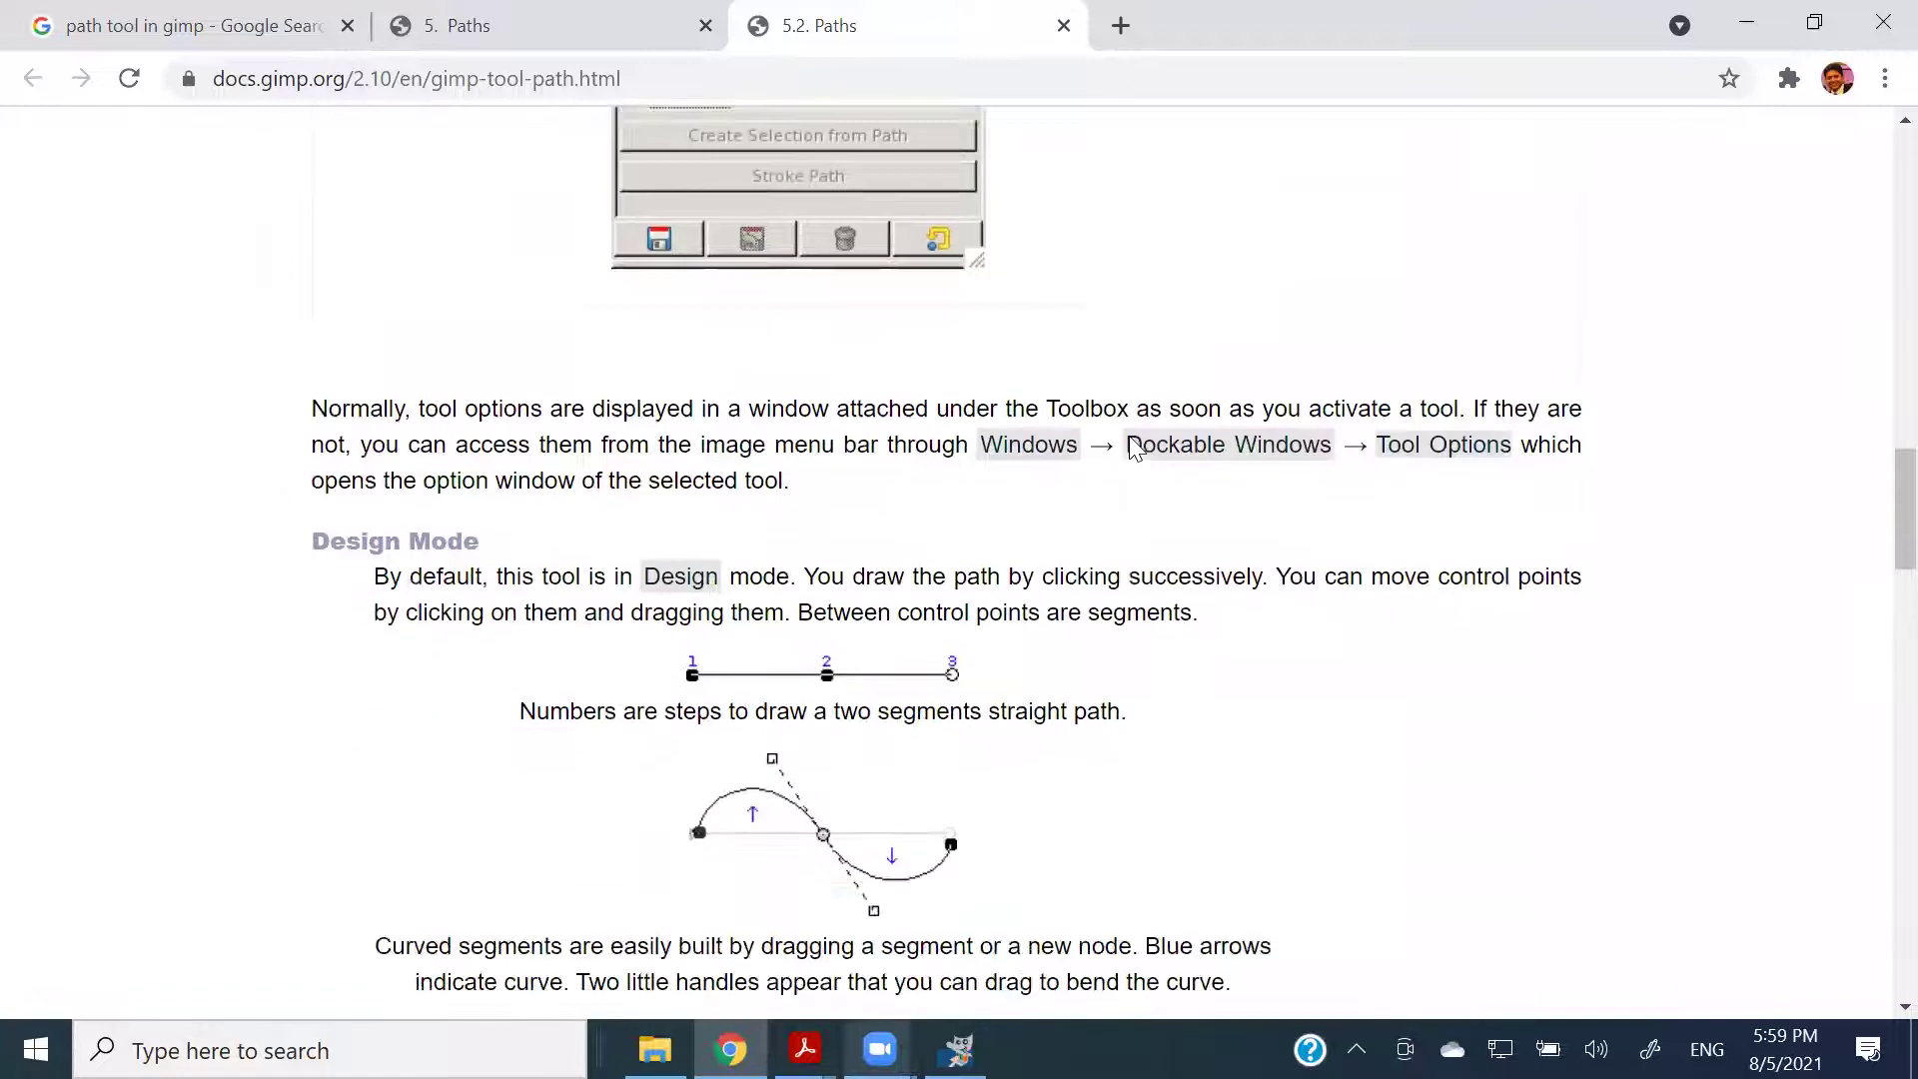
pyautogui.scroll(-3, 1138, 449)
pyautogui.scroll(-4, 1136, 446)
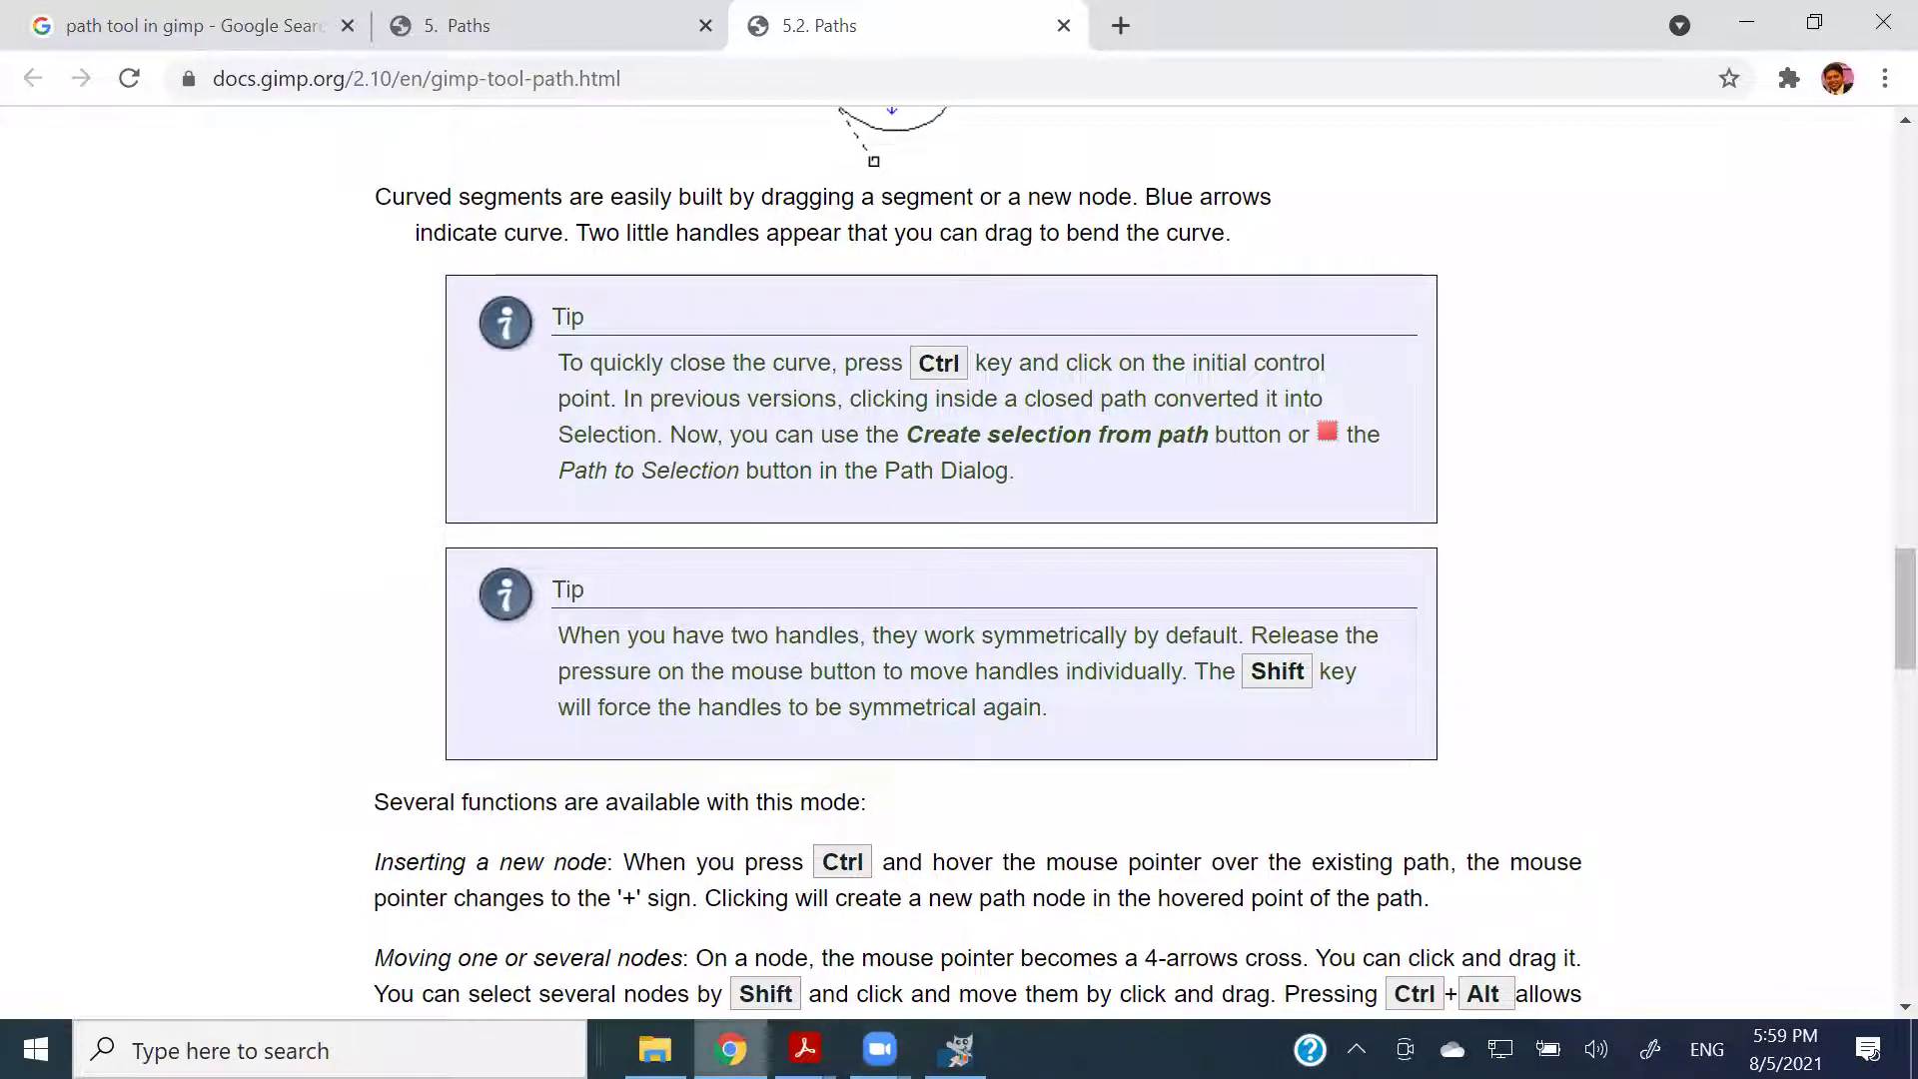
# Switch to GIMP and undo a trial anchor added in the blue area above the laptop screen.
pyautogui.click(957, 1050)
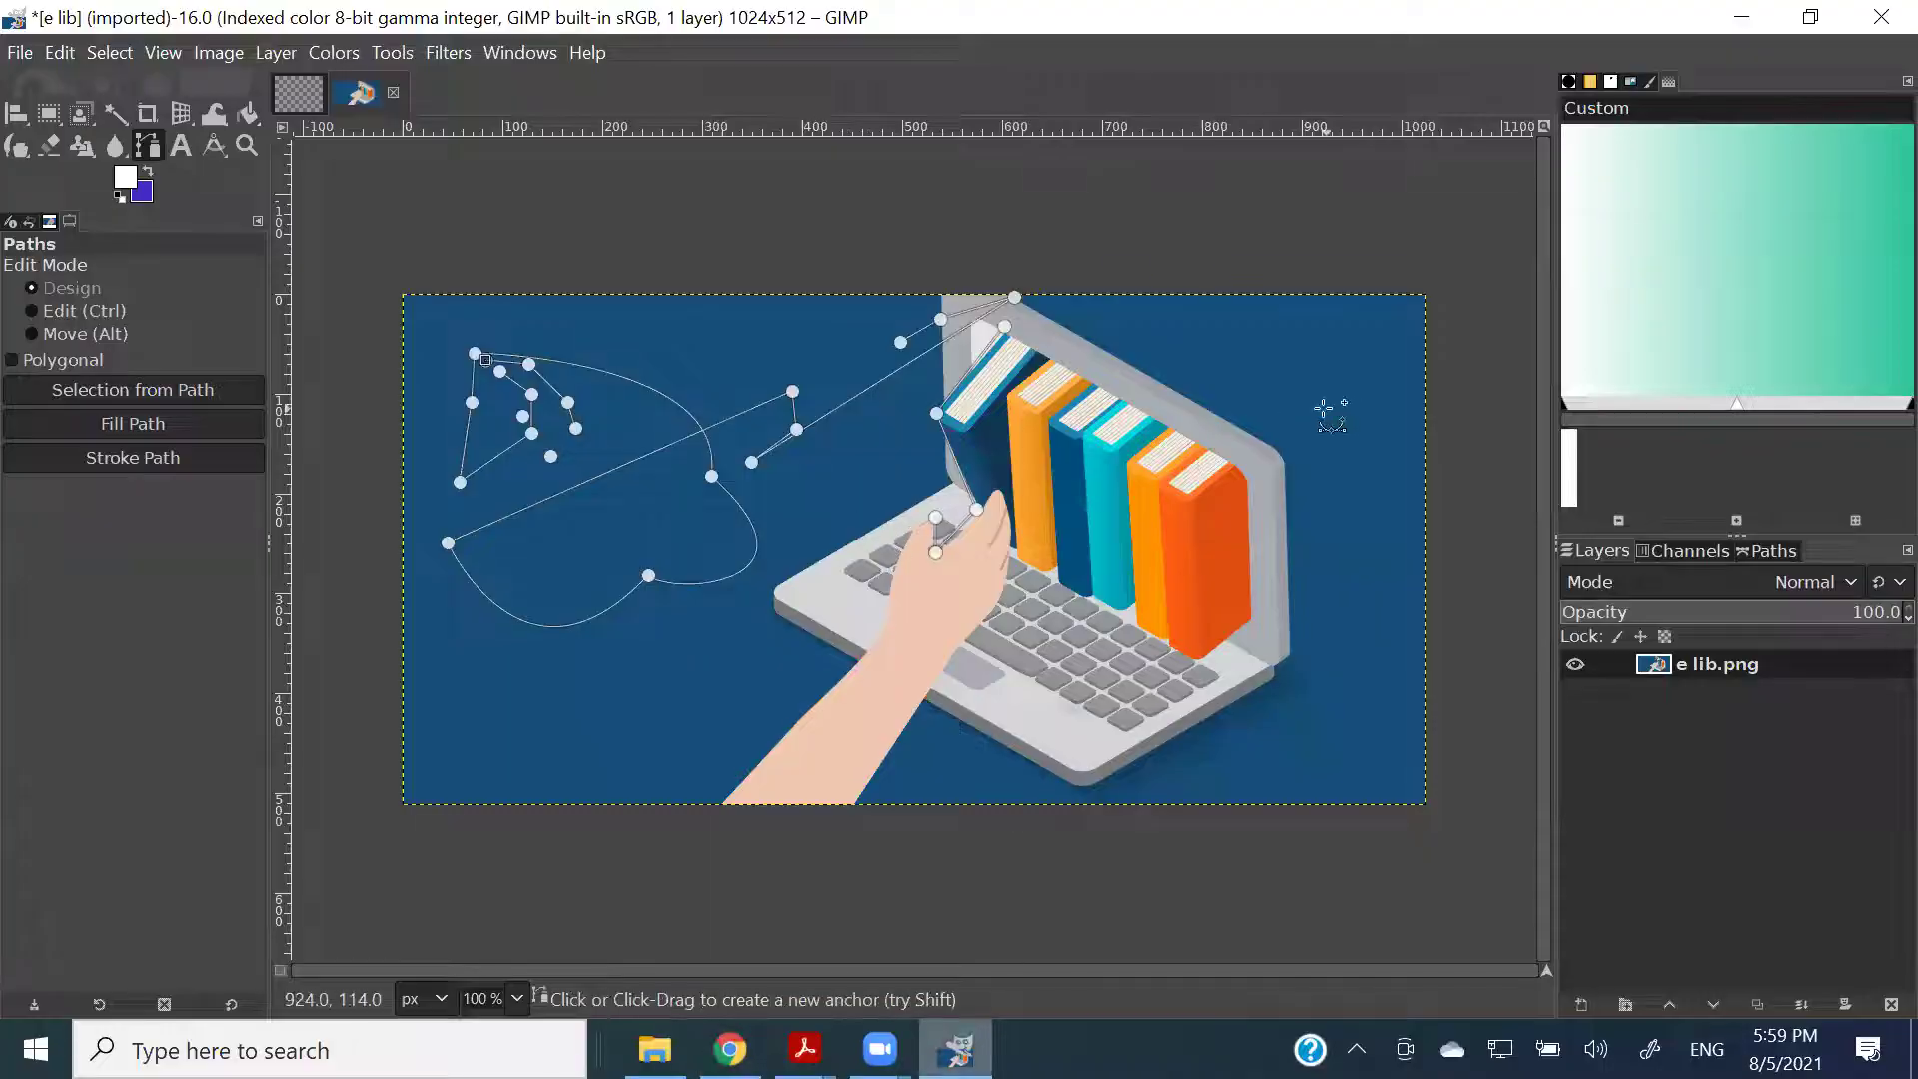
pyautogui.click(1285, 341)
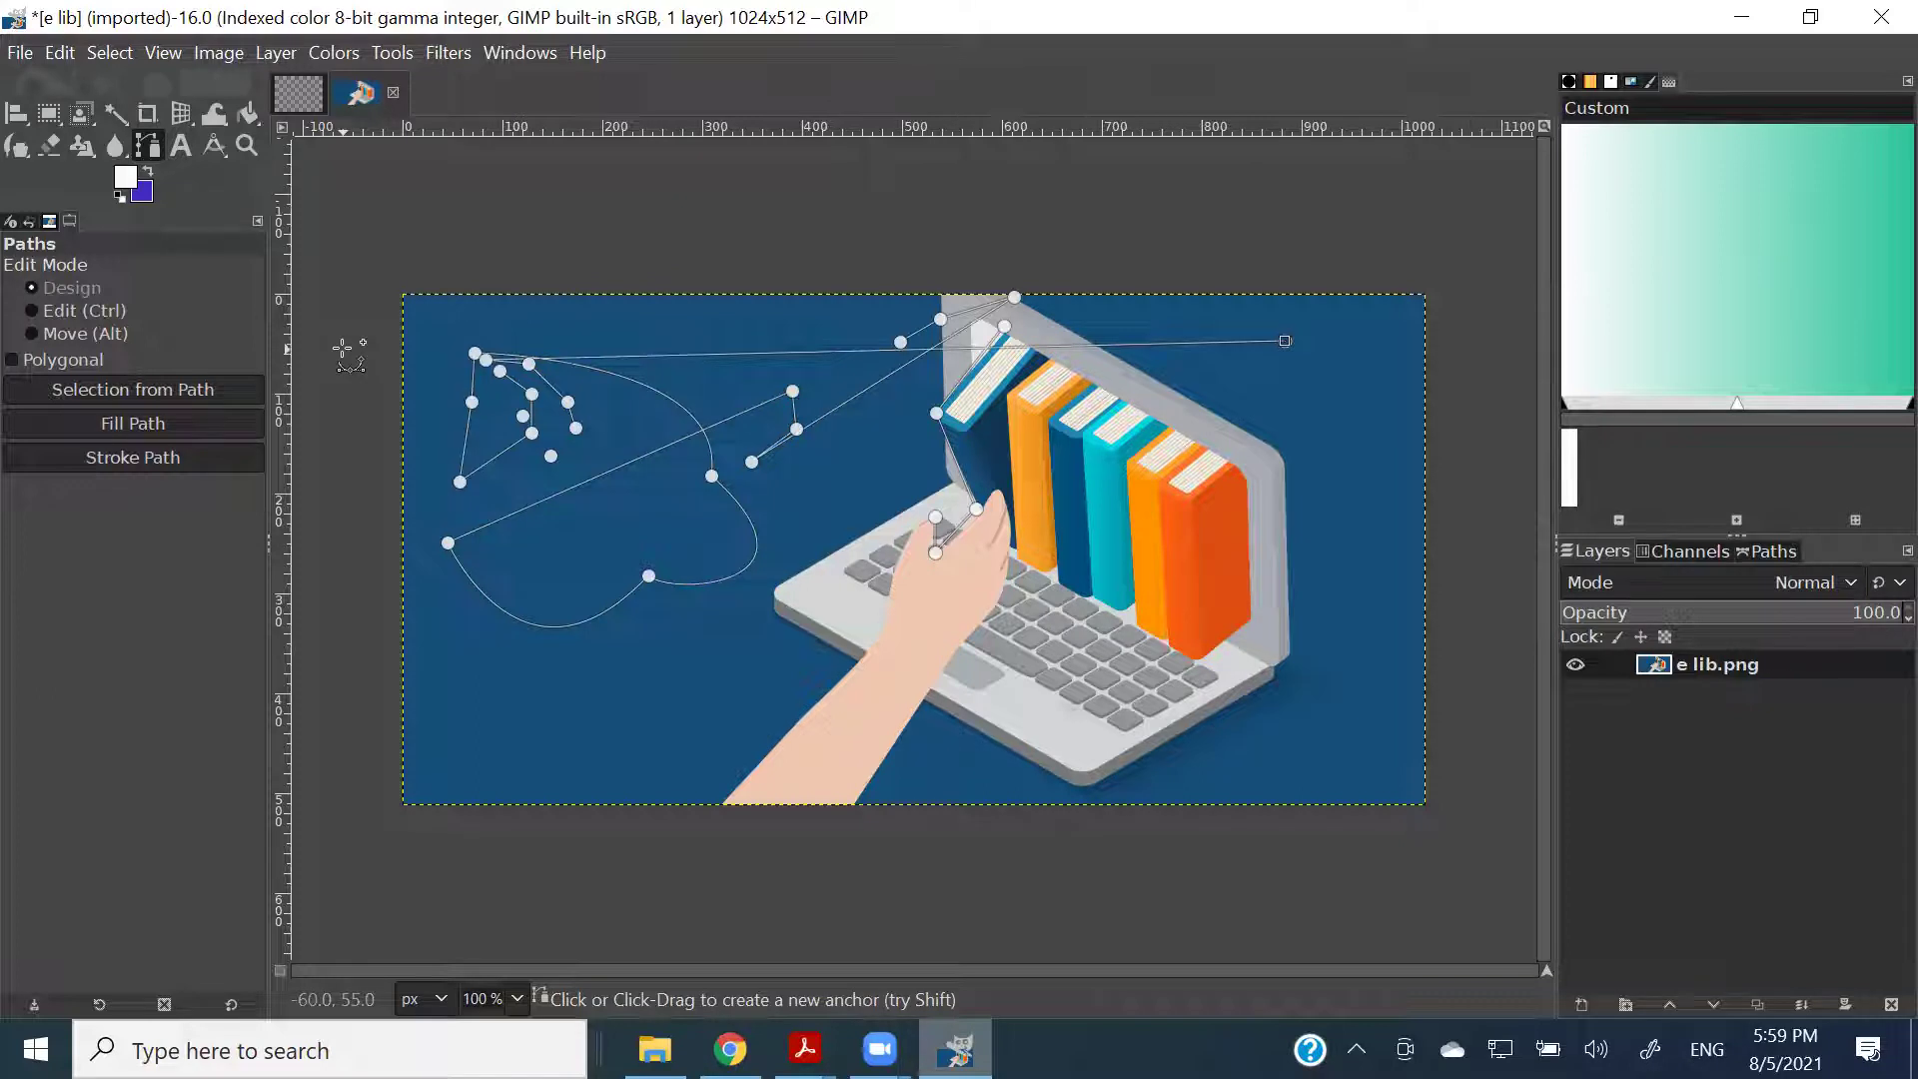
pyautogui.hotkey('ctrl', 'z')
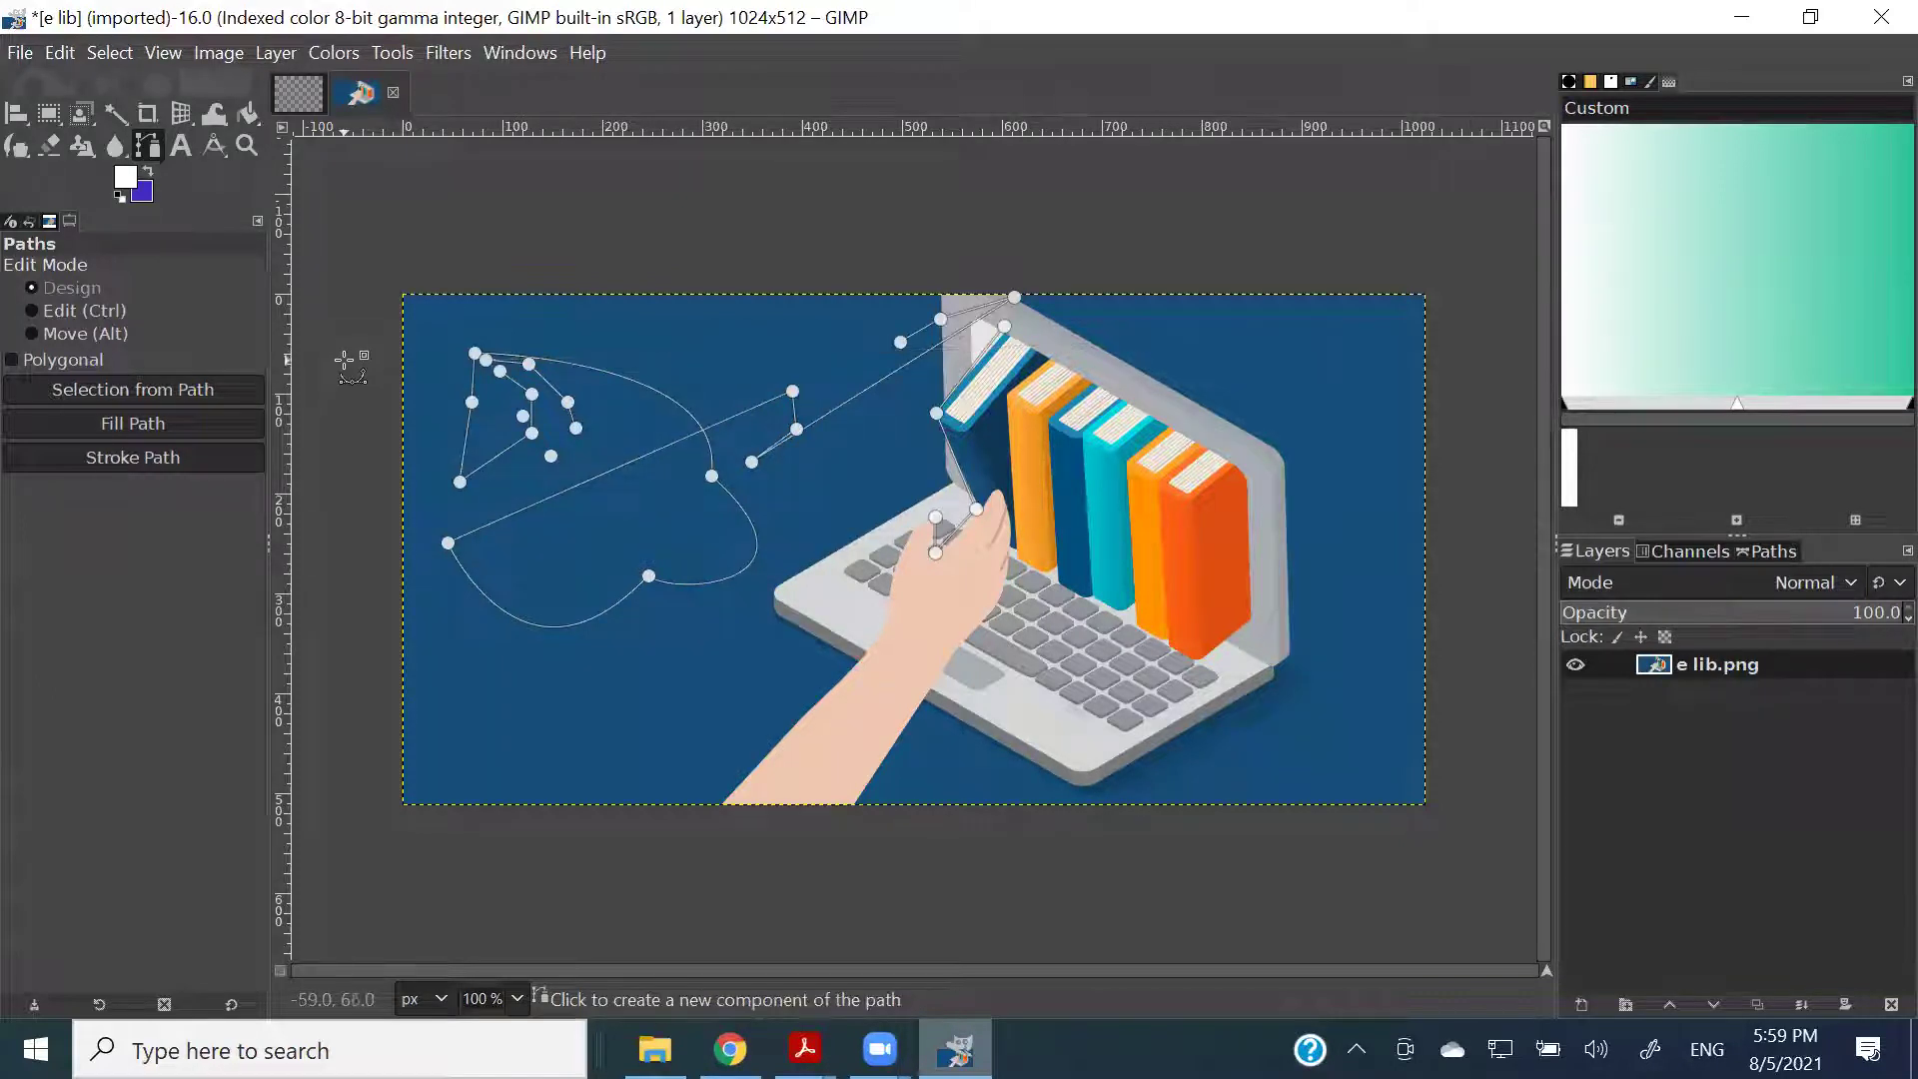
# Draw a separate four-anchor path in the blue area above the laptop screen and try to close it into a shape.
pyautogui.click(1354, 328)
pyautogui.moveTo(1356, 328); pyautogui.dragTo(1224, 354)
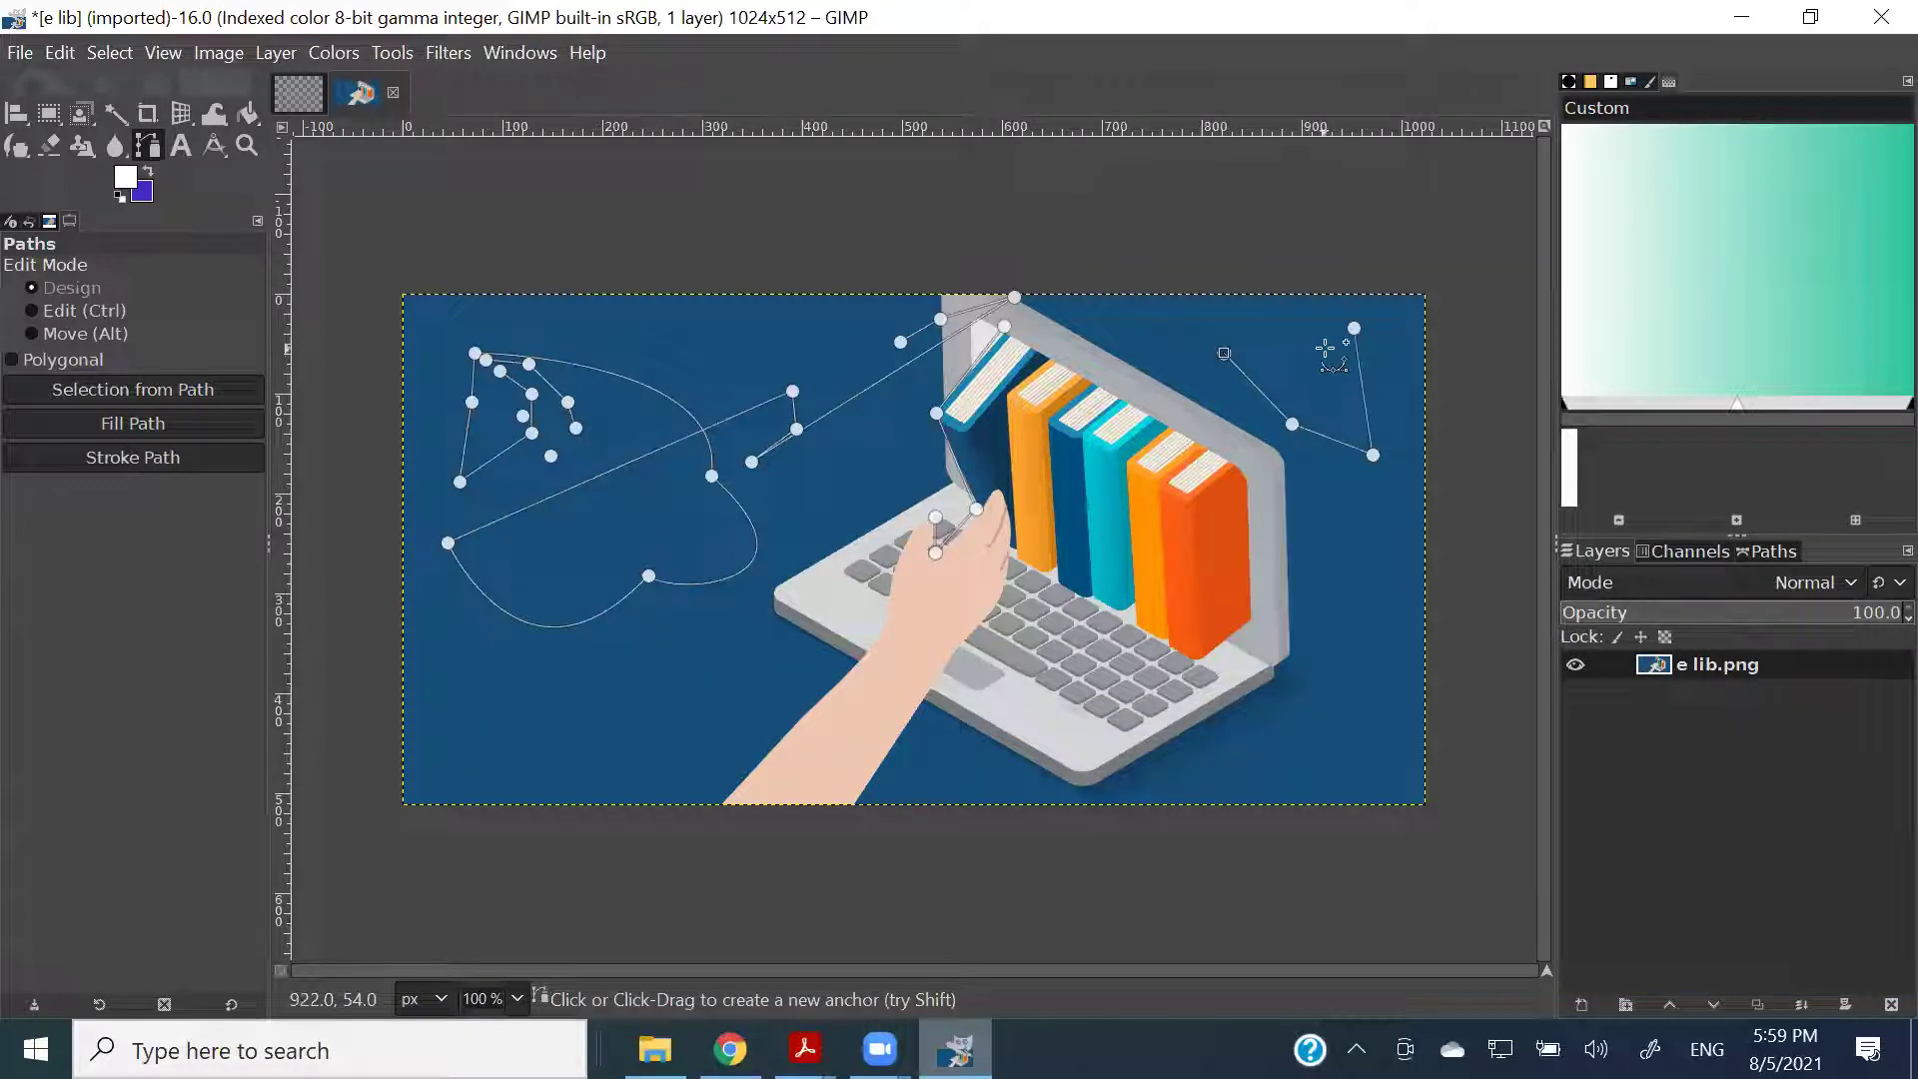
pyautogui.press('ctrl')
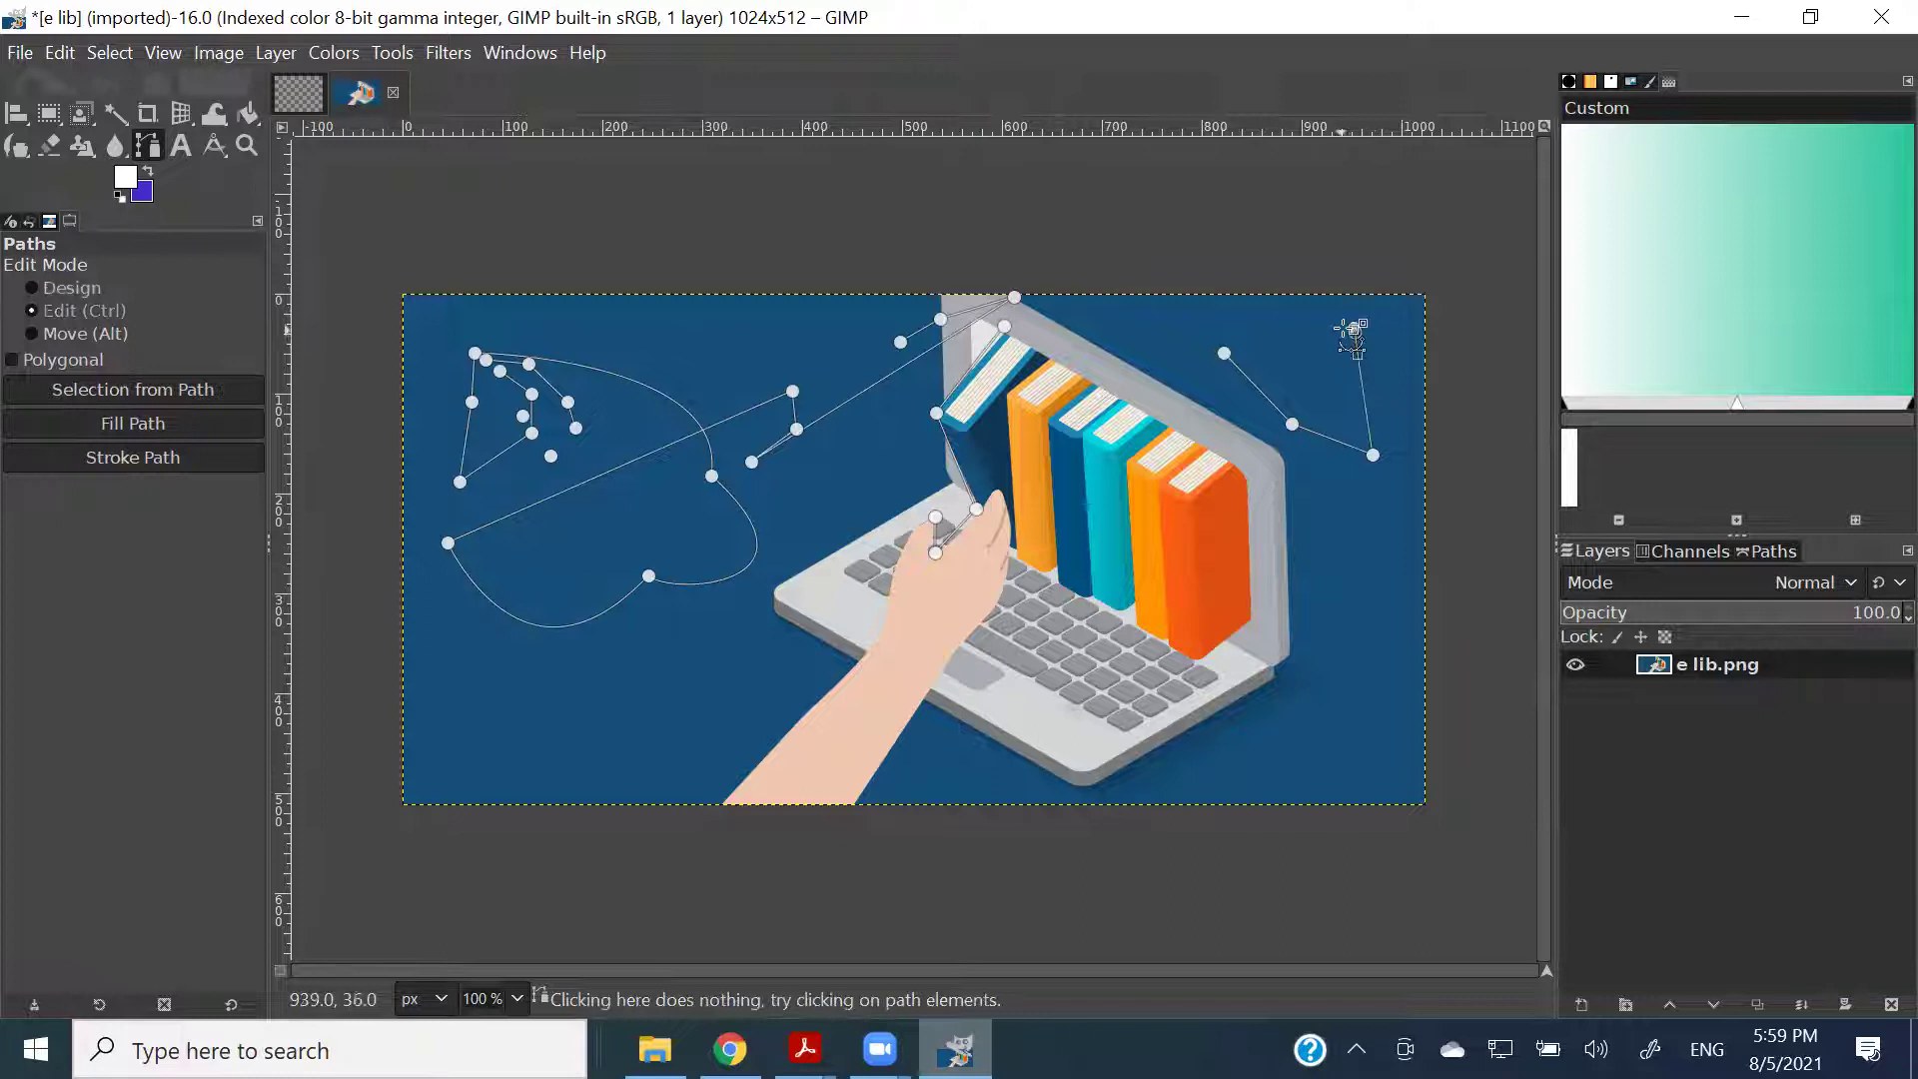
pyautogui.press('ctrl')
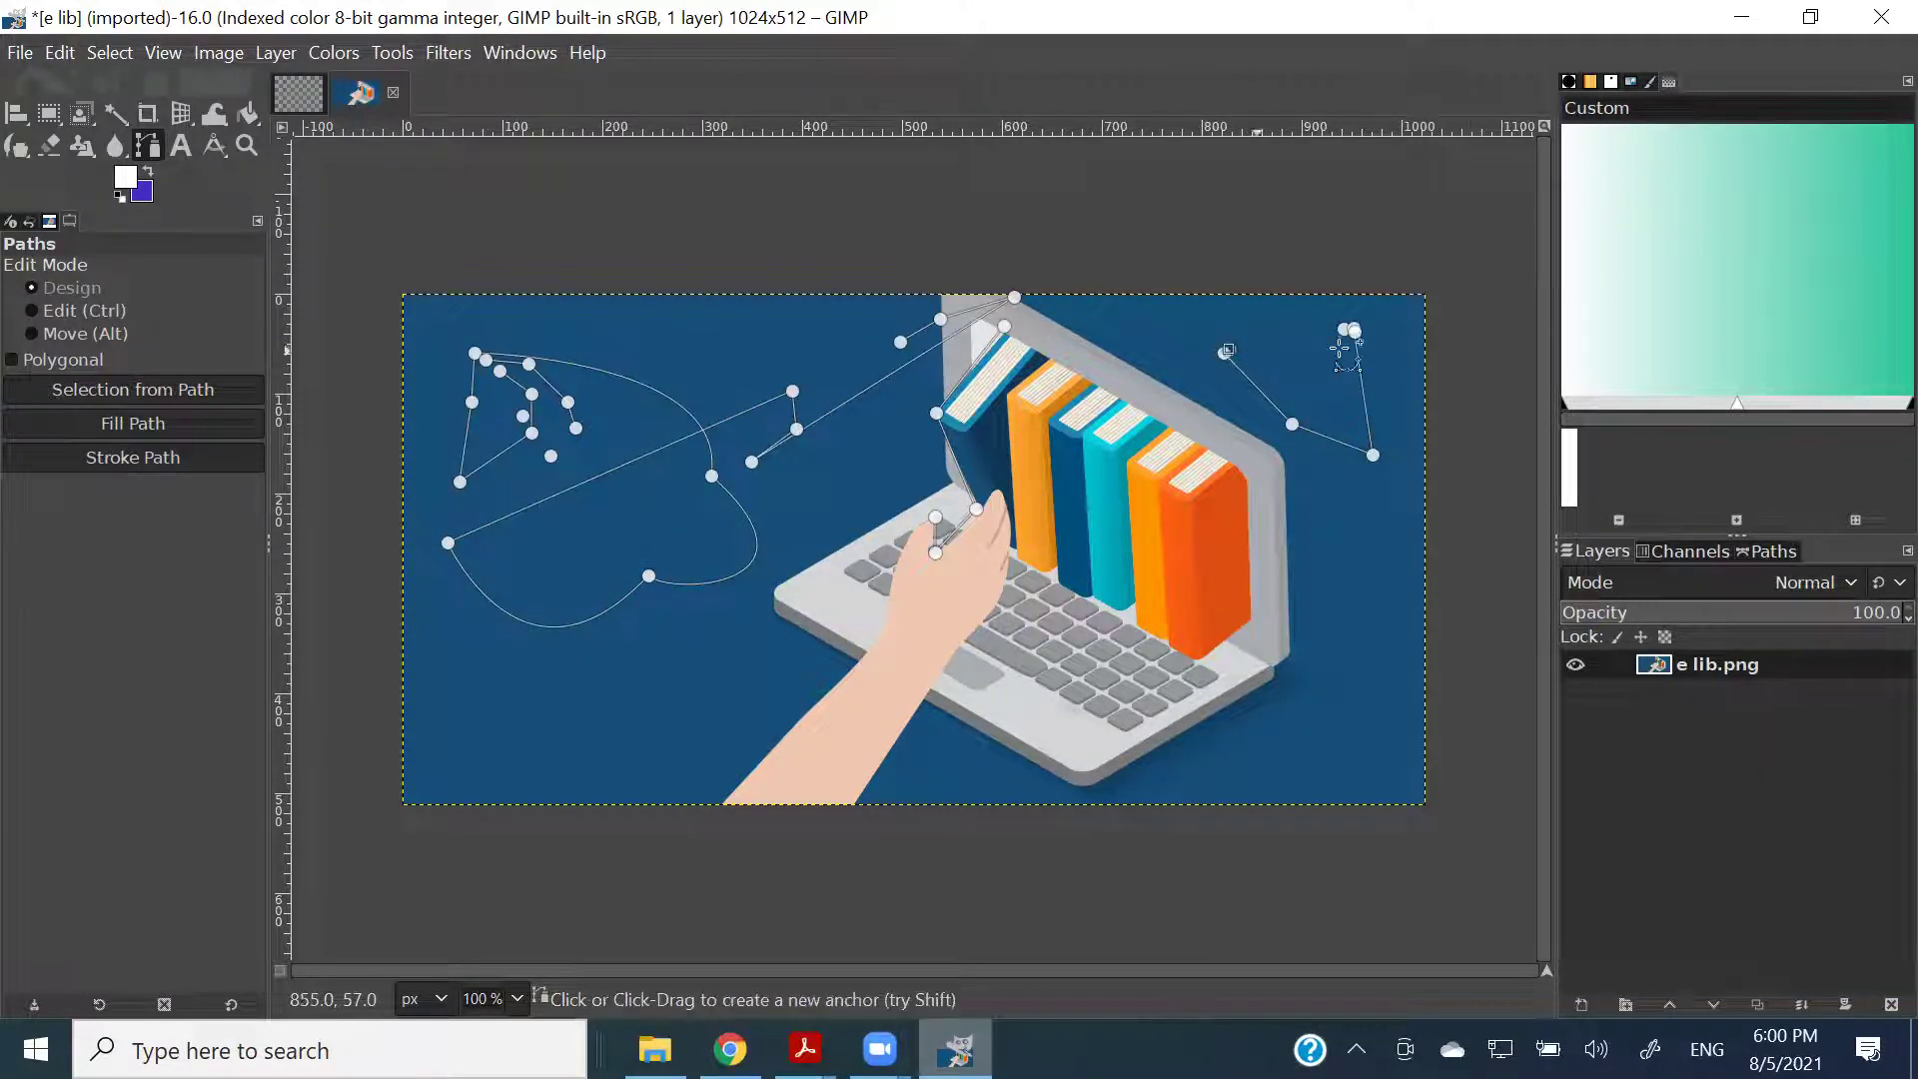
pyautogui.click(1227, 352)
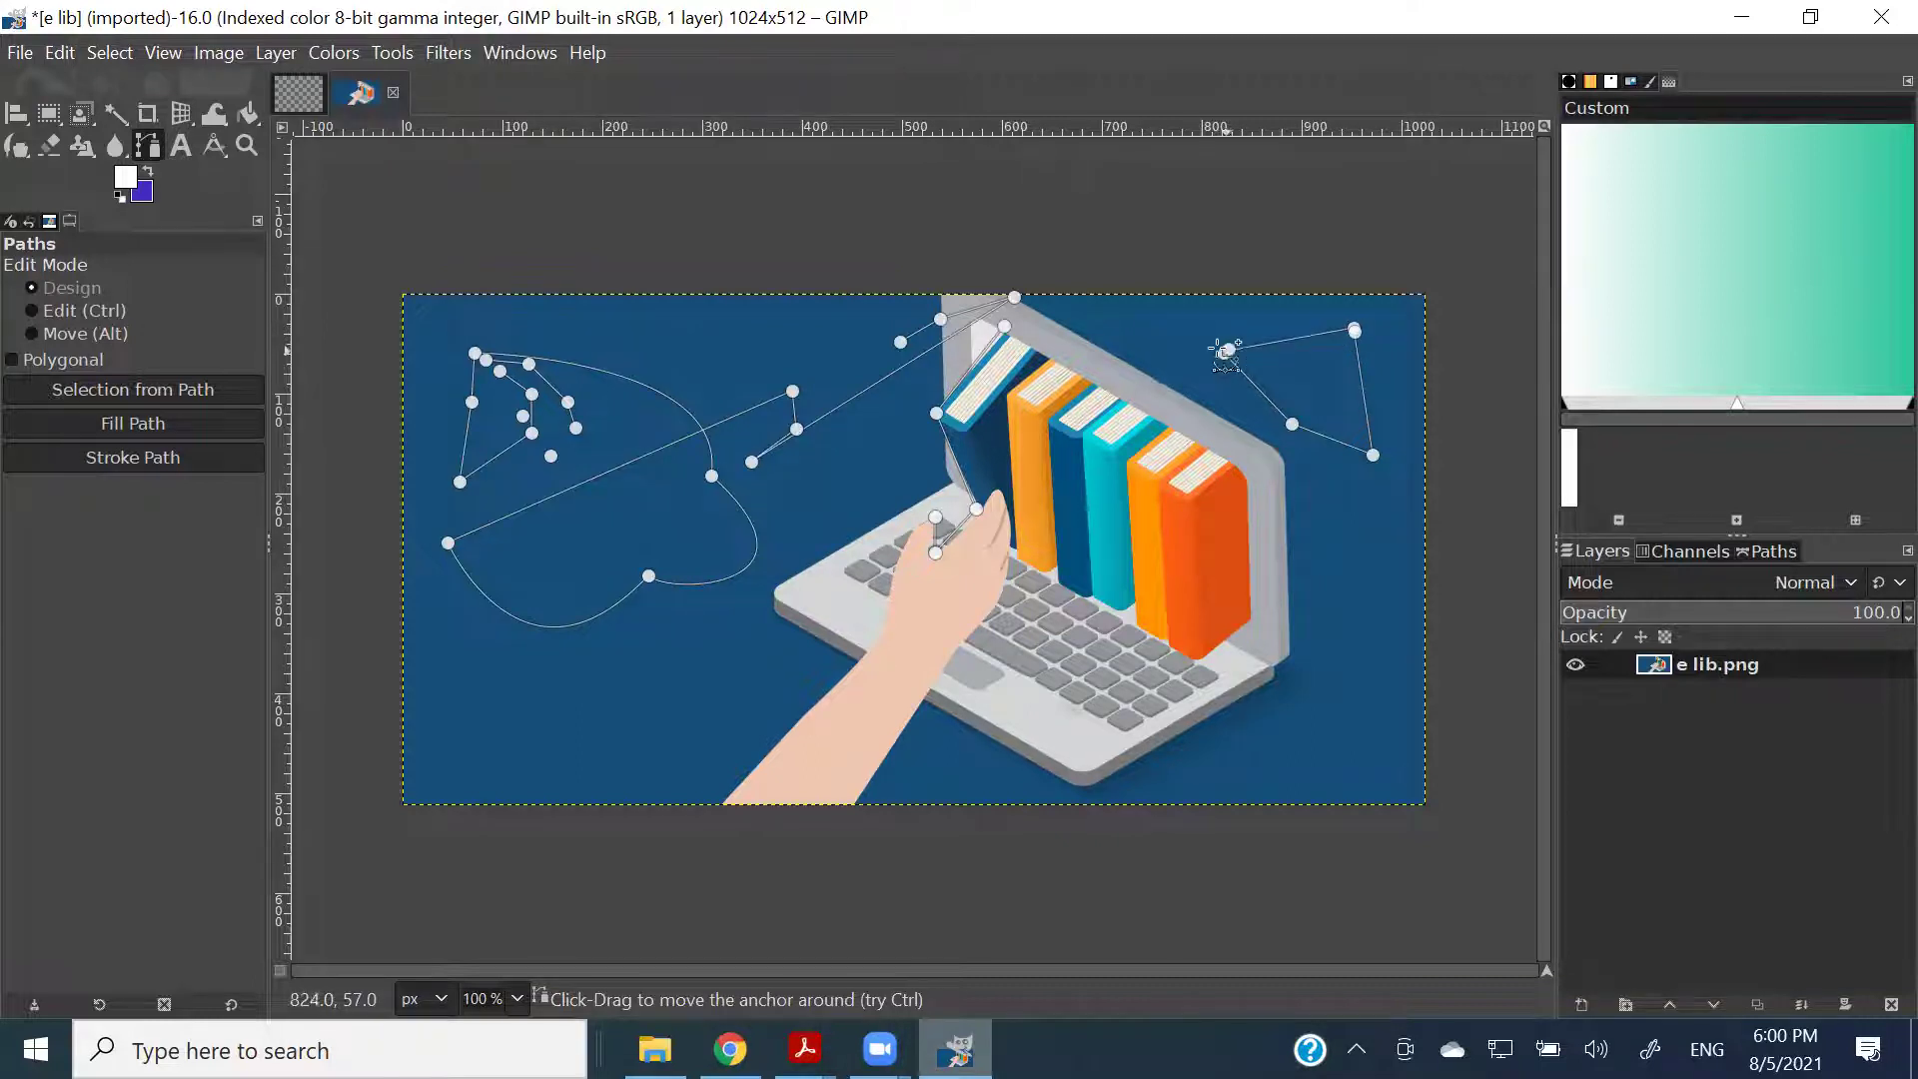
pyautogui.click(1354, 329)
pyautogui.press('ctrl')
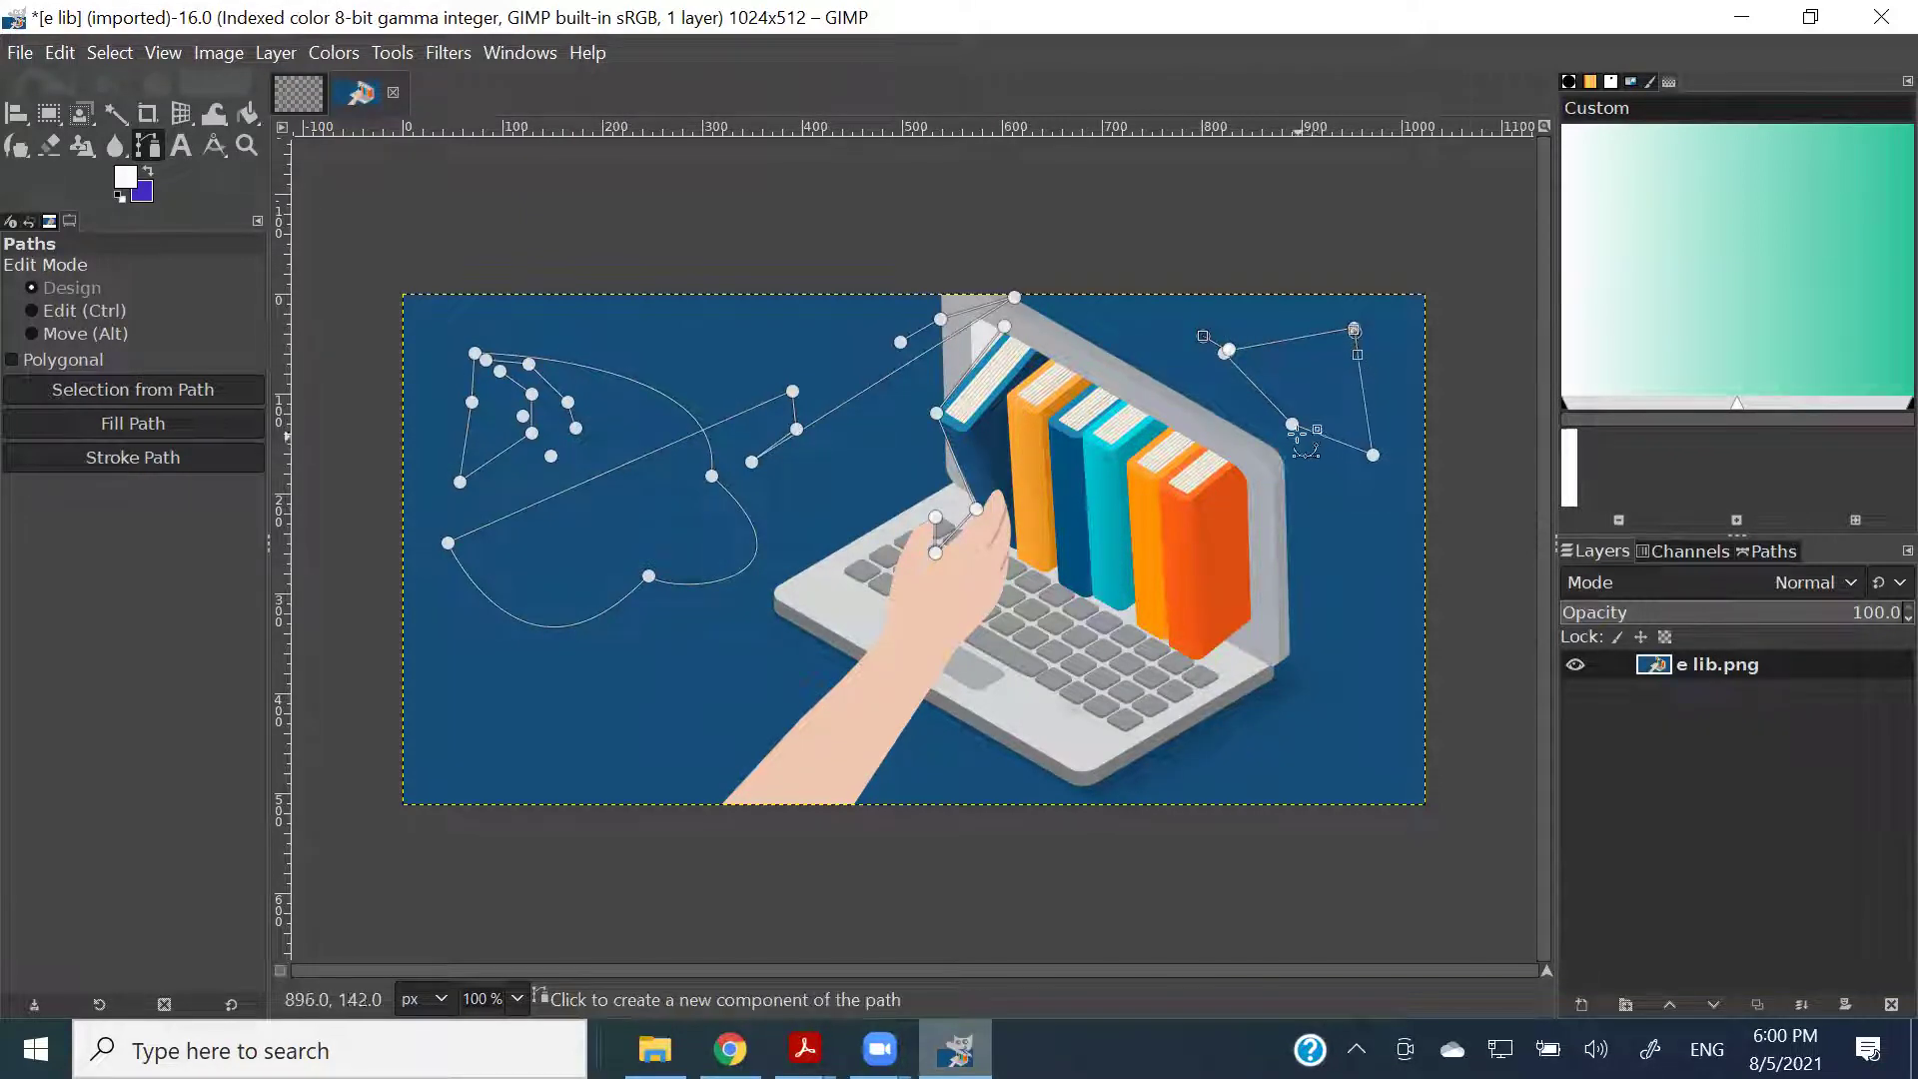
# Draw a small four-anchor path in the blue area beside the laptop's base and close it at its starting anchor.
pyautogui.click(1360, 568)
pyautogui.click(1331, 677)
pyautogui.click(1391, 680)
pyautogui.click(1406, 598)
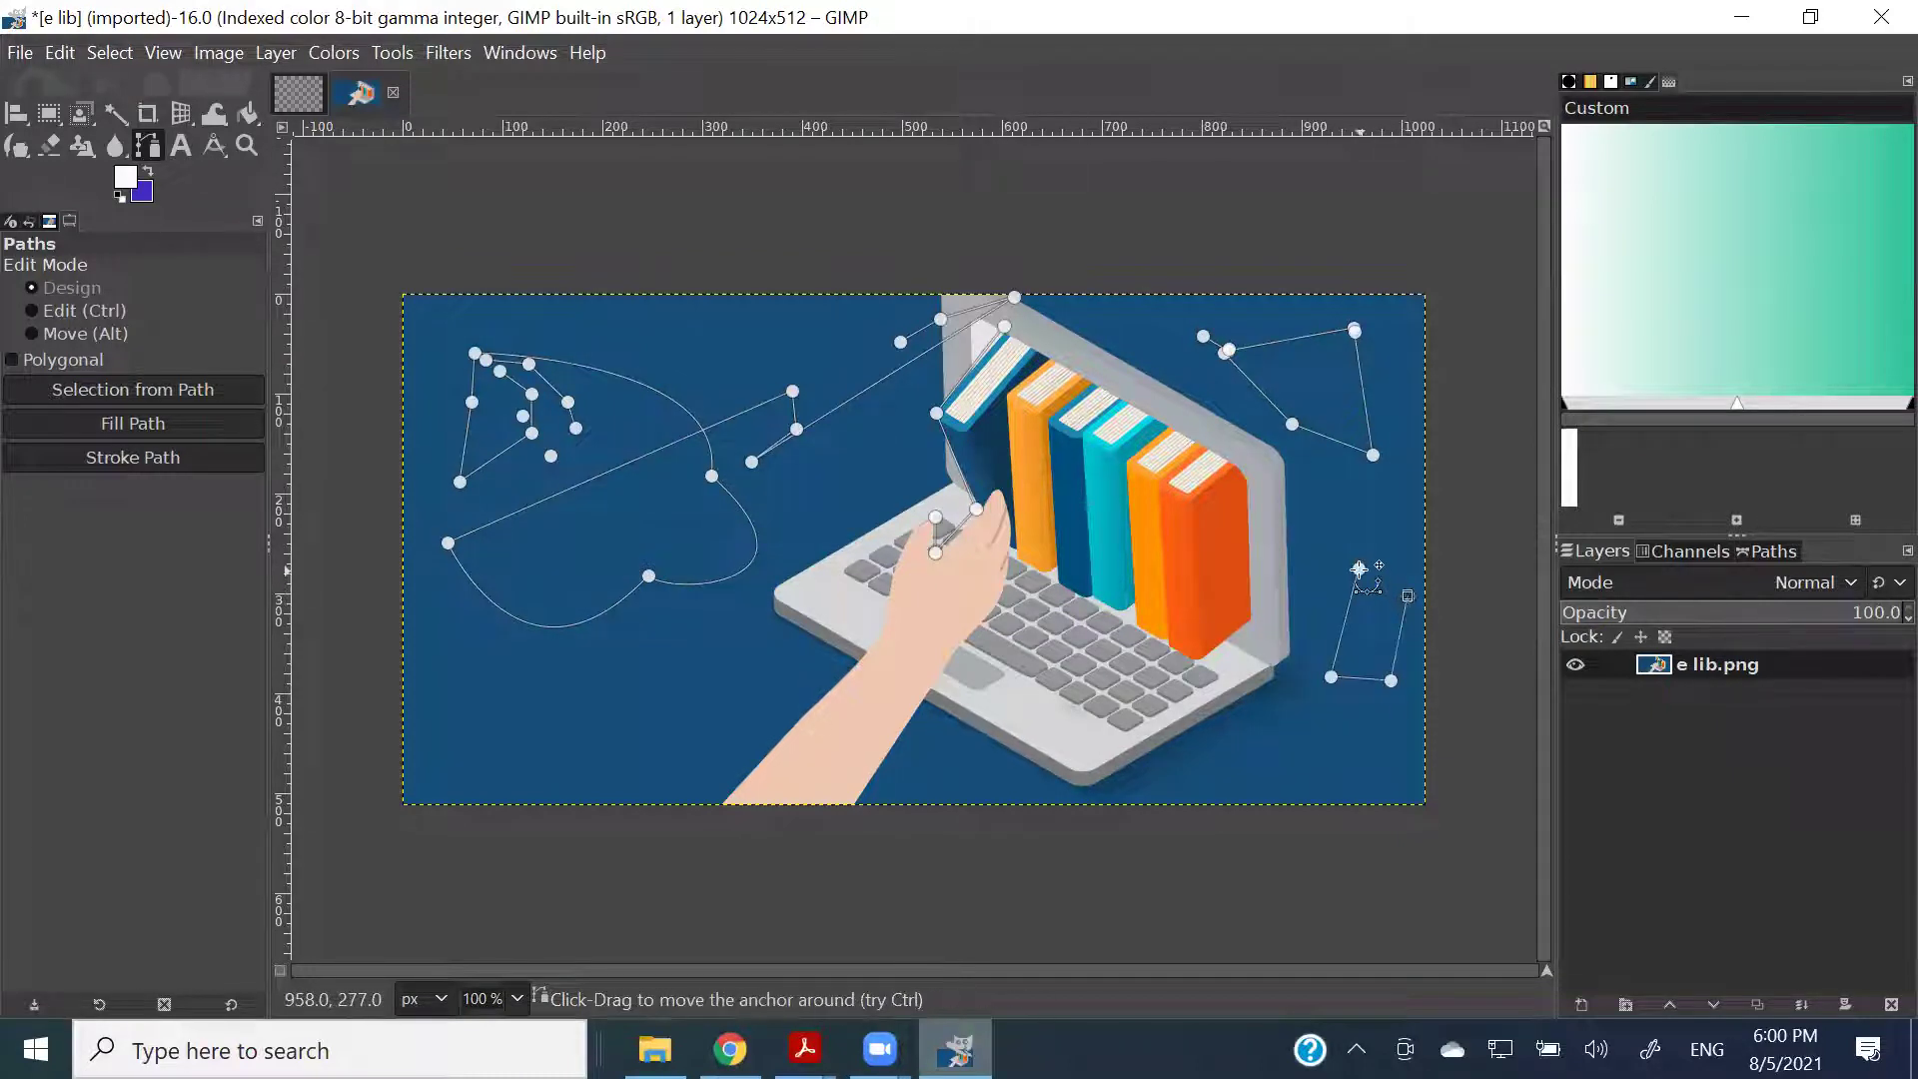
pyautogui.press('ctrl')
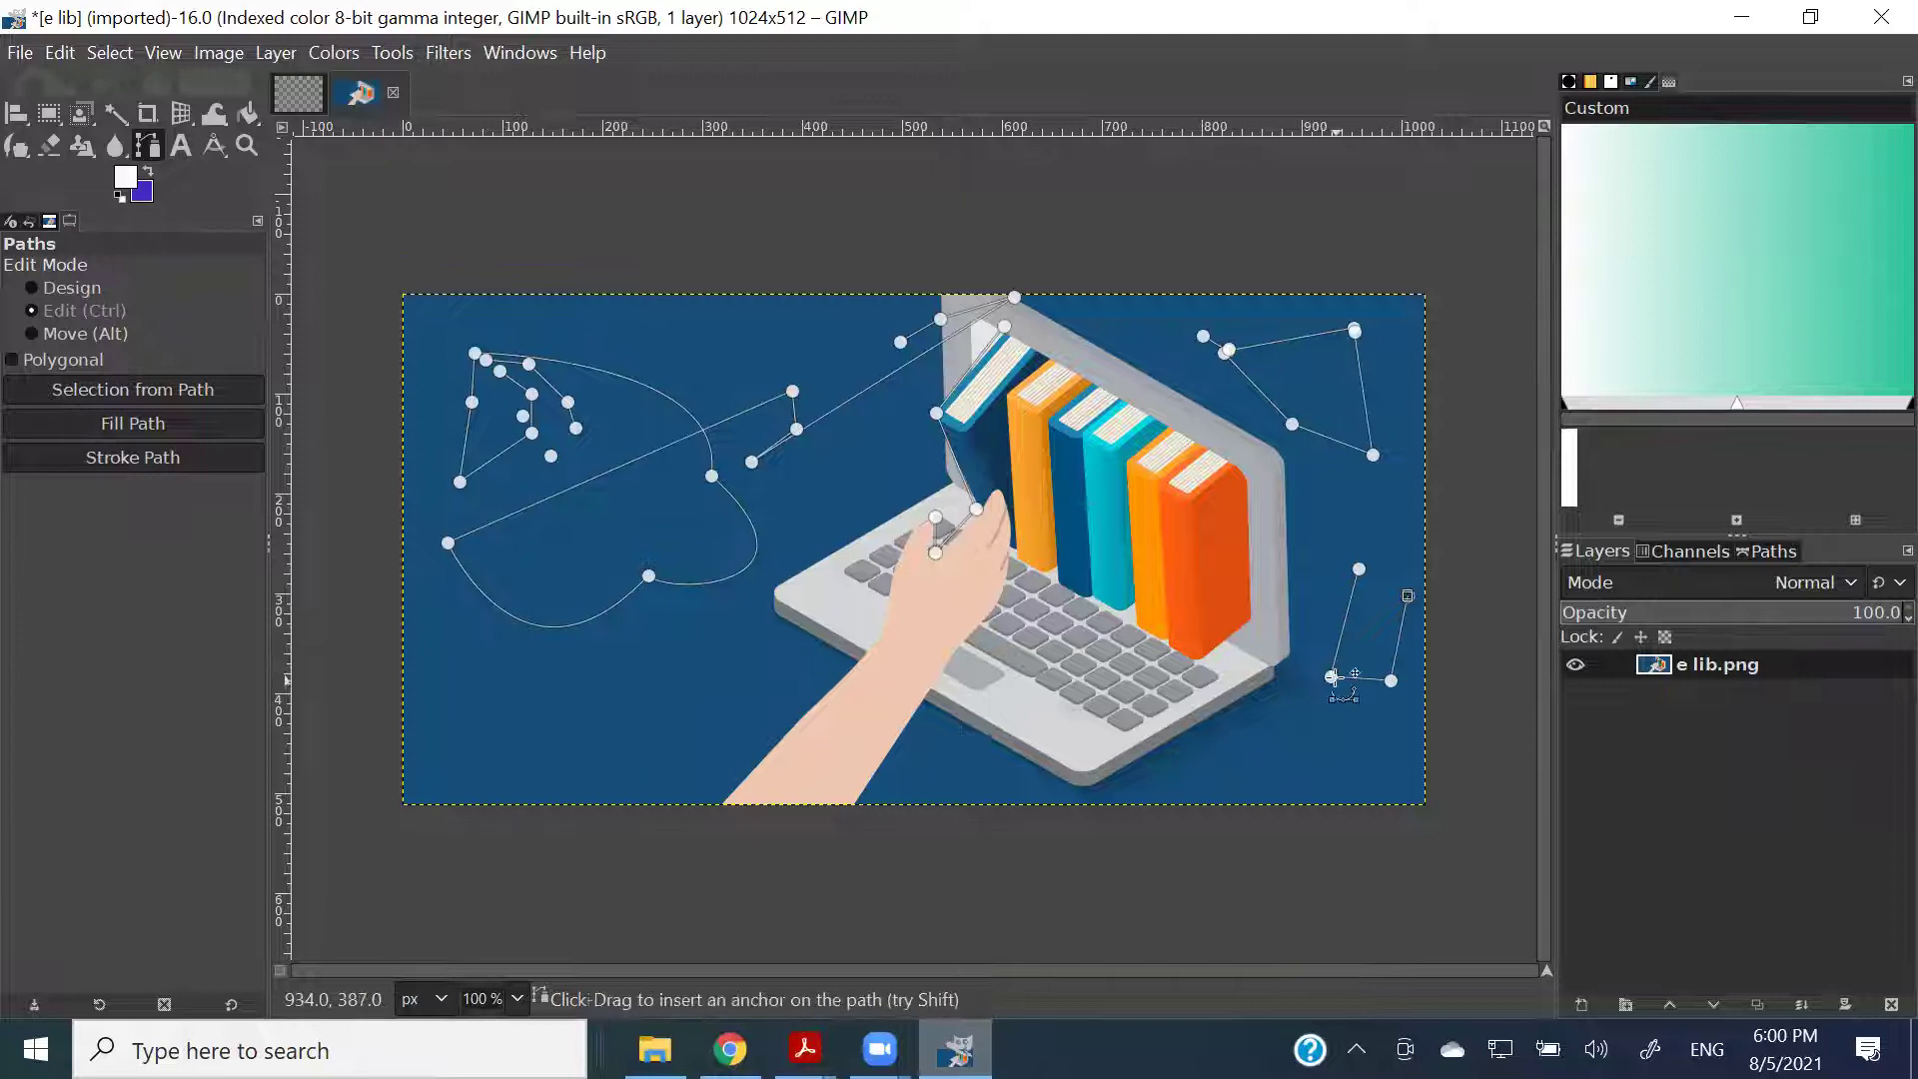
pyautogui.keyDown('ctrl'); pyautogui.click(1359, 569); pyautogui.keyUp('ctrl')
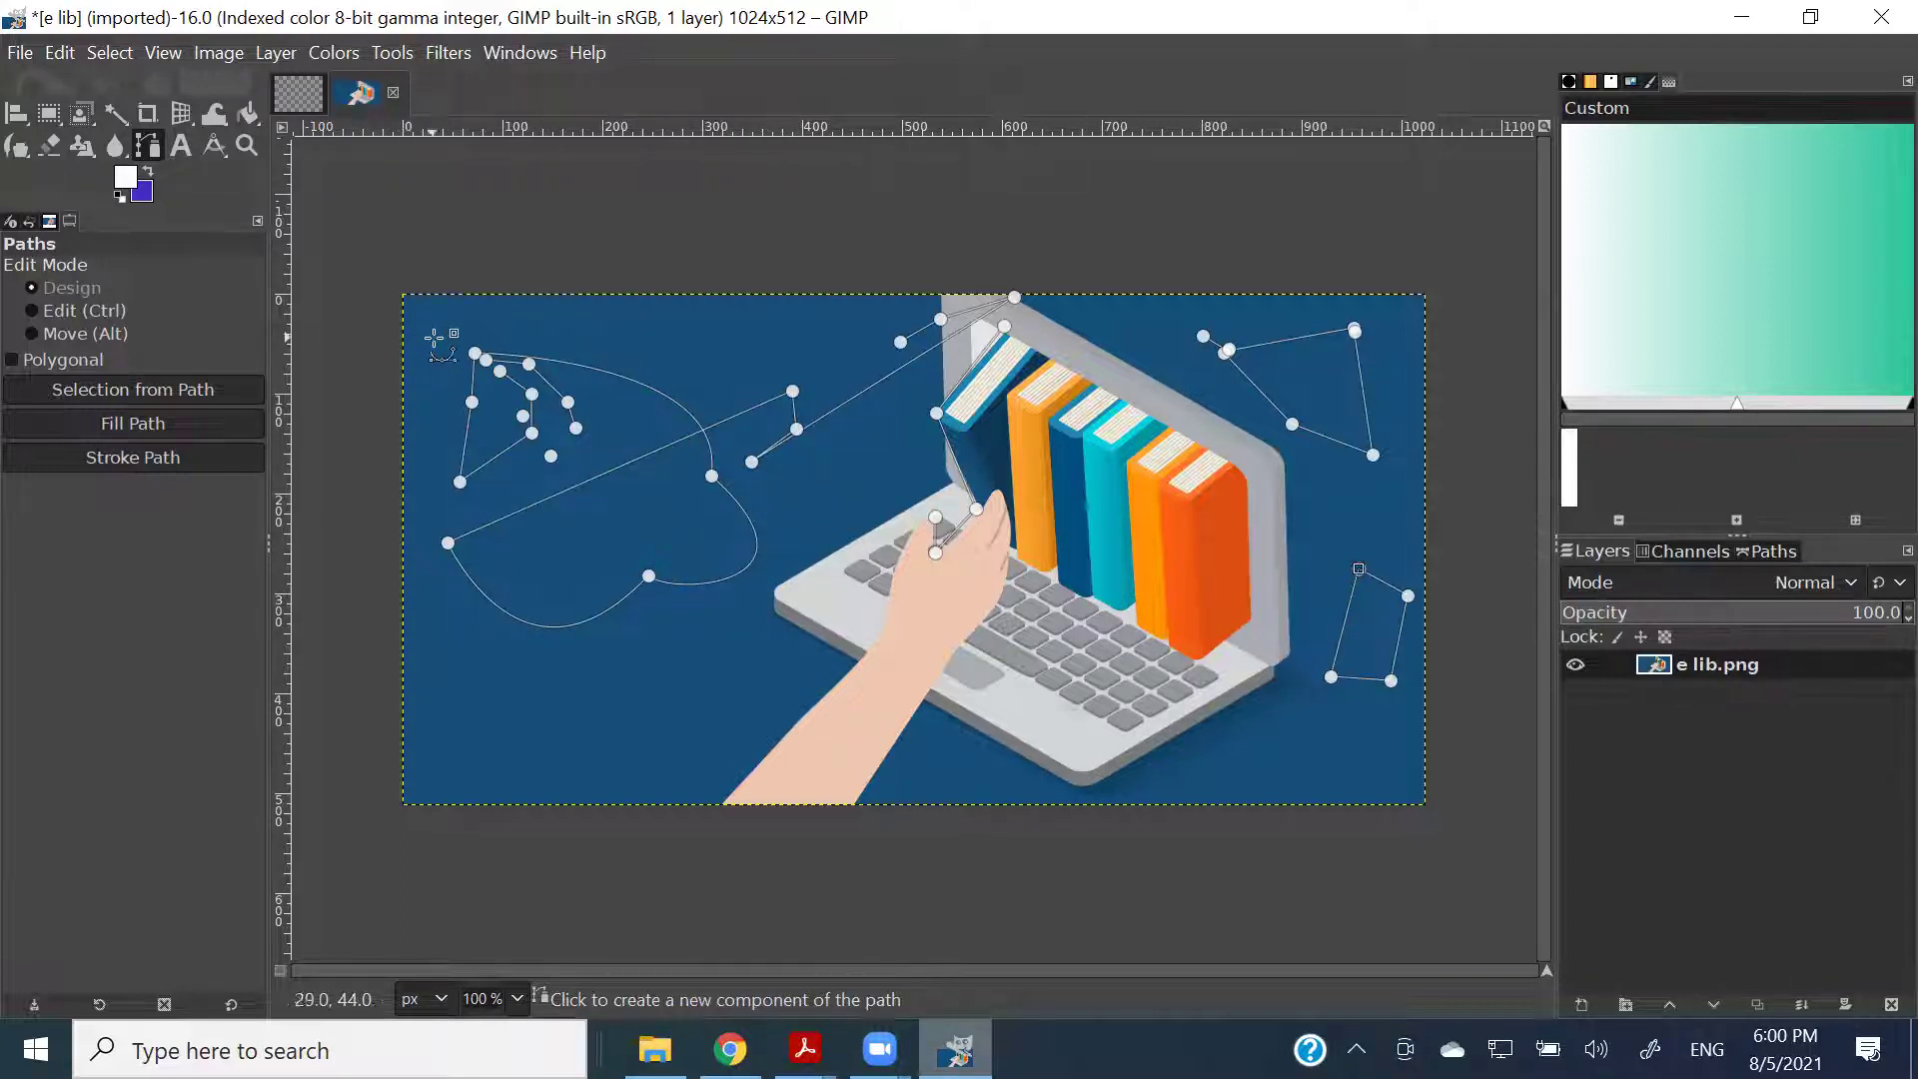
# Reshape the lower curve of the large rounded path by moving the handle of its bottom anchor closer.
pyautogui.rightClick(668, 399)
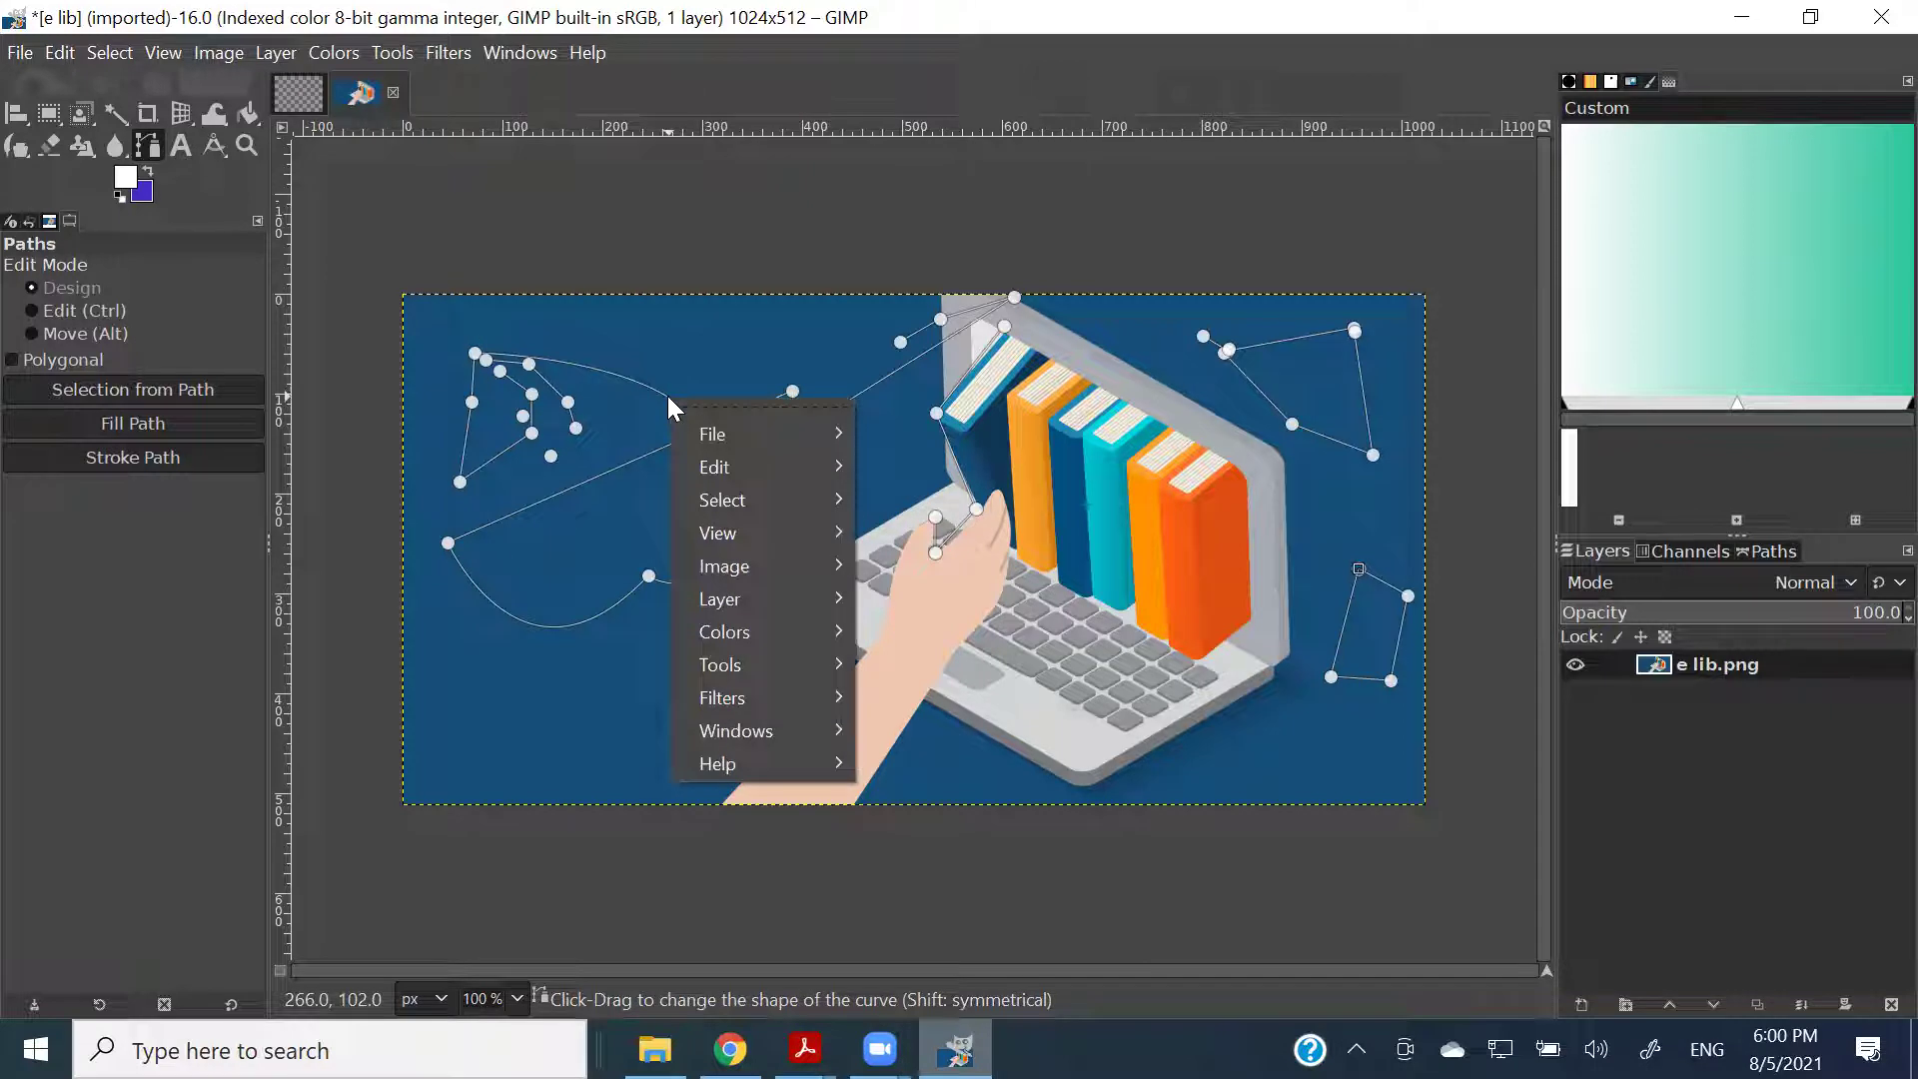
pyautogui.click(612, 609)
pyautogui.click(649, 577)
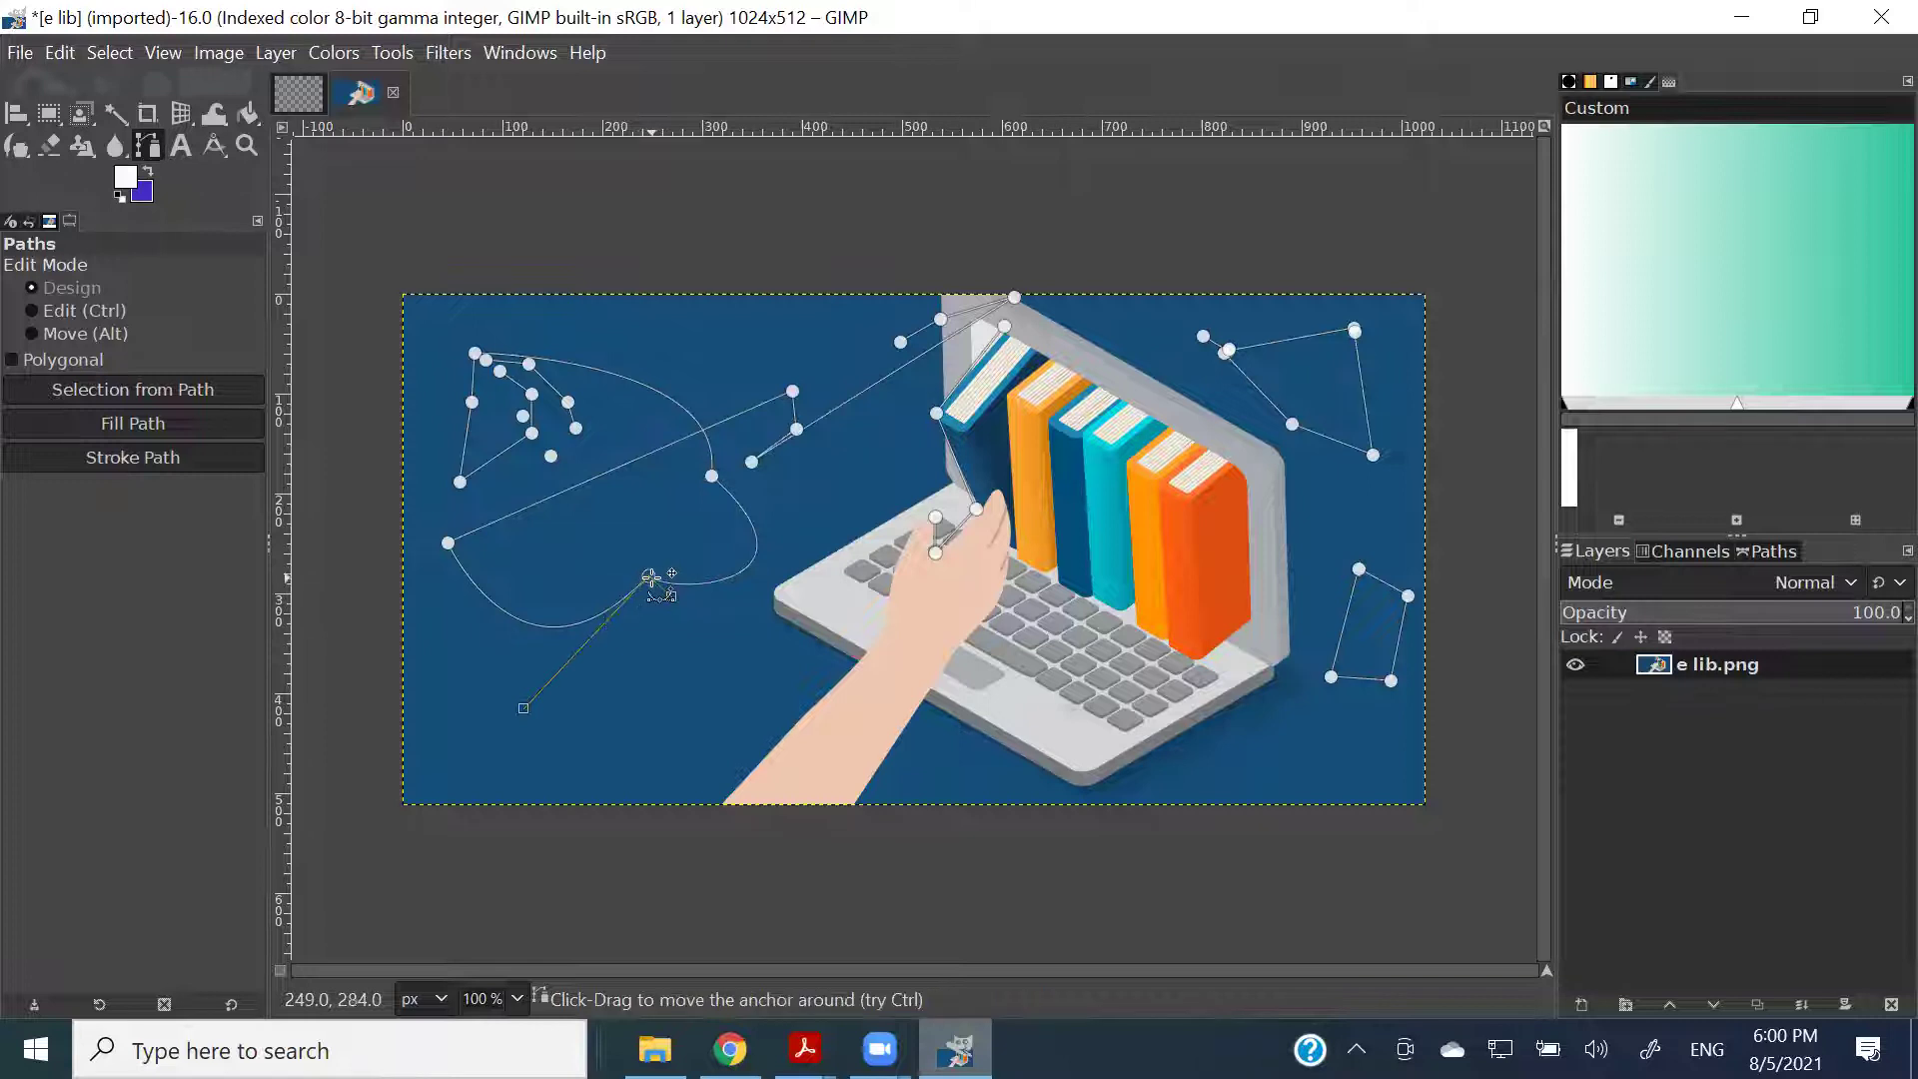
pyautogui.rightClick(651, 578)
pyautogui.press('Escape')
pyautogui.moveTo(524, 708); pyautogui.dragTo(585, 605)
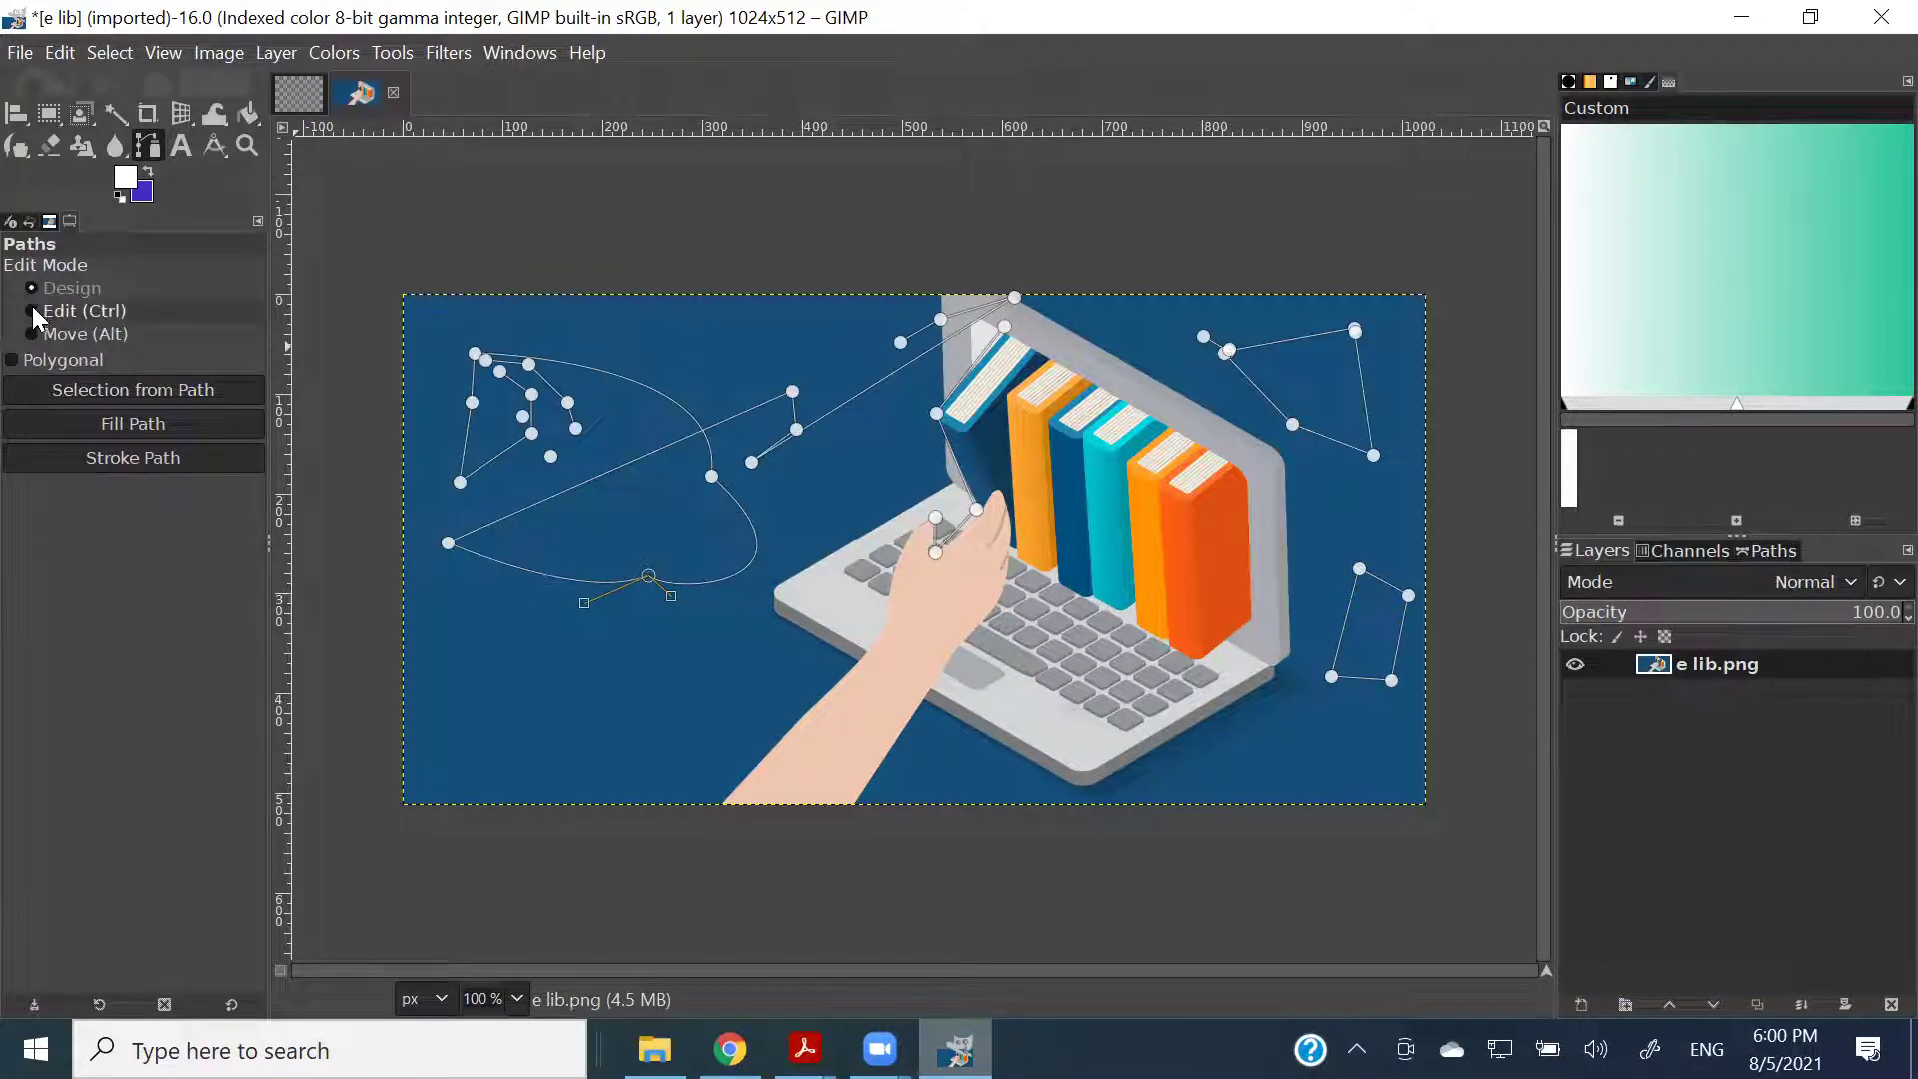
pyautogui.click(20, 52)
pyautogui.moveTo(109, 52)
pyautogui.click(475, 165)
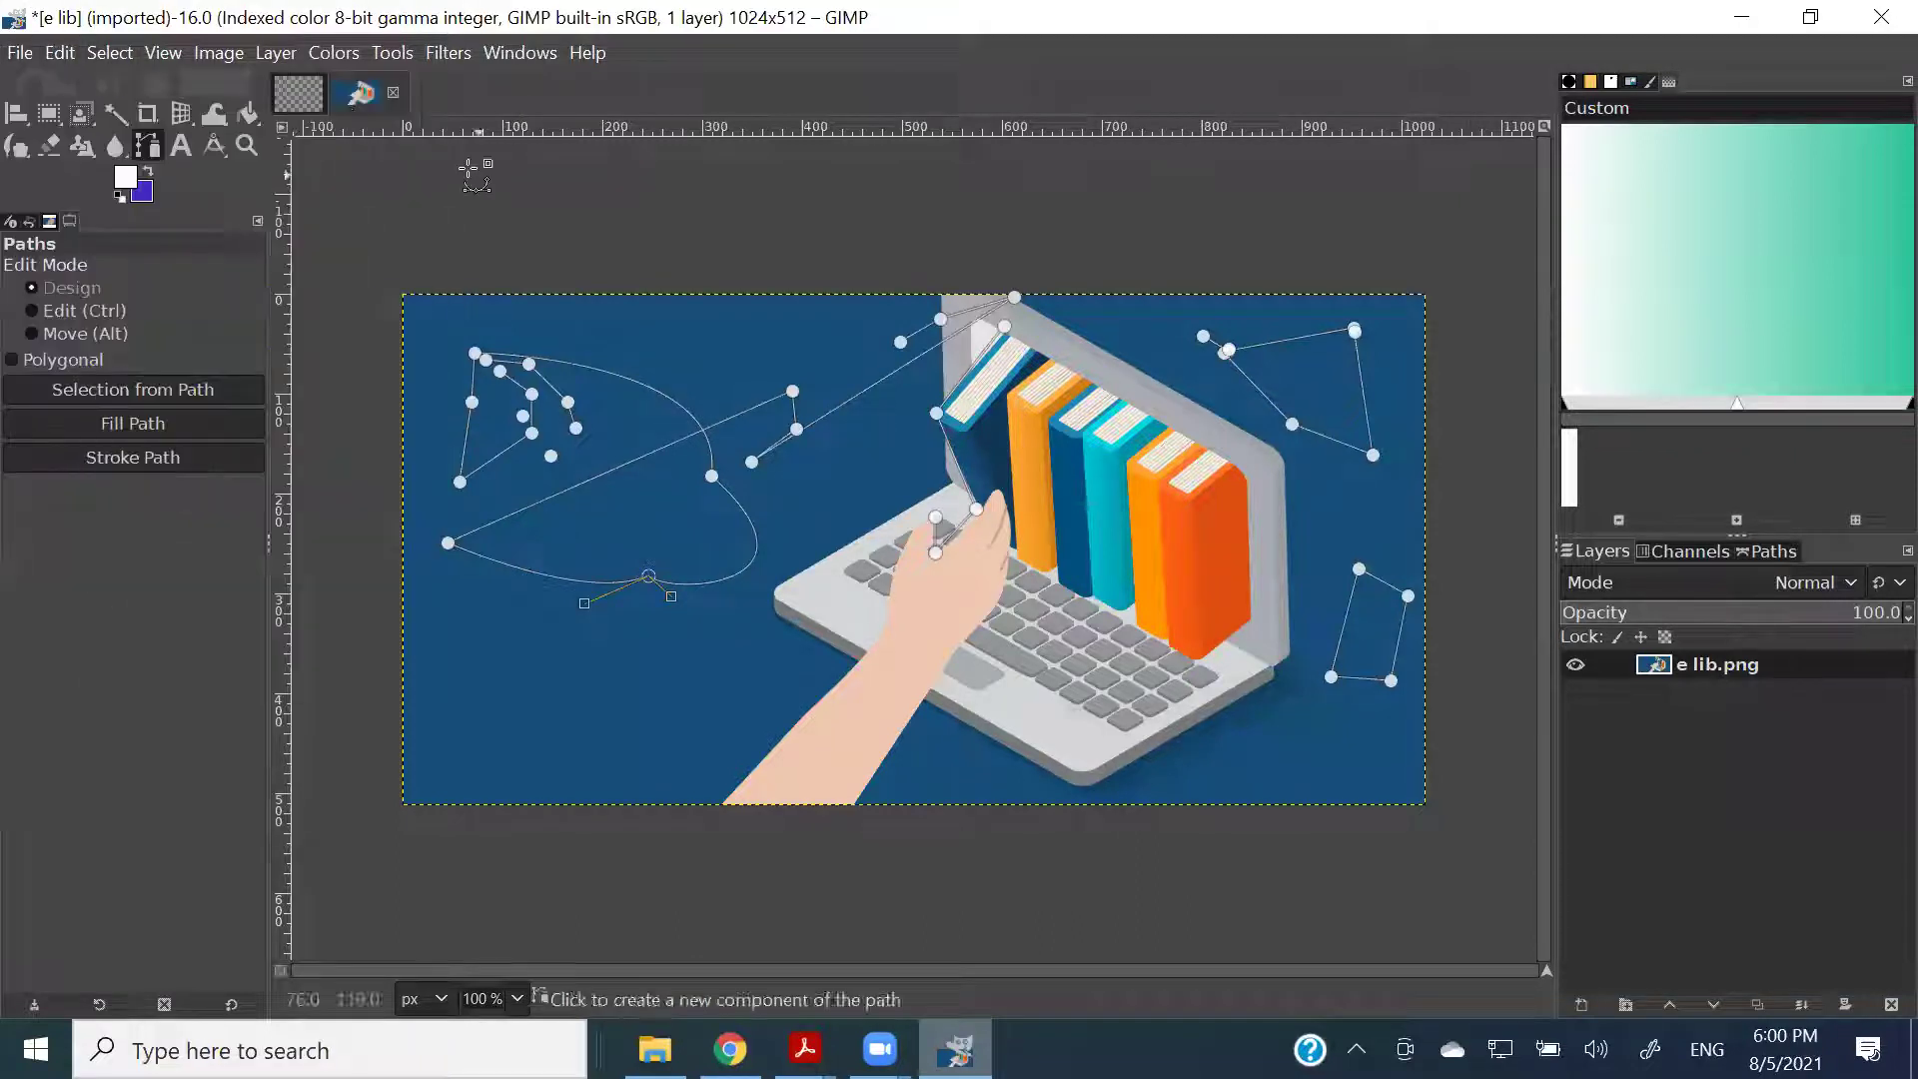
# Close the e lib image, discarding its changes, and reopen e lib.png from the Pics folder.
pyautogui.click(392, 92)
pyautogui.click(969, 658)
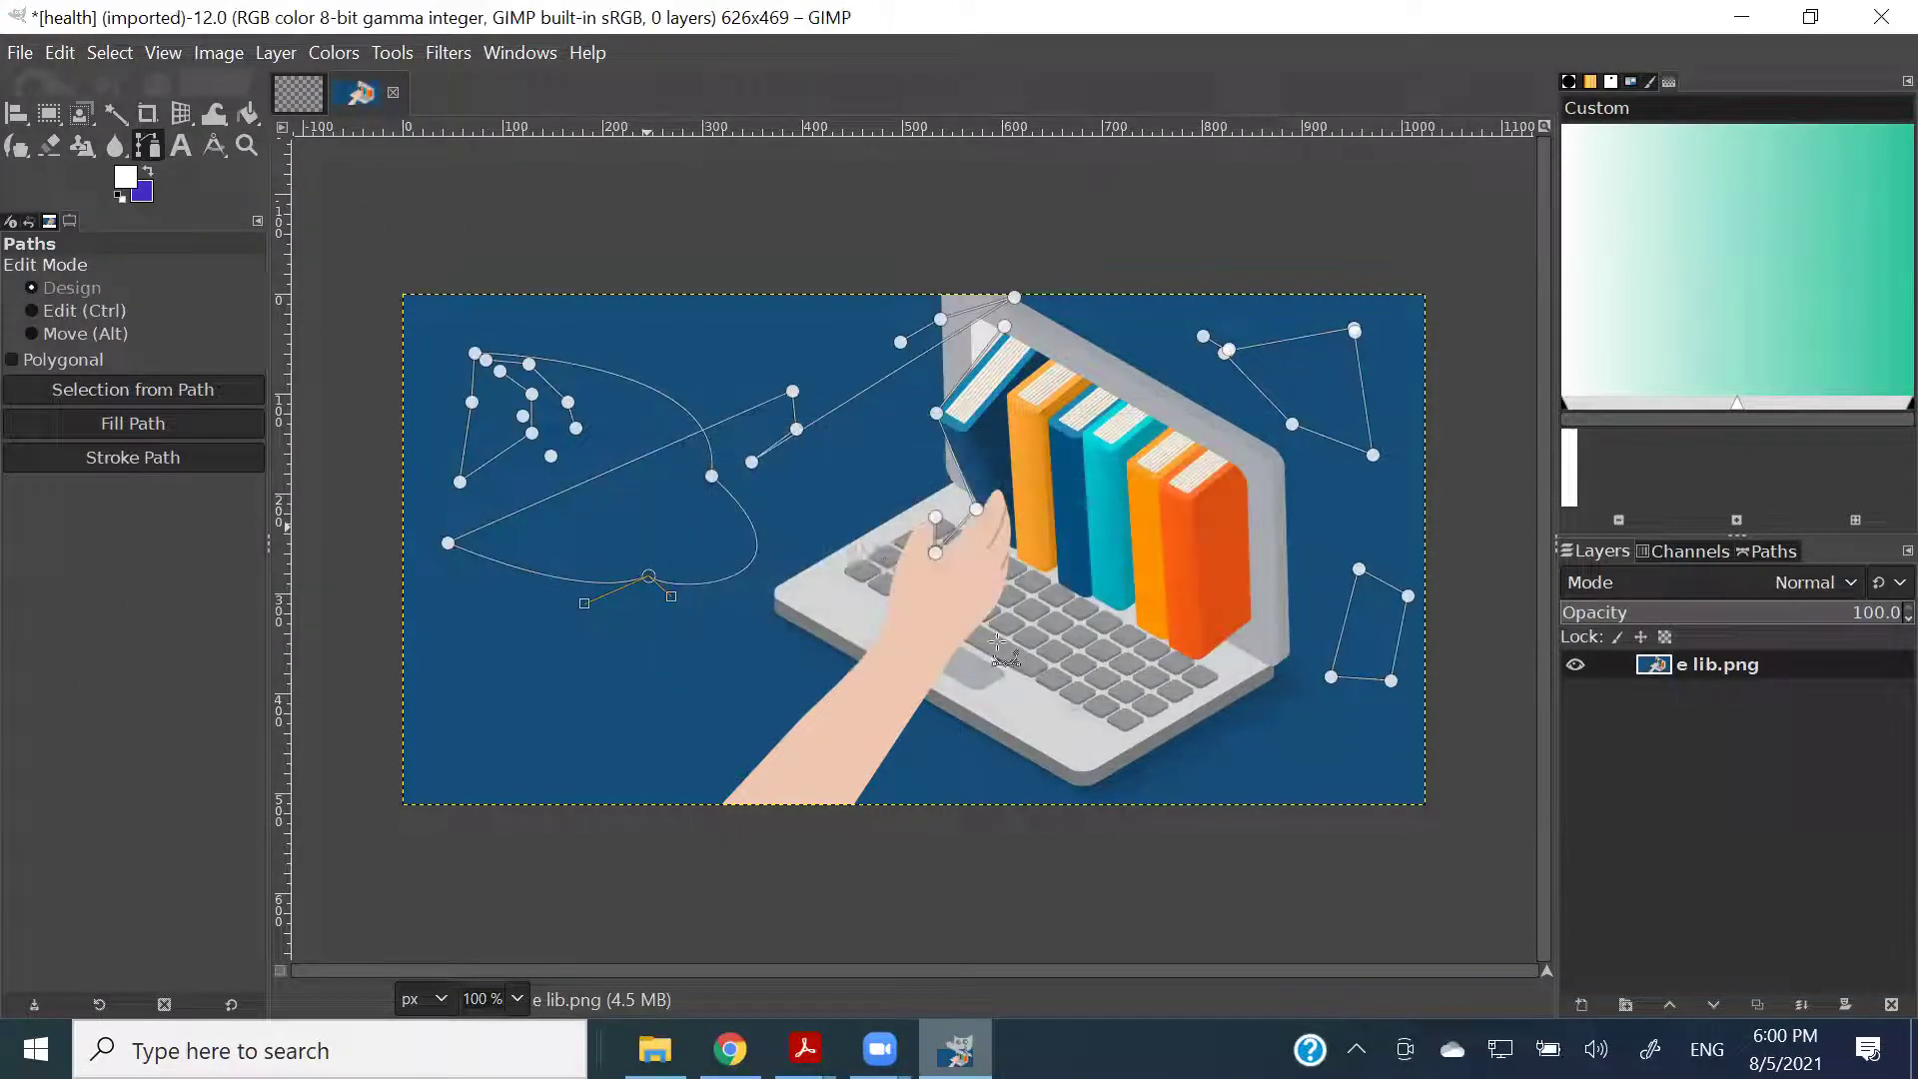
pyautogui.click(10, 53)
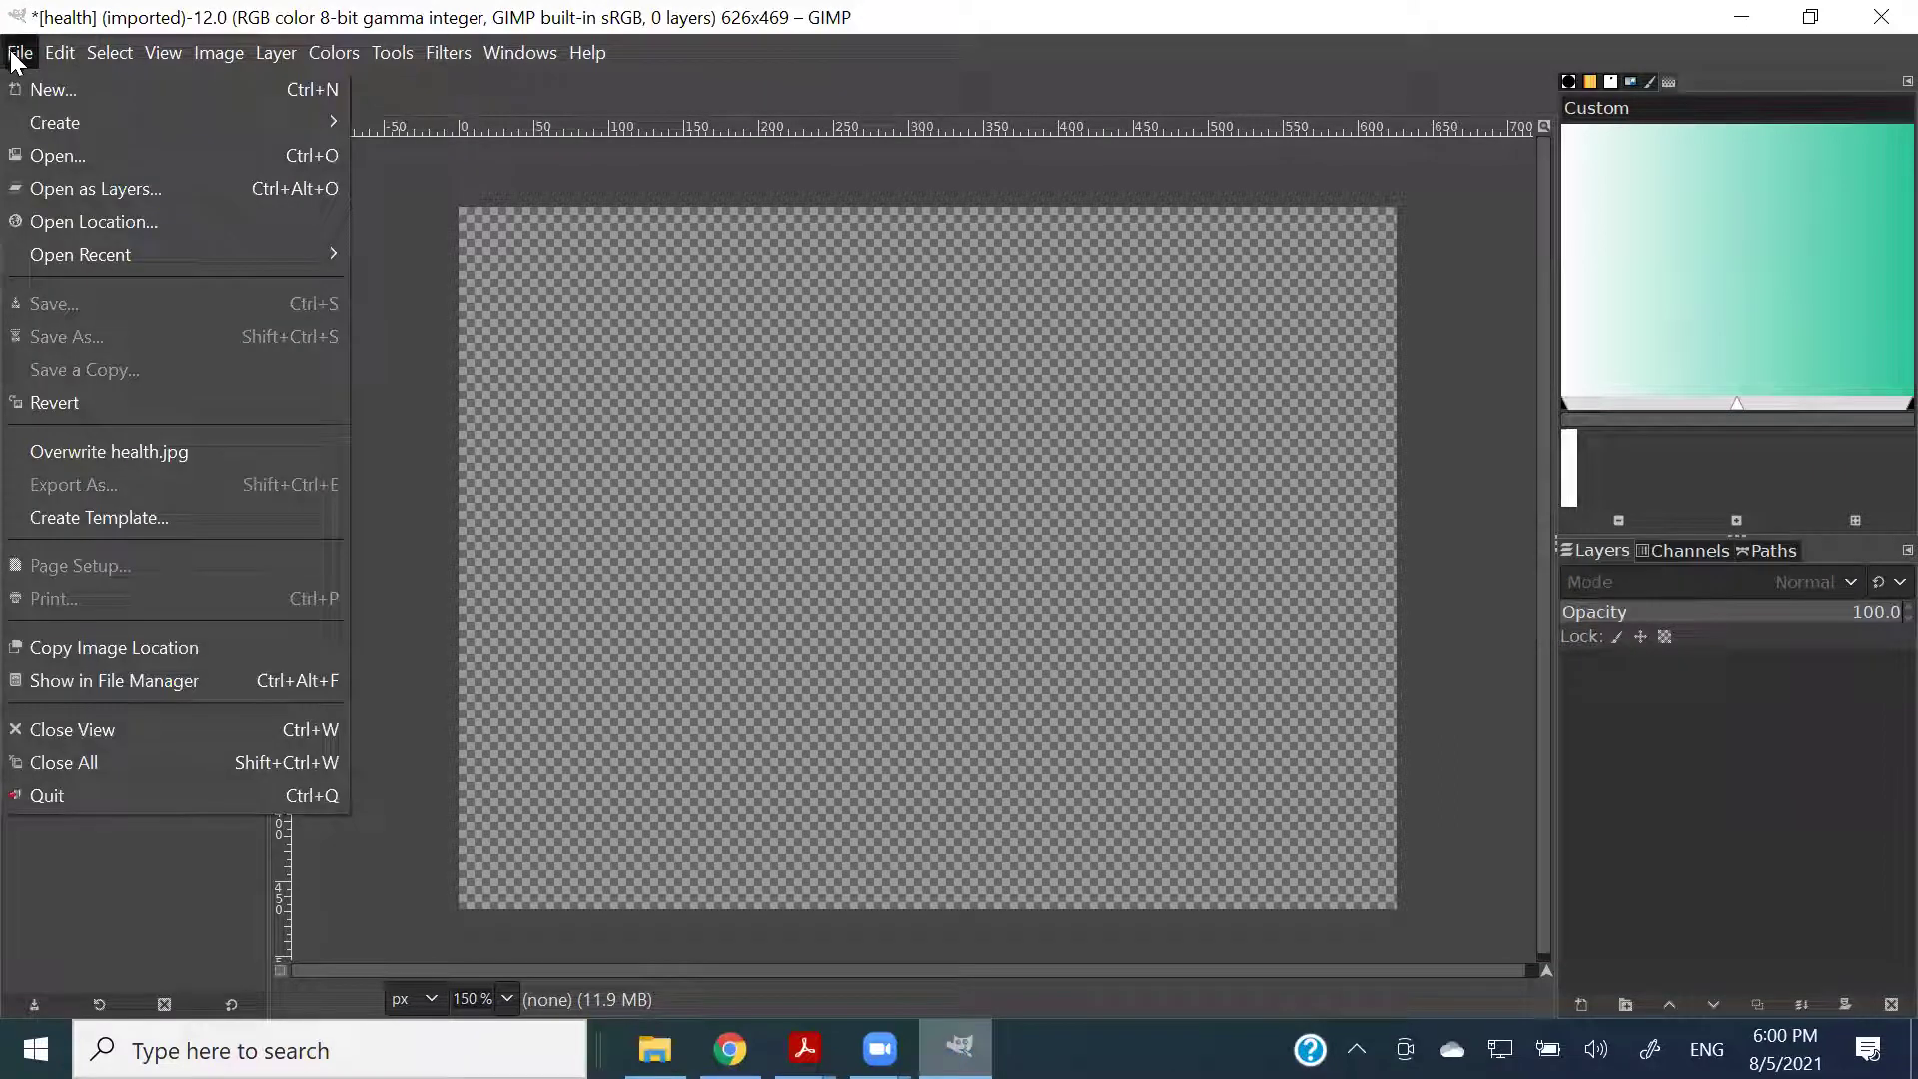
pyautogui.click(58, 155)
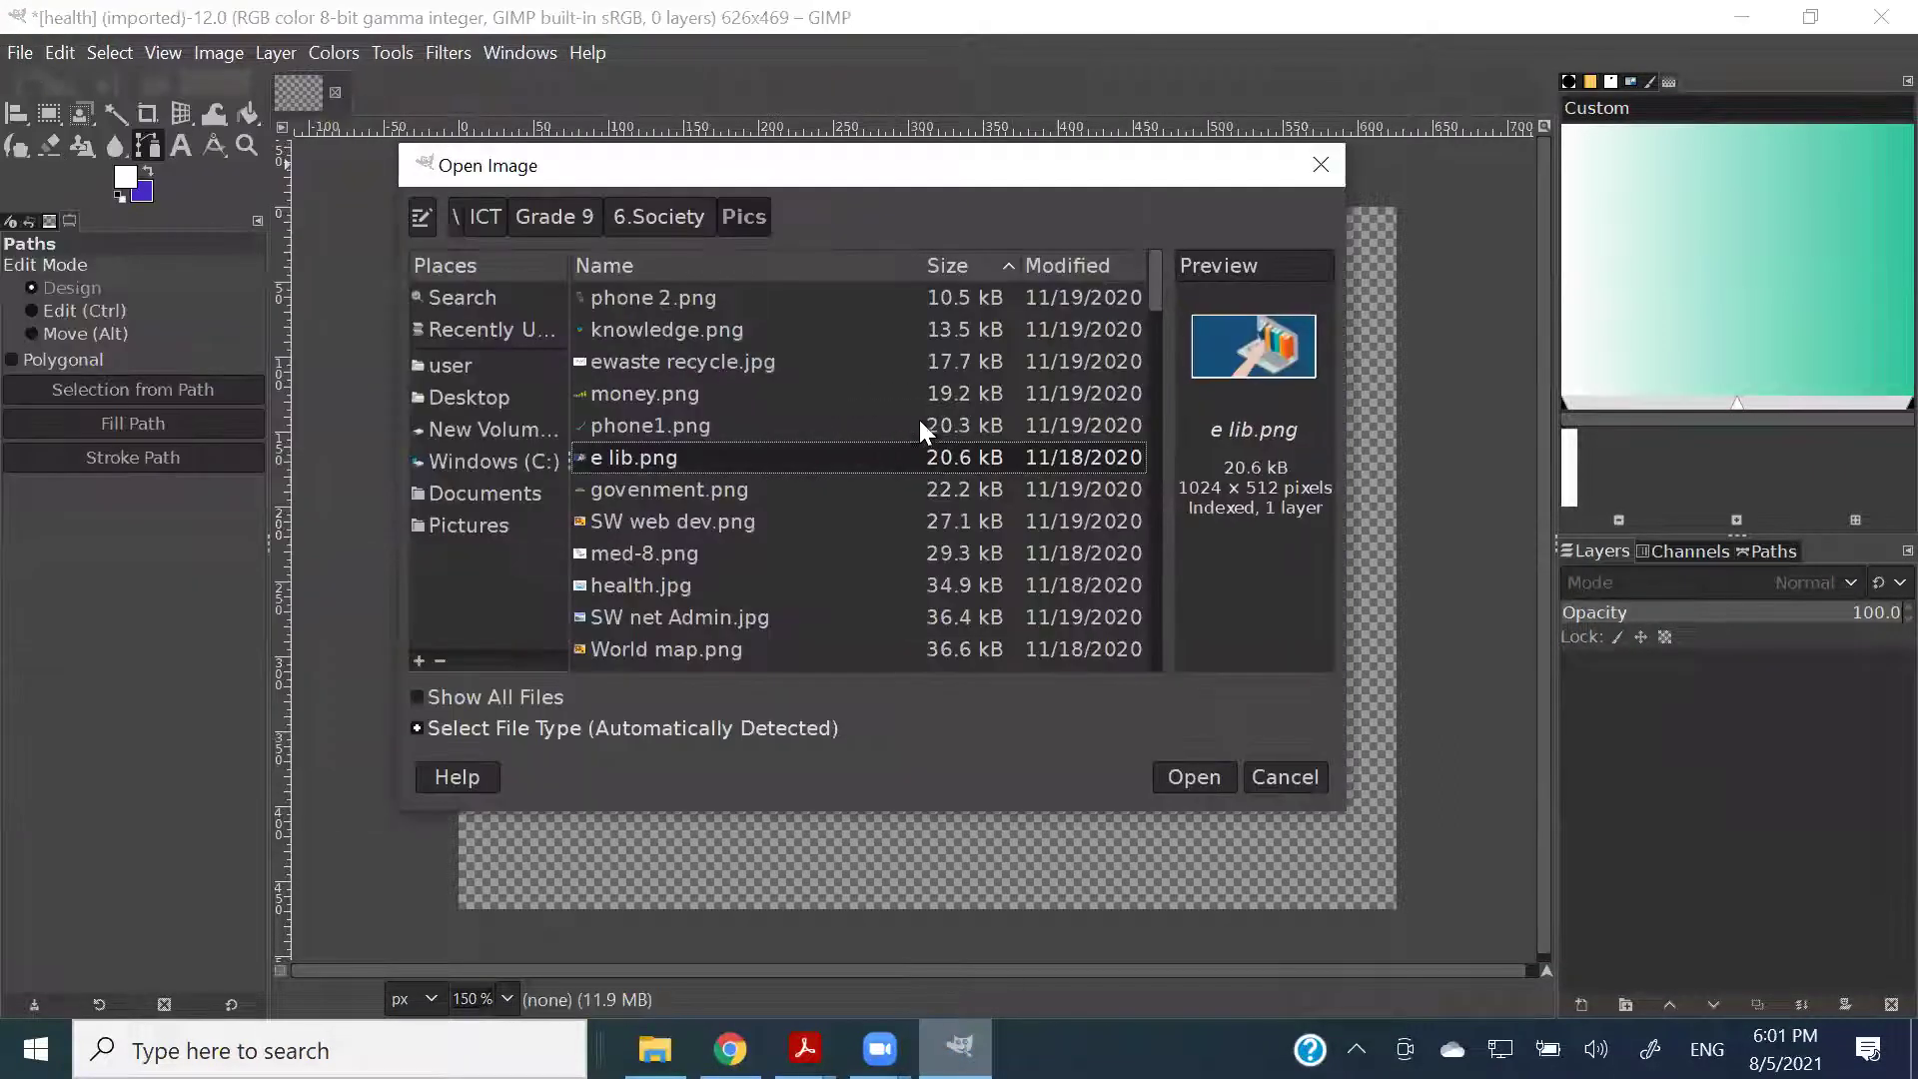
pyautogui.doubleClick(635, 457)
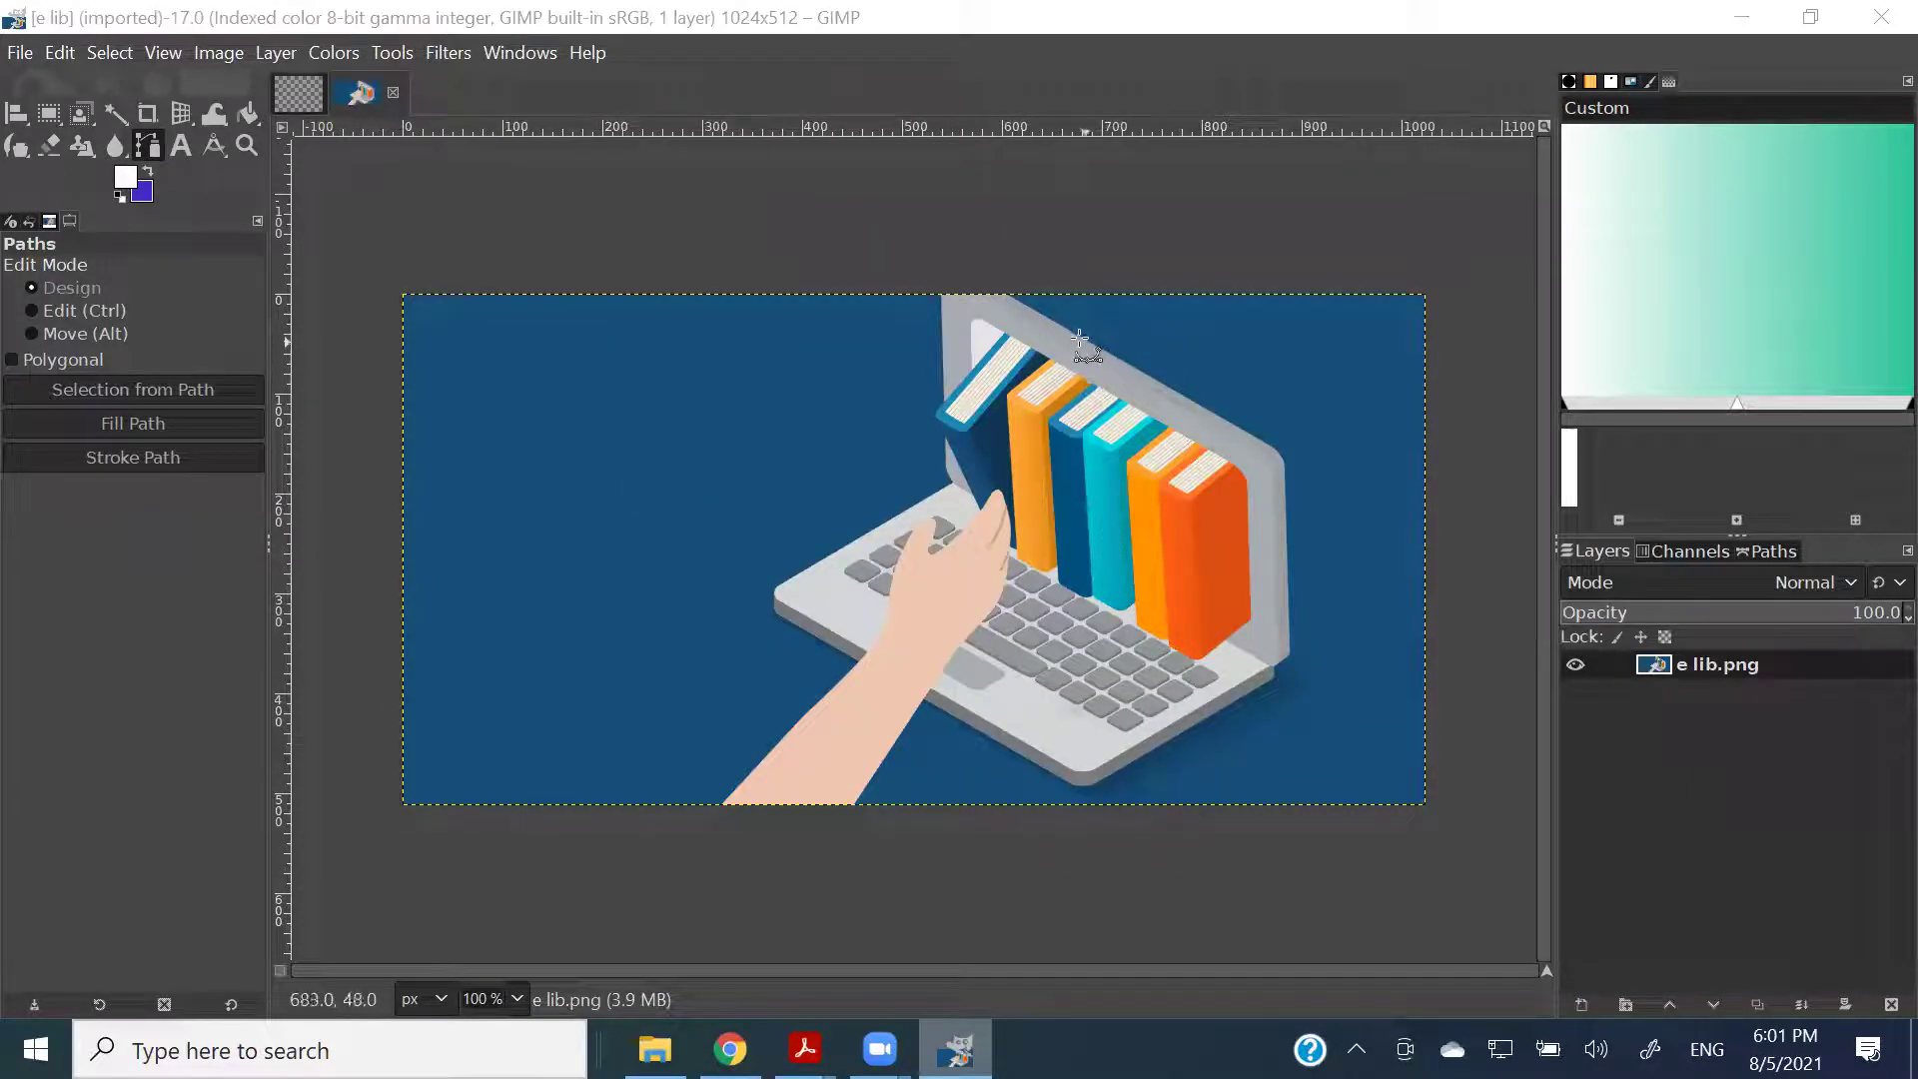
# Trace a path from the top of the leftmost book, down its edge and around the fingertip, to the base of the next navy book.
pyautogui.click(1005, 334)
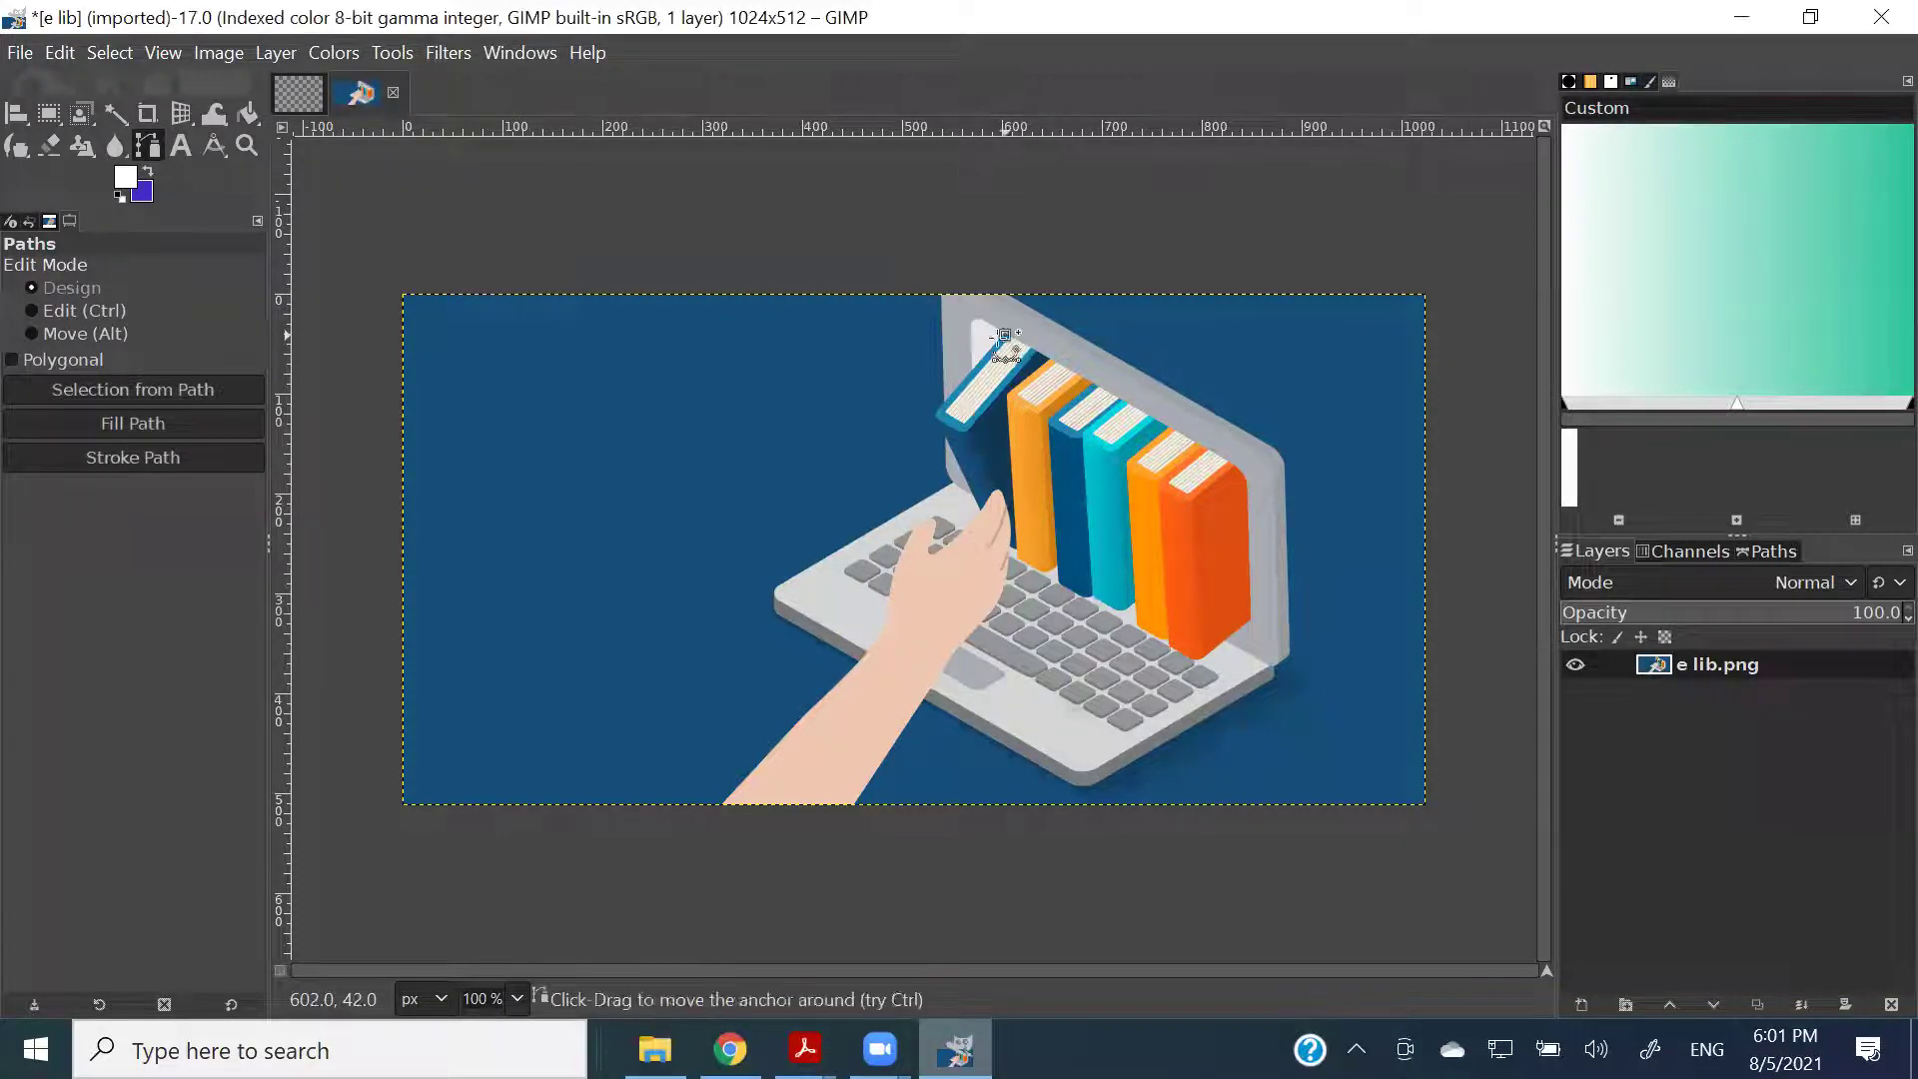
pyautogui.click(937, 413)
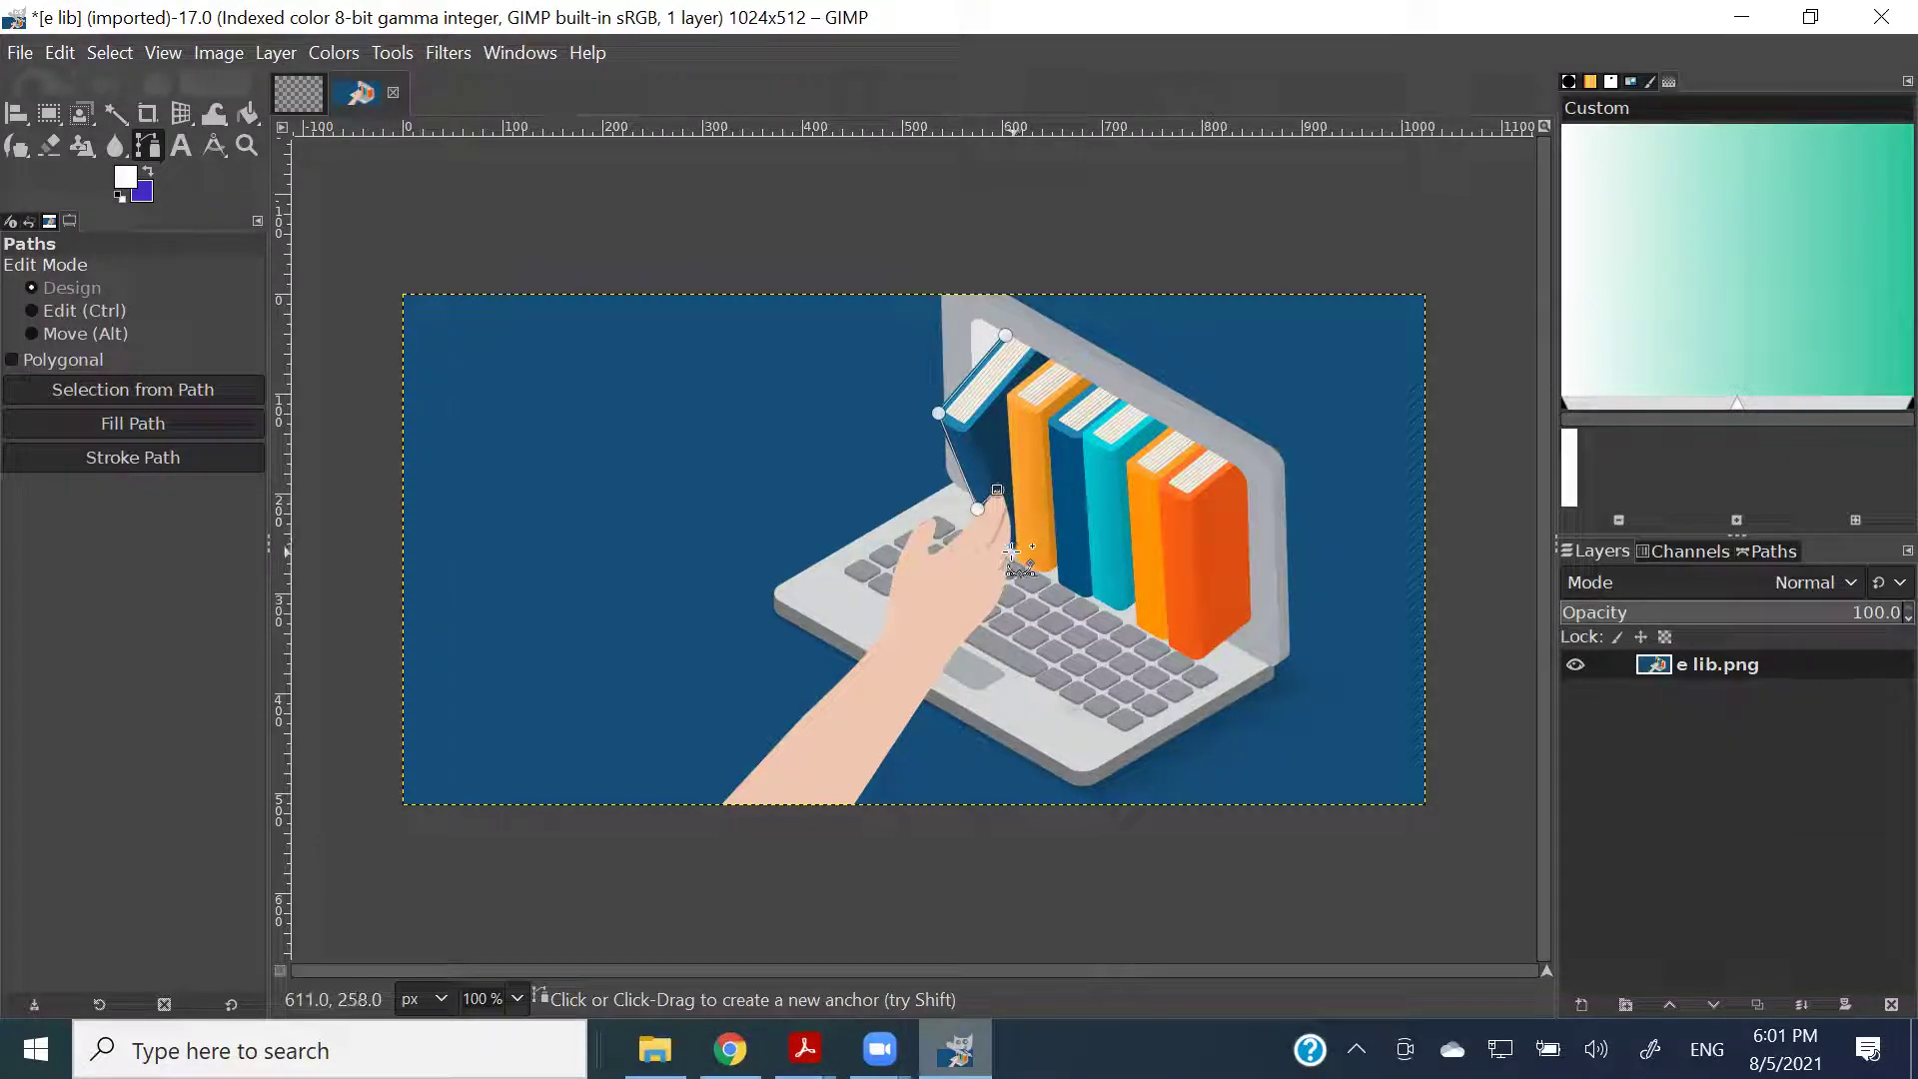
pyautogui.moveTo(1011, 550); pyautogui.dragTo(1007, 584)
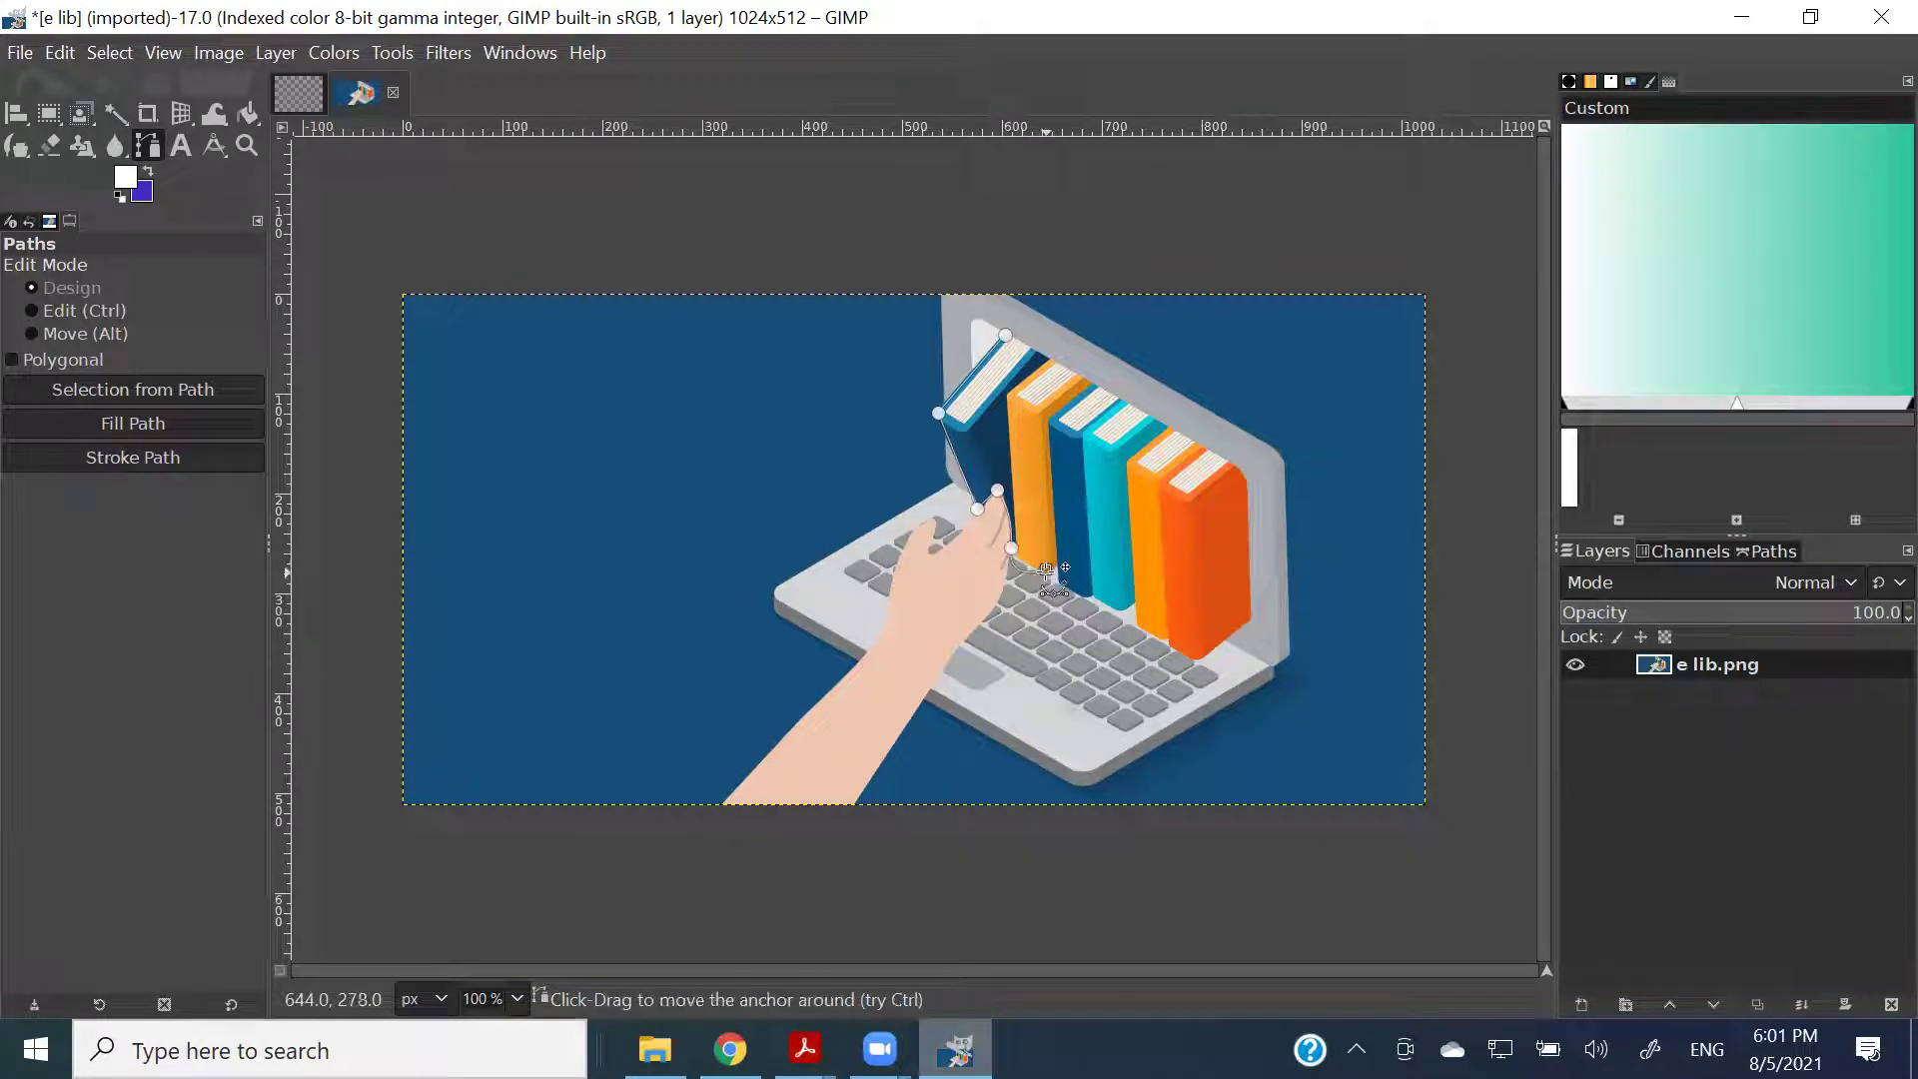
pyautogui.click(1012, 547)
pyautogui.click(1088, 597)
# Insert an anchor at the base of the first orange book and bend the neighbouring path segments with their handles.
pyautogui.press('ctrl')
pyautogui.moveTo(1054, 591); pyautogui.dragTo(1048, 603)
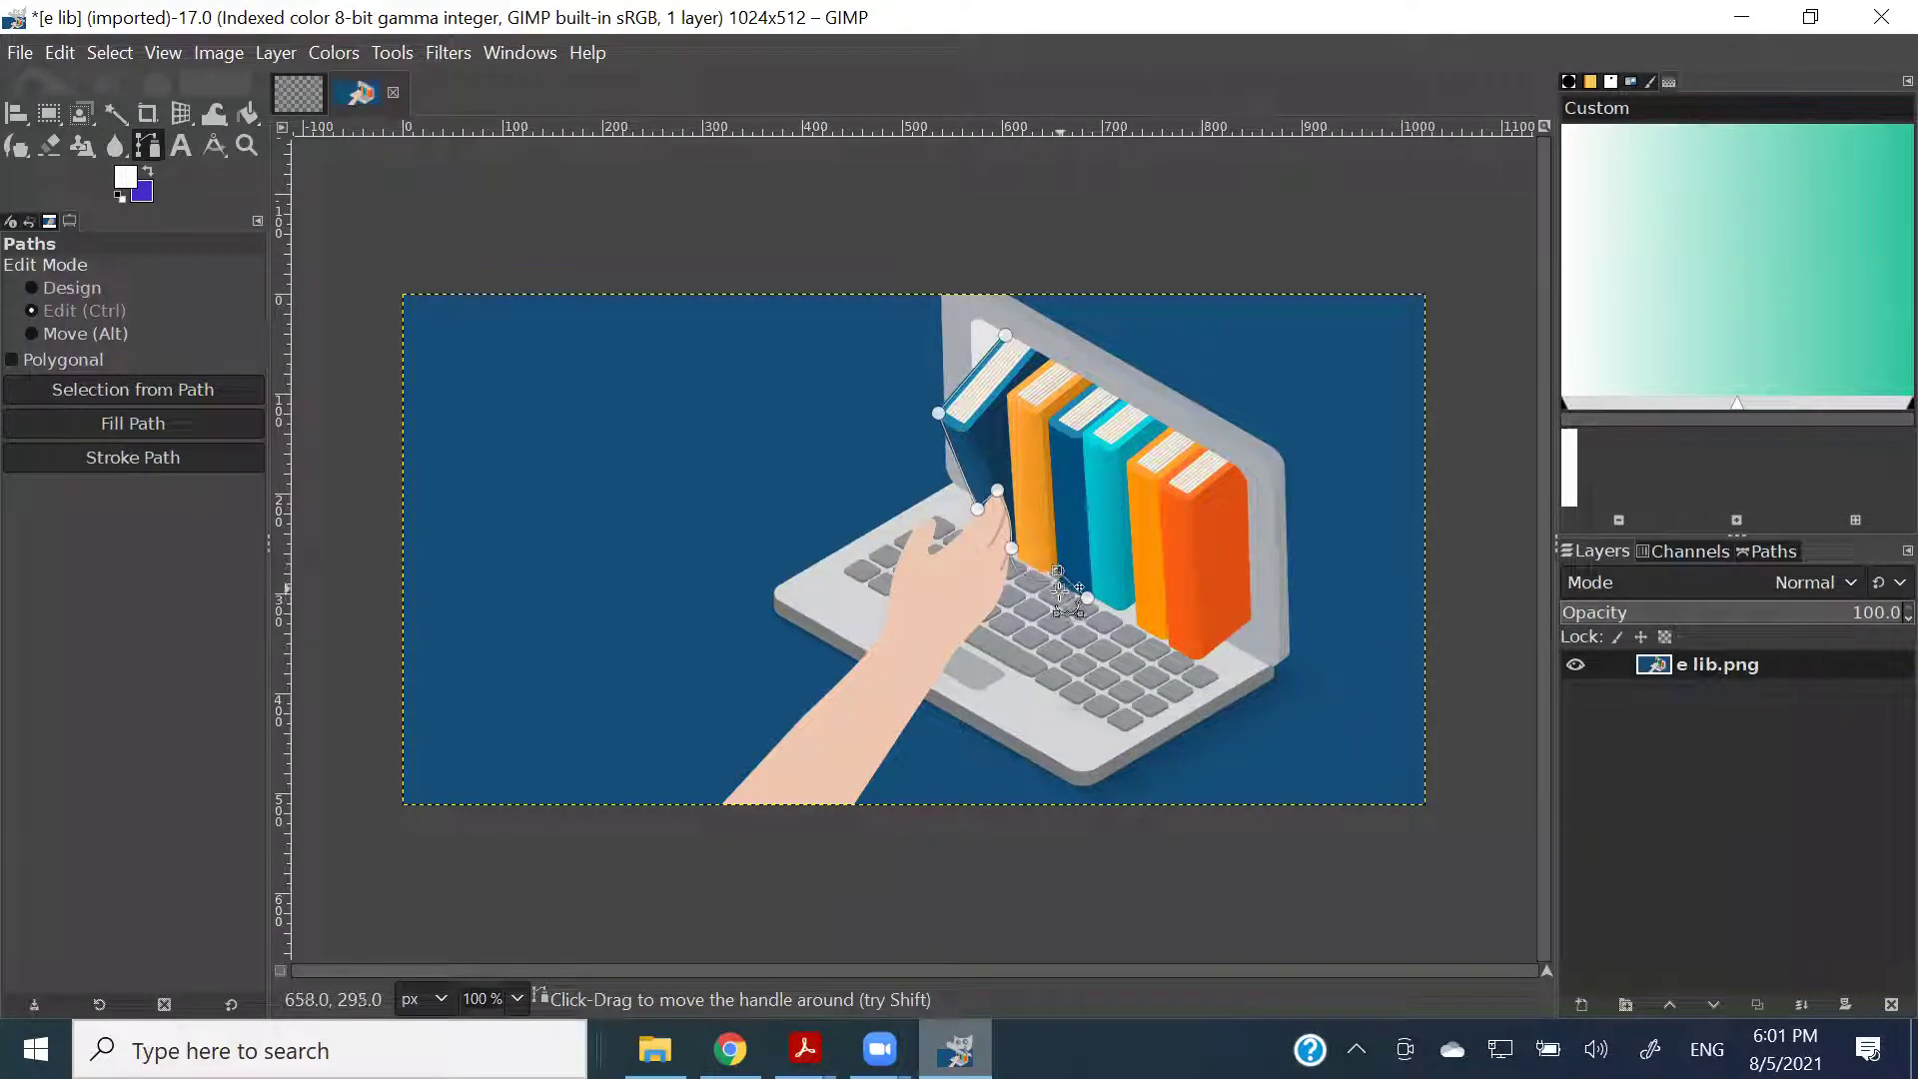
pyautogui.click(1012, 552)
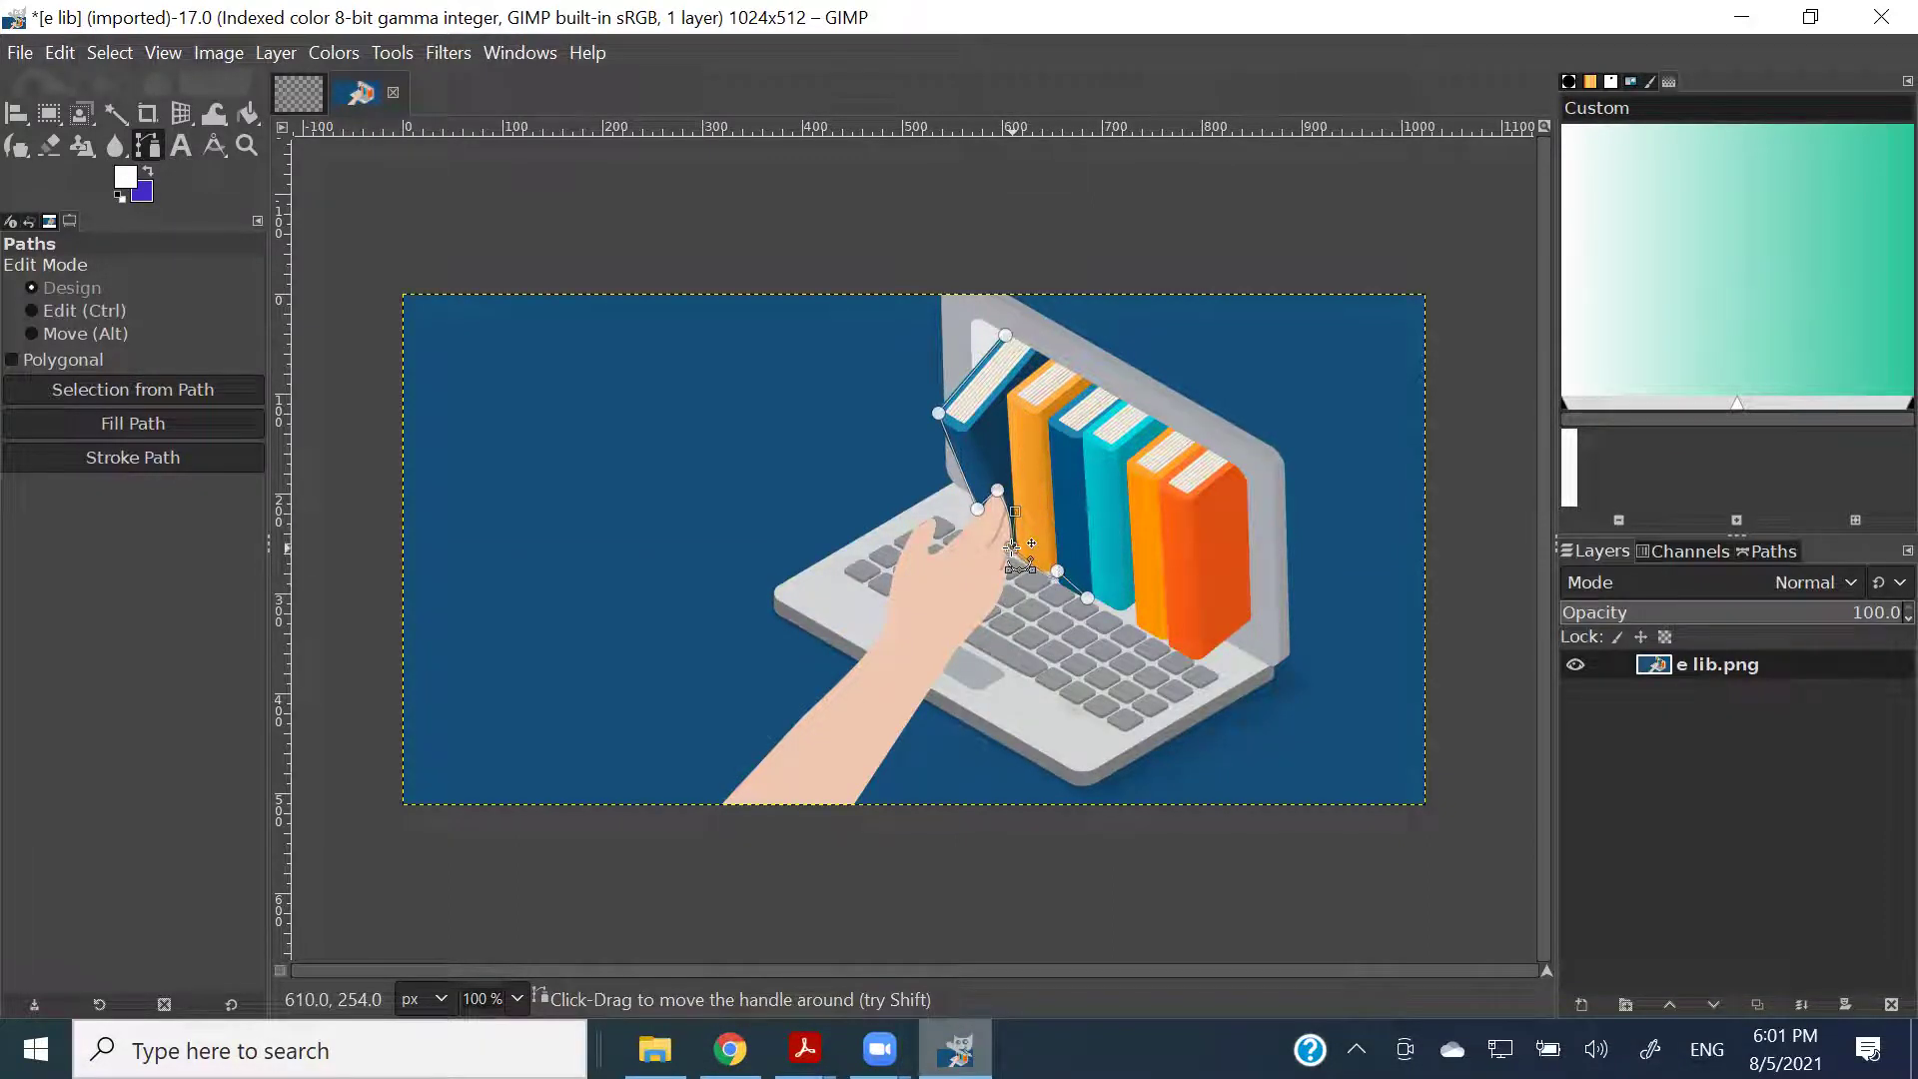
pyautogui.click(1057, 571)
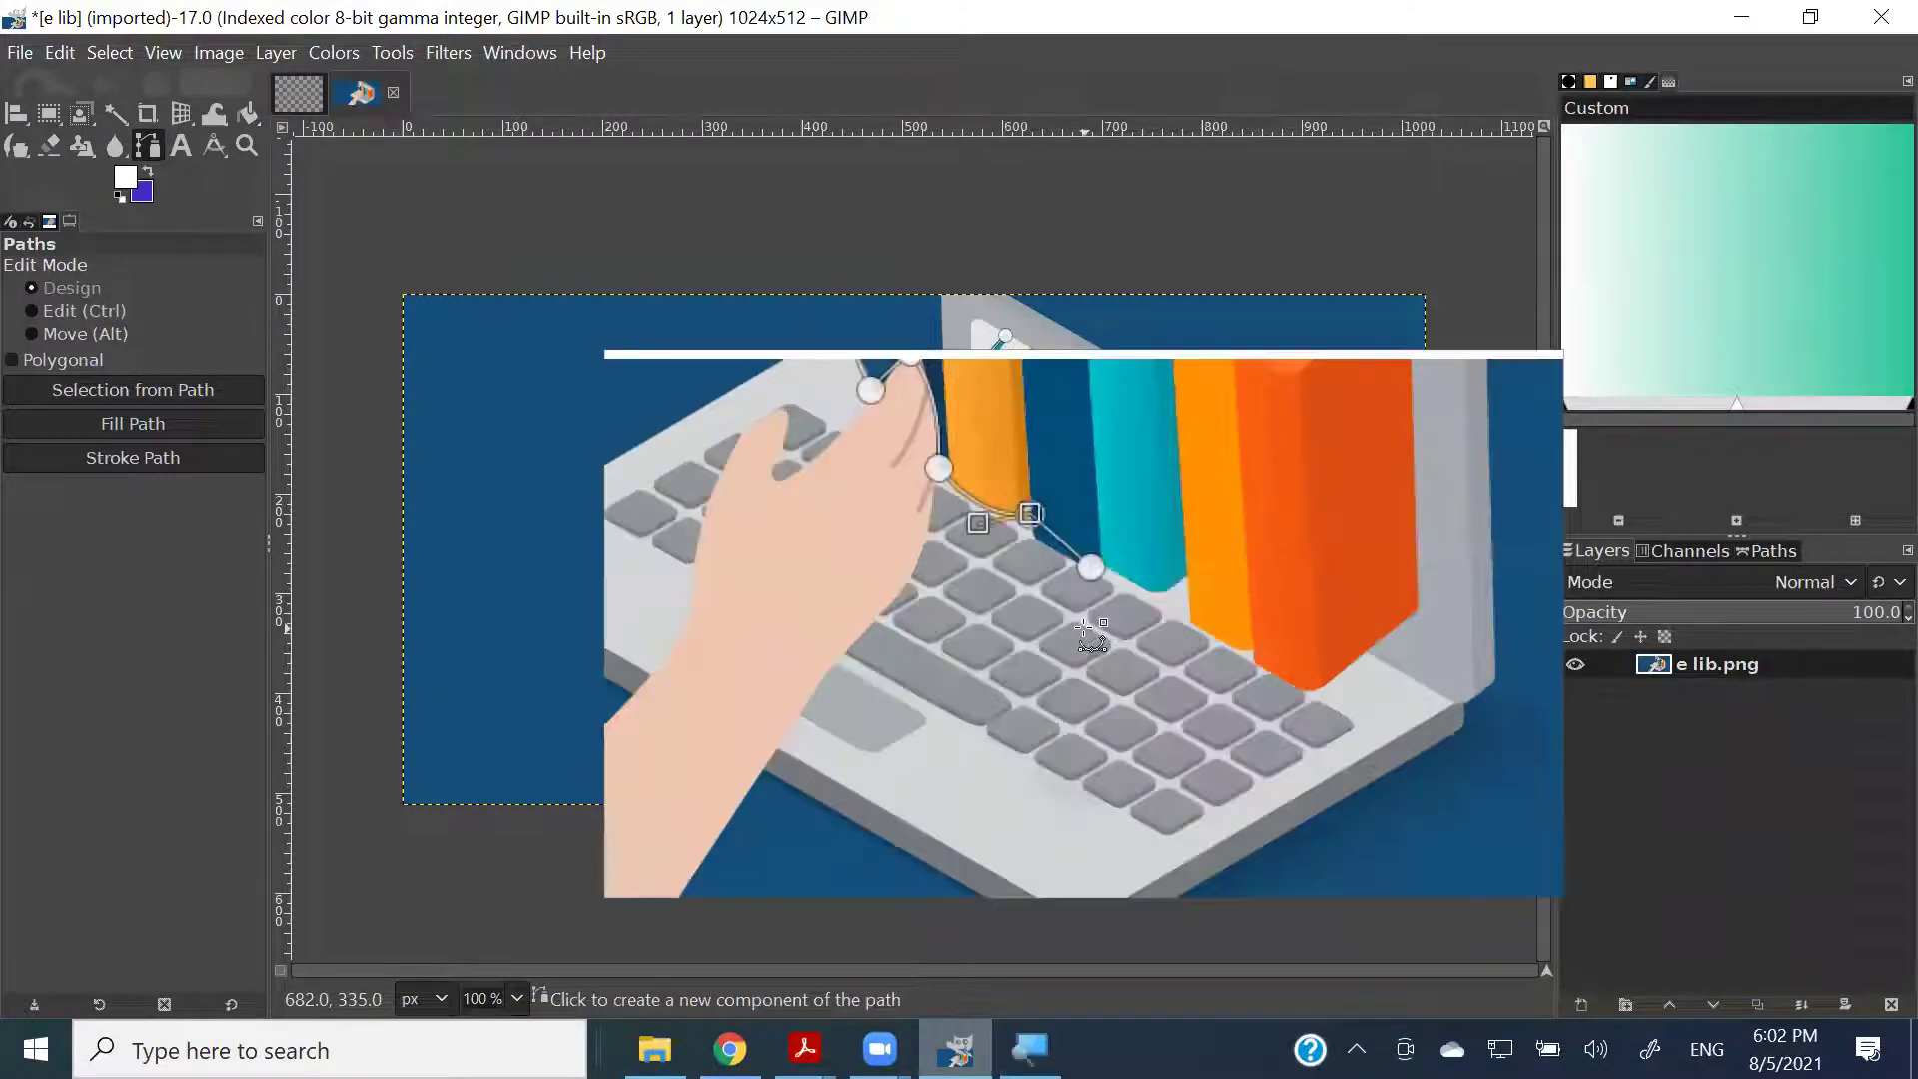
pyautogui.moveTo(1032, 581); pyautogui.dragTo(1016, 513)
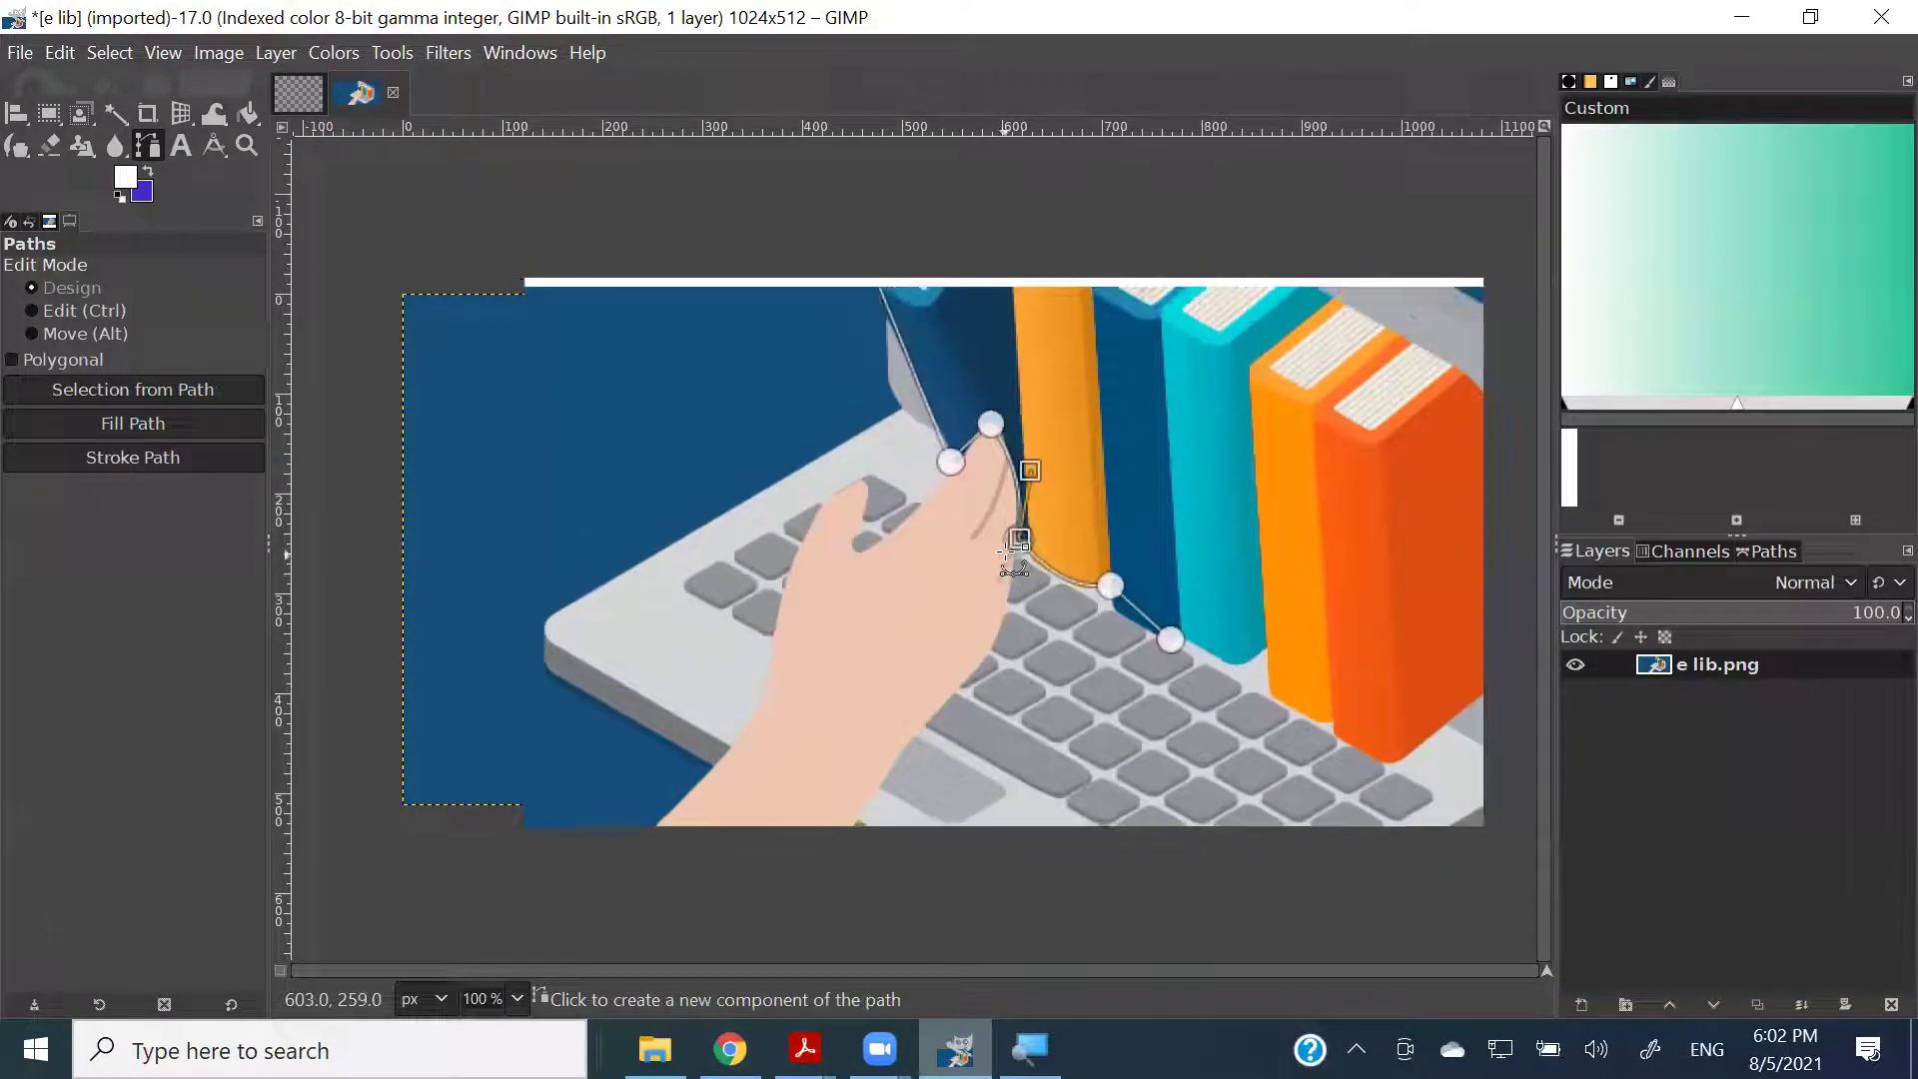
# Adjust the anchors at the fingertip and first orange book, and reposition the path's end anchor at the navy book's base.
pyautogui.moveTo(1012, 548); pyautogui.dragTo(1013, 550)
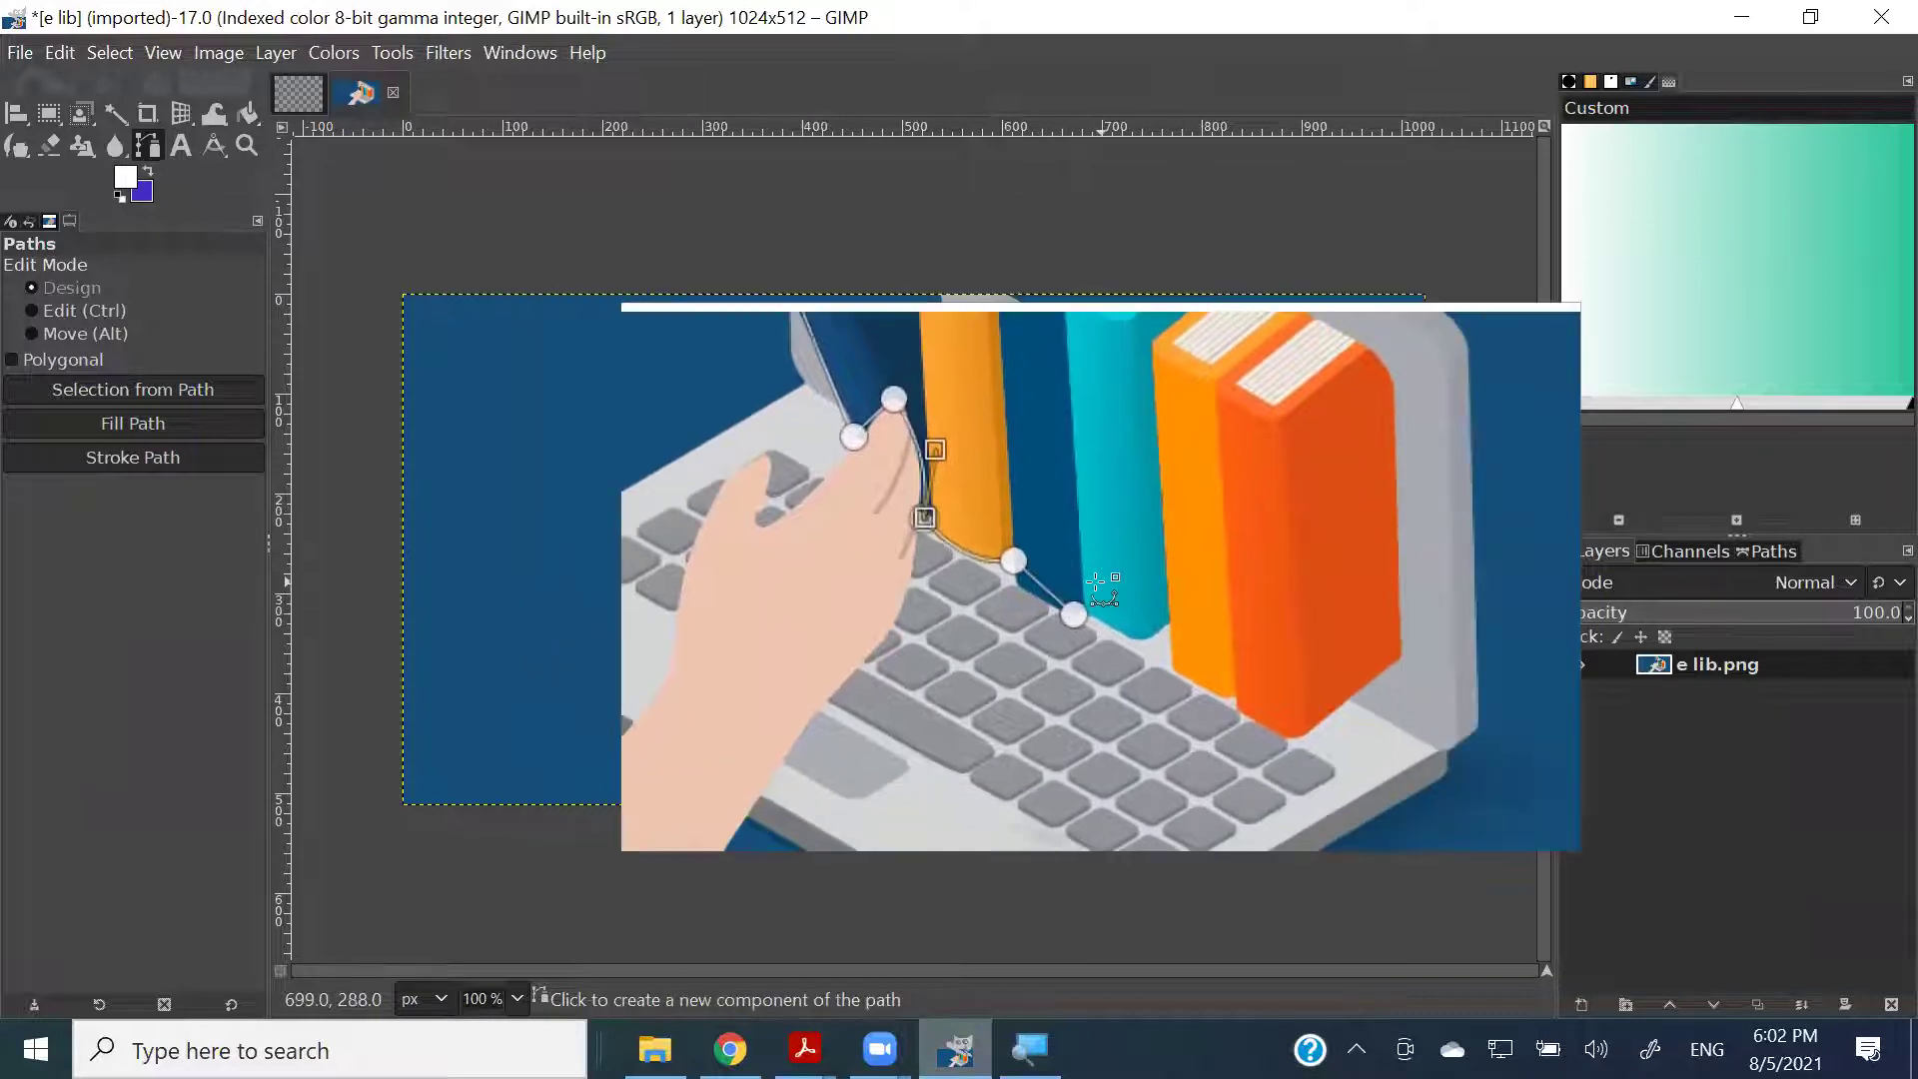
pyautogui.click(1051, 569)
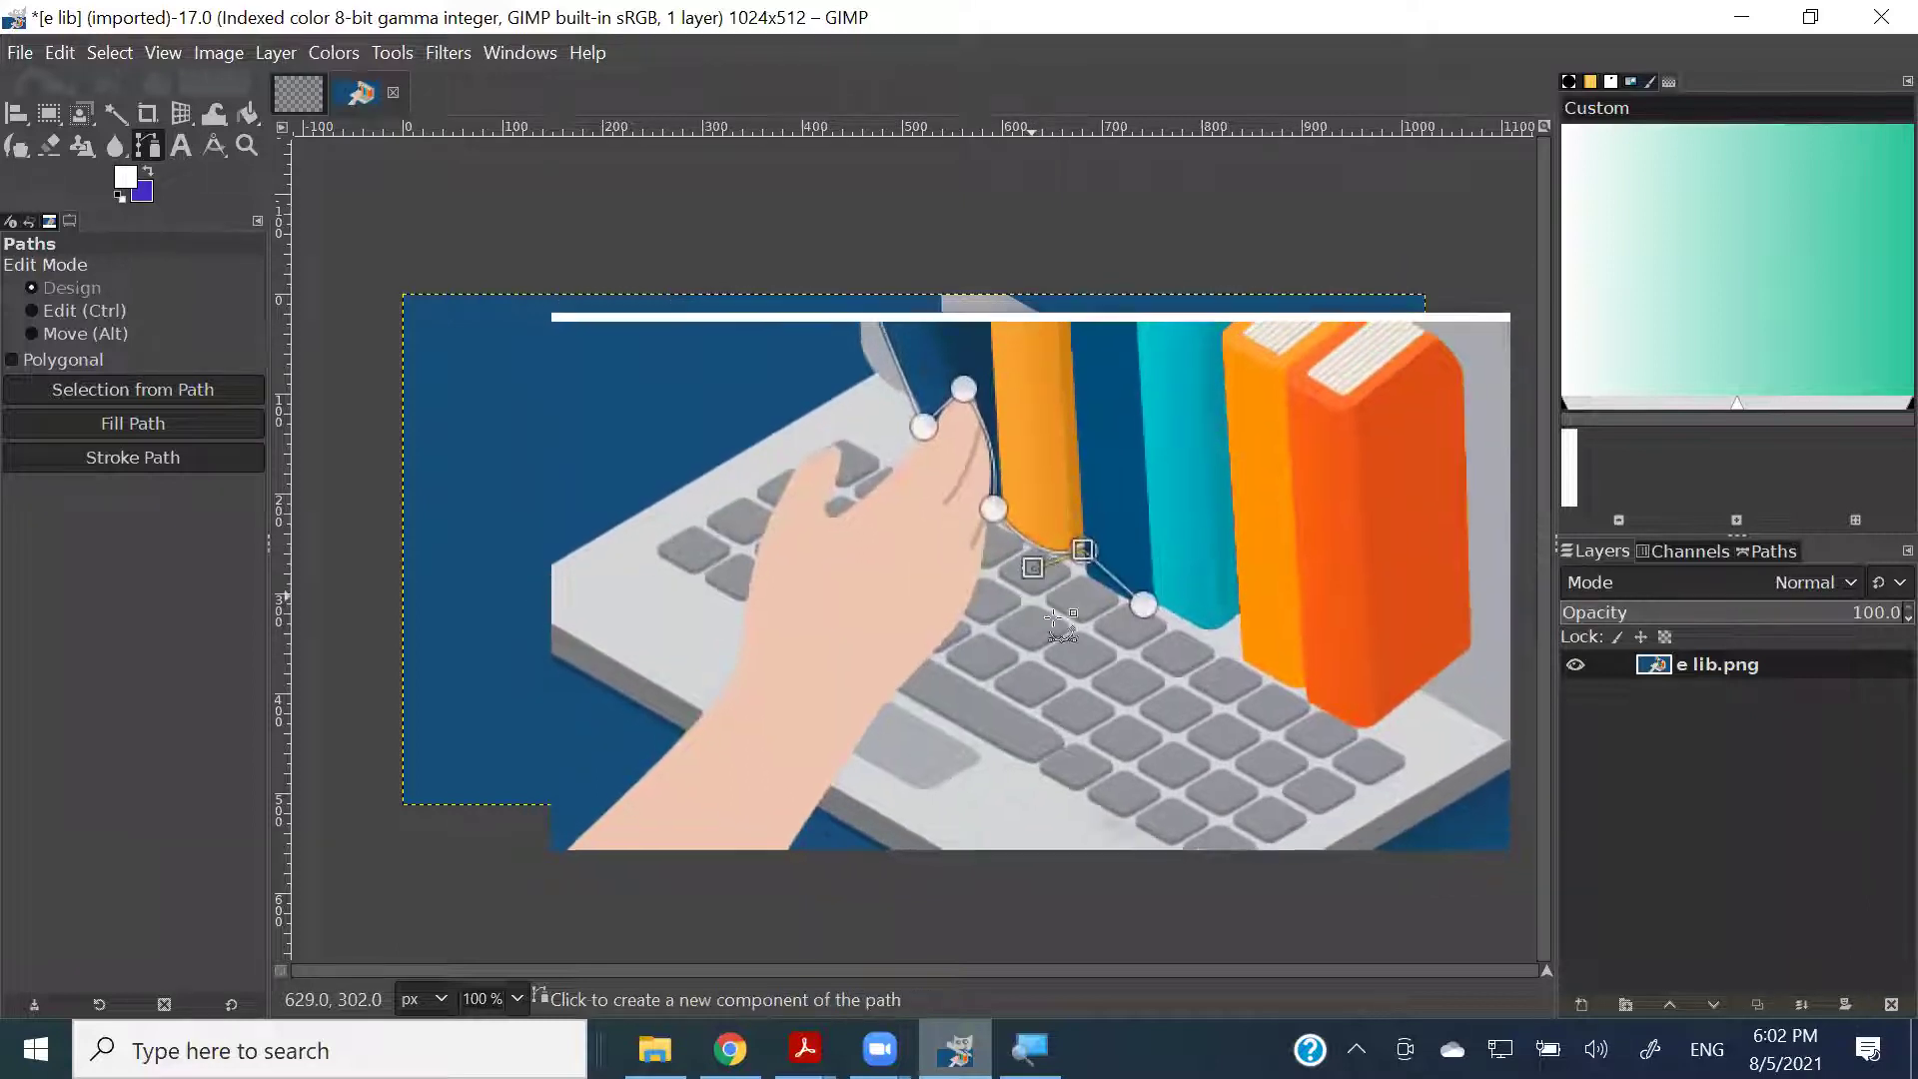
pyautogui.click(1086, 592)
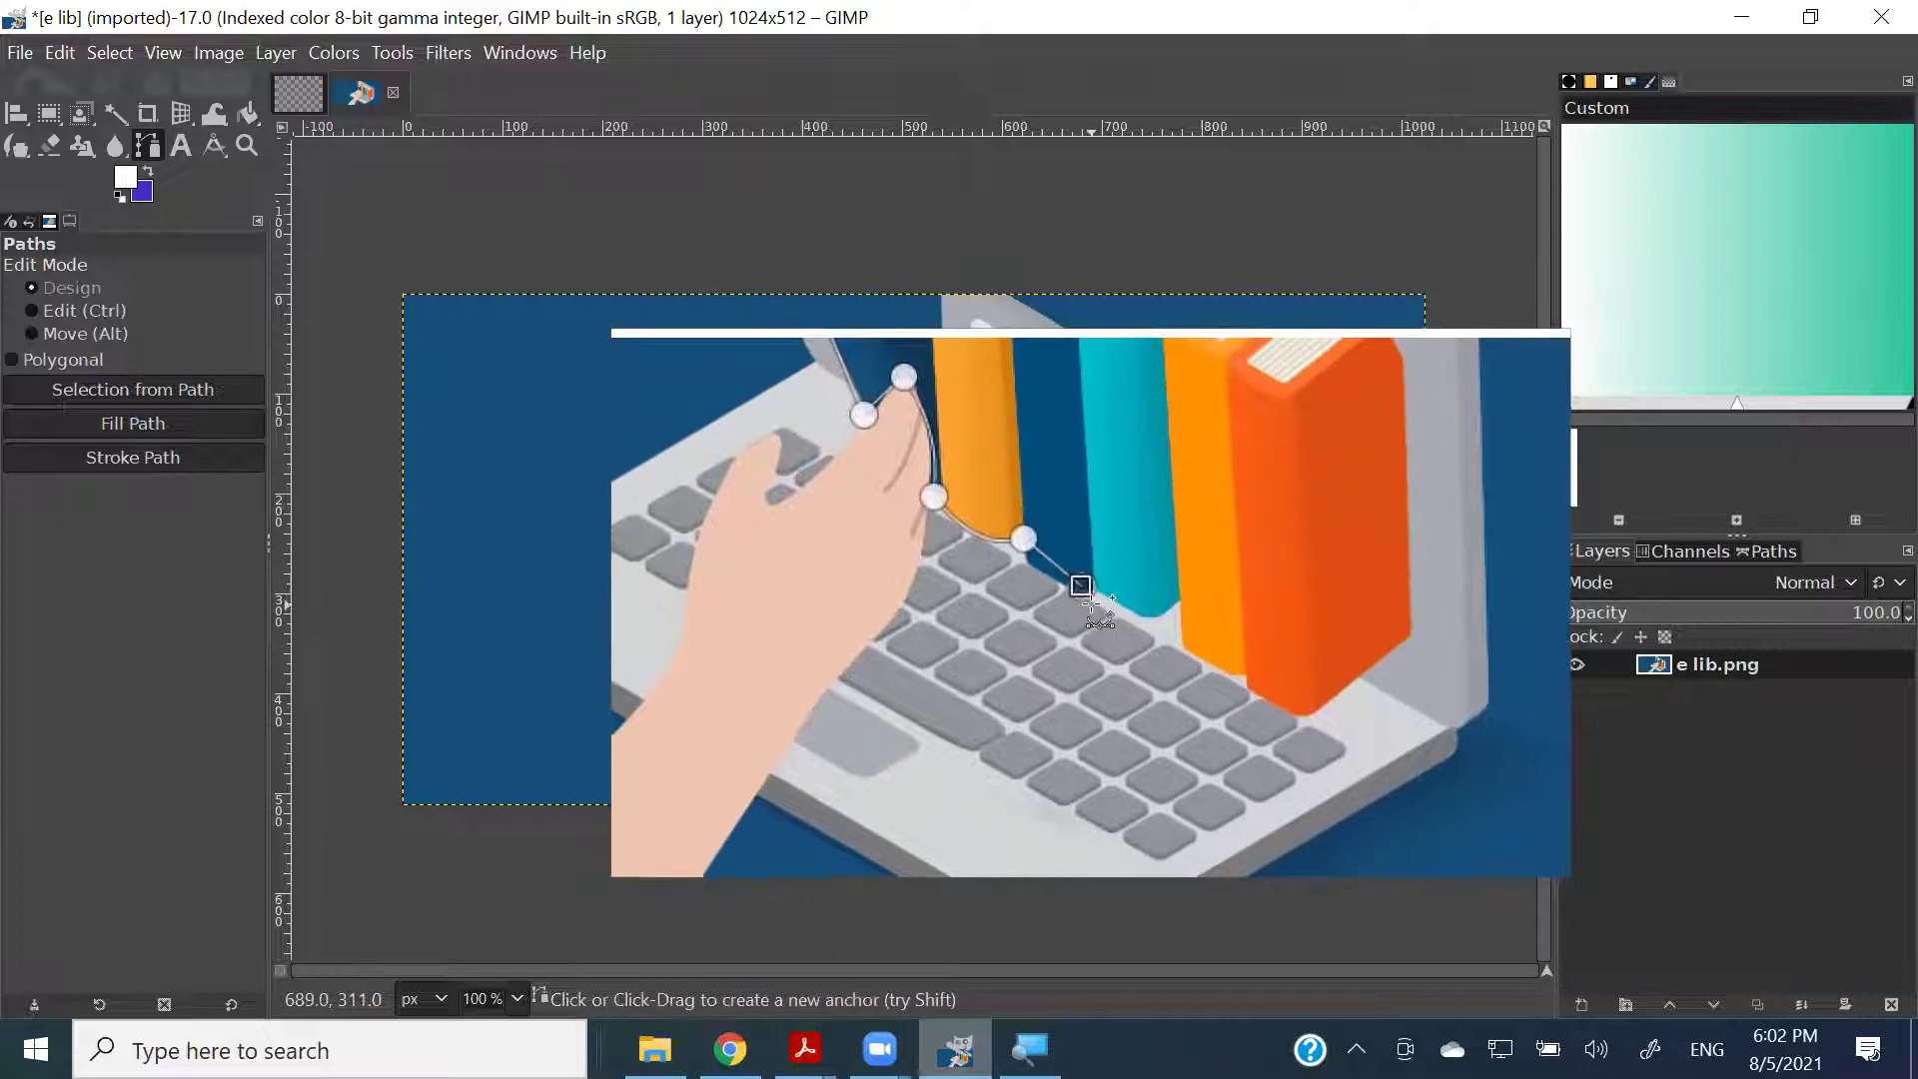
pyautogui.rightClick(1086, 594)
pyautogui.press('Escape')
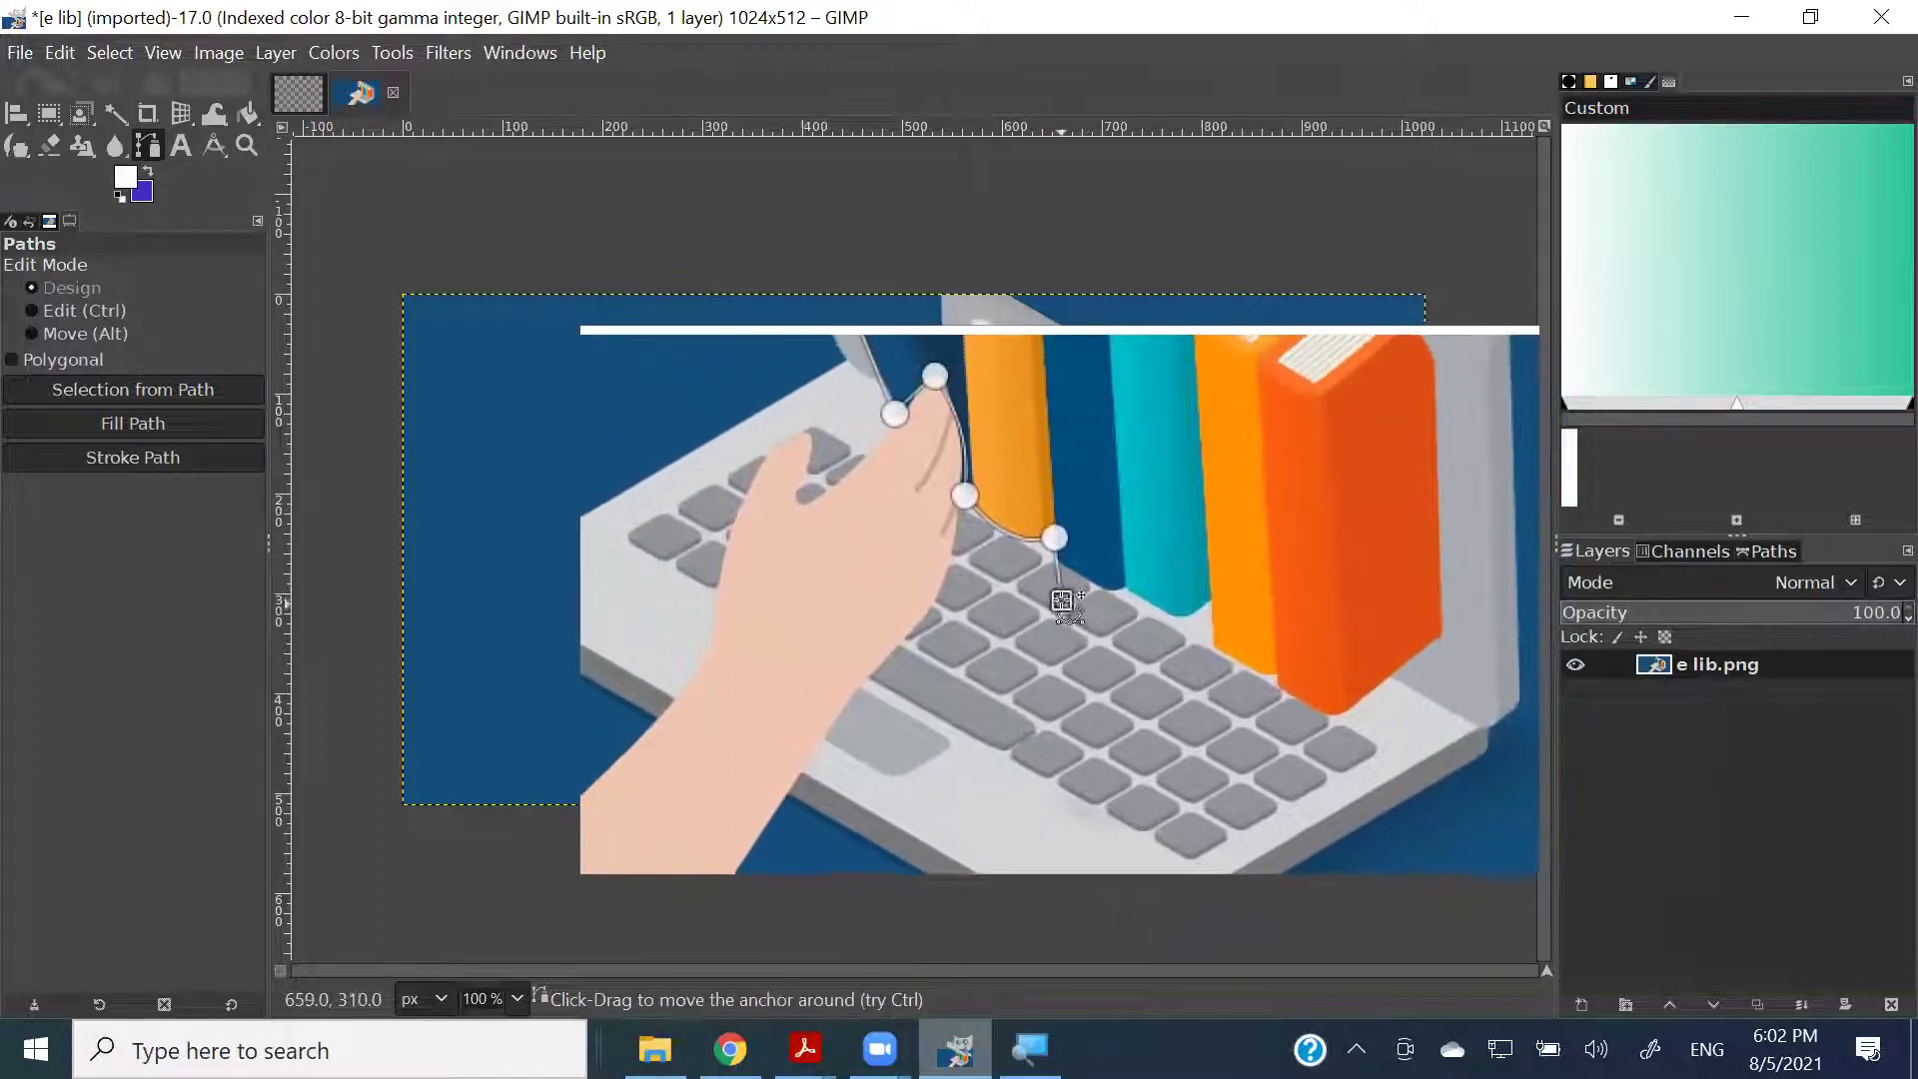
pyautogui.moveTo(1067, 620); pyautogui.dragTo(1030, 603)
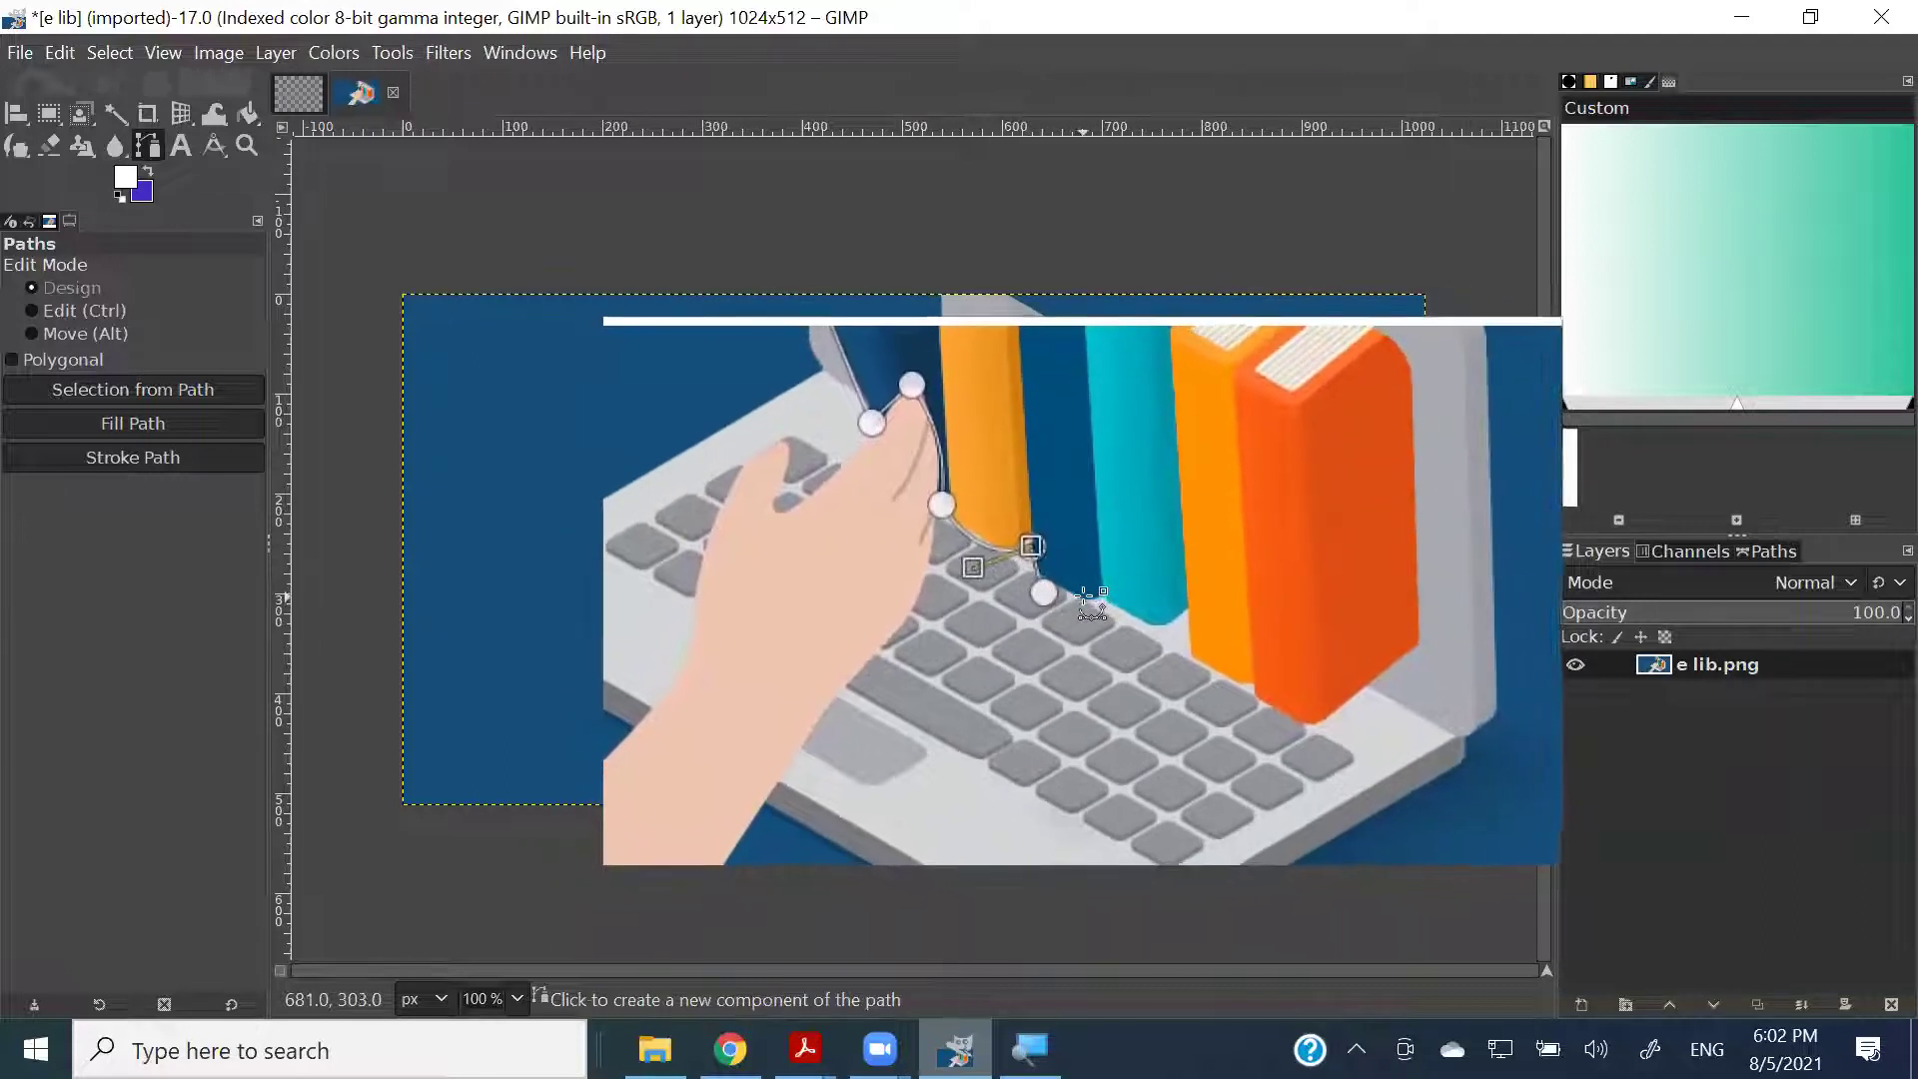
# Extend the path with anchors along the bases of the navy, teal and second orange books to the red-orange book's bottom corner.
pyautogui.click(1083, 589)
pyautogui.click(1116, 604)
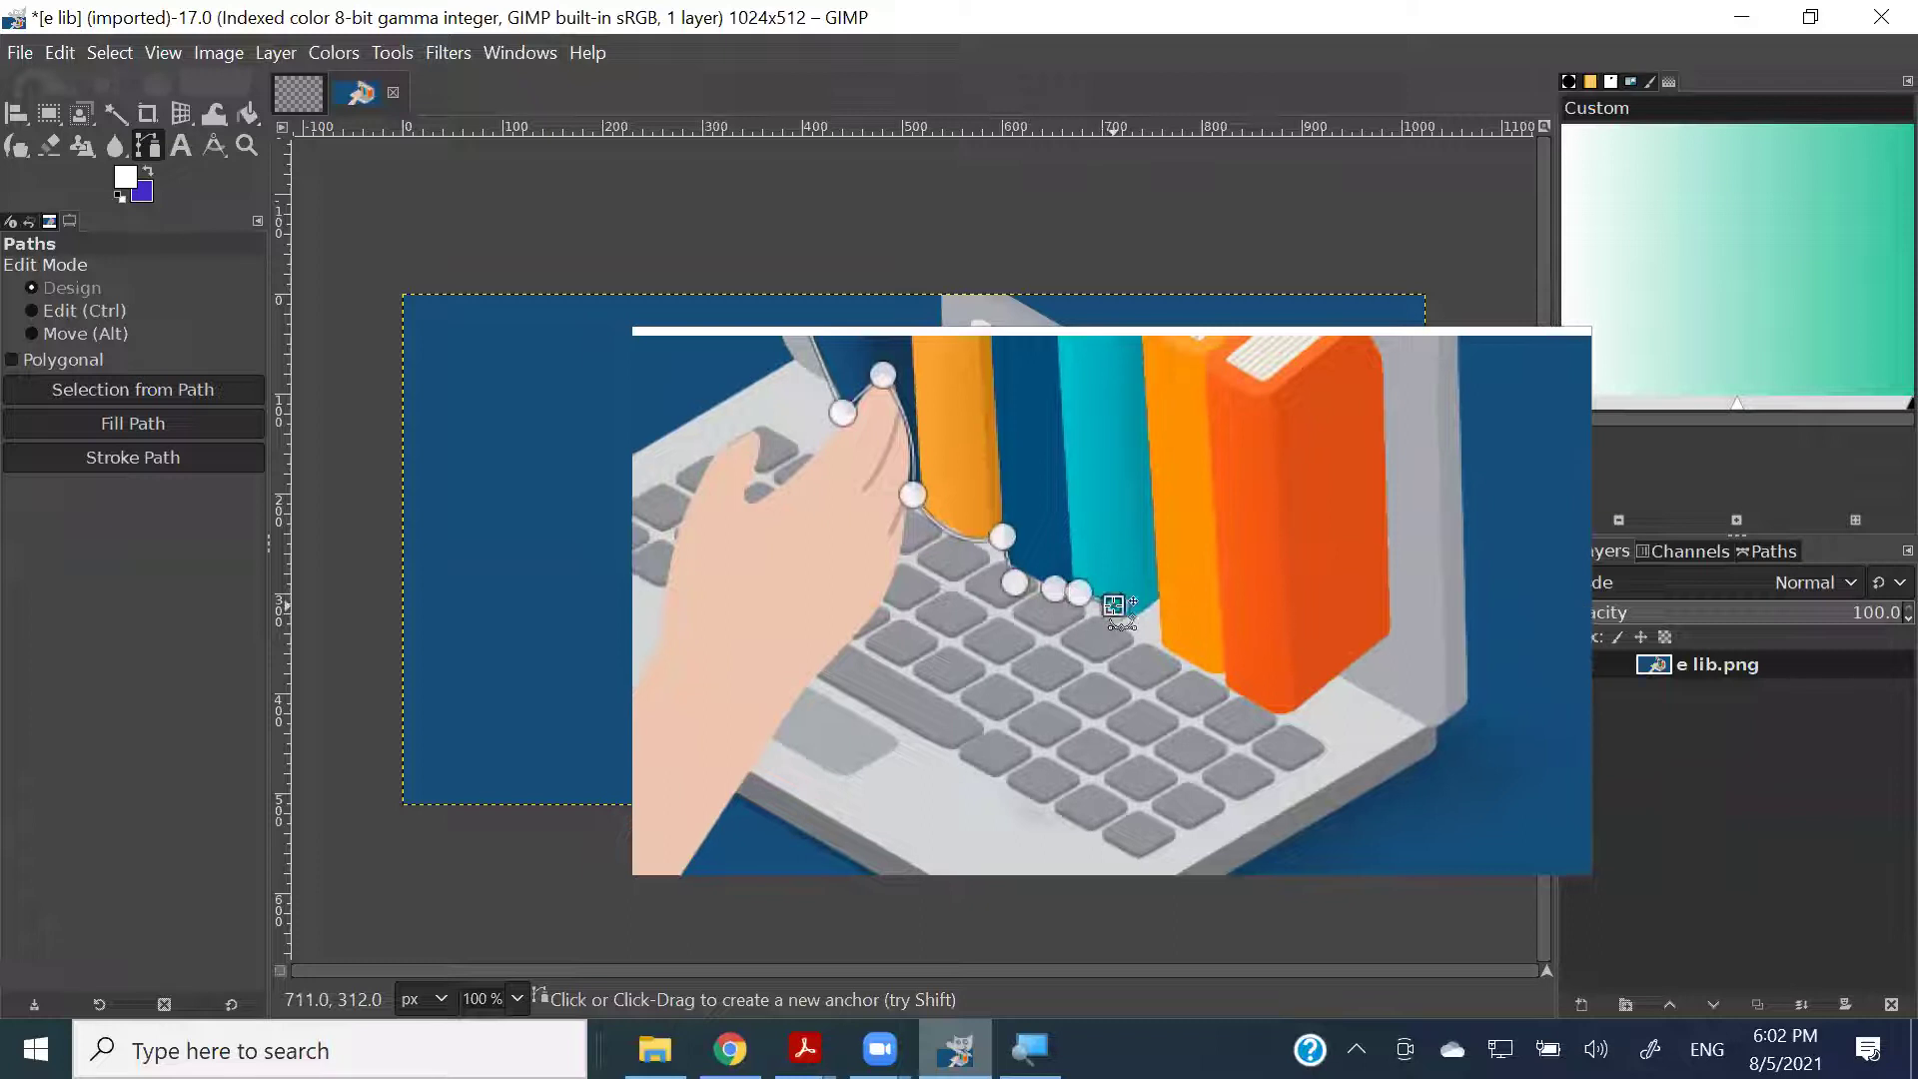
pyautogui.click(1128, 599)
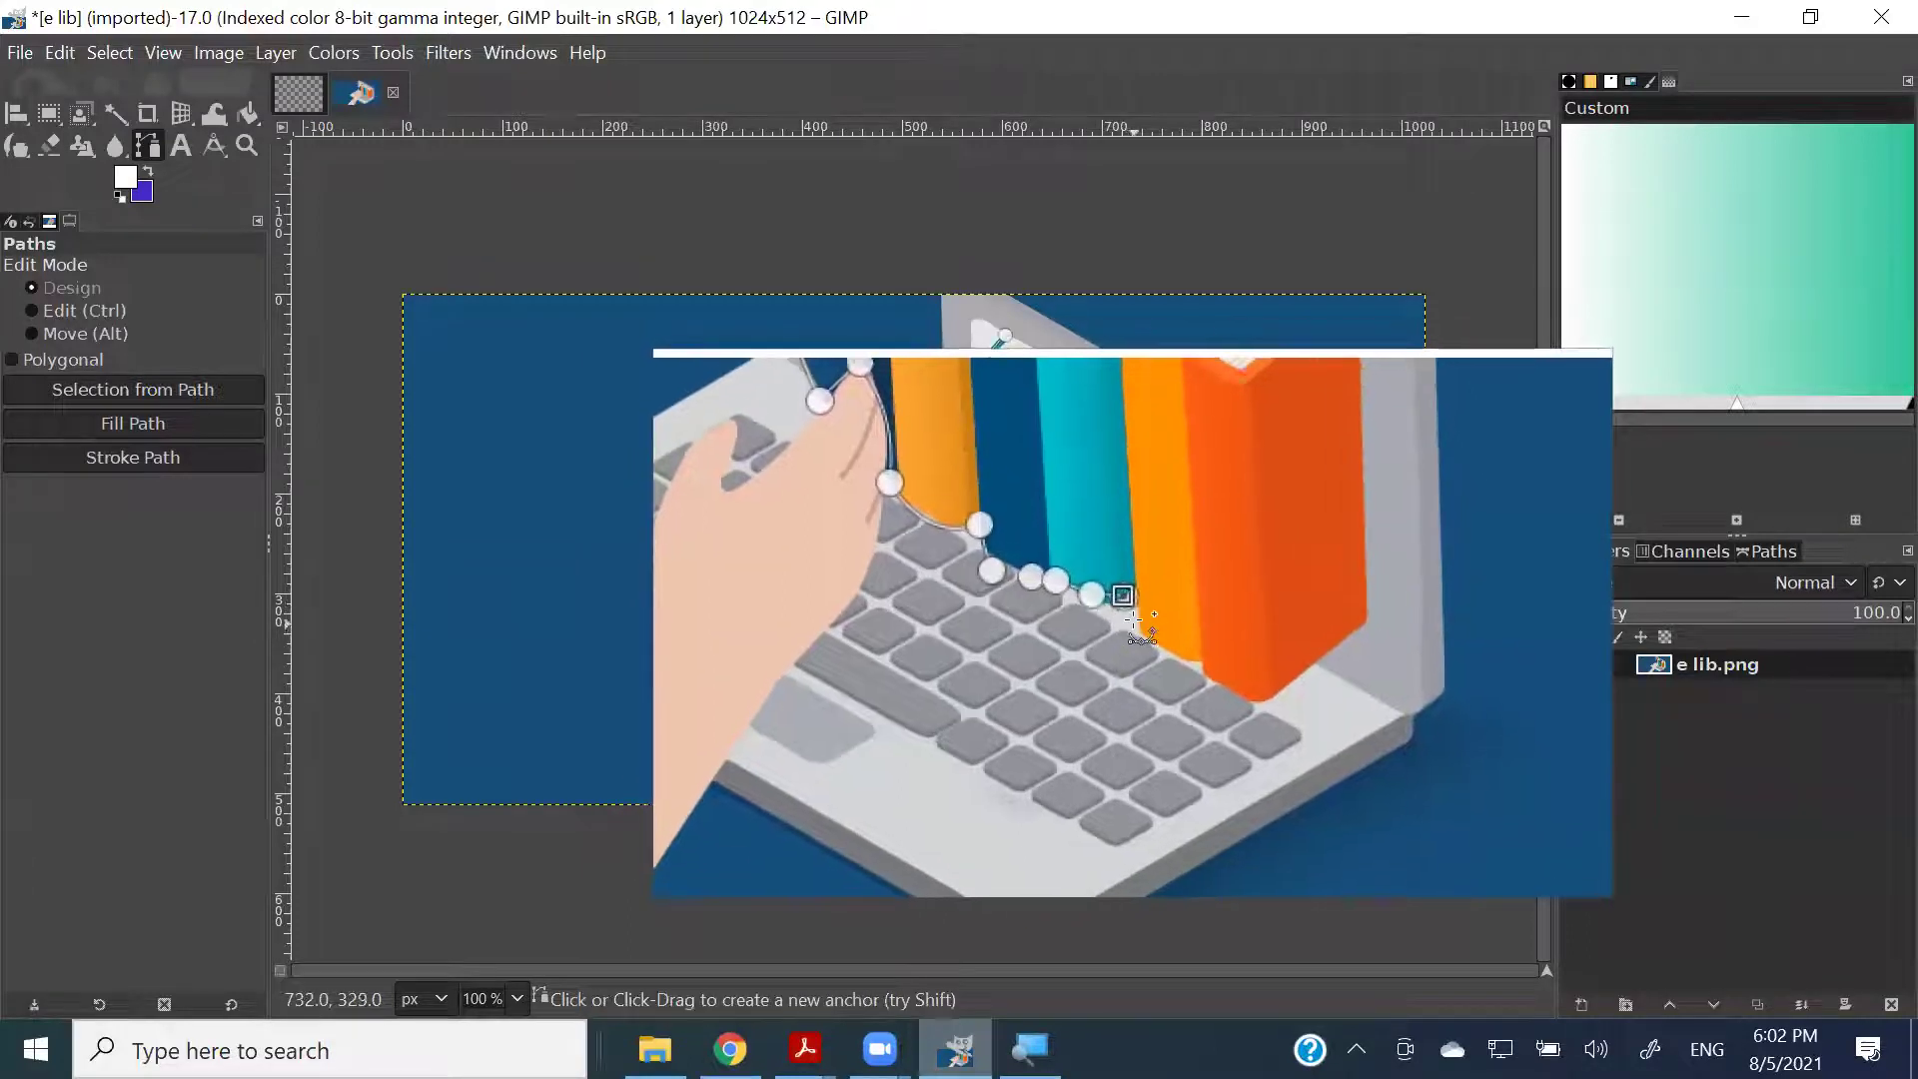
pyautogui.click(1154, 636)
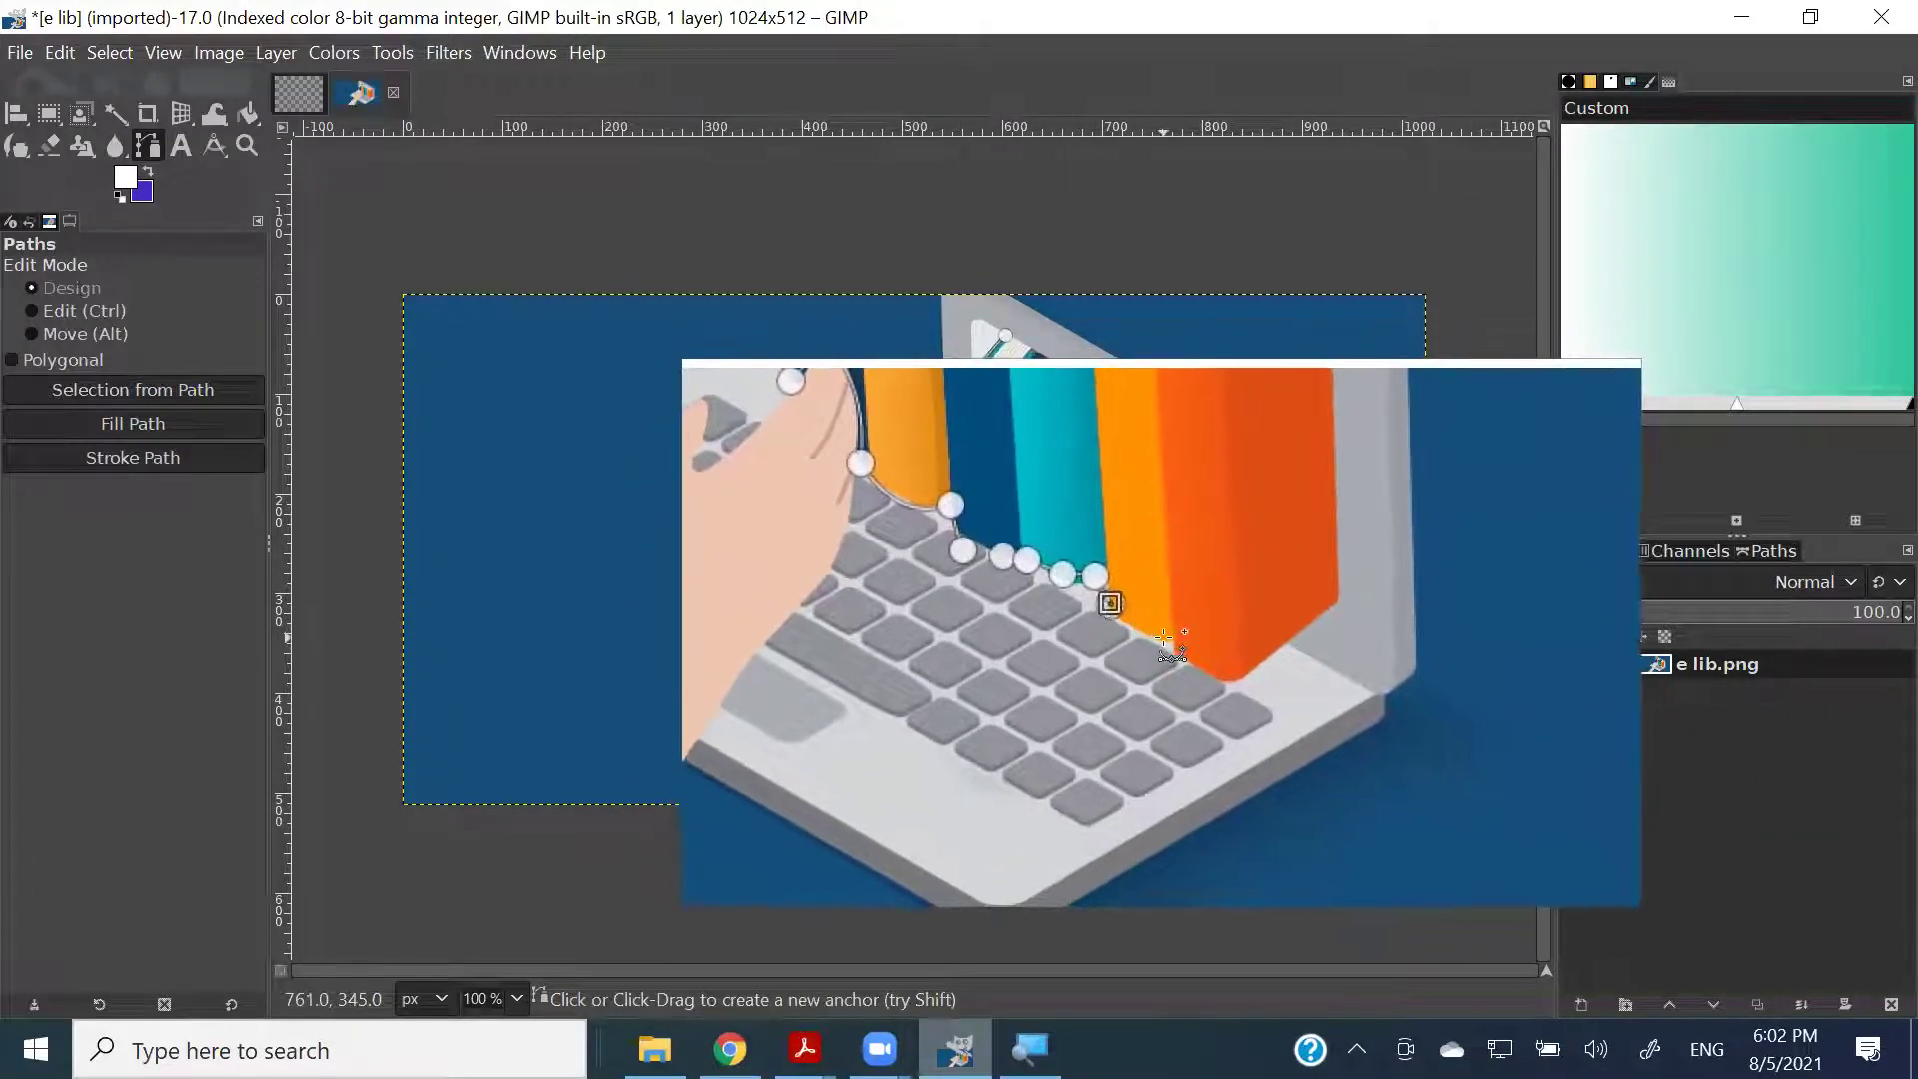
pyautogui.click(1166, 641)
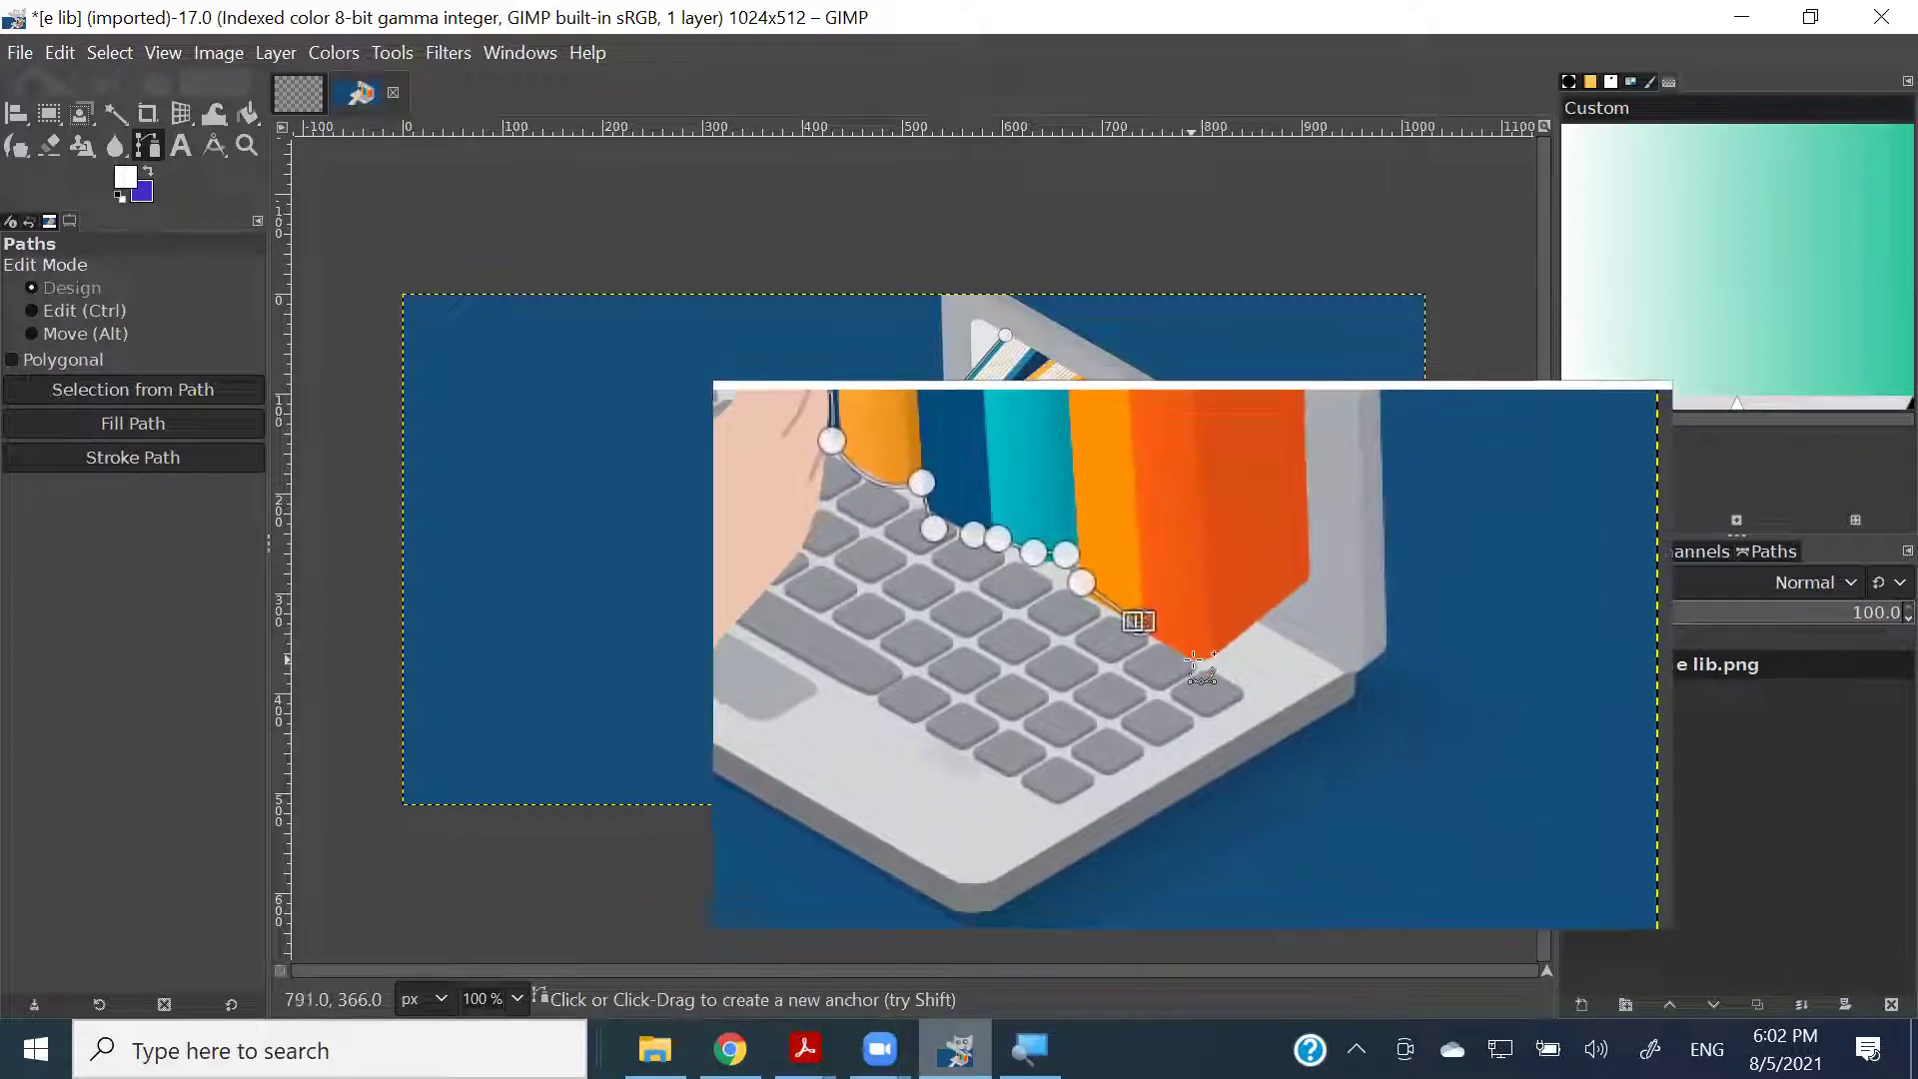
pyautogui.click(1199, 657)
# Continue the path around the red-orange book's outer edge to its top corner, bending the lower segment to follow the book.
pyautogui.moveTo(1199, 657); pyautogui.dragTo(1234, 654)
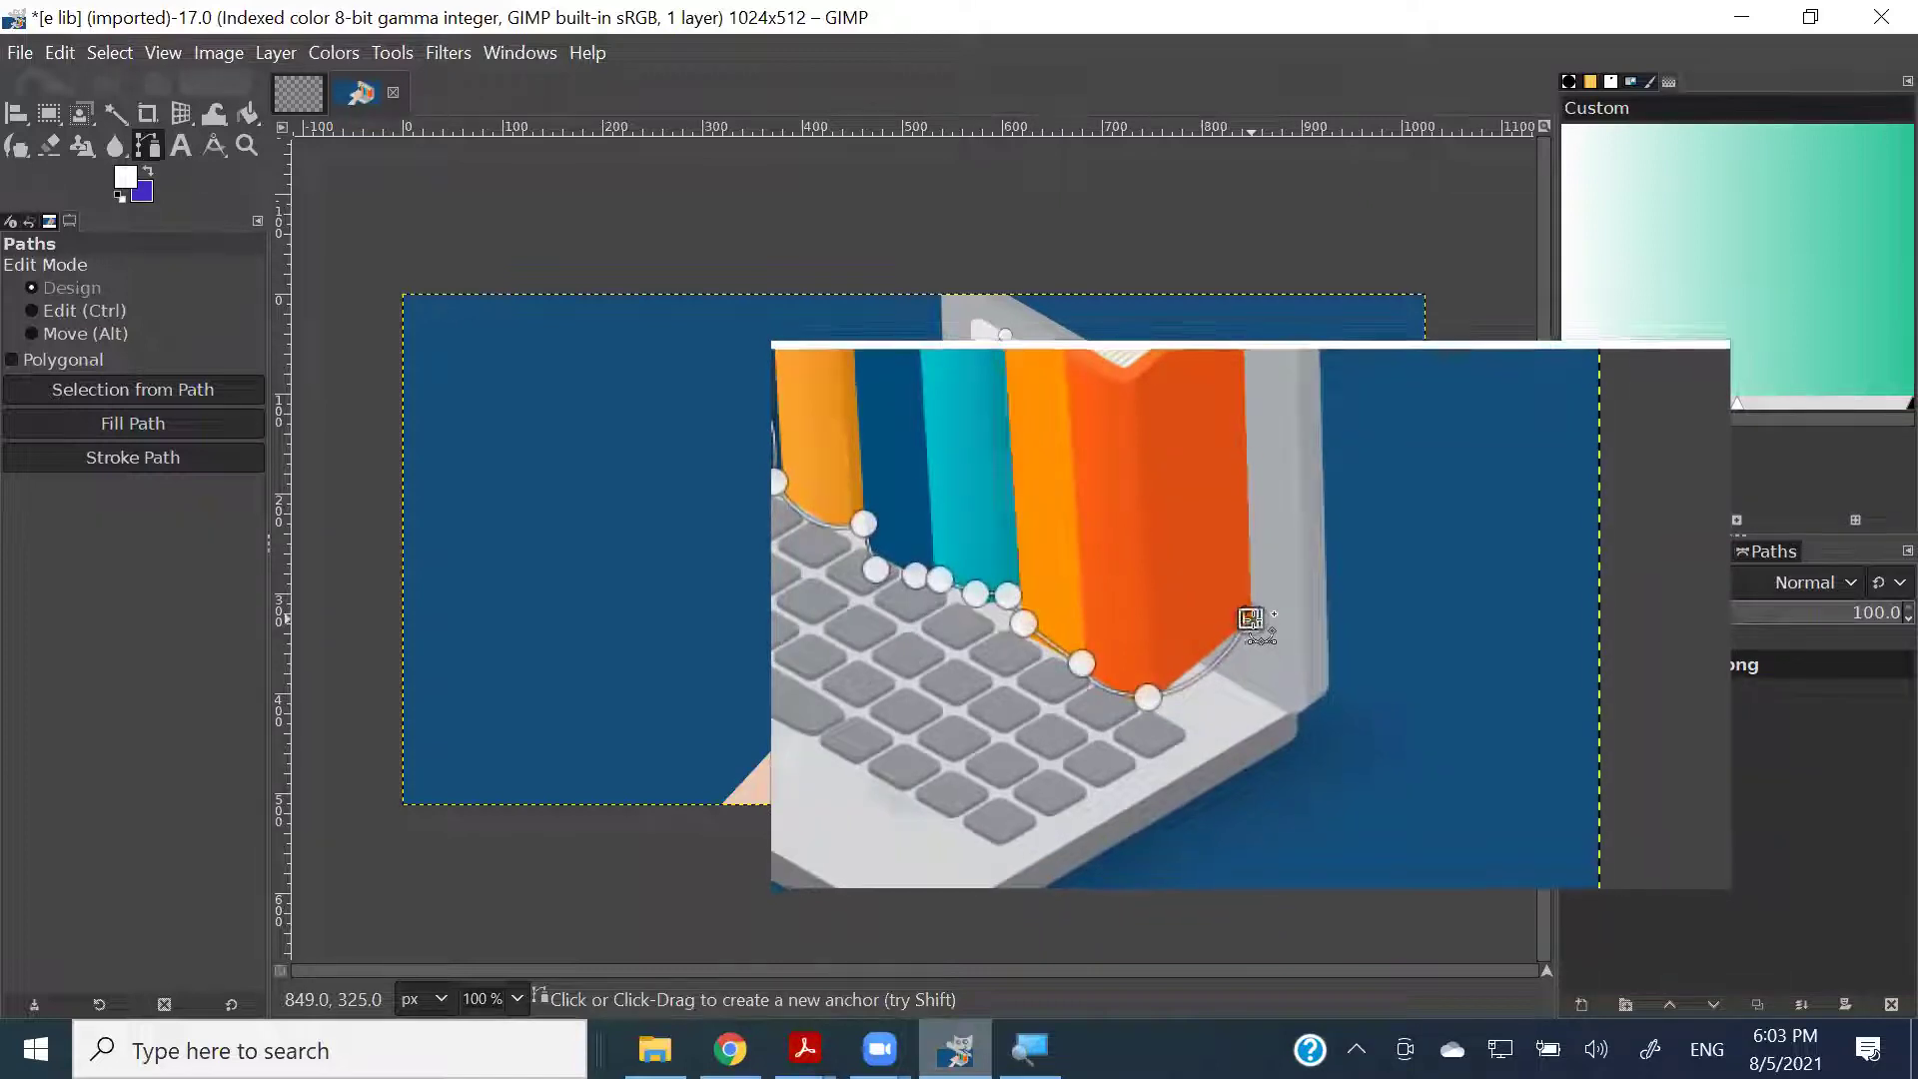
pyautogui.moveTo(1251, 619); pyautogui.dragTo(1261, 579)
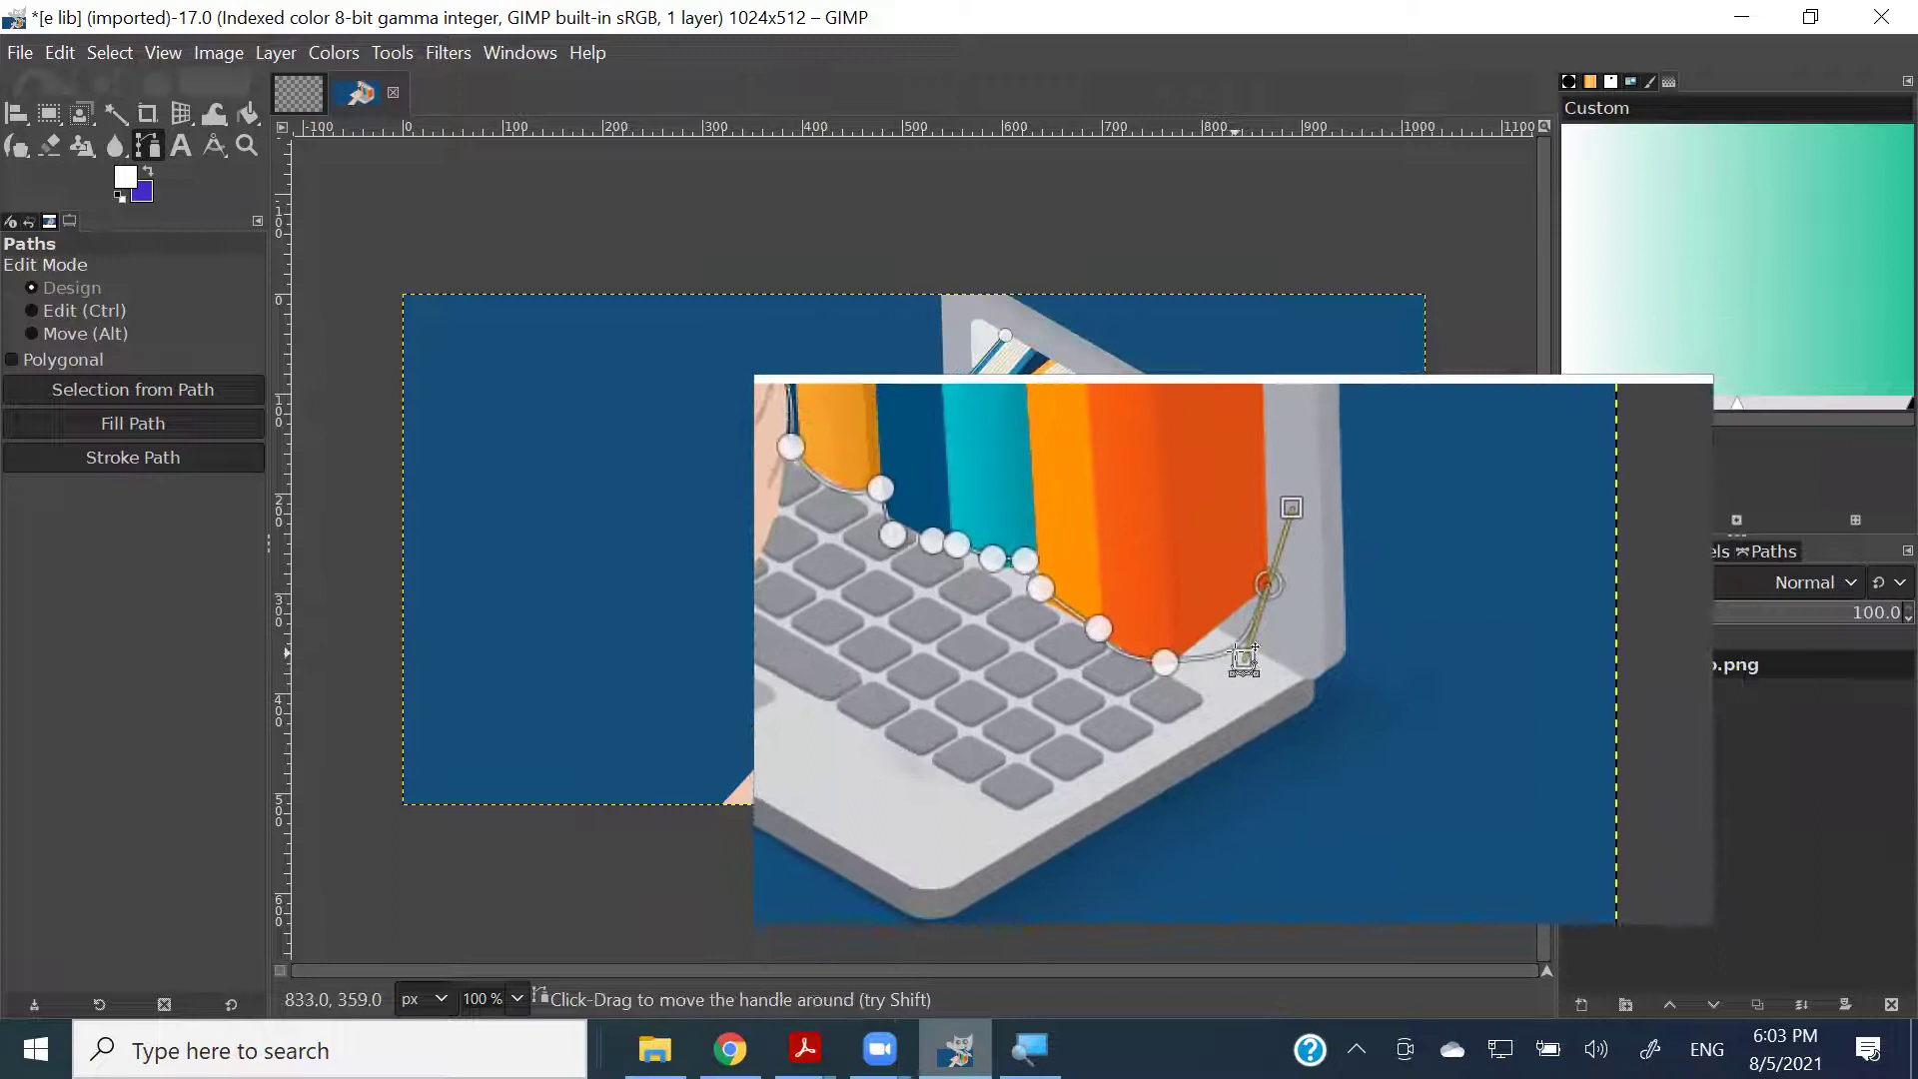
pyautogui.moveTo(1244, 659); pyautogui.dragTo(1215, 650)
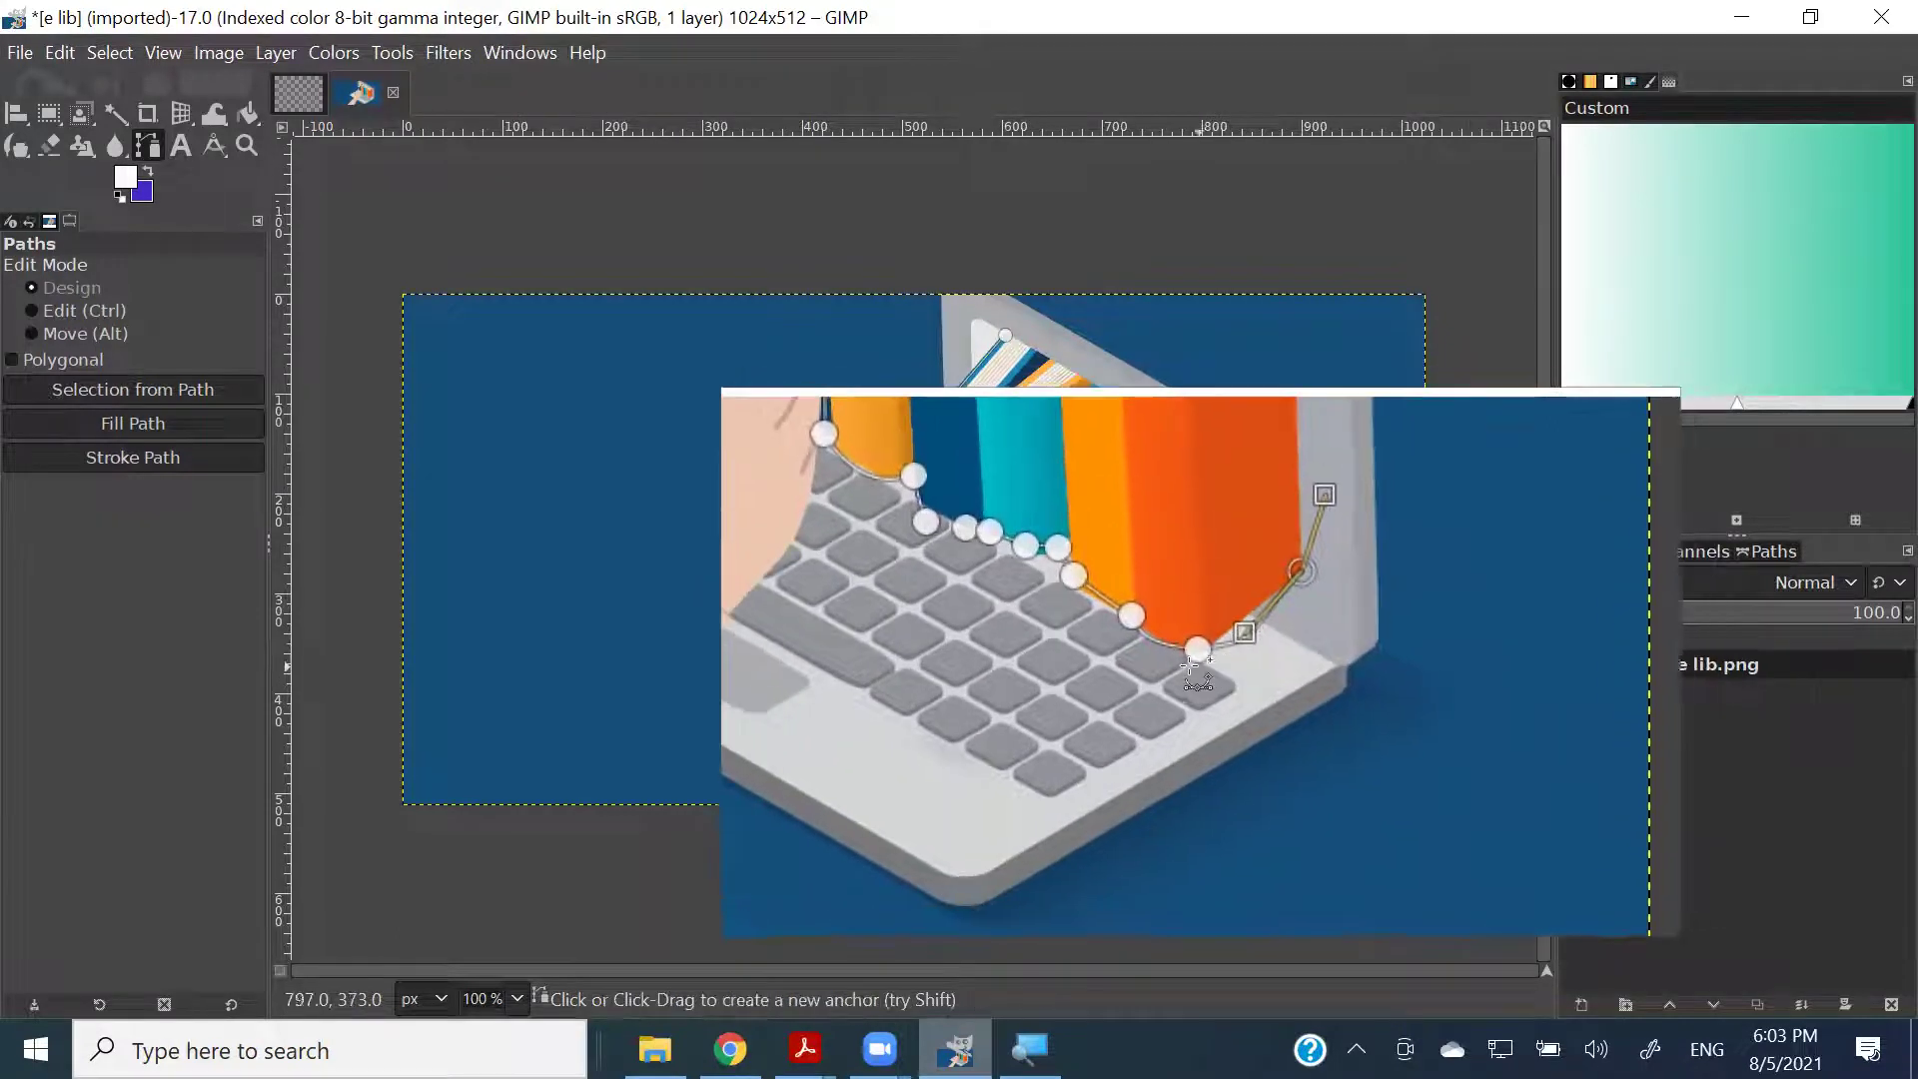
pyautogui.click(1197, 658)
pyautogui.moveTo(1264, 650); pyautogui.dragTo(1236, 632)
pyautogui.click(1239, 471)
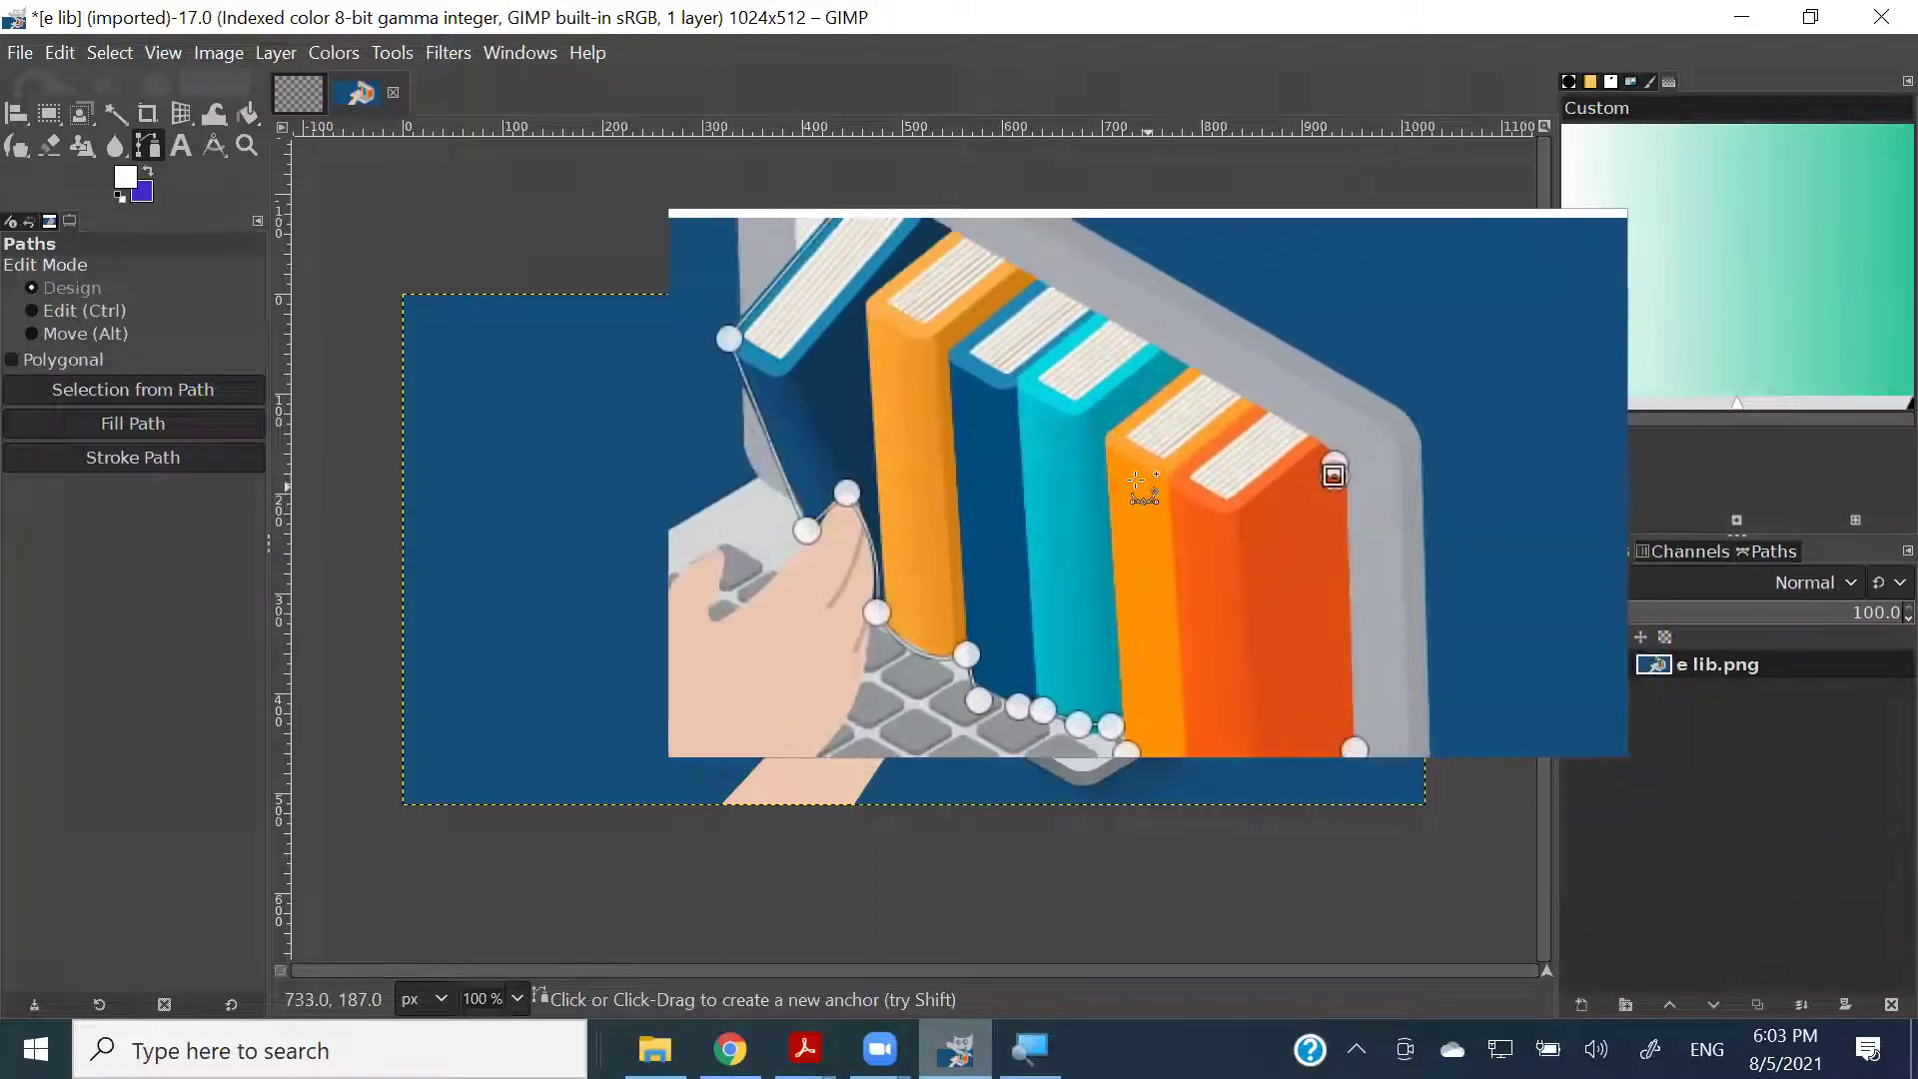
pyautogui.click(631, 366)
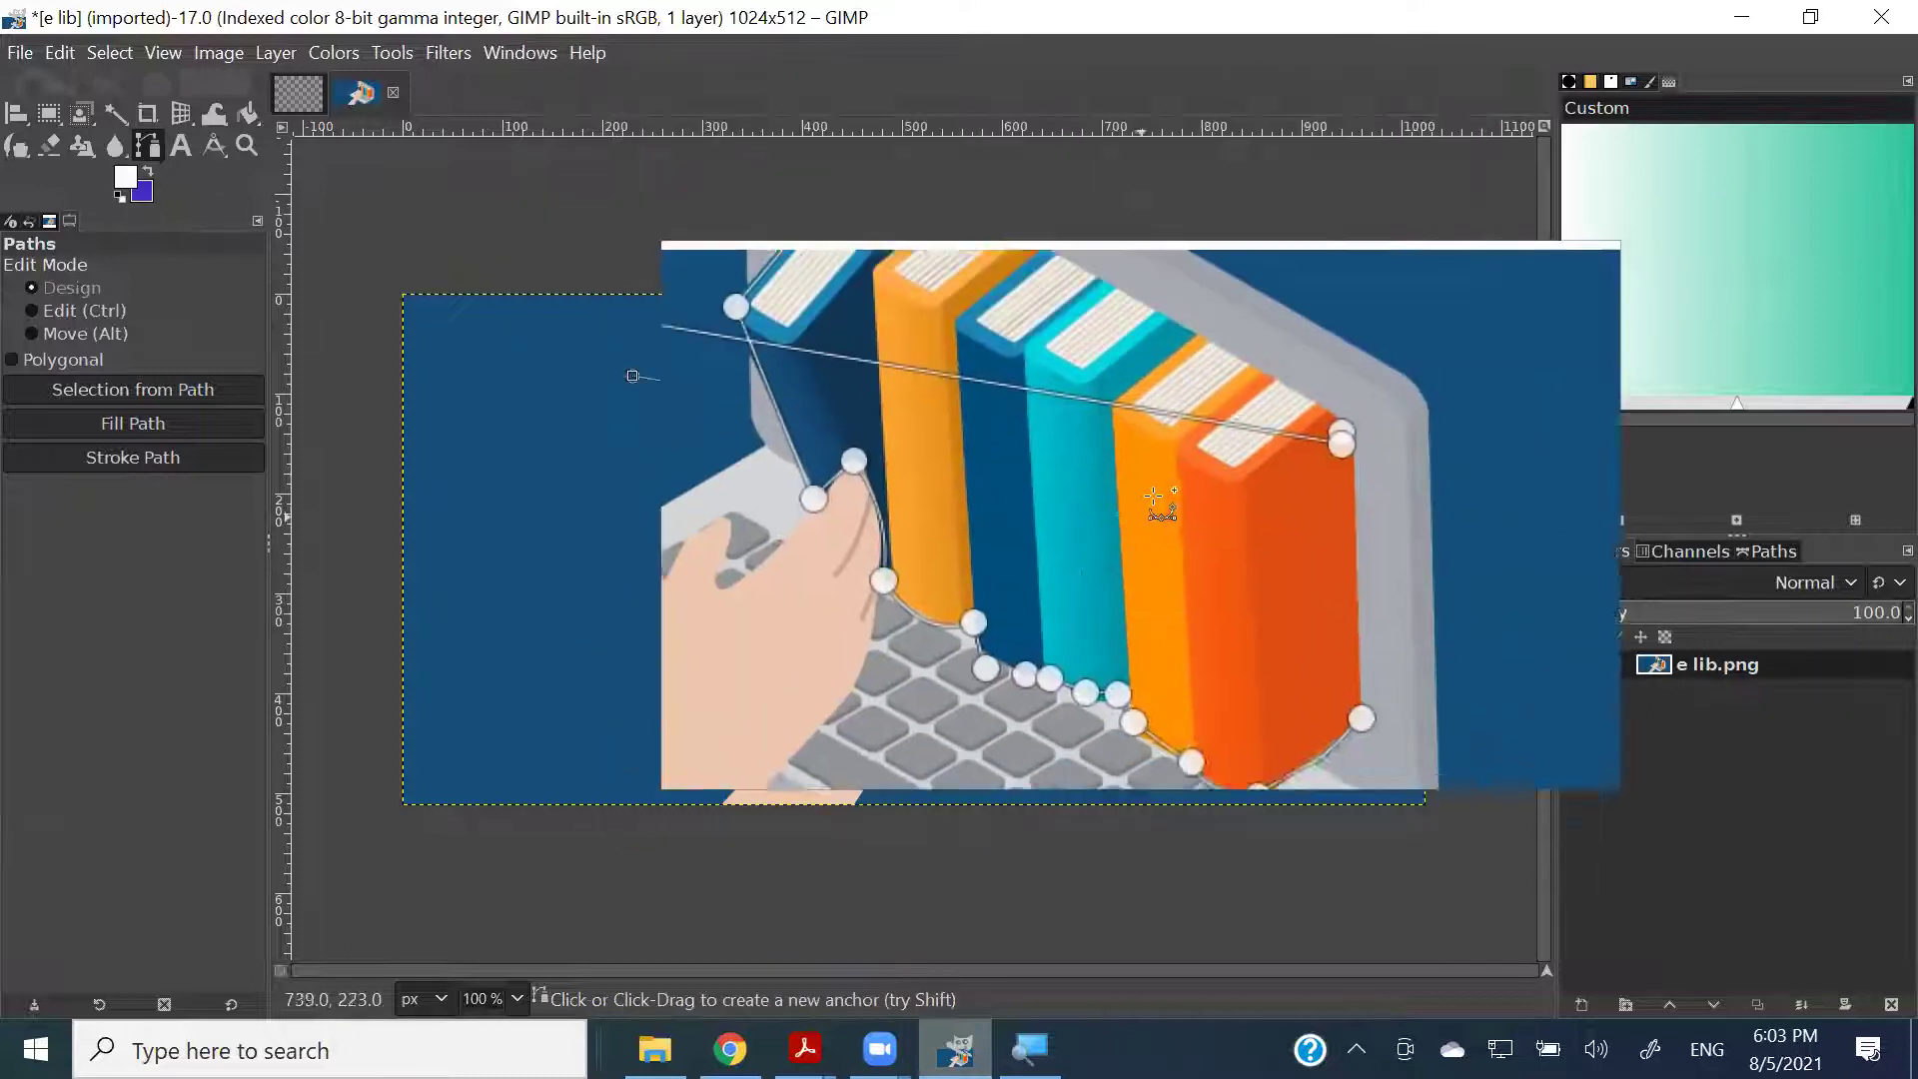
pyautogui.click(1241, 477)
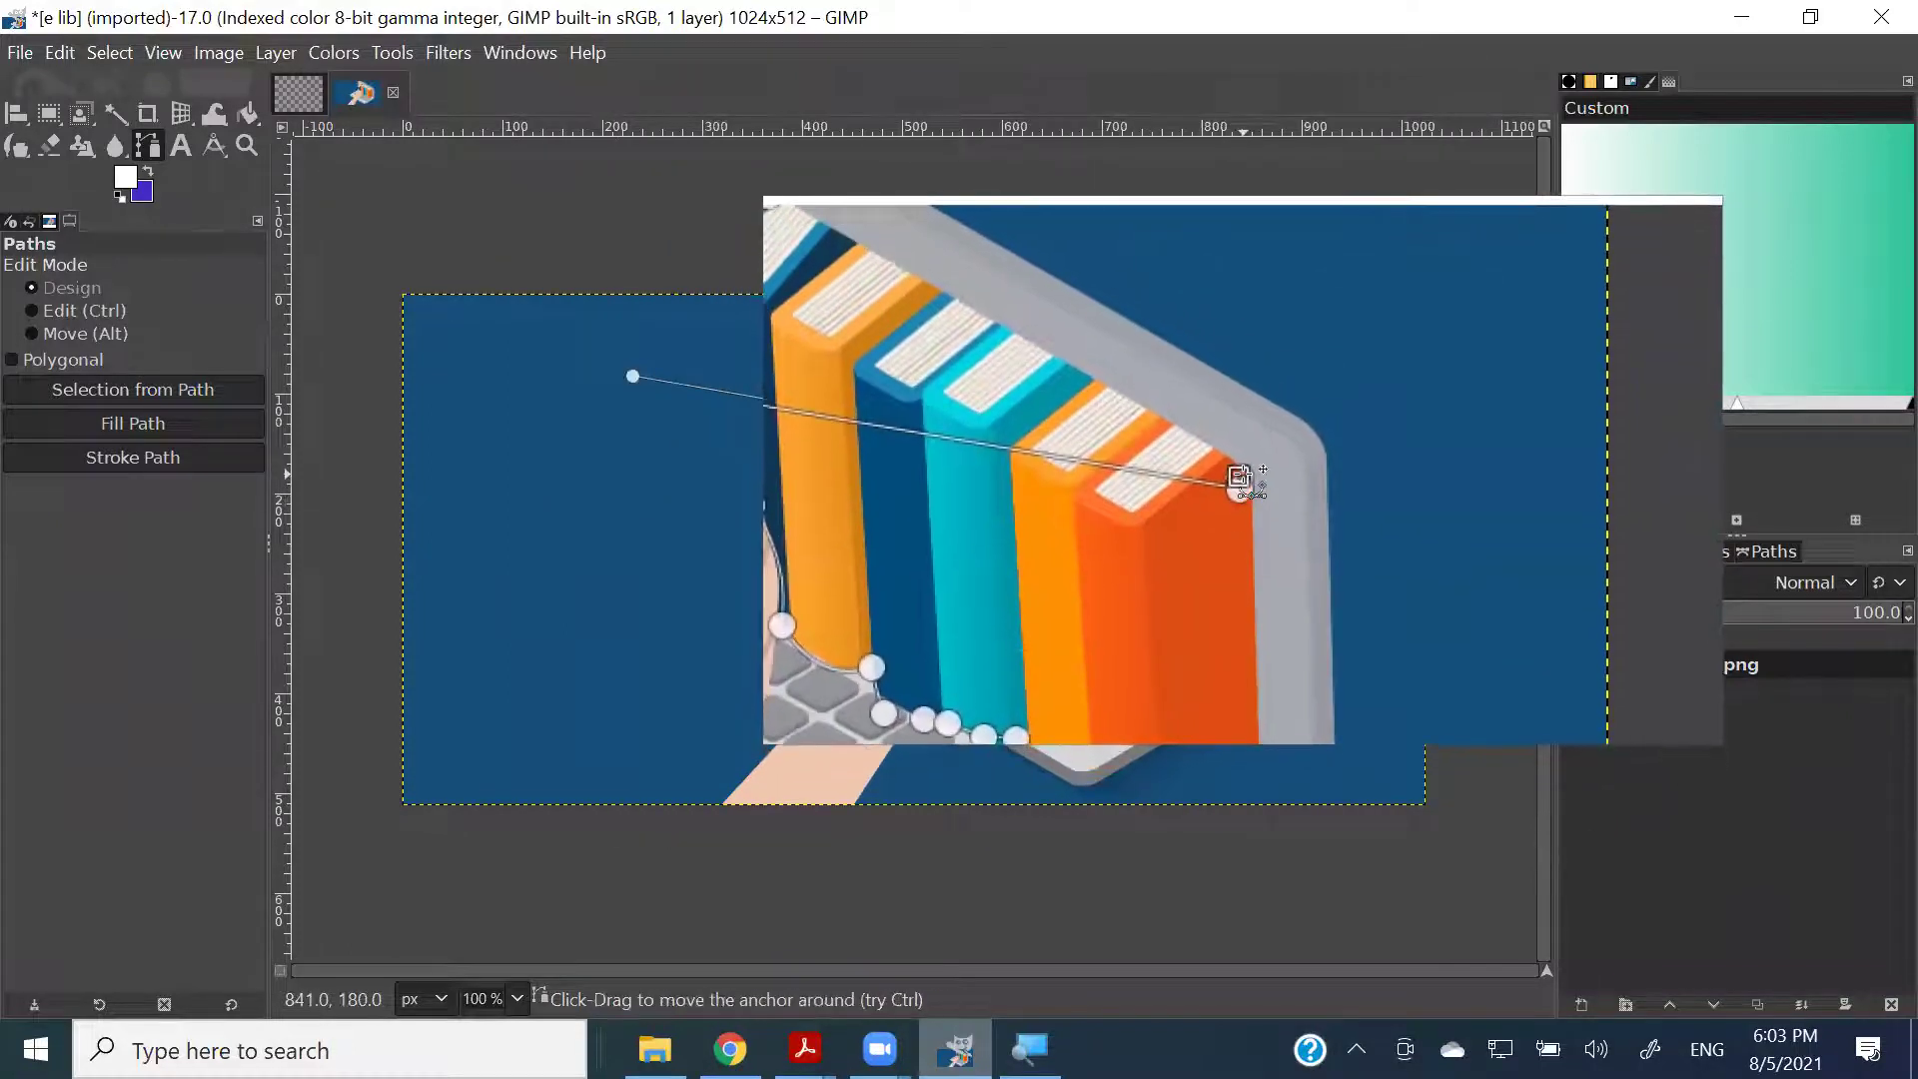
pyautogui.click(541, 440)
pyautogui.click(555, 474)
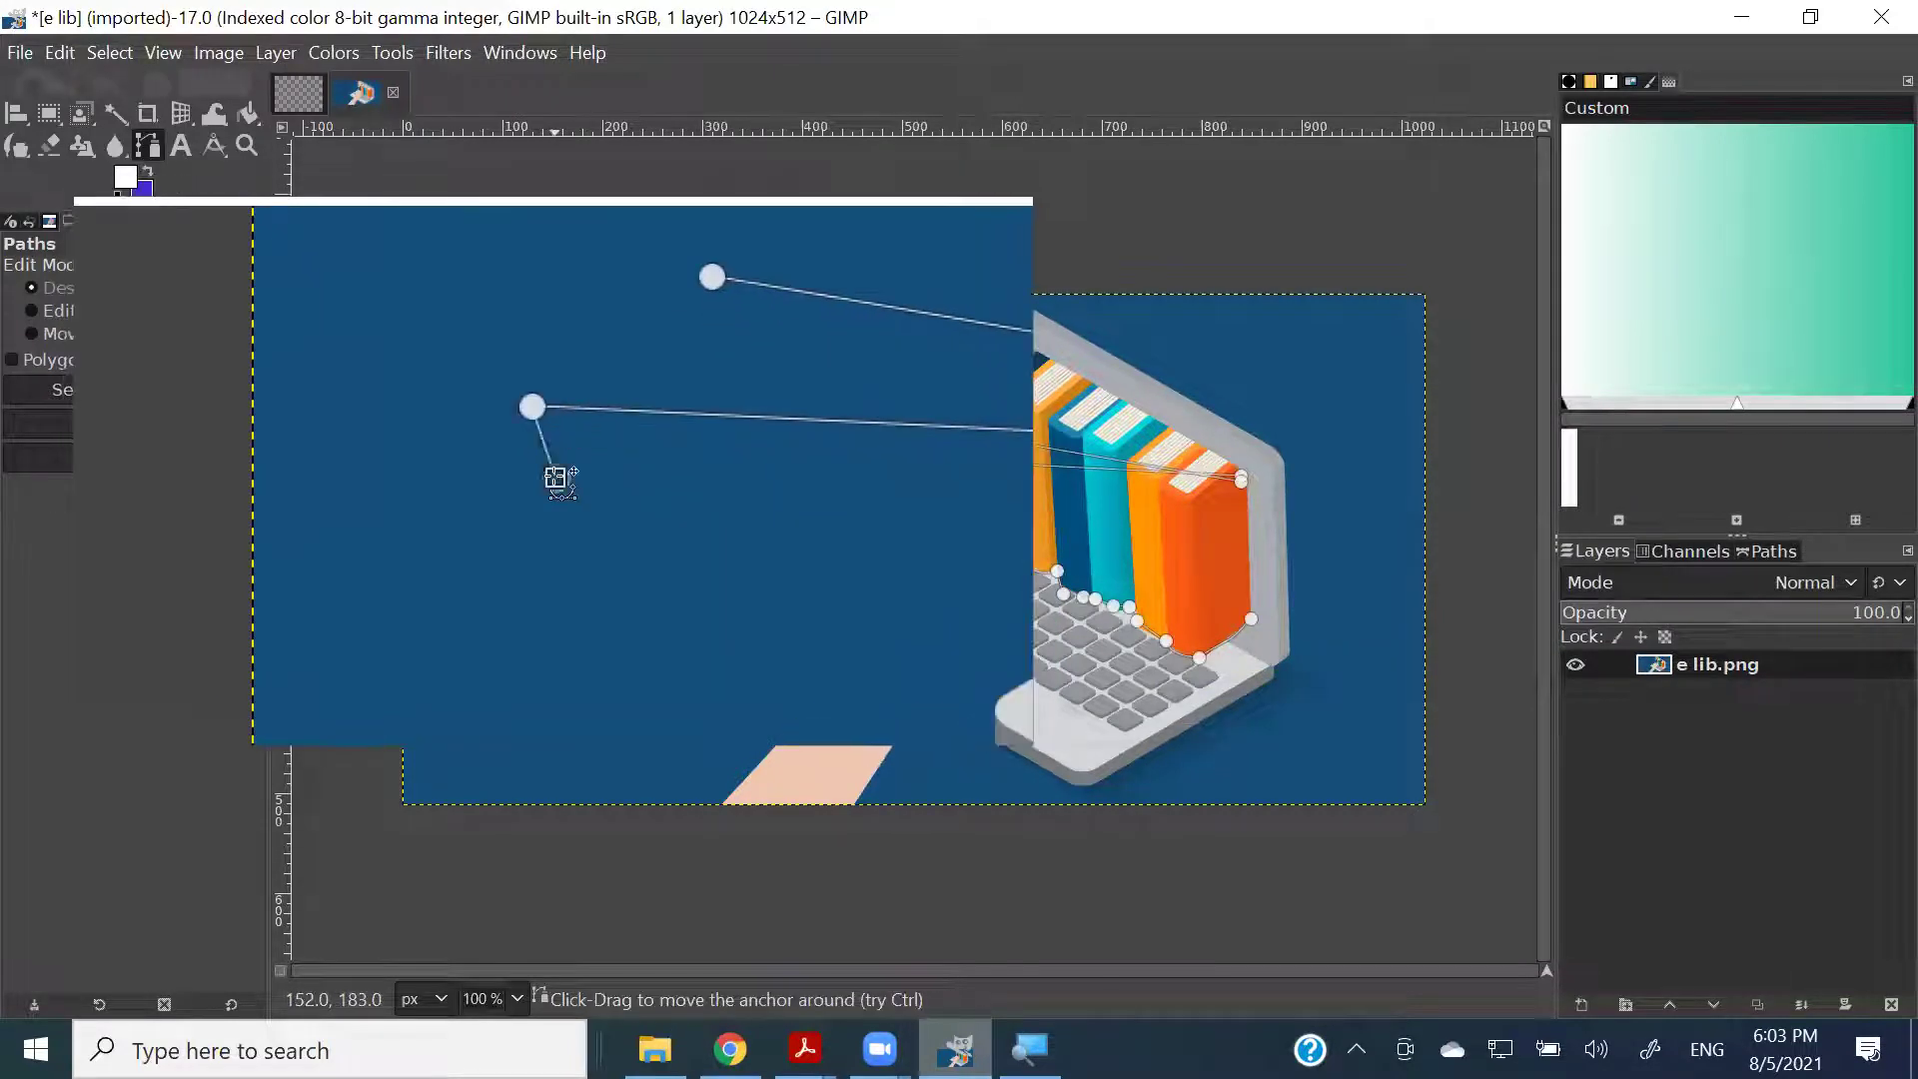
pyautogui.click(639, 527)
pyautogui.click(625, 592)
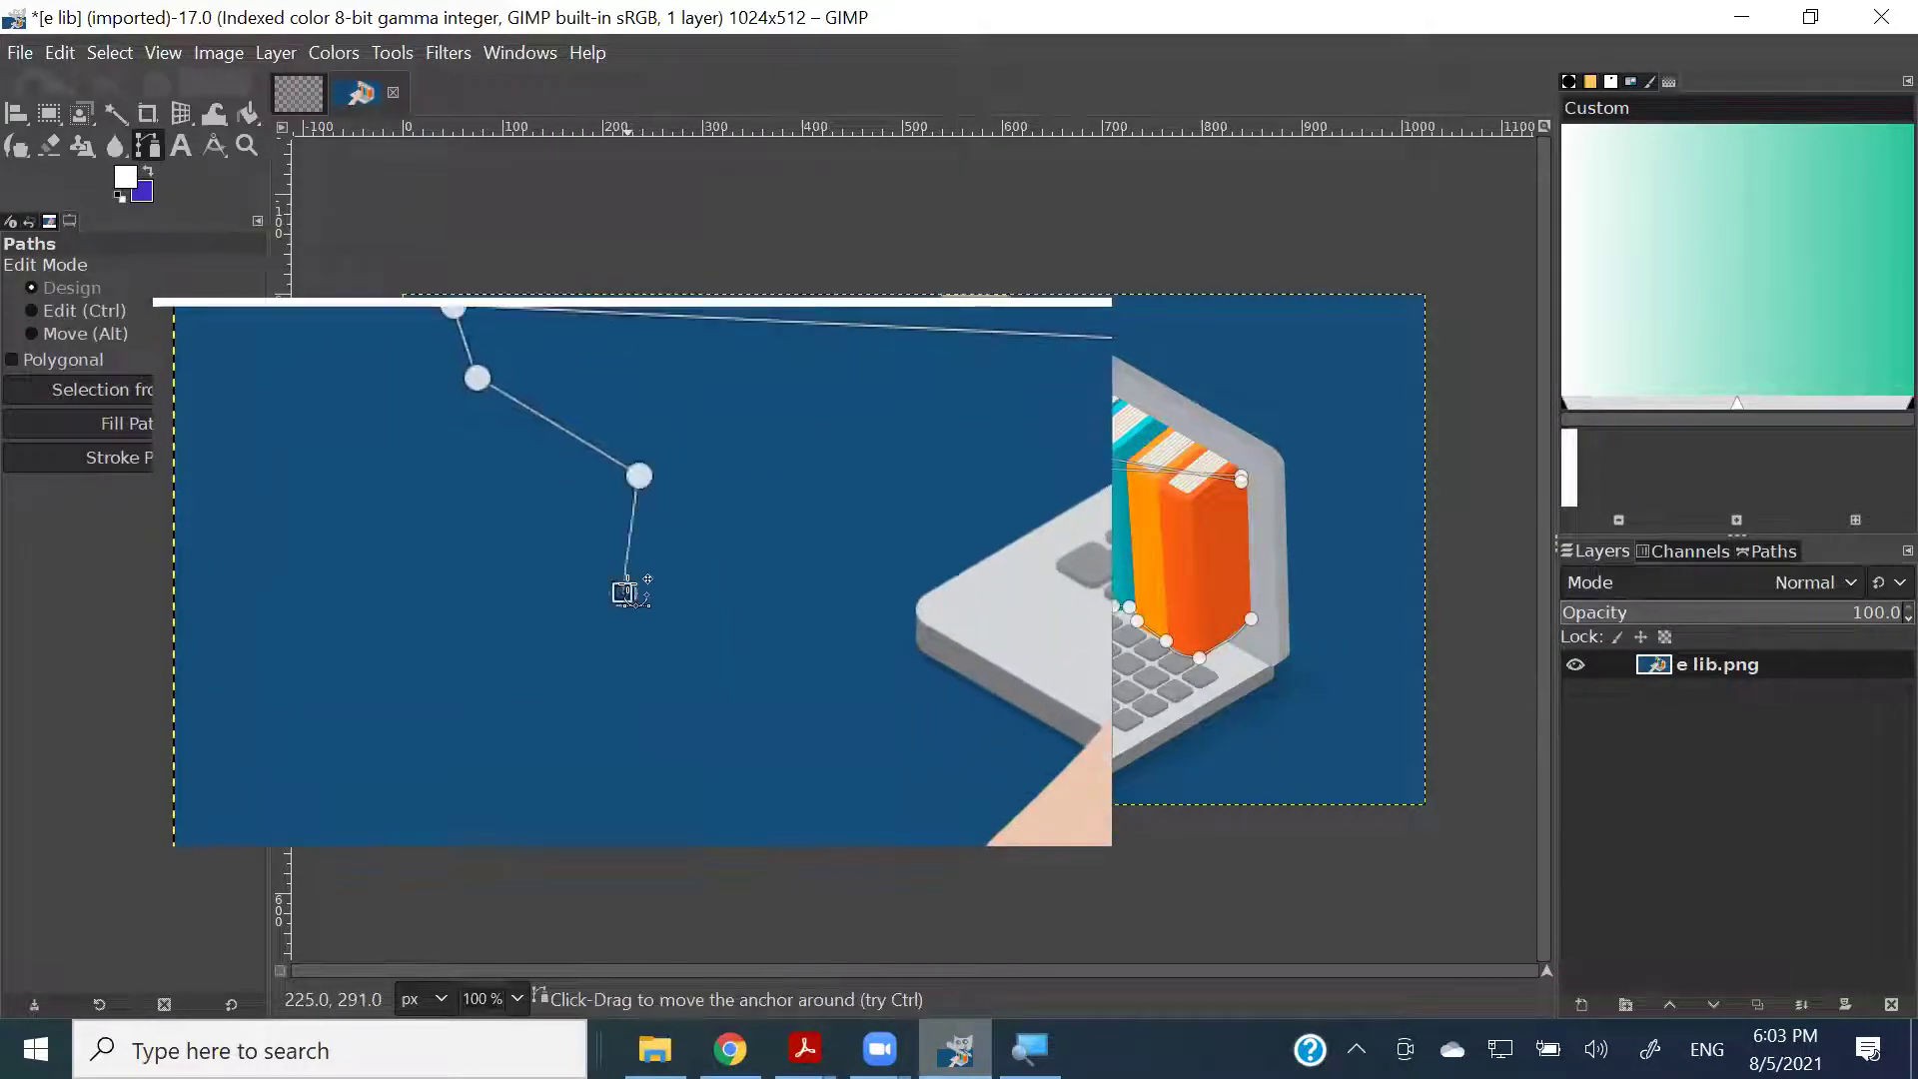
pyautogui.press('BackSpace')
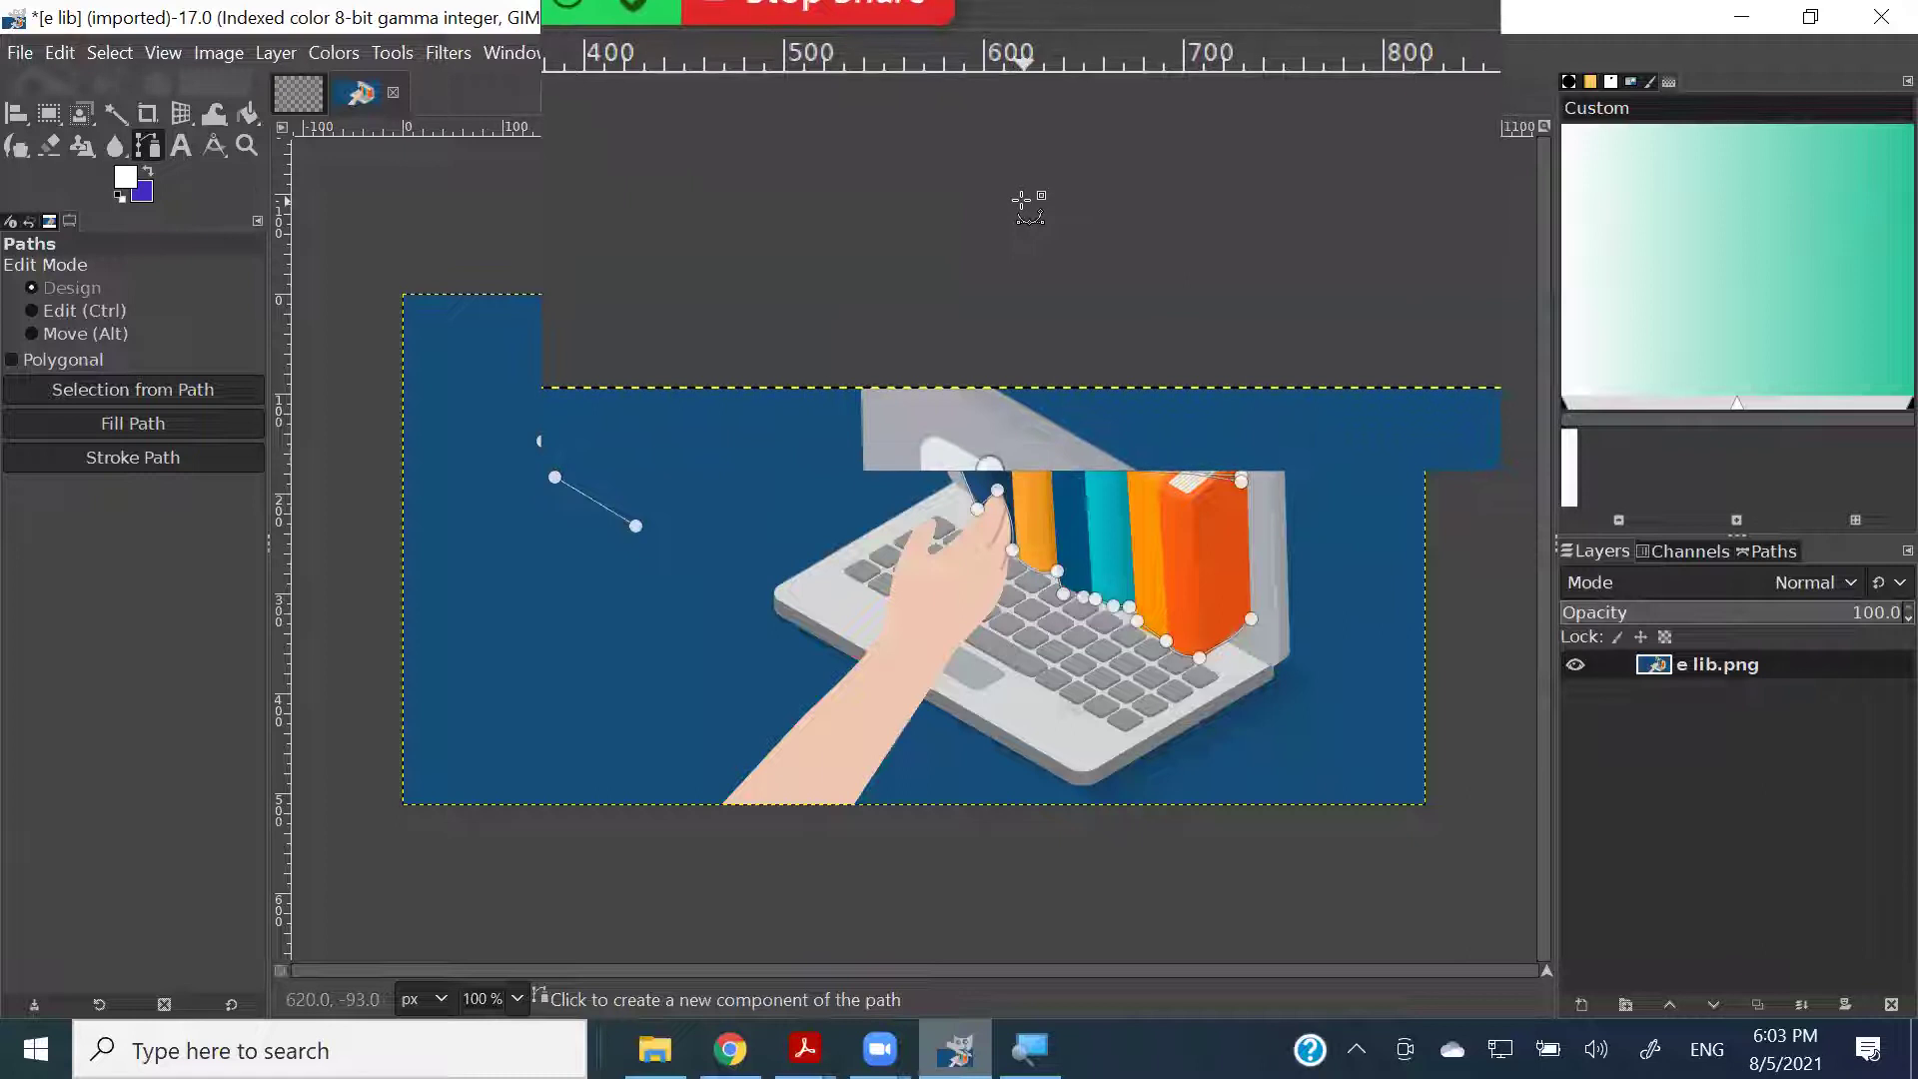
# Draw a separate closed four-sided path in the empty blue area beside the laptop and create a selection from the paths.
pyautogui.click(490, 599)
pyautogui.click(471, 731)
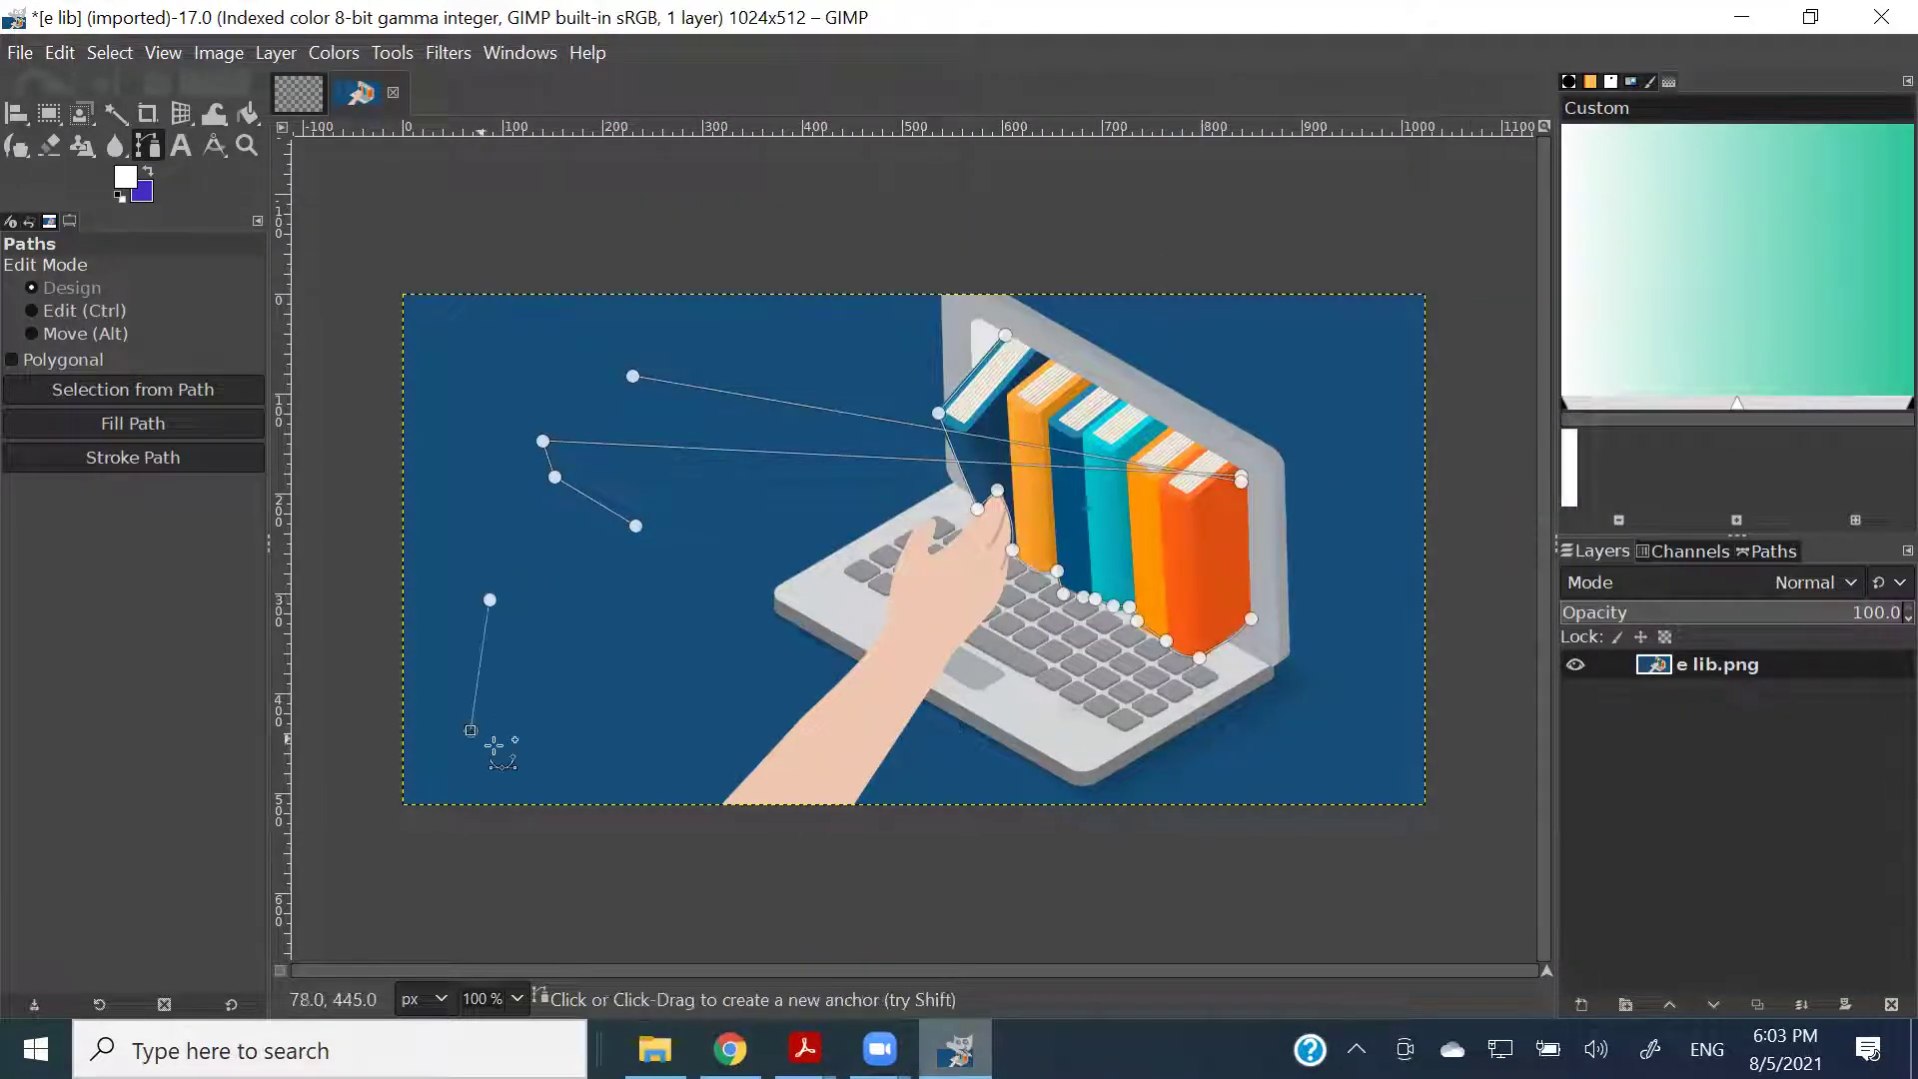
pyautogui.click(654, 760)
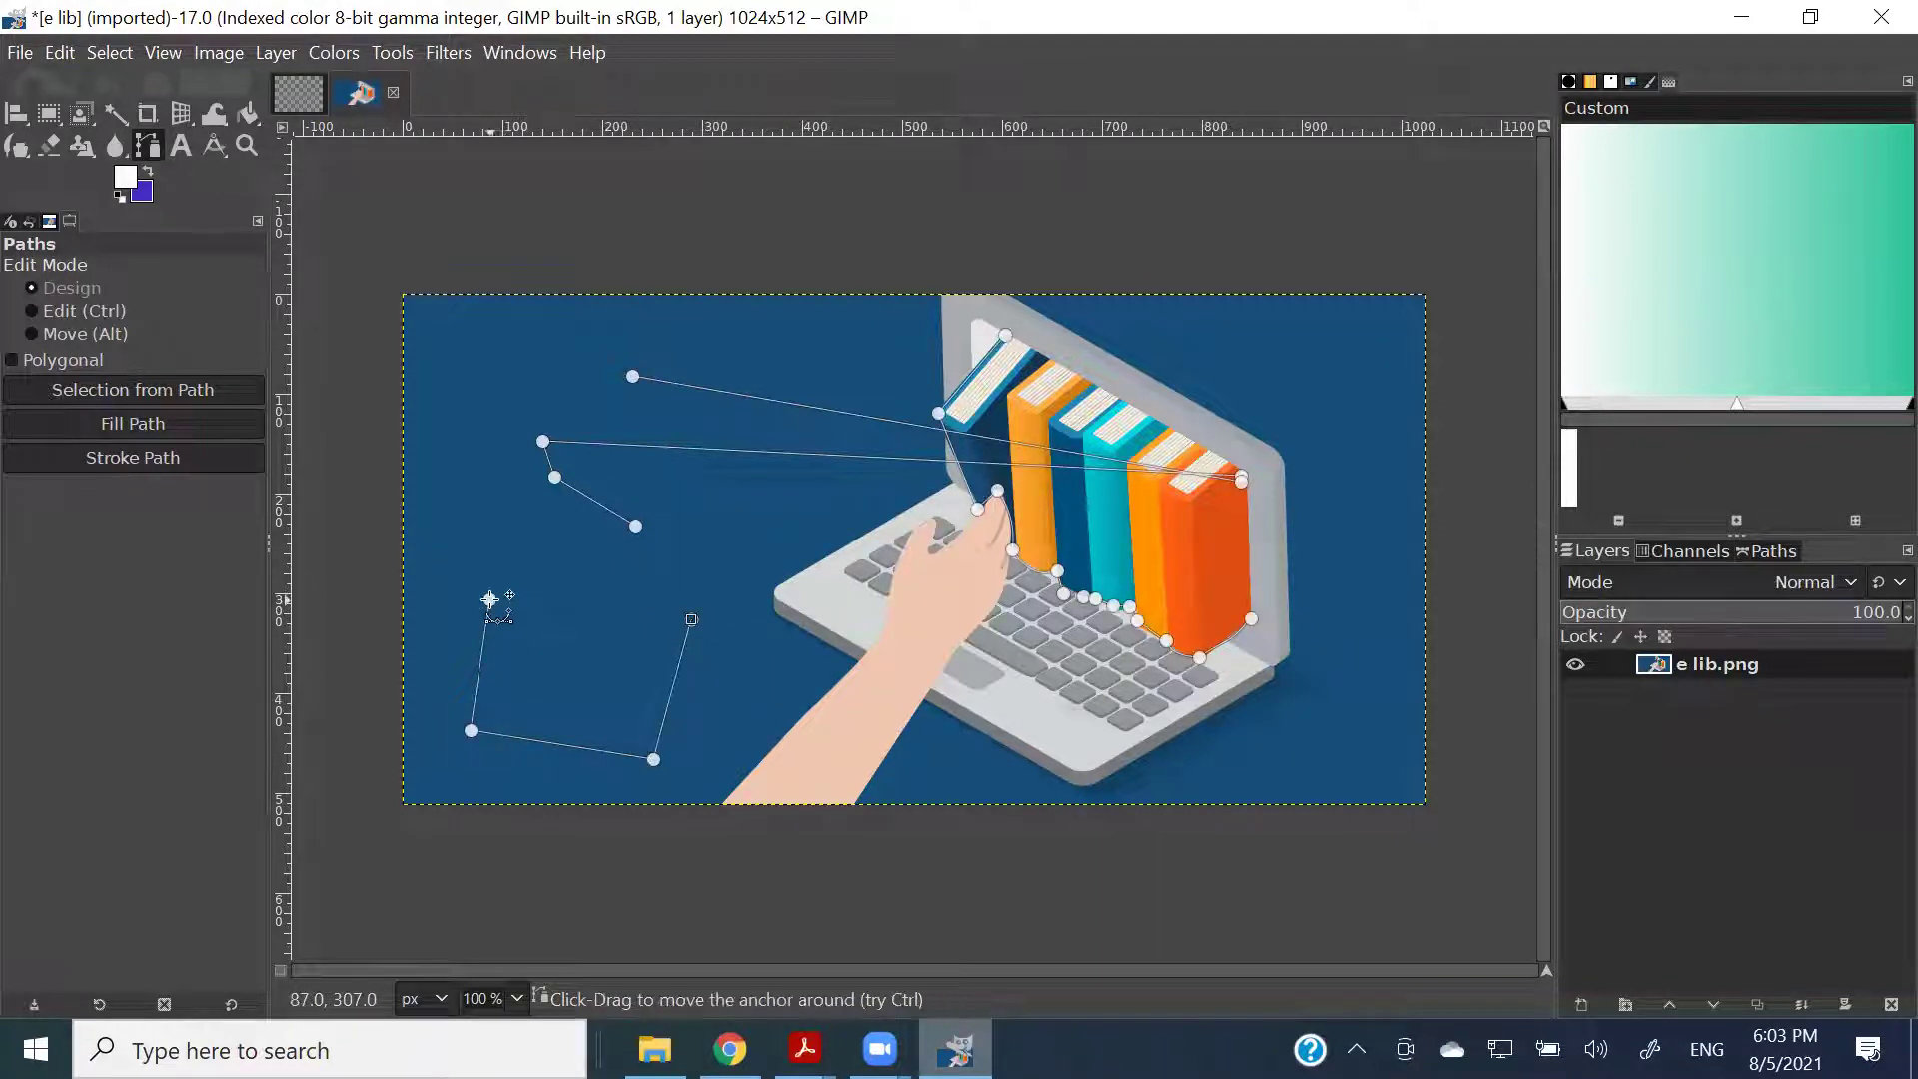
pyautogui.press('ctrl')
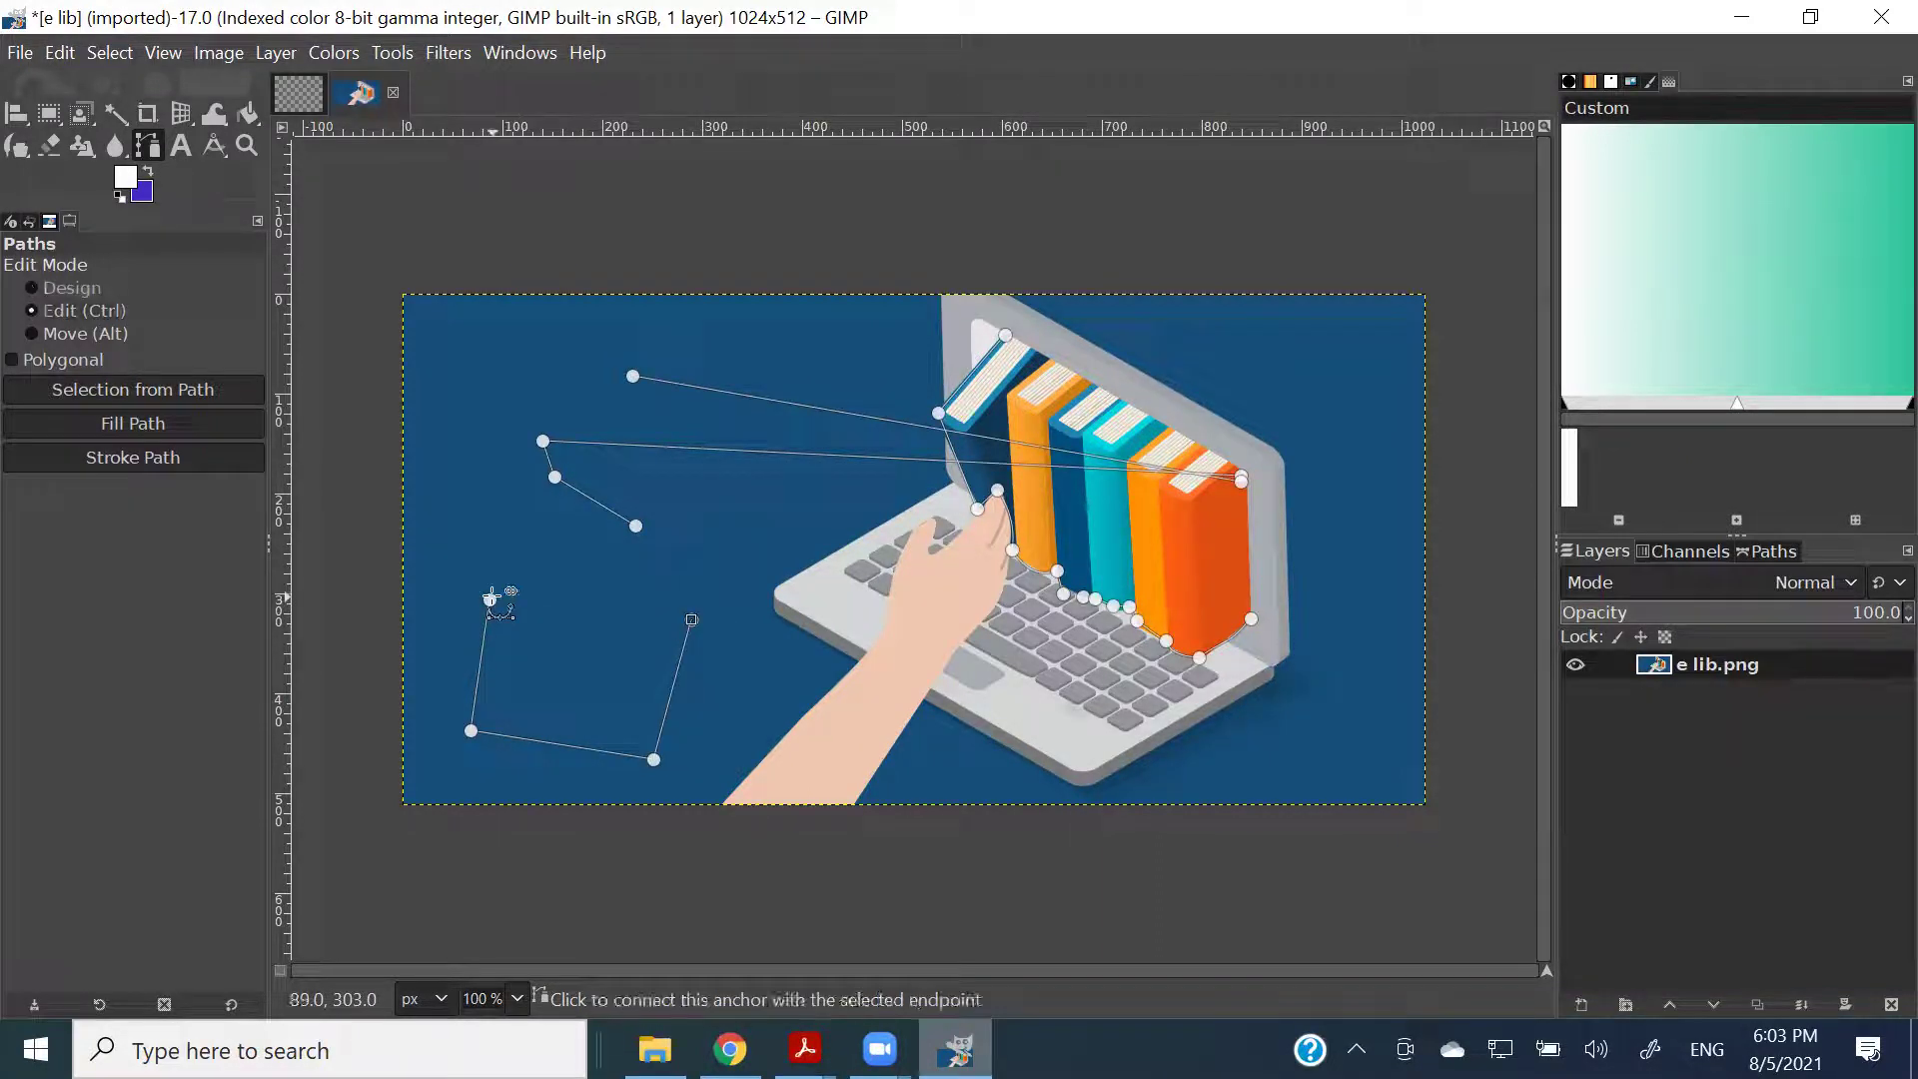
pyautogui.keyDown('ctrl'); pyautogui.click(489, 600); pyautogui.keyUp('ctrl')
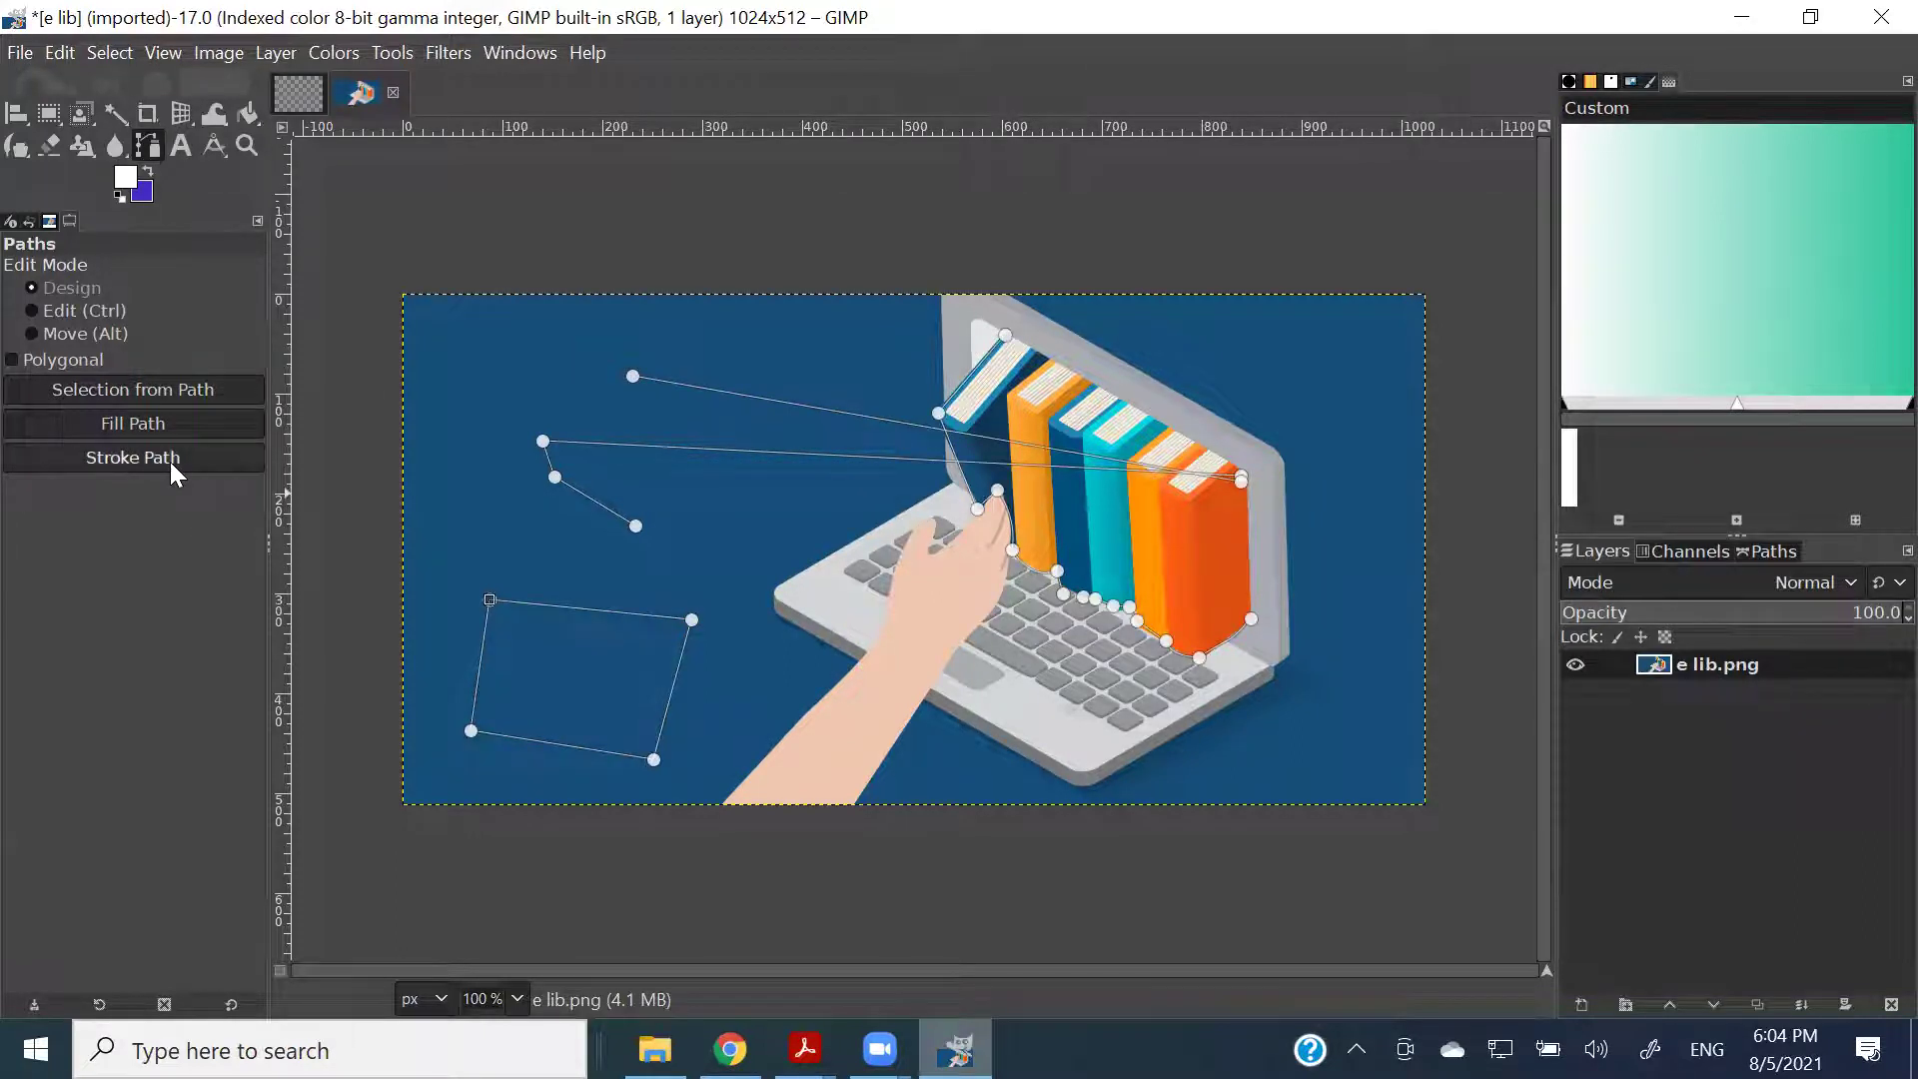
pyautogui.click(135, 390)
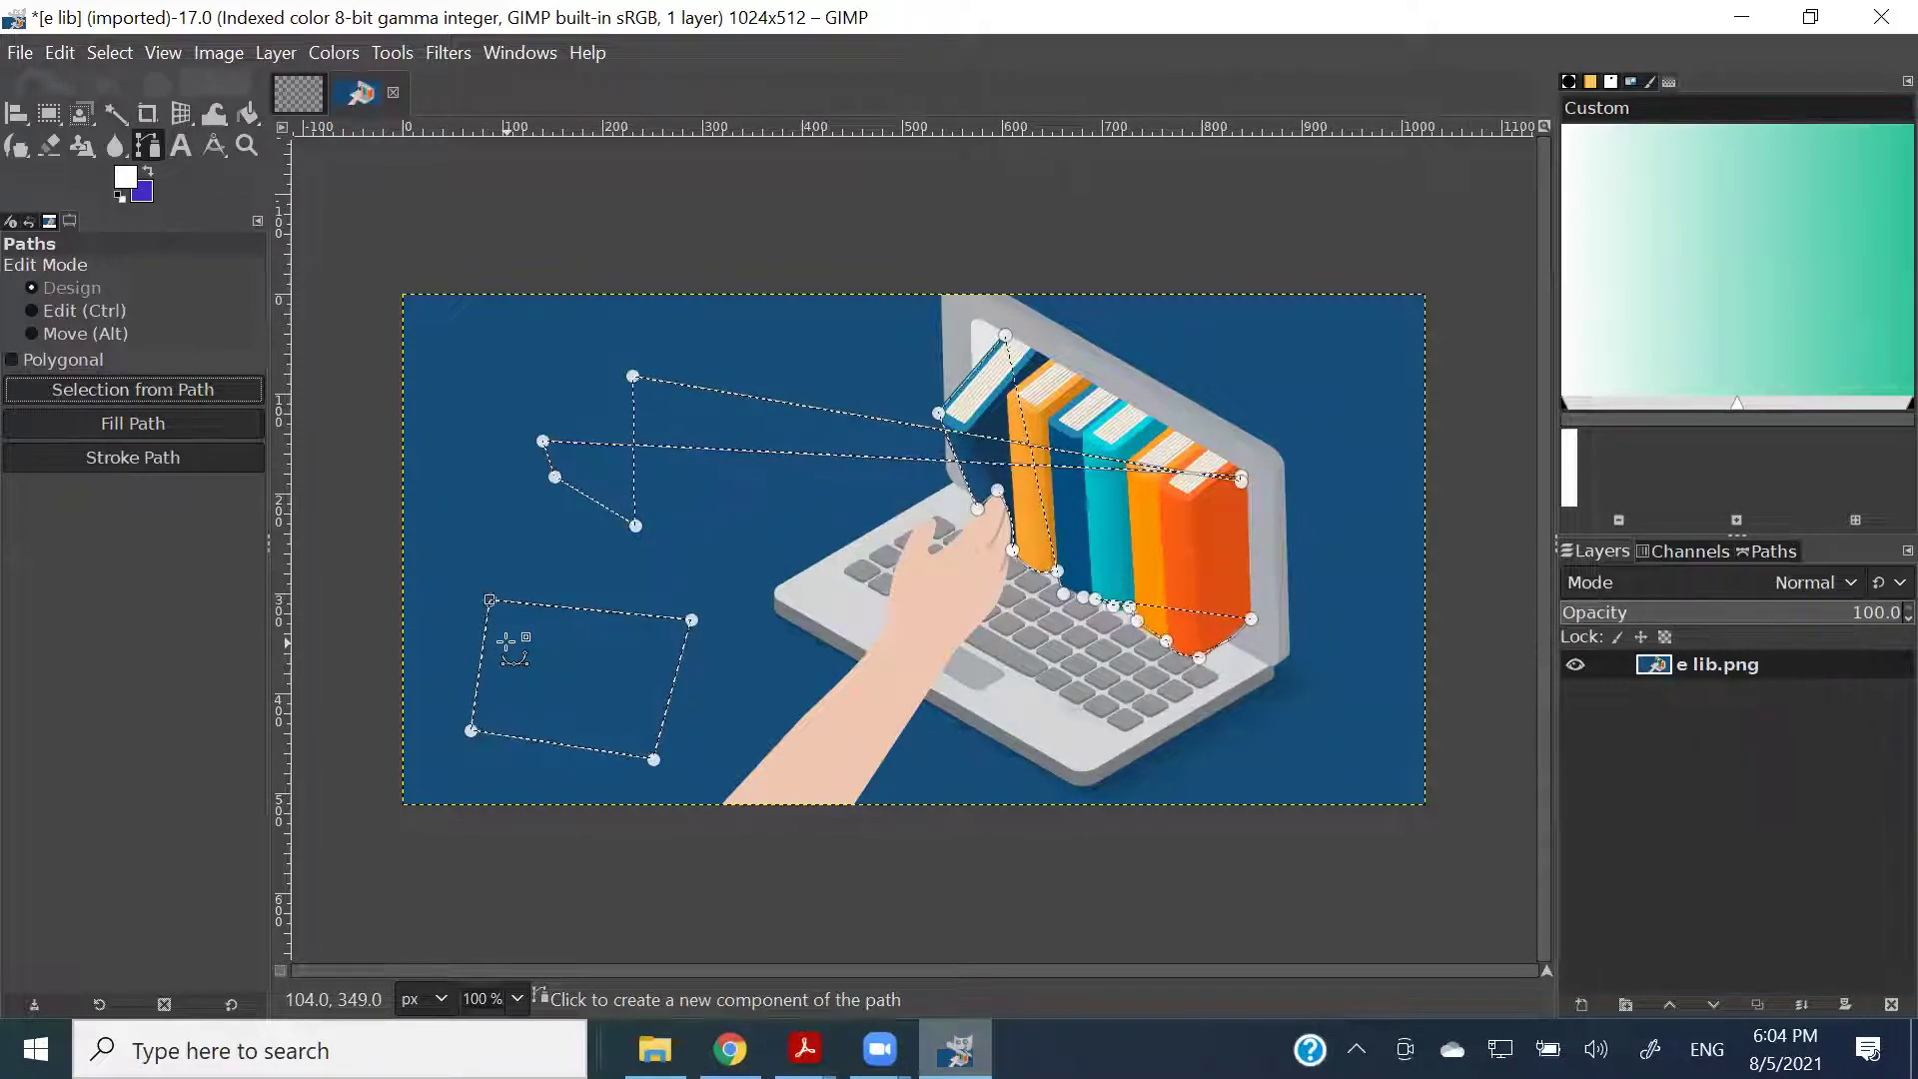
# Clear the selection and remove all traced paths from the image.
pyautogui.hotkey('ctrl', 'shift', 'a')
pyautogui.press('BackSpace')
pyautogui.press('BackSpace')
pyautogui.press('BackSpace')
pyautogui.press('BackSpace')
pyautogui.press('BackSpace')
pyautogui.press('BackSpace')
pyautogui.press('BackSpace')
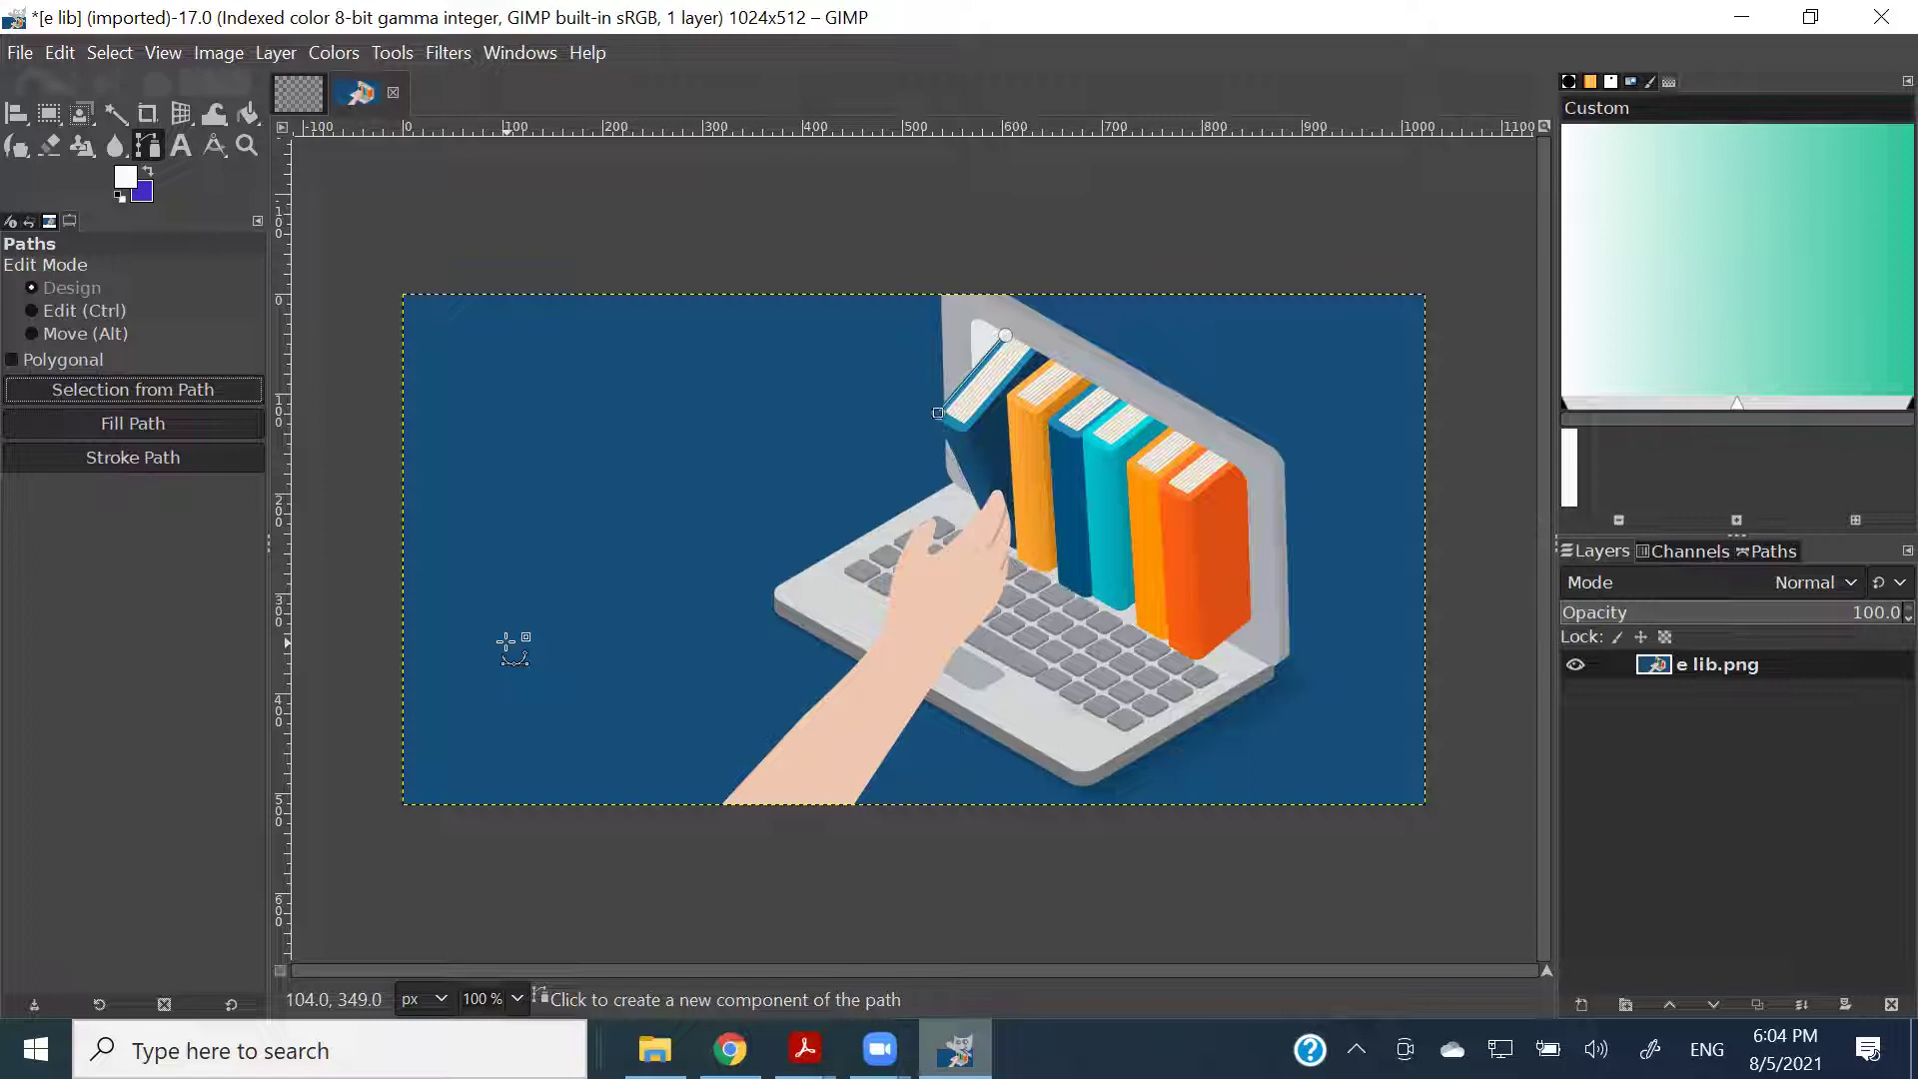
pyautogui.hotkey('ctrl', 'z')
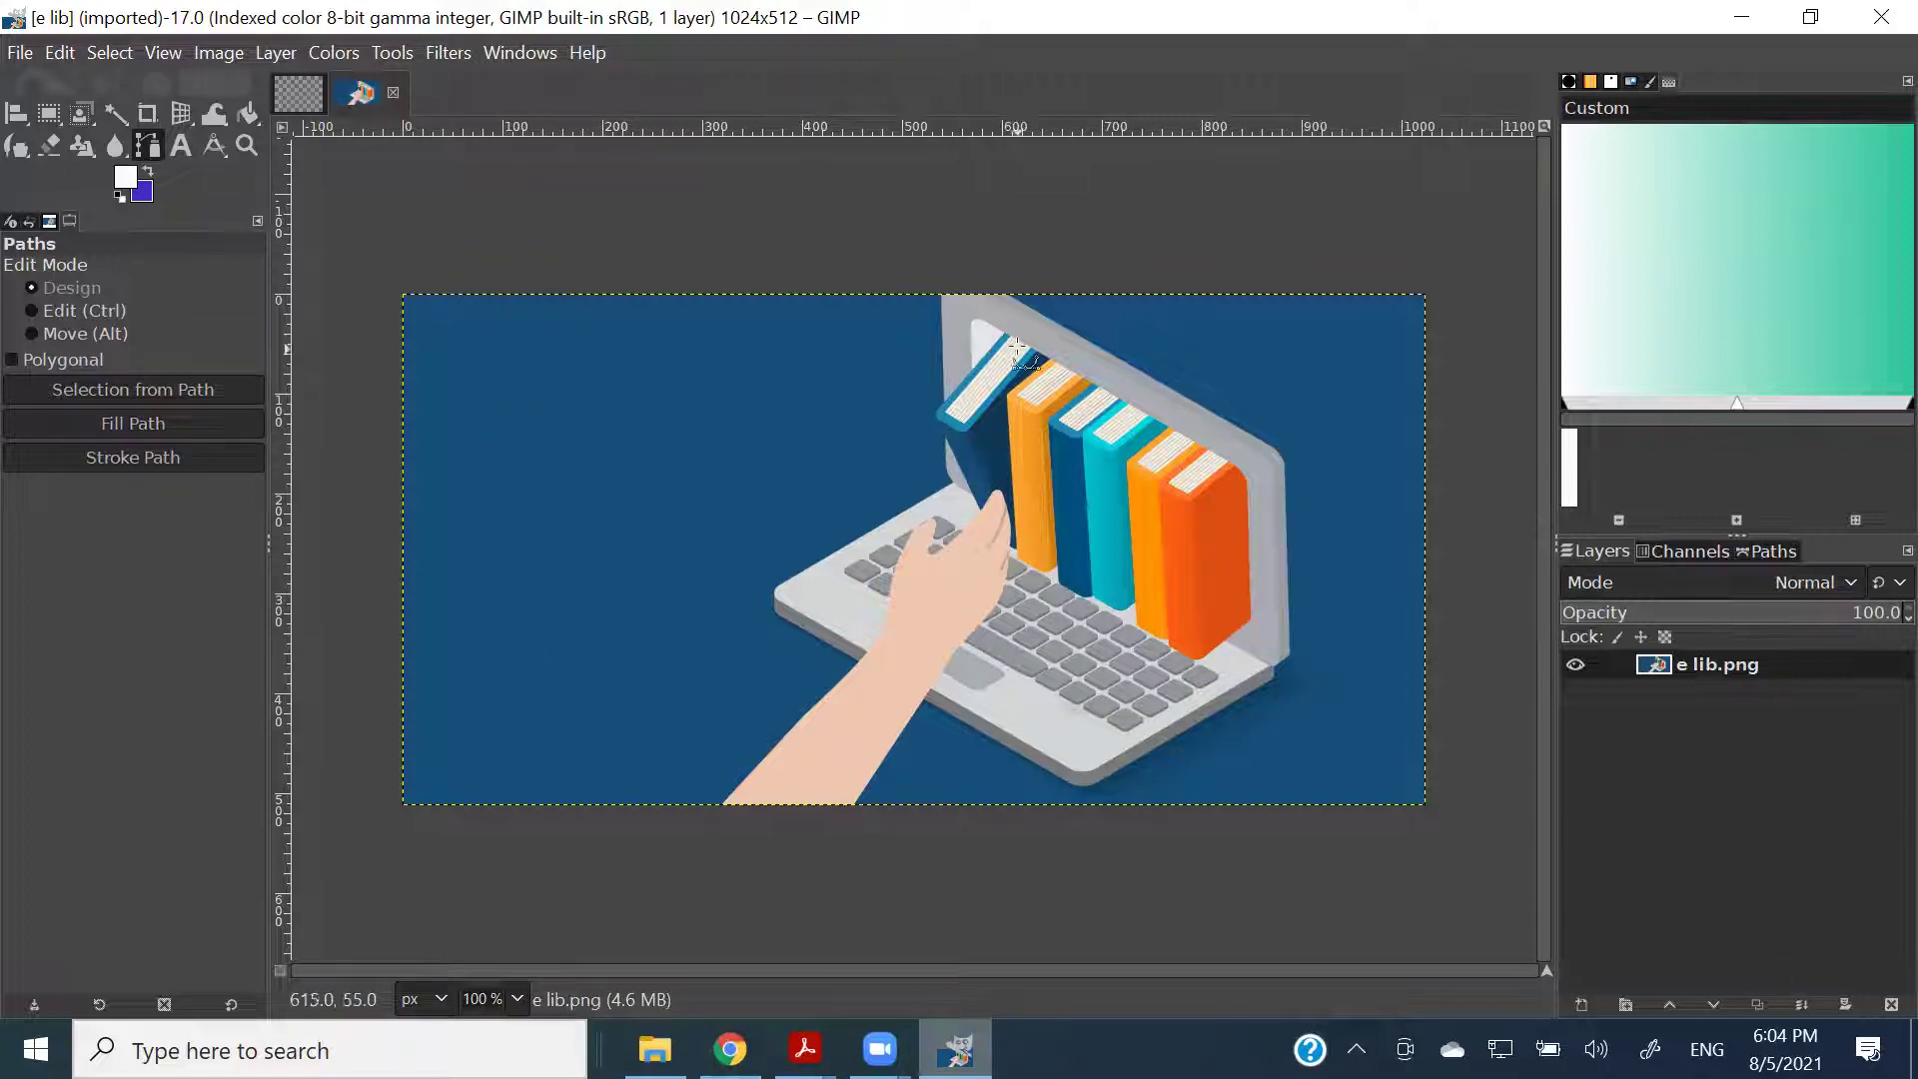
# Trace a simple straight-sided path around the row of books and close it at its starting anchor above the leftmost book.
pyautogui.click(984, 321)
pyautogui.click(1246, 463)
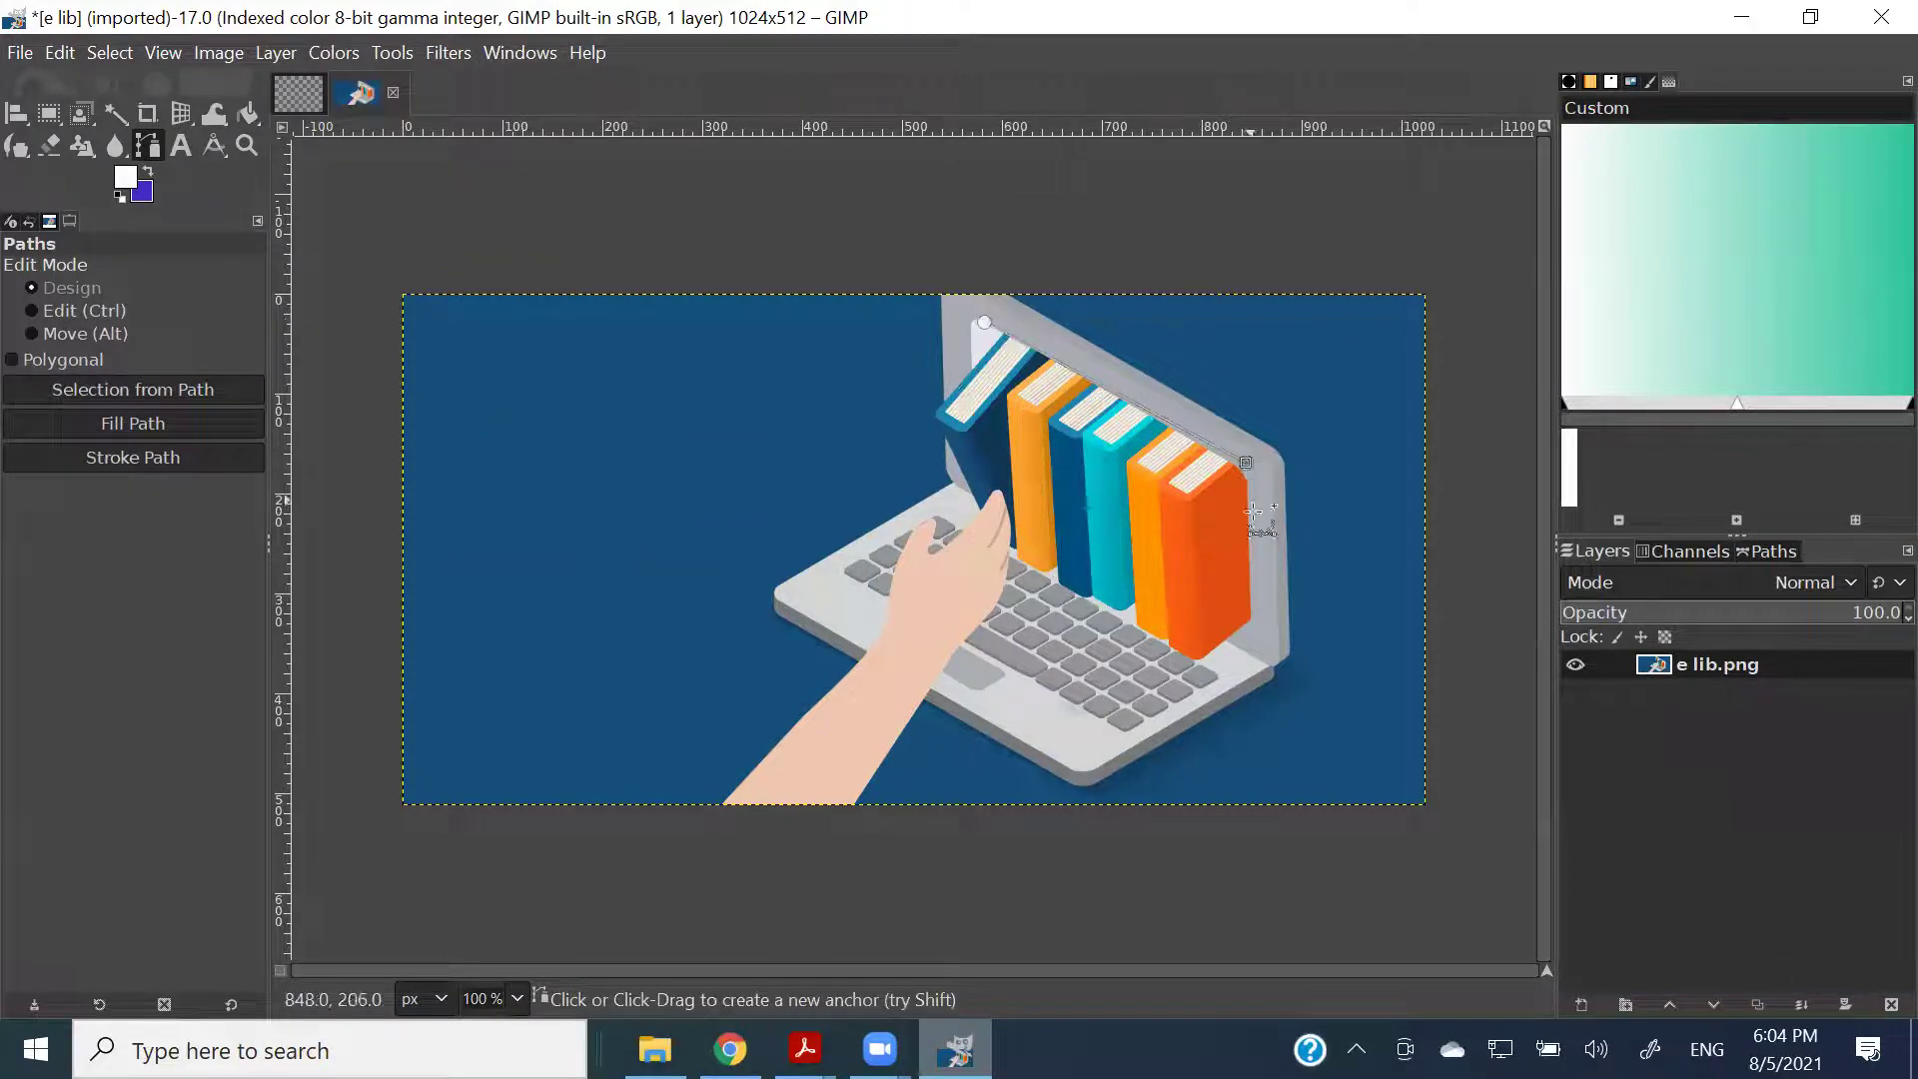
pyautogui.click(1256, 630)
pyautogui.click(1113, 628)
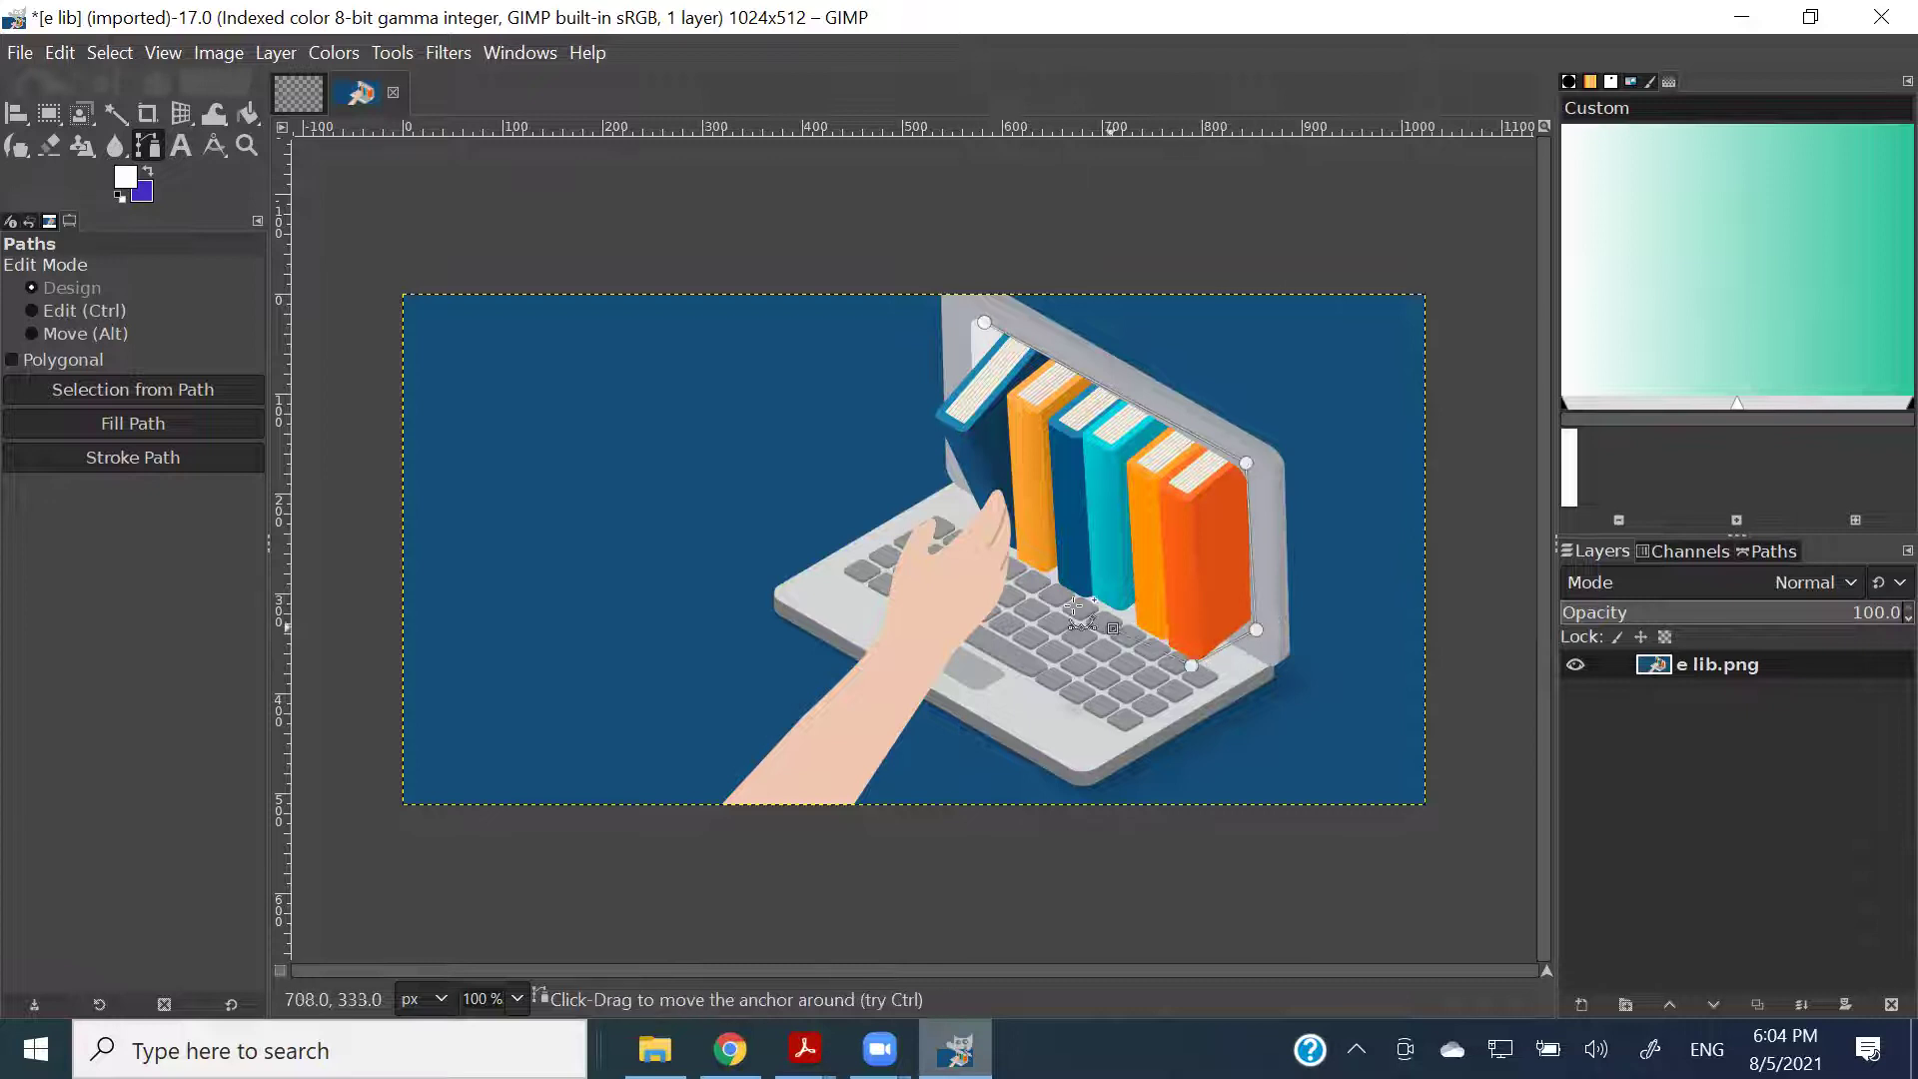
pyautogui.click(1011, 563)
pyautogui.click(955, 495)
pyautogui.press('ctrl')
pyautogui.keyDown('ctrl'); pyautogui.click(984, 321); pyautogui.keyUp('ctrl')
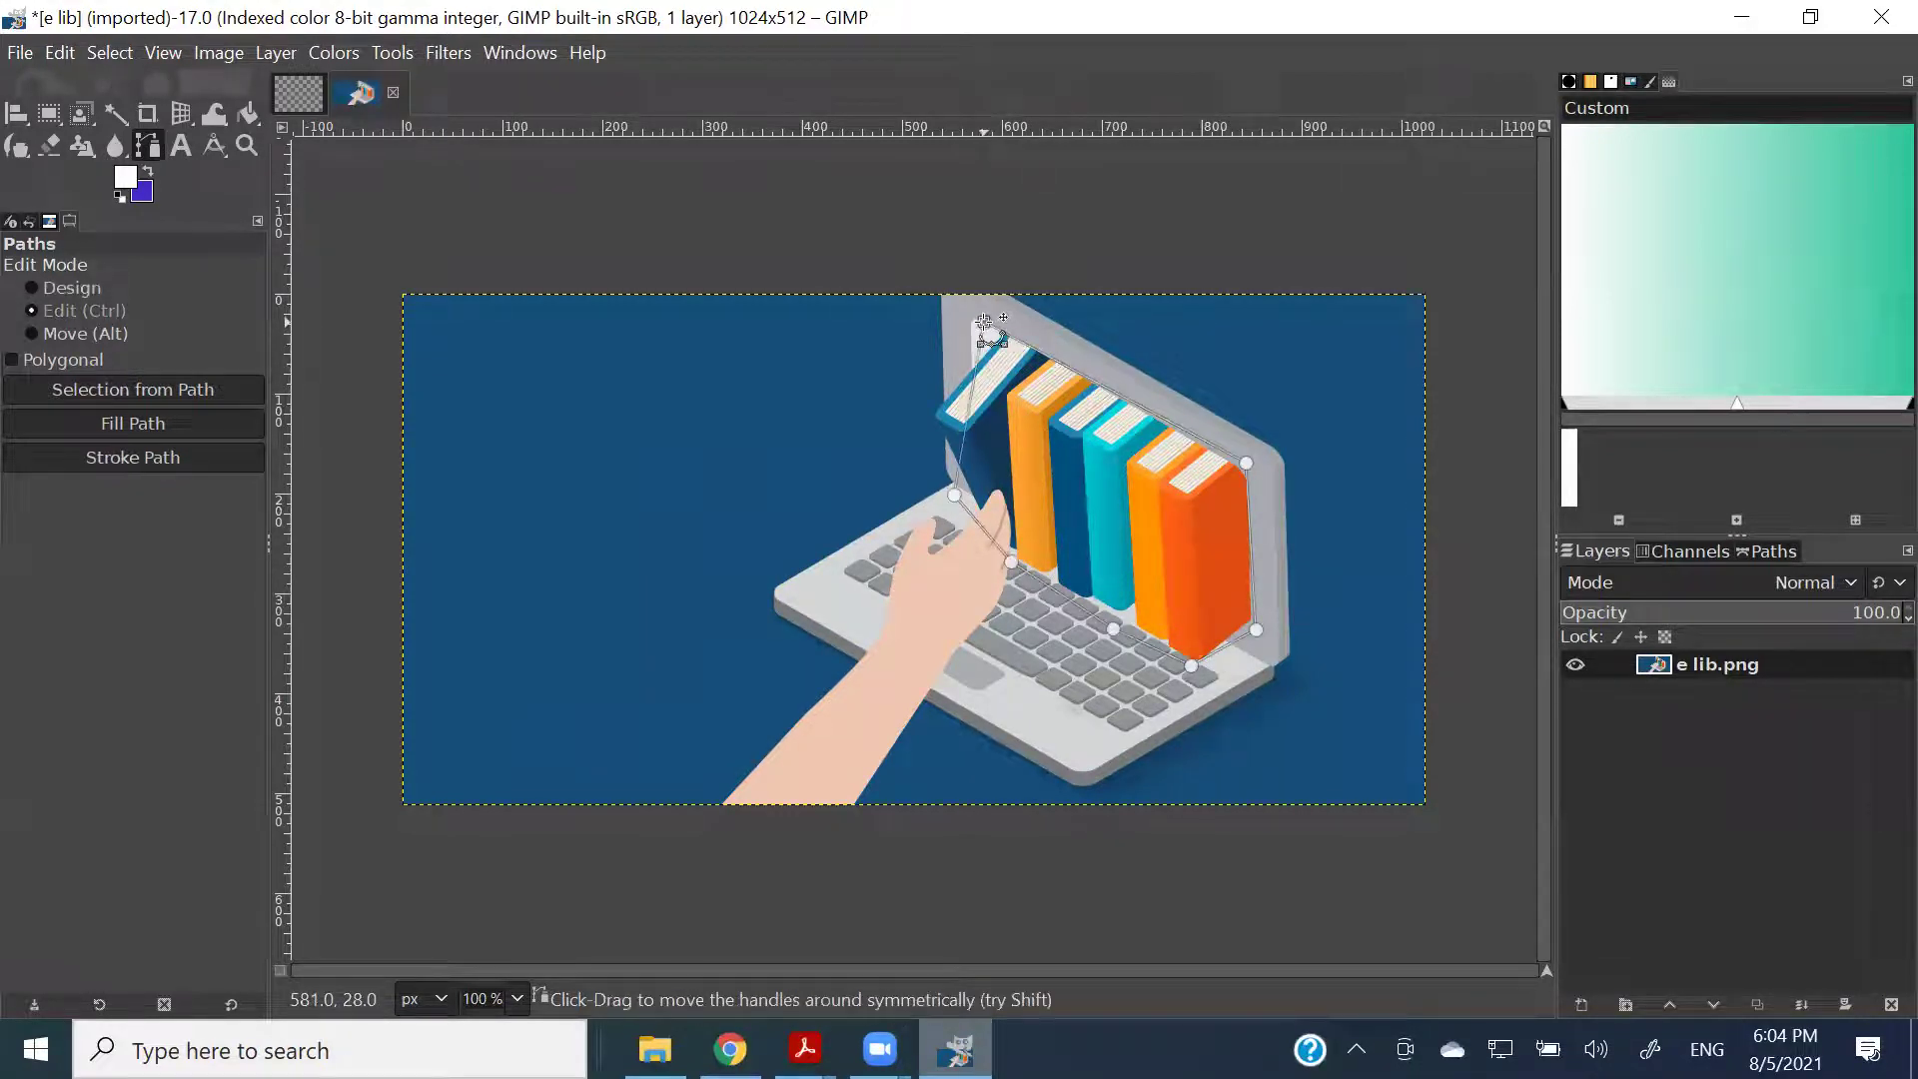
# Create a selection from the closed path, copy the selected books and paste them as a new layer.
pyautogui.click(104, 390)
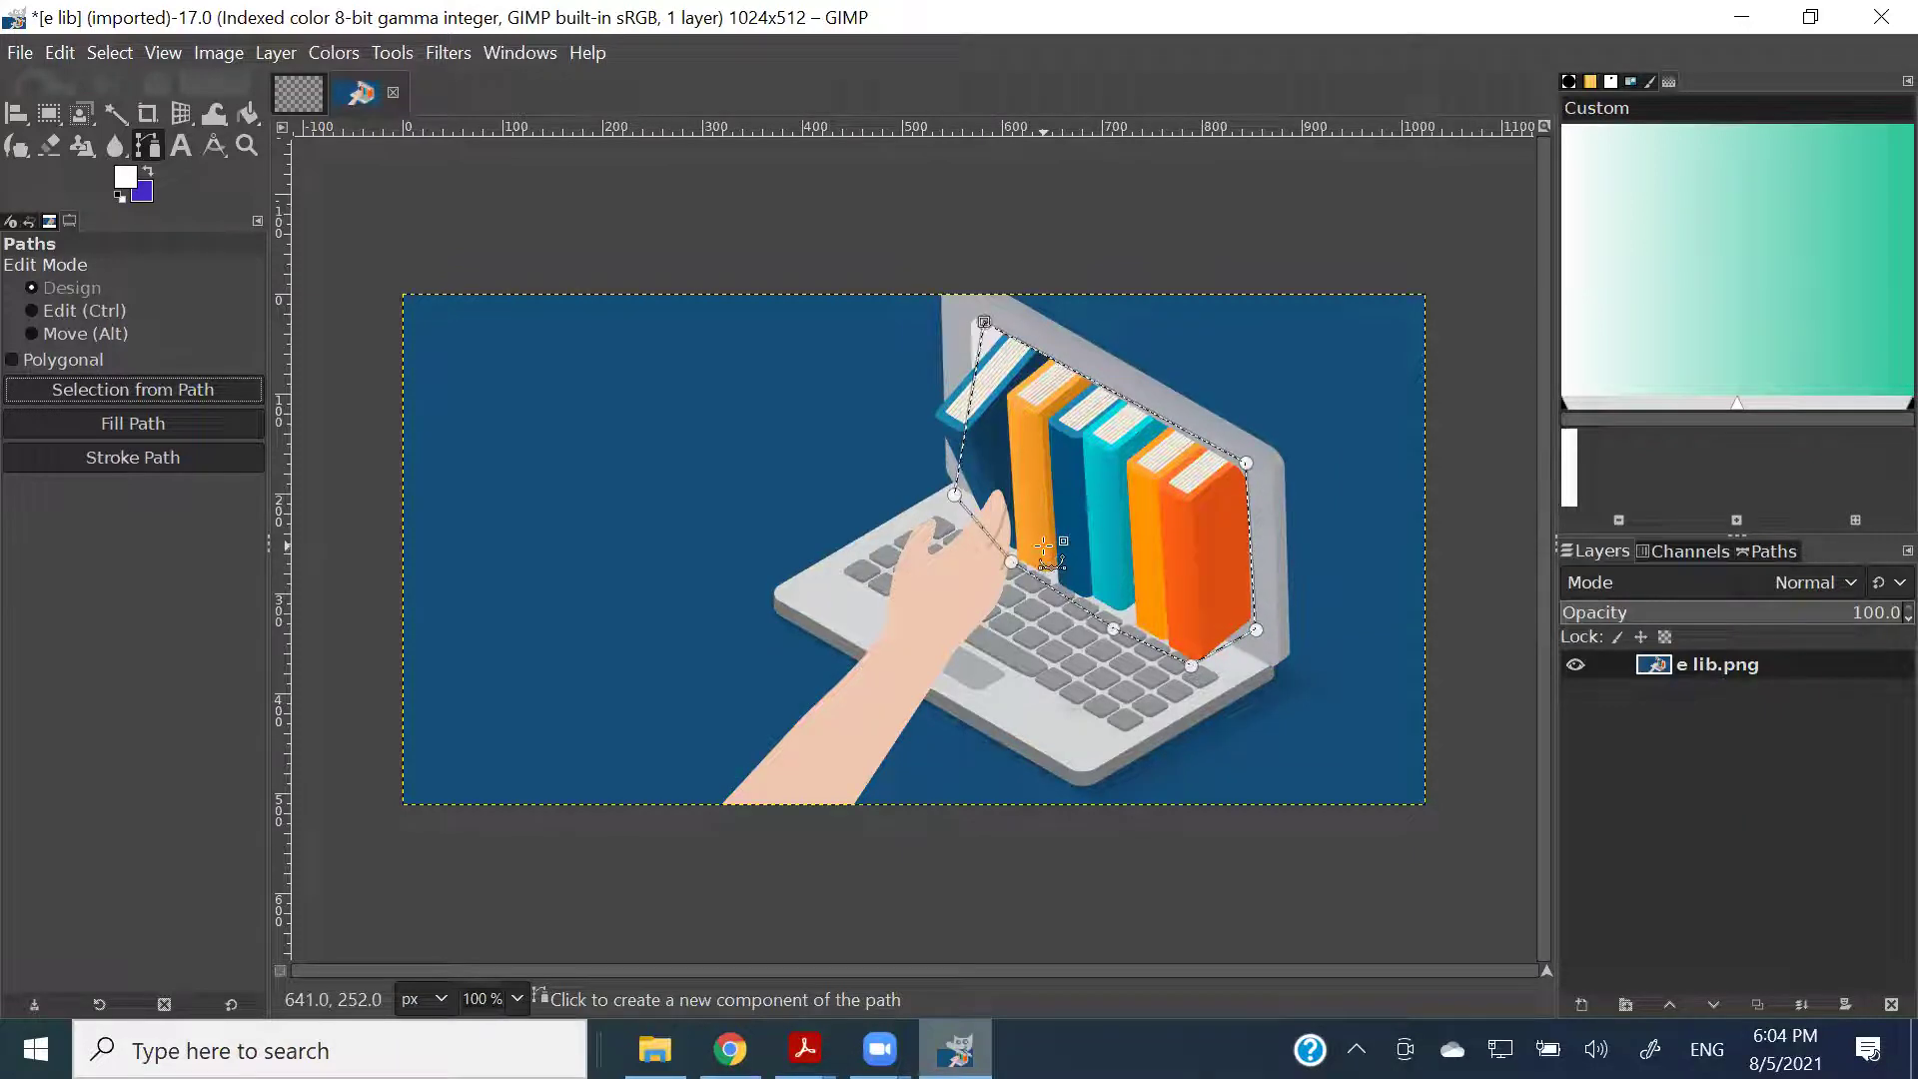
pyautogui.hotkey('ctrl', 'c')
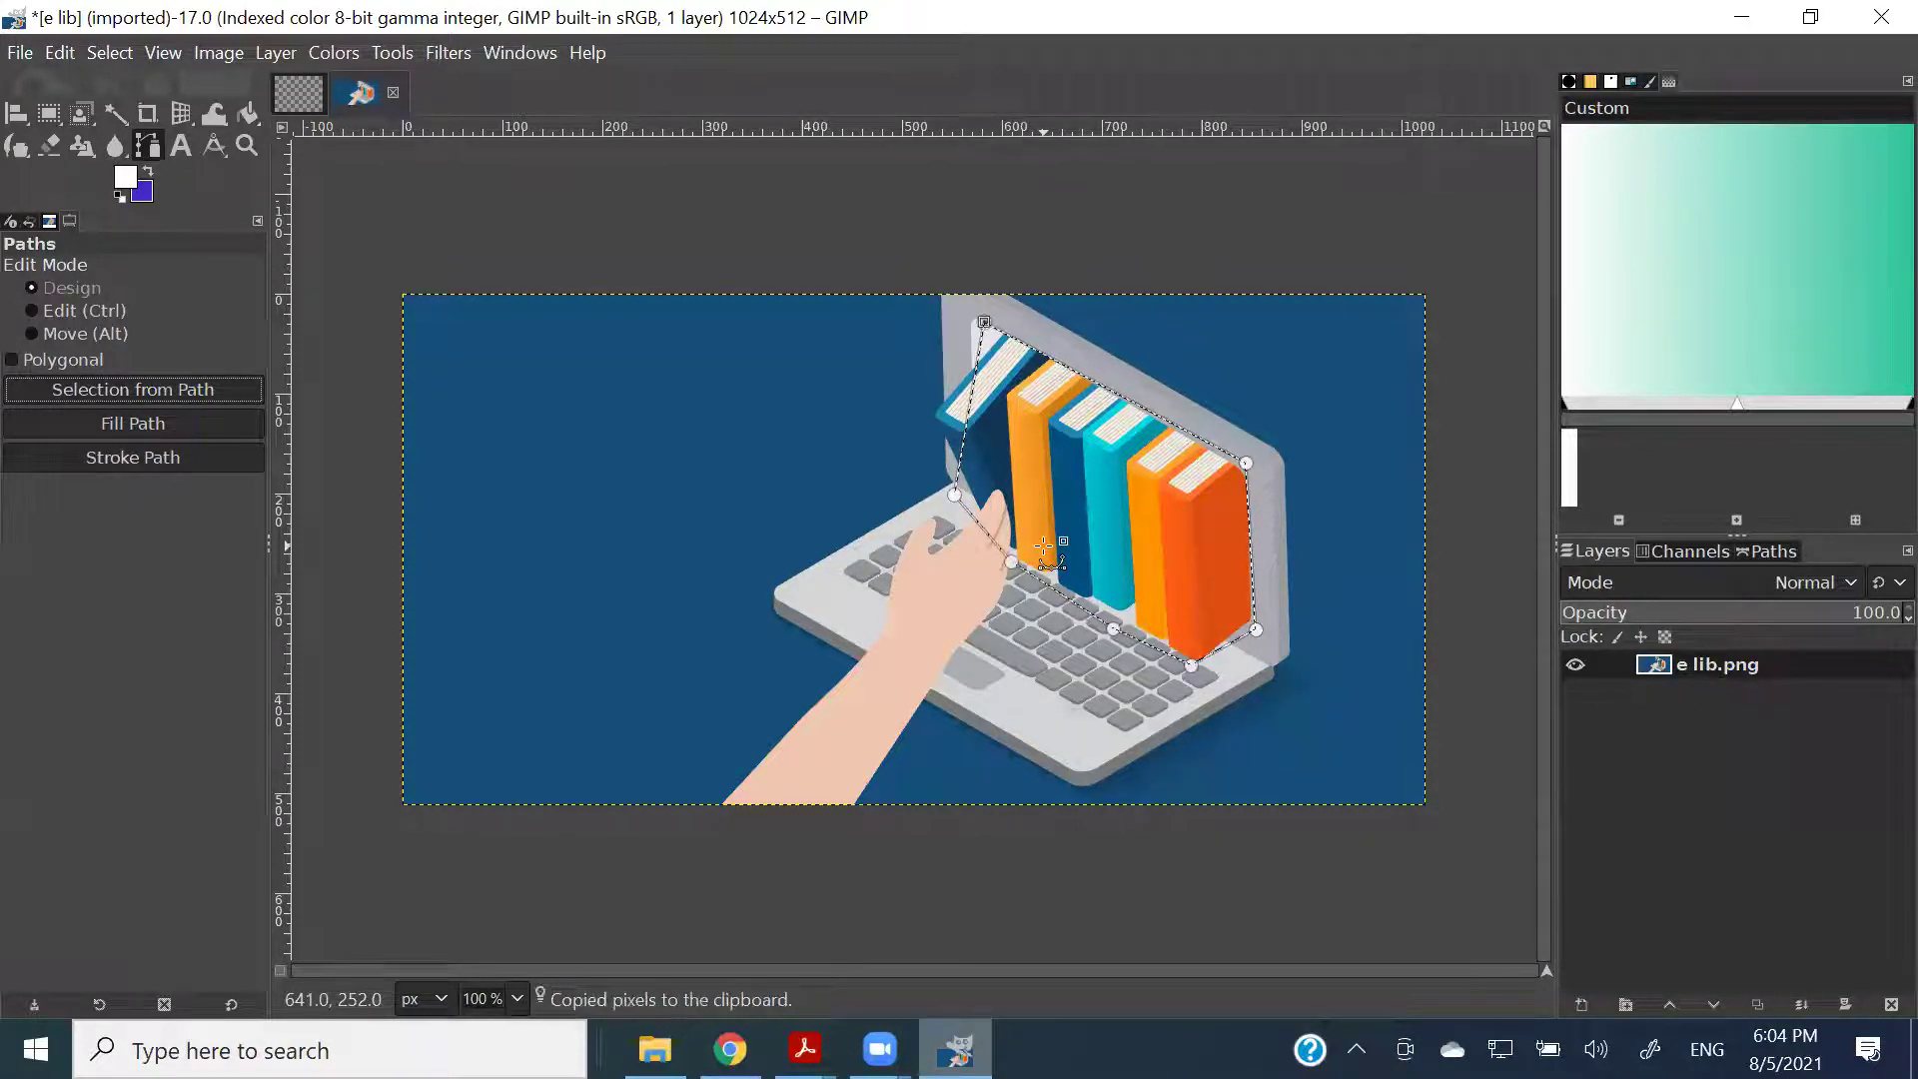
pyautogui.hotkey('ctrl', 'v')
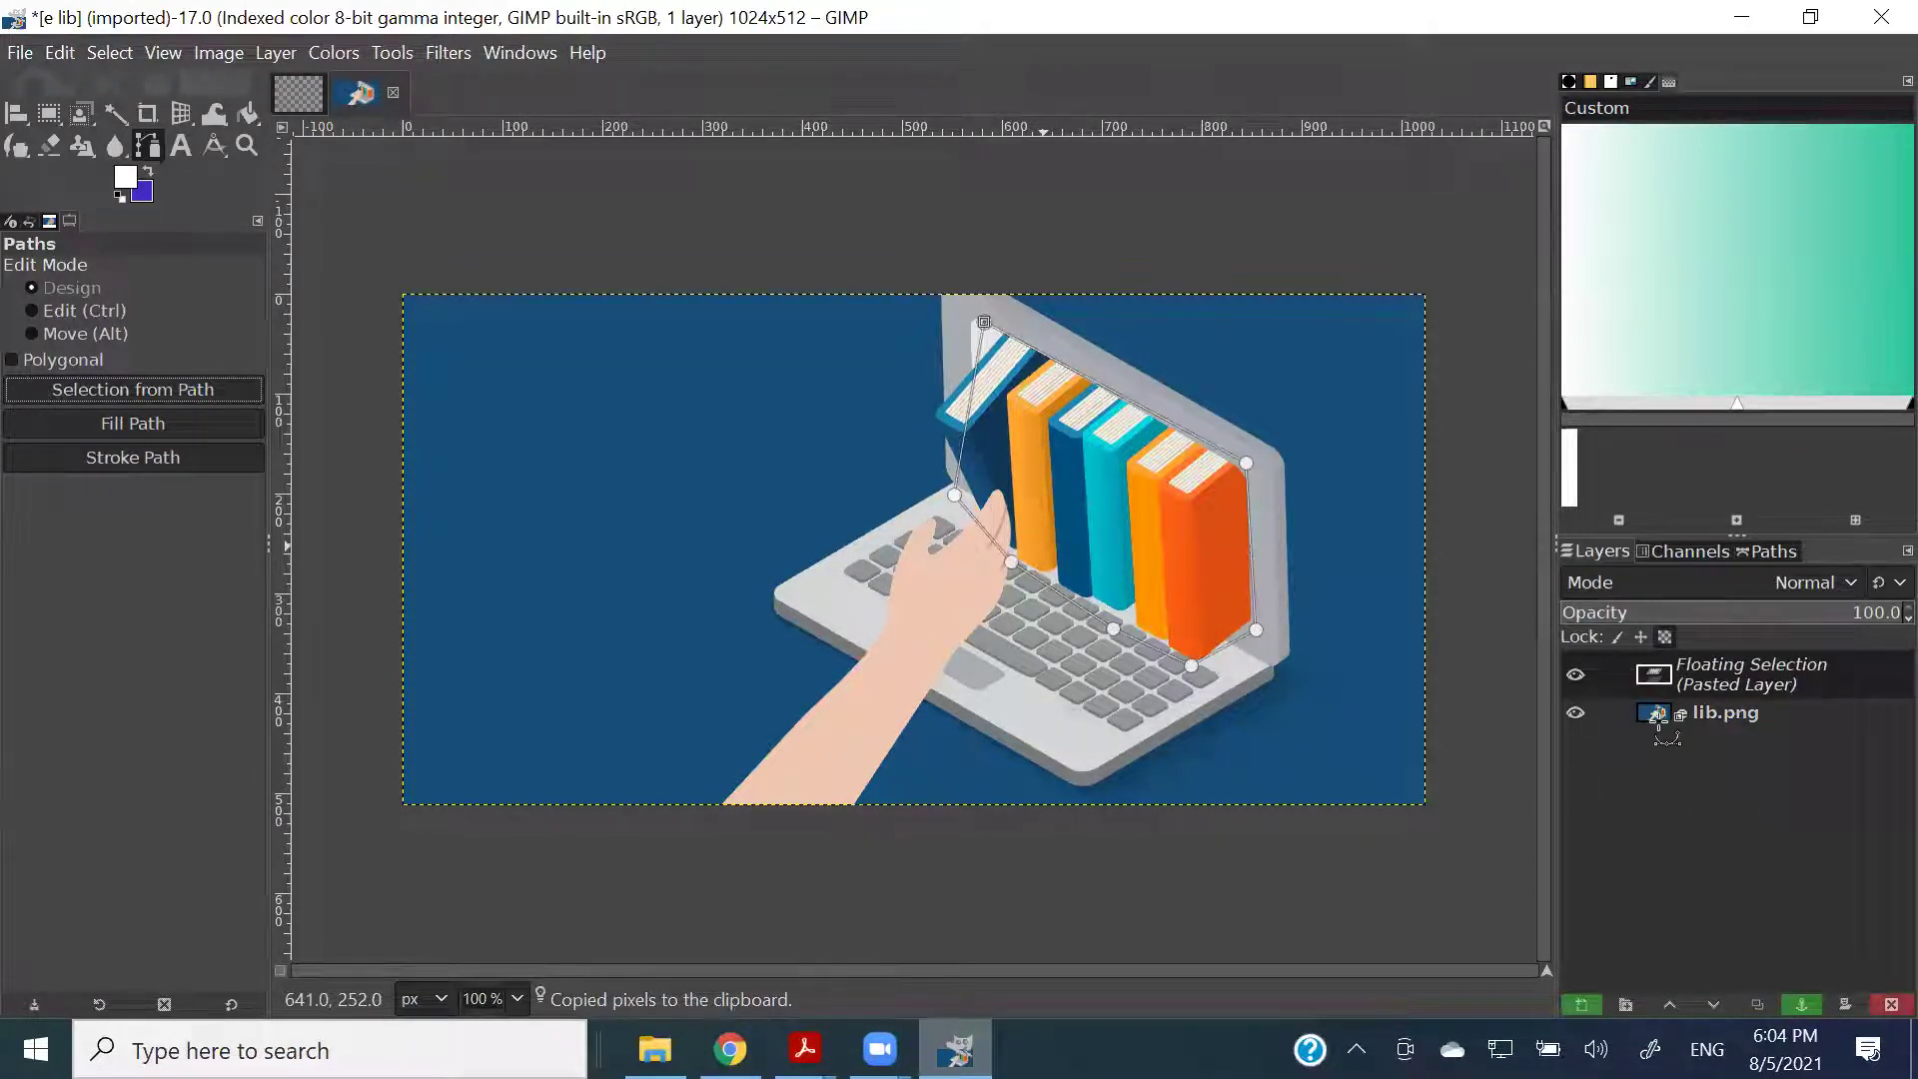
pyautogui.click(1593, 1006)
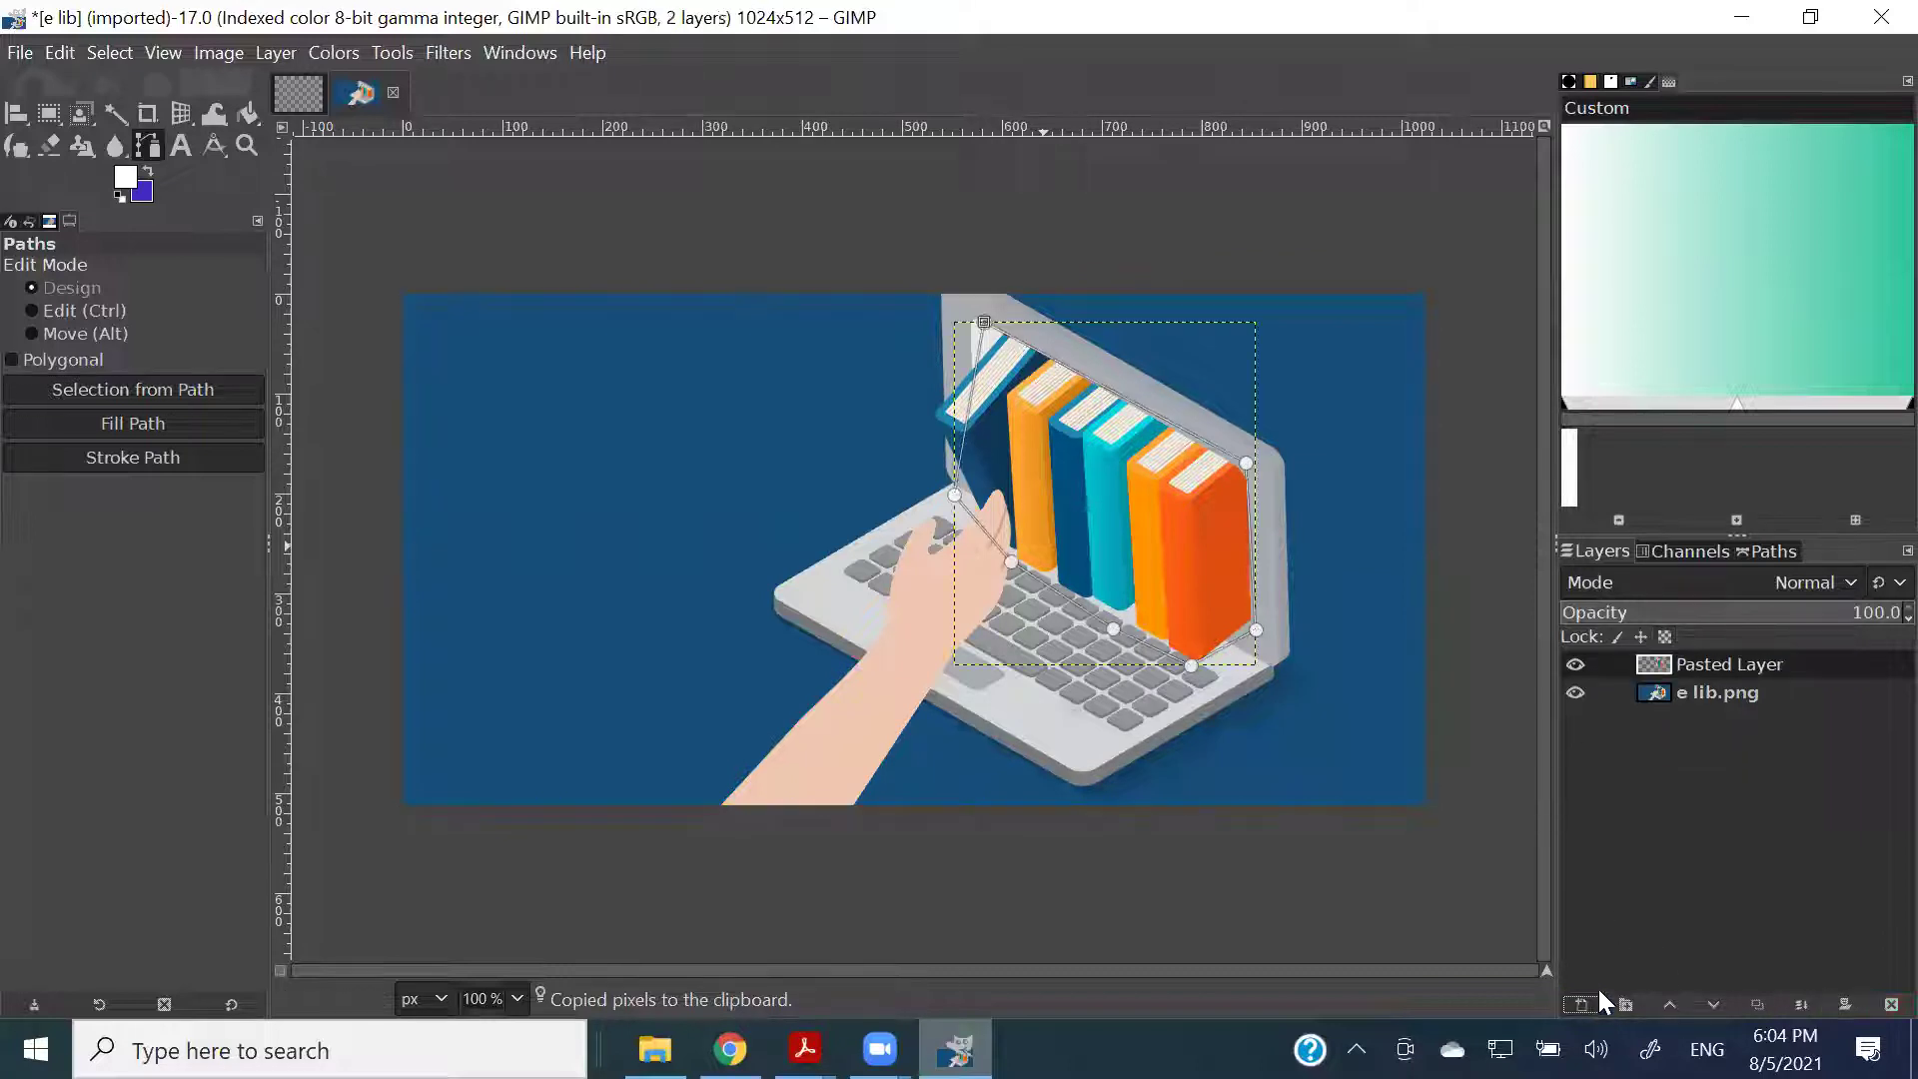
# Hide the e lib.png layer, shift the pasted books slightly right and down with the Move tool, and show the layer again.
pyautogui.click(1576, 694)
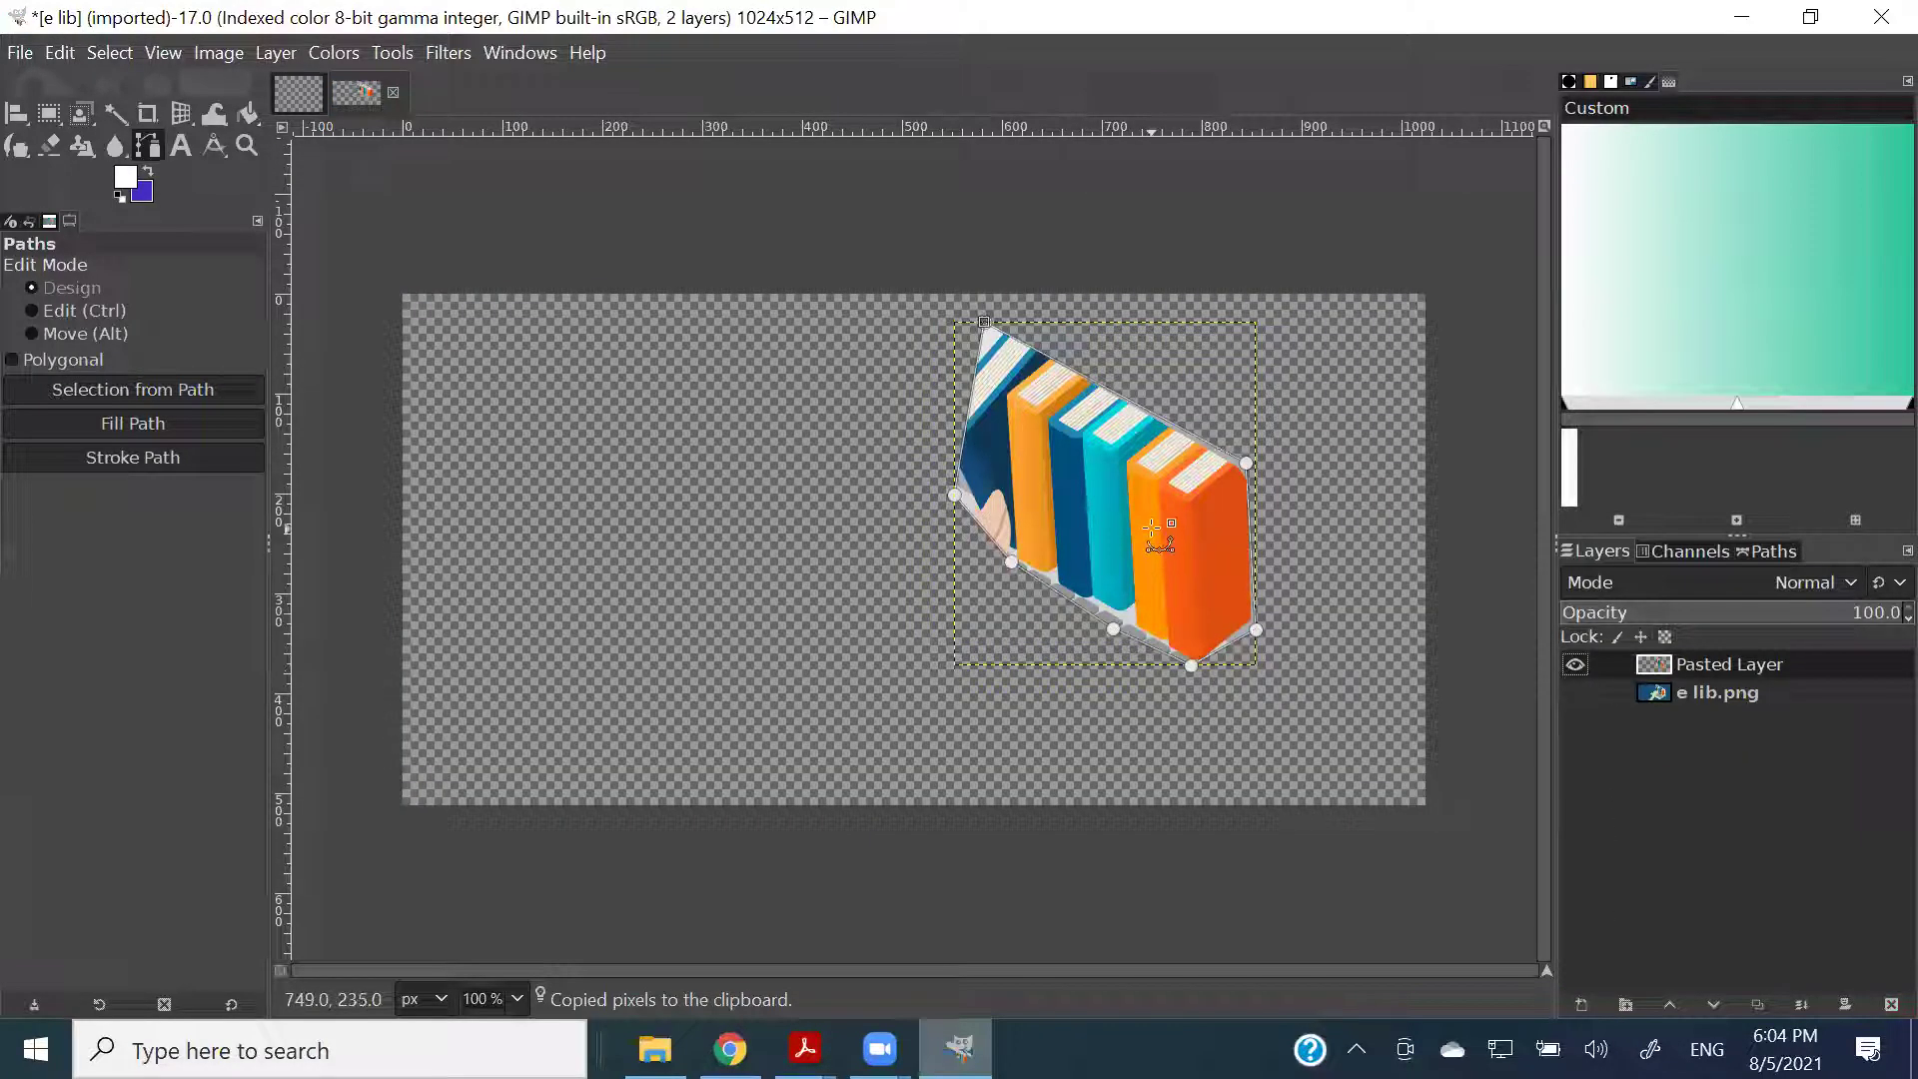
pyautogui.click(16, 128)
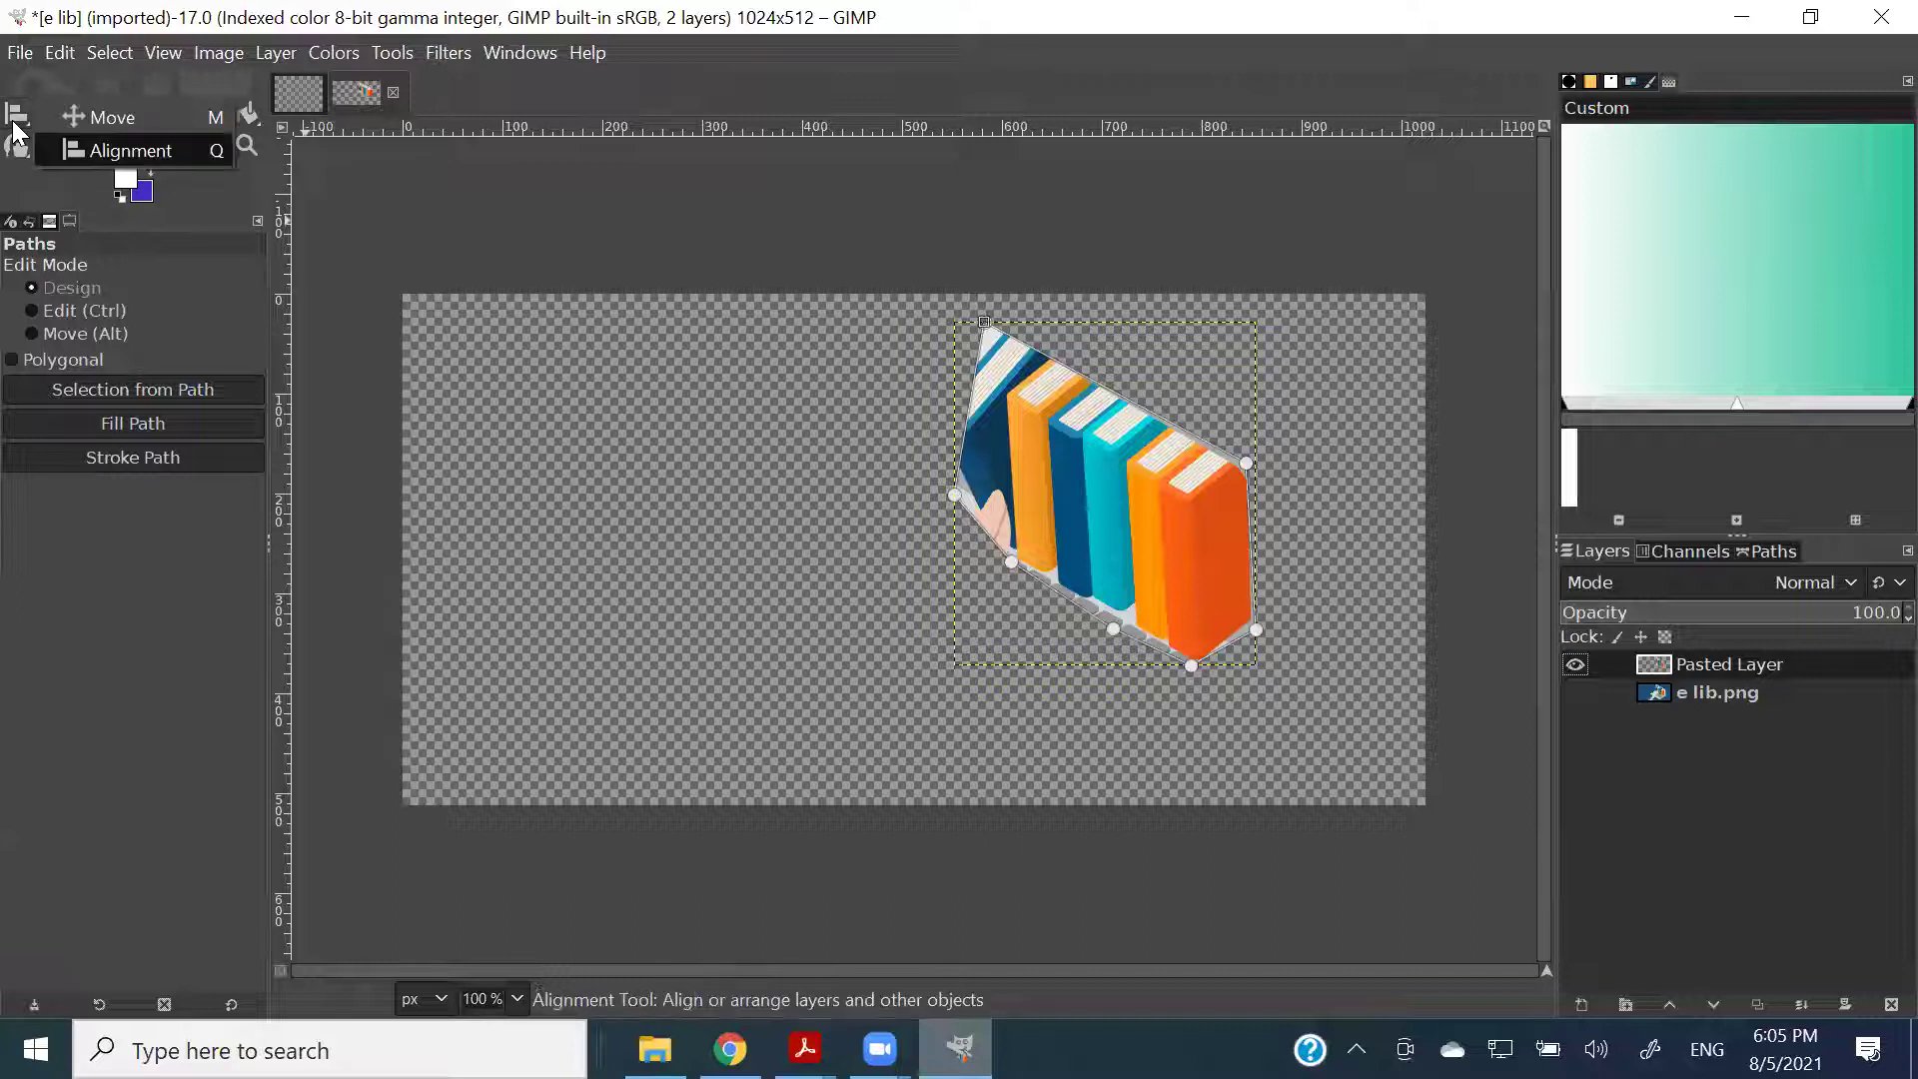
pyautogui.click(100, 118)
pyautogui.moveTo(1012, 441)
pyautogui.mouseDown()
pyautogui.moveTo(699, 436)
pyautogui.moveTo(1066, 500)
pyautogui.moveTo(1020, 412)
pyautogui.moveTo(998, 408)
pyautogui.moveTo(1040, 450)
pyautogui.mouseUp()
pyautogui.click(1584, 694)
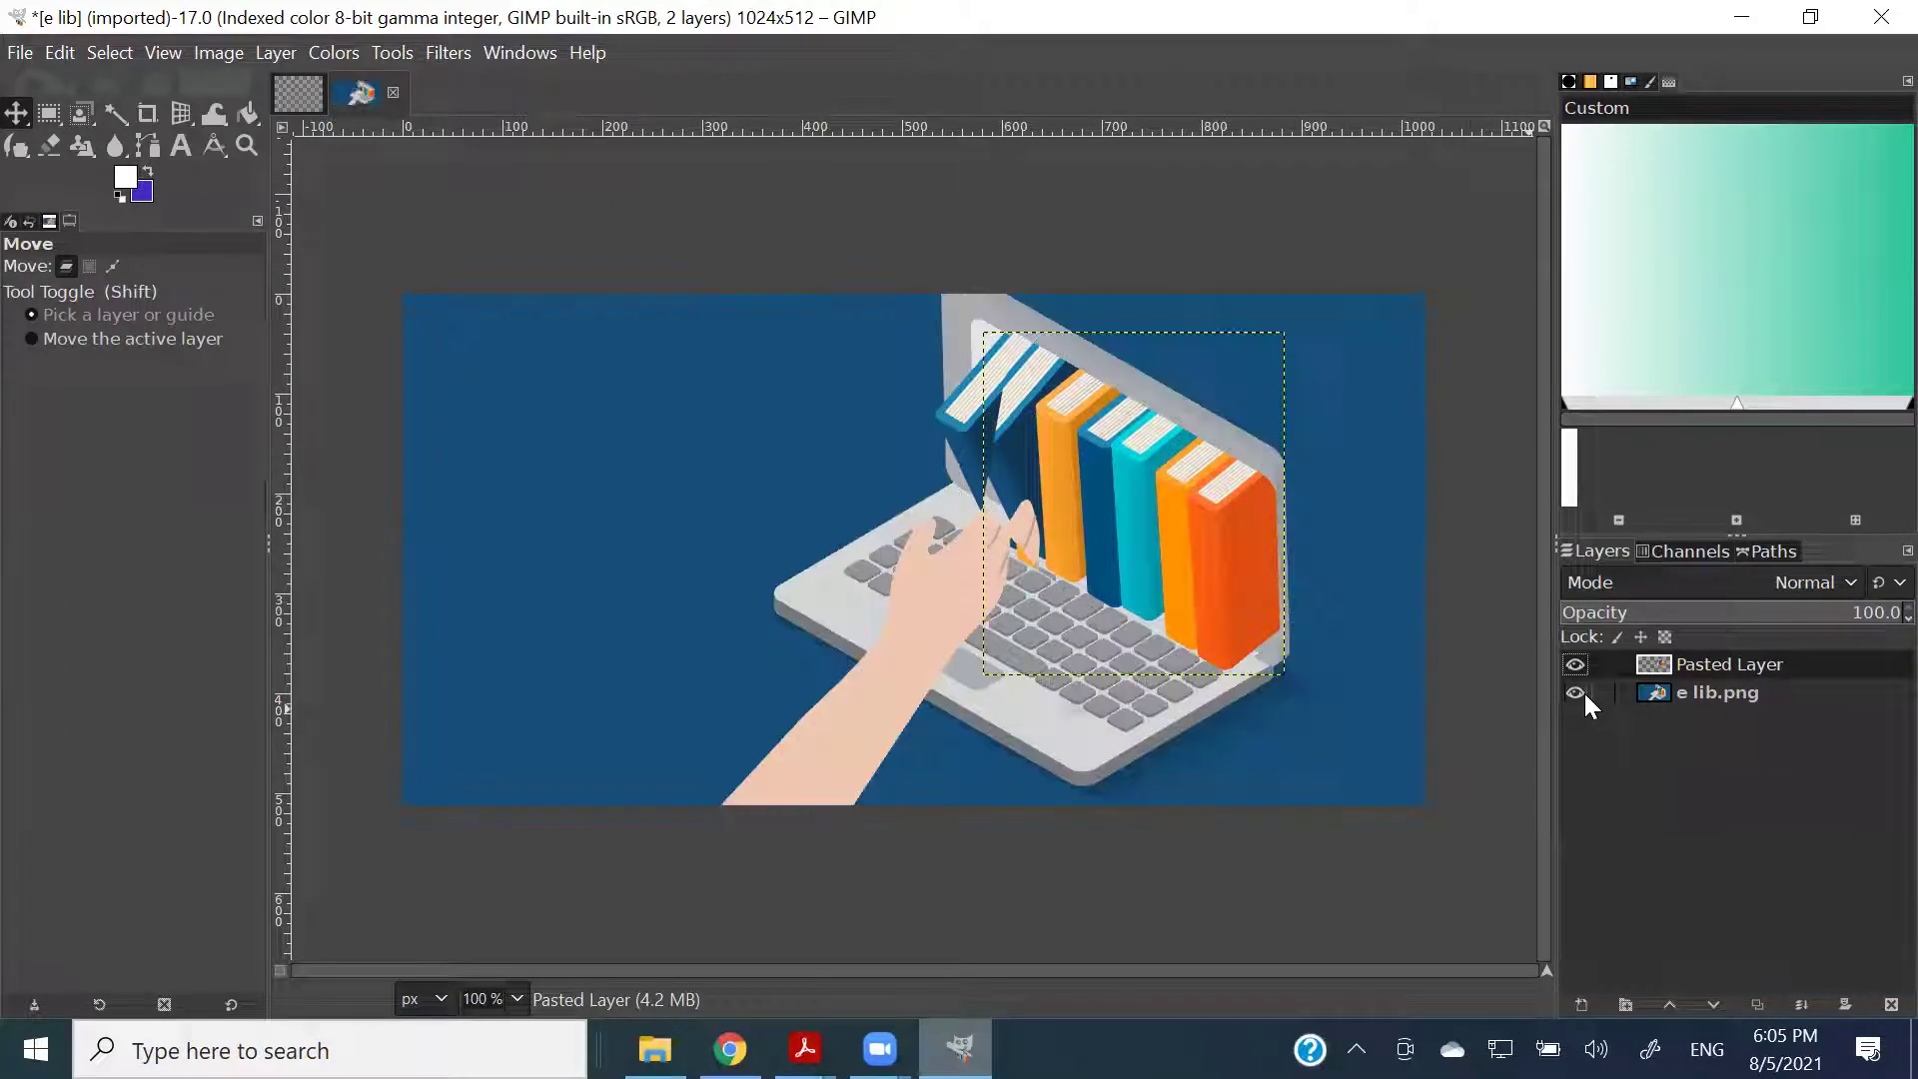
# Move the pasted books layer left onto the blue area beside the laptop screen.
pyautogui.moveTo(1124, 471); pyautogui.dragTo(566, 467)
pyautogui.moveTo(663, 559); pyautogui.dragTo(874, 527)
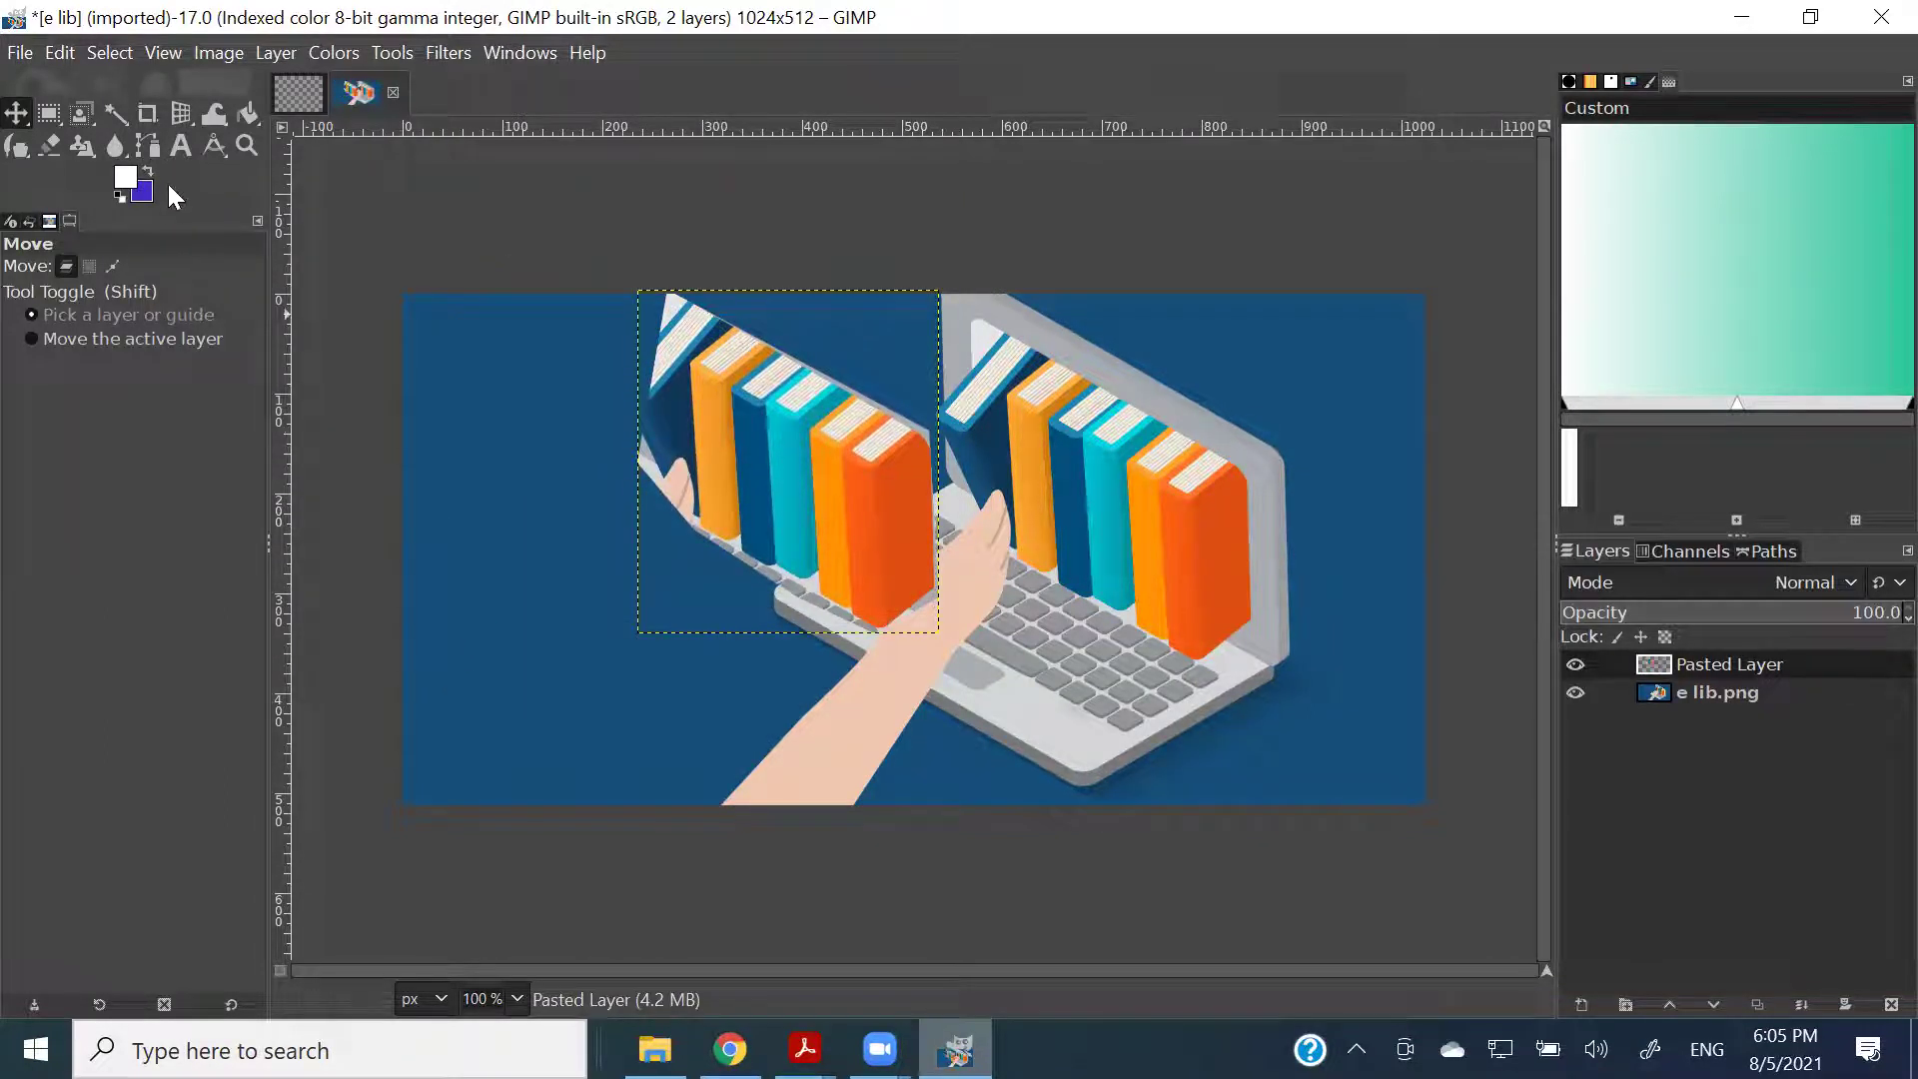
# Draw a closed, straight-sided five-anchor path with the Paths tool on the blue background left of the pasted books.
pyautogui.click(154, 154)
pyautogui.click(435, 458)
pyautogui.click(561, 450)
pyautogui.click(553, 577)
pyautogui.click(468, 636)
pyautogui.click(430, 565)
pyautogui.keyDown('ctrl'); pyautogui.click(434, 458); pyautogui.keyUp('ctrl')
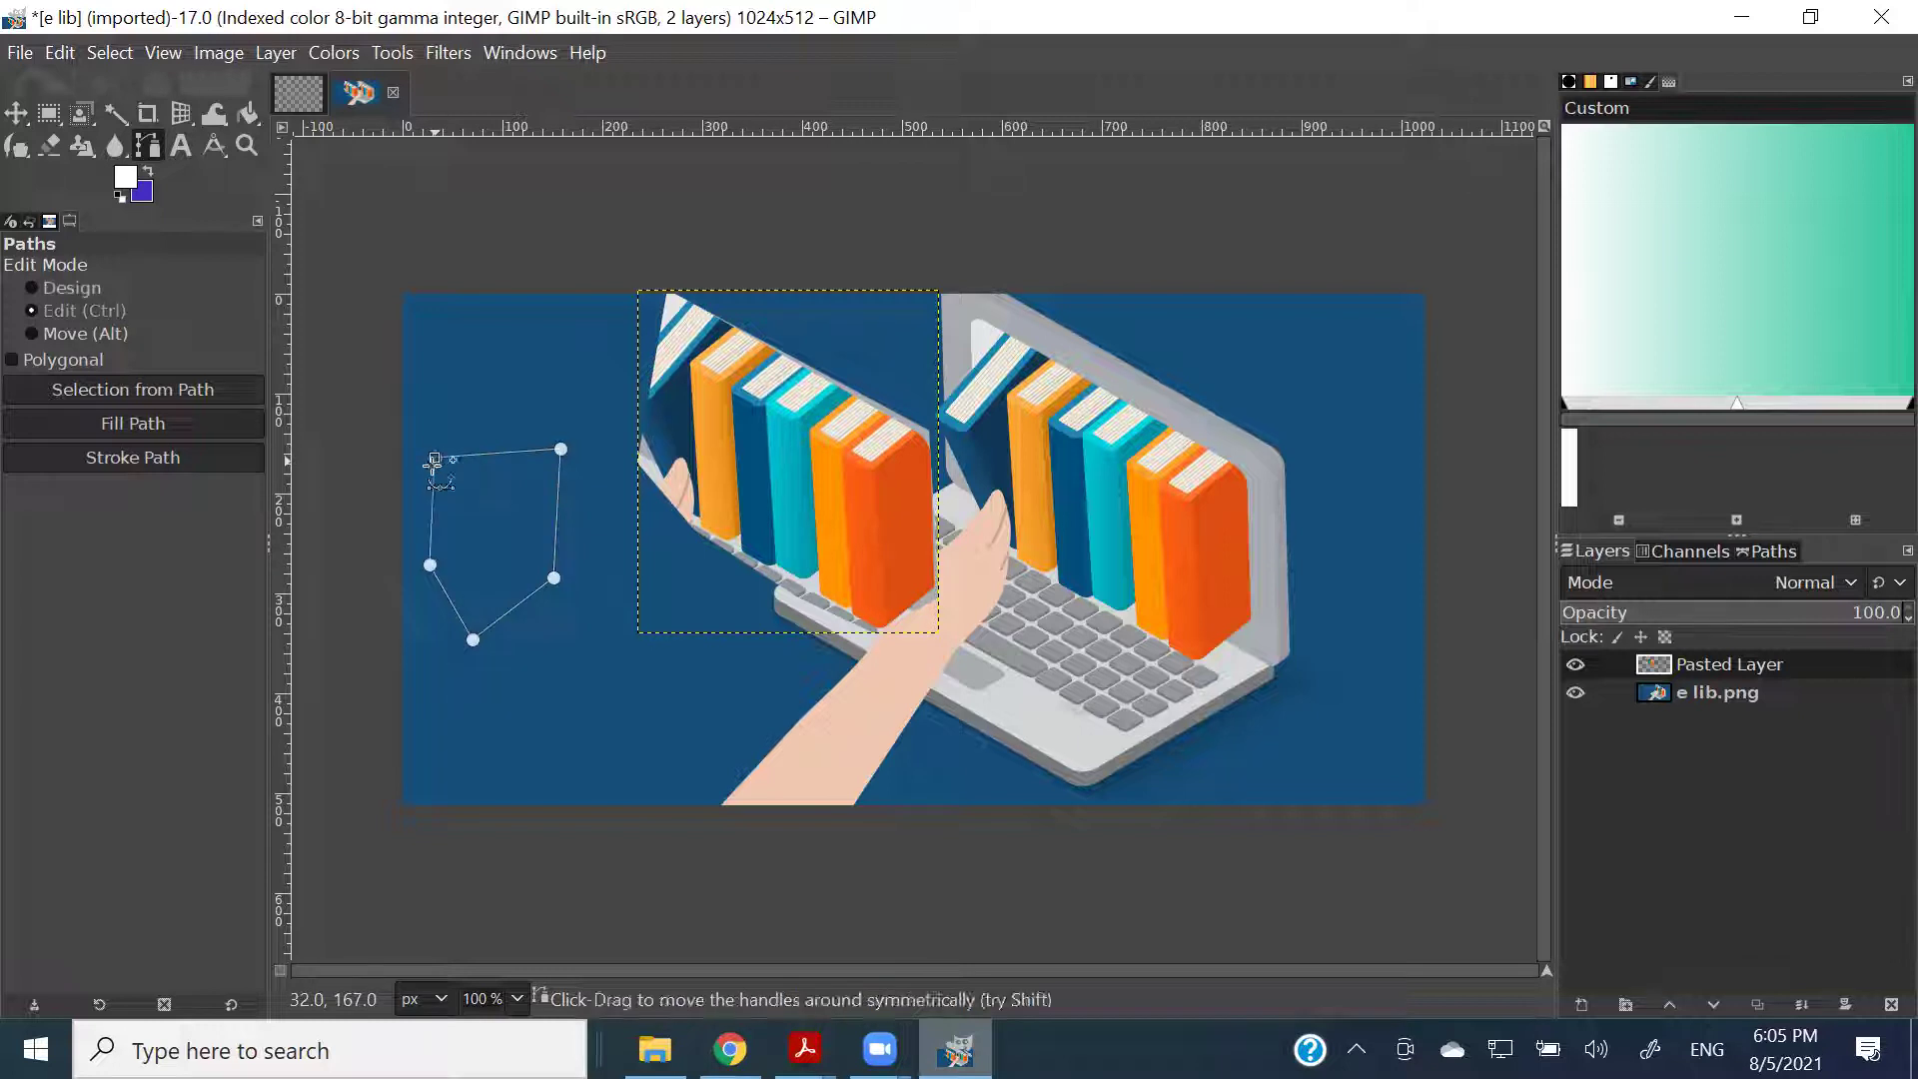
# Try to fill the five-sided path with the white foreground as a solid color while the pasted layer is active.
pyautogui.click(162, 423)
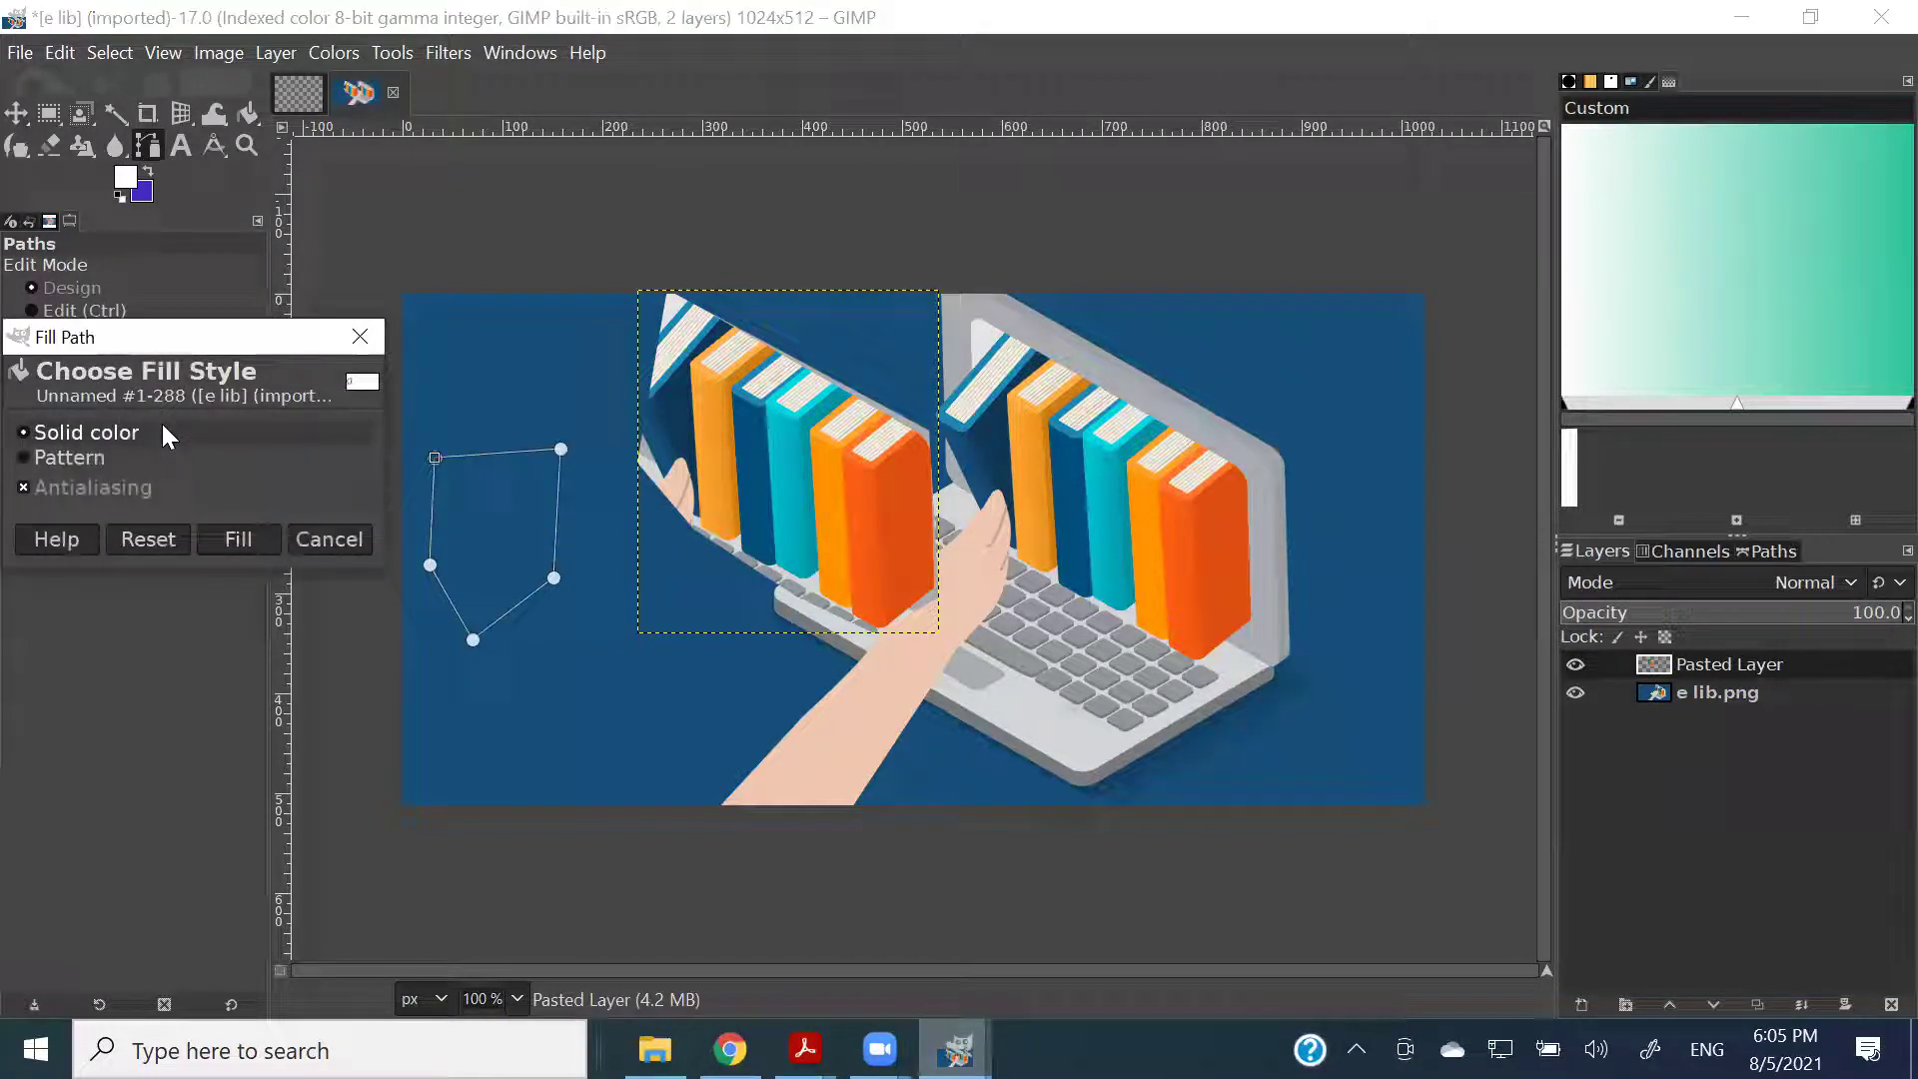
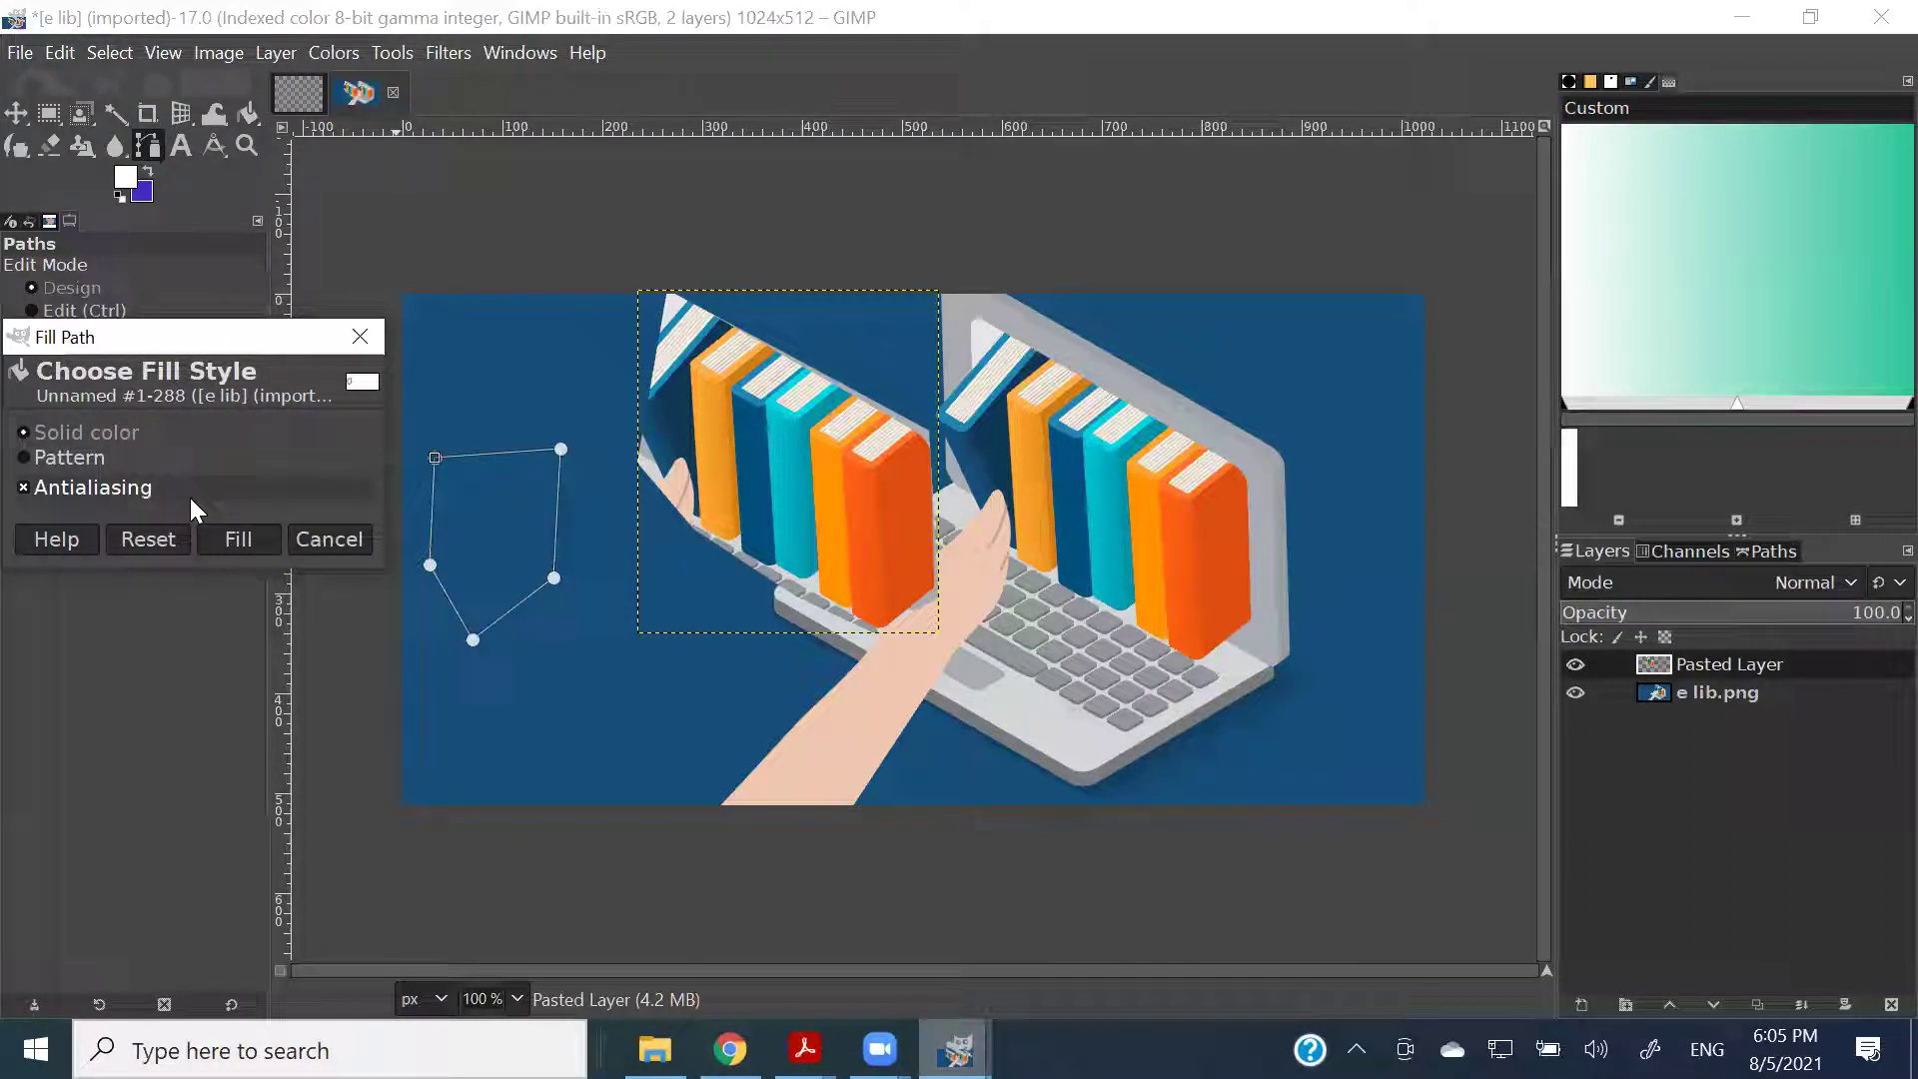
pyautogui.click(62, 462)
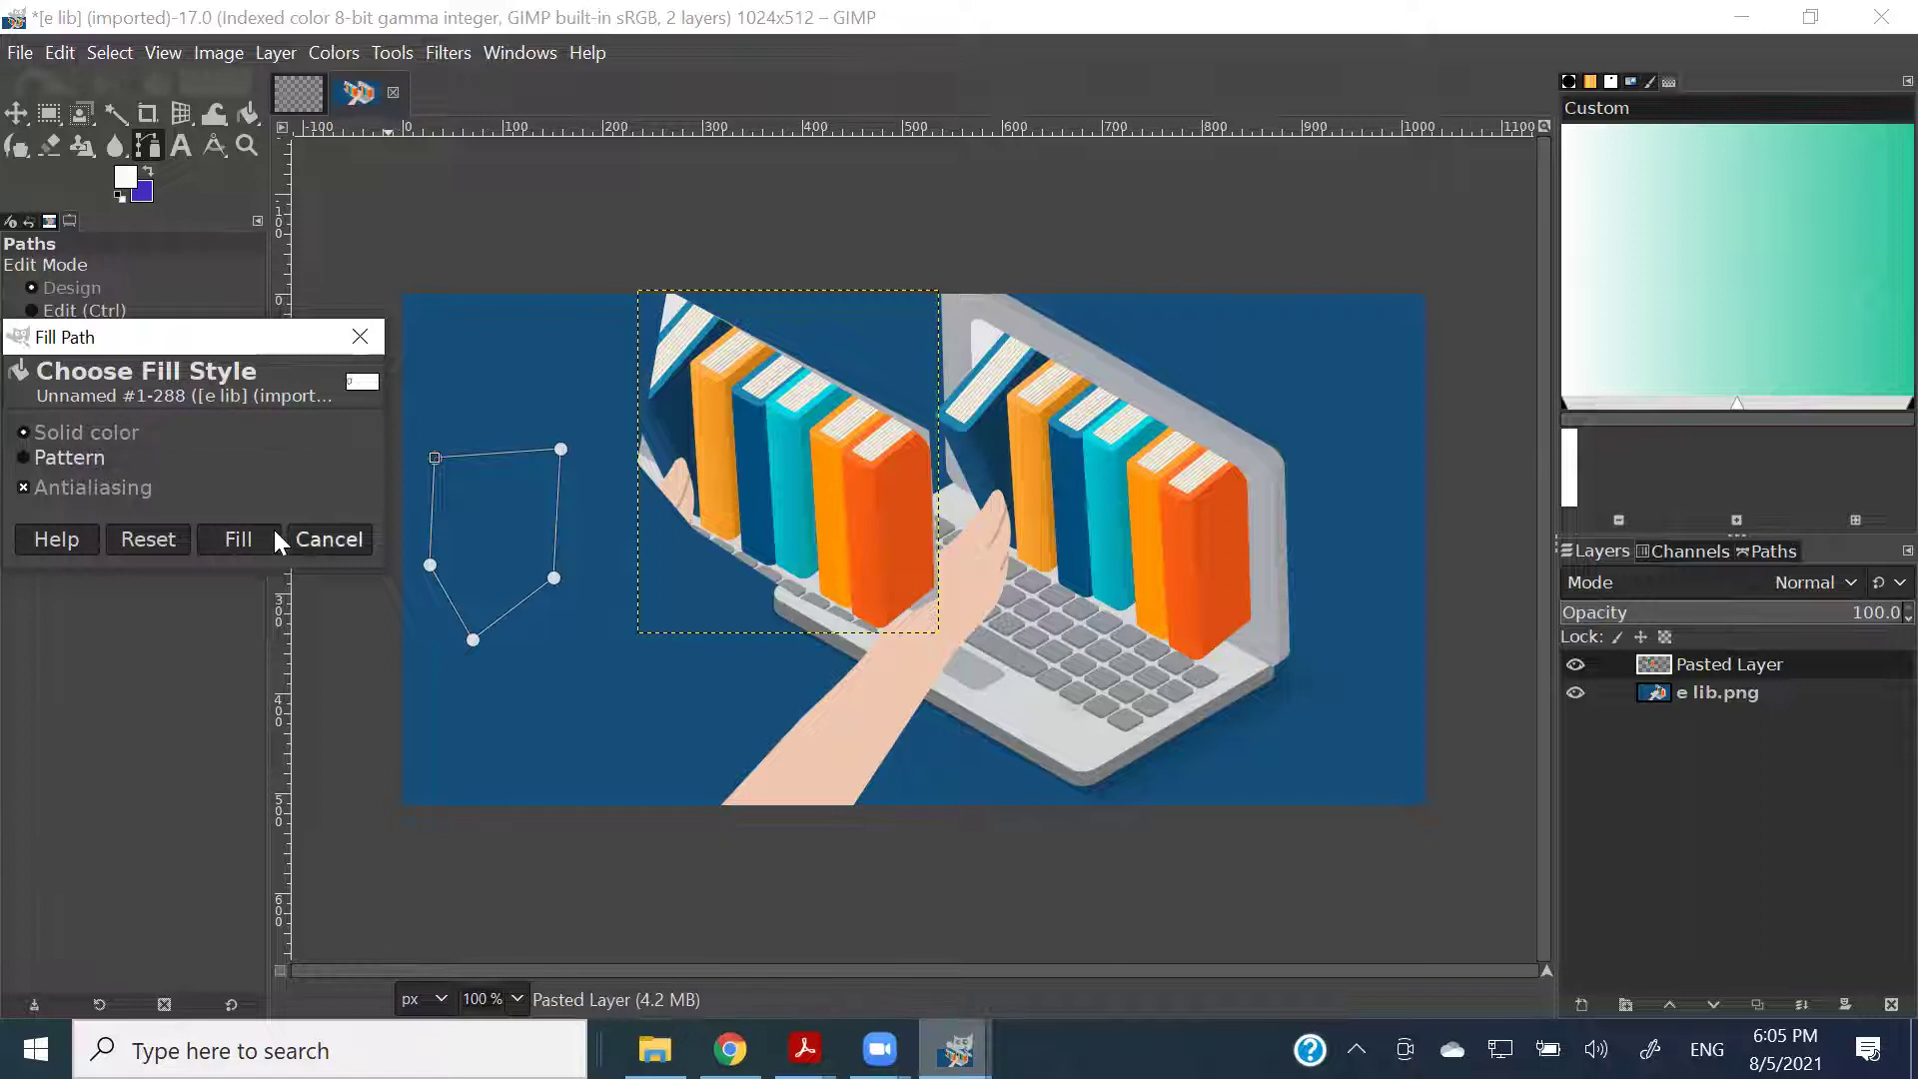
pyautogui.click(246, 541)
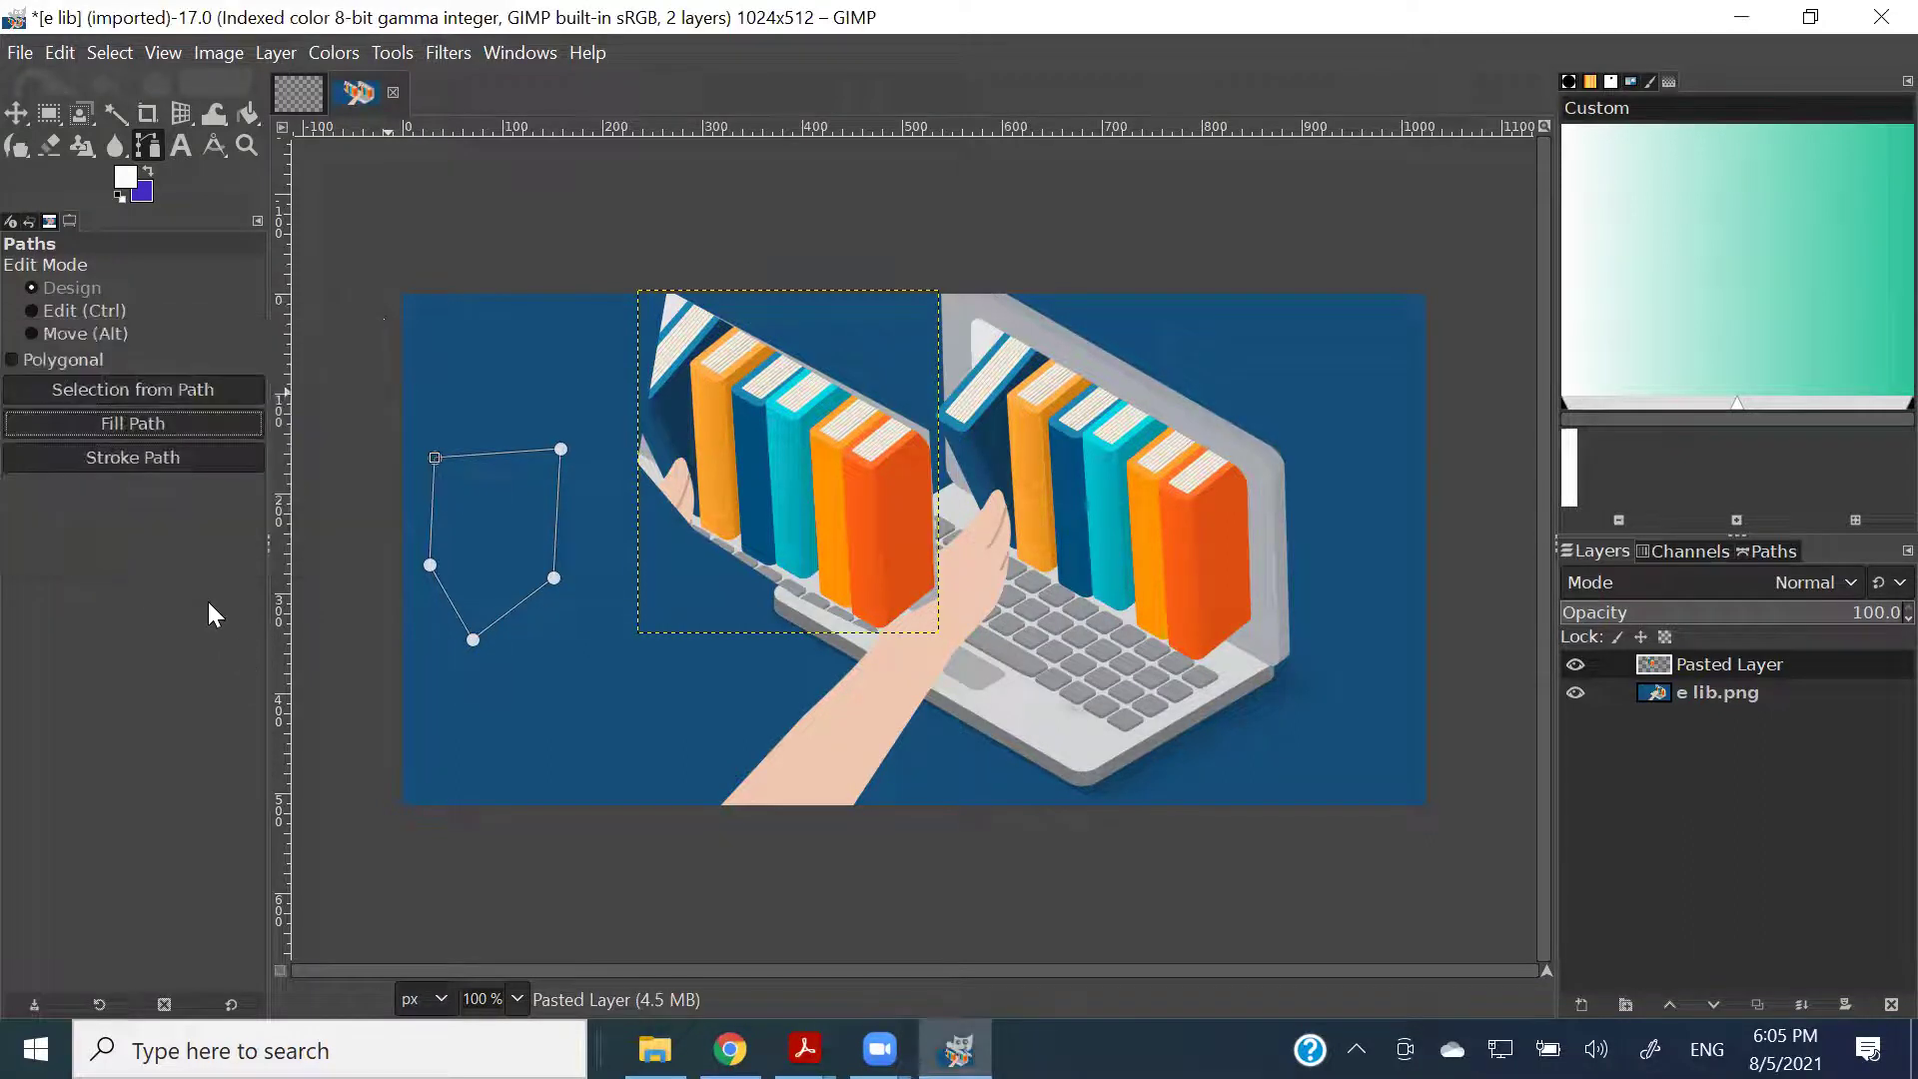
# Set the foreground color to red (e64141) and apply a solid-color fill to the five-sided path.
pyautogui.click(125, 185)
pyautogui.moveTo(609, 326)
pyautogui.mouseDown()
pyautogui.moveTo(602, 364)
pyautogui.moveTo(555, 359)
pyautogui.moveTo(623, 323)
pyautogui.moveTo(612, 339)
pyautogui.moveTo(625, 304)
pyautogui.mouseUp()
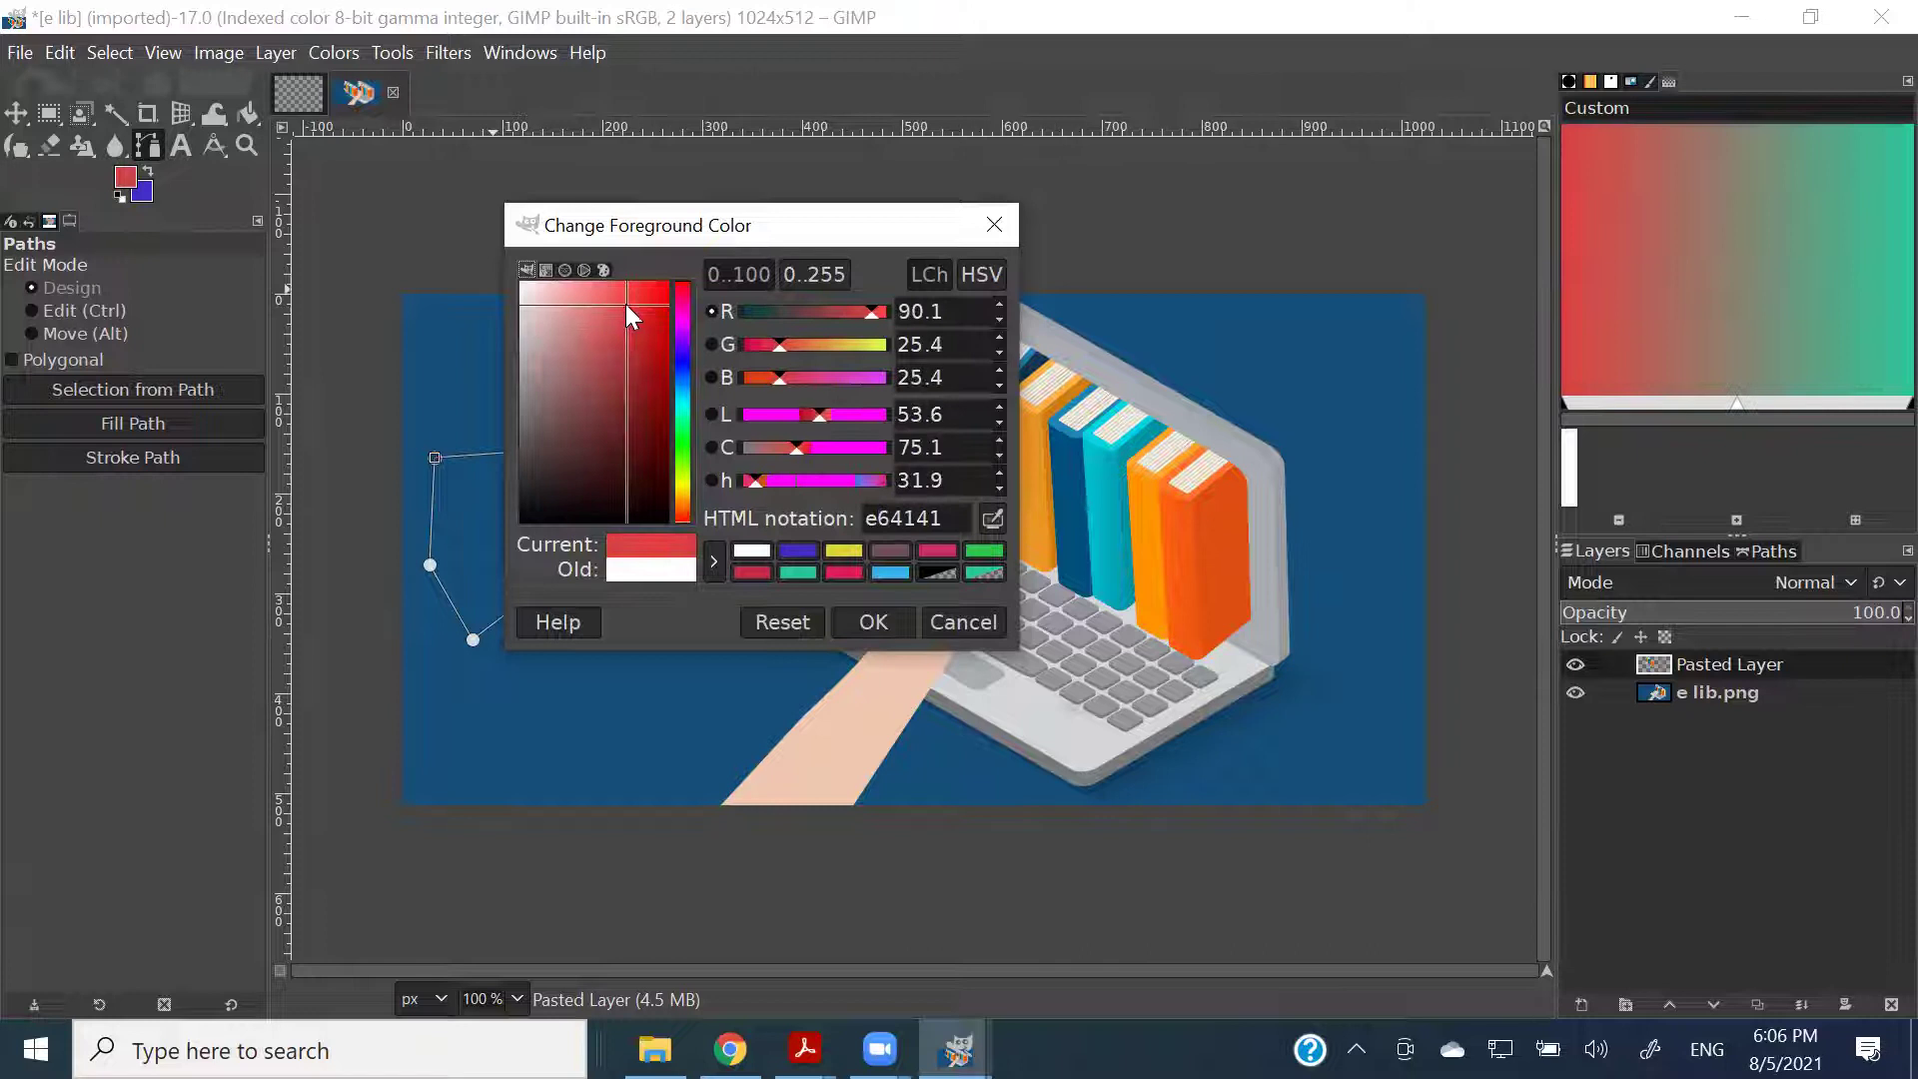
pyautogui.click(865, 628)
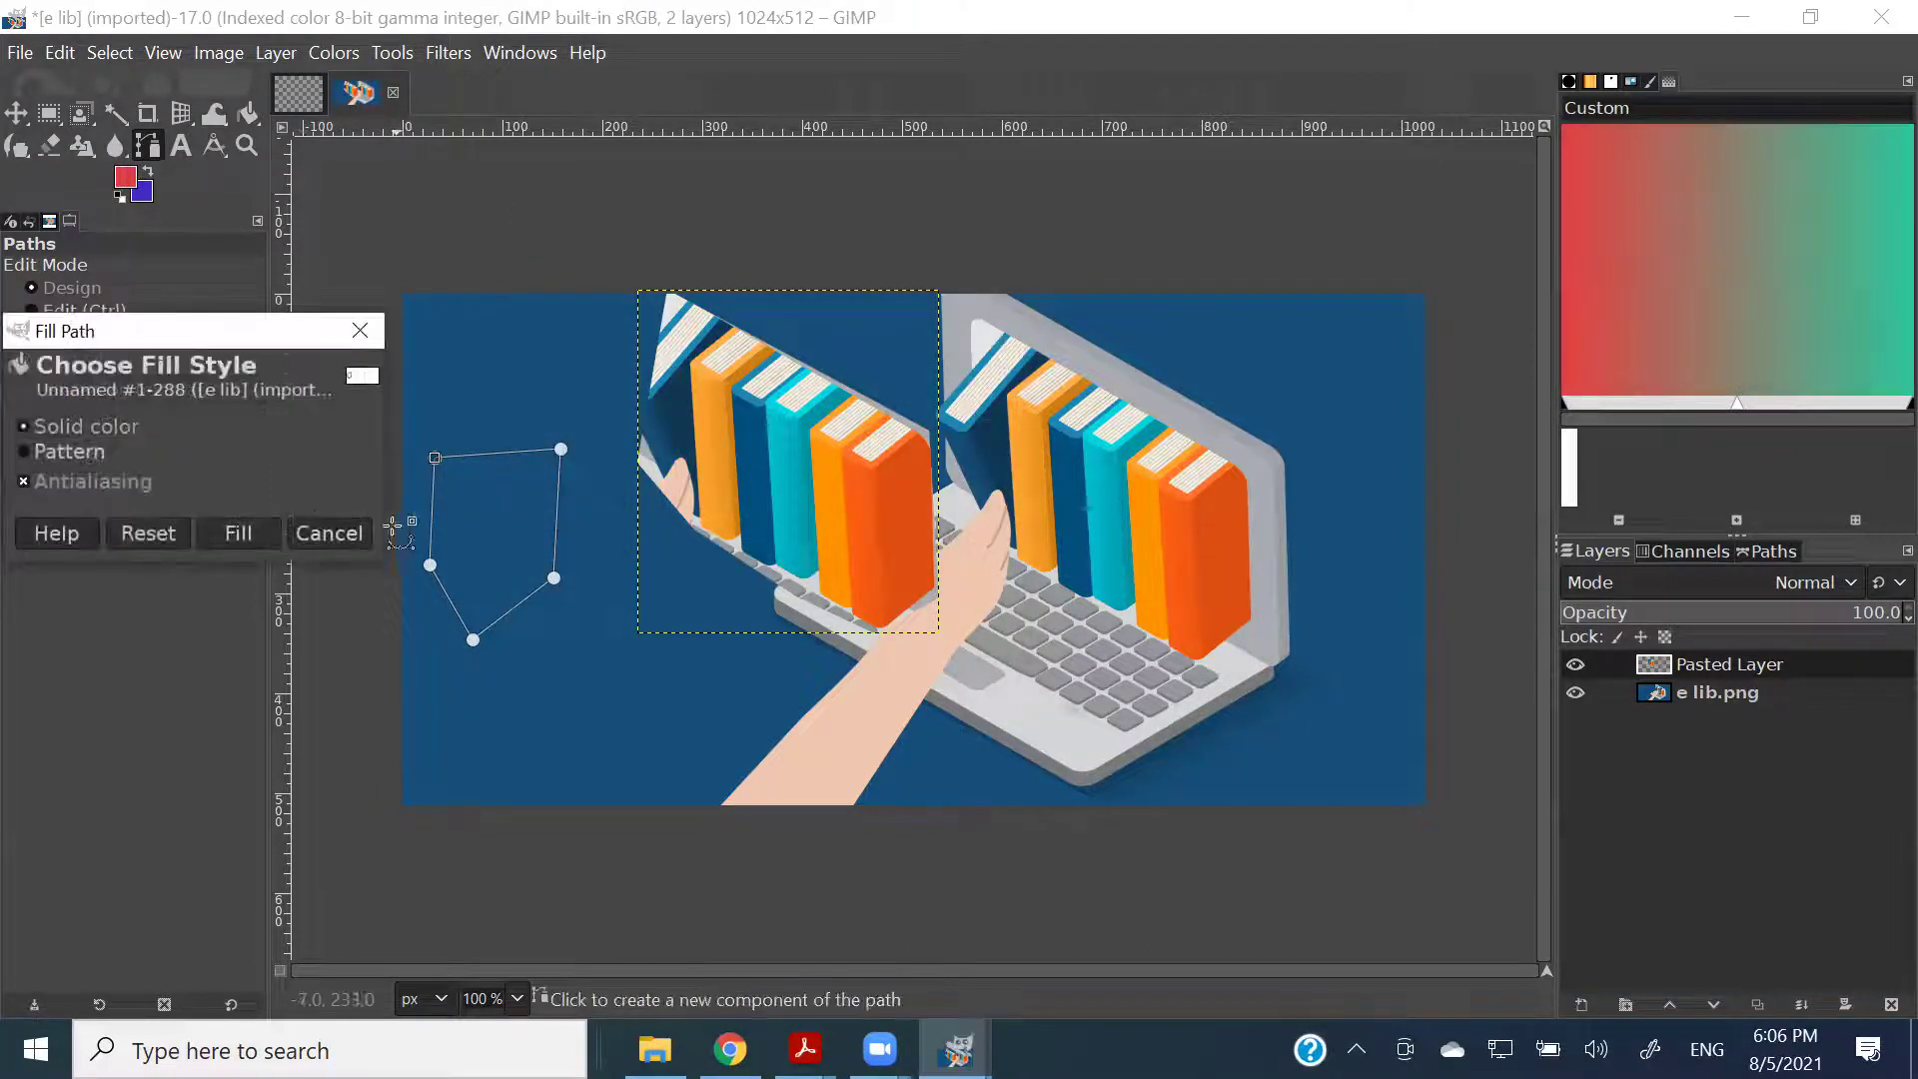
pyautogui.click(242, 538)
pyautogui.moveTo(463, 484); pyautogui.dragTo(463, 537)
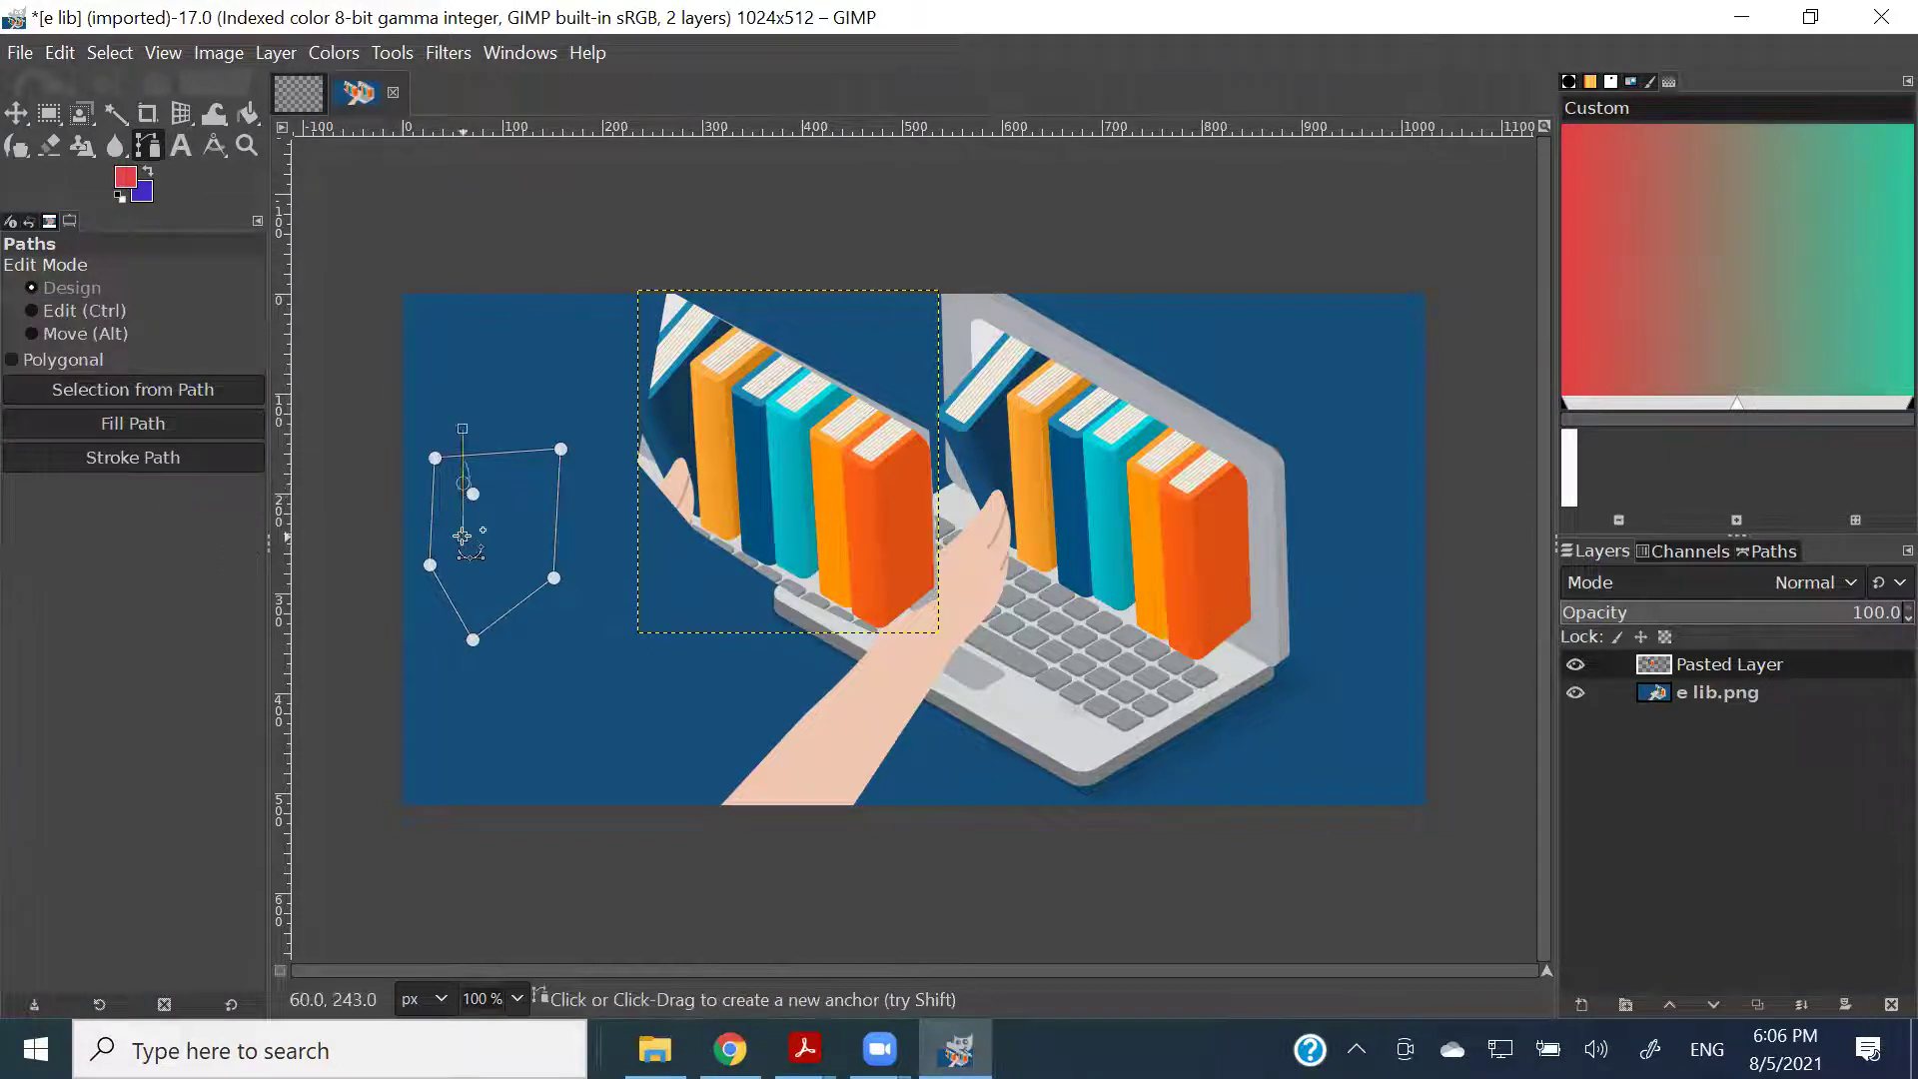
pyautogui.press('ctrl')
pyautogui.hotkey('ctrl', 'z')
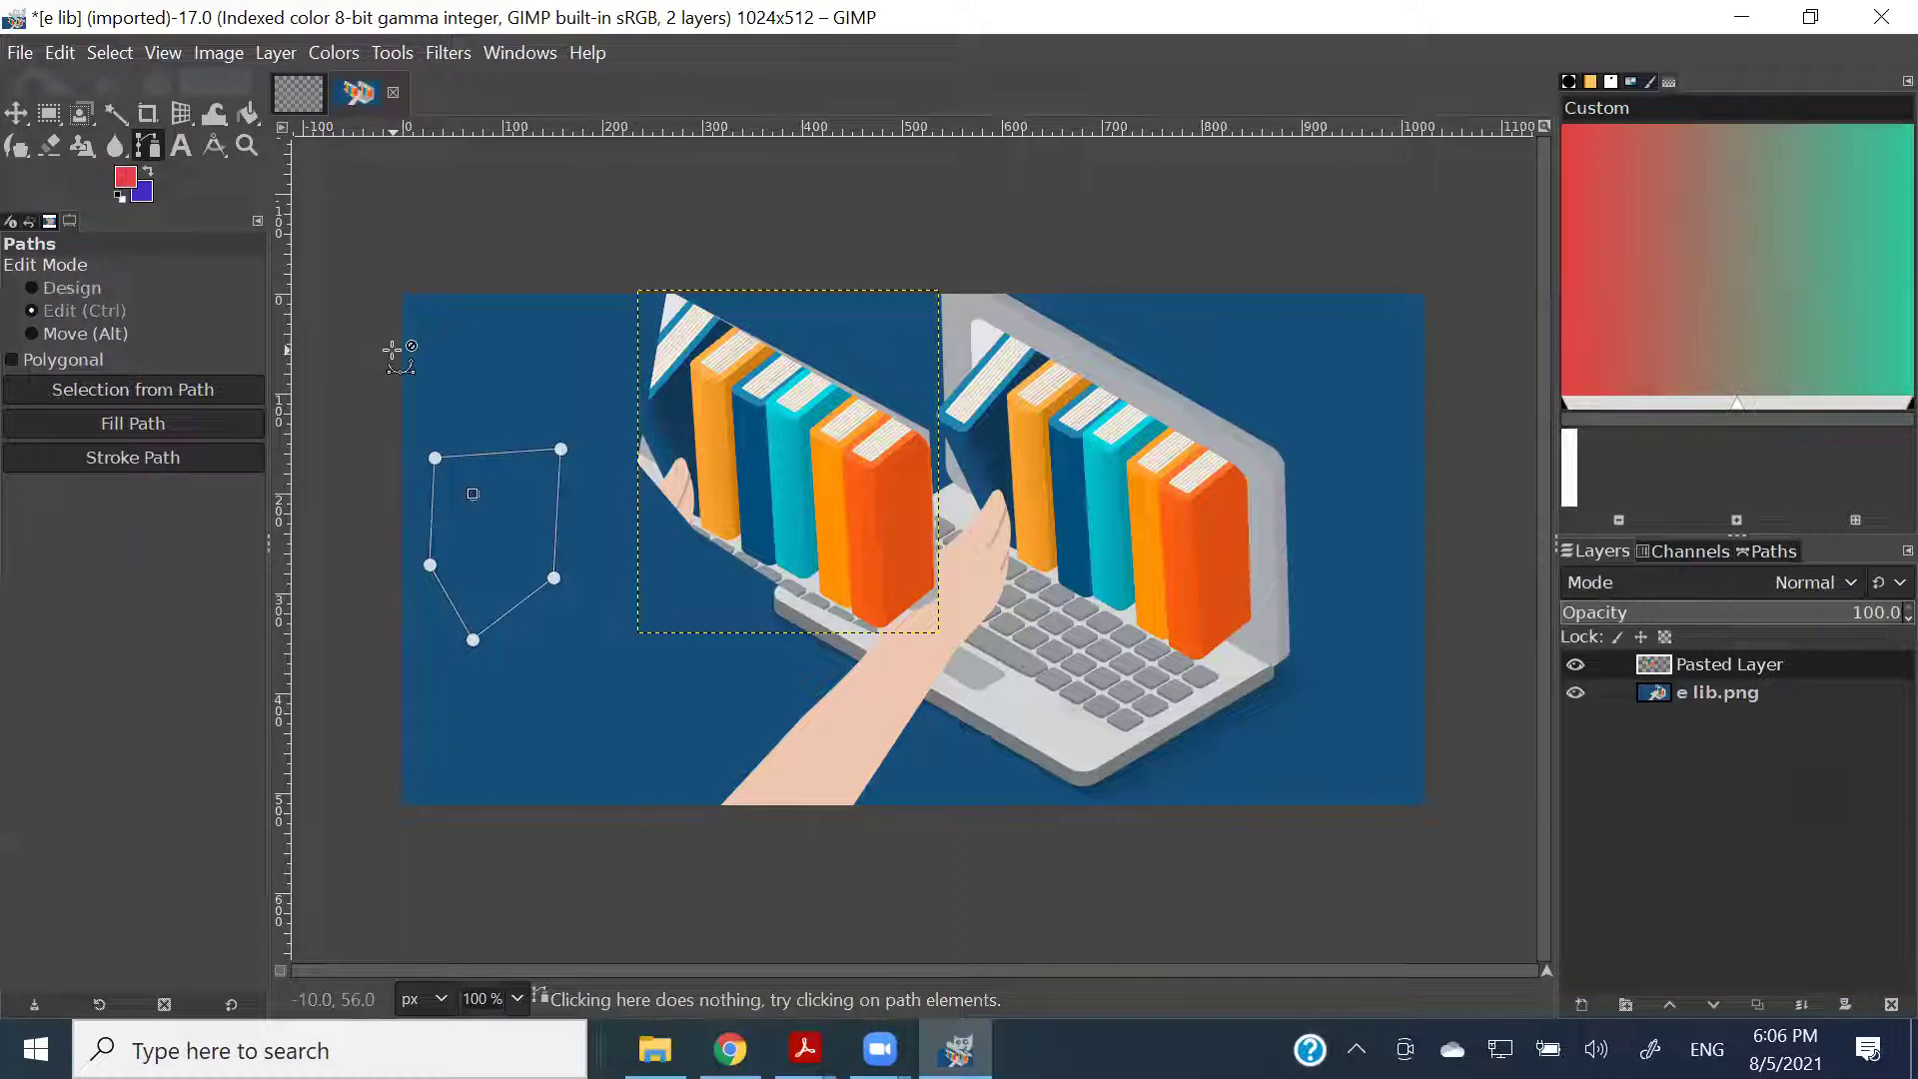
pyautogui.hotkey('ctrl', 'z')
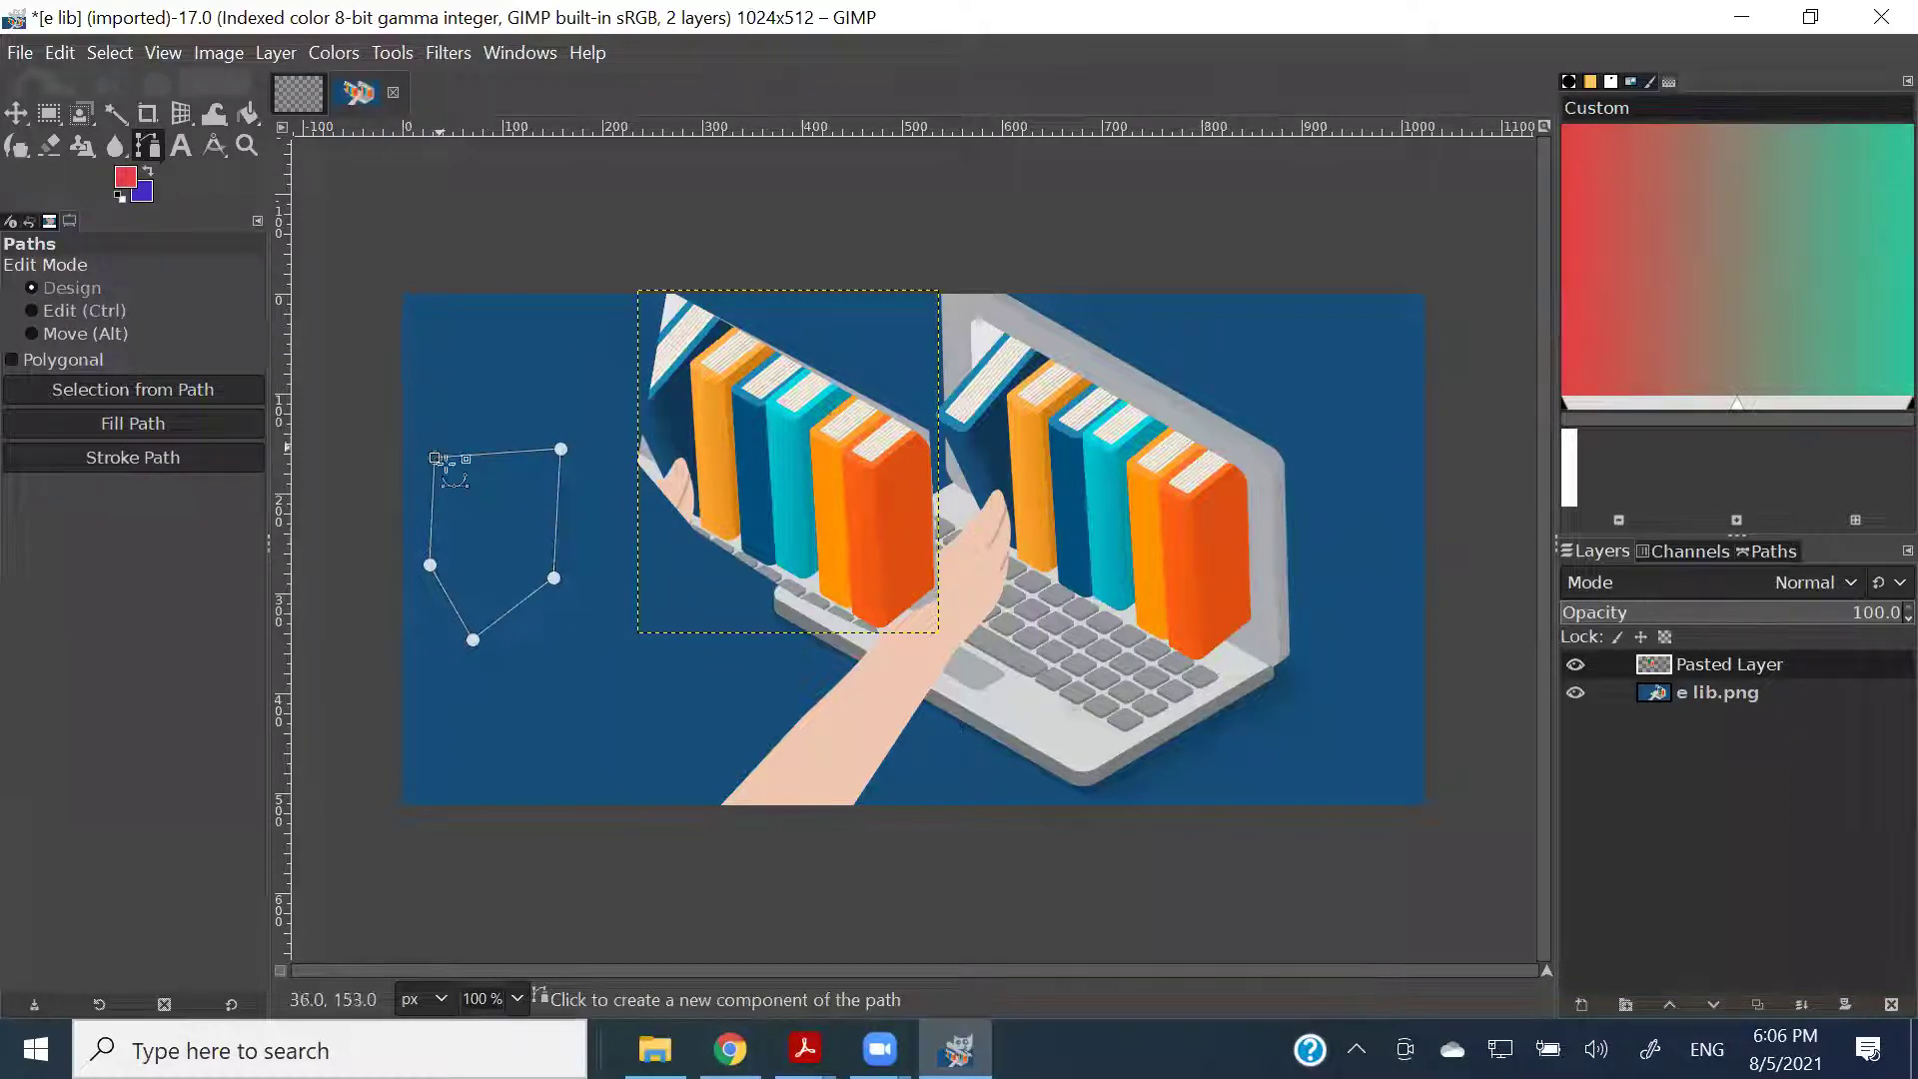
pyautogui.rightClick(435, 457)
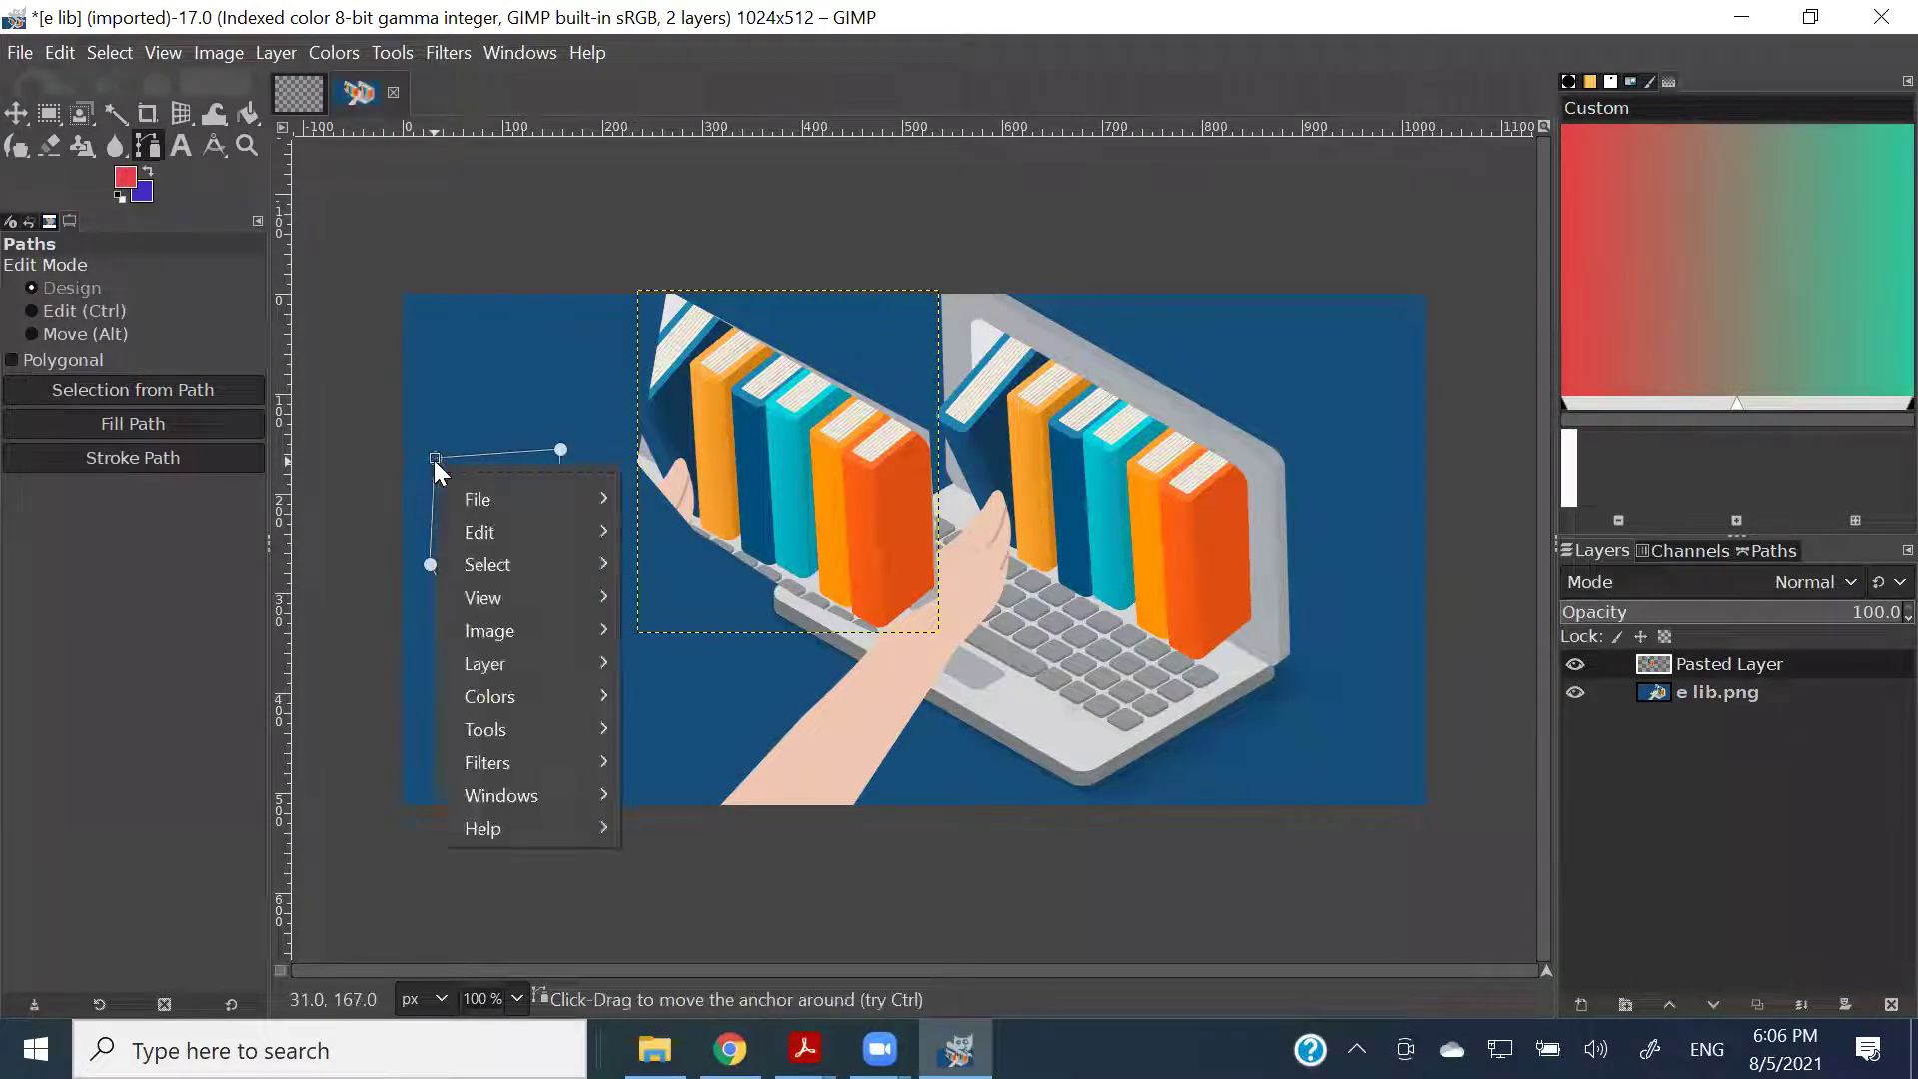
pyautogui.press('Escape')
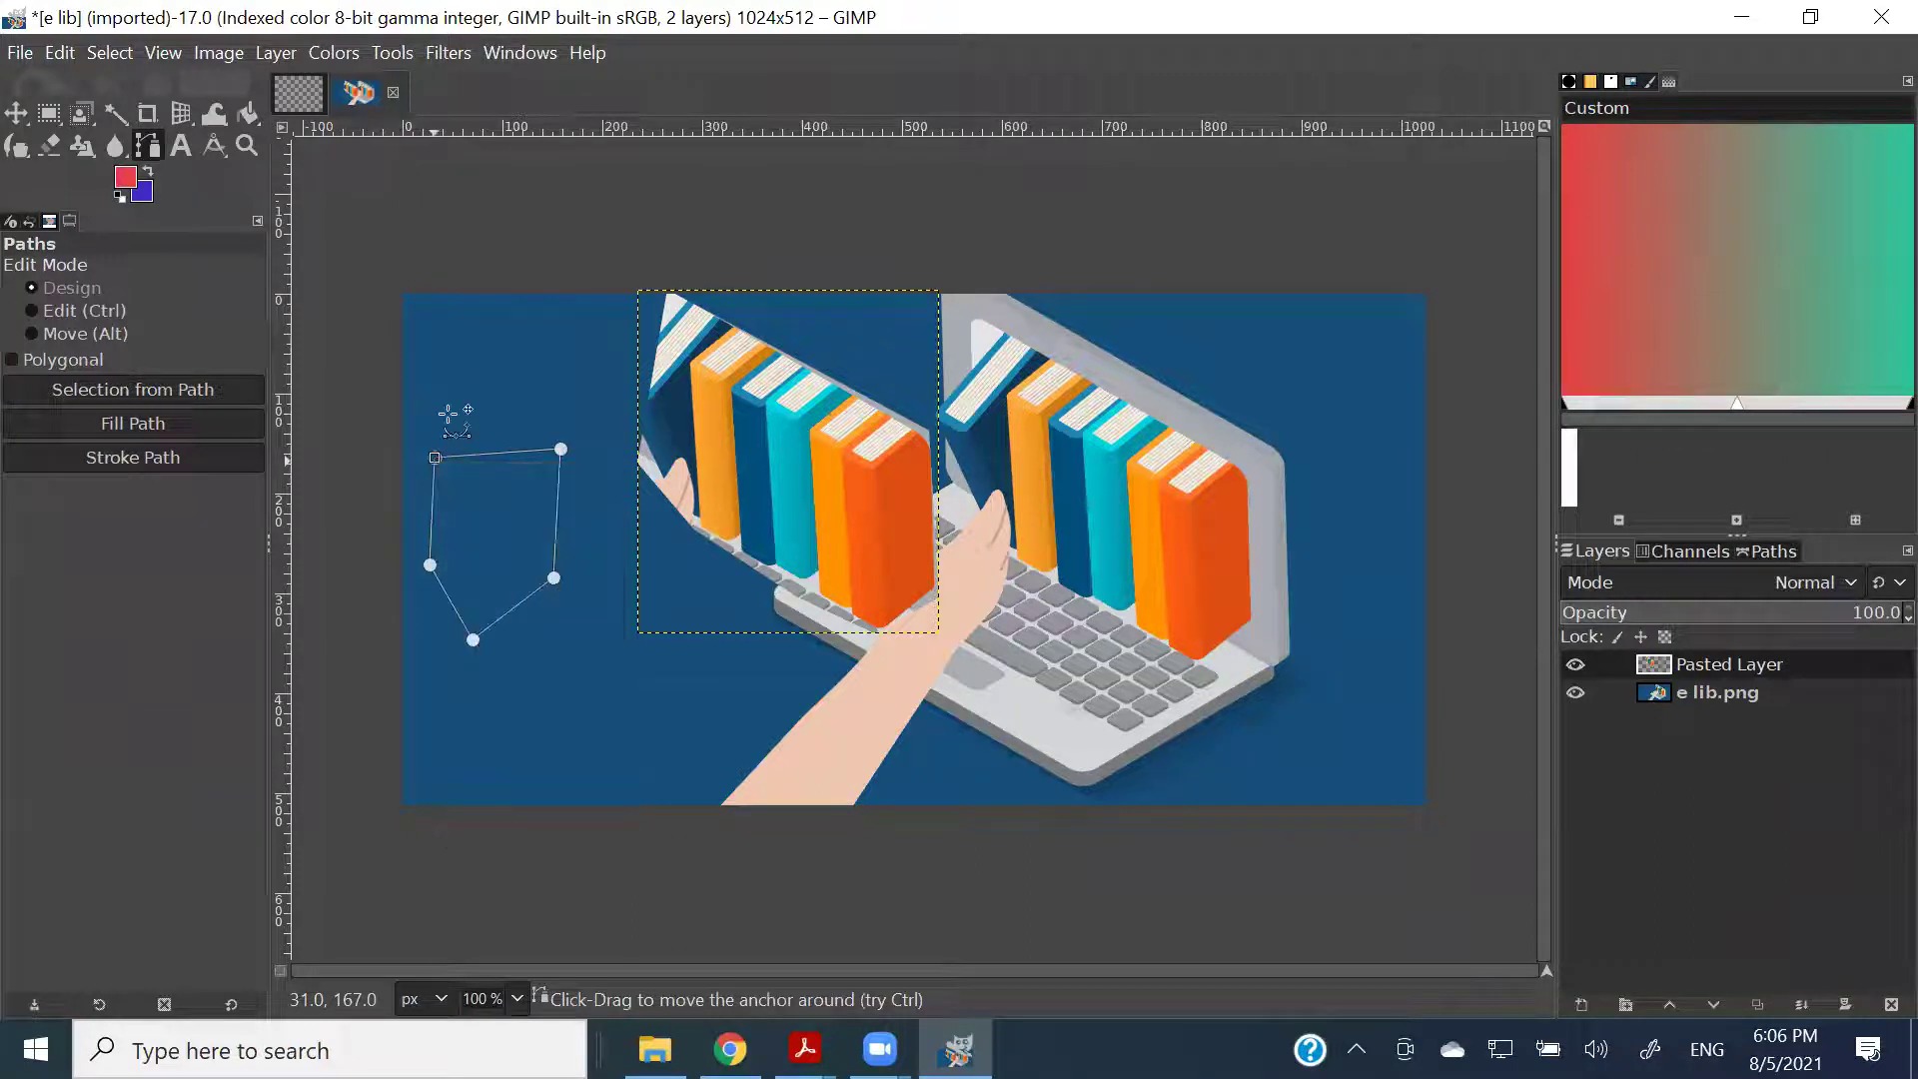
# Try to fill the path with the solid foreground color and stroke it with a 55 px solid line.
pyautogui.click(117, 426)
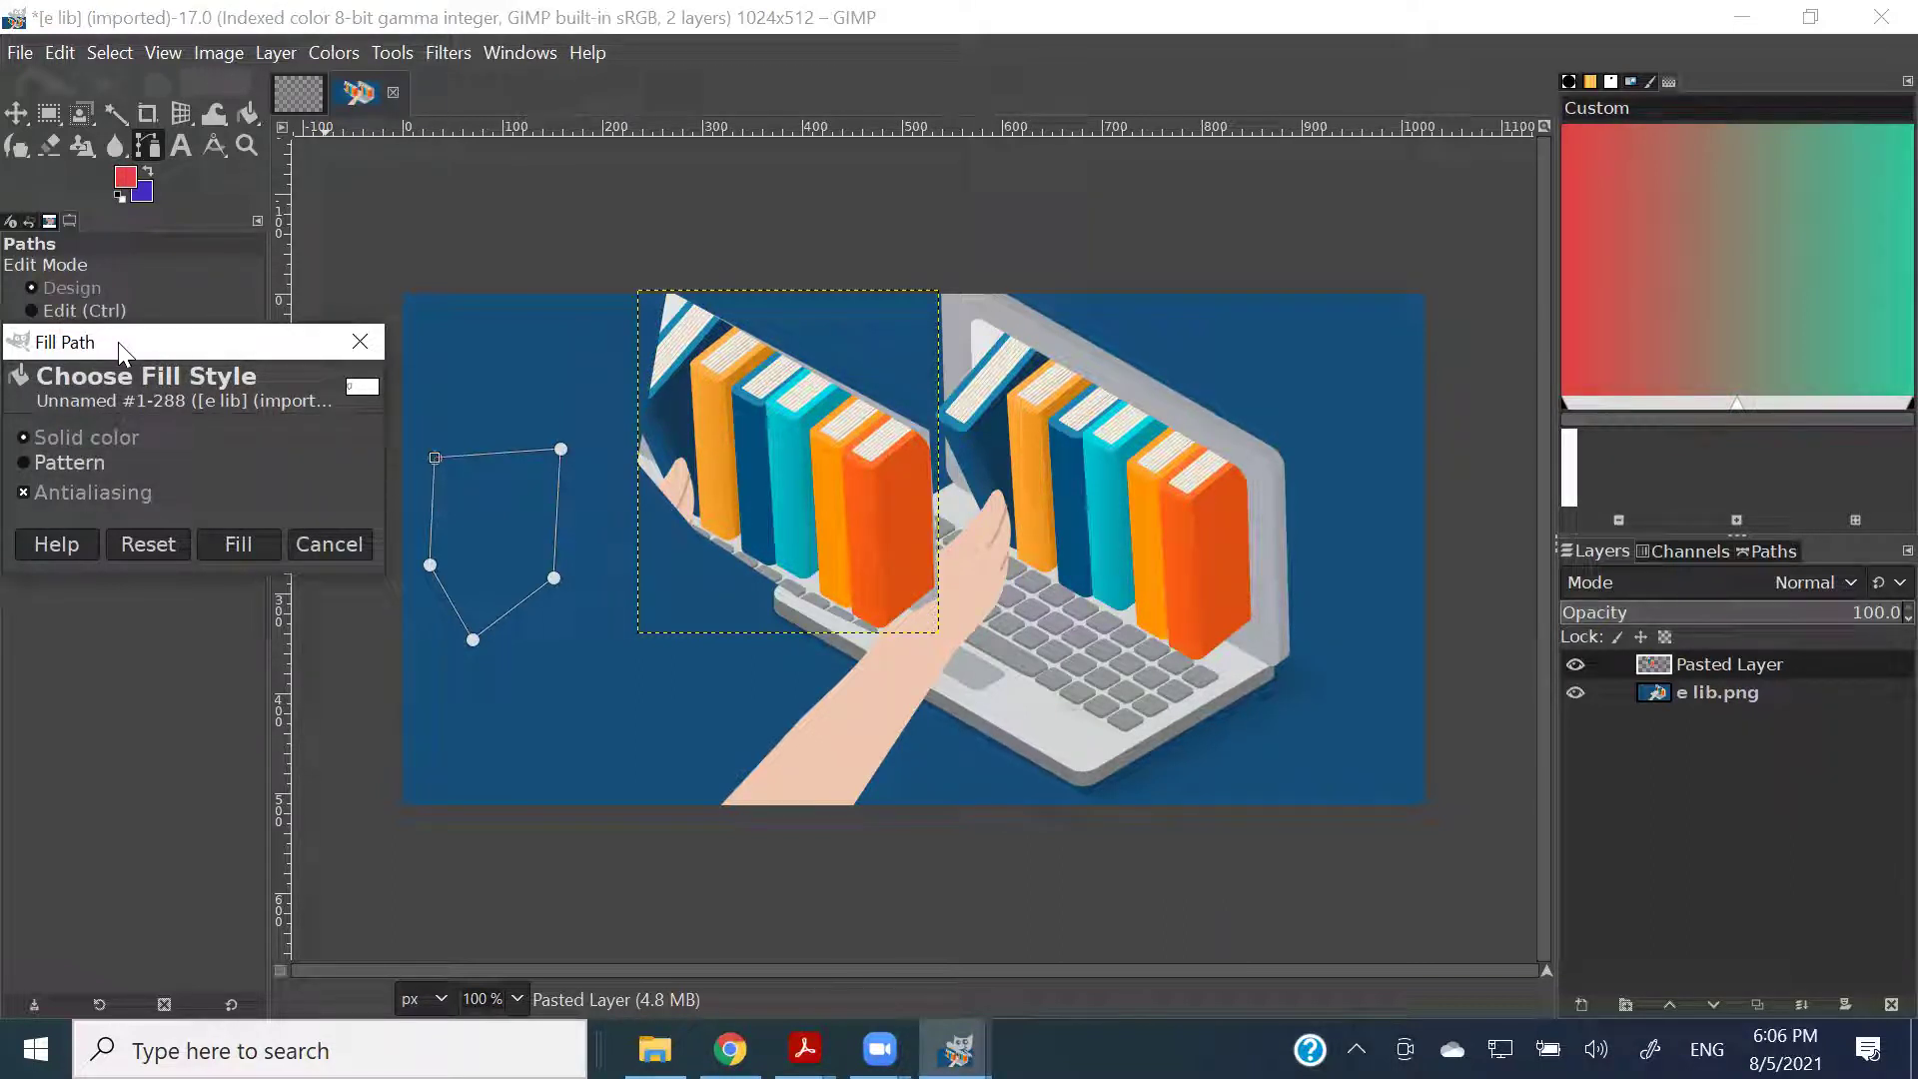
pyautogui.moveTo(118, 342); pyautogui.dragTo(817, 229)
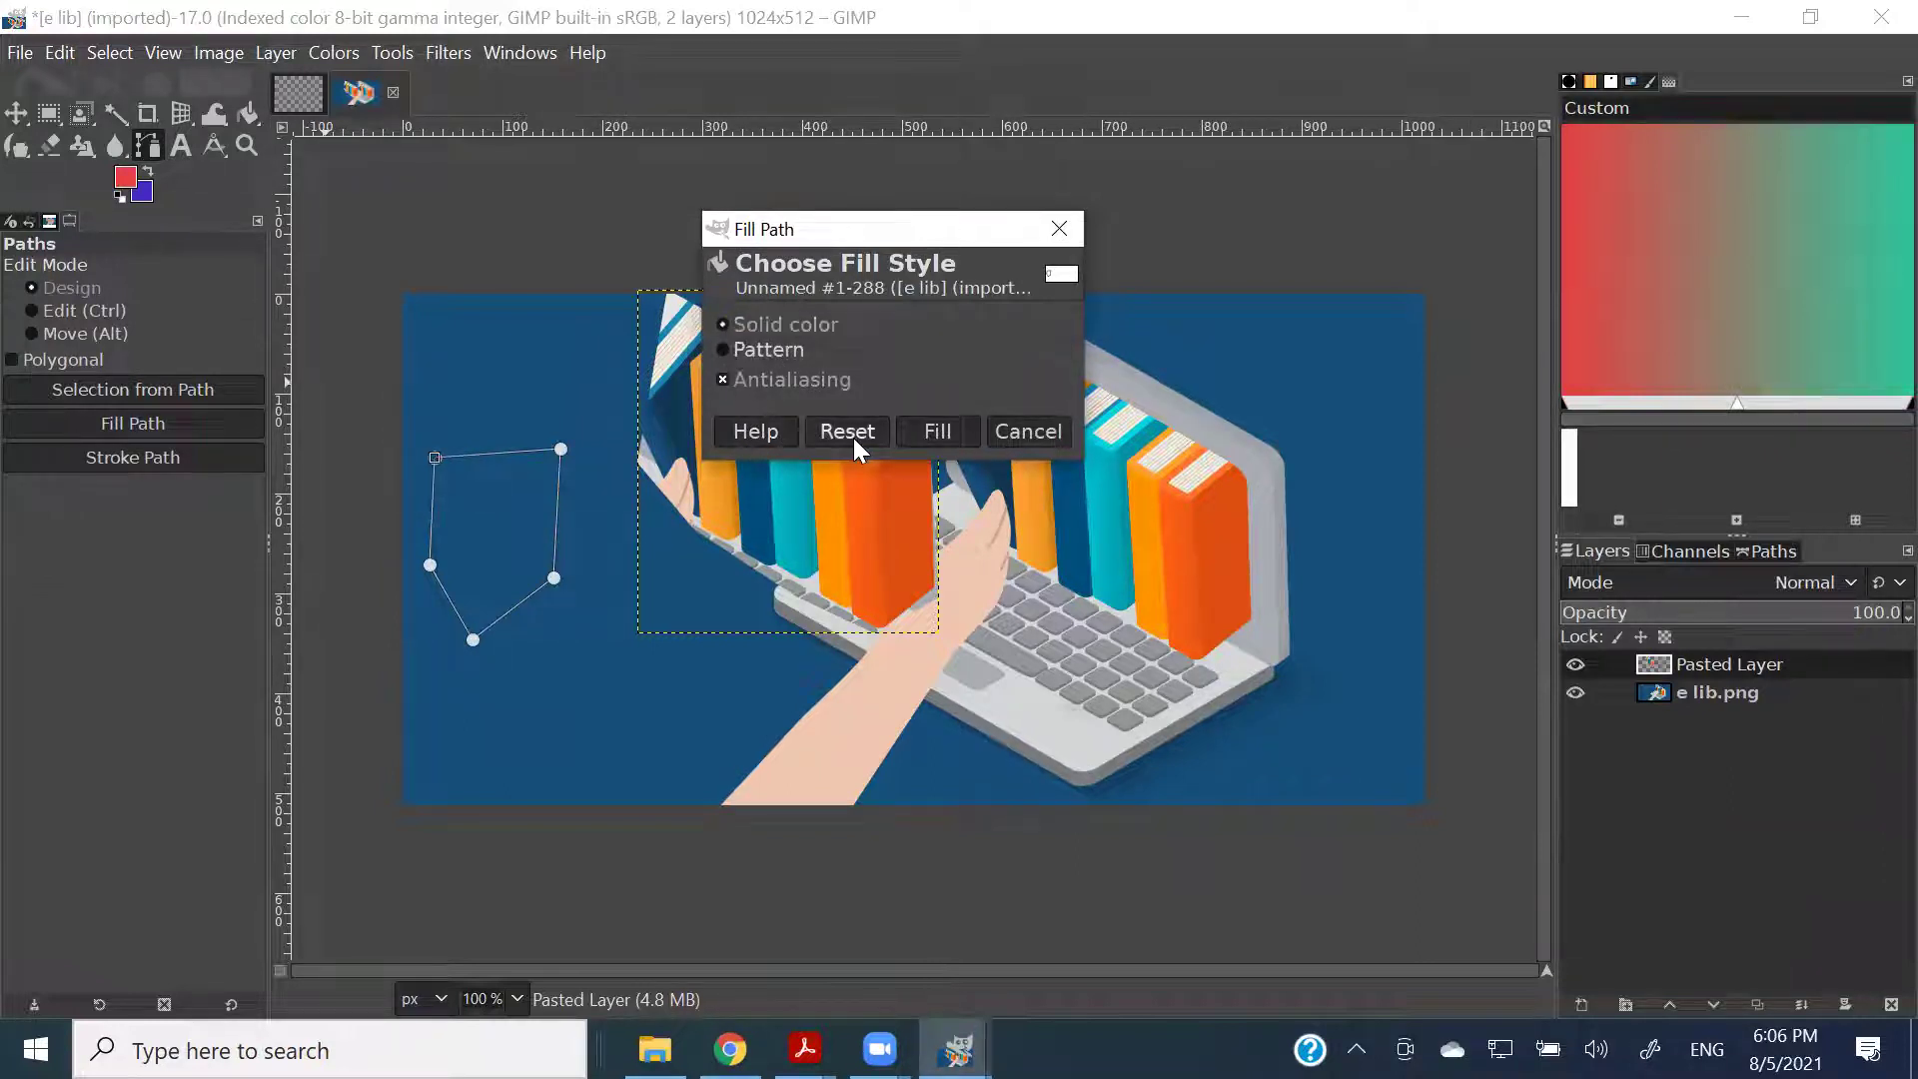
pyautogui.click(911, 431)
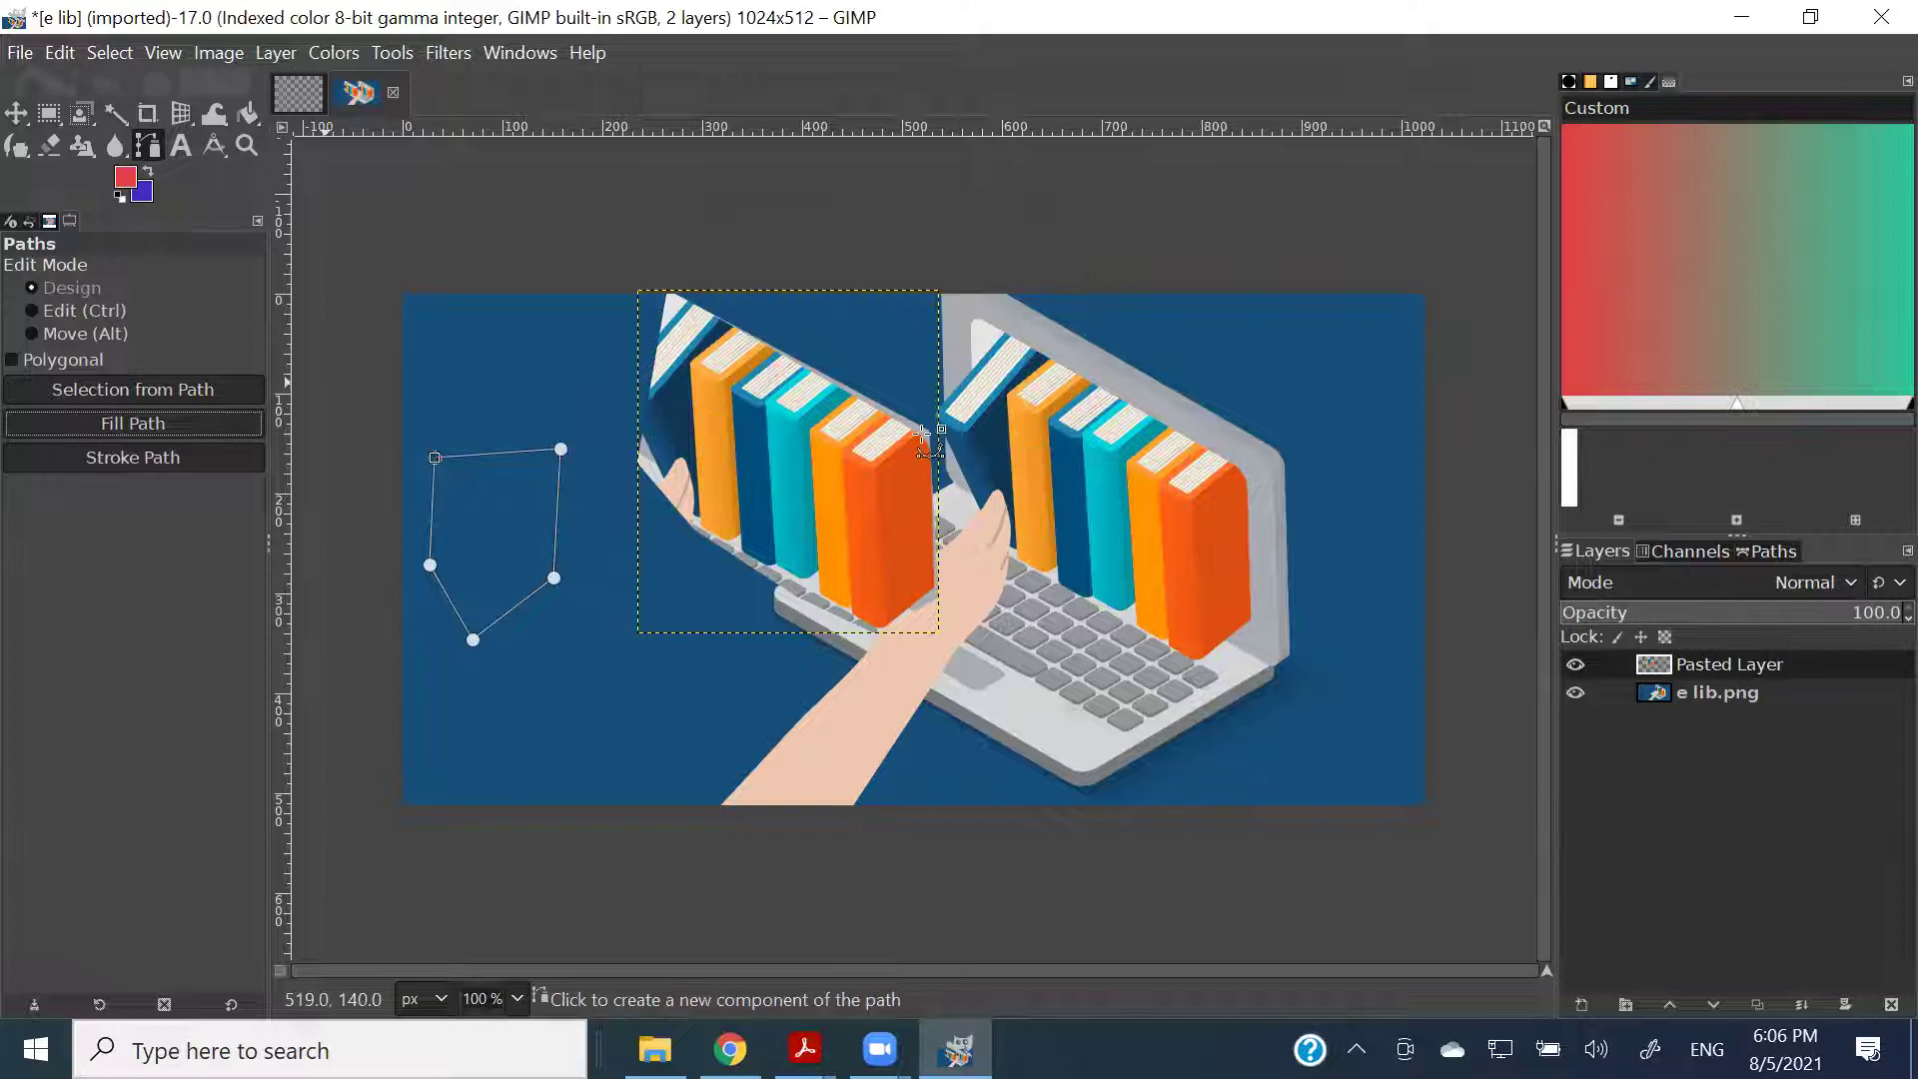
pyautogui.click(183, 455)
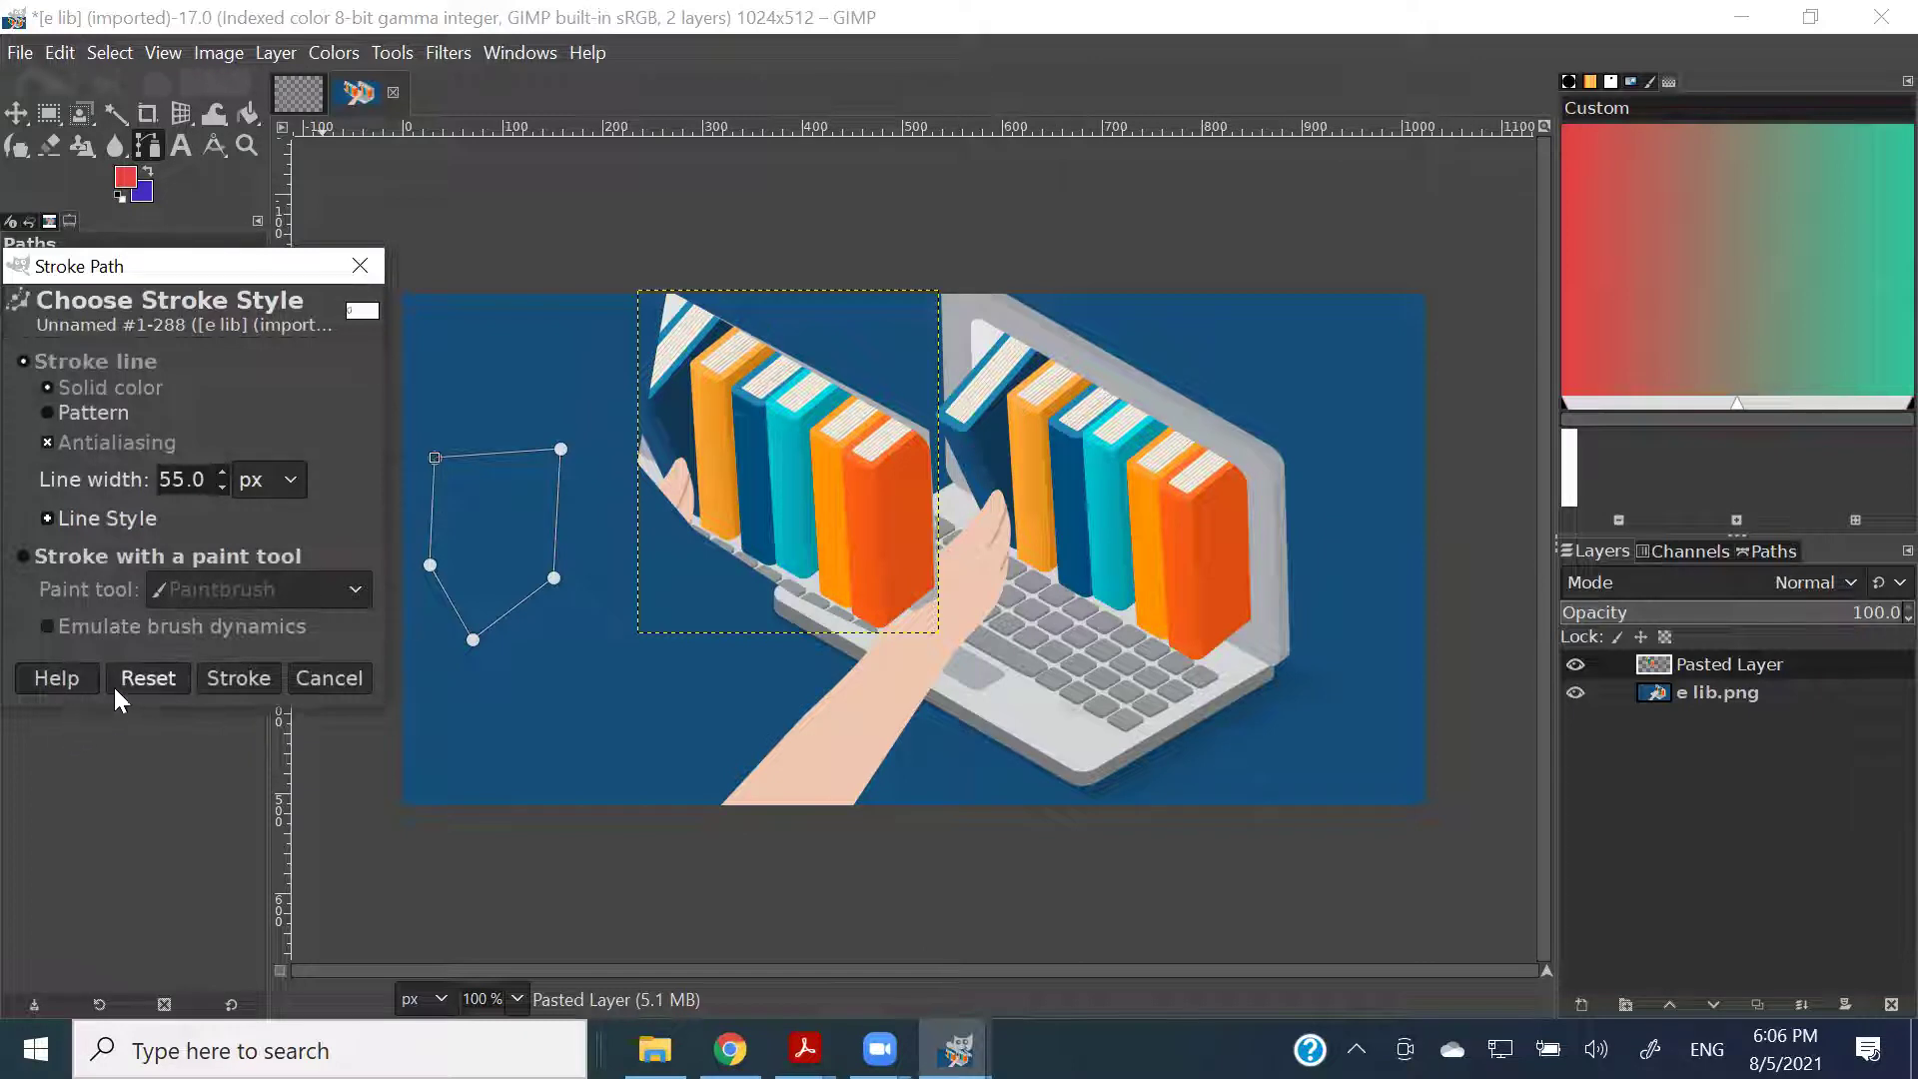
pyautogui.click(244, 682)
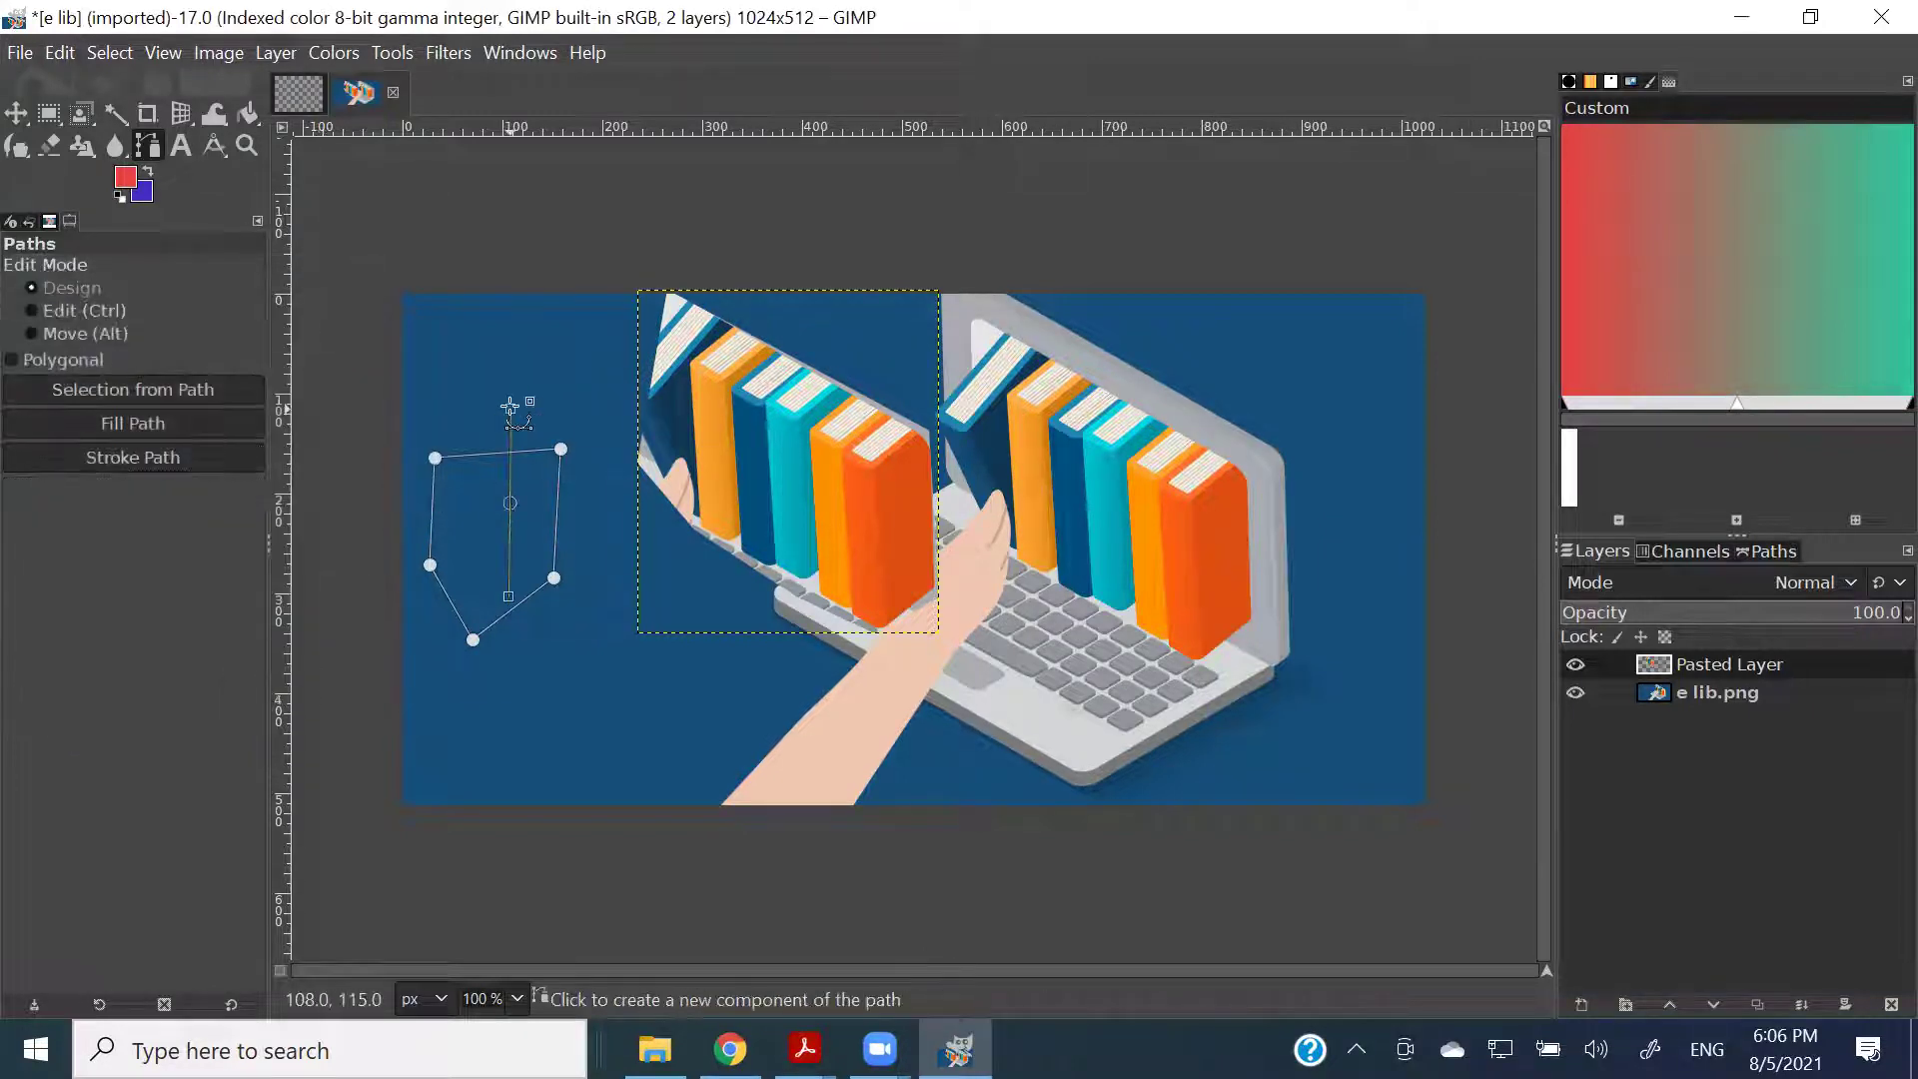
# Curve the path's upper edge outward and move the whole path upward, returning to the Design edit mode.
pyautogui.moveTo(514, 458)
pyautogui.mouseDown()
pyautogui.moveTo(504, 502)
pyautogui.moveTo(458, 439)
pyautogui.mouseUp()
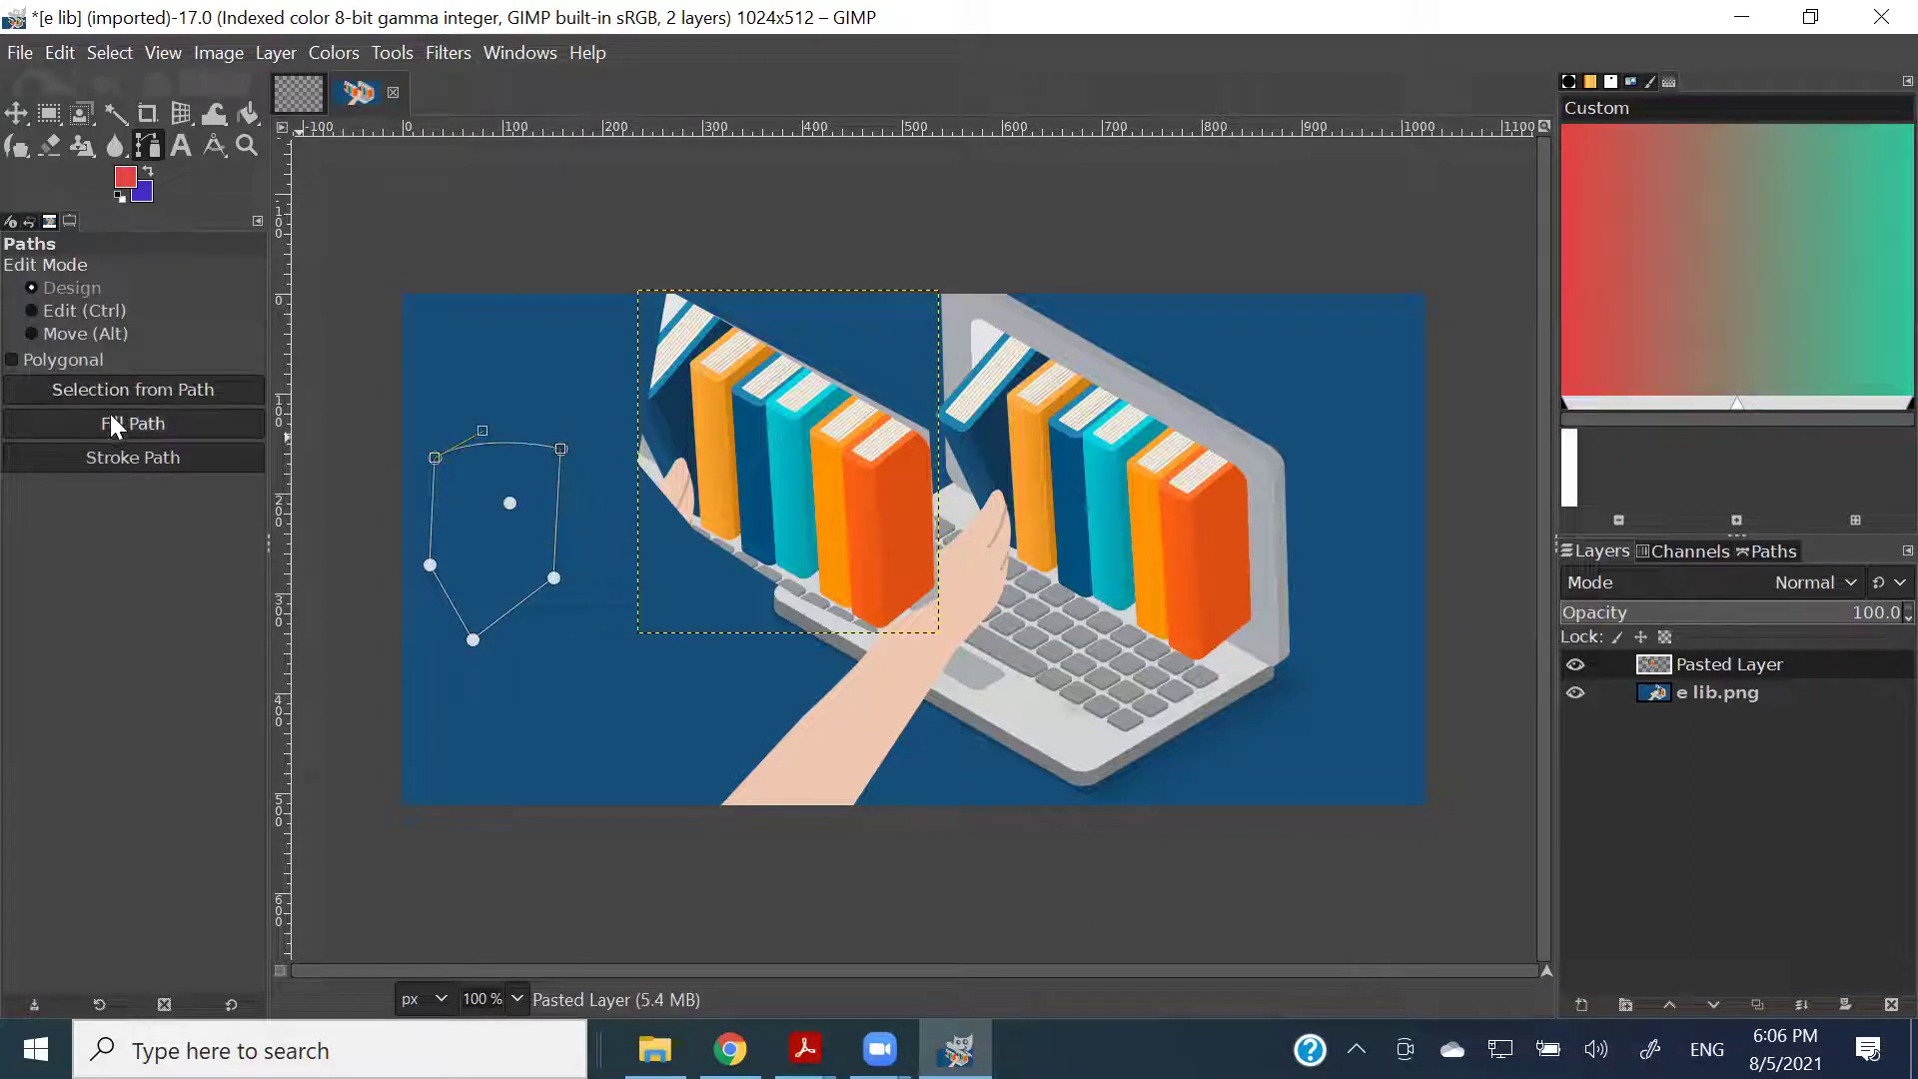
pyautogui.click(28, 310)
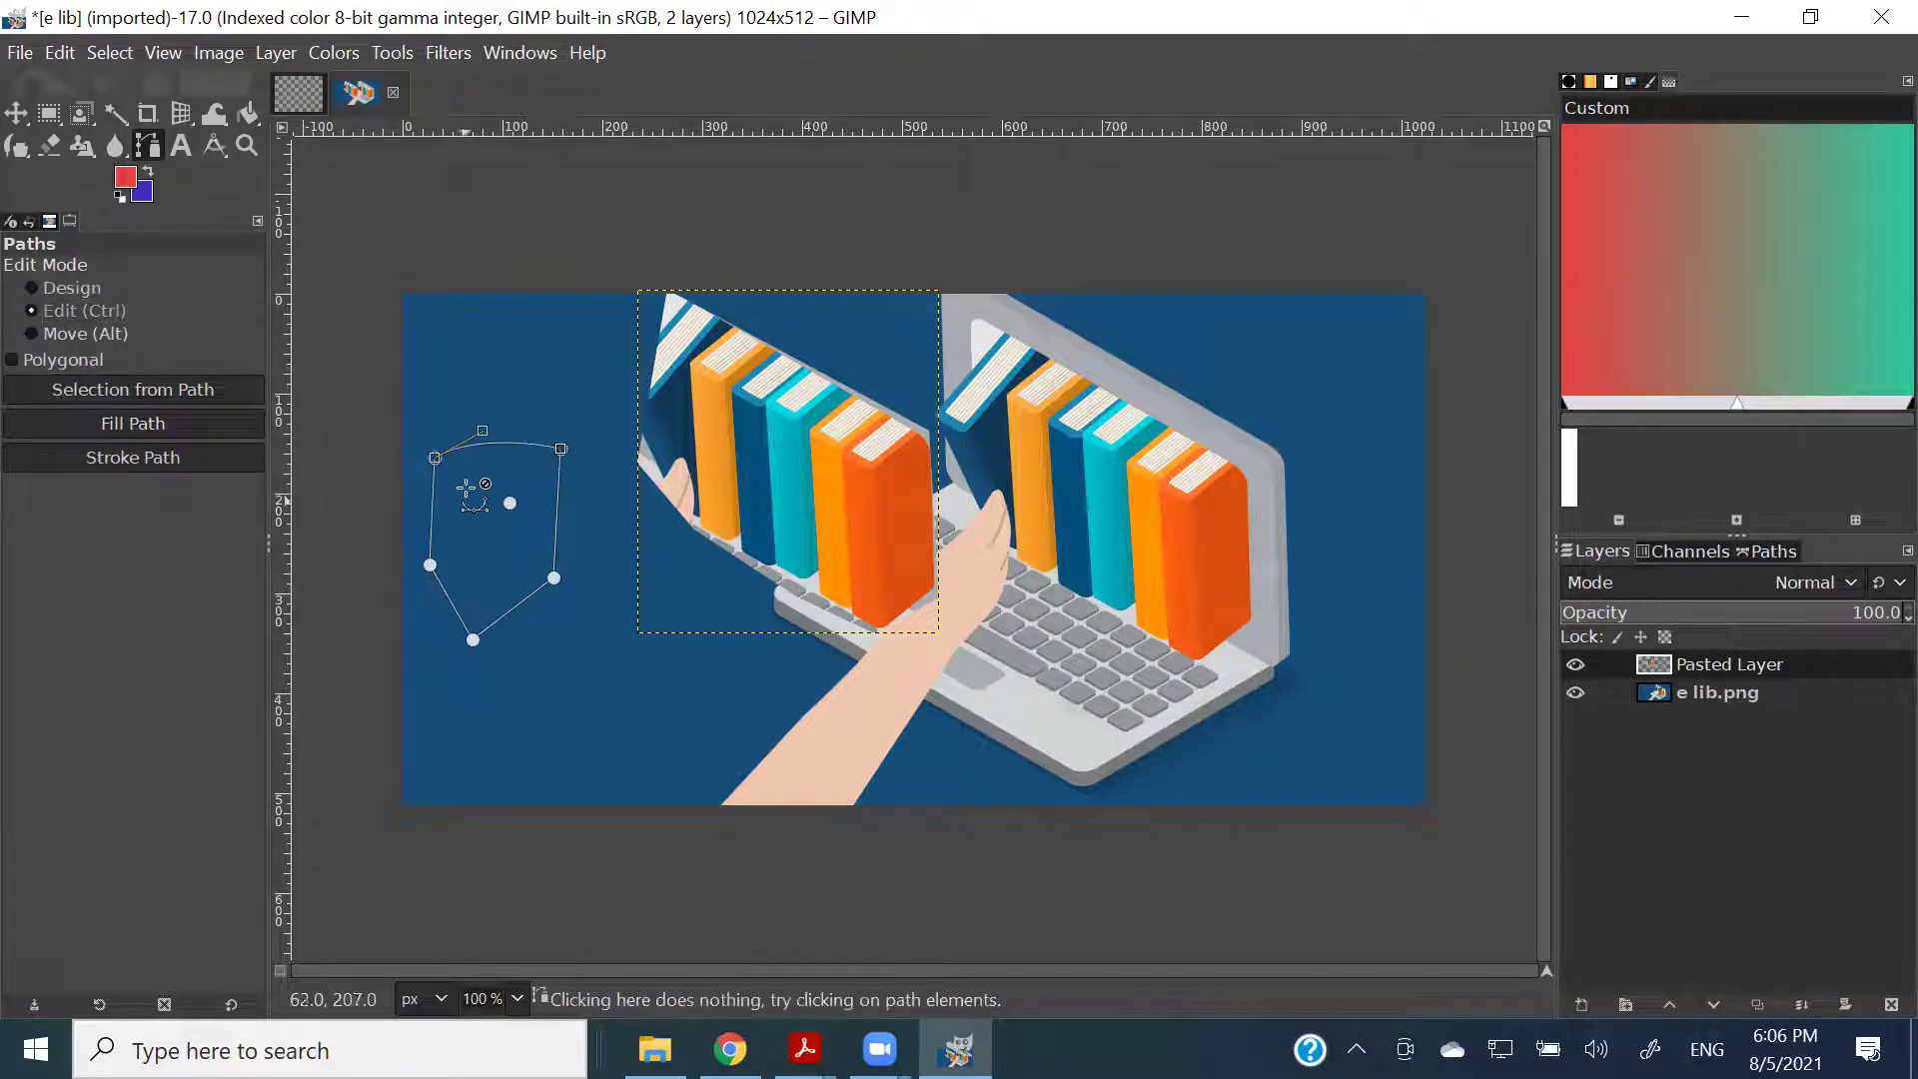
pyautogui.click(34, 333)
pyautogui.moveTo(465, 531); pyautogui.dragTo(479, 445)
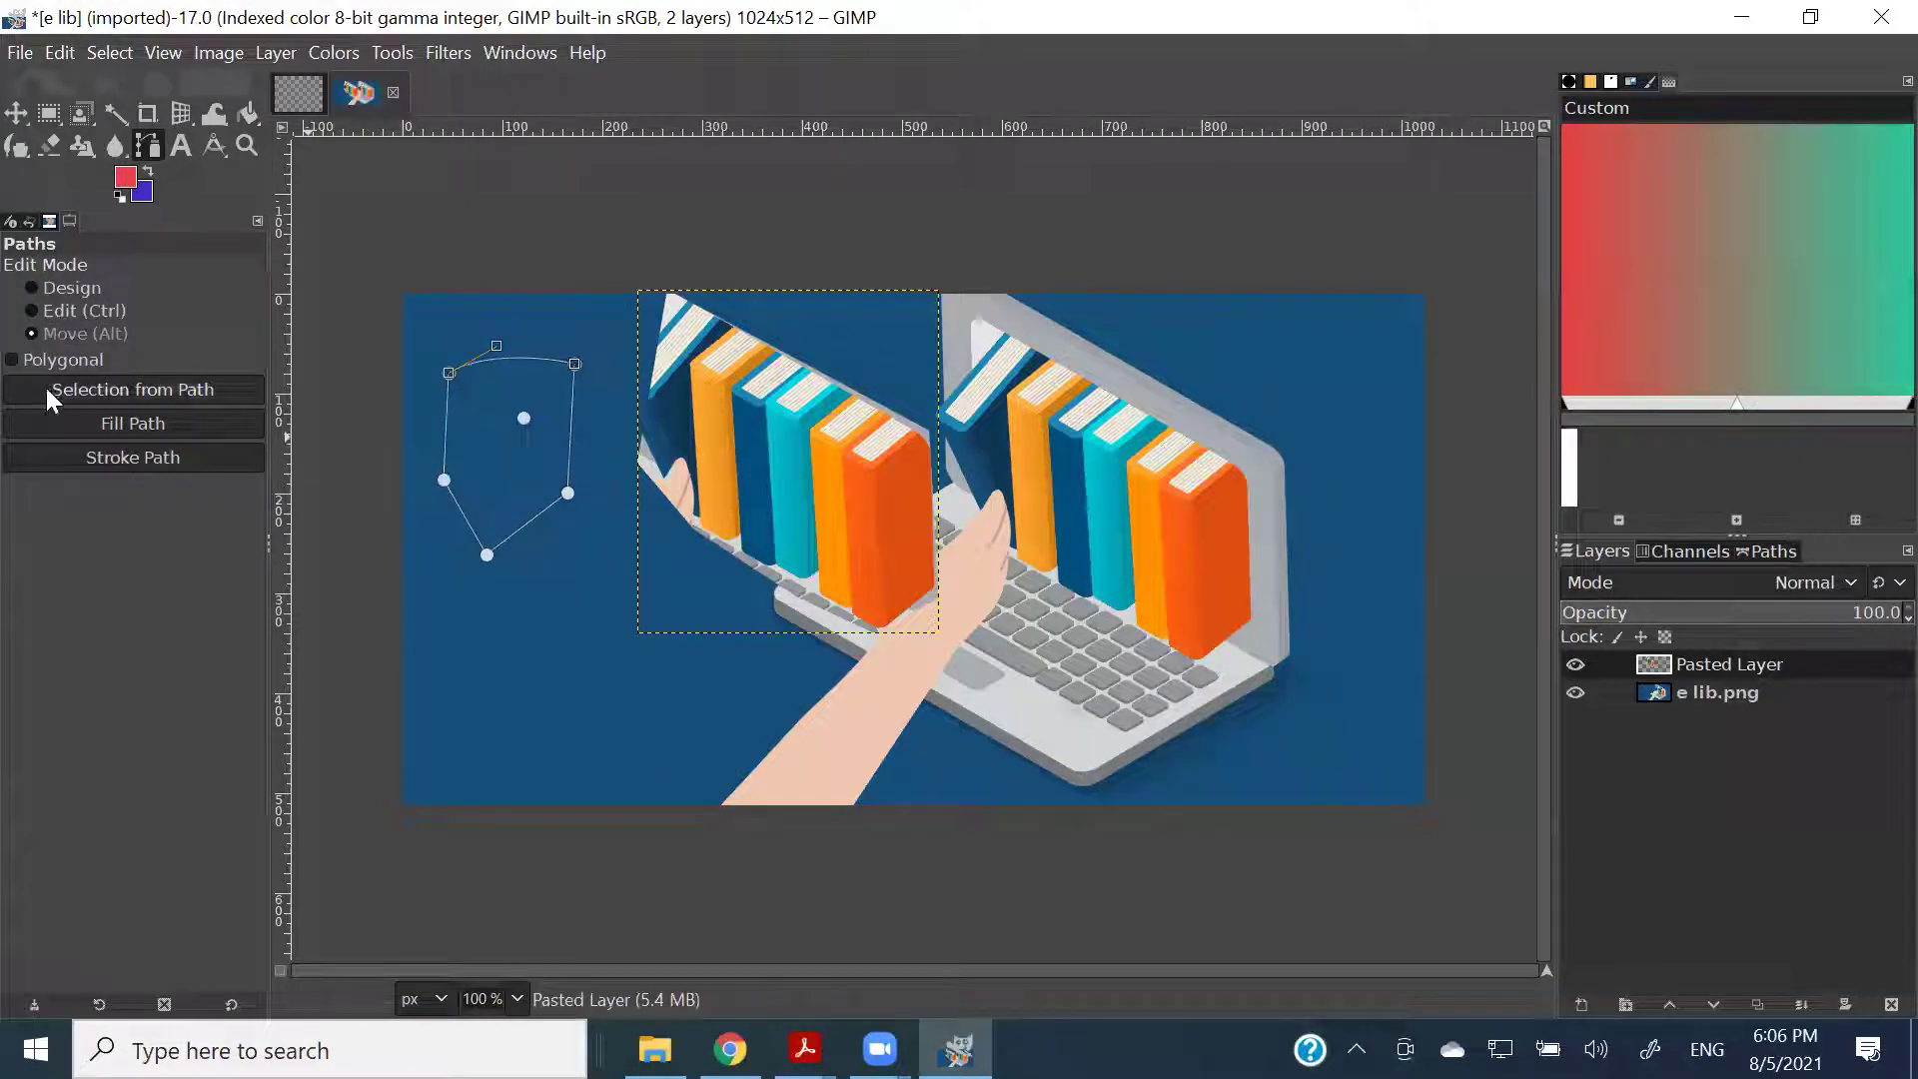
pyautogui.click(34, 288)
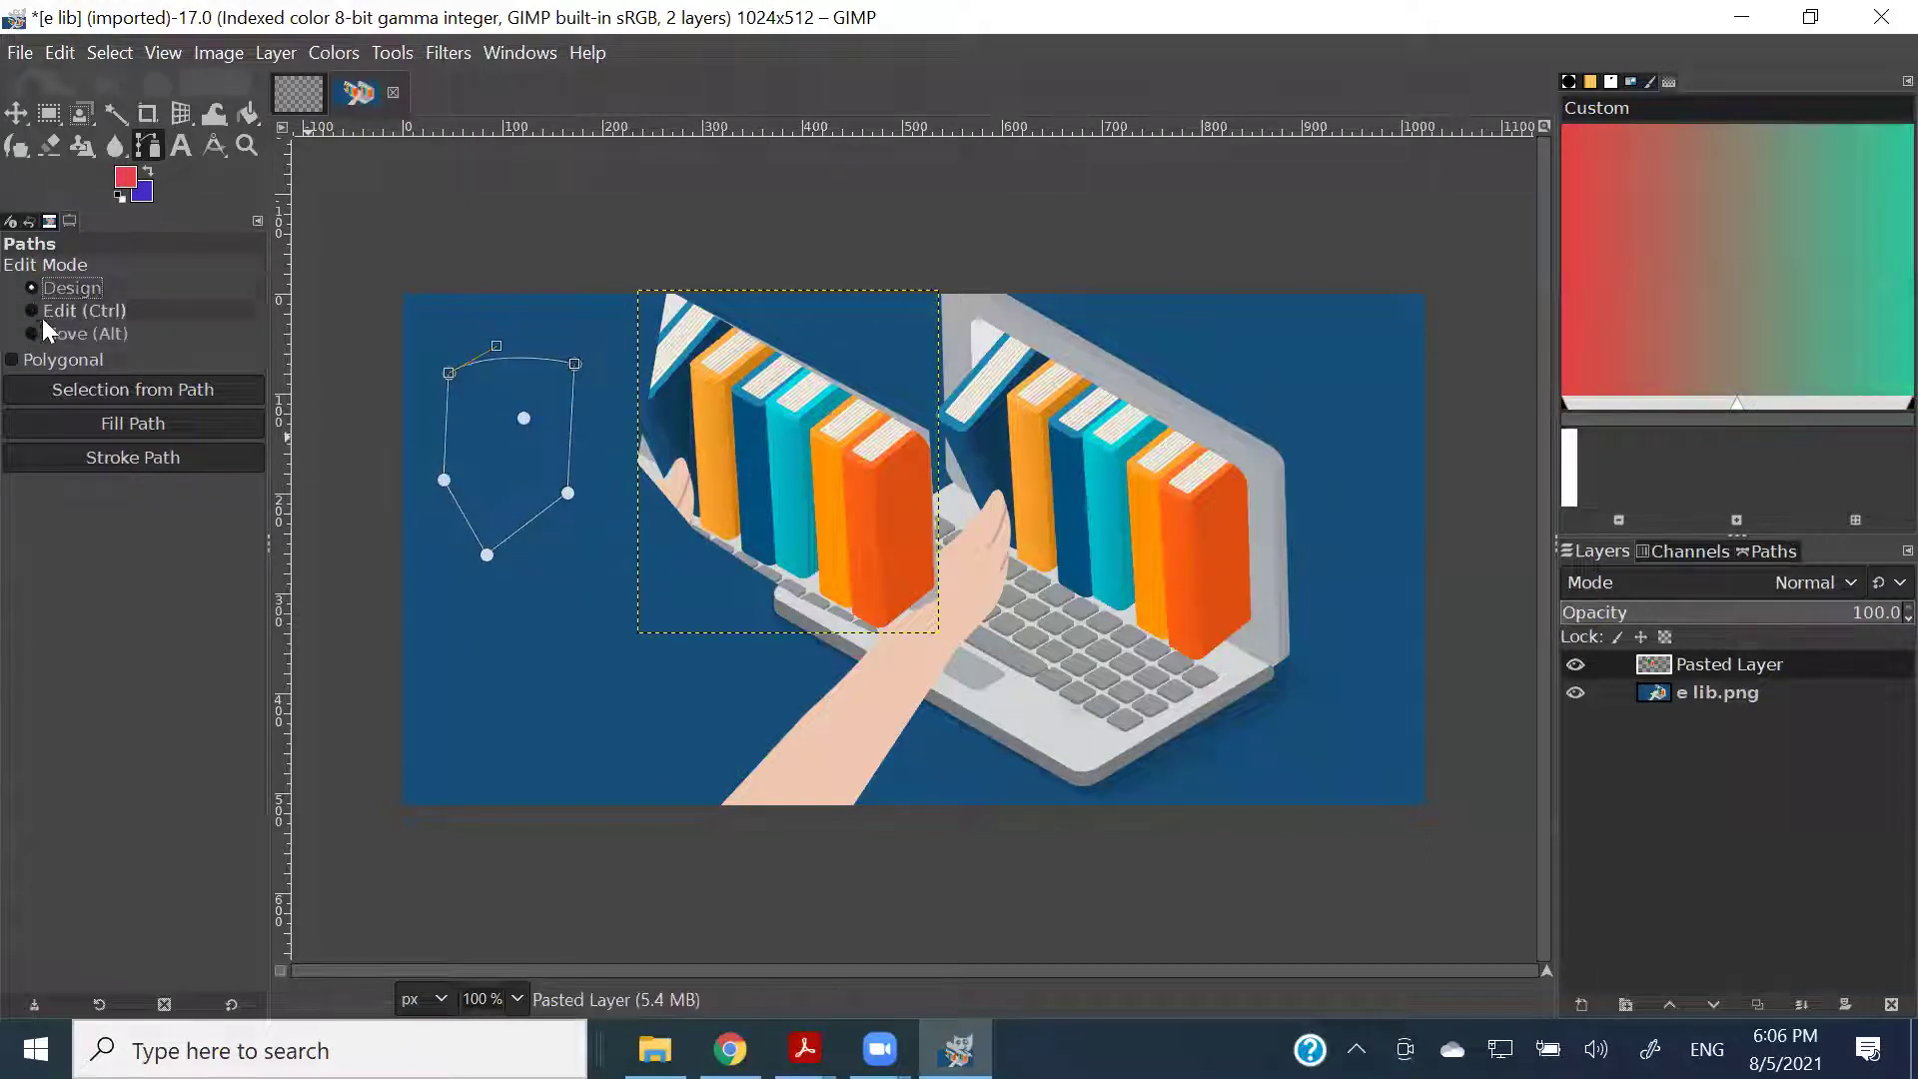
# Create a selection from the path and apply a pattern fill to the path on the pasted layer.
pyautogui.click(108, 423)
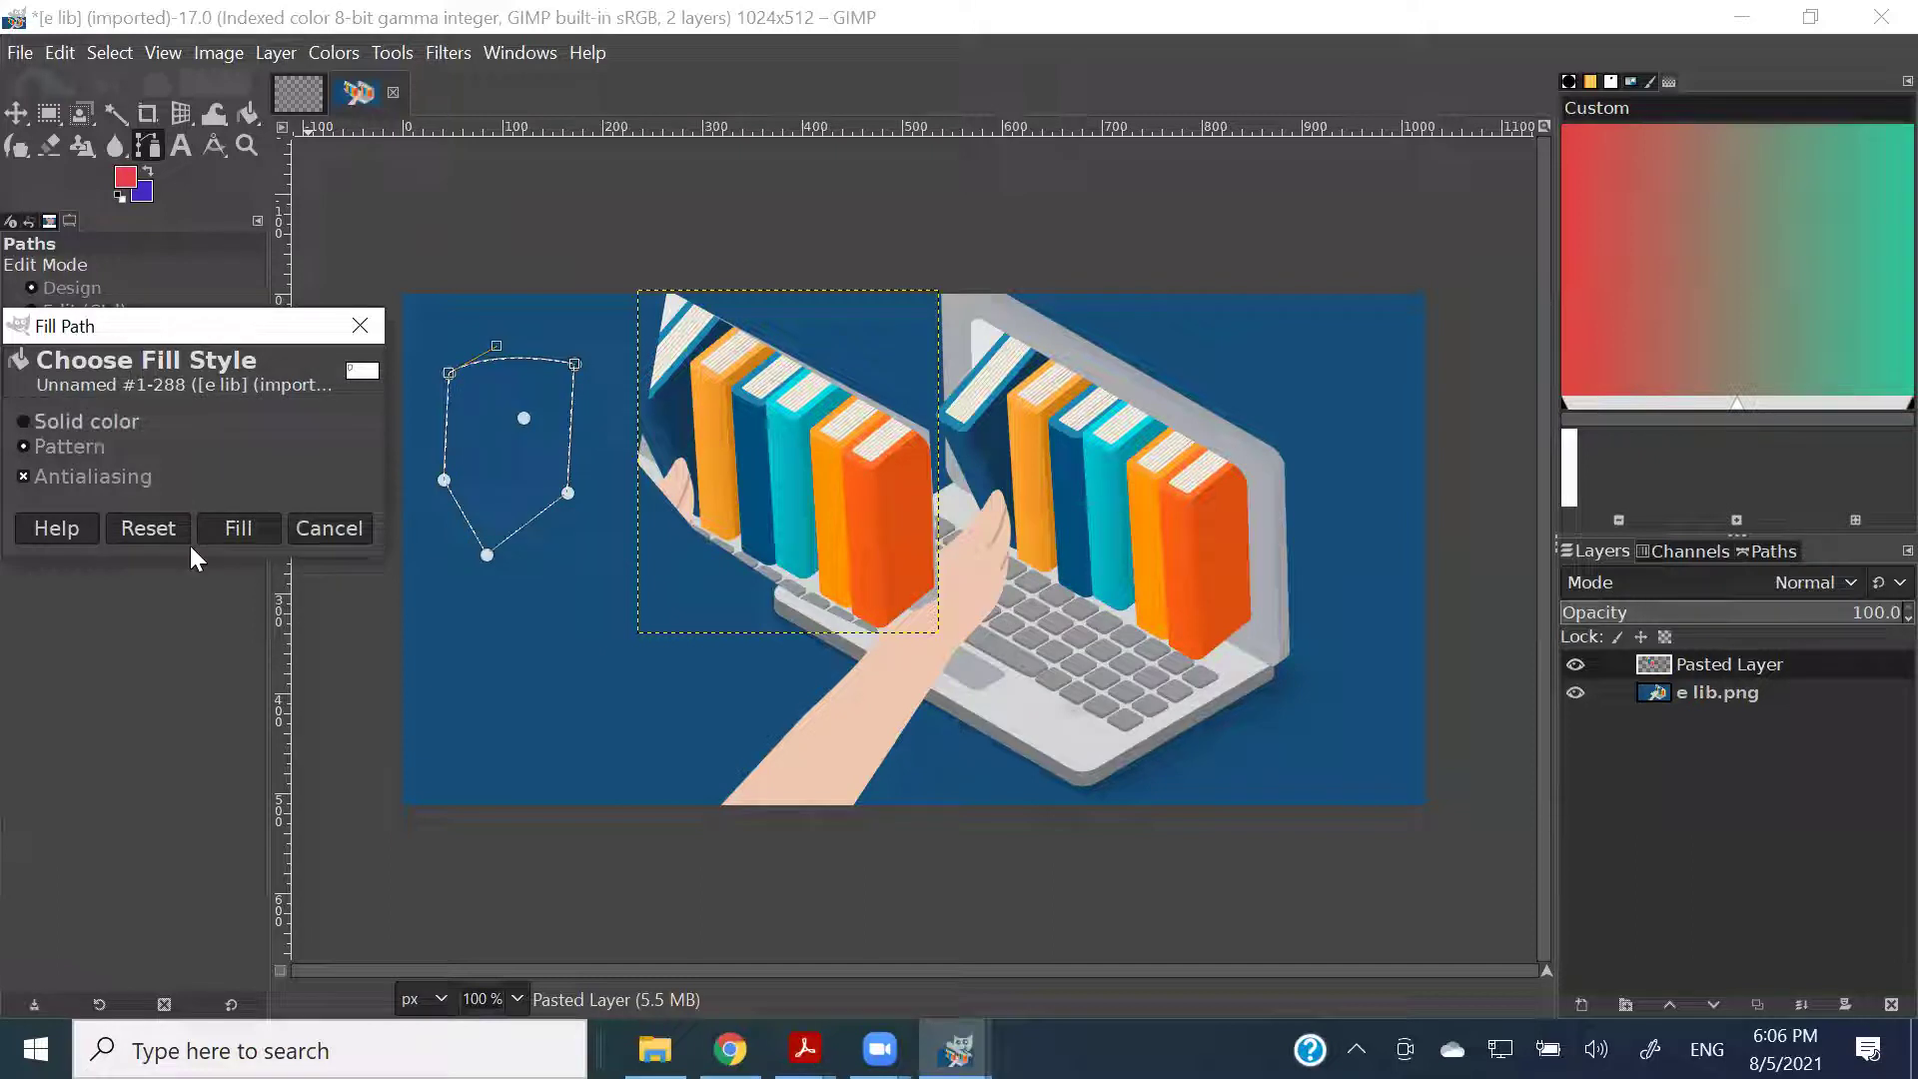
pyautogui.click(236, 539)
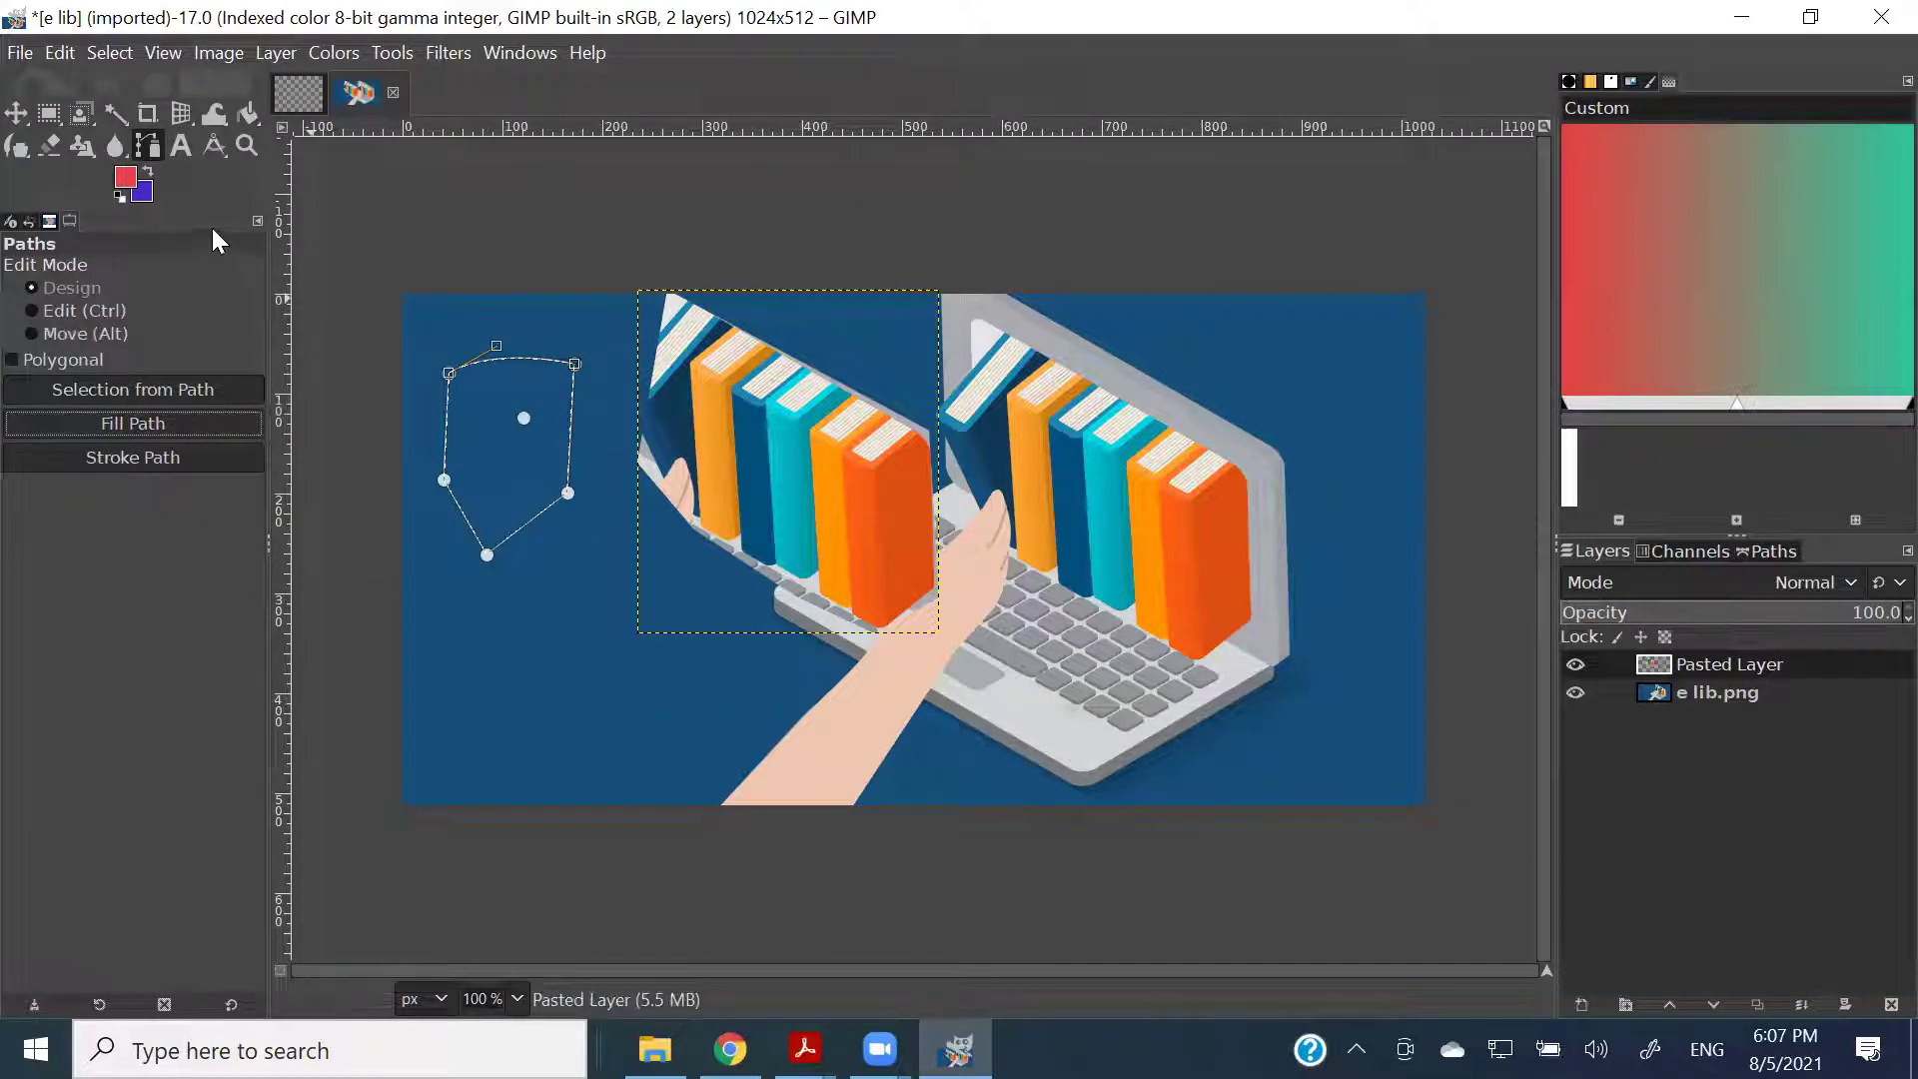
# Compare the e lib.png layer and the pasted layer by hiding and showing each in turn.
pyautogui.click(1701, 692)
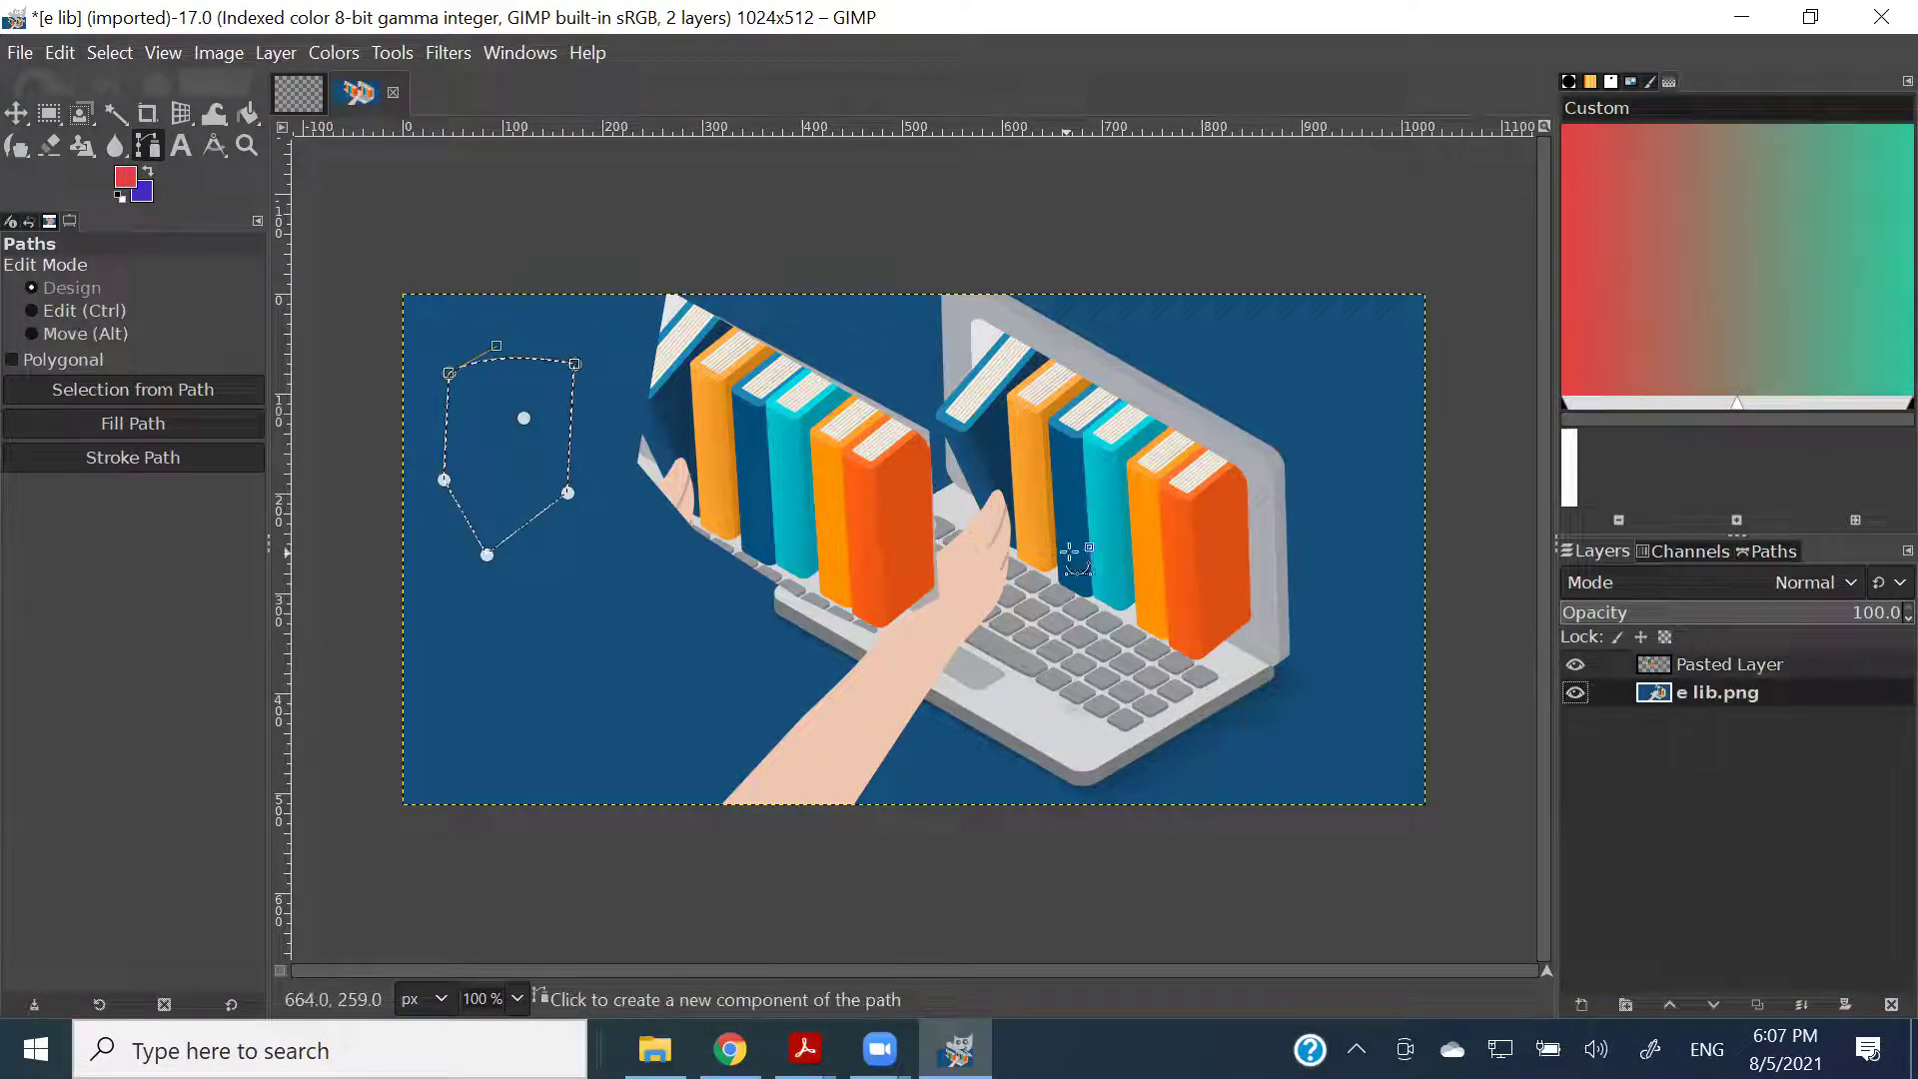
pyautogui.click(1731, 663)
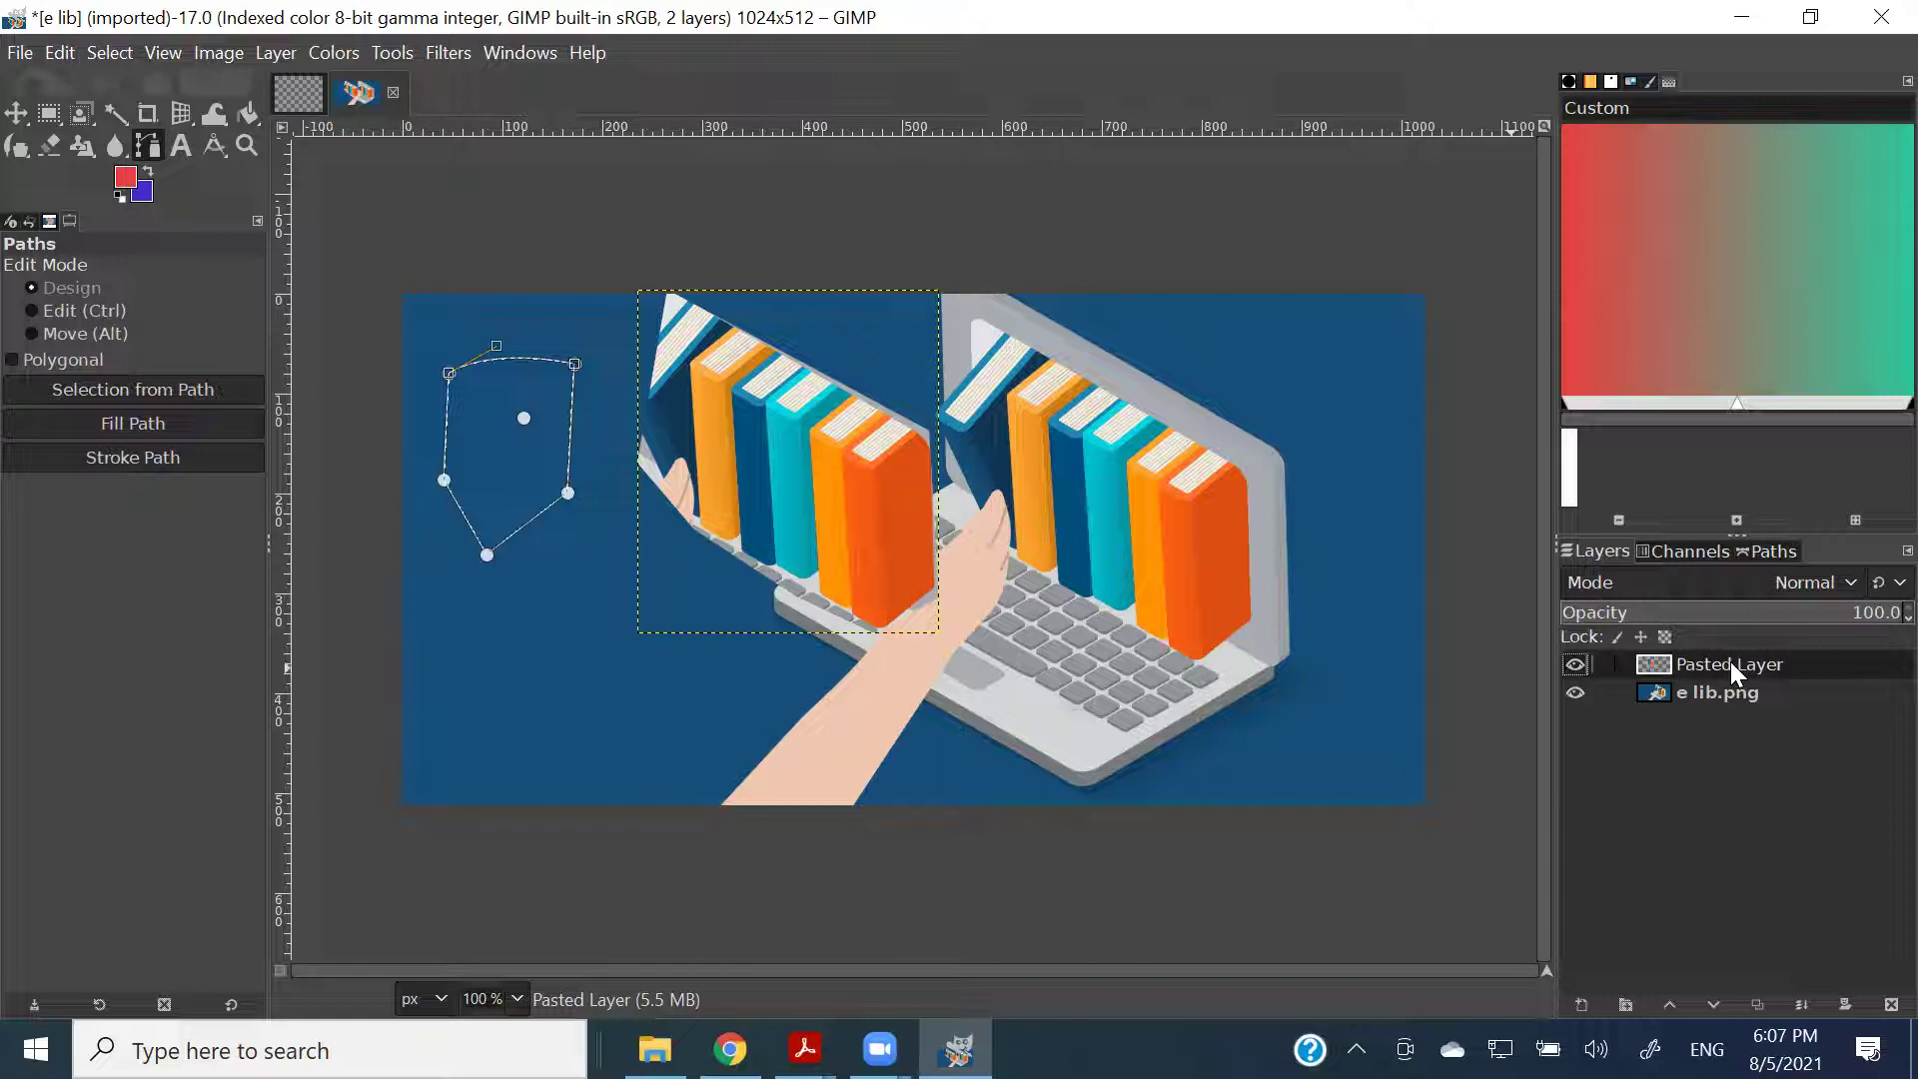
pyautogui.click(1575, 692)
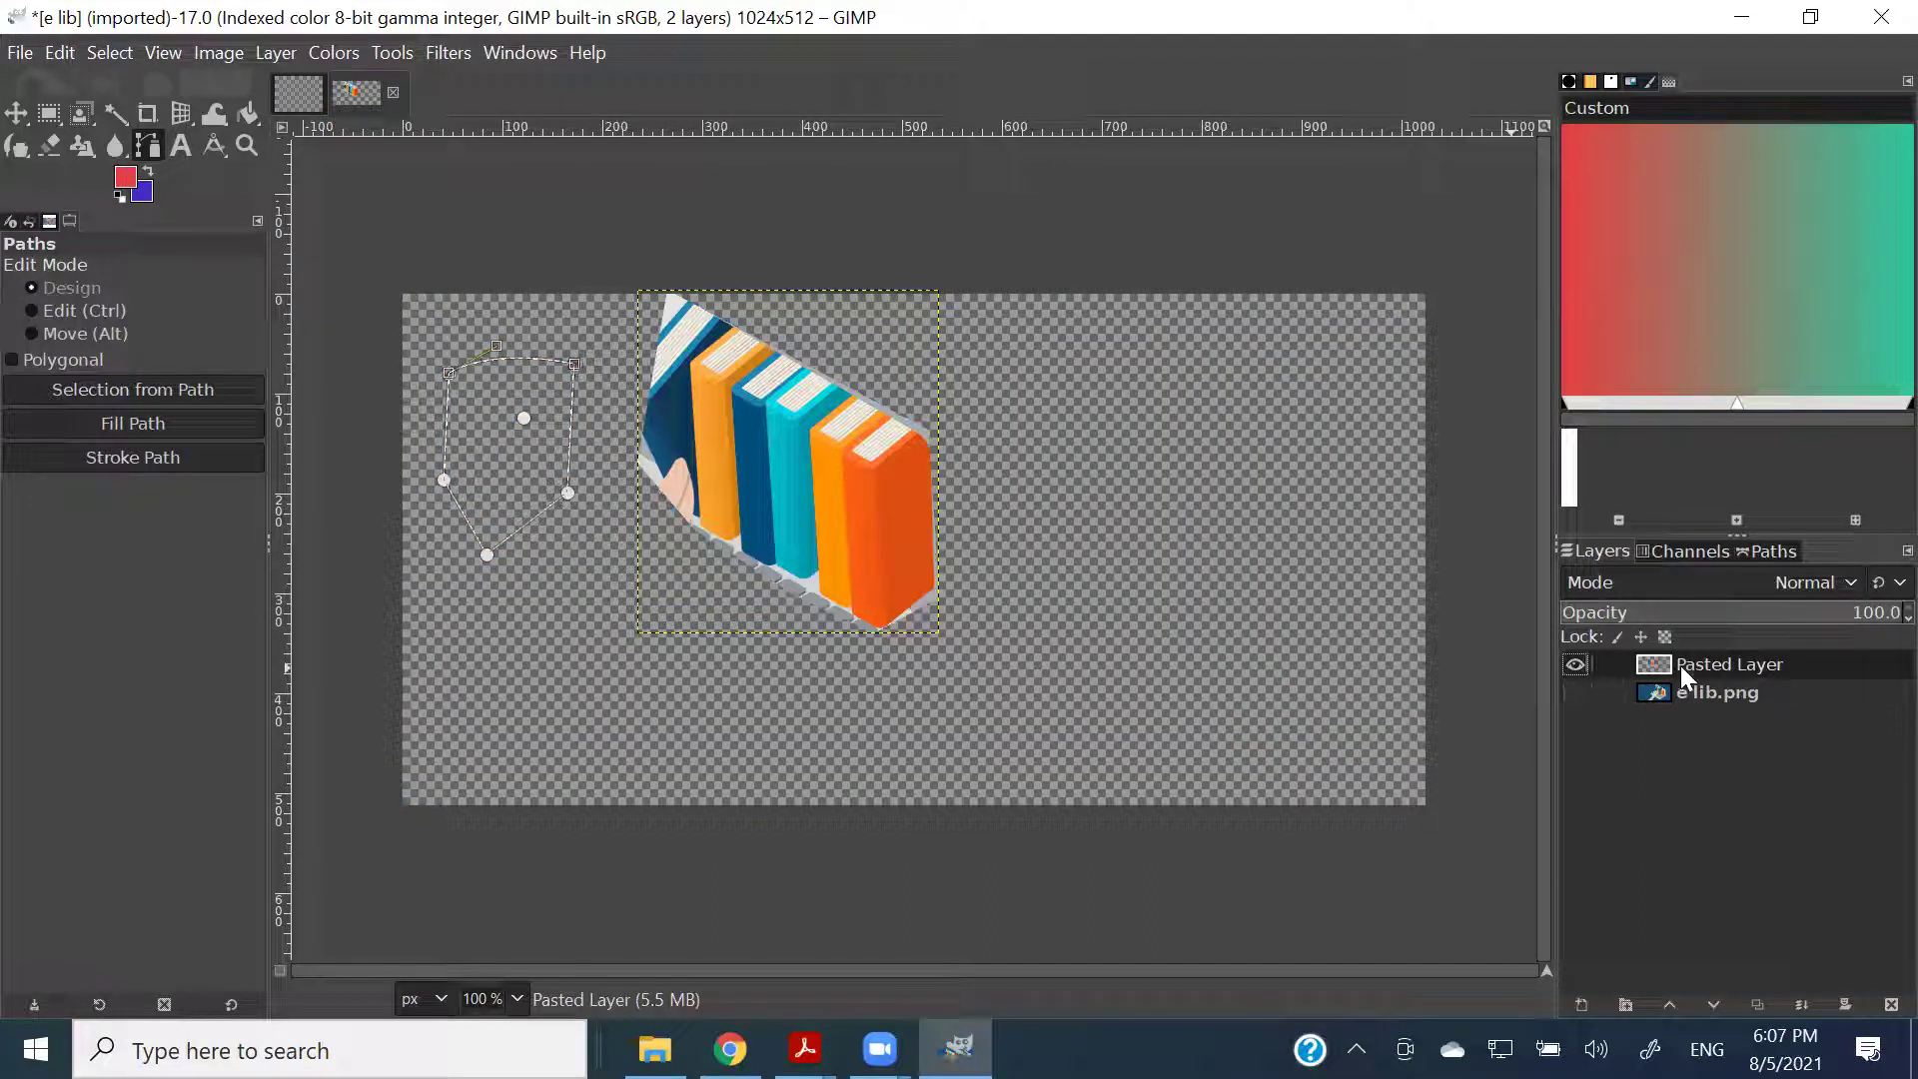
pyautogui.click(1574, 688)
pyautogui.click(1576, 668)
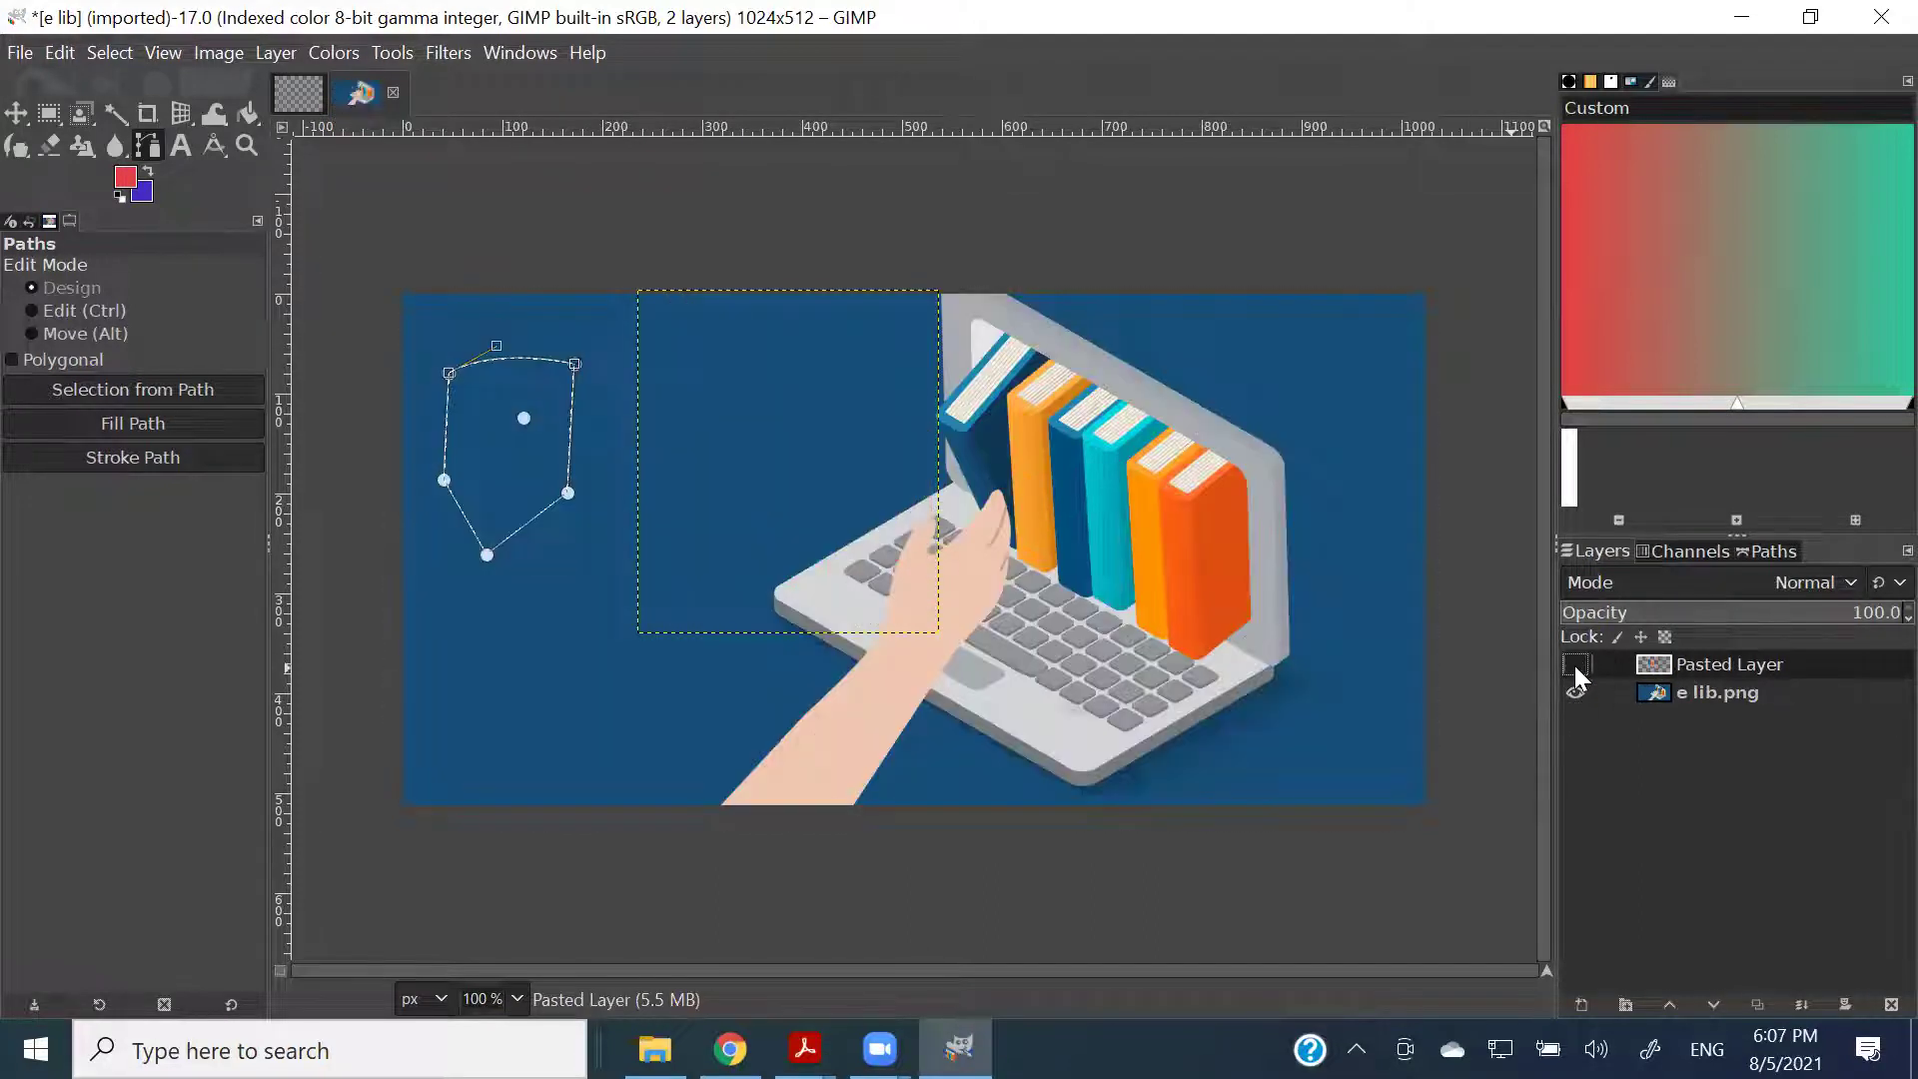
pyautogui.click(1576, 667)
# Fill the path with the solid foreground color on the e lib.png layer.
pyautogui.click(1714, 696)
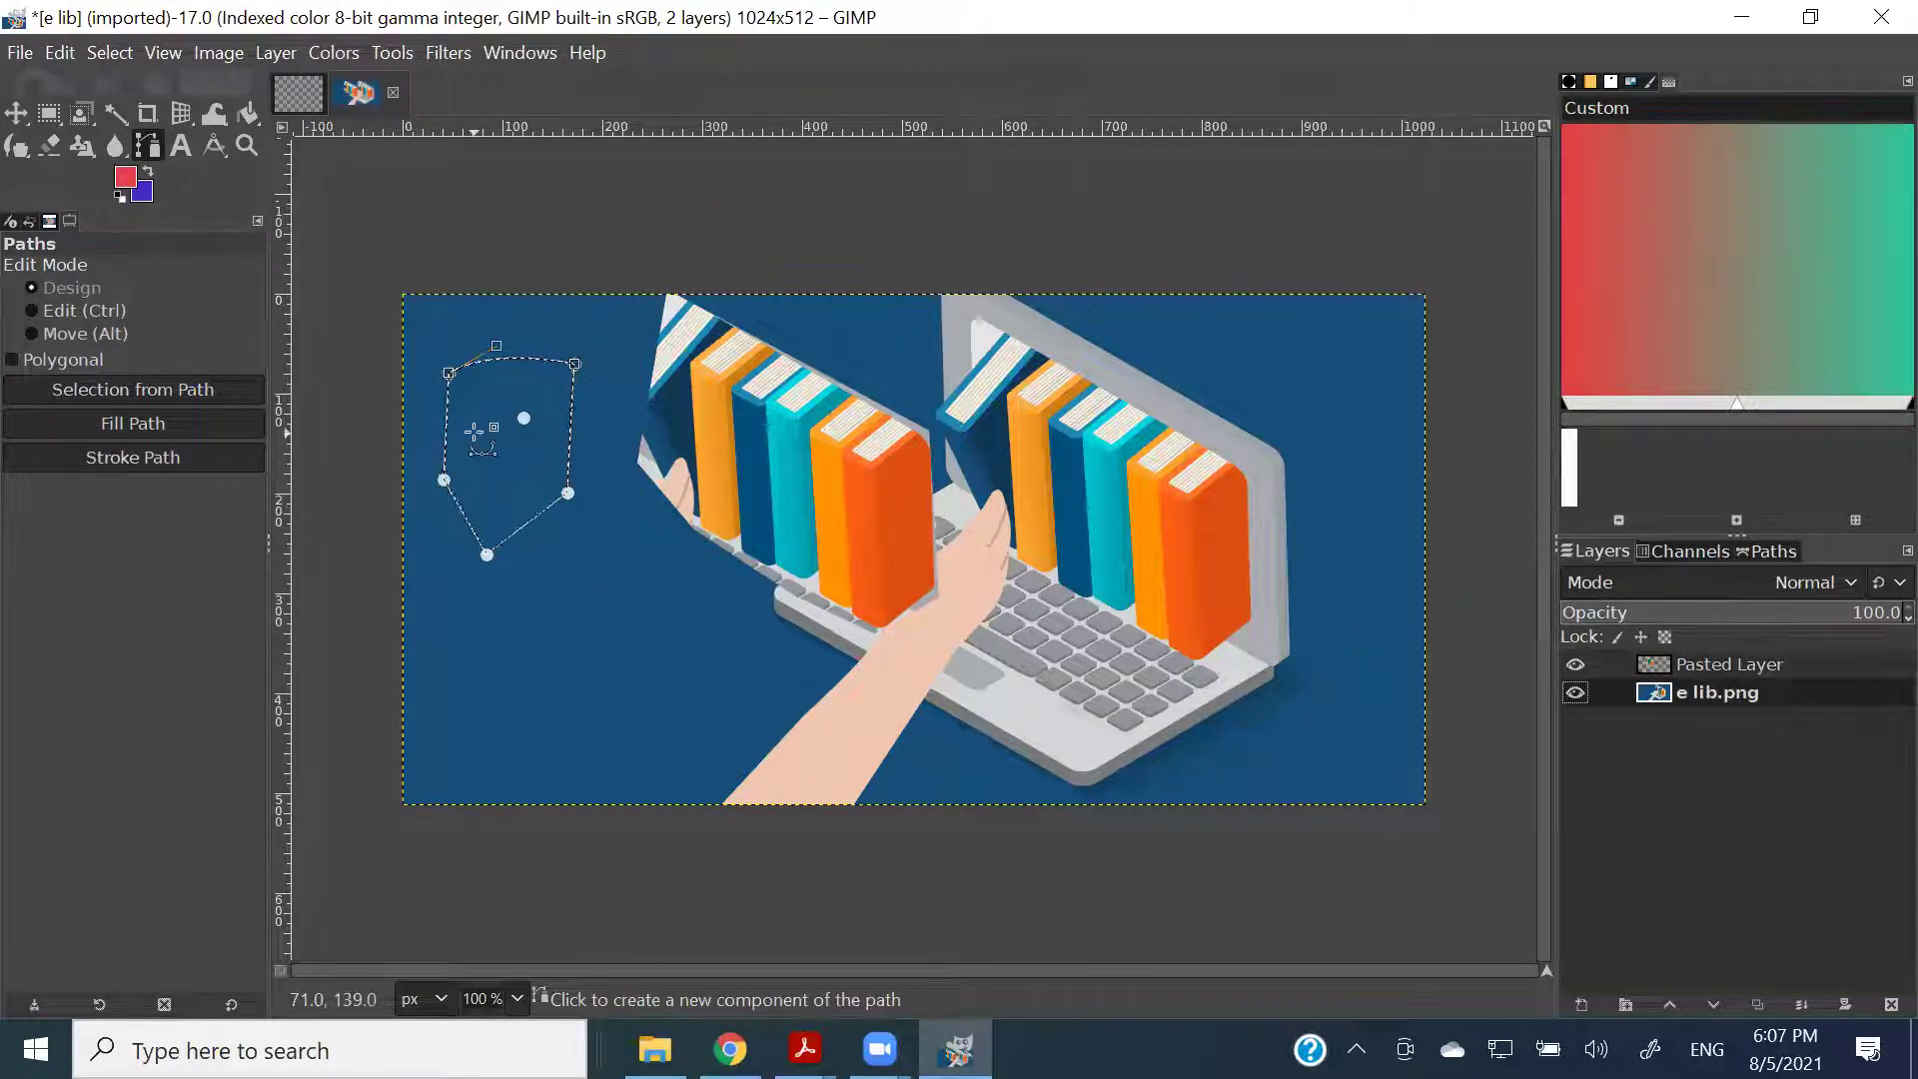
pyautogui.click(150, 423)
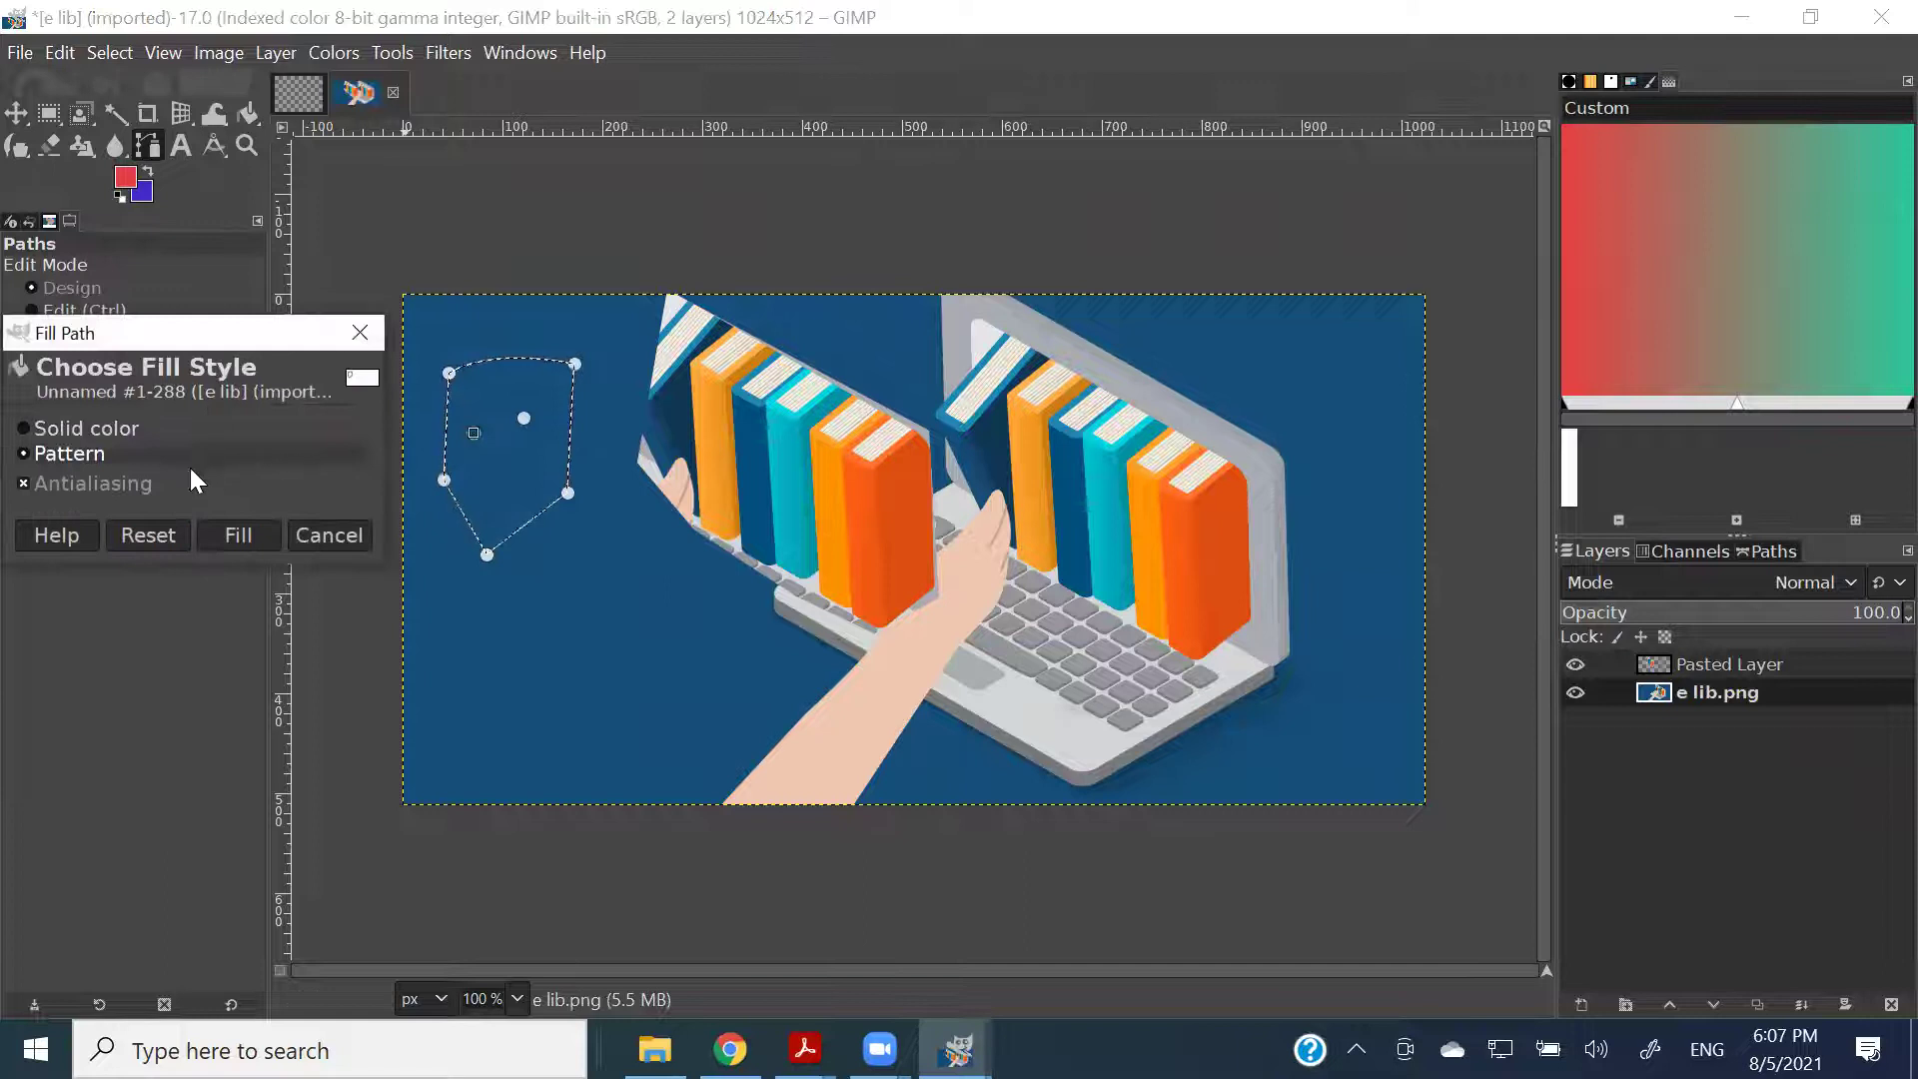
pyautogui.click(86, 429)
pyautogui.click(220, 521)
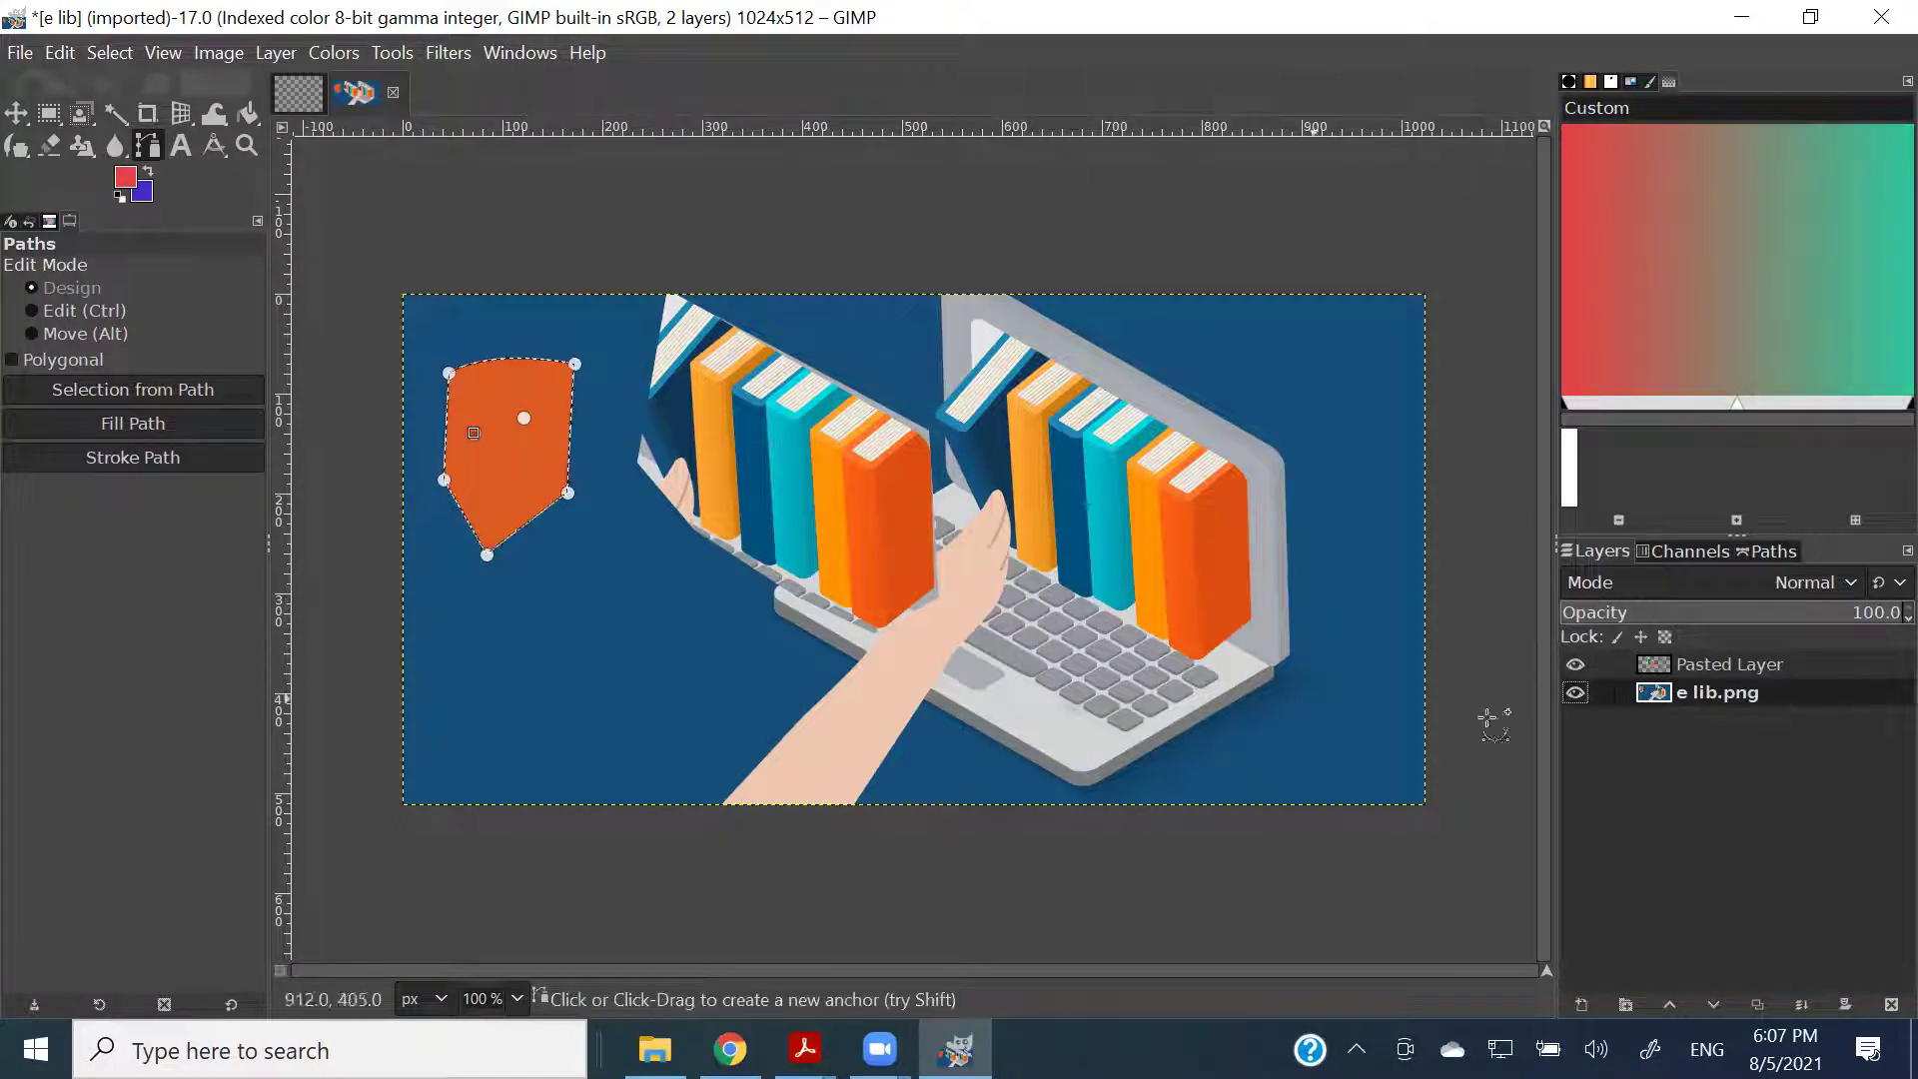
# Delete the pasted books layer.
pyautogui.click(1685, 663)
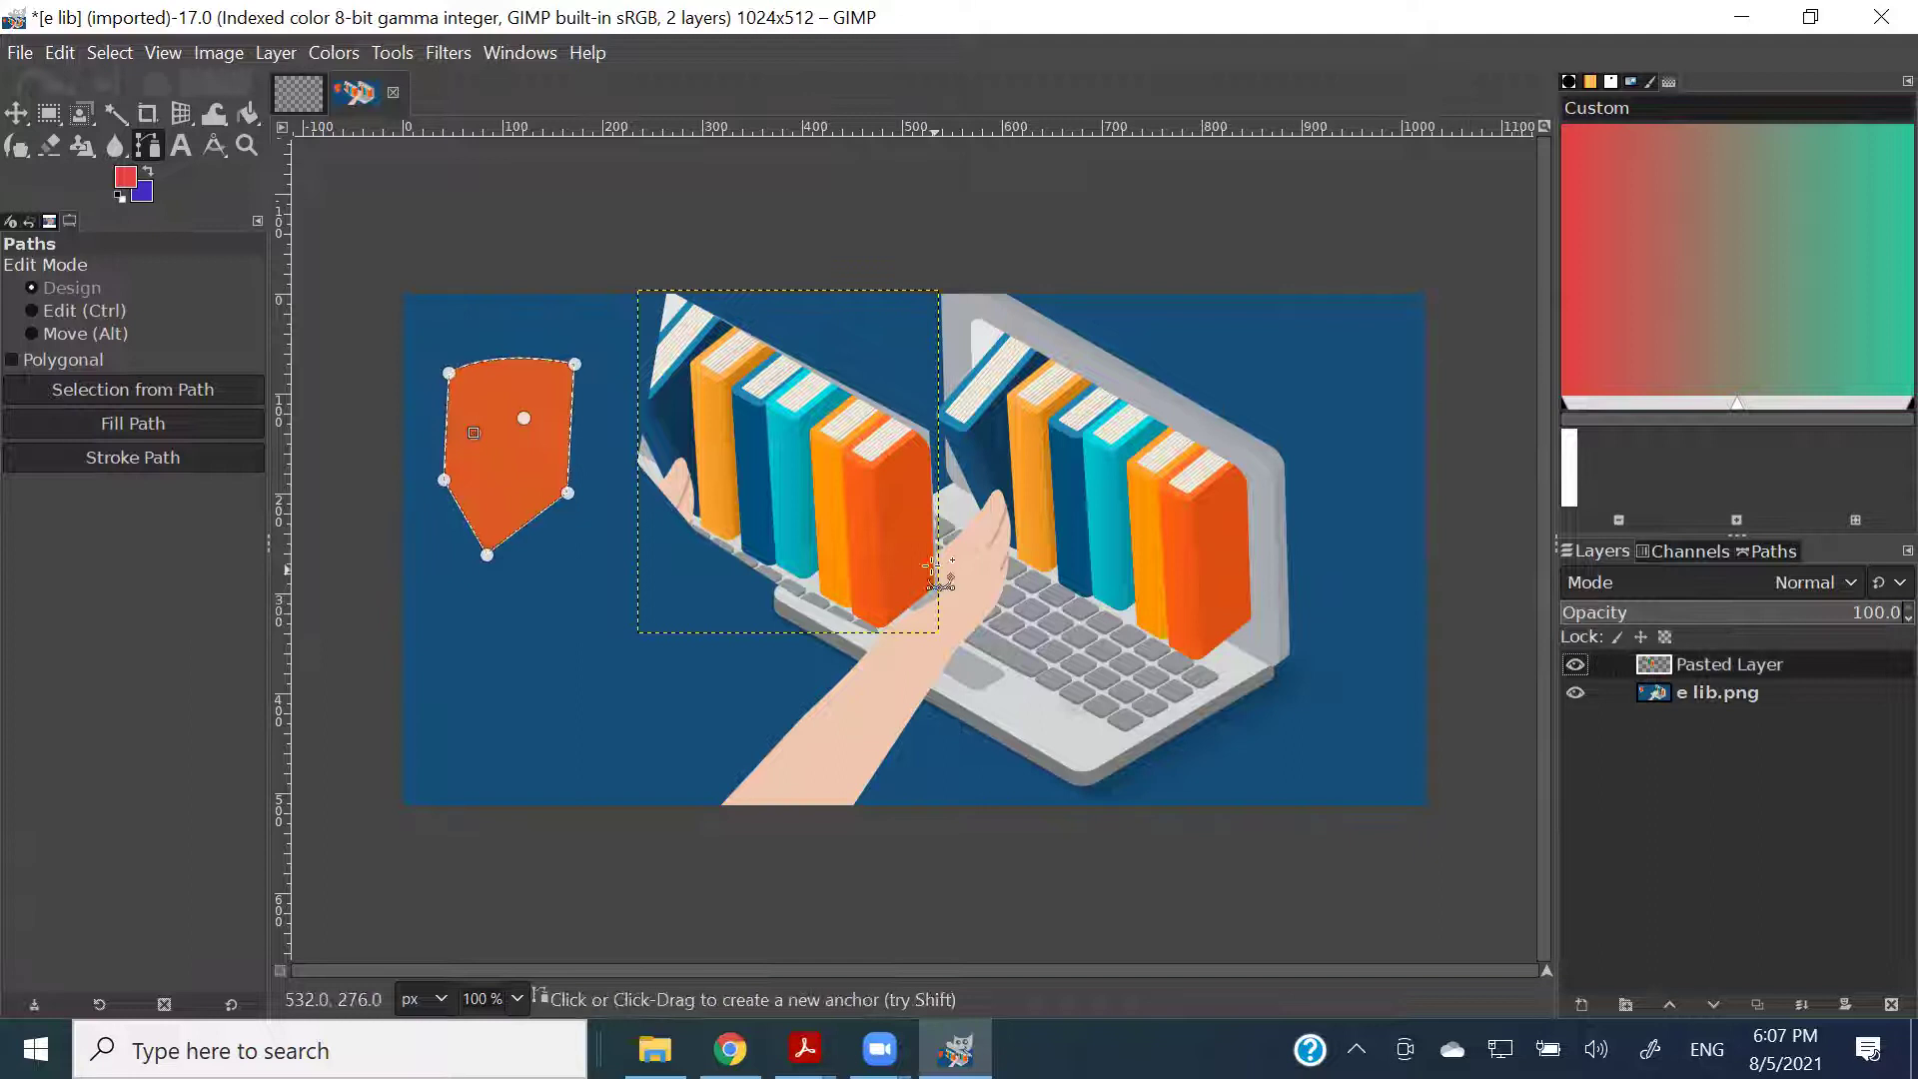
pyautogui.moveTo(786, 475); pyautogui.dragTo(896, 411)
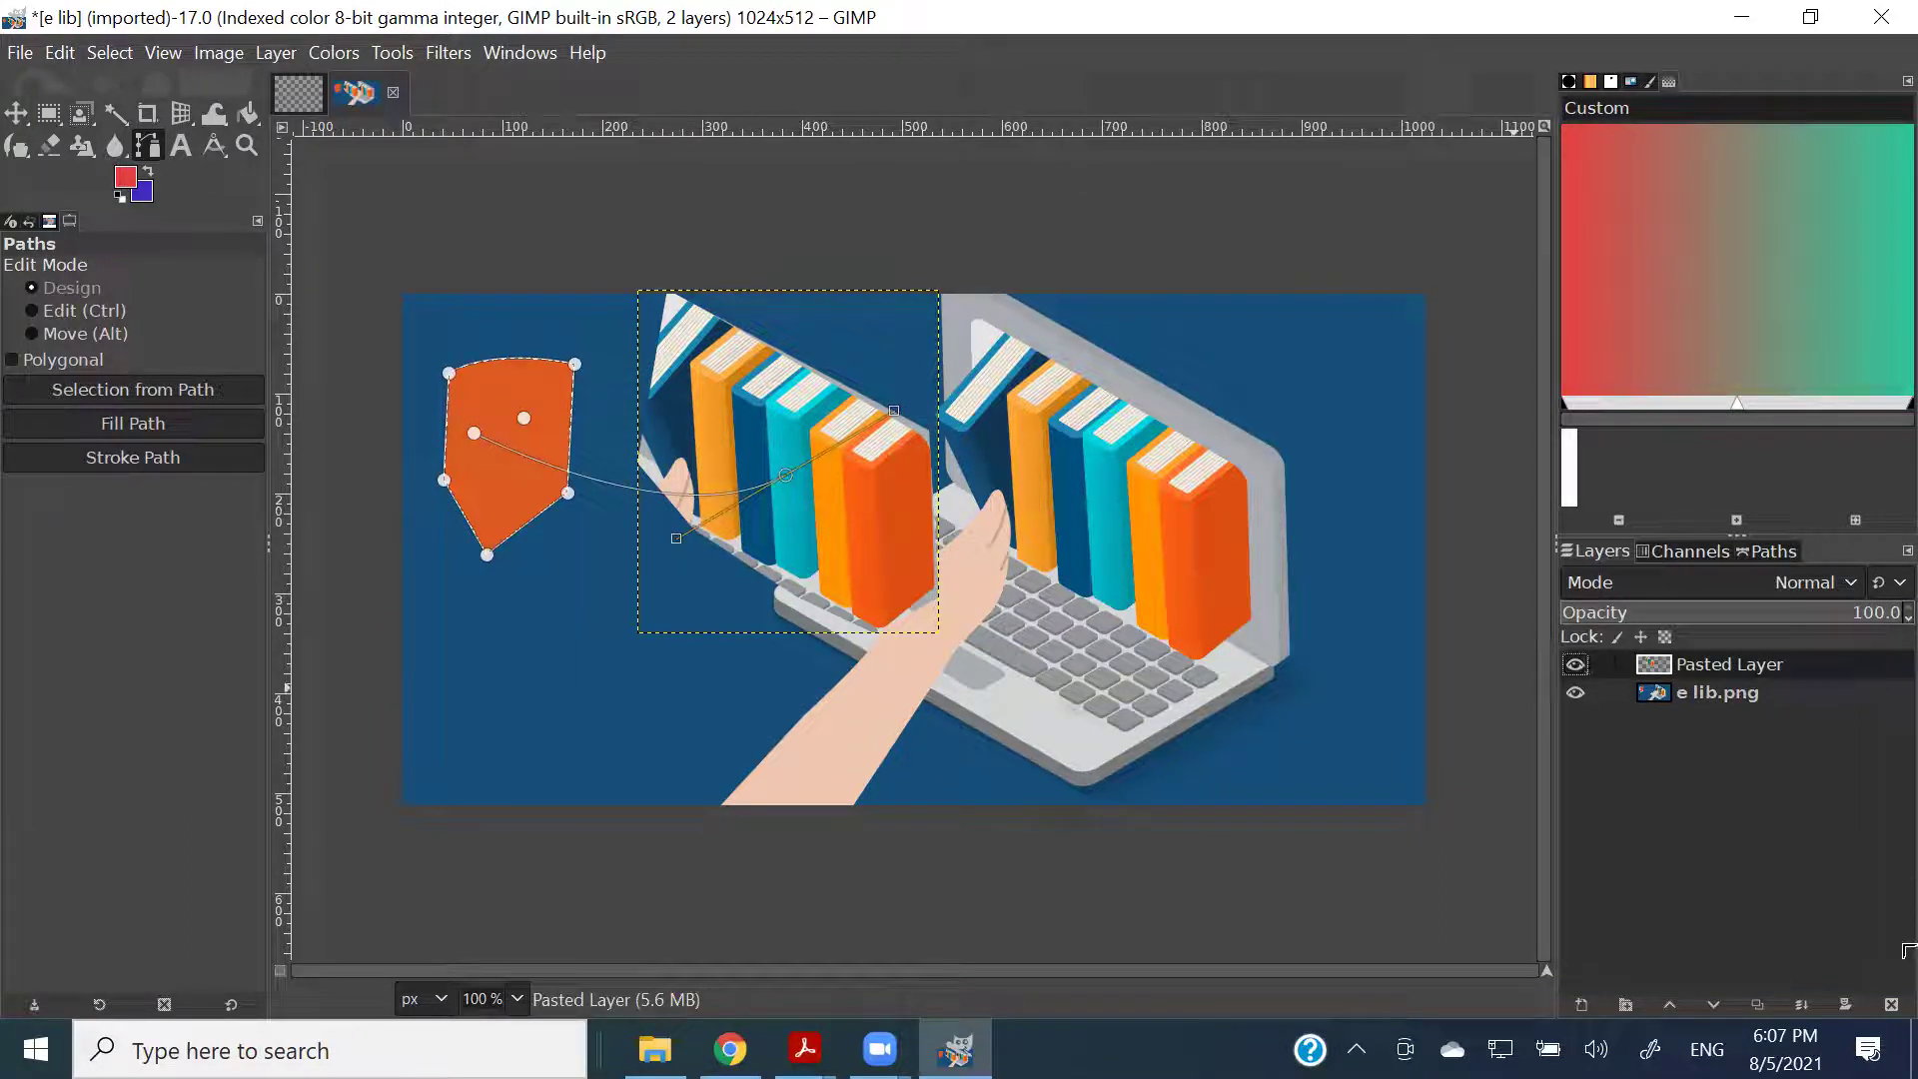
pyautogui.click(1892, 1004)
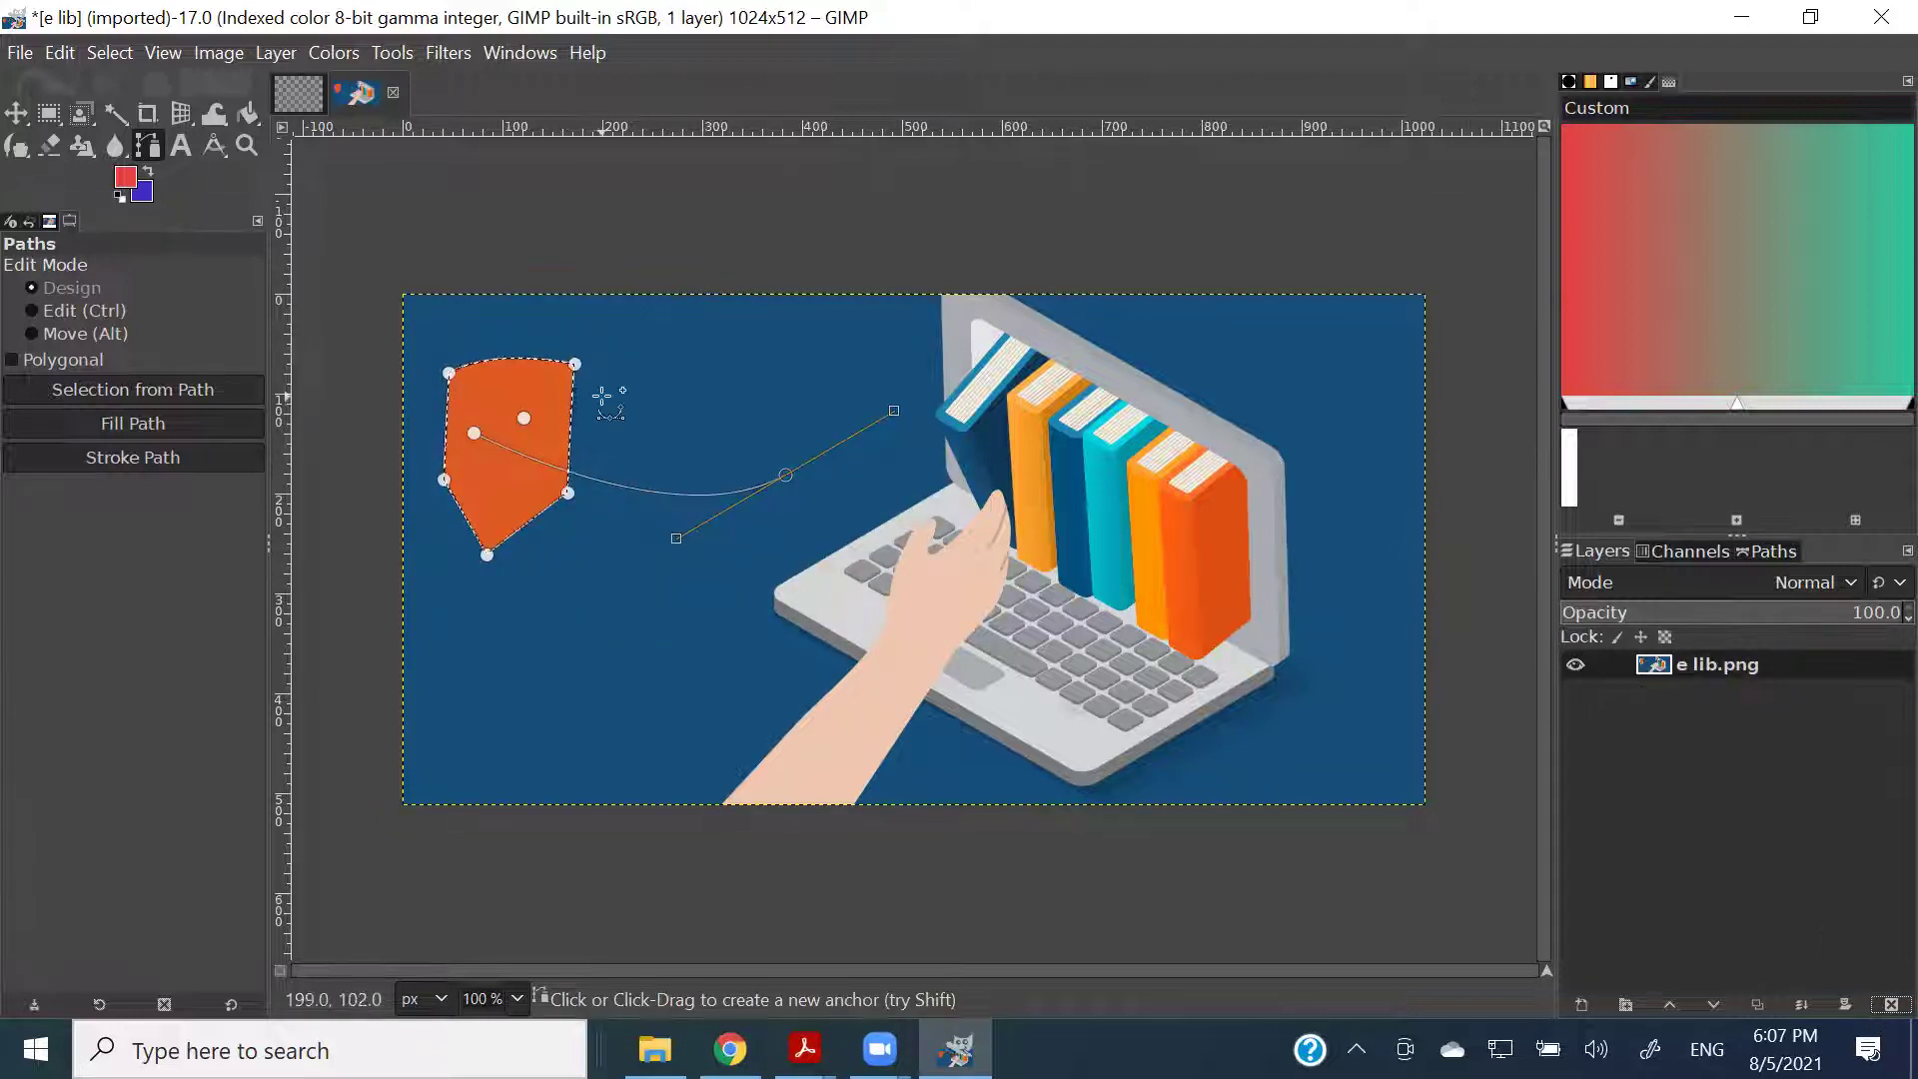
# Undo the layer deletion, the stray curve across the books and the path's solid-color fill.
pyautogui.hotkey('ctrl', 'z')
pyautogui.hotkey('ctrl', 'z')
pyautogui.hotkey('ctrl', 'z')
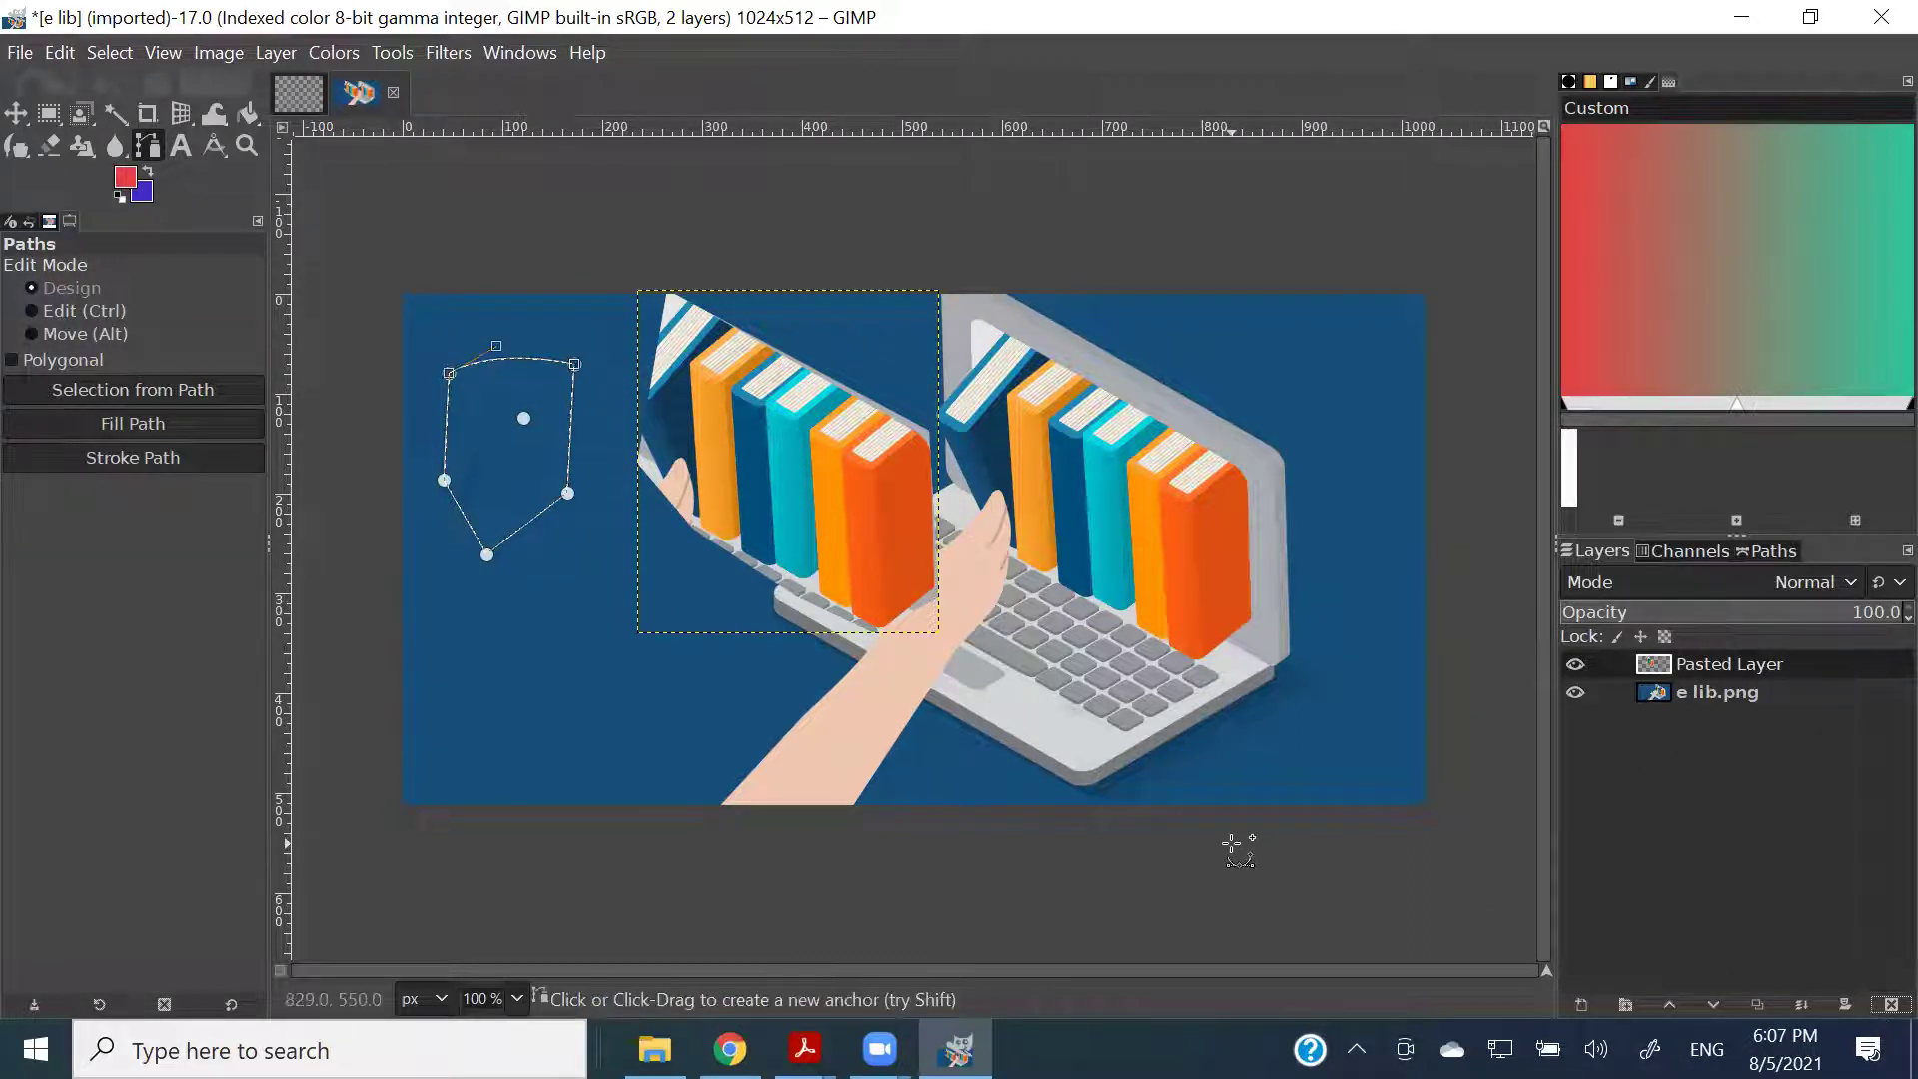
# Delete the pasted layer and add a second closed five-anchor component to the path, between the first shape and the books.
pyautogui.click(1891, 1004)
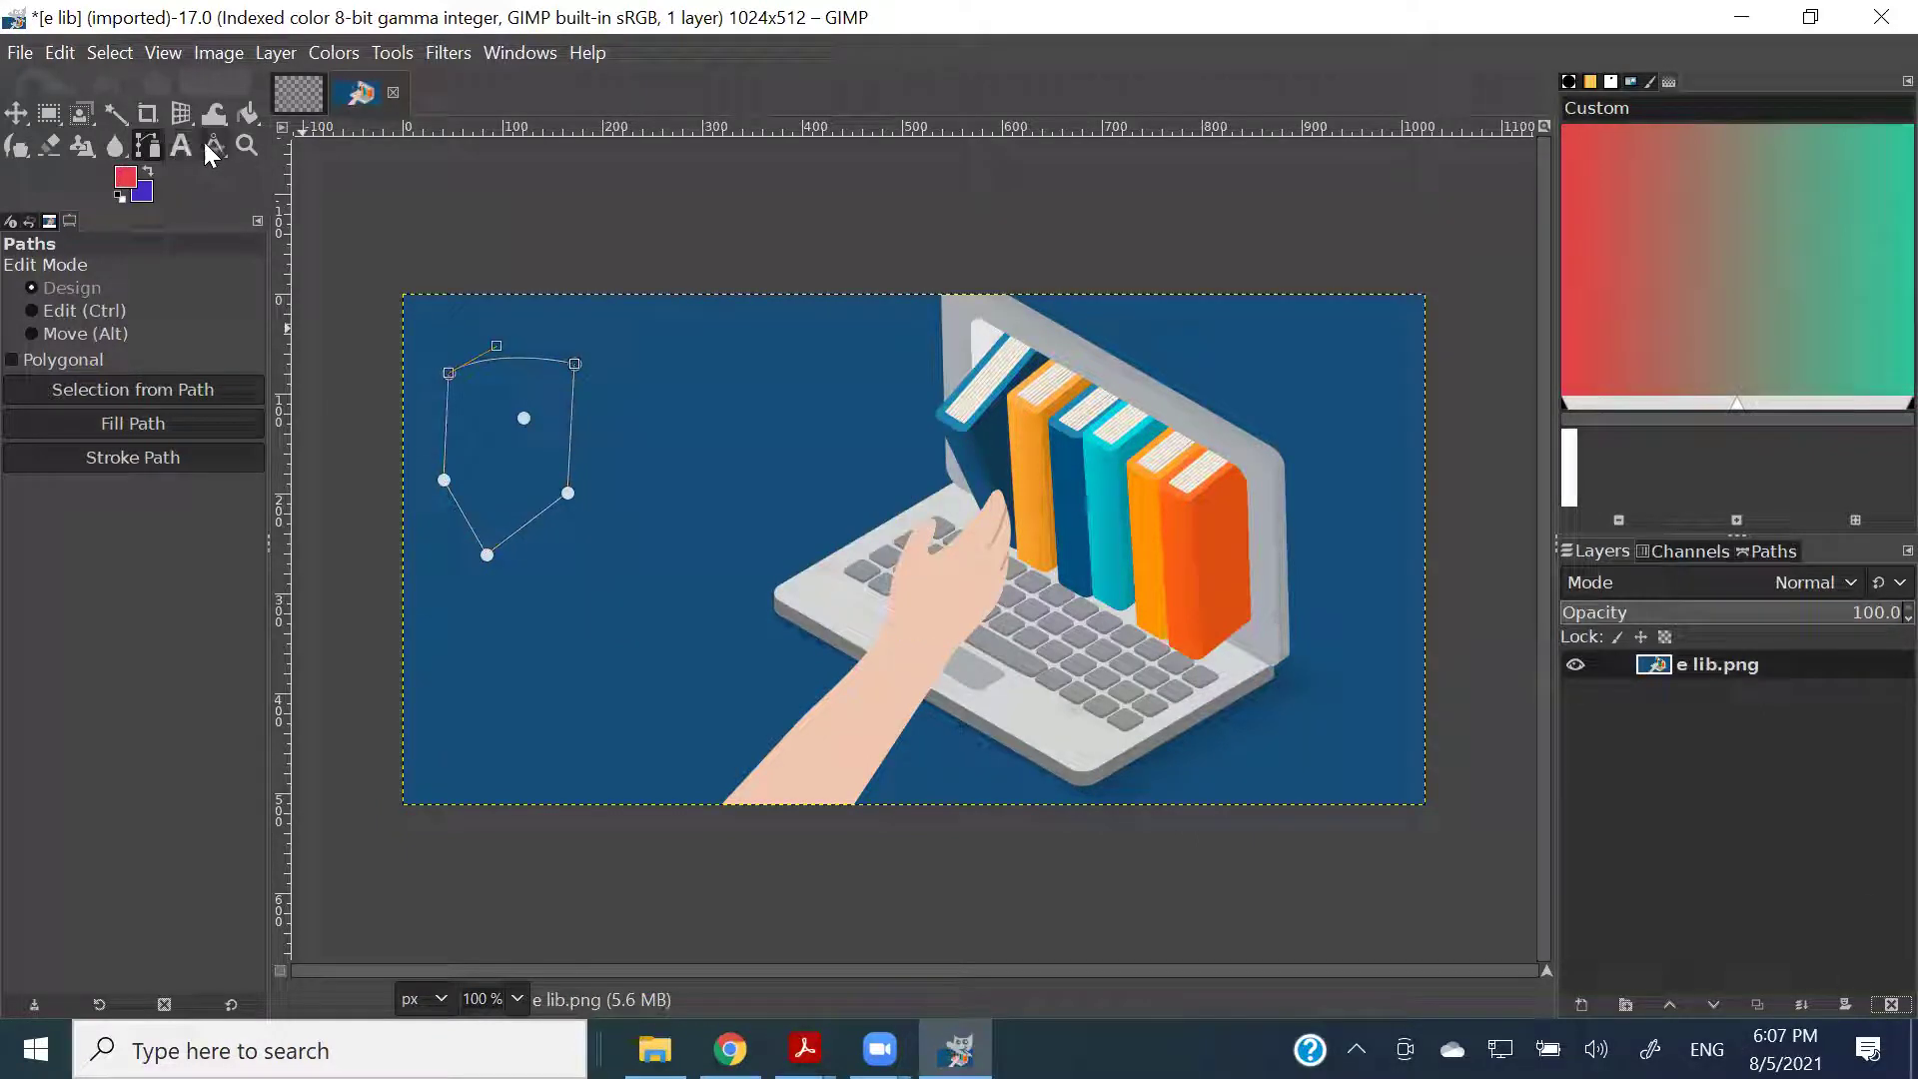
pyautogui.keyDown('shift'); pyautogui.click(737, 380); pyautogui.keyUp('shift')
pyautogui.click(886, 371)
pyautogui.click(805, 440)
pyautogui.click(696, 532)
pyautogui.click(662, 429)
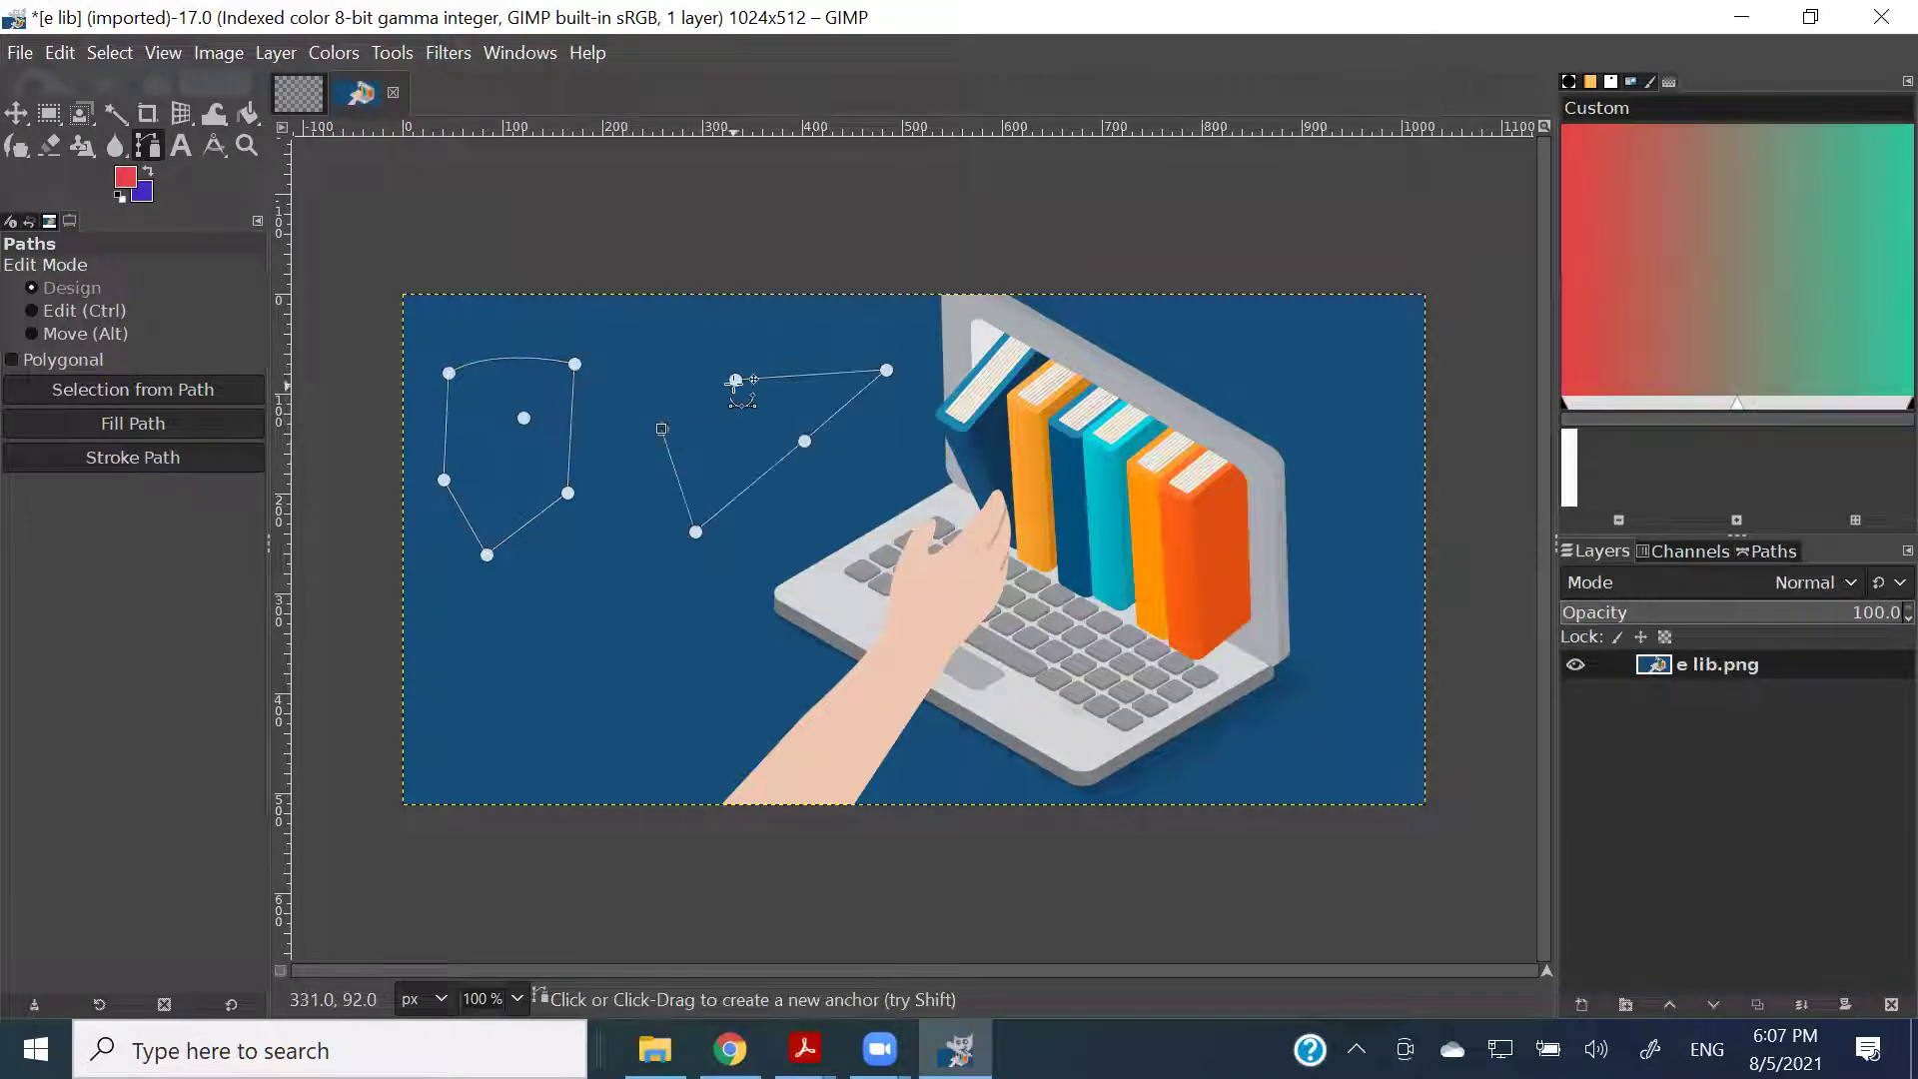
pyautogui.click(737, 380)
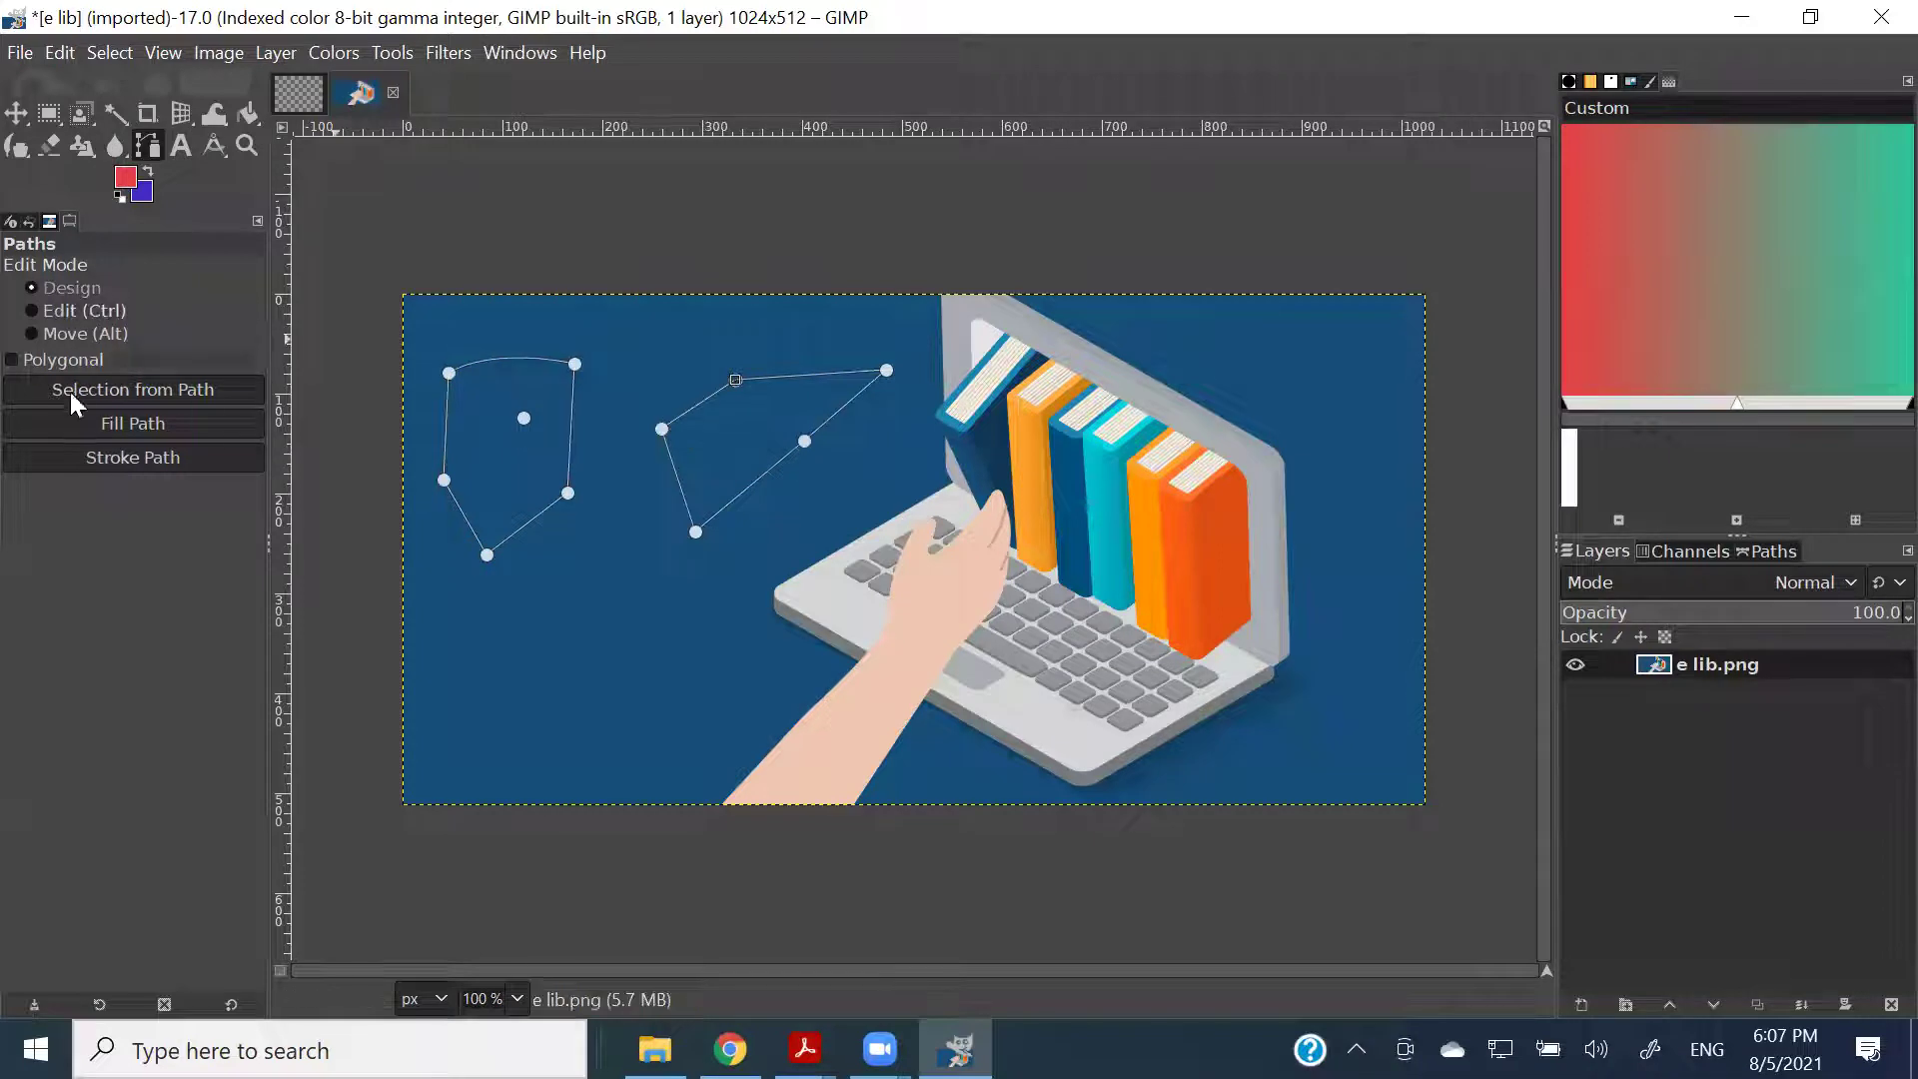
# Fill both path shapes with the solid foreground color, followed by a fill with the current pattern.
pyautogui.click(84, 423)
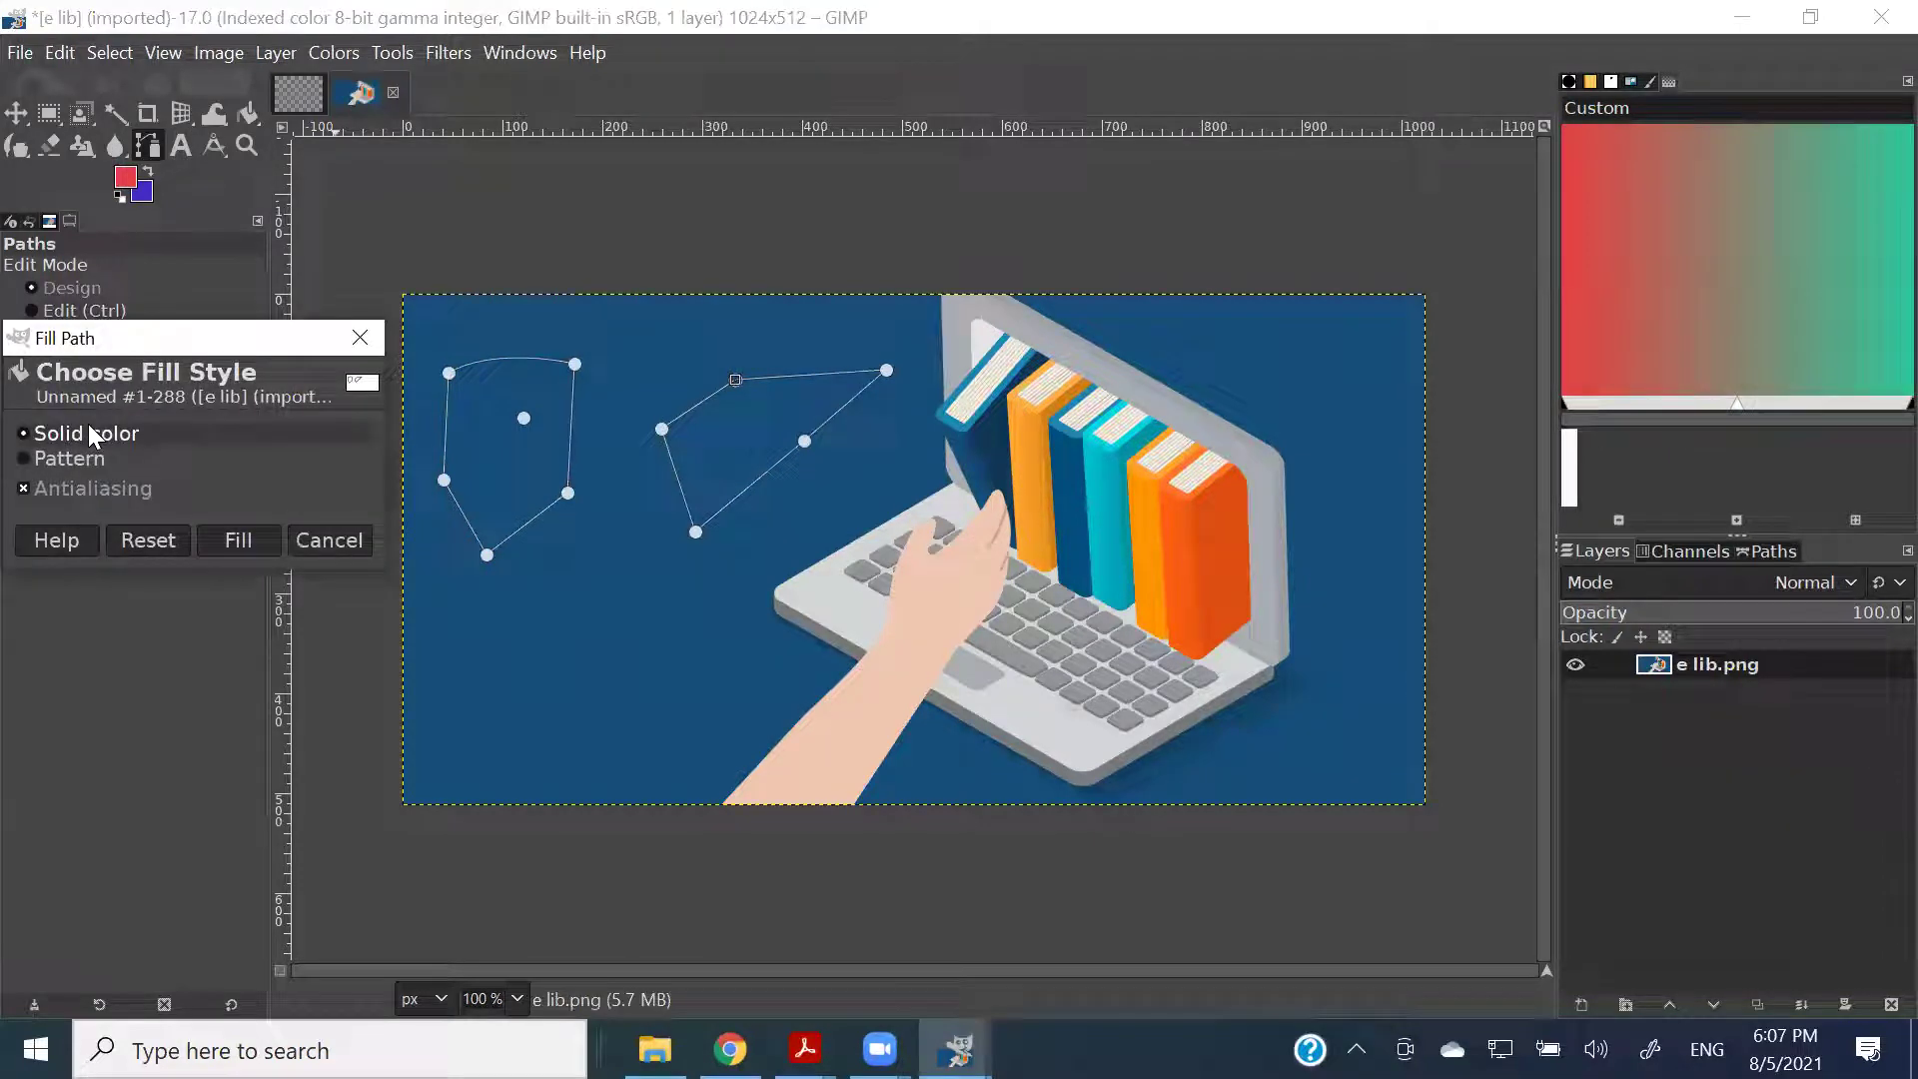
pyautogui.click(236, 538)
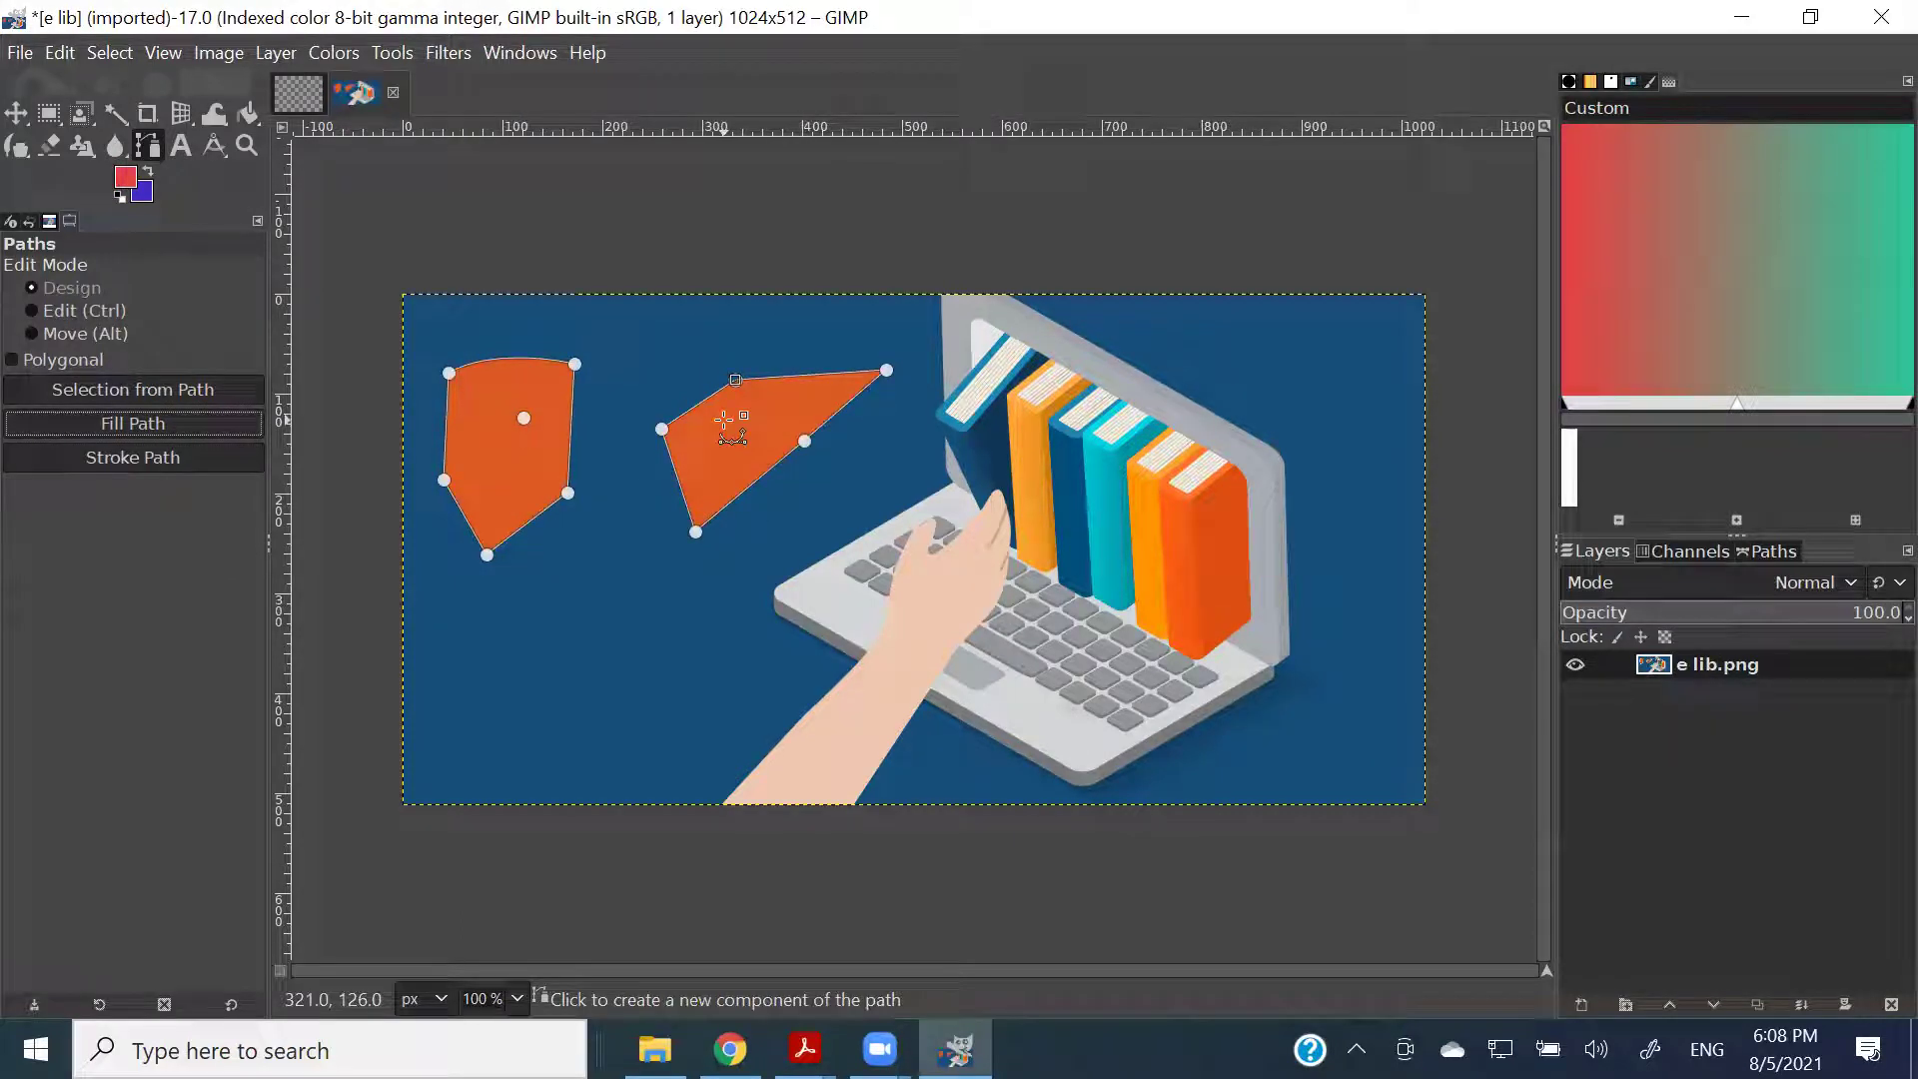
pyautogui.click(150, 427)
pyautogui.click(27, 461)
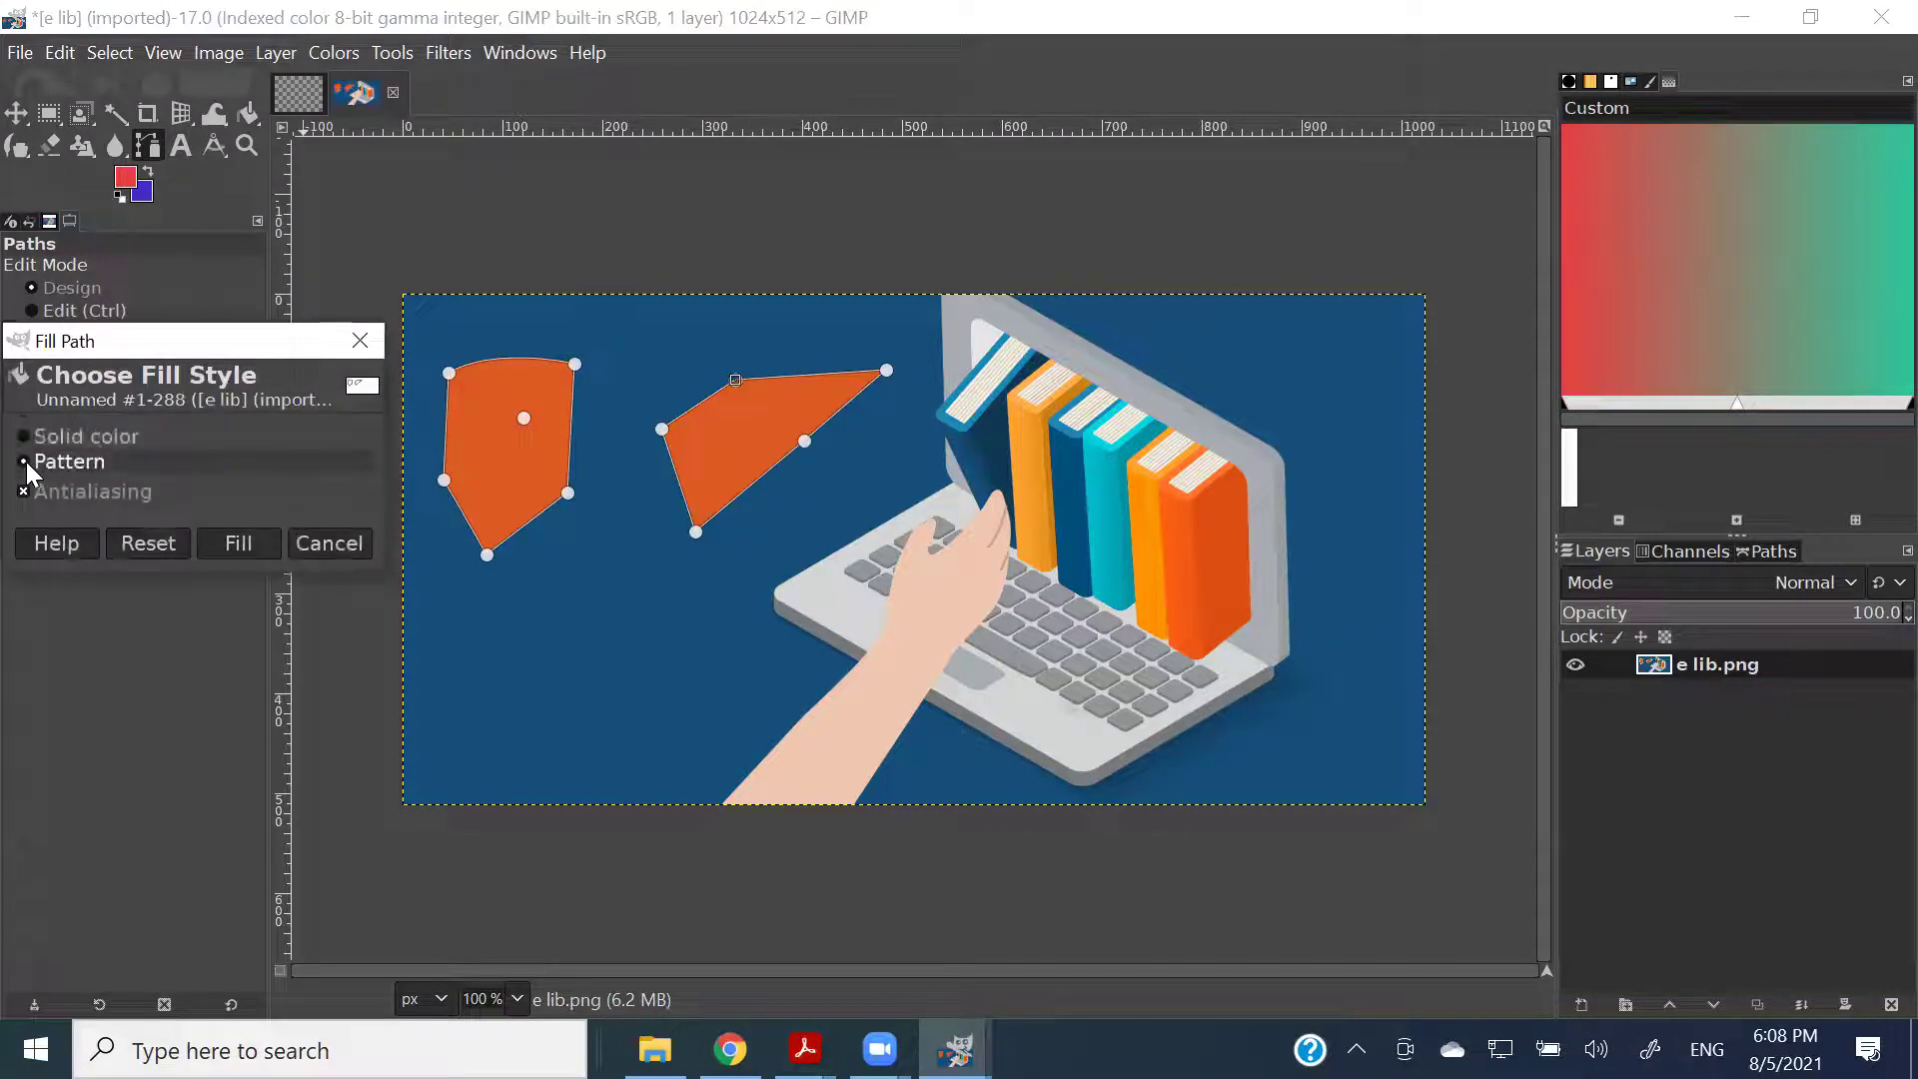
pyautogui.click(240, 545)
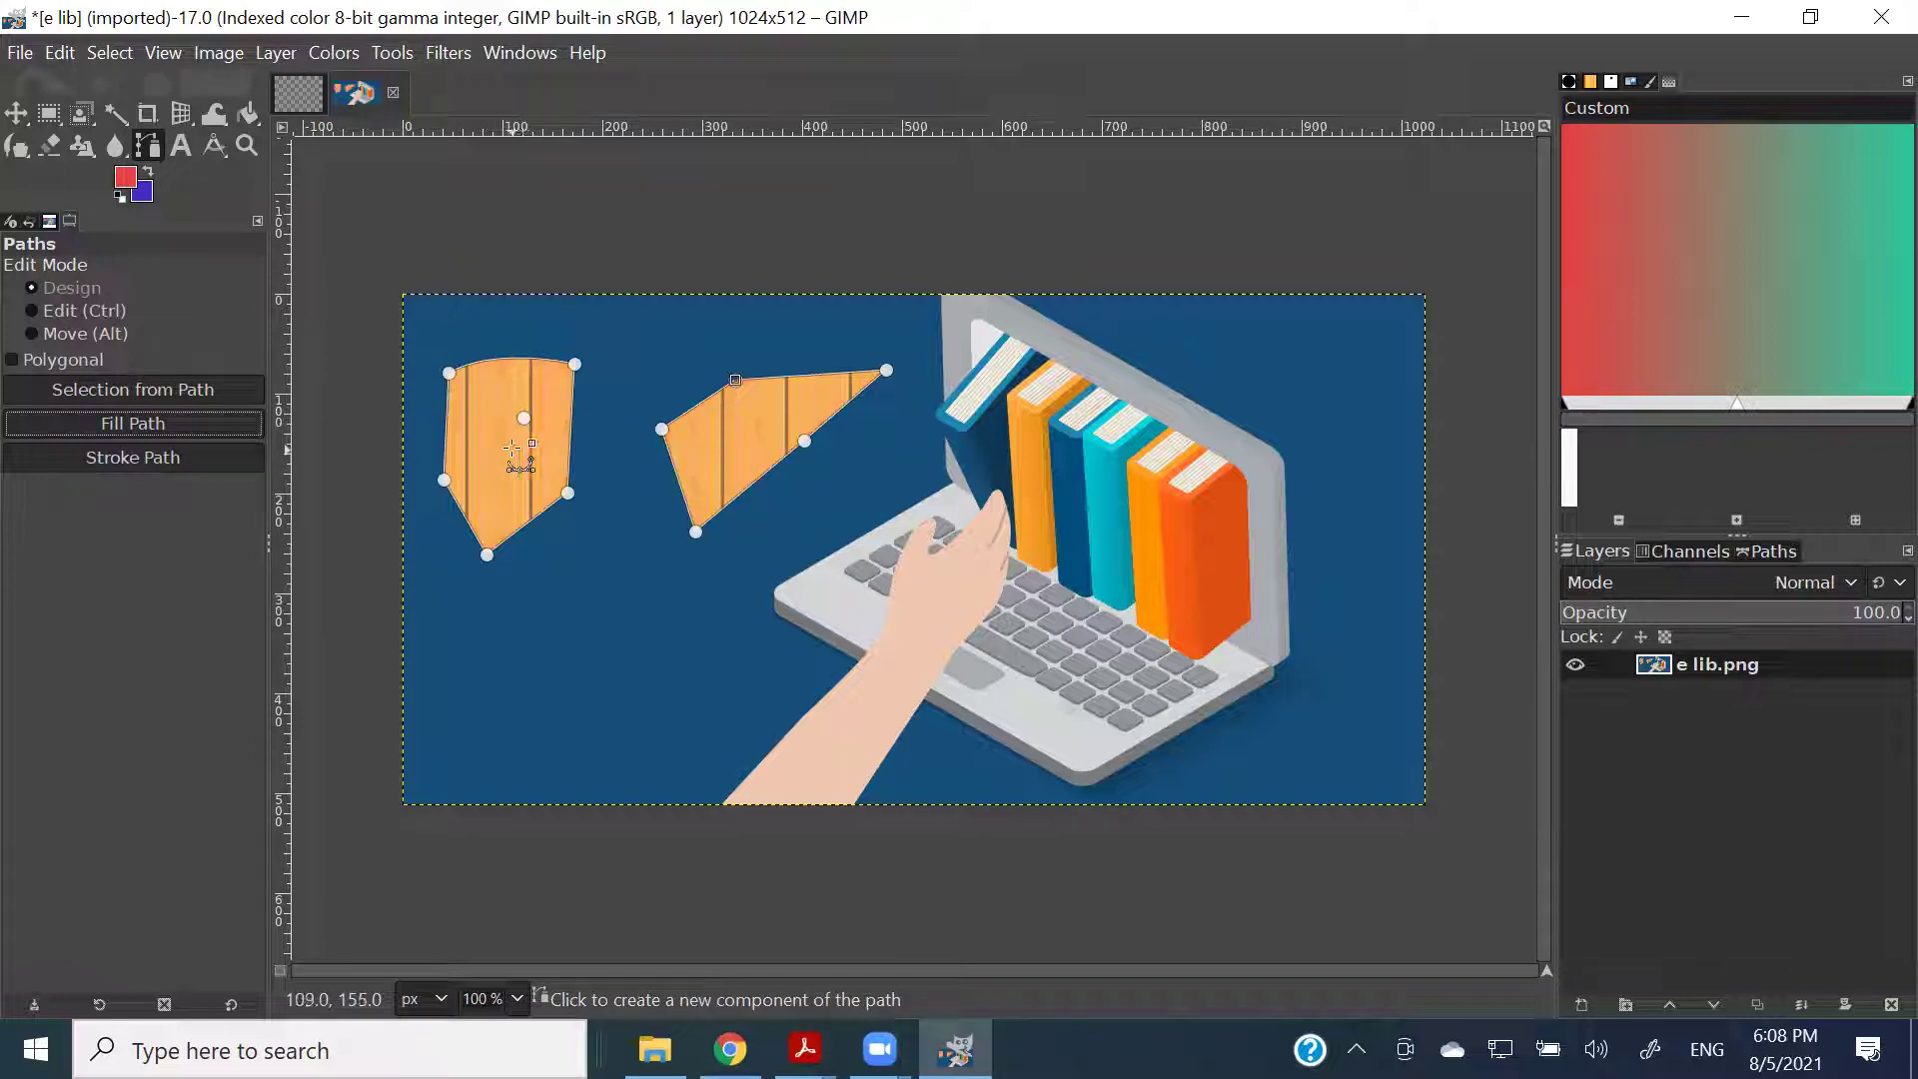
# Choose the 3D Green pattern and fill both path shapes with it.
pyautogui.click(1593, 80)
pyautogui.click(1611, 167)
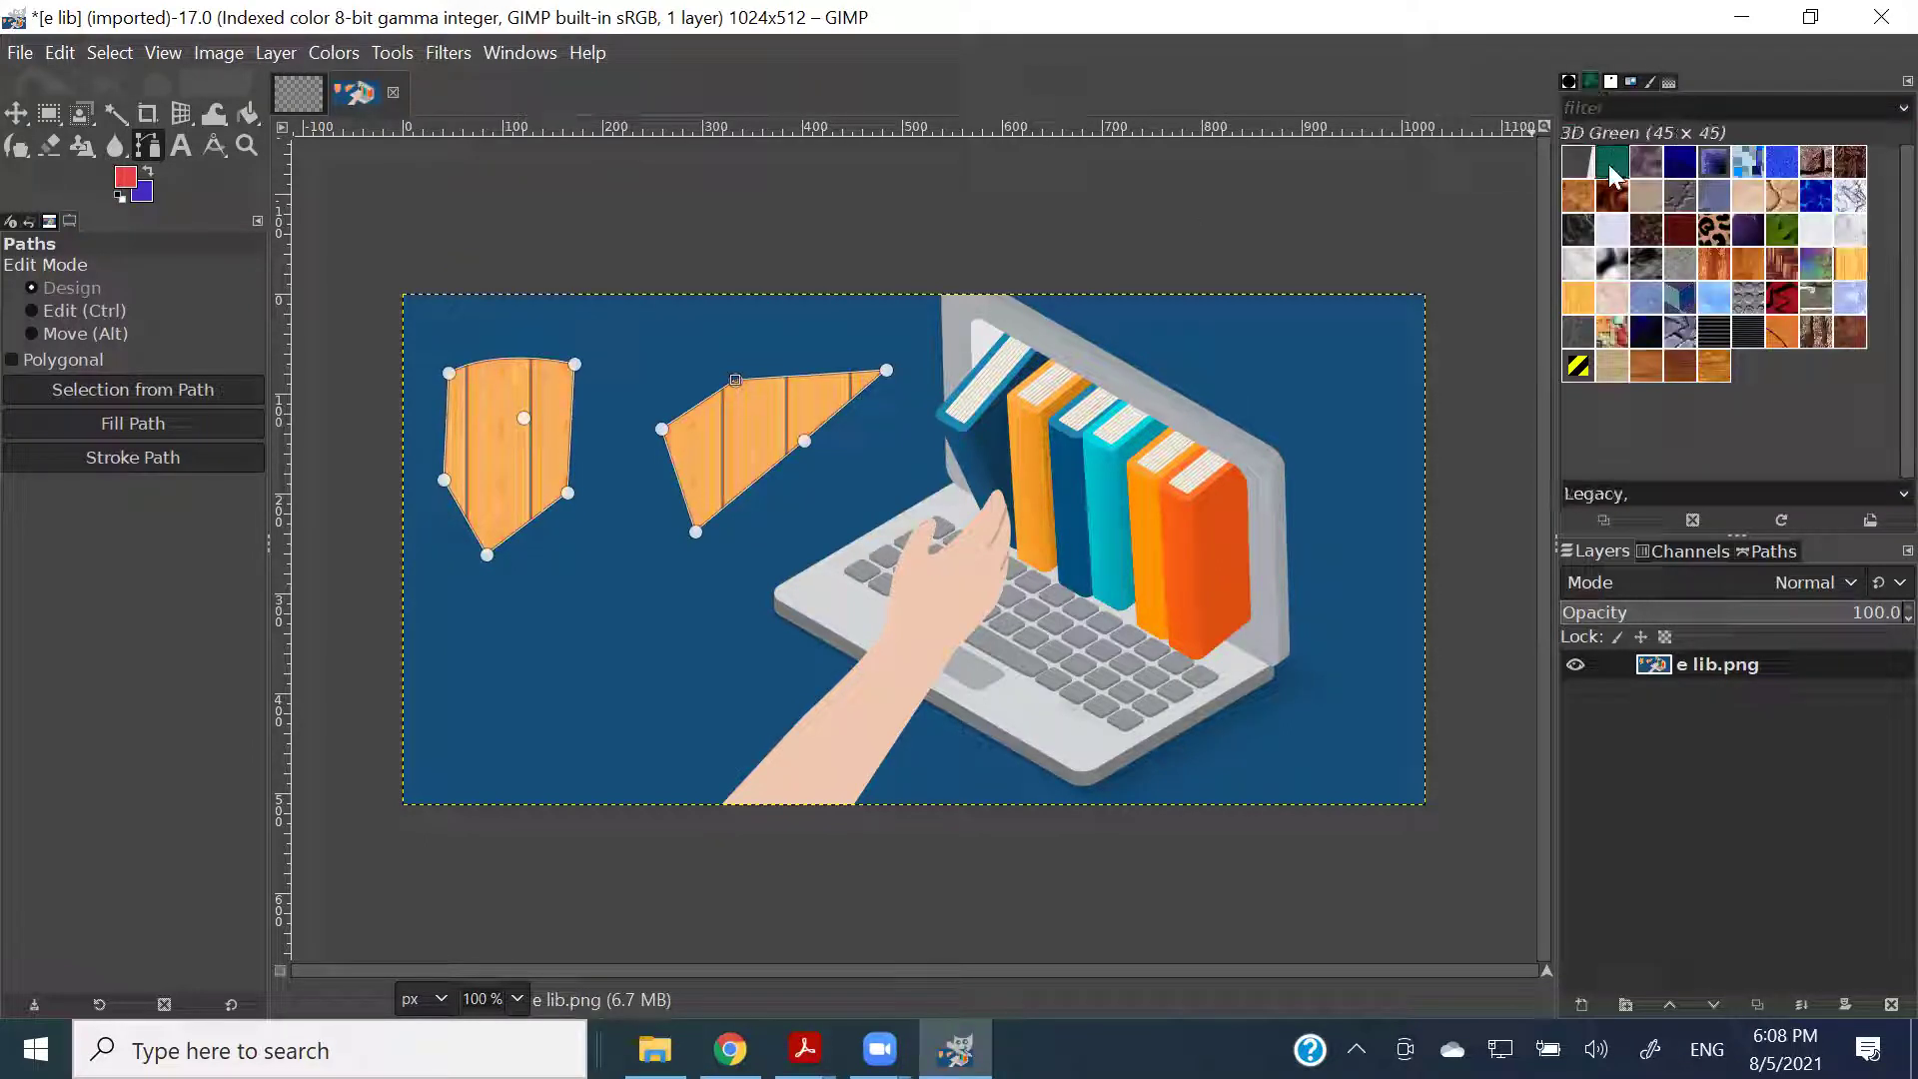
pyautogui.click(1613, 227)
pyautogui.click(1619, 232)
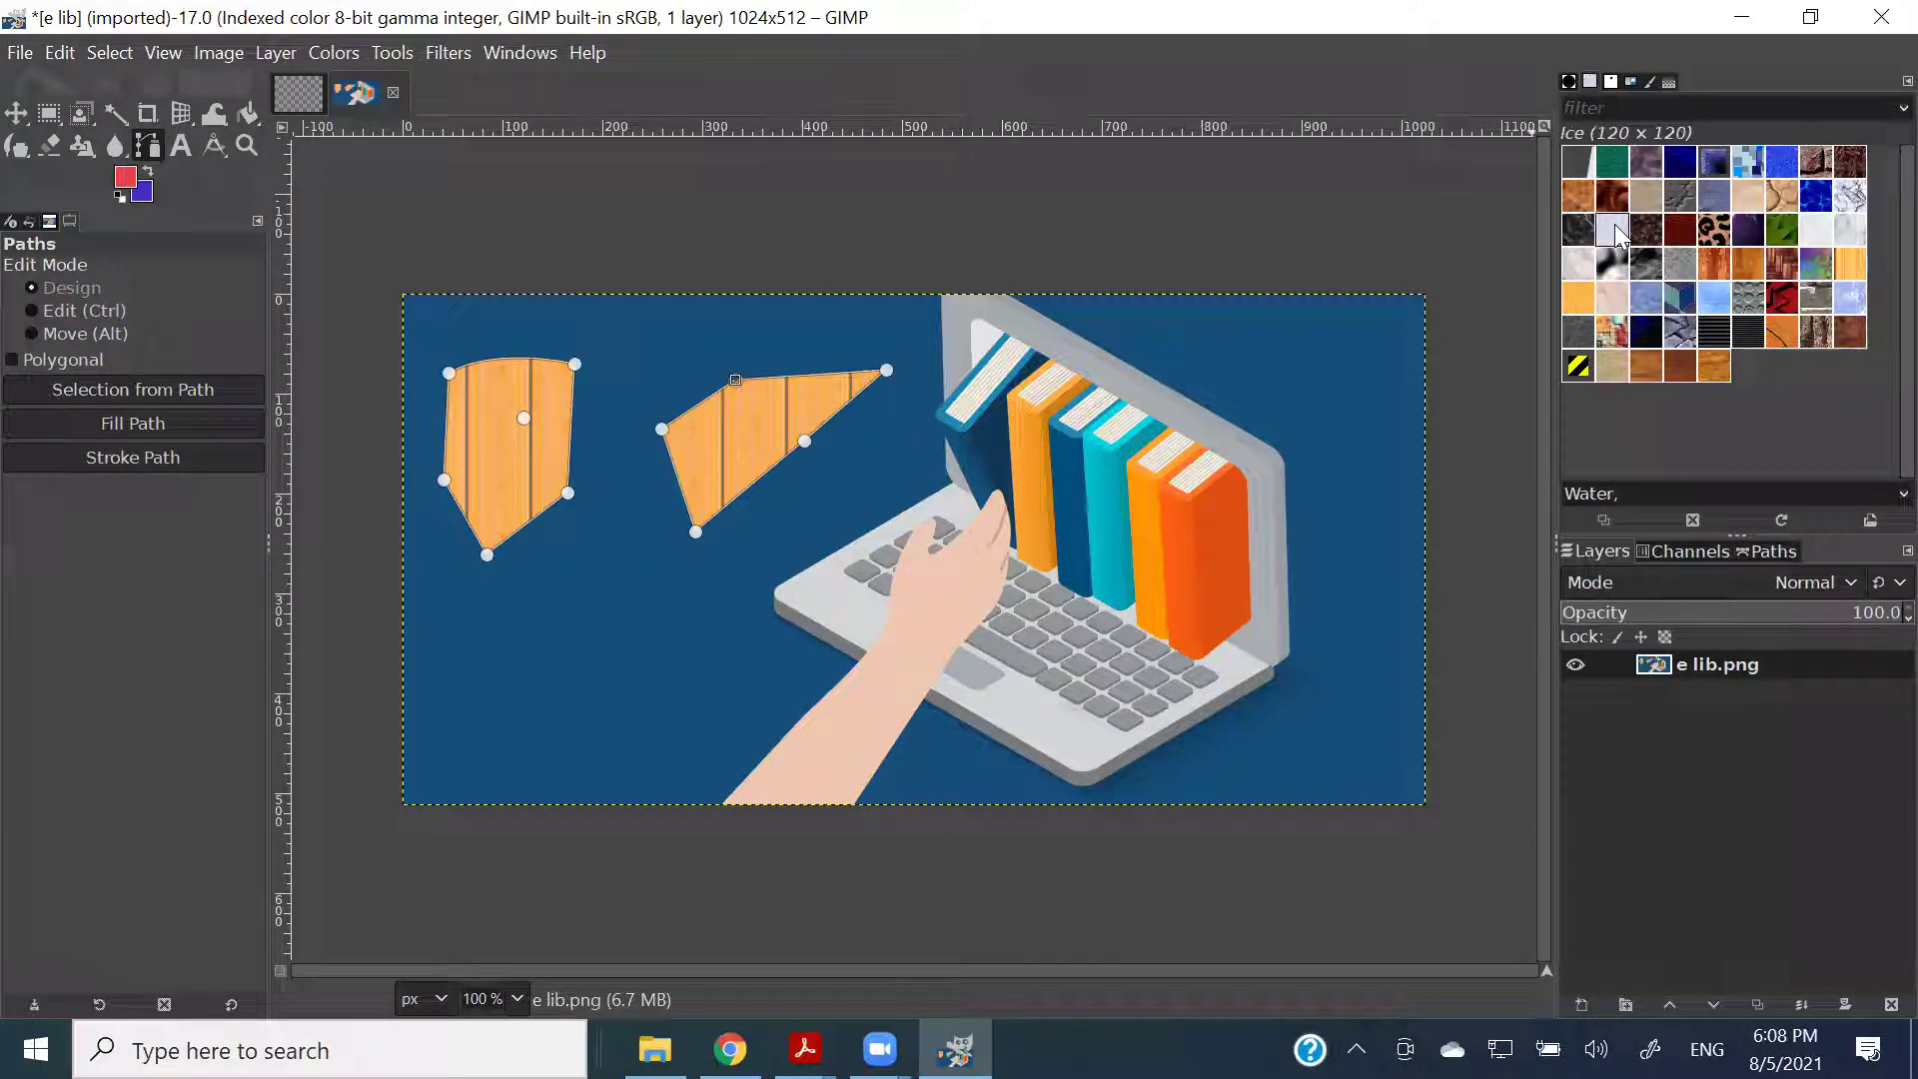
pyautogui.click(1612, 163)
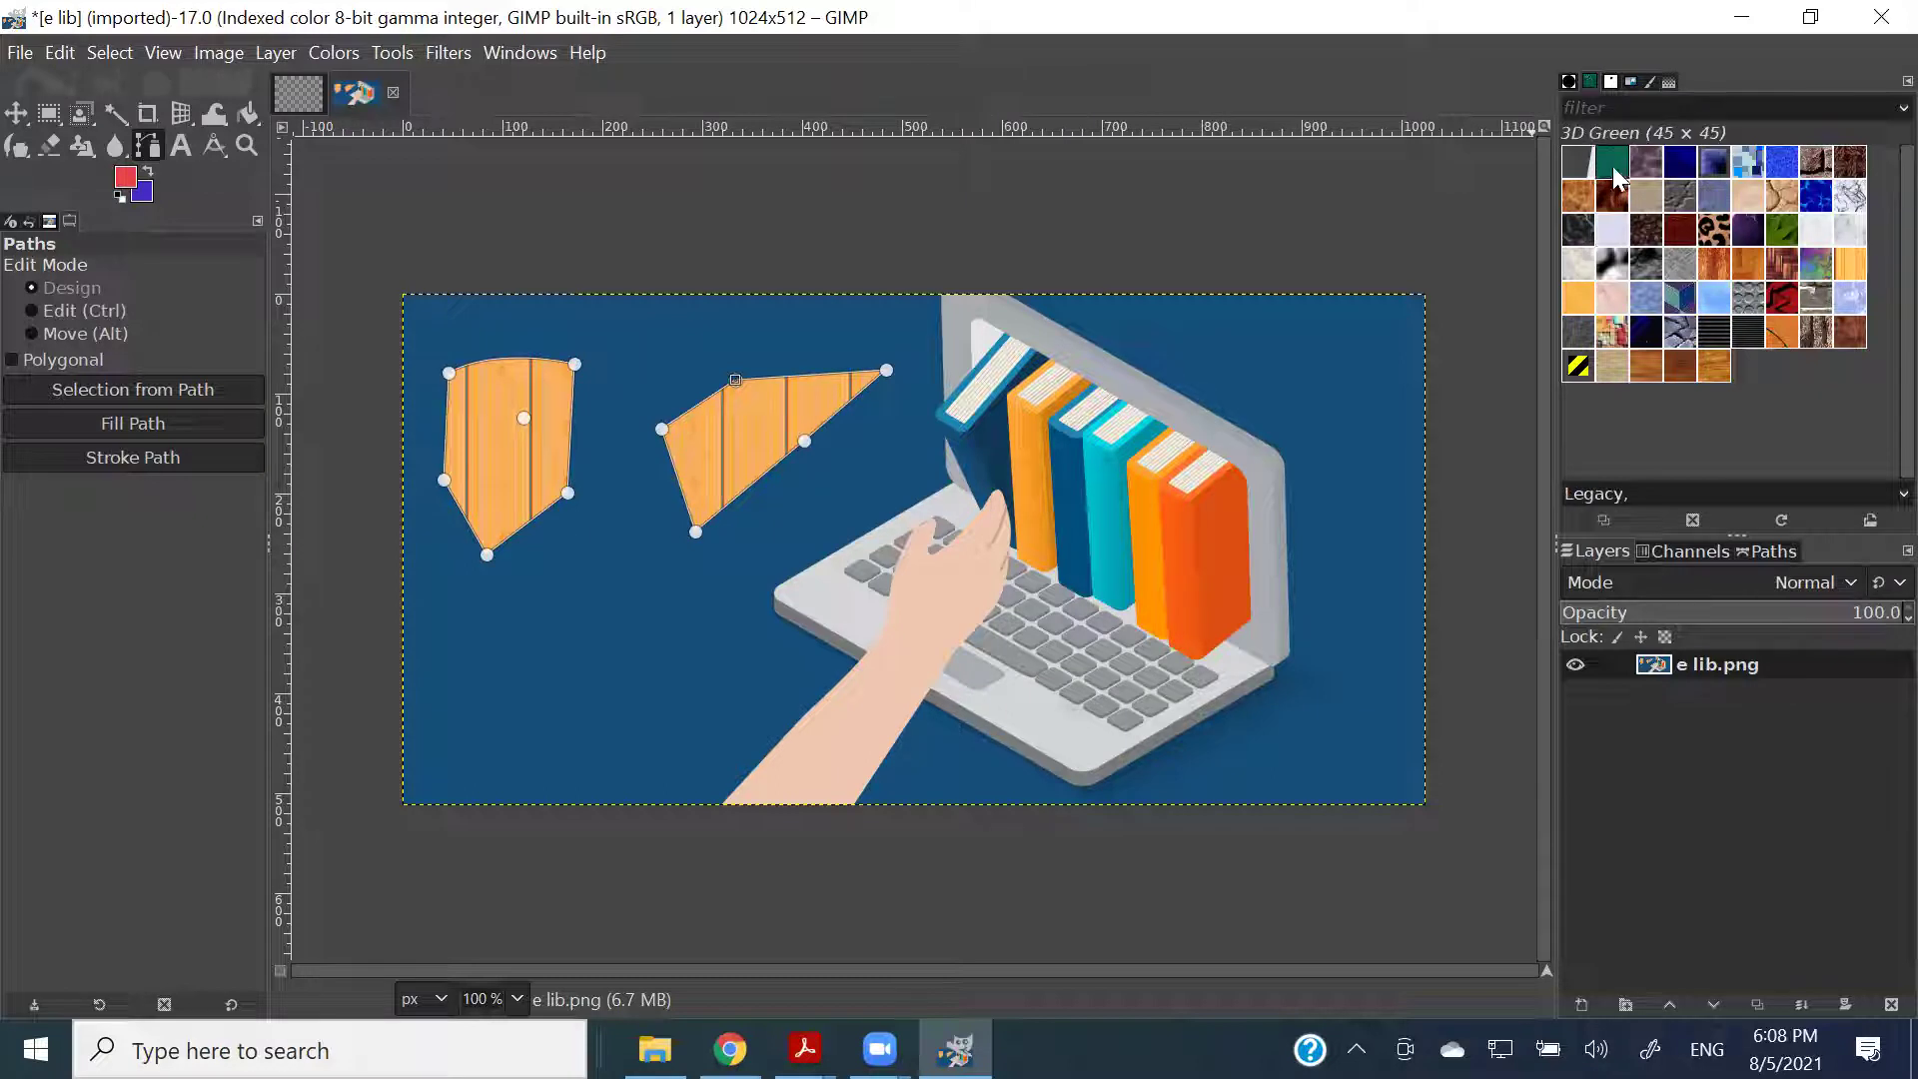
pyautogui.click(160, 417)
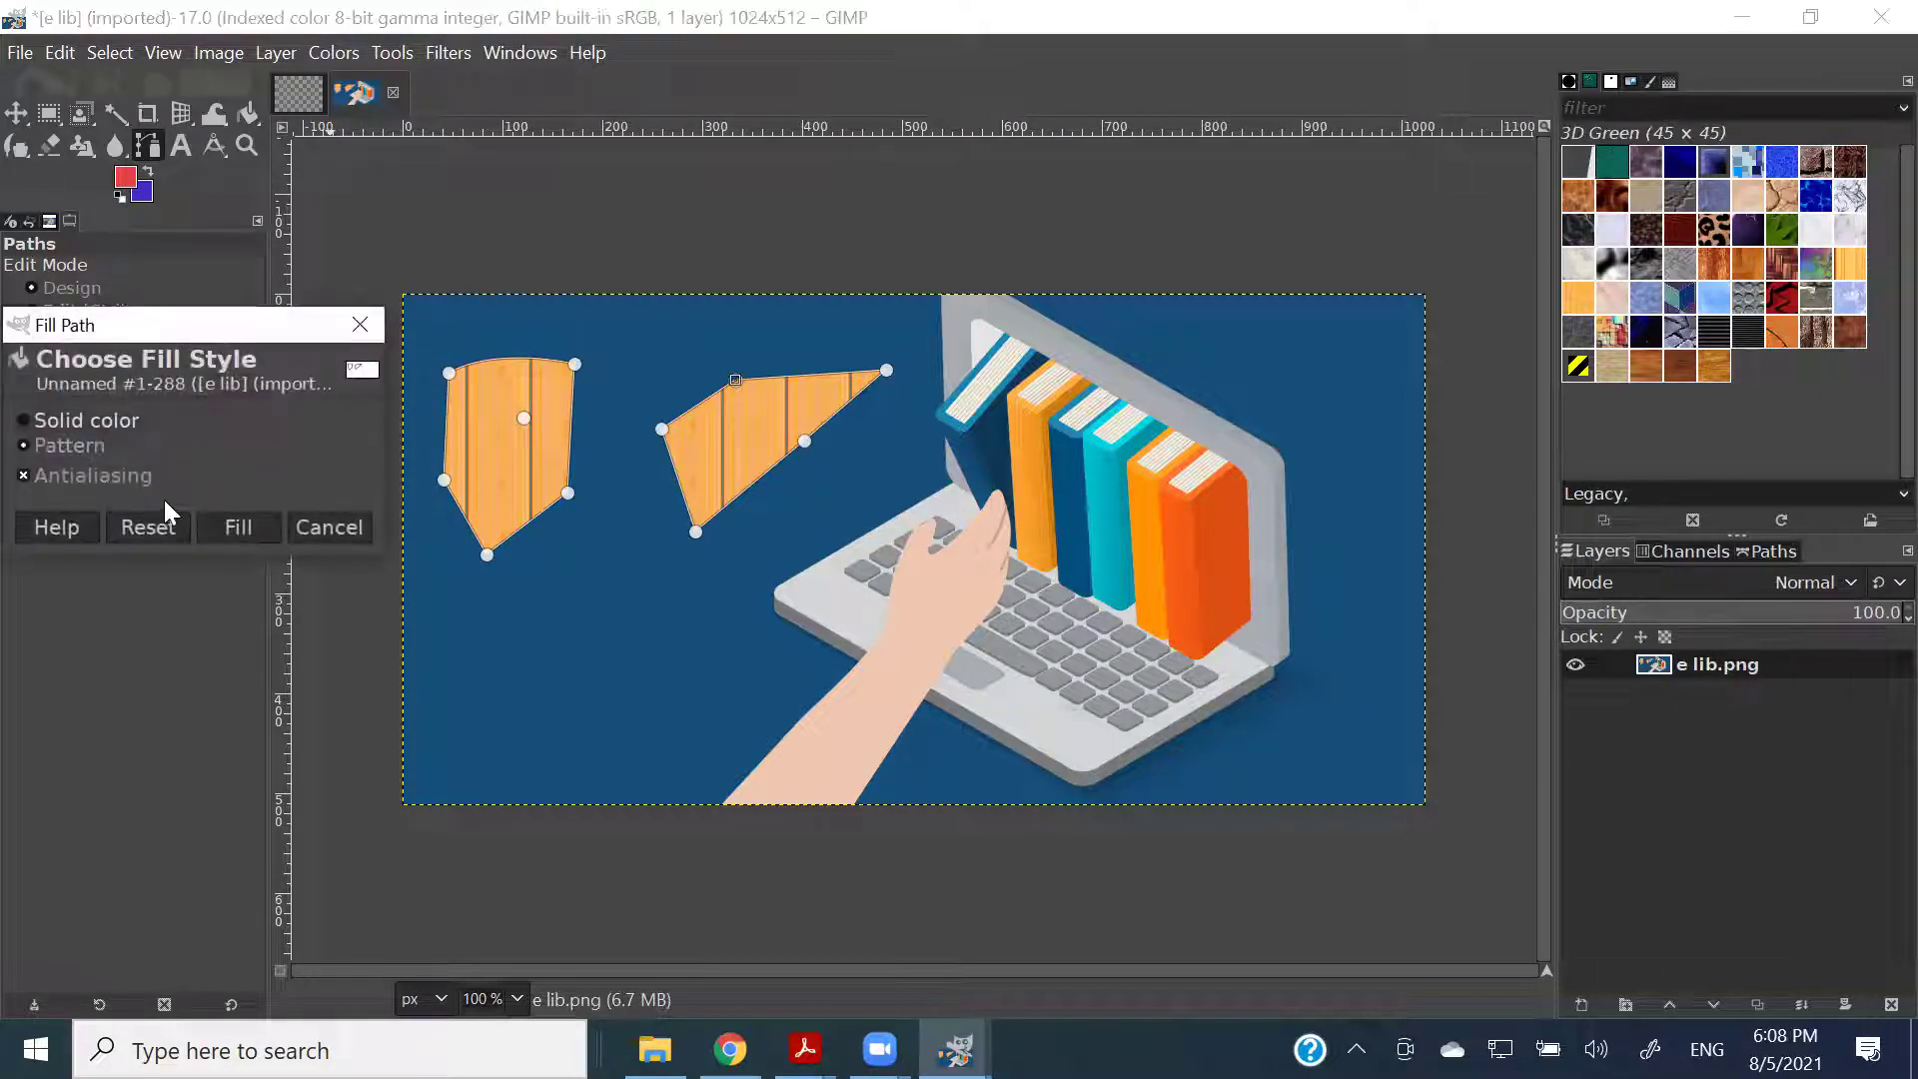
pyautogui.click(226, 525)
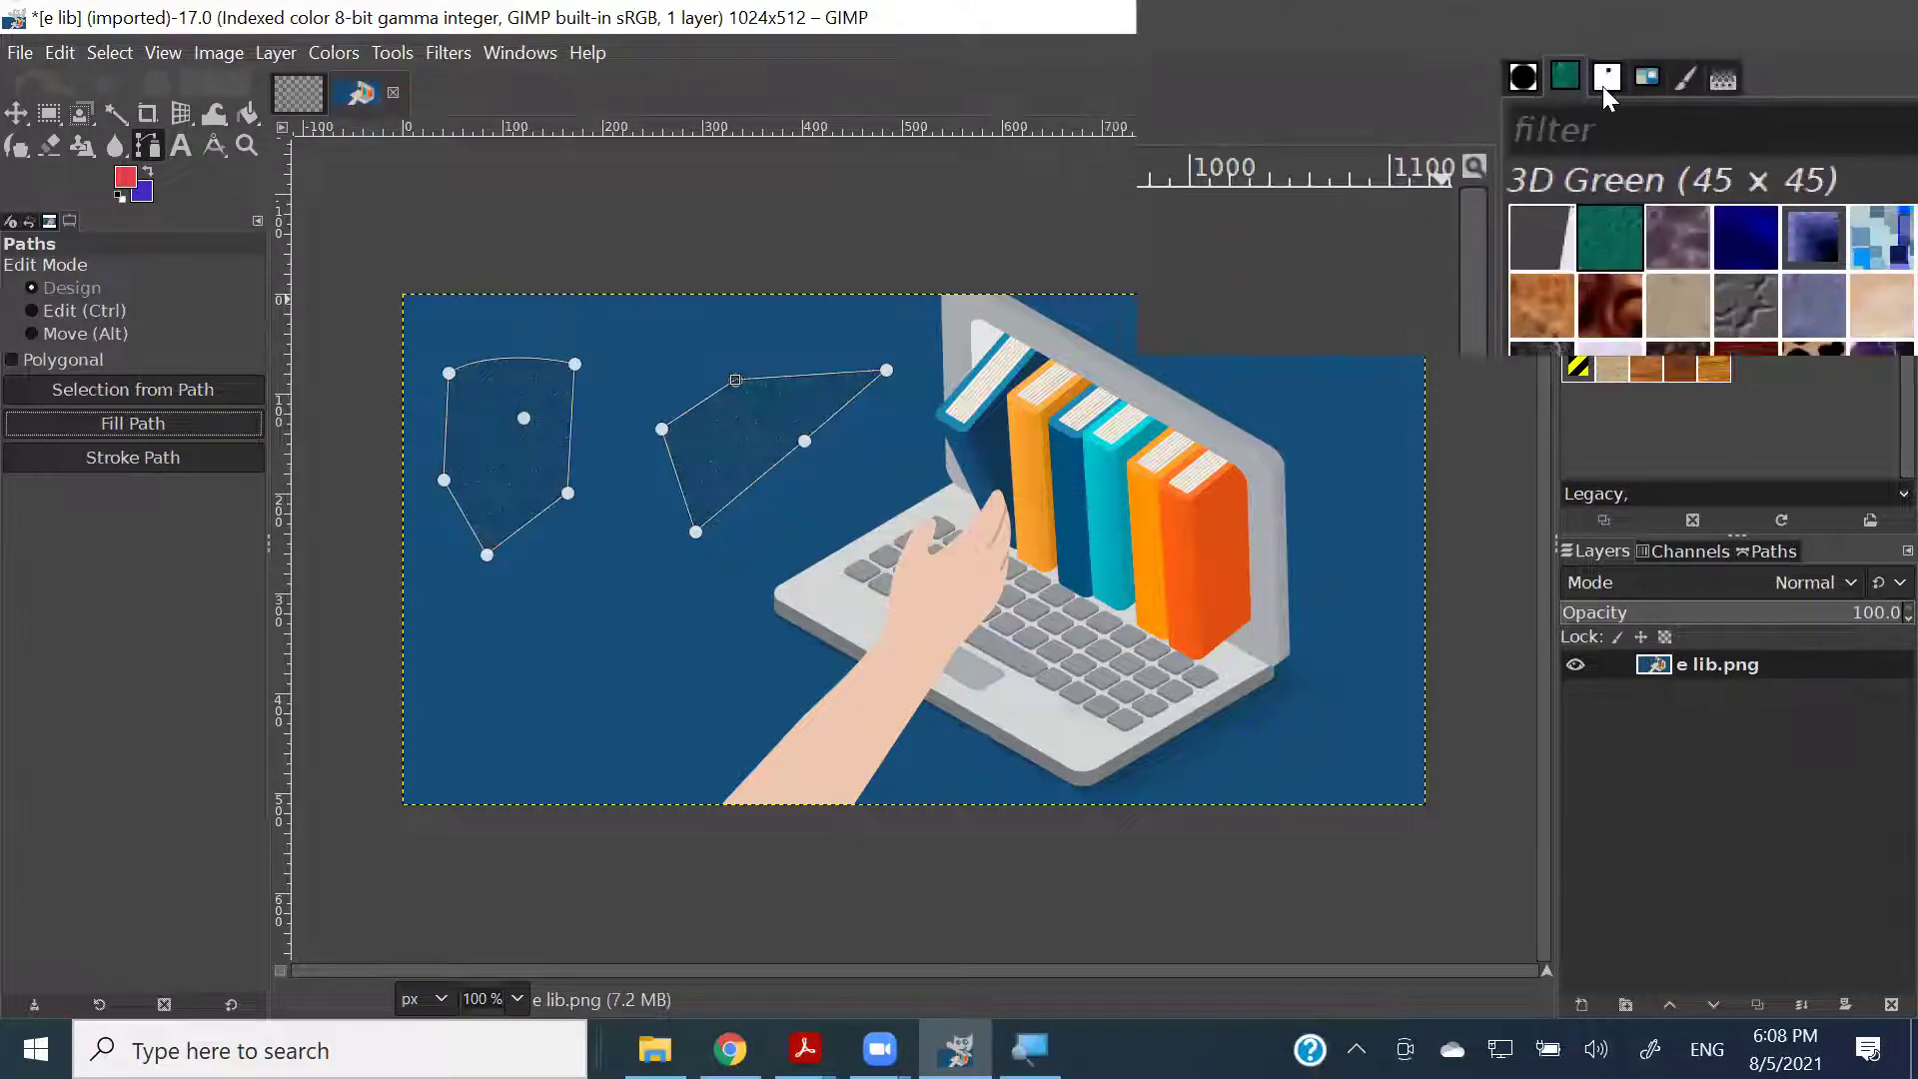
# Choose the Stripes Fine pattern and fill both path shapes with it.
pyautogui.click(1569, 82)
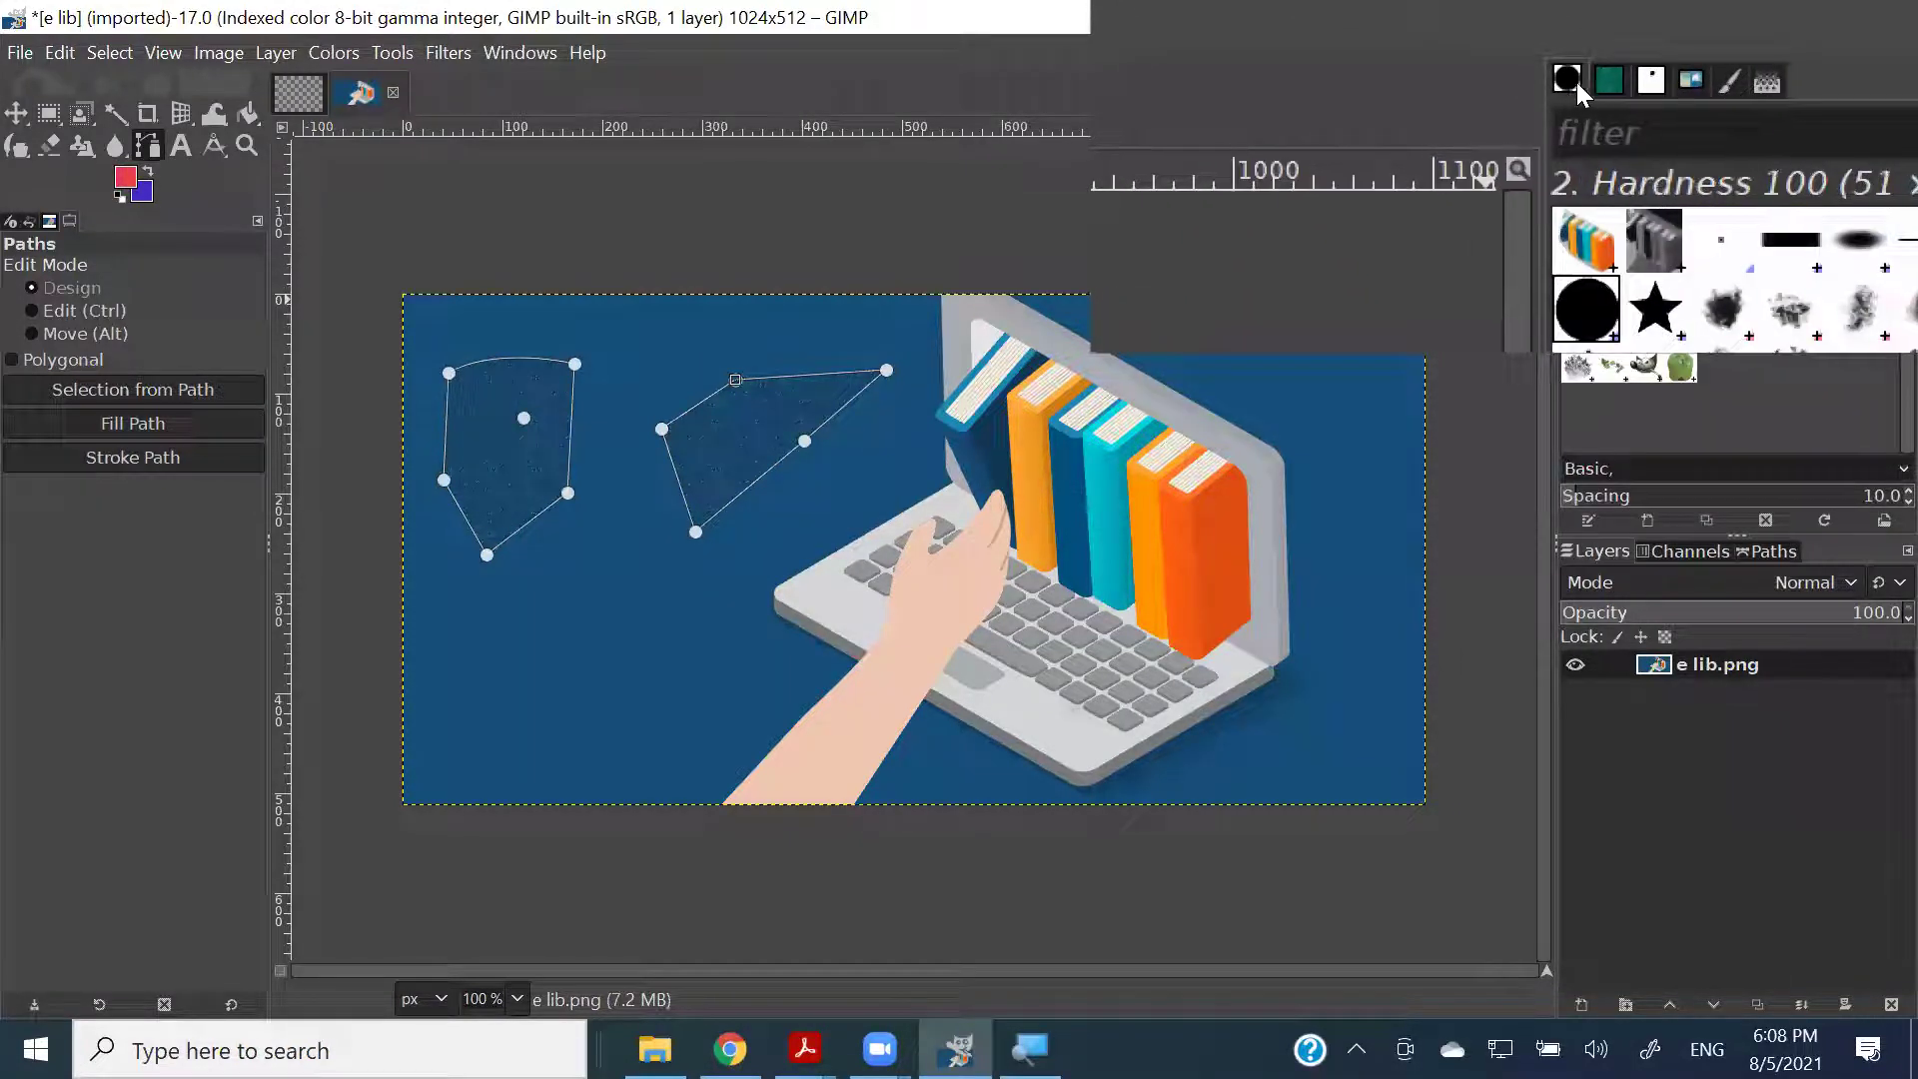
pyautogui.click(1589, 81)
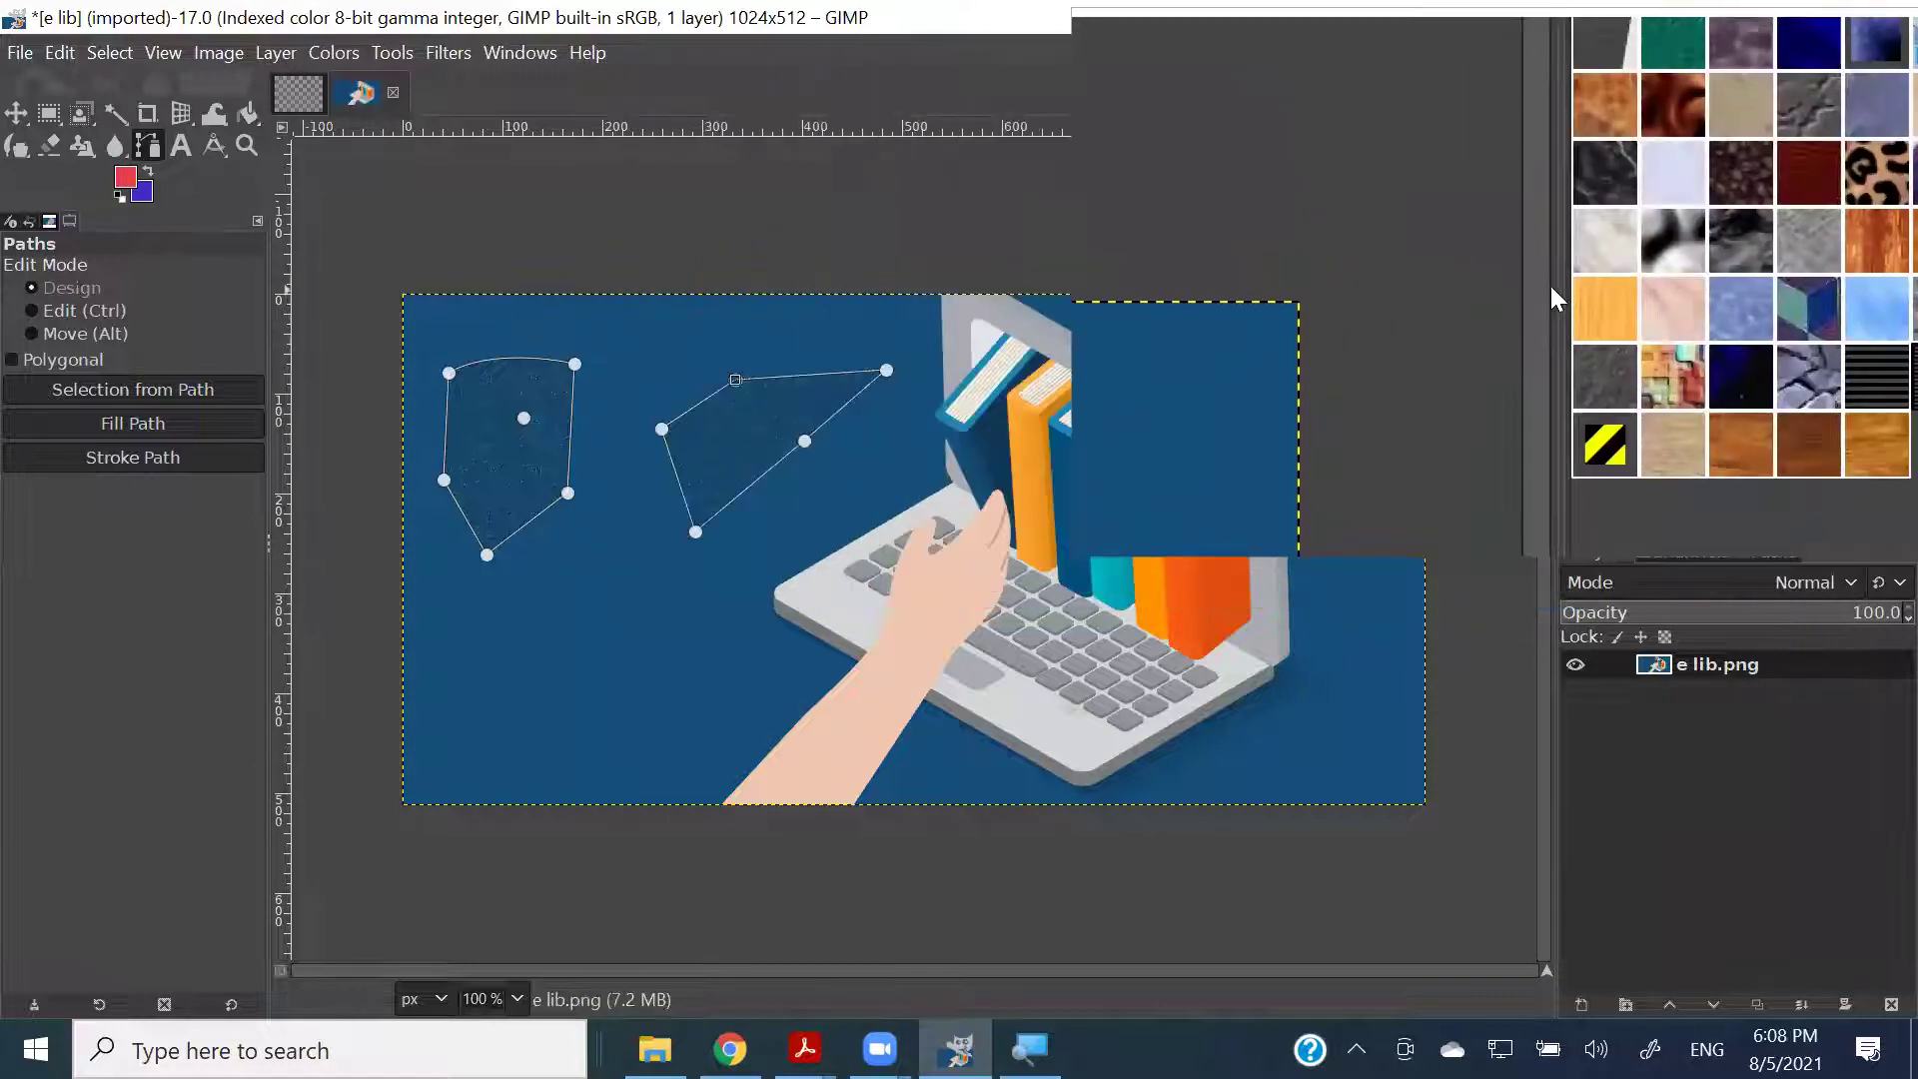
pyautogui.moveTo(1551, 285); pyautogui.dragTo(1550, 286)
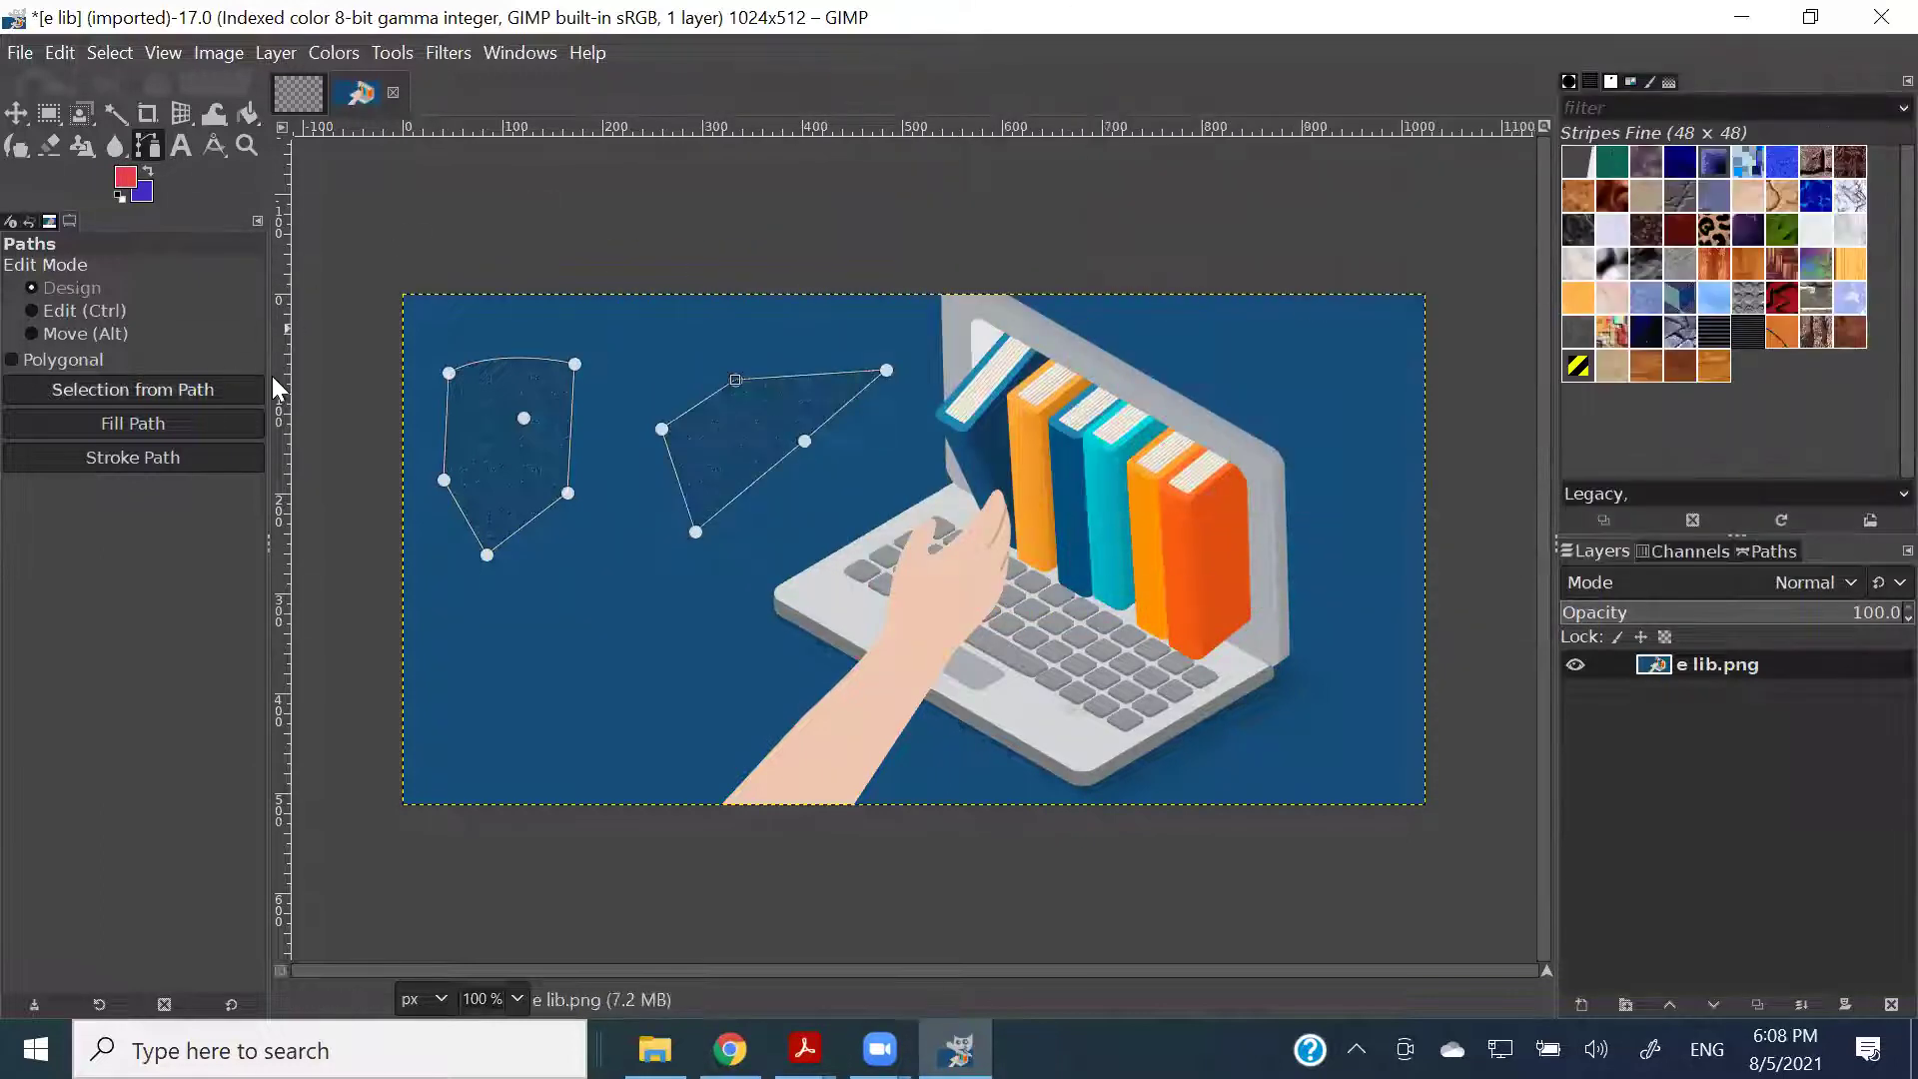
pyautogui.click(106, 426)
pyautogui.click(56, 464)
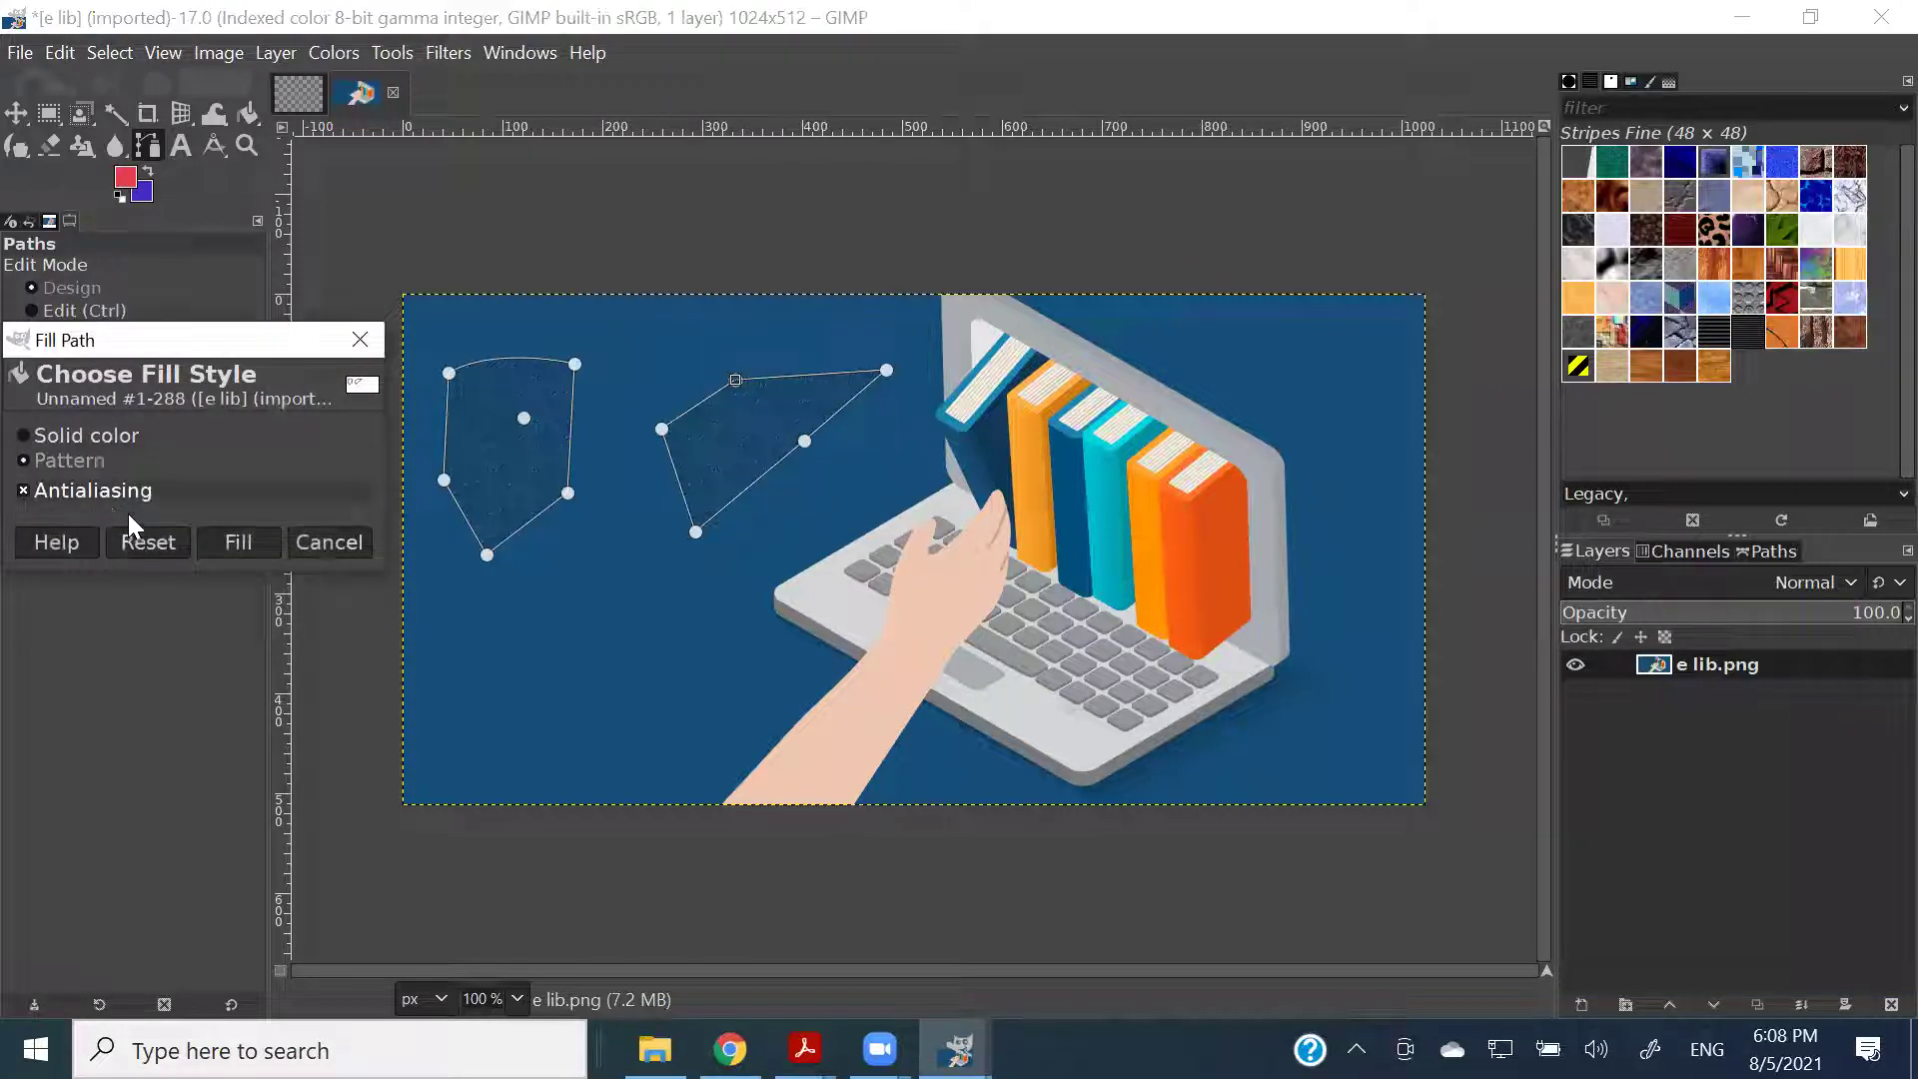
pyautogui.click(236, 544)
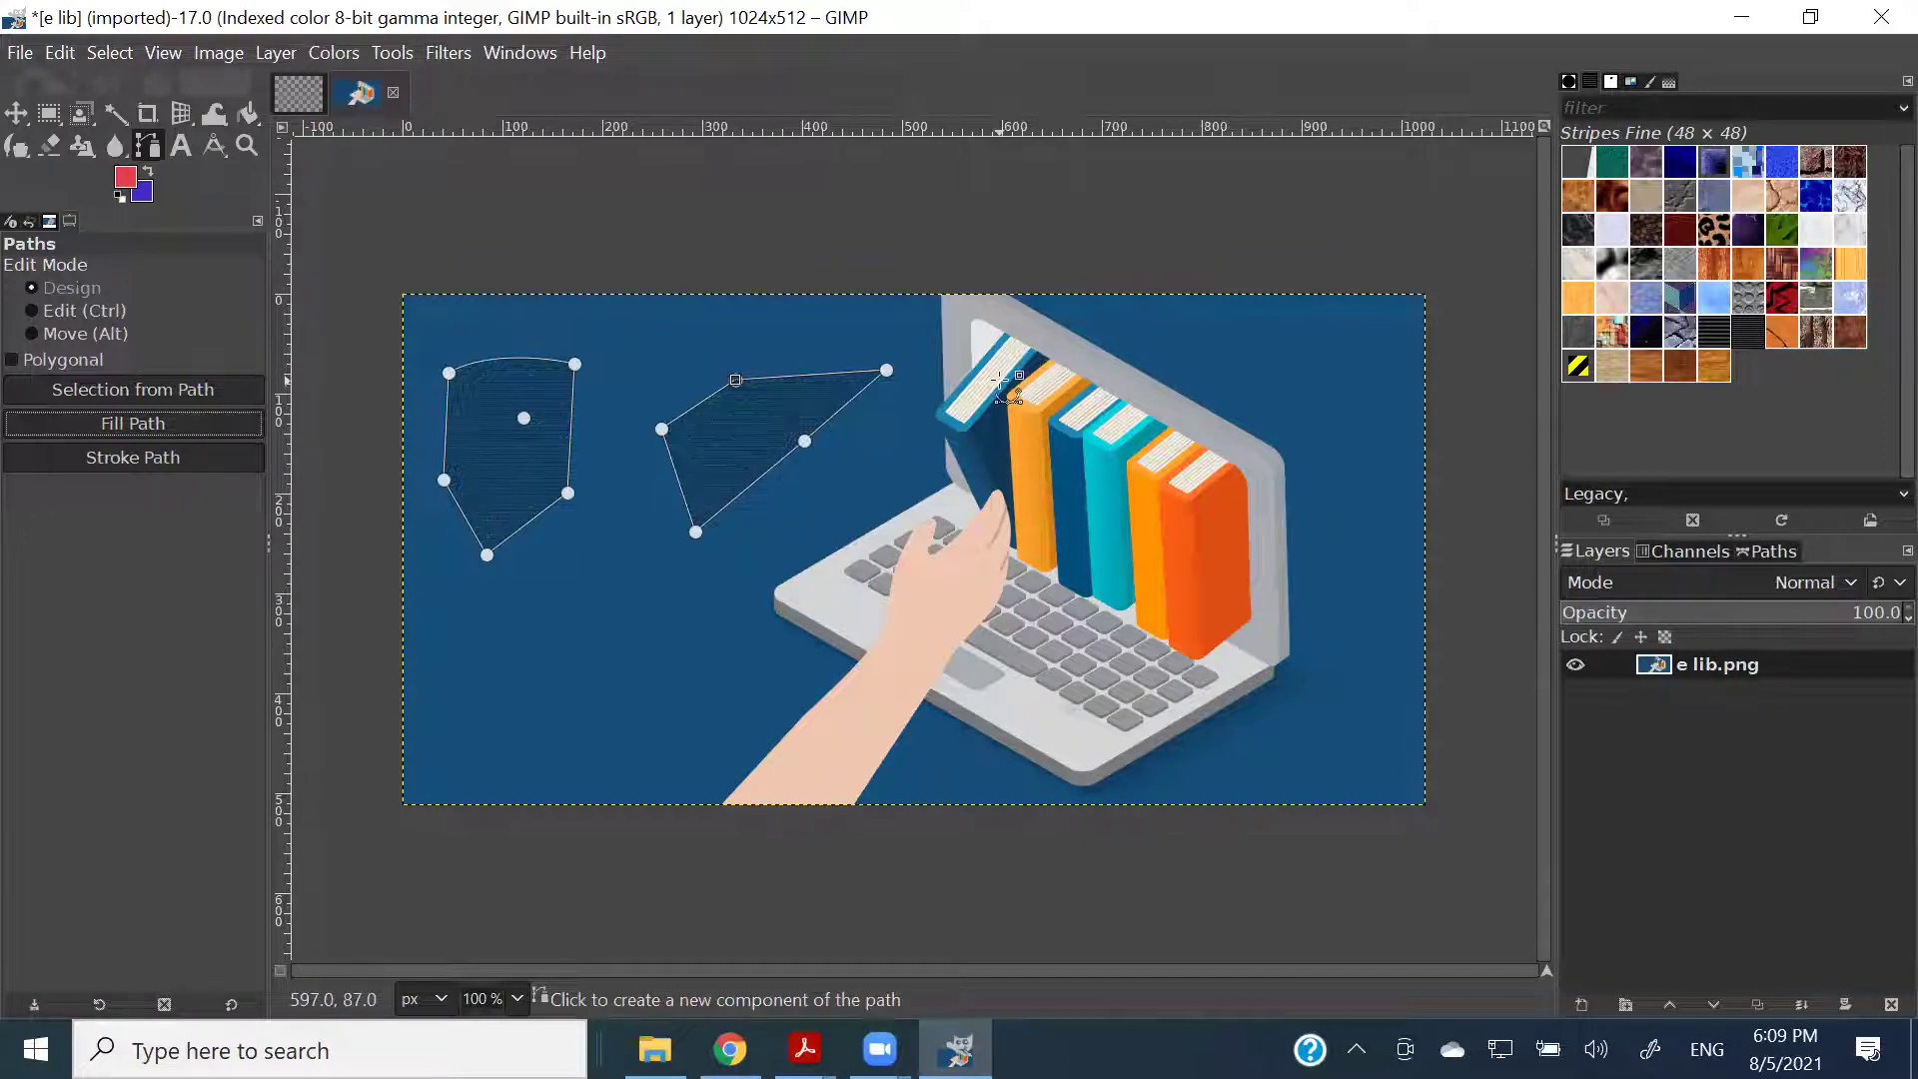
# Choose the Pine? pattern and fill both path shapes with it.
pyautogui.click(1586, 310)
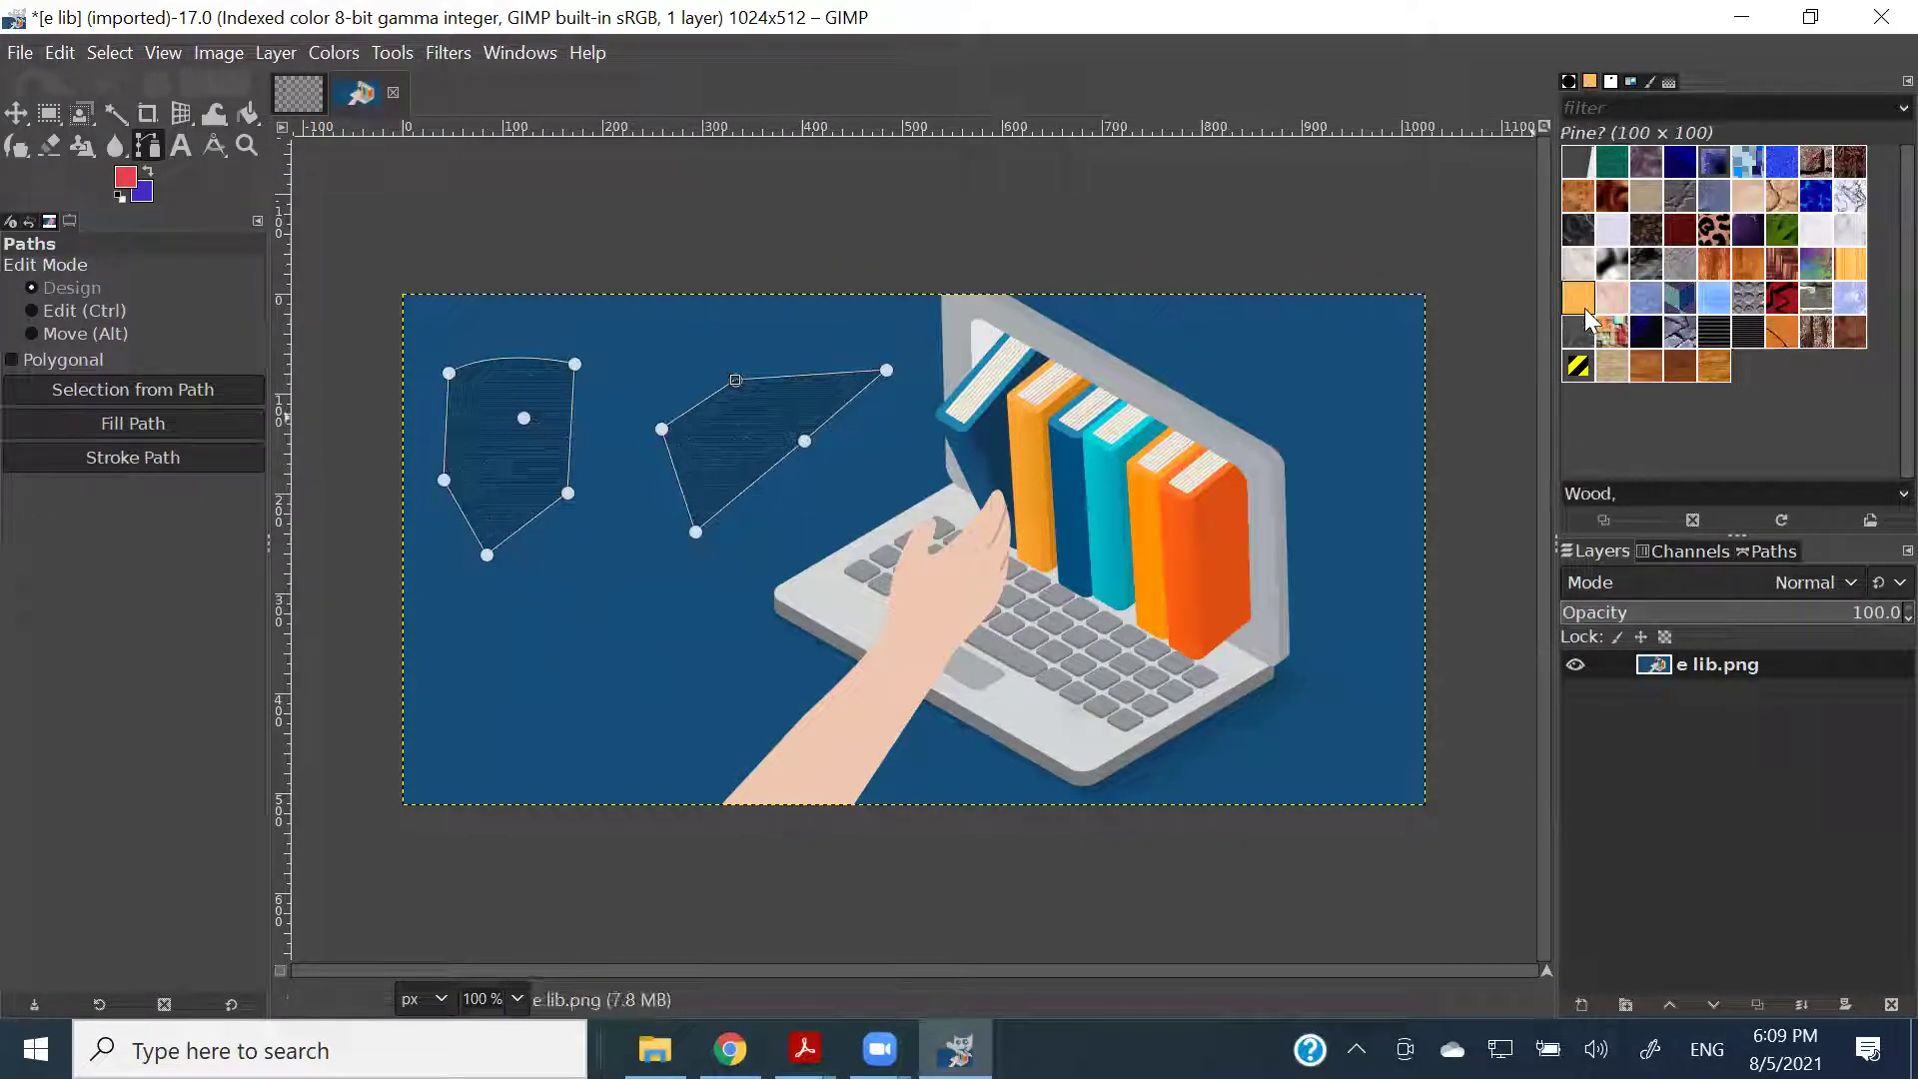
pyautogui.click(112, 423)
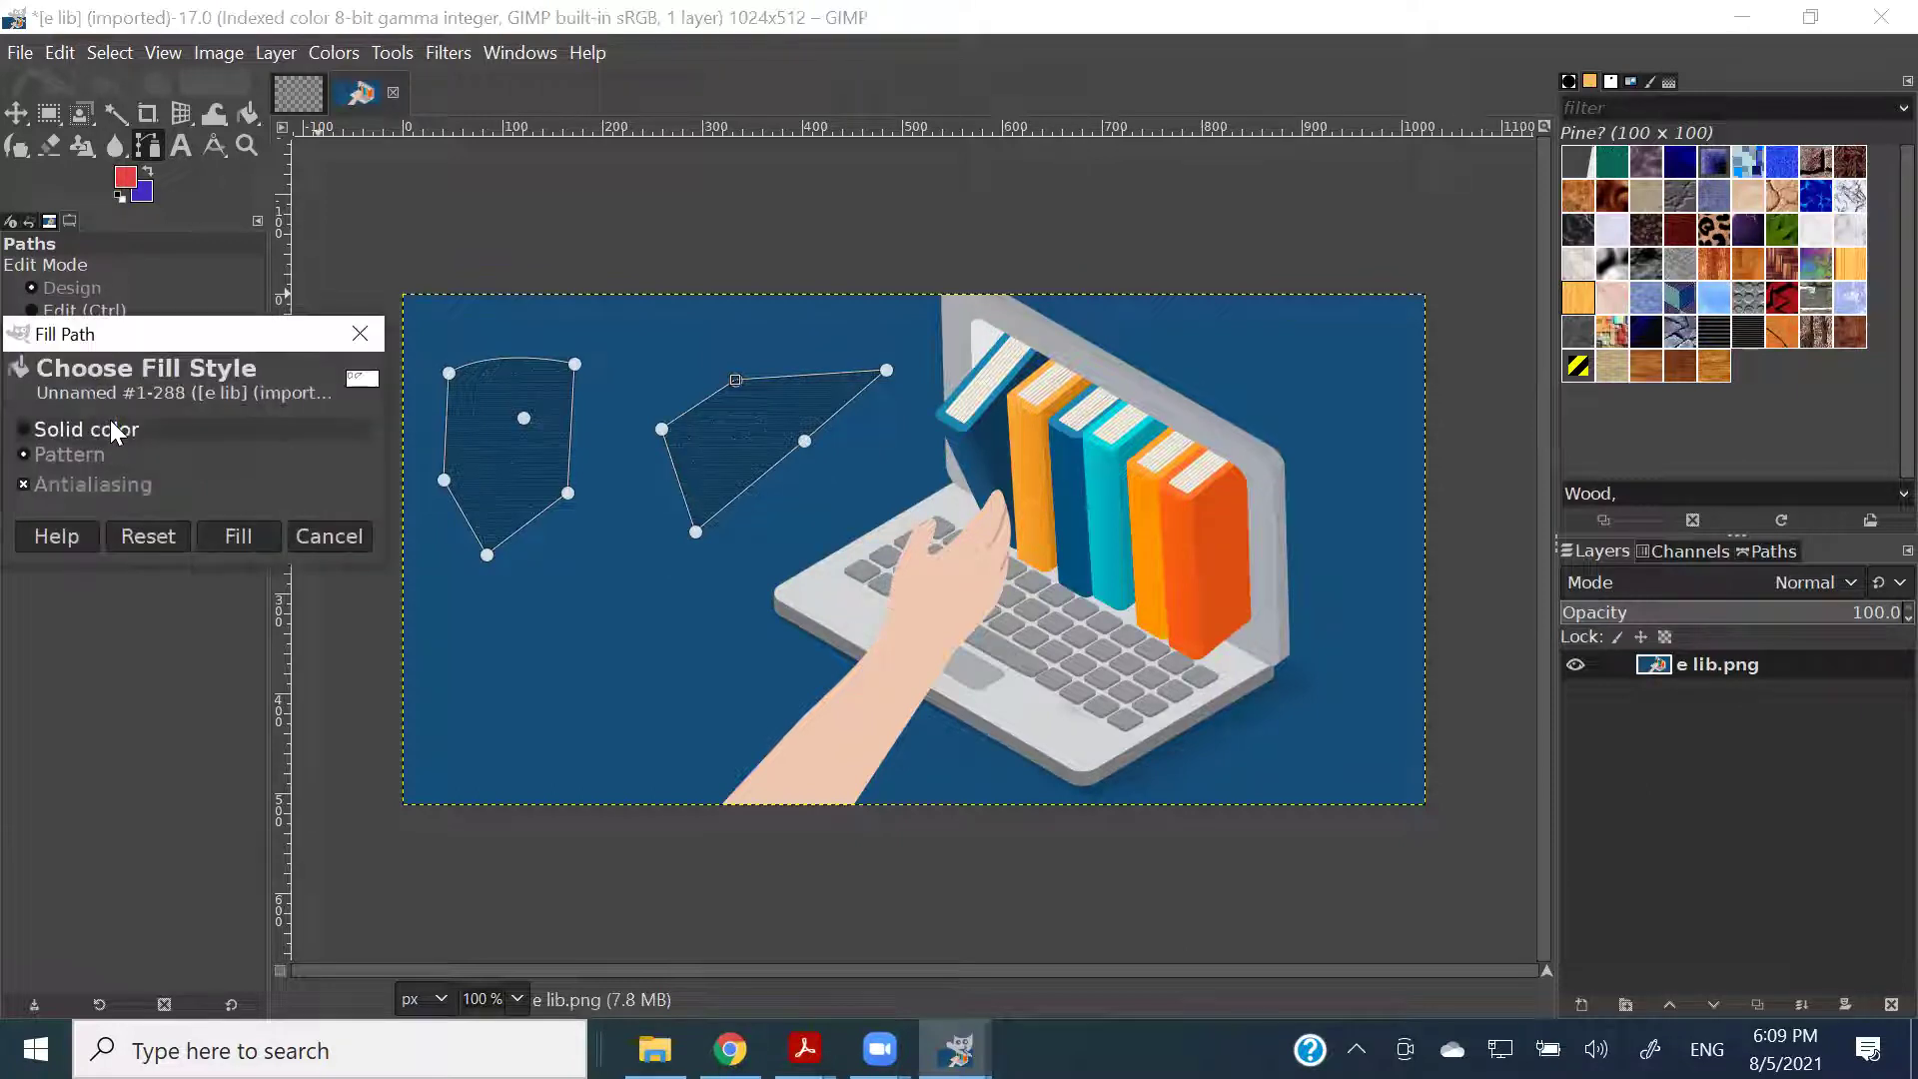
pyautogui.click(238, 536)
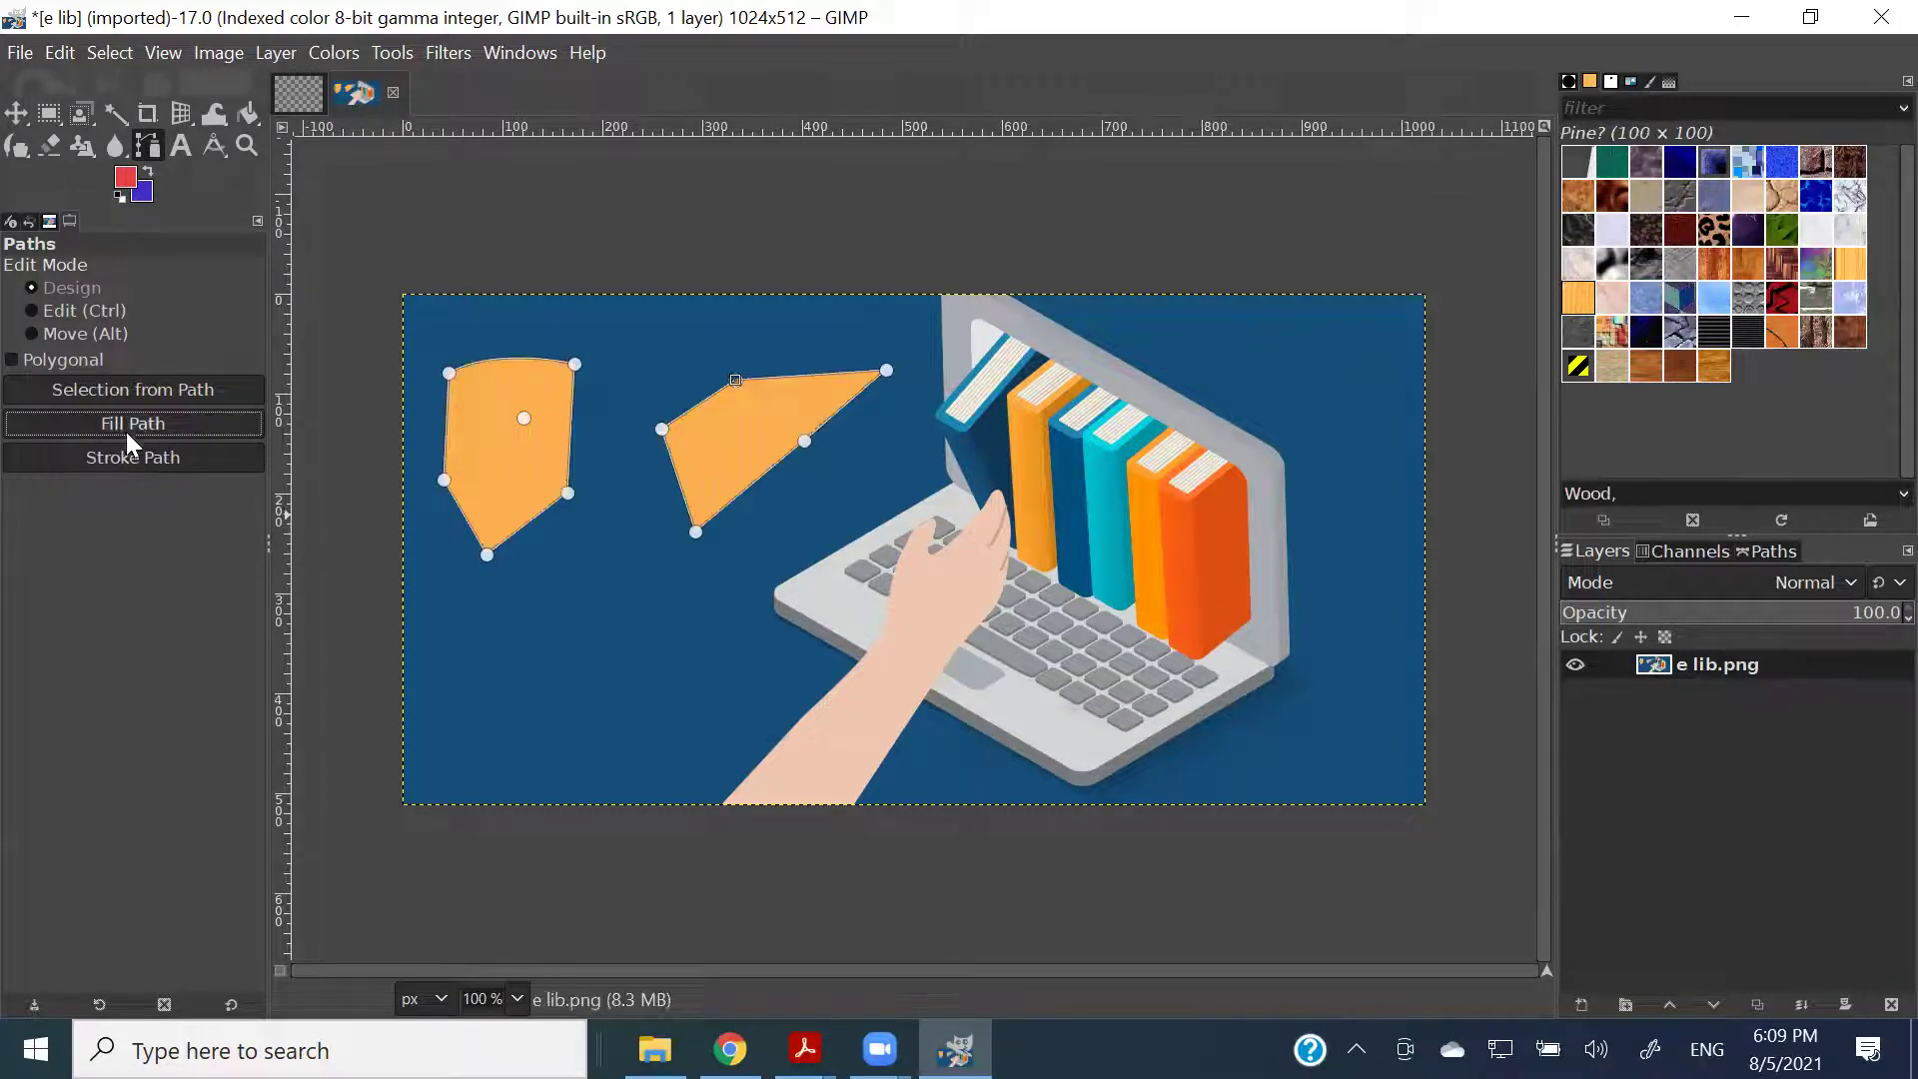
# Stroke both path shapes with a 55 px solid color line and switch to the Move tool.
pyautogui.click(138, 462)
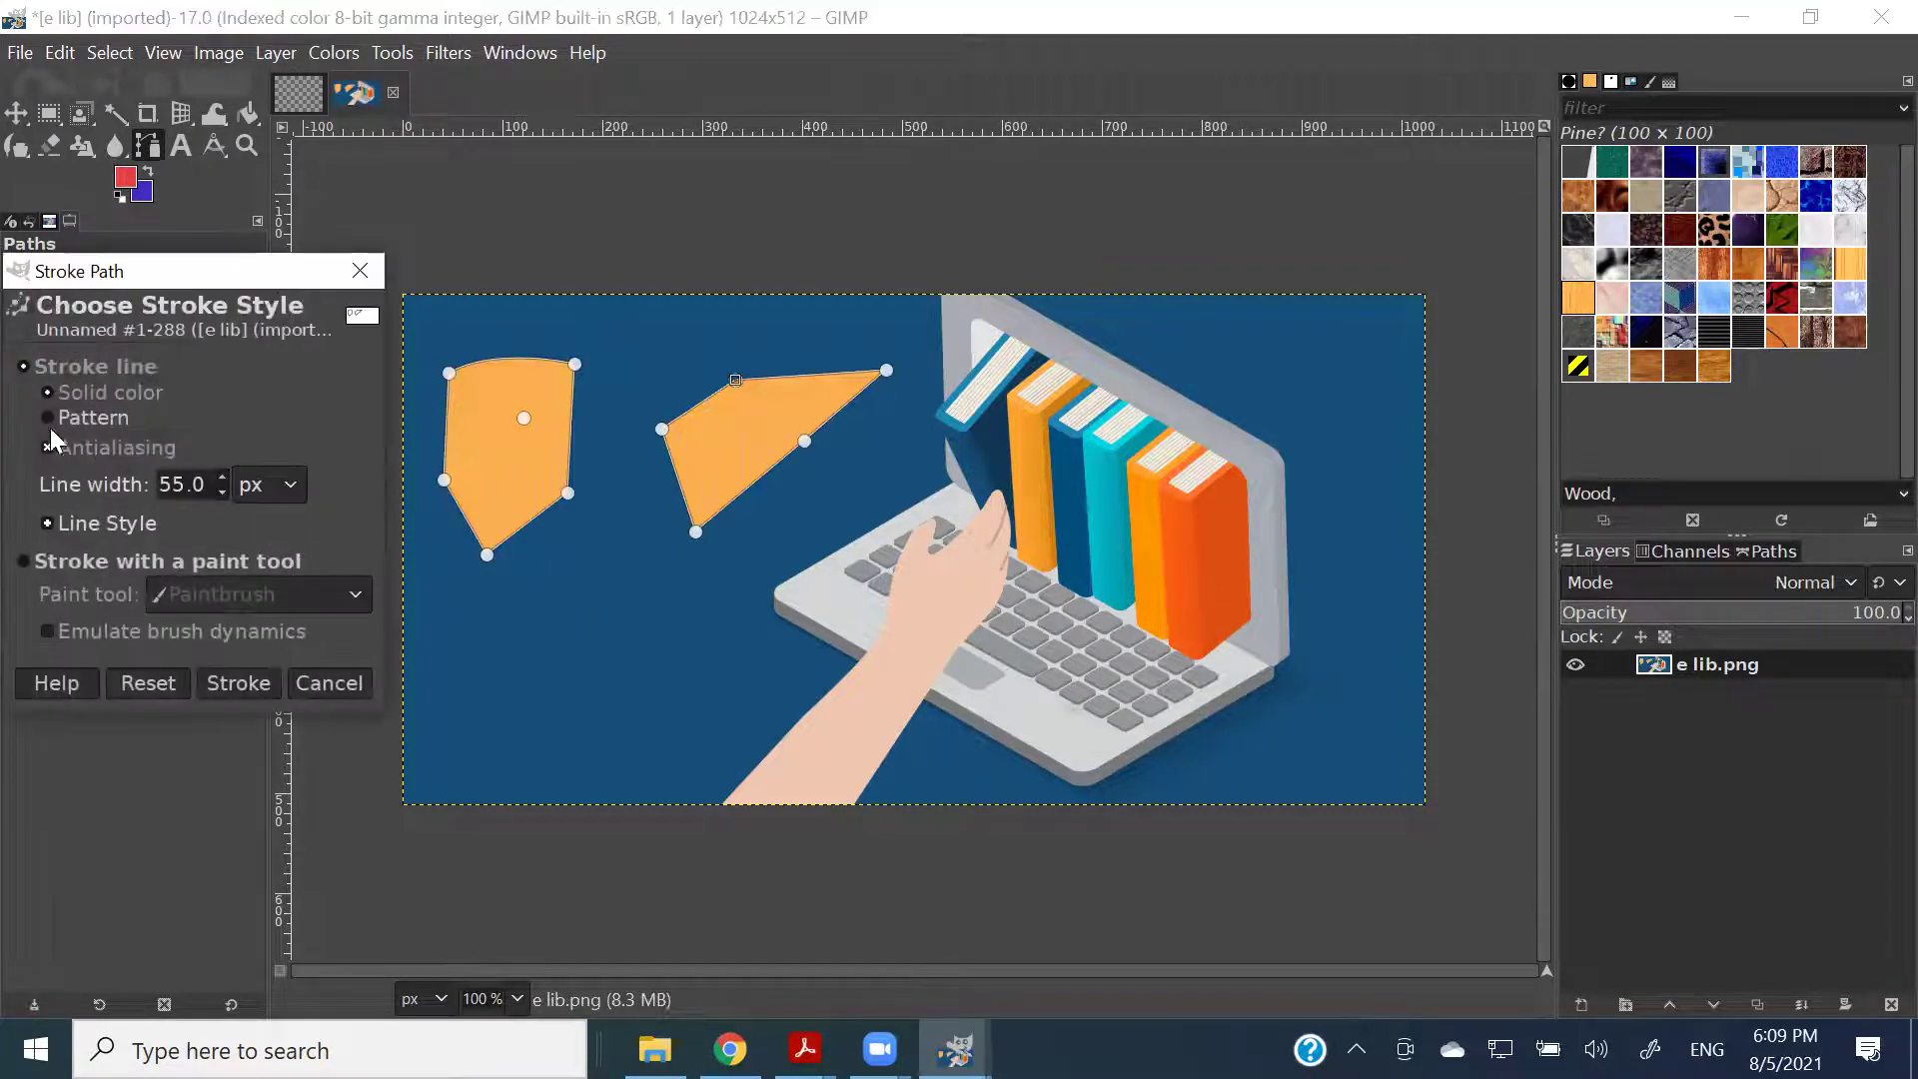
pyautogui.click(216, 688)
pyautogui.moveTo(552, 413); pyautogui.dragTo(566, 388)
pyautogui.click(17, 113)
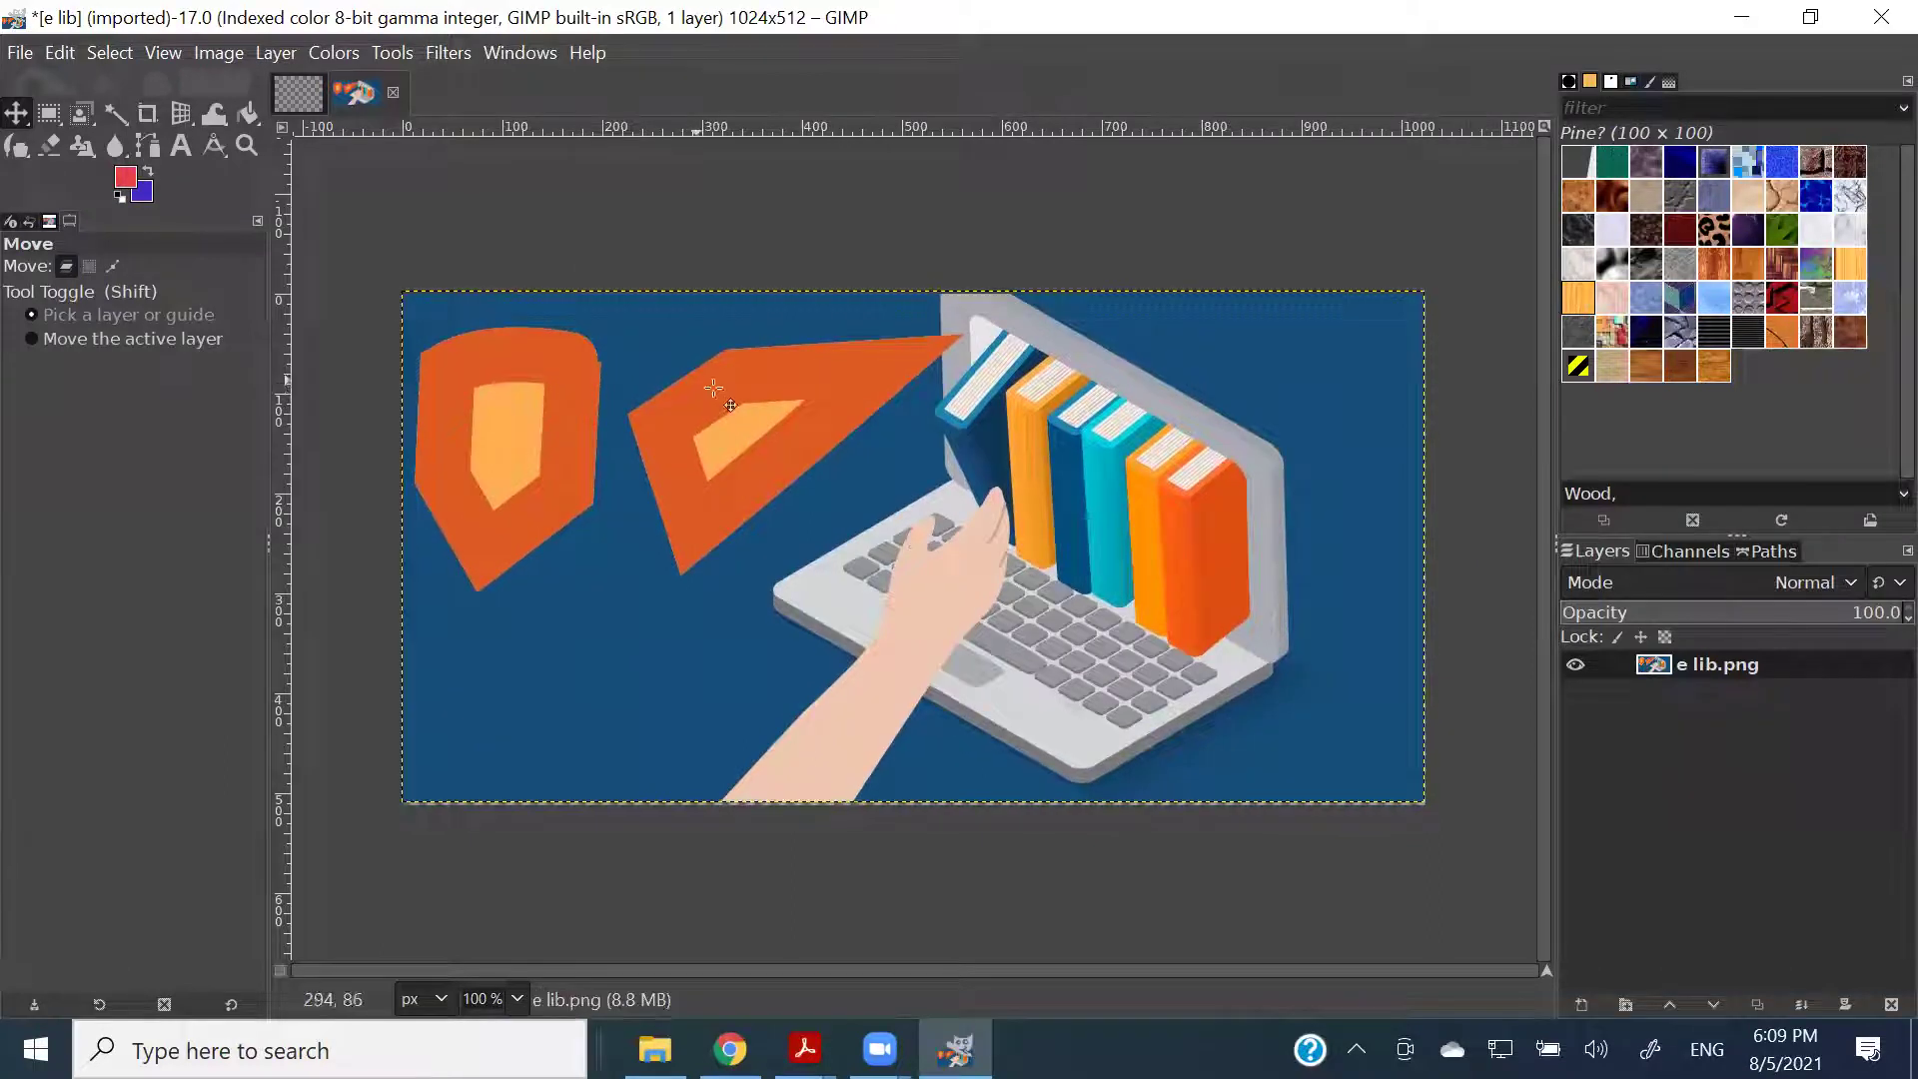
# Draw a new closed triangular path in the empty blue area below the two stroked shapes.
pyautogui.click(143, 144)
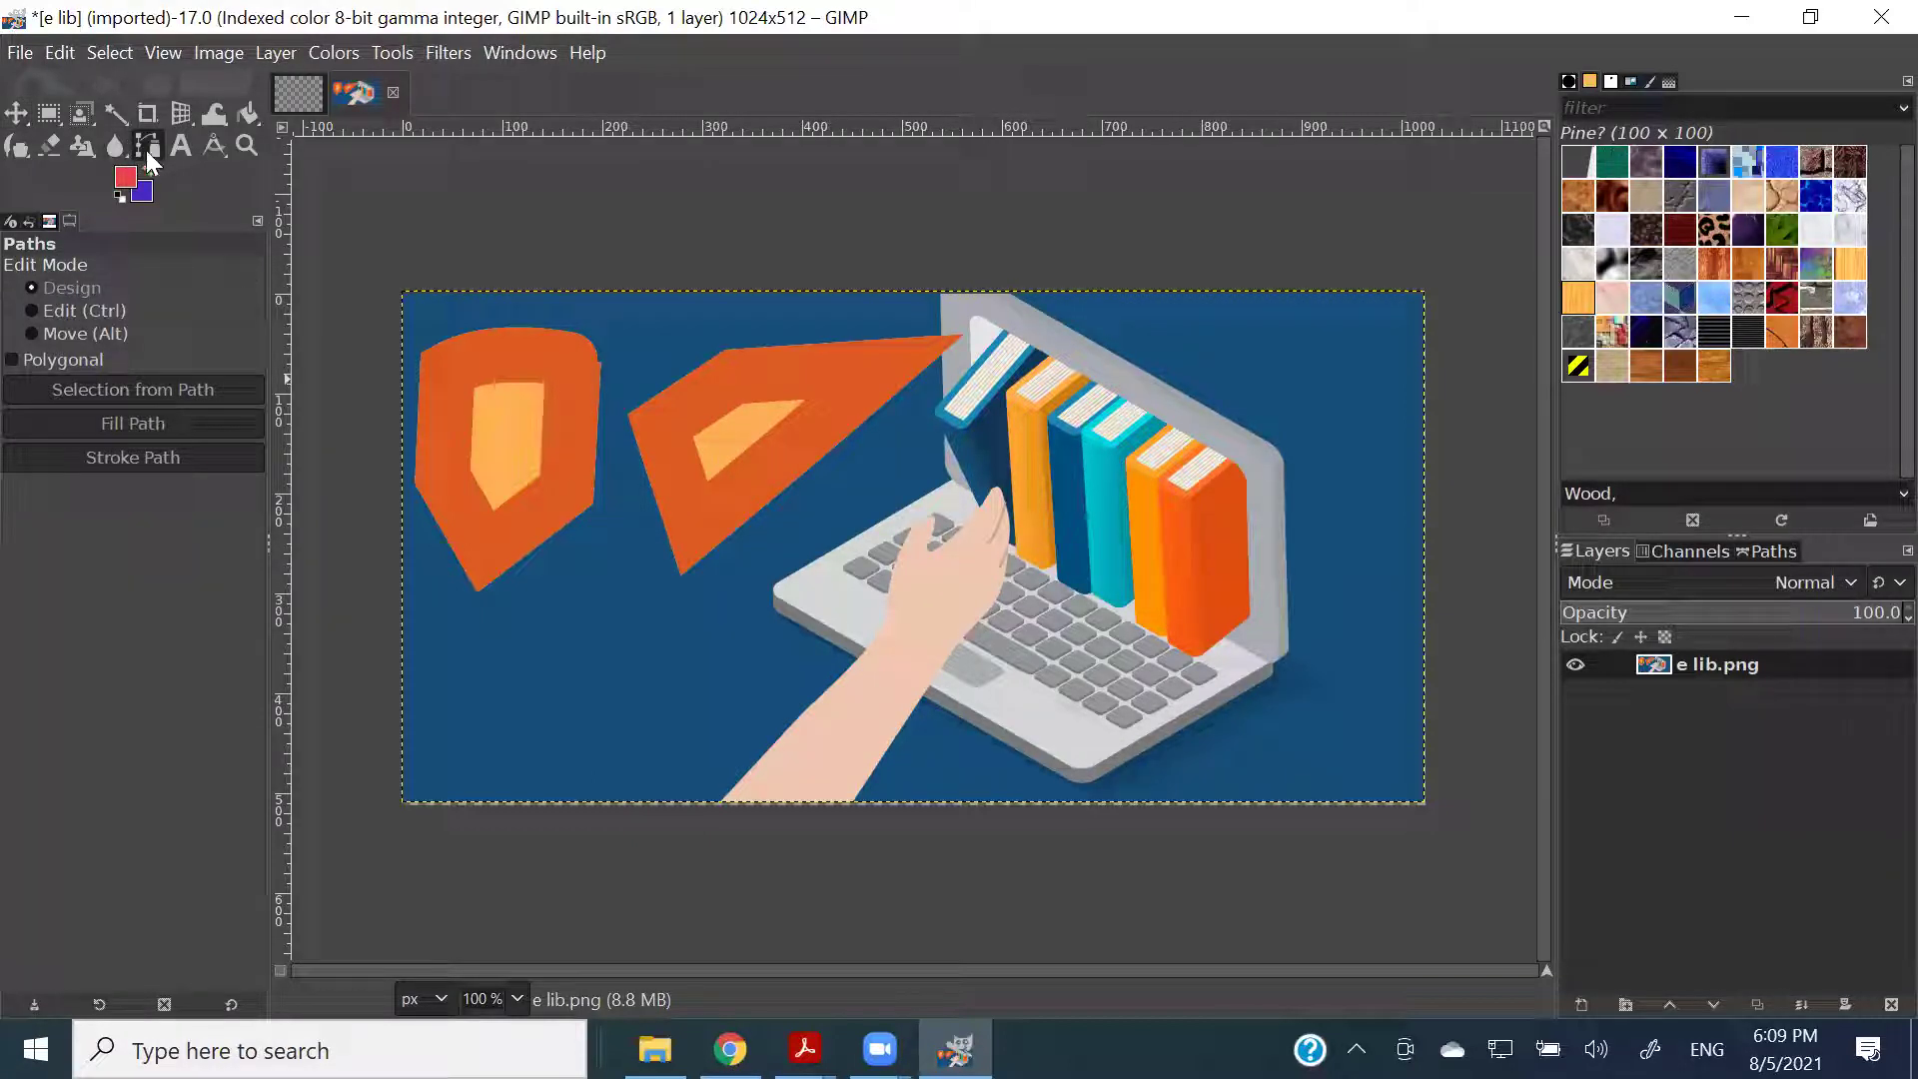
pyautogui.click(475, 703)
pyautogui.click(600, 615)
pyautogui.click(699, 703)
pyautogui.press('ctrl')
pyautogui.keyDown('ctrl'); pyautogui.click(476, 703); pyautogui.keyUp('ctrl')
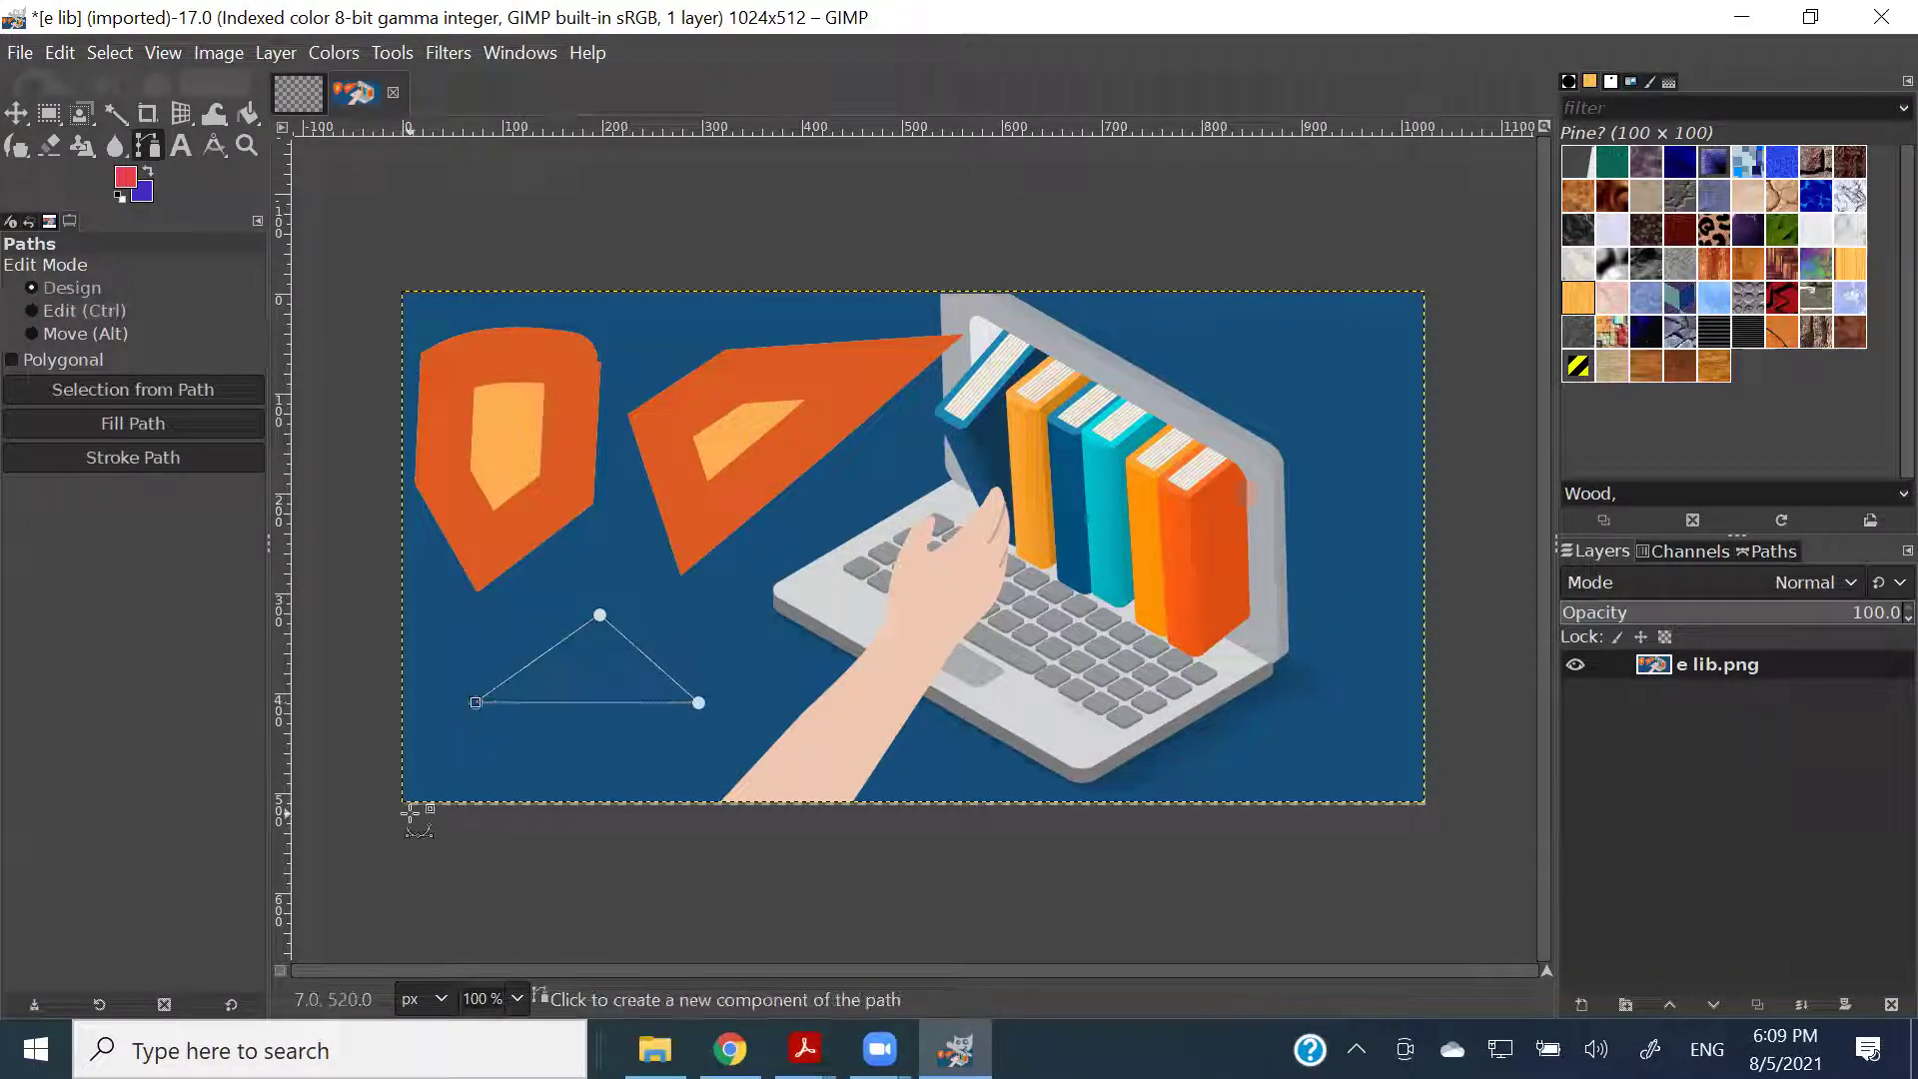
# Stroke the triangular path with a 19 px solid color line.
pyautogui.click(124, 451)
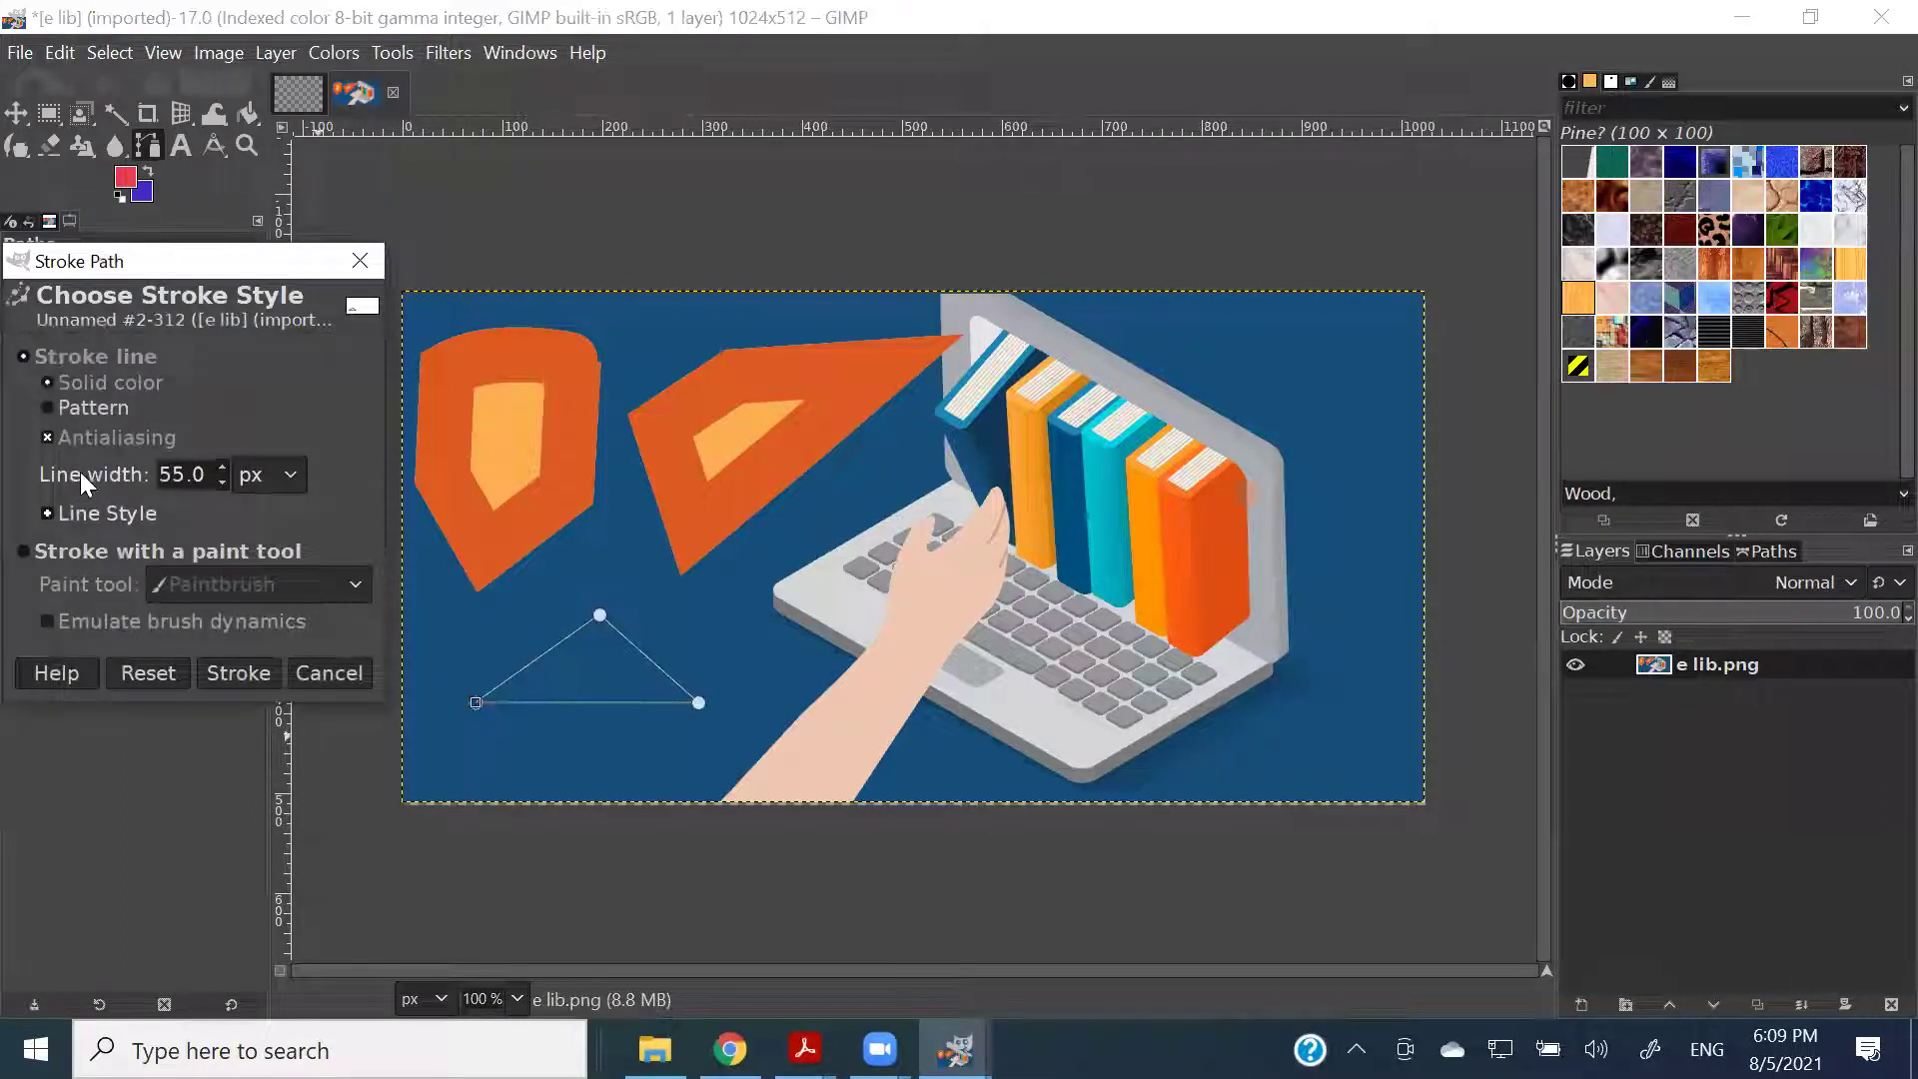
pyautogui.press('Delete')
pyautogui.press('Delete')
pyautogui.write('0')
pyautogui.moveTo(222, 464); pyautogui.dragTo(222, 463)
pyautogui.click(234, 674)
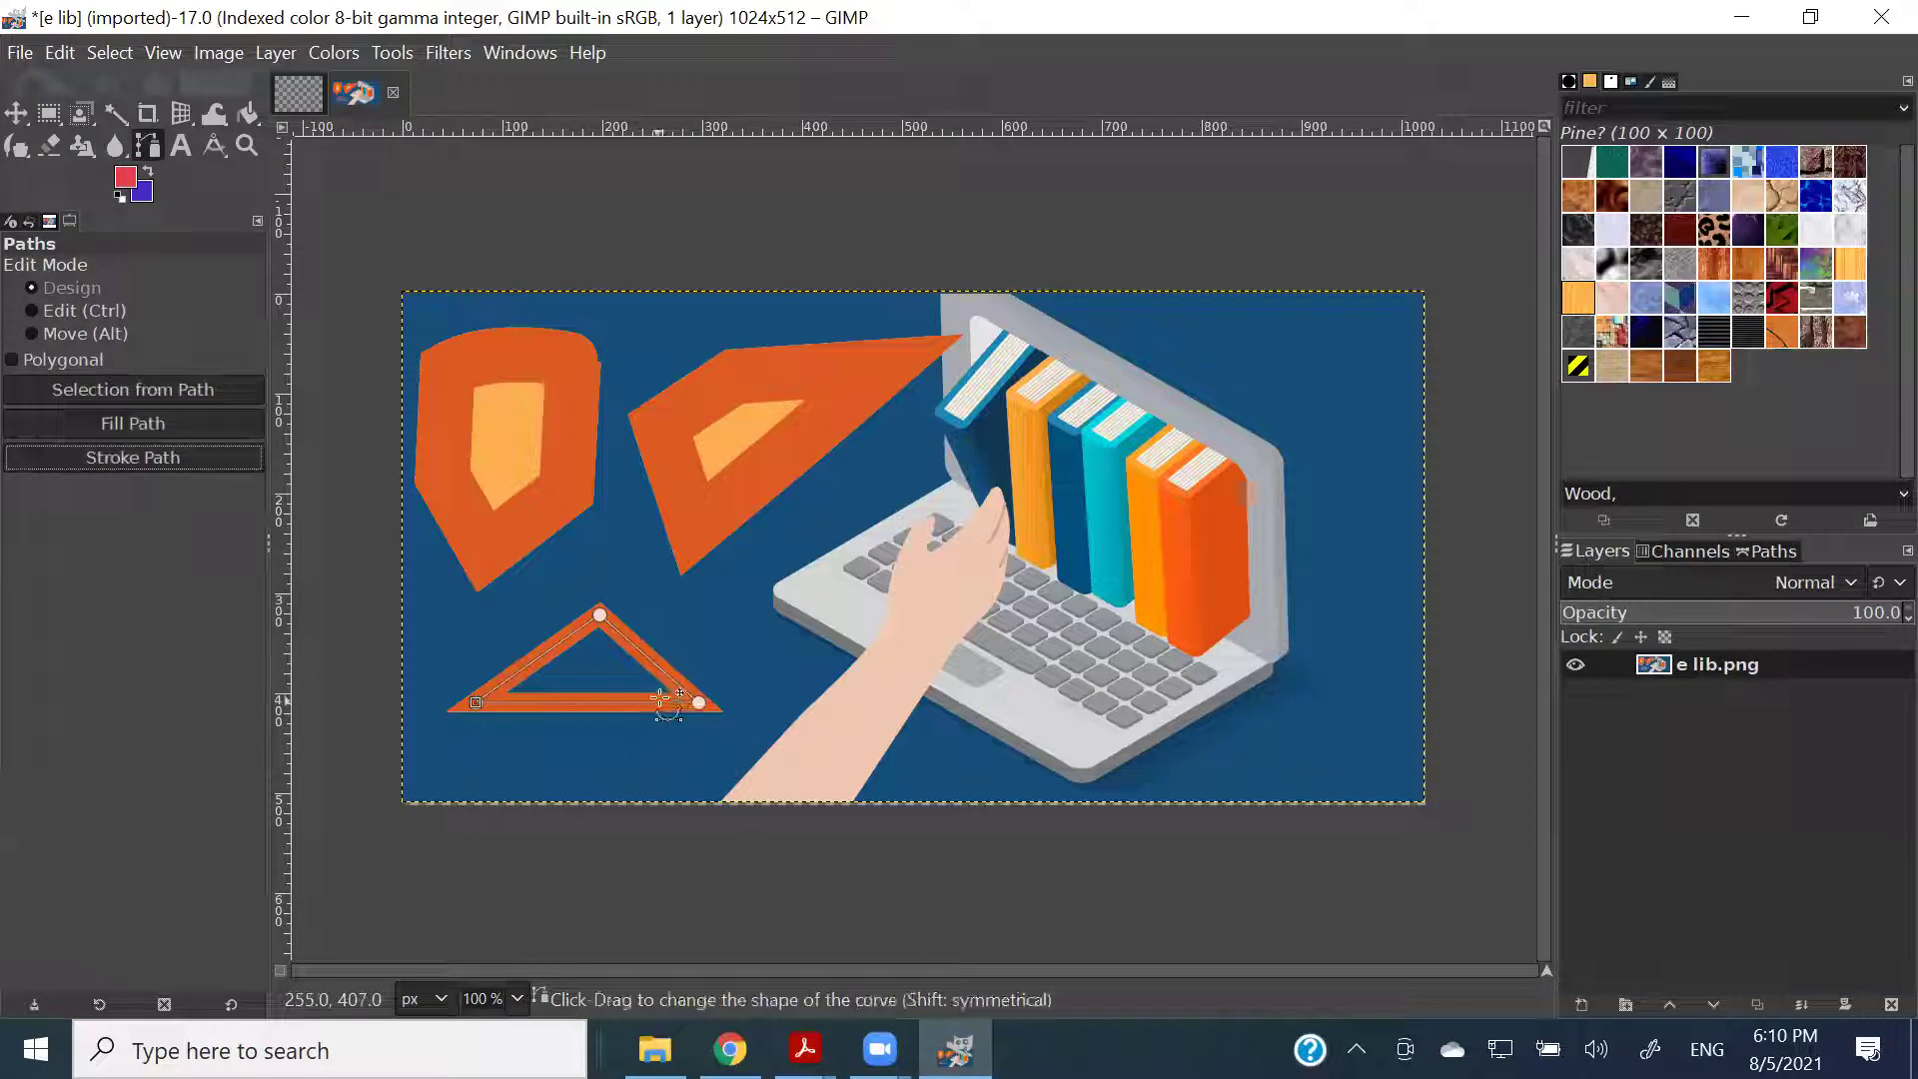
# Move the triangular path to the image's upper-right area beside the books and stroke it with a 19 px solid line.
pyautogui.click(72, 333)
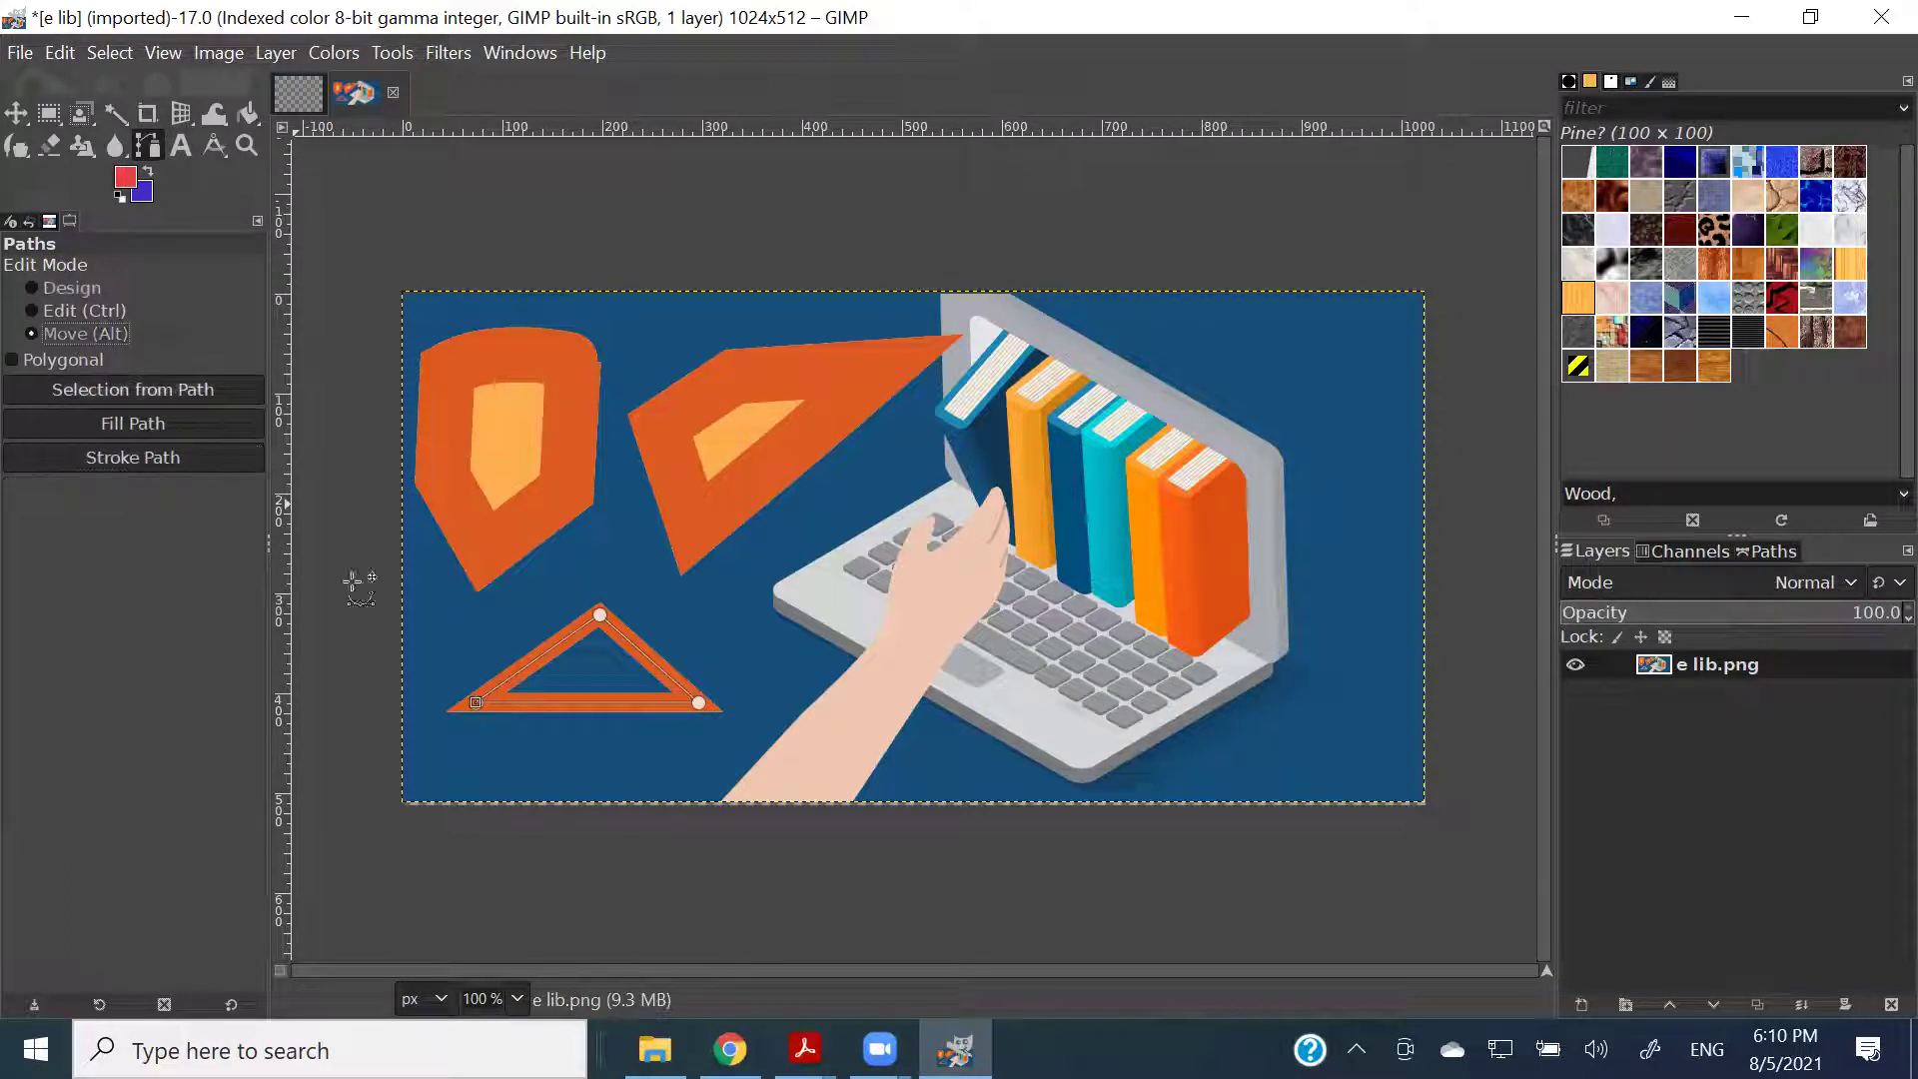
pyautogui.moveTo(666, 721)
pyautogui.mouseDown()
pyautogui.moveTo(701, 673)
pyautogui.moveTo(750, 747)
pyautogui.moveTo(650, 762)
pyautogui.moveTo(642, 675)
pyautogui.moveTo(655, 740)
pyautogui.moveTo(1232, 599)
pyautogui.moveTo(1362, 428)
pyautogui.moveTo(1296, 489)
pyautogui.mouseUp()
pyautogui.click(30, 332)
pyautogui.moveTo(1256, 516); pyautogui.dragTo(1347, 414)
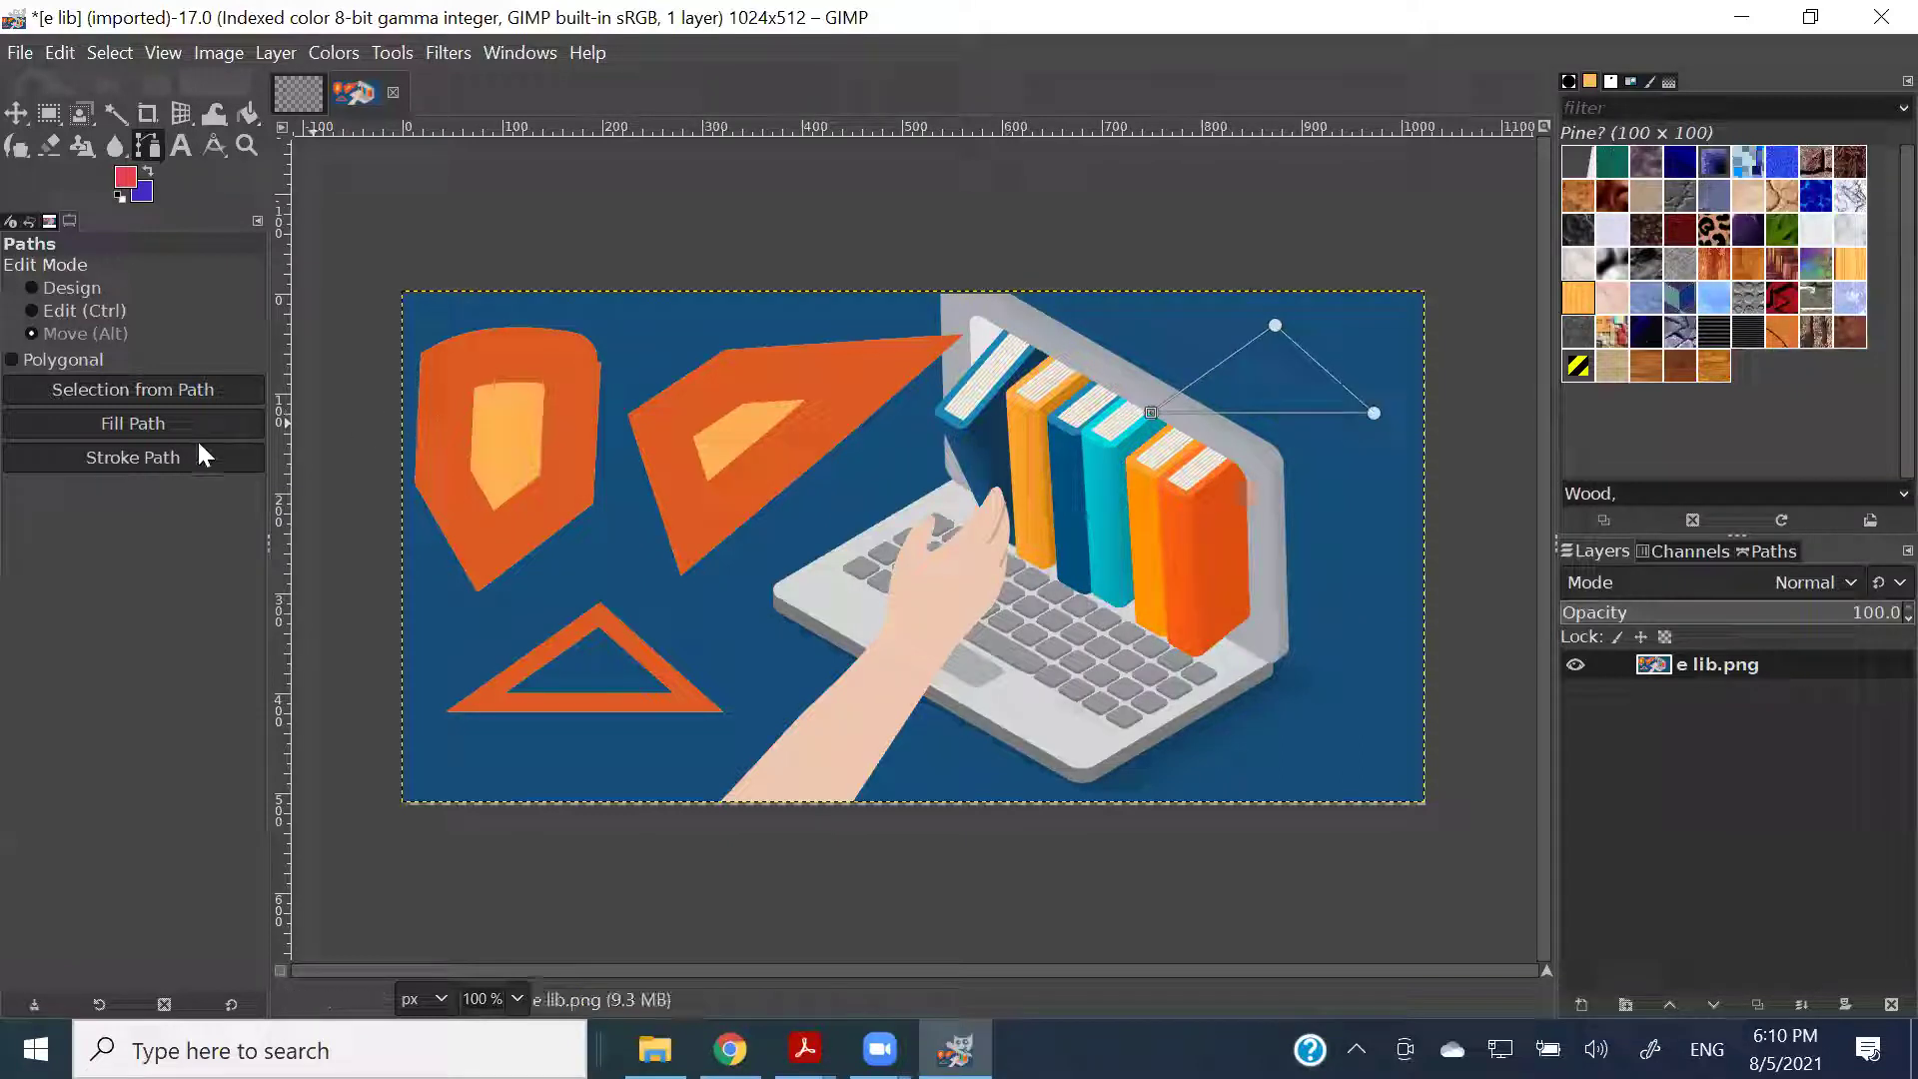
pyautogui.click(158, 456)
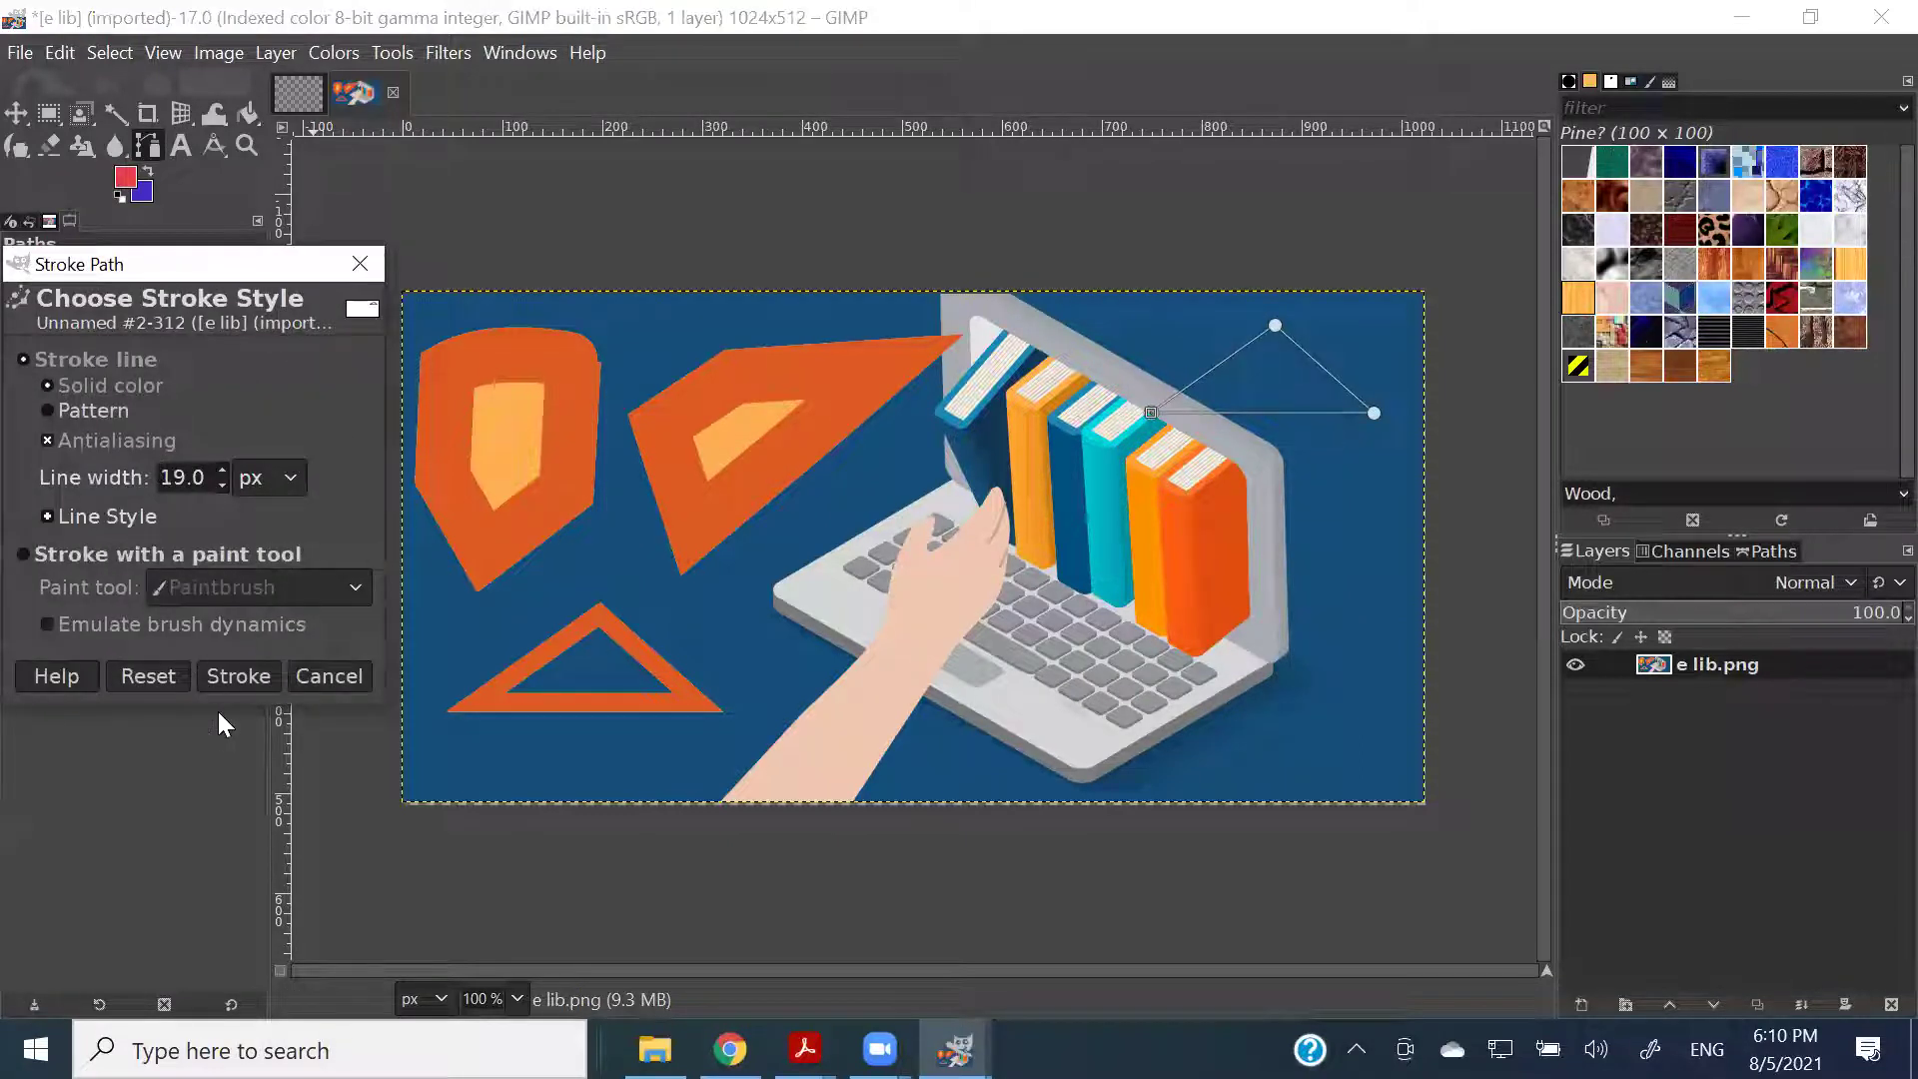
pyautogui.click(248, 675)
# Move the triangular path onto the laptop keyboard and stroke it with a 19 px line in a green foreground color.
pyautogui.moveTo(1335, 412)
pyautogui.mouseDown()
pyautogui.moveTo(1261, 469)
pyautogui.moveTo(989, 499)
pyautogui.moveTo(1063, 669)
pyautogui.moveTo(1141, 693)
pyautogui.mouseUp()
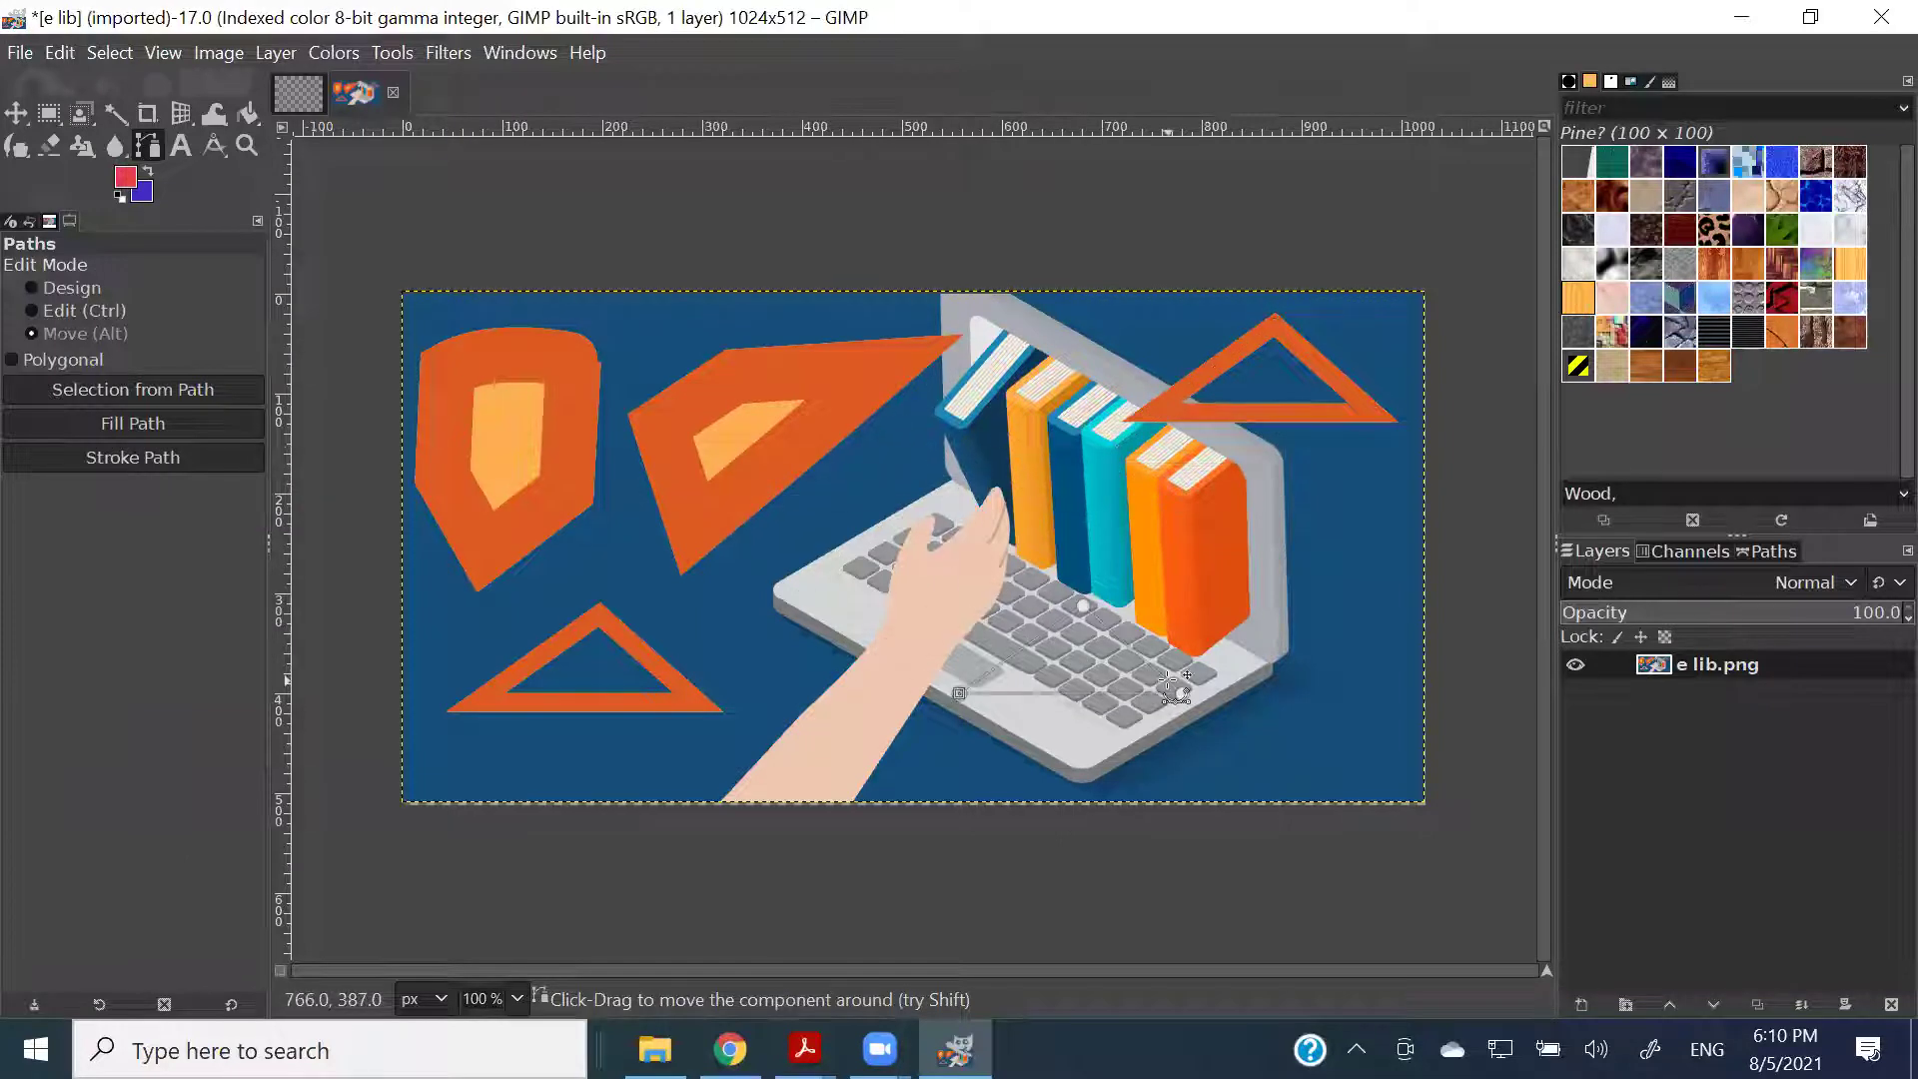
pyautogui.click(130, 458)
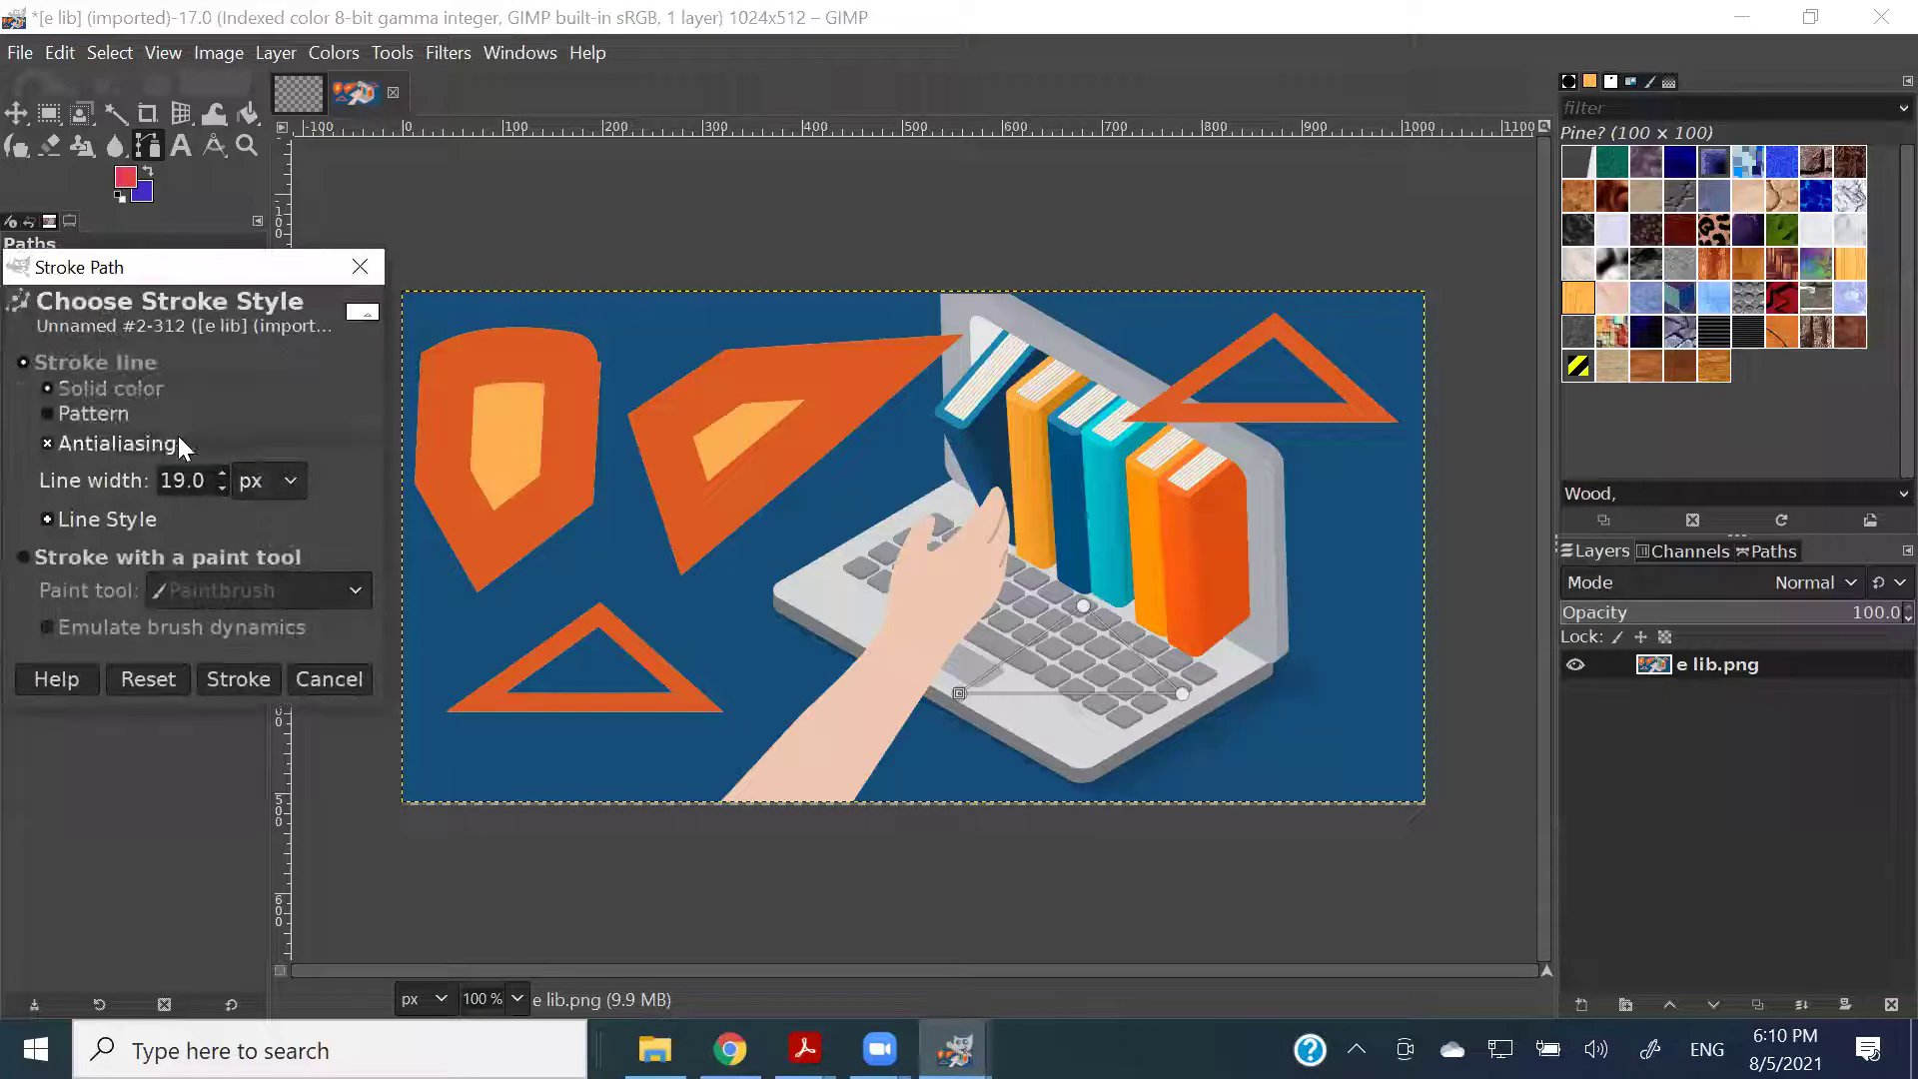
pyautogui.click(127, 182)
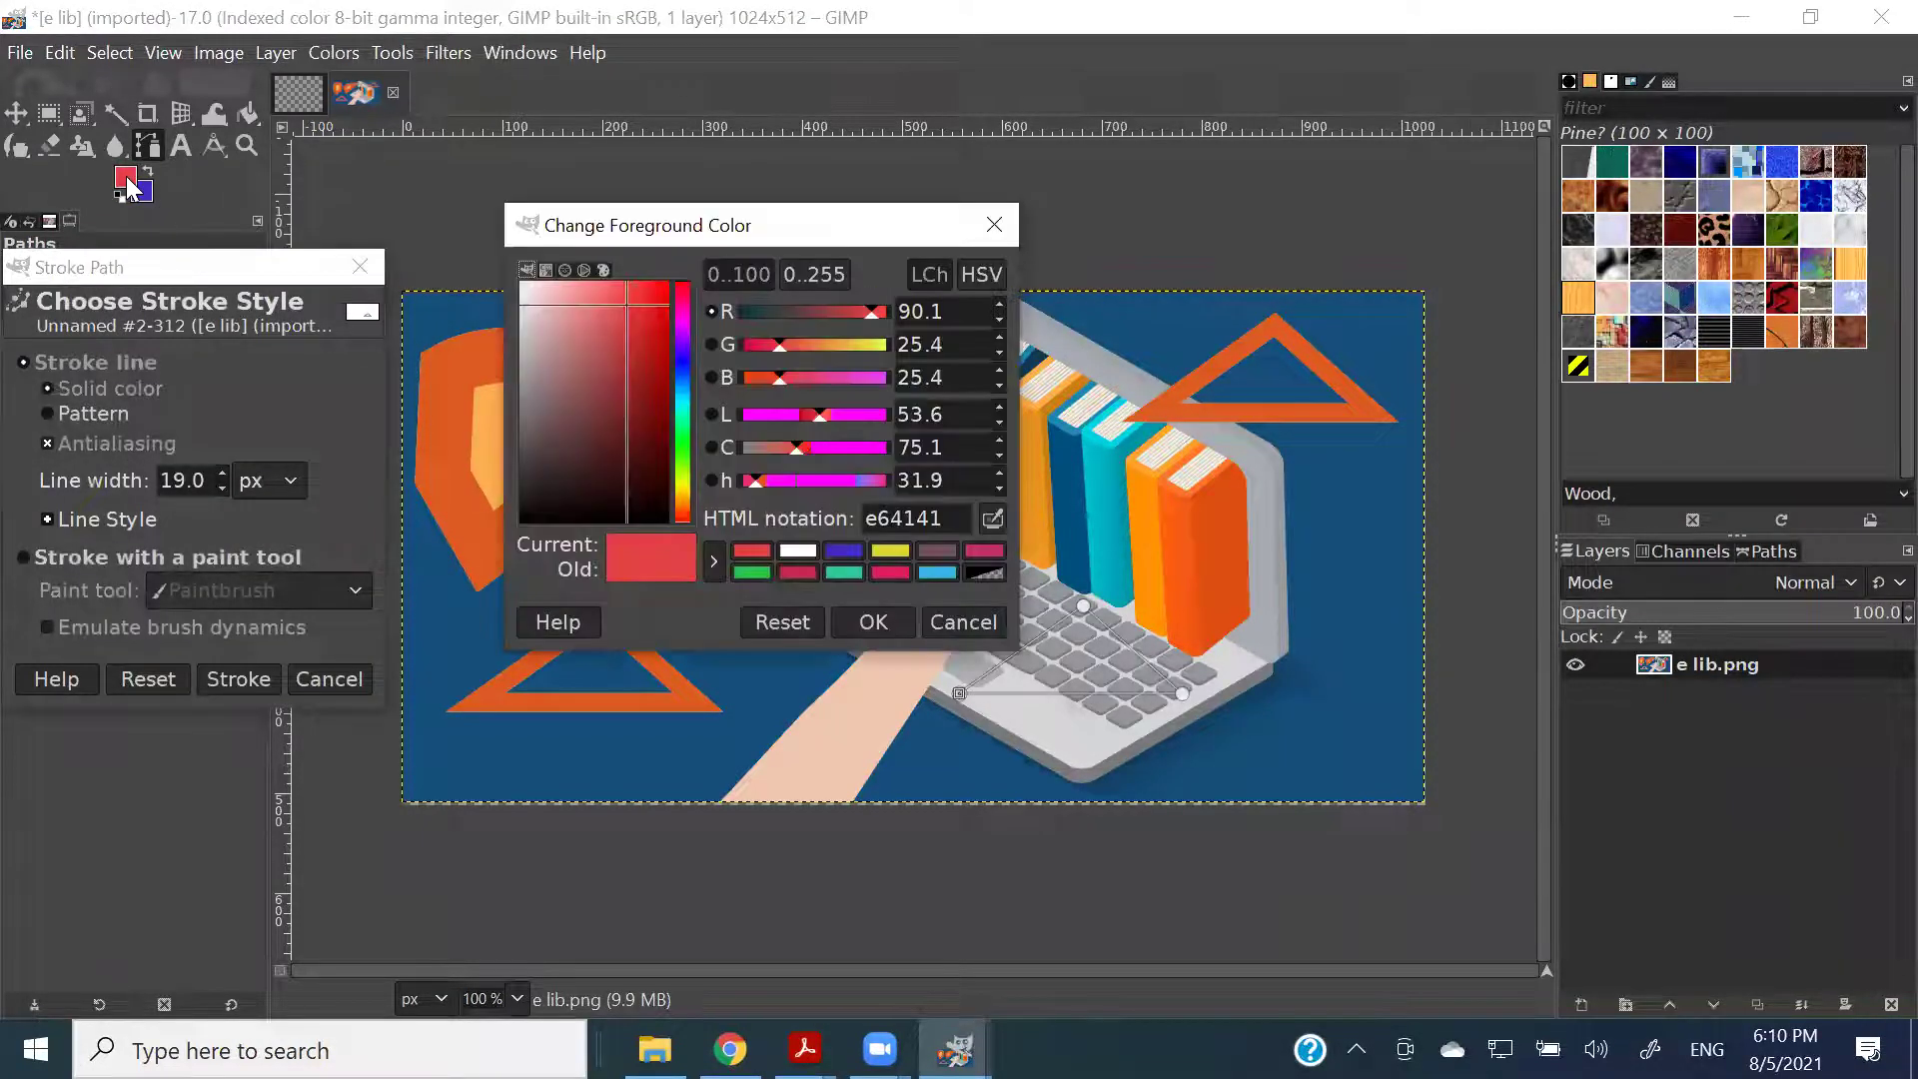
pyautogui.click(684, 446)
pyautogui.click(899, 632)
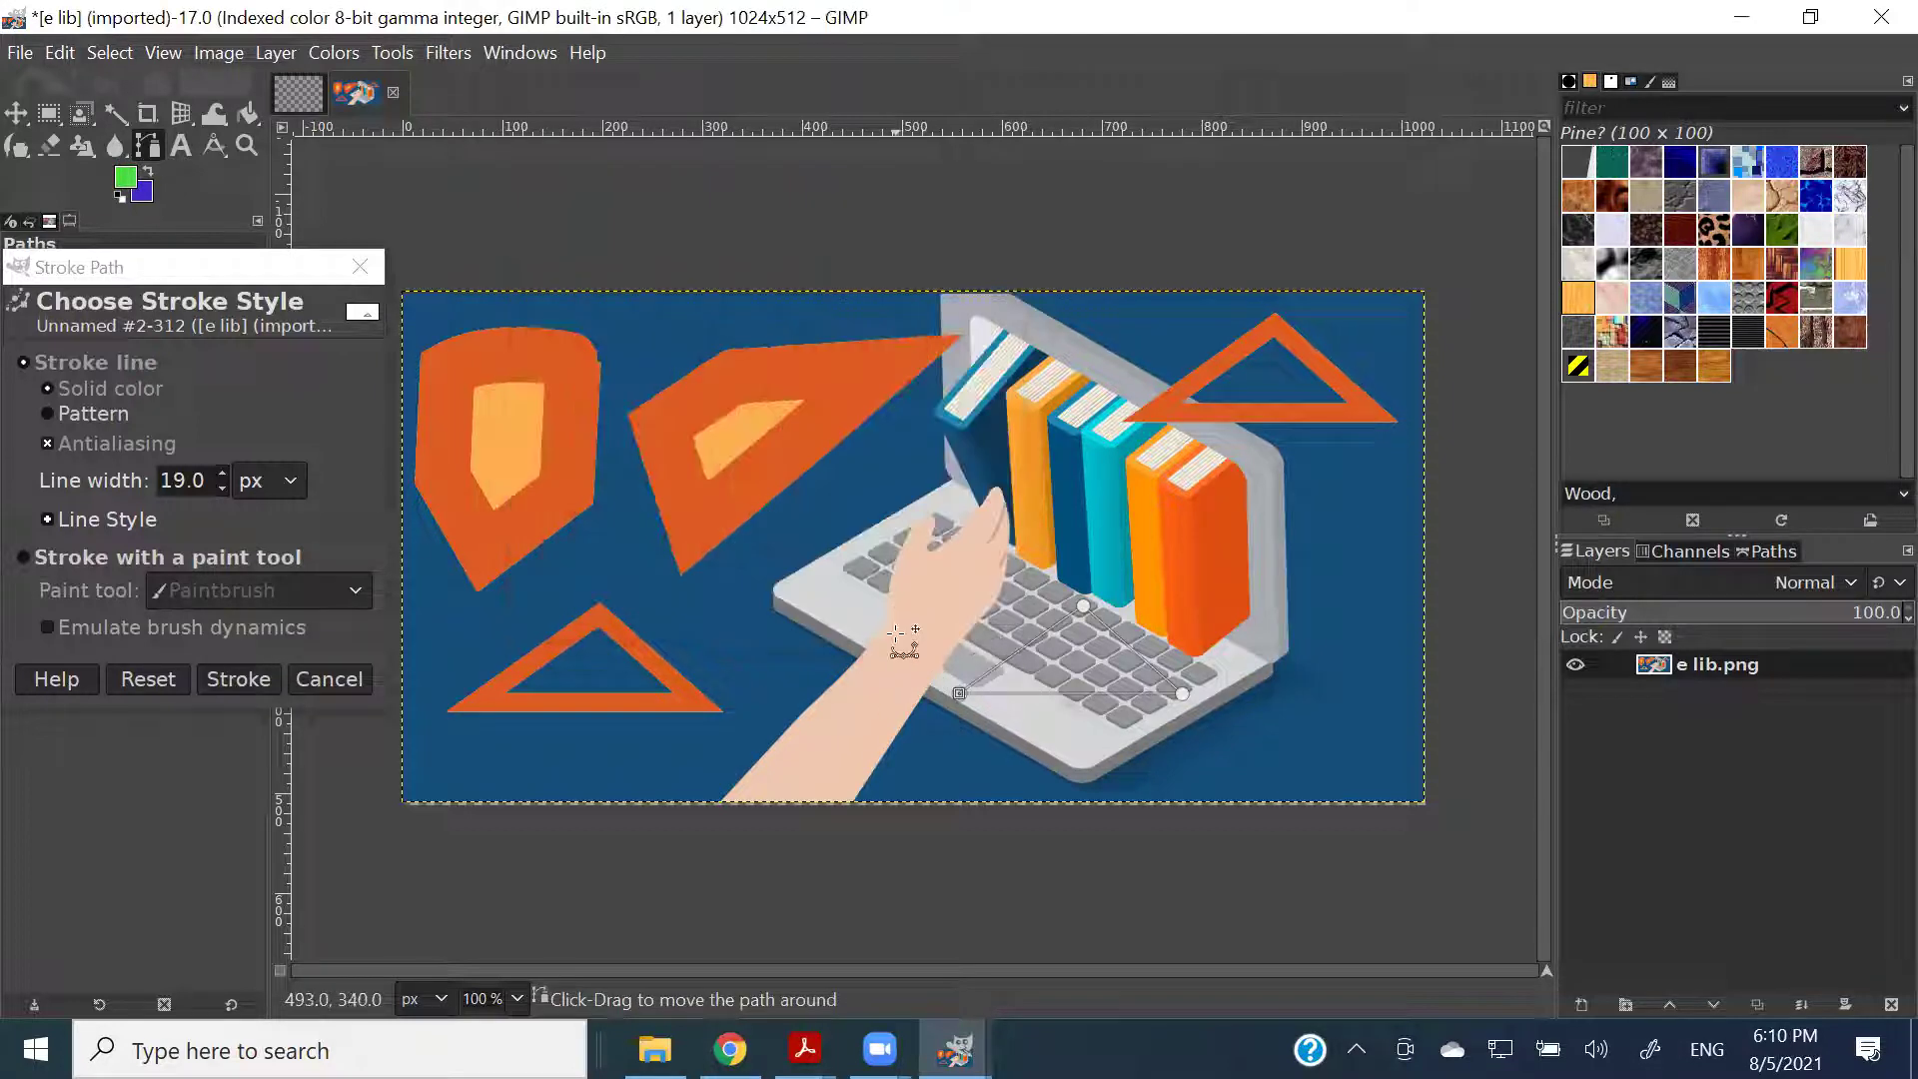
pyautogui.click(238, 680)
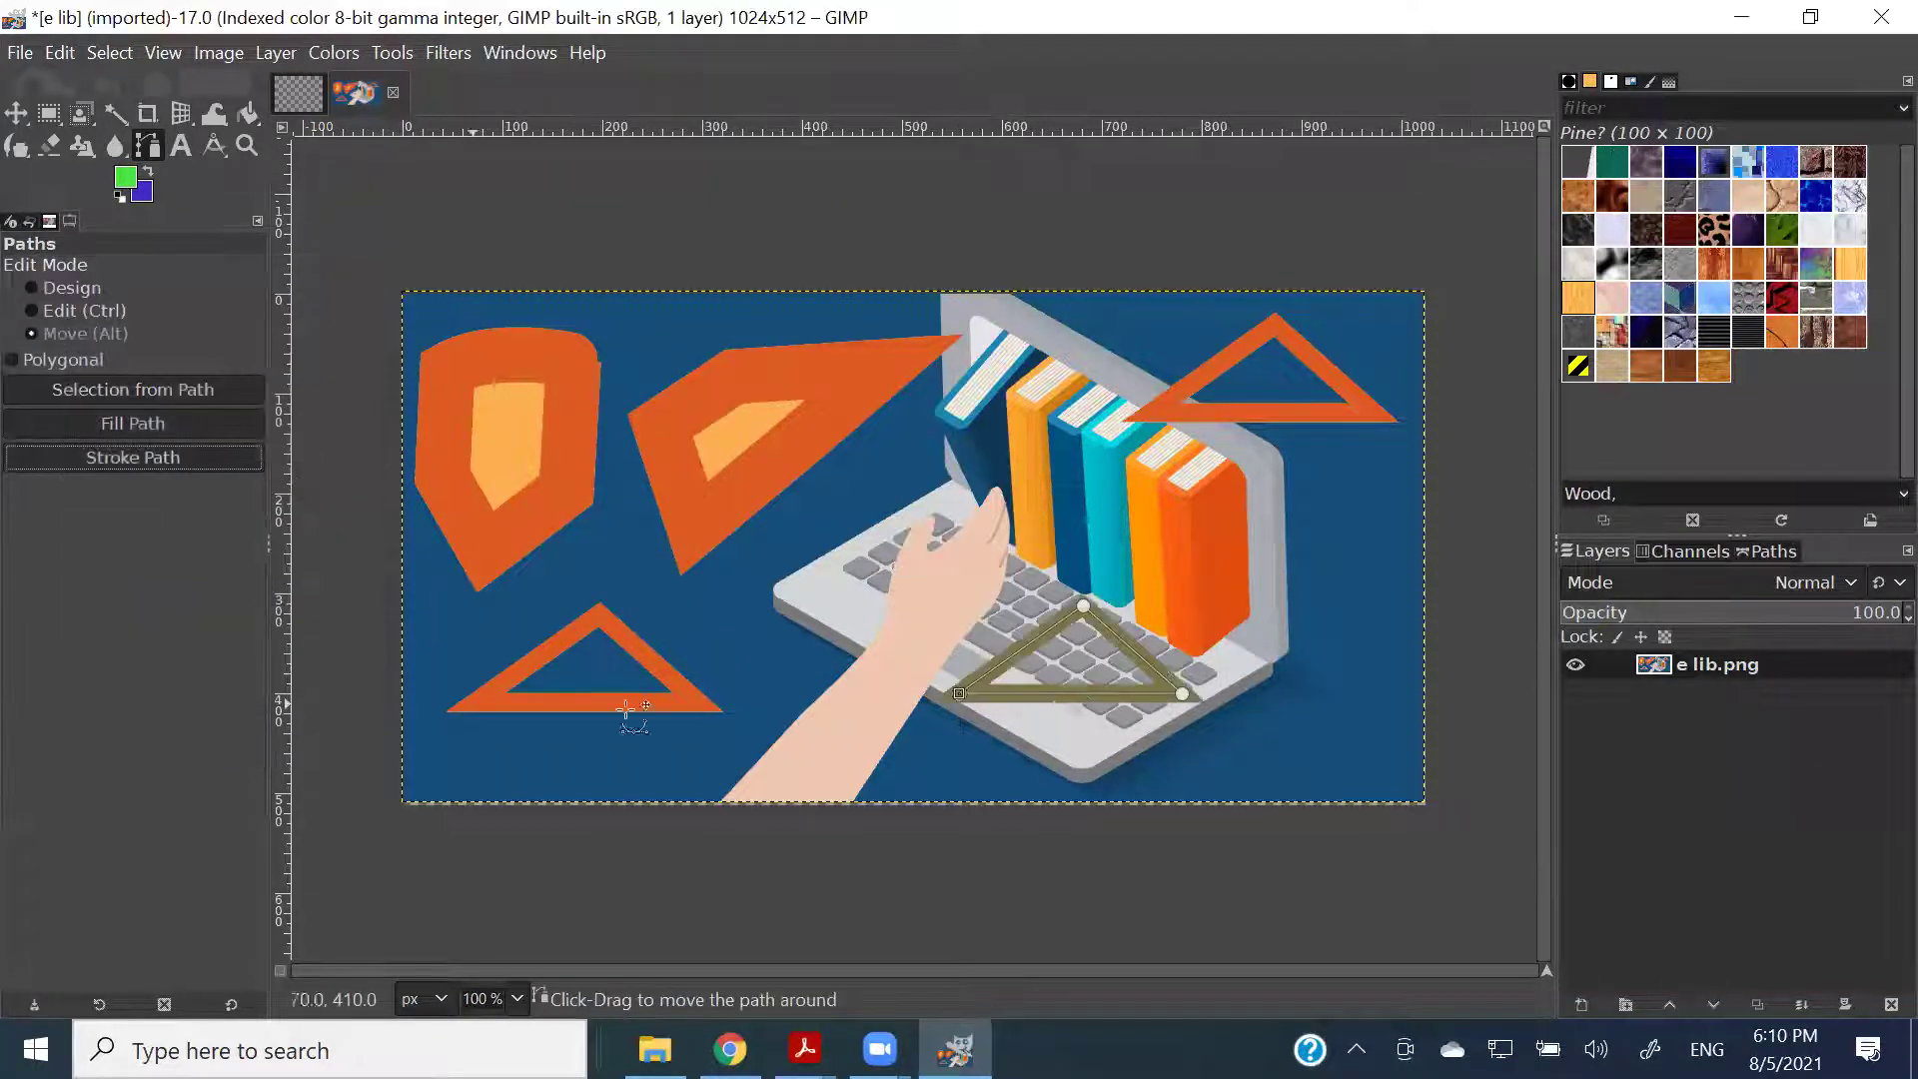
# Move the triangular path over the orange books at the laptop screen's right edge and stroke it 19 px solid with foreground color dbe641.
pyautogui.moveTo(1180, 689); pyautogui.dragTo(1391, 574)
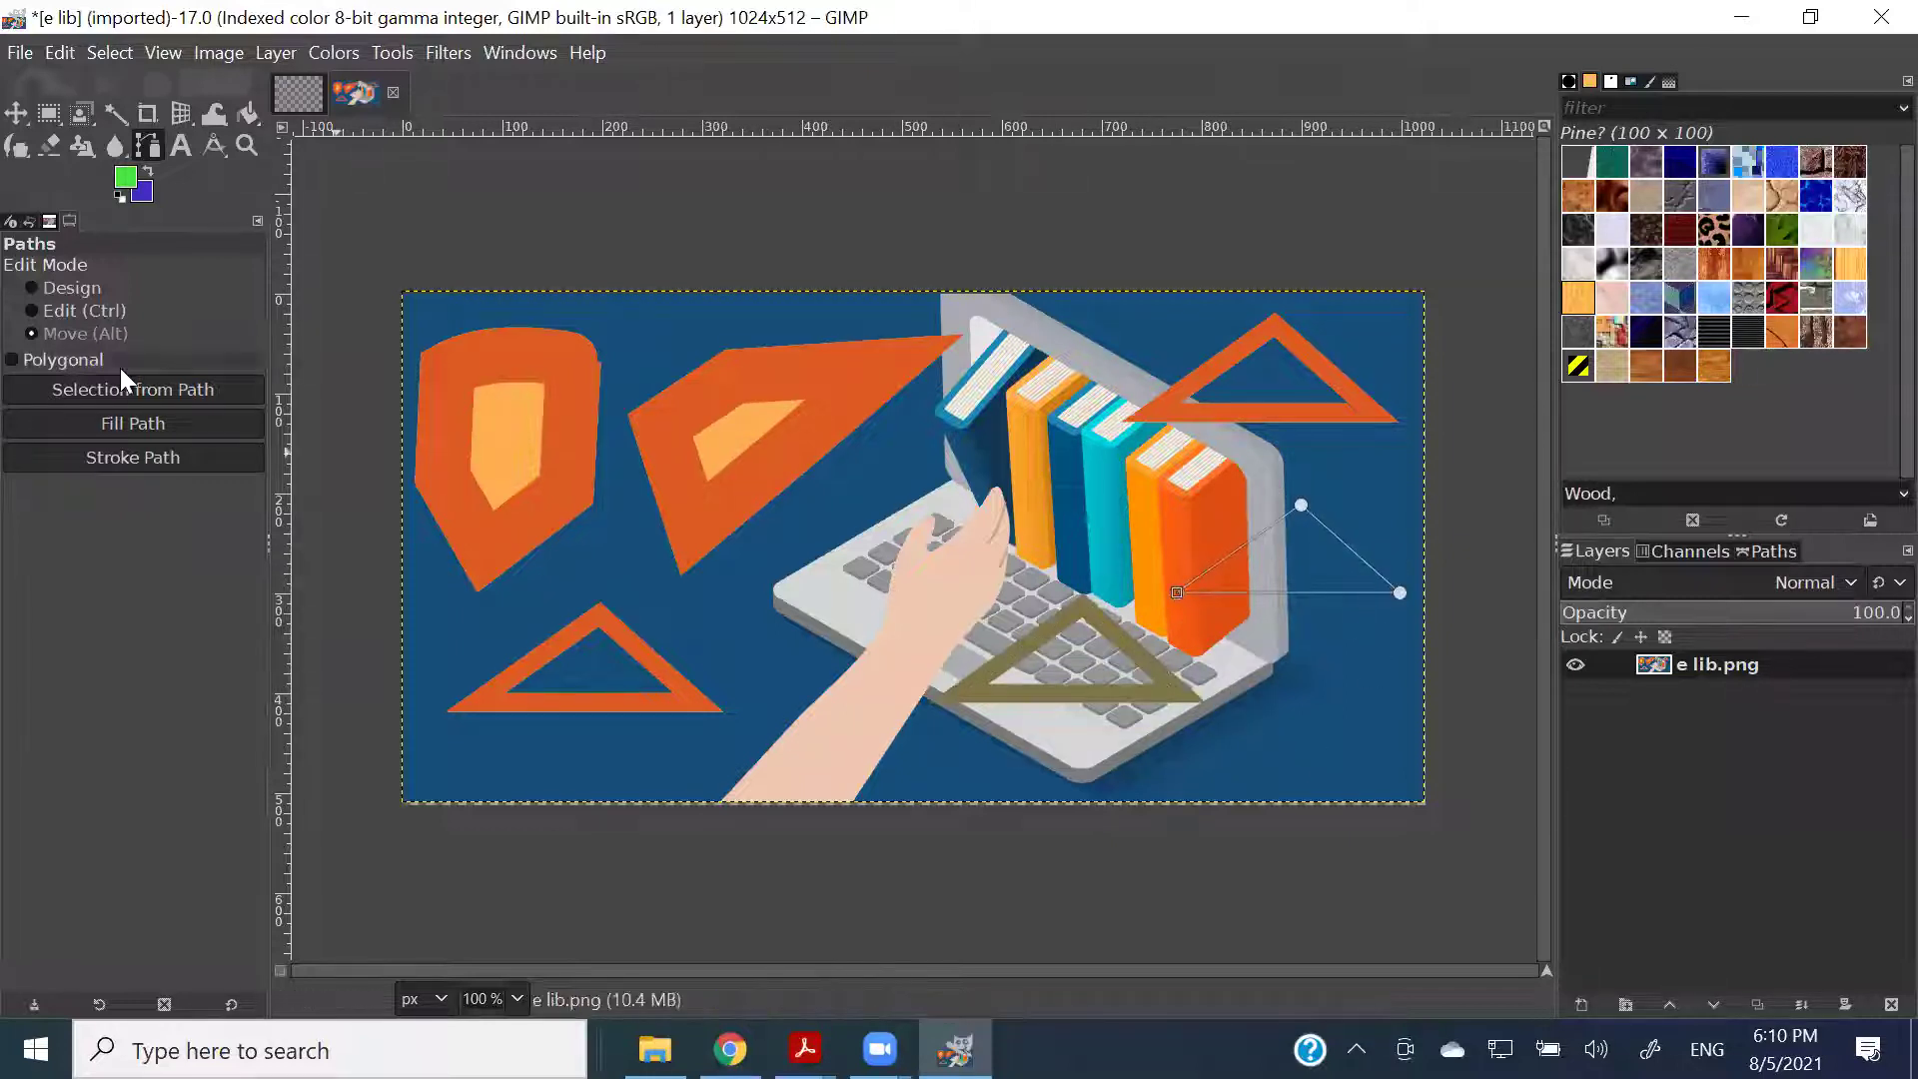
pyautogui.click(127, 180)
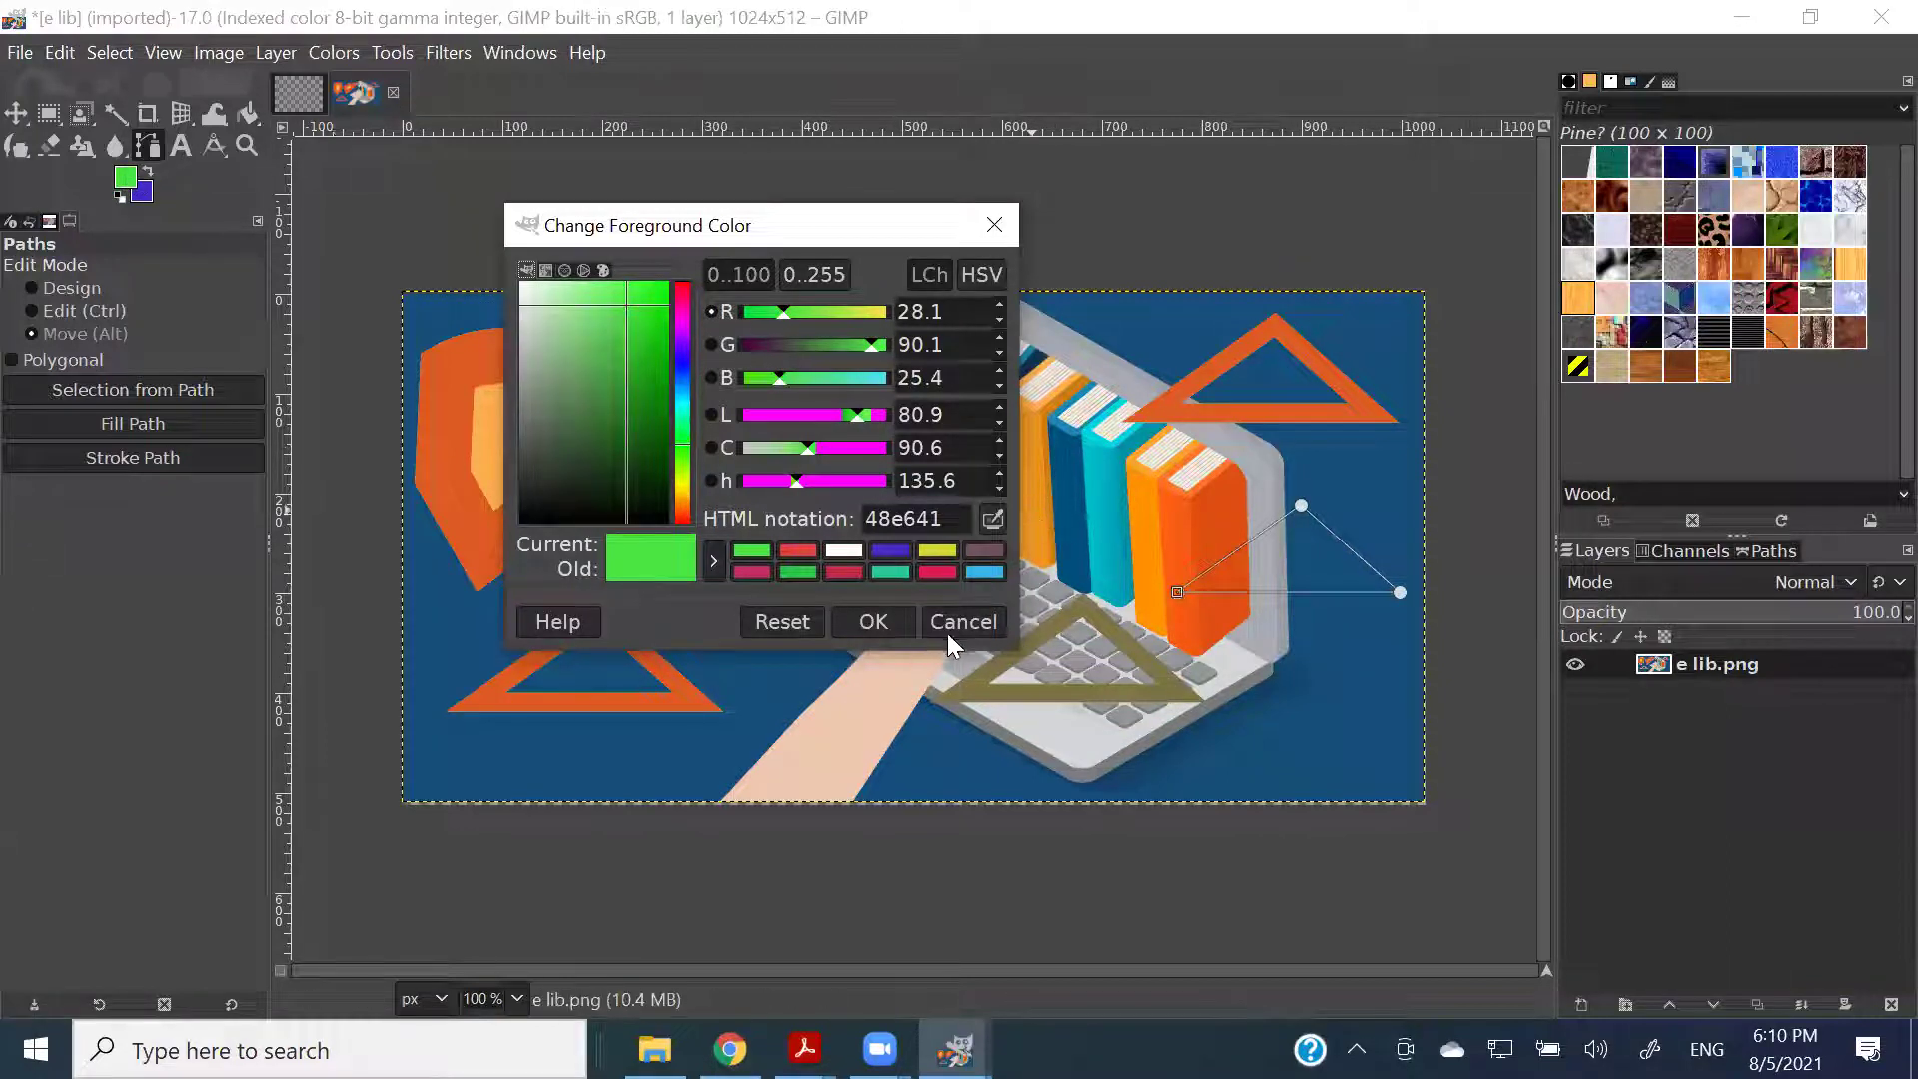
pyautogui.click(682, 480)
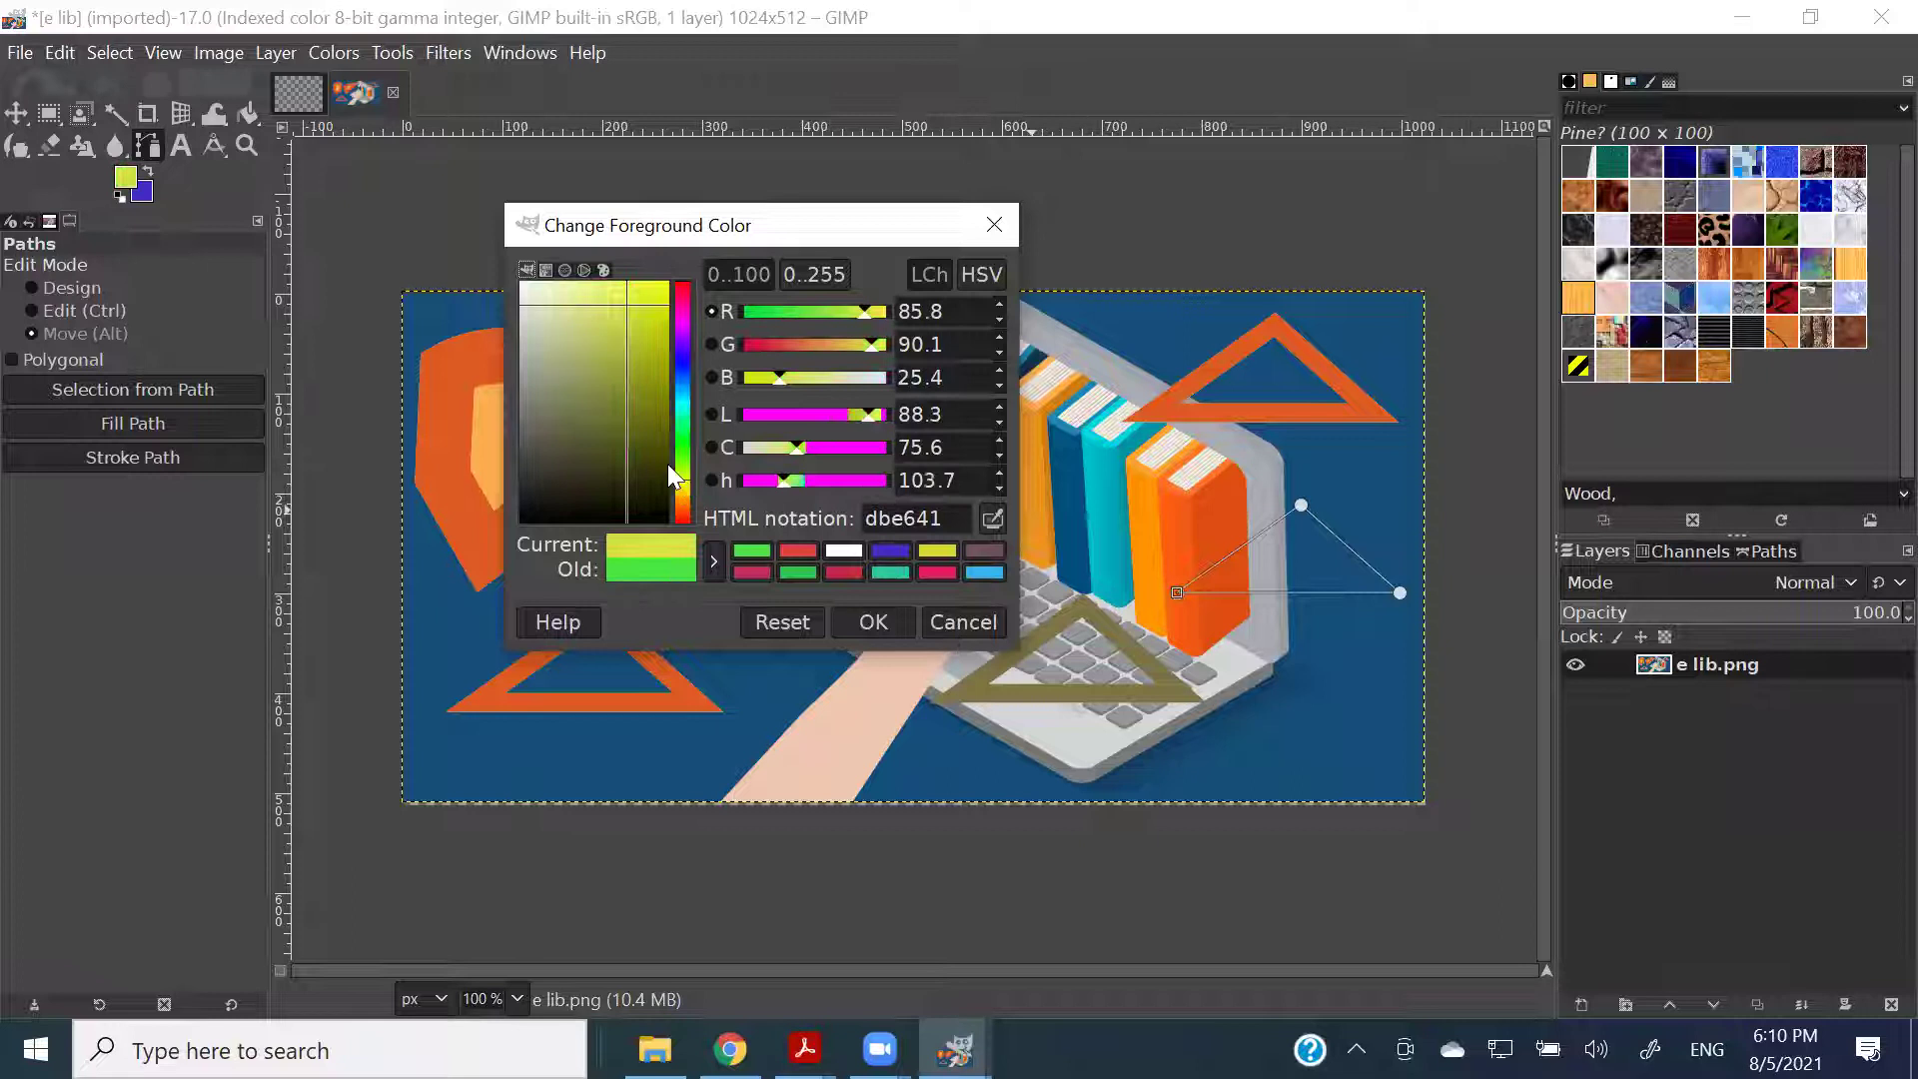
pyautogui.click(871, 621)
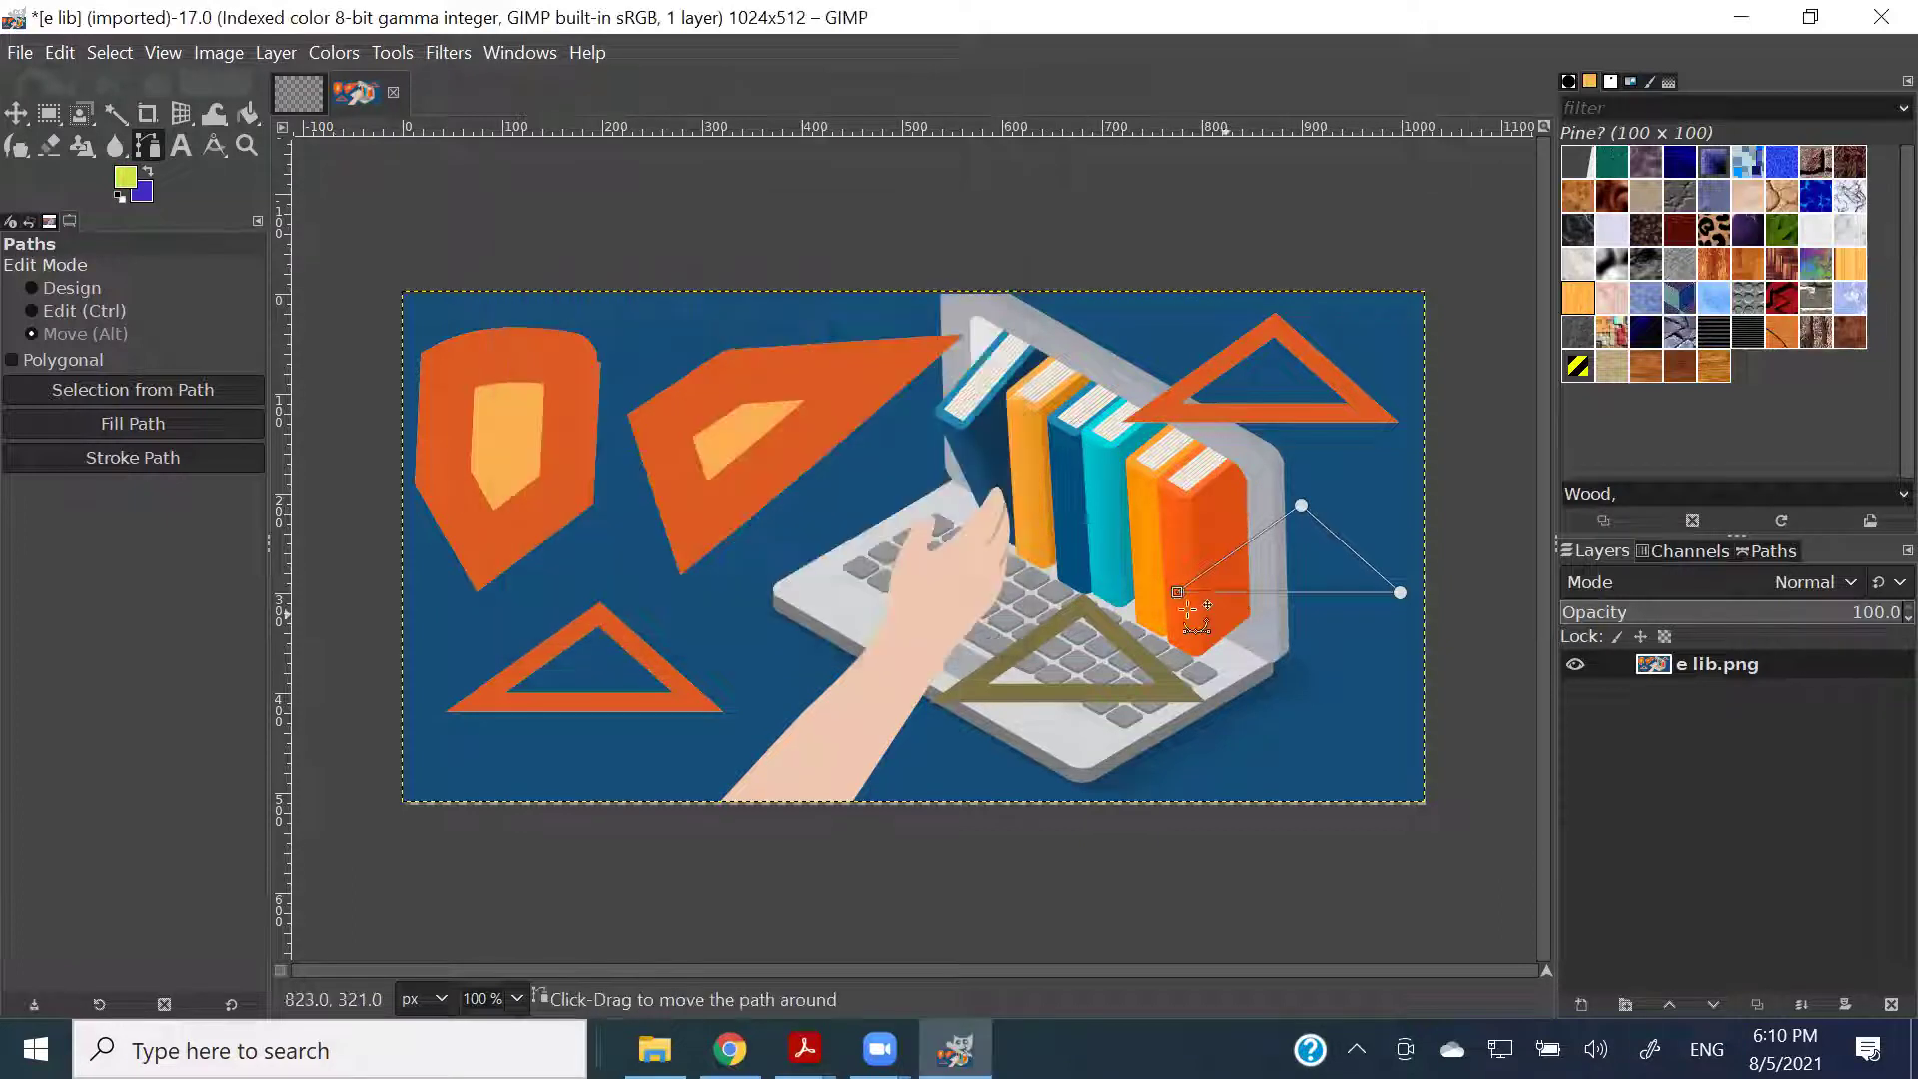
pyautogui.click(162, 458)
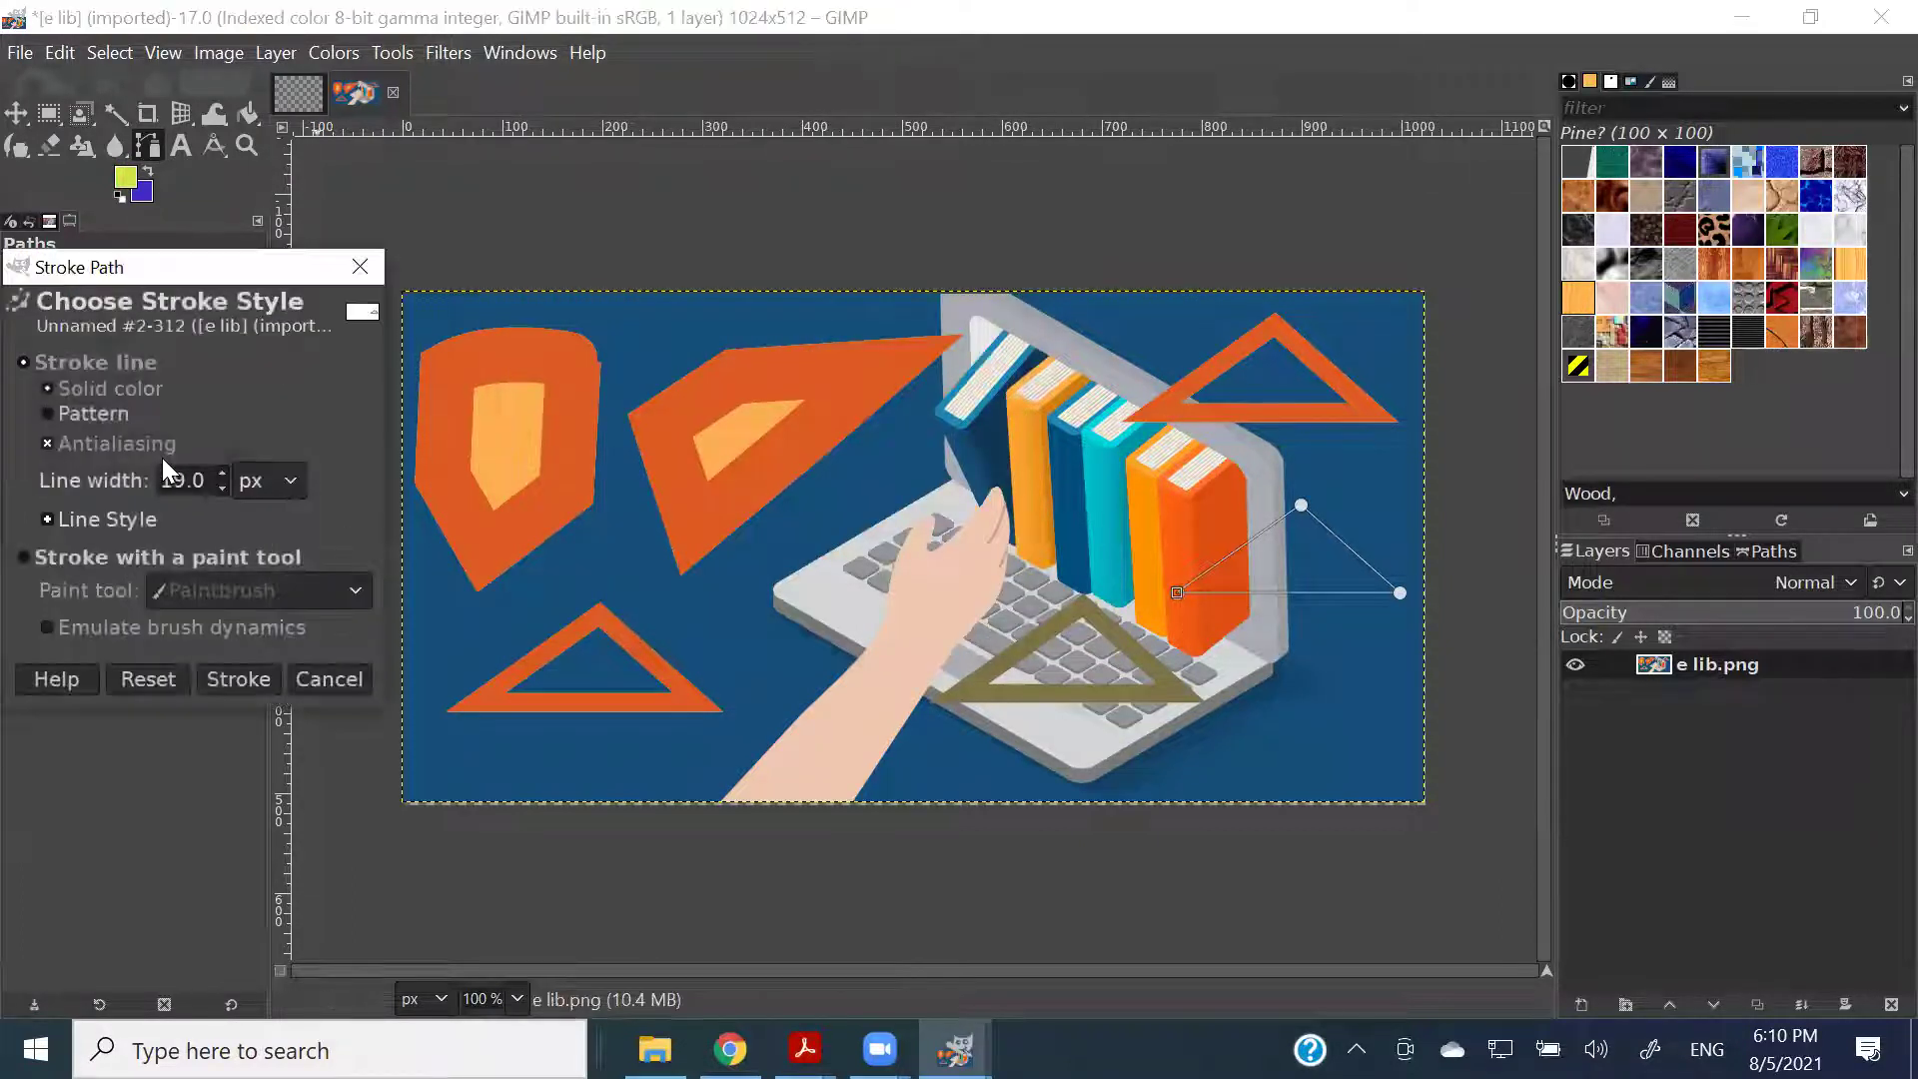
pyautogui.click(230, 675)
# Move the triangular path over the laptop's left corner and create a selection from it.
pyautogui.moveTo(1393, 589)
pyautogui.mouseDown()
pyautogui.moveTo(951, 538)
pyautogui.moveTo(852, 580)
pyautogui.moveTo(886, 628)
pyautogui.mouseUp()
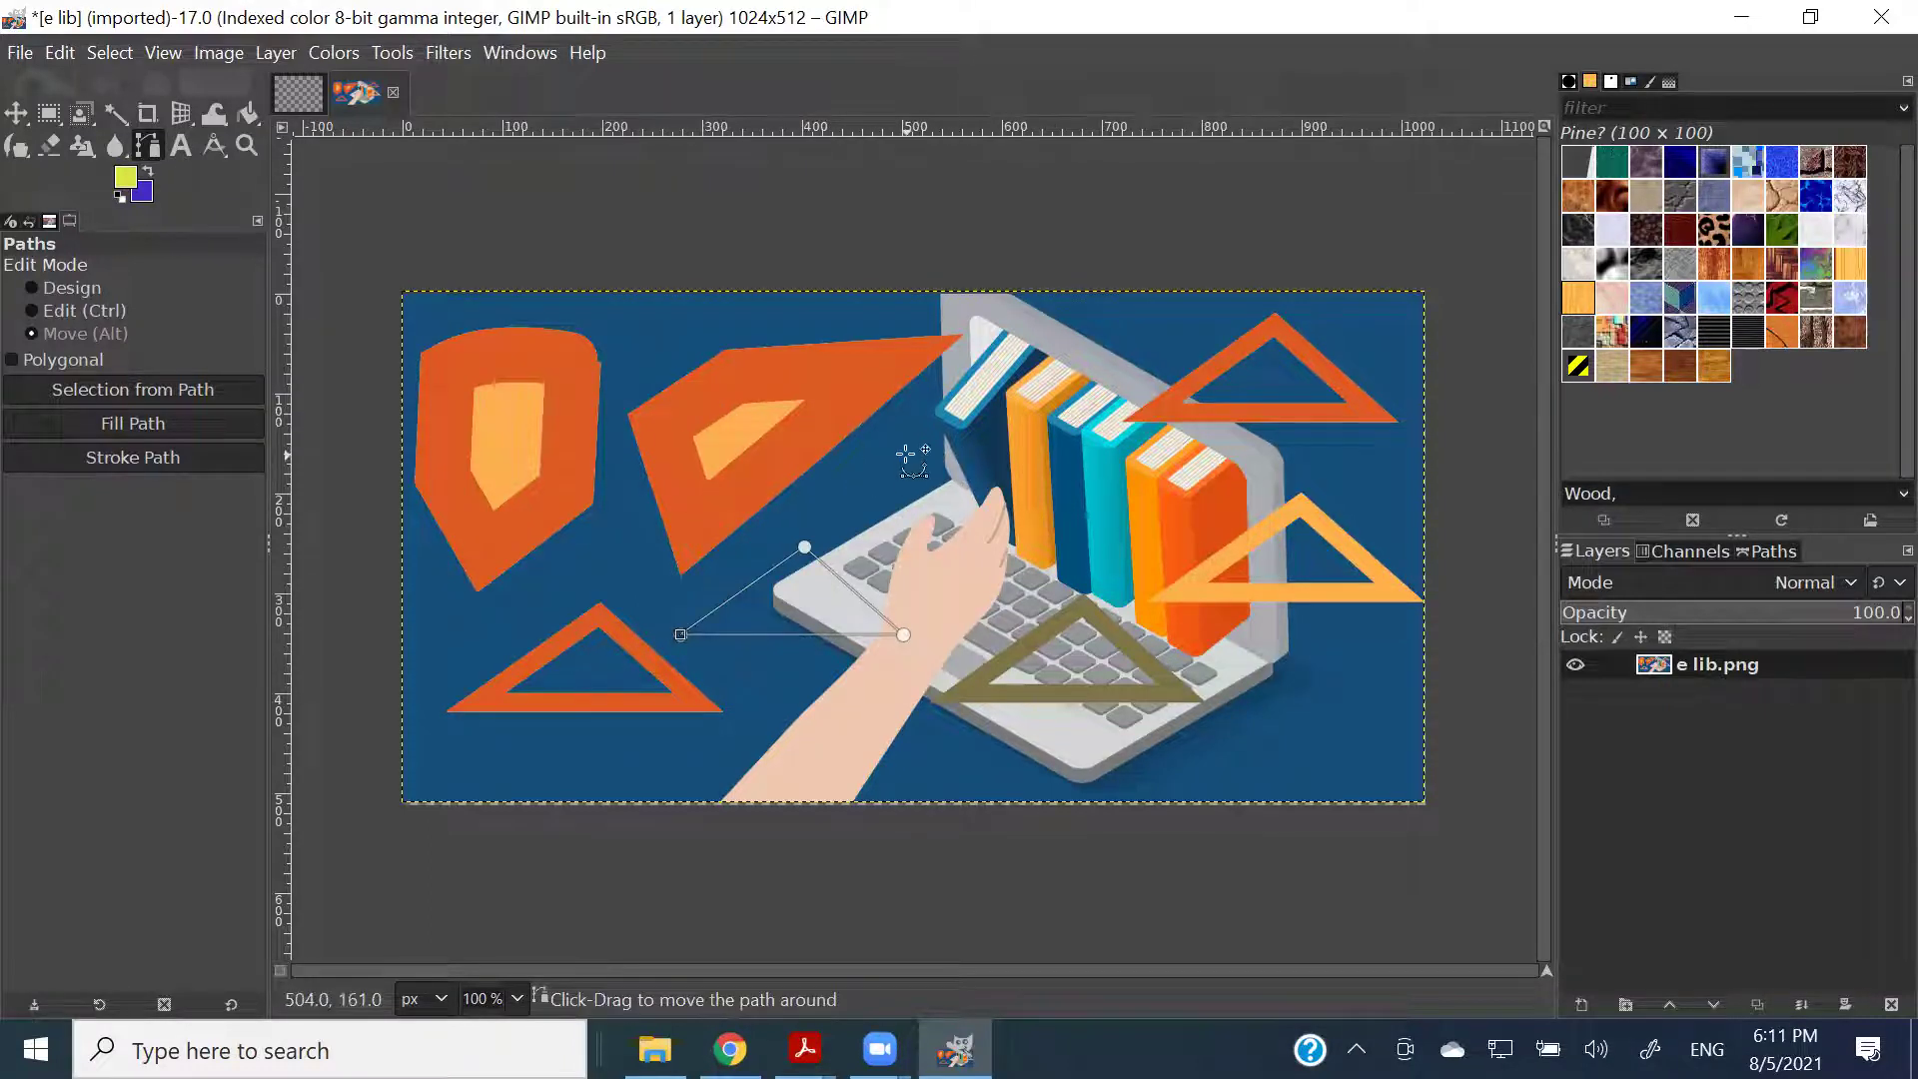
pyautogui.click(66, 384)
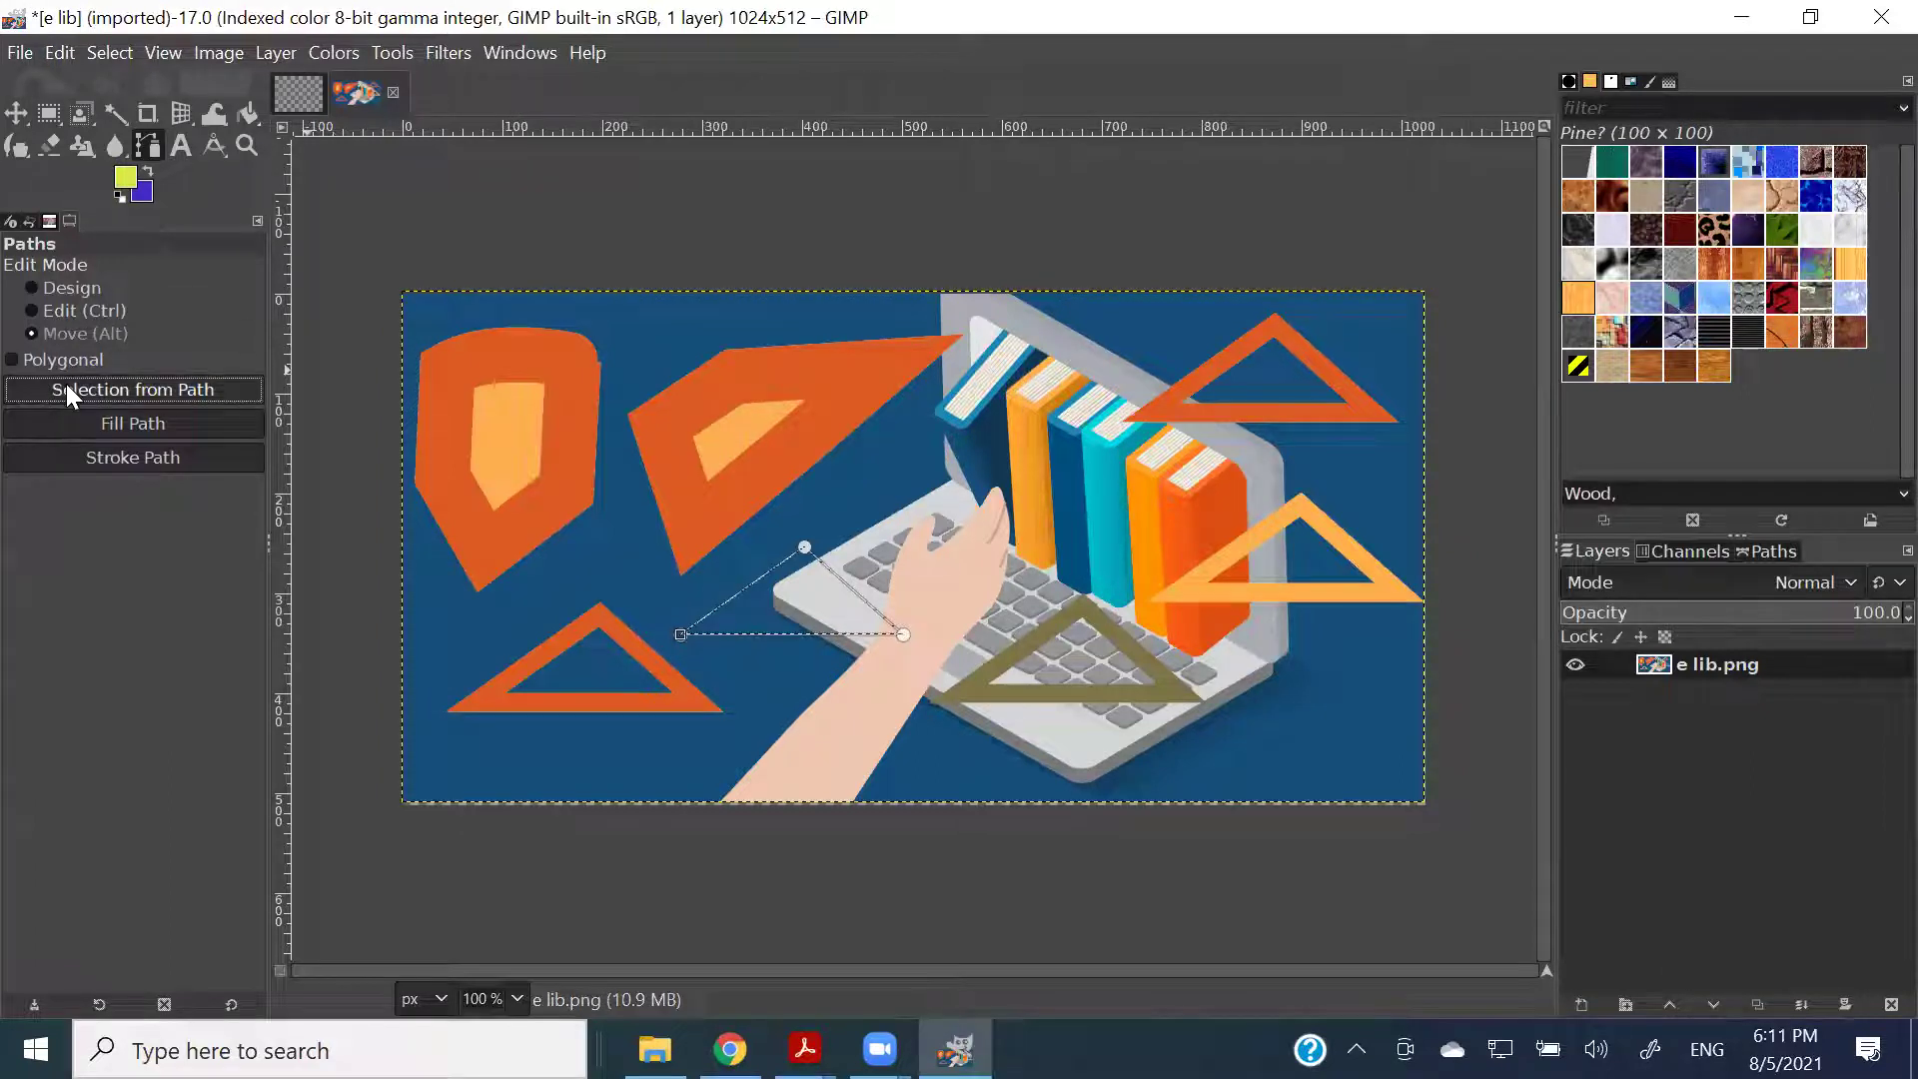
pyautogui.click(106, 430)
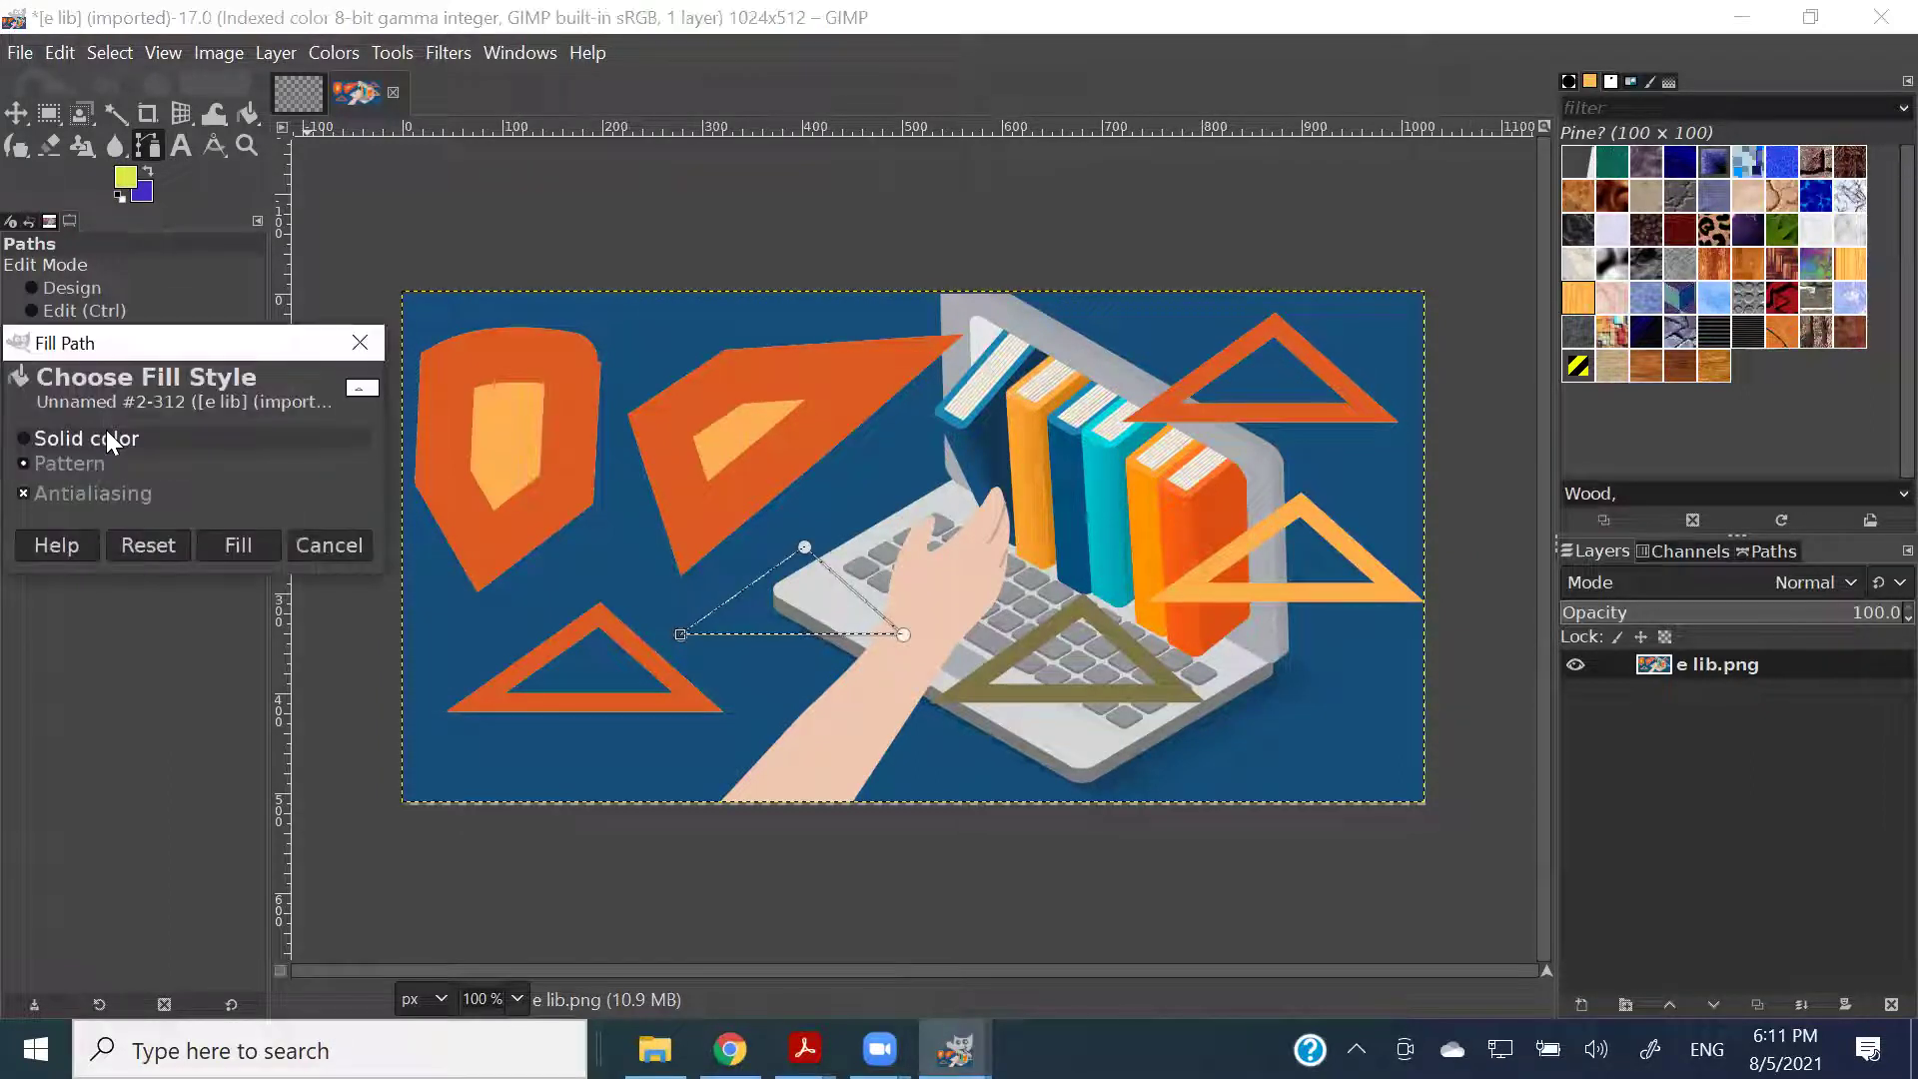
pyautogui.click(350, 540)
pyautogui.click(154, 461)
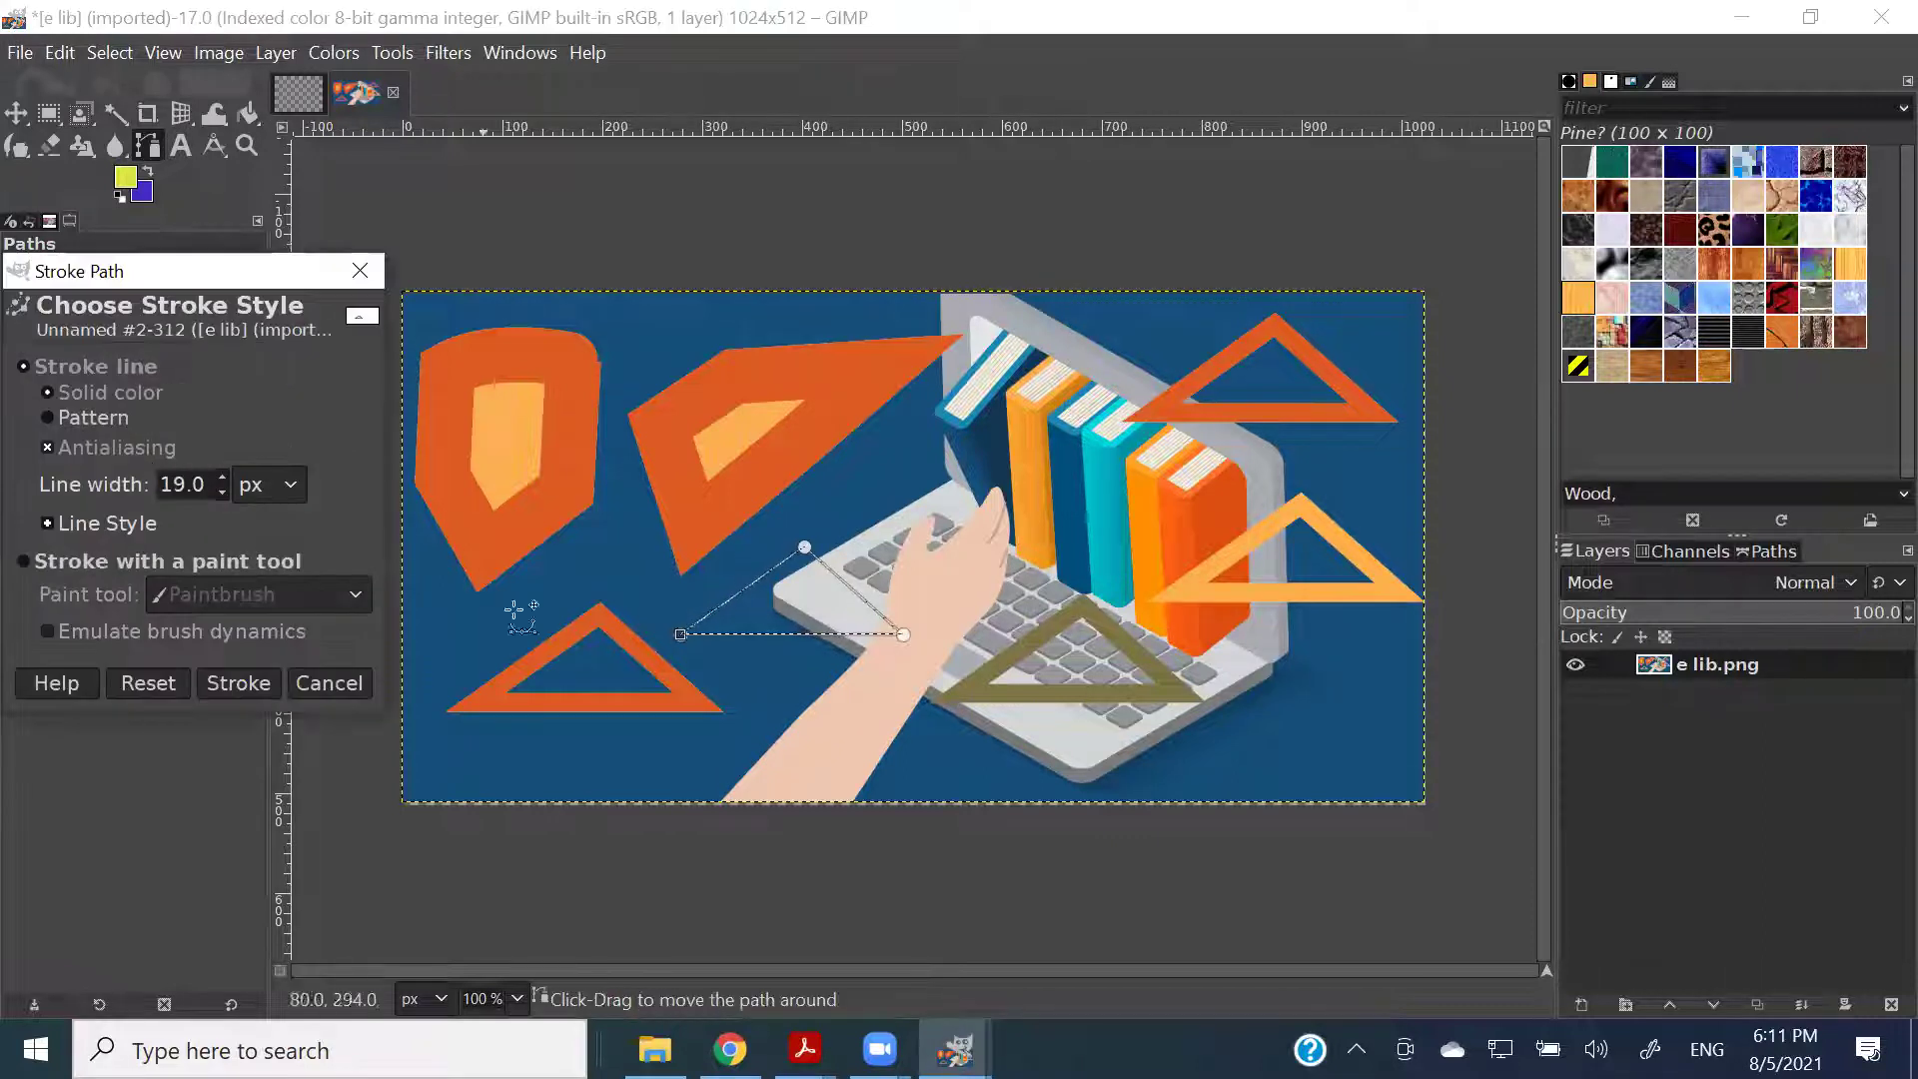
pyautogui.click(359, 271)
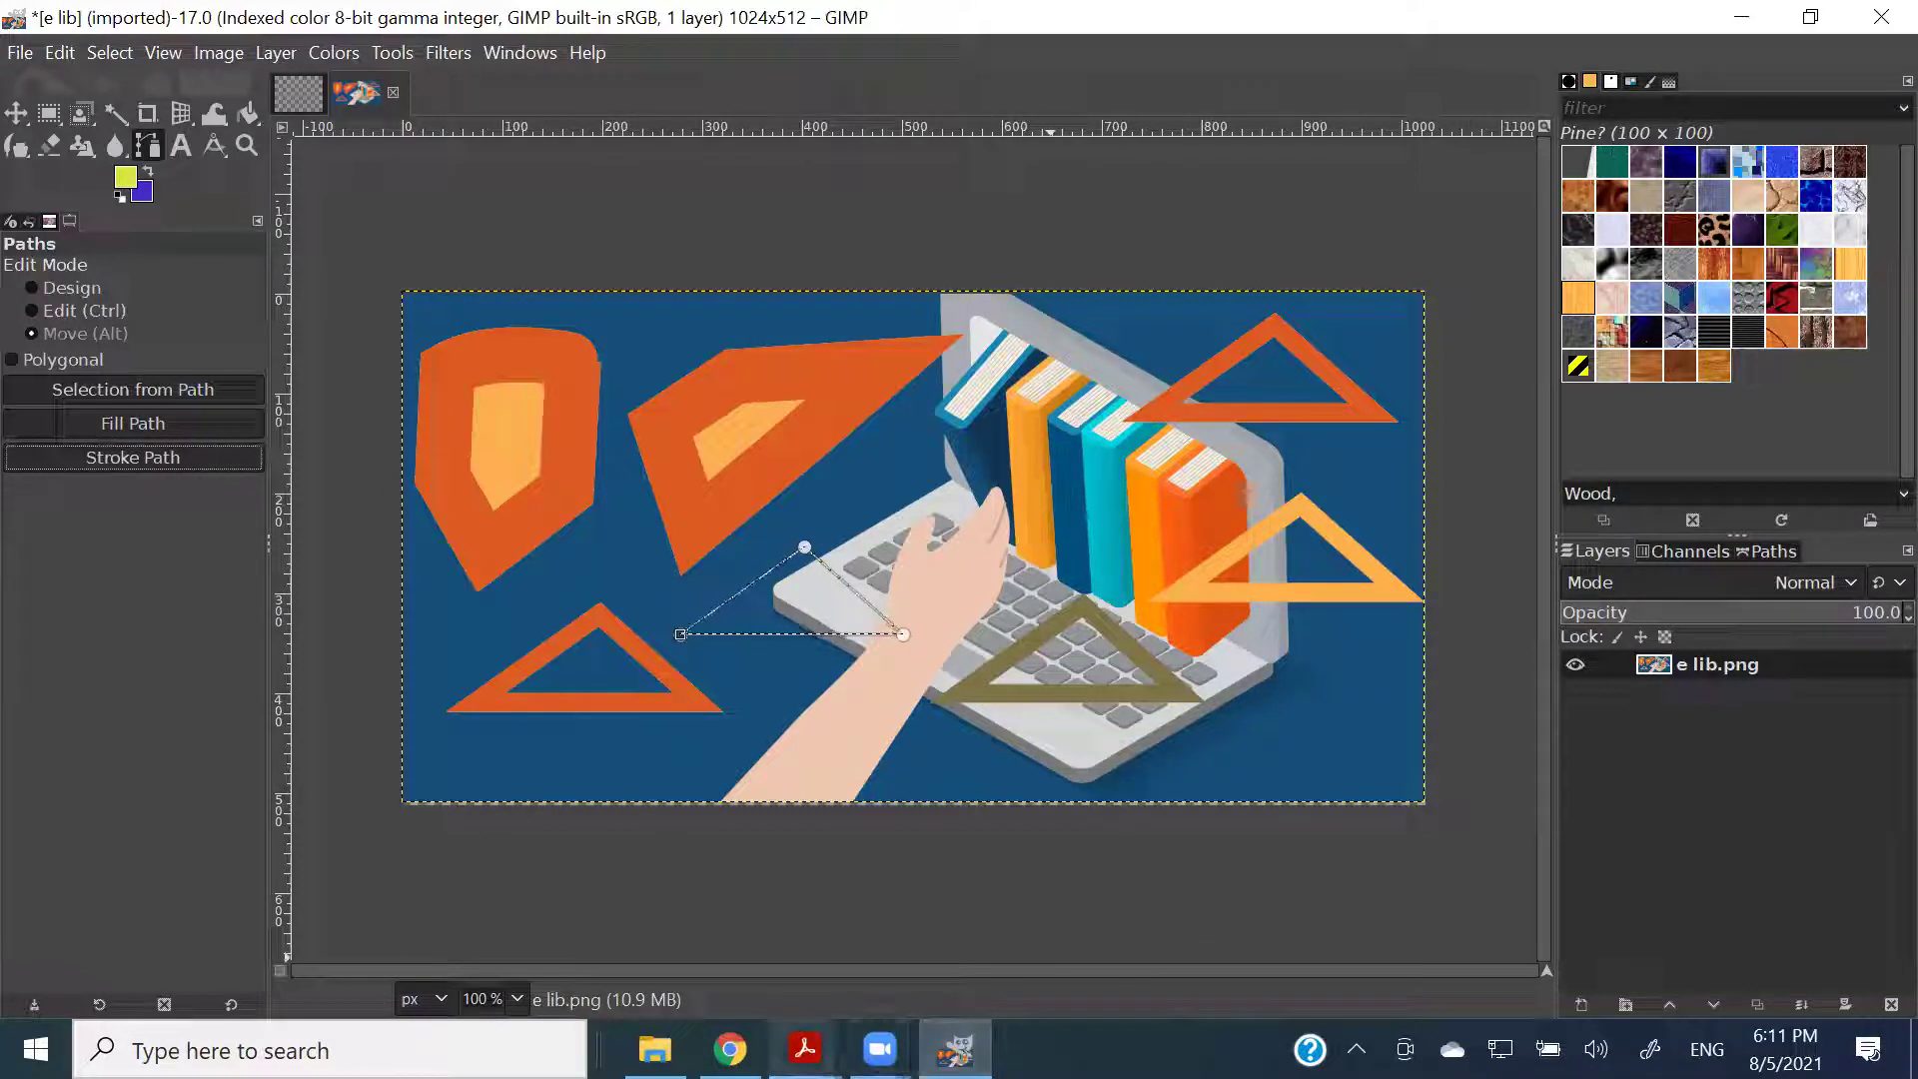
# Switch to ICT G-11 E.pdf in Adobe Acrobat Reader, examine the Other Tools table, and return to GIMP.
pyautogui.moveTo(804, 1049)
pyautogui.click(660, 929)
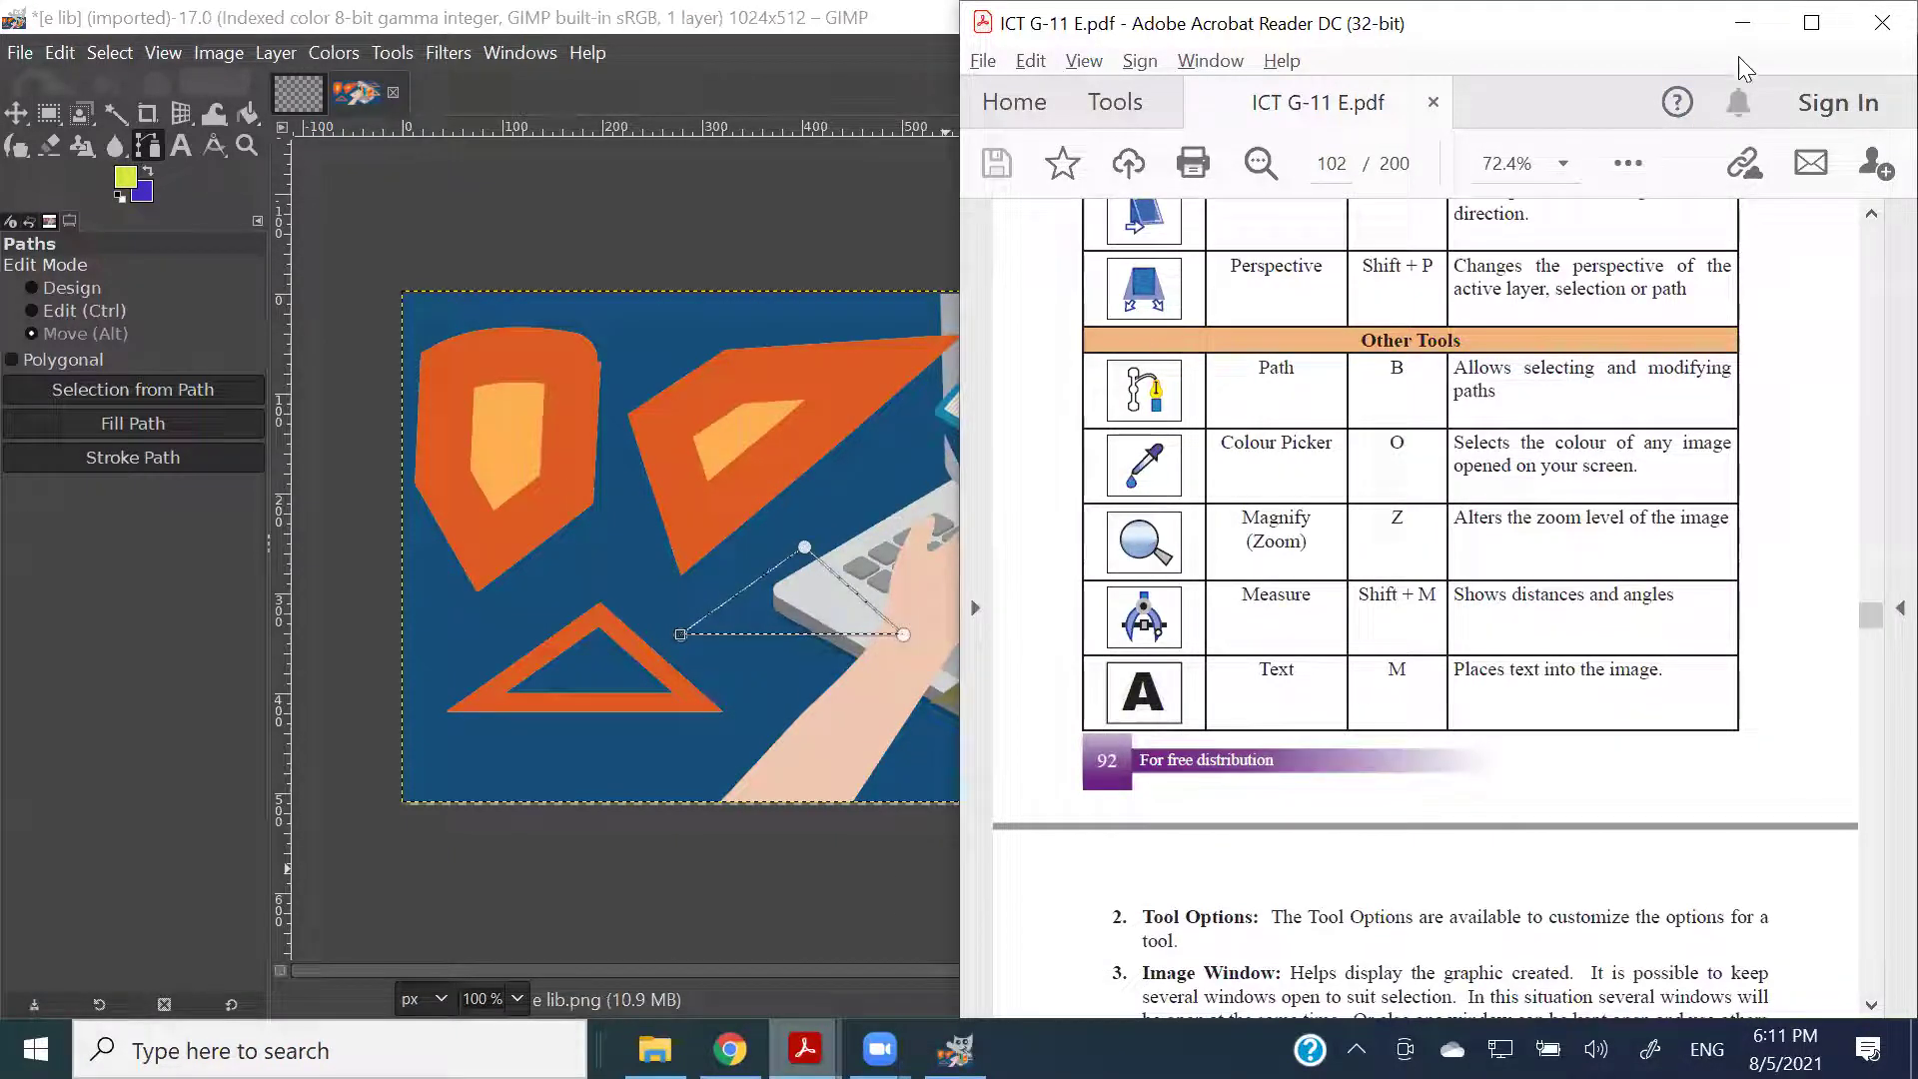
pyautogui.click(1742, 24)
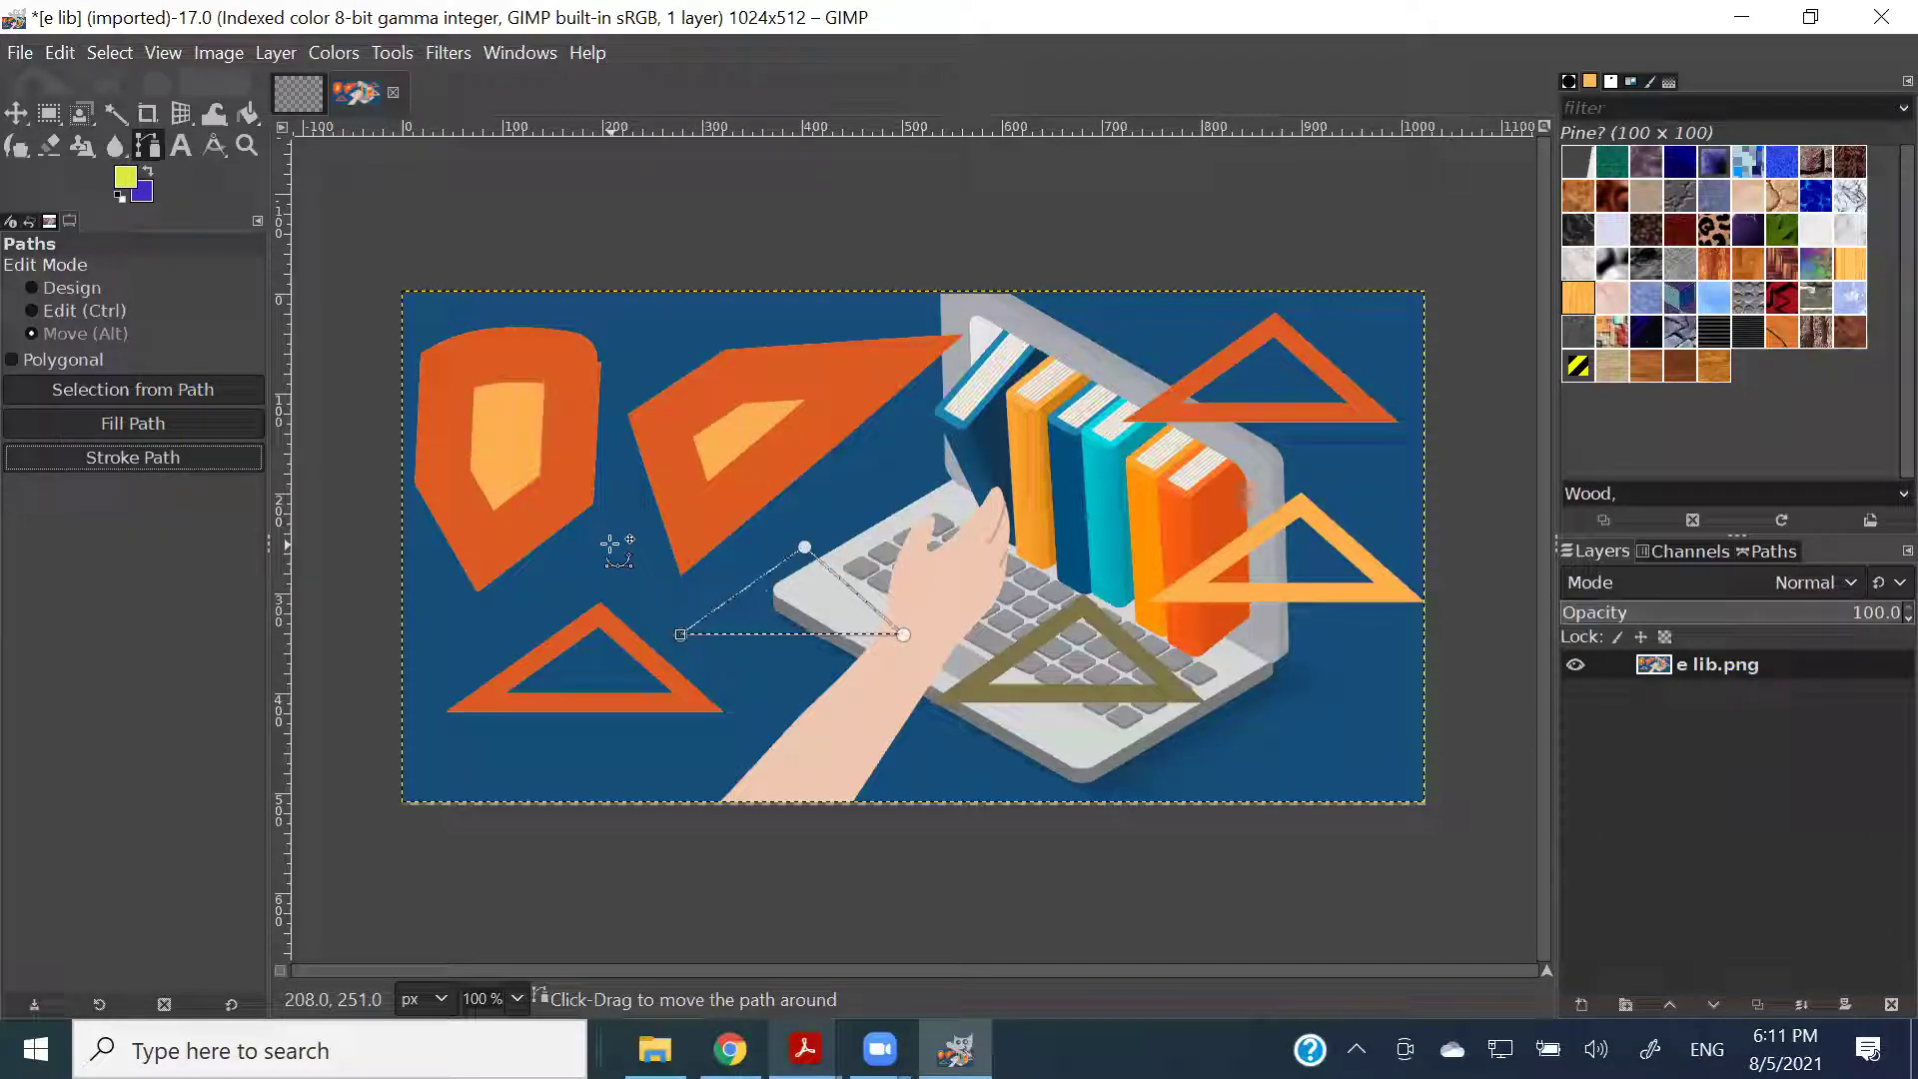
pyautogui.click(126, 178)
pyautogui.click(590, 329)
pyautogui.moveTo(636, 330); pyautogui.dragTo(612, 375)
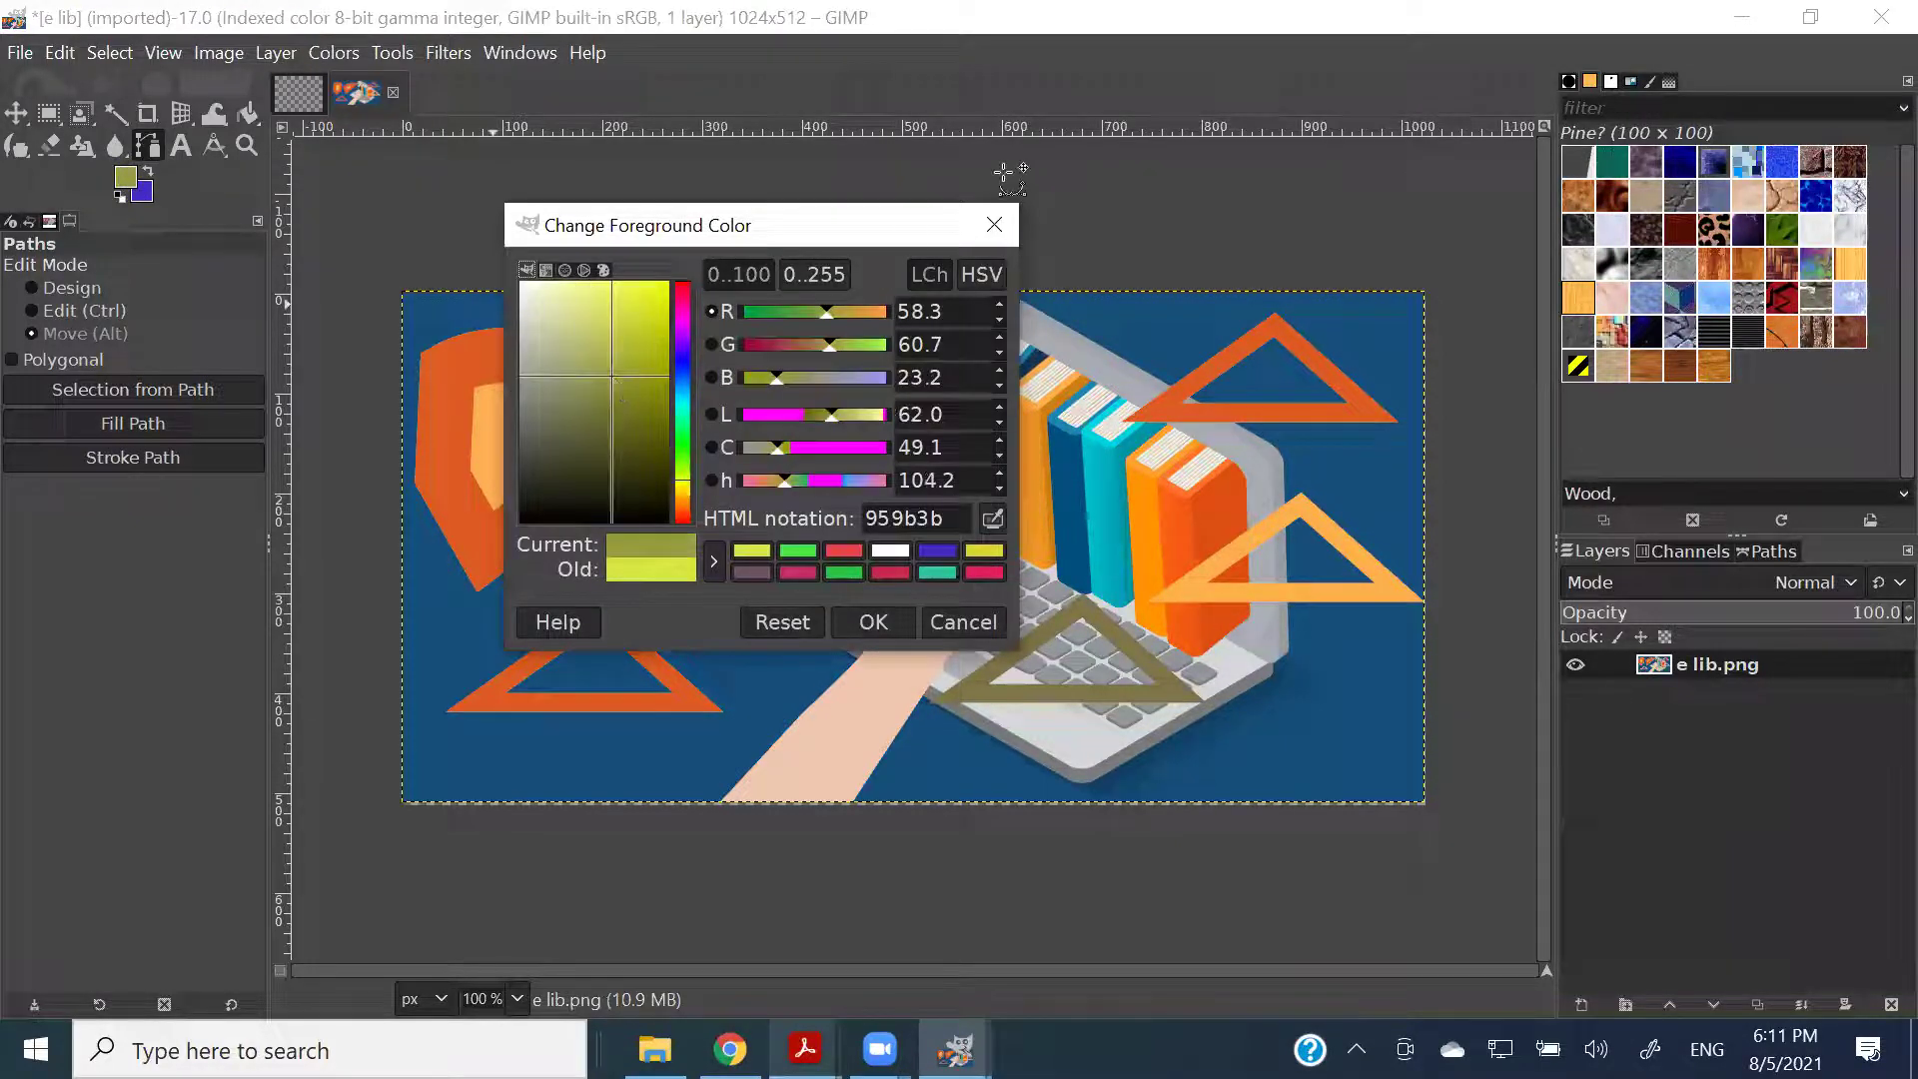
pyautogui.click(994, 222)
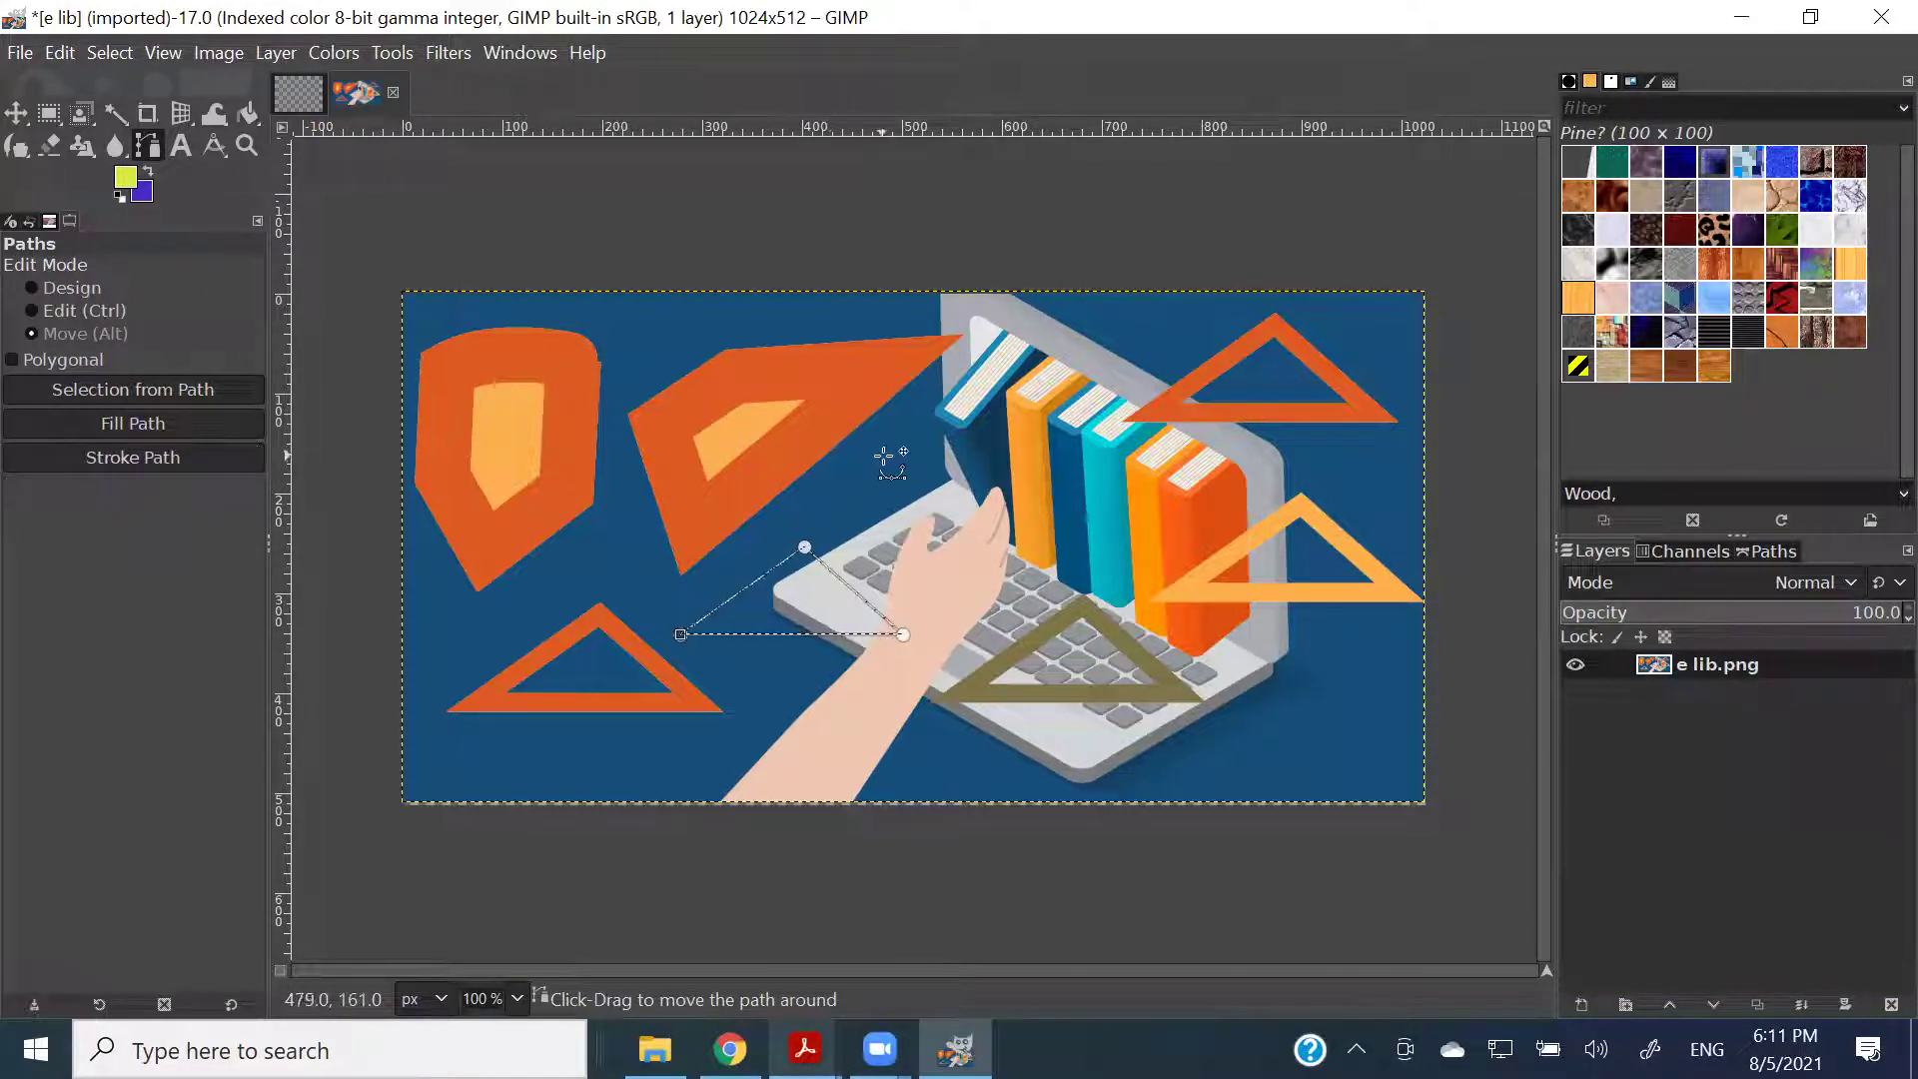
# Start a new path in Design mode with three anchors: left of the laptop, above its left side, and at its front corner.
pyautogui.click(110, 145)
pyautogui.click(150, 145)
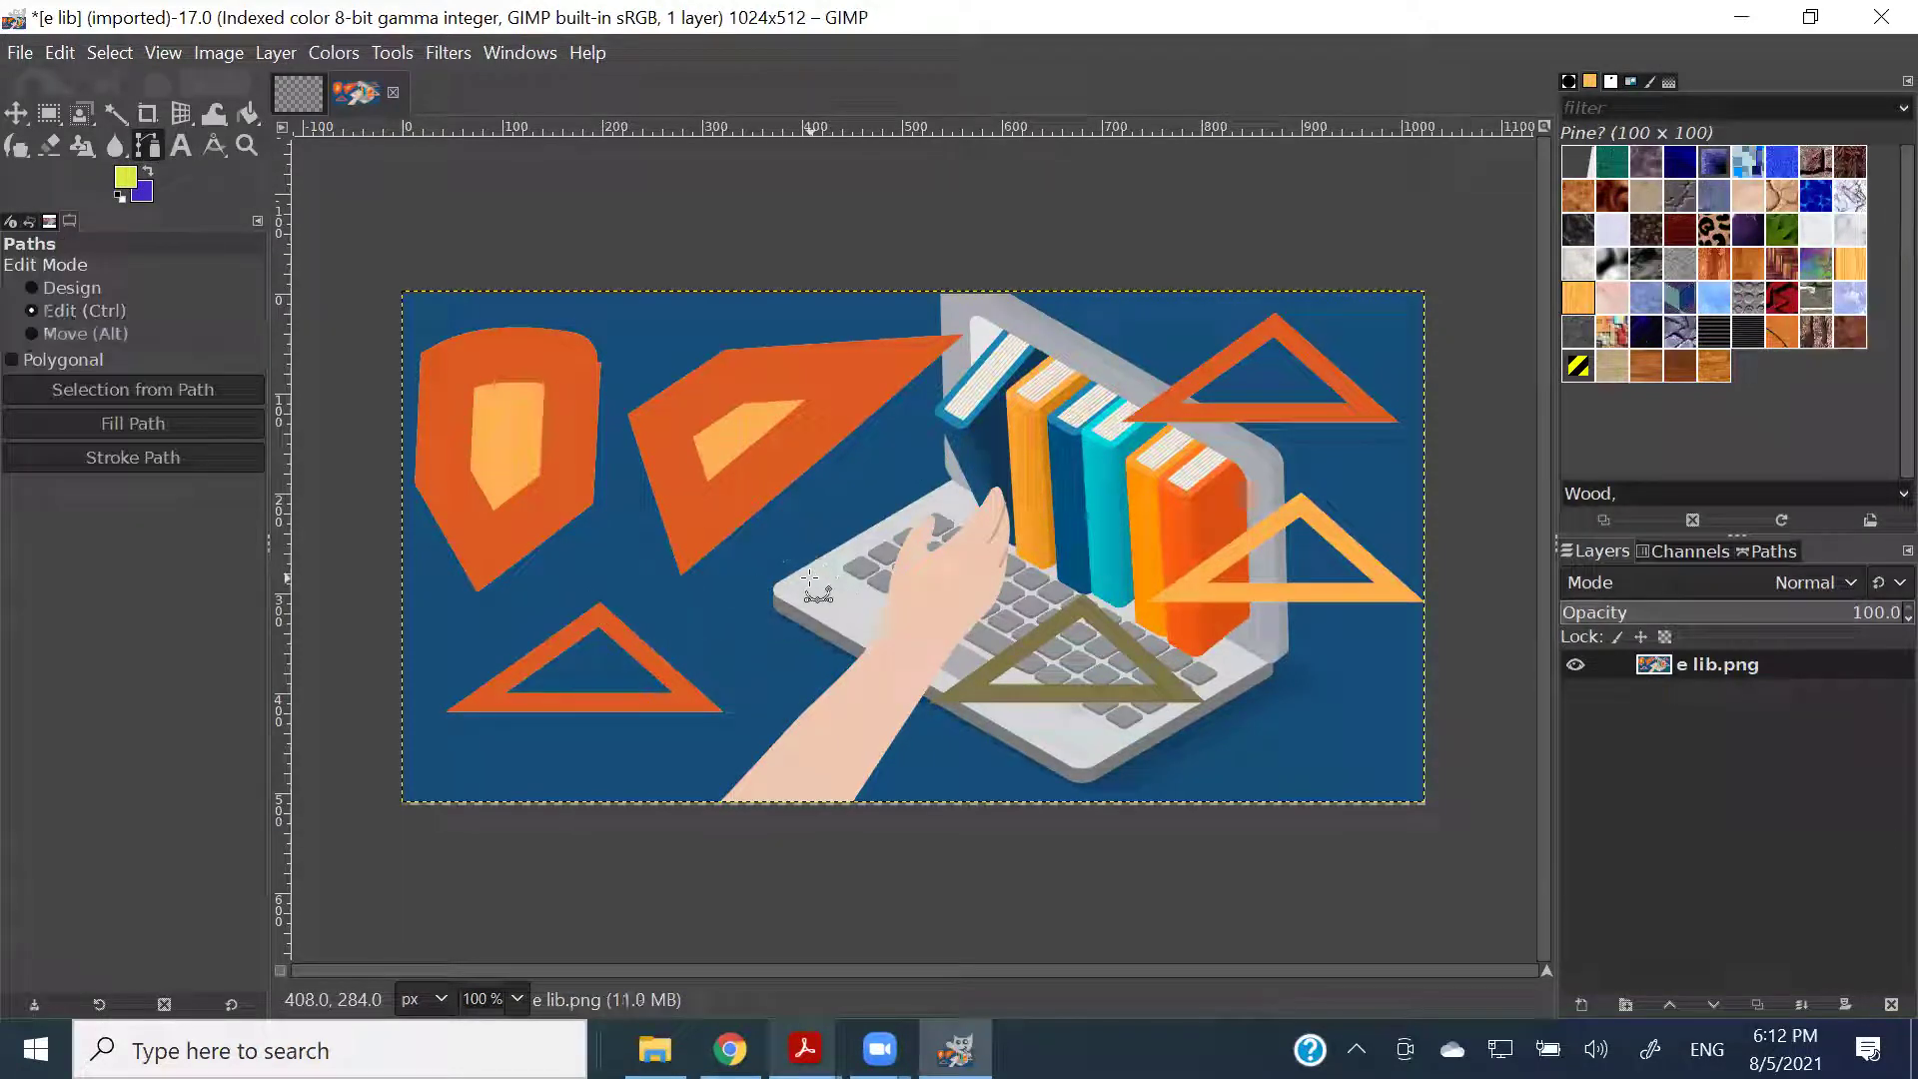
pyautogui.press('alt')
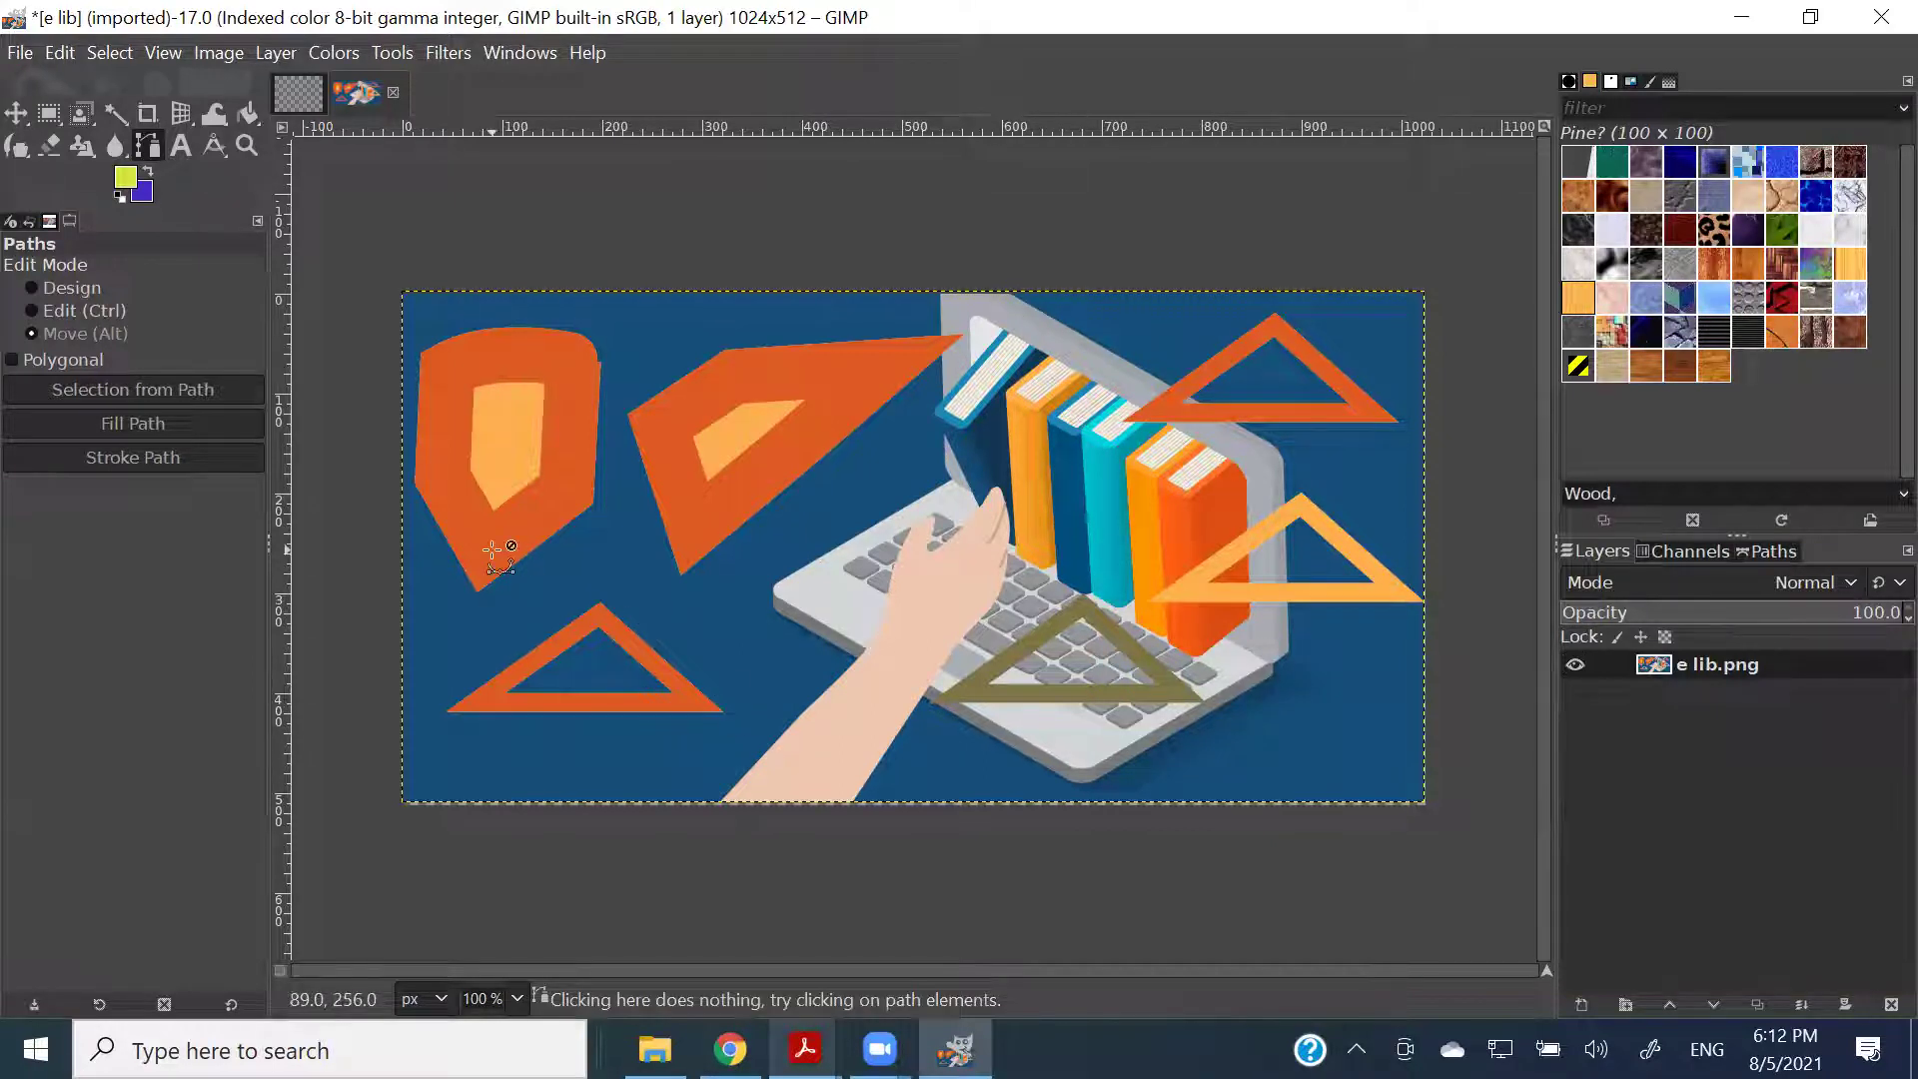
pyautogui.click(34, 286)
pyautogui.click(703, 613)
pyautogui.click(841, 475)
pyautogui.click(999, 776)
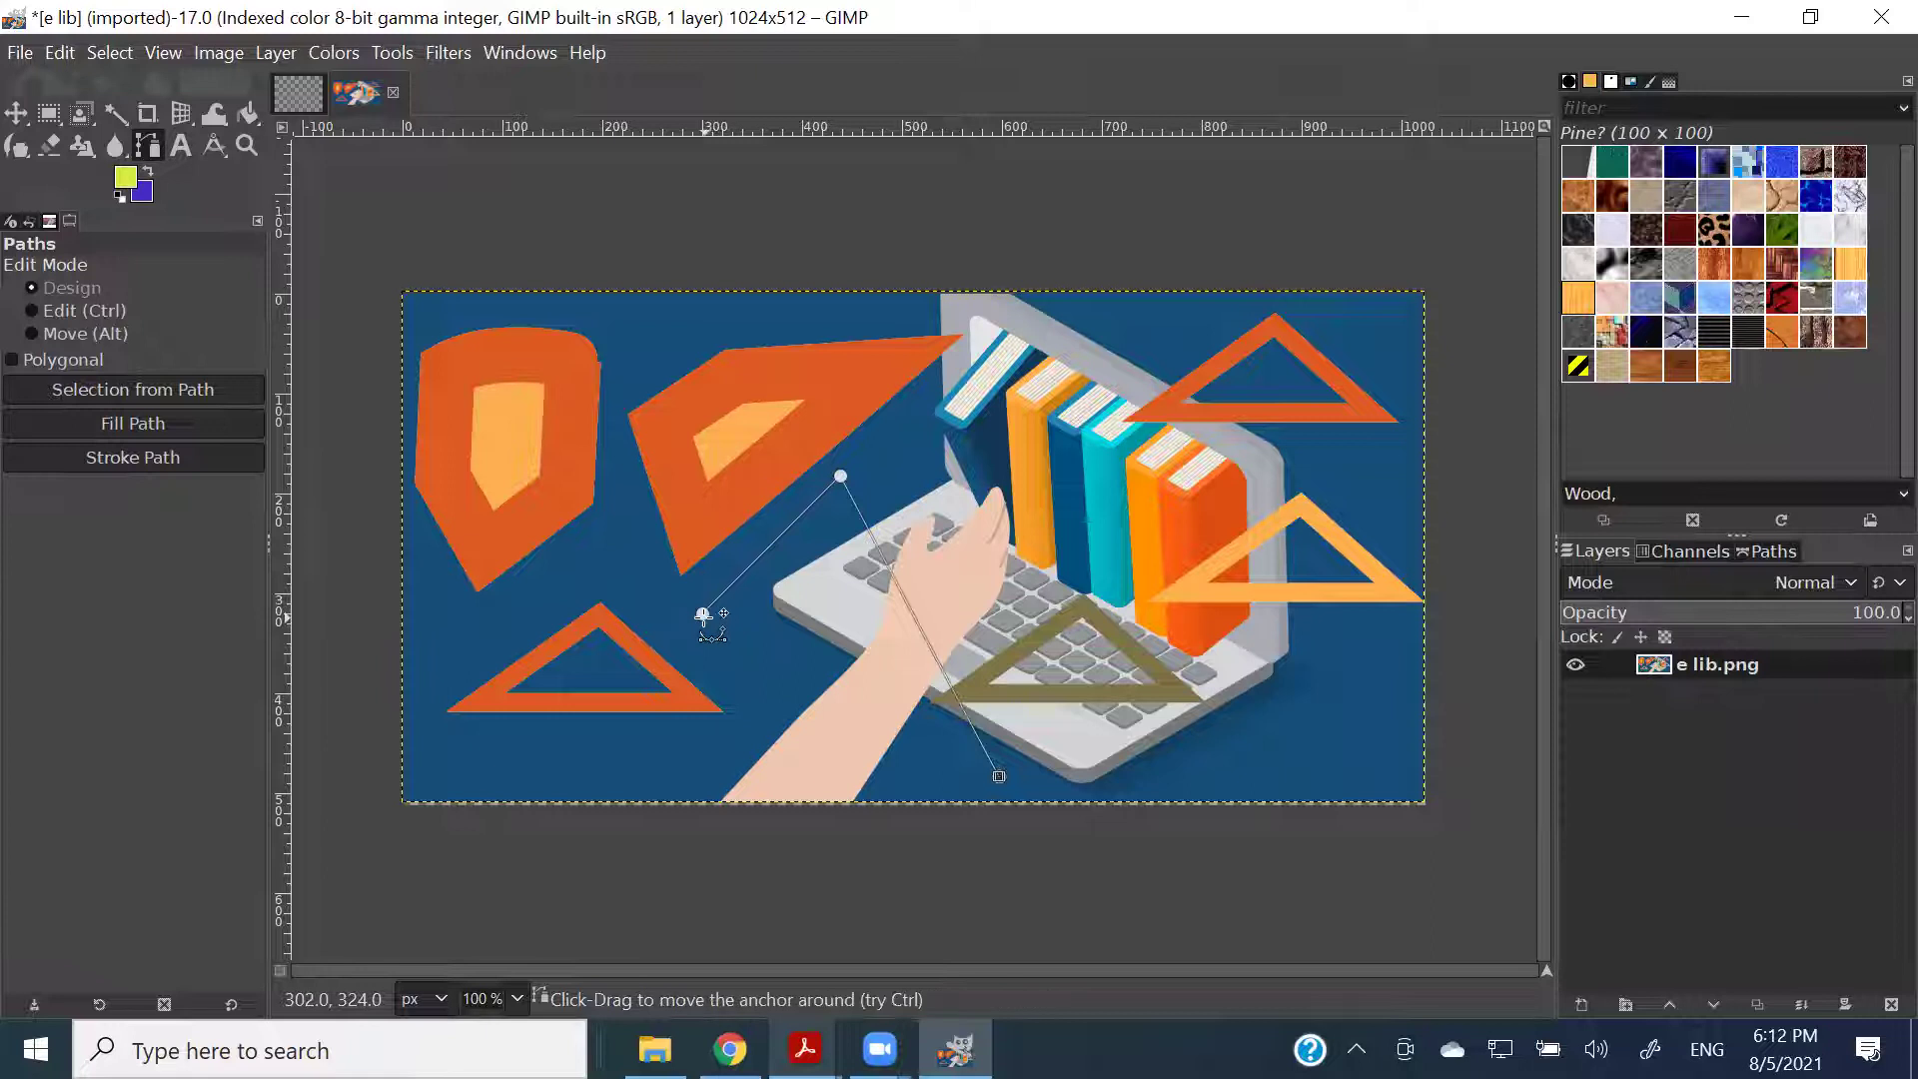
# Close the new triangular path by connecting its last anchor to the first one.
pyautogui.press('ctrl')
pyautogui.press('super+plus')
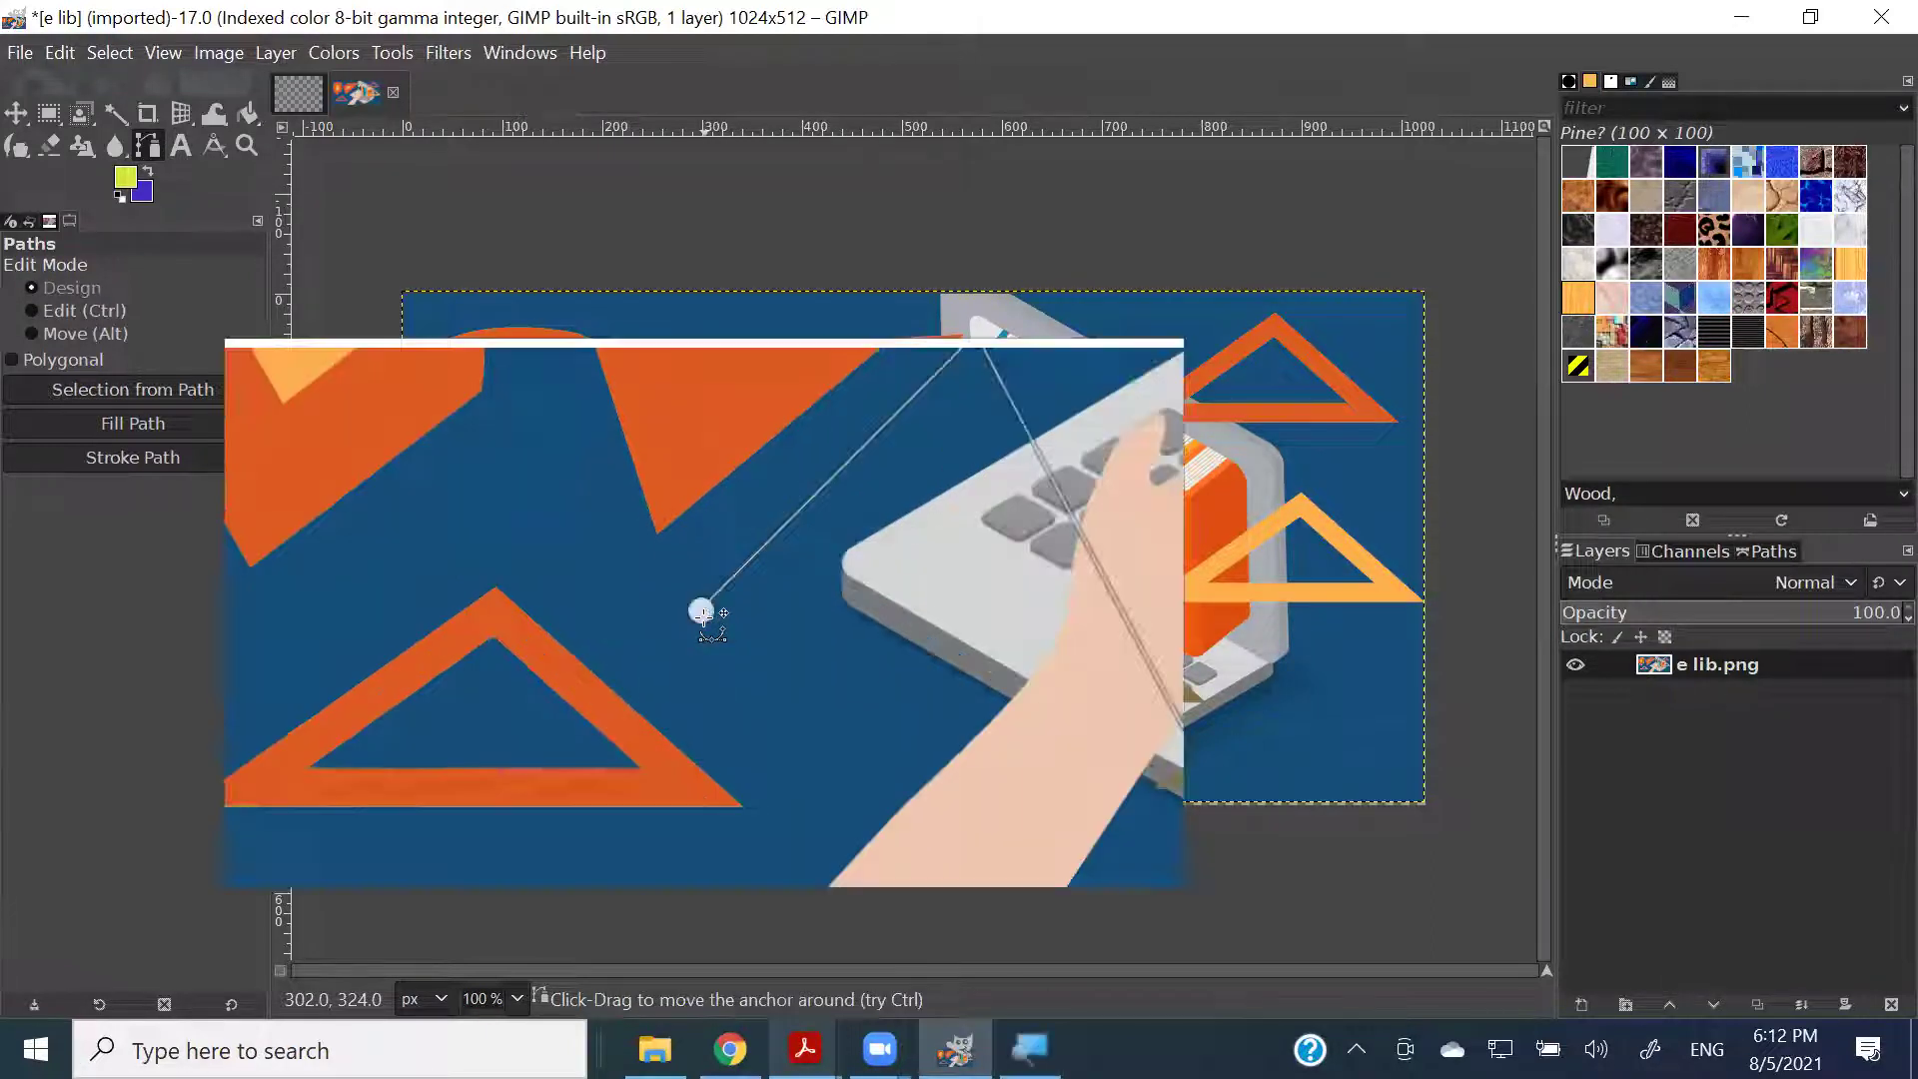
pyautogui.press('ctrl')
pyautogui.press('ctrl')
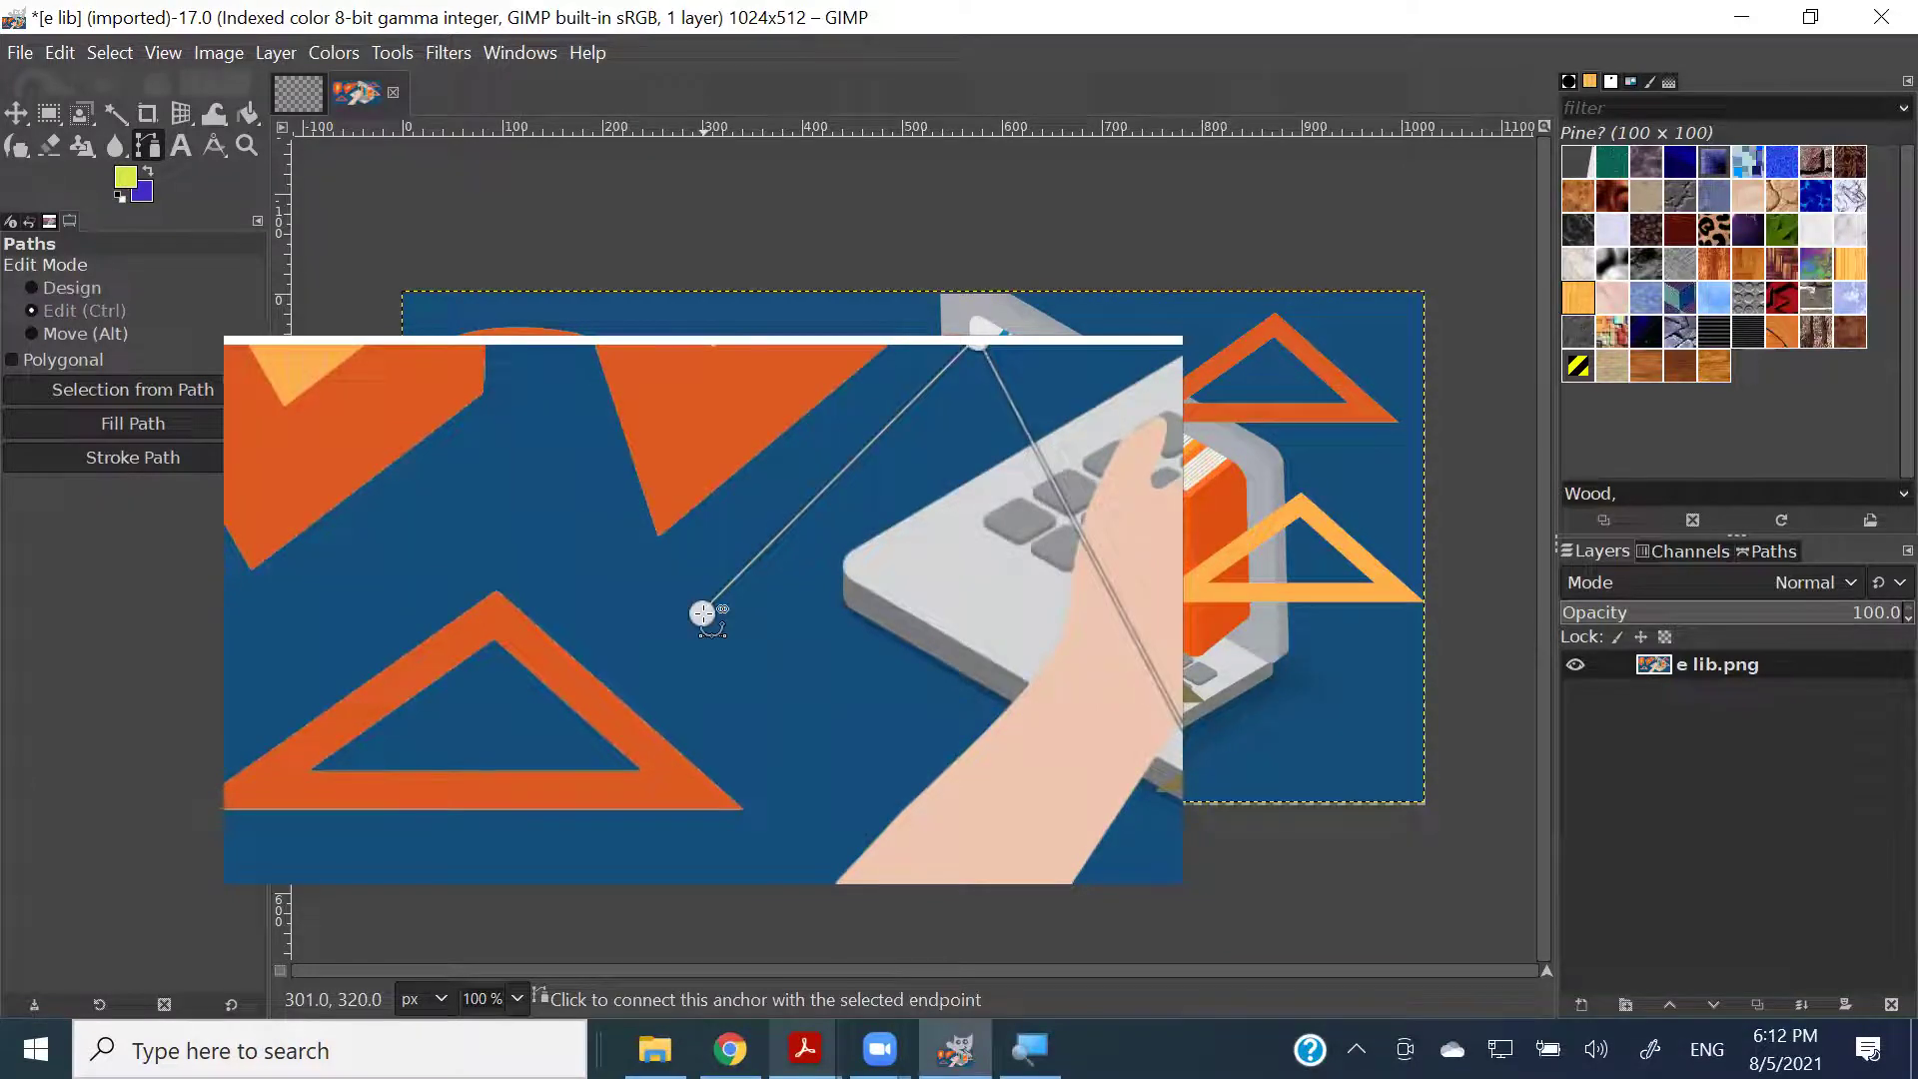
pyautogui.moveTo(654, 1049)
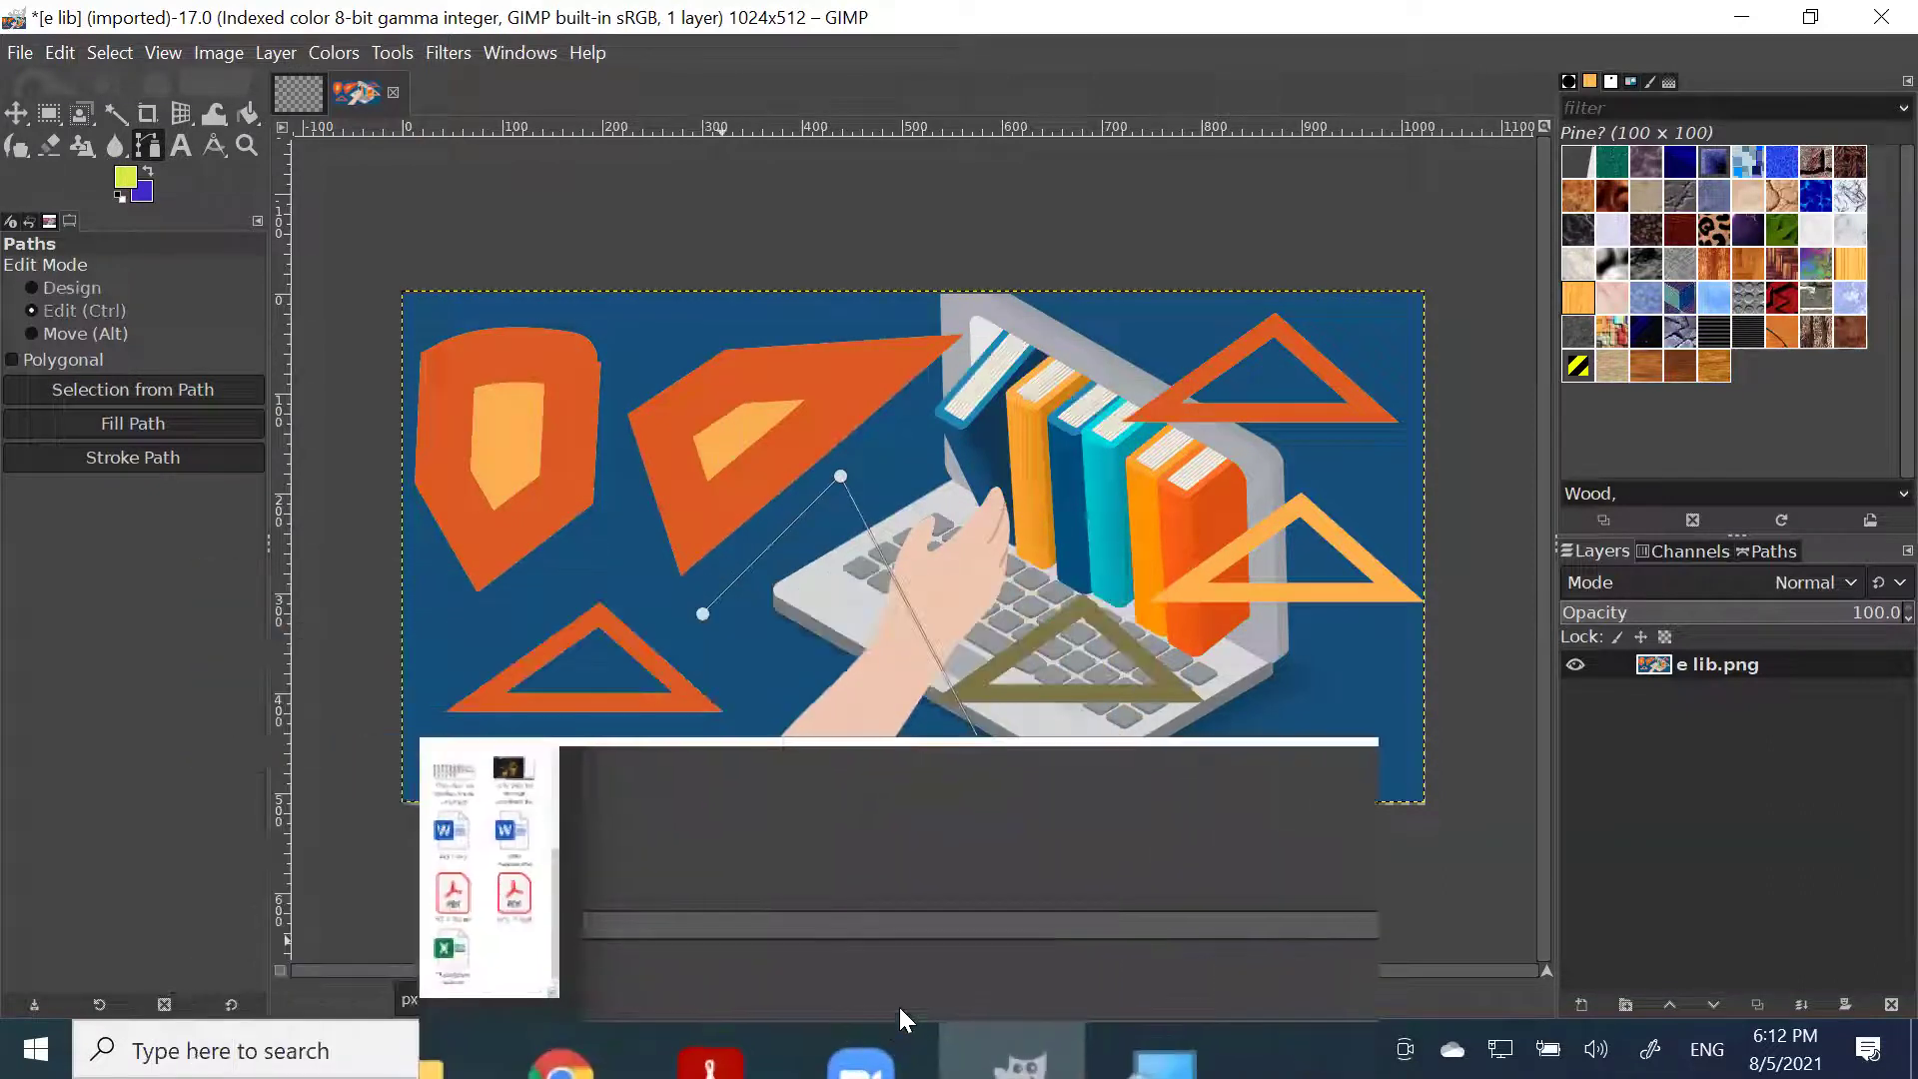
pyautogui.press('ctrl')
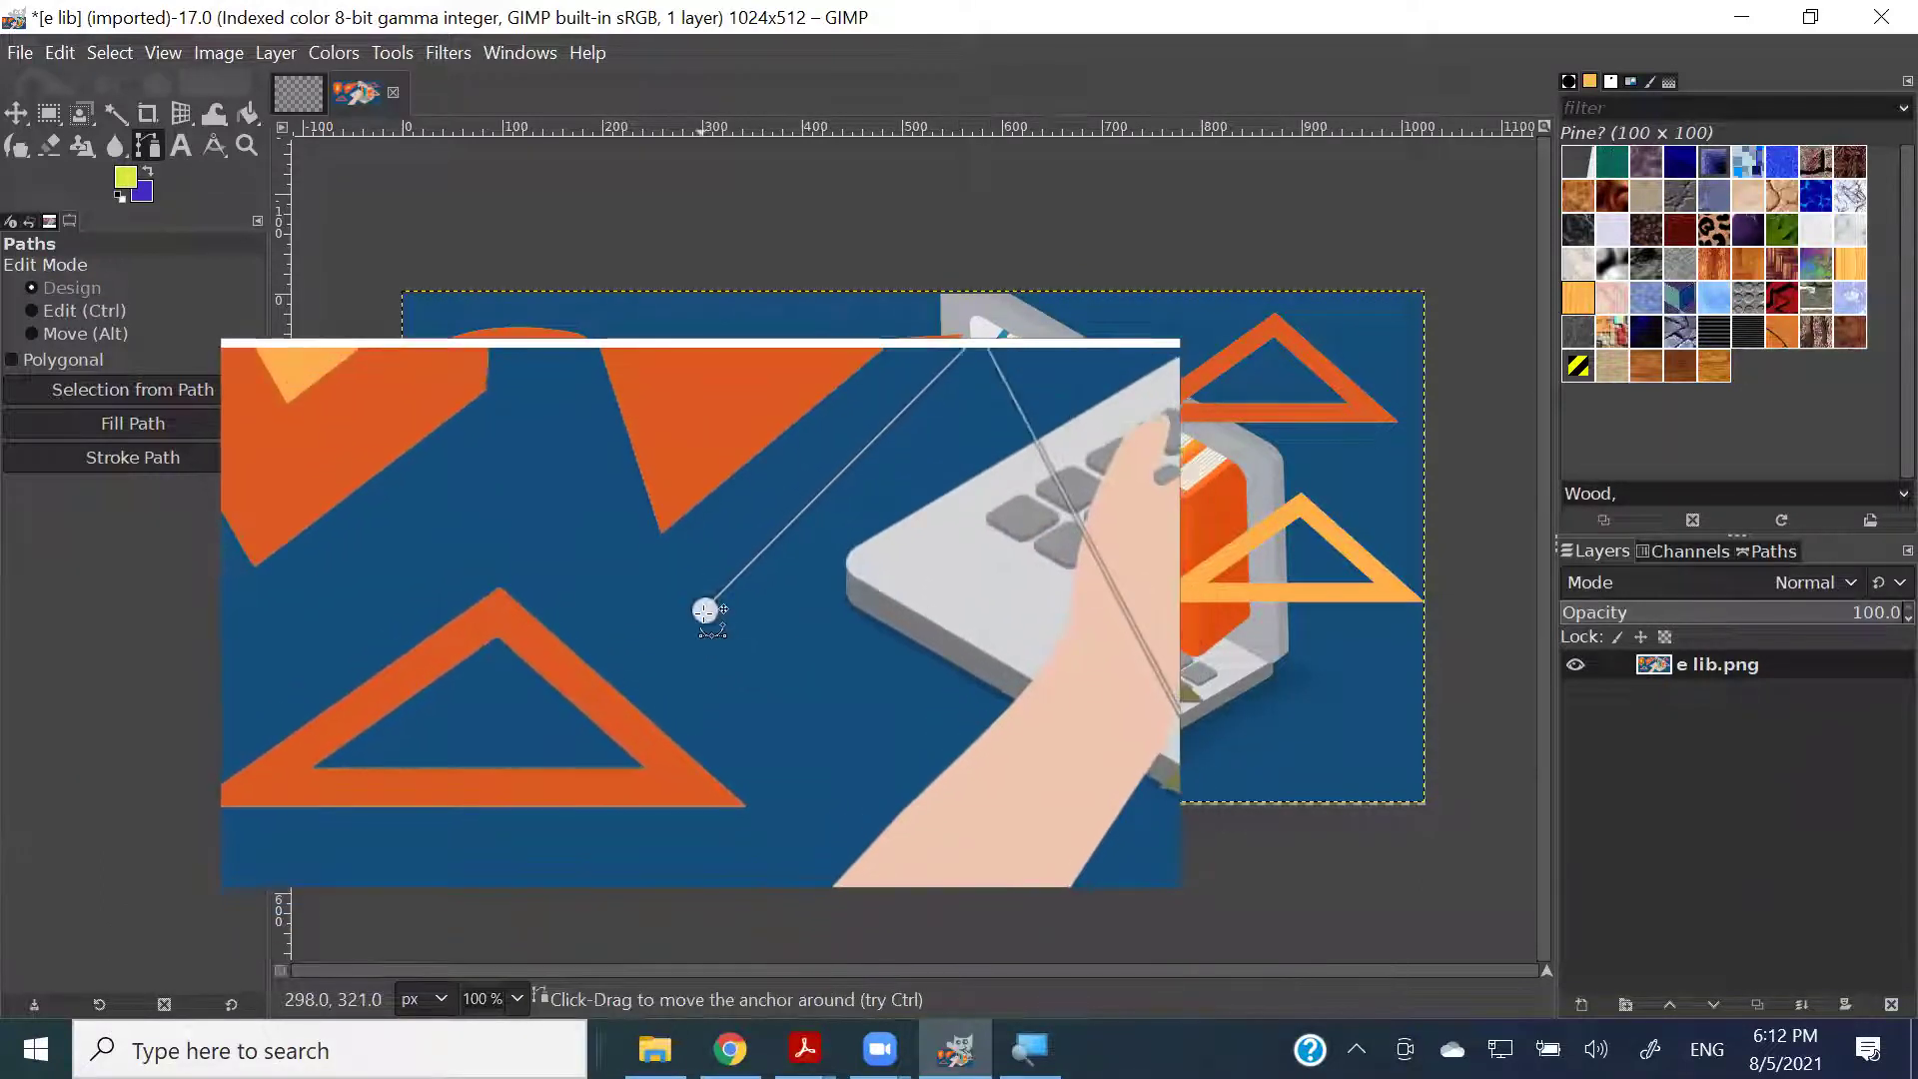
pyautogui.press('ctrl')
pyautogui.keyDown('ctrl'); pyautogui.click(702, 613); pyautogui.keyUp('ctrl')
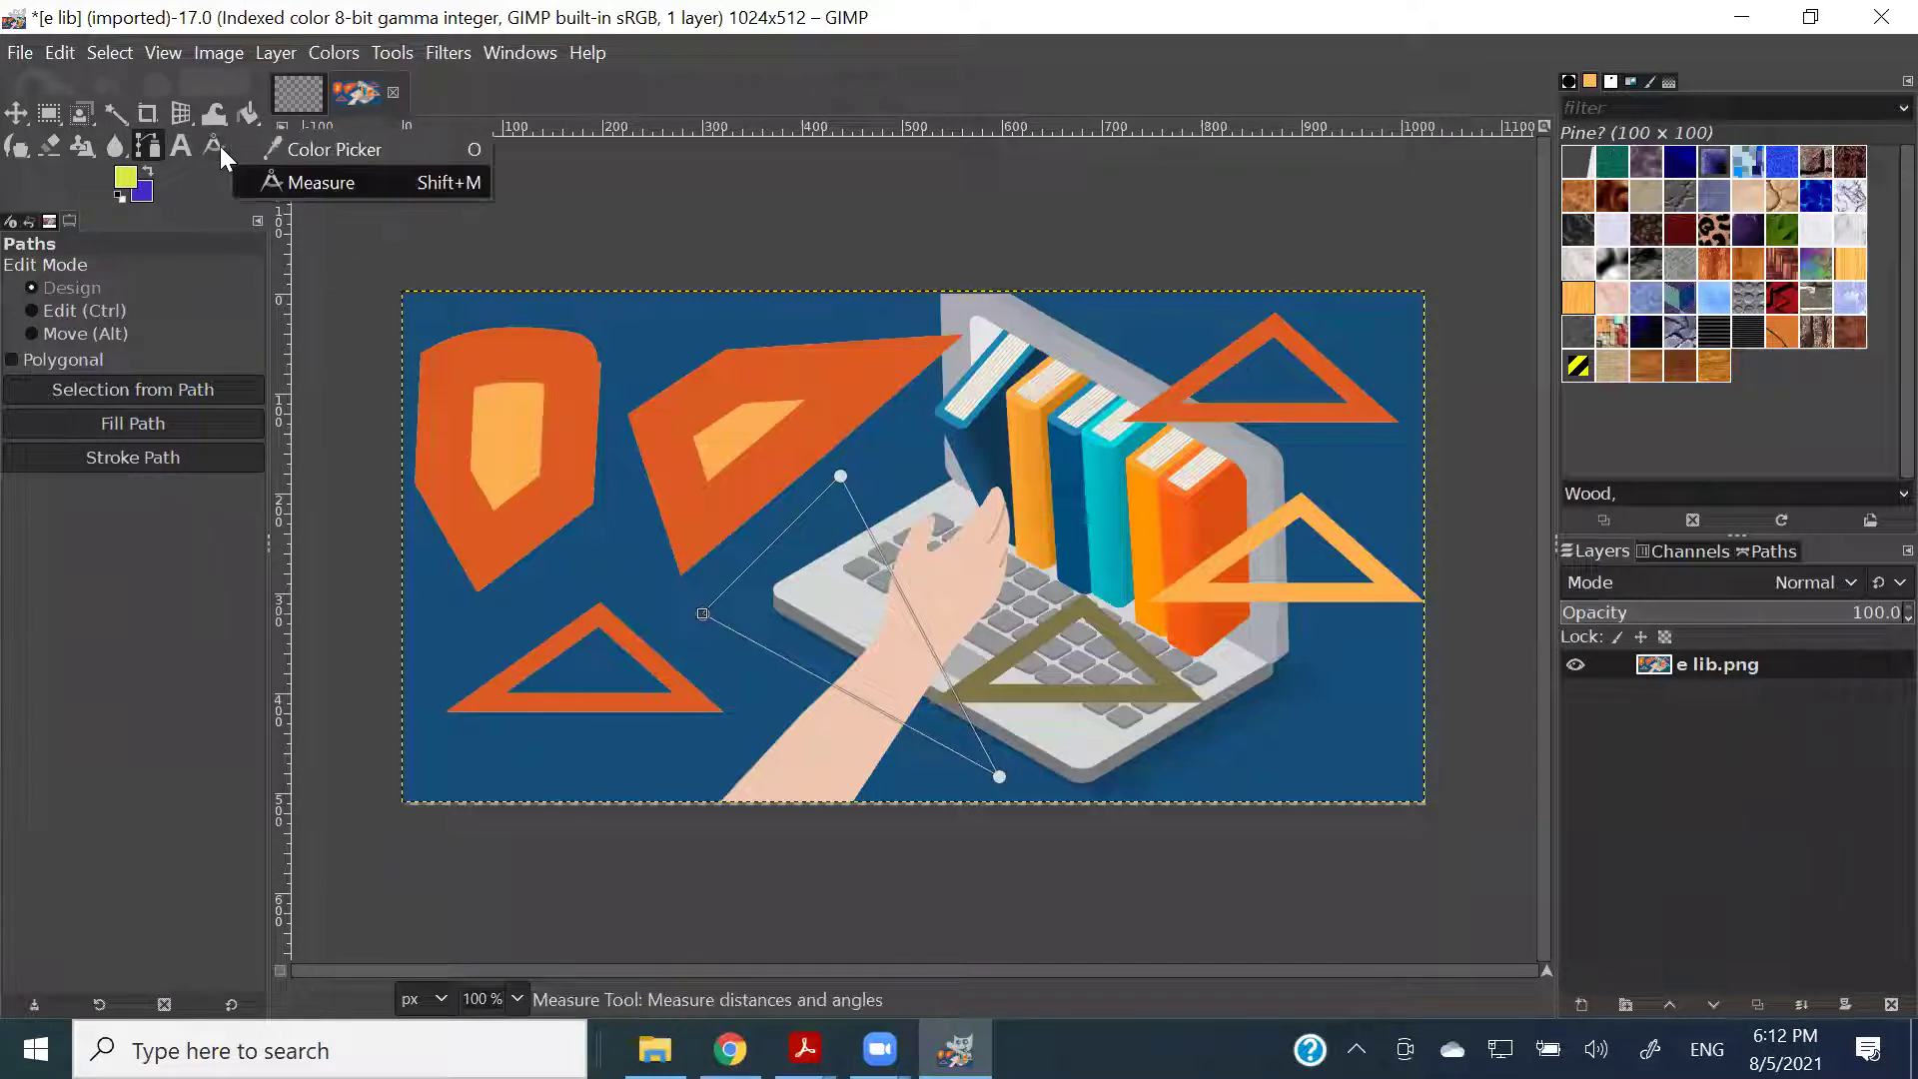
# Use the Color Picker to sample foreground colors from the books, ending with the skin tone of the arm.
pyautogui.click(292, 149)
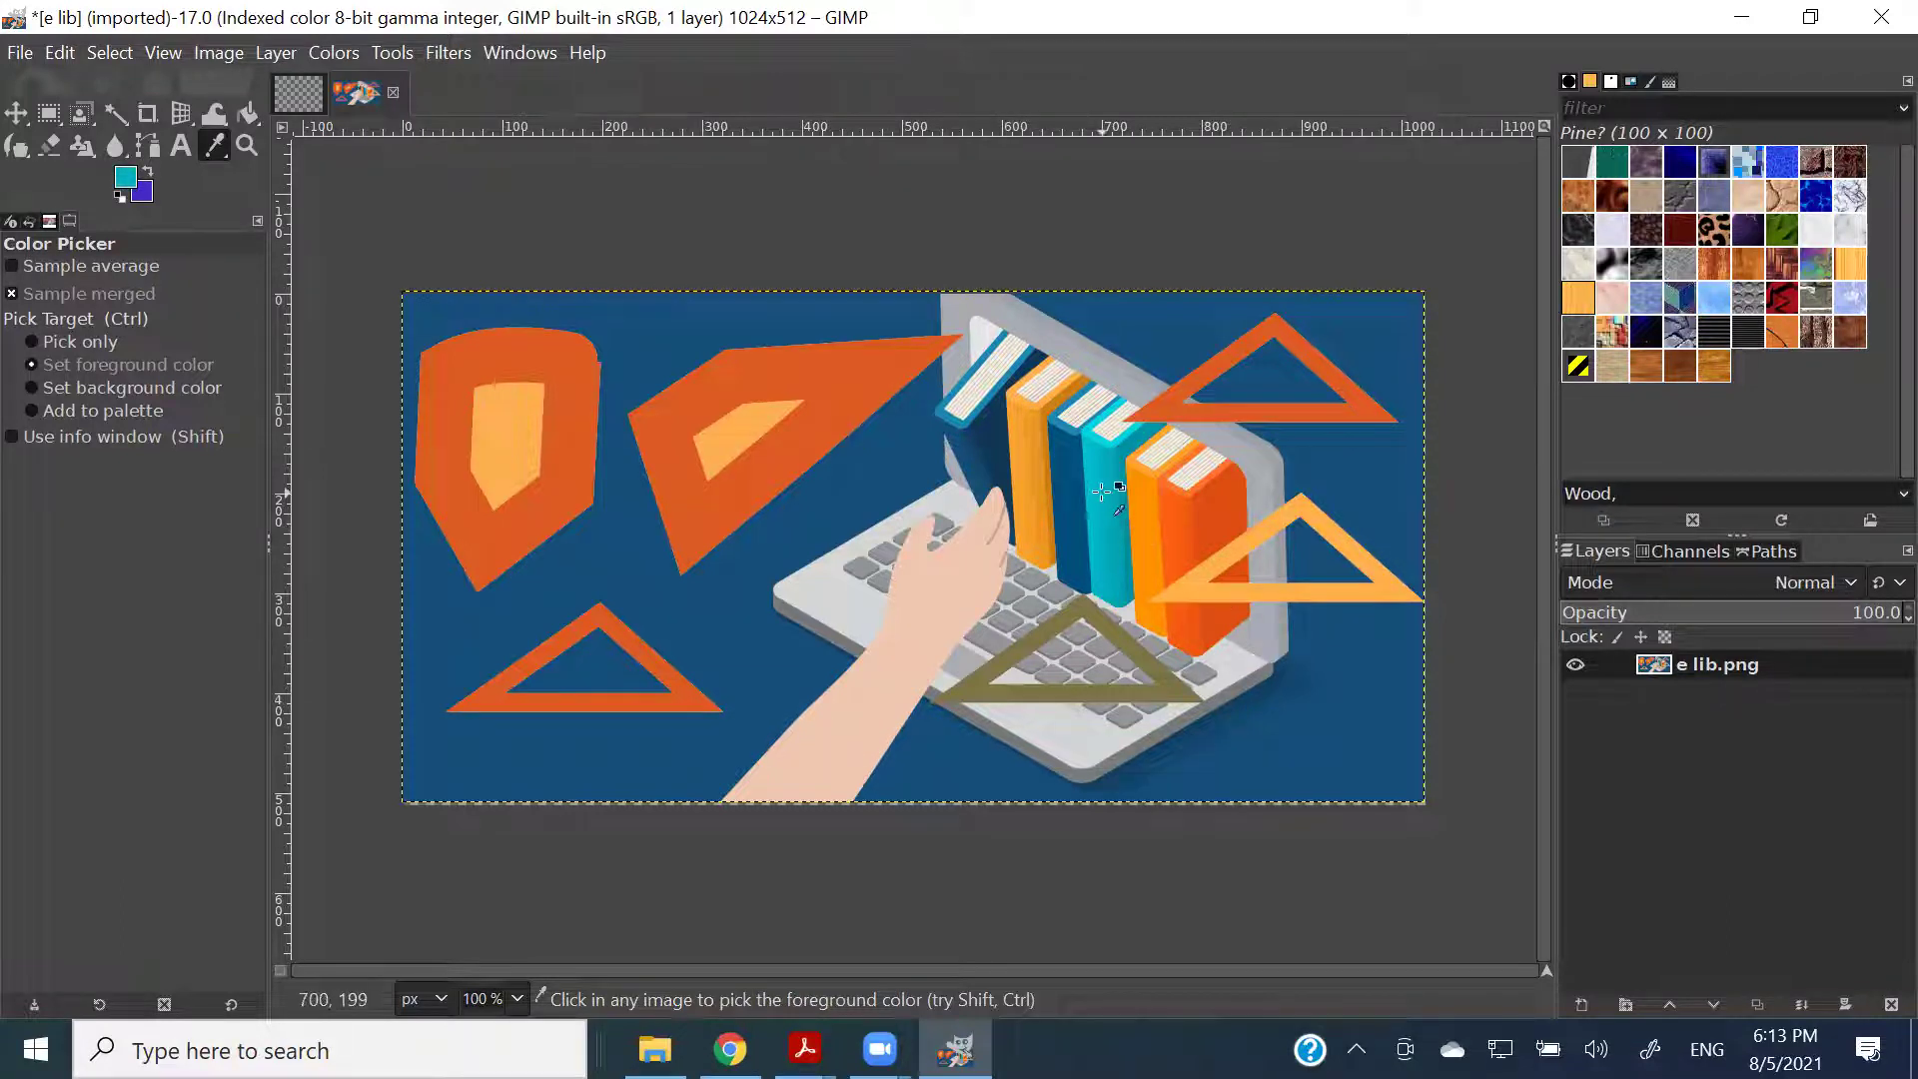
pyautogui.click(1162, 515)
pyautogui.click(1235, 532)
pyautogui.click(989, 520)
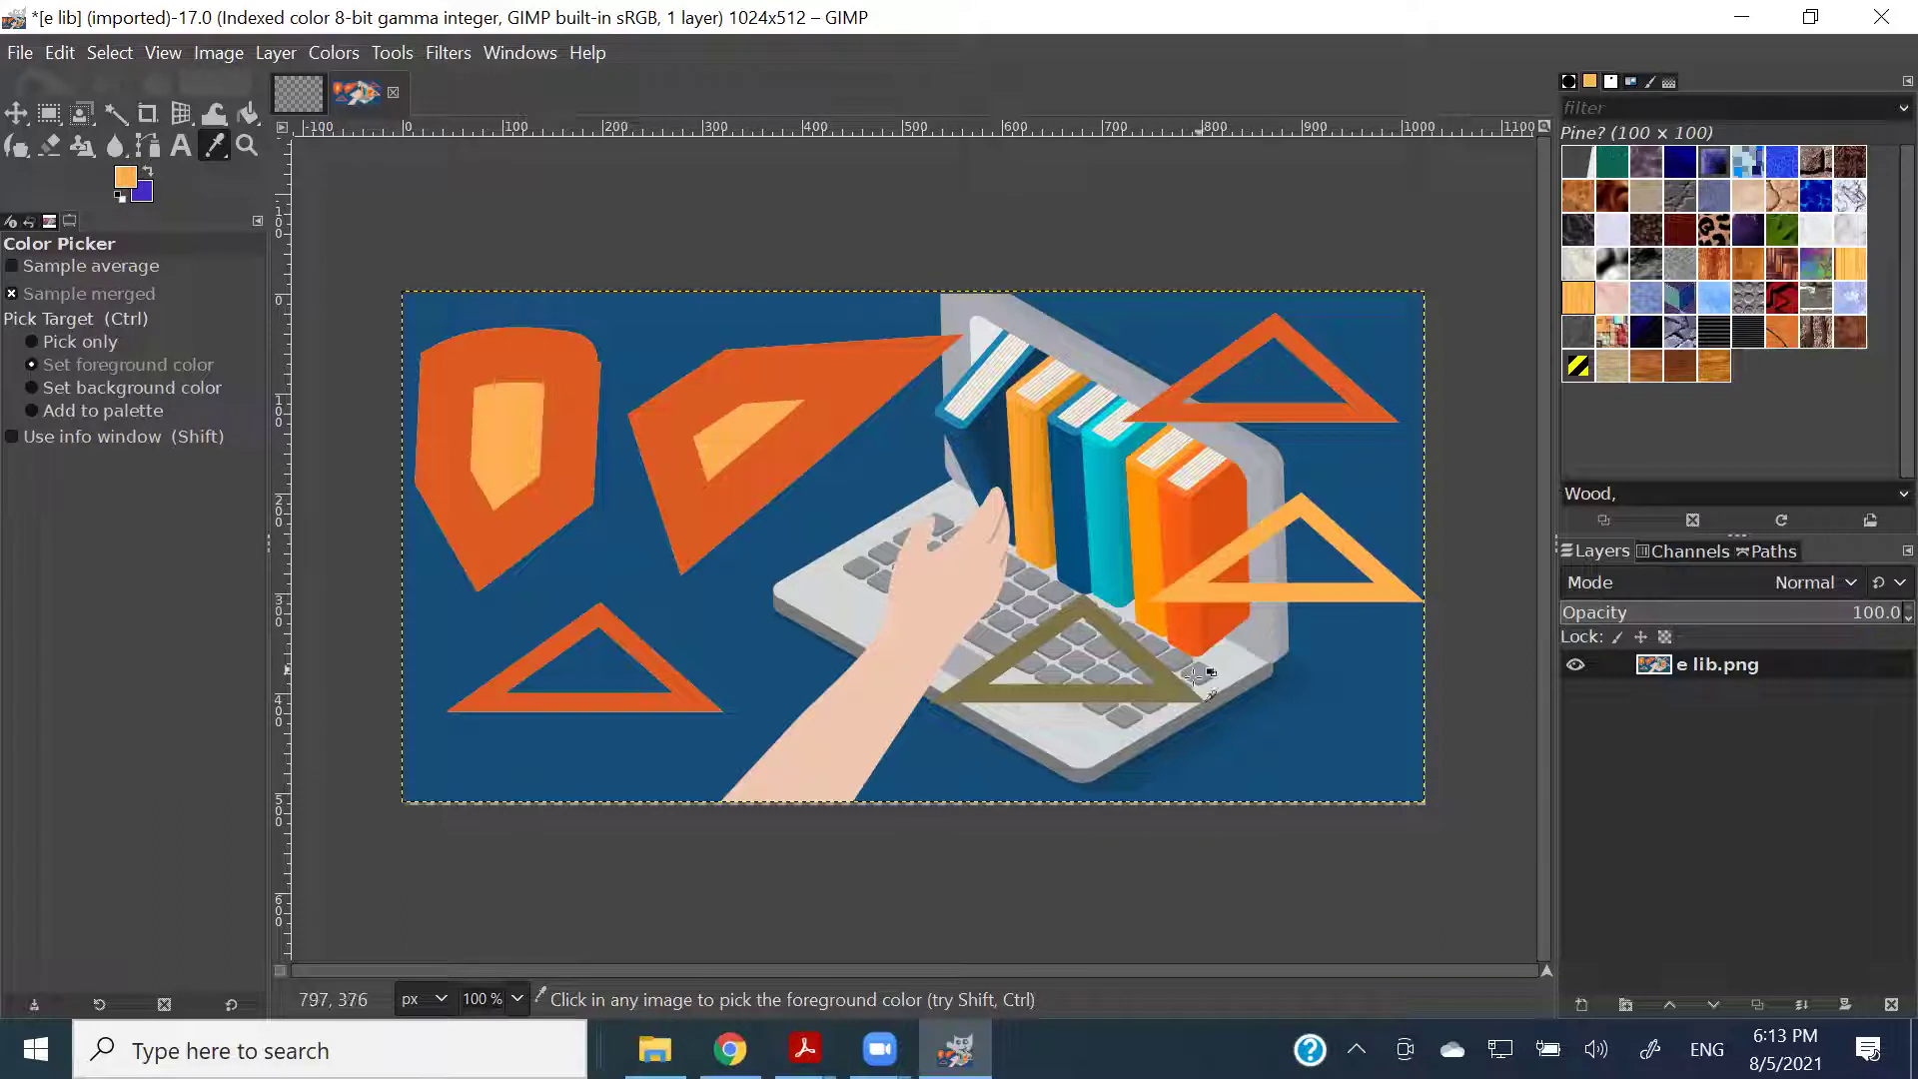
pyautogui.click(928, 595)
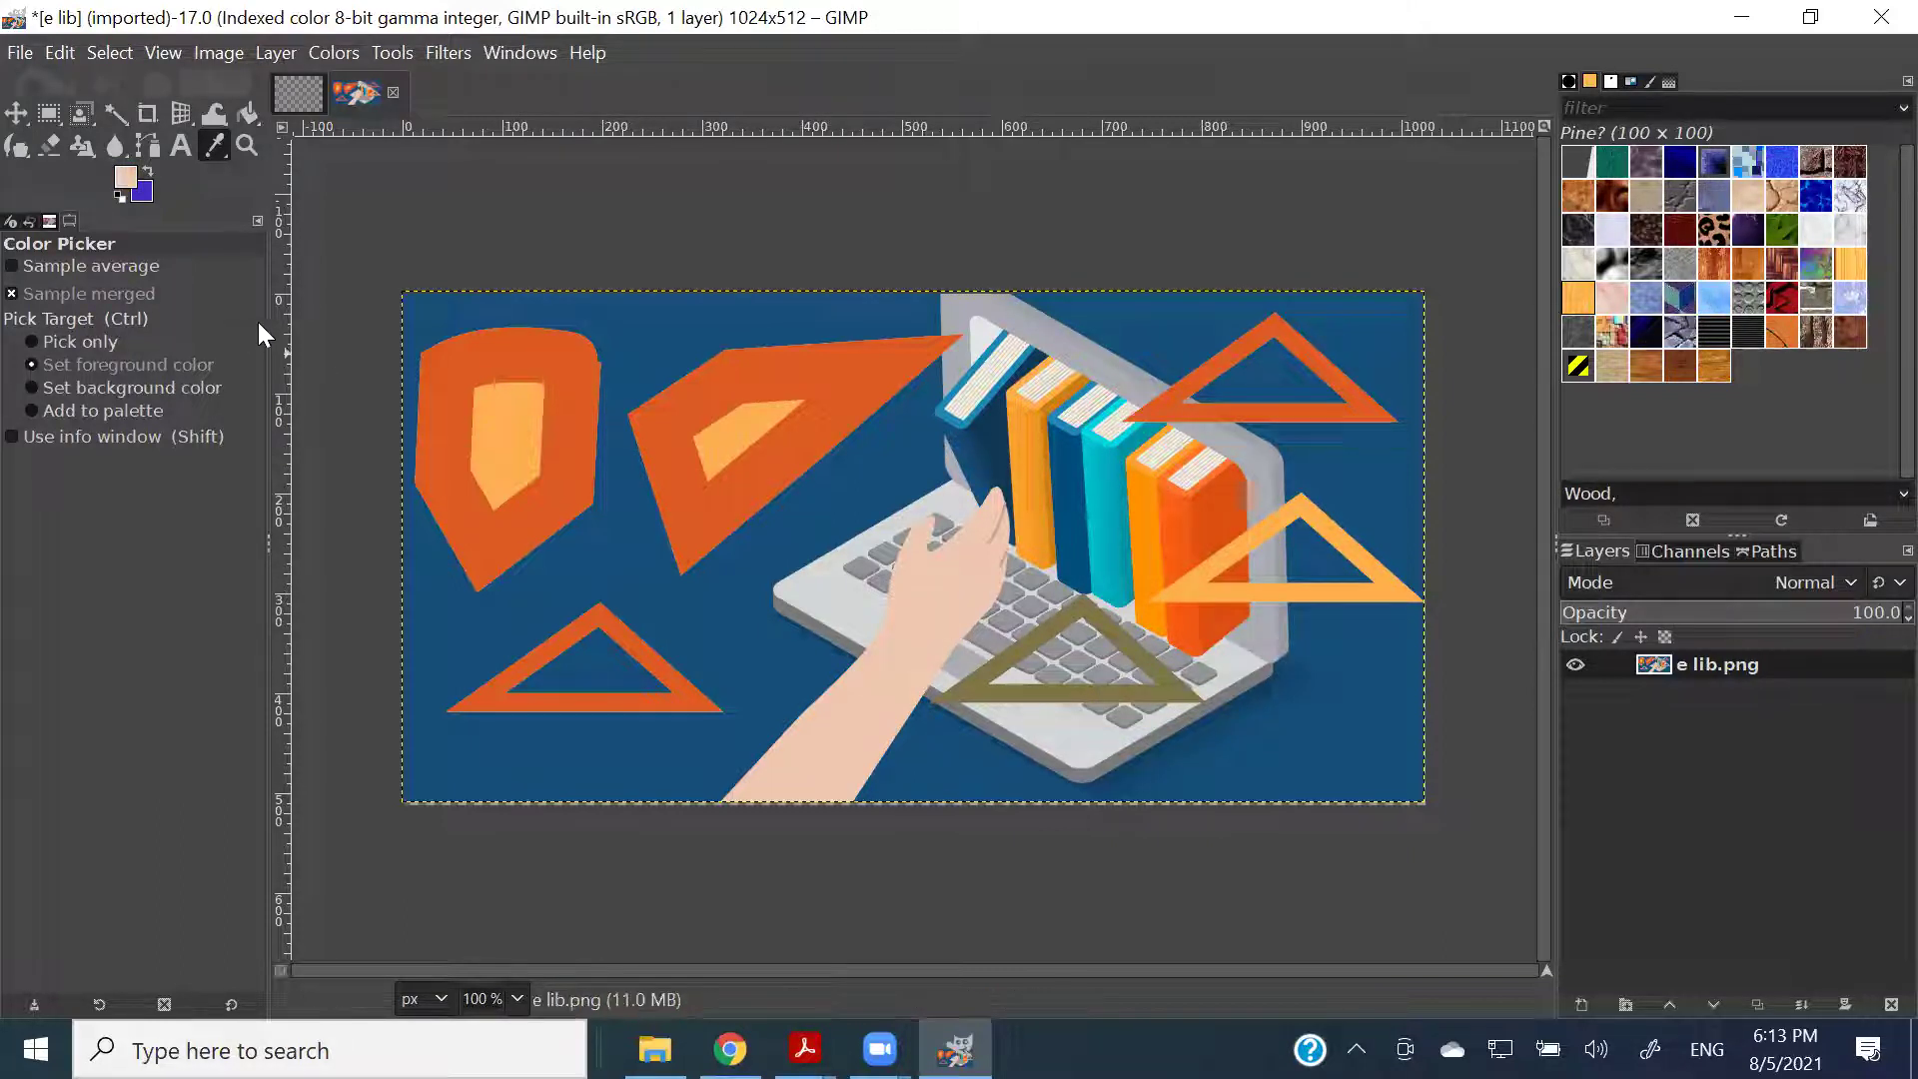
# Measure the laptop base's long front edge and its short left side edge.
pyautogui.click(221, 147)
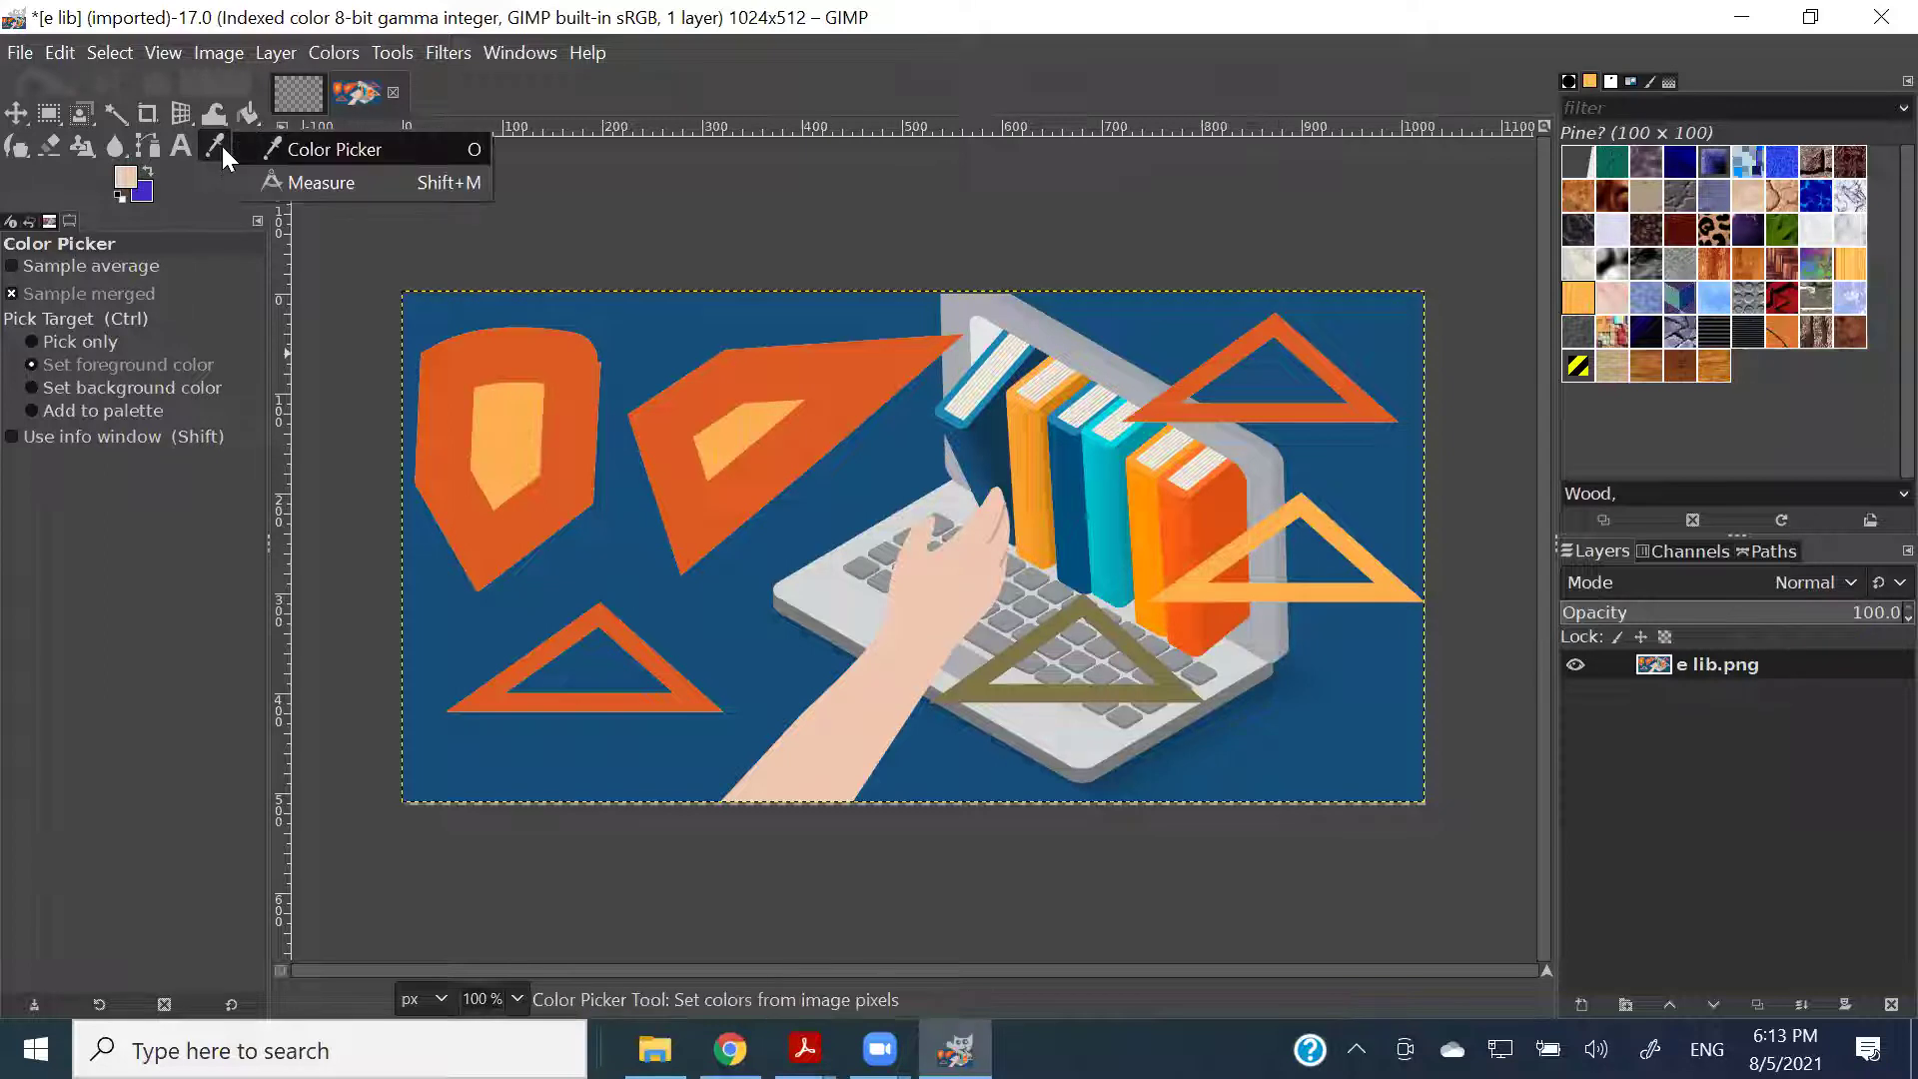
pyautogui.click(272, 179)
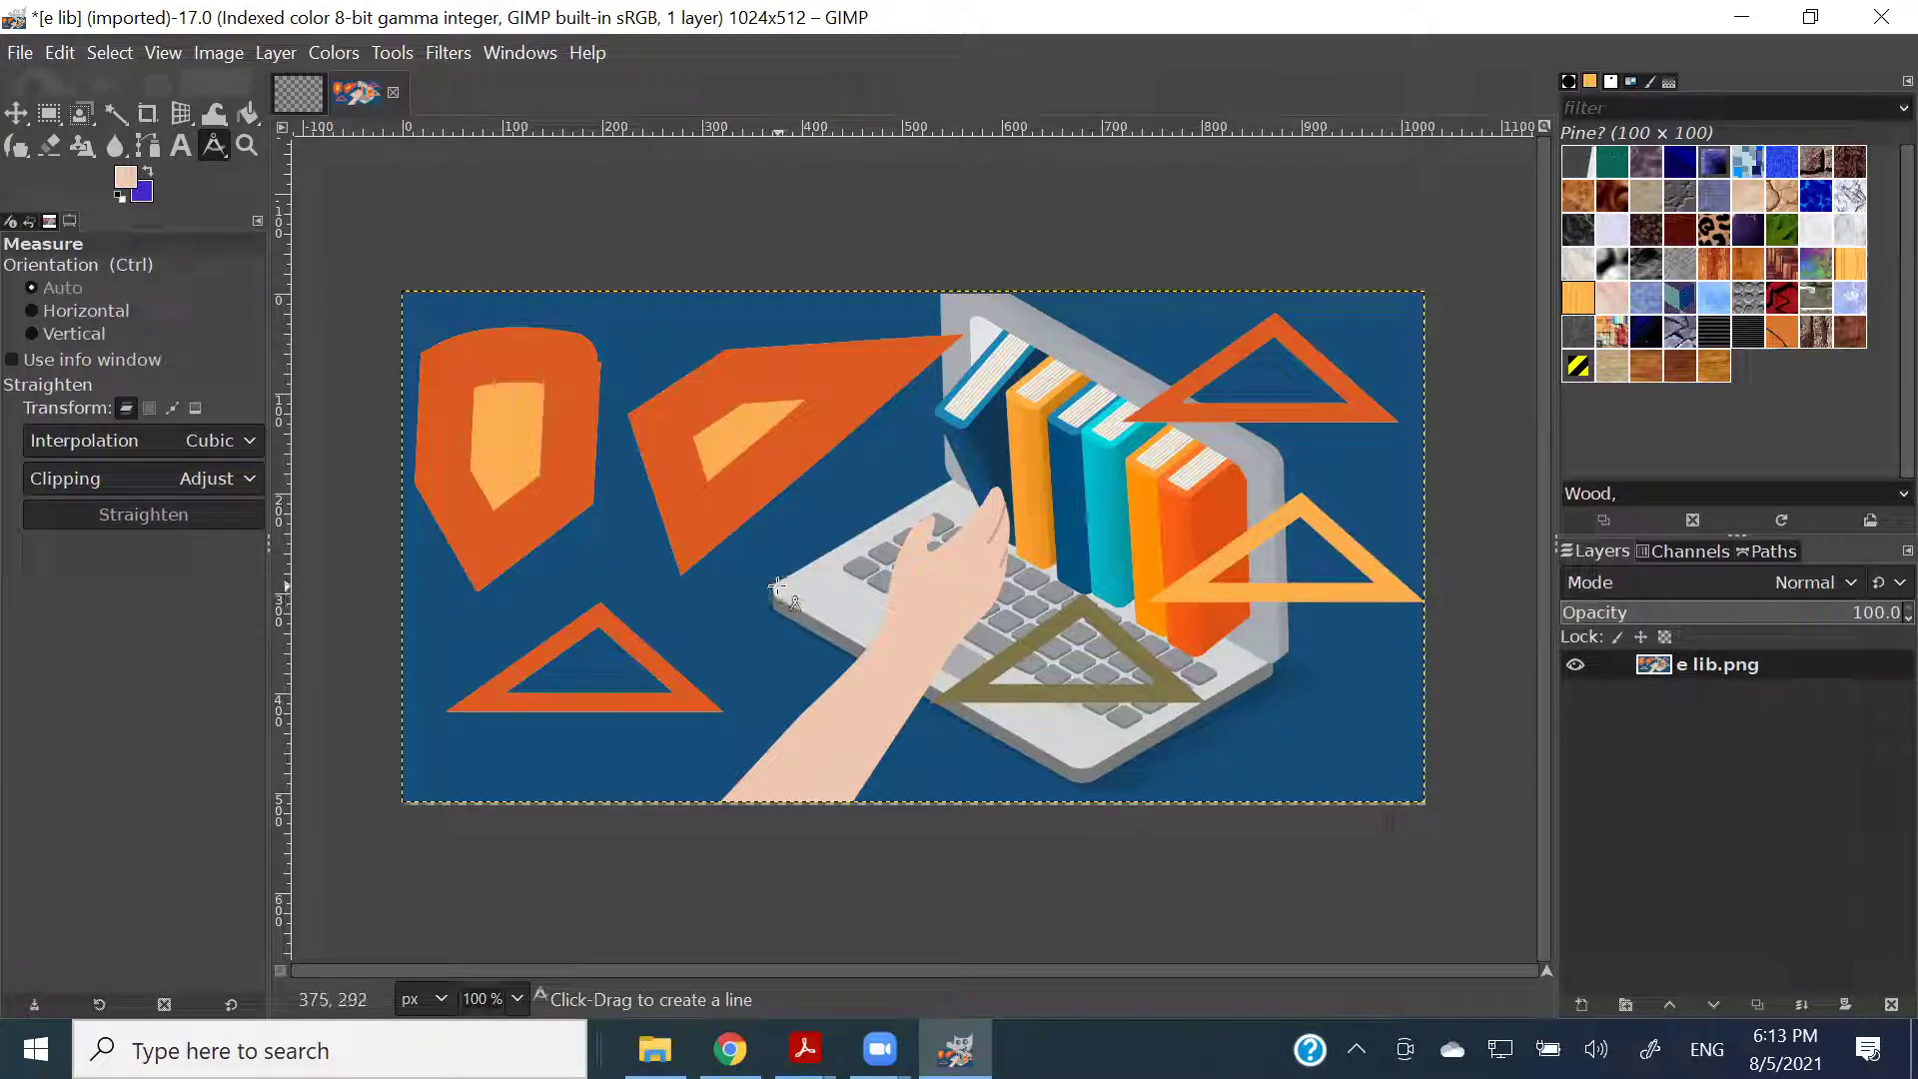
pyautogui.moveTo(778, 587)
pyautogui.mouseDown()
pyautogui.moveTo(1070, 761)
pyautogui.moveTo(774, 587)
pyautogui.mouseUp()
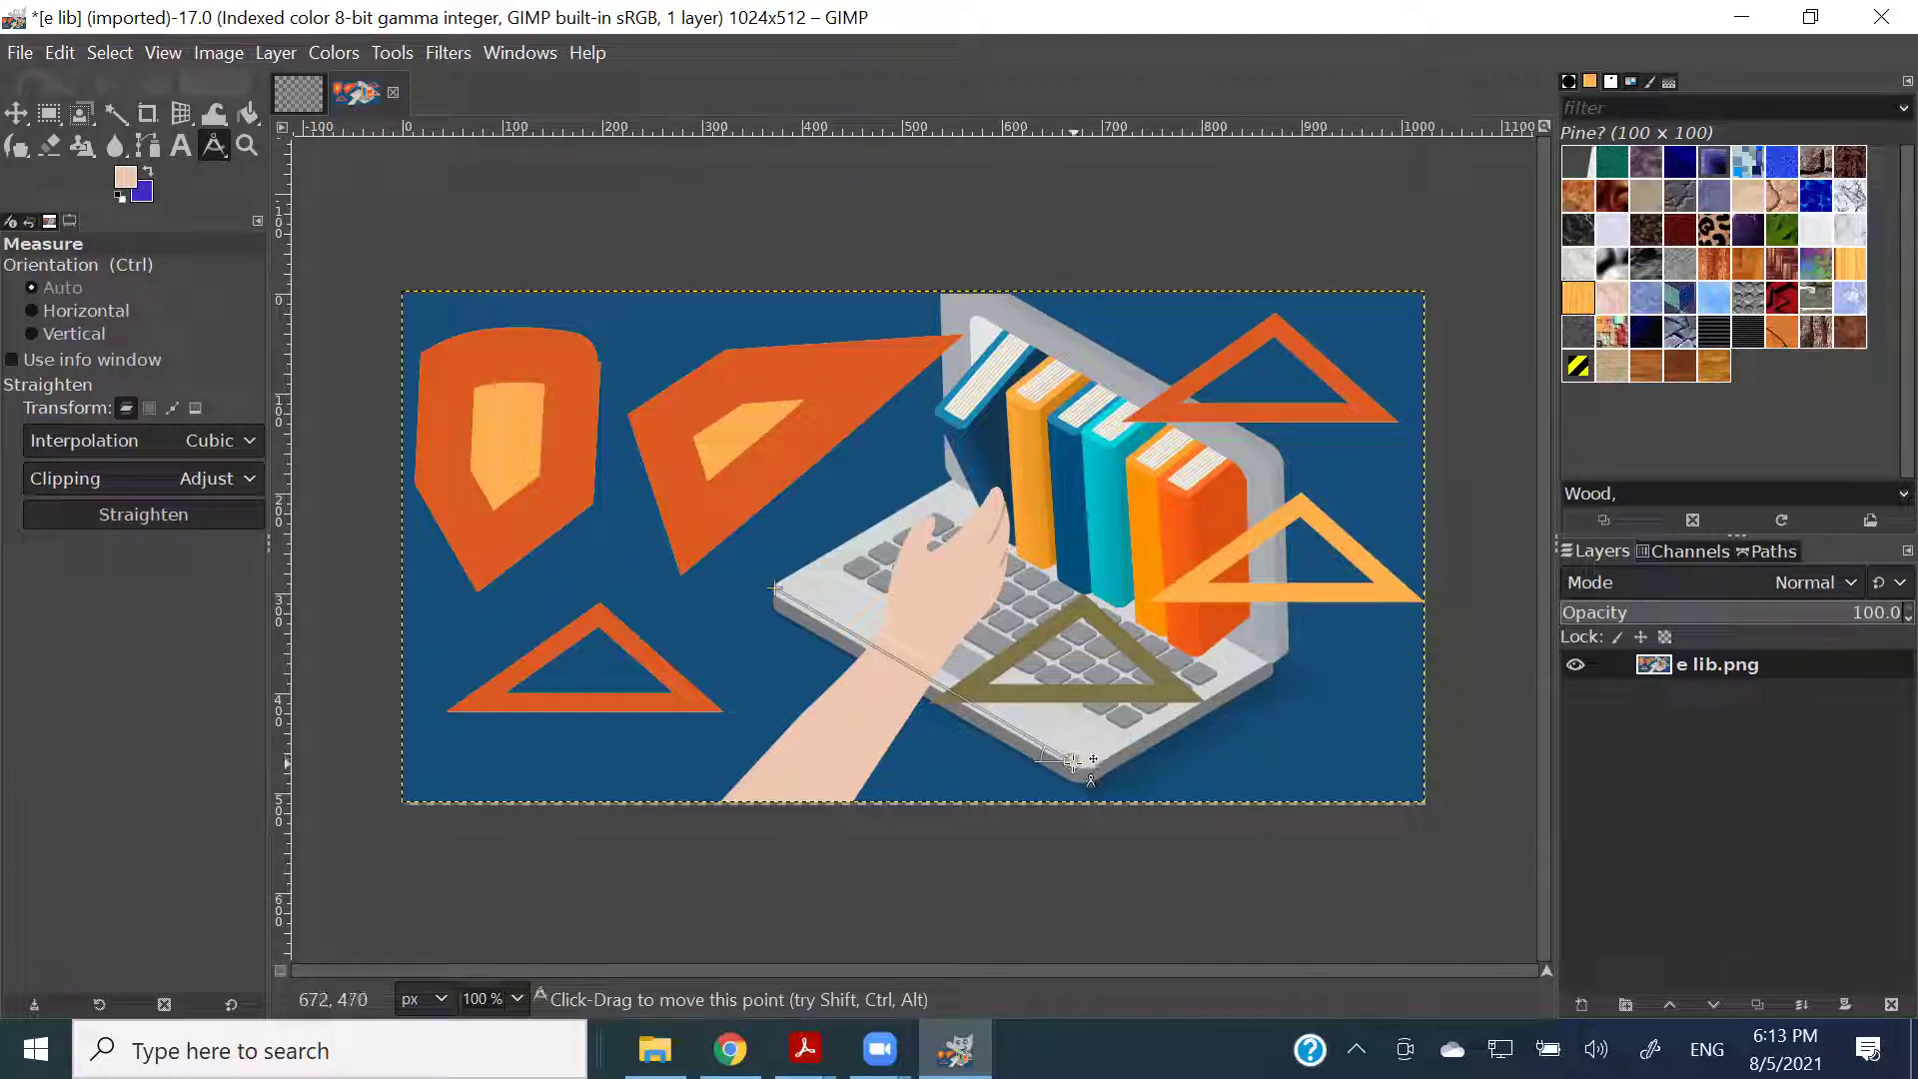
pyautogui.moveTo(1072, 761); pyautogui.dragTo(948, 486)
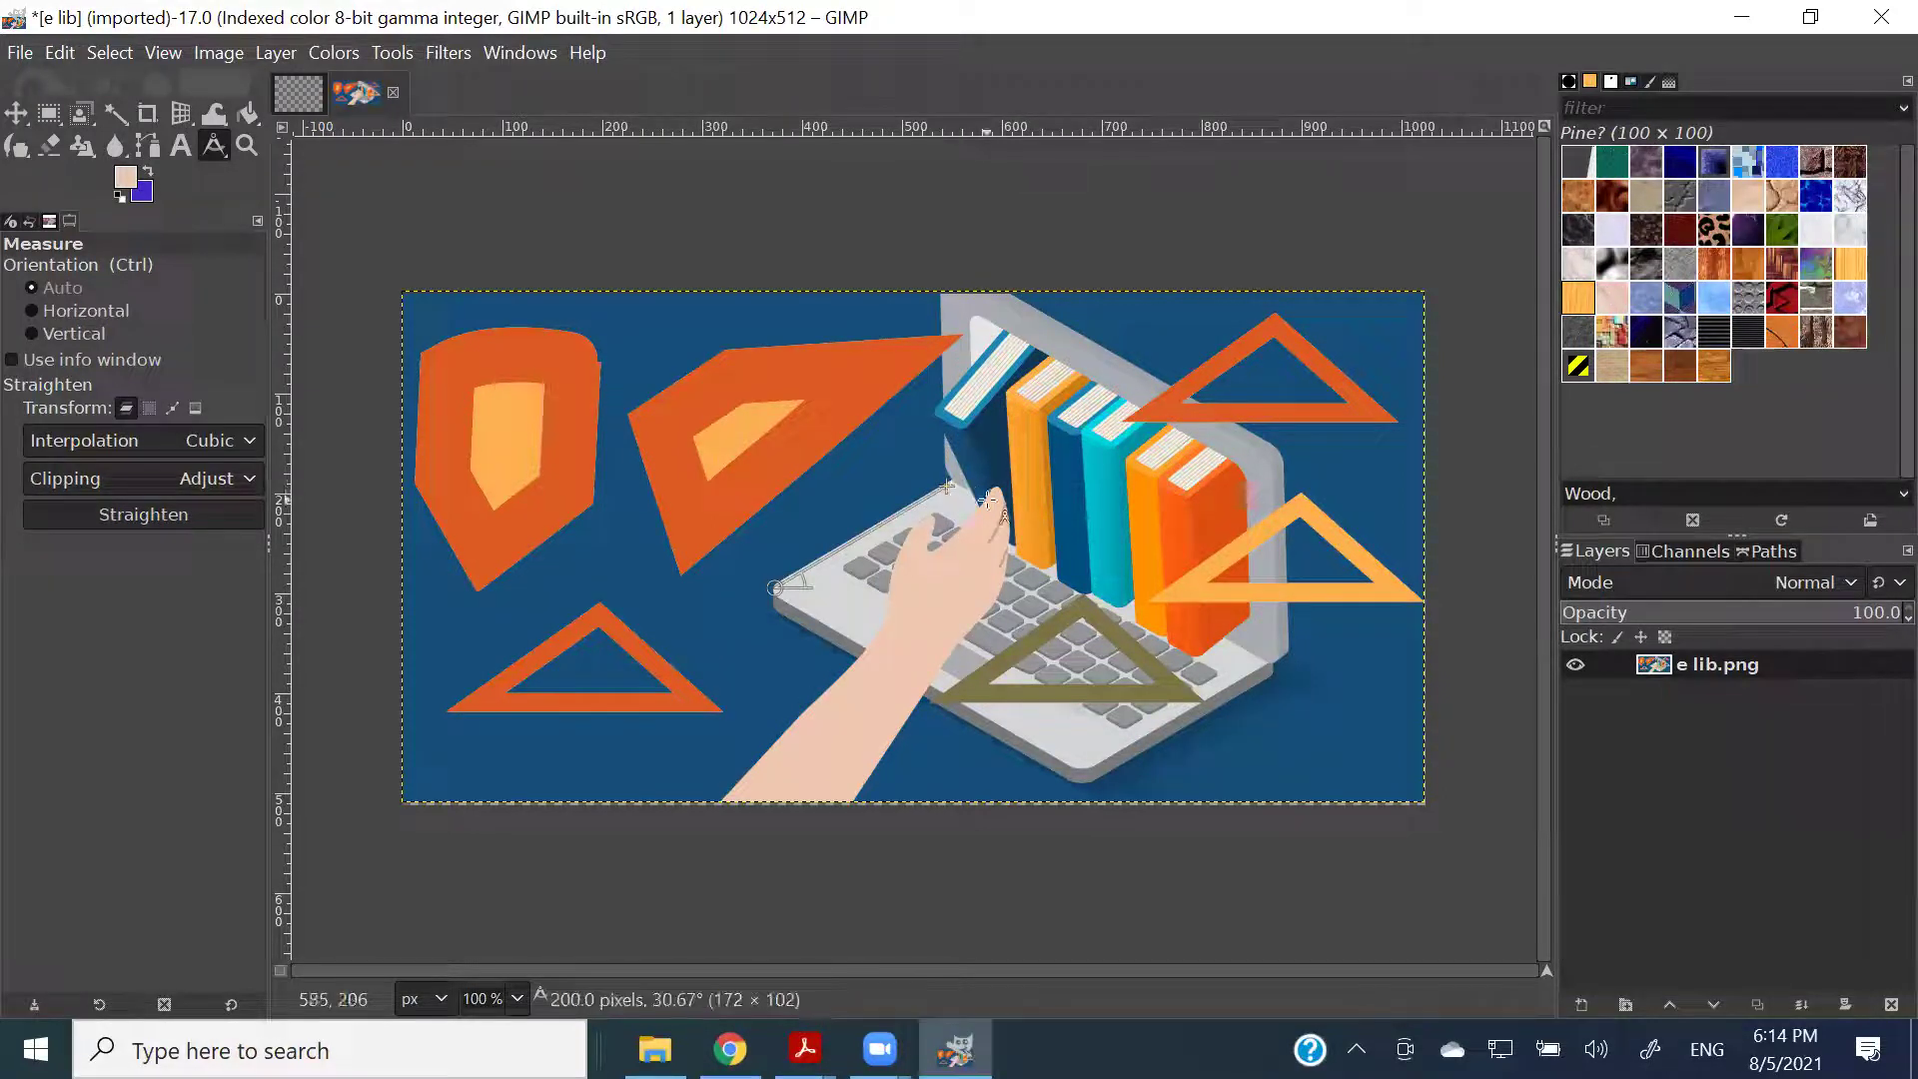
# Measure the laptop screen's slanted top edge and right edge, plus two nearly horizontal lines across the image.
pyautogui.click(954, 300)
pyautogui.moveTo(1005, 303); pyautogui.dragTo(1280, 466)
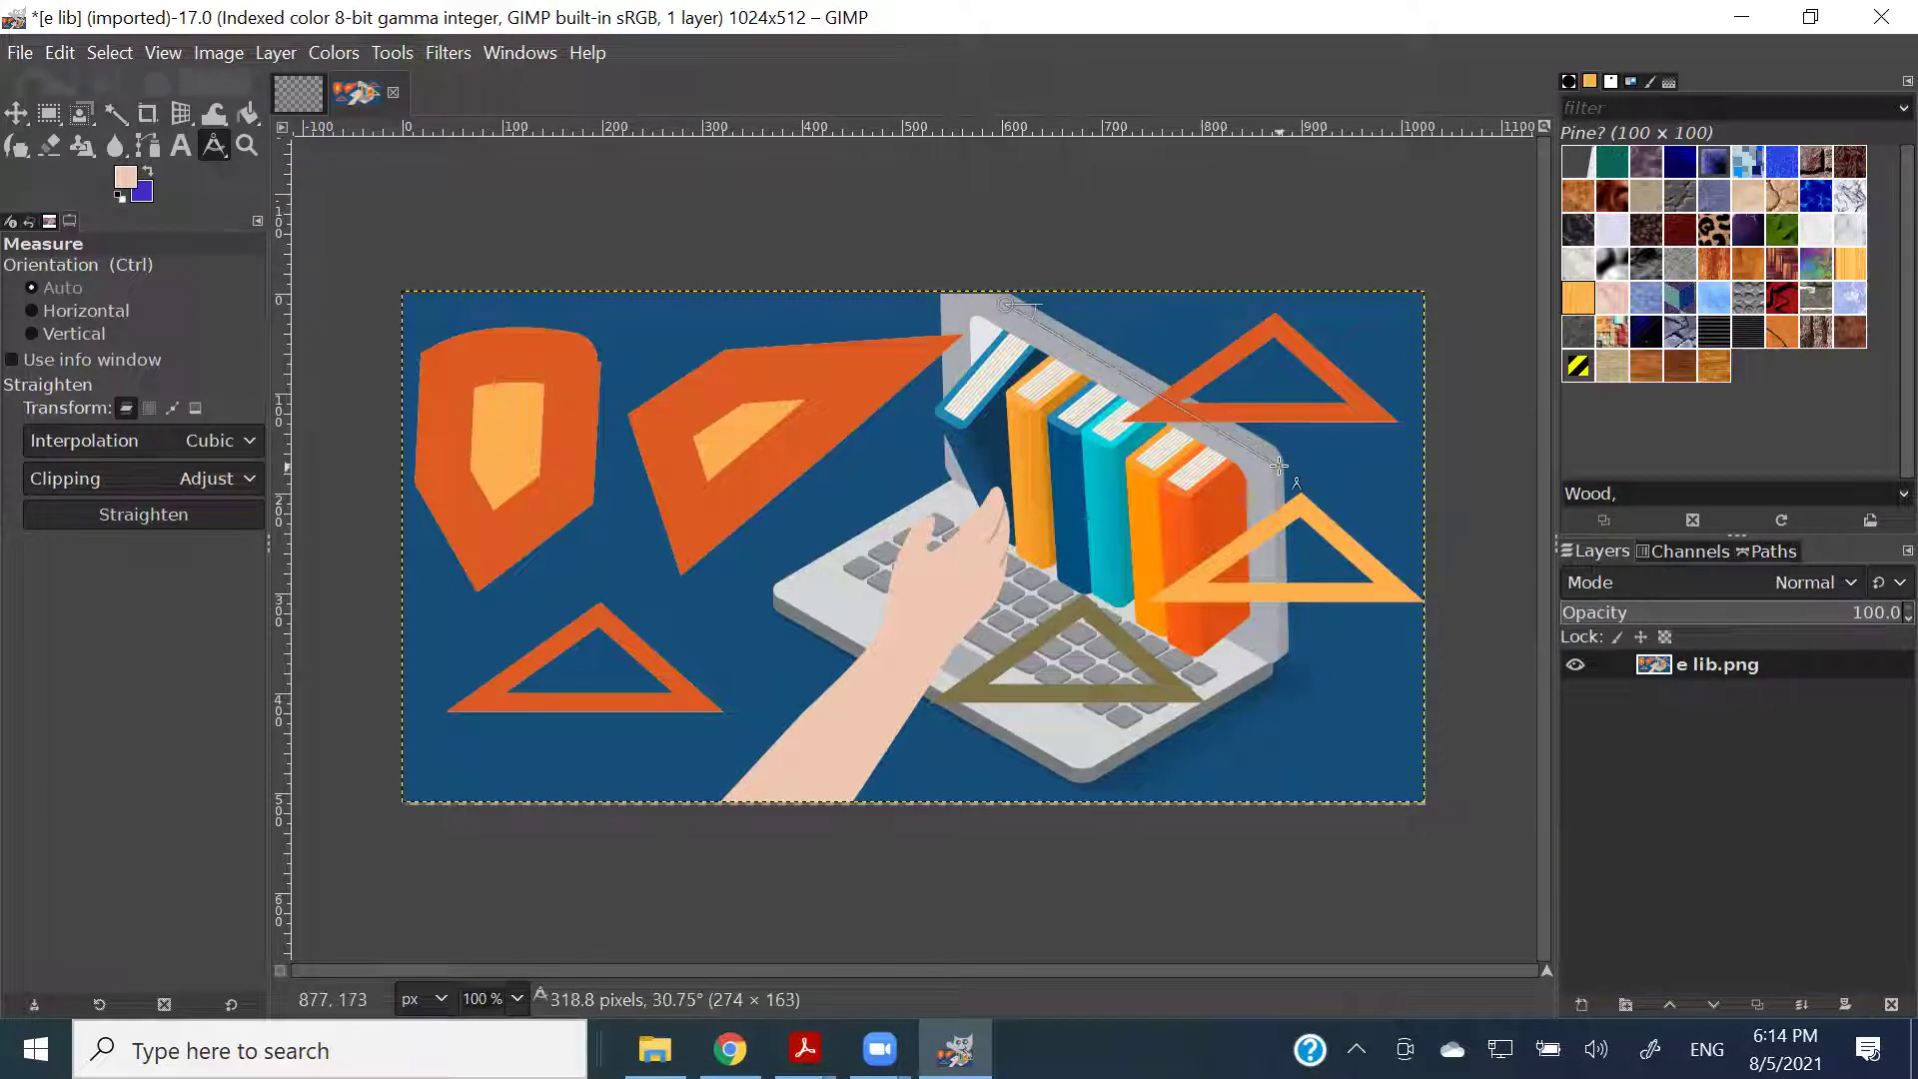
pyautogui.moveTo(1276, 573); pyautogui.dragTo(1277, 696)
pyautogui.moveTo(393, 538); pyautogui.dragTo(1021, 553)
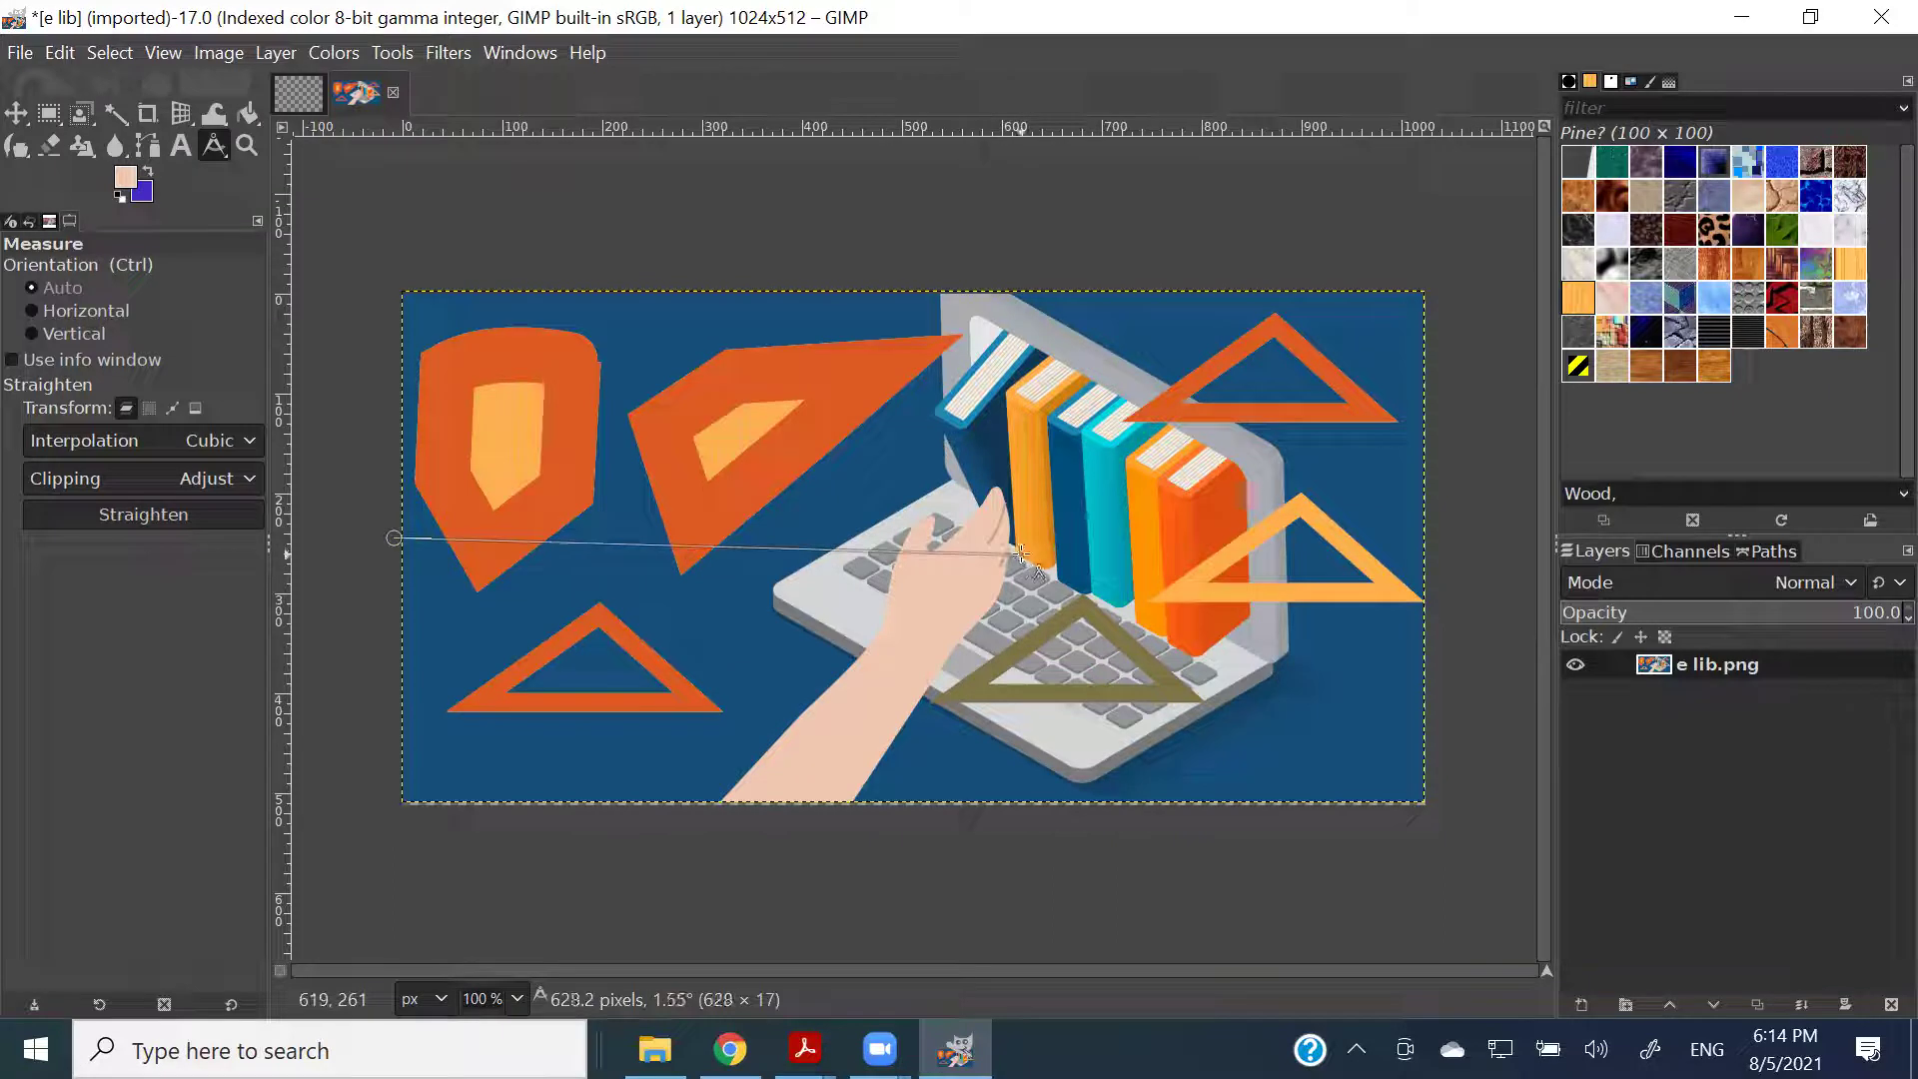
pyautogui.moveTo(547, 616); pyautogui.dragTo(1324, 620)
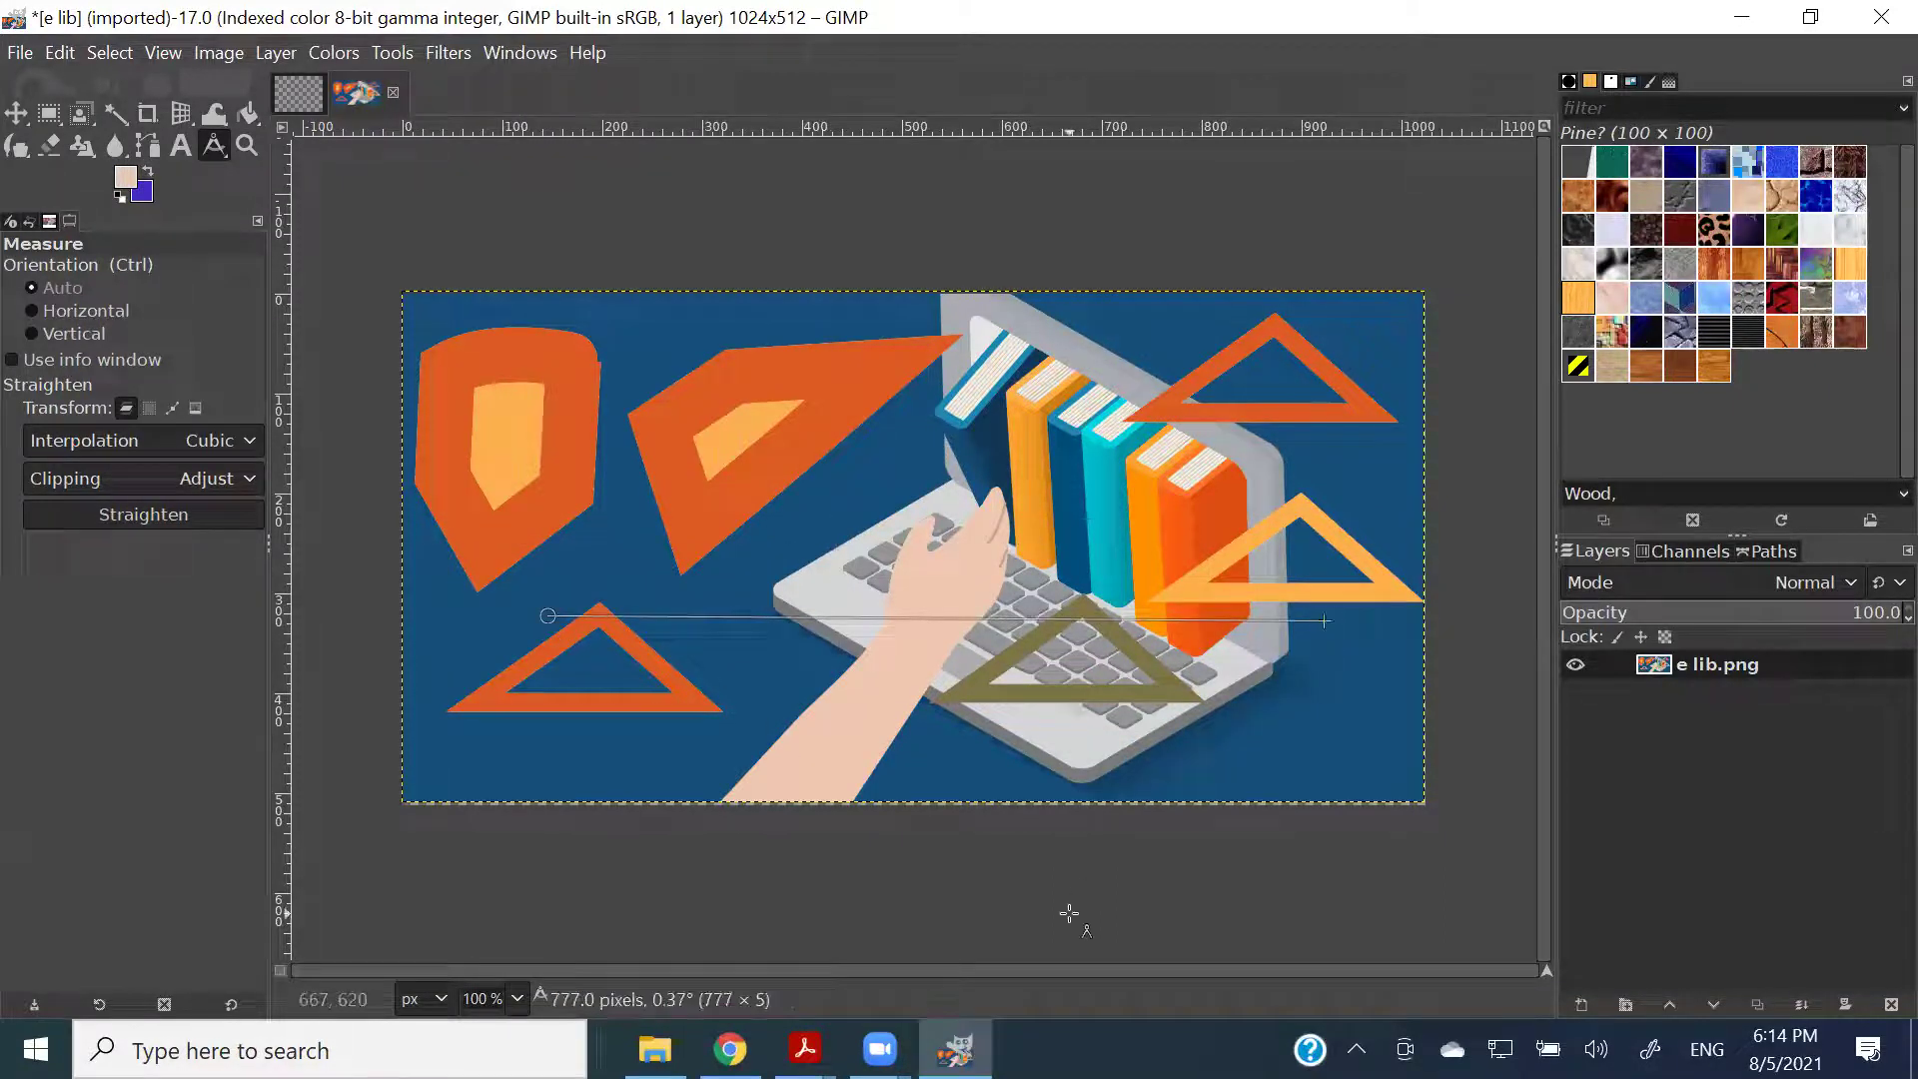
# Zoom the image out to 50% with the Zoom tool.
pyautogui.click(179, 146)
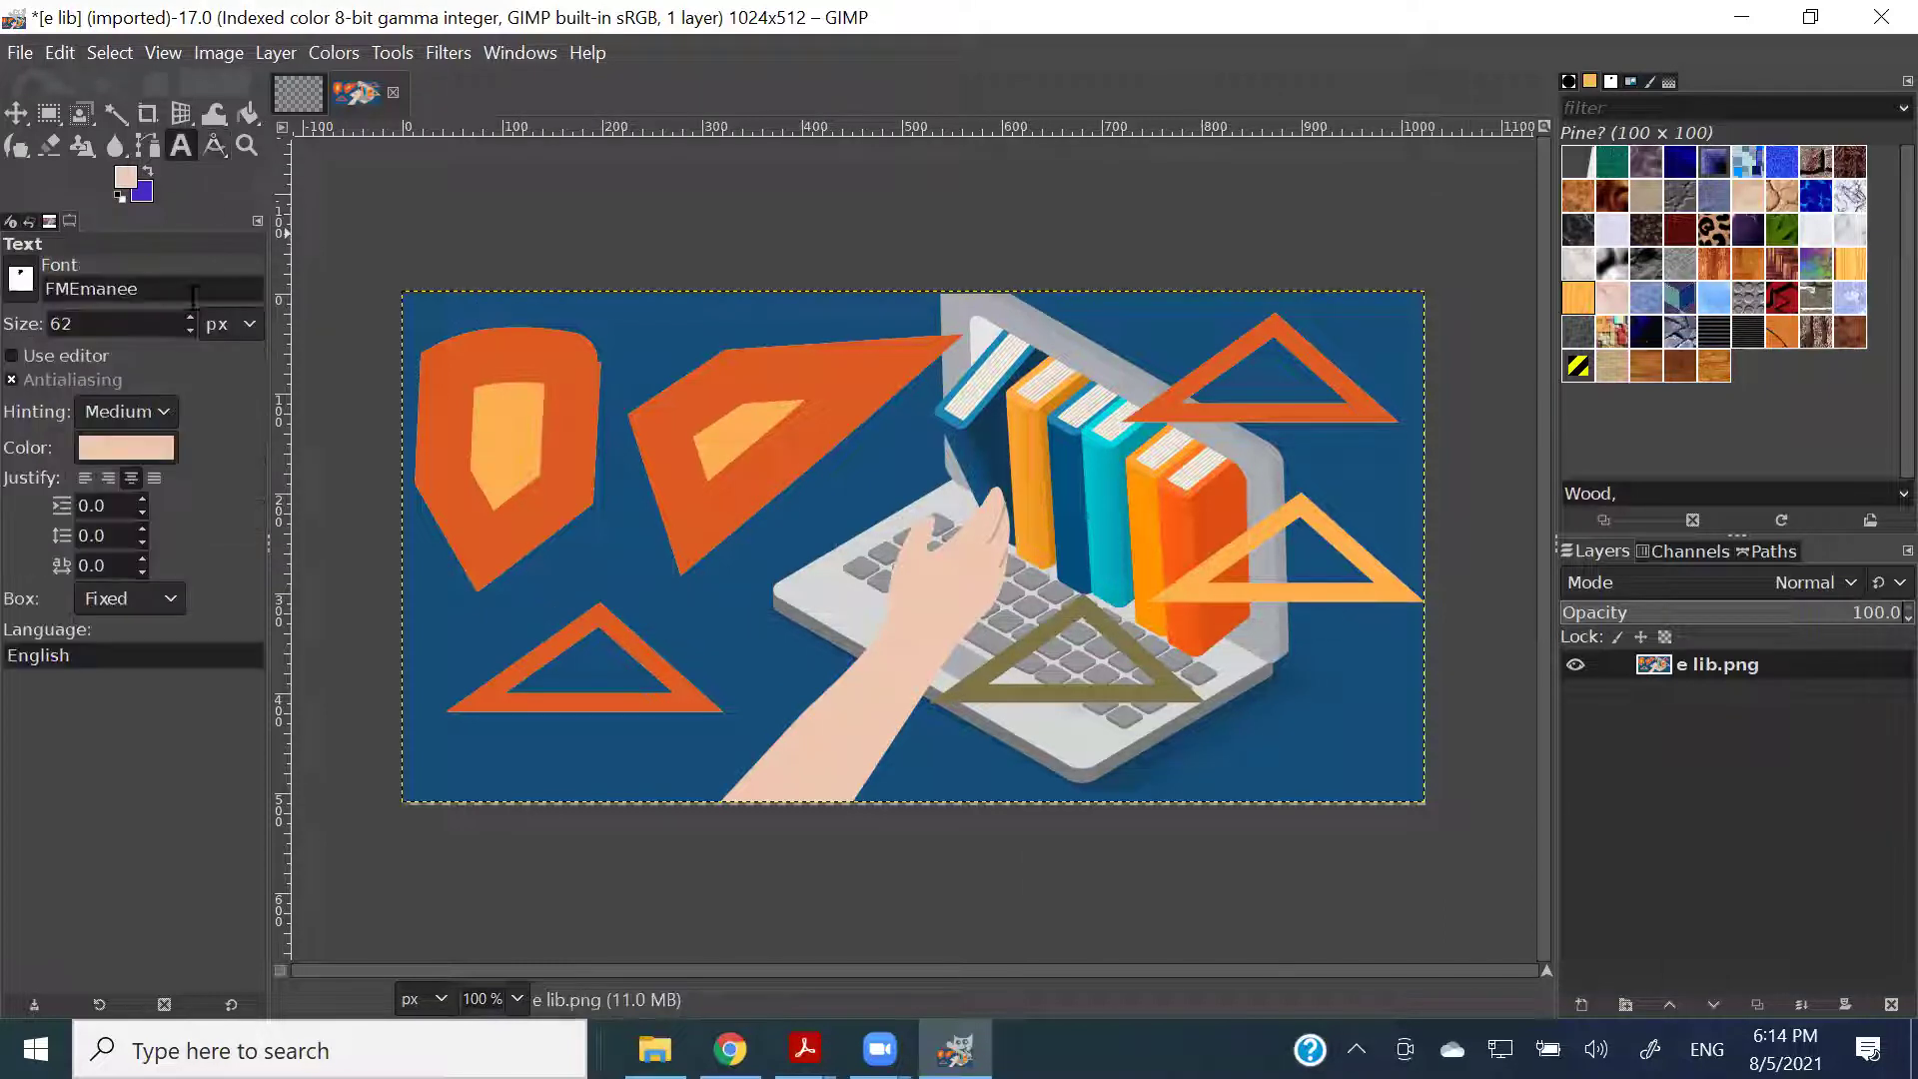
pyautogui.click(245, 144)
pyautogui.click(801, 549)
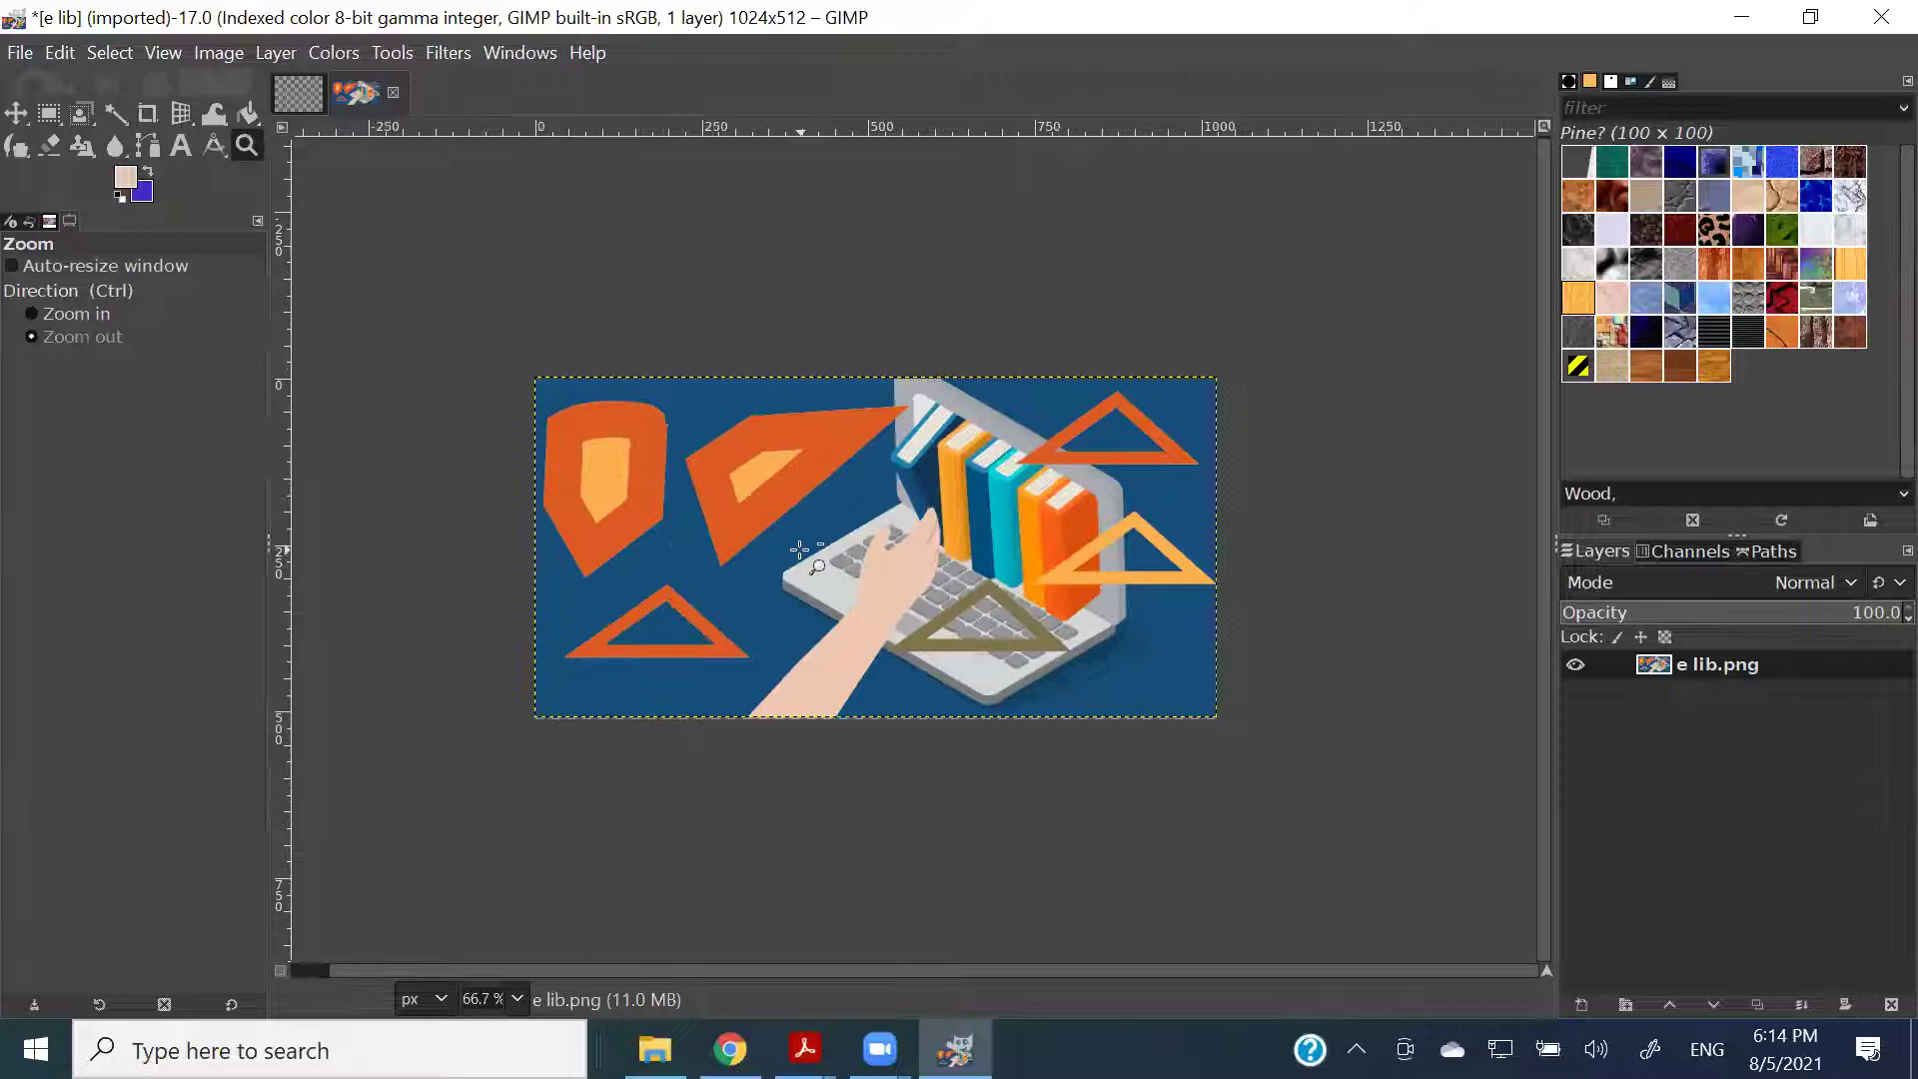
pyautogui.click(799, 549)
pyautogui.rightClick(799, 550)
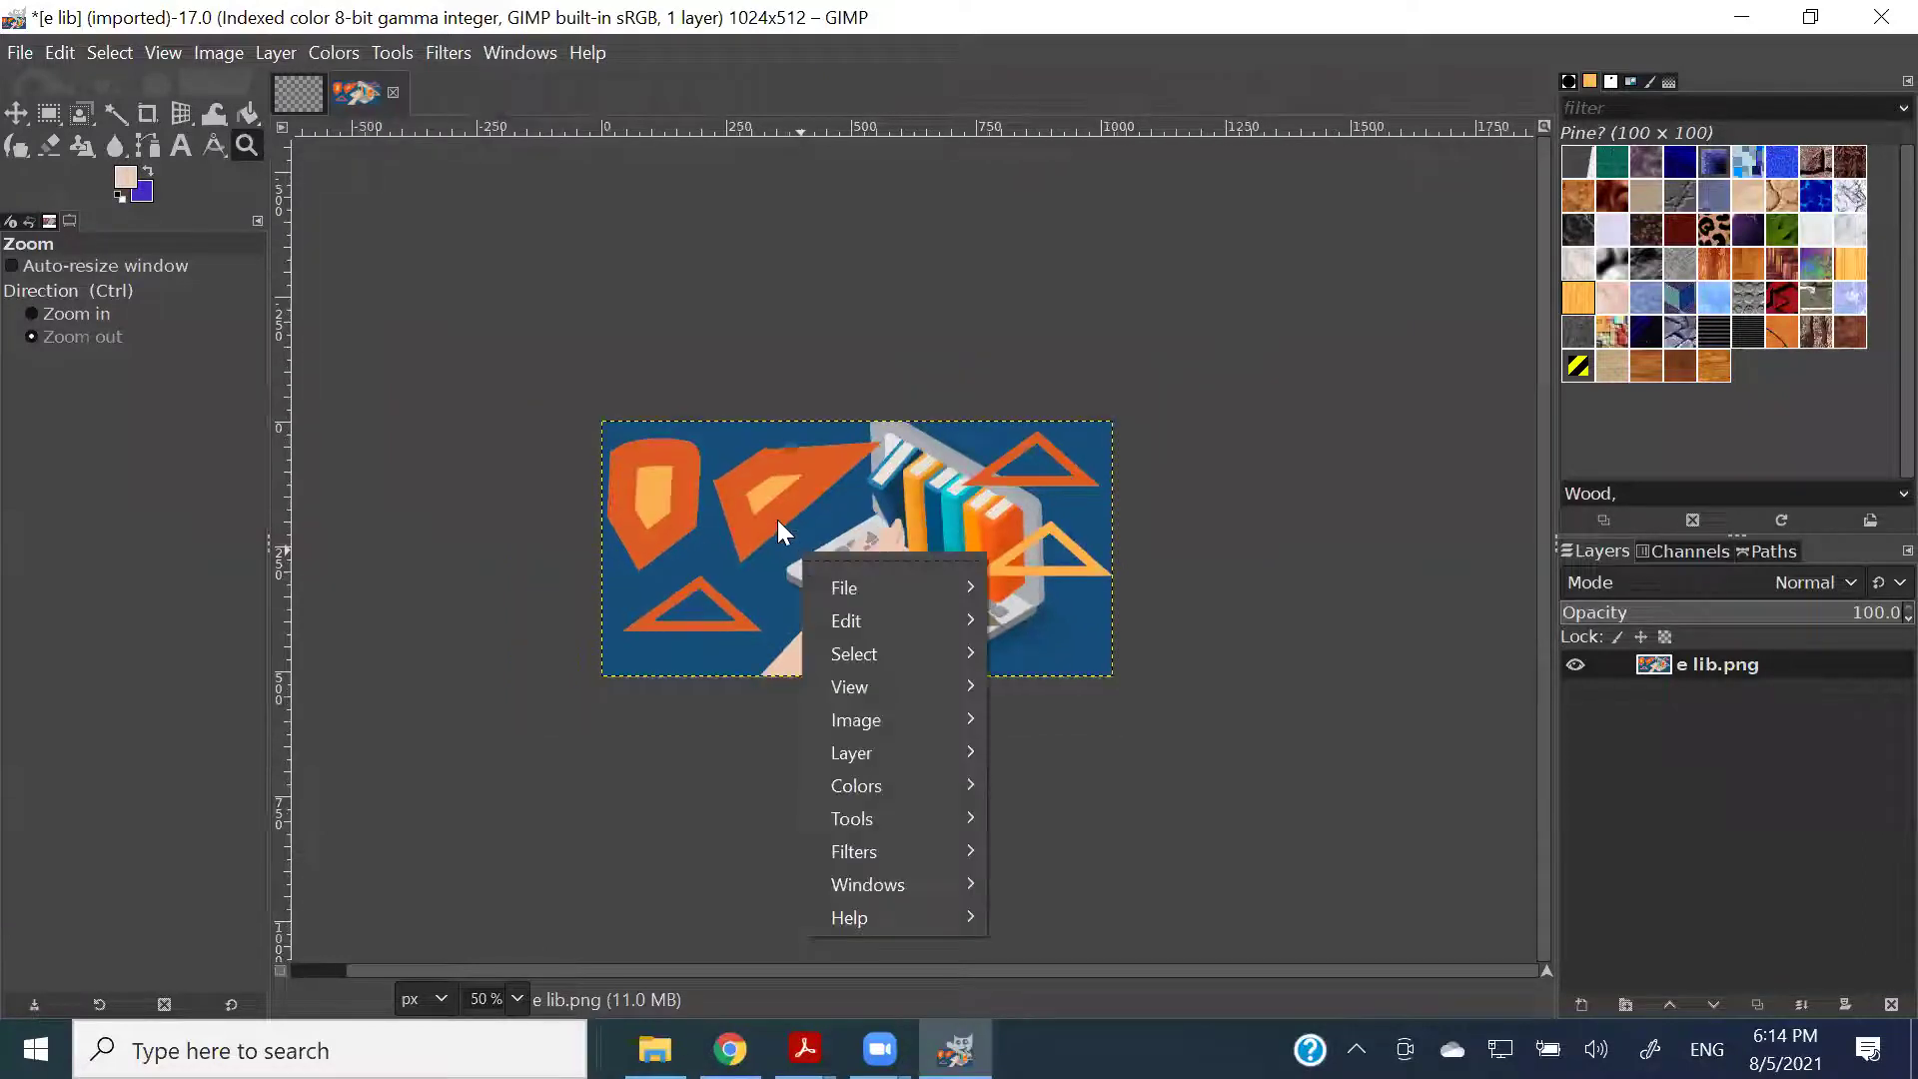
# Zoom the image out to 18.2% with the Zoom tool.
pyautogui.click(778, 519)
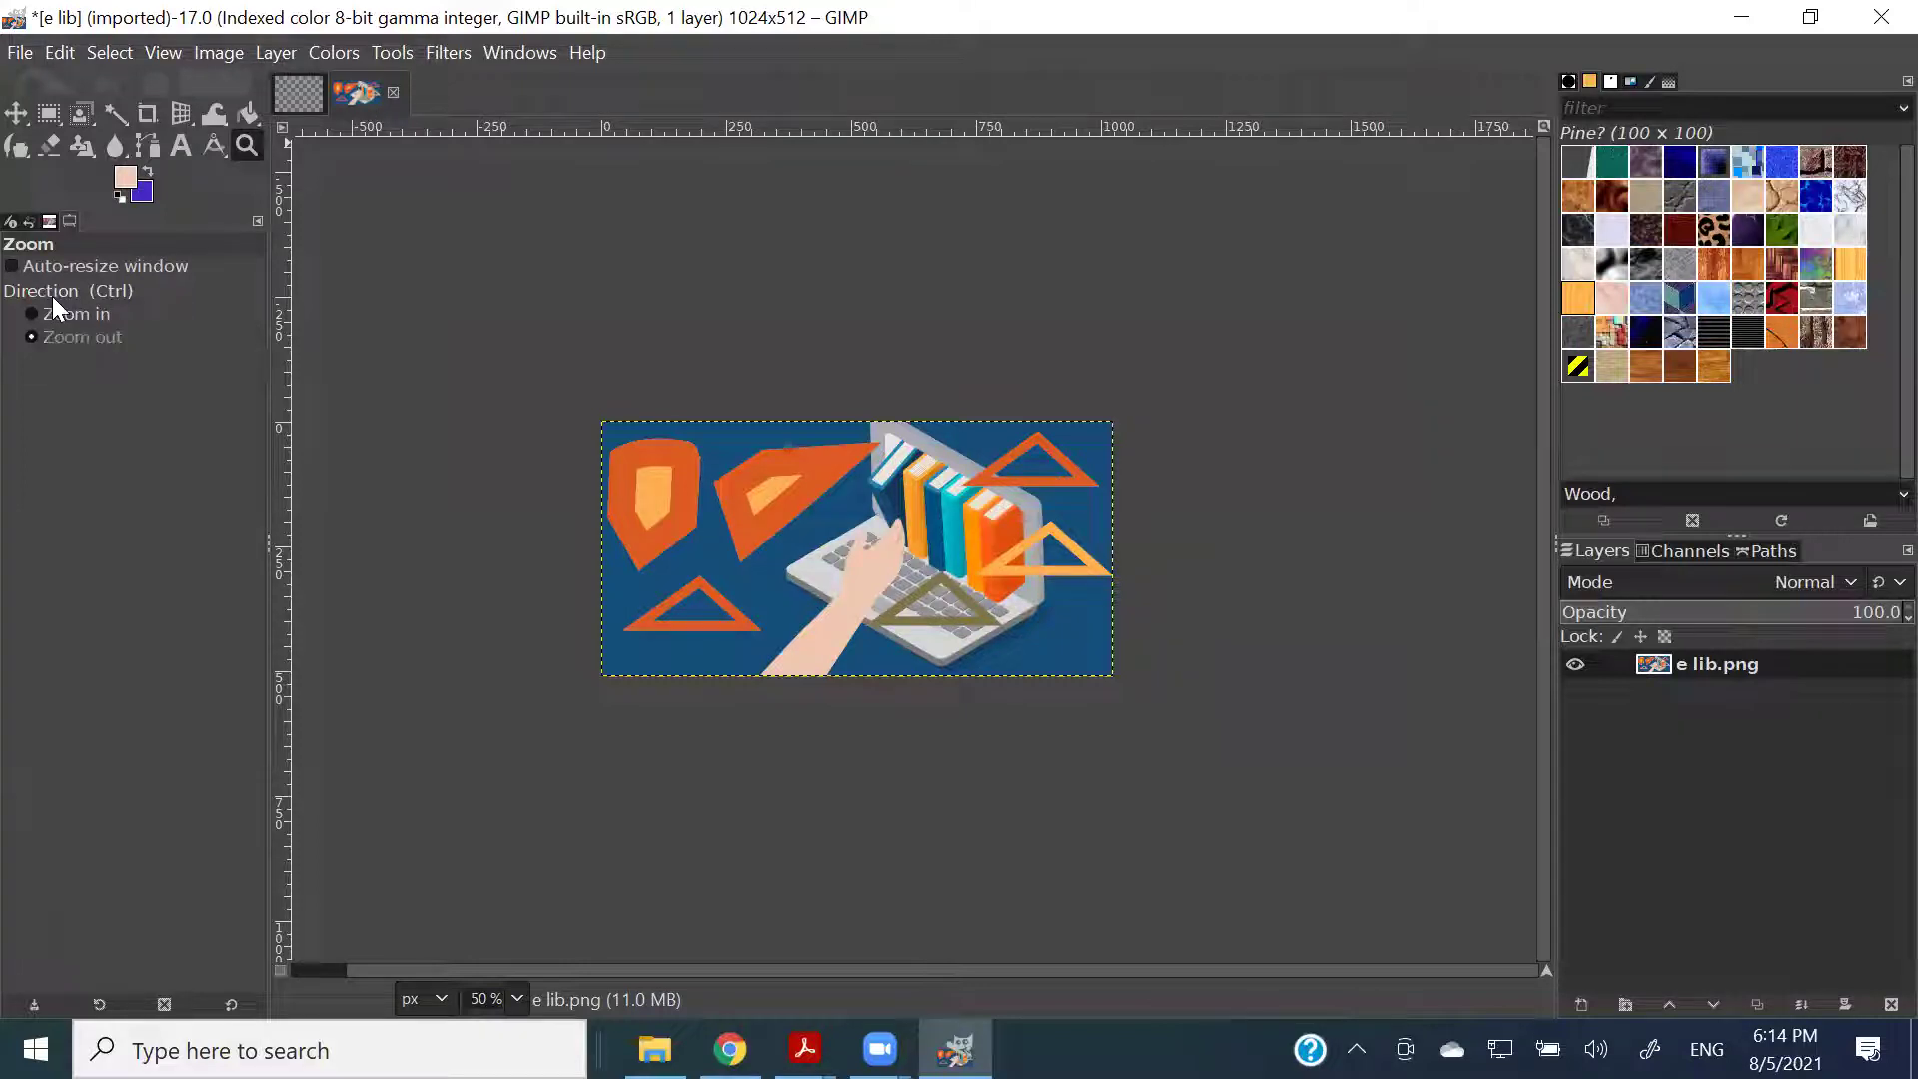
pyautogui.click(785, 495)
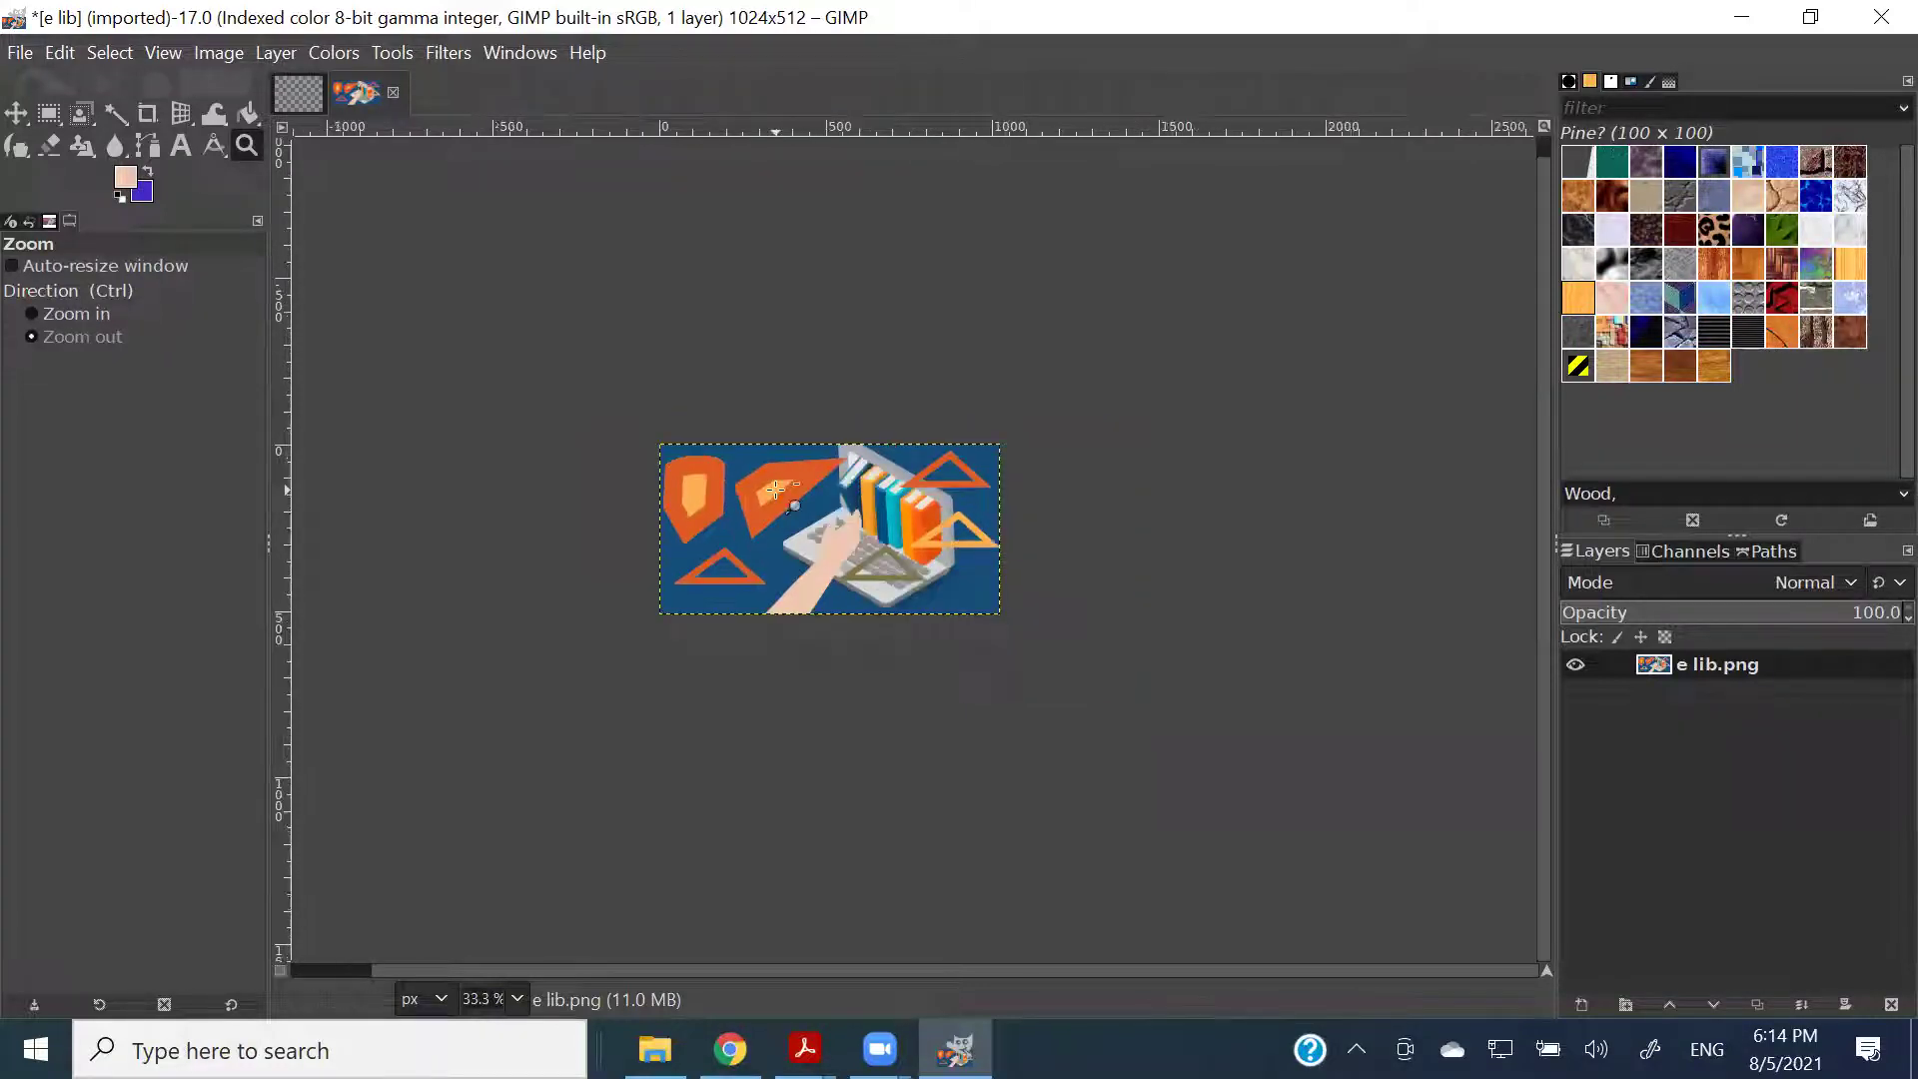
pyautogui.click(785, 496)
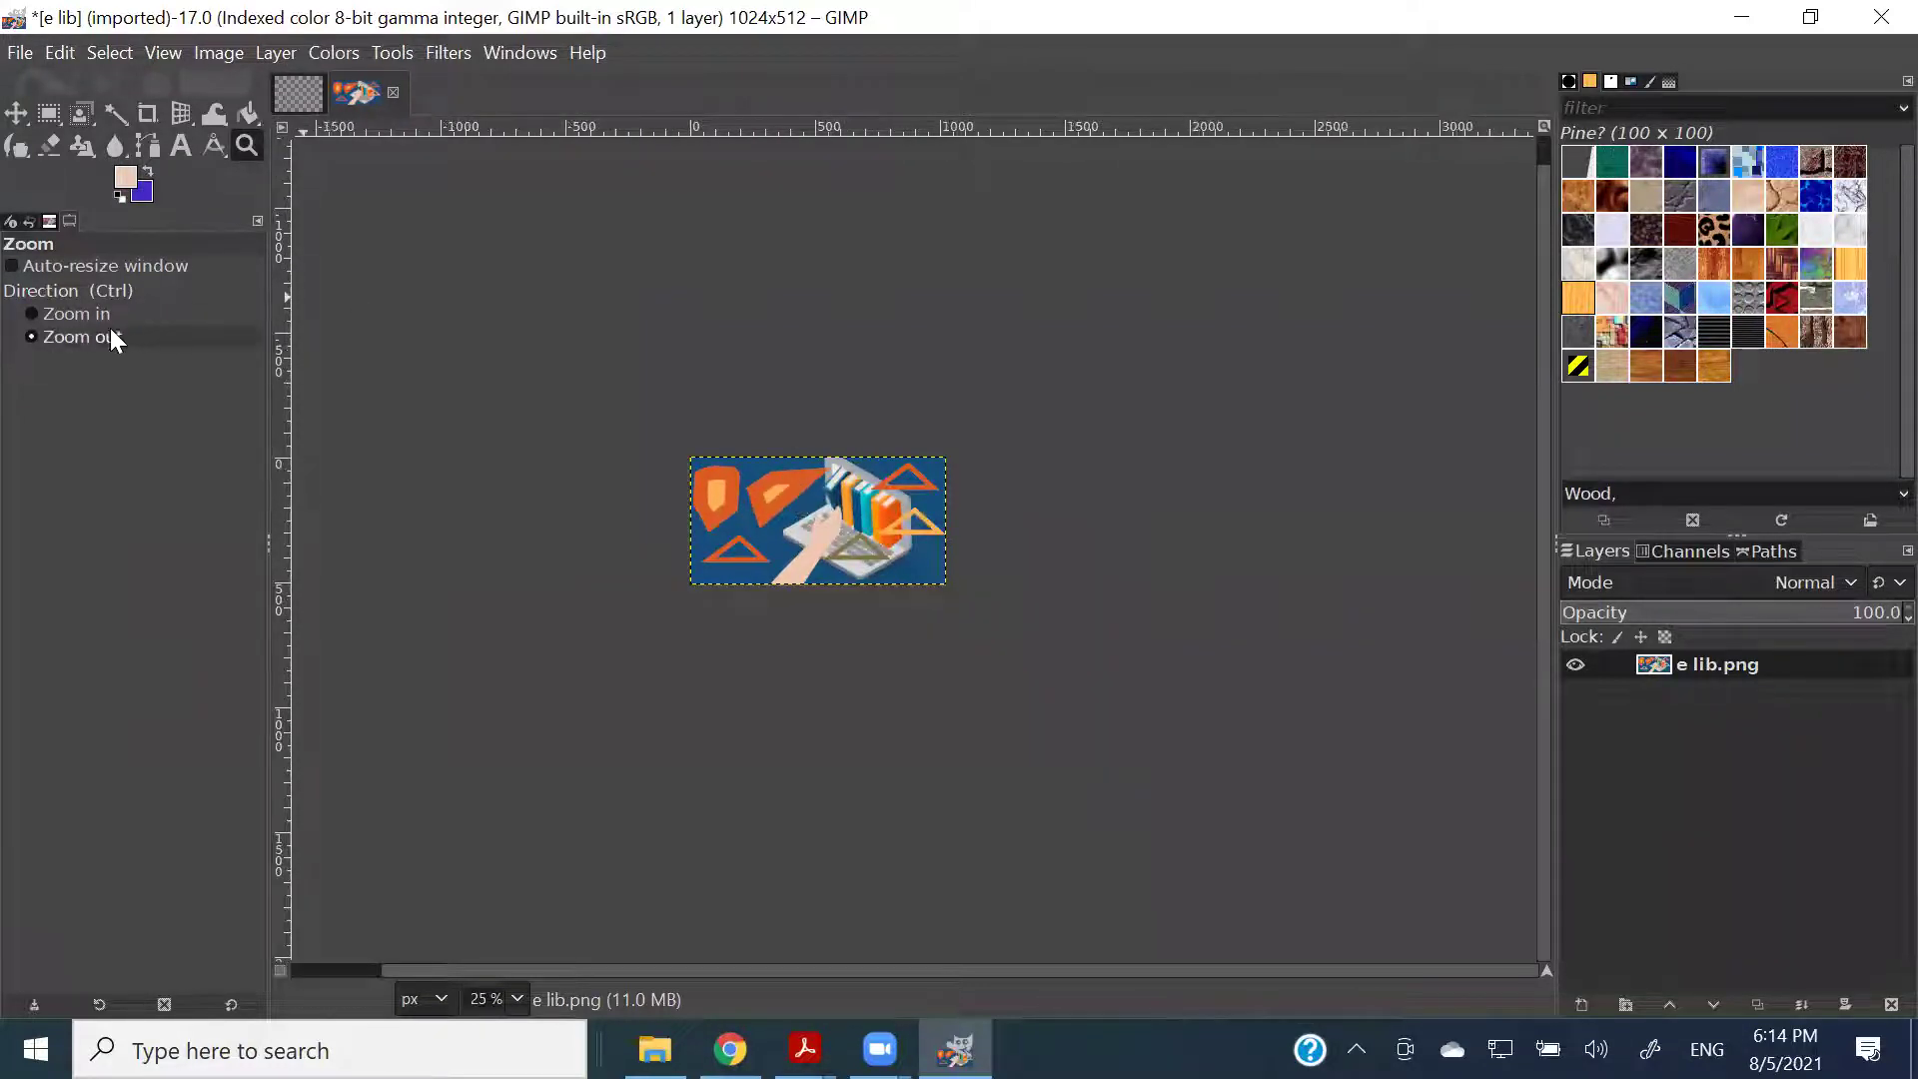
pyautogui.click(847, 515)
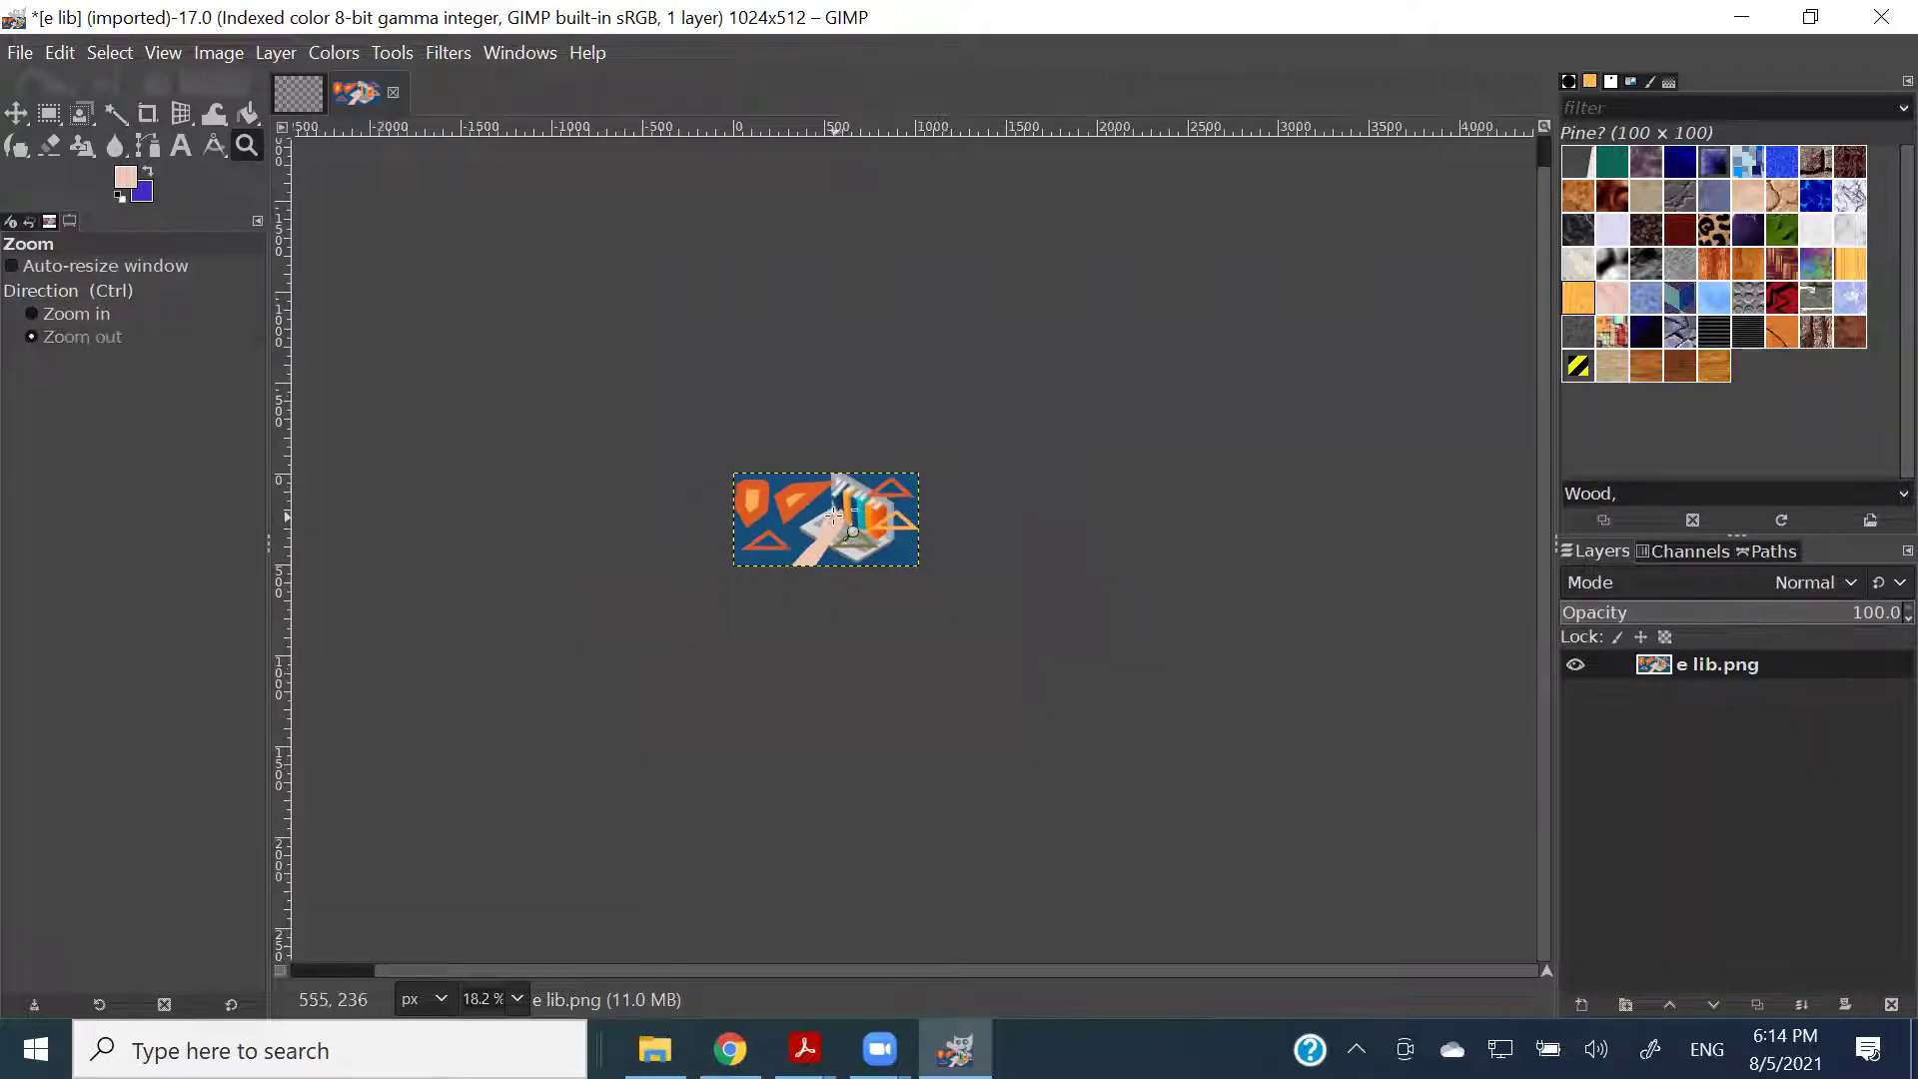
# Temporarily reverse the zoom direction and enlarge the image to 100%.
pyautogui.keyDown('ctrl'); pyautogui.click(814, 514); pyautogui.keyUp('ctrl')
pyautogui.keyDown('ctrl'); pyautogui.click(814, 514); pyautogui.keyUp('ctrl')
pyautogui.keyDown('ctrl'); pyautogui.click(813, 514); pyautogui.keyUp('ctrl')
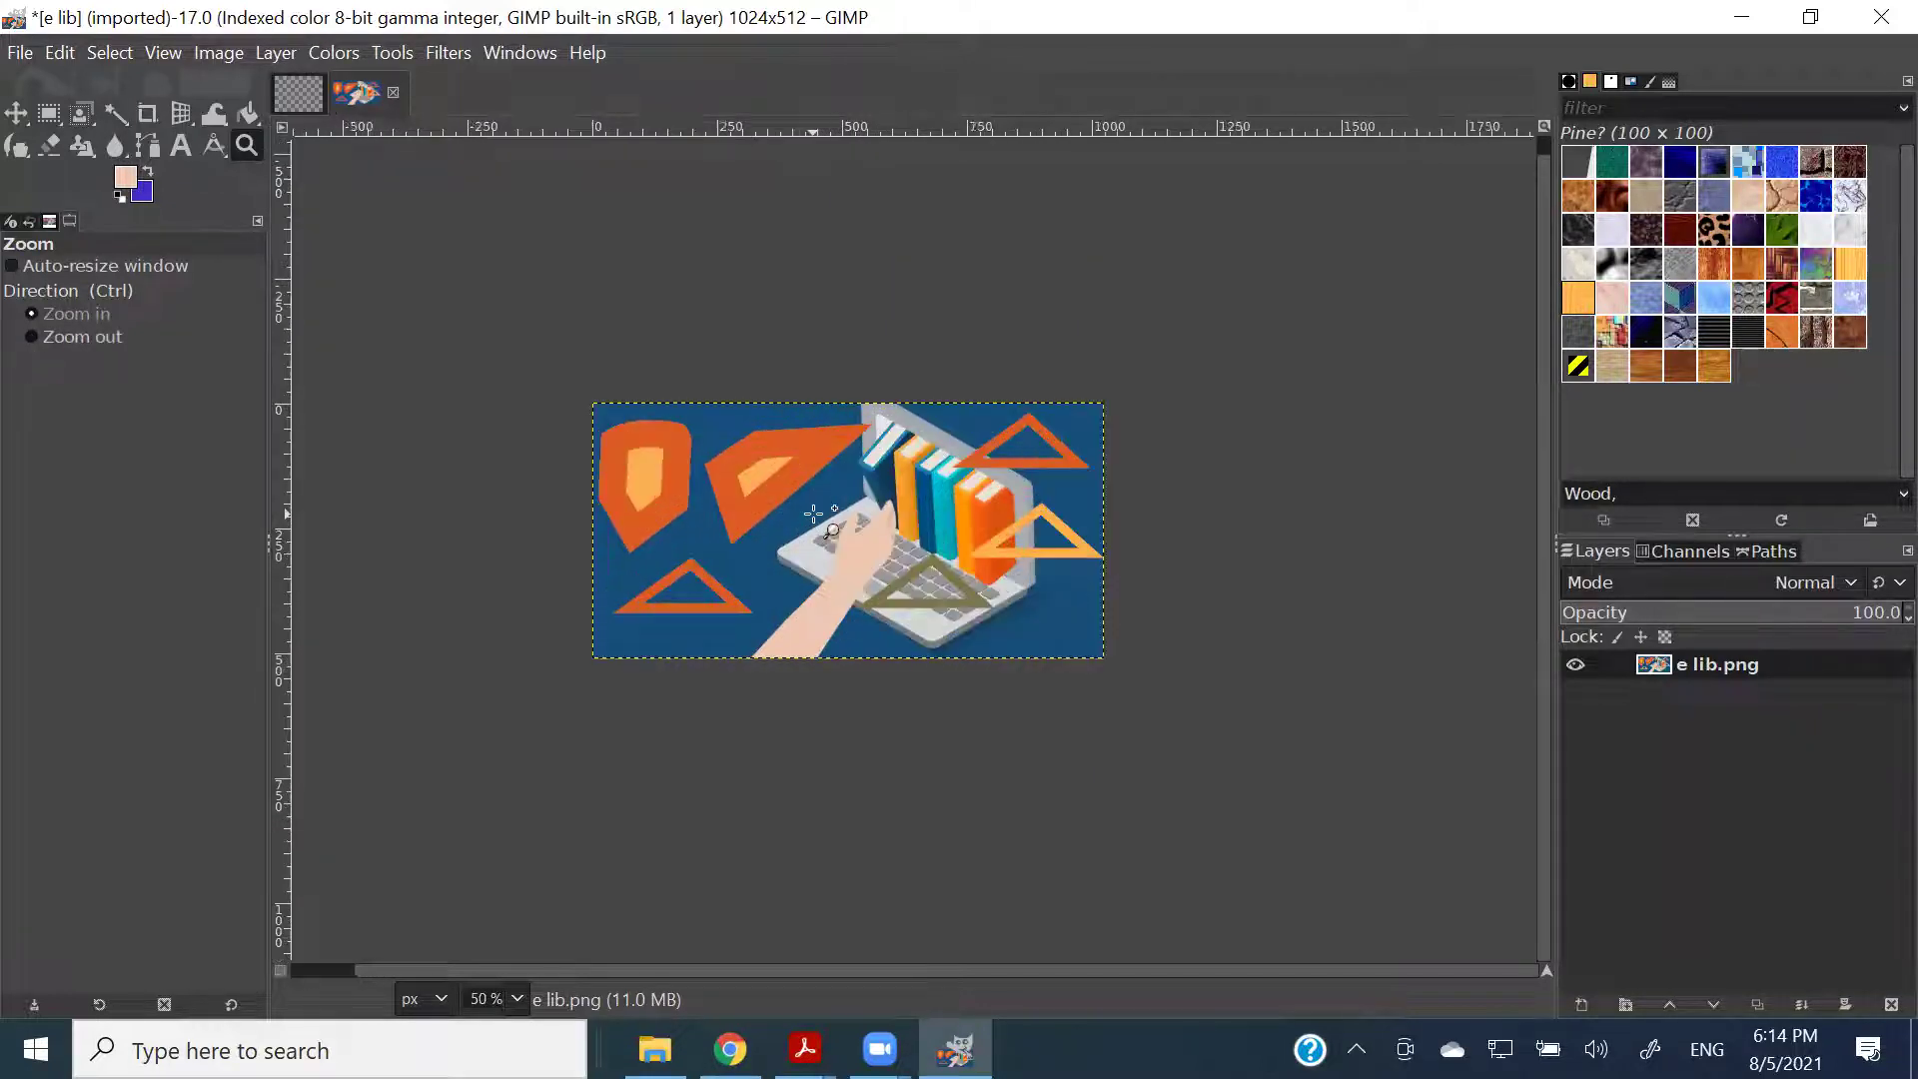
pyautogui.keyDown('ctrl'); pyautogui.click(813, 514); pyautogui.keyUp('ctrl')
pyautogui.keyDown('ctrl'); pyautogui.click(813, 513); pyautogui.keyUp('ctrl')
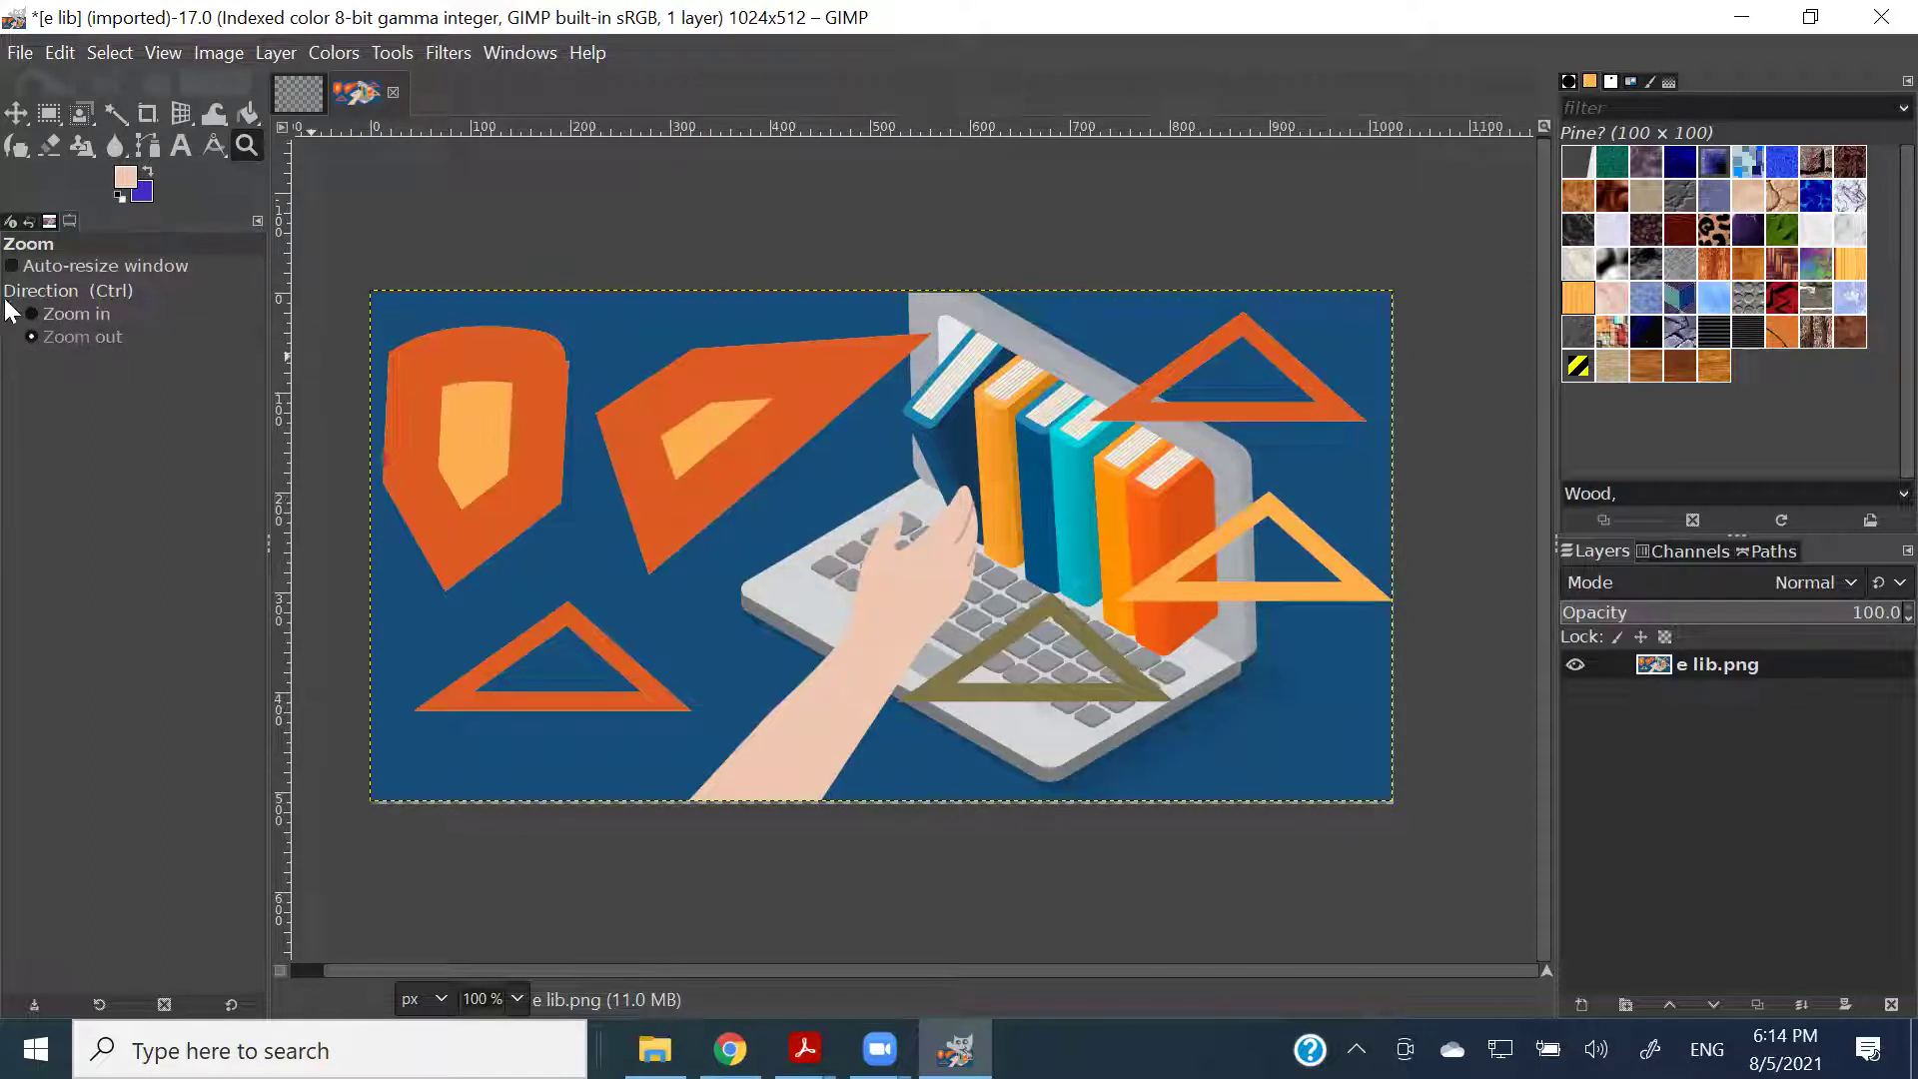
# Set the Zoom tool's direction to Zoom in and enlarge the area around the slanted orange shape past 200%.
pyautogui.click(68, 316)
pyautogui.click(680, 473)
pyautogui.click(680, 473)
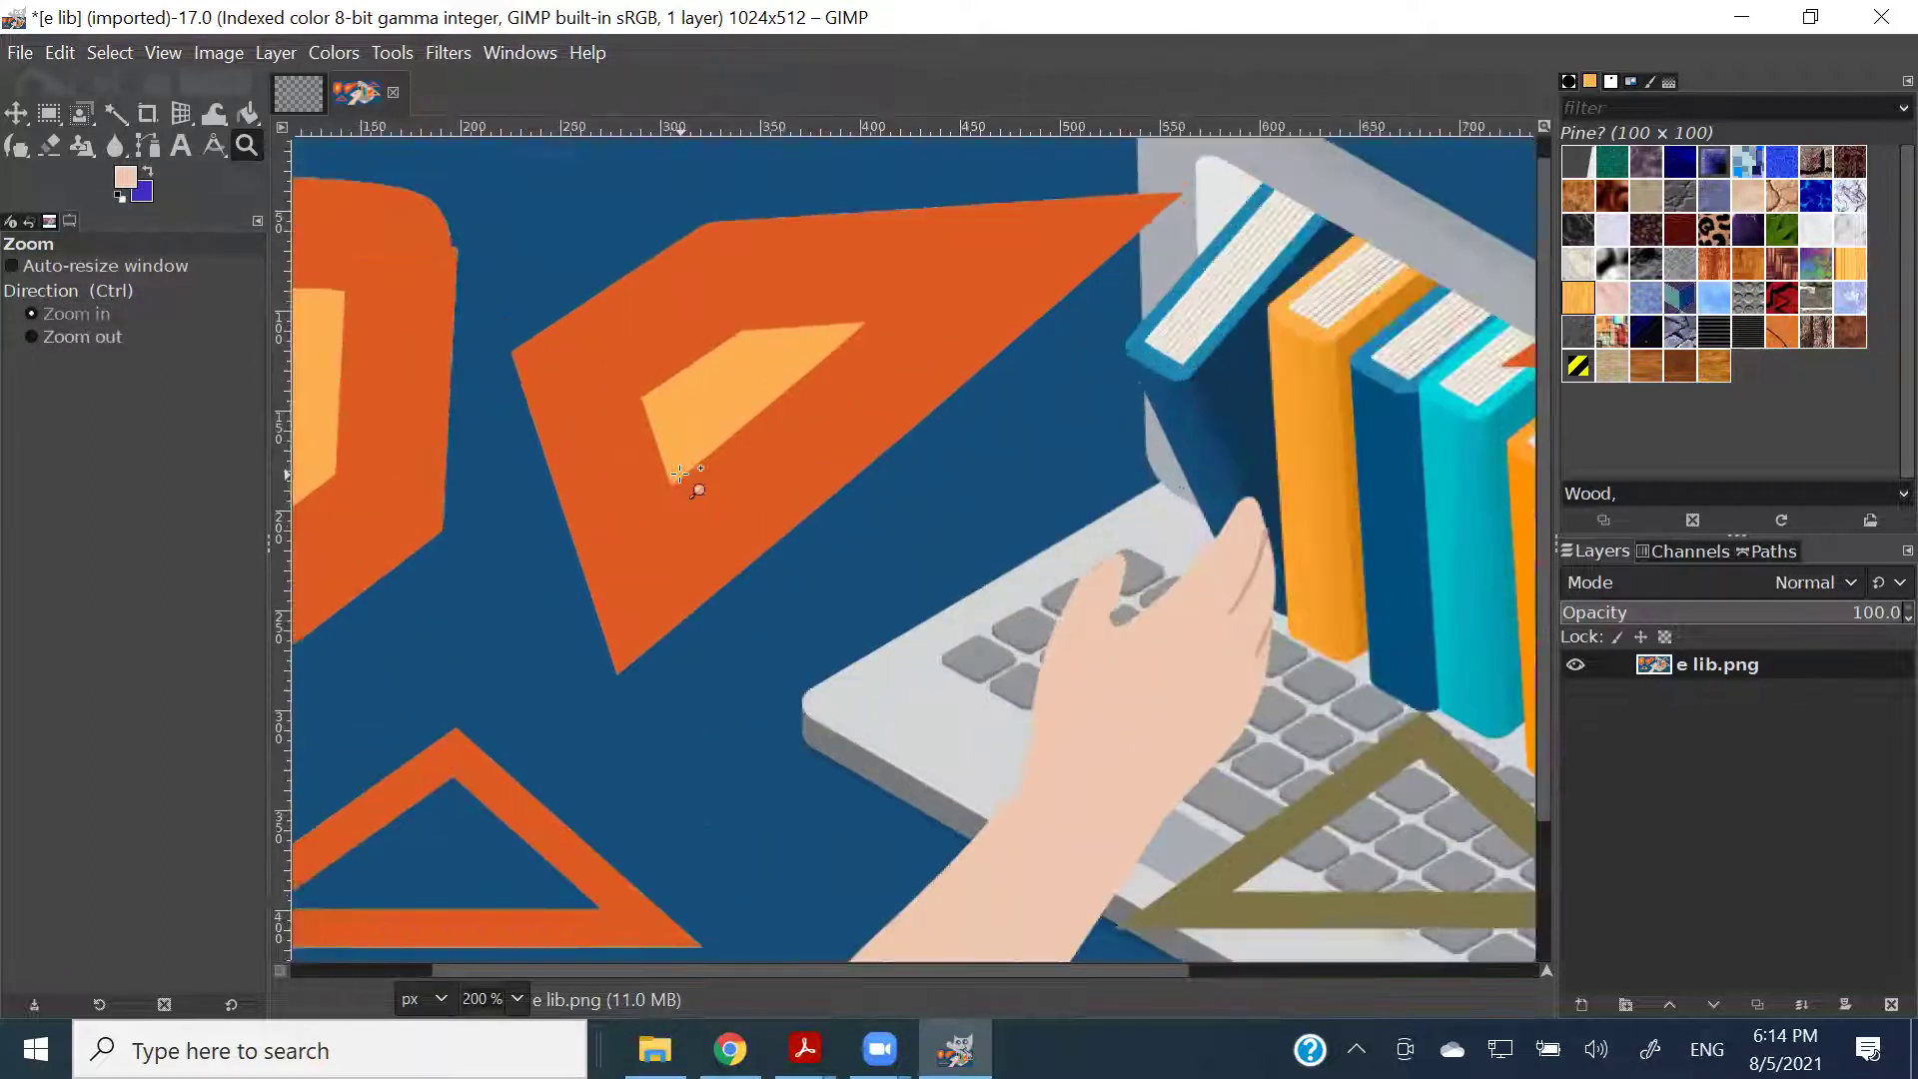
pyautogui.click(680, 474)
pyautogui.click(692, 480)
pyautogui.click(692, 479)
# Set the Zoom tool's direction to Zoom out and reduce the view to 66.7%.
pyautogui.click(58, 336)
pyautogui.click(716, 480)
pyautogui.click(715, 479)
pyautogui.click(715, 480)
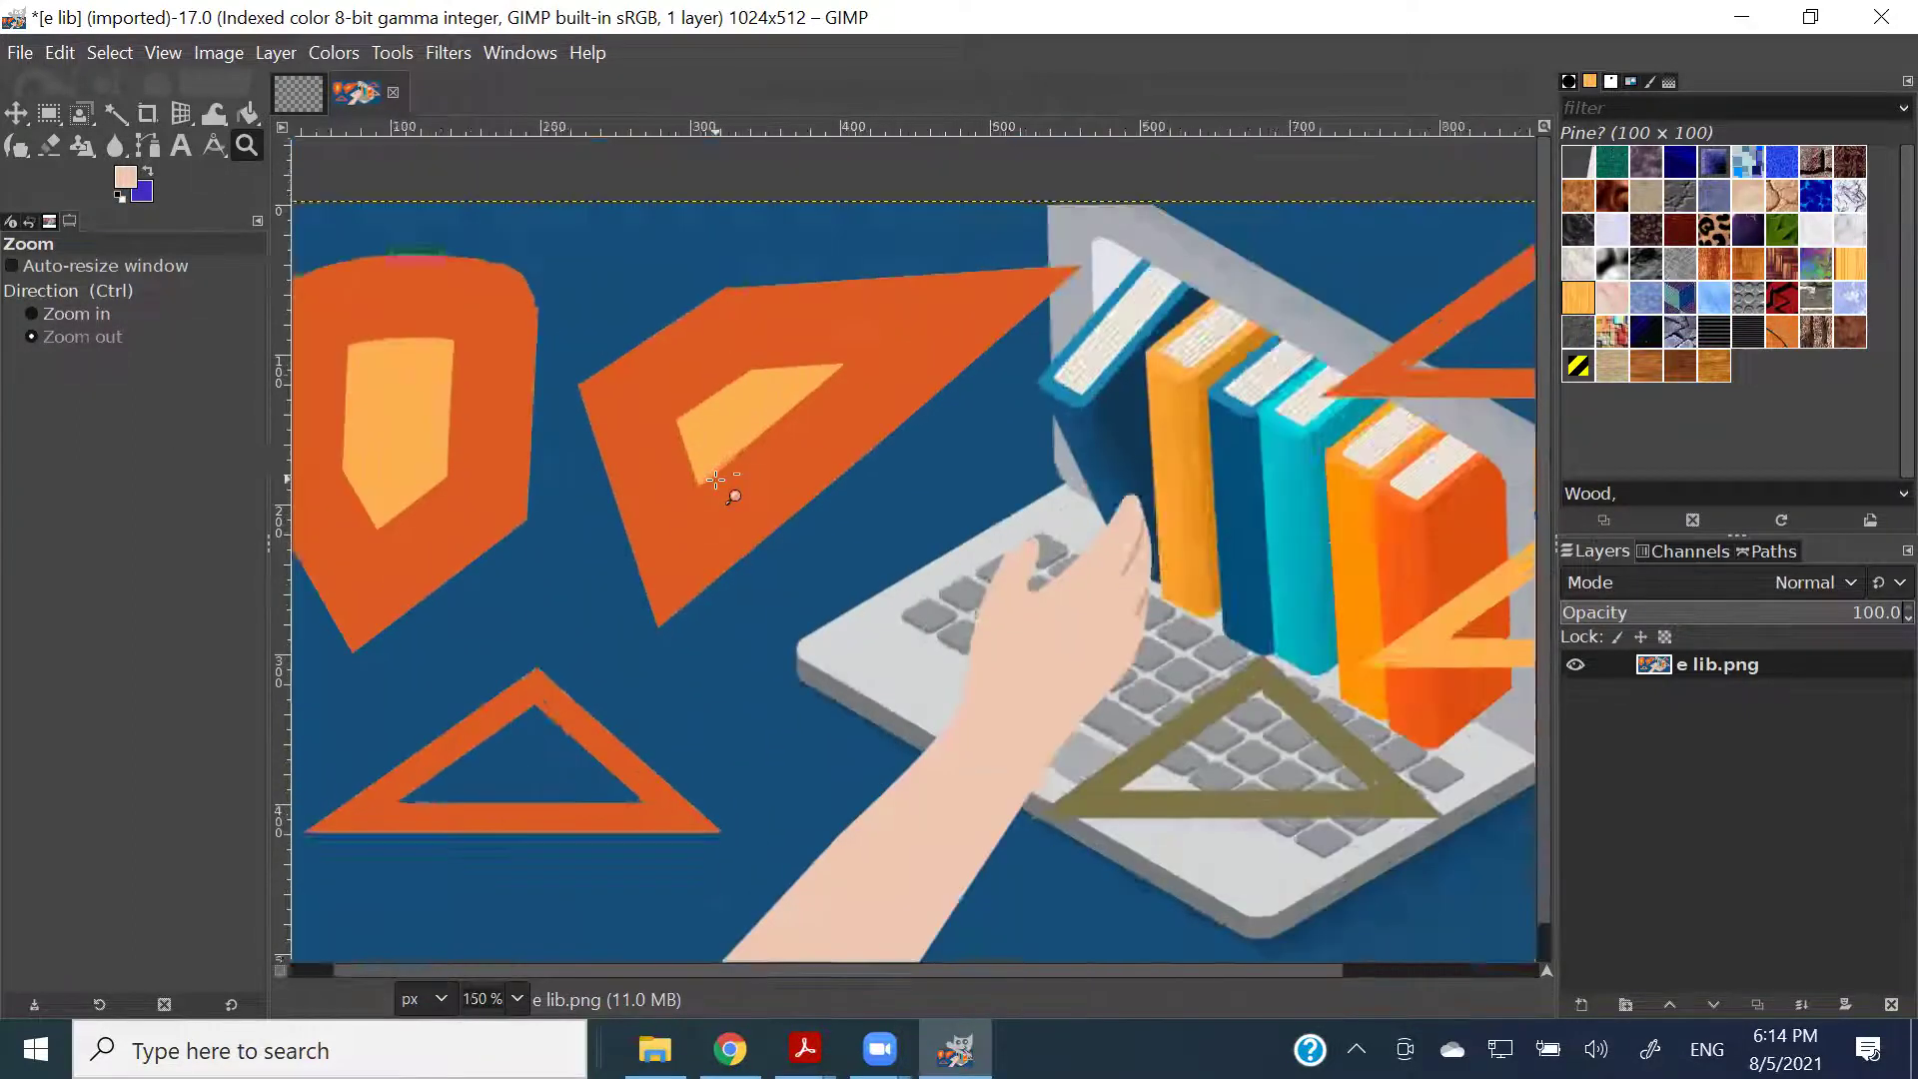
pyautogui.click(715, 480)
pyautogui.click(715, 480)
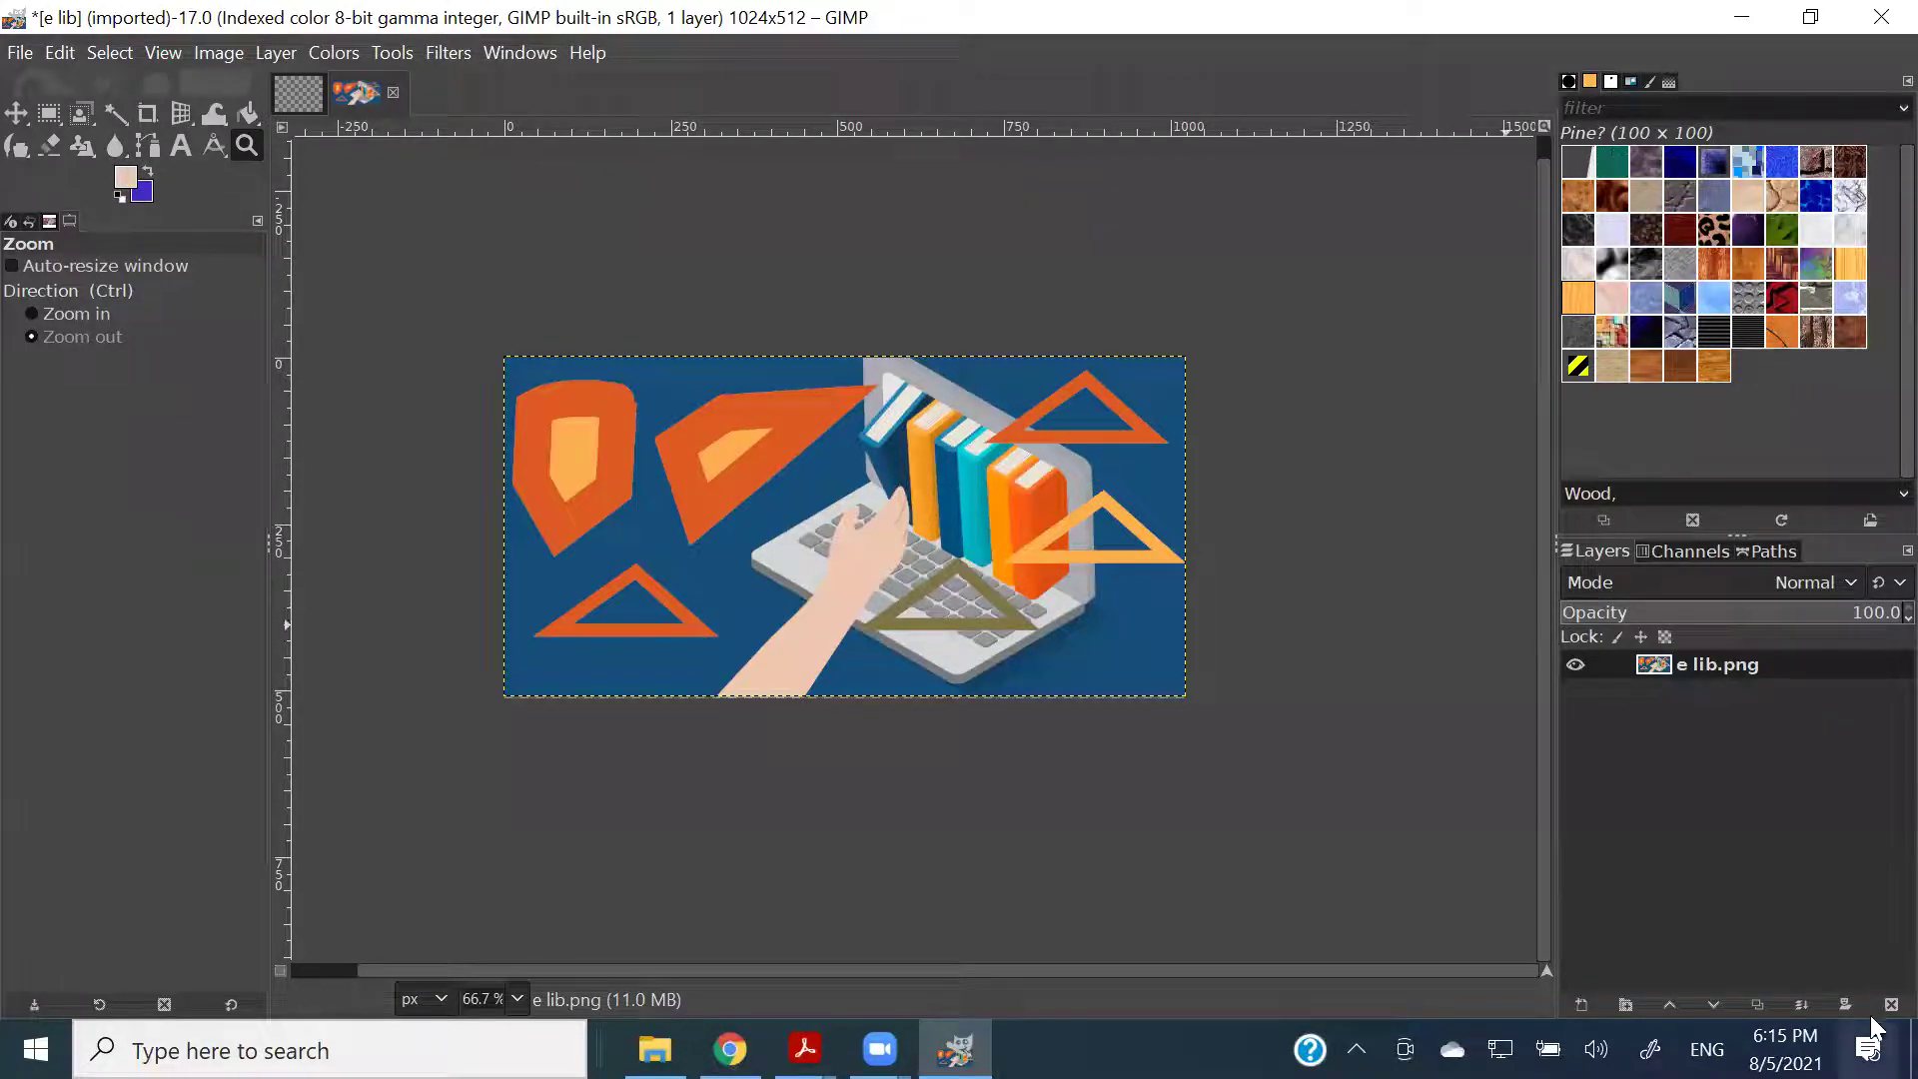
# Add a new transparent 1024 × 512 px layer and hide the e lib.png layer.
pyautogui.click(1579, 1006)
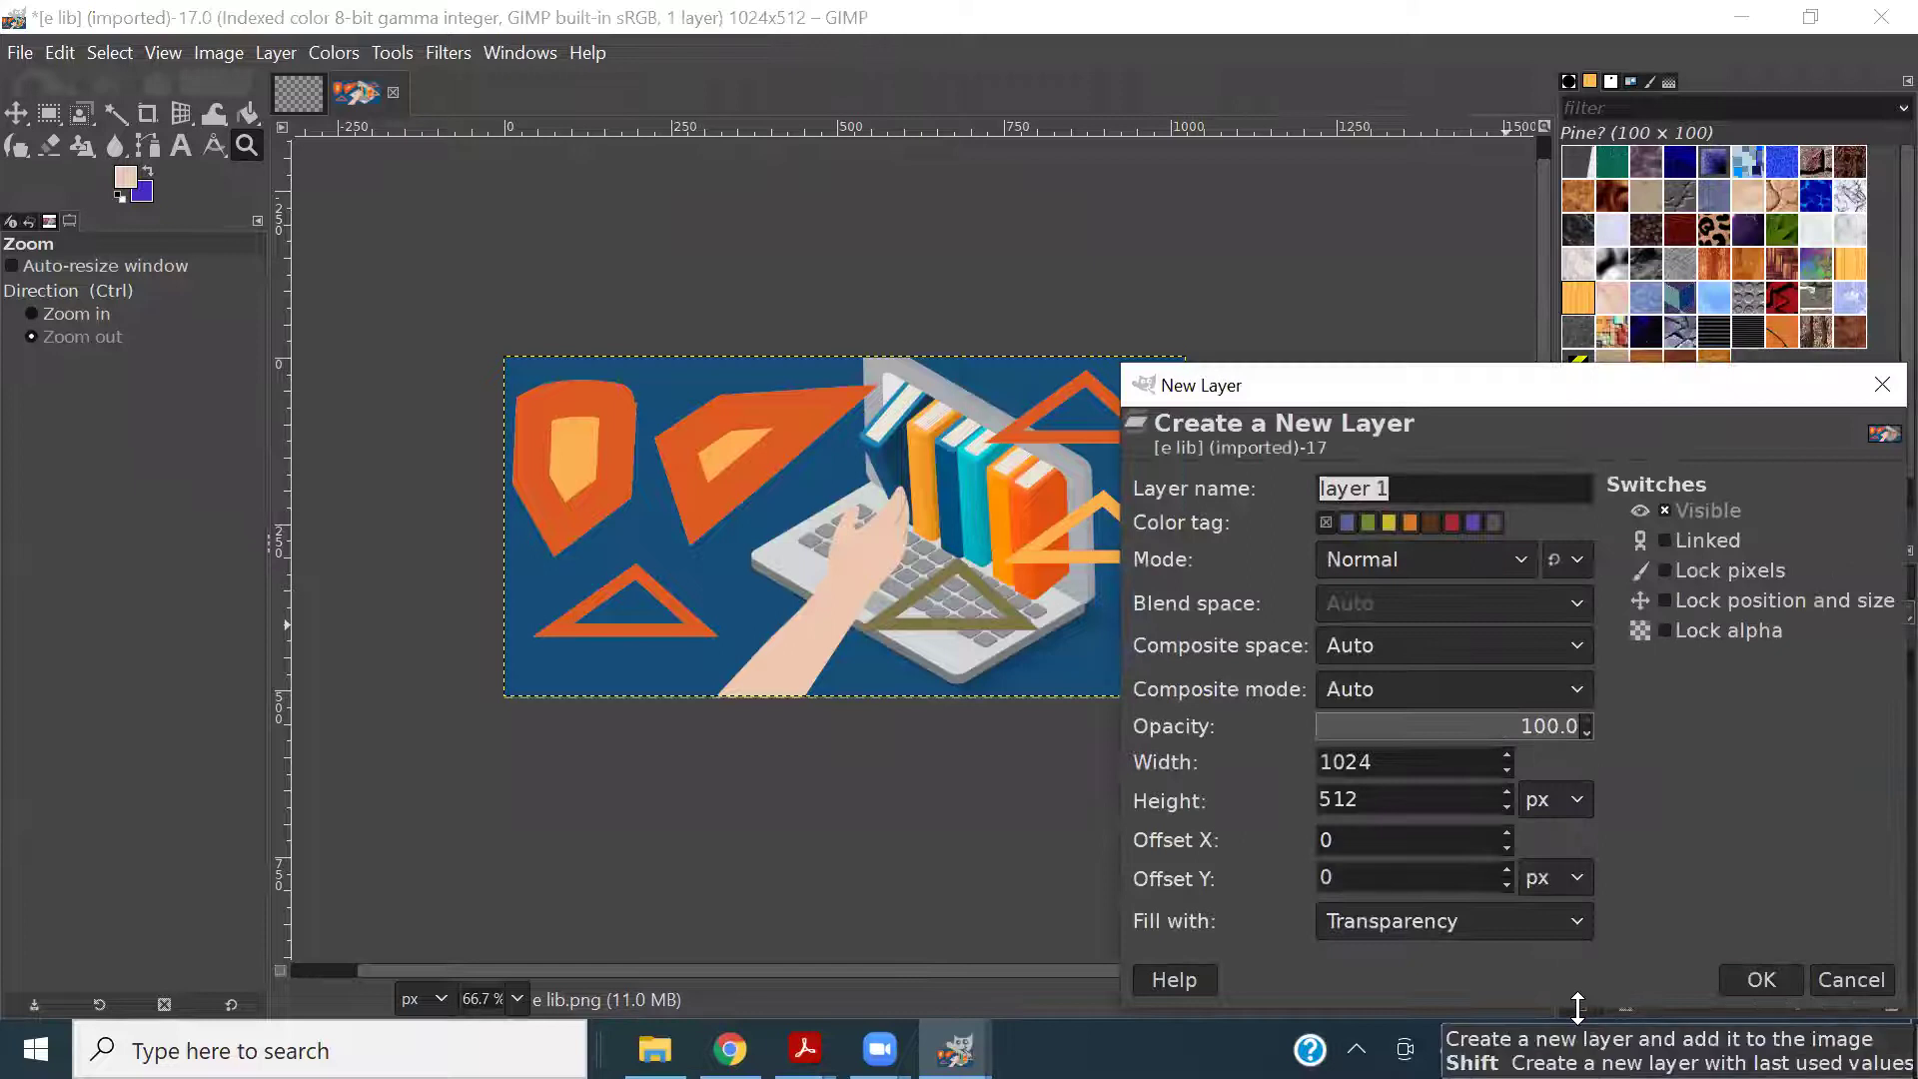
pyautogui.click(1759, 980)
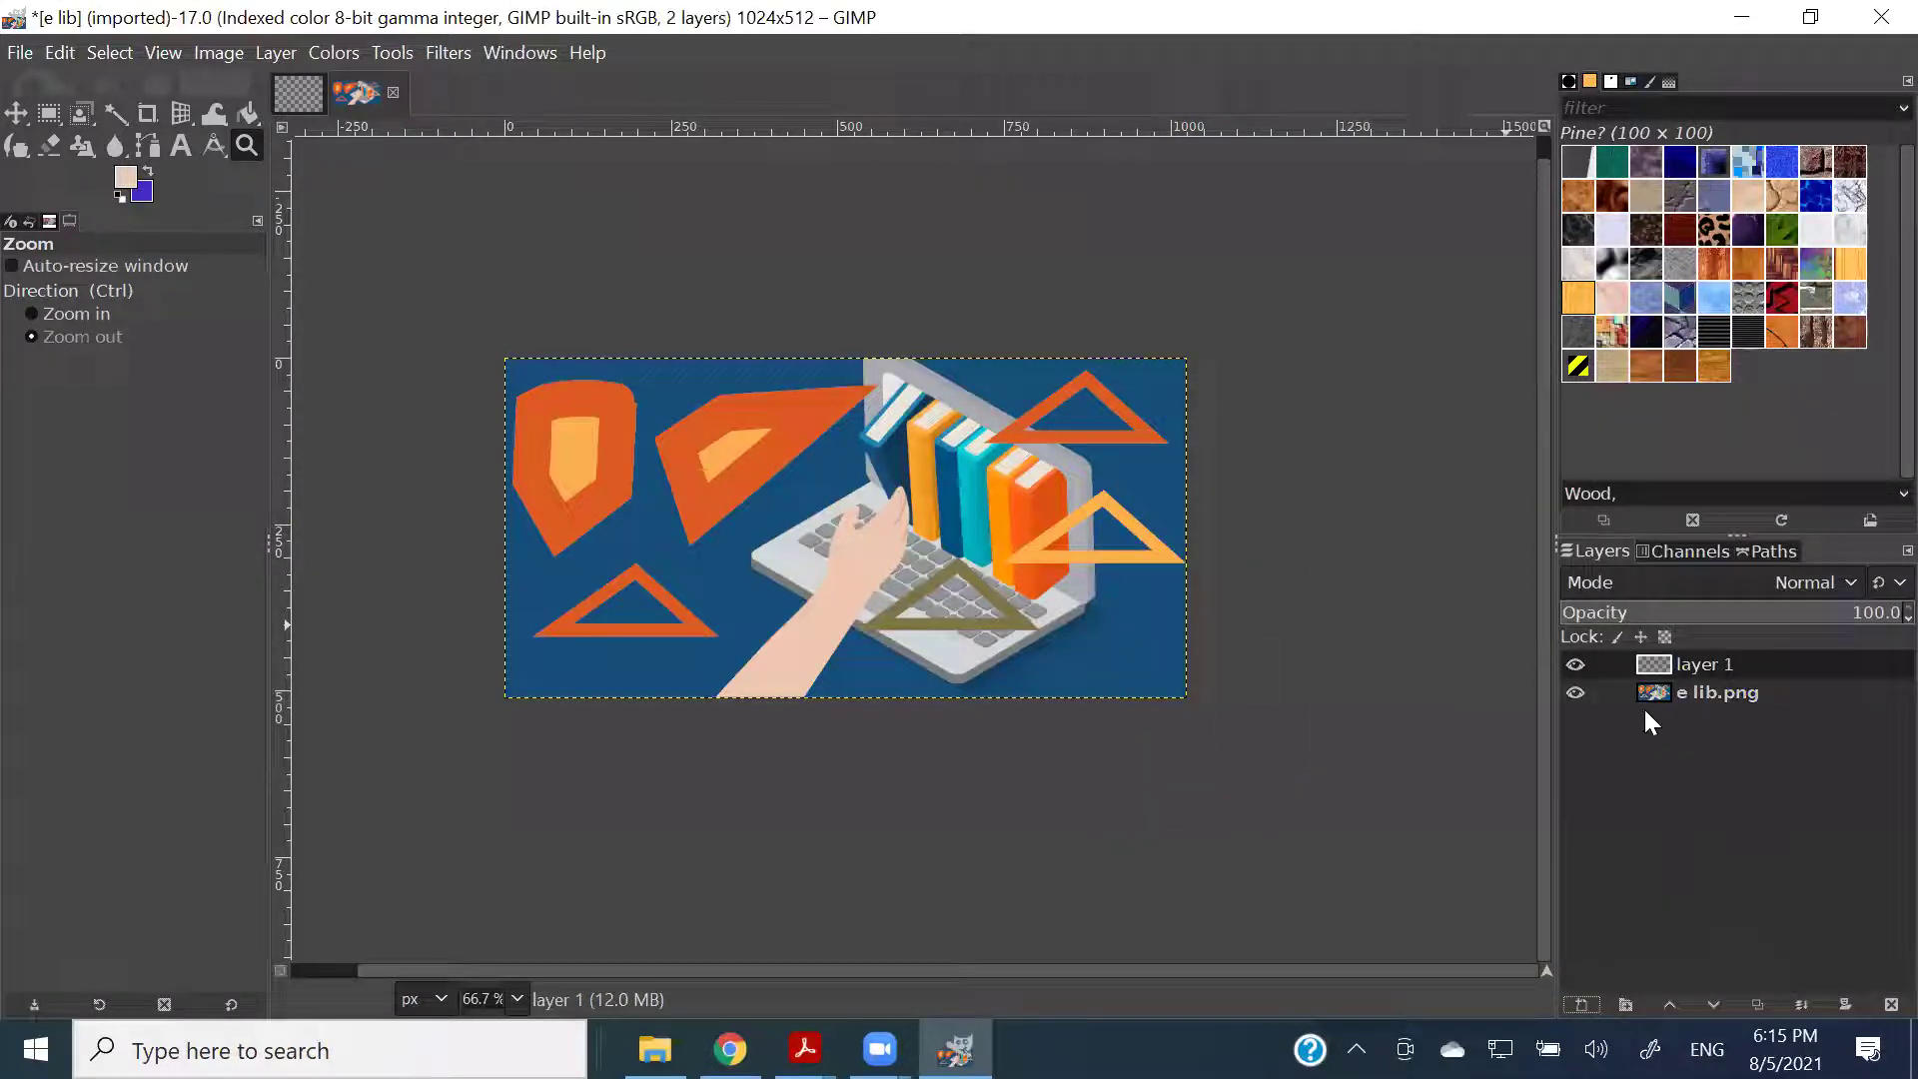
pyautogui.click(1576, 693)
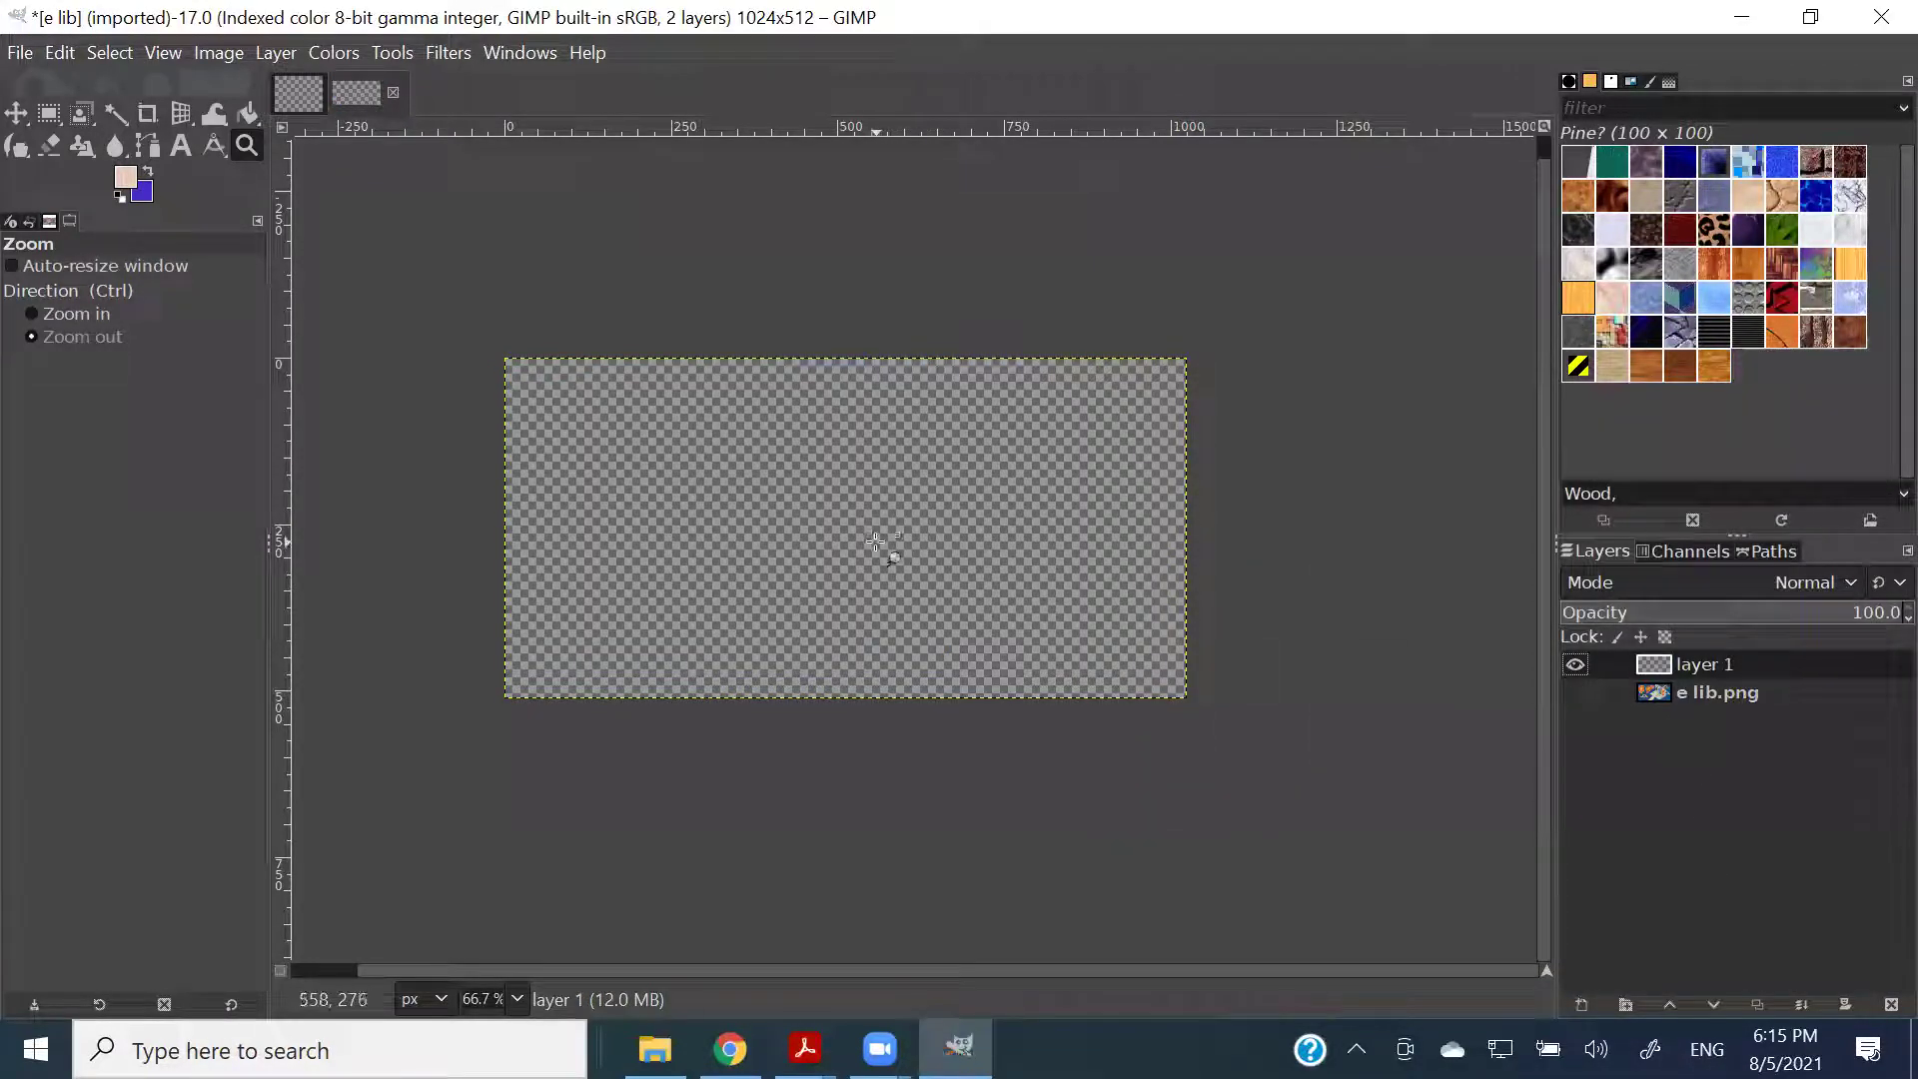
# Draw a wide text box across the upper middle of the canvas and set its font to Arial Heavy.
pyautogui.click(180, 145)
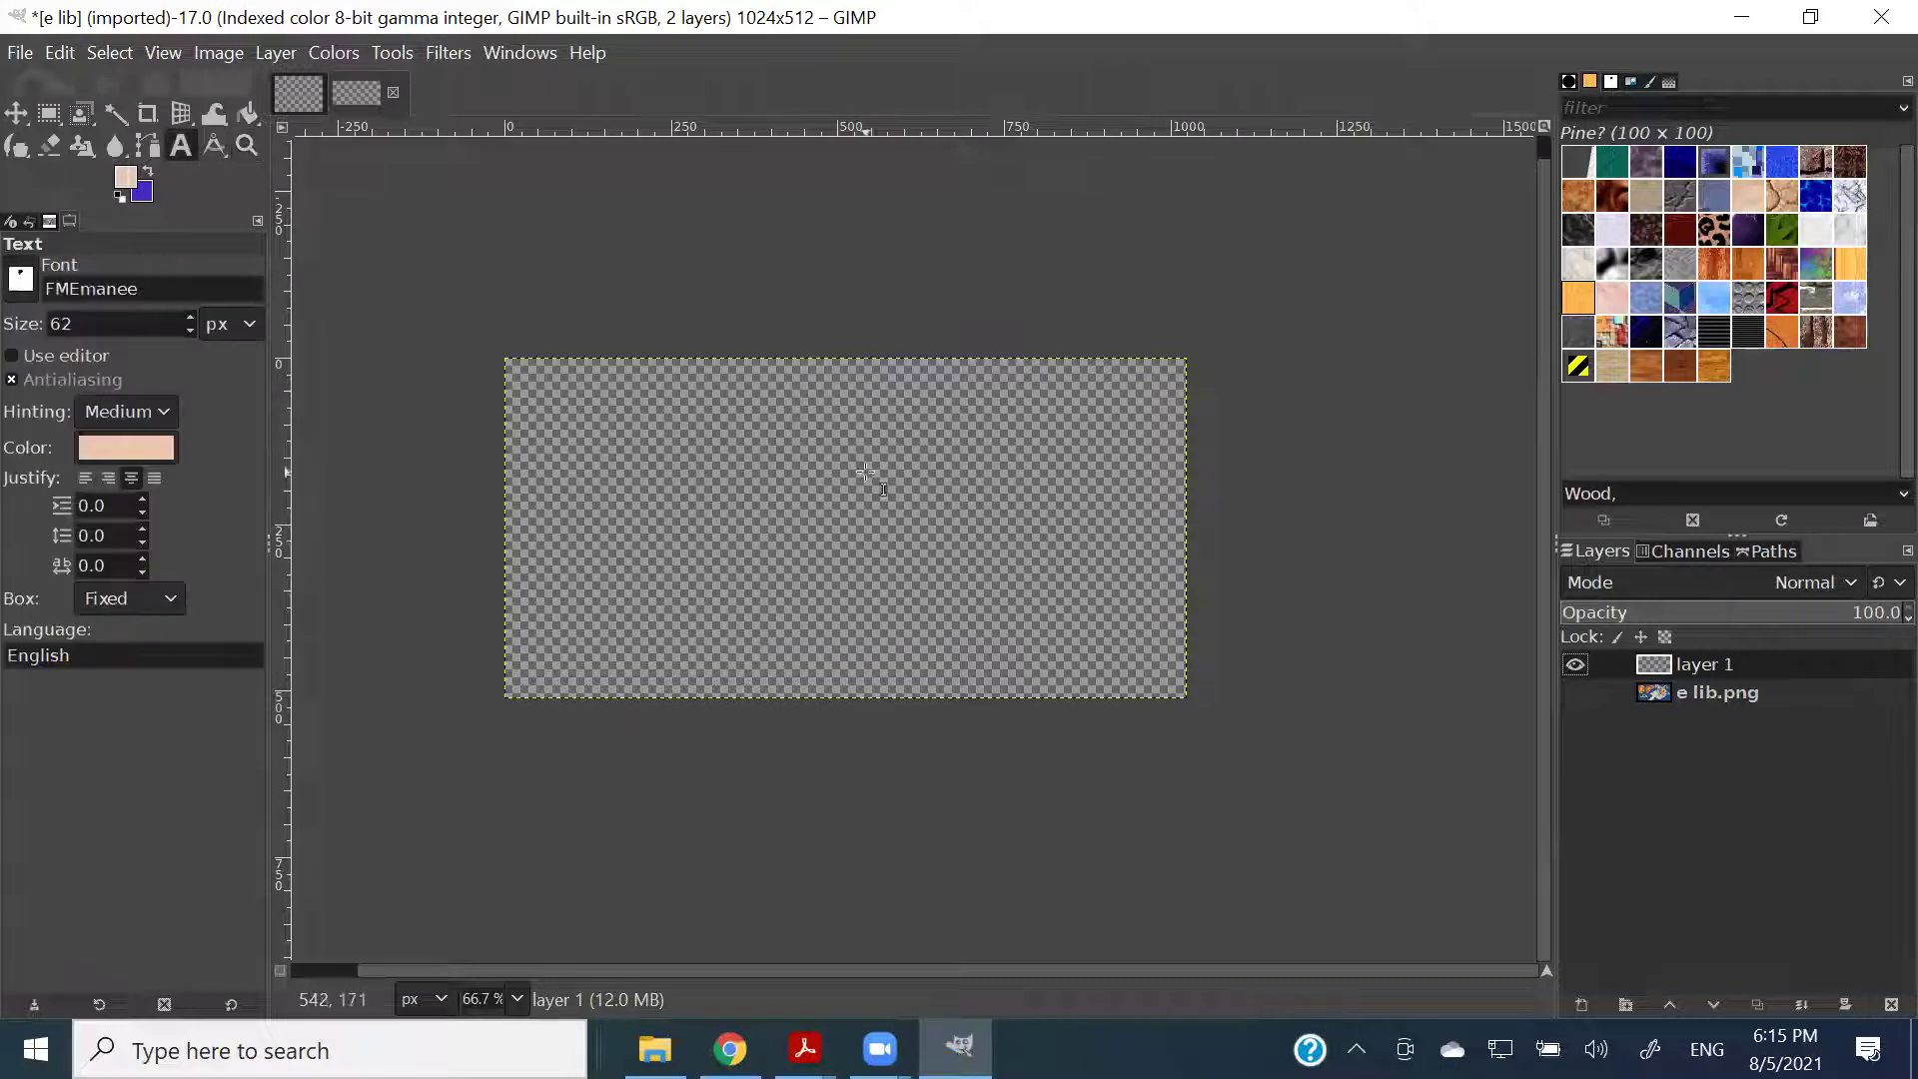
pyautogui.moveTo(592, 410); pyautogui.dragTo(1149, 609)
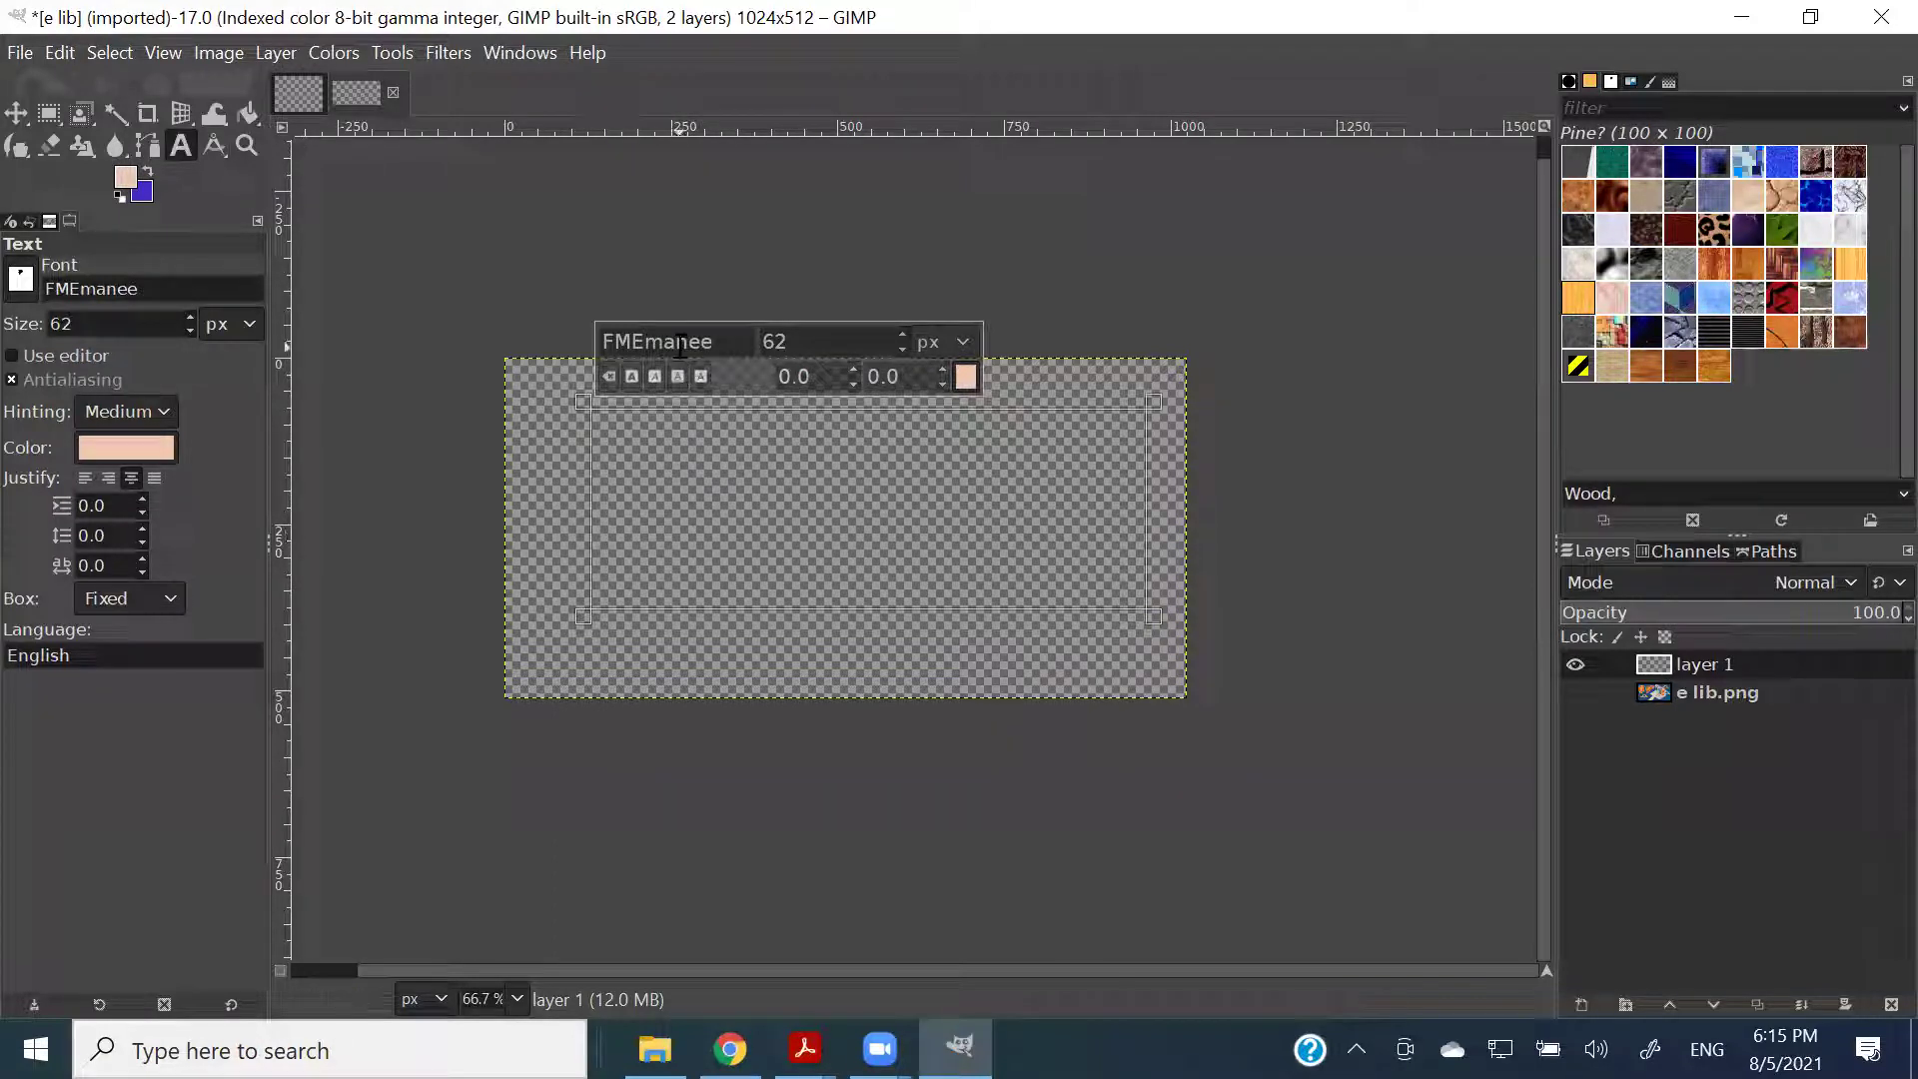
pyautogui.moveTo(721, 343); pyautogui.dragTo(596, 340)
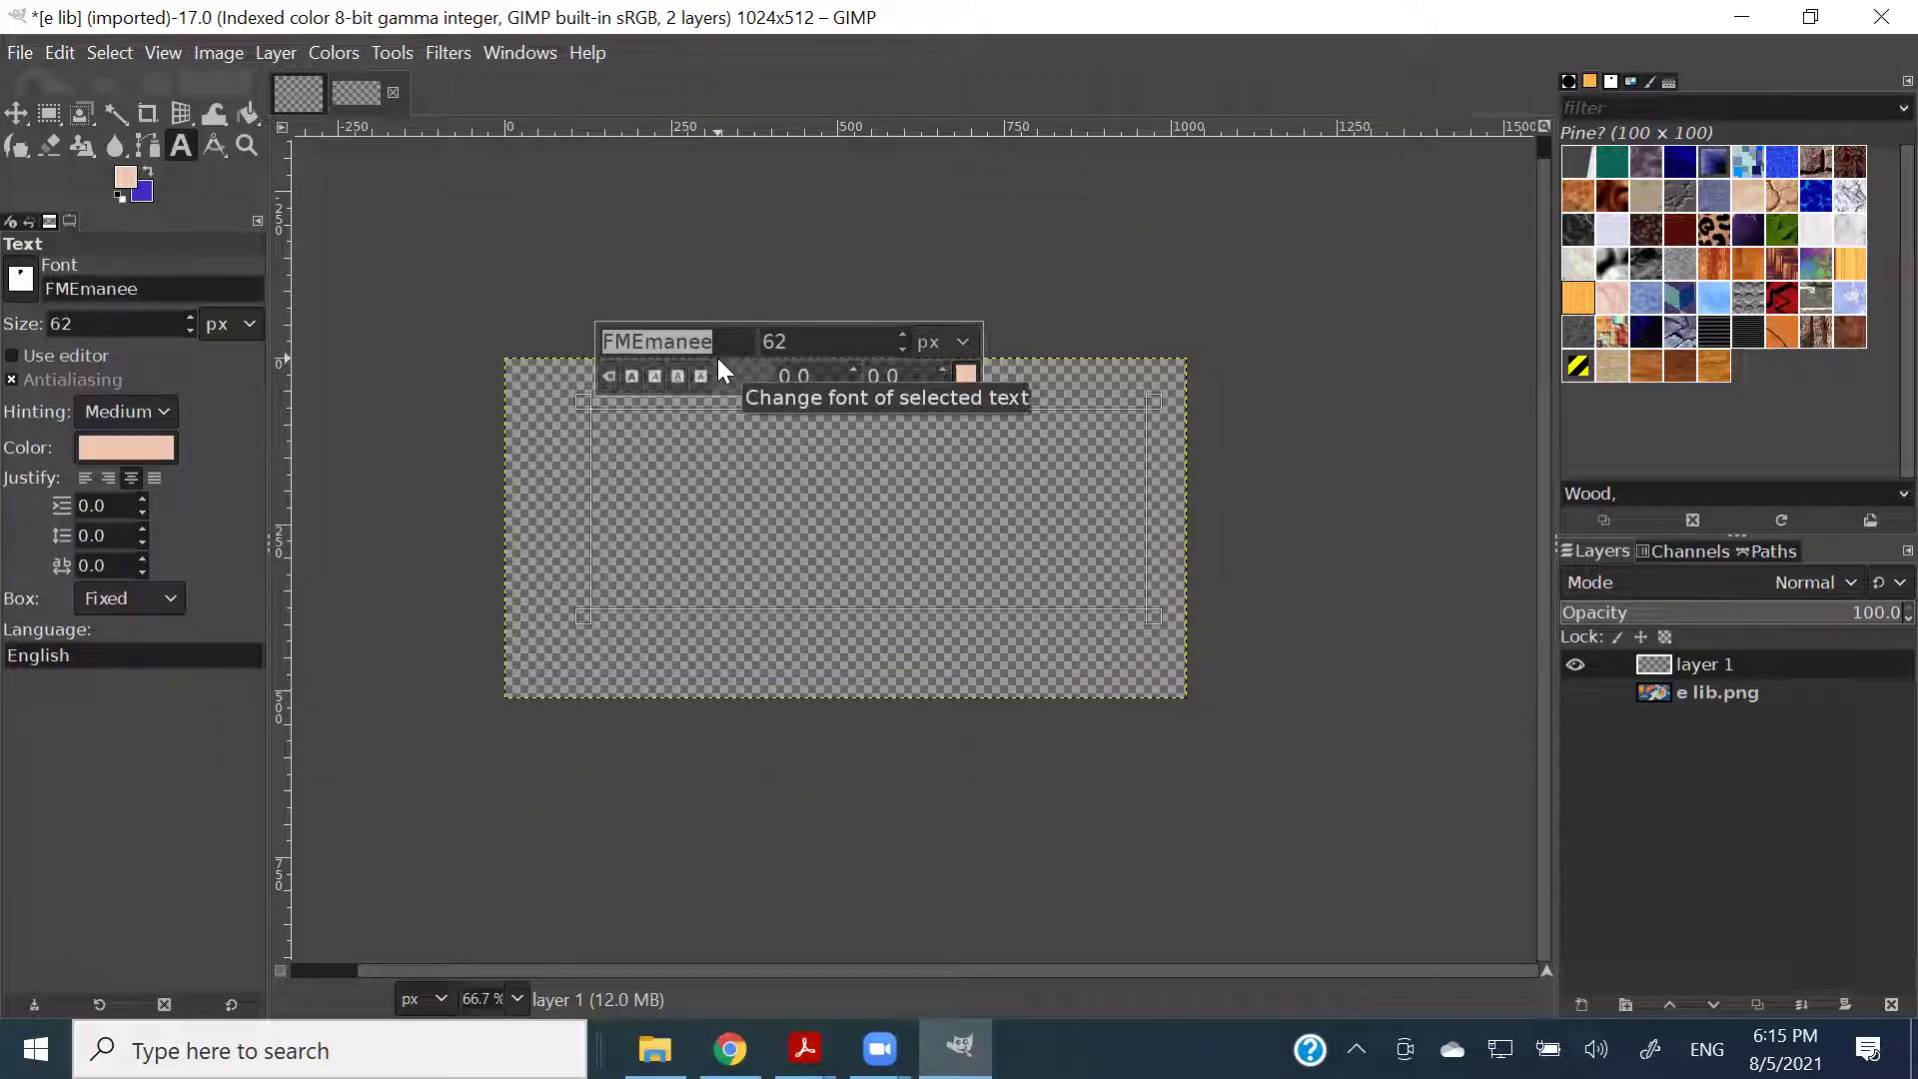
pyautogui.write('a')
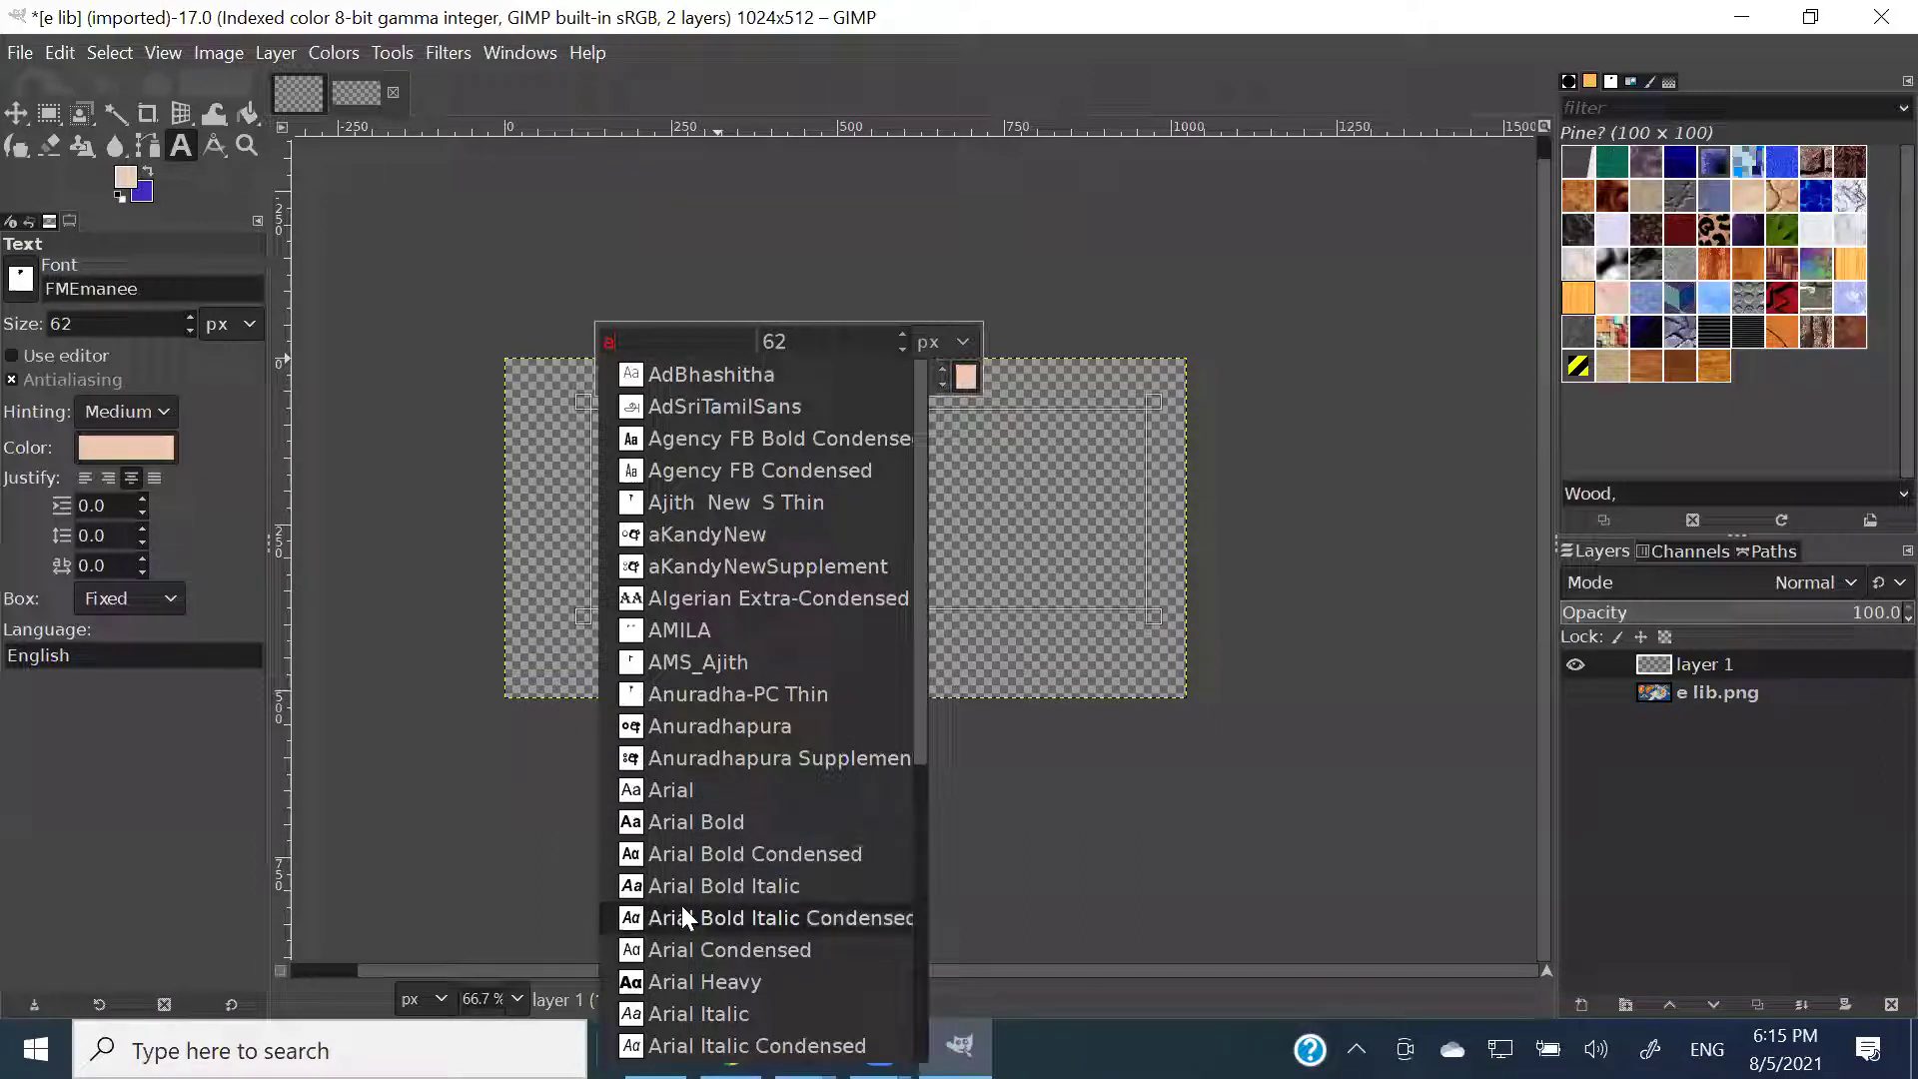
pyautogui.click(671, 981)
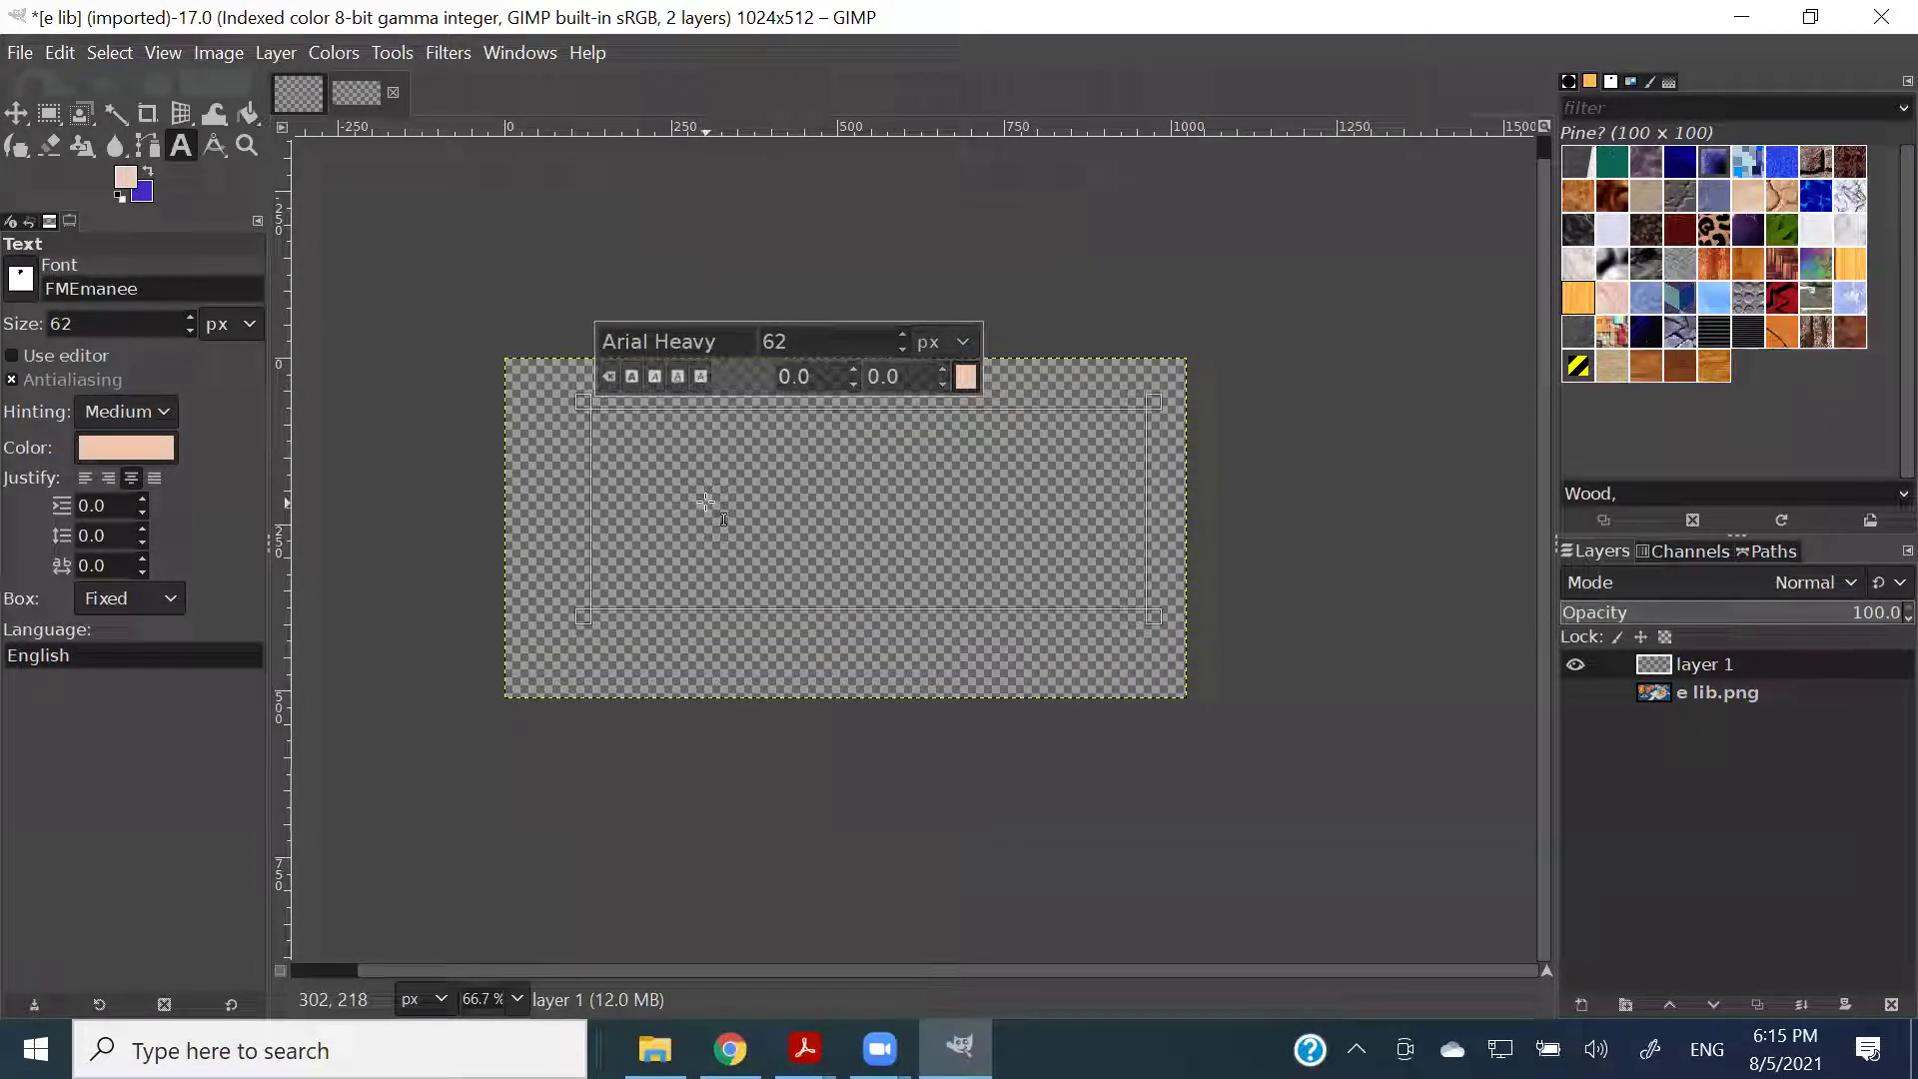
# Enter the text "abcdef" in the text box.
pyautogui.write('a')
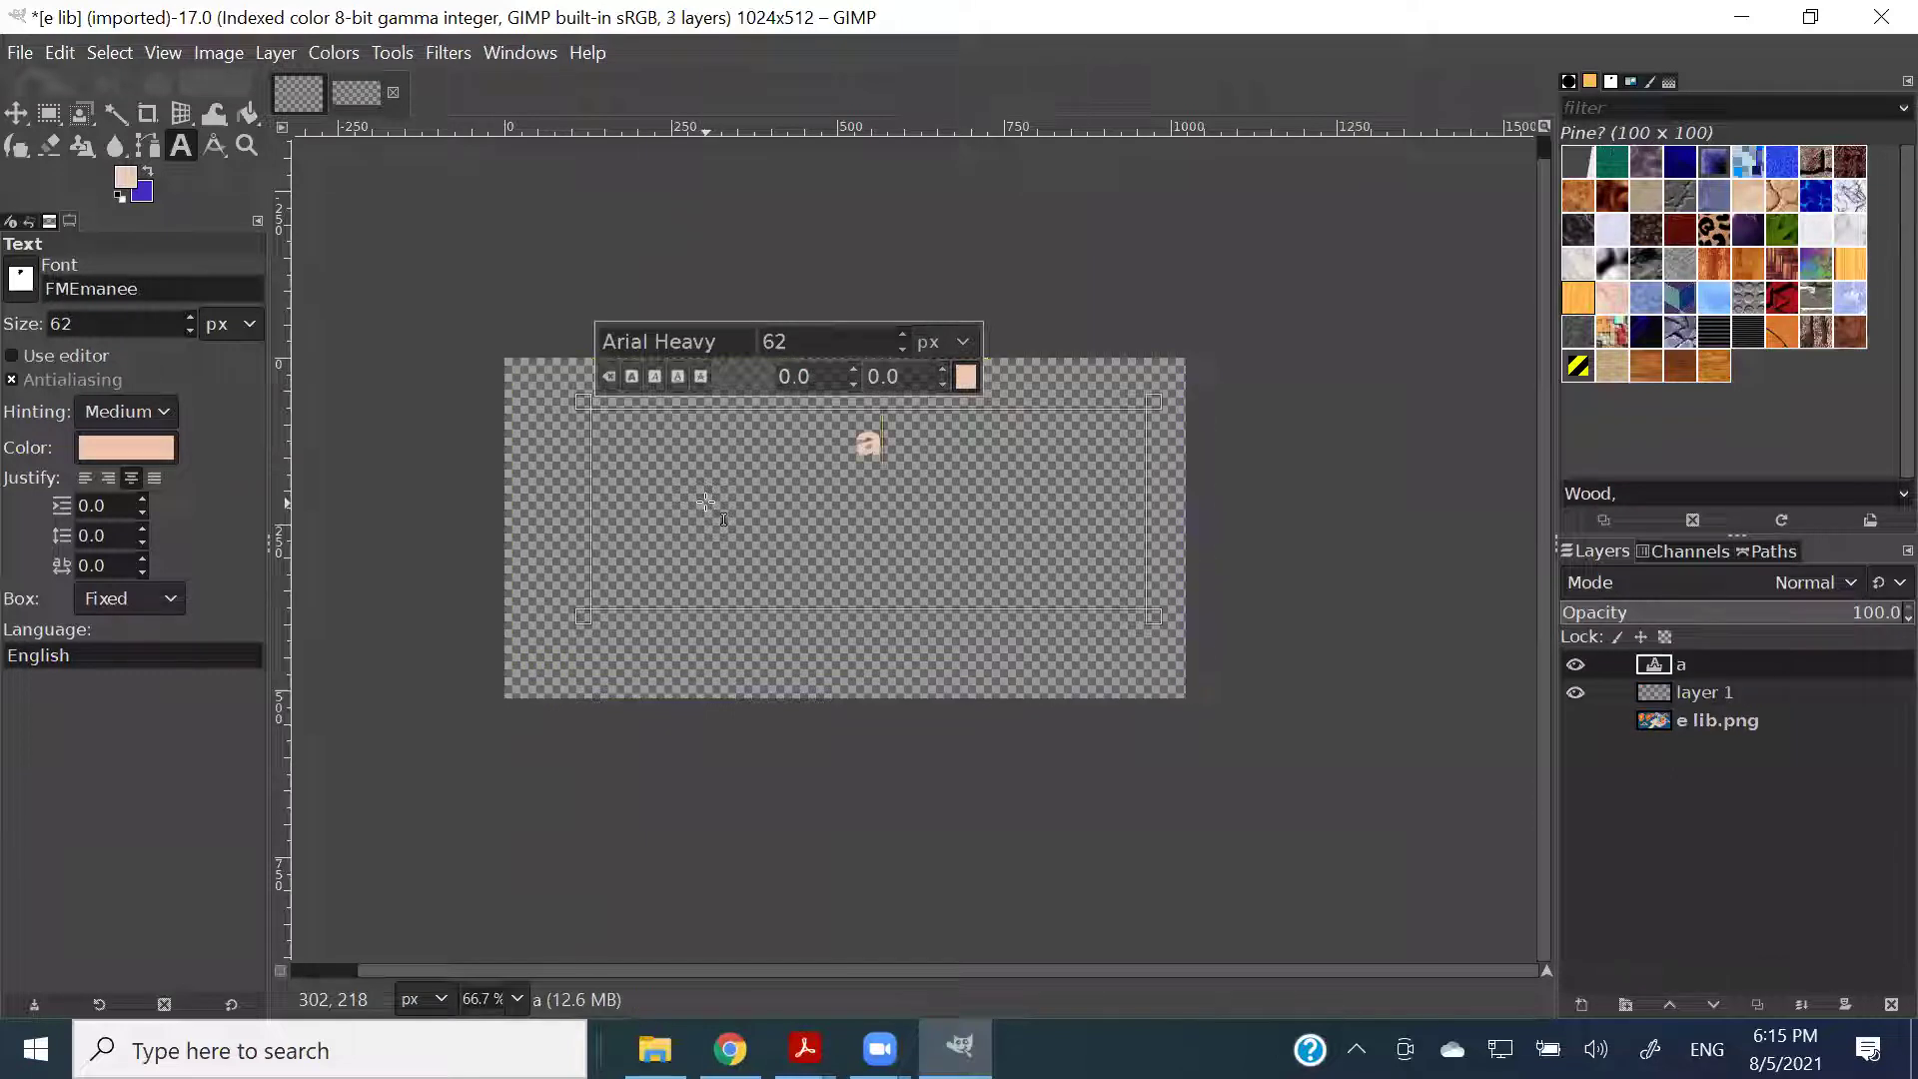
pyautogui.write('bcd')
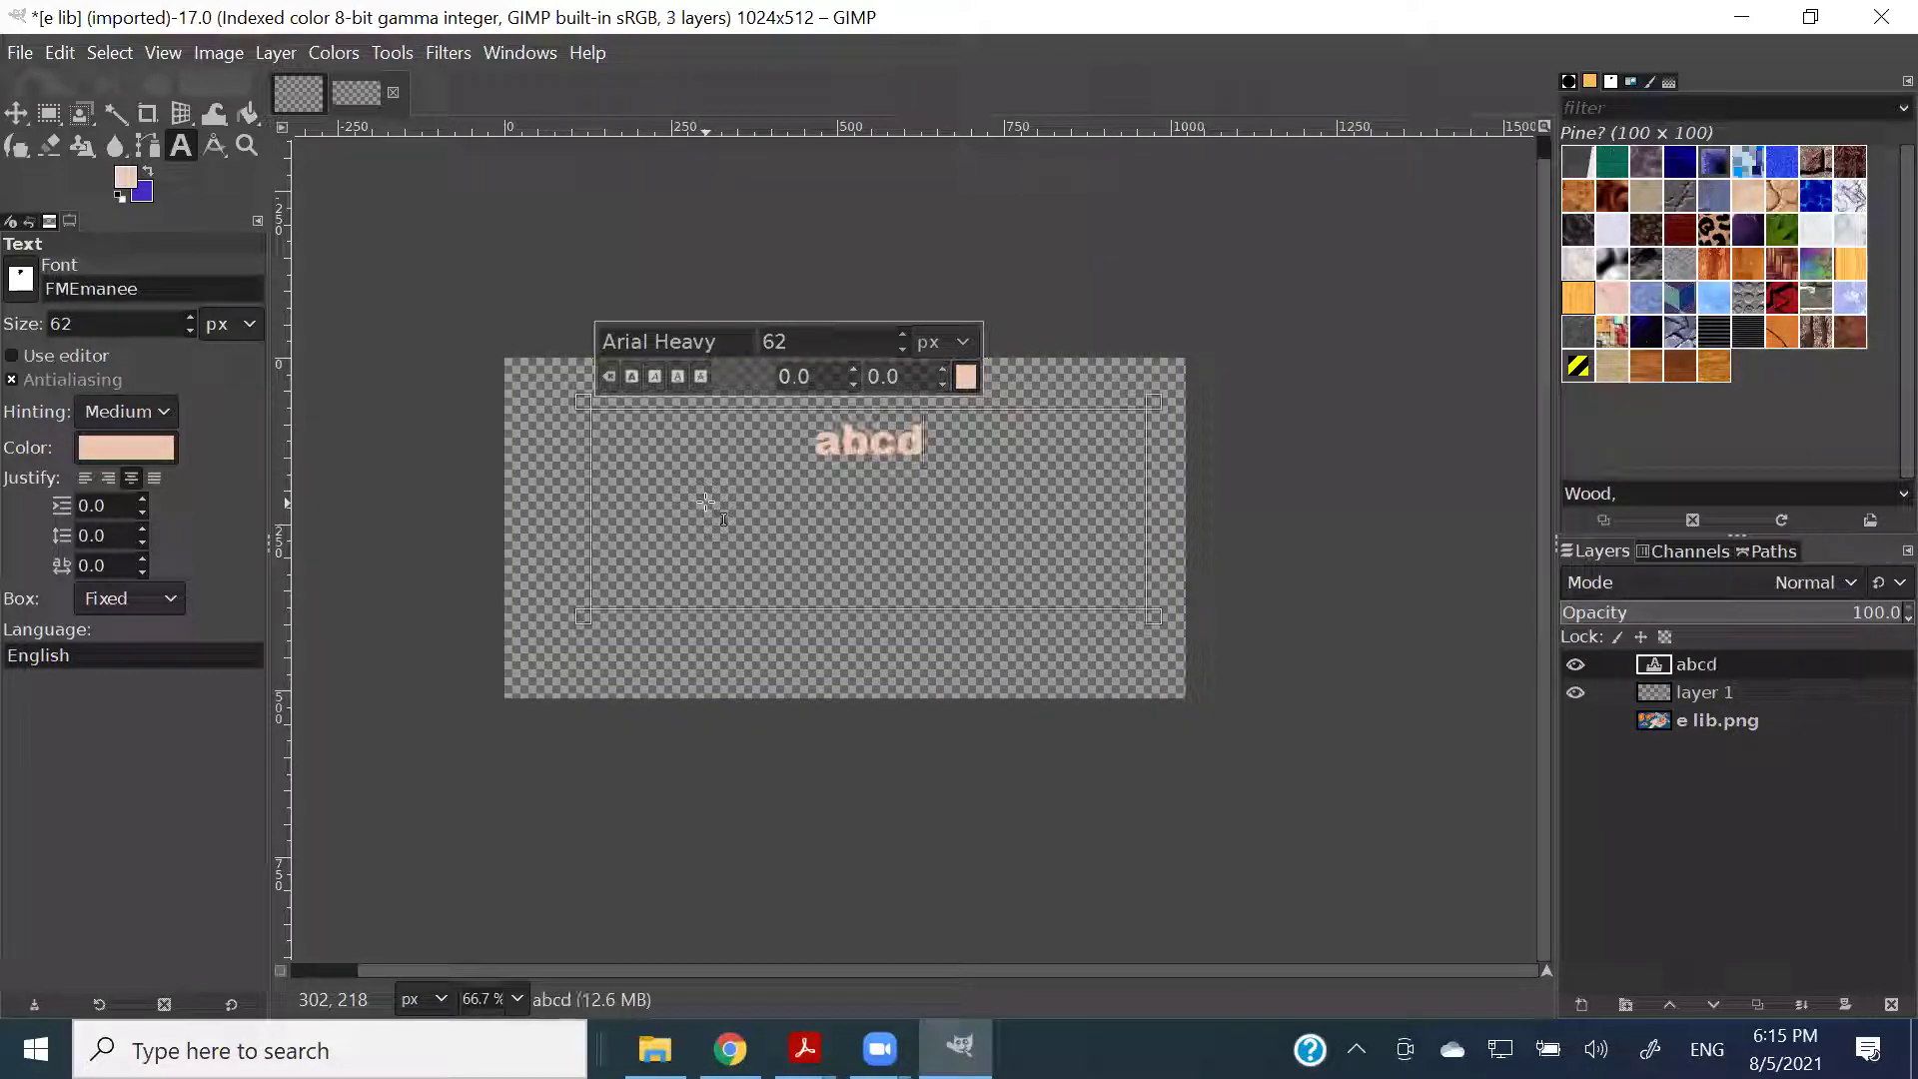
pyautogui.write('ef')
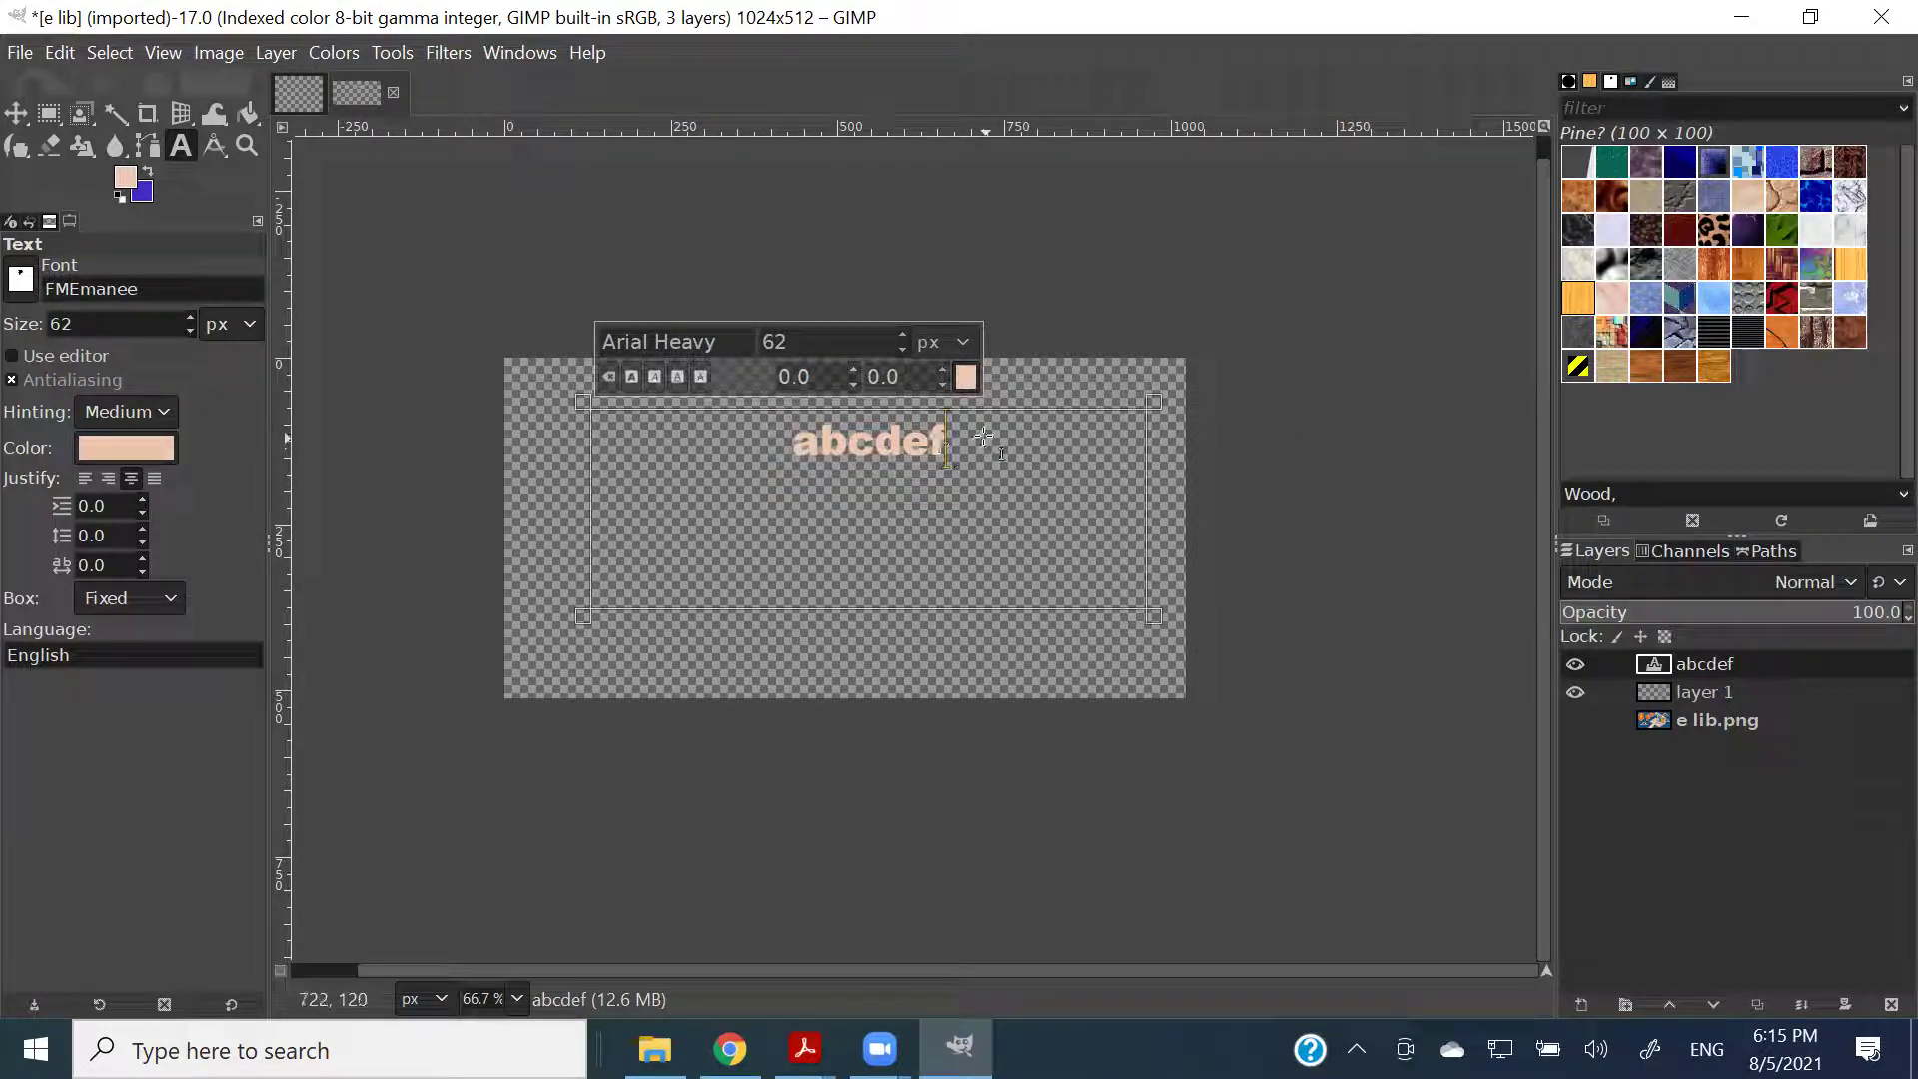
# Set the text color to orange d35b19 and append "dvhjdsvjc" after "abcdef".
pyautogui.click(965, 375)
pyautogui.click(863, 293)
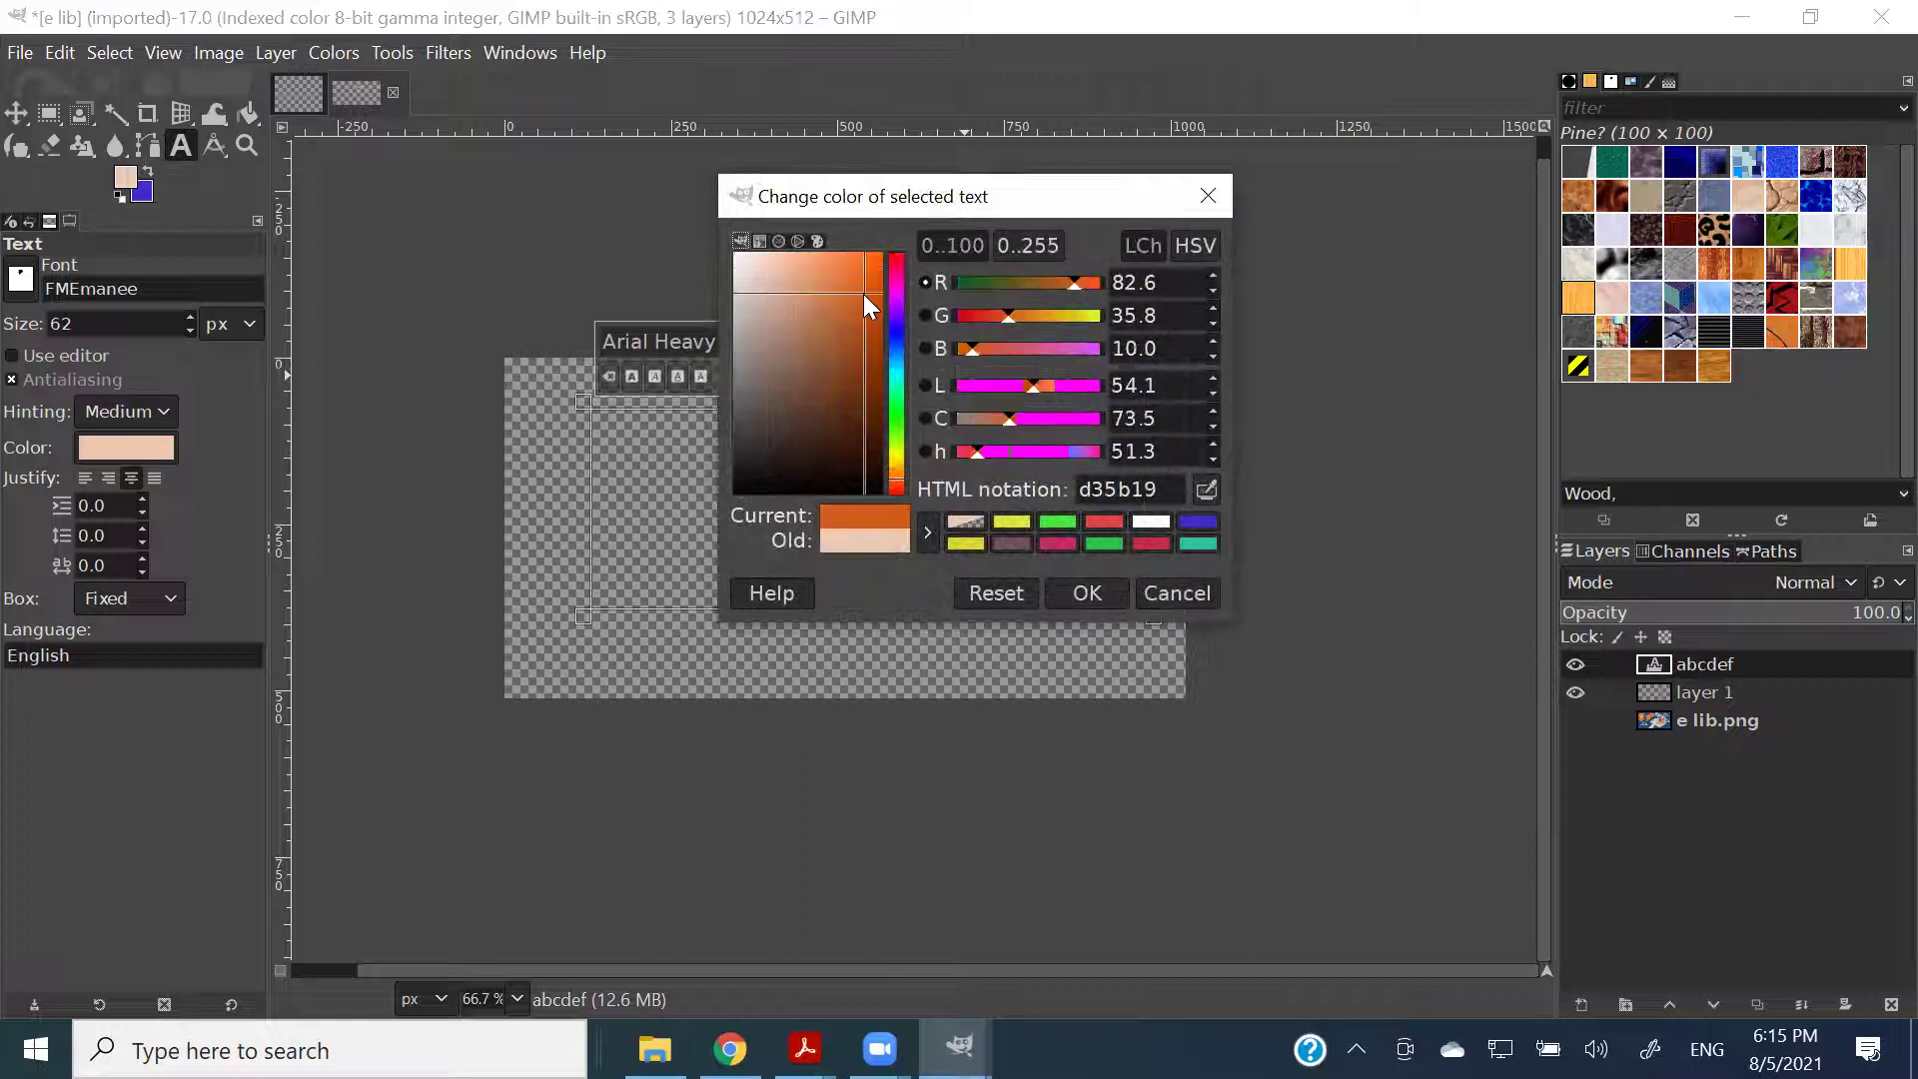
pyautogui.click(1087, 593)
pyautogui.write('dvhjdsvjc')
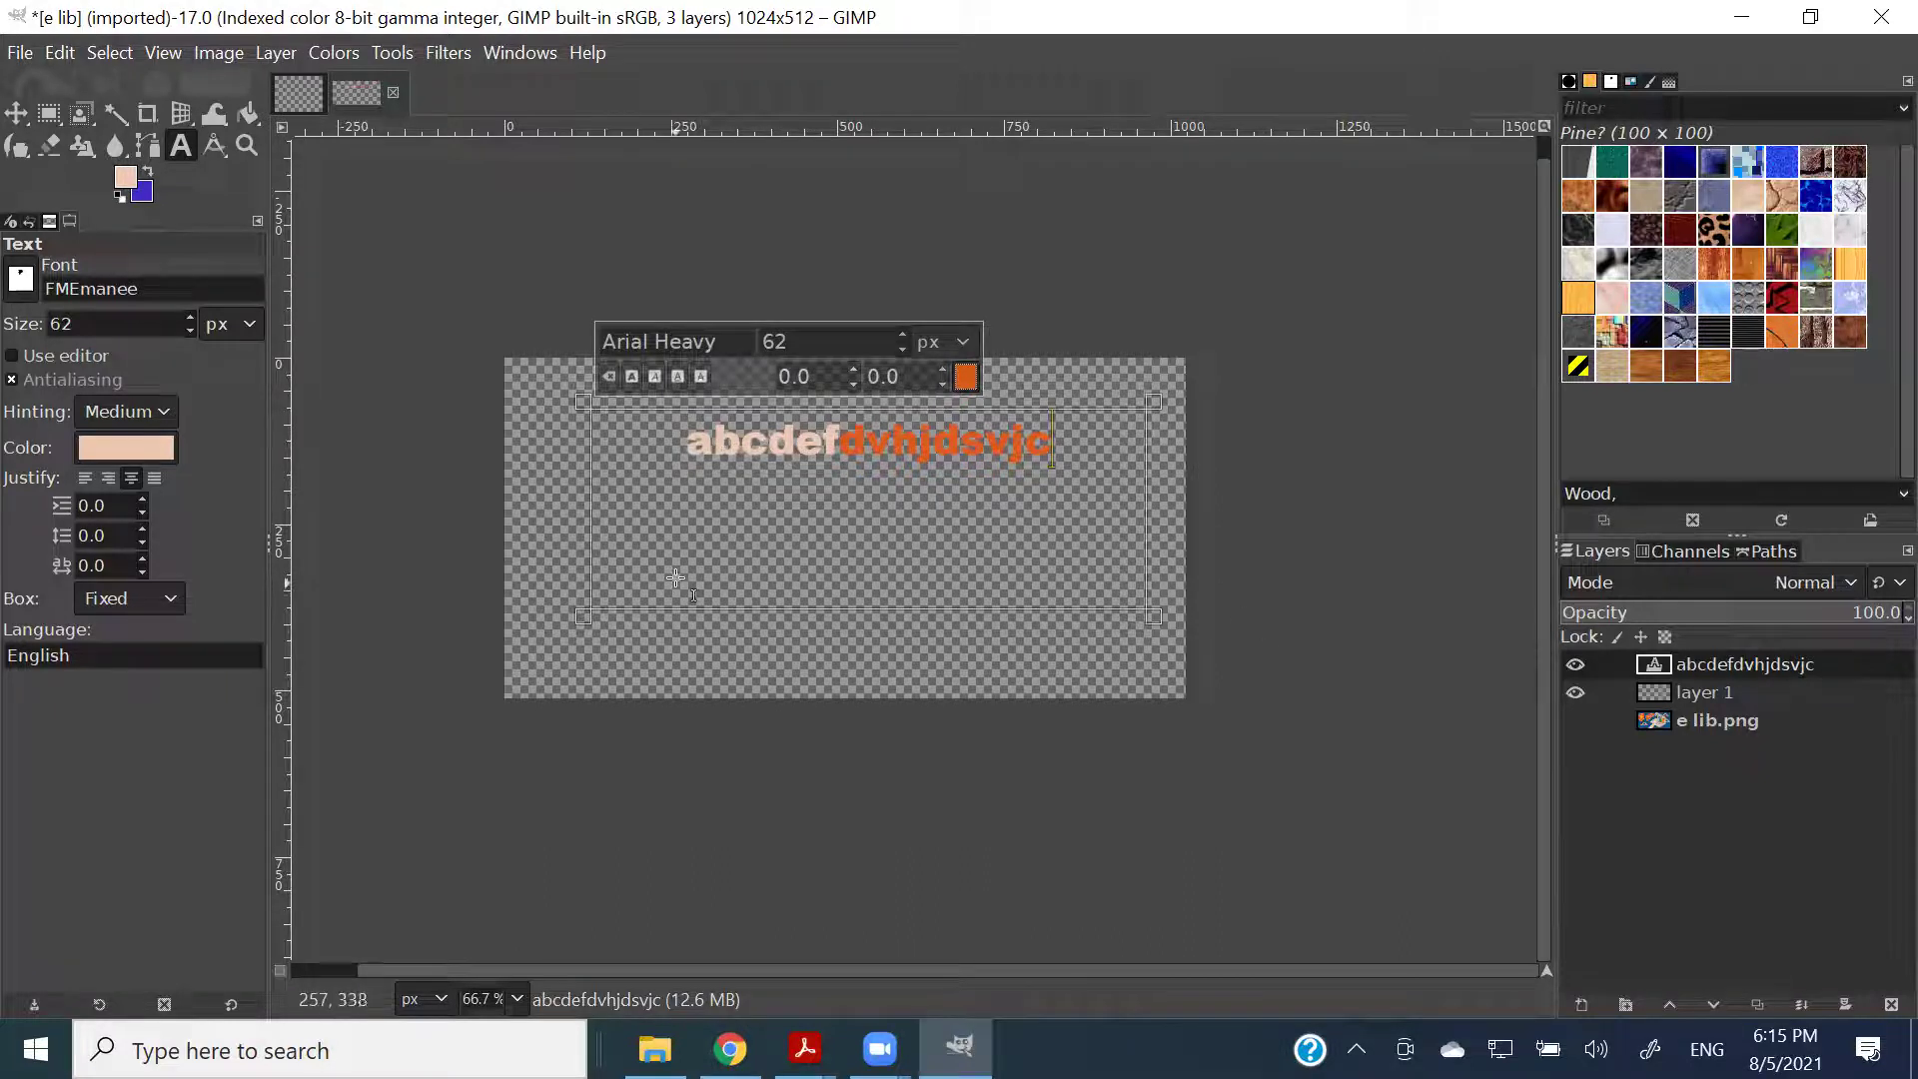
# Recolor the letters "abcdef" to light purple c4b1ef and finally to dark purple.
pyautogui.moveTo(693, 466); pyautogui.dragTo(842, 461)
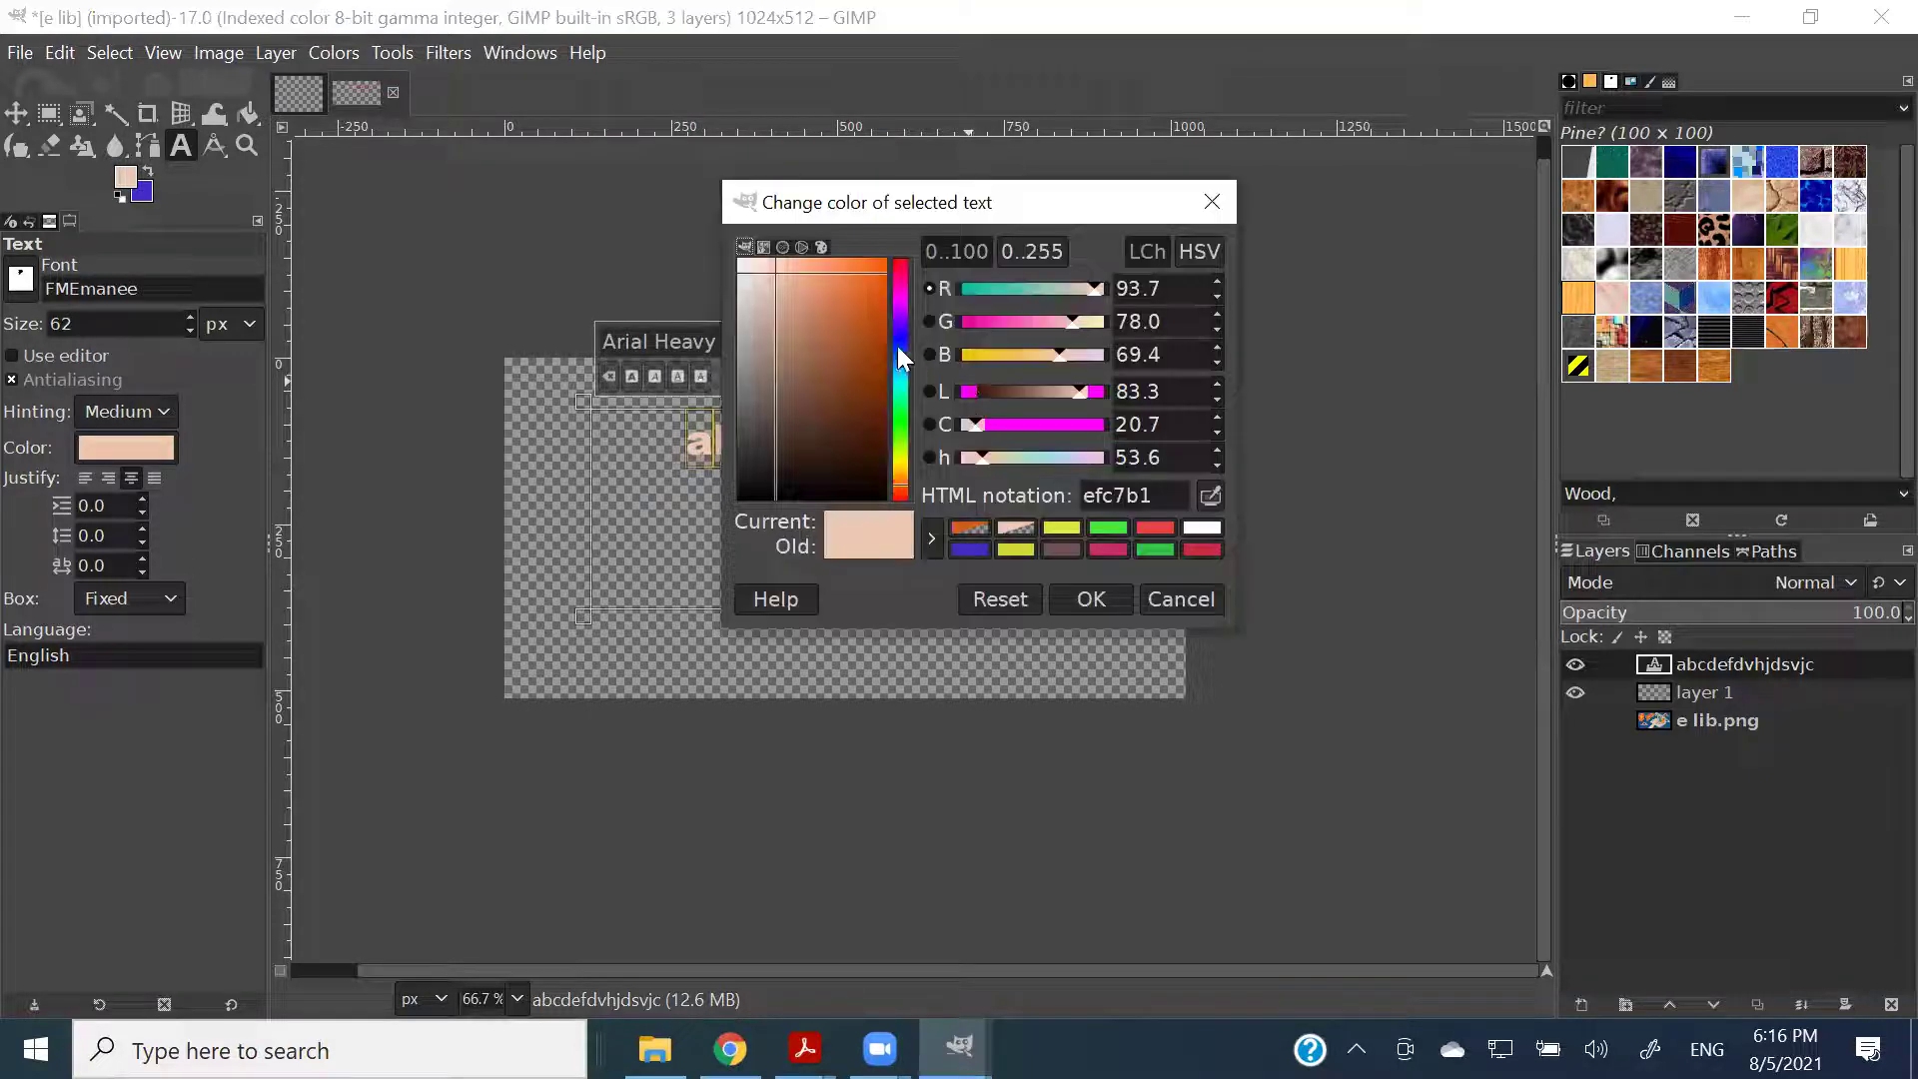
pyautogui.click(899, 340)
pyautogui.click(1077, 591)
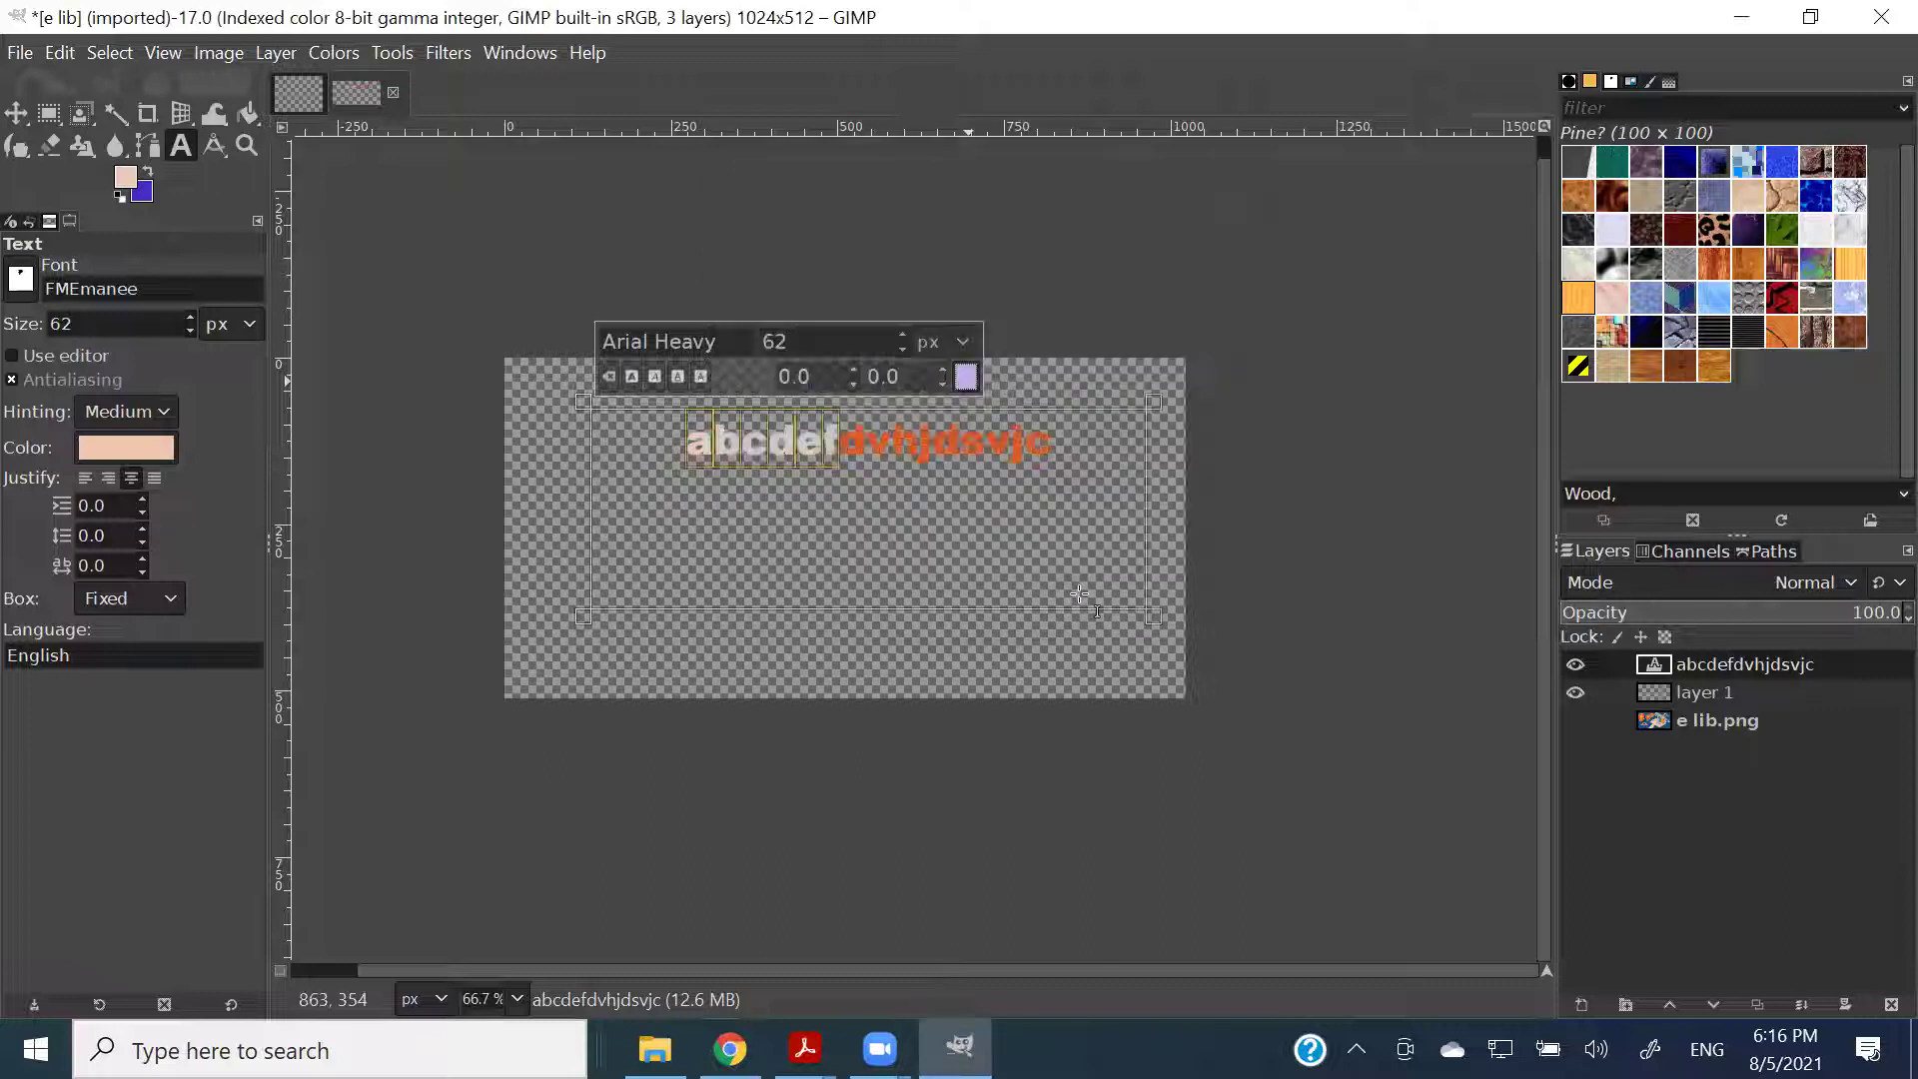
pyautogui.click(965, 376)
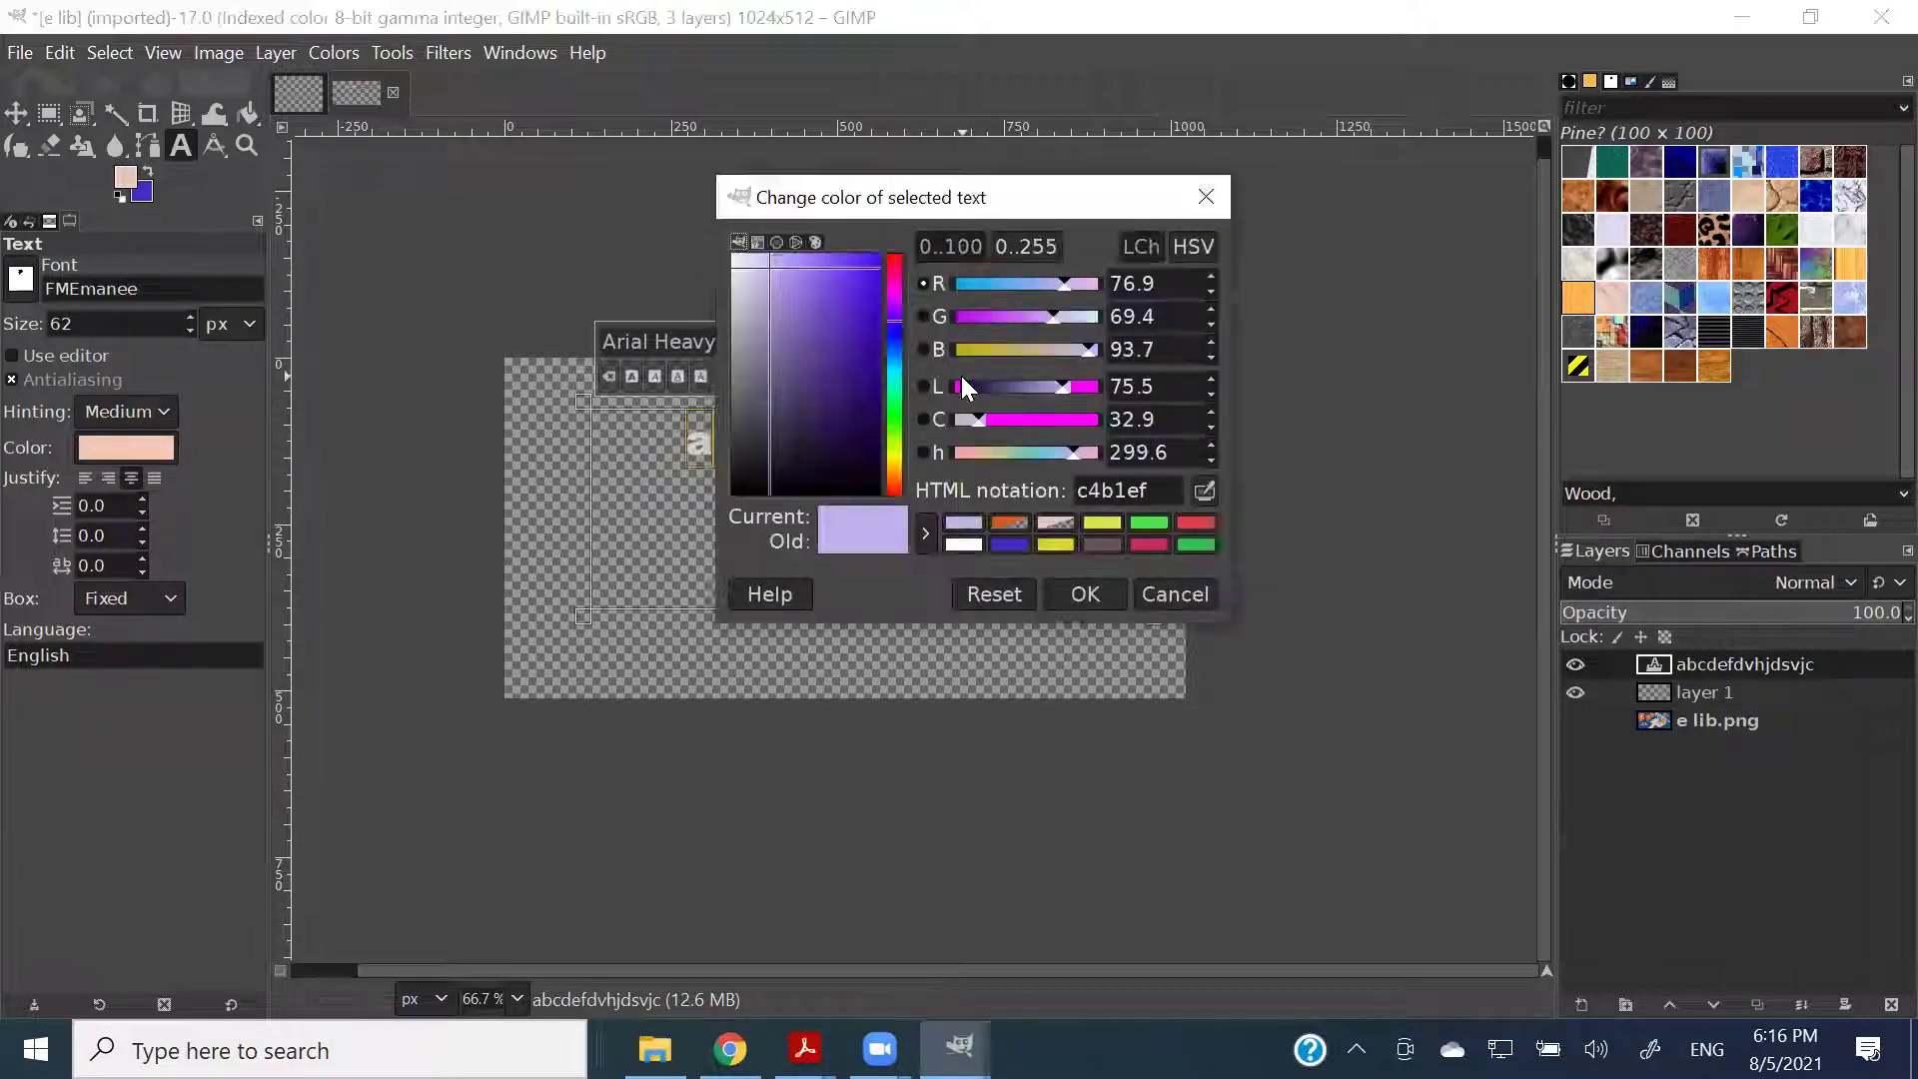
pyautogui.click(823, 408)
pyautogui.click(1077, 595)
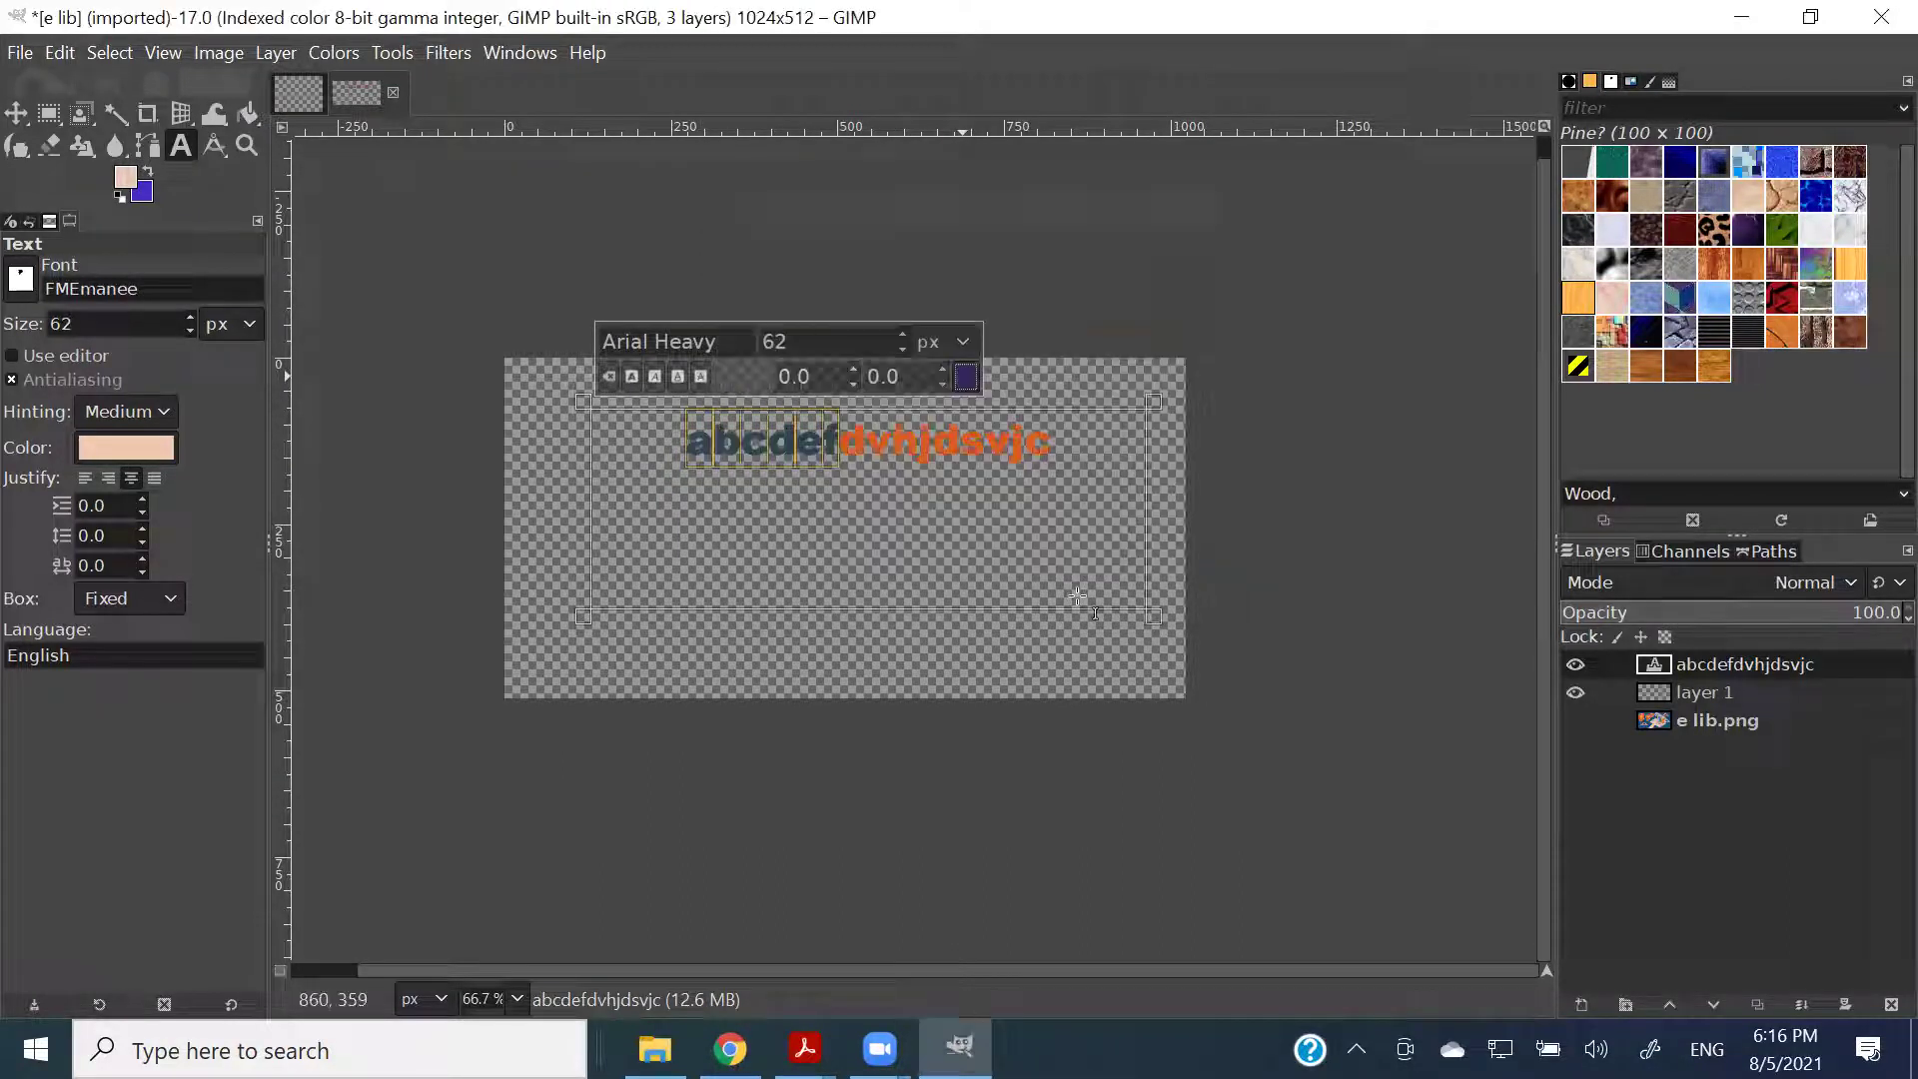
# Recolor the orange letters "dvhjdsvjc" to a pinkish red.
pyautogui.moveTo(1067, 450); pyautogui.dragTo(836, 454)
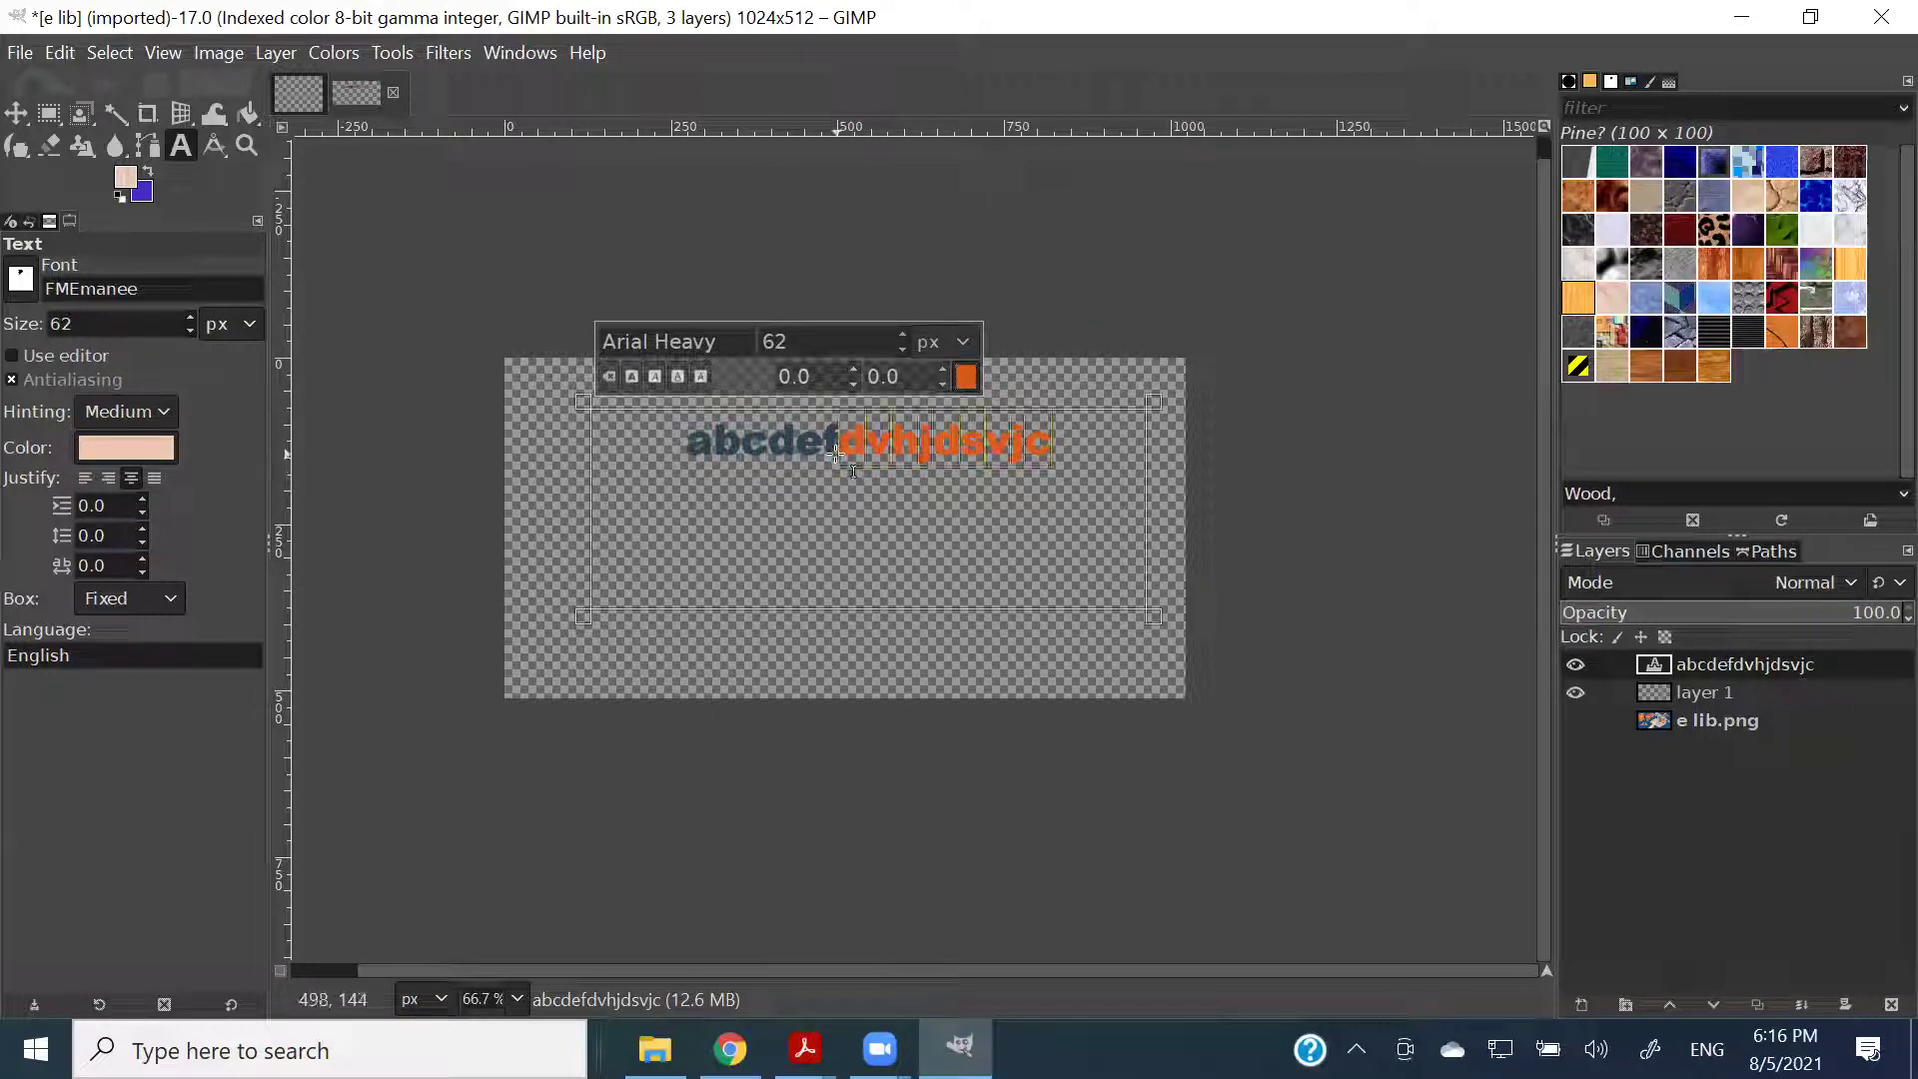
pyautogui.click(964, 376)
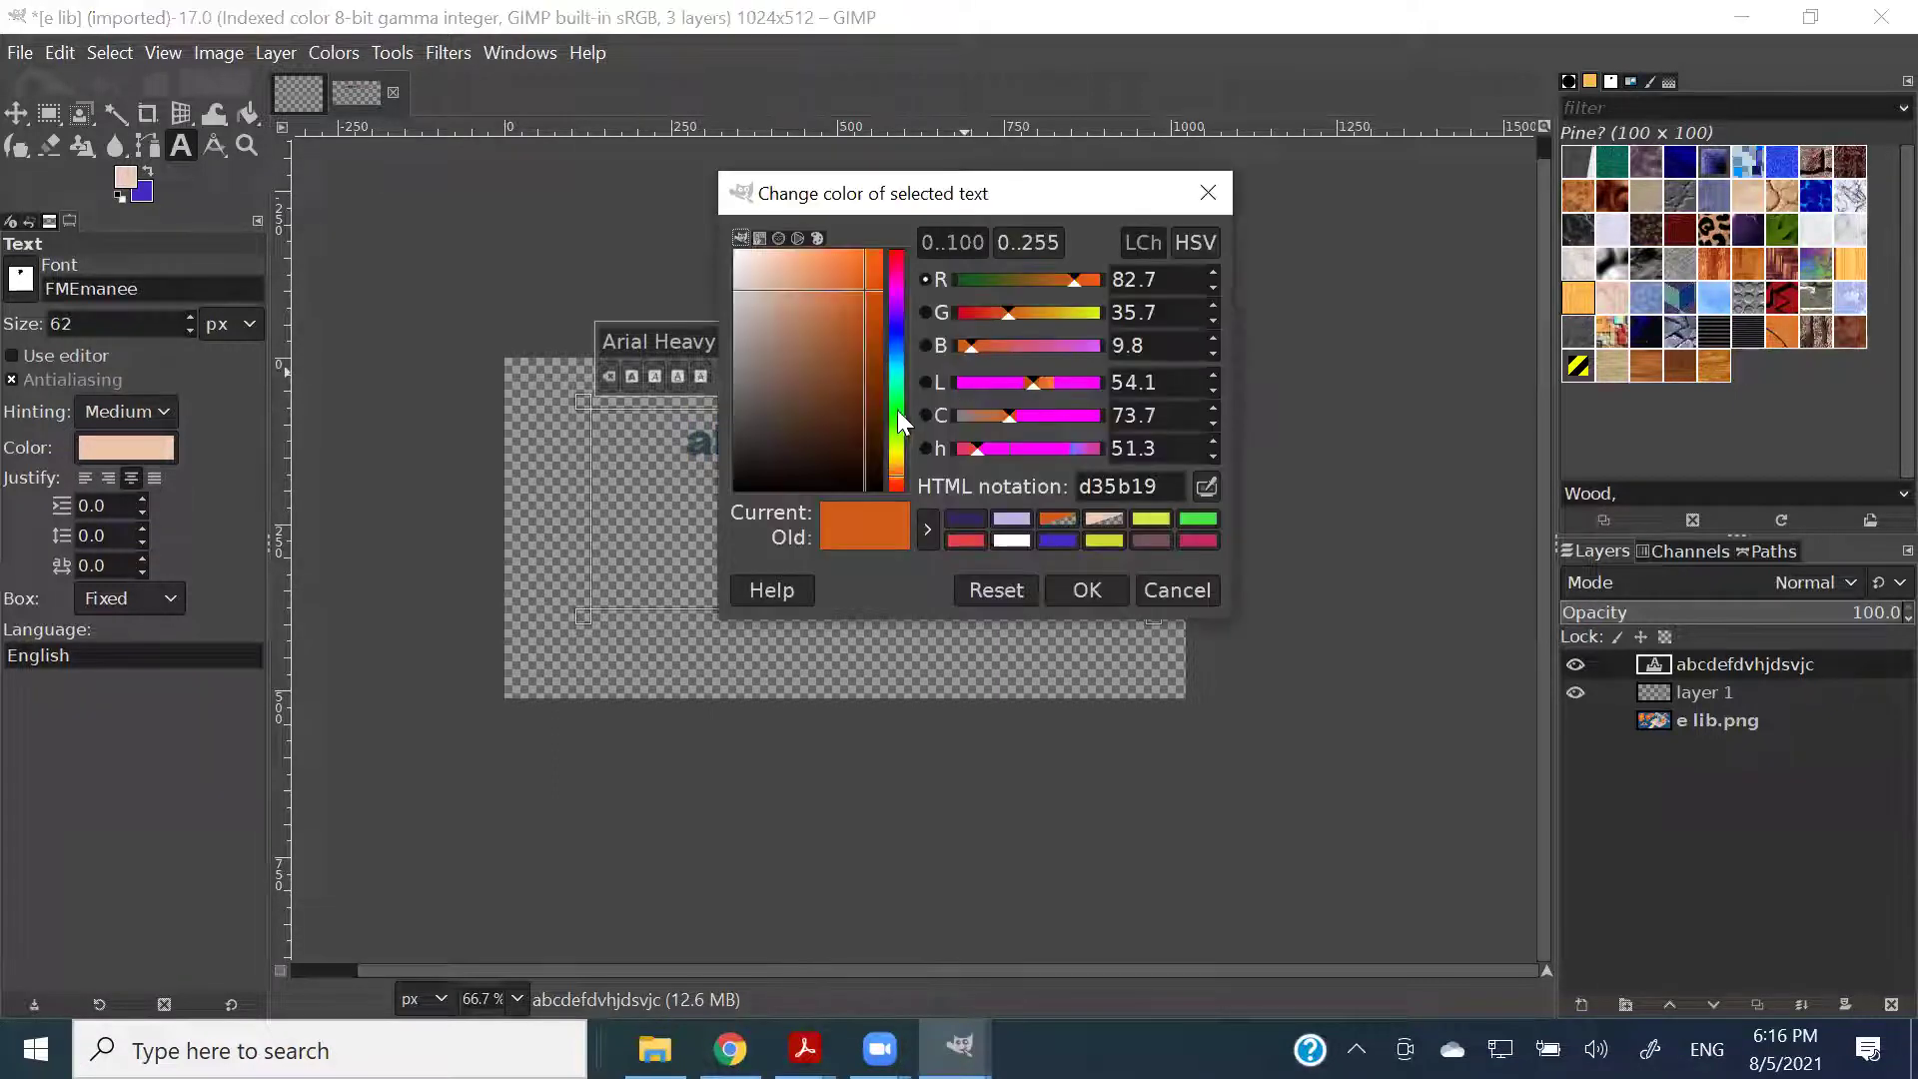
pyautogui.click(852, 296)
pyautogui.moveTo(898, 339); pyautogui.dragTo(896, 253)
pyautogui.click(1087, 591)
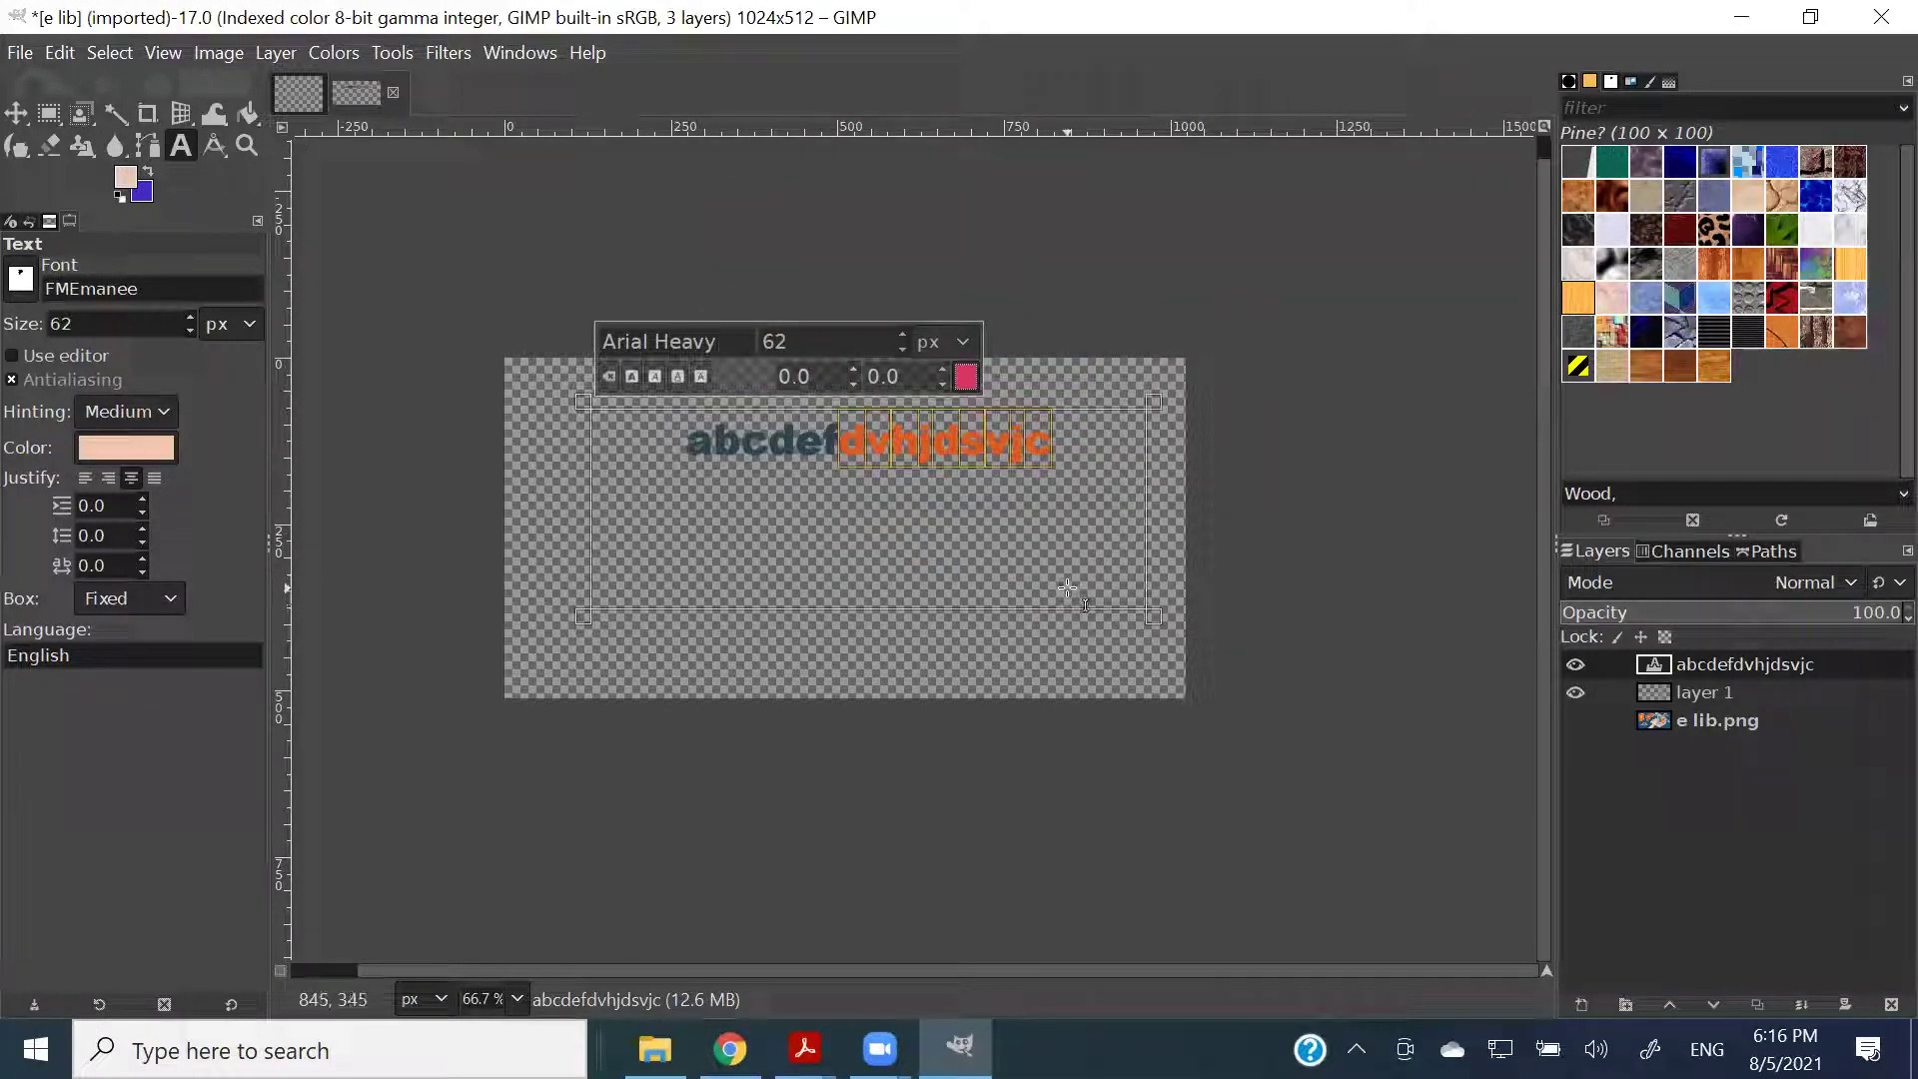
# Select the whole text line and set its font size to 81 px.
pyautogui.moveTo(1057, 440); pyautogui.dragTo(655, 430)
pyautogui.scroll(10, 903, 336)
pyautogui.scroll(9, 903, 336)
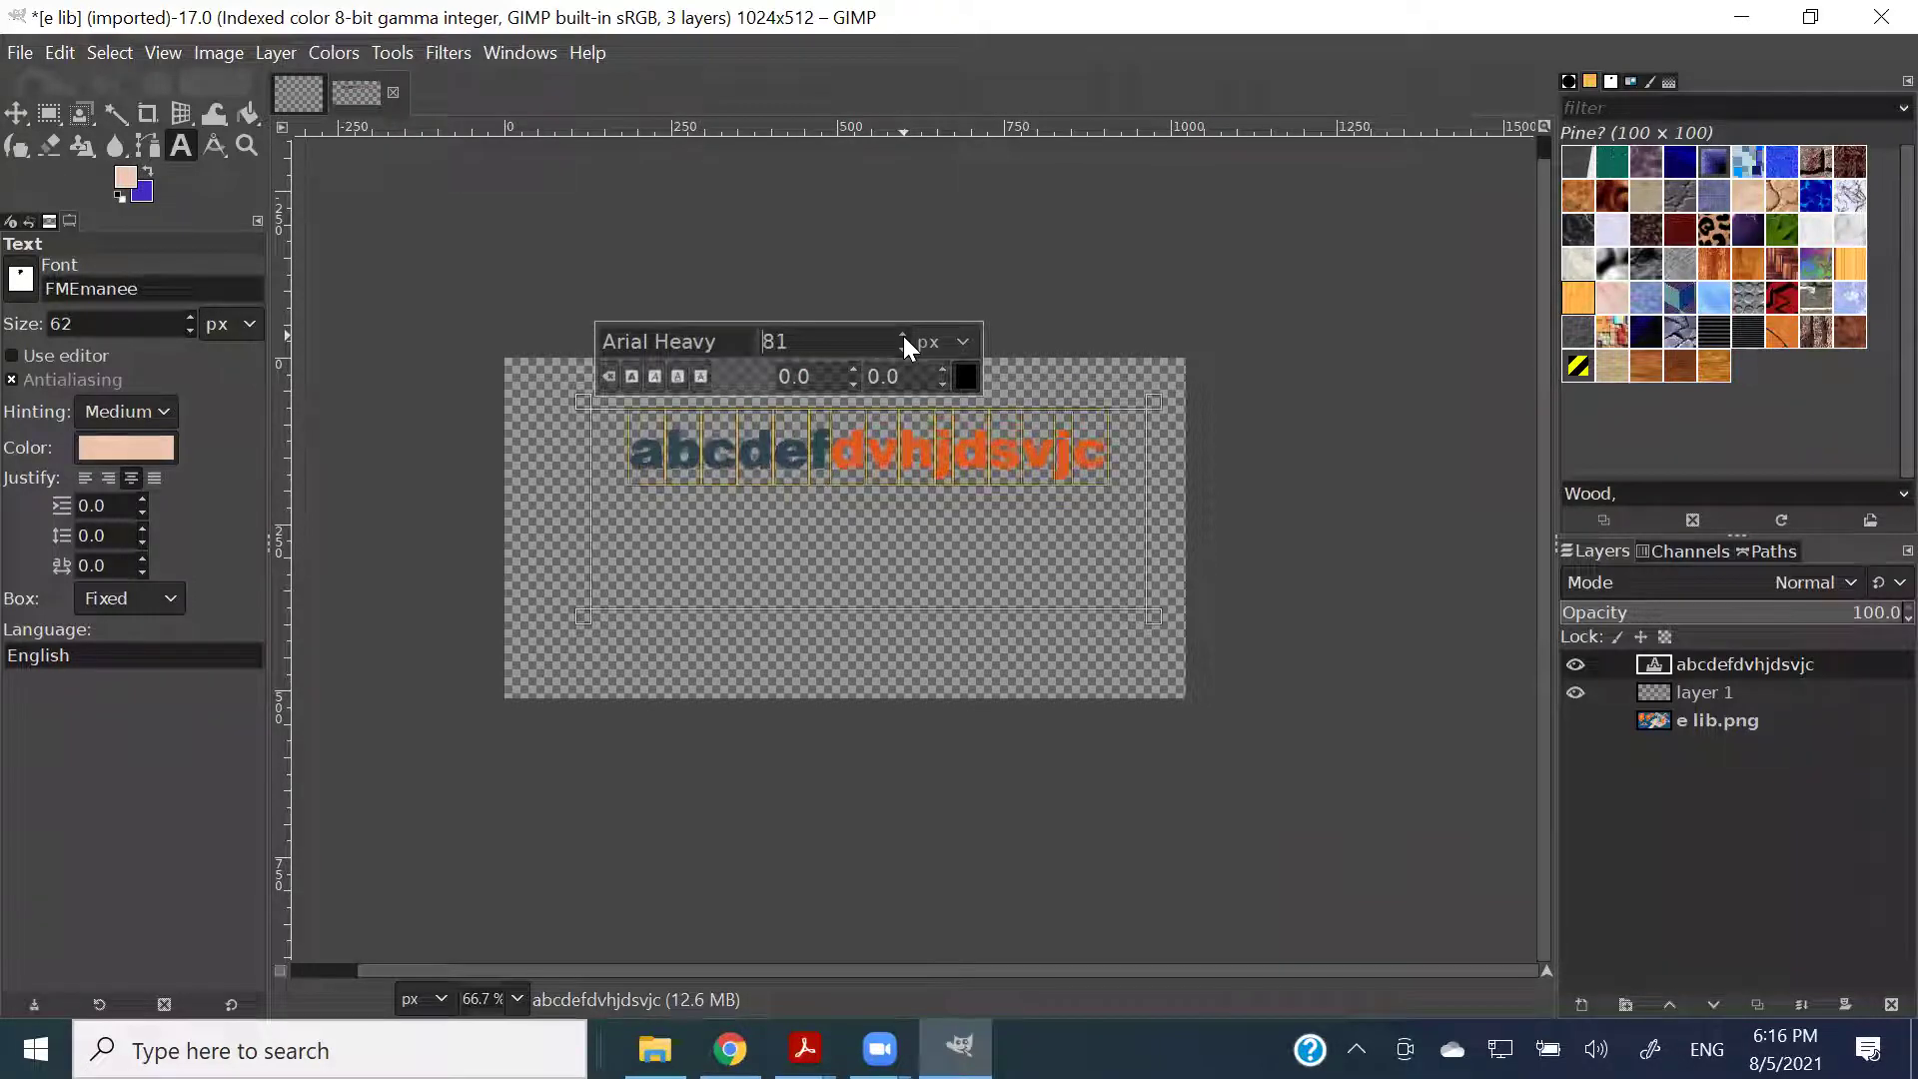
# Make the selected text bold, italic and underlined, briefly switching strikethrough on and off.
pyautogui.click(631, 376)
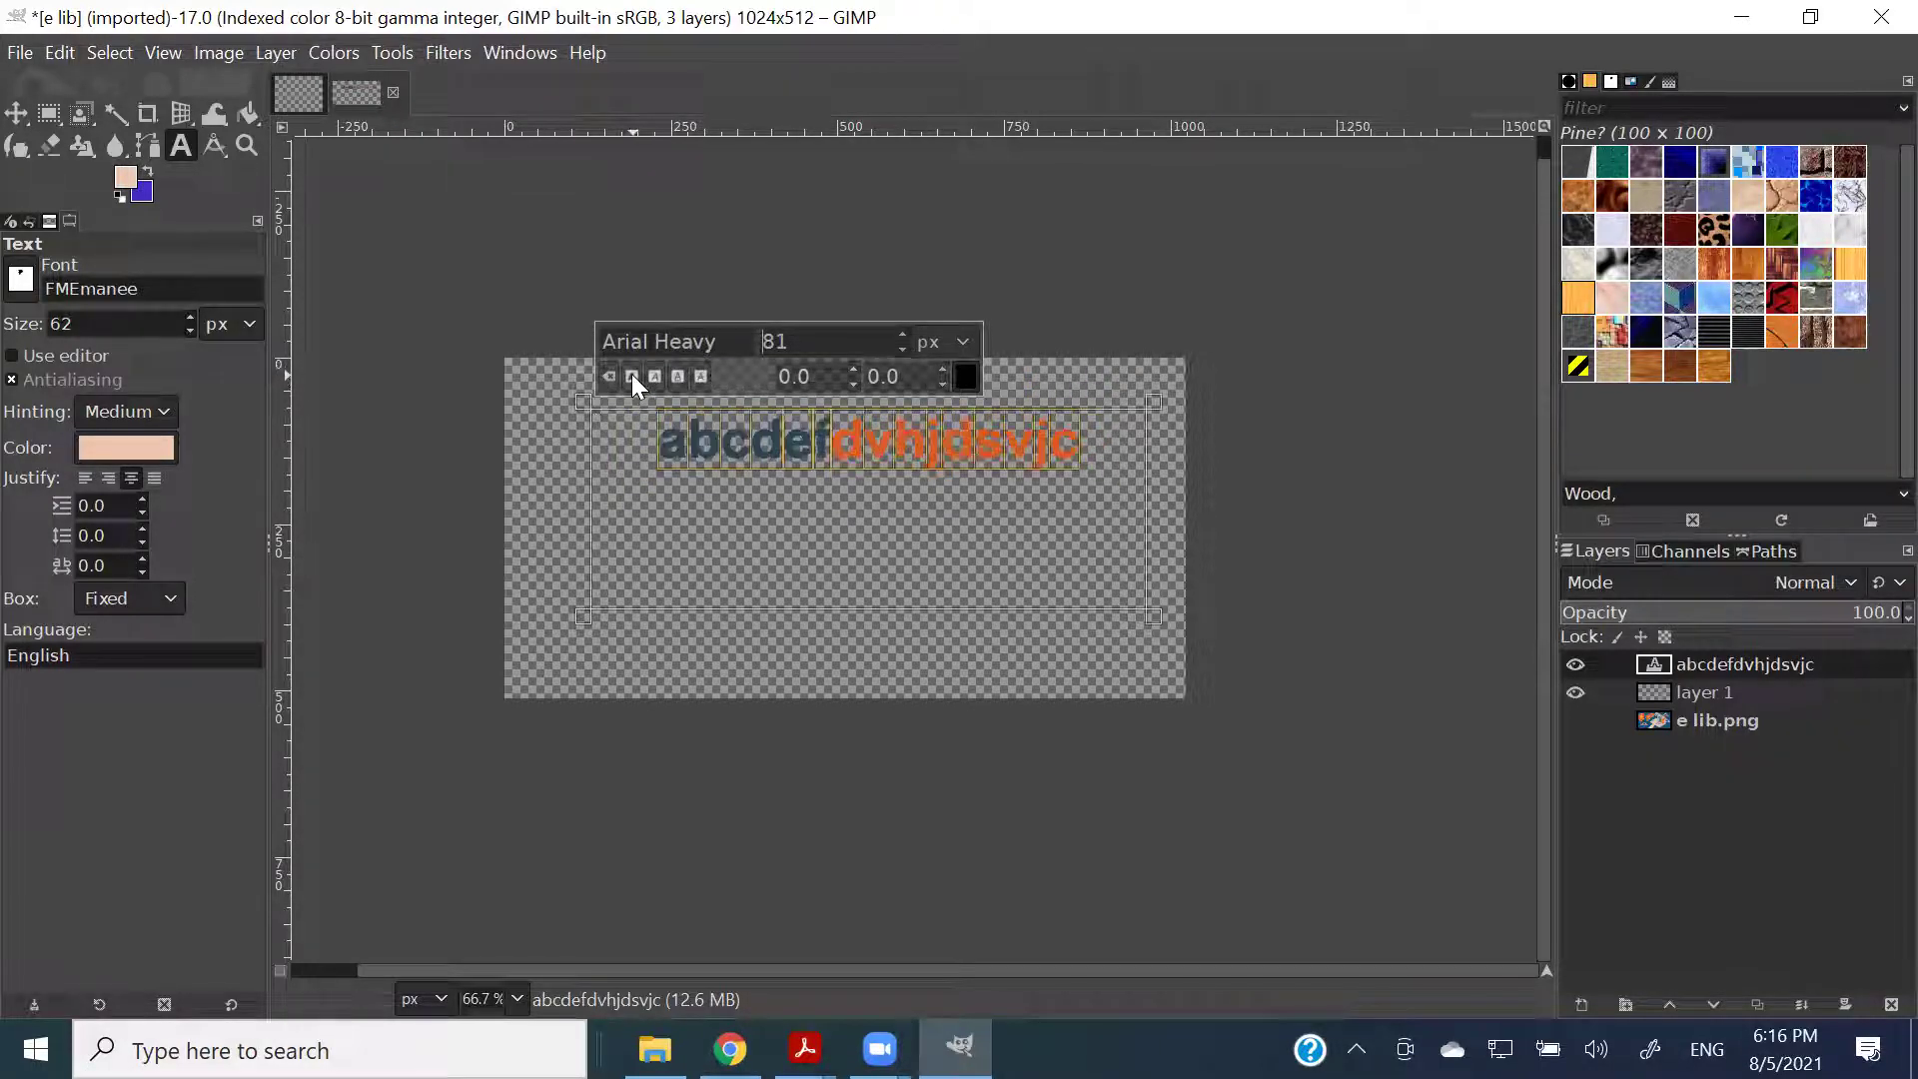
pyautogui.click(655, 378)
pyautogui.click(655, 377)
pyautogui.click(656, 377)
pyautogui.click(681, 377)
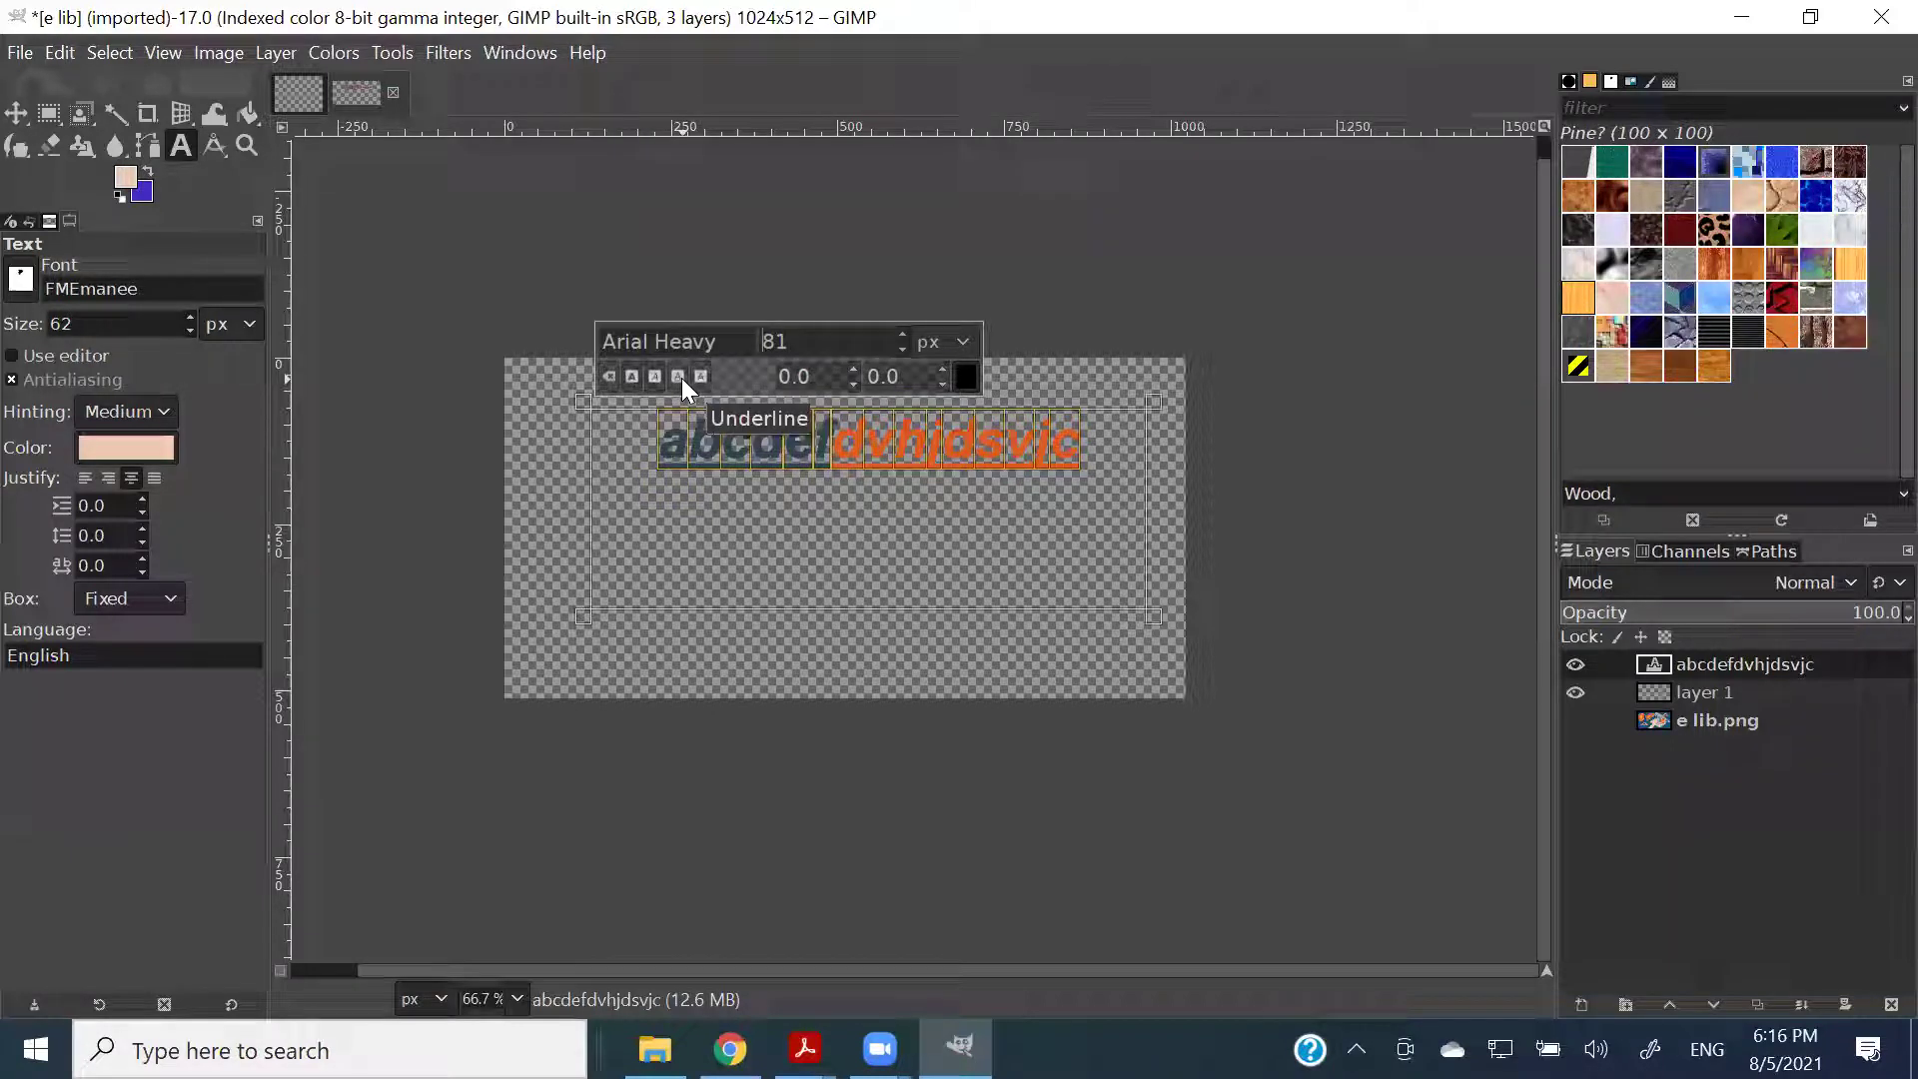
pyautogui.click(700, 378)
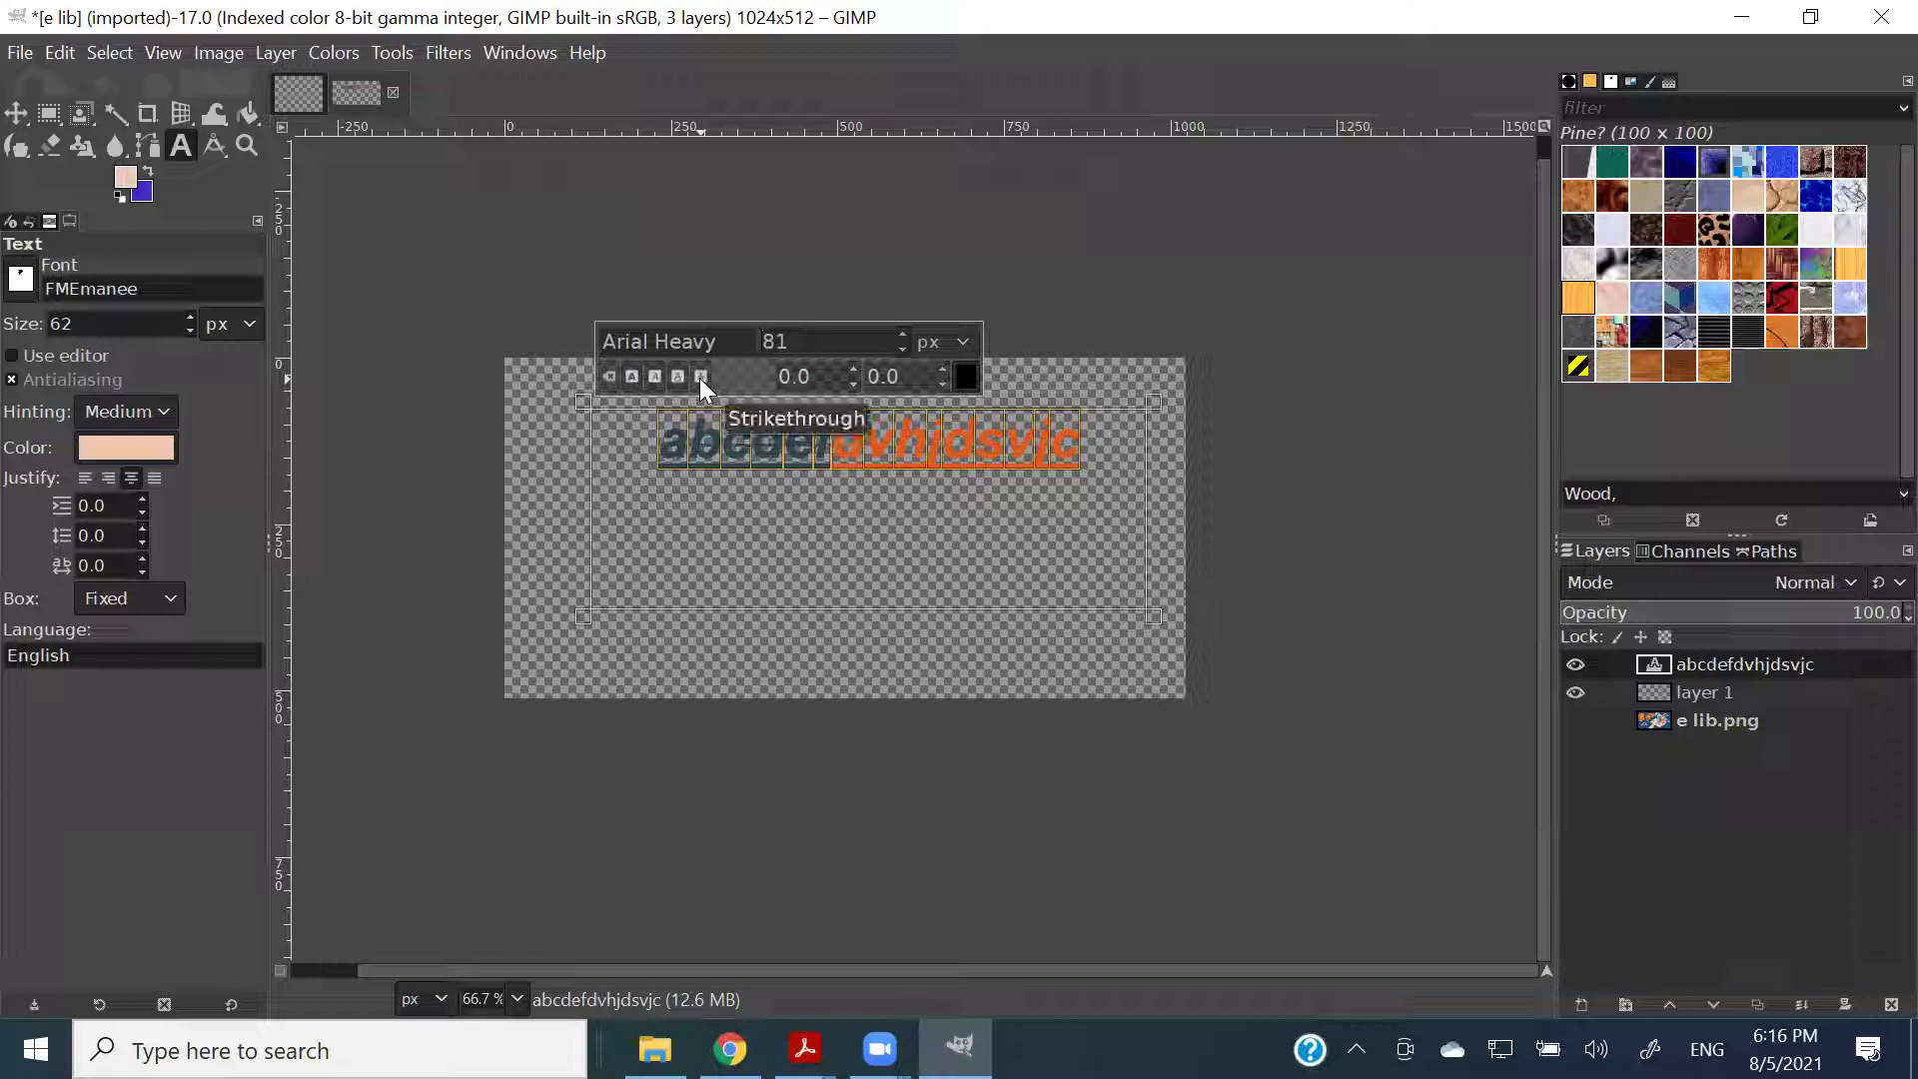
pyautogui.click(700, 378)
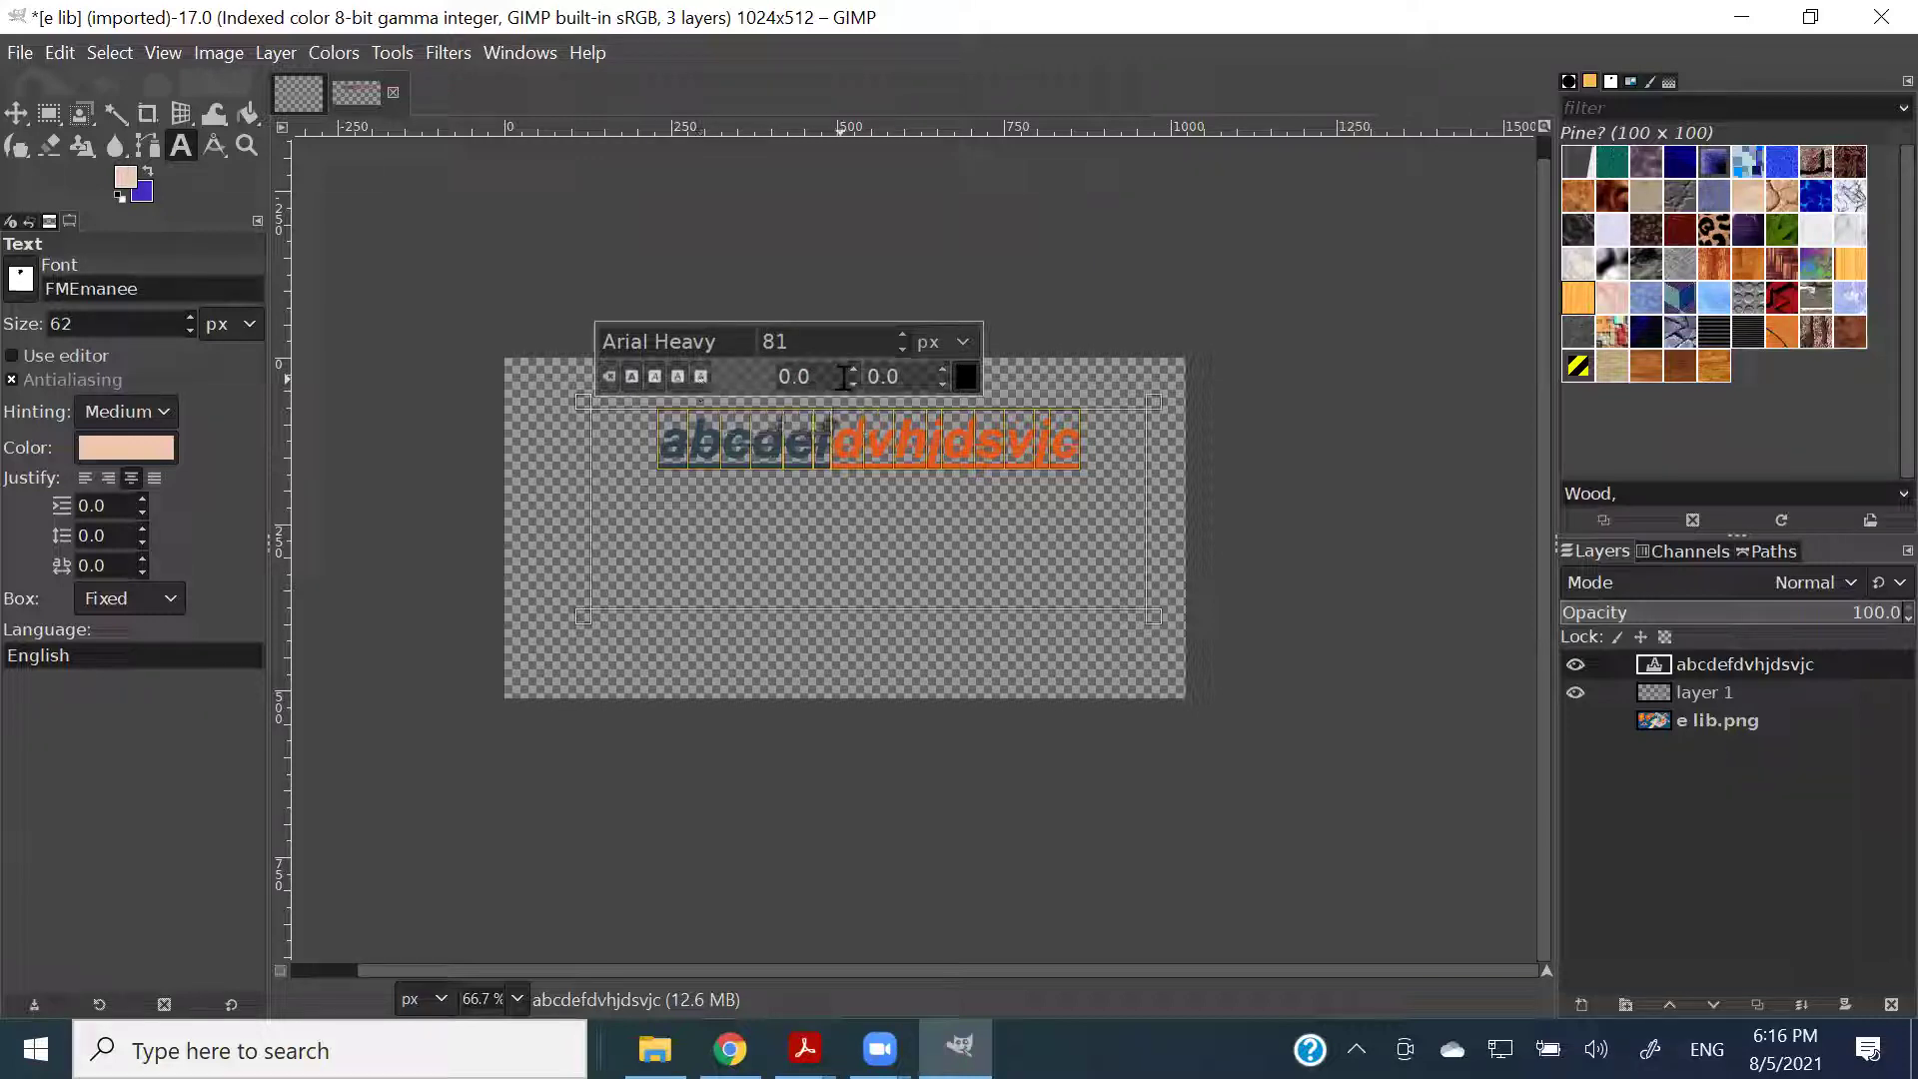
# Try to adjust the baseline of the selected text up and down.
pyautogui.click(854, 368)
pyautogui.click(854, 367)
pyautogui.click(854, 367)
pyautogui.click(853, 368)
pyautogui.click(854, 367)
pyautogui.click(854, 368)
pyautogui.click(854, 368)
pyautogui.click(852, 383)
pyautogui.click(853, 366)
pyautogui.click(854, 366)
pyautogui.click(853, 366)
pyautogui.click(854, 366)
pyautogui.click(853, 366)
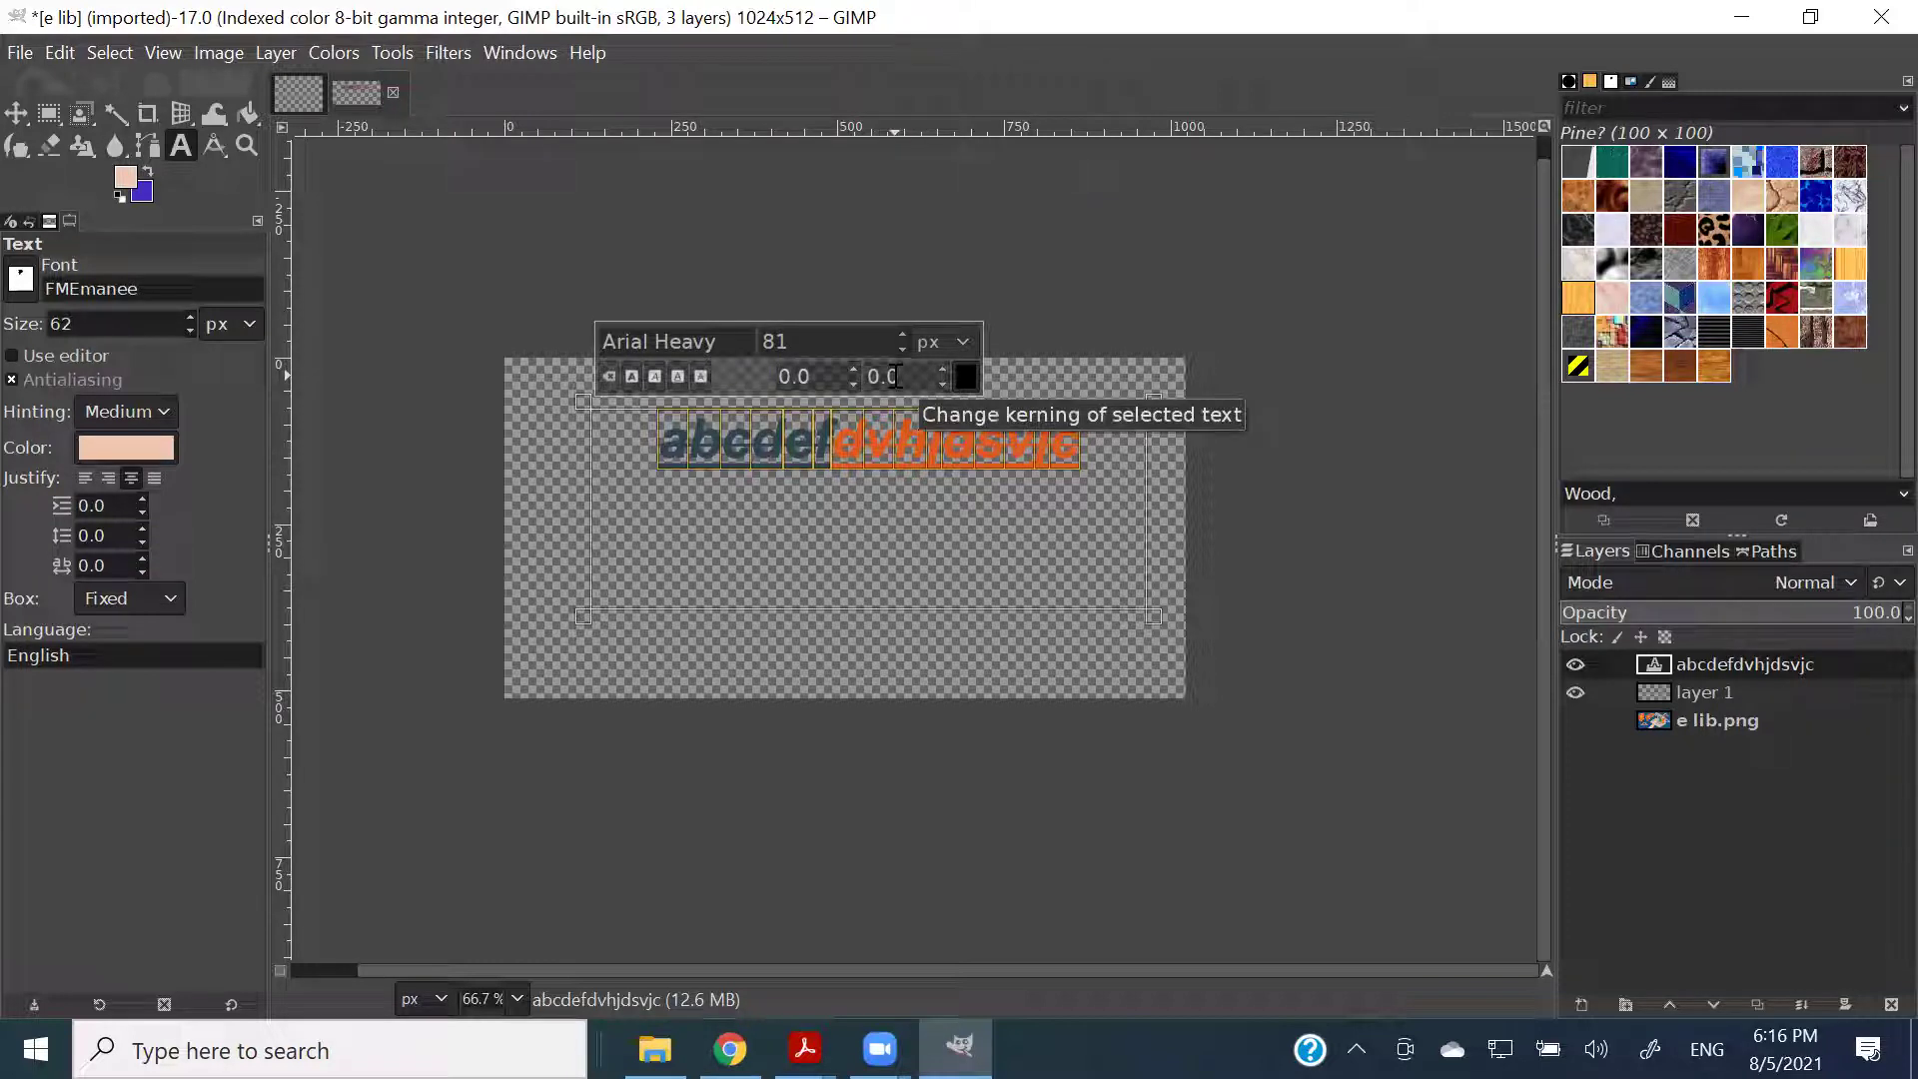
# Set the color of the whole selected text to dark red 982c2c.
pyautogui.click(967, 374)
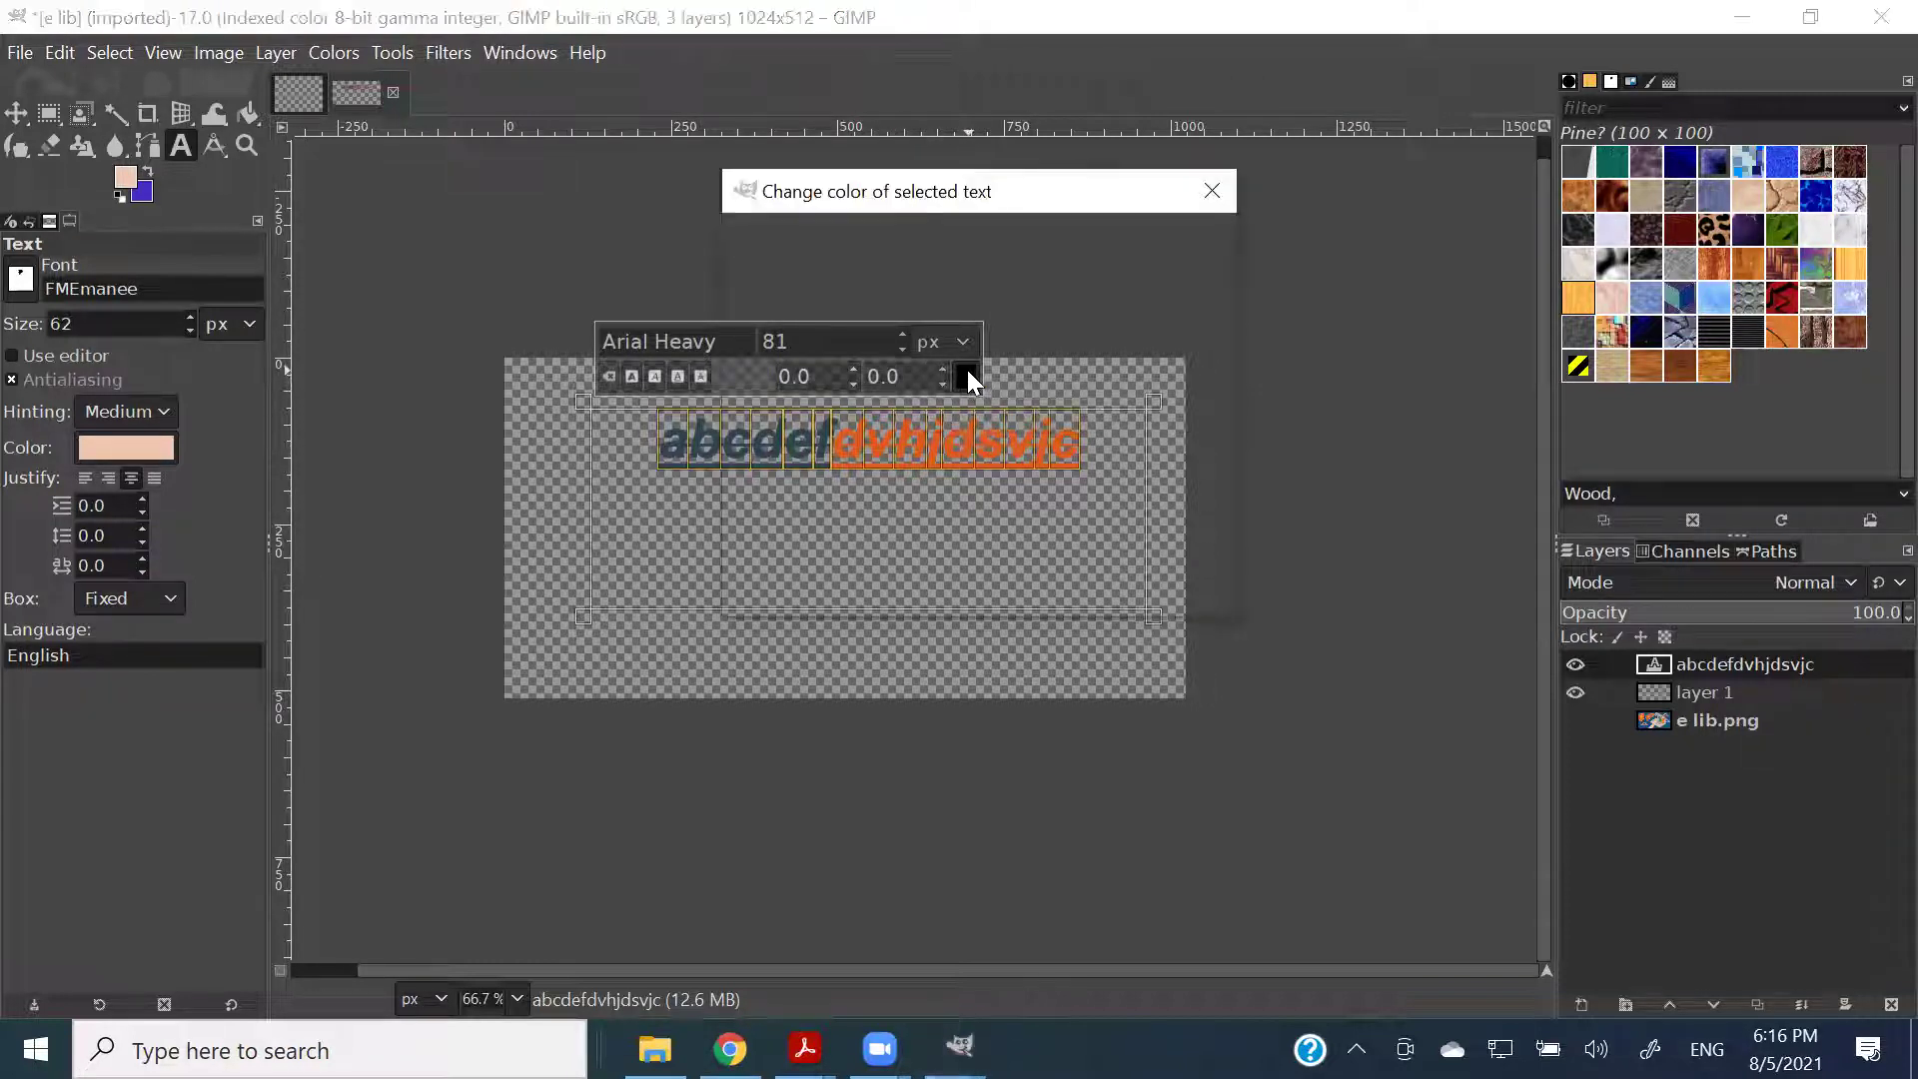
pyautogui.click(843, 344)
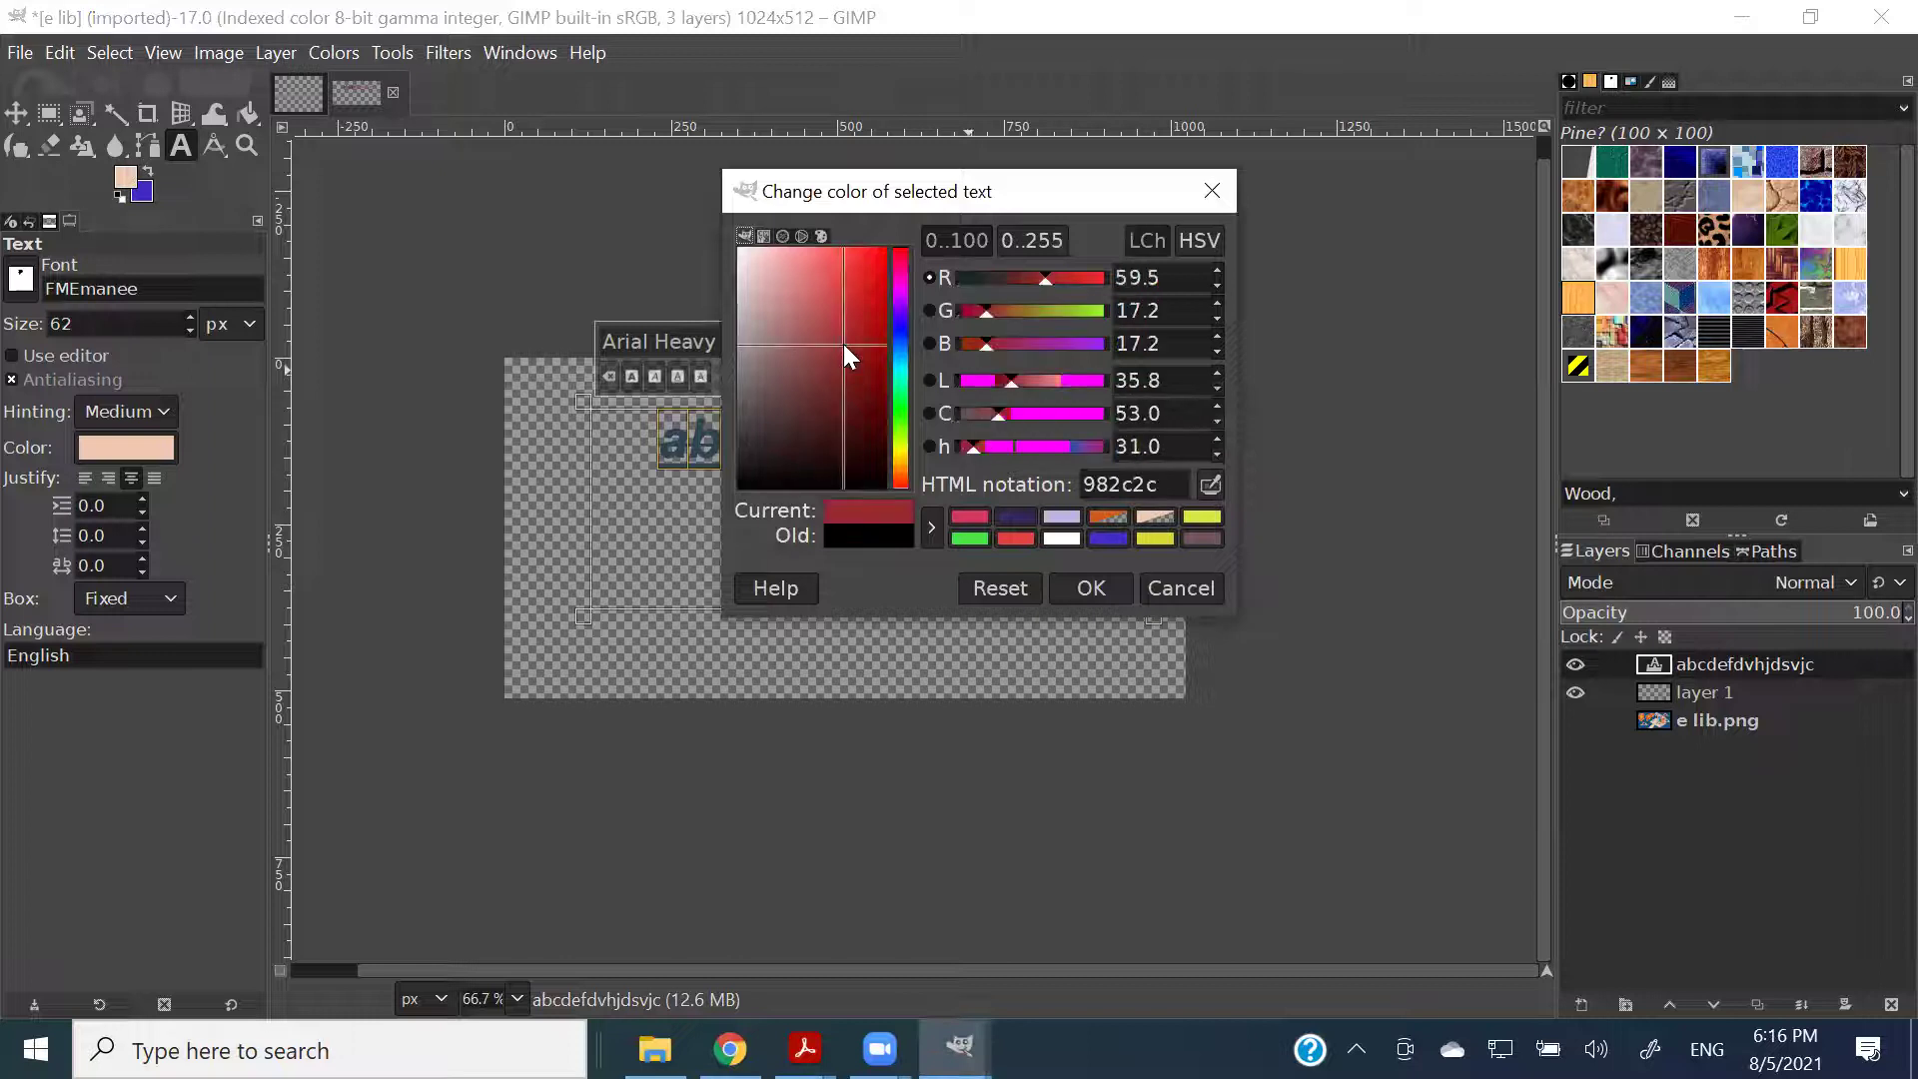
pyautogui.click(1059, 594)
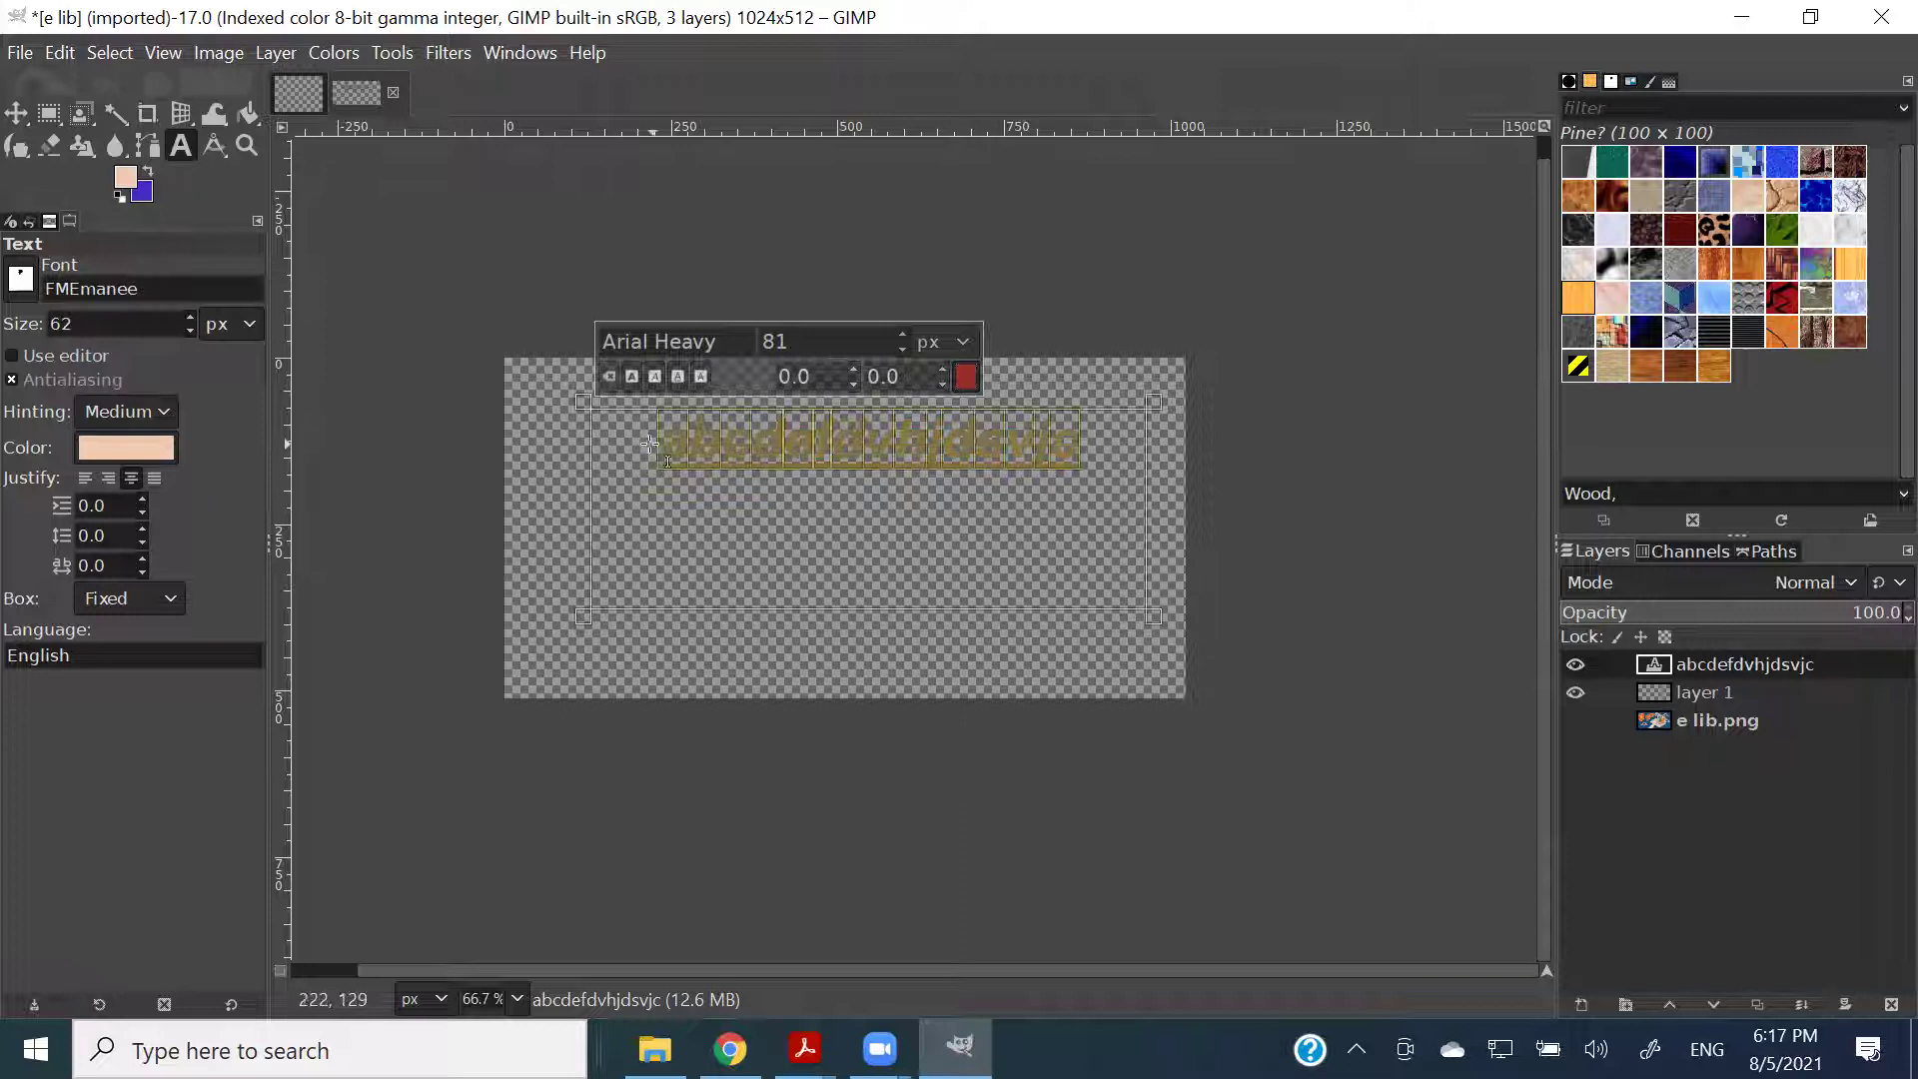
# Set the color of the whole selected text to white.
pyautogui.click(966, 375)
pyautogui.click(802, 271)
pyautogui.moveTo(746, 266); pyautogui.dragTo(676, 232)
pyautogui.click(1099, 589)
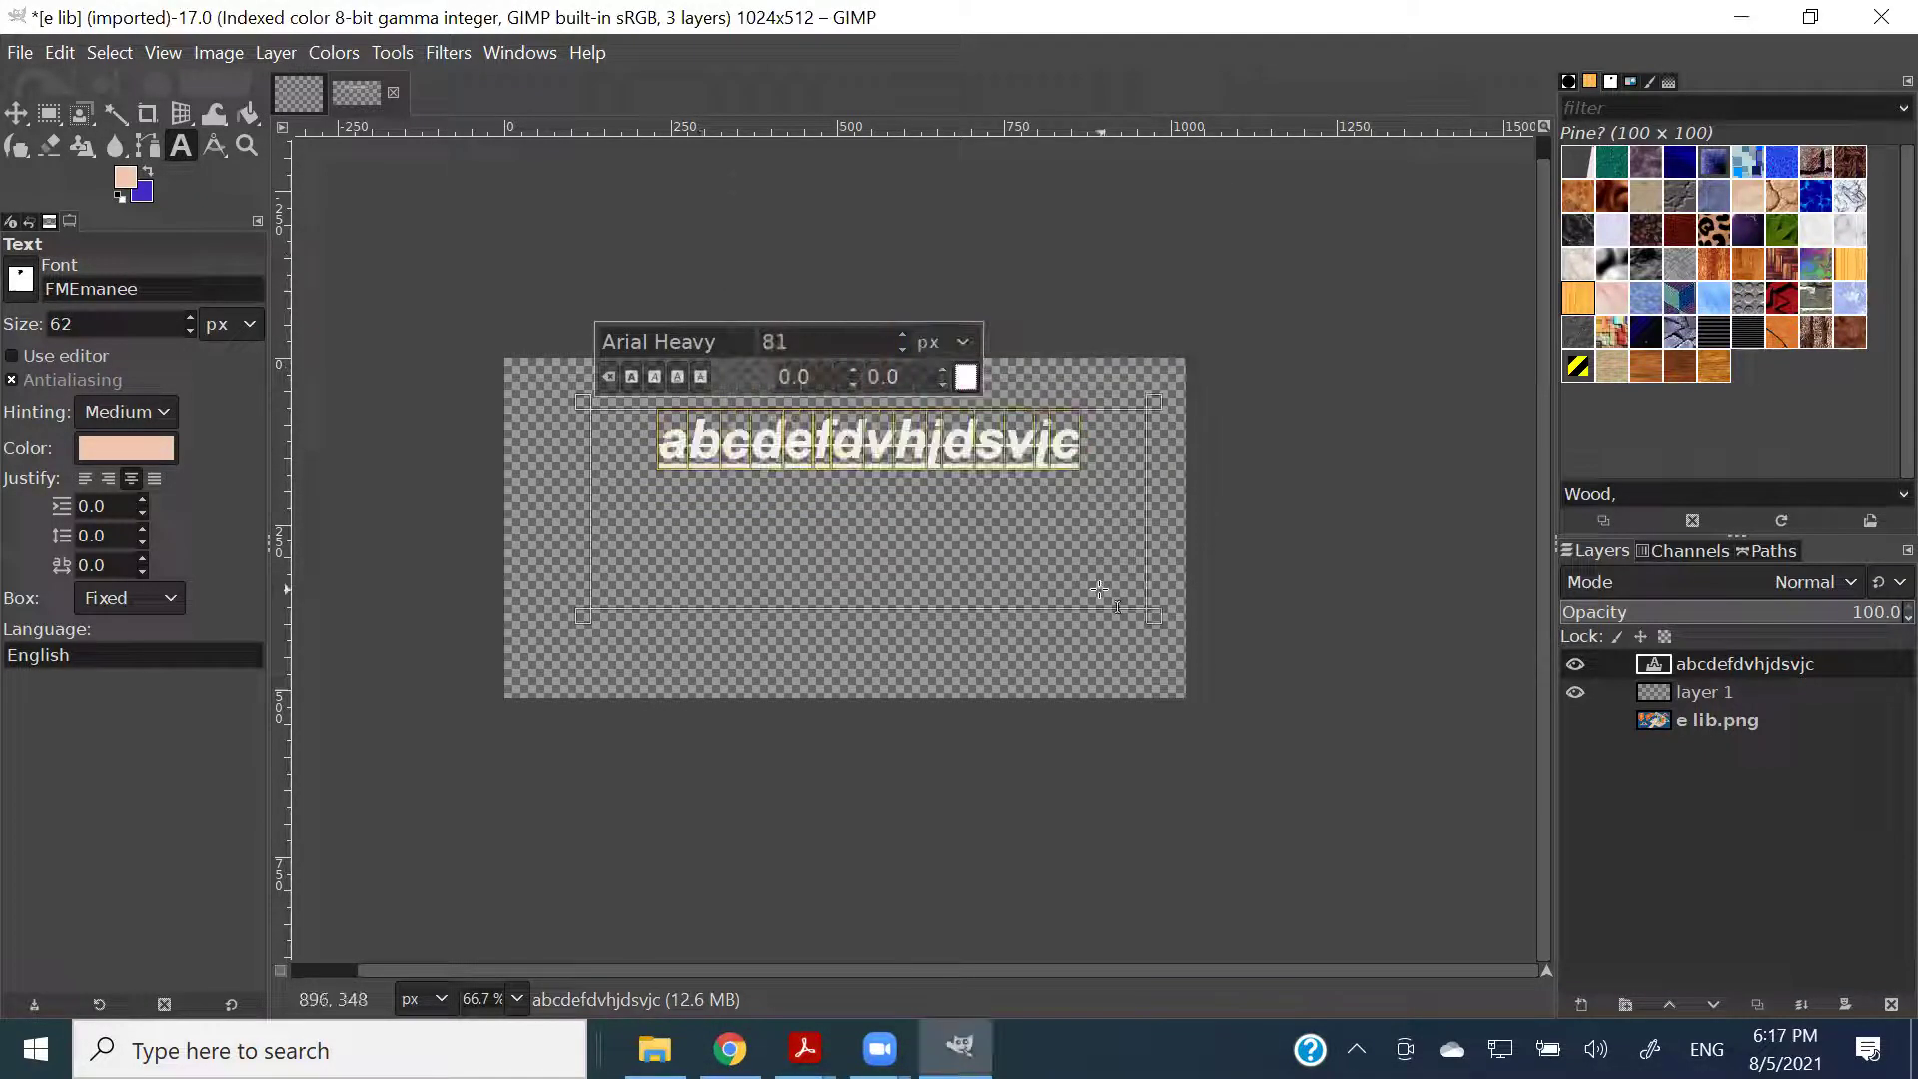
# Try the right, centred and filled justifications on the text, and leave it left-justified.
pyautogui.click(975, 563)
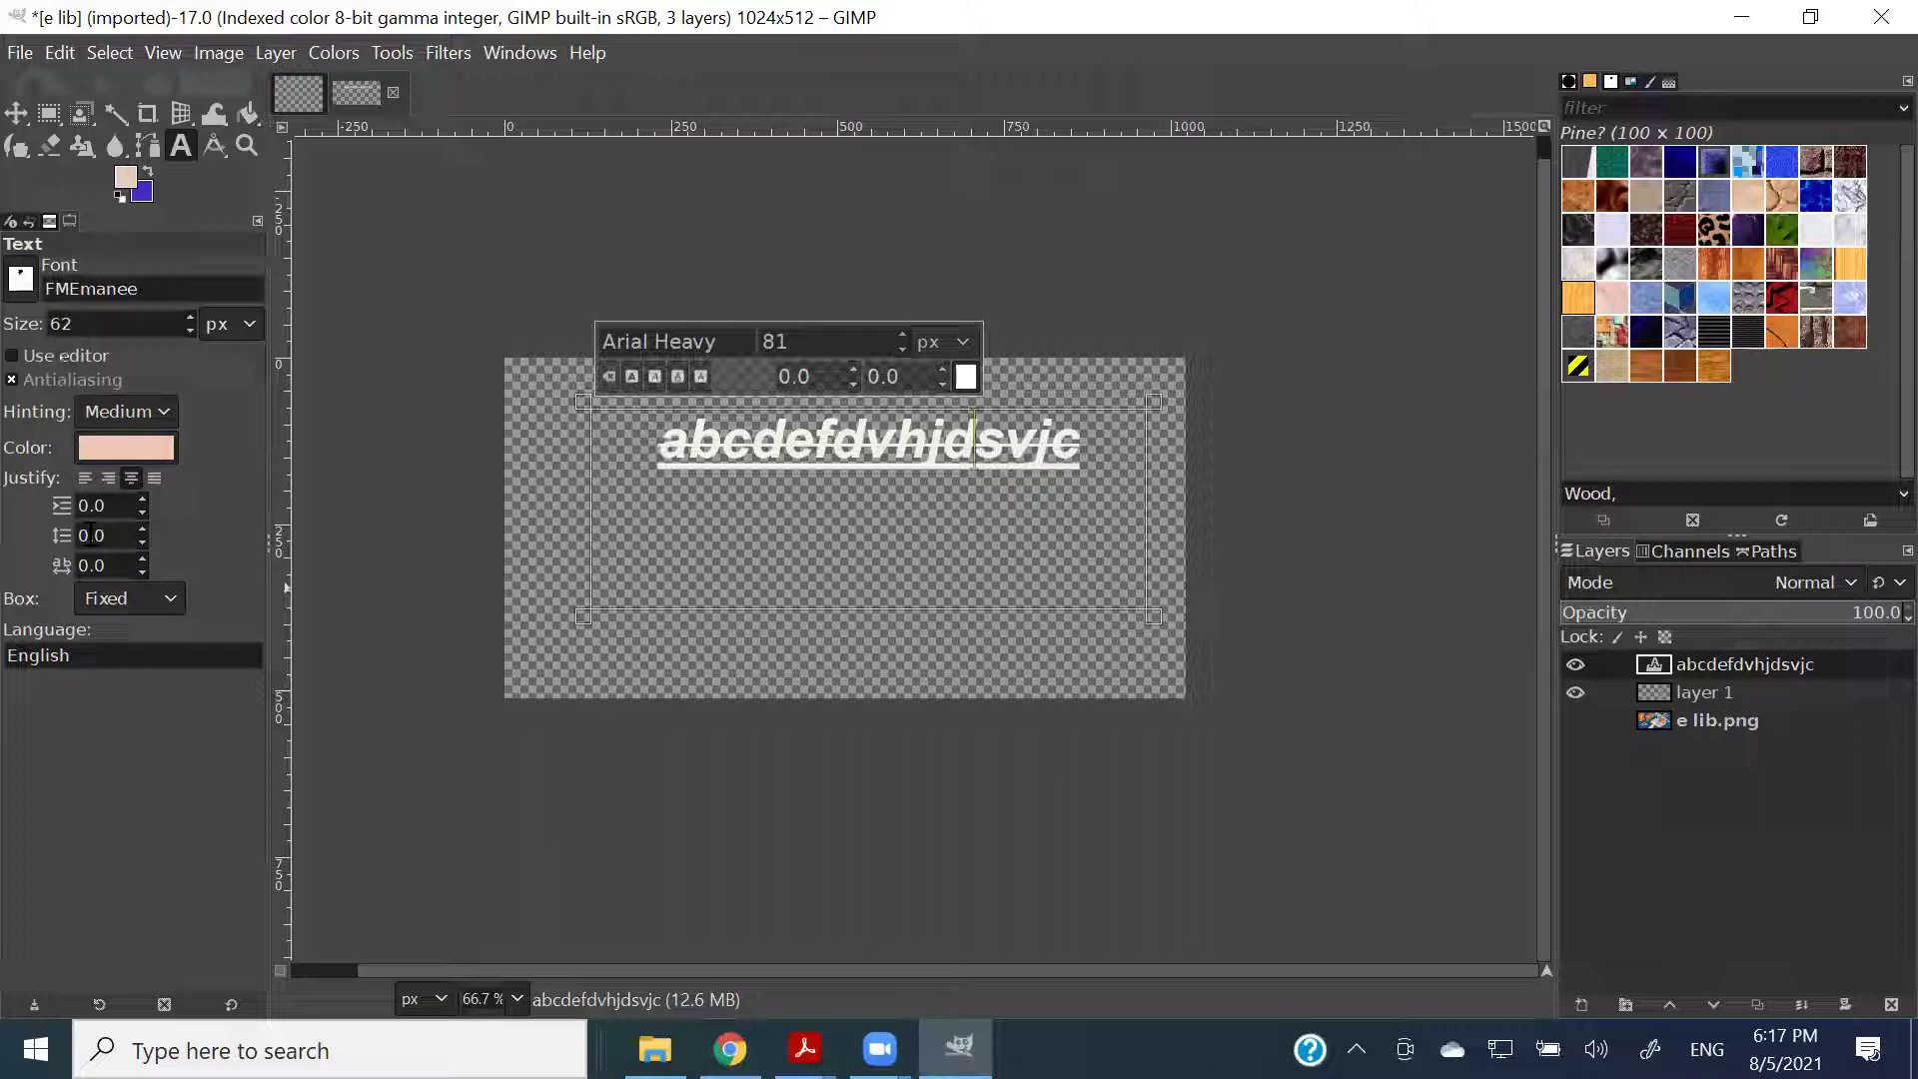
pyautogui.click(85, 480)
pyautogui.click(108, 478)
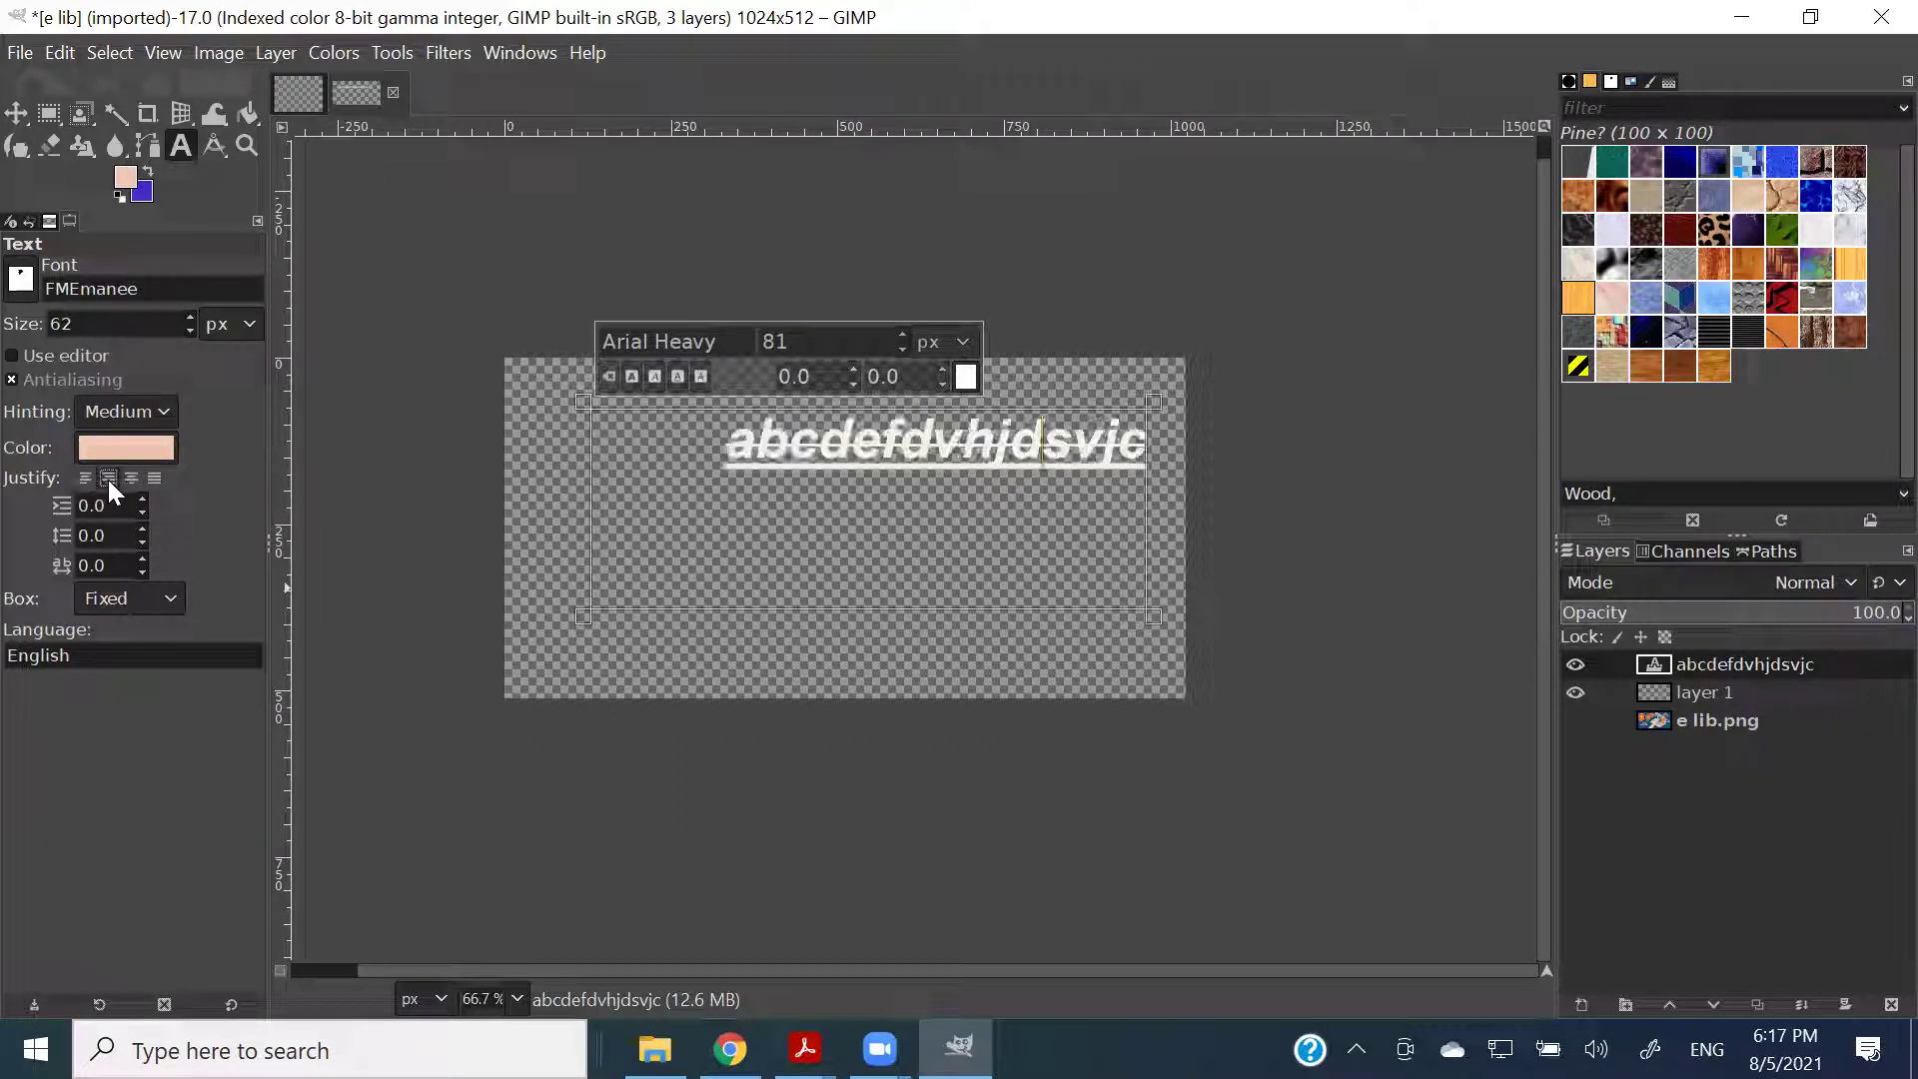
pyautogui.click(136, 479)
pyautogui.click(158, 479)
pyautogui.click(86, 478)
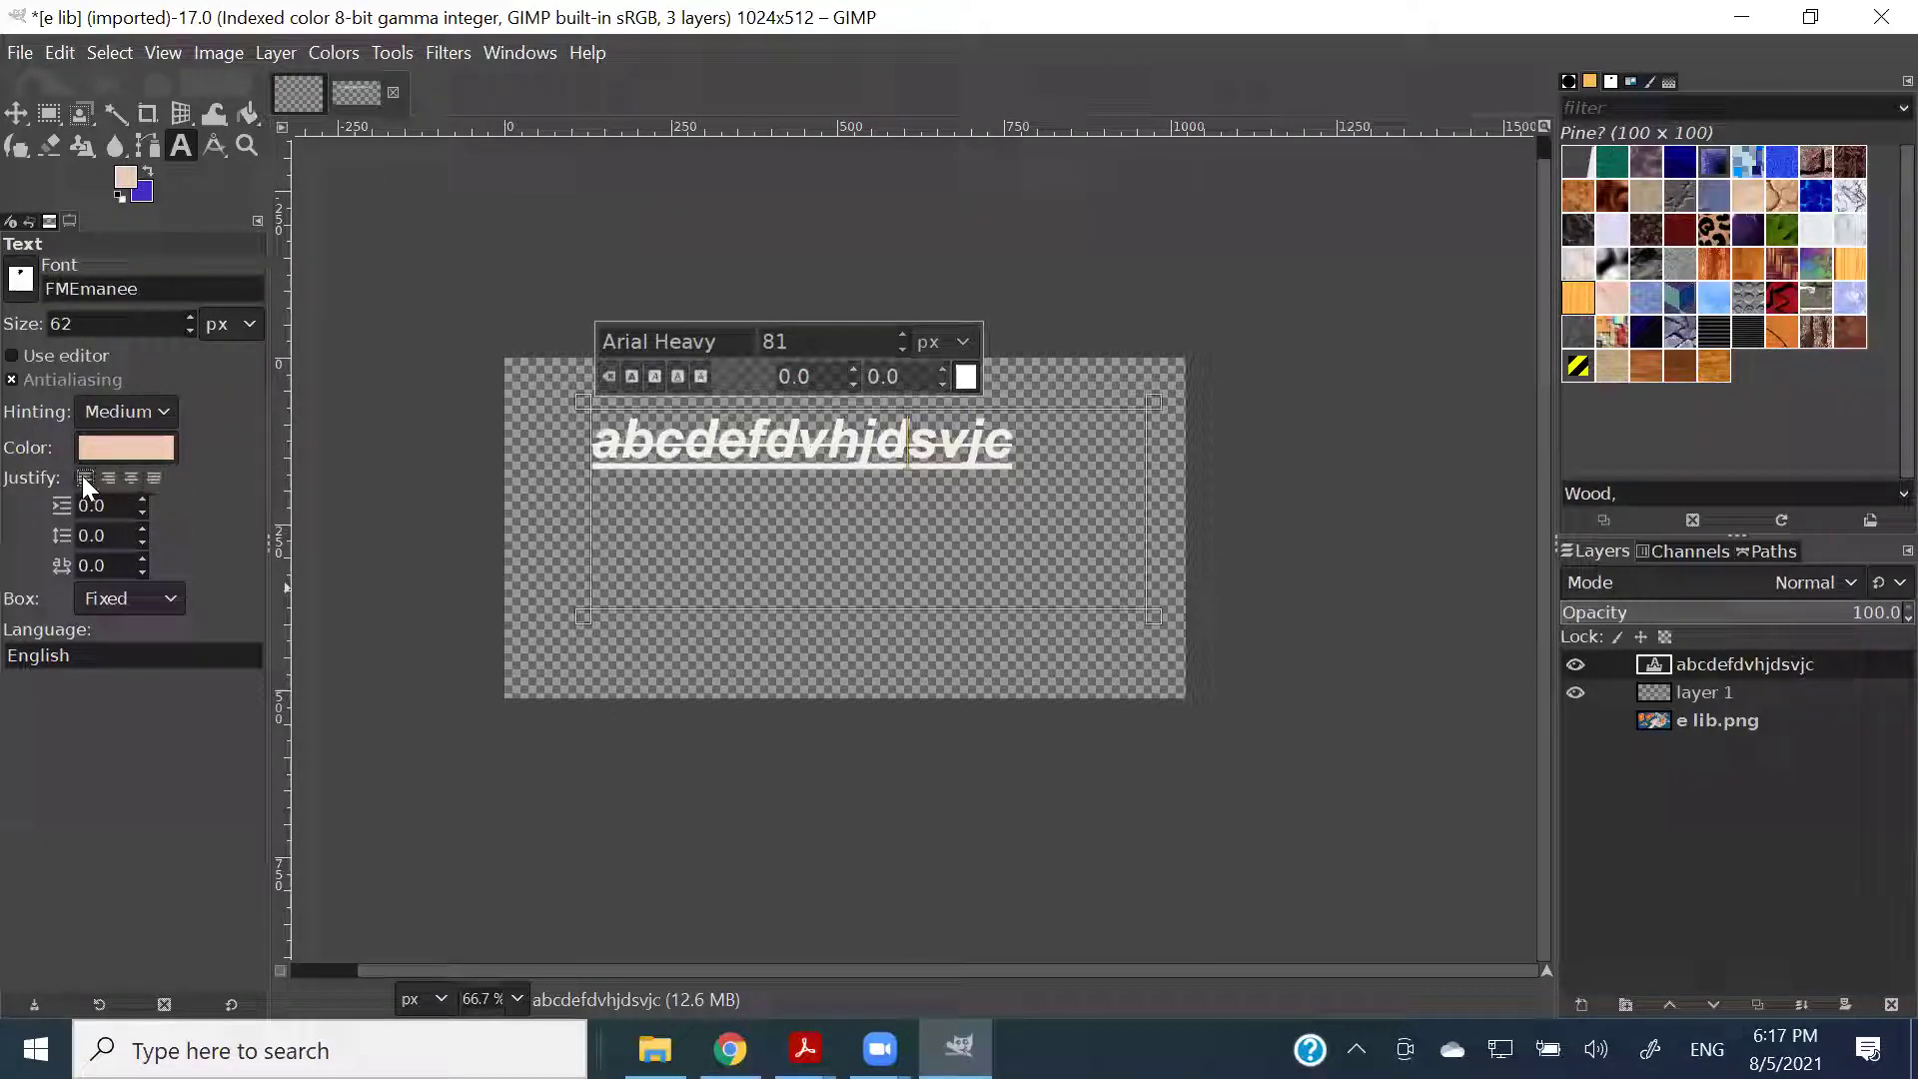
# Set the text's indent and line spacing to 2.0 and add a second line reading "dhjhjsdhjshdjhfkjsd".
pyautogui.doubleClick(143, 499)
pyautogui.doubleClick(141, 530)
pyautogui.click(1009, 449)
pyautogui.press('Return')
pyautogui.write('dhjhjsdhjshdjhfkjsd')
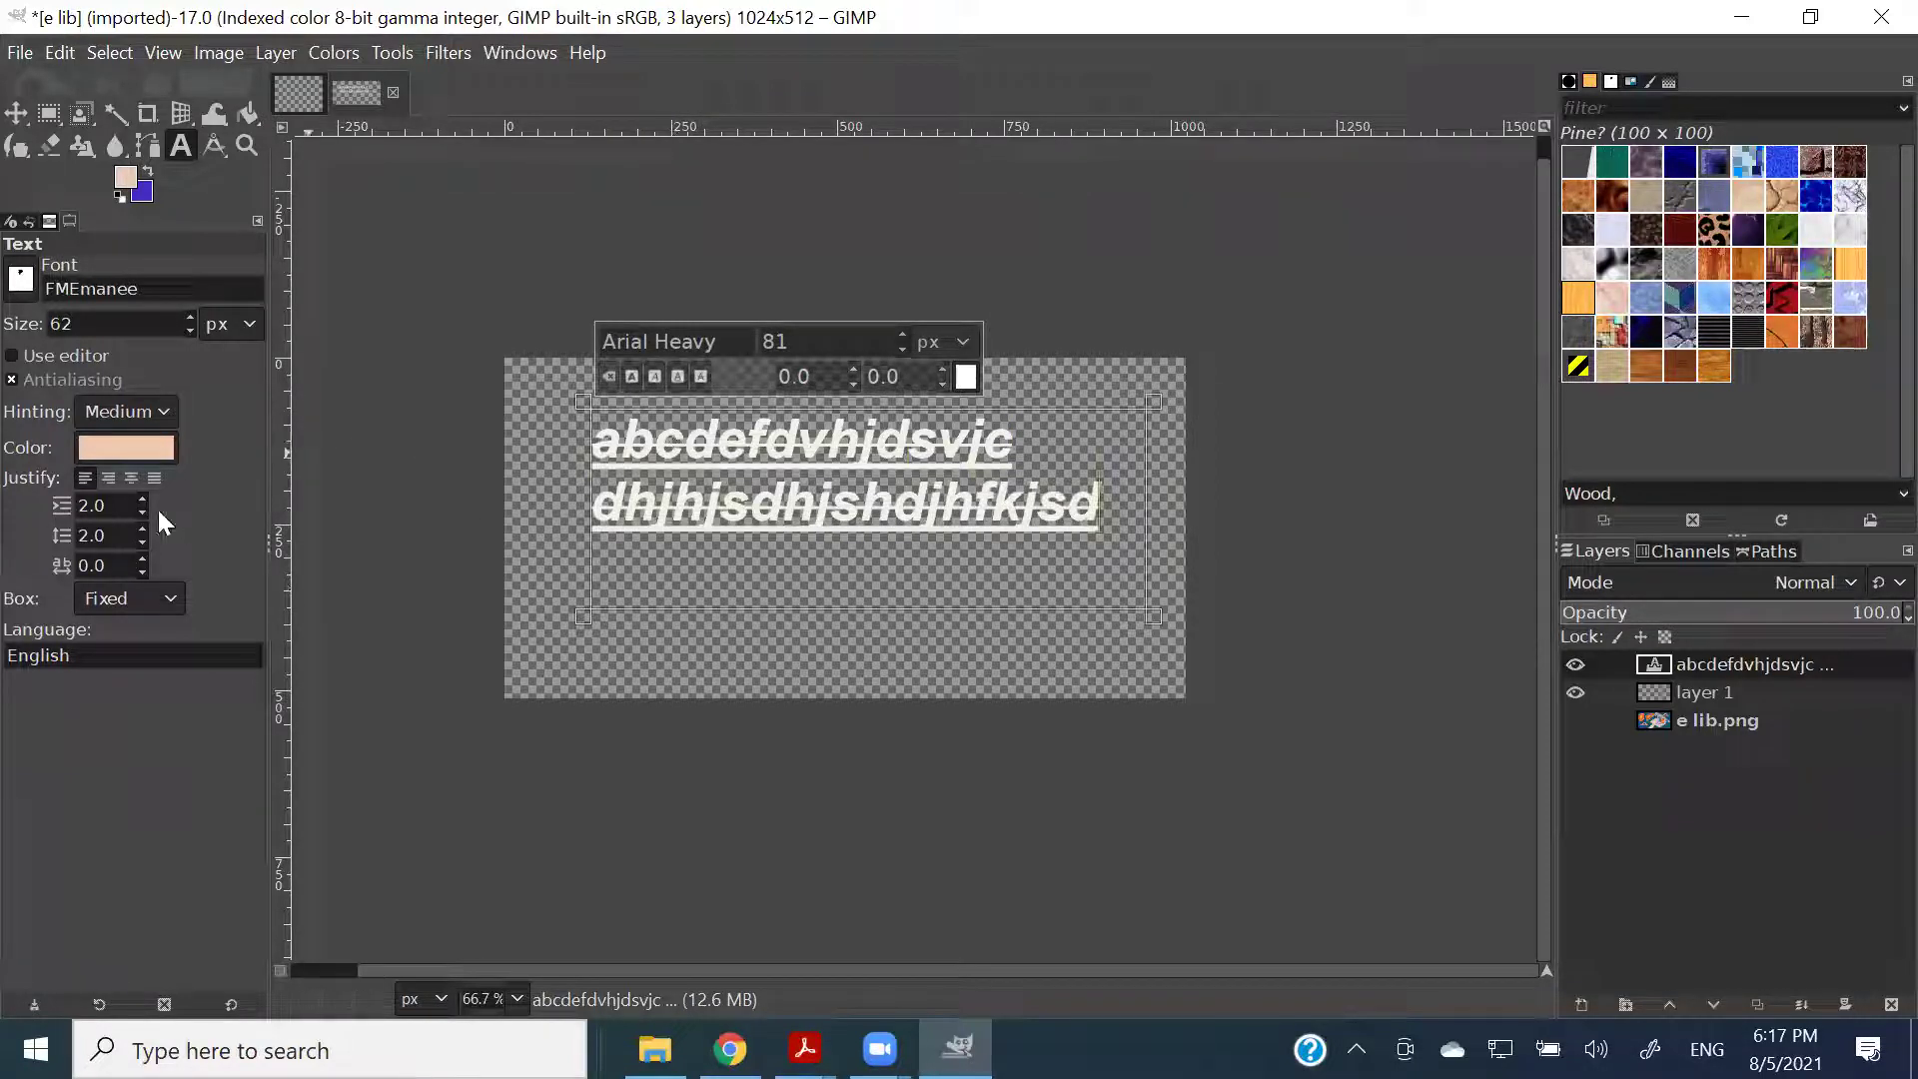
# Set the text's line spacing to 46.0 and its letter spacing to -5.0.
pyautogui.moveTo(142, 527); pyautogui.dragTo(140, 554)
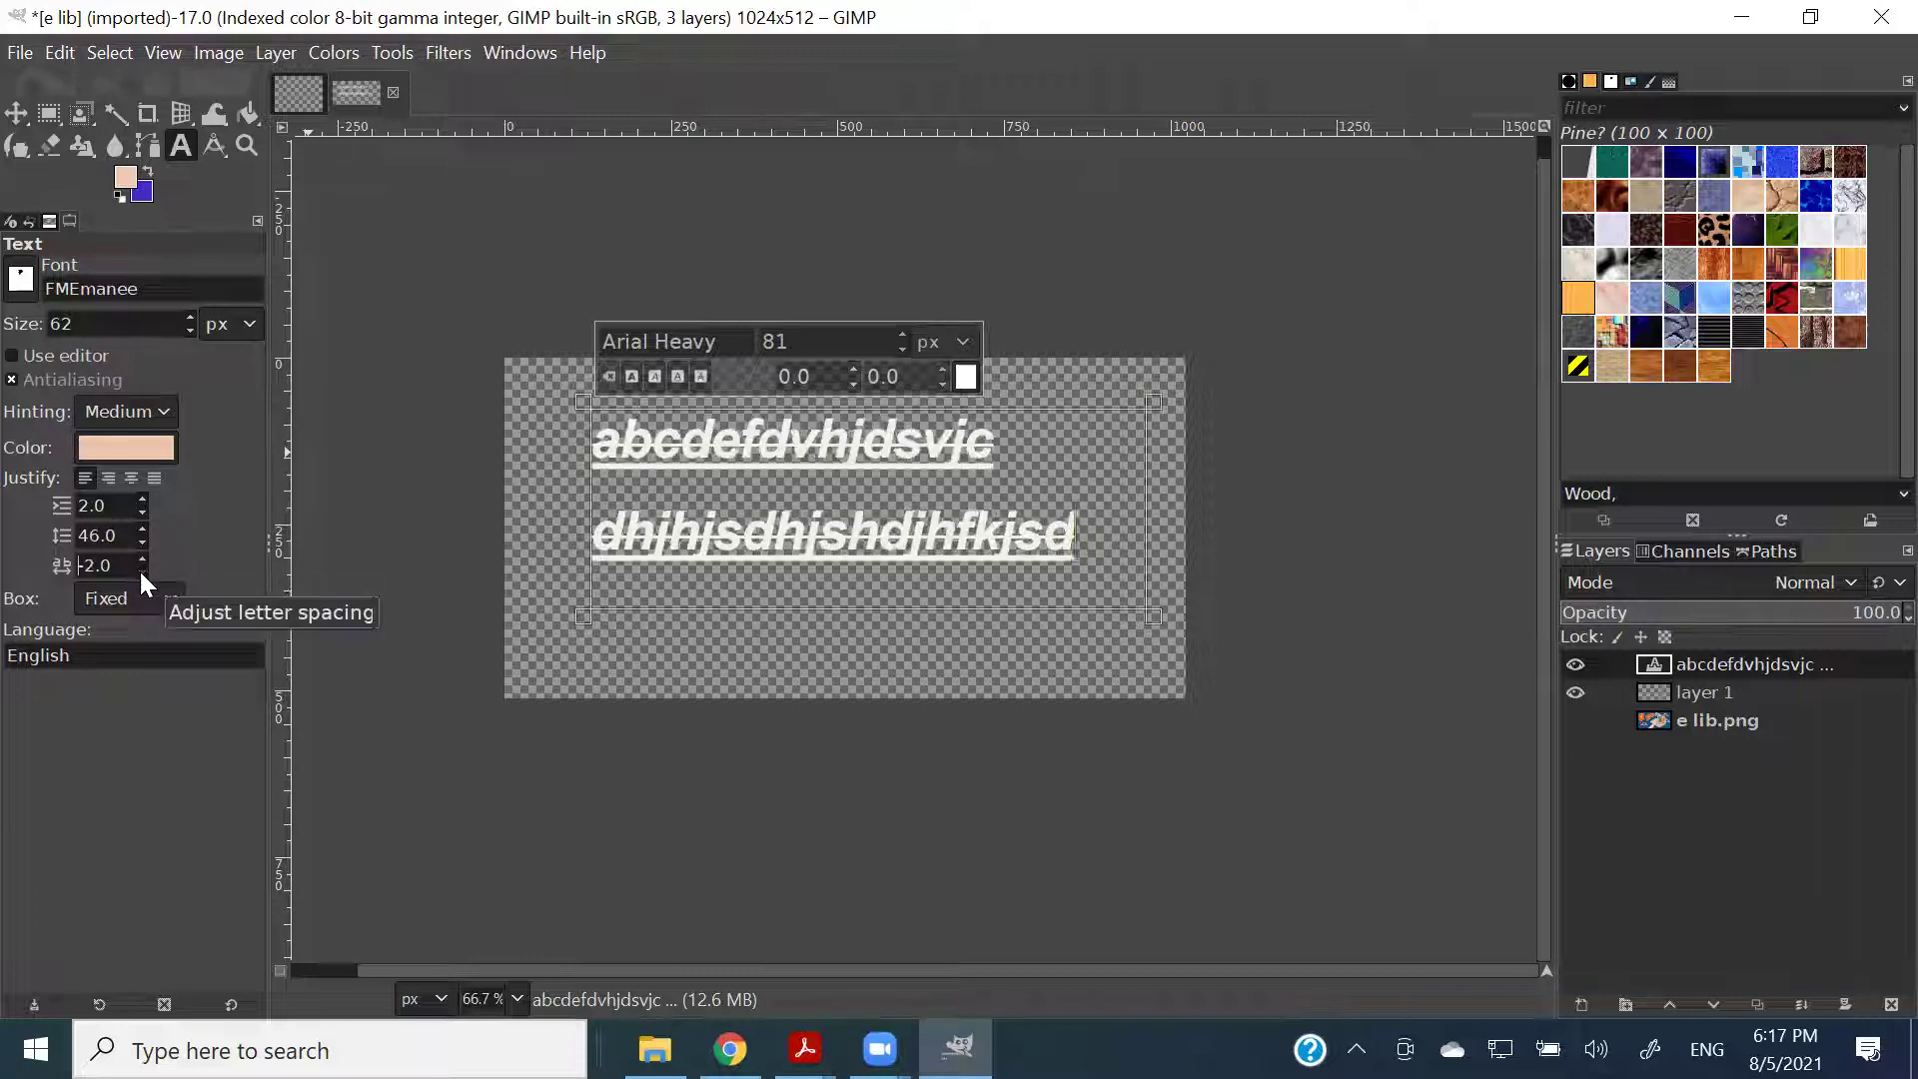
pyautogui.click(140, 572)
pyautogui.click(139, 572)
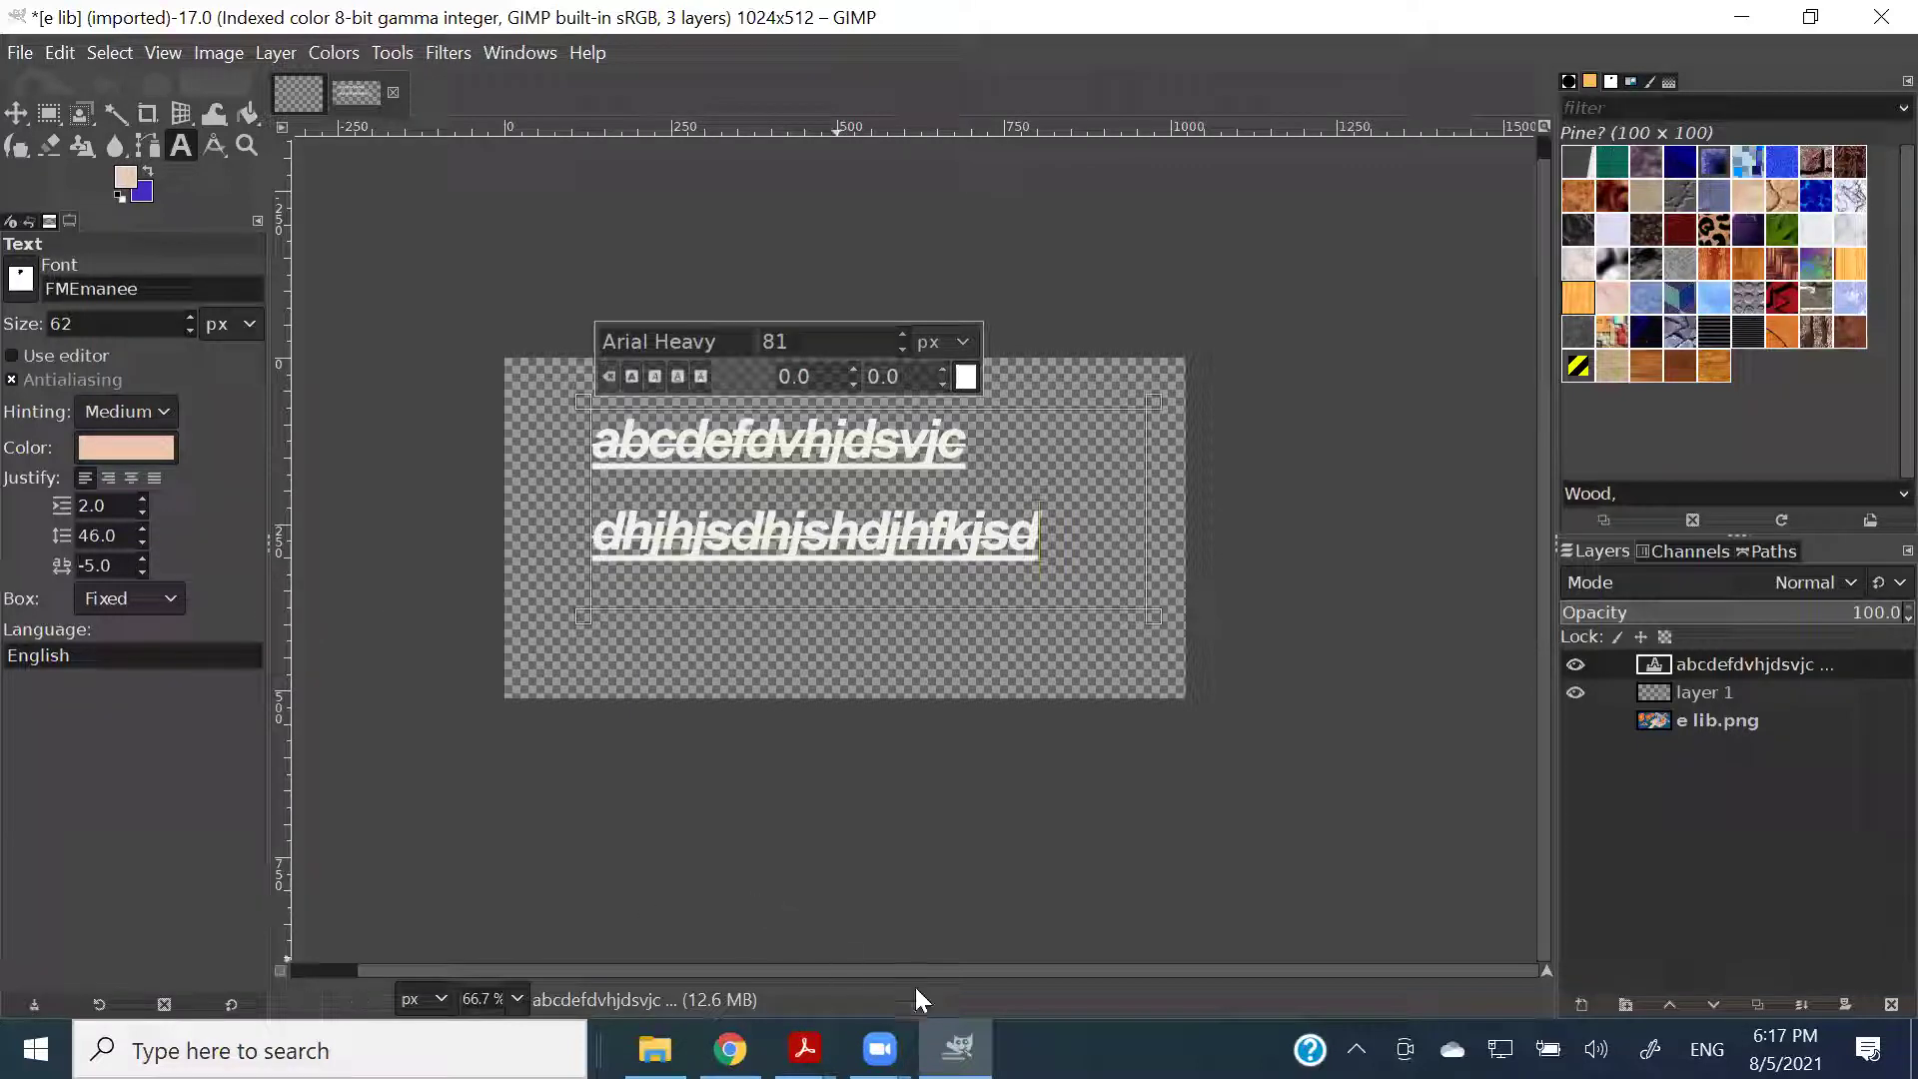
# Switch to Adobe Acrobat Reader and bring up both textbooks, ICT G-11 E.pdf and ICT G-11 S.pdf.
pyautogui.moveTo(805, 1049)
pyautogui.moveTo(731, 1049)
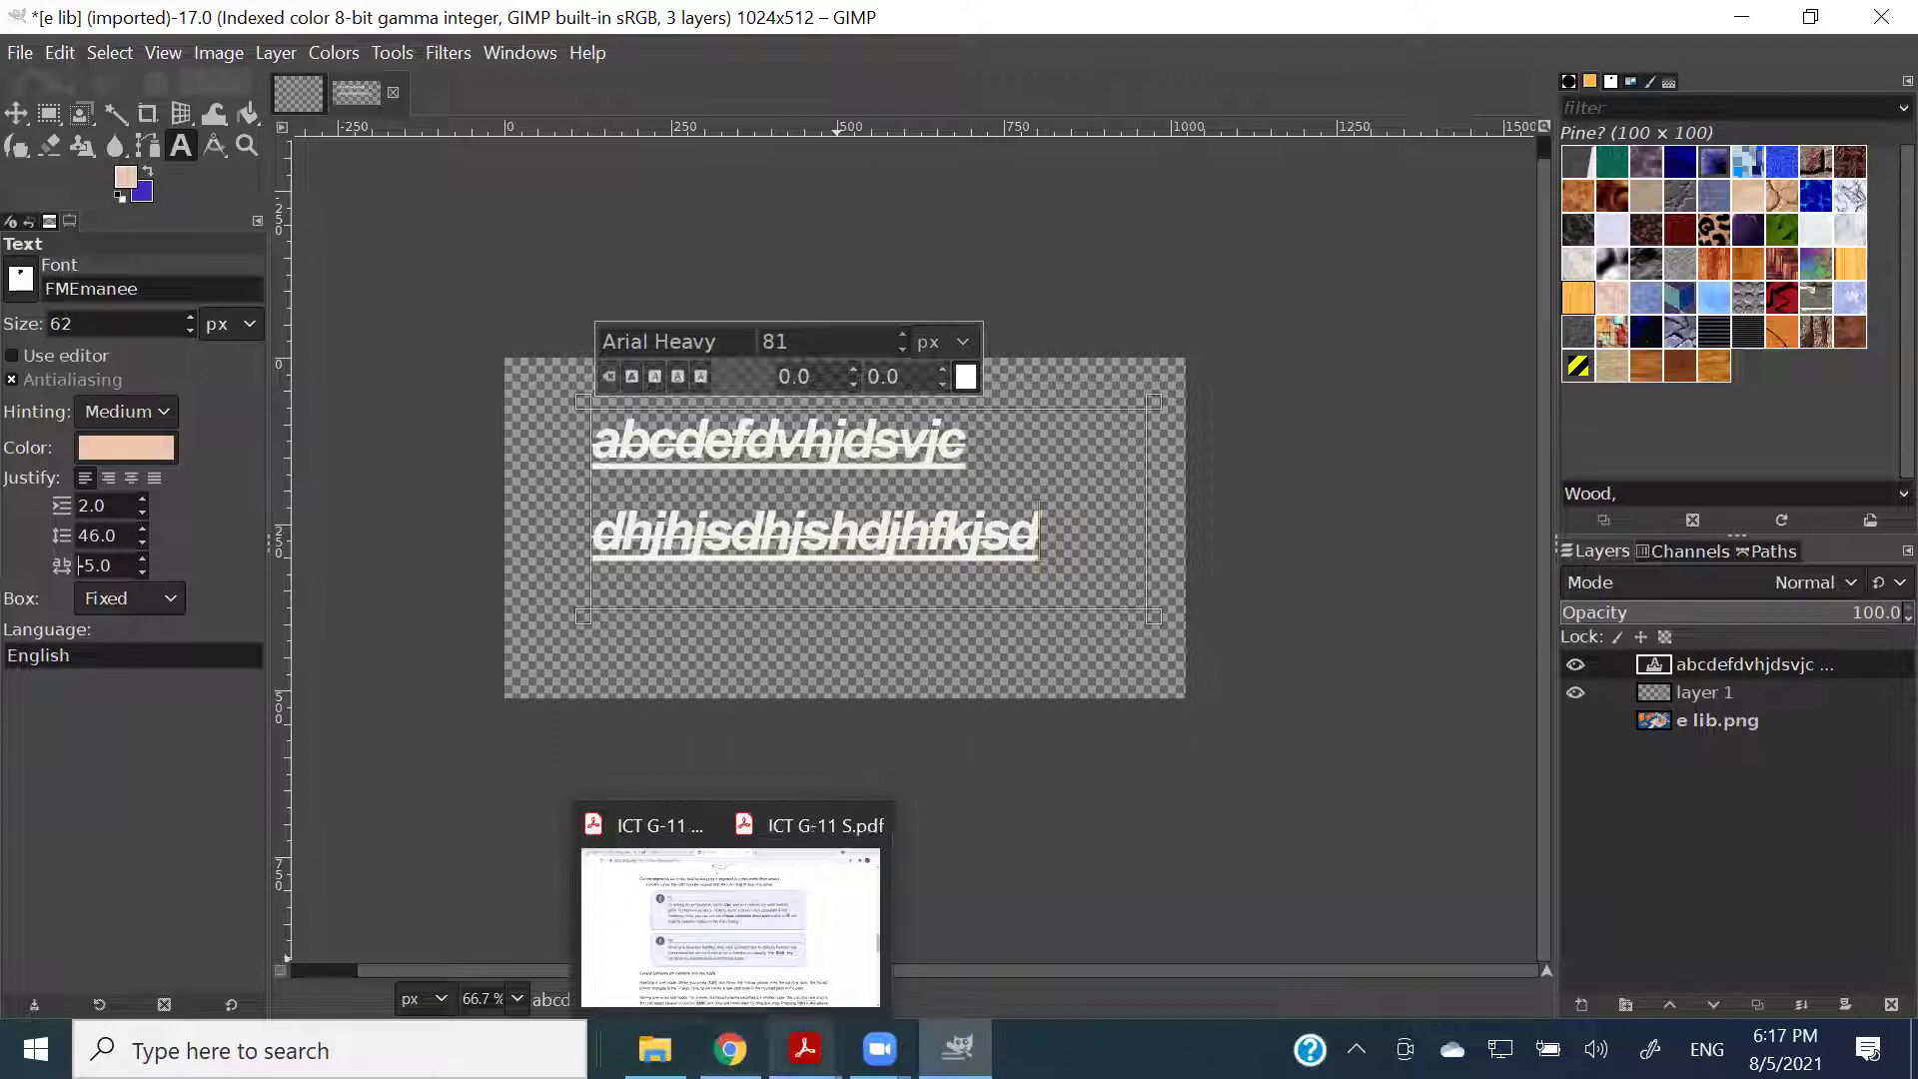
pyautogui.click(667, 954)
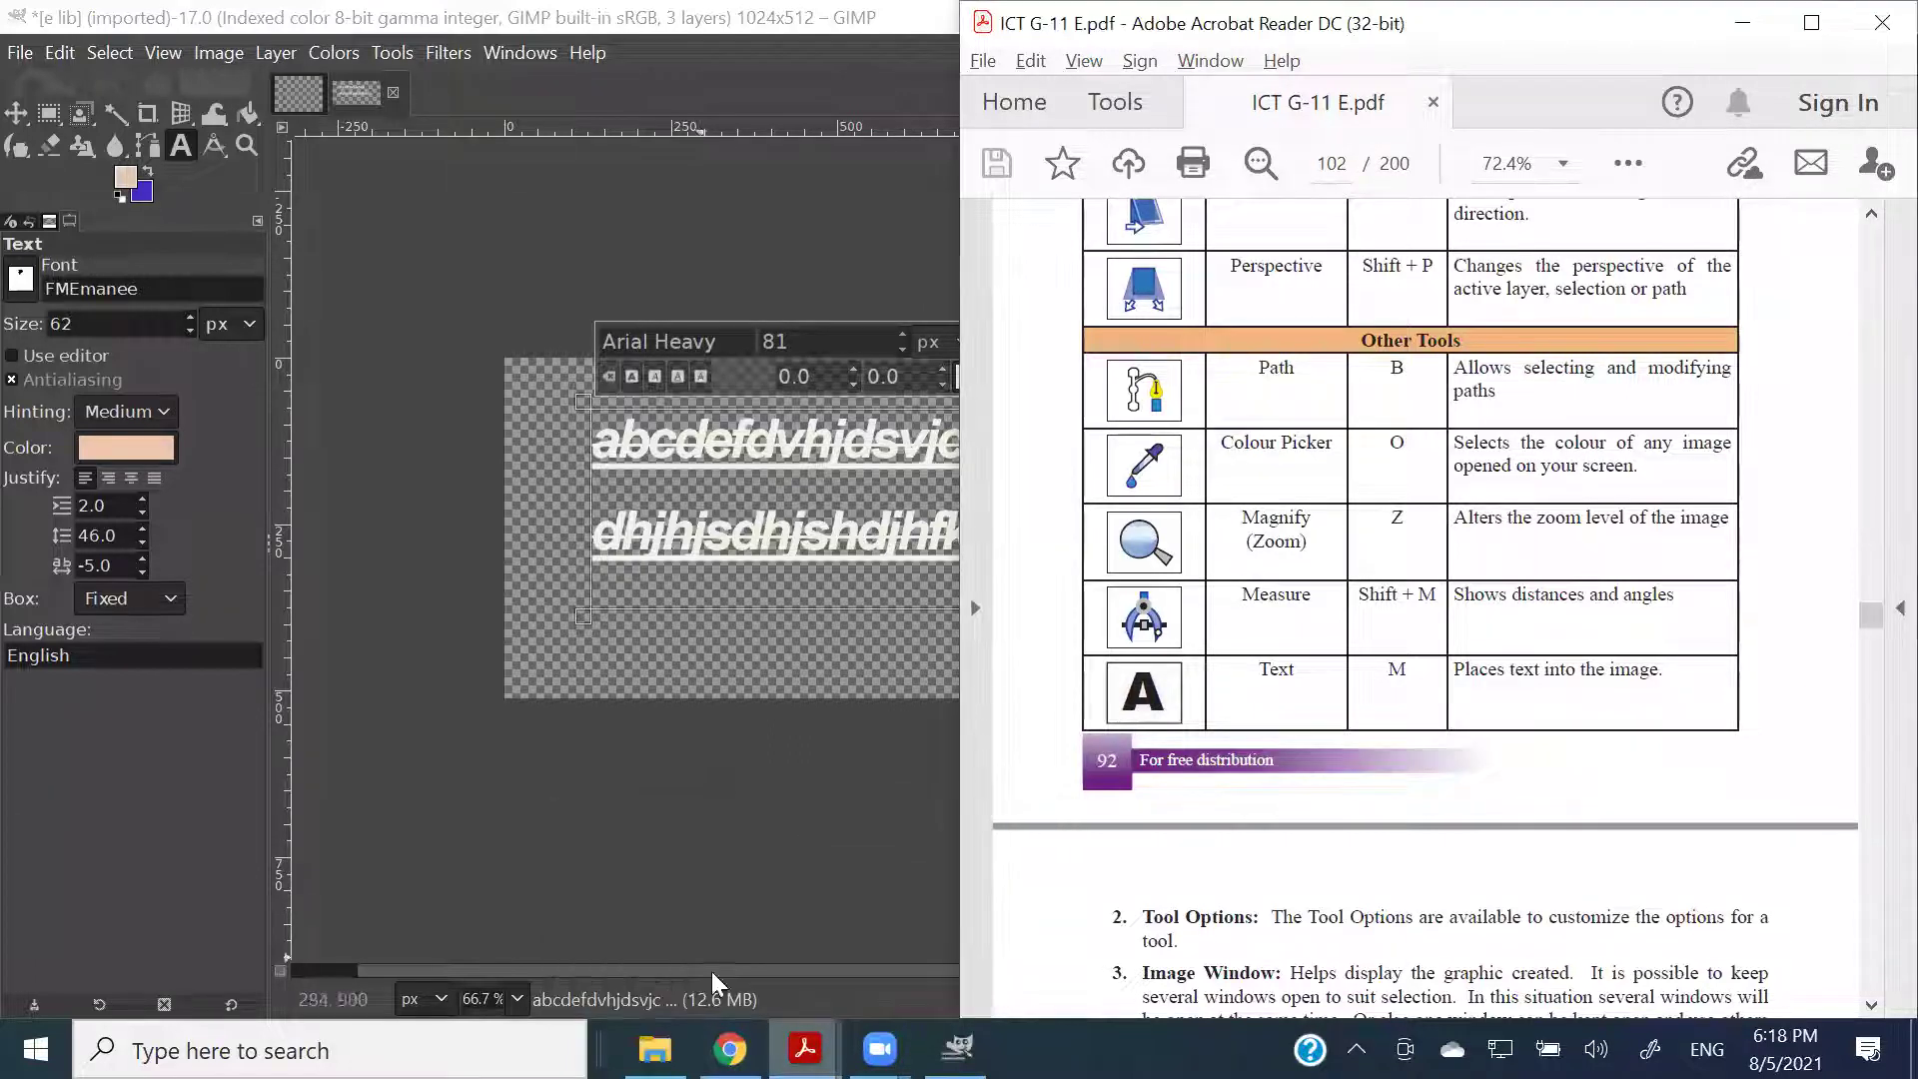
pyautogui.moveTo(804, 1047)
pyautogui.click(840, 955)
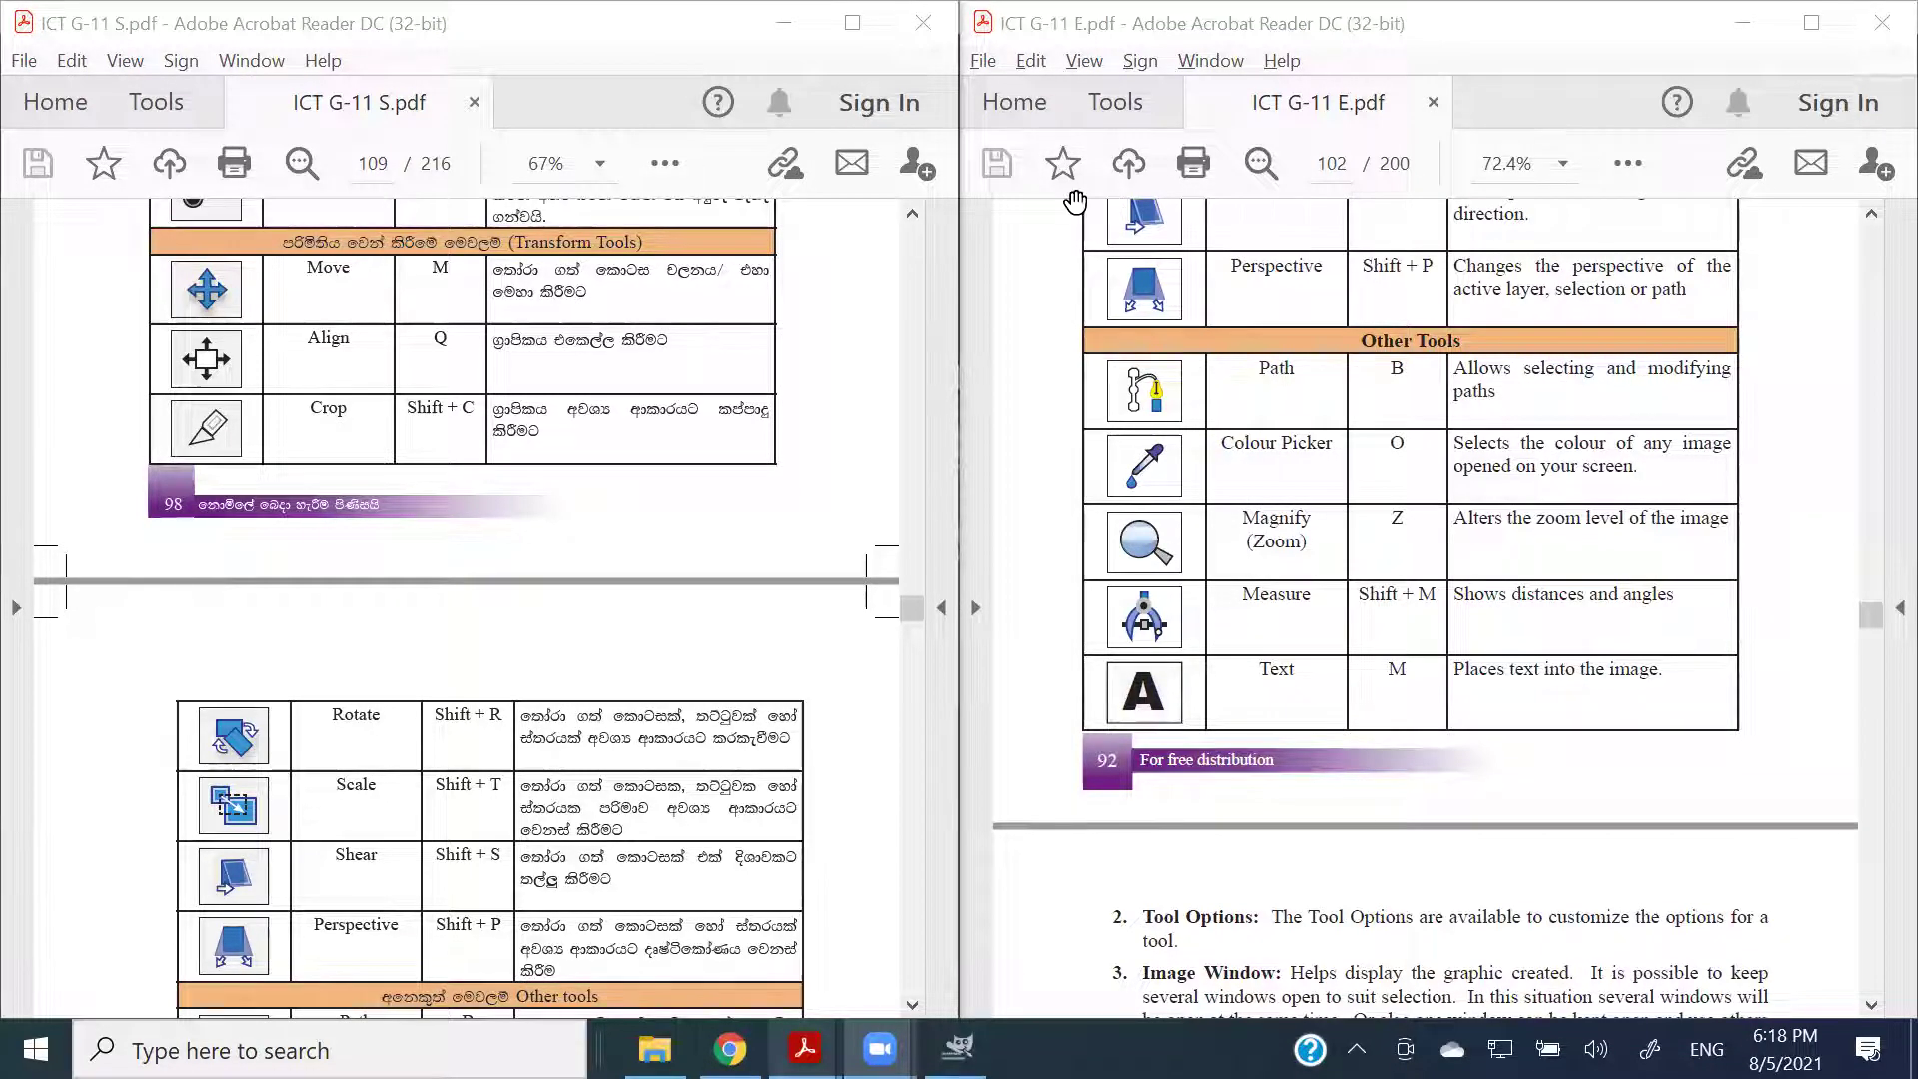
# Browse ICT G-11 S.pdf from the transform tools table to the picture-combining exercise on pages 111 and 112.
pyautogui.scroll(-5, 612, 478)
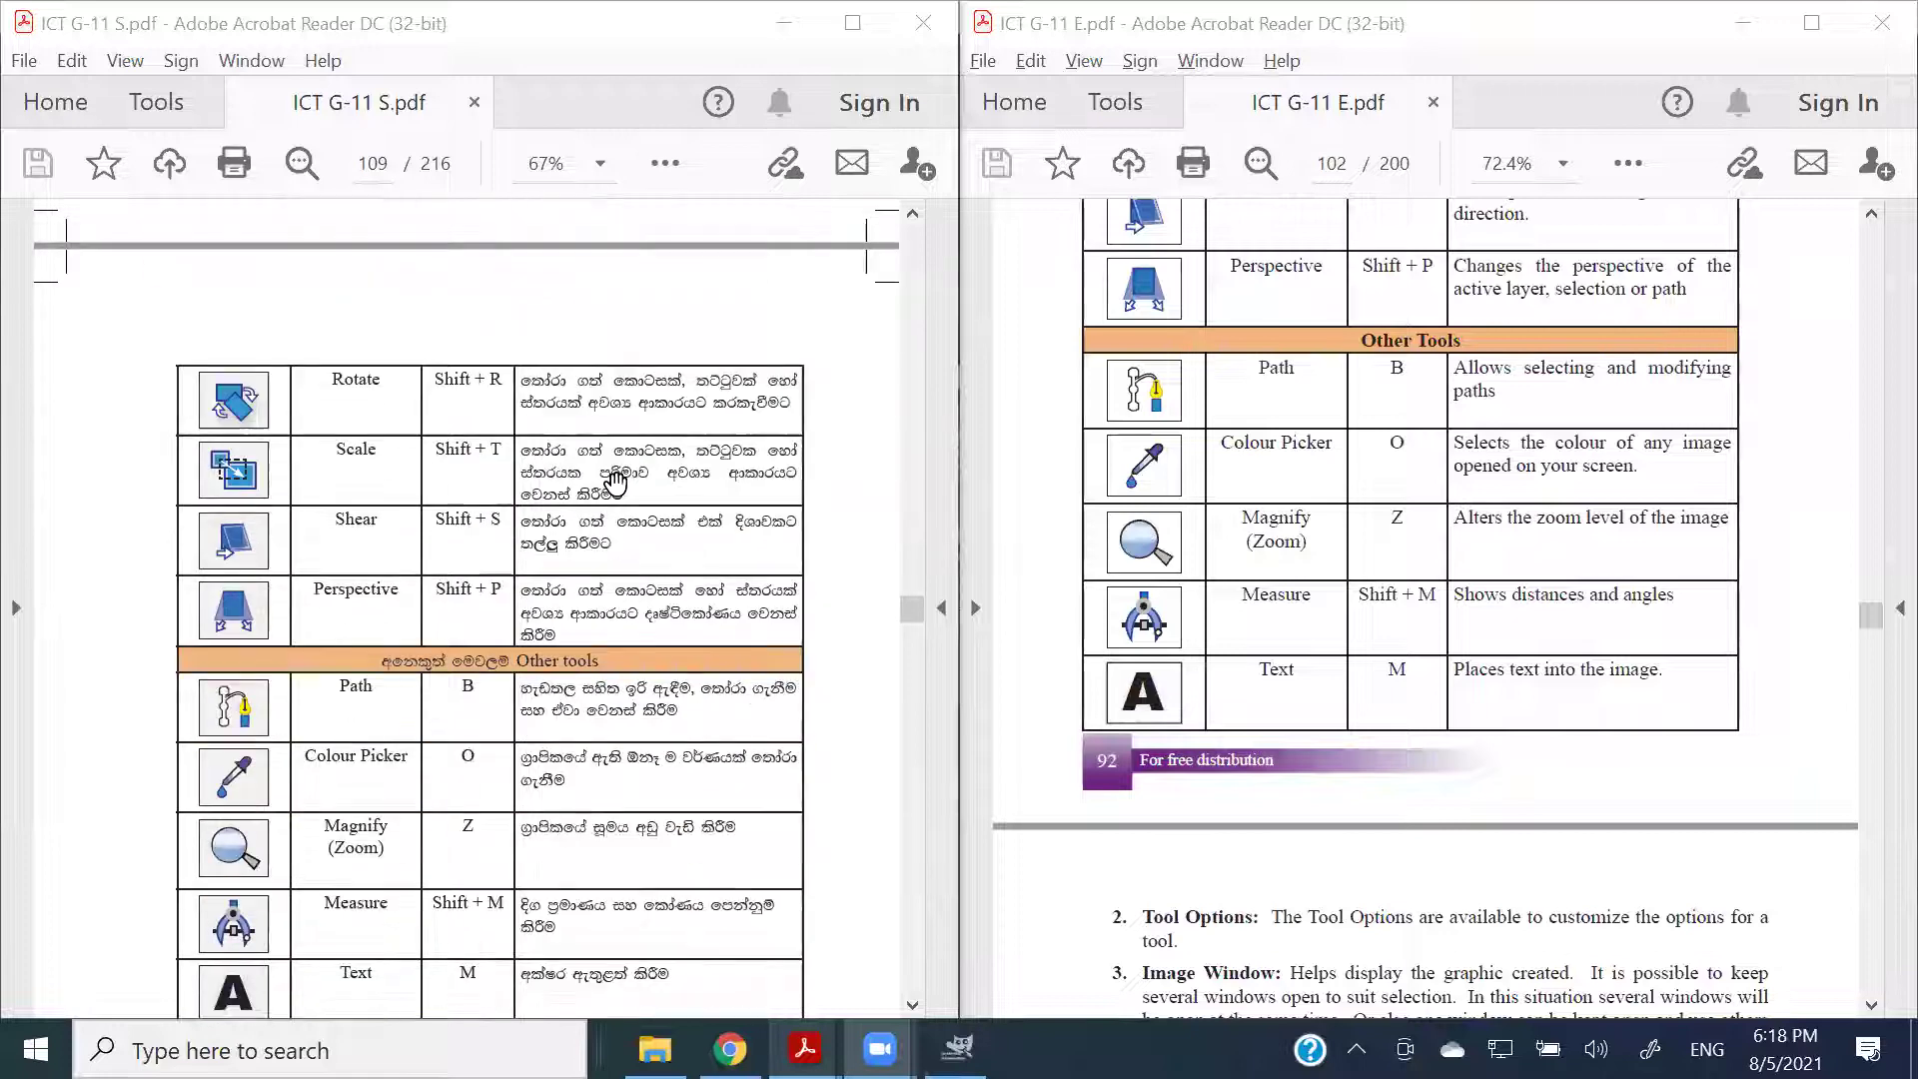
pyautogui.scroll(-15, 615, 482)
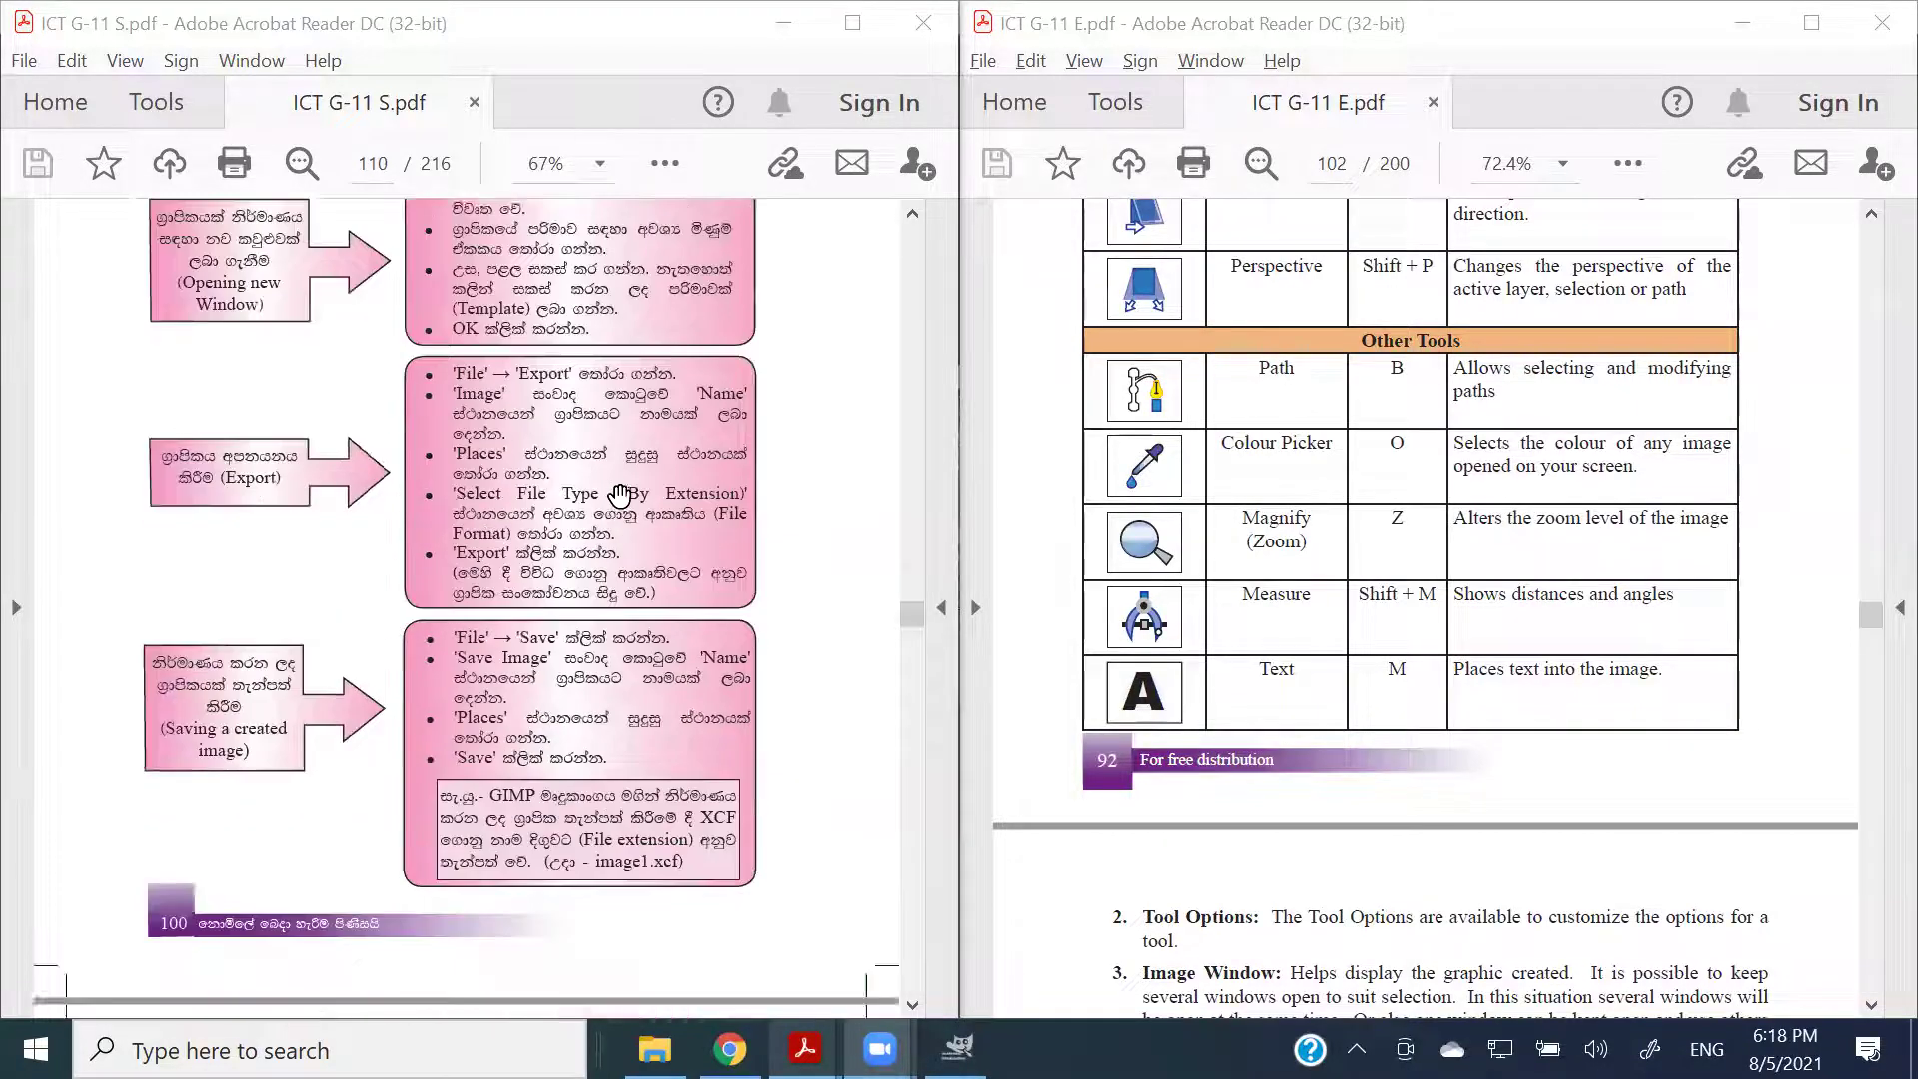
pyautogui.scroll(-4, 620, 492)
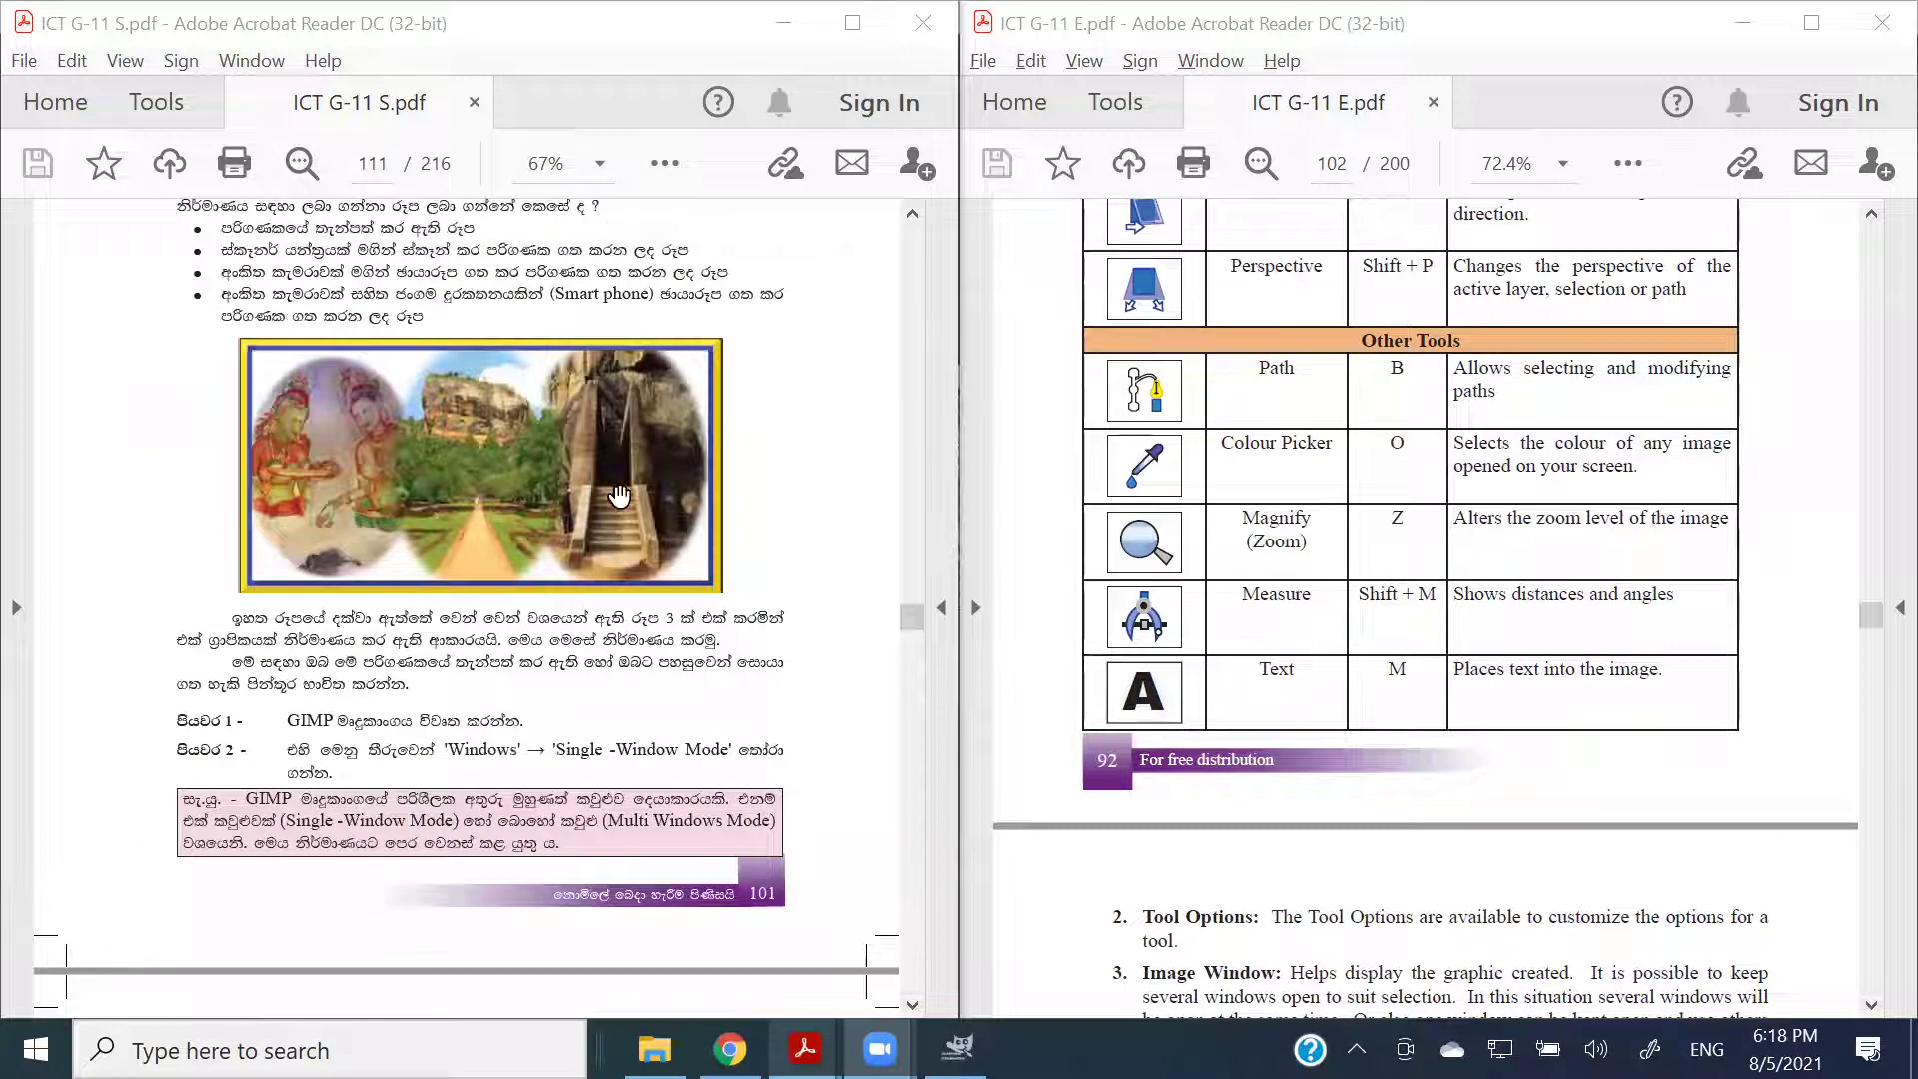
pyautogui.scroll(1, 630, 497)
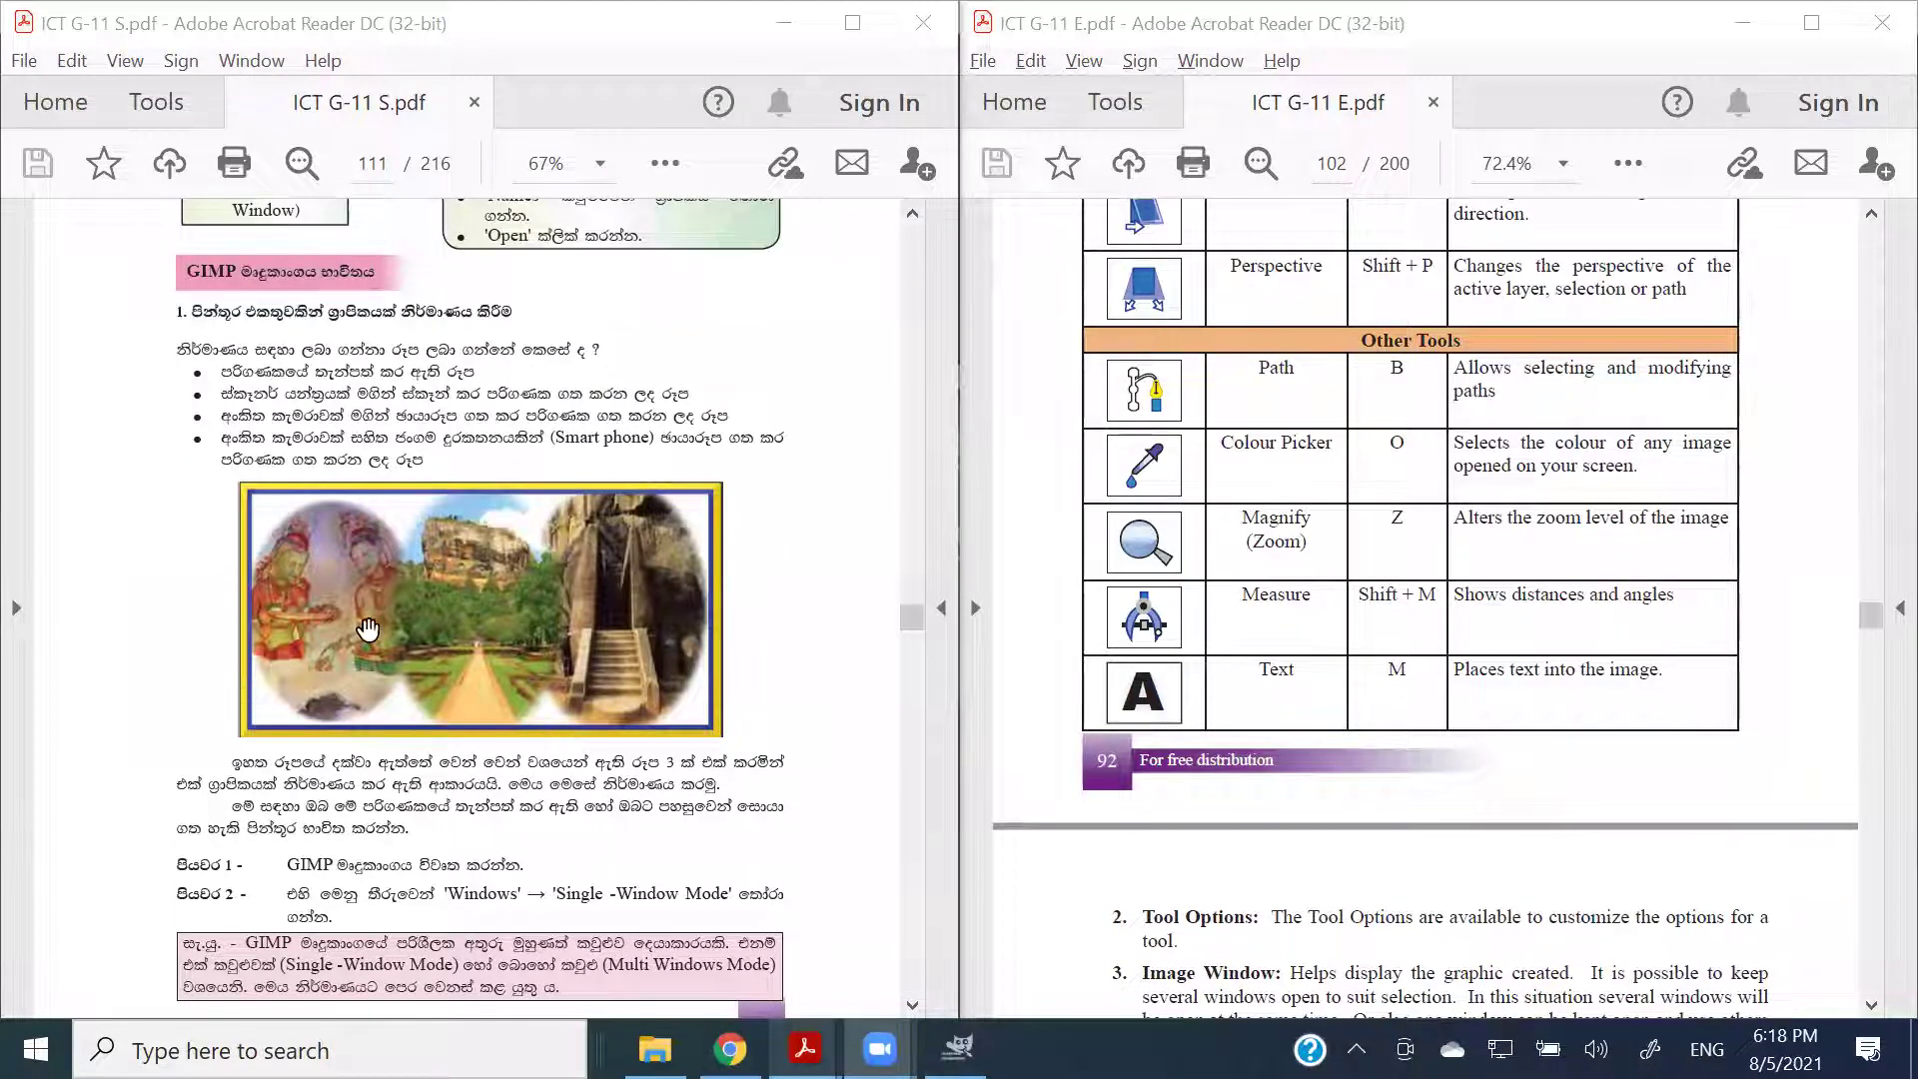
pyautogui.scroll(-1, 517, 628)
pyautogui.scroll(-6, 517, 627)
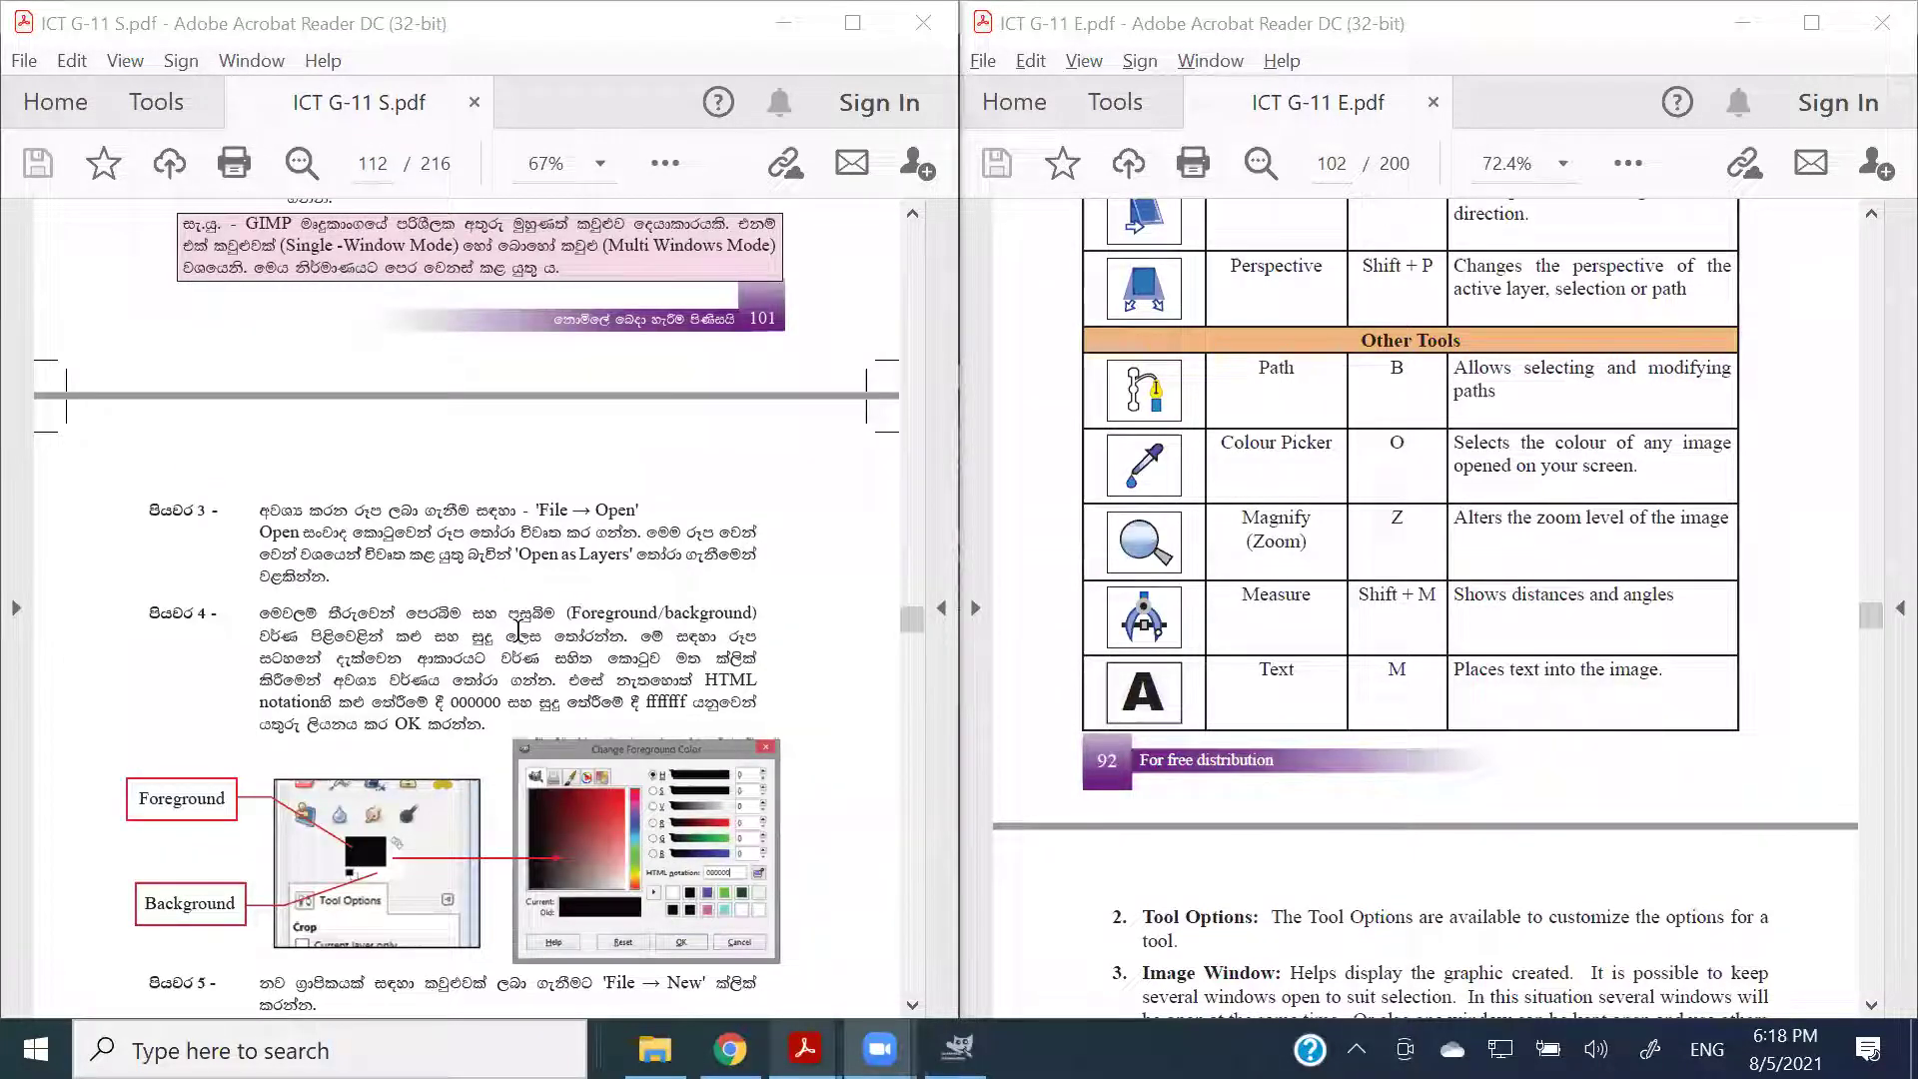
# Maximize ICT G-11 S.pdf and read page 111's example picture and the first two exercise steps.
pyautogui.doubleClick(382, 48)
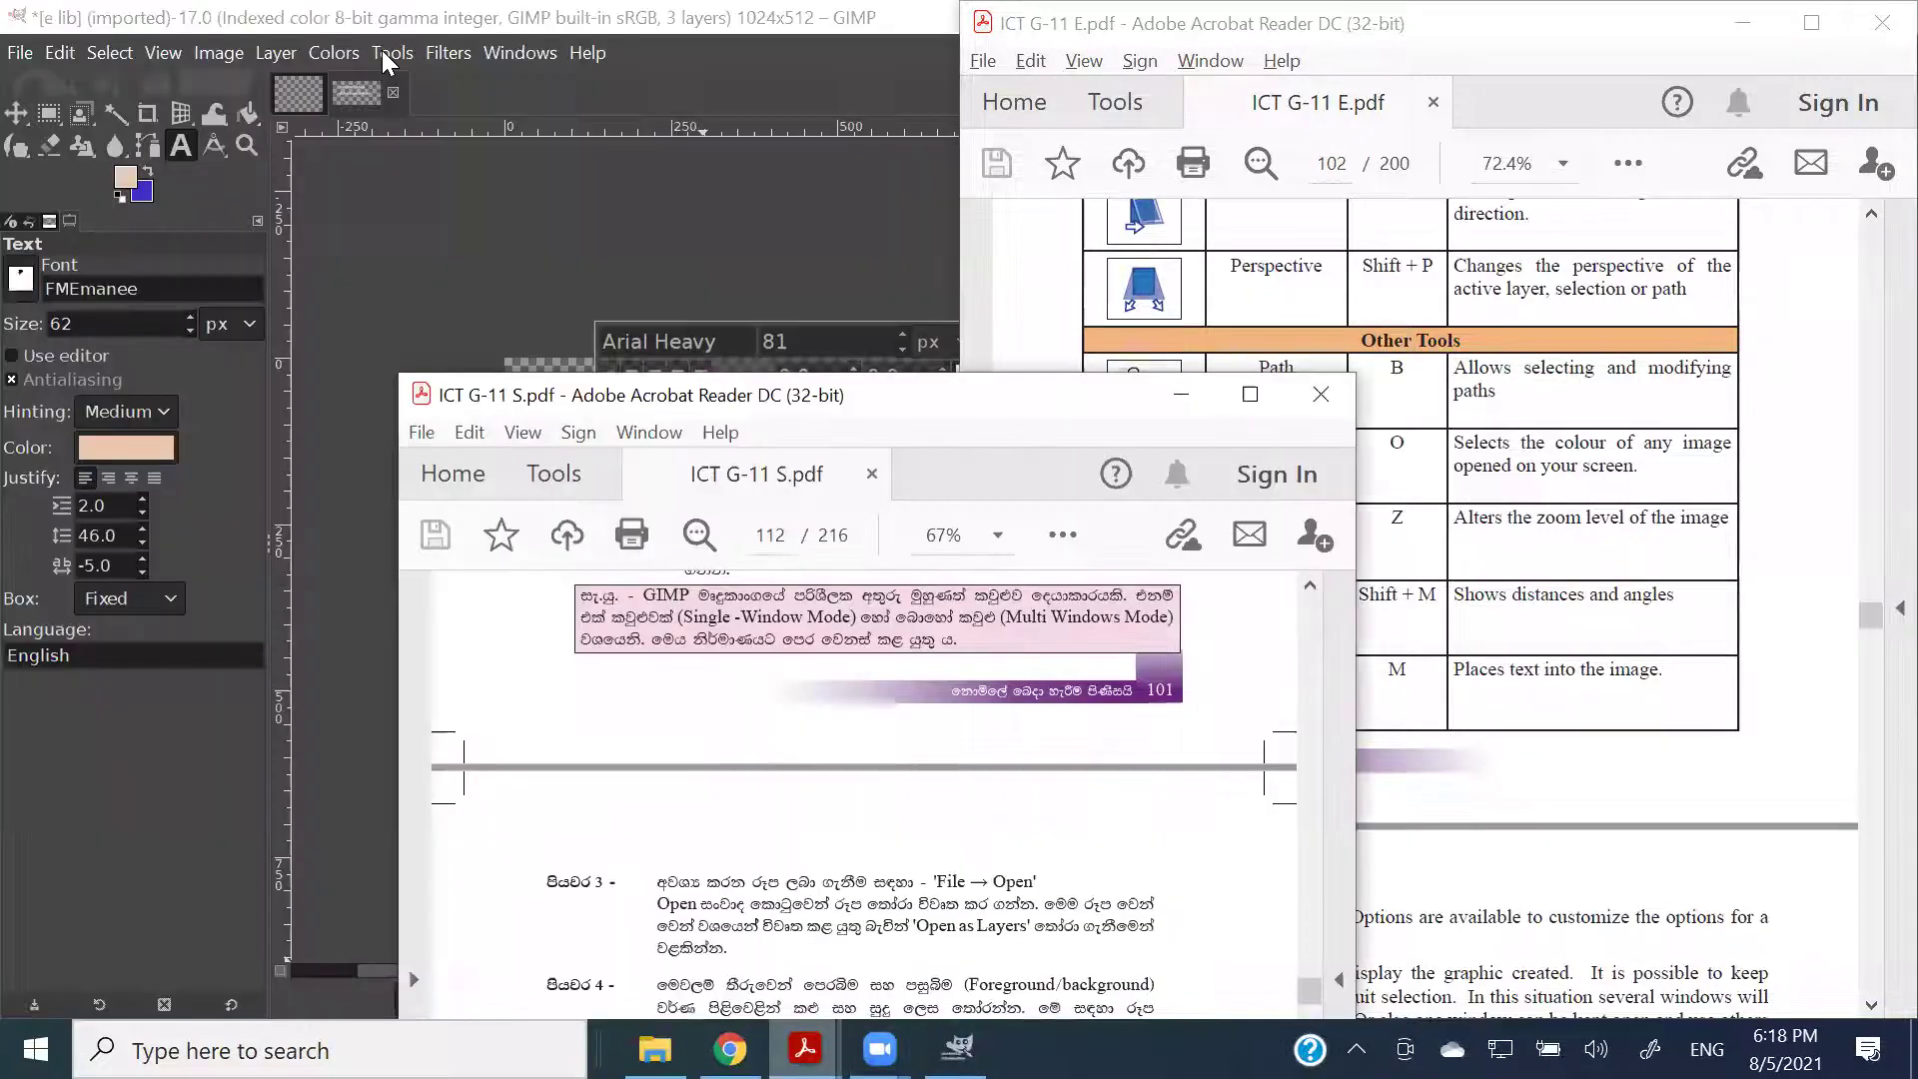
pyautogui.click(1249, 393)
pyautogui.scroll(15, 904, 569)
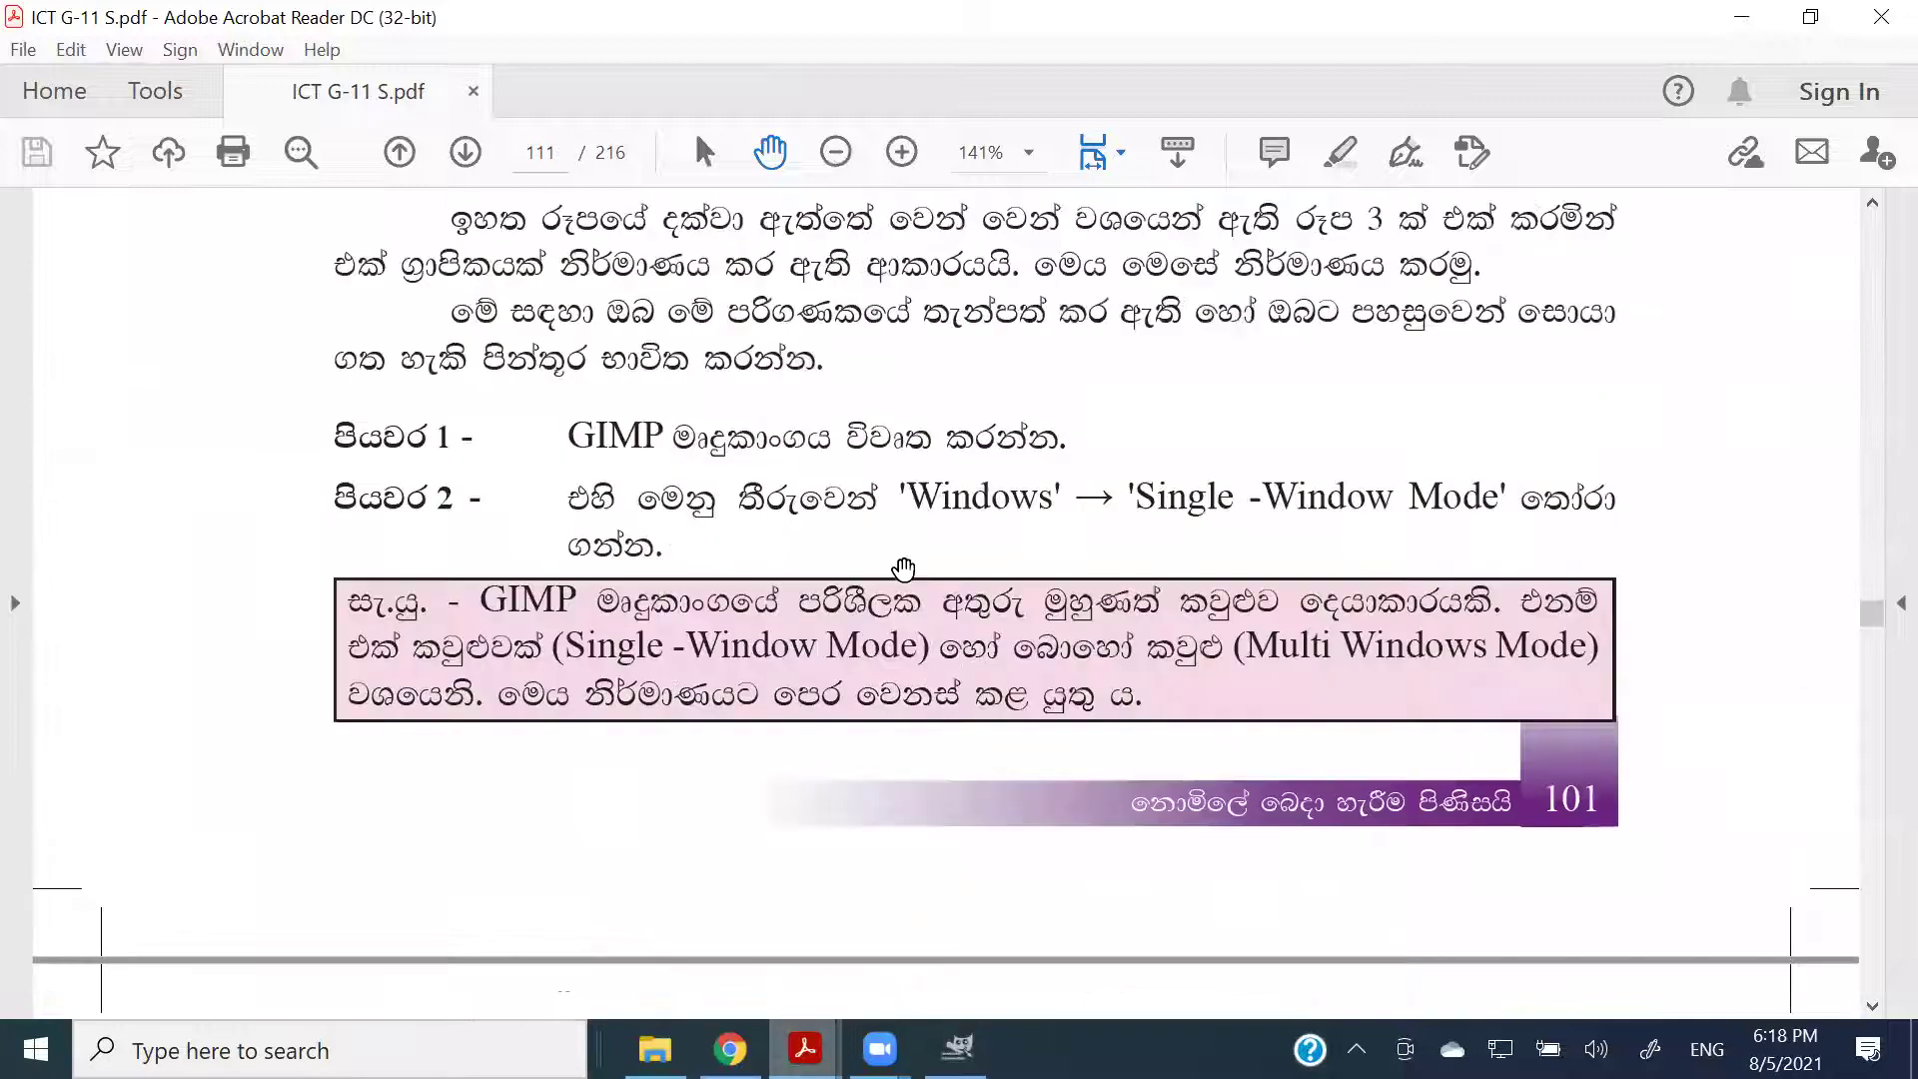
pyautogui.scroll(-2, 903, 577)
pyautogui.scroll(-3, 903, 578)
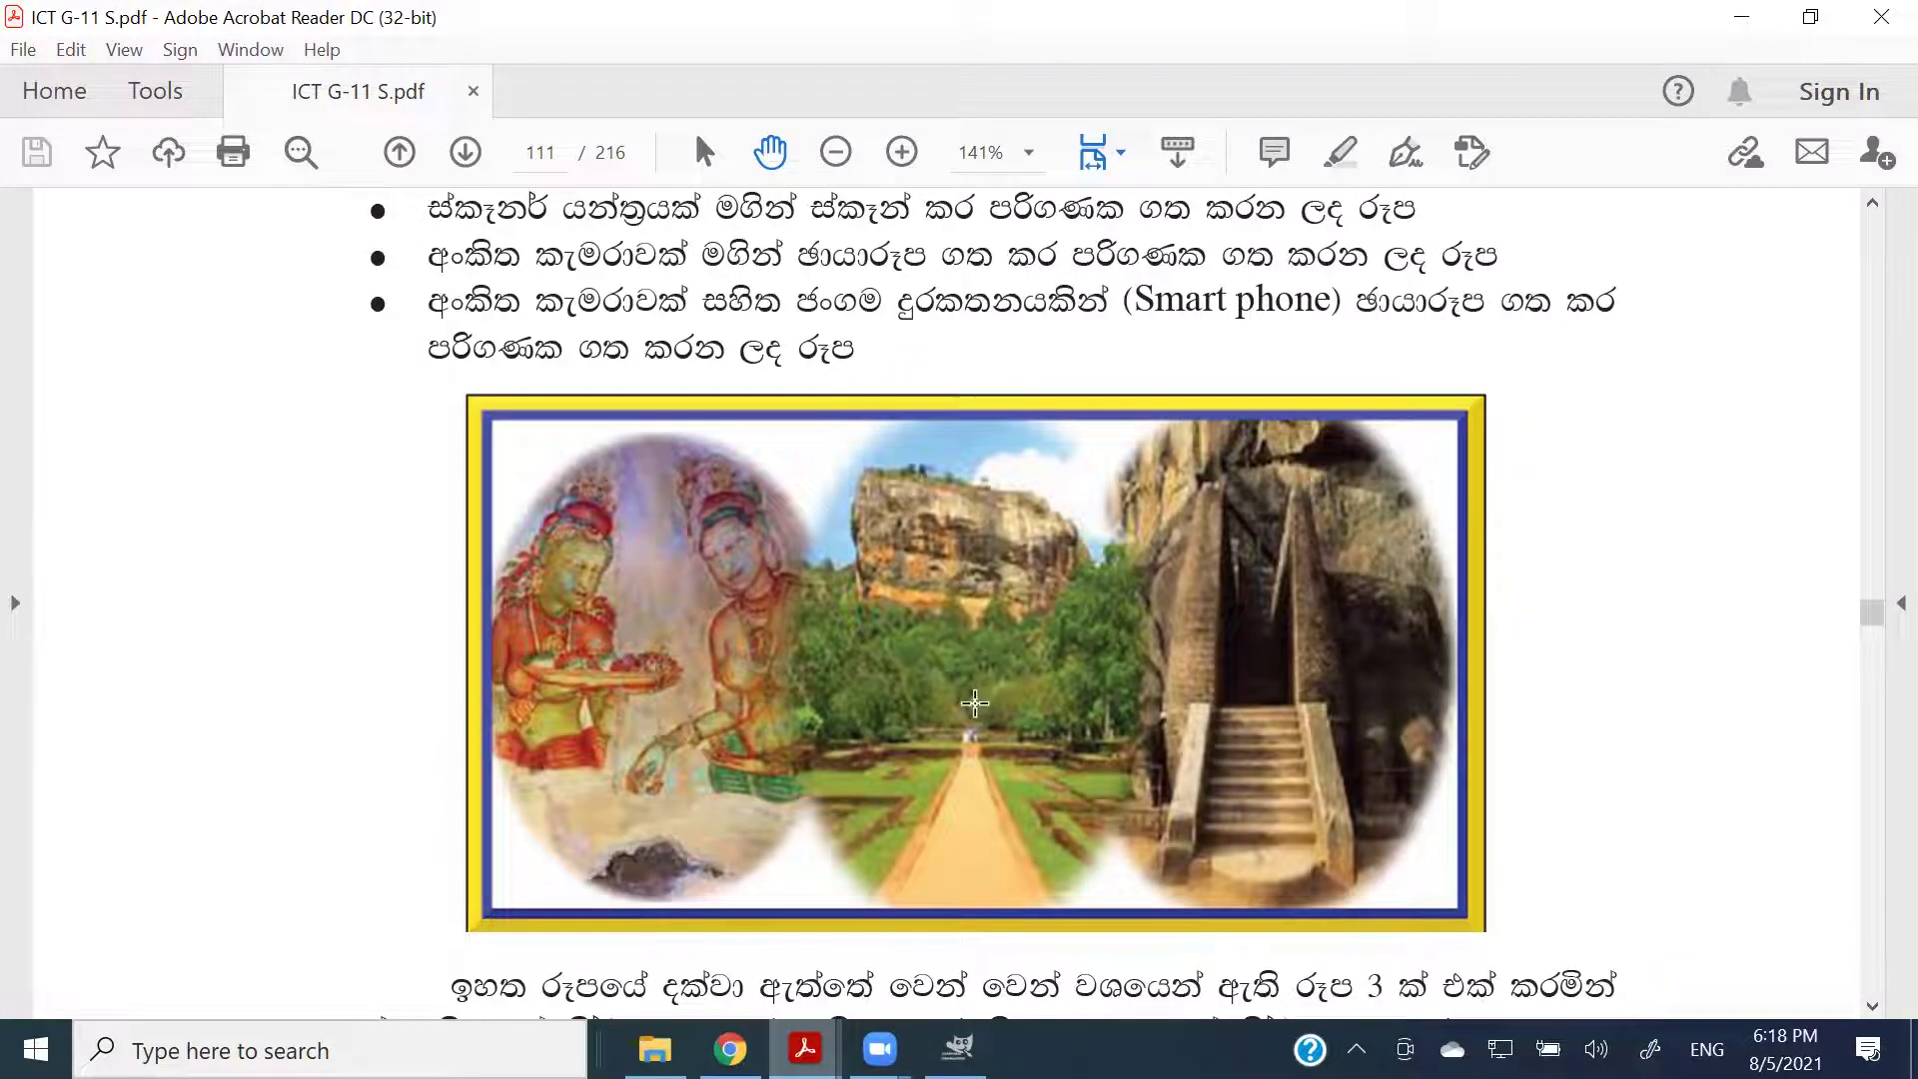
pyautogui.scroll(-9, 975, 699)
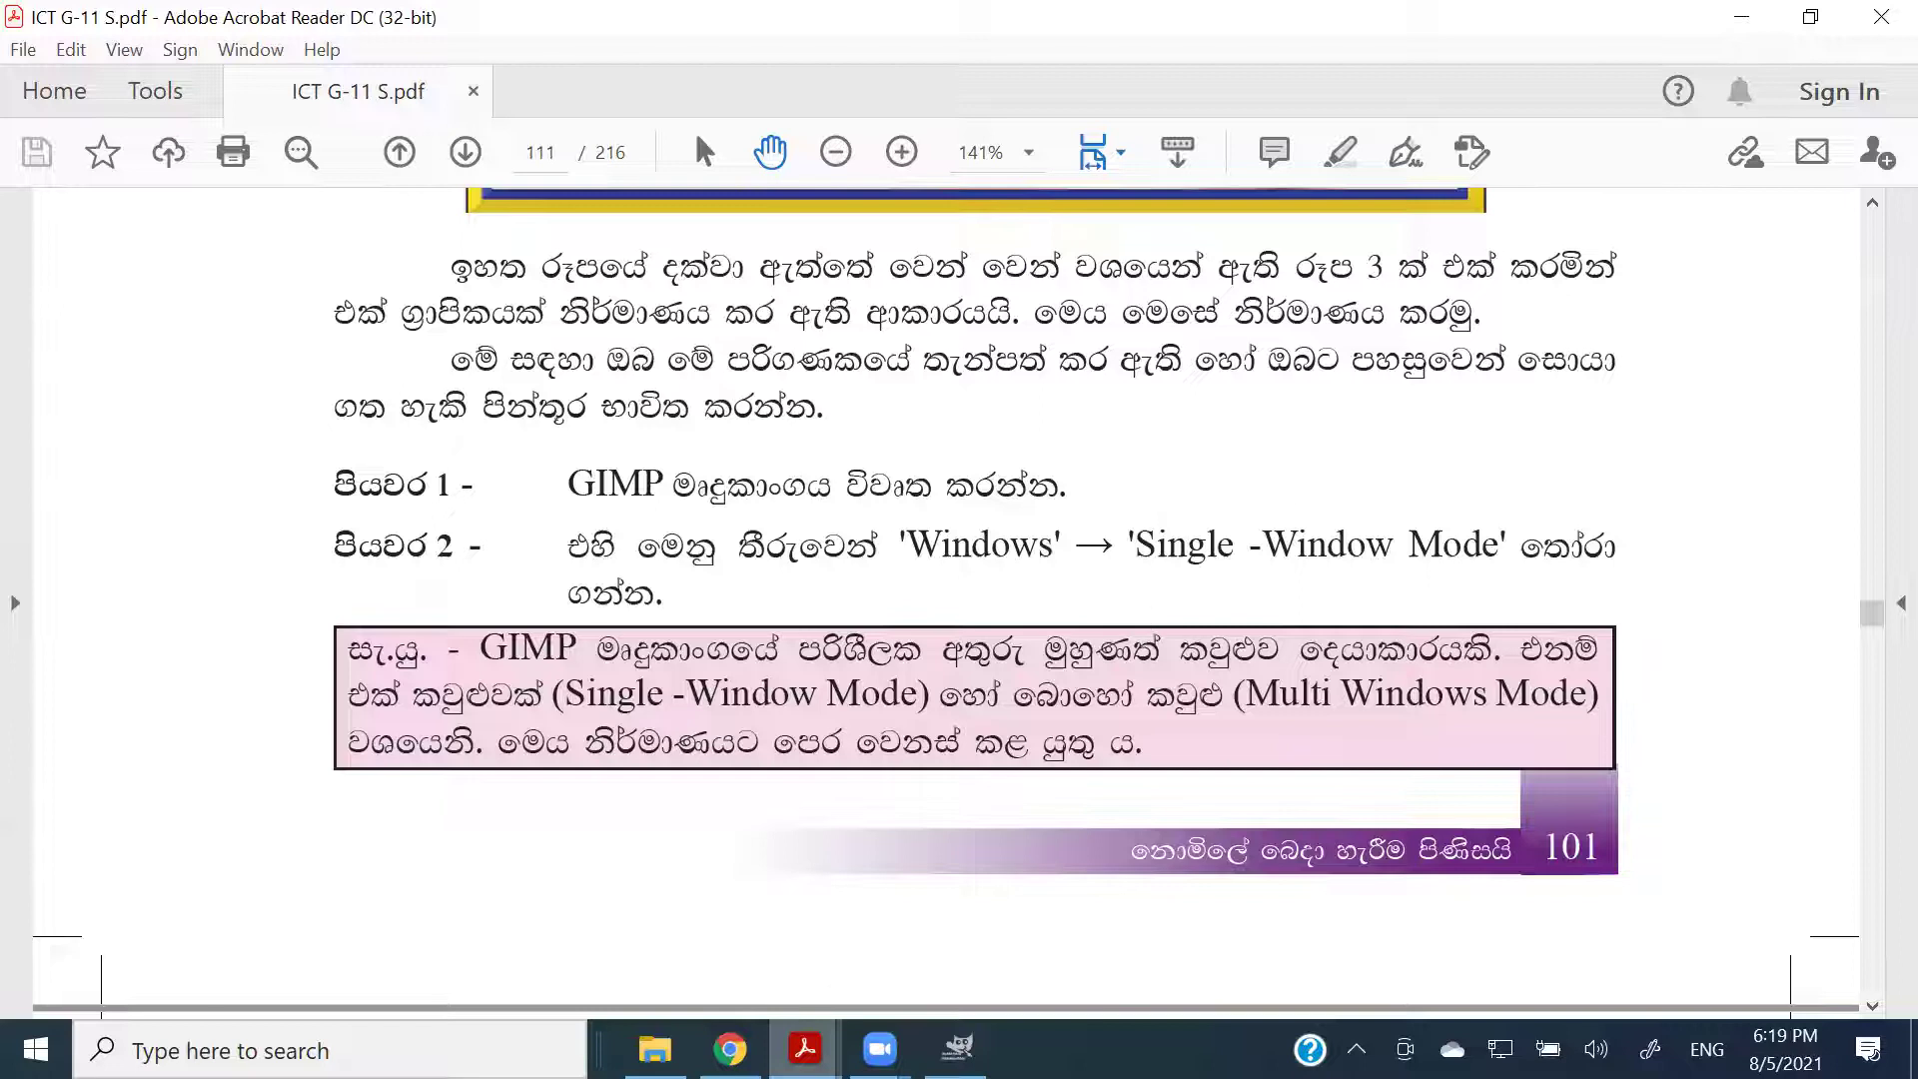
# Switch to GIMP and look at the open health and e lib images in turn.
pyautogui.click(957, 1049)
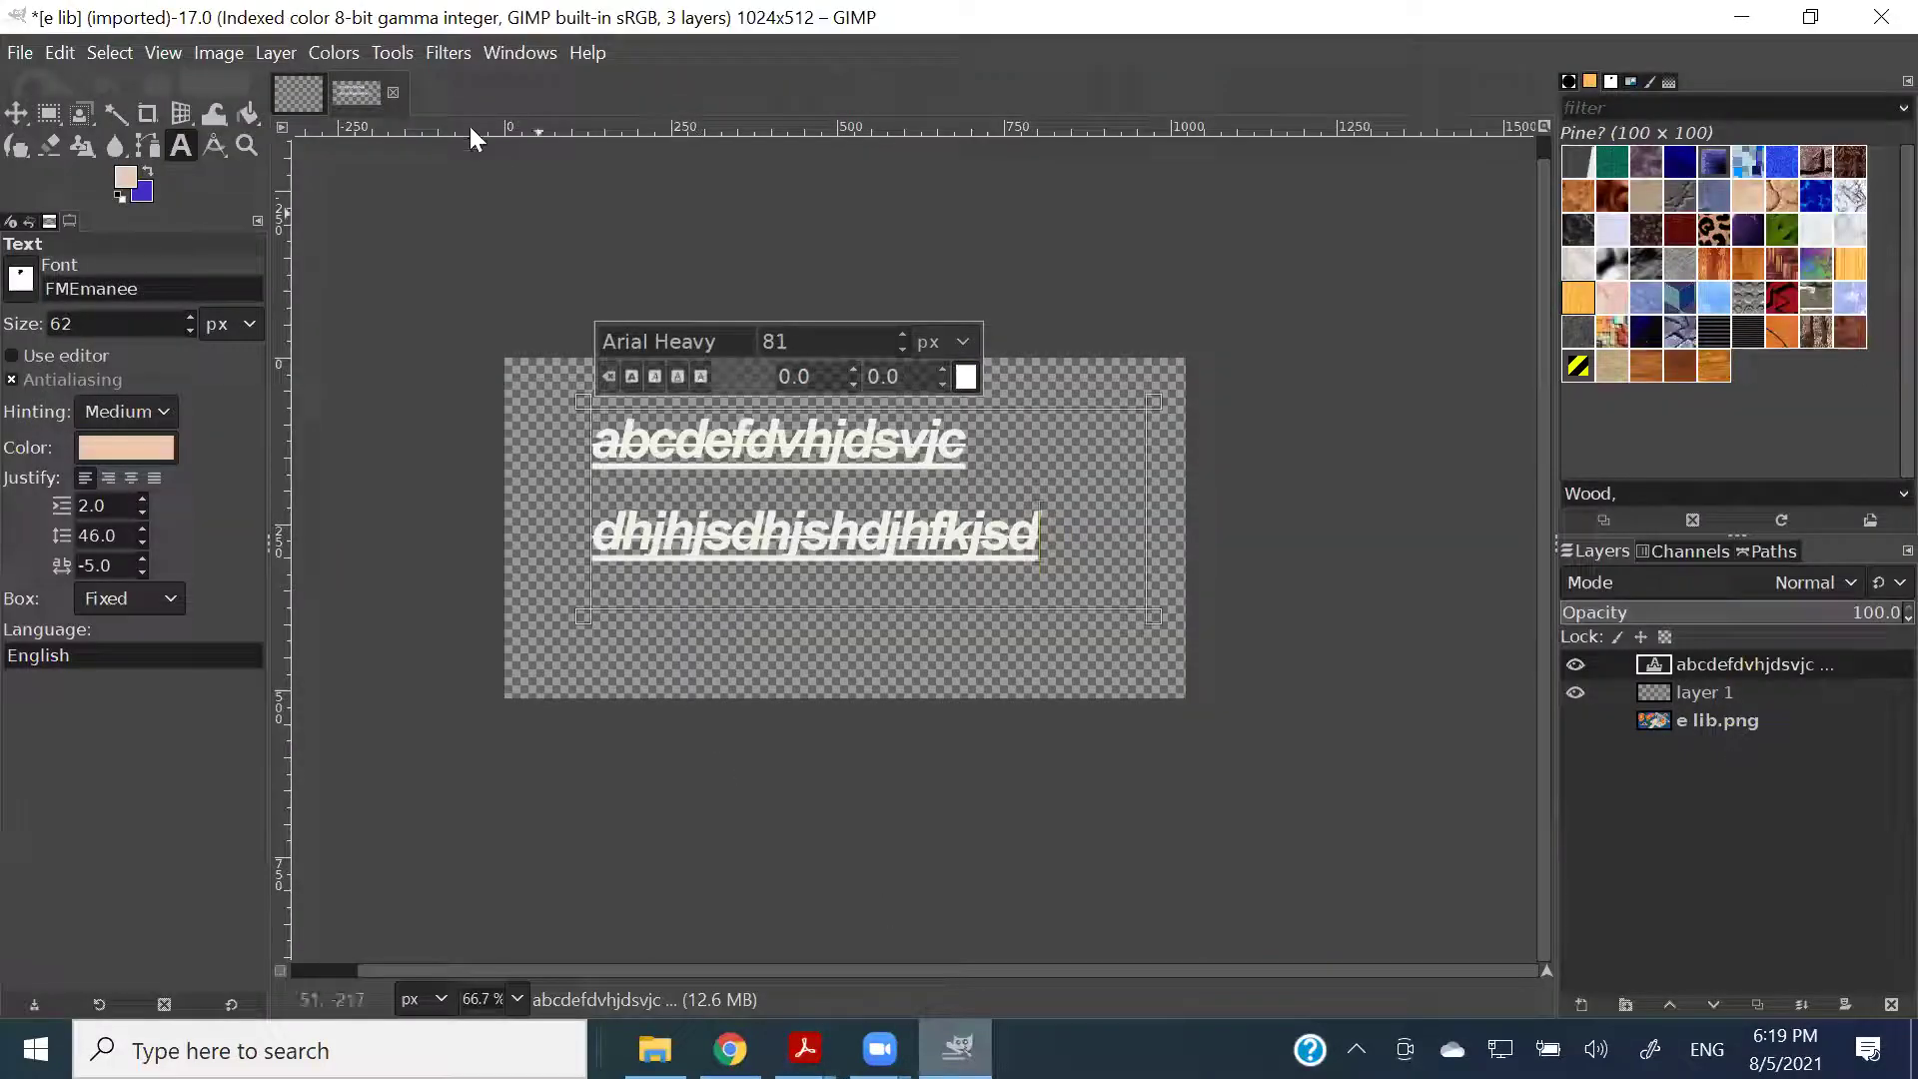
pyautogui.click(357, 93)
pyautogui.click(298, 93)
pyautogui.click(374, 92)
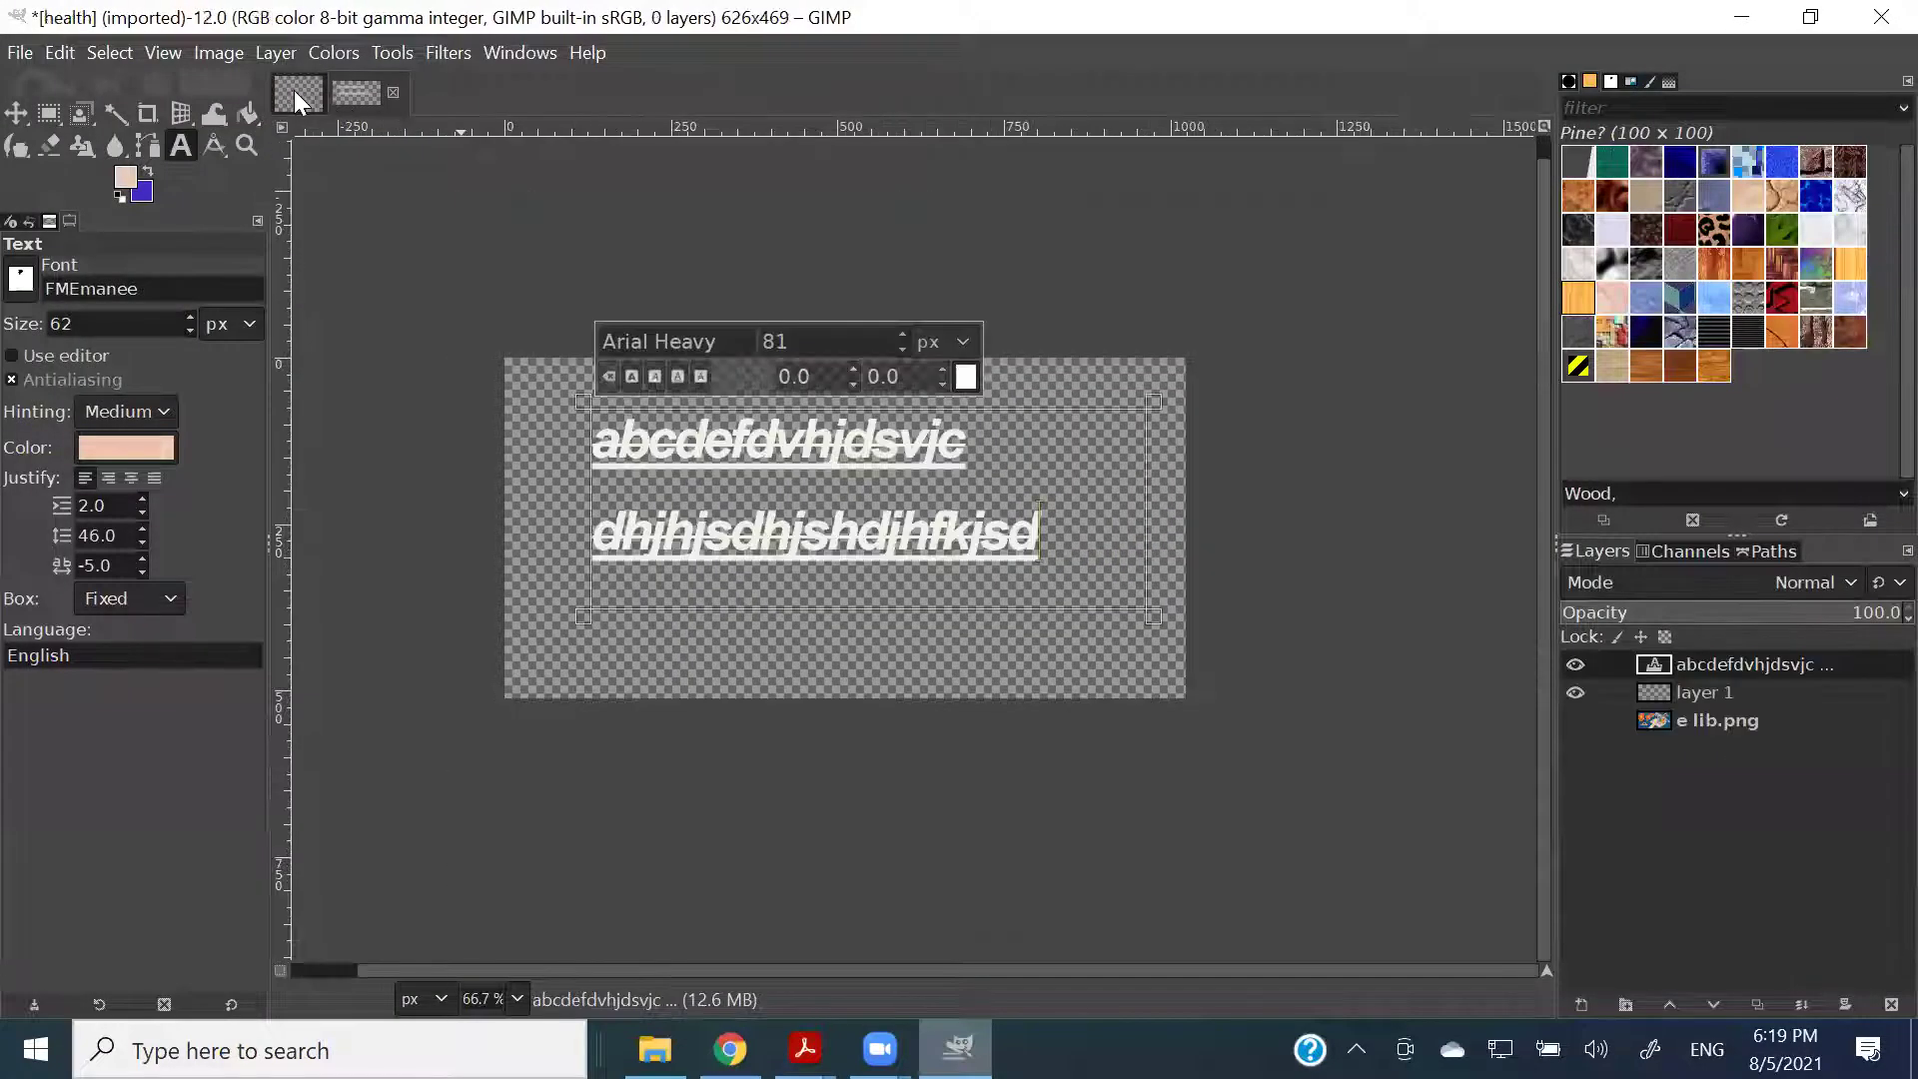
pyautogui.click(377, 98)
# Turn Single-Window Mode off to separate the image and dock windows, and turn it back on.
pyautogui.click(512, 56)
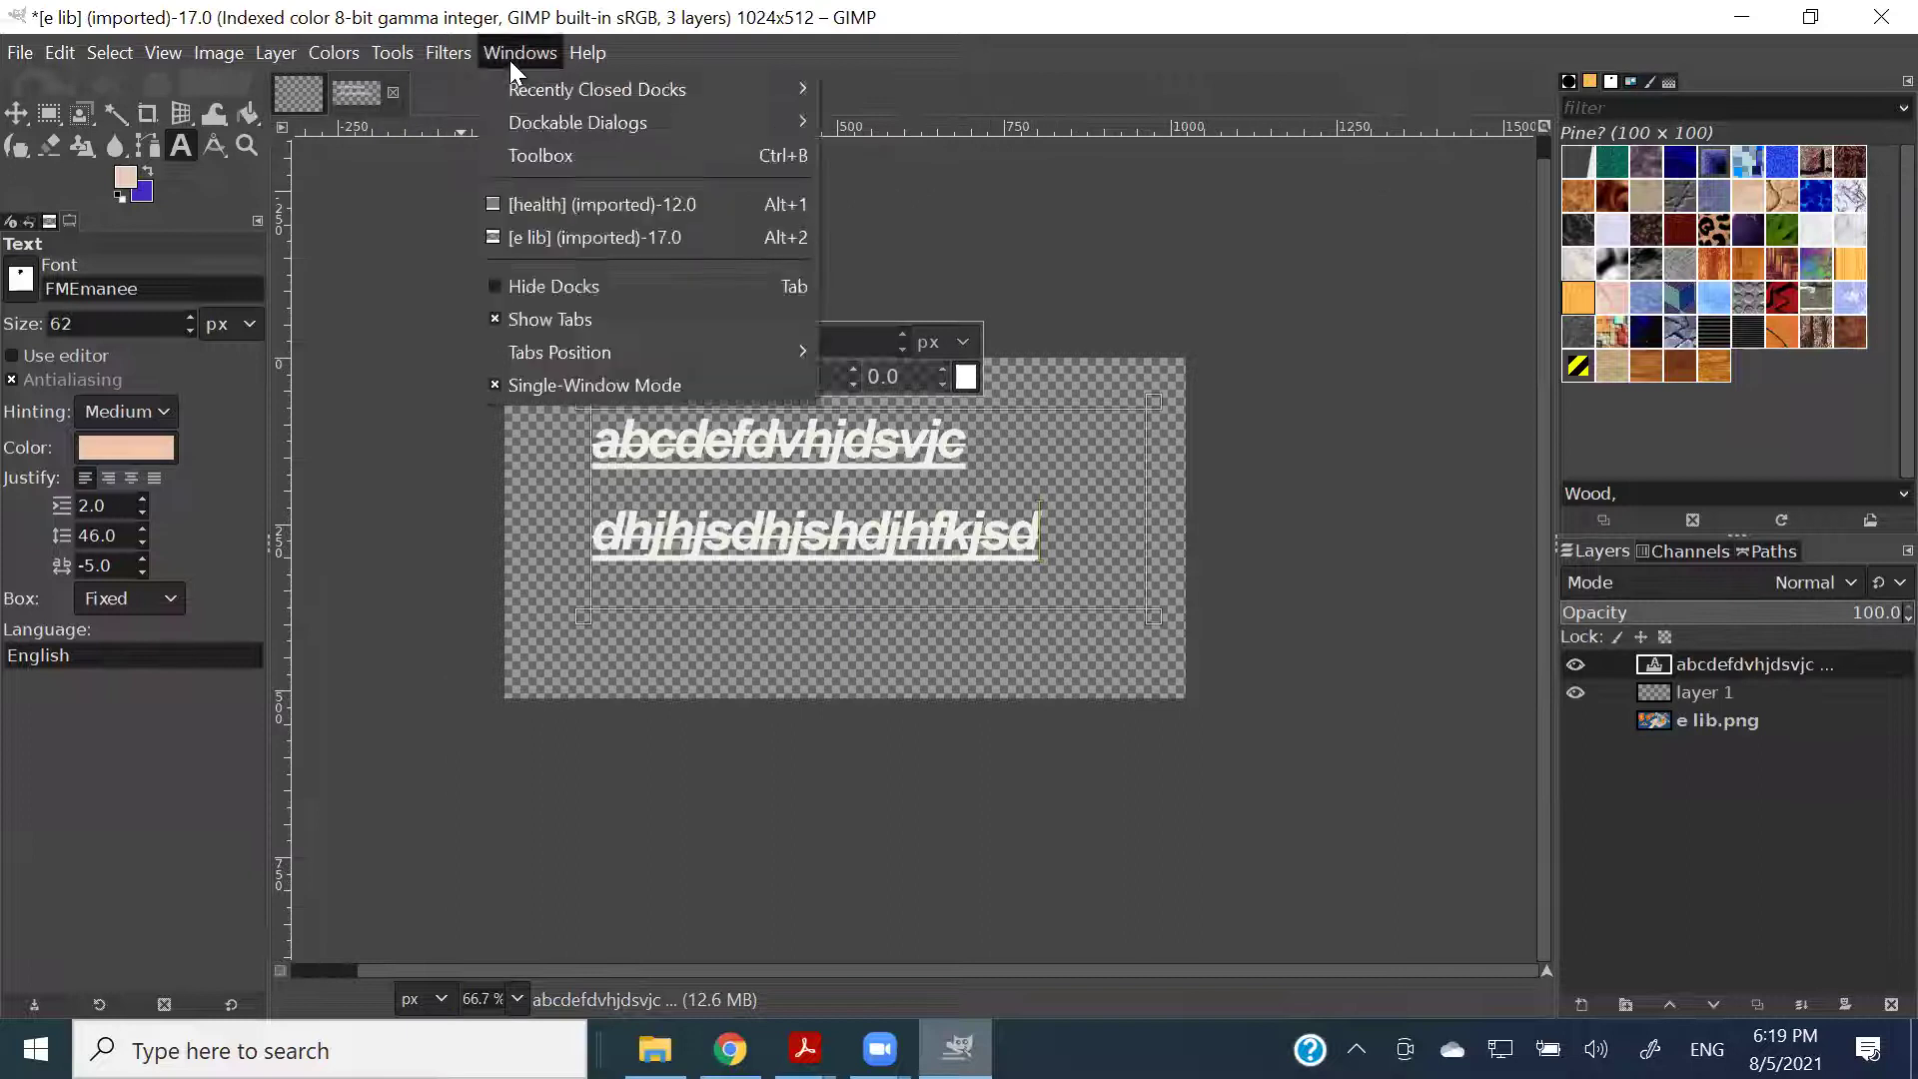
pyautogui.click(505, 381)
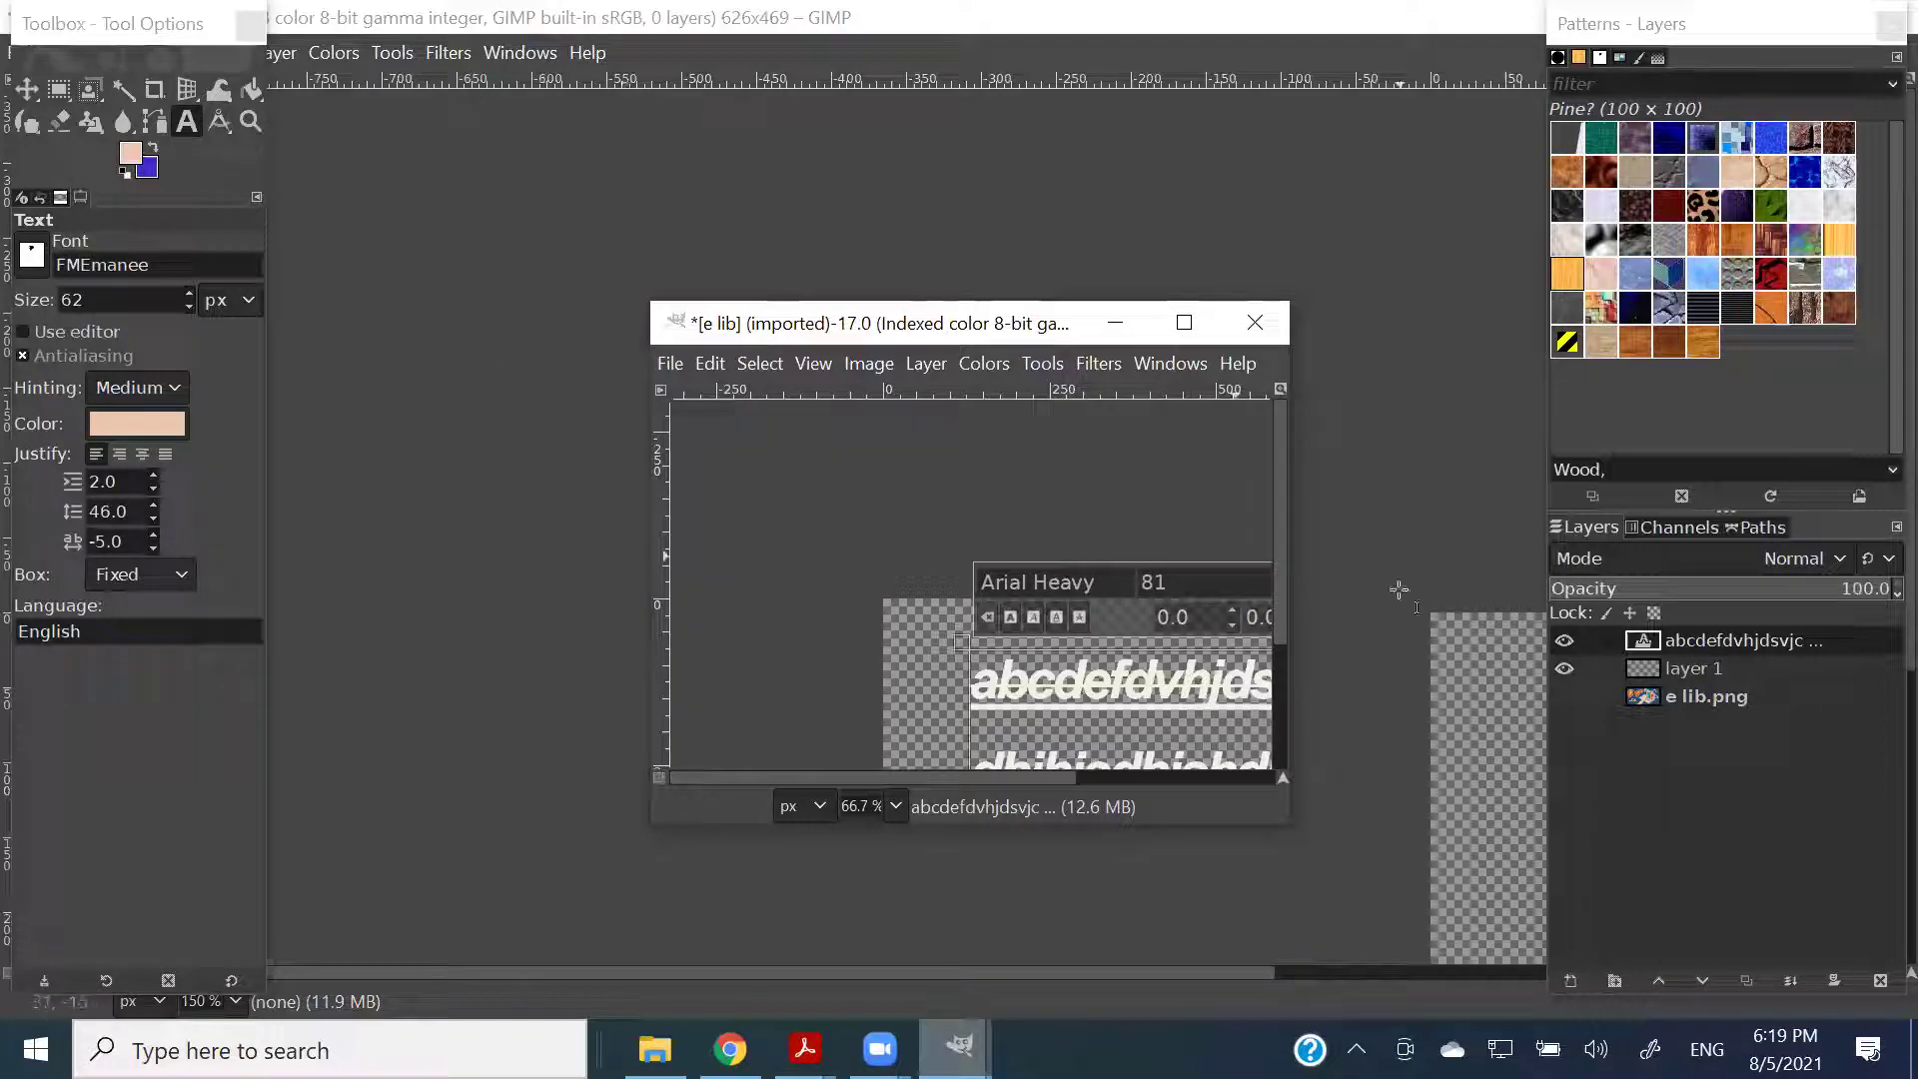
pyautogui.click(512, 52)
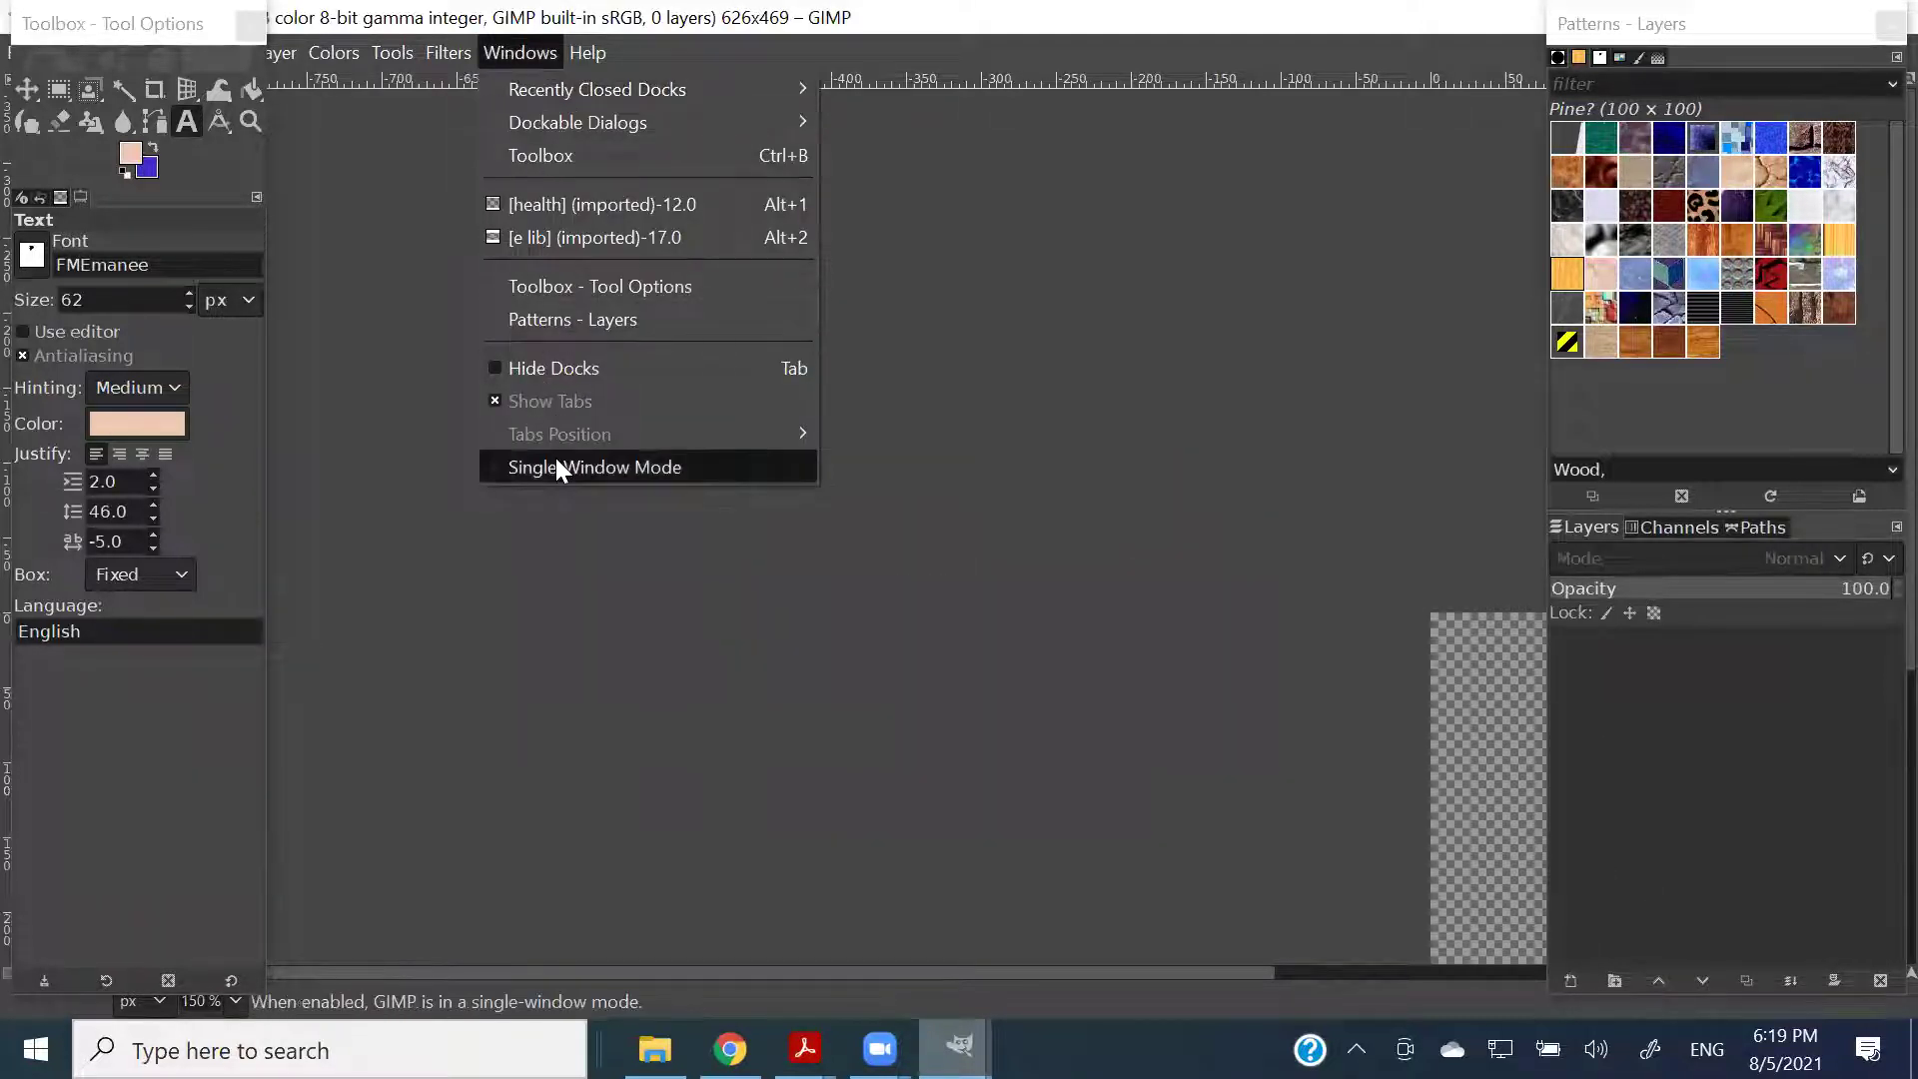
pyautogui.click(501, 463)
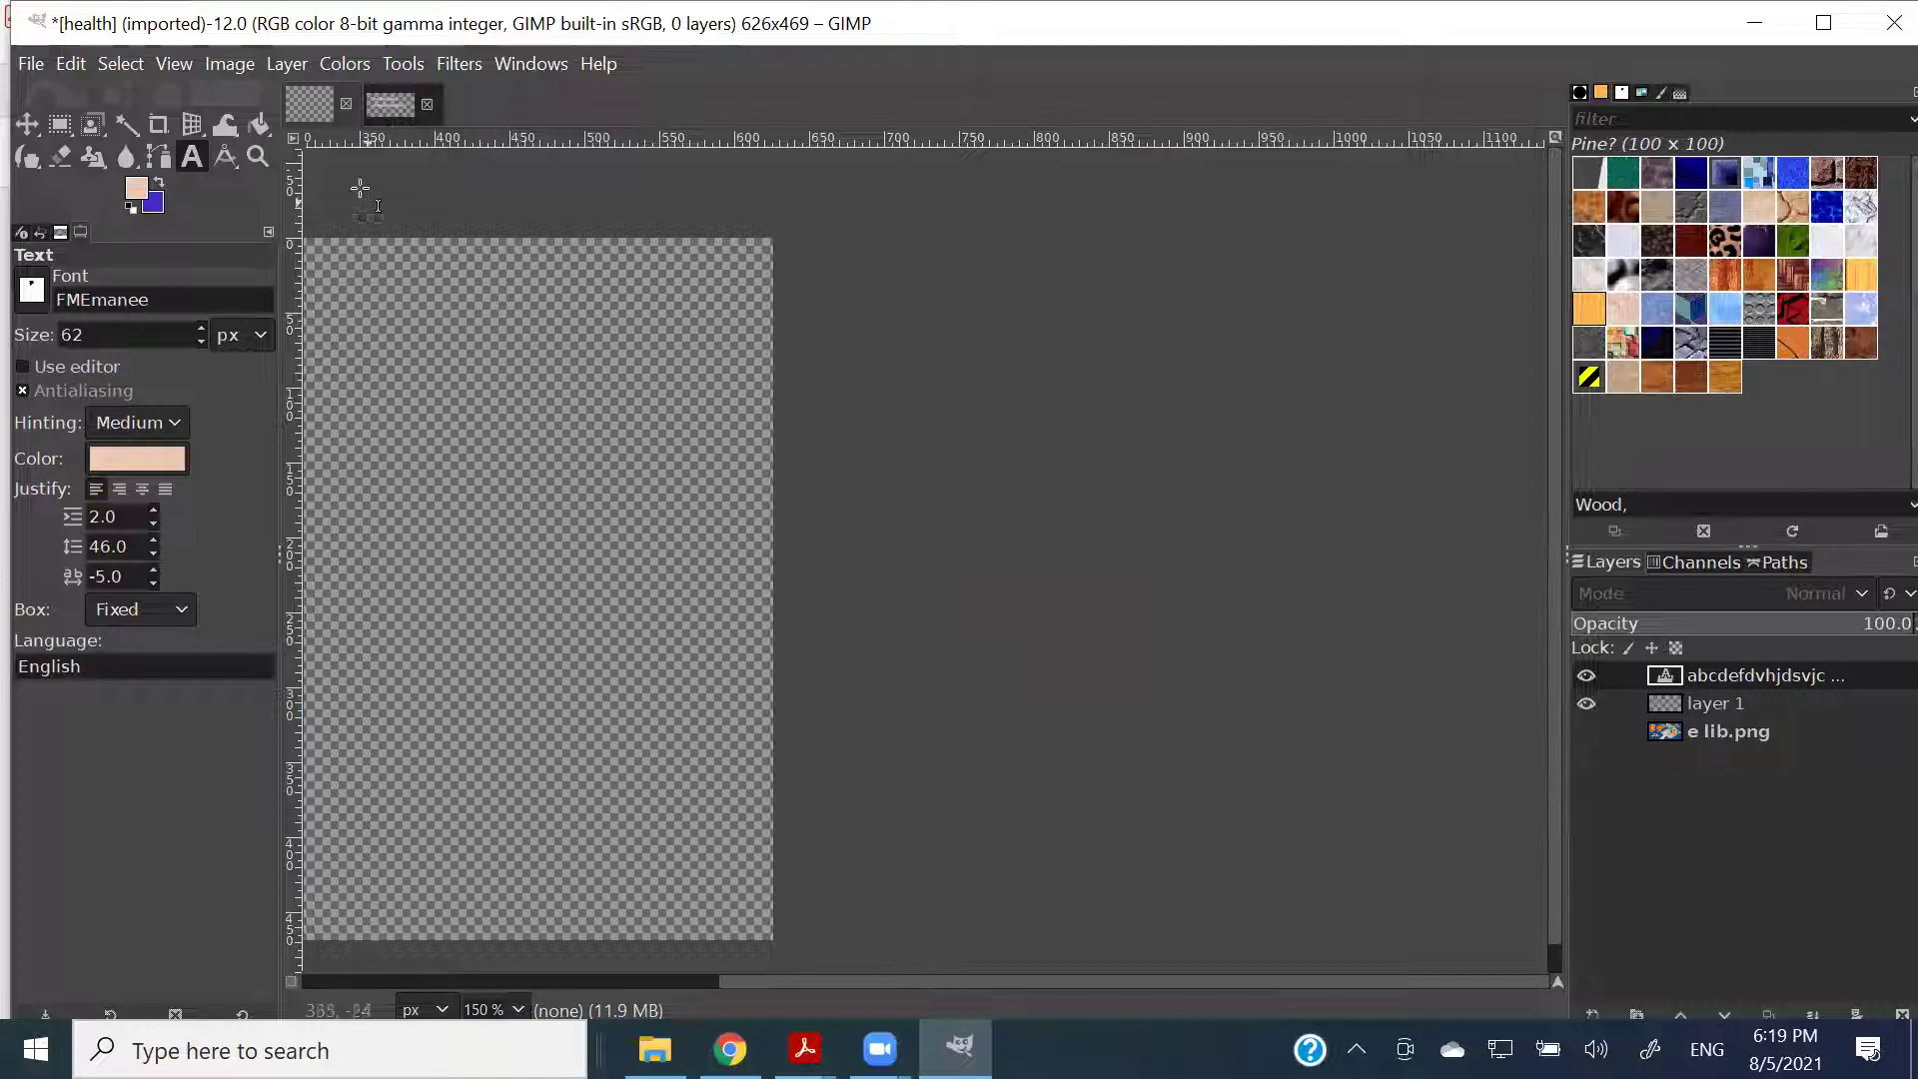
# Alternate between the e lib and health images within the single window, ending on e lib.
pyautogui.click(390, 108)
pyautogui.click(314, 106)
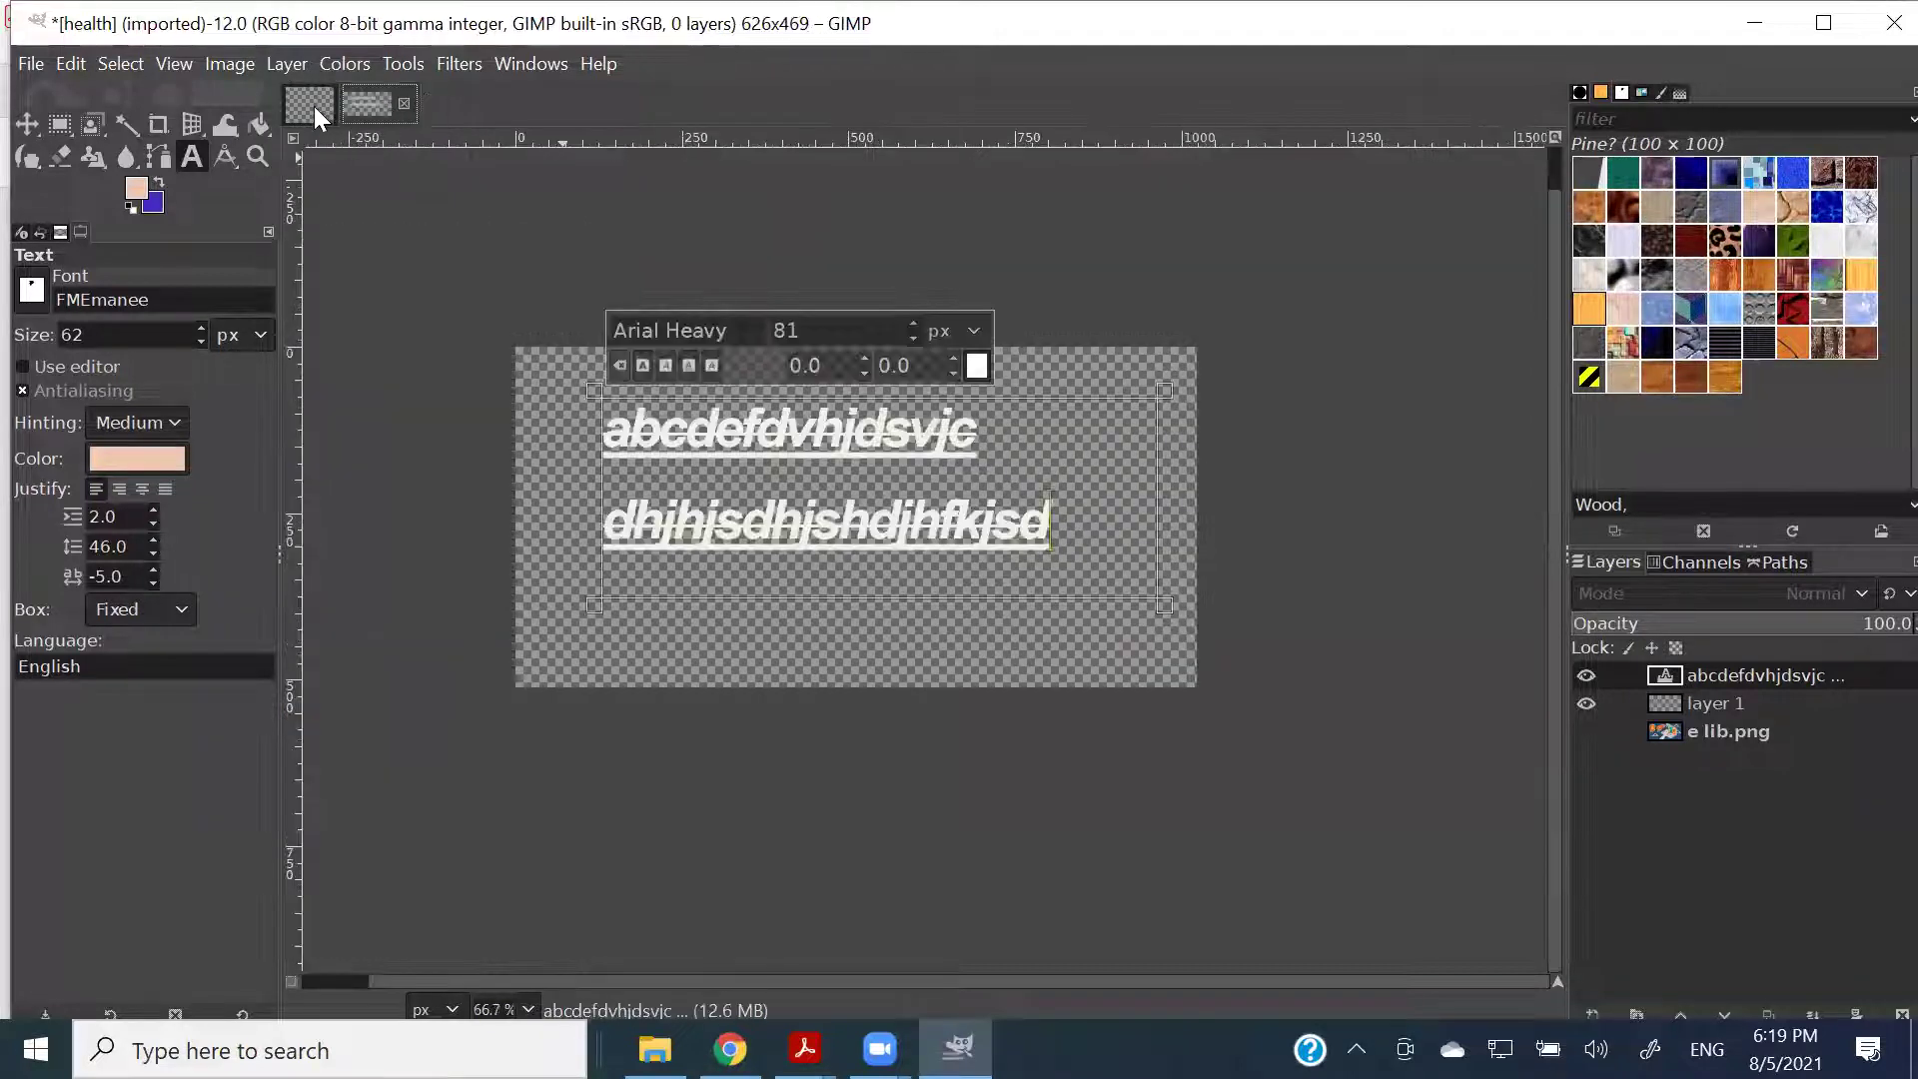
pyautogui.click(390, 110)
pyautogui.click(318, 104)
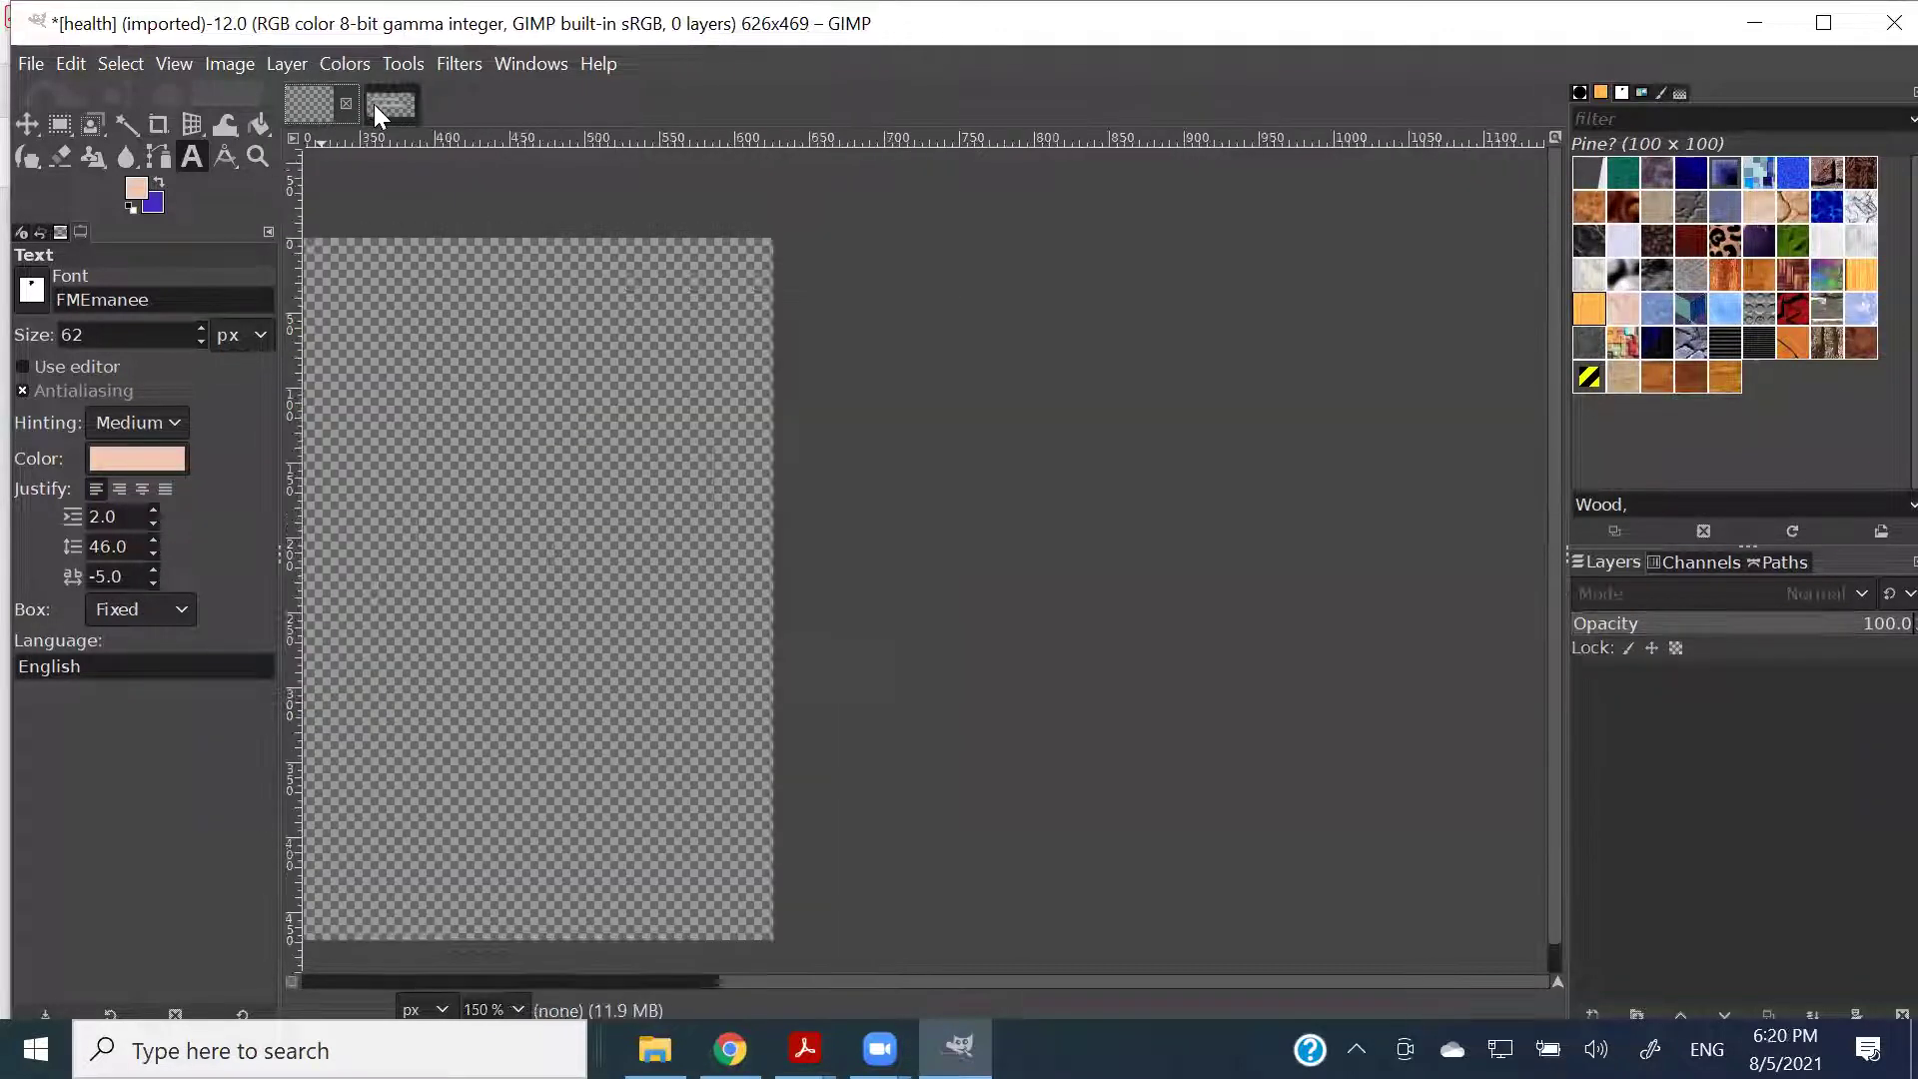
pyautogui.click(374, 104)
# Turn off Single-Window Mode and reposition the separate e lib image window and the Toolbox window.
pyautogui.click(533, 63)
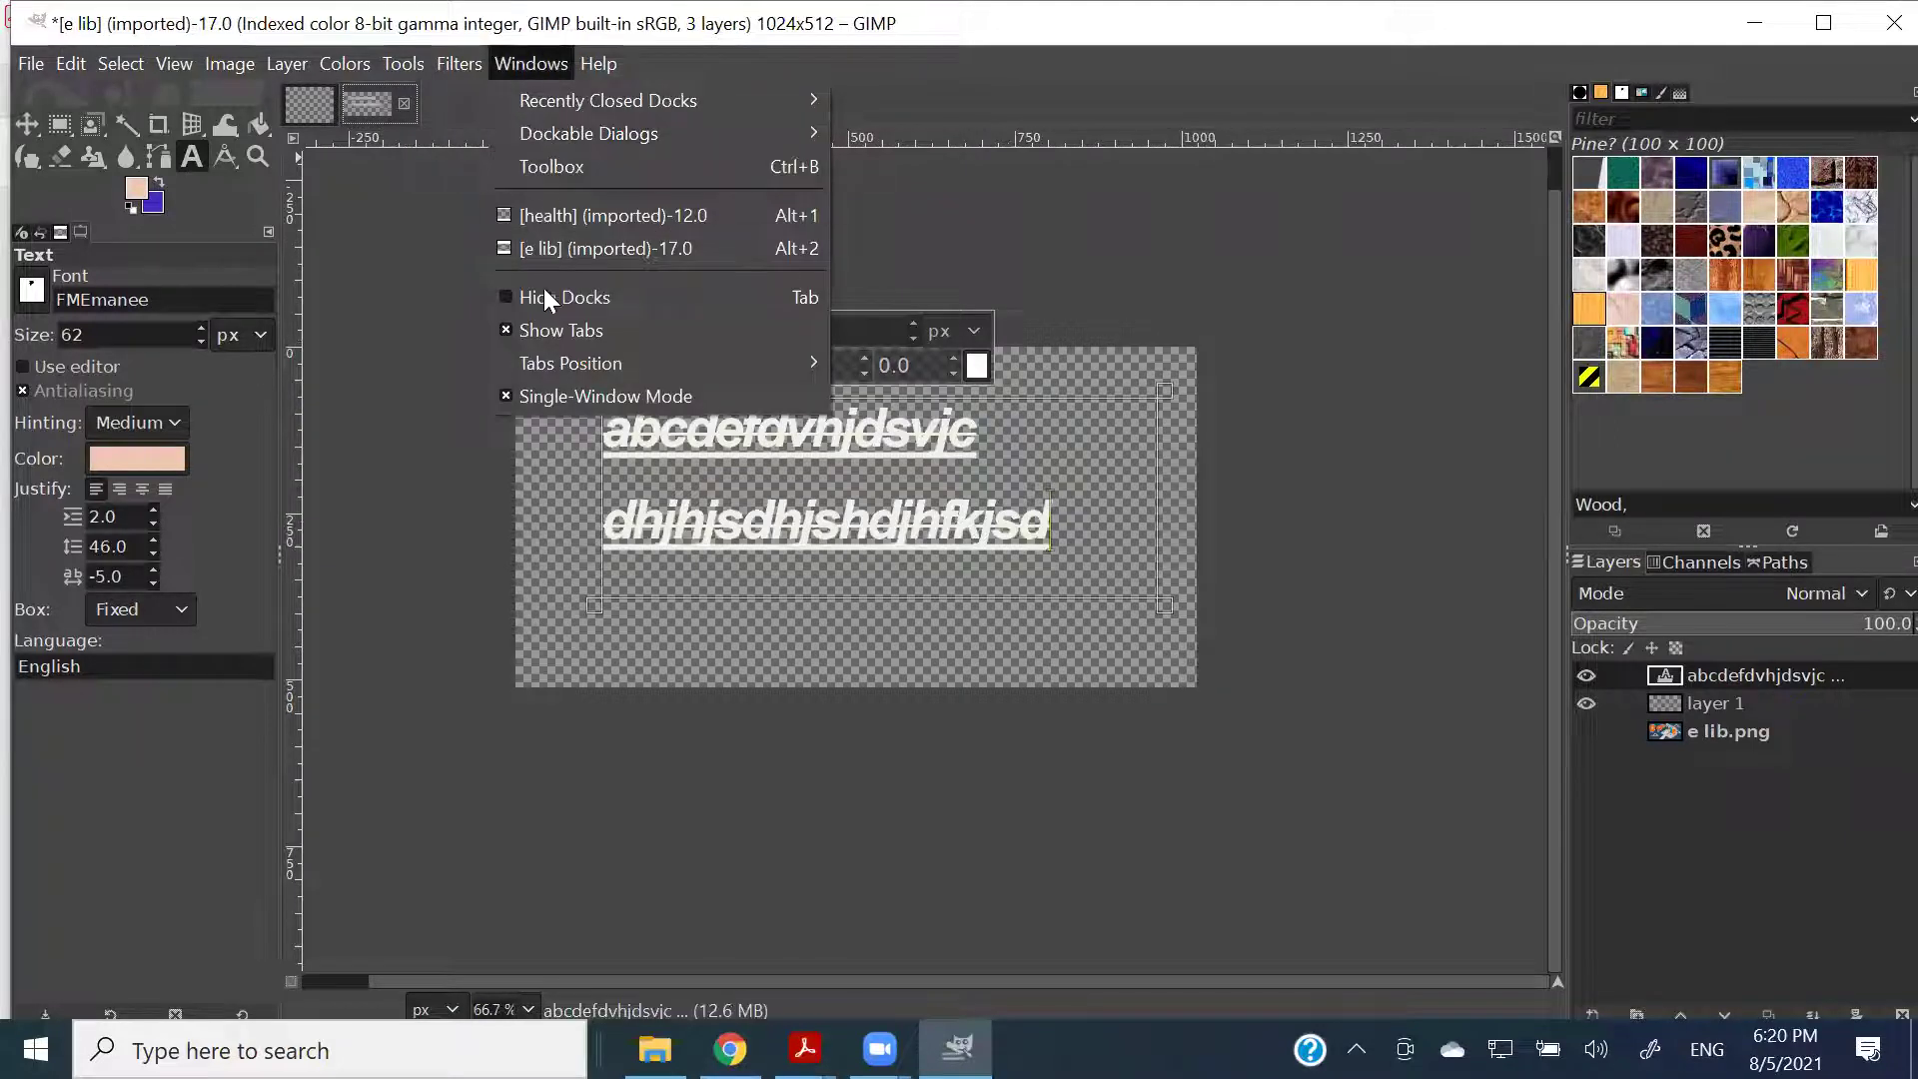
pyautogui.click(510, 398)
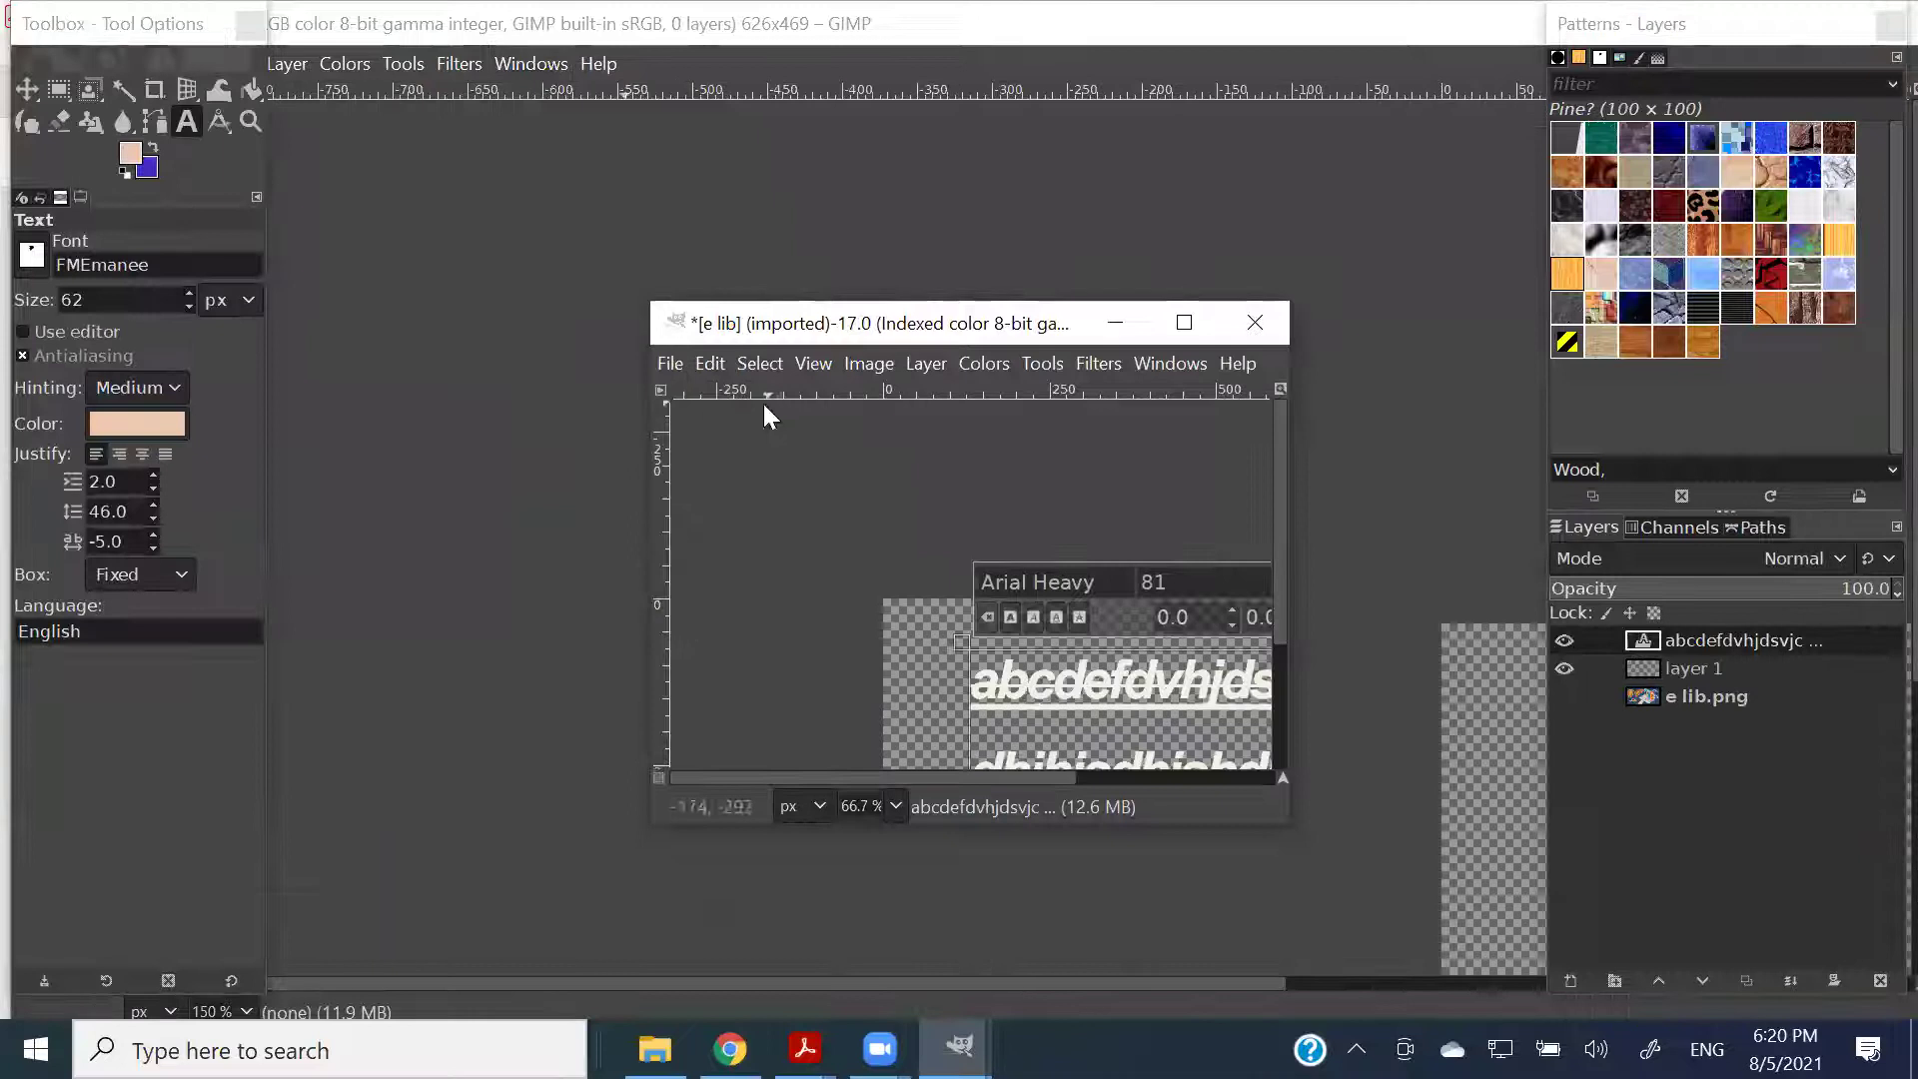
pyautogui.moveTo(867, 332); pyautogui.dragTo(602, 281)
pyautogui.click(1469, 691)
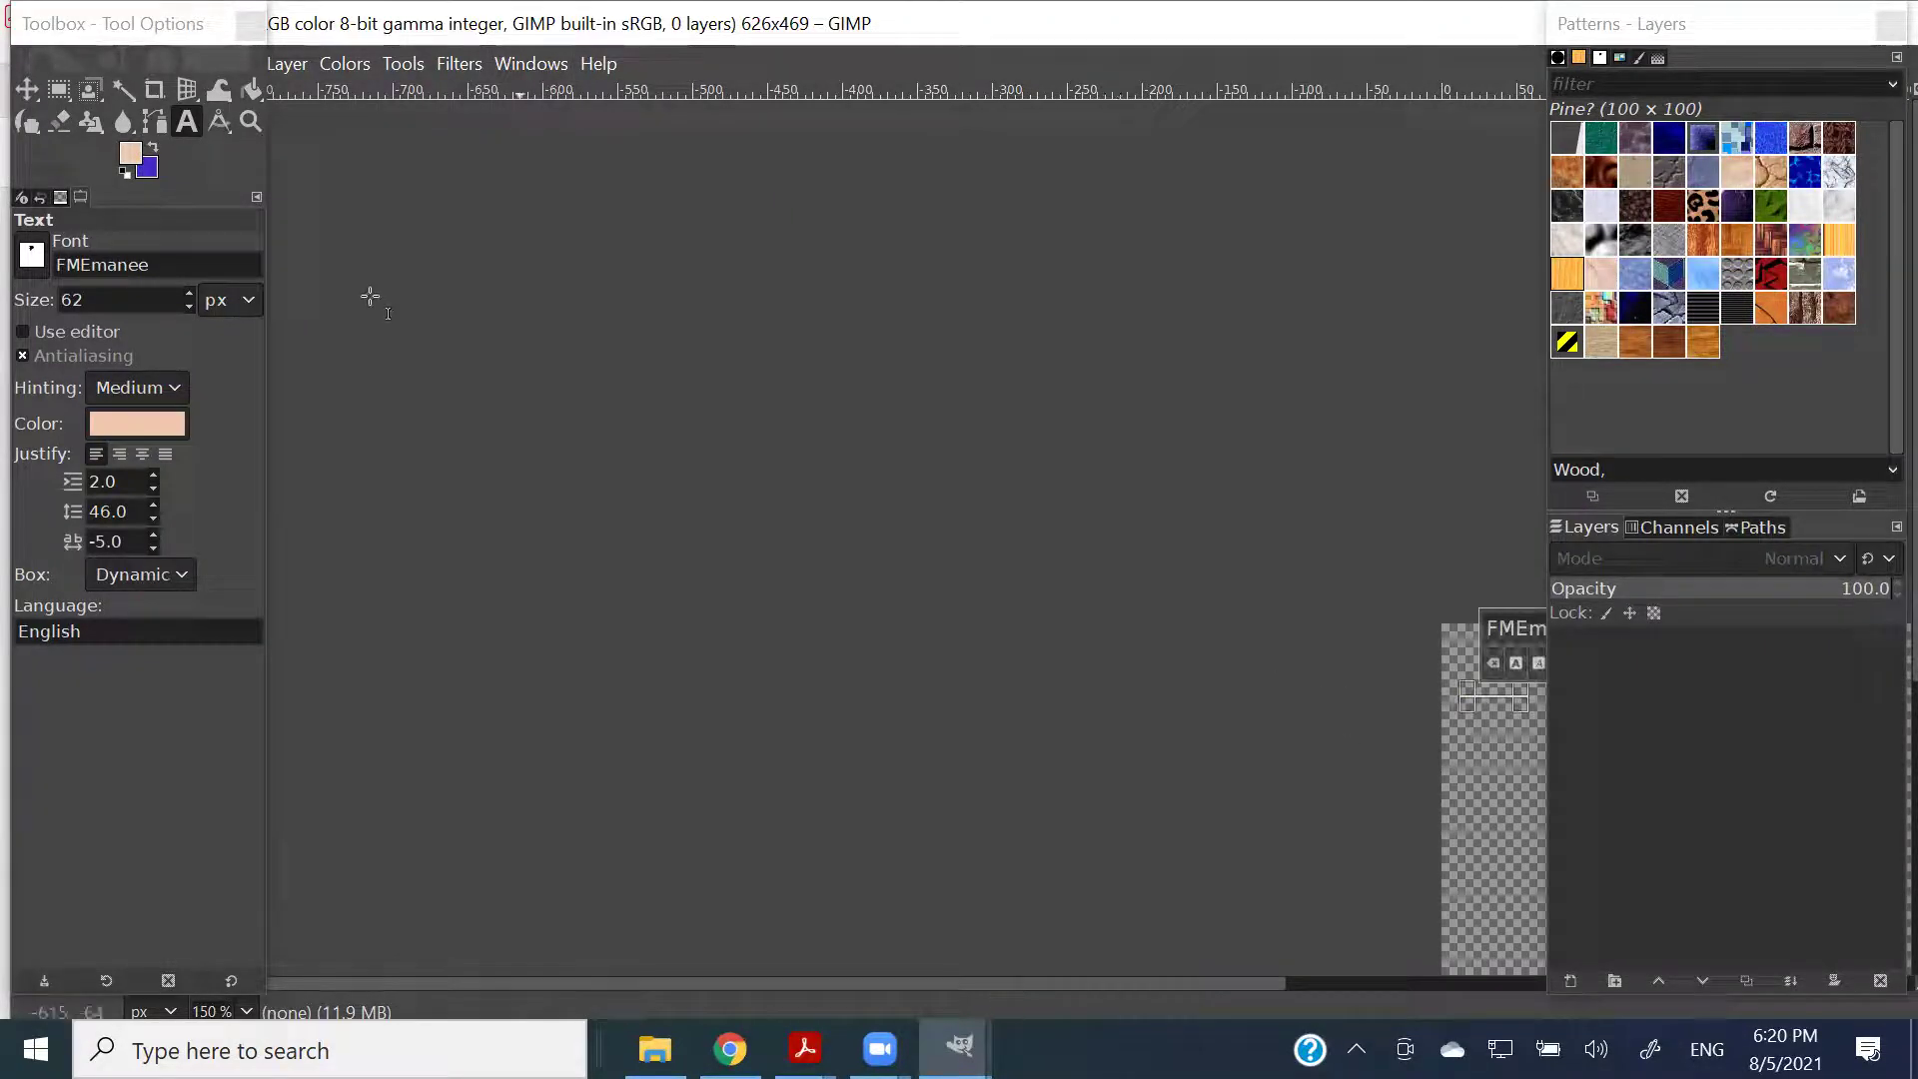
pyautogui.click(164, 64)
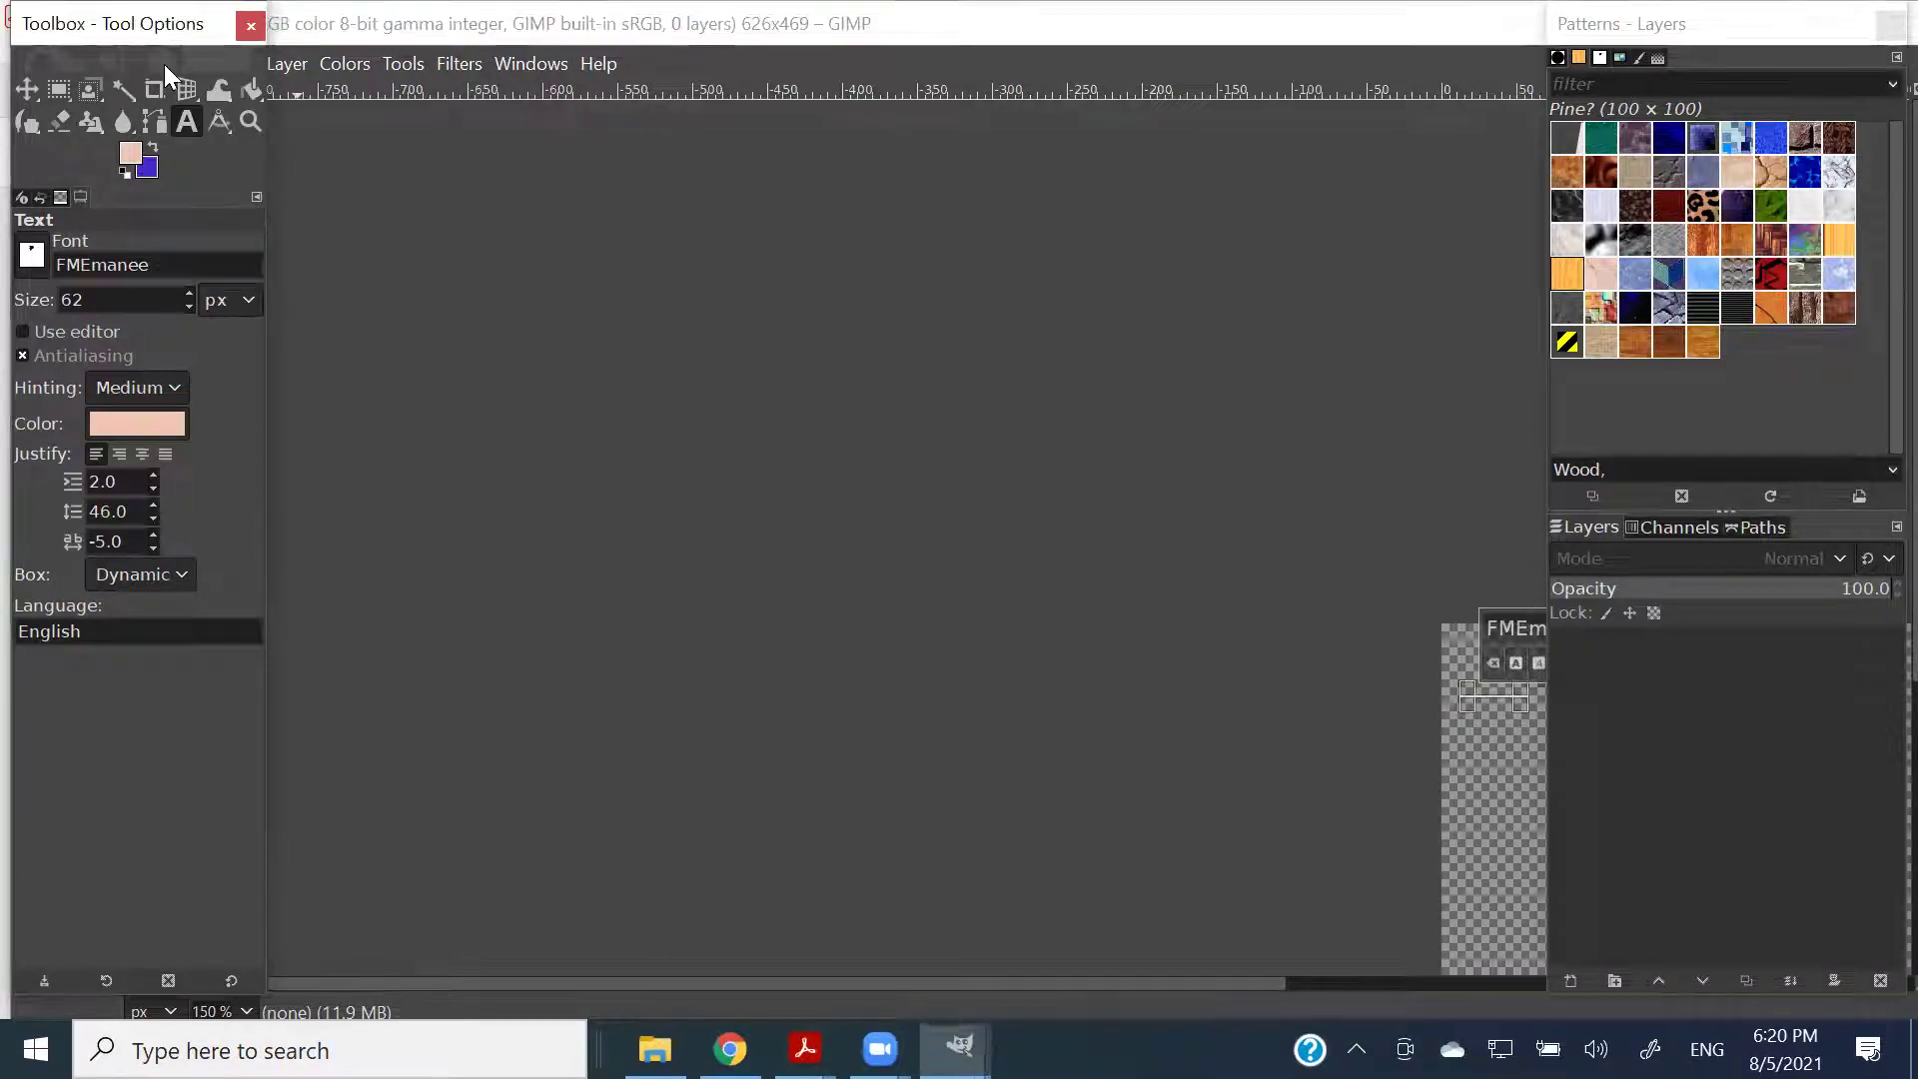
pyautogui.click(250, 82)
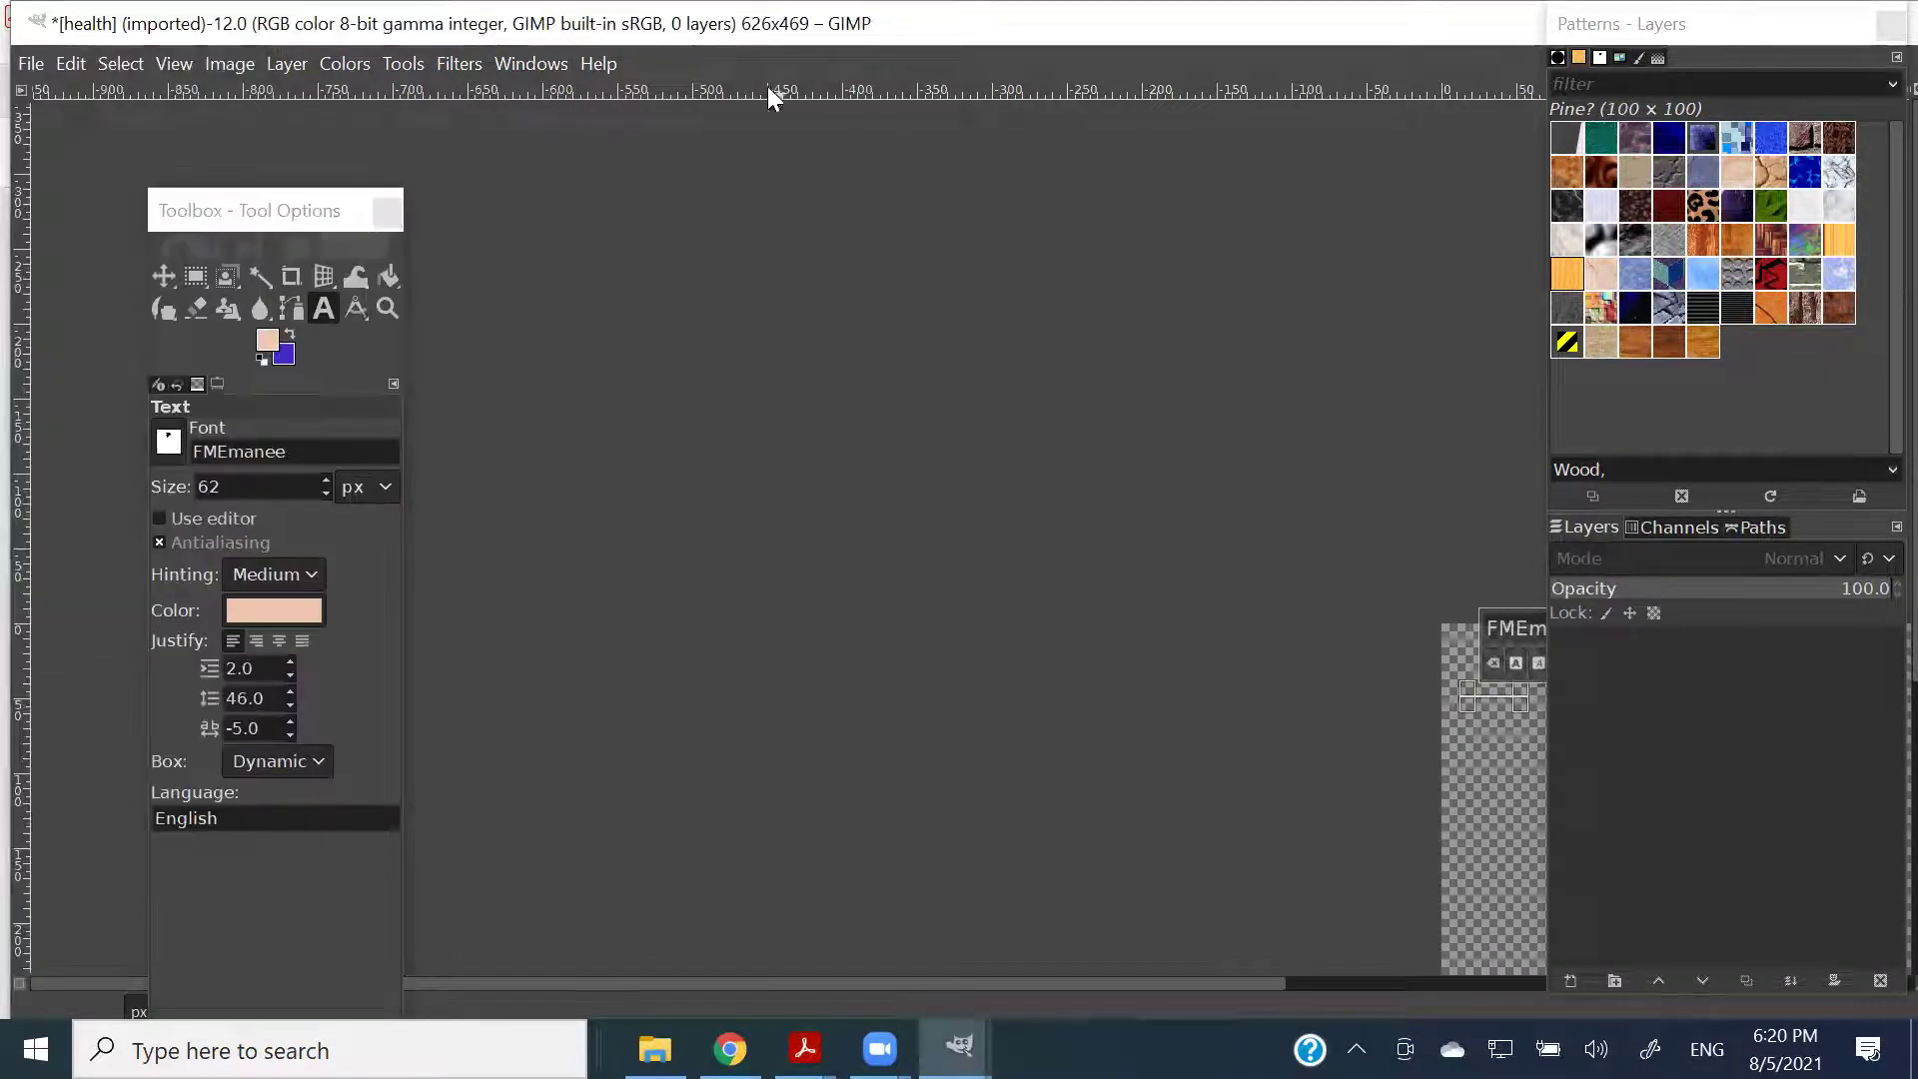
# Restore Single-Window Mode and view the health image and the e lib image.
pyautogui.click(511, 64)
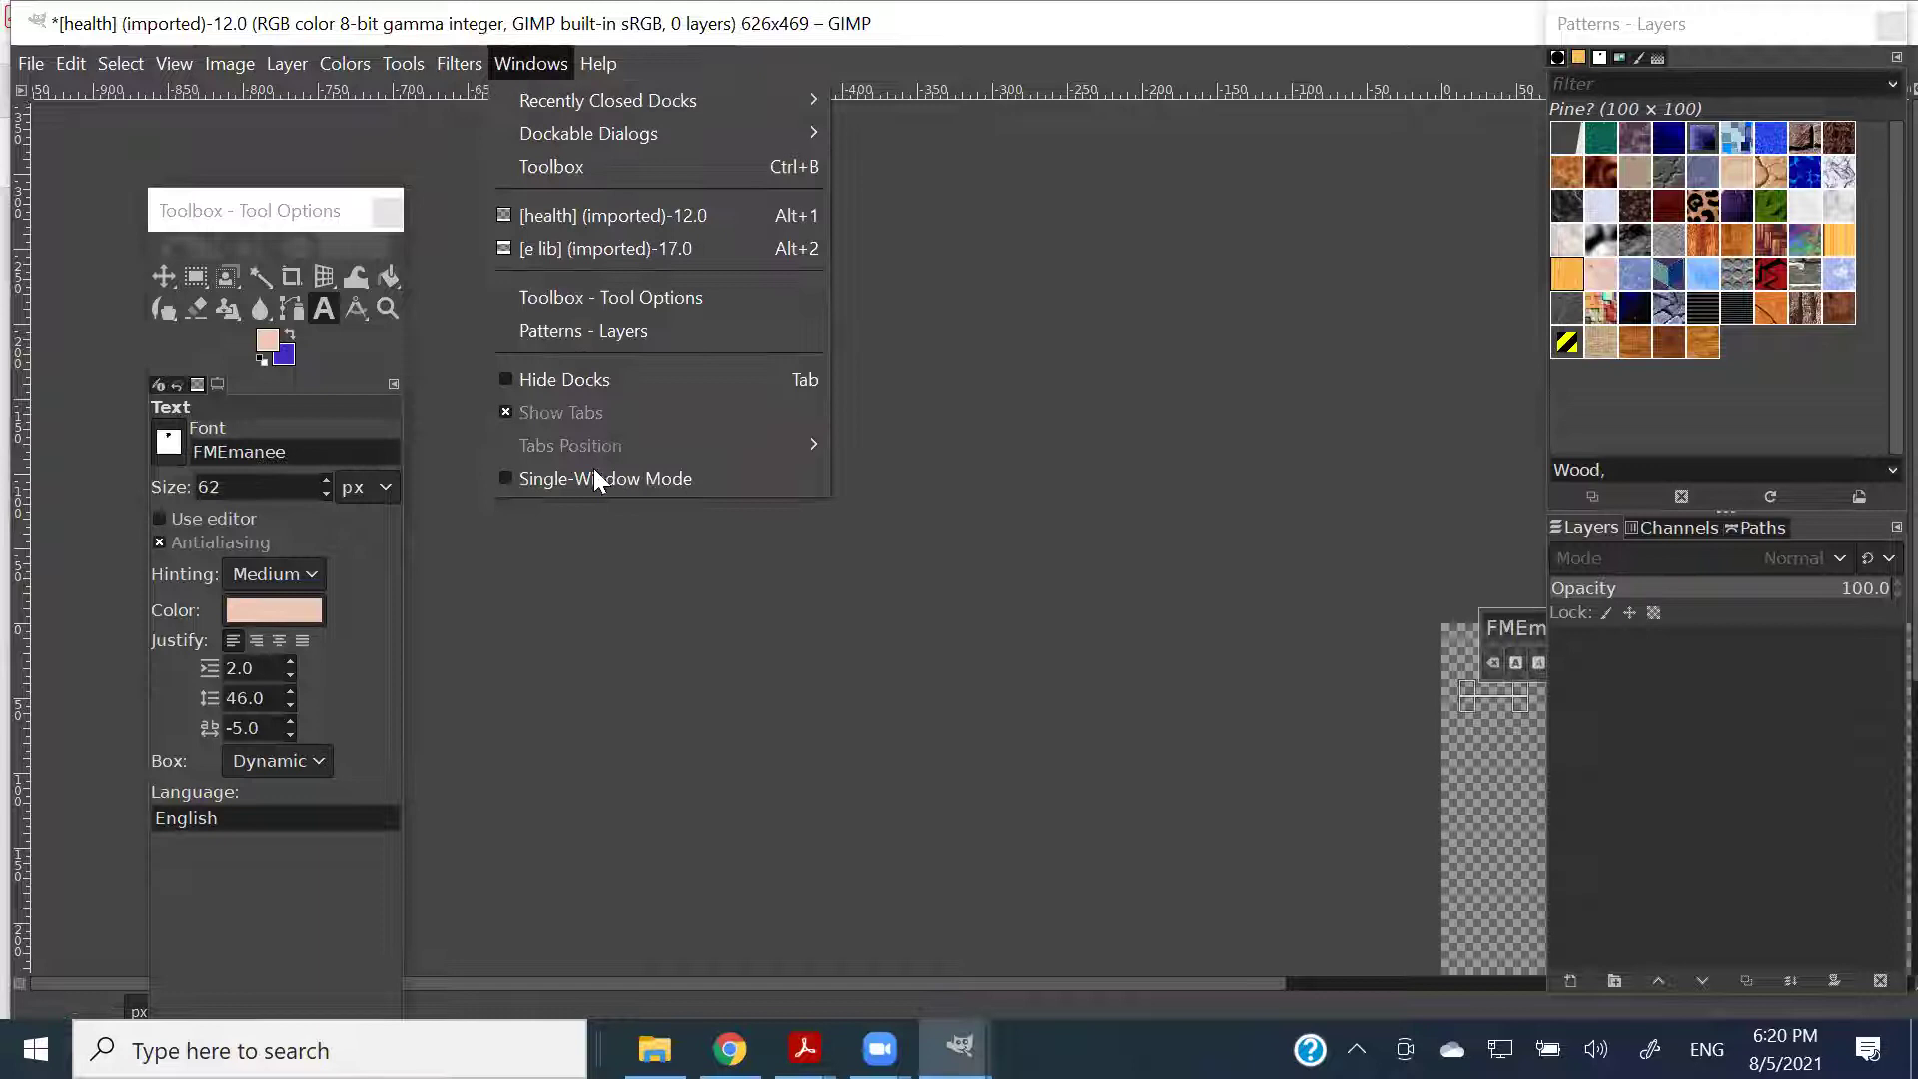
pyautogui.click(514, 479)
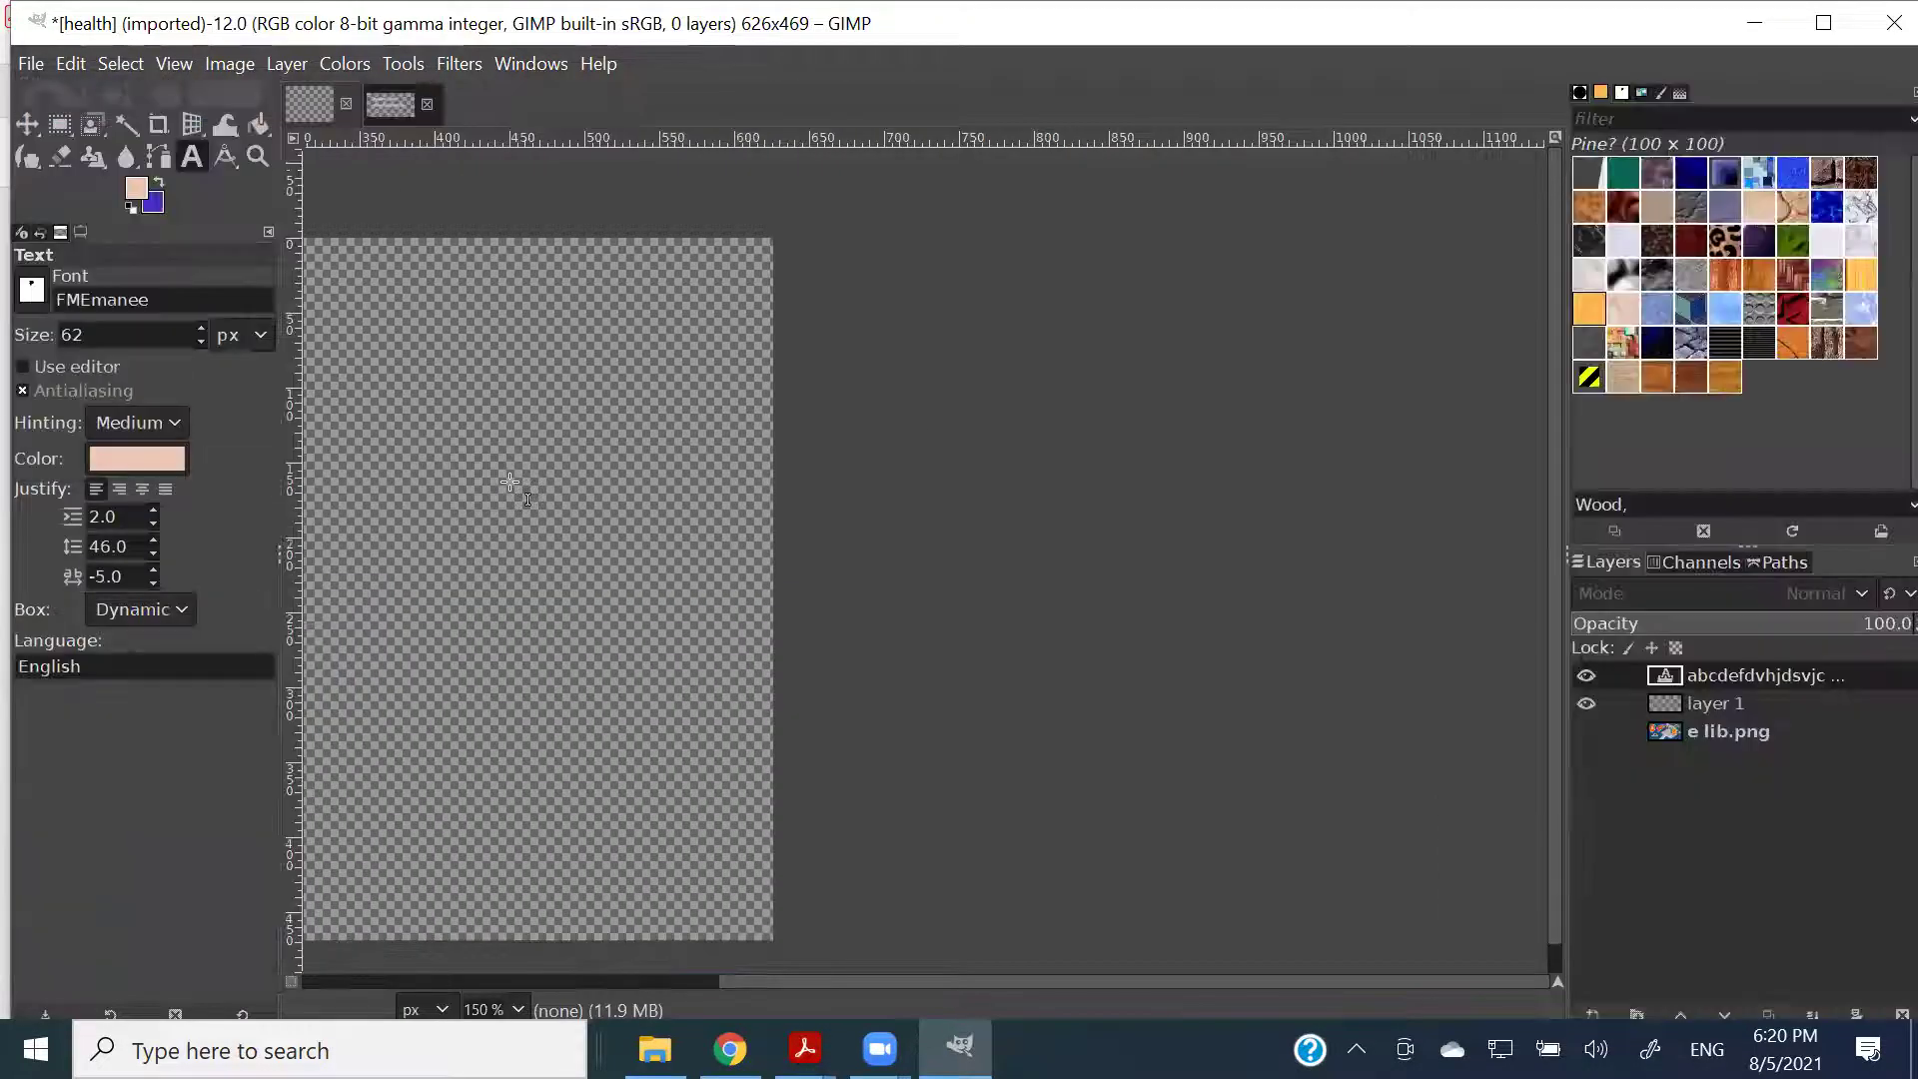
pyautogui.moveTo(983, 979); pyautogui.dragTo(600, 983)
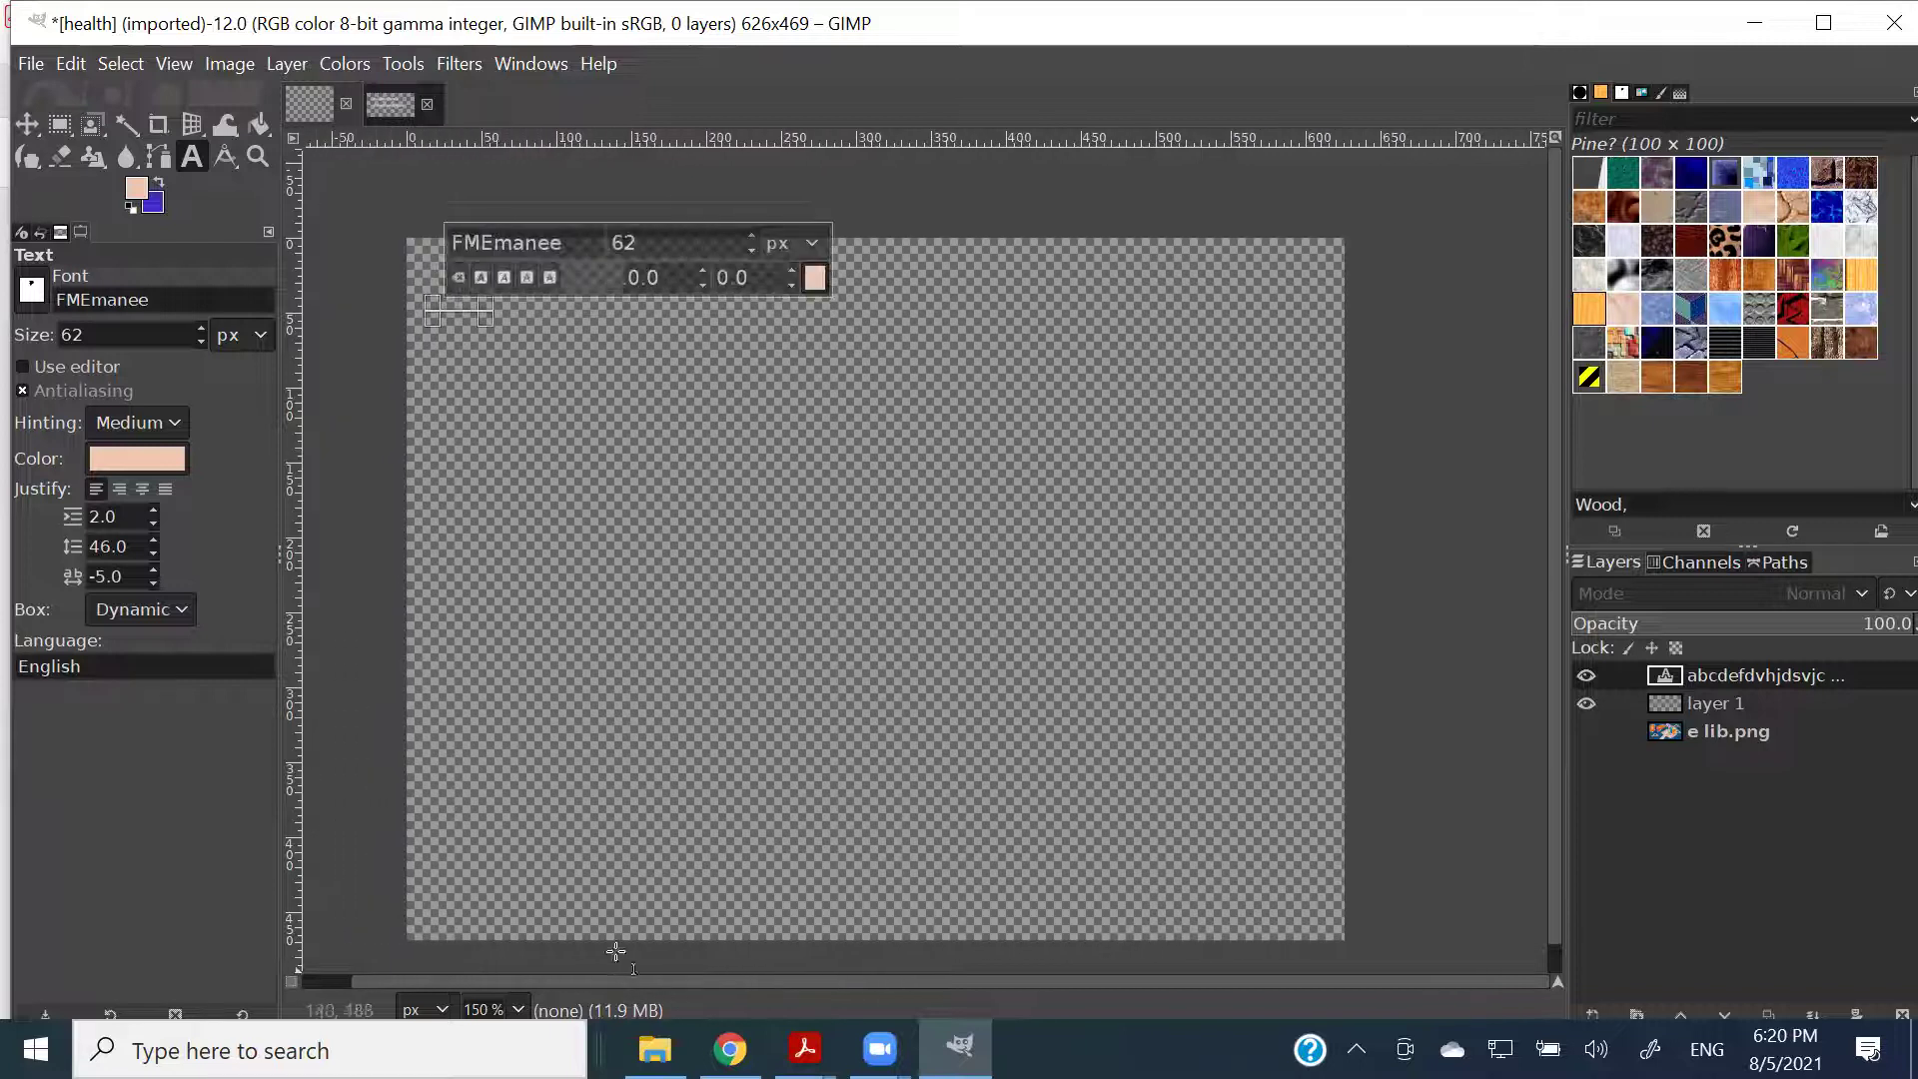
pyautogui.click(372, 98)
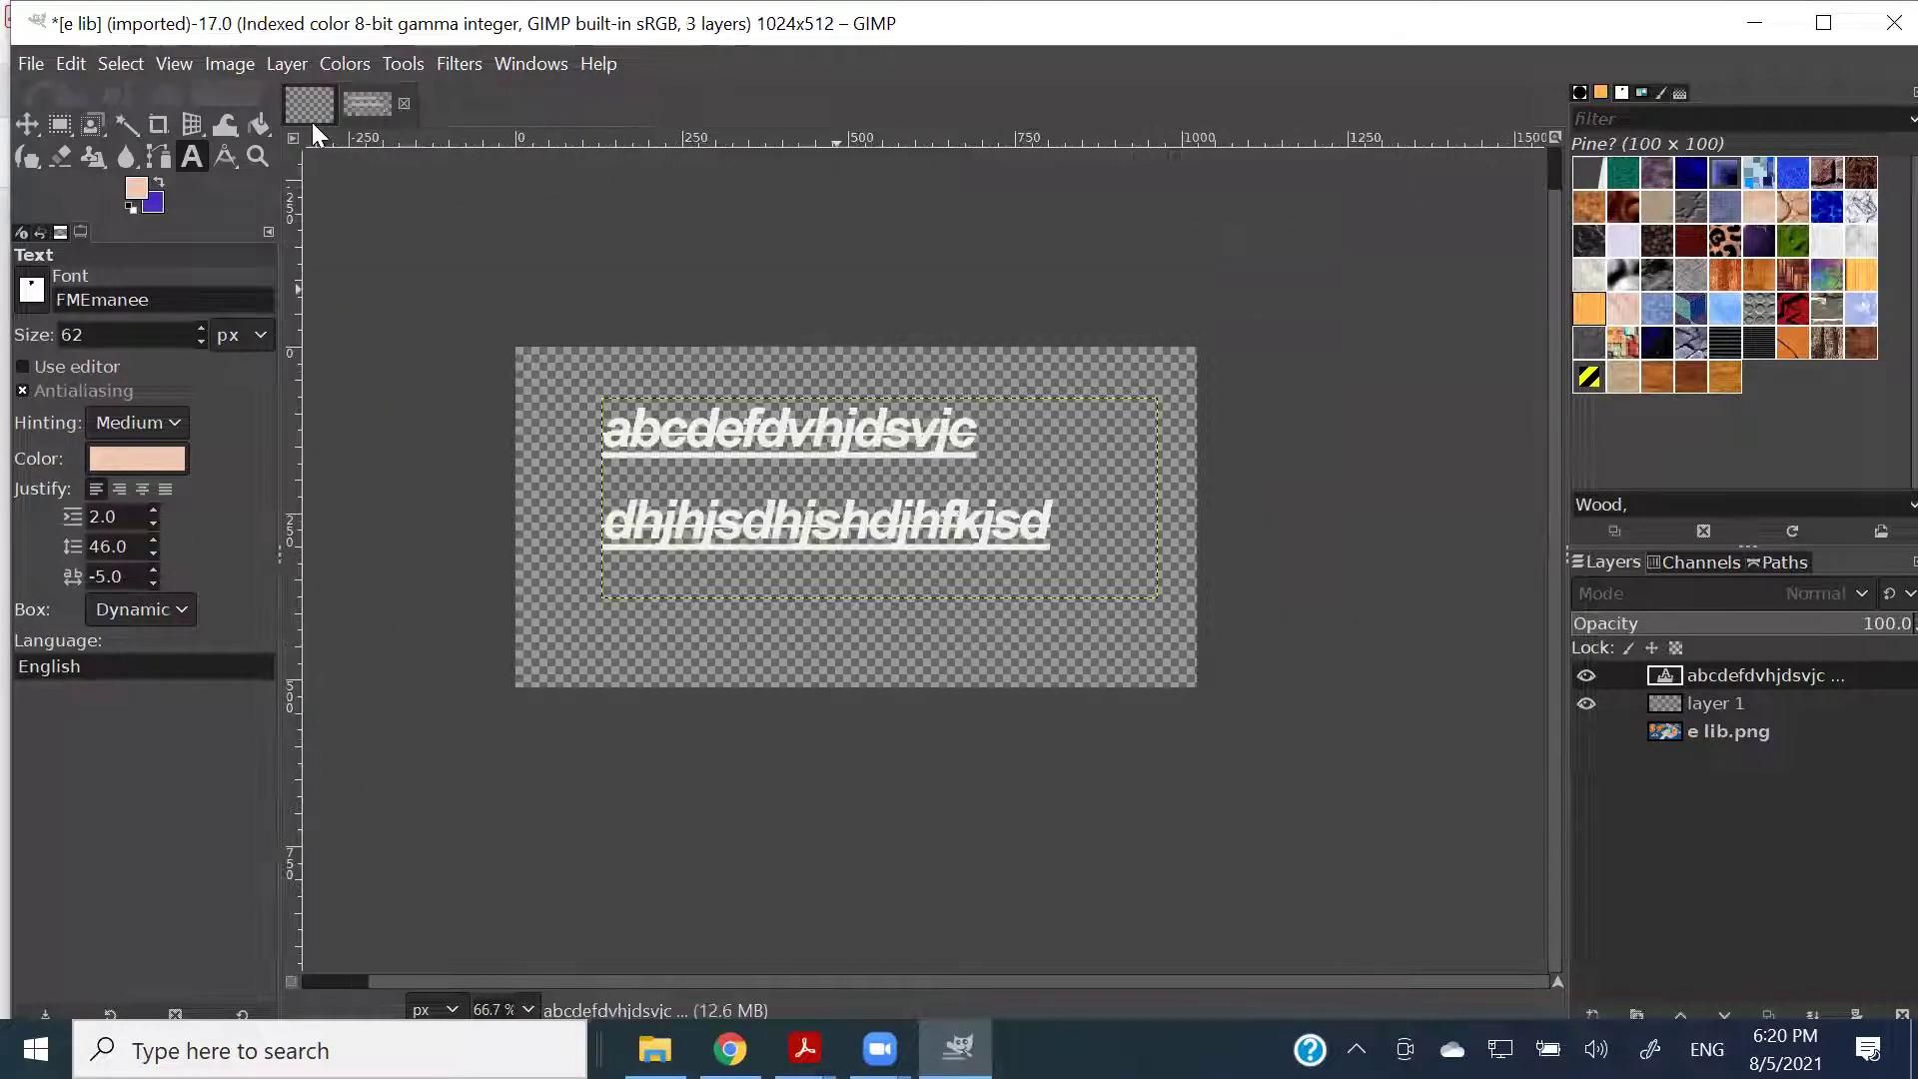
# Check the health and e lib images, and close both of them, discarding their unsaved changes.
pyautogui.click(310, 106)
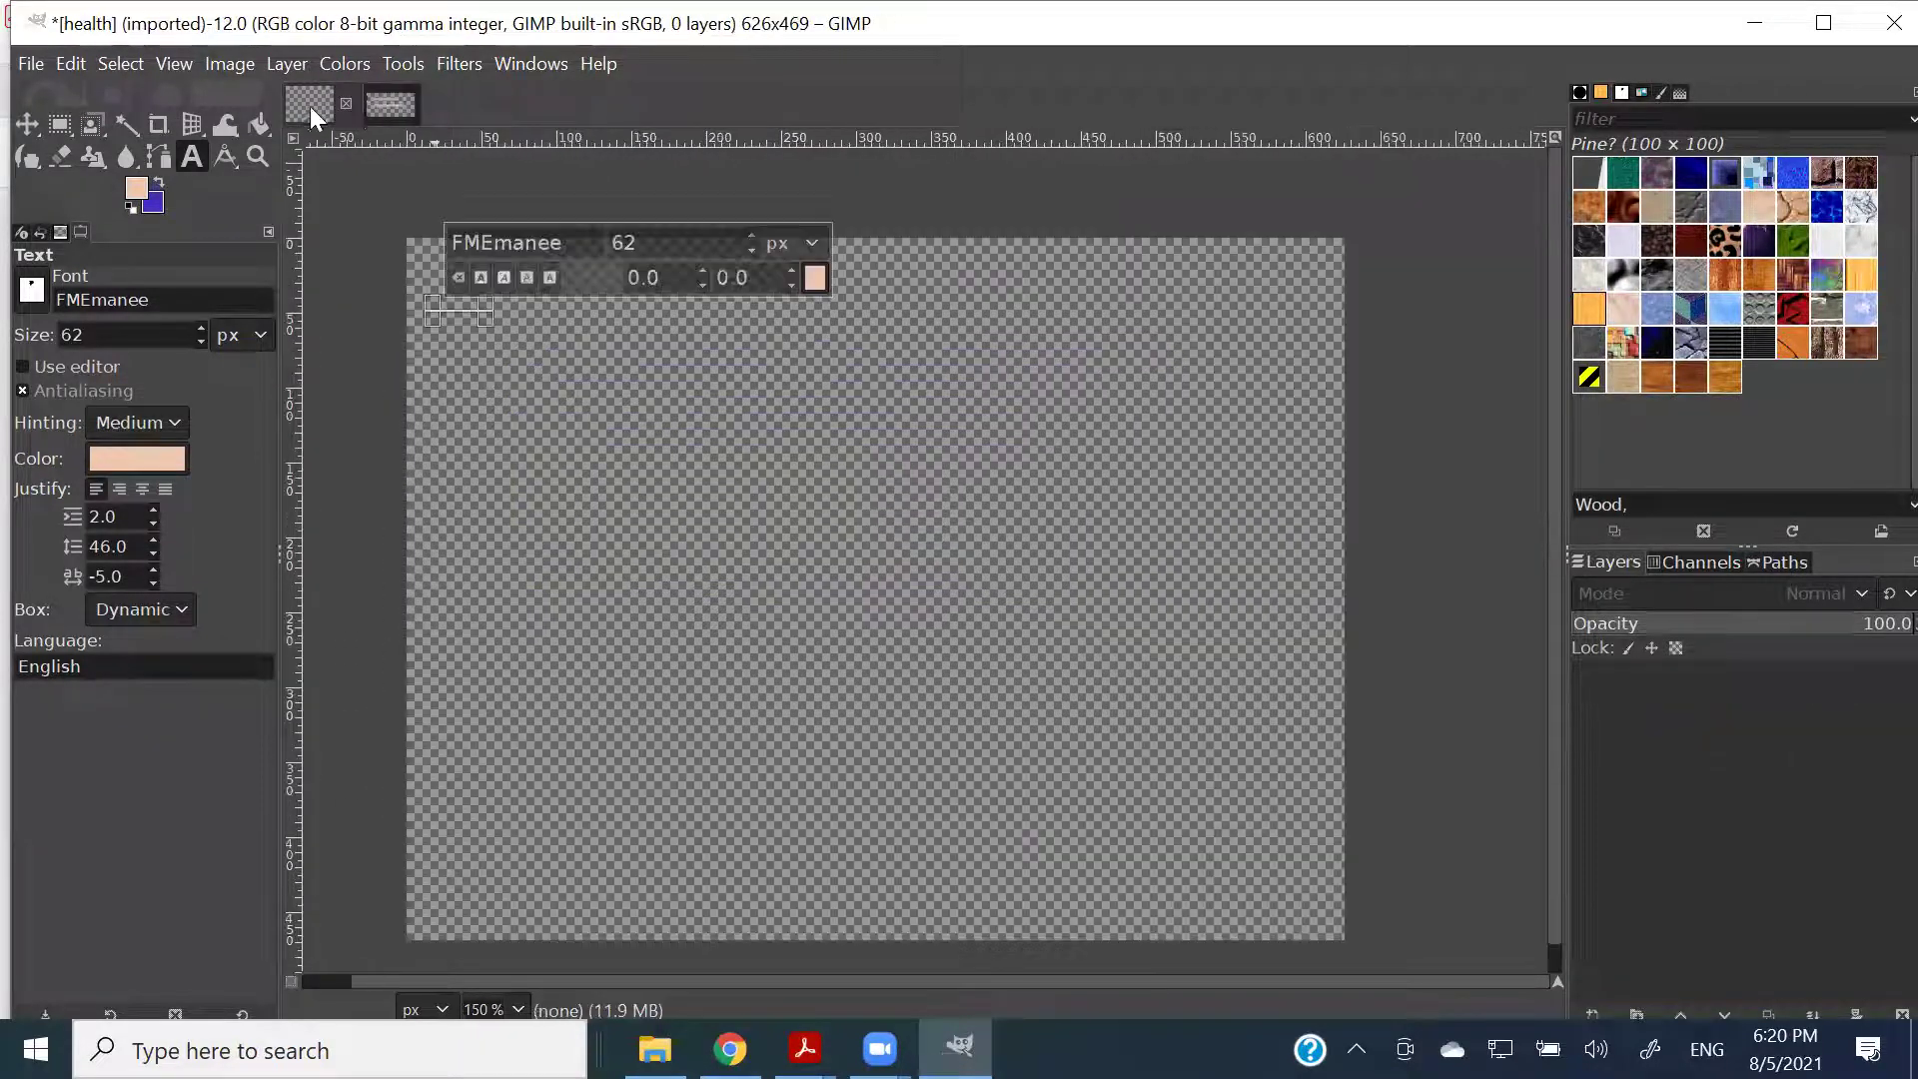
pyautogui.click(367, 106)
pyautogui.click(403, 103)
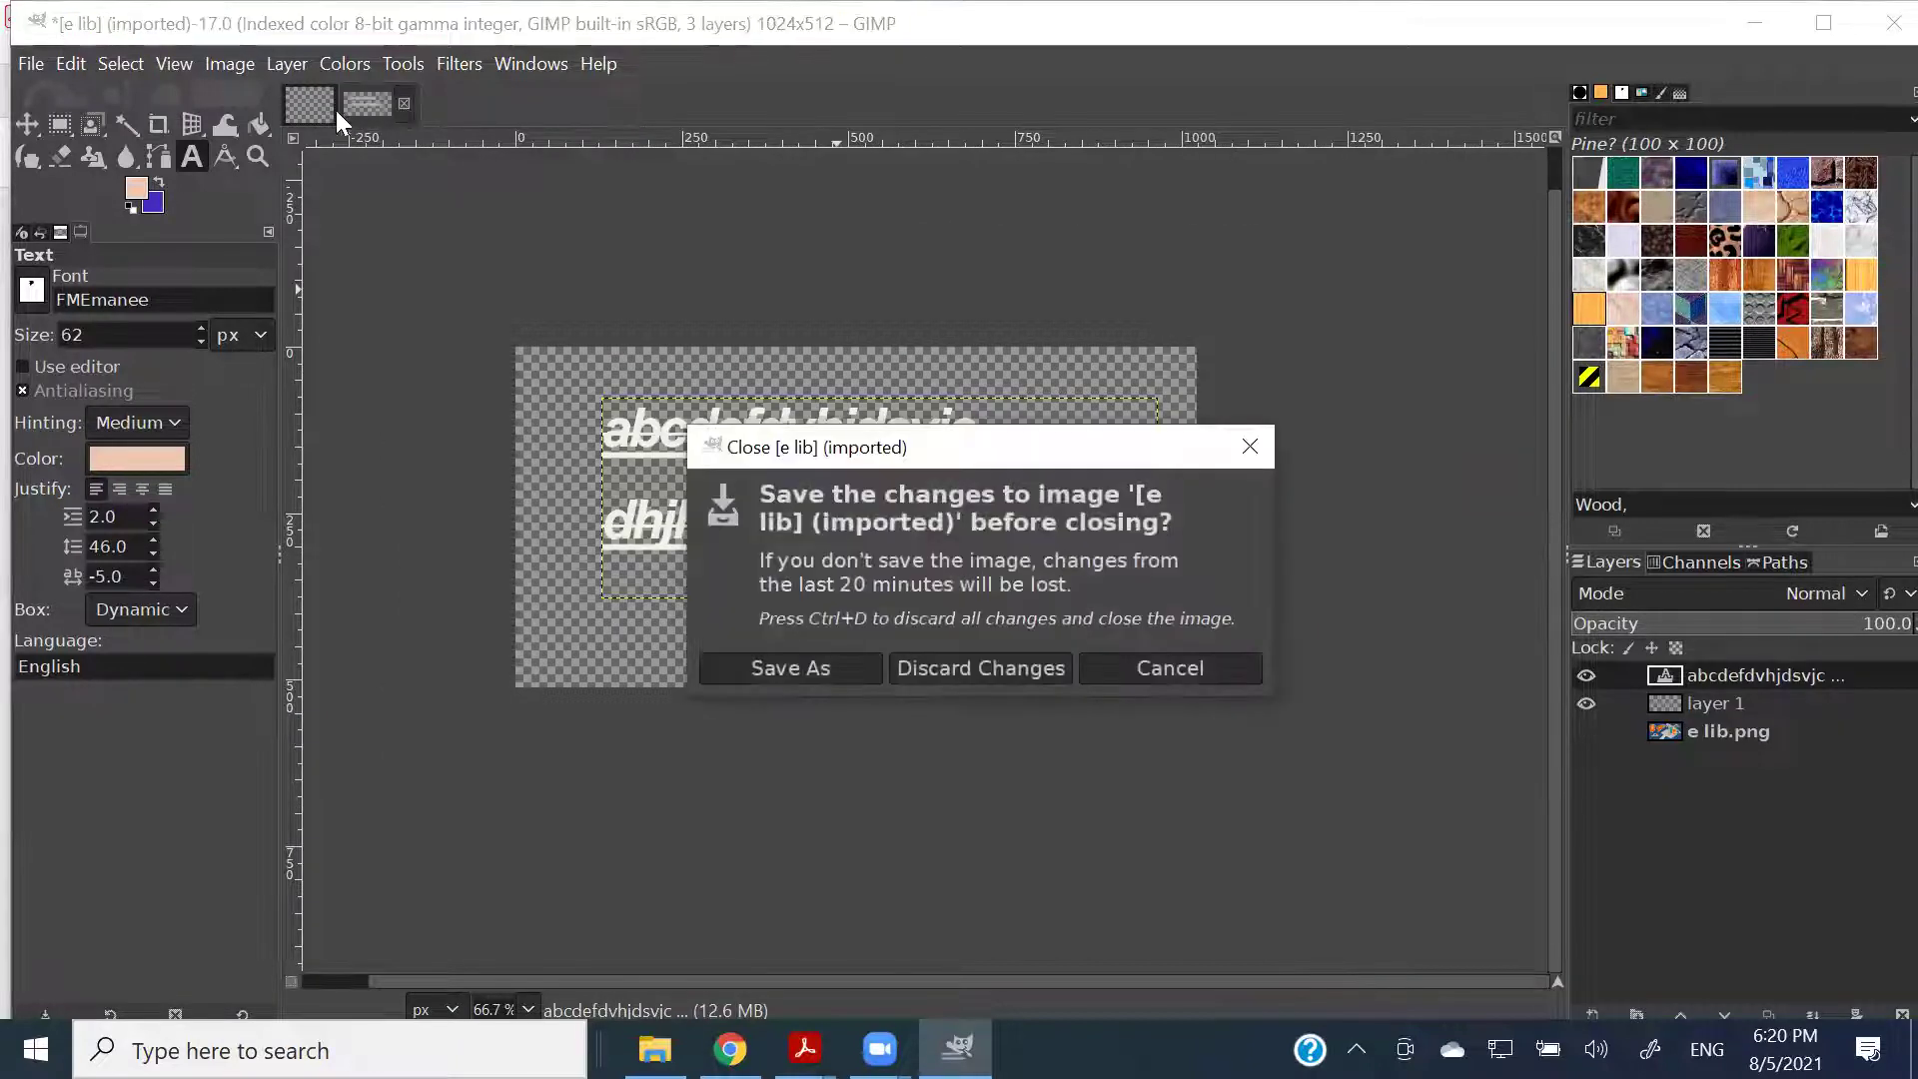
pyautogui.click(987, 667)
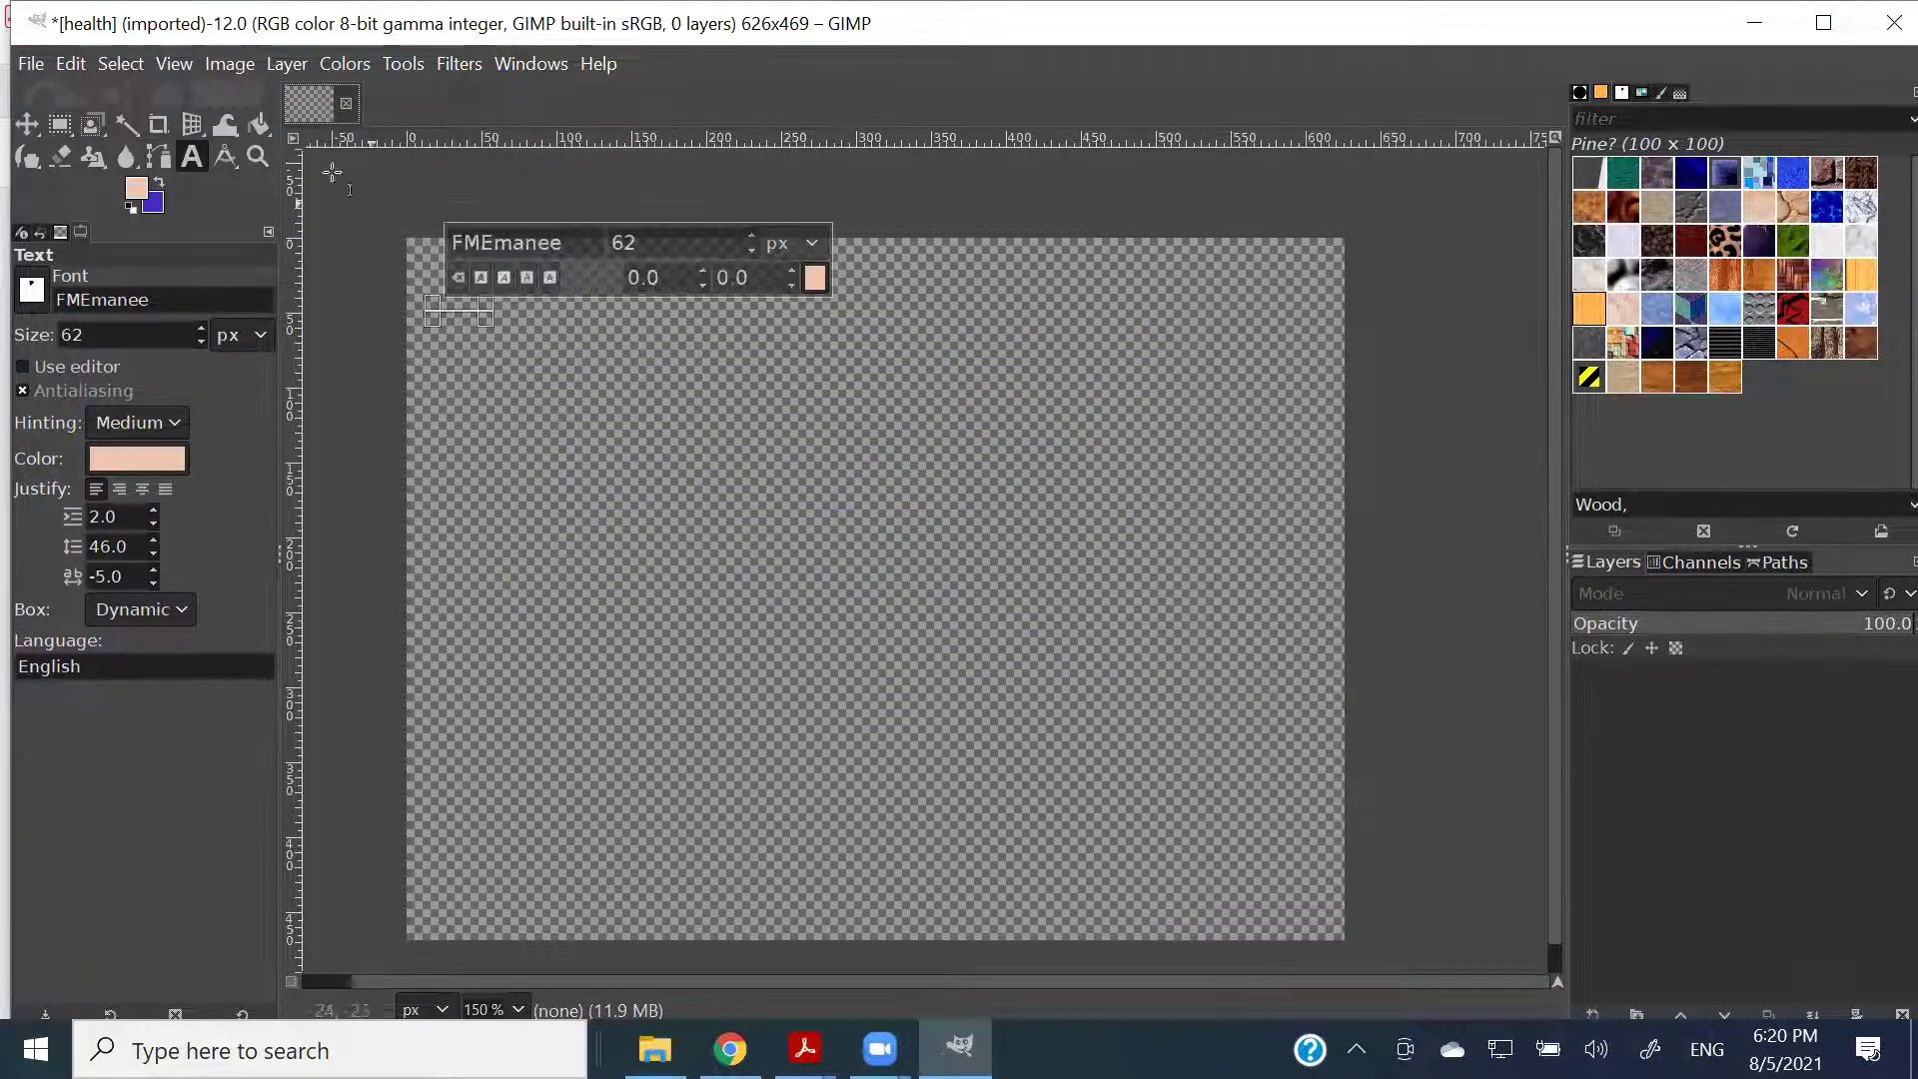
pyautogui.click(345, 102)
pyautogui.click(980, 680)
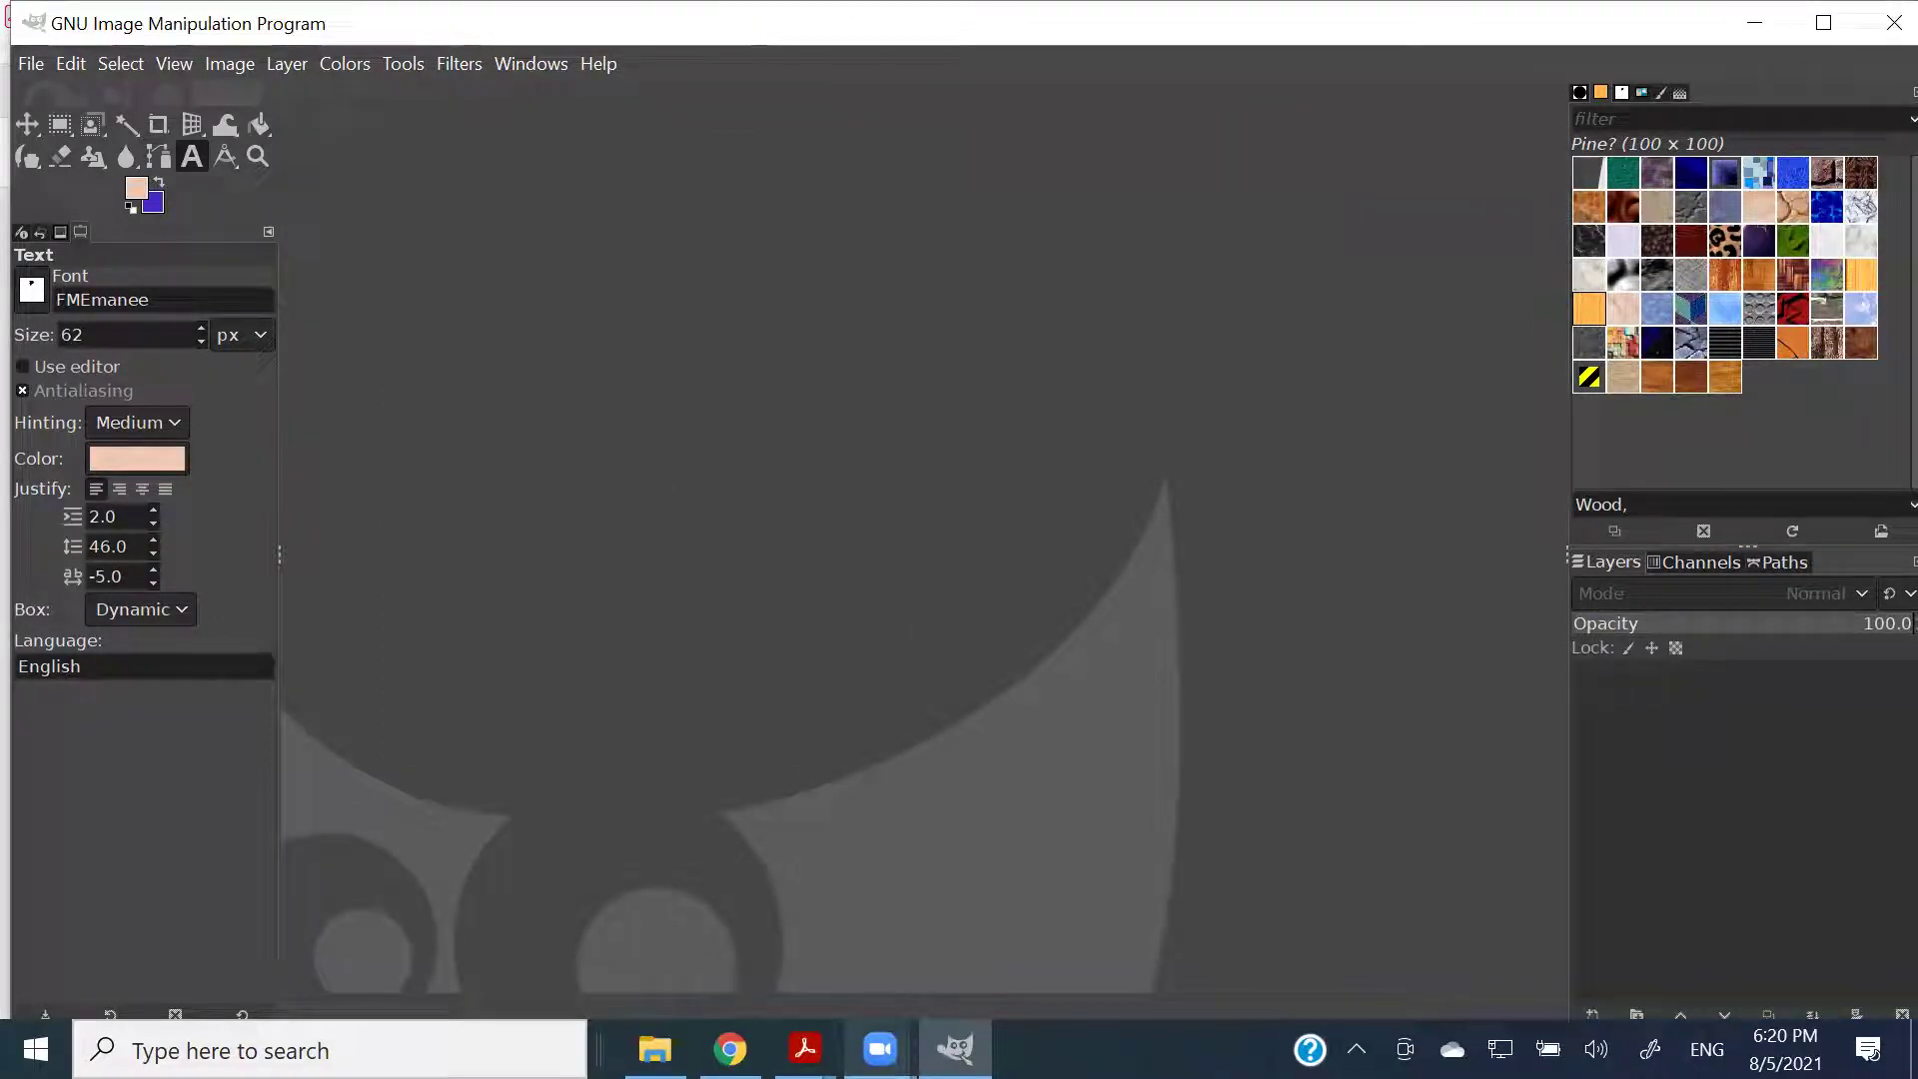
# Switch to the ICT G-11 S.pdf textbook in Acrobat Reader and read steps 3 to 5 of the picture-combining exercise.
pyautogui.moveTo(805, 1050)
pyautogui.click(861, 943)
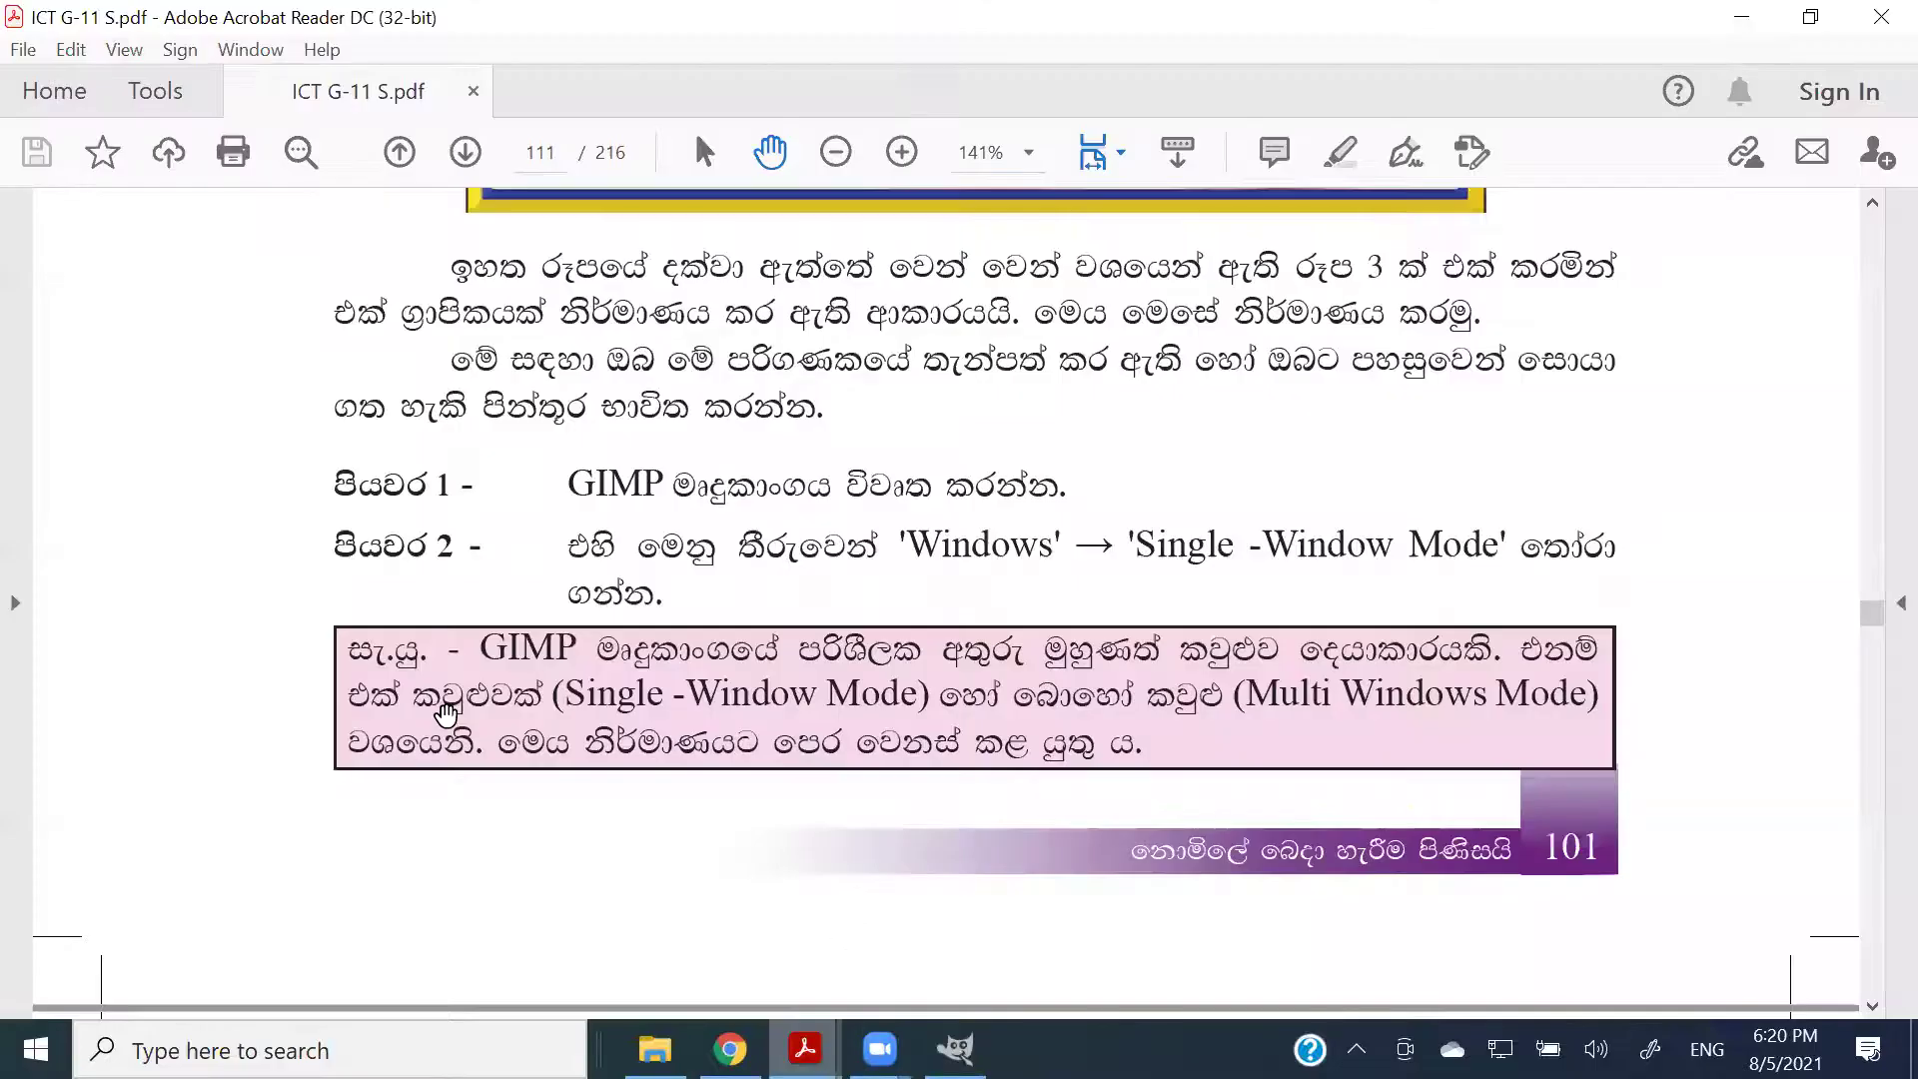
pyautogui.scroll(-6, 570, 629)
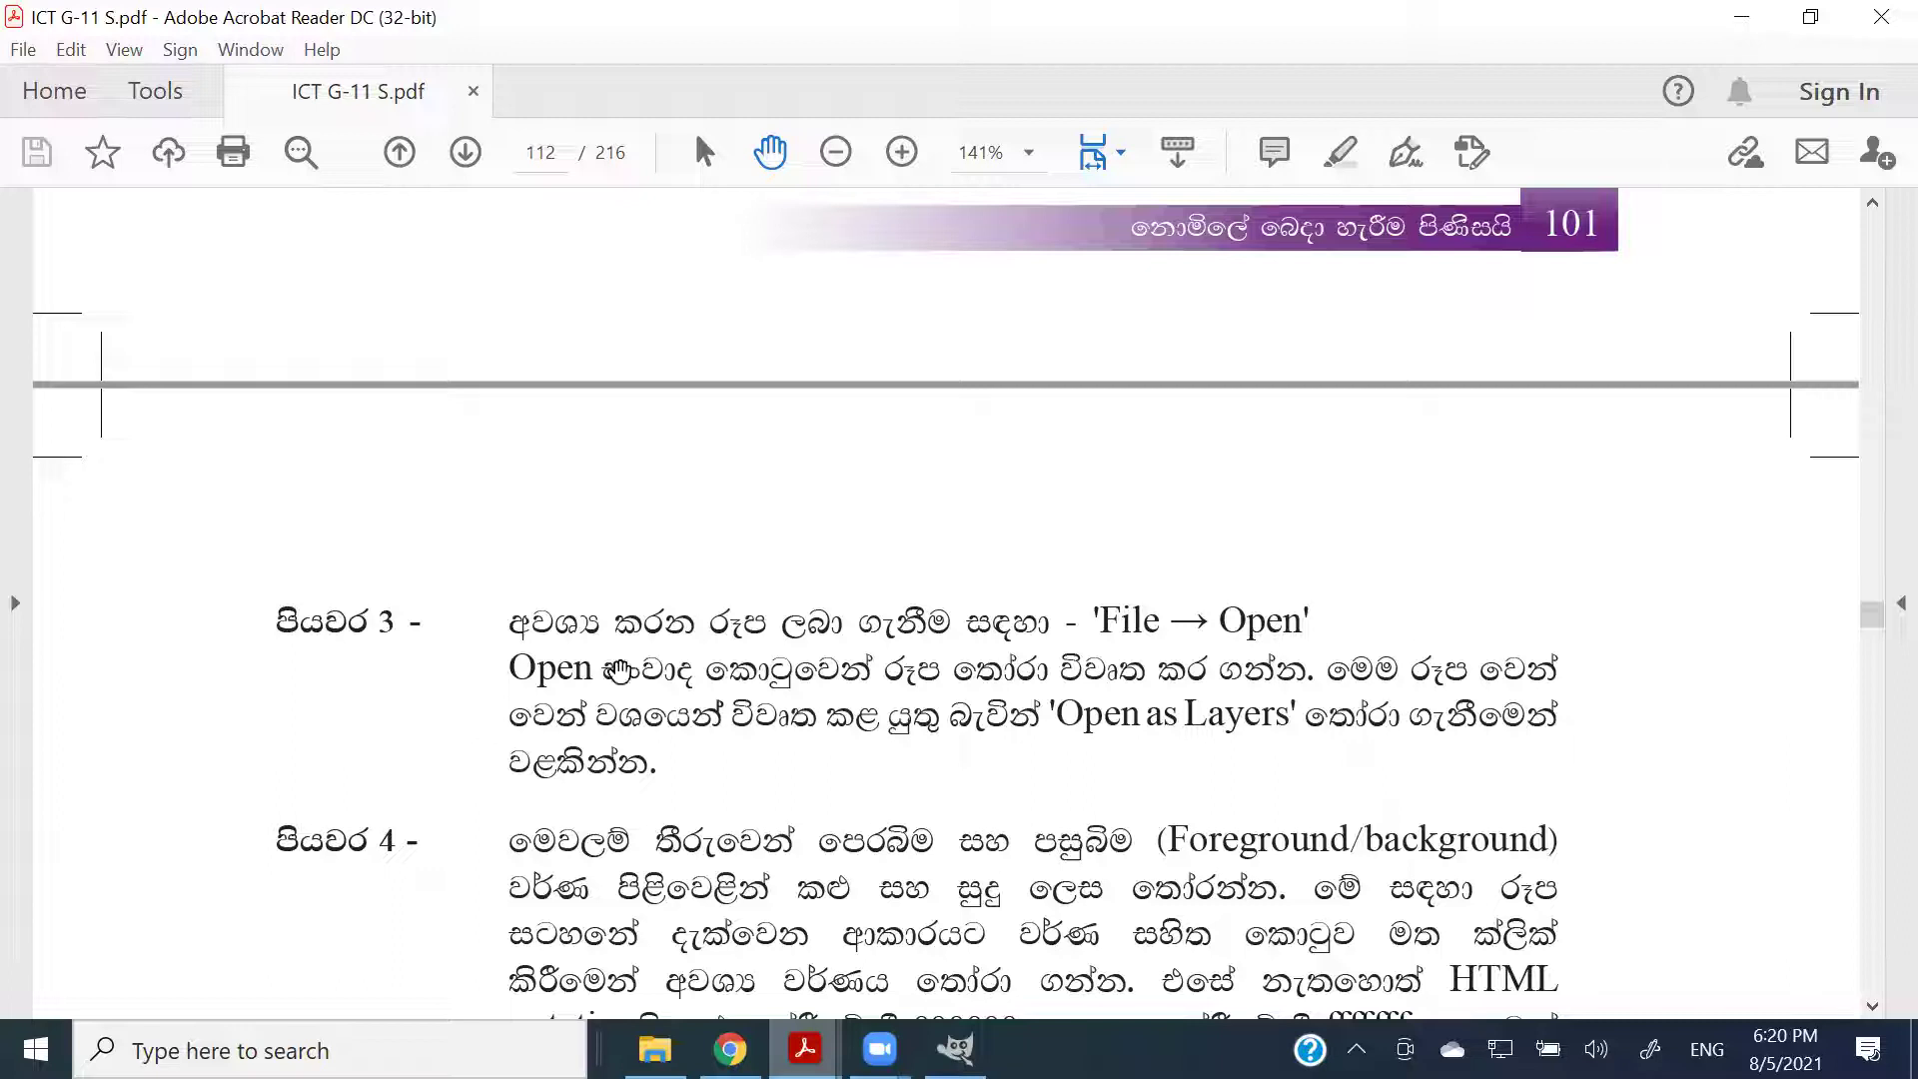
pyautogui.scroll(-1, 561, 717)
pyautogui.scroll(-4, 561, 717)
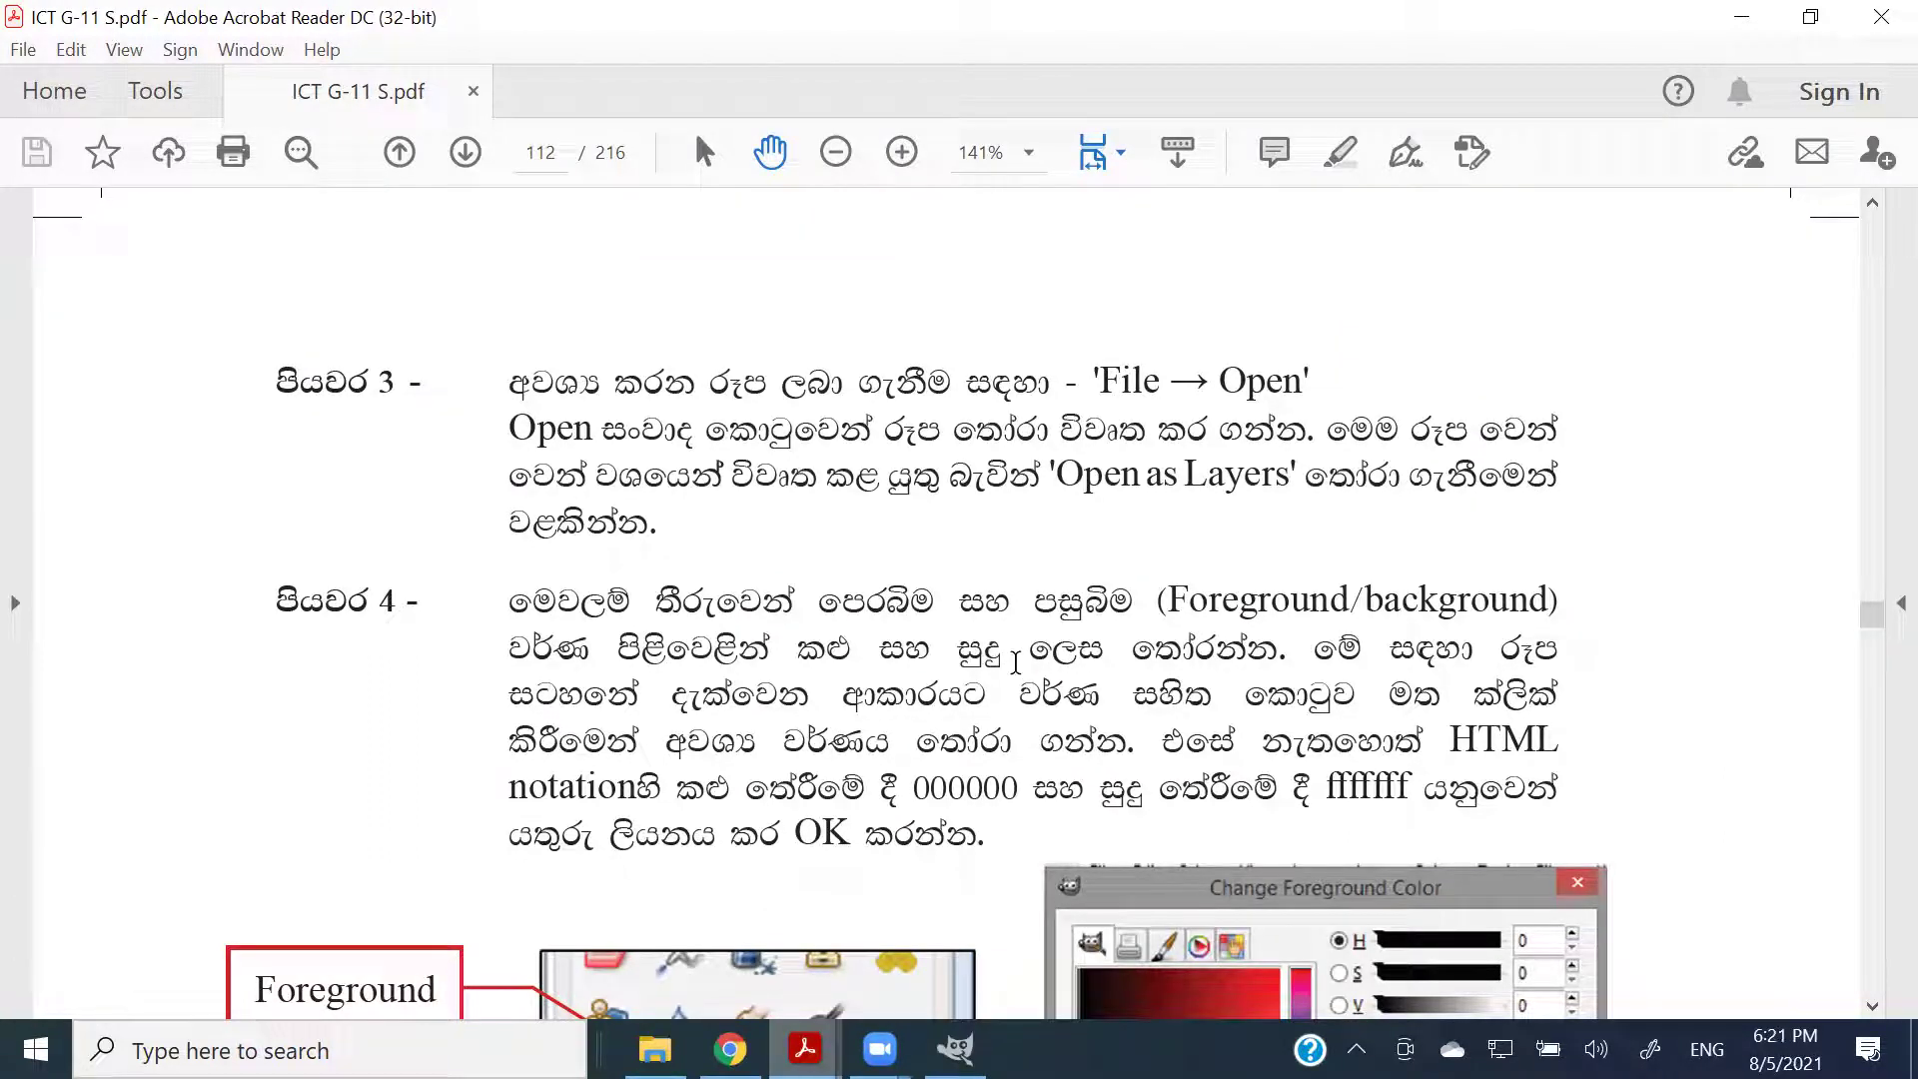
pyautogui.scroll(-3, 949, 728)
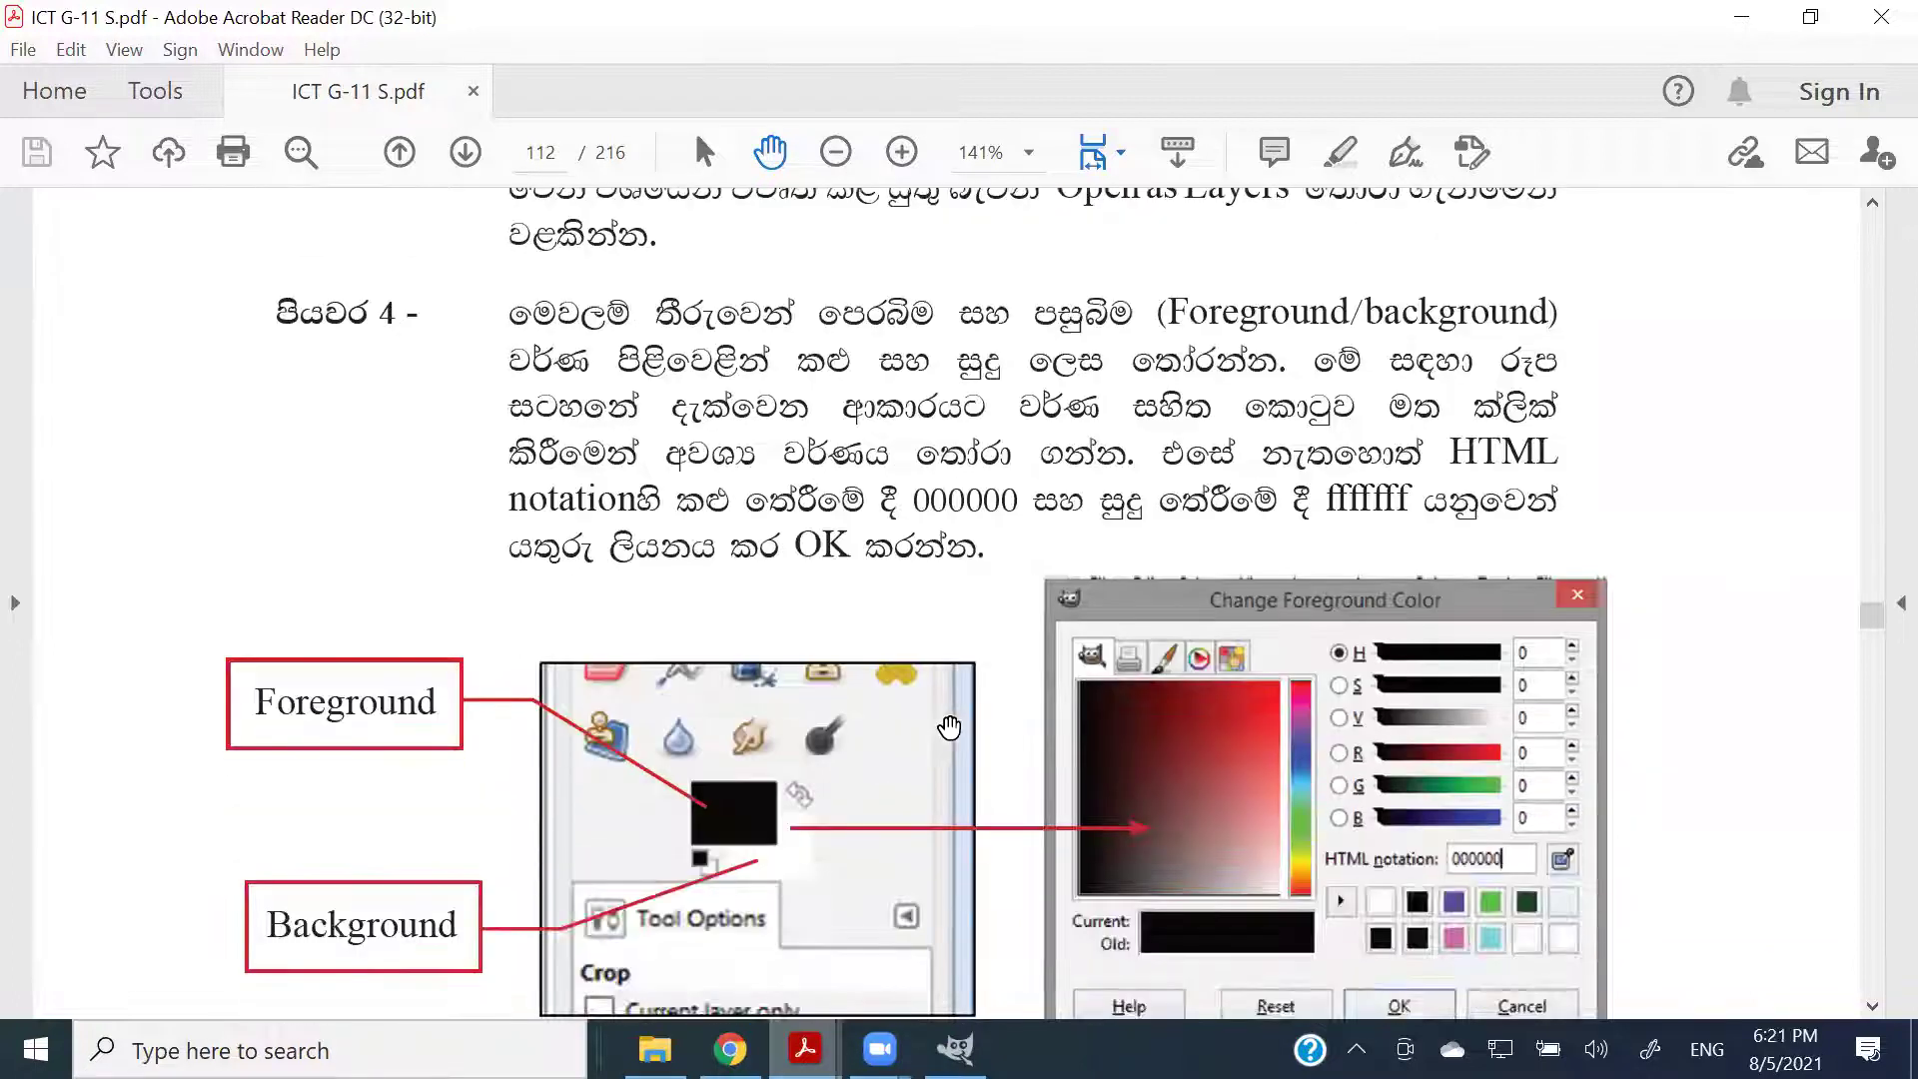
pyautogui.scroll(-2, 950, 727)
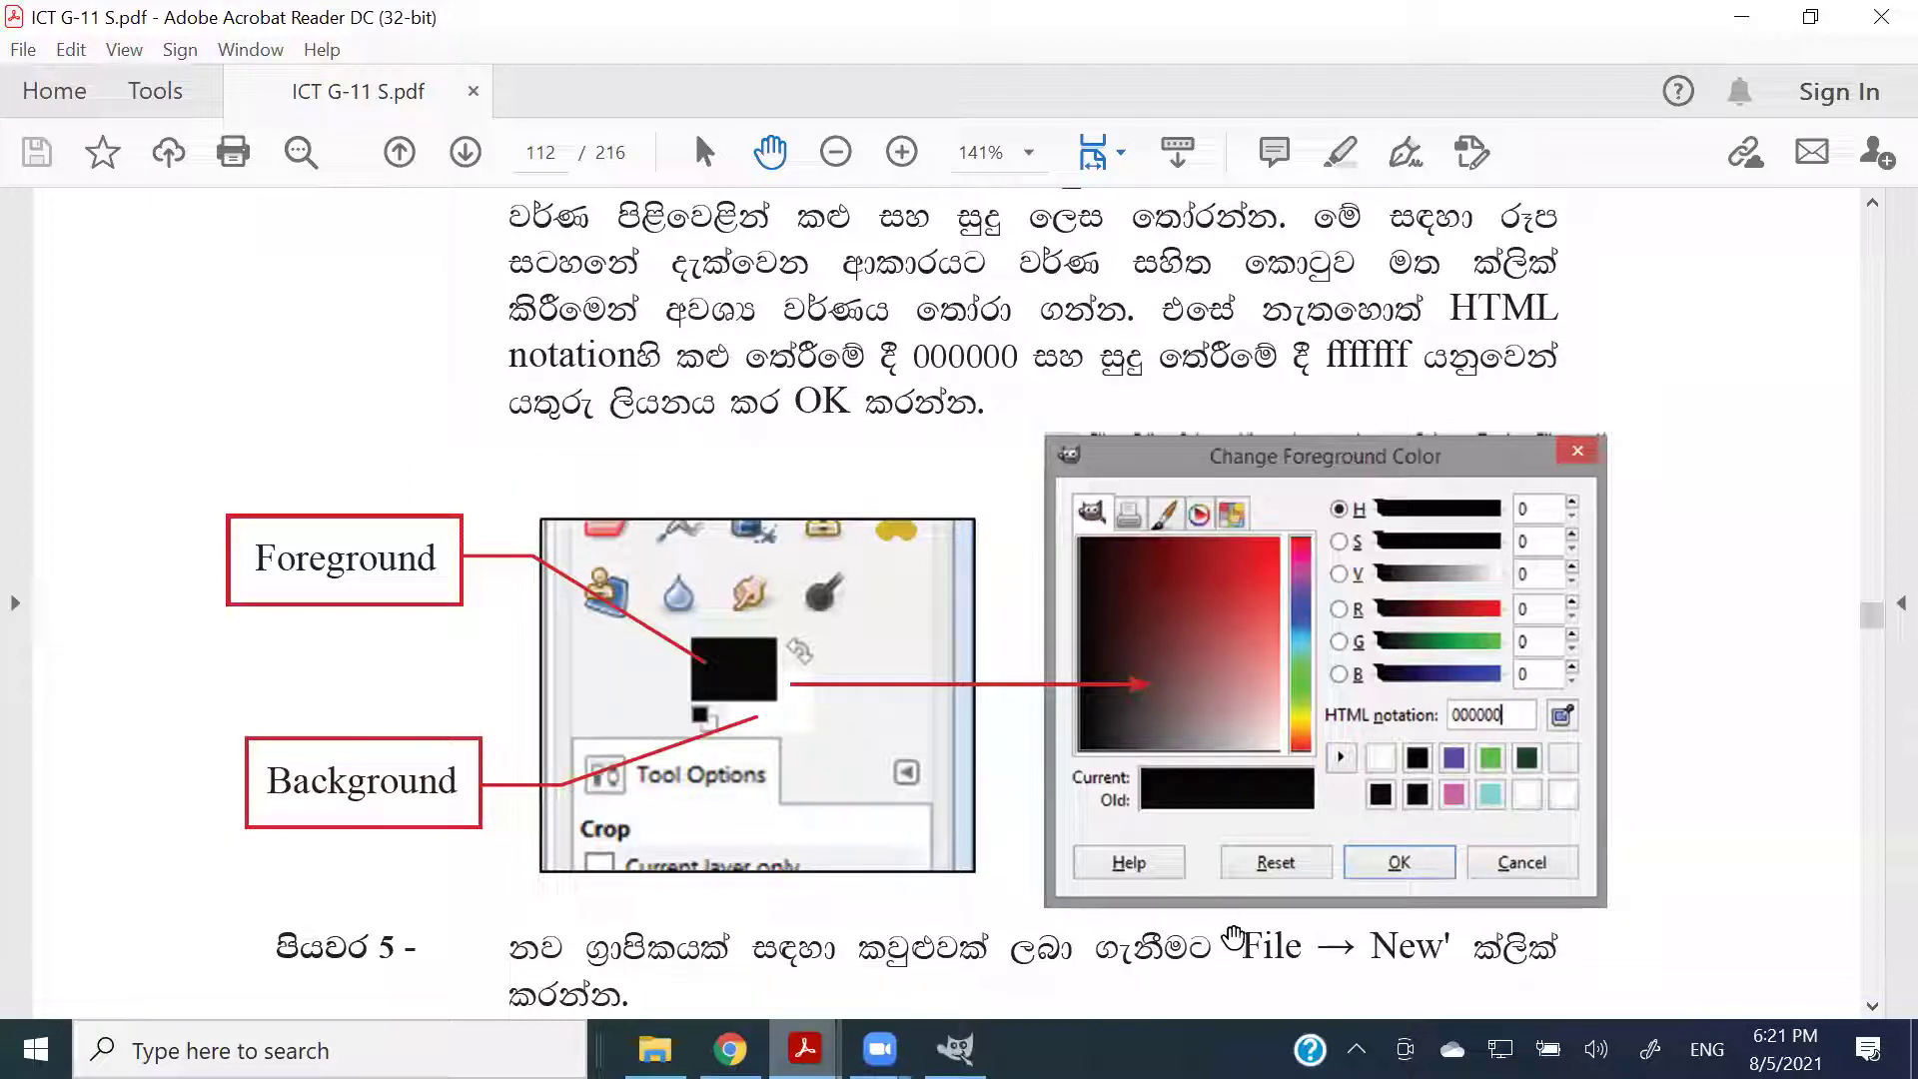
# Switch back to GIMP, maximize its window, and browse for images to open in the New Volume drive's ICT > OL folder.
pyautogui.click(955, 1049)
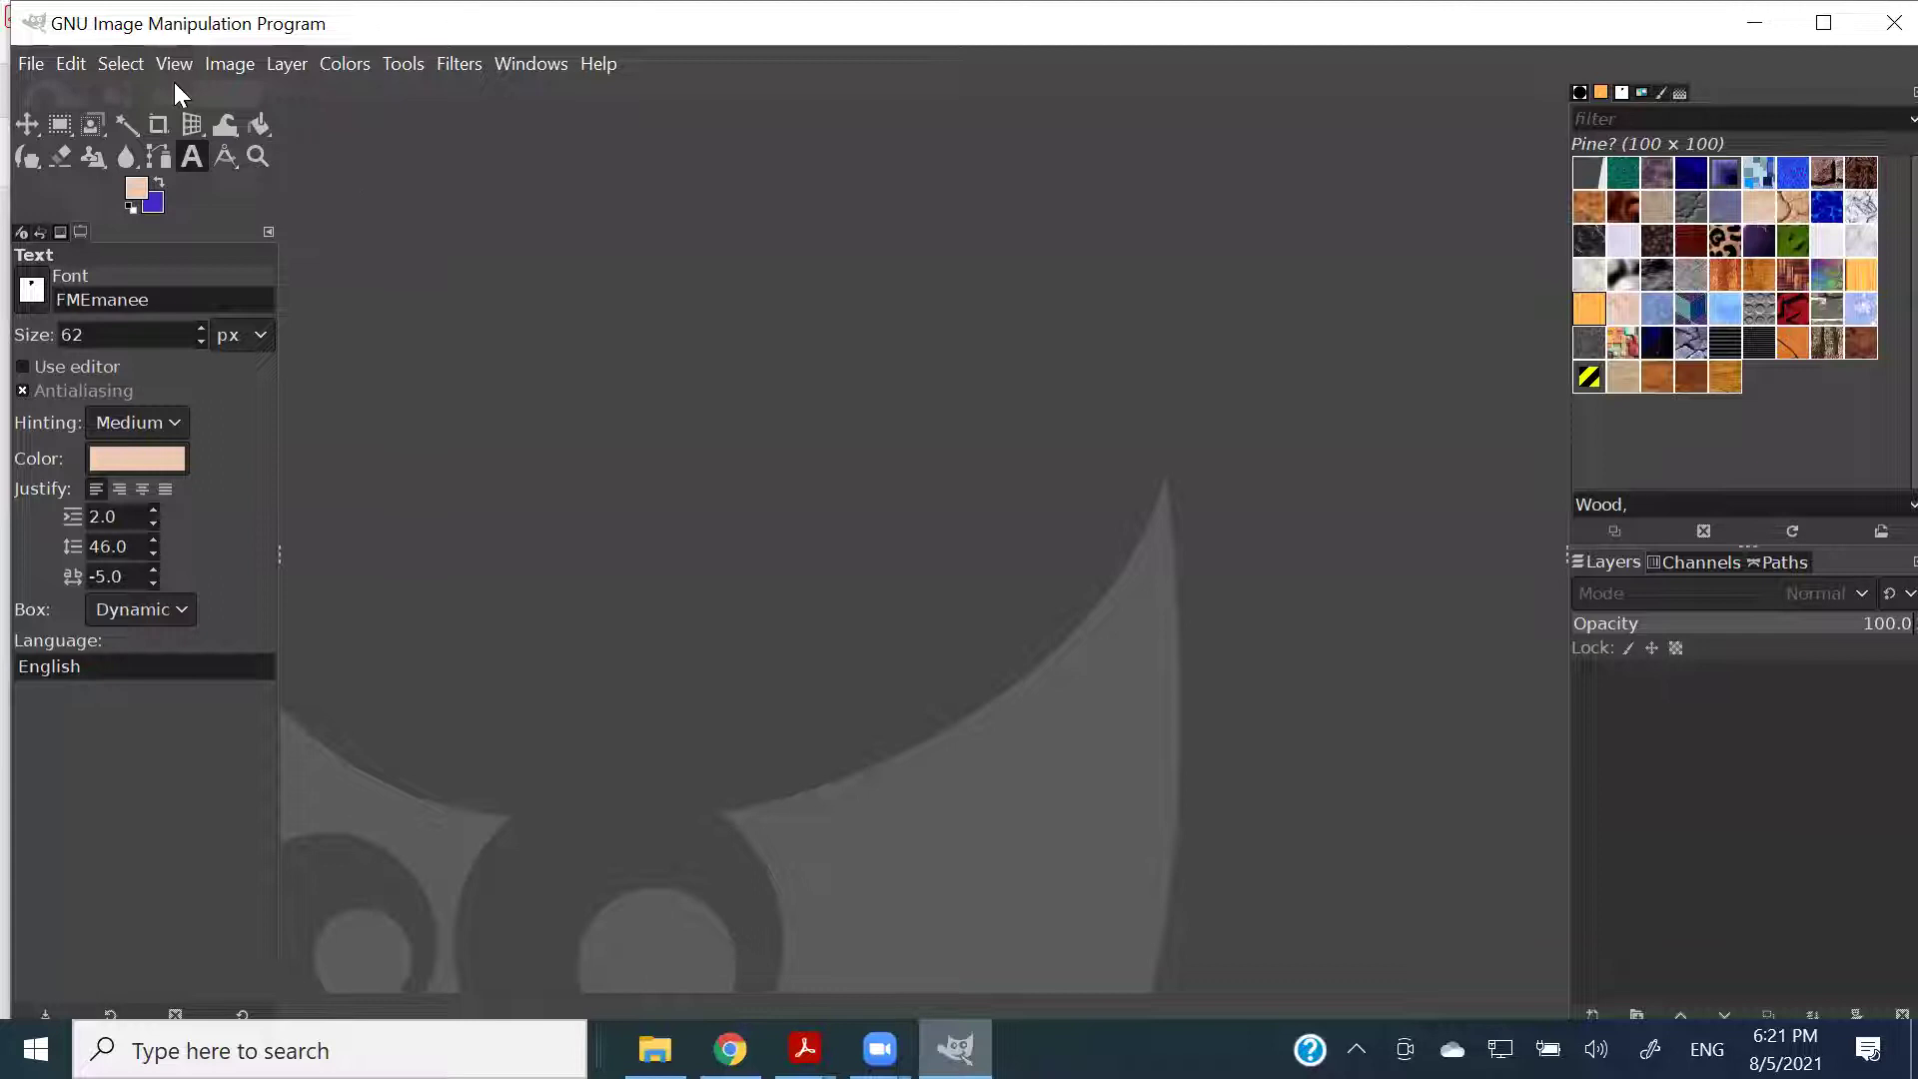
pyautogui.doubleClick(1621, 18)
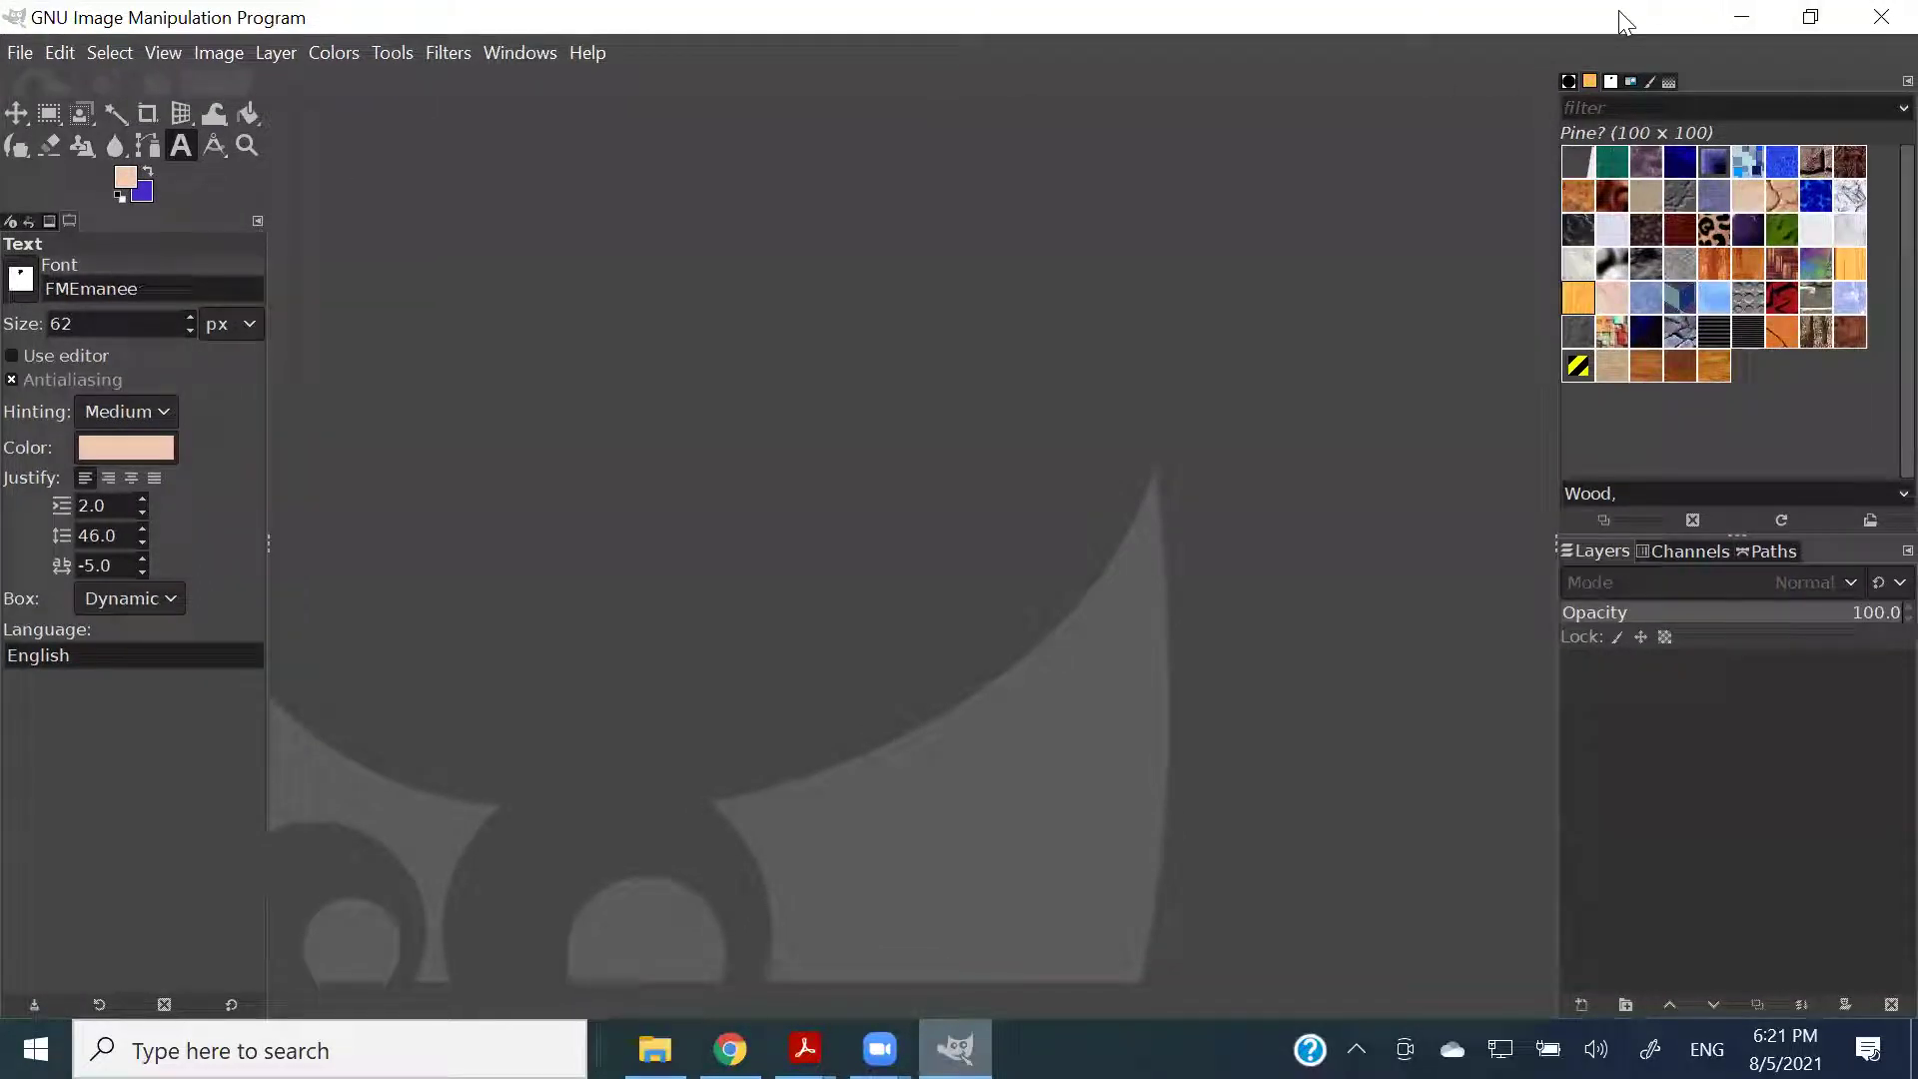
pyautogui.click(18, 58)
pyautogui.click(79, 132)
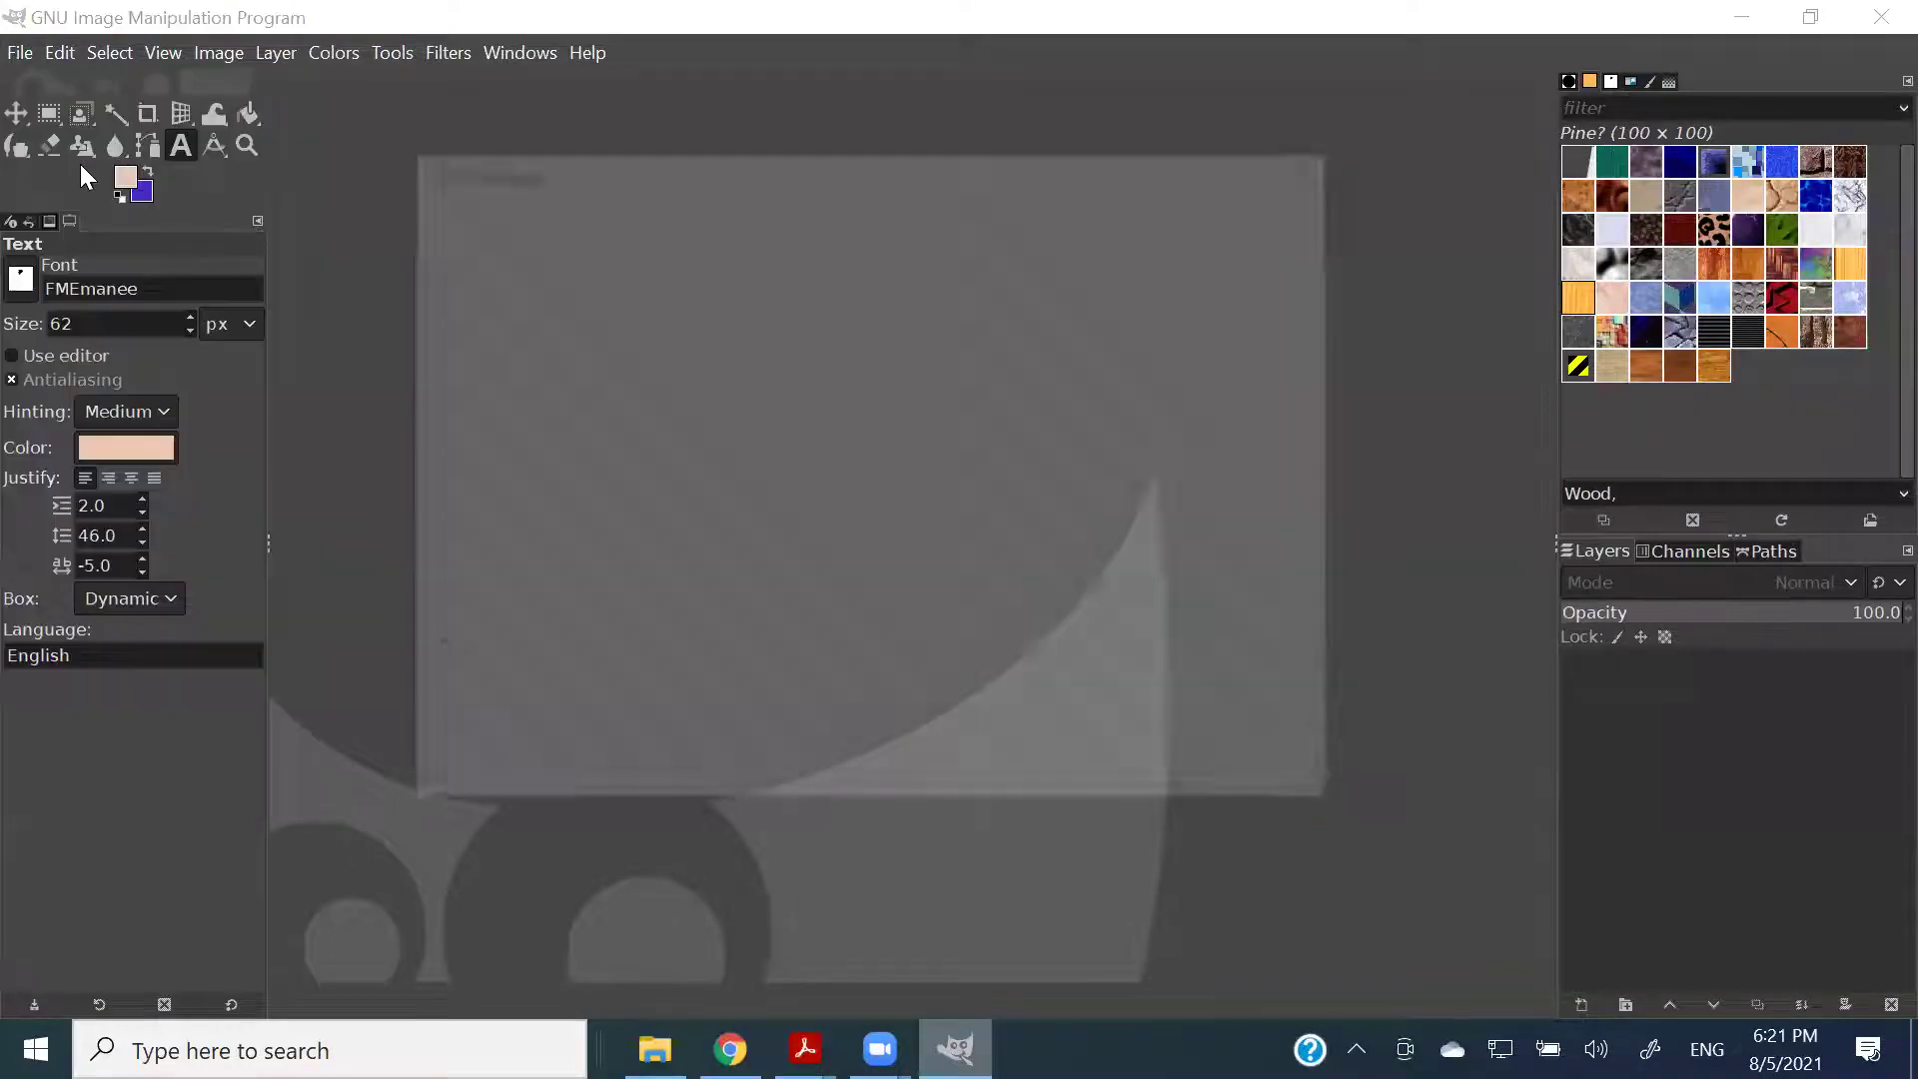
pyautogui.click(522, 431)
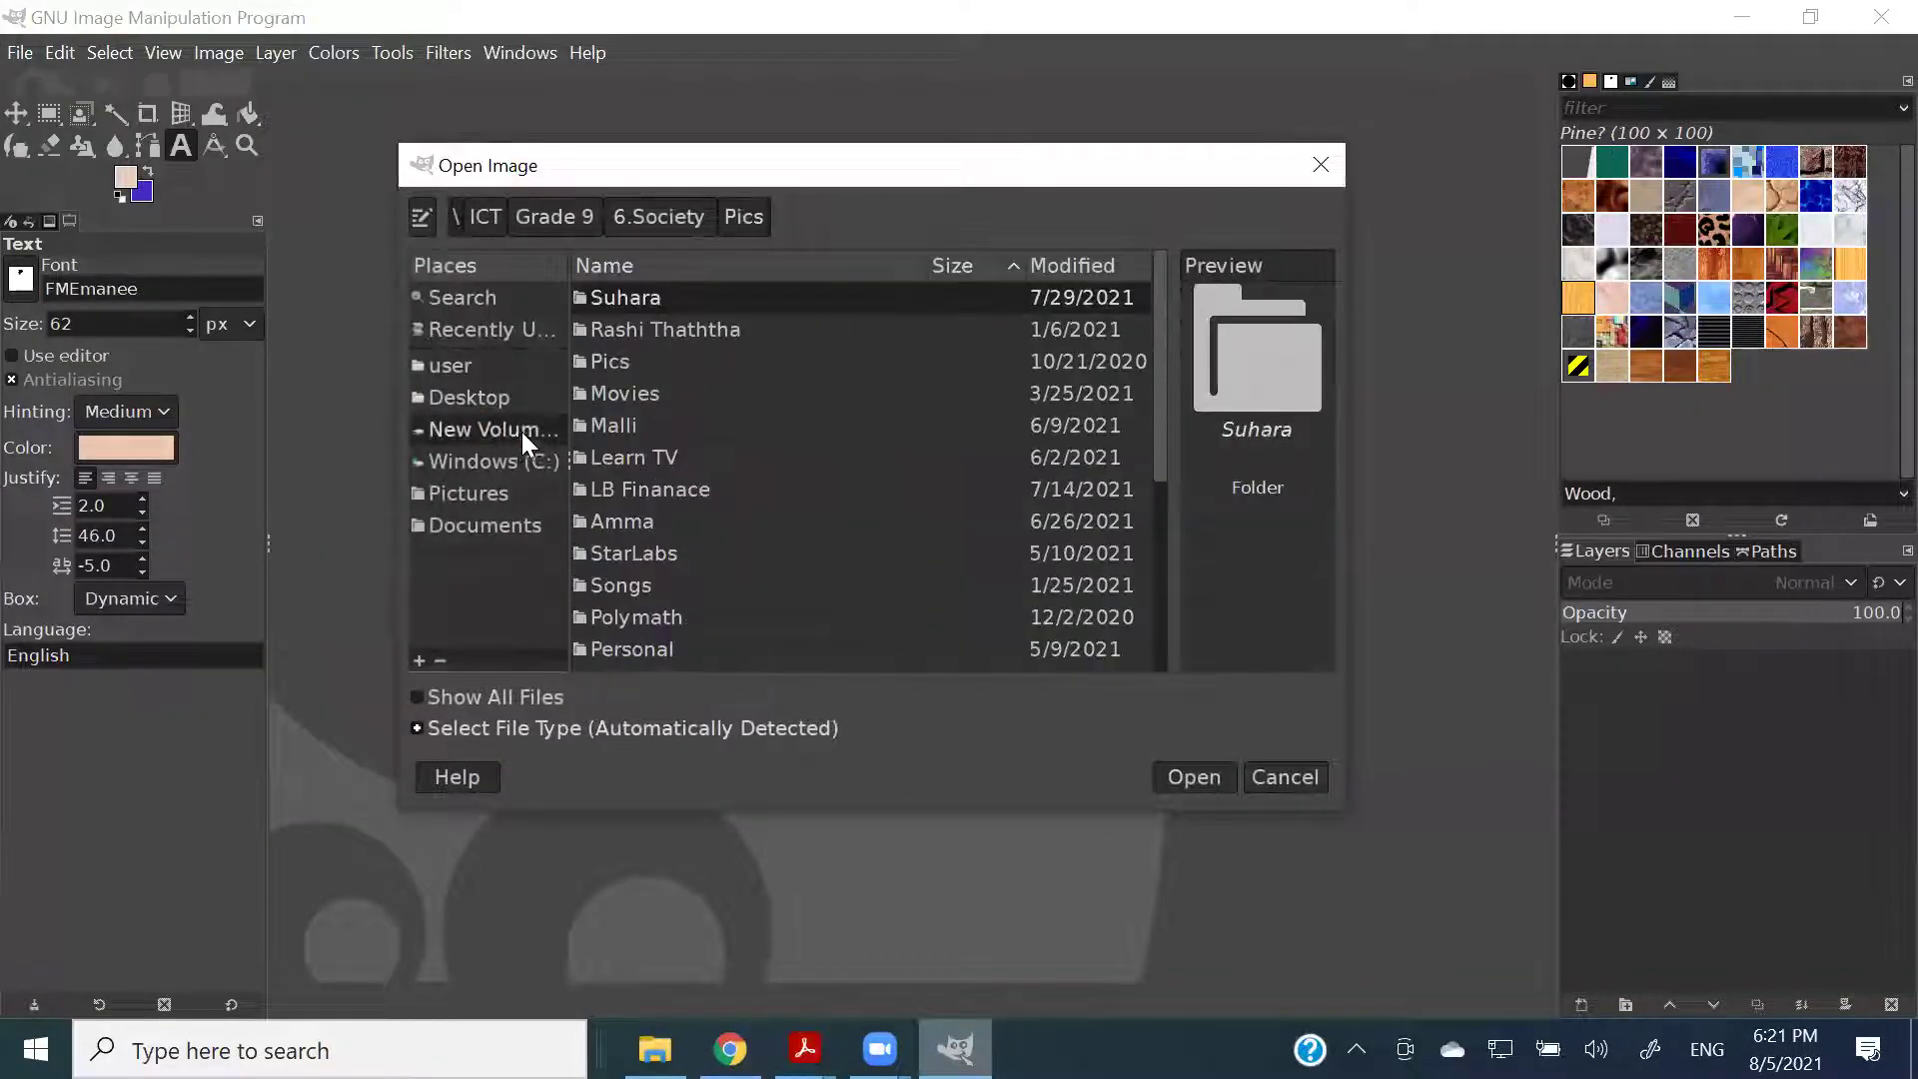
pyautogui.scroll(-2, 623, 482)
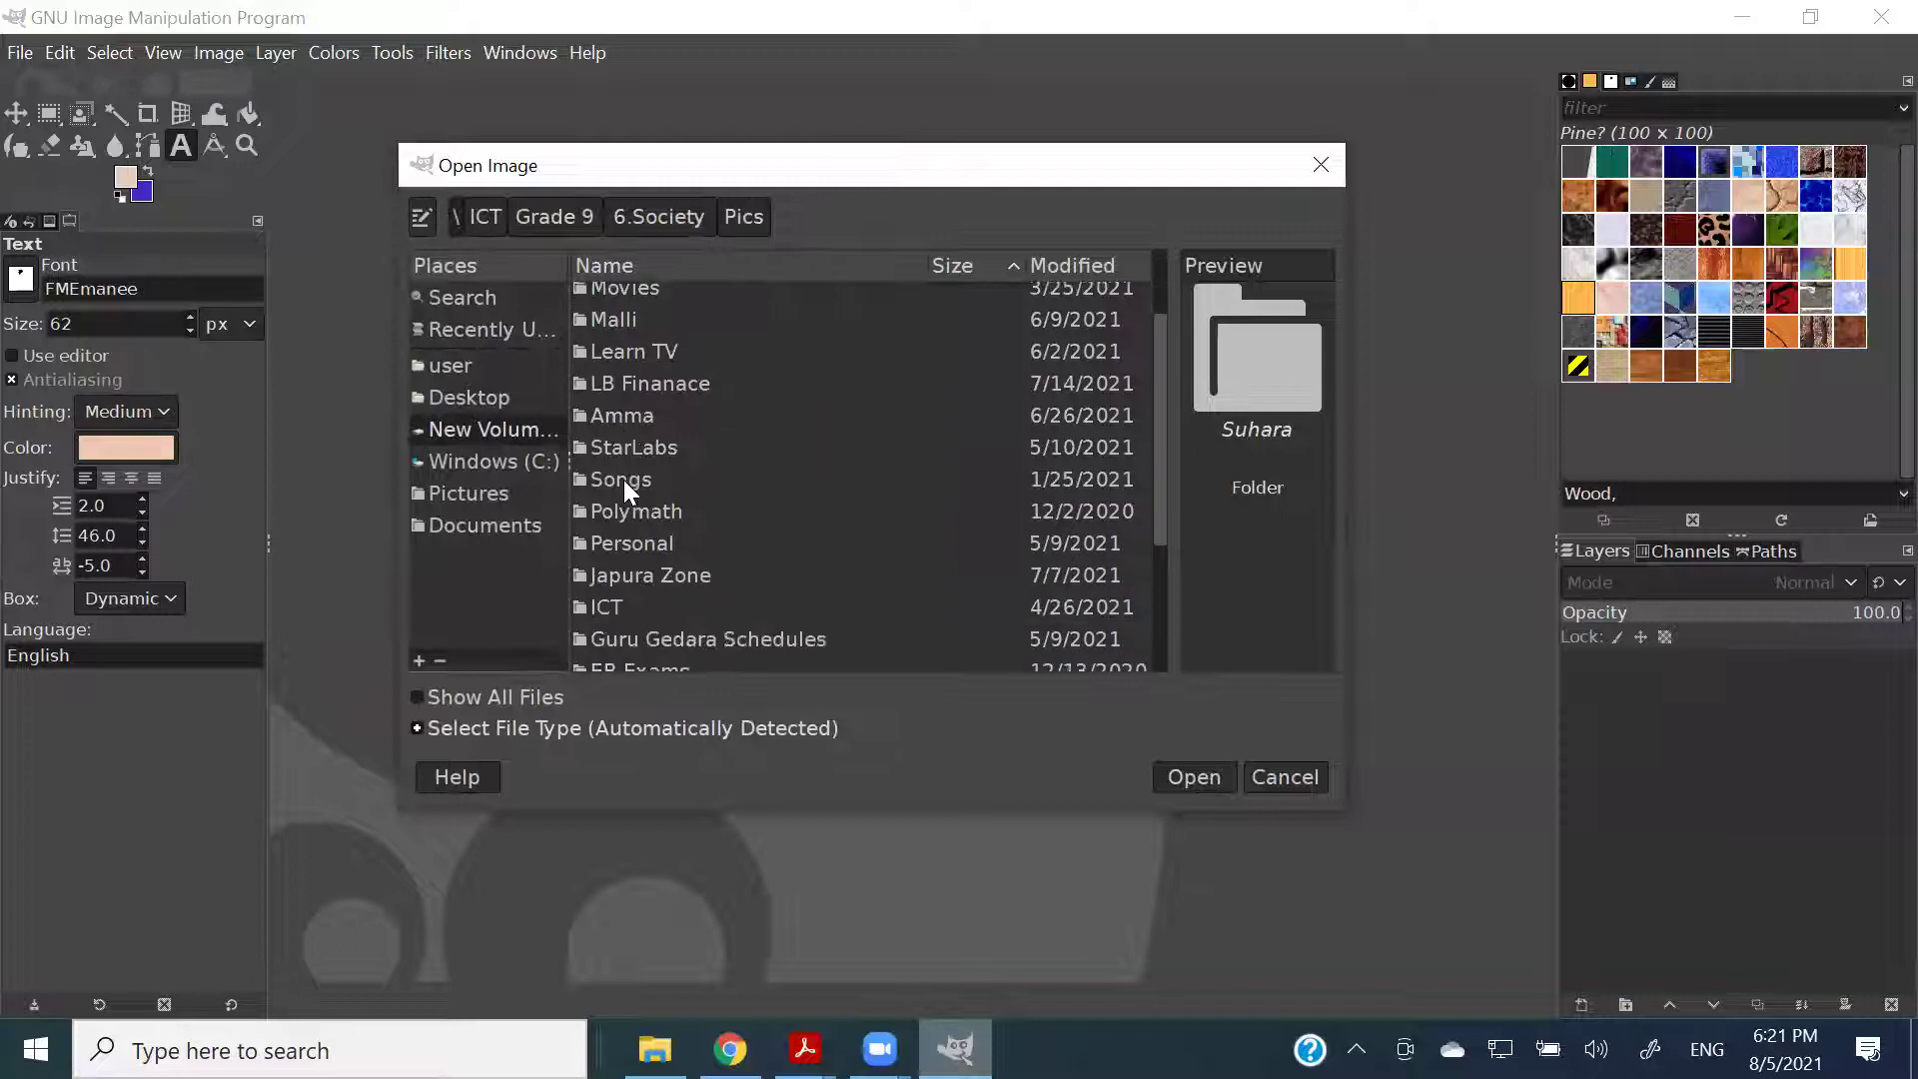
pyautogui.doubleClick(617, 599)
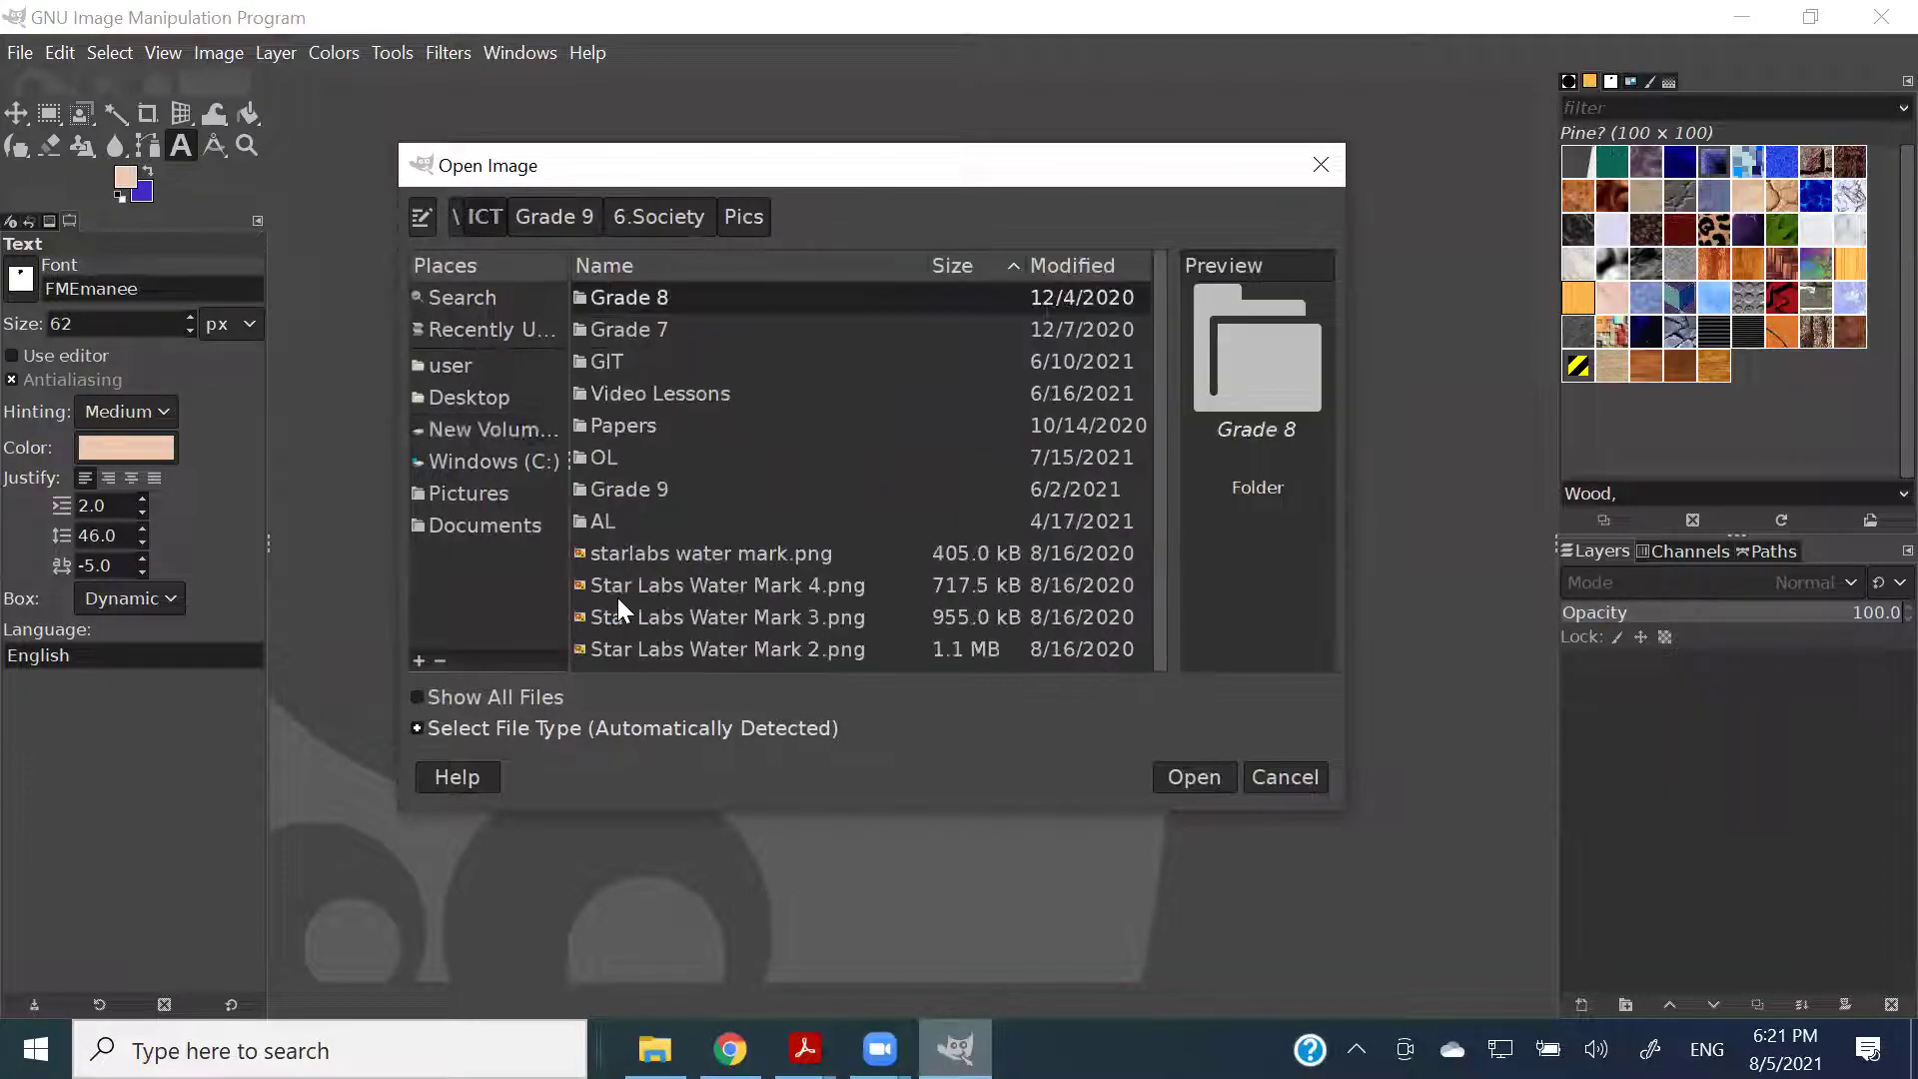
pyautogui.doubleClick(599, 458)
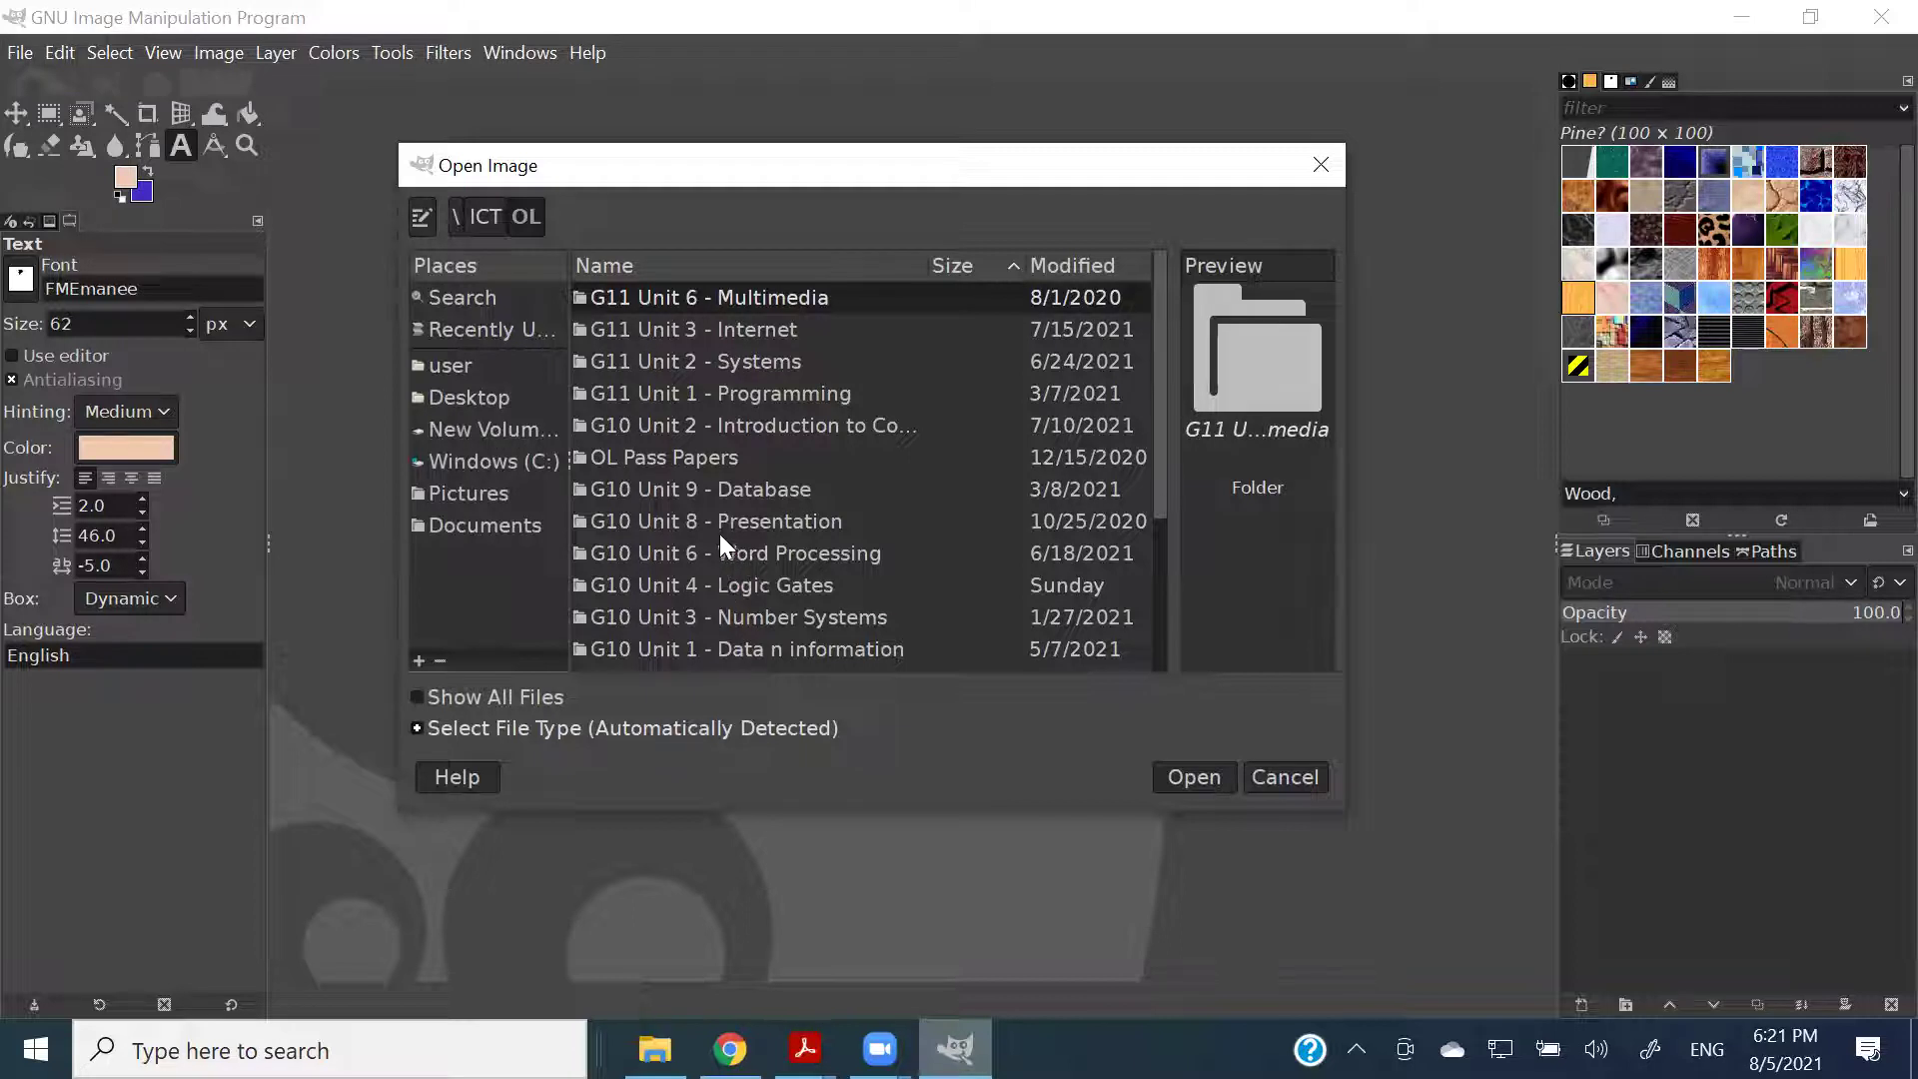
# Open Sigiriya-Rock.jpg, Sigiriya Door.jpg and Sgiriya Painting.jpg together as separate images from G11 Unit 6 - Multimedia > GIMP Practicle.
pyautogui.scroll(-1, 720, 546)
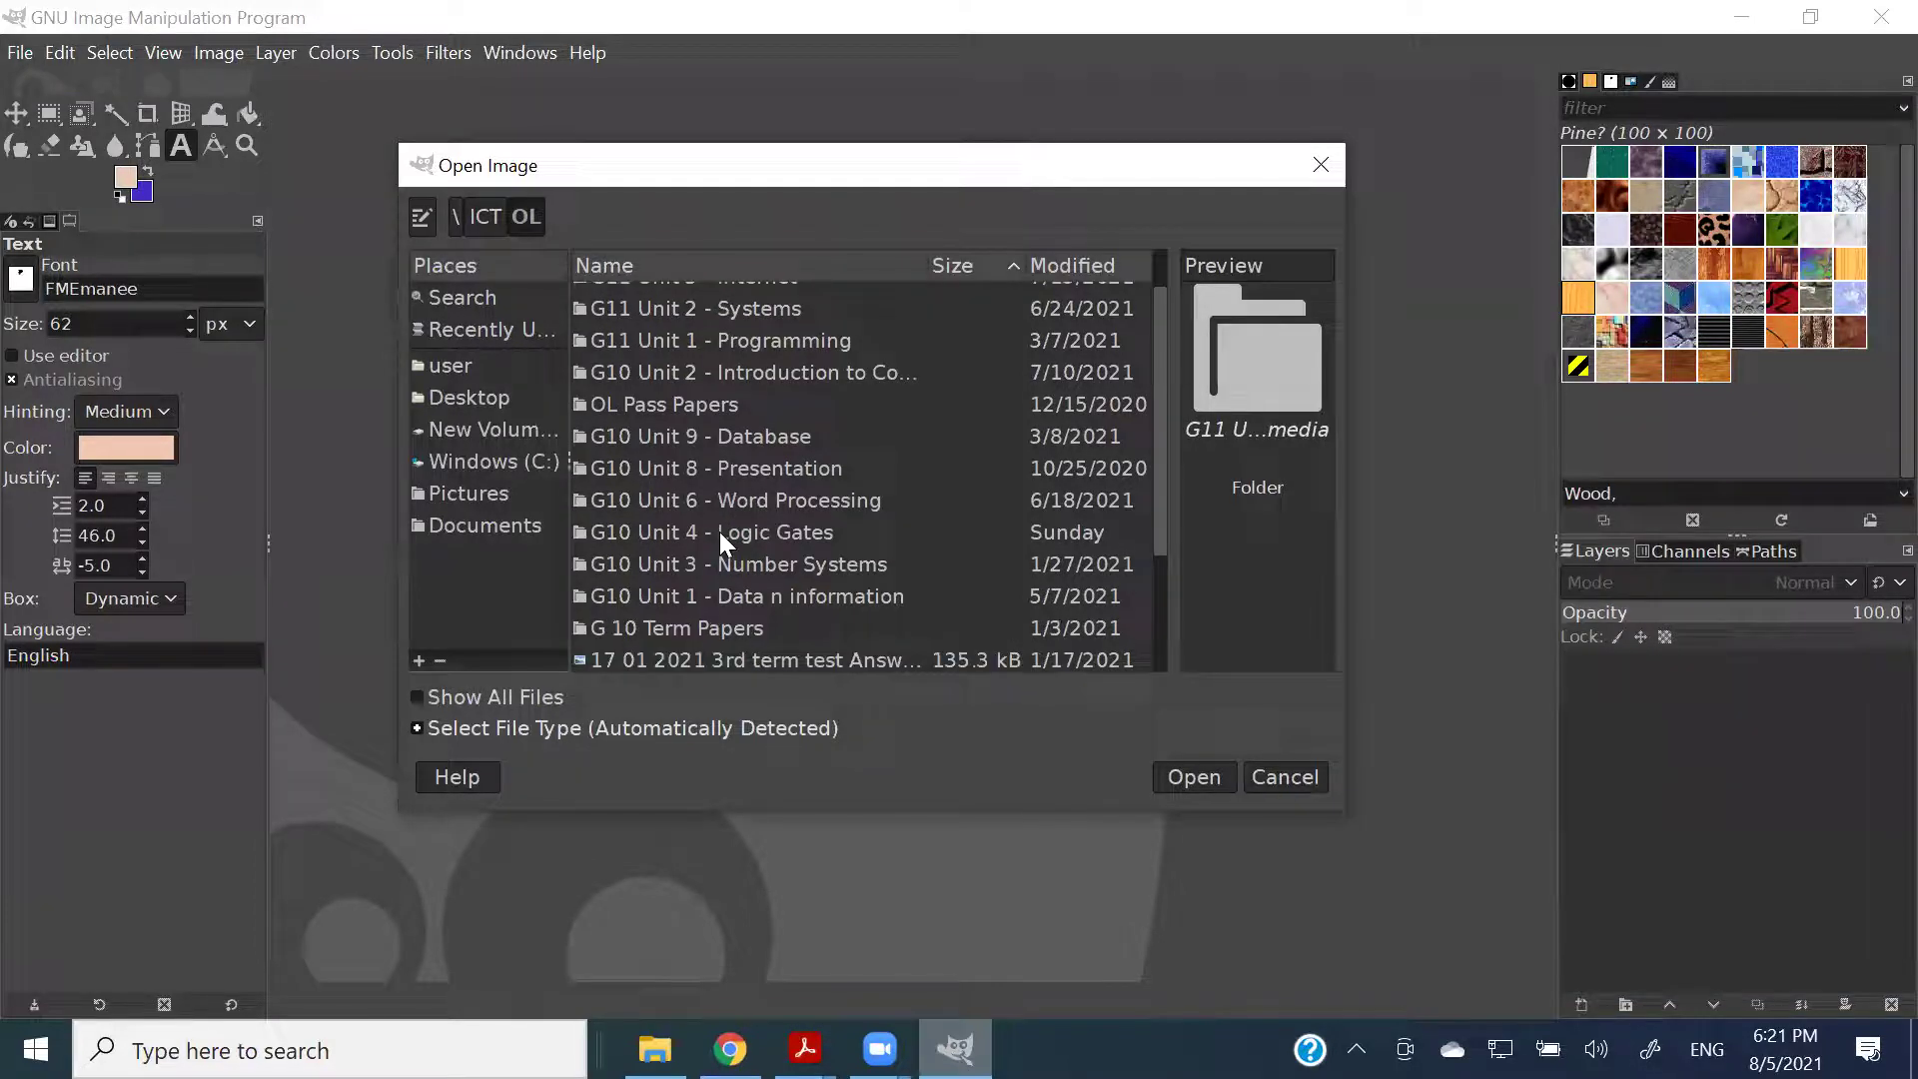
pyautogui.scroll(-1, 711, 511)
pyautogui.scroll(1, 712, 512)
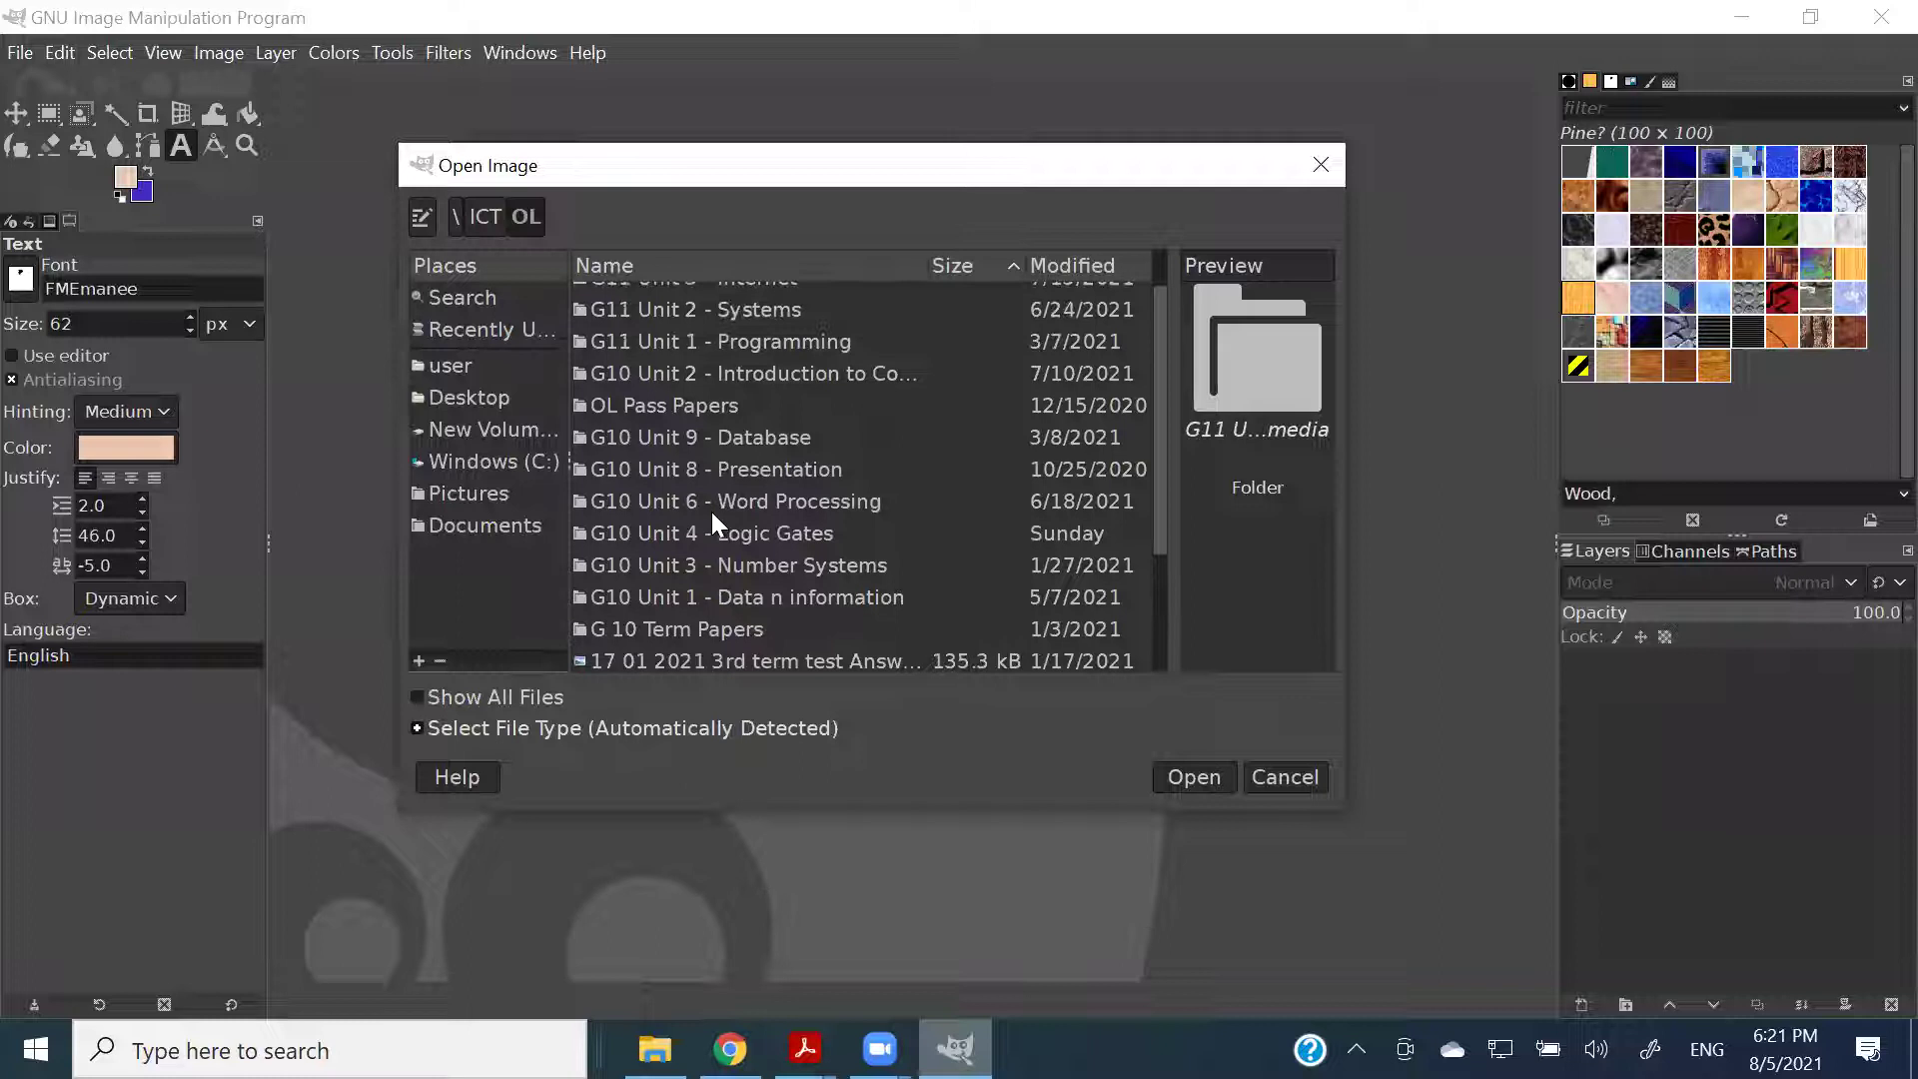
pyautogui.scroll(1, 711, 521)
pyautogui.doubleClick(667, 304)
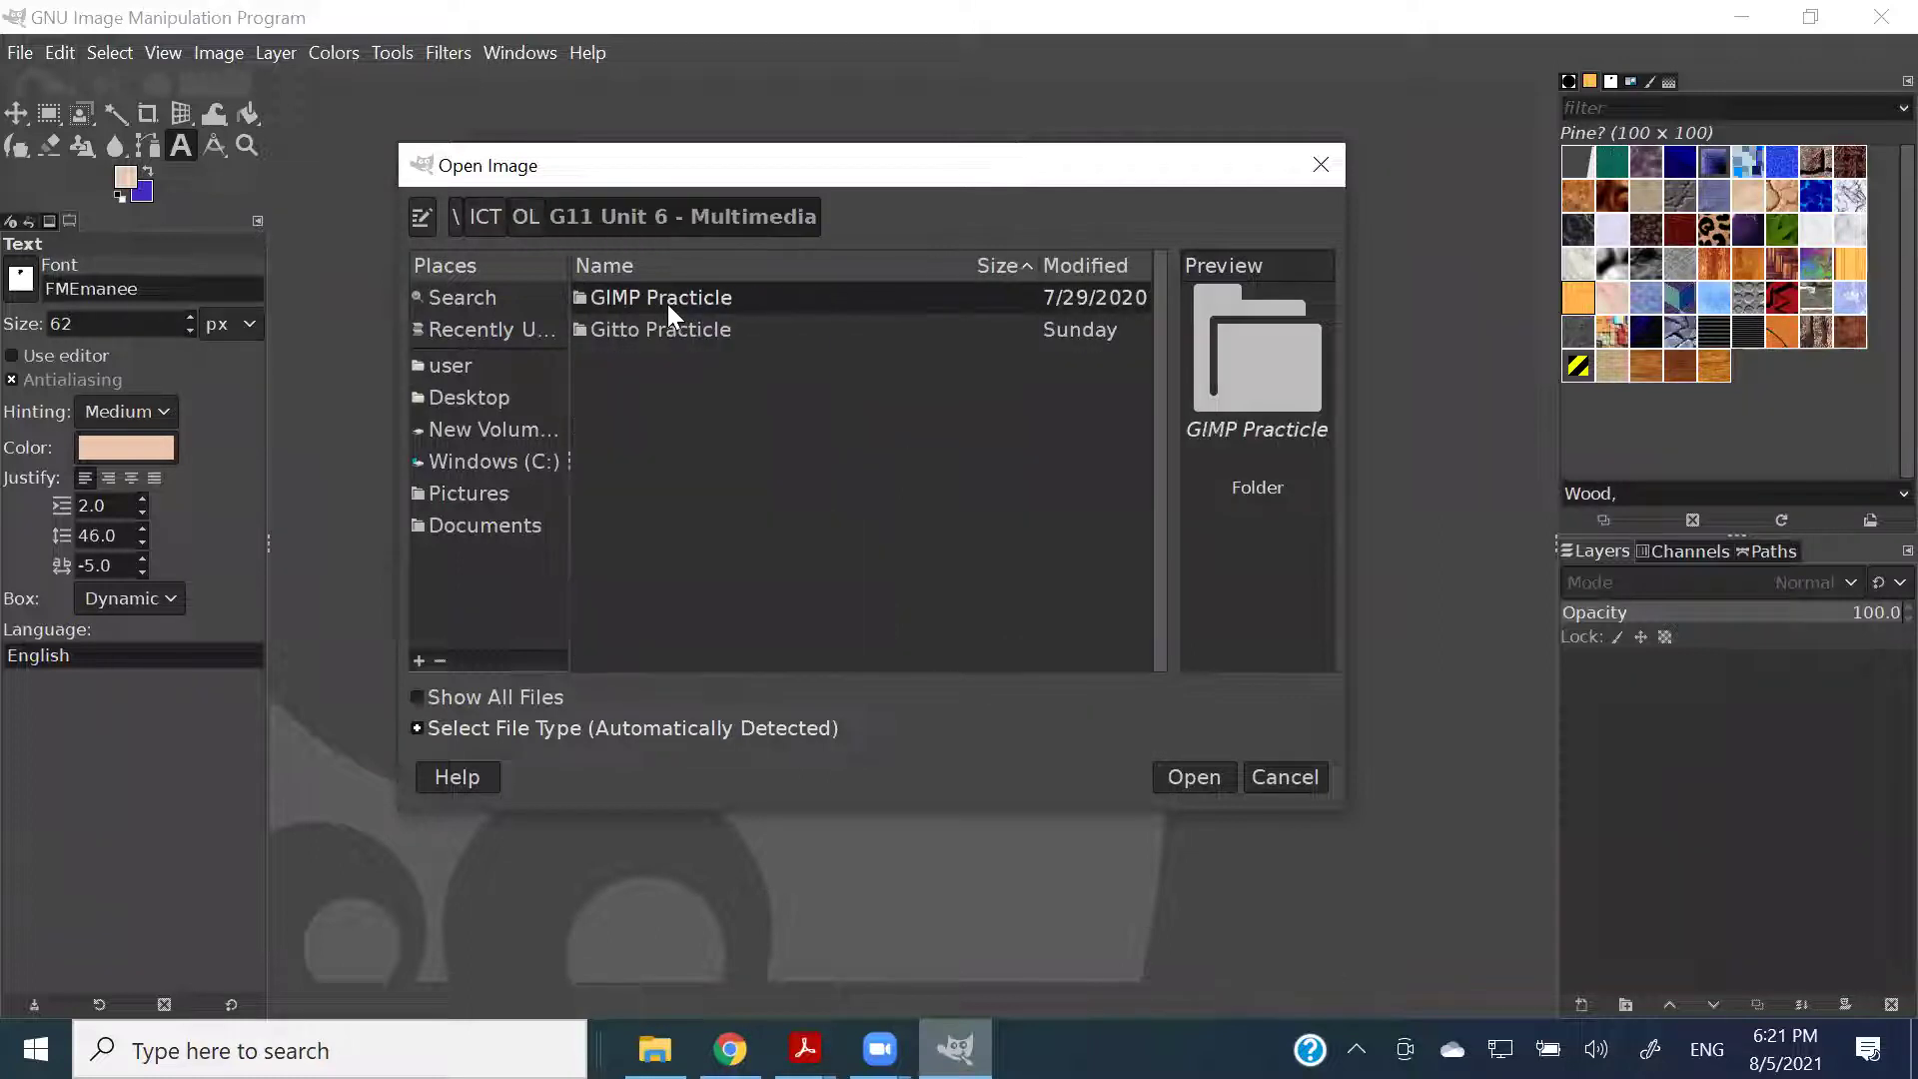
pyautogui.doubleClick(643, 299)
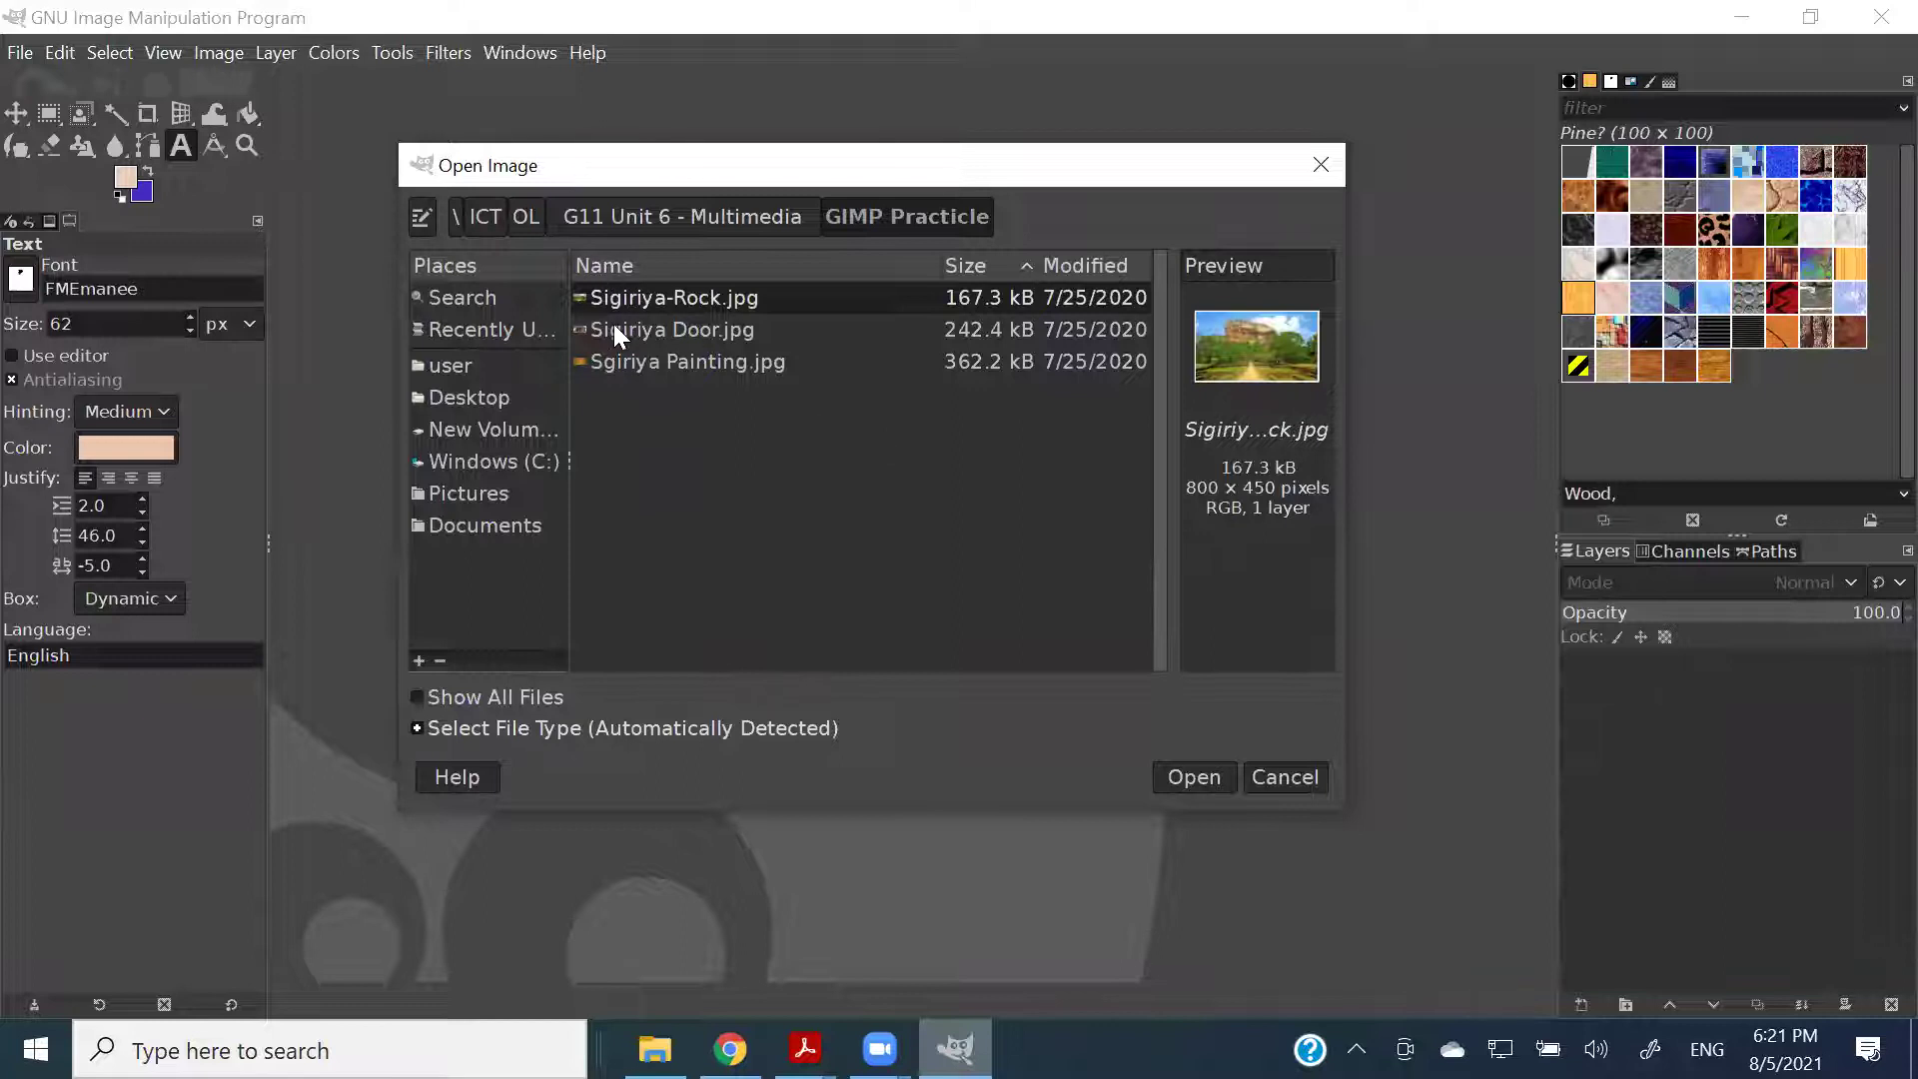
pyautogui.keyDown('ctrl'); pyautogui.click(617, 332); pyautogui.keyUp('ctrl')
pyautogui.keyDown('ctrl'); pyautogui.click(624, 365); pyautogui.keyUp('ctrl')
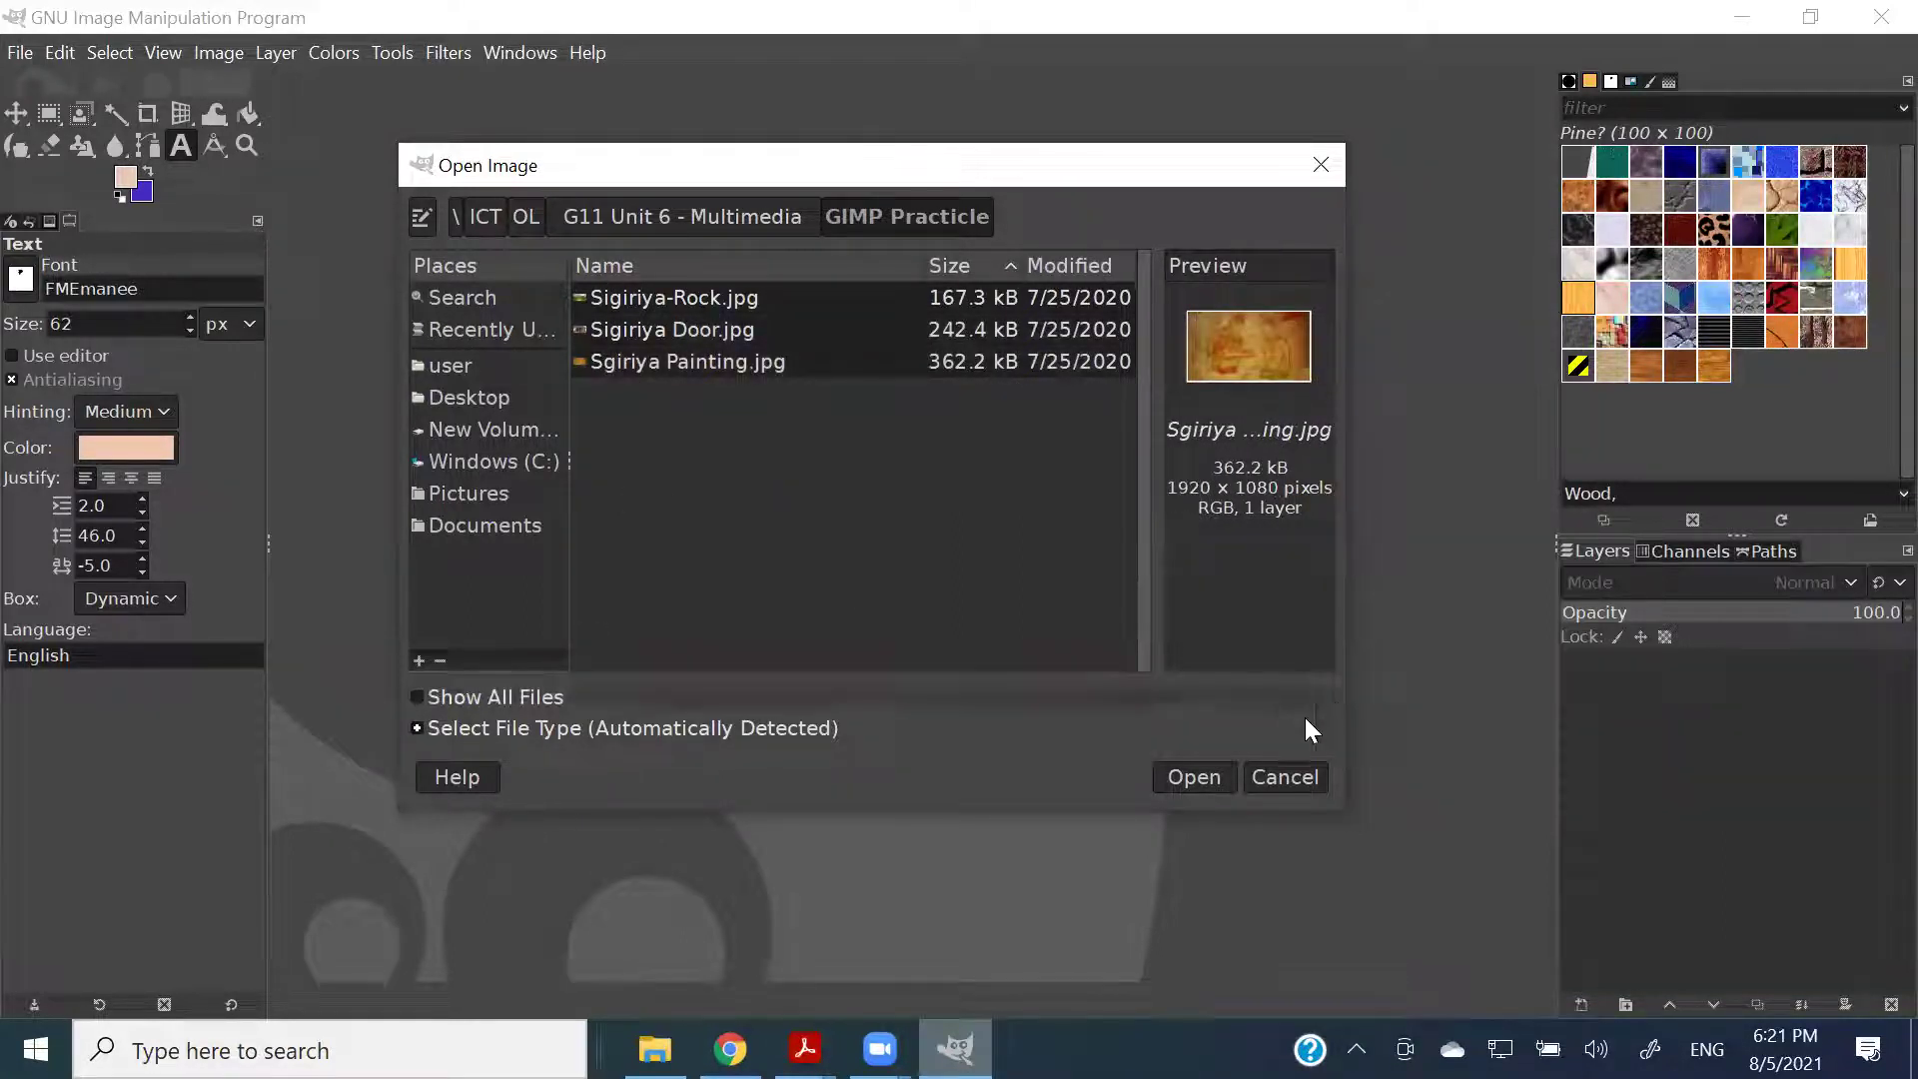
pyautogui.click(1195, 776)
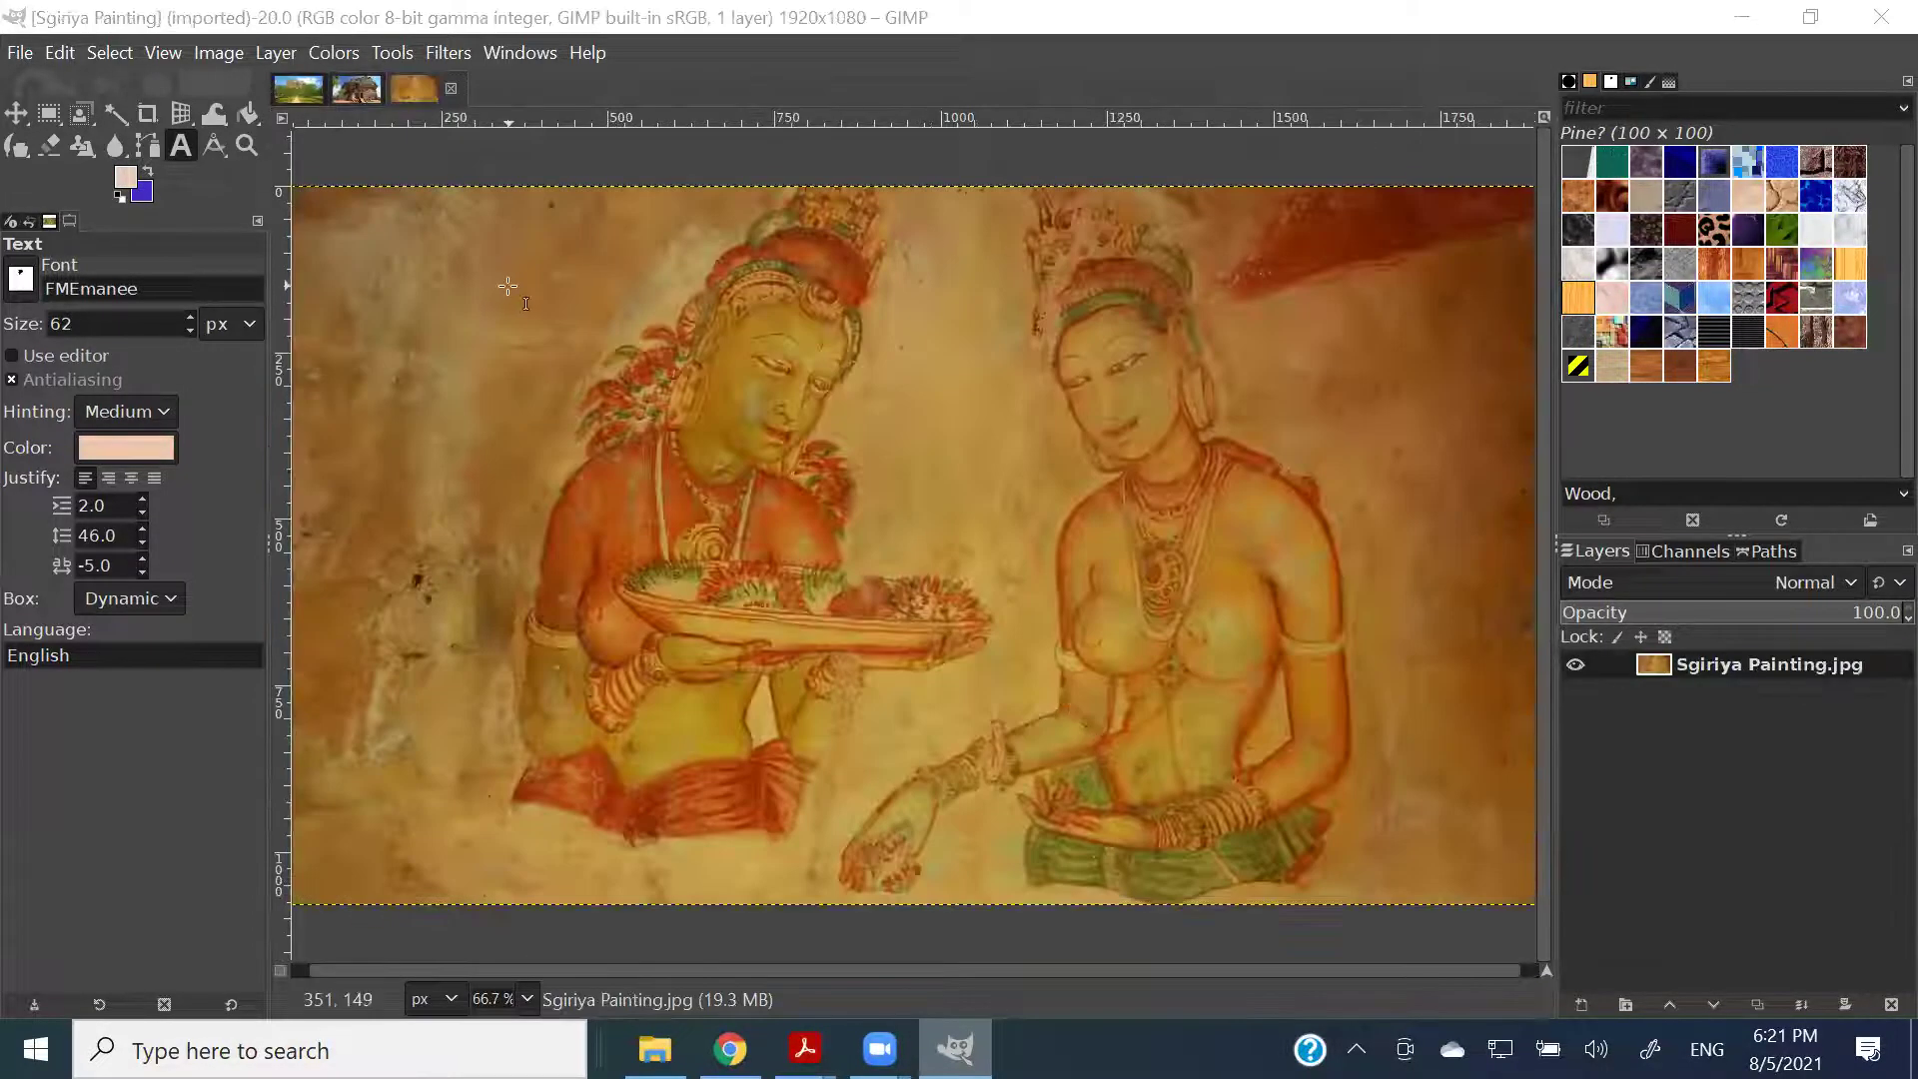
# View the three opened Sigiriya images in turn, ending on Sigiriya-Rock.
pyautogui.click(304, 90)
pyautogui.click(364, 90)
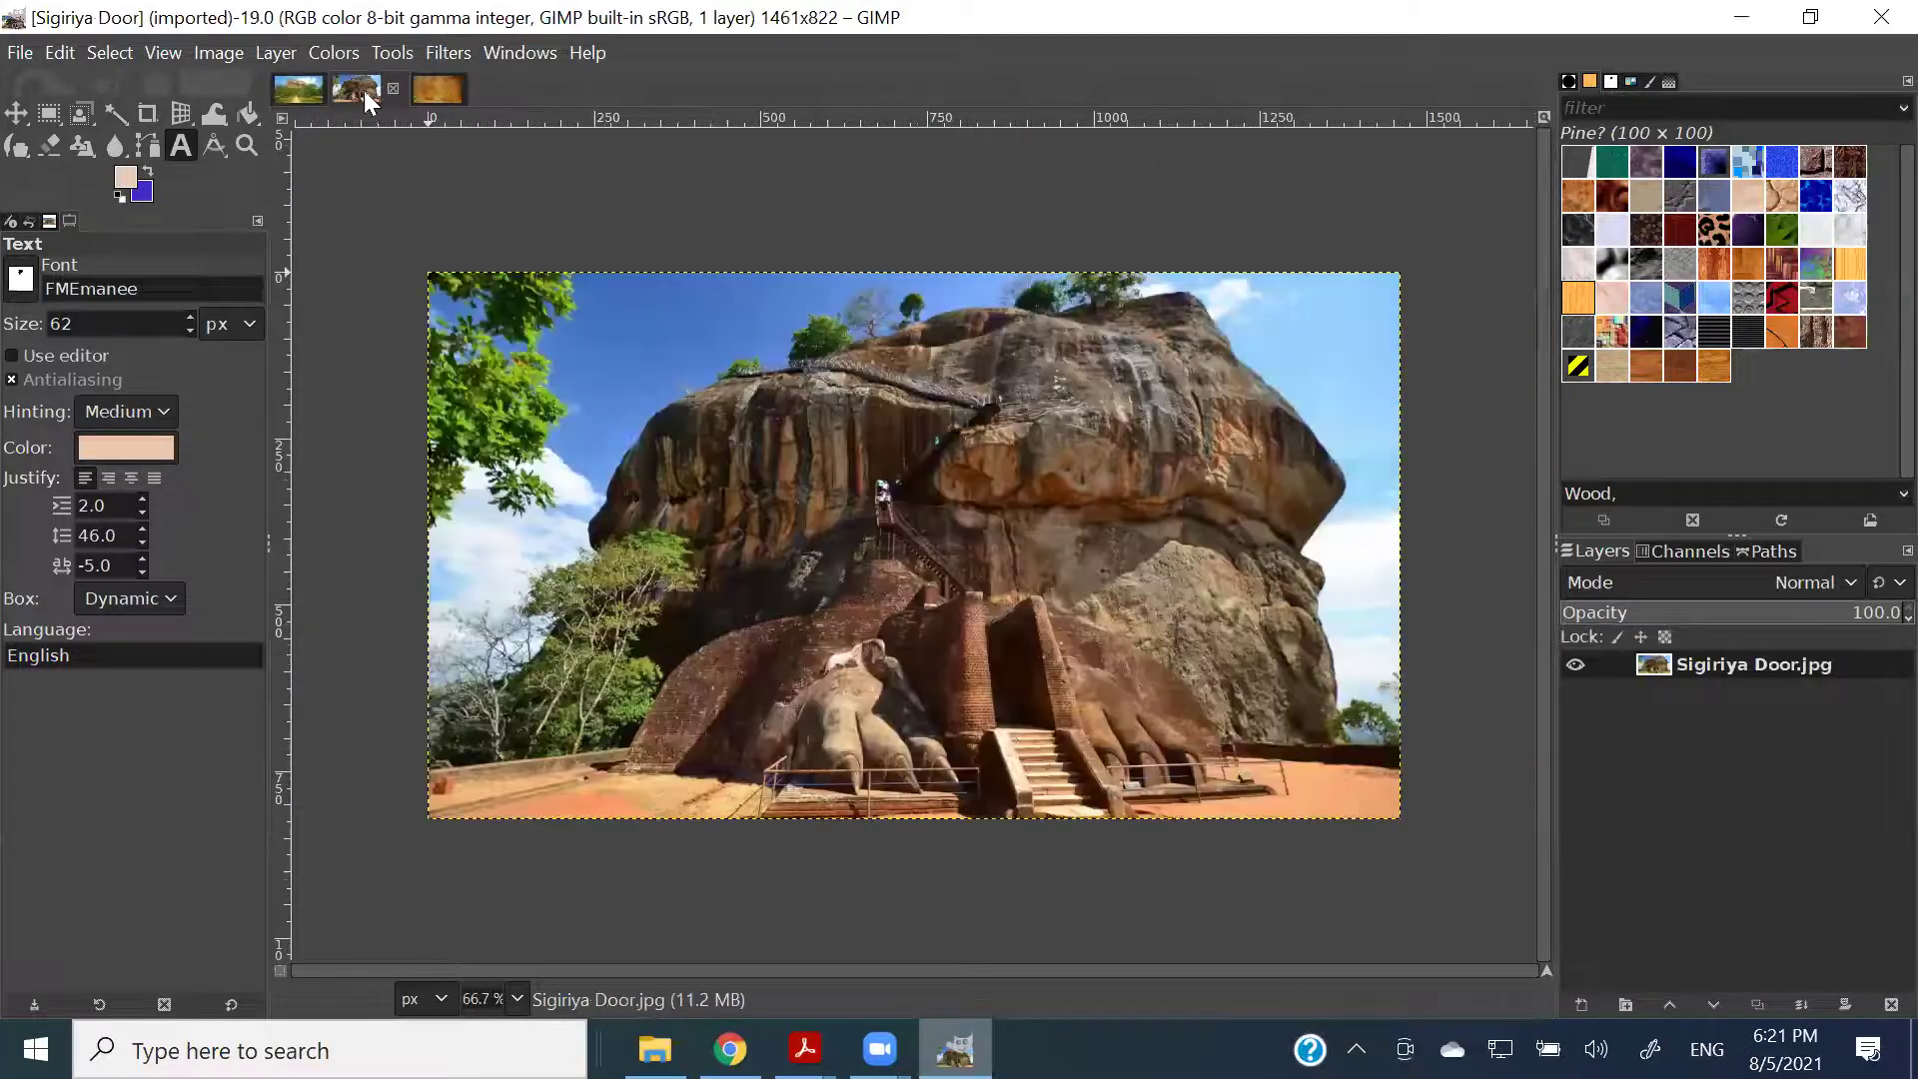
pyautogui.click(428, 90)
pyautogui.click(366, 92)
pyautogui.click(296, 88)
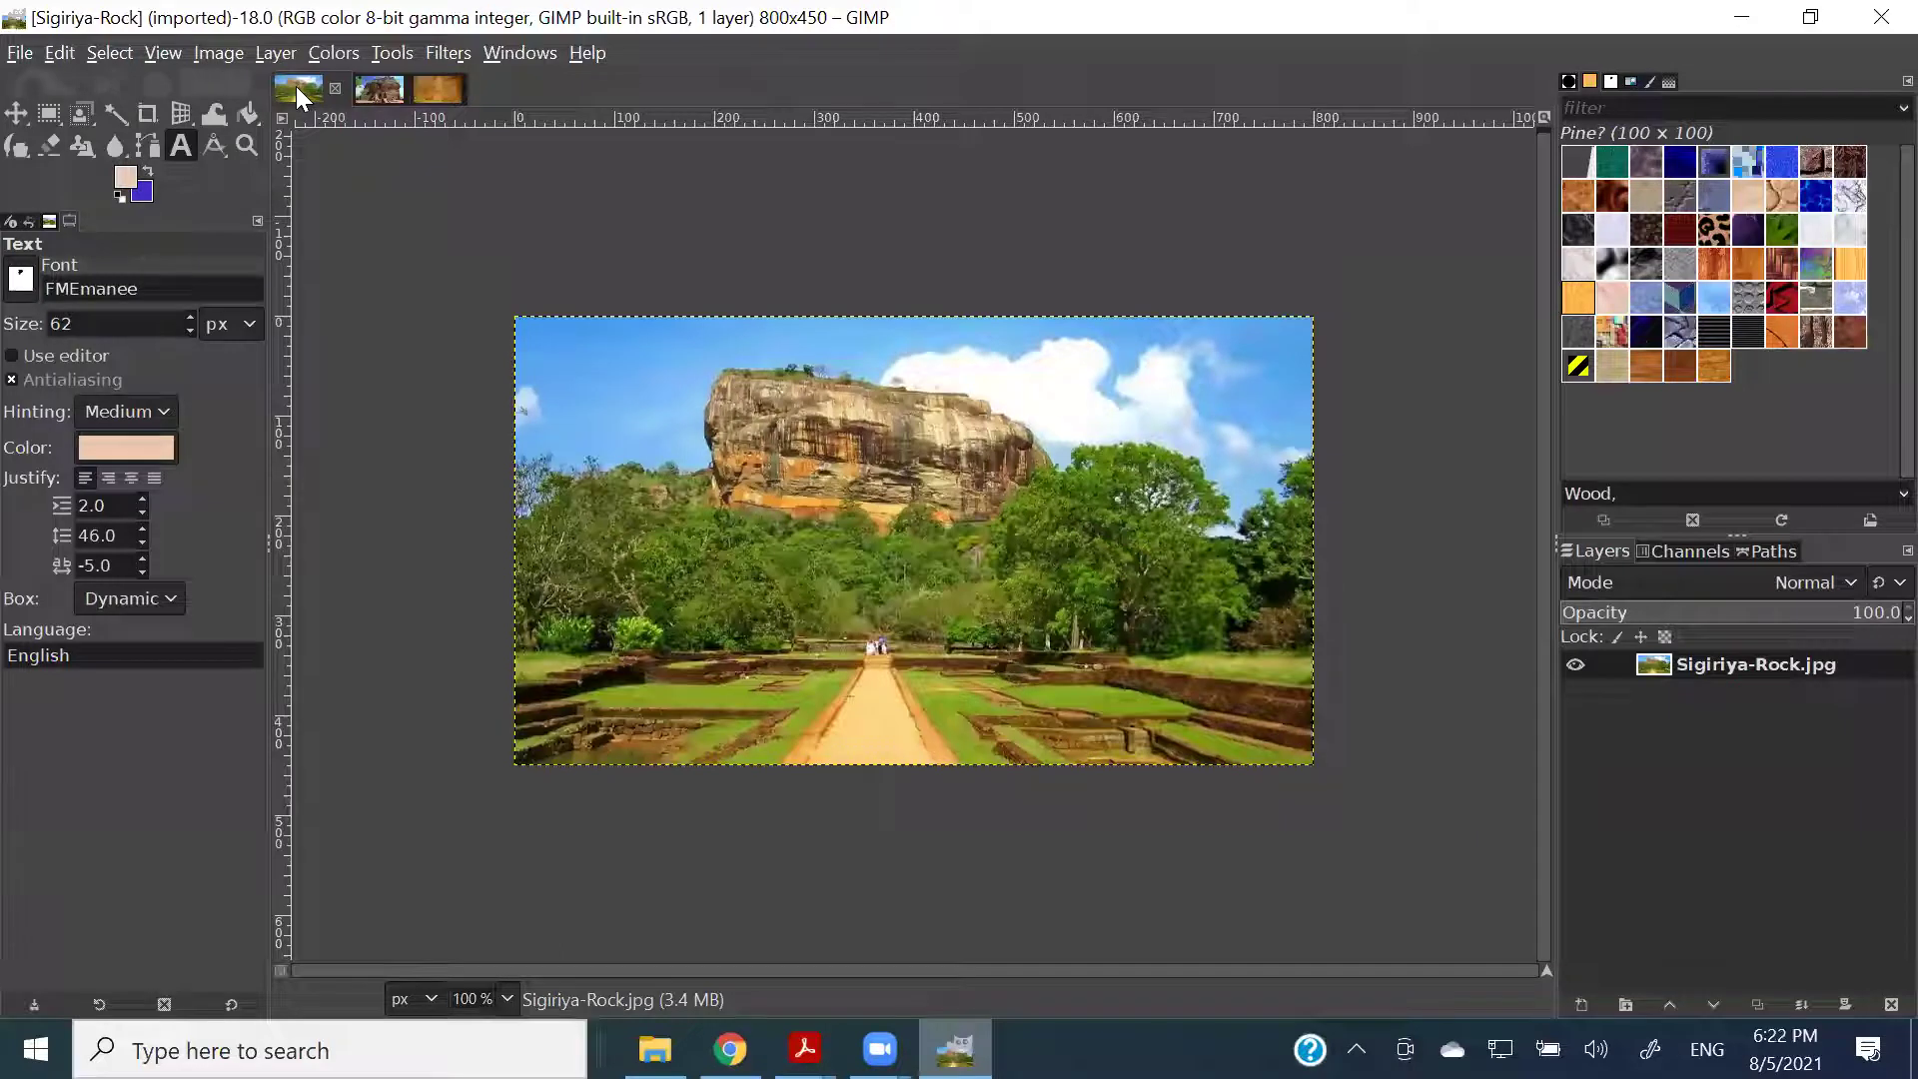
# Switch to the ICT textbook PDF and reread step 4 about the foreground and background colors.
pyautogui.hotkey('alt', 'Tab')
pyautogui.hotkey('alt', 'Tab')
pyautogui.press('Tab')
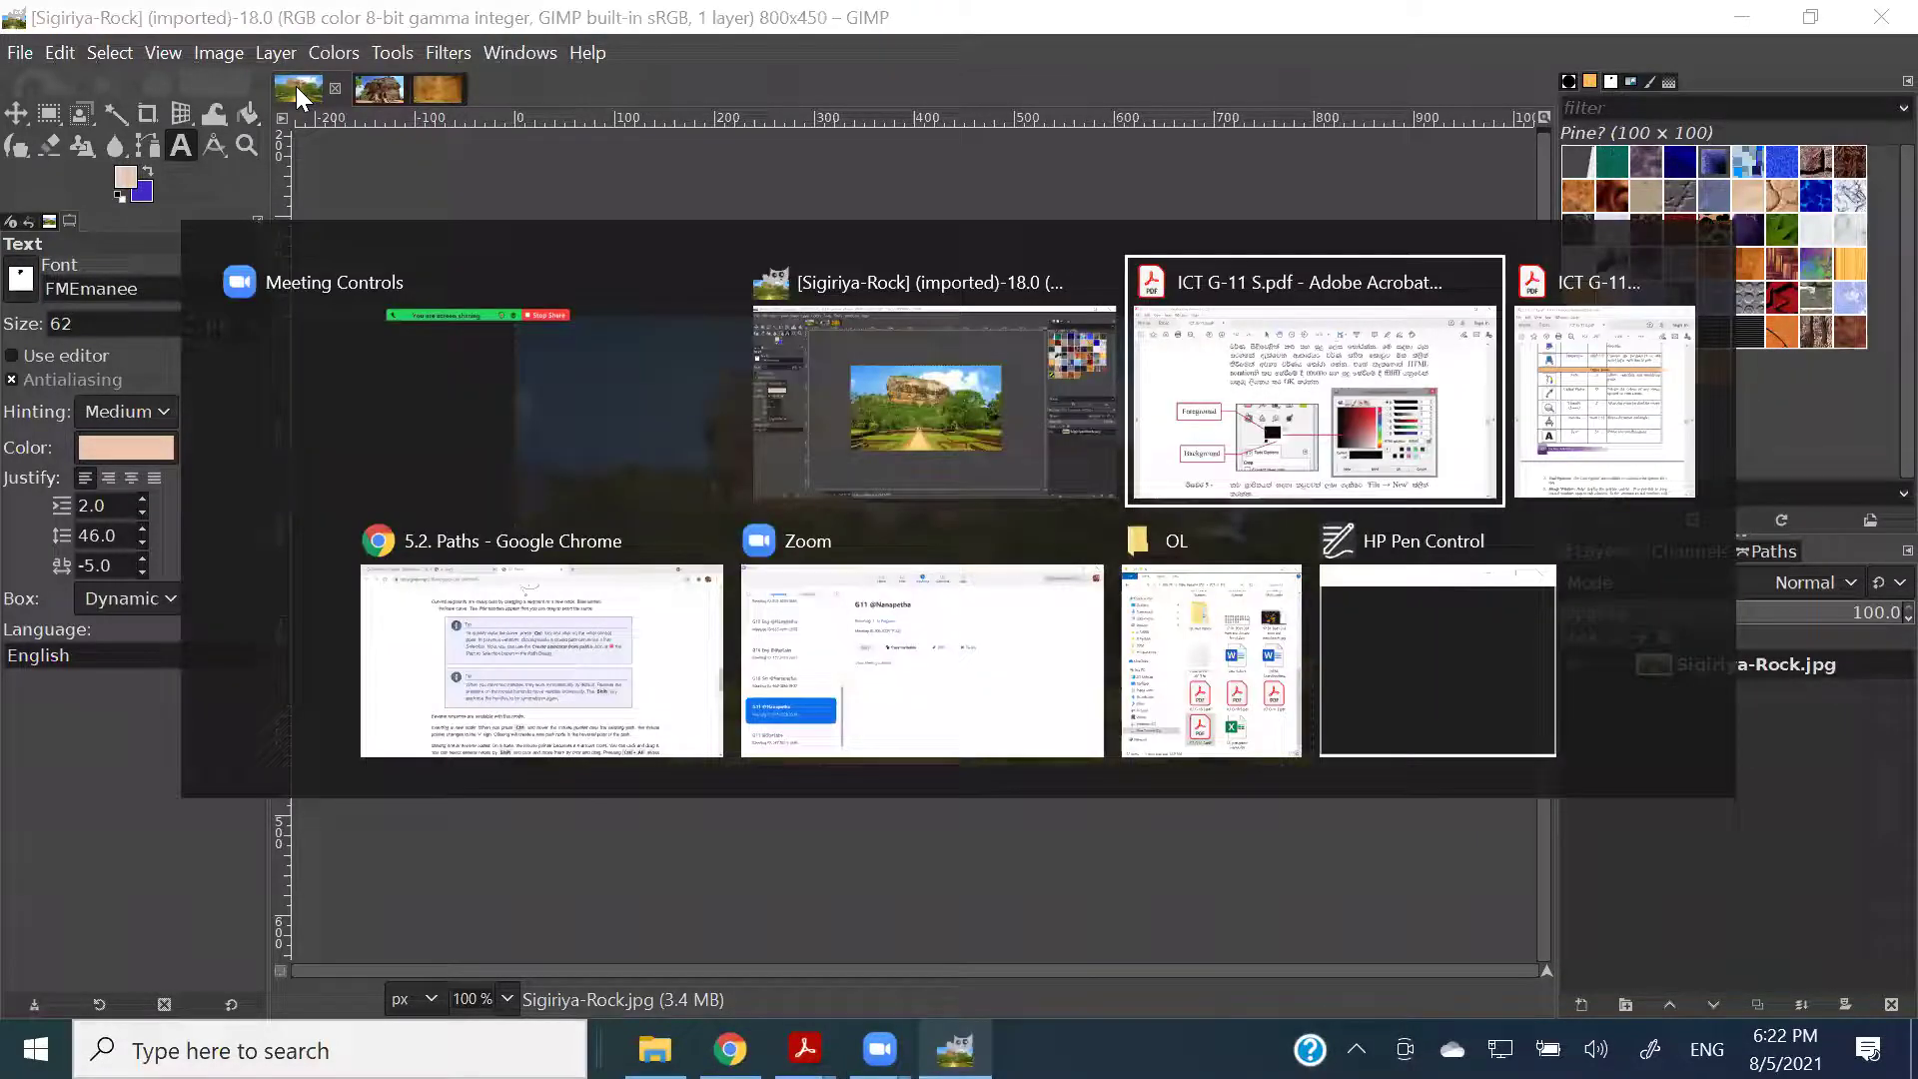
pyautogui.scroll(3, 853, 539)
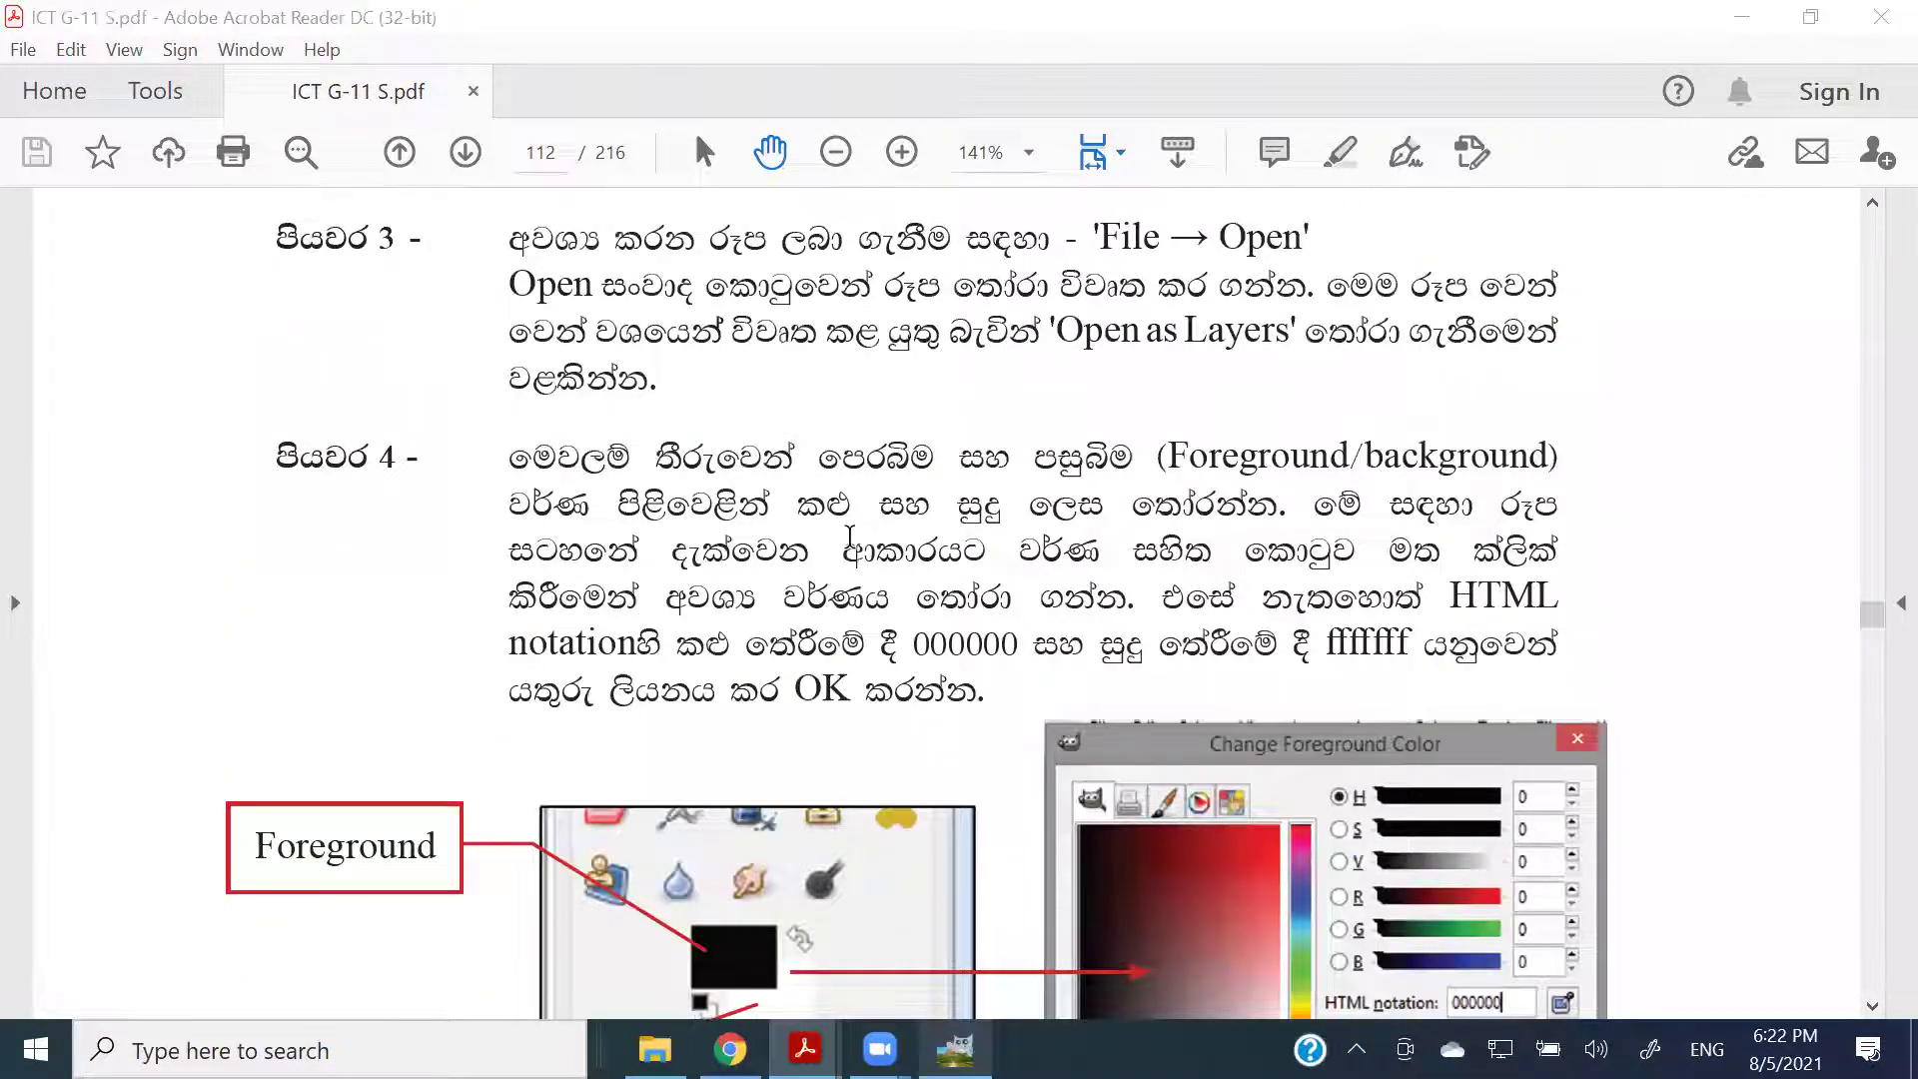
pyautogui.hotkey('alt', 'Tab')
pyautogui.press('Tab')
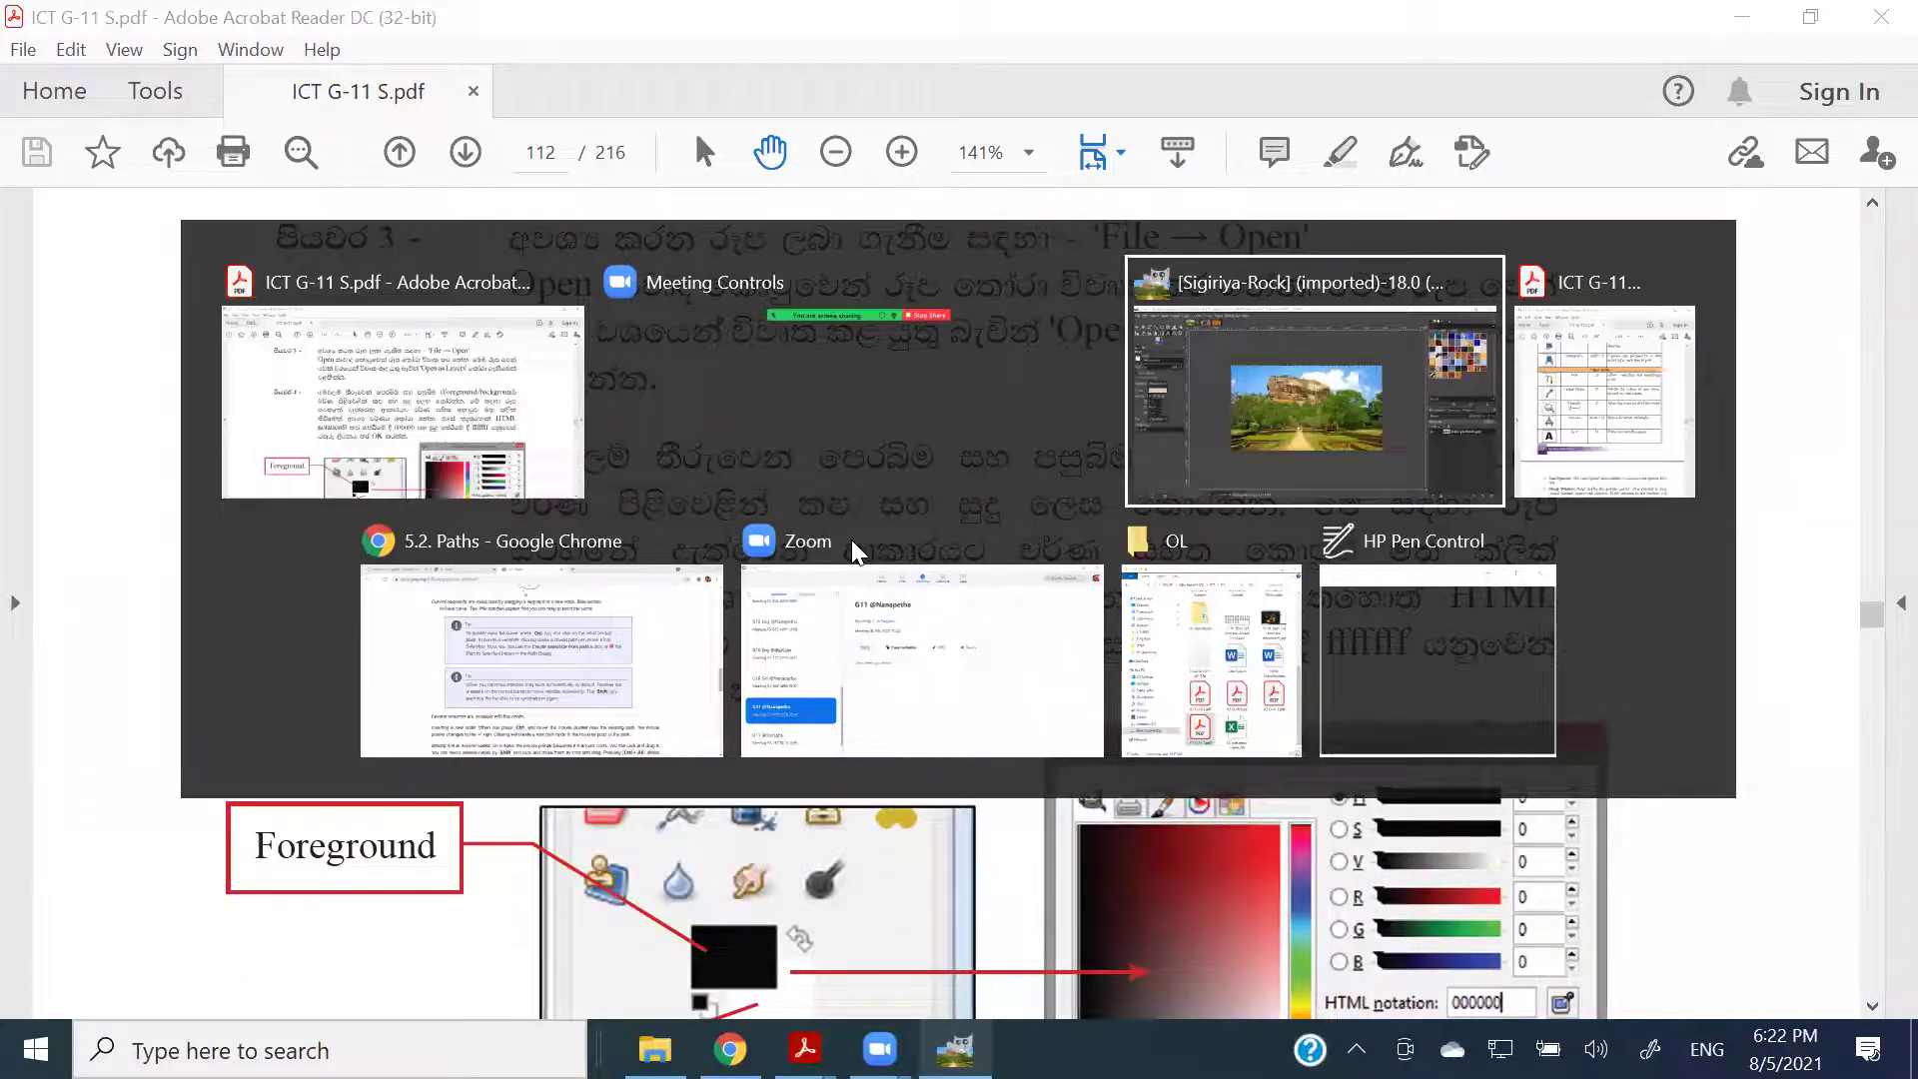
pyautogui.press('Tab')
pyautogui.press('Tab')
pyautogui.press('Tab')
pyautogui.press('Tab')
pyautogui.press('Tab')
pyautogui.press('Tab')
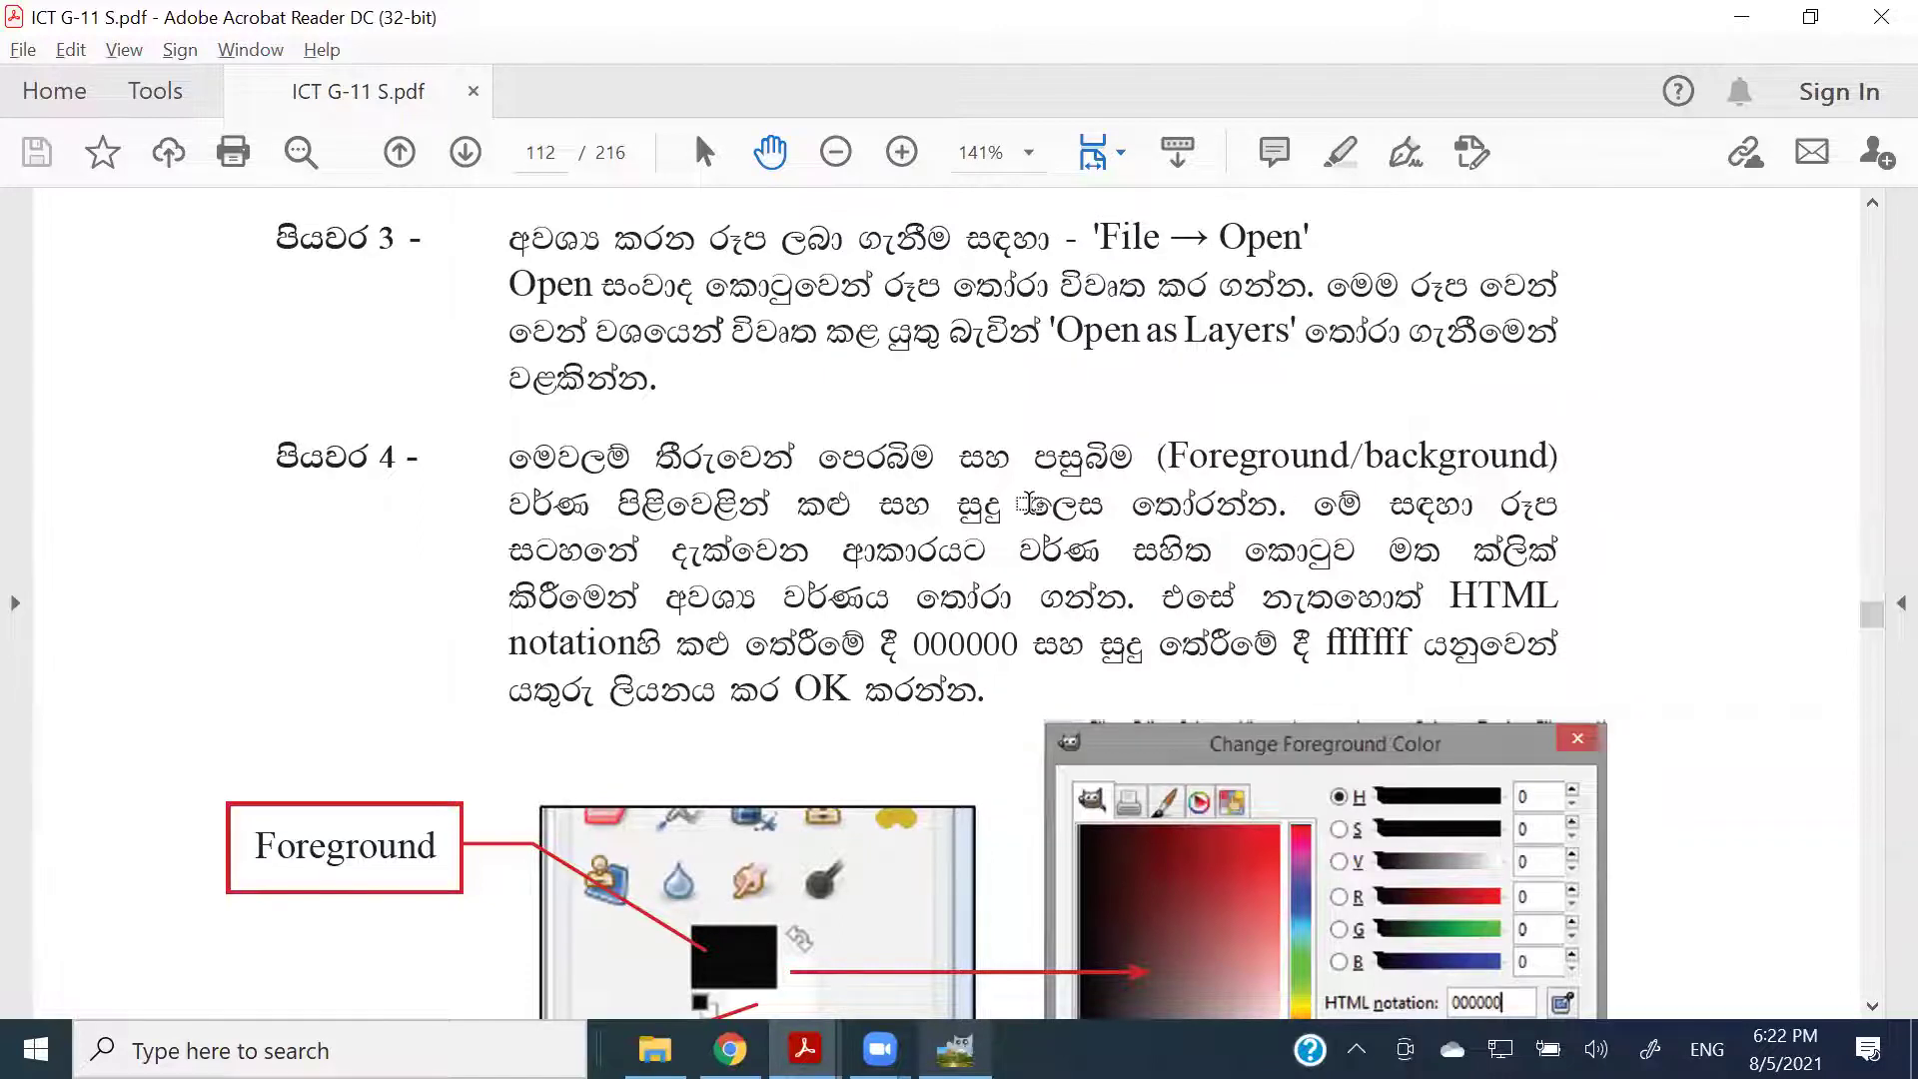
# Switch back to GIMP and set the foreground color to black (000000).
pyautogui.hotkey('alt', 'Tab')
pyautogui.hotkey('alt', 'Tab')
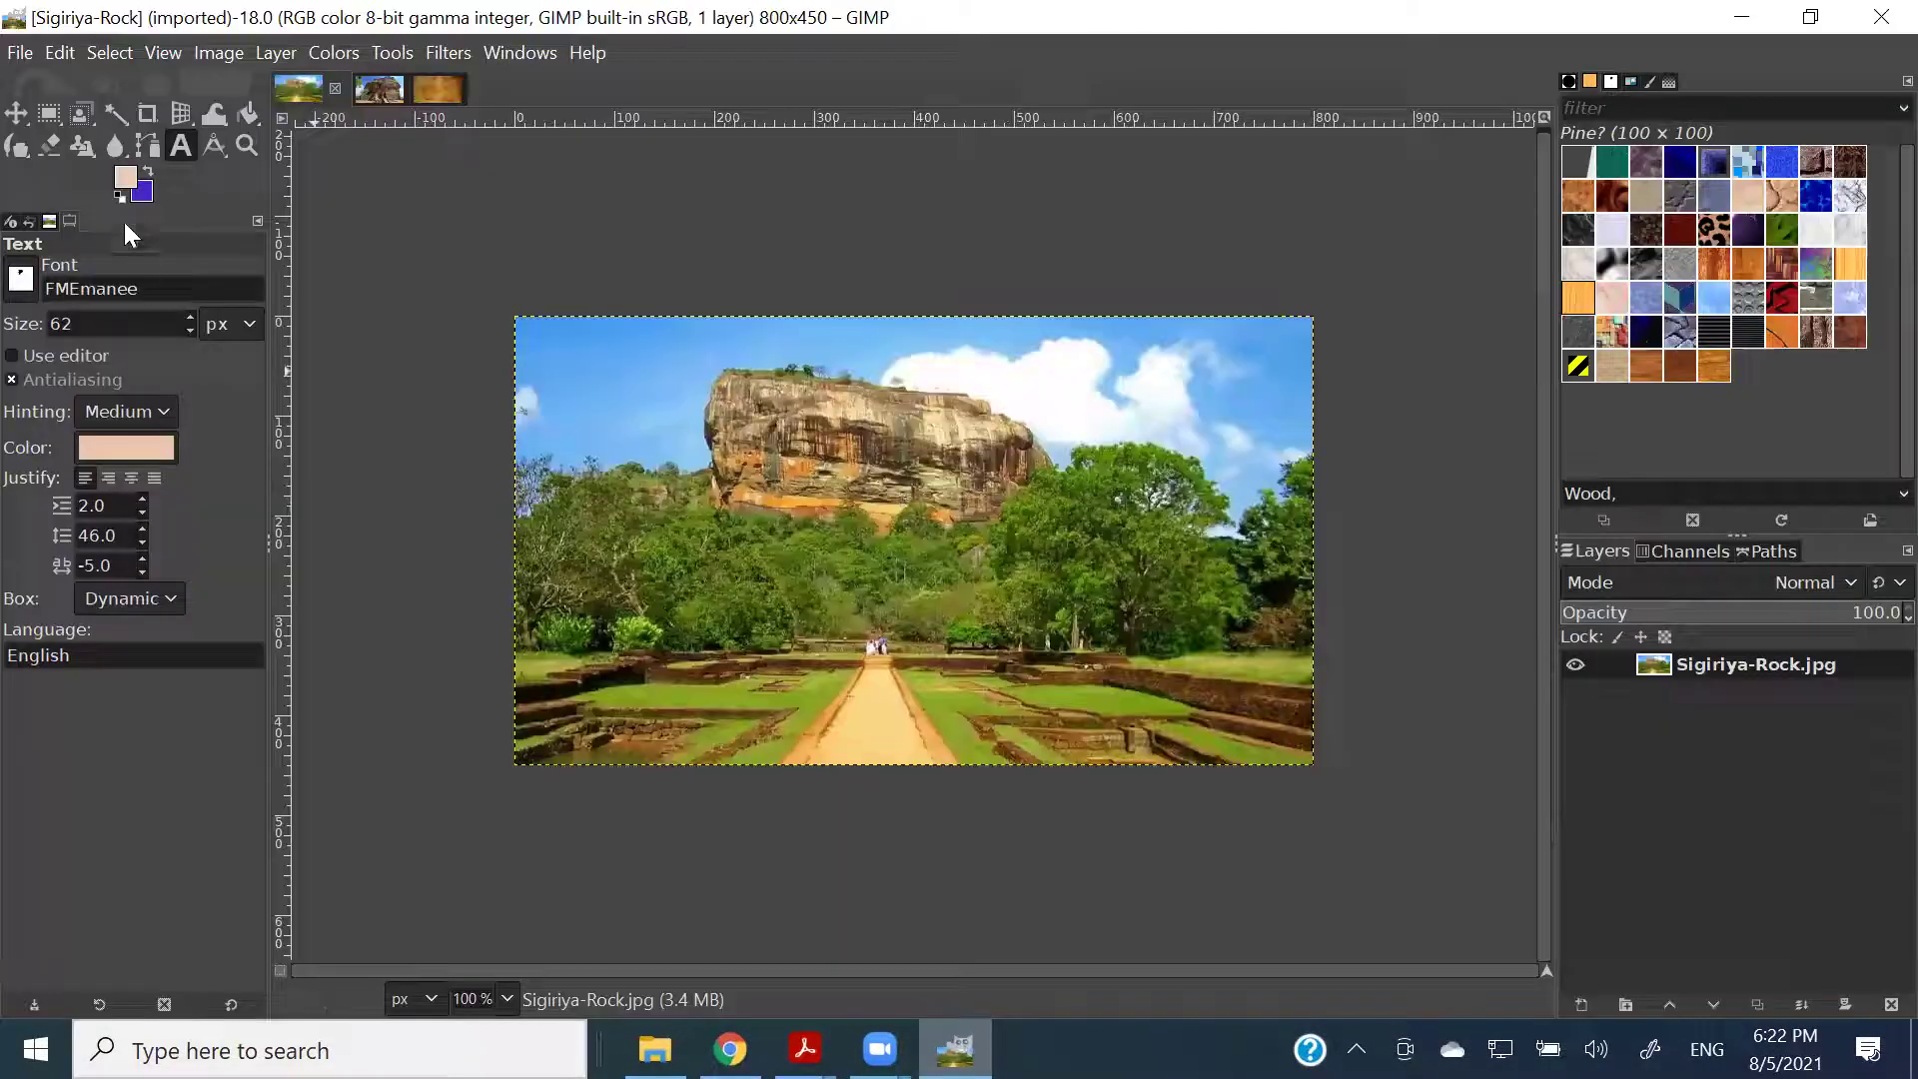
pyautogui.click(125, 180)
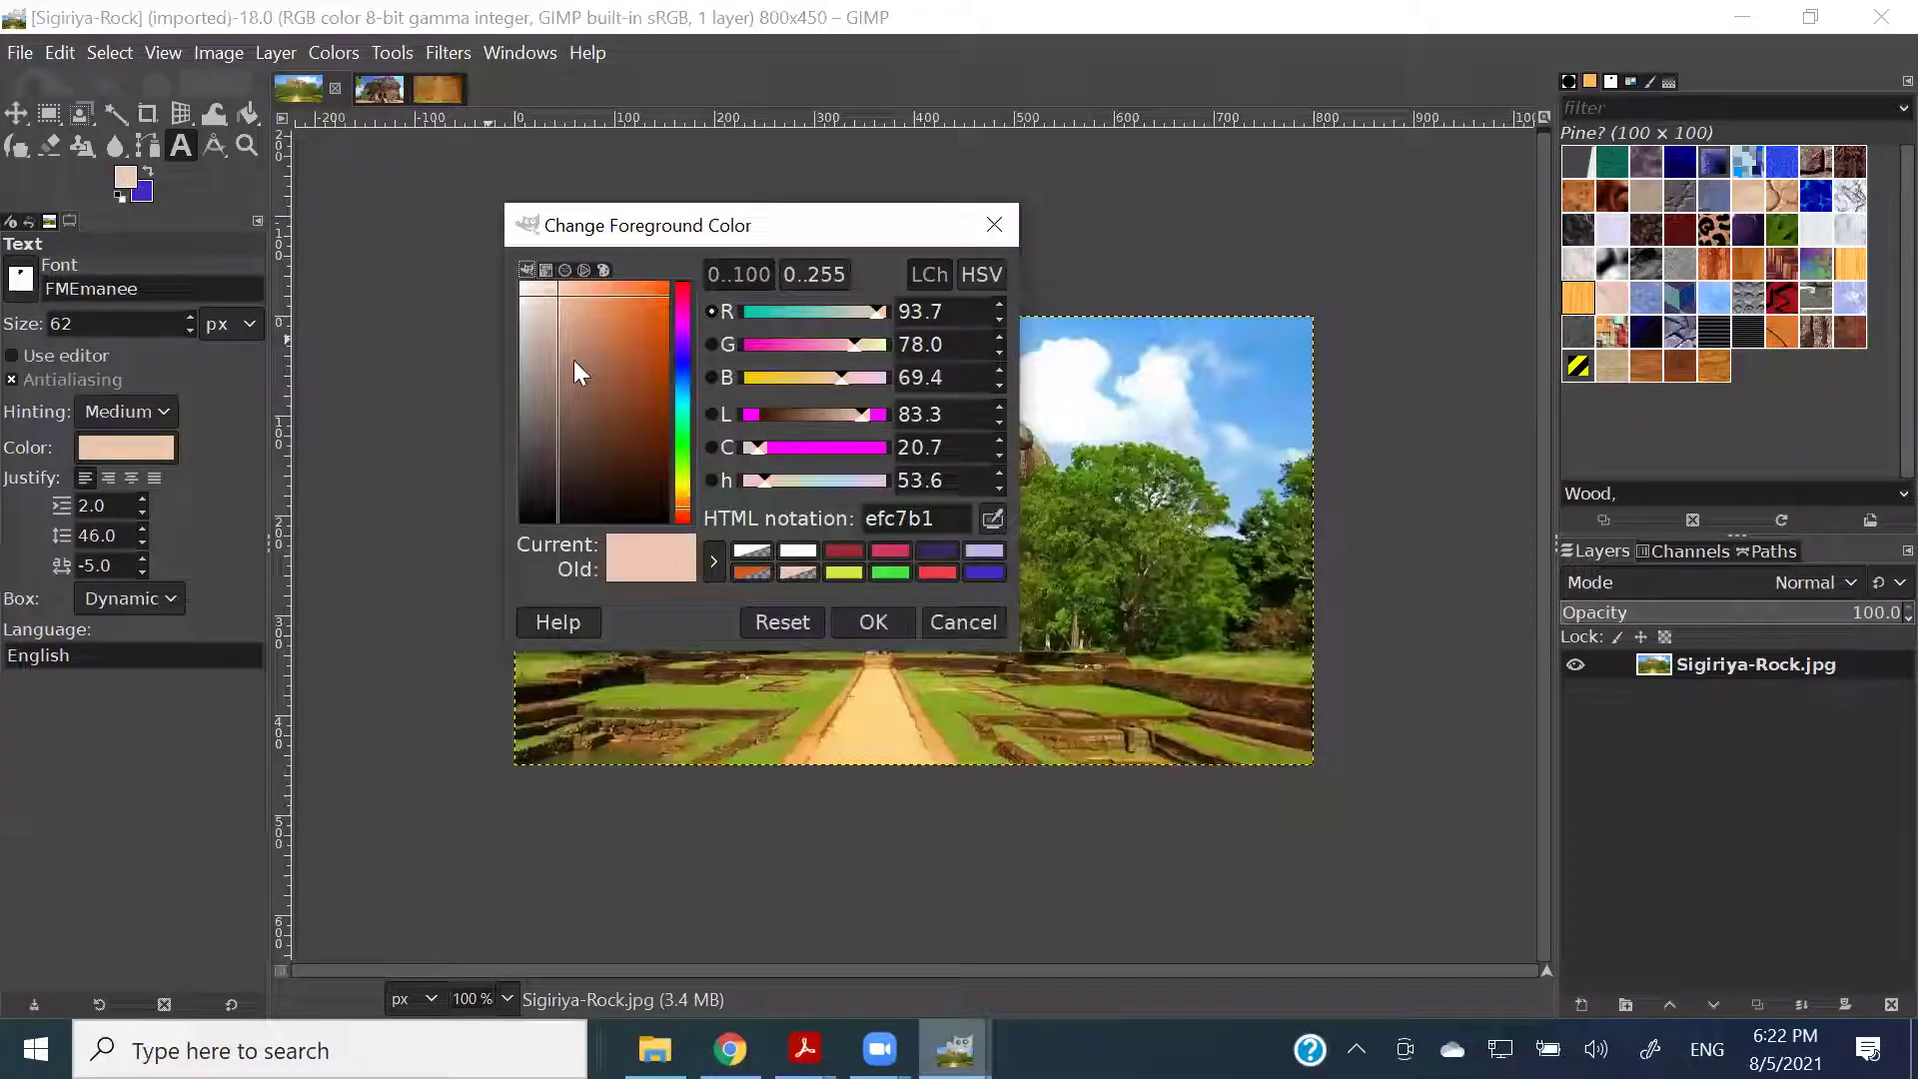
pyautogui.moveTo(574, 360); pyautogui.dragTo(466, 559)
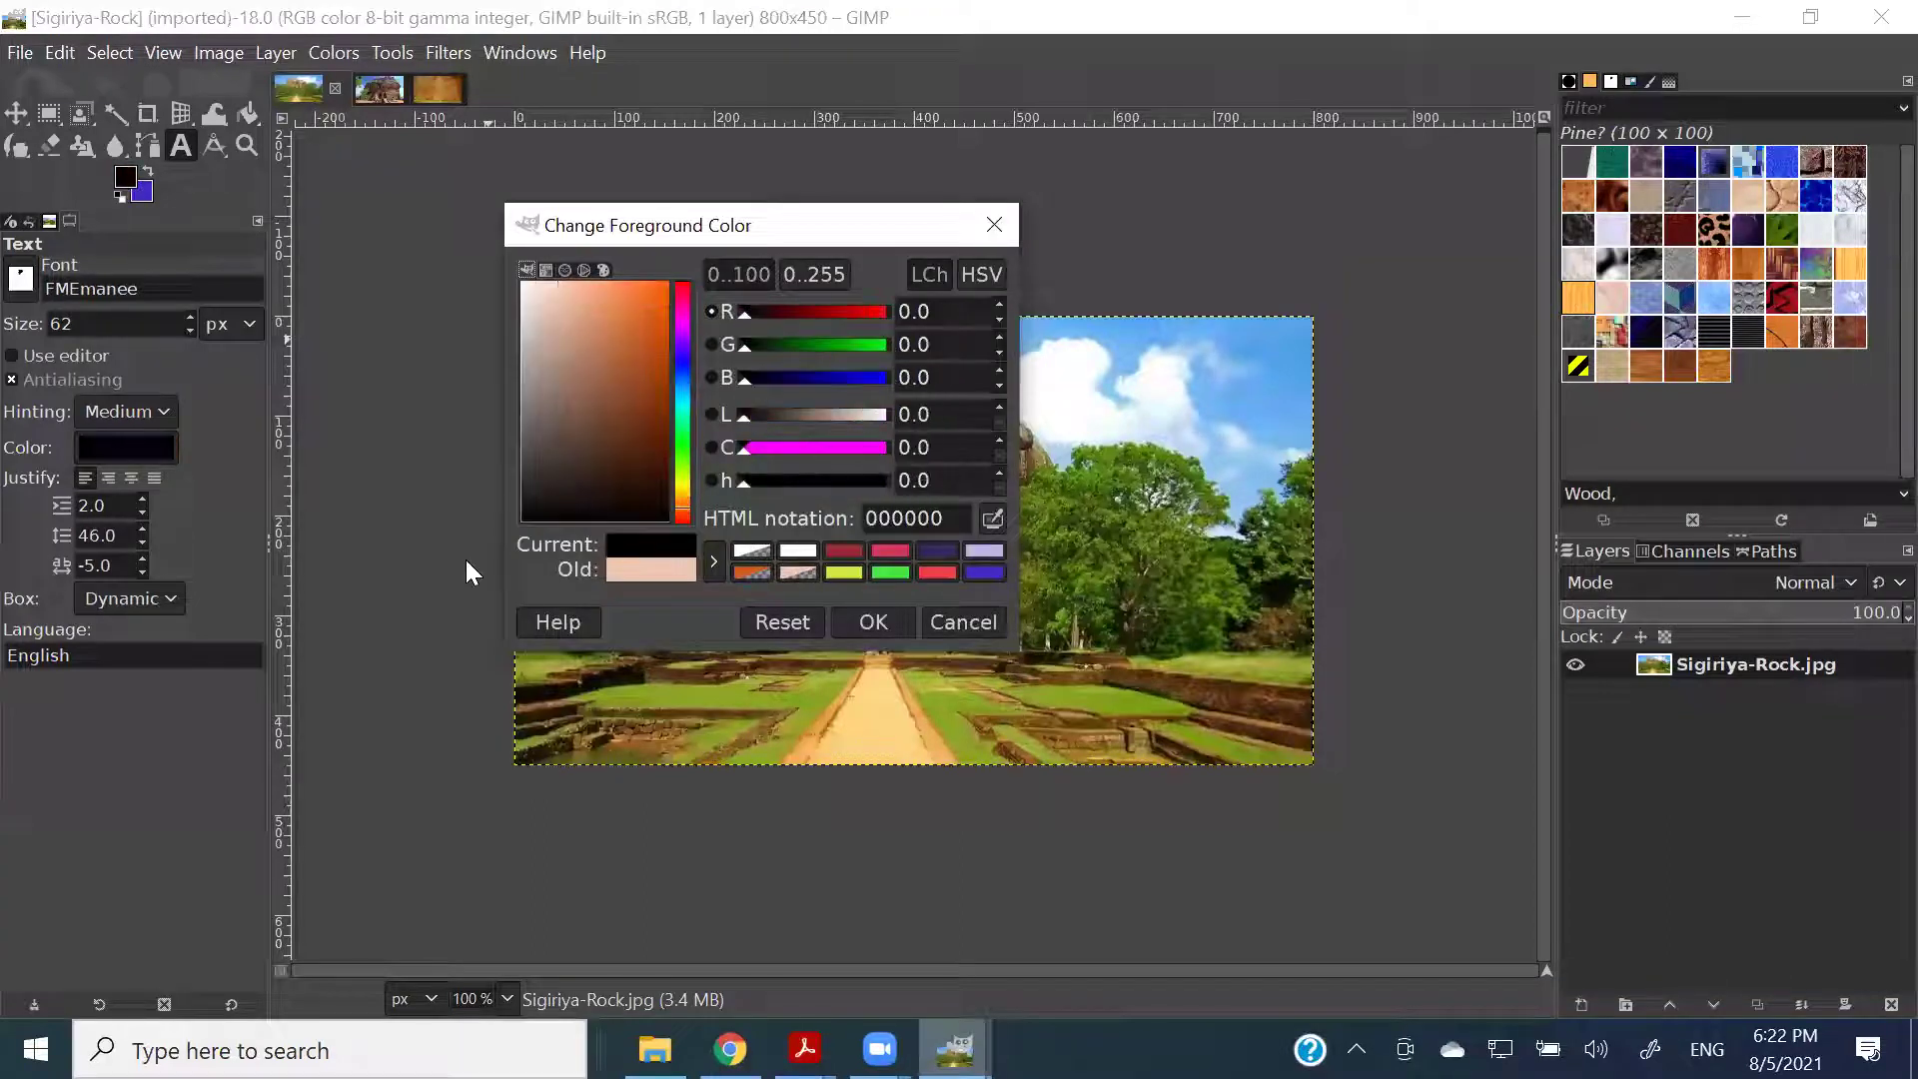
pyautogui.click(868, 622)
# Set the background color to white (ffffff) and activate the Move tool.
pyautogui.click(142, 193)
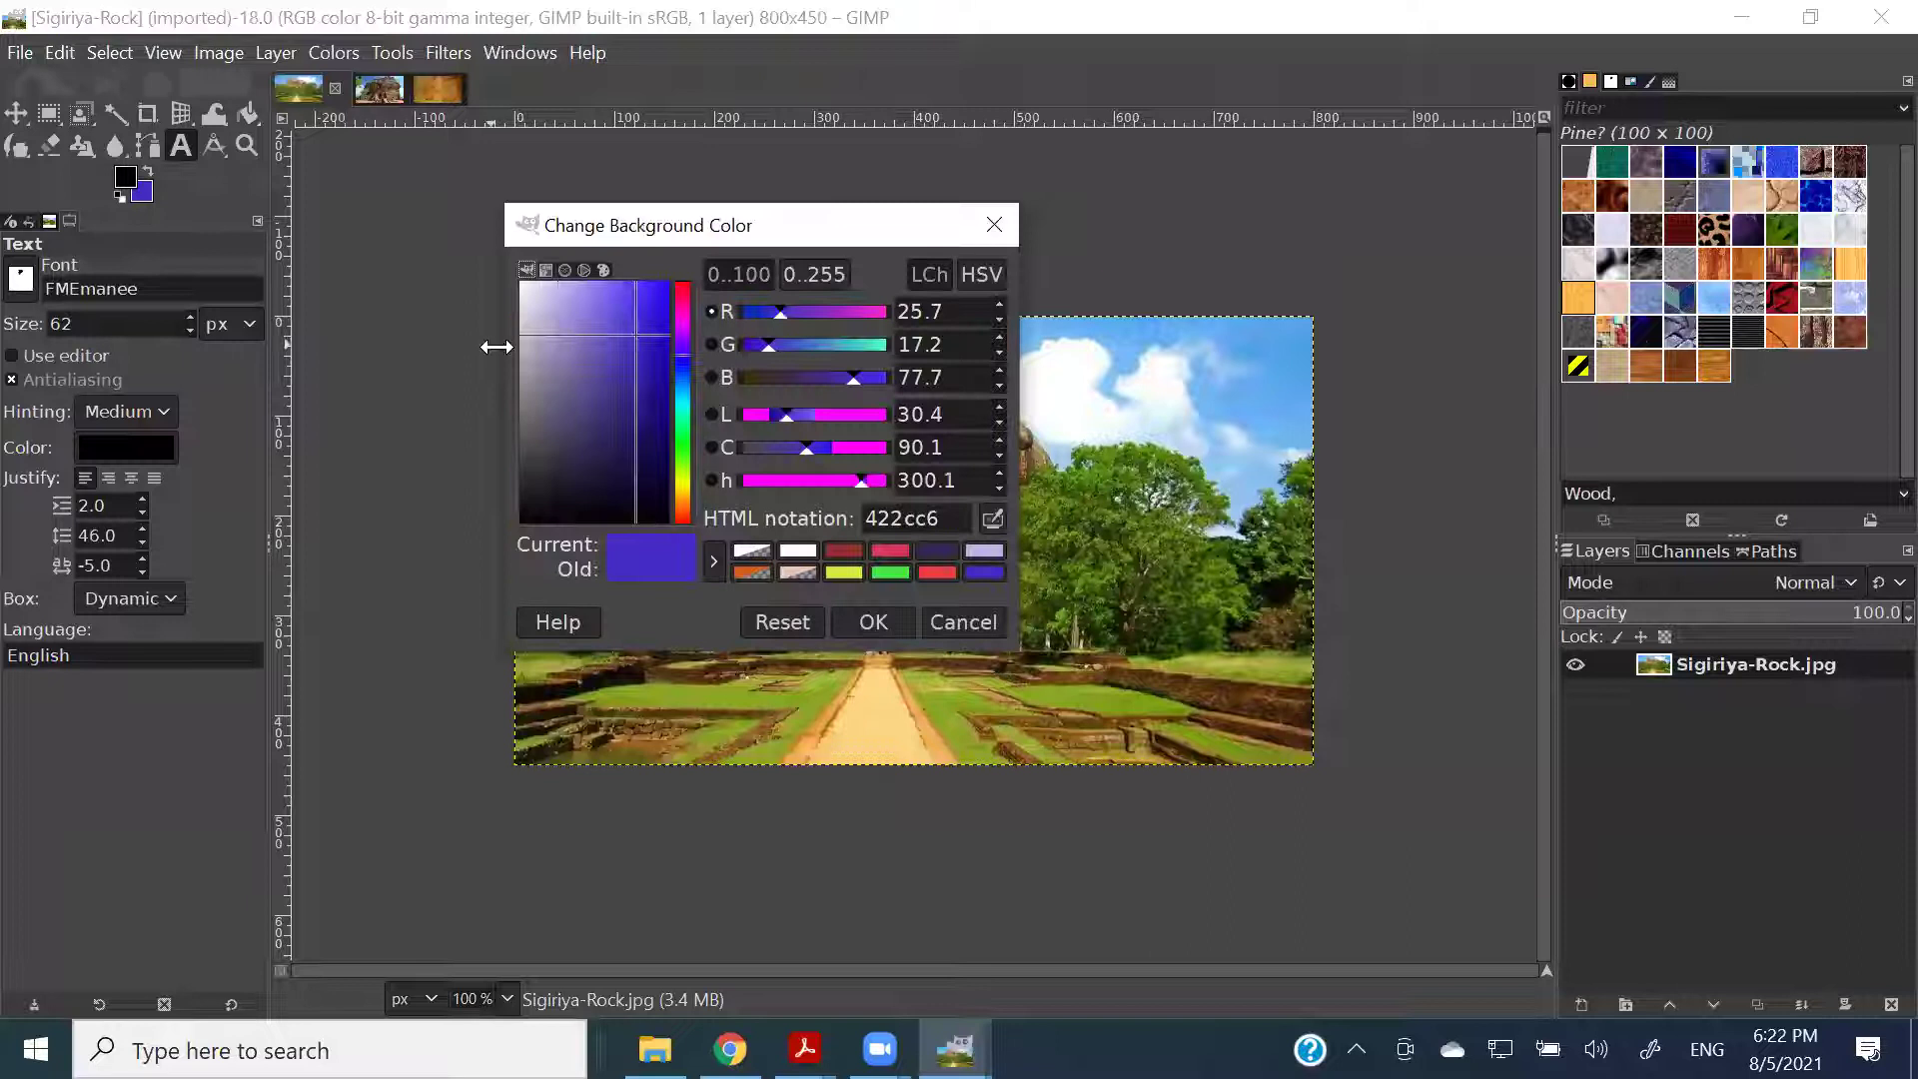
pyautogui.moveTo(593, 388); pyautogui.dragTo(481, 256)
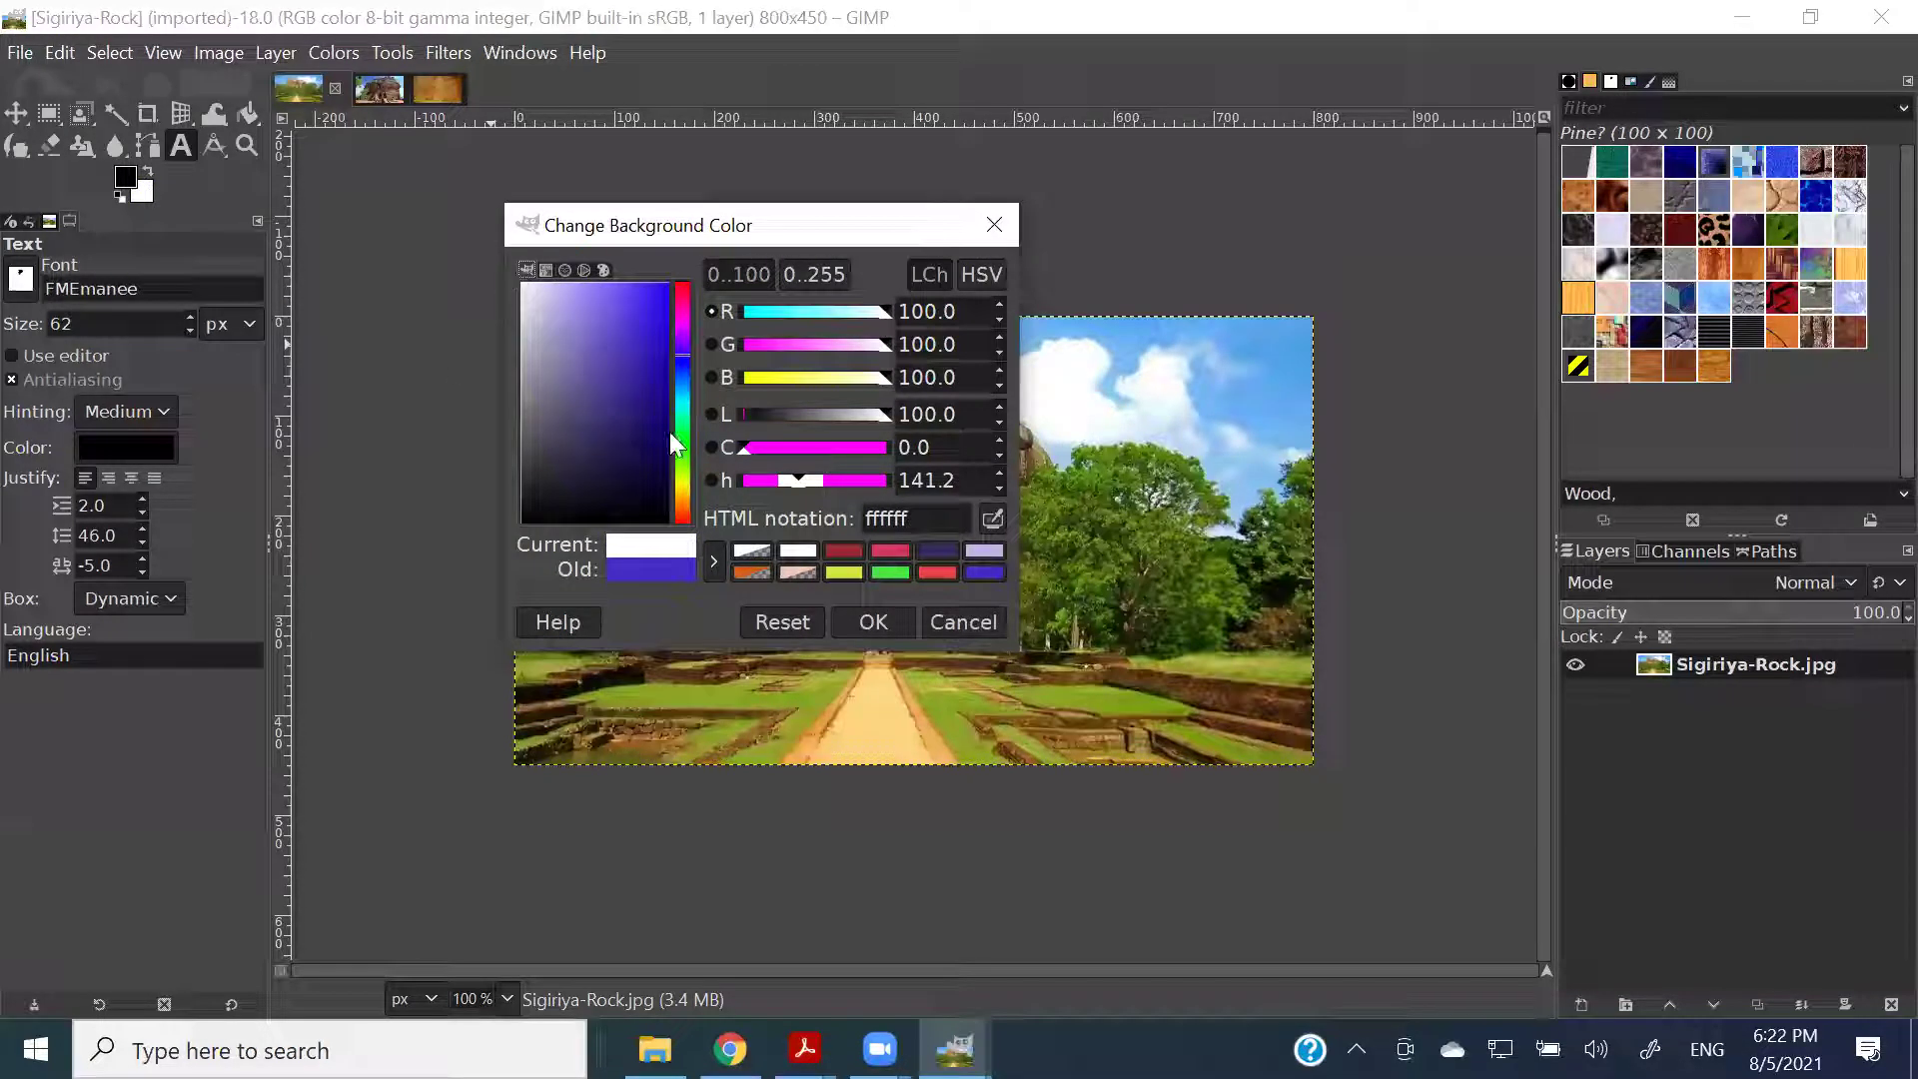
pyautogui.click(874, 622)
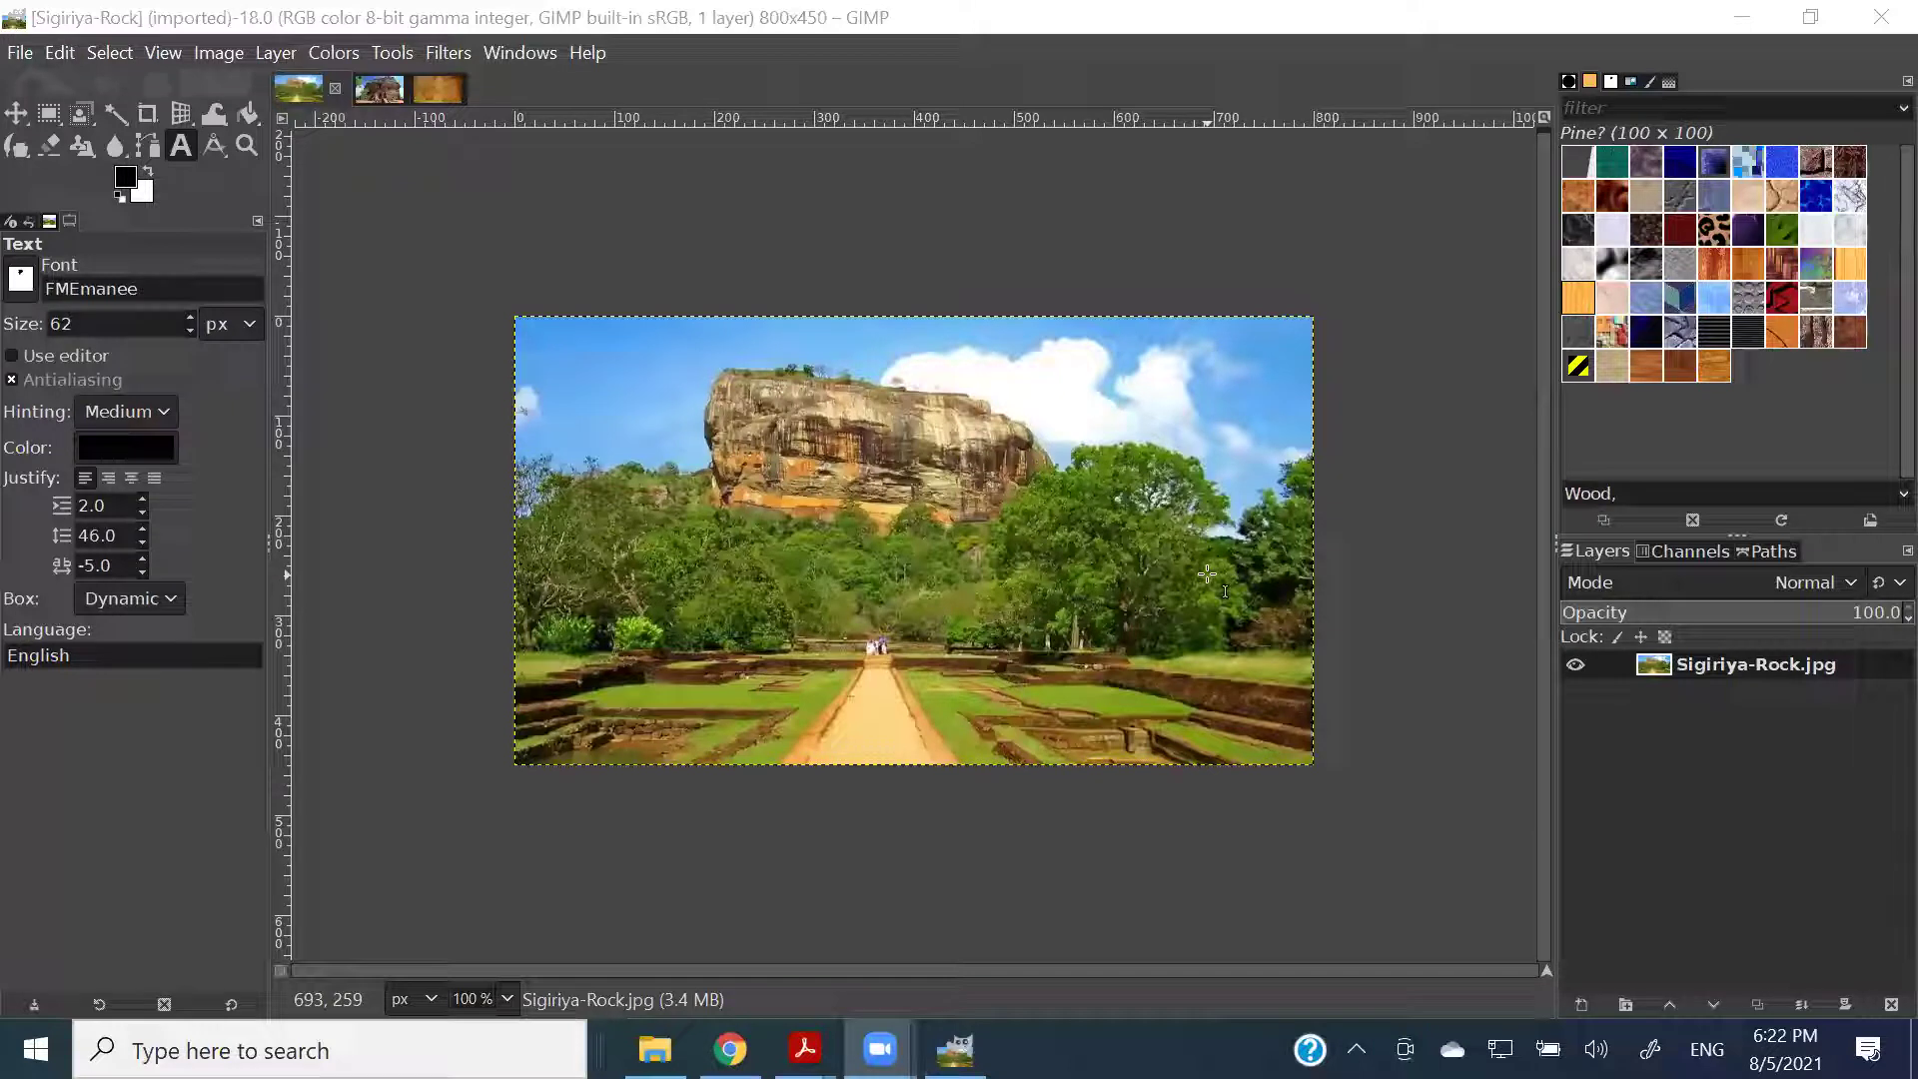
pyautogui.click(16, 113)
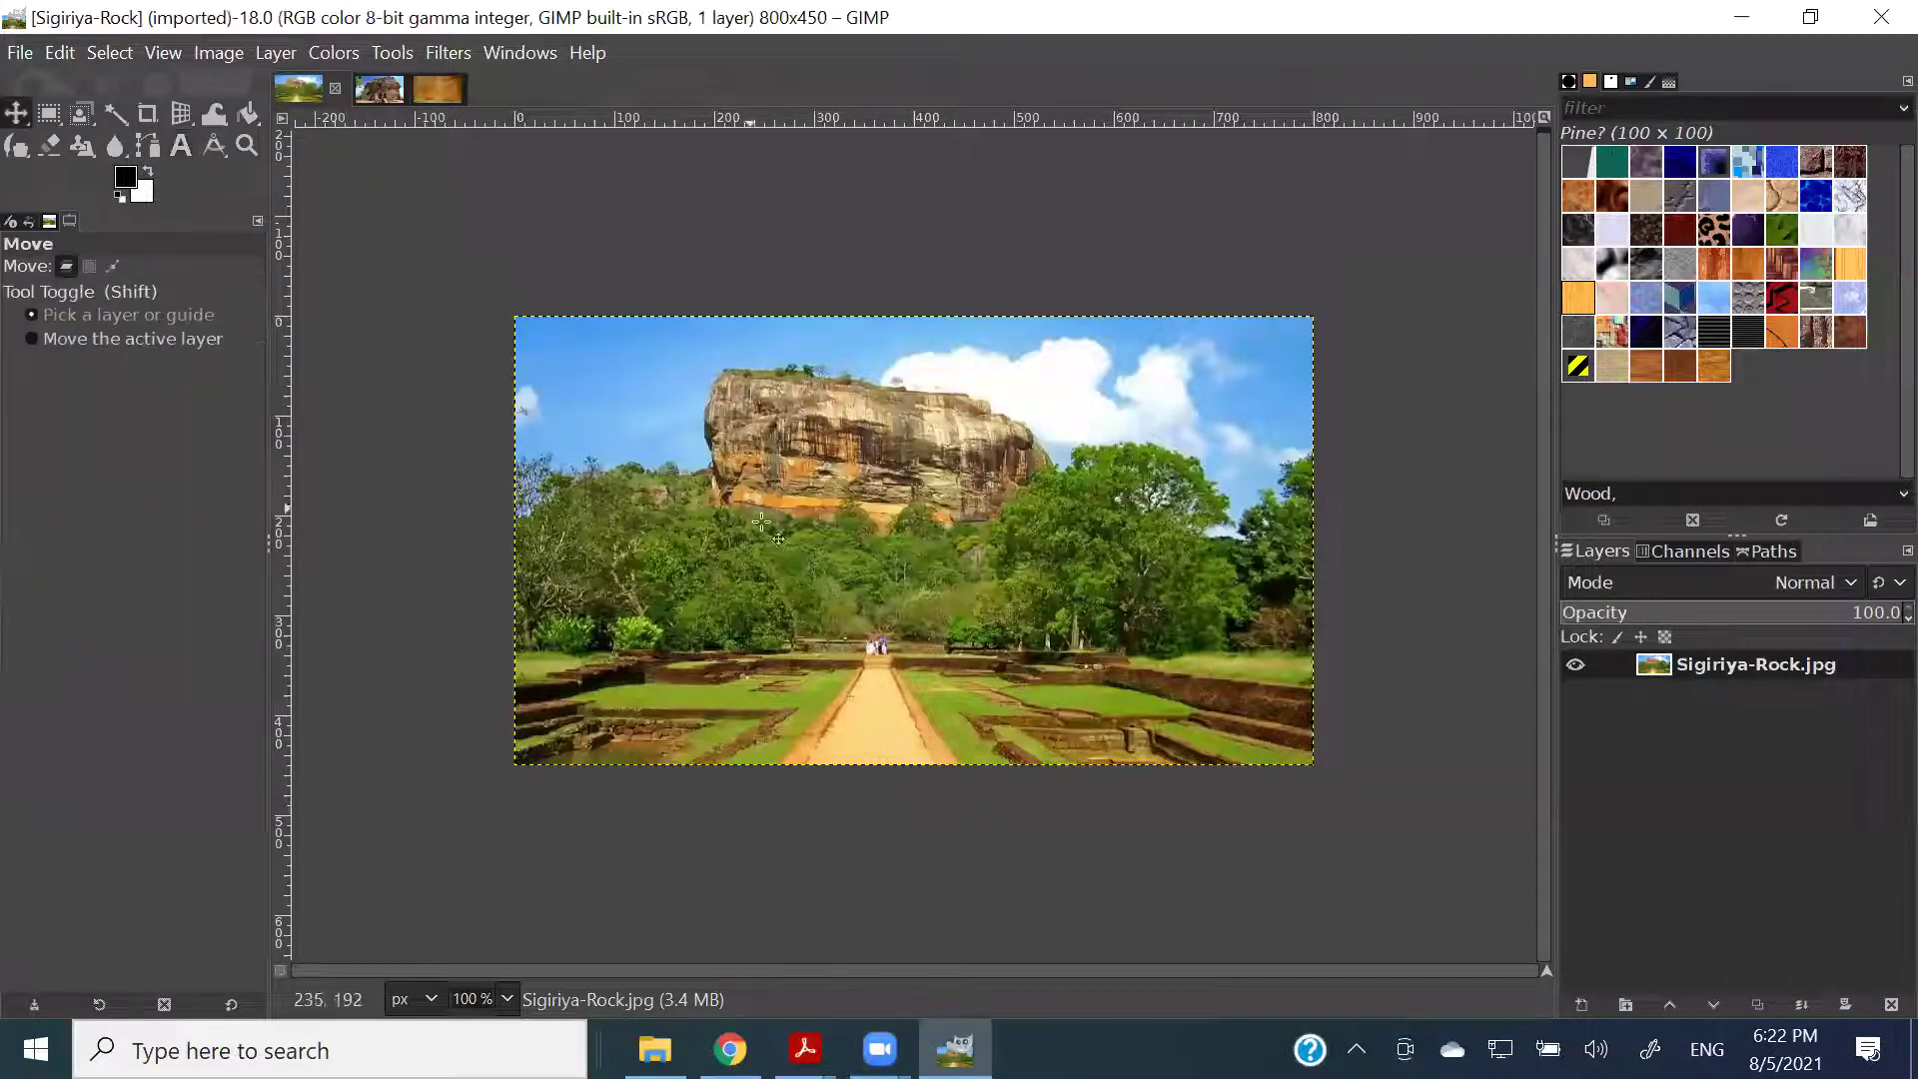
pyautogui.moveTo(375, 417); pyautogui.dragTo(561, 554)
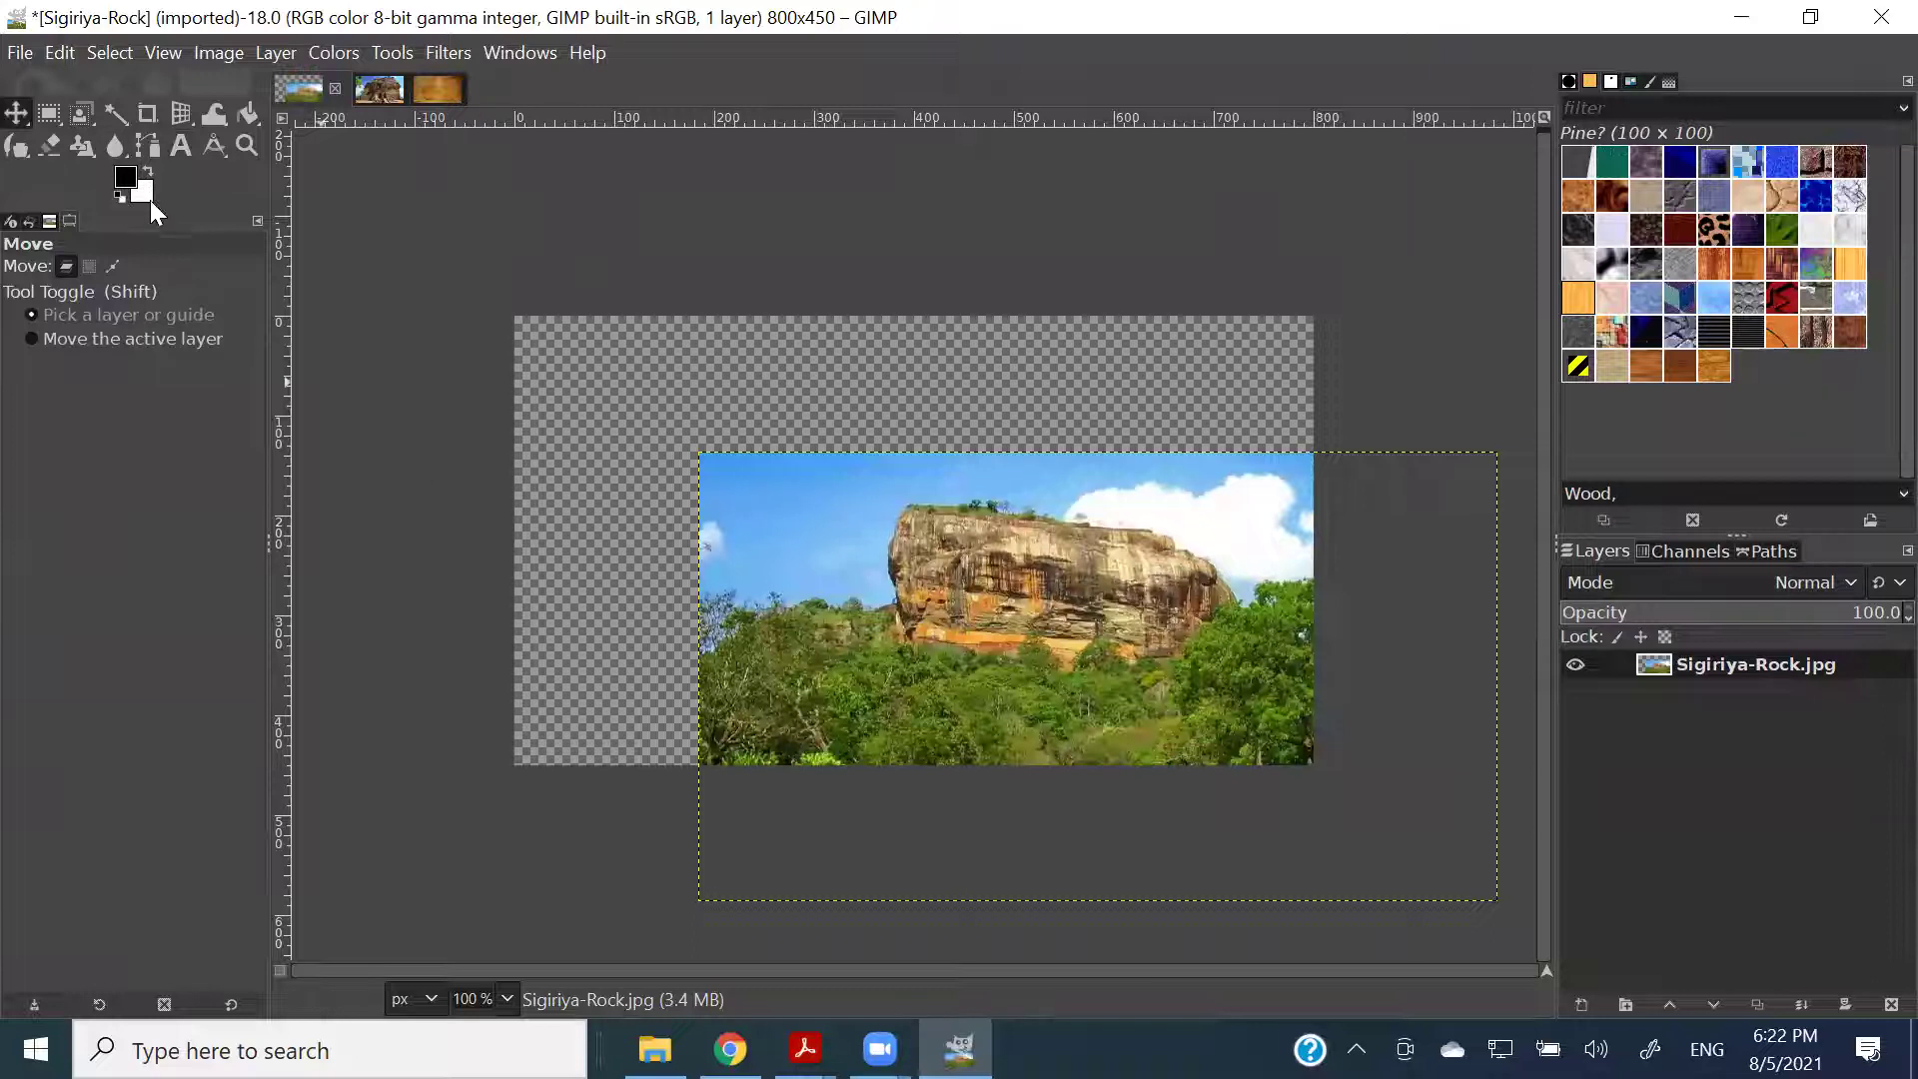
pyautogui.moveTo(1031, 583); pyautogui.dragTo(1095, 606)
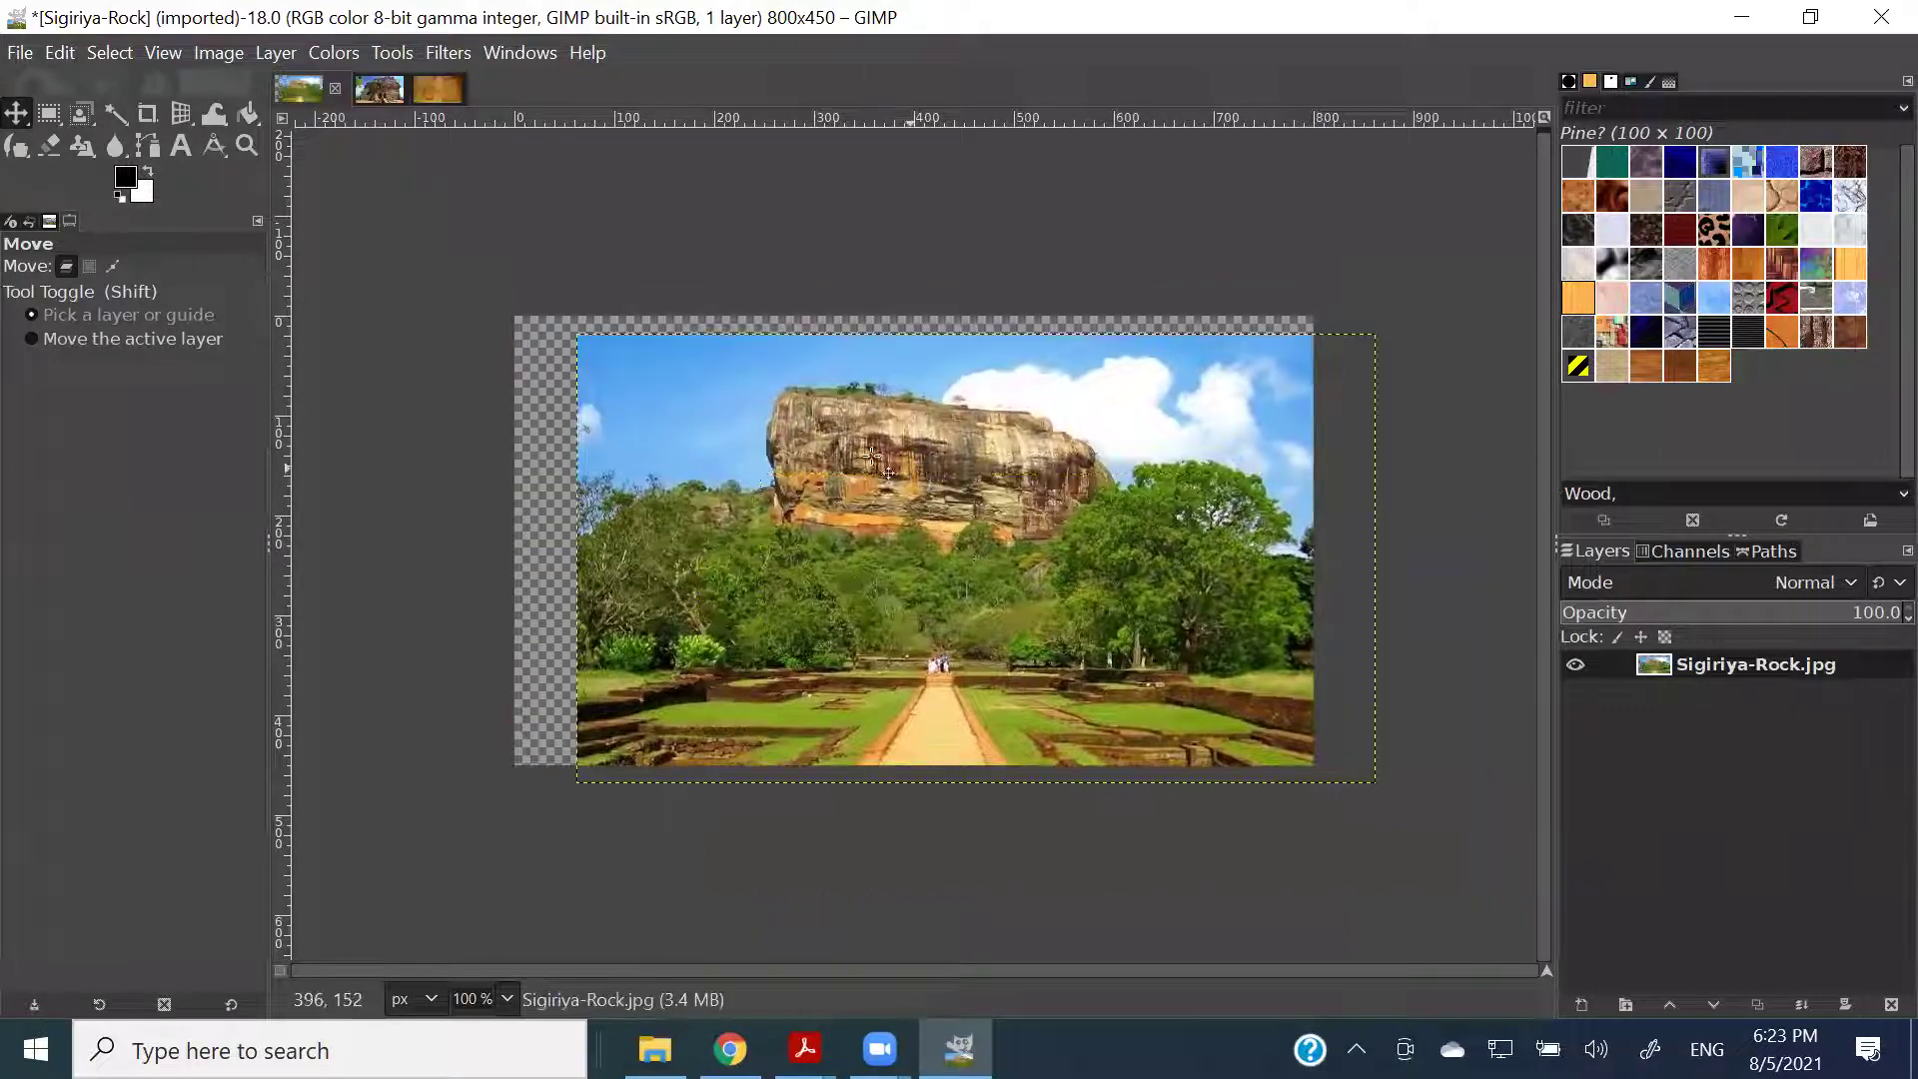
pyautogui.click(179, 147)
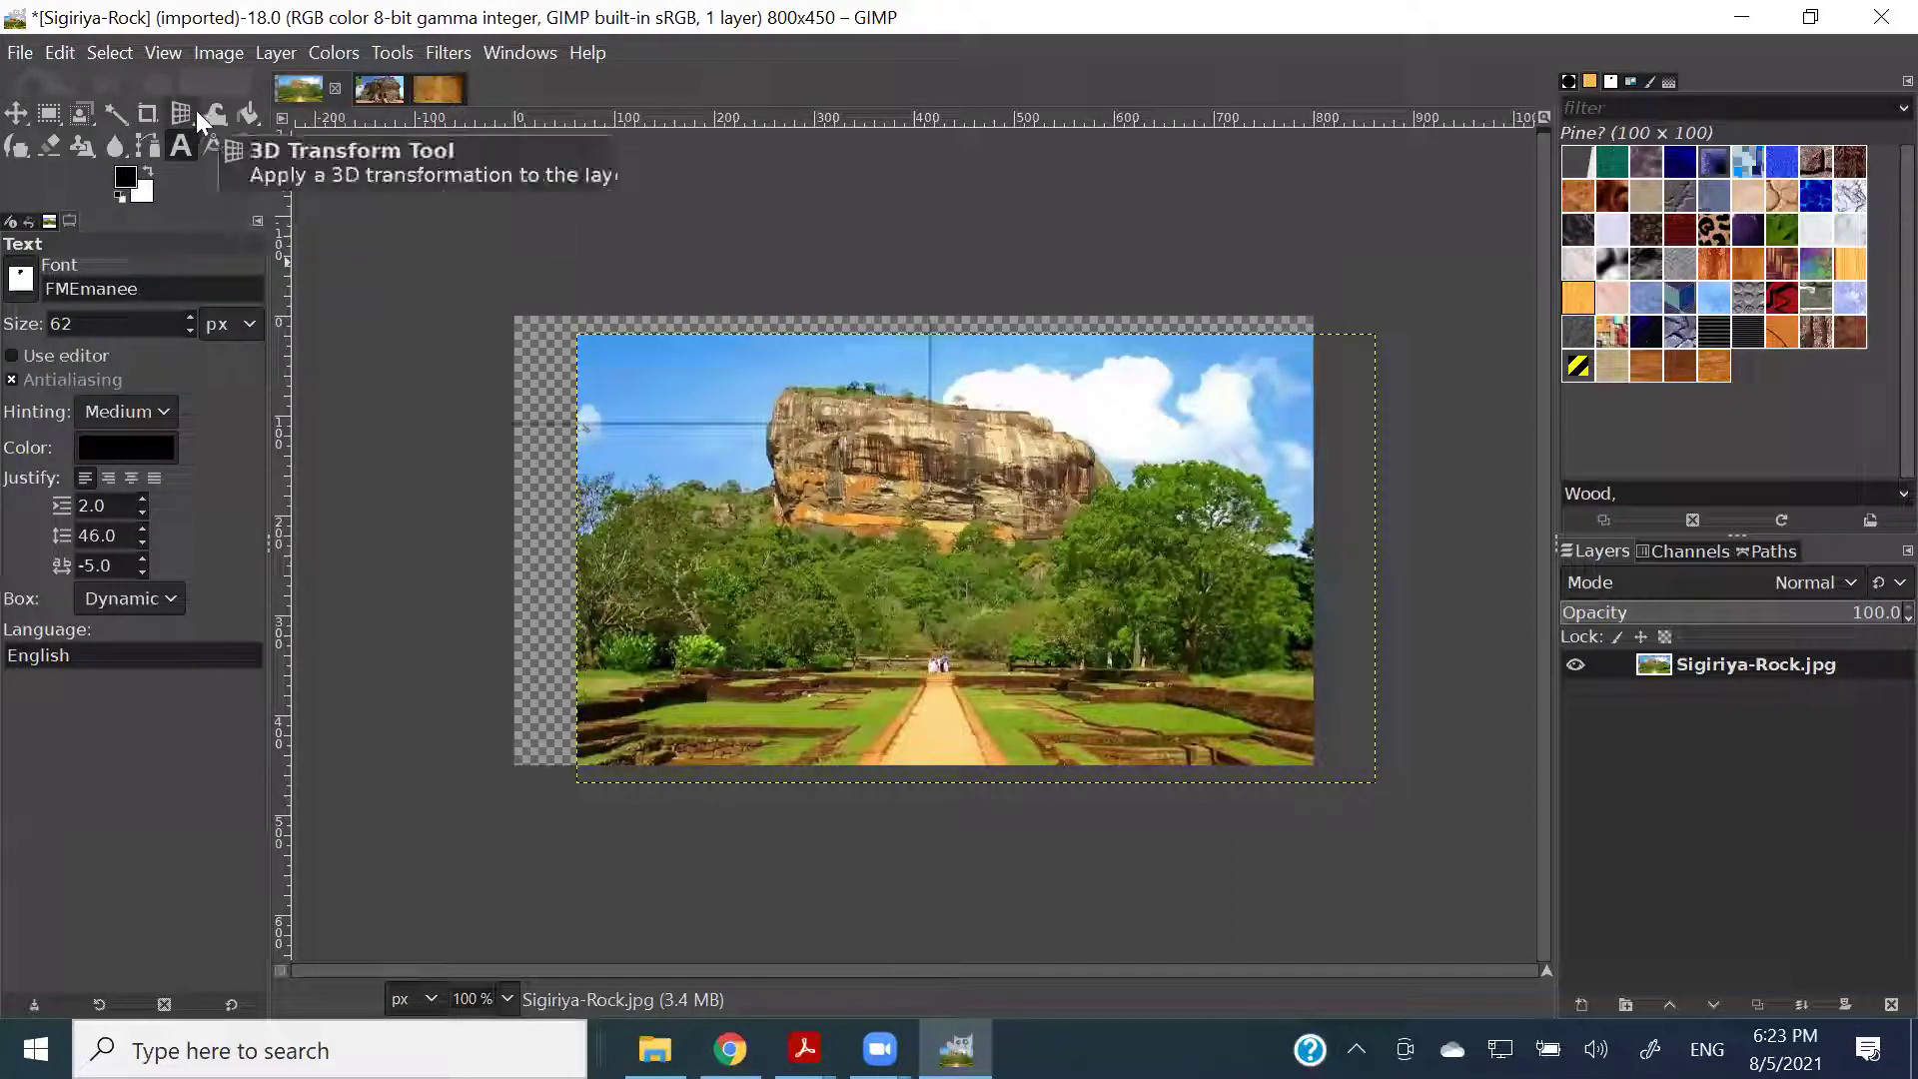
pyautogui.click(253, 110)
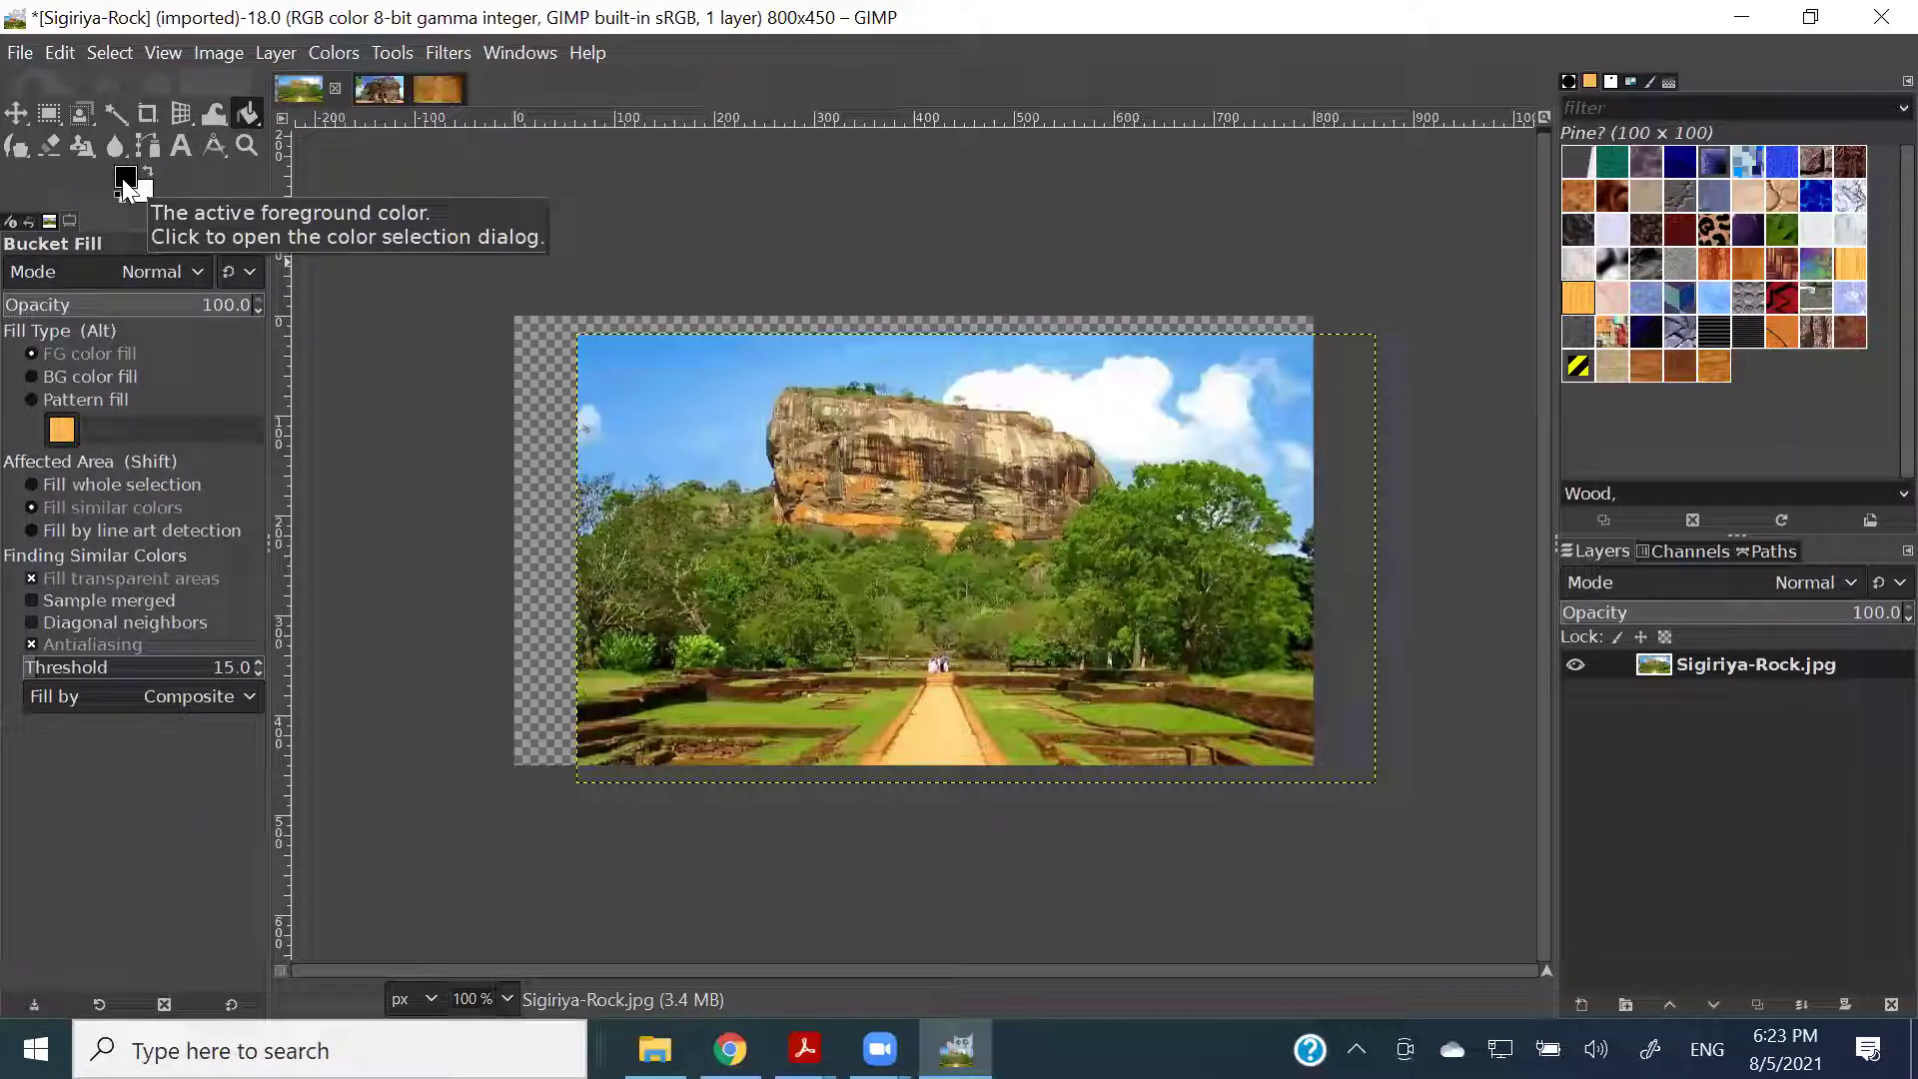
pyautogui.click(704, 458)
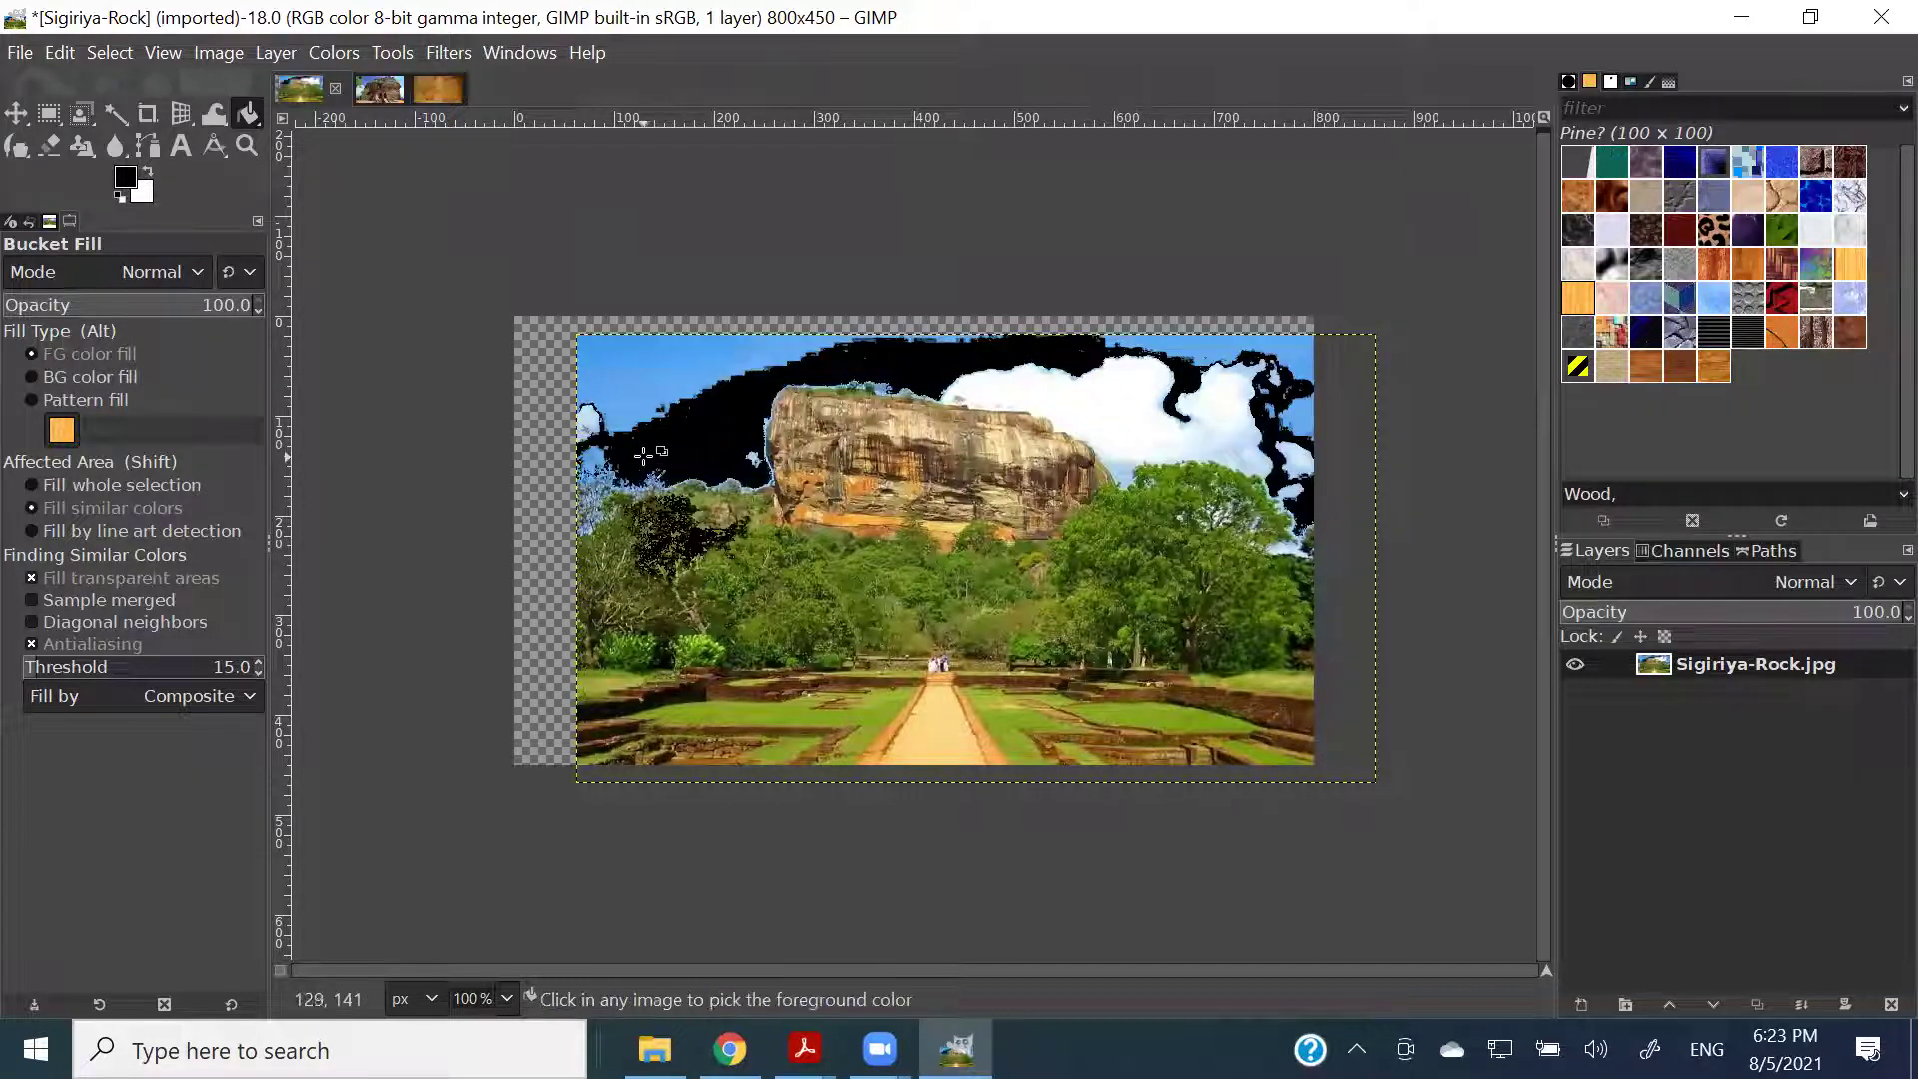
pyautogui.hotkey('ctrl', 'z')
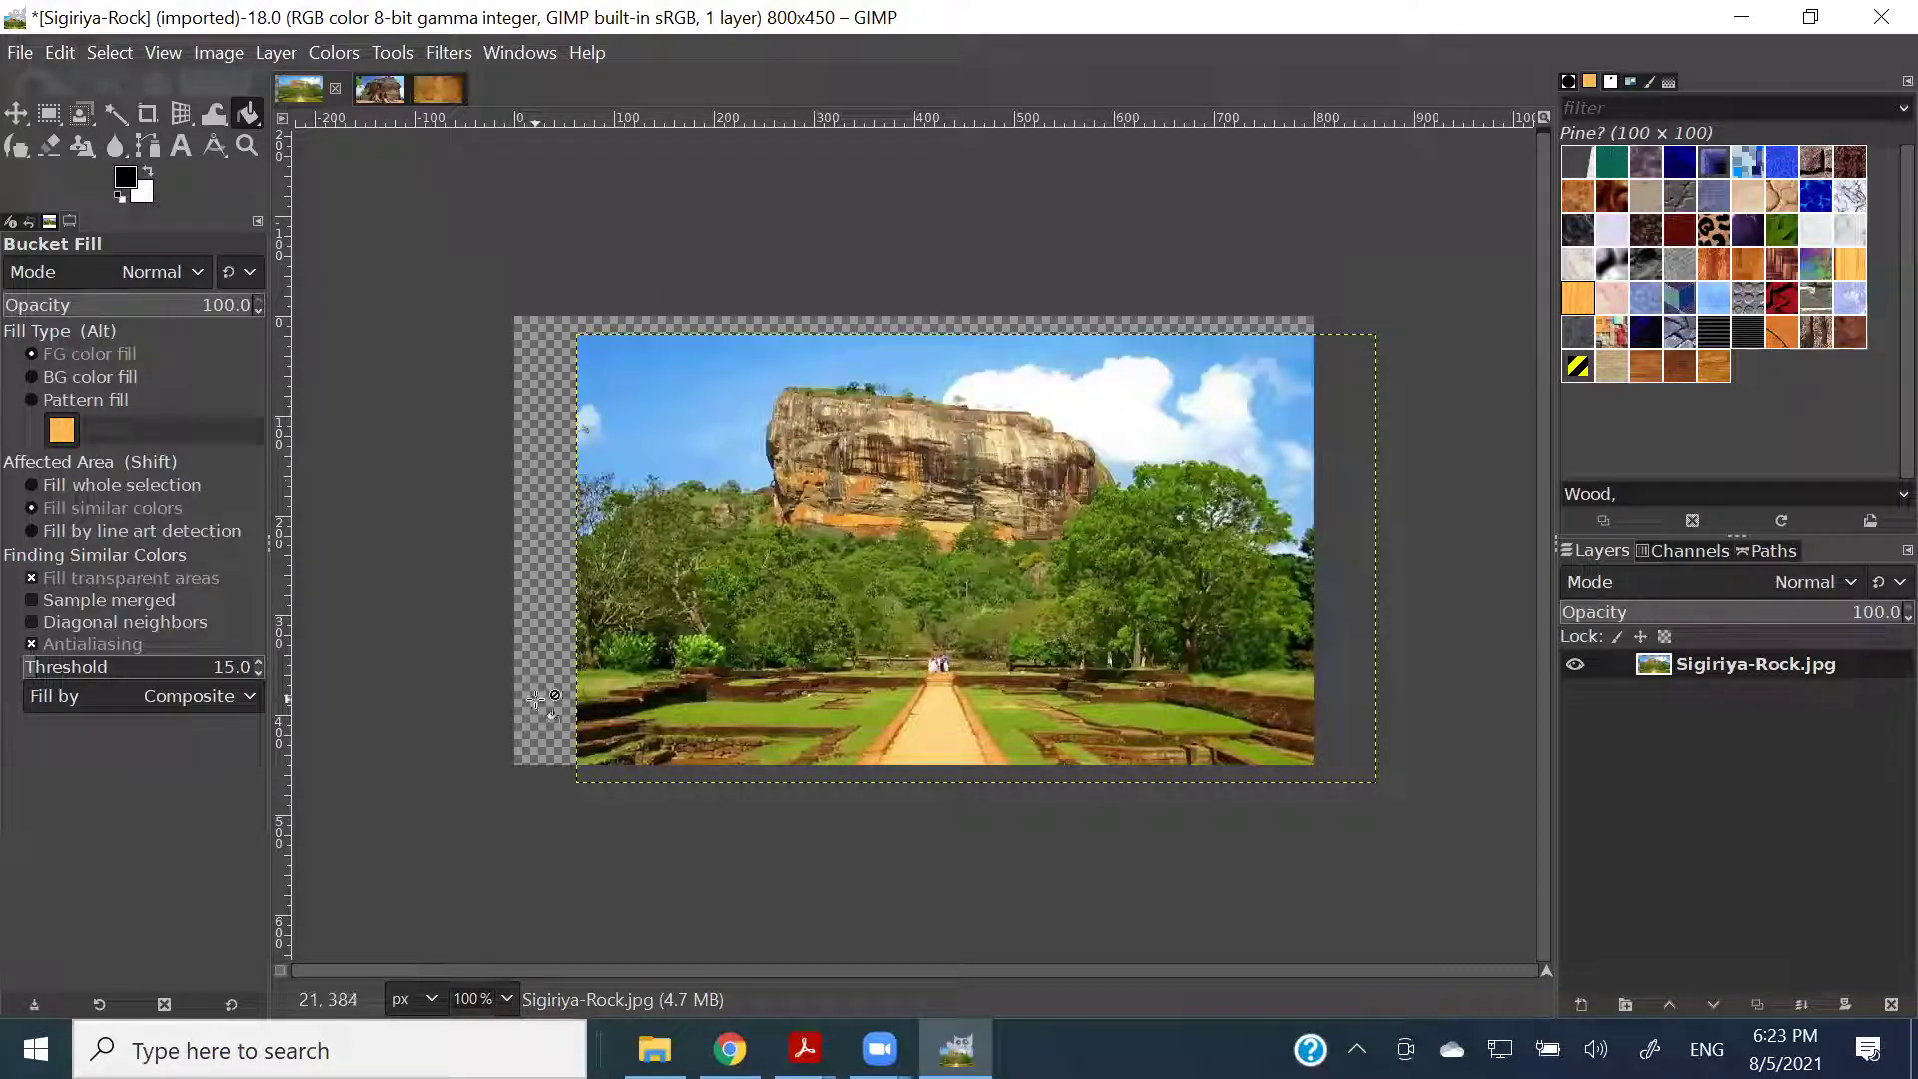
pyautogui.hotkey('ctrl', 'z')
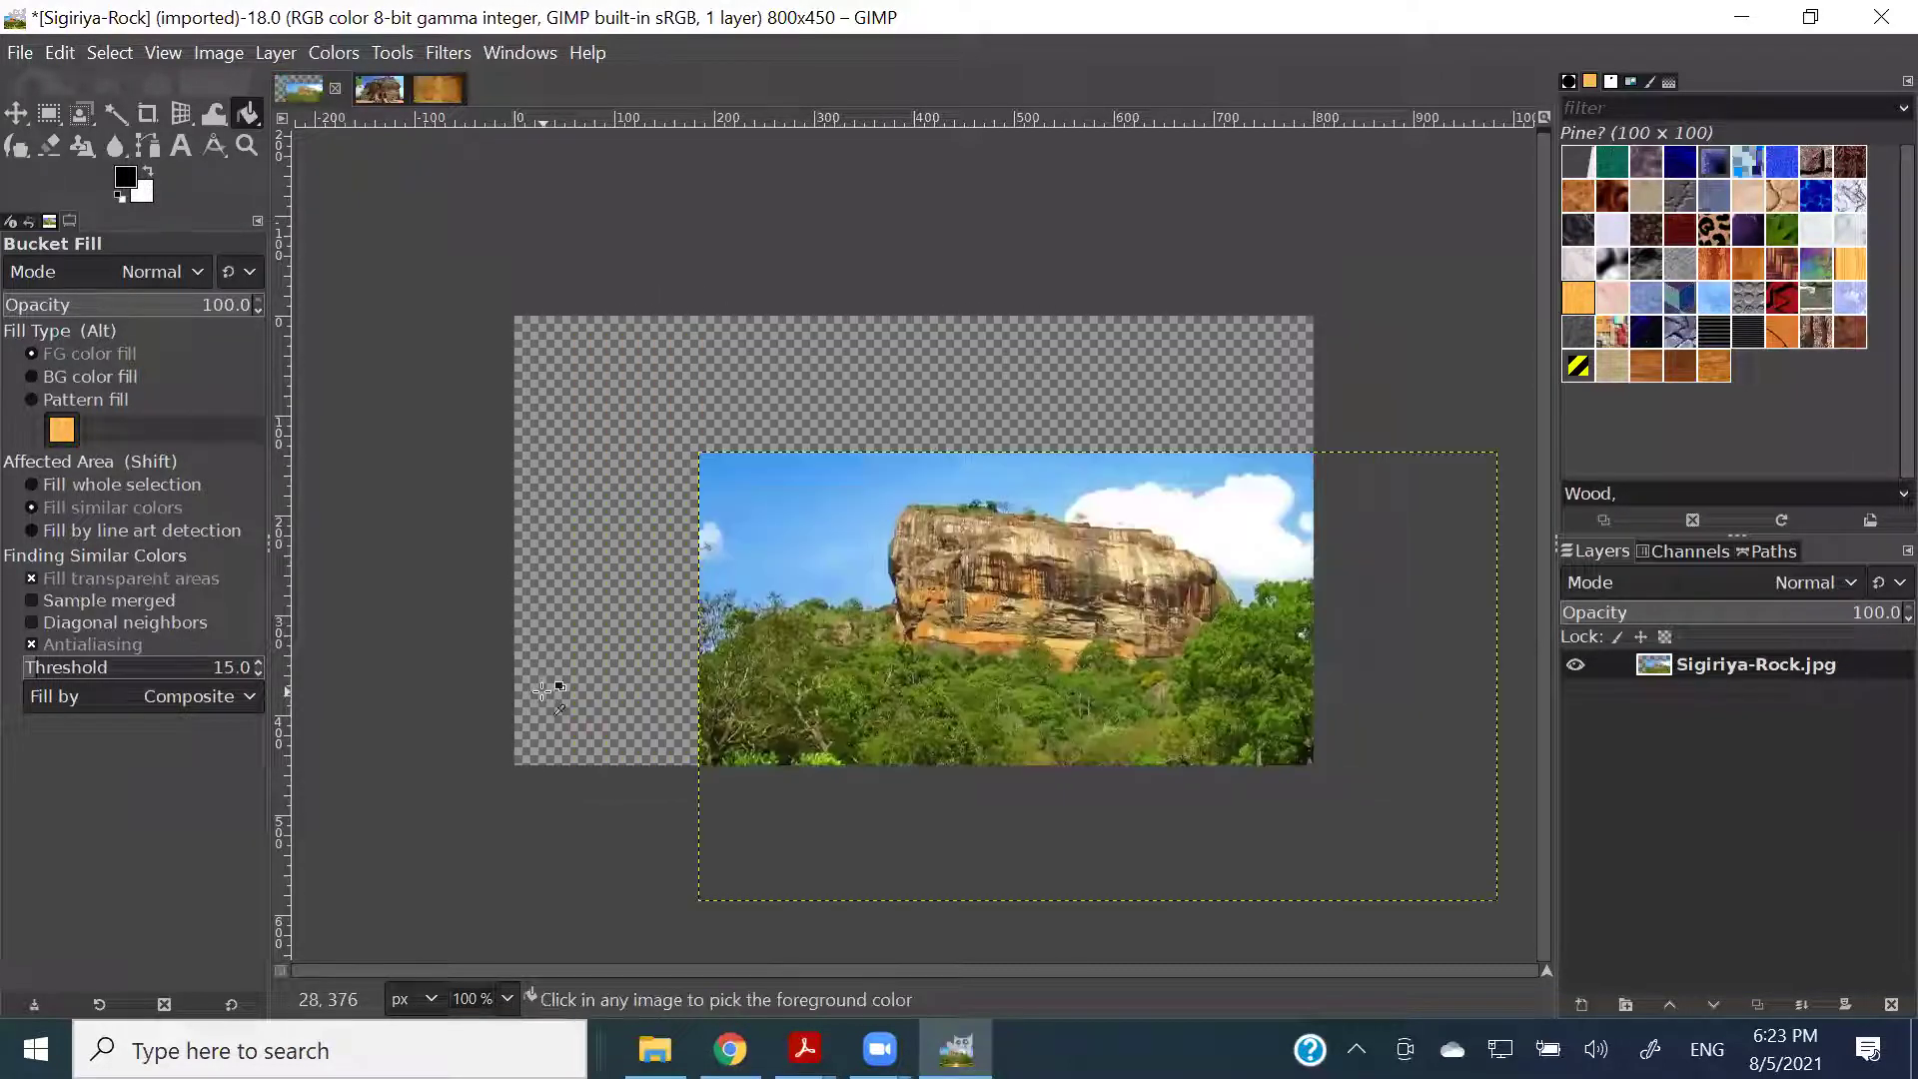
pyautogui.hotkey('ctrl', 'z')
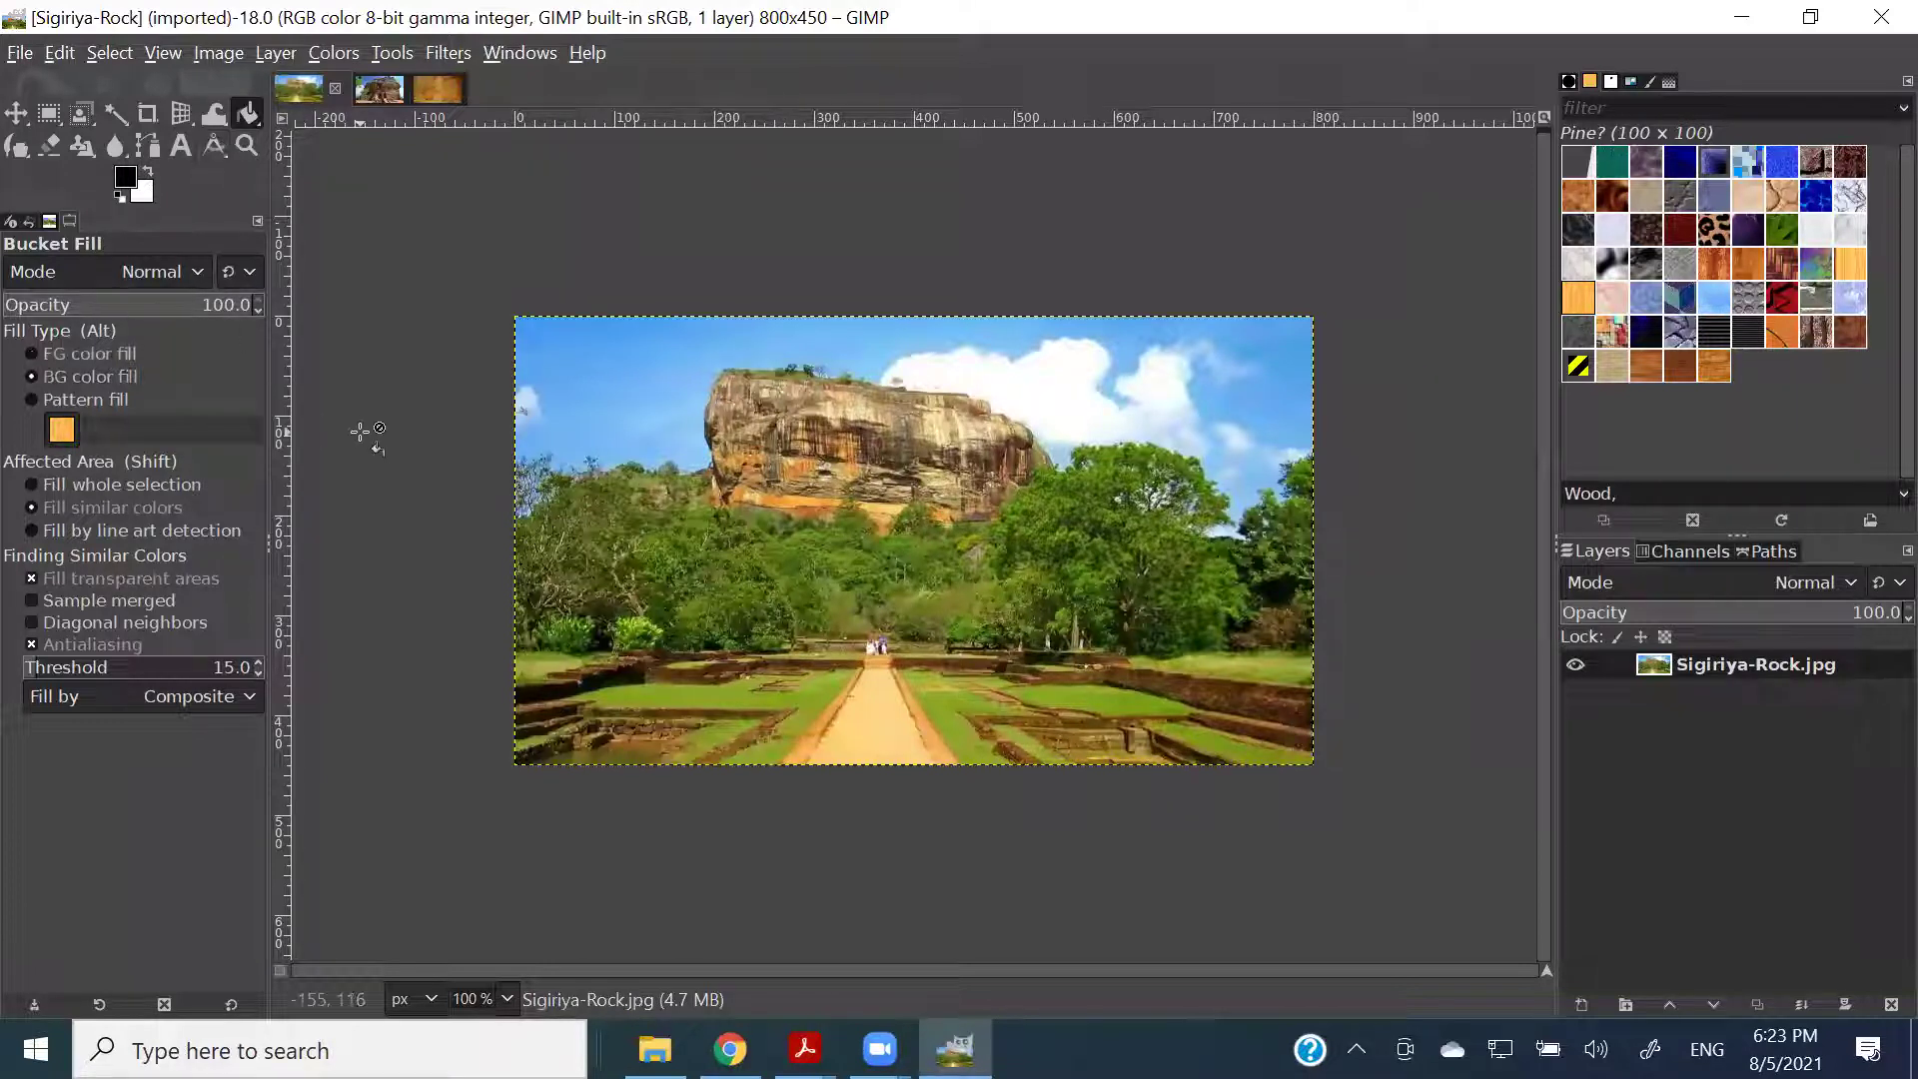
# Switch to the ICT textbook PDF and read step 5 about creating a new image.
pyautogui.hotkey('alt', 'Tab')
pyautogui.hotkey('alt', 'Tab')
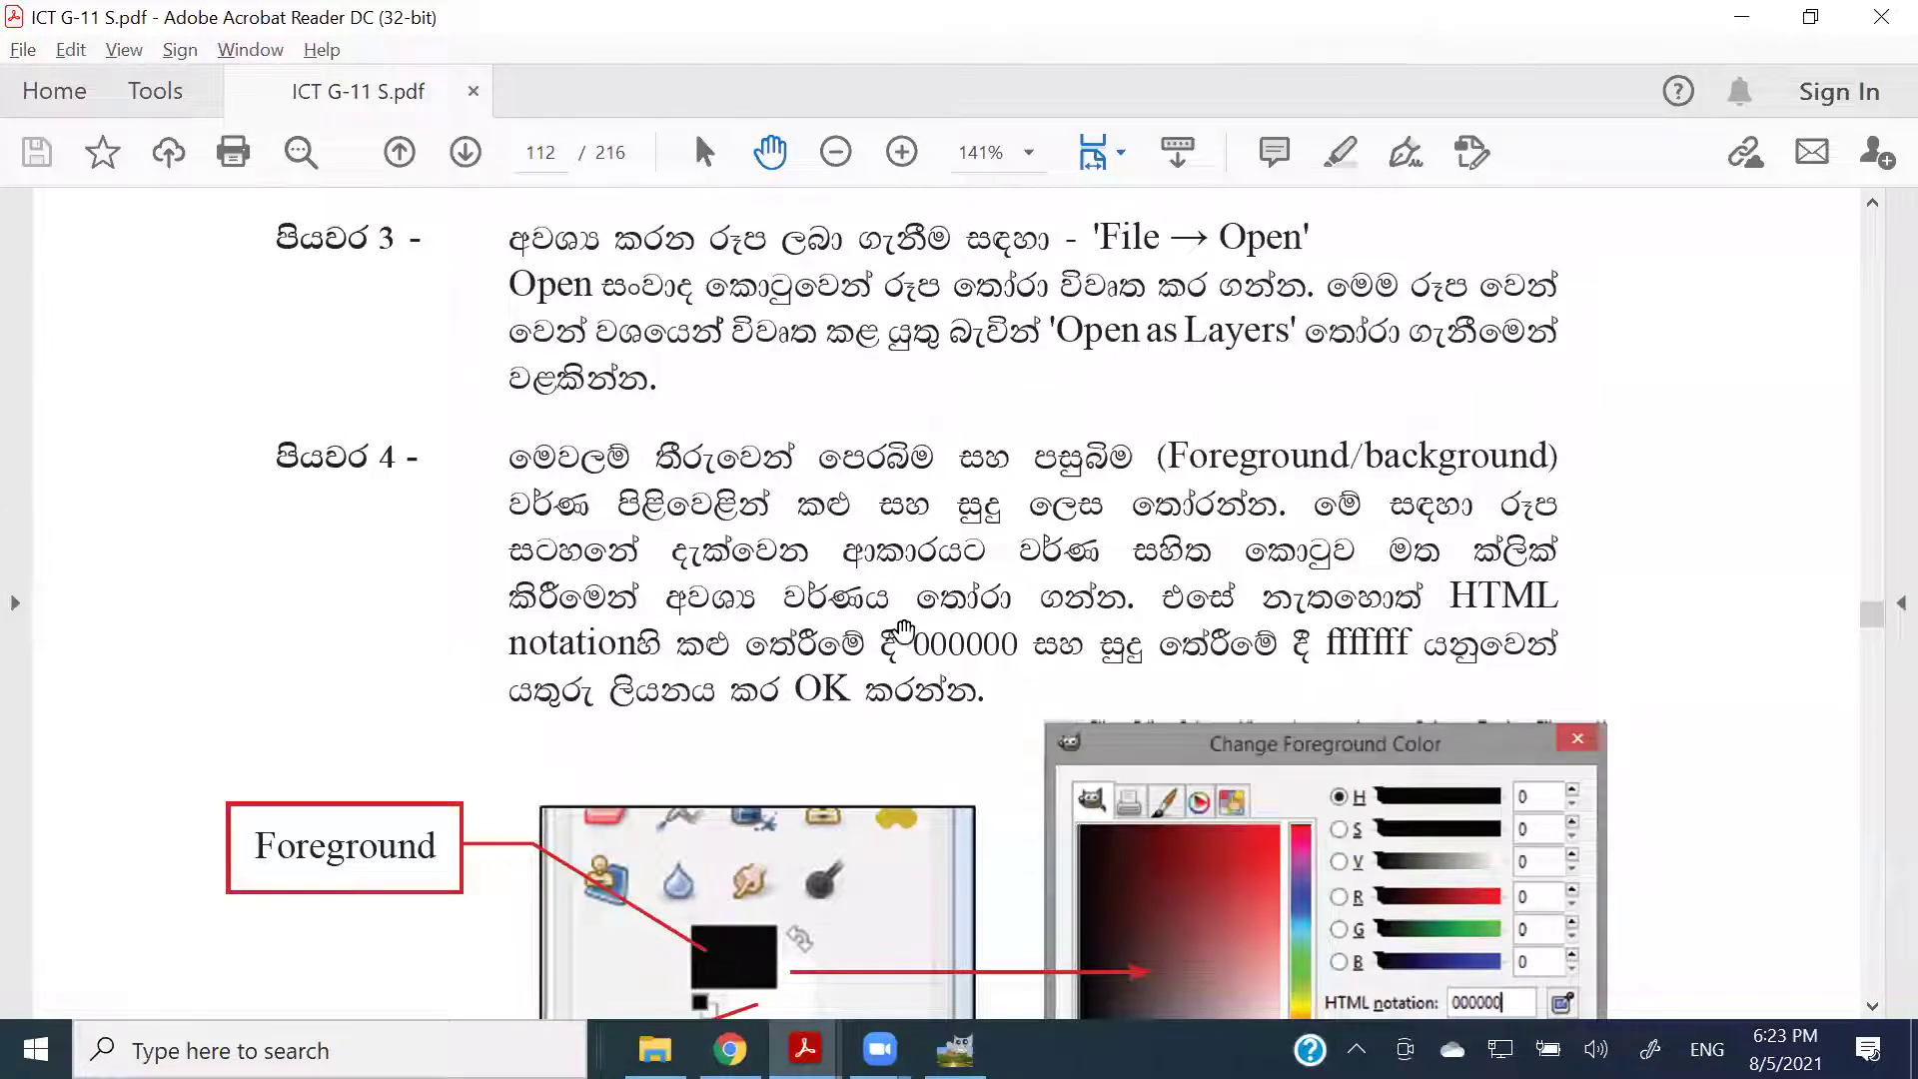
pyautogui.scroll(-1, 760, 685)
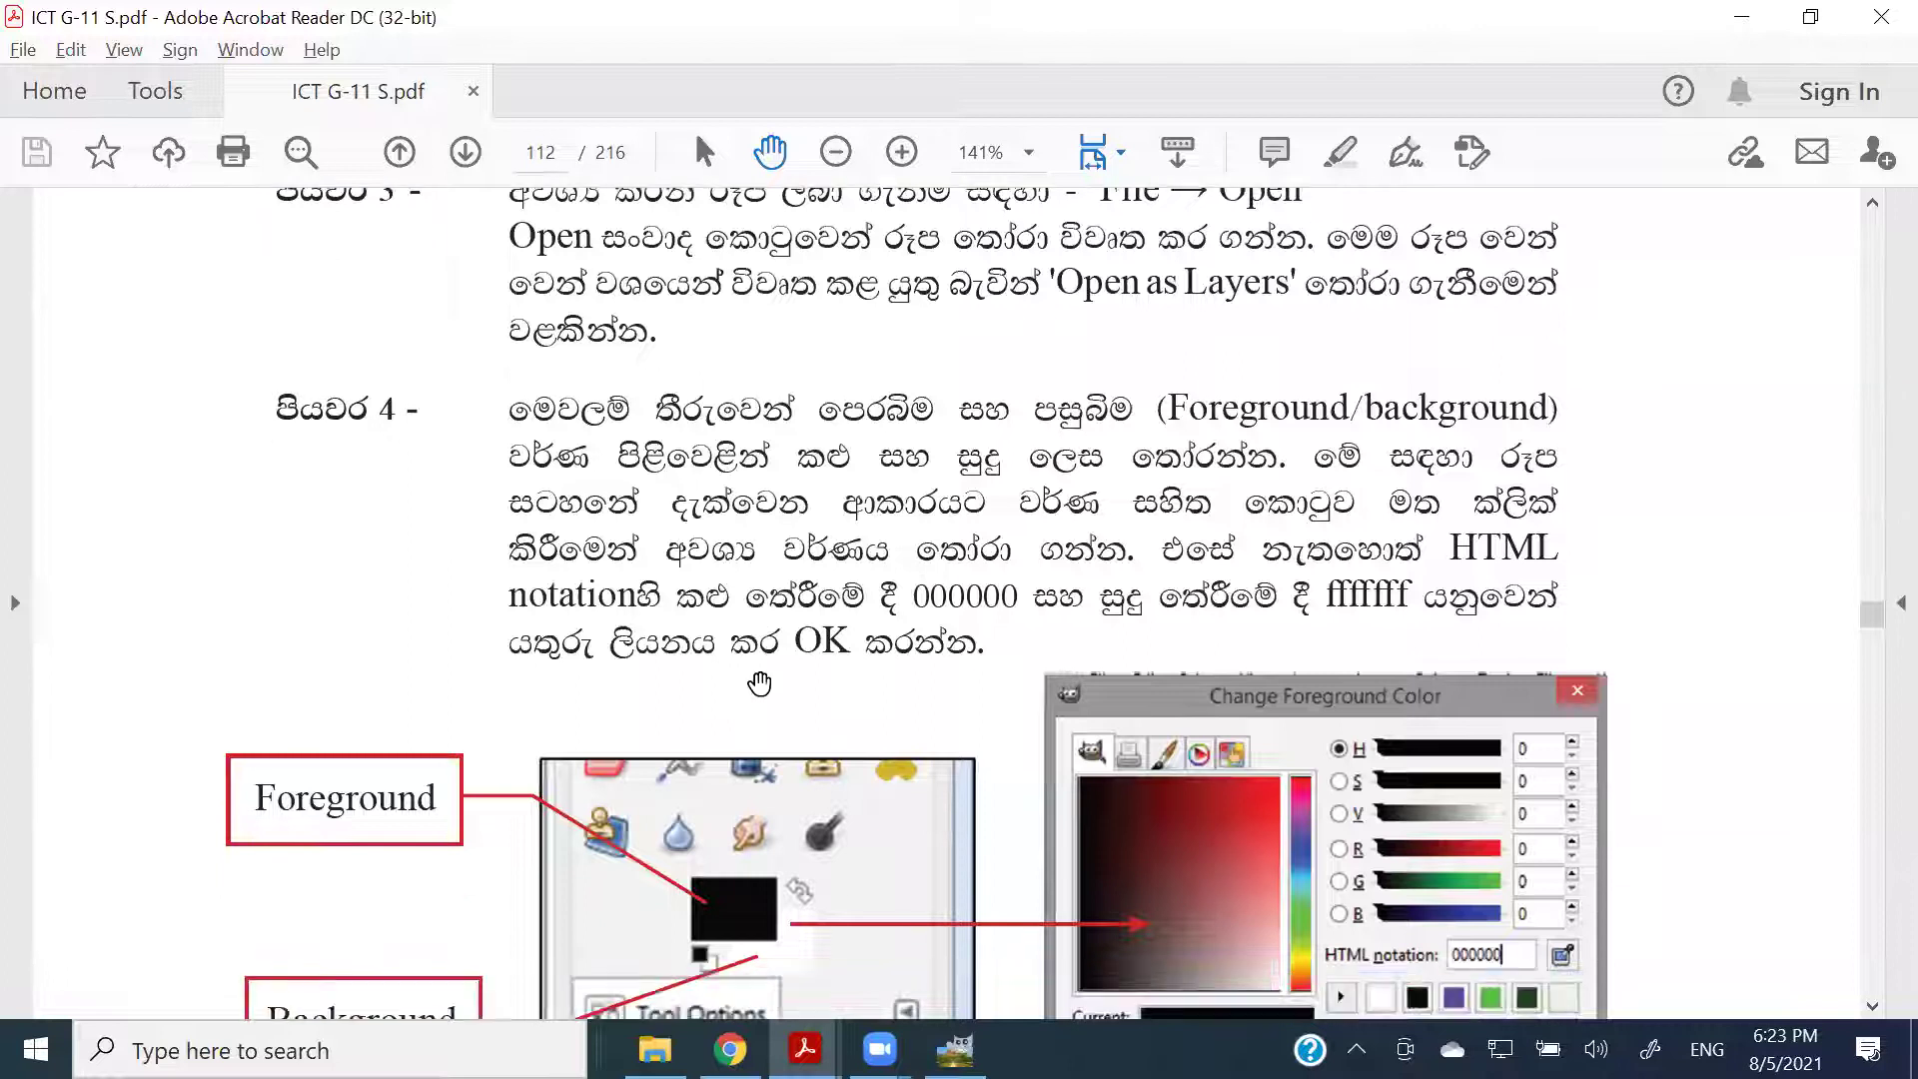
pyautogui.scroll(-15, 759, 685)
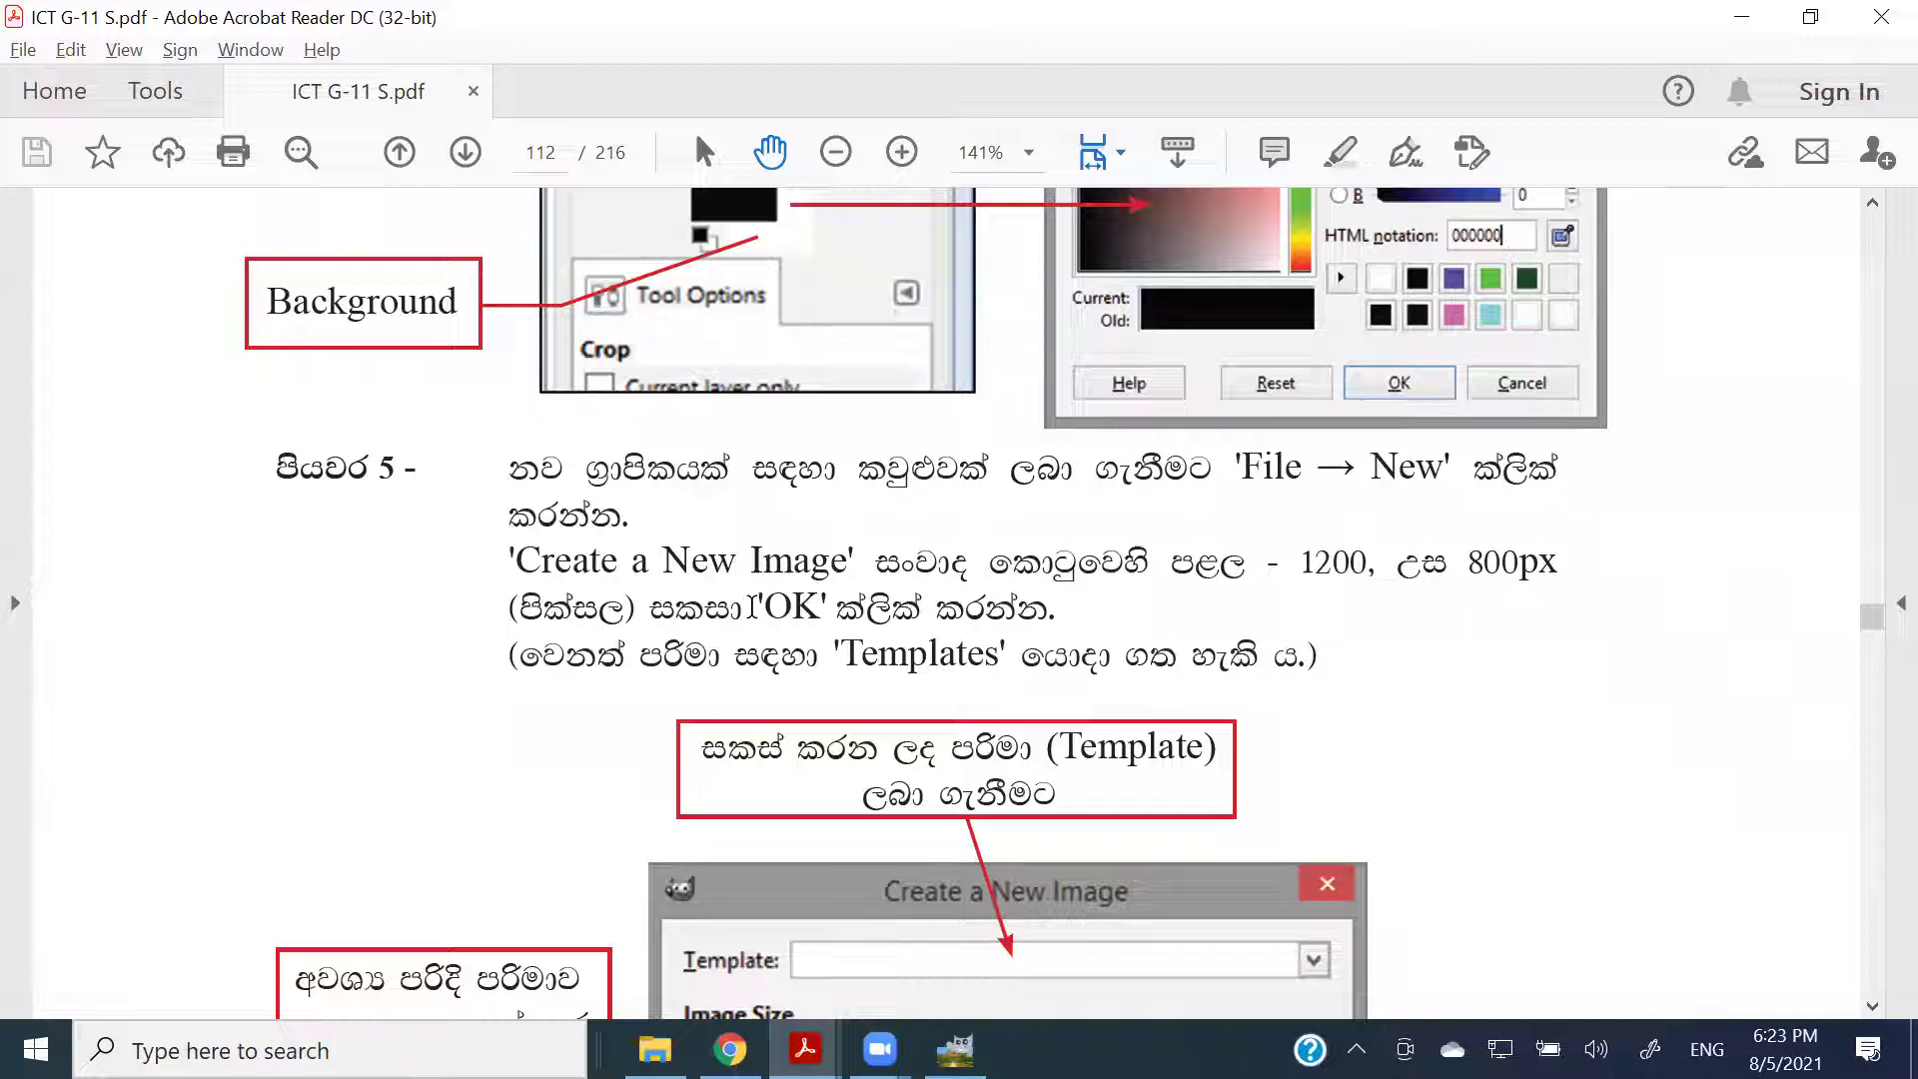
pyautogui.scroll(-2, 1249, 610)
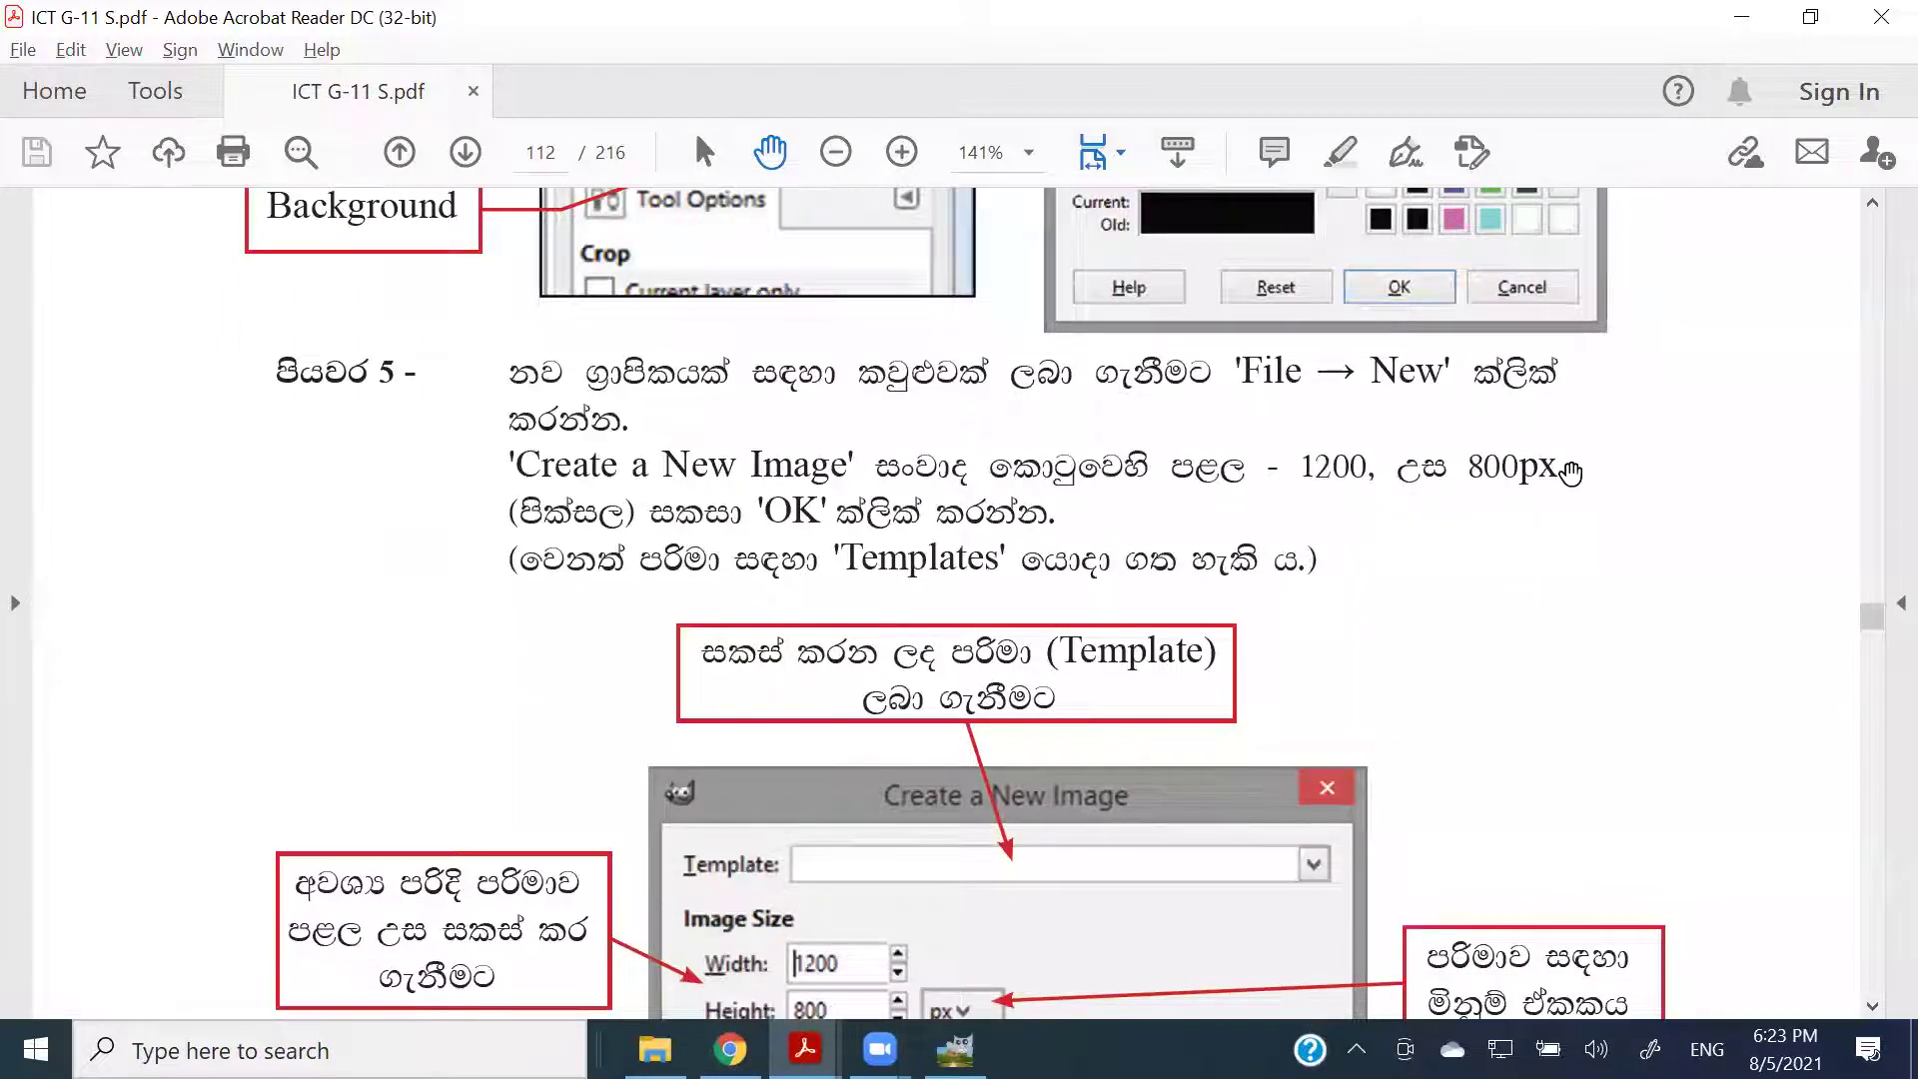
pyautogui.scroll(-6, 1499, 539)
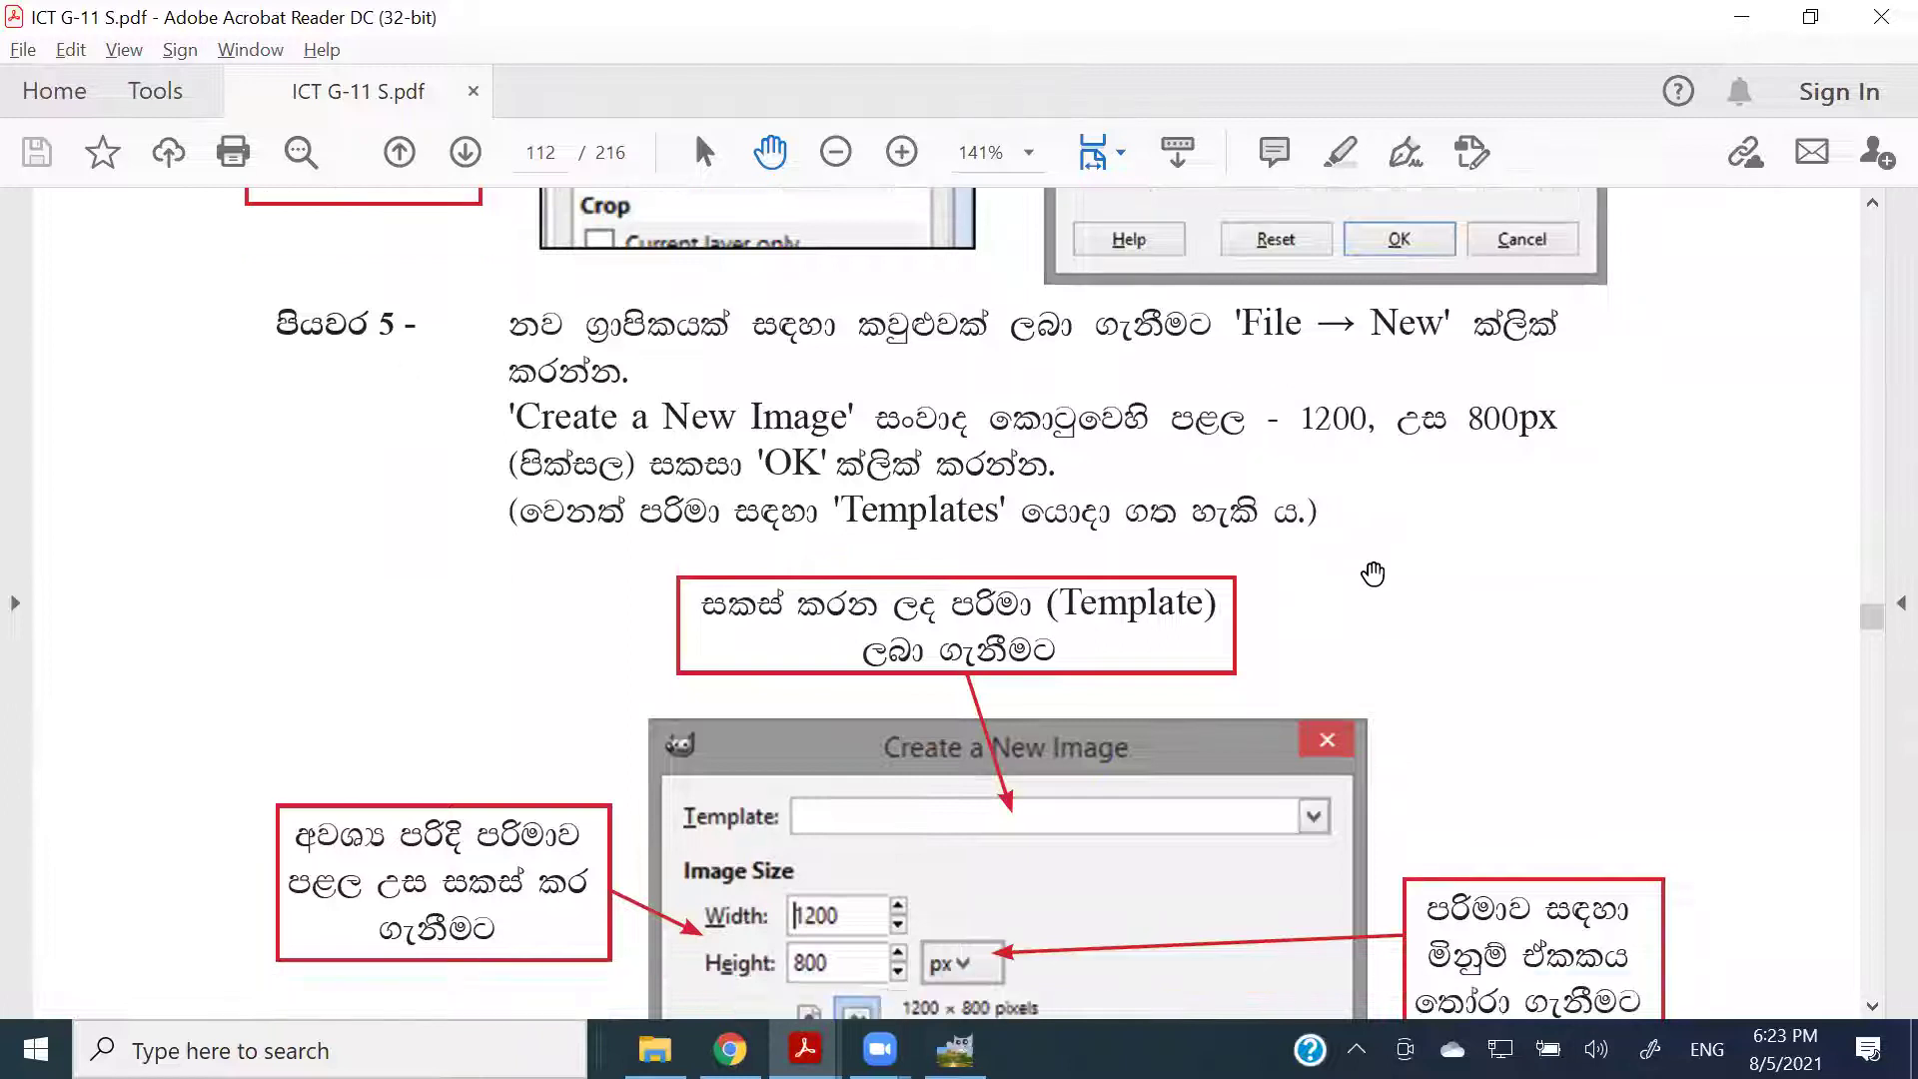
# Switch back to GIMP and start a new image, rechecking the required image size in the textbook PDF.
pyautogui.hotkey('alt', 'Tab')
pyautogui.hotkey('alt', 'Tab')
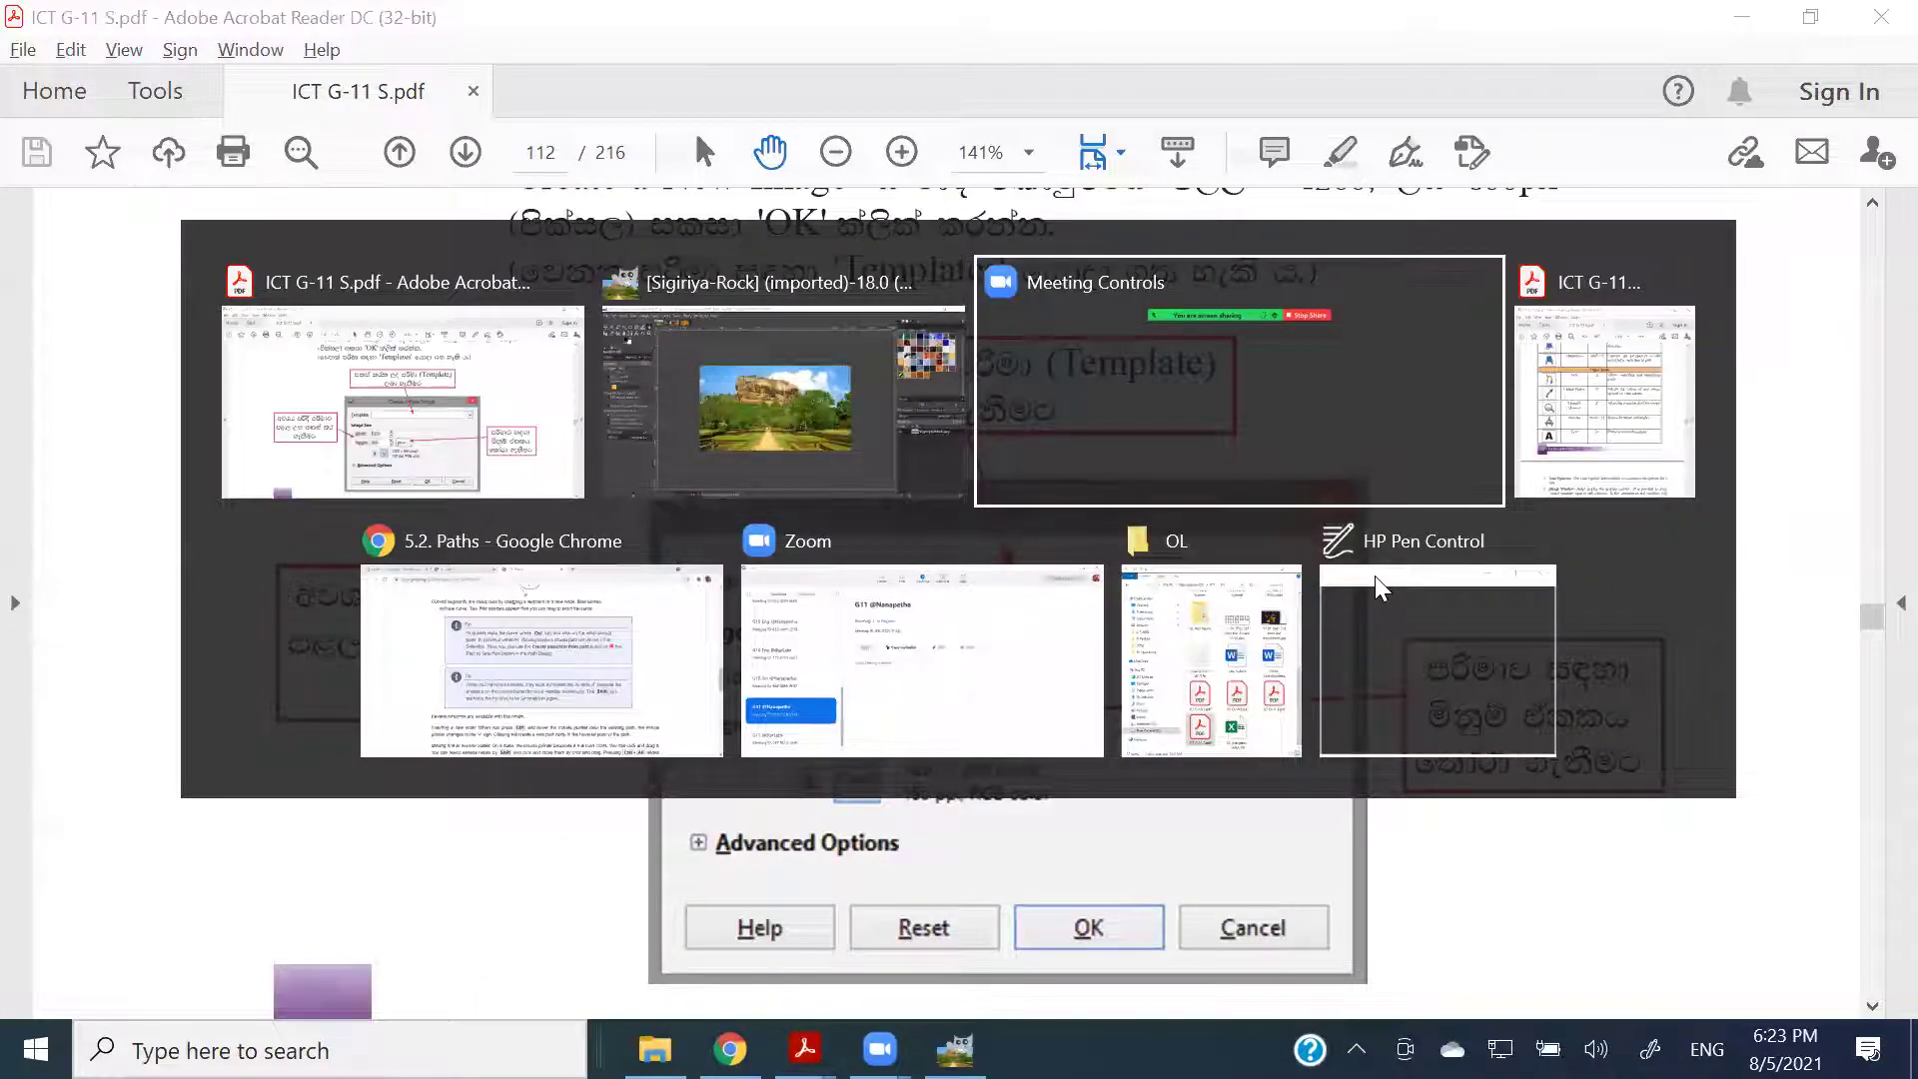
pyautogui.hotkey('alt', 'shift', 'Tab')
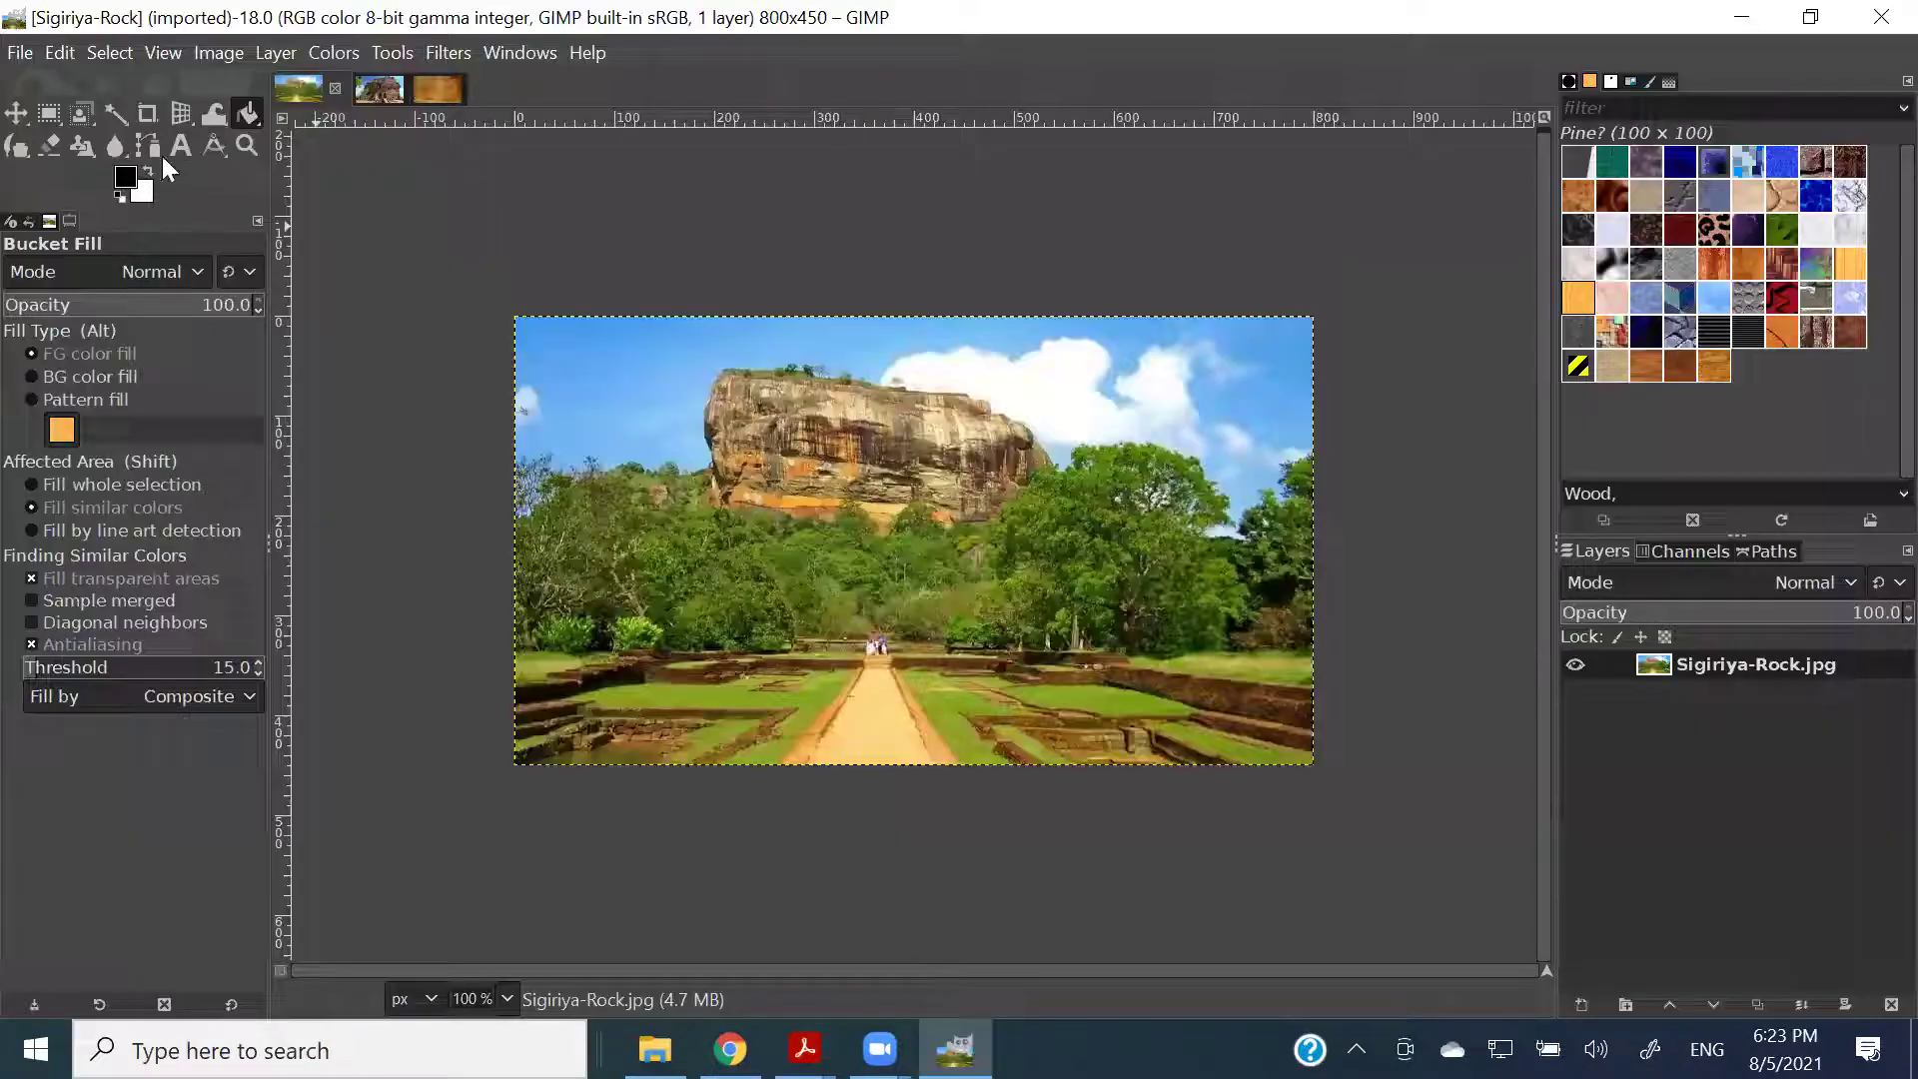
pyautogui.click(12, 55)
pyautogui.click(40, 87)
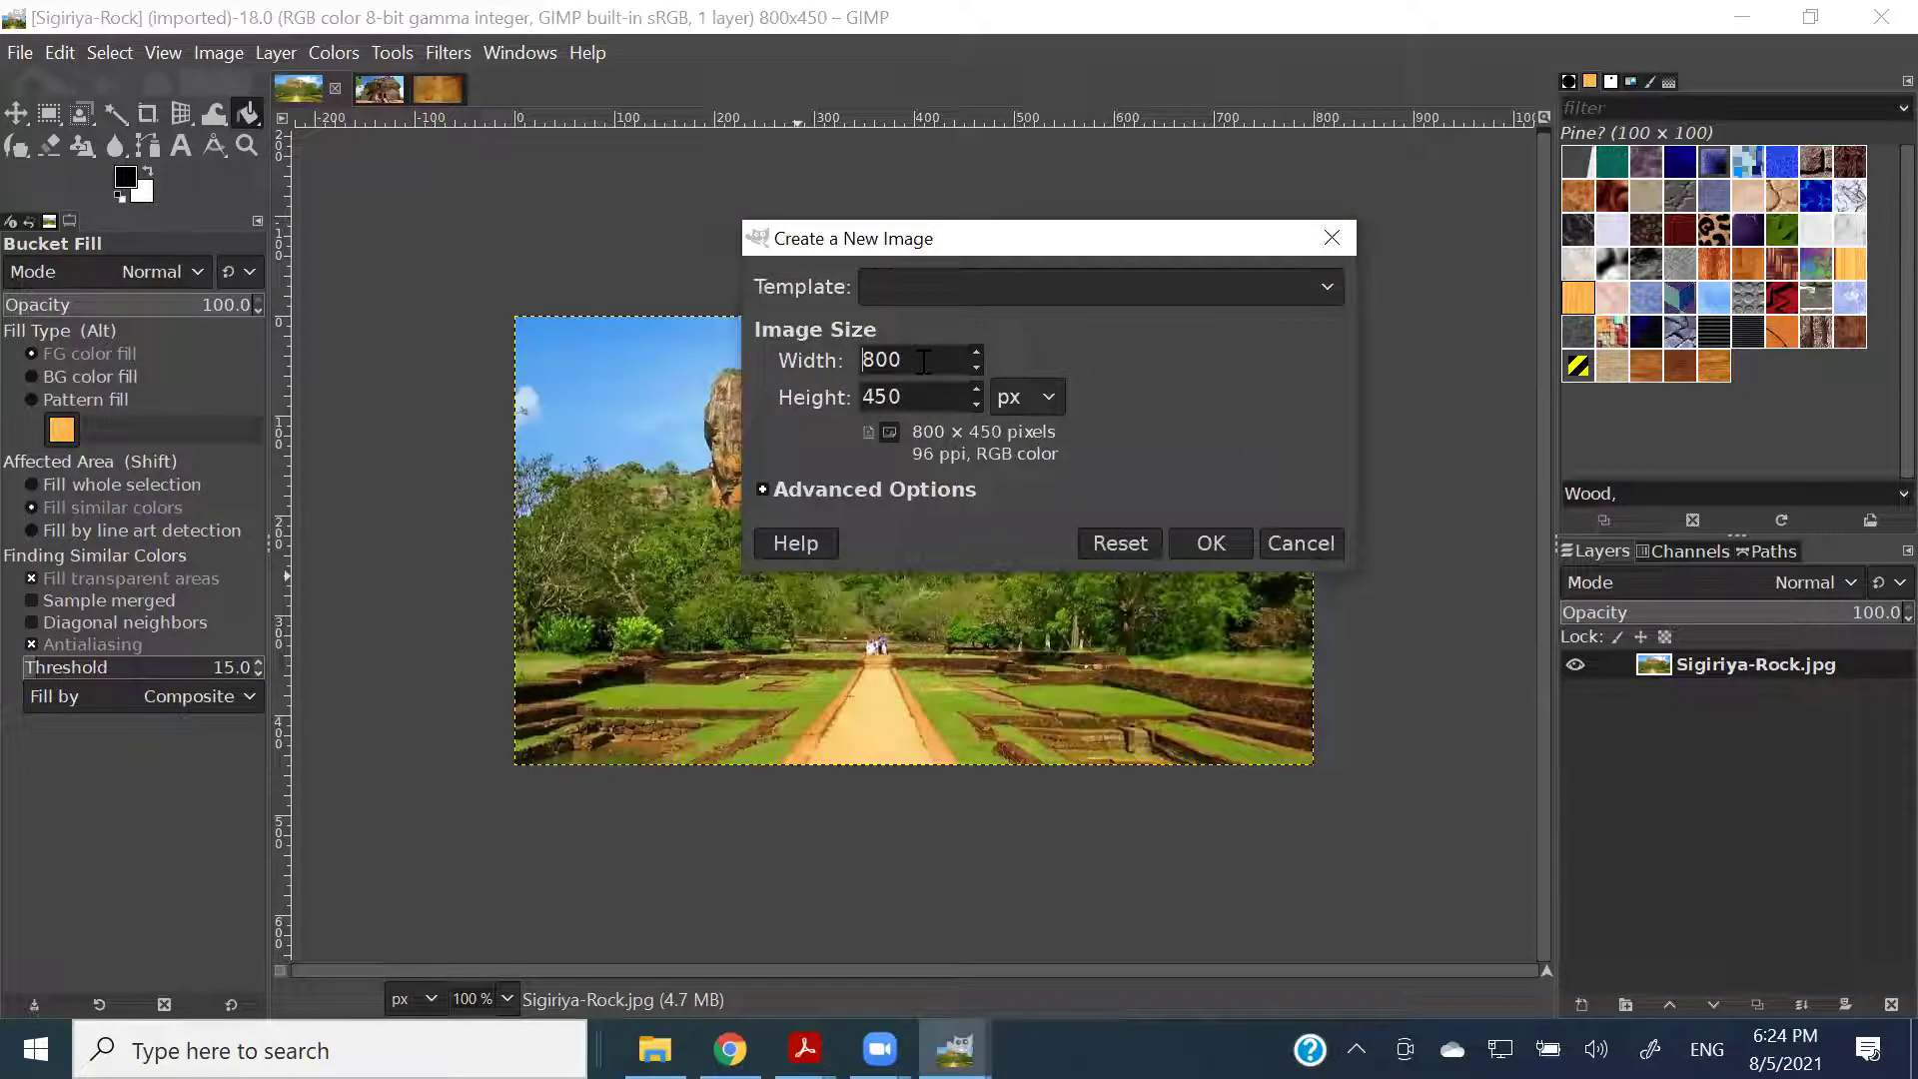
pyautogui.hotkey('alt', 'Tab')
pyautogui.press('Tab')
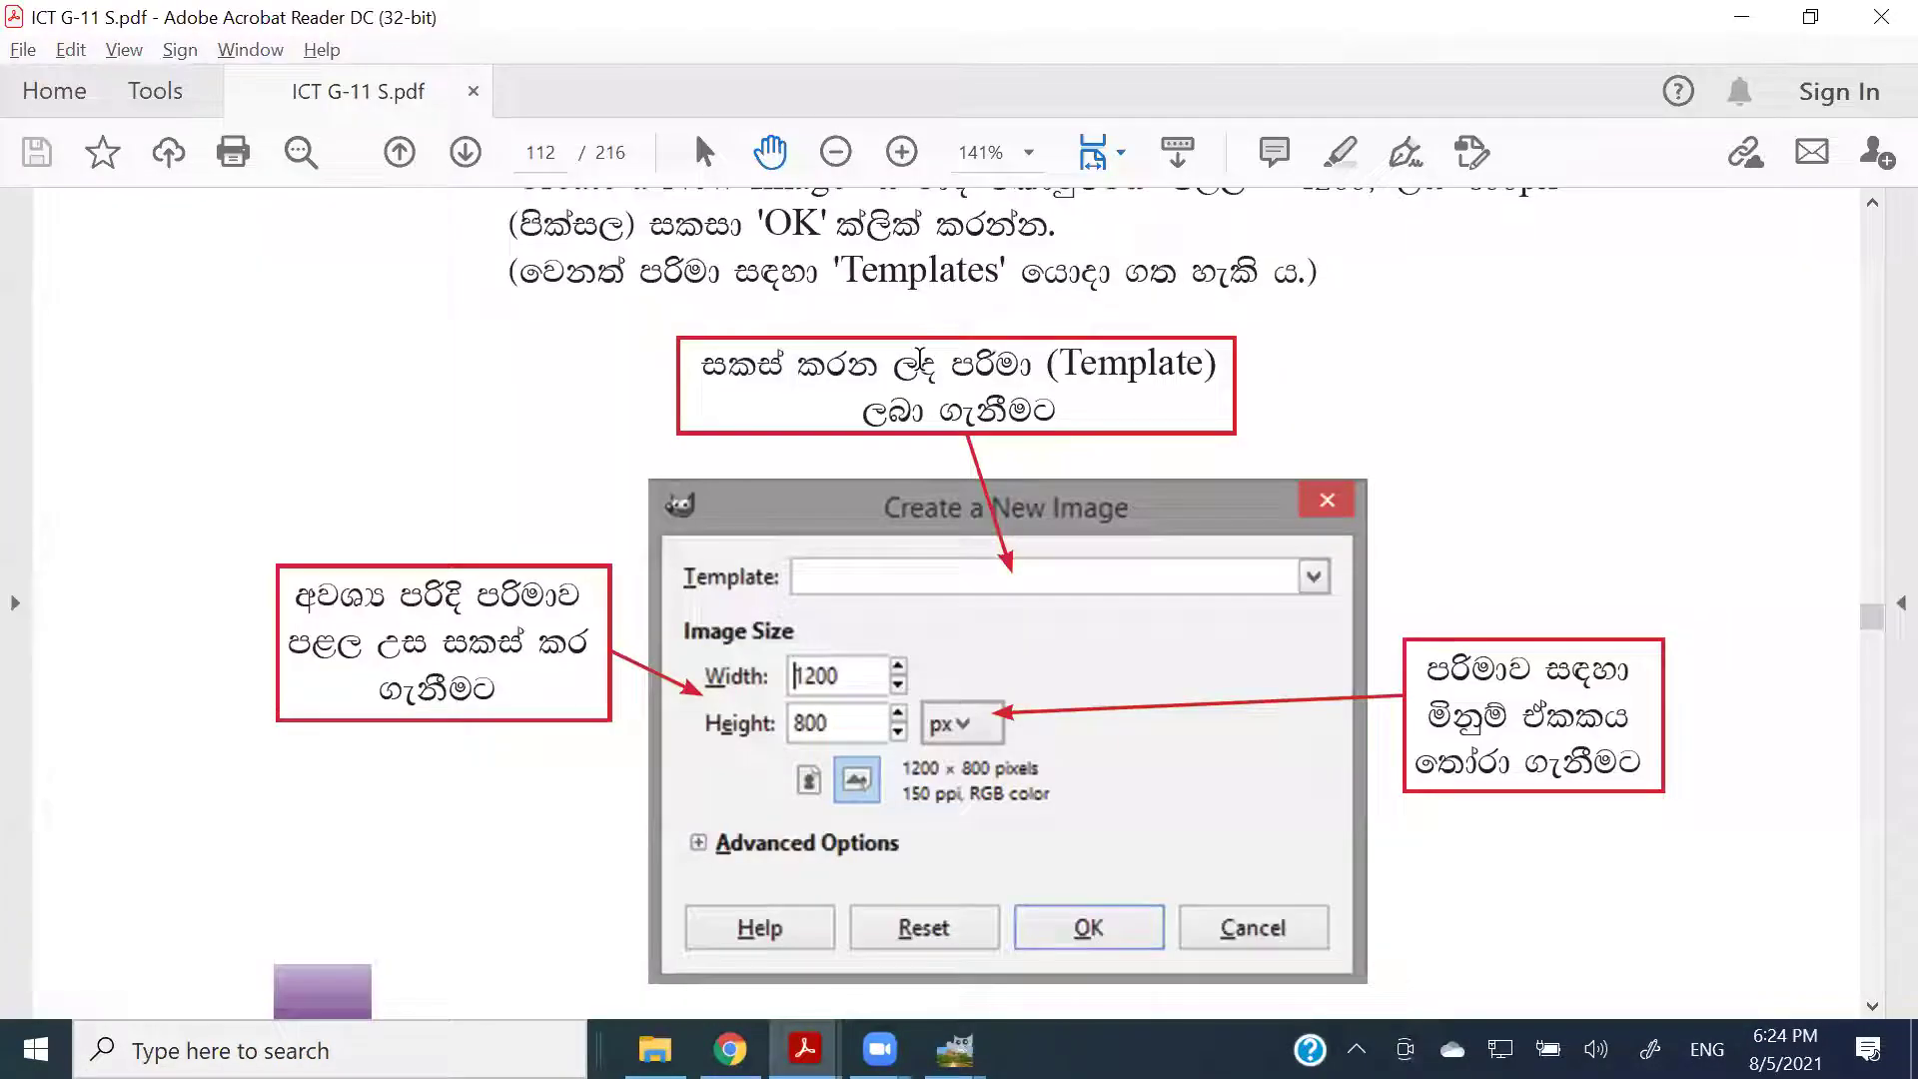
pyautogui.hotkey('alt', 'Tab')
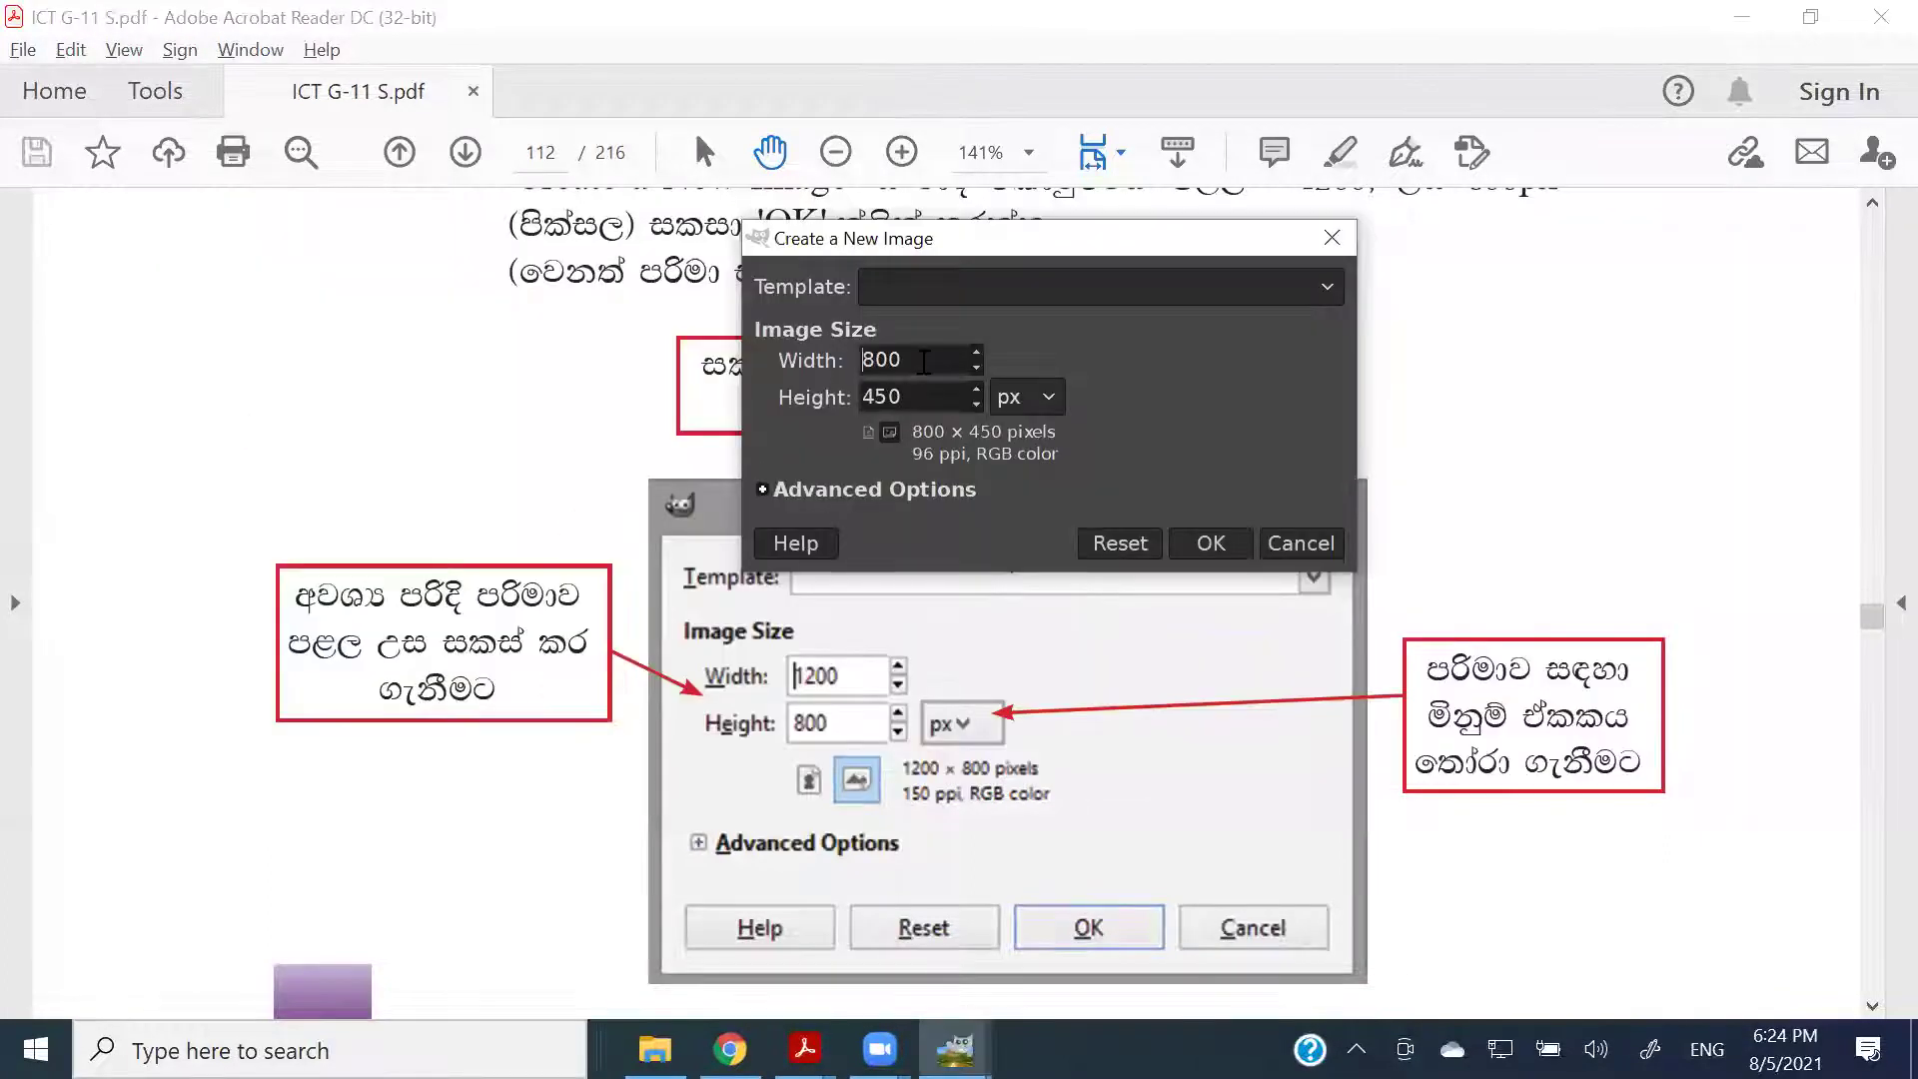
# Set the new image's width to 1200 px and height to 800 px and create it.
pyautogui.doubleClick(854, 360)
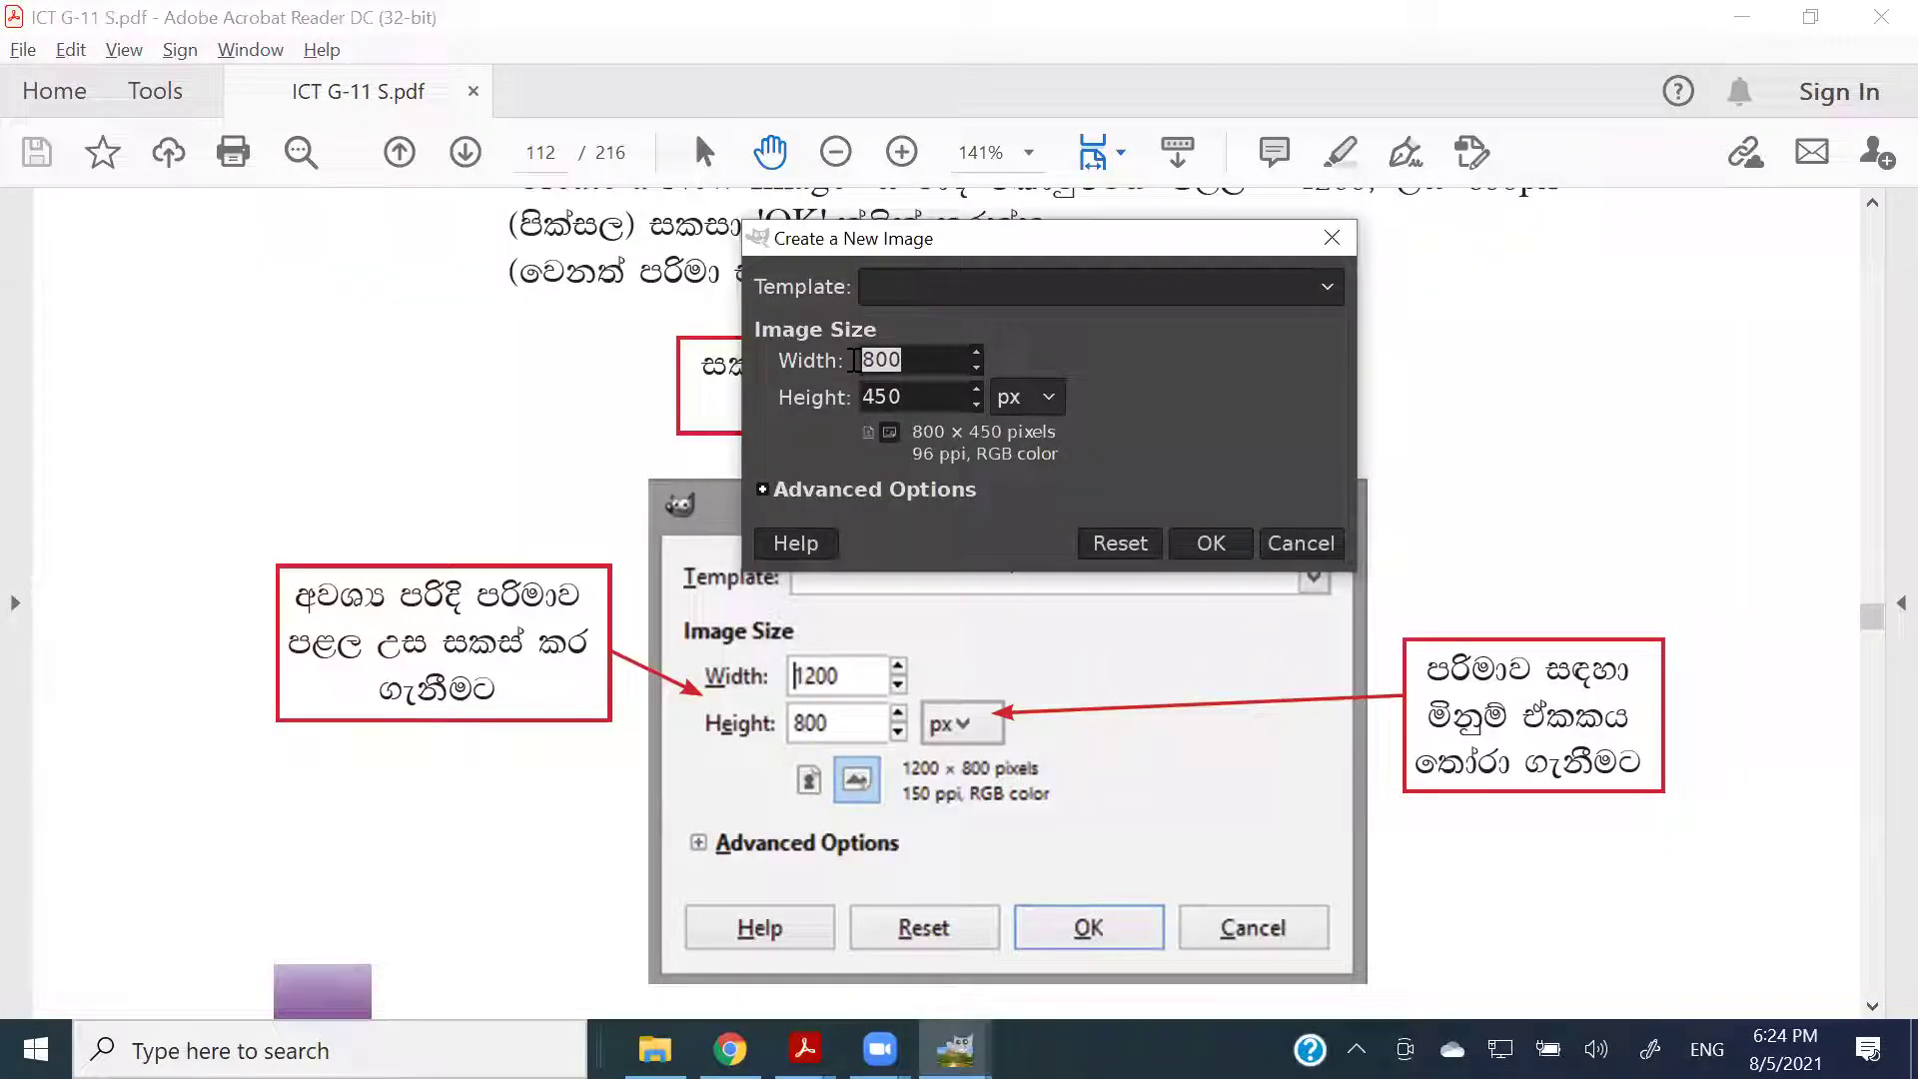
pyautogui.write('12')
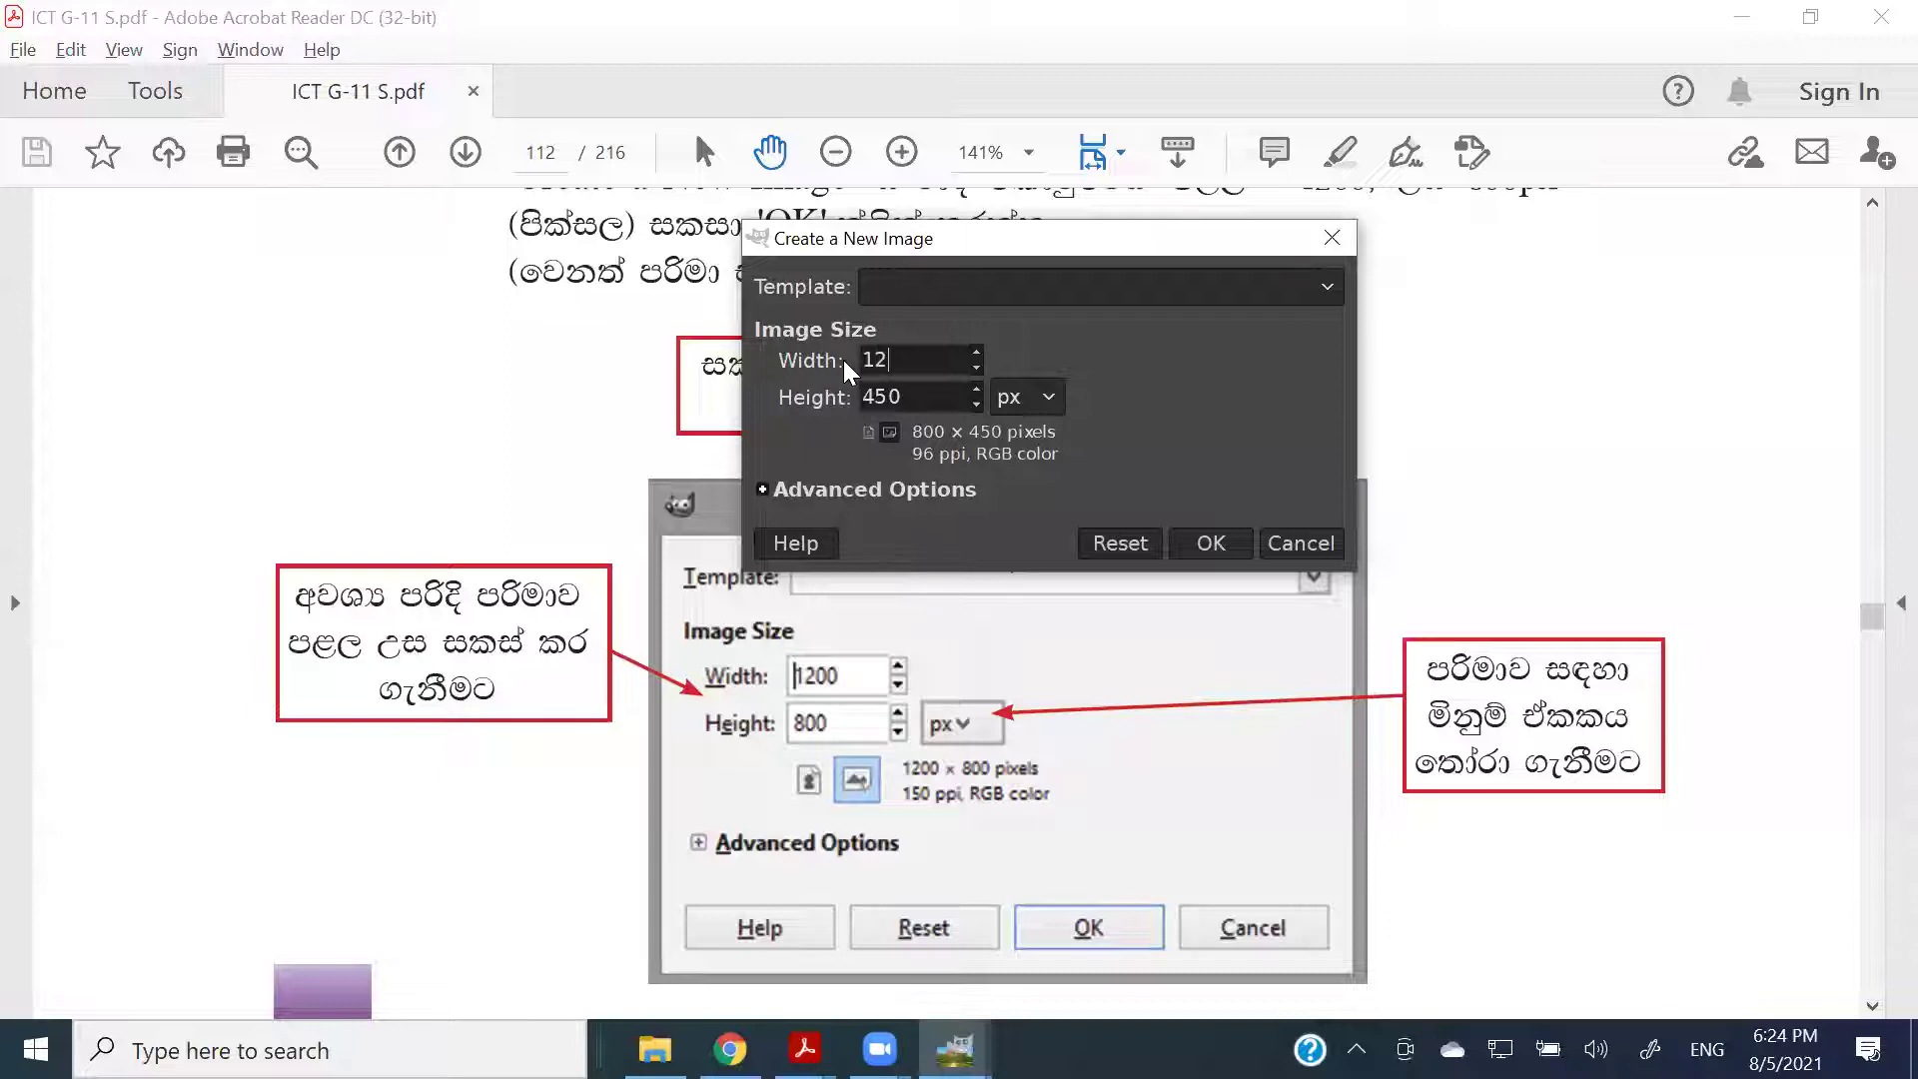
pyautogui.write('00')
pyautogui.press('Tab')
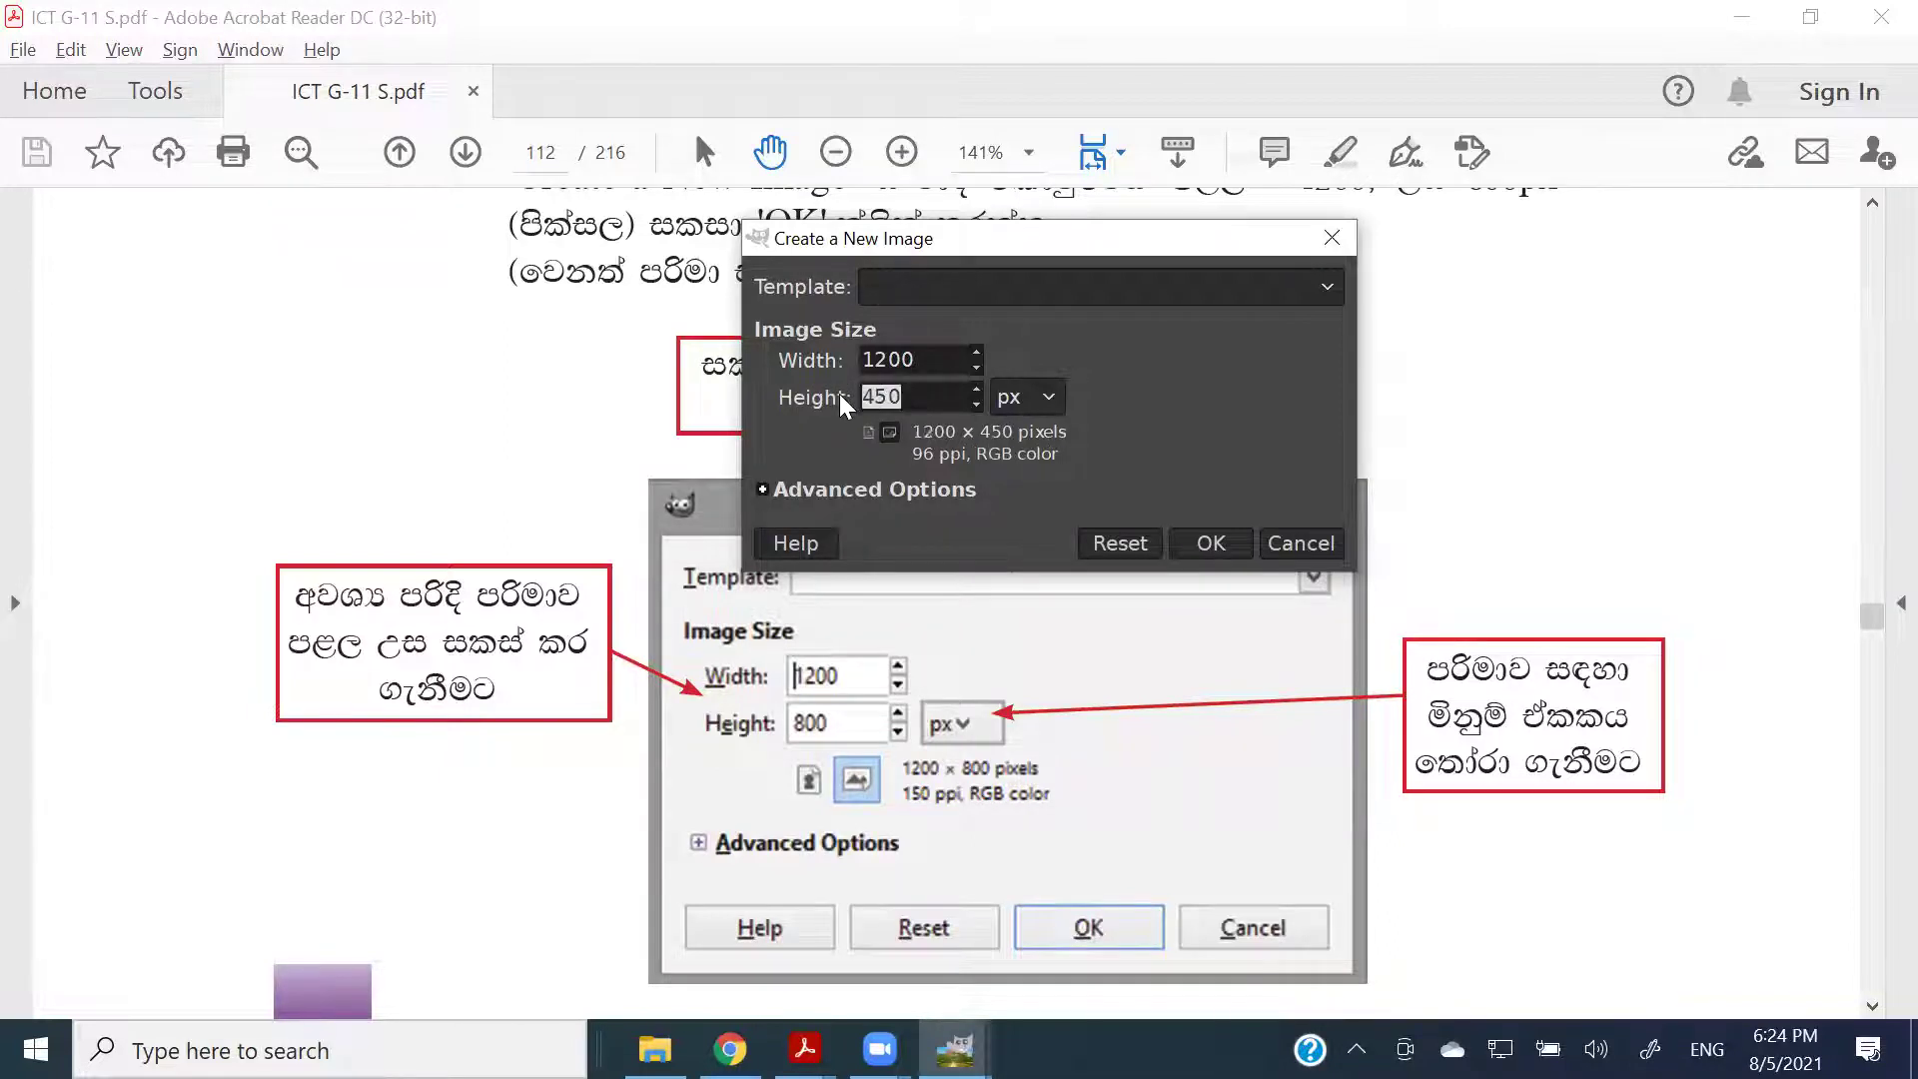
pyautogui.write('7')
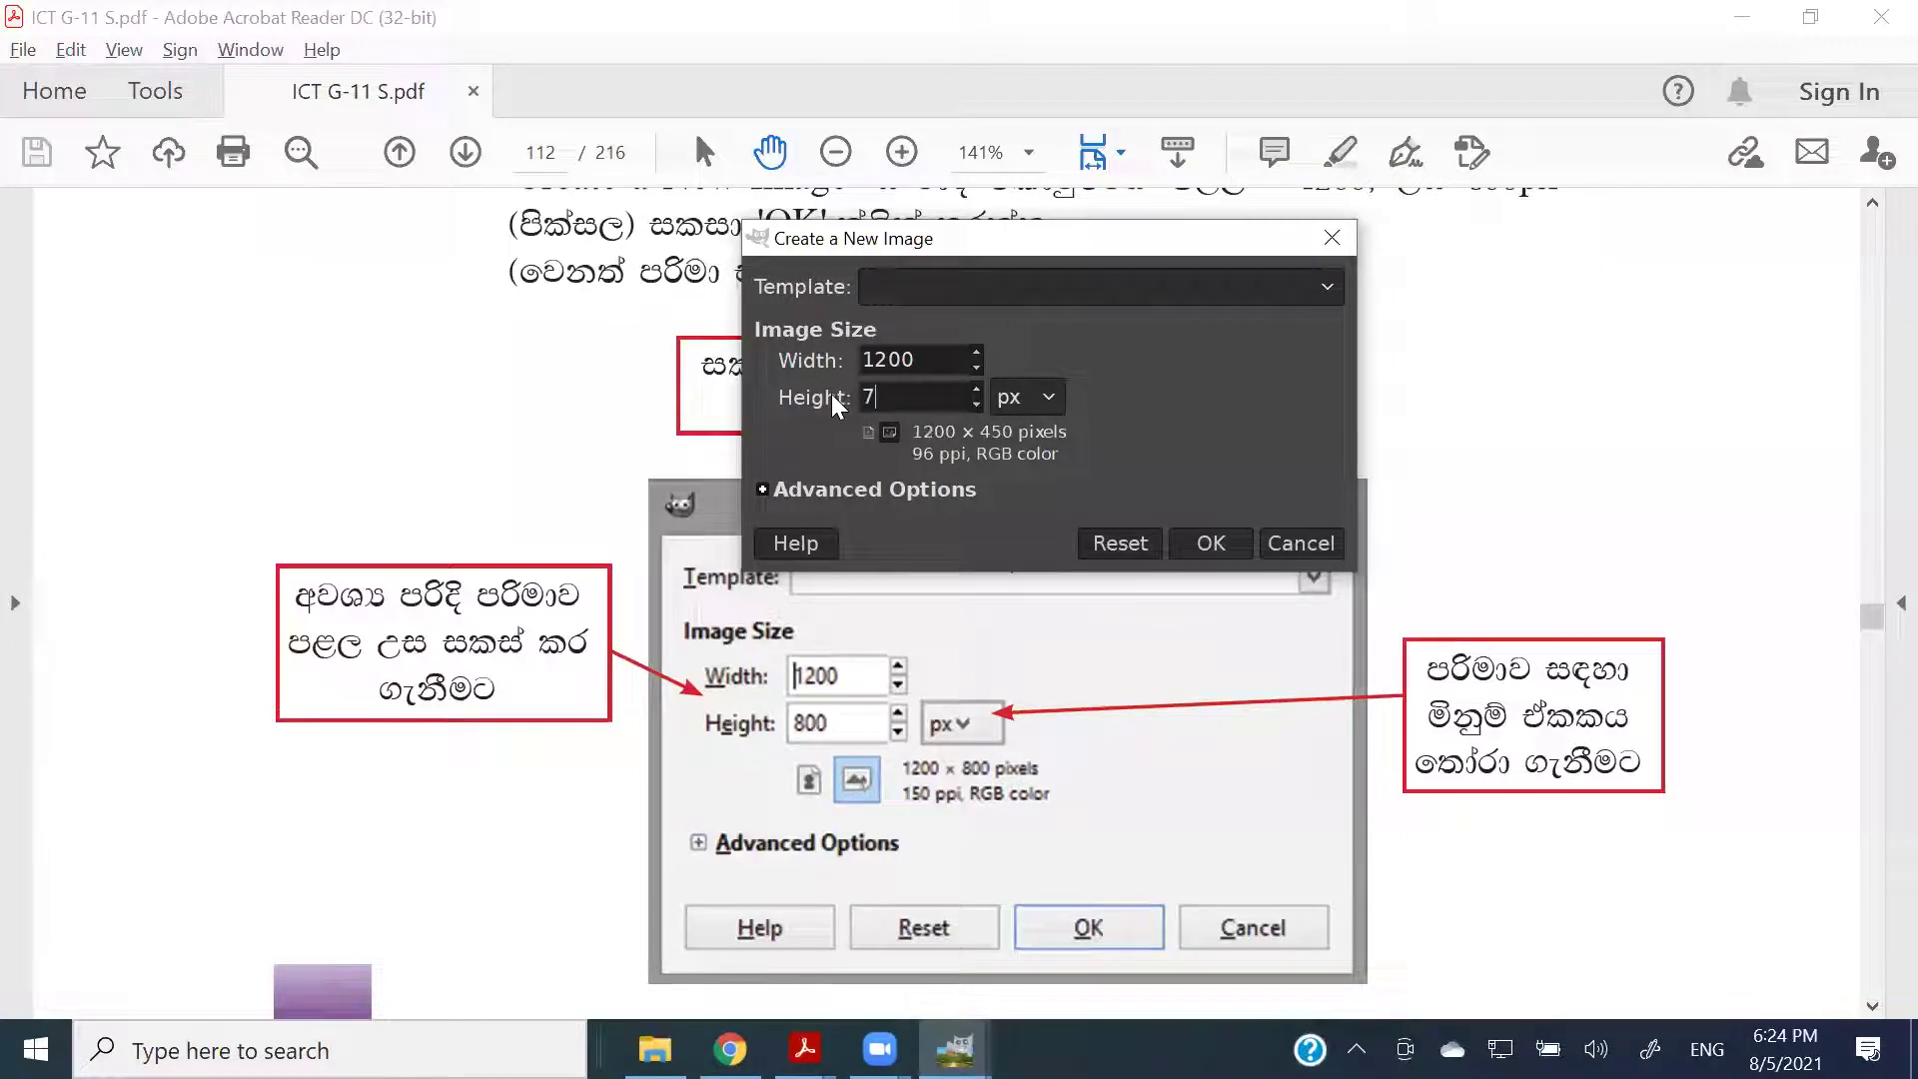
pyautogui.write('8')
pyautogui.write('--')
pyautogui.press('BackSpace')
pyautogui.press('BackSpace')
pyautogui.write('00')
pyautogui.click(1209, 544)
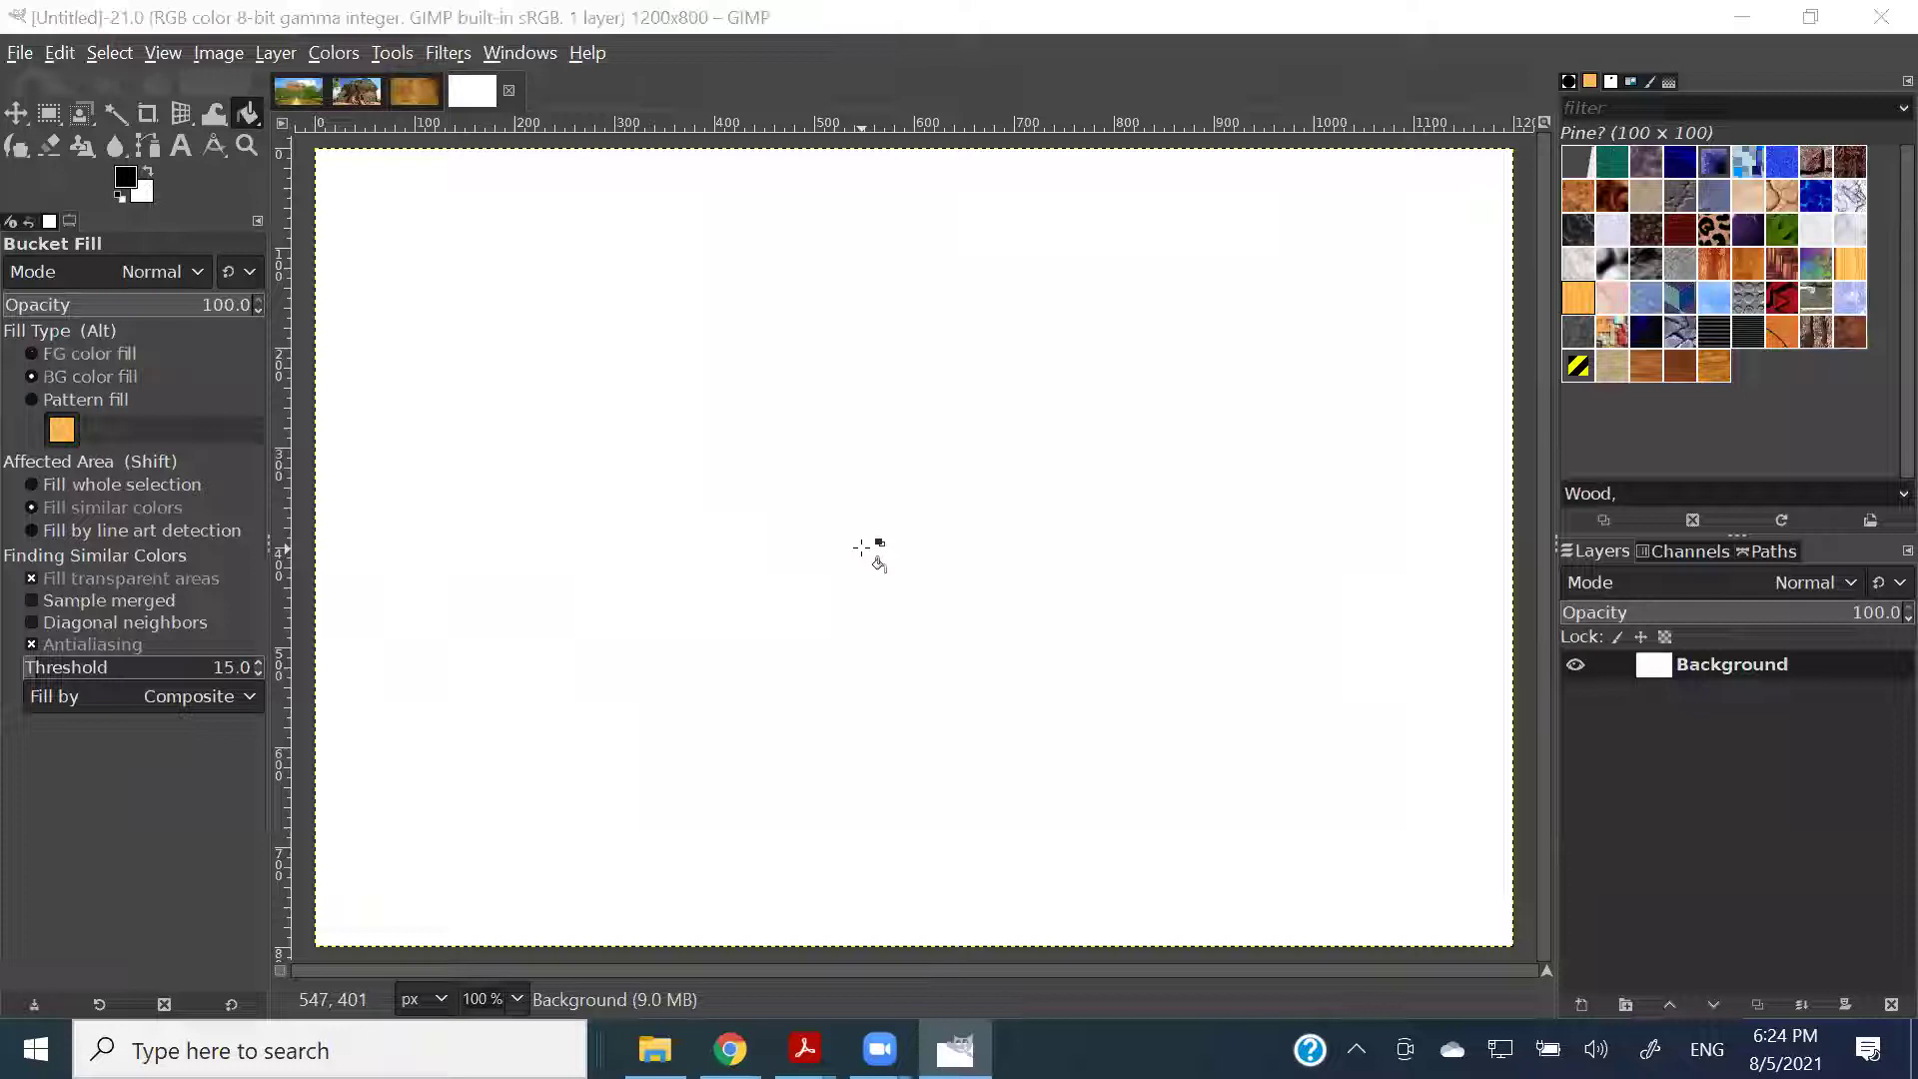
# Switch to the ICT textbook PDF and read steps 6 to 8 about the alpha channel, ellipse selection, feathering and Copy Visible.
pyautogui.hotkey('alt', 'Tab')
pyautogui.scroll(-3, 654, 657)
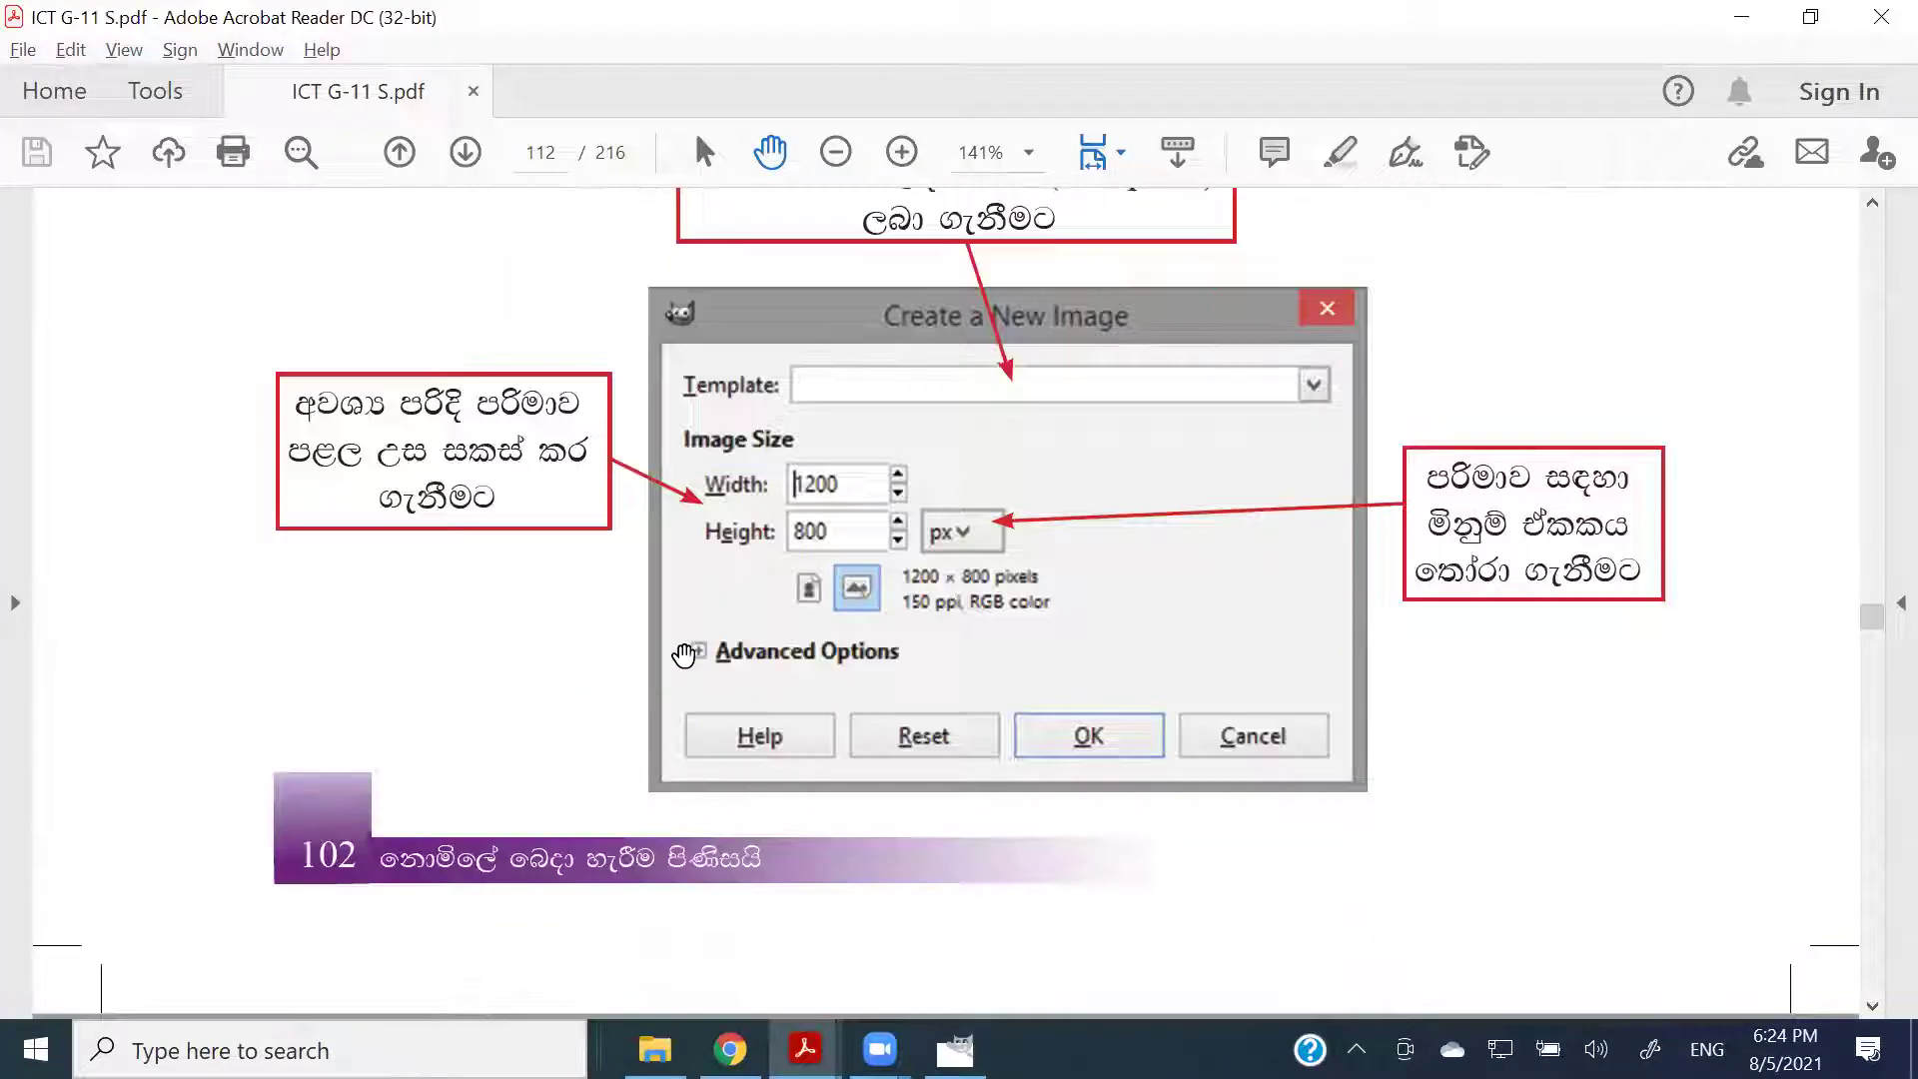
pyautogui.scroll(-5, 684, 657)
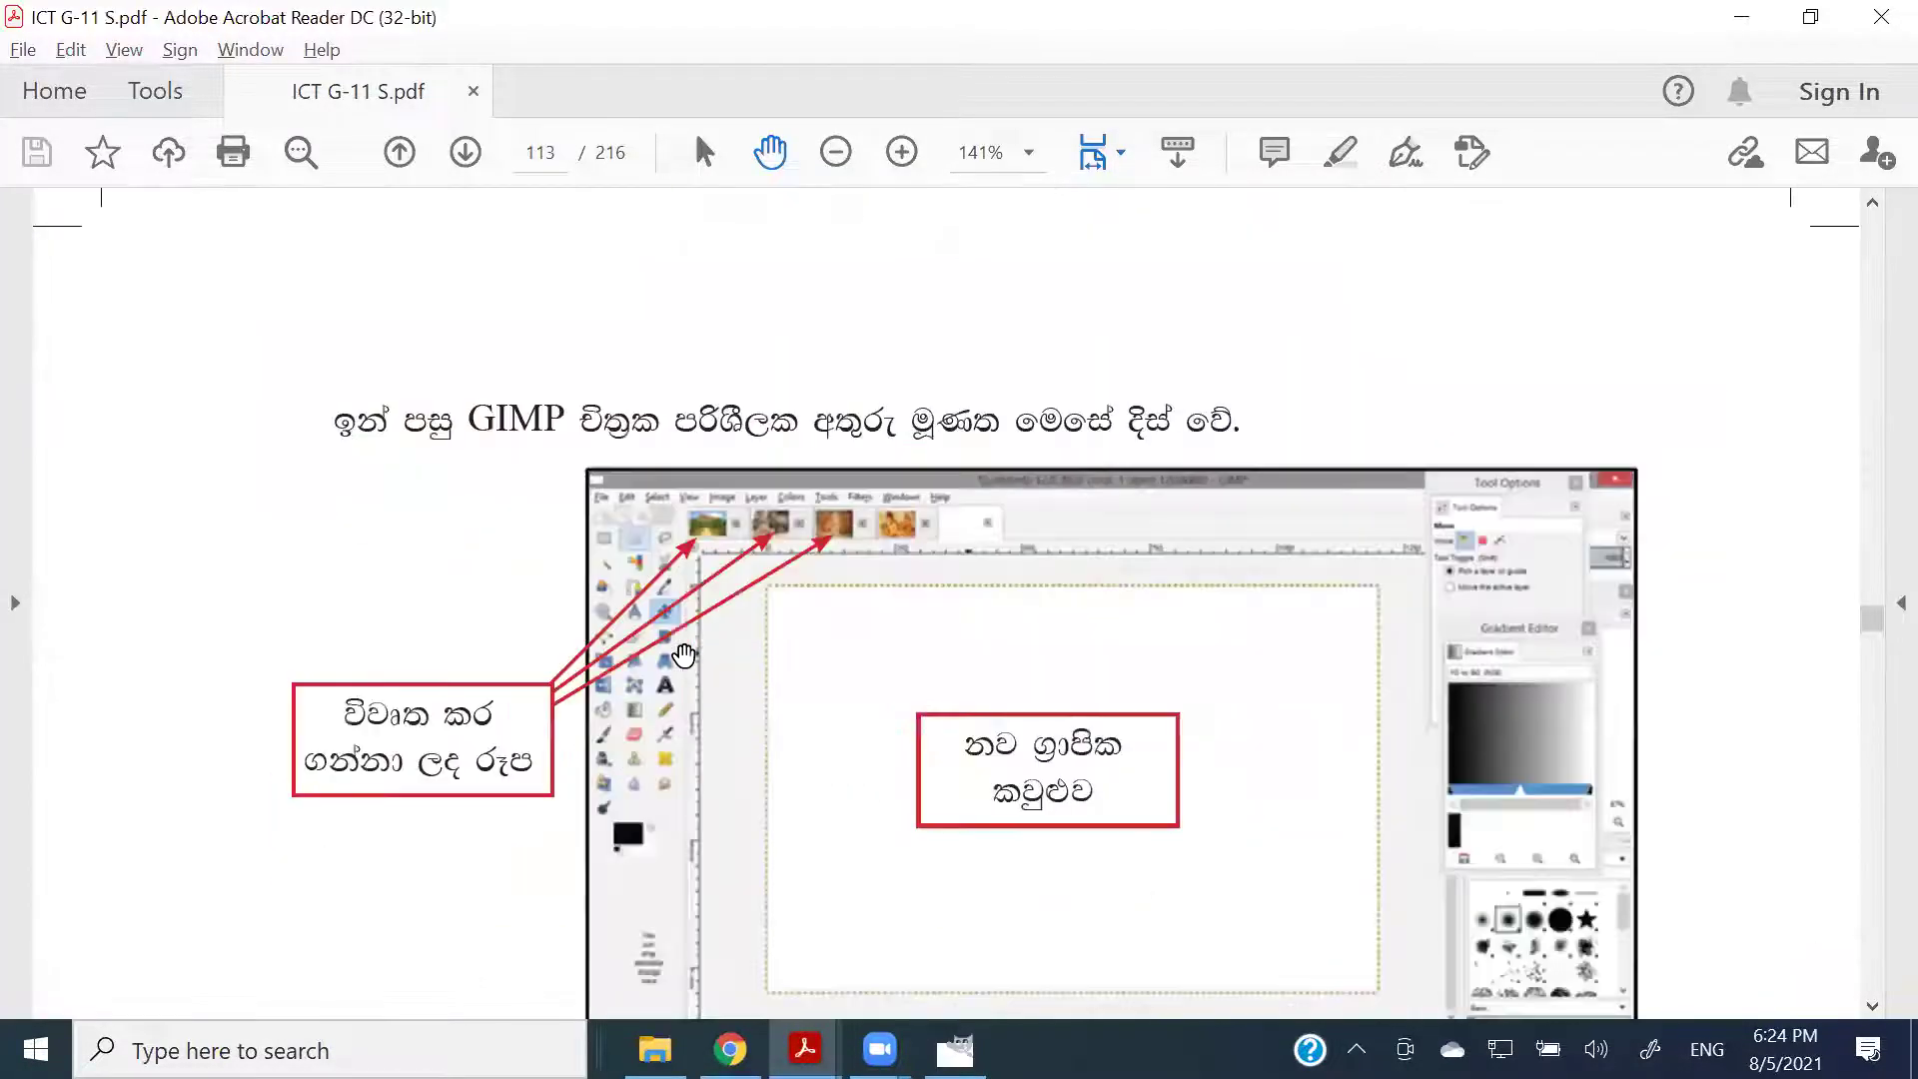
pyautogui.scroll(-4, 683, 657)
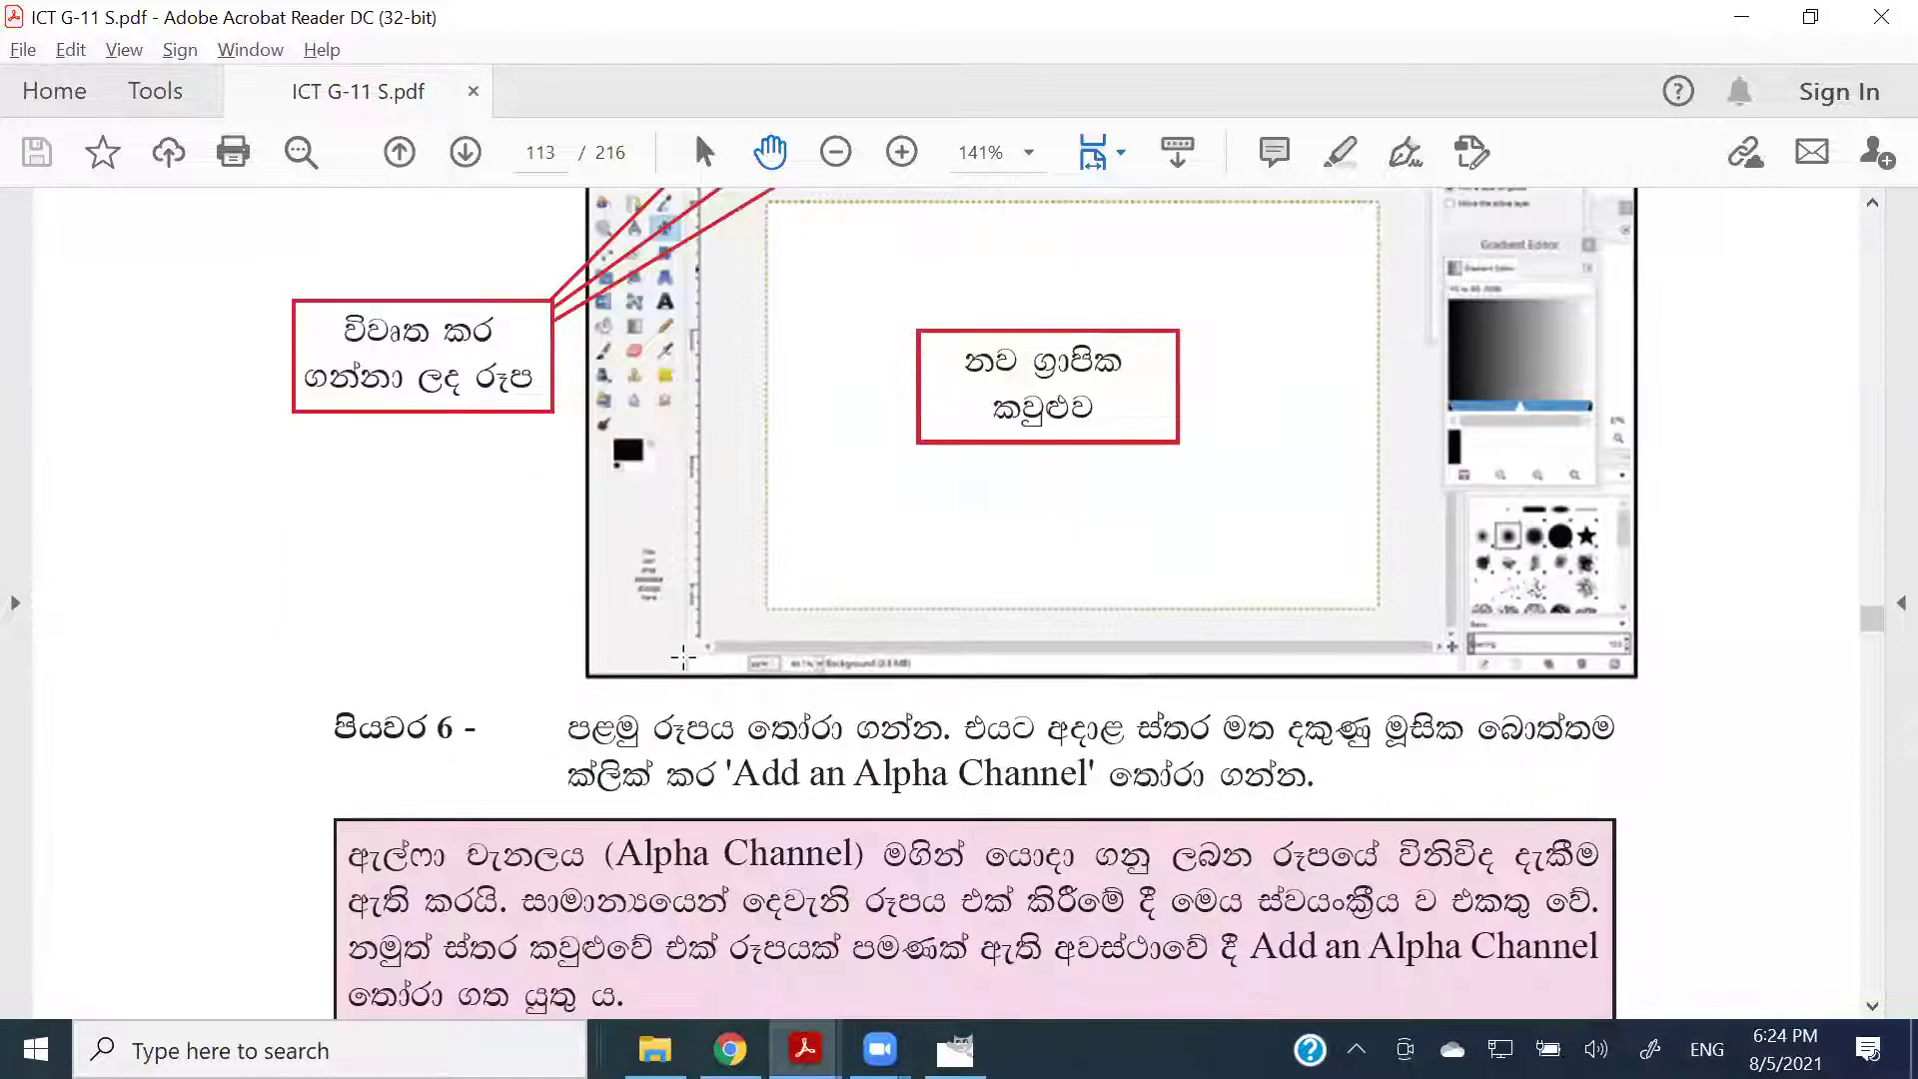
pyautogui.scroll(-2, 683, 656)
pyautogui.scroll(-2, 684, 655)
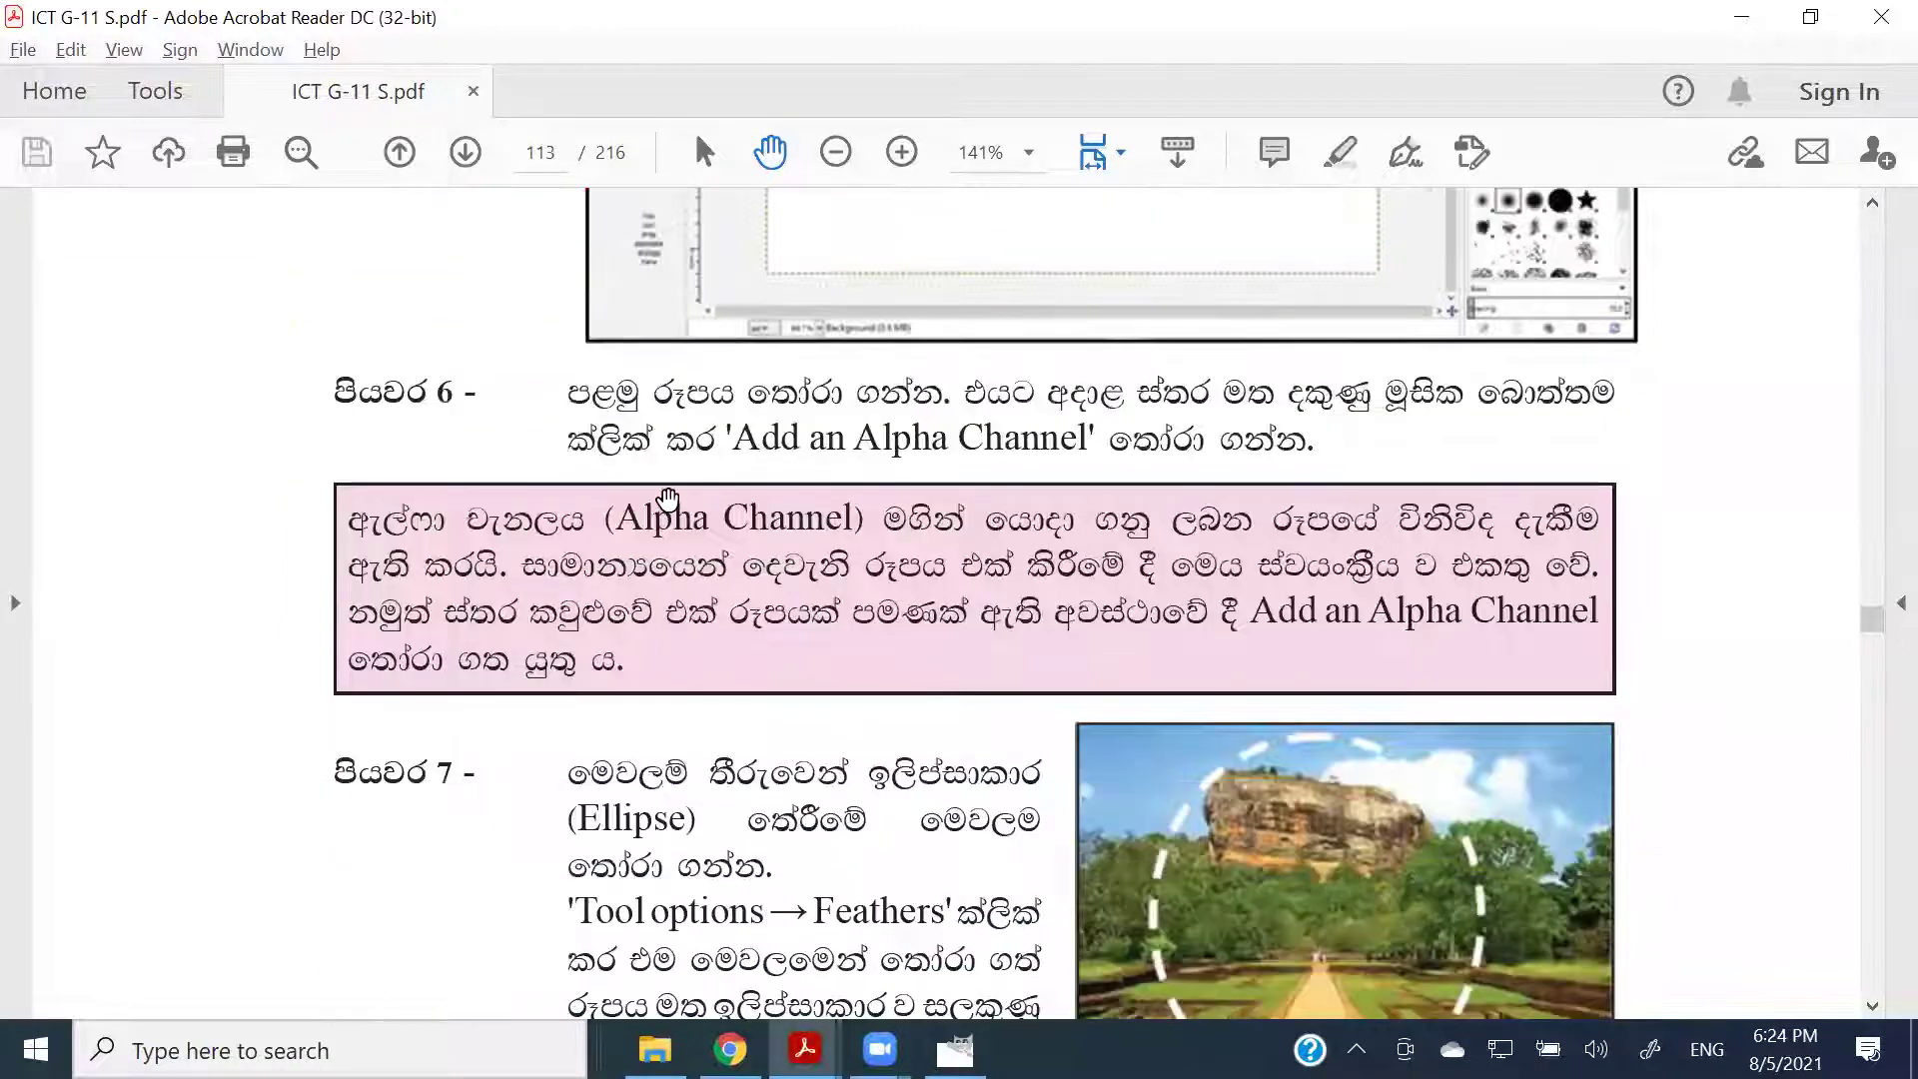
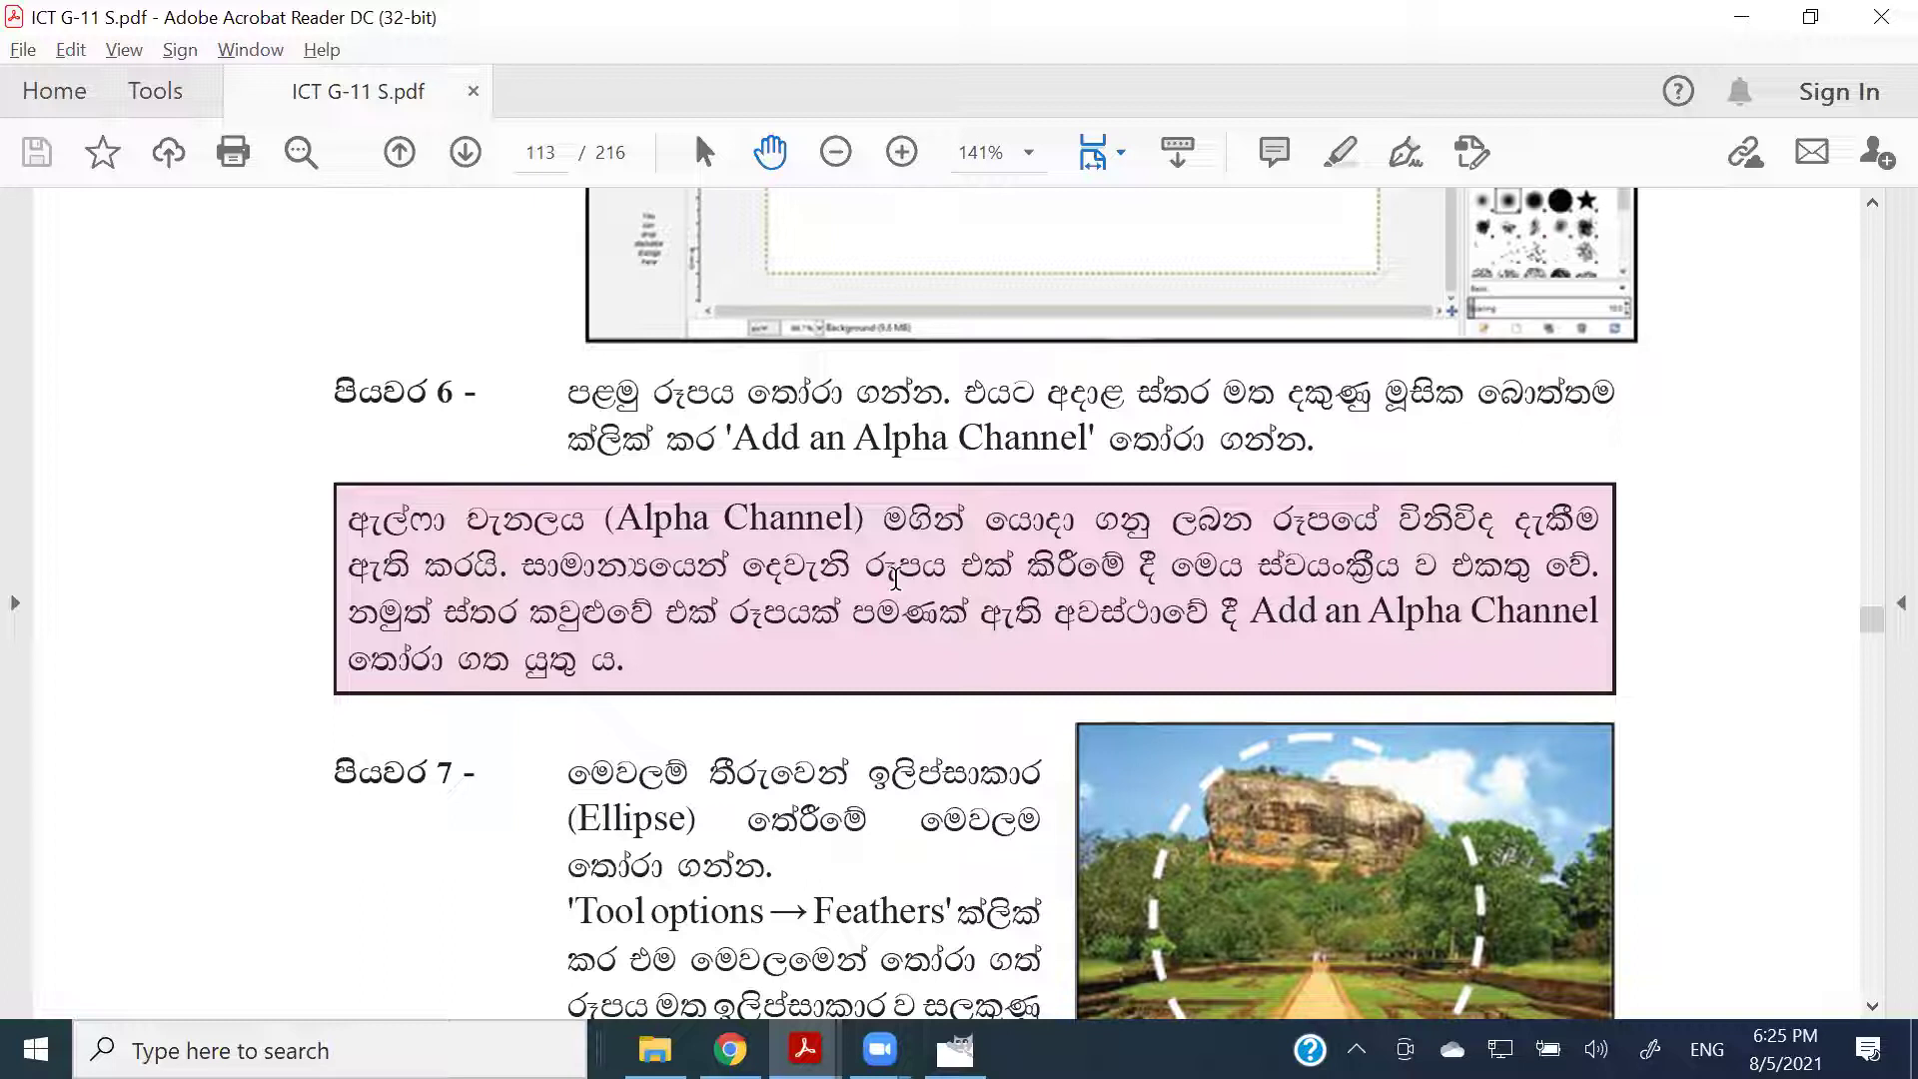
pyautogui.scroll(-3, 897, 578)
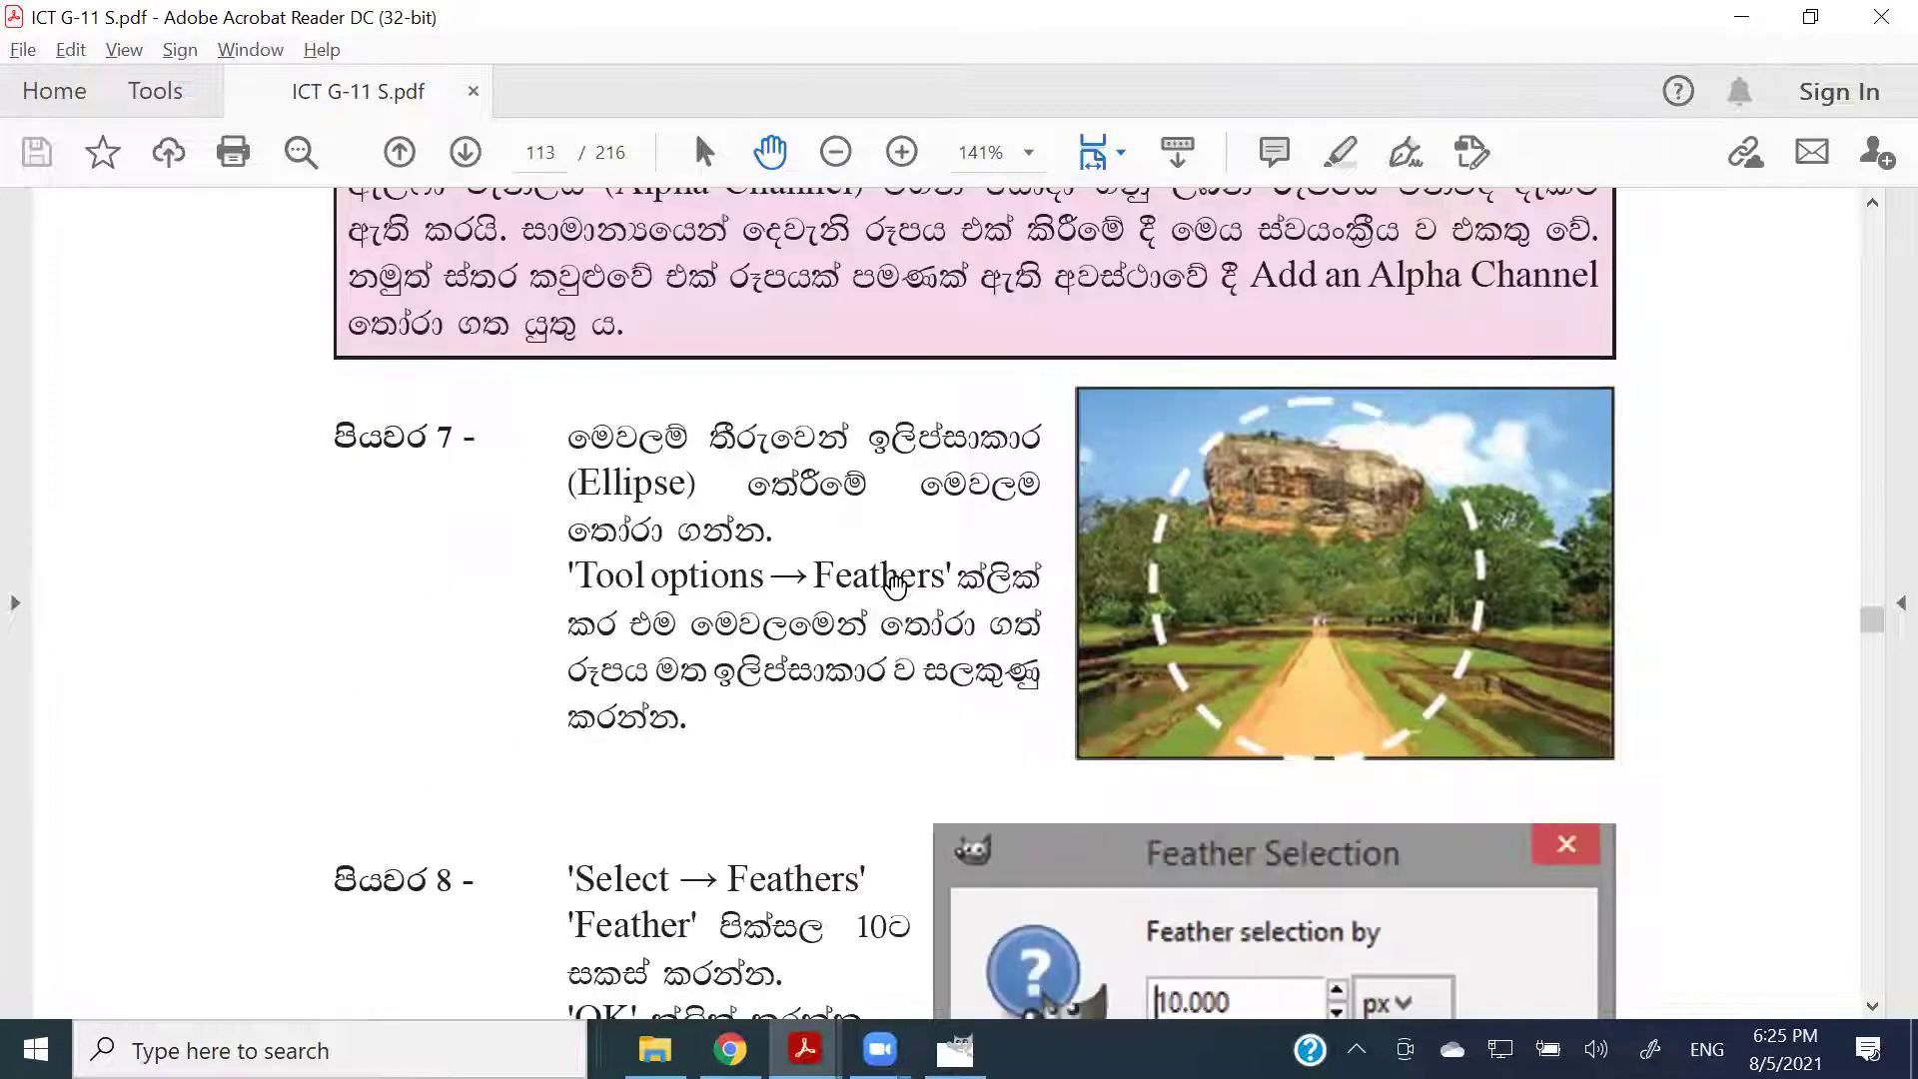
pyautogui.scroll(-1, 896, 584)
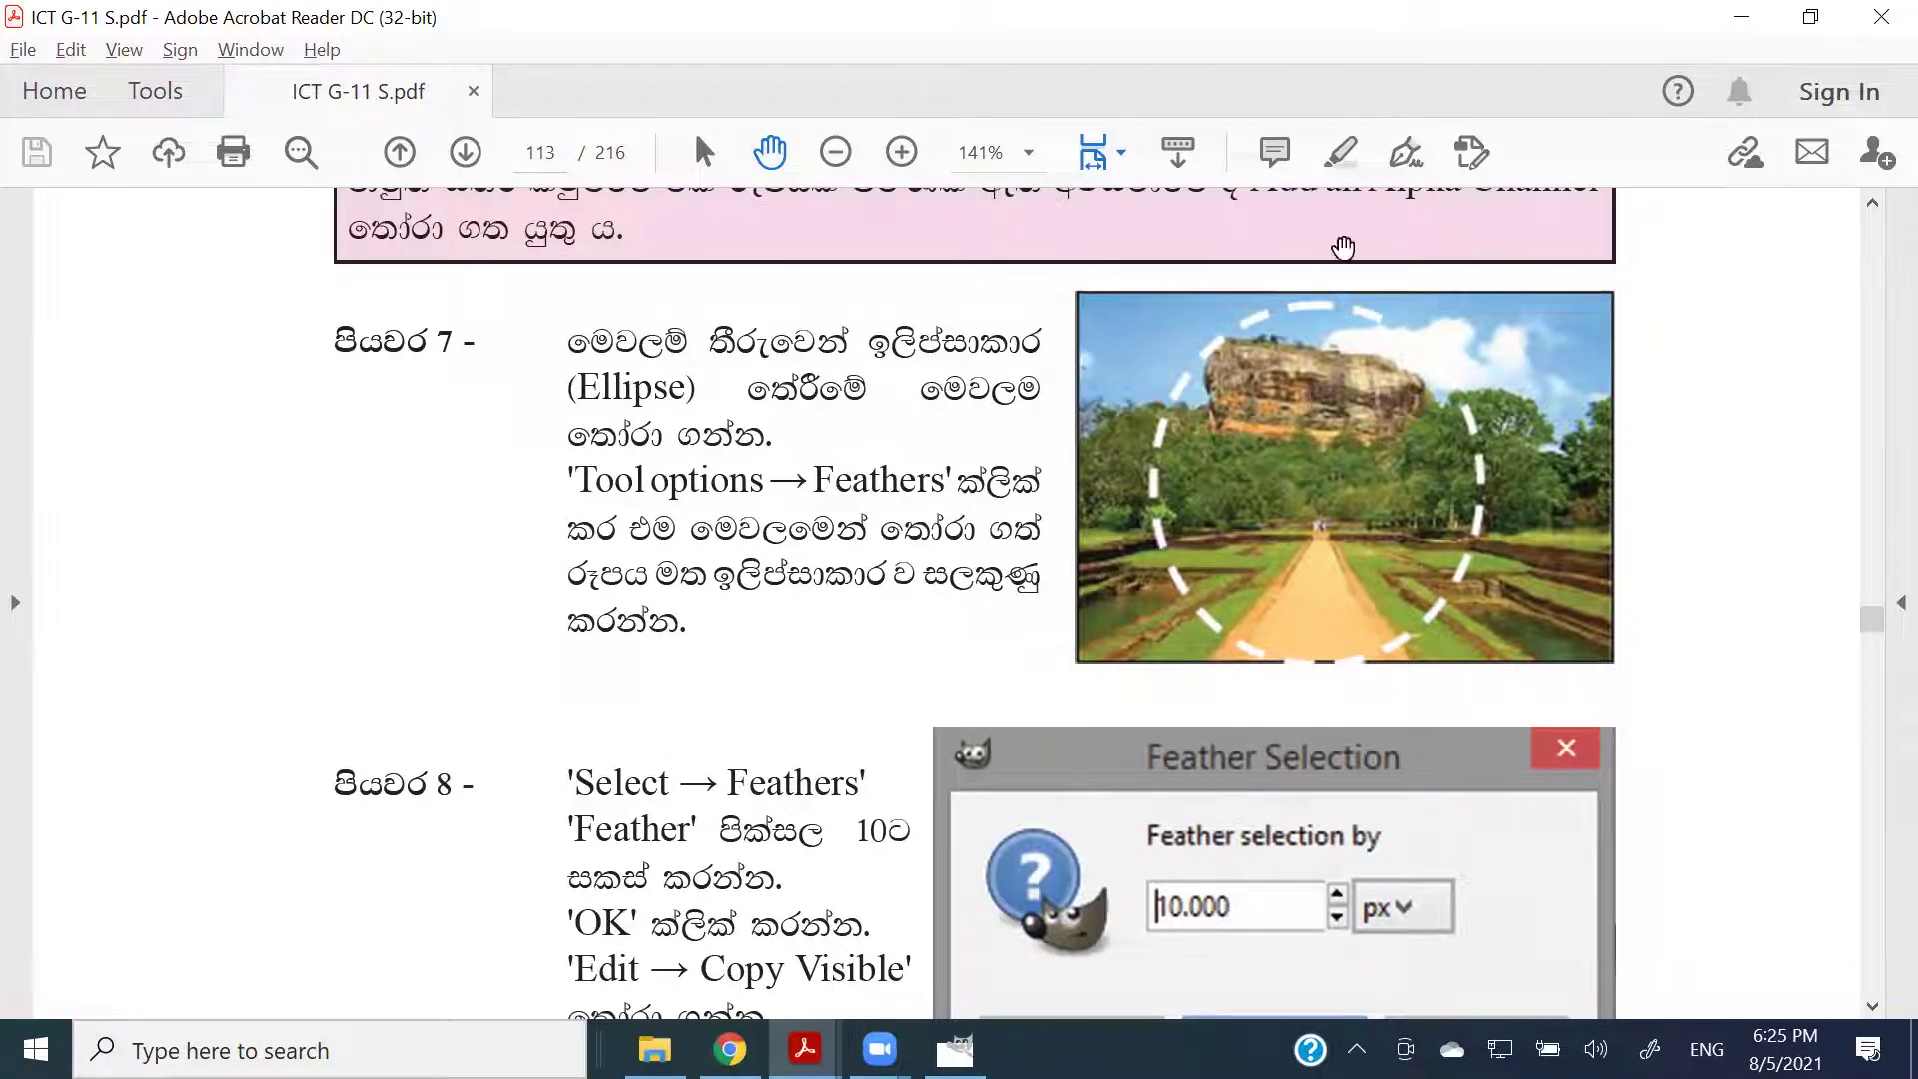
pyautogui.scroll(-1, 856, 677)
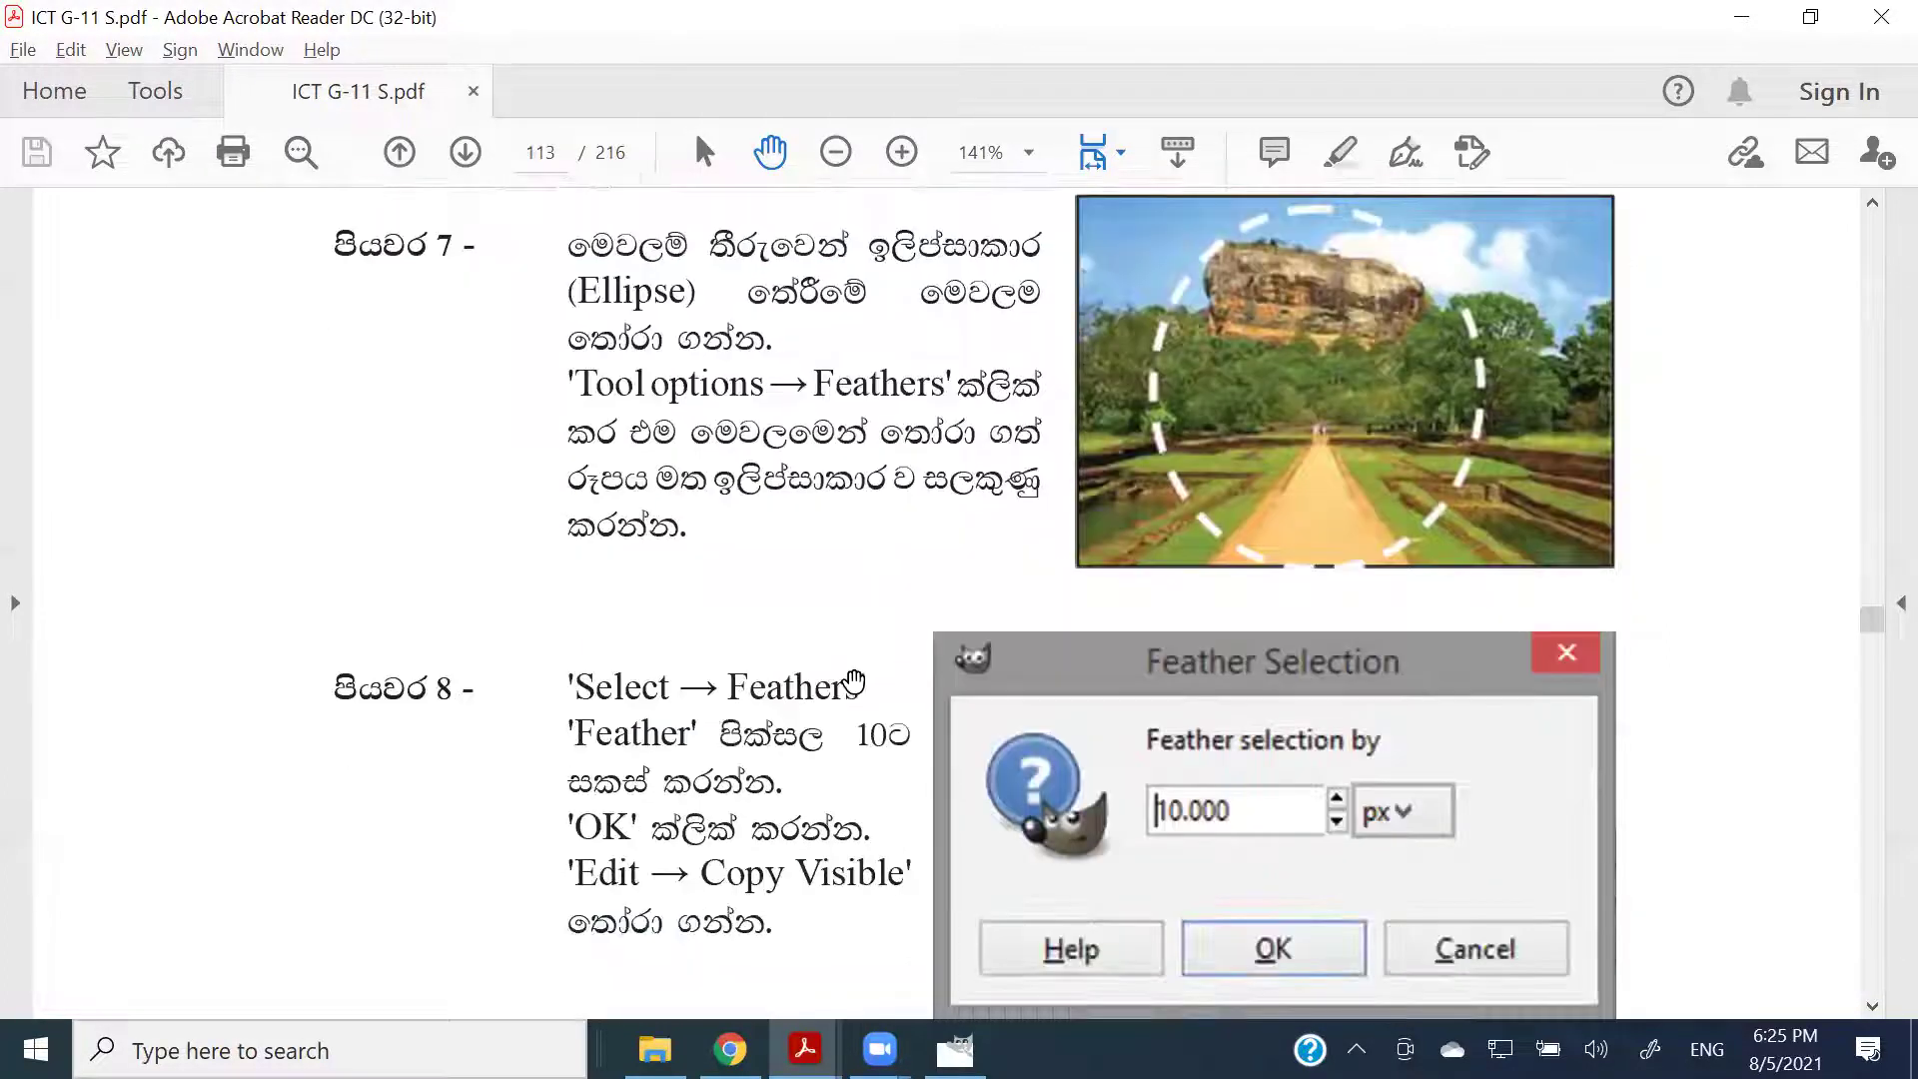
pyautogui.scroll(-1, 855, 682)
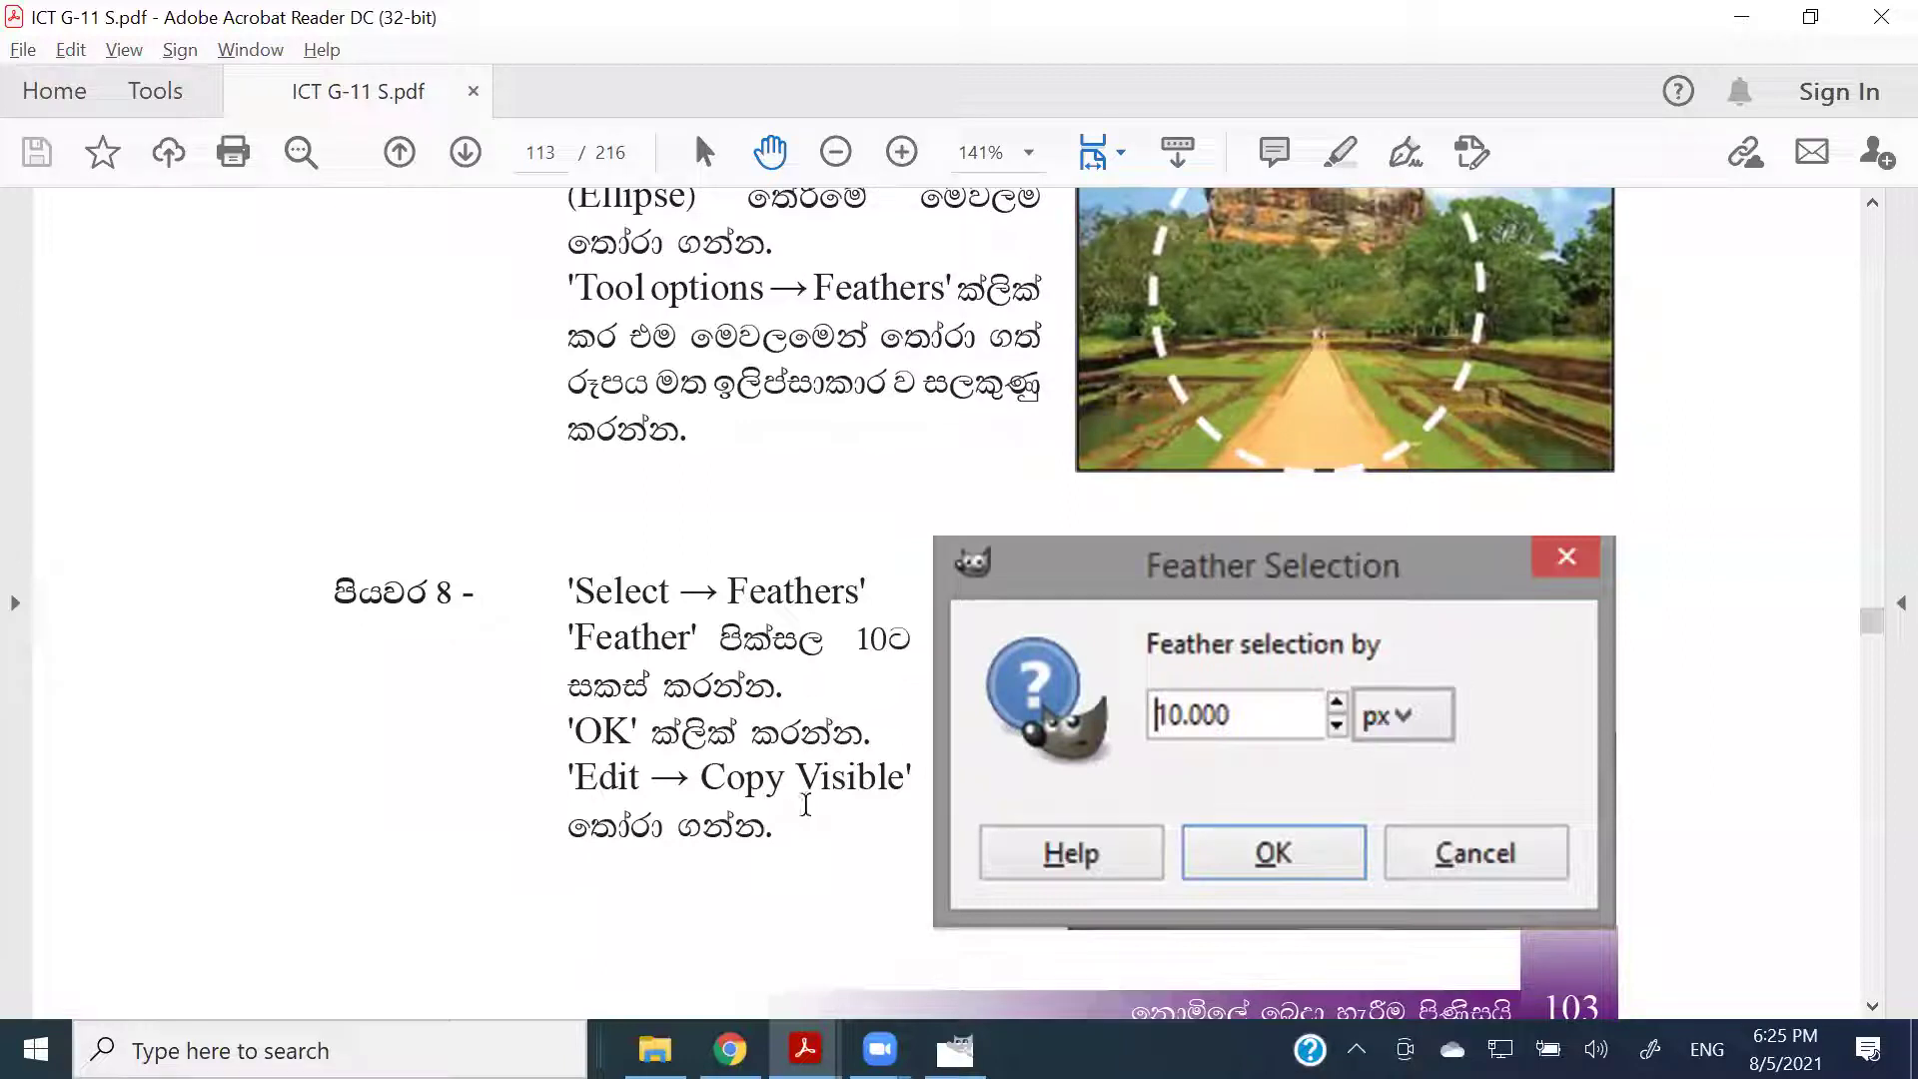
# Switch back to GIMP and add an alpha channel to the Sigiriya-Rock.jpg layer.
pyautogui.hotkey('alt', 'Tab')
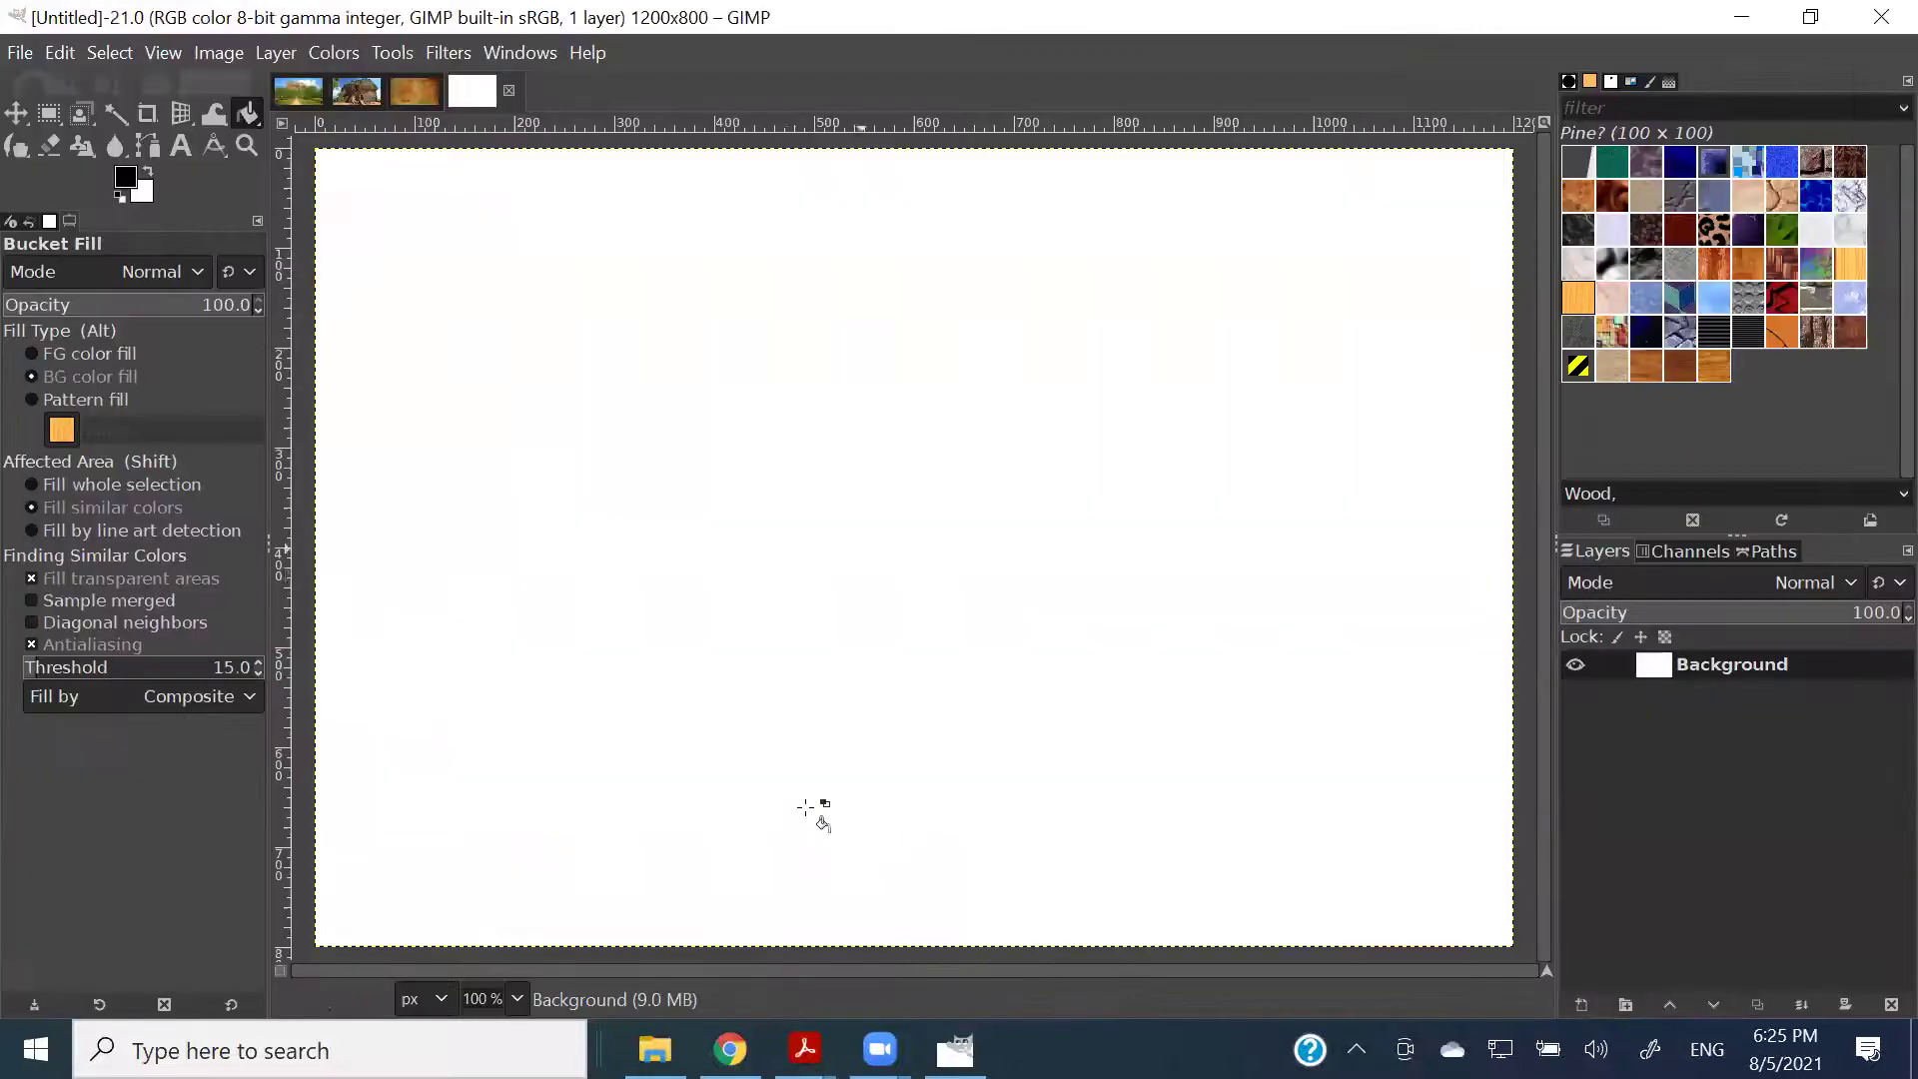
pyautogui.click(289, 100)
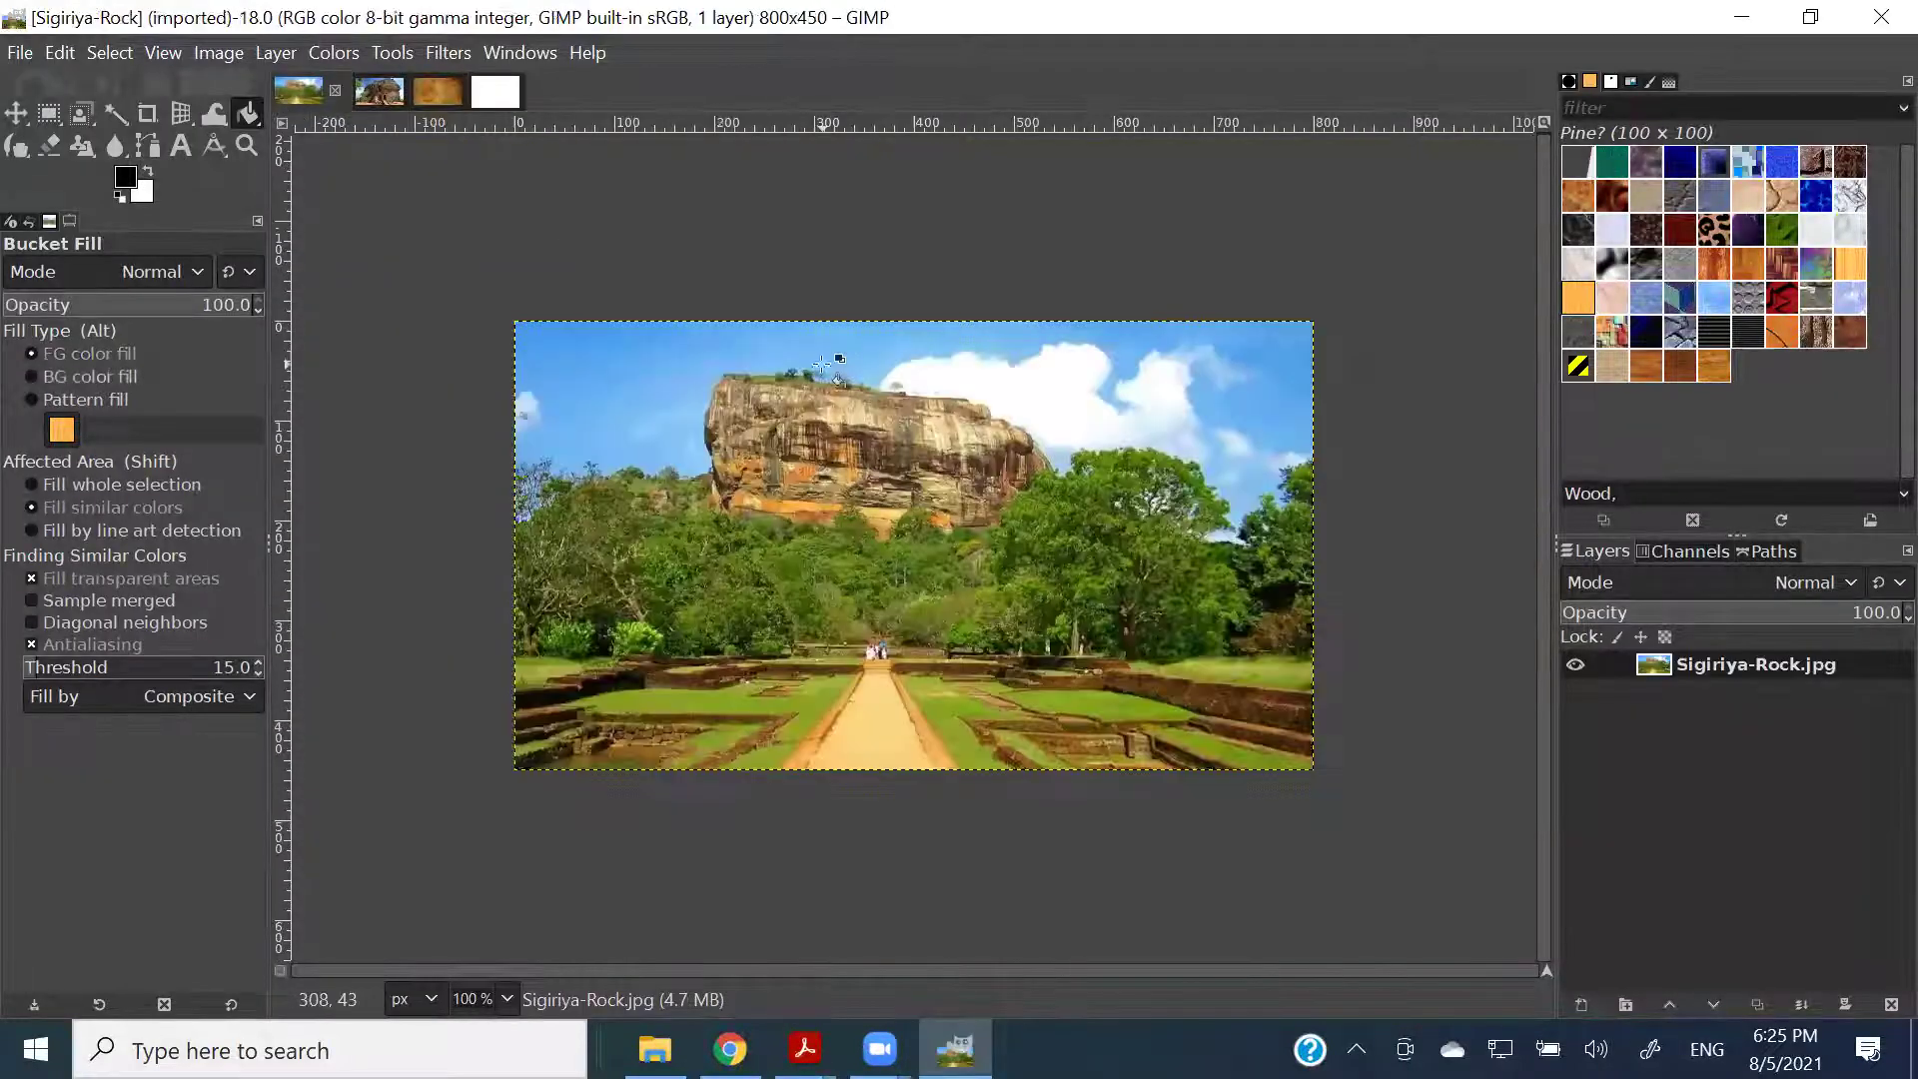
pyautogui.rightClick(880, 461)
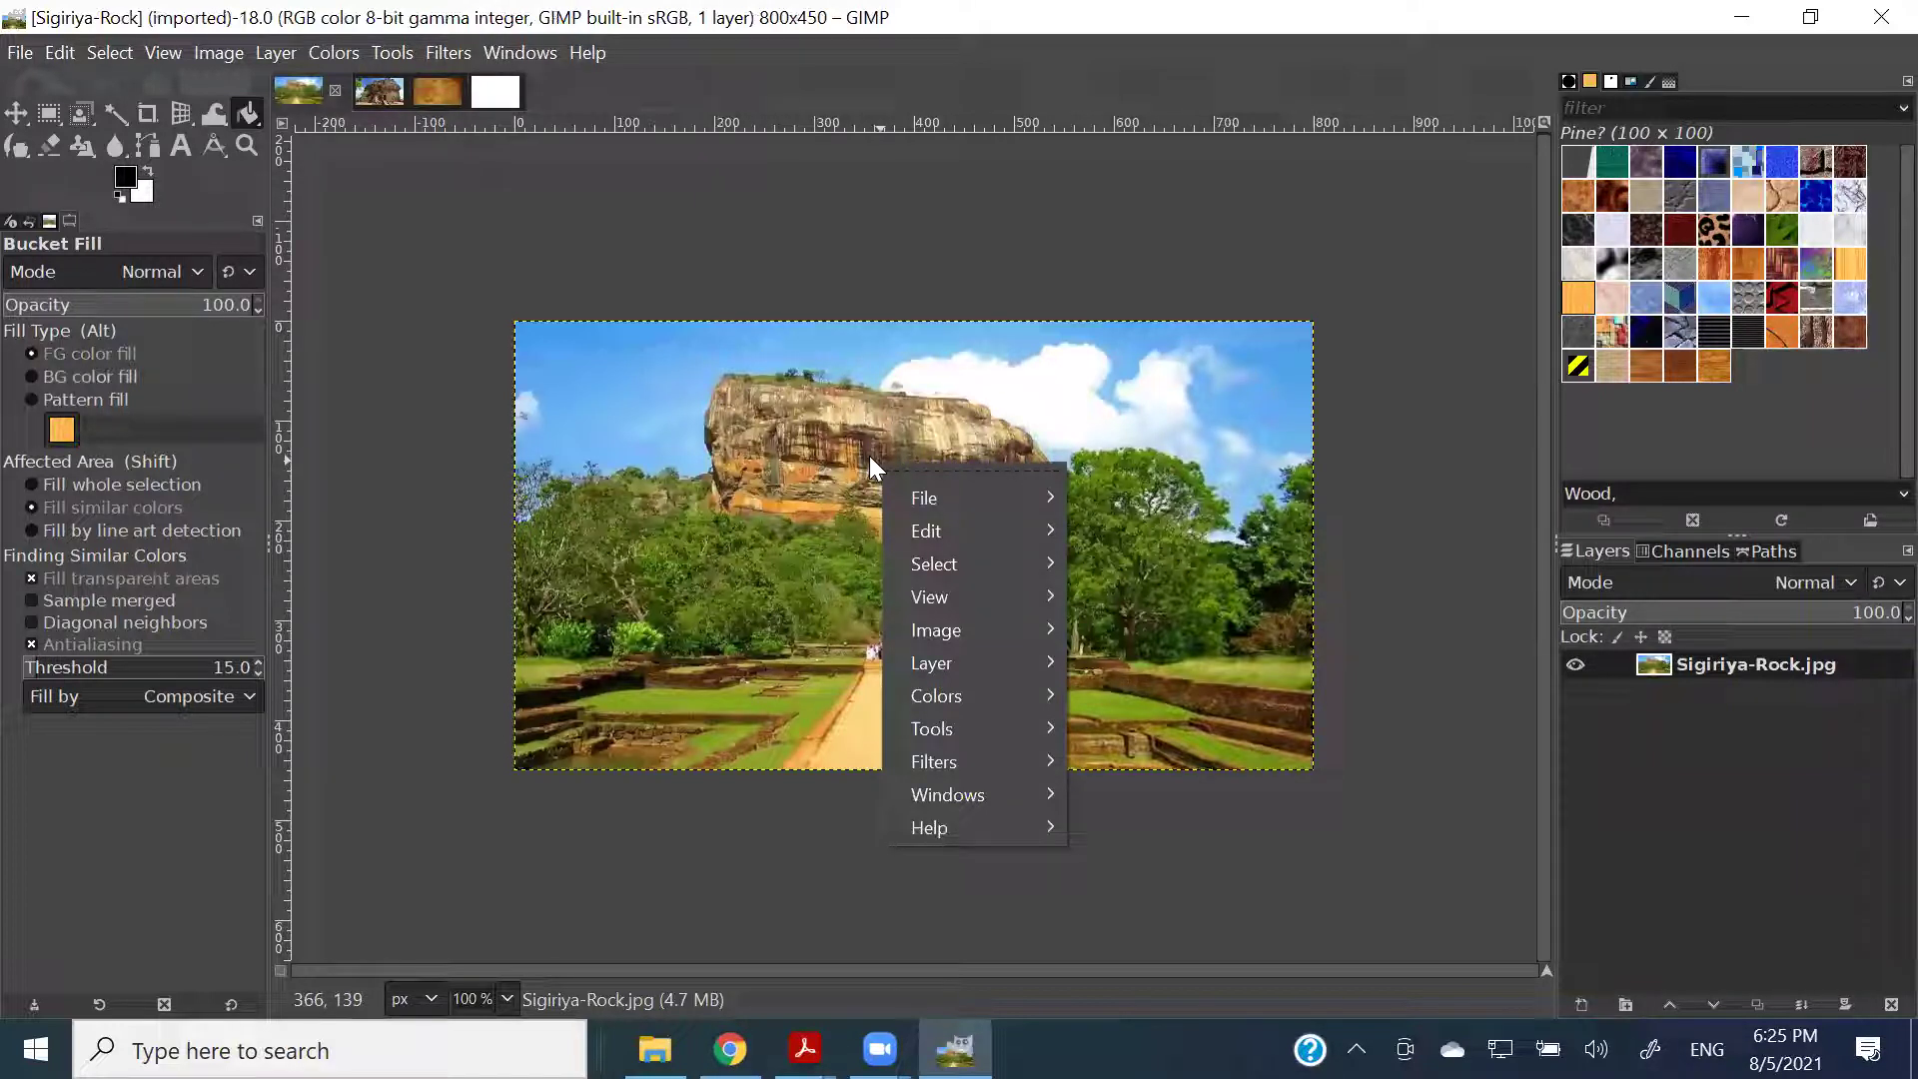
pyautogui.click(1737, 668)
pyautogui.rightClick(1735, 663)
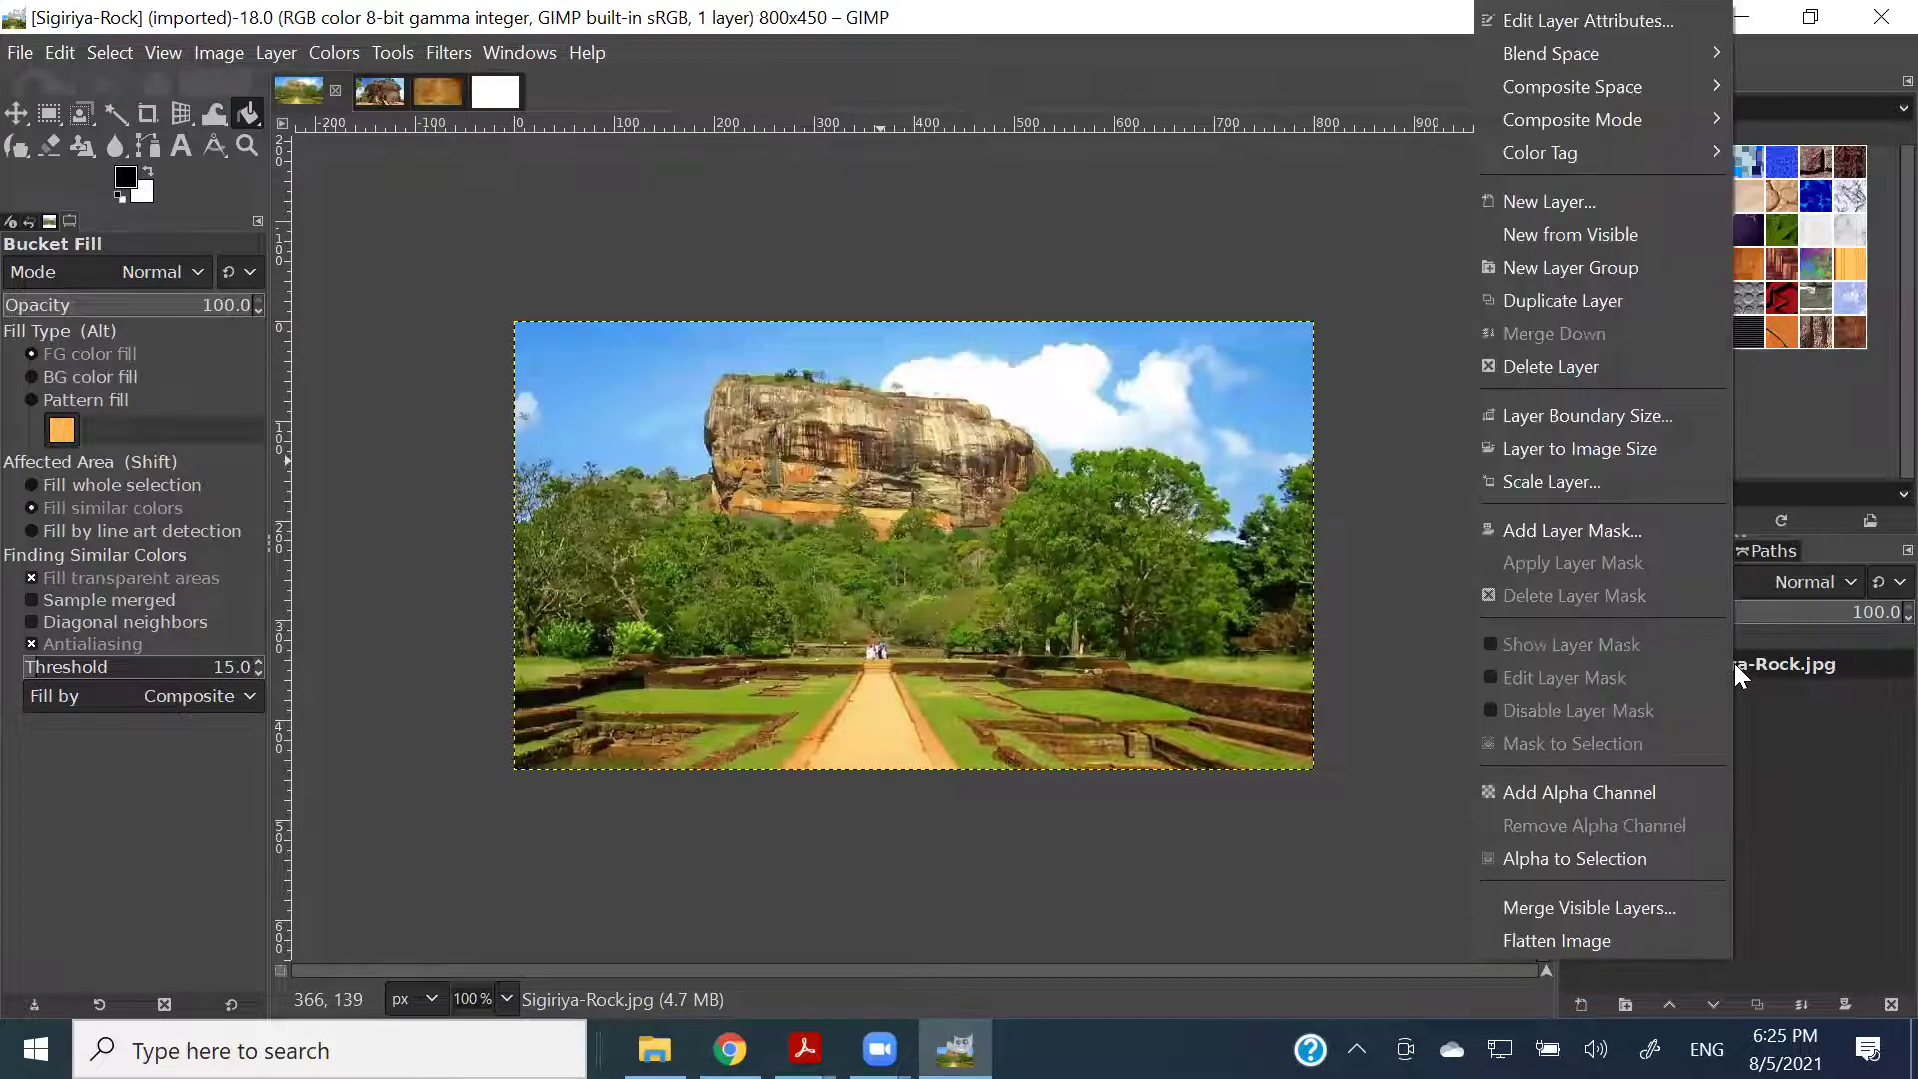
pyautogui.click(1868, 683)
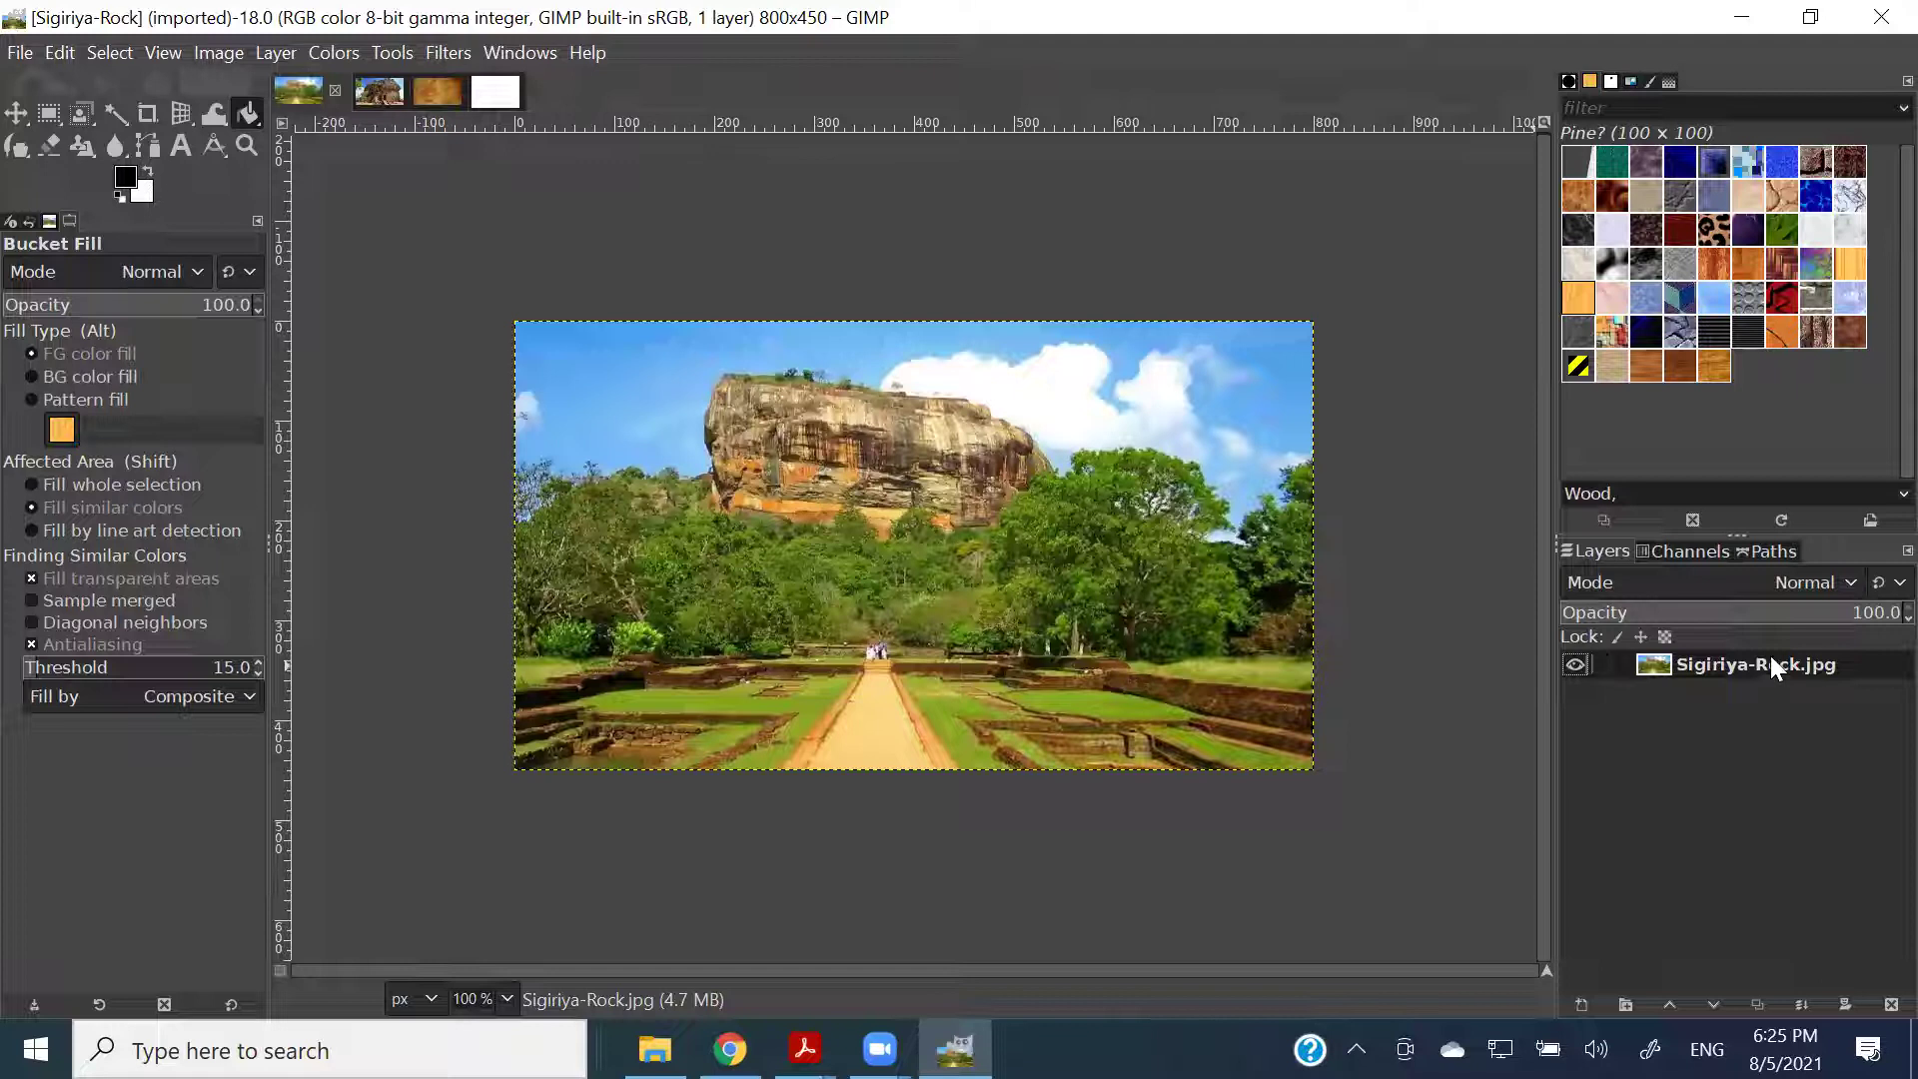
pyautogui.rightClick(1728, 661)
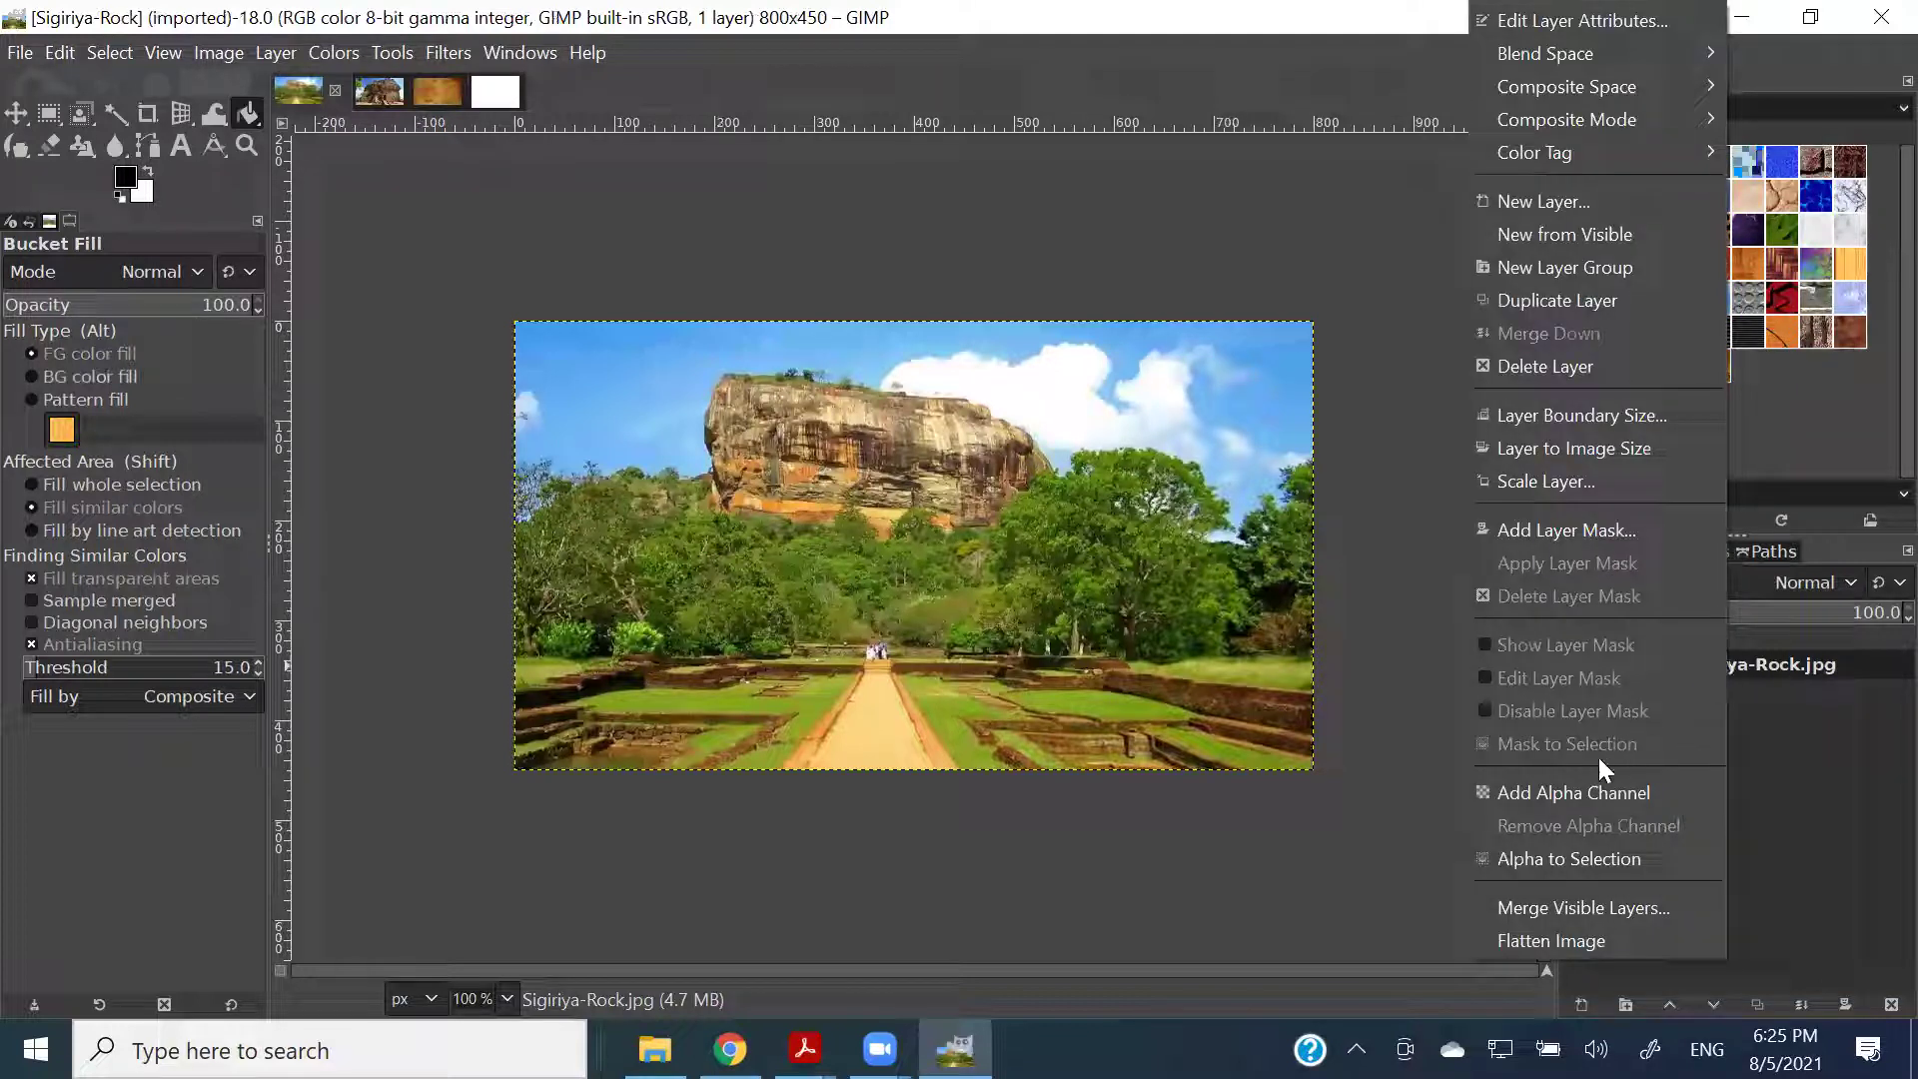
pyautogui.click(1561, 792)
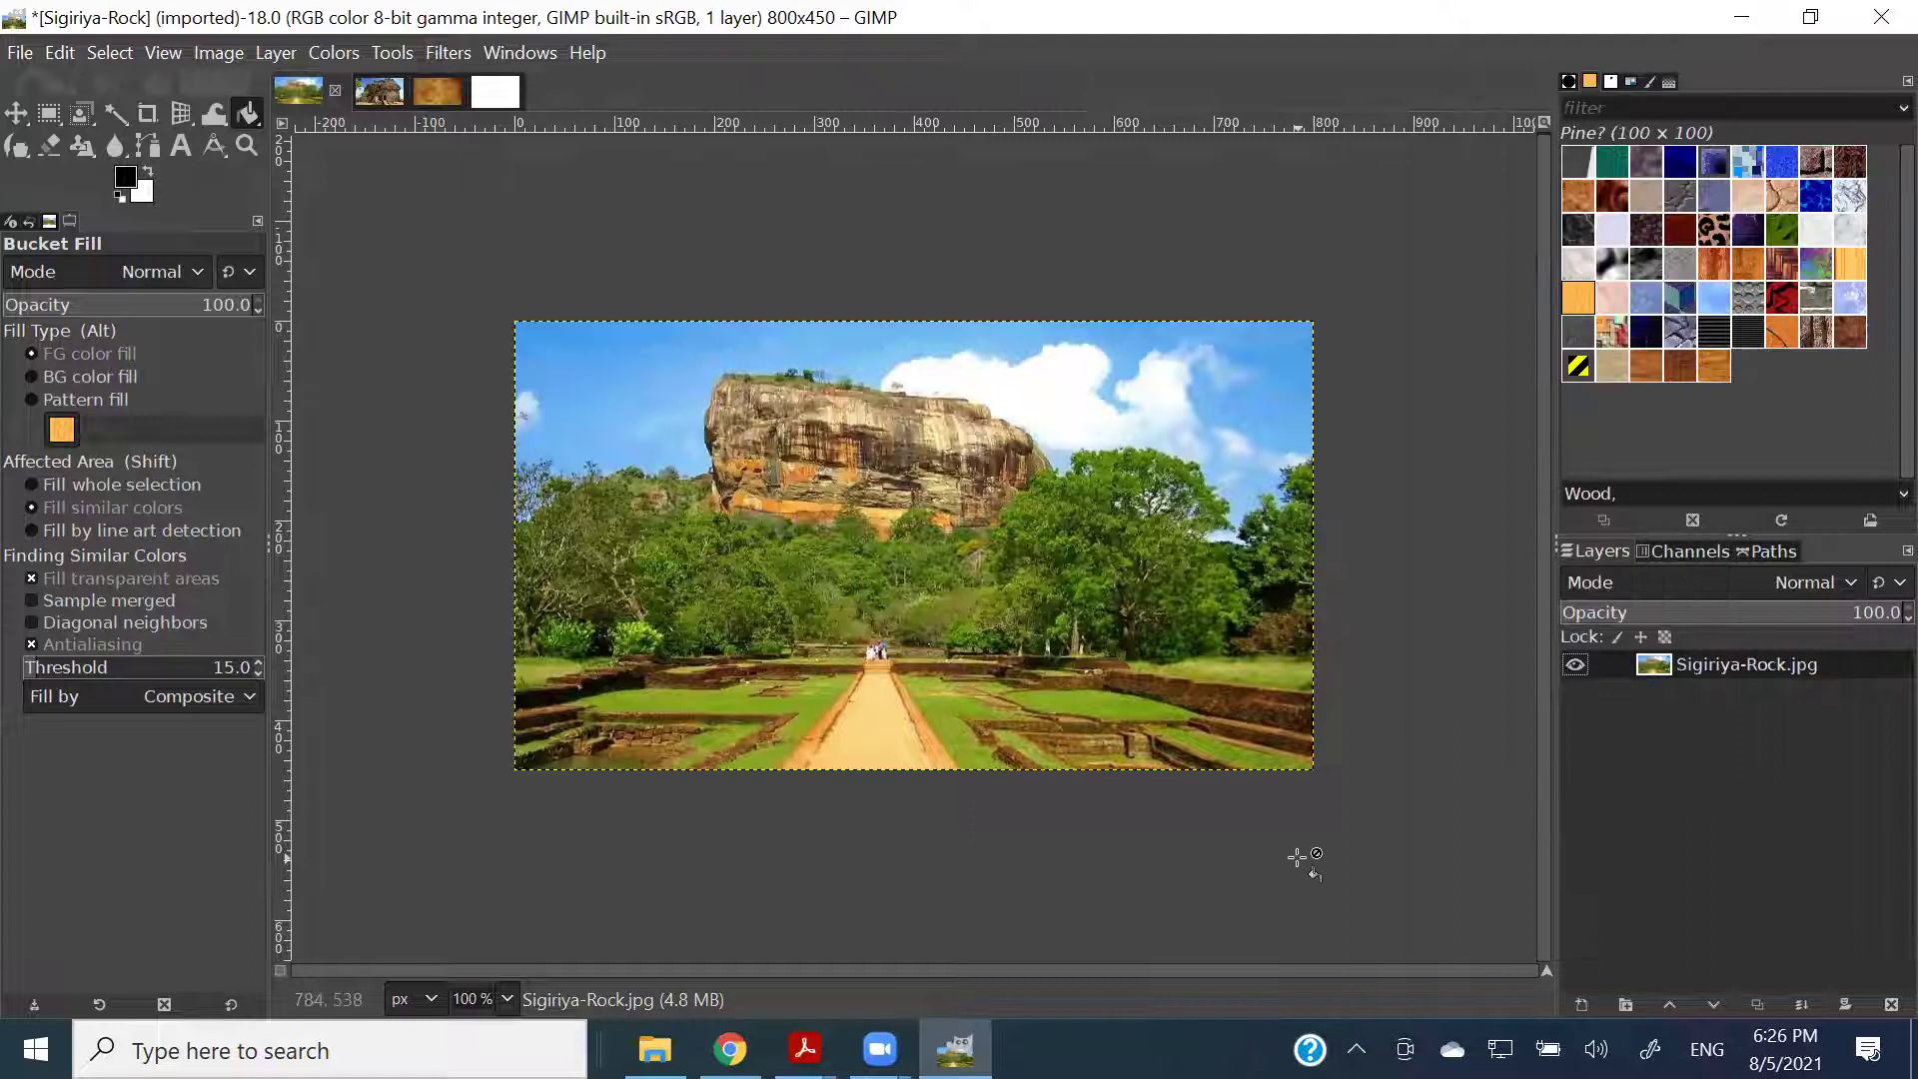
# Draw an elliptical selection of about 402 x 417 px around the rock and path, positioned at about 144, 8.
pyautogui.rightClick(45, 120)
pyautogui.click(133, 150)
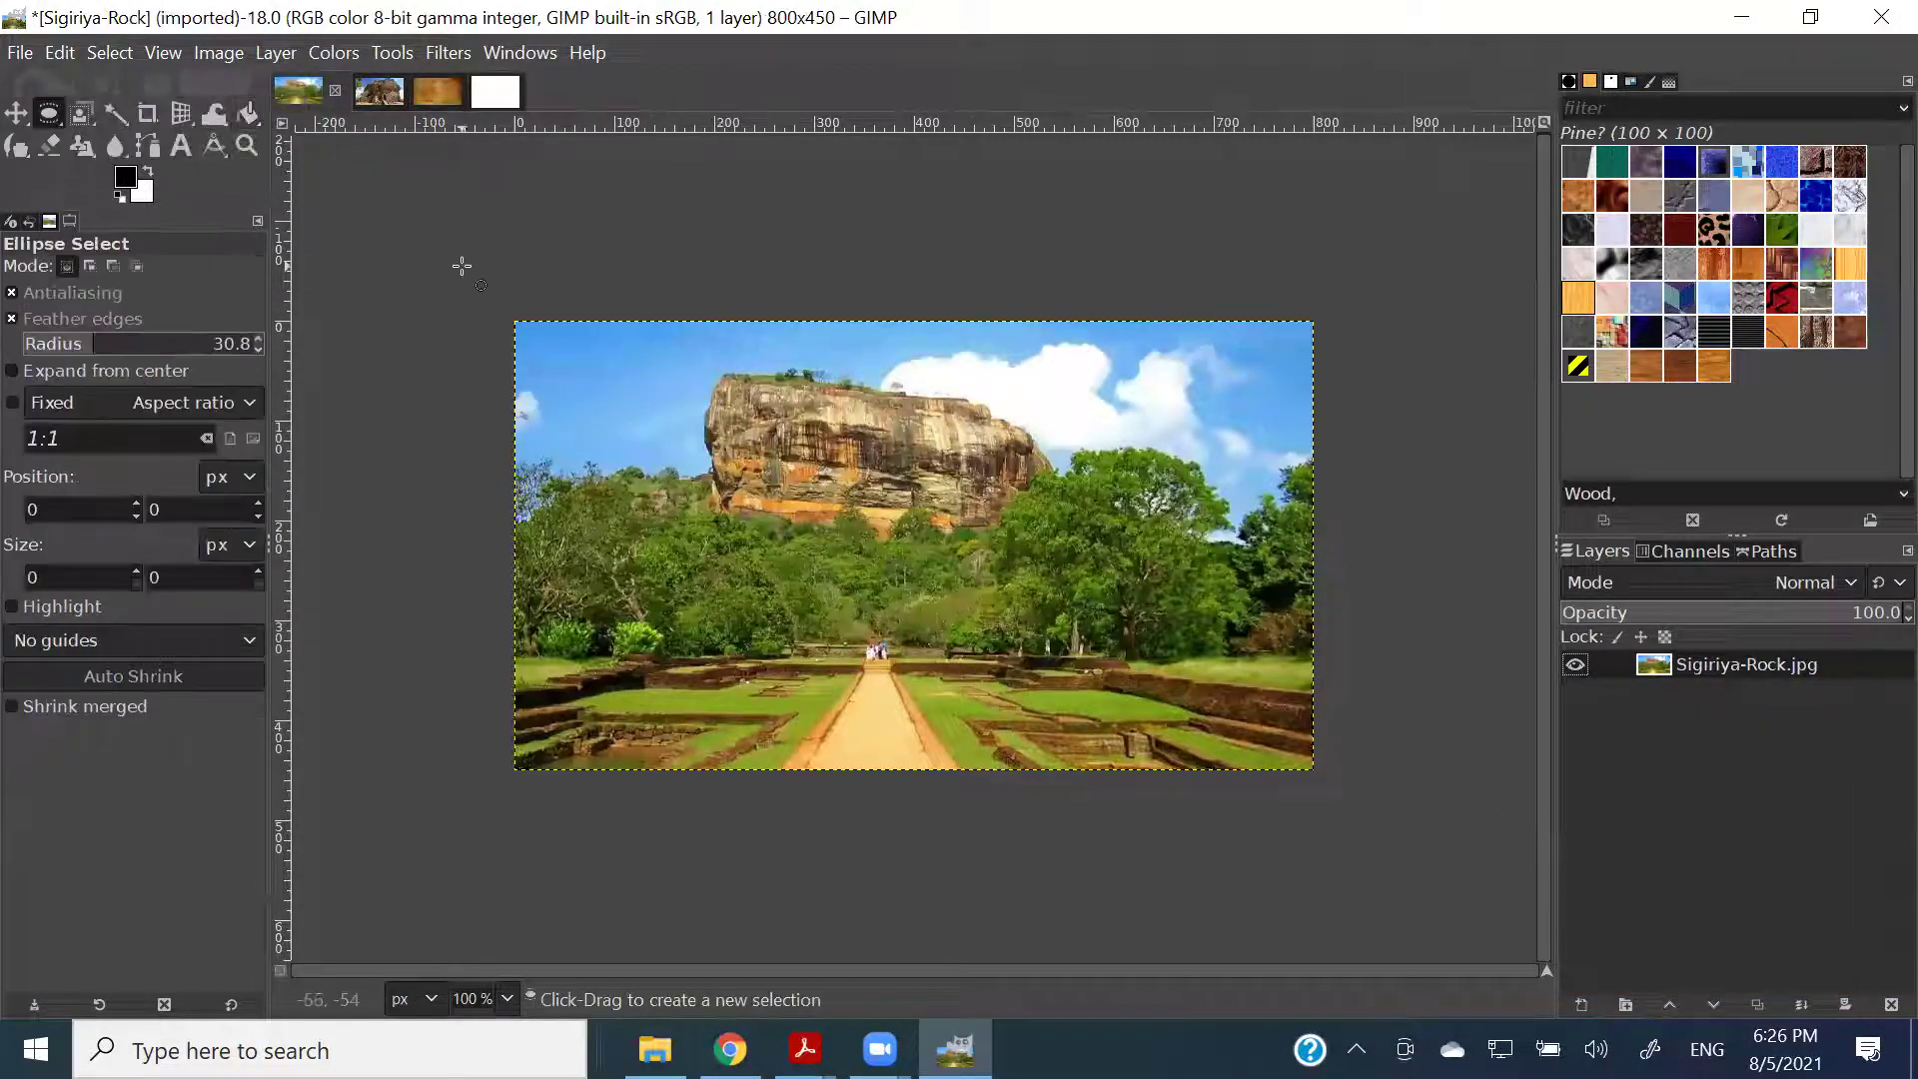
pyautogui.moveTo(738, 351); pyautogui.dragTo(1065, 768)
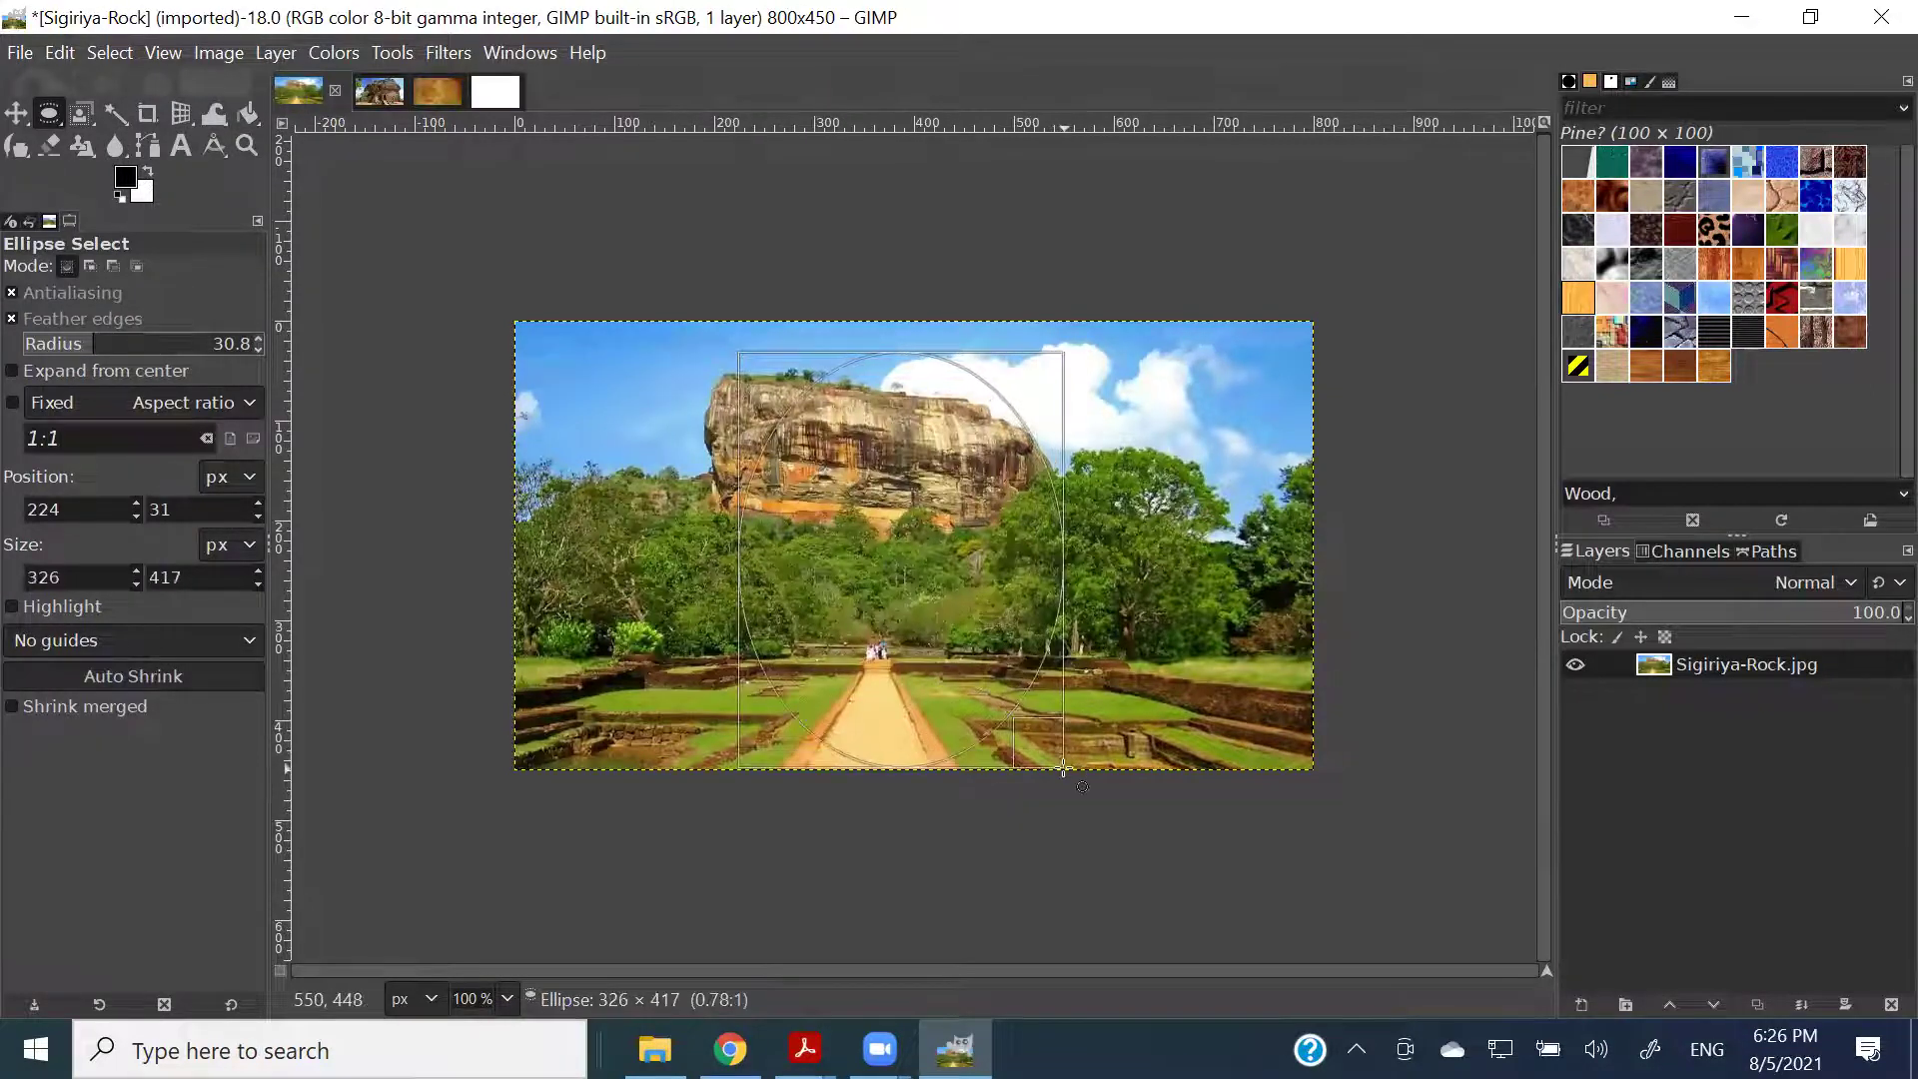
pyautogui.moveTo(978, 590); pyautogui.dragTo(1058, 515)
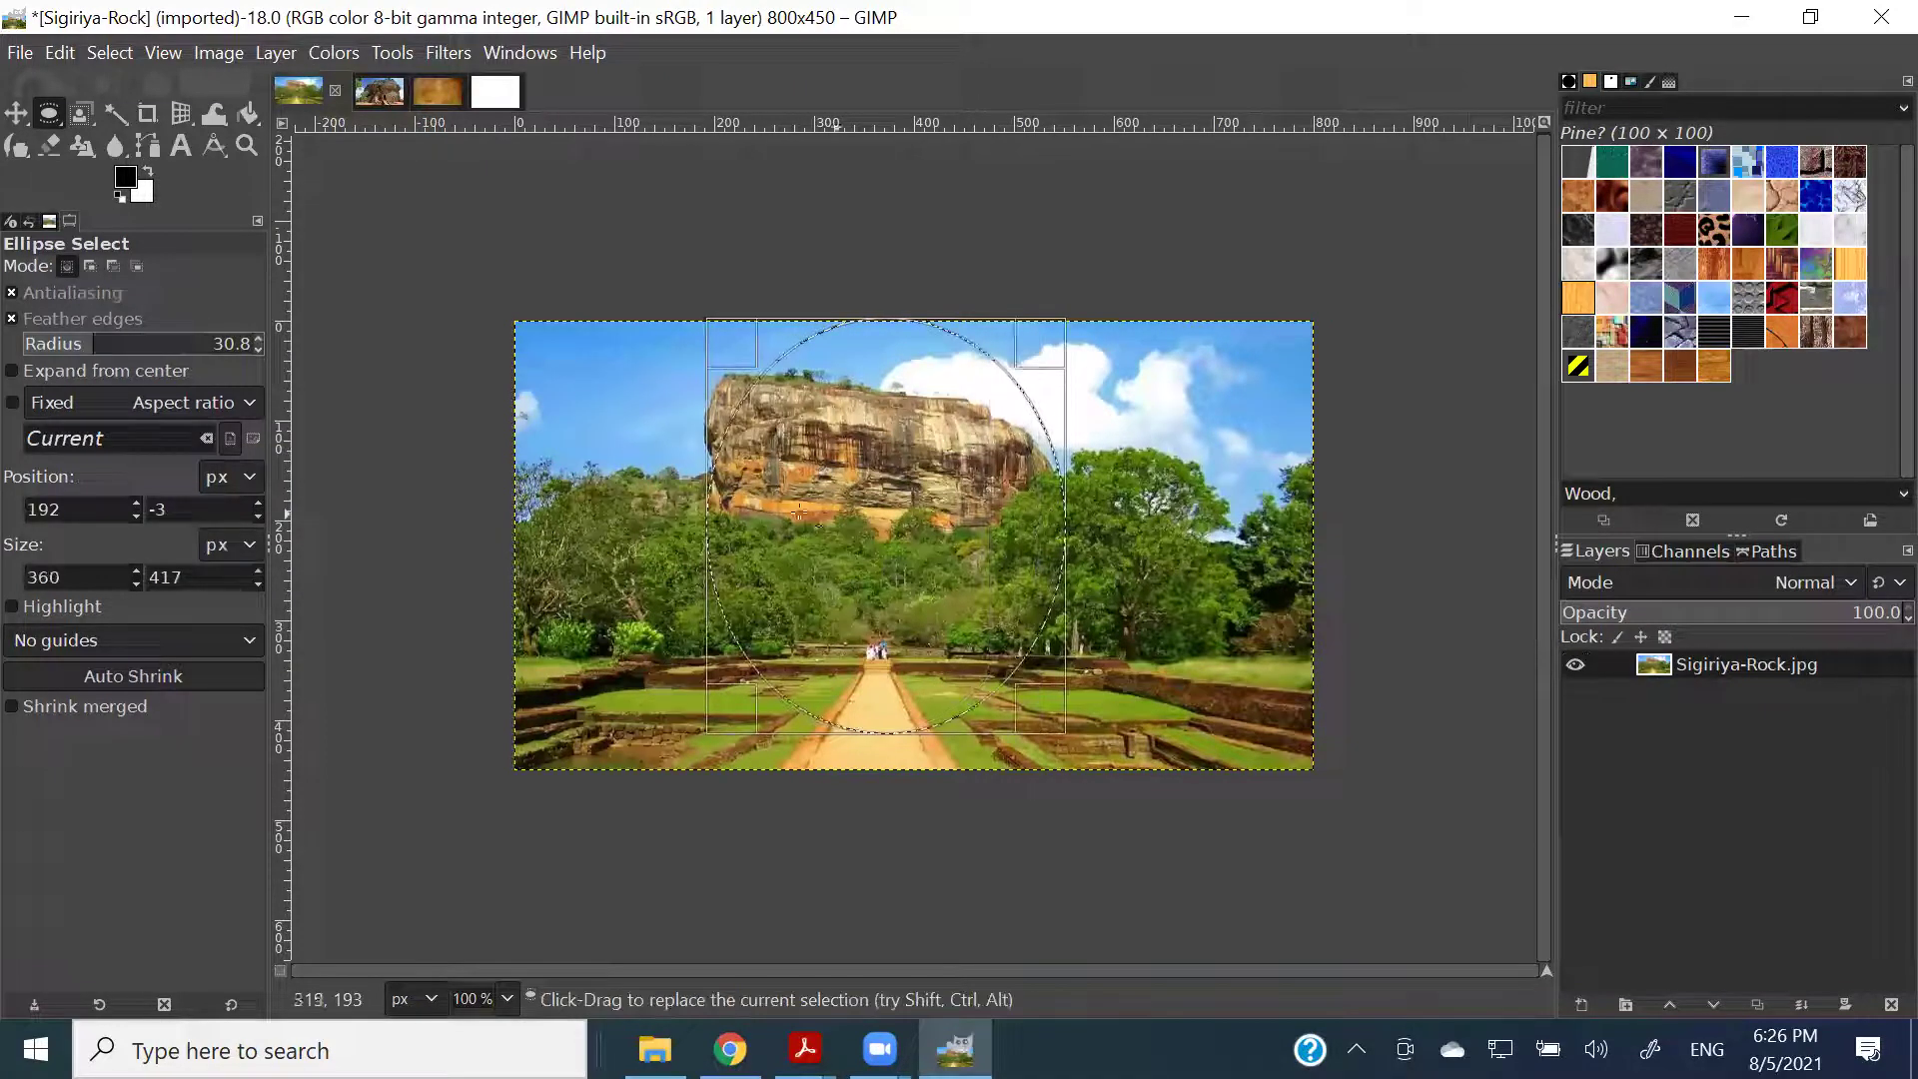
pyautogui.moveTo(722, 512); pyautogui.dragTo(681, 510)
pyautogui.moveTo(870, 507); pyautogui.dragTo(867, 530)
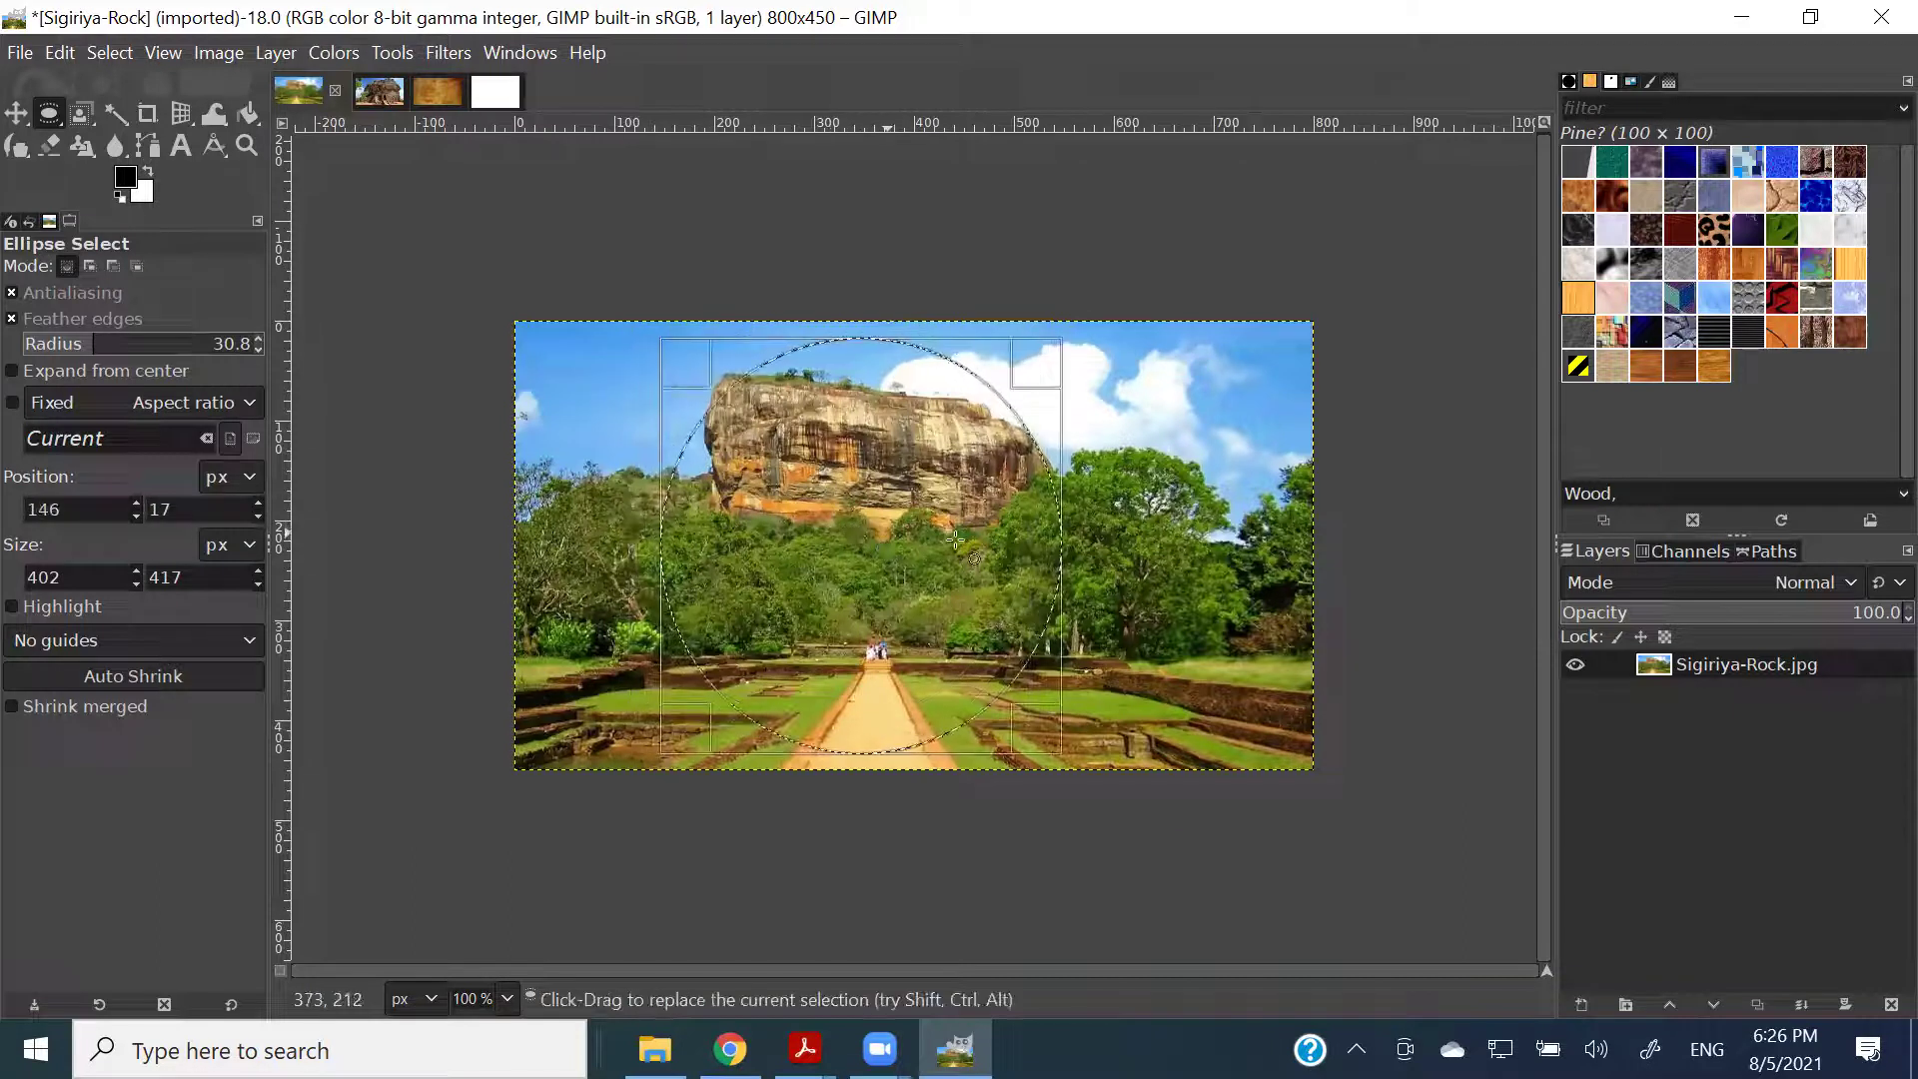
pyautogui.moveTo(981, 579); pyautogui.dragTo(979, 571)
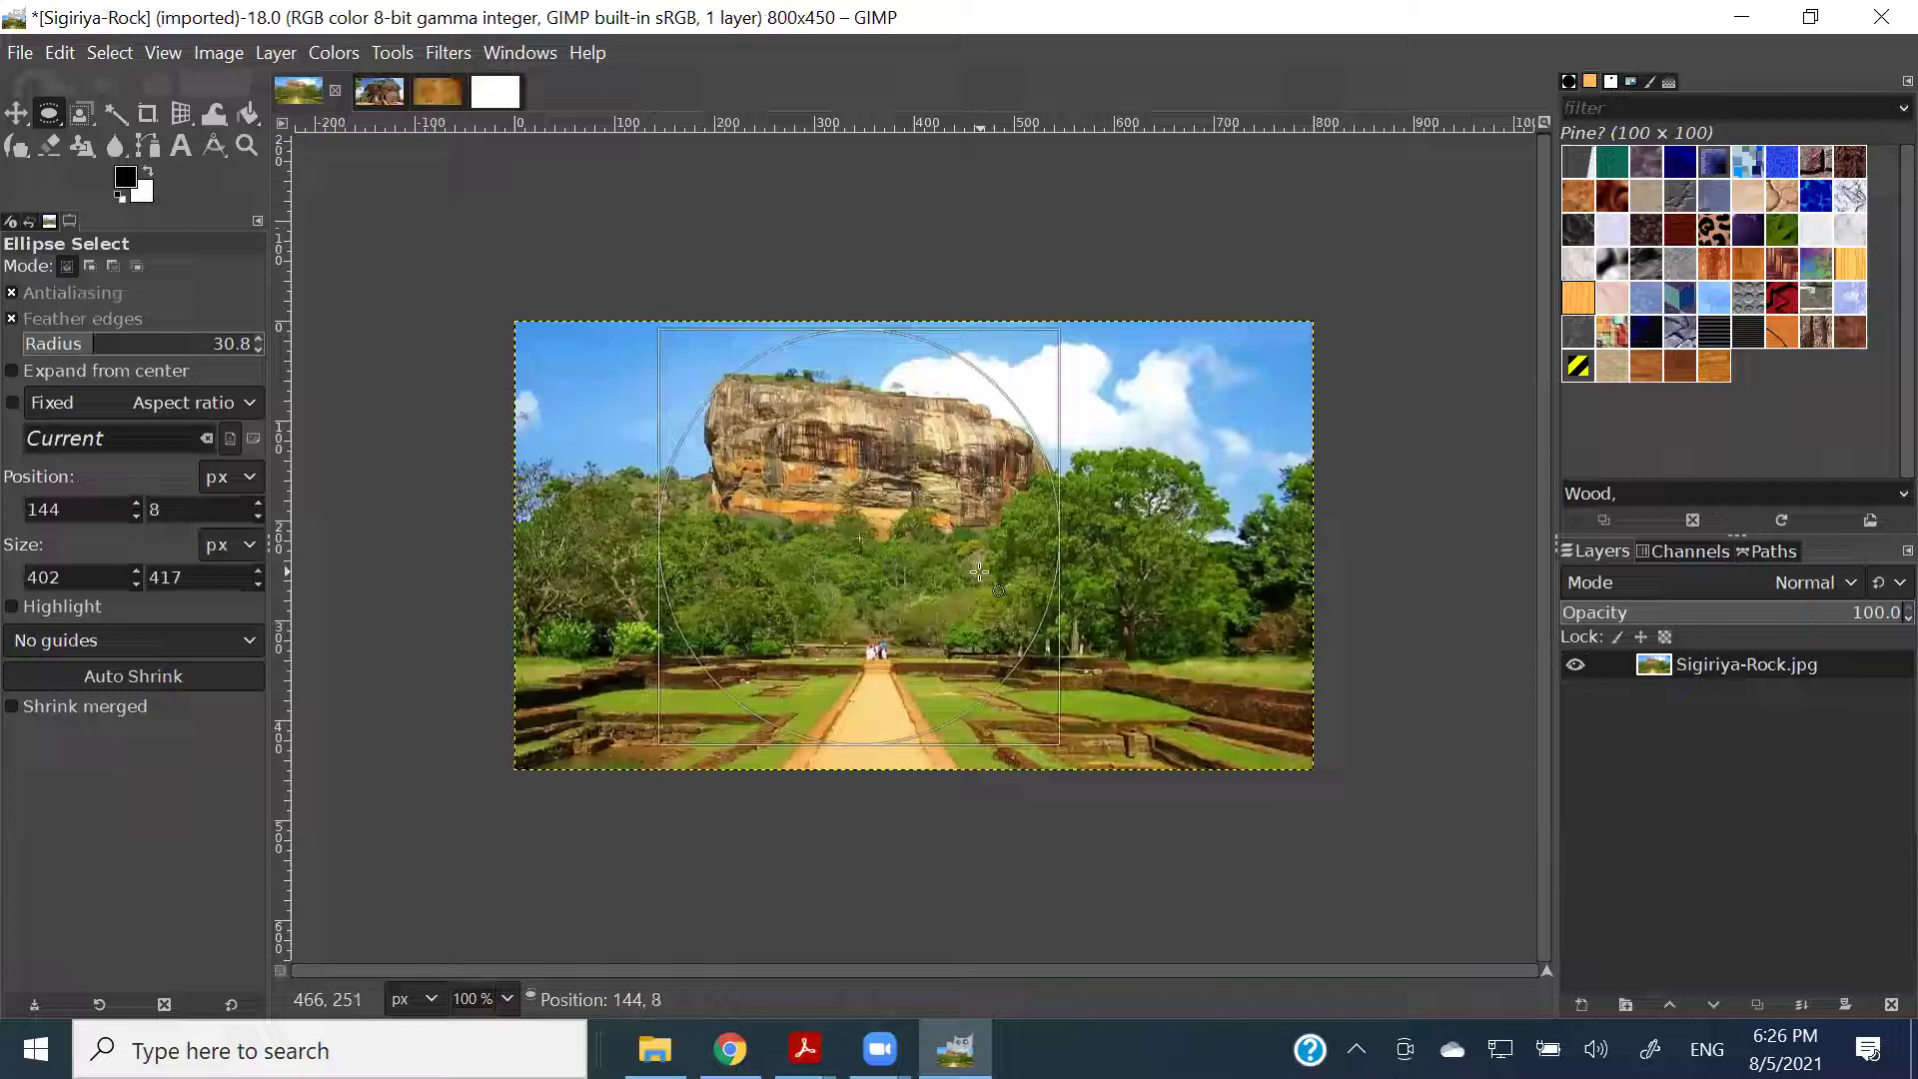
# Switch to the ICT textbook PDF and reread steps 7 and 8 on feathering and Copy Visible, glancing ahead to step 9.
pyautogui.hotkey('alt', 'Tab')
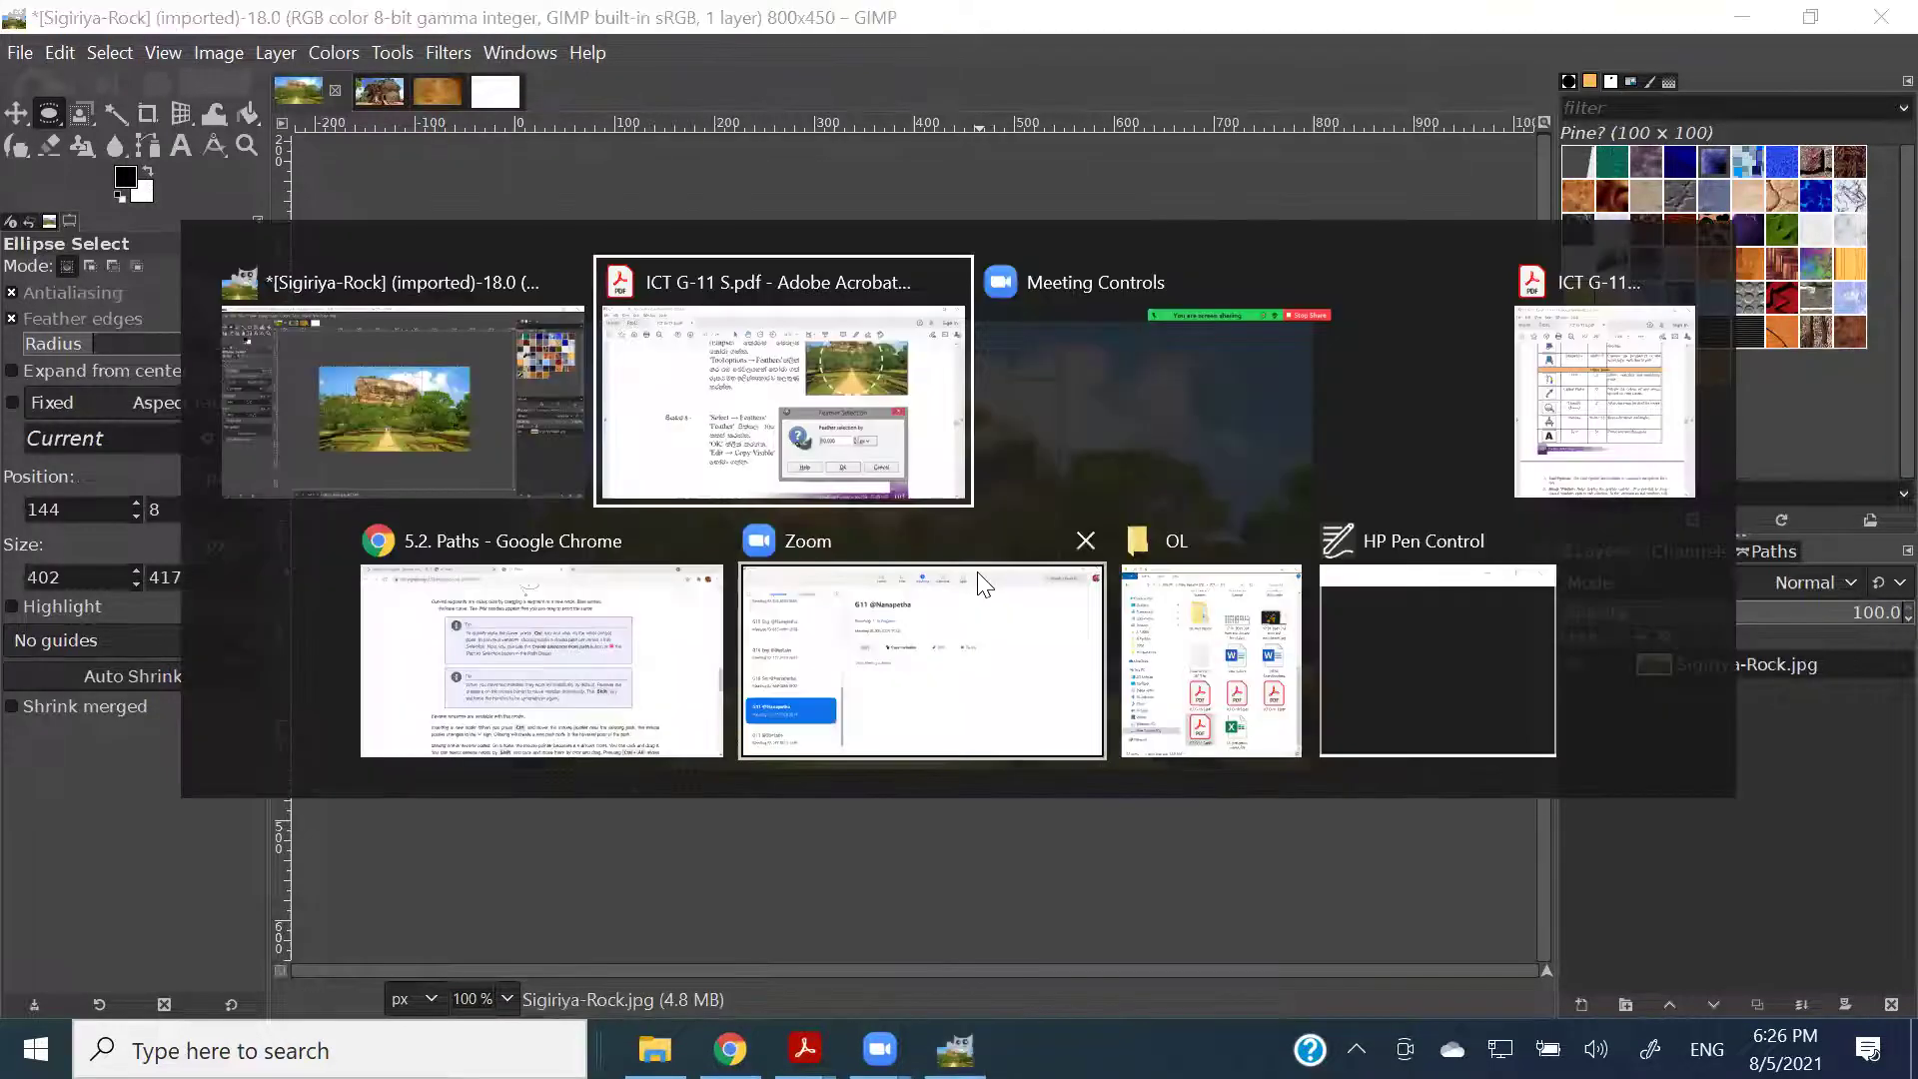
pyautogui.scroll(3, 764, 432)
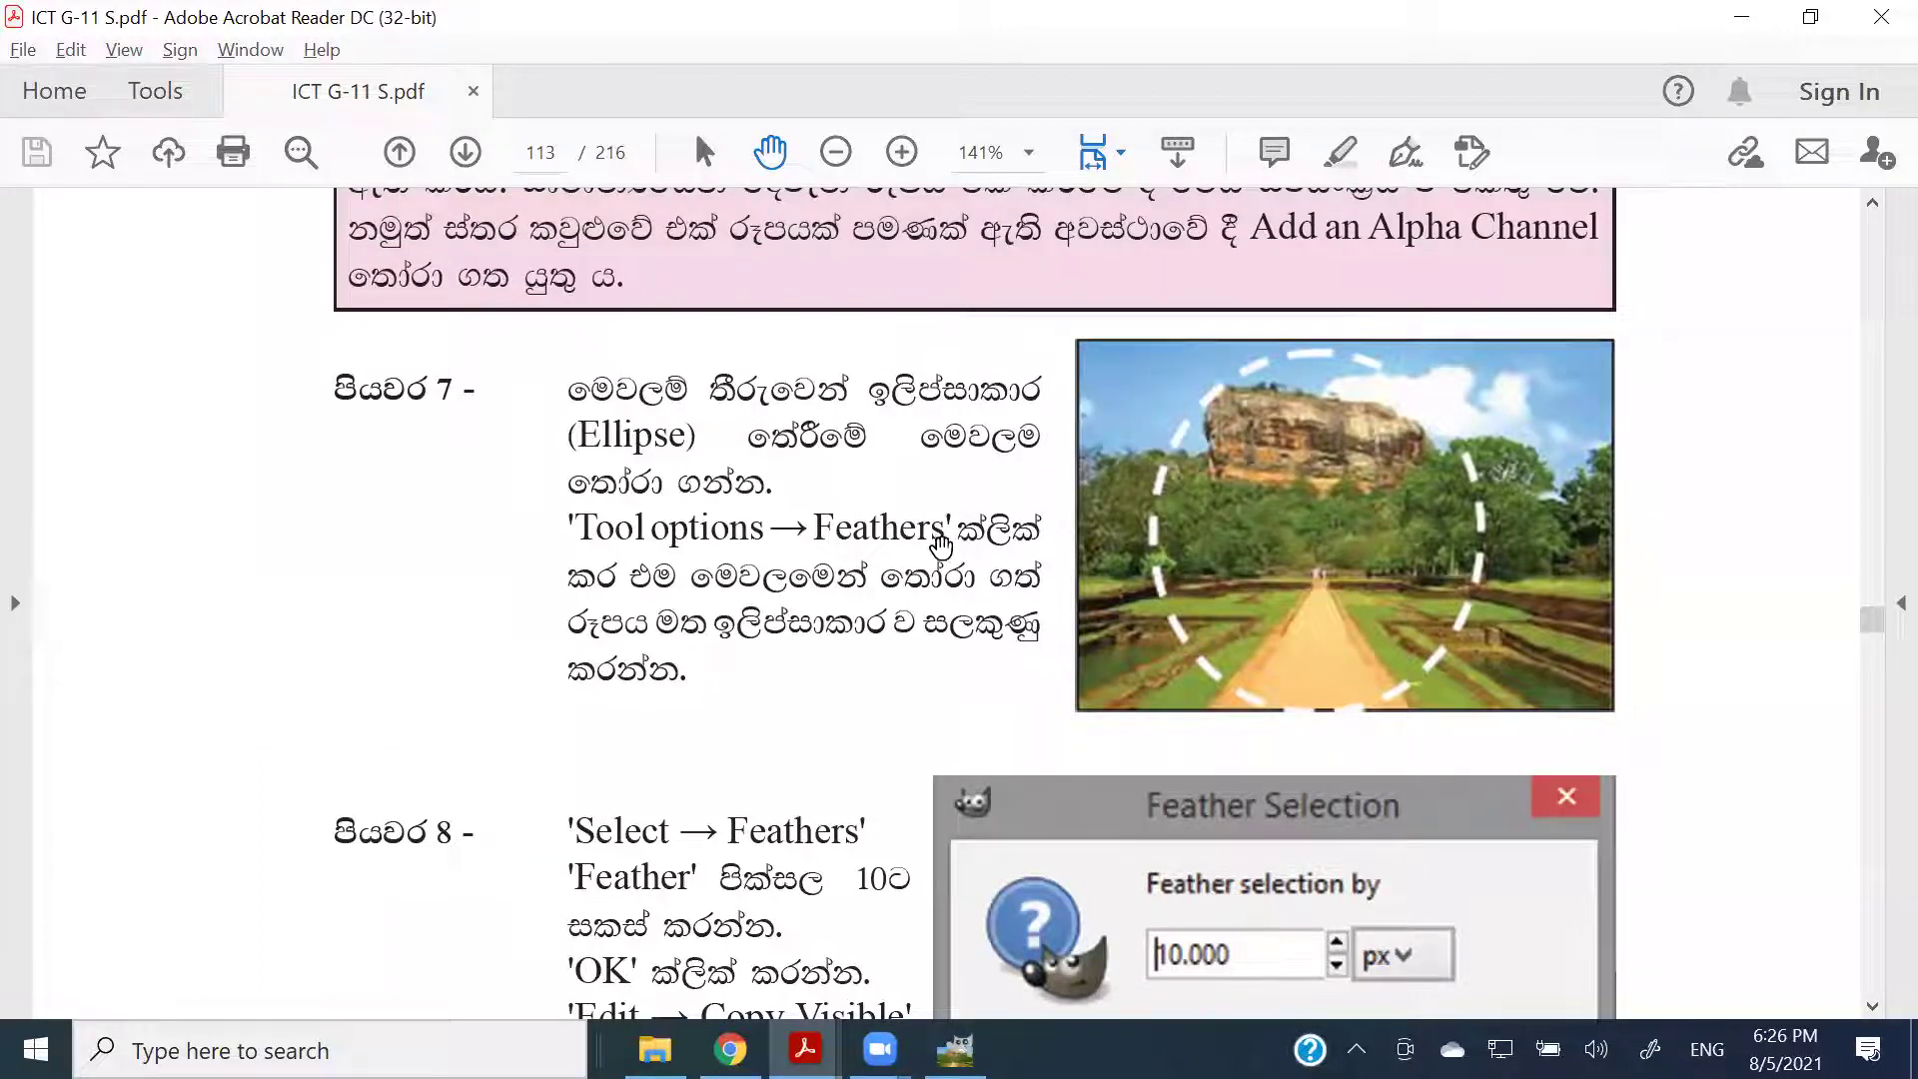
pyautogui.scroll(-4, 934, 549)
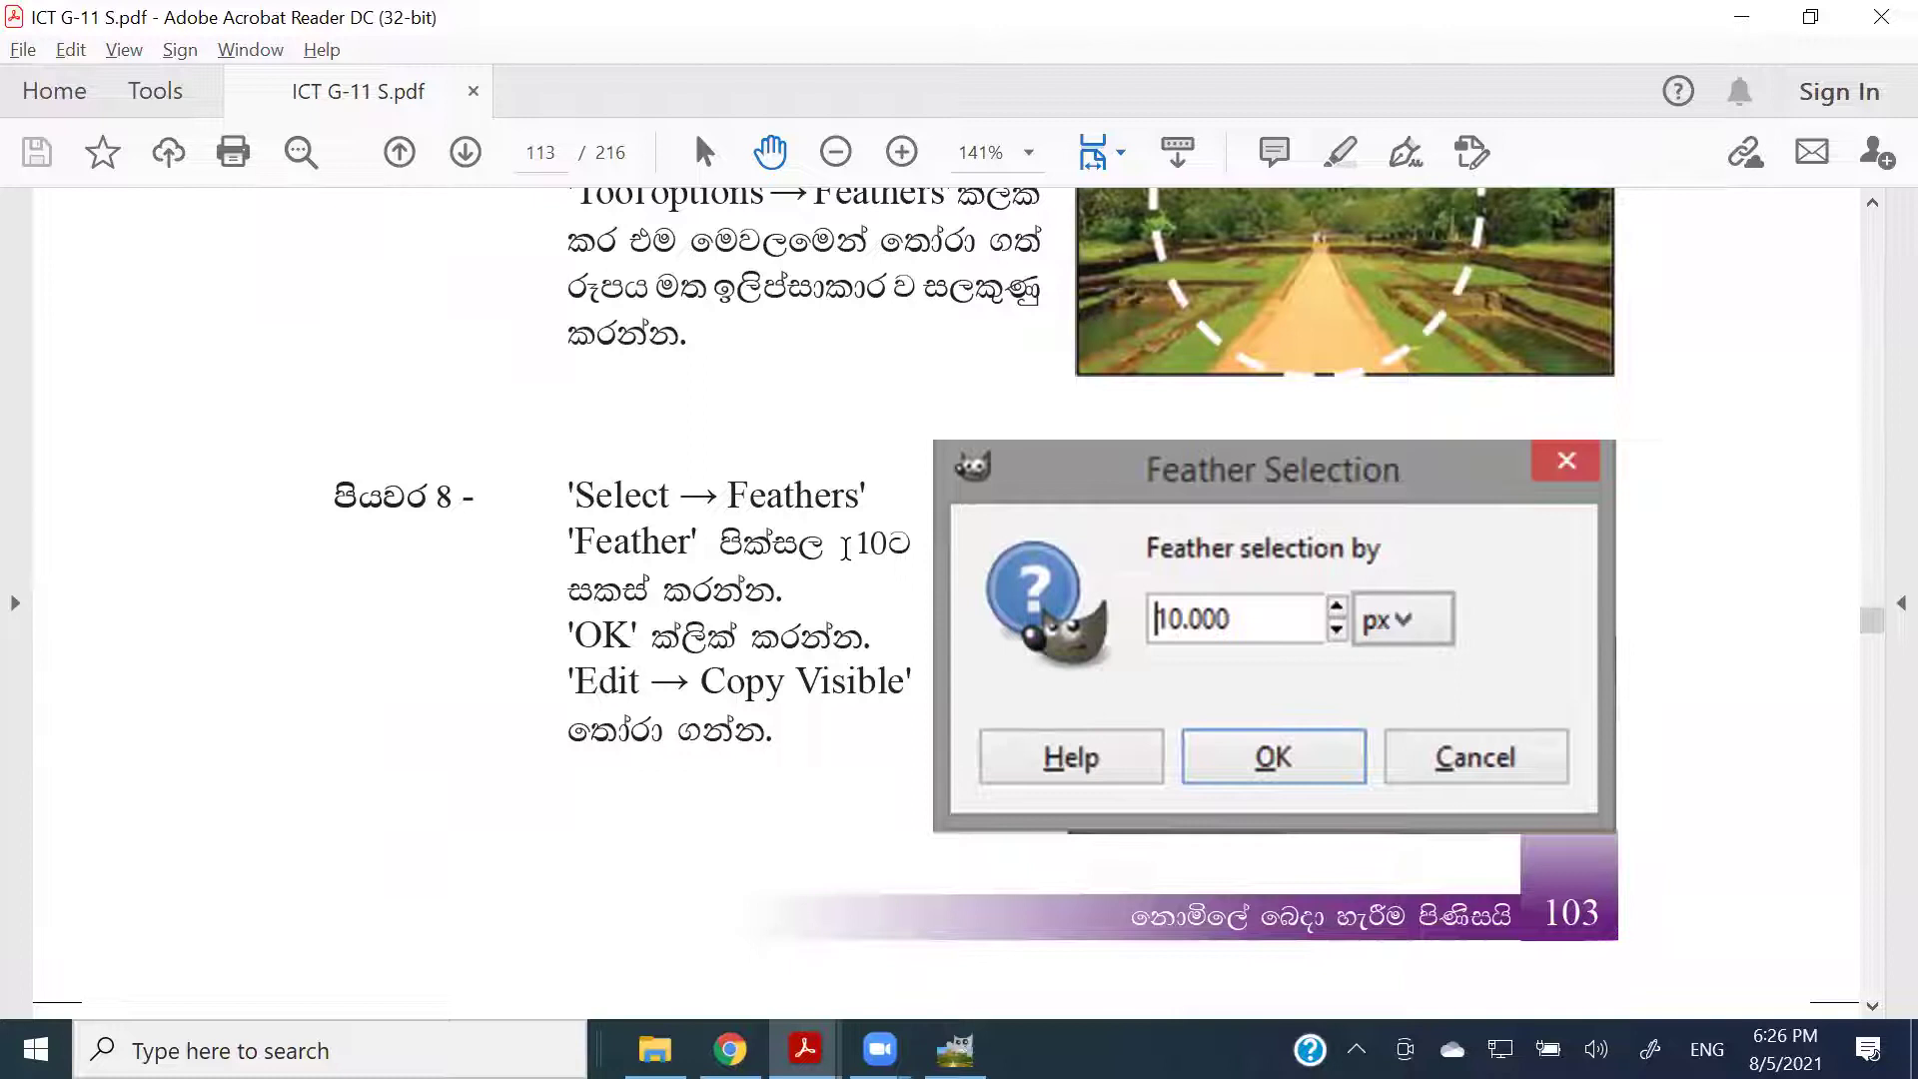
pyautogui.scroll(-1, 845, 548)
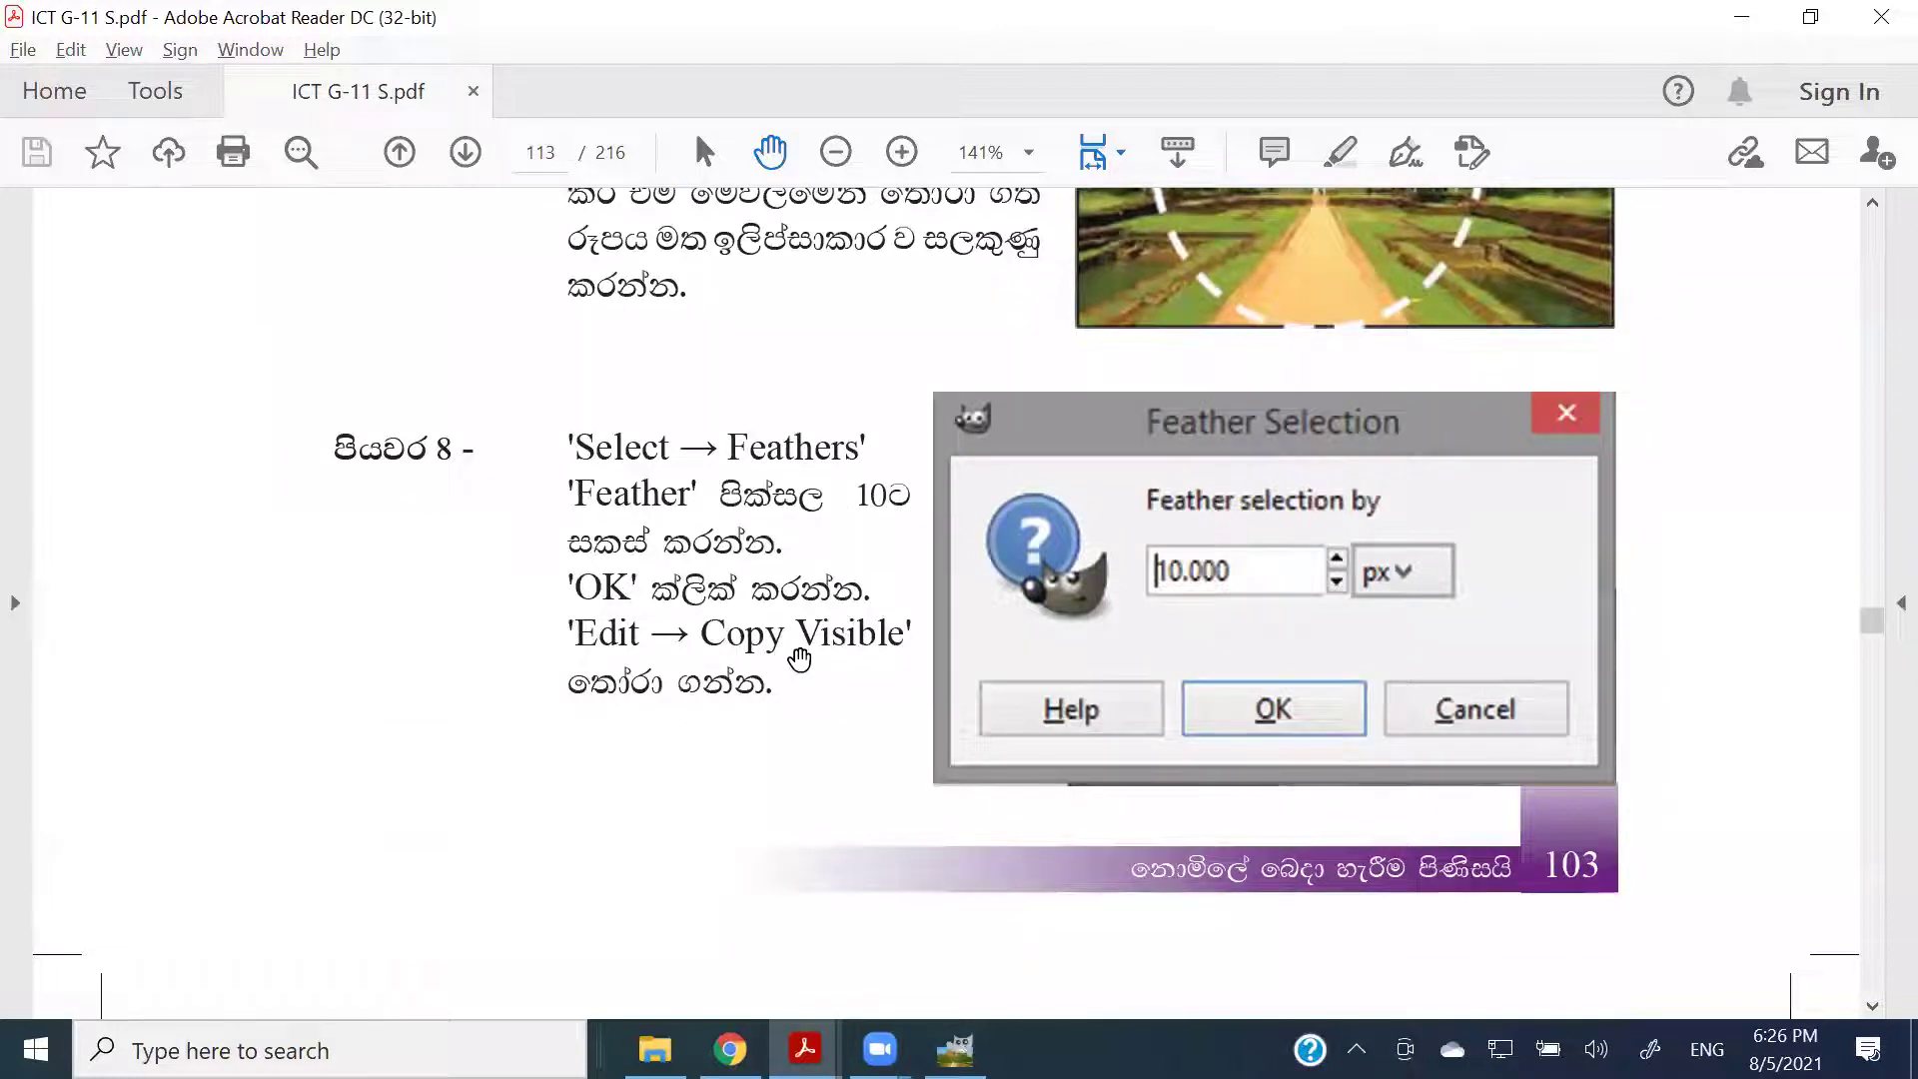
pyautogui.scroll(-2, 799, 657)
pyautogui.scroll(-8, 699, 549)
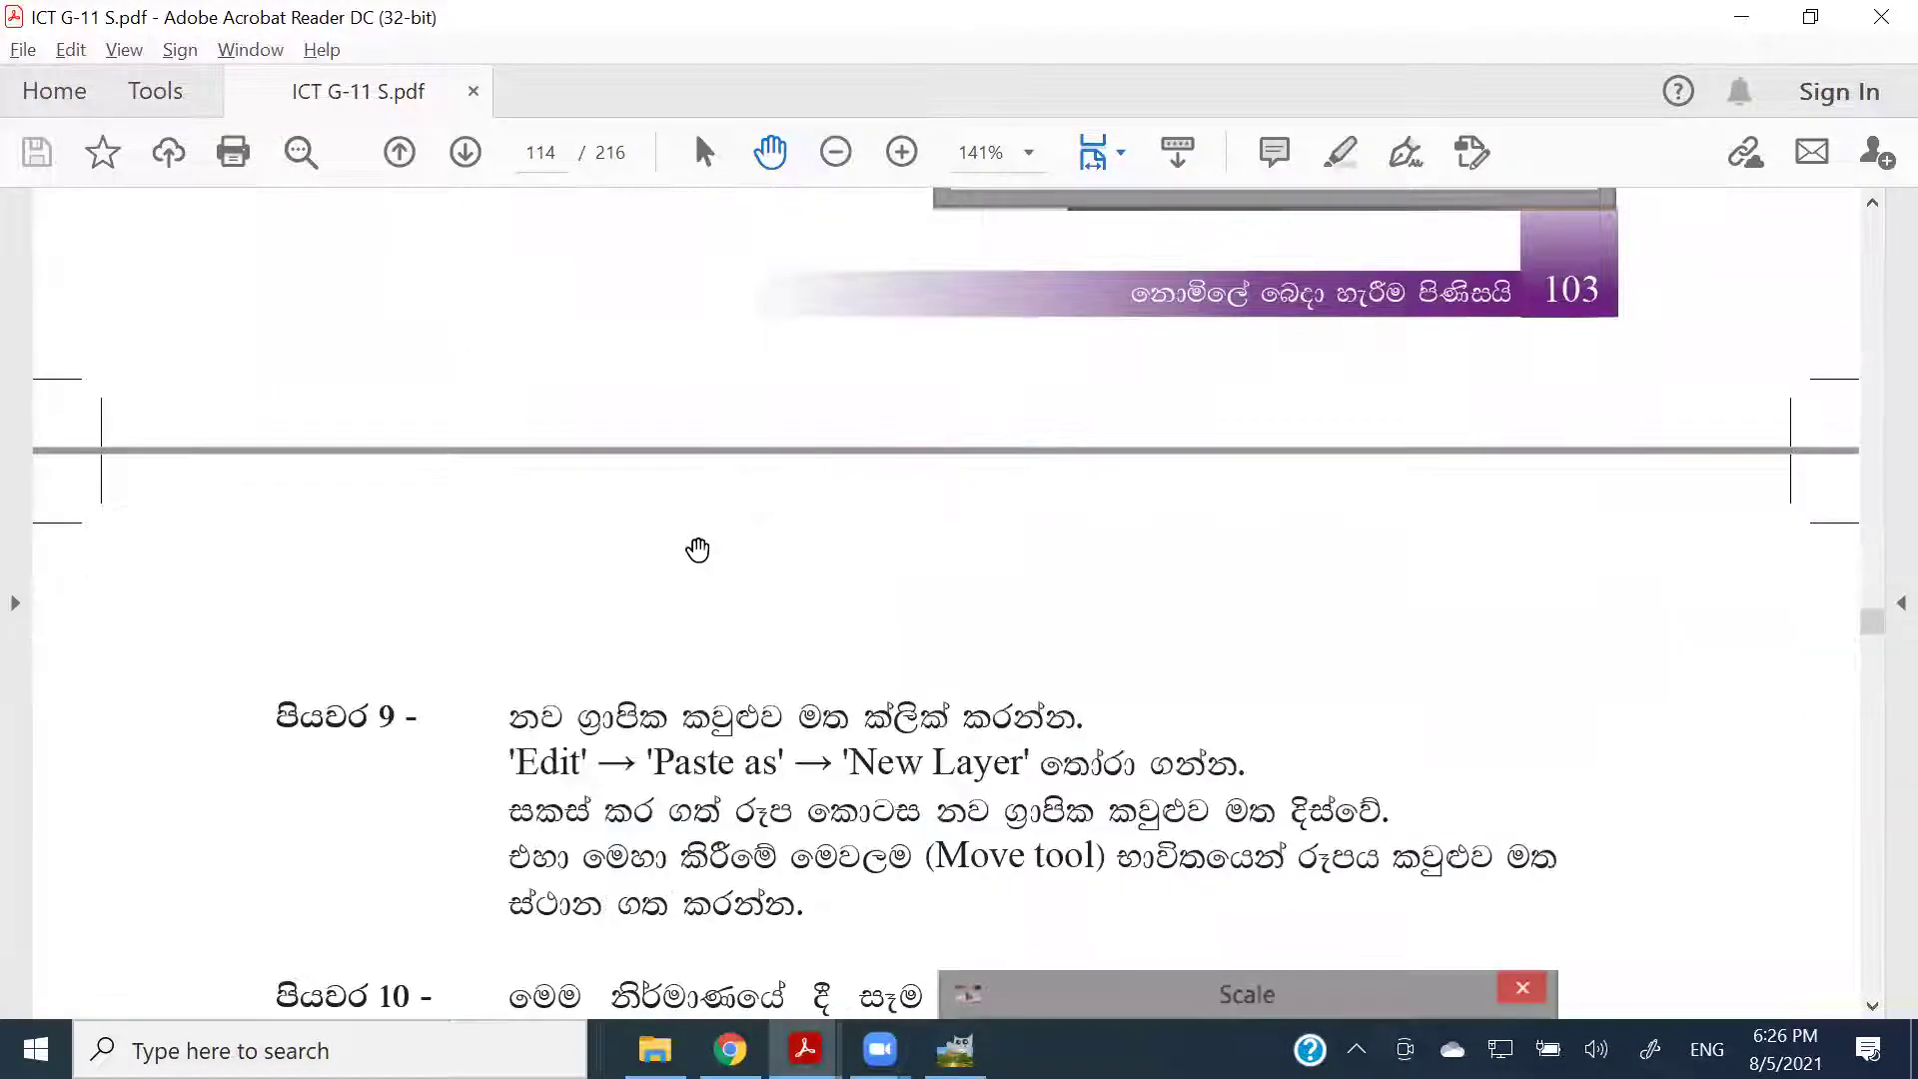
pyautogui.scroll(6, 698, 549)
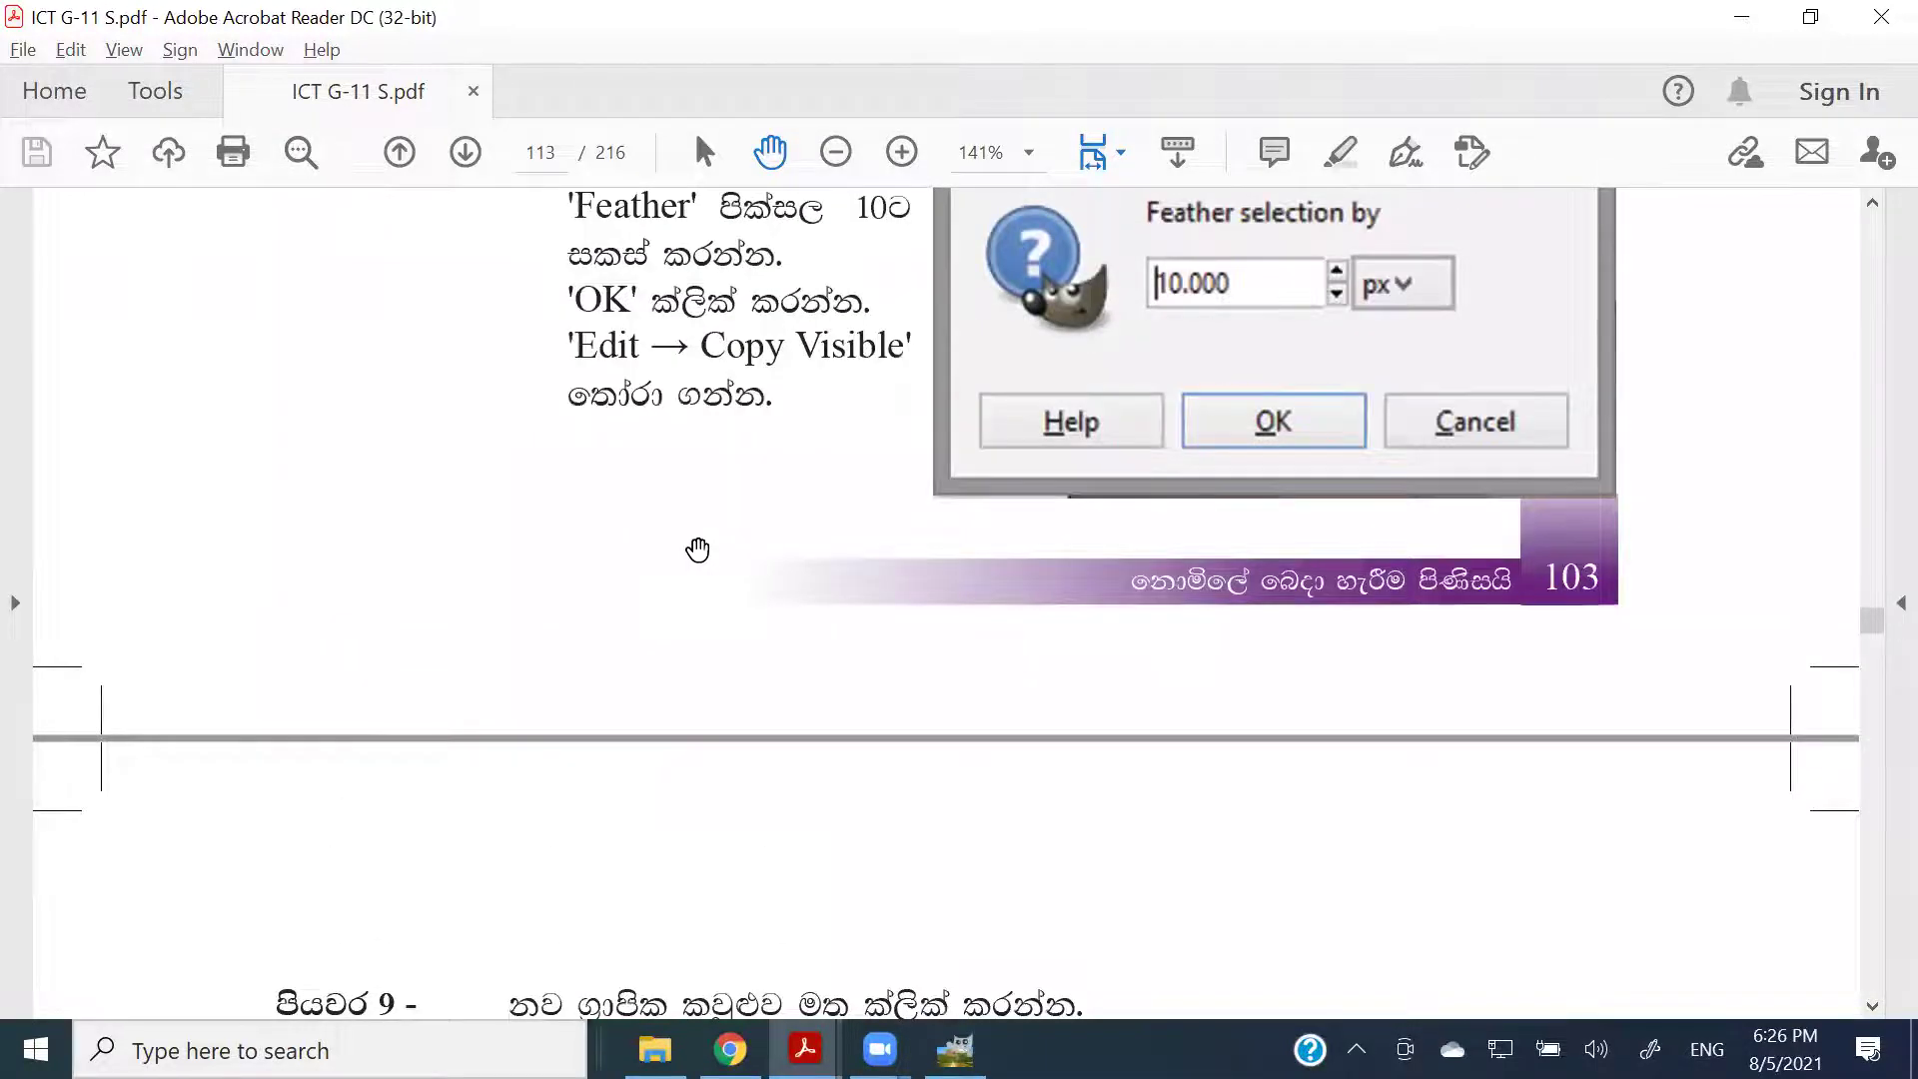
# Switch back to GIMP, set the Ellipse Select feather radius to 10 and copy the visible content of the selection.
pyautogui.hotkey('alt', 'Tab')
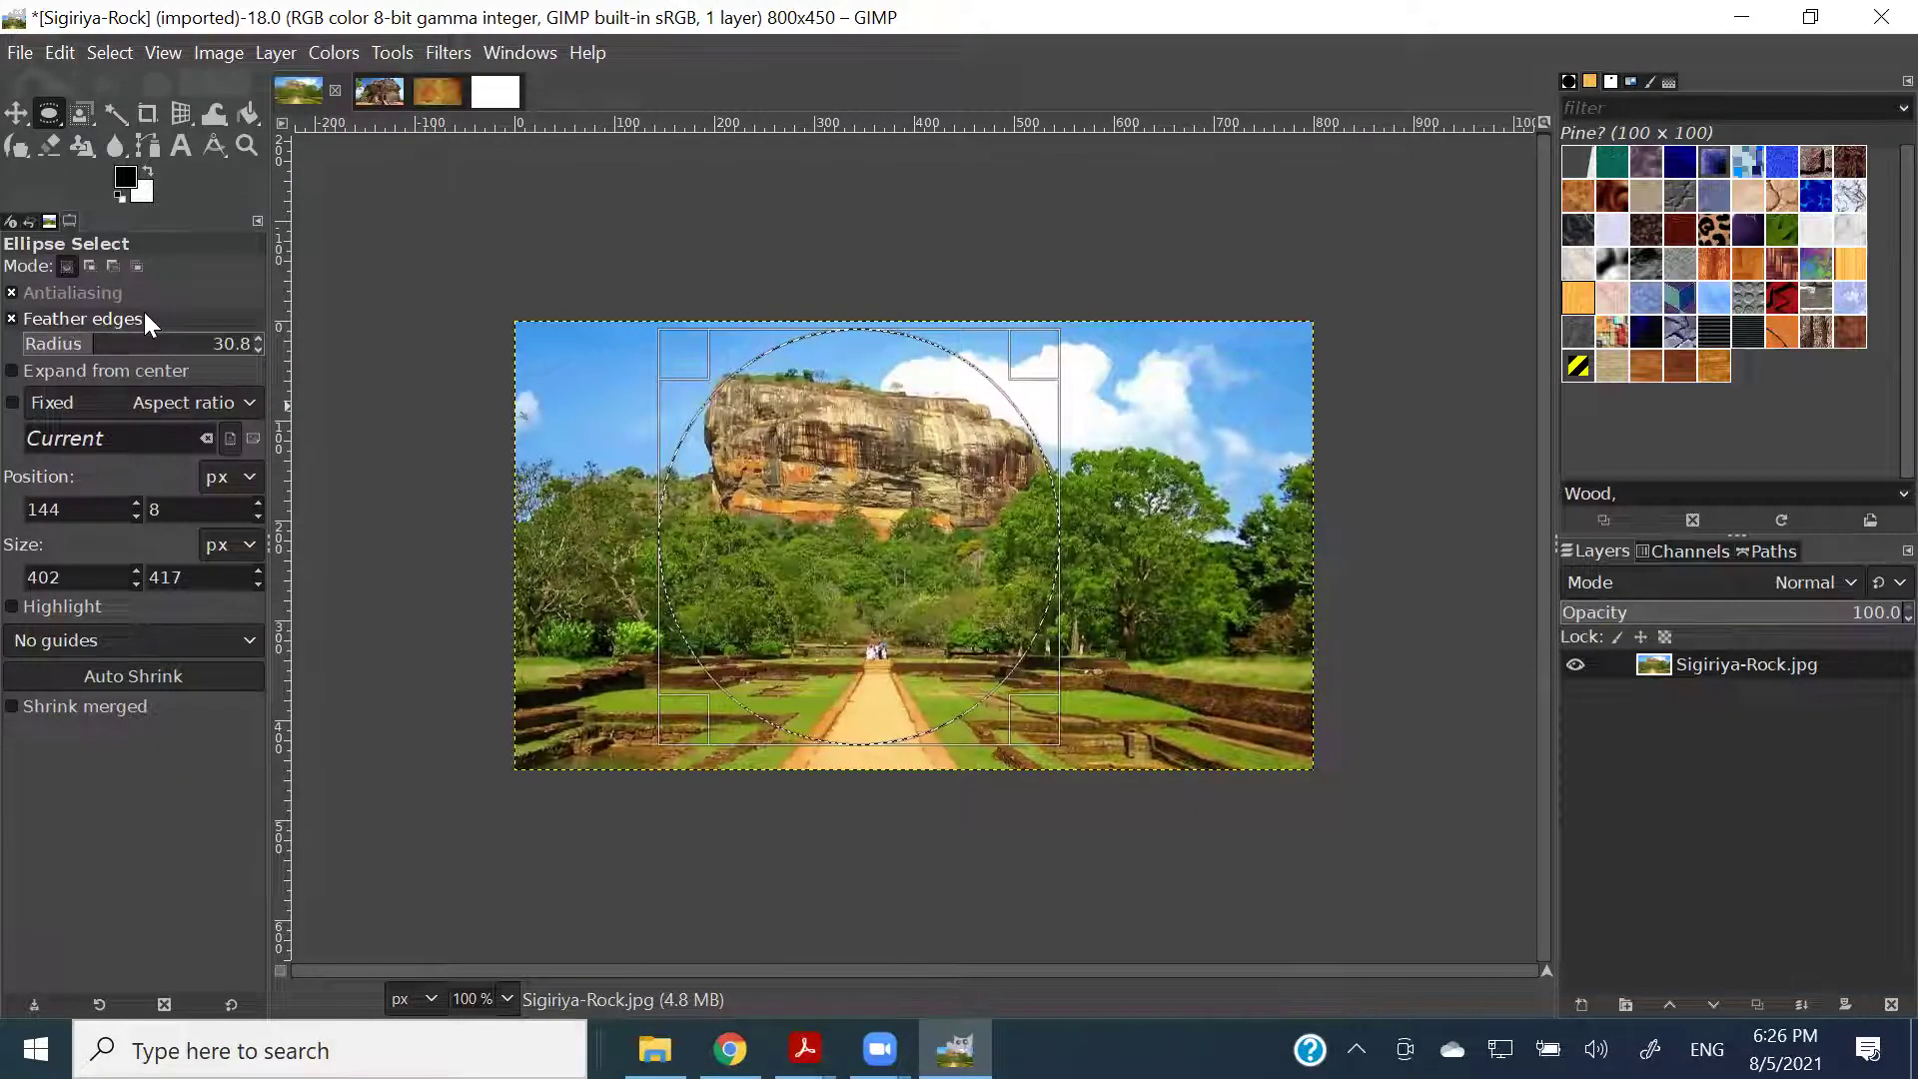
pyautogui.click(88, 351)
pyautogui.moveTo(88, 355); pyautogui.dragTo(58, 356)
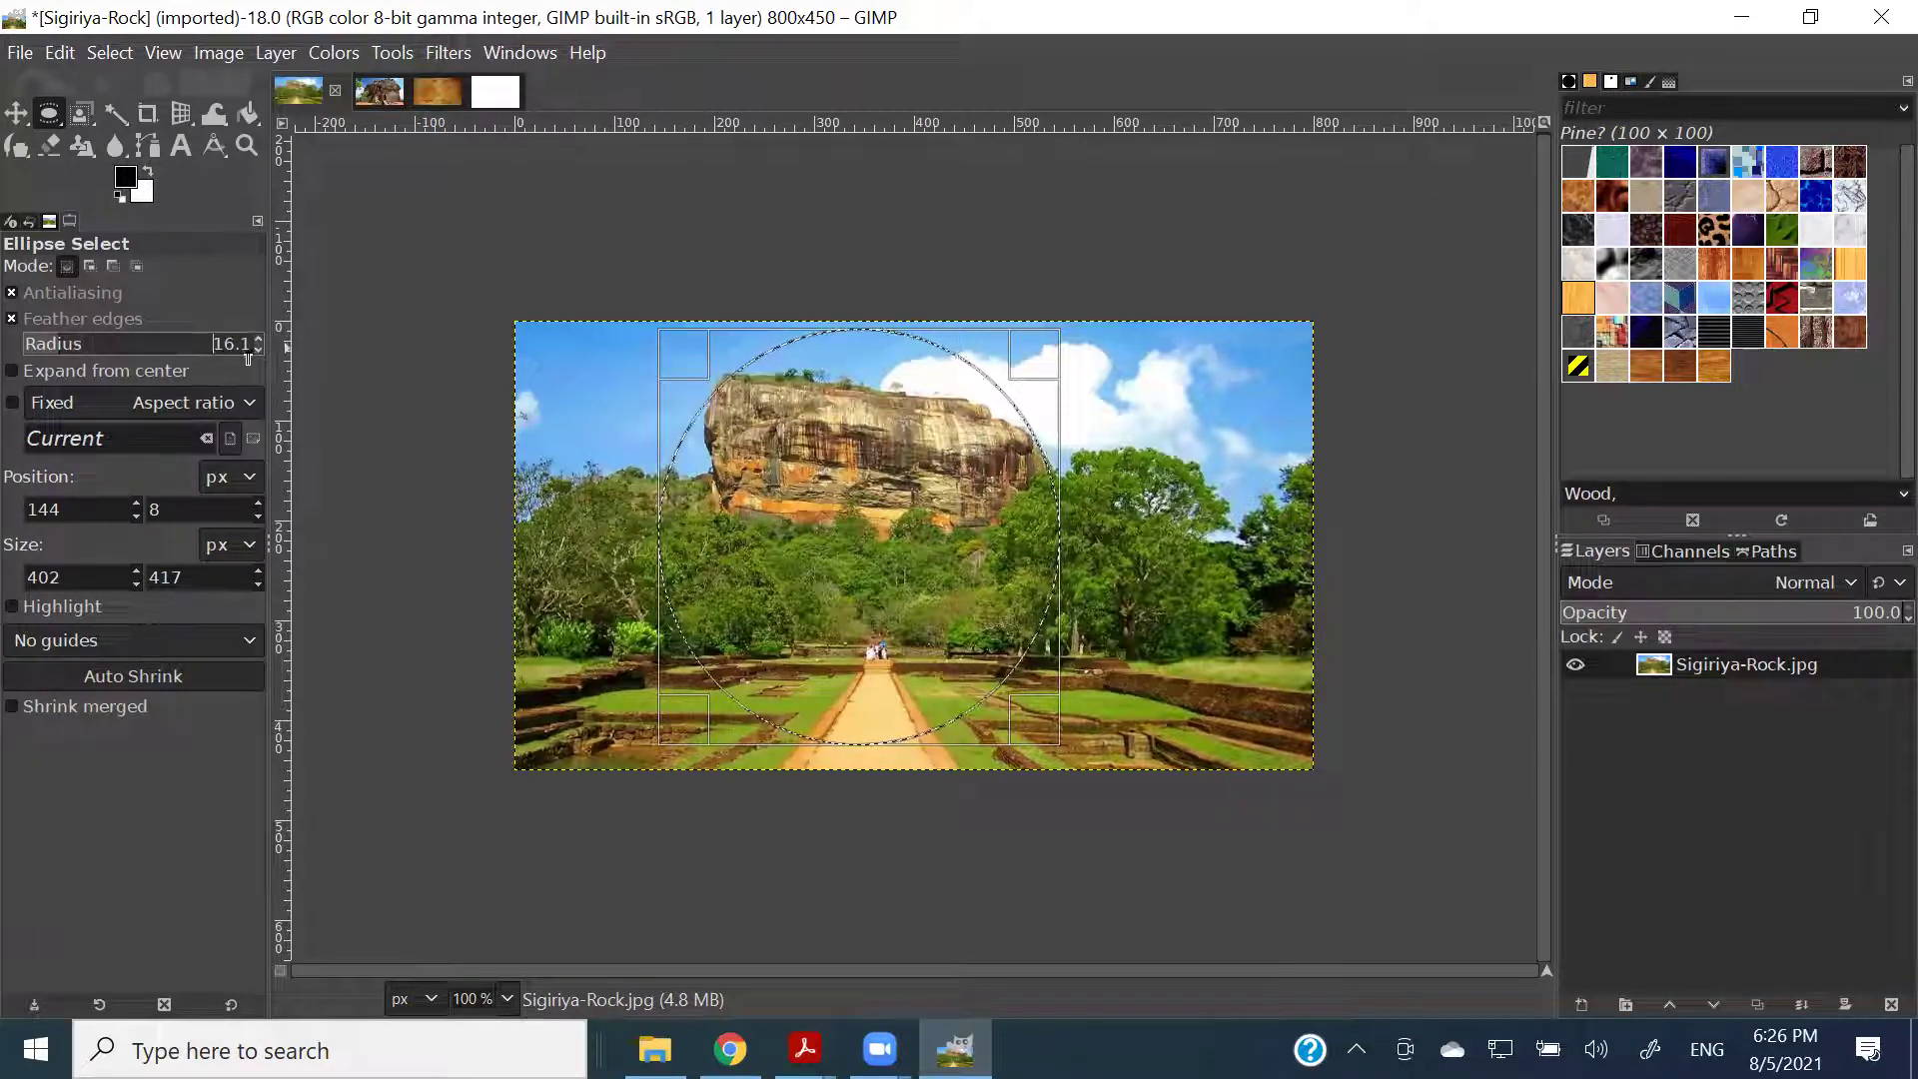
pyautogui.click(258, 348)
pyautogui.click(258, 348)
pyautogui.click(258, 349)
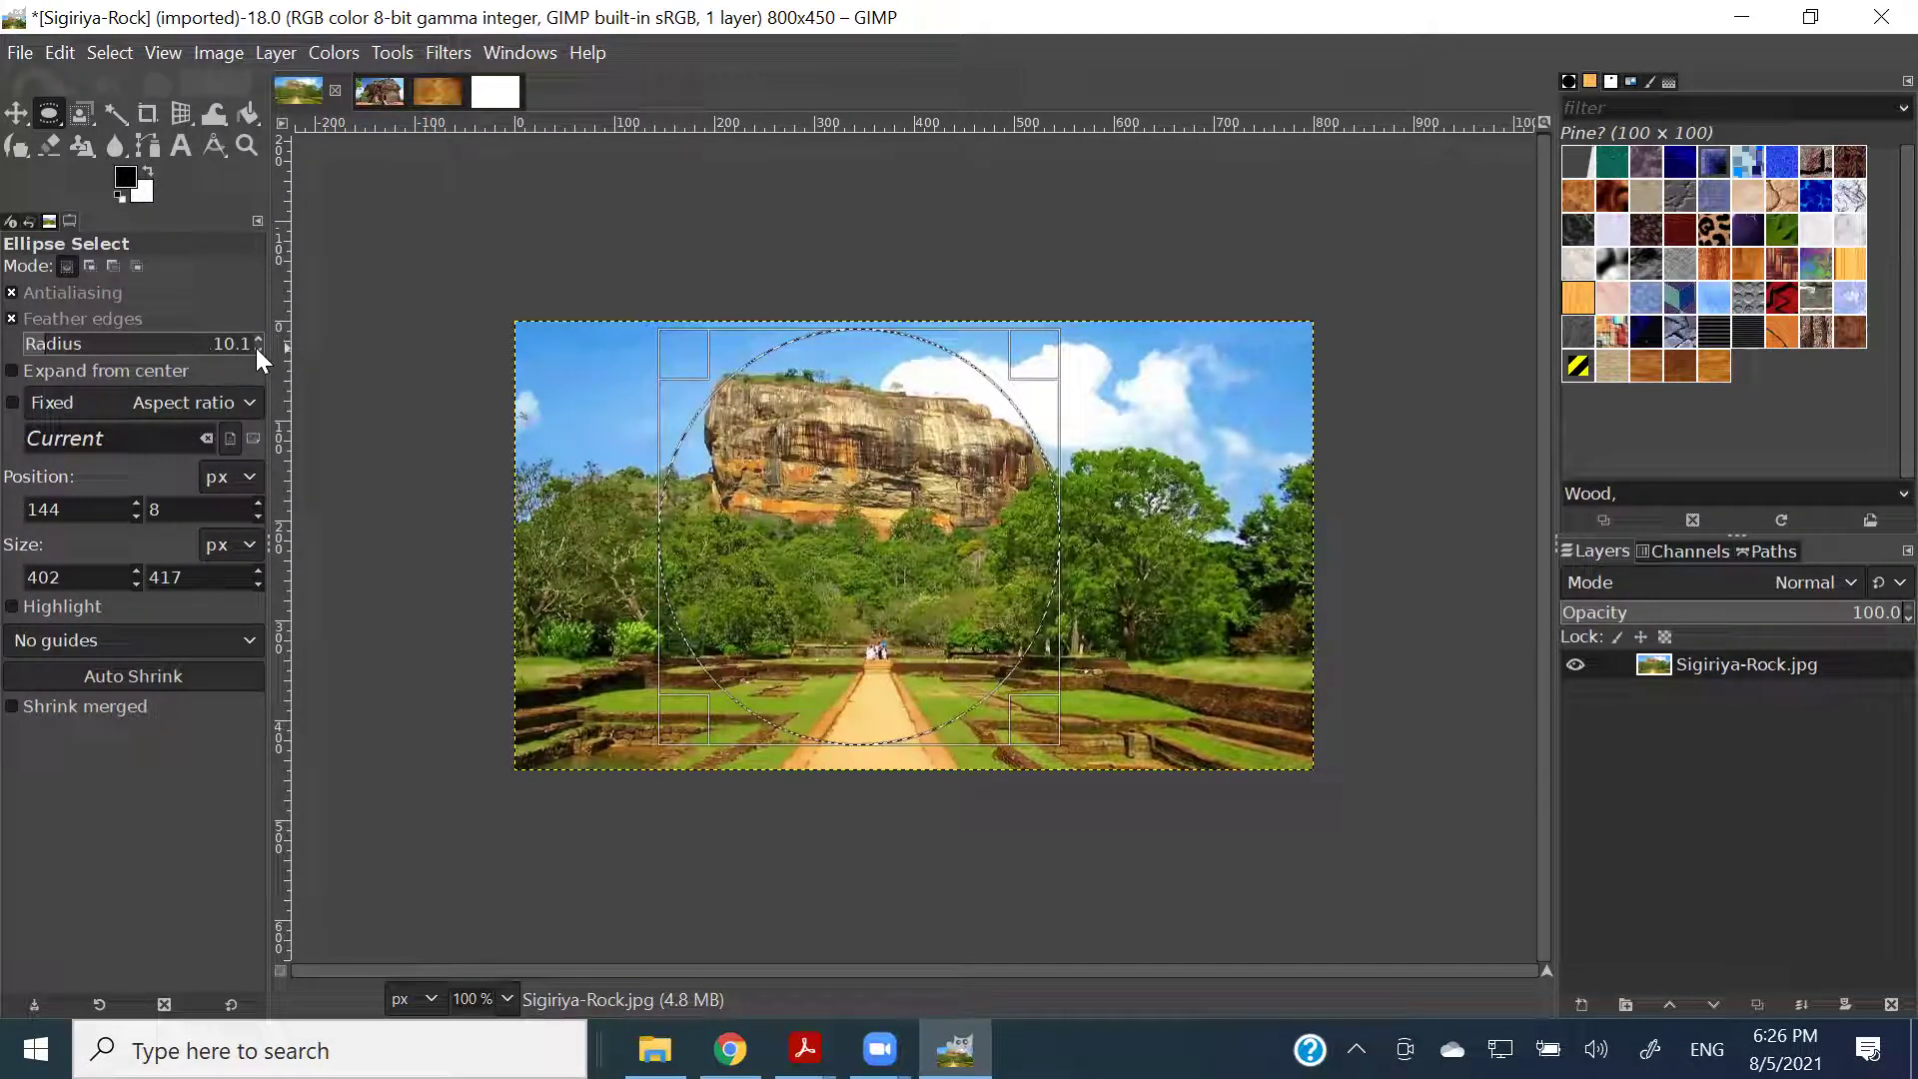
pyautogui.click(114, 352)
pyautogui.moveTo(114, 352); pyautogui.dragTo(44, 349)
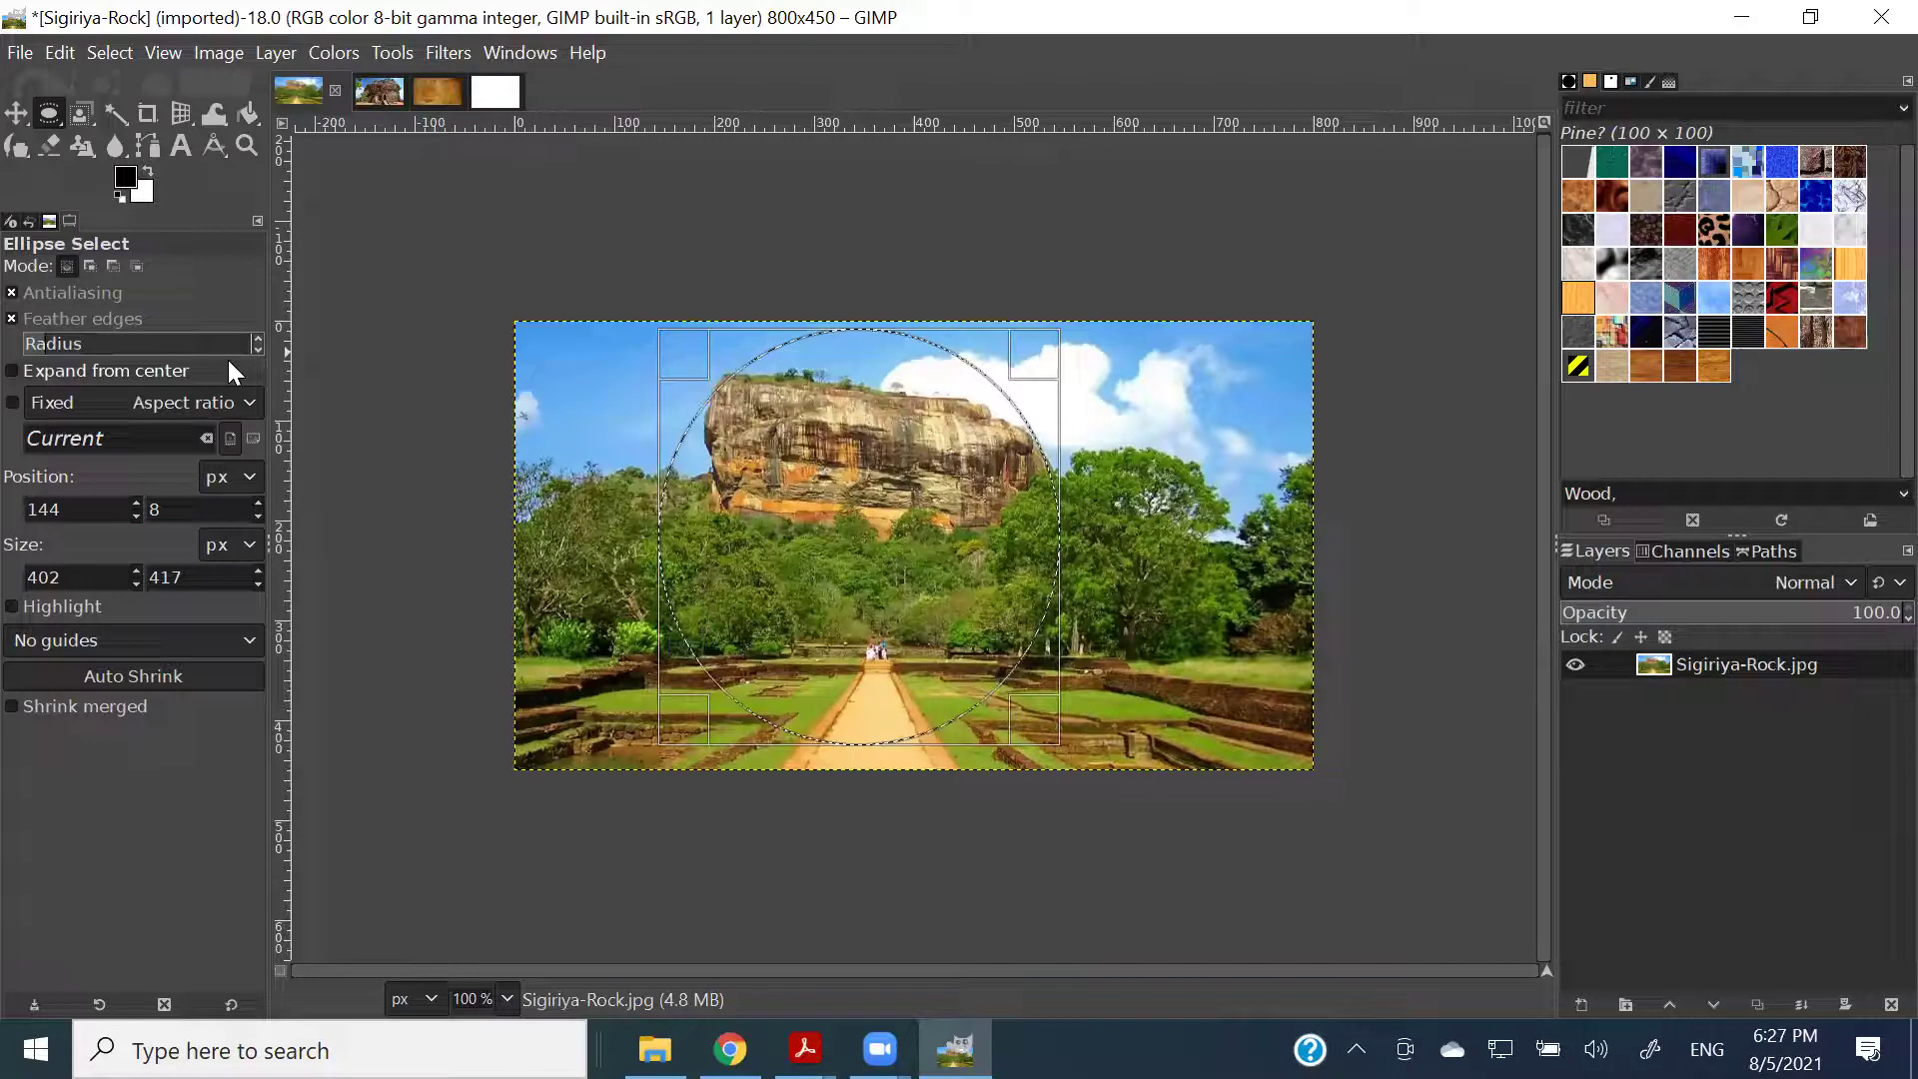
pyautogui.write('10')
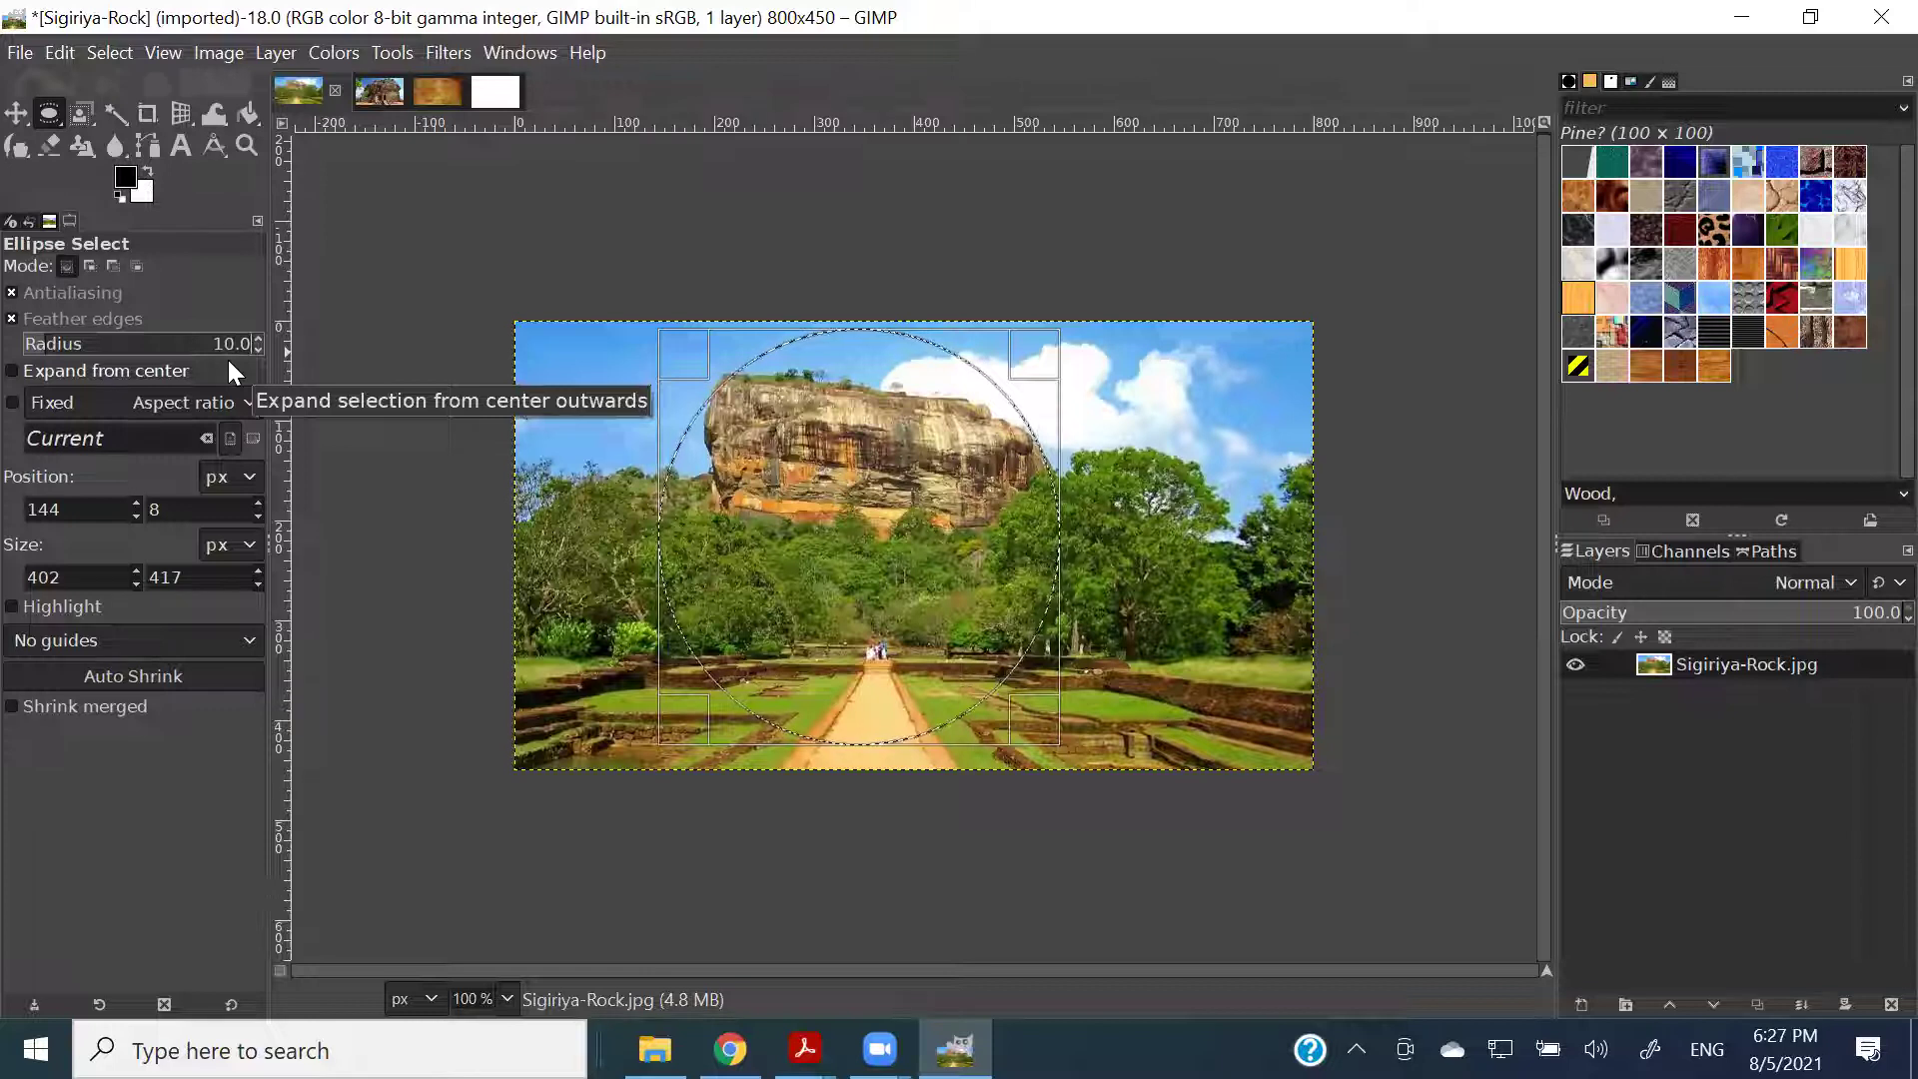
pyautogui.click(60, 55)
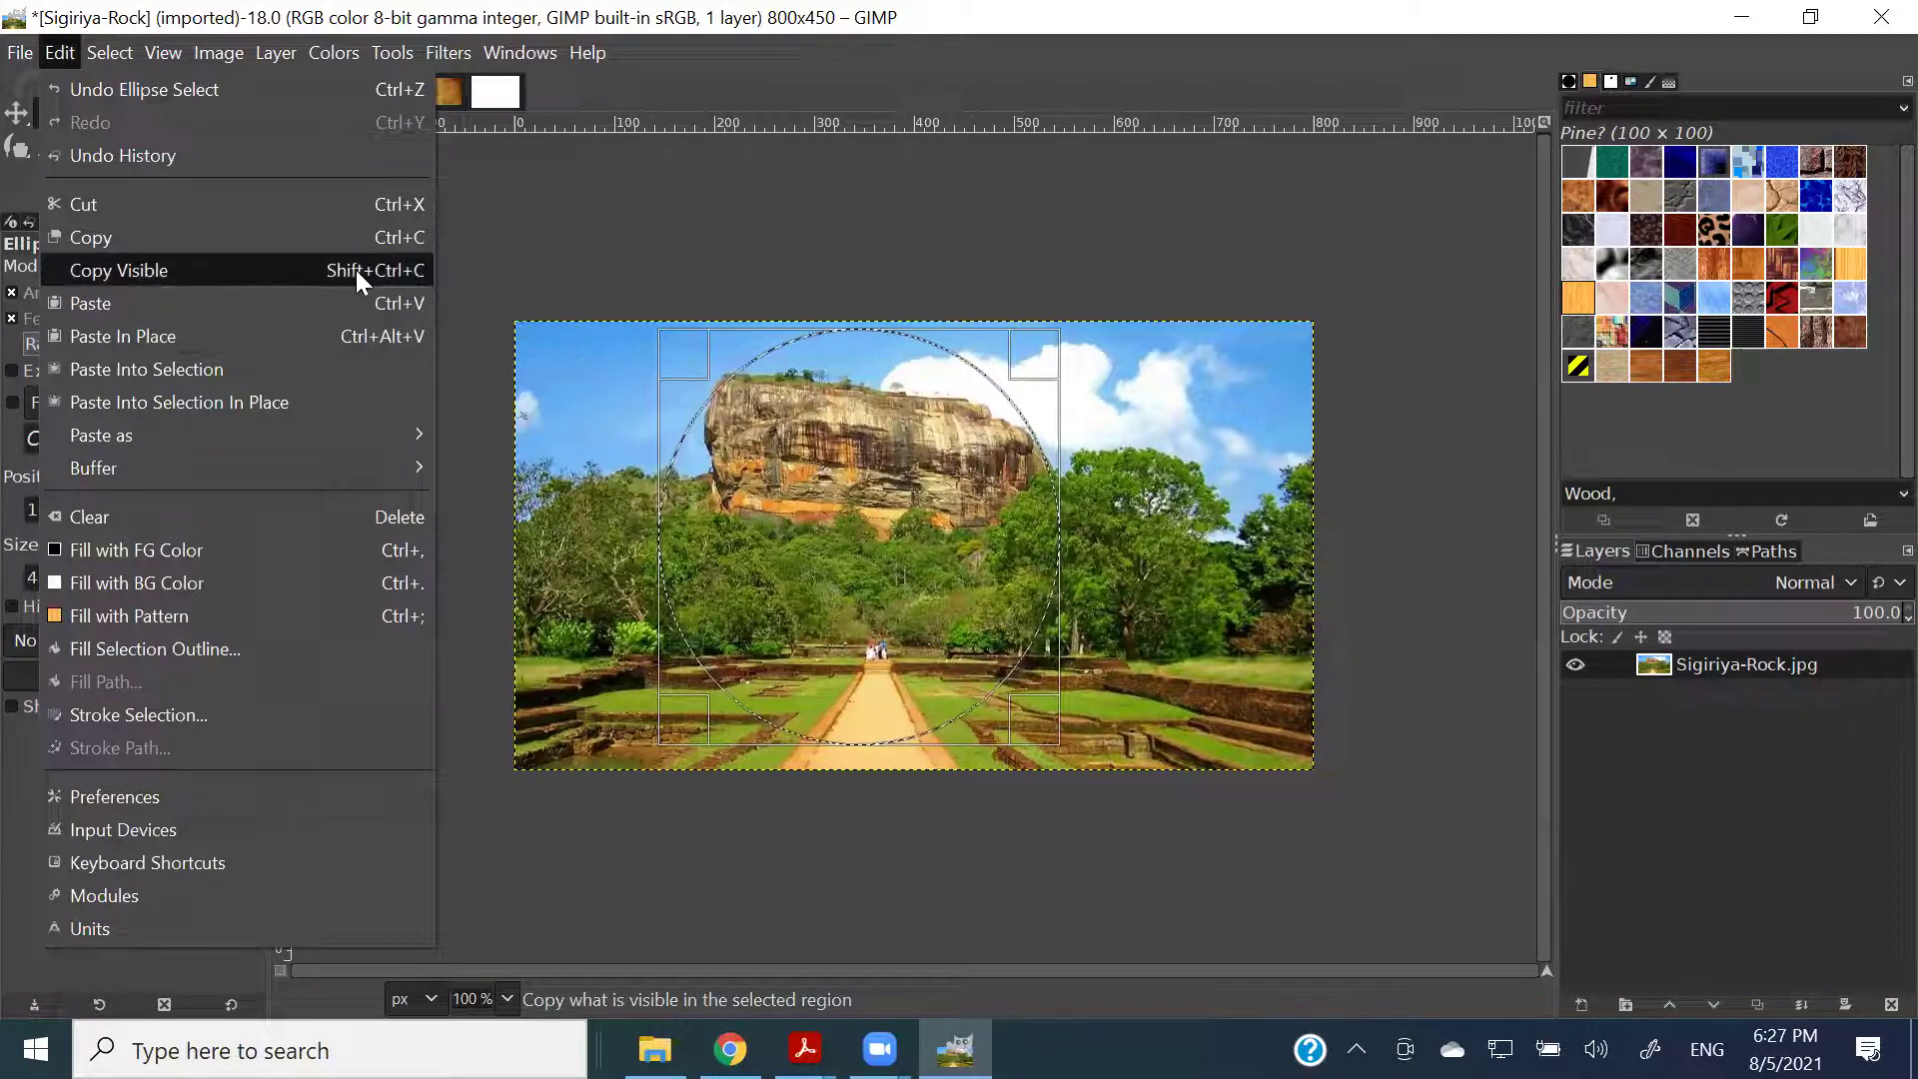
pyautogui.click(138, 271)
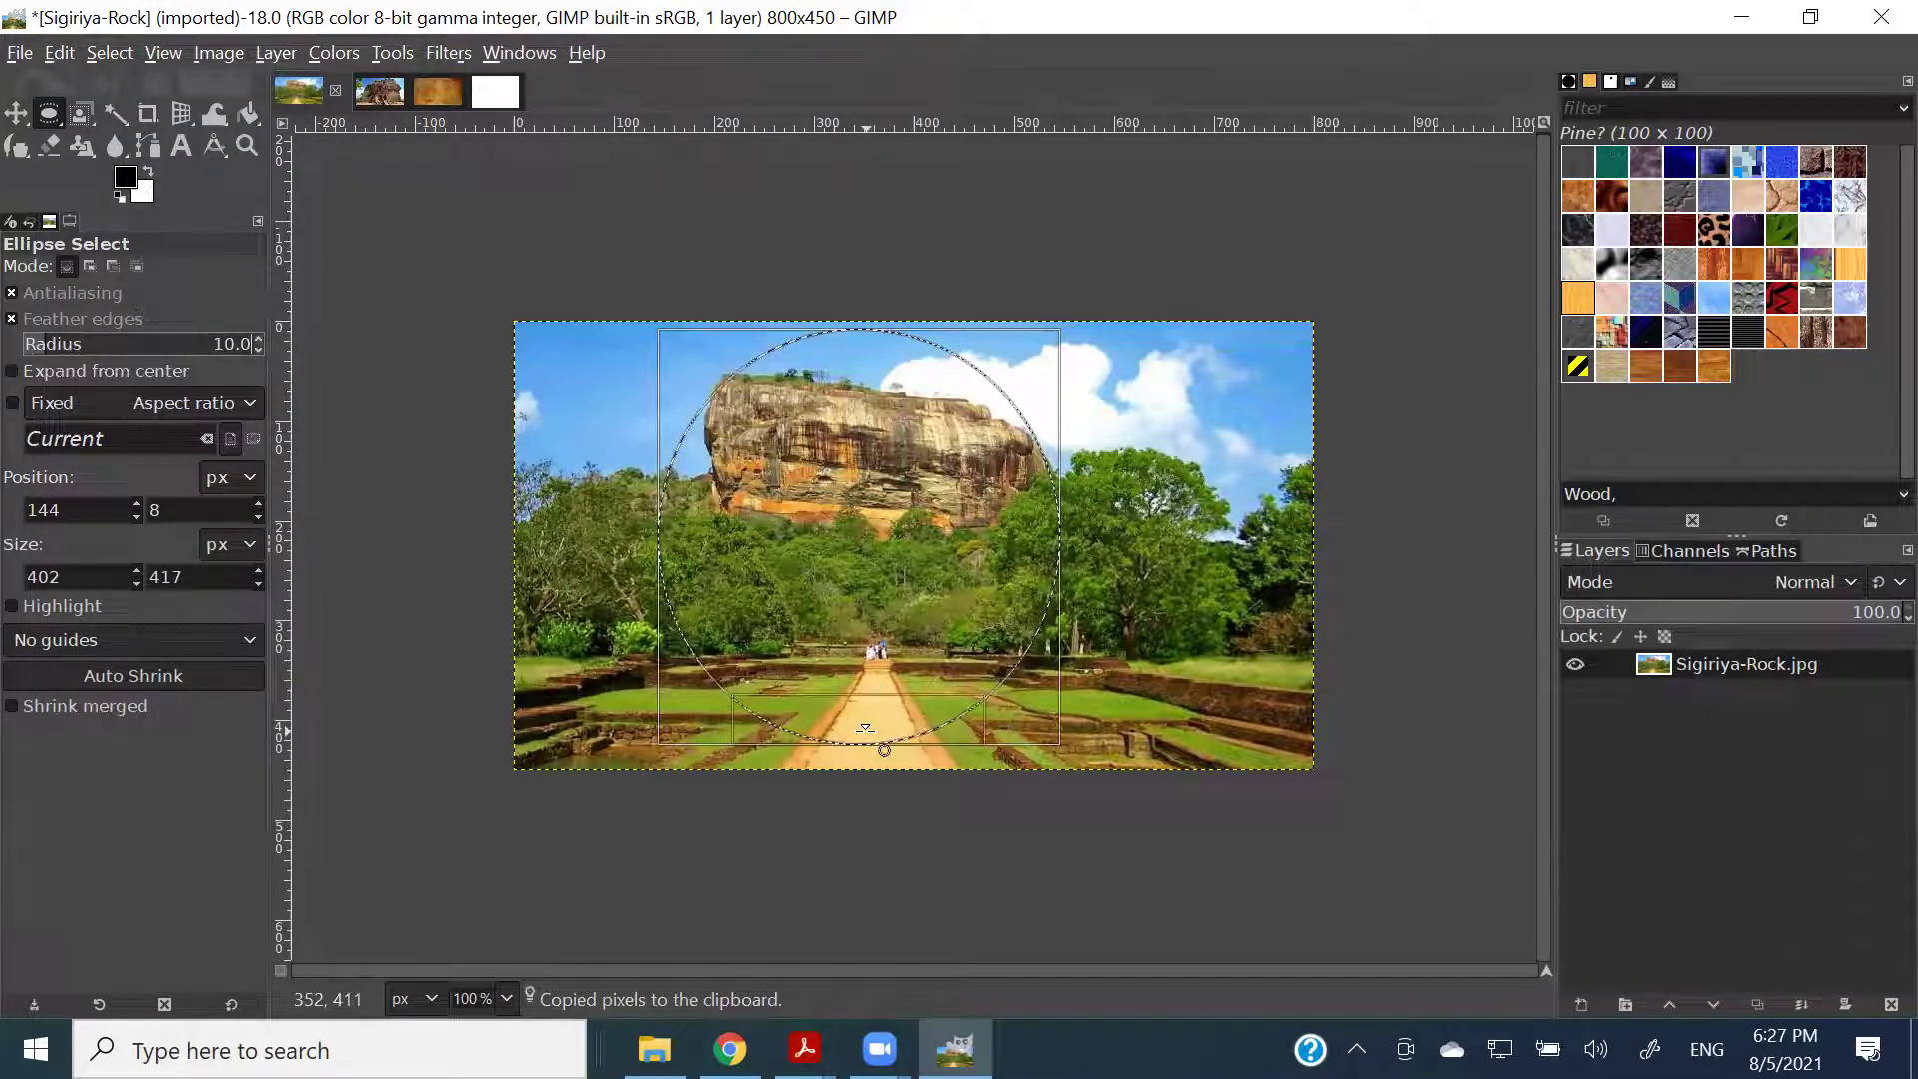
# Switch to the ICT textbook PDF and read step 9 about pasting the copied part as a new layer.
pyautogui.hotkey('alt', 'Tab')
pyautogui.scroll(-5, 864, 699)
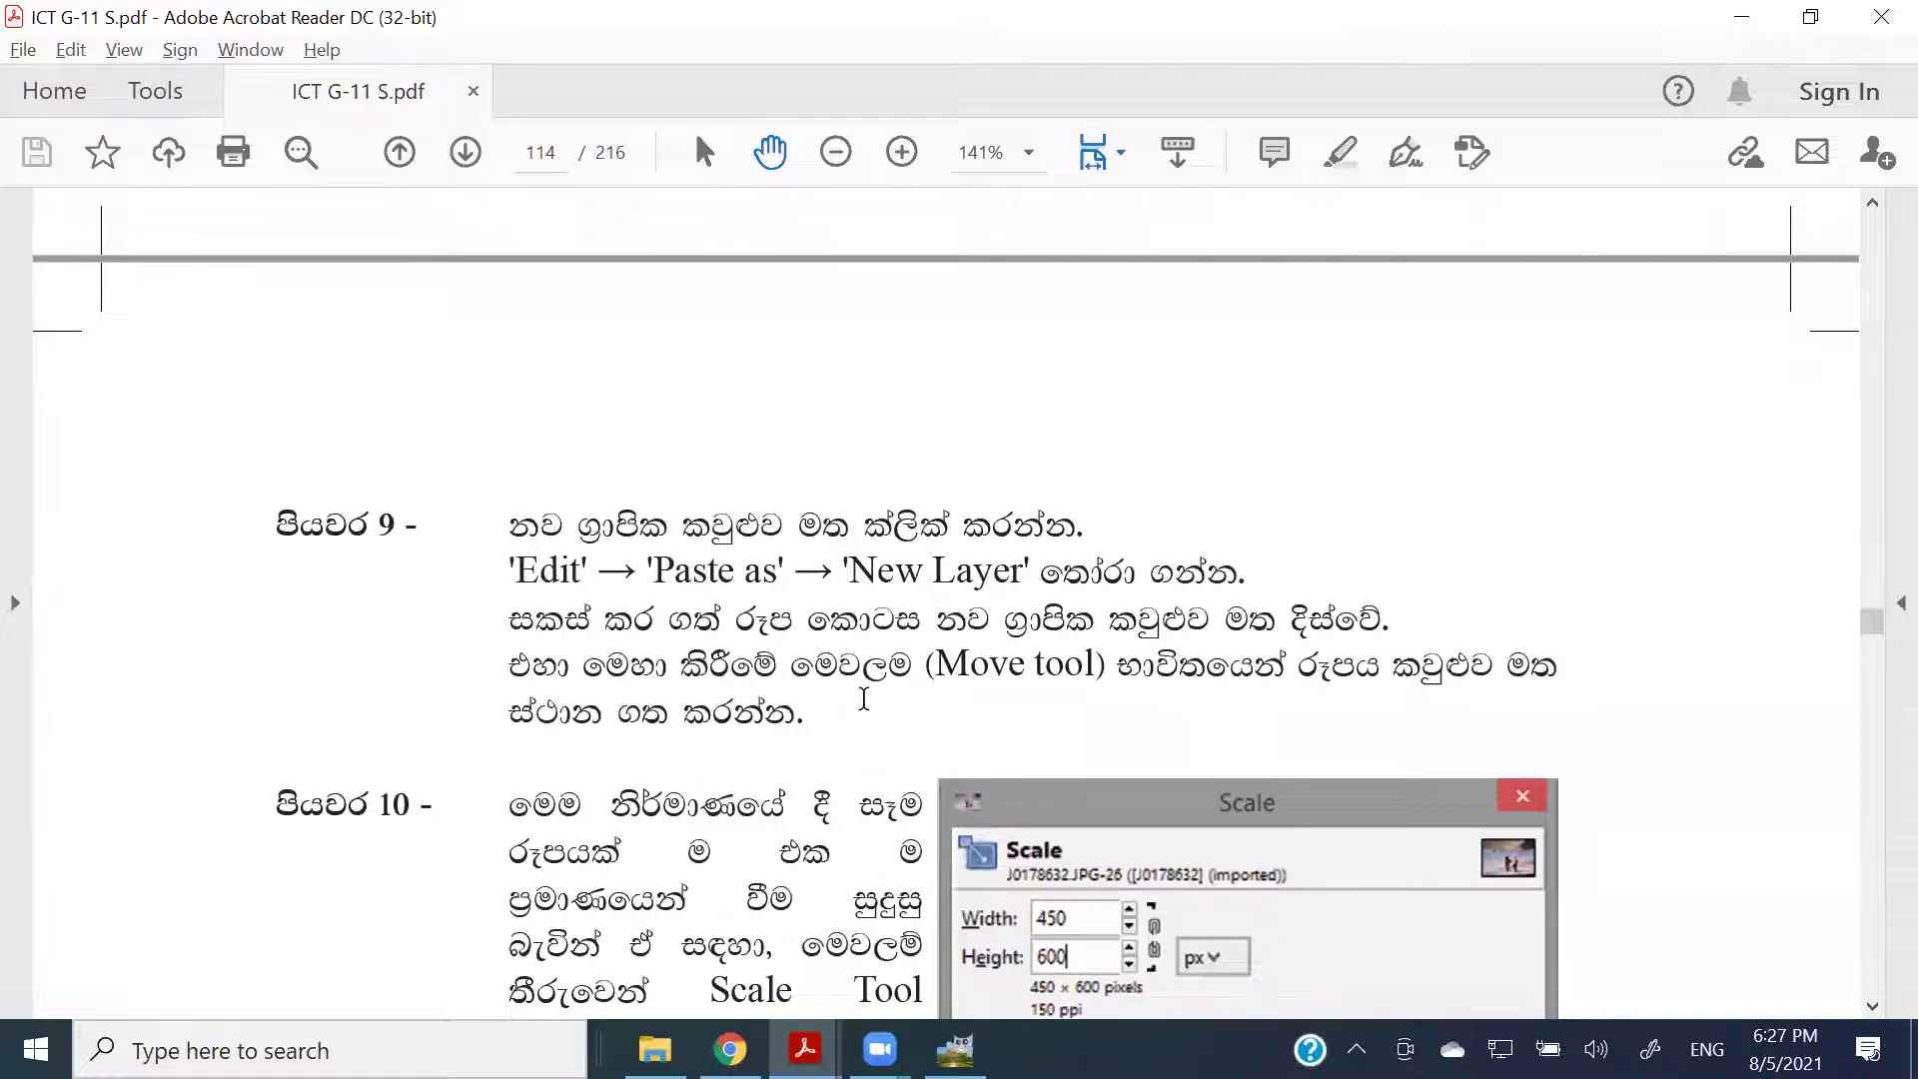
pyautogui.scroll(-2, 864, 699)
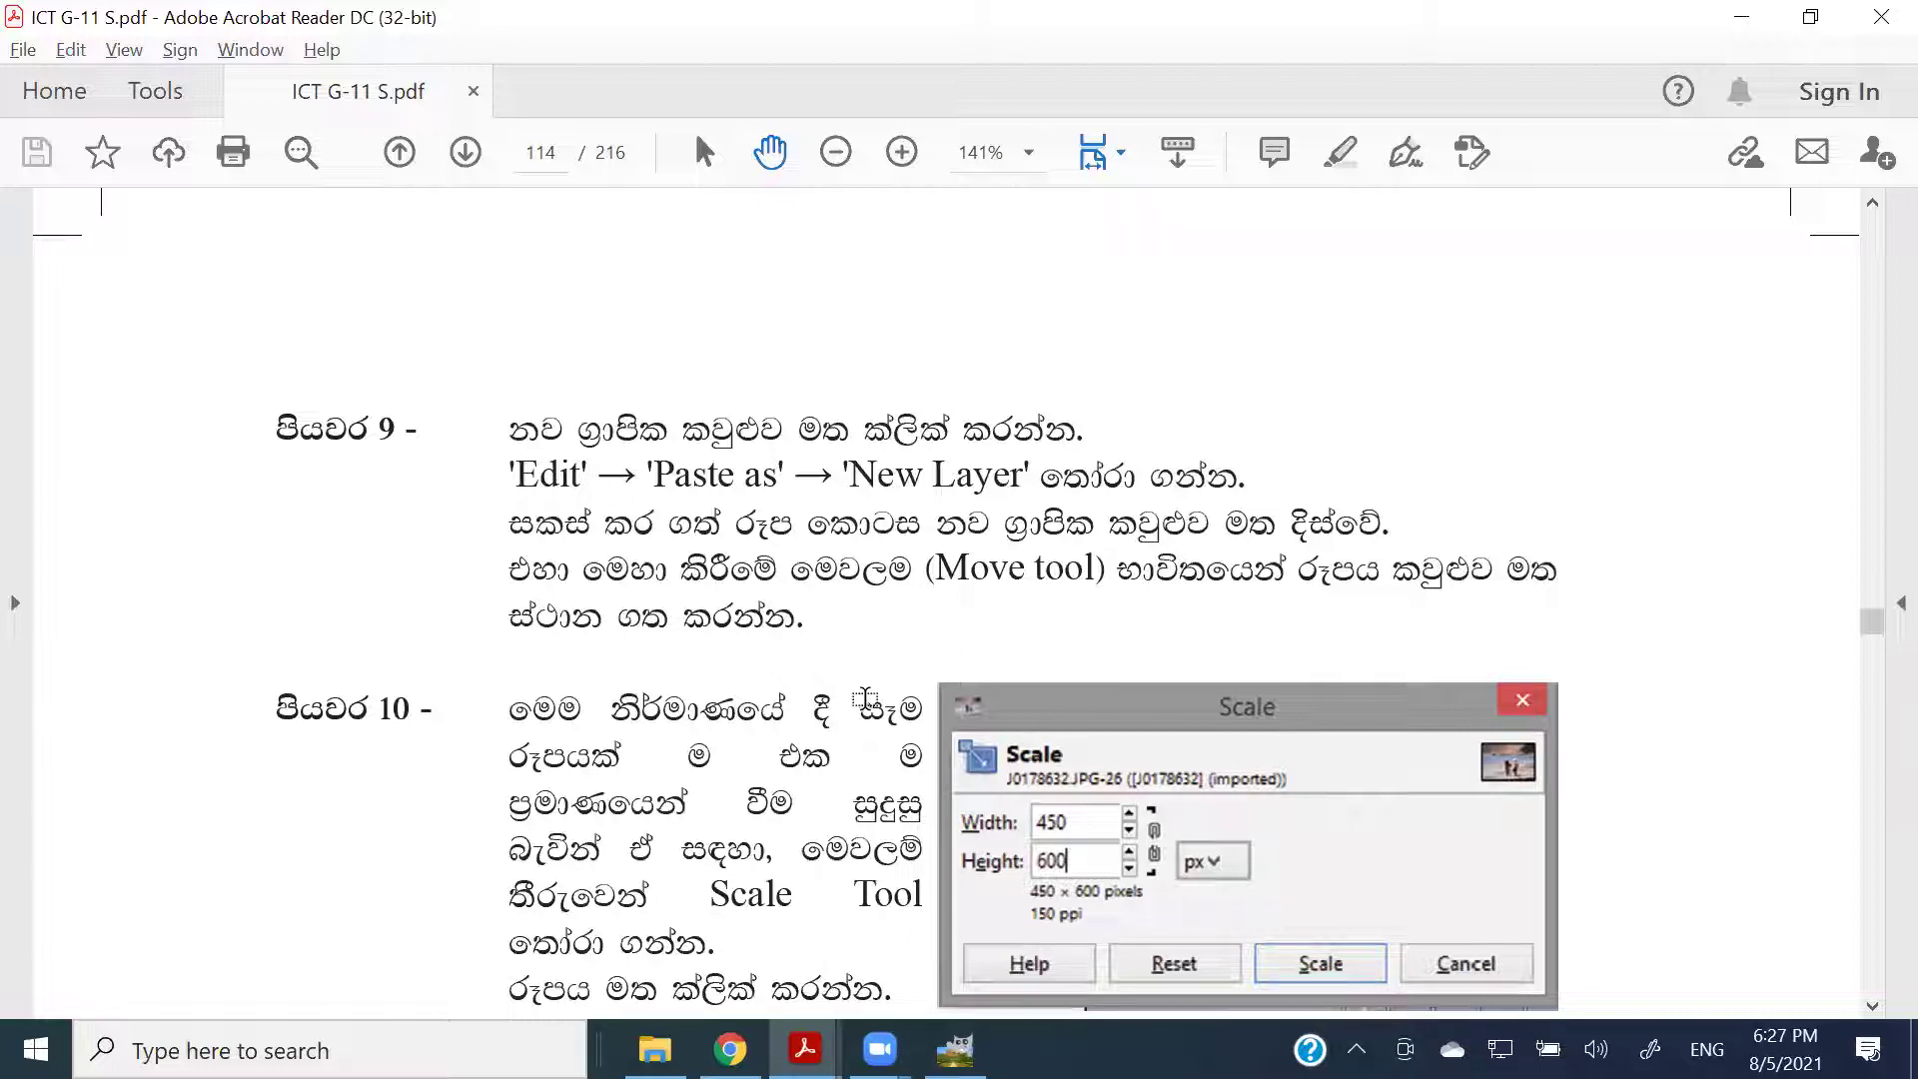
# Switch back to GIMP and paste the copied ellipse as a new layer in the blank 1200x800 image.
pyautogui.hotkey('alt', 'Tab')
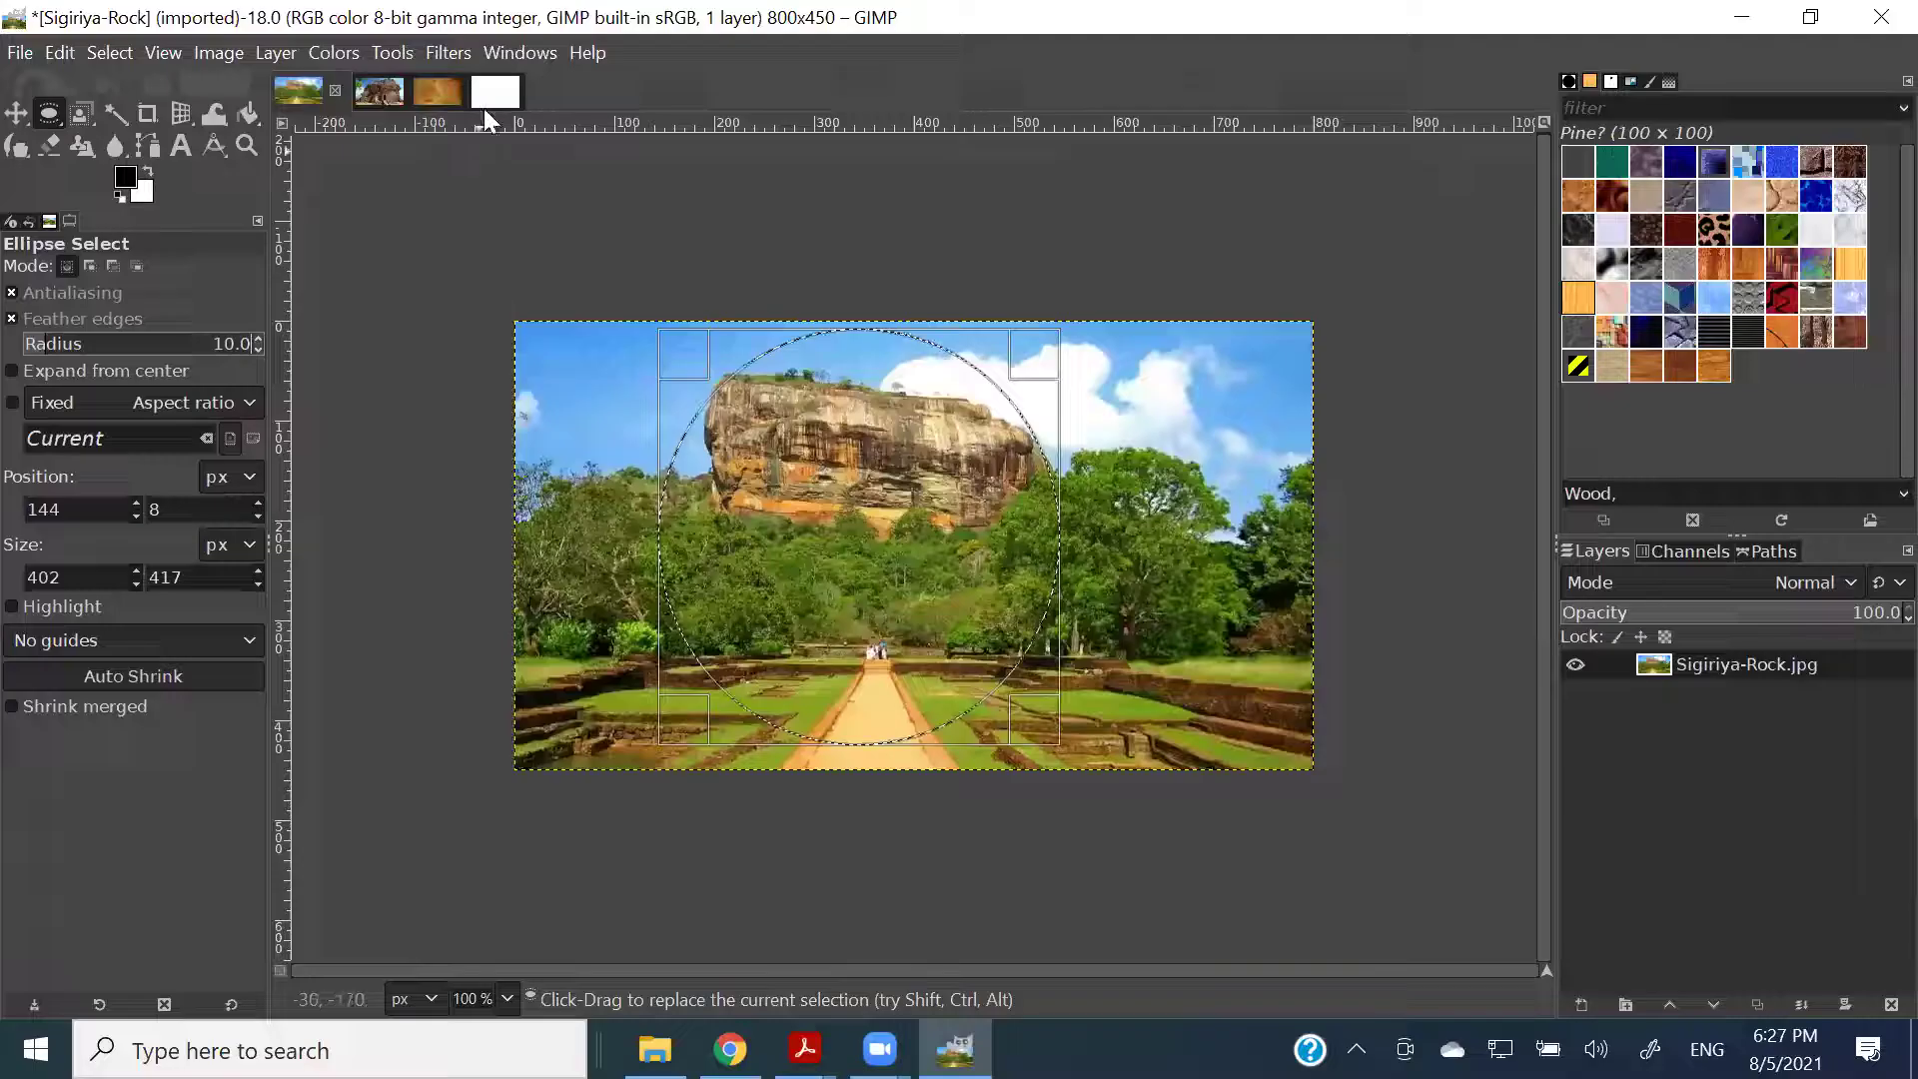
pyautogui.click(484, 96)
pyautogui.rightClick(633, 395)
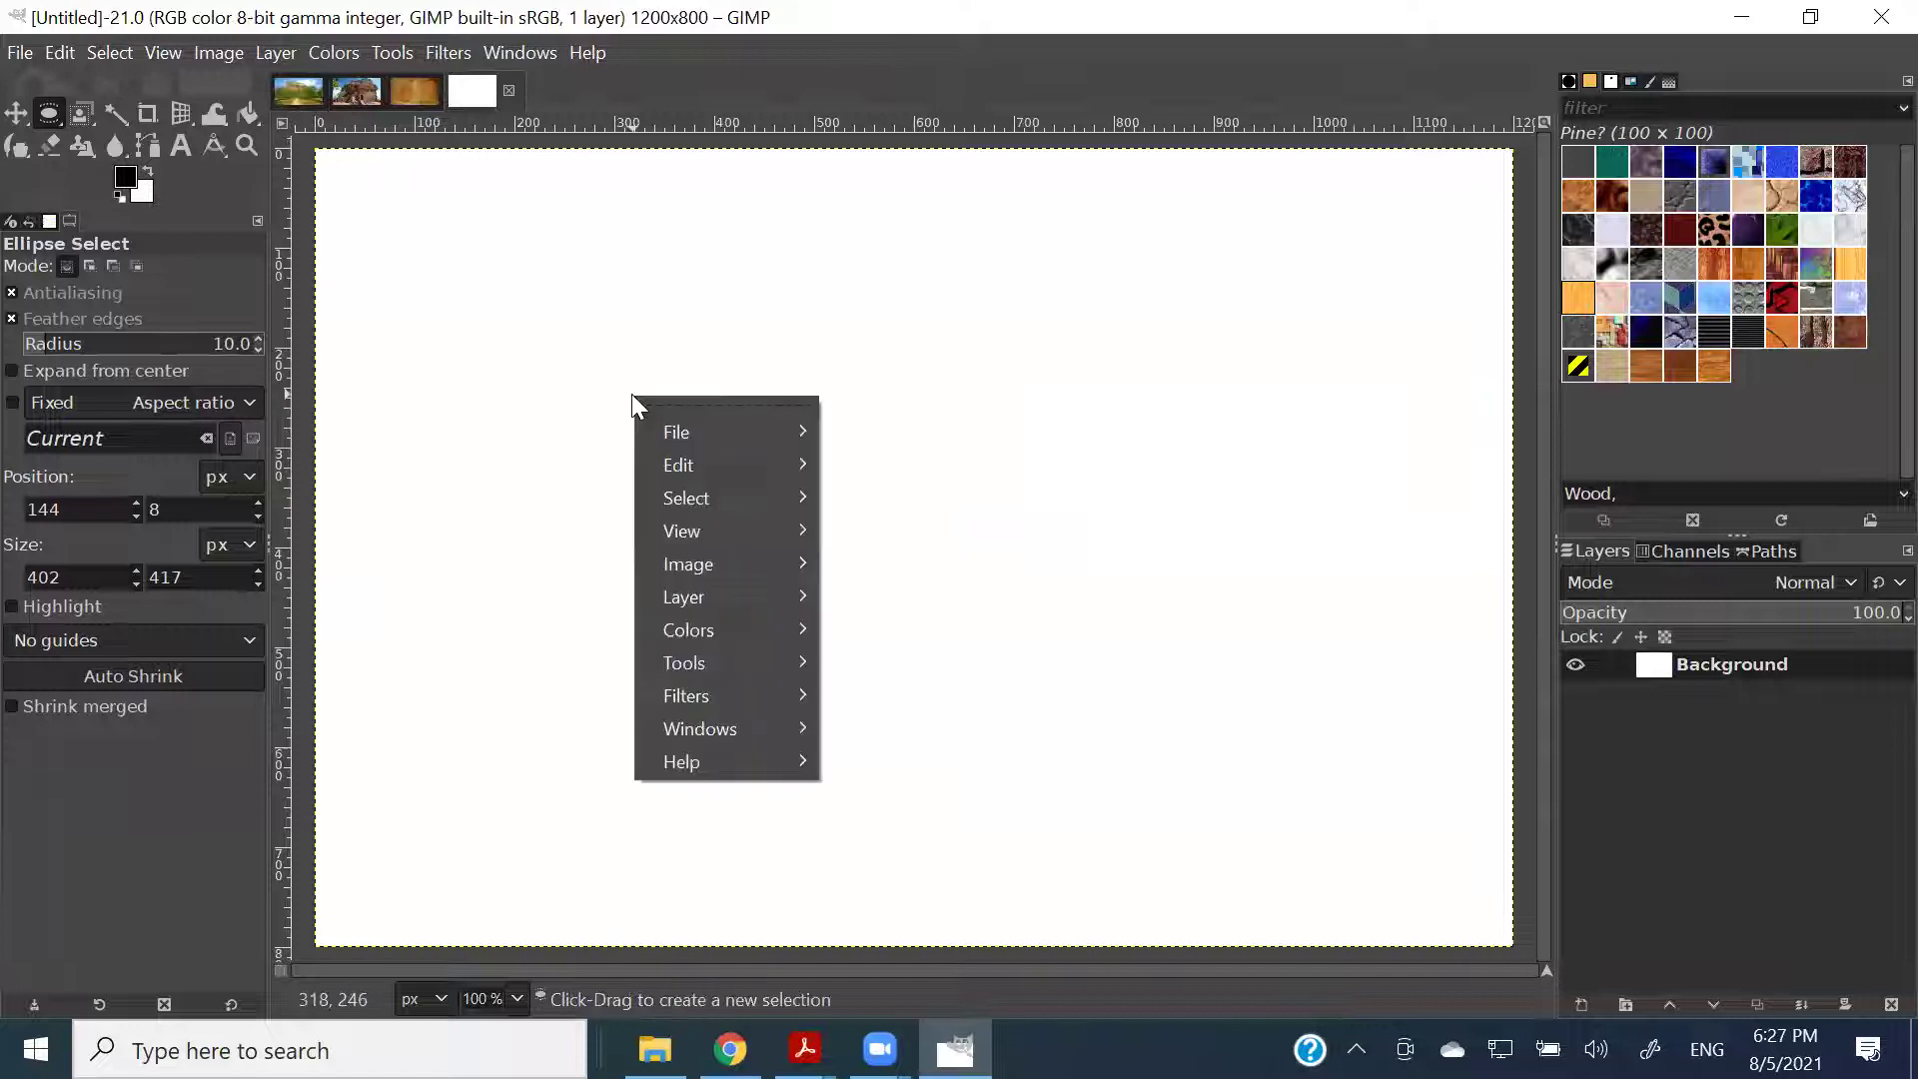
pyautogui.moveTo(687, 455)
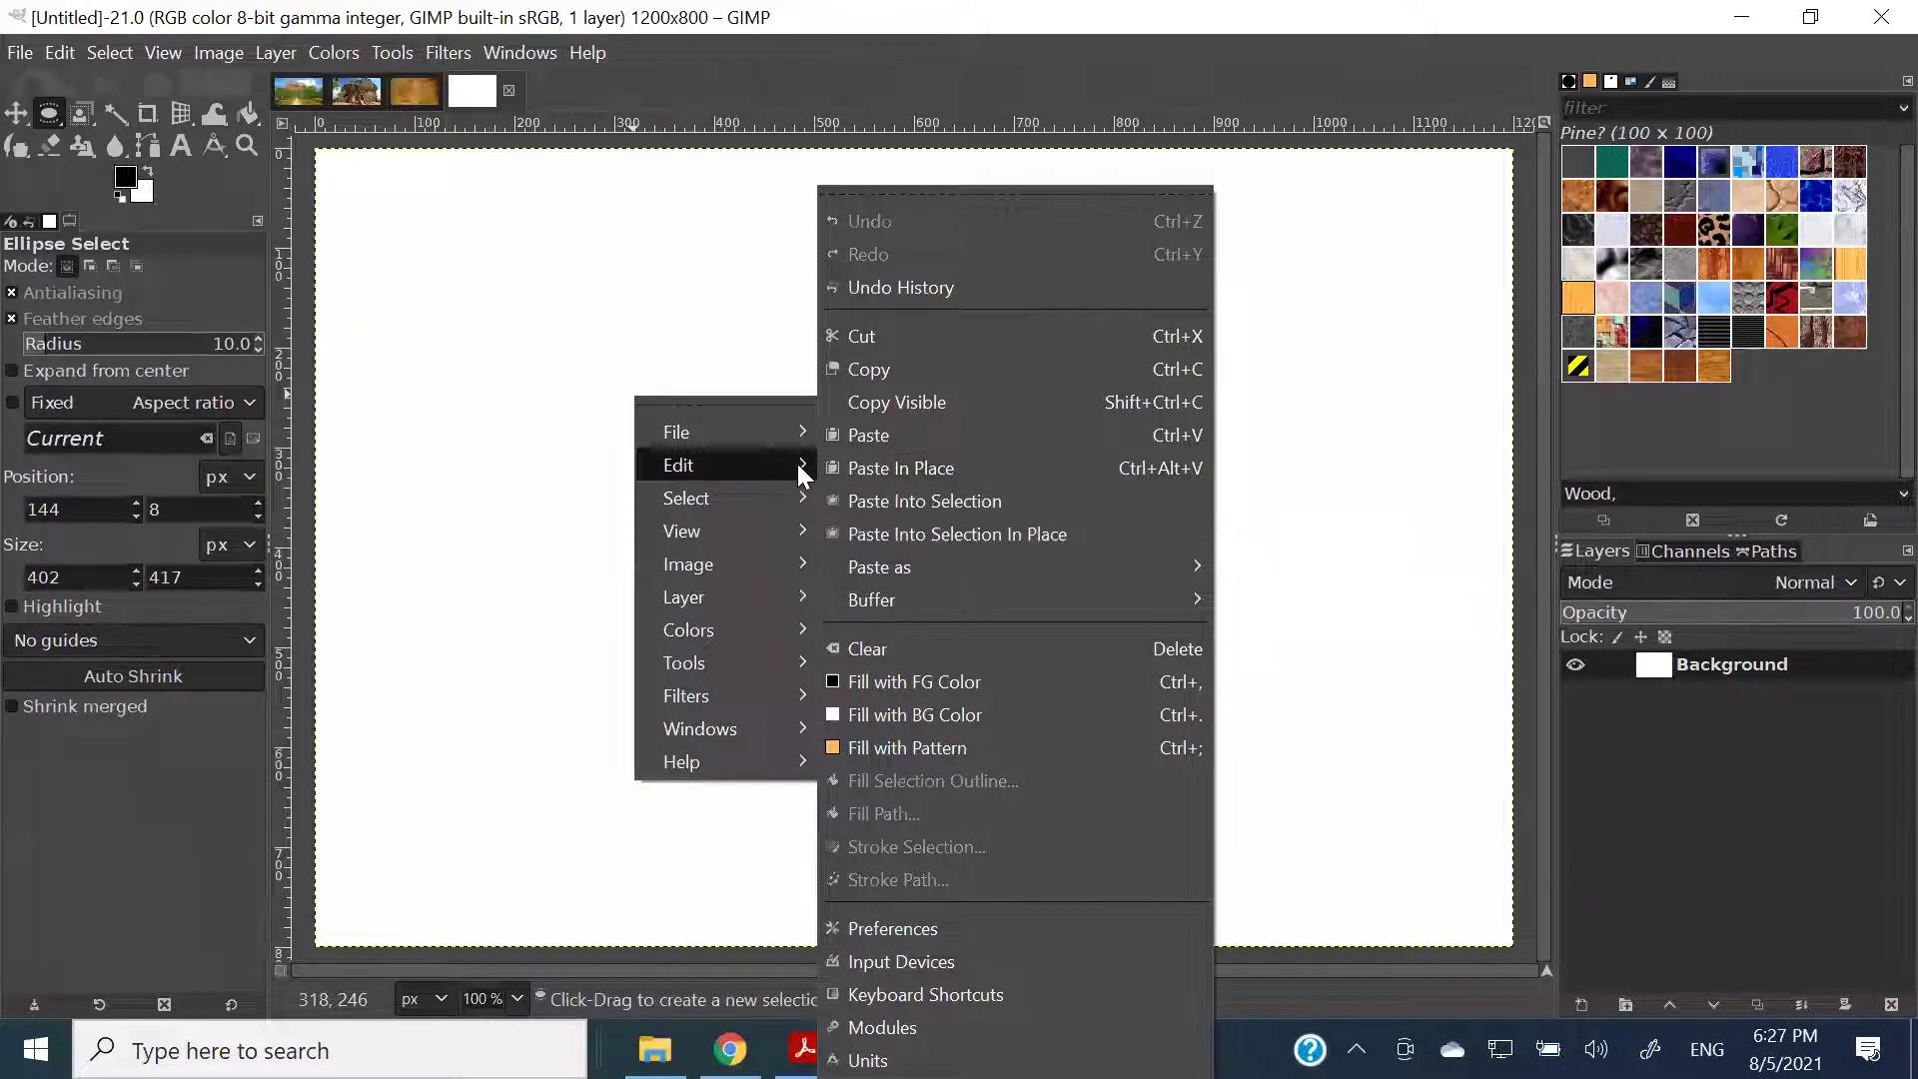
pyautogui.moveTo(865, 574)
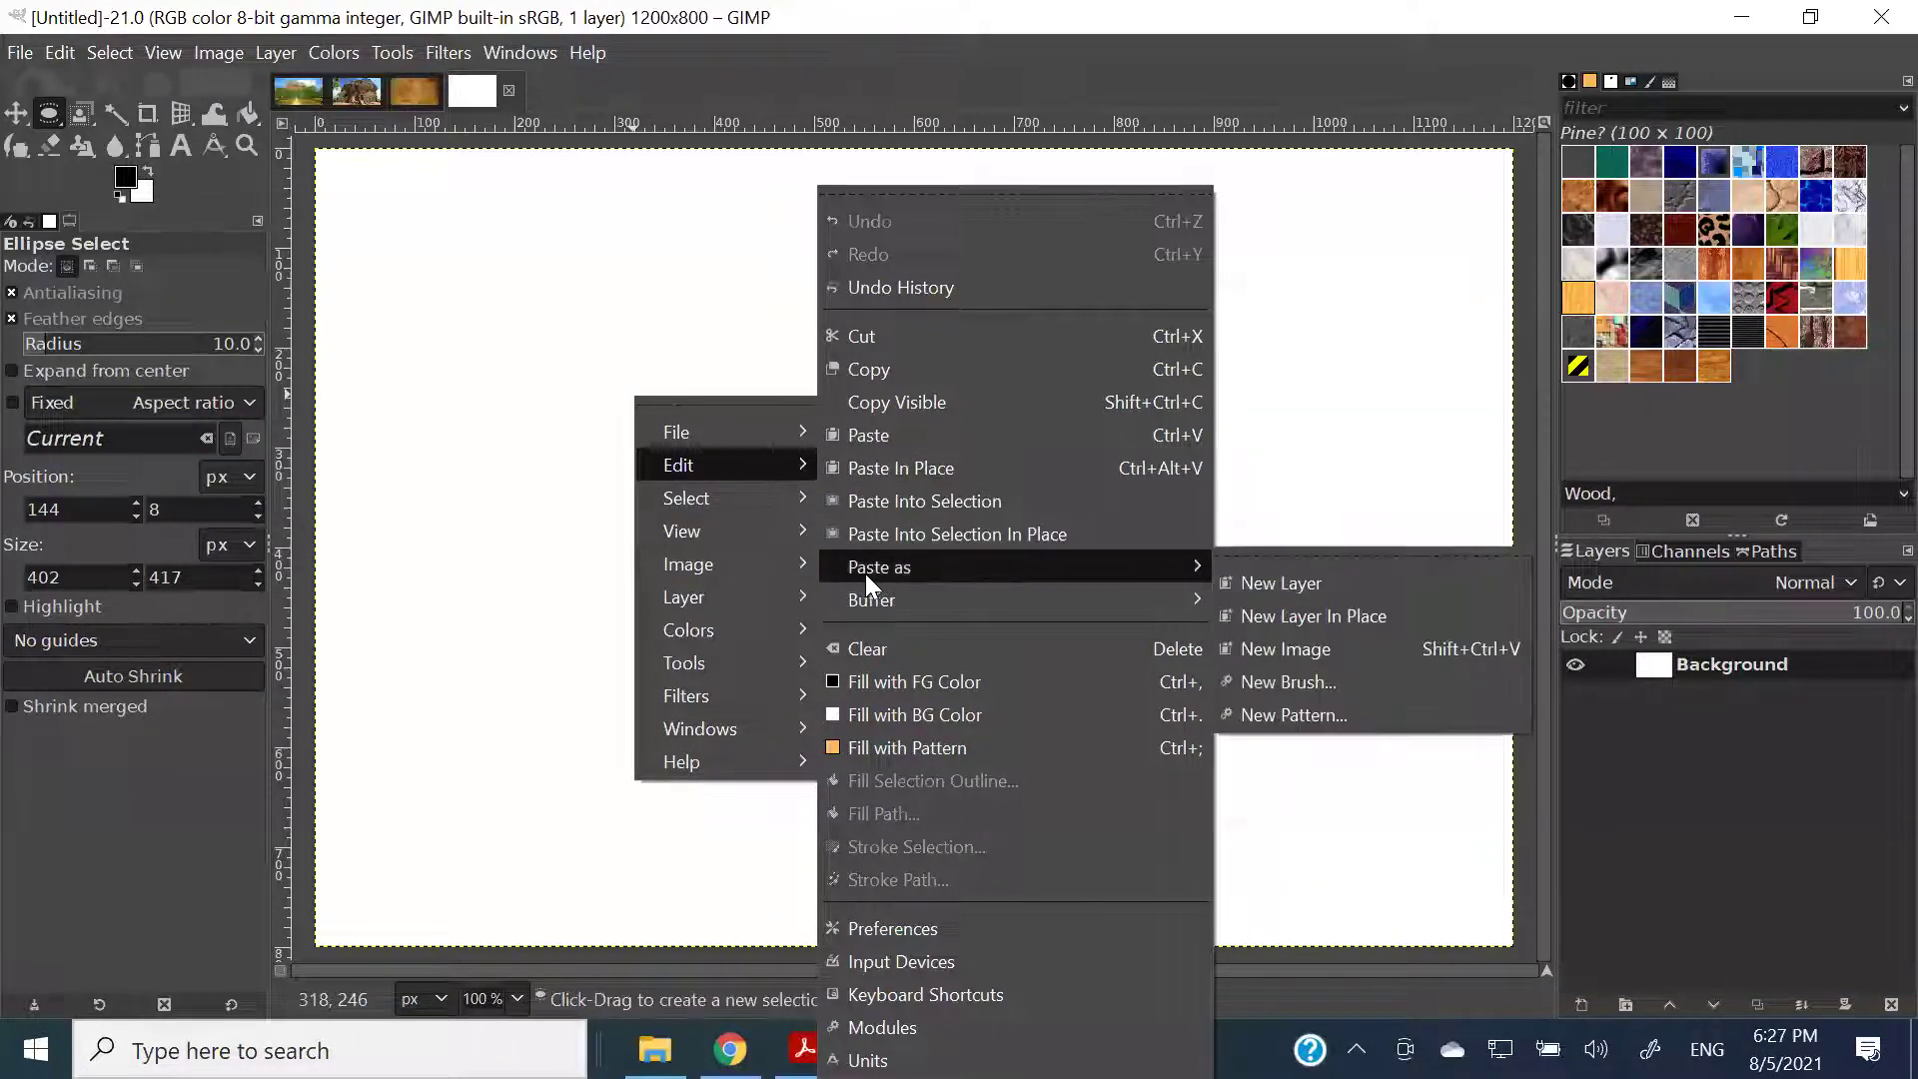
pyautogui.click(1269, 581)
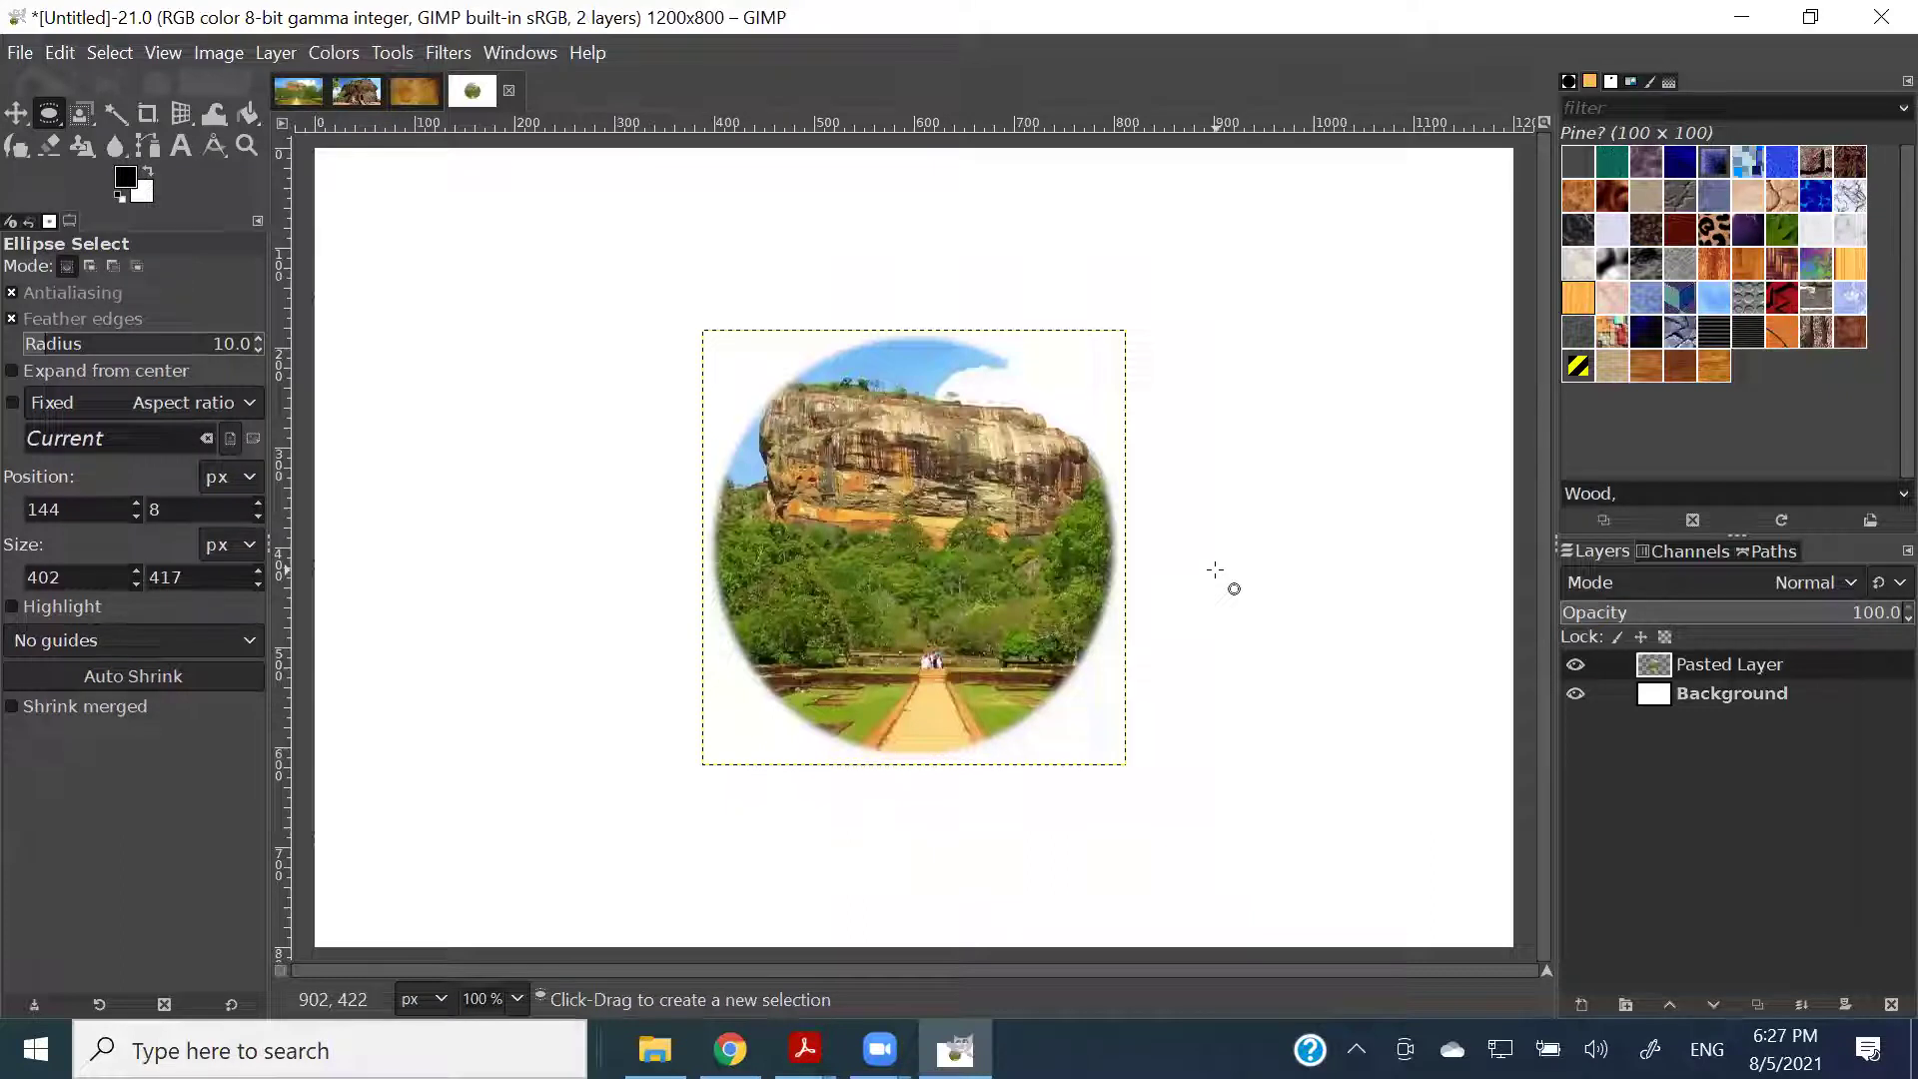
# Switch to the ICT textbook PDF and read steps 9 to 11 about moving, scaling and adding the remaining pictures.
pyautogui.hotkey('alt', 'Tab')
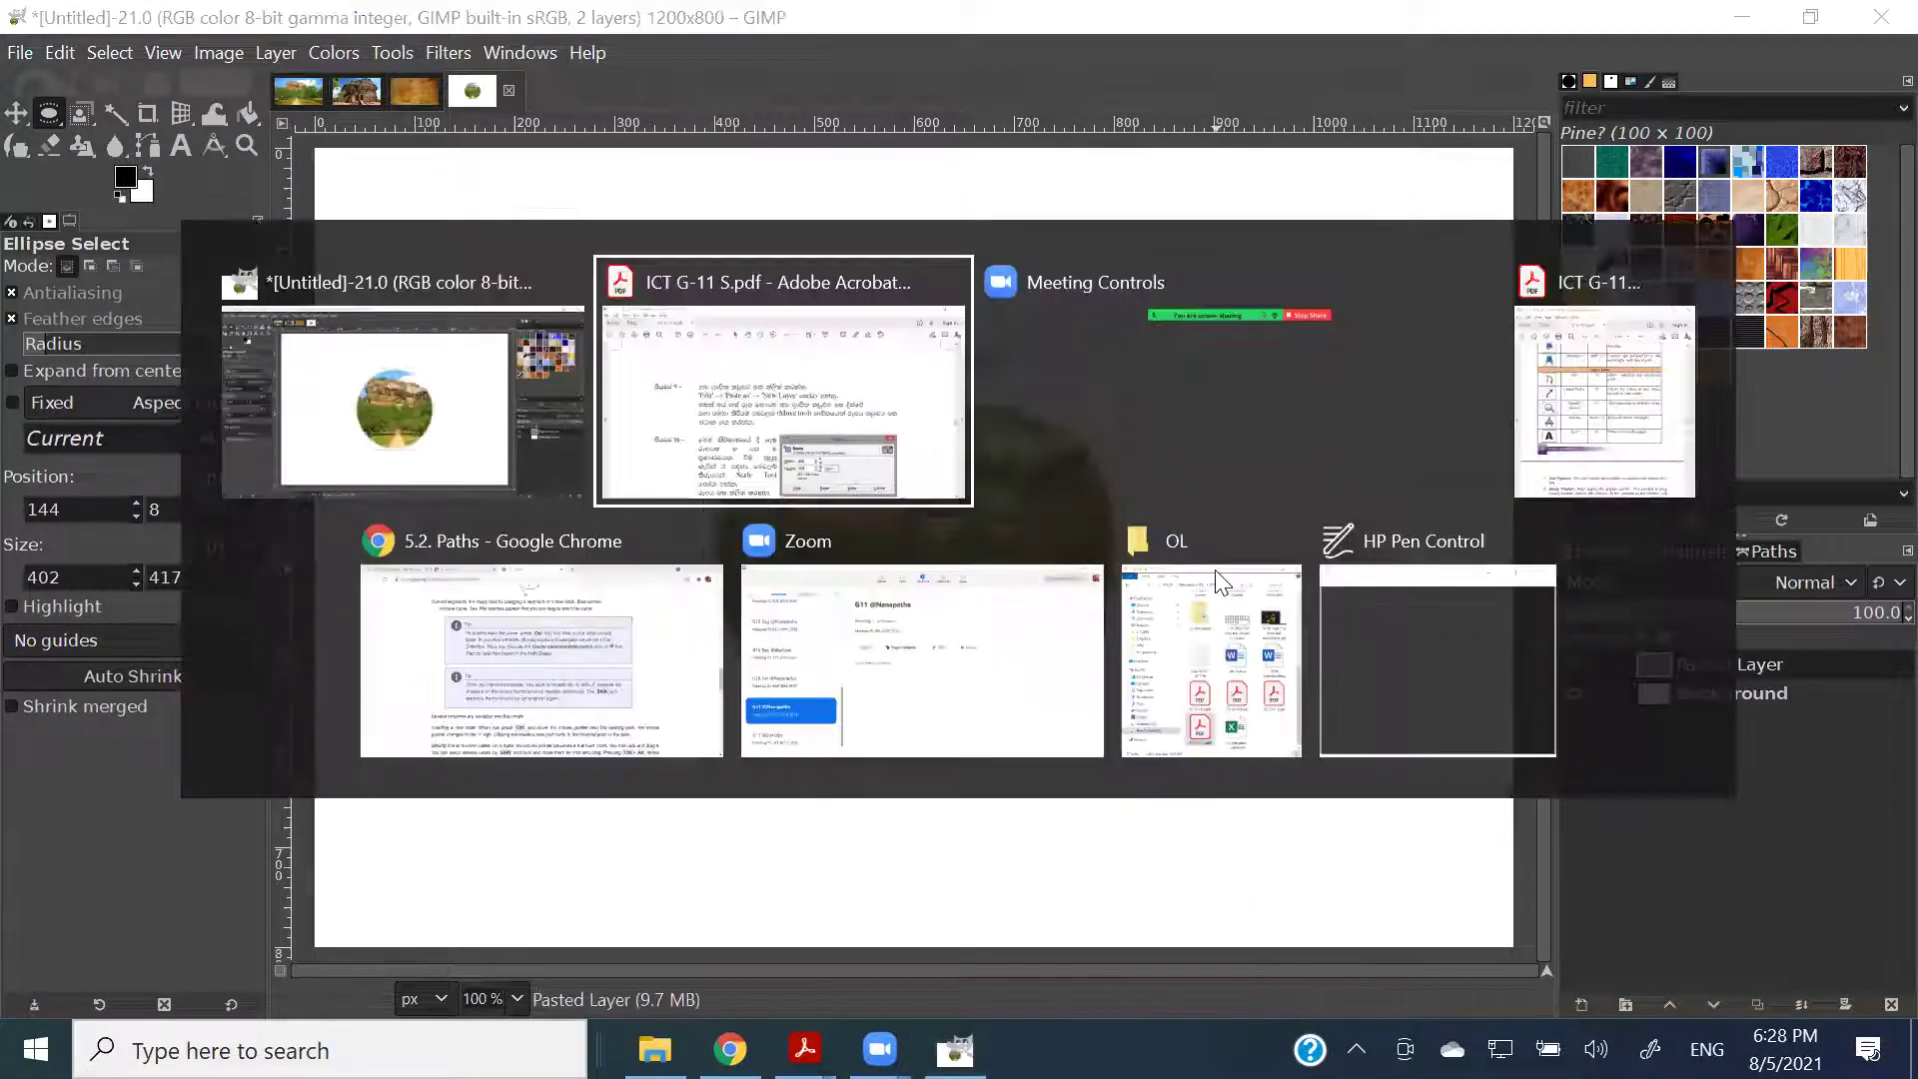
pyautogui.scroll(-1, 870, 724)
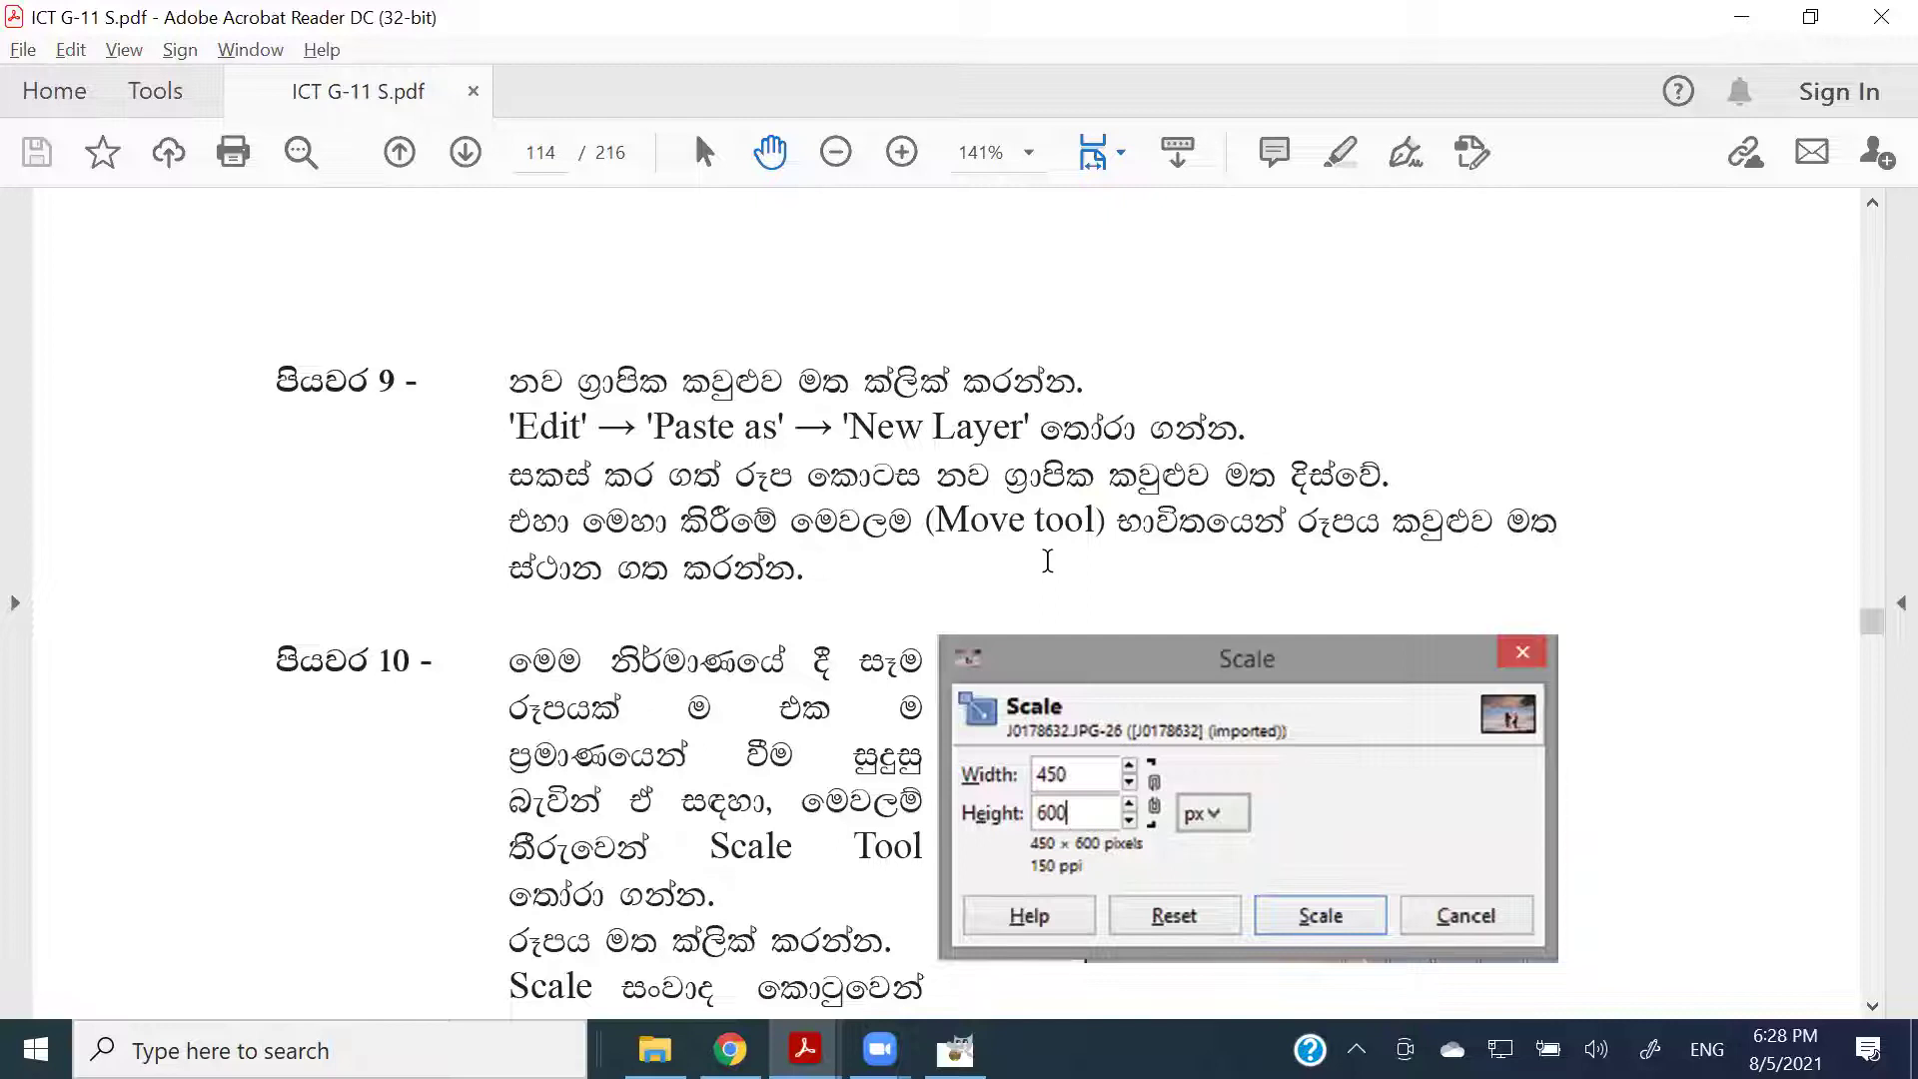
pyautogui.scroll(-6, 1047, 561)
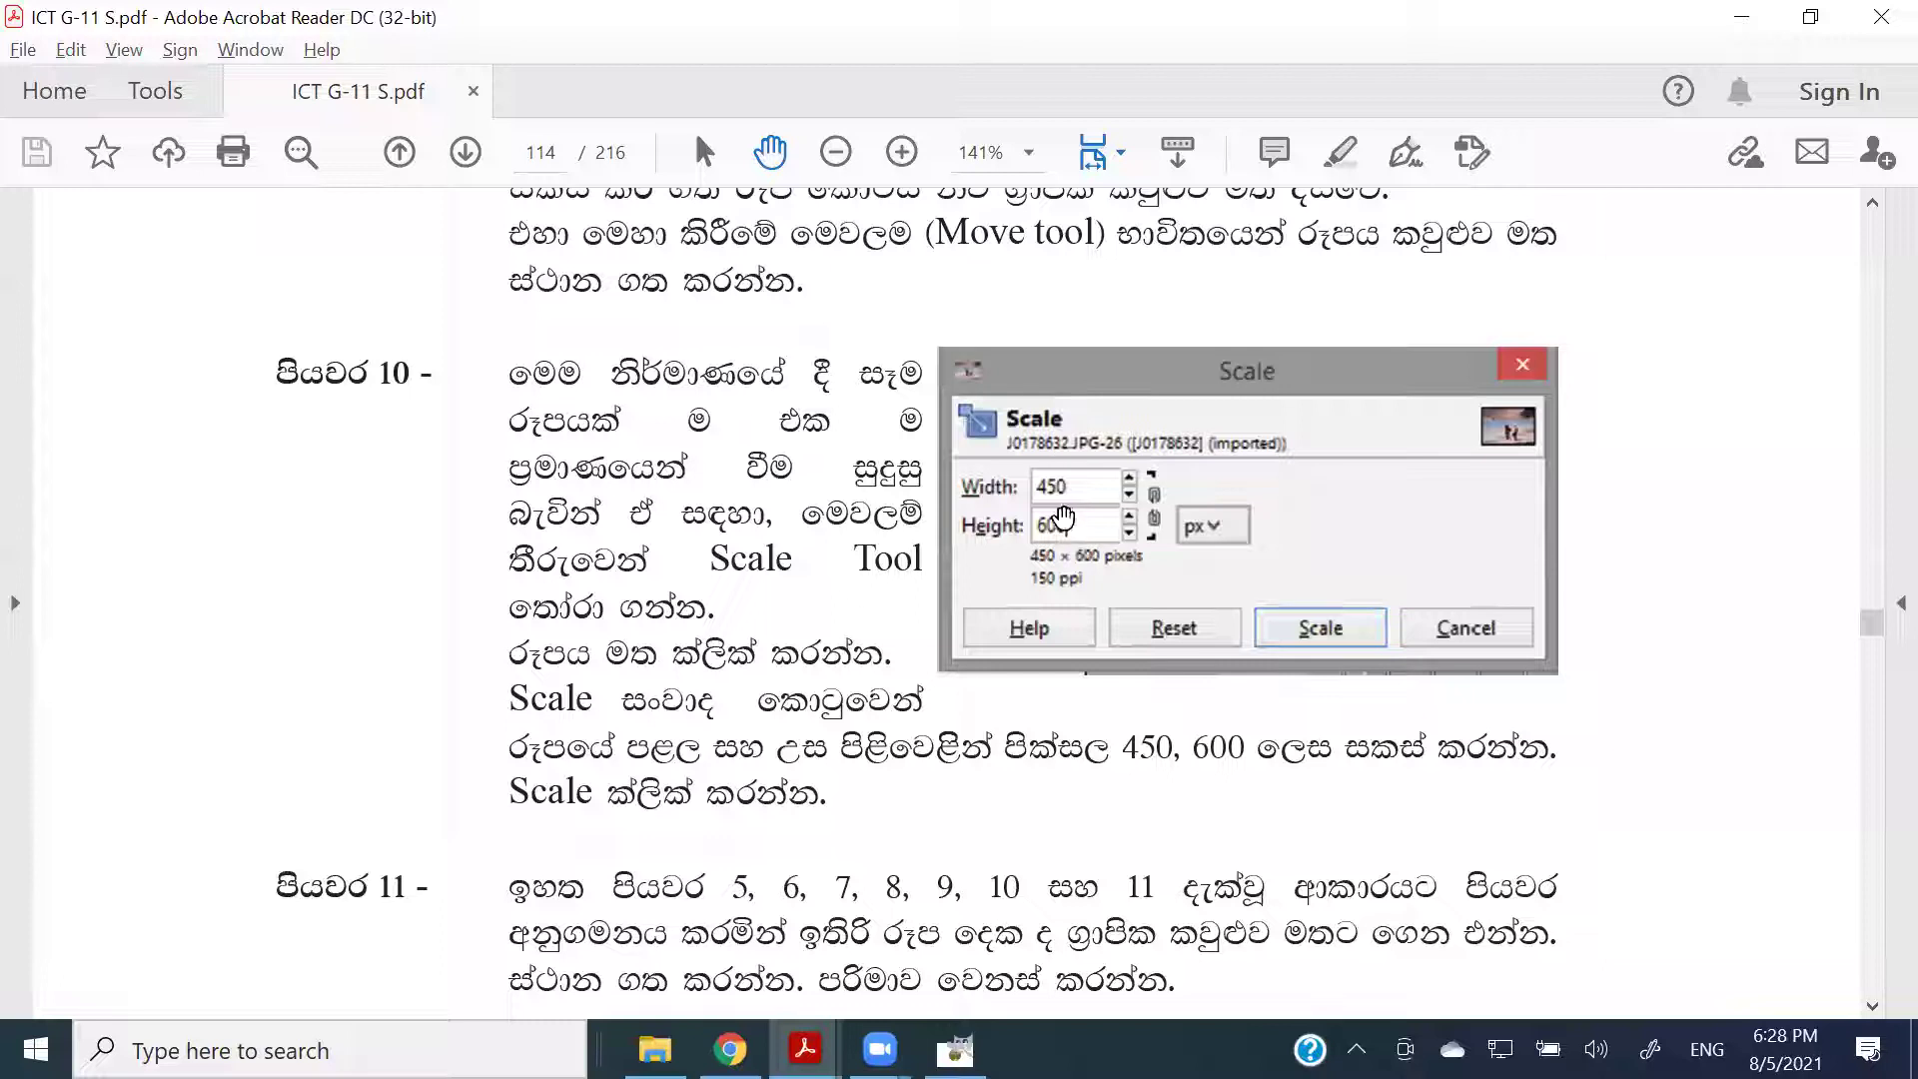
# Switch back to GIMP, scale the pasted ellipse layer to 450 x 600 px and move it up to the middle of the canvas.
pyautogui.hotkey('alt', 'Tab')
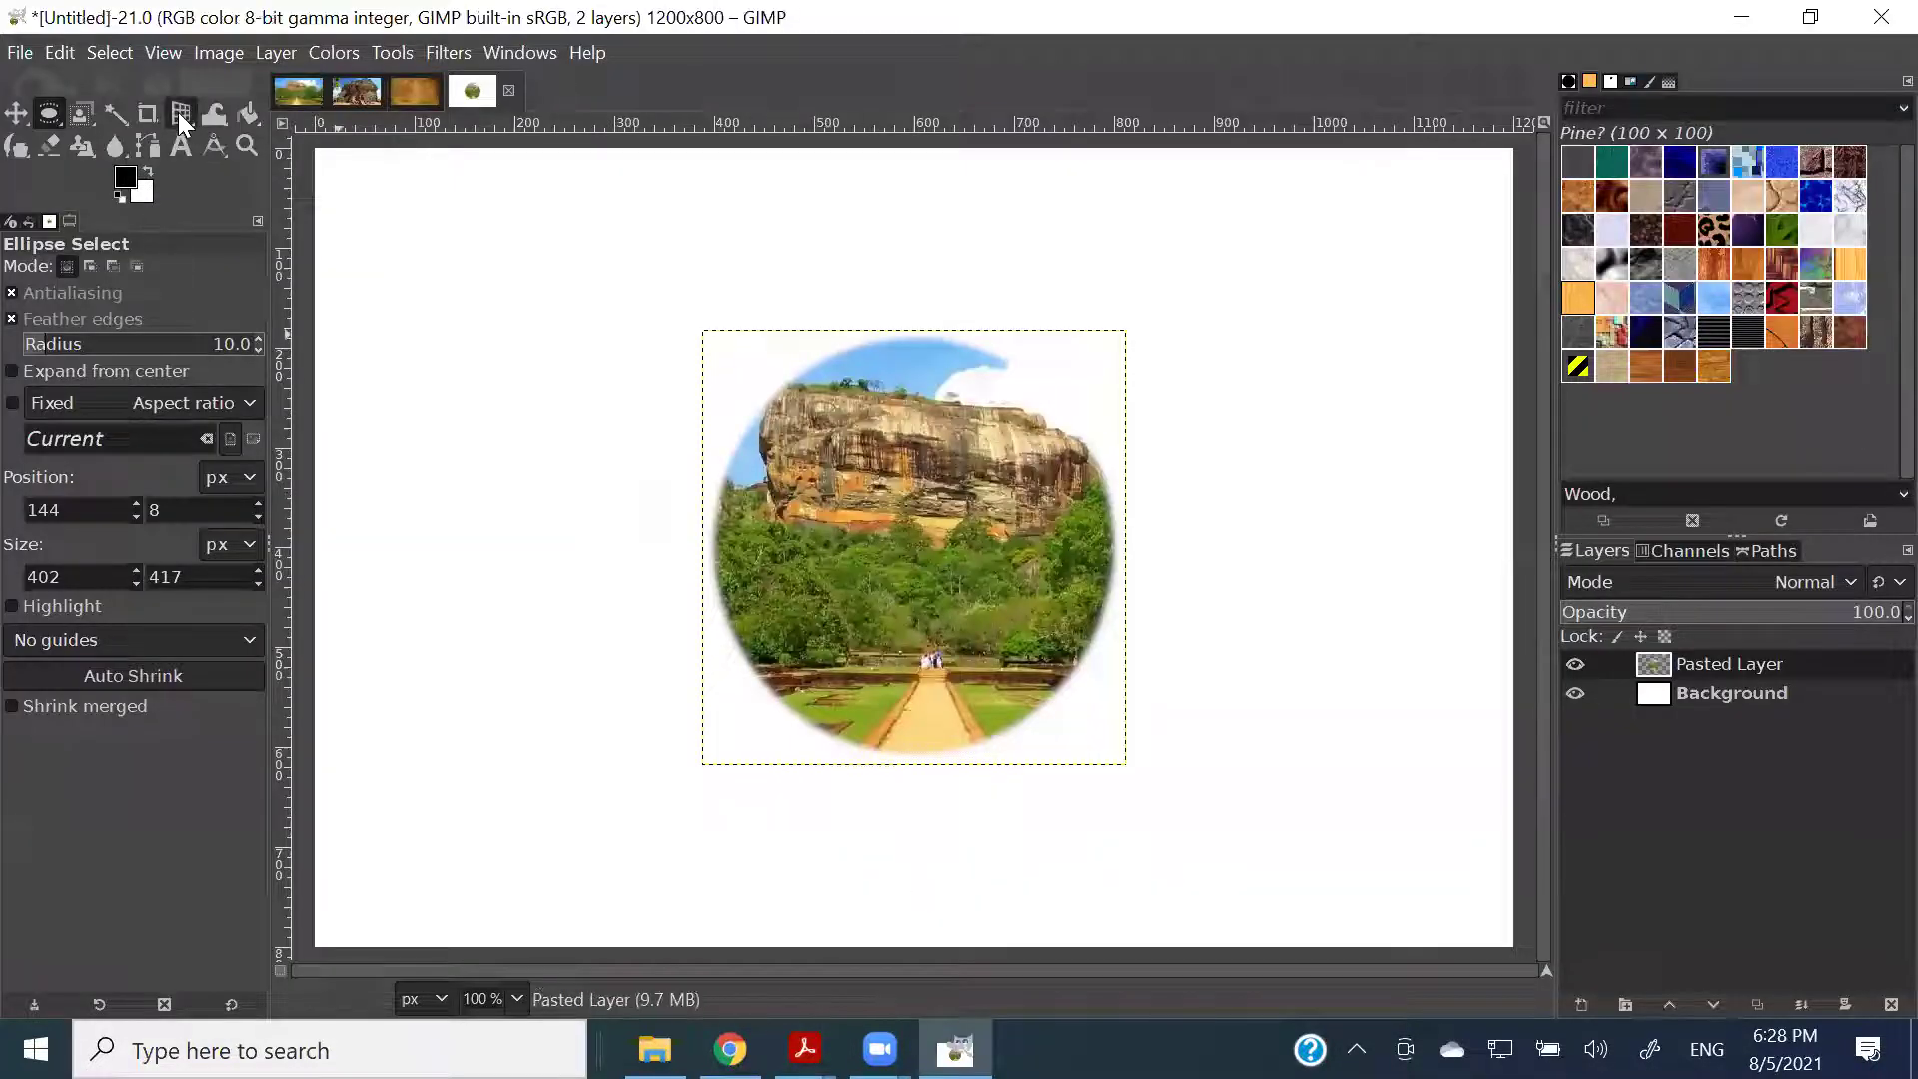
pyautogui.click(179, 112)
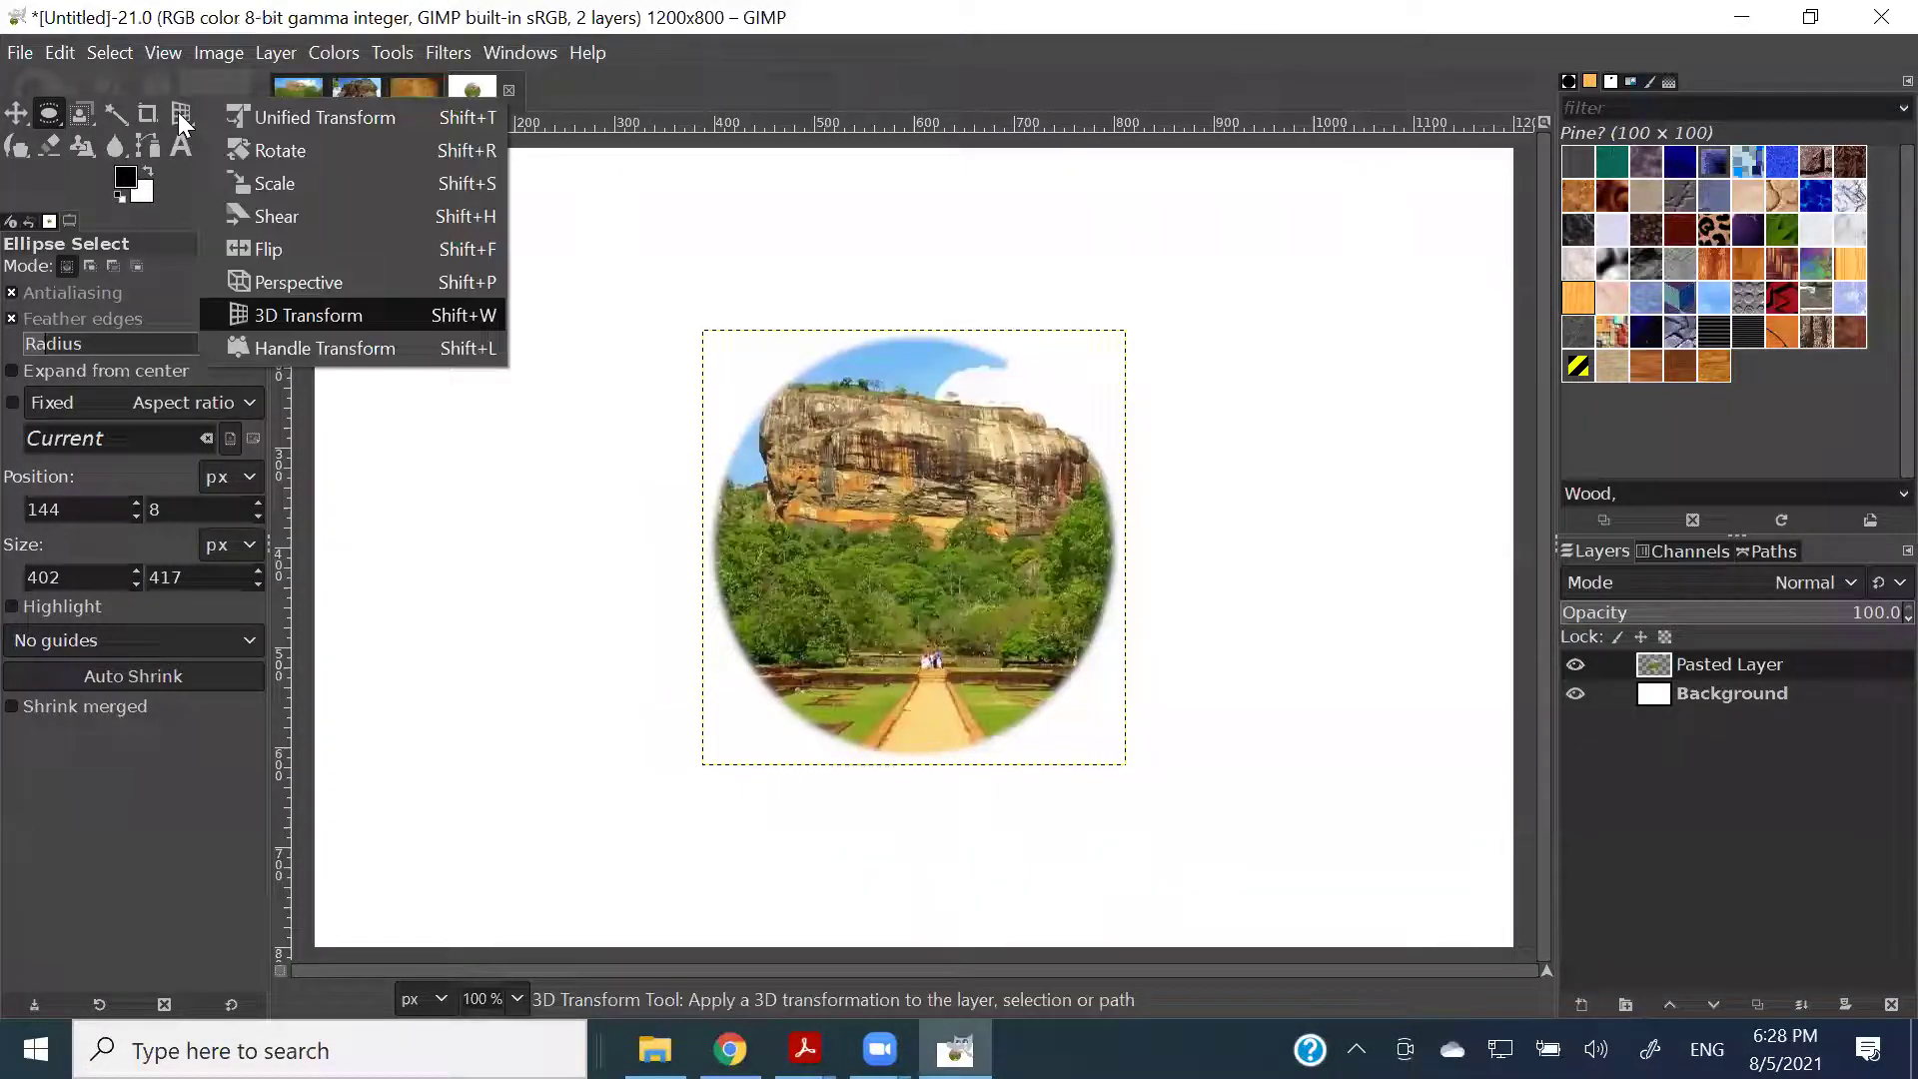
pyautogui.click(262, 180)
pyautogui.click(949, 488)
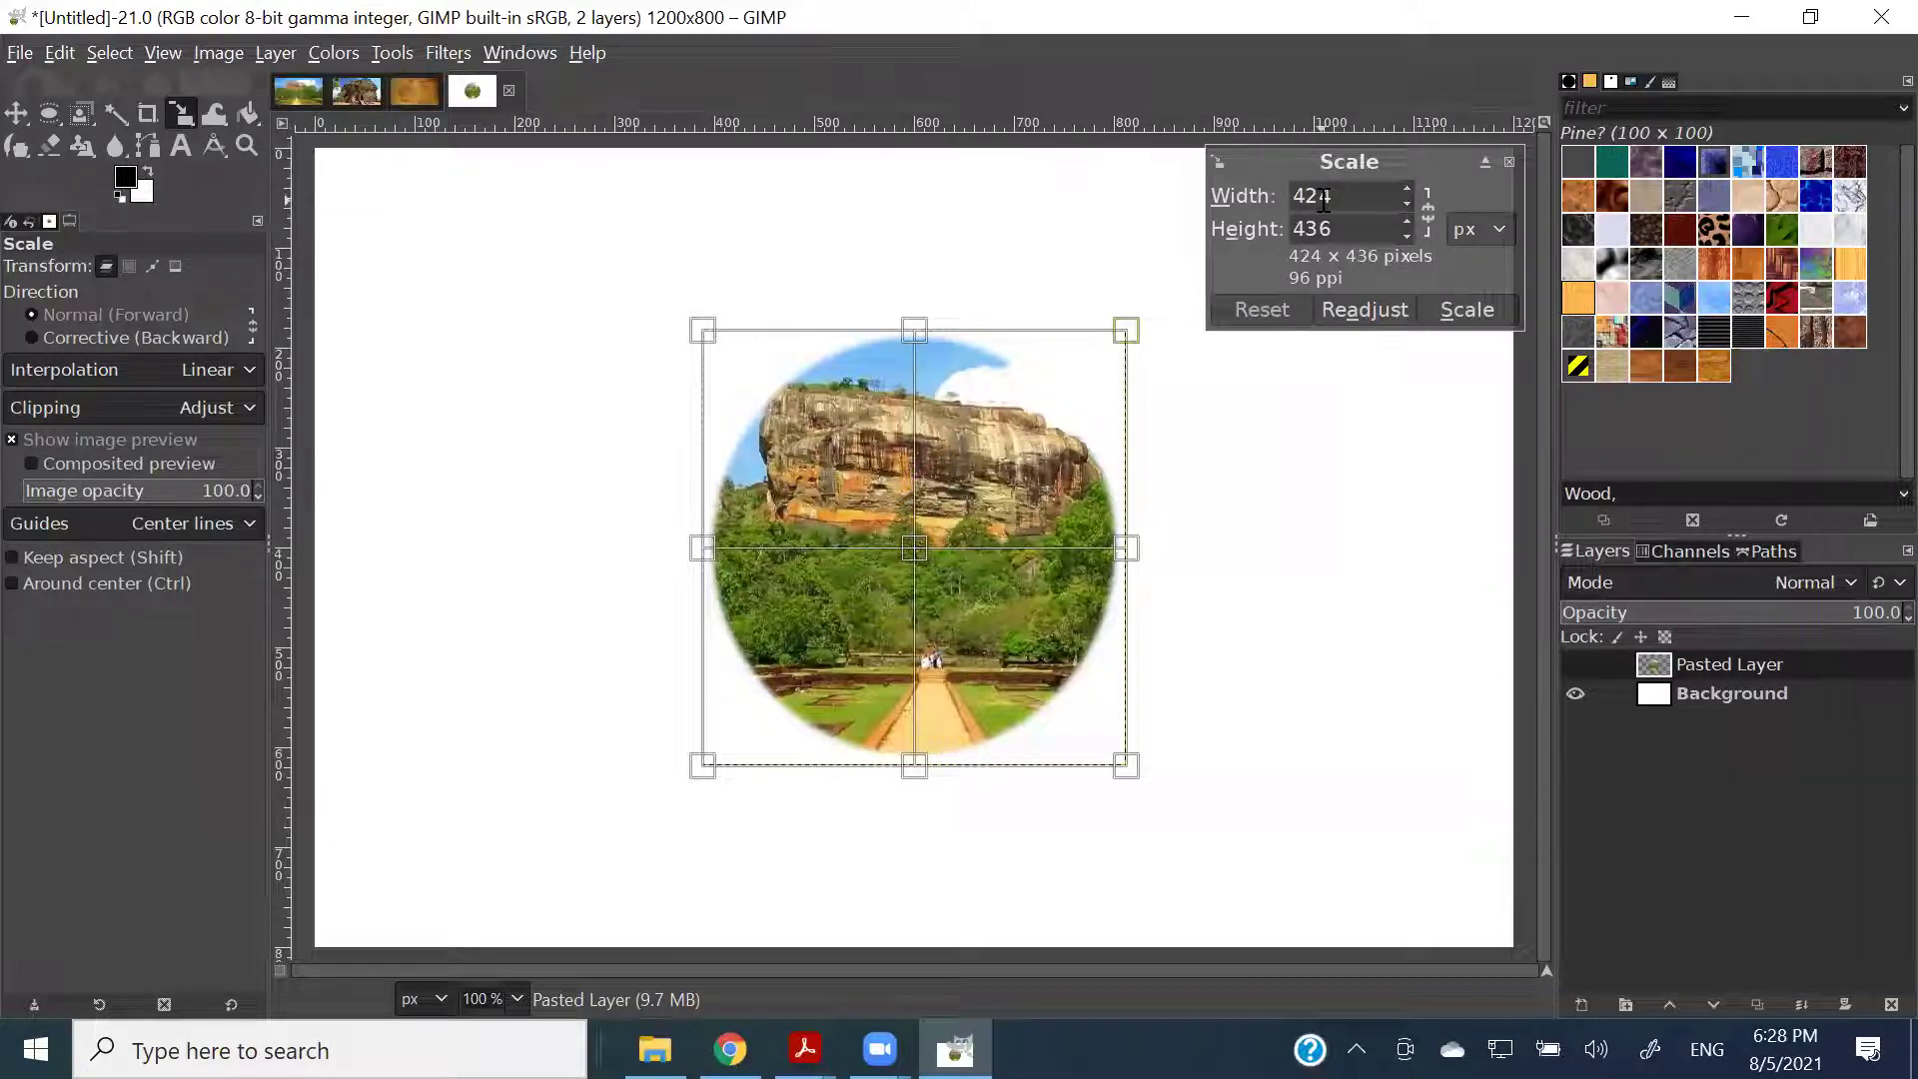
pyautogui.hotkey('alt', 'Tab')
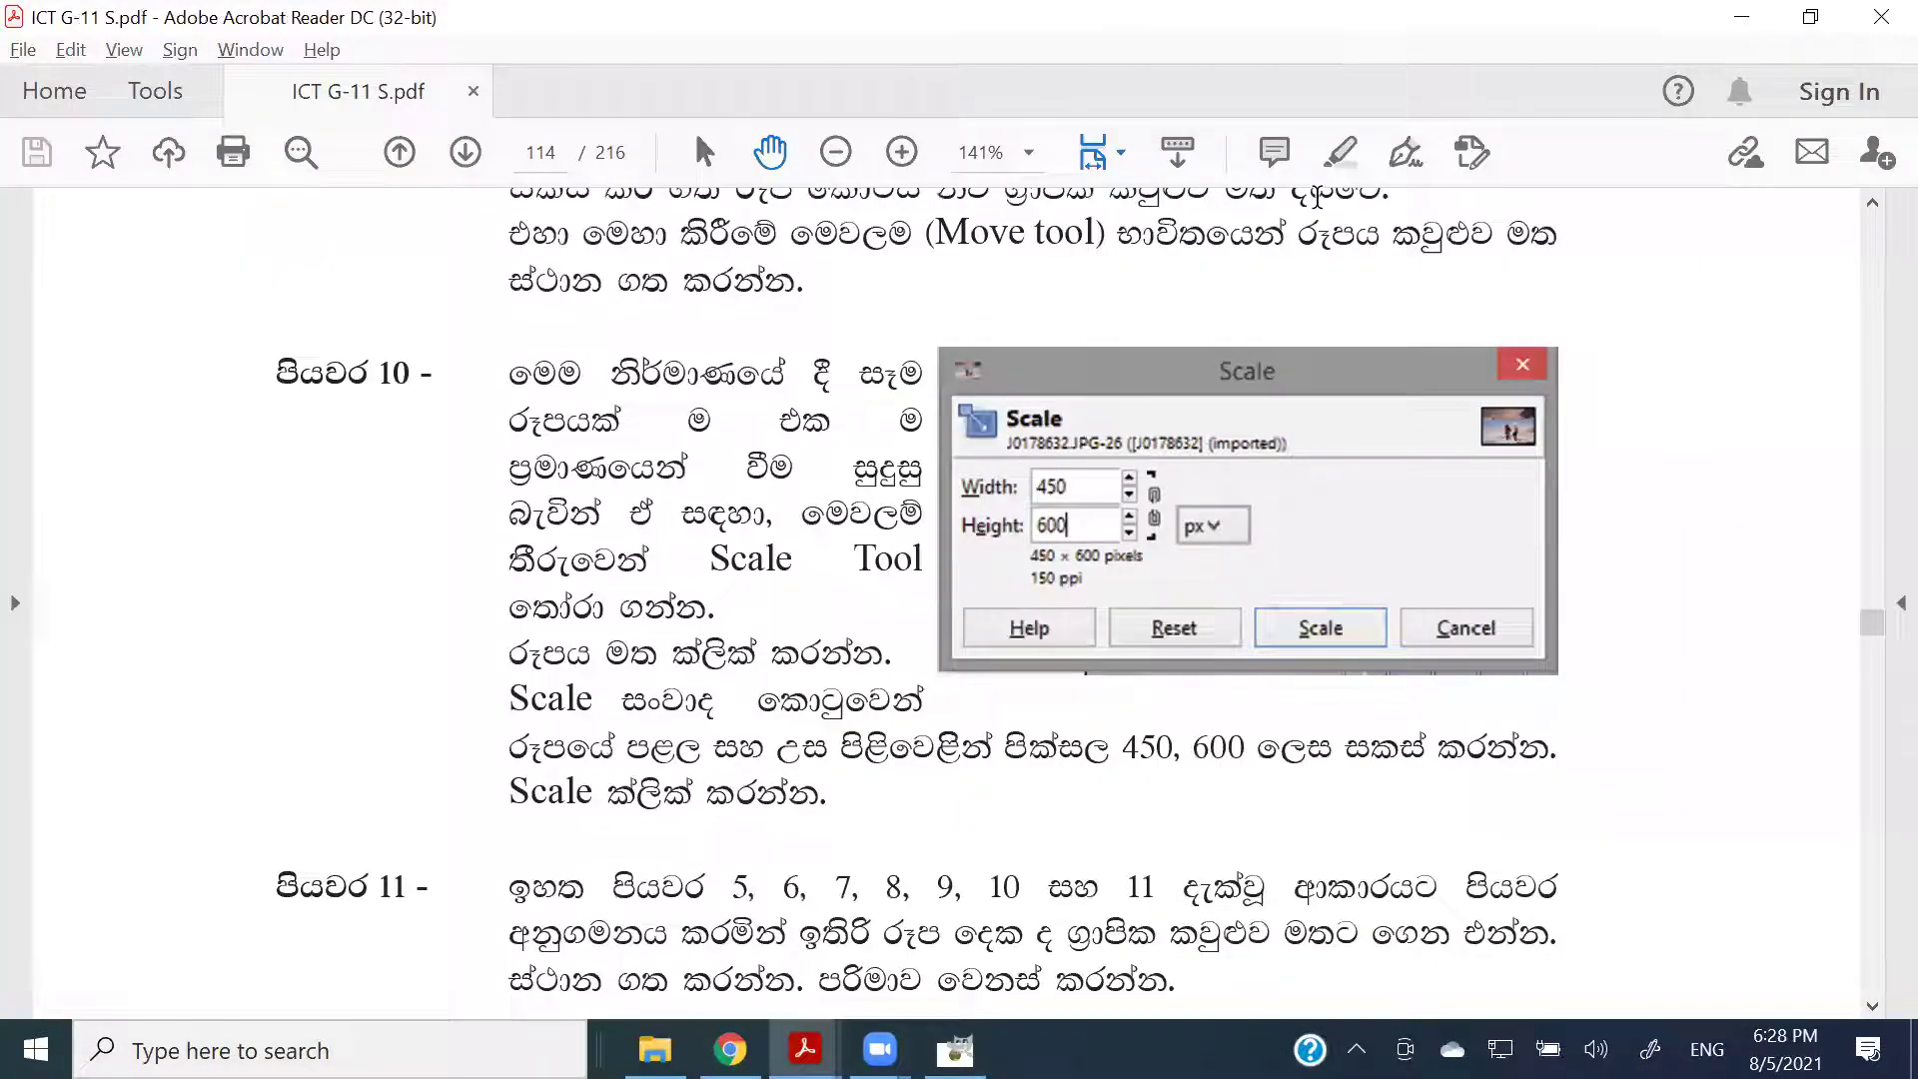
pyautogui.hotkey('alt', 'Tab')
pyautogui.doubleClick(1309, 196)
pyautogui.write('450')
pyautogui.press('Tab')
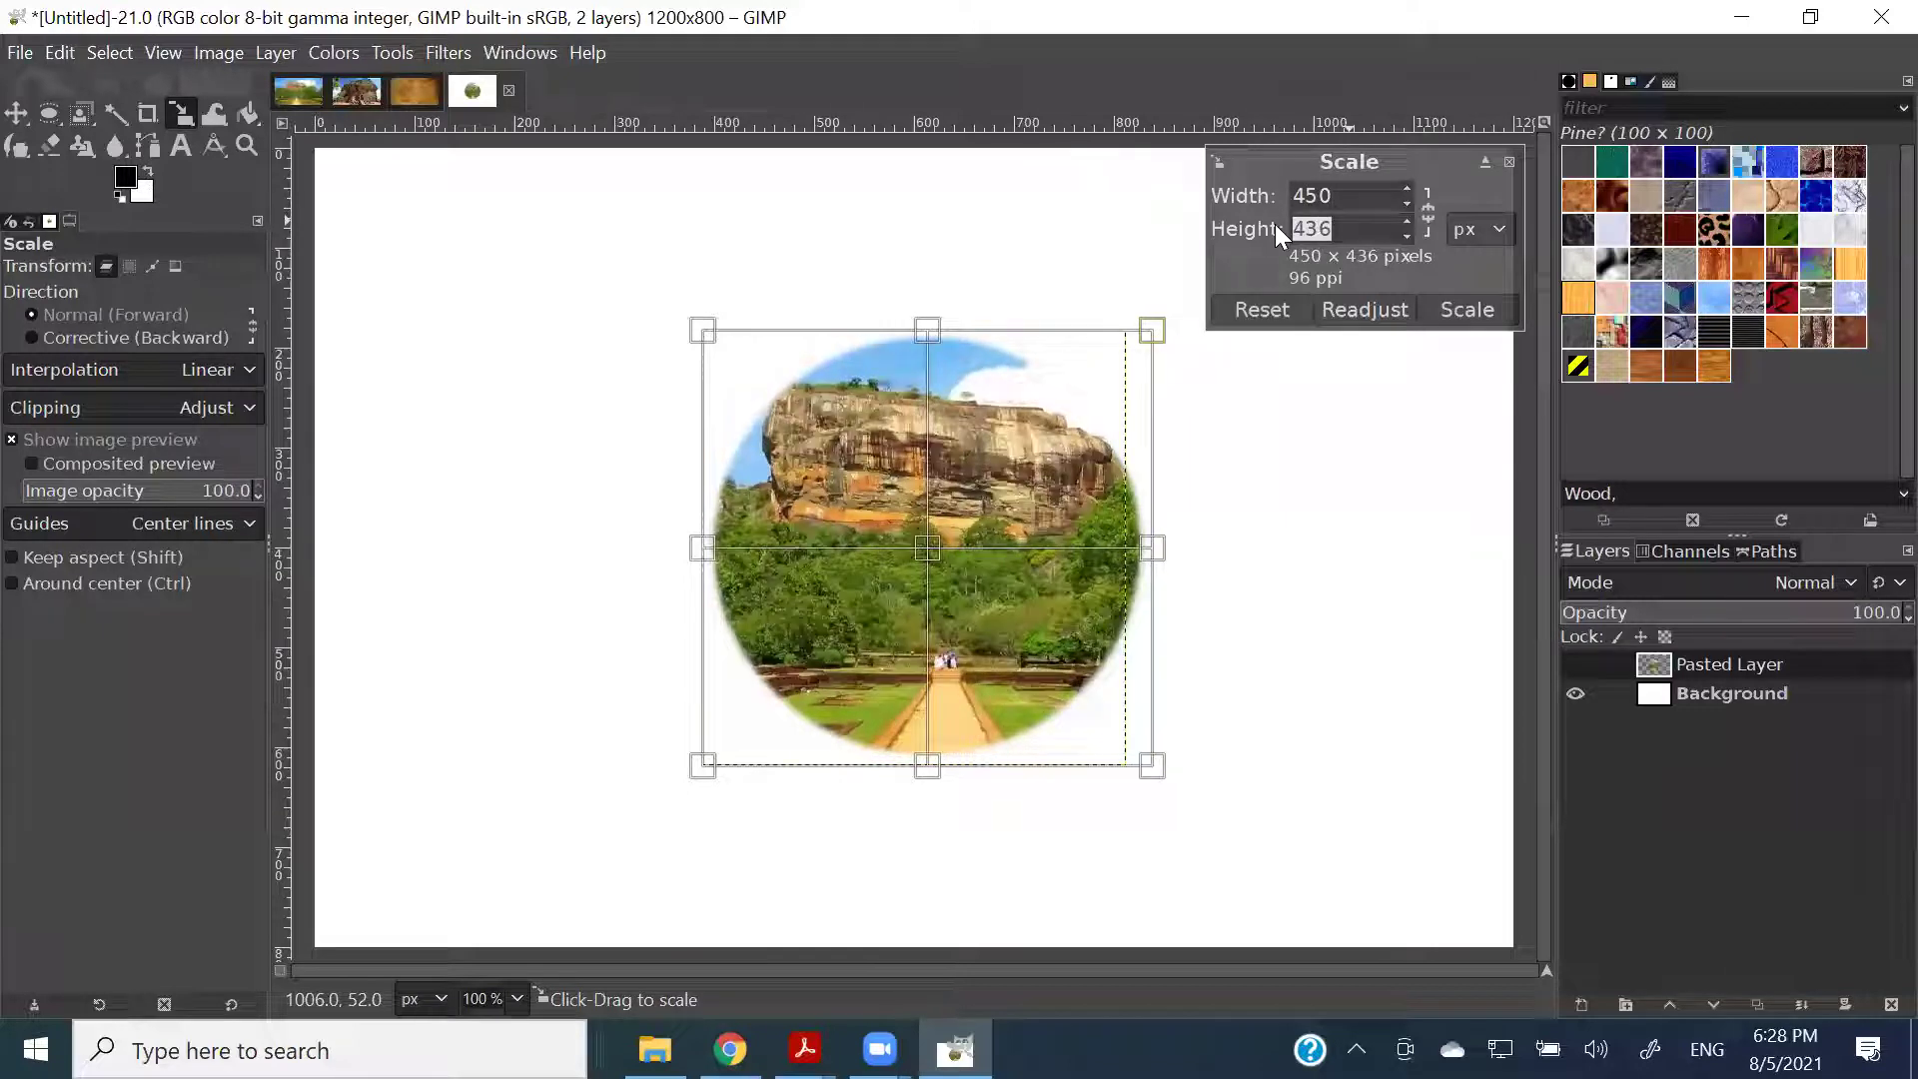
pyautogui.write('600')
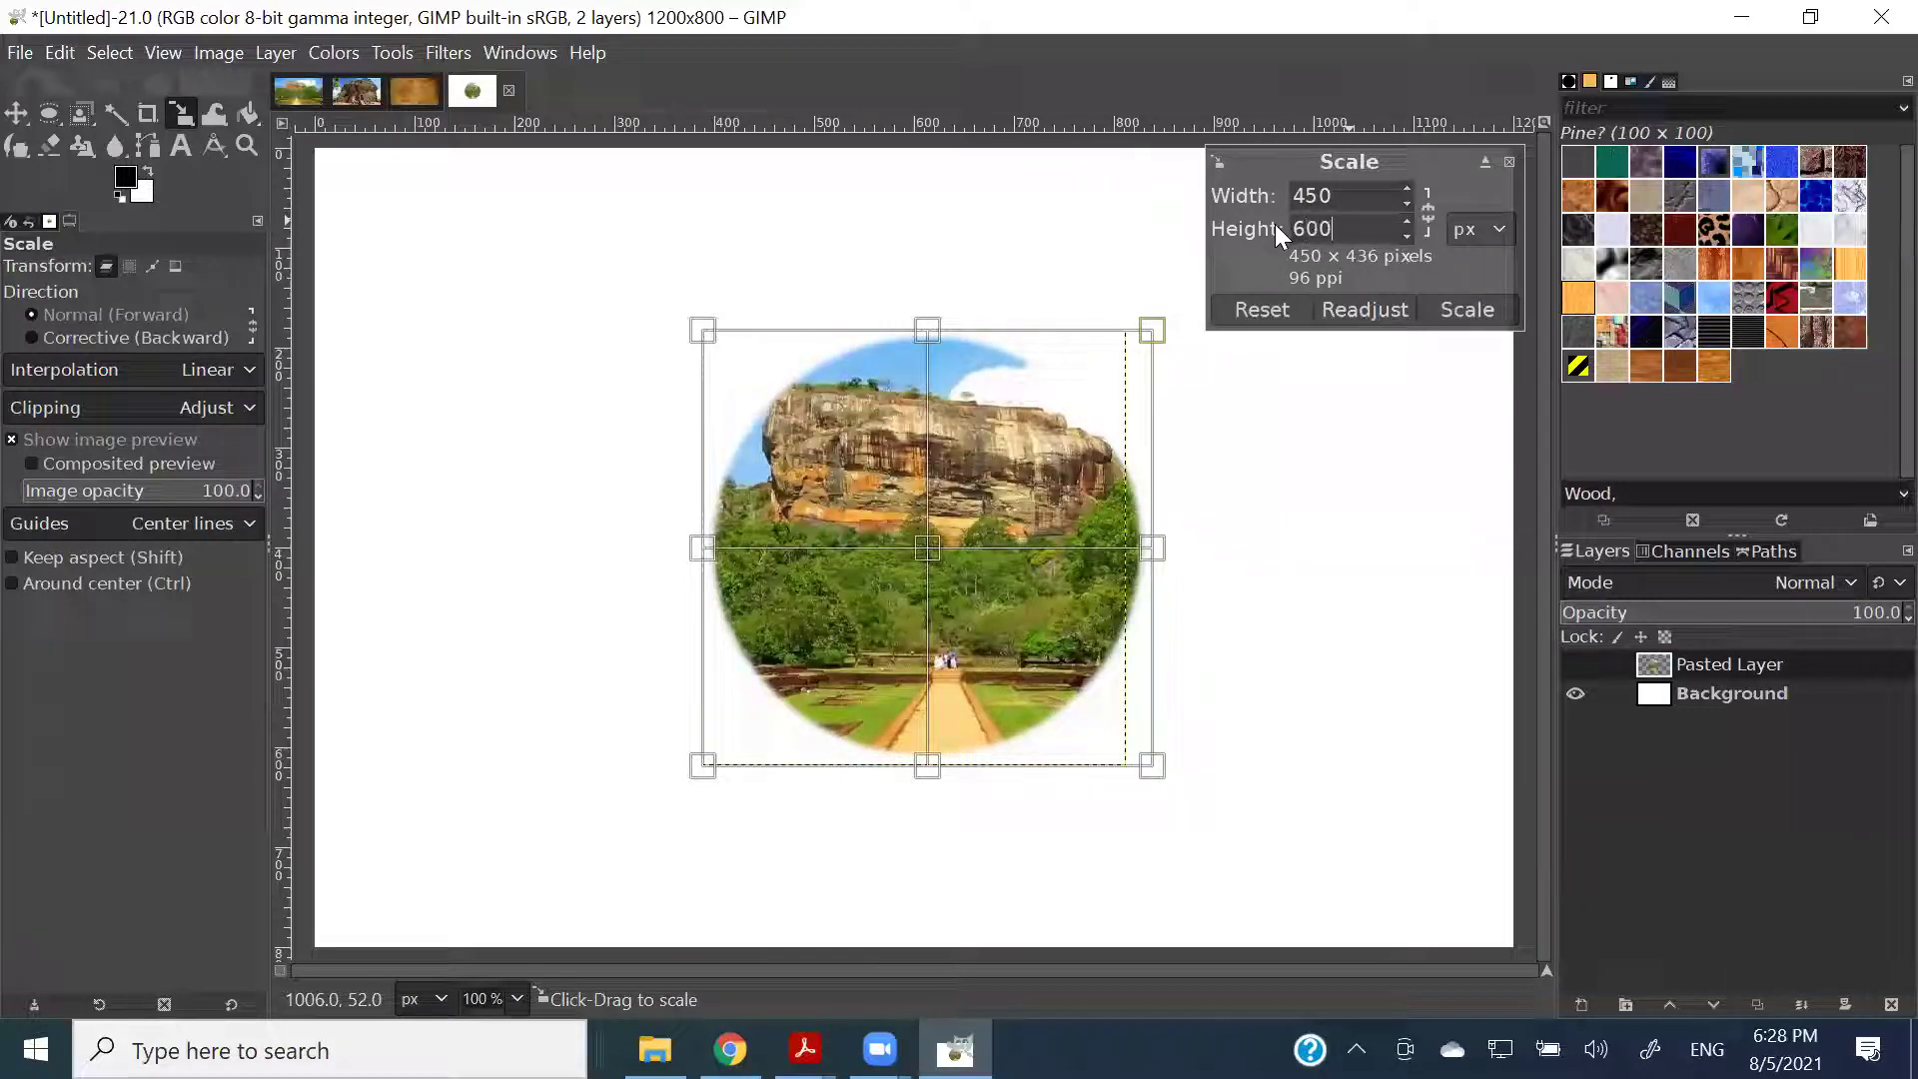
pyautogui.press('Tab')
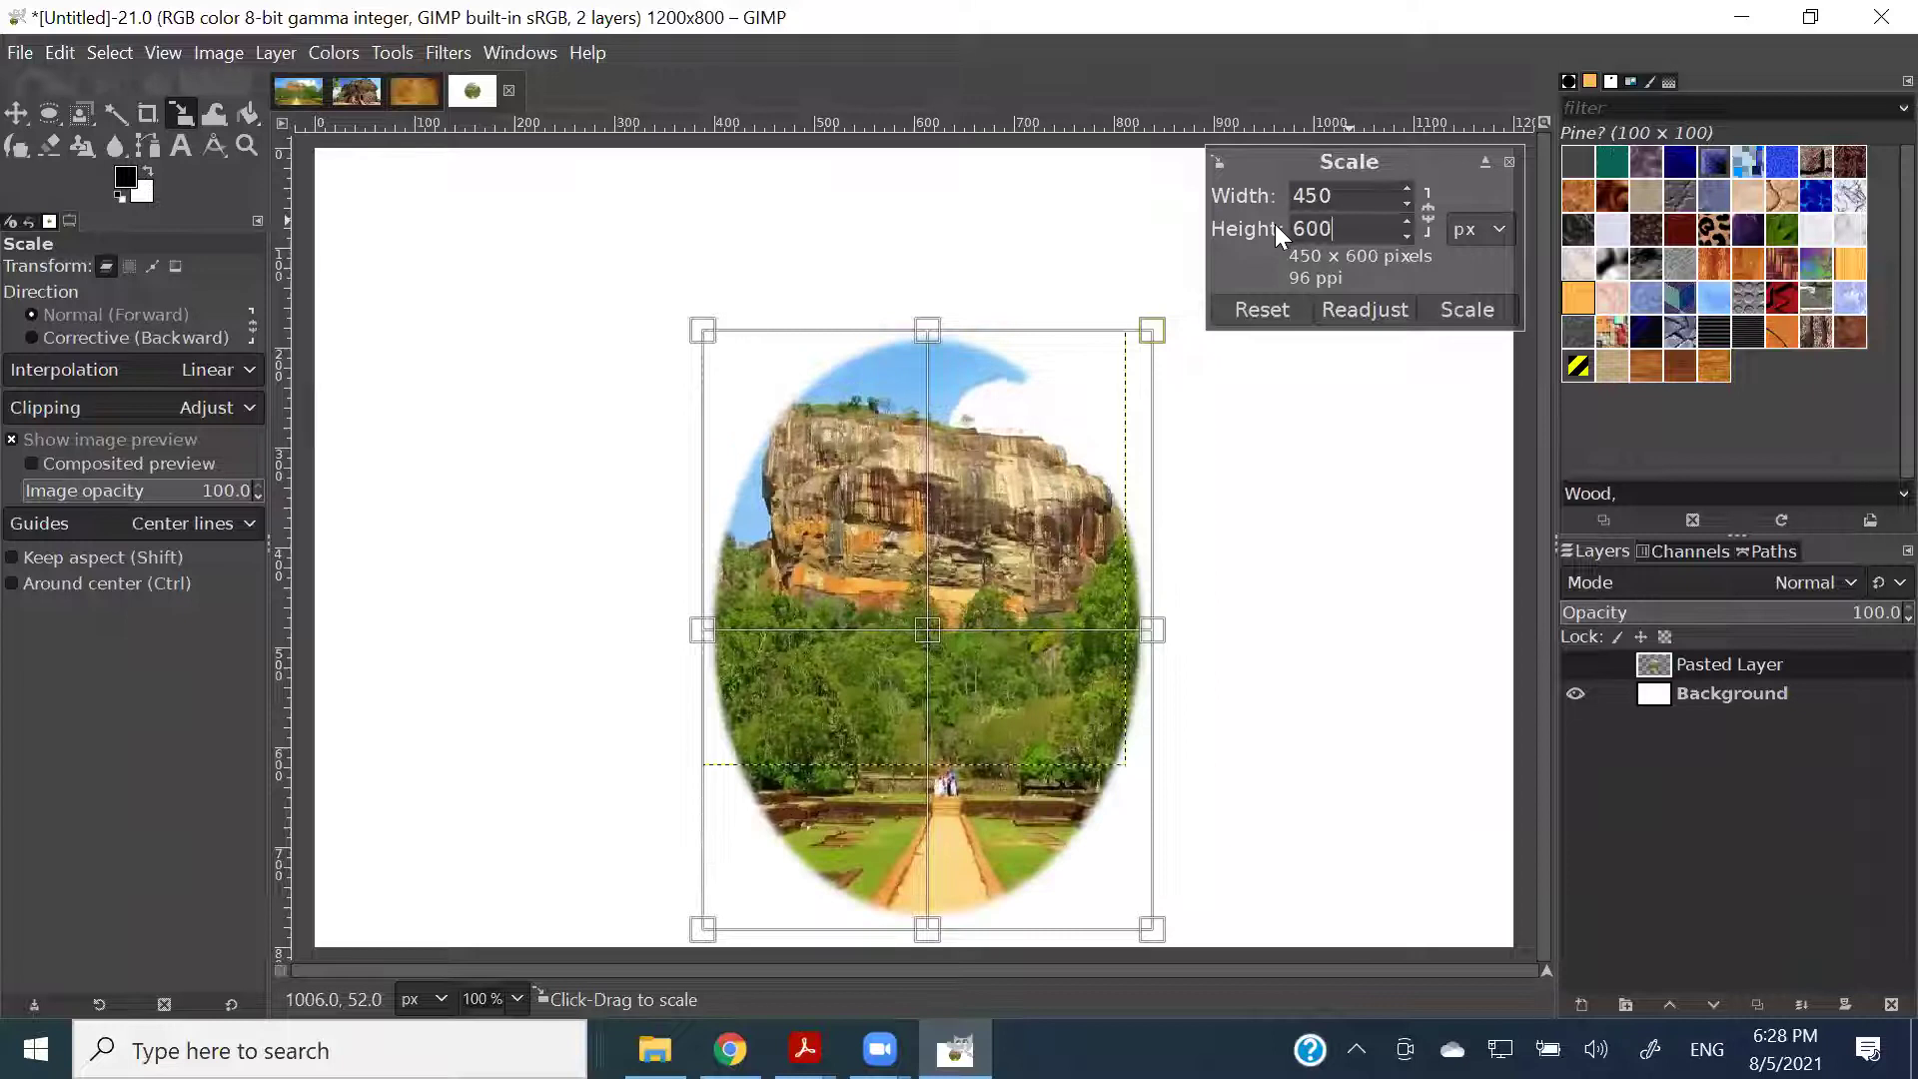
pyautogui.click(16, 113)
pyautogui.moveTo(911, 502); pyautogui.dragTo(903, 410)
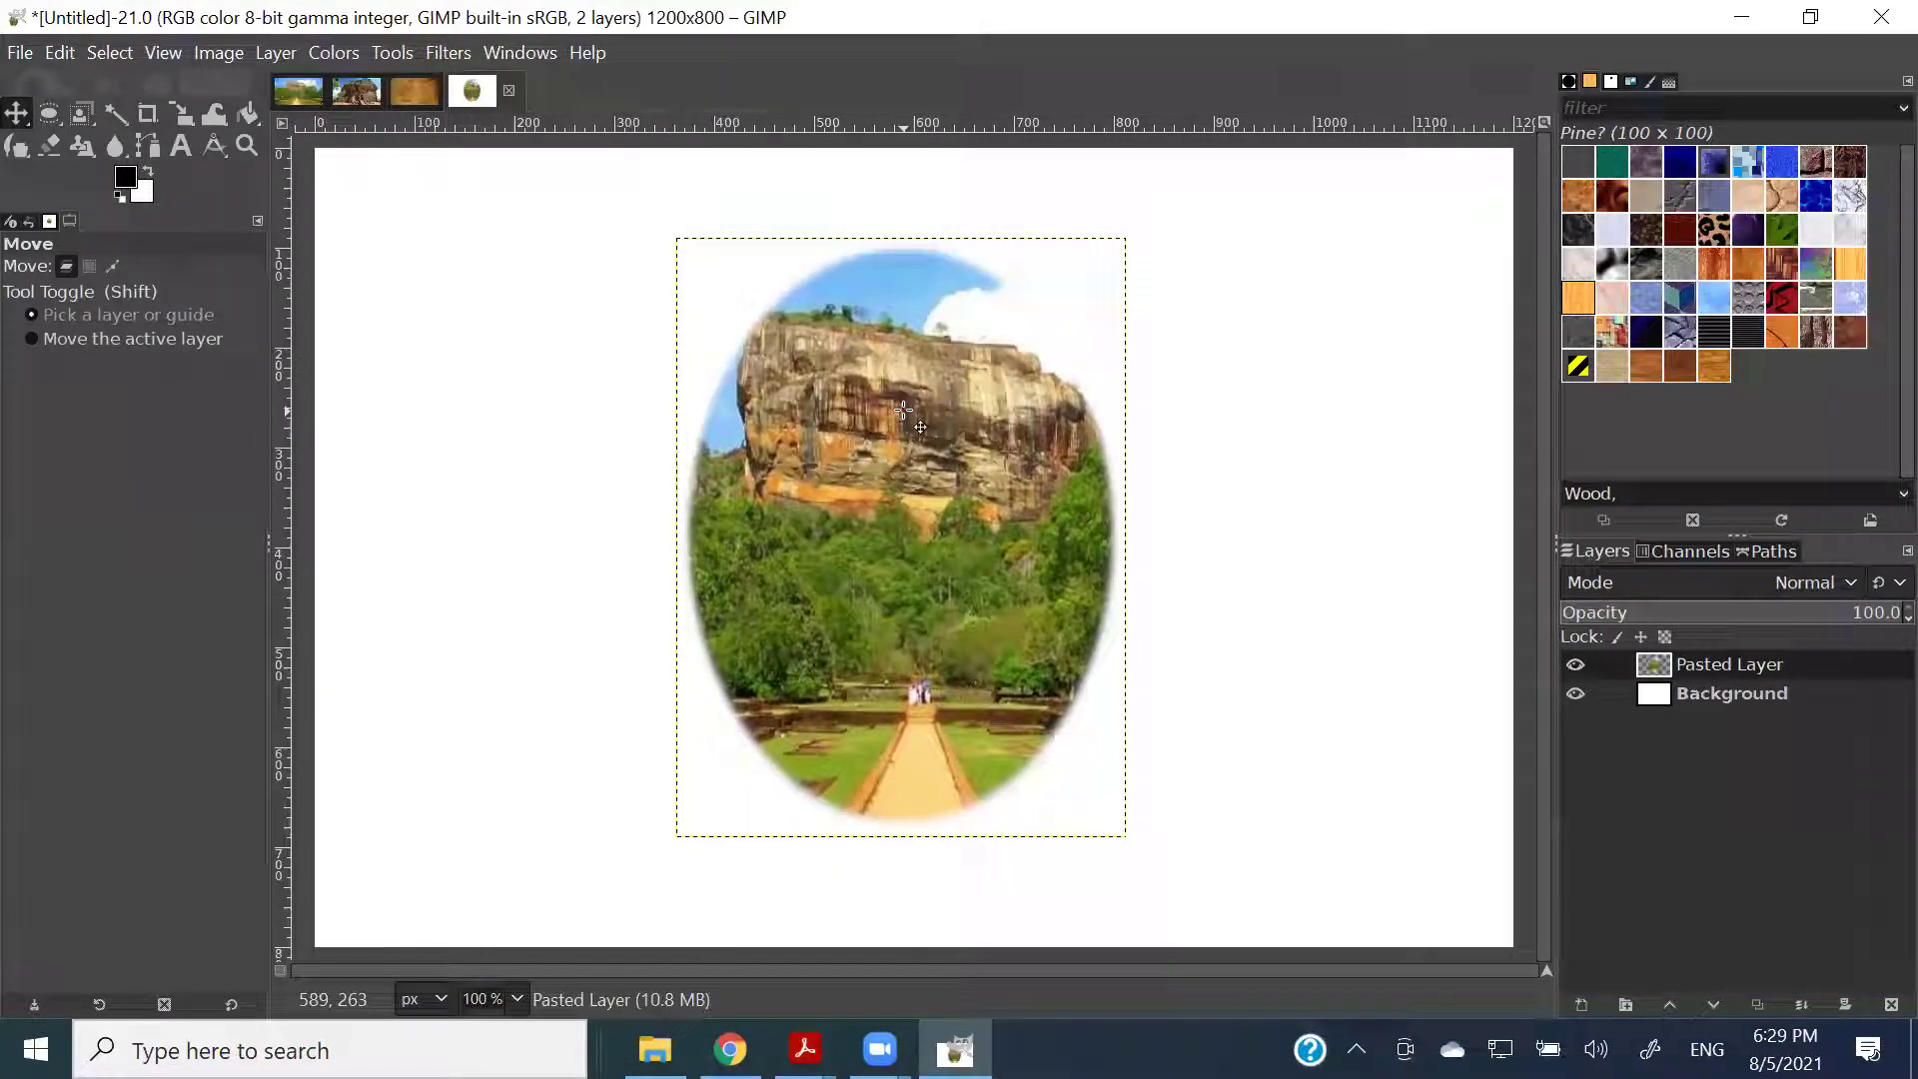
# Switch to the ICT textbook PDF and examine the layout of the finished three-ellipse Sigiriya sample picture.
pyautogui.hotkey('alt', 'Tab')
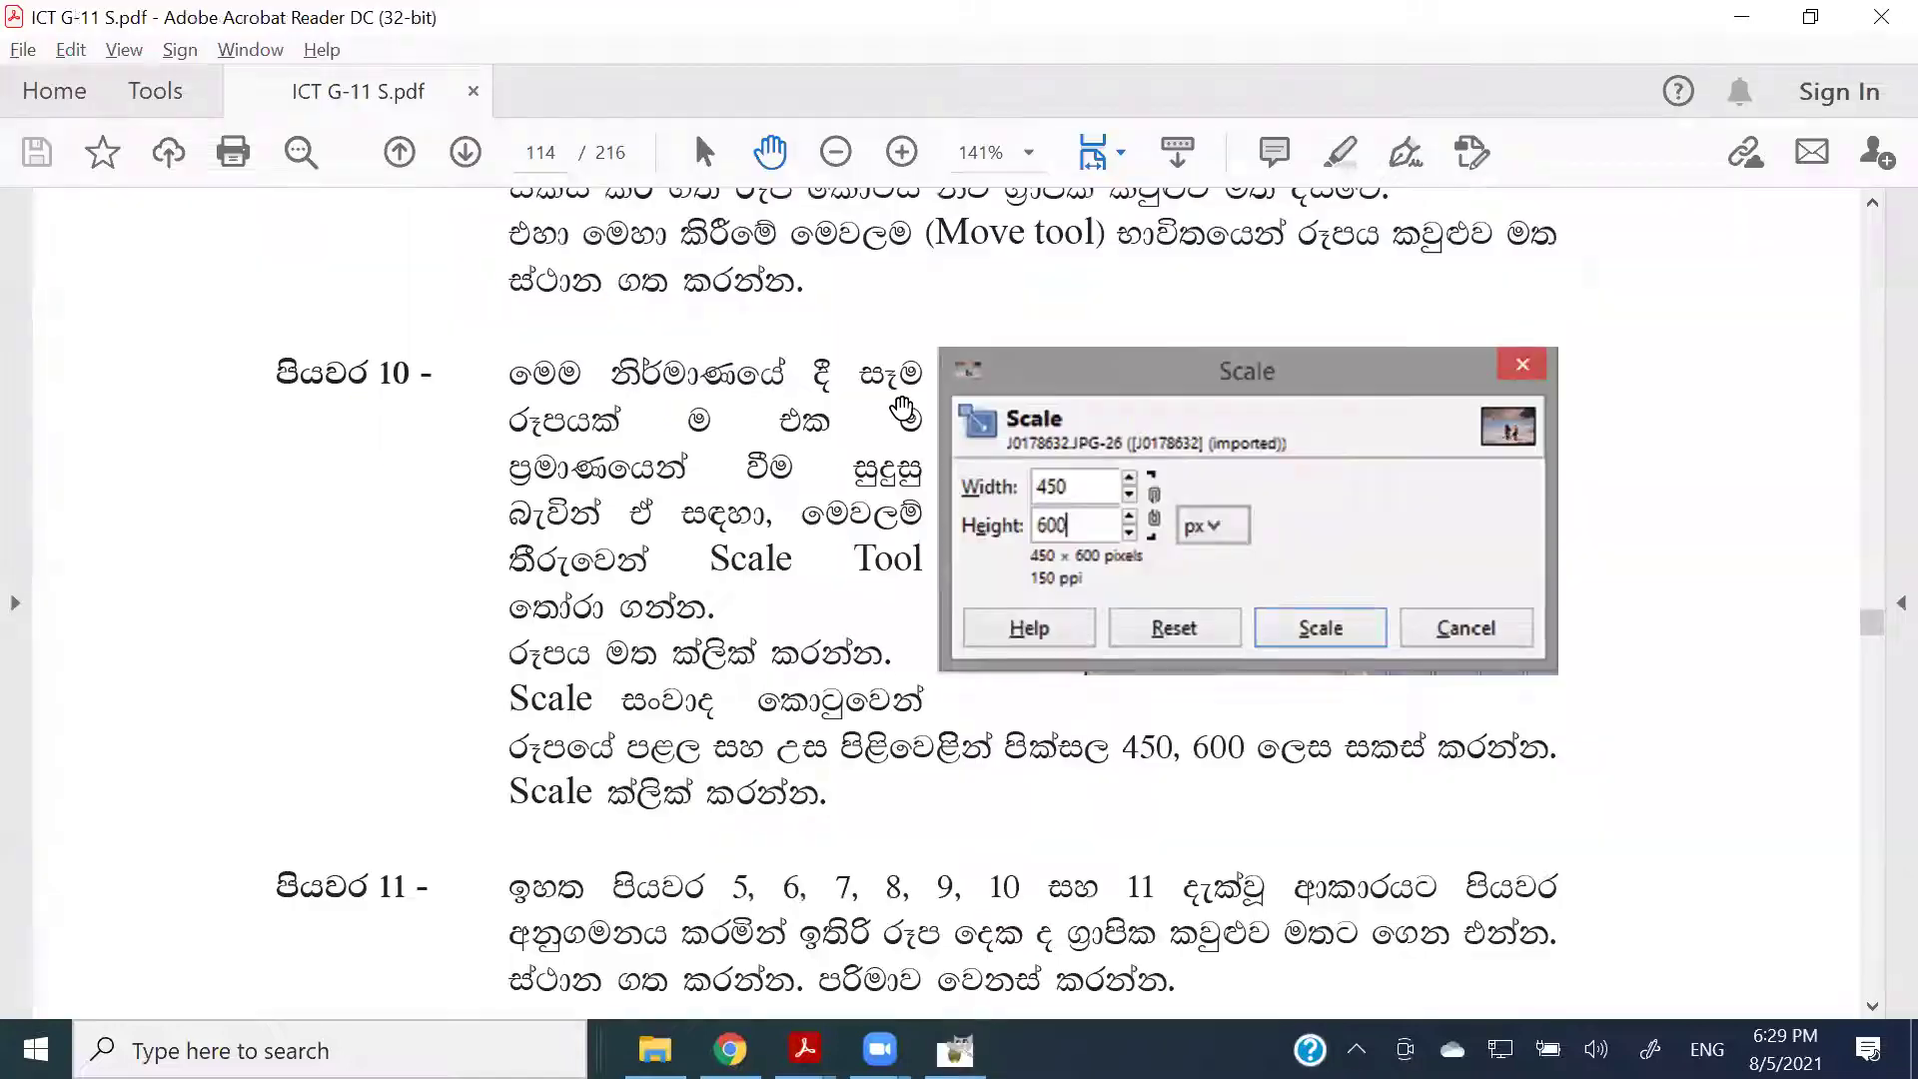
pyautogui.scroll(15, 763, 510)
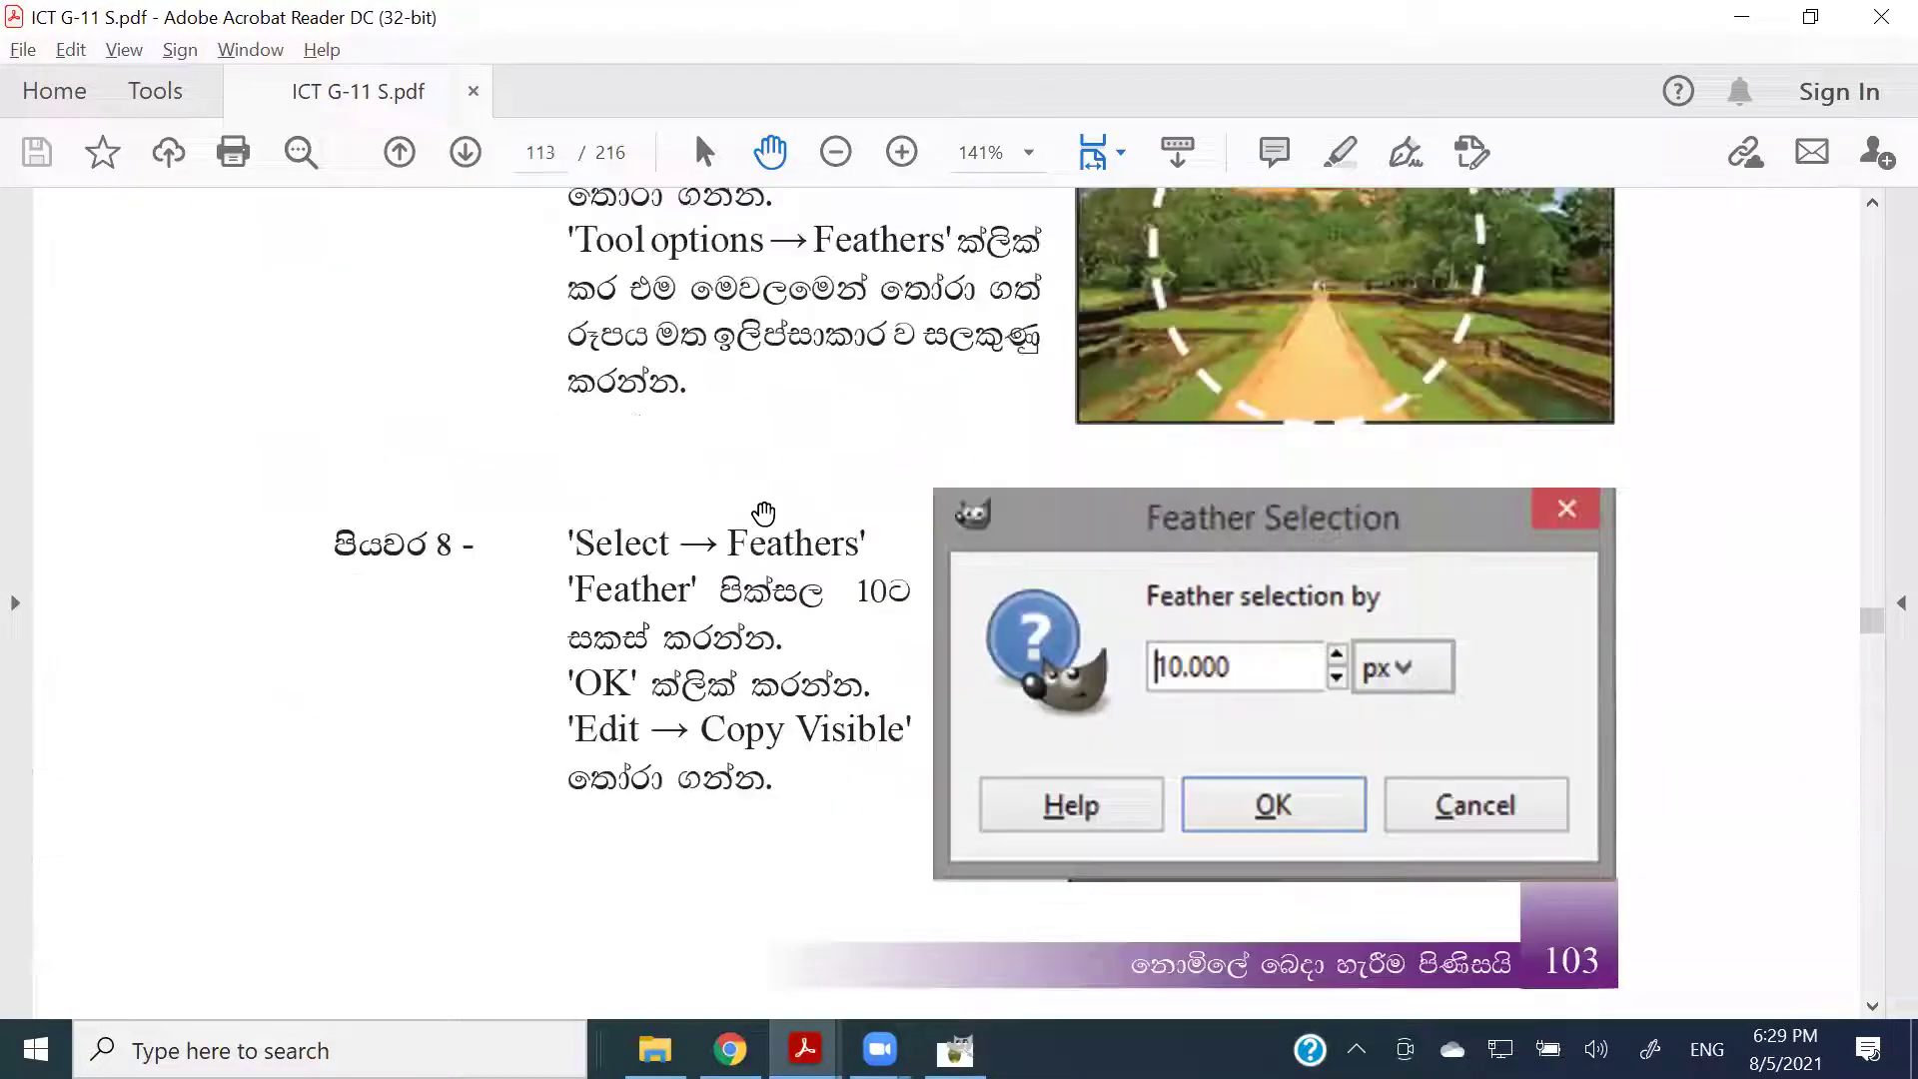
pyautogui.scroll(15, 763, 511)
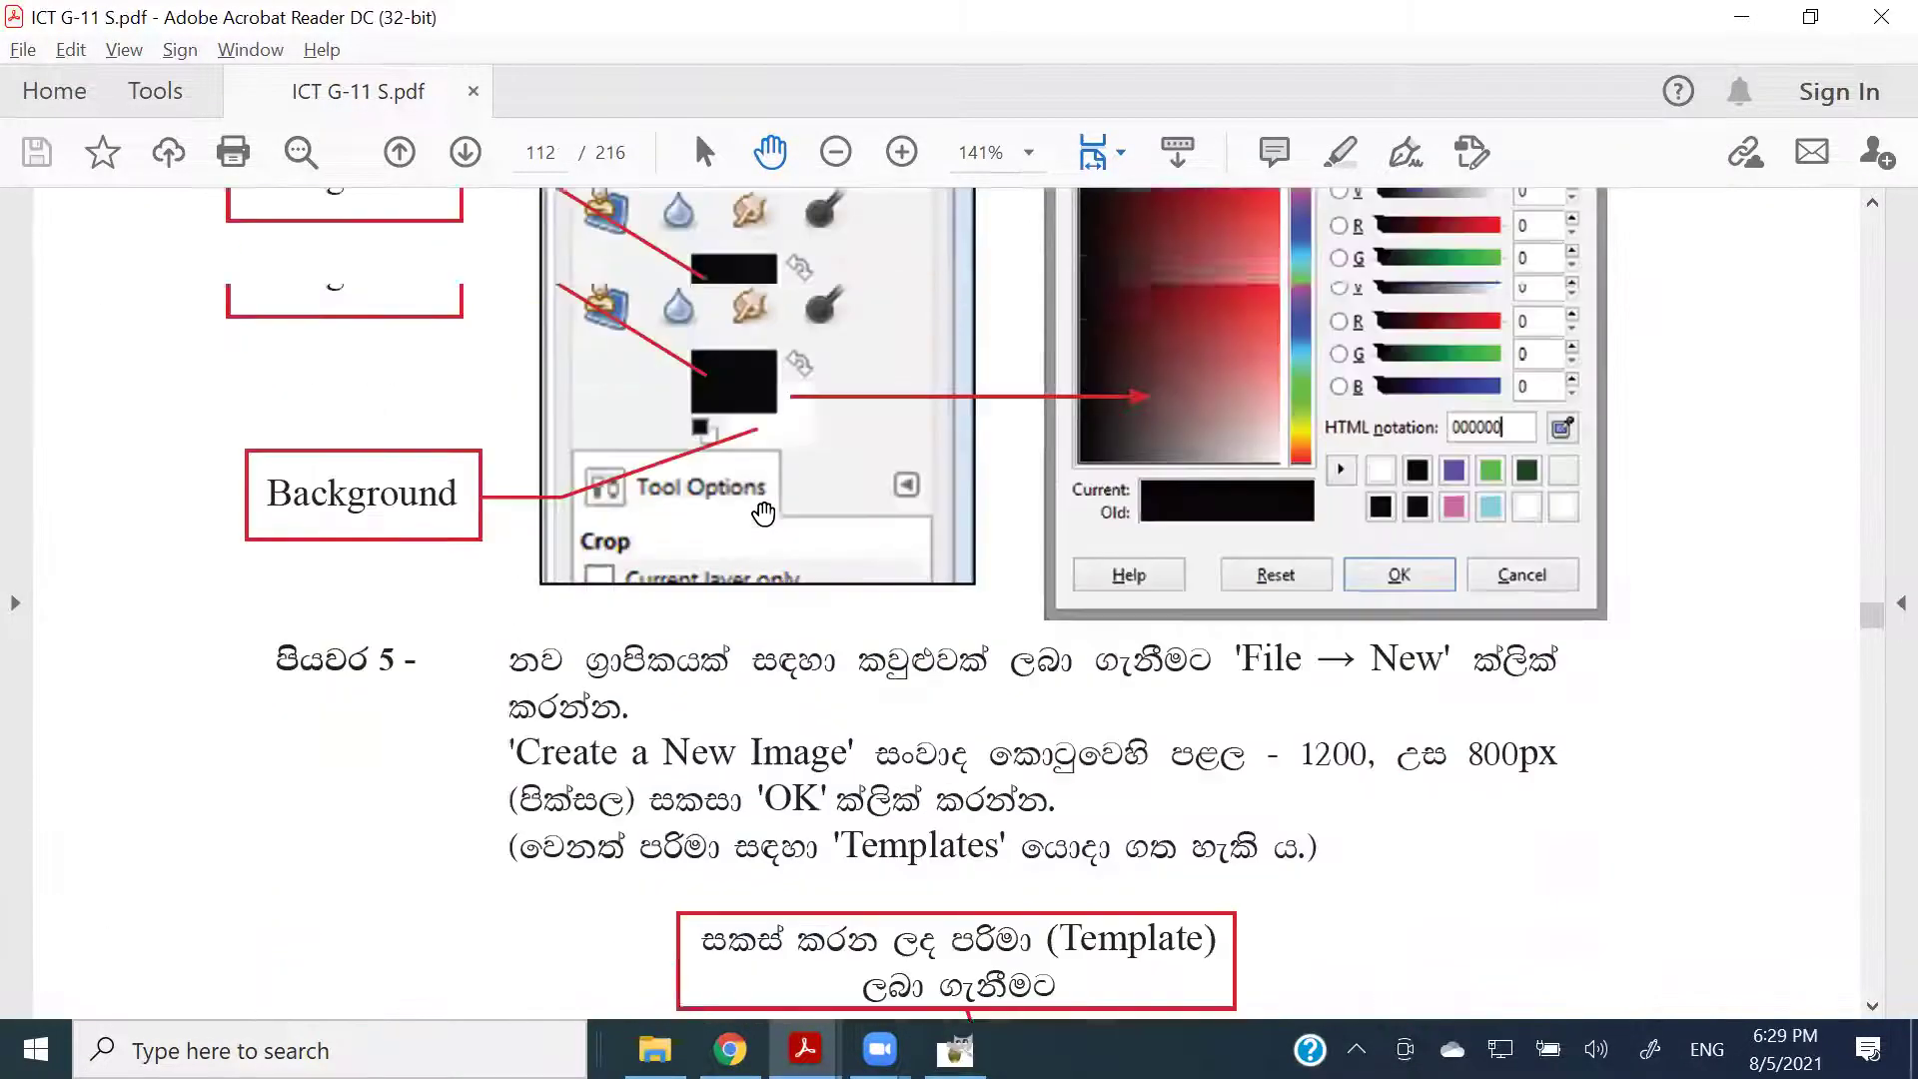
pyautogui.scroll(5, 763, 510)
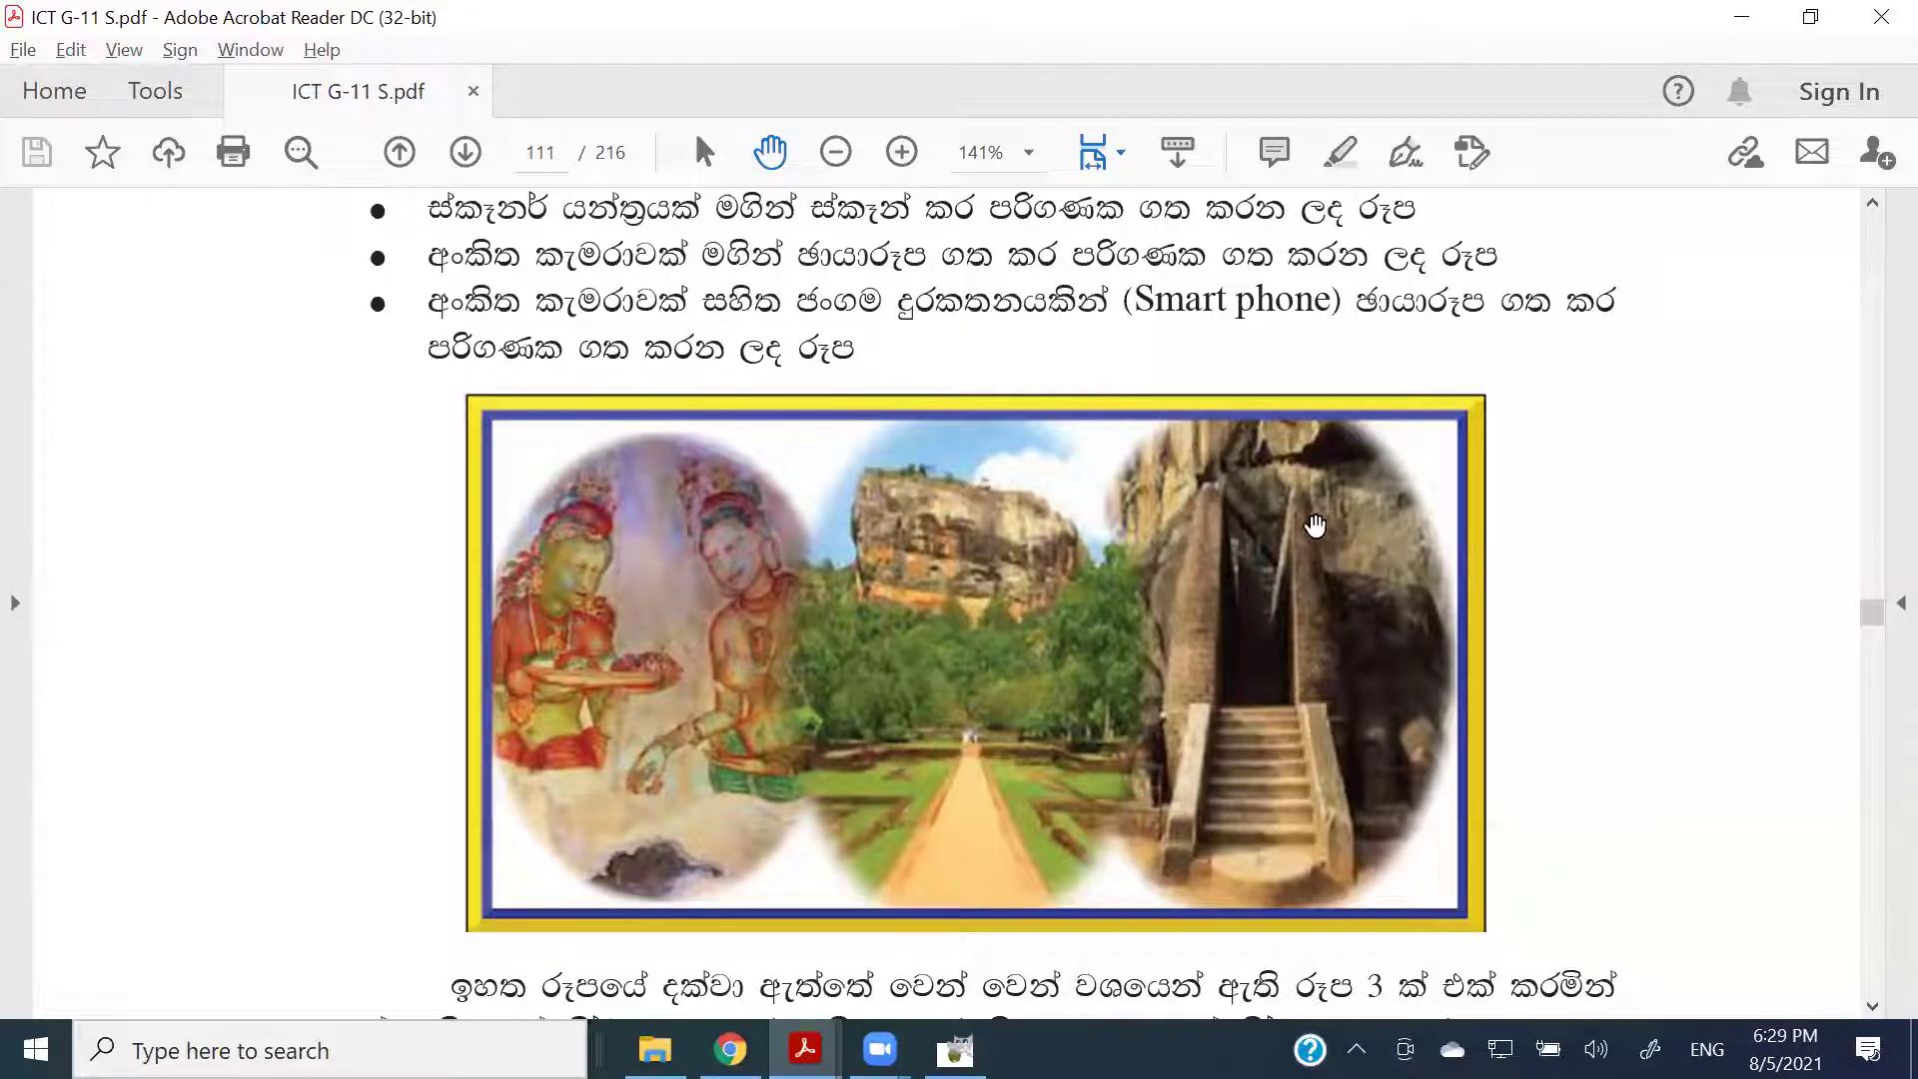
pyautogui.hotkey('alt', 'Tab')
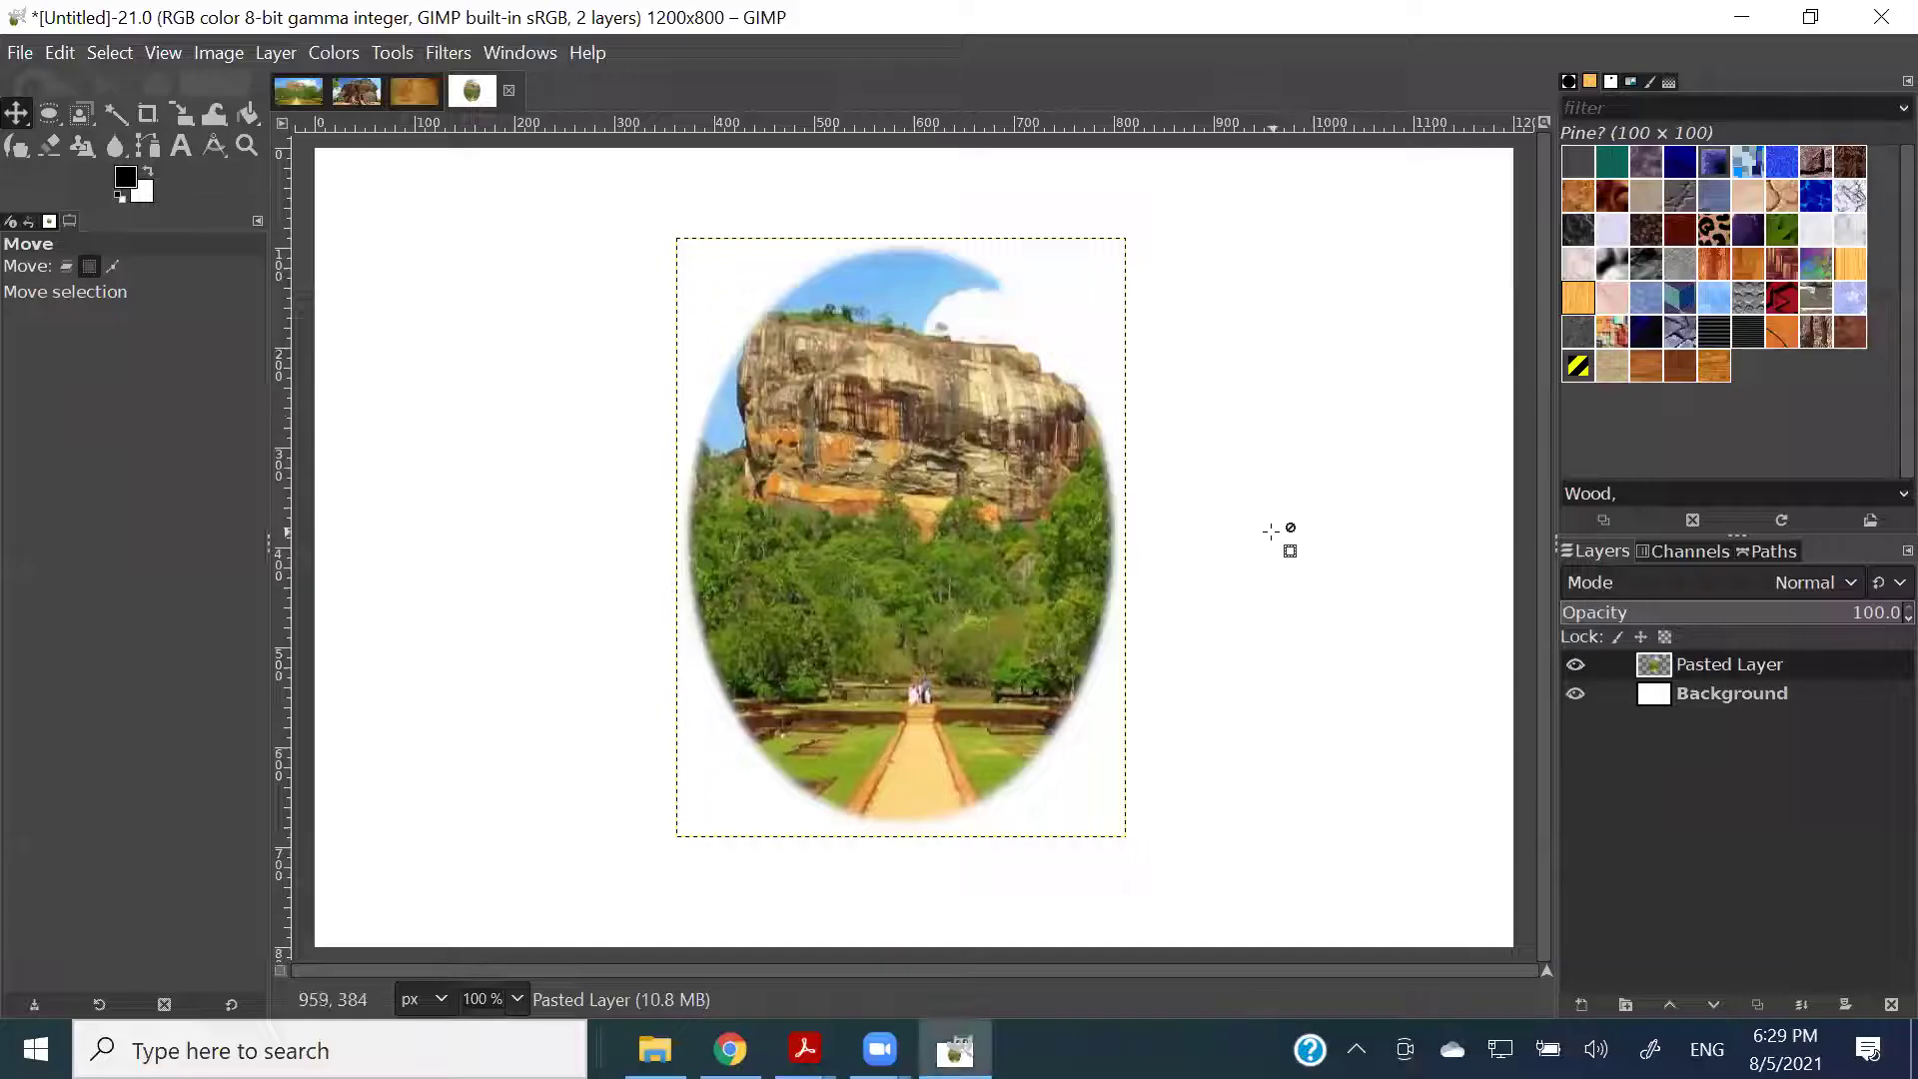
pyautogui.hotkey('alt', 'Tab')
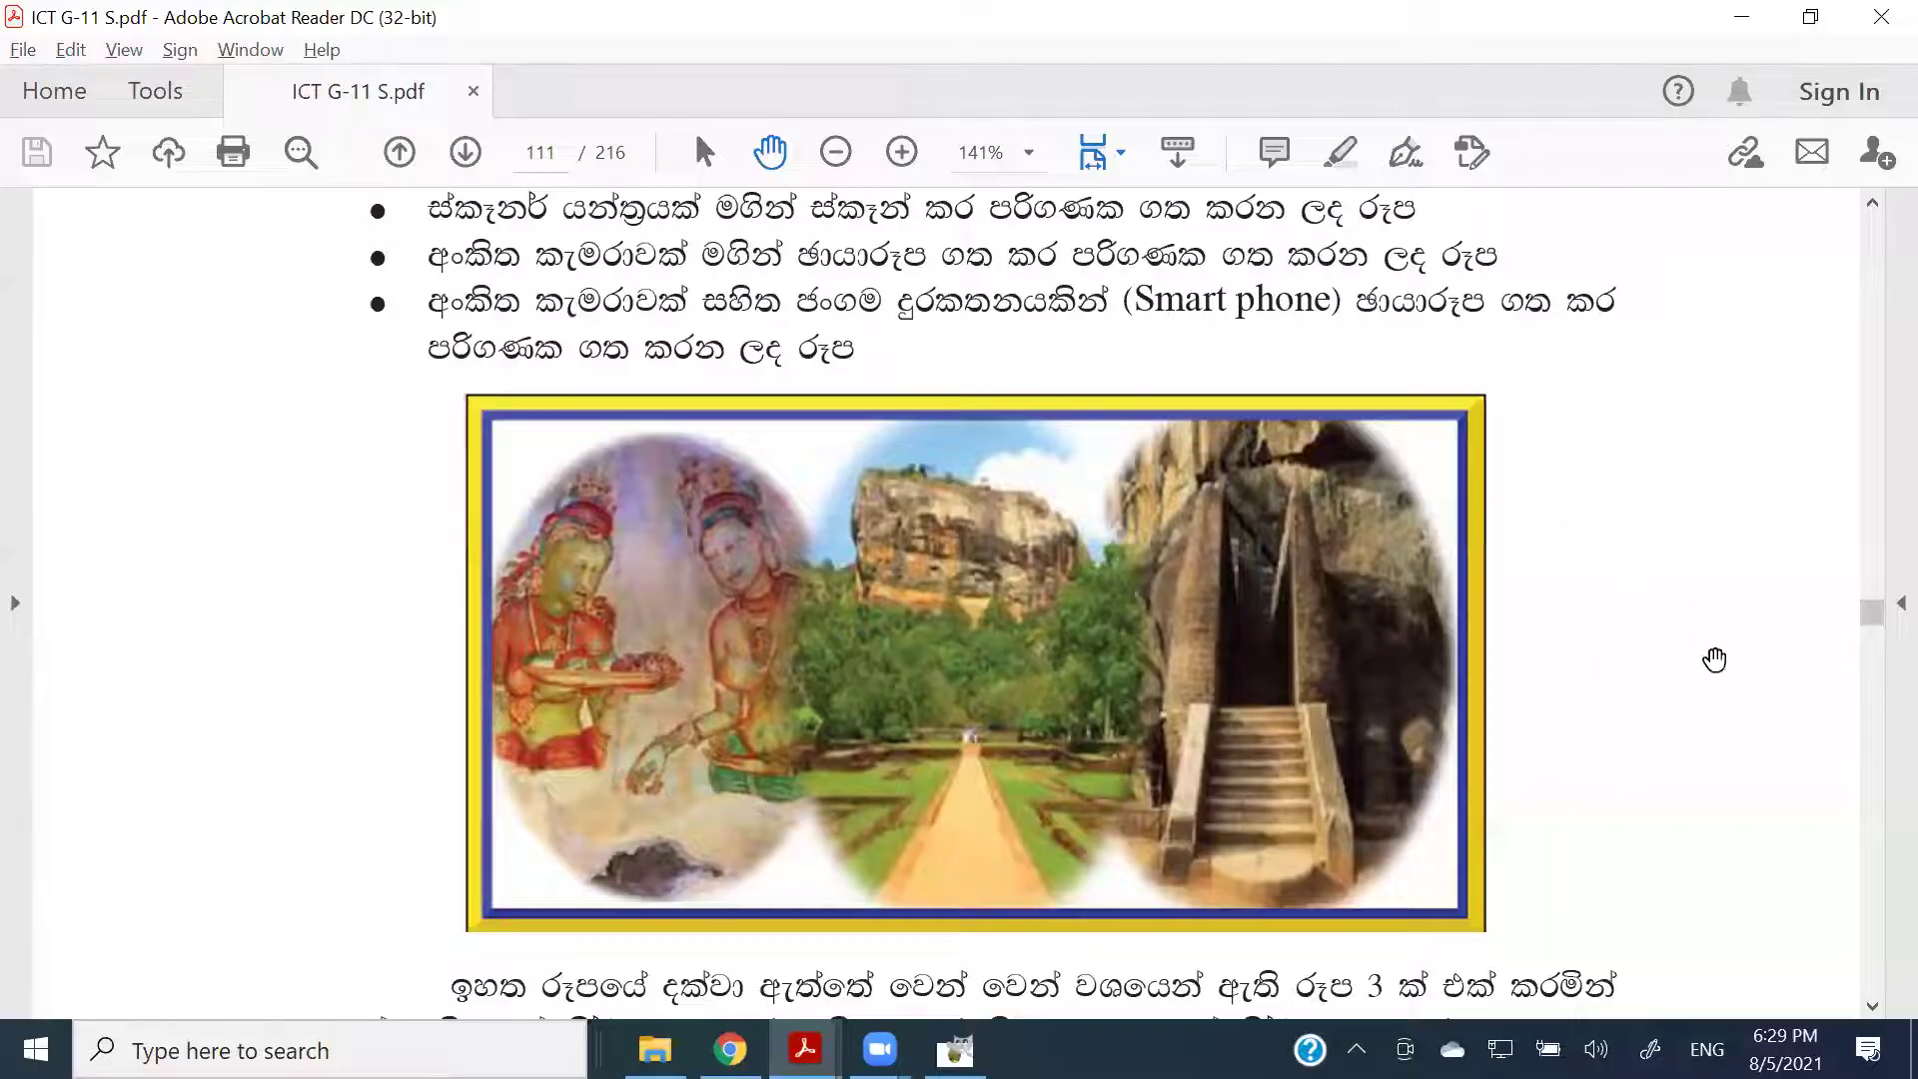
# Find step 11 in the textbook and read how to add, position and resize the remaining two pictures.
pyautogui.scroll(-3, 1534, 633)
pyautogui.moveTo(1873, 611); pyautogui.dragTo(1874, 659)
pyautogui.moveTo(1874, 651); pyautogui.dragTo(1874, 645)
pyautogui.scroll(5, 1348, 599)
pyautogui.scroll(10, 1349, 599)
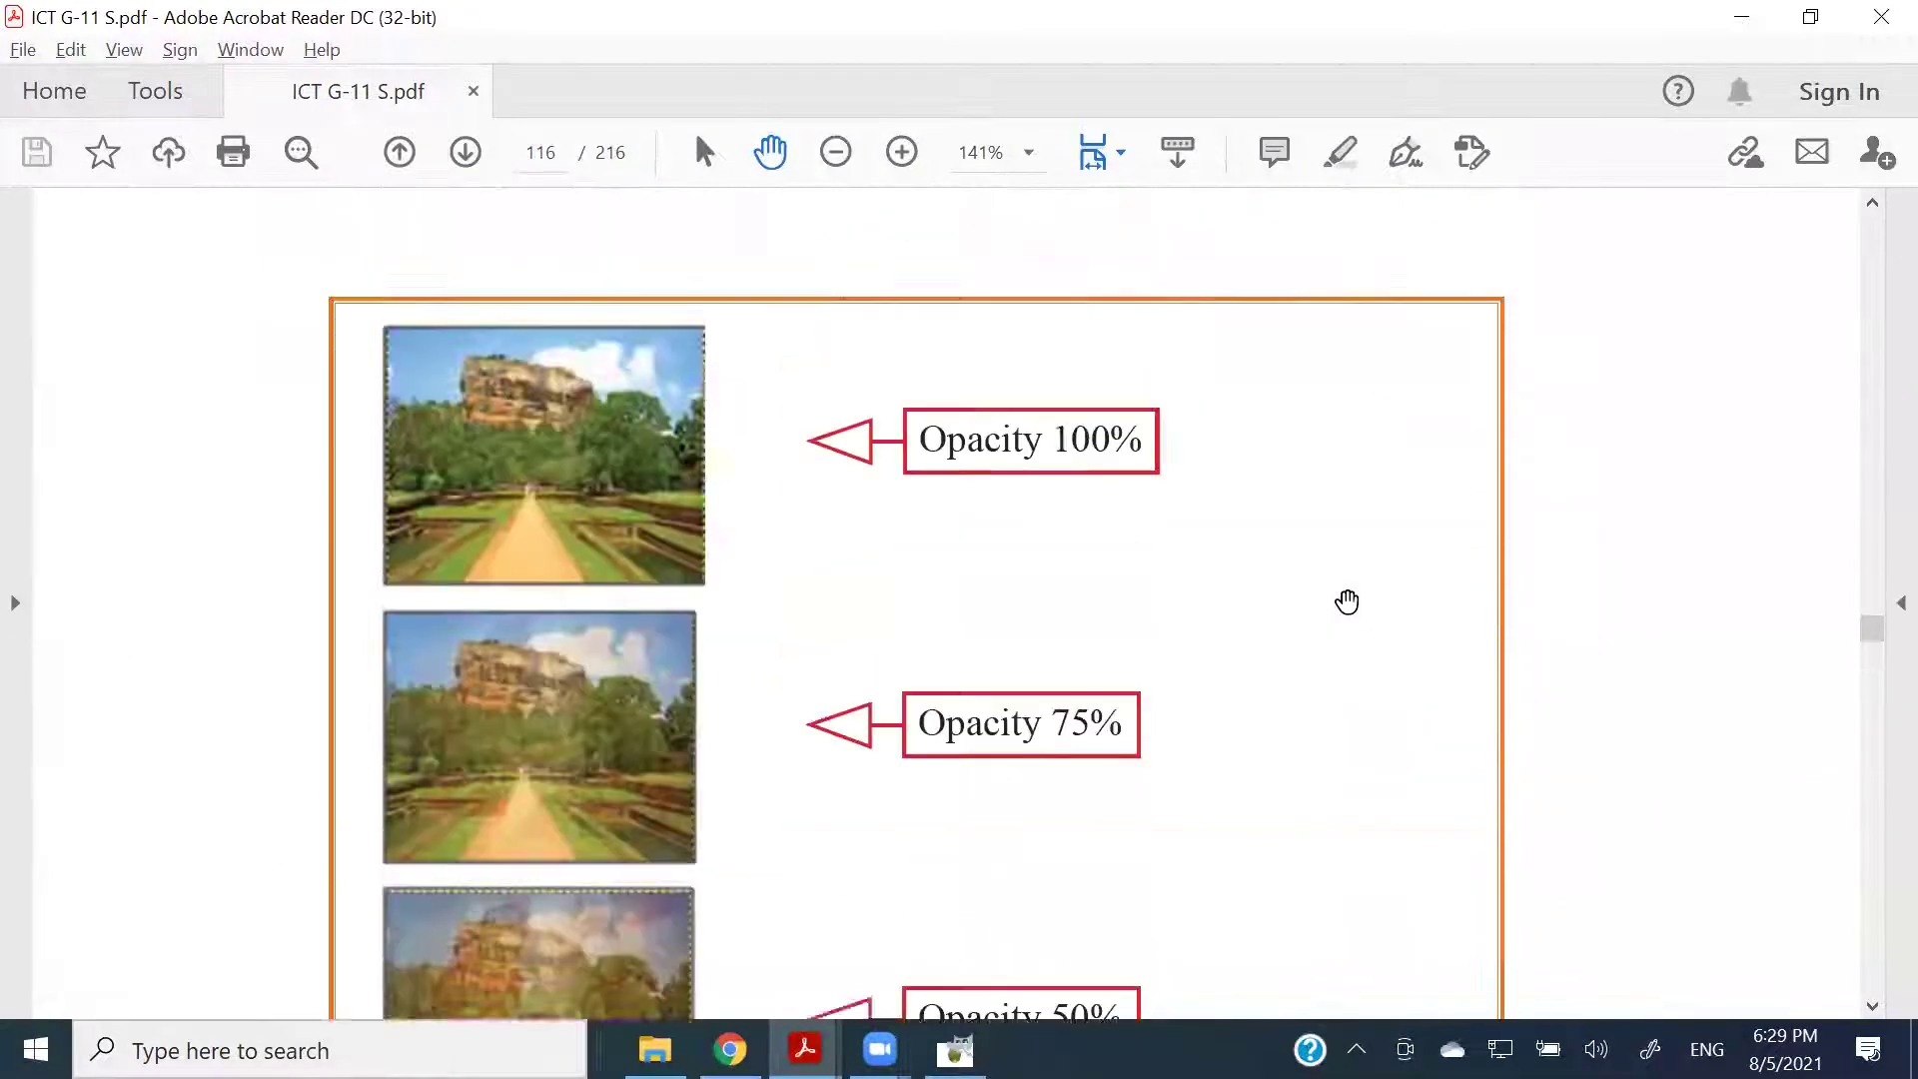
pyautogui.scroll(10, 1347, 600)
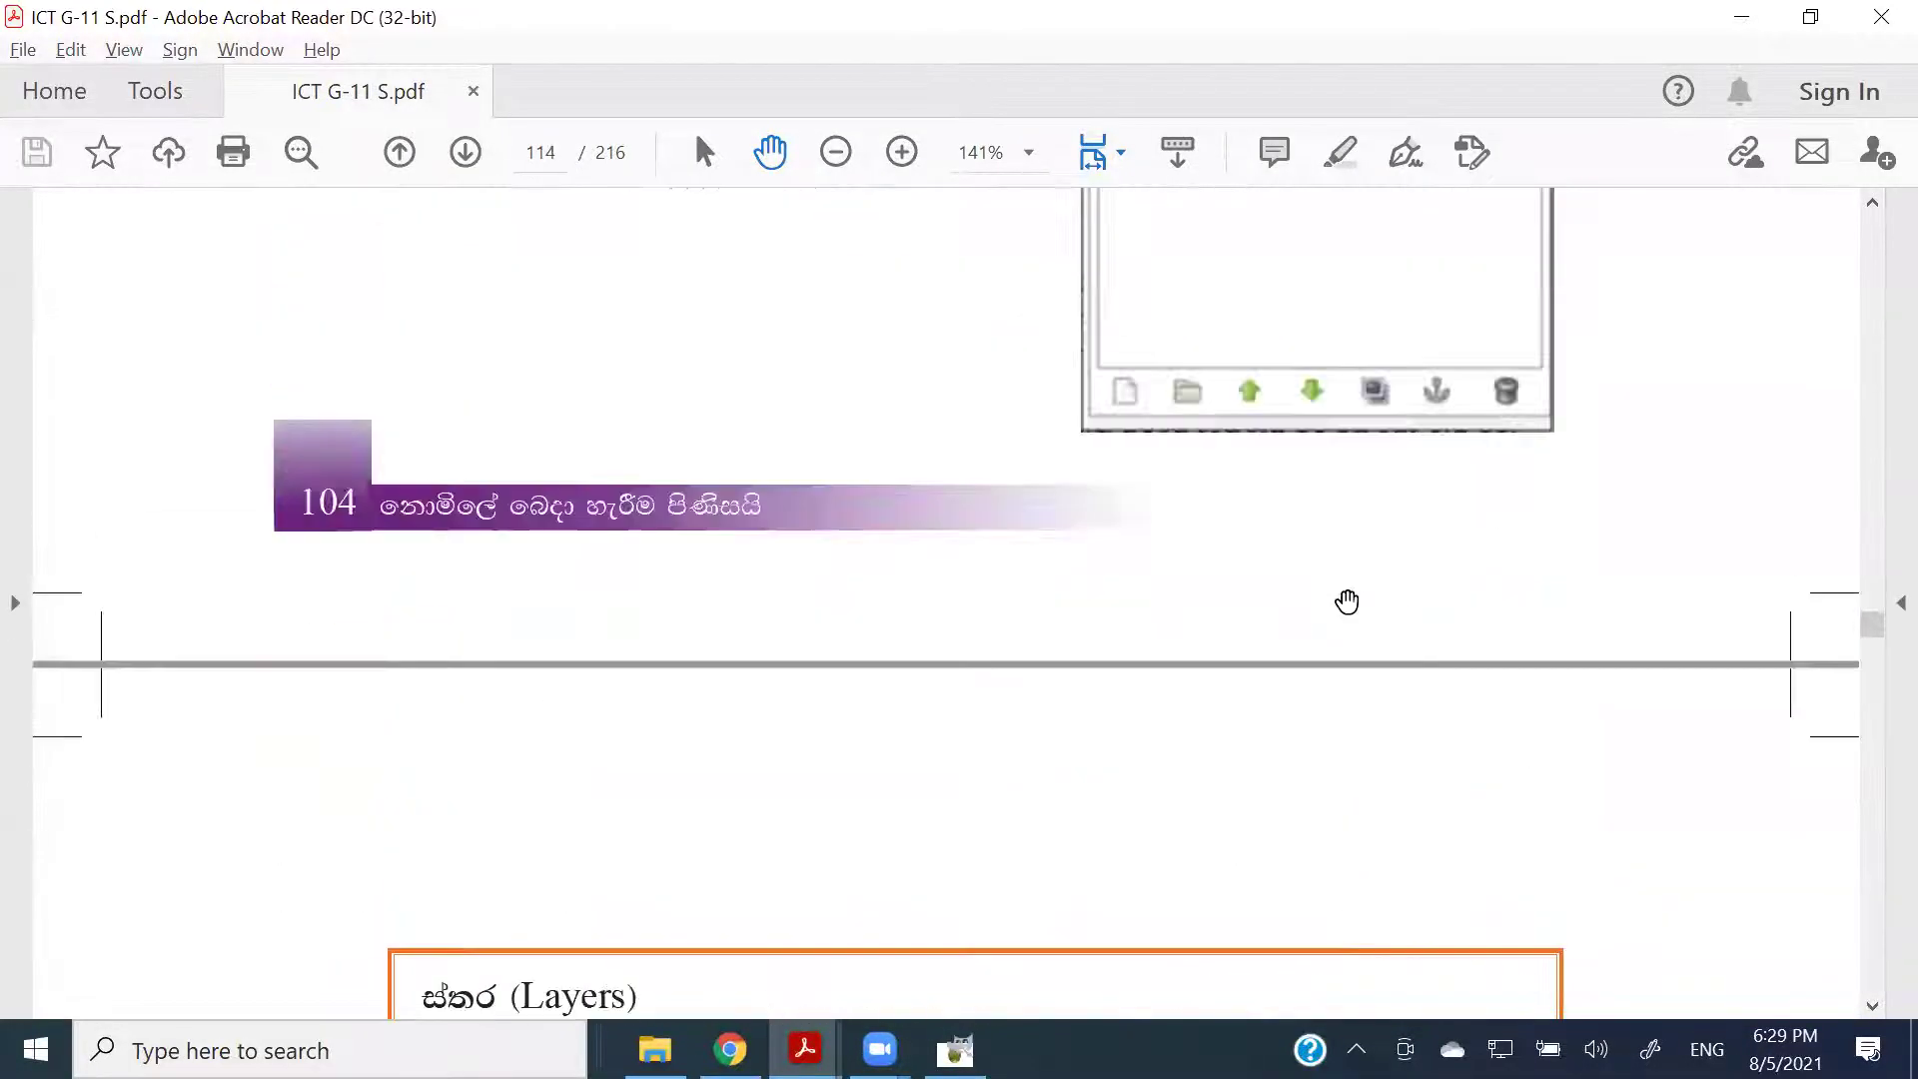
pyautogui.scroll(8, 1347, 600)
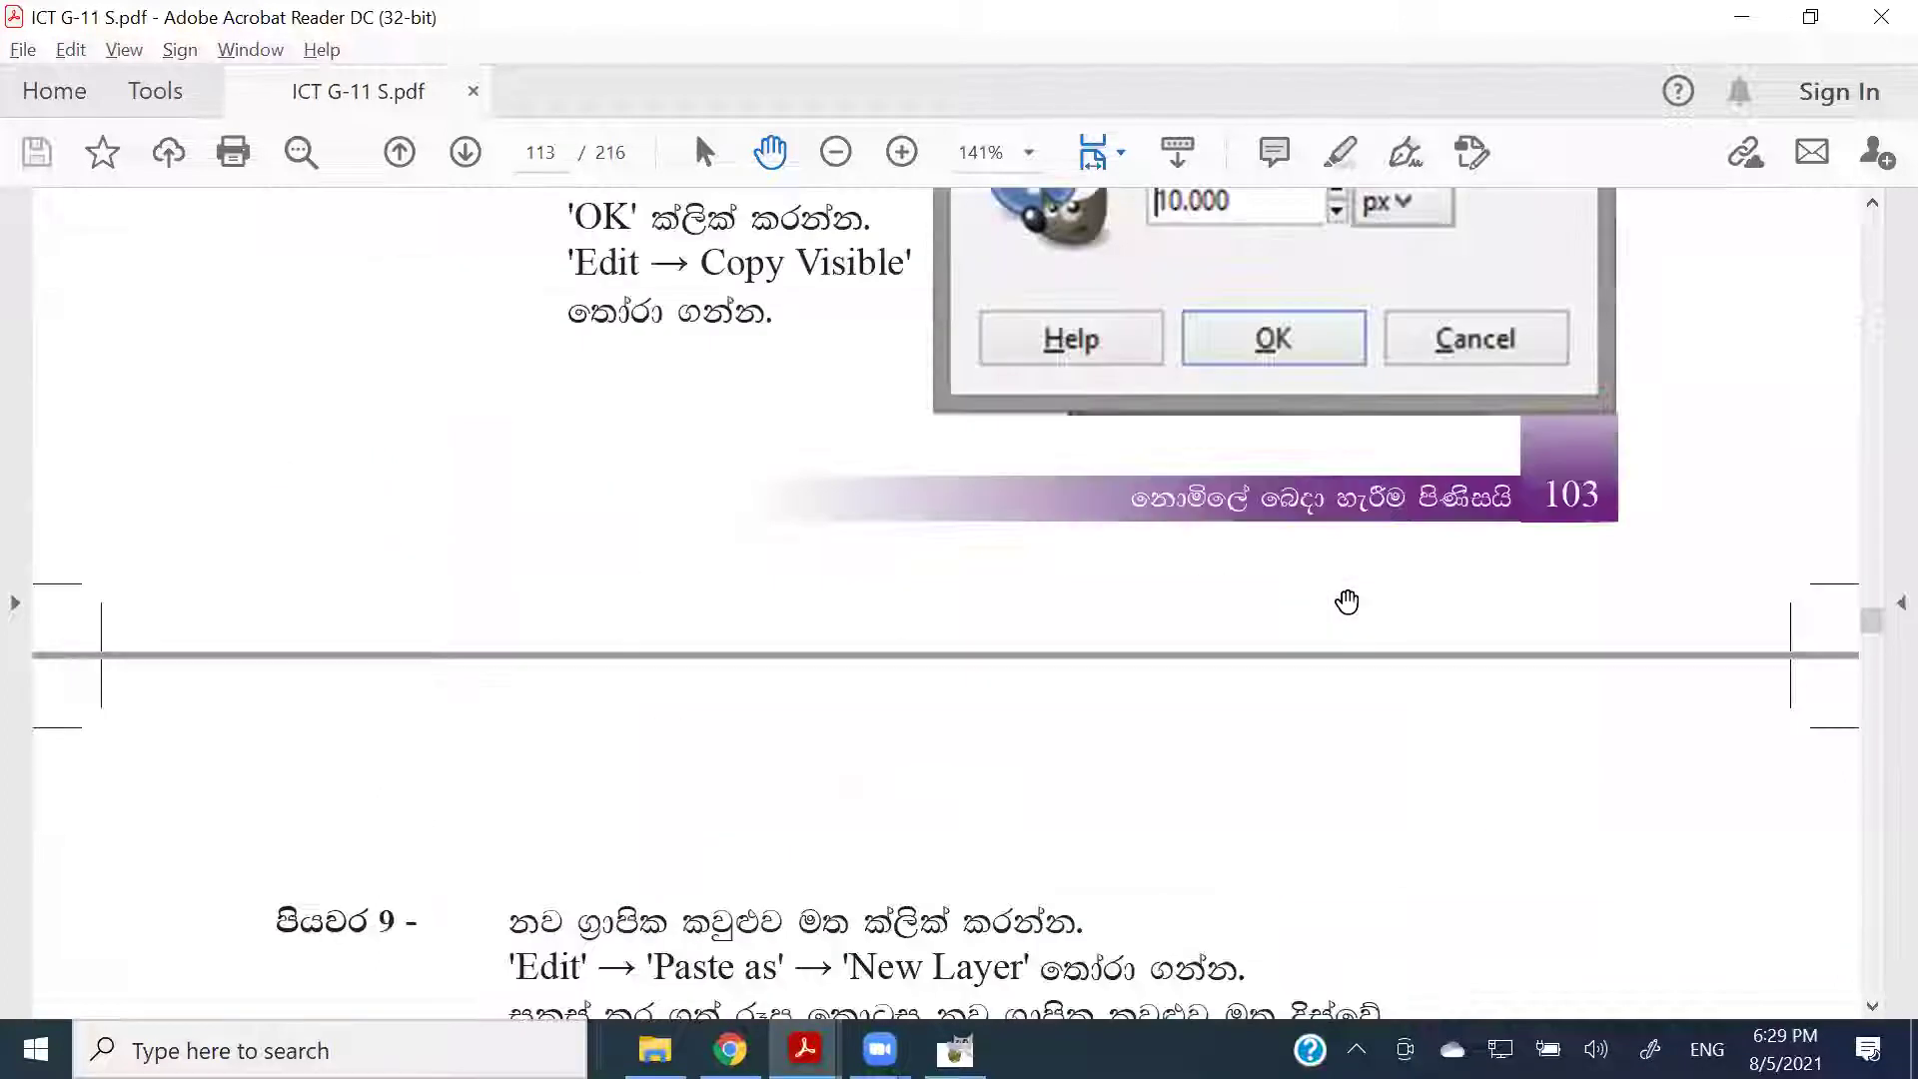
pyautogui.scroll(-10, 1347, 600)
pyautogui.scroll(-7, 1347, 601)
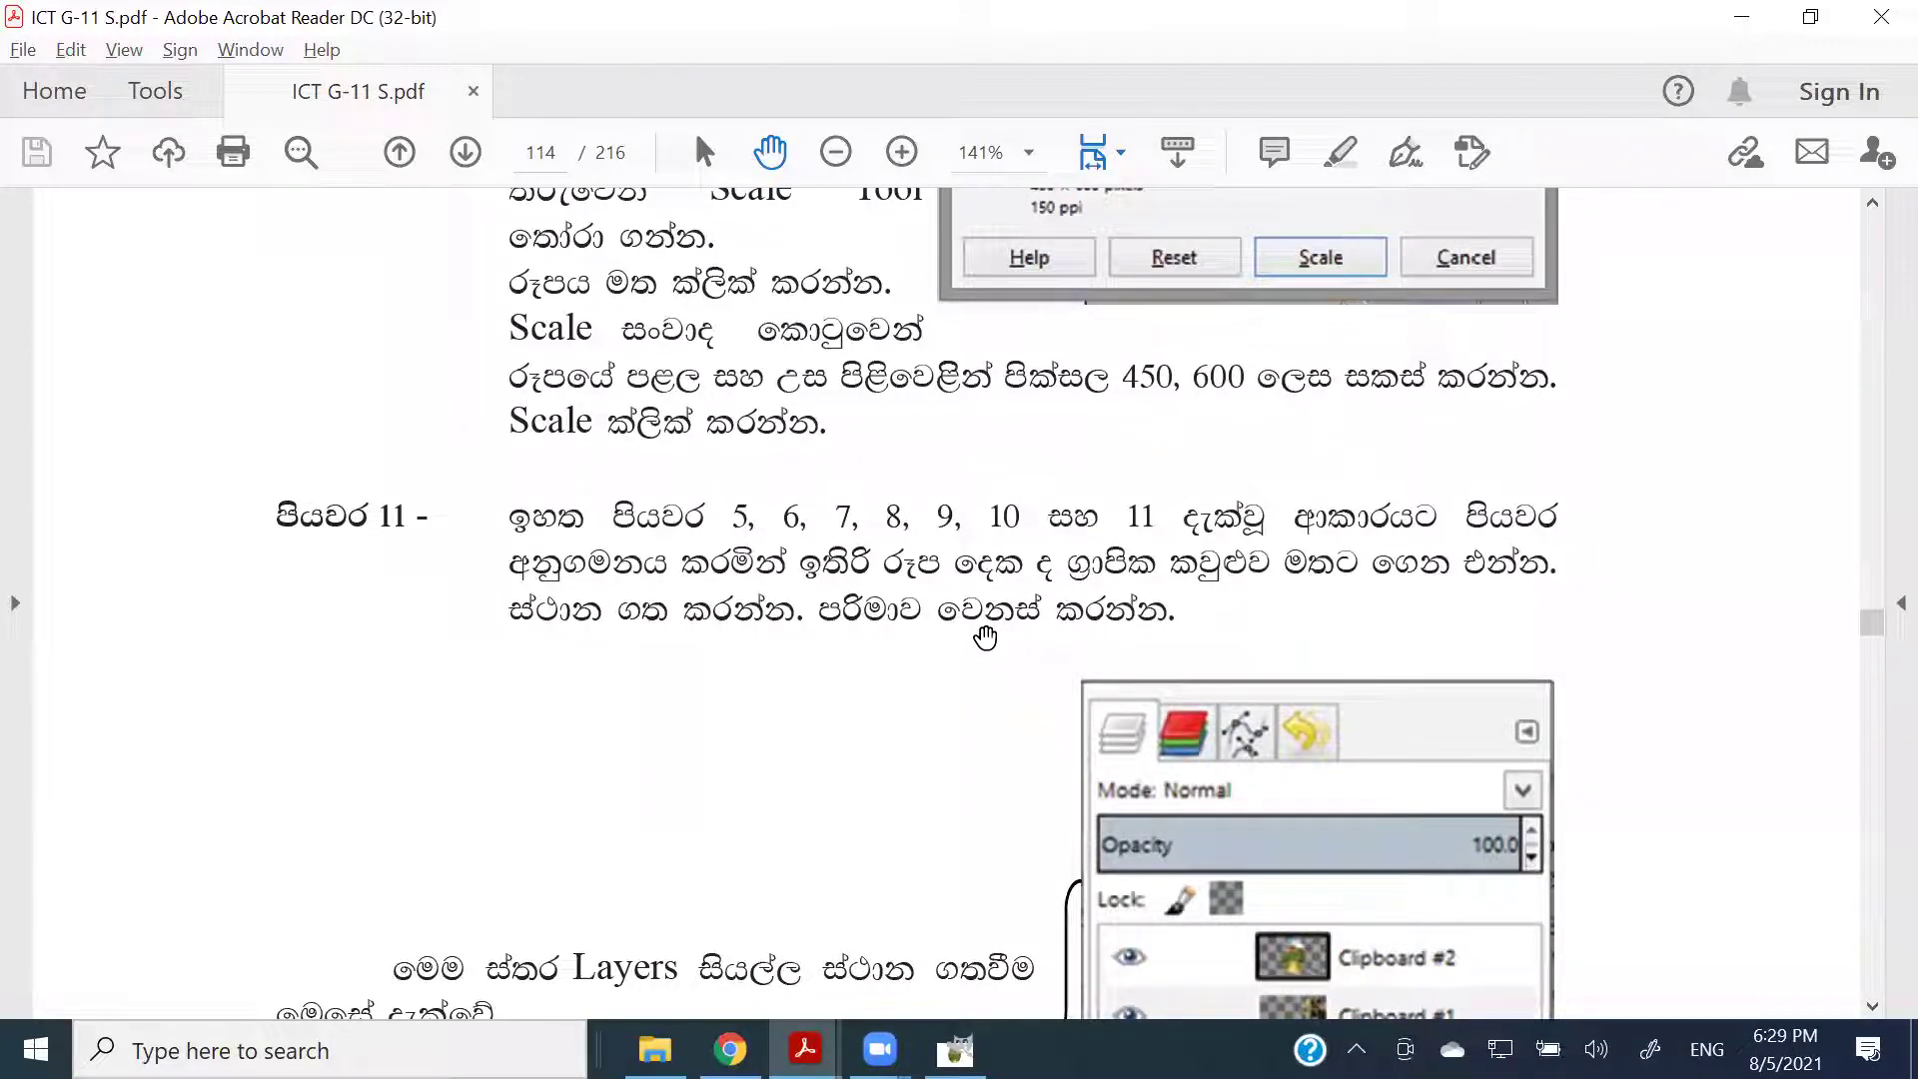
pyautogui.scroll(-1, 987, 637)
pyautogui.scroll(-1, 987, 637)
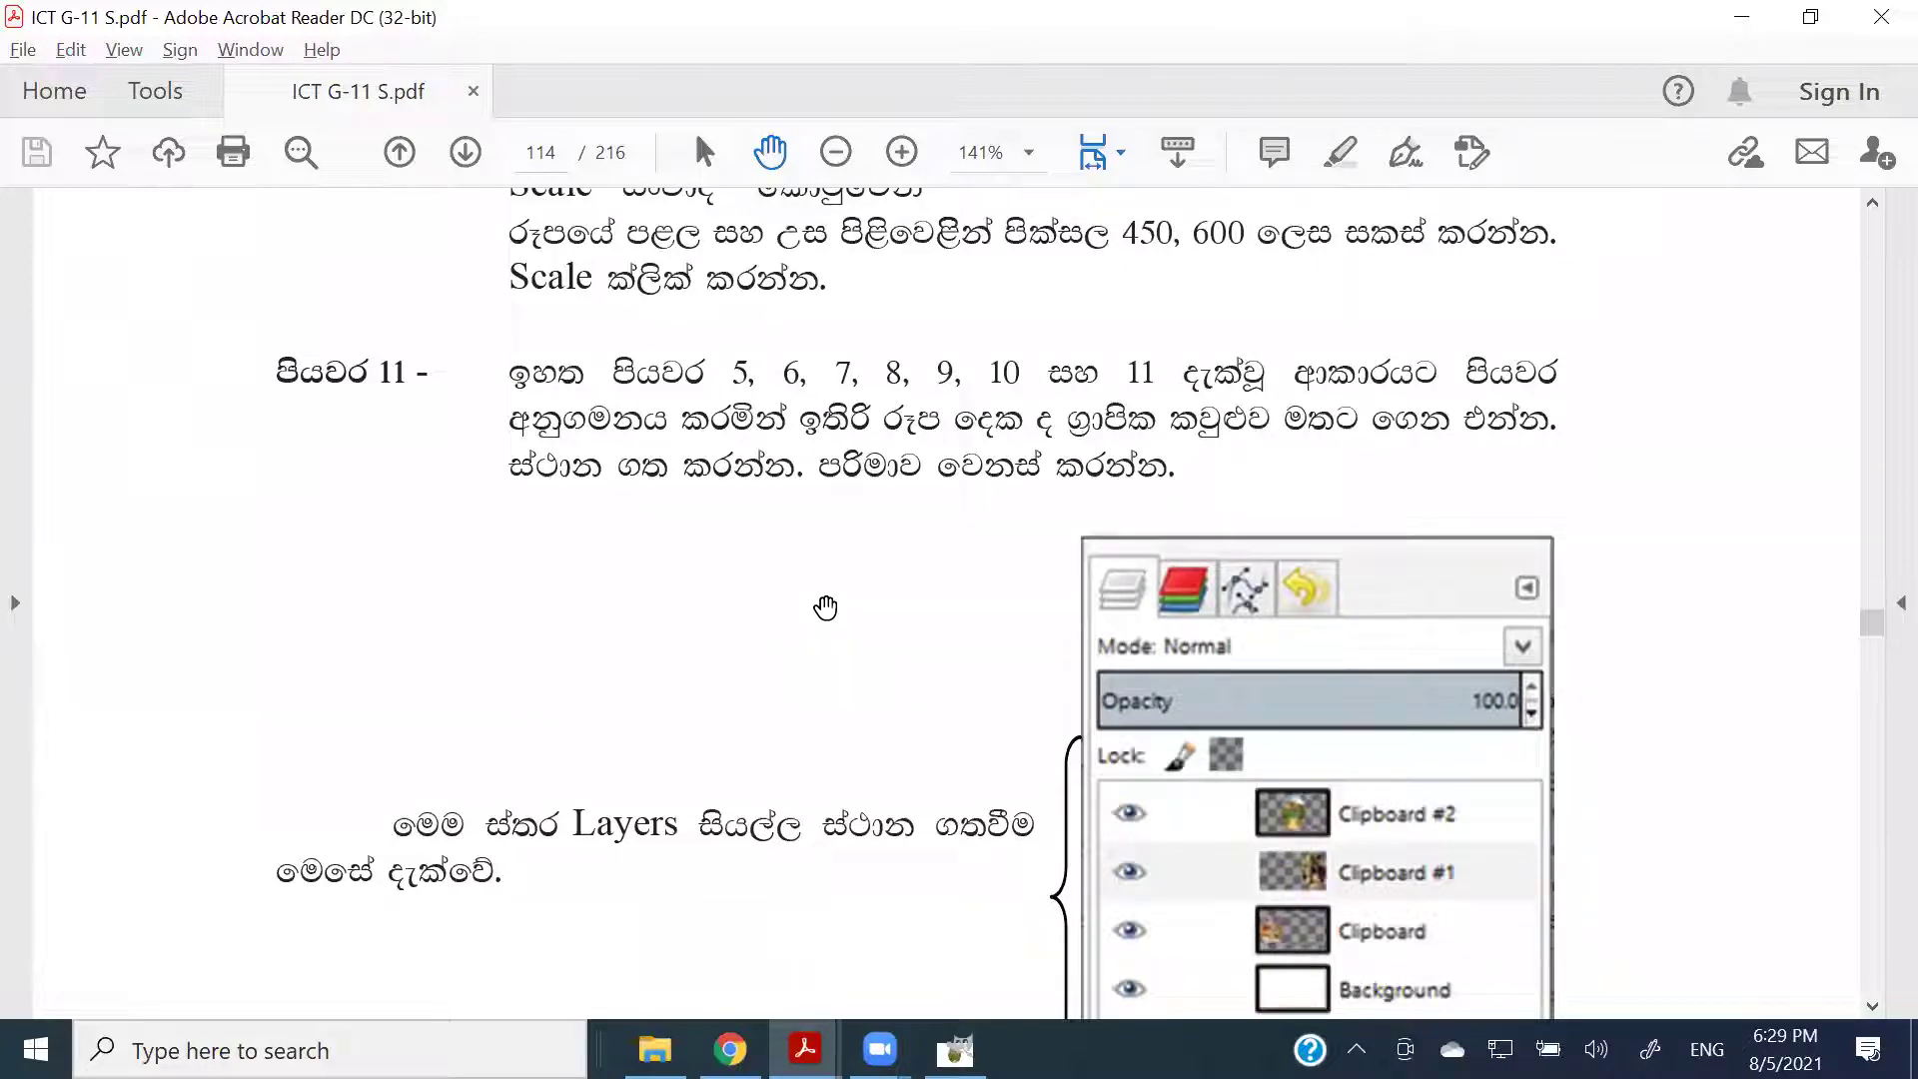
# Switch back to GIMP, open the Sigiriya Door image and add an alpha channel to its layer.
pyautogui.hotkey('alt', 'Tab')
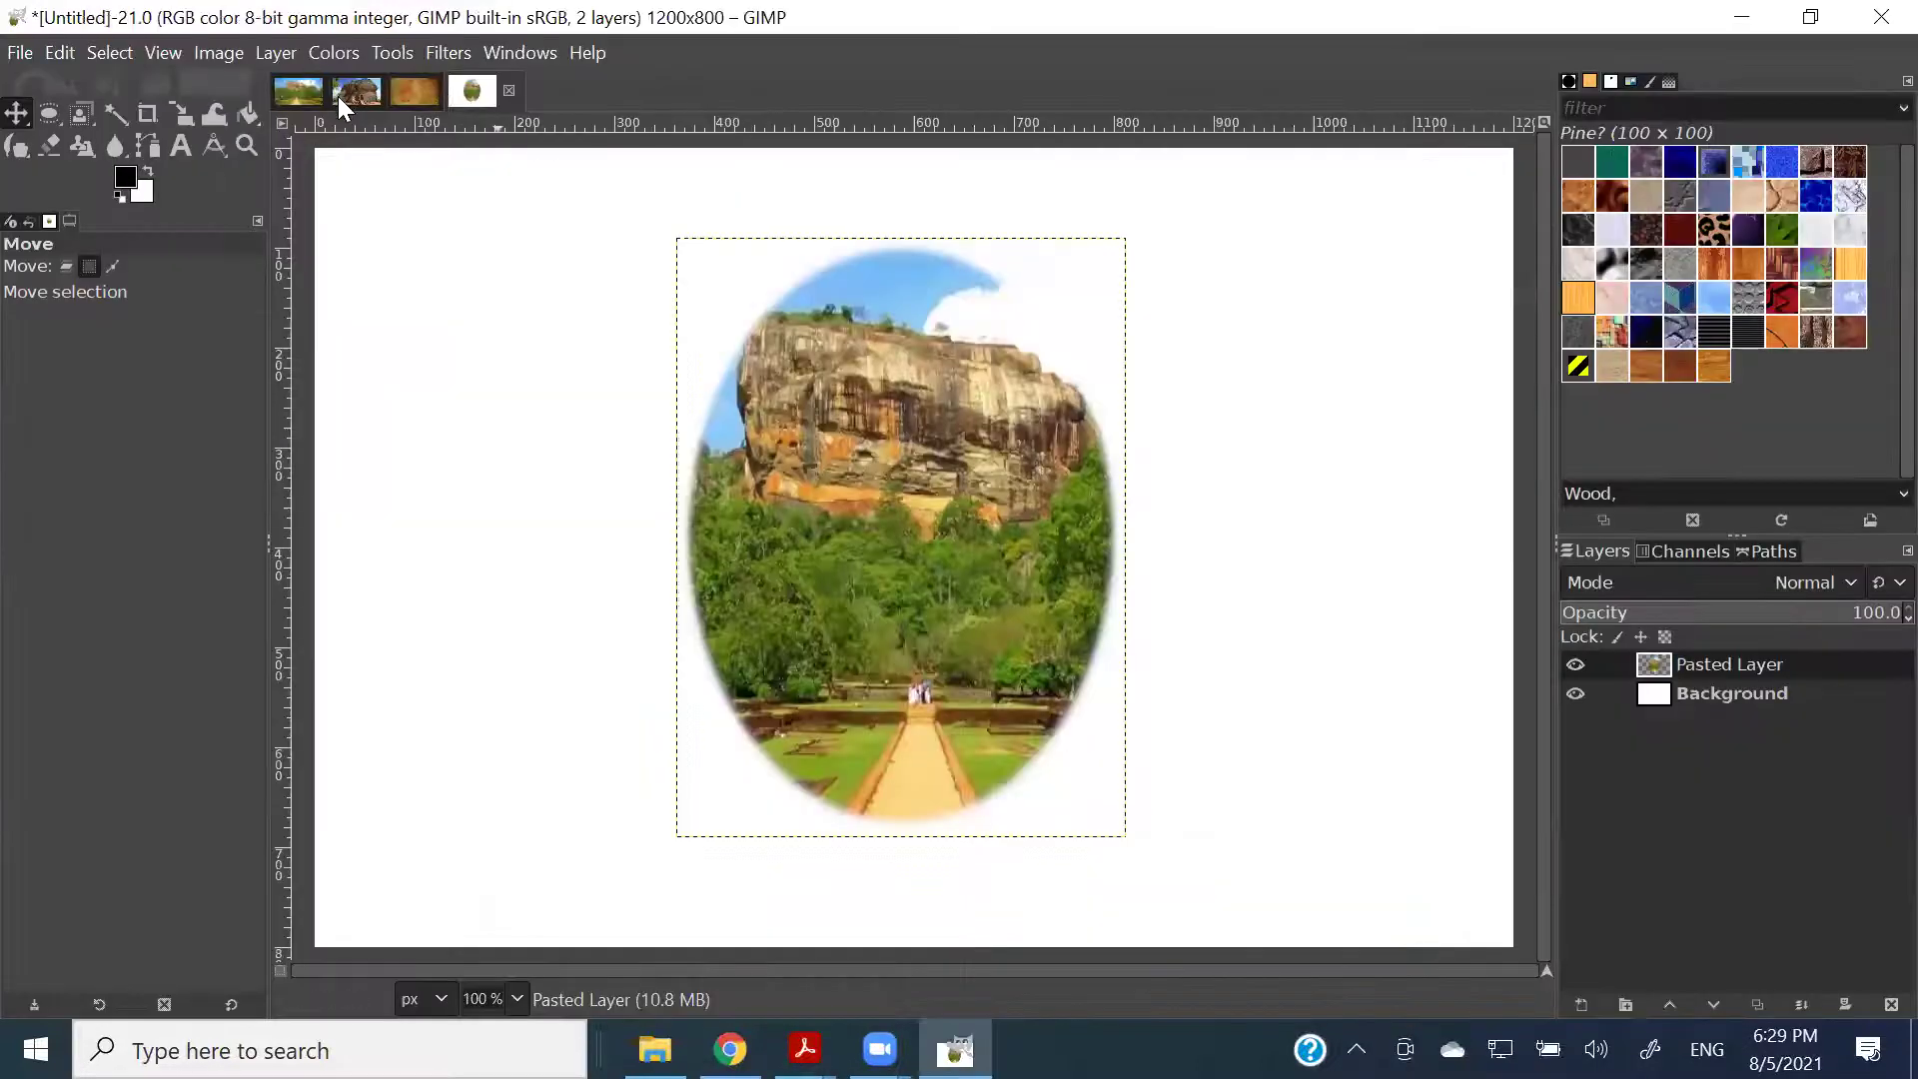
pyautogui.click(352, 95)
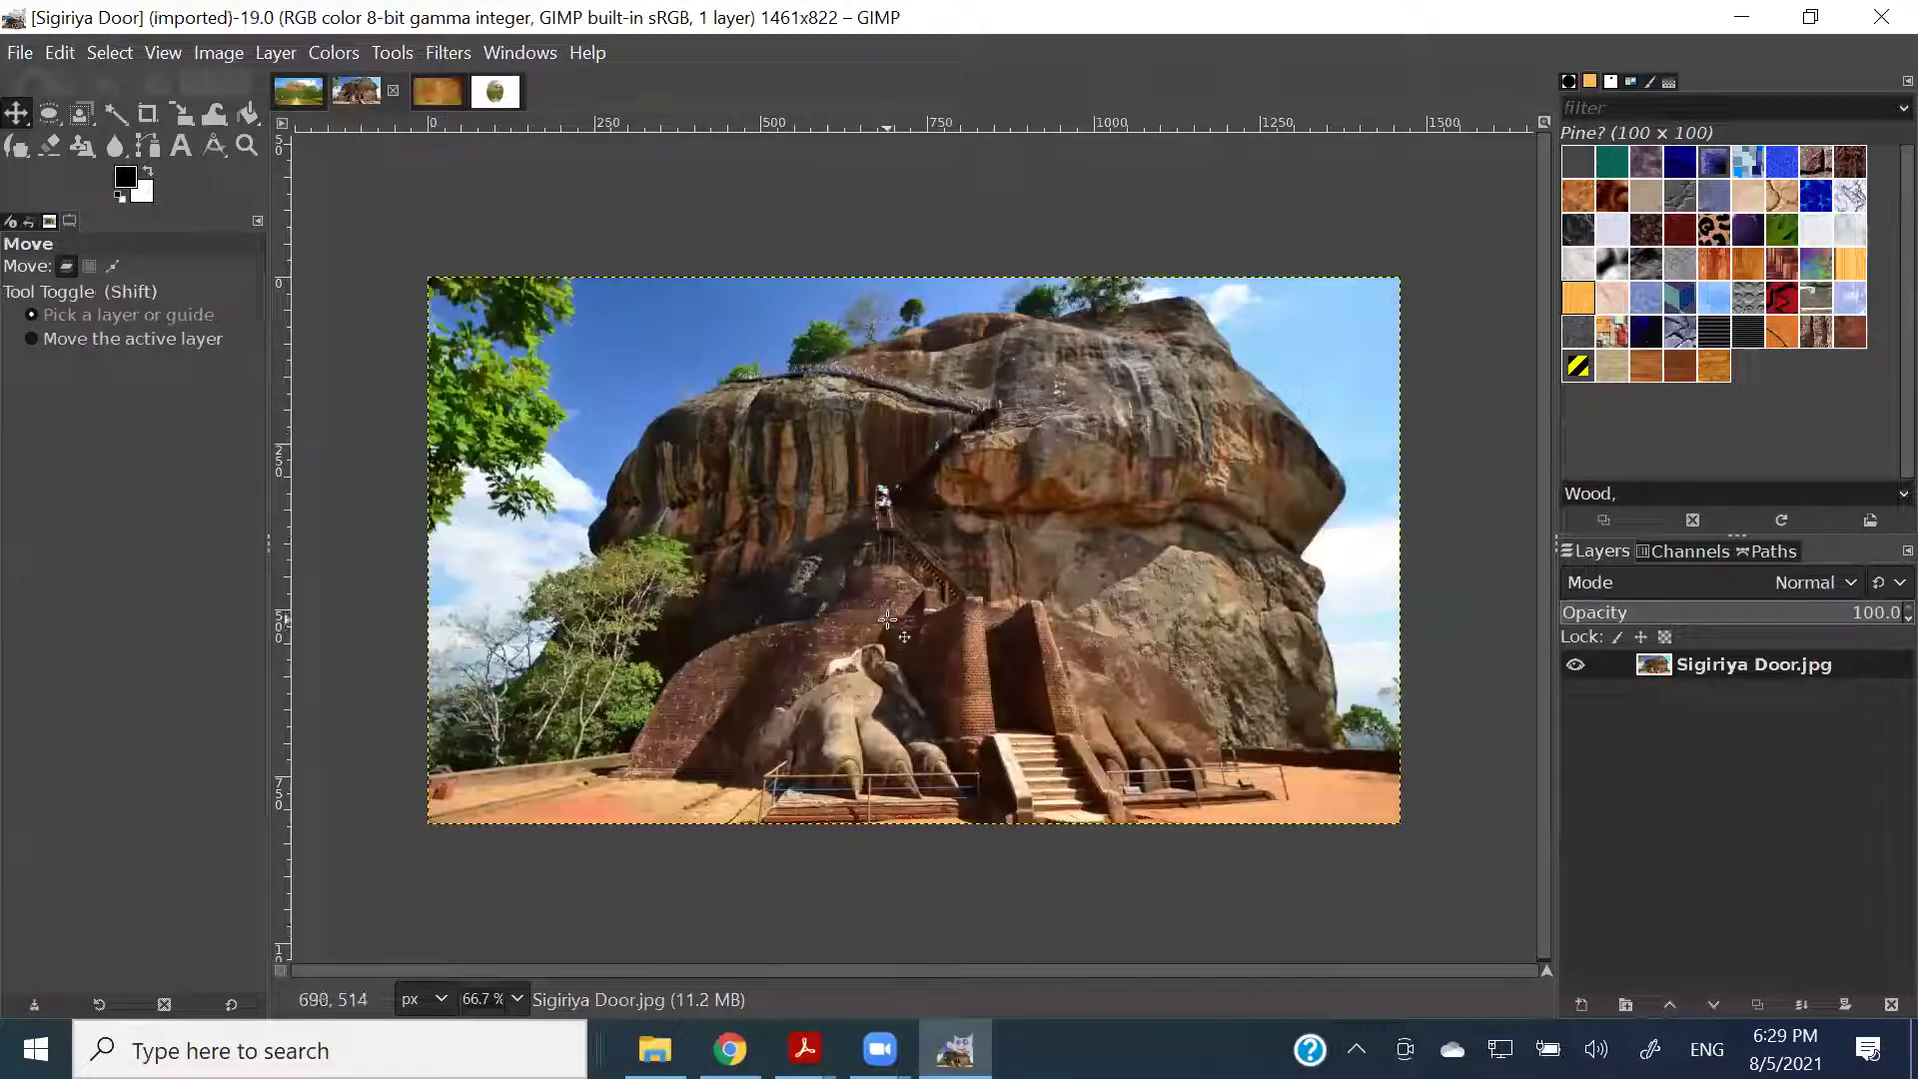
pyautogui.rightClick(1747, 665)
pyautogui.click(1641, 792)
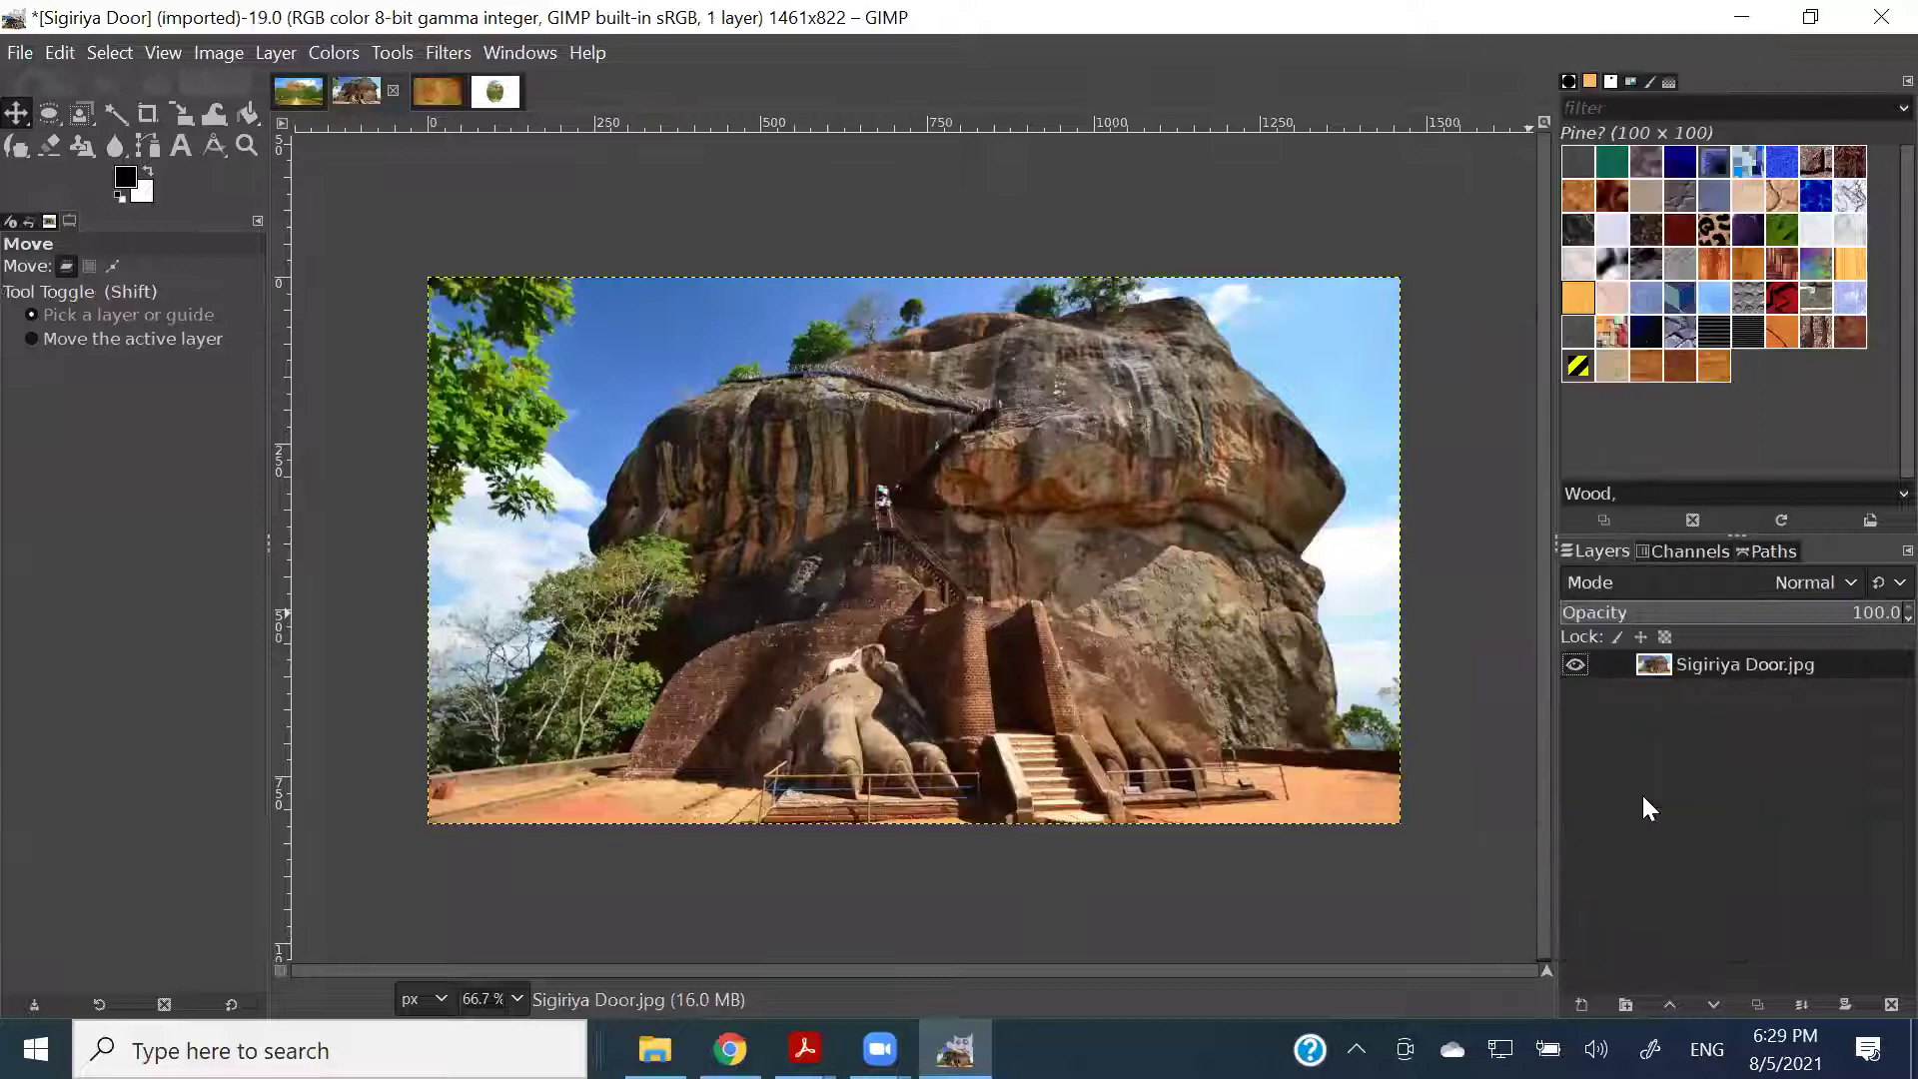
# Draw an elliptical selection about 658 x 768 px around the rock and stairway in the Sigiriya Door image.
pyautogui.click(48, 114)
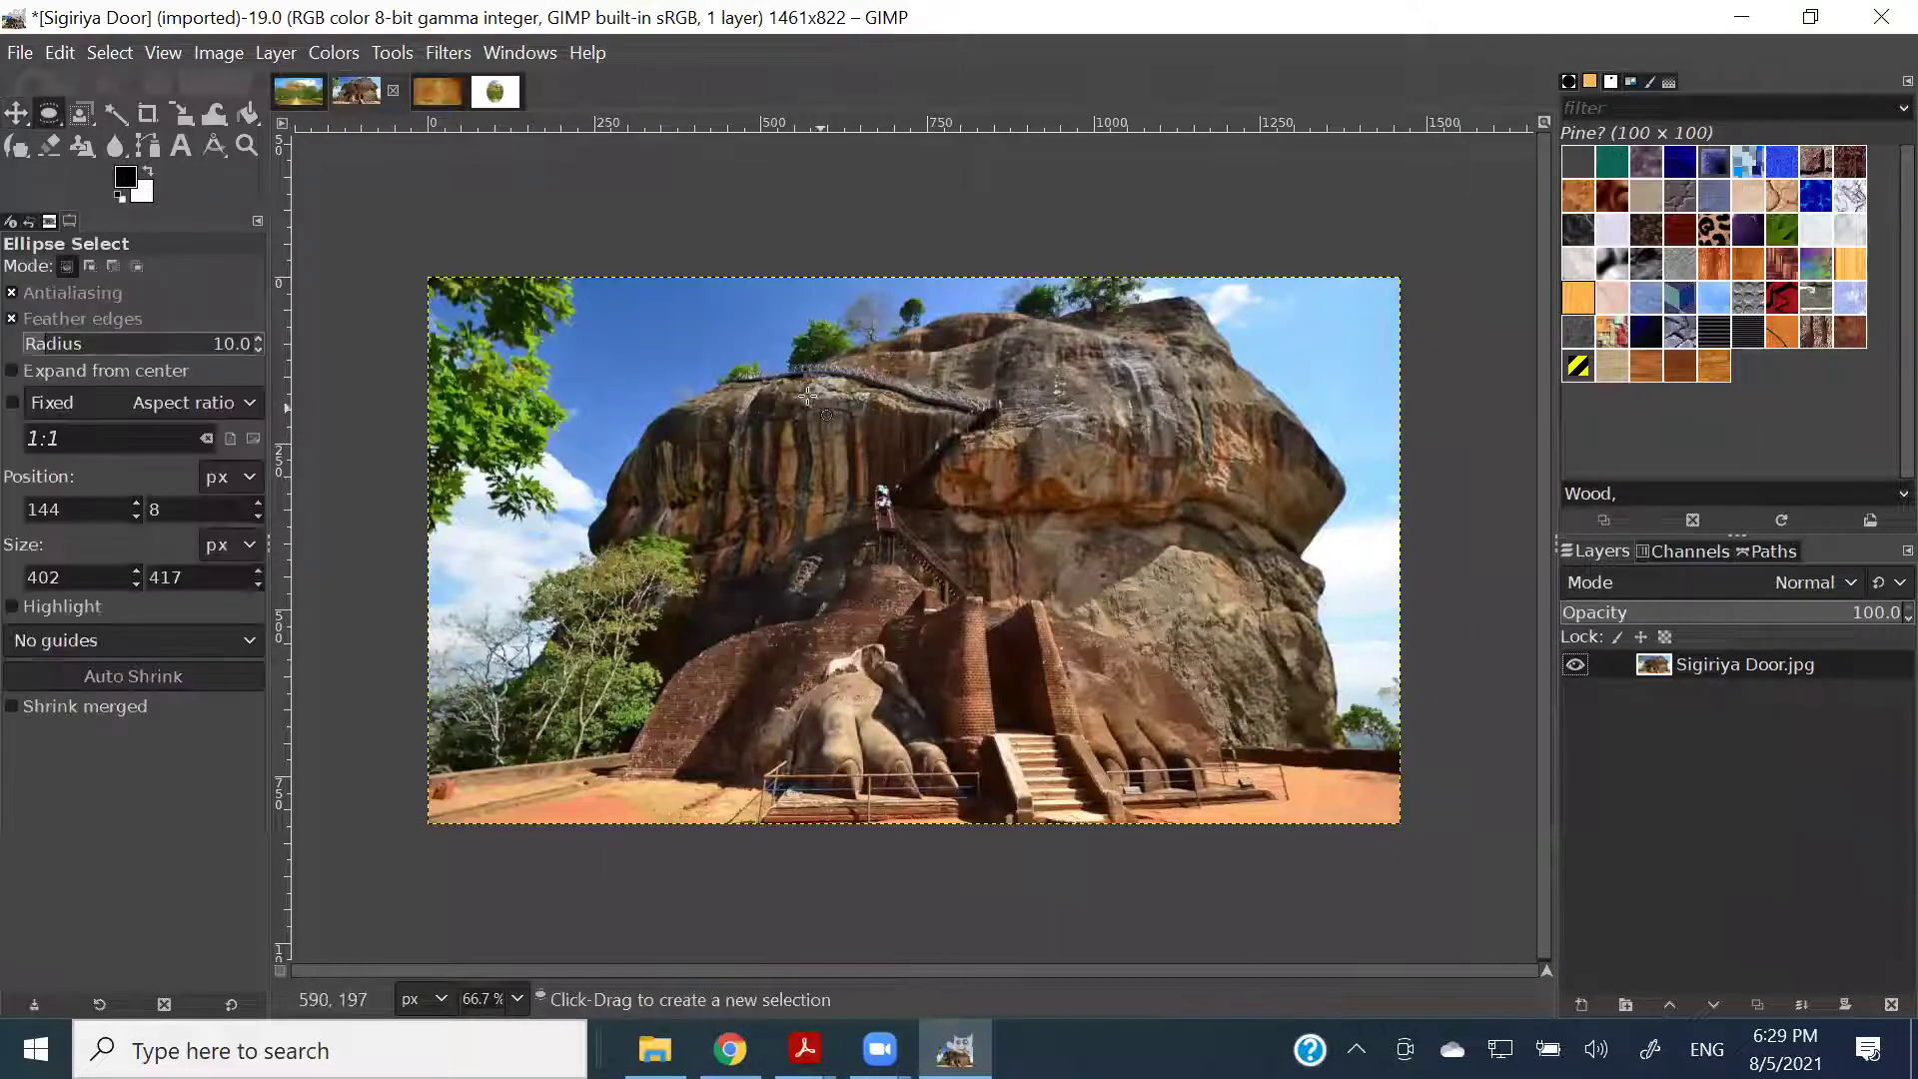
pyautogui.moveTo(698, 306); pyautogui.dragTo(1133, 817)
pyautogui.moveTo(1075, 572); pyautogui.dragTo(1203, 557)
pyautogui.moveTo(770, 599); pyautogui.dragTo(788, 600)
pyautogui.moveTo(1043, 552)
pyautogui.mouseDown()
pyautogui.moveTo(1037, 530)
pyautogui.moveTo(1047, 555)
pyautogui.mouseUp()
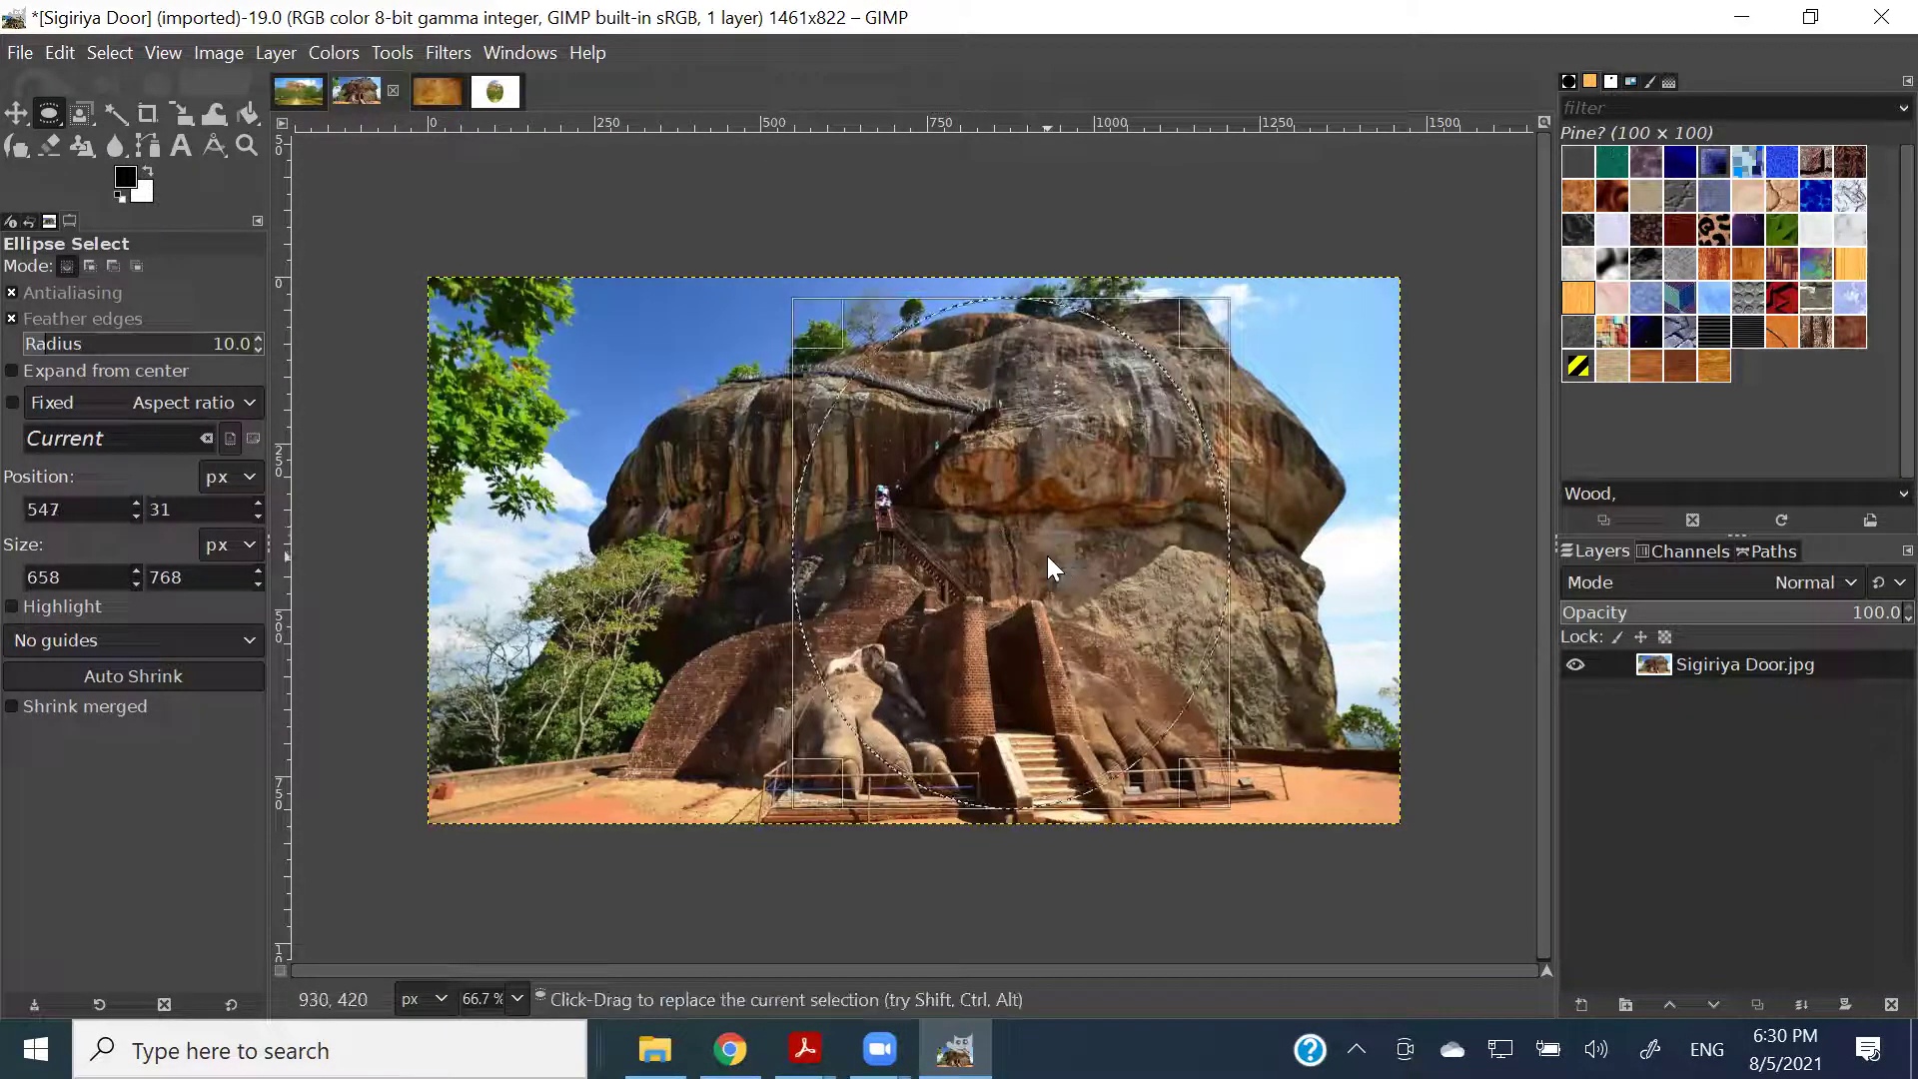
# Copy the visible content of the elliptical selection and paste it as a new layer in the 1200x800 image.
pyautogui.rightClick(1048, 556)
pyautogui.moveTo(1126, 616)
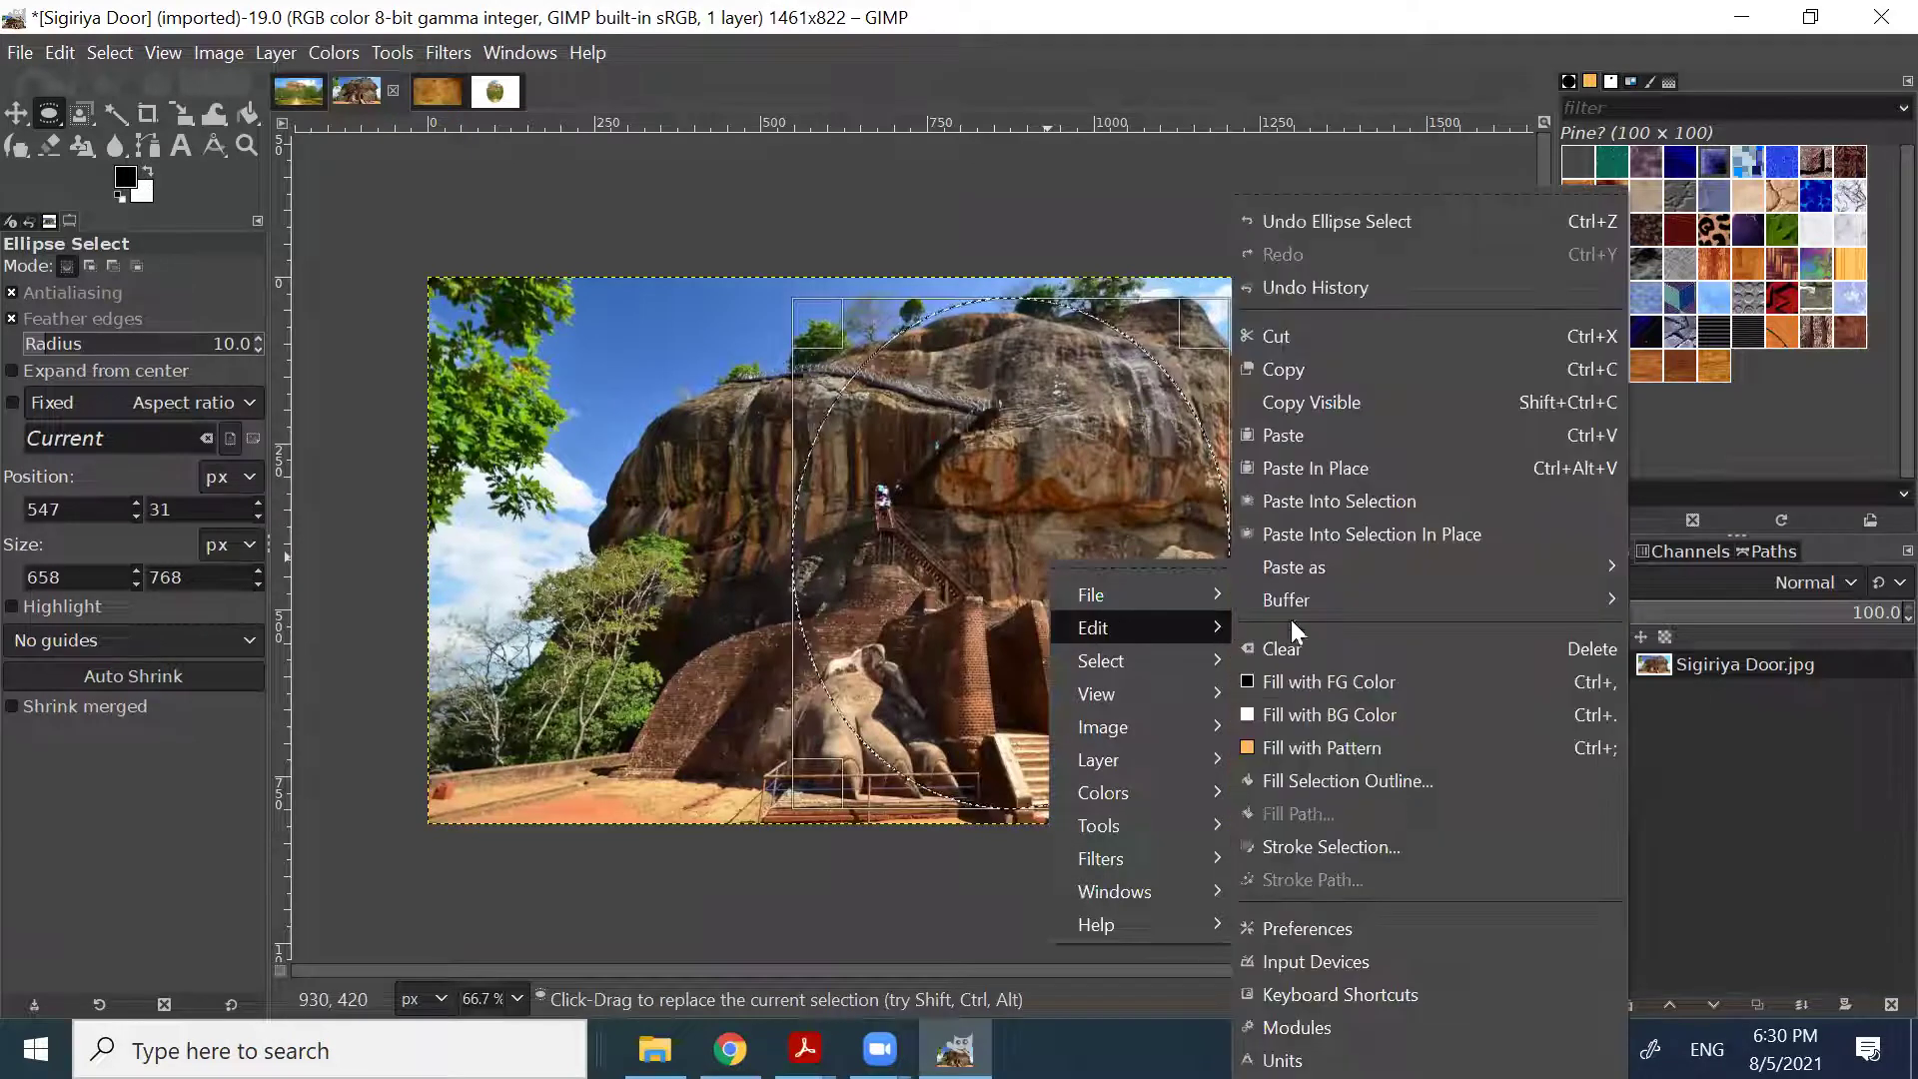
pyautogui.click(1325, 402)
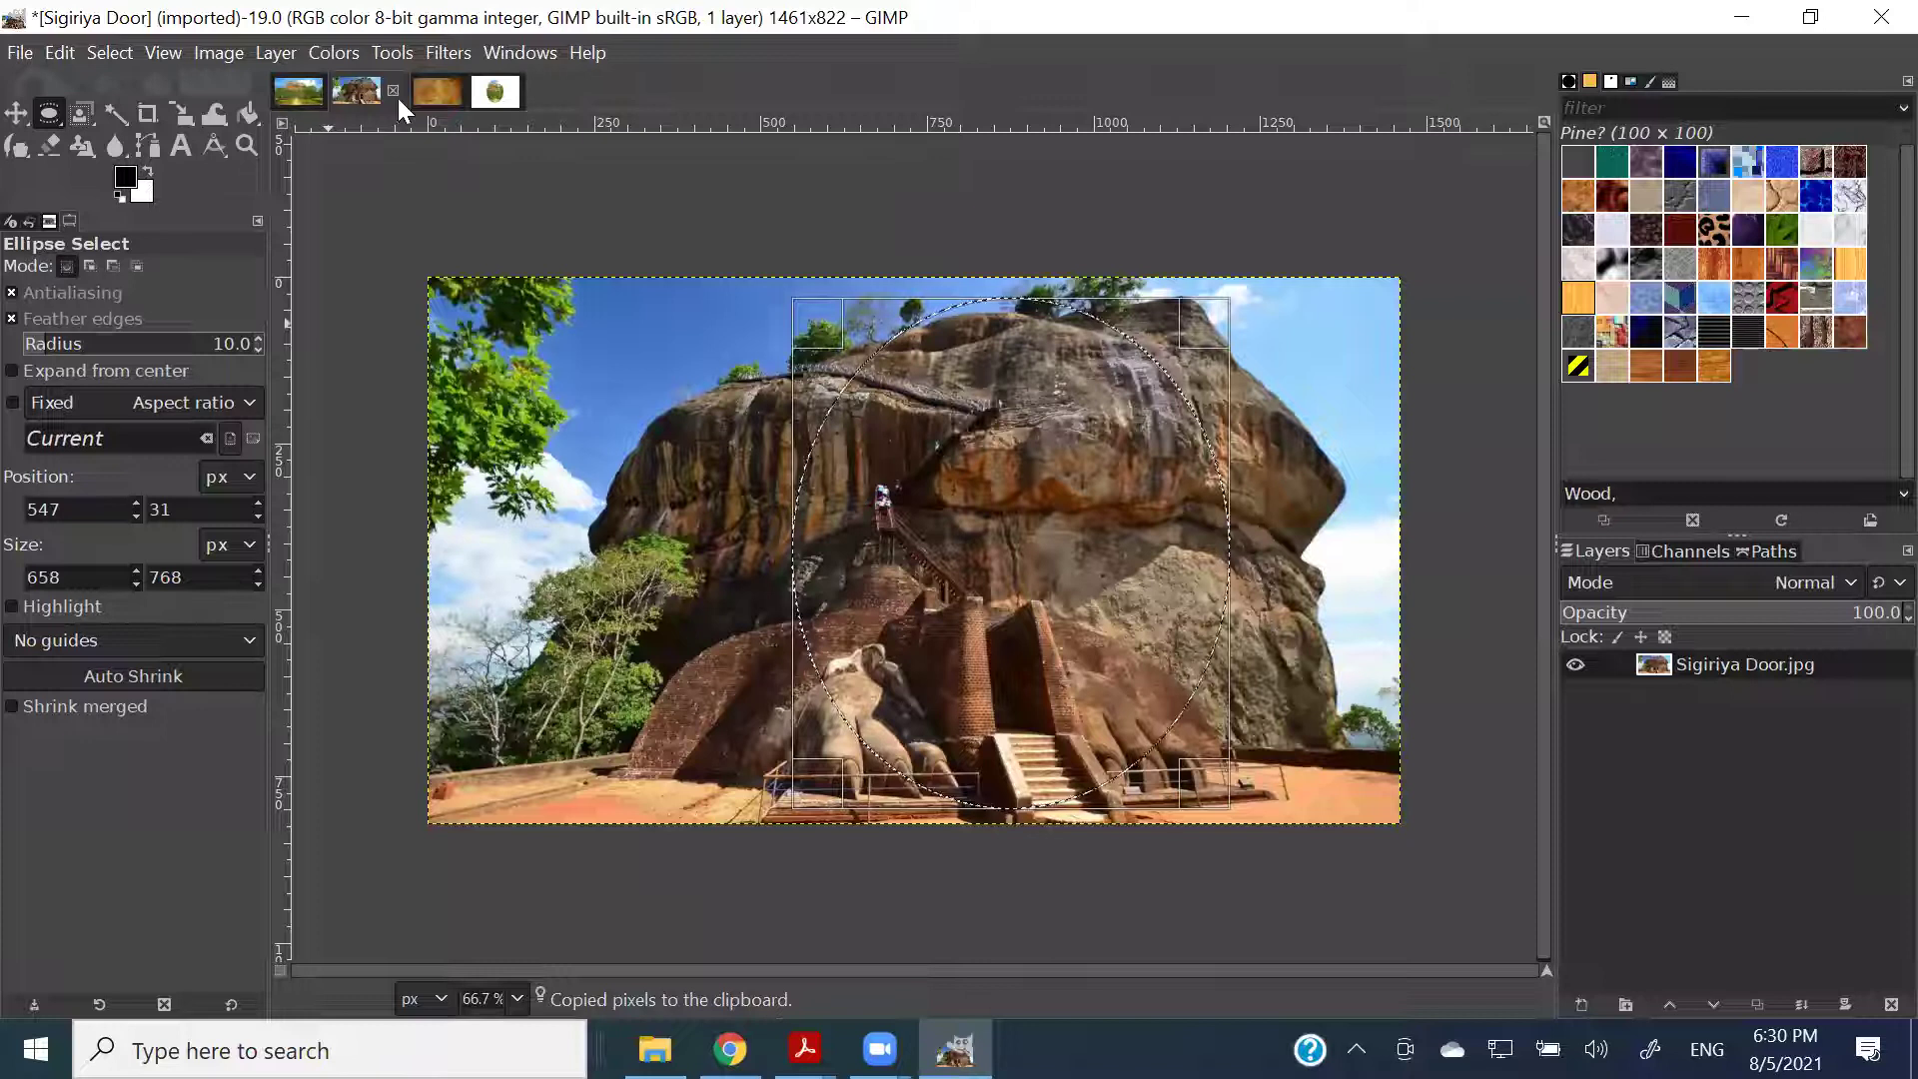
pyautogui.click(495, 91)
pyautogui.rightClick(502, 500)
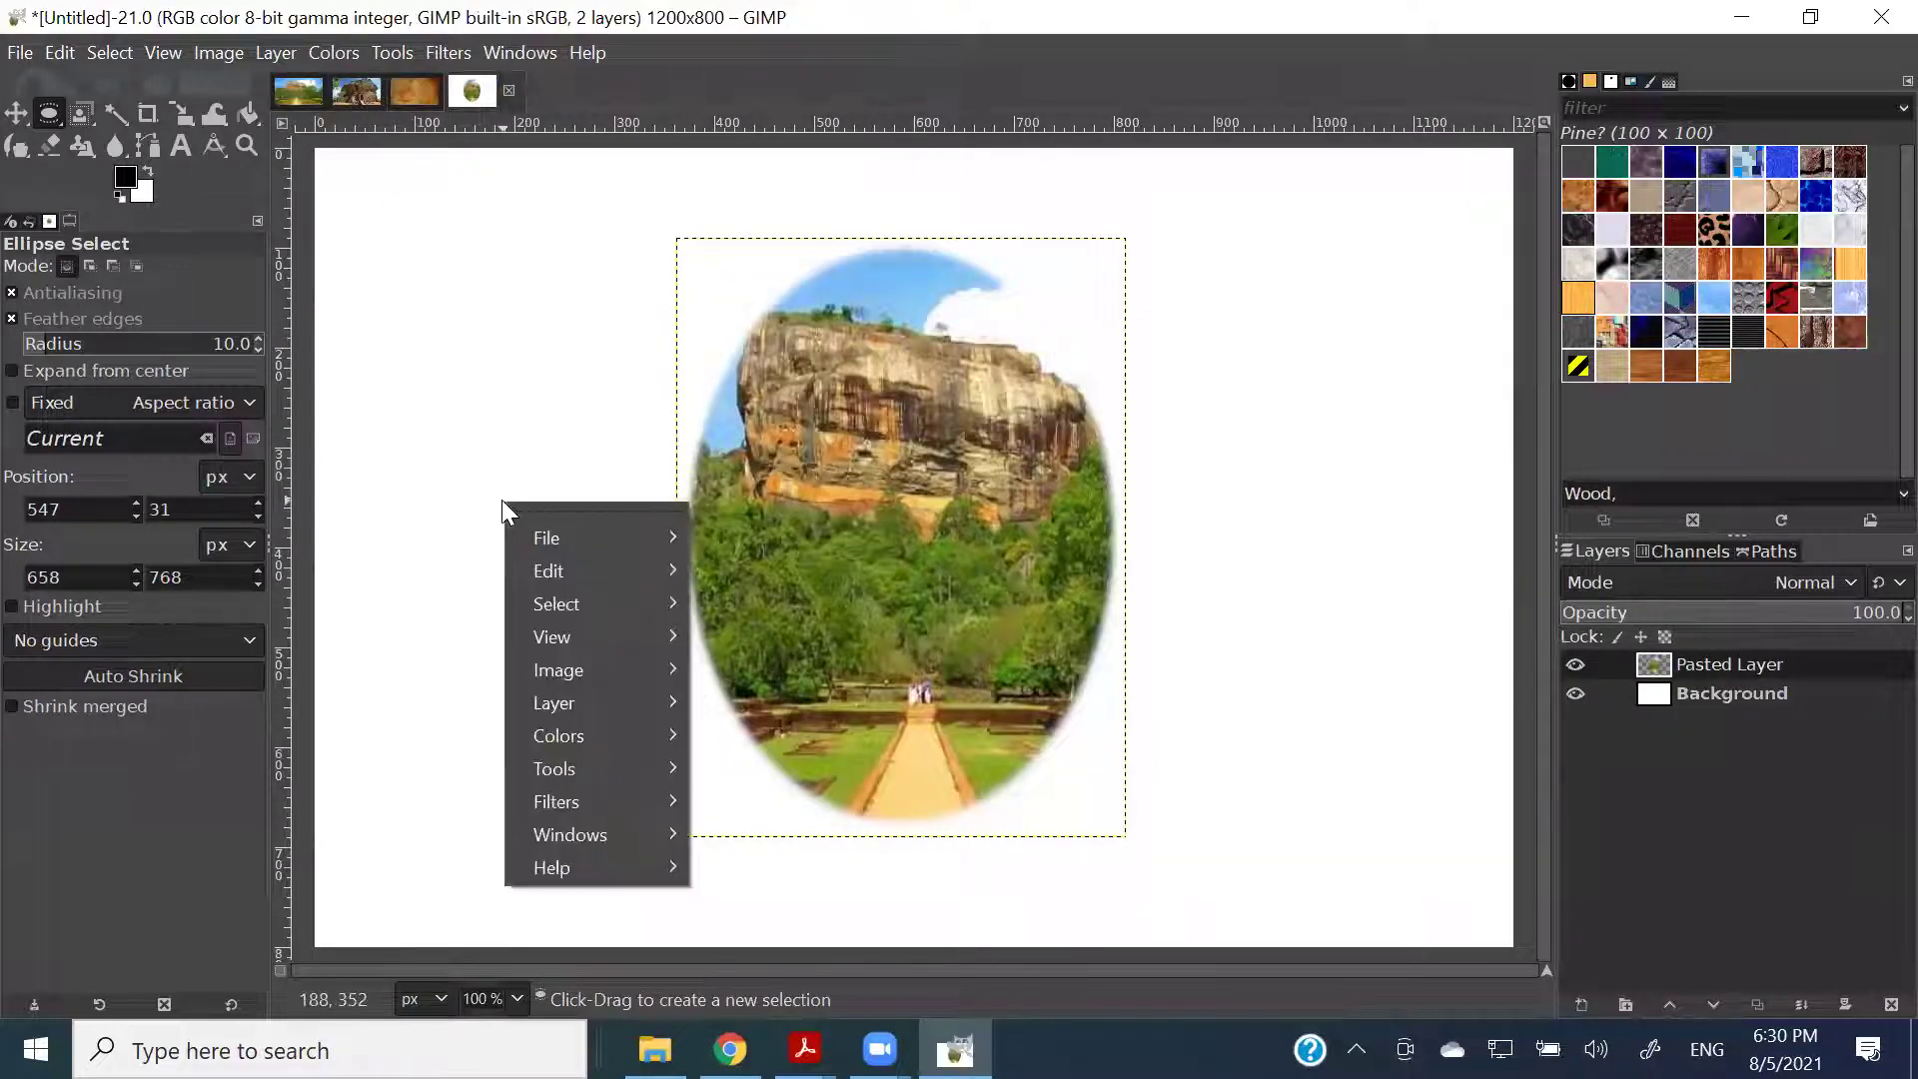
pyautogui.moveTo(561, 554)
pyautogui.moveTo(819, 578)
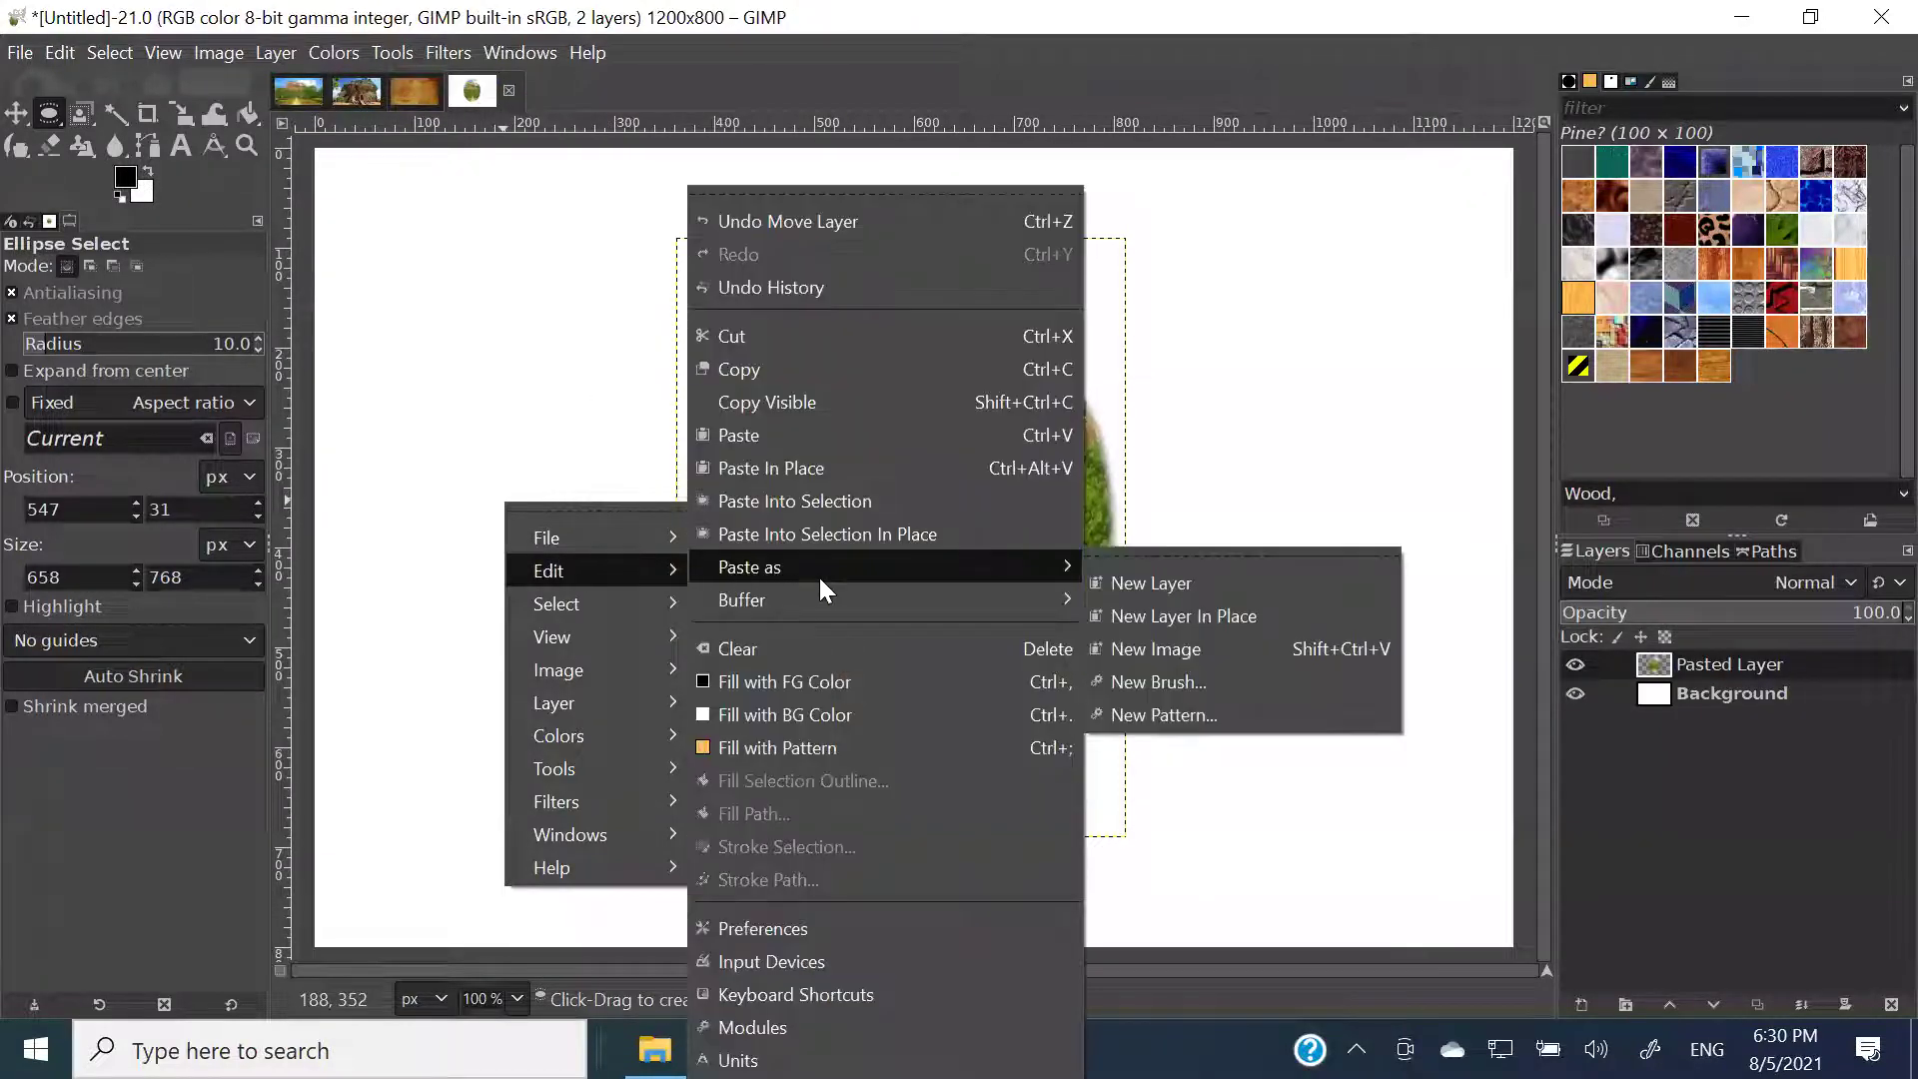
pyautogui.click(1134, 583)
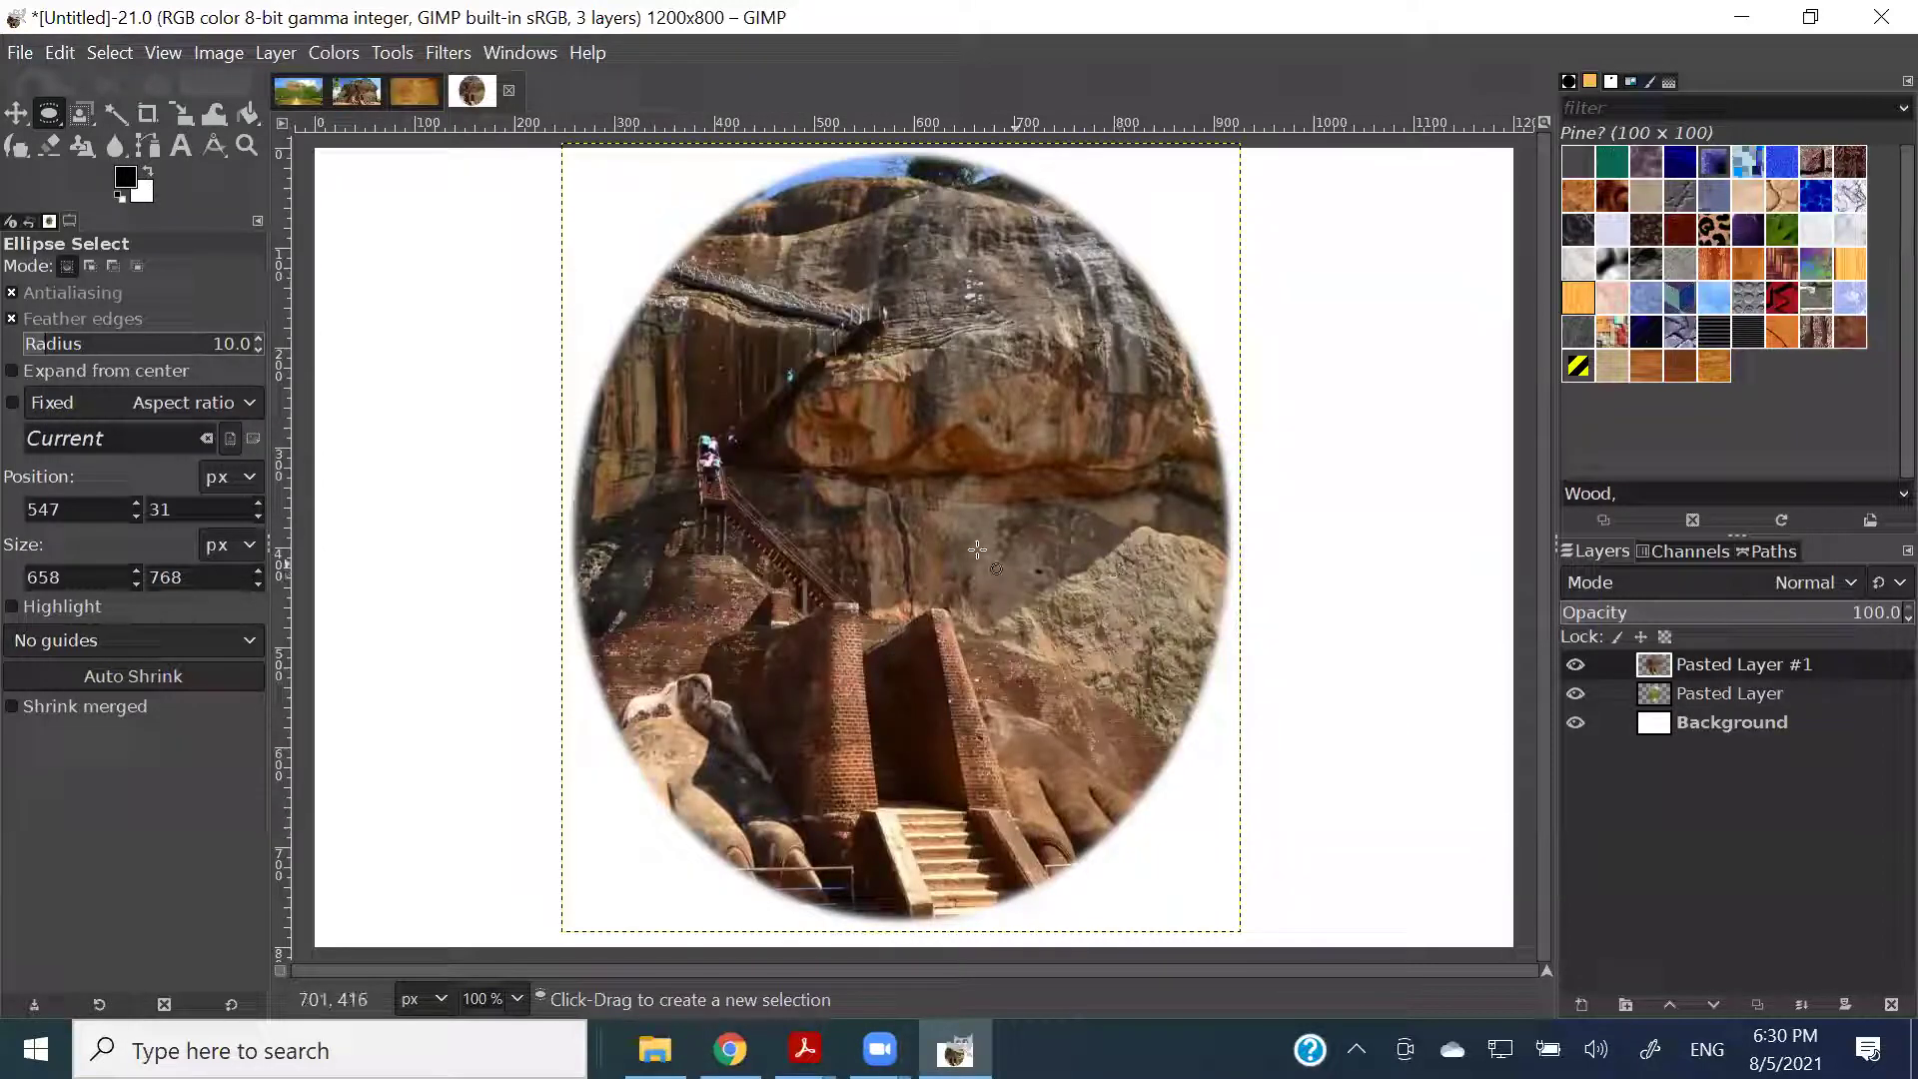
# Scale the pasted Sigiriya Door ellipse layer to 450 px wide and 600 px high.
pyautogui.hotkey('shift', 's')
pyautogui.click(1028, 467)
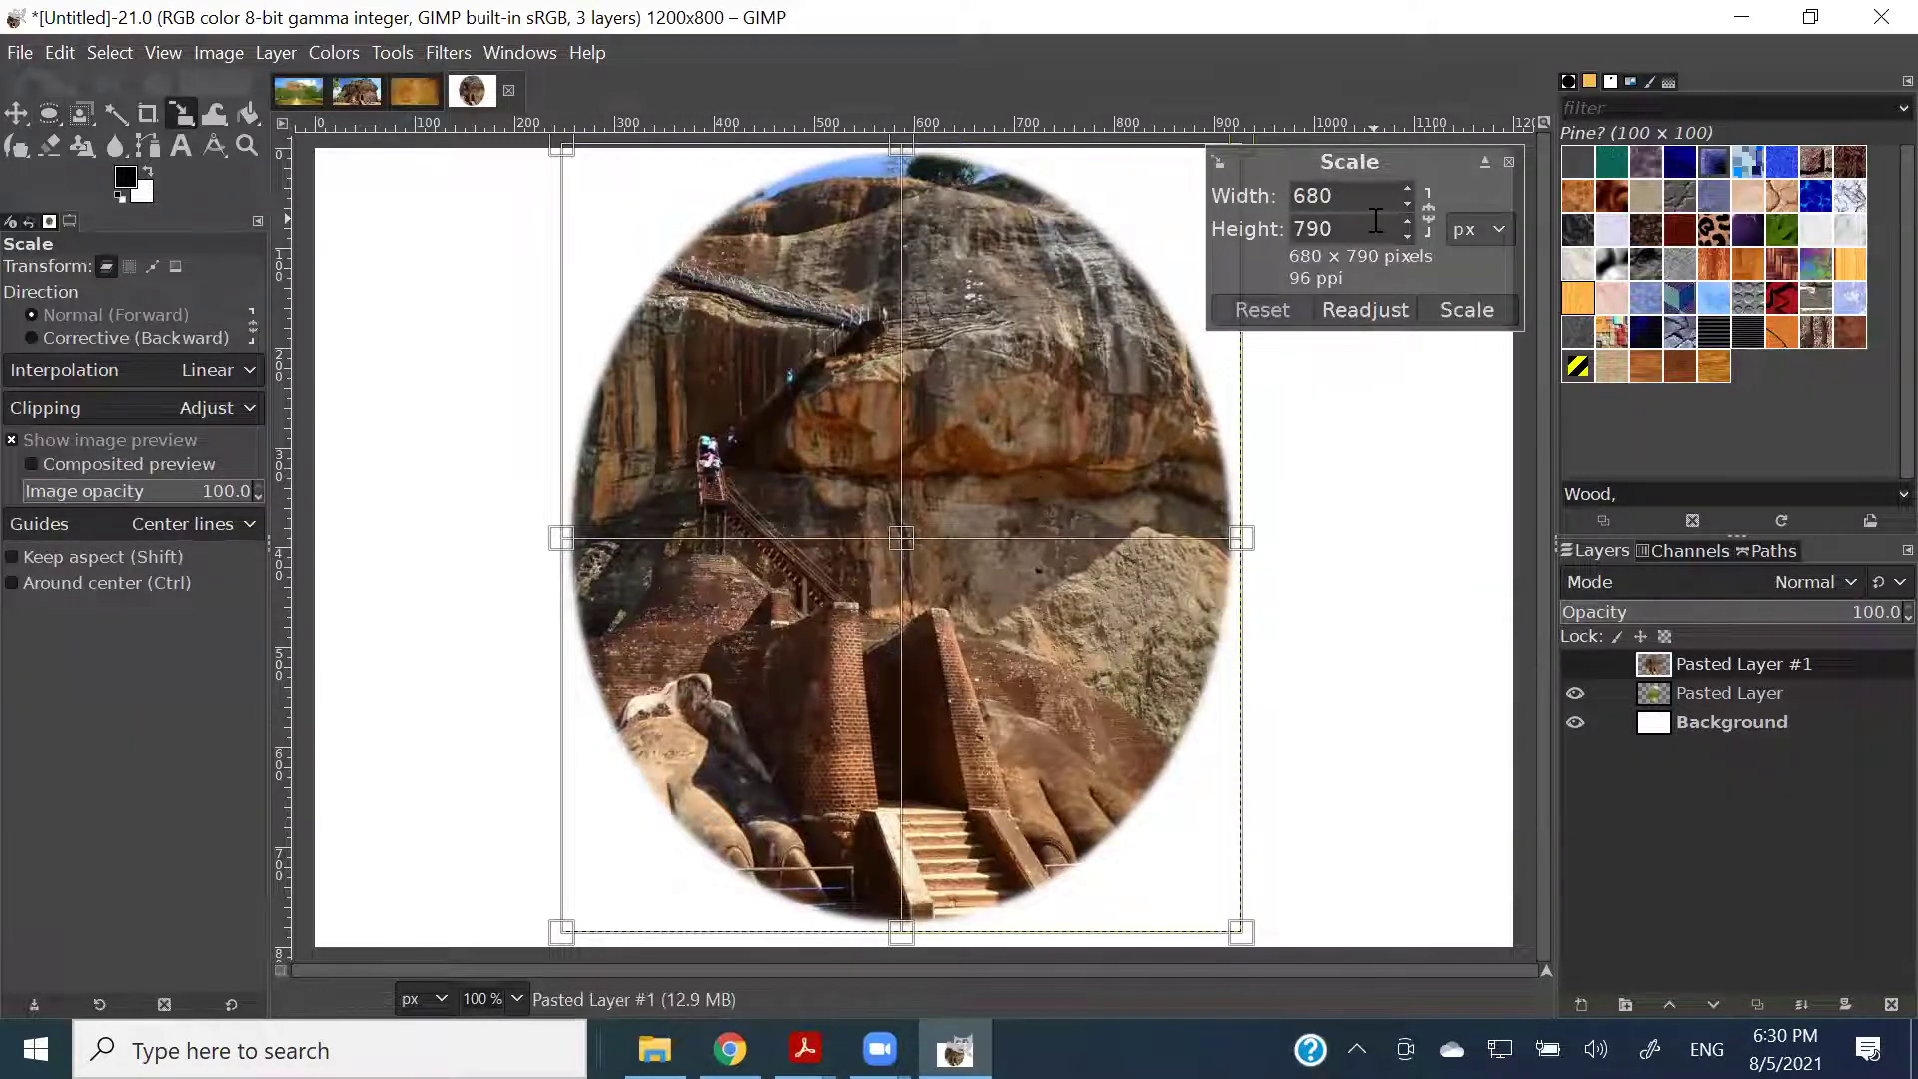
pyautogui.hotkey('alt', 'Tab')
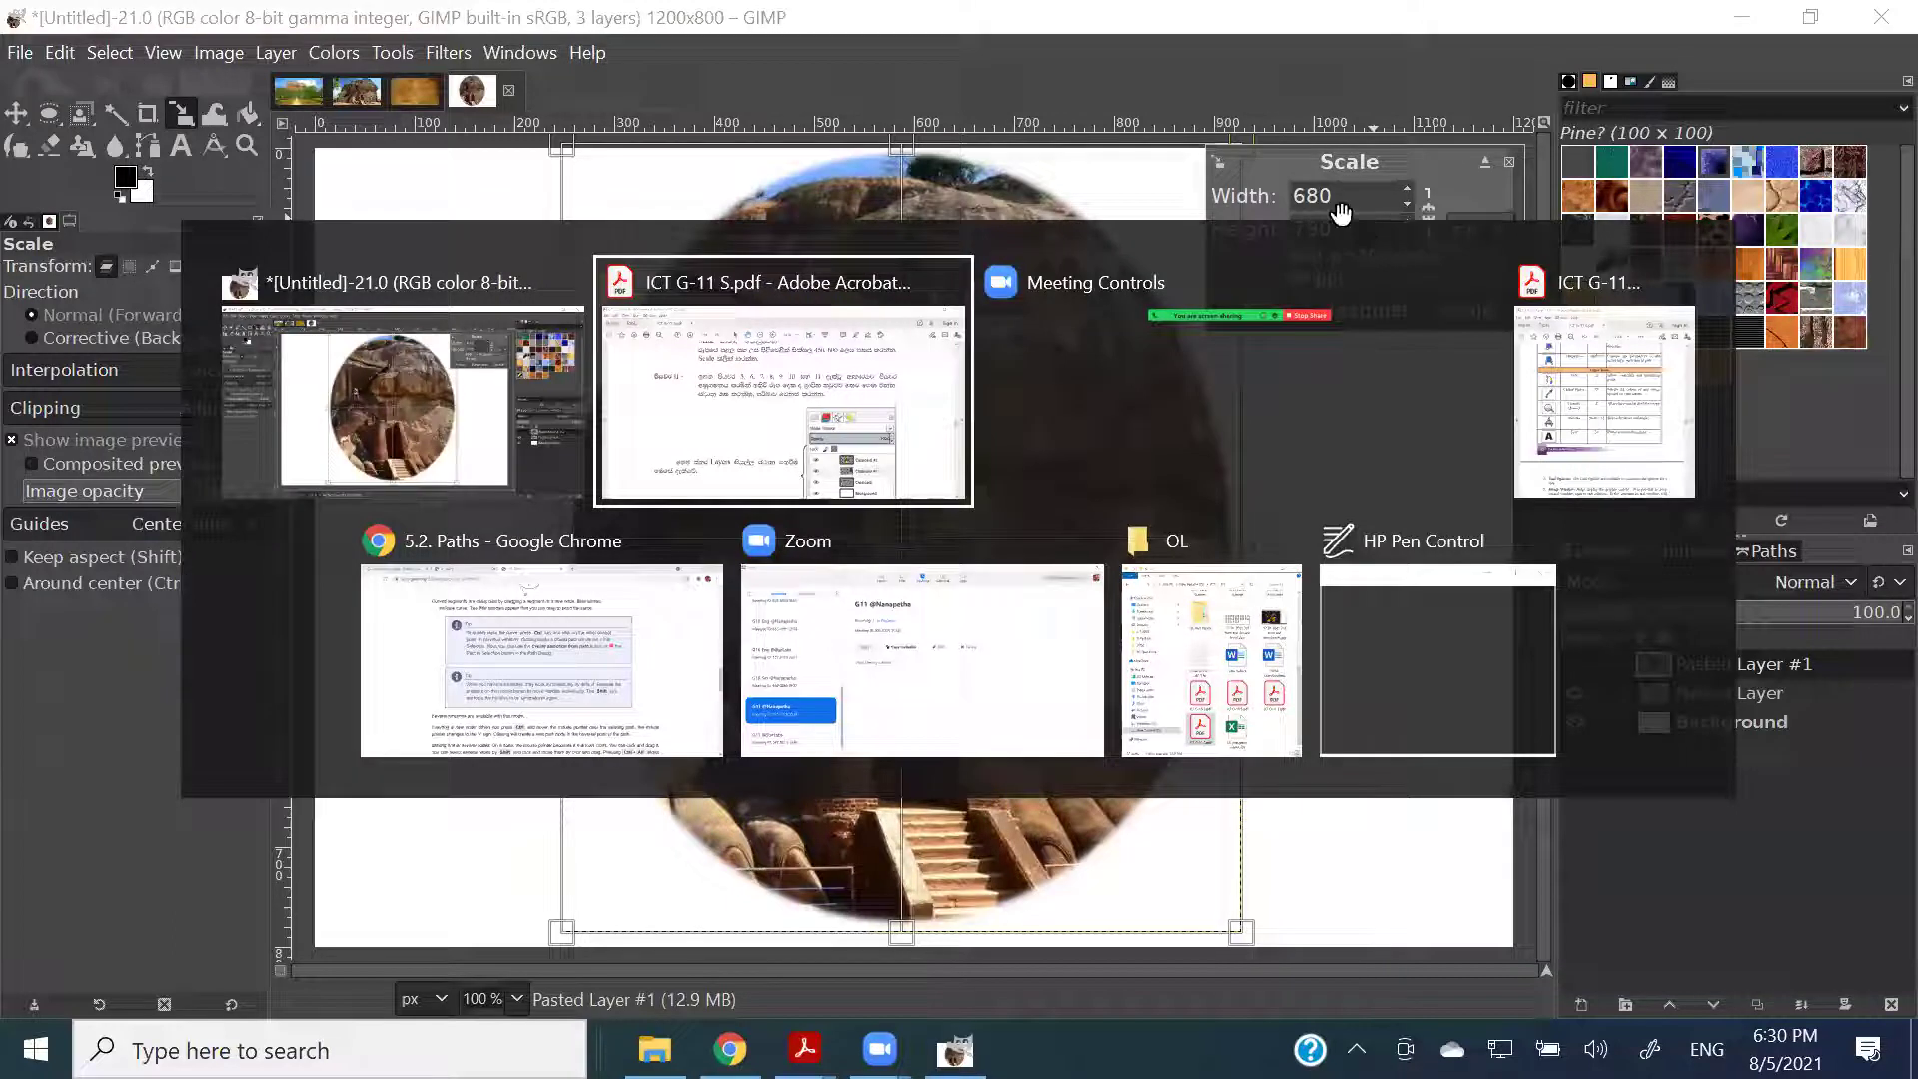
pyautogui.scroll(3, 1165, 440)
pyautogui.hotkey('alt', 'Tab')
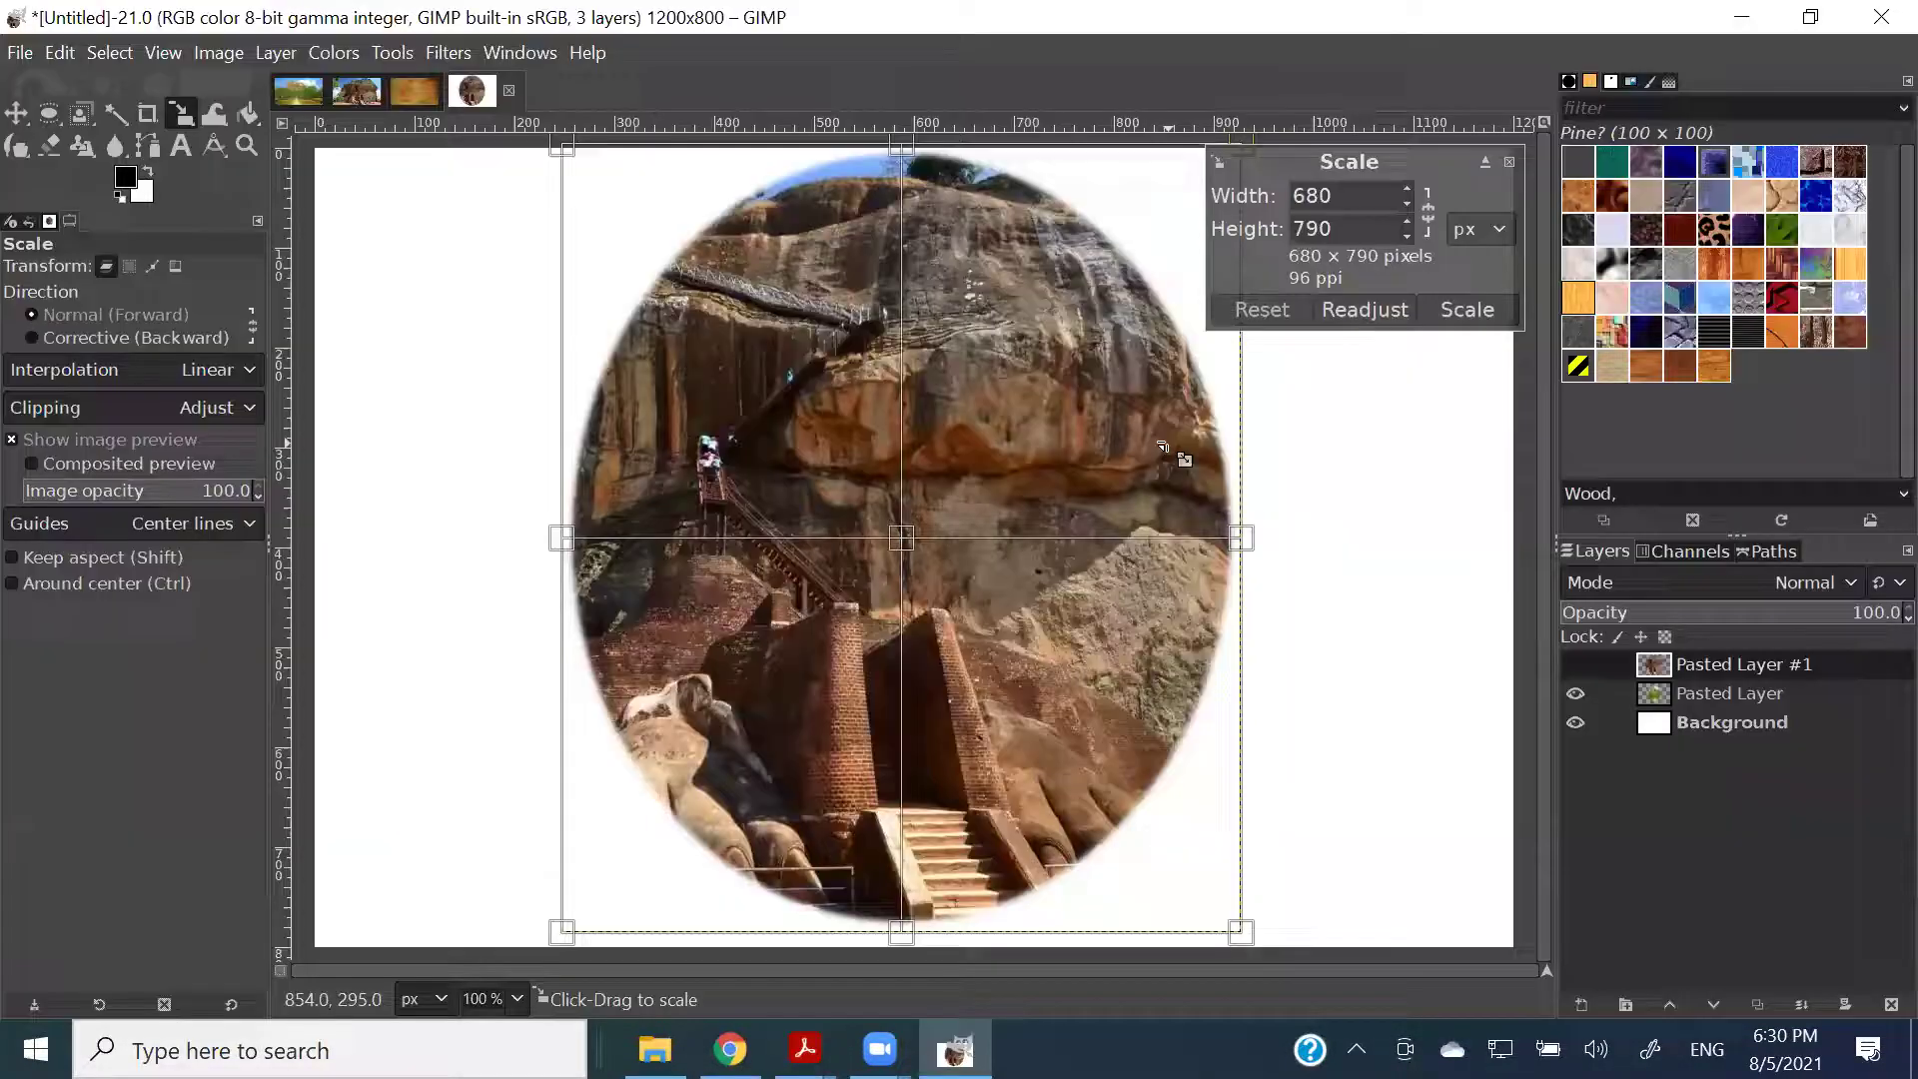
pyautogui.doubleClick(1298, 196)
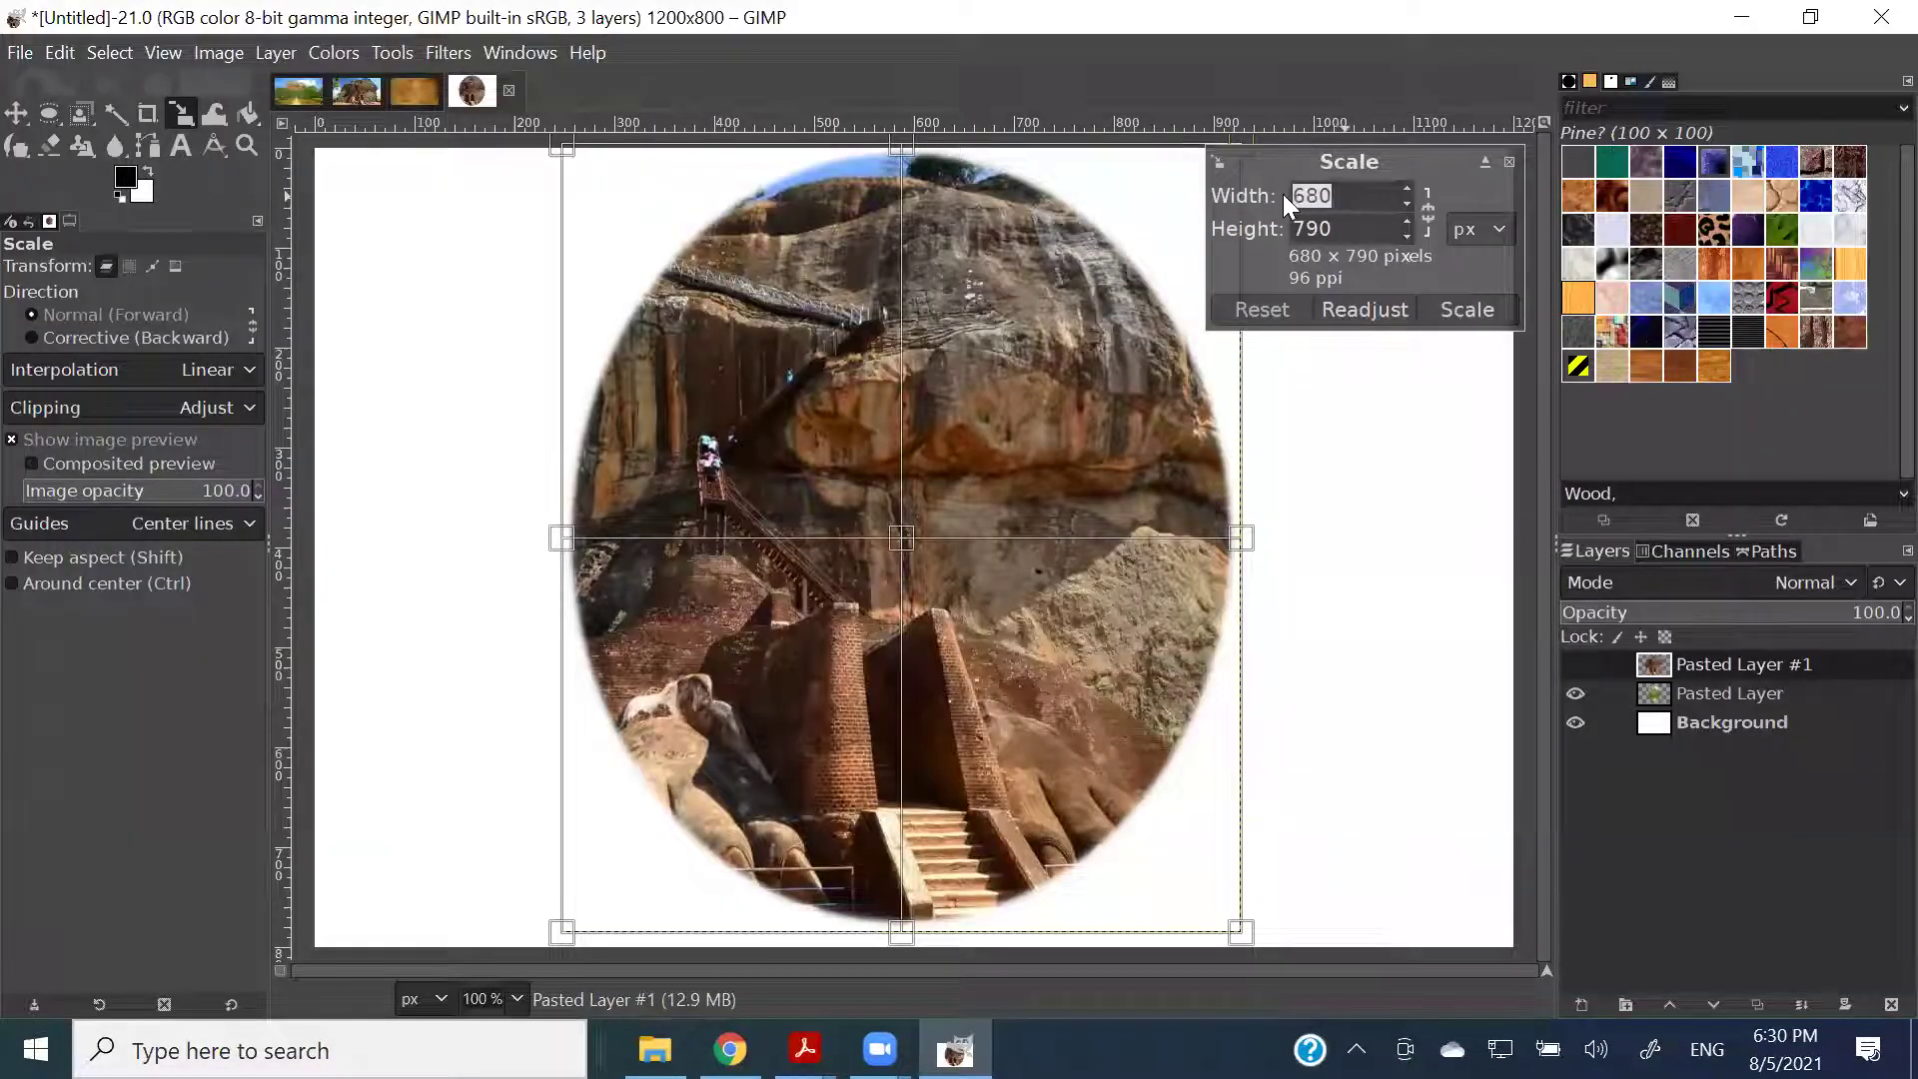
pyautogui.write('450')
pyautogui.press('Tab')
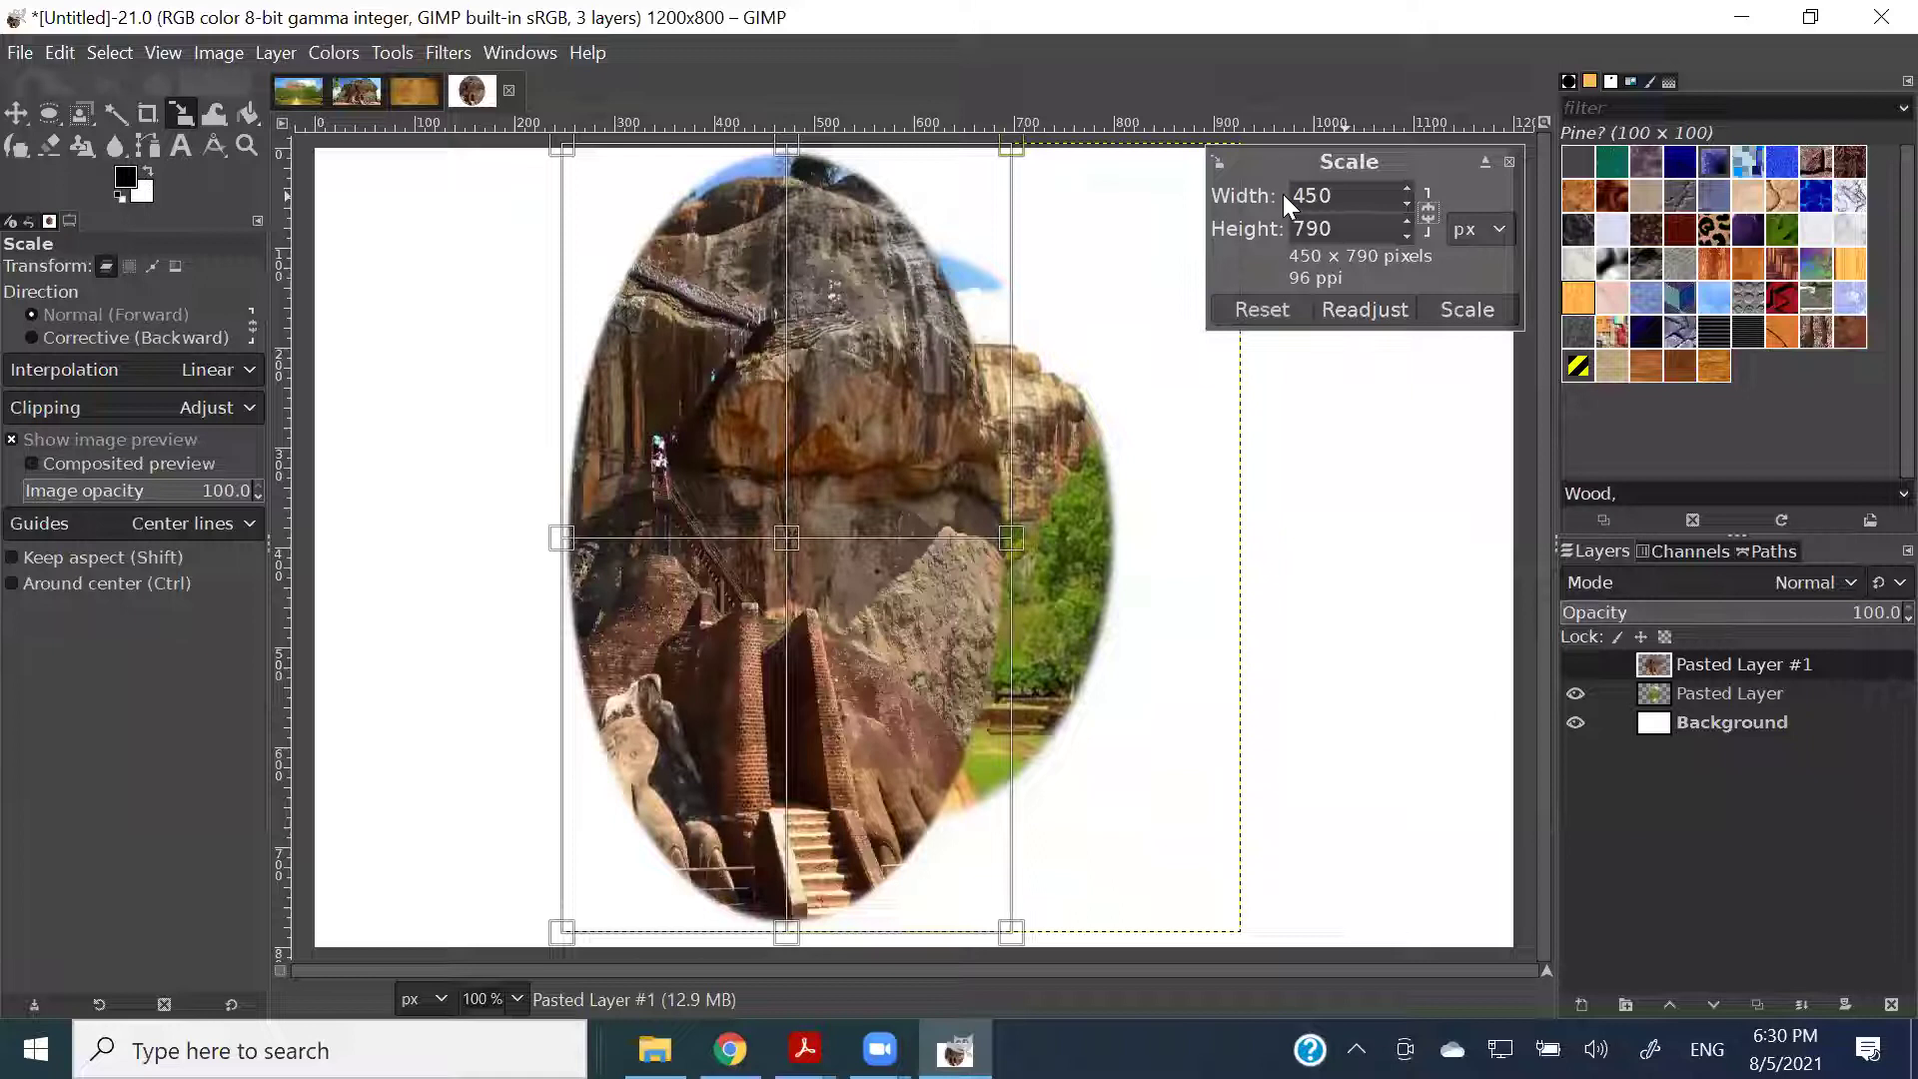
pyautogui.click(1346, 224)
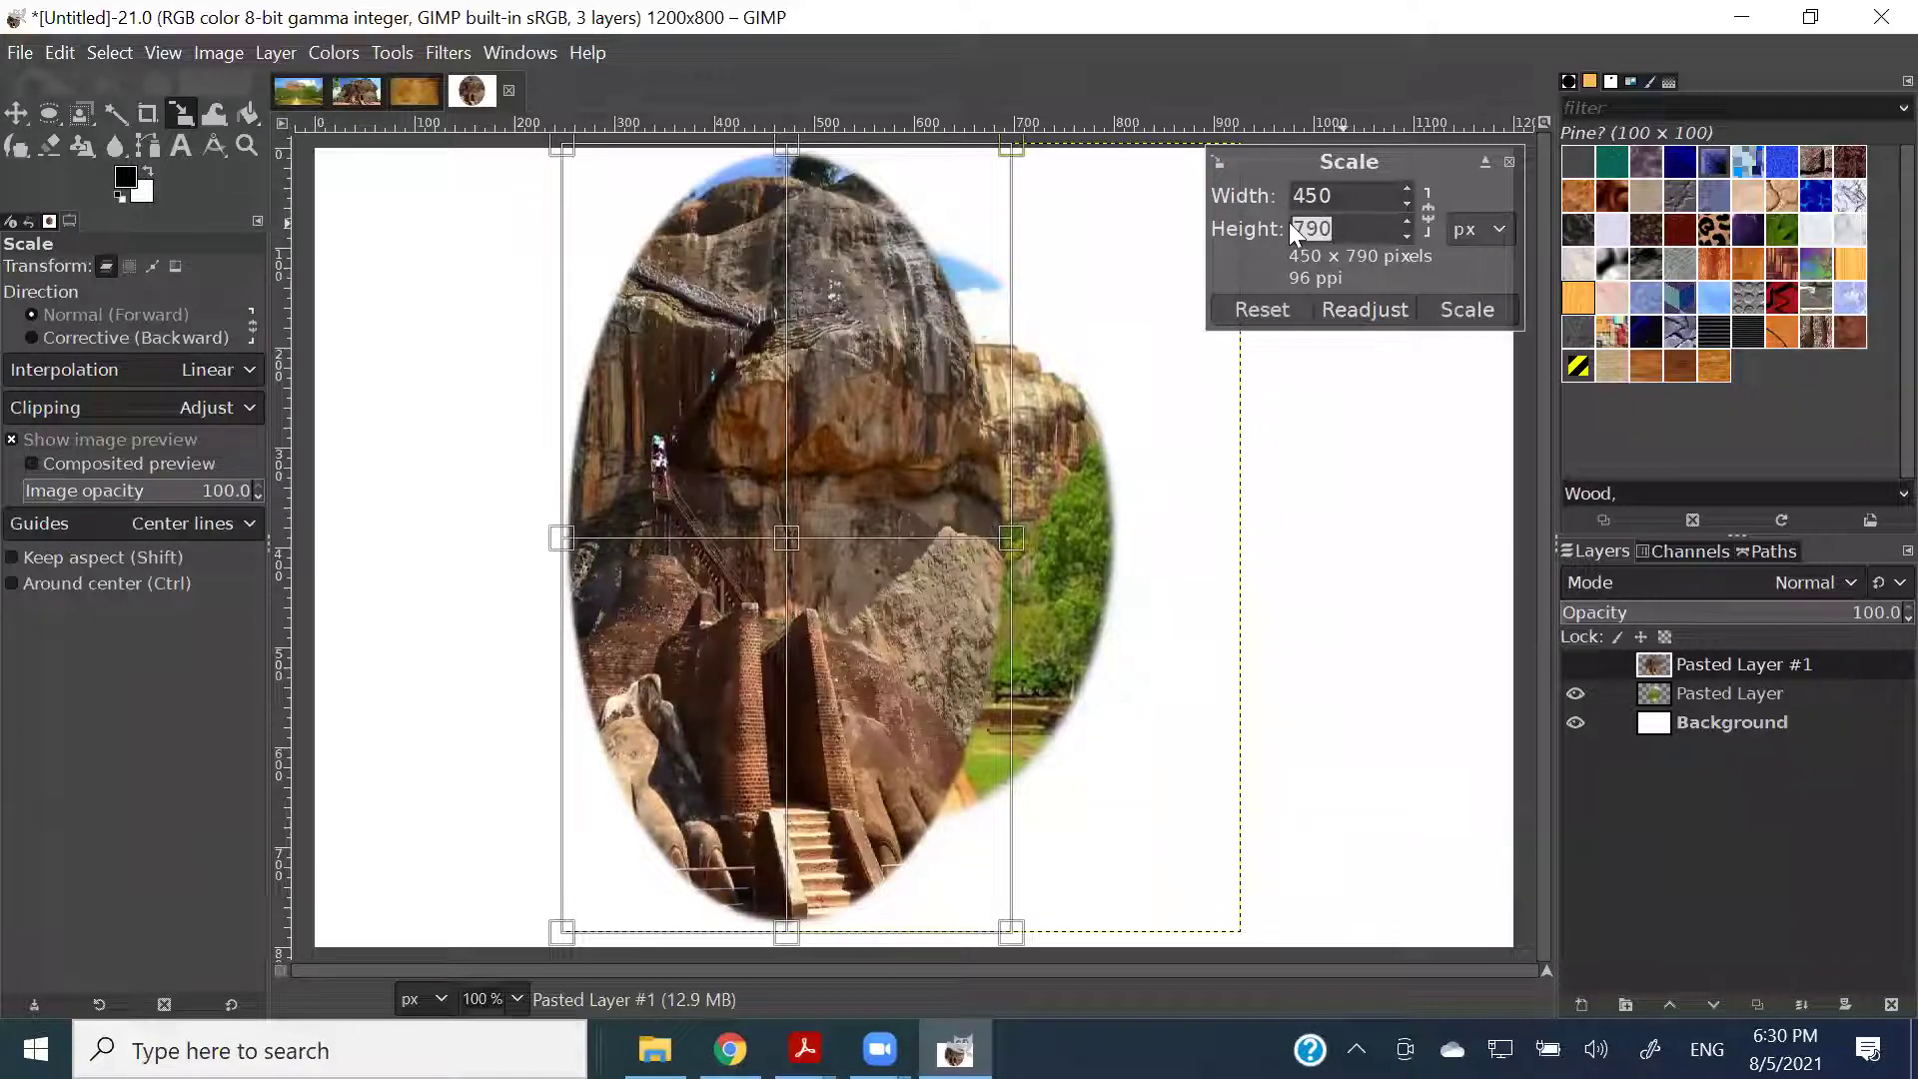
pyautogui.write('600')
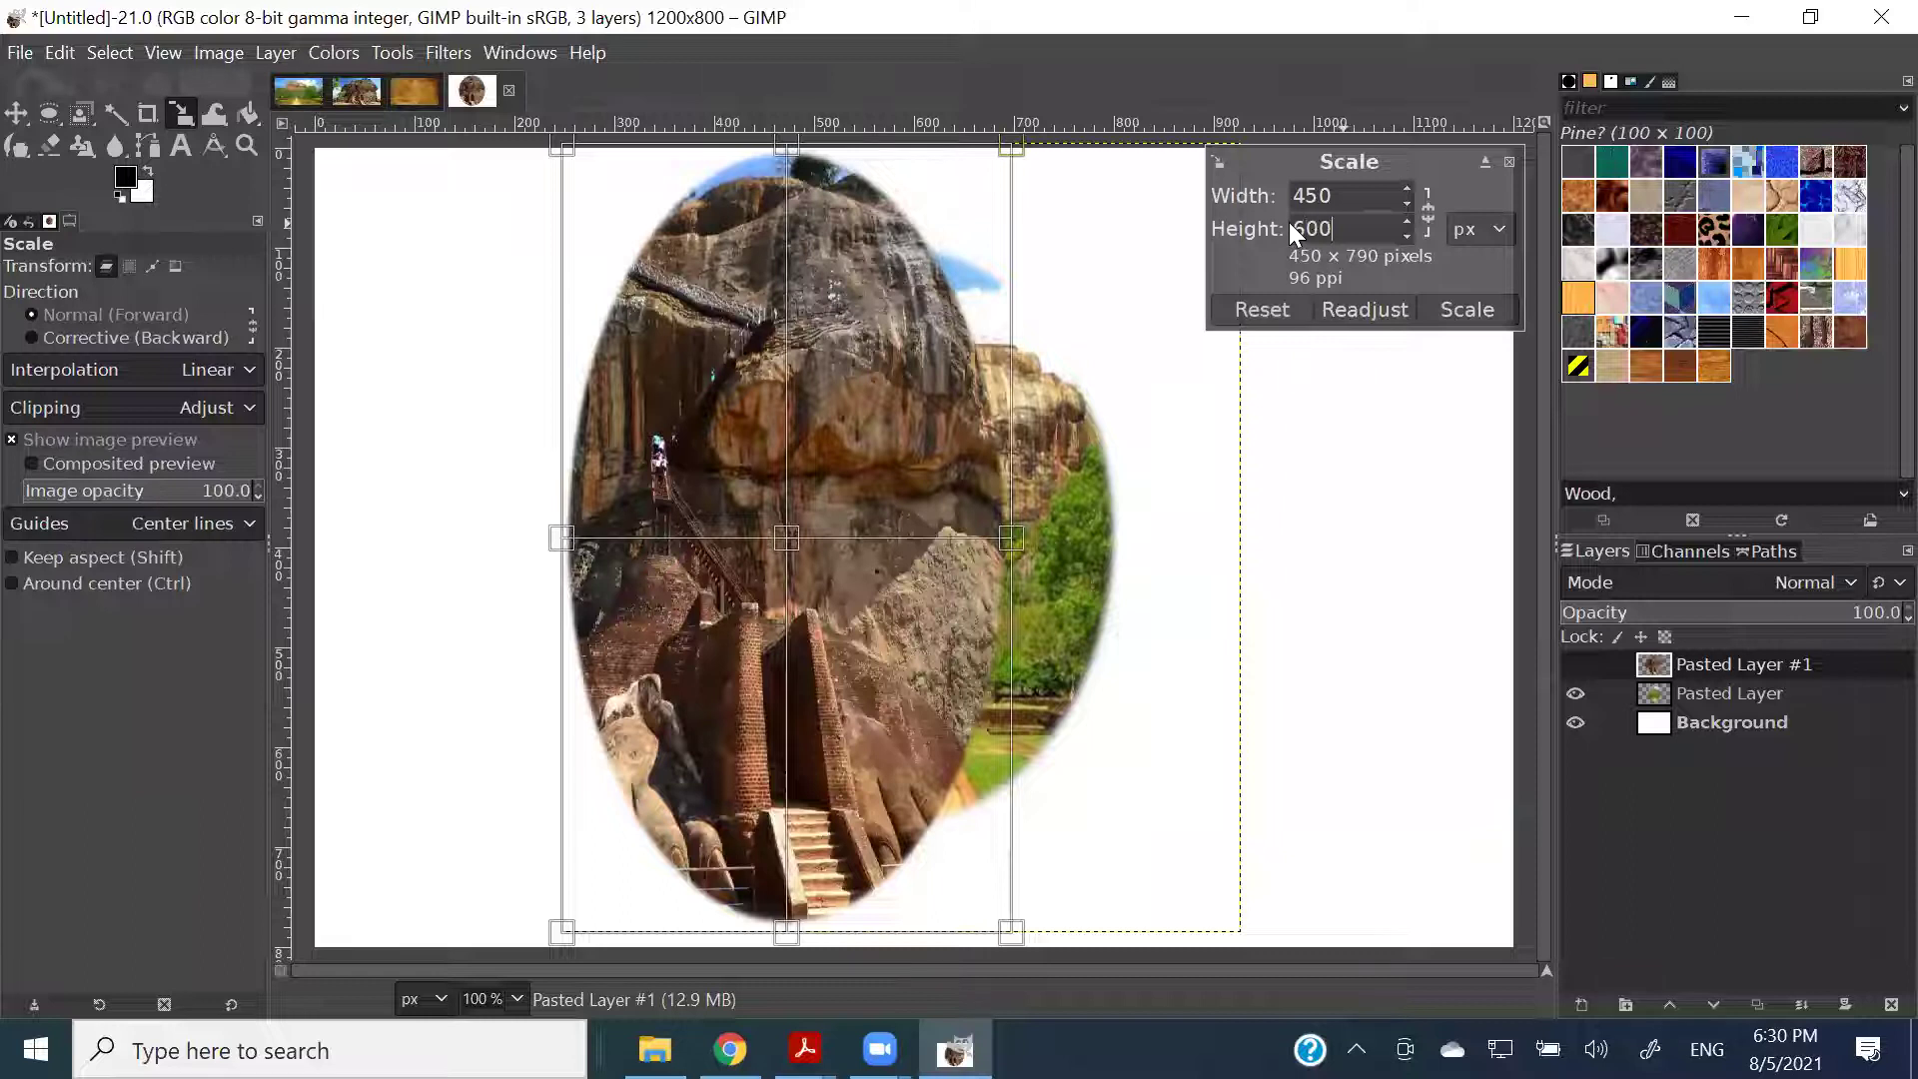
pyautogui.press('Return')
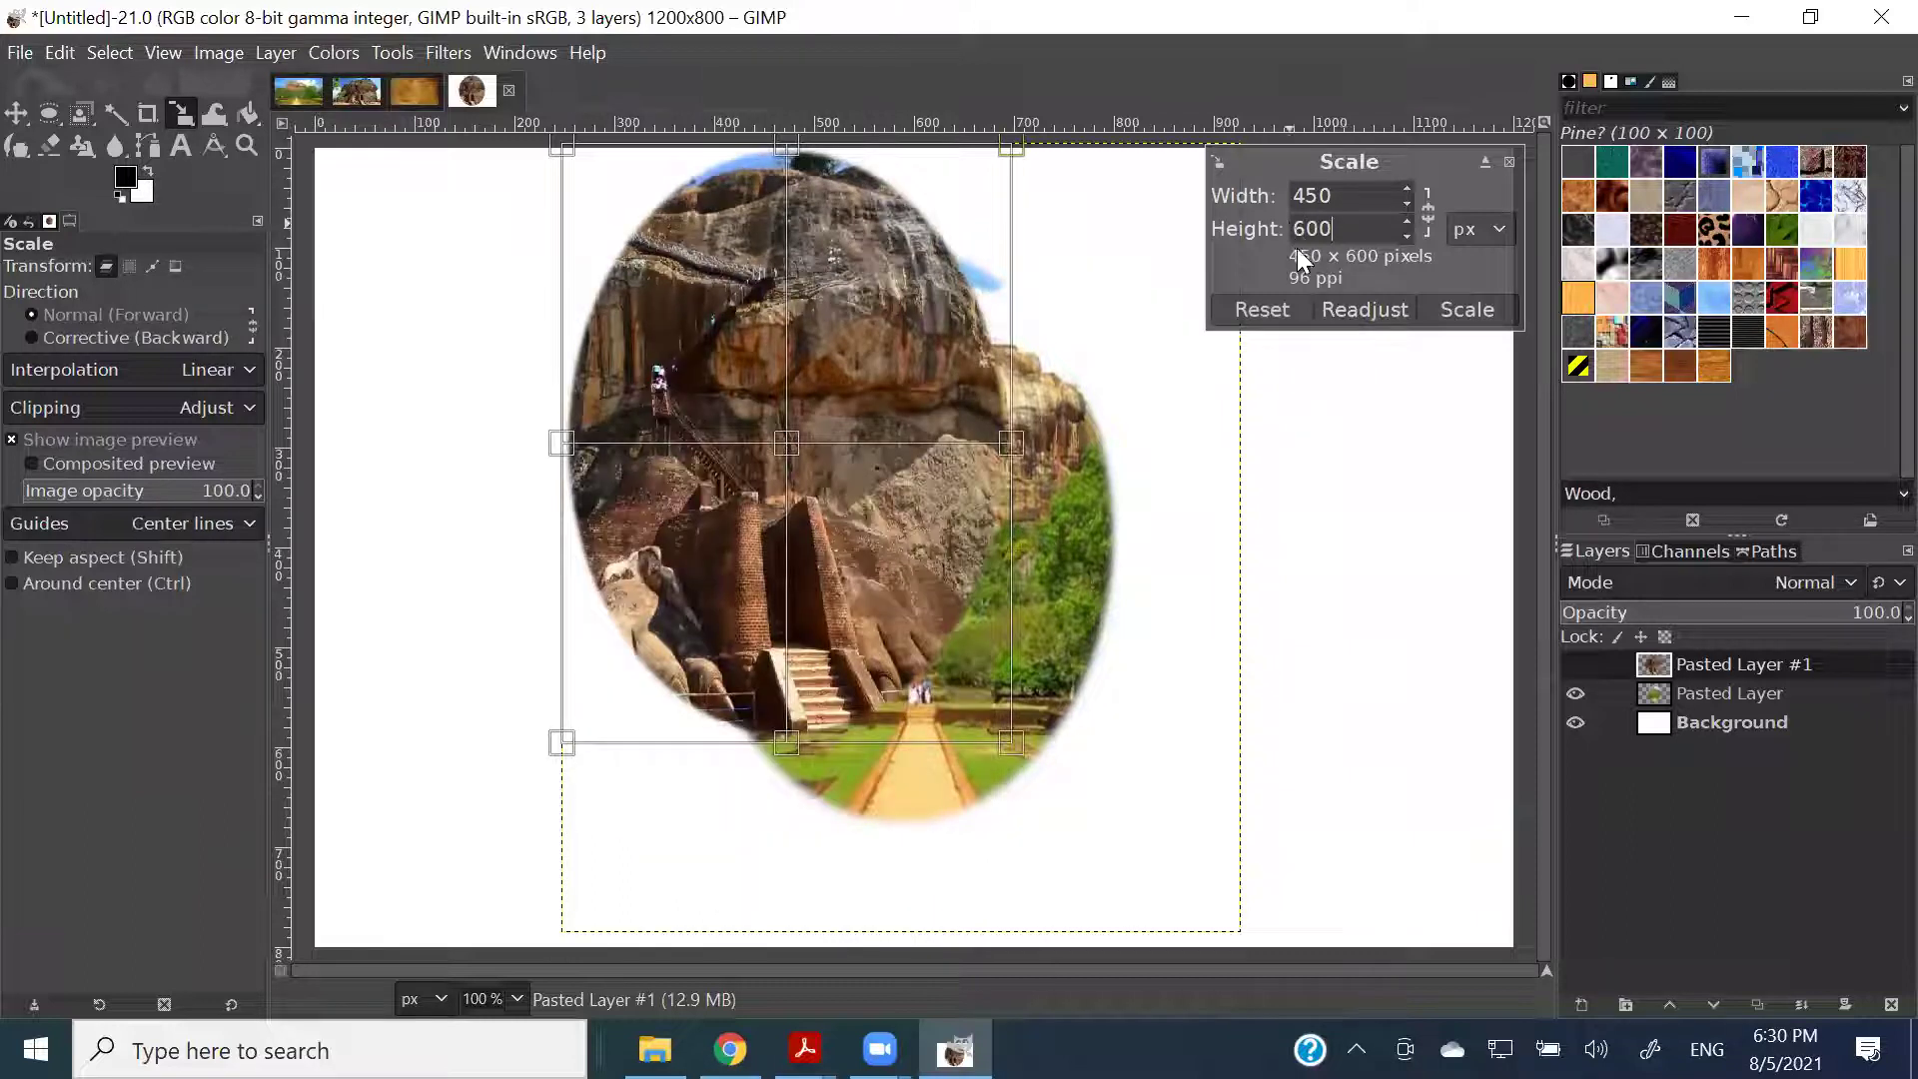
pyautogui.click(181, 118)
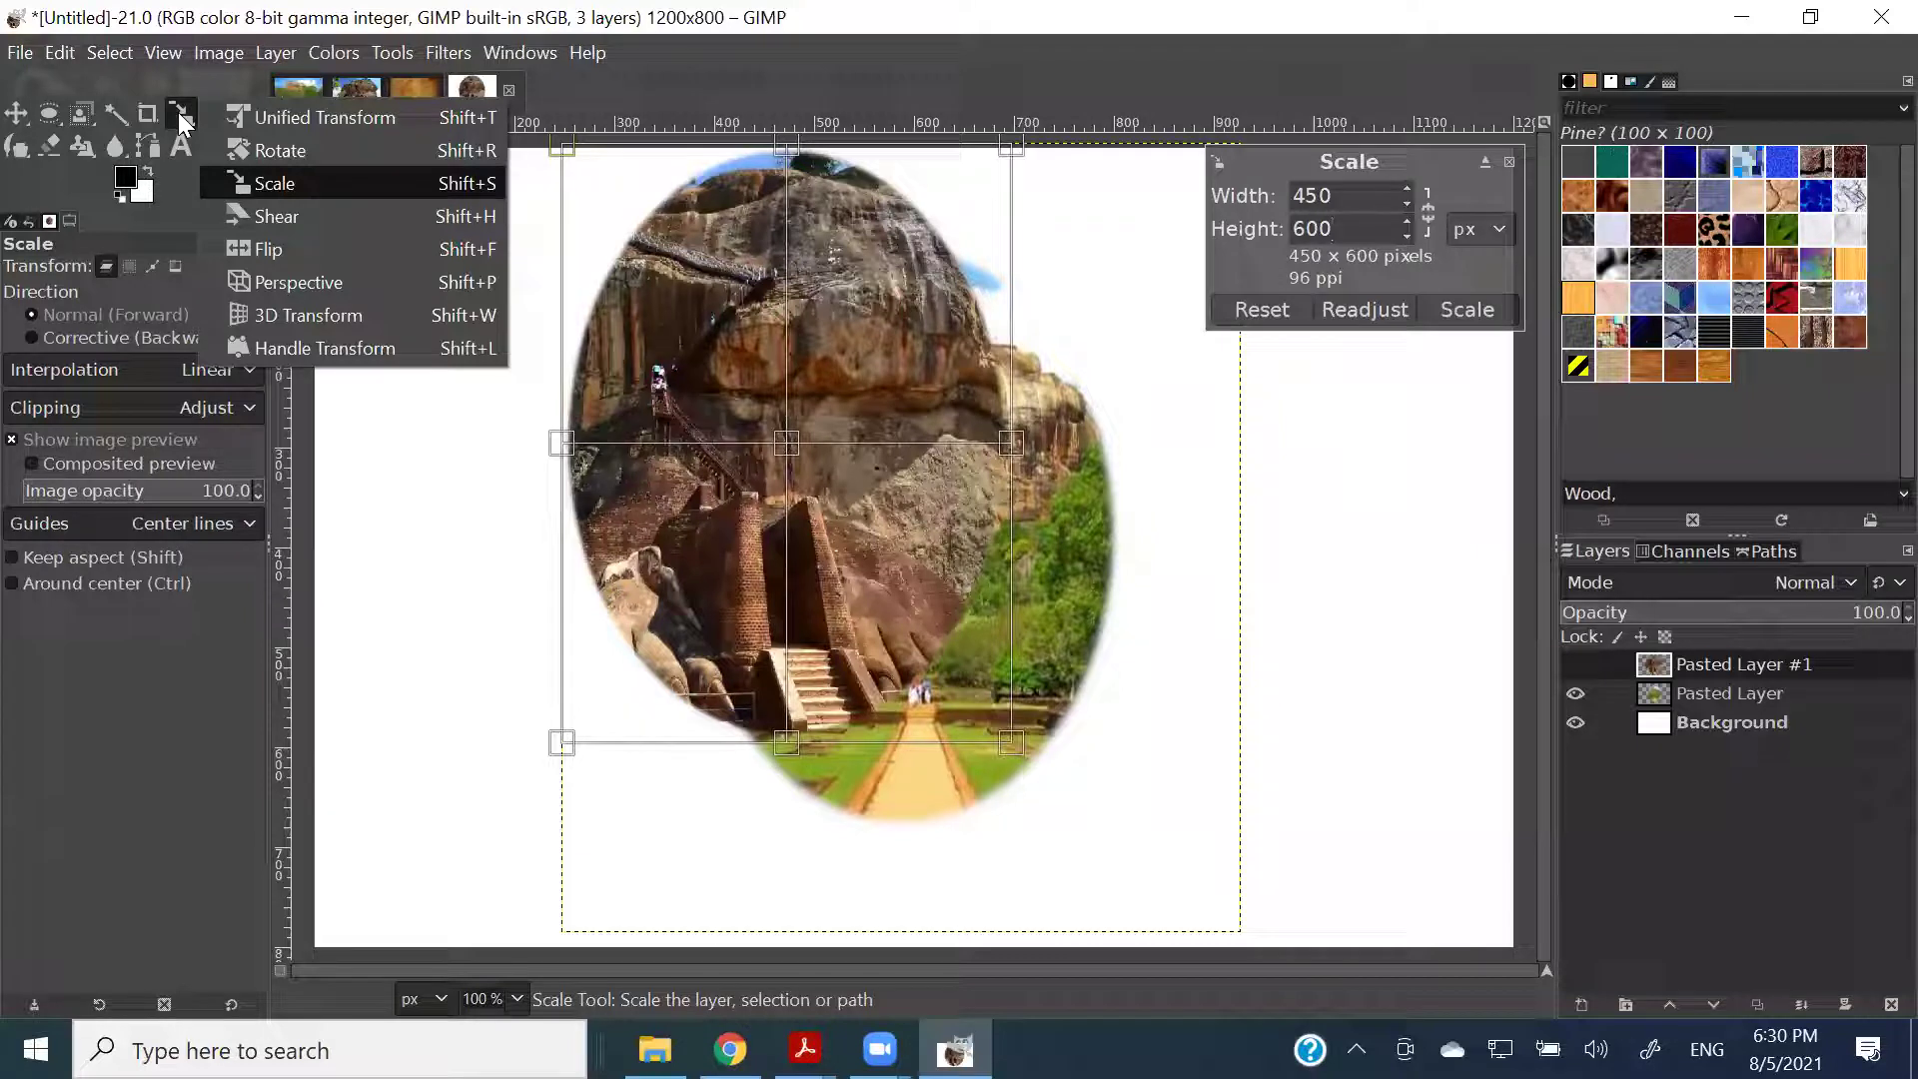
pyautogui.click(180, 116)
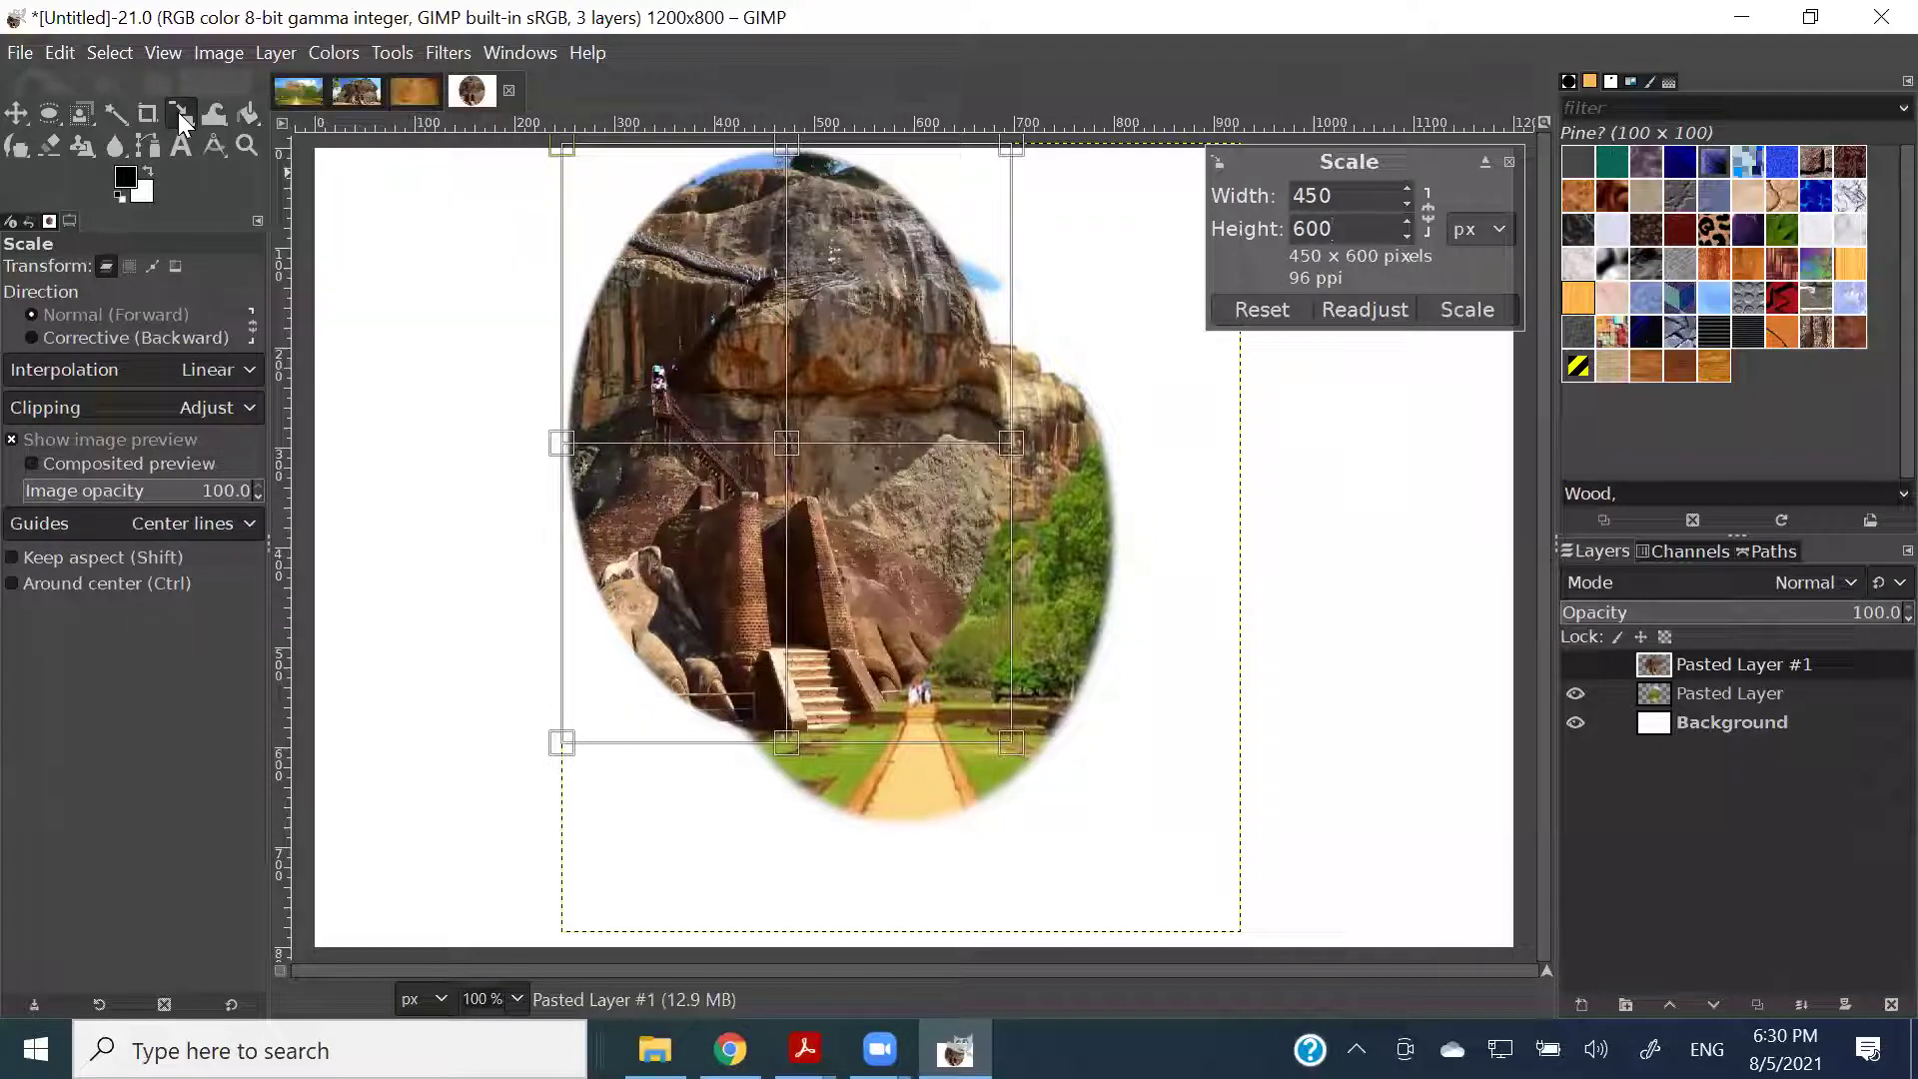
pyautogui.click(181, 118)
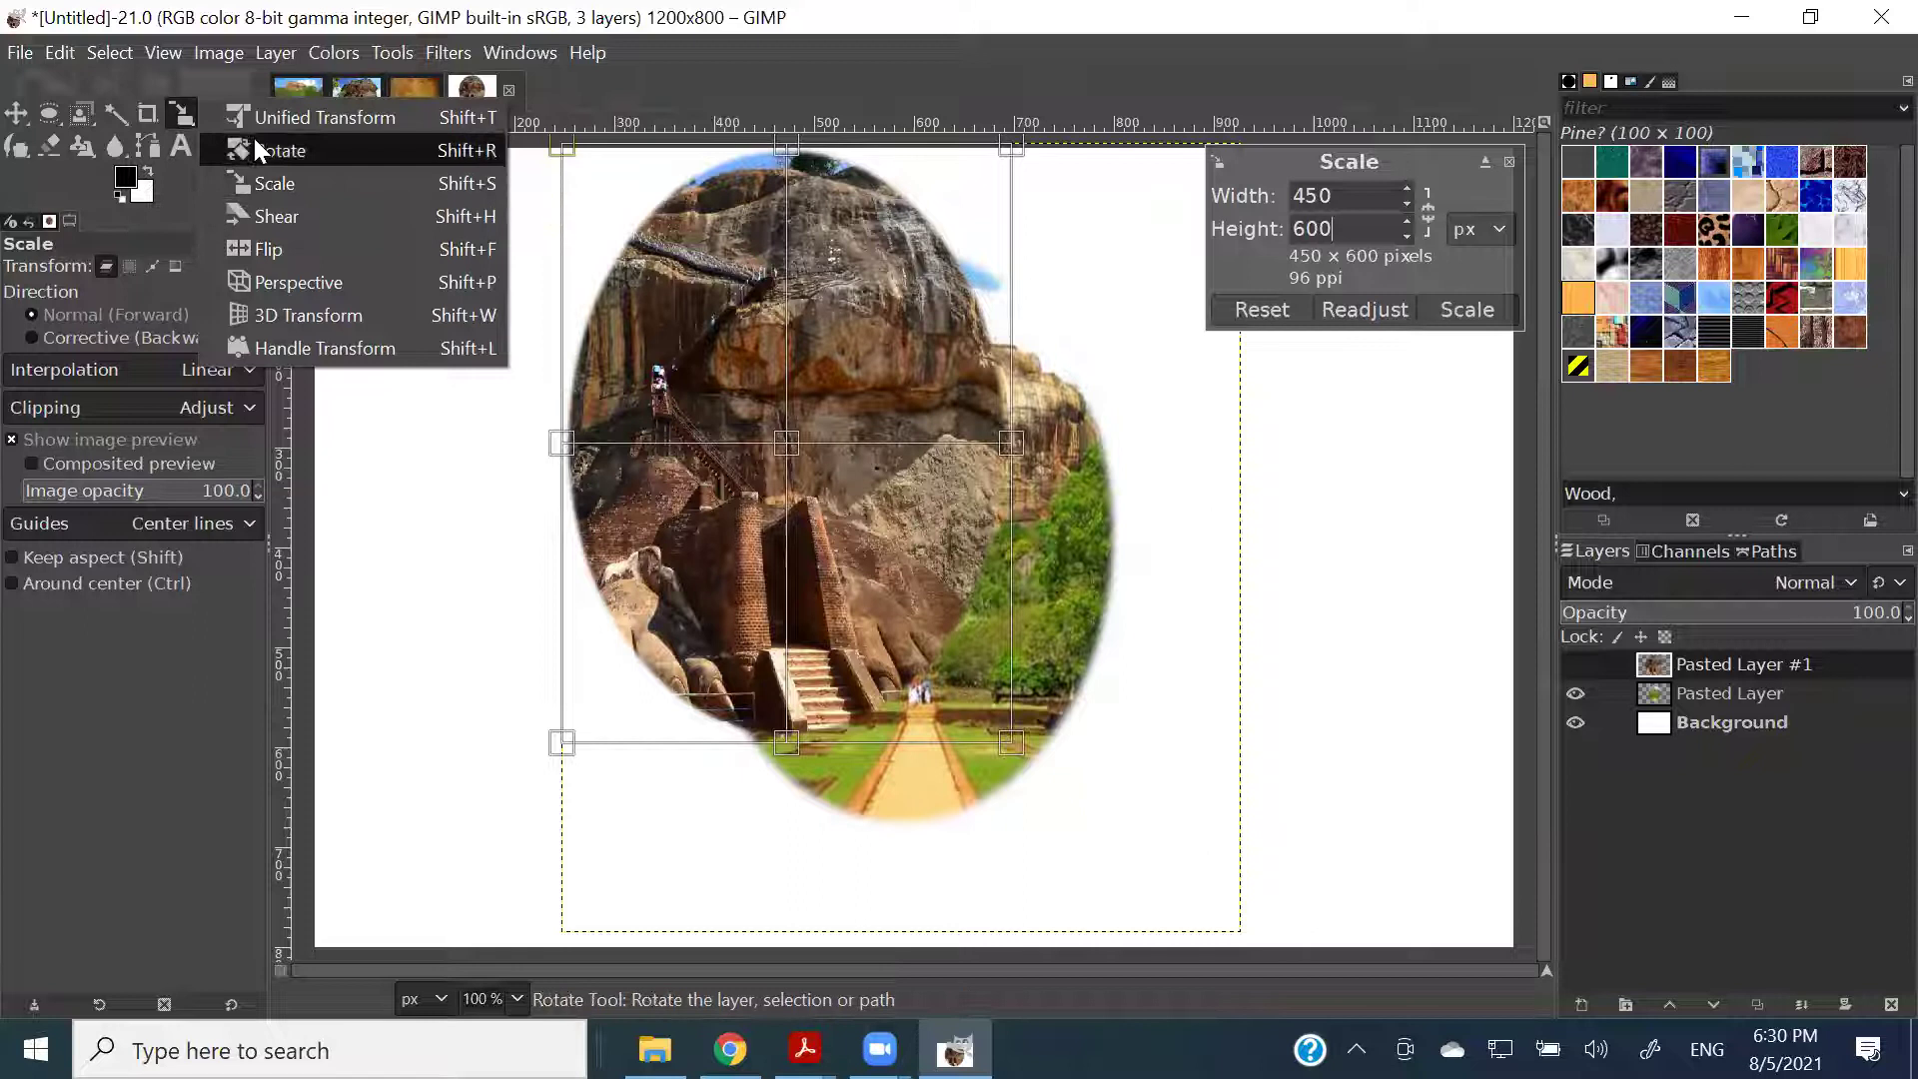
pyautogui.click(252, 179)
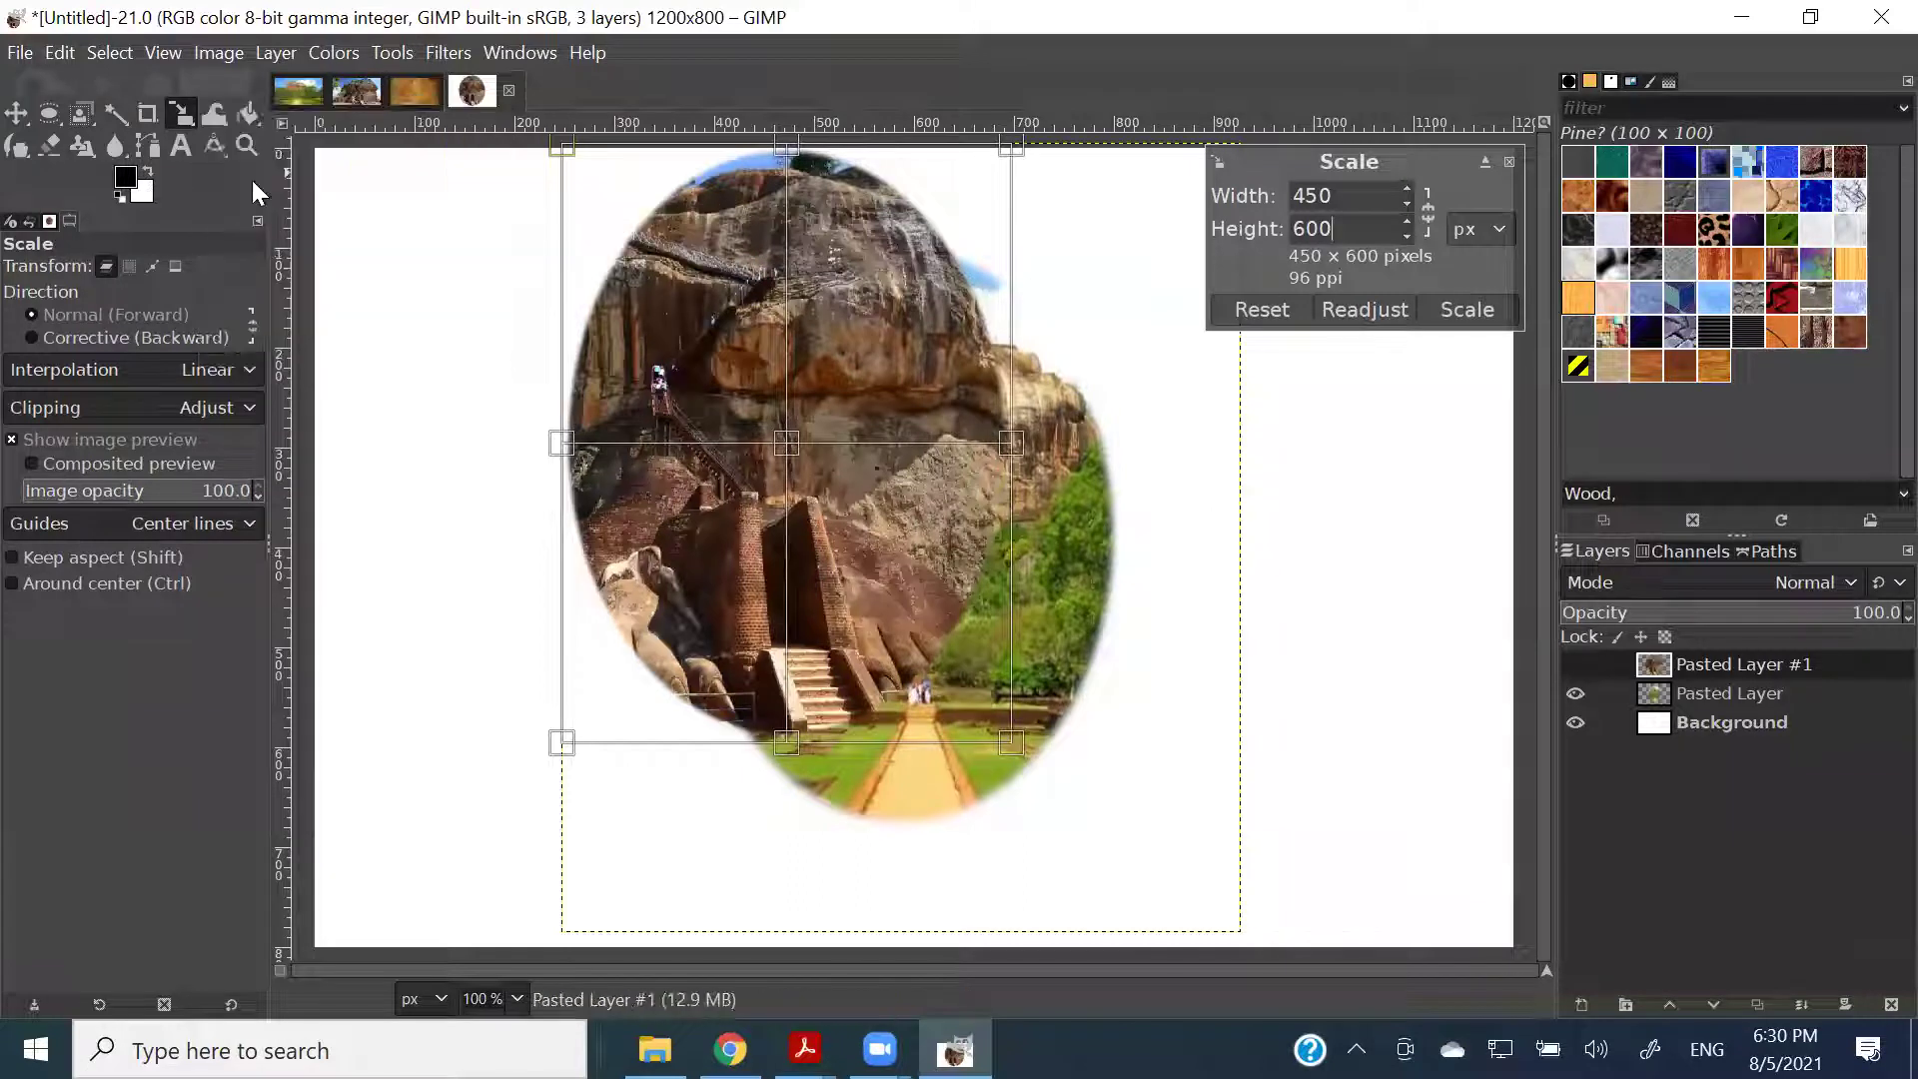
# Move the scaled door ellipse to the right edge of the canvas and switch to the Sgiriya Painting image.
pyautogui.click(17, 116)
pyautogui.moveTo(719, 353); pyautogui.dragTo(1219, 442)
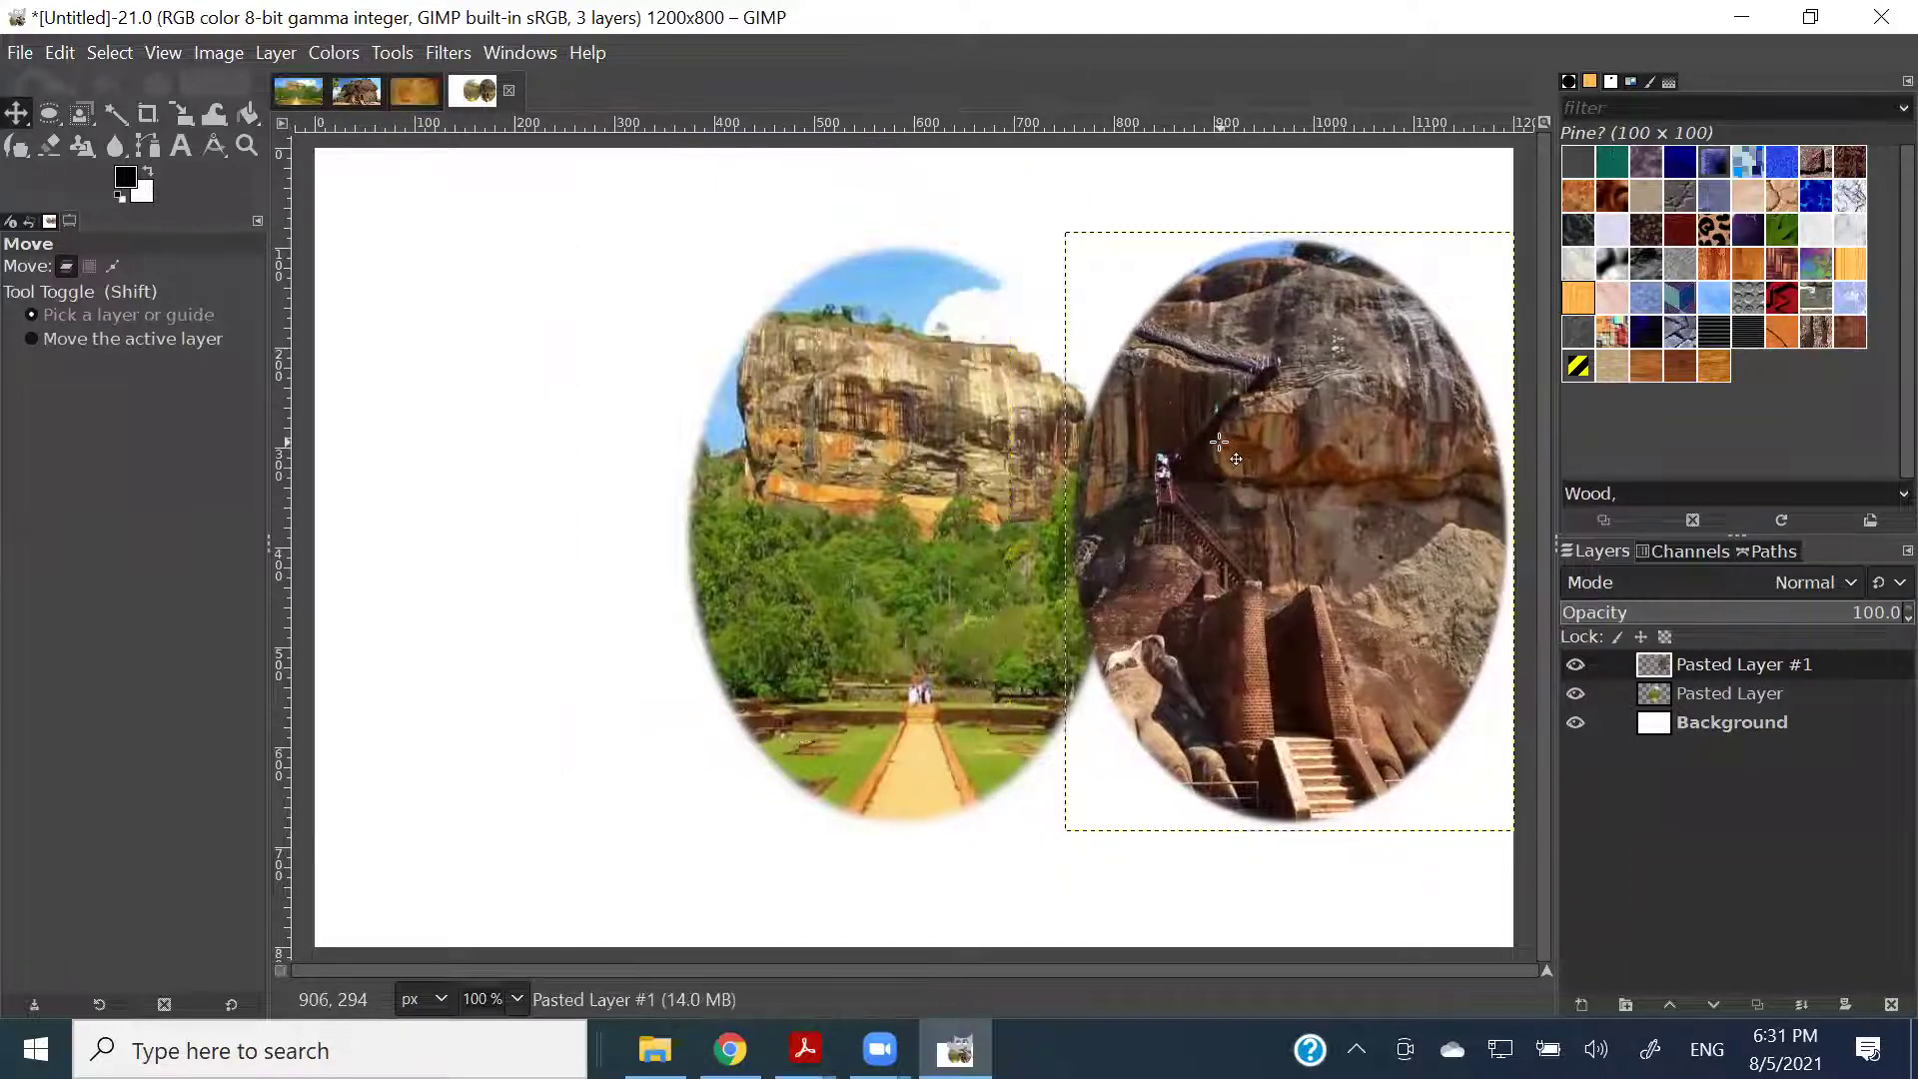
pyautogui.click(413, 92)
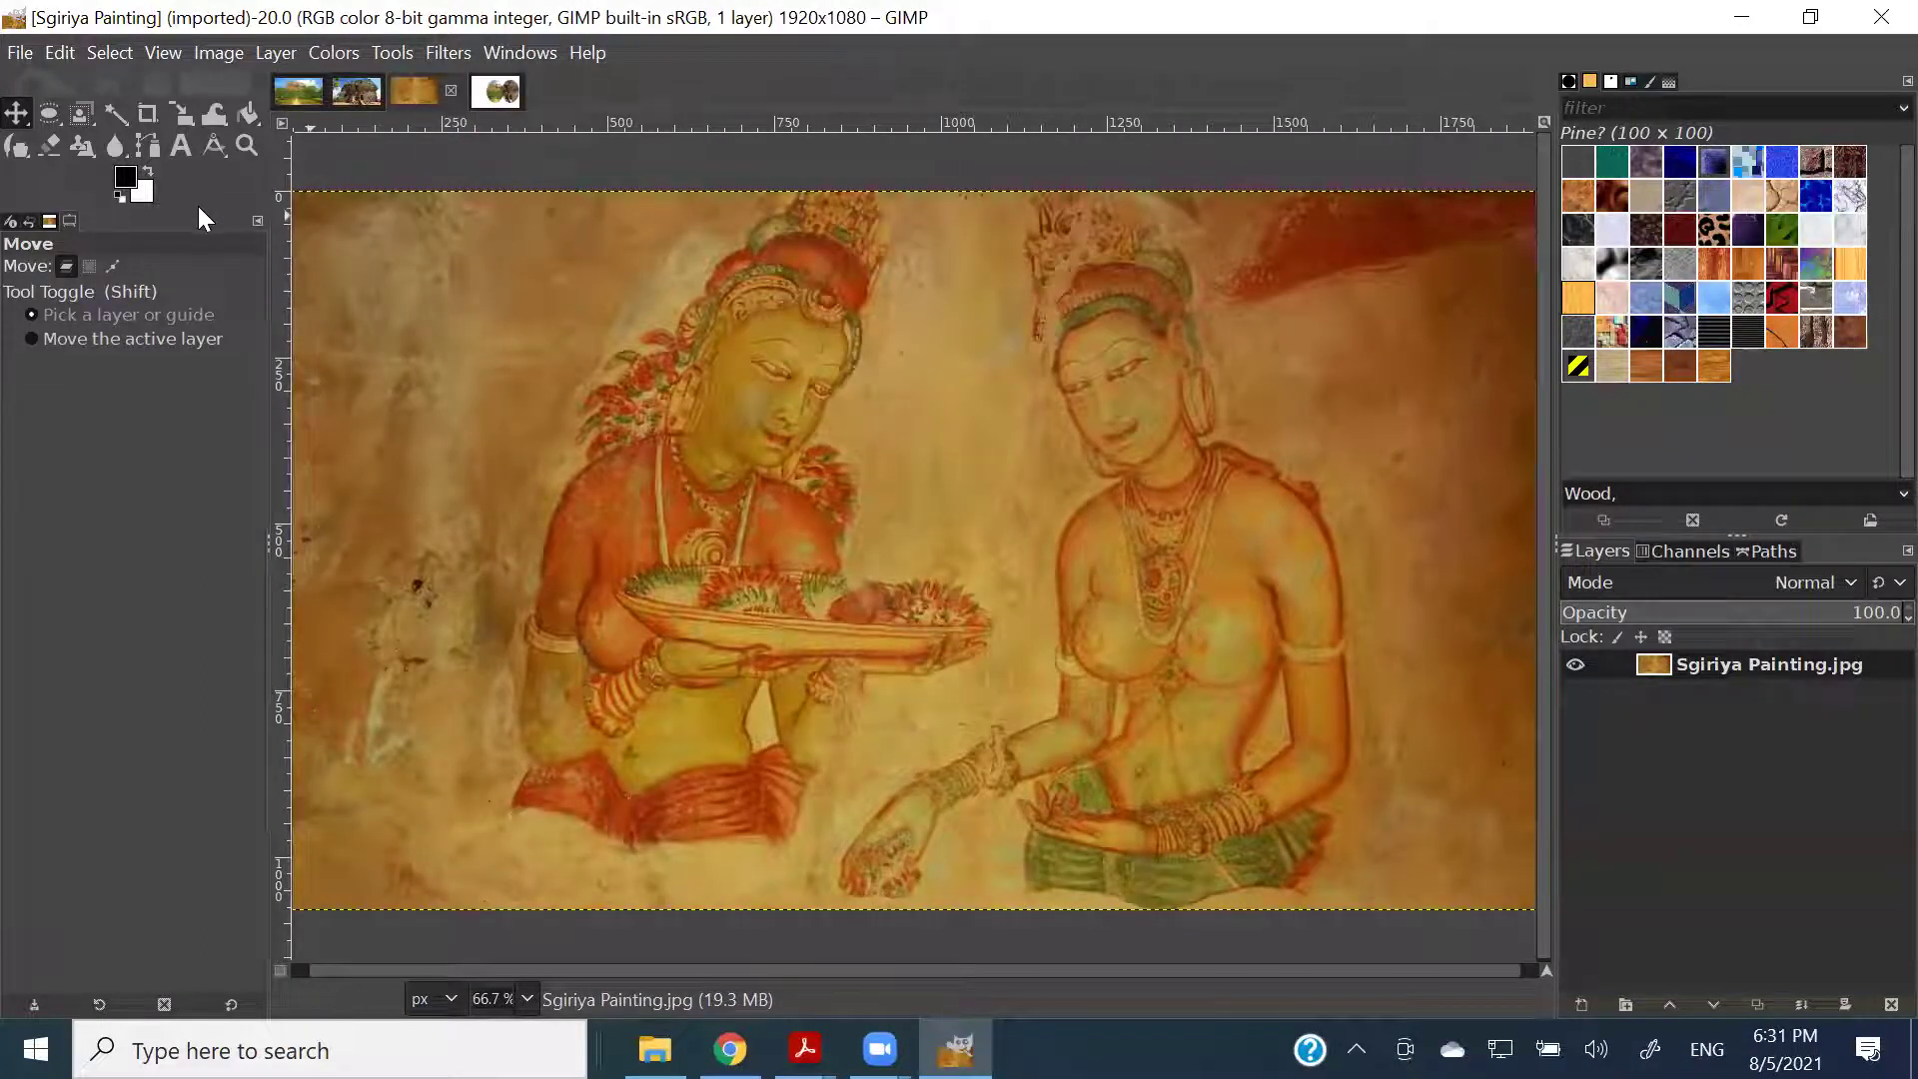
pyautogui.click(49, 113)
pyautogui.moveTo(689, 252); pyautogui.dragTo(1344, 919)
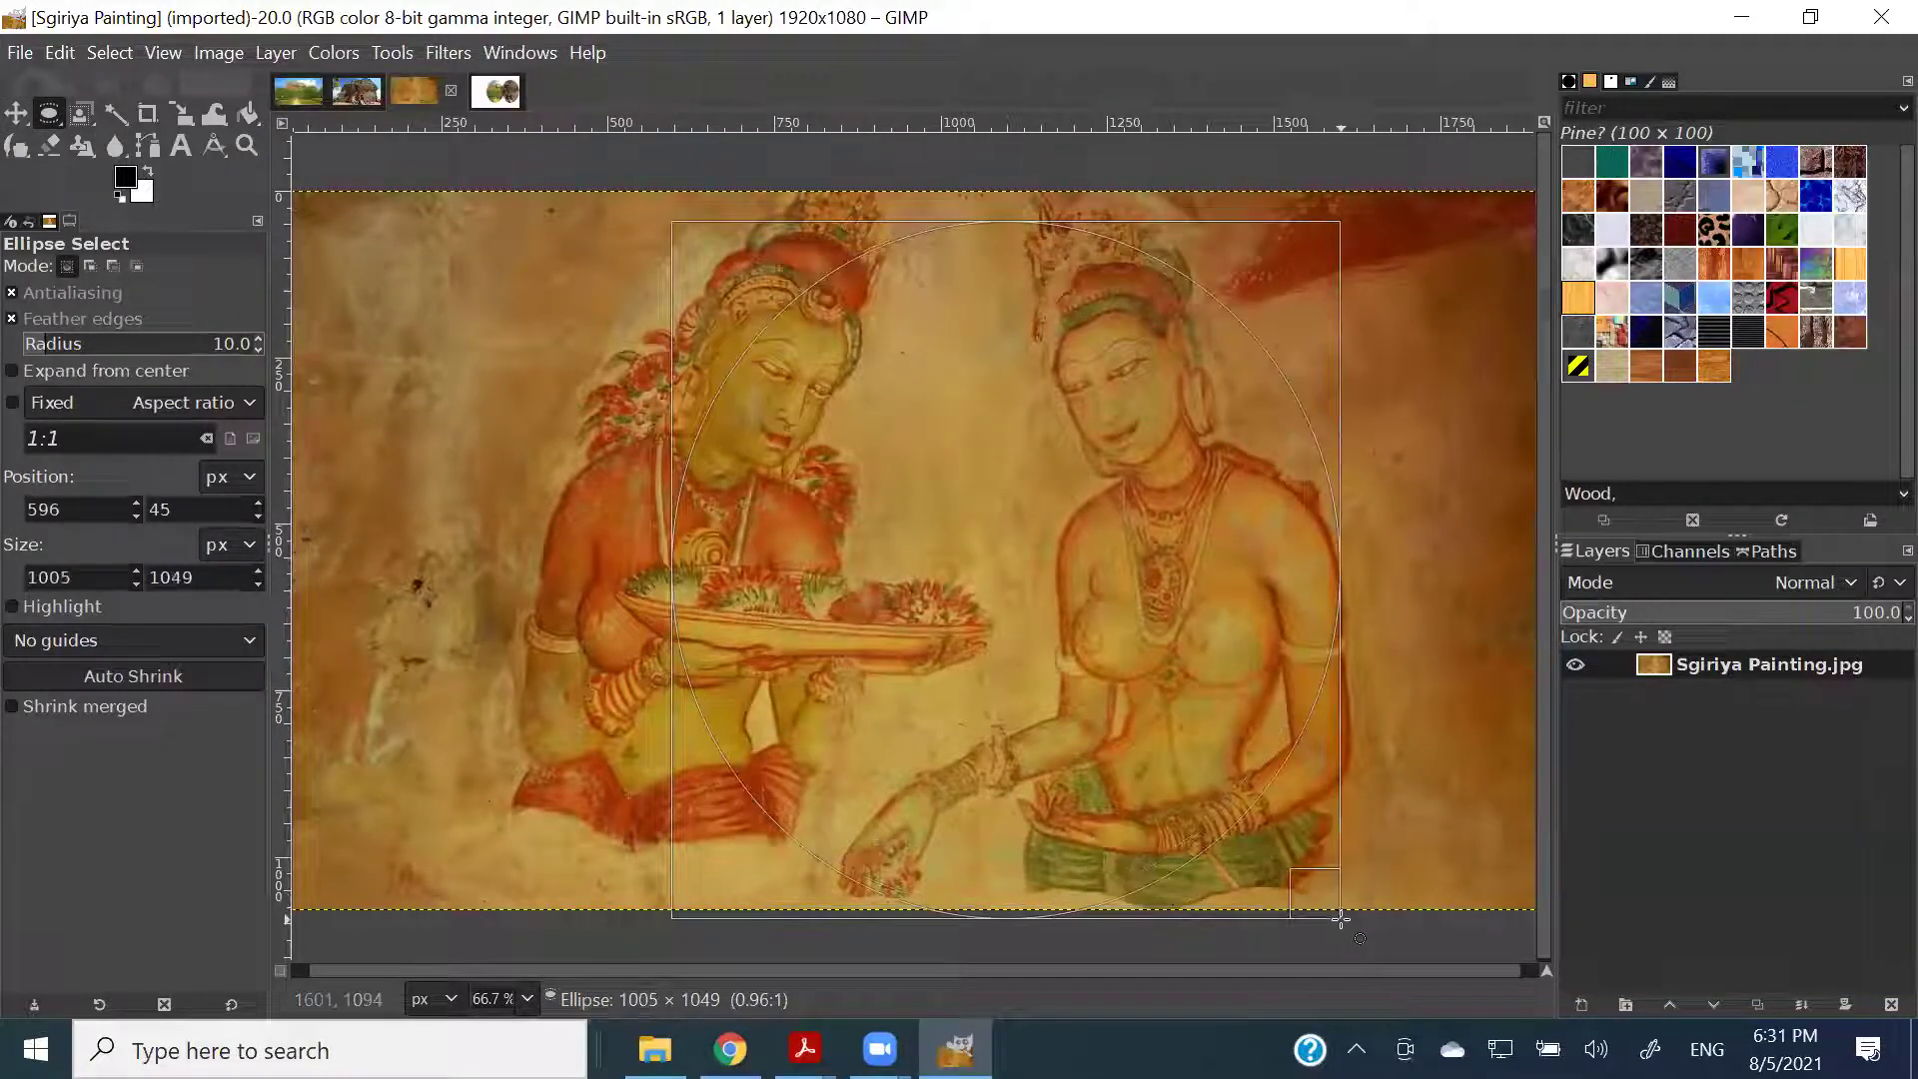
pyautogui.moveTo(687, 585); pyautogui.dragTo(480, 530)
pyautogui.moveTo(995, 264); pyautogui.dragTo(959, 232)
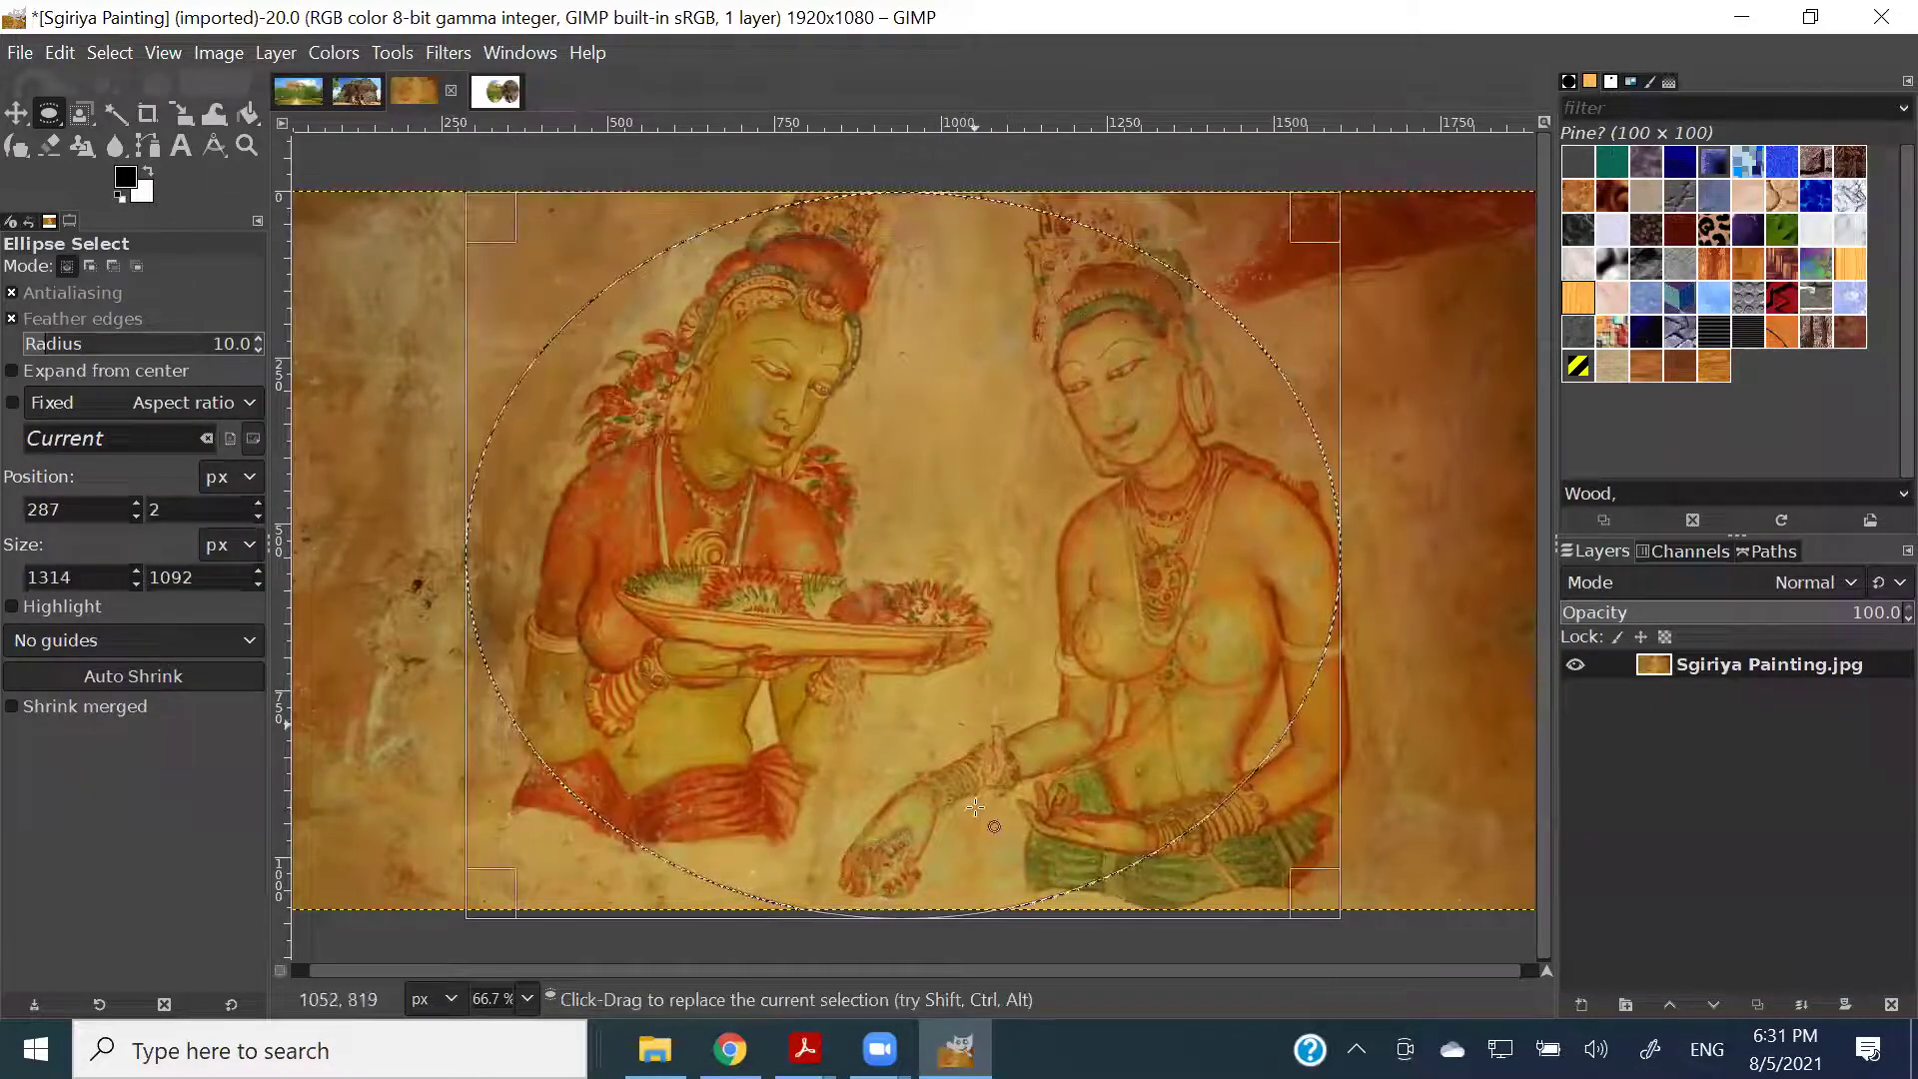
pyautogui.moveTo(936, 880); pyautogui.dragTo(935, 846)
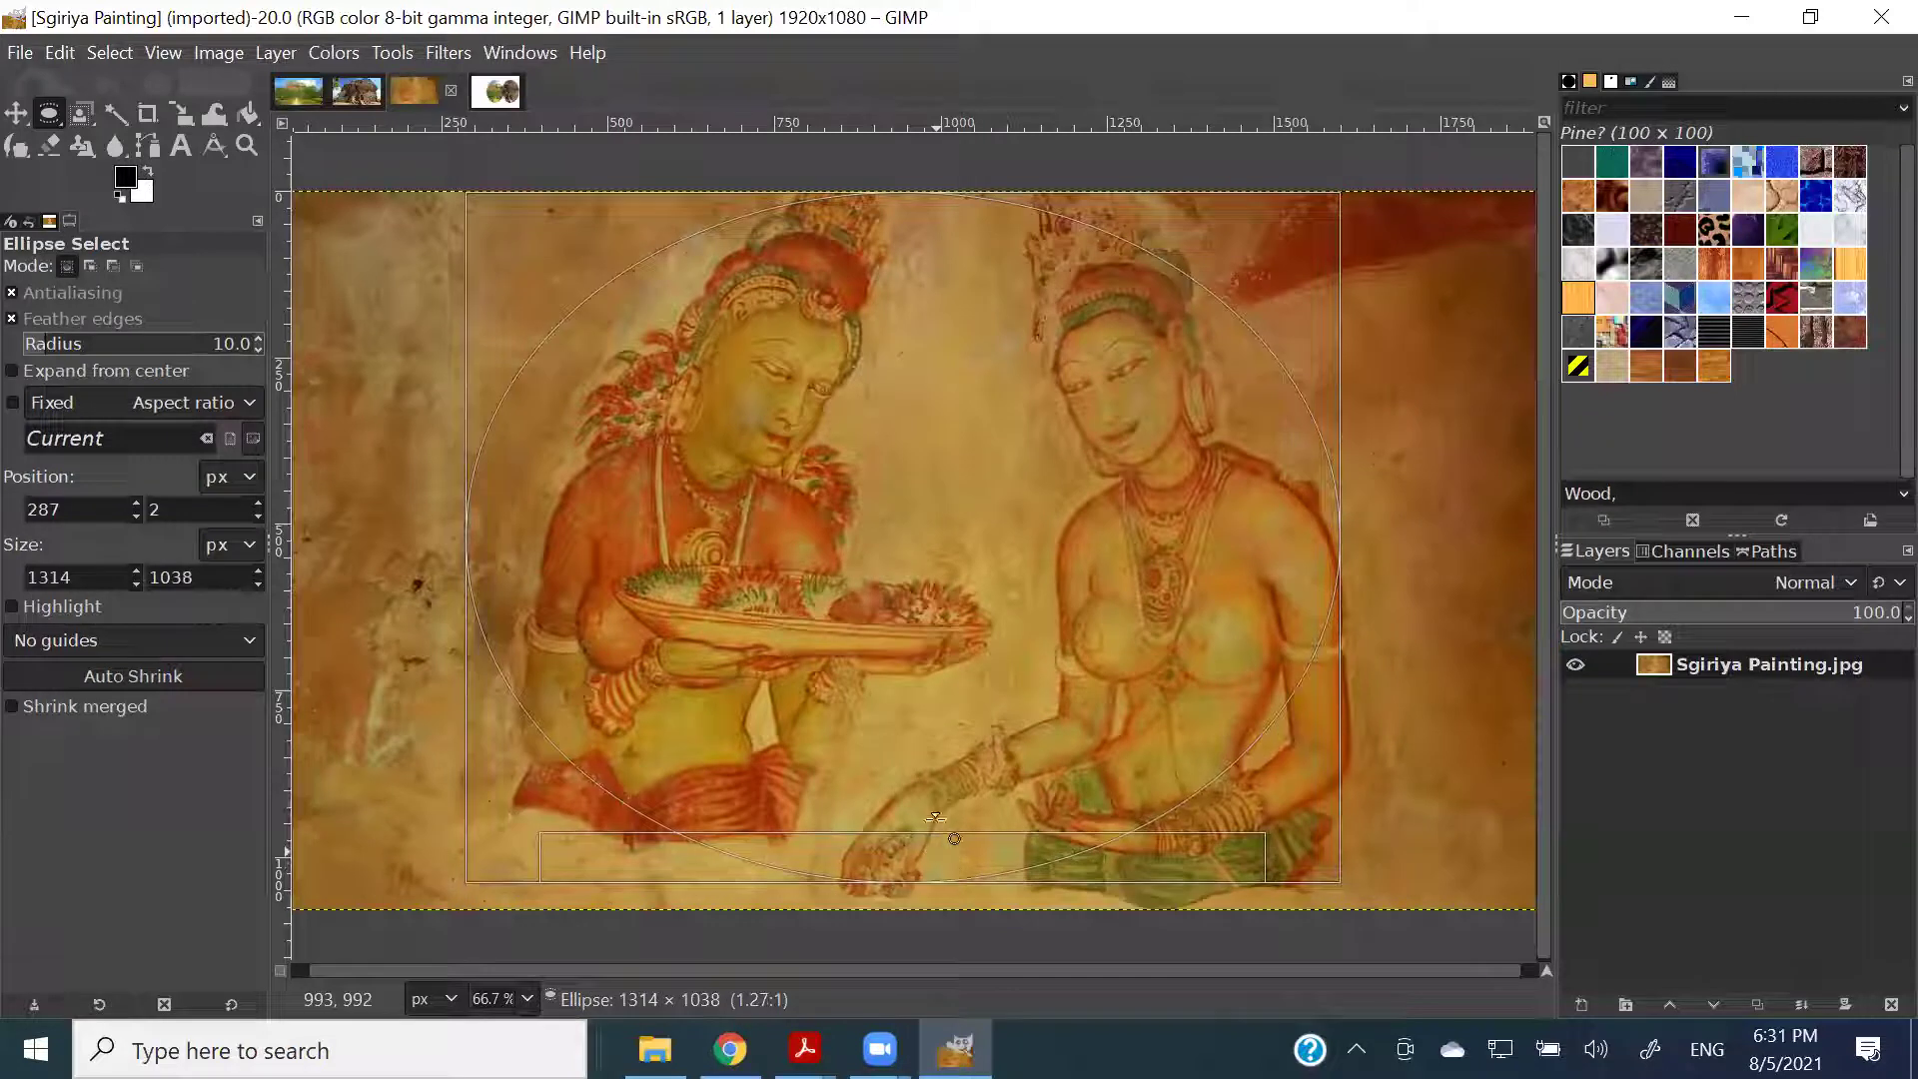
pyautogui.moveTo(945, 194); pyautogui.dragTo(945, 209)
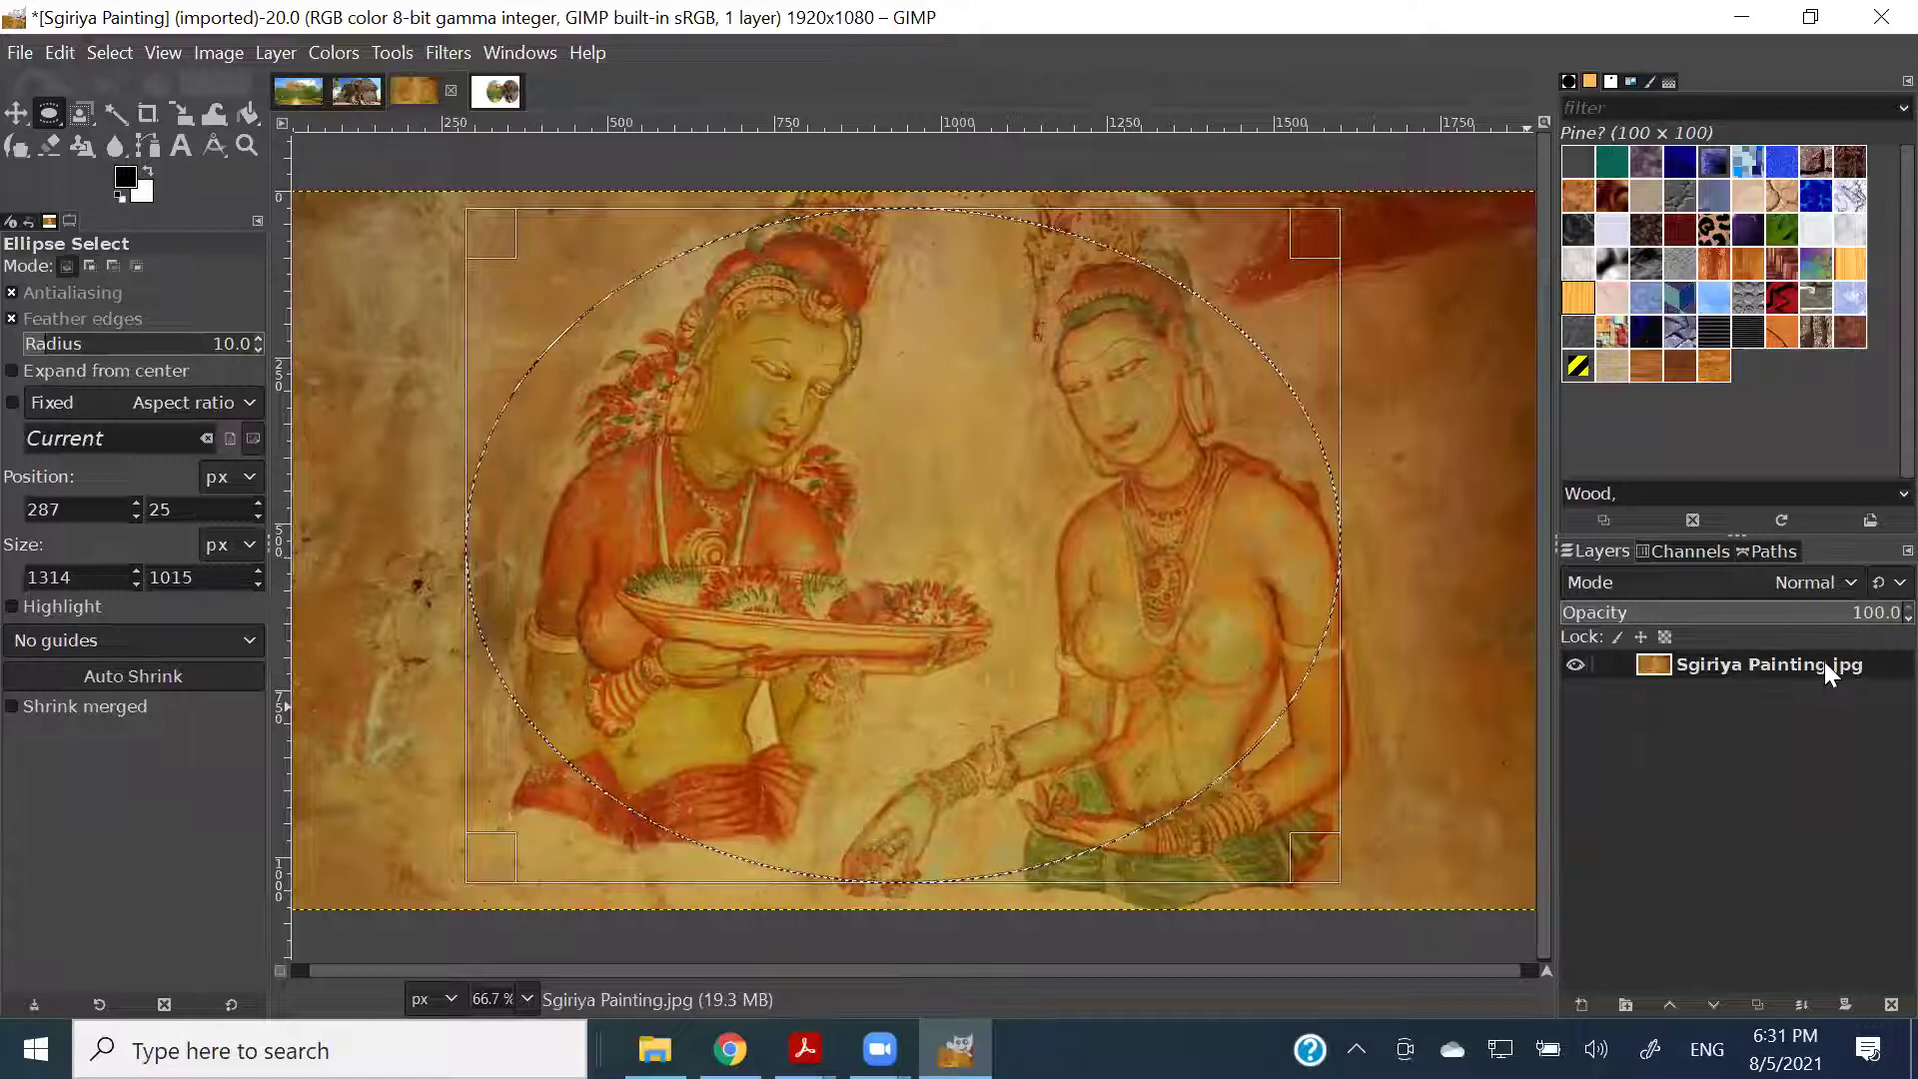
pyautogui.hotkey('ctrl', 'shift', 'a')
# Add an alpha channel to the Sgiriya Painting layer and select an ellipse about 1352 x 1049 px around both figures.
pyautogui.rightClick(1849, 683)
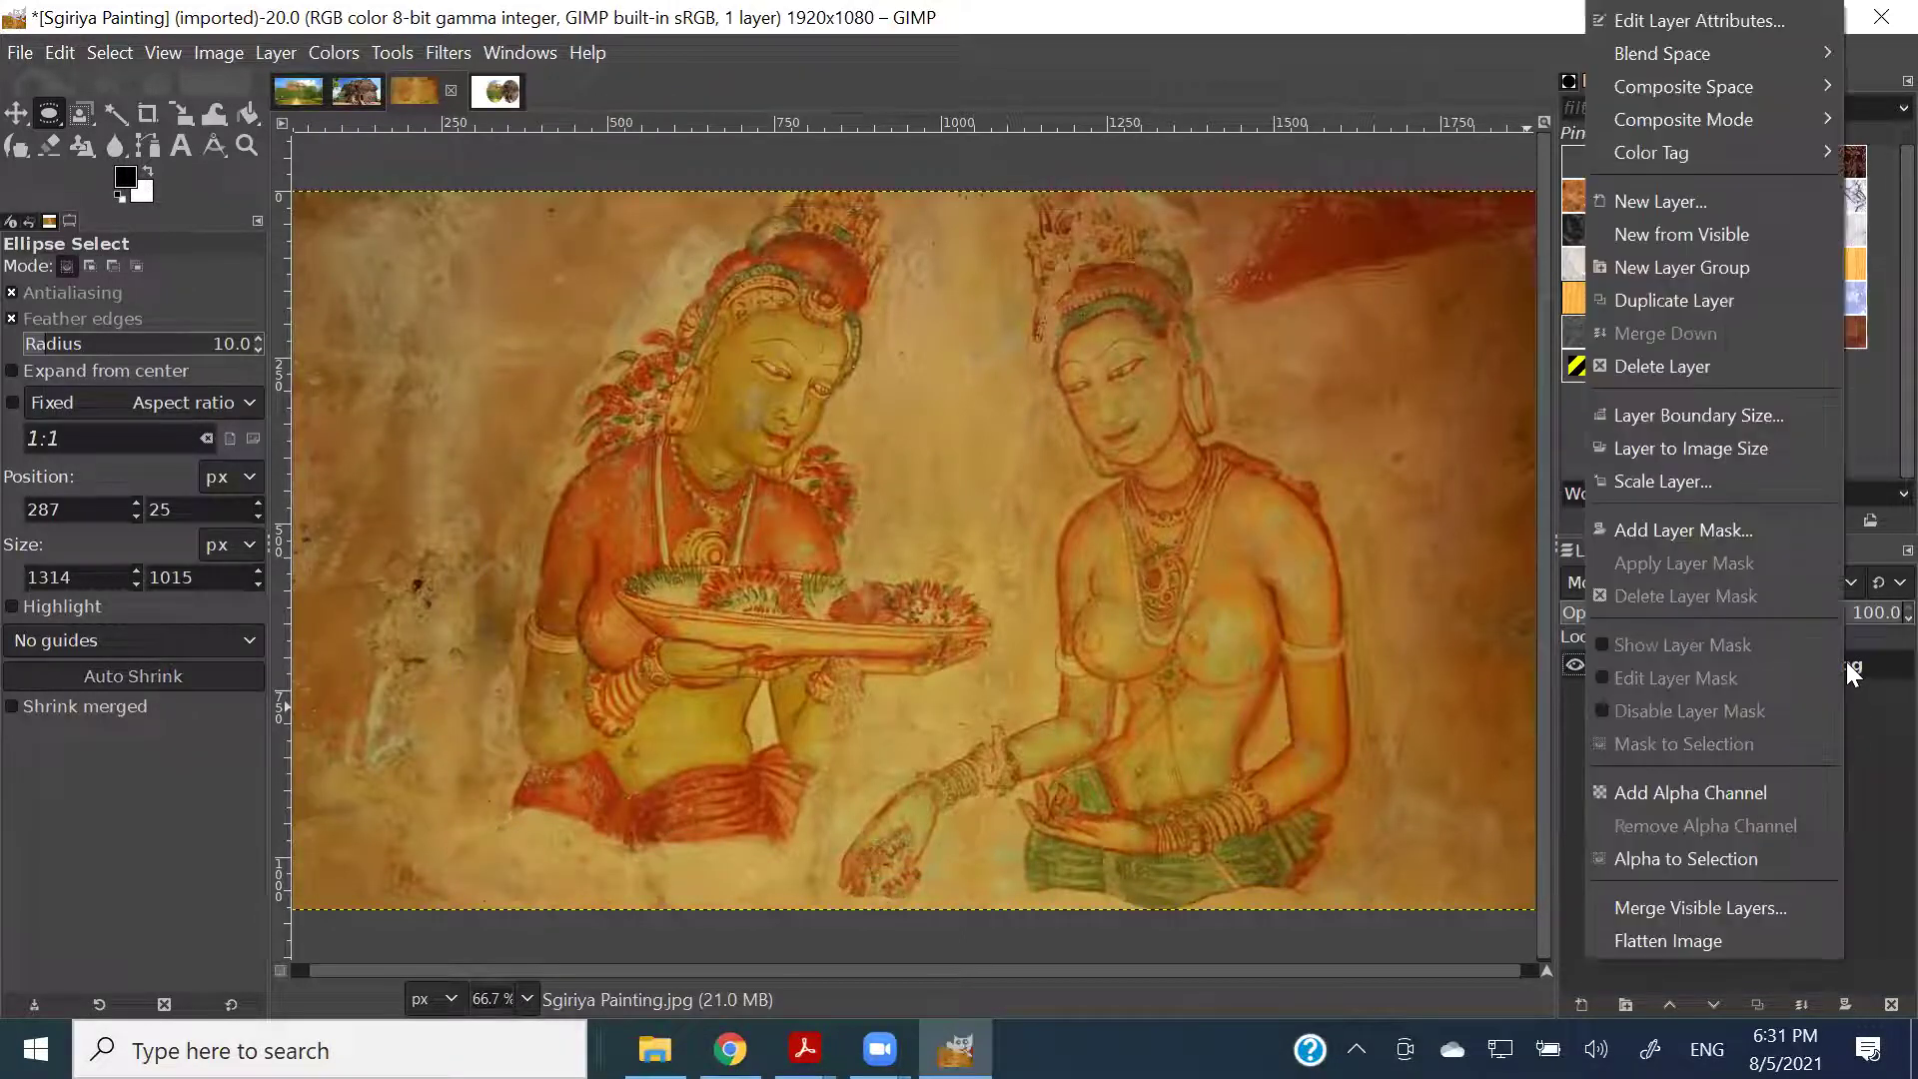
pyautogui.click(1695, 795)
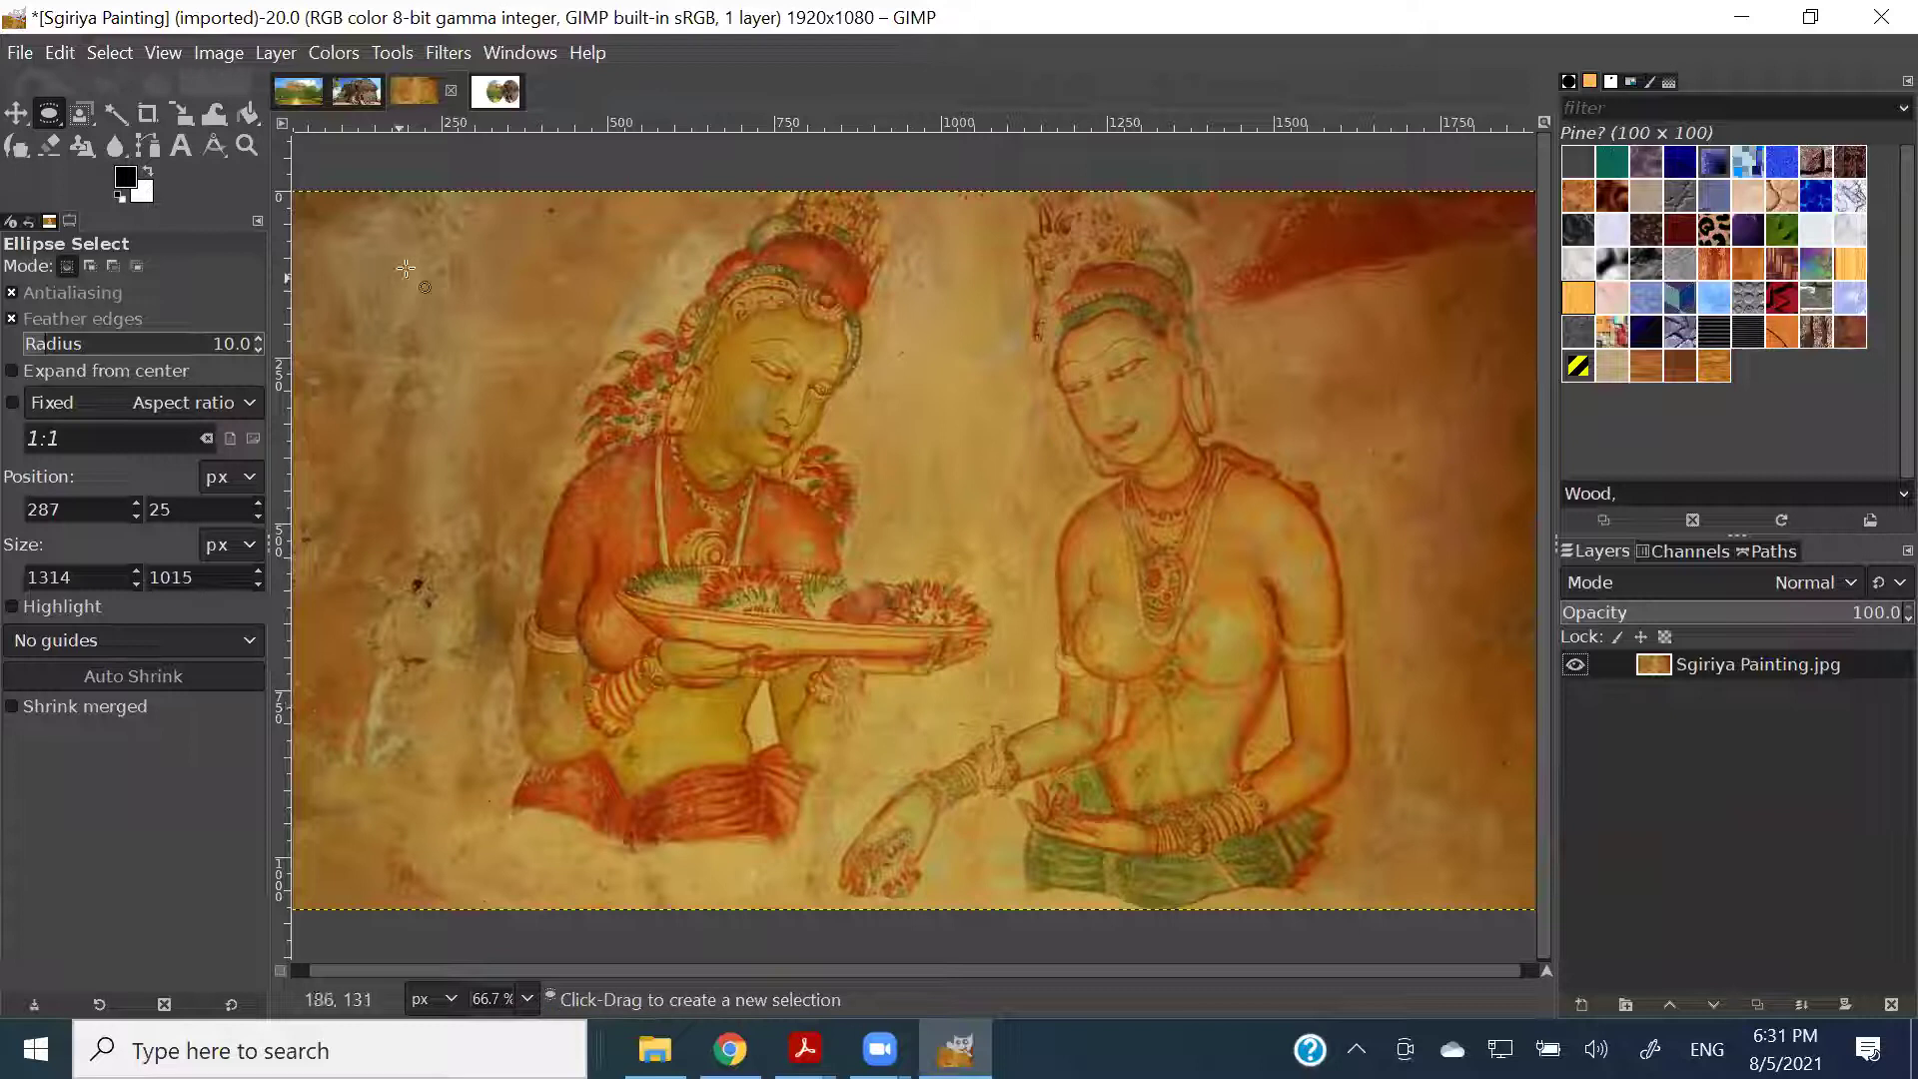
pyautogui.moveTo(510, 207); pyautogui.dragTo(1423, 916)
# Copy the visible content of the painting's elliptical selection and paste it as a new layer in the 1200x800 image.
pyautogui.rightClick(1022, 632)
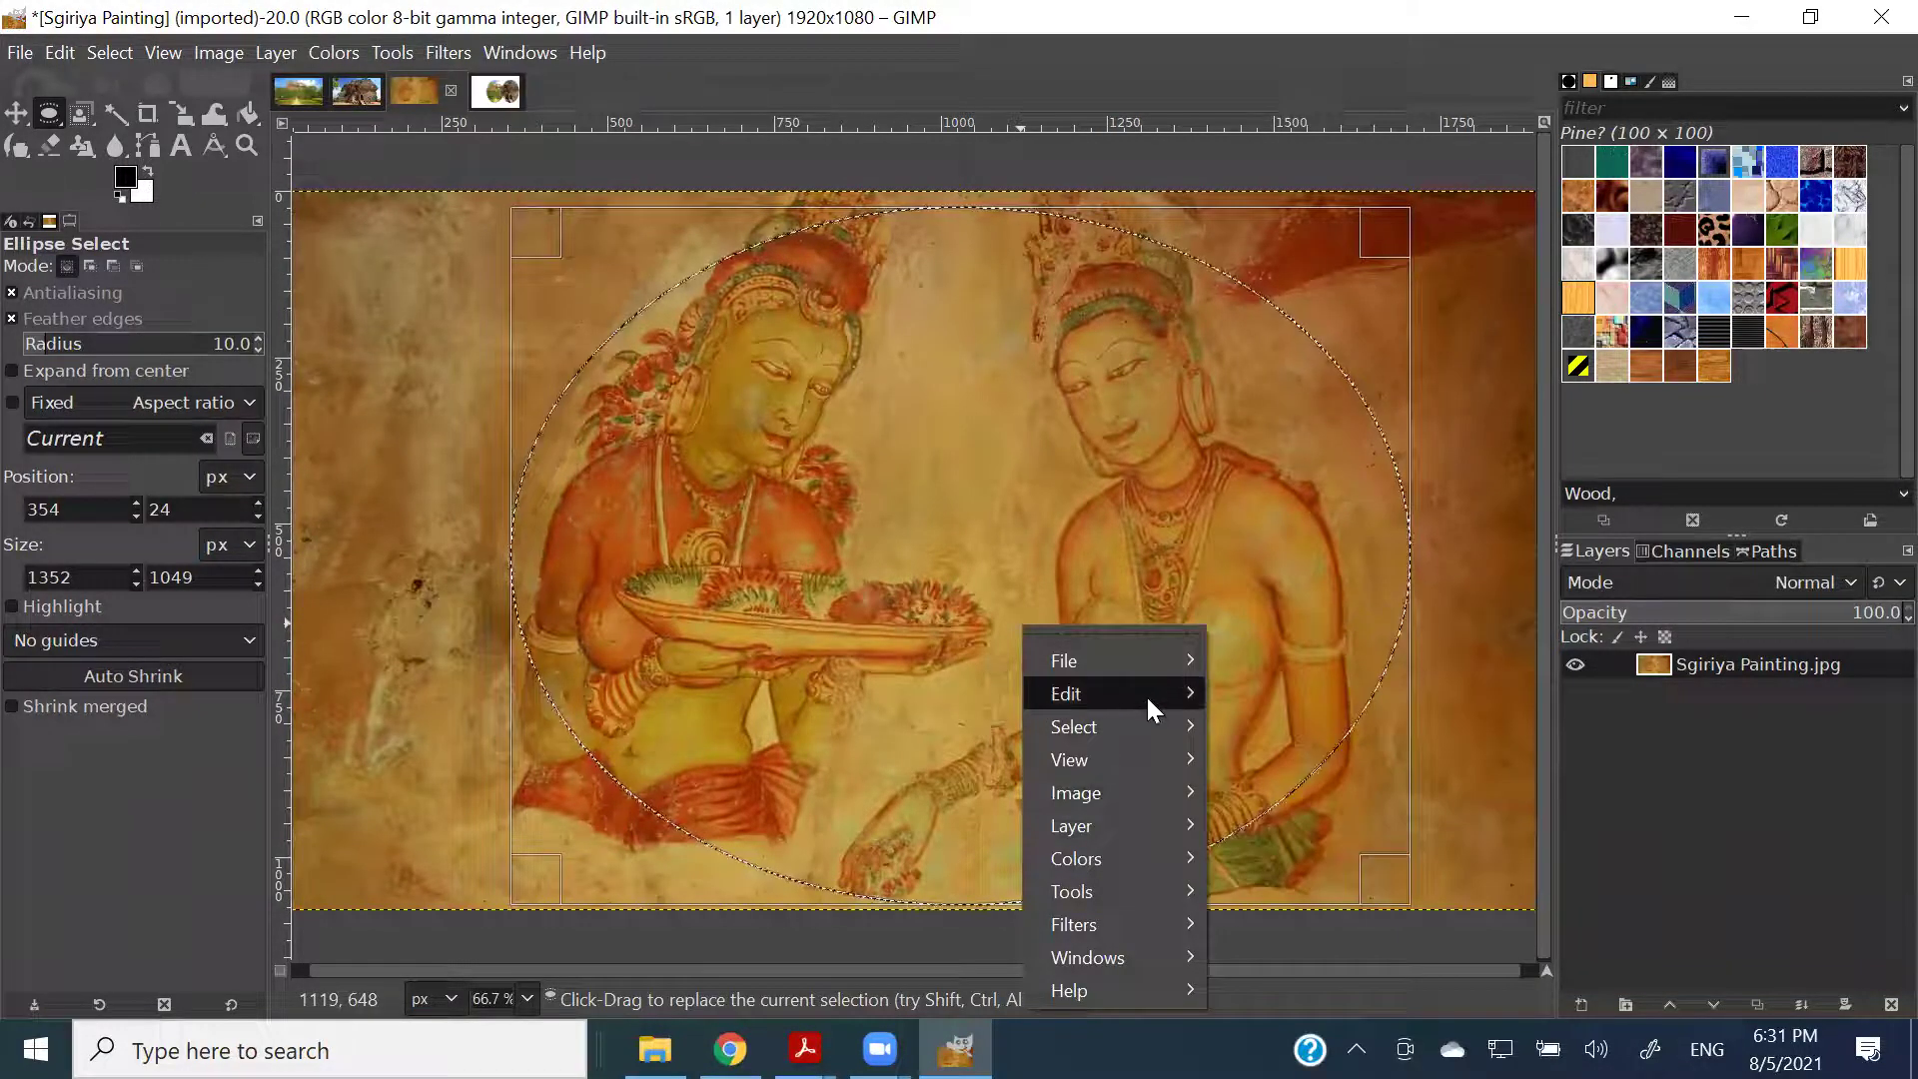
pyautogui.moveTo(1149, 710)
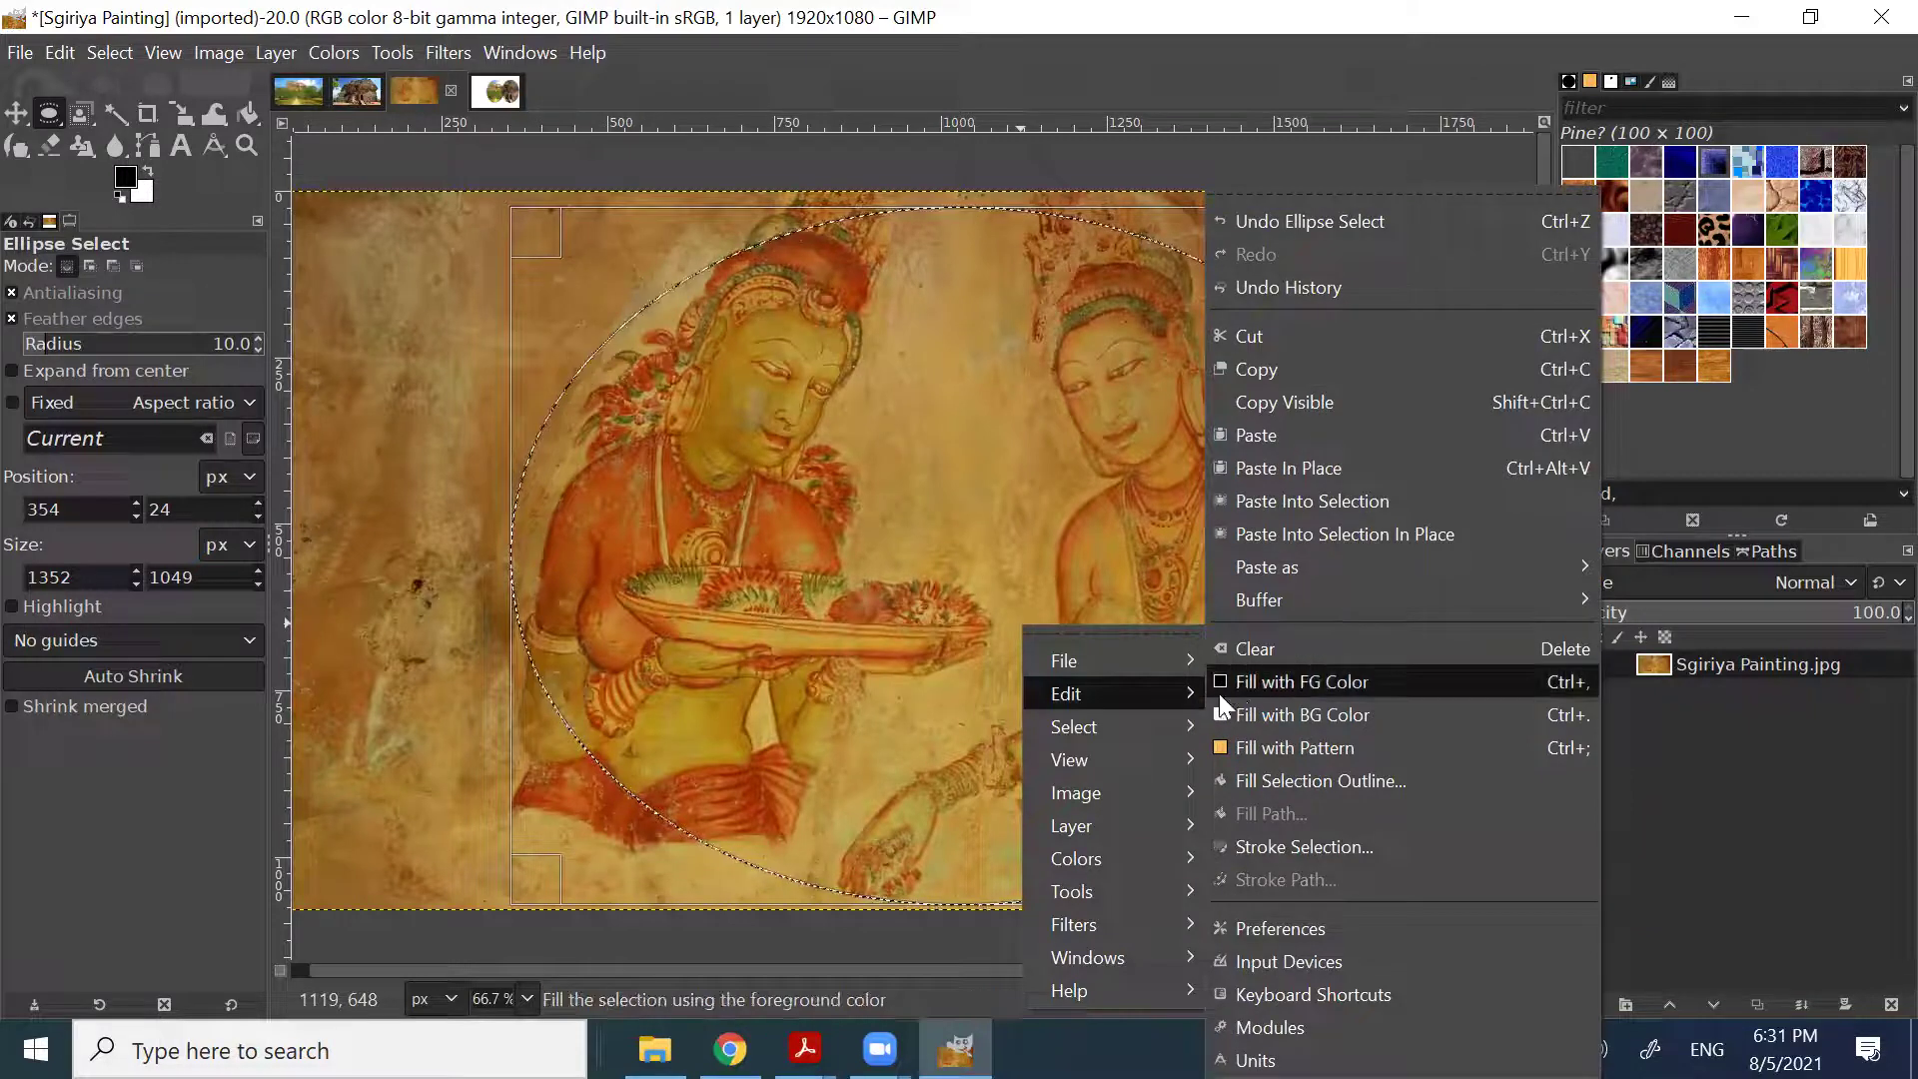
pyautogui.click(1279, 403)
pyautogui.click(486, 88)
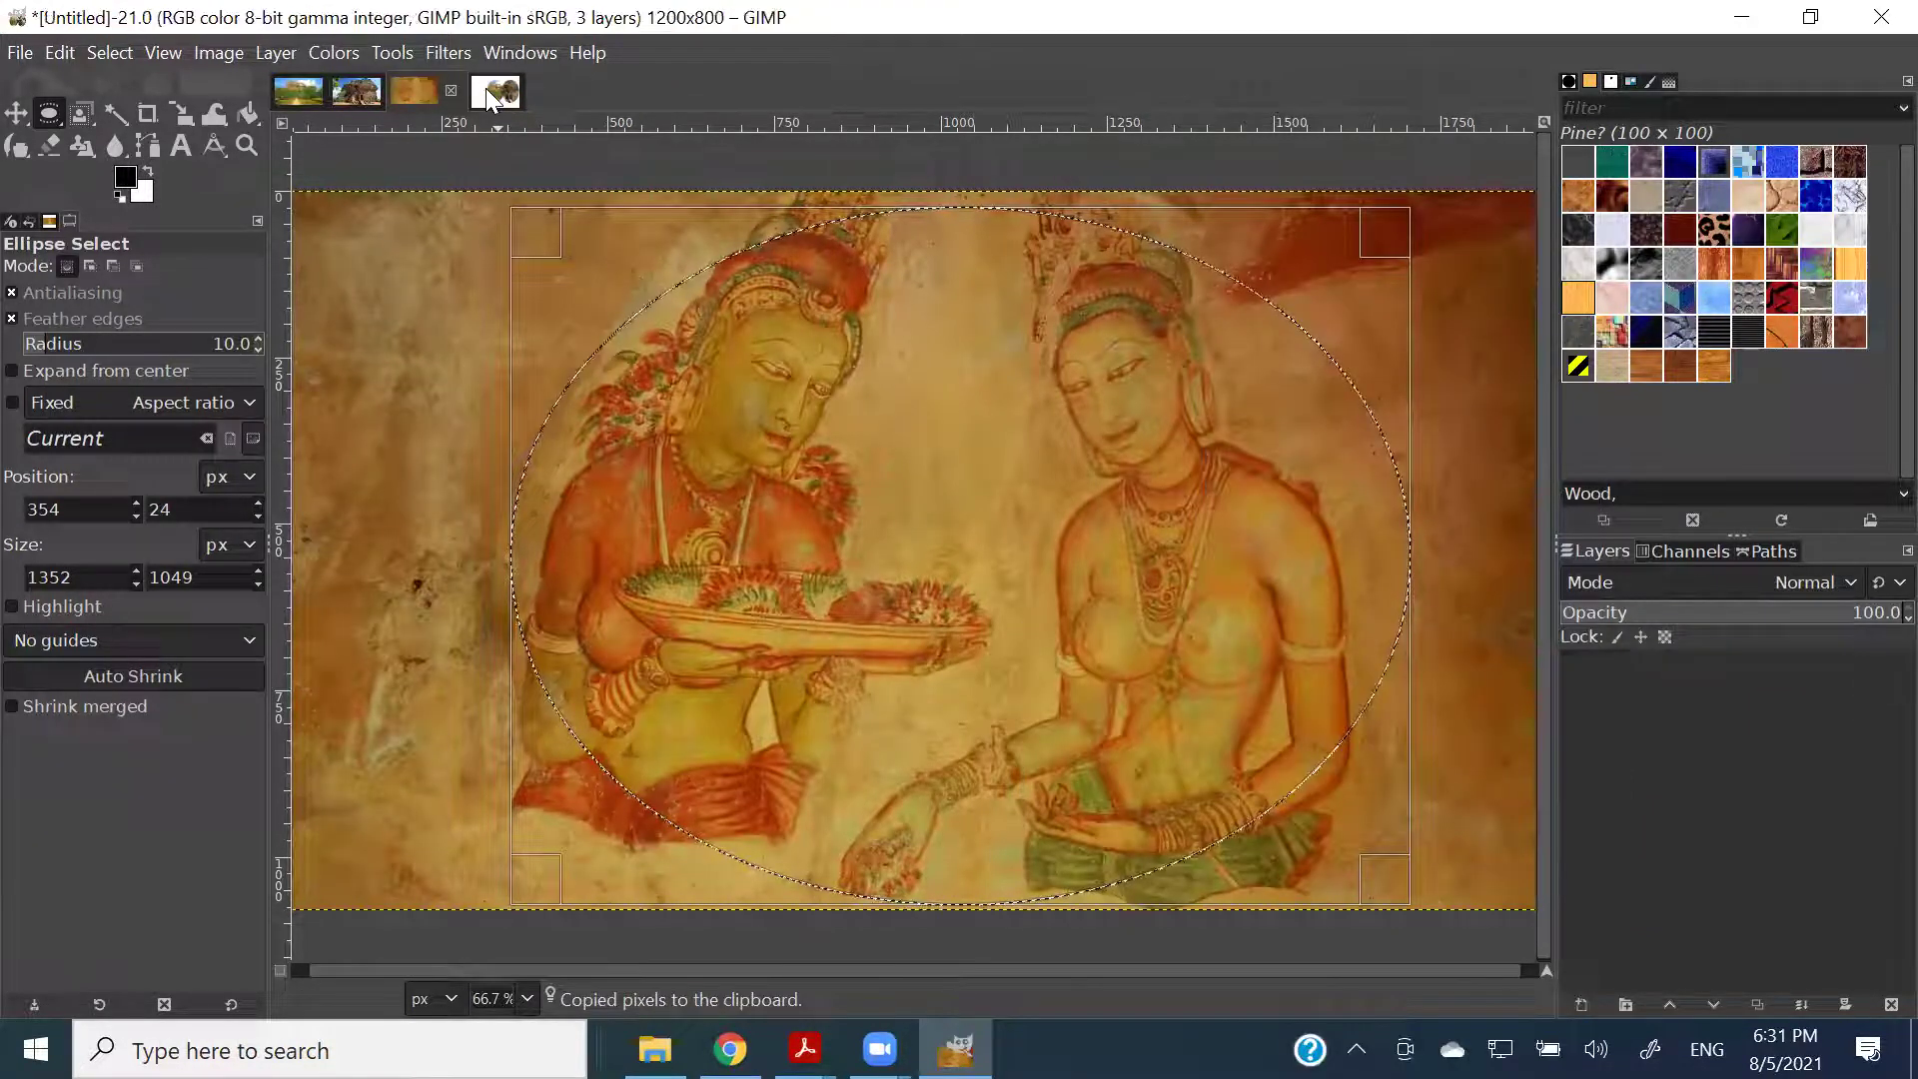
pyautogui.rightClick(467, 446)
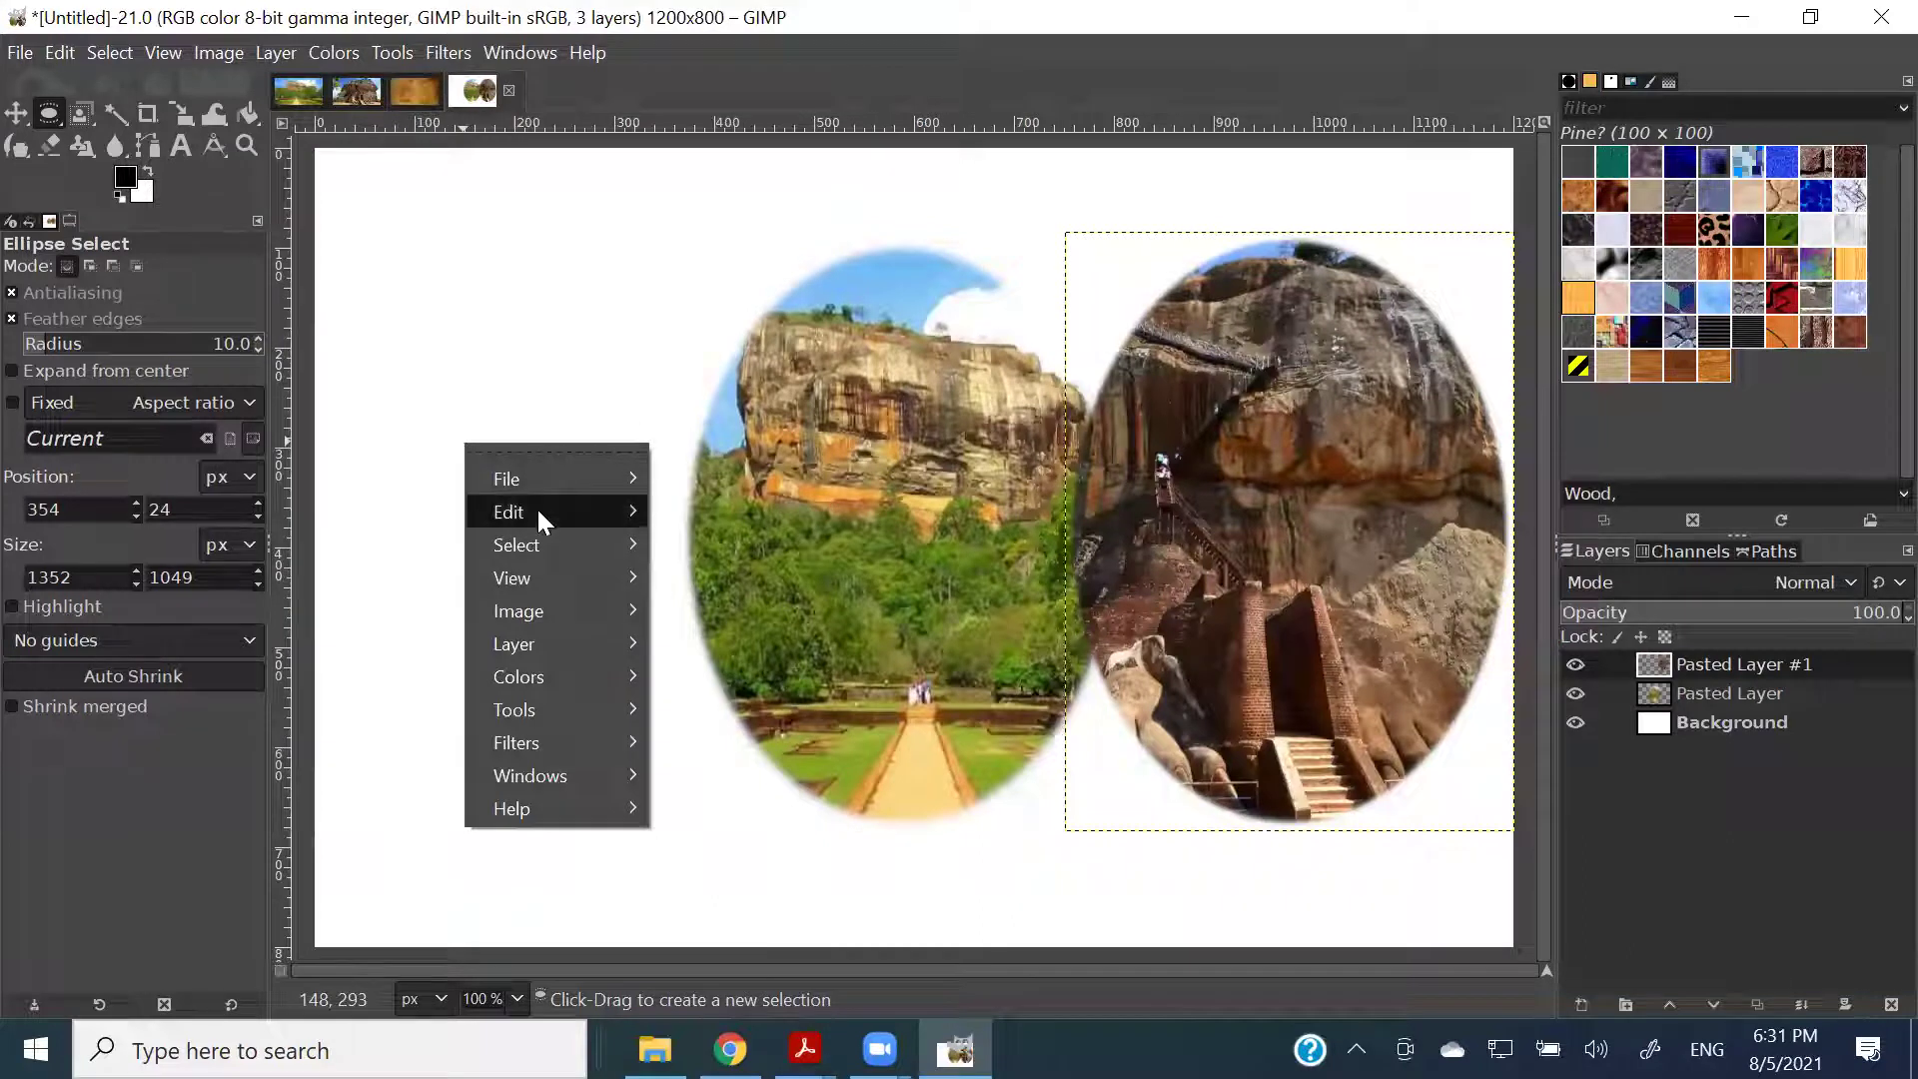
pyautogui.moveTo(536, 507)
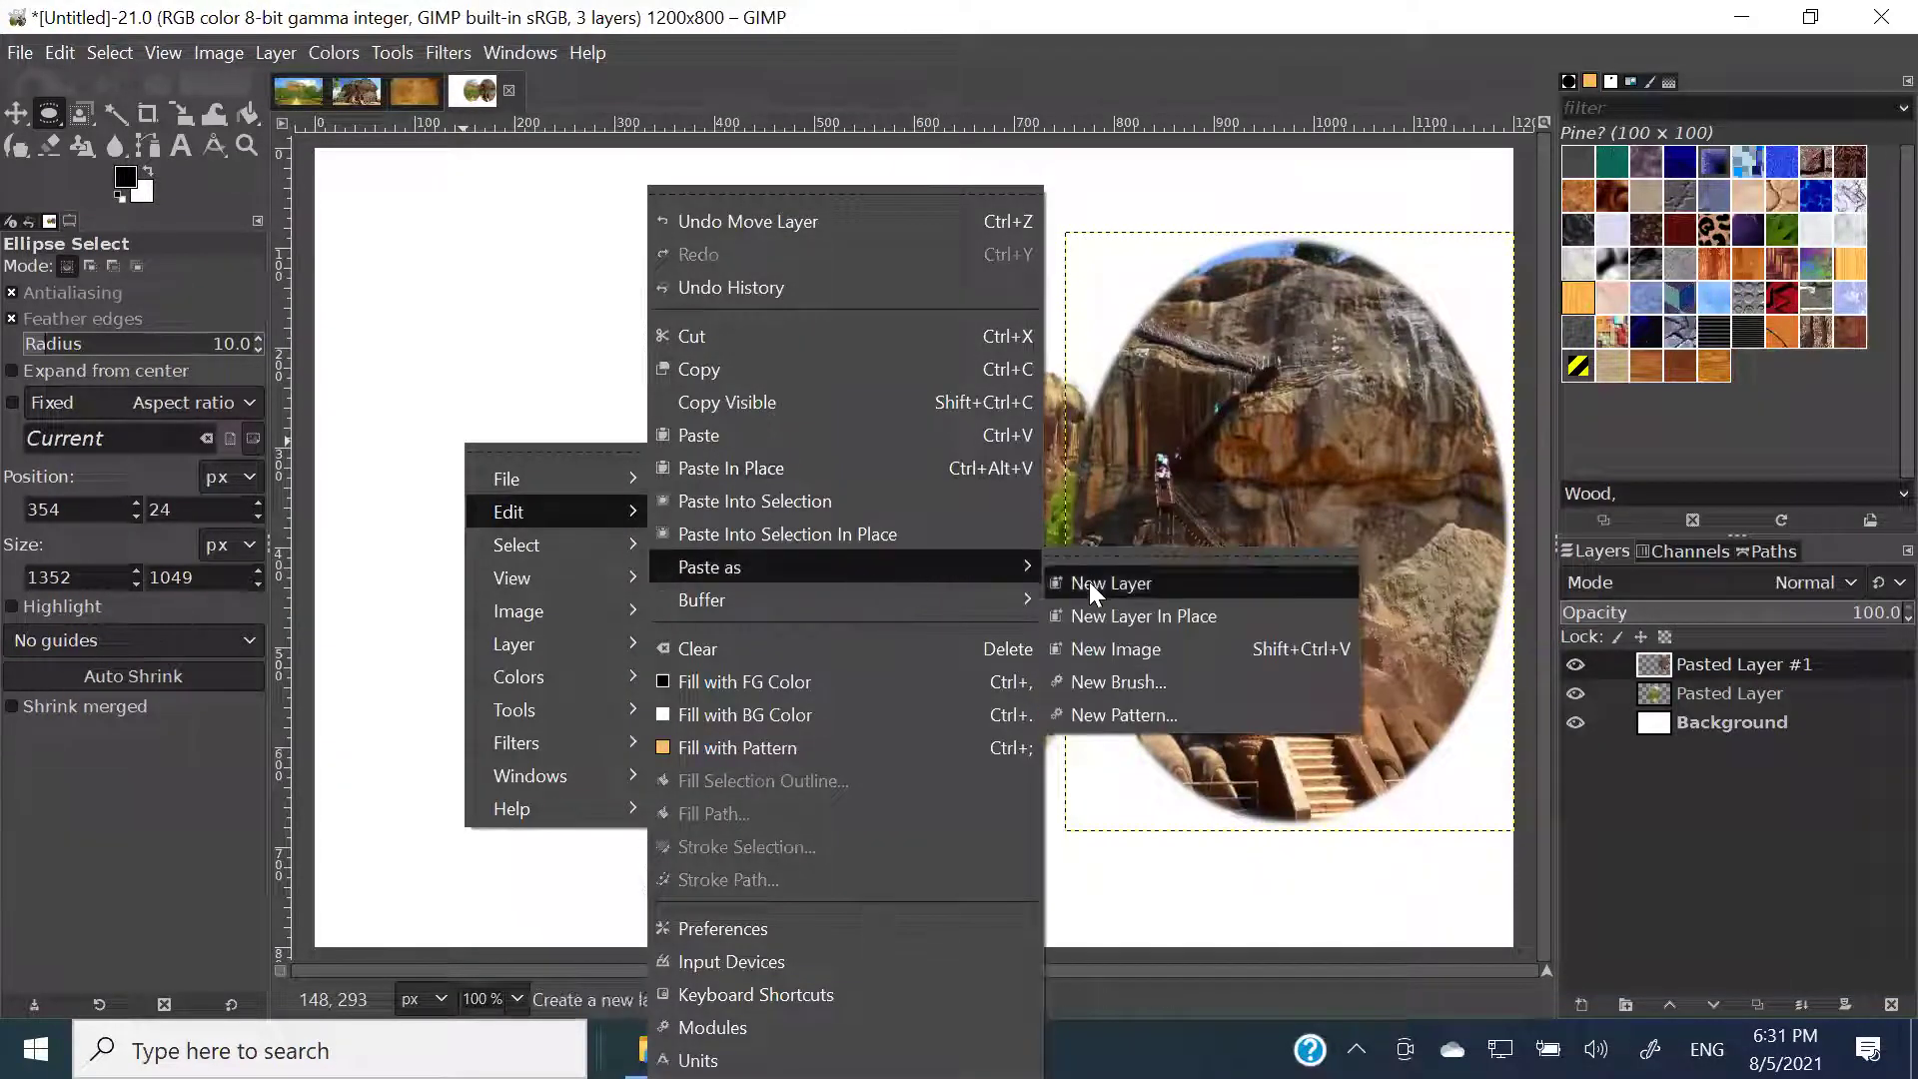
pyautogui.click(1089, 583)
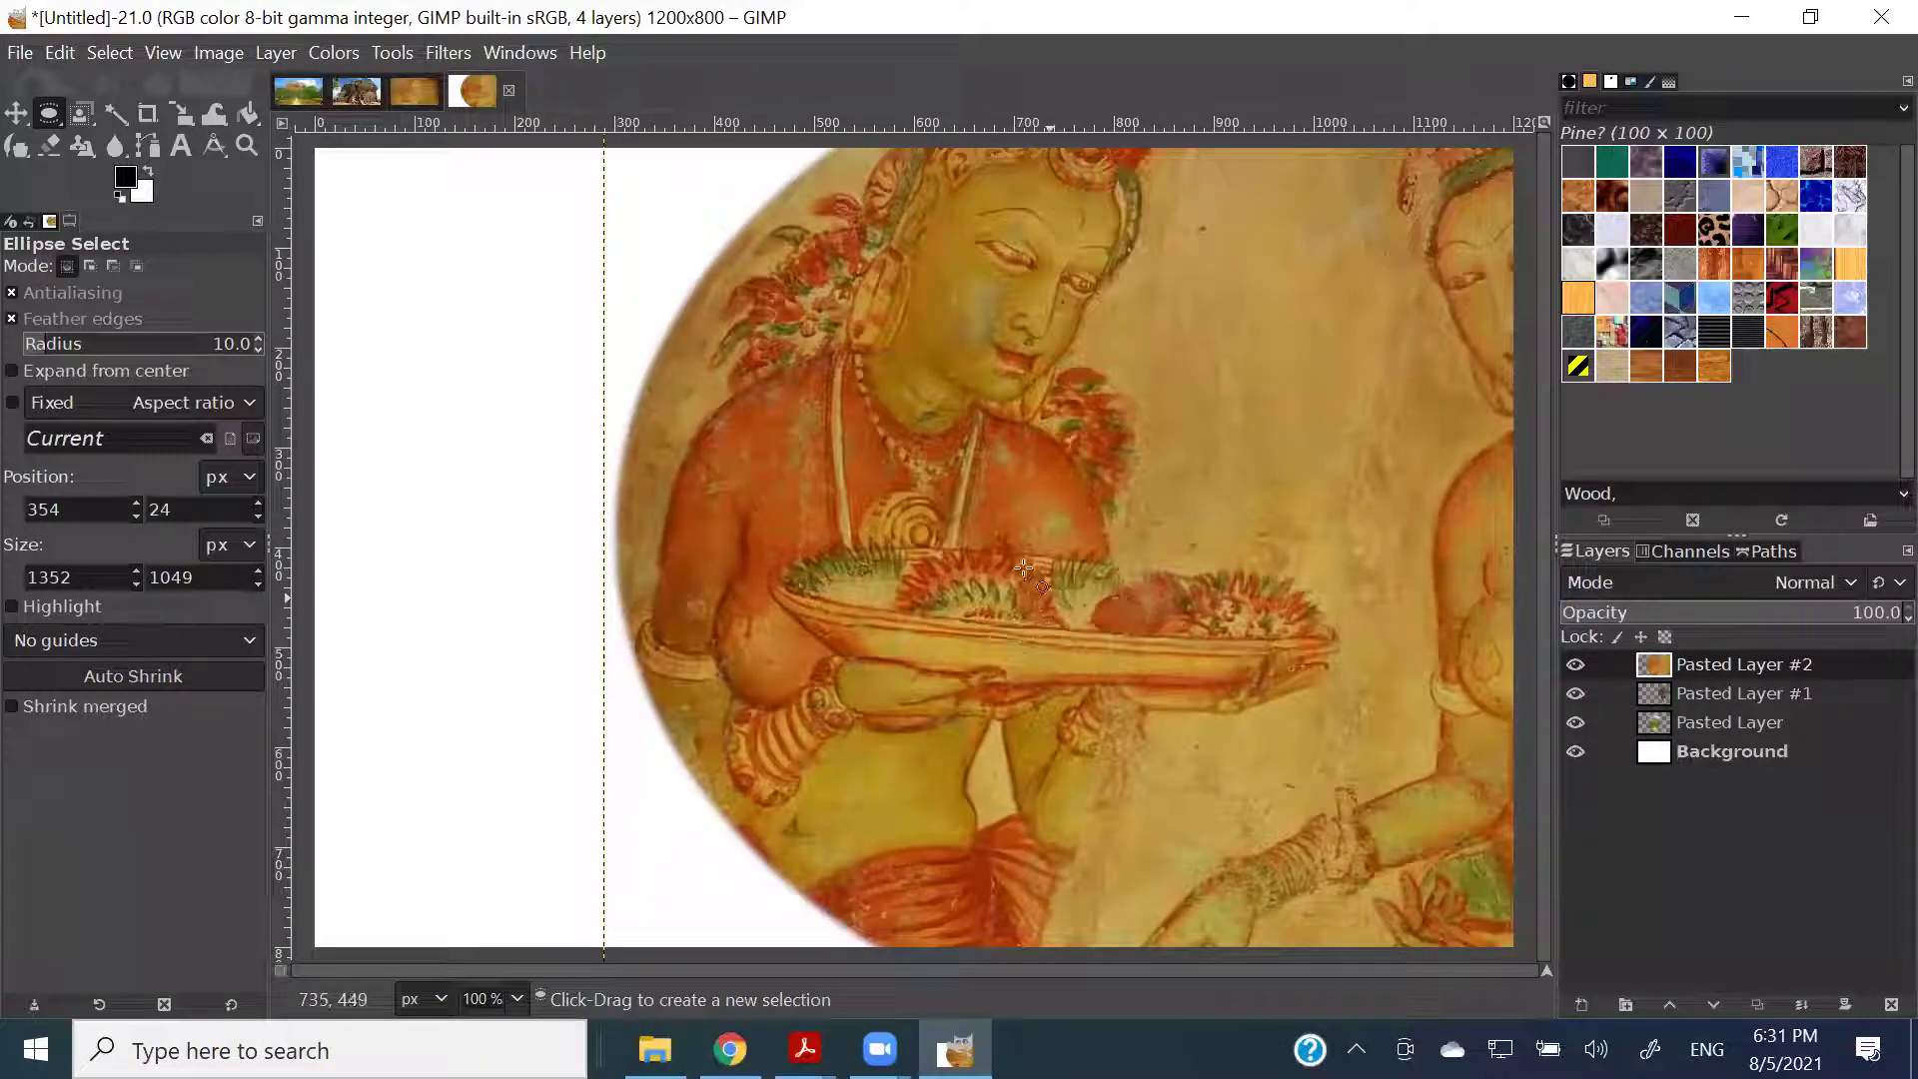
# Check the size given in textbook step 10 and scale the pasted painting layer to 450 x 600 px.
pyautogui.click(175, 114)
pyautogui.click(867, 302)
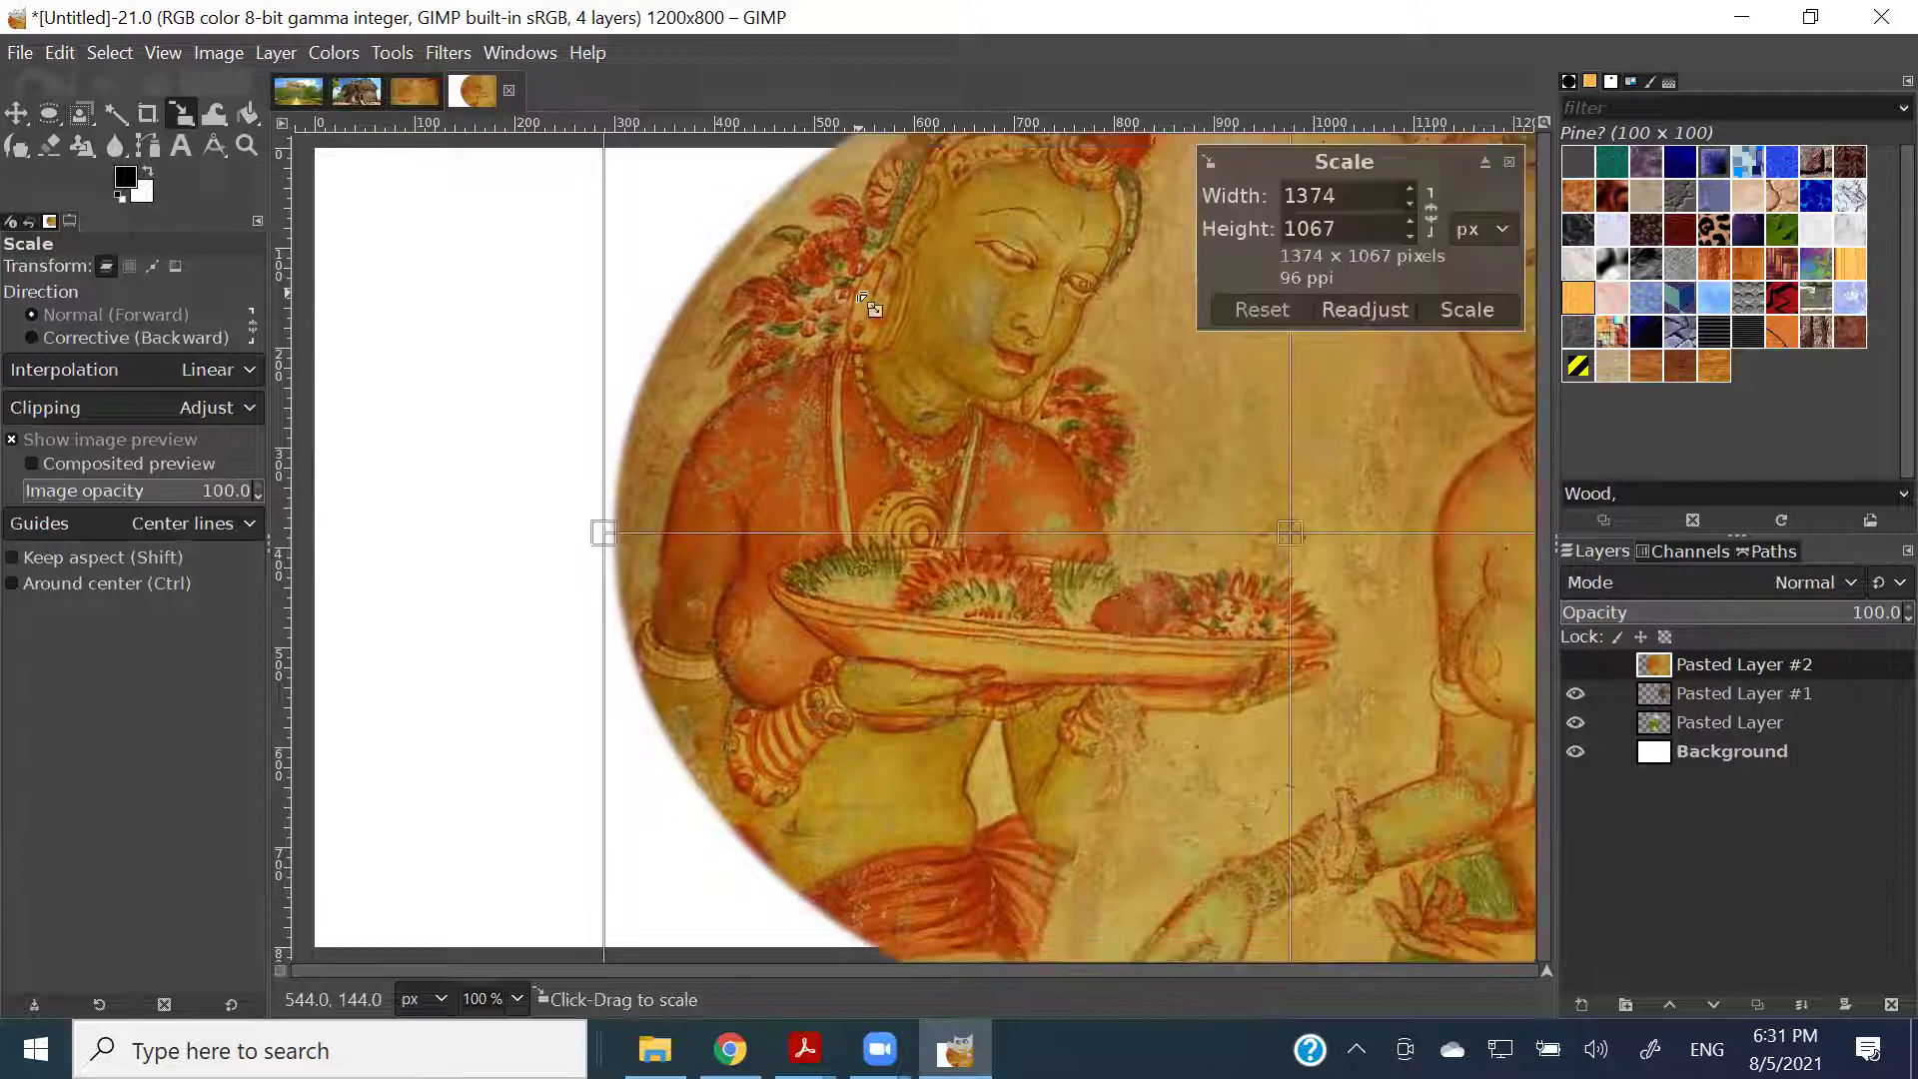
pyautogui.moveTo(1361, 204); pyautogui.dragTo(1277, 198)
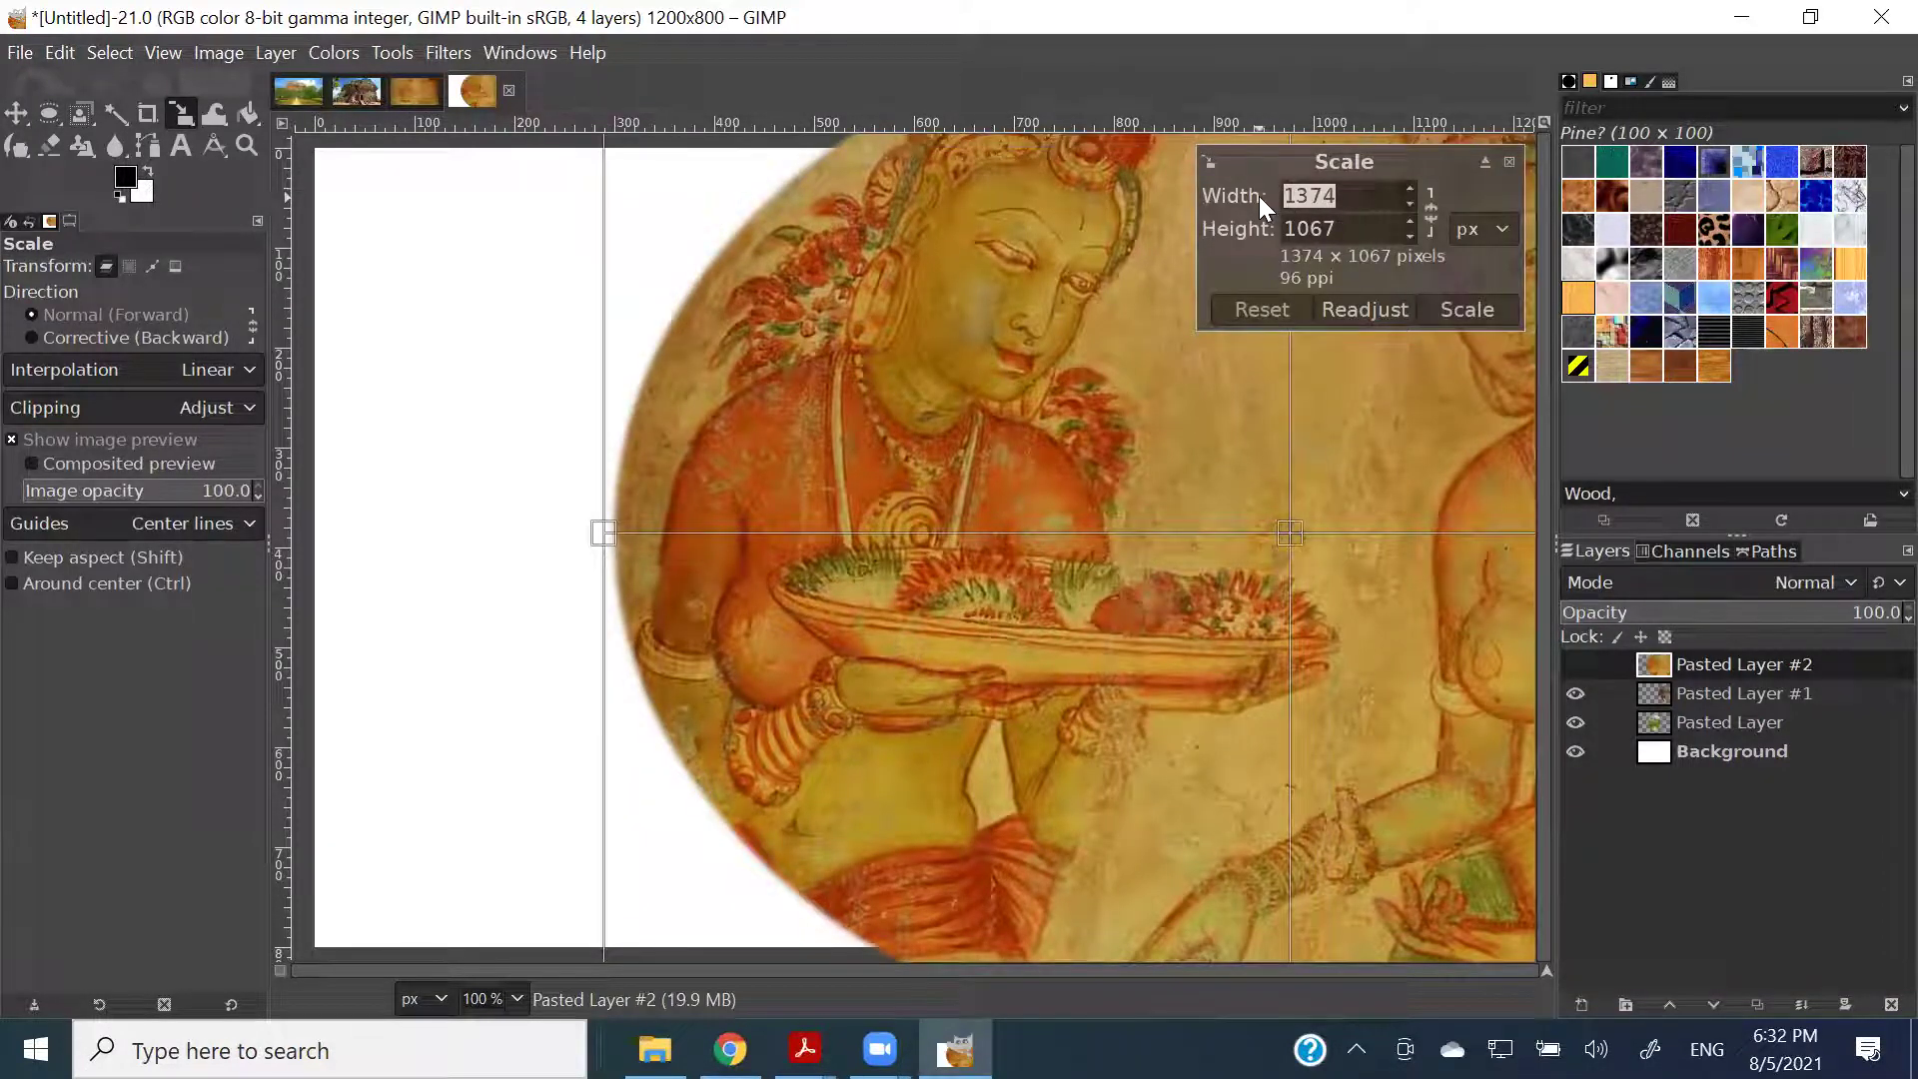
pyautogui.hotkey('alt', 'Tab')
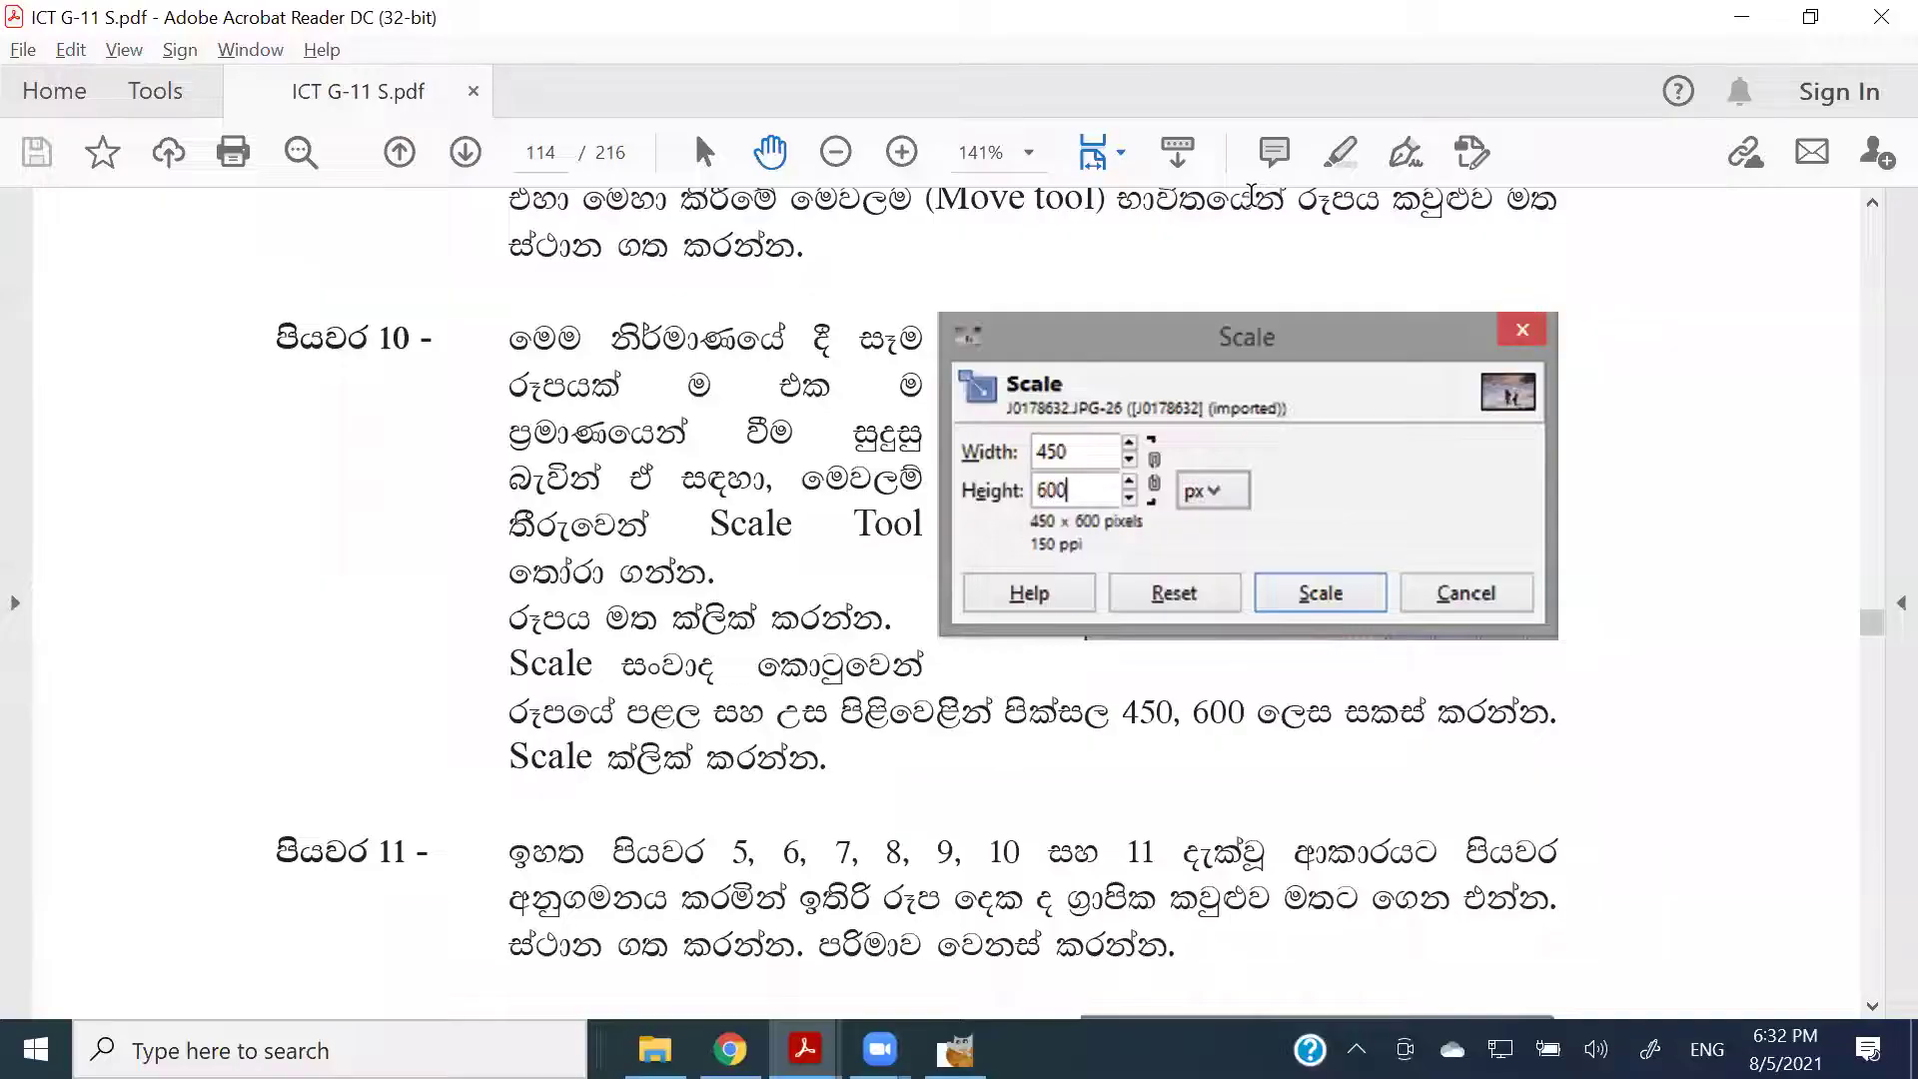
pyautogui.hotkey('alt', 'Tab')
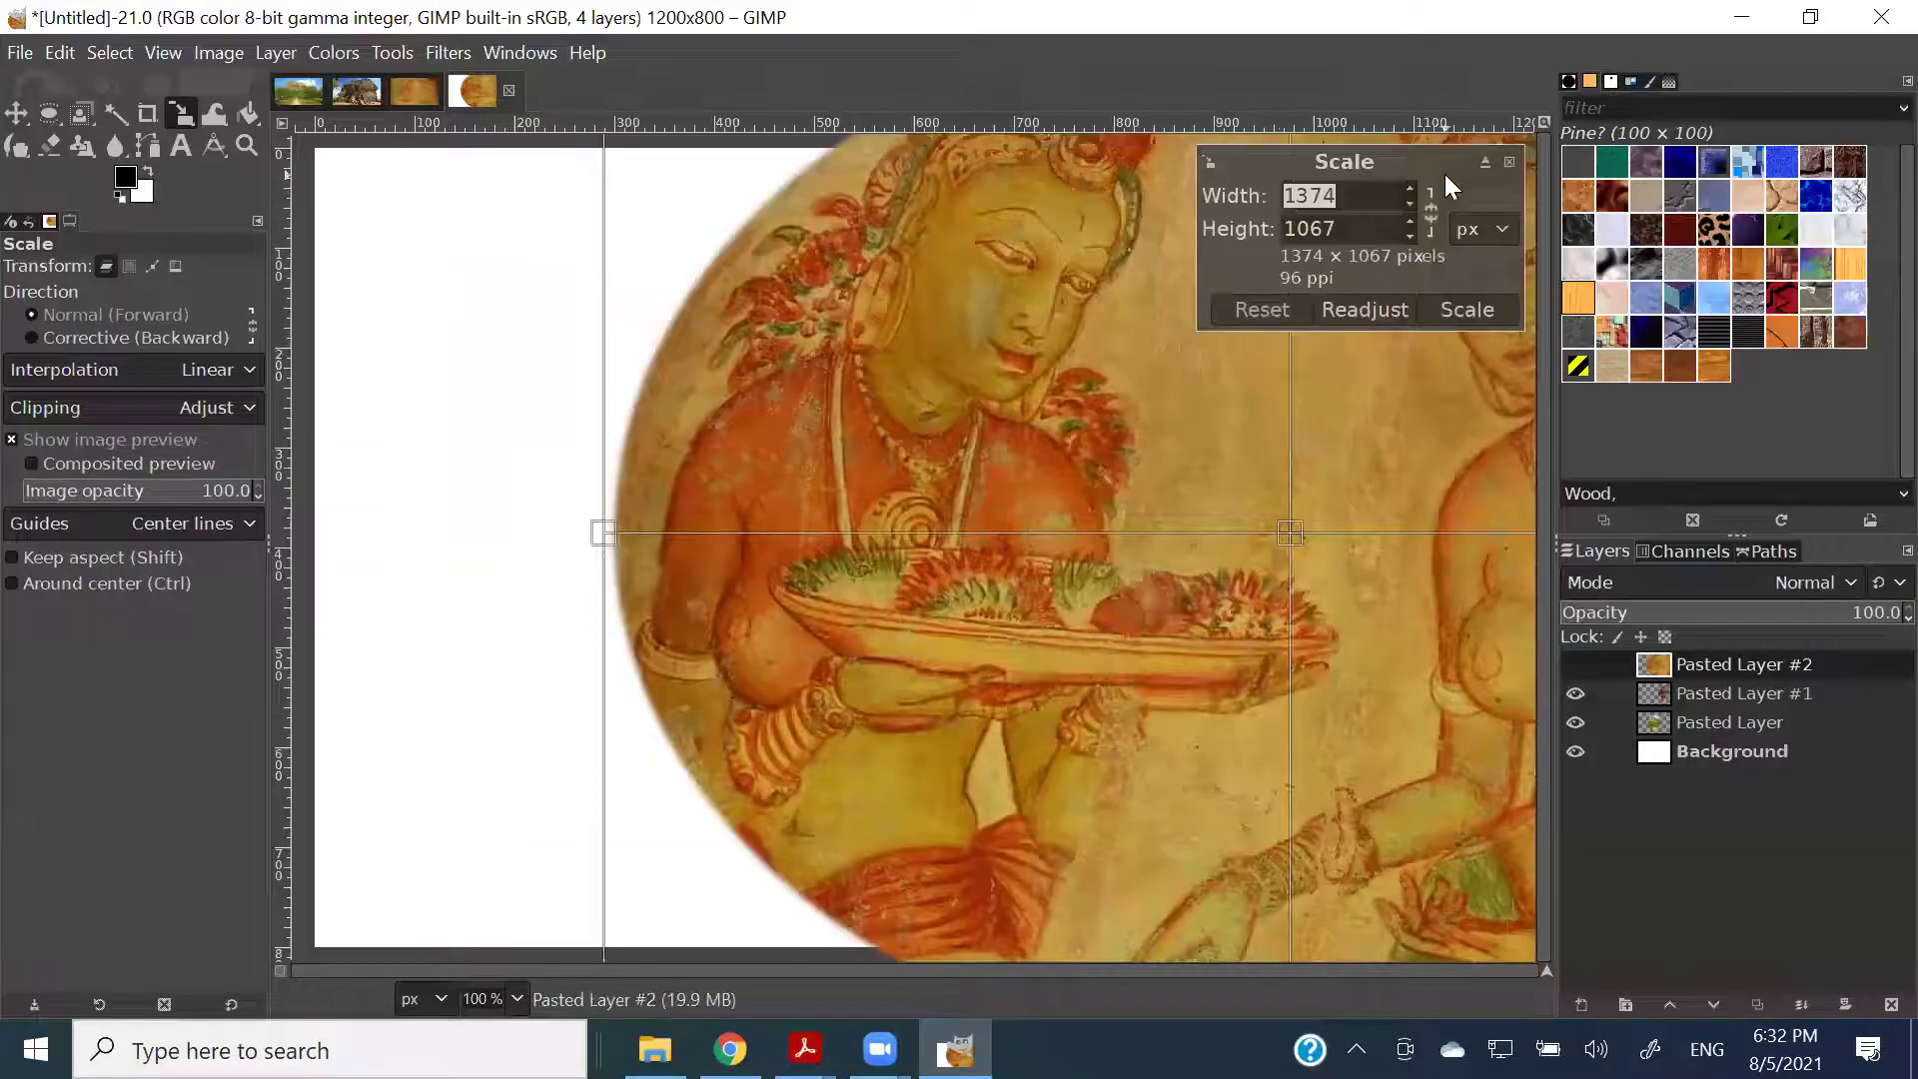
pyautogui.write('450')
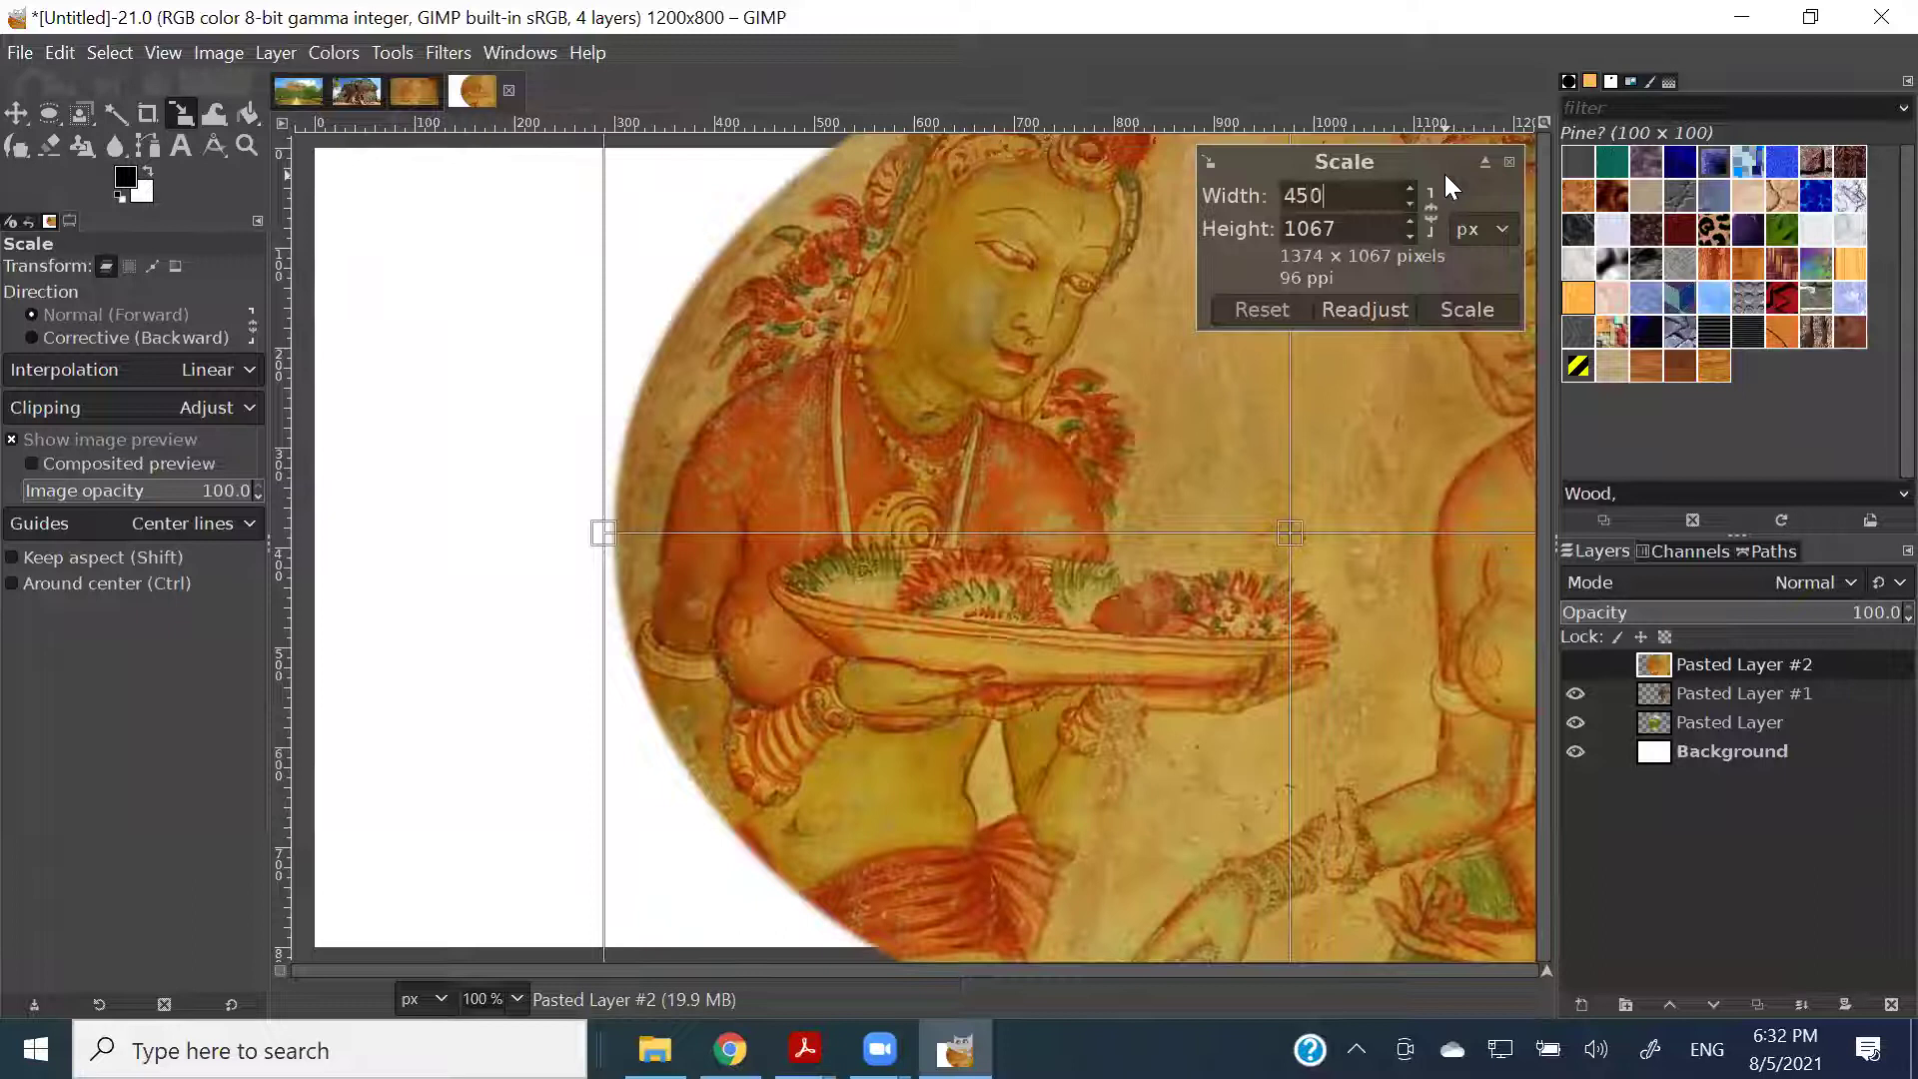
pyautogui.press('Tab')
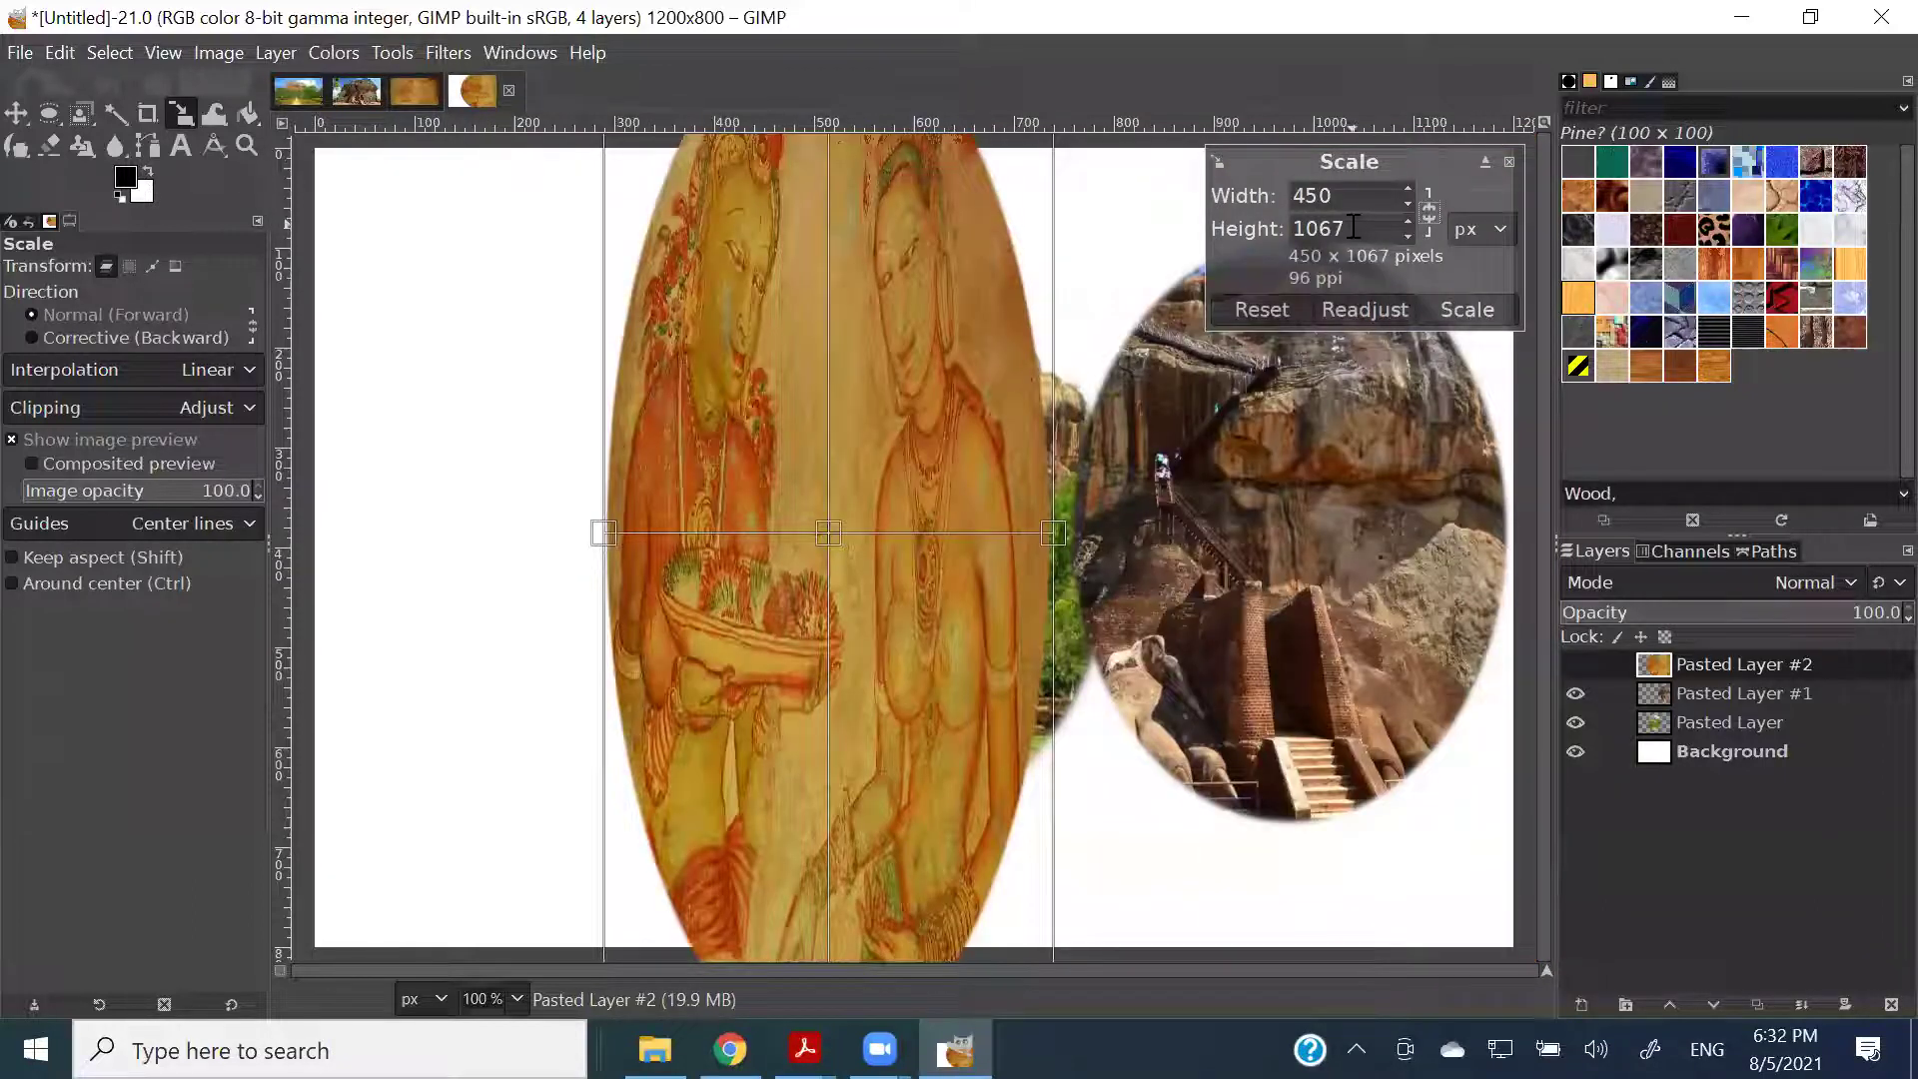
pyautogui.write('600')
pyautogui.press('Return')
# Move the scaled painting ellipse to the left edge of the canvas, beside the central rock picture.
pyautogui.click(16, 113)
pyautogui.moveTo(844, 400); pyautogui.dragTo(606, 581)
# Switch to the textbook PDF and examine the layer arrangement illustrated below step 11.
pyautogui.press('alt')
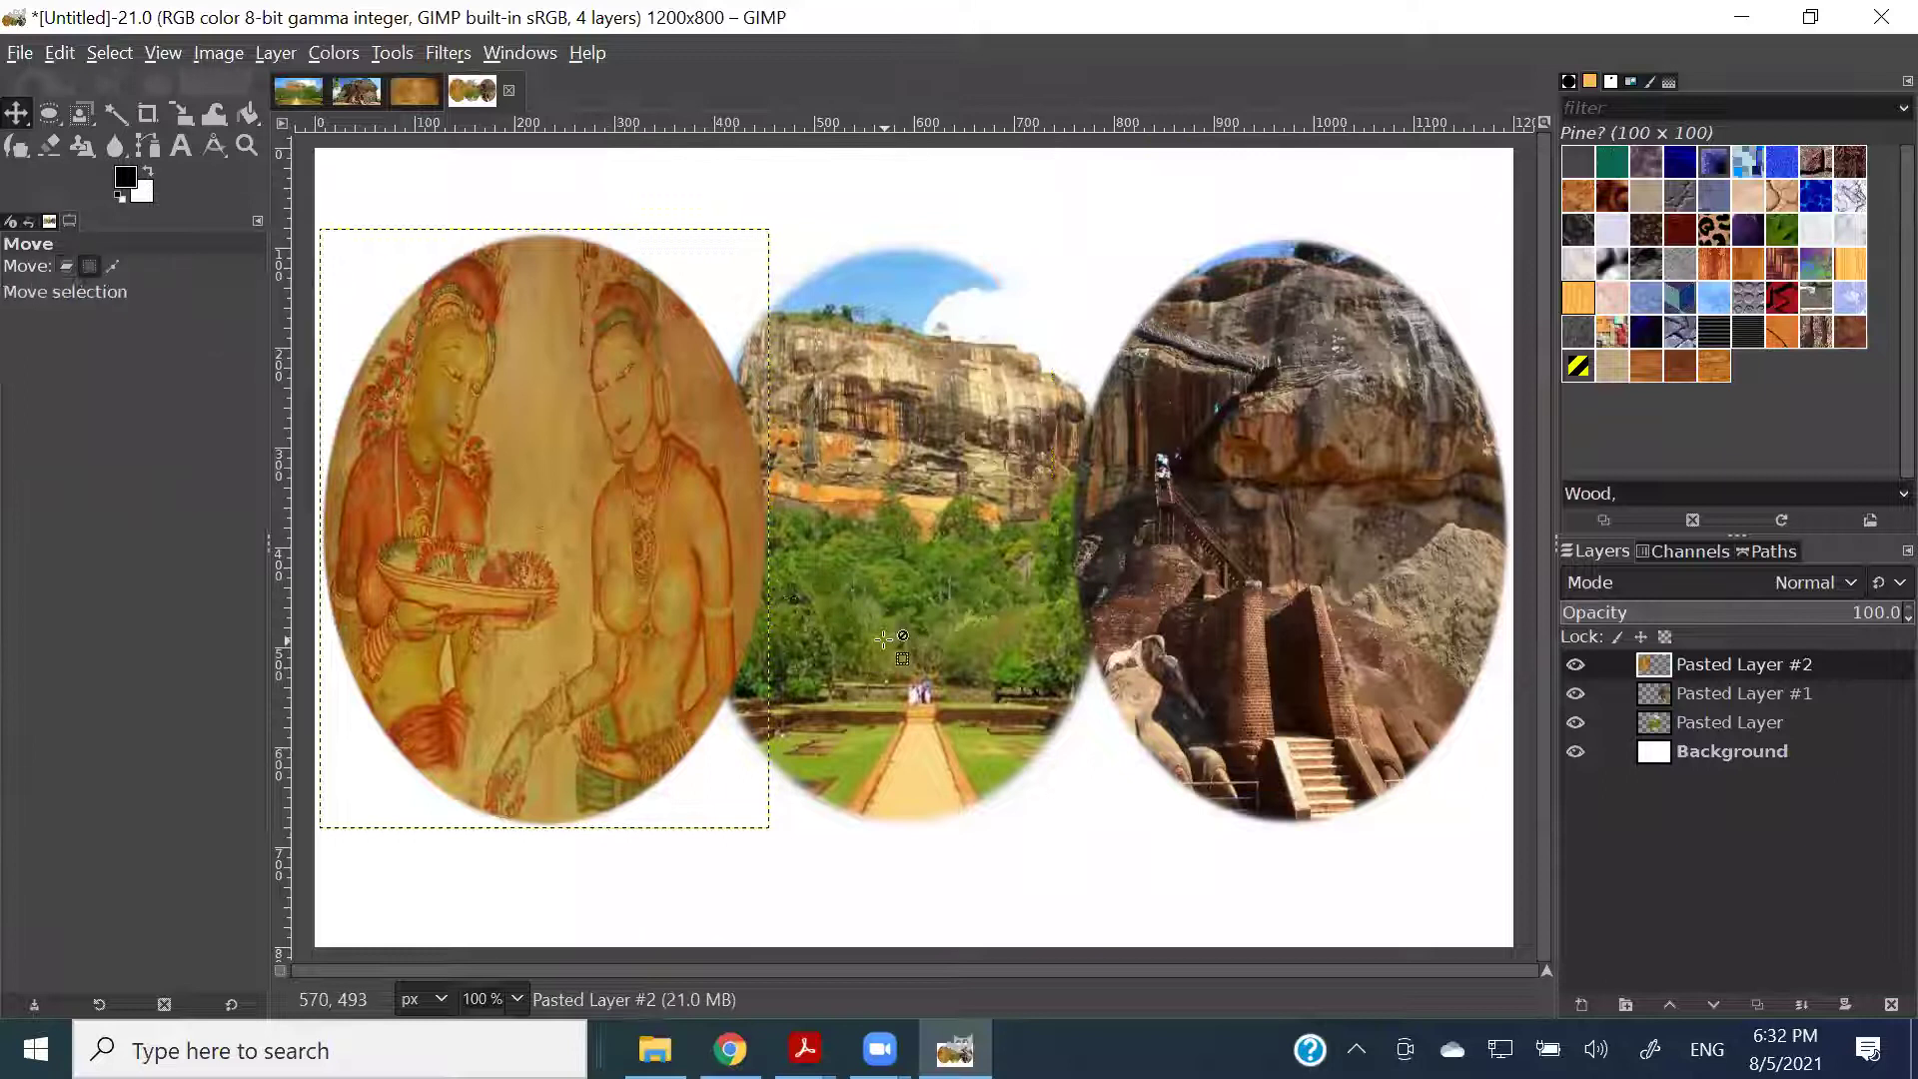
pyautogui.hotkey('alt', 'Tab')
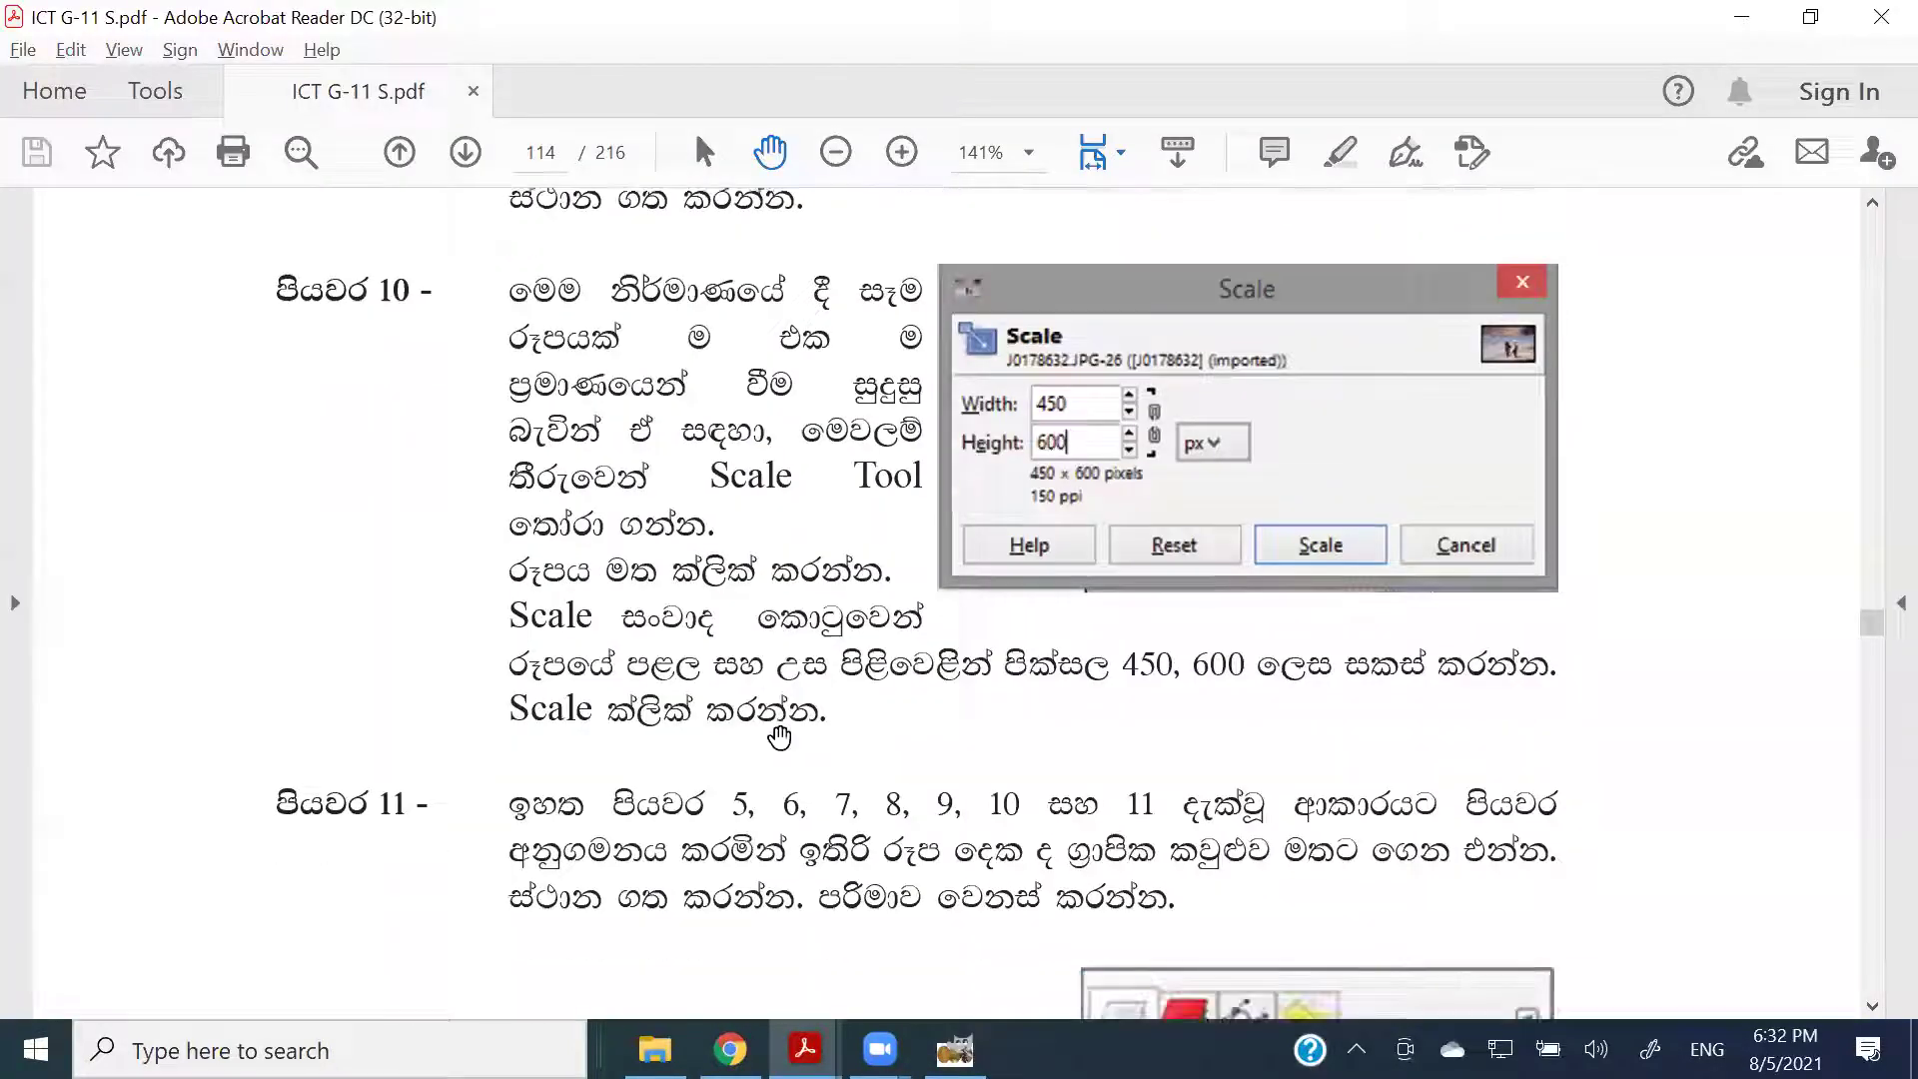
pyautogui.scroll(-10, 780, 737)
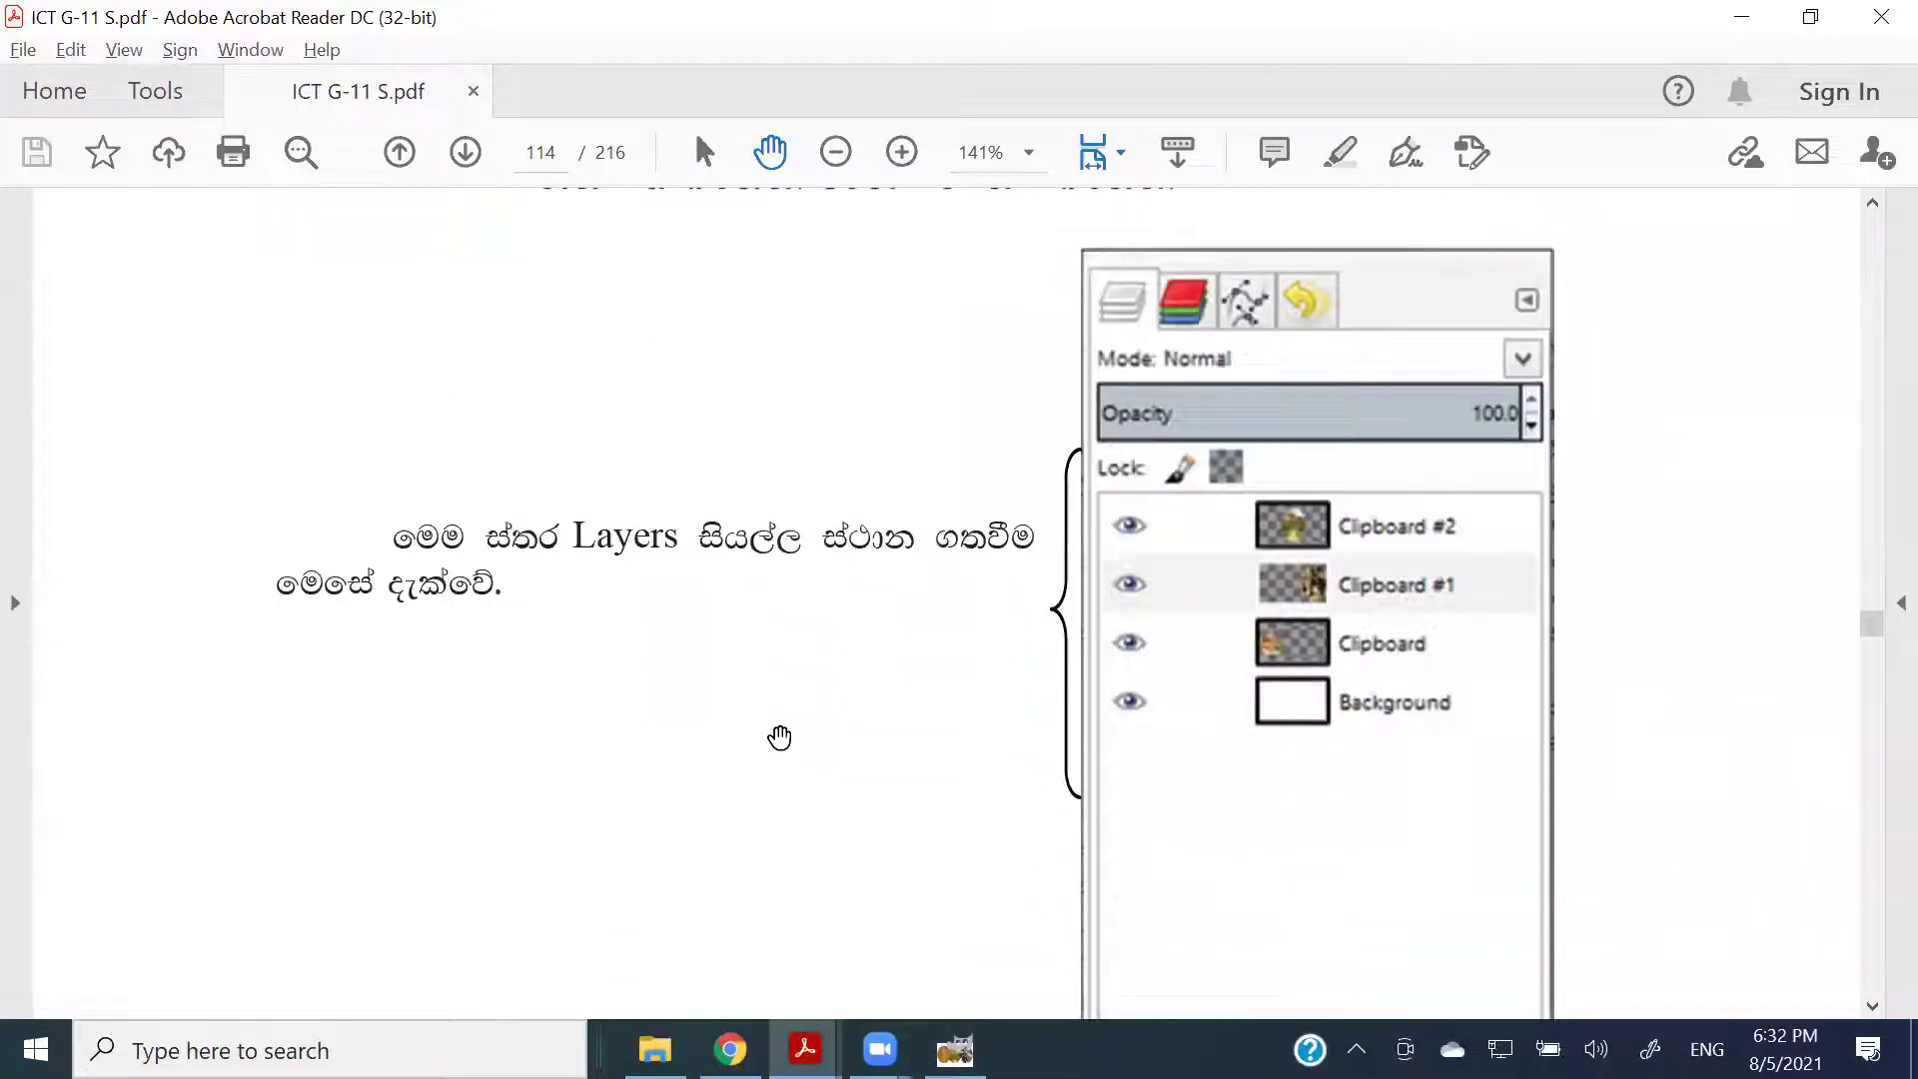
# Read the textbook's Layers section on page 115, including the numbered layer operations and the explanation of opacity.
pyautogui.scroll(-2, 779, 738)
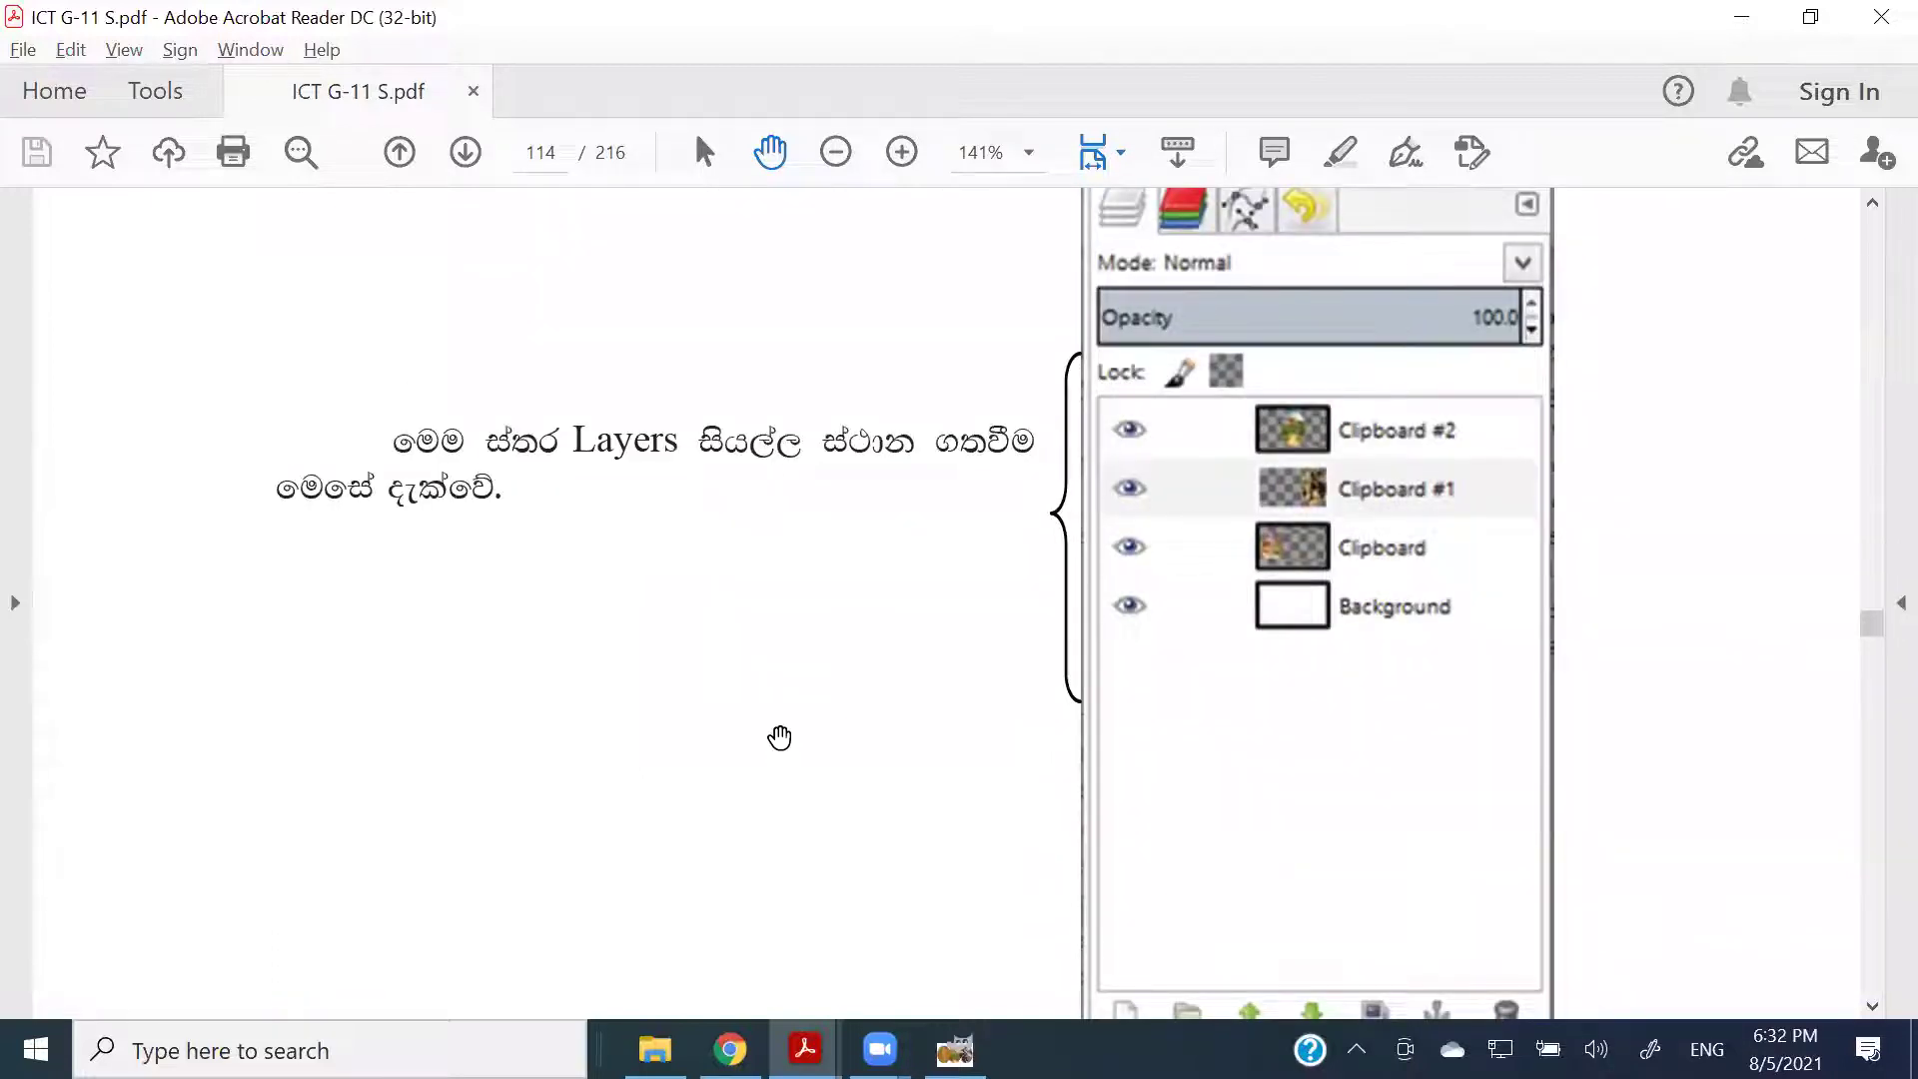
pyautogui.scroll(2, 780, 738)
pyautogui.scroll(-18, 985, 740)
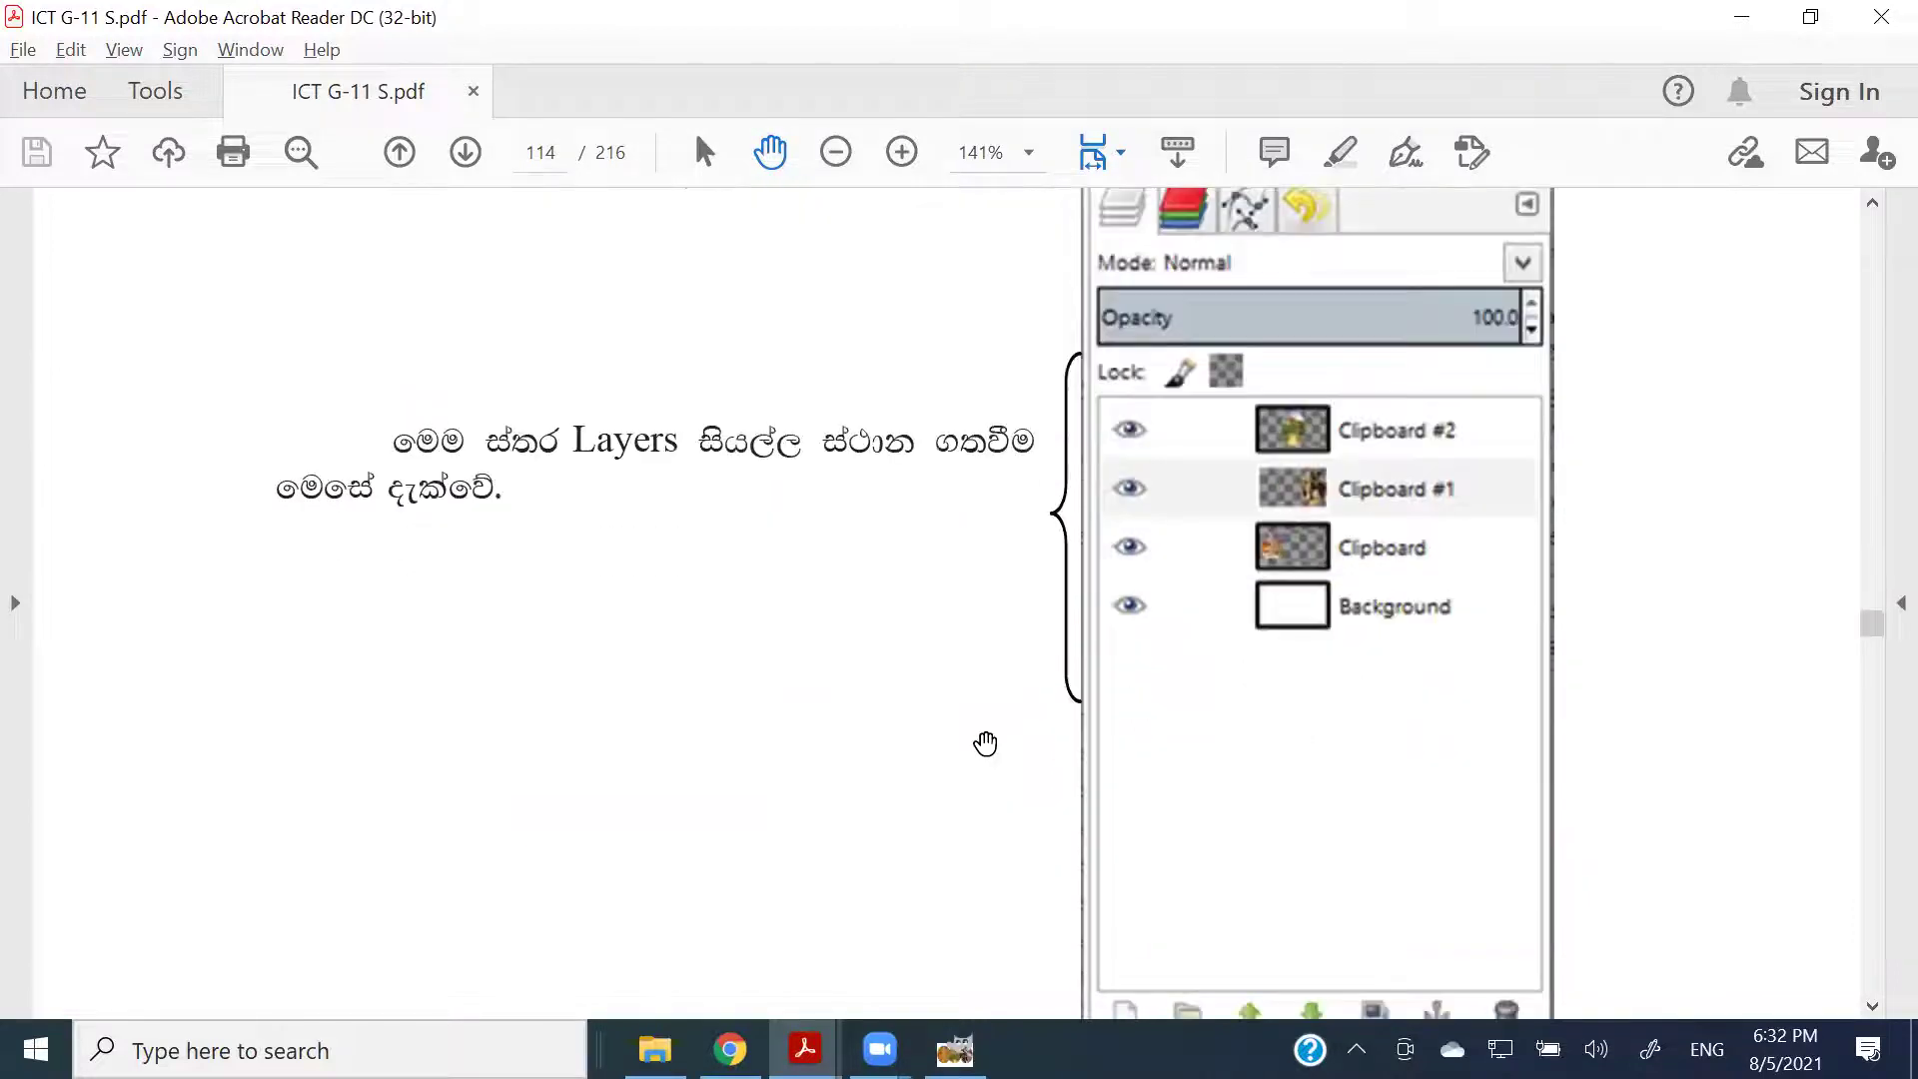
pyautogui.scroll(-3, 985, 740)
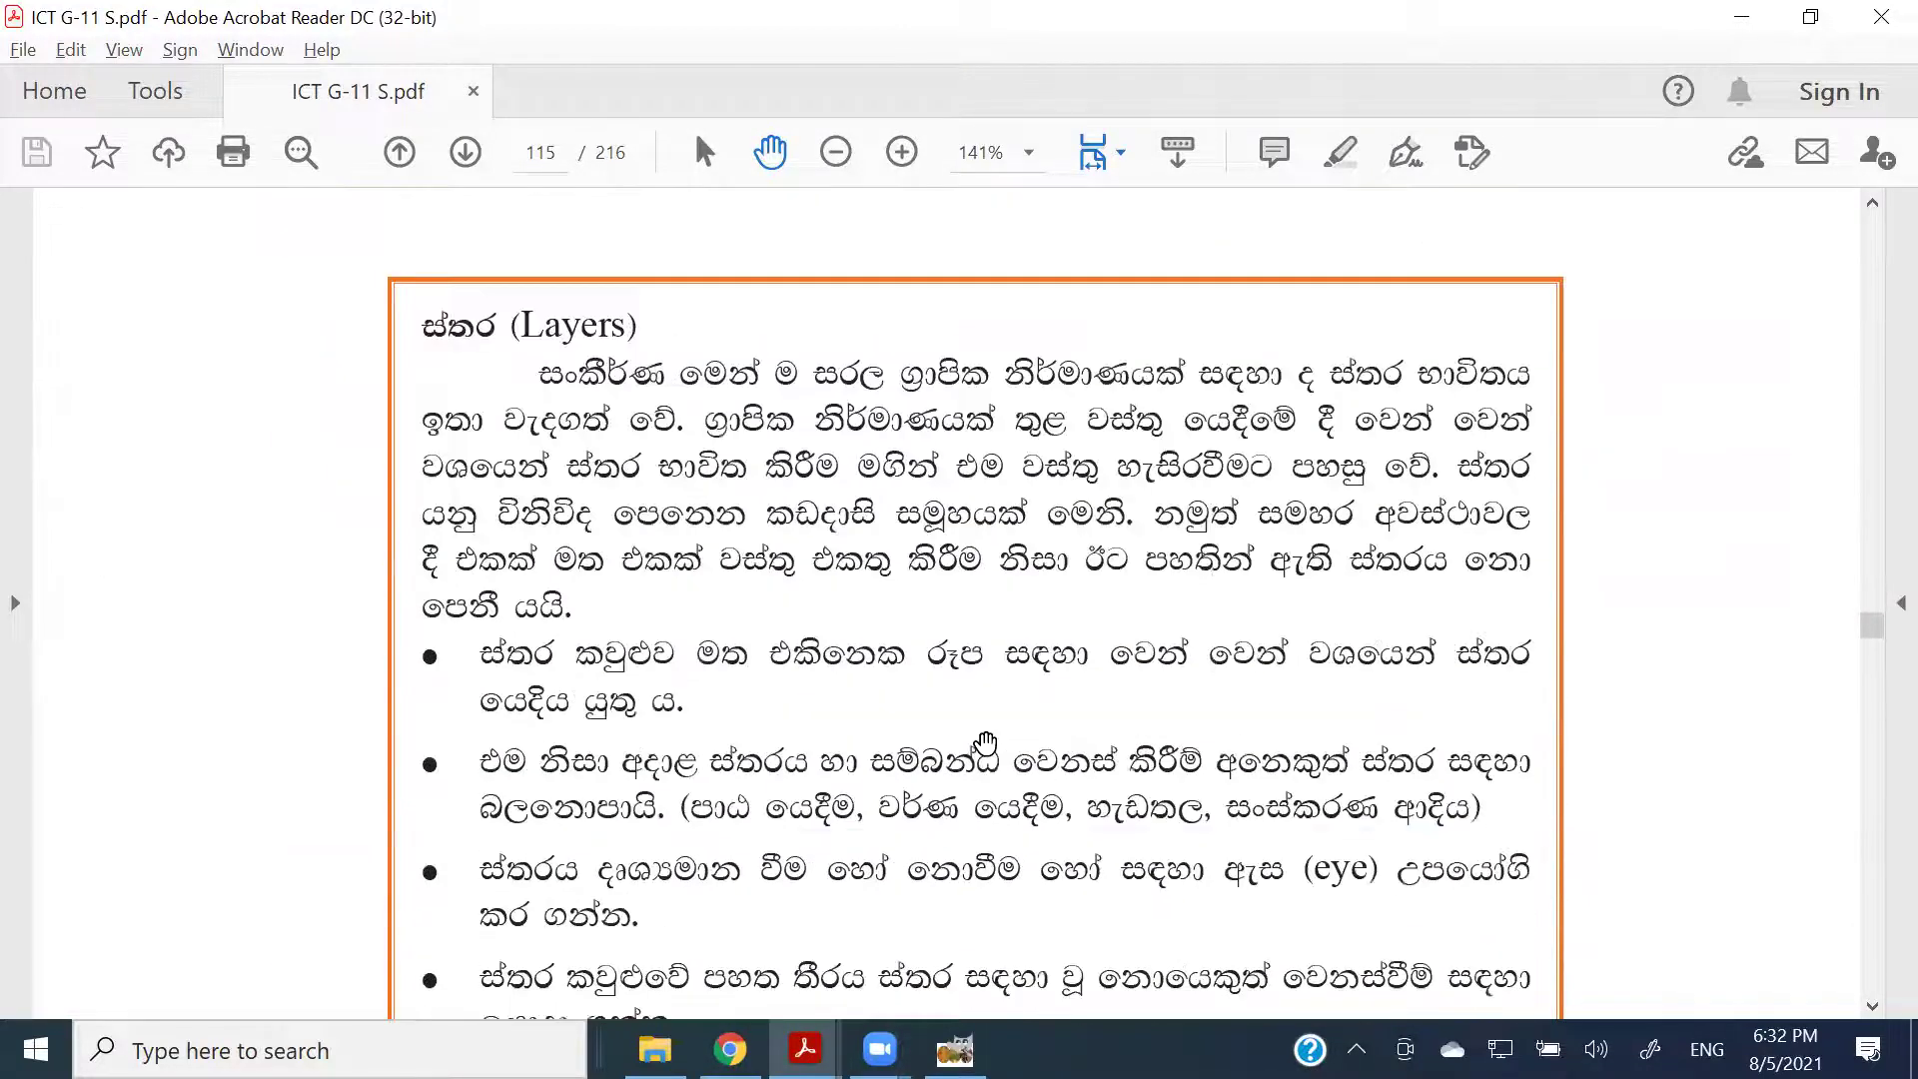
pyautogui.scroll(-11, 985, 741)
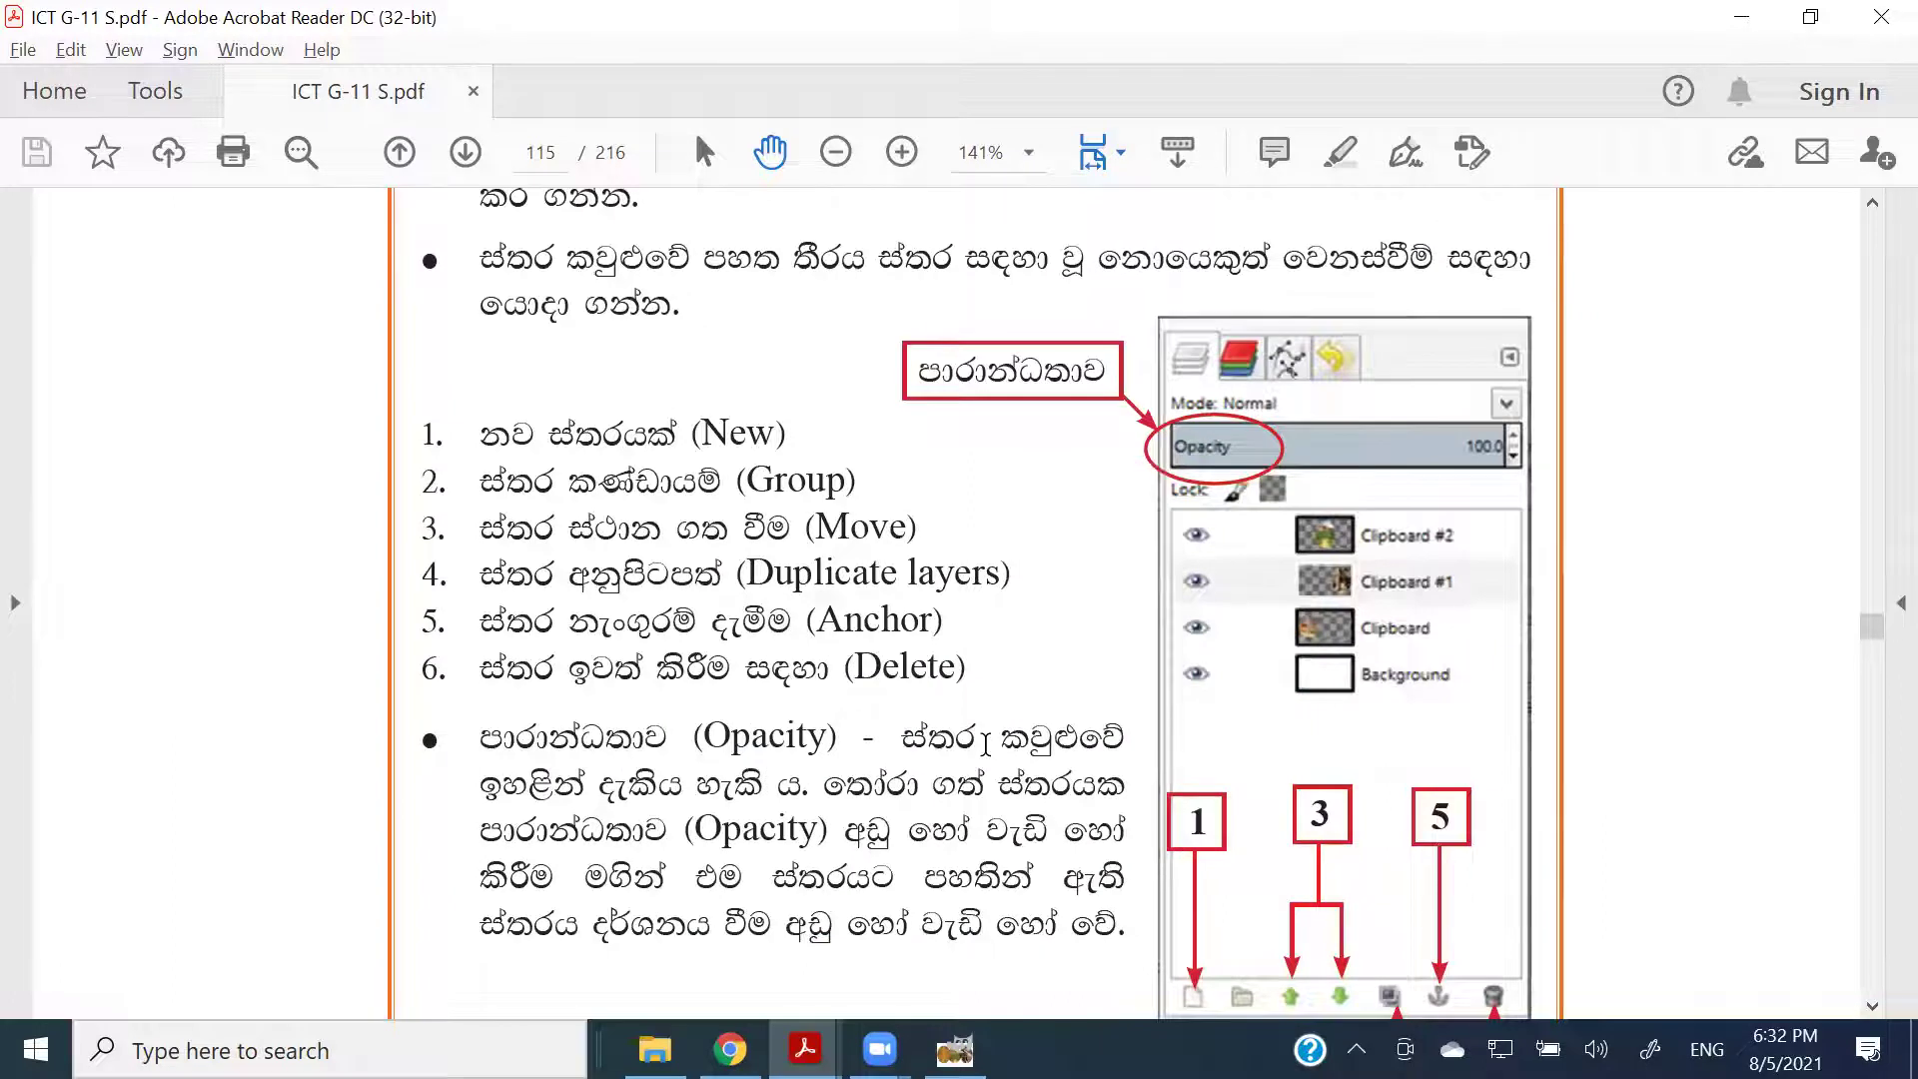
pyautogui.scroll(-3, 986, 742)
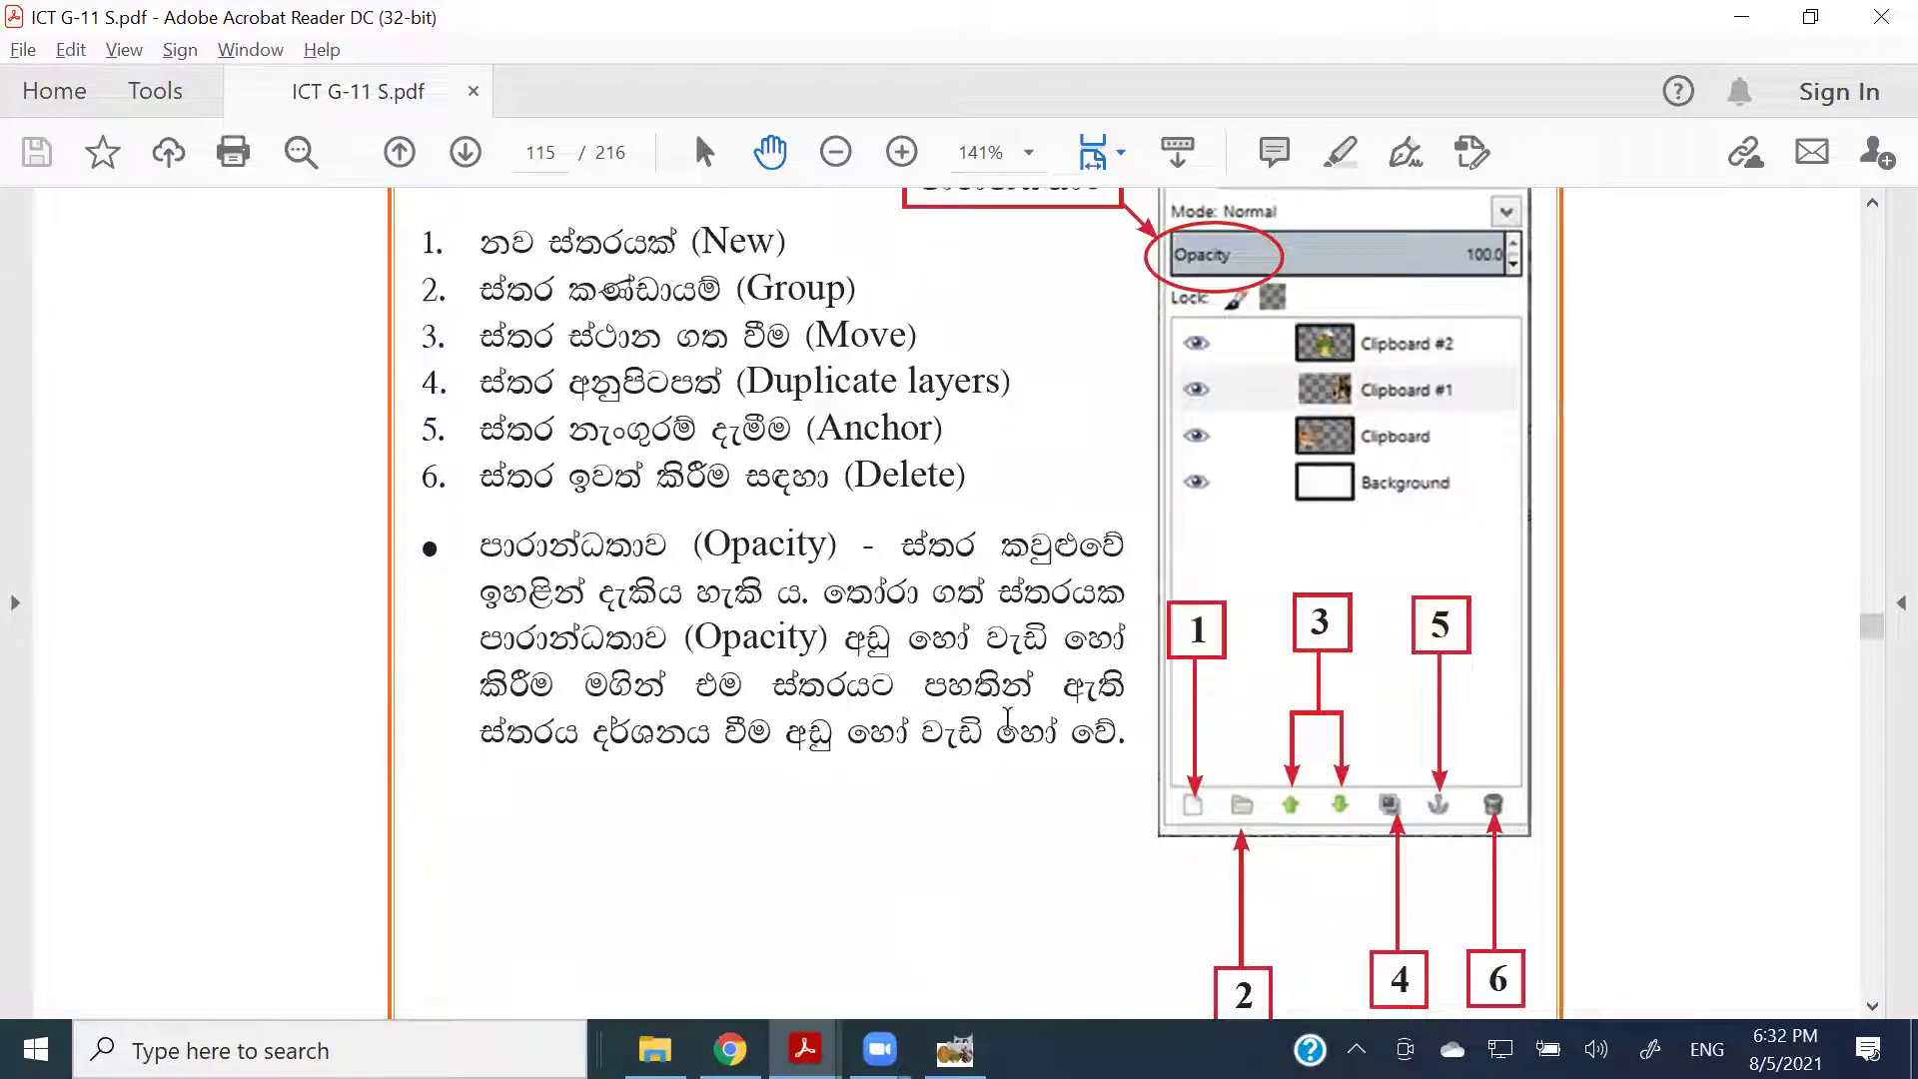
pyautogui.scroll(3, 1090, 695)
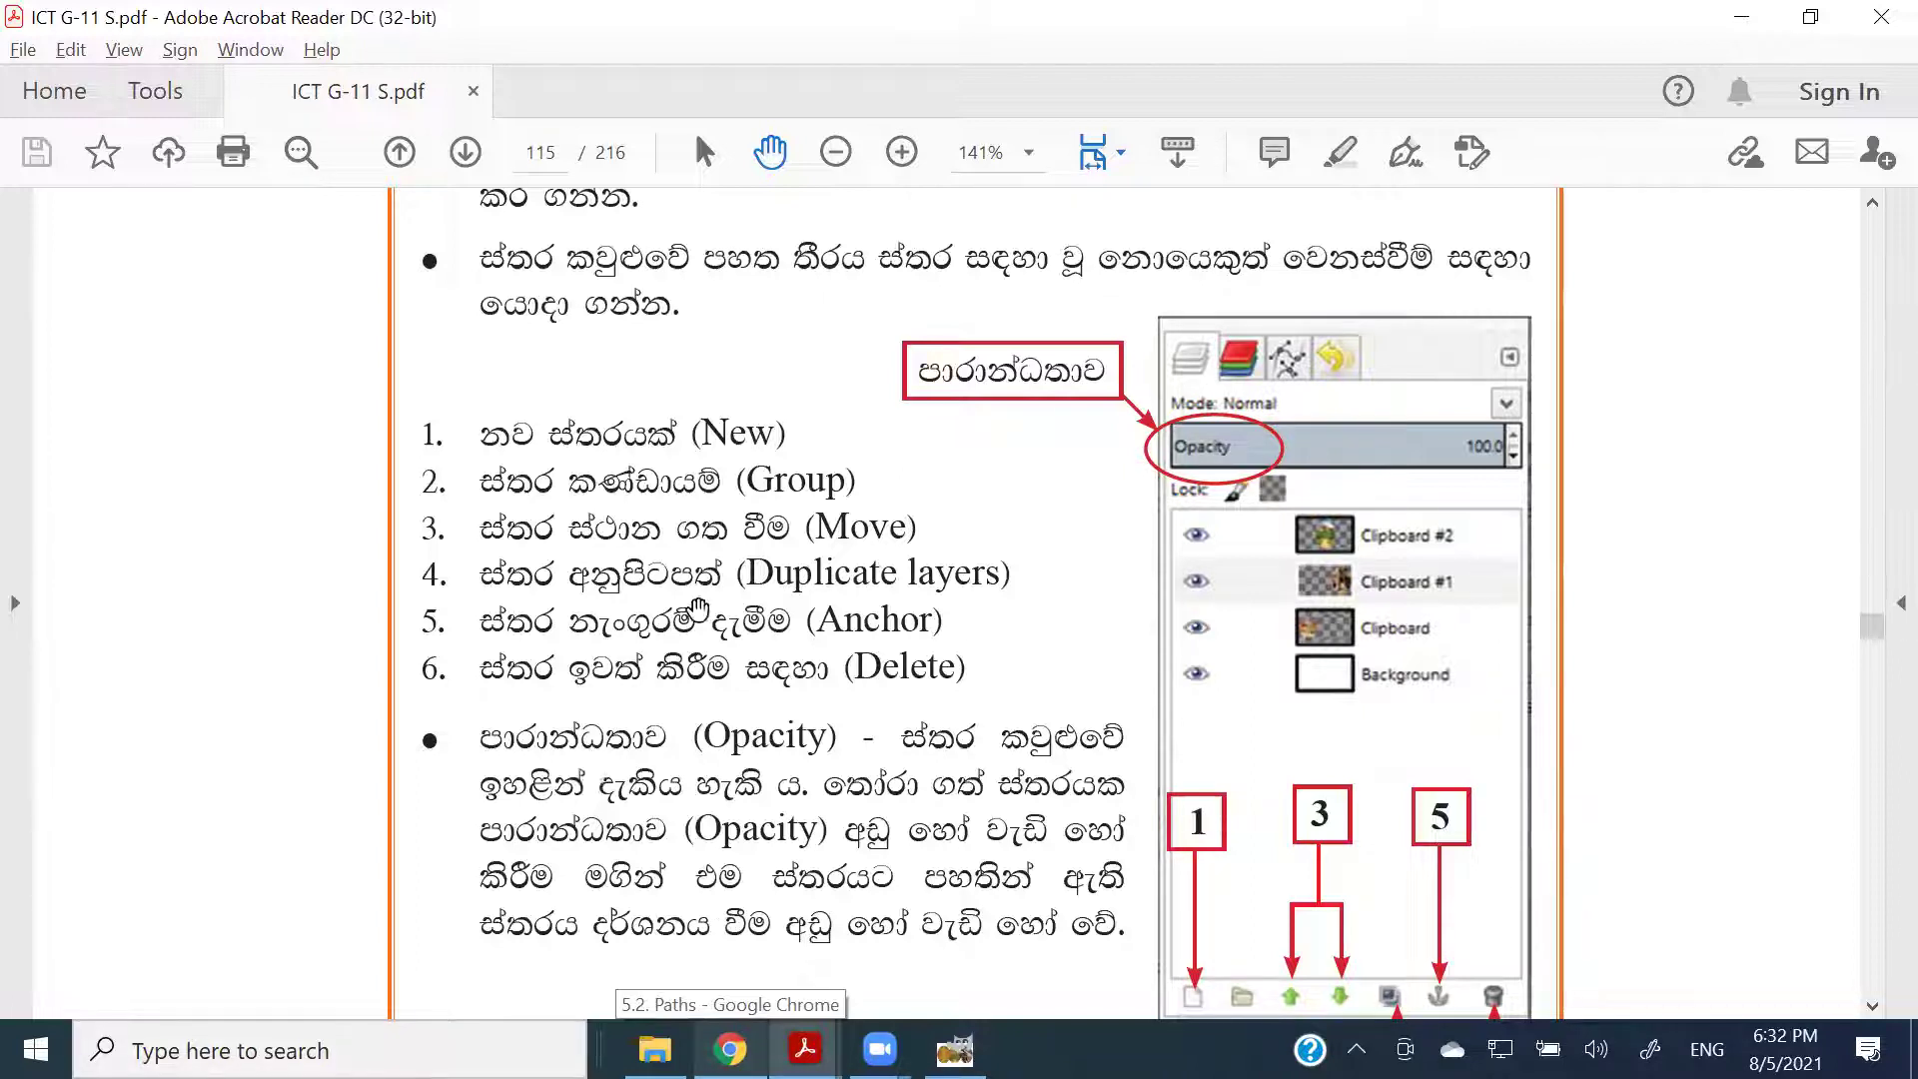
pyautogui.scroll(-3, 760, 649)
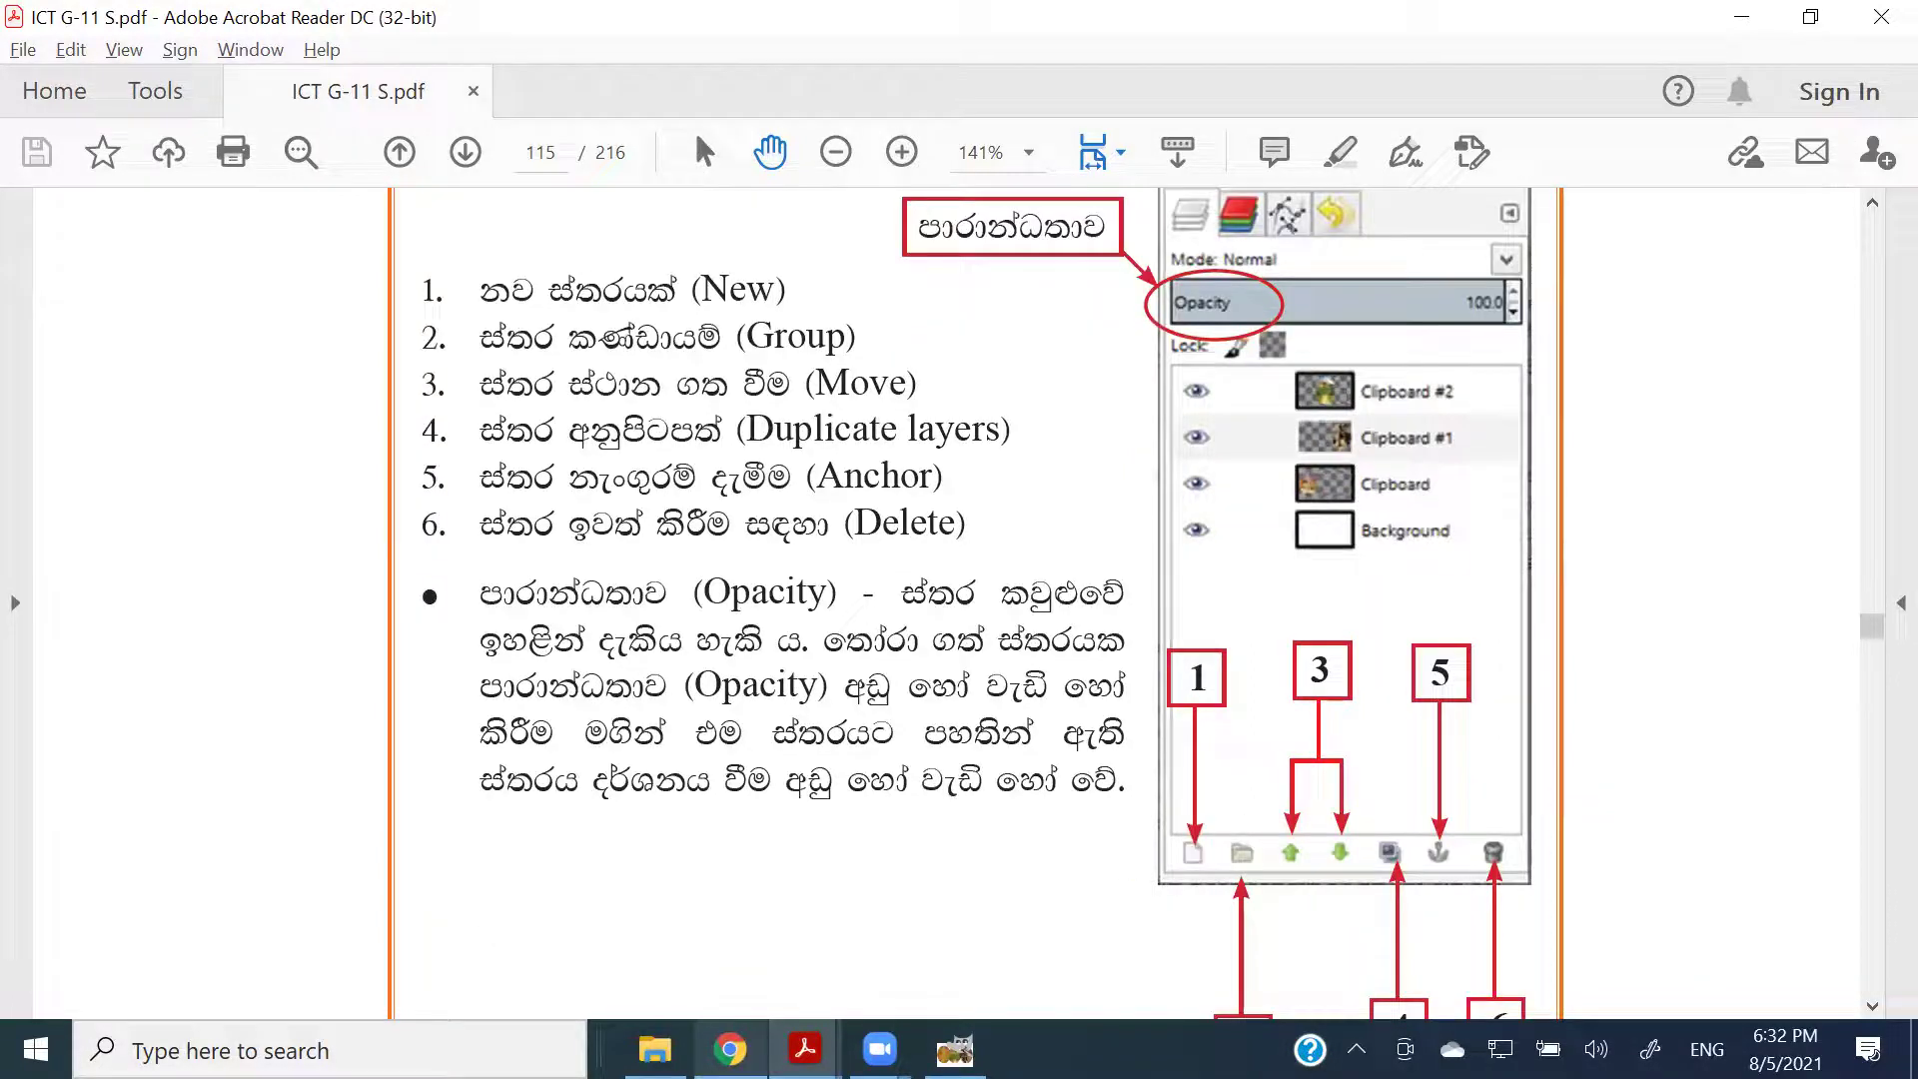
# Switch to GIMP and reorder the painting layer so it sits directly below the topmost layer in the stack.
pyautogui.click(954, 1049)
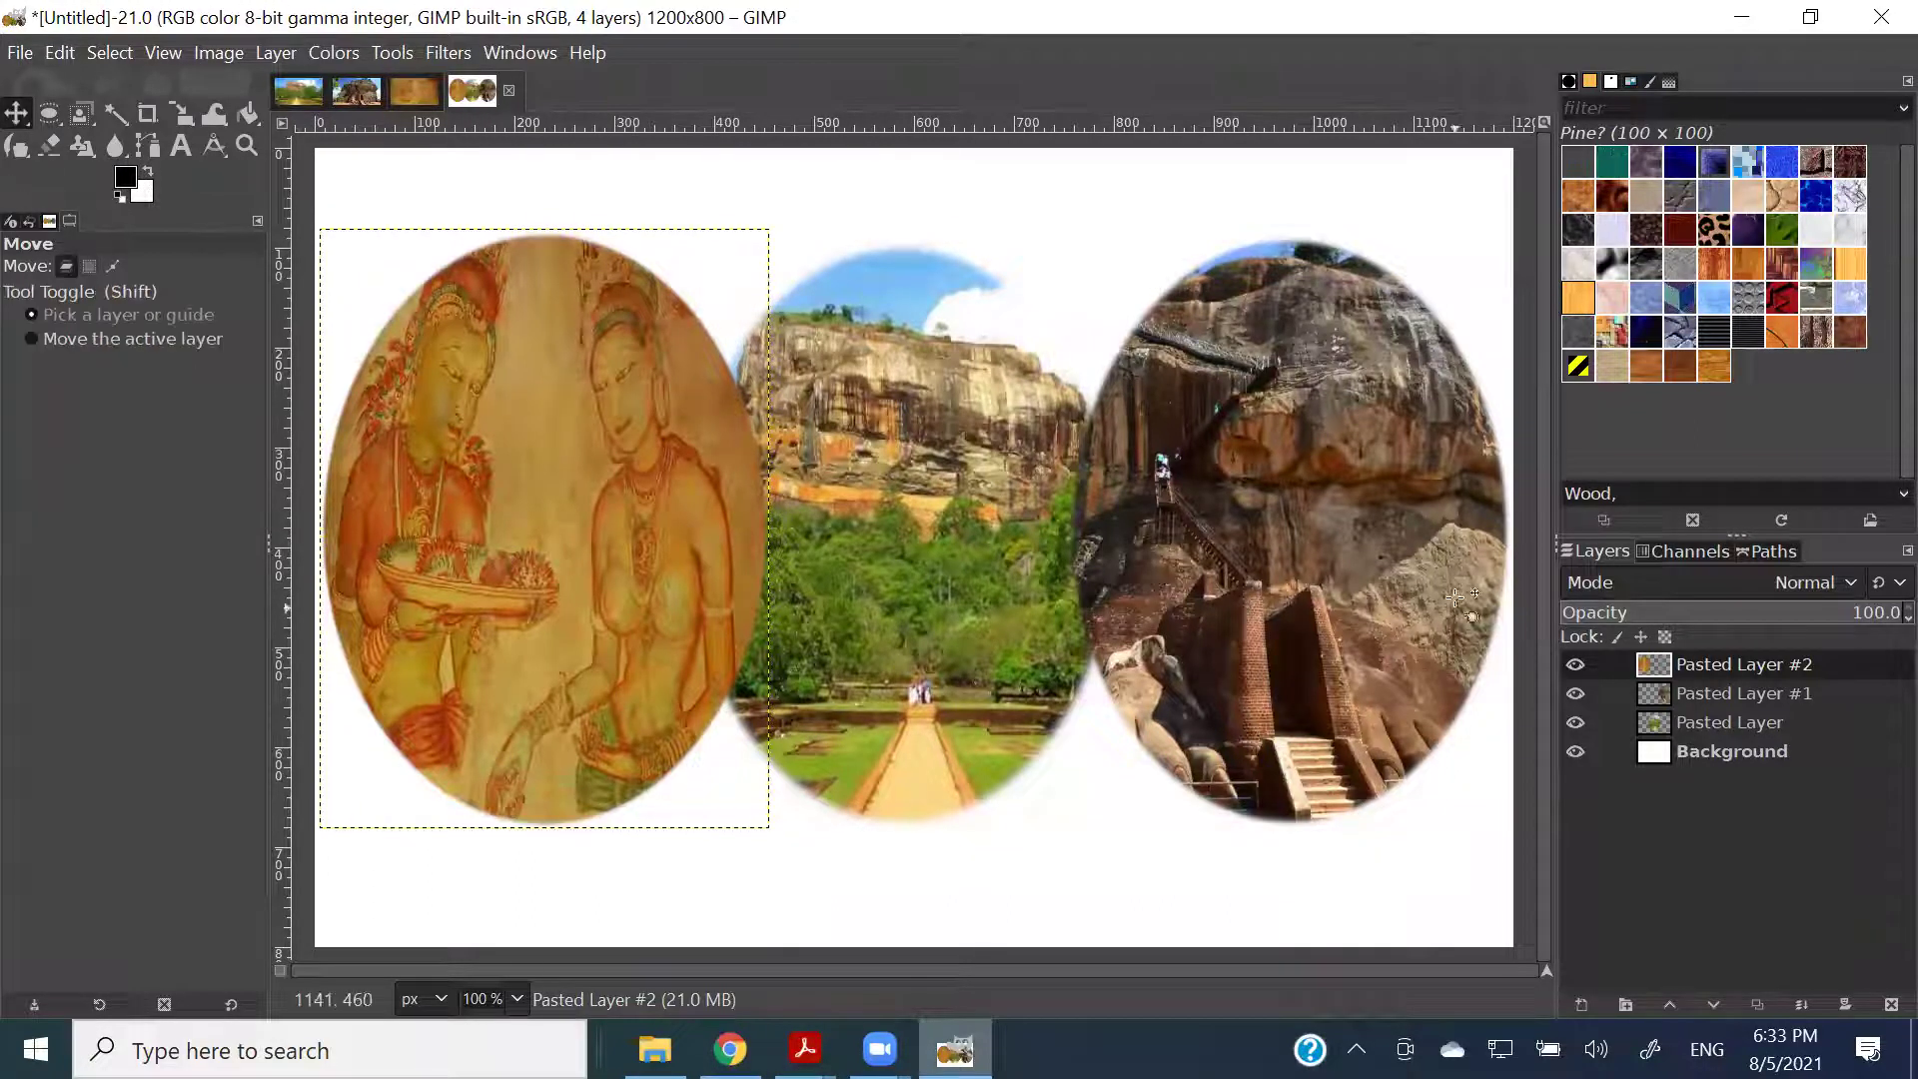
pyautogui.moveTo(1874, 622)
pyautogui.mouseDown()
pyautogui.moveTo(1699, 627)
pyautogui.moveTo(1875, 624)
pyautogui.mouseUp()
pyautogui.moveTo(1875, 624)
pyautogui.mouseDown()
pyautogui.moveTo(1817, 619)
pyautogui.moveTo(1874, 621)
pyautogui.mouseUp()
pyautogui.click(1712, 1006)
pyautogui.click(1713, 1005)
pyautogui.click(1713, 1005)
pyautogui.click(1667, 1005)
pyautogui.click(1666, 1006)
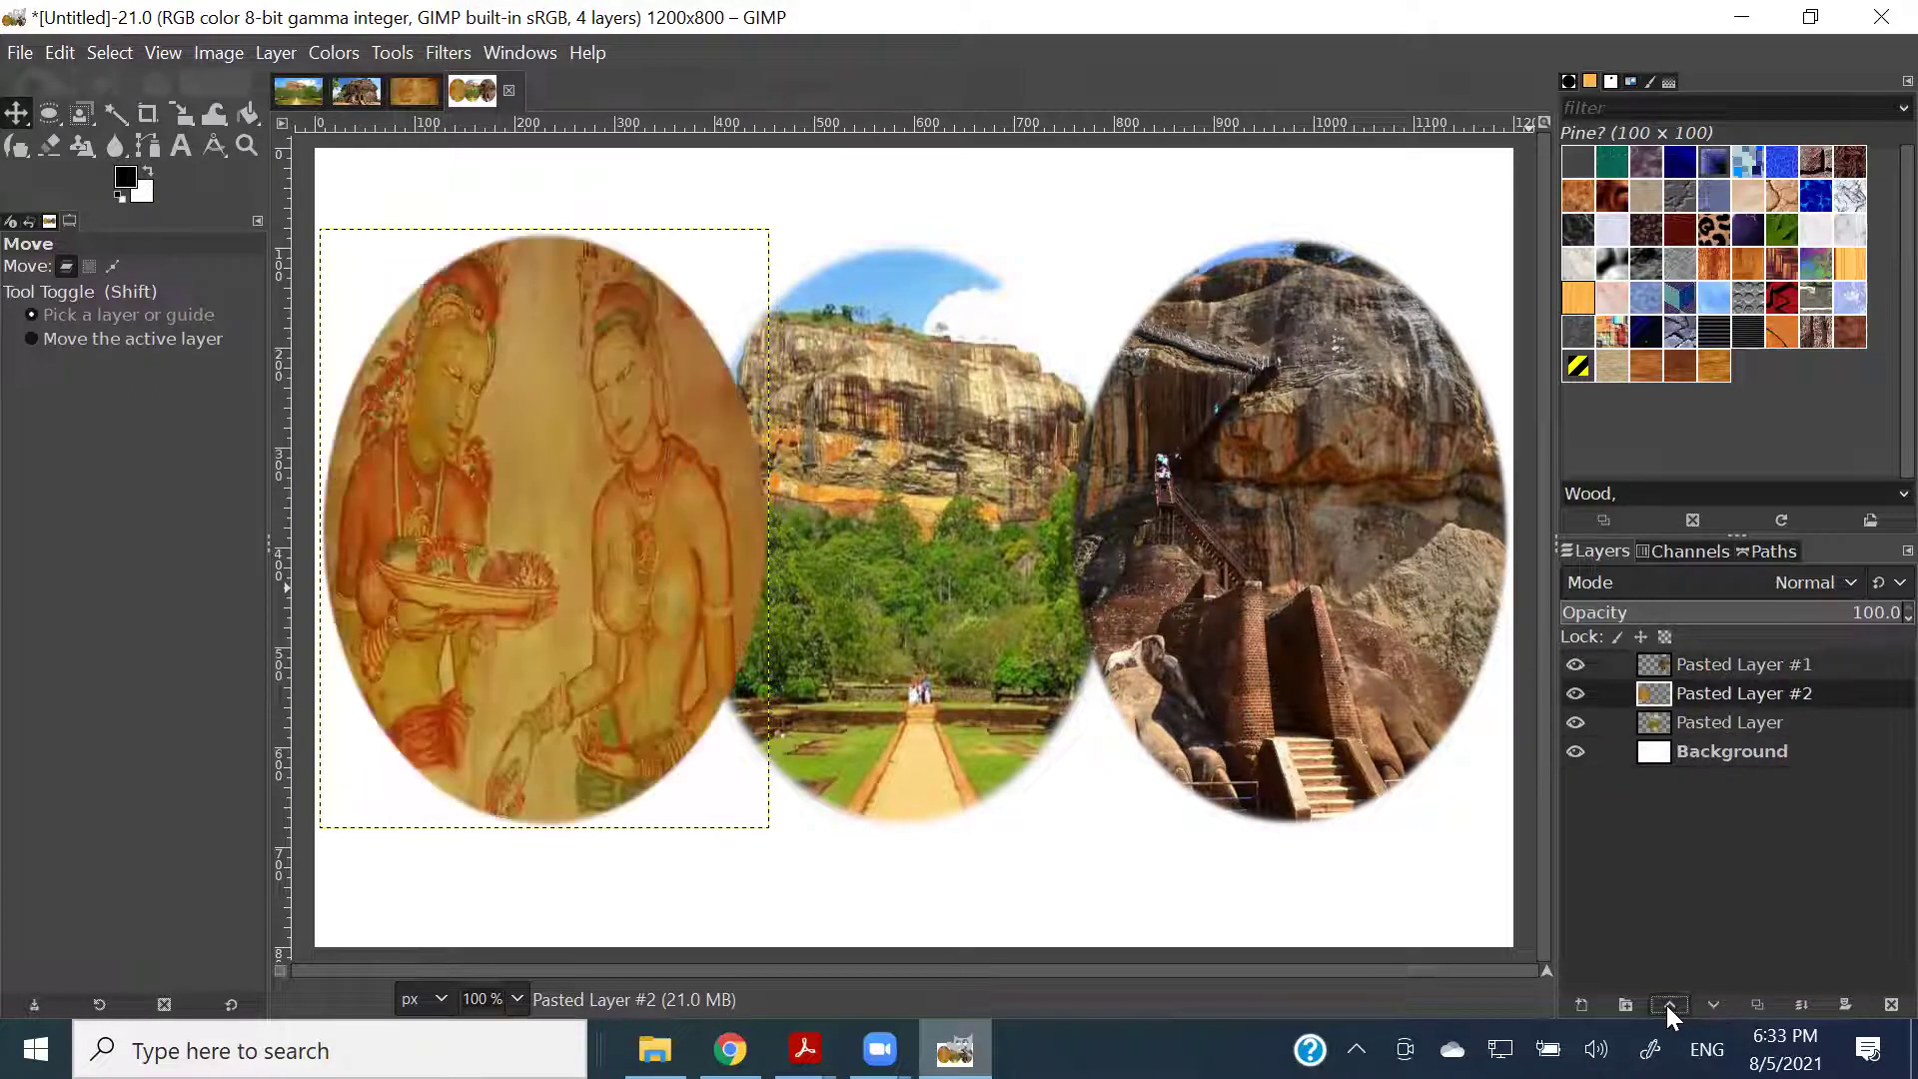
# Raise and lower the painting layer repeatedly between the first and third stack positions, ending on the second, and briefly magnify the layer list.
pyautogui.click(1667, 1005)
pyautogui.click(1712, 1005)
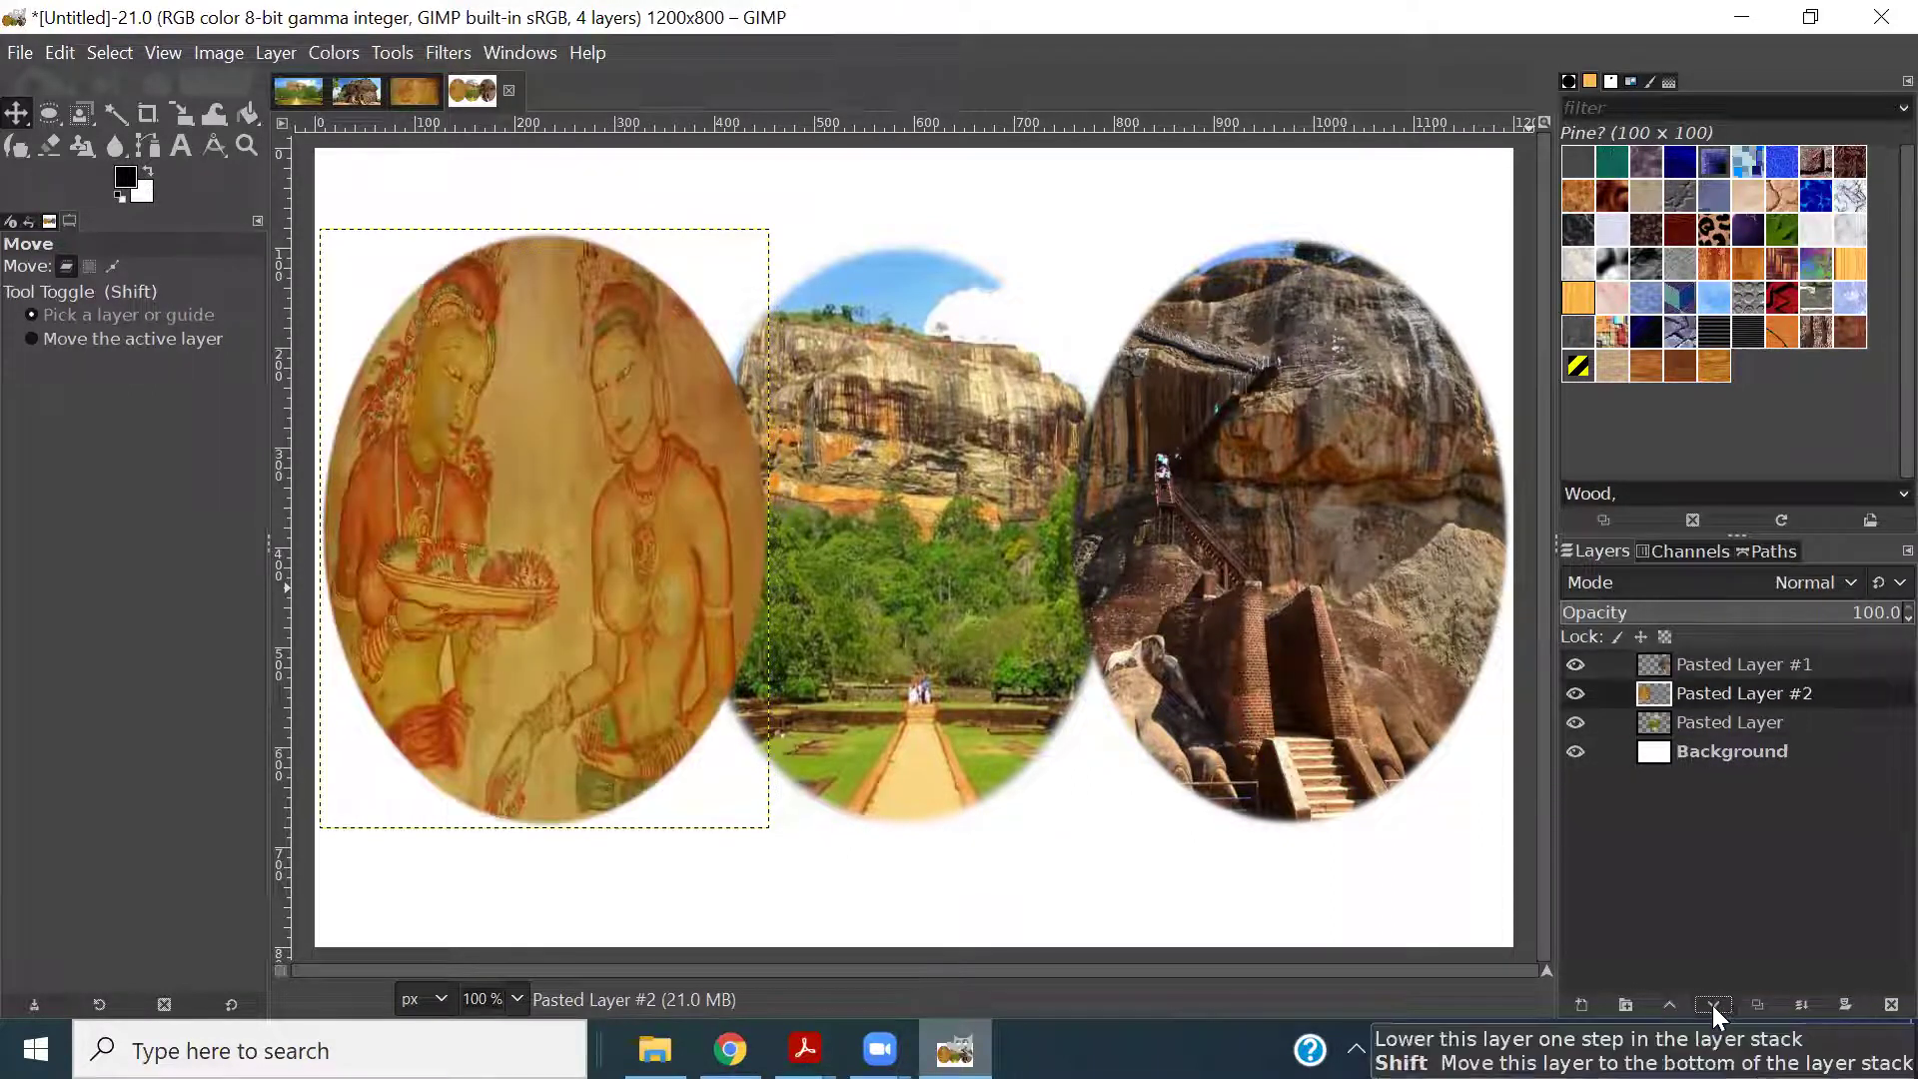
pyautogui.click(1671, 1005)
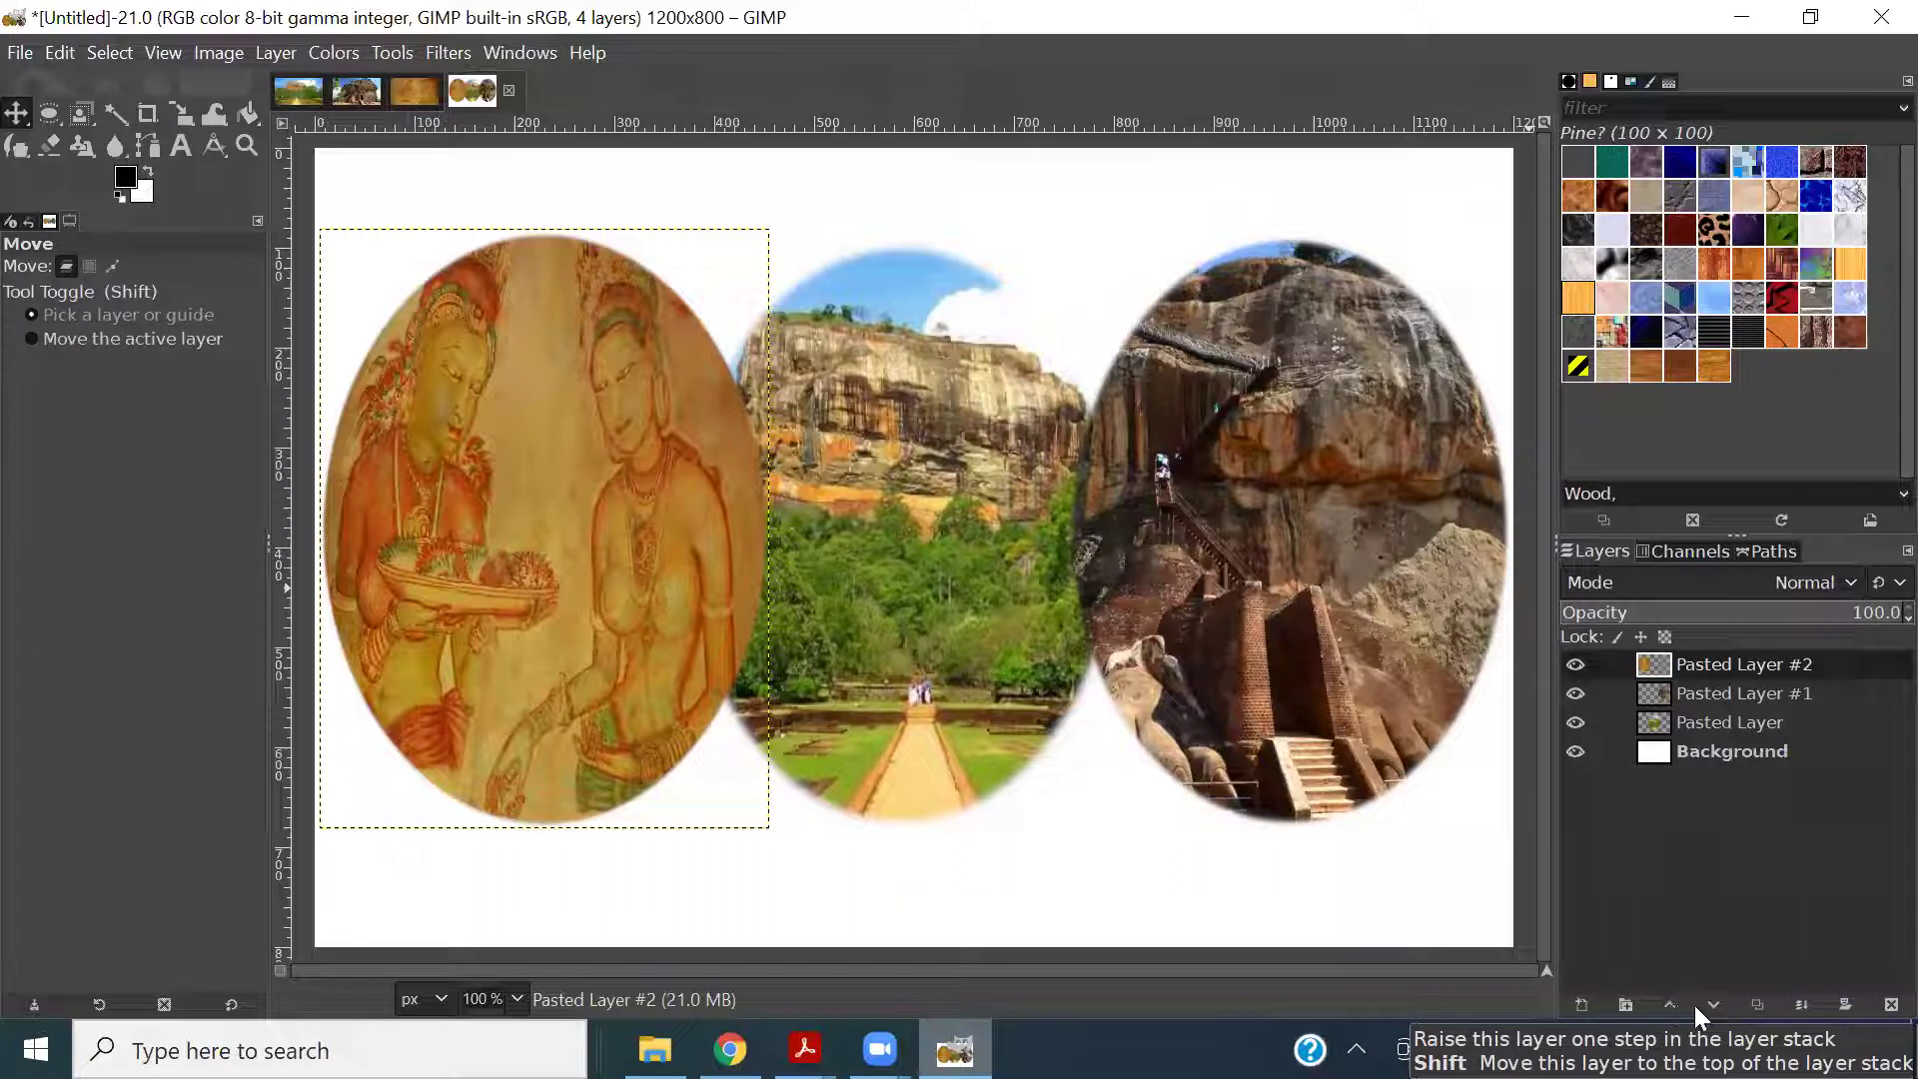
pyautogui.click(1714, 1005)
pyautogui.click(1715, 1005)
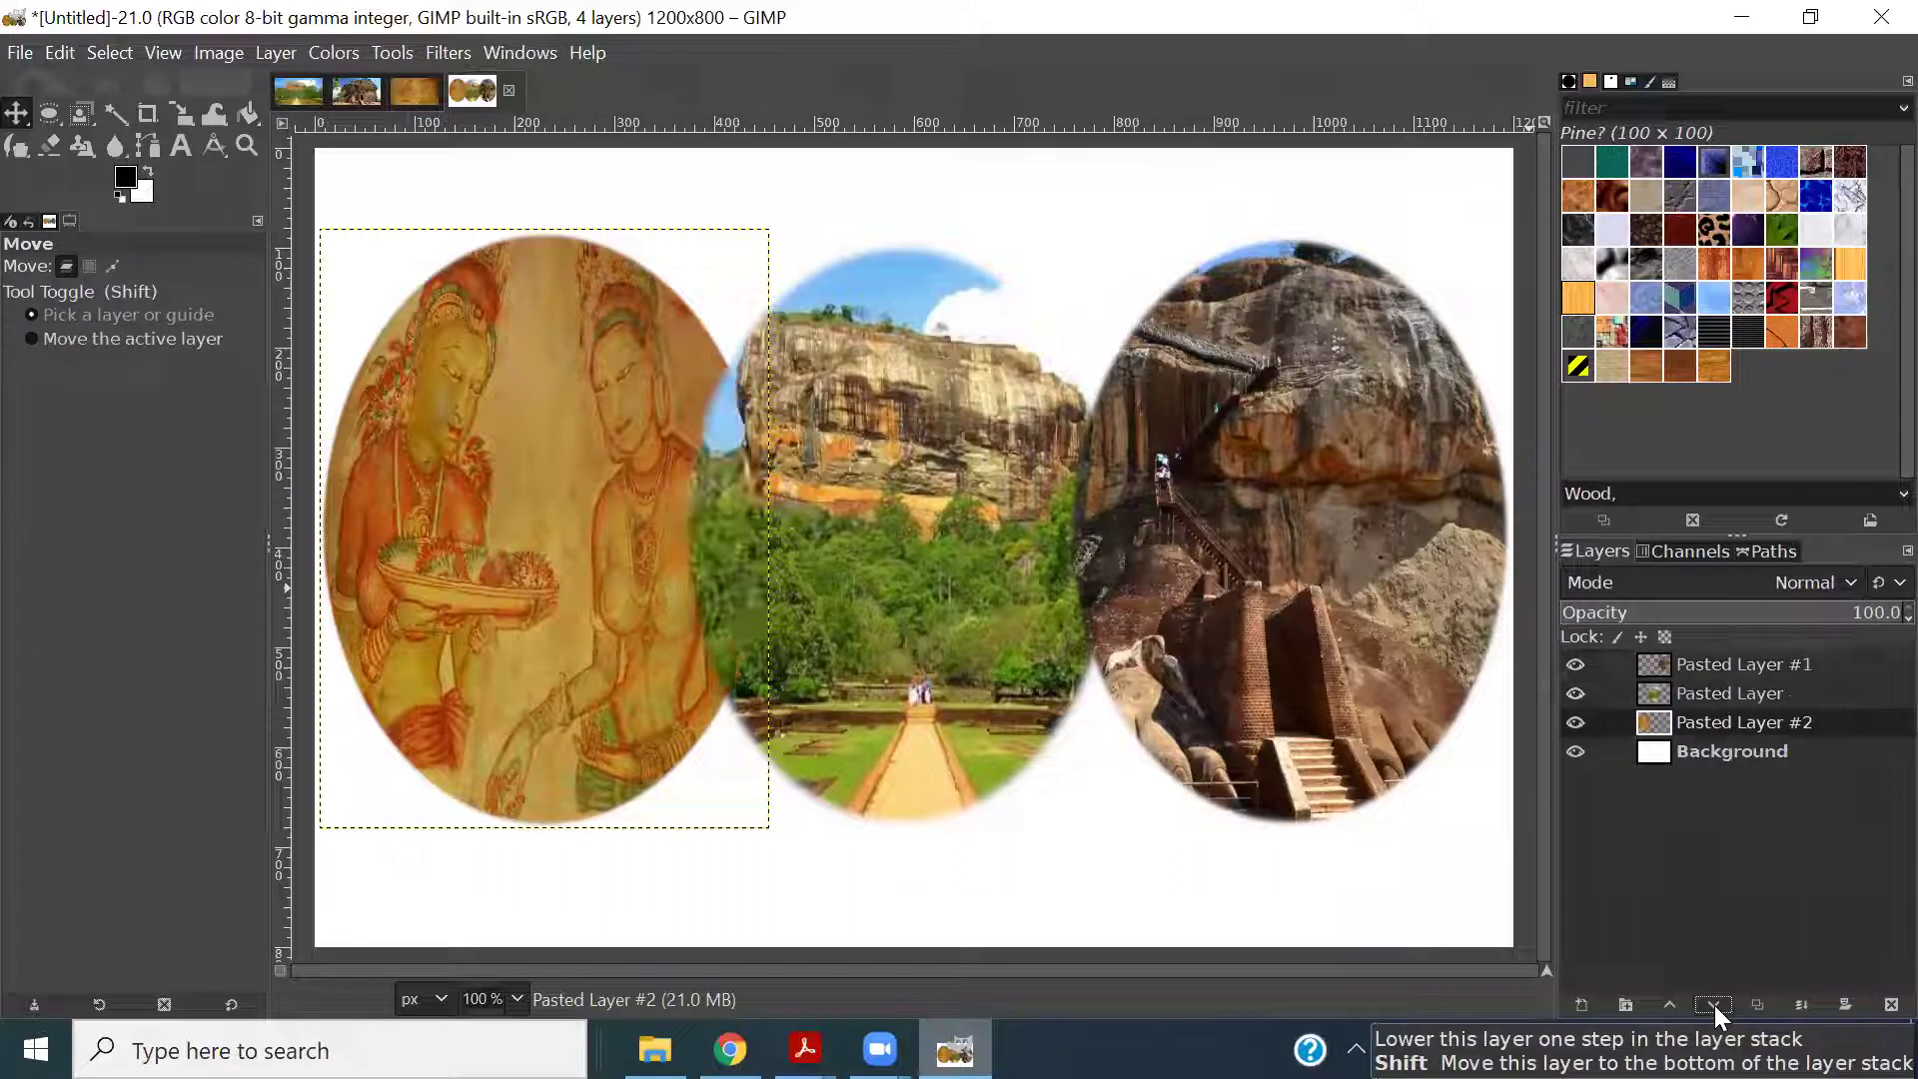
pyautogui.click(1671, 1005)
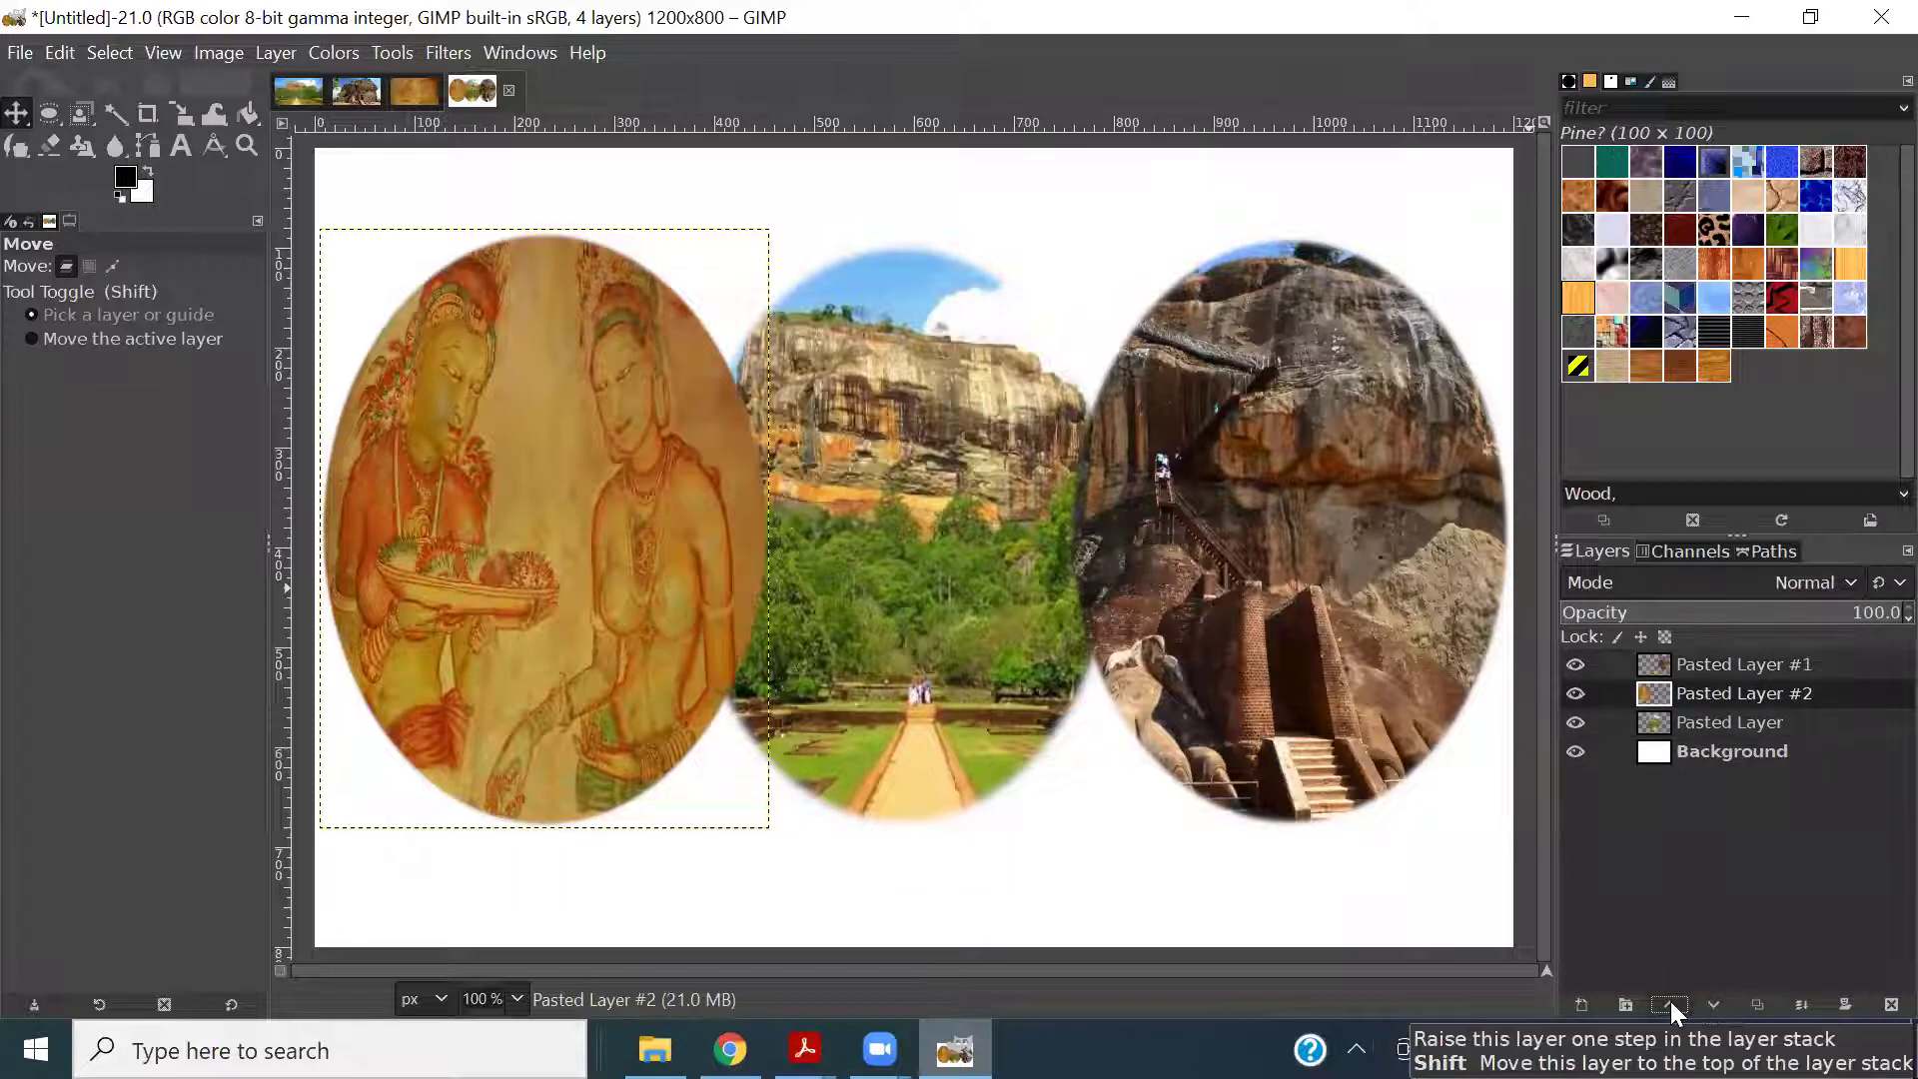
pyautogui.click(1706, 1001)
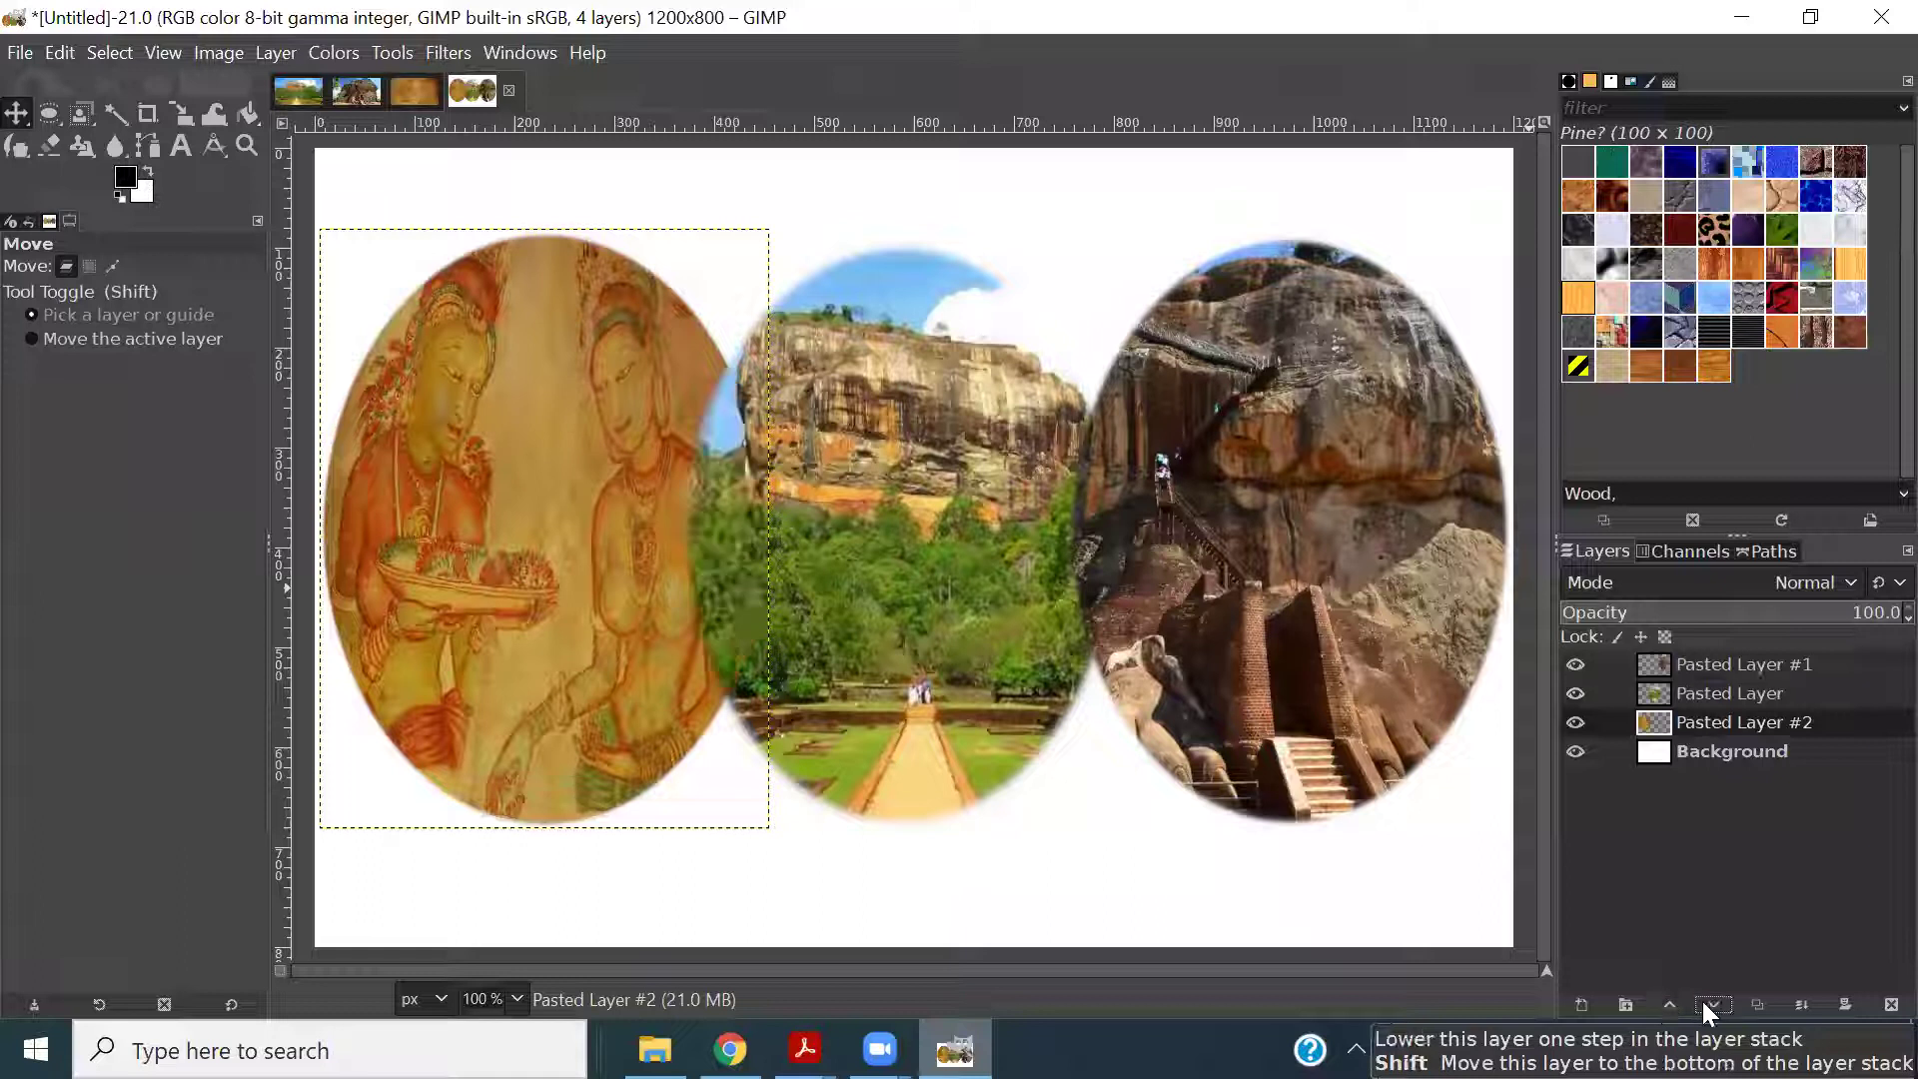
pyautogui.click(1671, 1005)
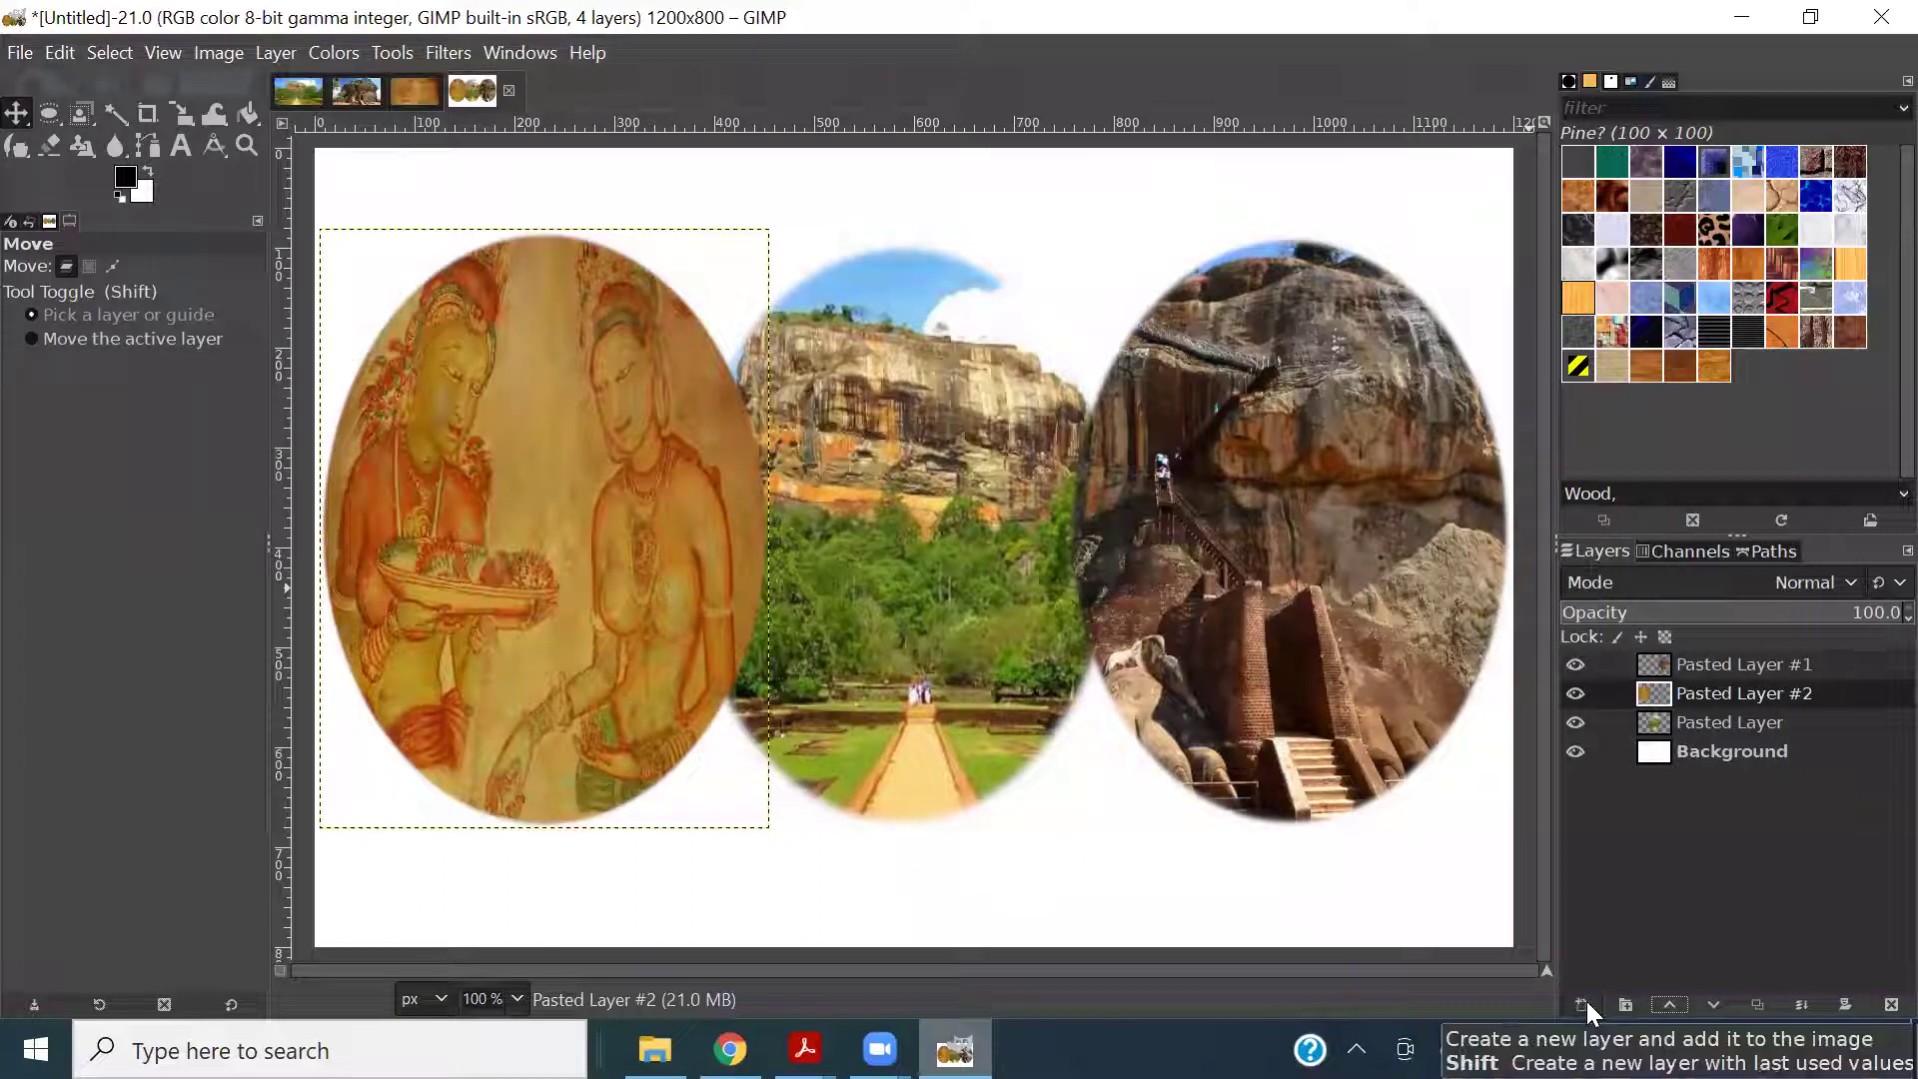
pyautogui.press('super+plus')
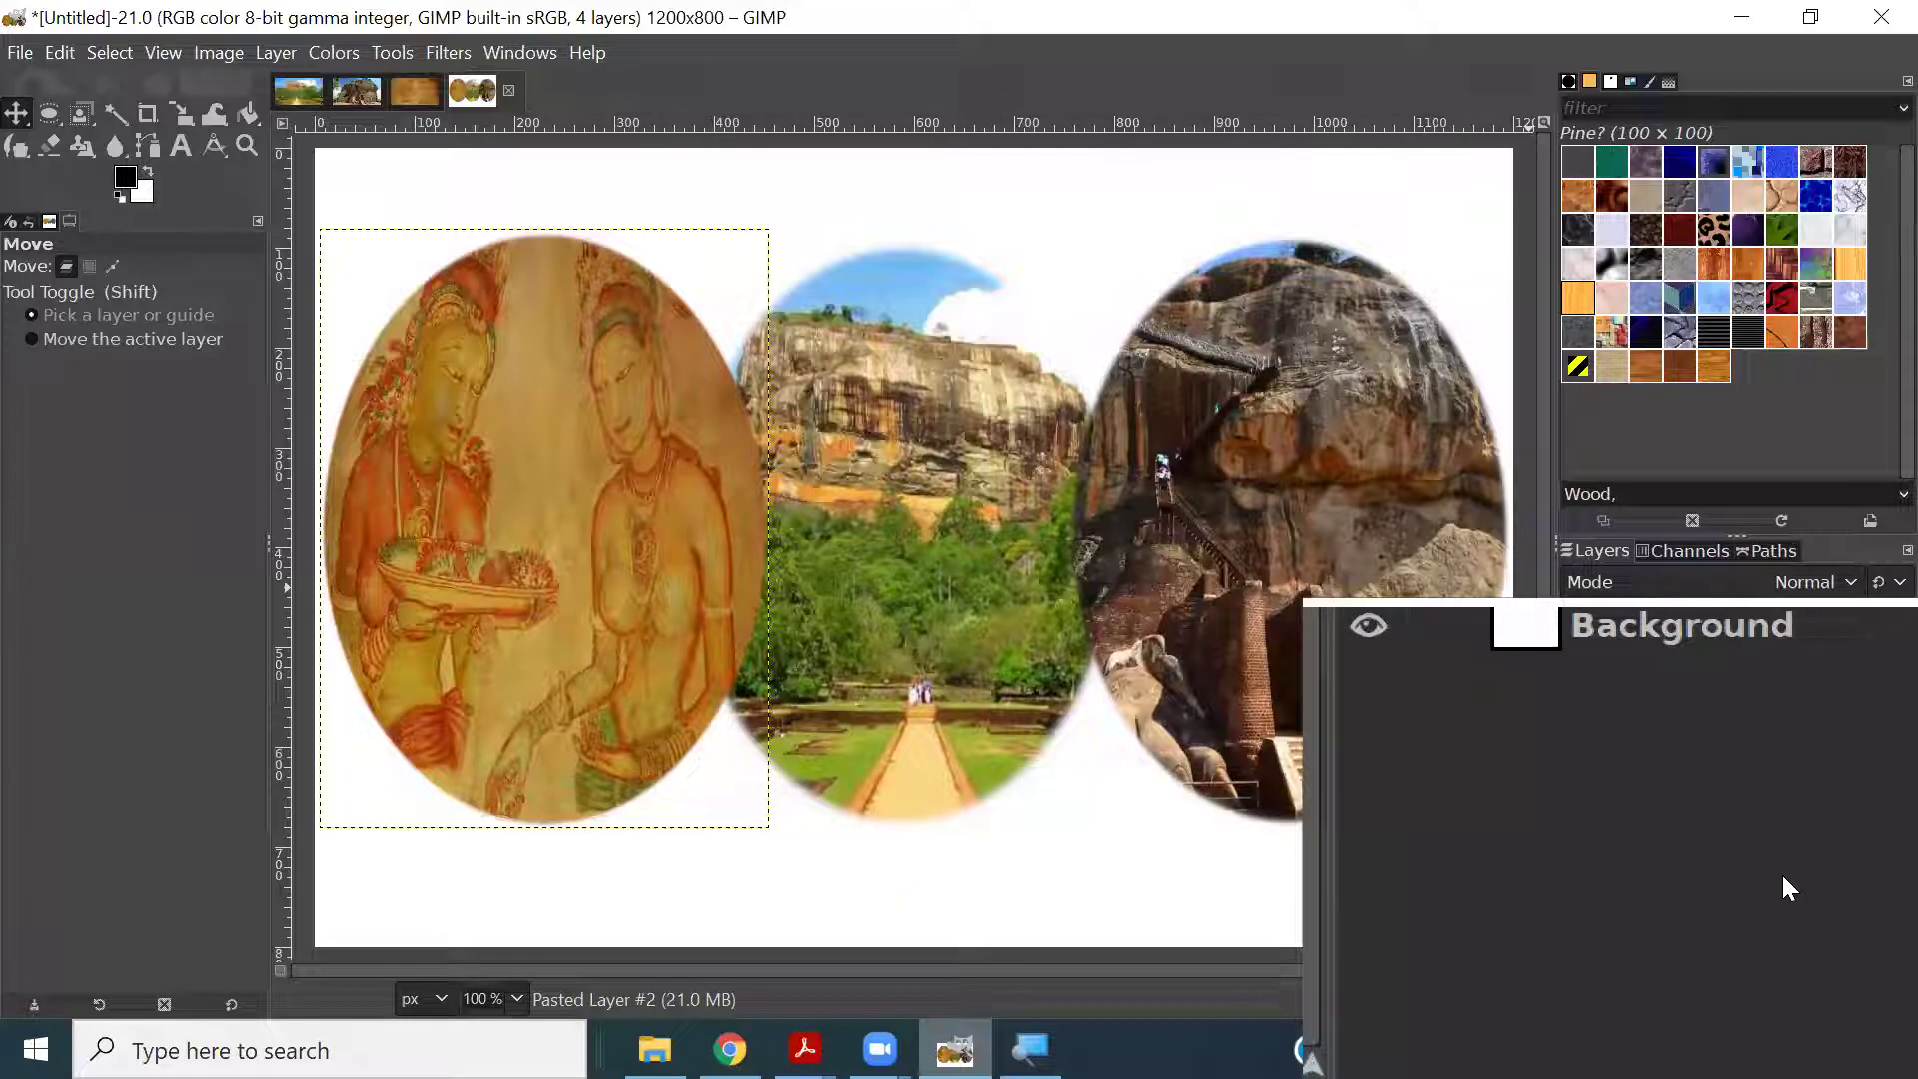
pyautogui.press('super+Escape')
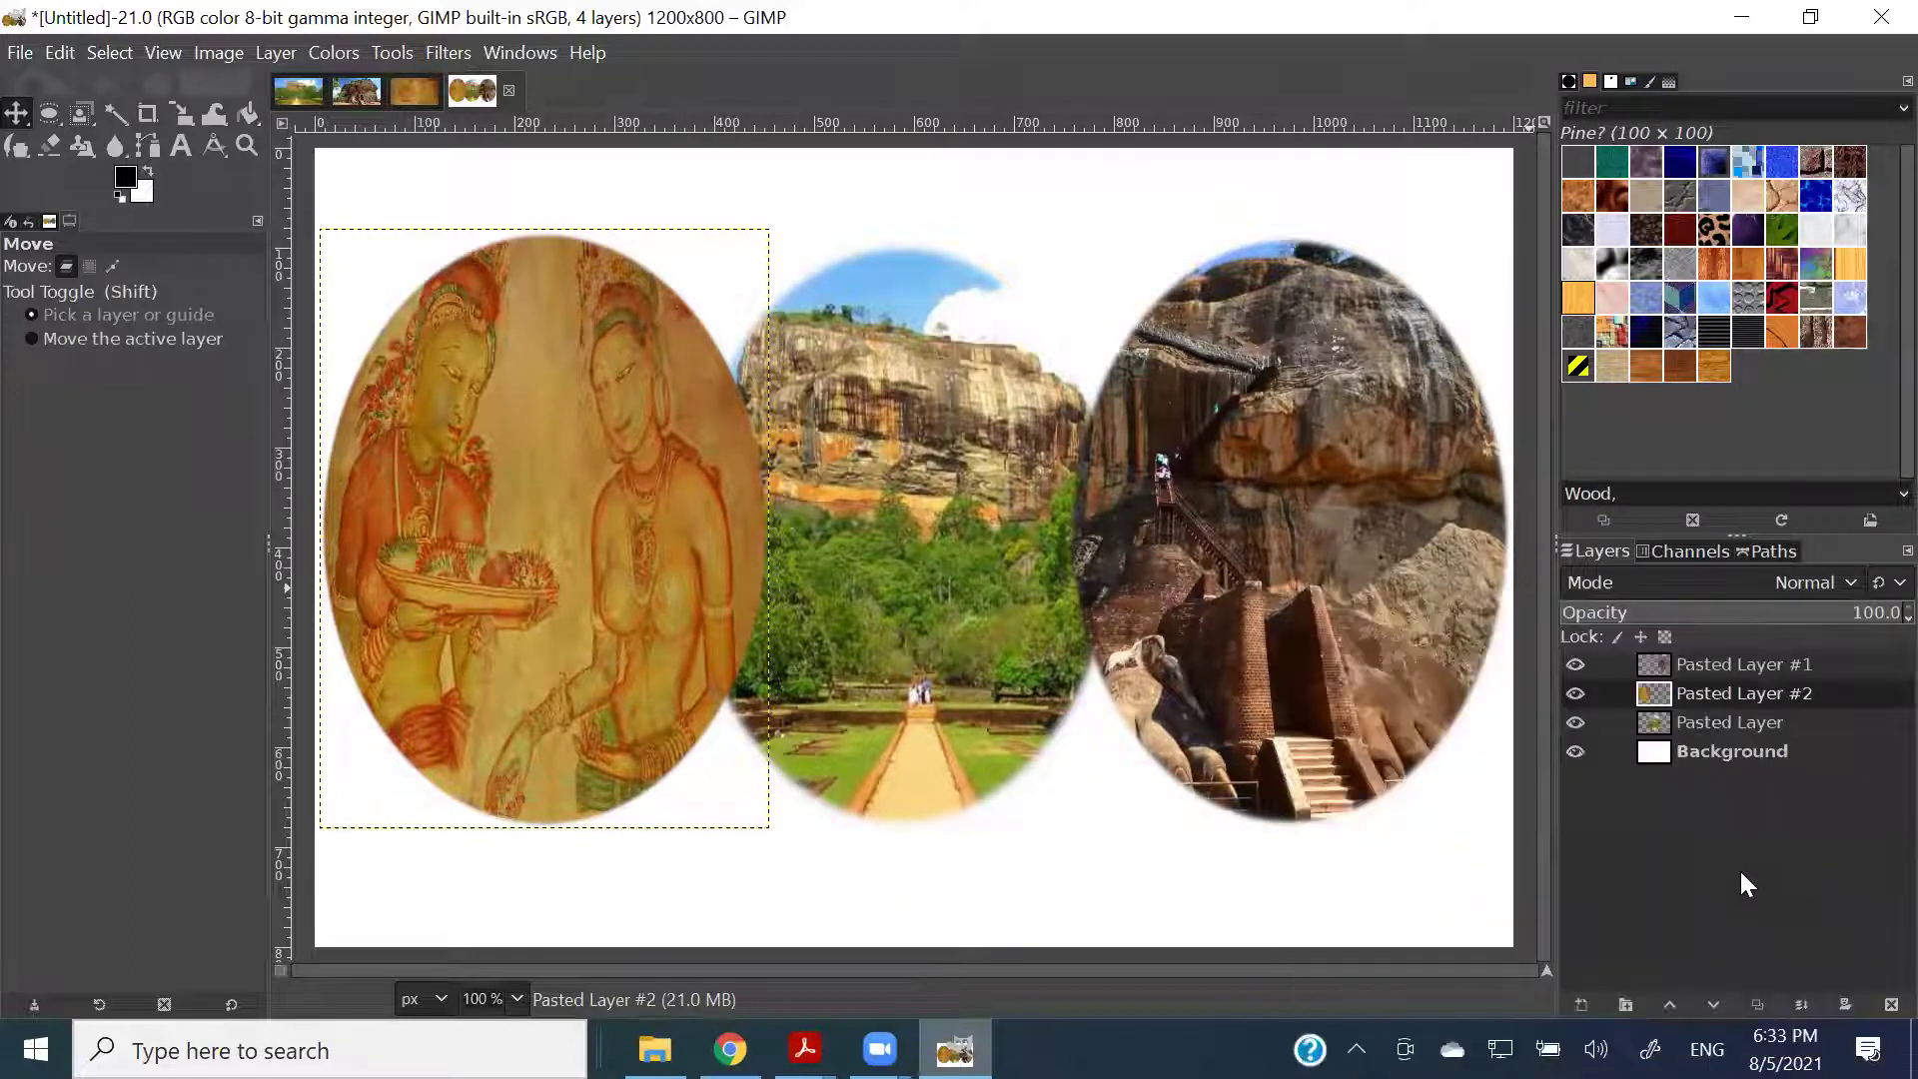
# Switch to the textbook PDF and read step 12 on page 116 about merging the visible layers.
pyautogui.hotkey('alt', 'Tab')
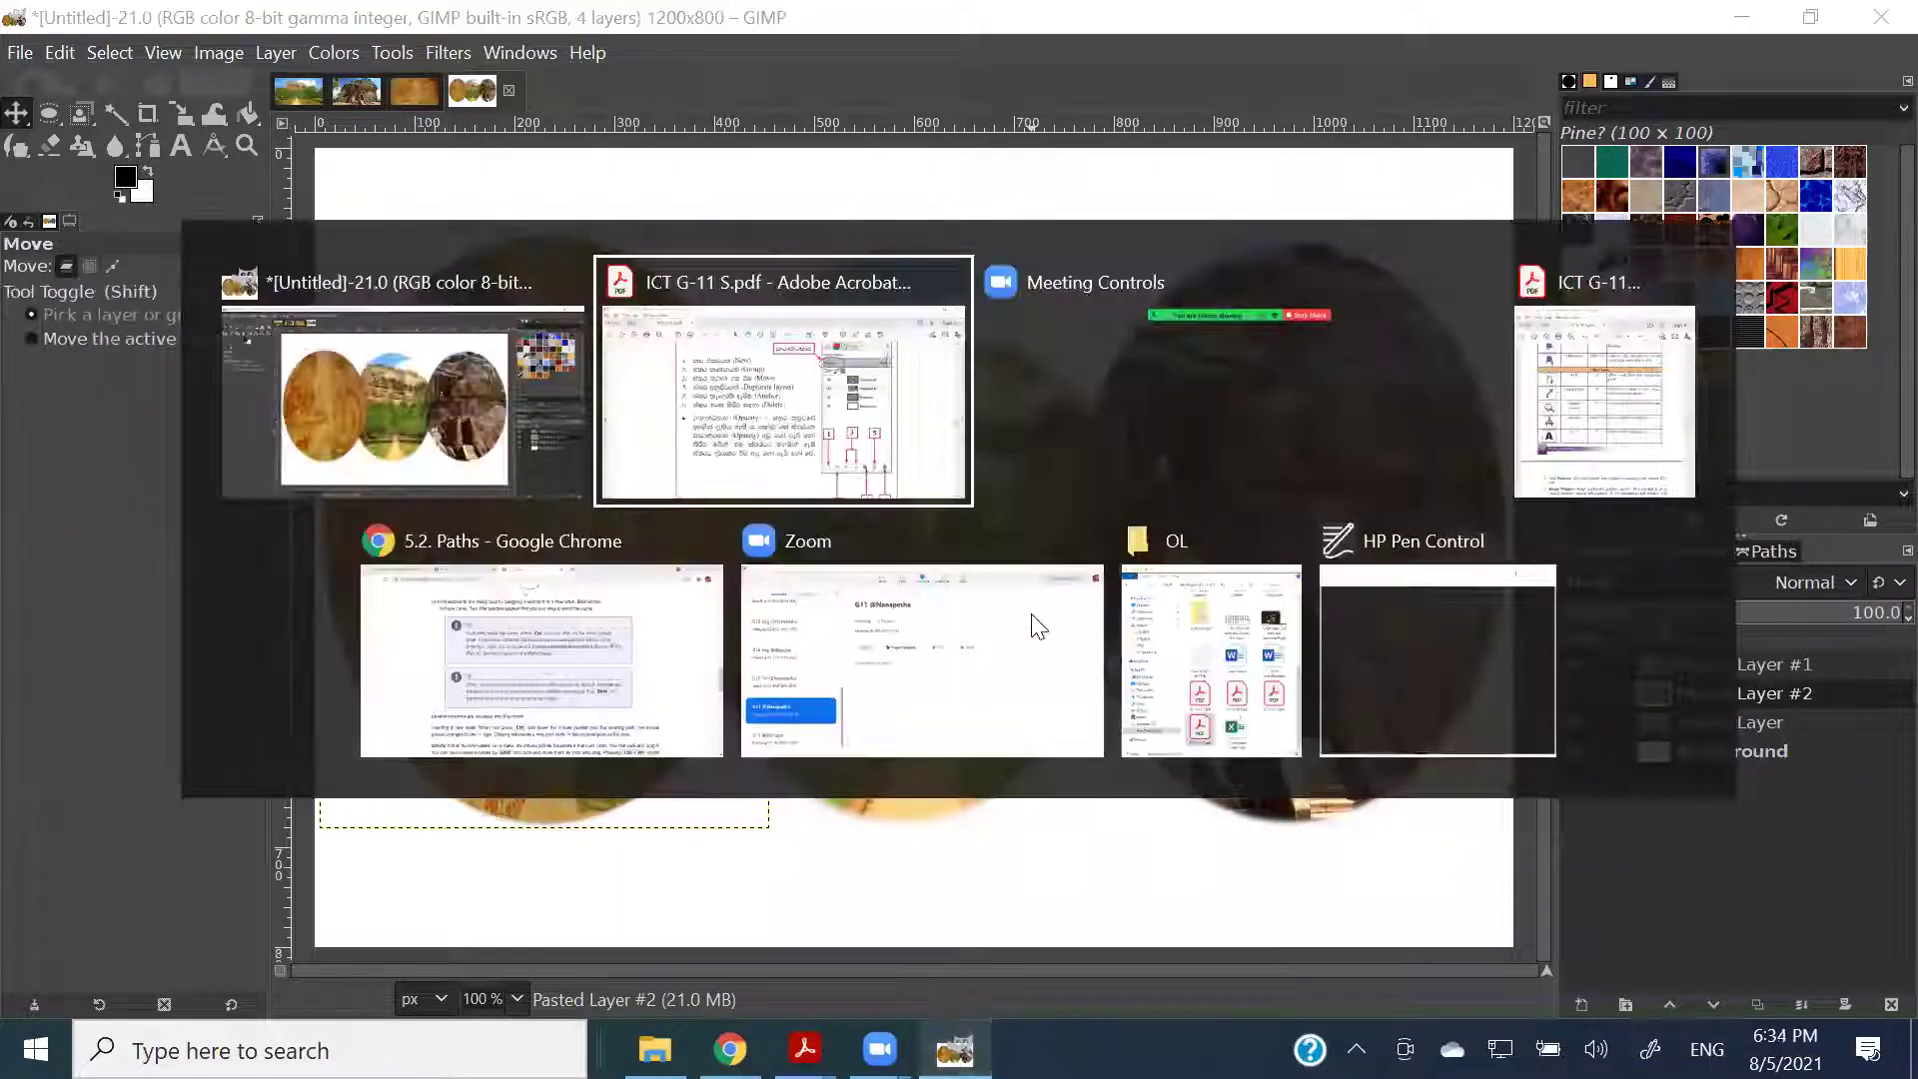
pyautogui.scroll(-8, 722, 585)
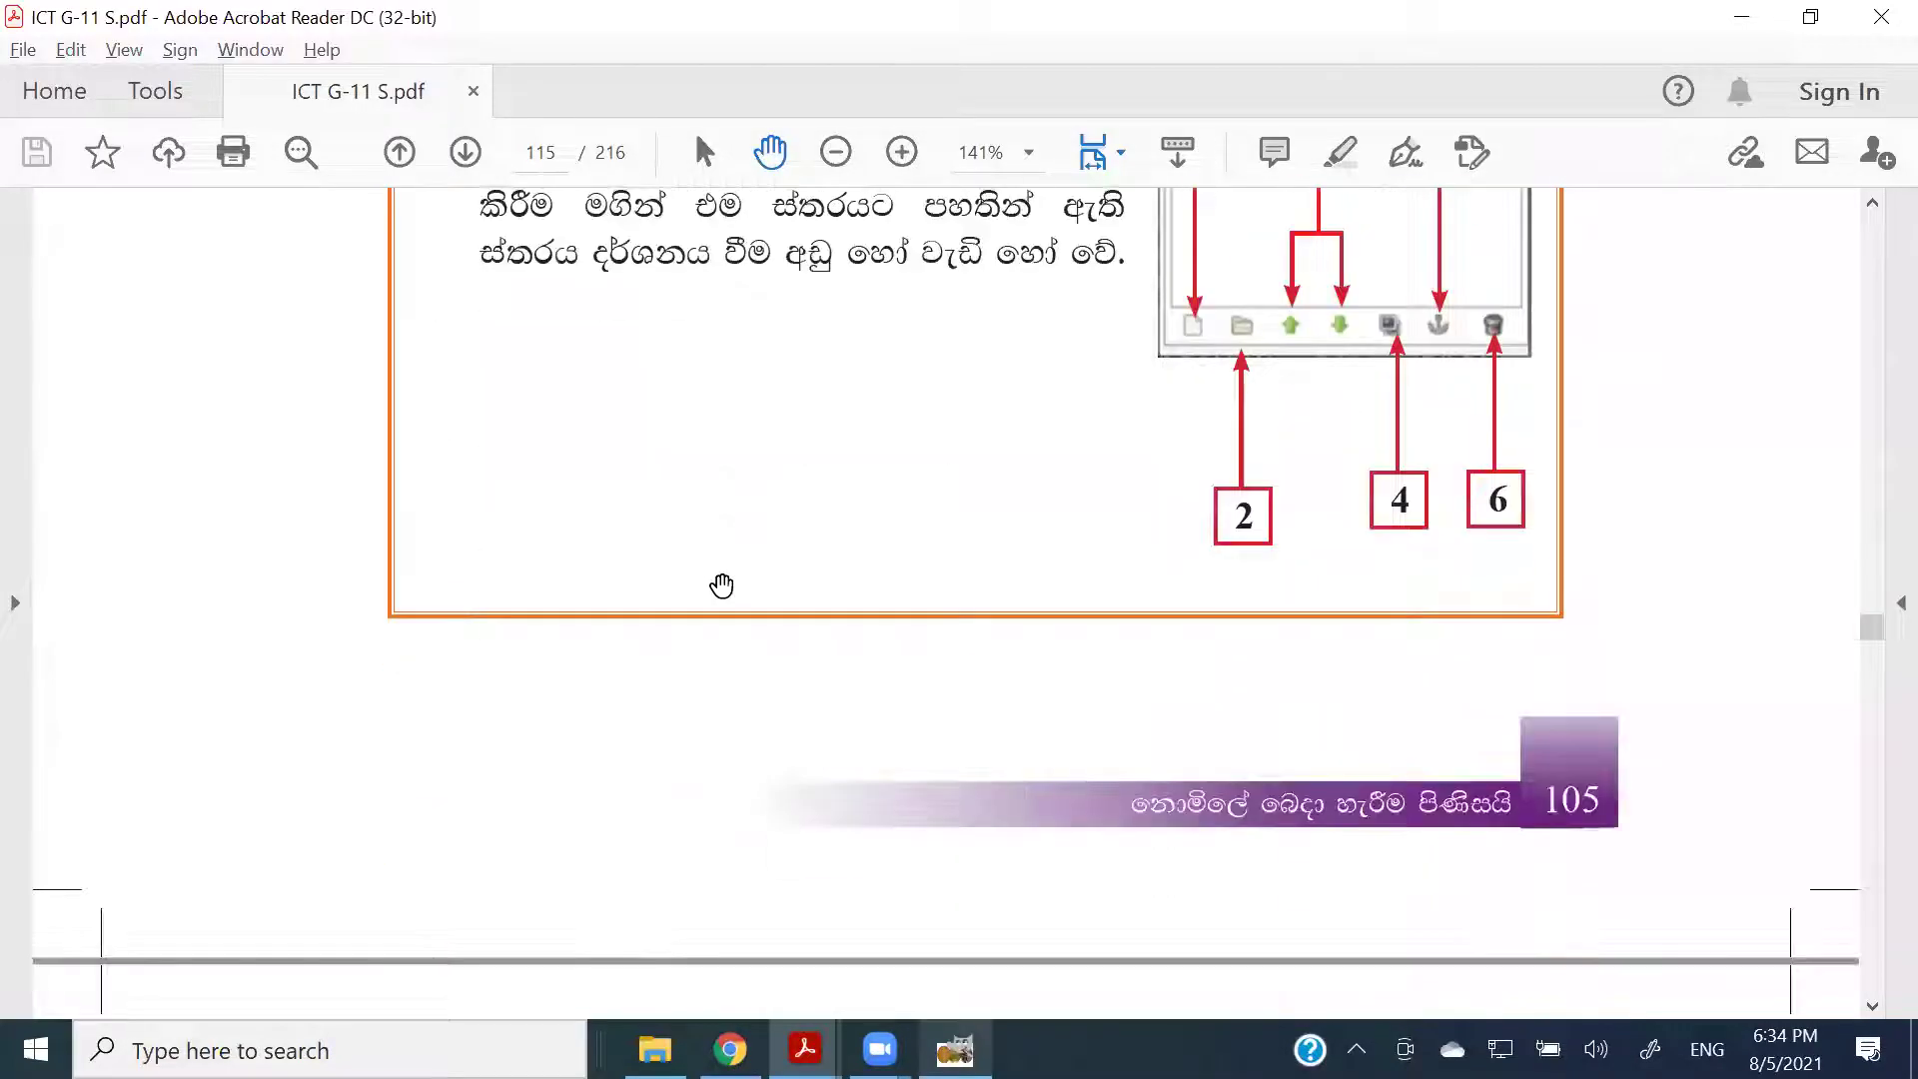
pyautogui.scroll(-15, 722, 585)
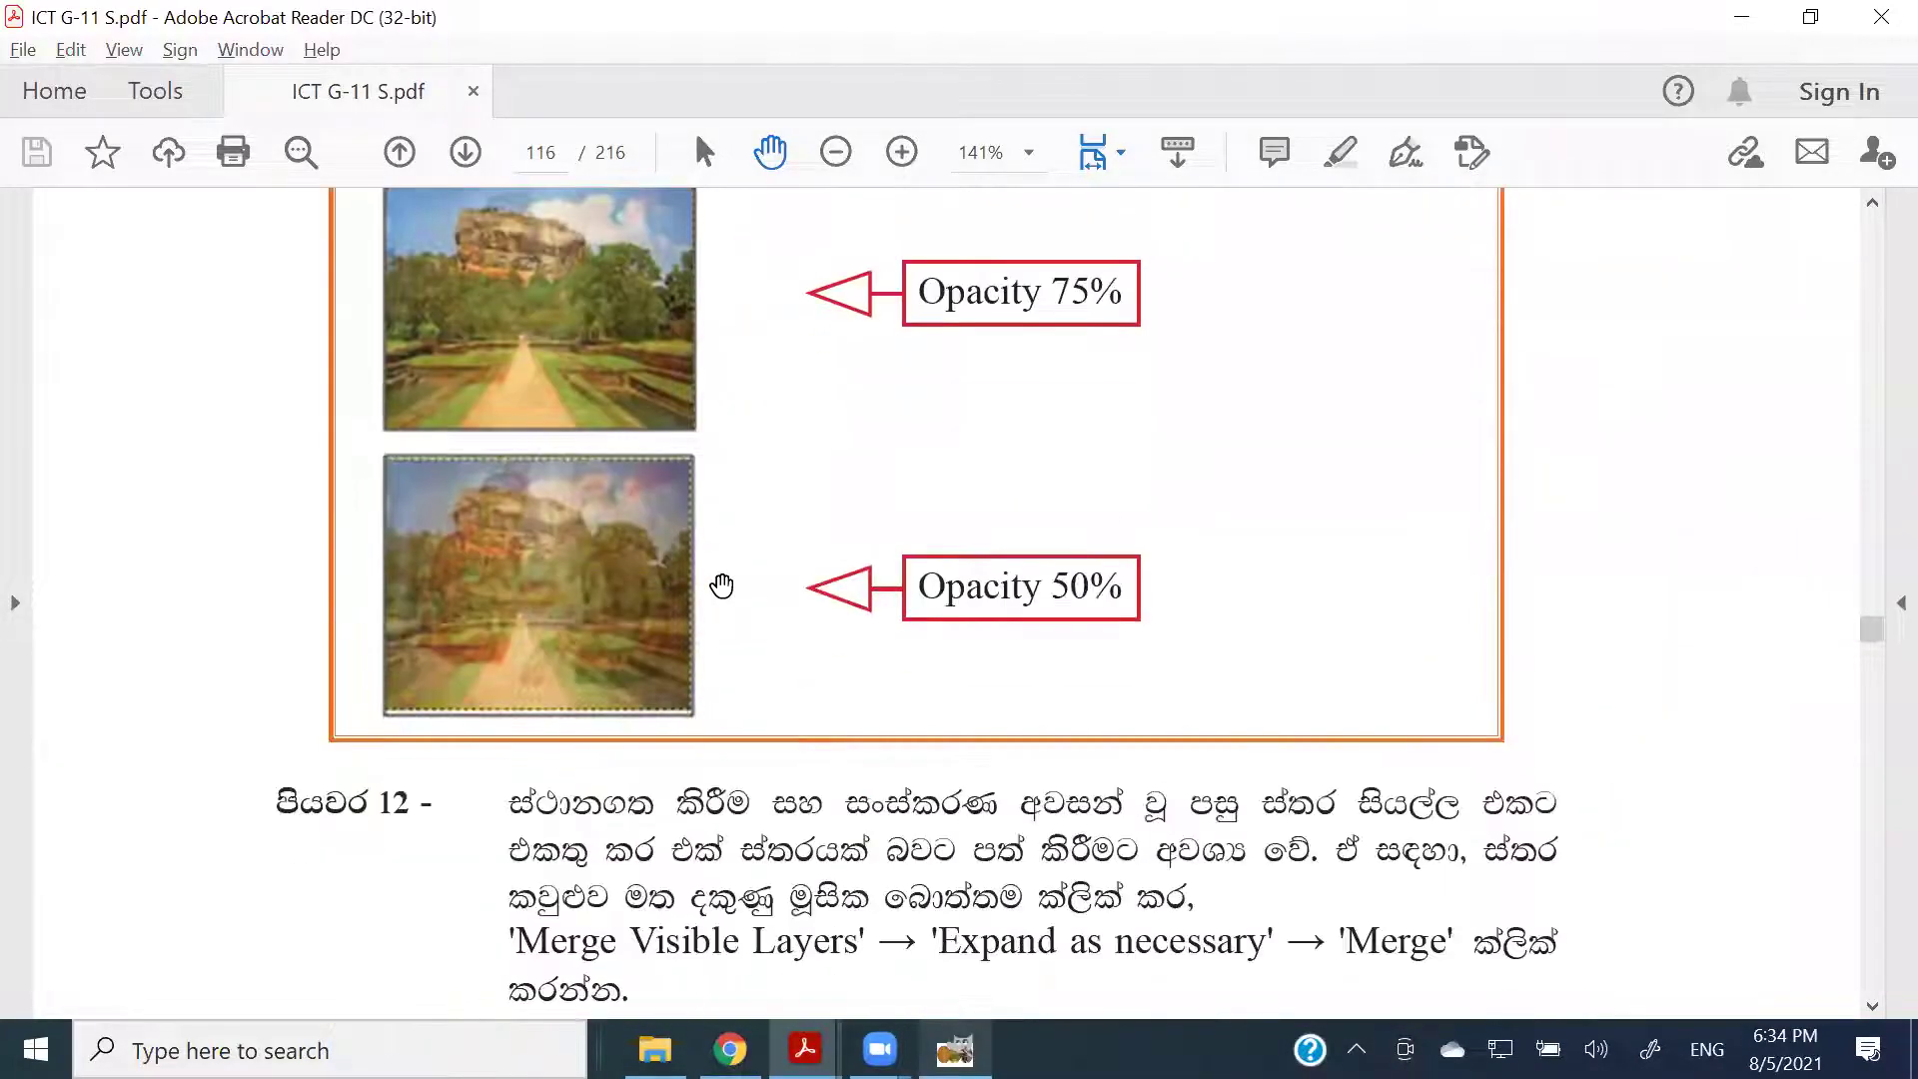
pyautogui.scroll(-2, 721, 584)
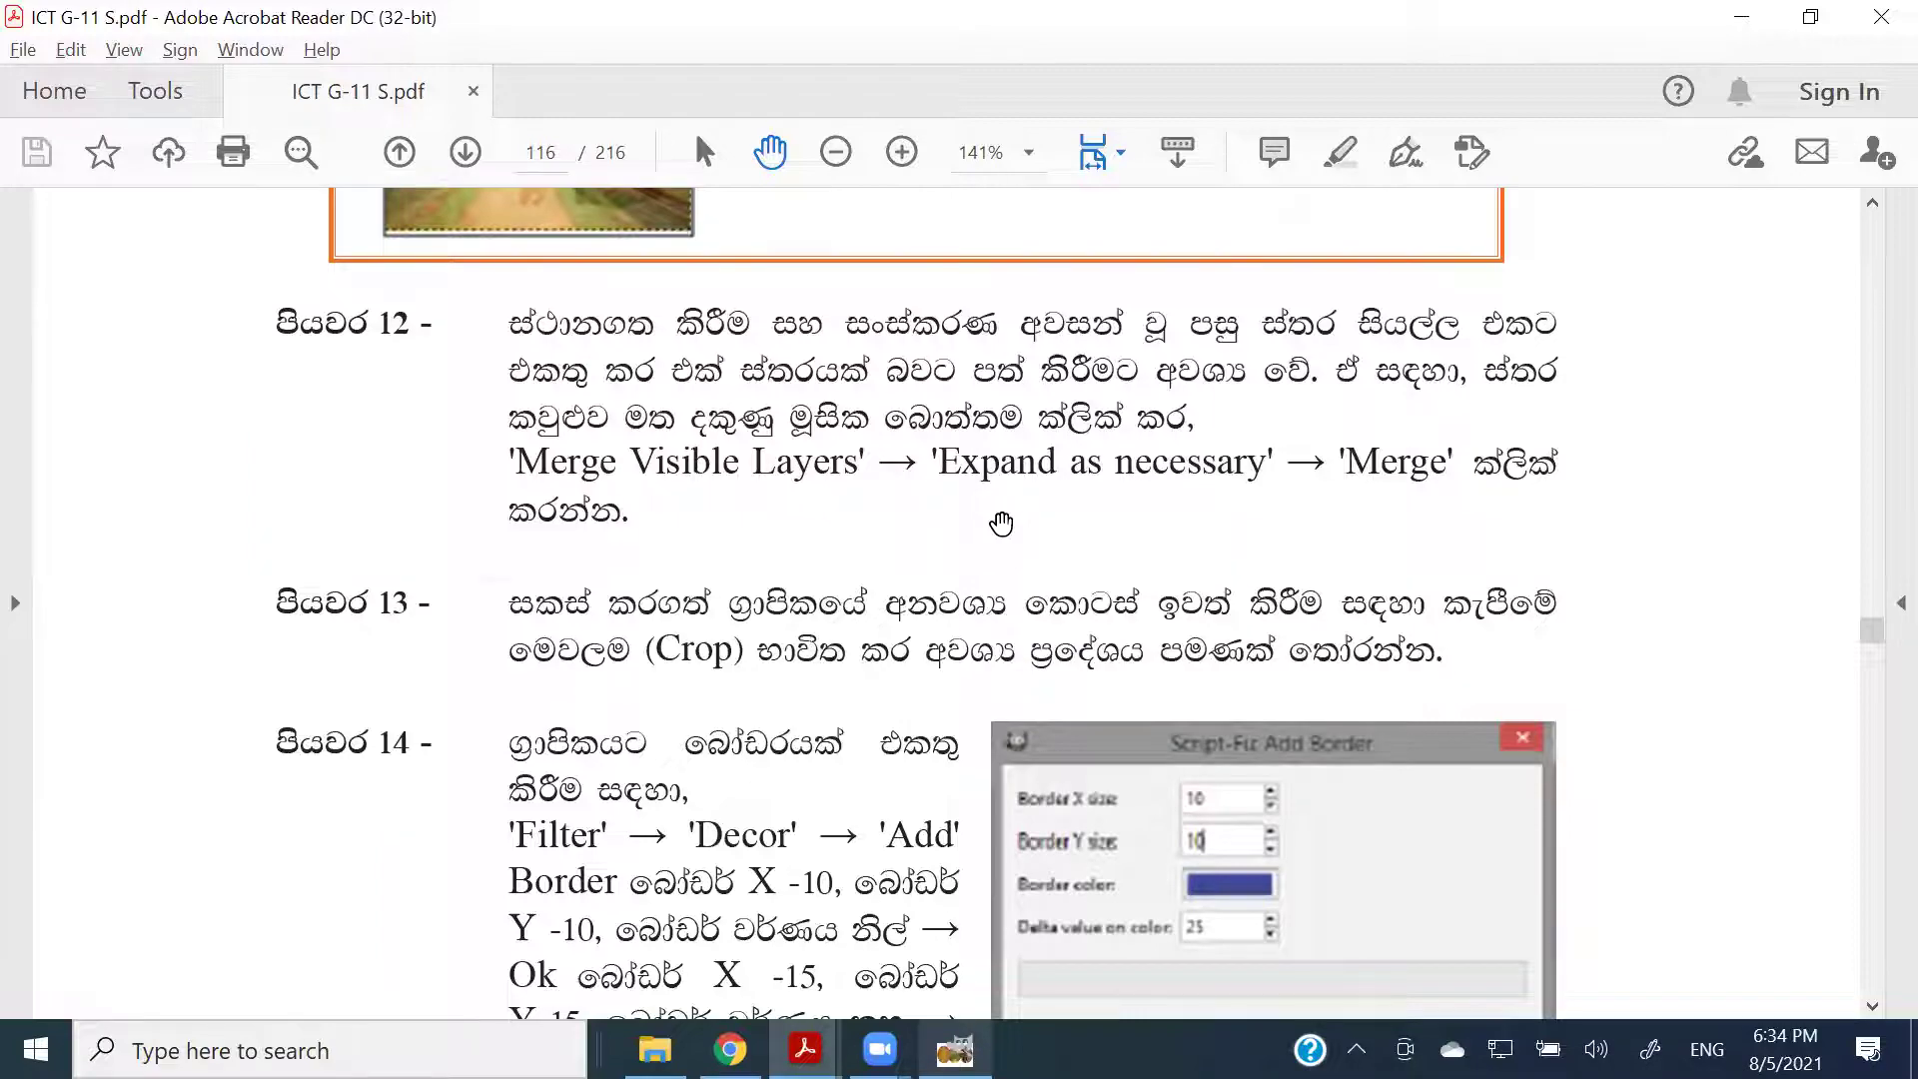
# Switch to GIMP and merge all visible layers with the Expanded as necessary option, and undo and redo the merge.
pyautogui.hotkey('alt', 'Tab')
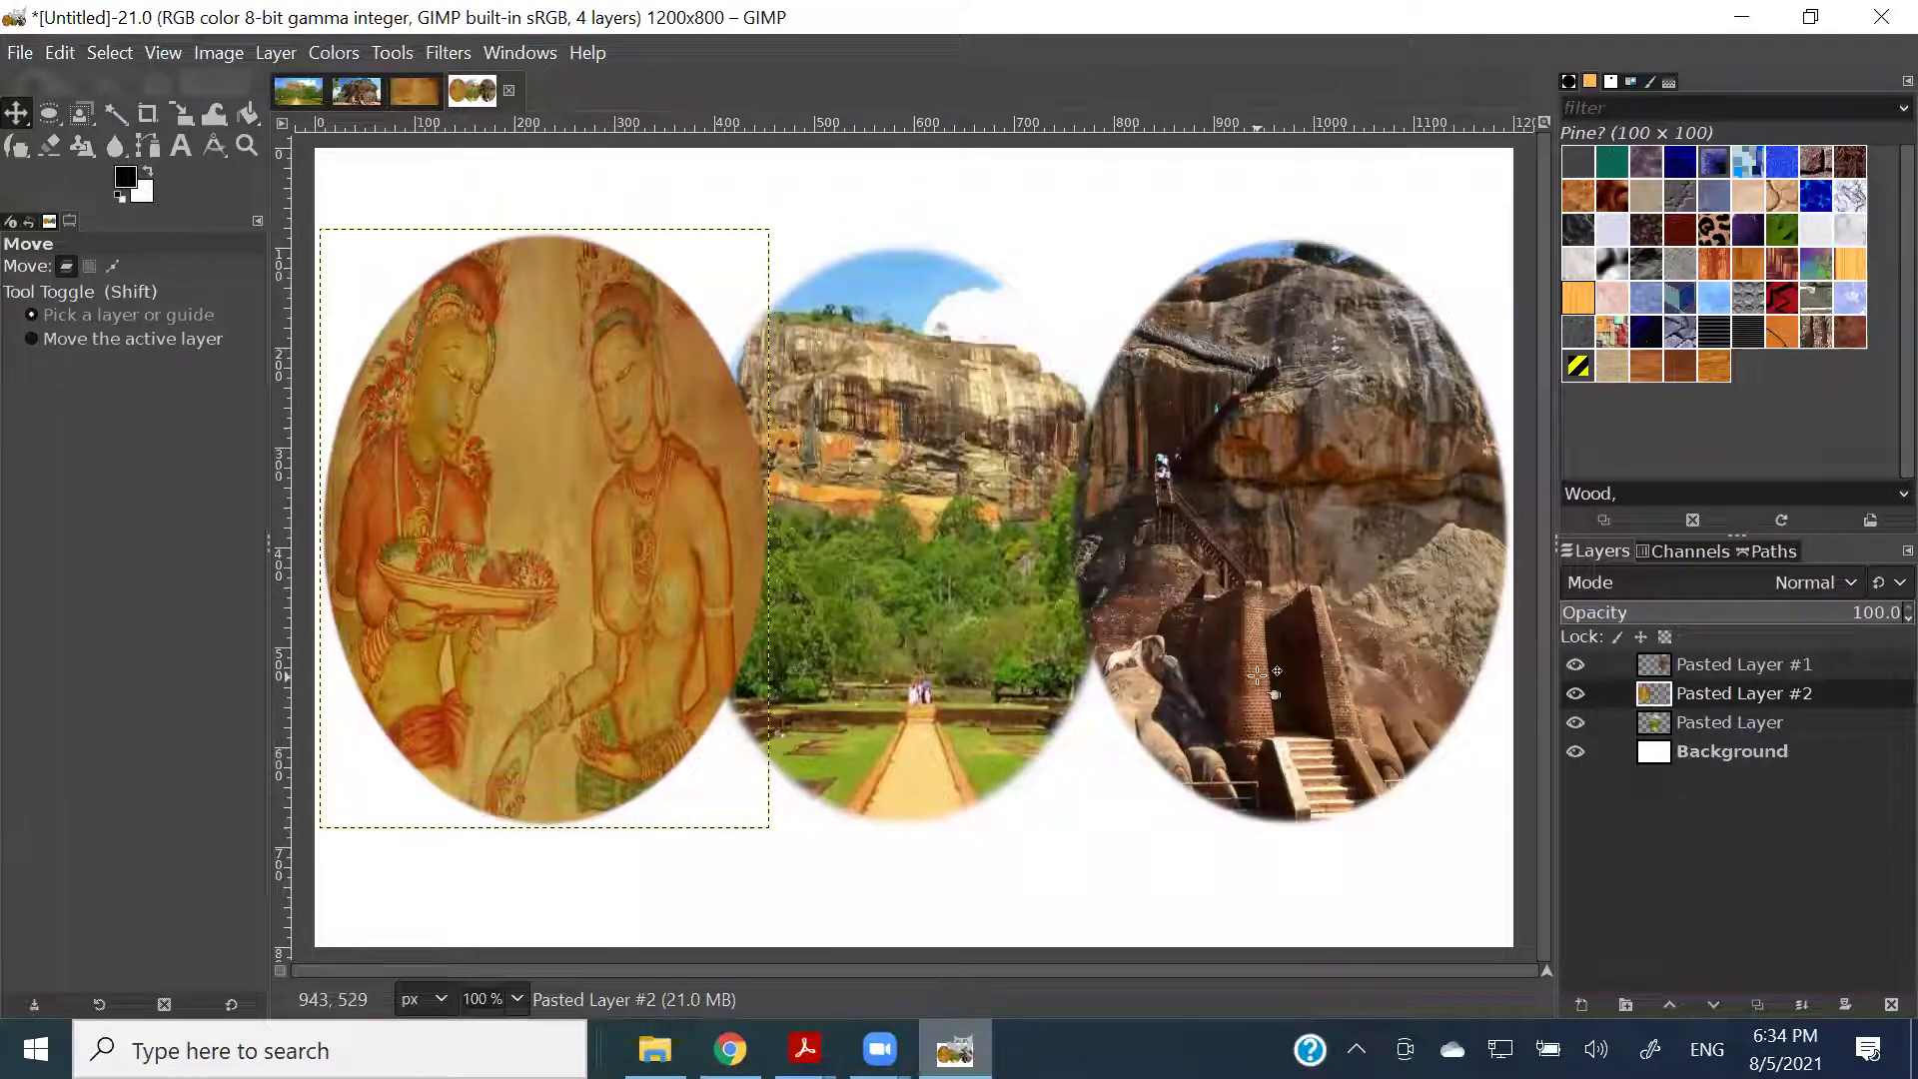
pyautogui.click(1723, 664)
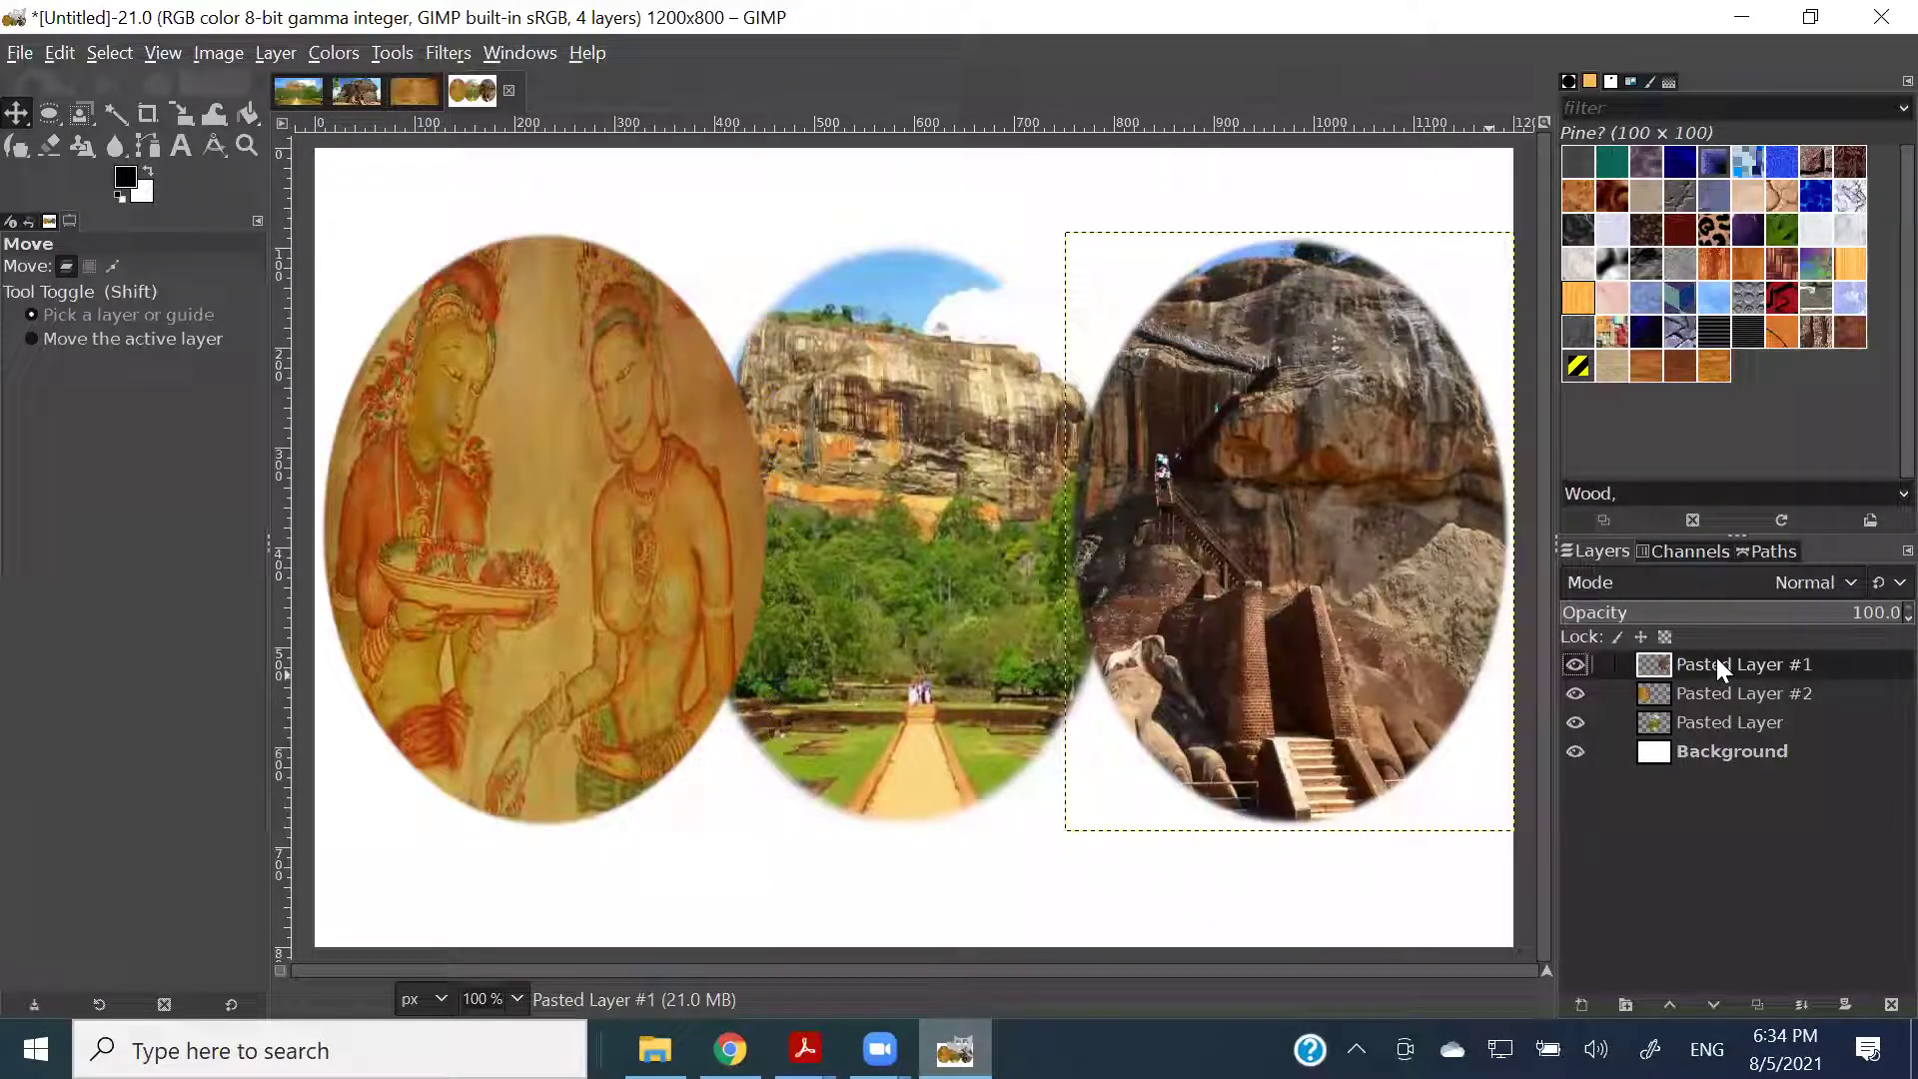
pyautogui.hotkey('alt', 'Tab')
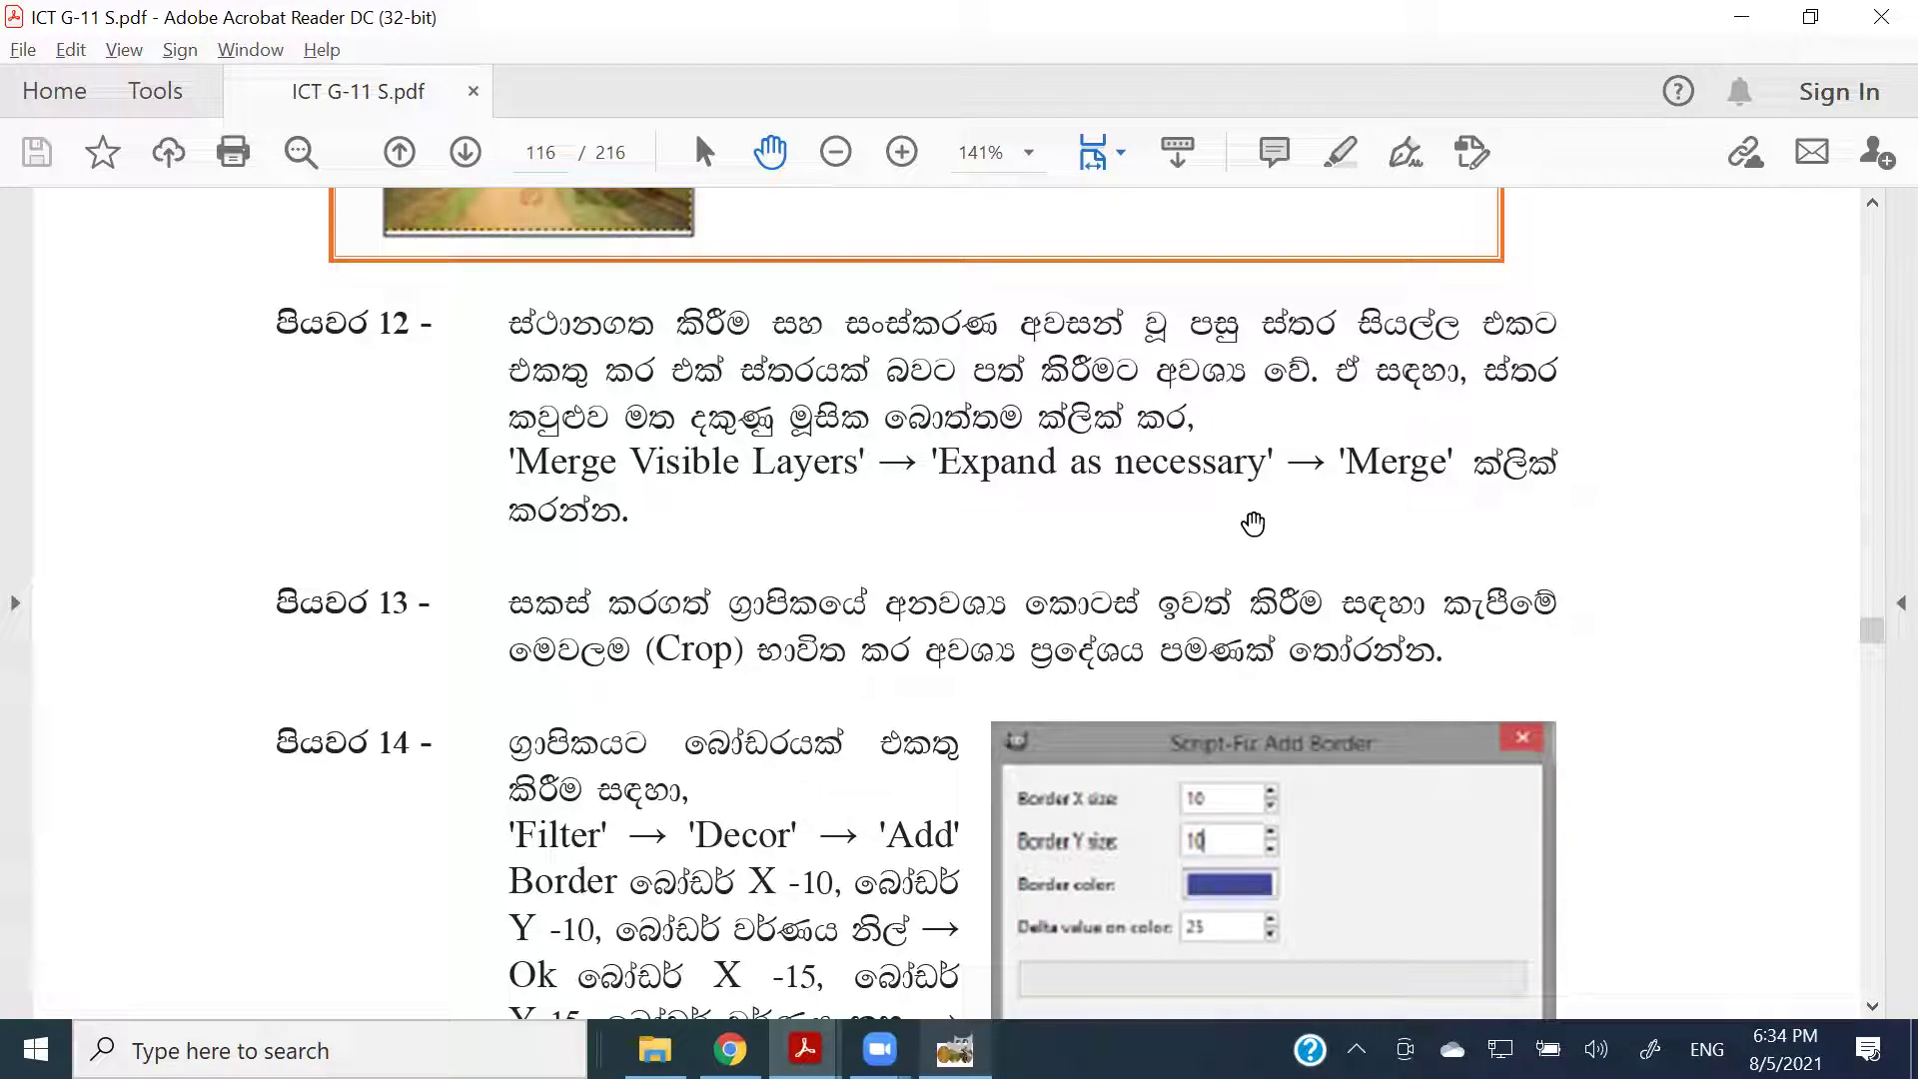
pyautogui.hotkey('alt', 'Tab')
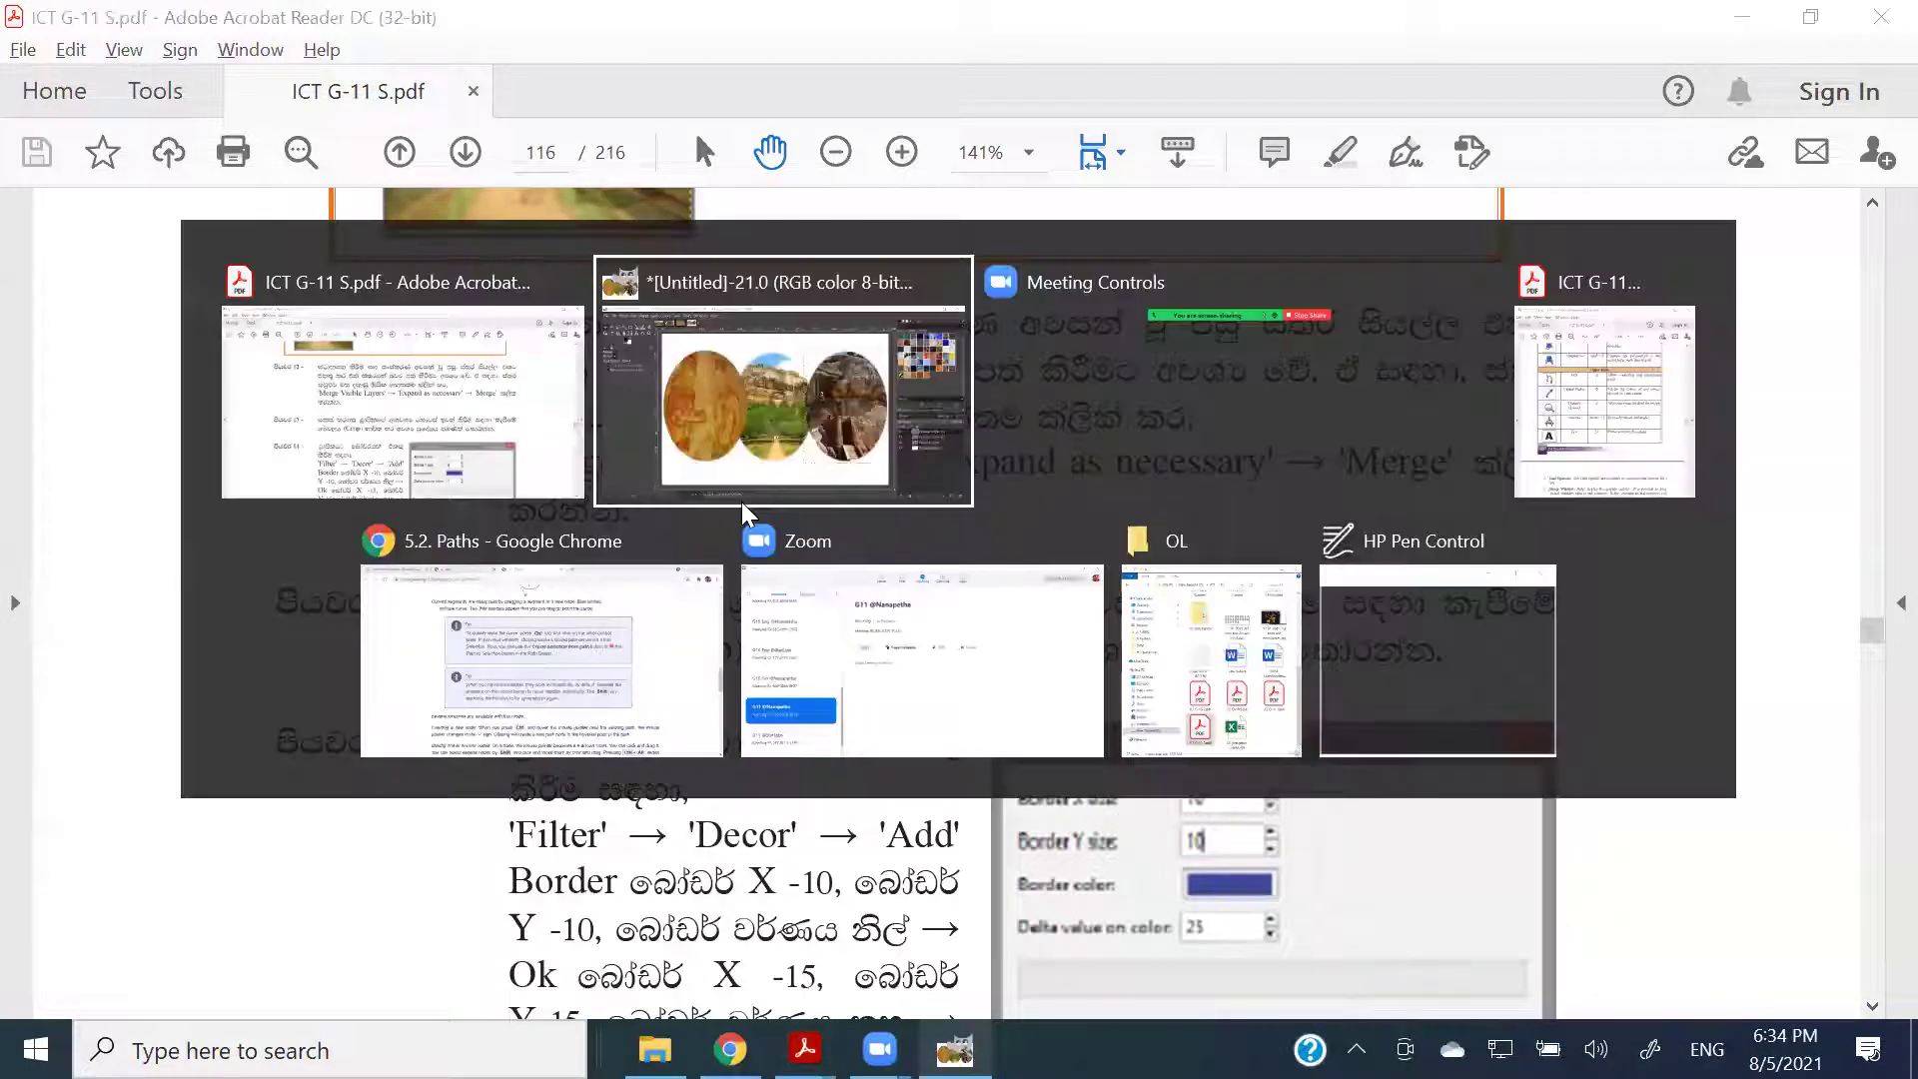
pyautogui.rightClick(1706, 817)
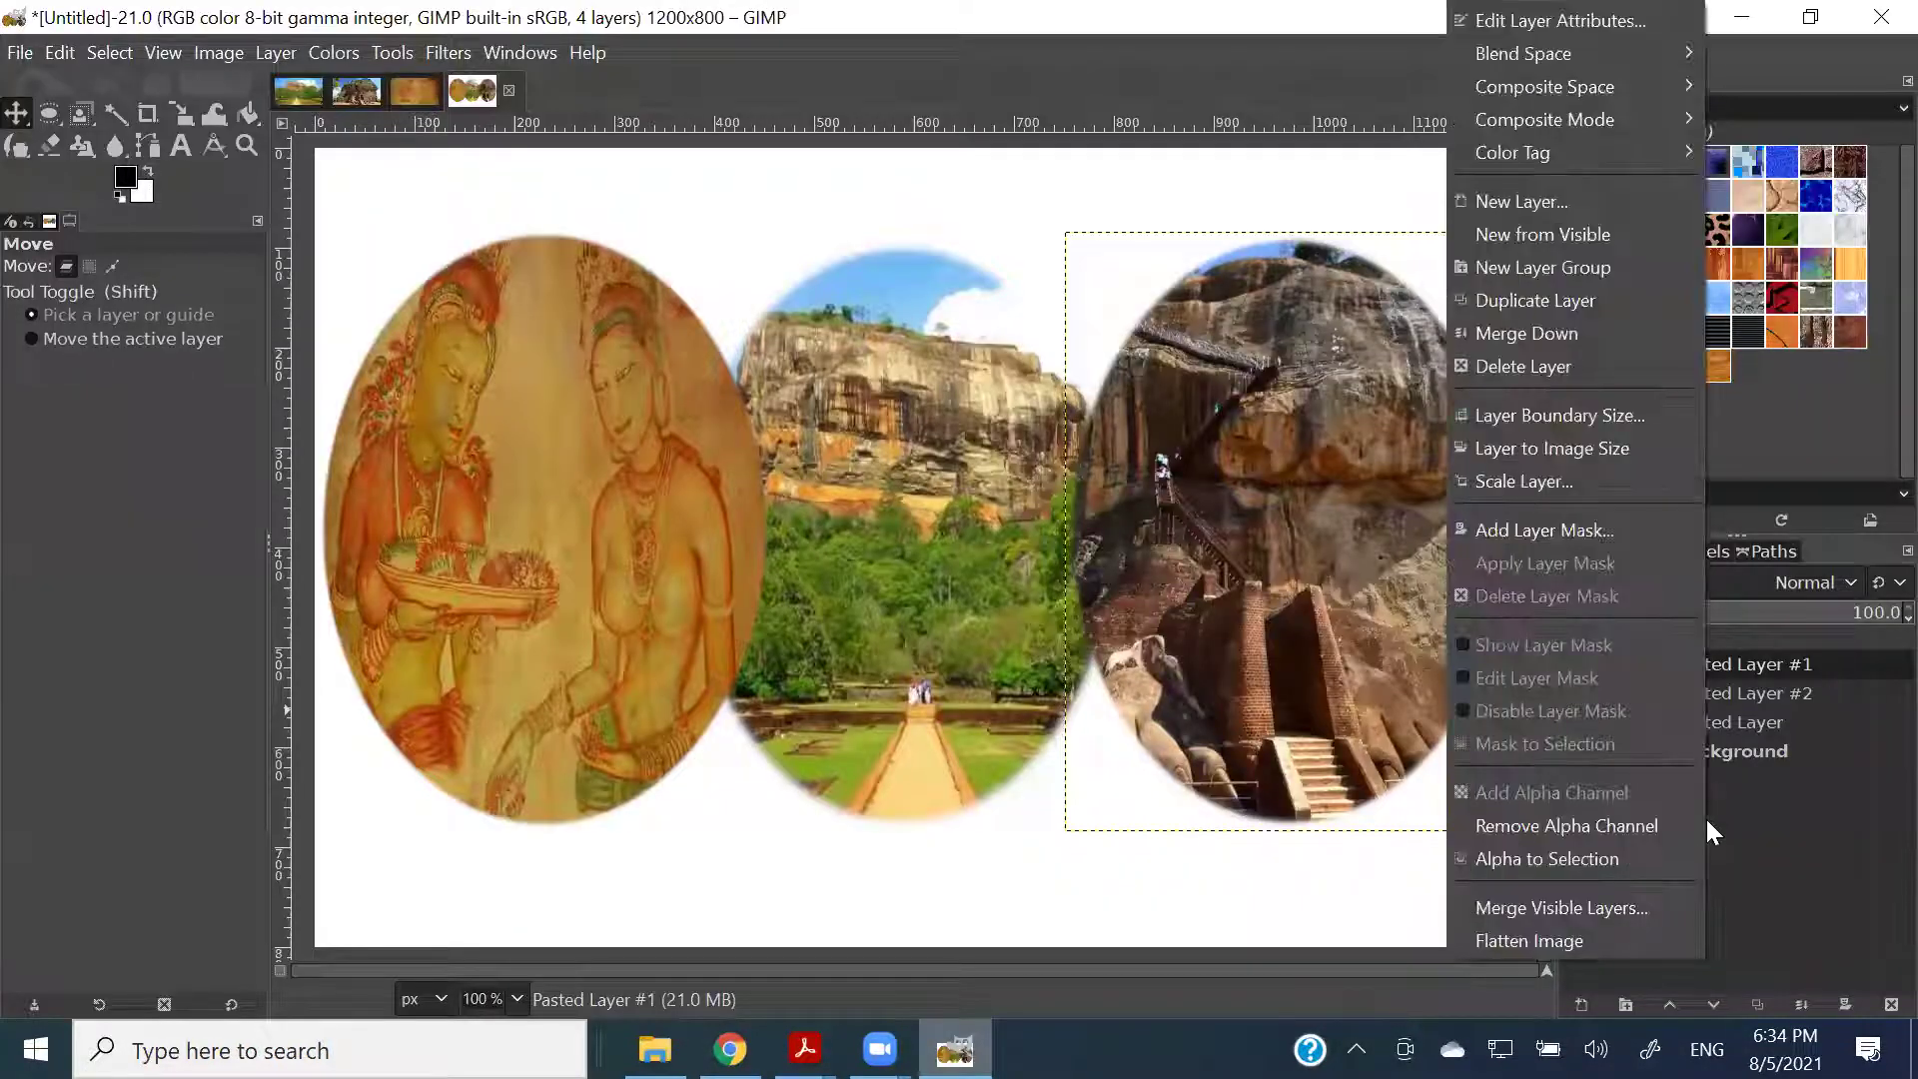
pyautogui.click(1765, 847)
pyautogui.rightClick(1764, 877)
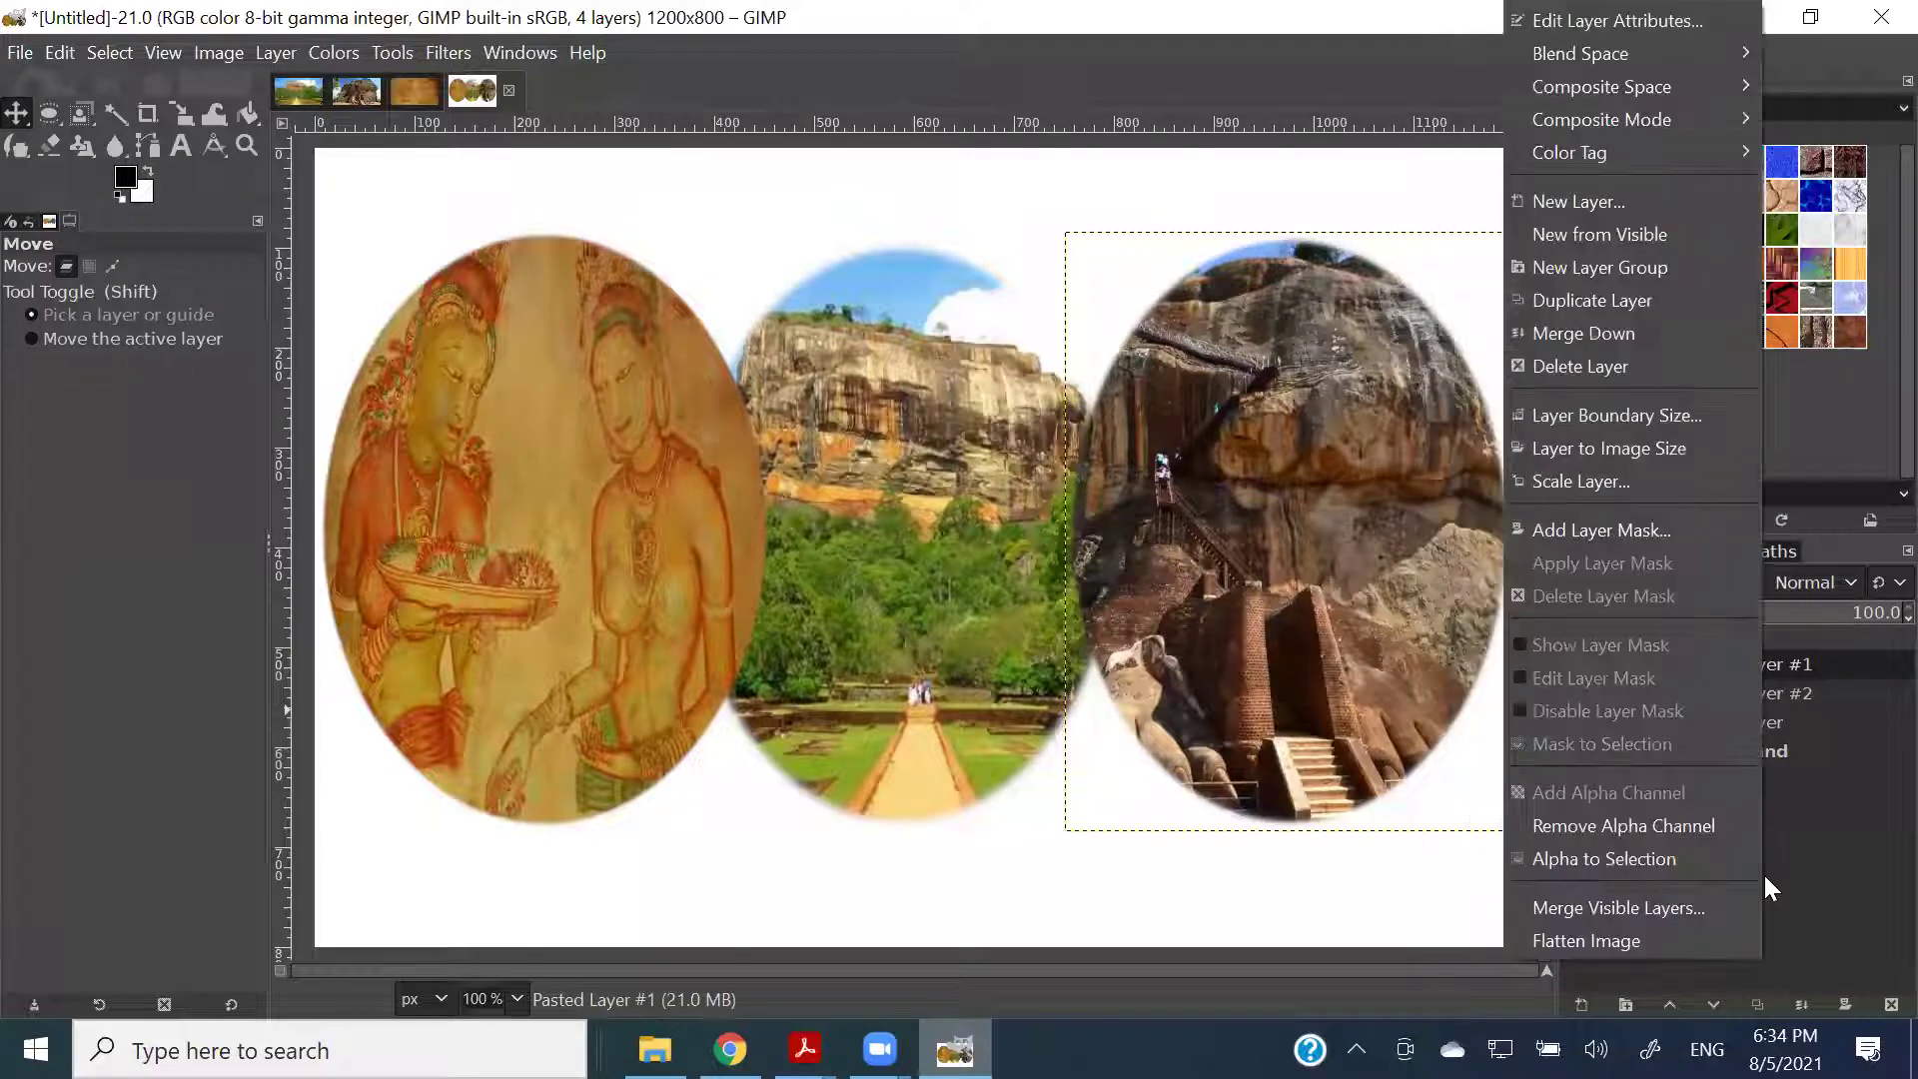
pyautogui.click(1611, 909)
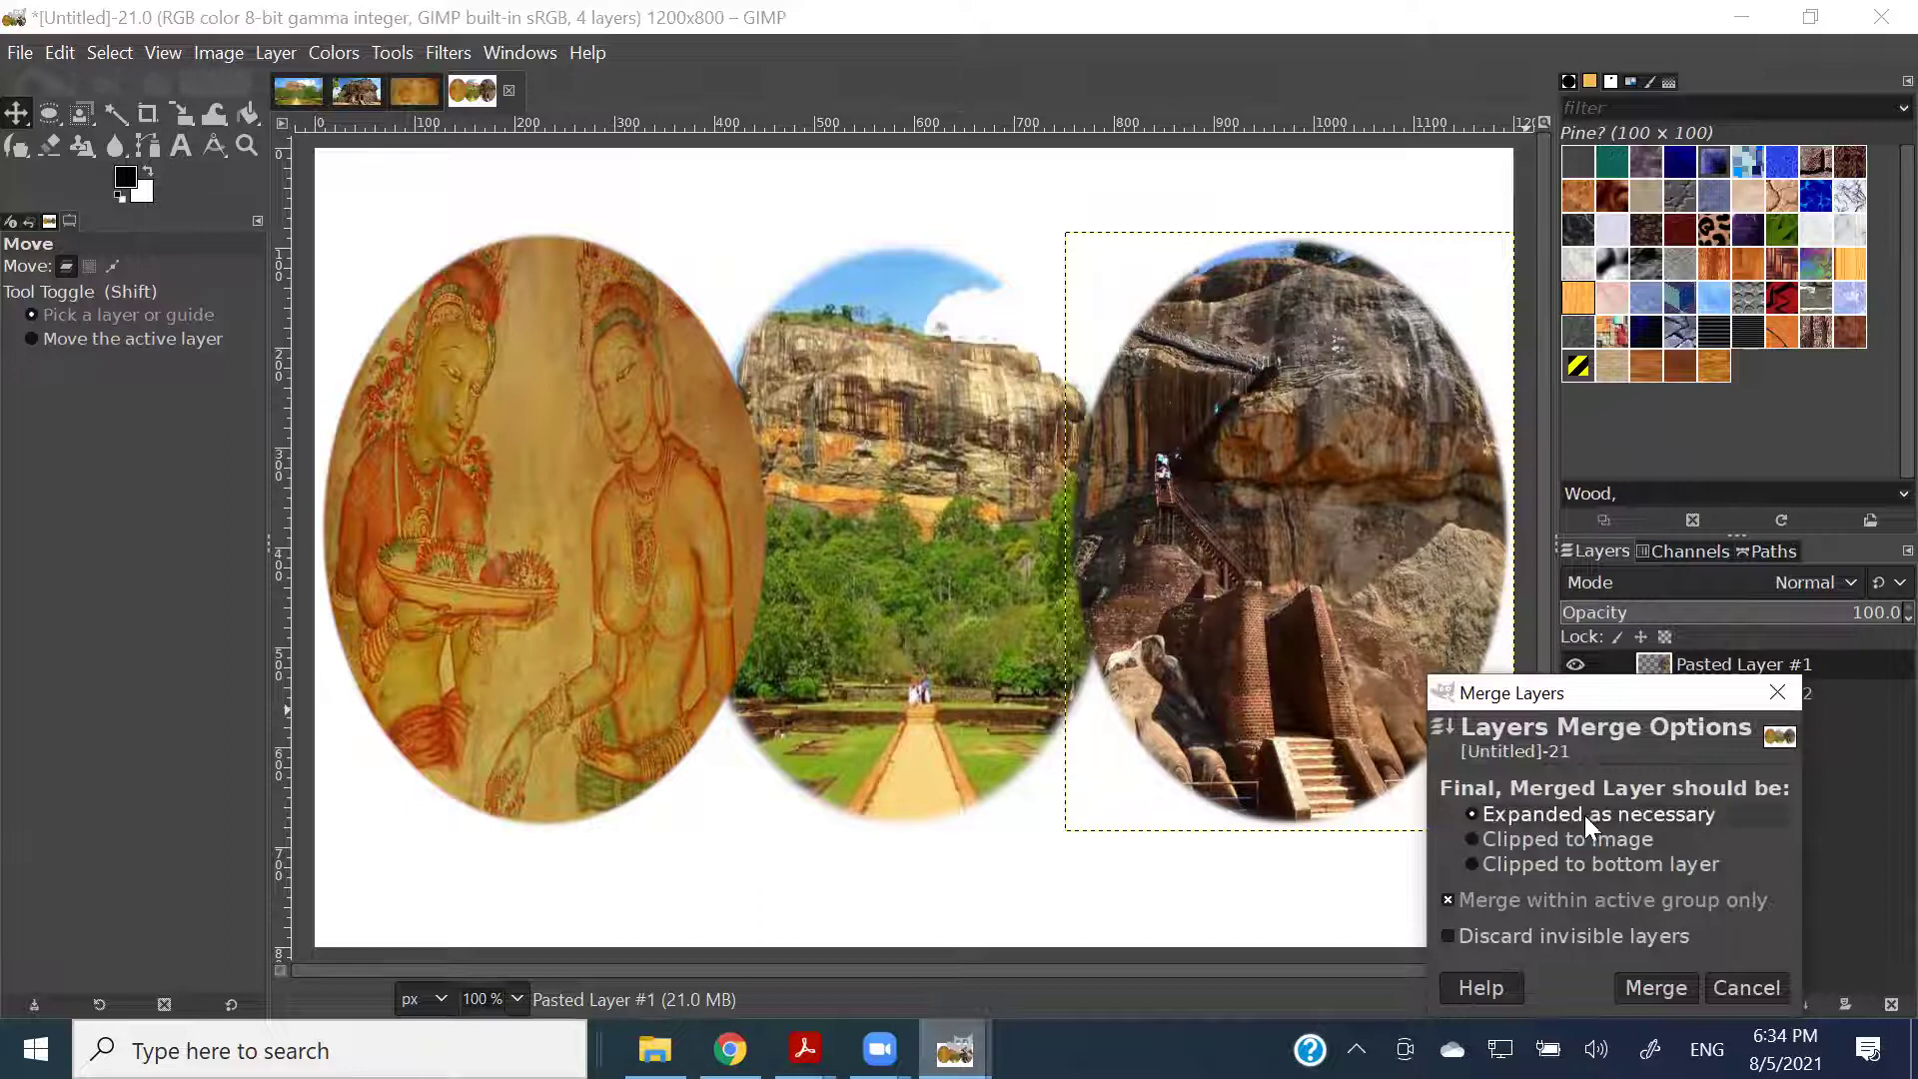
pyautogui.click(1656, 990)
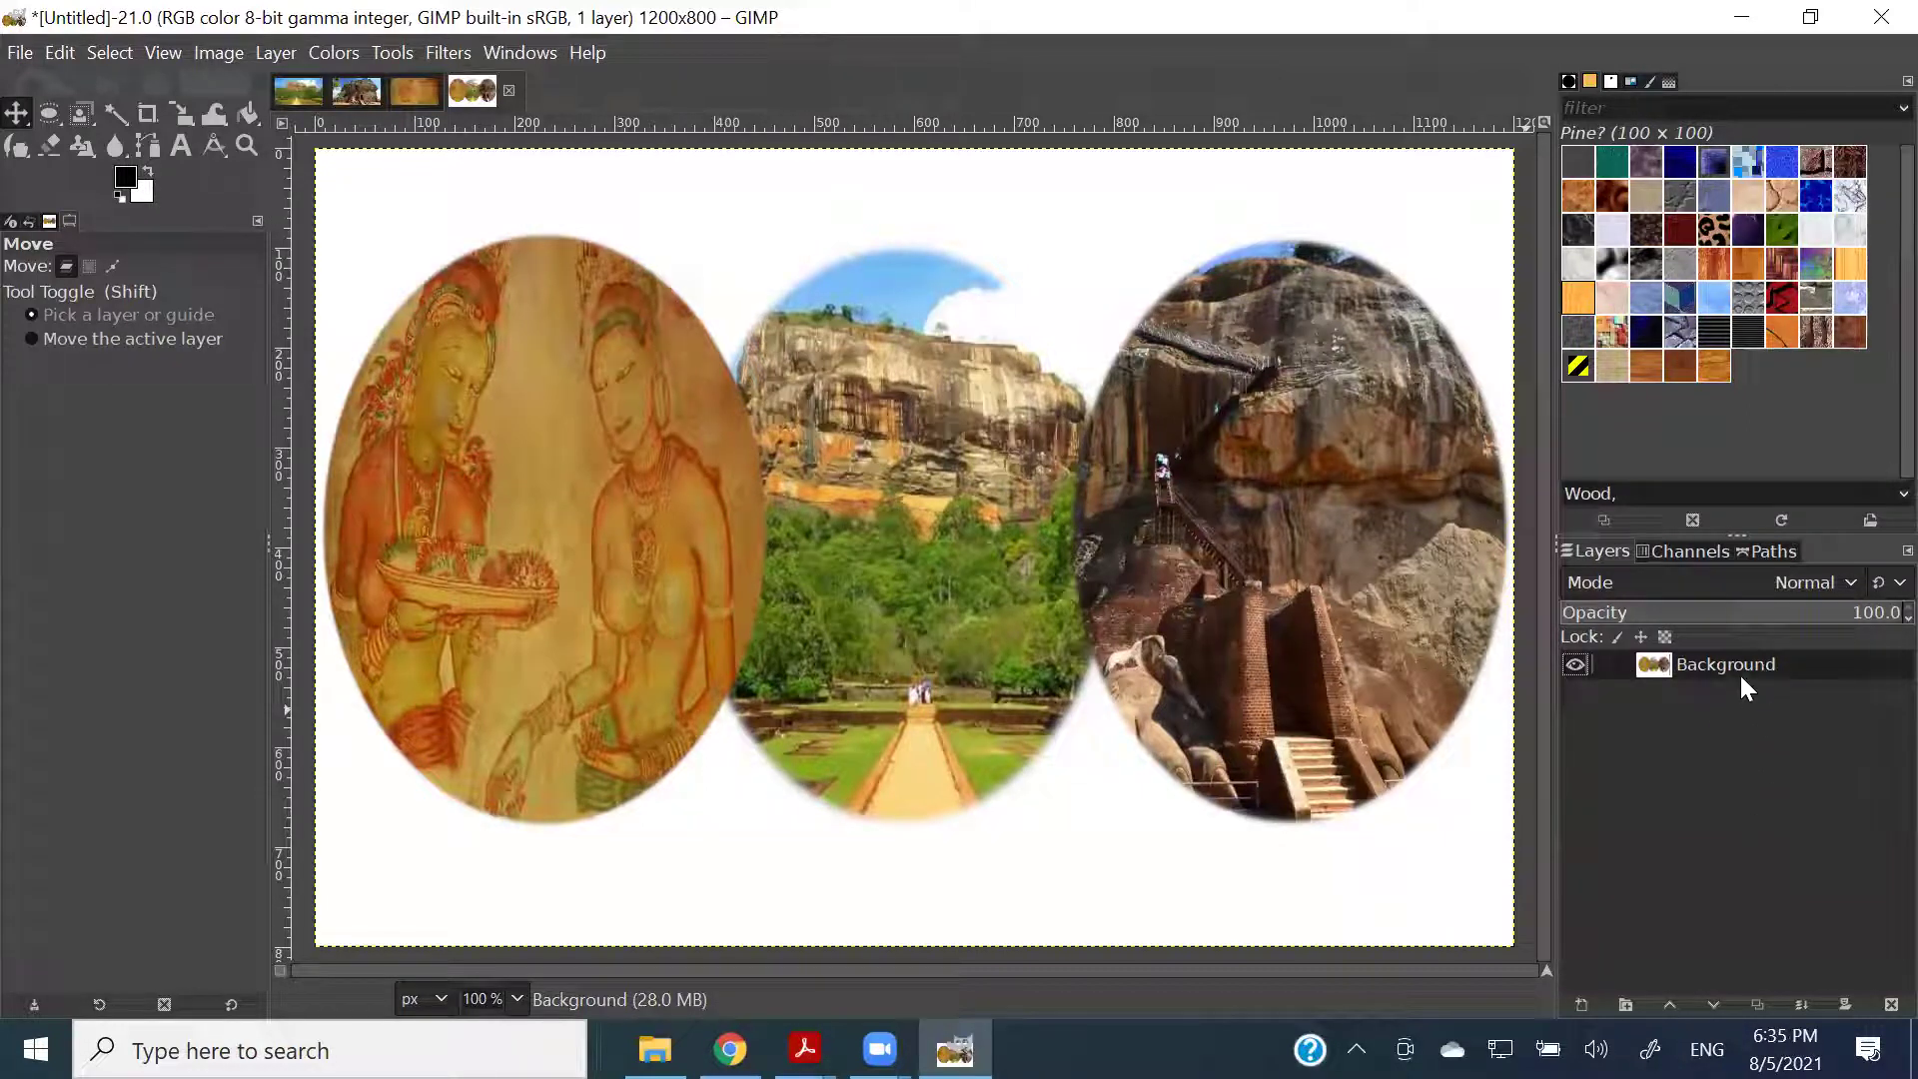
pyautogui.hotkey('ctrl', 'z')
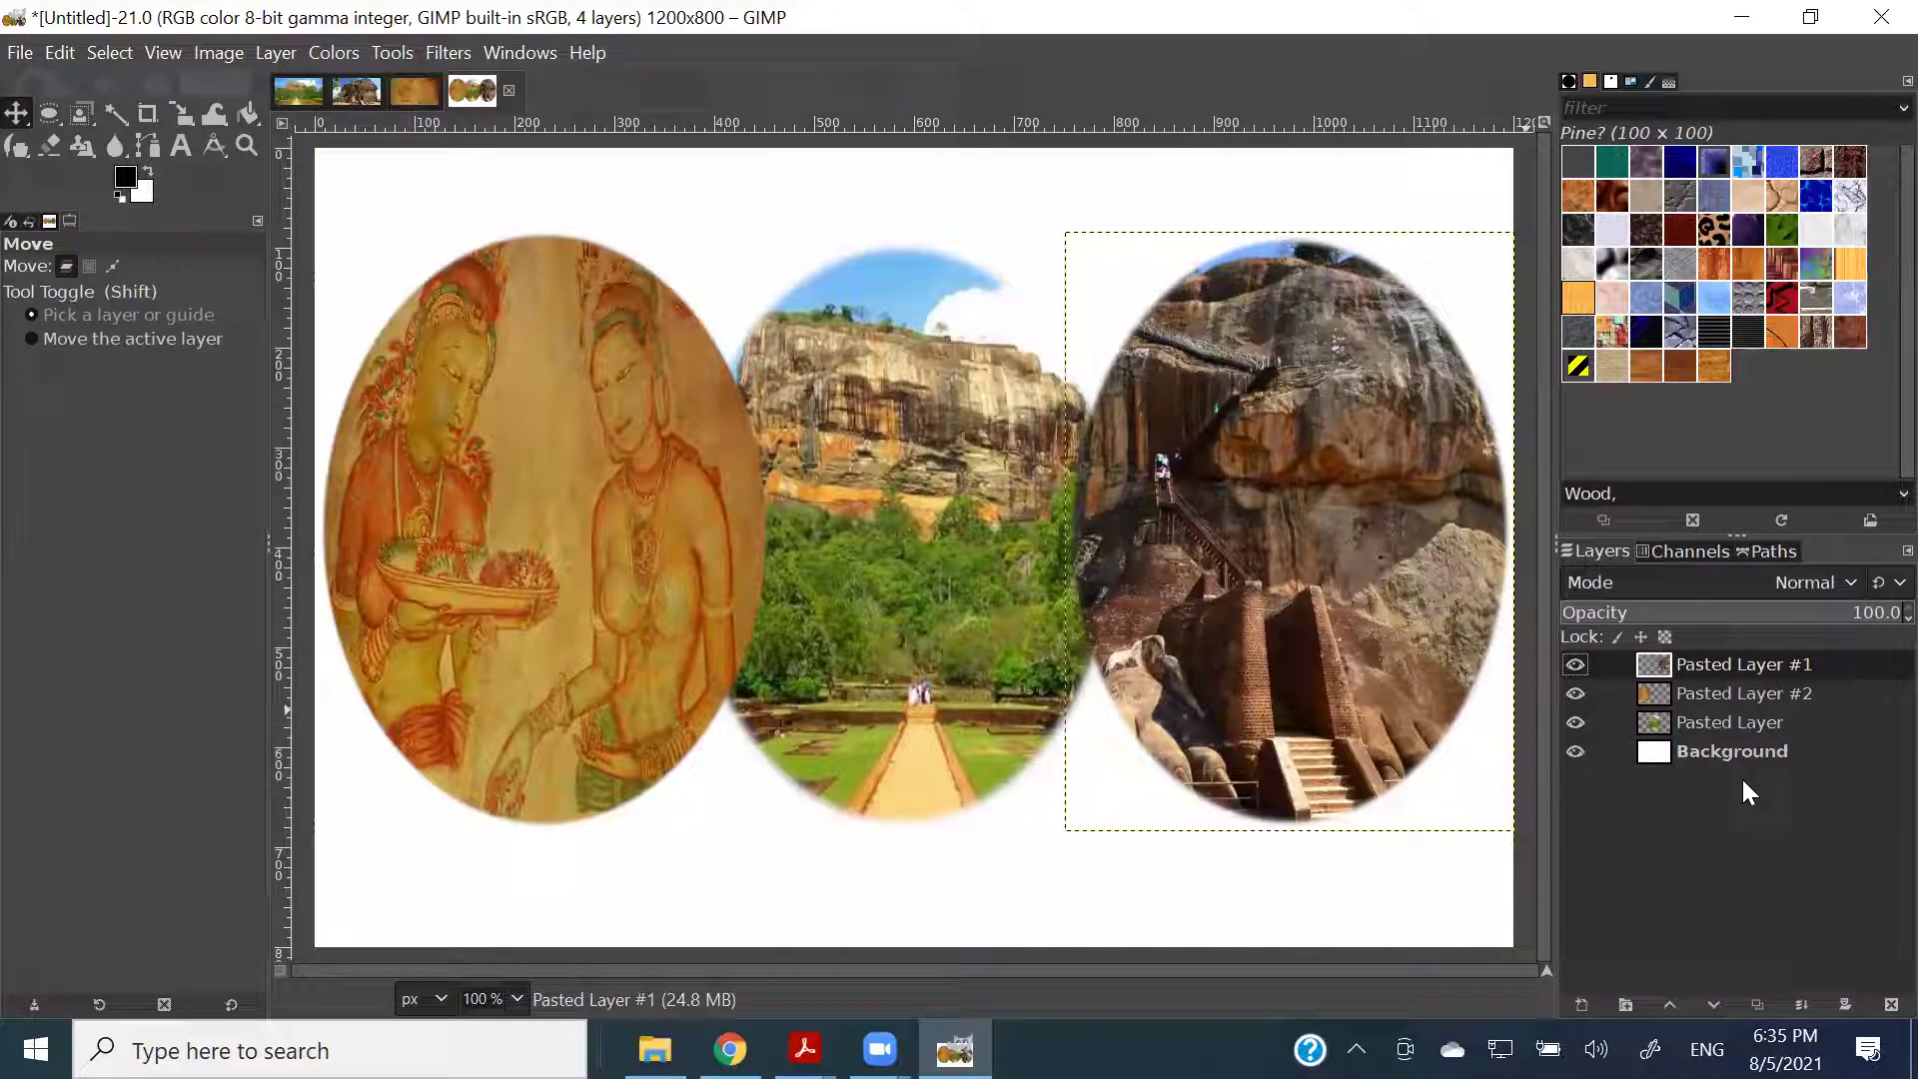
pyautogui.hotkey('ctrl', 'y')
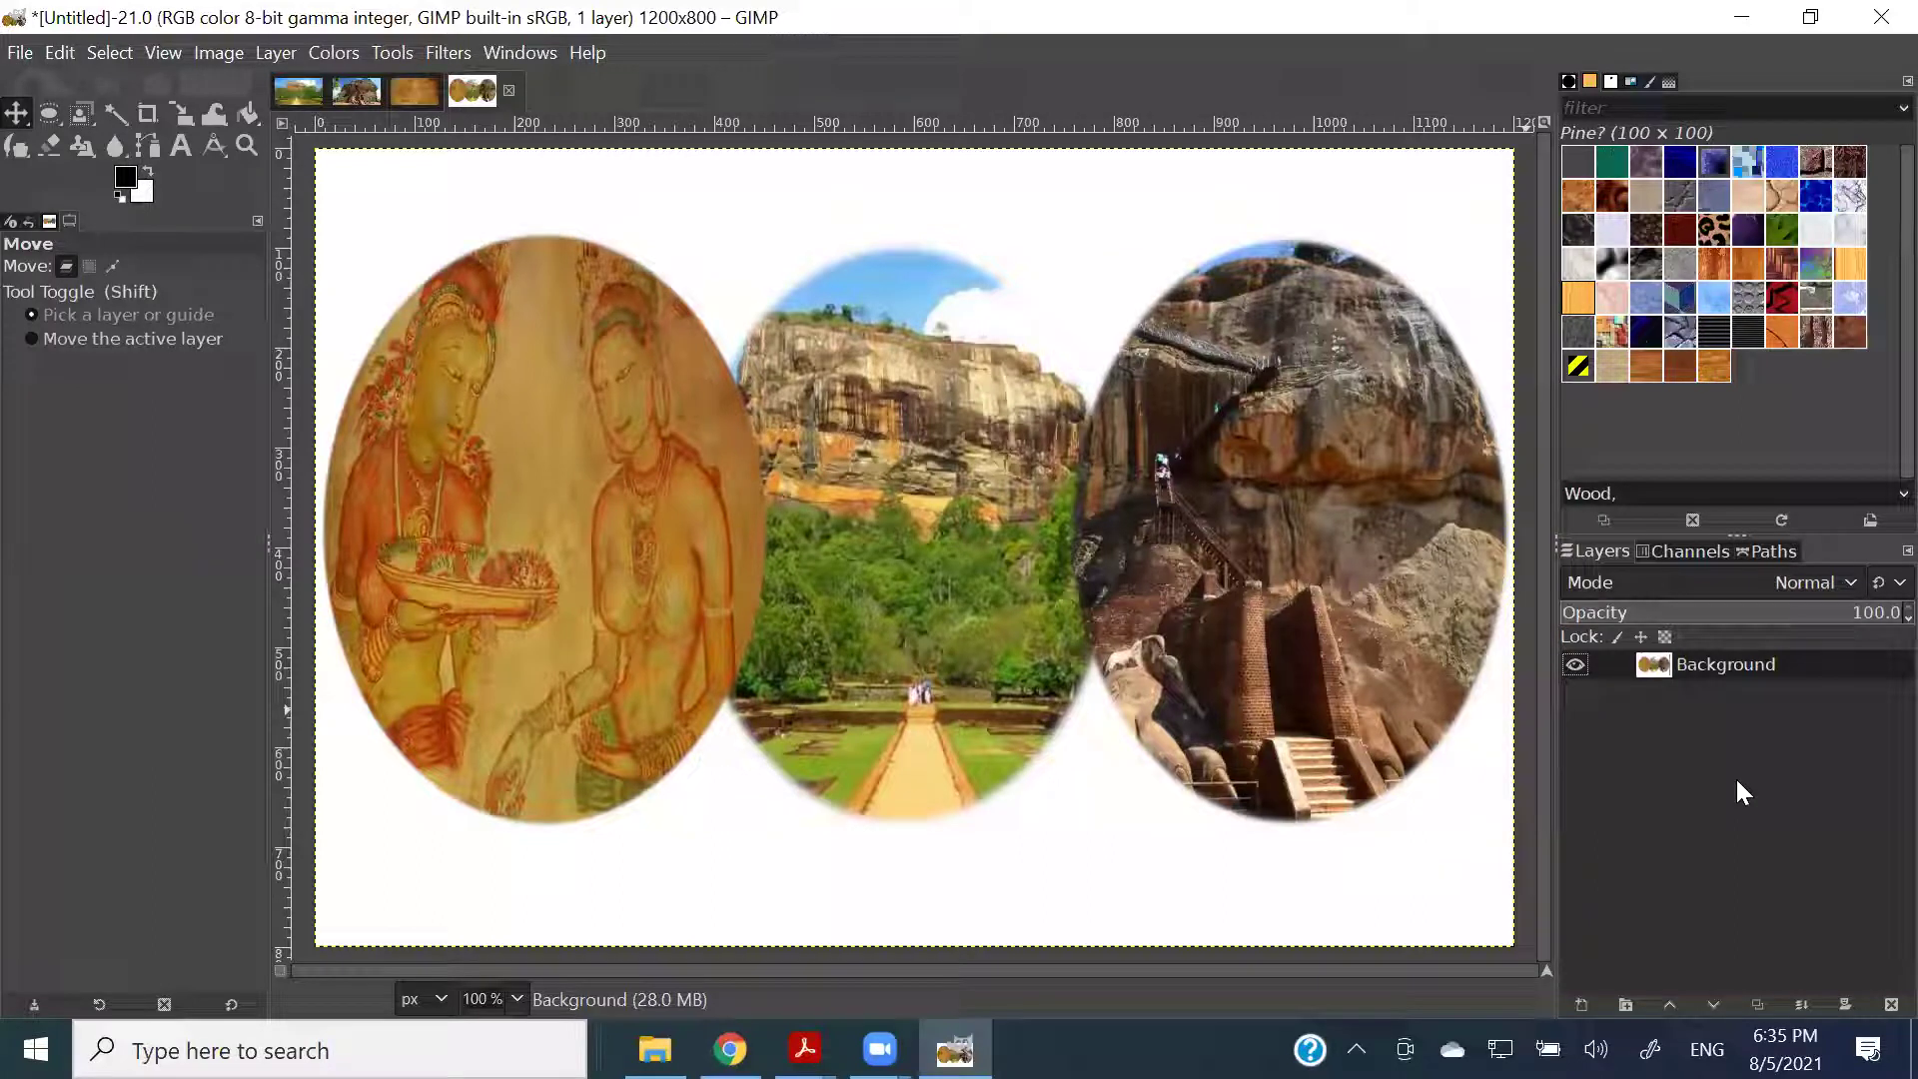
# Switch to the textbook PDF and read step 13 on page 116 about cropping away the unneeded parts.
pyautogui.hotkey('alt', 'Tab')
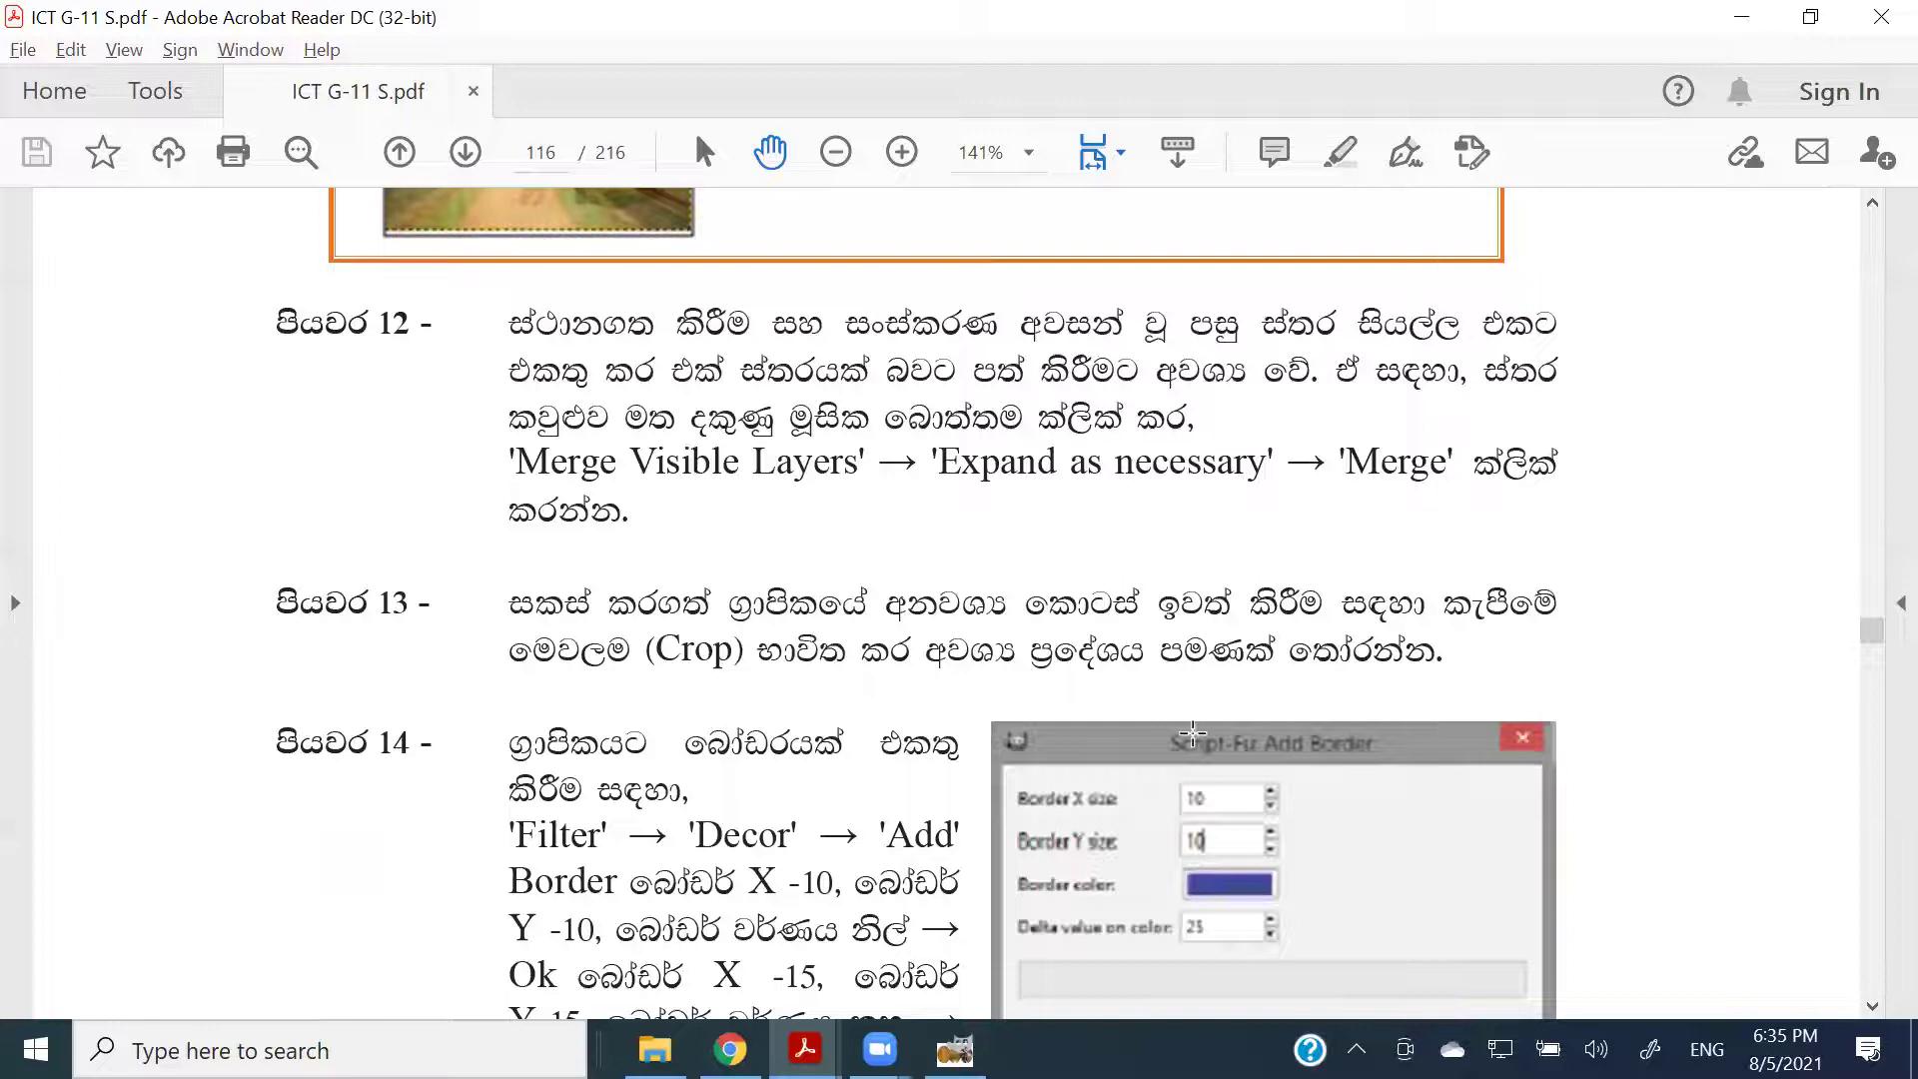
pyautogui.scroll(-1, 923, 664)
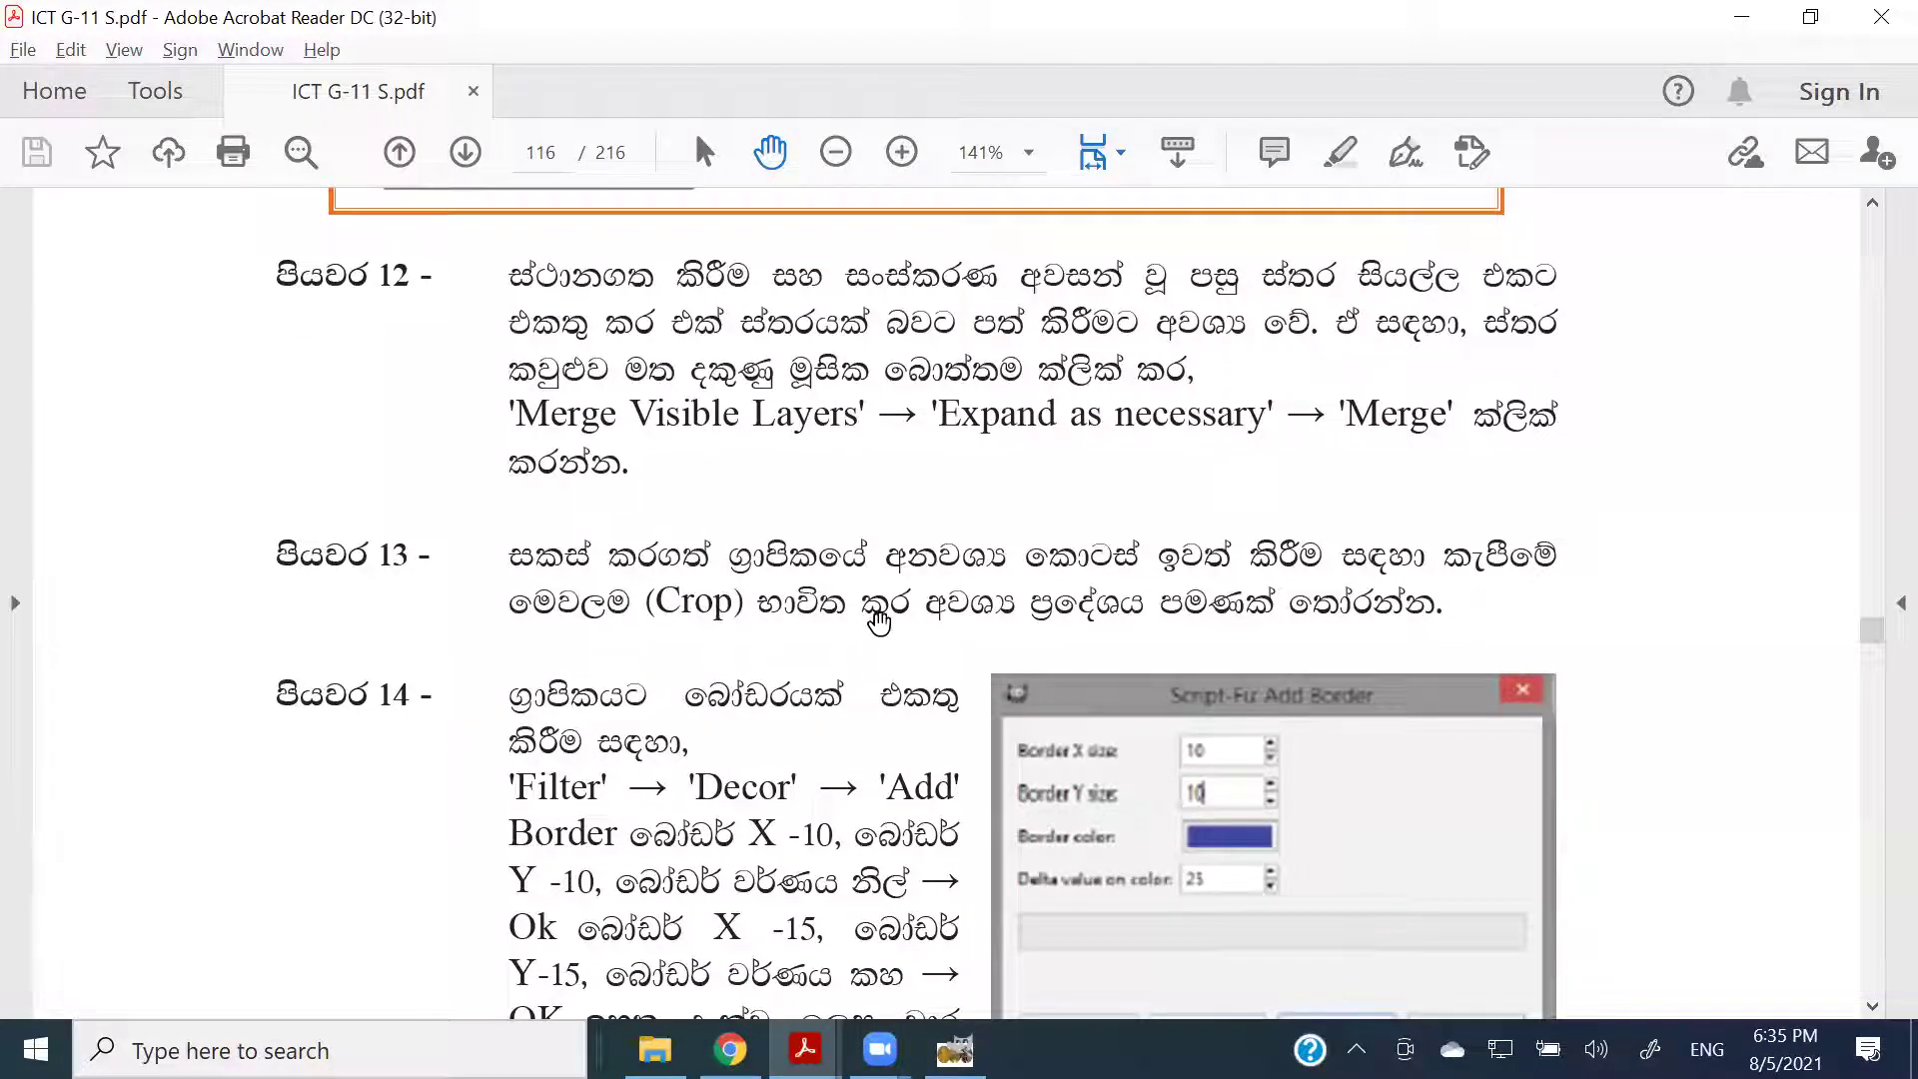
# Switch to GIMP and crop the merged image closely around the three ellipses, to 1193 × 616 px from position 7, 75.
pyautogui.hotkey('alt', 'Tab')
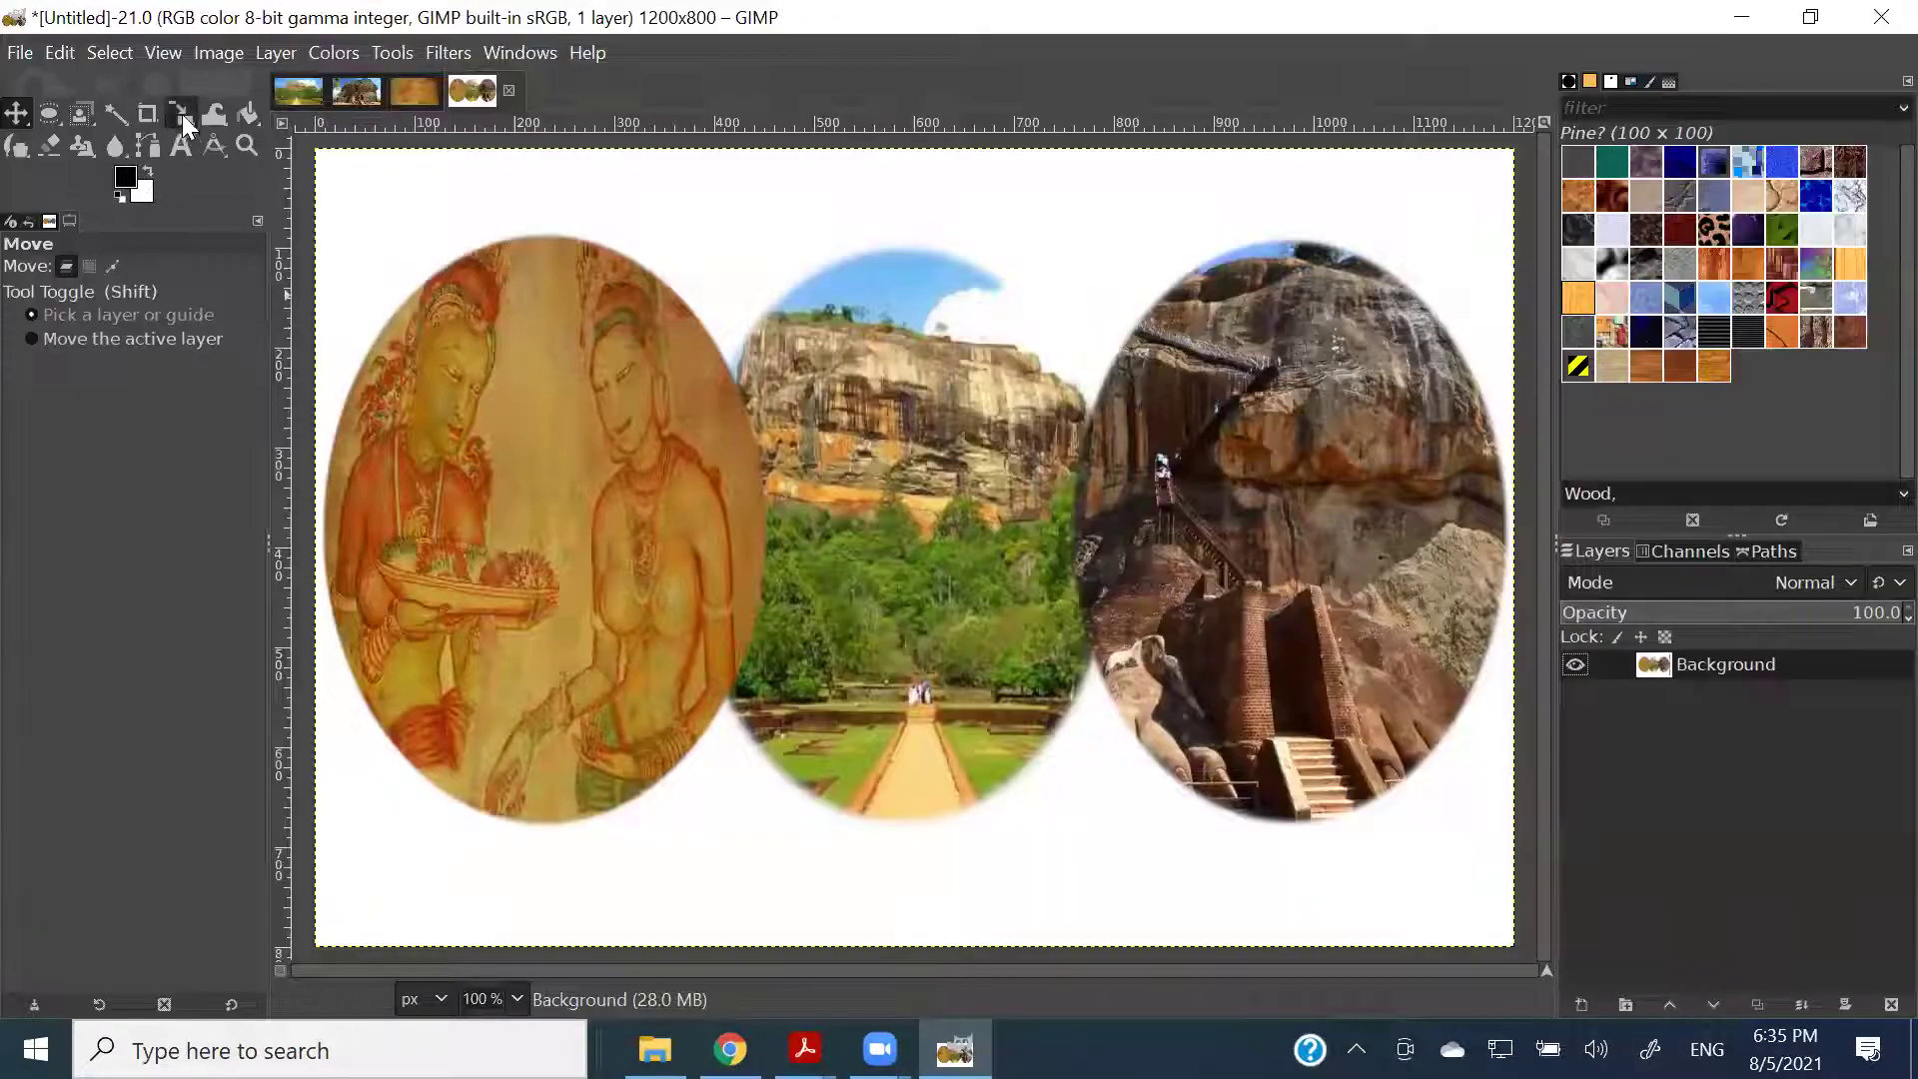
pyautogui.rightClick(182, 114)
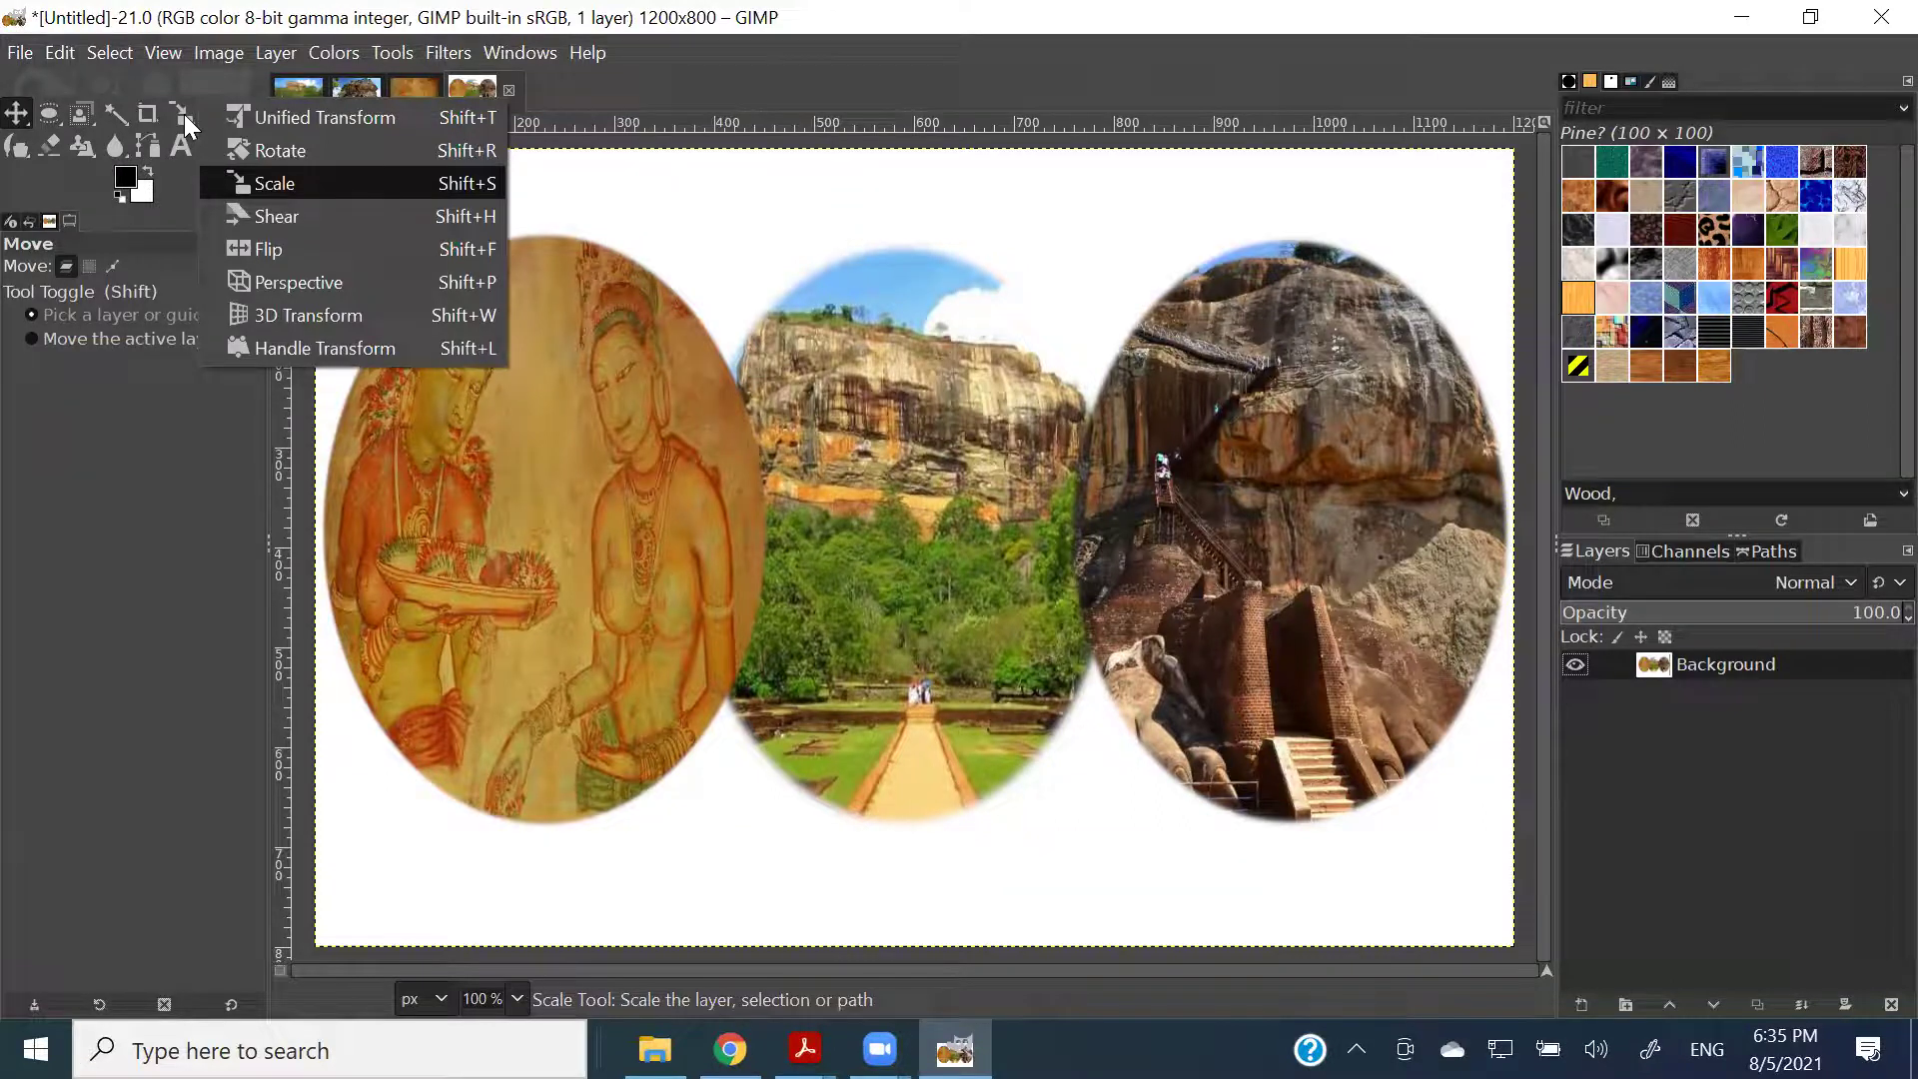
pyautogui.press('Escape')
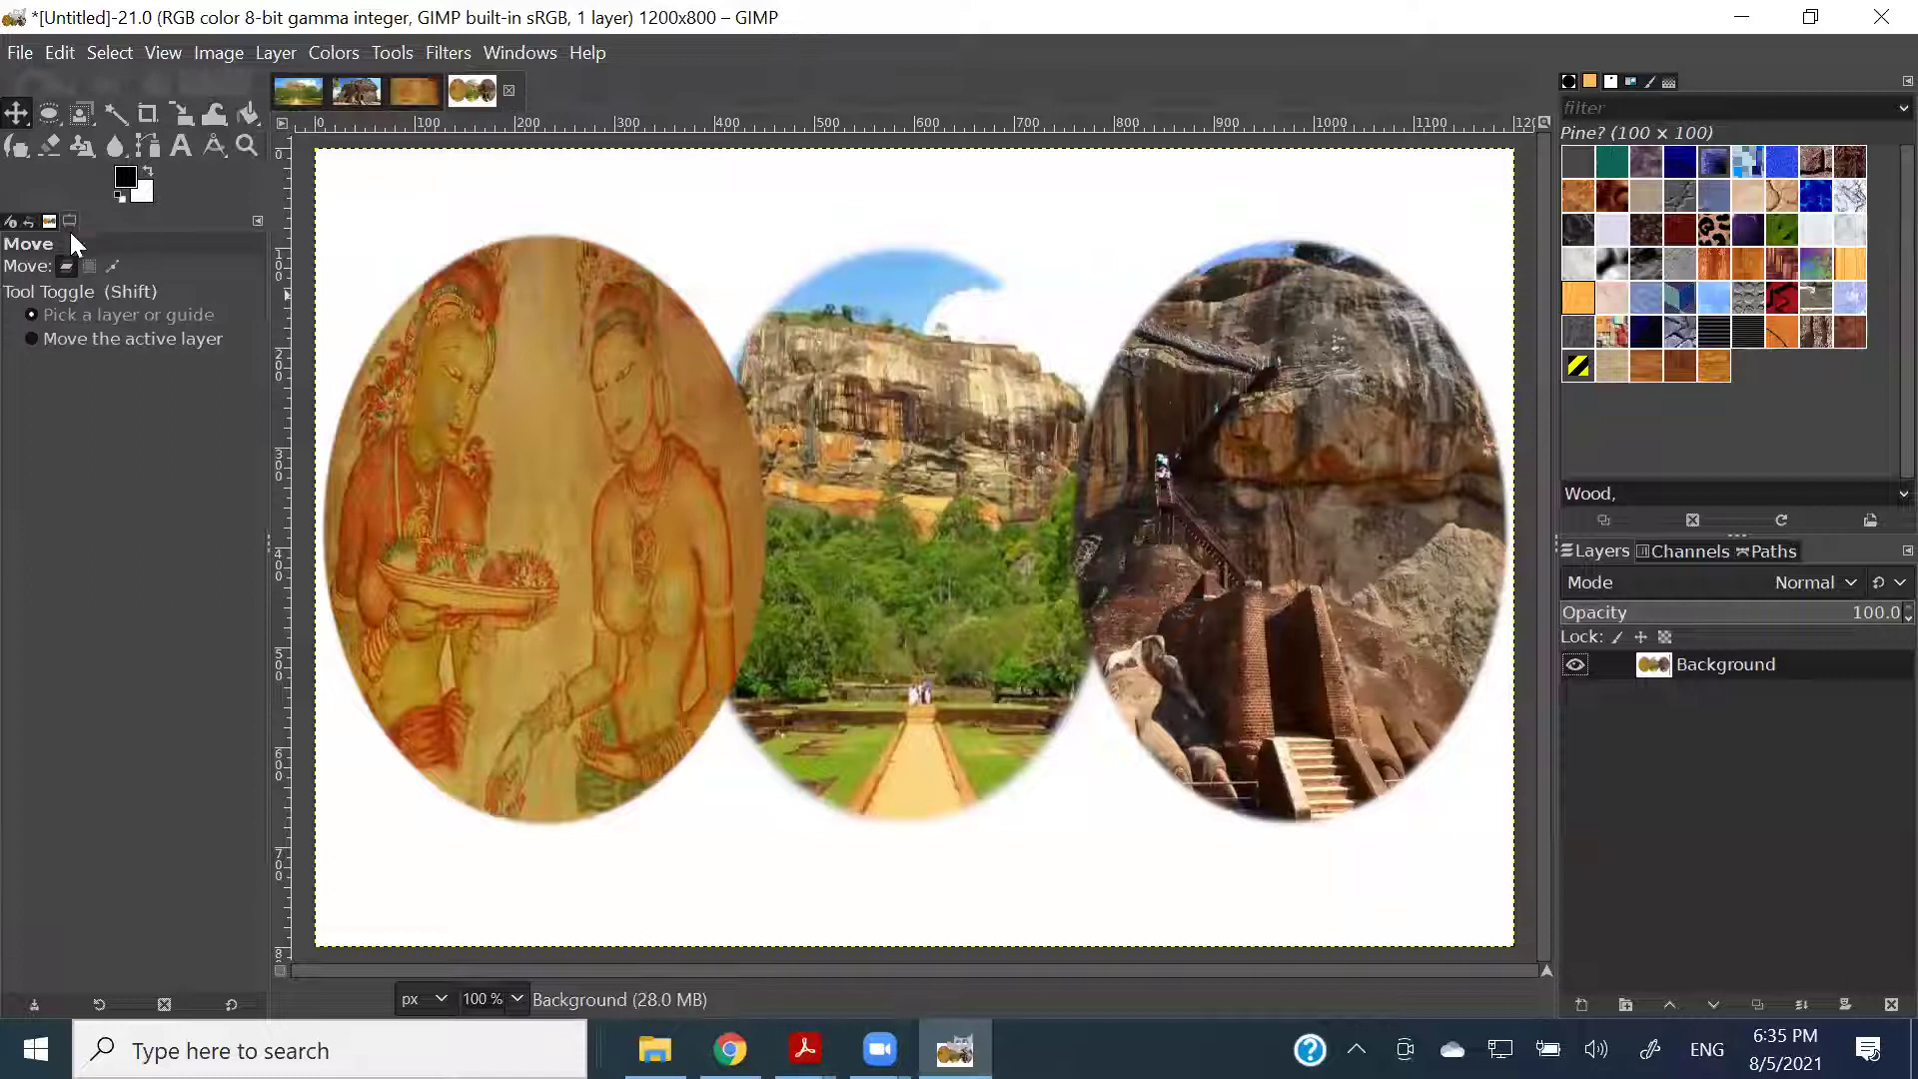
pyautogui.click(145, 114)
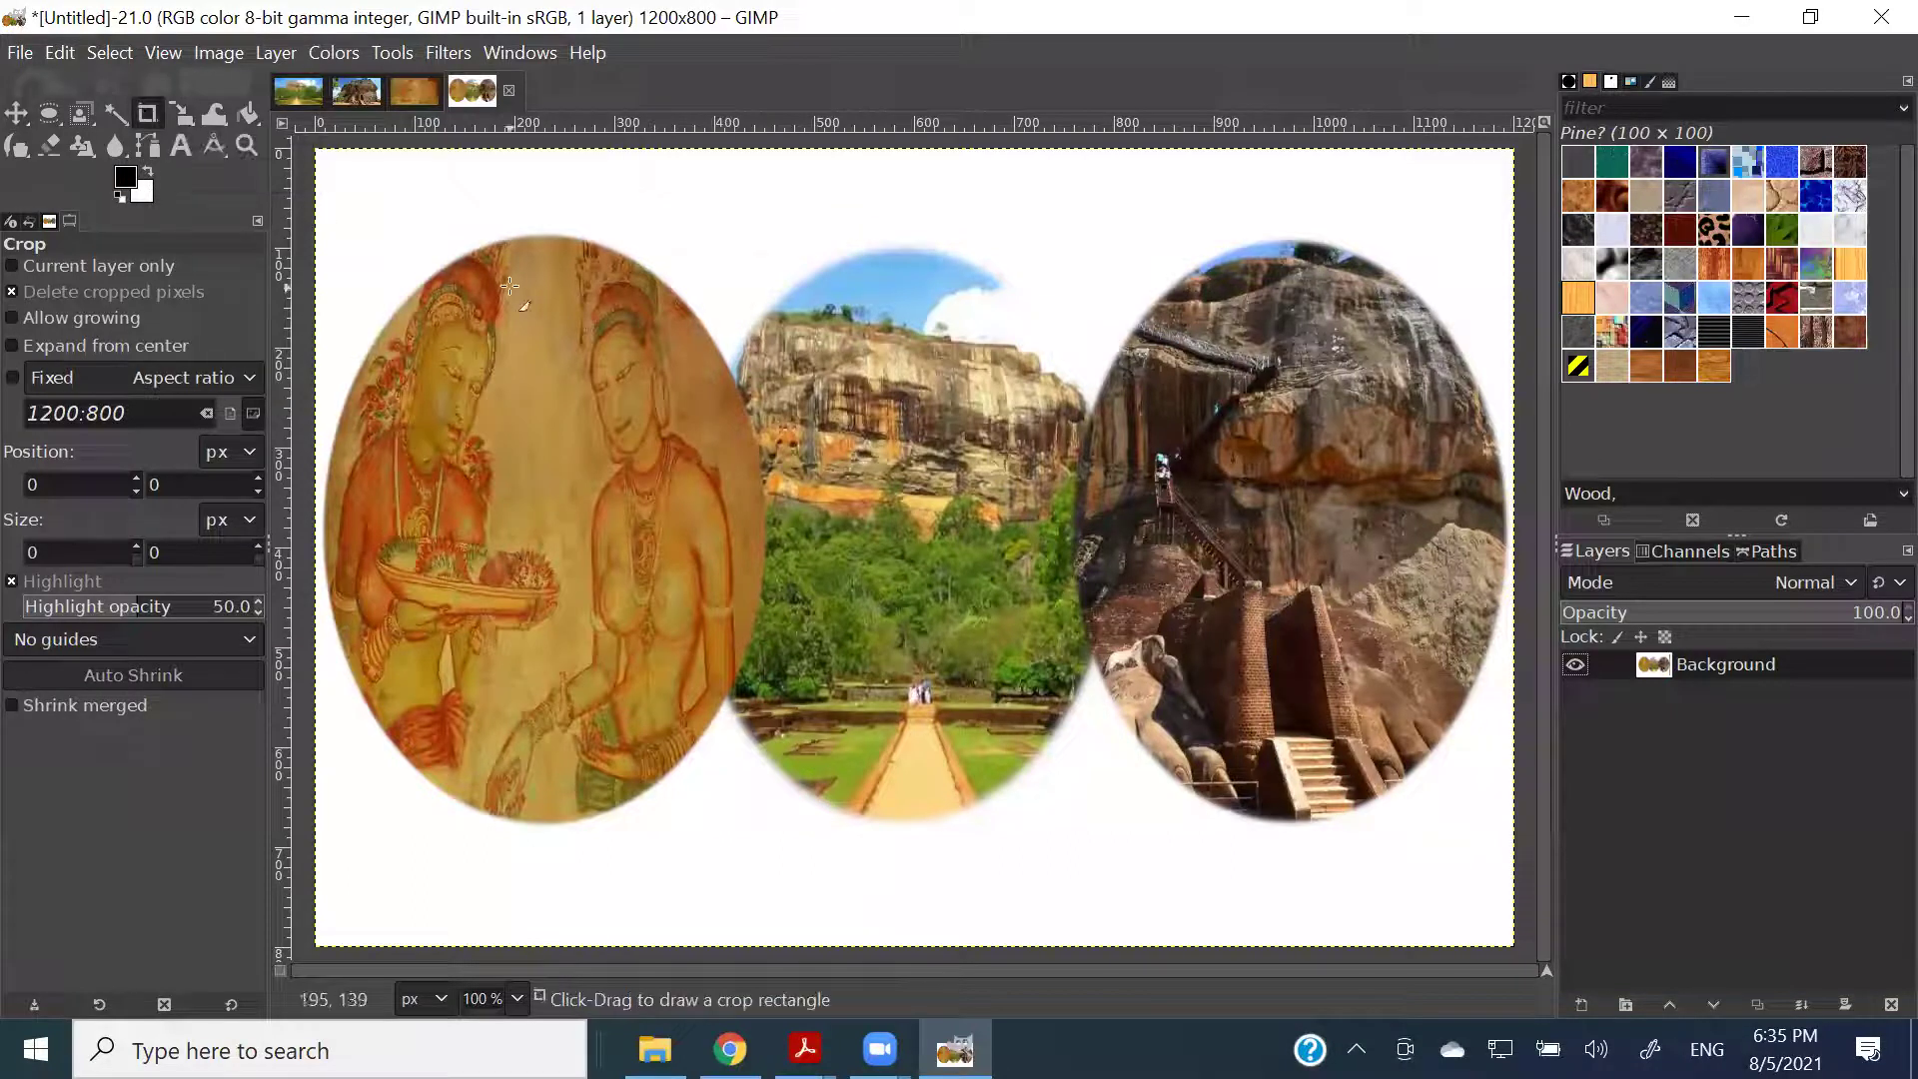
pyautogui.moveTo(345, 204); pyautogui.dragTo(1512, 820)
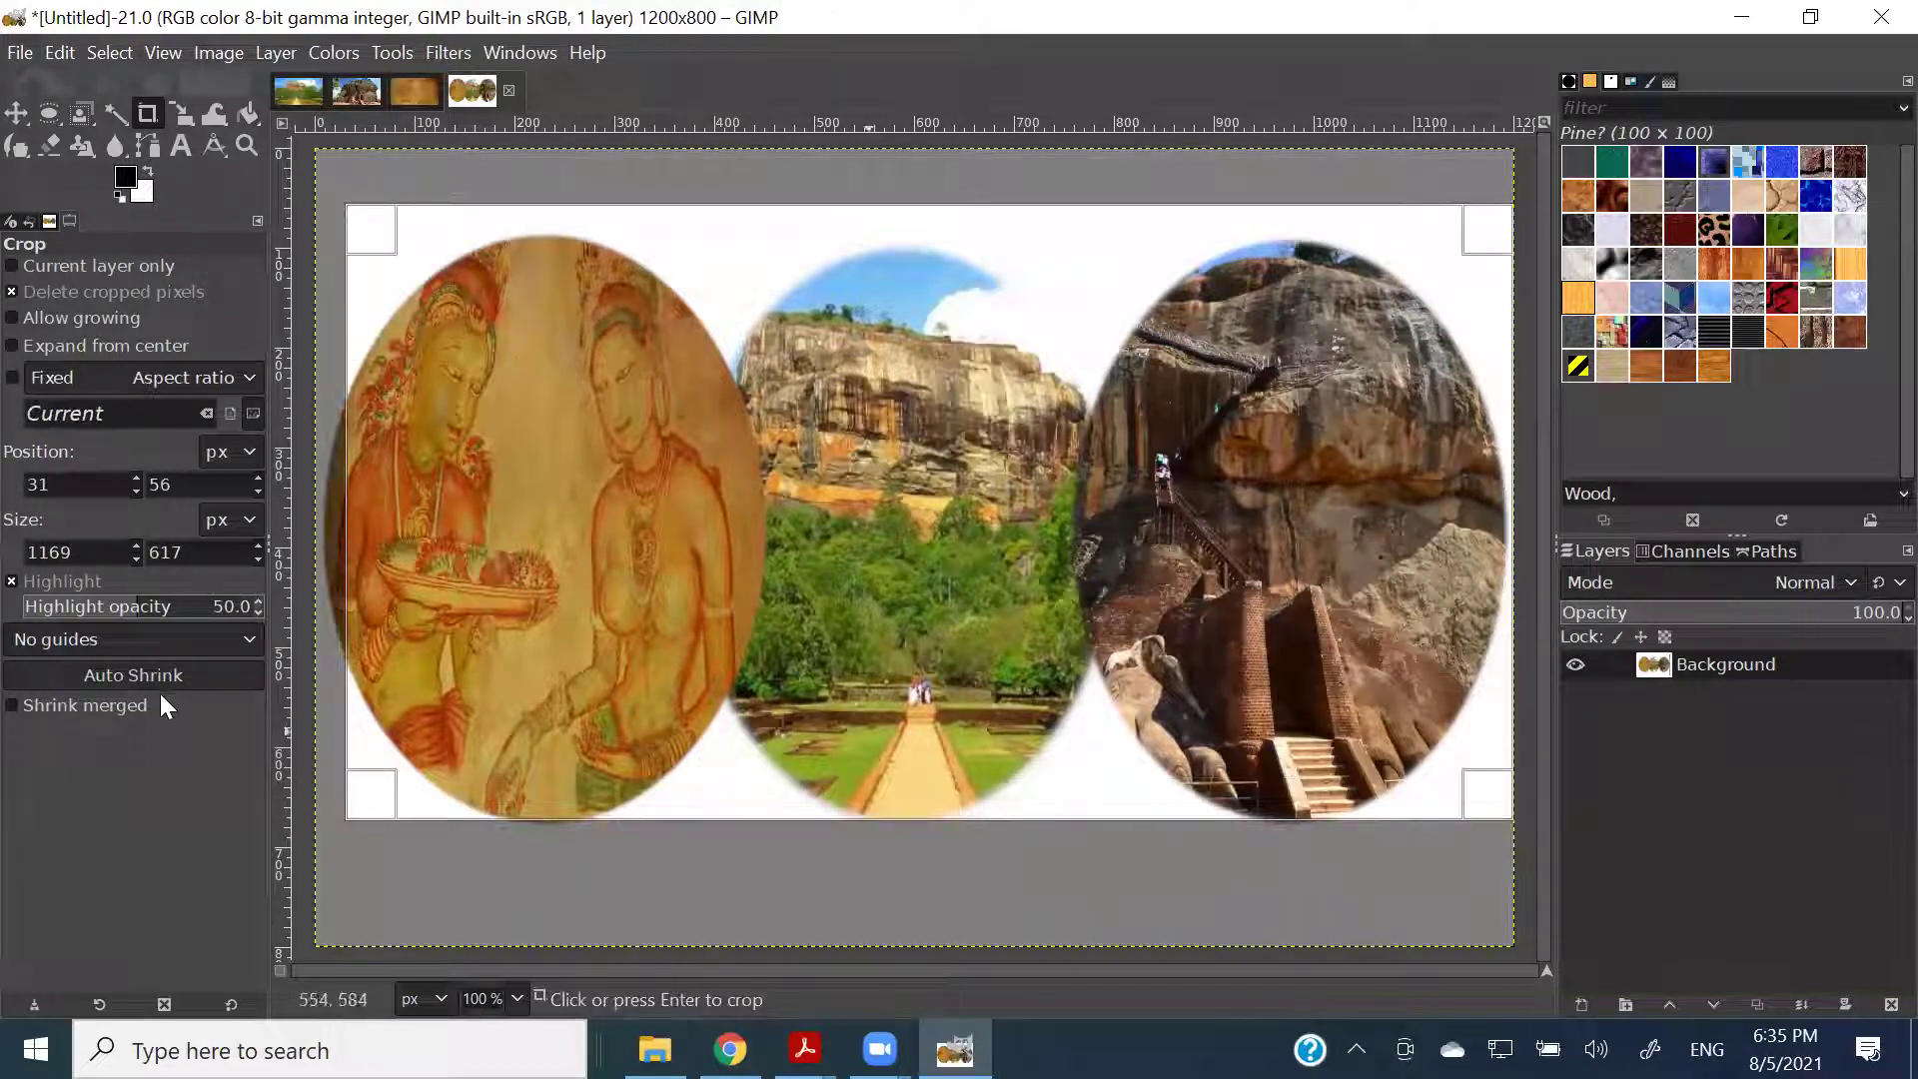
pyautogui.moveTo(380, 507)
pyautogui.mouseDown()
pyautogui.moveTo(349, 514)
pyautogui.moveTo(355, 500)
pyautogui.mouseUp()
pyautogui.moveTo(931, 222); pyautogui.dragTo(933, 240)
pyautogui.moveTo(964, 776); pyautogui.dragTo(967, 793)
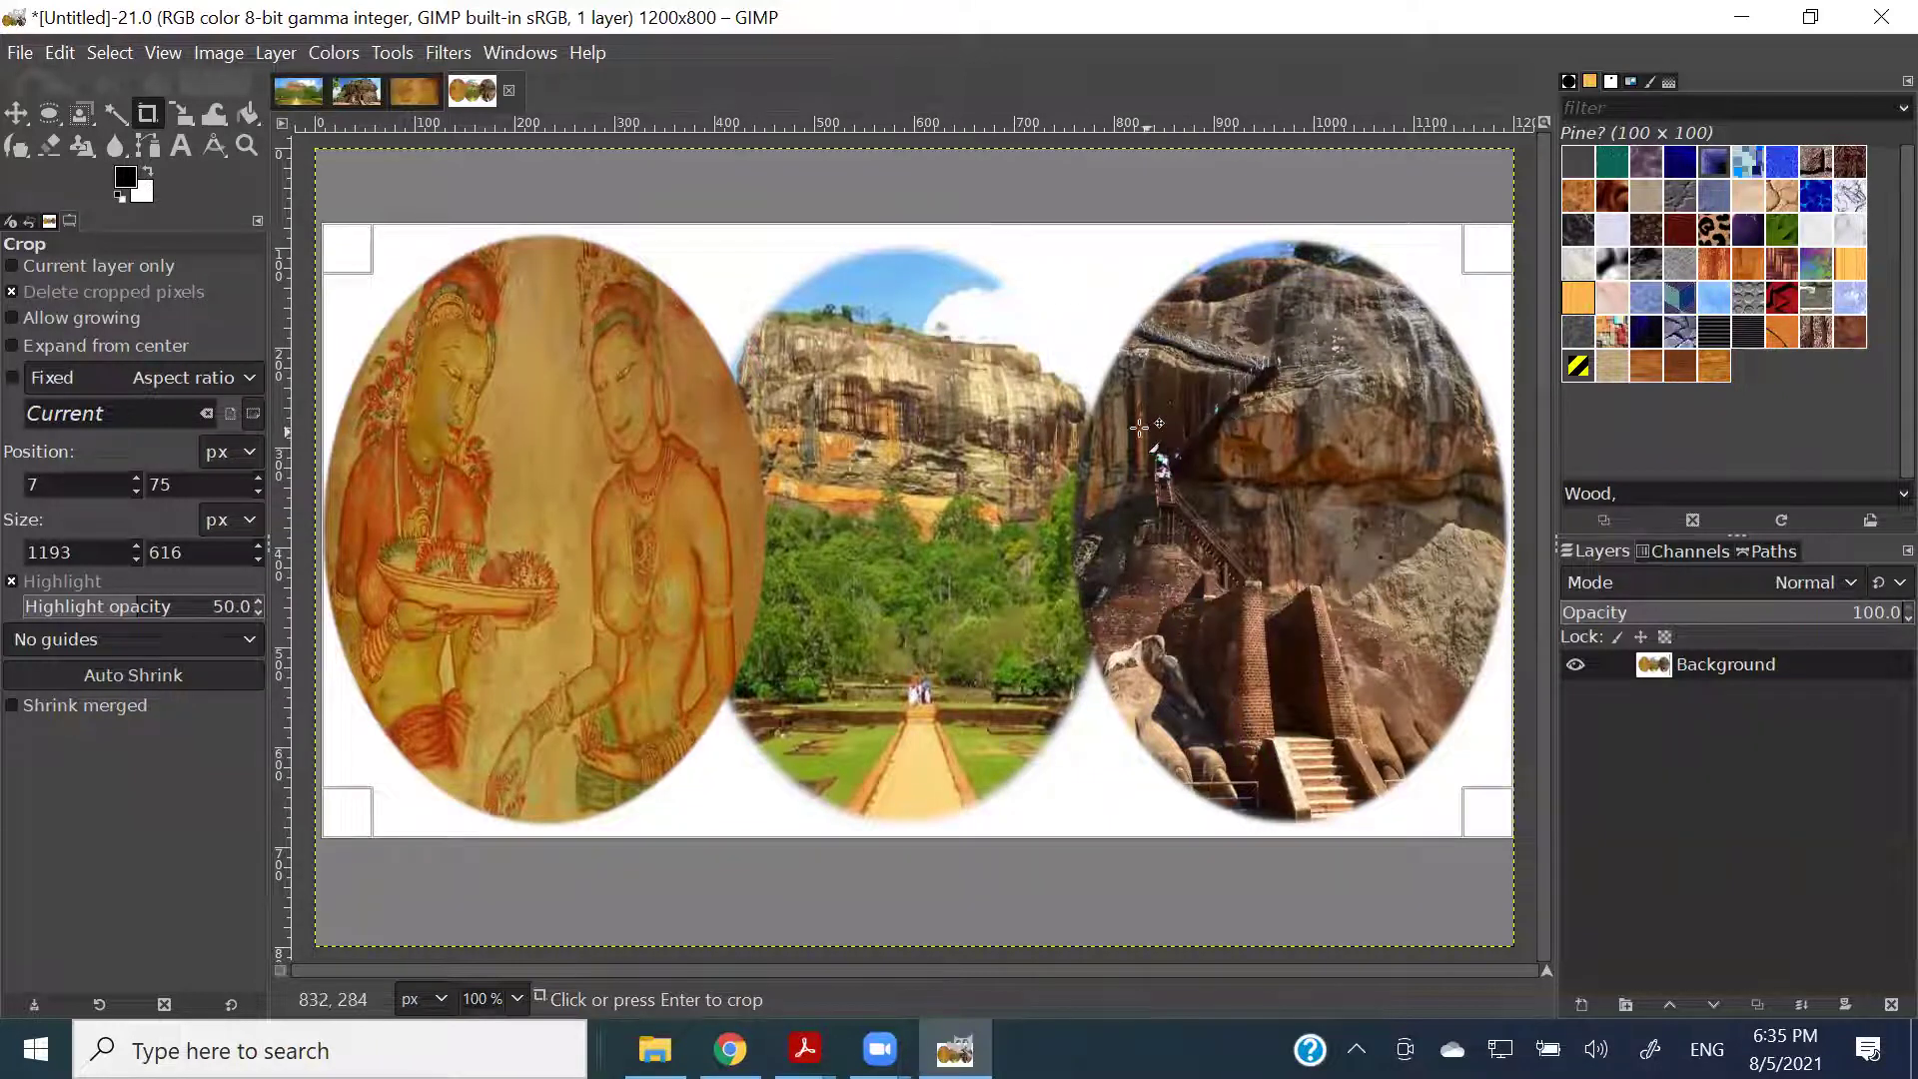
pyautogui.click(1024, 313)
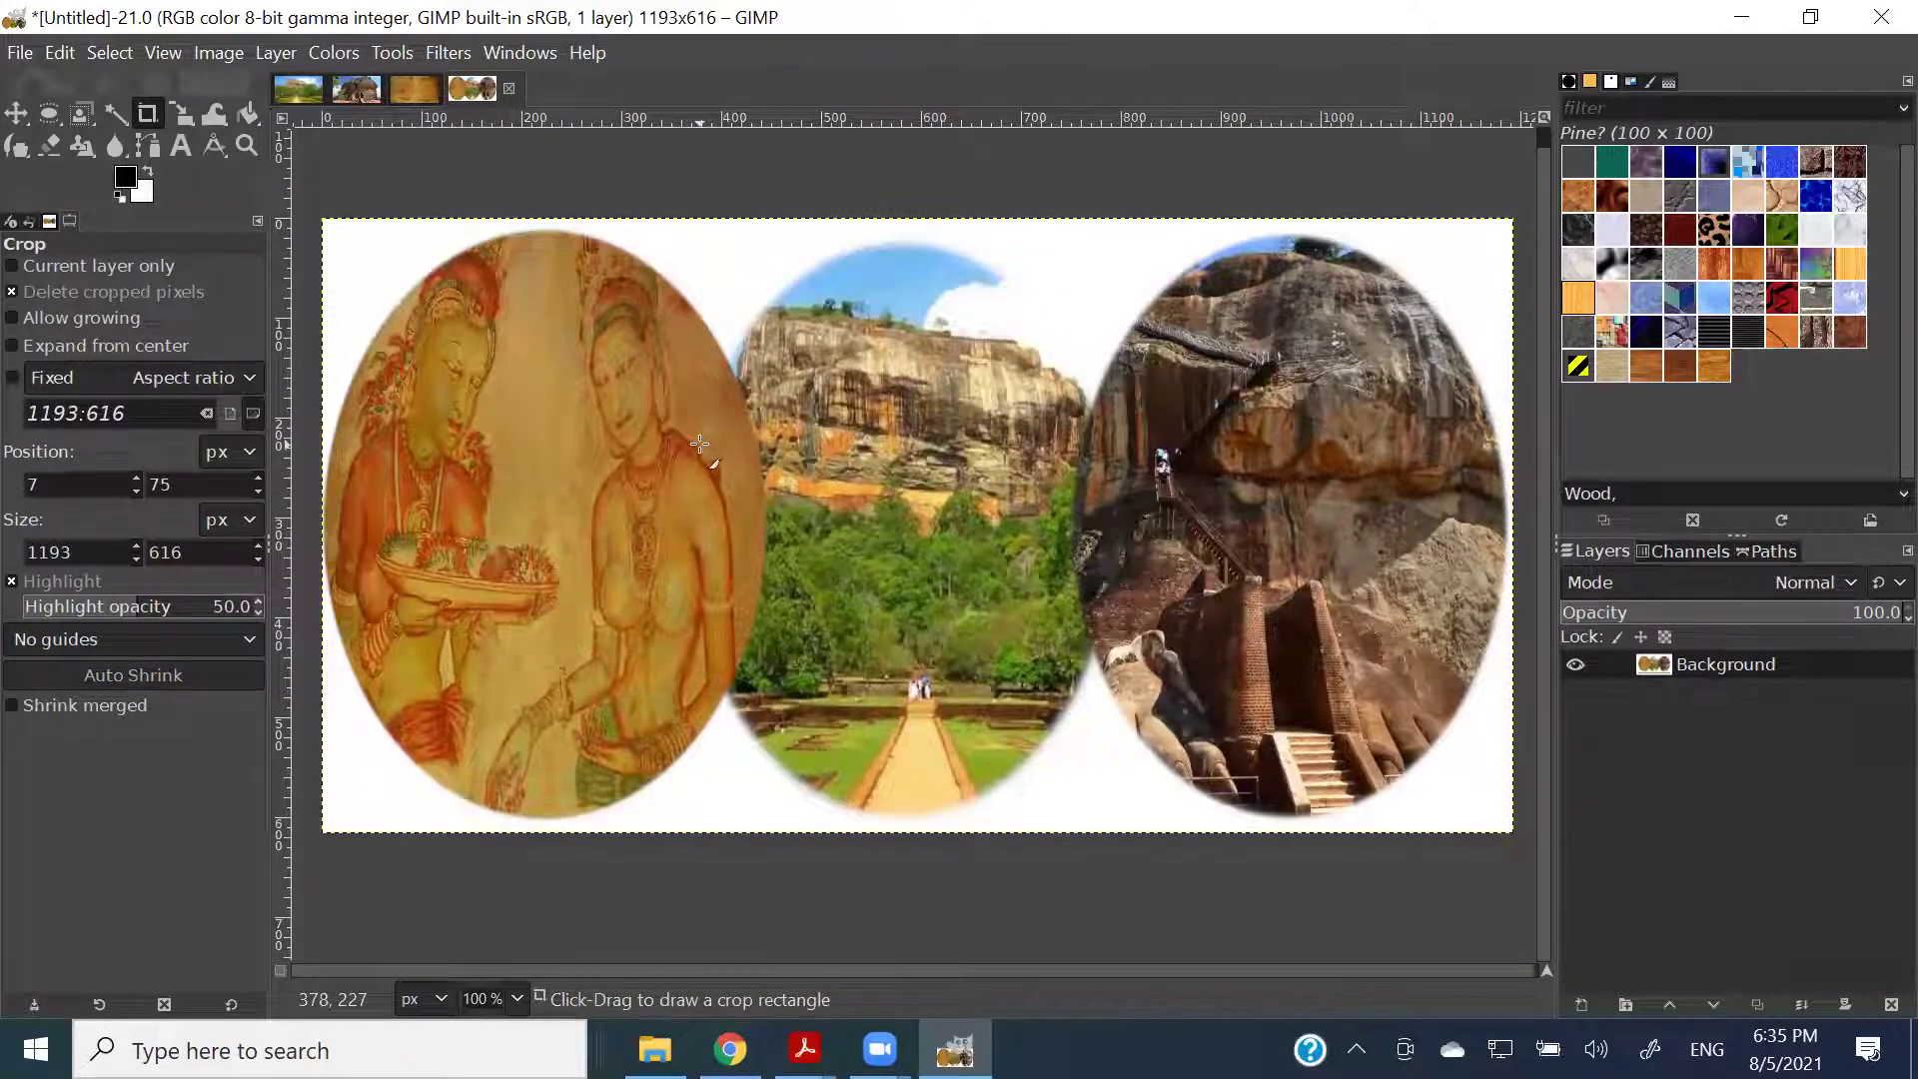
# Switch to the textbook PDF and read step 14 about adding borders to the graphic.
pyautogui.hotkey('alt', 'Tab')
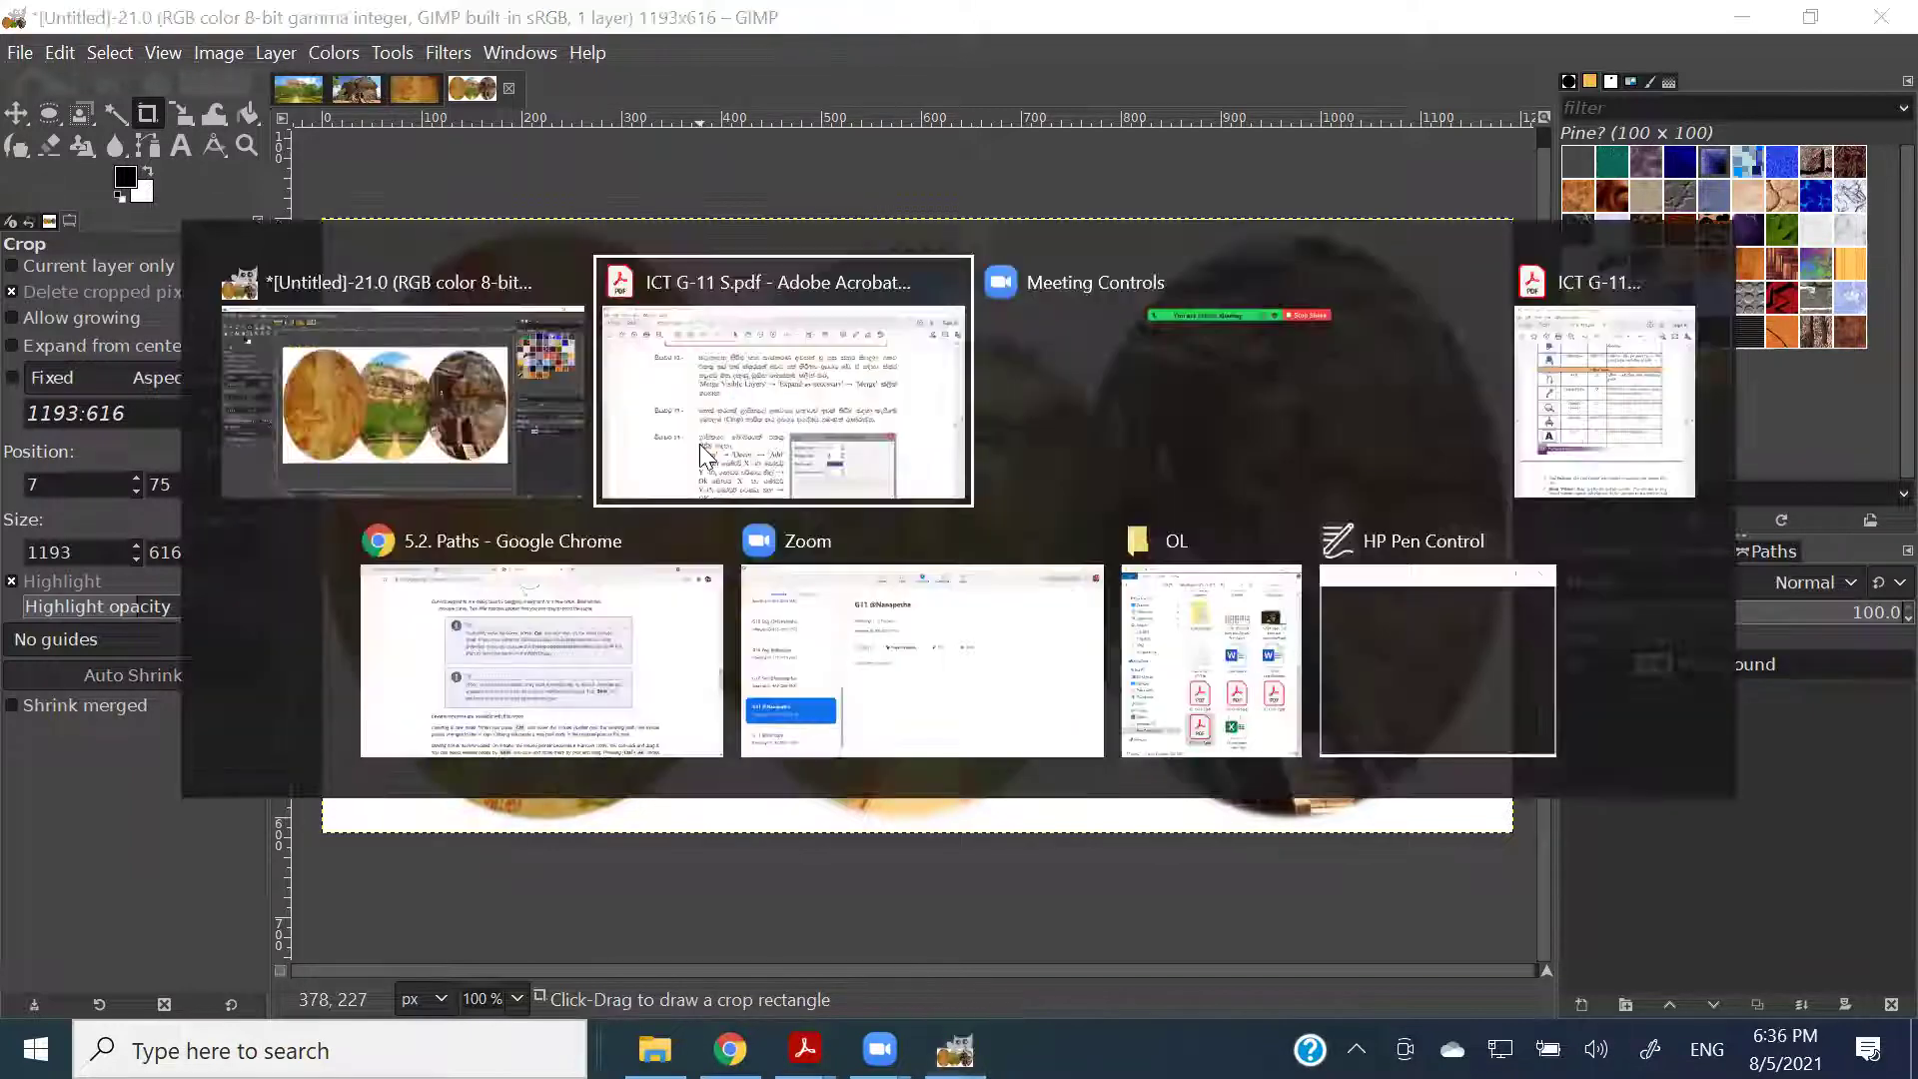
pyautogui.scroll(-2, 801, 552)
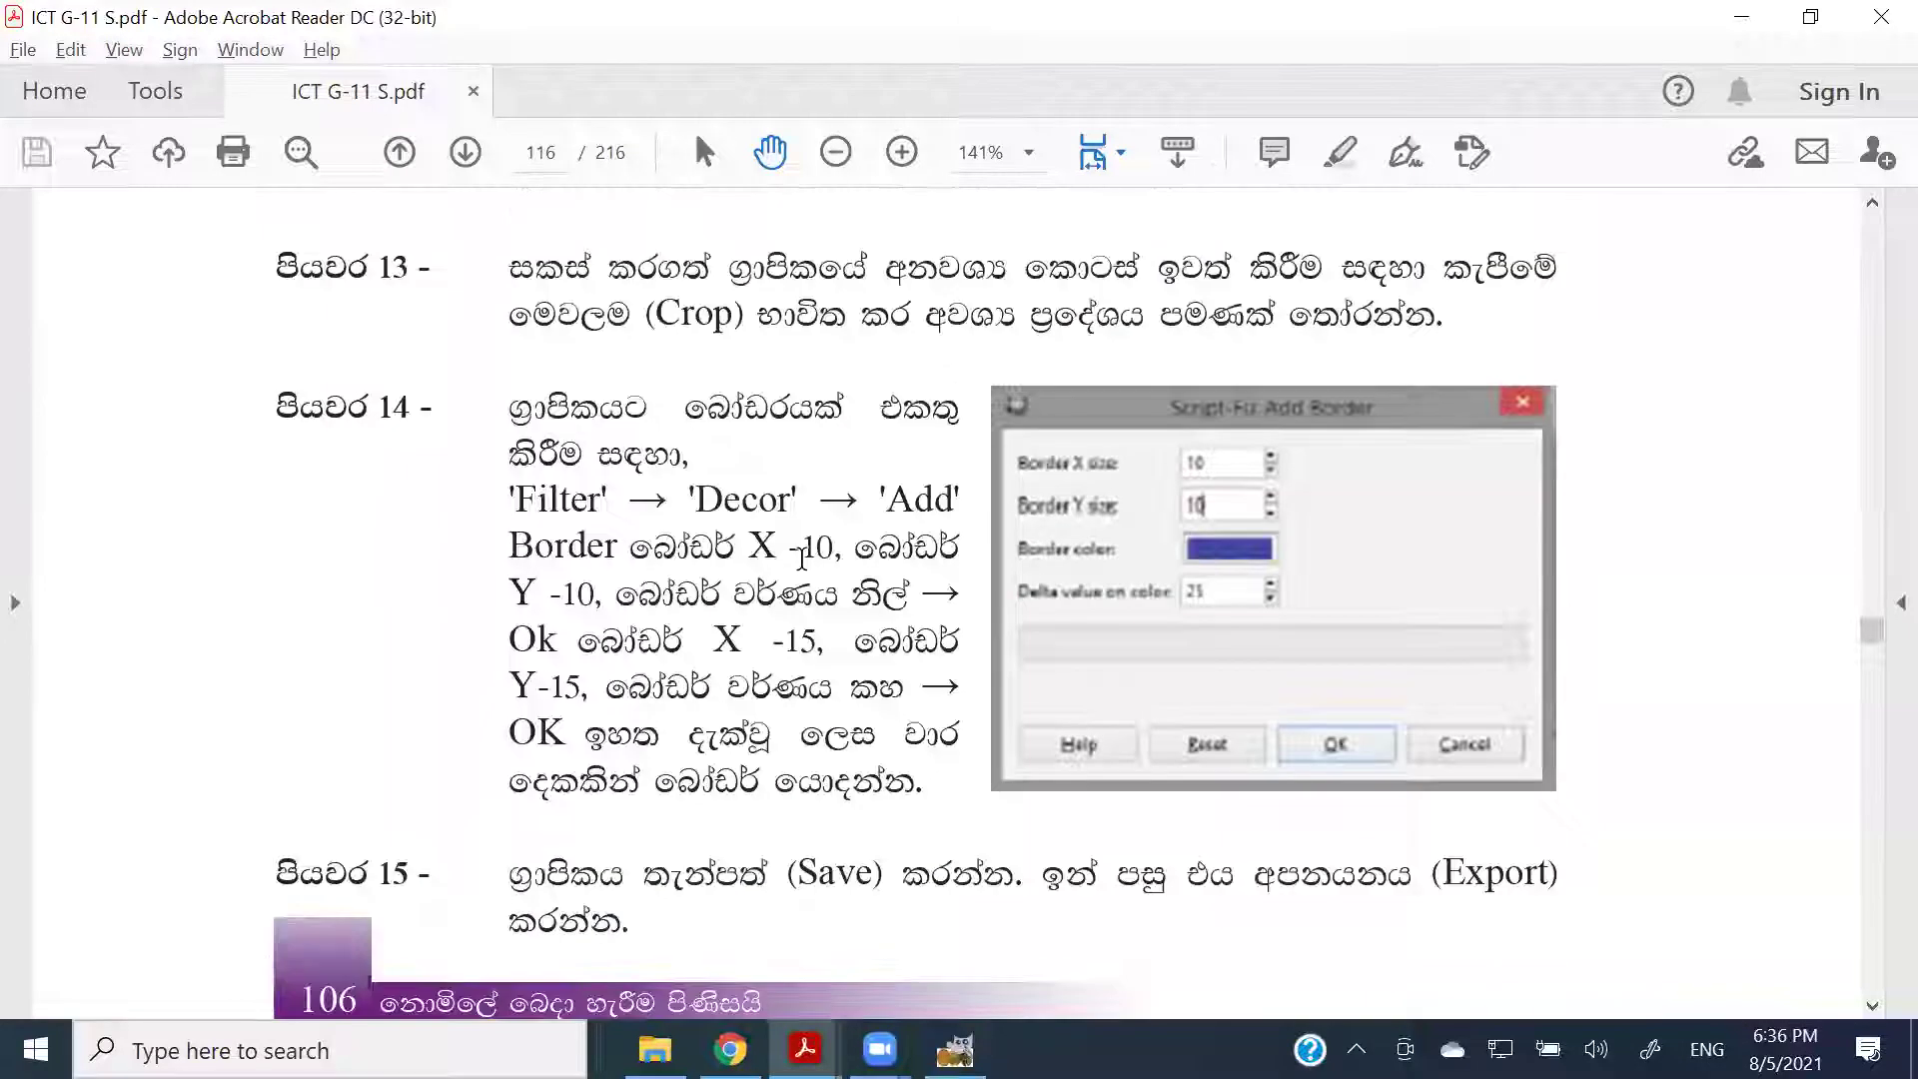
pyautogui.scroll(-1, 802, 555)
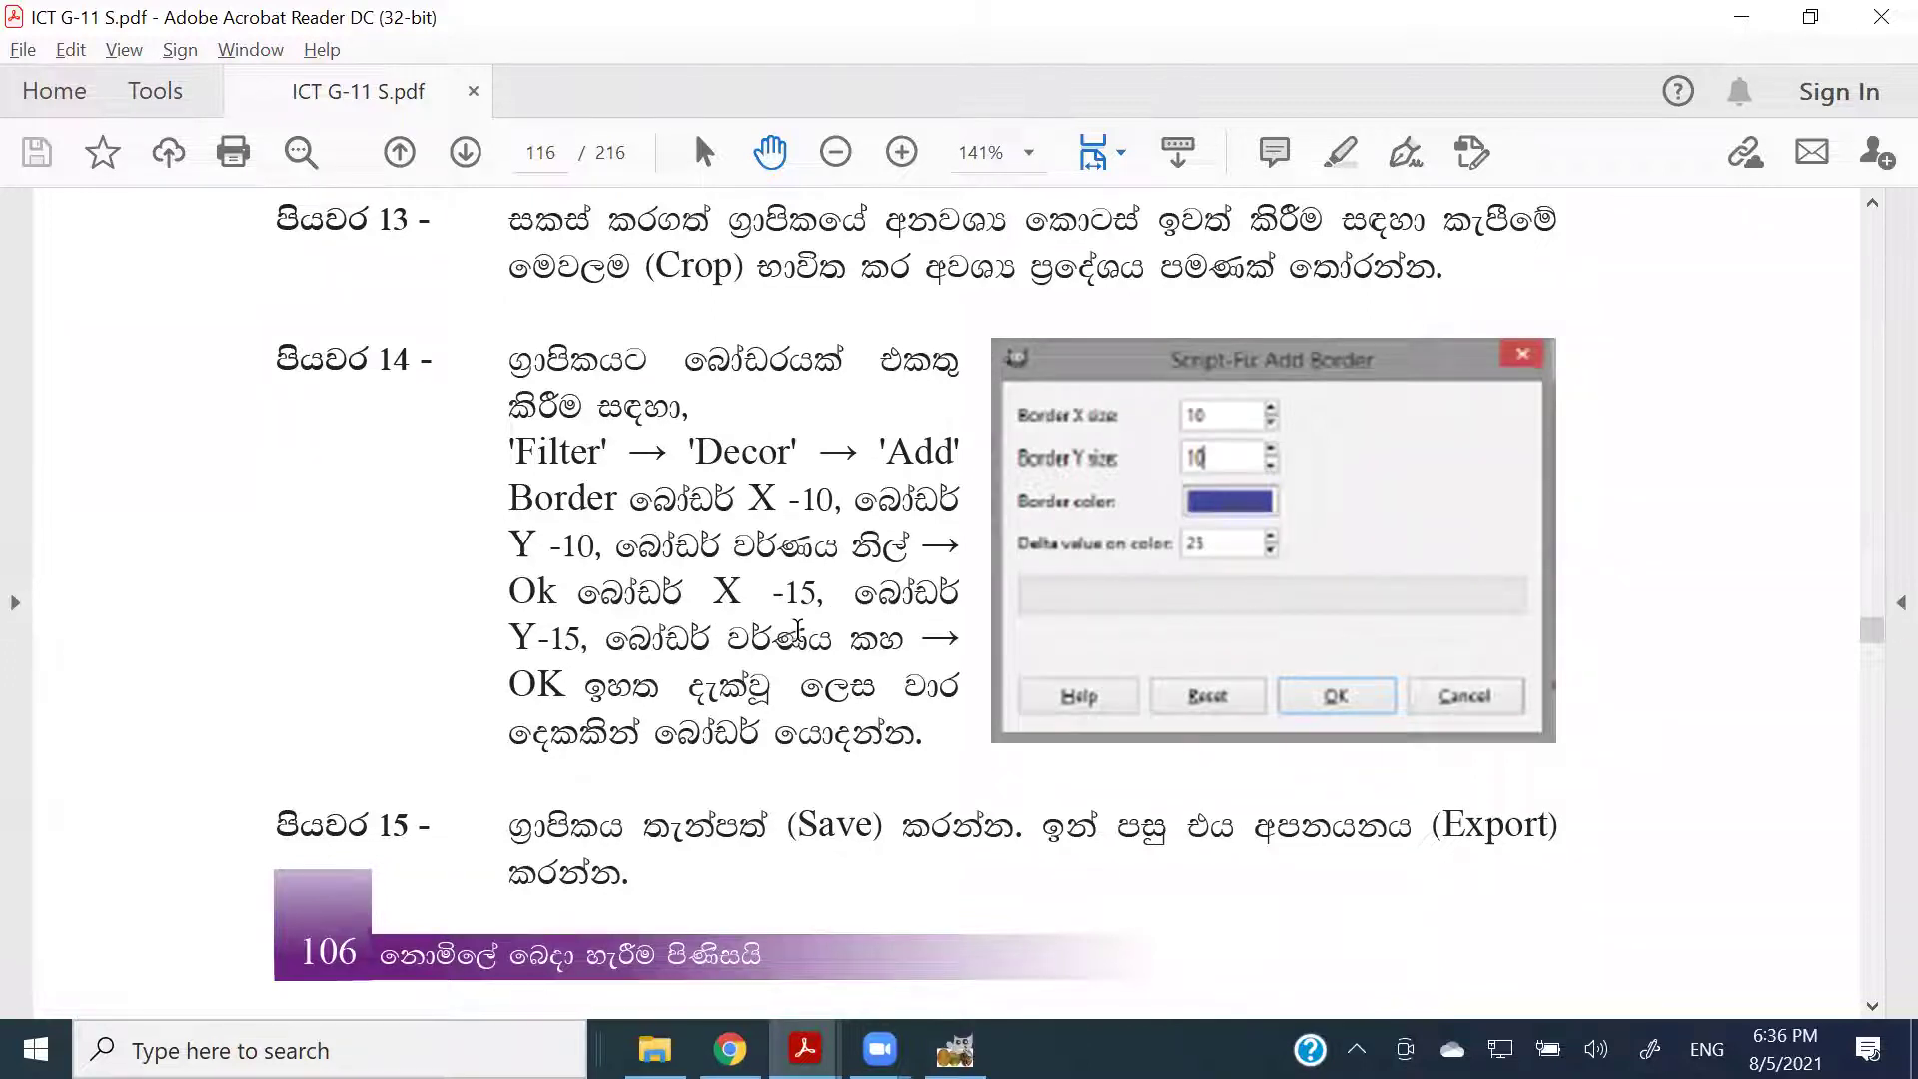
# Switch to GIMP and apply the Add Border filter with X size 10, Y size 12 and the blue colour 261fcf.
pyautogui.hotkey('alt', 'Tab')
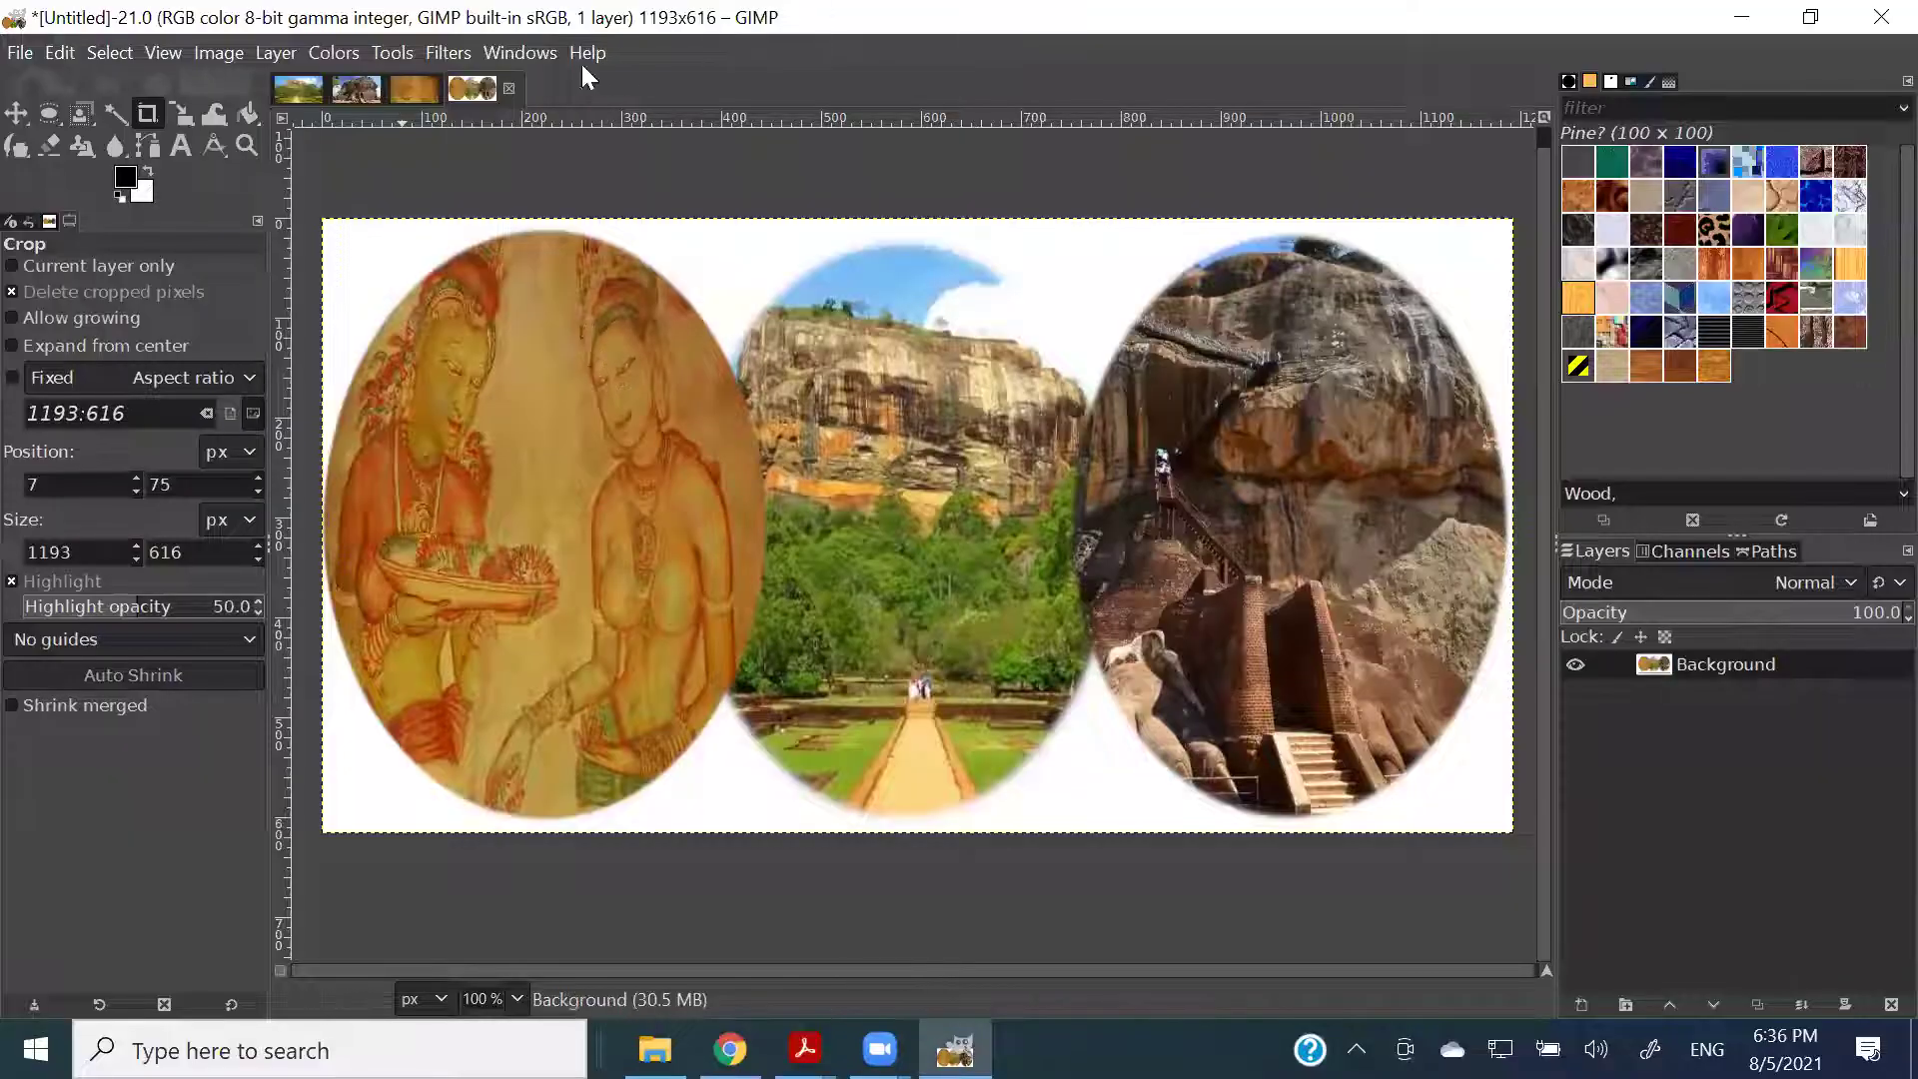
pyautogui.click(446, 60)
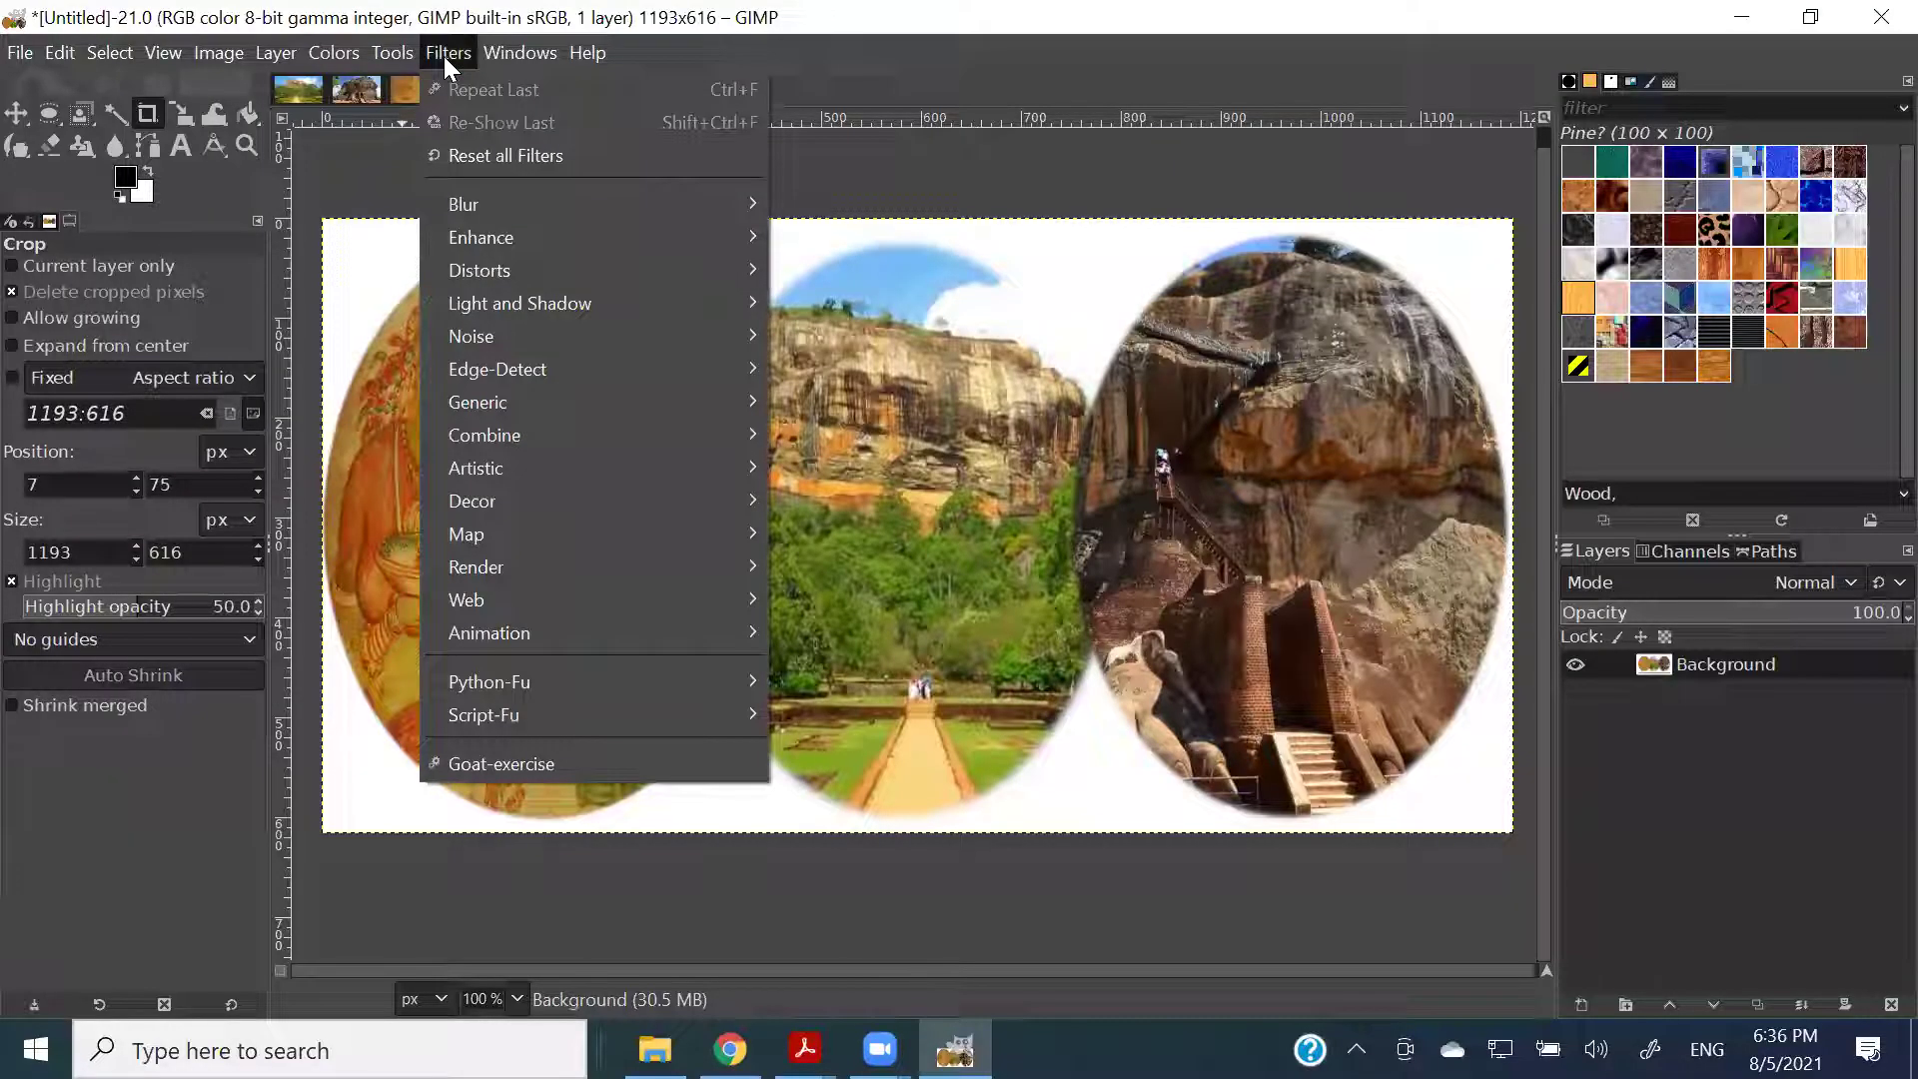
pyautogui.moveTo(478, 498)
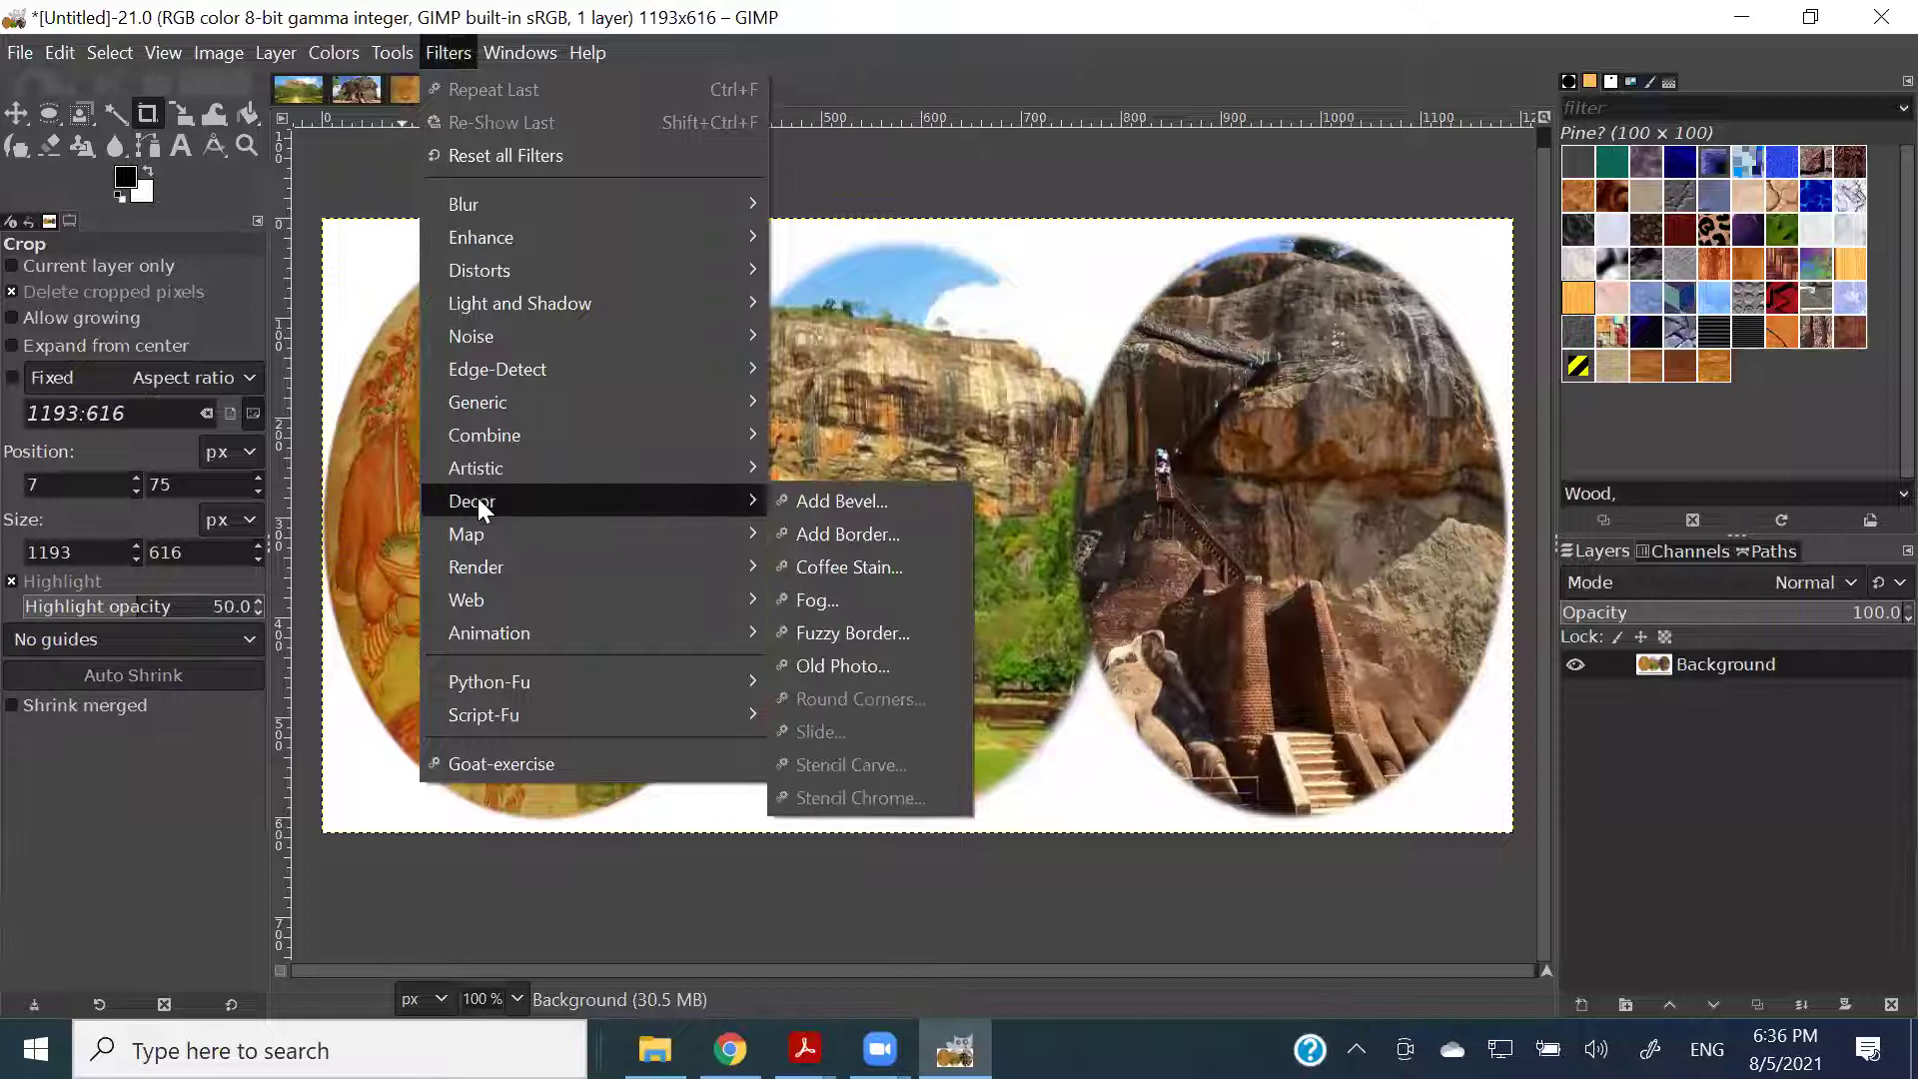
pyautogui.click(833, 535)
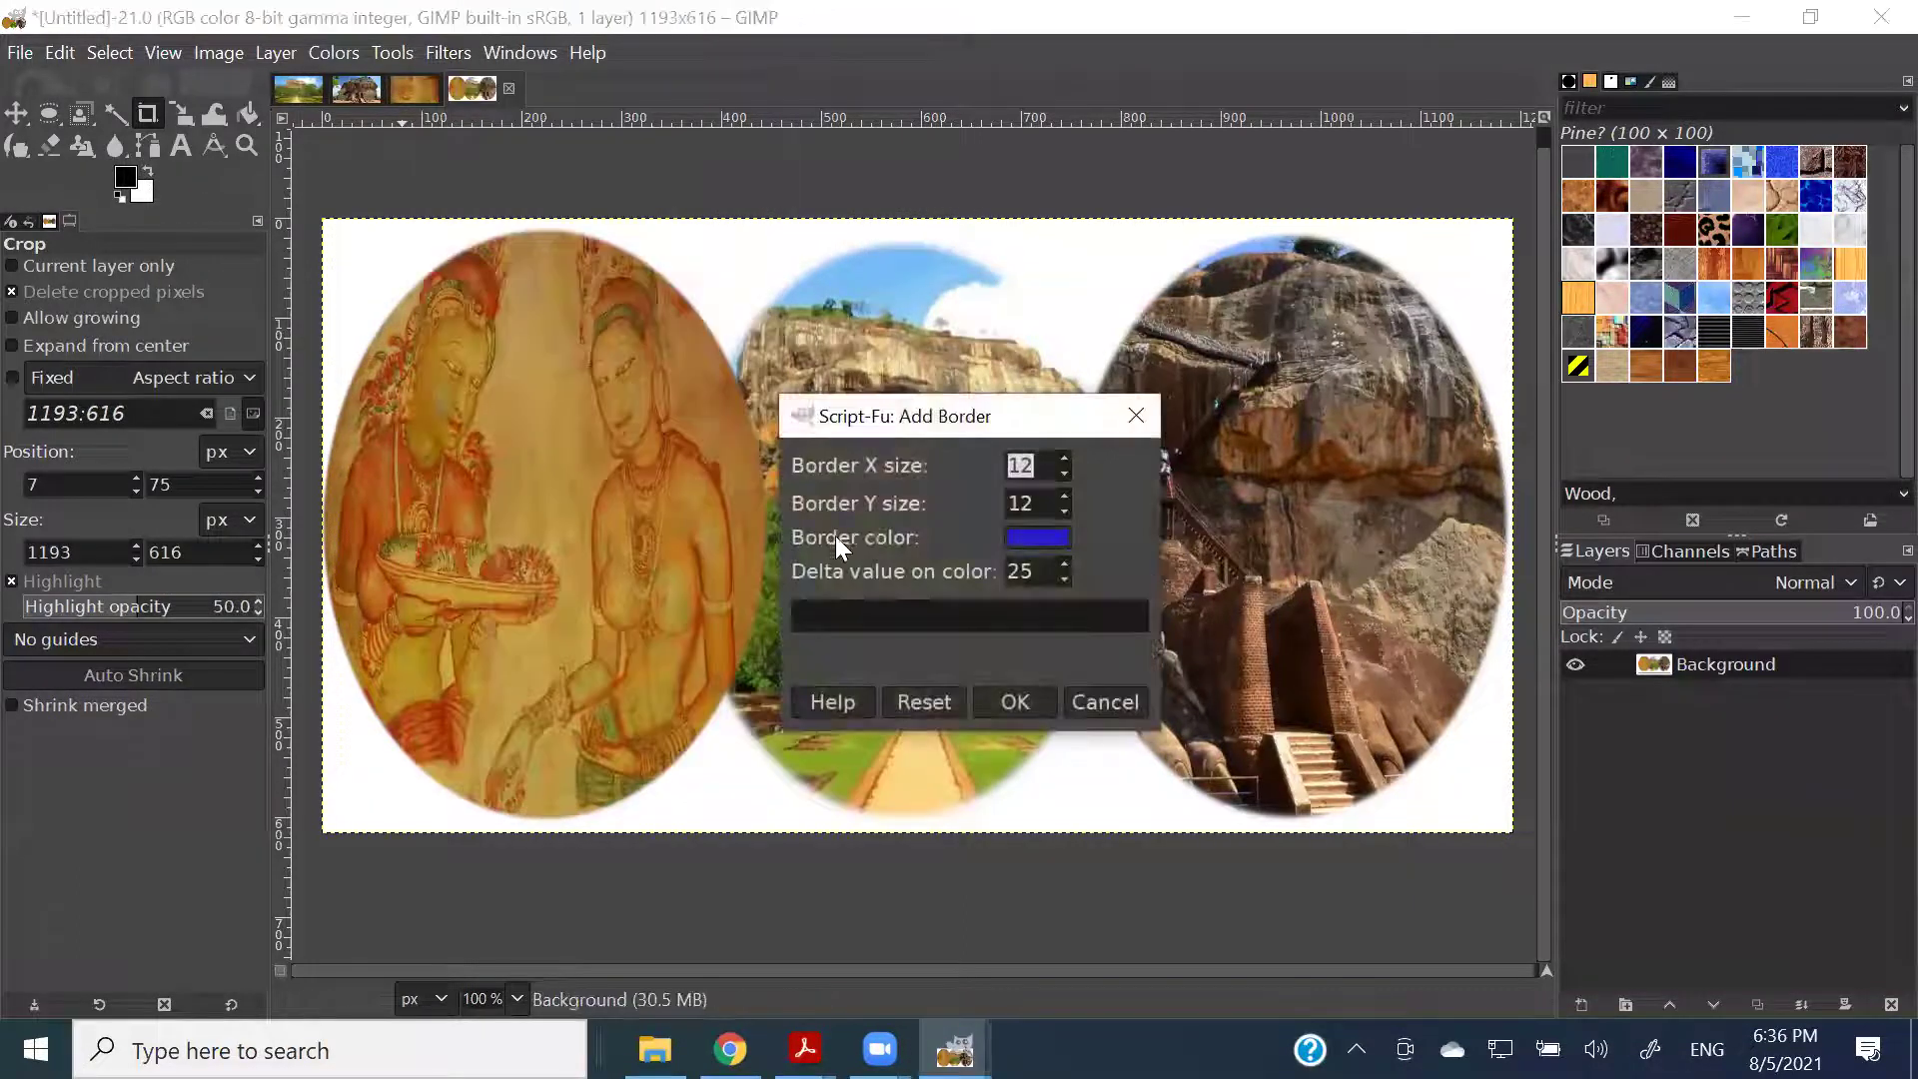
pyautogui.click(1041, 538)
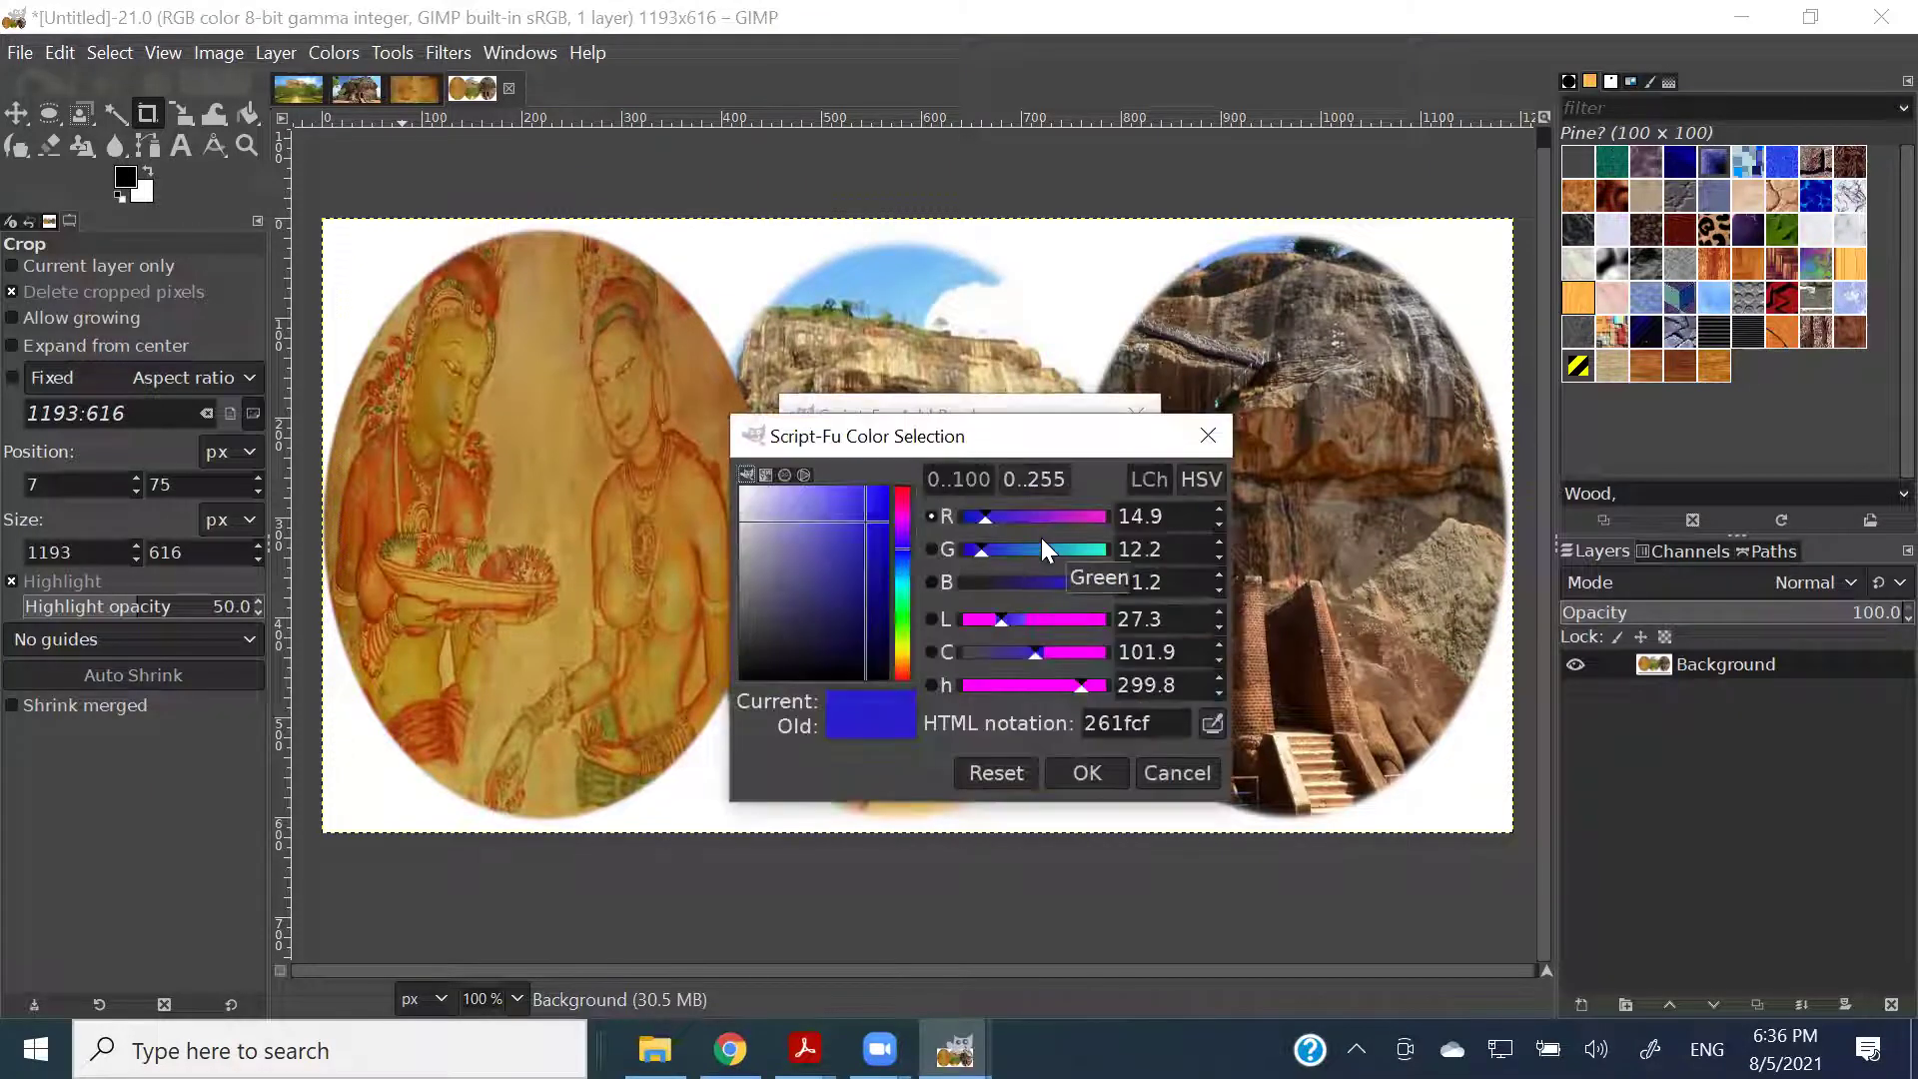
pyautogui.click(1084, 789)
pyautogui.moveTo(1044, 465); pyautogui.dragTo(997, 462)
pyautogui.write('10')
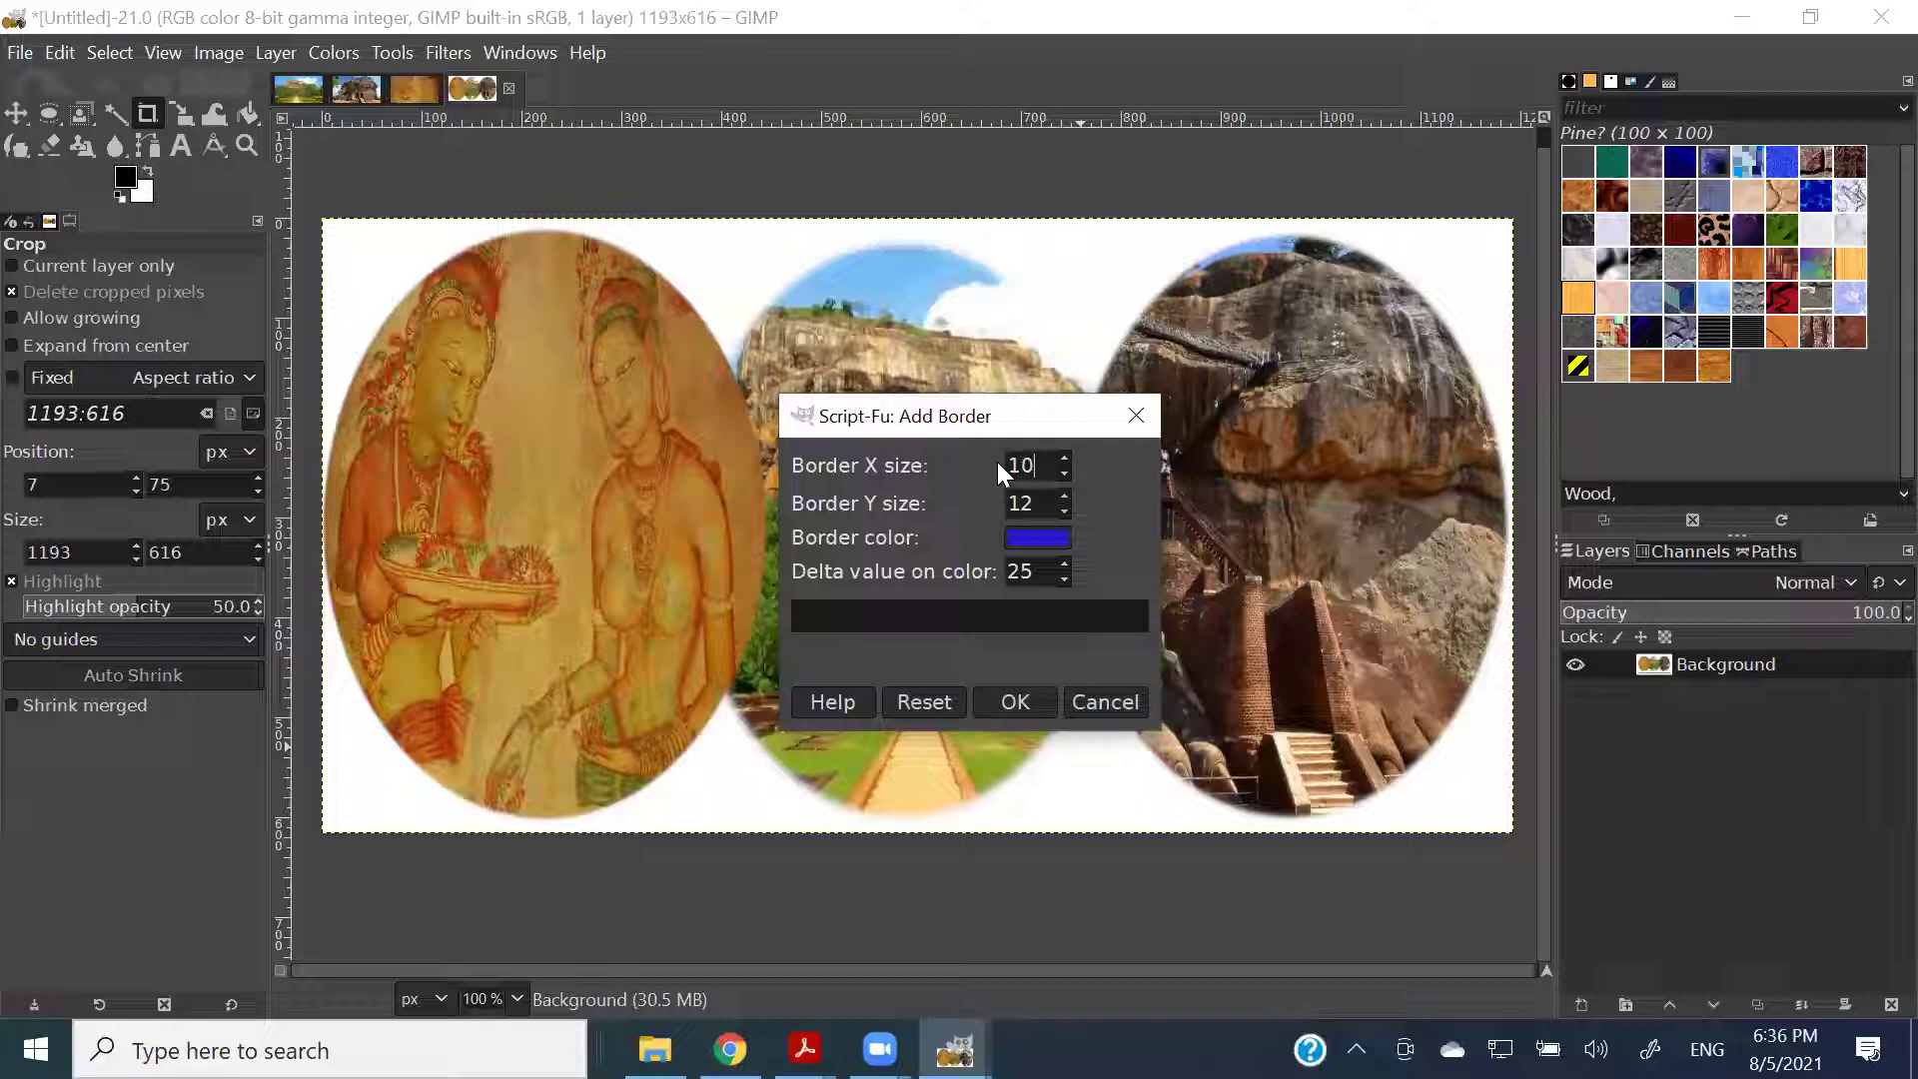
pyautogui.click(1031, 707)
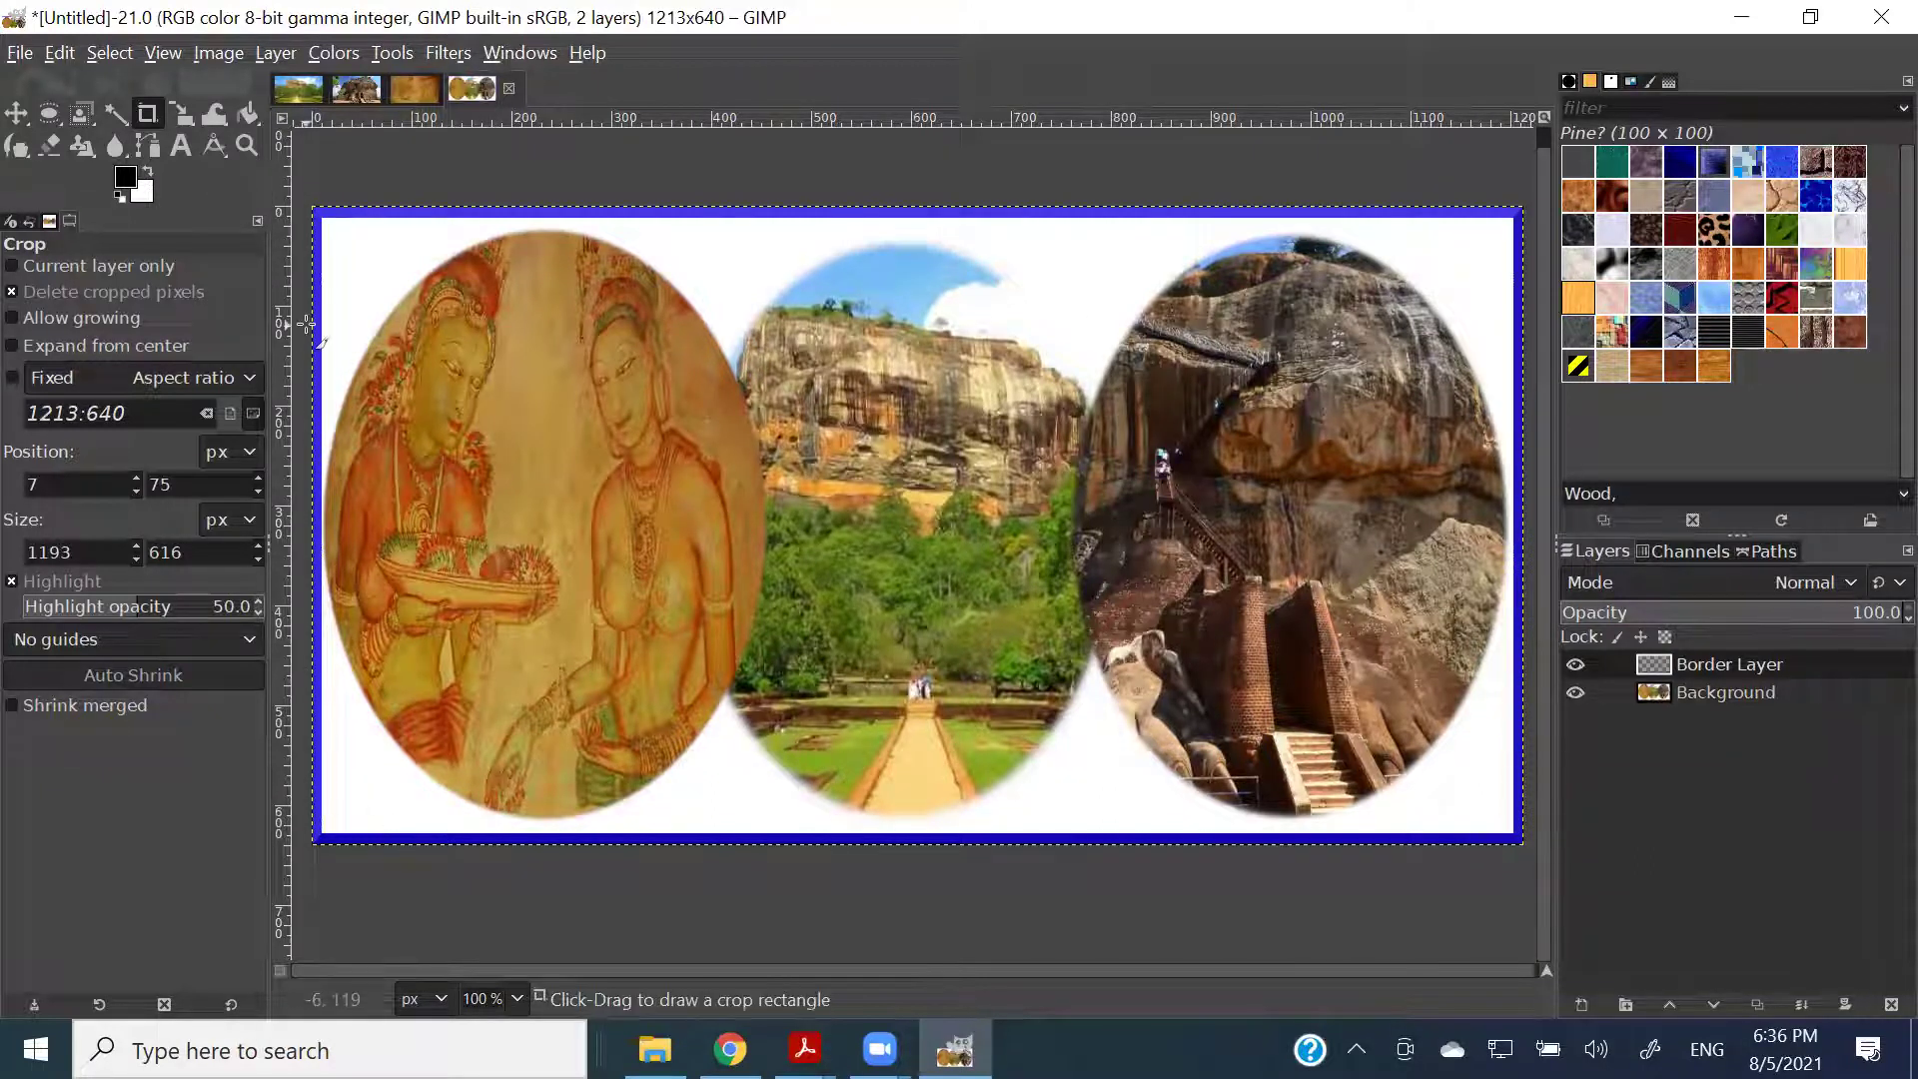
# Recheck step 14 in the textbook PDF, and set up a second border in GIMP with X and Y sizes of 15.
pyautogui.hotkey('alt', 'Tab')
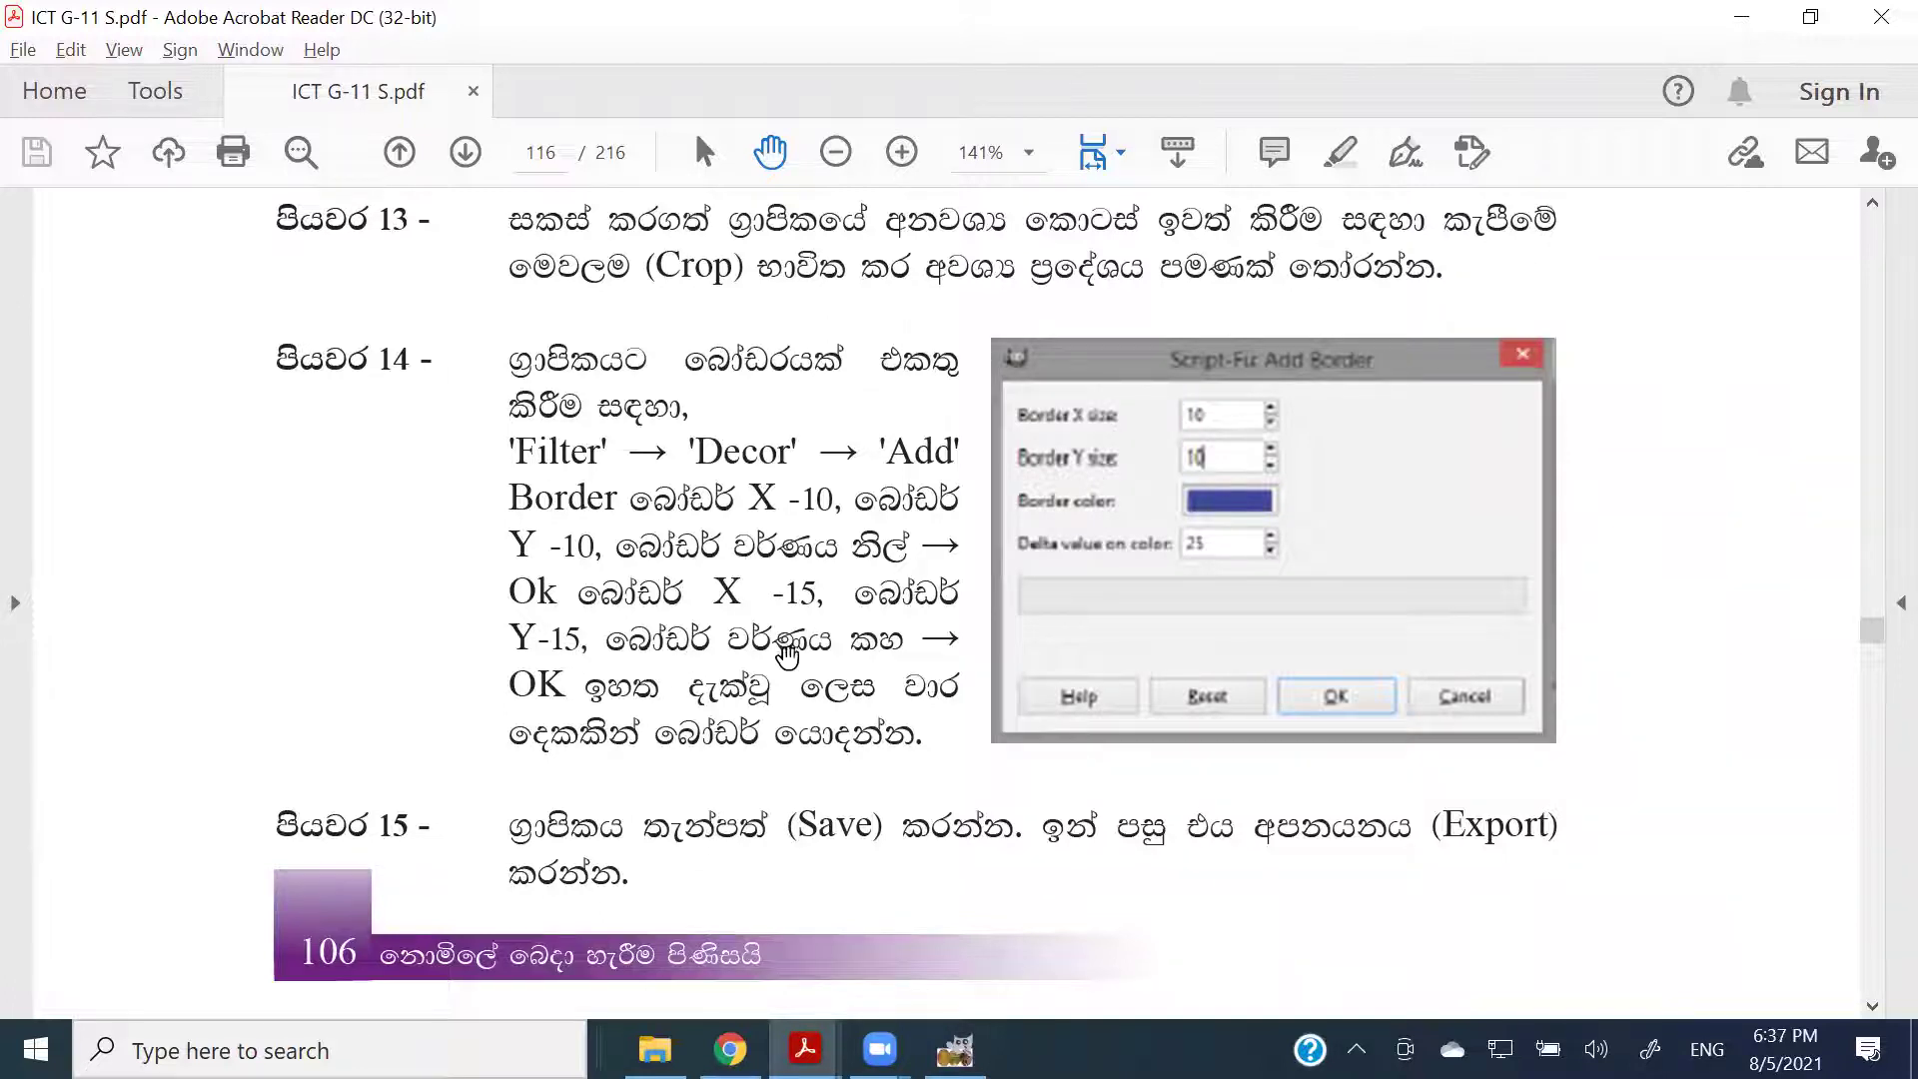
pyautogui.hotkey('alt', 'Tab')
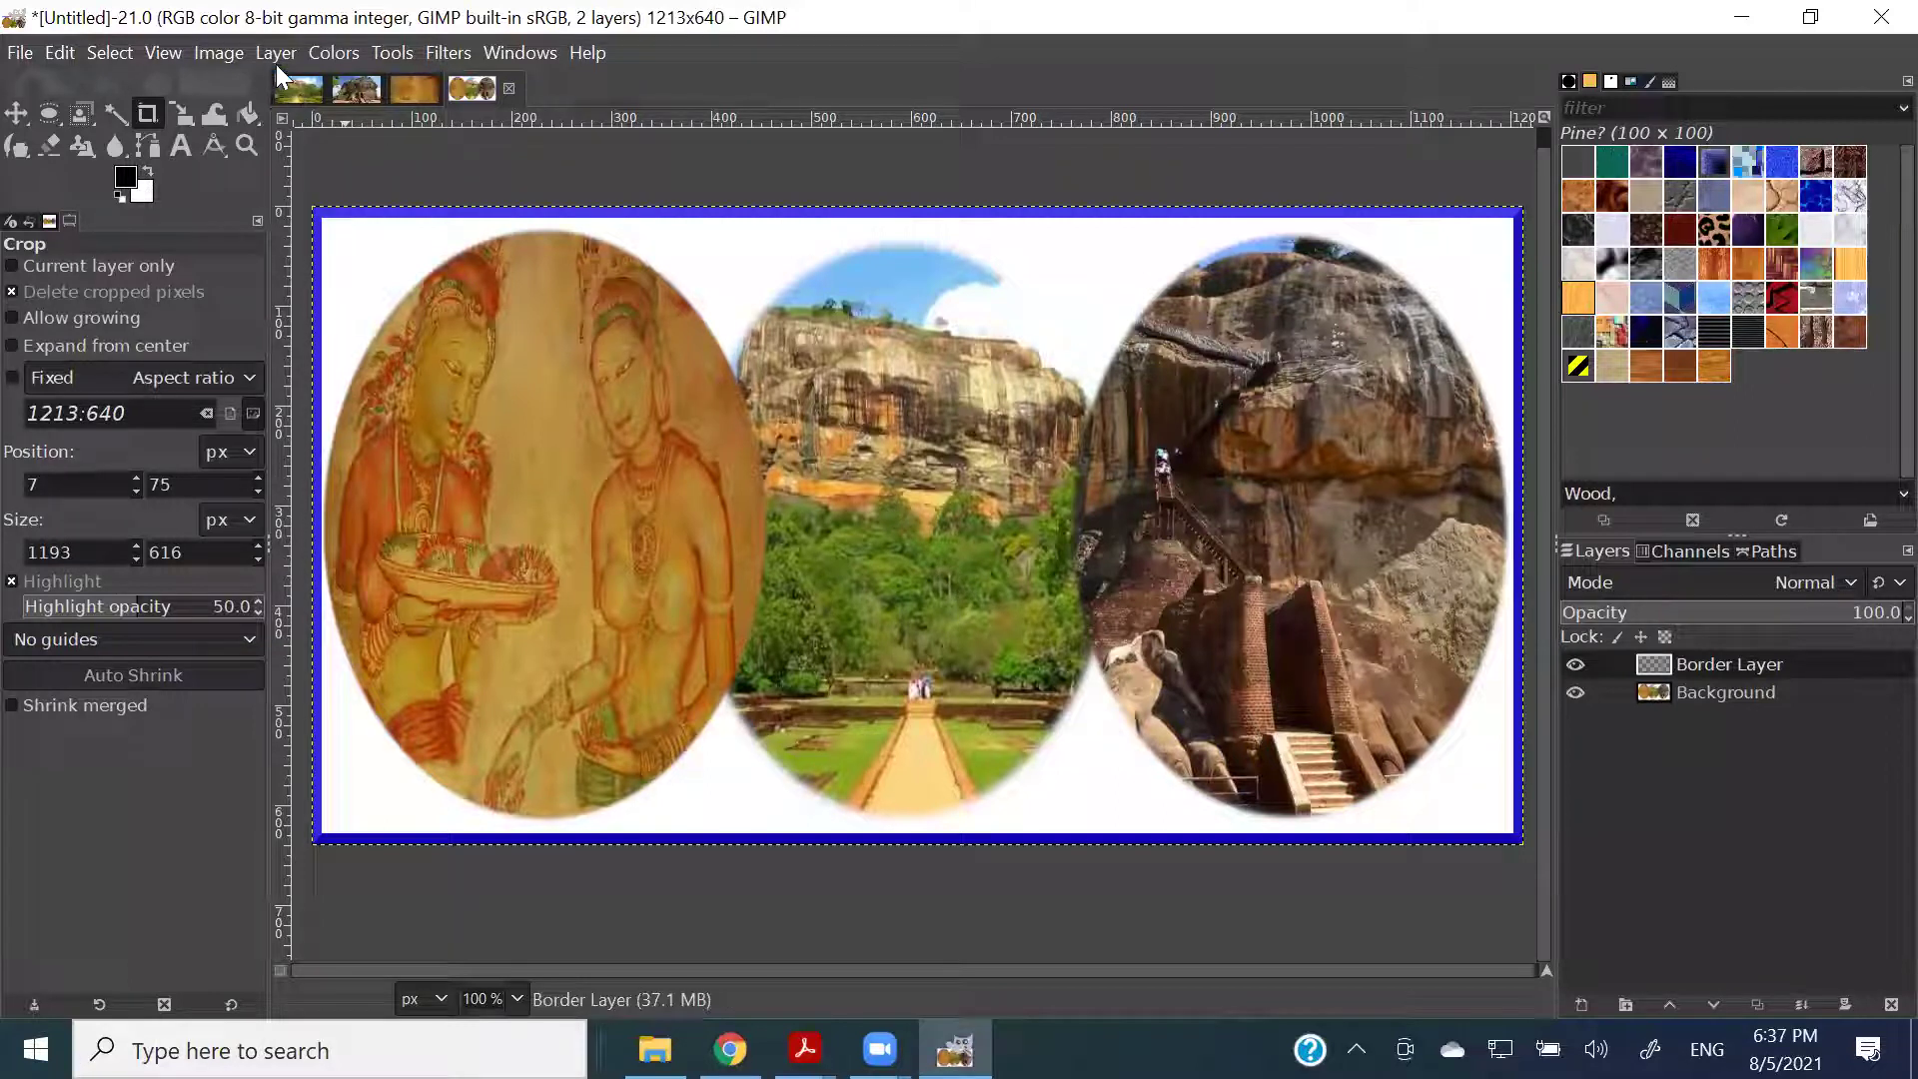
pyautogui.click(440, 54)
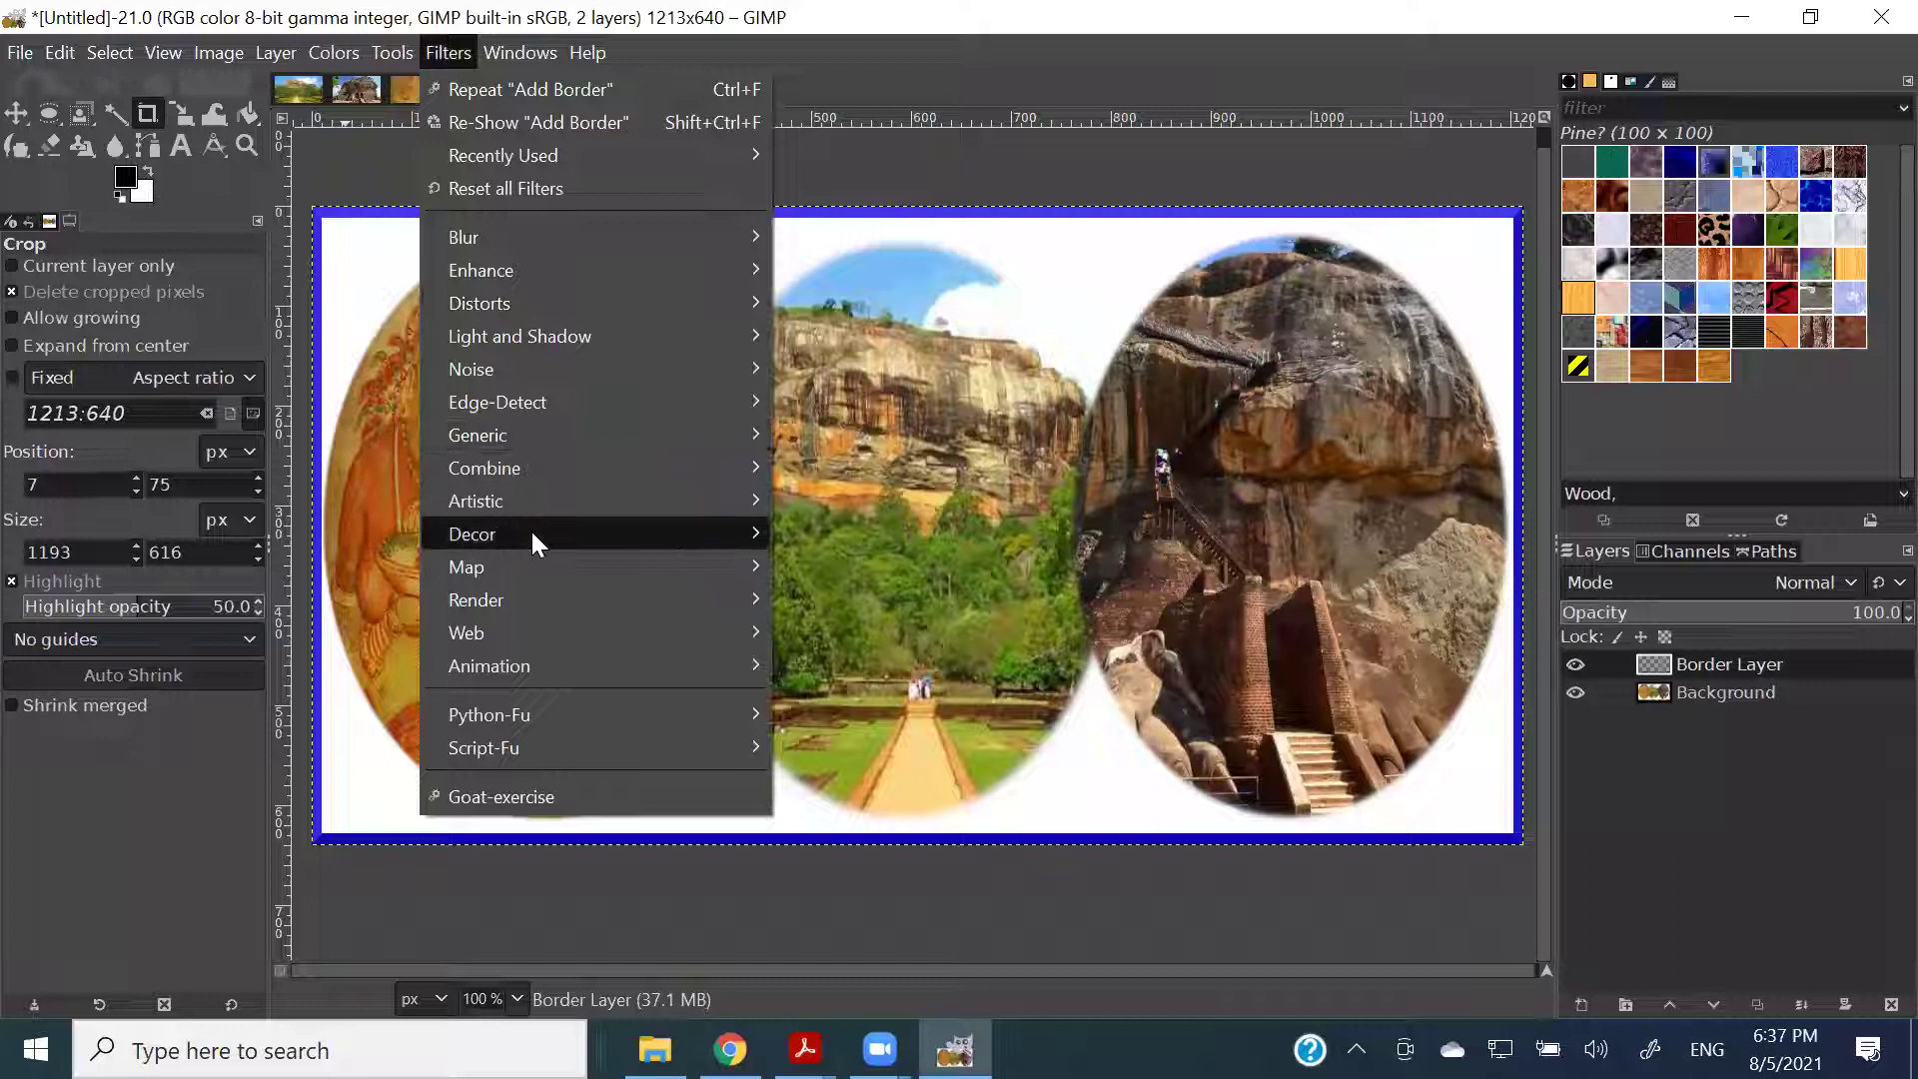
pyautogui.moveTo(530, 533)
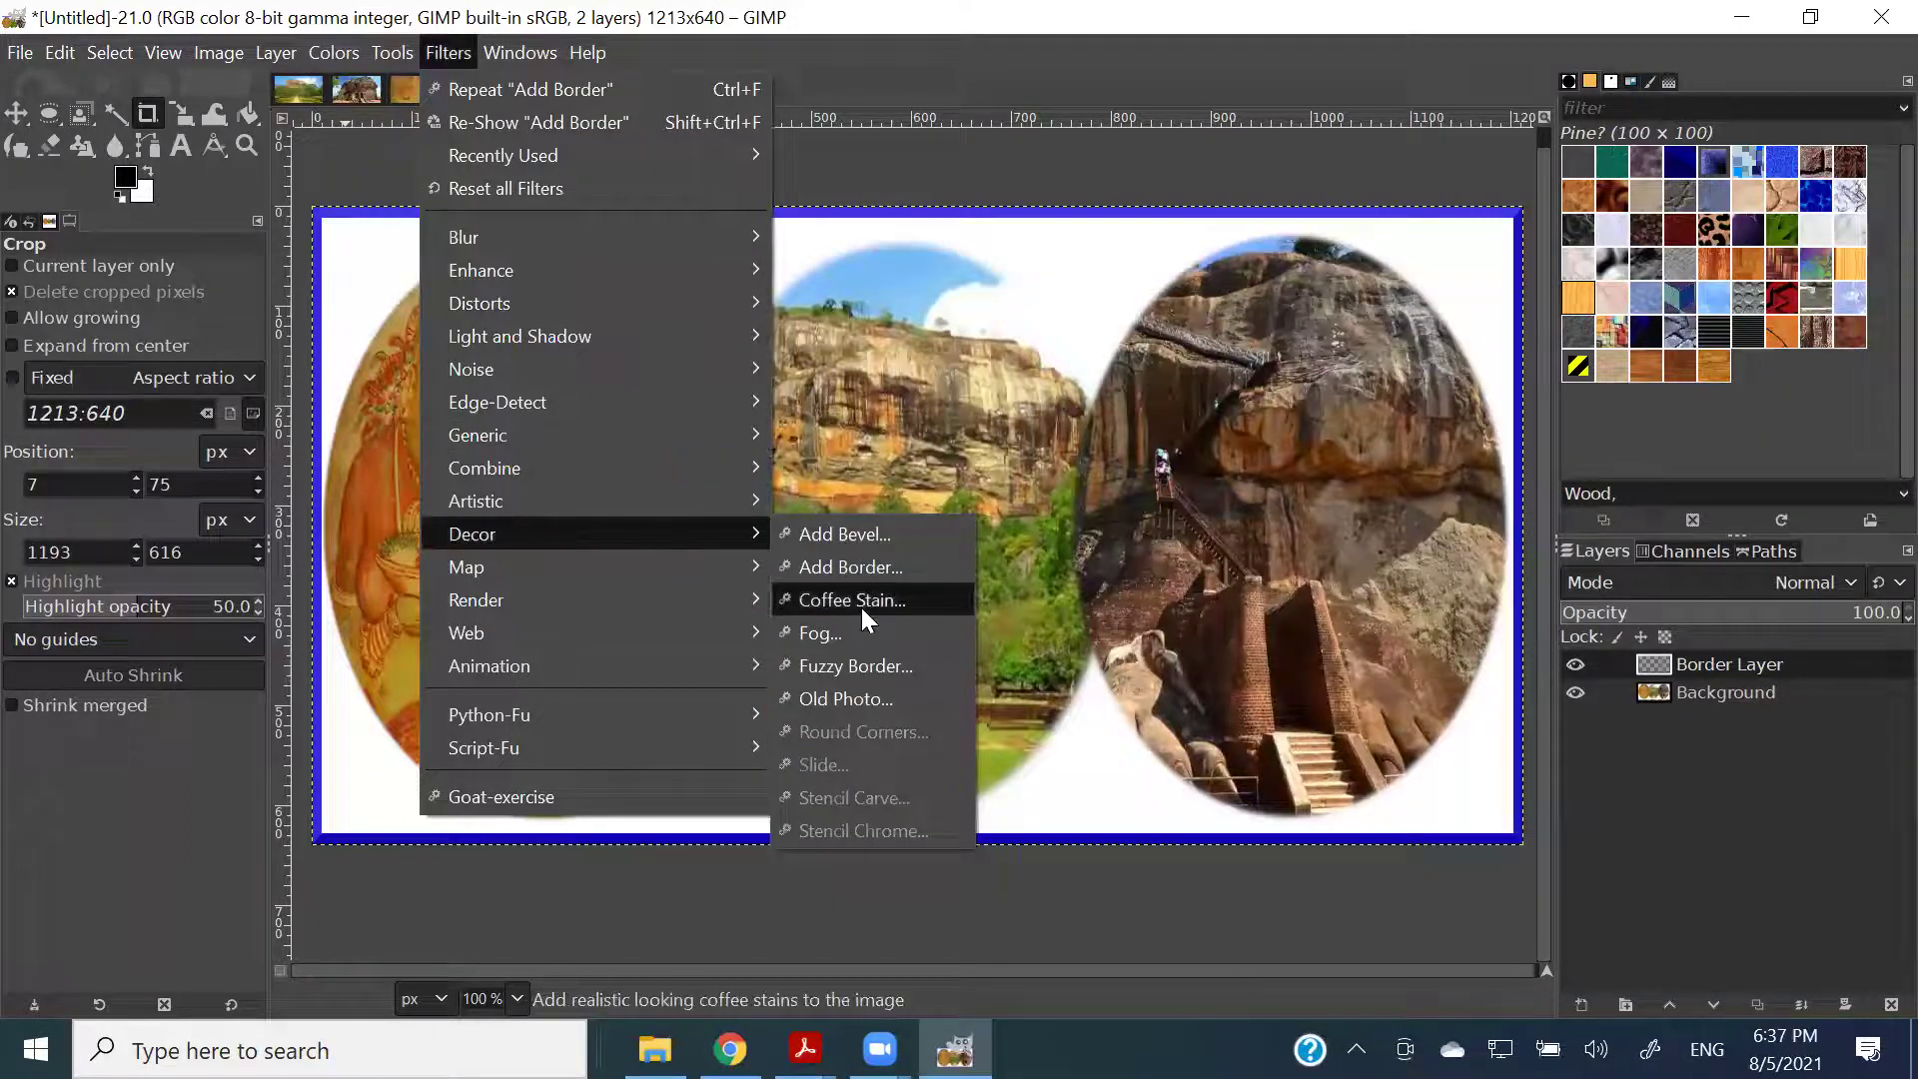
pyautogui.click(860, 579)
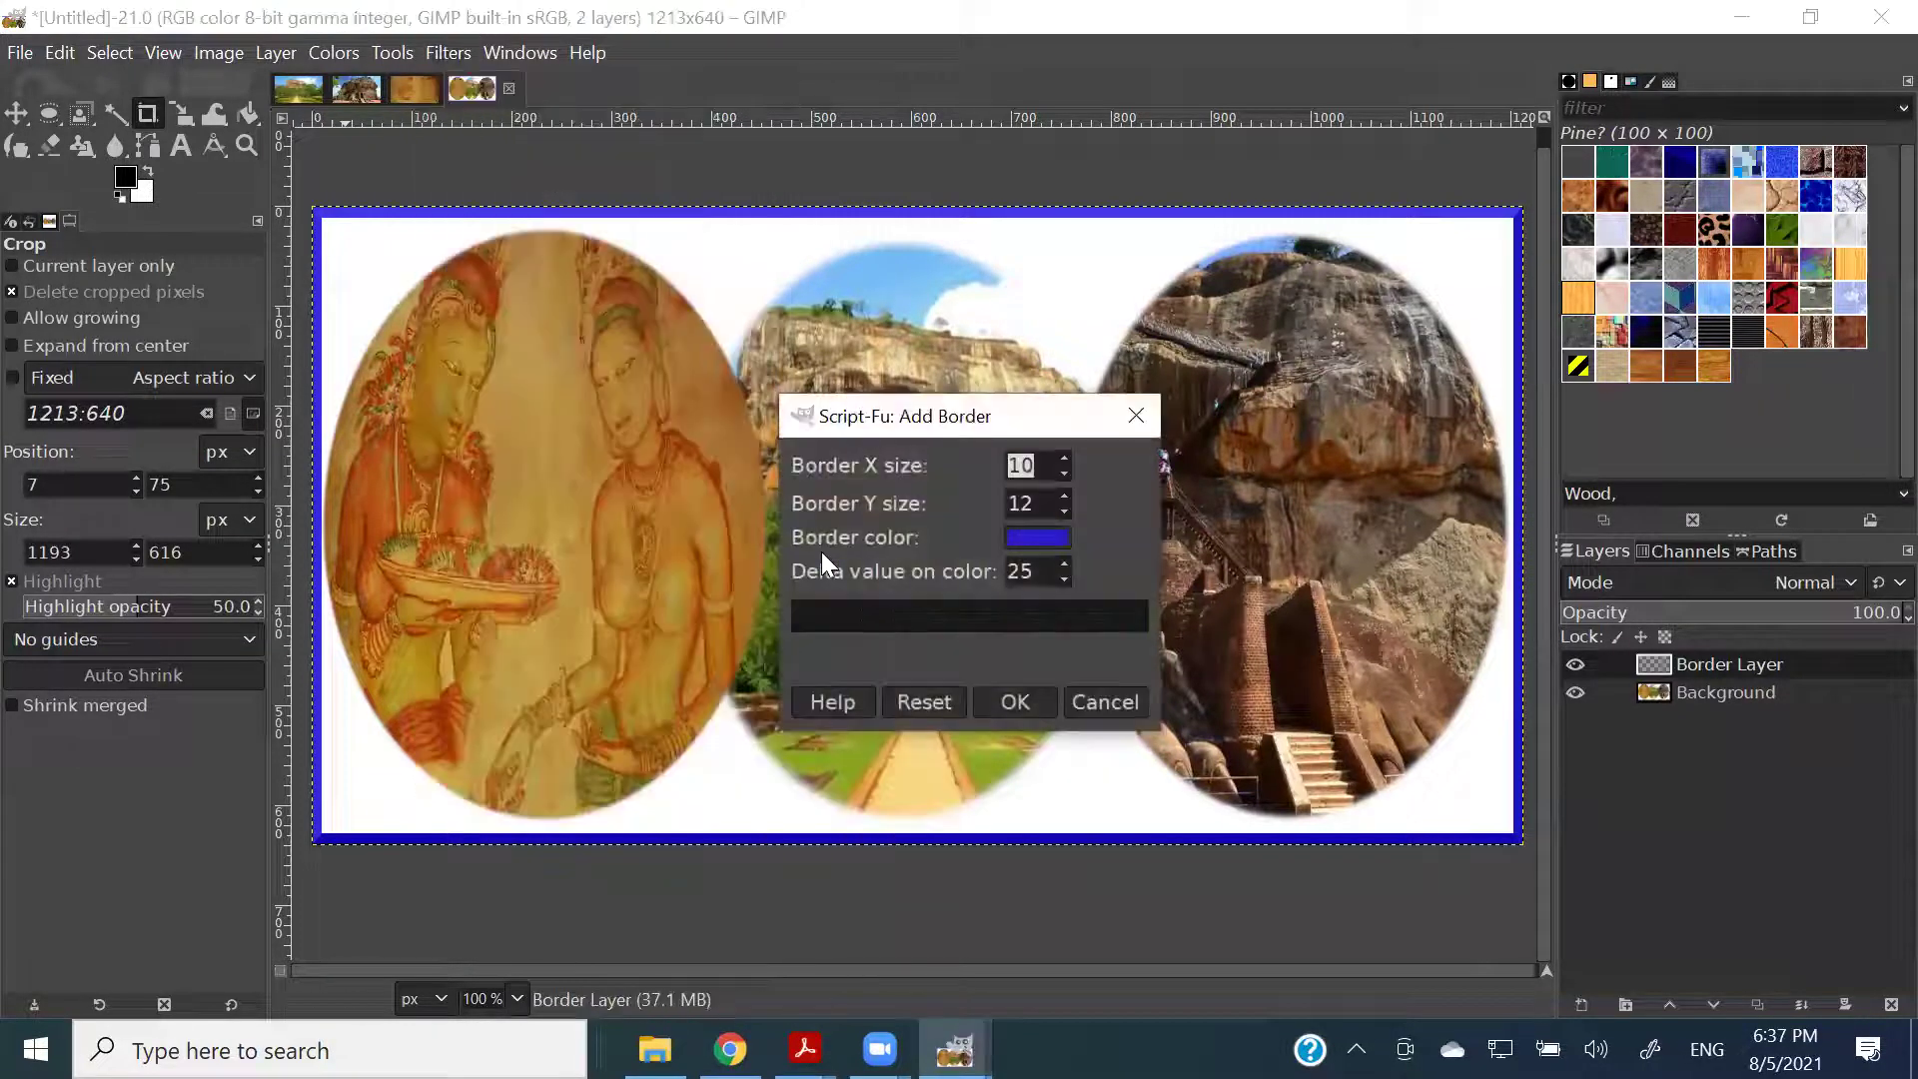
pyautogui.click(1065, 460)
pyautogui.click(1064, 460)
pyautogui.click(1065, 497)
pyautogui.click(1064, 497)
pyautogui.click(1064, 497)
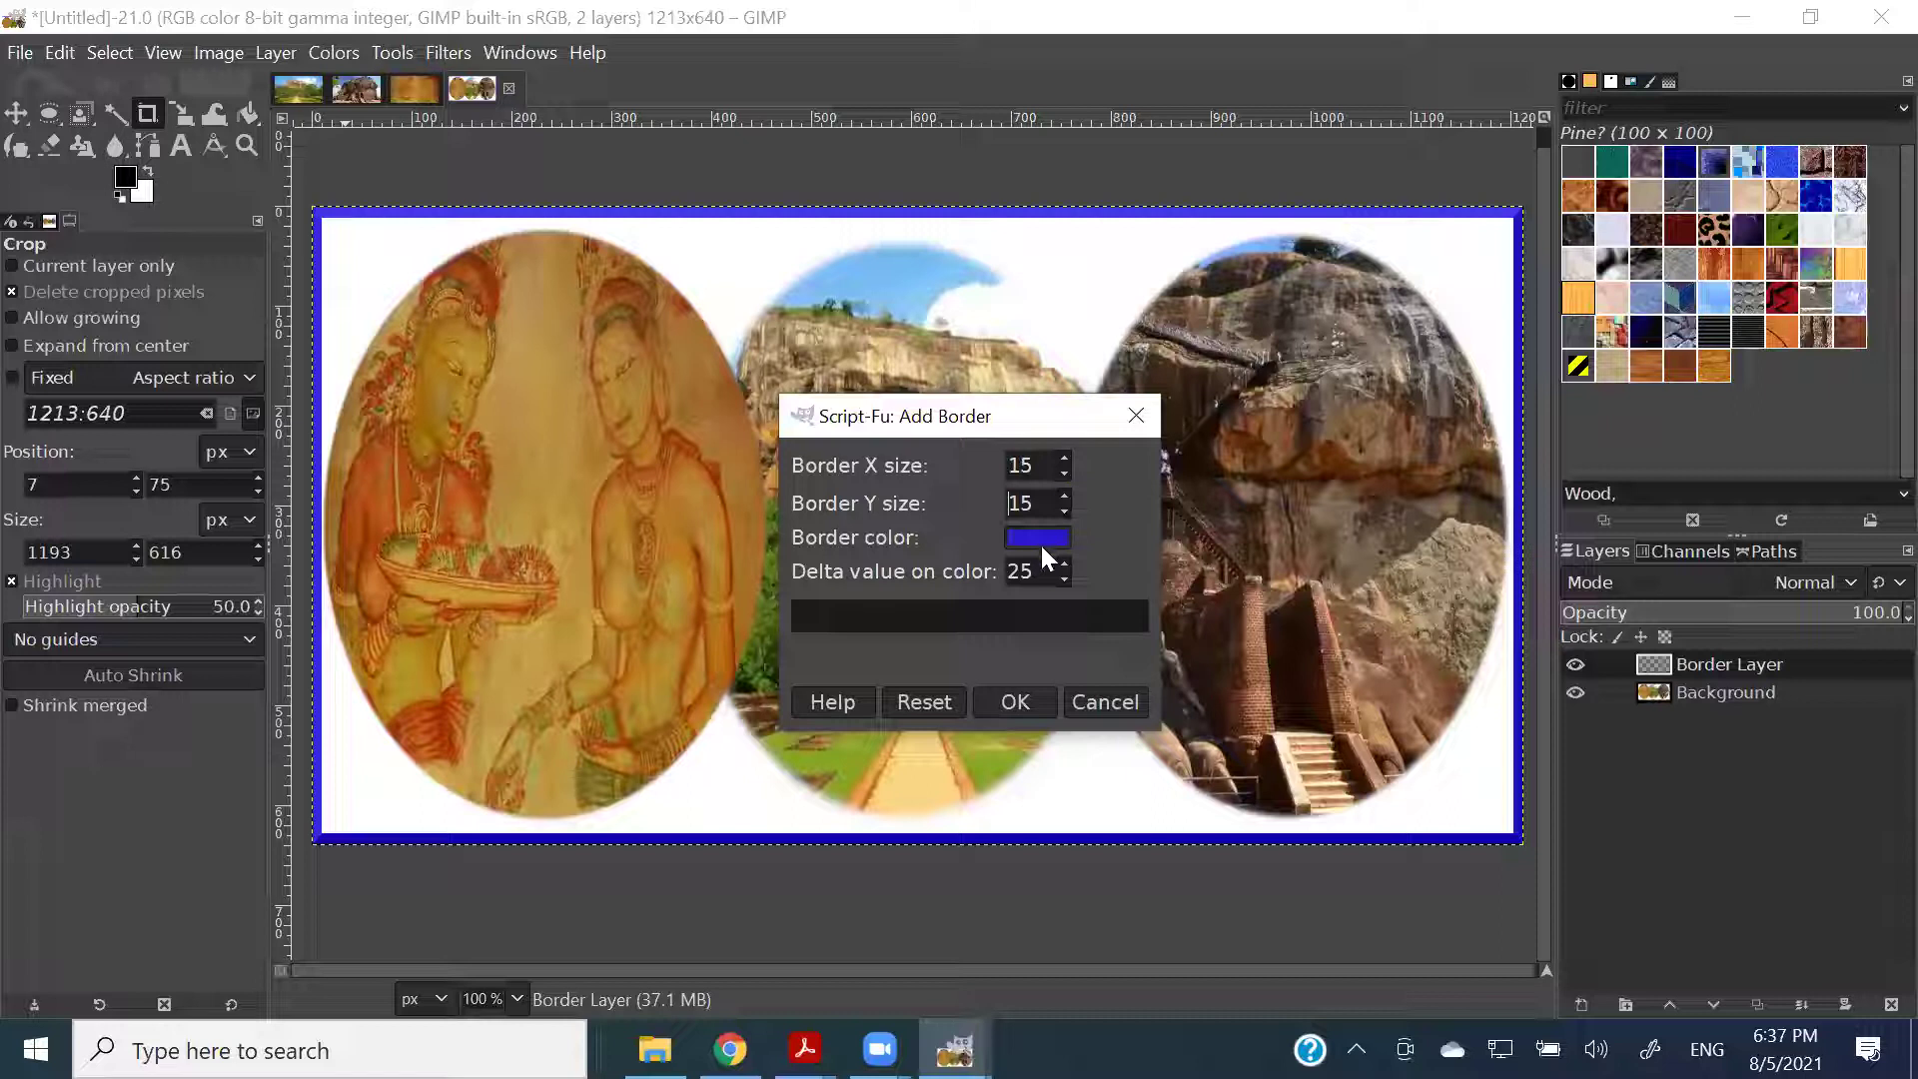
# Set the second border's colour to yellow-green d1eb36 and apply the border.
pyautogui.click(1041, 545)
pyautogui.click(906, 641)
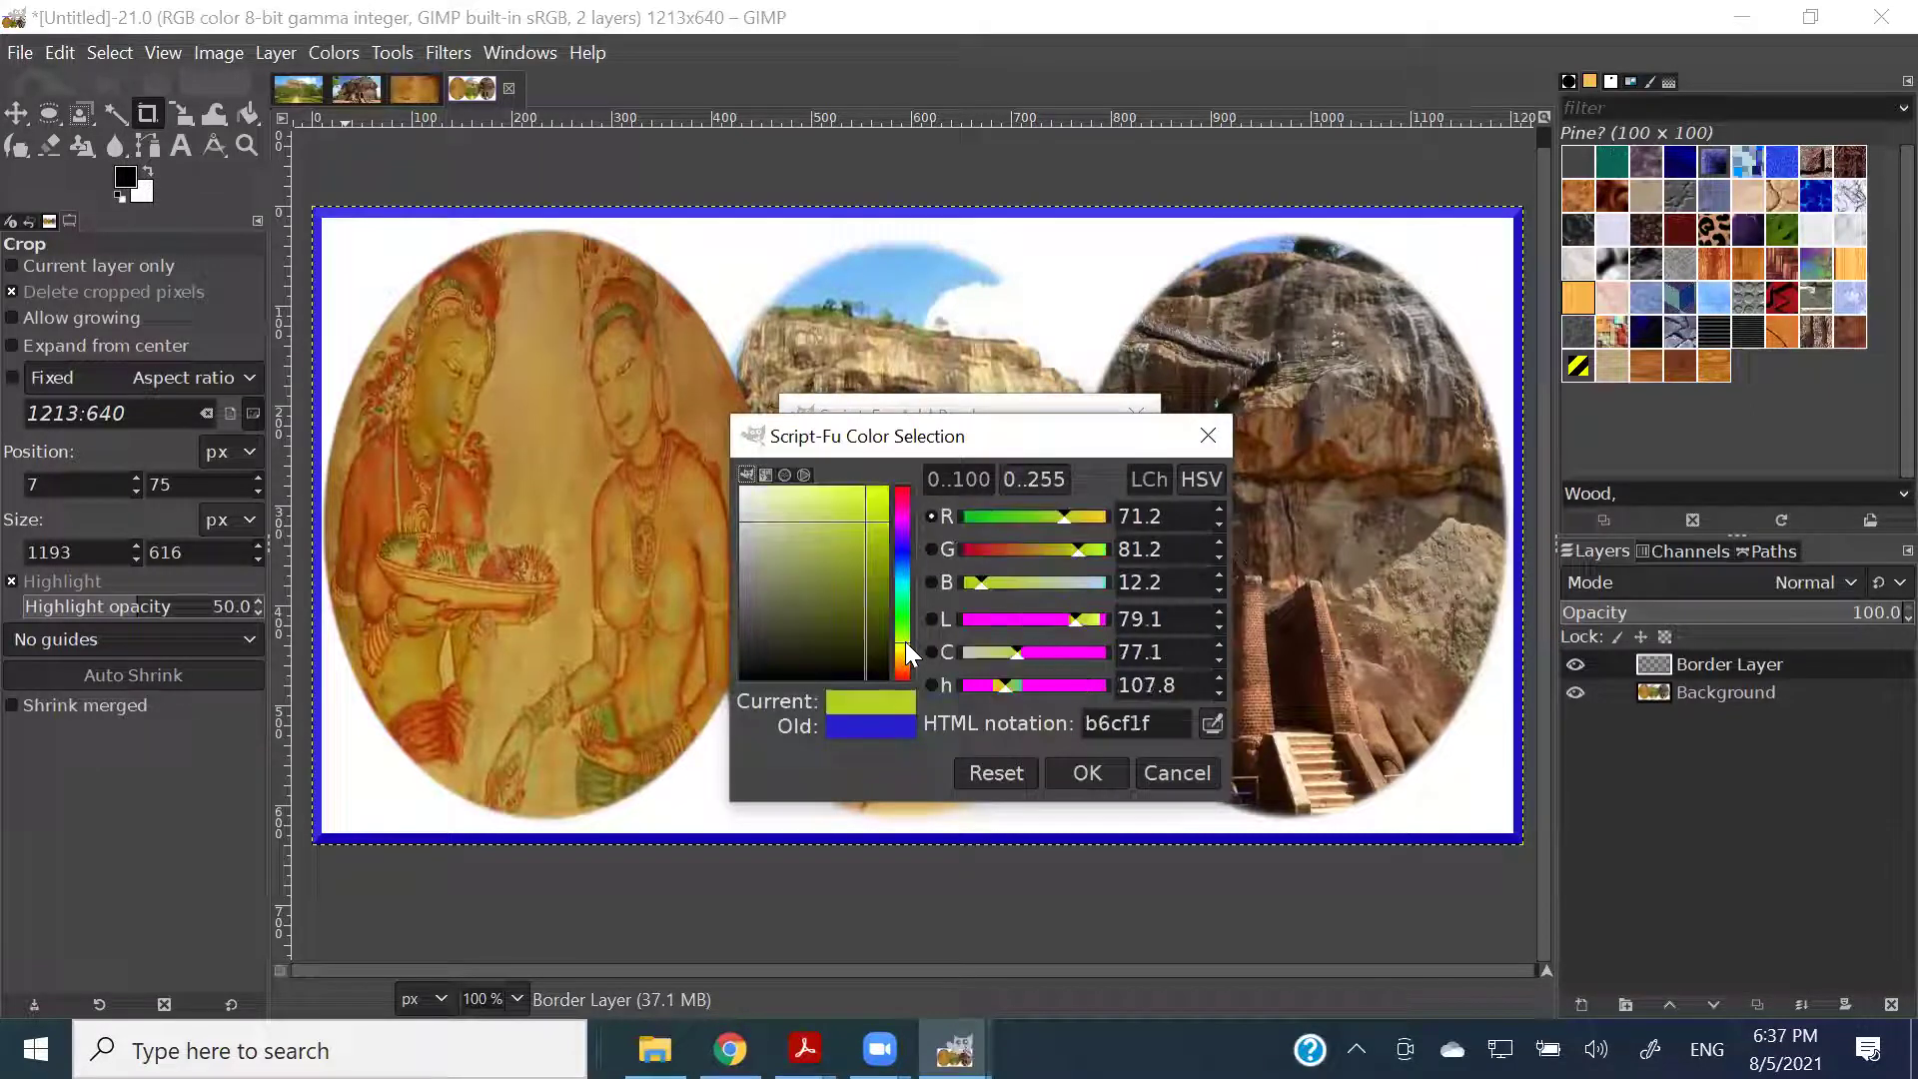
pyautogui.click(854, 500)
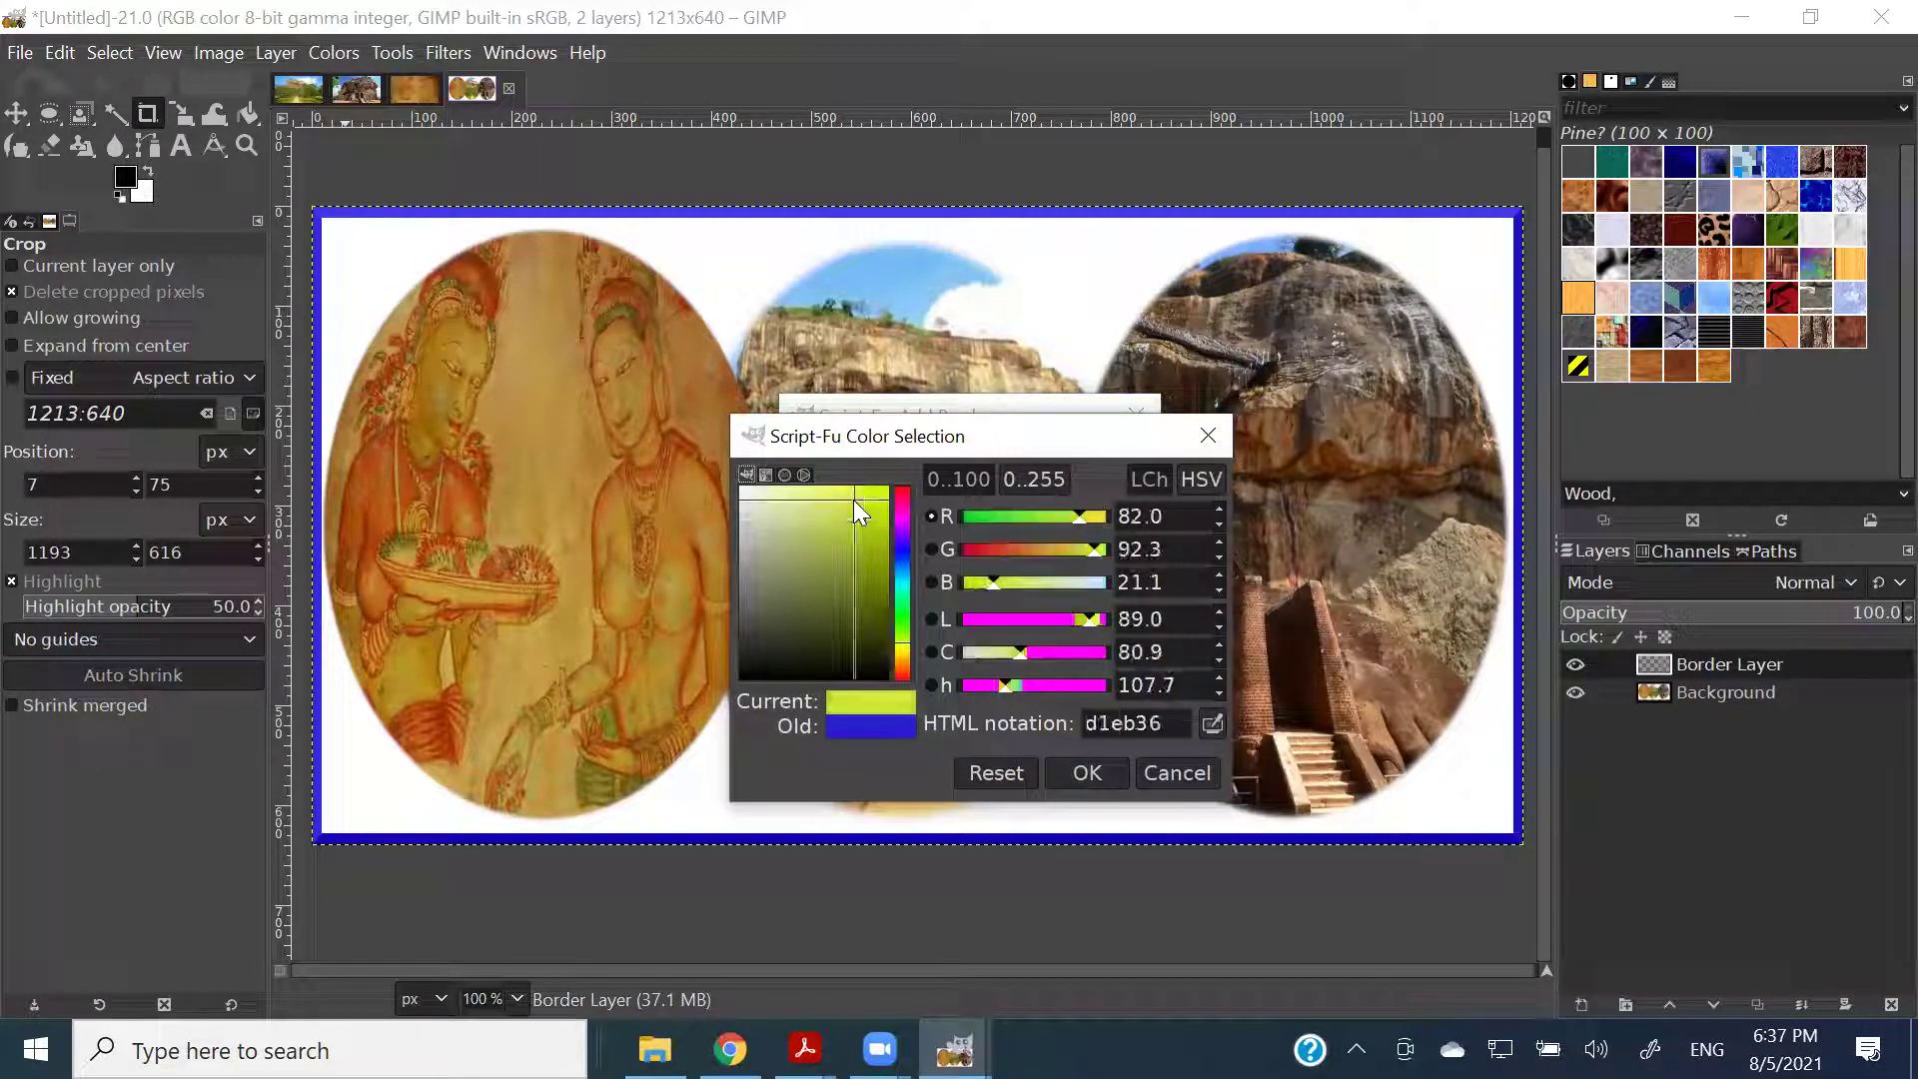
pyautogui.click(1081, 770)
pyautogui.click(1015, 702)
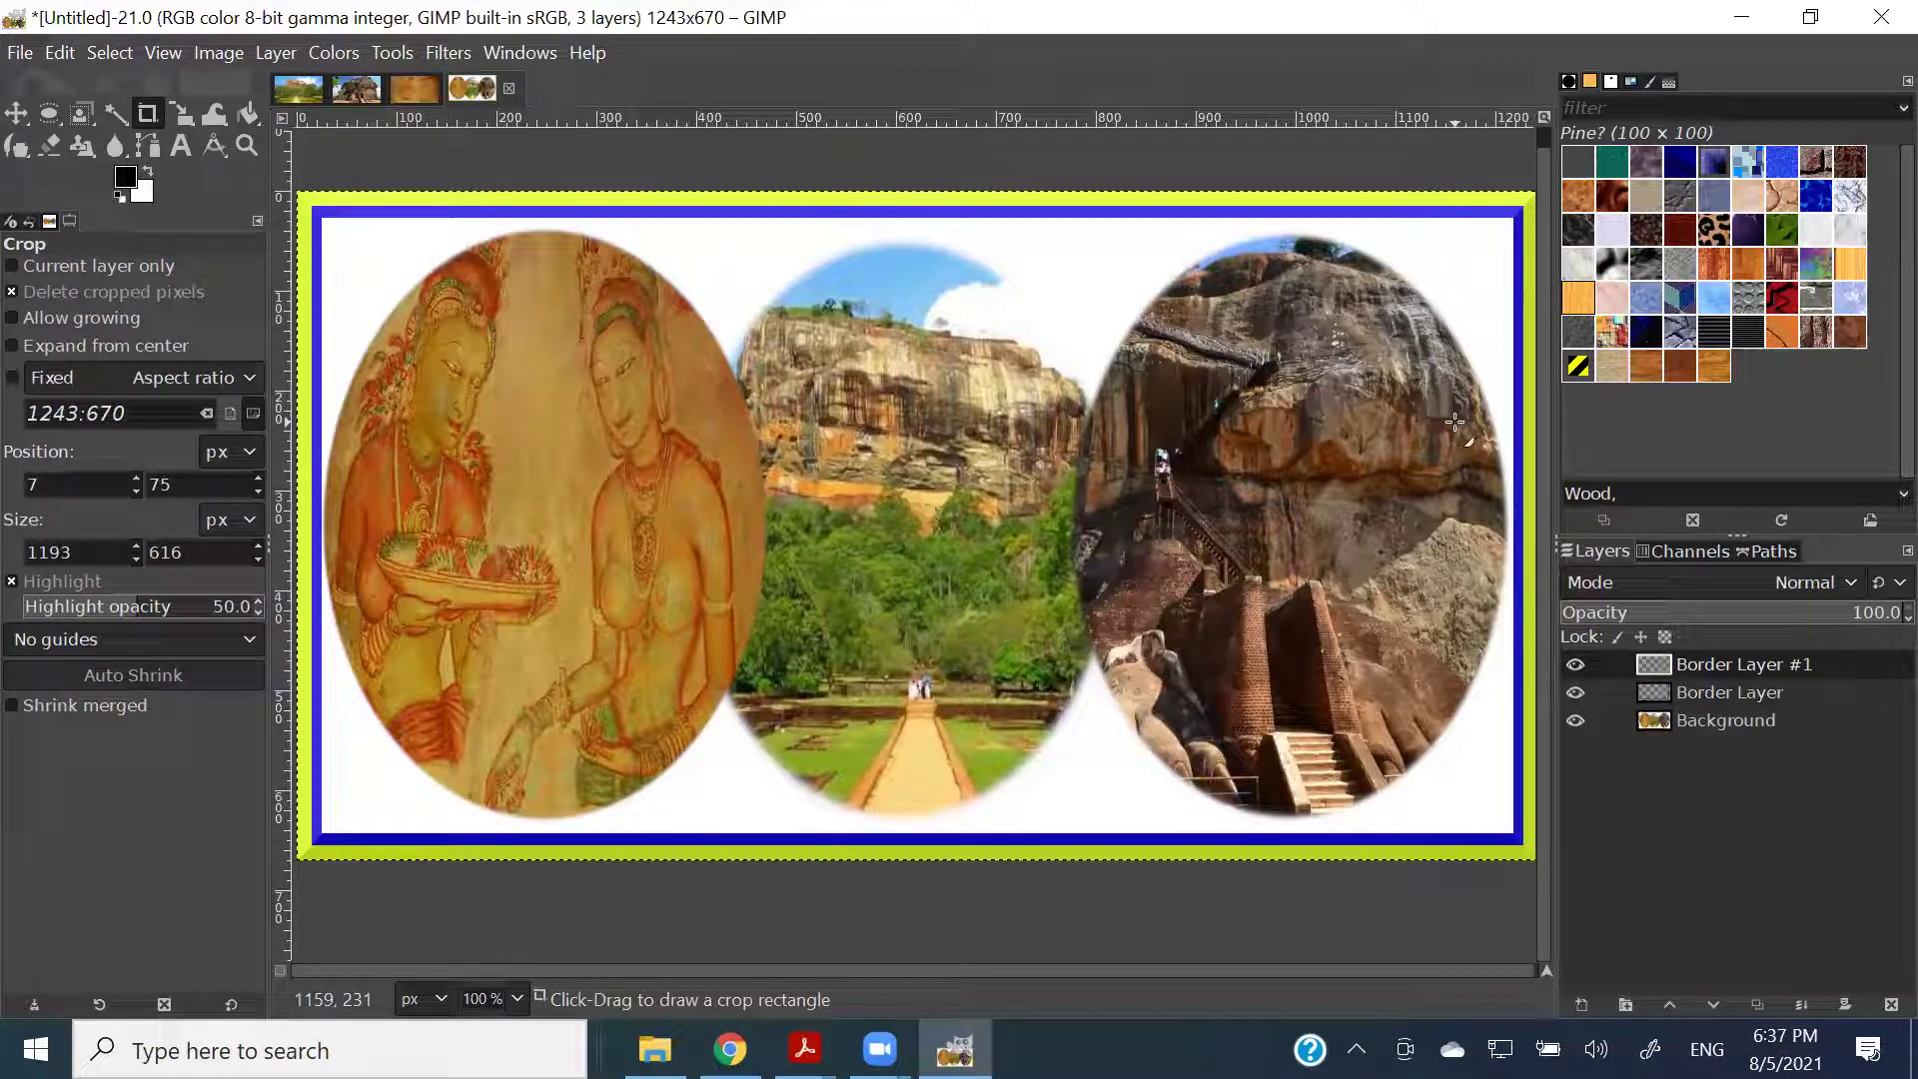
# Export the bordered Sigiriya image to the Desktop folder as first art.png, keeping the preset PNG export options.
pyautogui.click(20, 54)
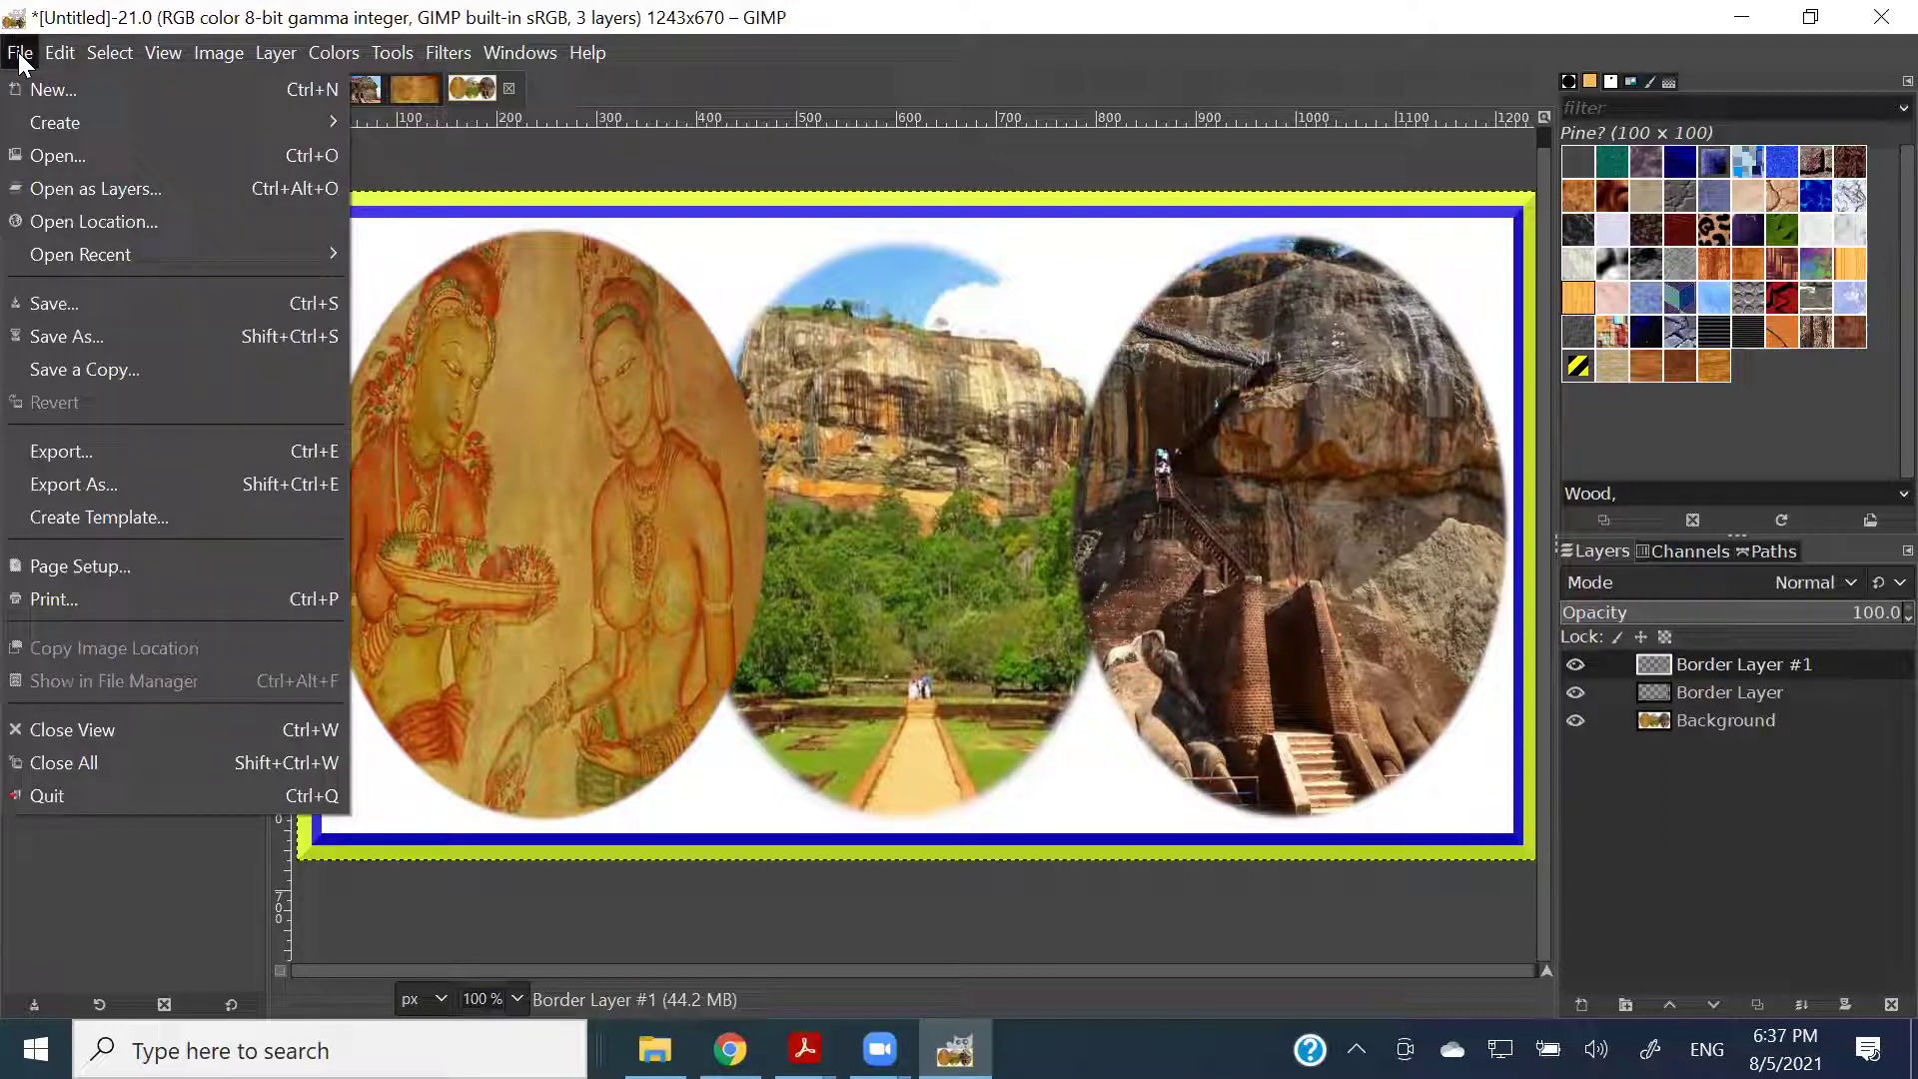
pyautogui.click(81, 454)
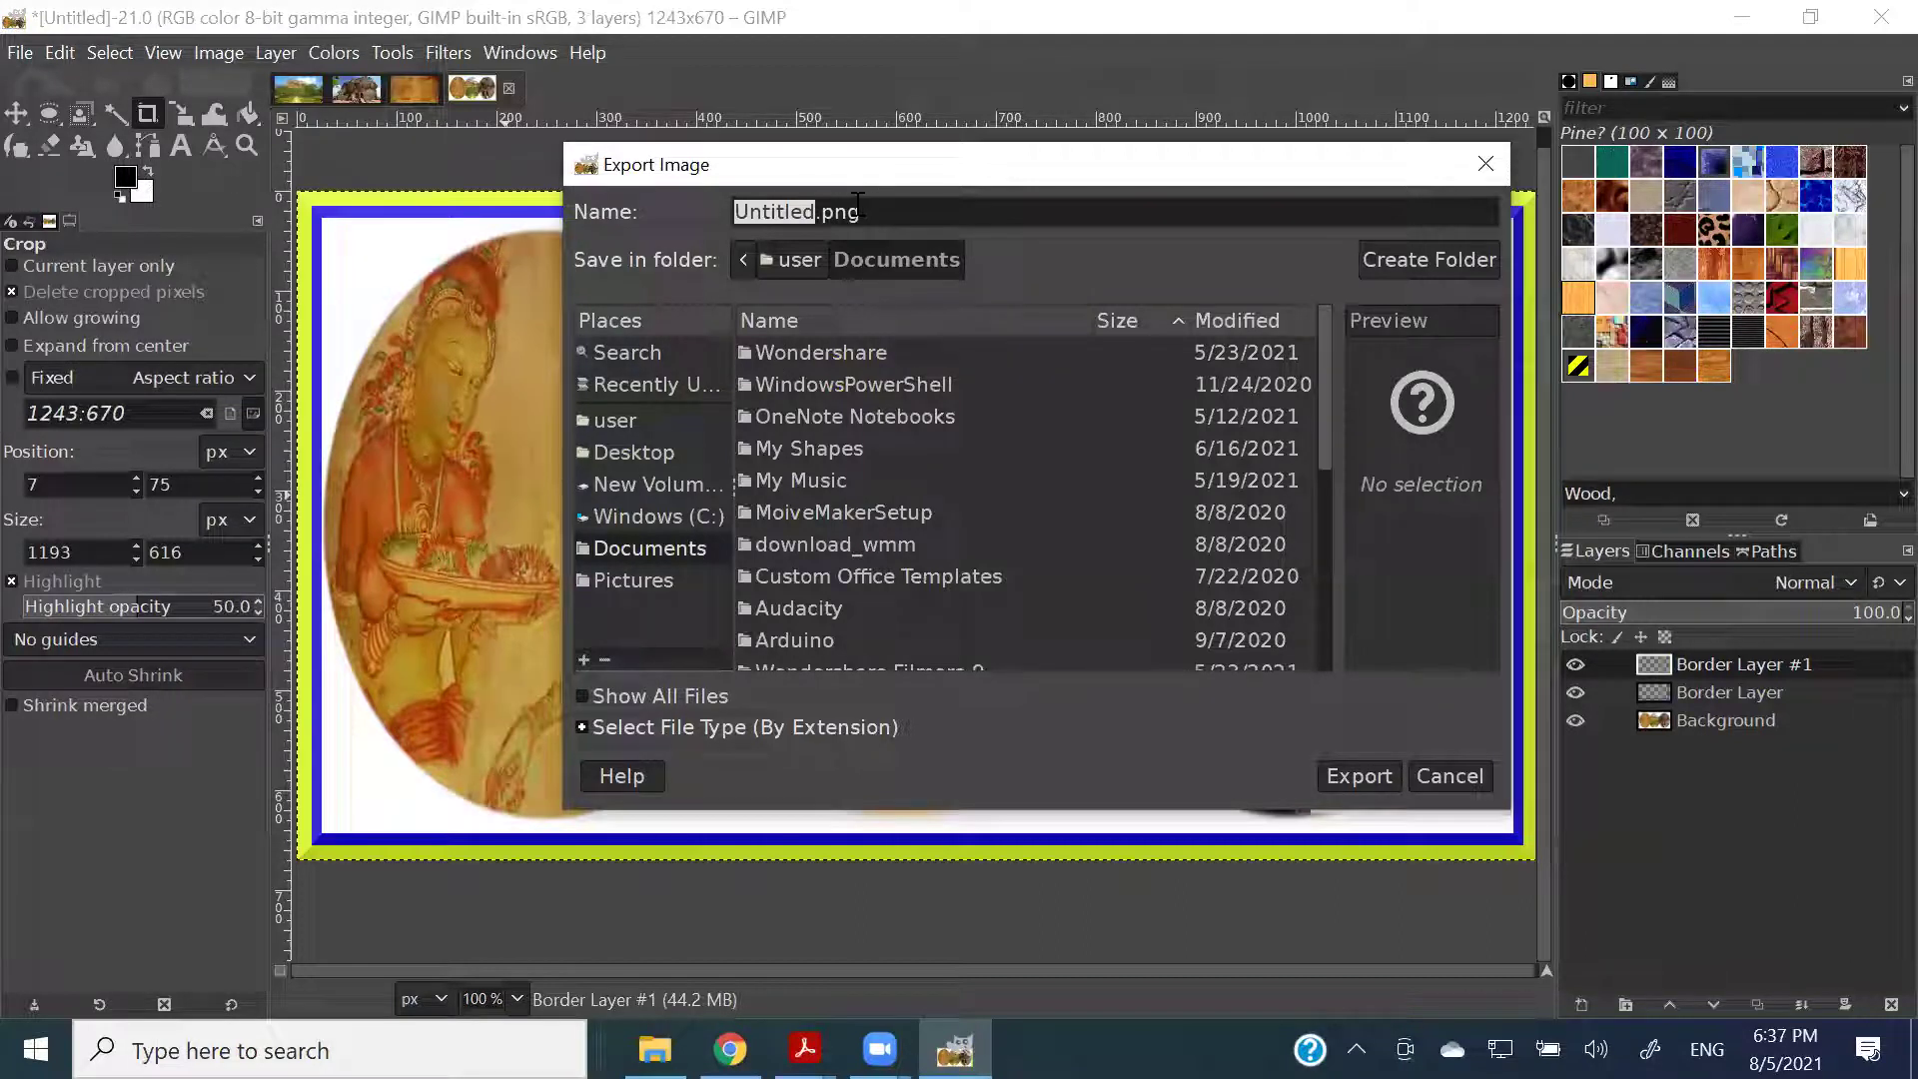
pyautogui.moveTo(876, 211); pyautogui.dragTo(835, 212)
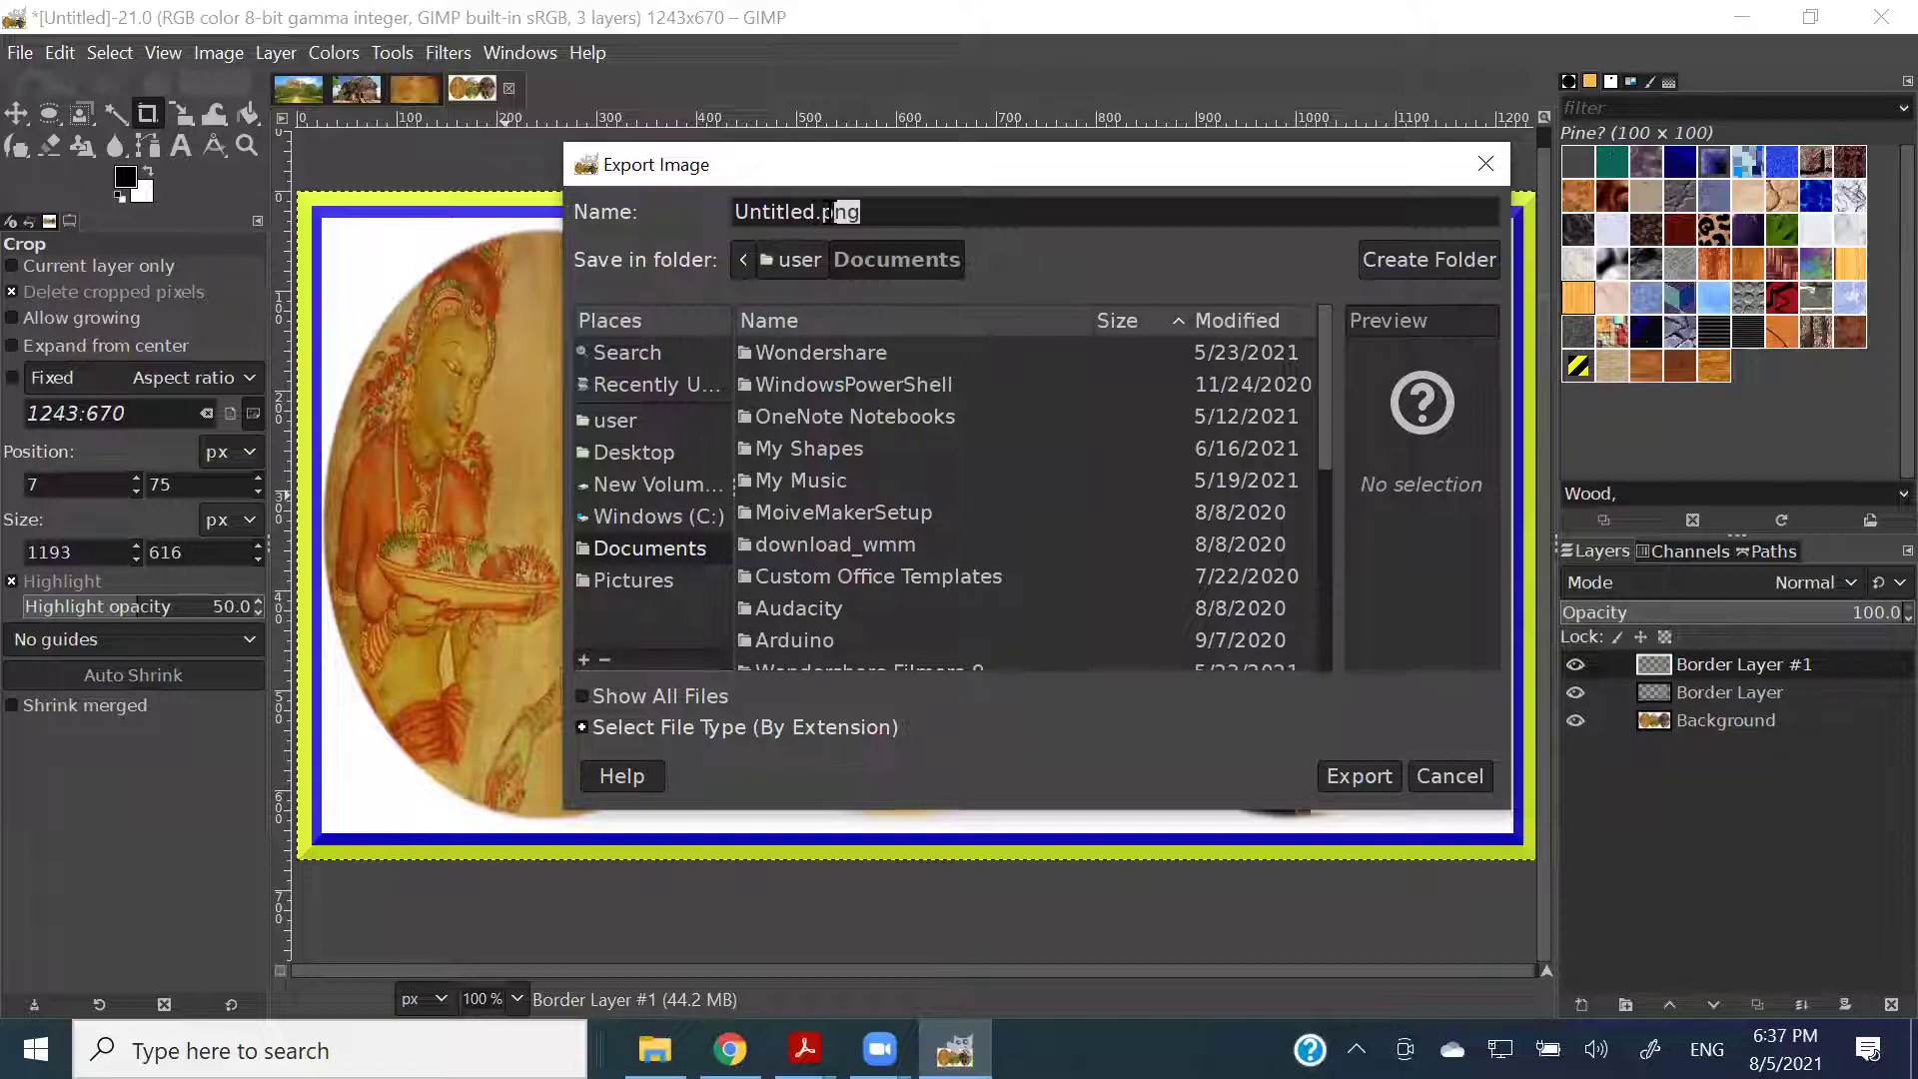
pyautogui.click(891, 215)
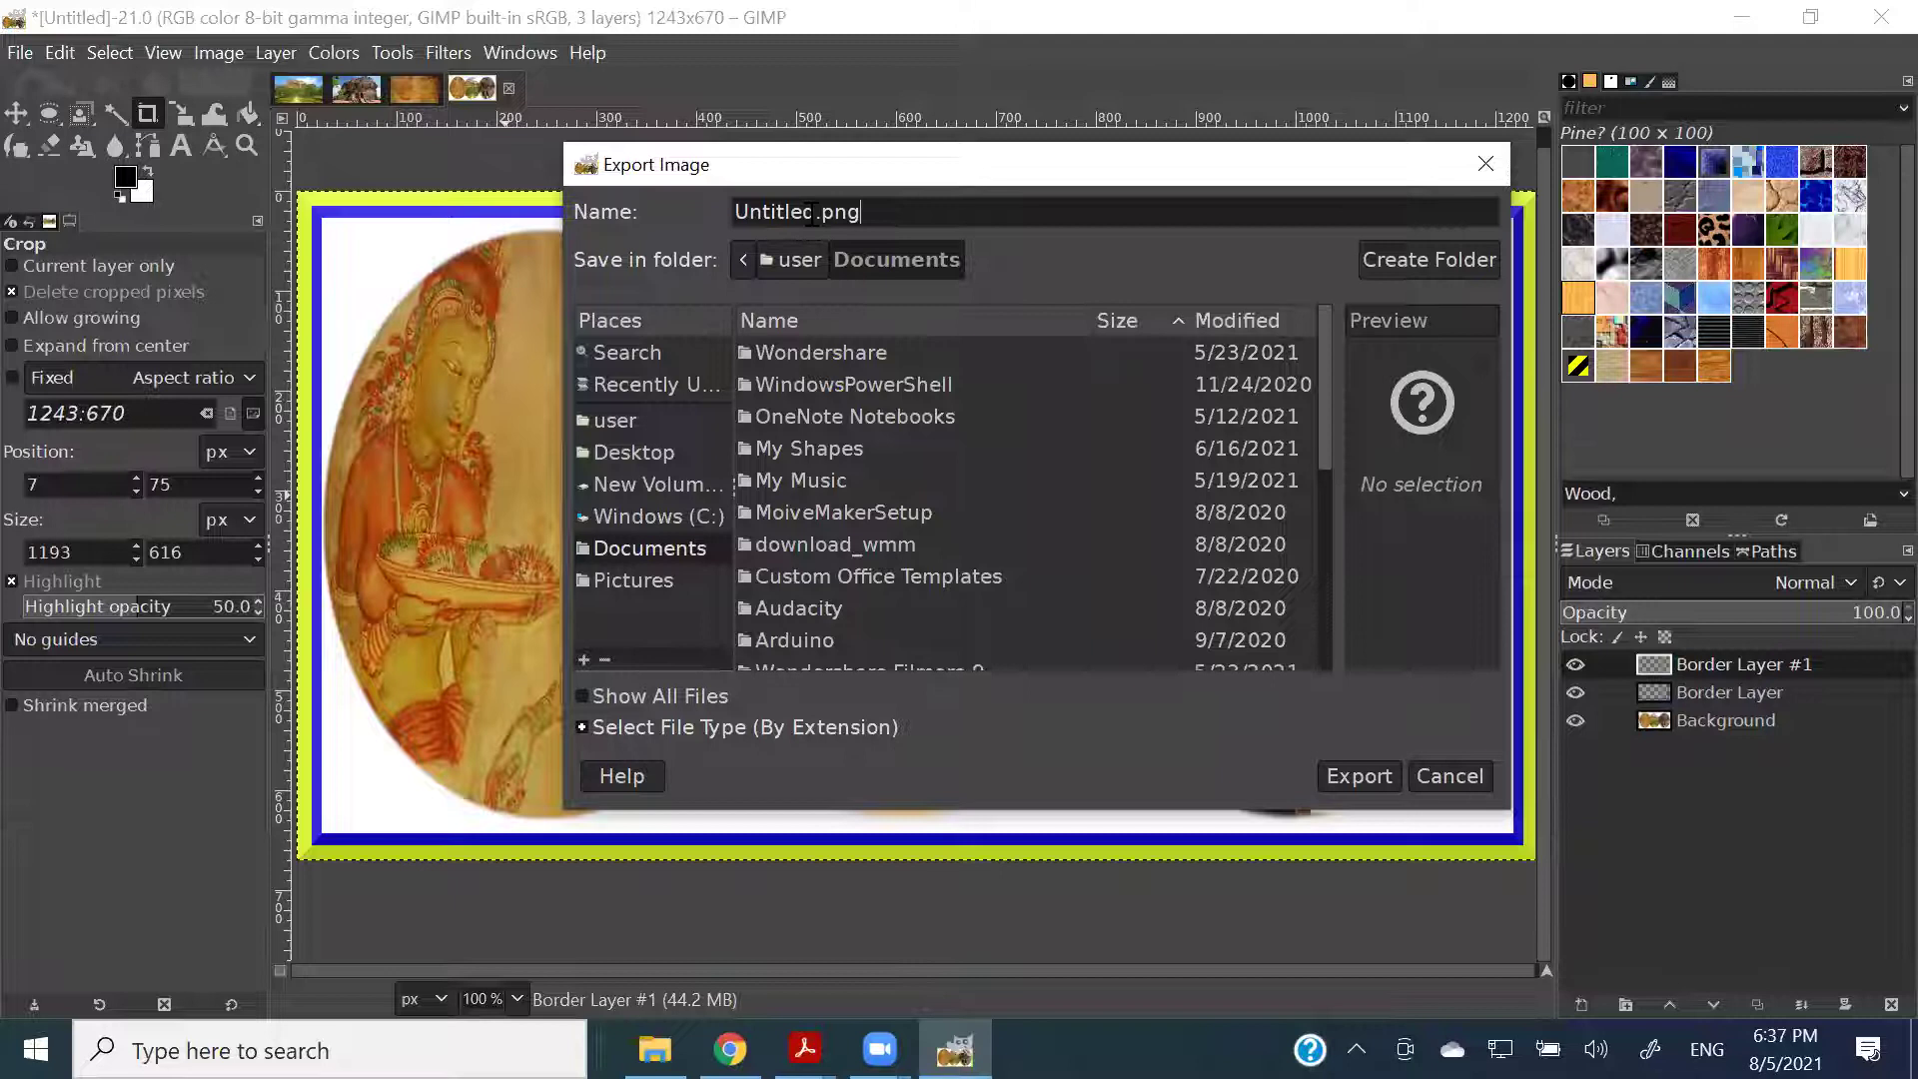
pyautogui.moveTo(812, 217); pyautogui.dragTo(709, 218)
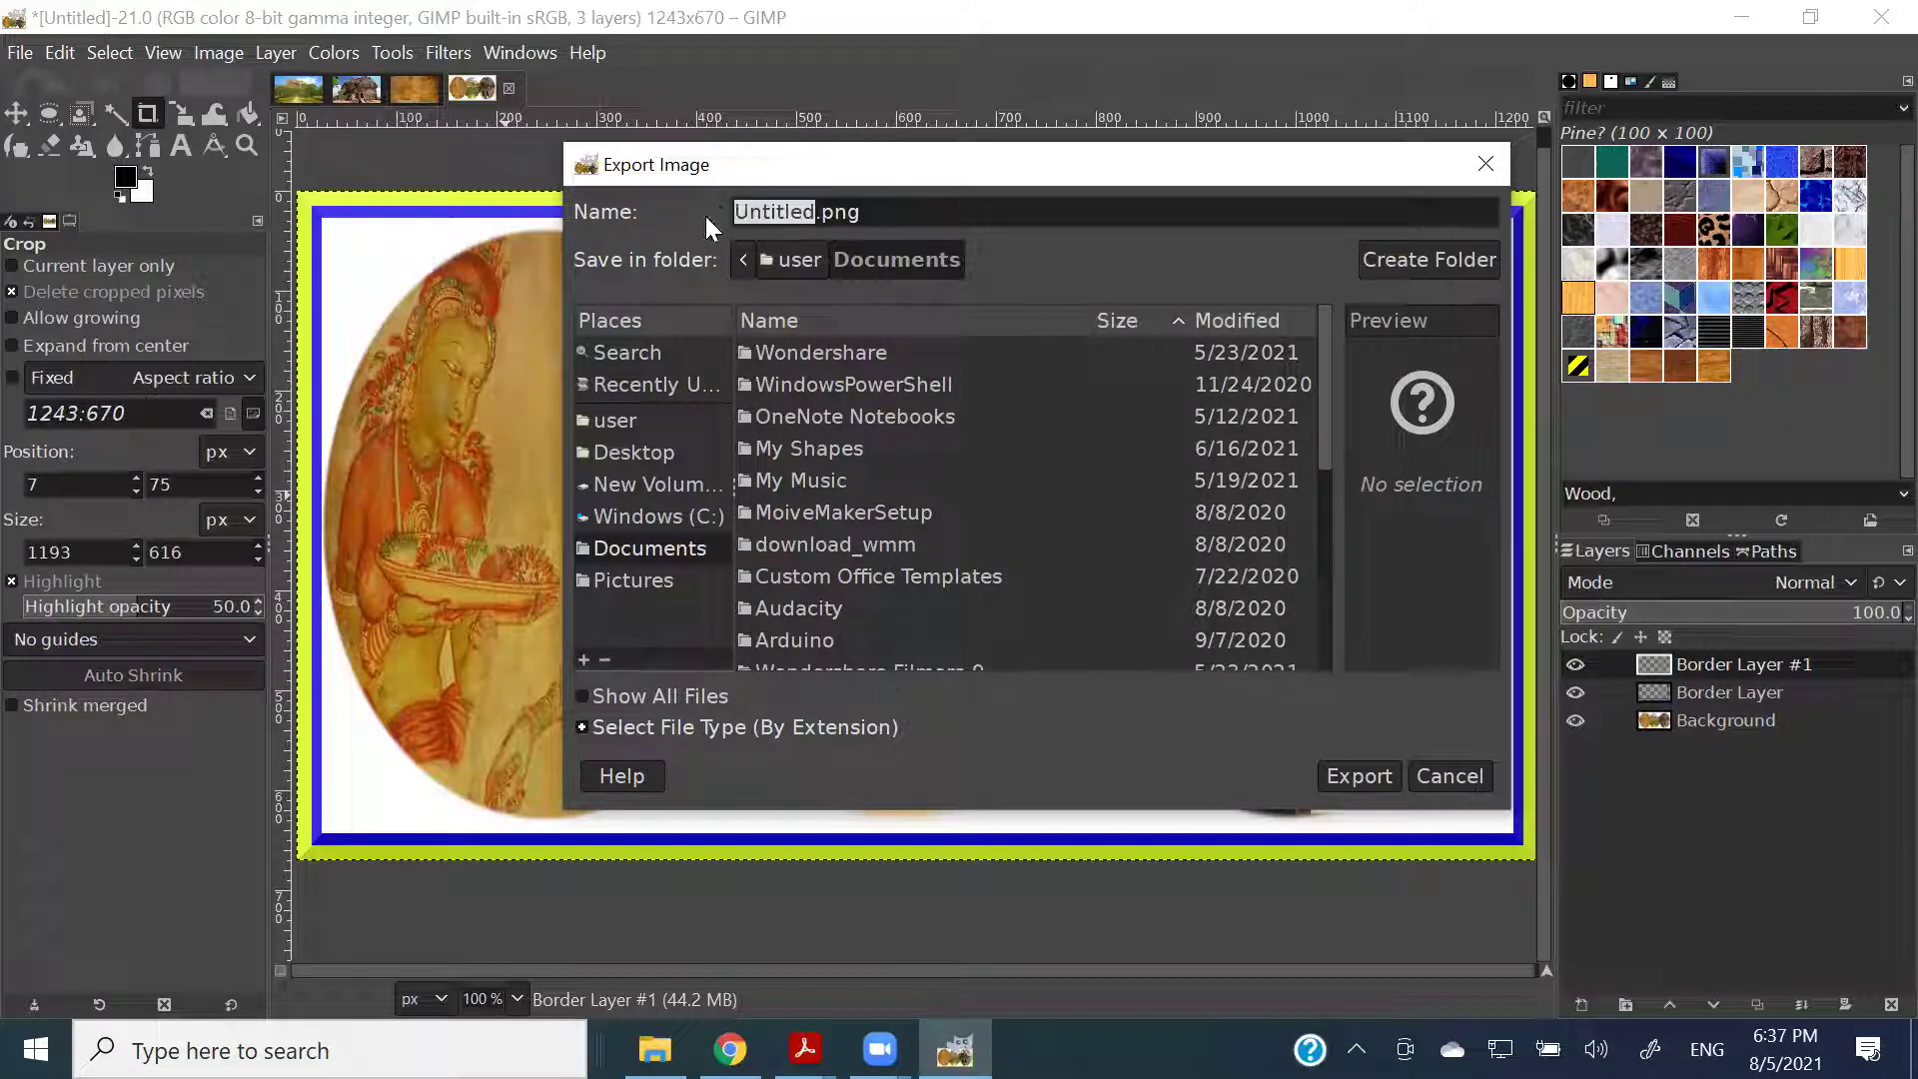
pyautogui.write('first')
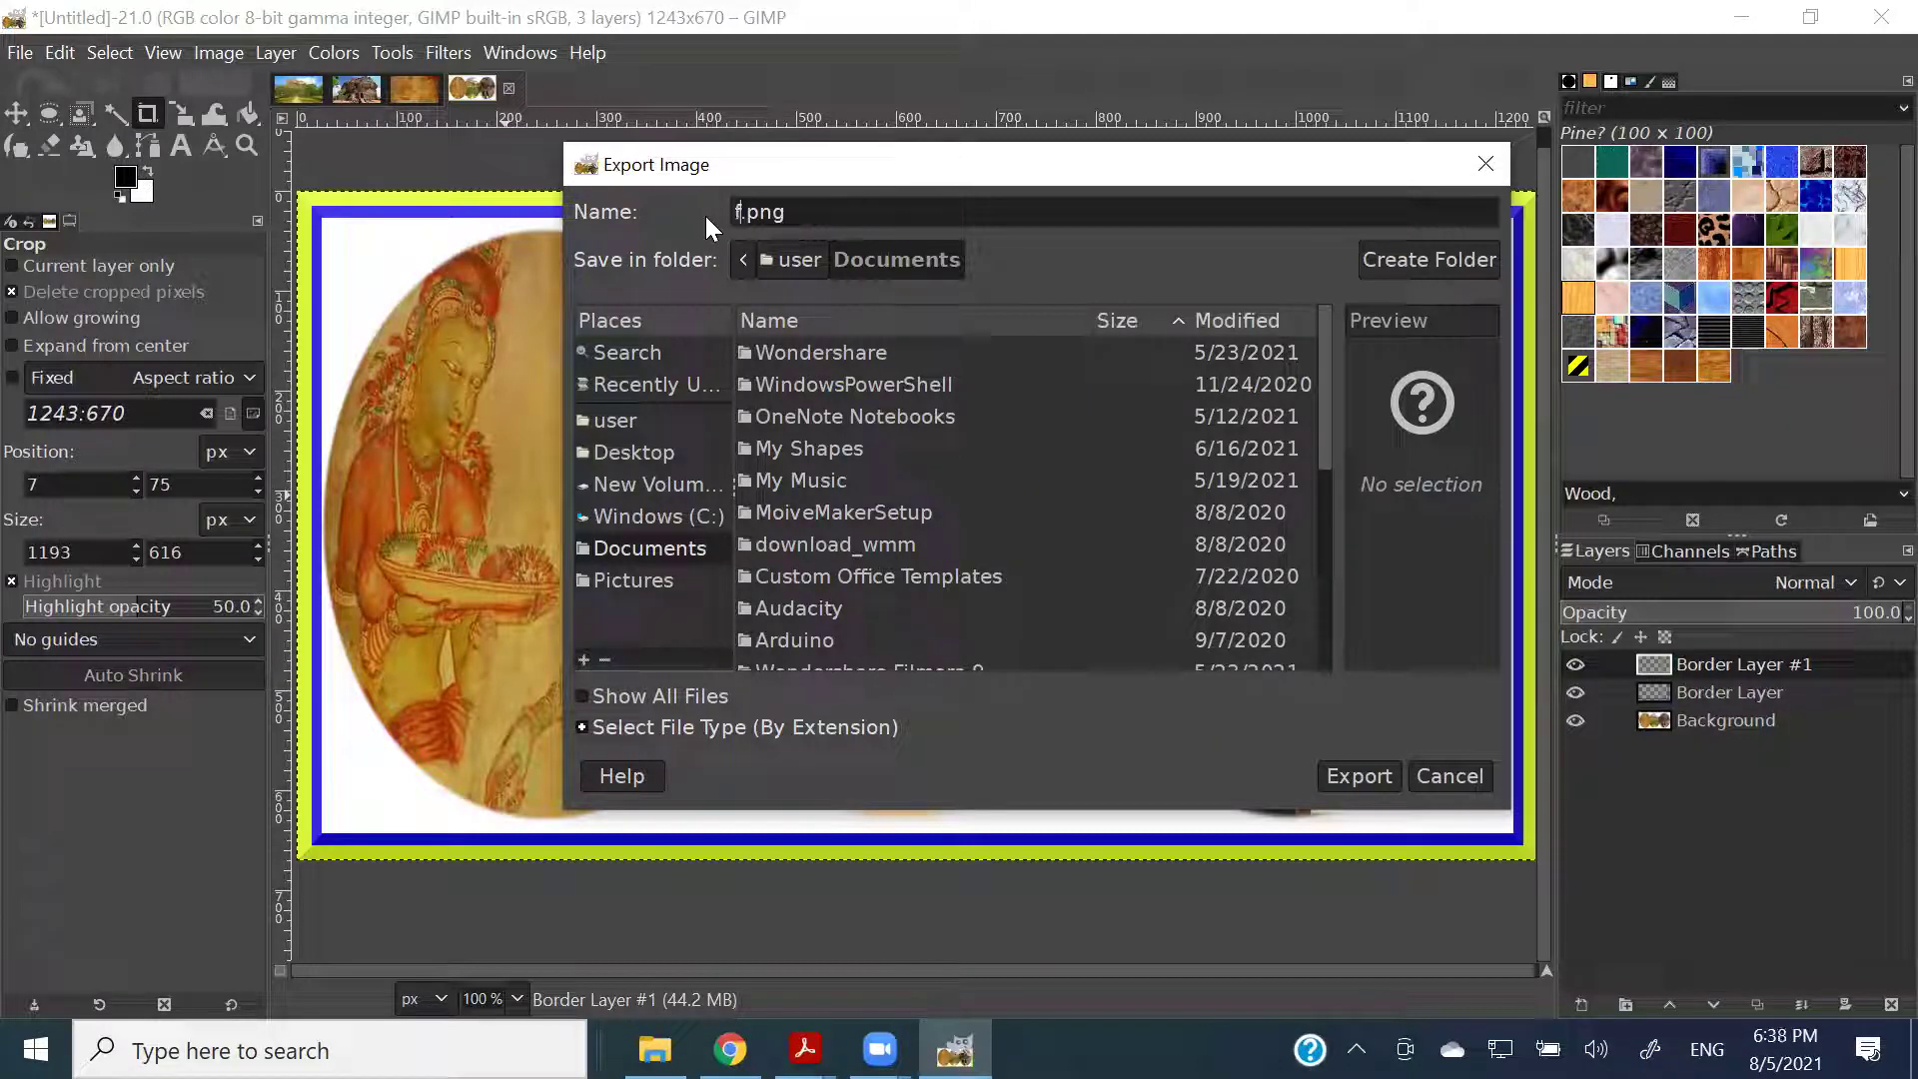
pyautogui.write(' art')
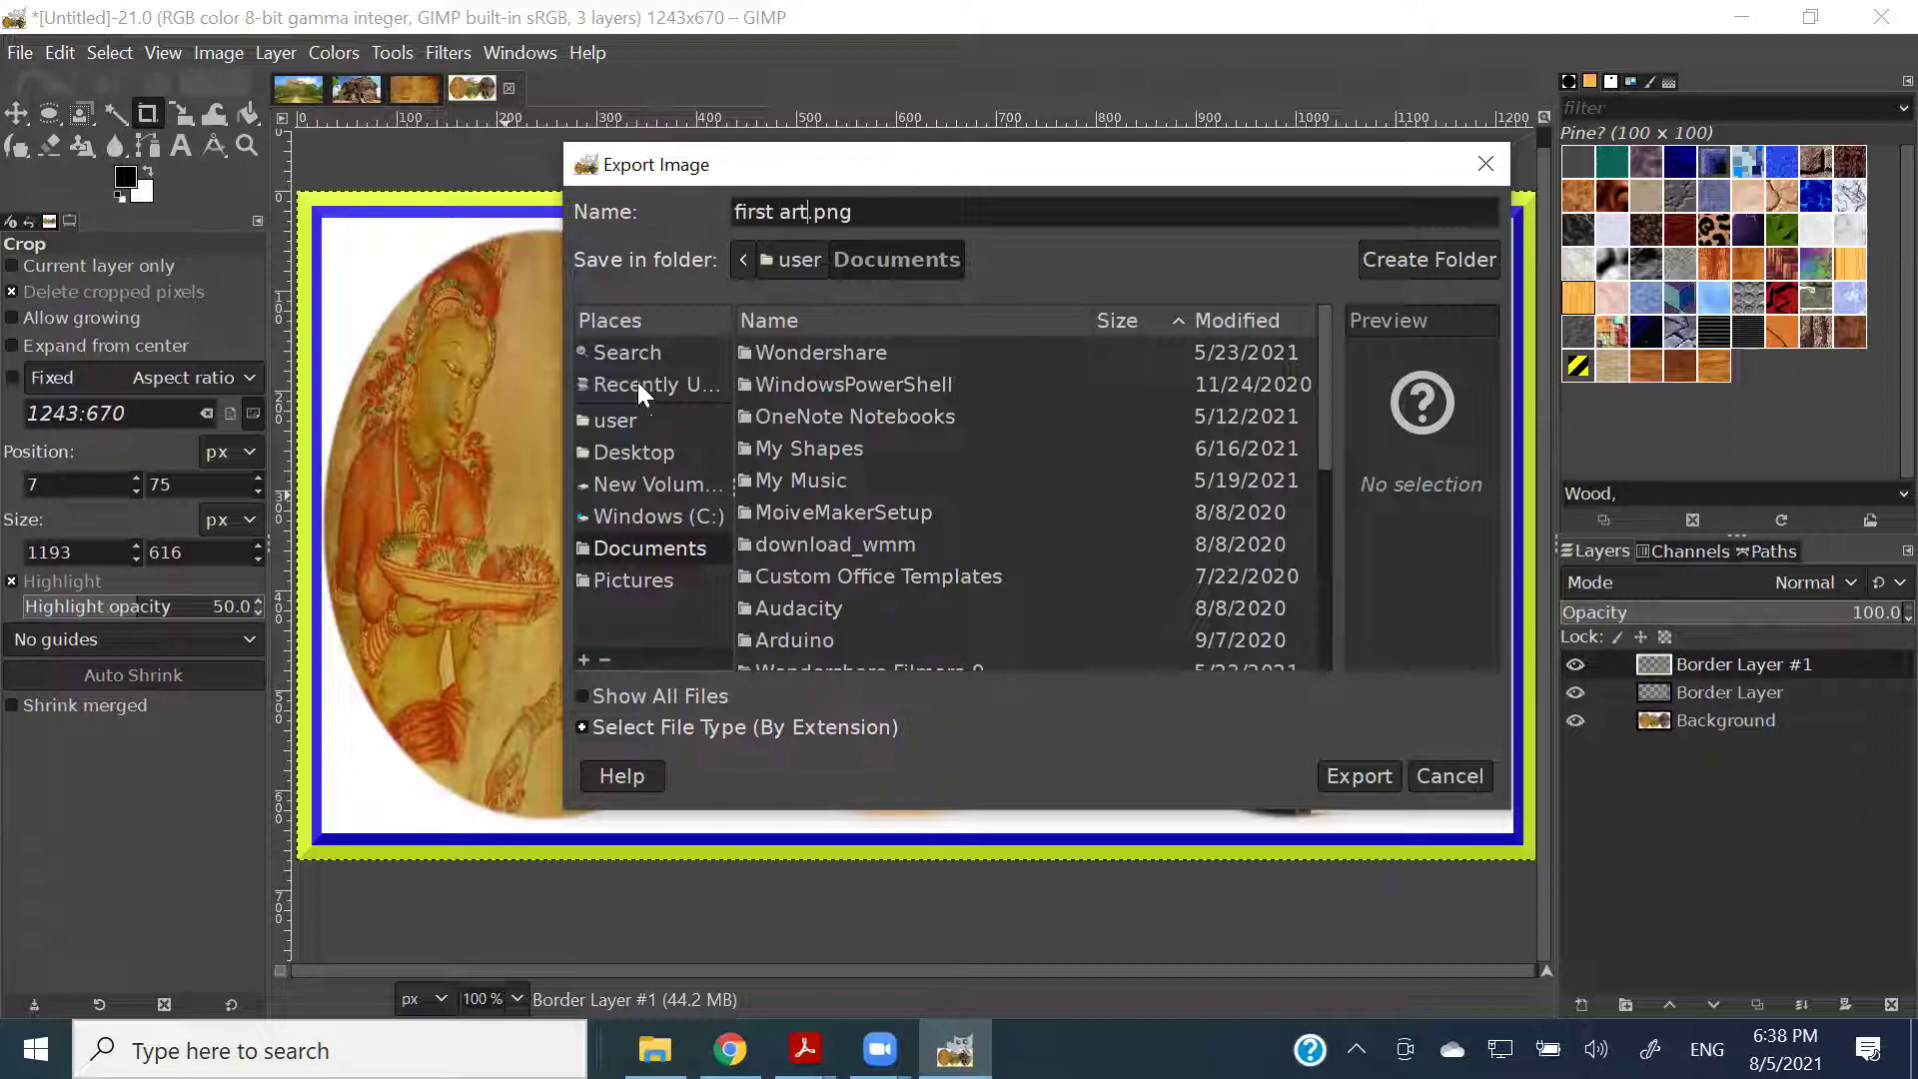
pyautogui.click(636, 452)
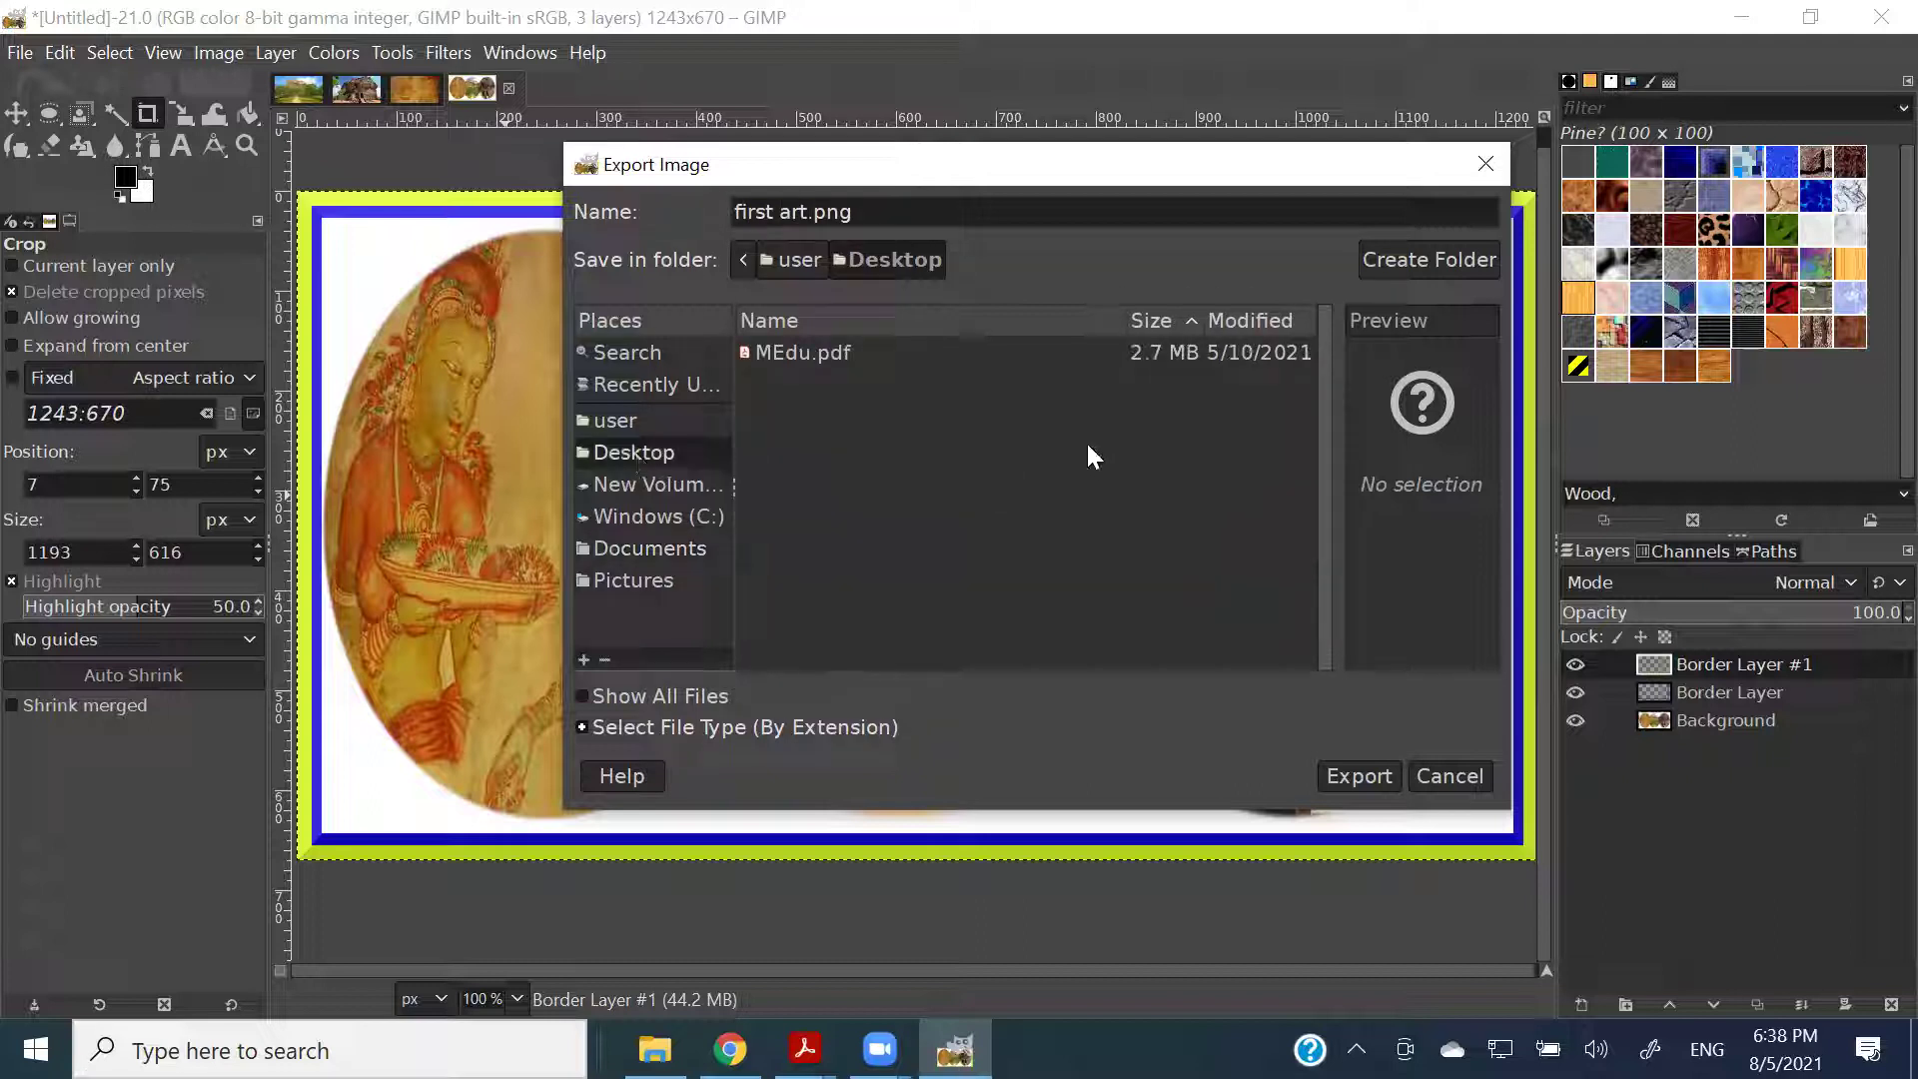
pyautogui.click(1355, 773)
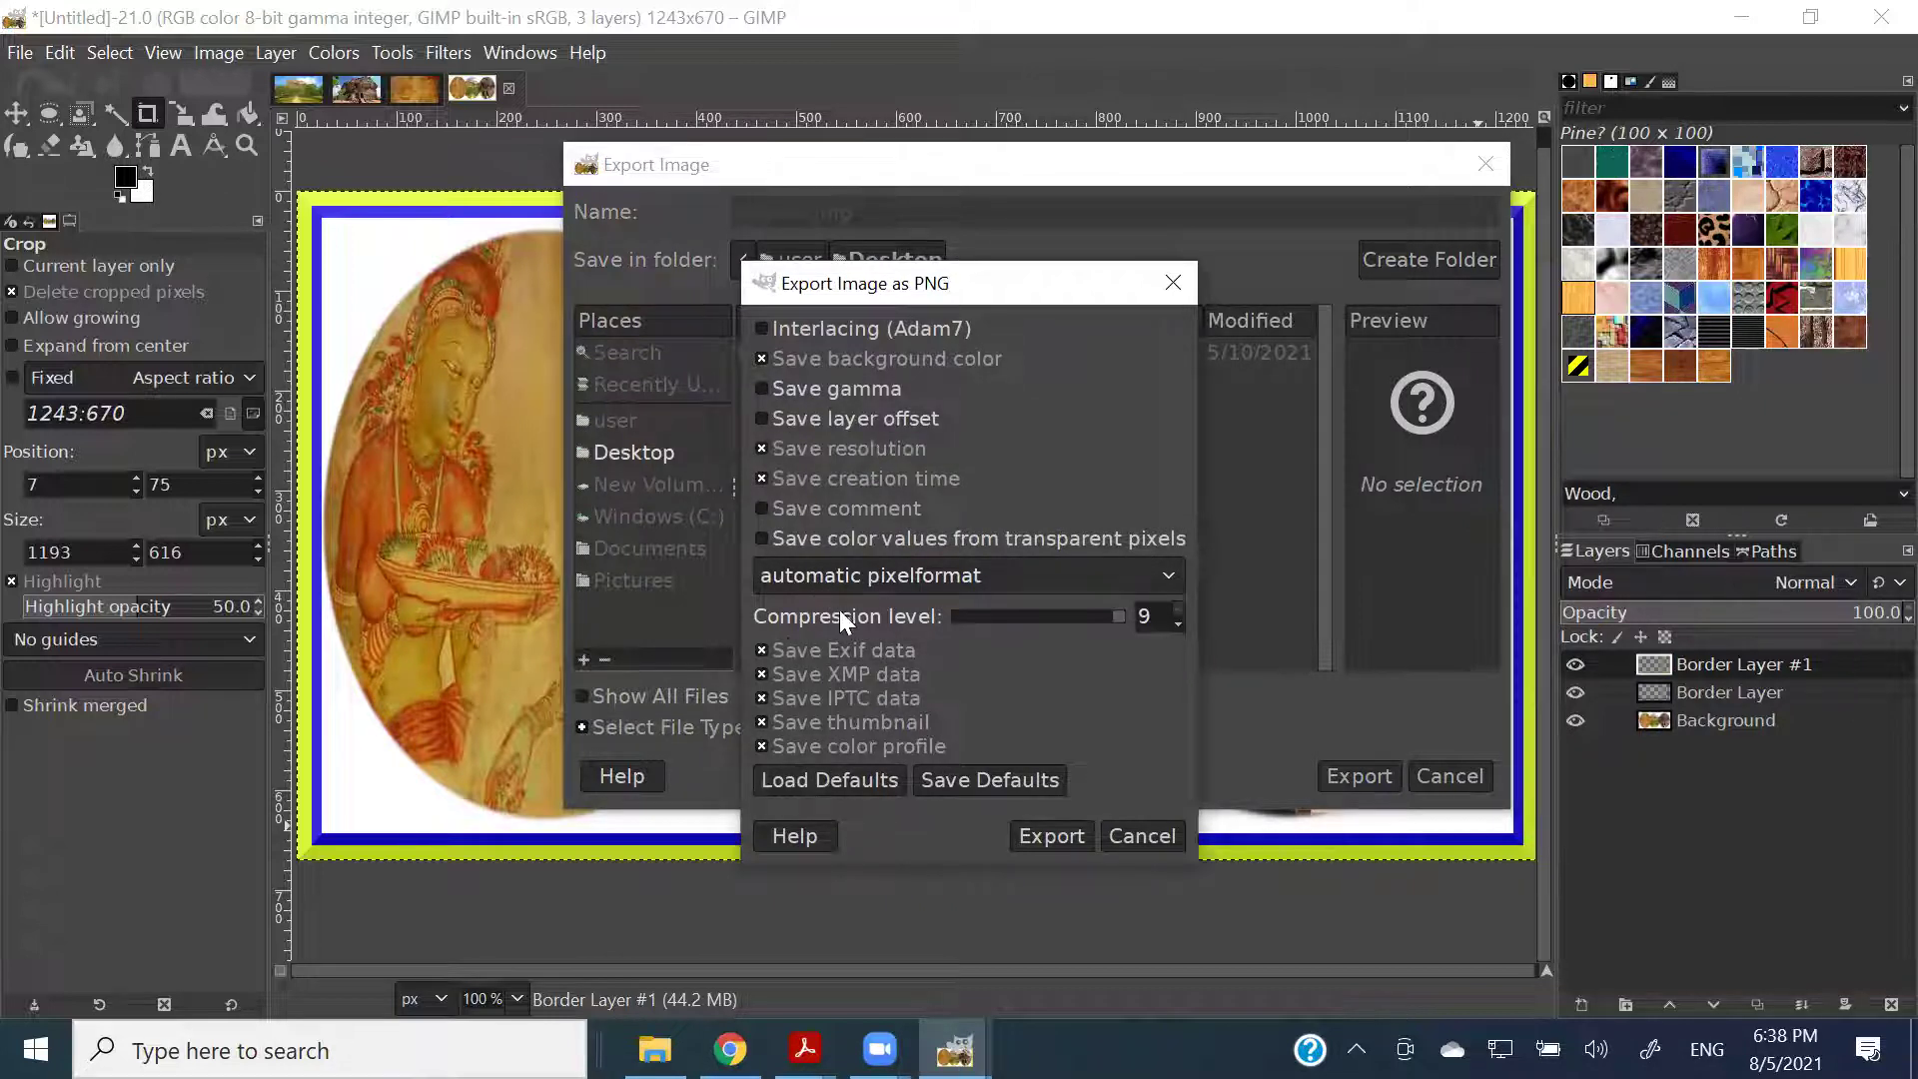
pyautogui.click(1052, 839)
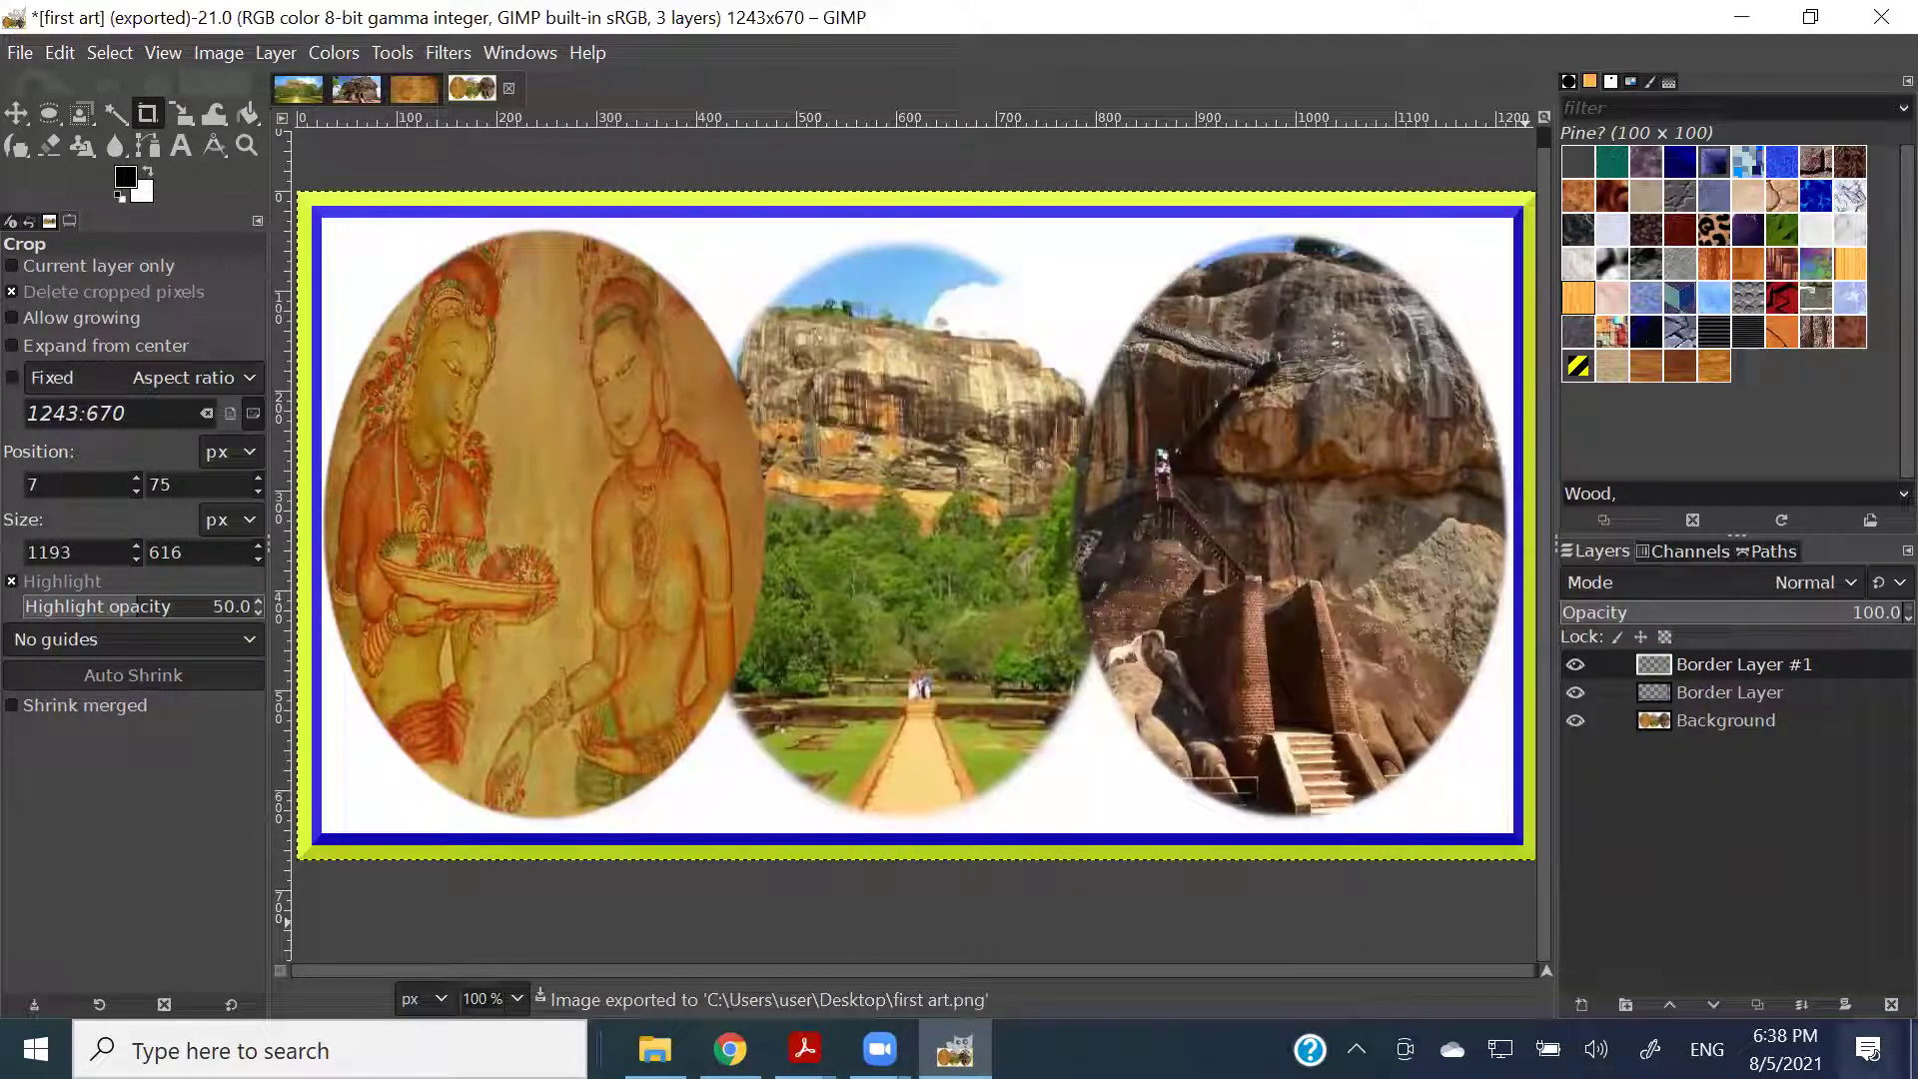
# View the exported first art.png from the Windows desktop, close the viewer, and return to GIMP.
pyautogui.click(1914, 1049)
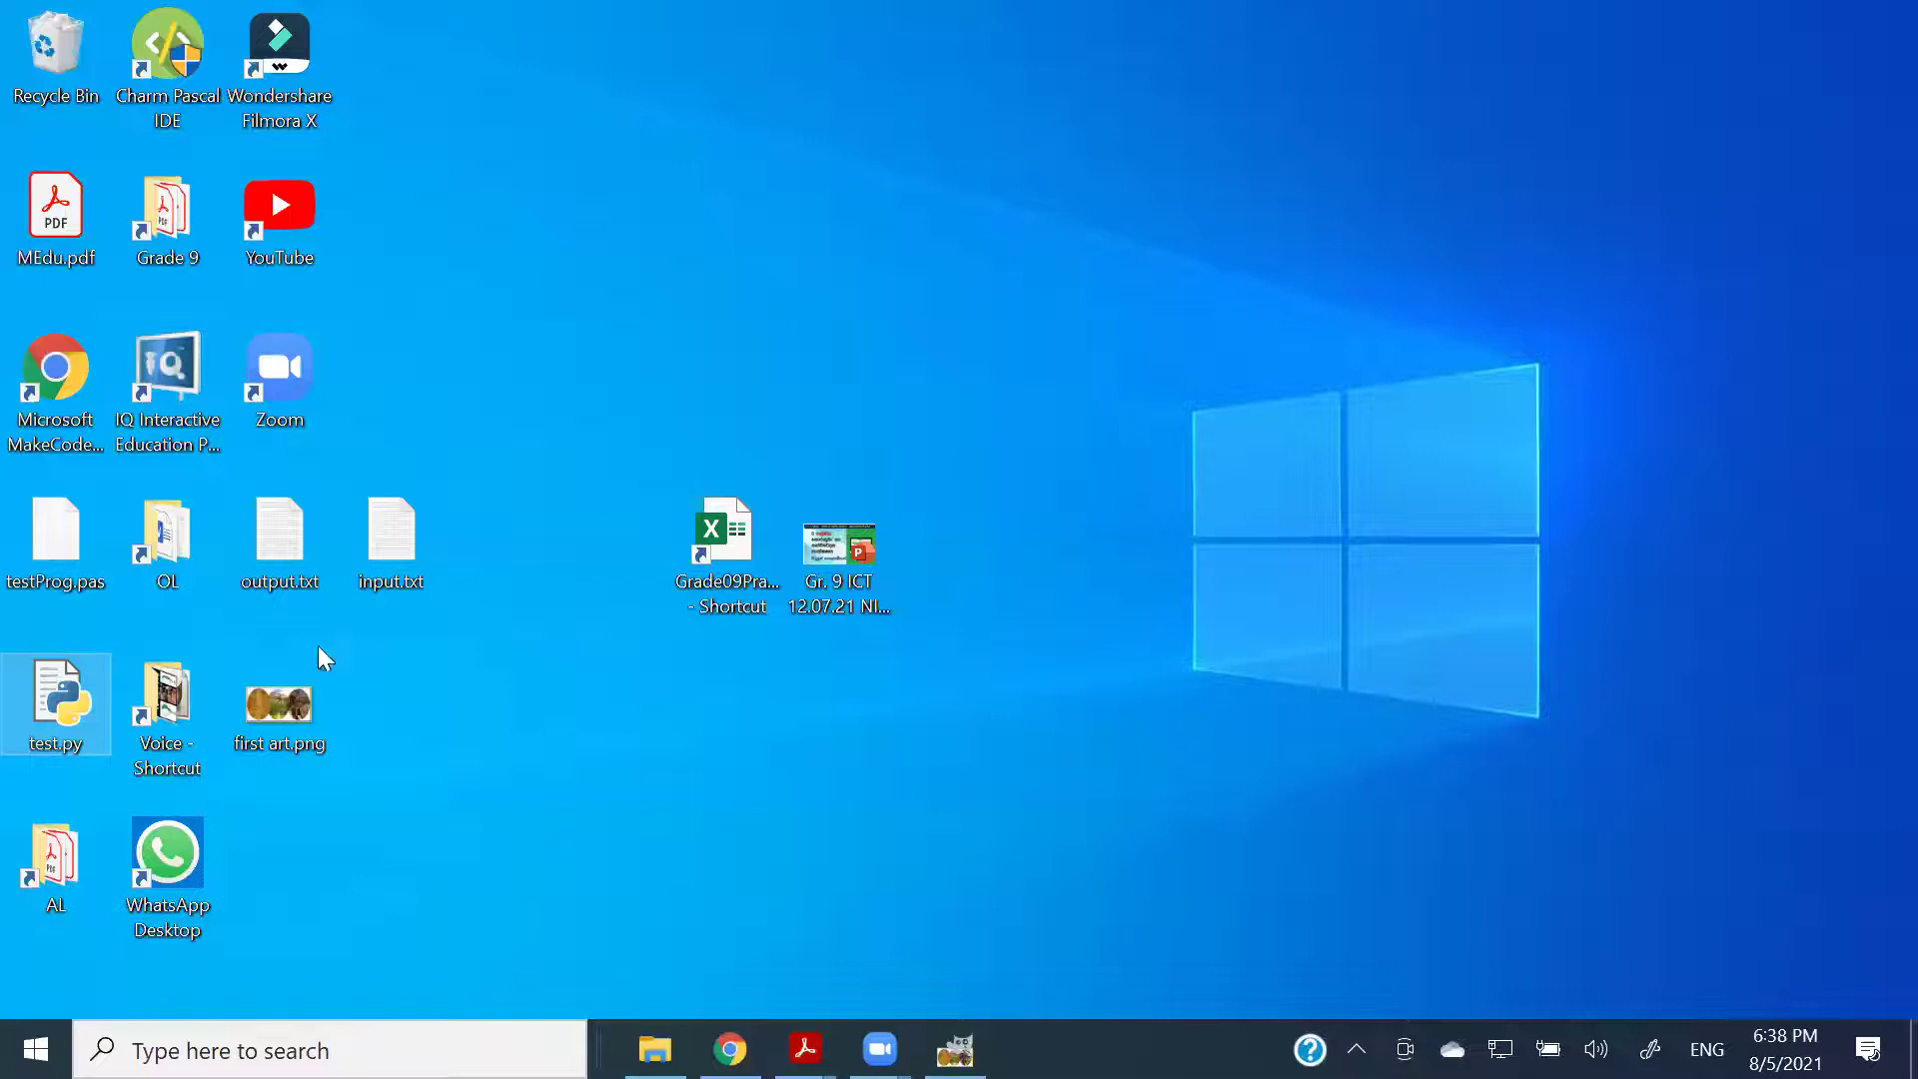
pyautogui.doubleClick(297, 709)
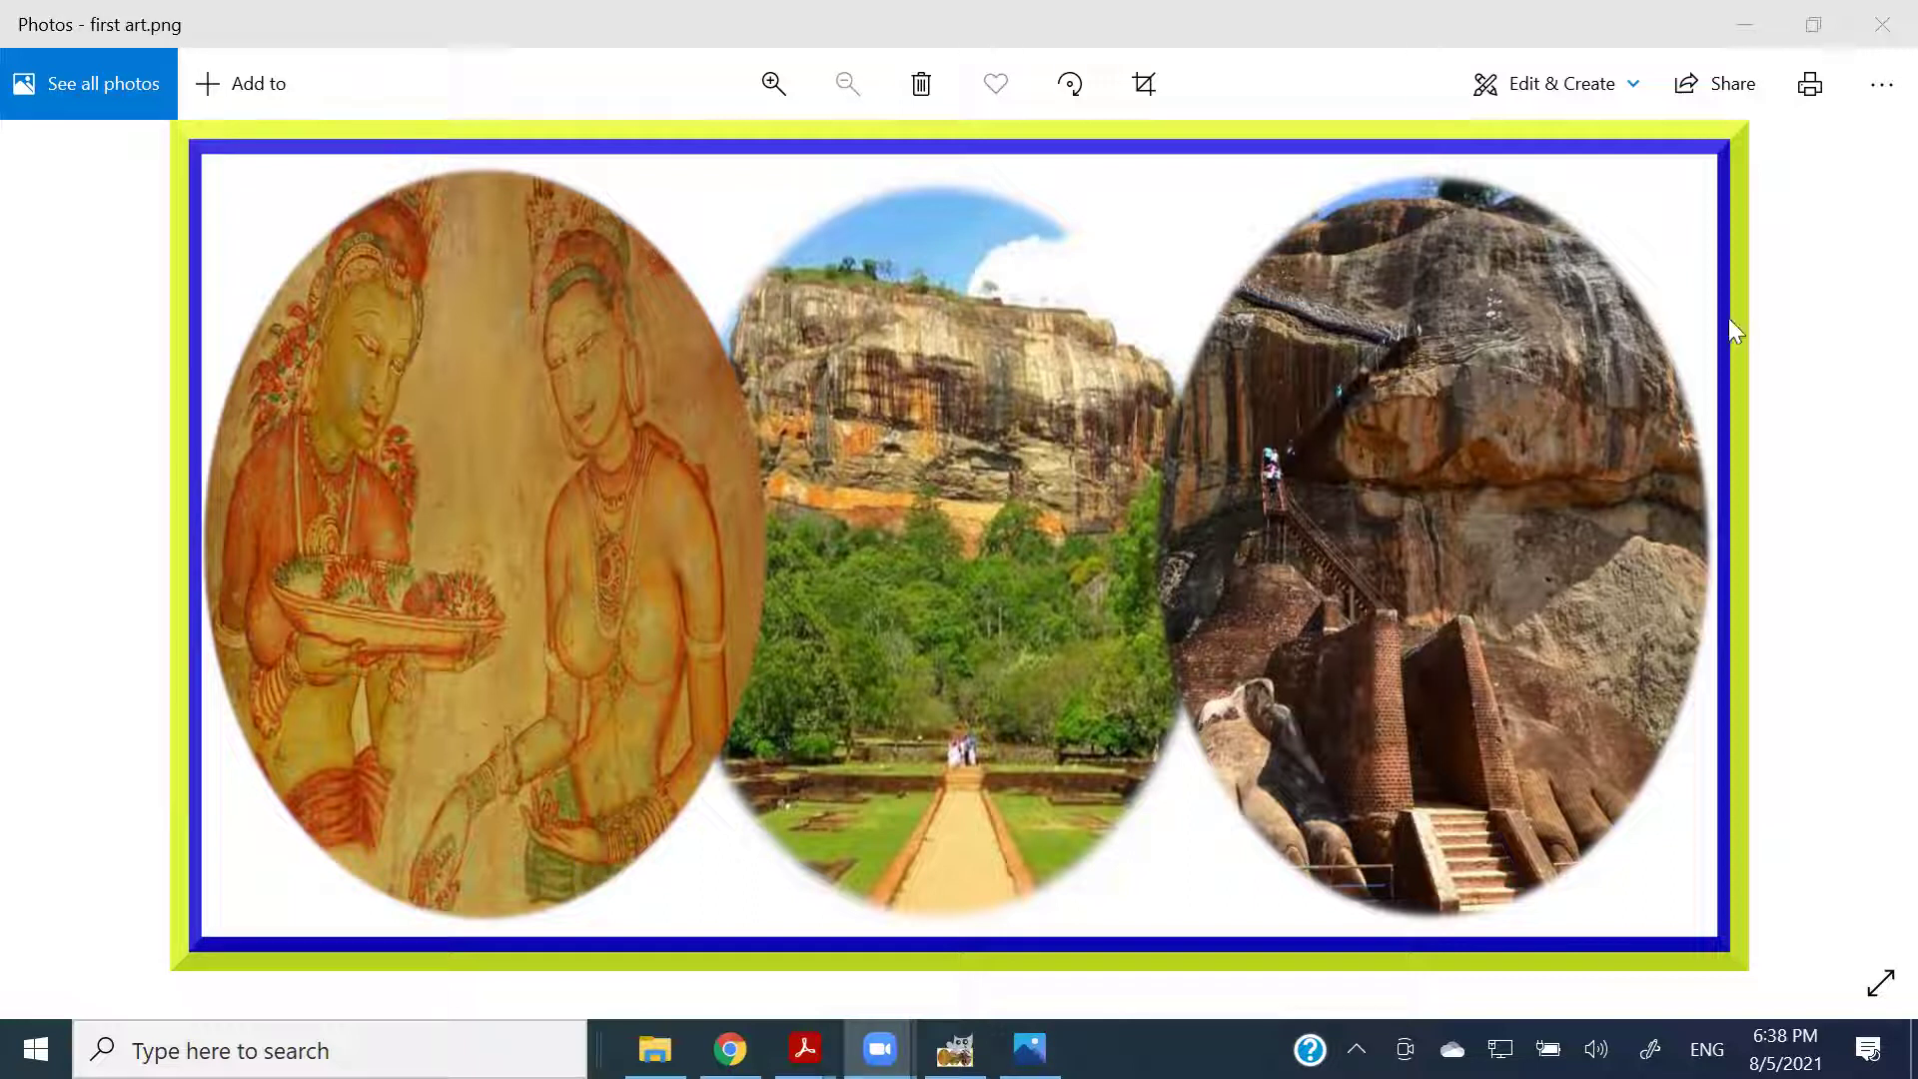
pyautogui.click(1874, 32)
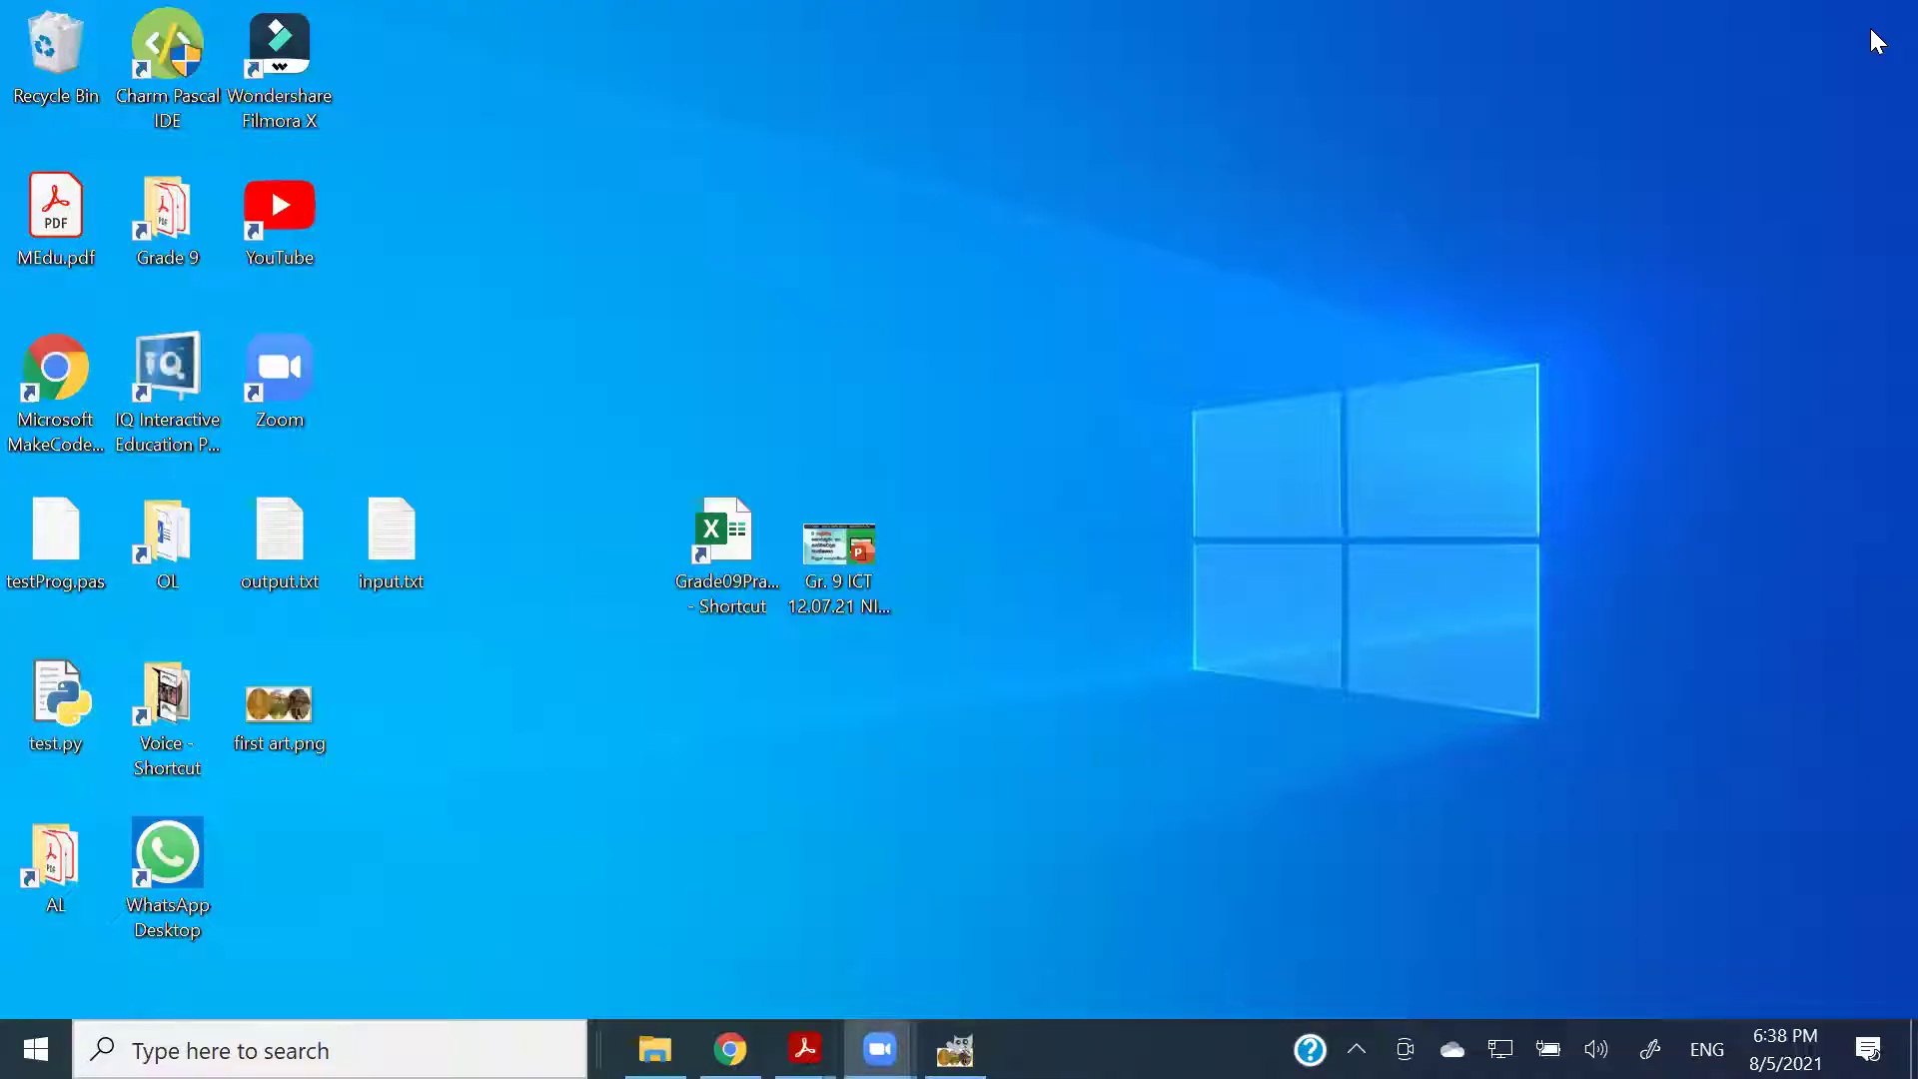
pyautogui.click(314, 723)
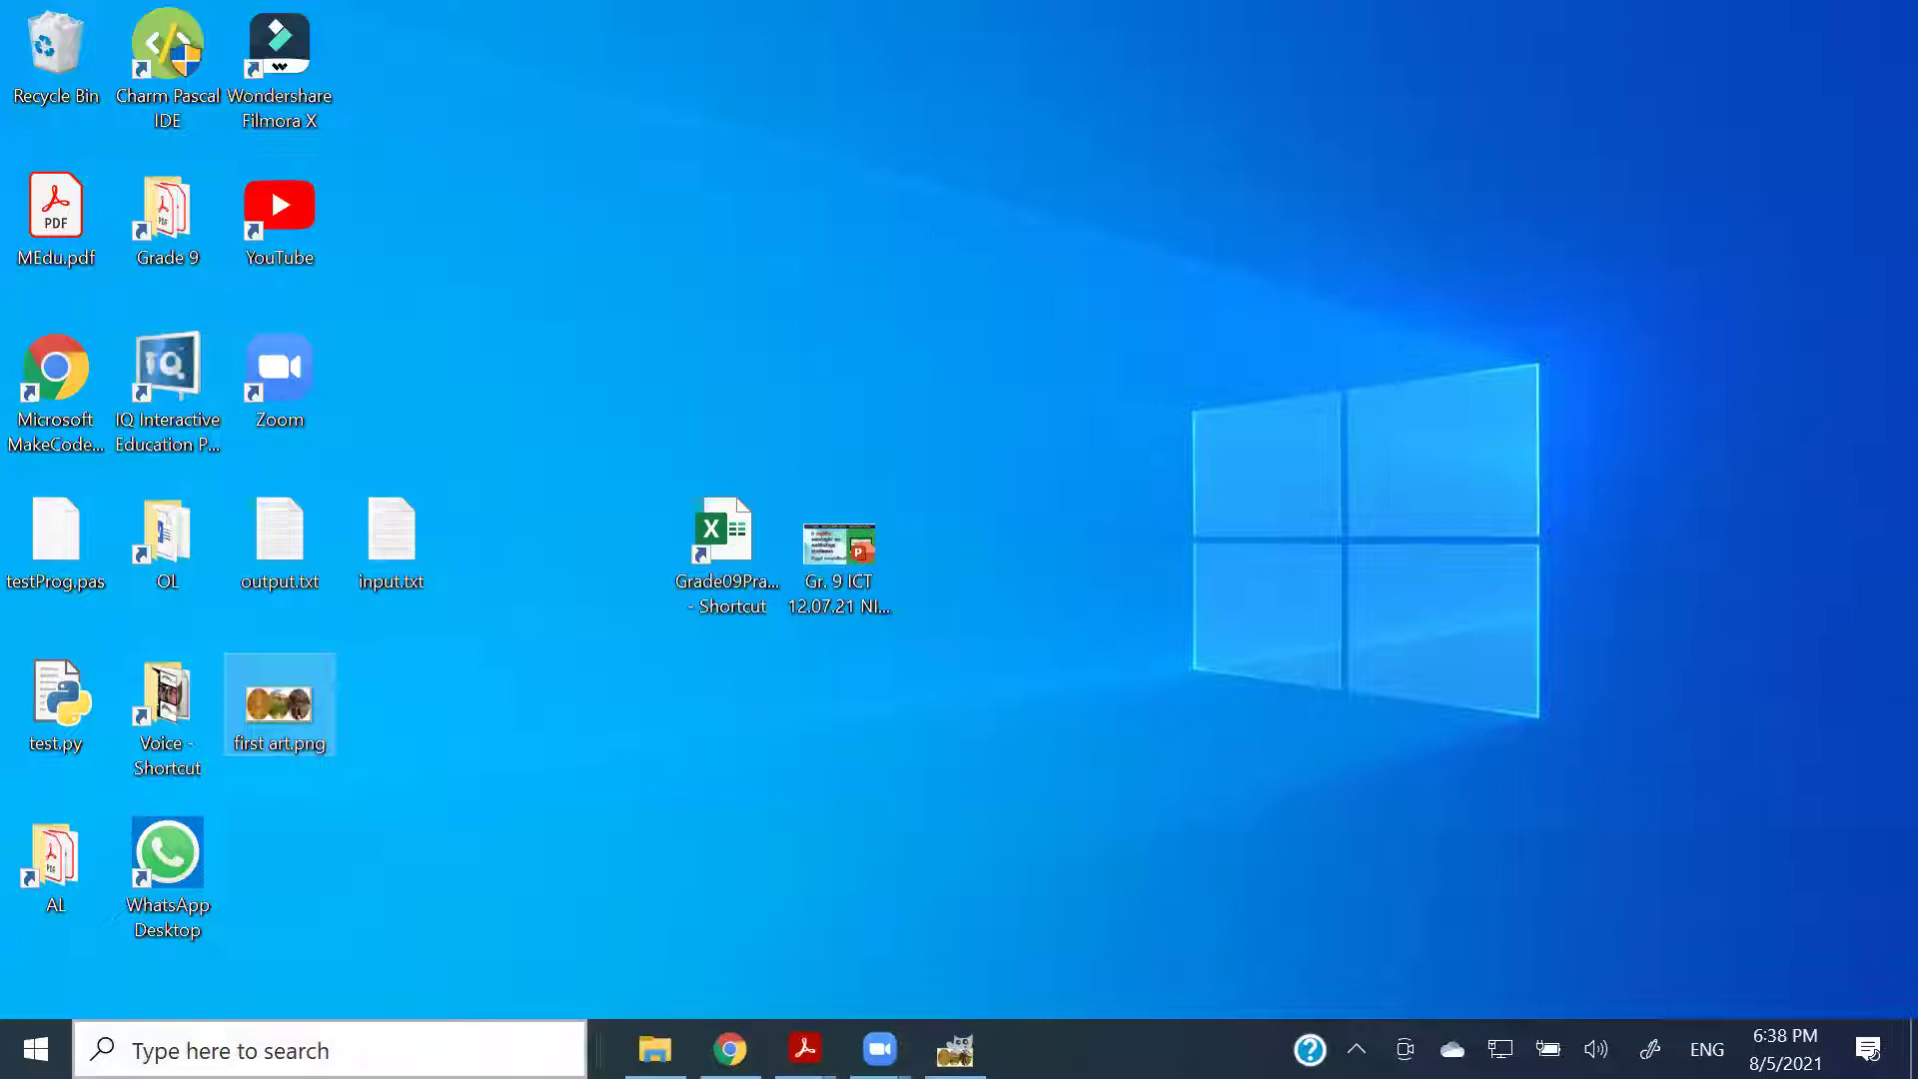
pyautogui.hotkey('alt', 'Tab')
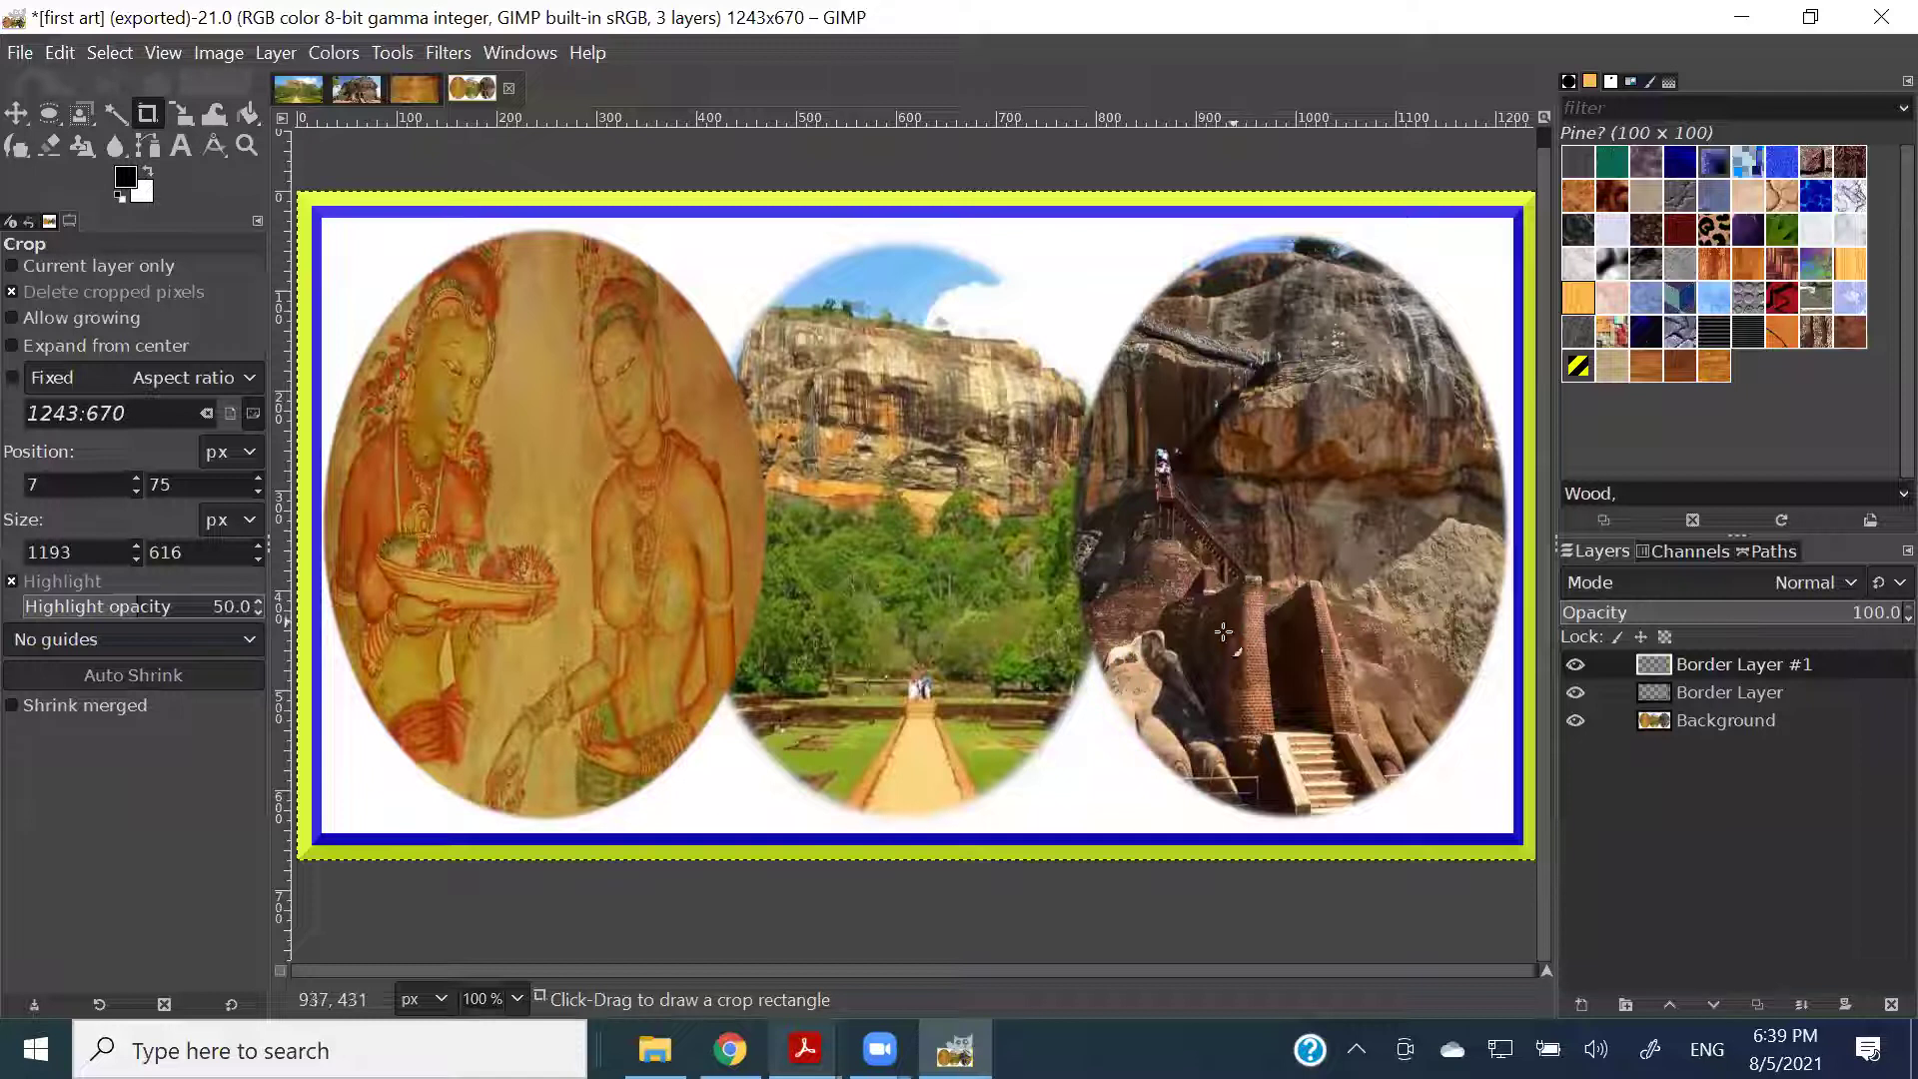
pyautogui.click(955, 1049)
pyautogui.click(955, 1049)
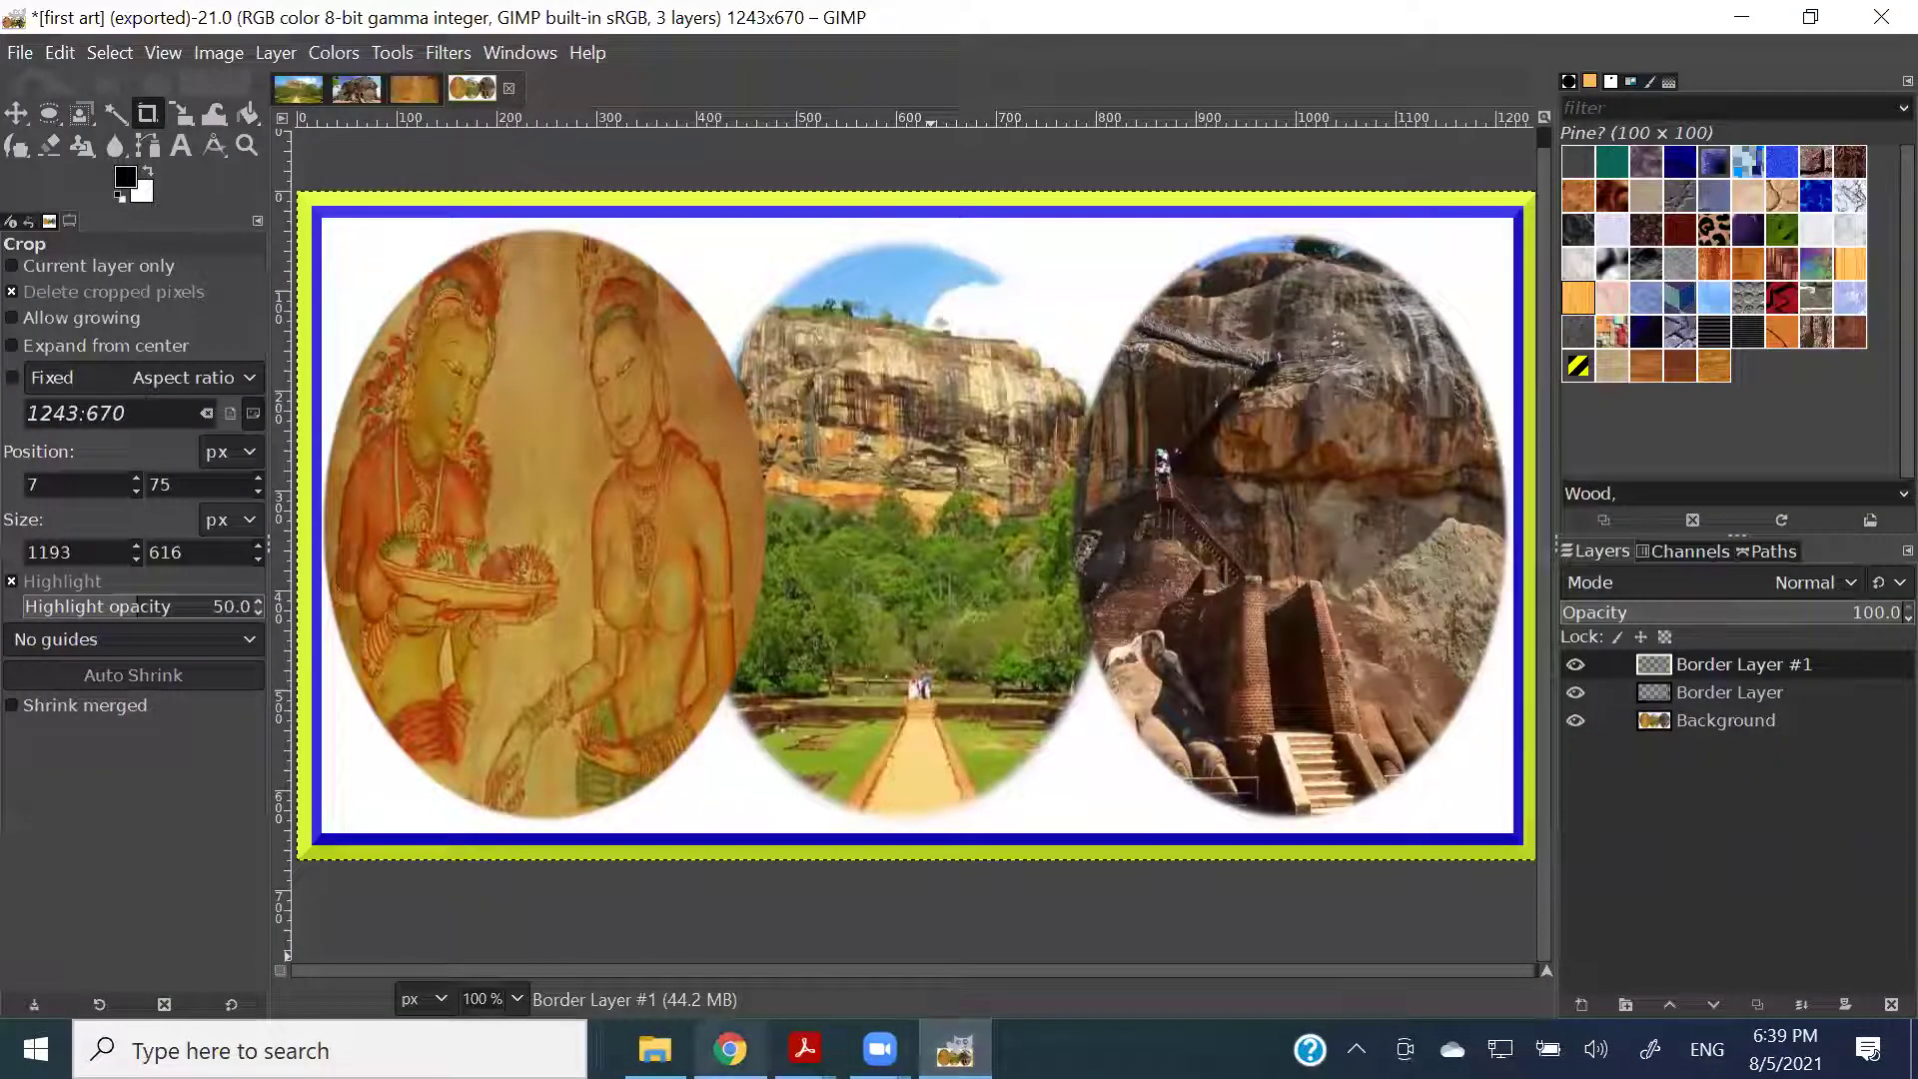
# Switch to the textbook PDF and skim from step 15 through the NATURE text graphic exercise to the animation section's frame types.
pyautogui.moveTo(805, 1049)
pyautogui.click(913, 934)
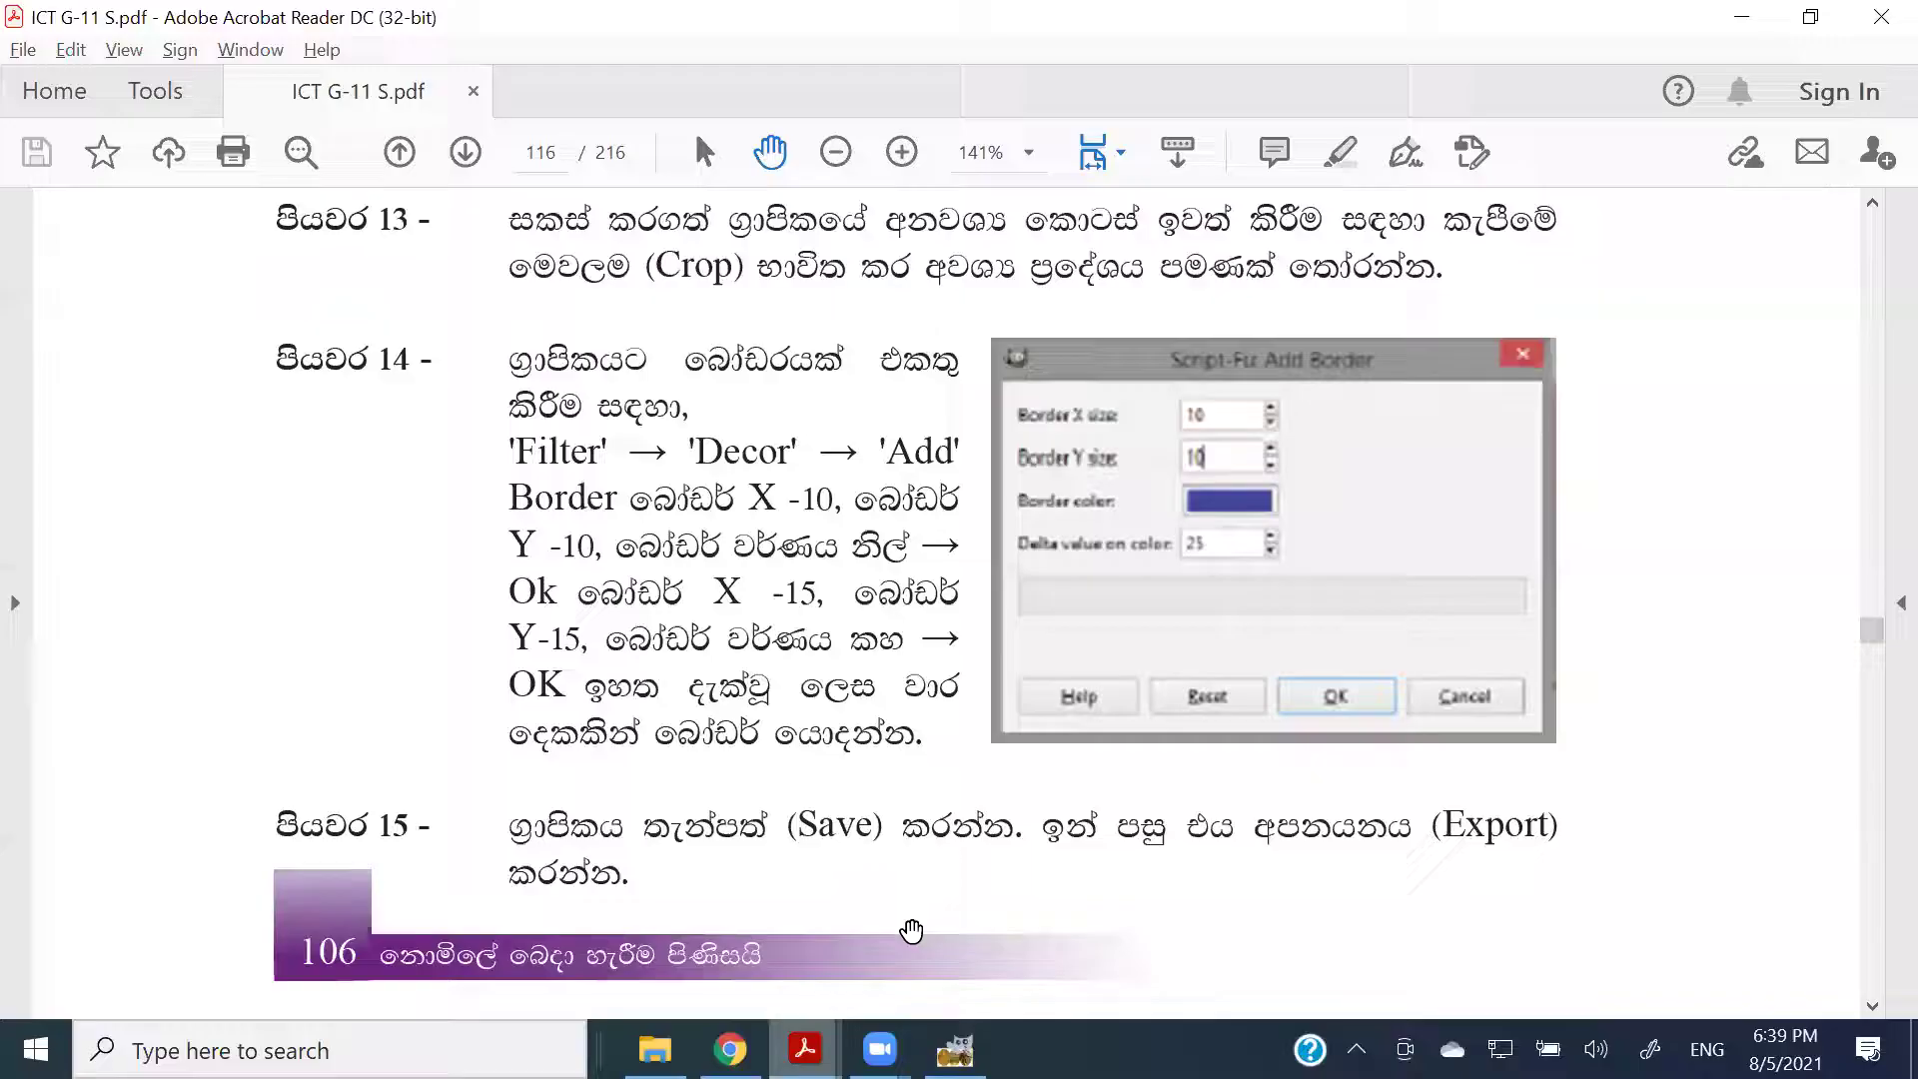
pyautogui.scroll(-10, 776, 700)
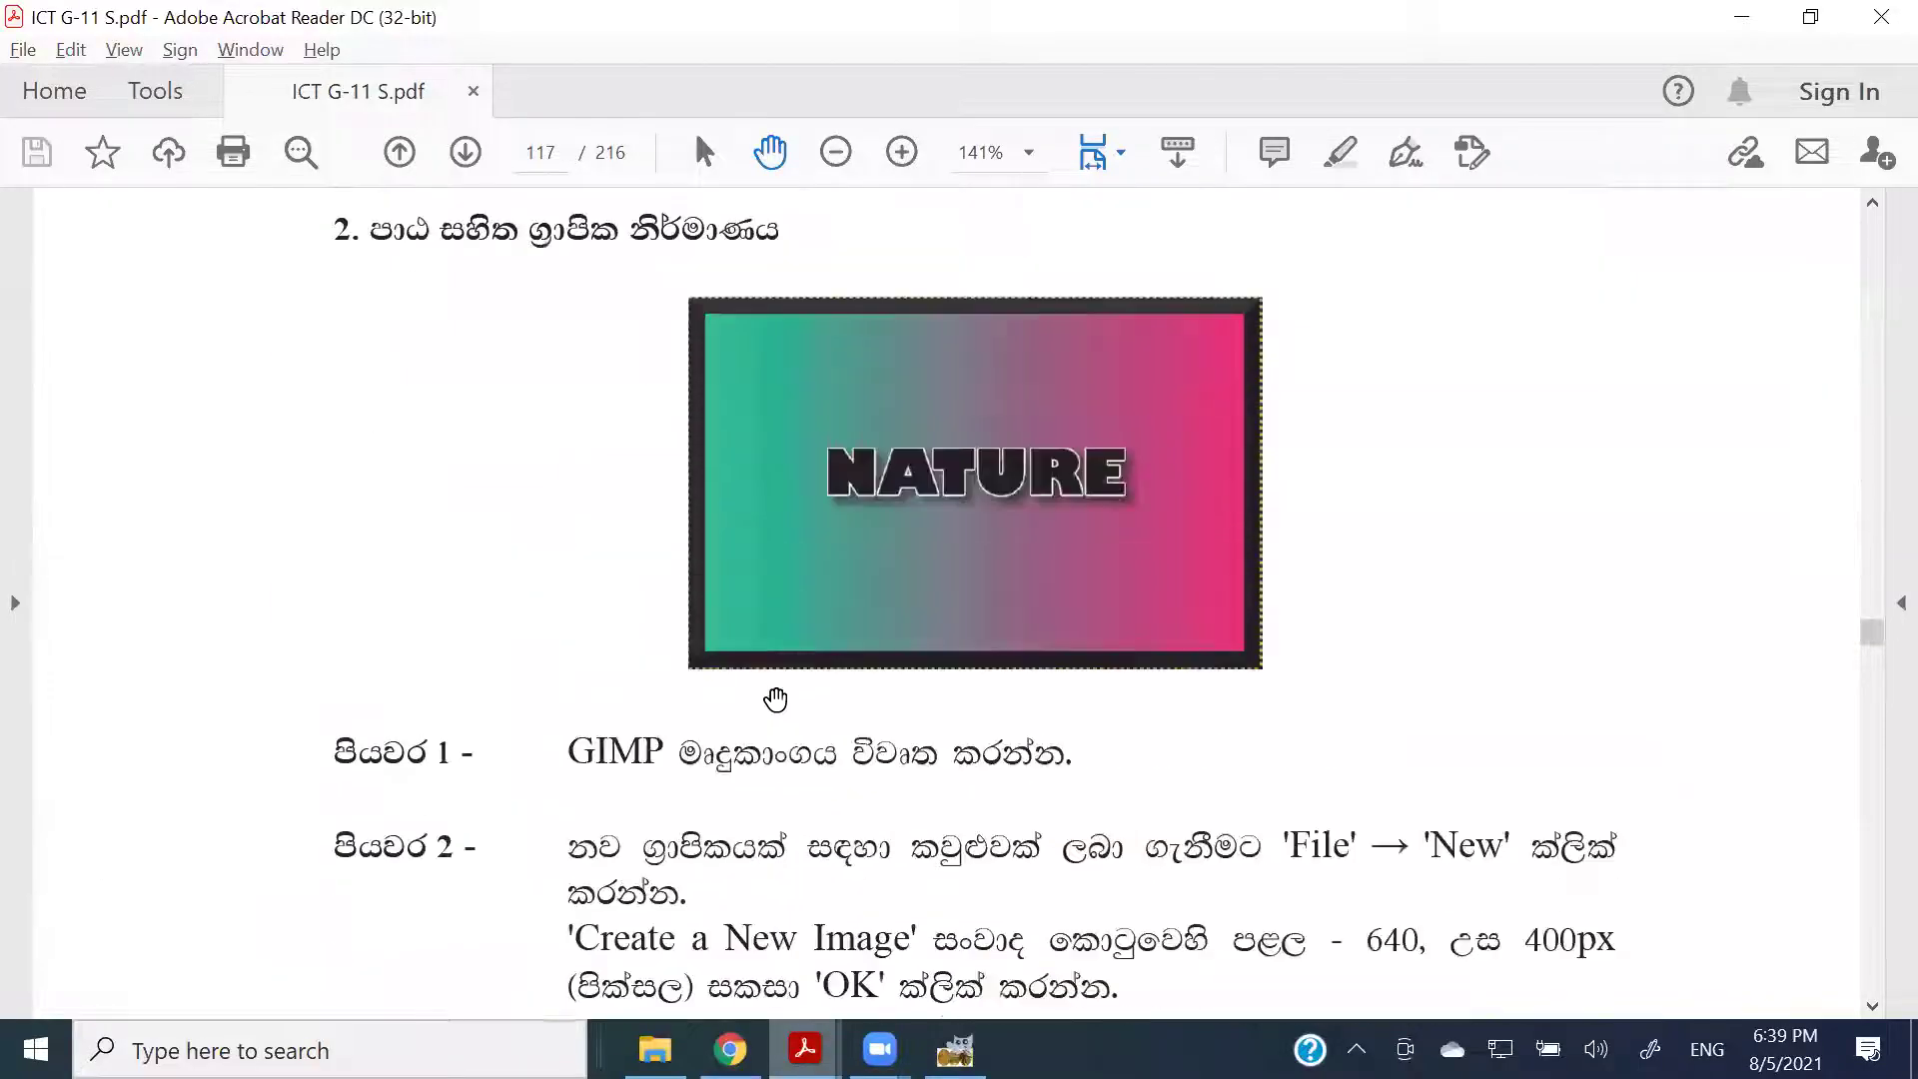
pyautogui.scroll(-6, 776, 699)
pyautogui.scroll(-6, 777, 699)
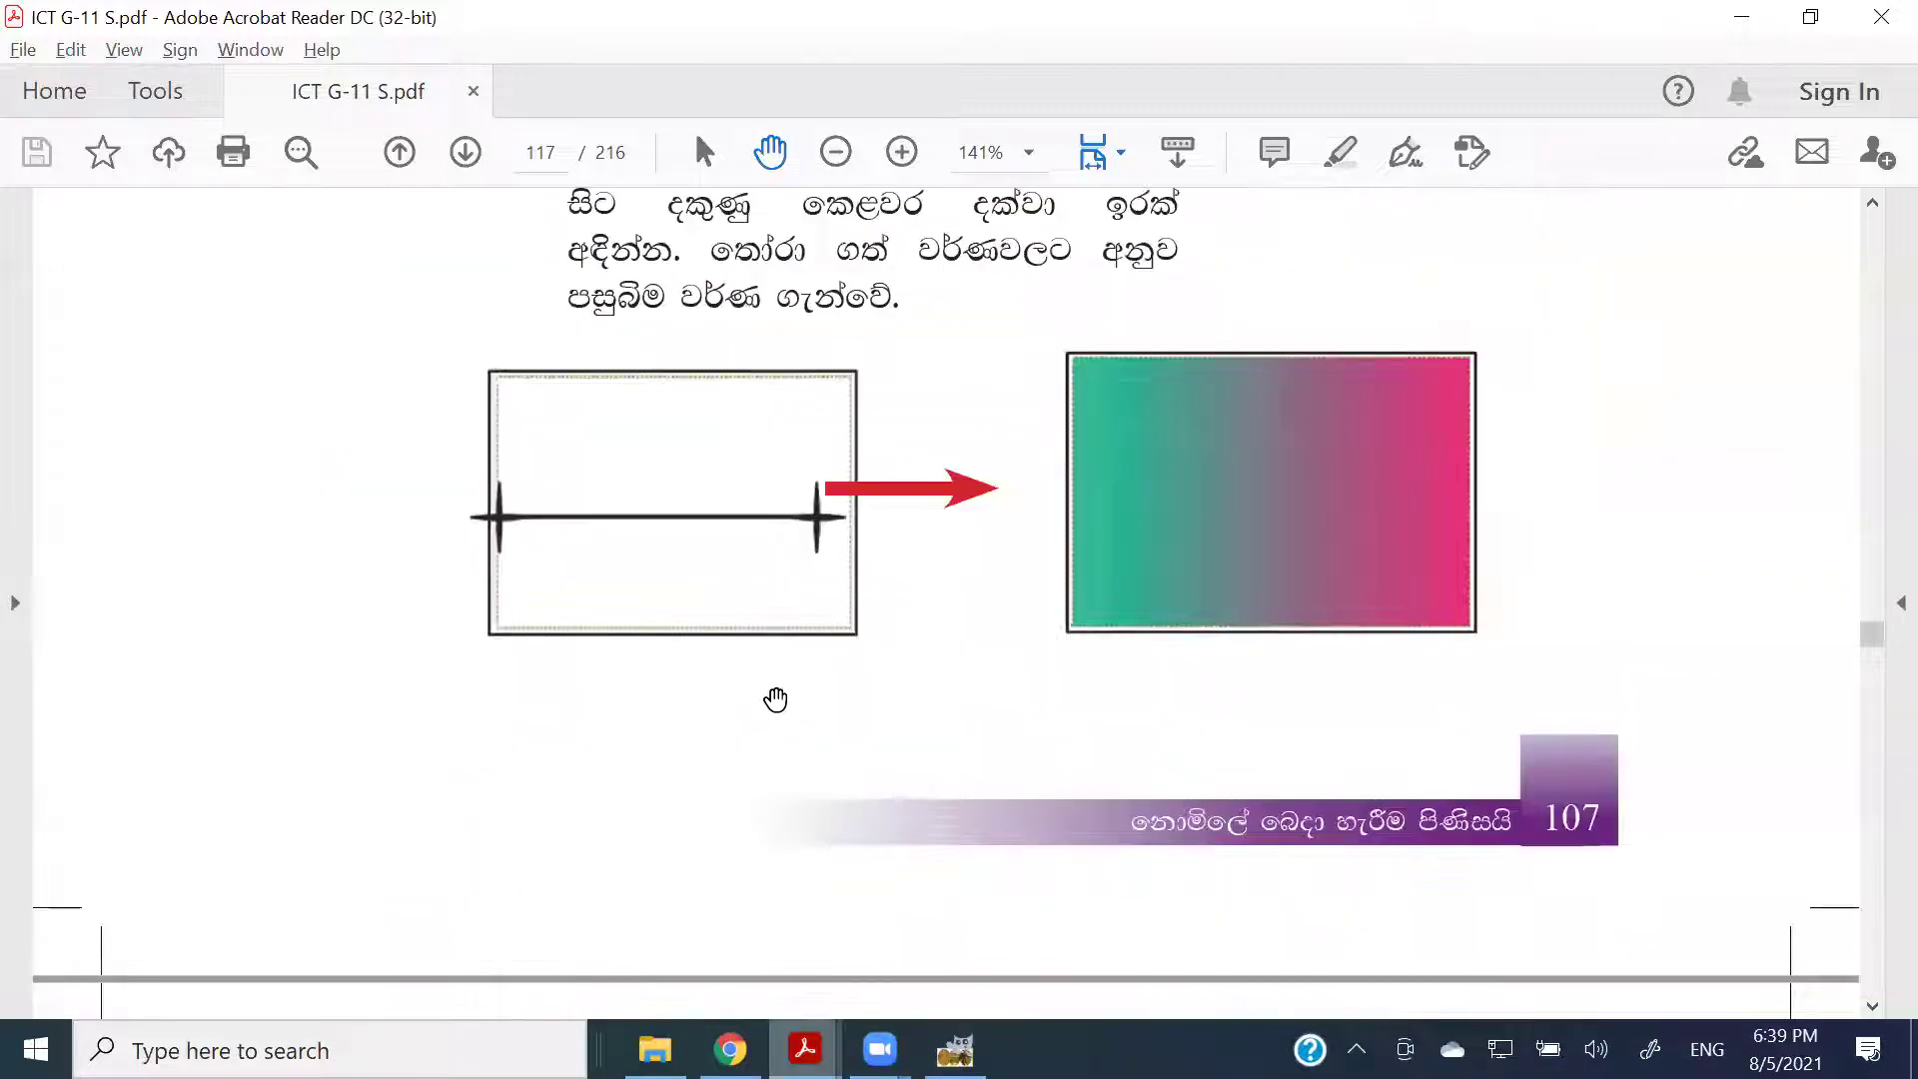
pyautogui.scroll(-15, 776, 699)
pyautogui.scroll(-12, 776, 699)
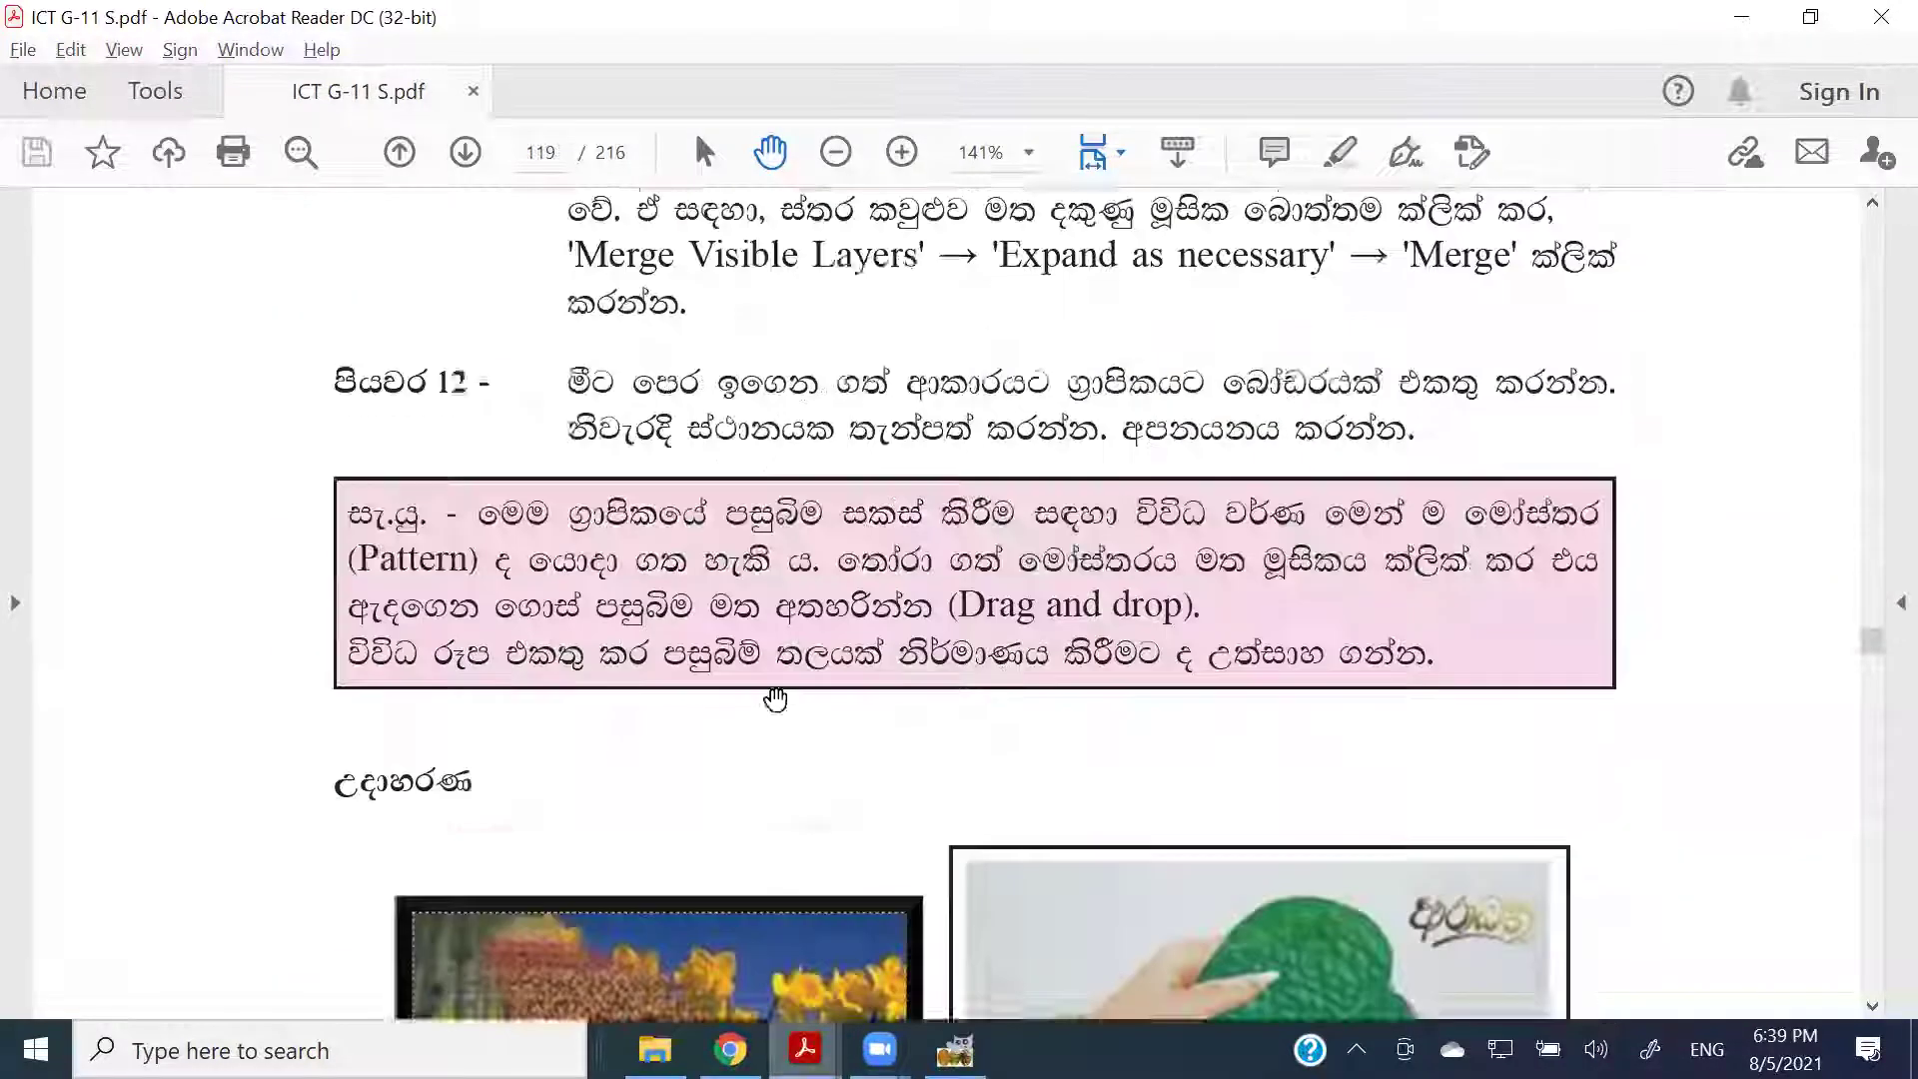
pyautogui.scroll(-15, 736, 703)
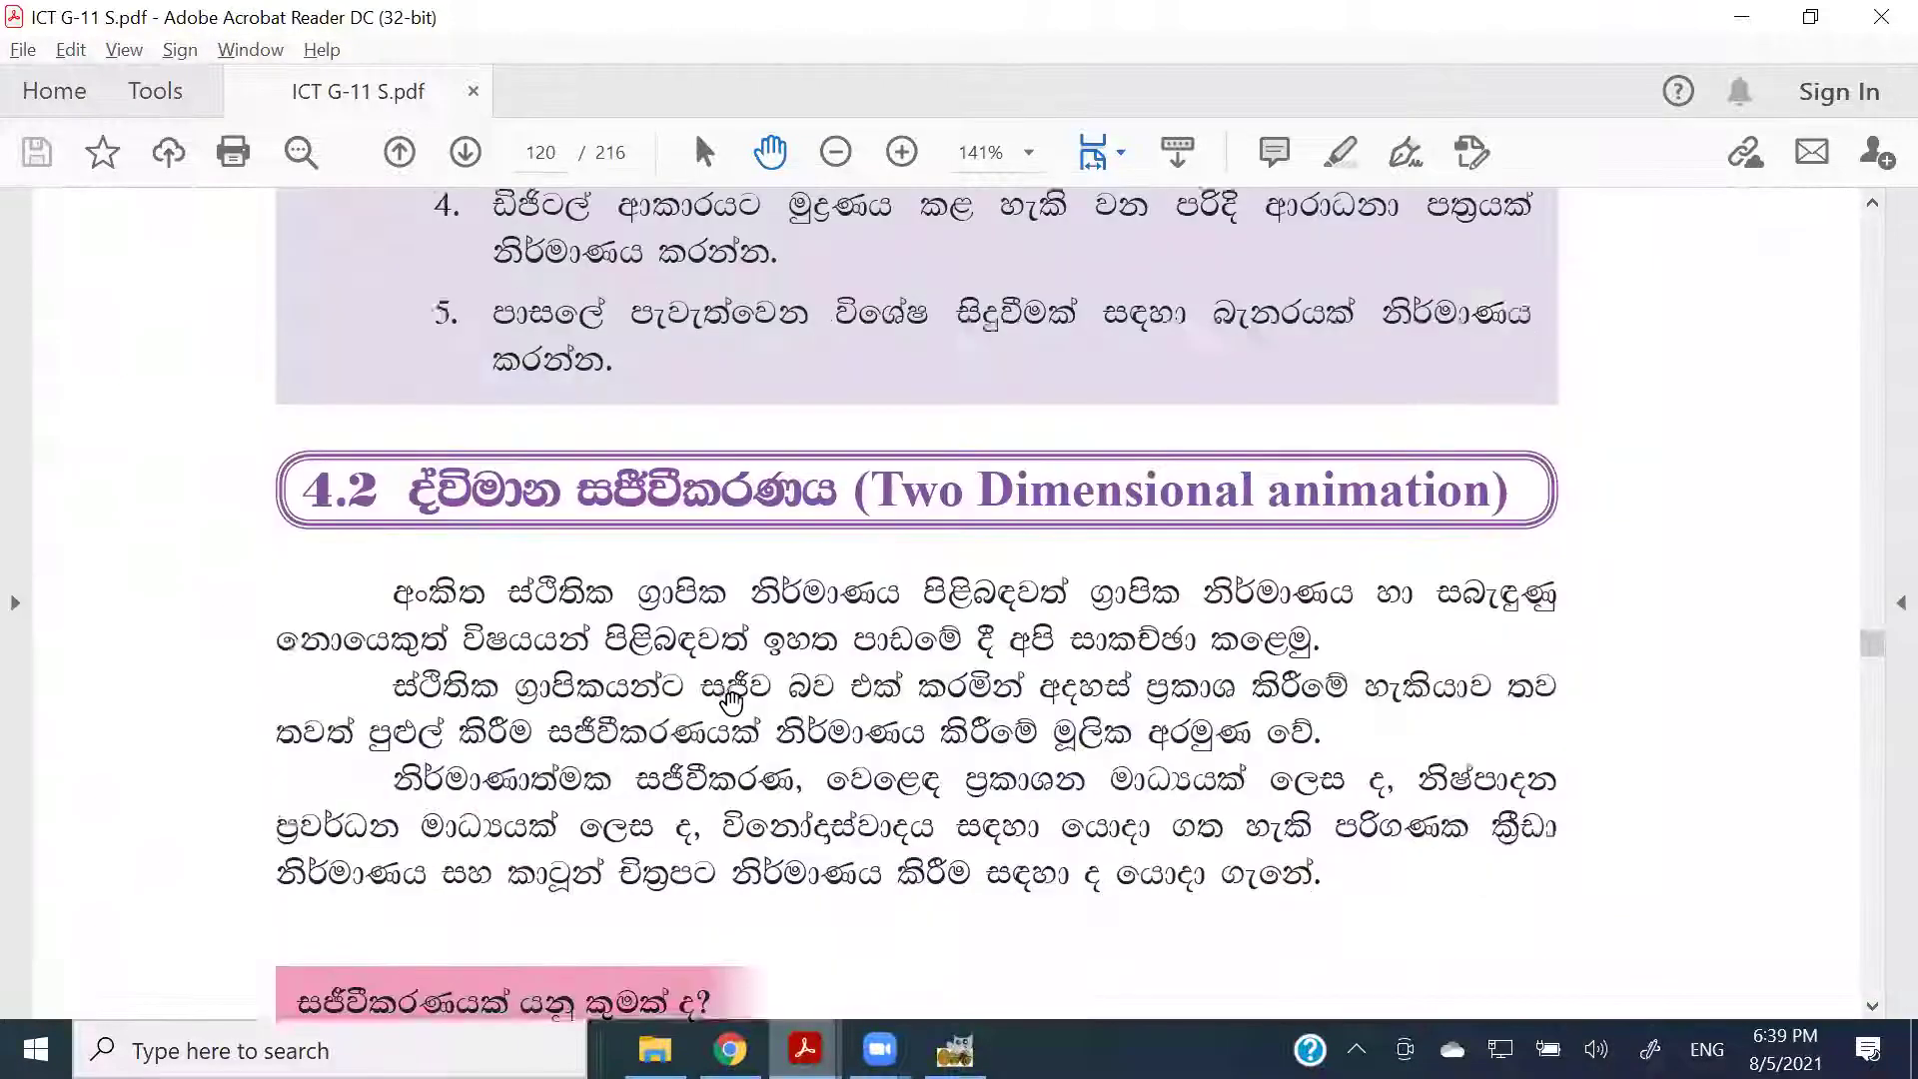
pyautogui.scroll(-8, 732, 705)
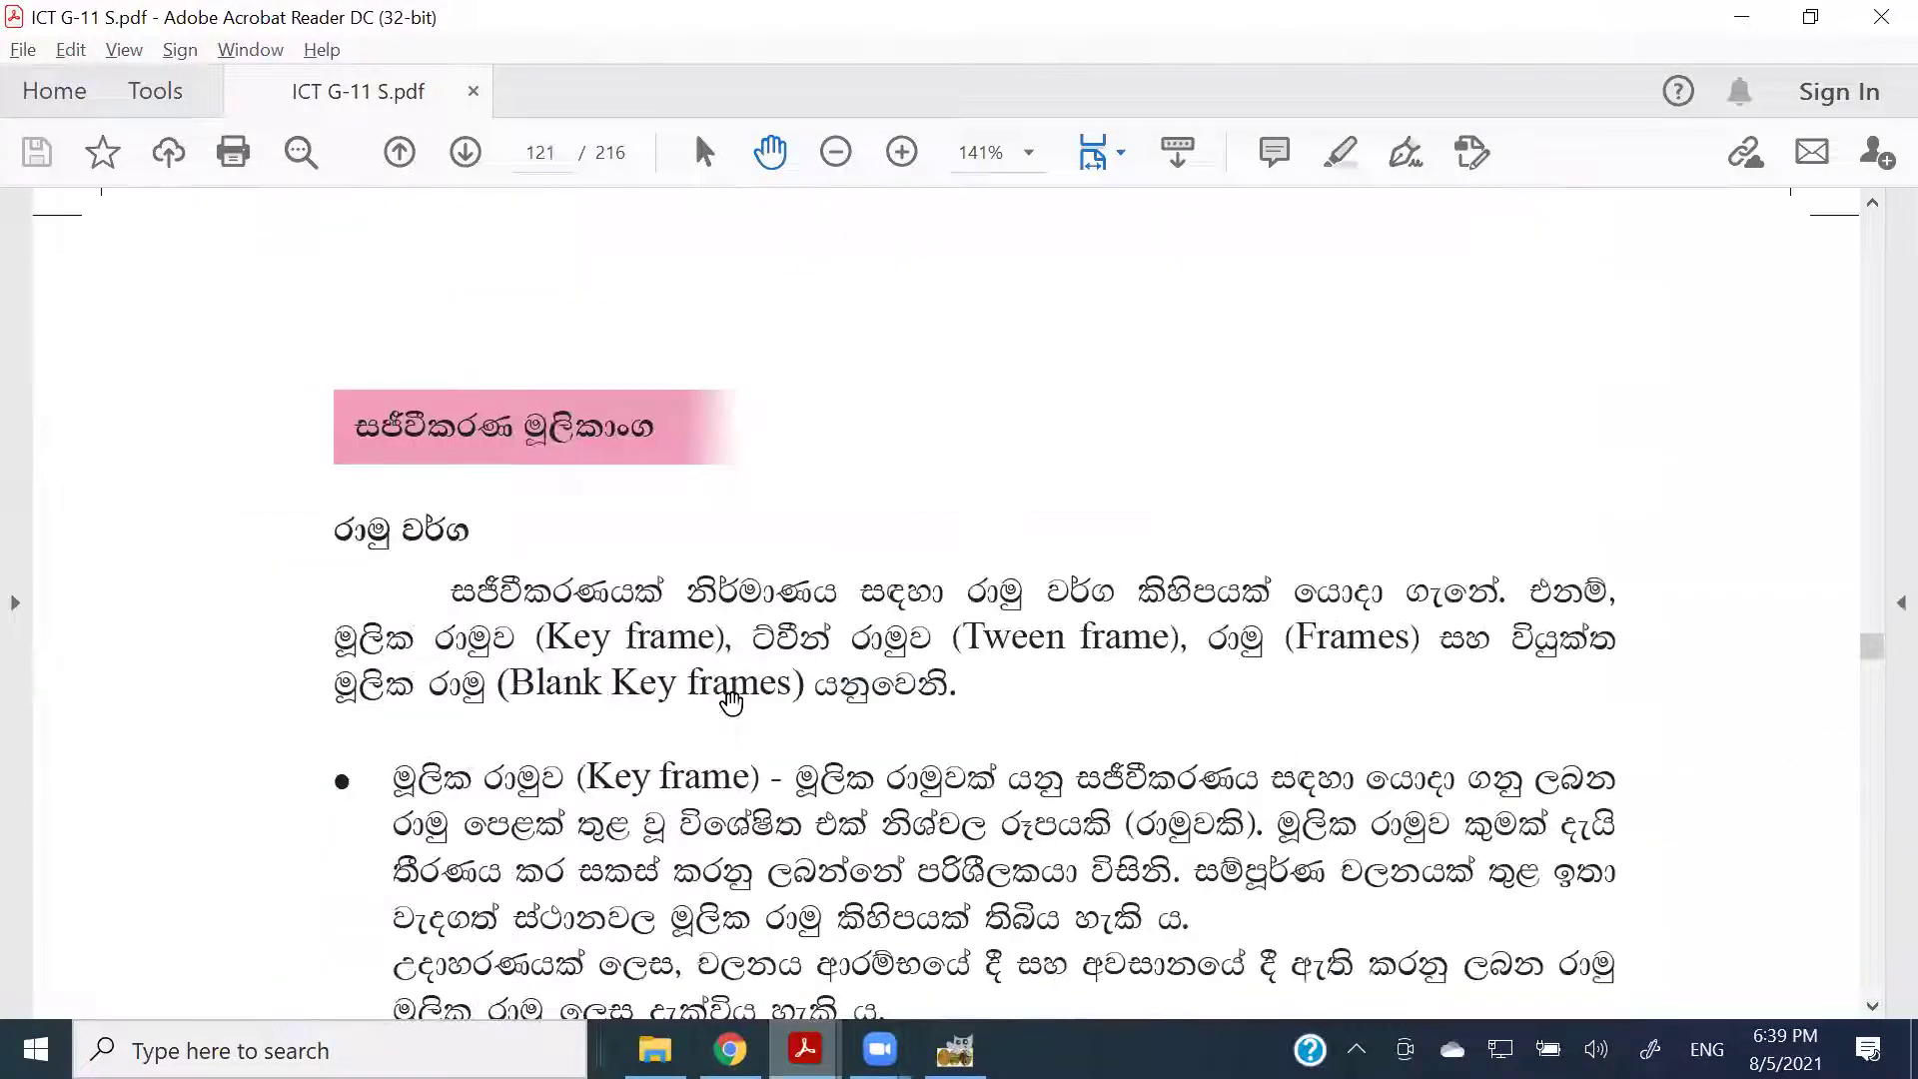